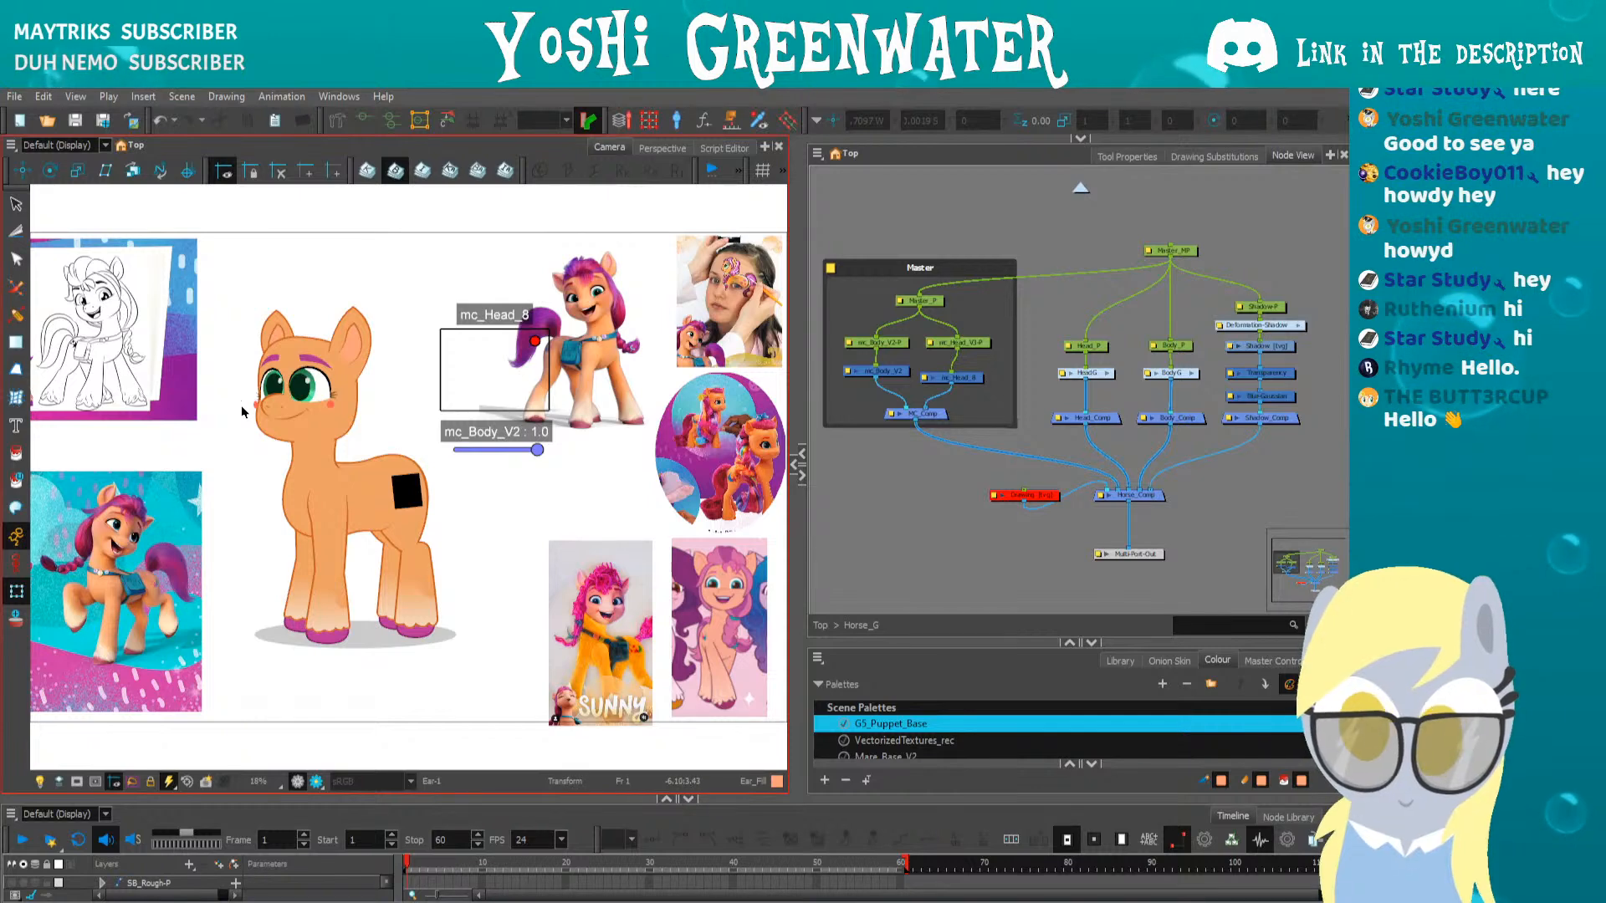
Select the pony's head and body rig nodes and show their deformation controls in the camera view
scroll(242, 409, up, 1)
key(space)
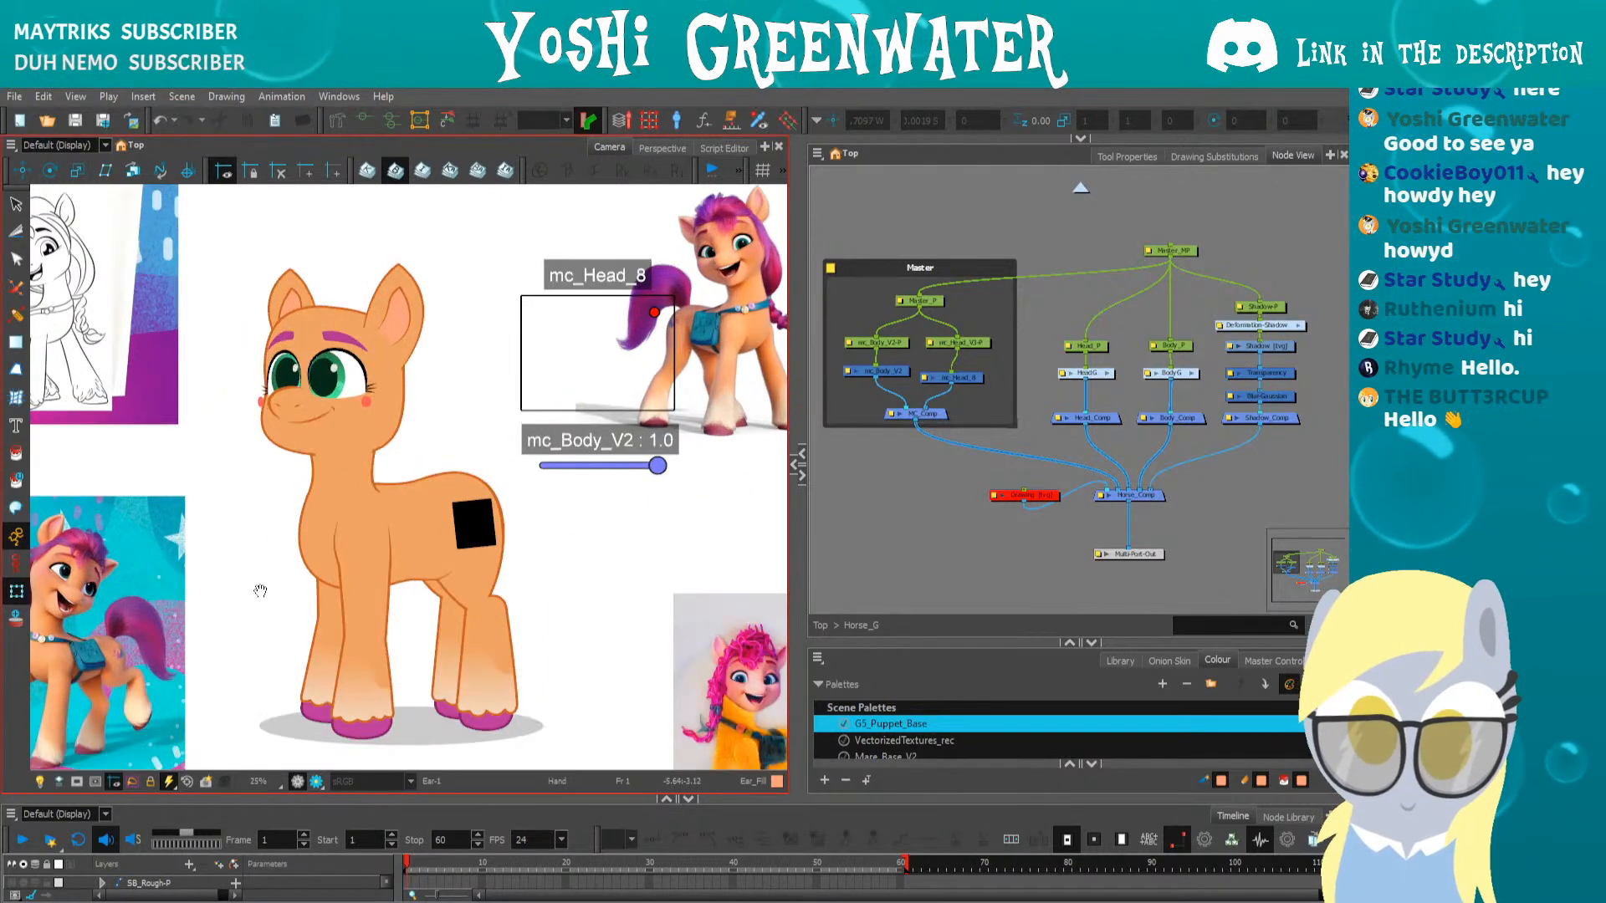
drag(261, 590, 337, 527)
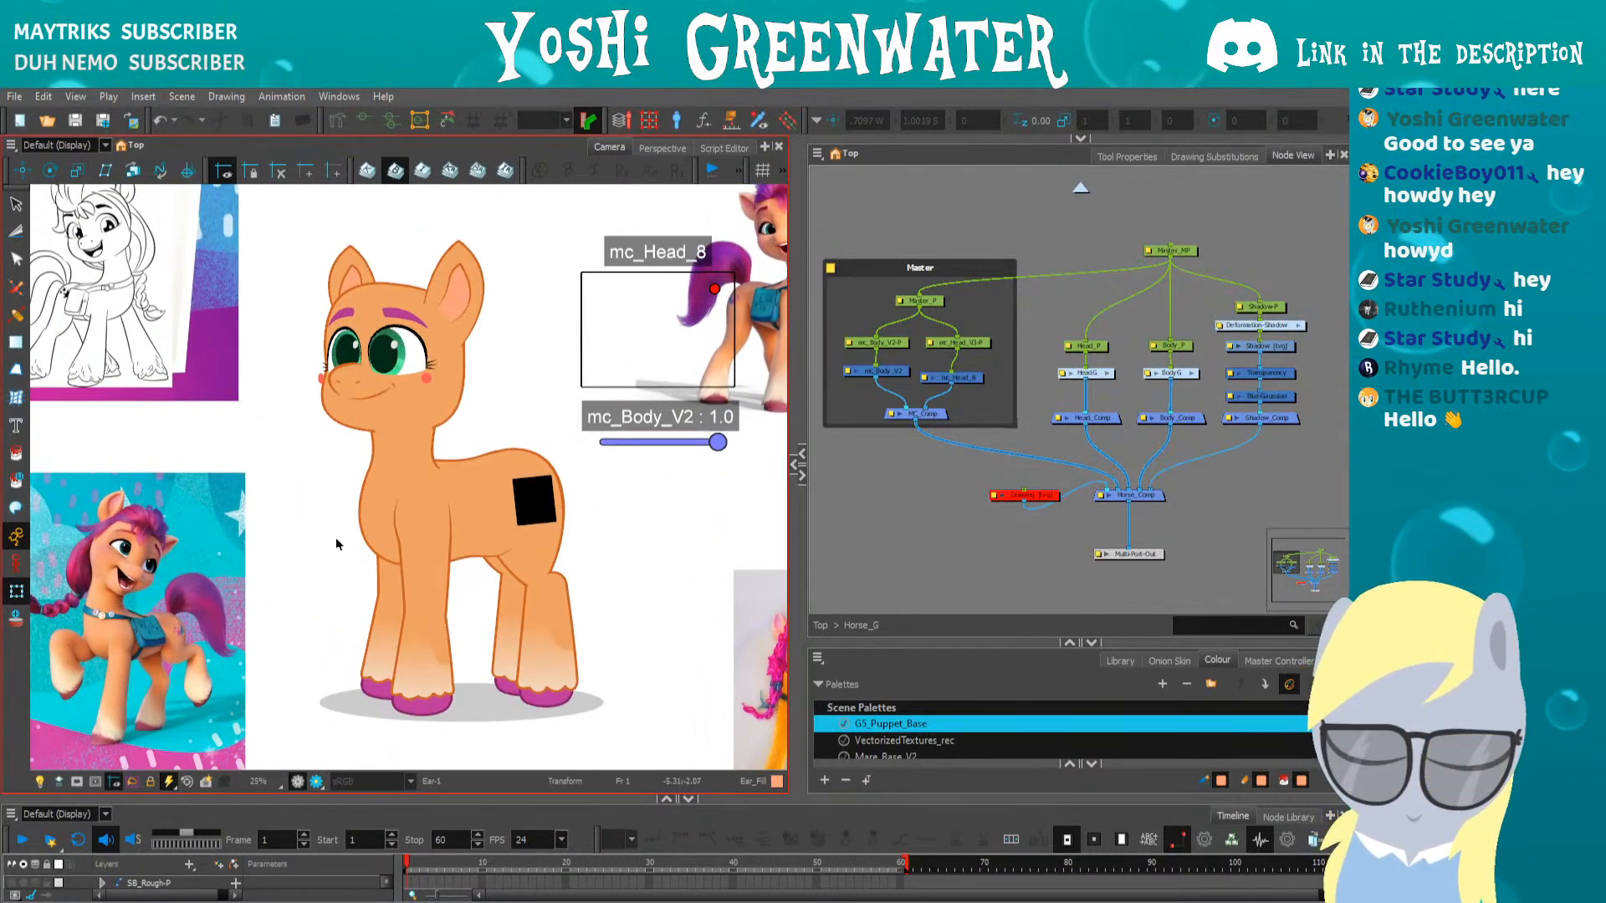
drag(1054, 313, 1205, 444)
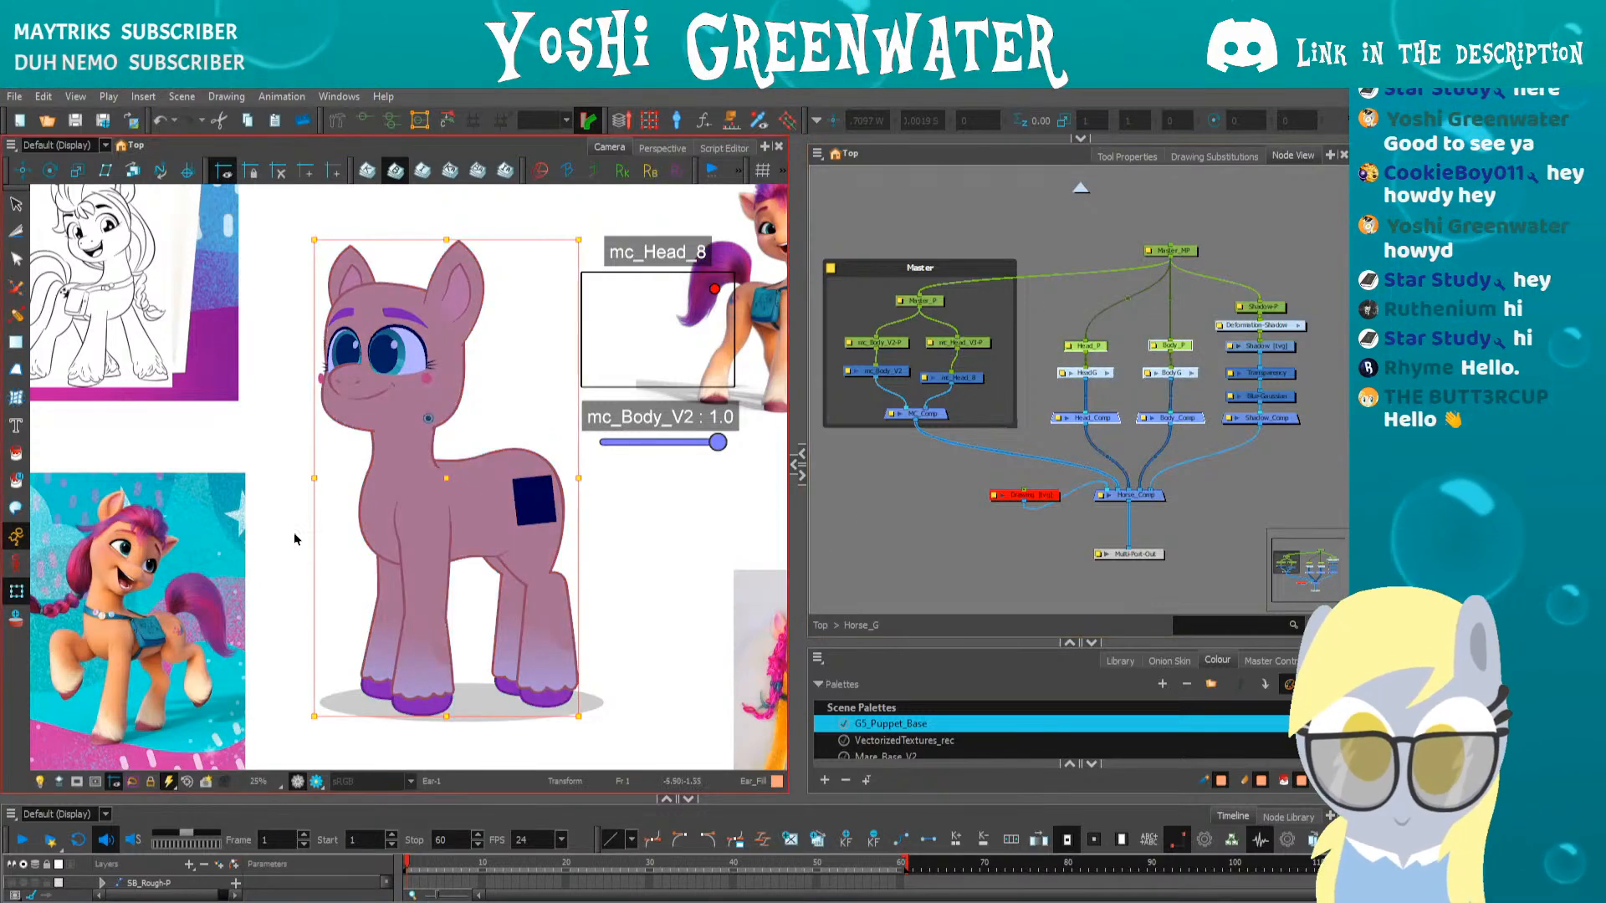
key(d)
key(d)
key(shift+t)
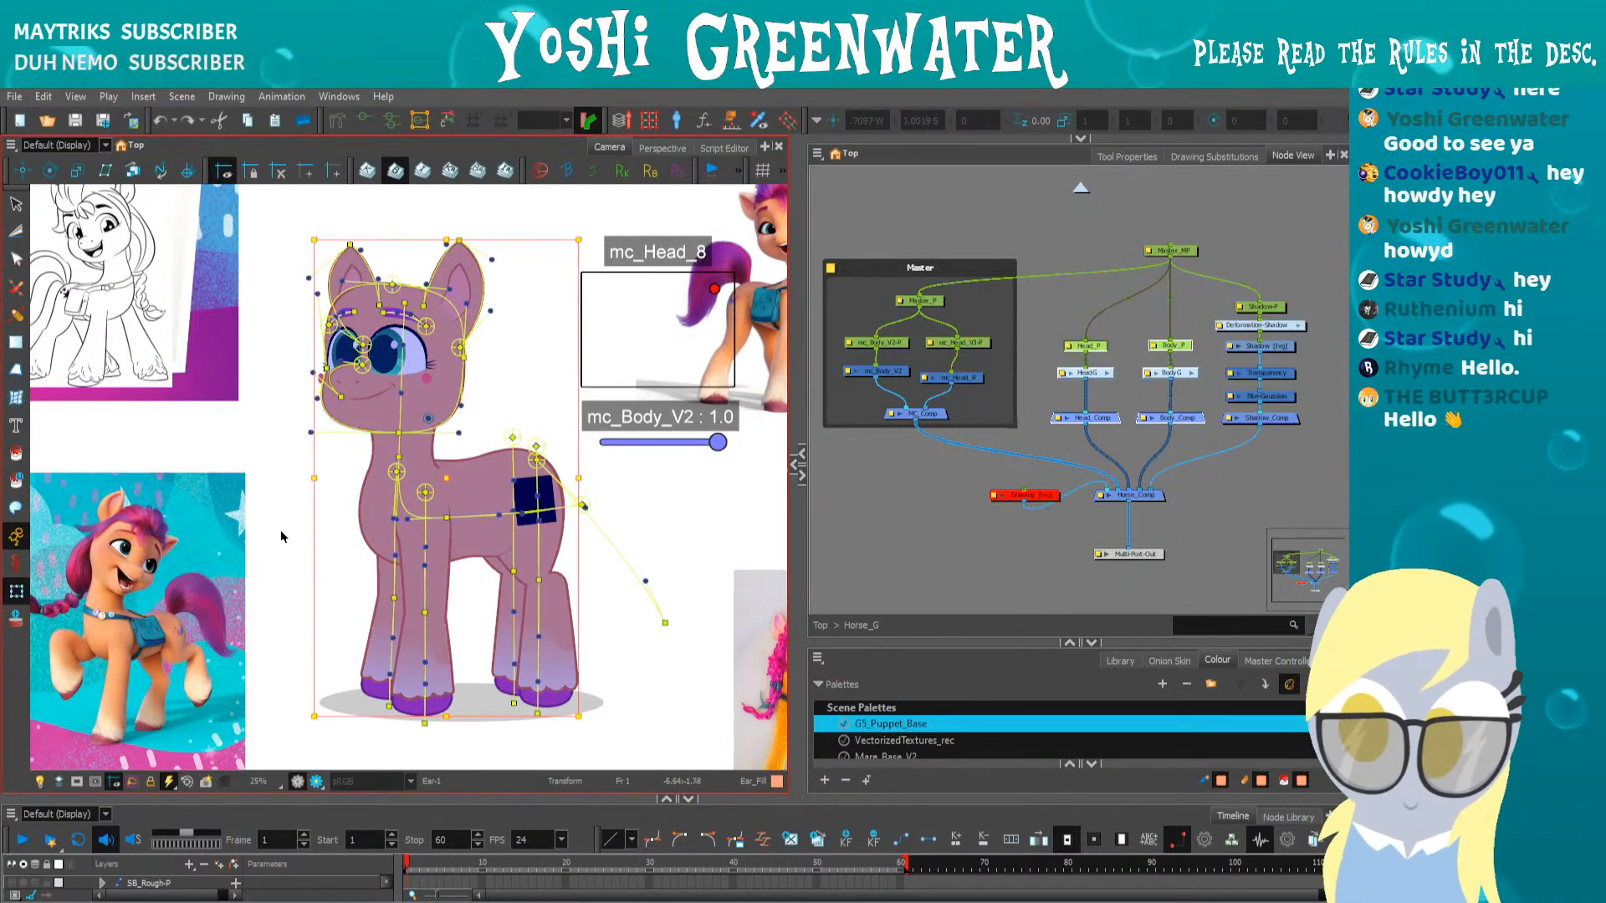
Deselect the rig parts and widen the camera view at the expense of the node view
click(281, 525)
drag(293, 517, 347, 500)
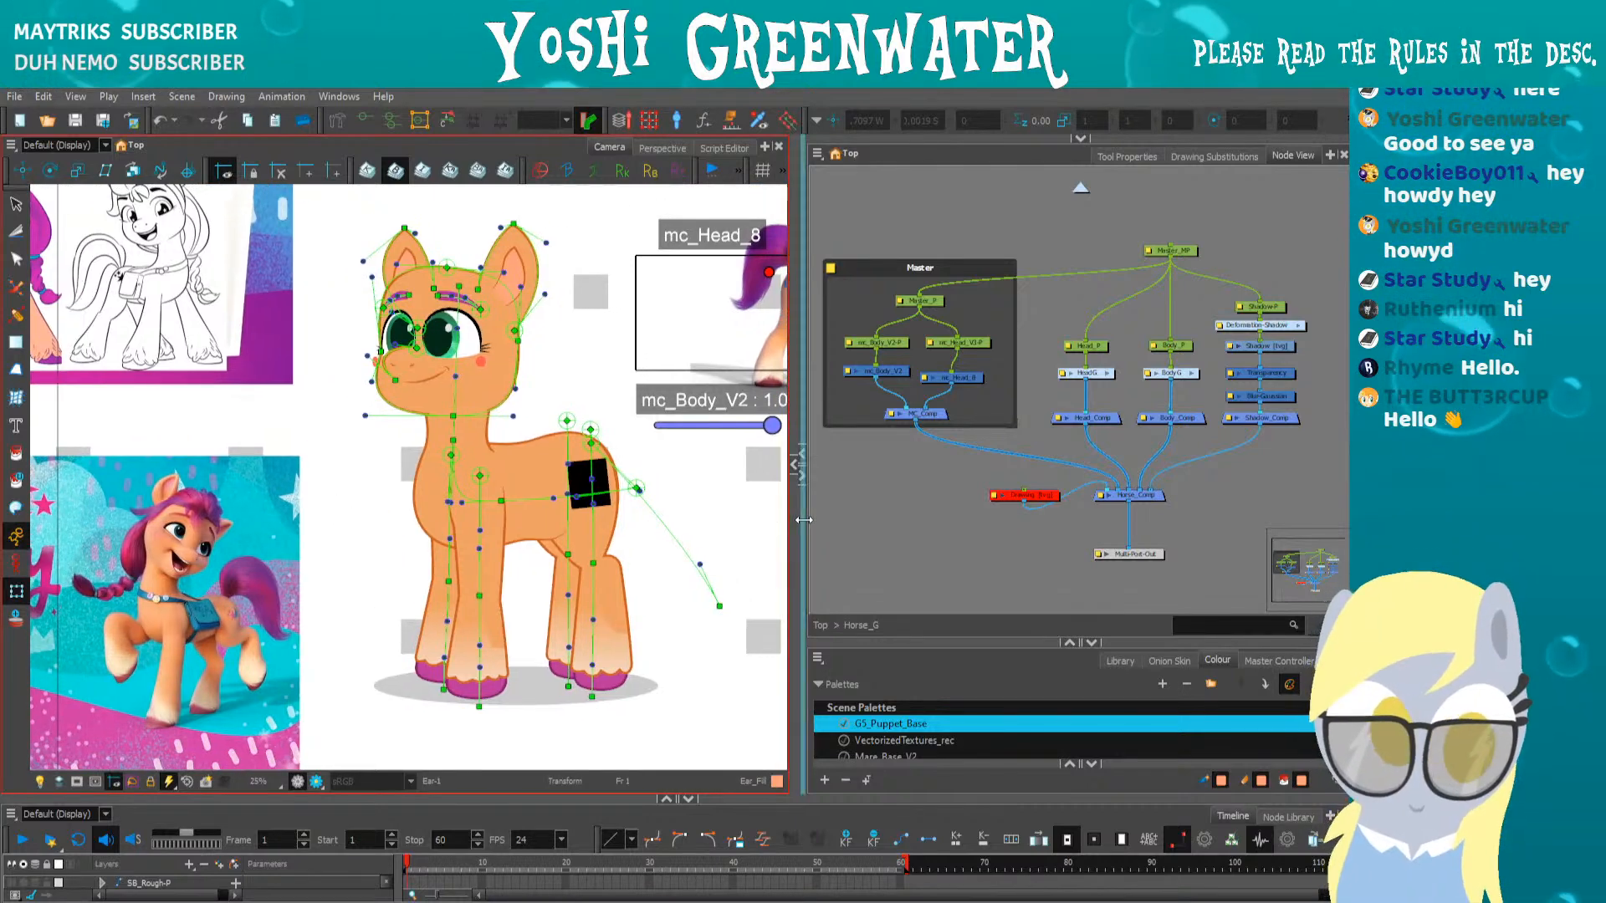
drag(803, 519, 870, 535)
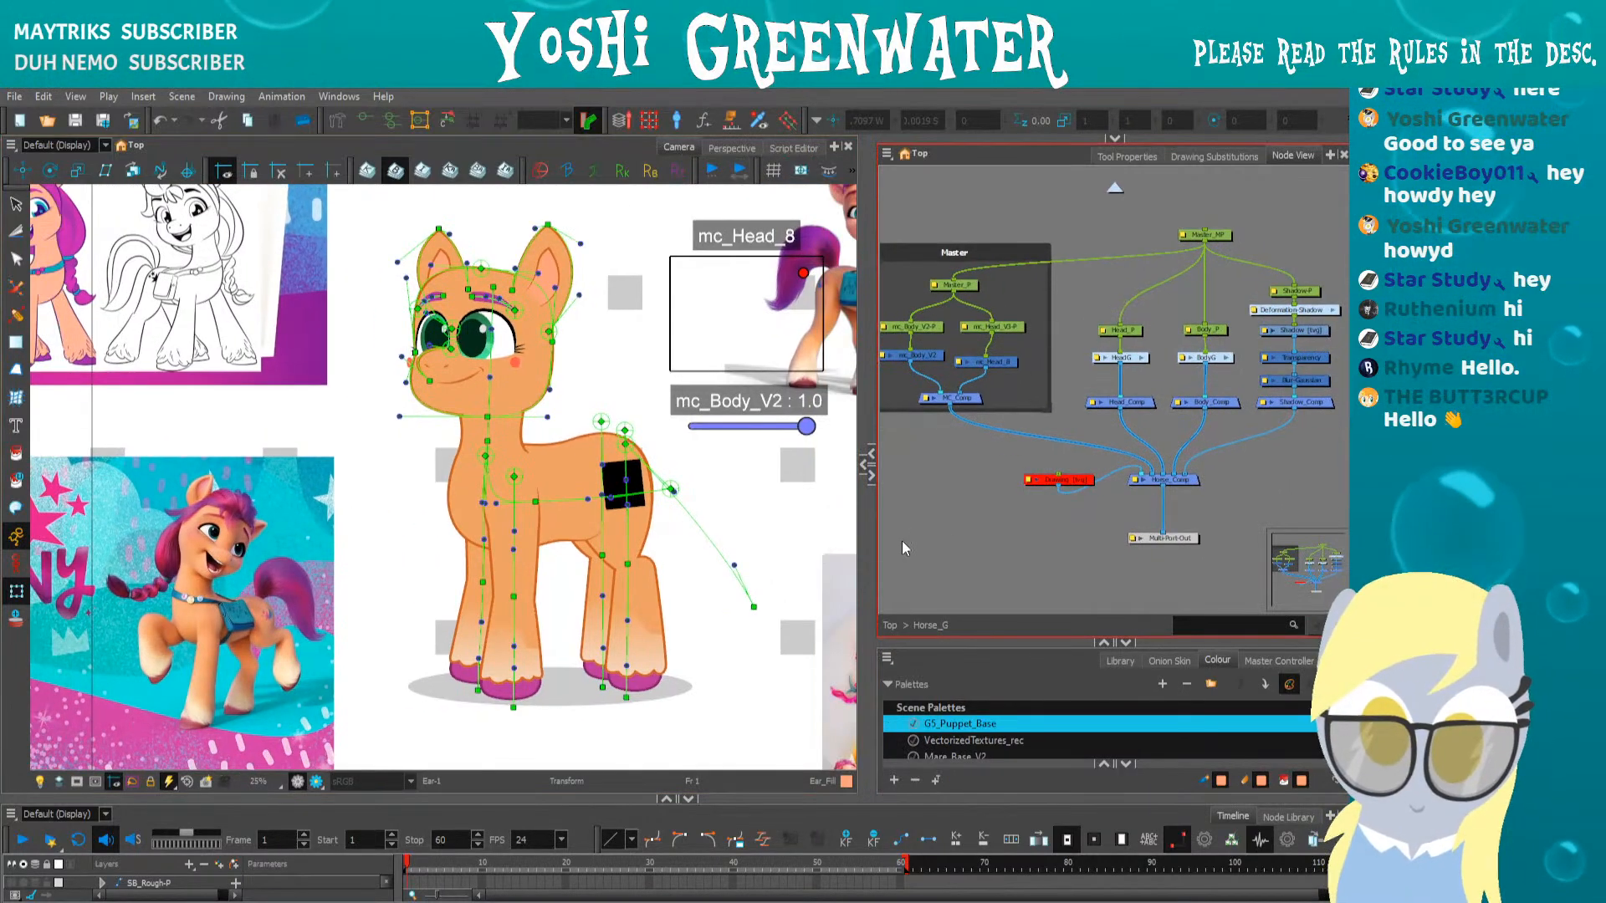
scroll(409, 464, up, 1)
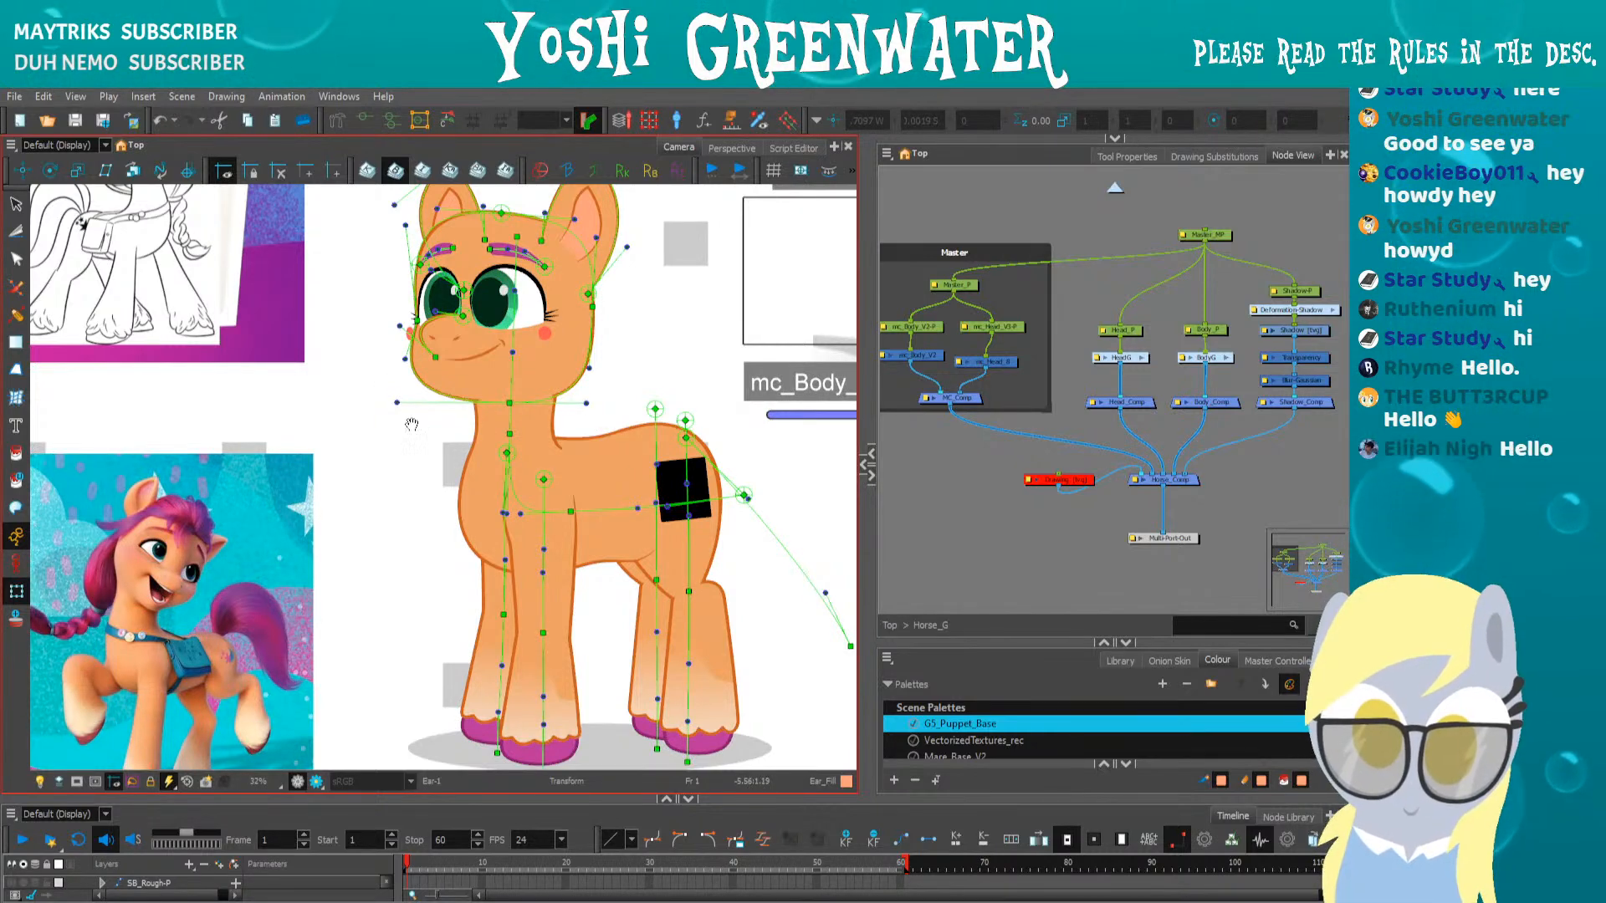
drag(411, 424, 386, 419)
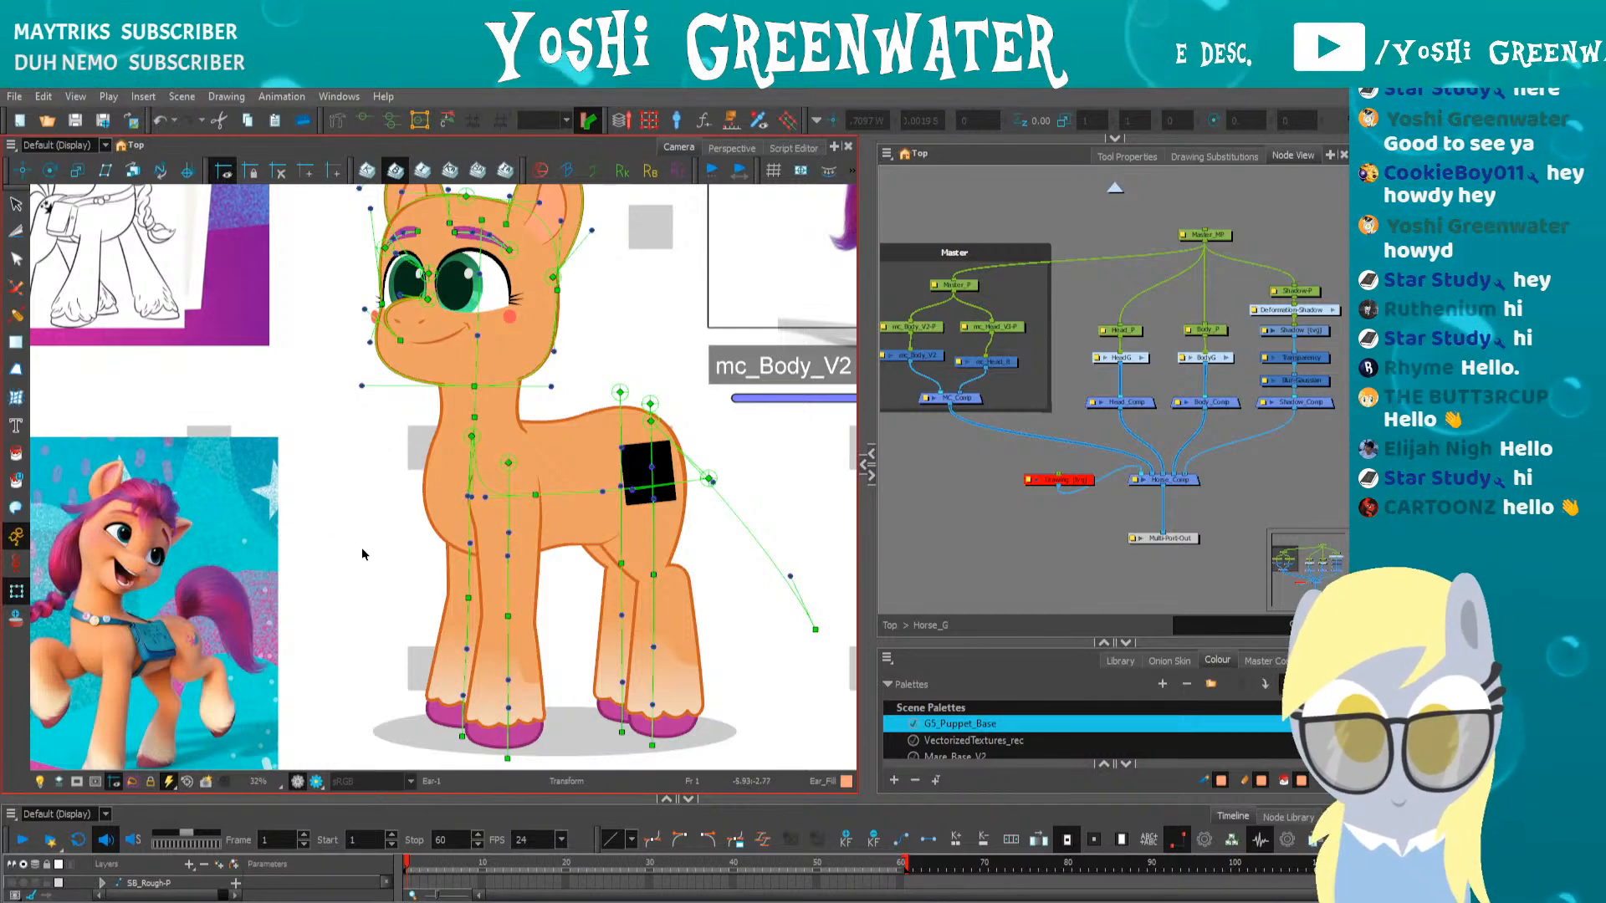
Try bending the pony's near front leg at the knee and hoof with its deformation points
drag(509, 617, 470, 603)
key(ctrl+z)
drag(507, 758, 558, 715)
drag(507, 619, 528, 690)
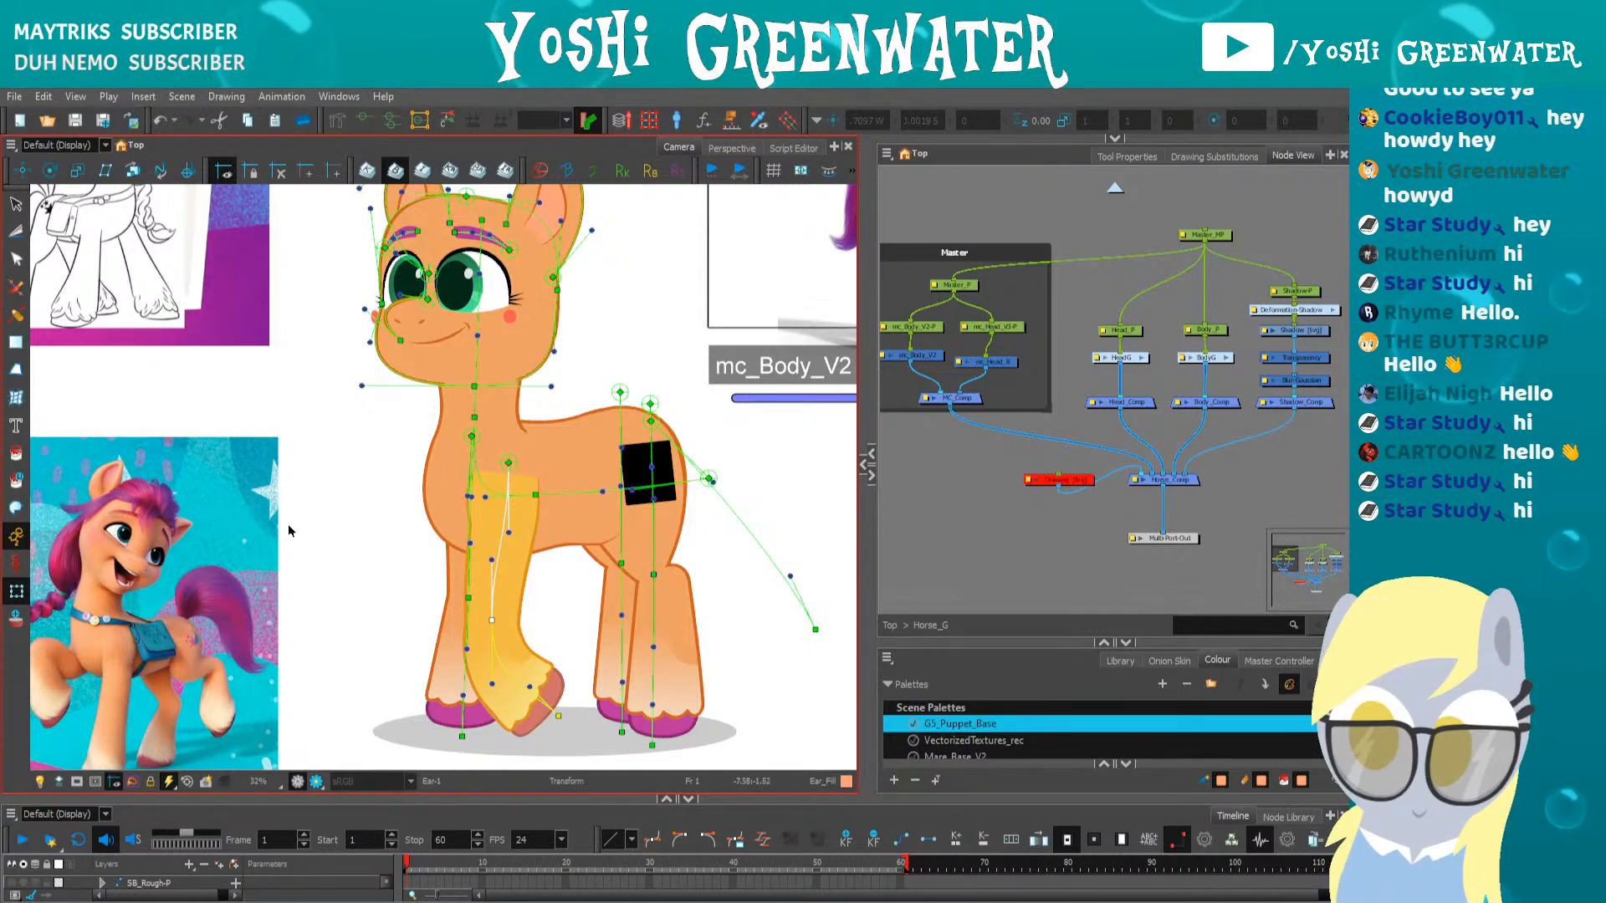
click(339, 601)
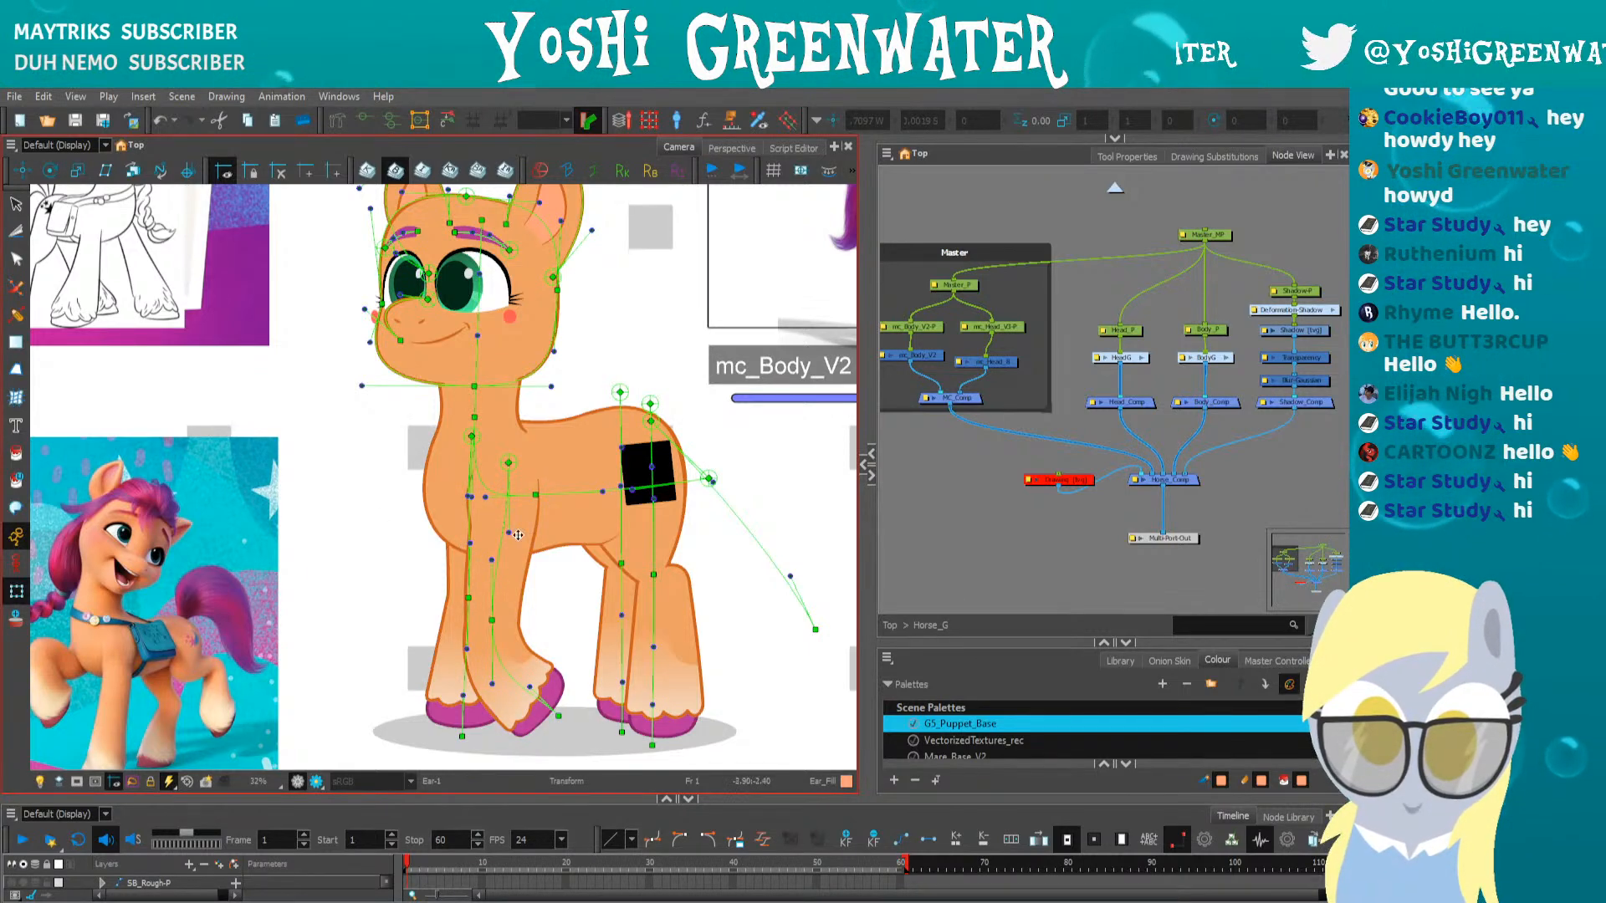
click(507, 458)
mouse_move(507, 458)
mouse_down()
mouse_move(493, 472)
mouse_move(508, 462)
mouse_up()
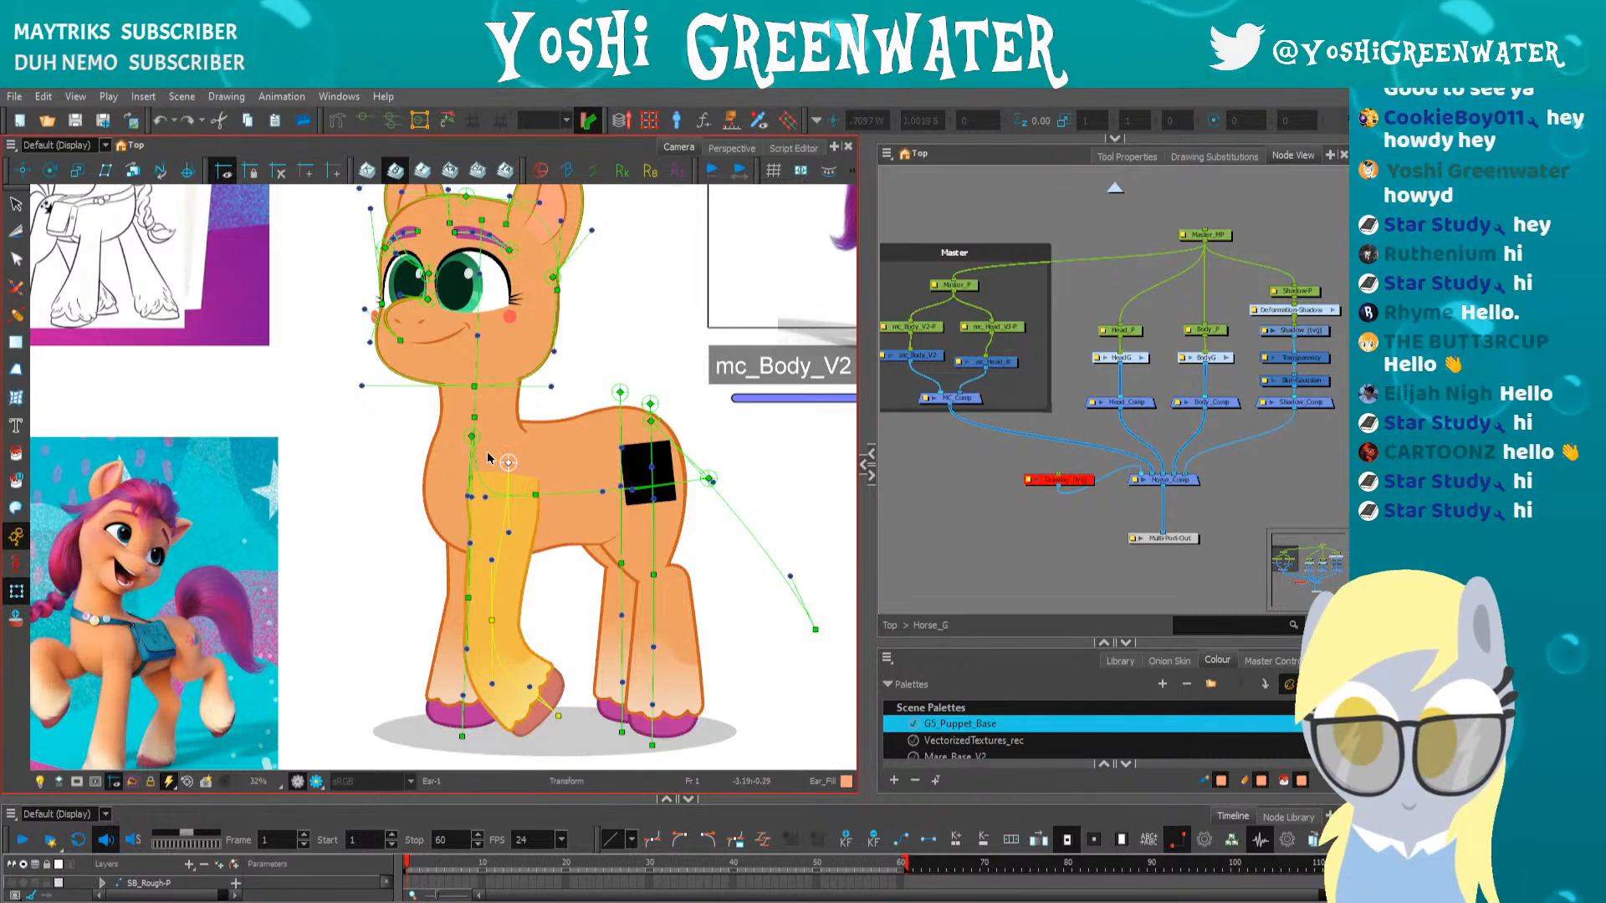
Try moving the near hind leg's knee point and the far ear's tip, resetting each deformation
click(651, 583)
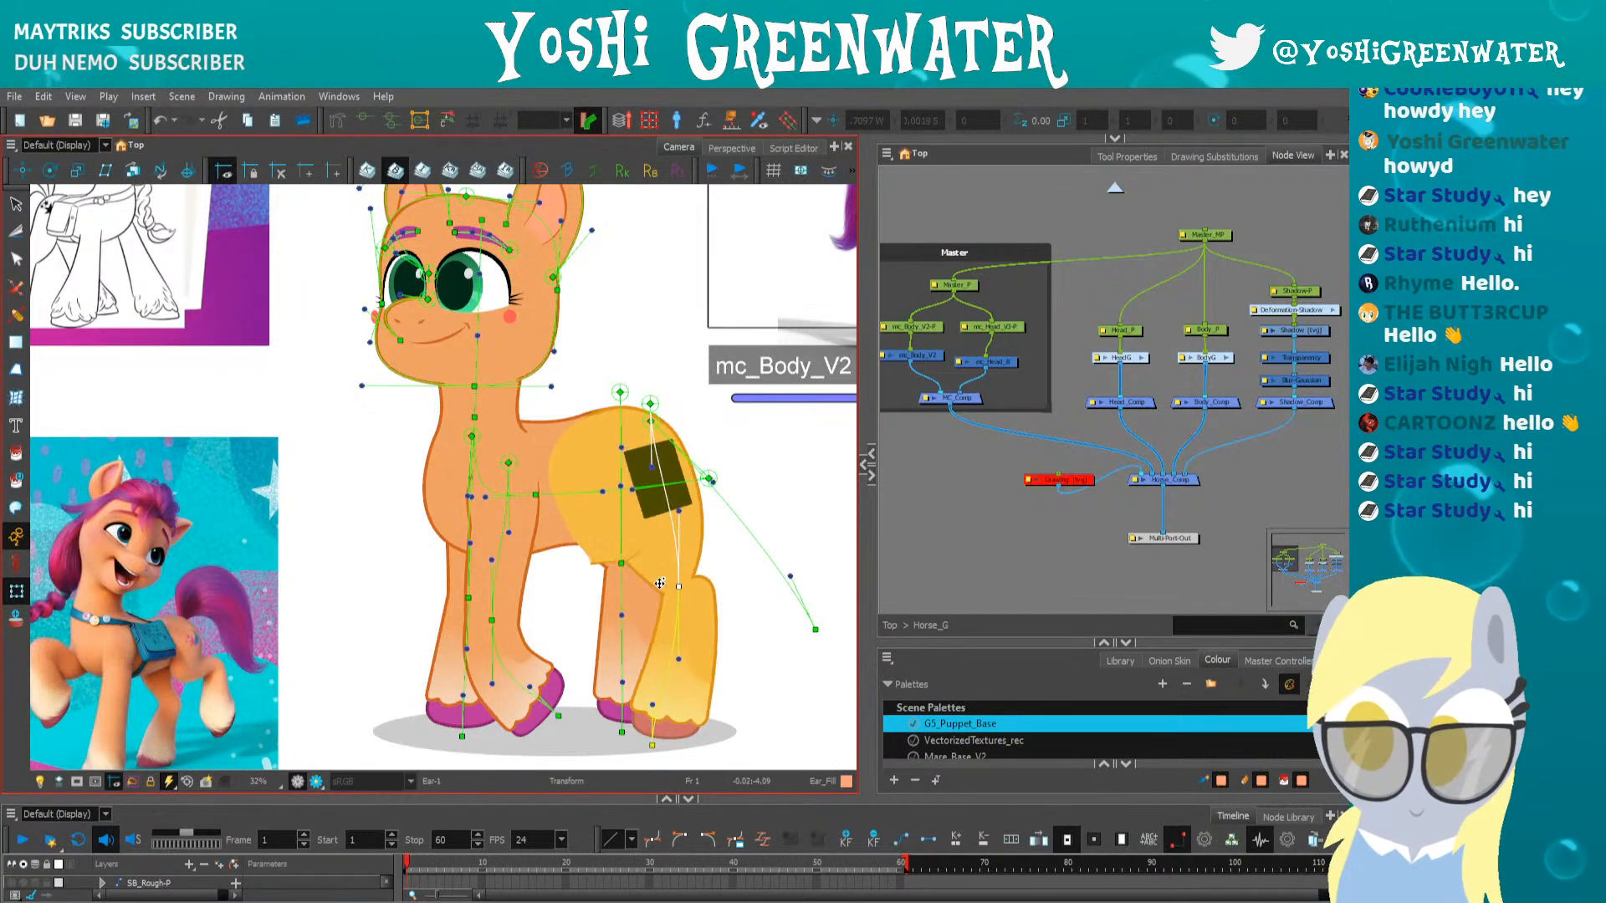
key(r)
drag(391, 308, 412, 398)
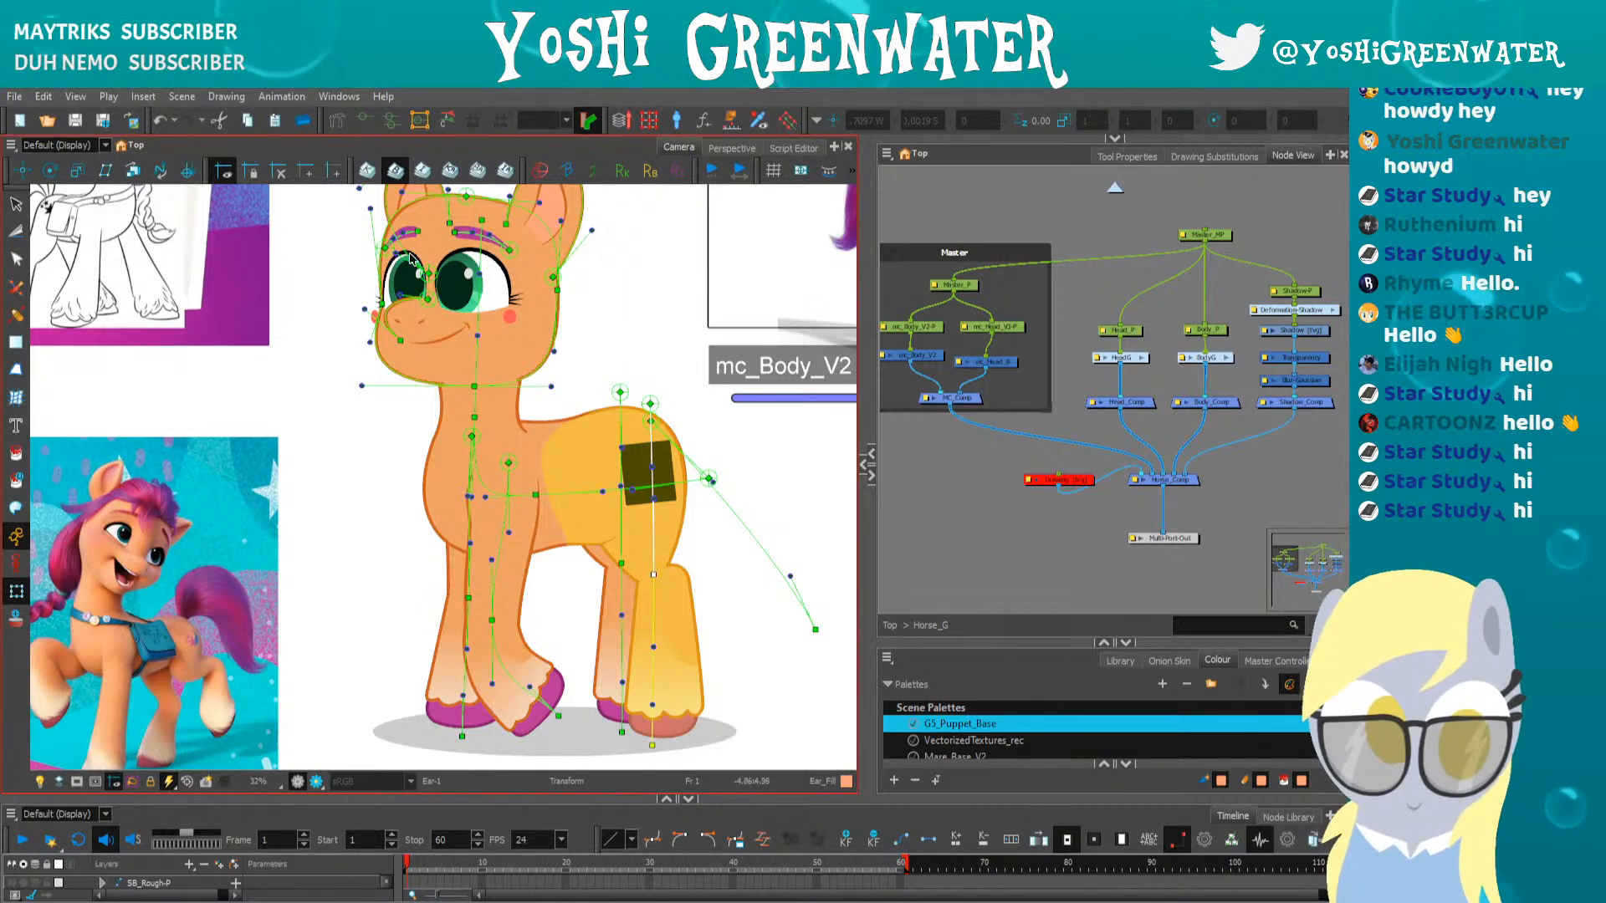
drag(432, 237, 362, 283)
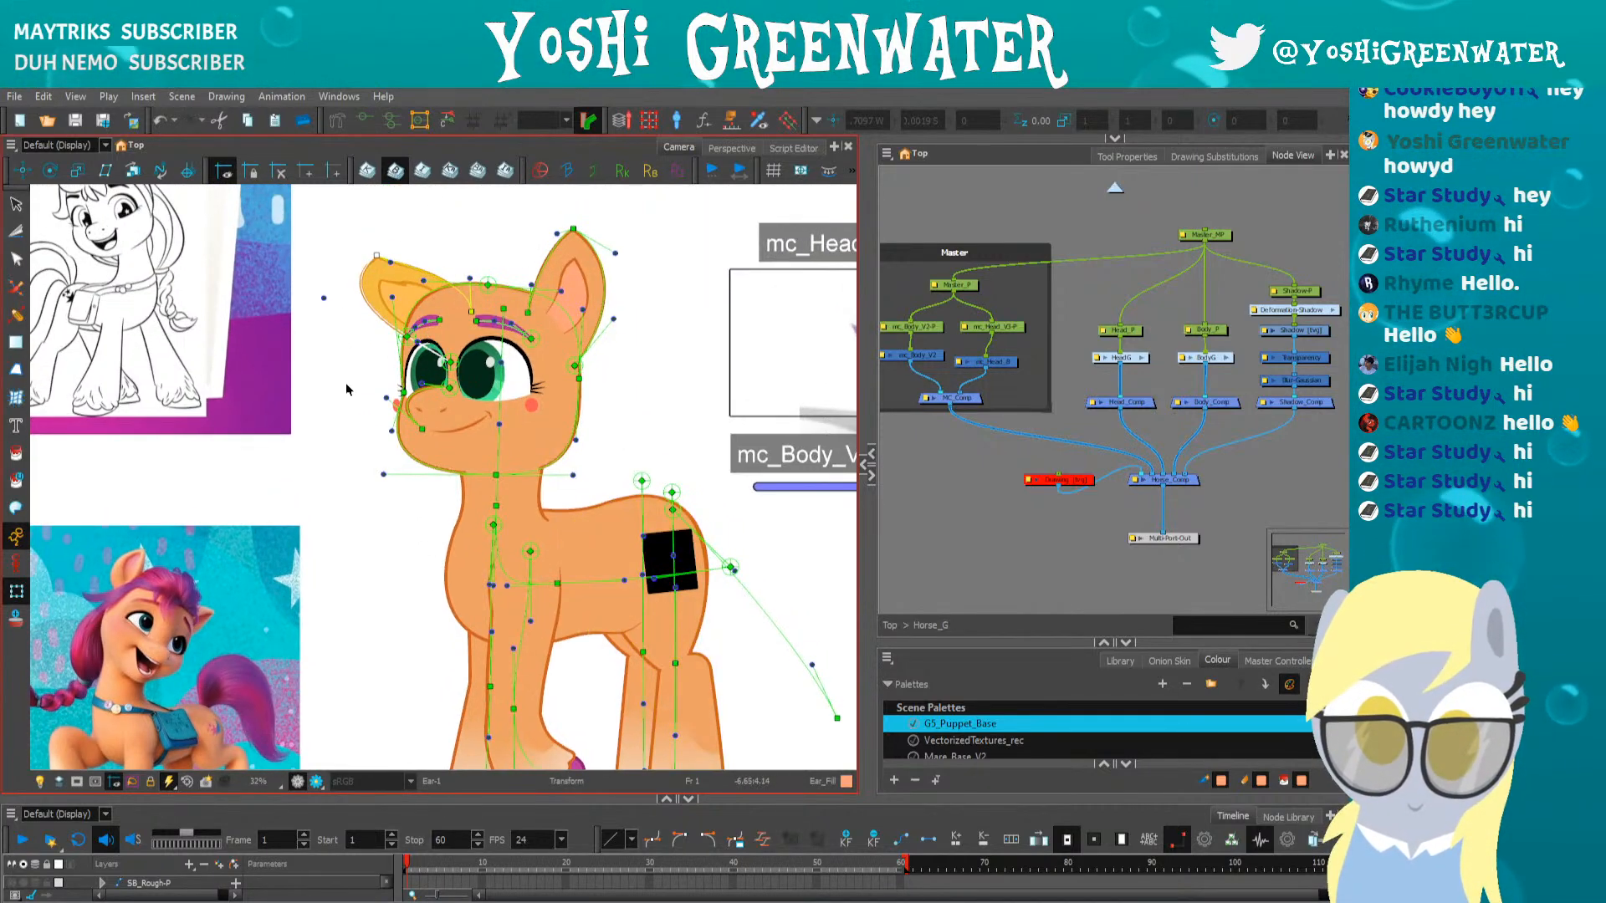
key(r)
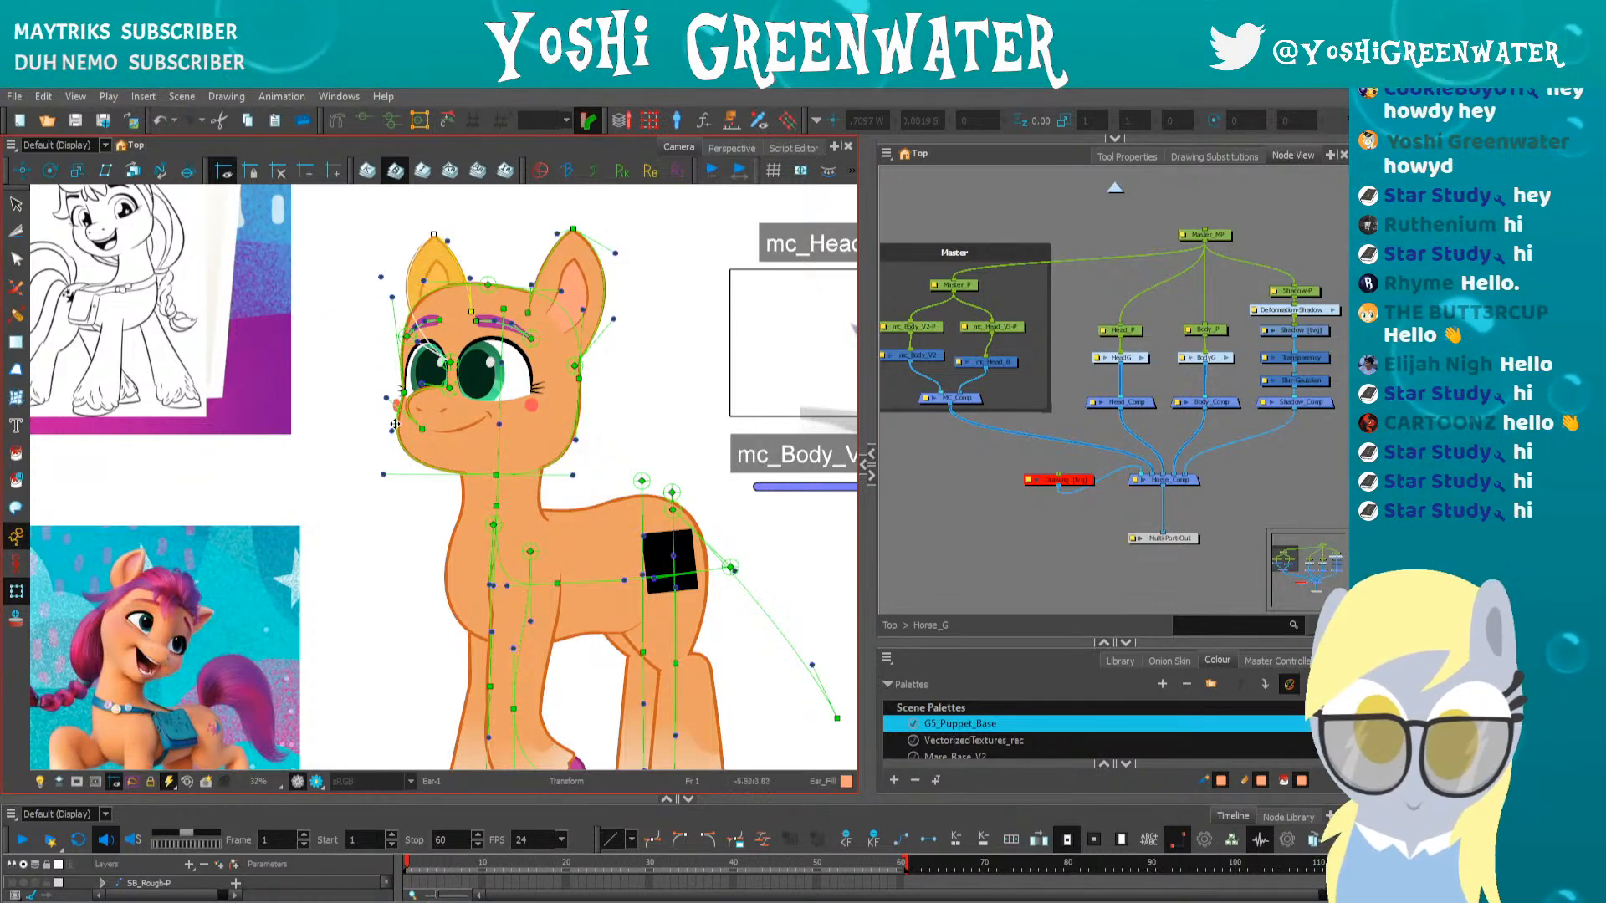
drag(380, 471, 361, 351)
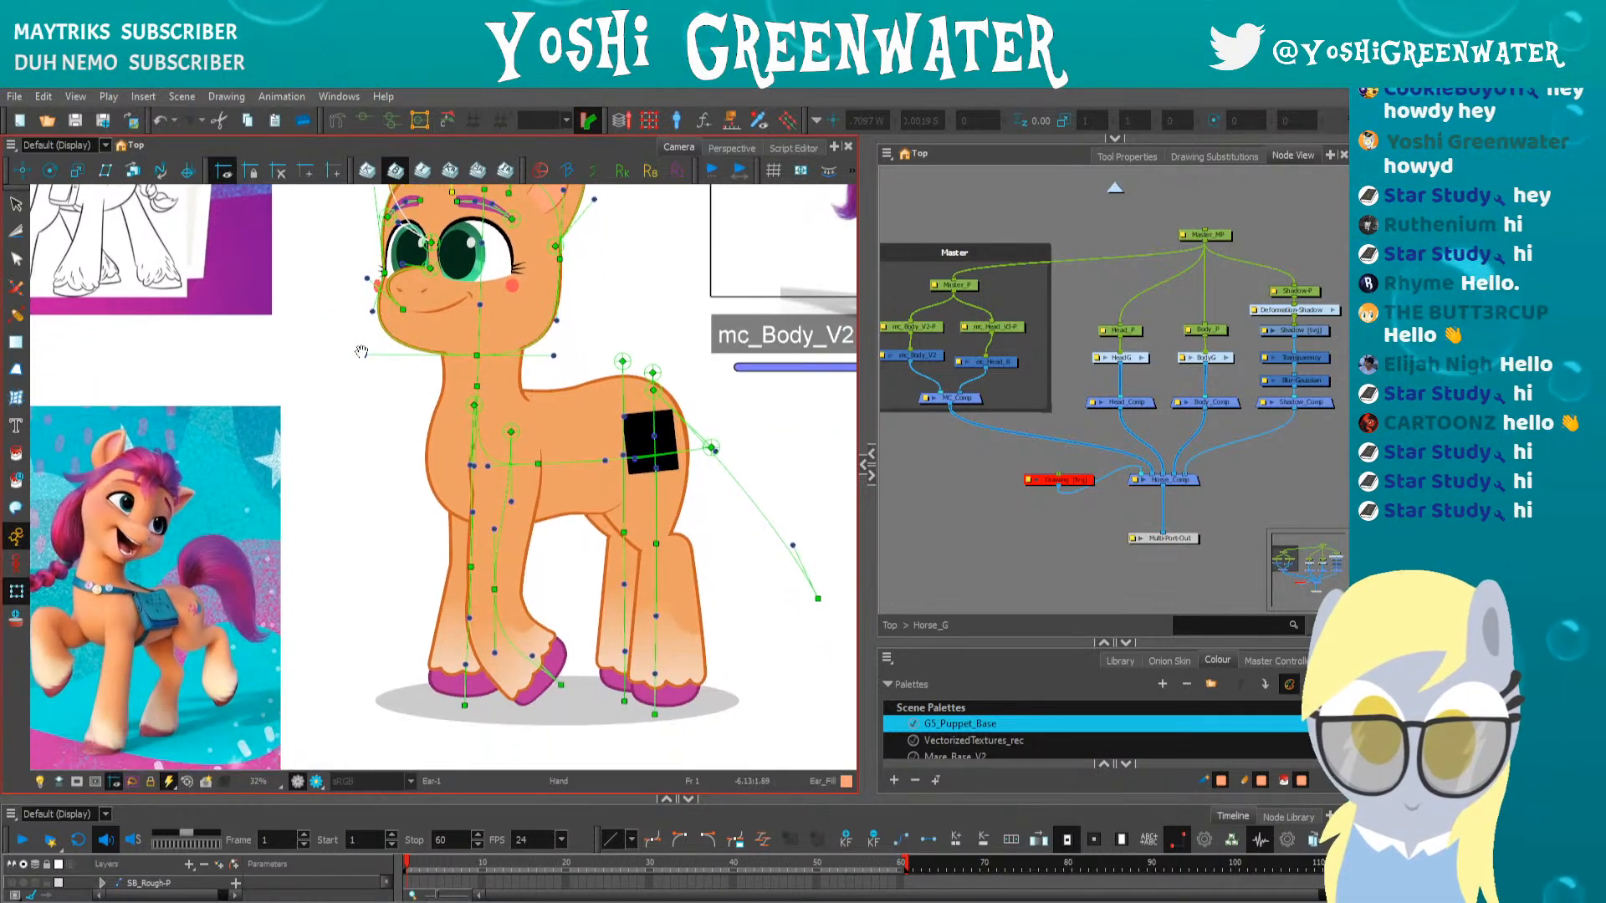
Reset the near front leg's deformation to its rest pose and hide all deformation controls
click(494, 589)
click(446, 122)
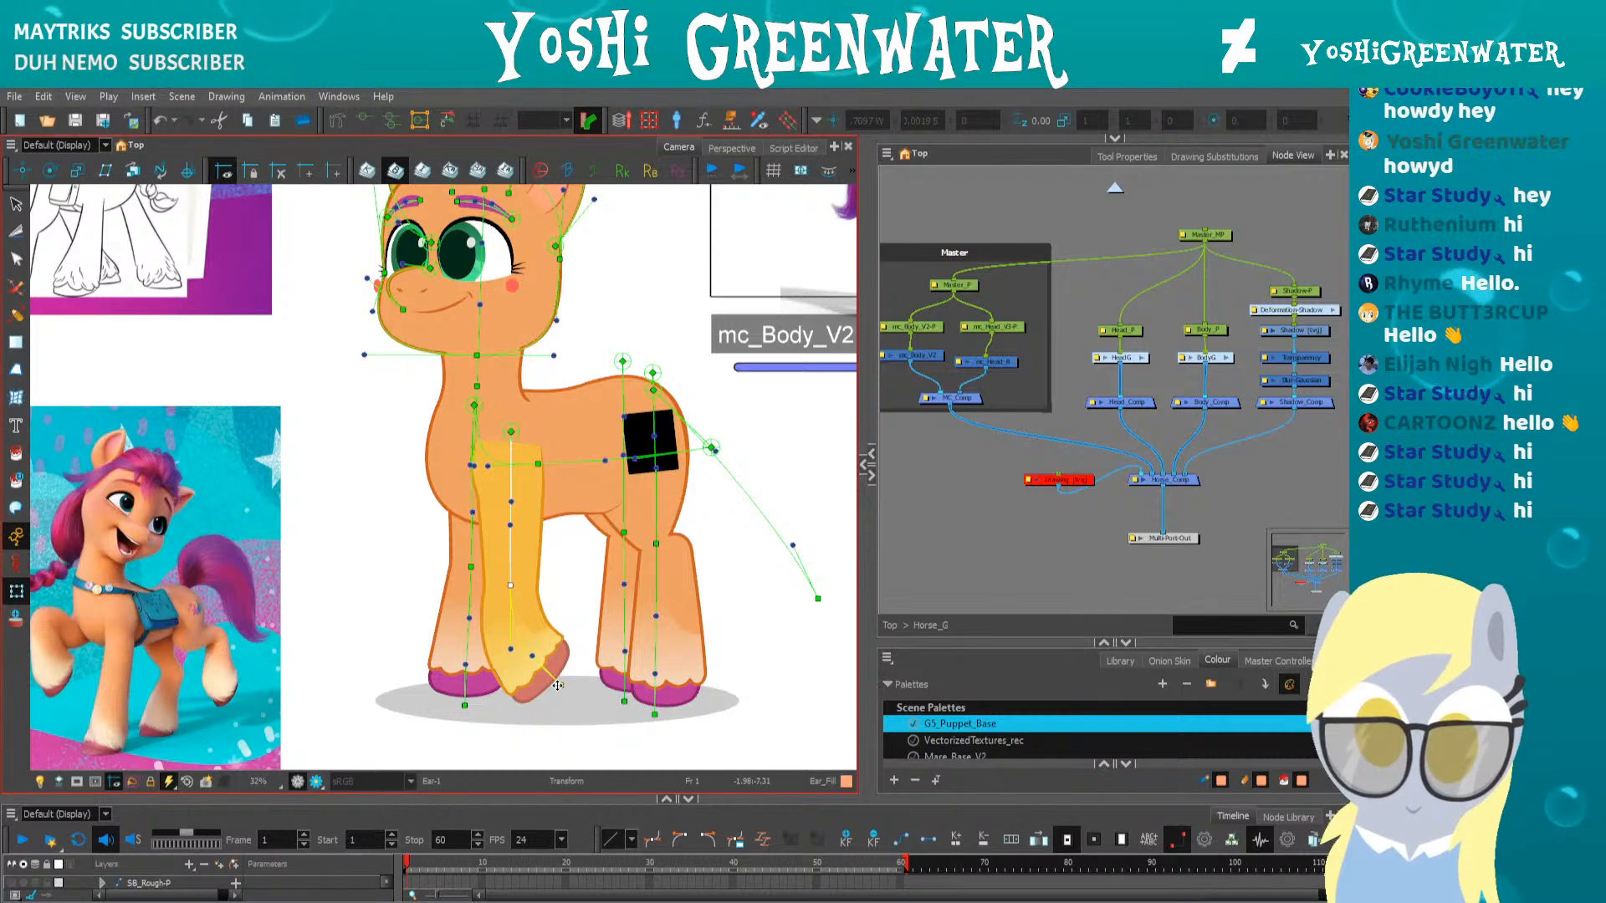
click(447, 121)
click(385, 446)
drag(350, 428, 356, 508)
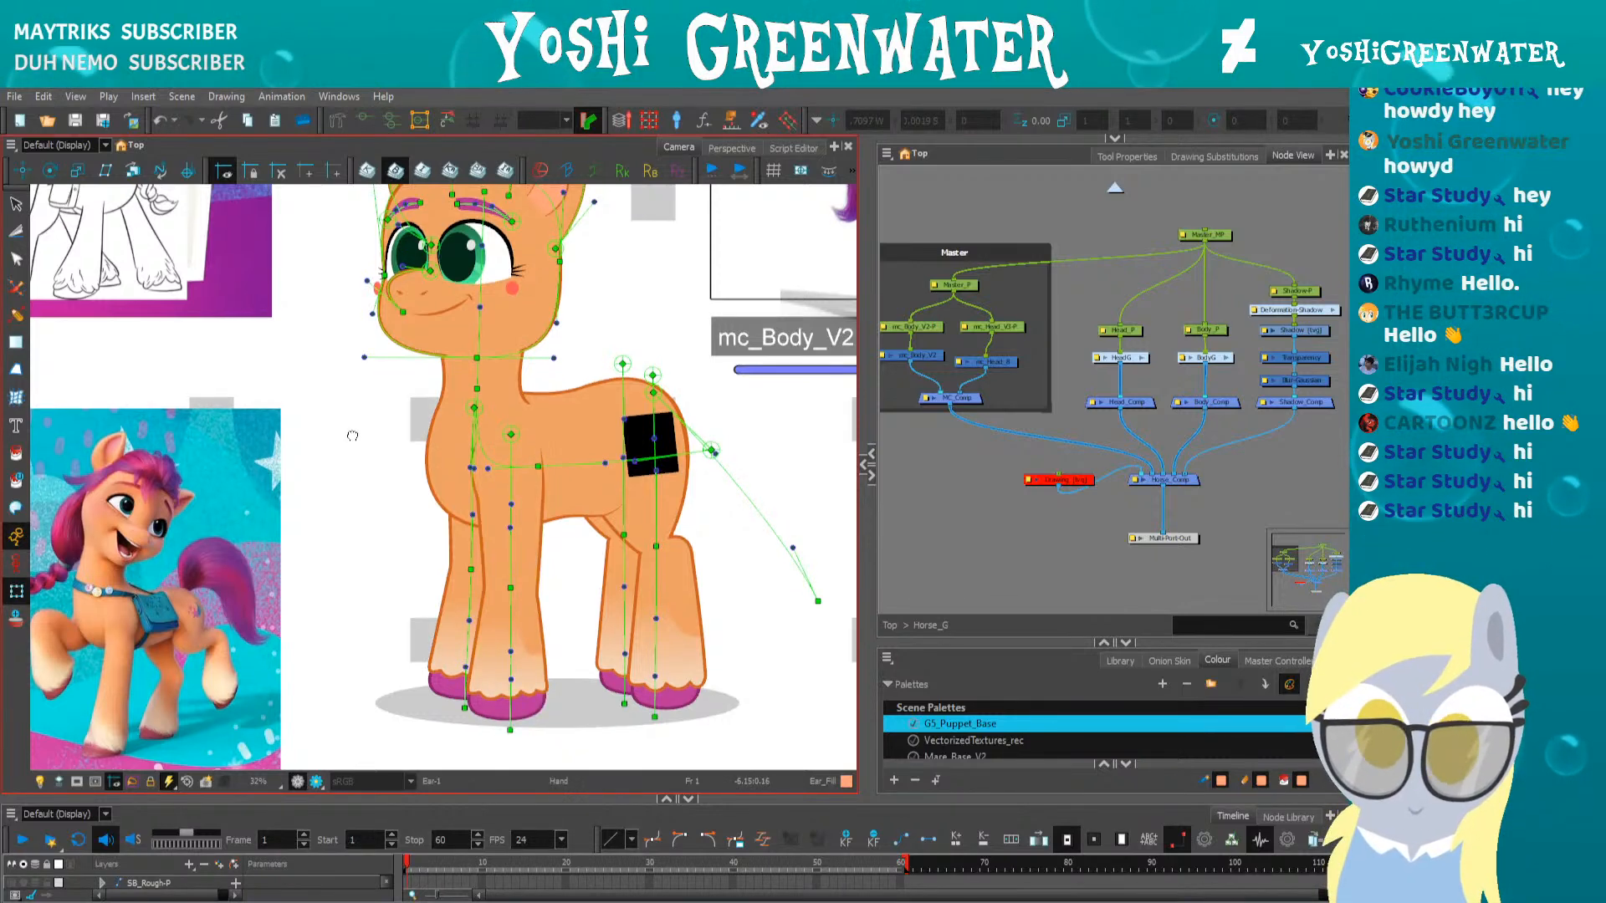
click(363, 122)
click(360, 430)
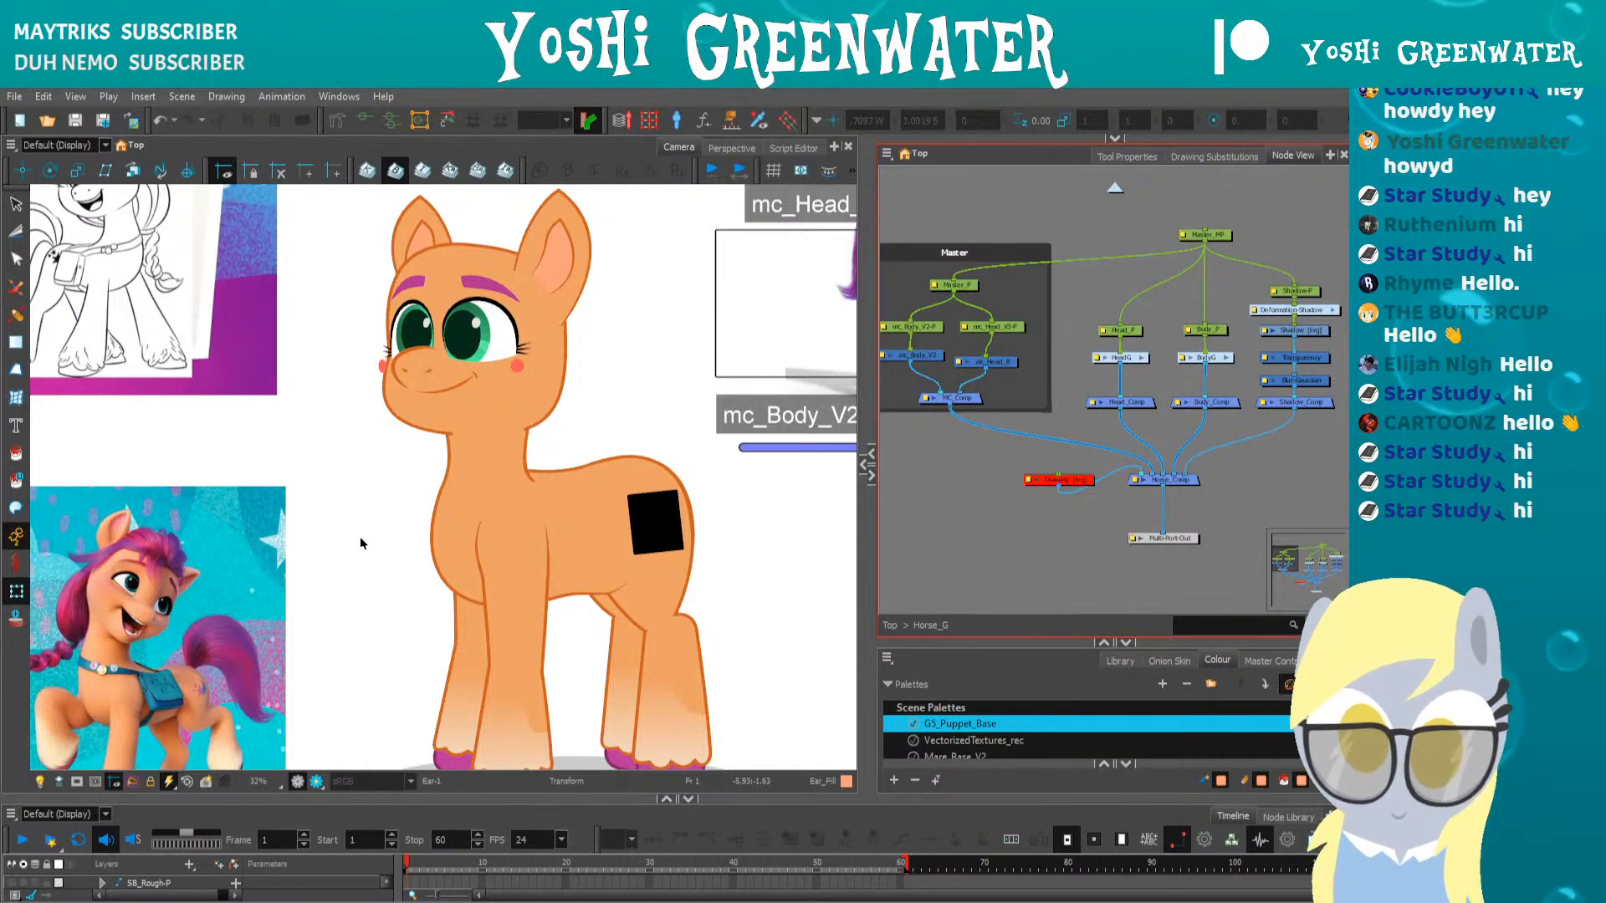
Go to frame 60, turn the head to face left with mc_Head_8, and set mc_Body_V2 to 0.0
drag(639, 408, 506, 456)
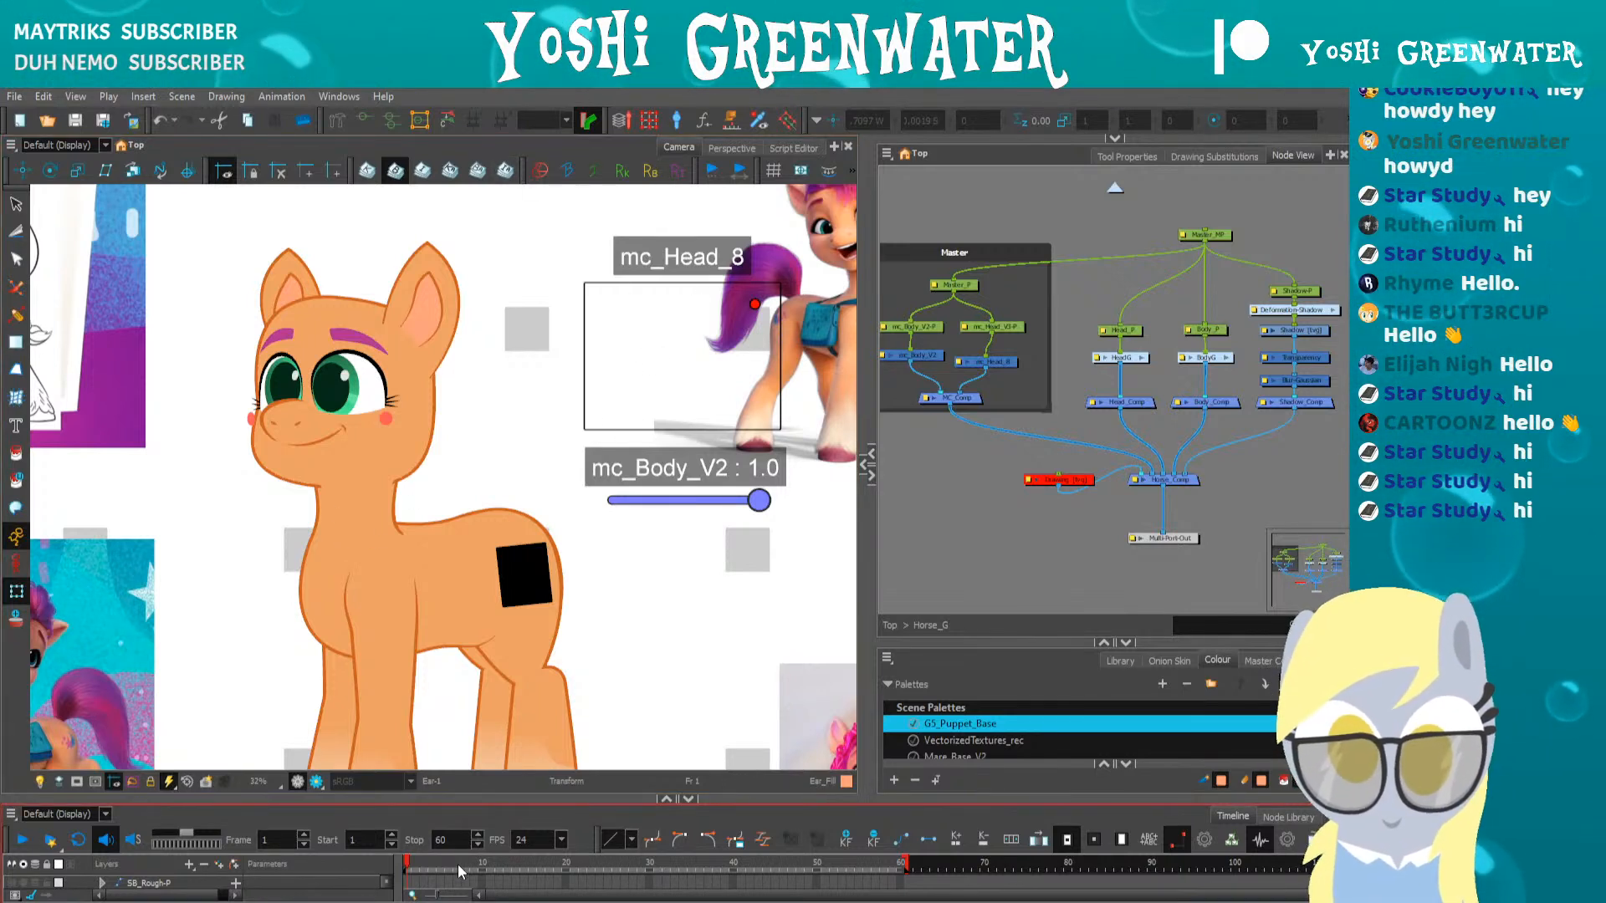
key(shift+.)
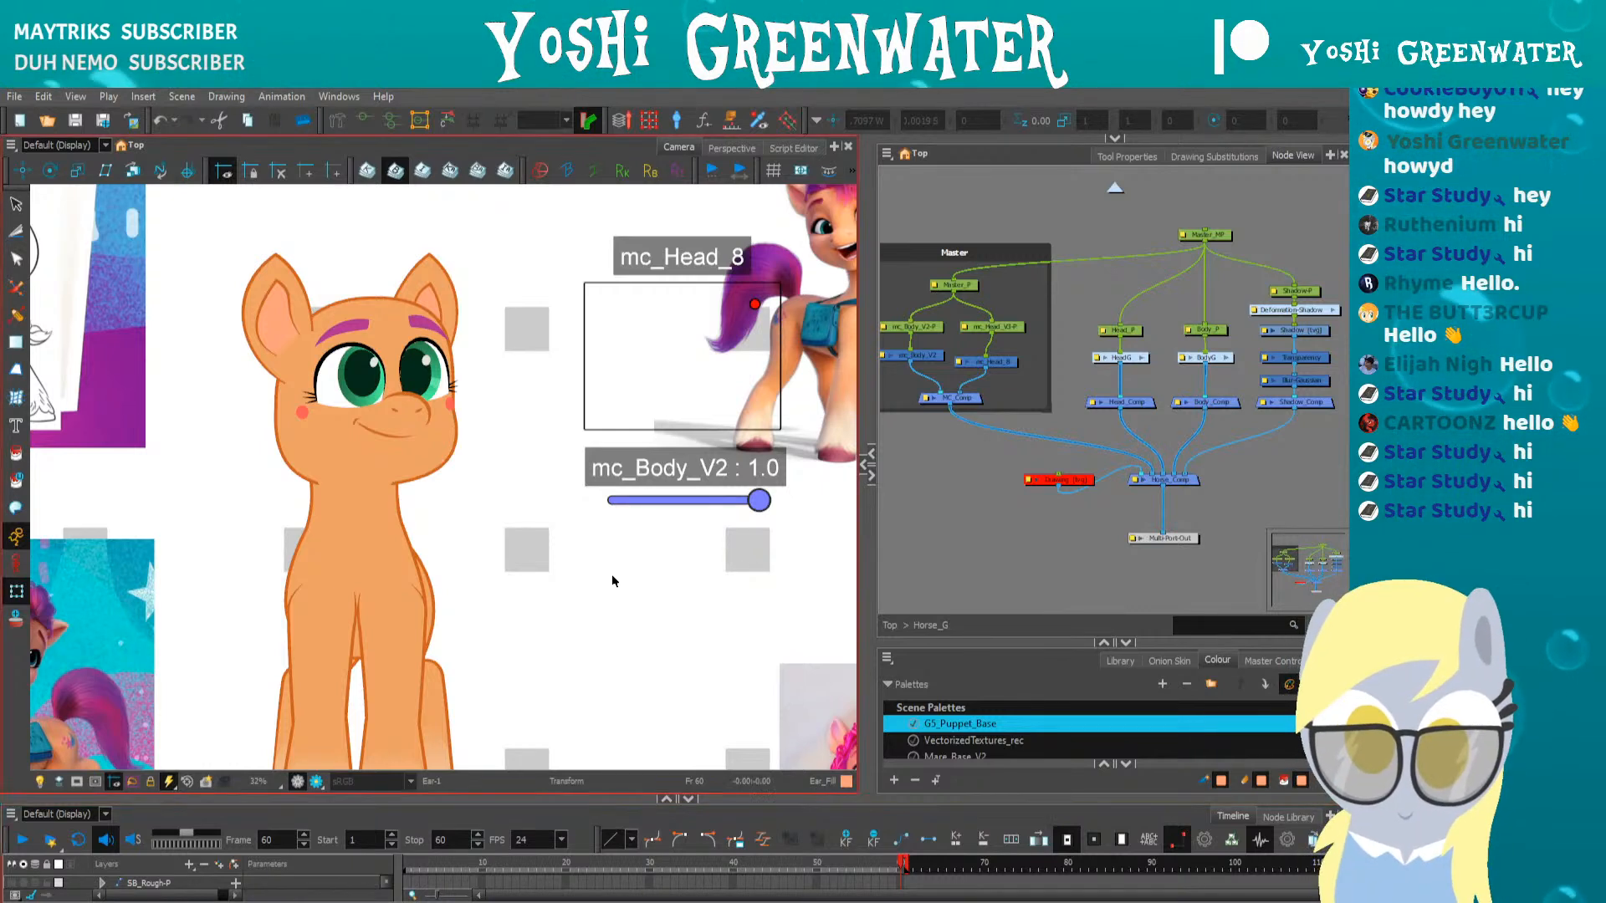
drag(643, 568, 588, 574)
drag(702, 306, 552, 310)
scroll(598, 489, down, 2)
drag(704, 387, 555, 387)
scroll(544, 309, up, 2)
drag(549, 307, 524, 366)
drag(487, 436, 460, 391)
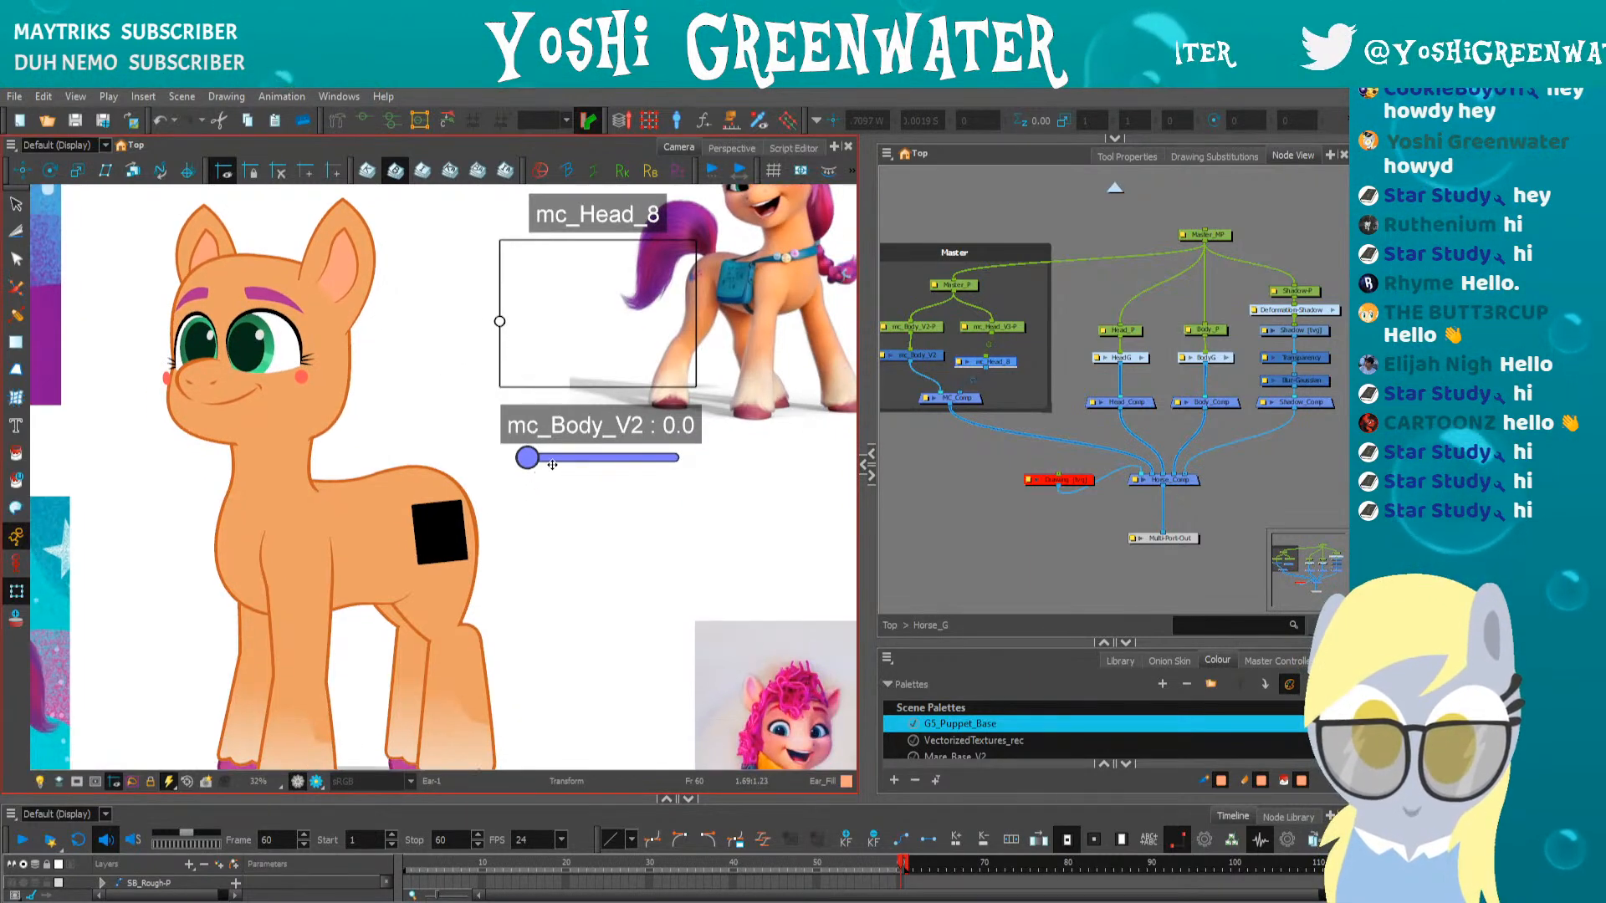
Set mc_Body_V2 to 1.0 and turn the head to face the front with mc_Head_8
drag(527, 457, 674, 458)
mouse_move(612, 319)
mouse_down()
mouse_move(508, 299)
mouse_move(590, 299)
mouse_up()
drag(541, 529, 549, 552)
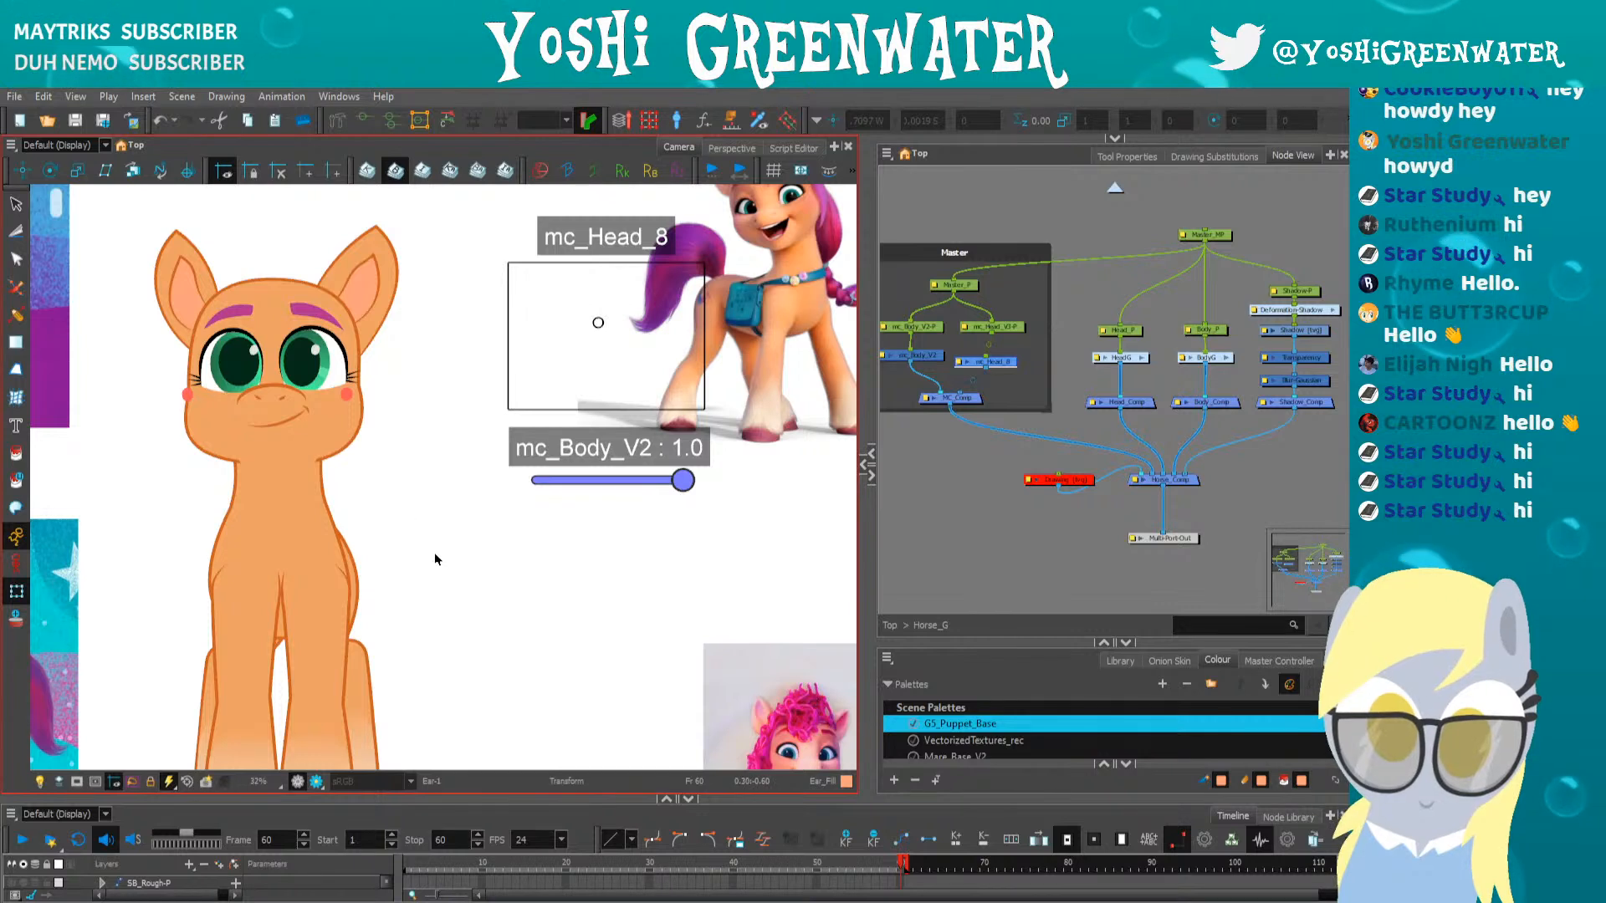
Move the mc_Head_8 control to its grid's upper-right corner and set mc_Body_V2 to 0.0
drag(598, 322, 705, 264)
drag(686, 481, 535, 481)
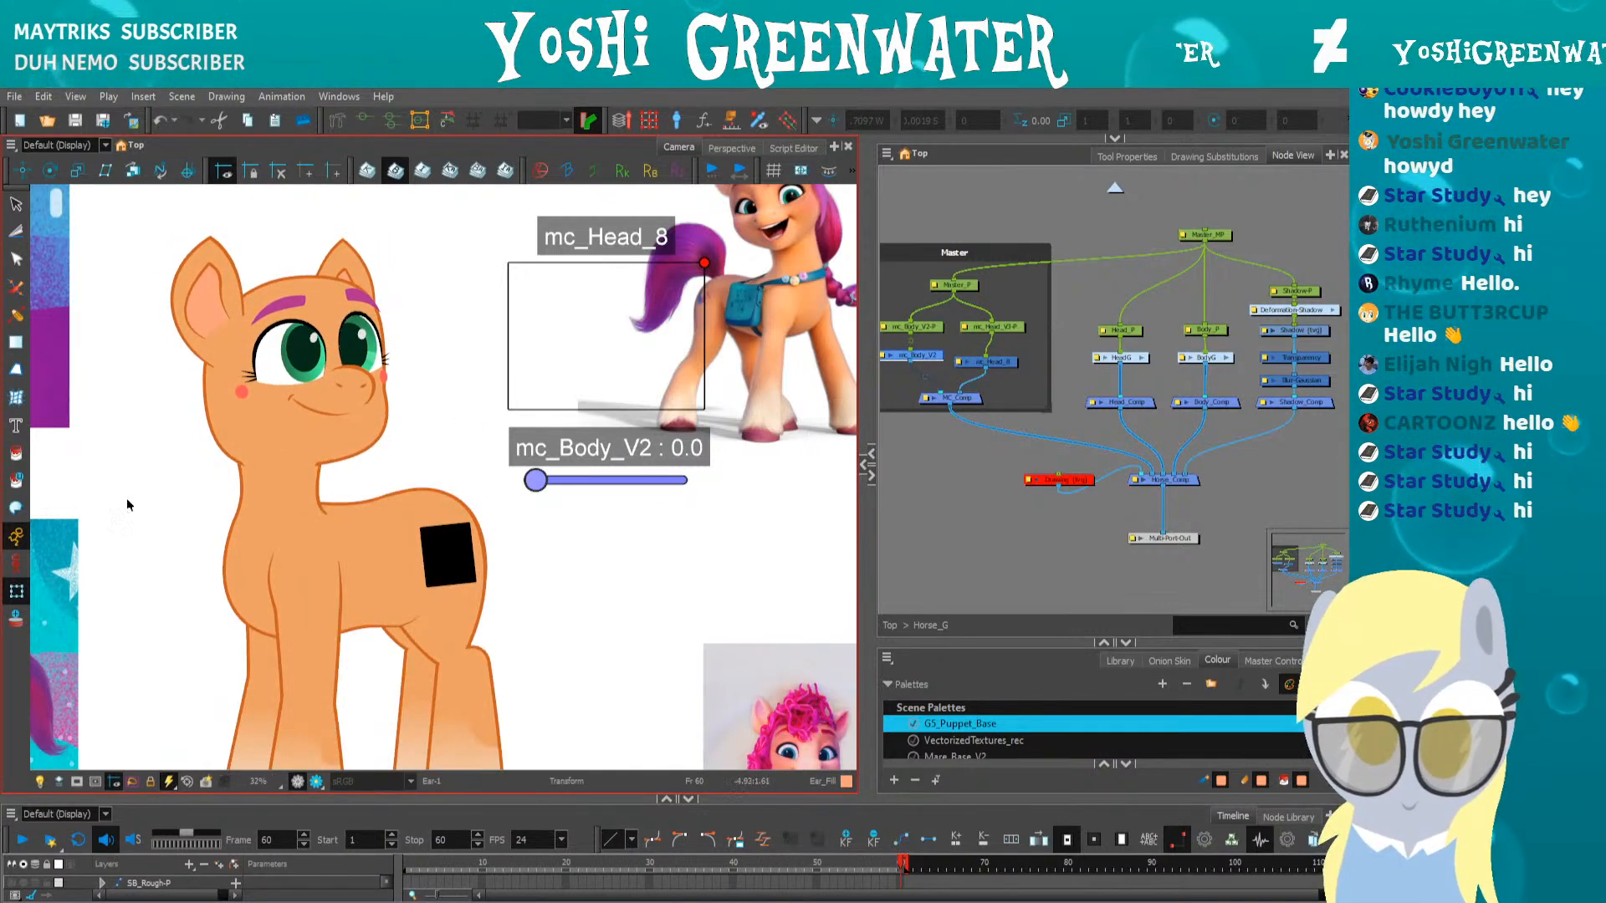
drag(237, 357, 255, 322)
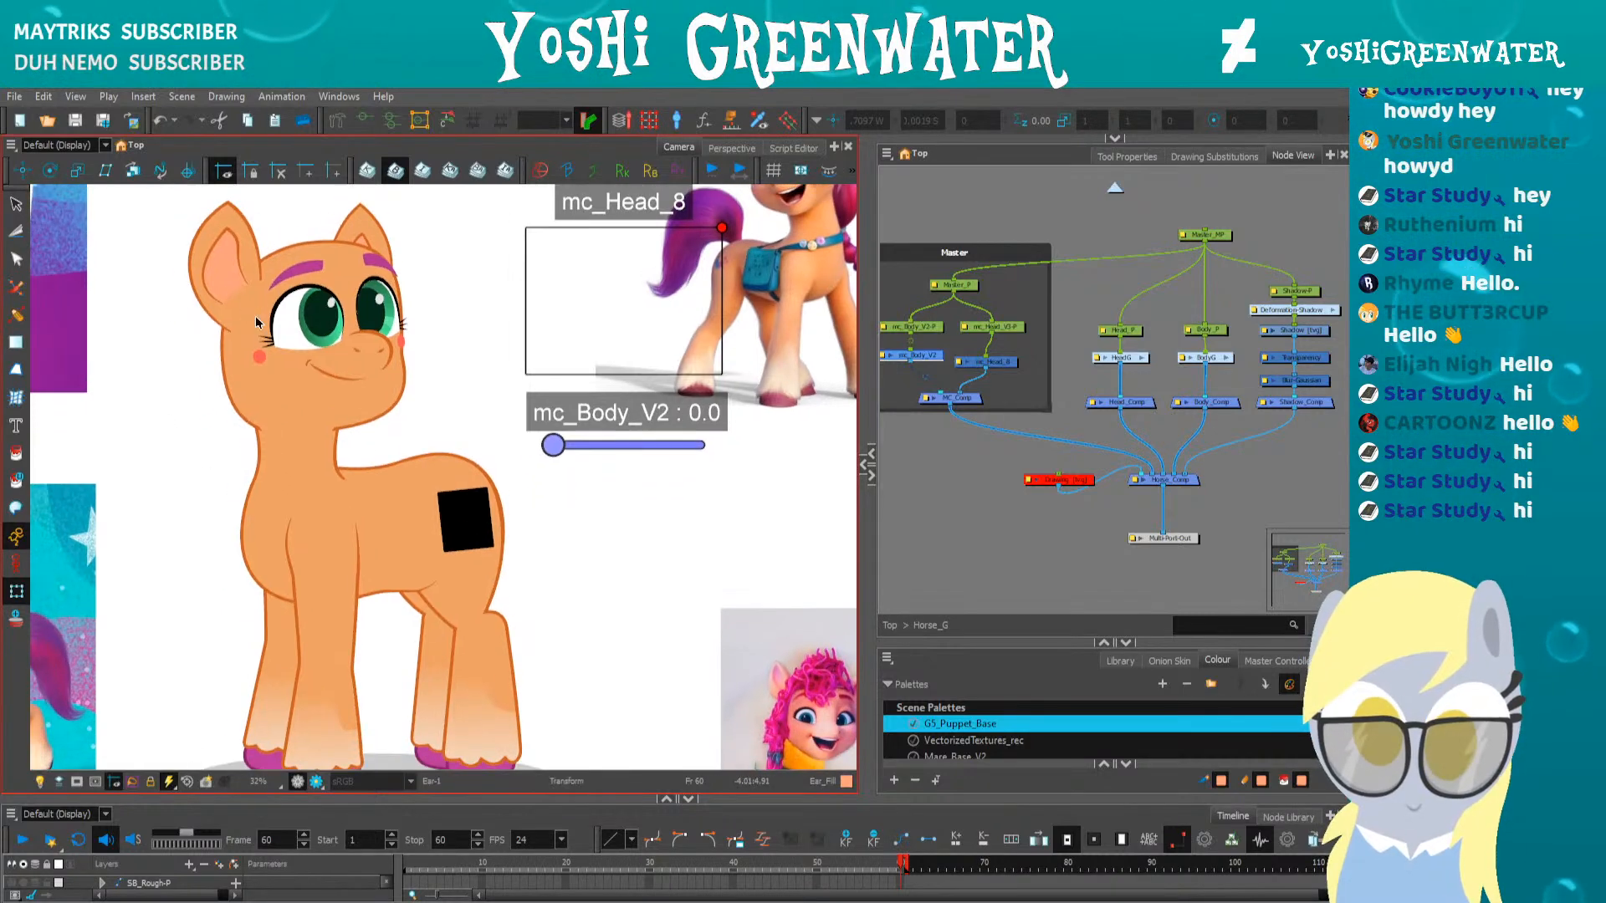
Cycle the pony's mouth through its drawing substitutions to the open toothy grin and deselect it
click(322, 374)
key([)
key([)
key([)
key([)
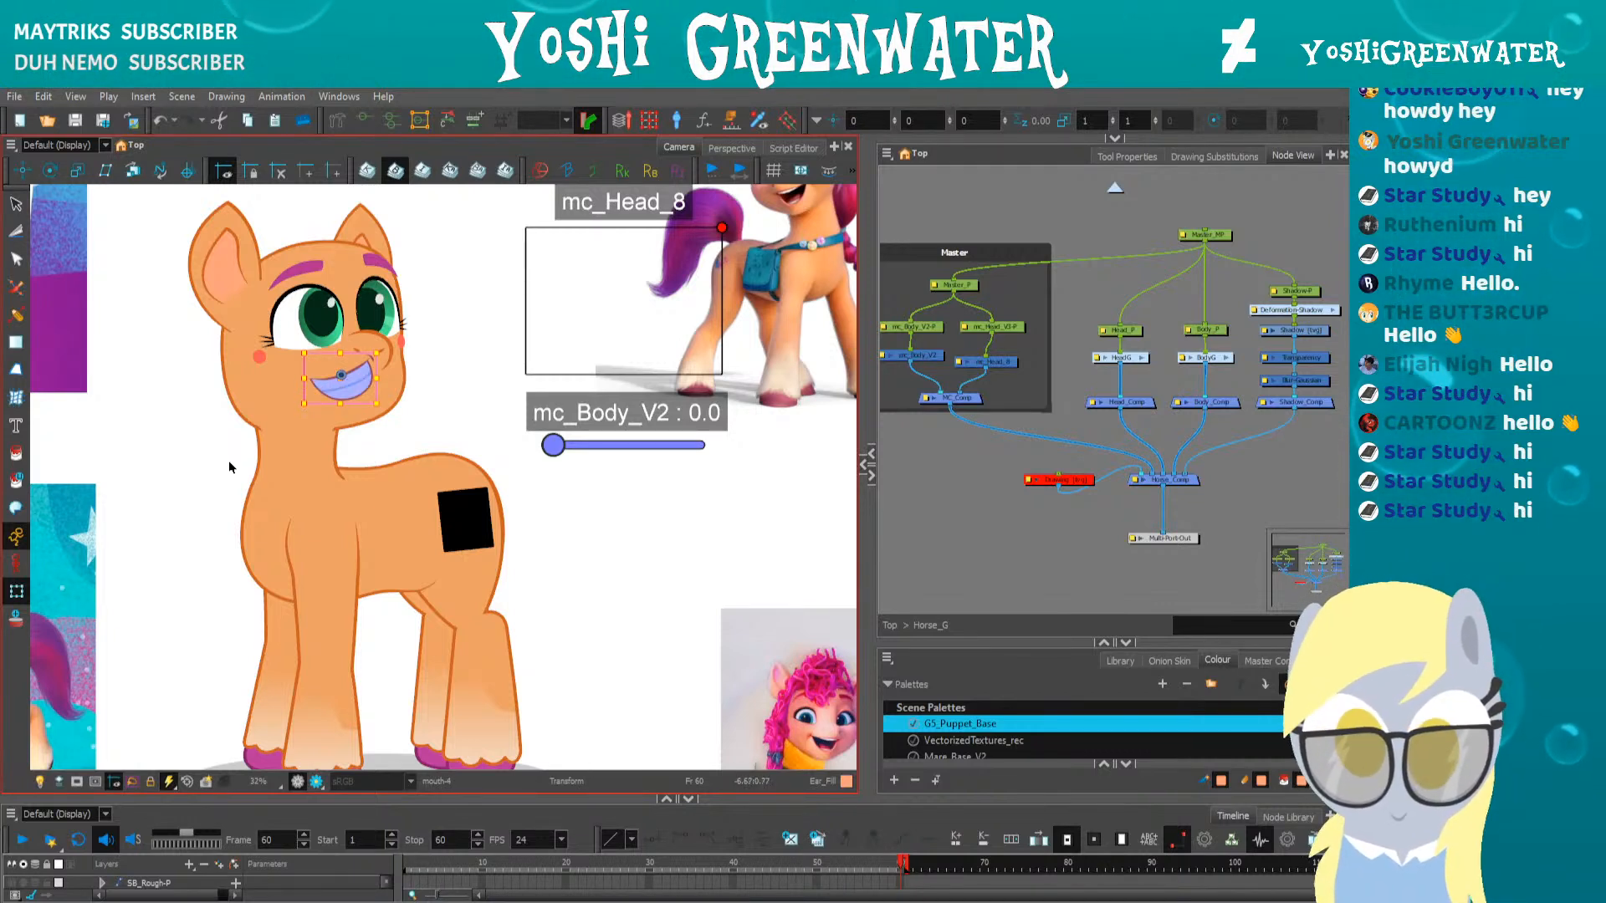
key([)
key(])
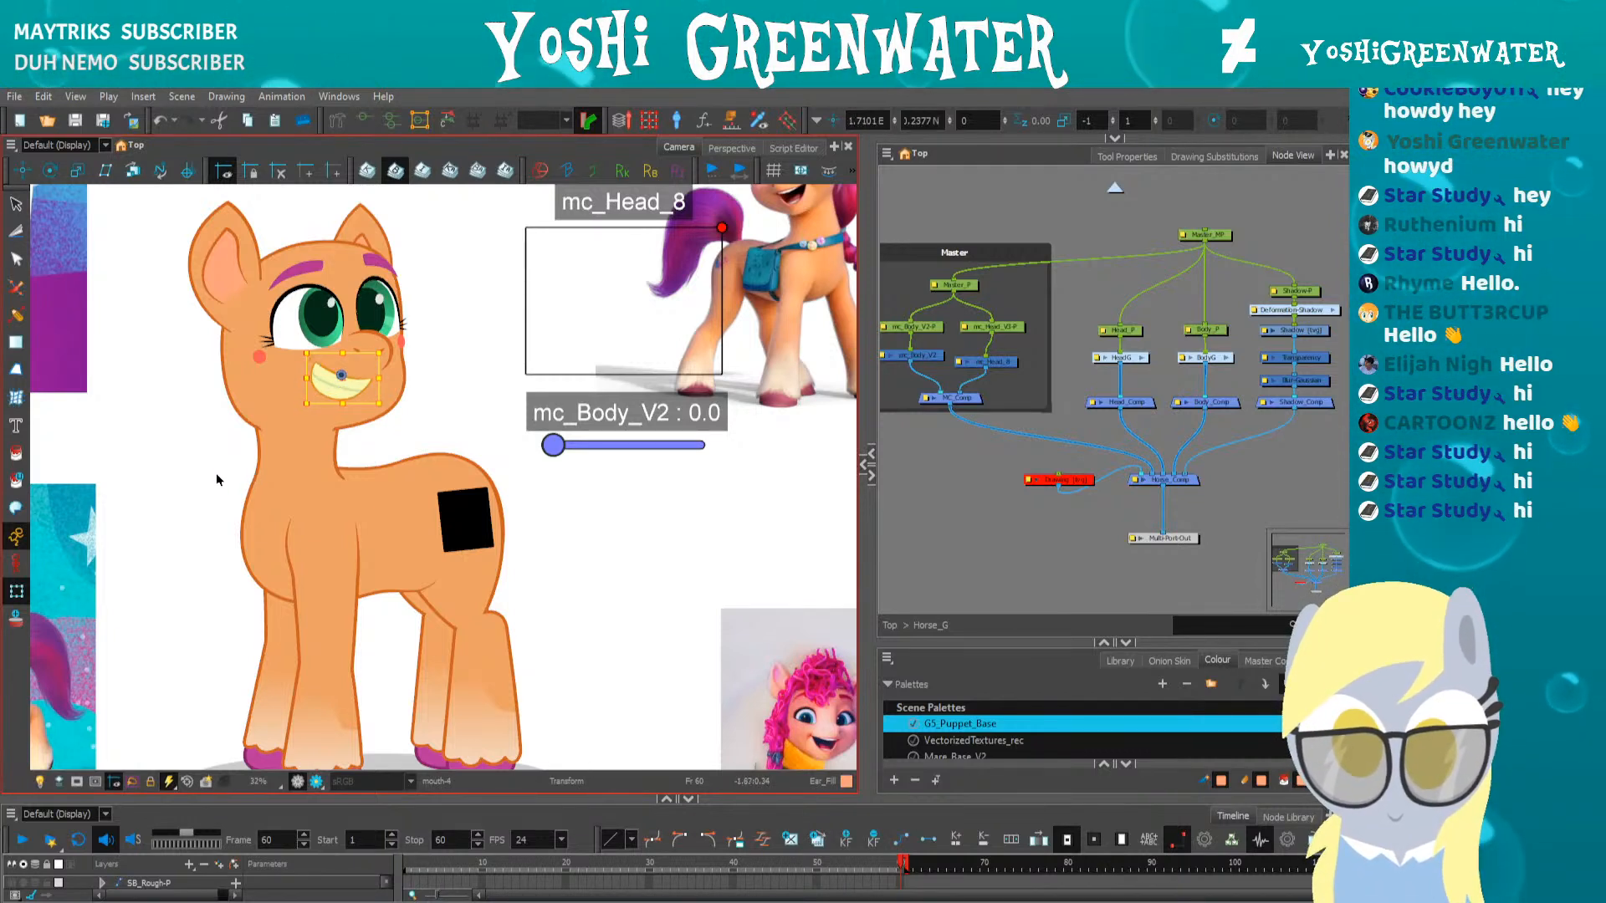
key(space)
drag(180, 442, 203, 468)
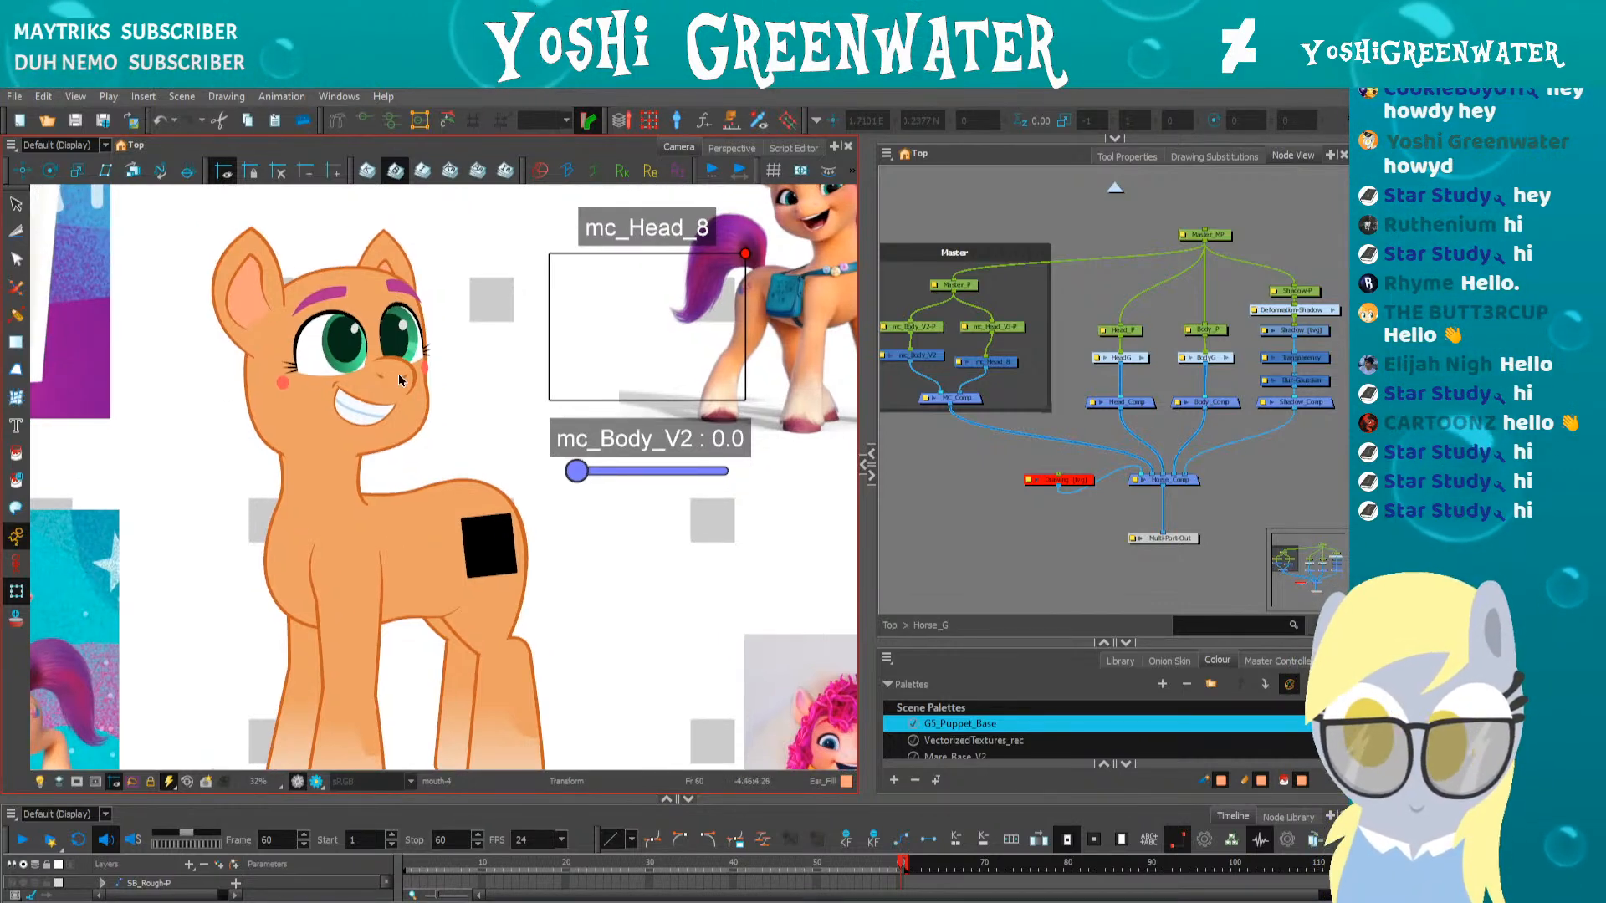
Turn the head back to face left with mc_Head_8 and inspect the whole character beside the references
drag(745, 257, 570, 326)
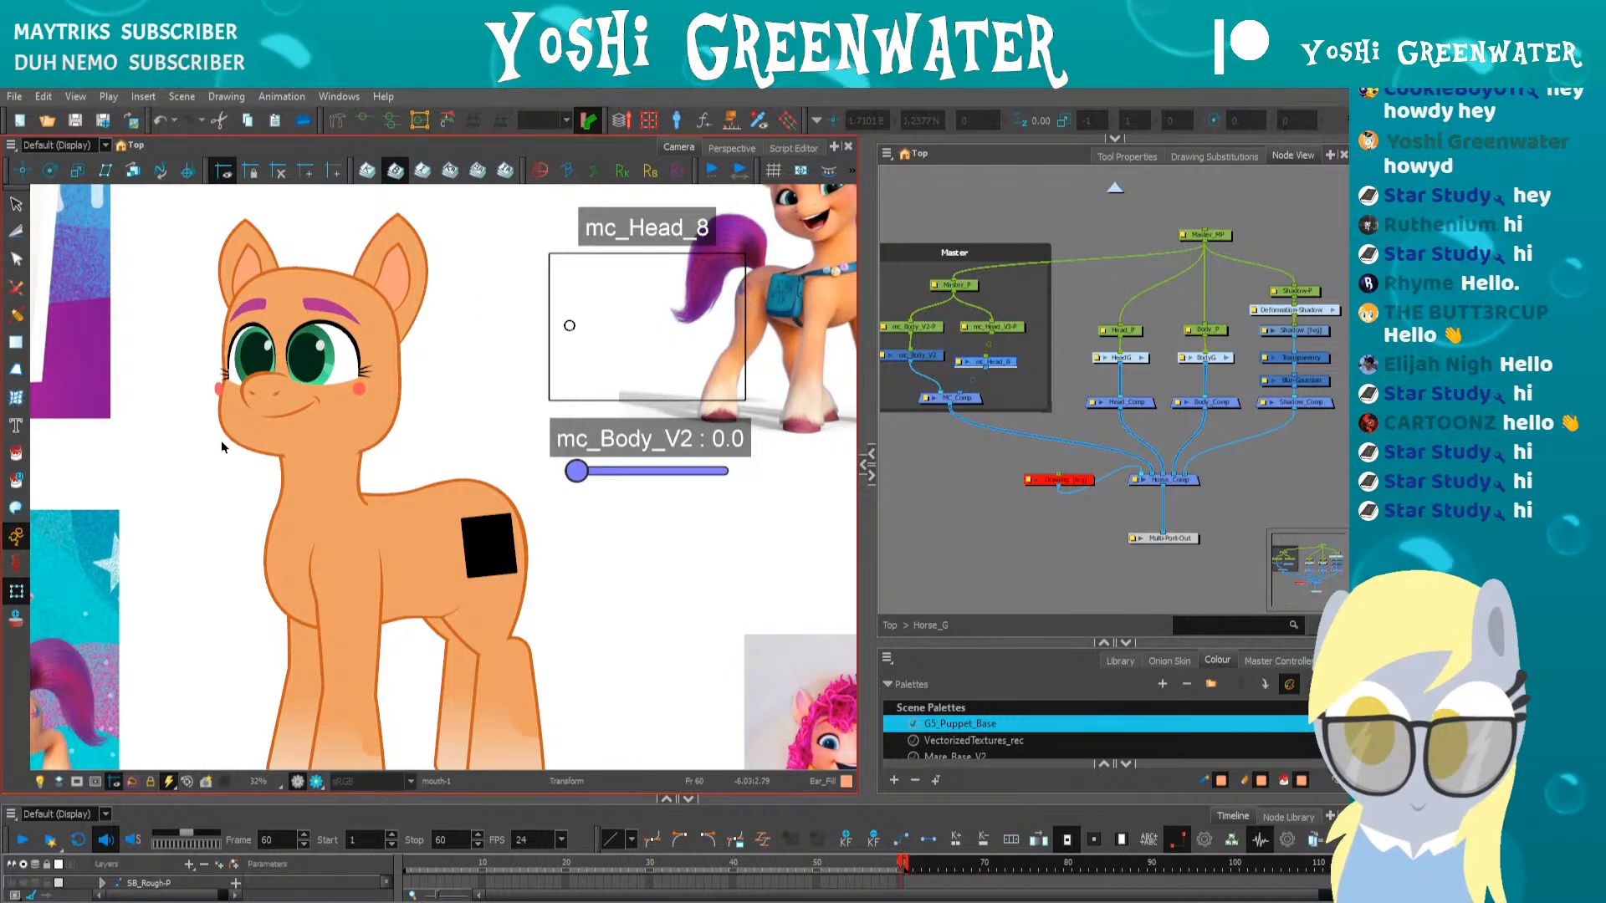
key(shift+m)
click(286, 544)
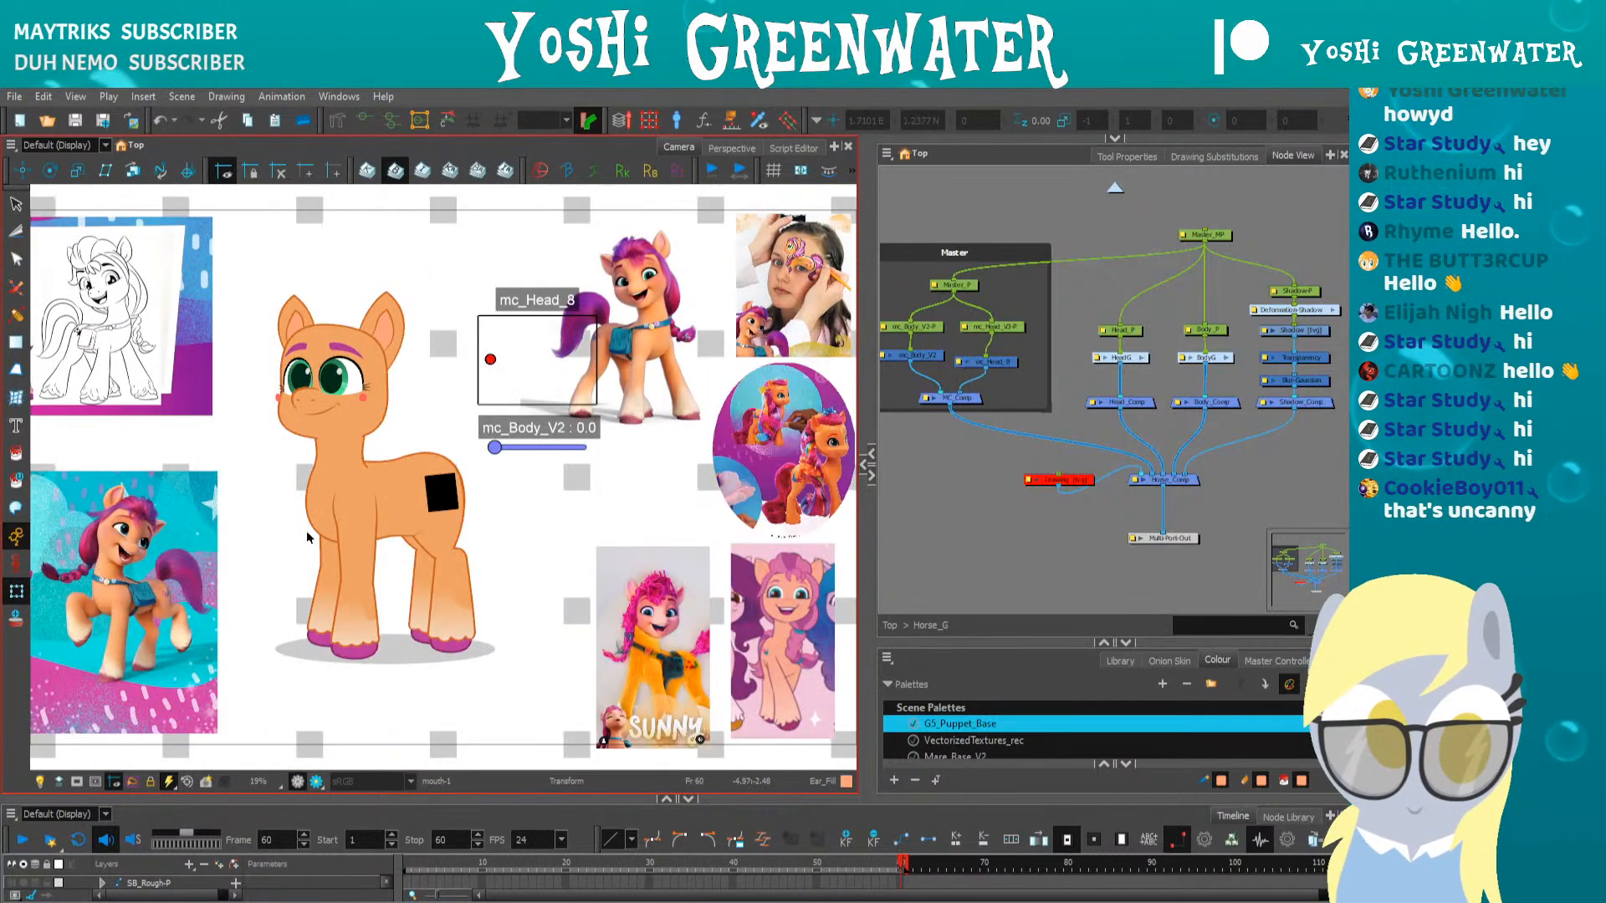
scroll(295, 479, up, 3)
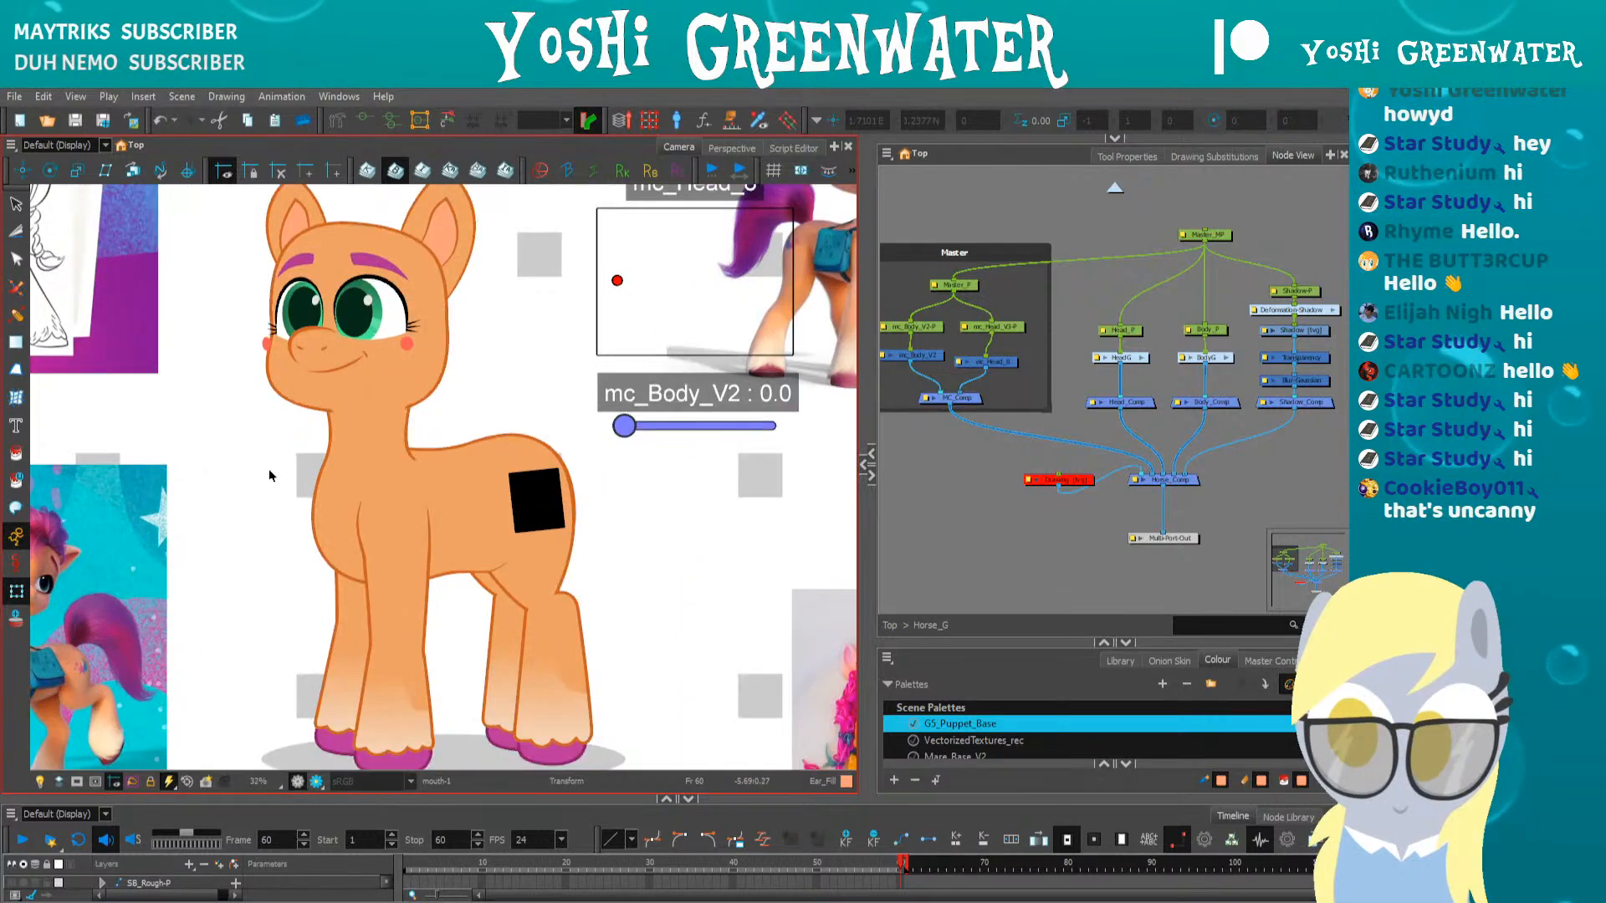
scroll(297, 484, down, 2)
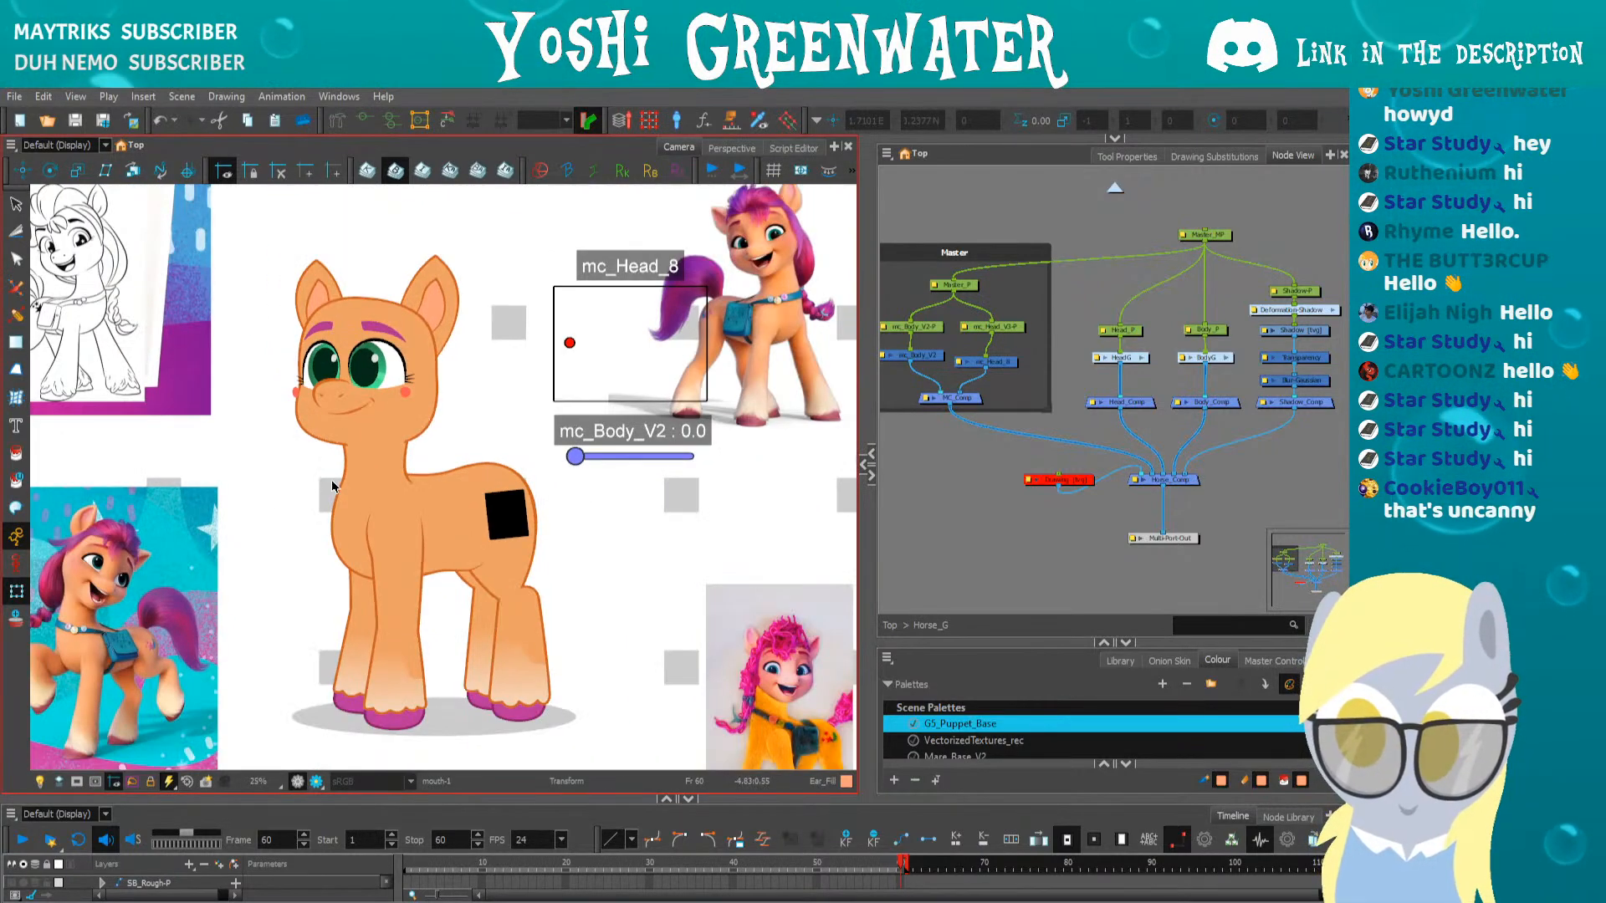
Turn the pony's head through the front view to face right using the mc_Head_8 control
click(421, 356)
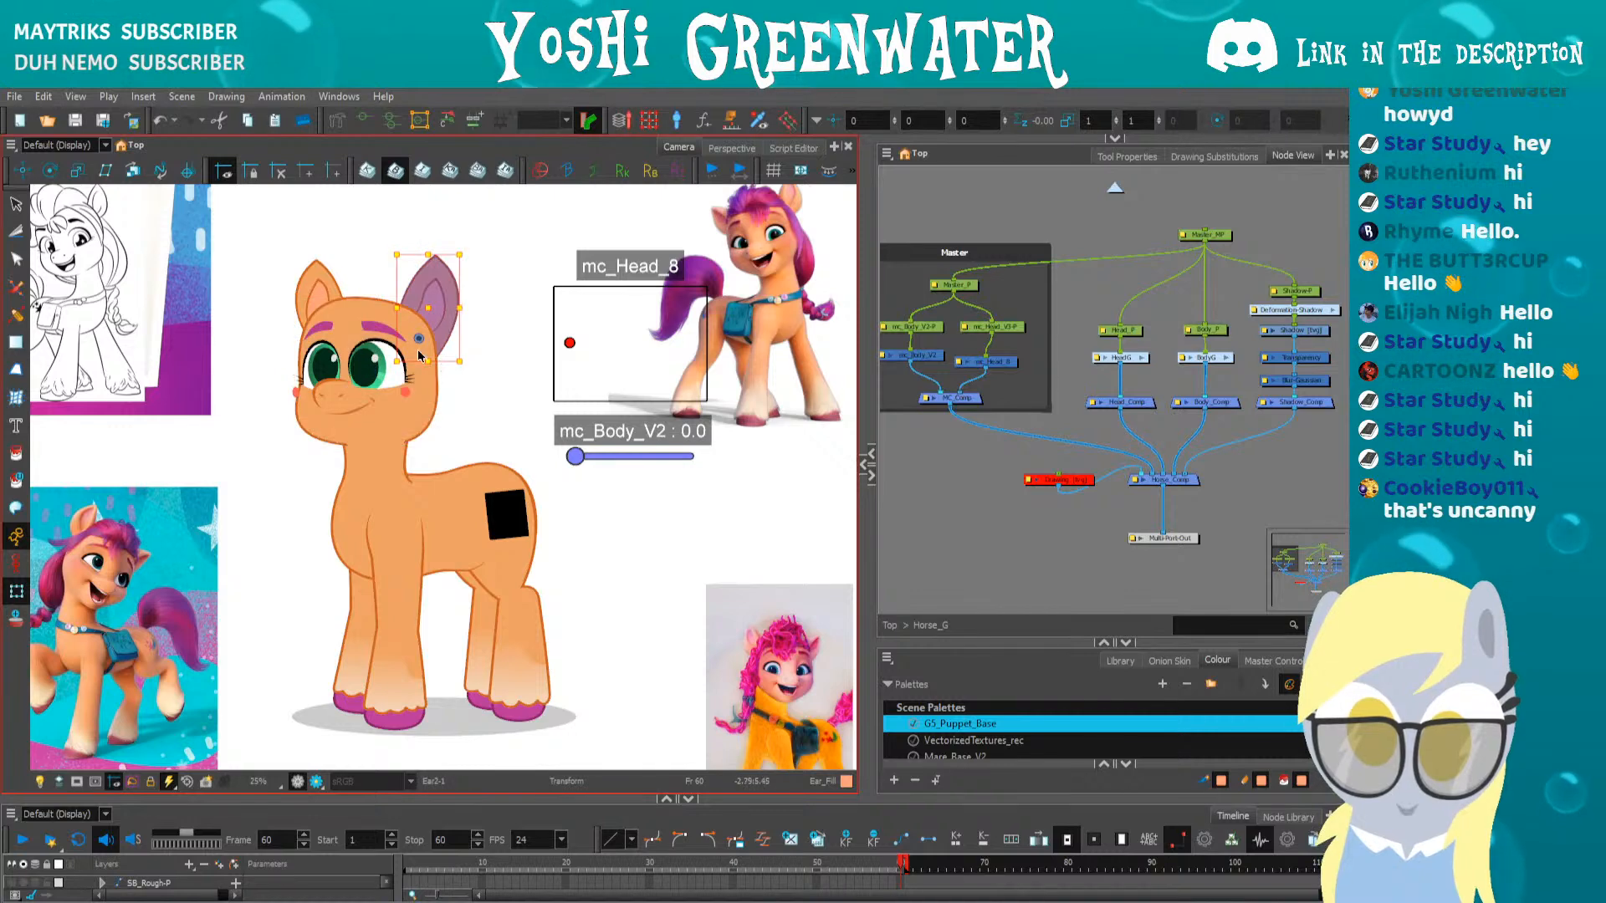
drag(570, 342, 643, 285)
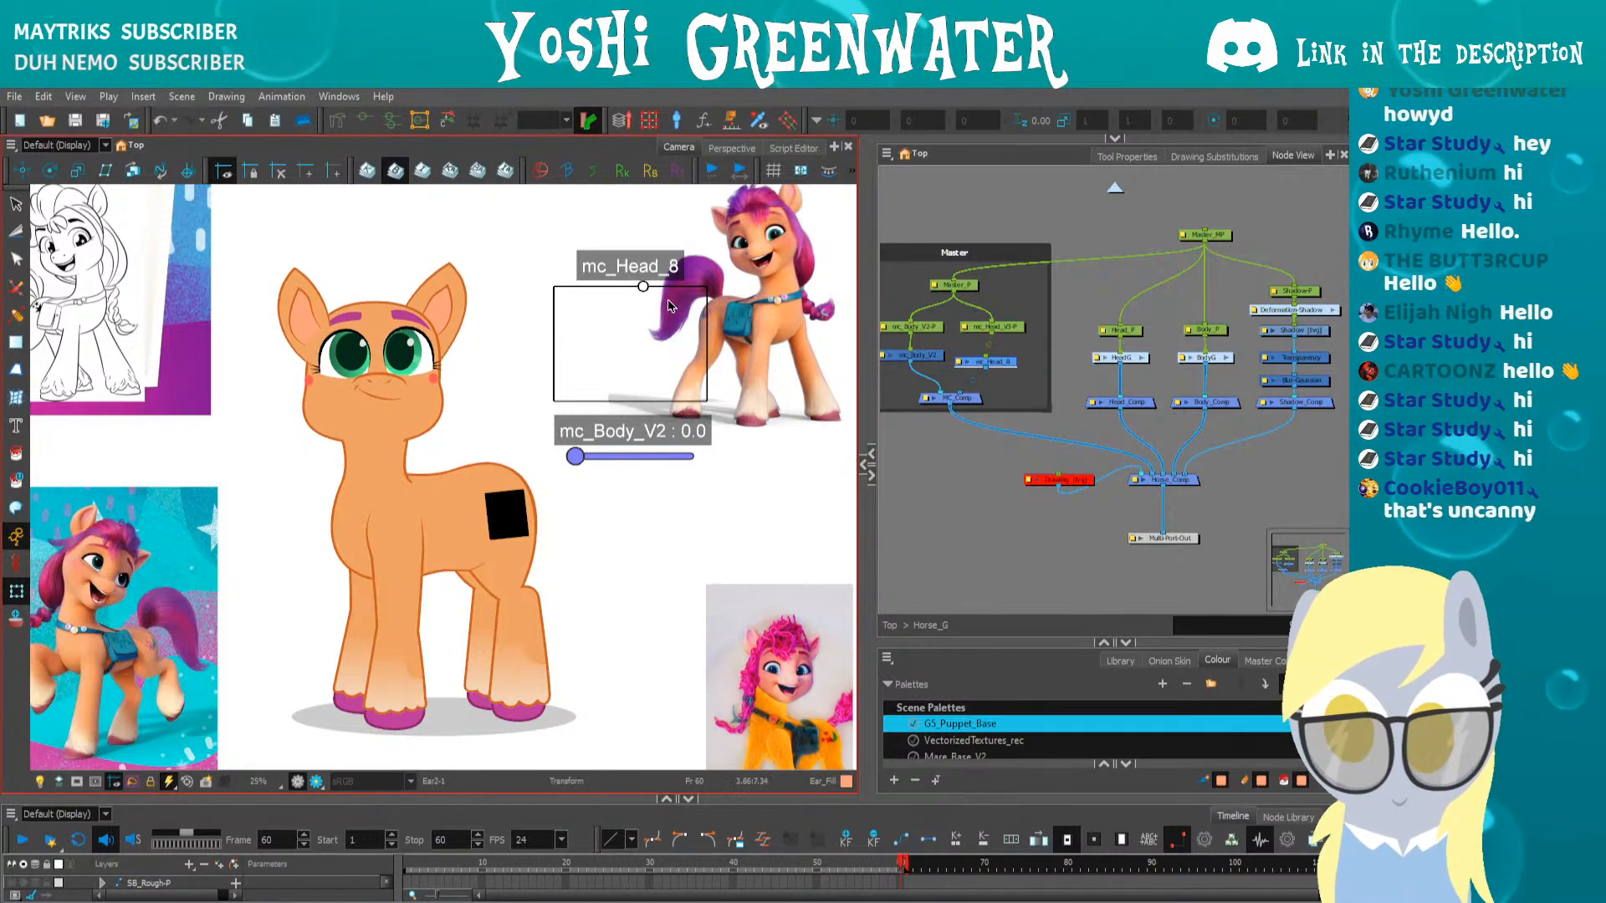
drag(644, 284, 707, 300)
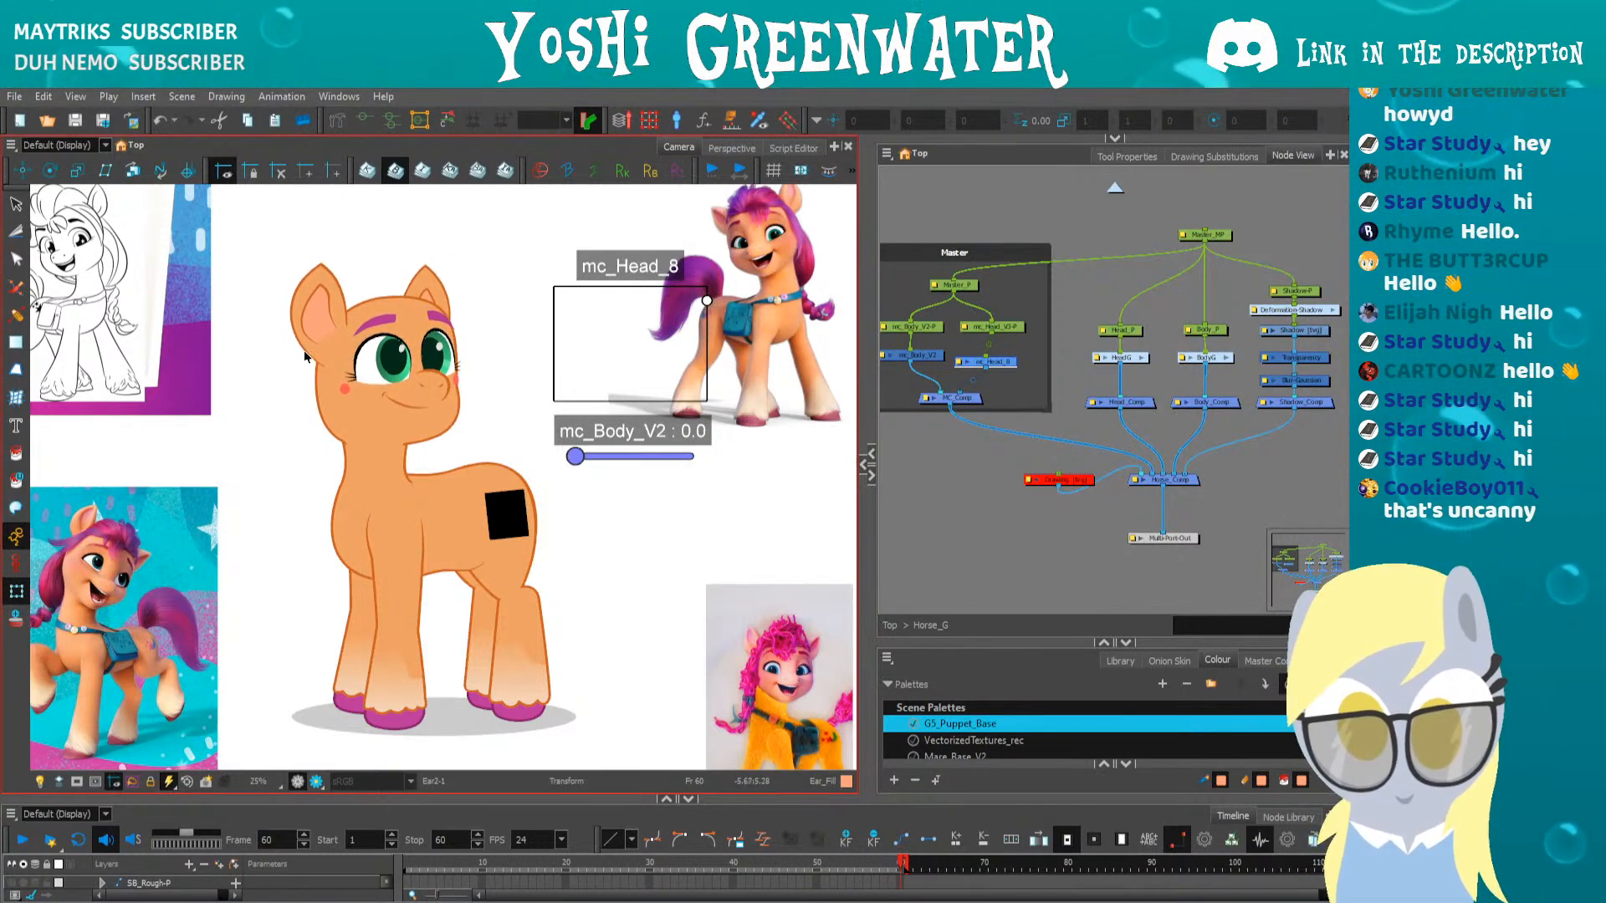
Display the deformers of all the pony's head parts and turn the head to face left with mc_Head_8
click(369, 433)
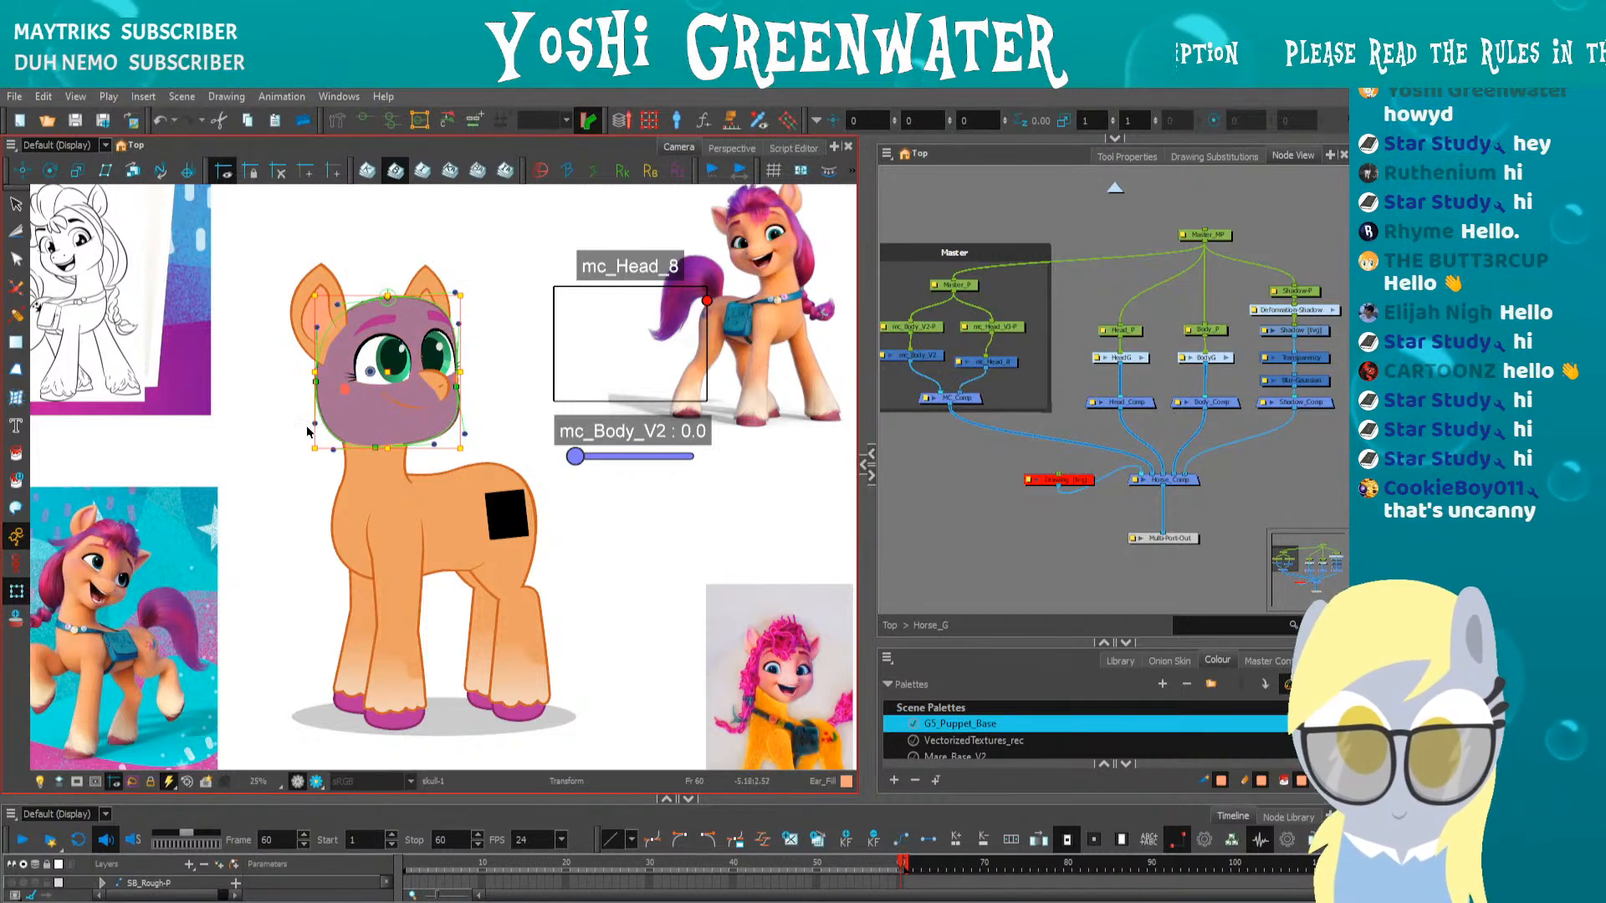
drag(1084, 301, 1158, 369)
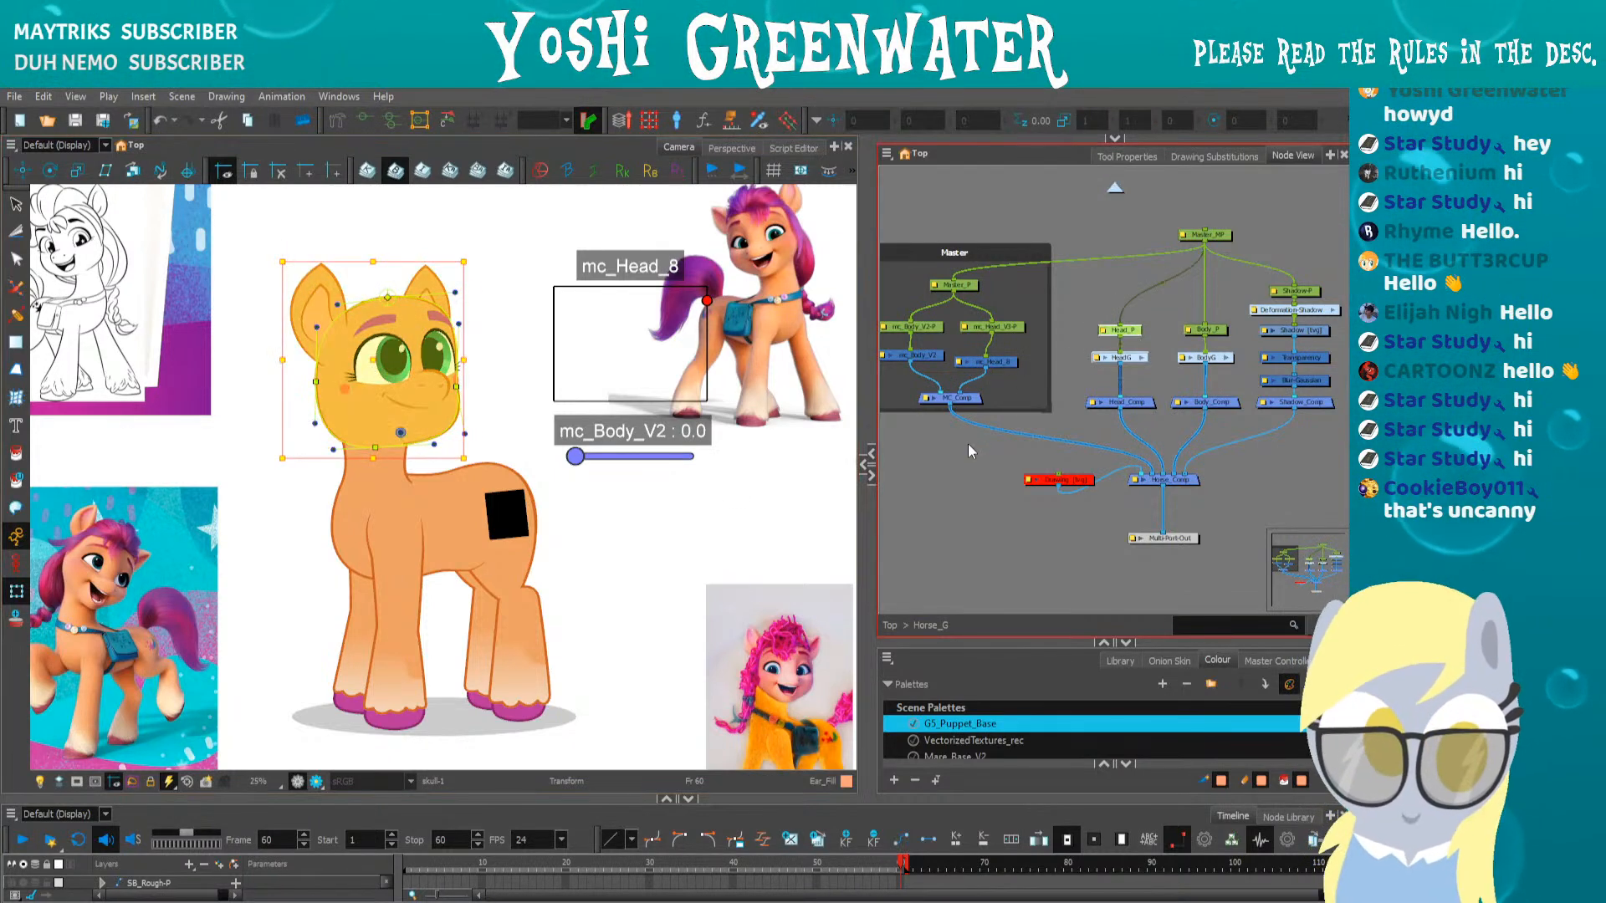
key(shift+F11)
click(612, 499)
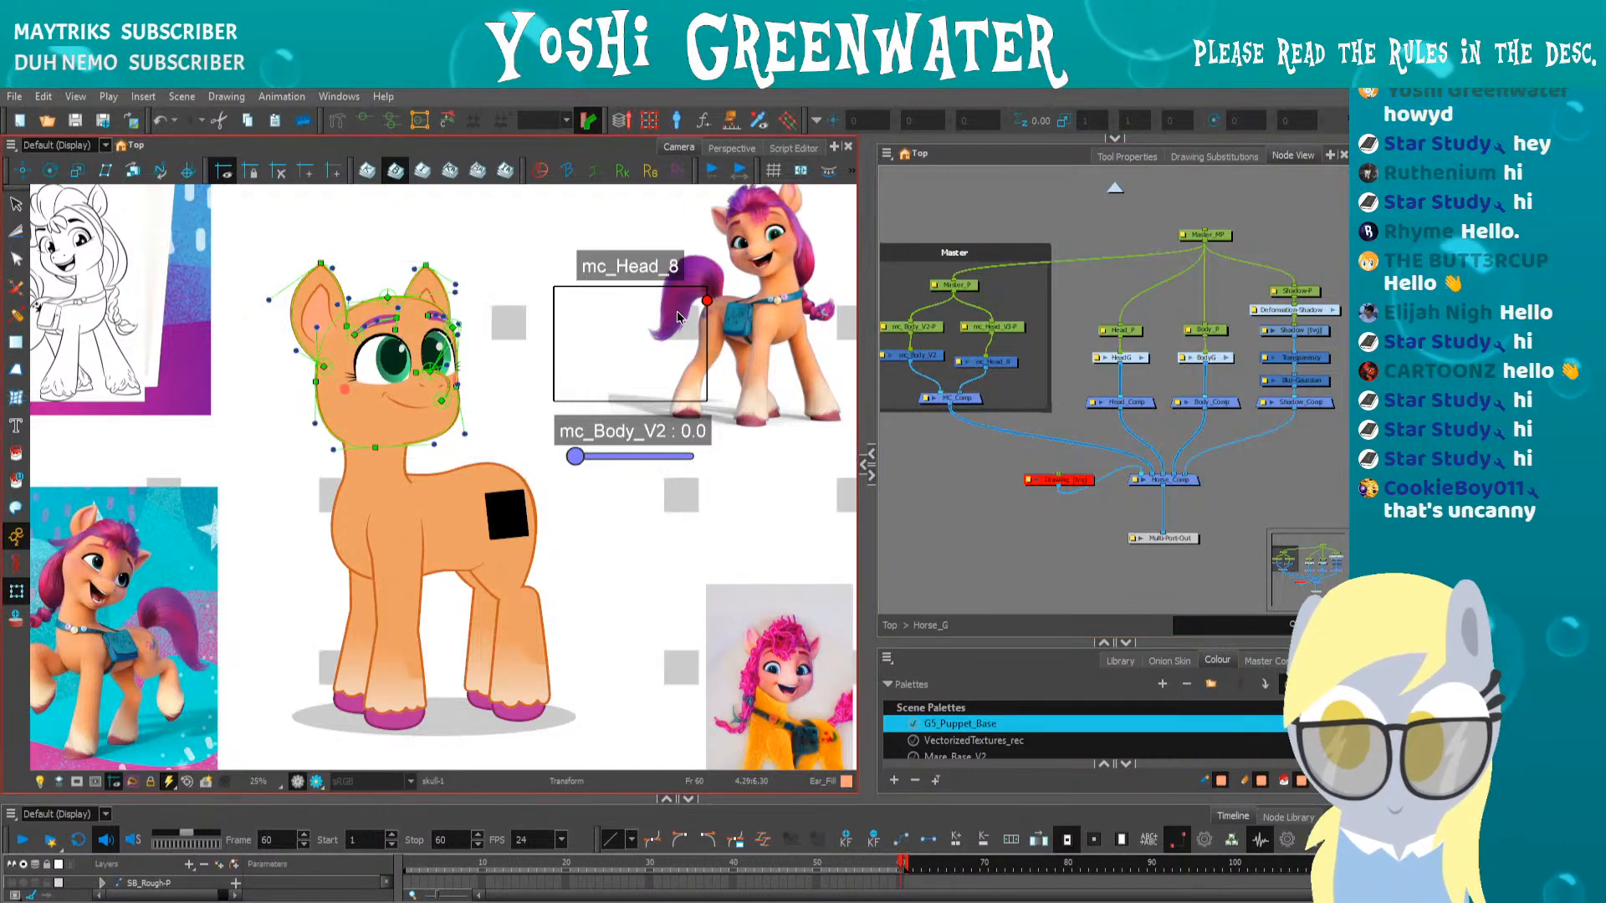
drag(705, 303, 416, 383)
scroll(299, 374, up, 3)
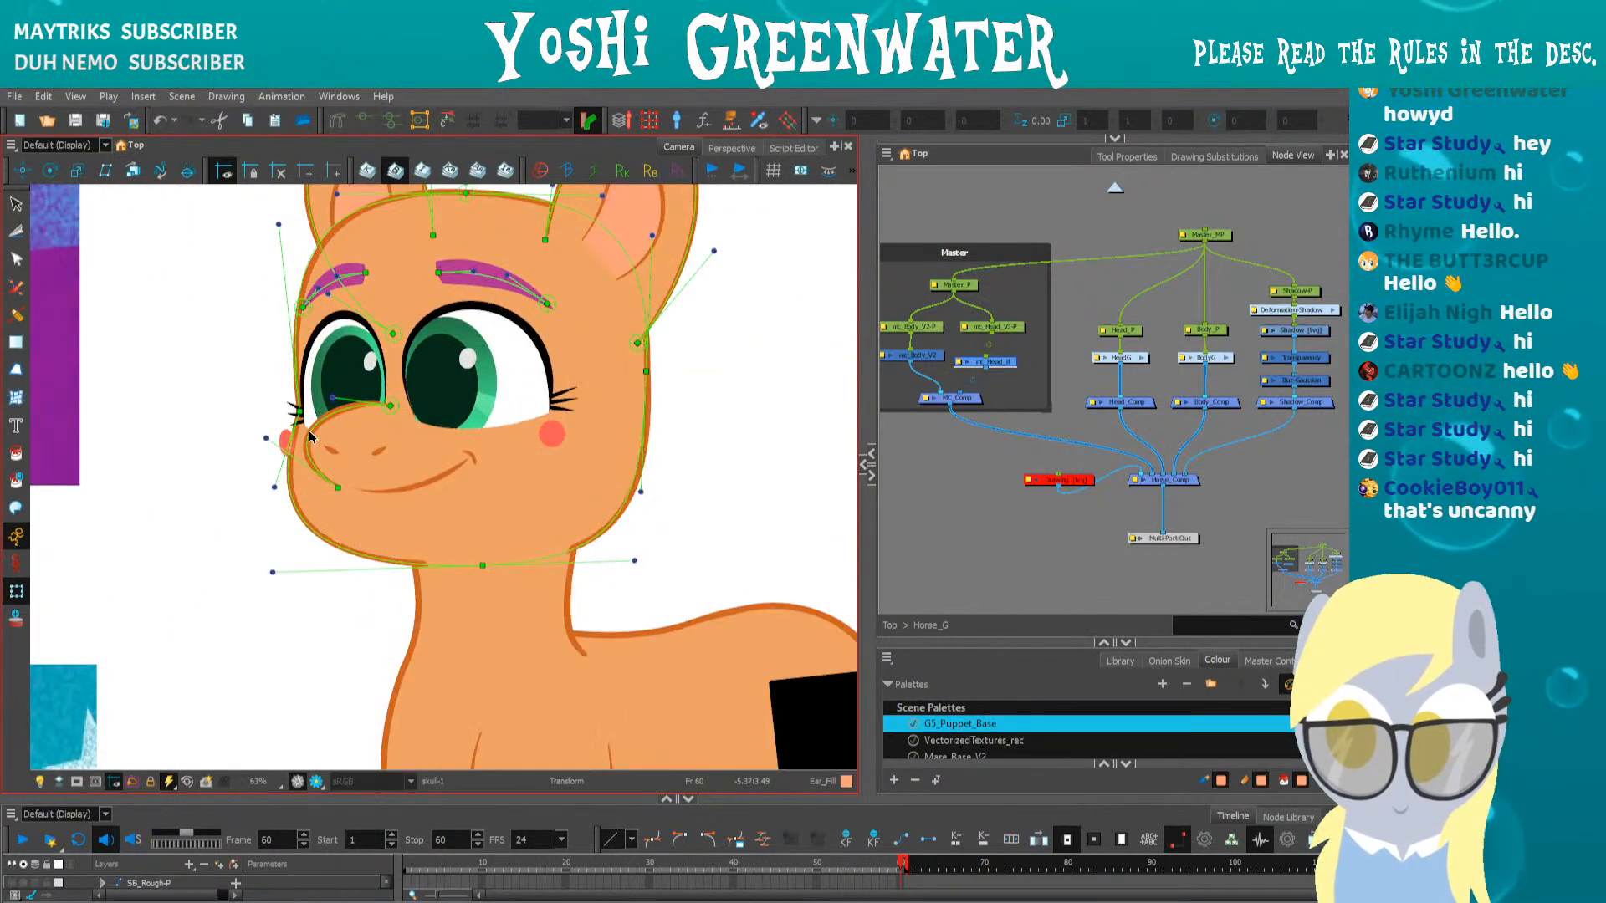
Show the snout's original drawing in a Drawing view beside the camera and widen the camera area
click(309, 430)
click(868, 475)
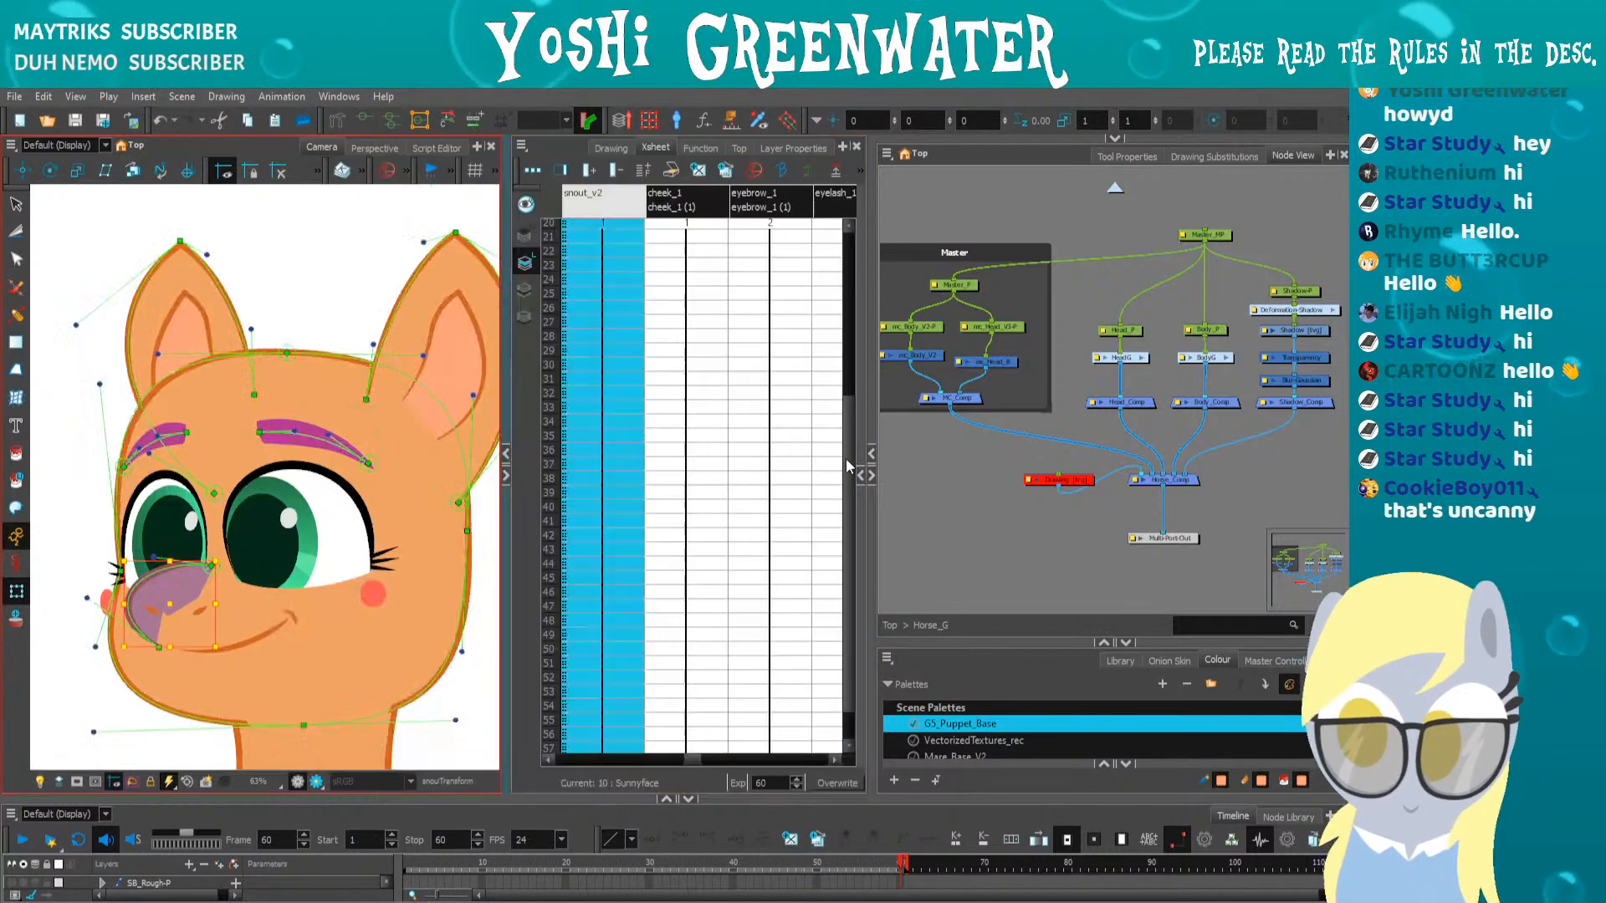
click(602, 151)
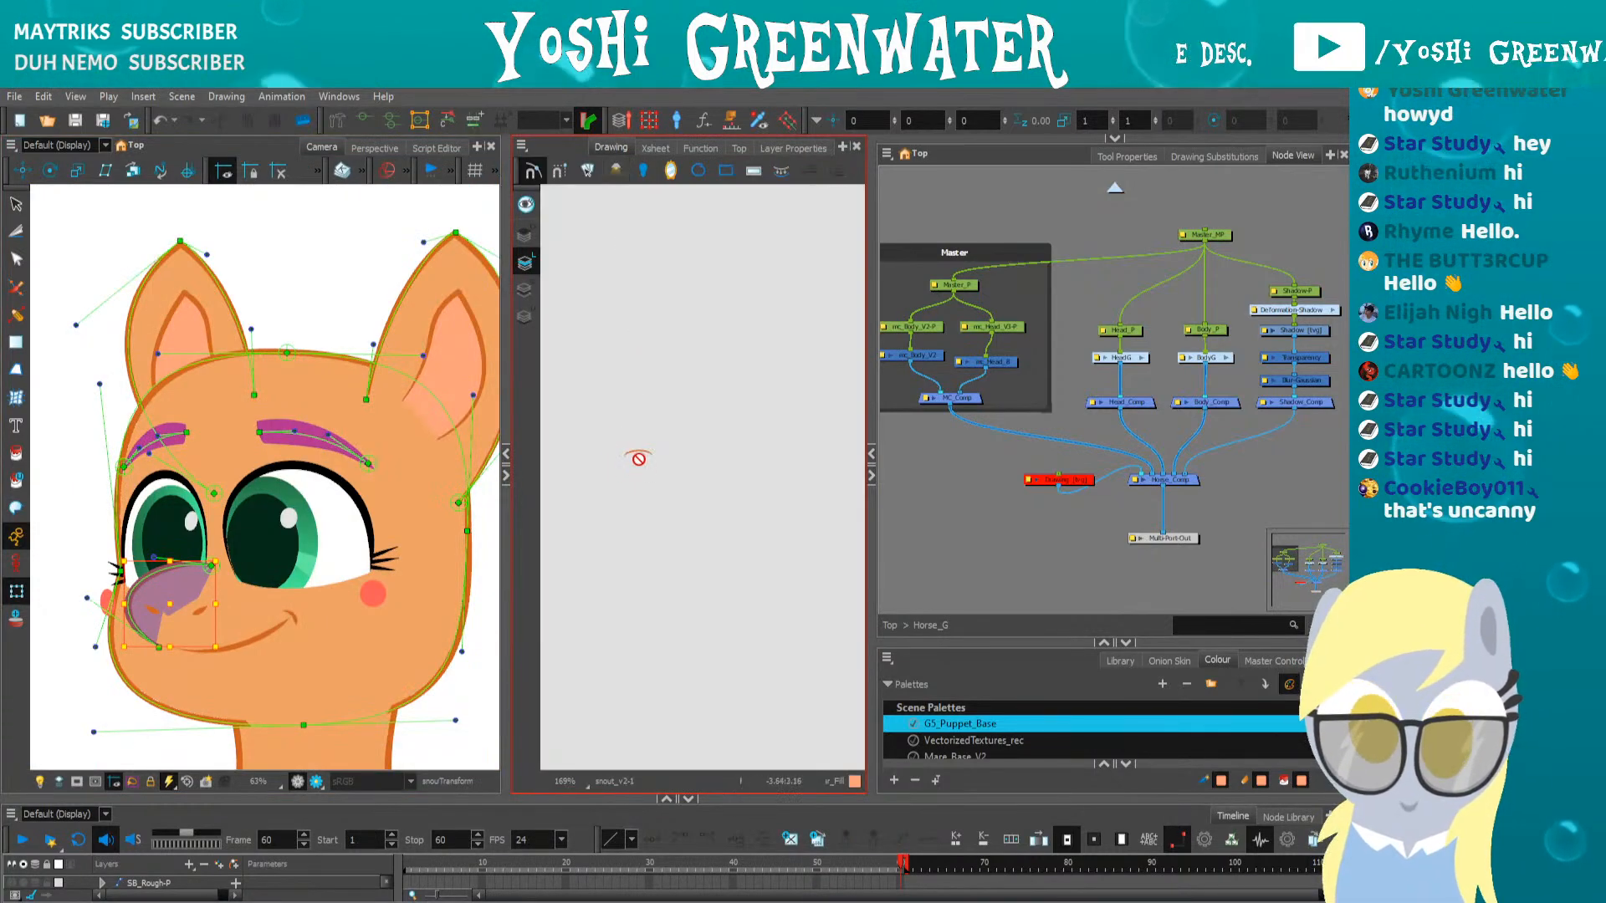
click(525, 204)
drag(584, 467, 690, 489)
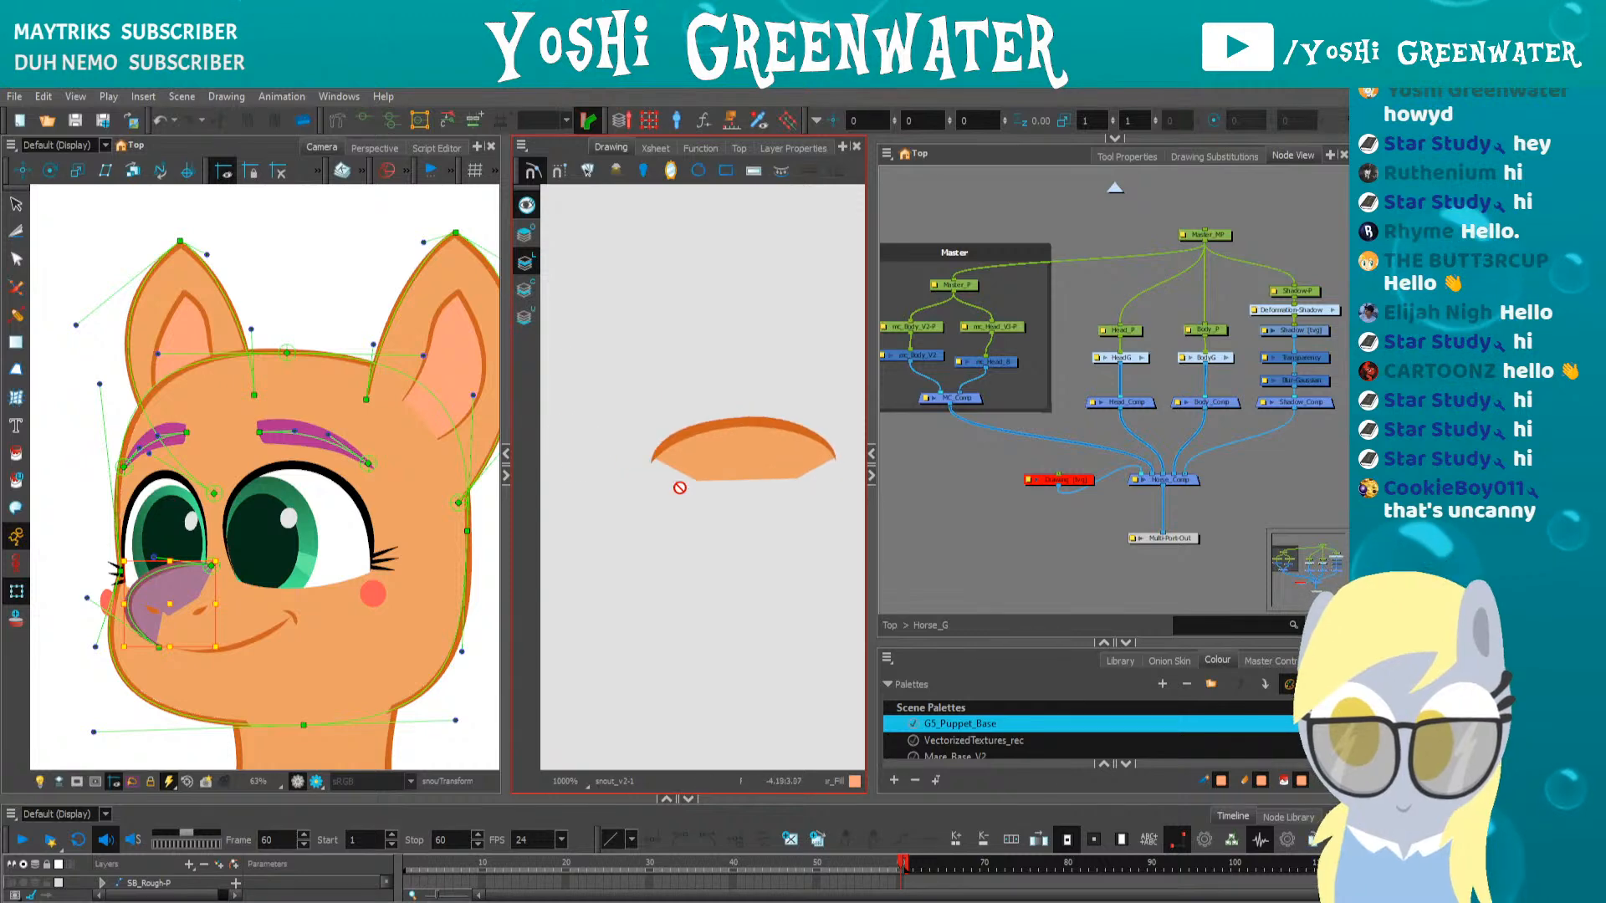
drag(241, 617, 206, 582)
drag(506, 566, 584, 552)
drag(868, 544, 1118, 574)
mouse_move(603, 557)
mouse_down()
mouse_move(580, 494)
mouse_move(464, 502)
mouse_up()
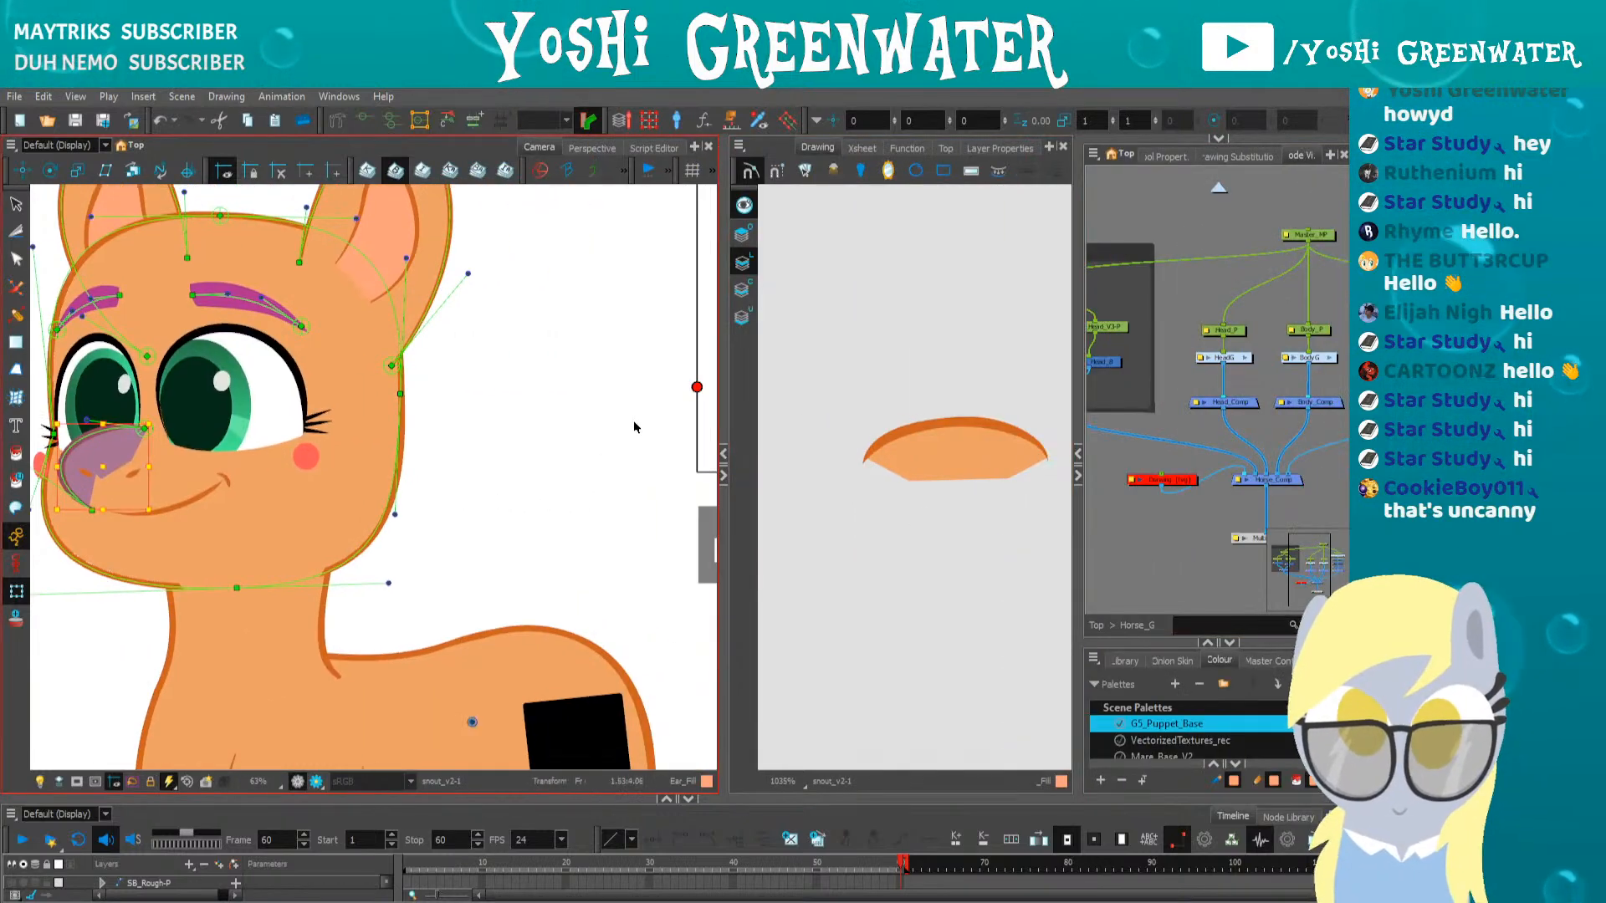
Test the head deformers by moving mc_Head_8 to its grid's lower-left corner, to the centre and partway back left
scroll(658, 430, down, 1)
drag(646, 418, 491, 476)
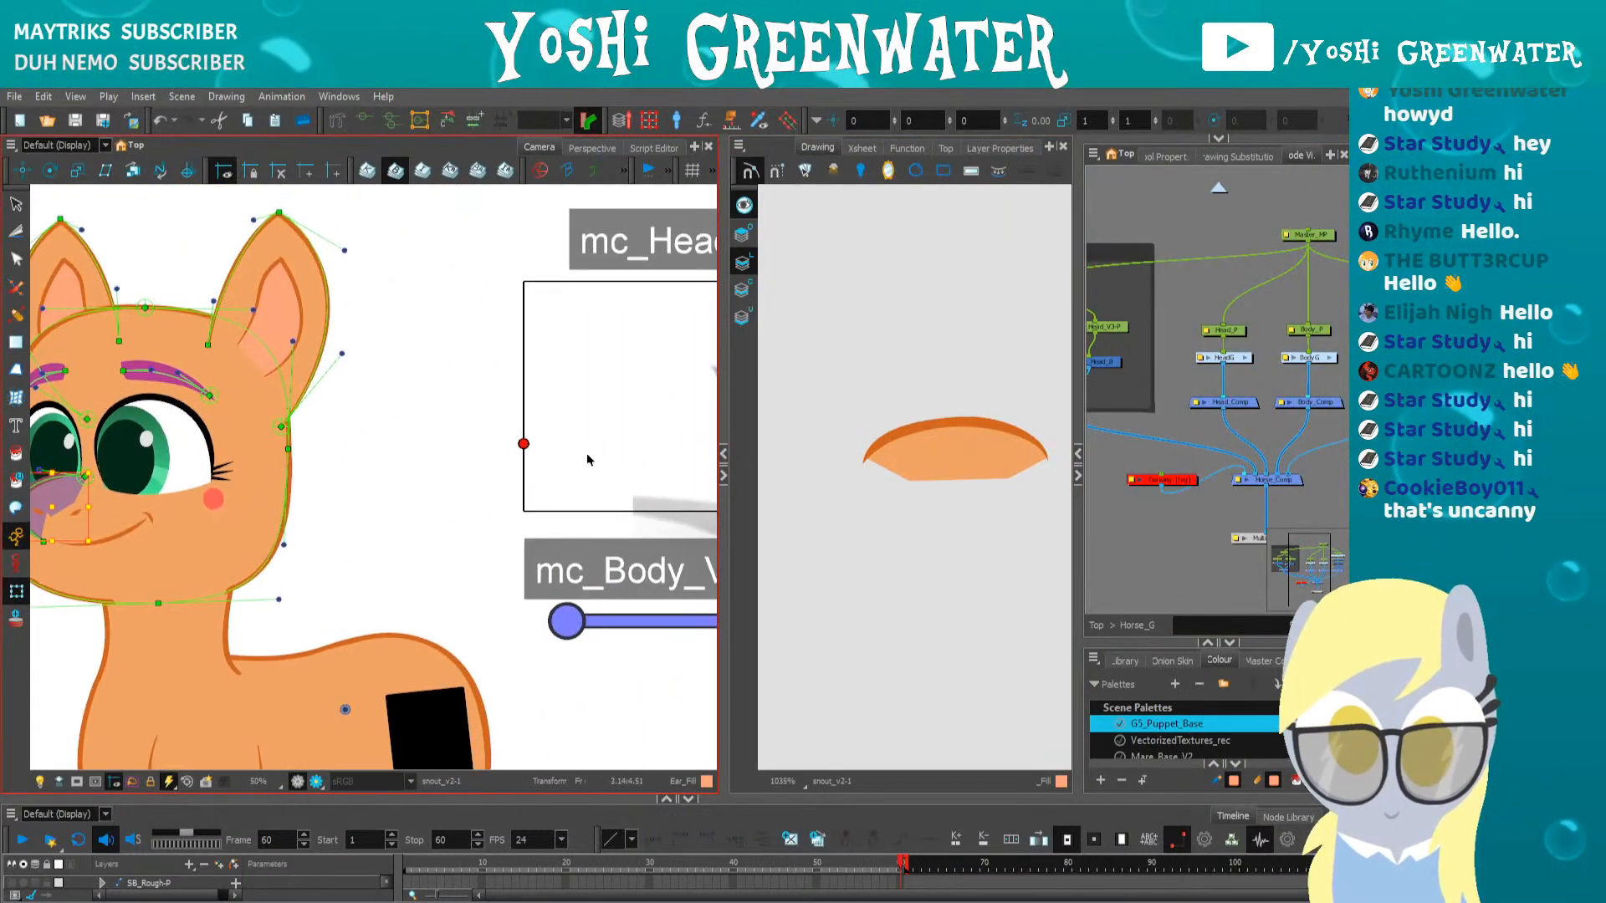
scroll(589, 457, down, 1)
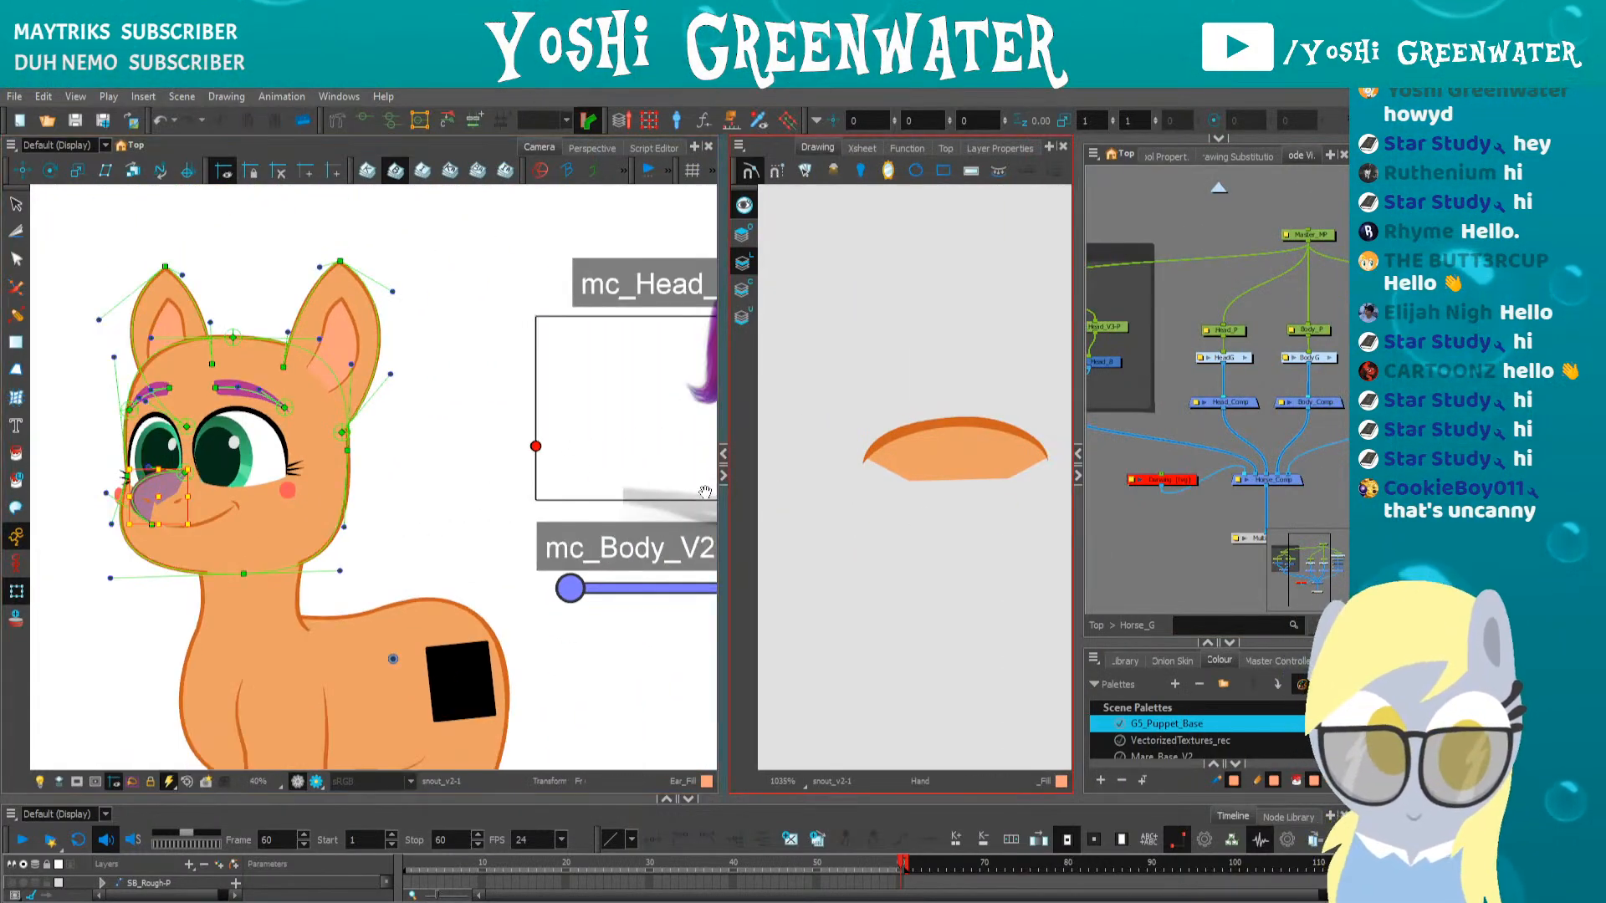
drag(705, 492, 648, 505)
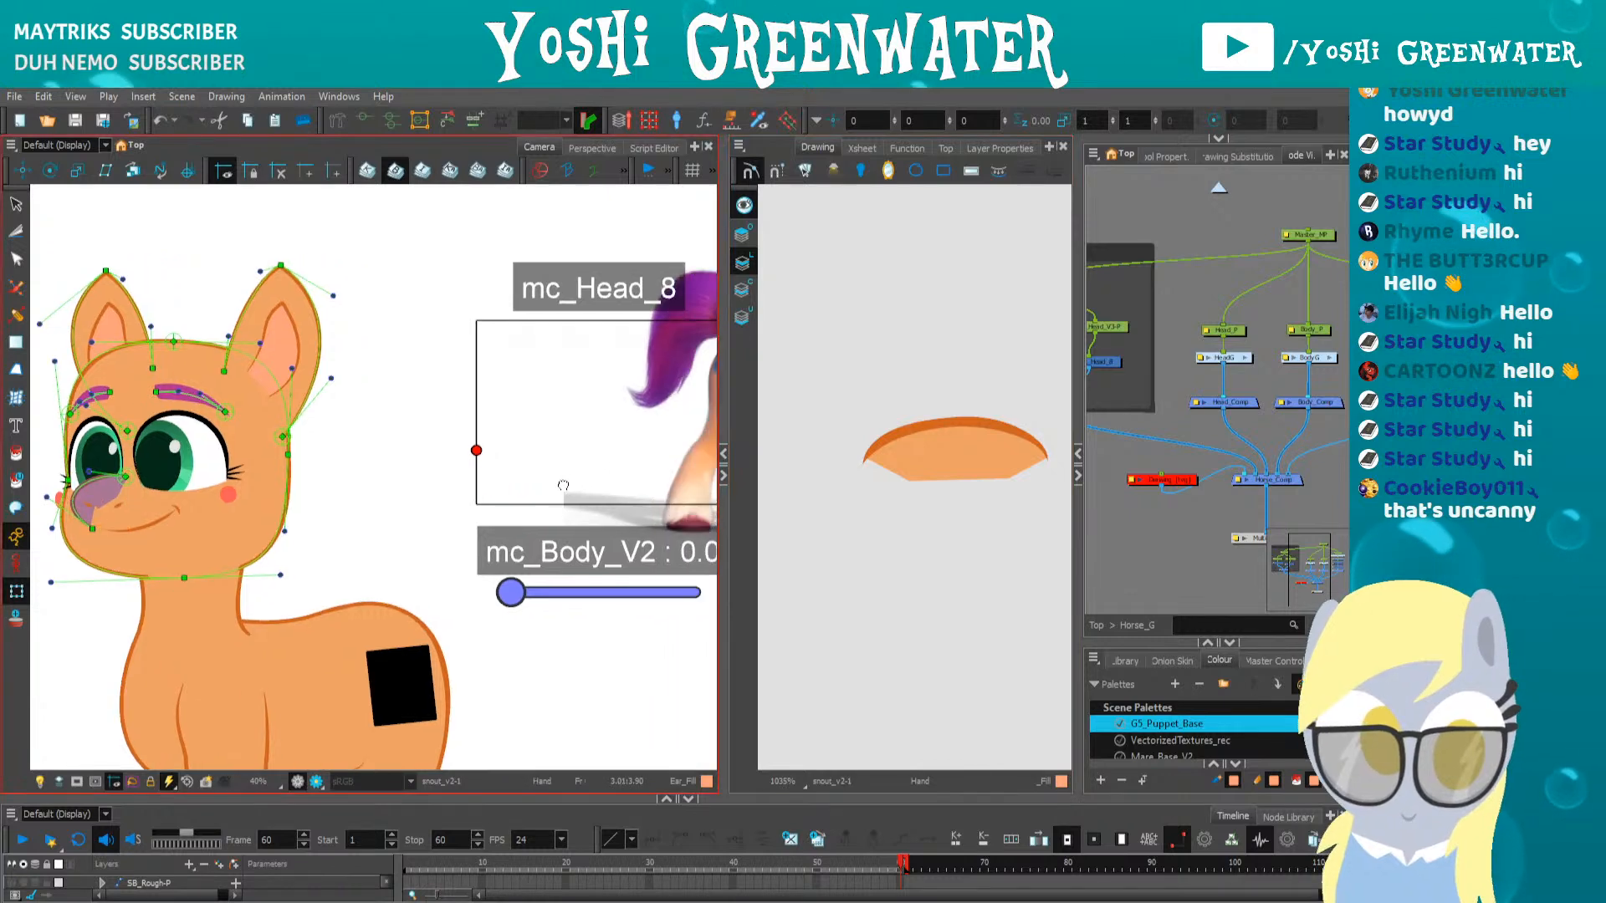
drag(477, 459, 477, 524)
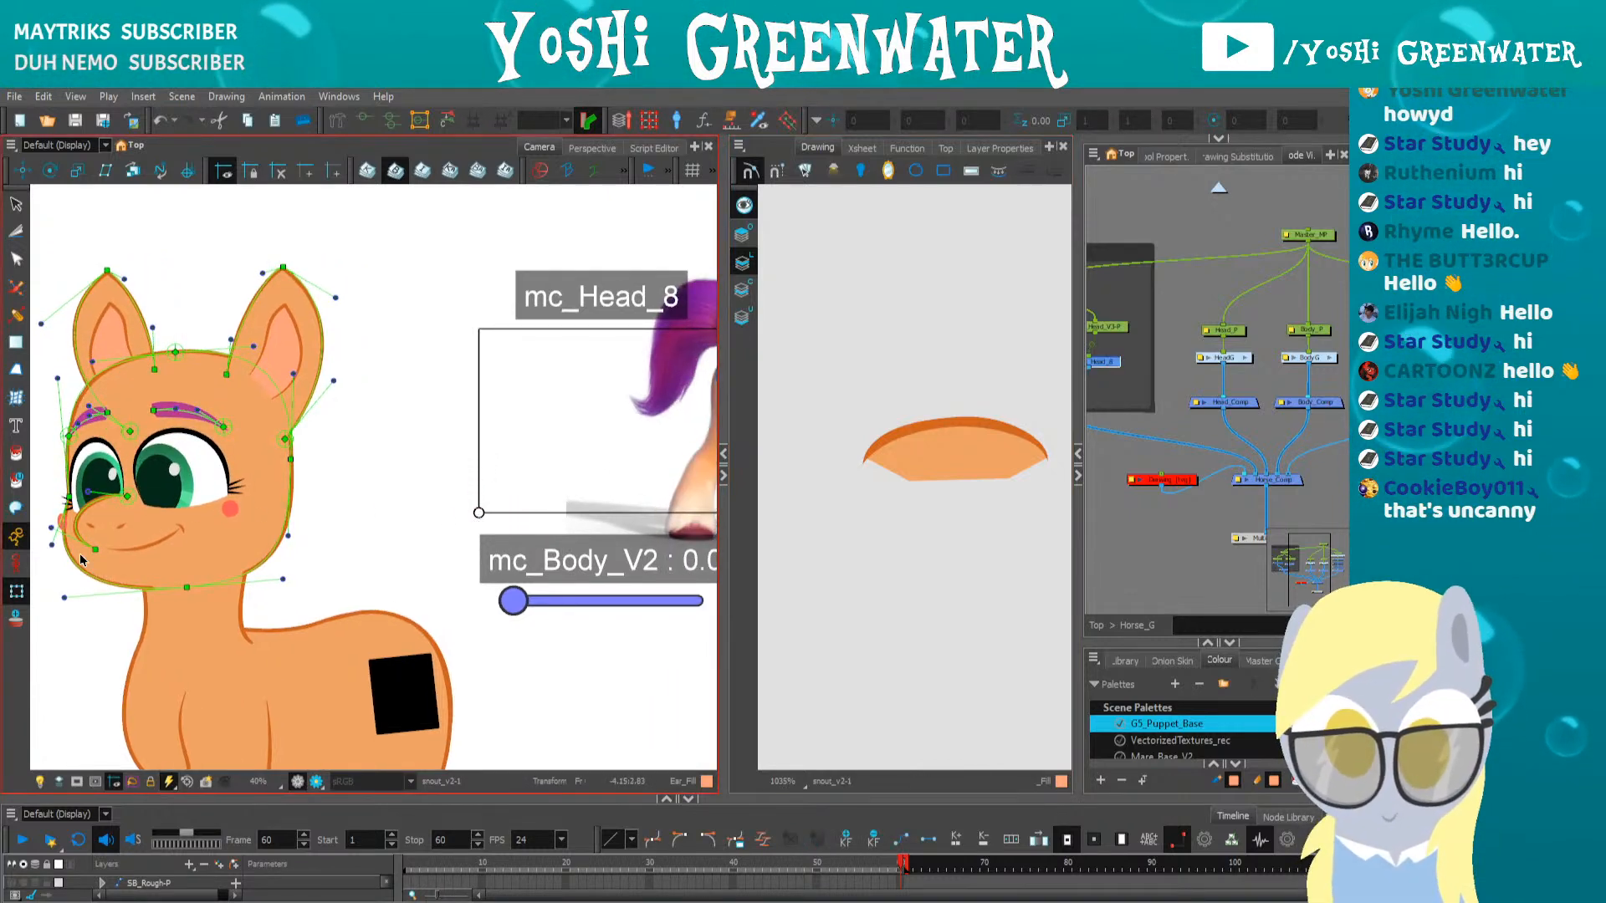
drag(479, 513, 602, 432)
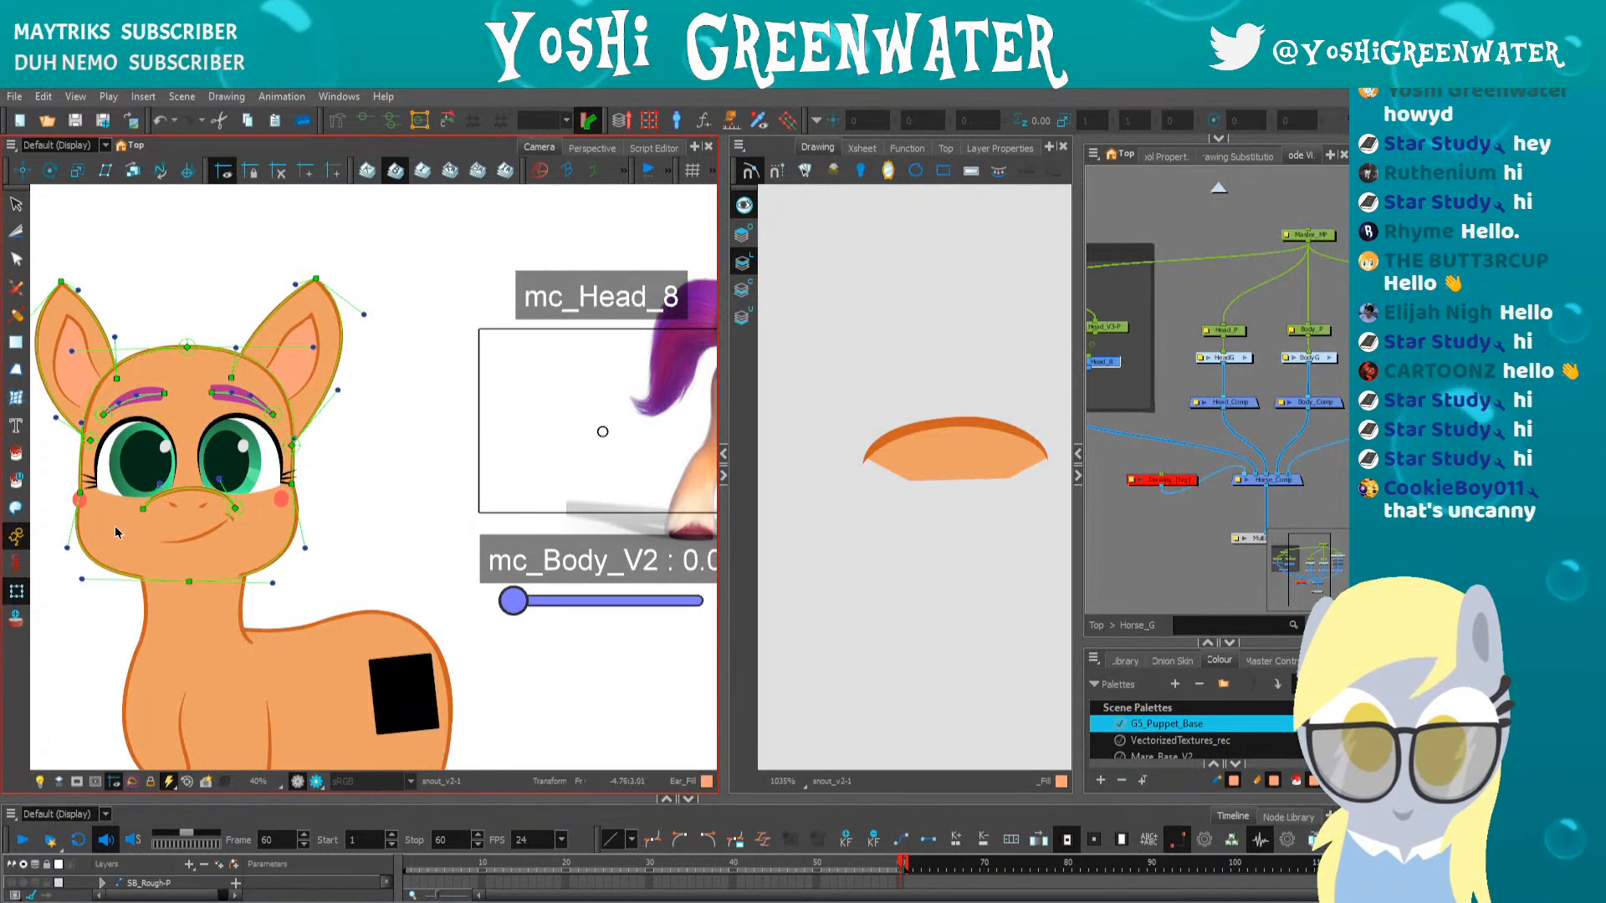
drag(602, 431, 534, 455)
Hide the head deformers, display only the snout's, and tilt the front-facing head up with mc_Head_8
click(353, 120)
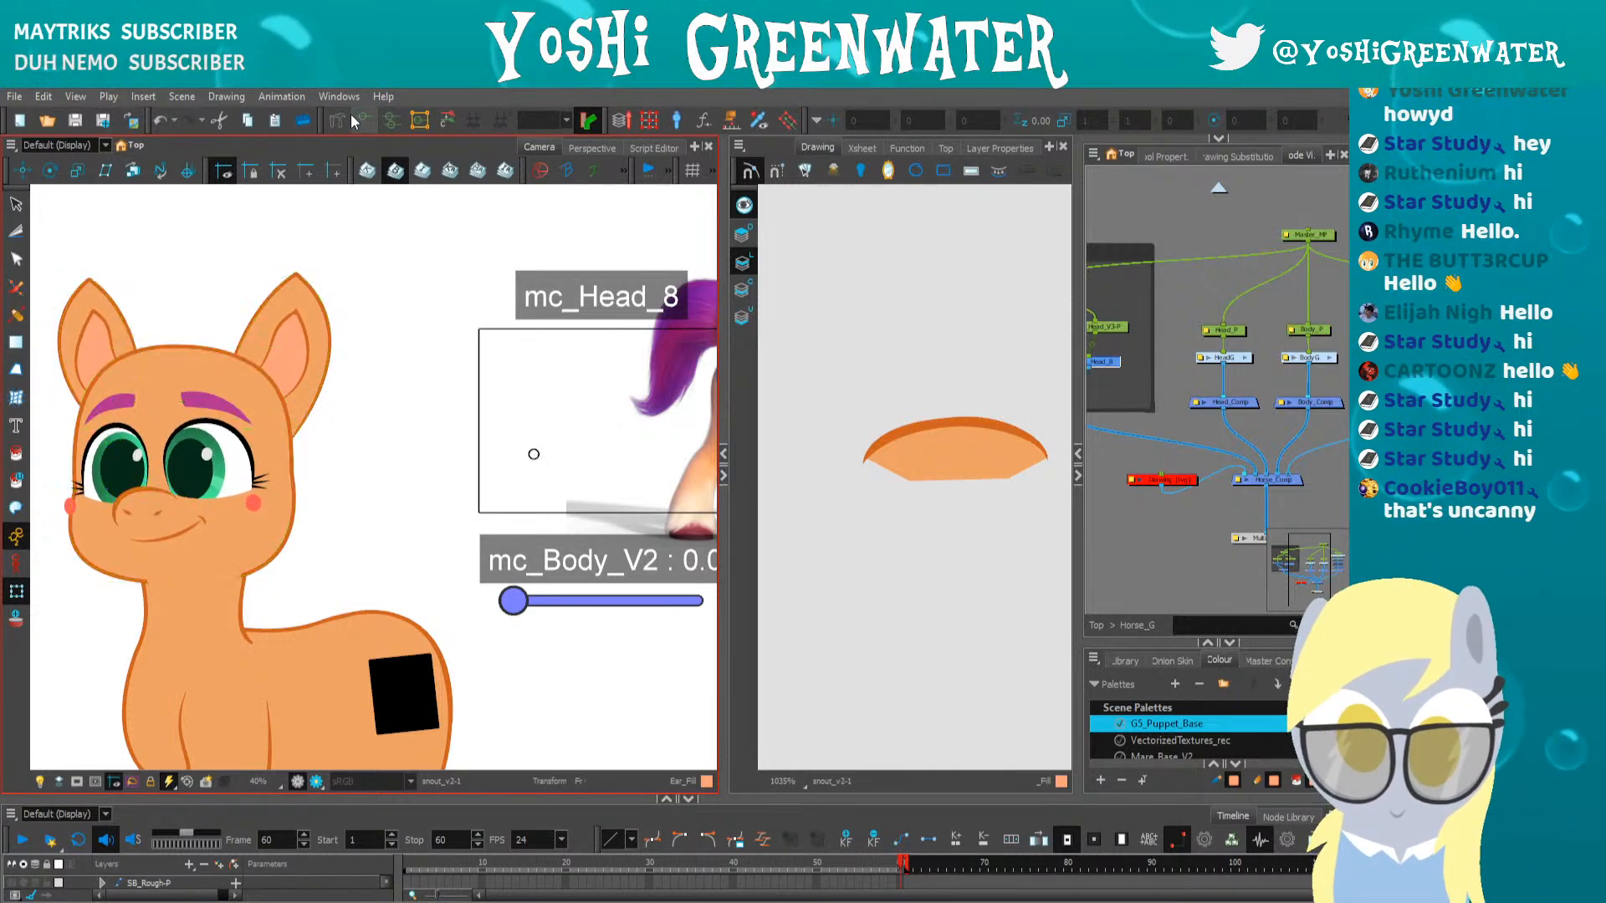
click(123, 497)
mouse_move(527, 459)
mouse_down()
mouse_move(616, 422)
mouse_move(485, 411)
mouse_move(699, 409)
mouse_move(717, 445)
mouse_move(599, 409)
mouse_move(507, 428)
mouse_move(656, 430)
mouse_move(573, 402)
mouse_move(645, 419)
mouse_move(502, 416)
mouse_move(560, 416)
mouse_move(628, 483)
mouse_move(554, 383)
mouse_move(632, 448)
mouse_move(598, 344)
mouse_up()
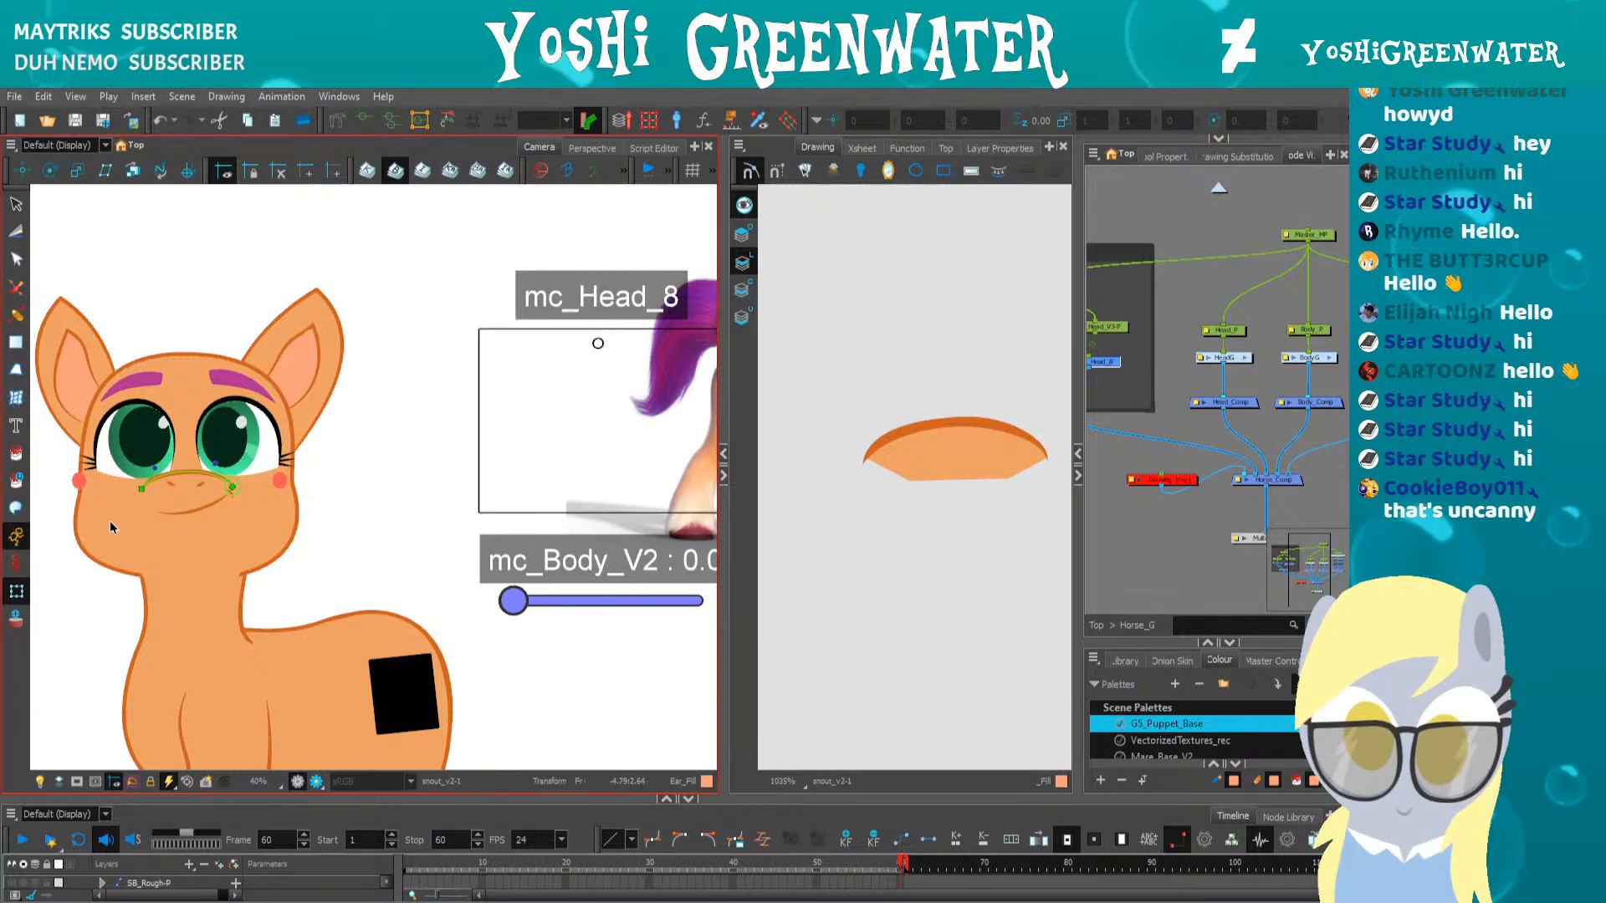
Display the skull's deformer and examine its original circle drawing in the Drawing view
click(101, 534)
key(shift+F11)
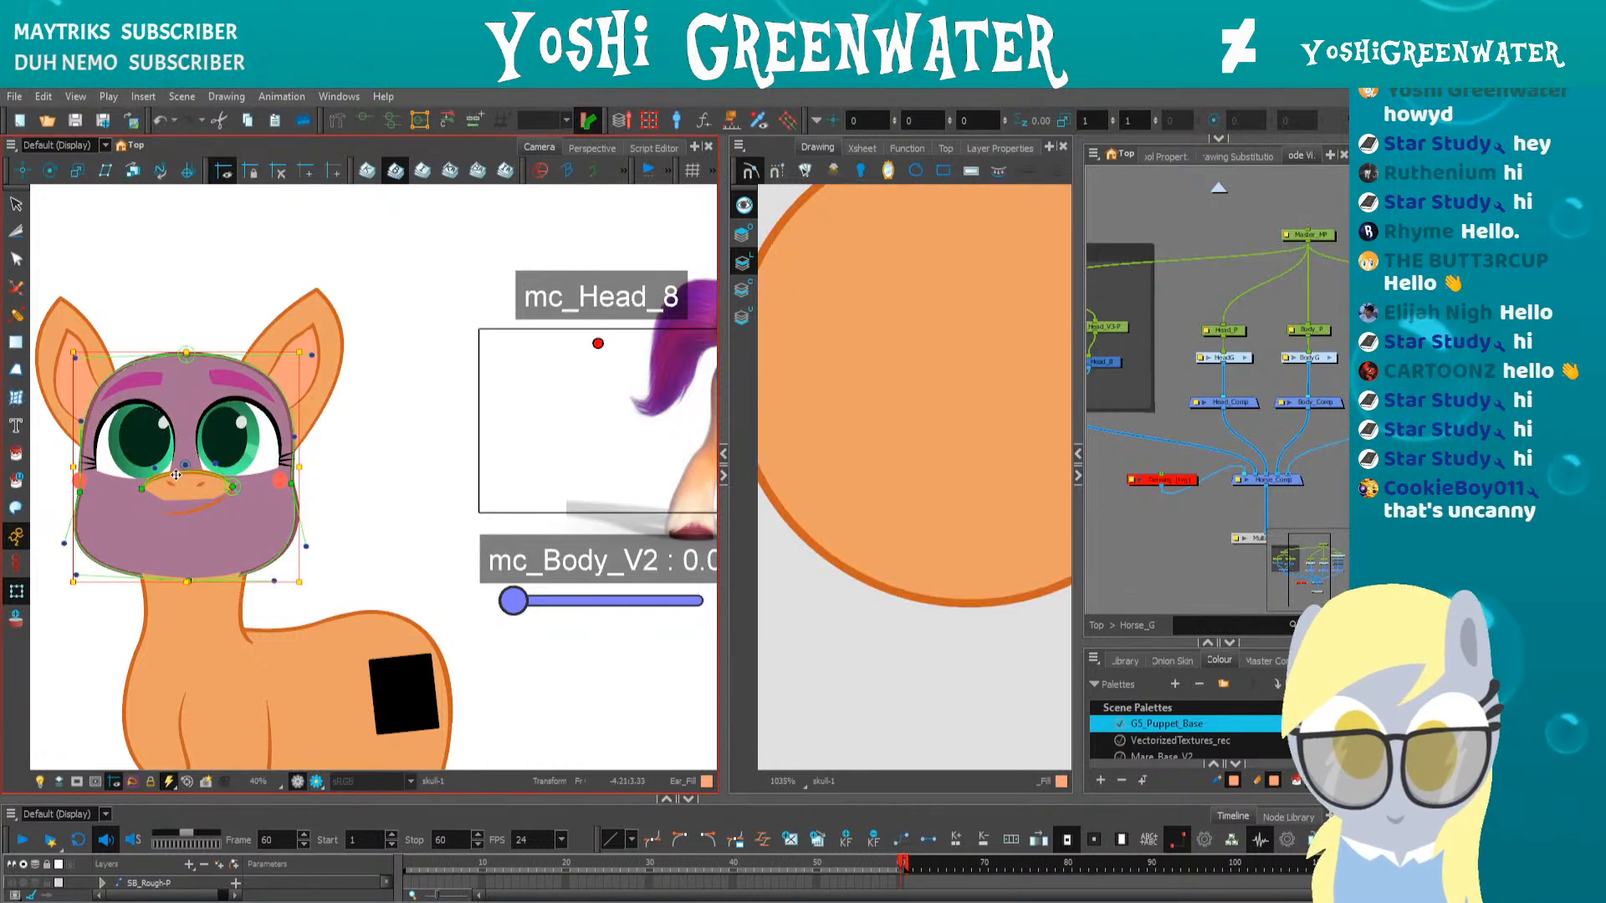
scroll(846, 441, down, 5)
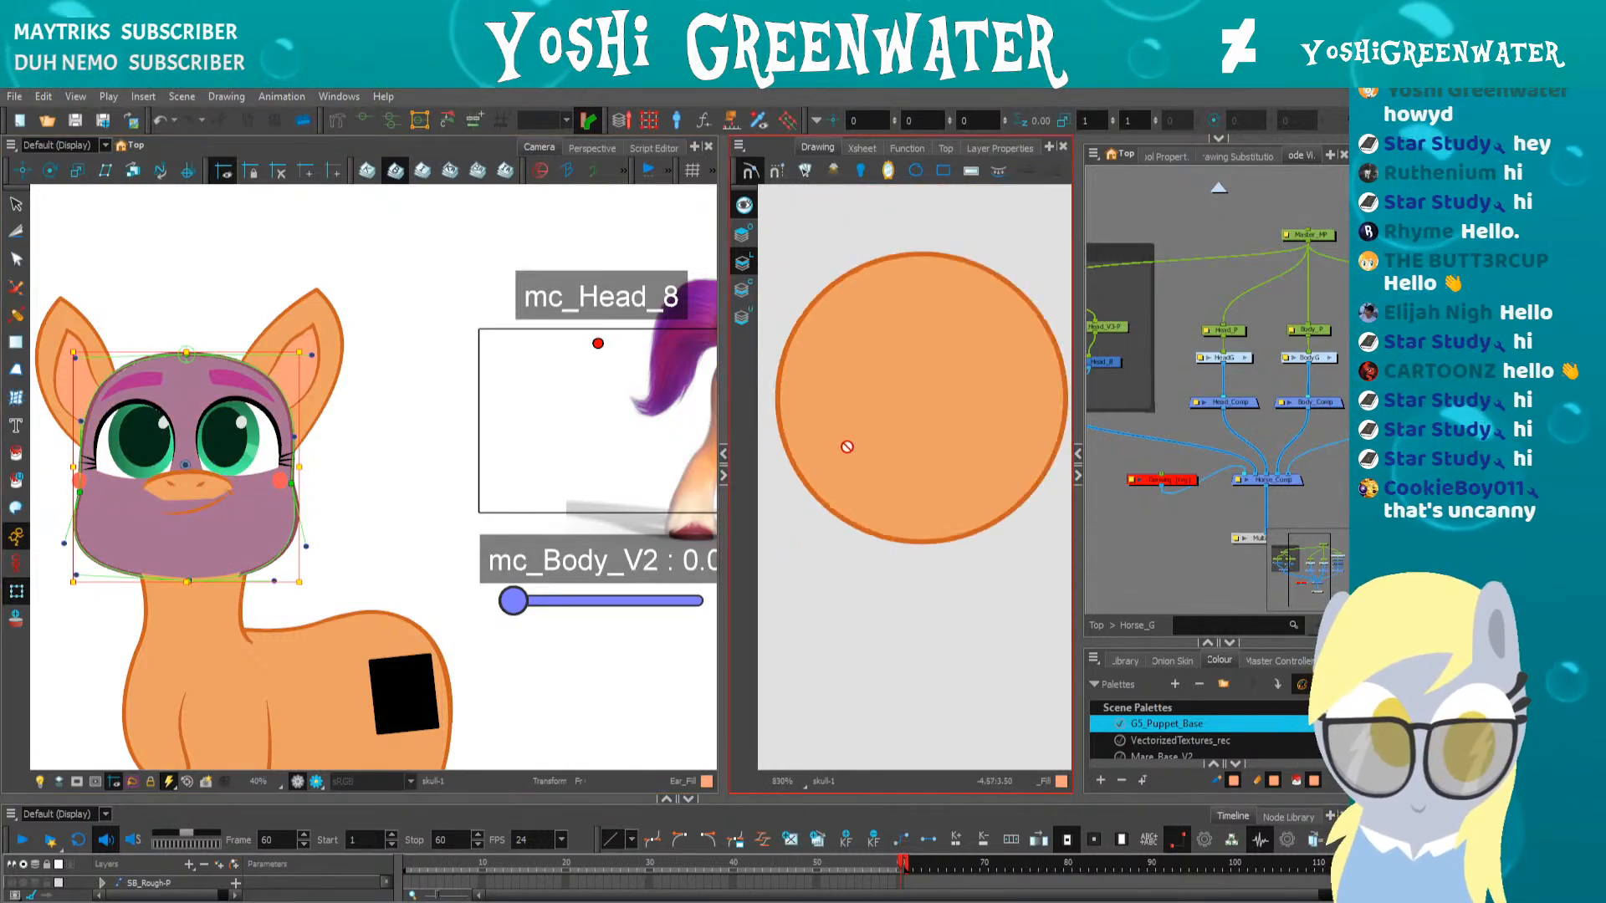
scroll(850, 410, up, 1)
drag(850, 409, 852, 434)
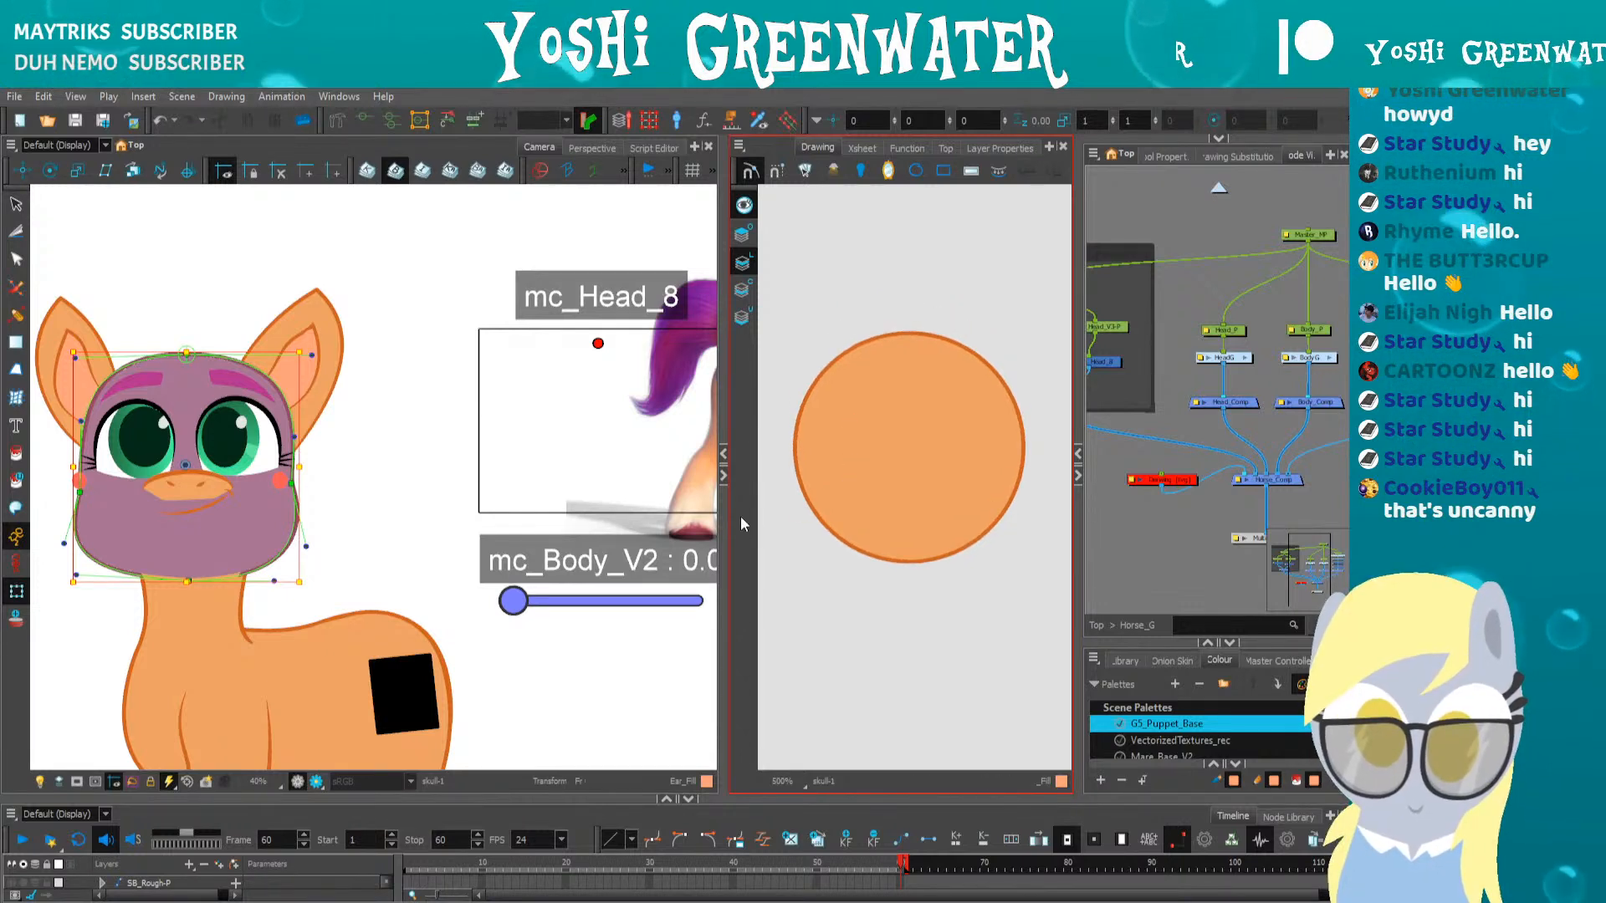
drag(603, 480, 575, 484)
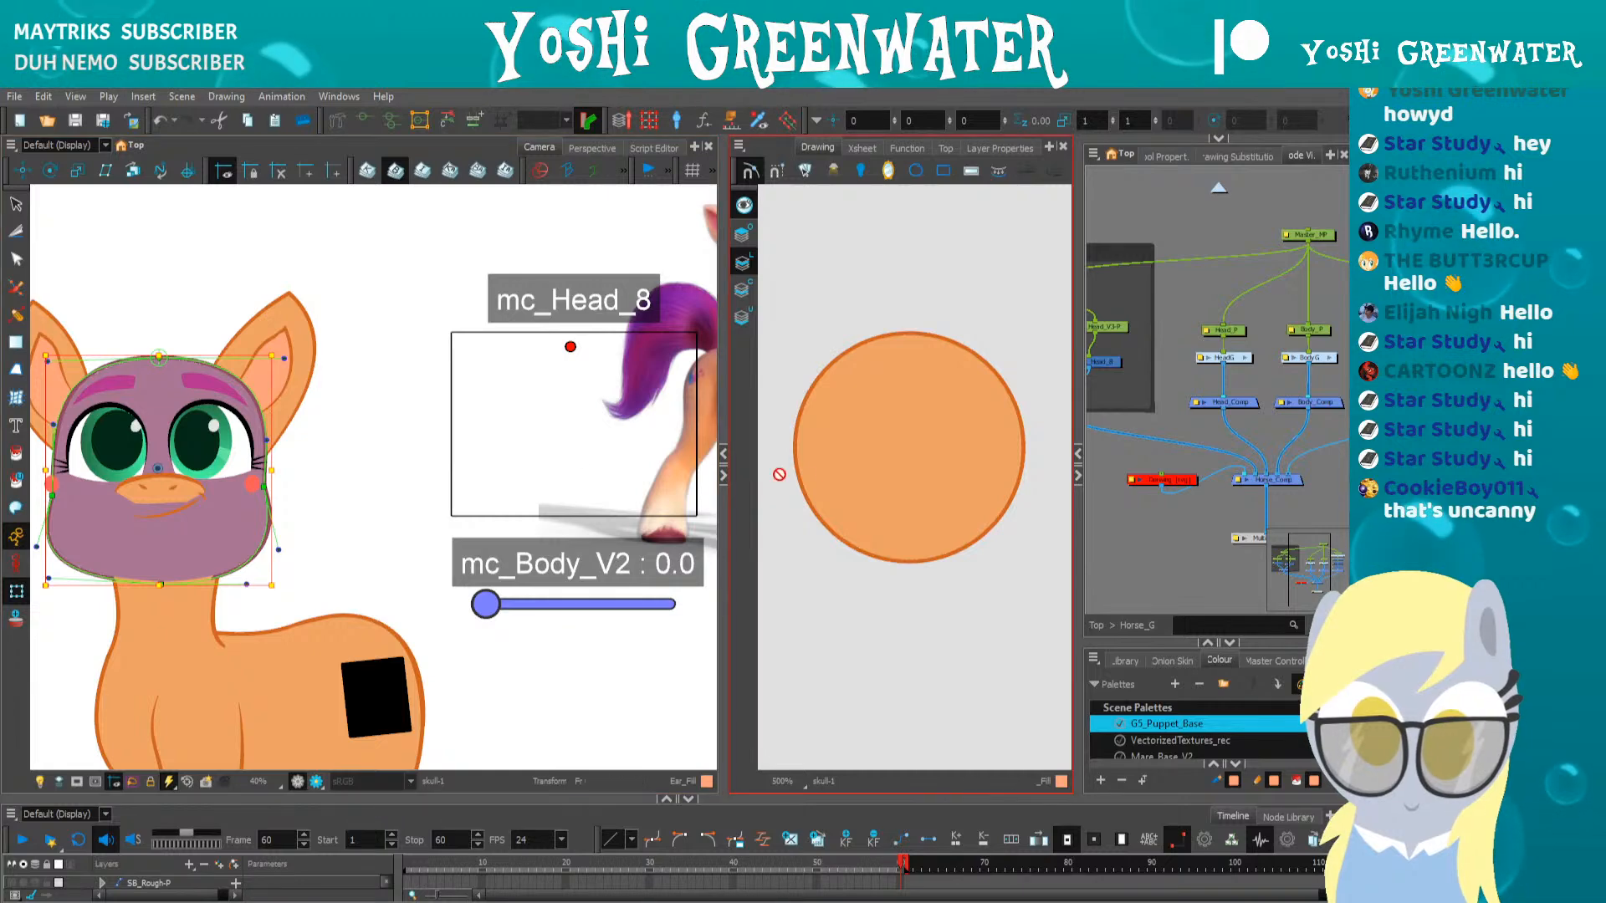
Test the skull's deformer by turning the head to face left and back to the front with mc_Head_8
drag(570, 347, 451, 431)
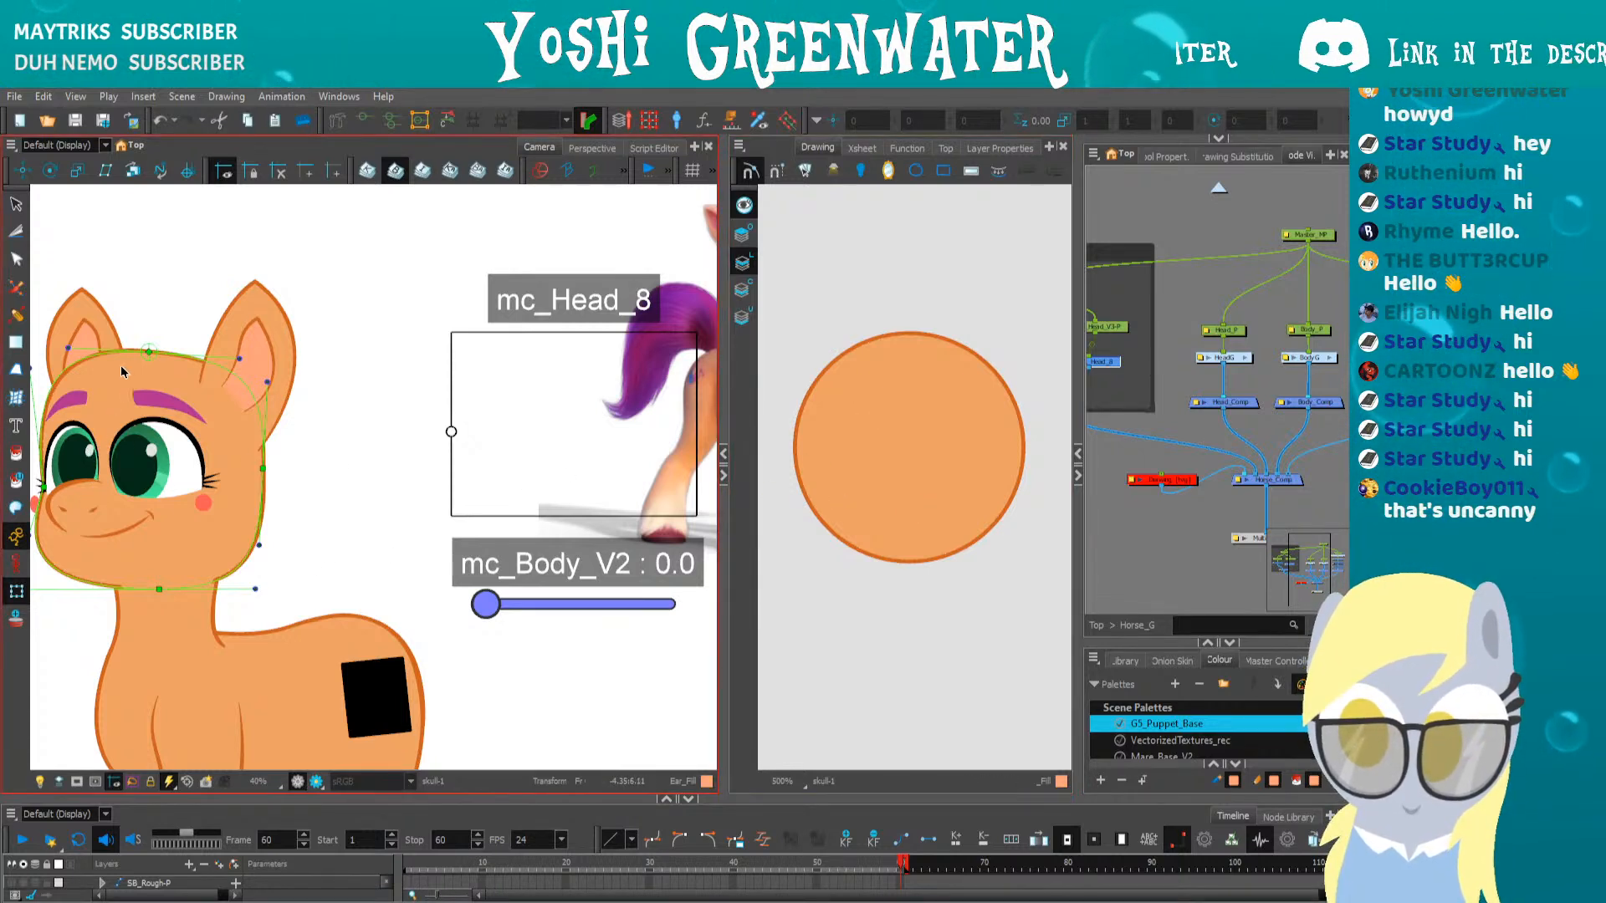
click(68, 349)
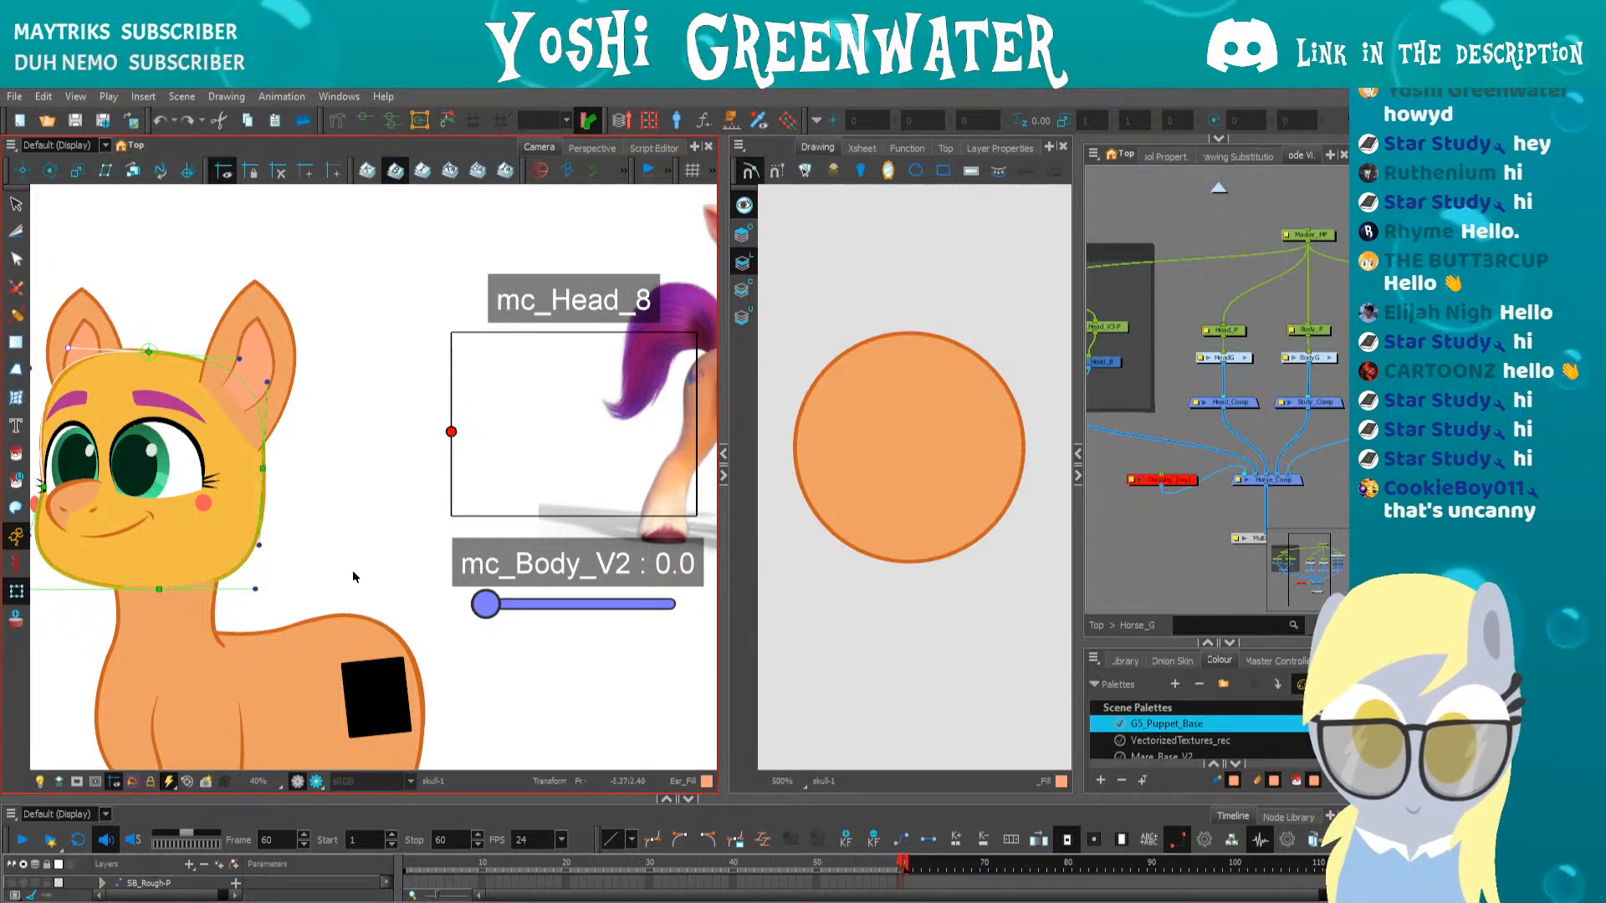
drag(451, 432, 573, 435)
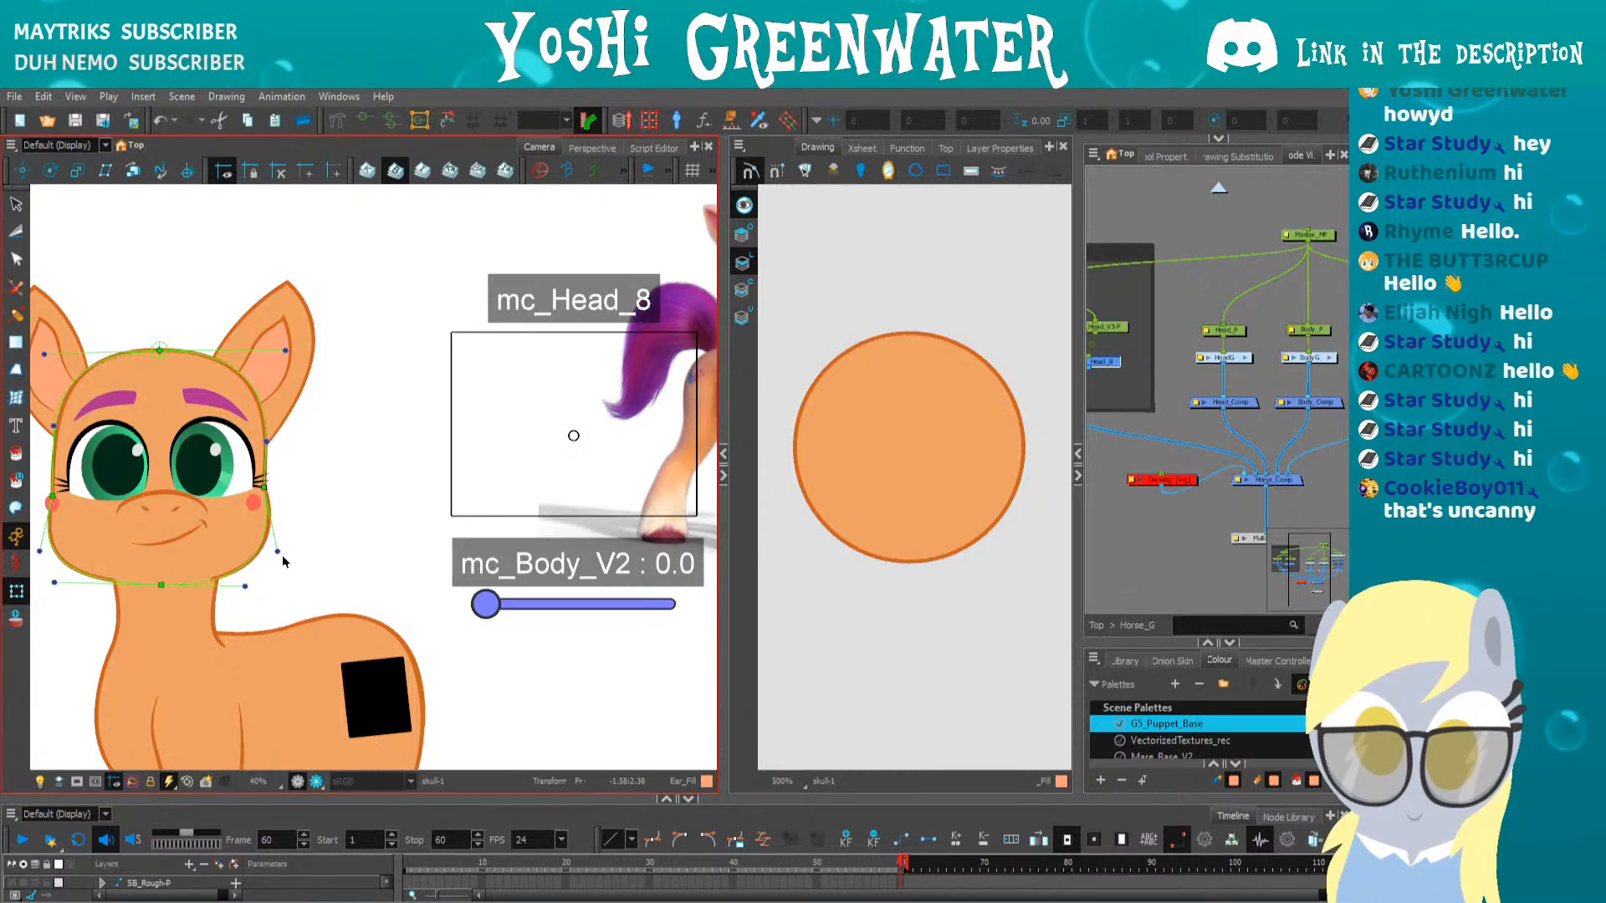
mouse_move(573, 435)
mouse_down()
mouse_move(698, 330)
mouse_move(636, 418)
mouse_move(563, 469)
mouse_move(471, 361)
mouse_move(502, 445)
mouse_move(584, 472)
mouse_move(568, 505)
mouse_move(598, 372)
mouse_move(563, 419)
mouse_up()
drag(74, 478, 124, 454)
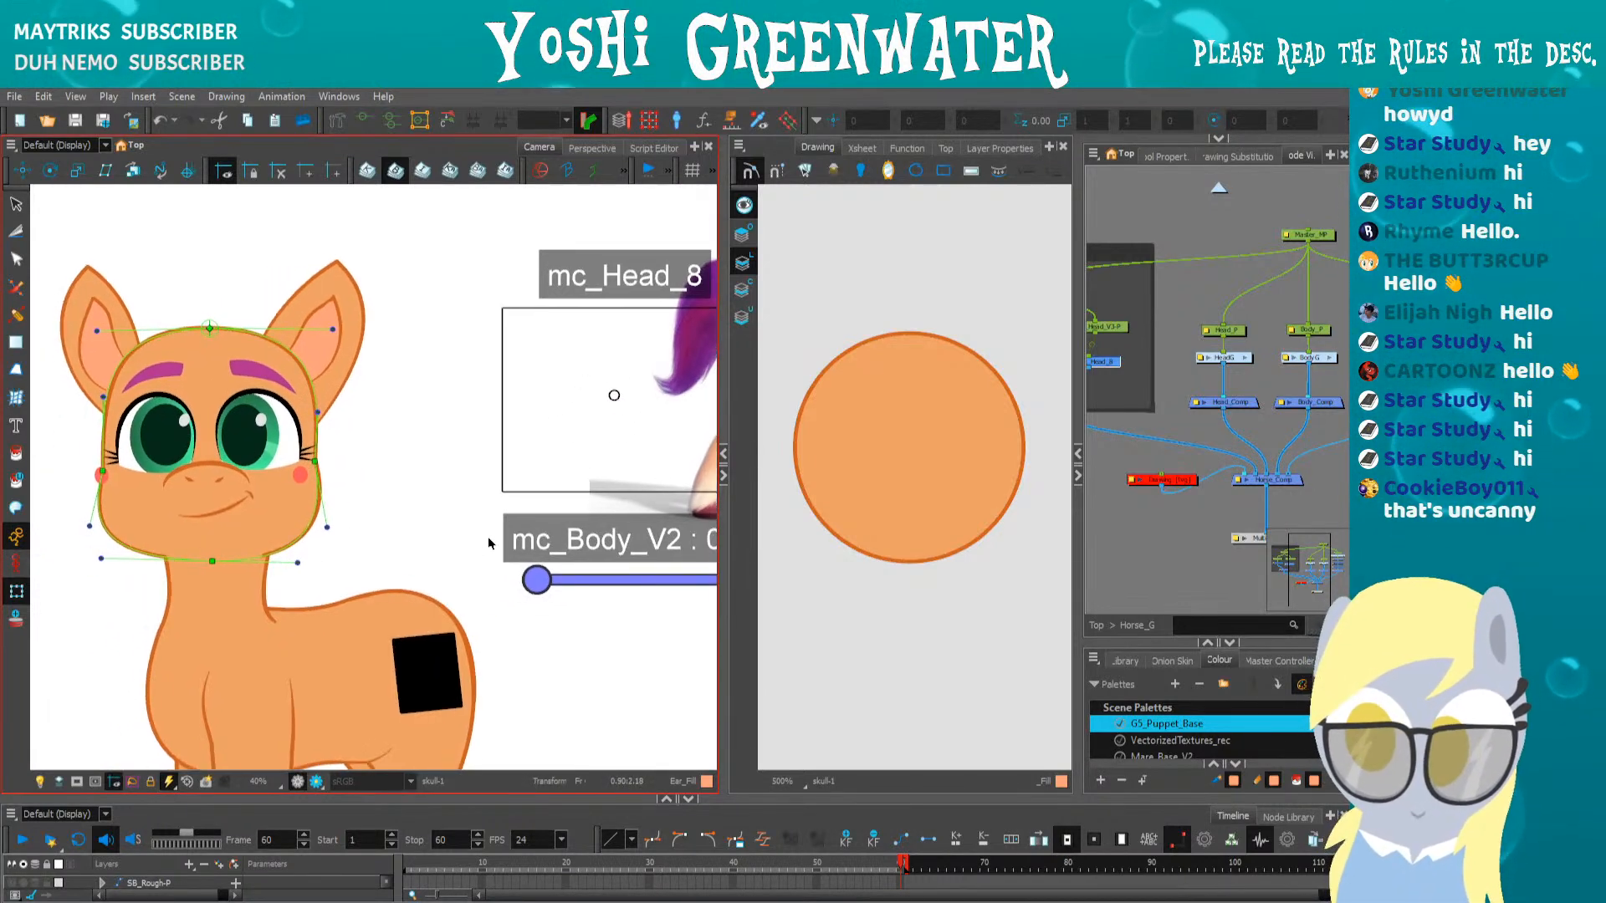
Hide the skull's deformer and test mc_Head_8 at opposite grid corners with mc_Body_V2 at 1.0 and back at 0.0
click(222, 251)
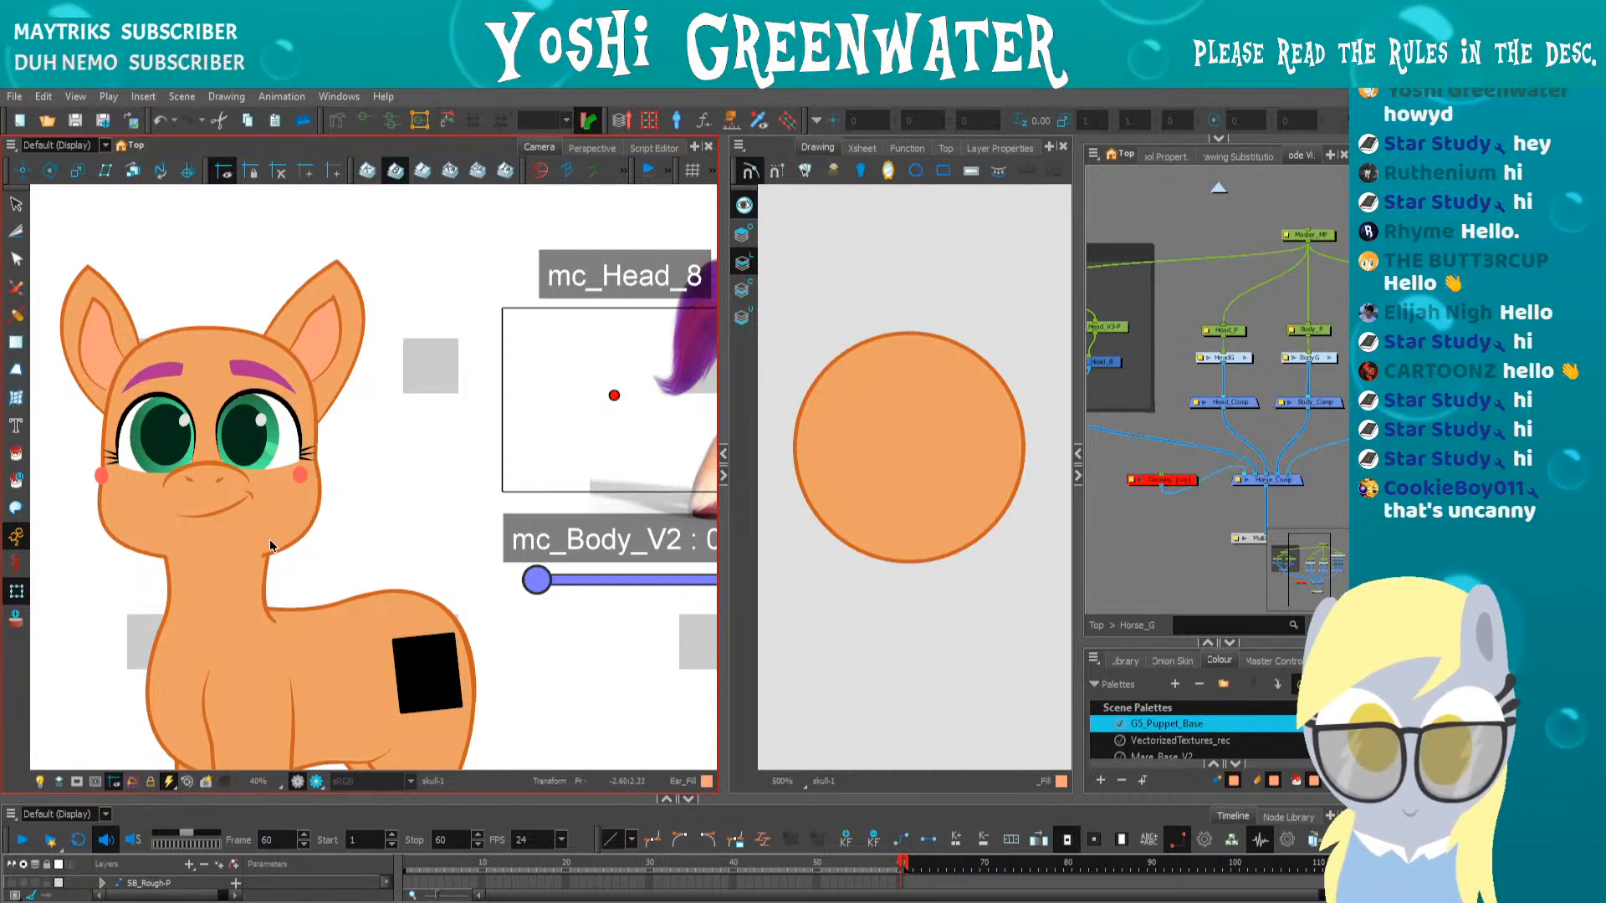
drag(614, 394, 512, 490)
scroll(485, 514, down, 3)
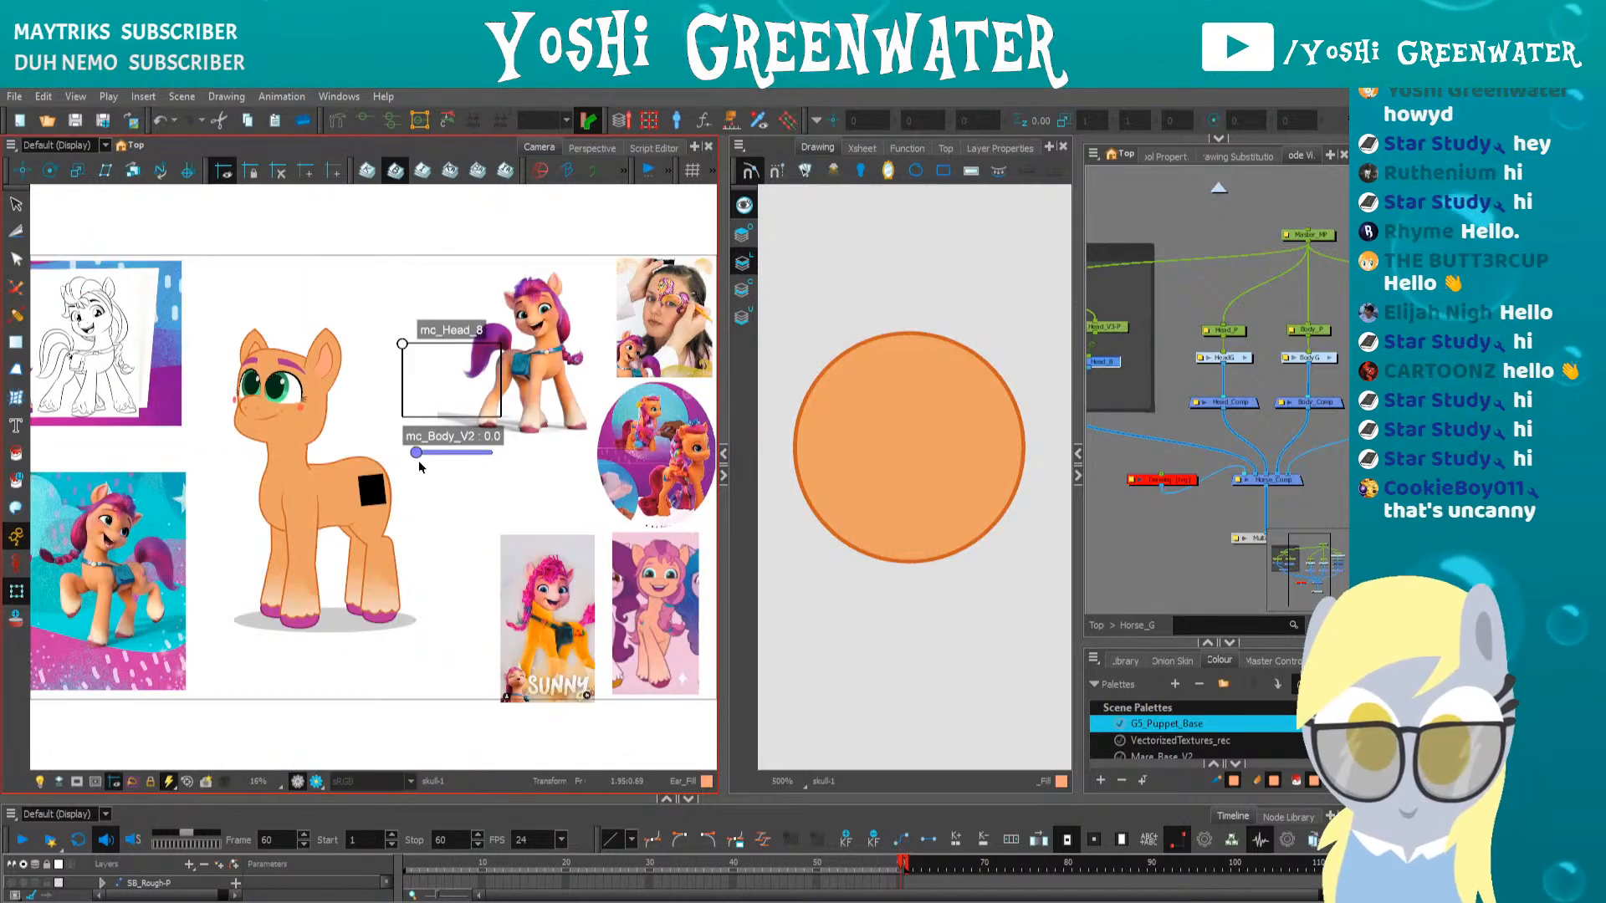
drag(417, 453, 497, 457)
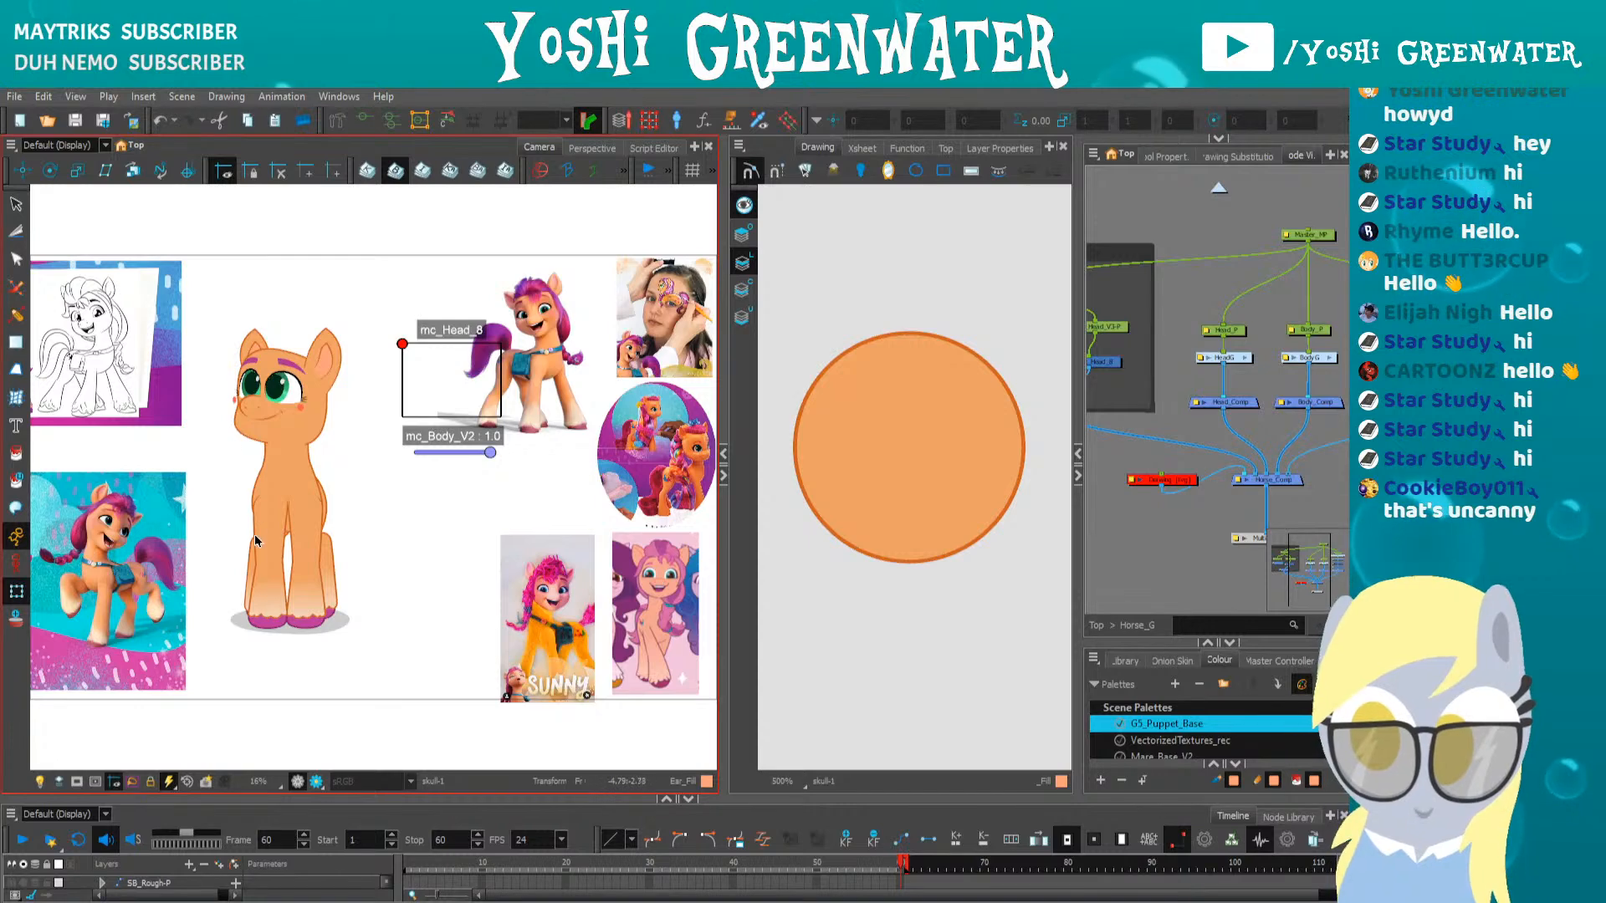
drag(403, 345, 410, 456)
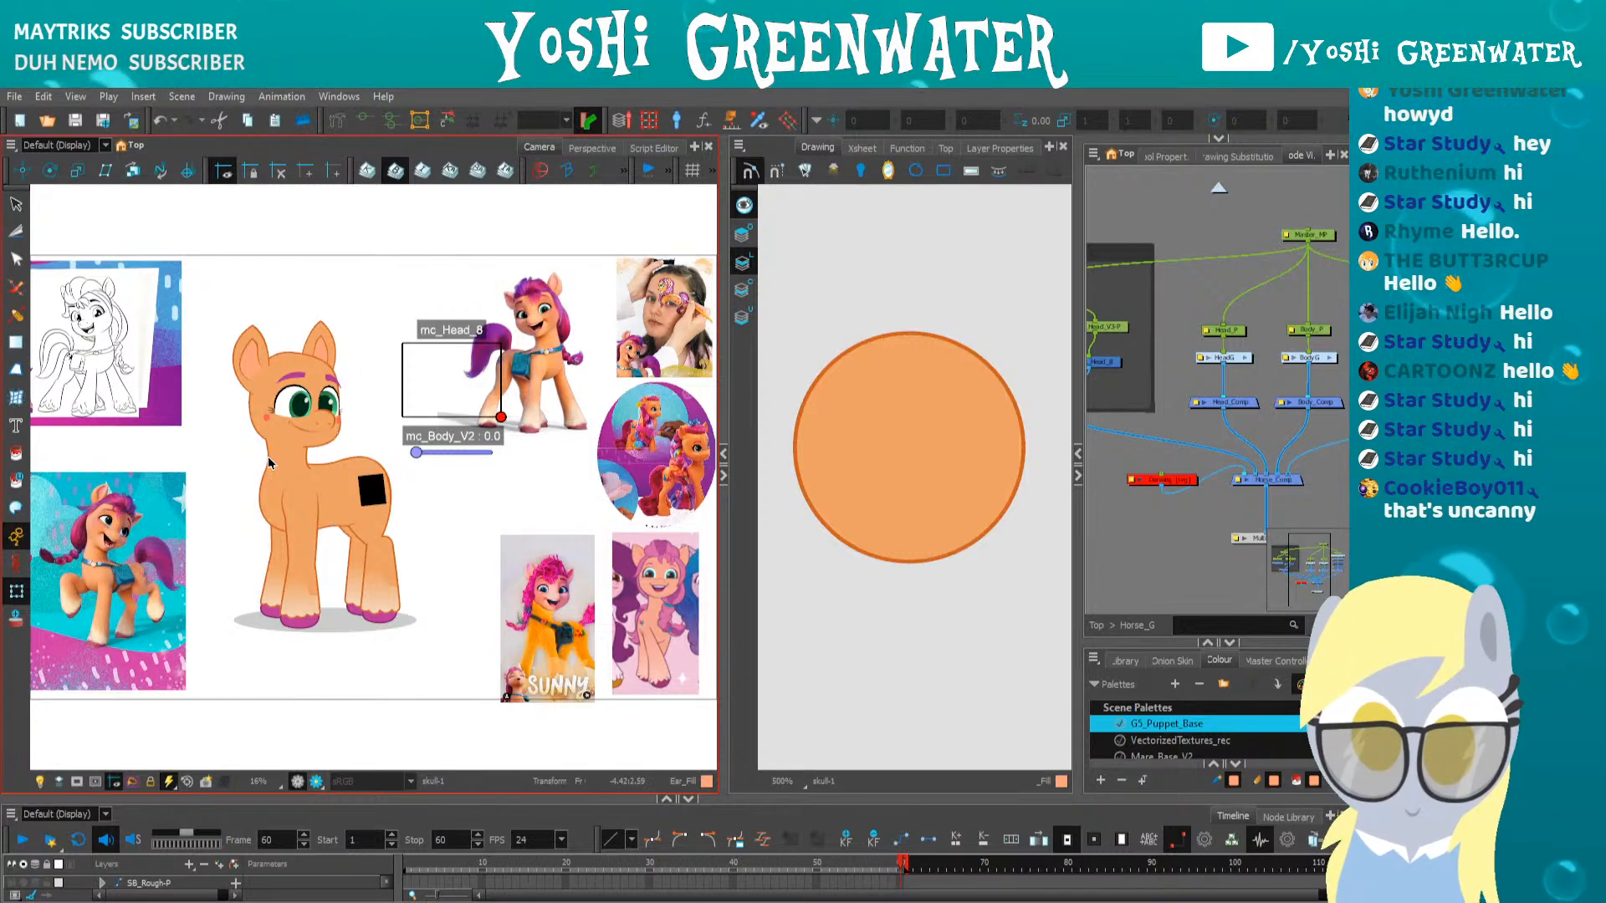
Select the pony's ear to view its original drawing and clear the selection
scroll(254, 369, up, 2)
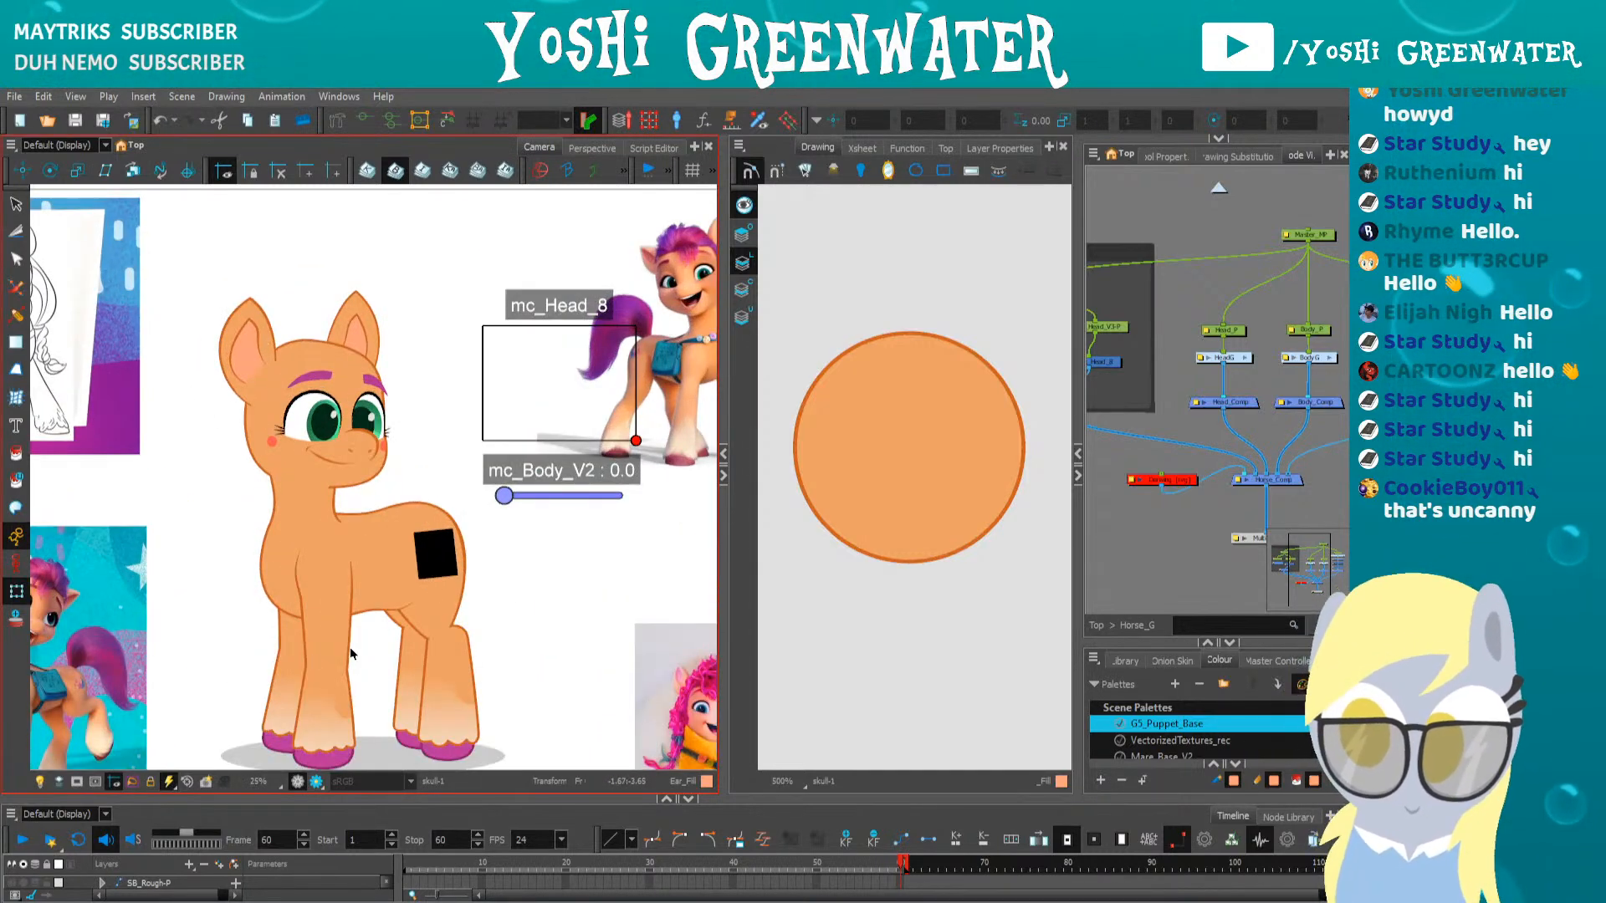
click(250, 335)
click(318, 365)
click(211, 498)
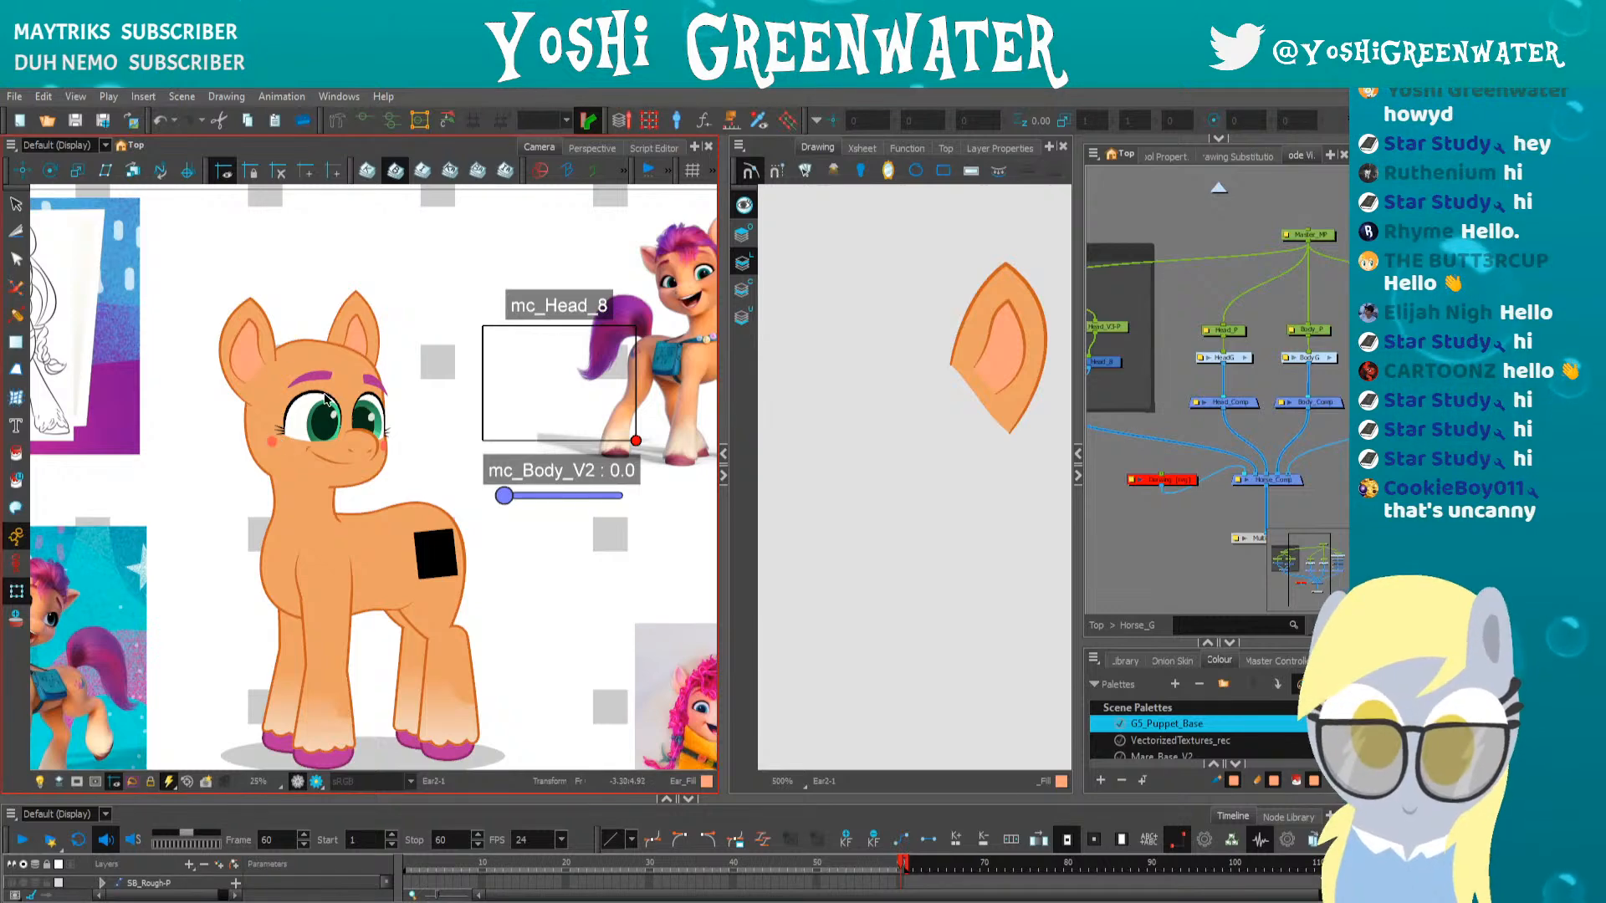
scroll(253, 381, down, 2)
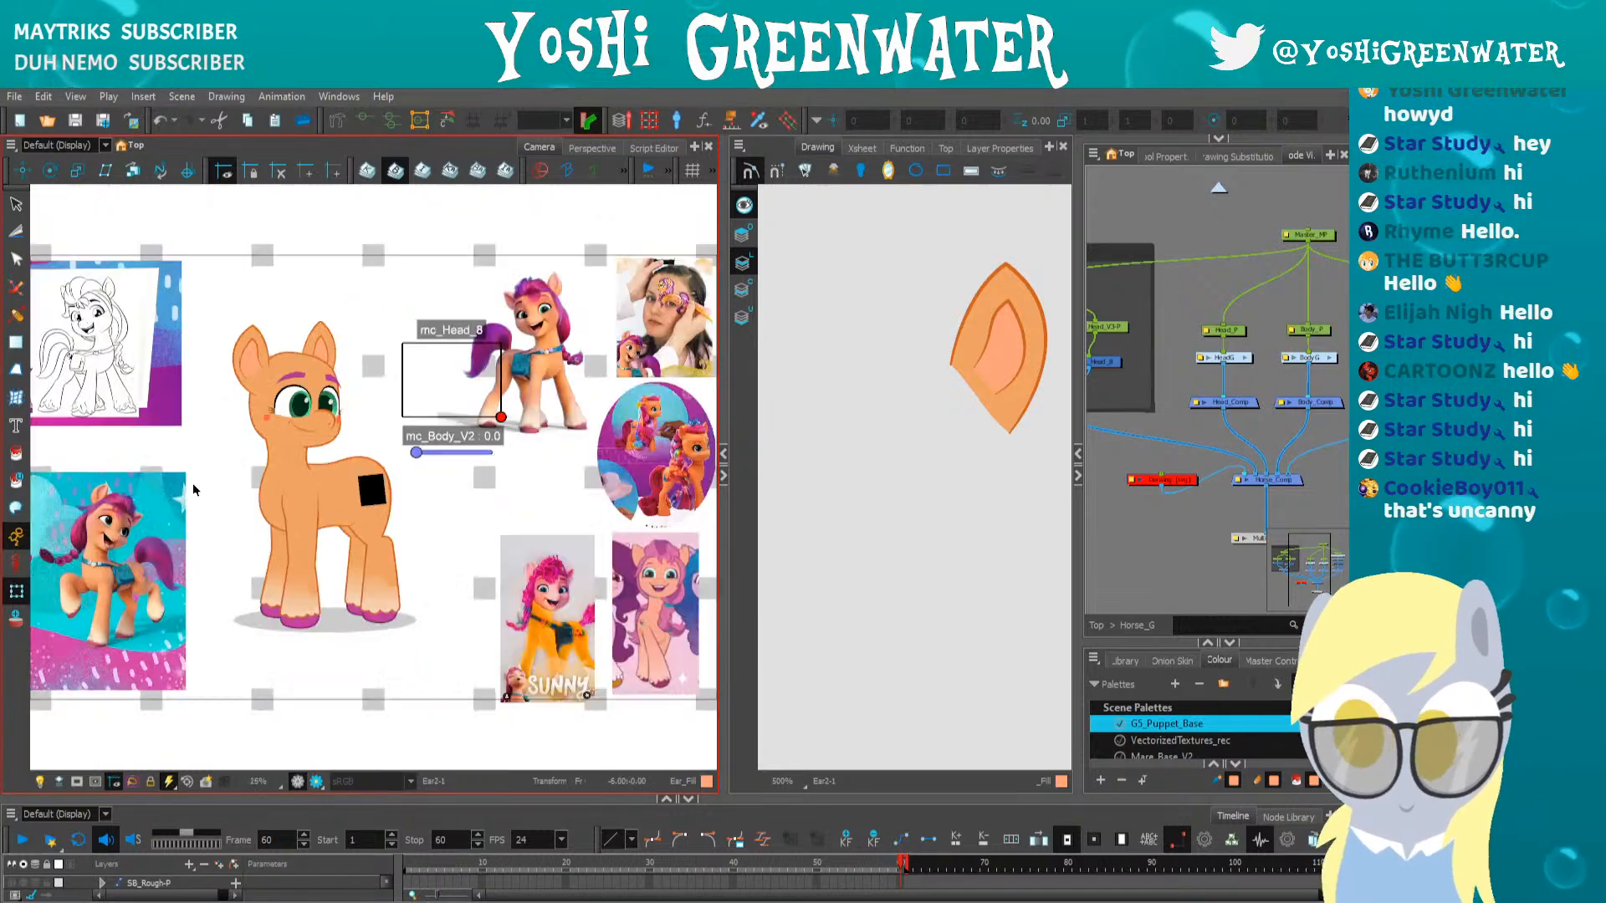
Display the ground shadow's deformer and collapse the Drawing view to enlarge the camera area
click(249, 618)
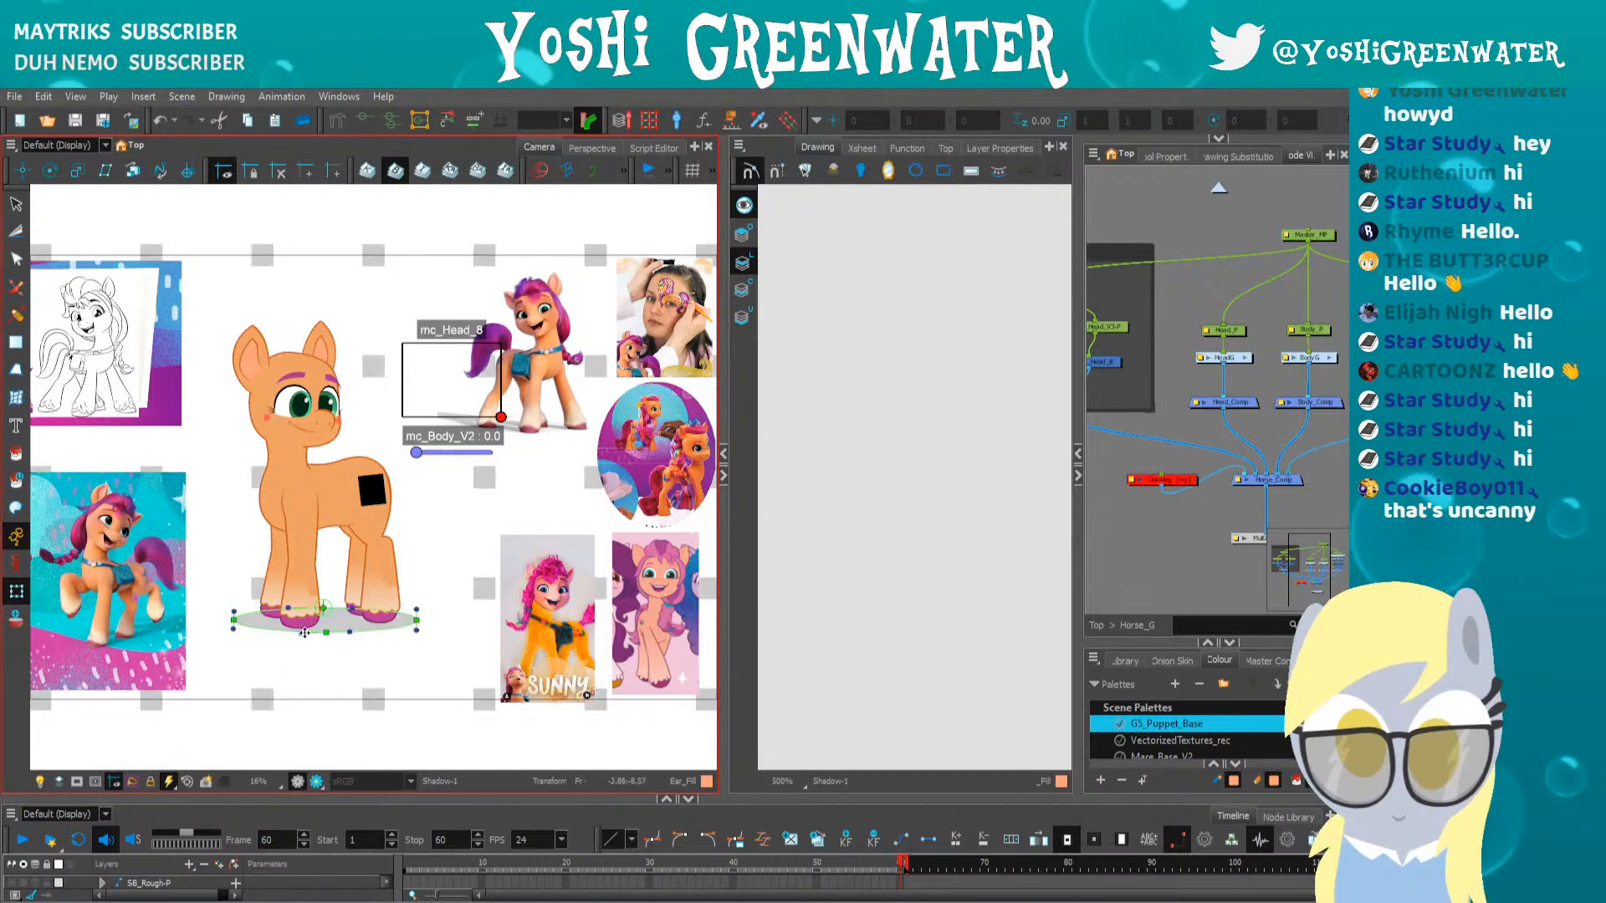
scroll(303, 627, up, 2)
drag(199, 459, 238, 546)
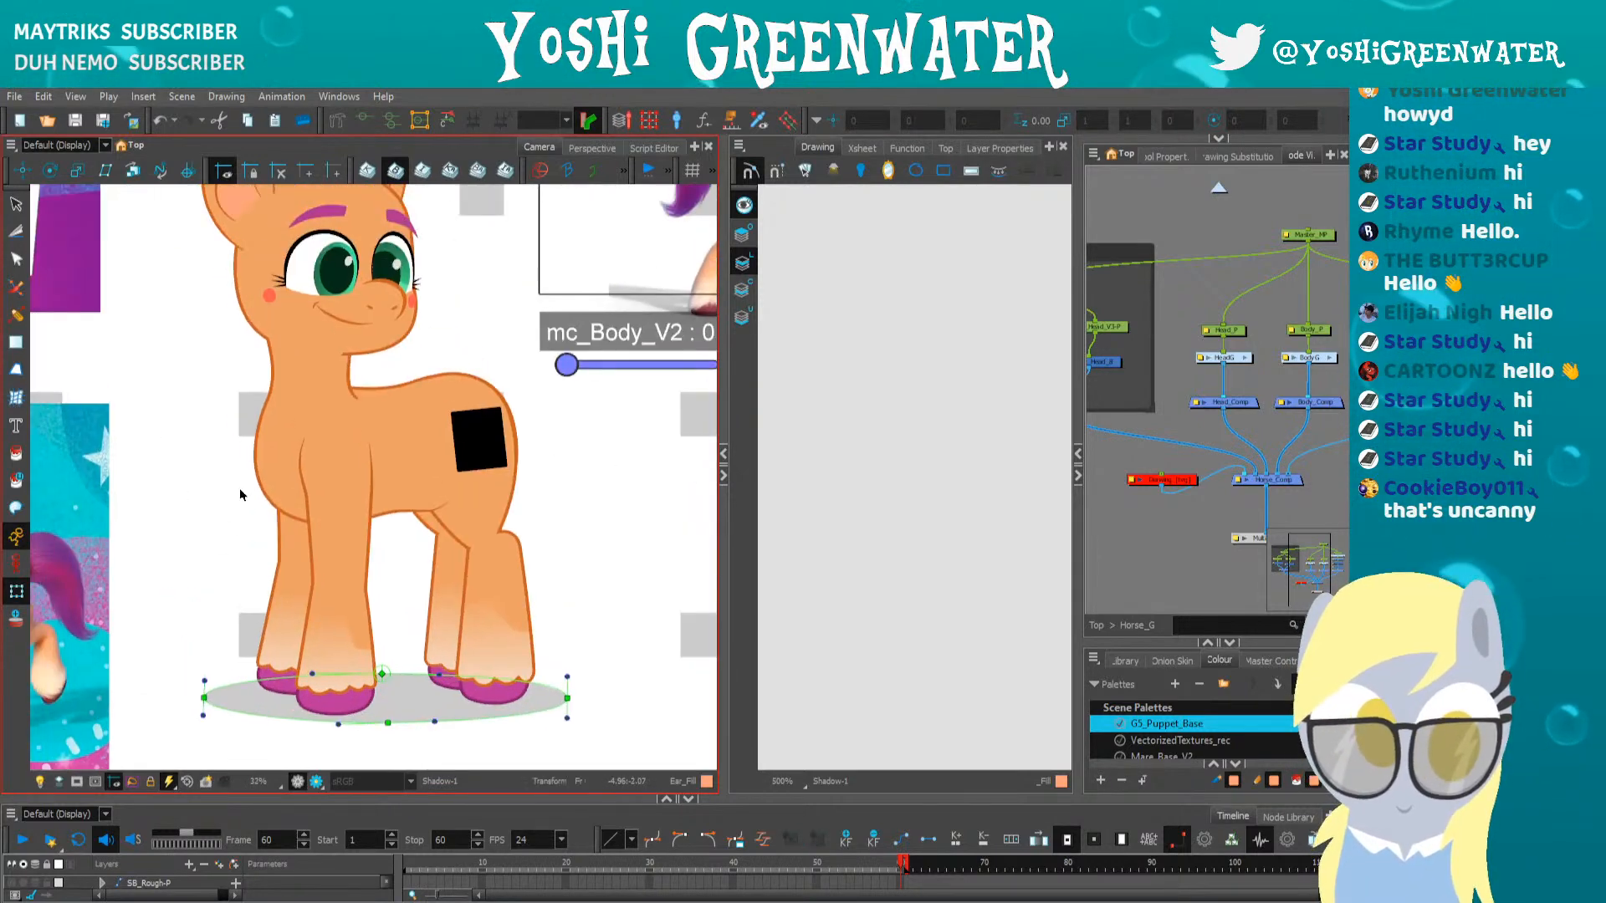
click(723, 475)
drag(333, 429, 312, 398)
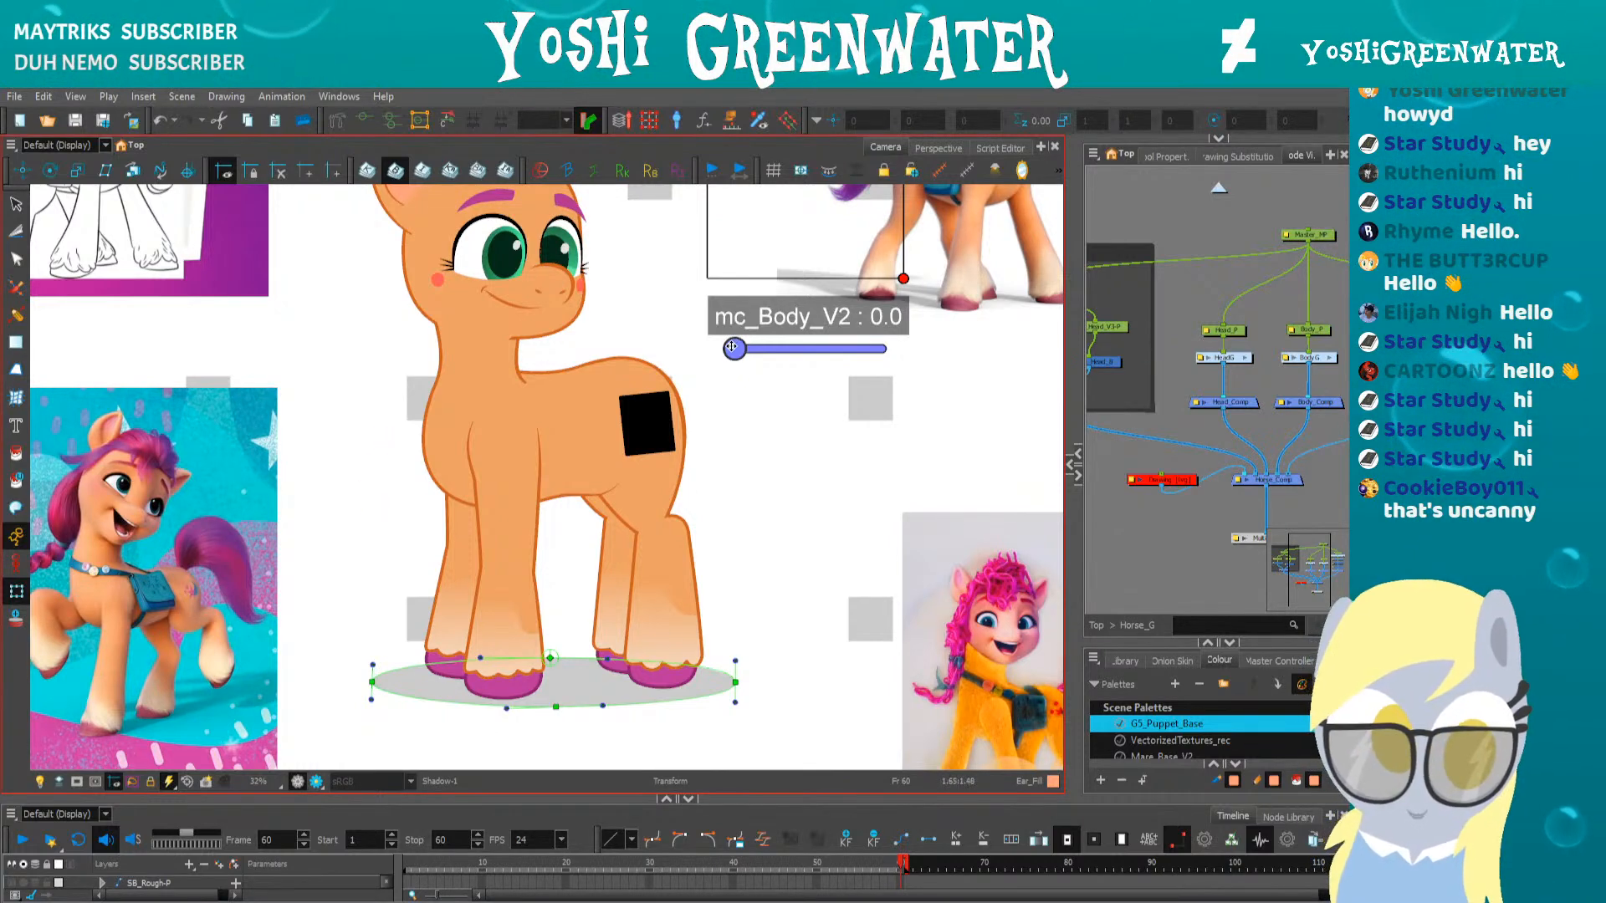
Swing mc_Body_V2 between 0.0 and 1.0 to test the shadow's deformation, ending at 1.0 with the head facing front
drag(732, 345, 840, 344)
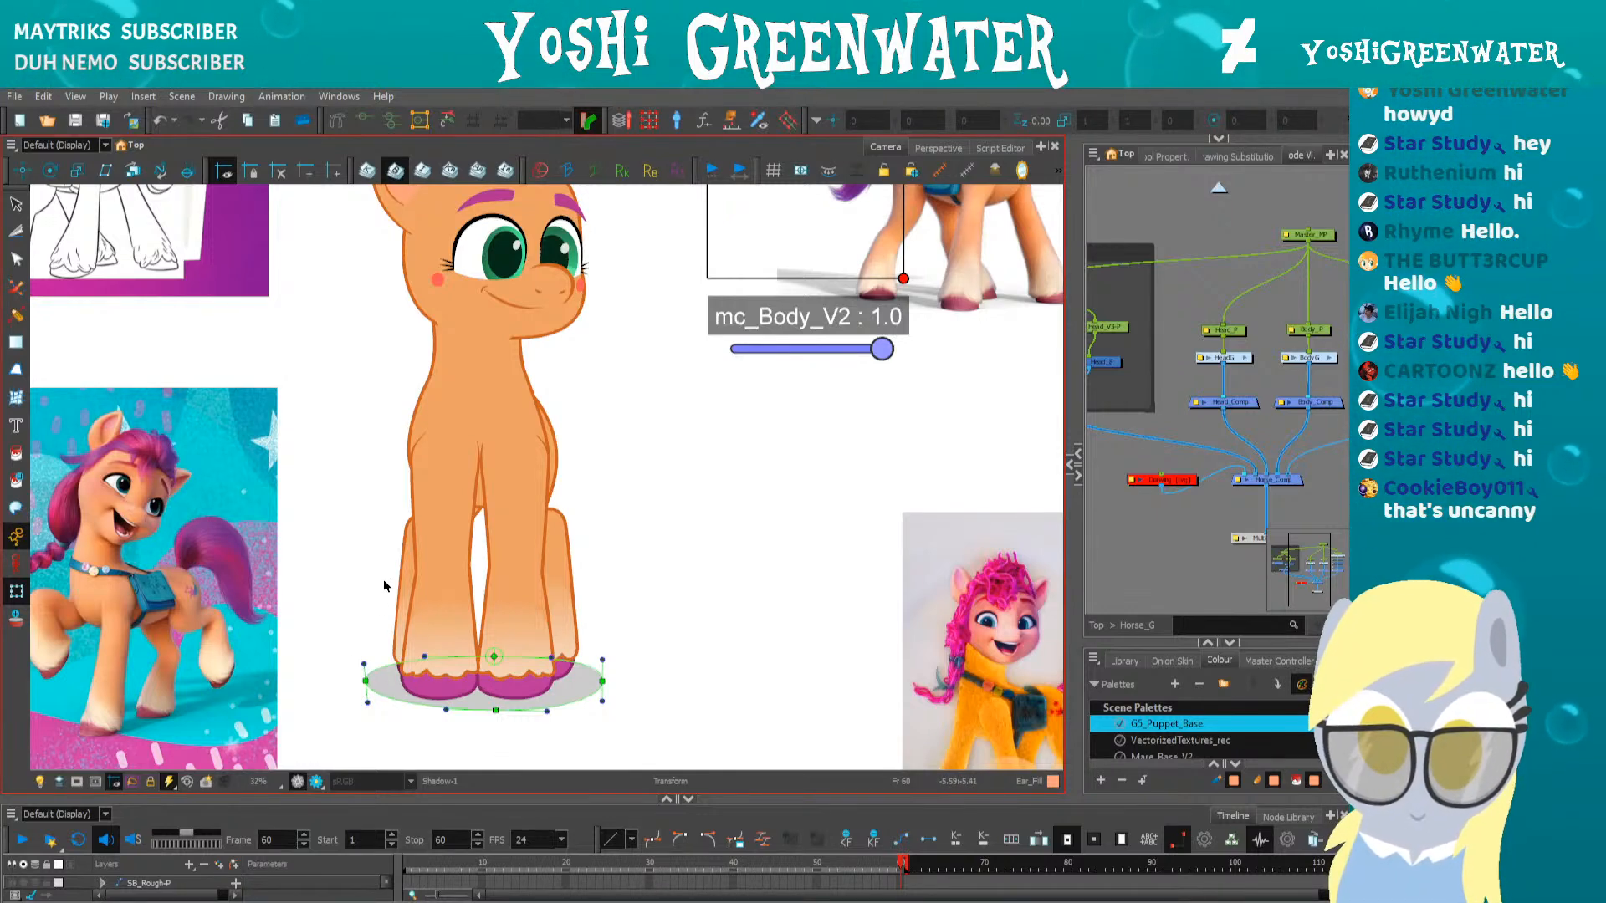
drag(835, 348, 736, 346)
scroll(707, 410, up, 3)
drag(494, 464, 465, 507)
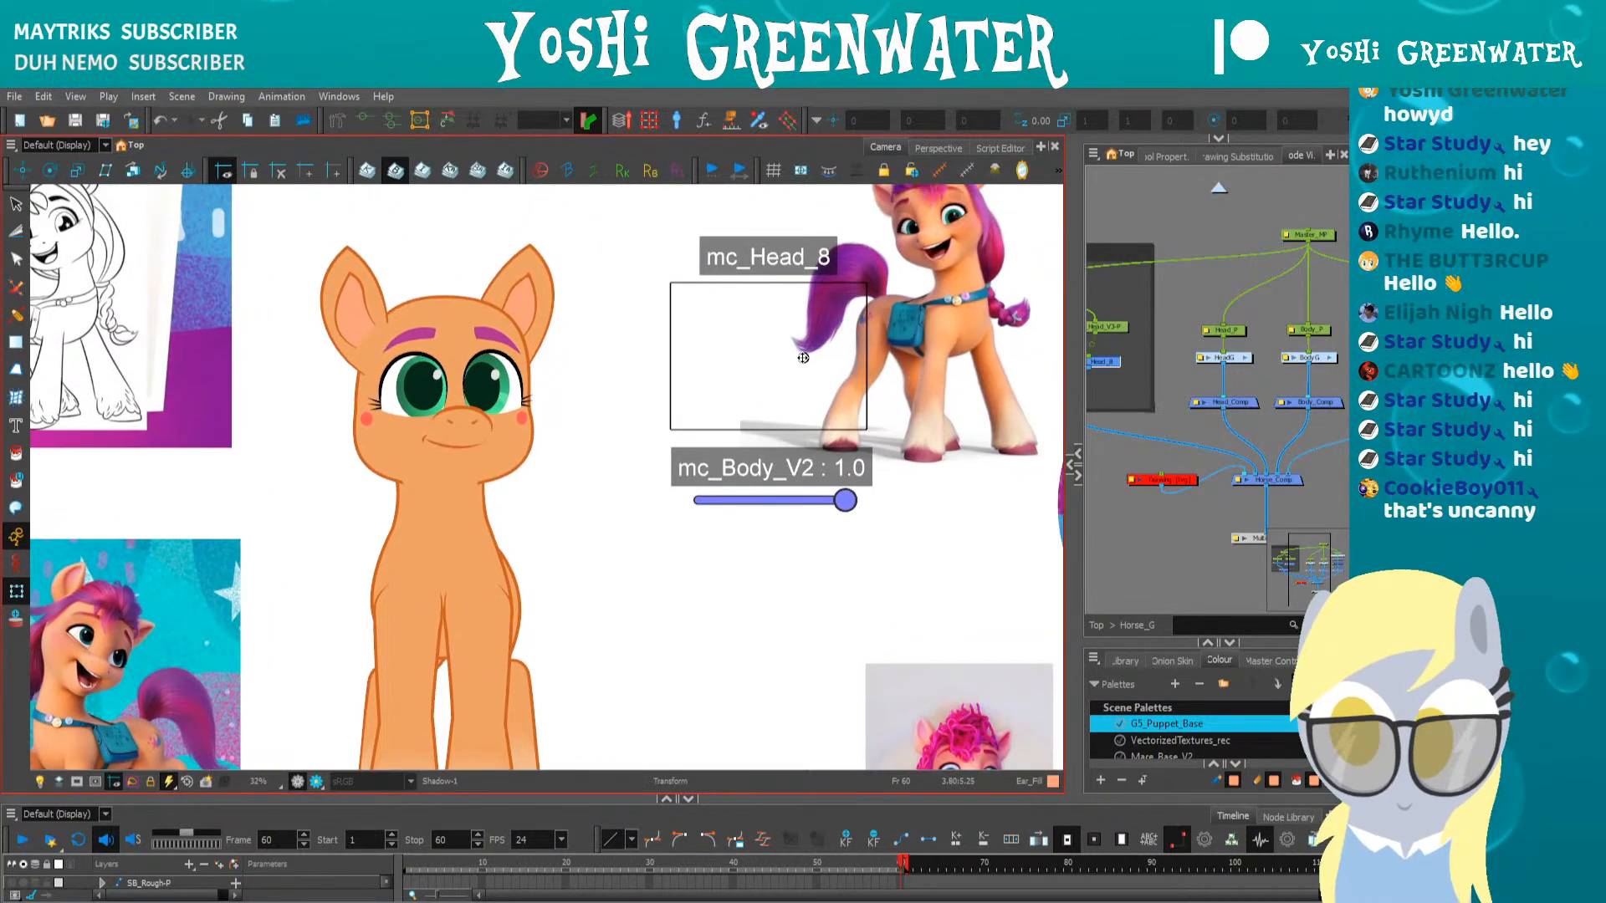
Move the mc_Head_8 point near the centre of its grid and return to frame 1
drag(803, 358, 760, 356)
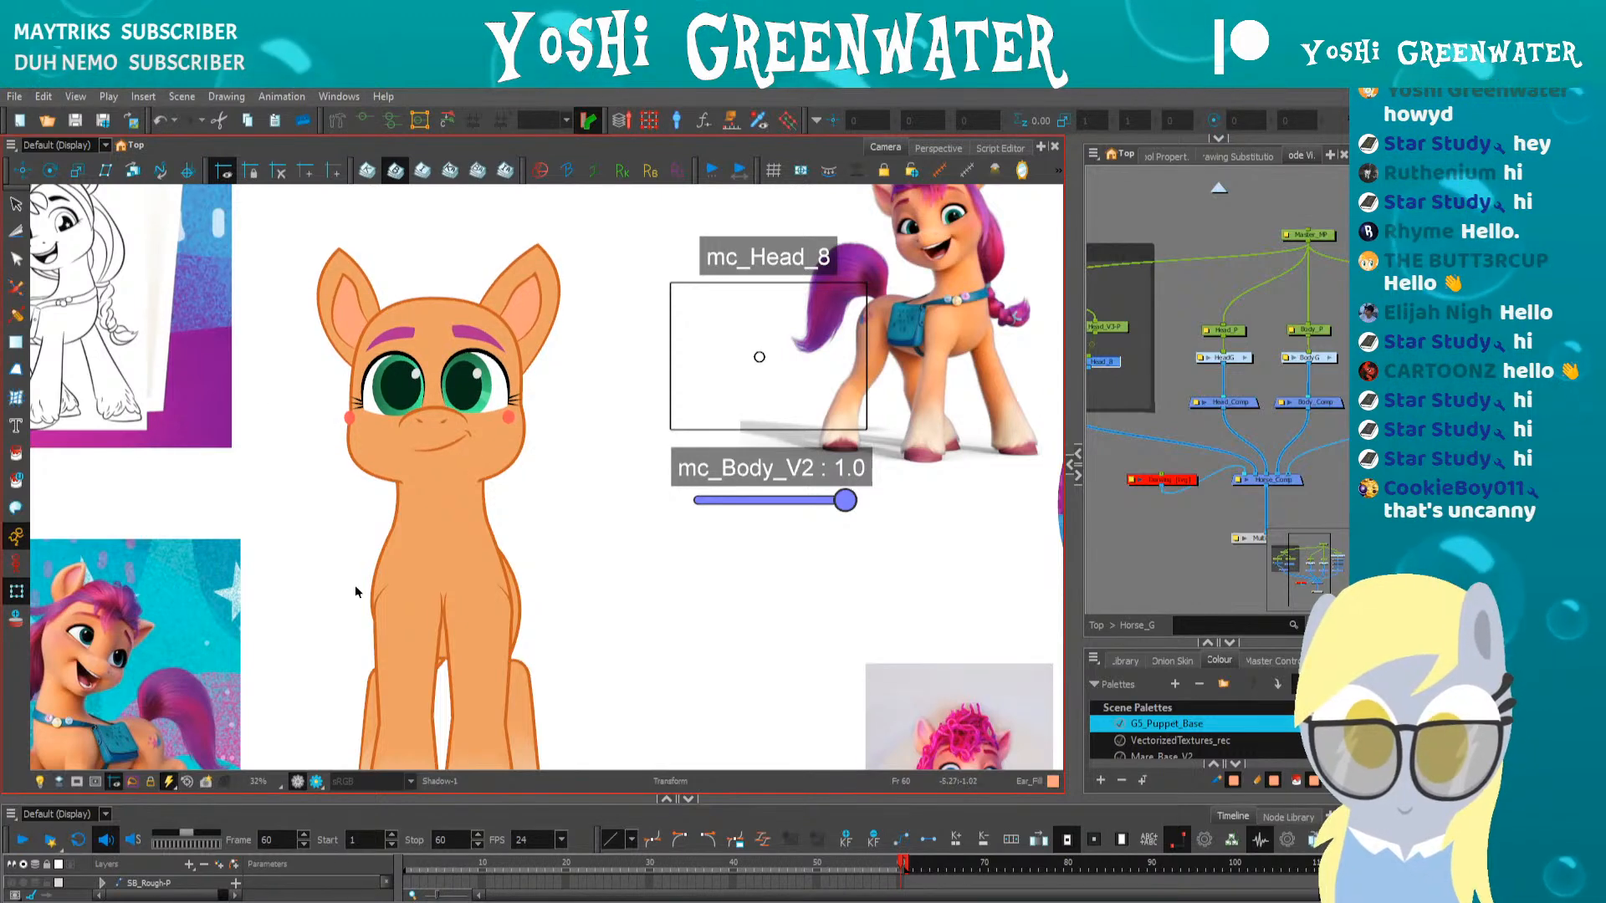
key(shift+comma)
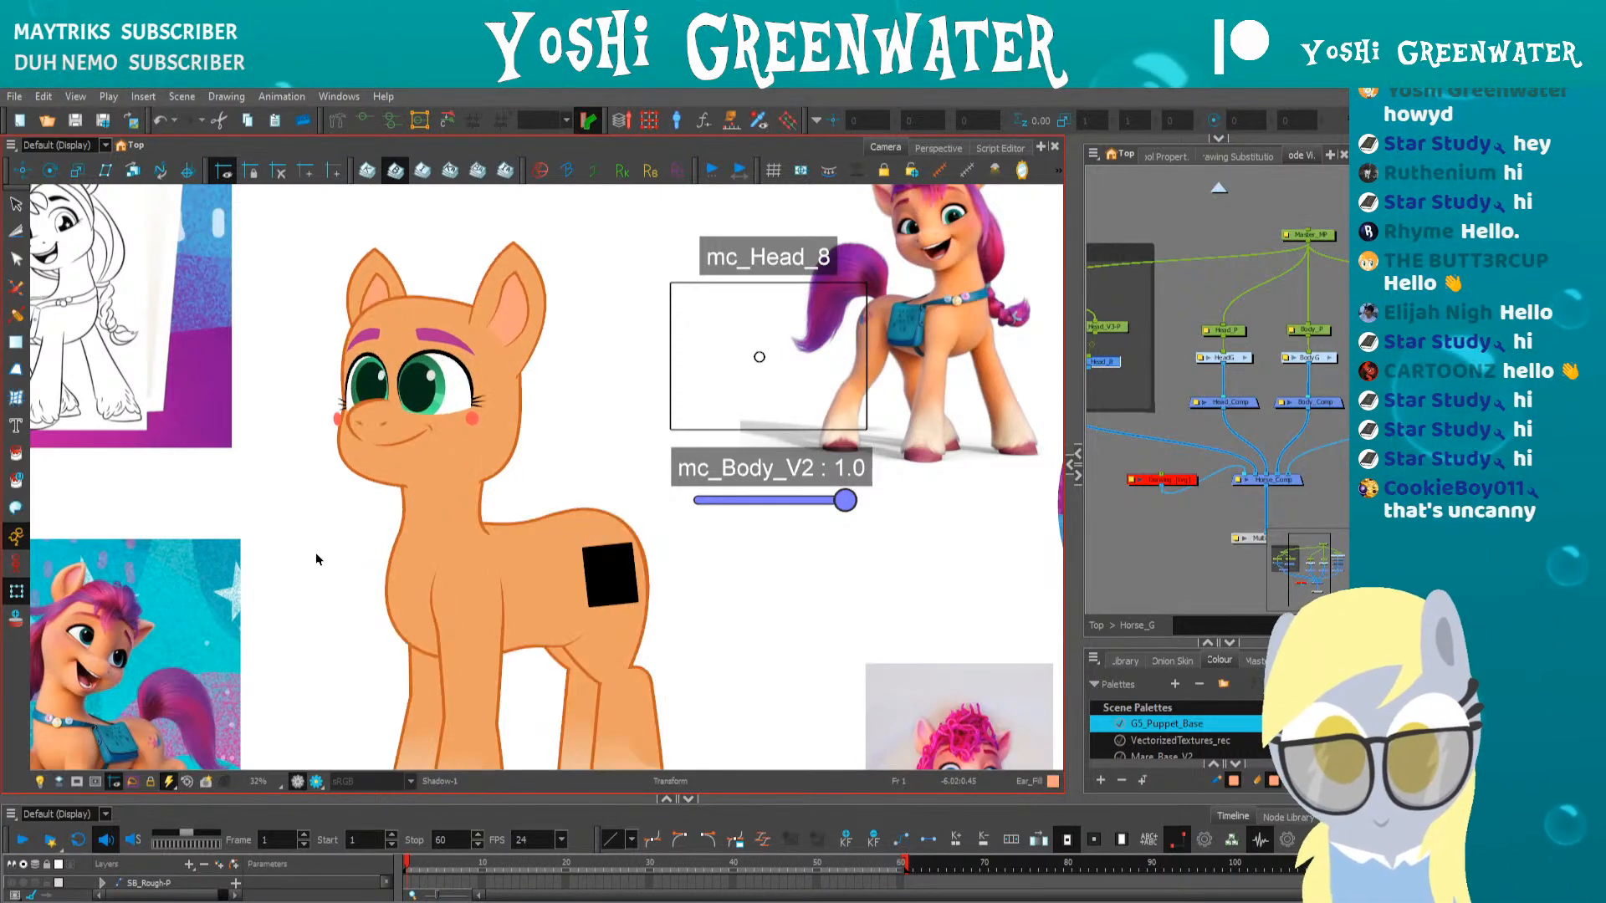
drag(312, 570, 287, 521)
Widen the Node View and open the BodyG group to show the front leg nodes
drag(1075, 468, 761, 490)
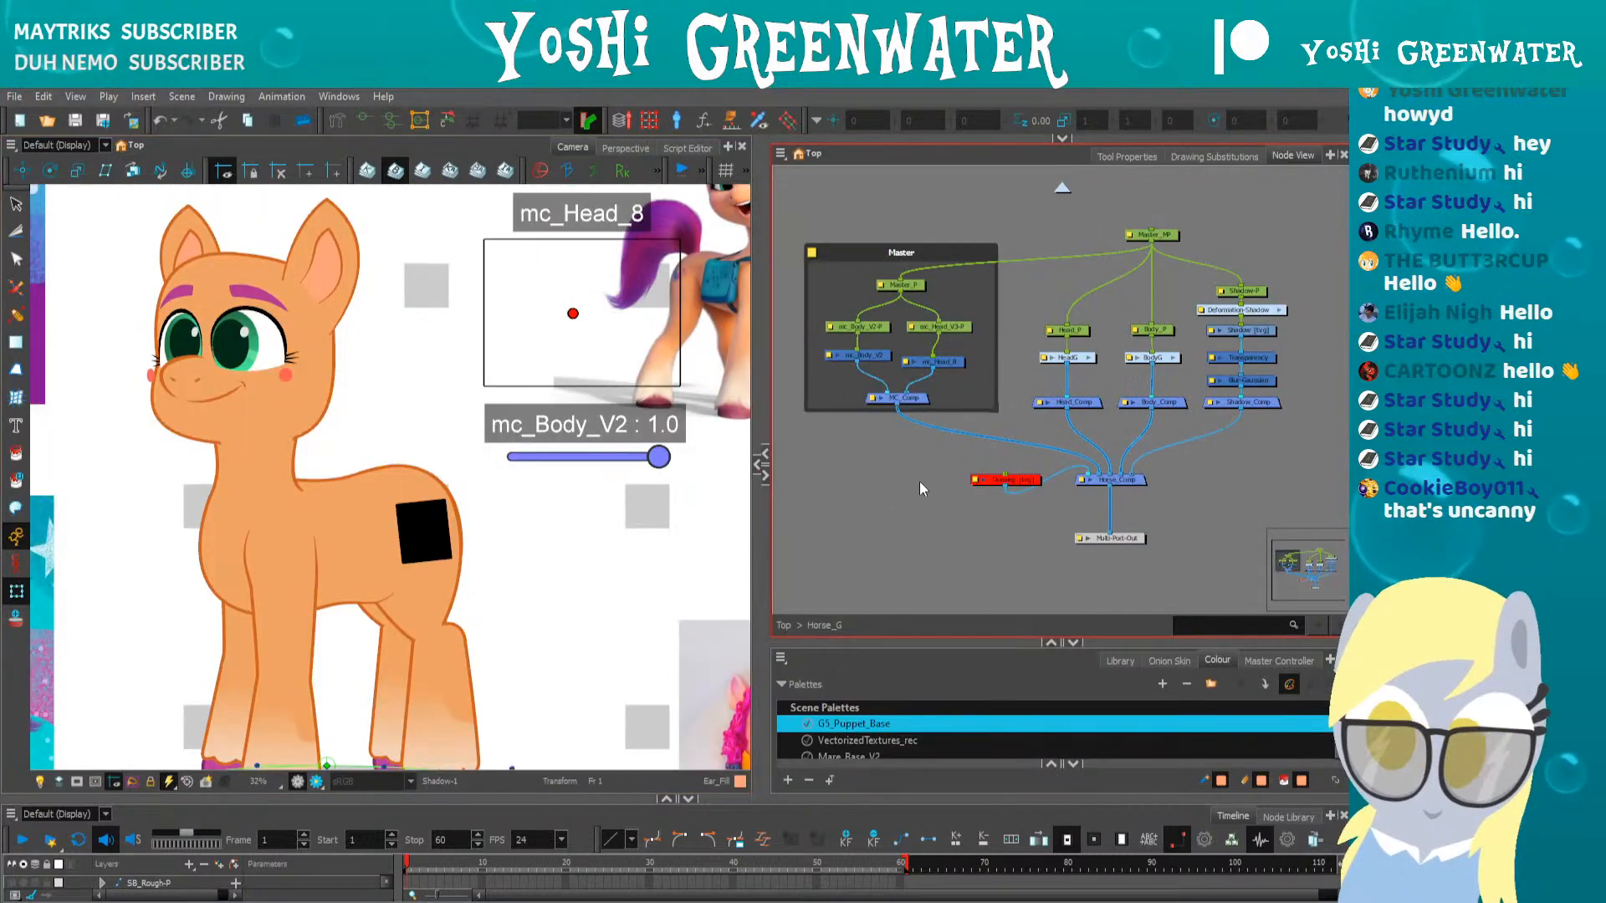
click(1174, 360)
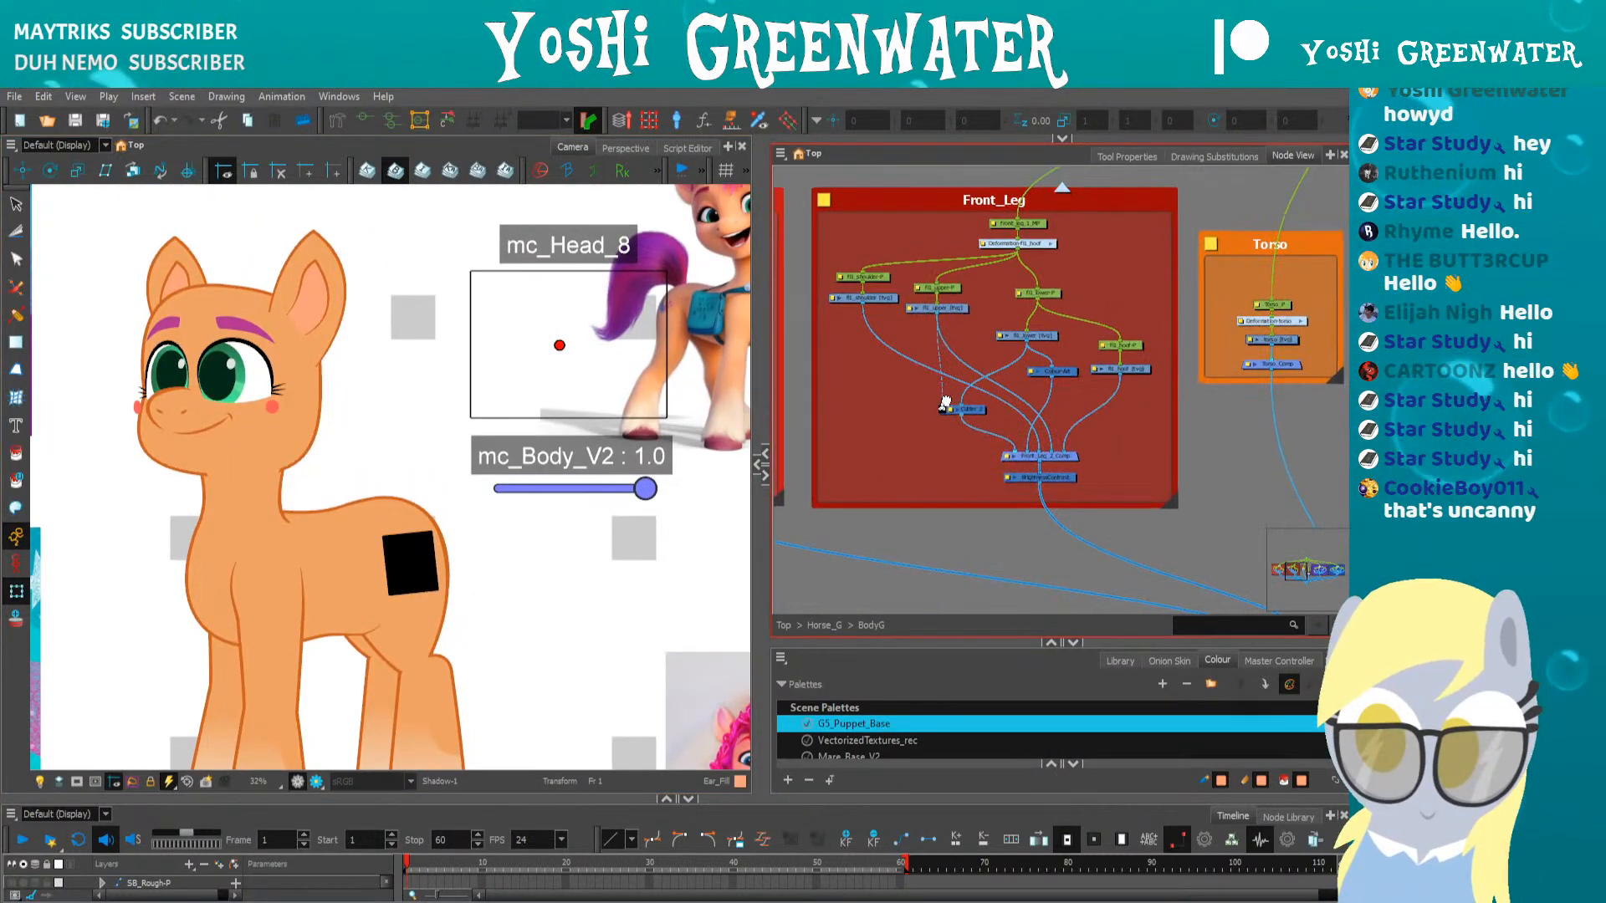
drag(943, 408, 1211, 448)
drag(975, 439, 1184, 441)
scroll(989, 426, up, 1)
scroll(988, 426, up, 2)
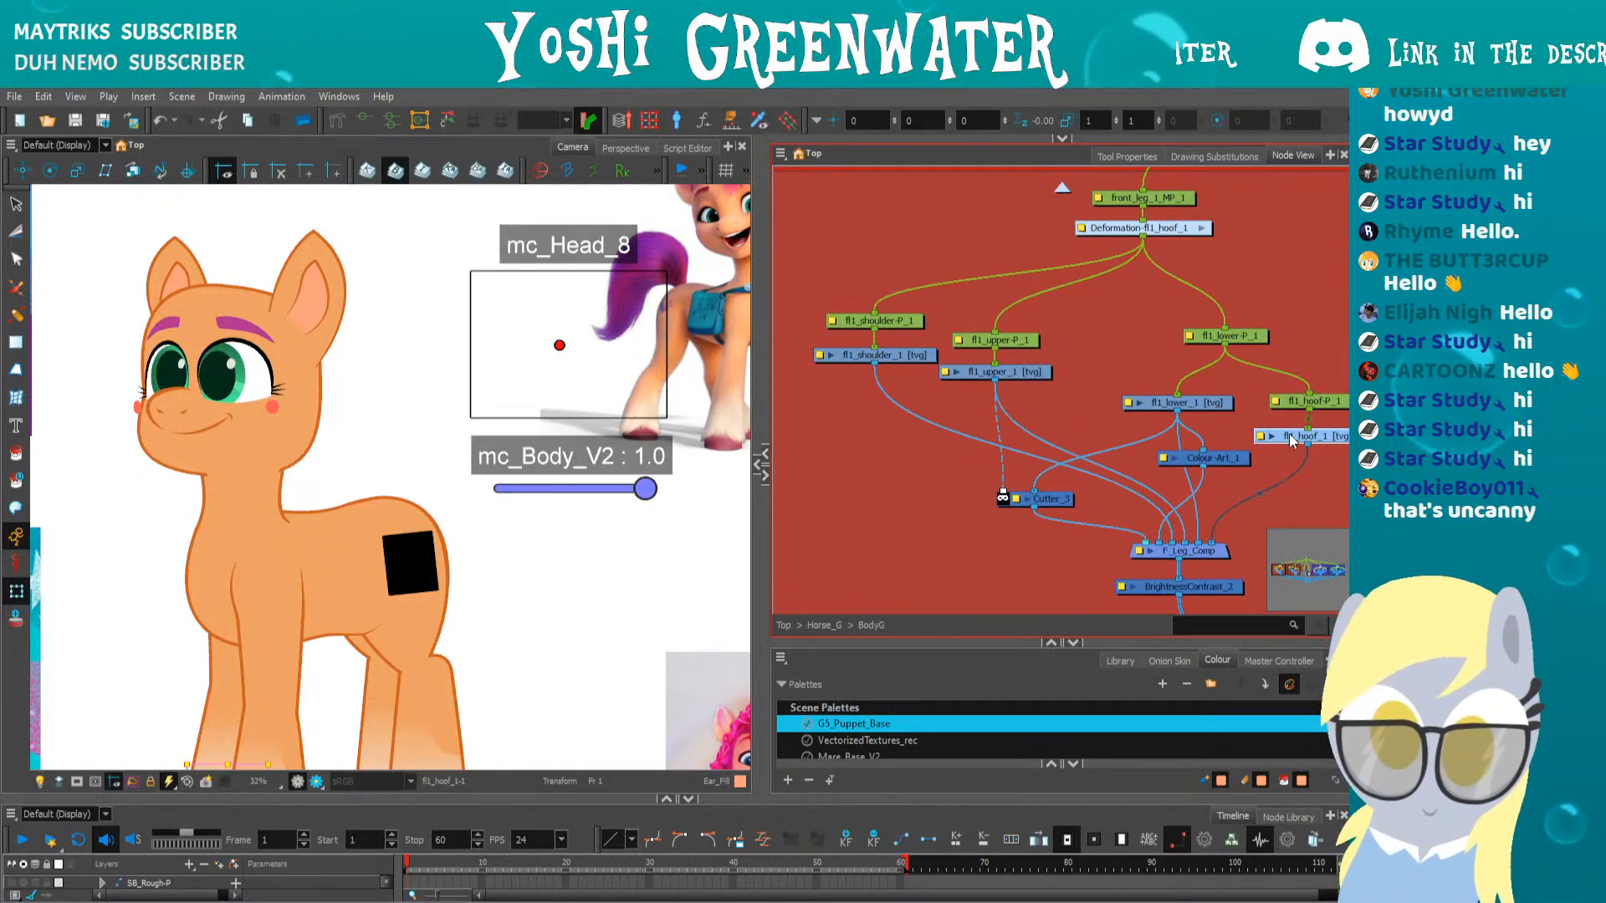
Select the near front leg's master peg and inspect the contents of its Deformation-fl1_hoof group
drag(175, 622, 155, 445)
drag(921, 460, 364, 453)
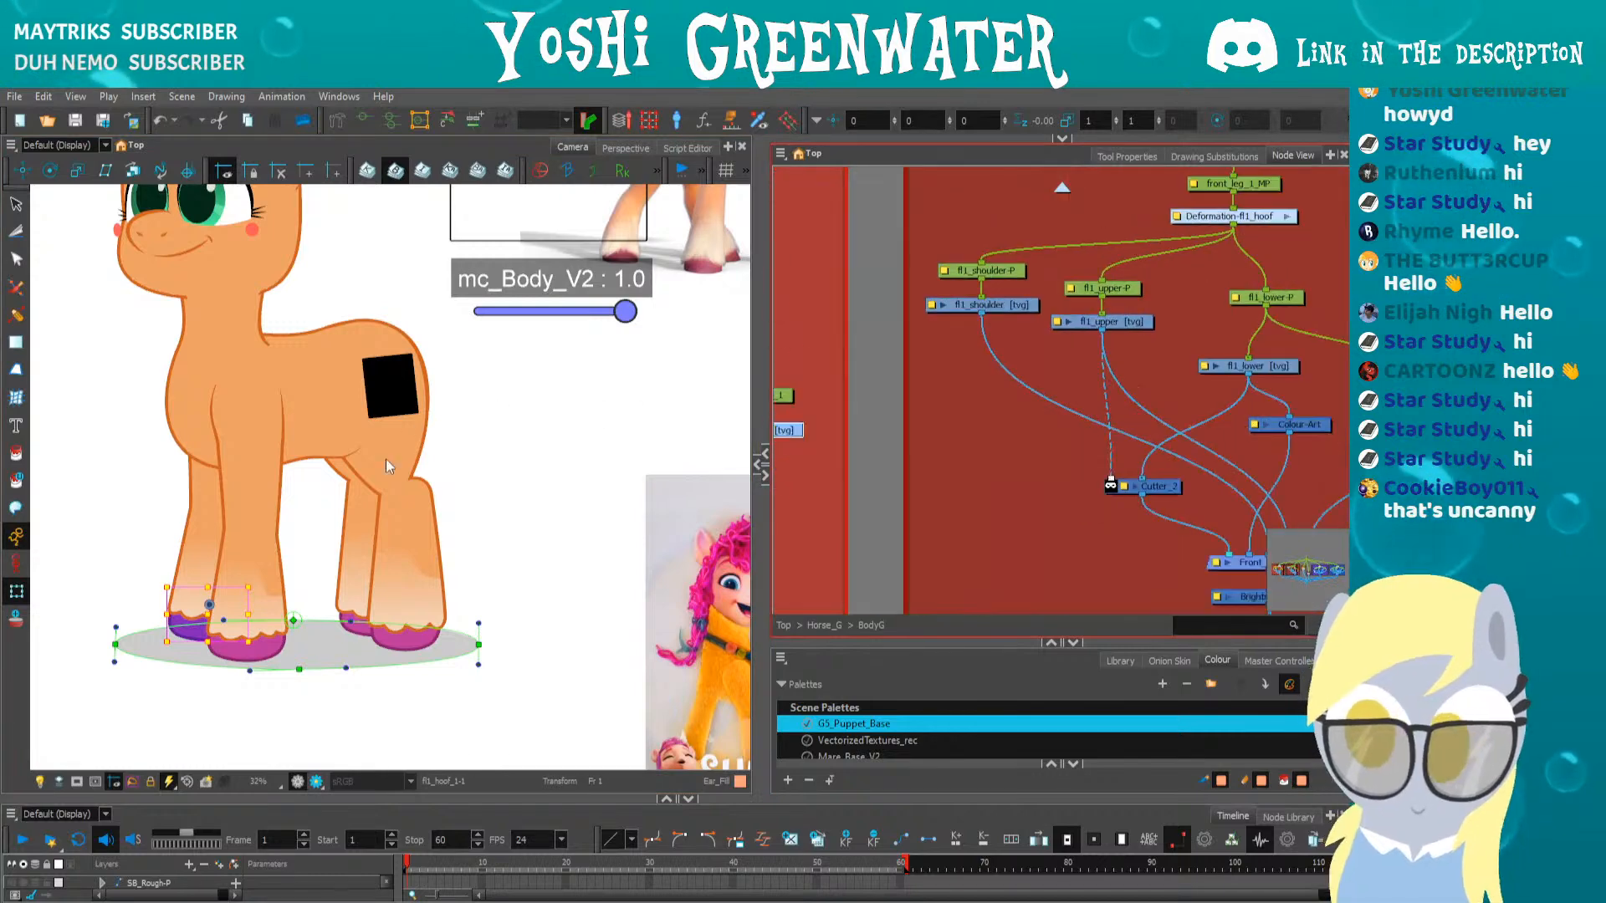
drag(1005, 414, 780, 436)
click(991, 205)
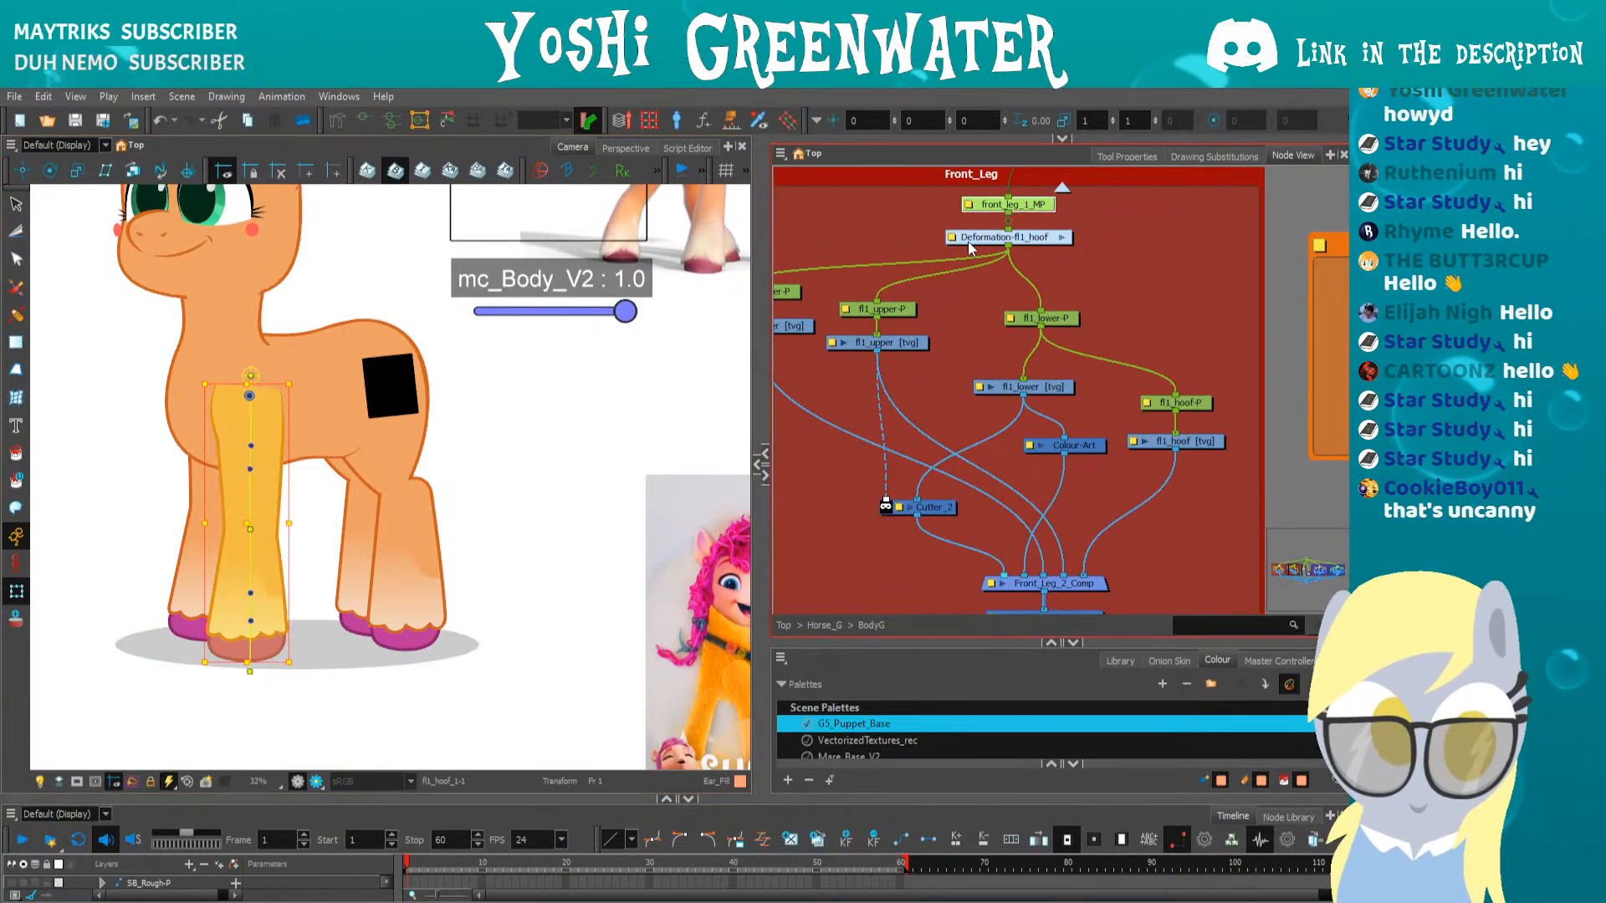
click(1009, 240)
click(1061, 237)
drag(945, 302, 930, 403)
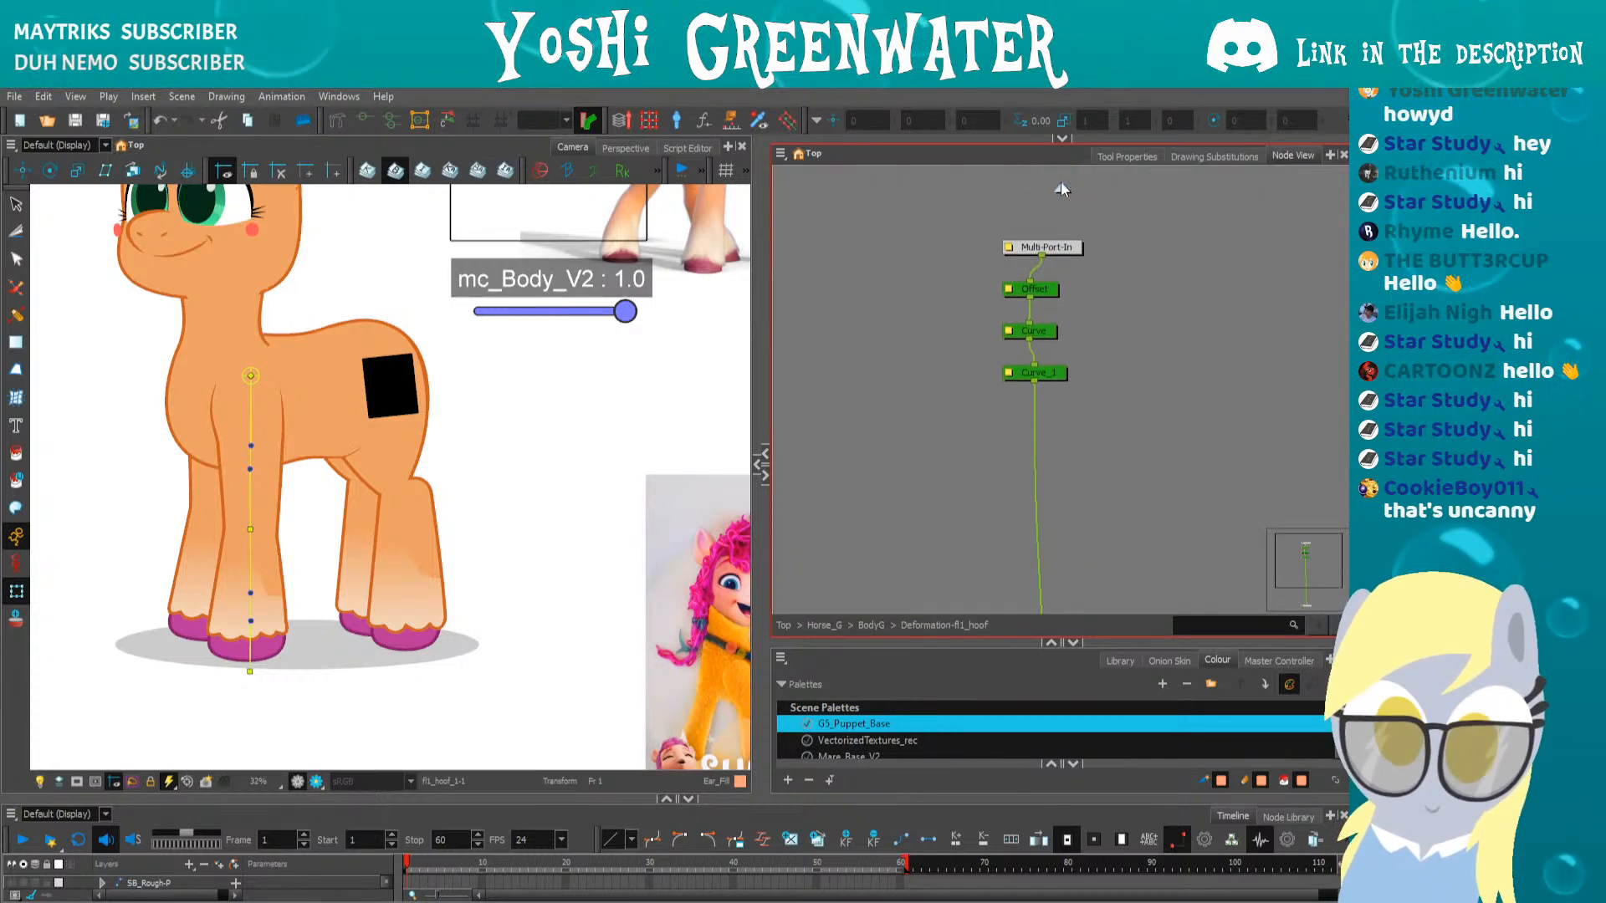
click(1060, 186)
Pull the near front leg's hoof, lower, upper and shoulder drawings away in turn, undoing each move
click(1226, 441)
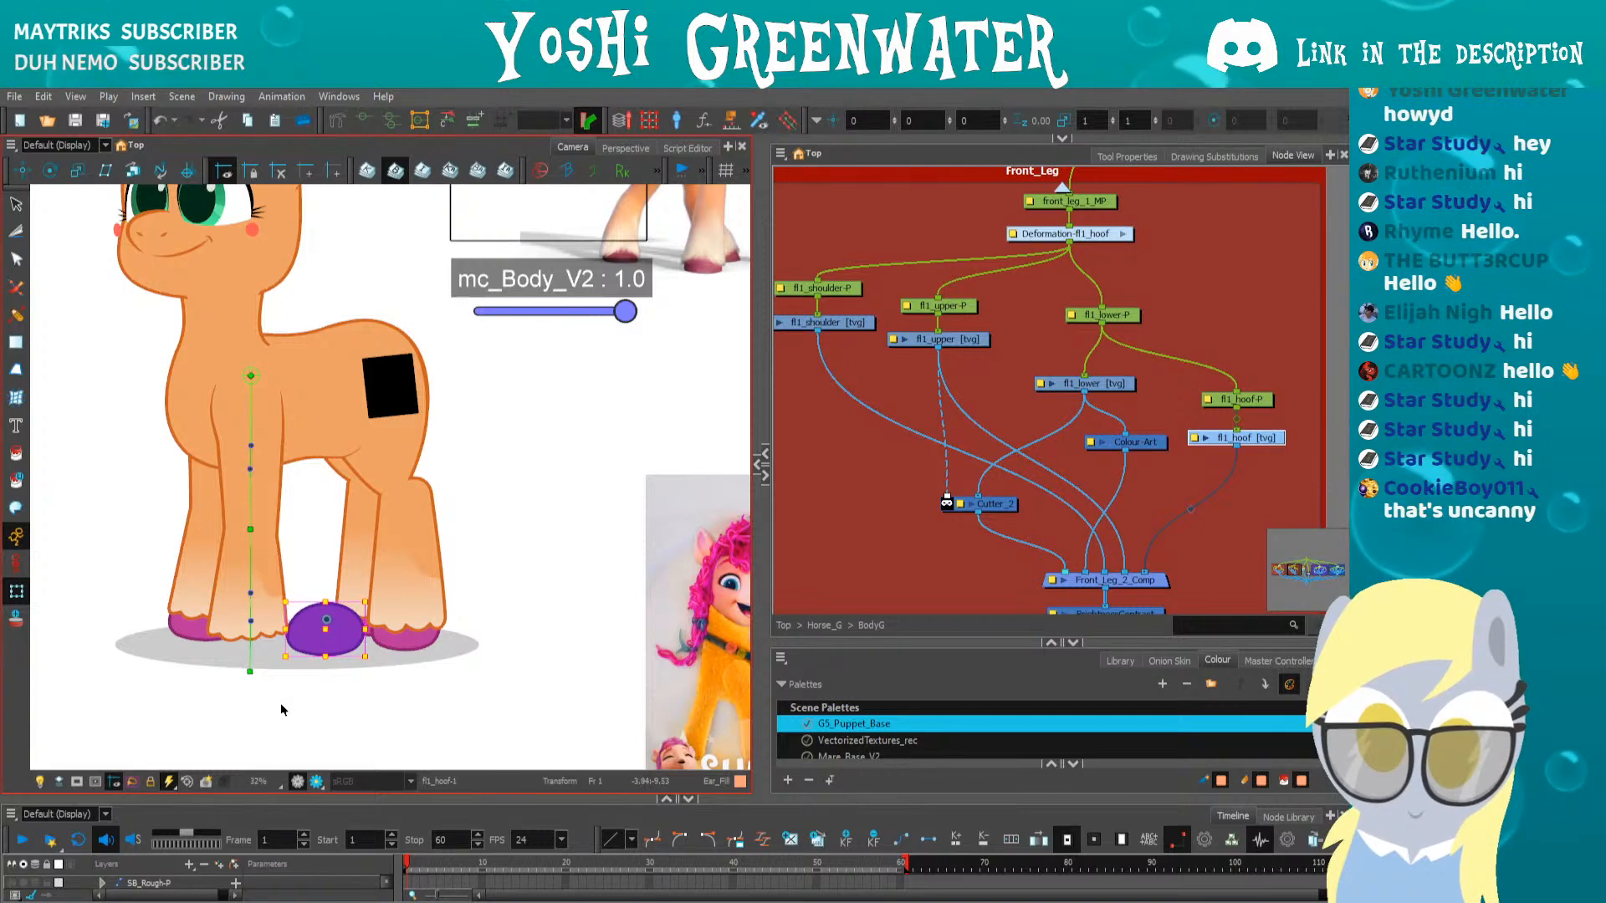
click(1084, 383)
drag(249, 577, 144, 554)
key(ctrl+z)
click(937, 338)
drag(208, 490, 81, 496)
key(ctrl+z)
click(820, 322)
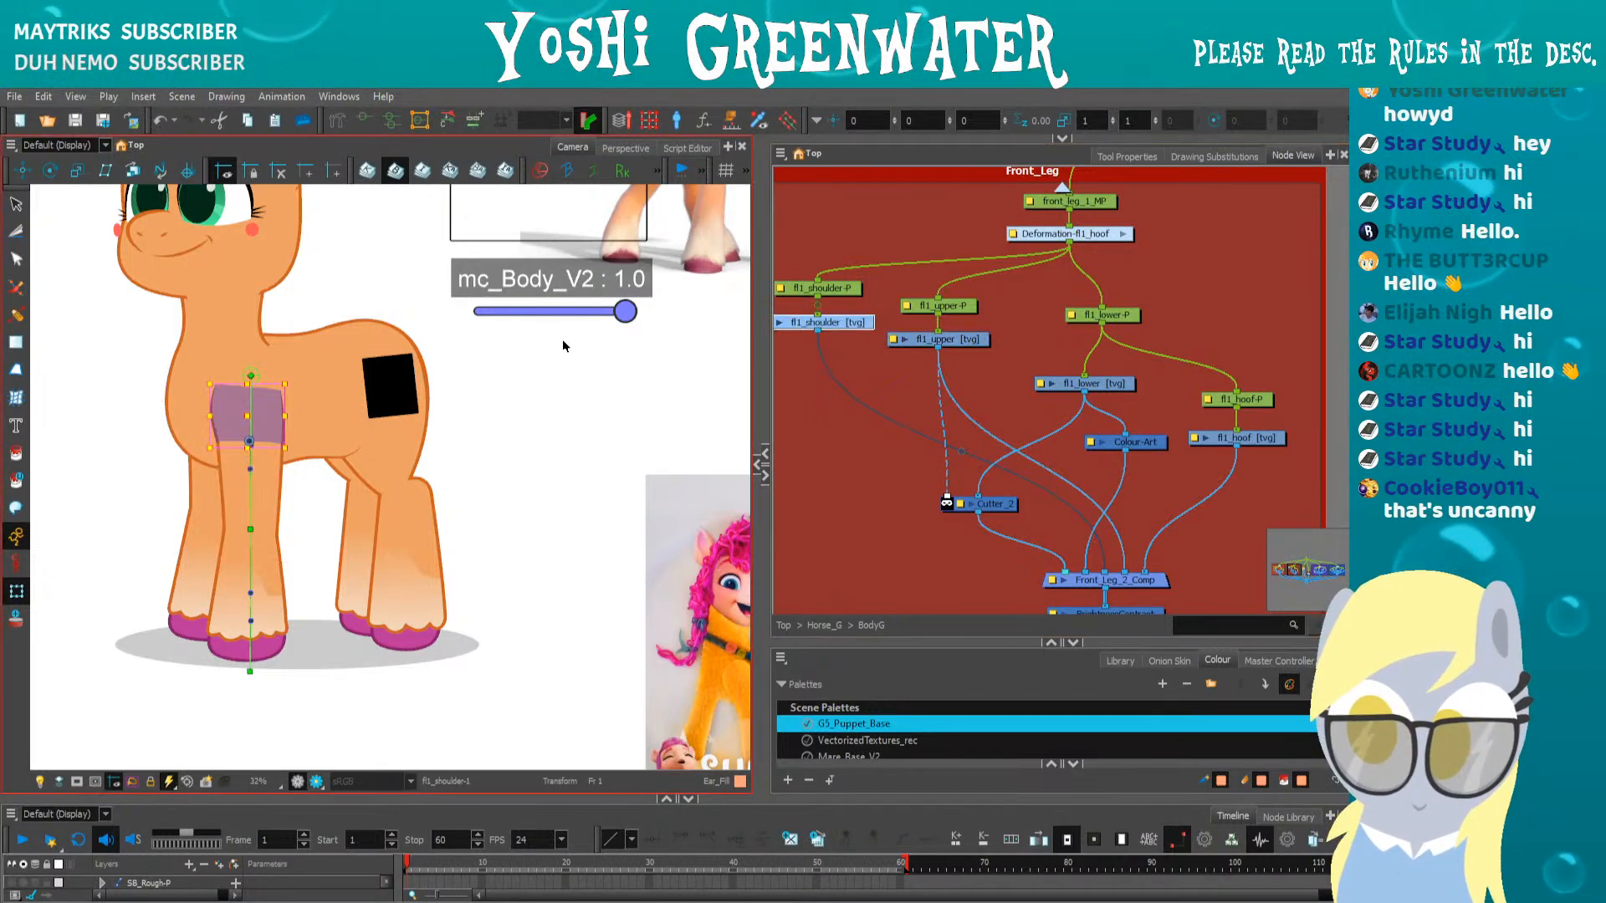
drag(236, 428, 71, 429)
key(ctrl+z)
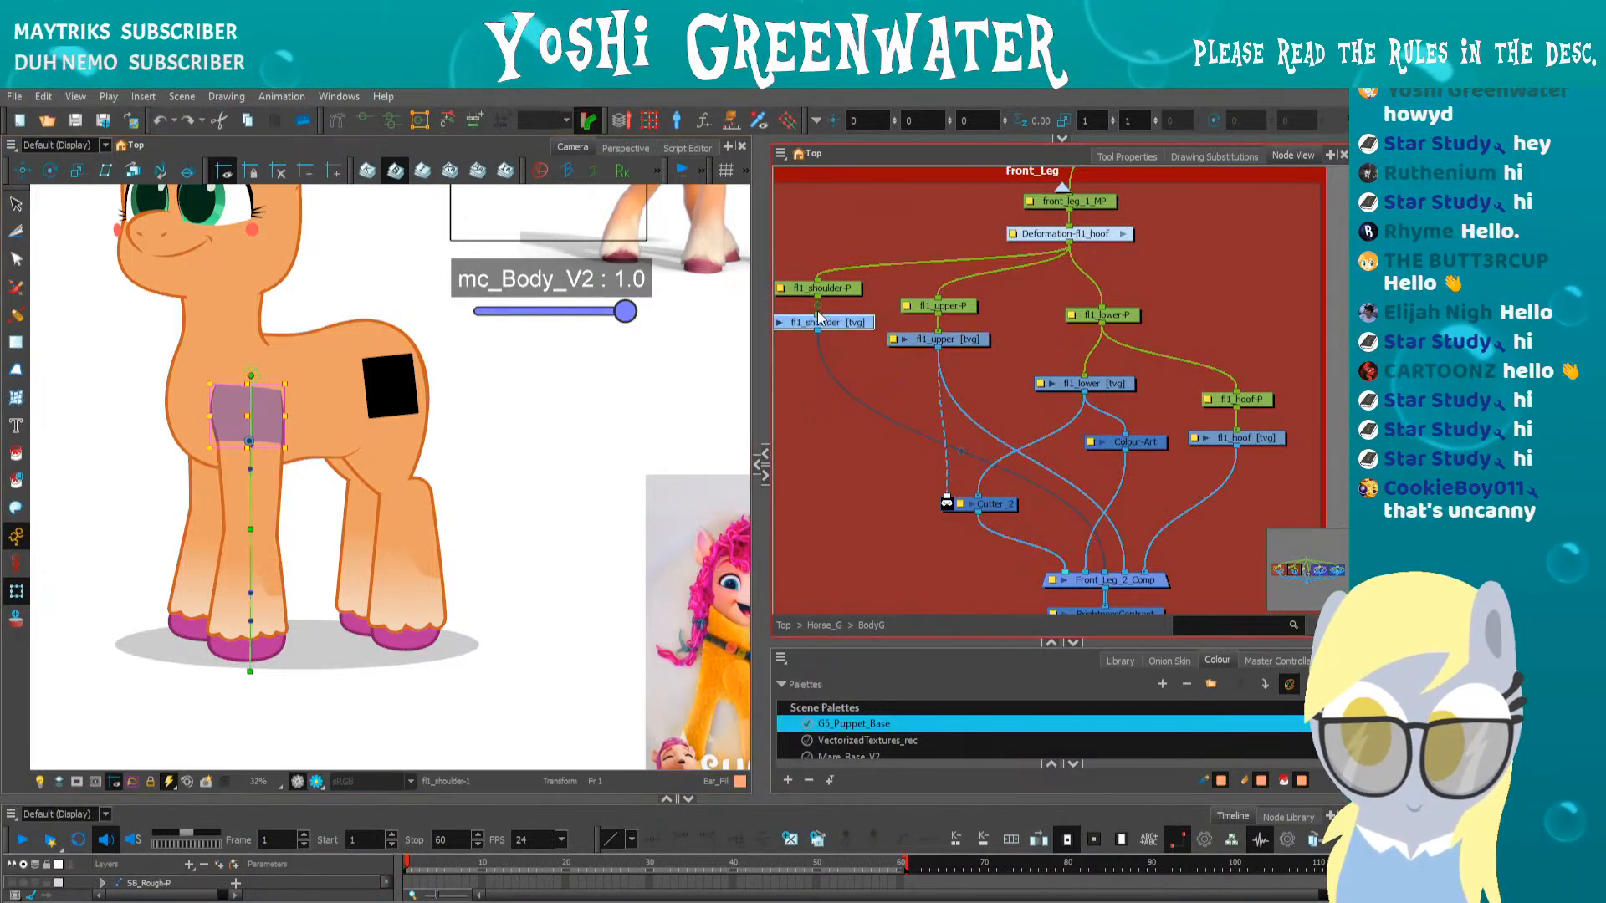
Select the near front leg's shoulder, upper and lower pegs in turn and swing the lower leg back under the body
key(b)
drag(413, 484, 454, 480)
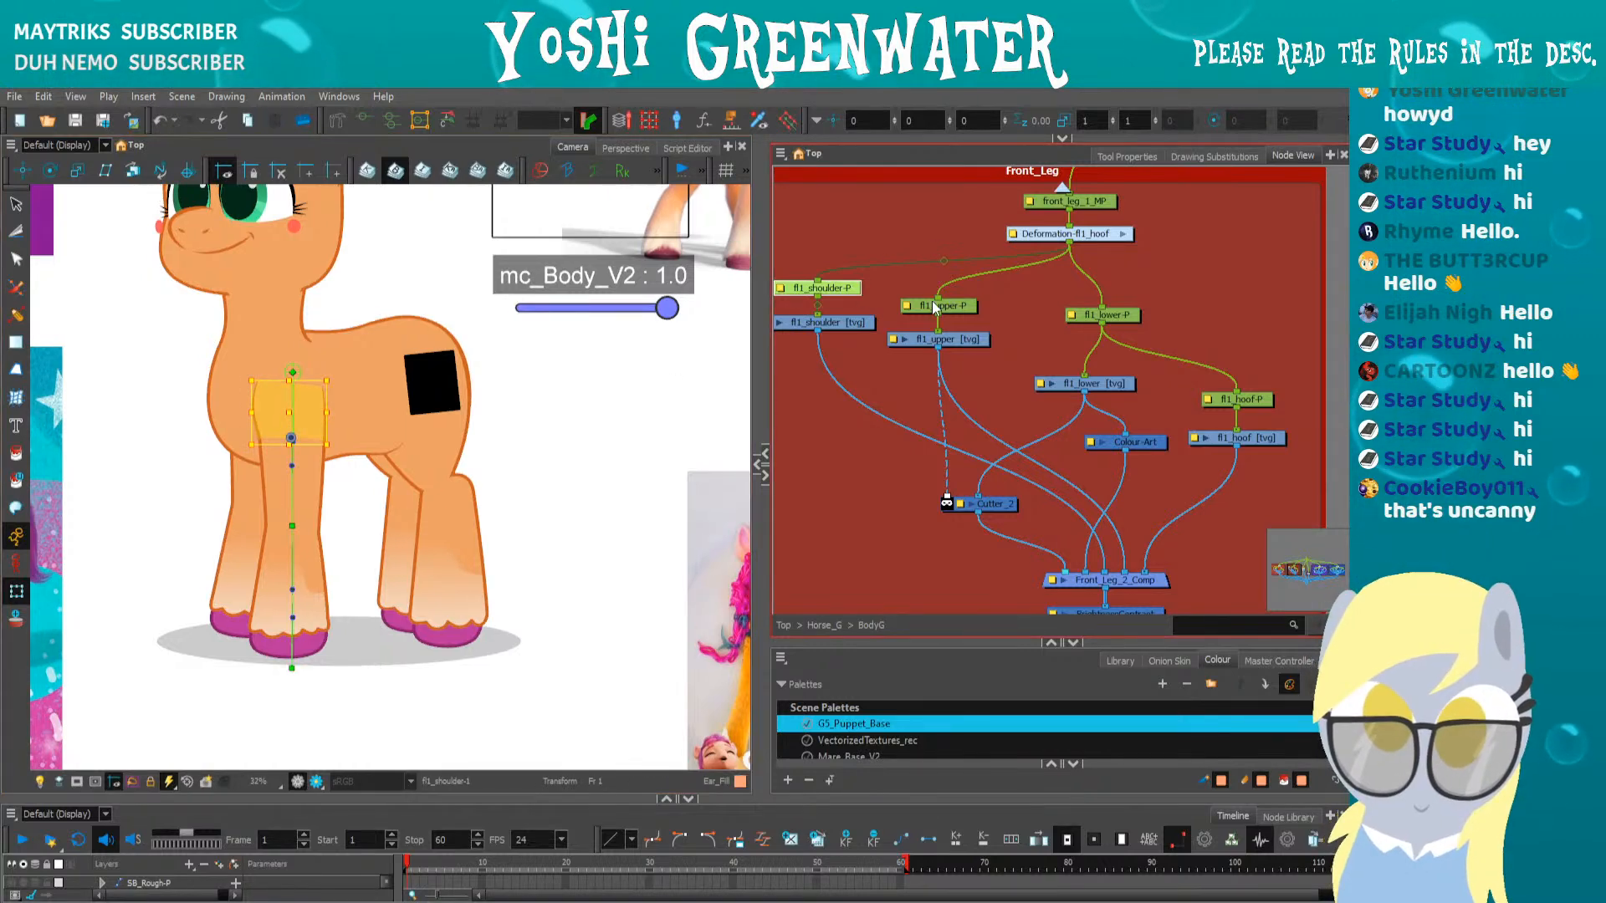
click(929, 307)
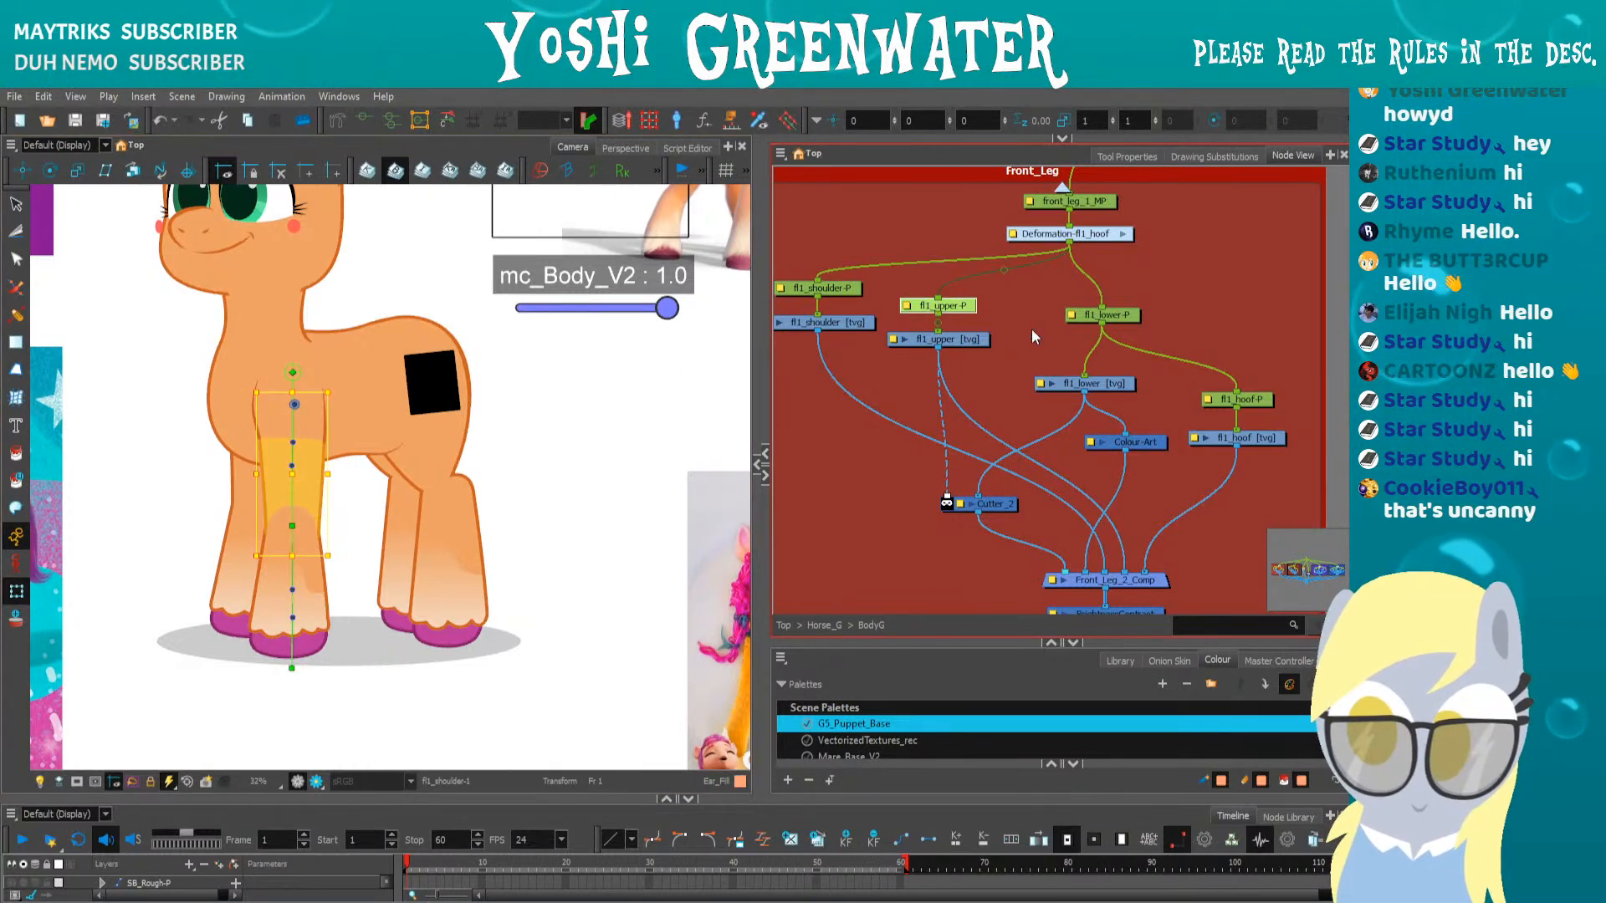
click(1094, 315)
drag(241, 666, 402, 619)
Raise the whole near front leg forward with its master peg and bend the lower leg down at the knee
click(1052, 202)
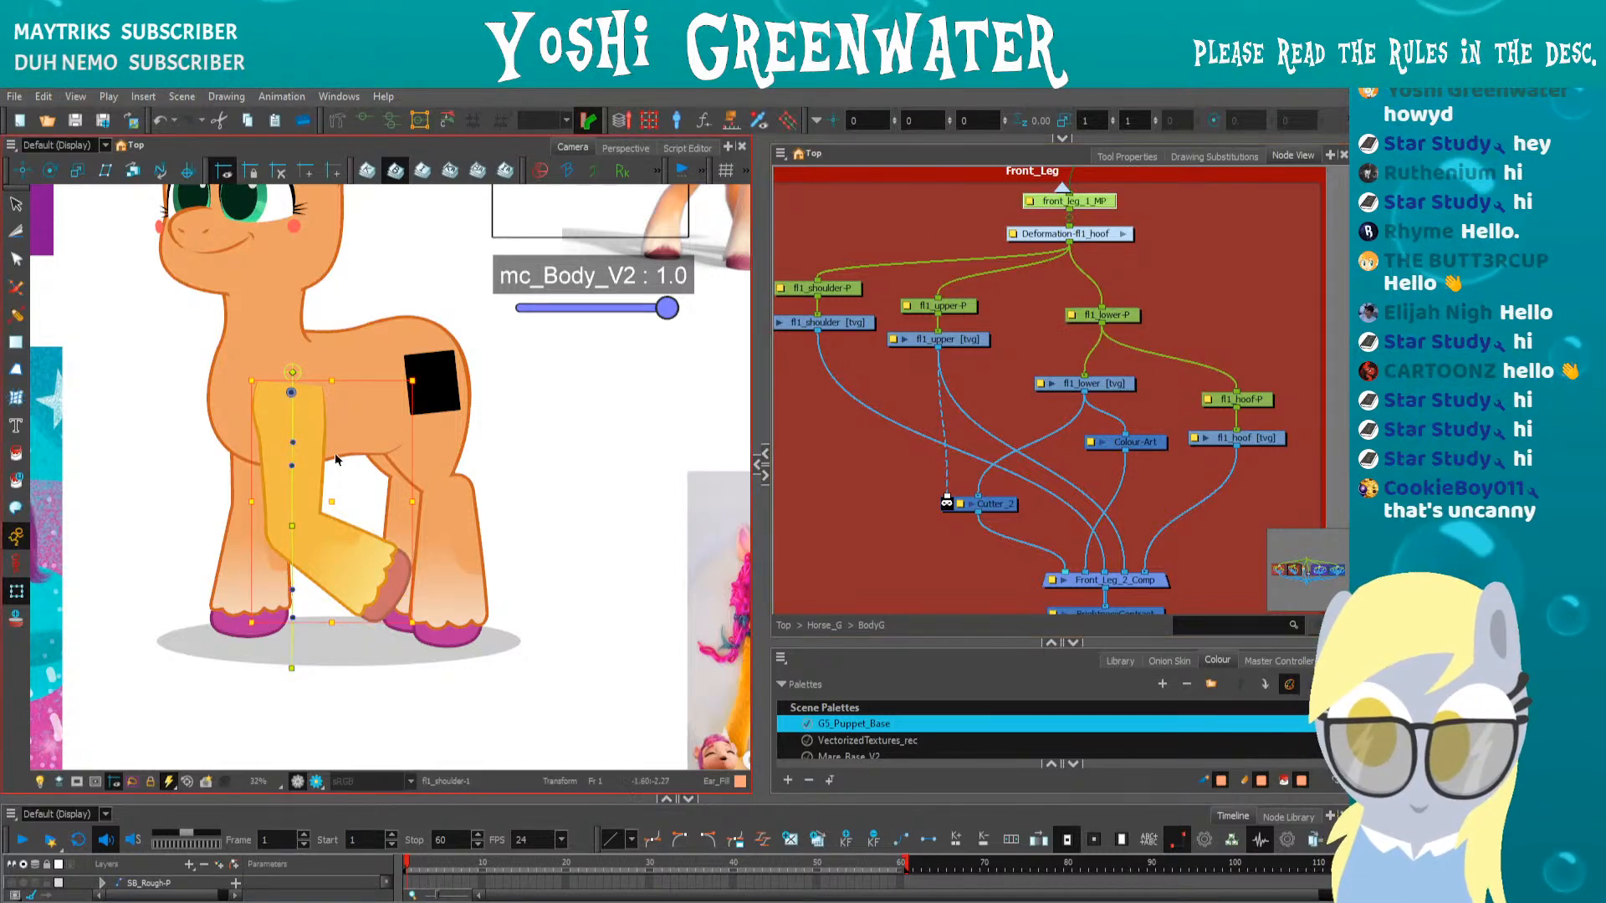
drag(245, 639, 117, 414)
click(137, 634)
drag(115, 593, 197, 685)
click(197, 504)
key(b)
click(196, 679)
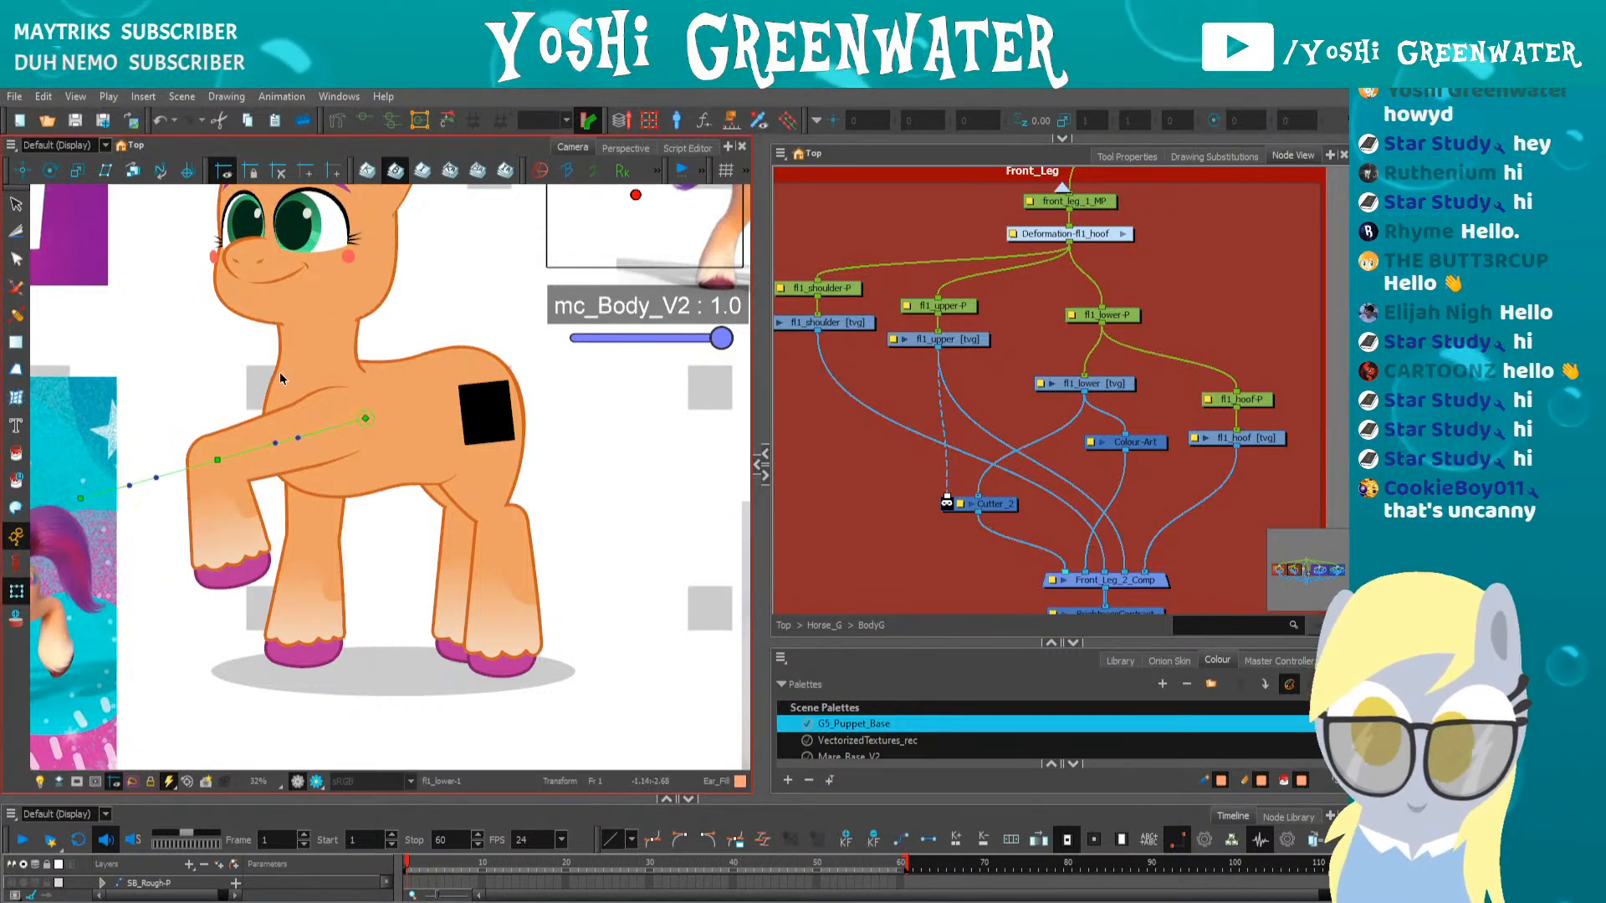
Undo all the pose changes made to the near front leg
key(ctrl+z)
key(ctrl+z)
key(ctrl+z)
key(ctrl+z)
key(ctrl+z)
key(ctrl+z)
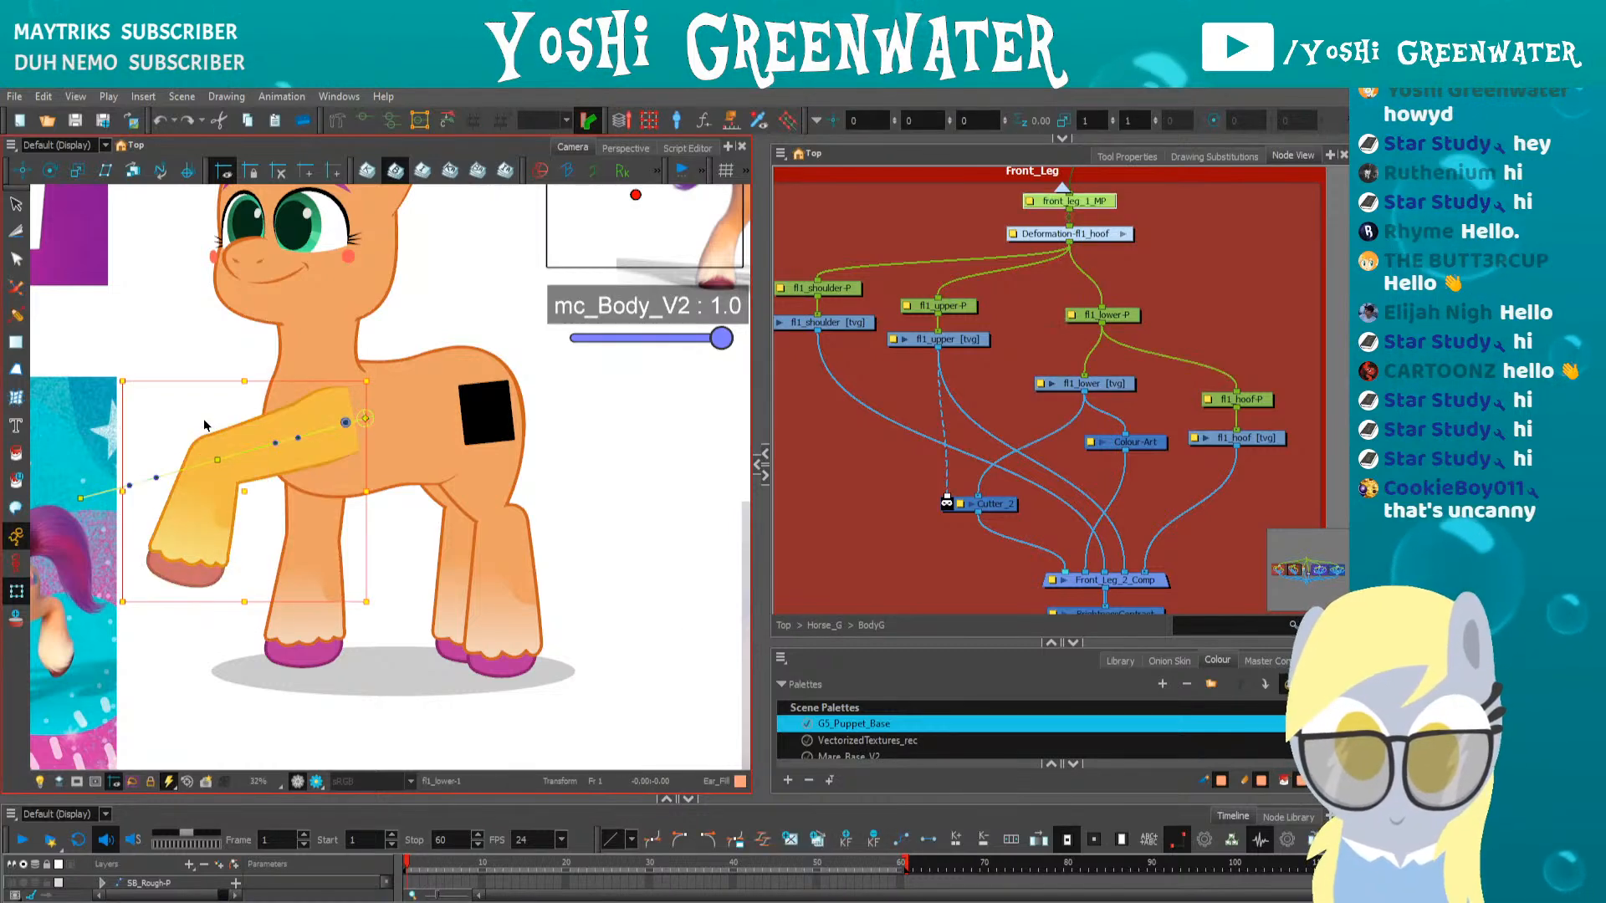
key(ctrl+z)
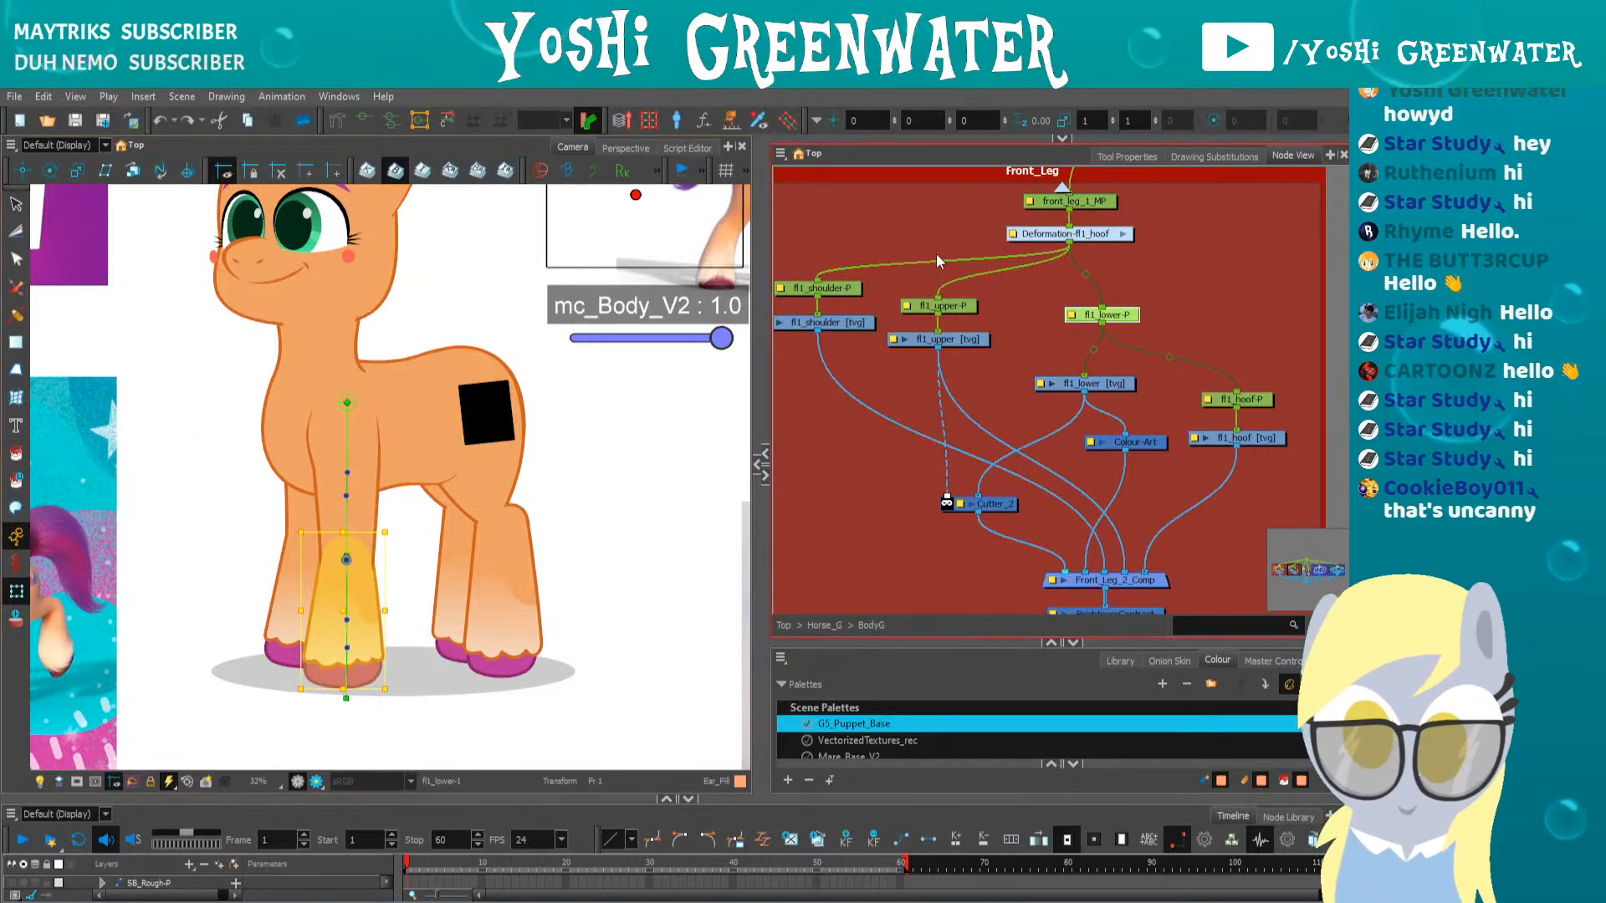
Test the near front leg's deformer by shifting its knee point, undo the change and clear the selection
drag(964, 227, 838, 291)
click(950, 297)
drag(979, 423, 882, 362)
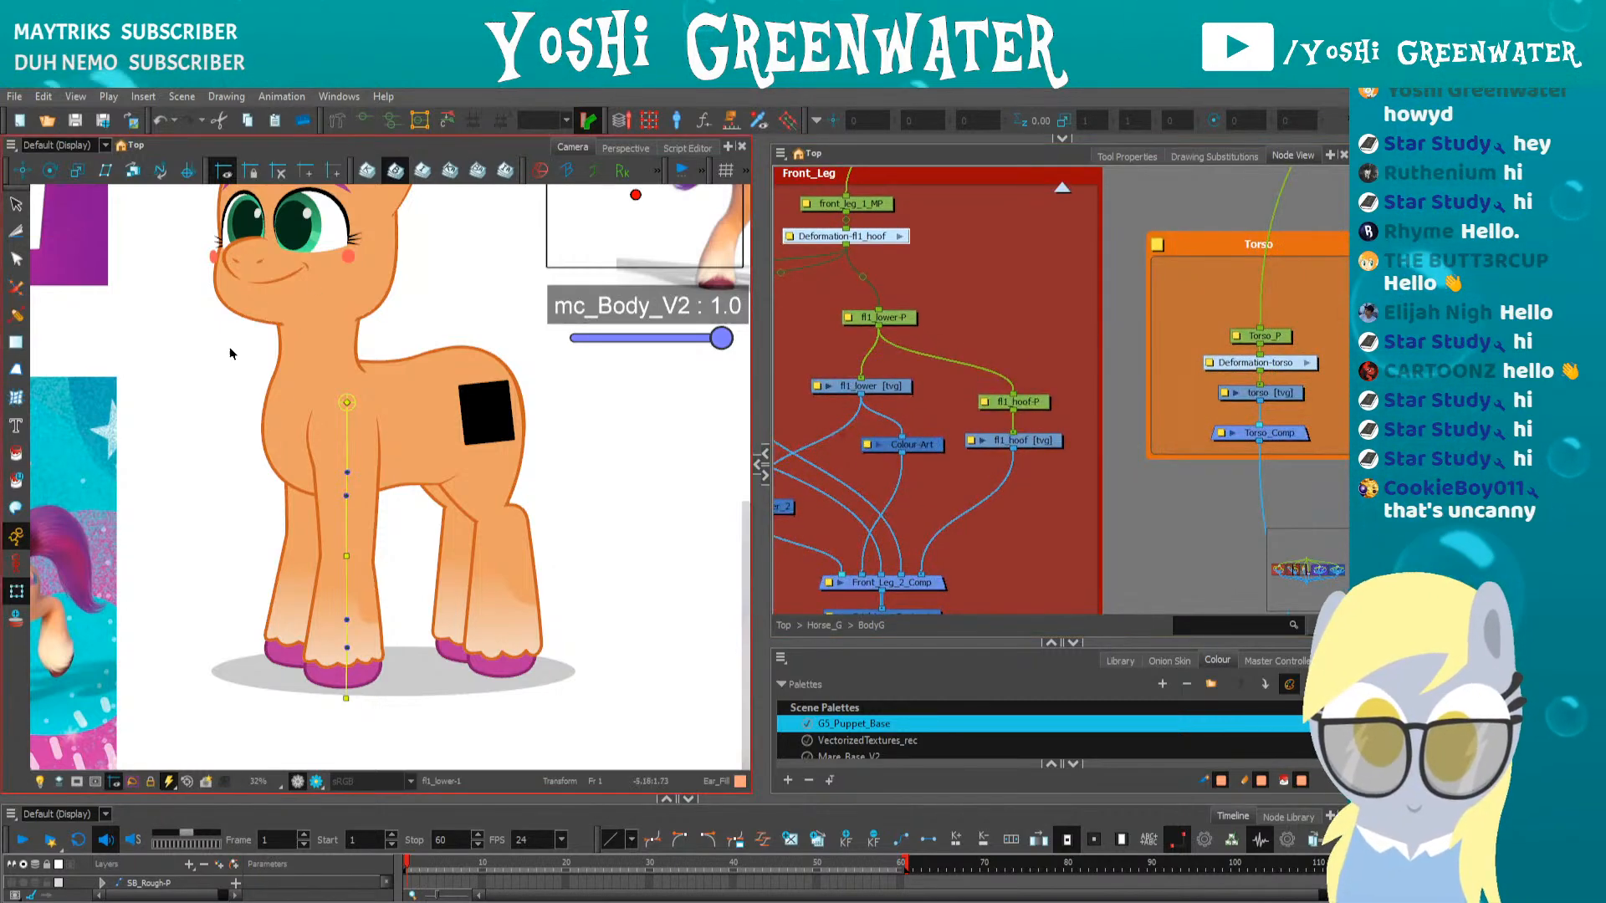
drag(347, 557, 313, 535)
key(ctrl+z)
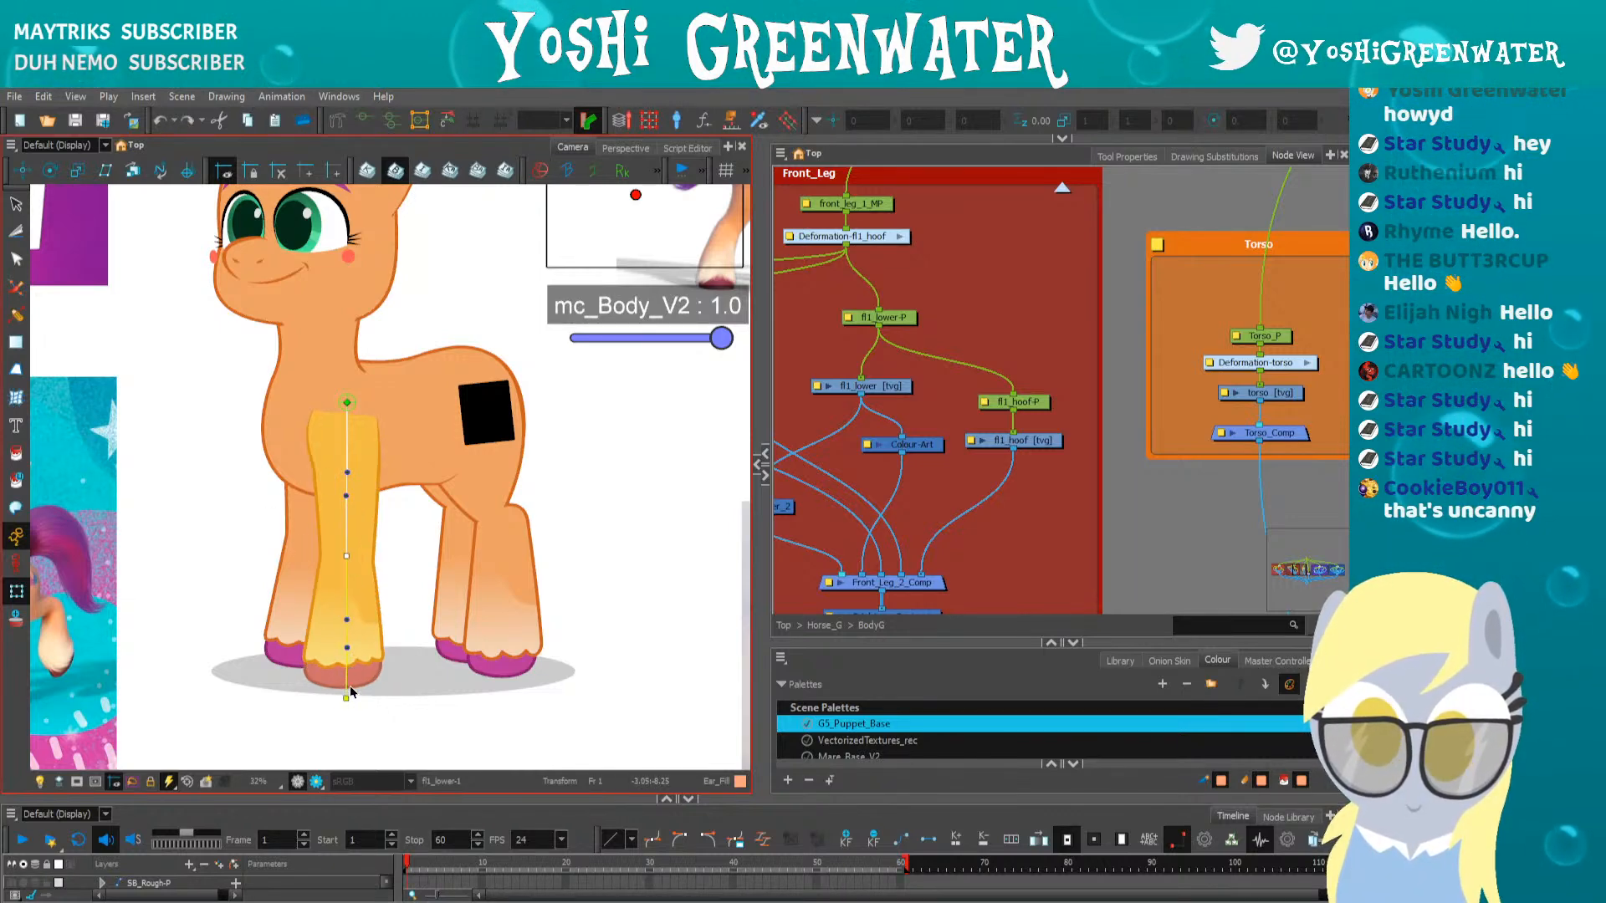
drag(207, 391, 257, 404)
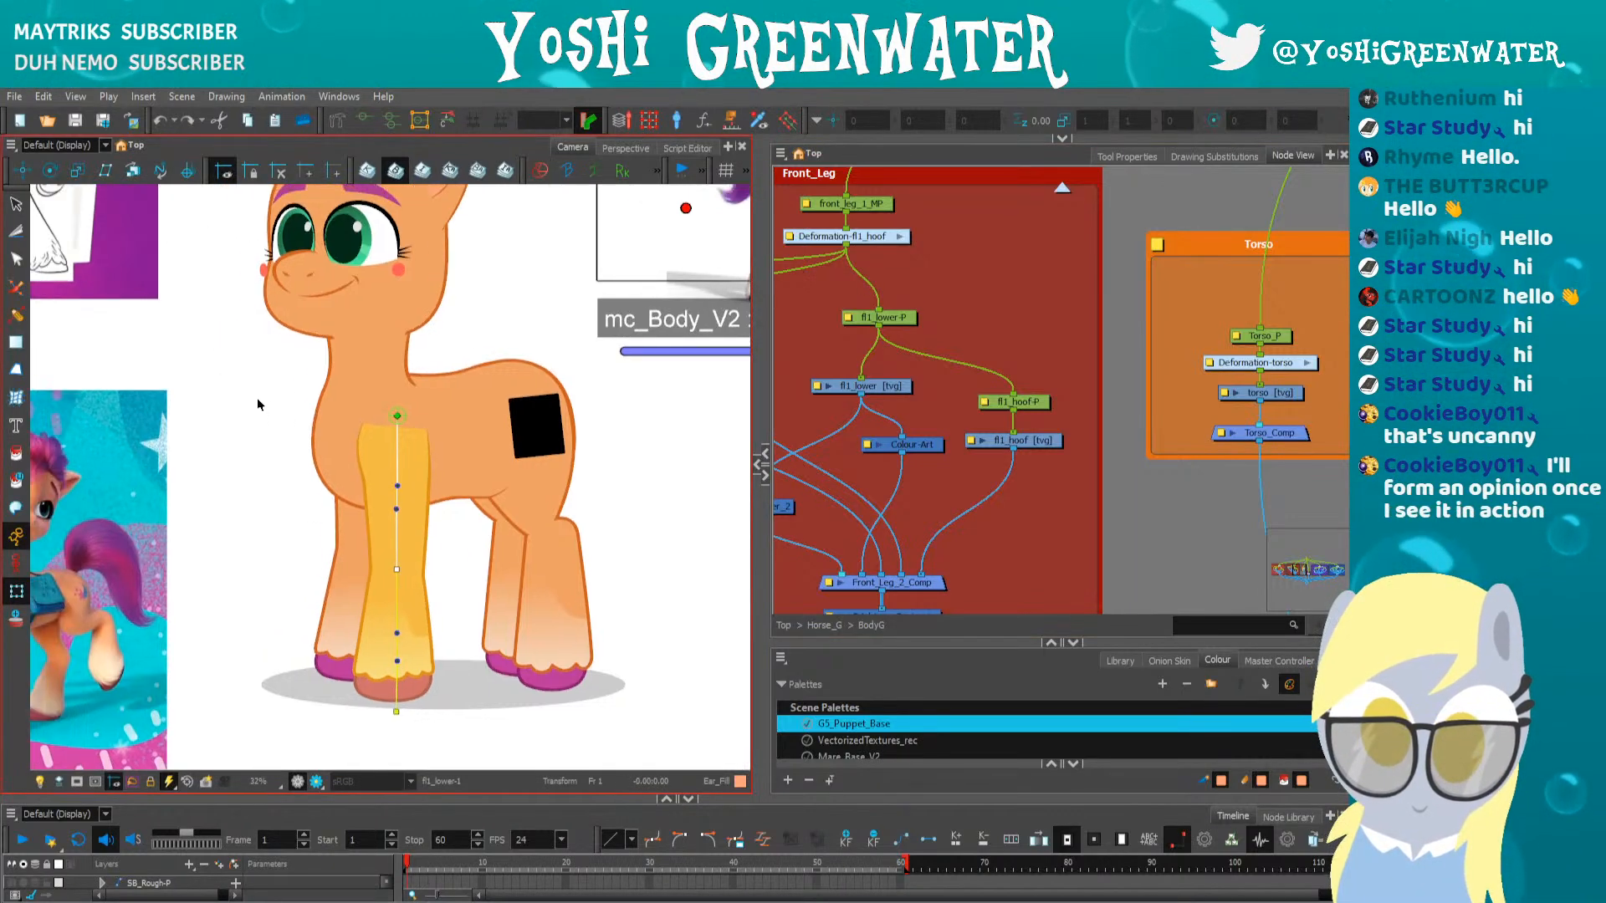
key(Escape)
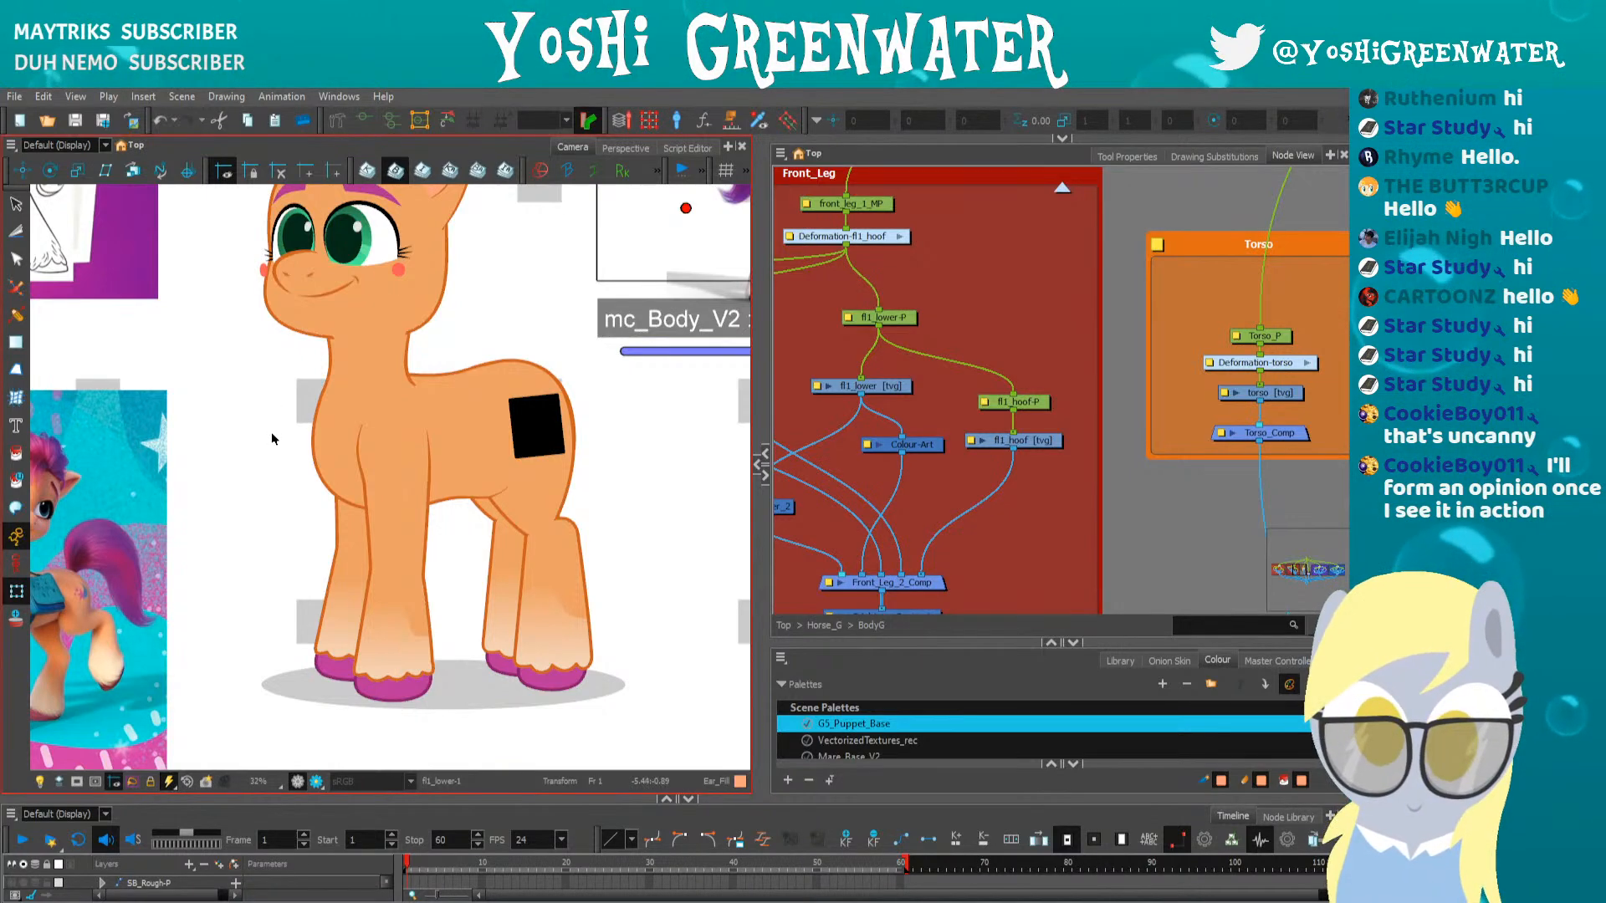
Enlarge the Timeline and Node View and go back up to the Horse_G group's node network
scroll(273, 435, down, 3)
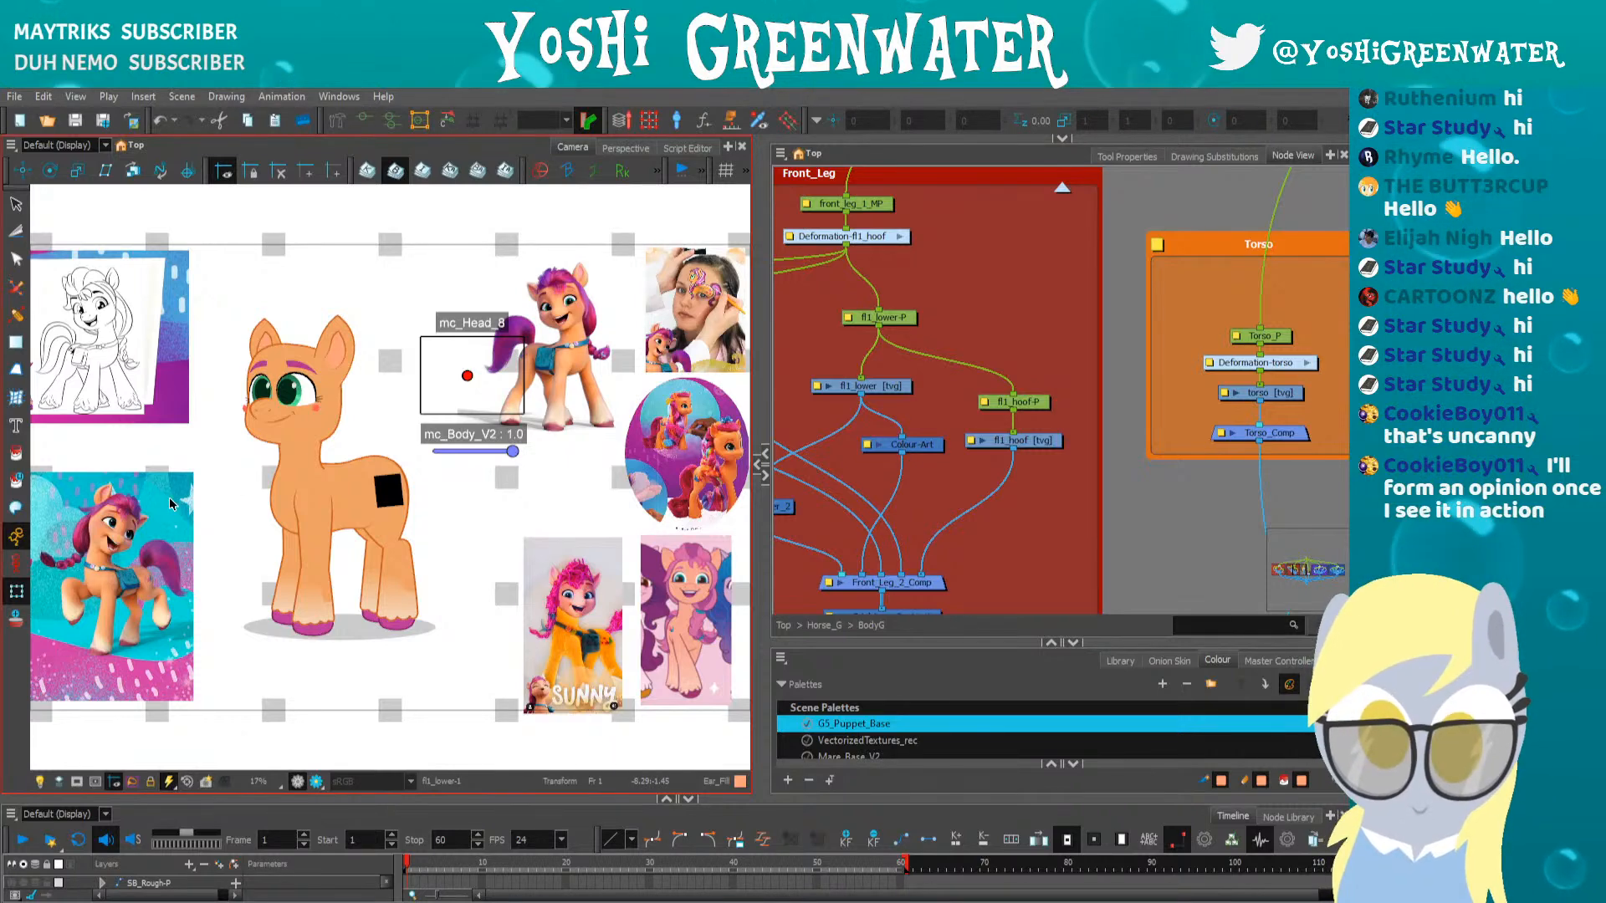
drag(394, 795, 394, 760)
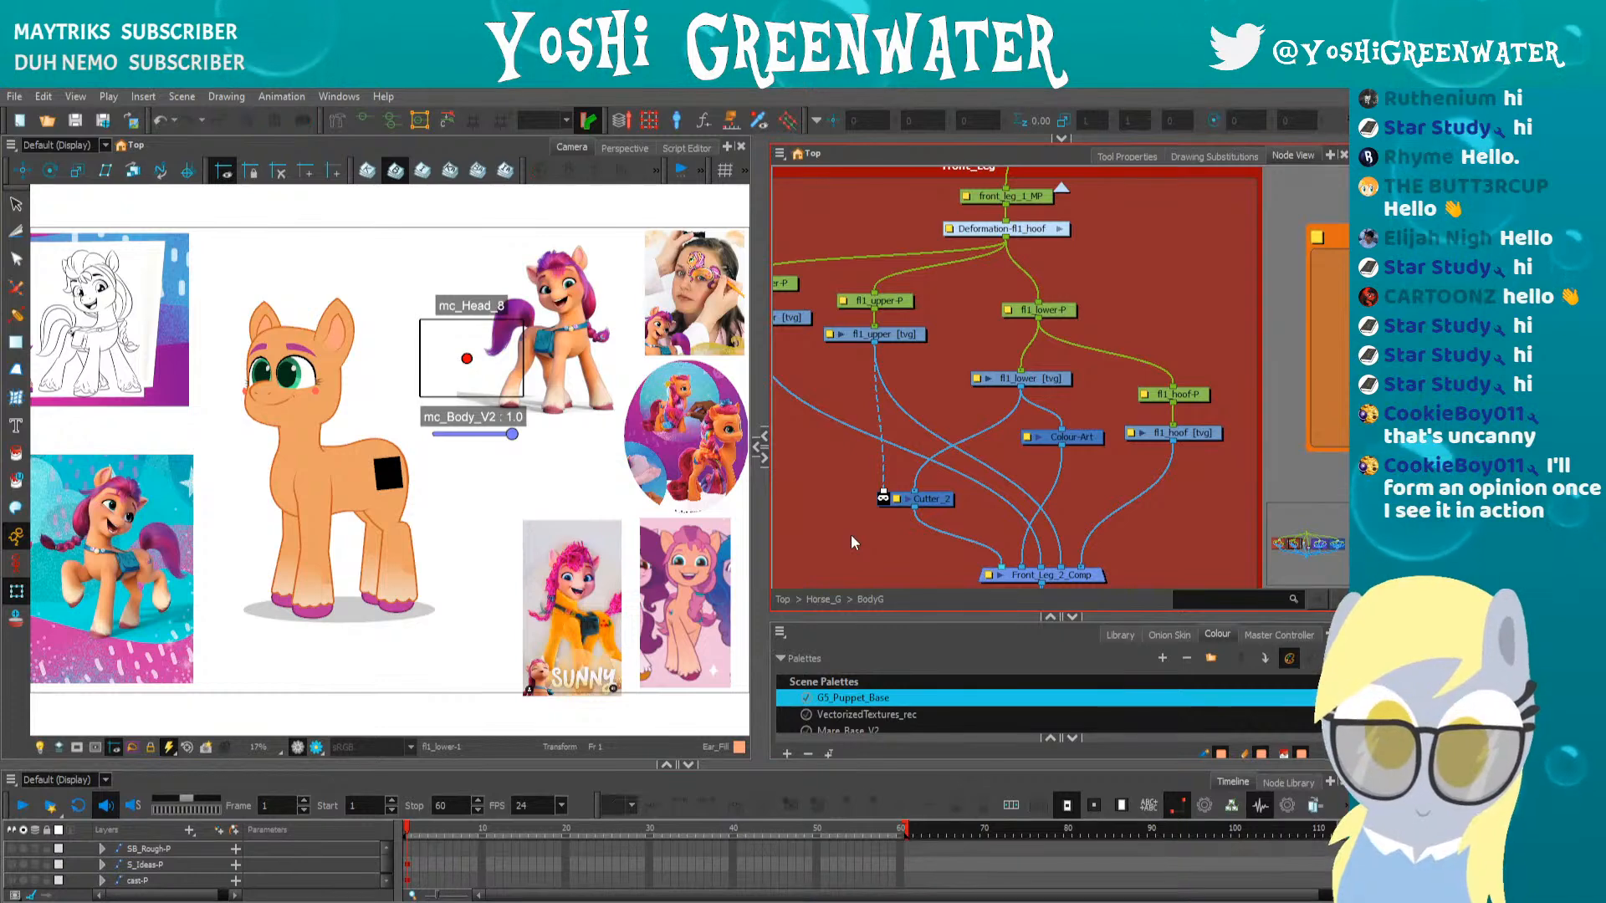
drag(841, 616, 842, 697)
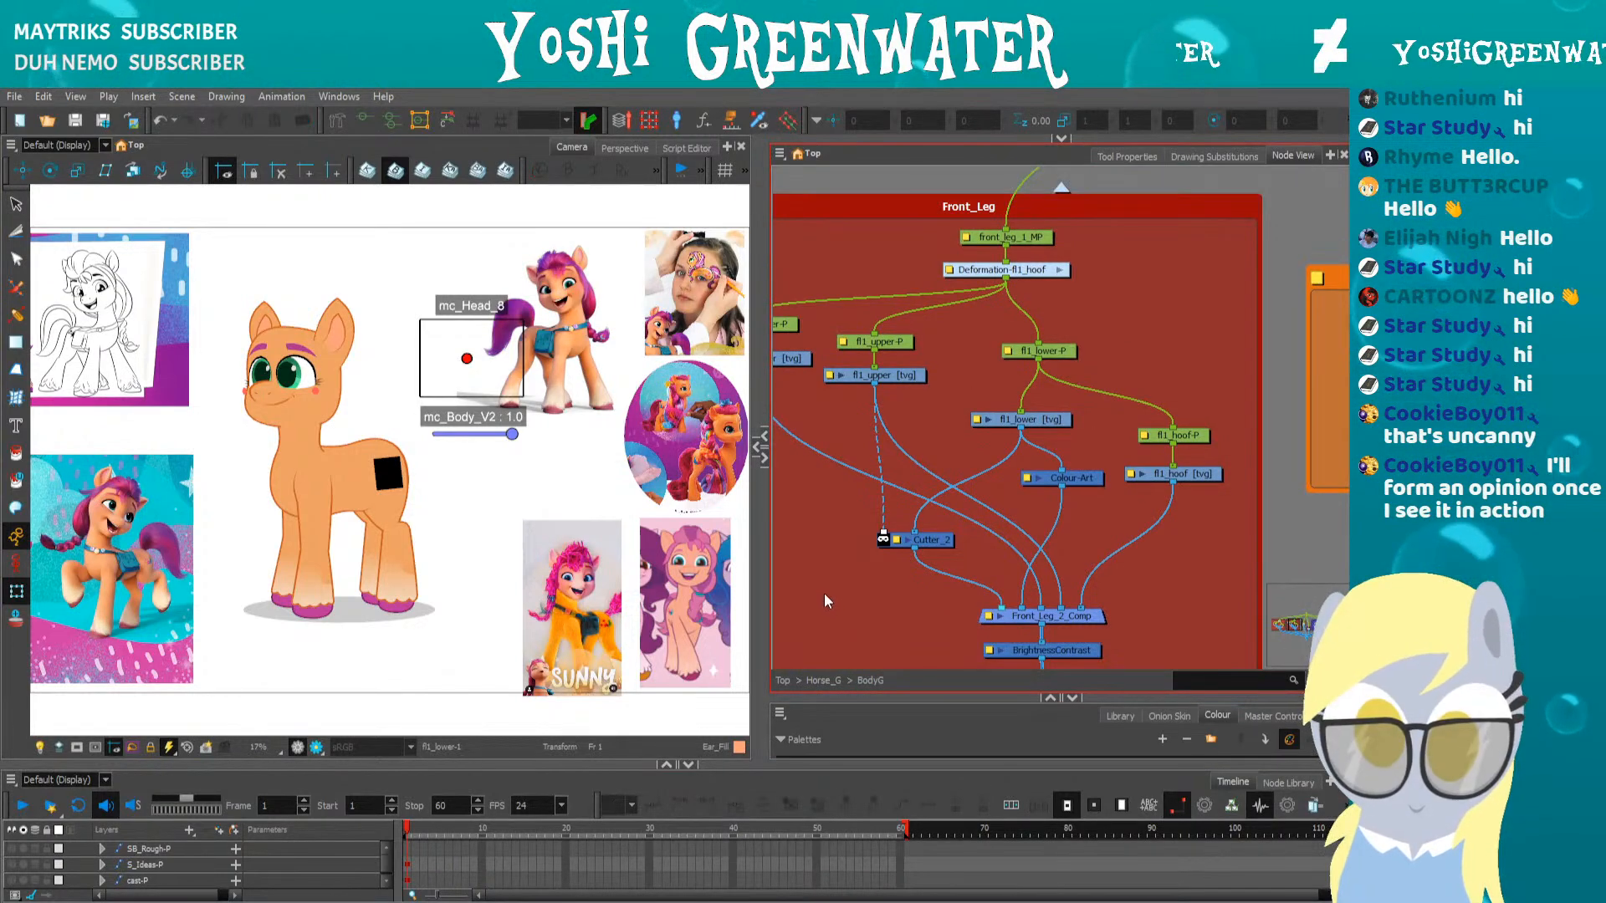
scroll(825, 587, down, 3)
drag(845, 577, 908, 545)
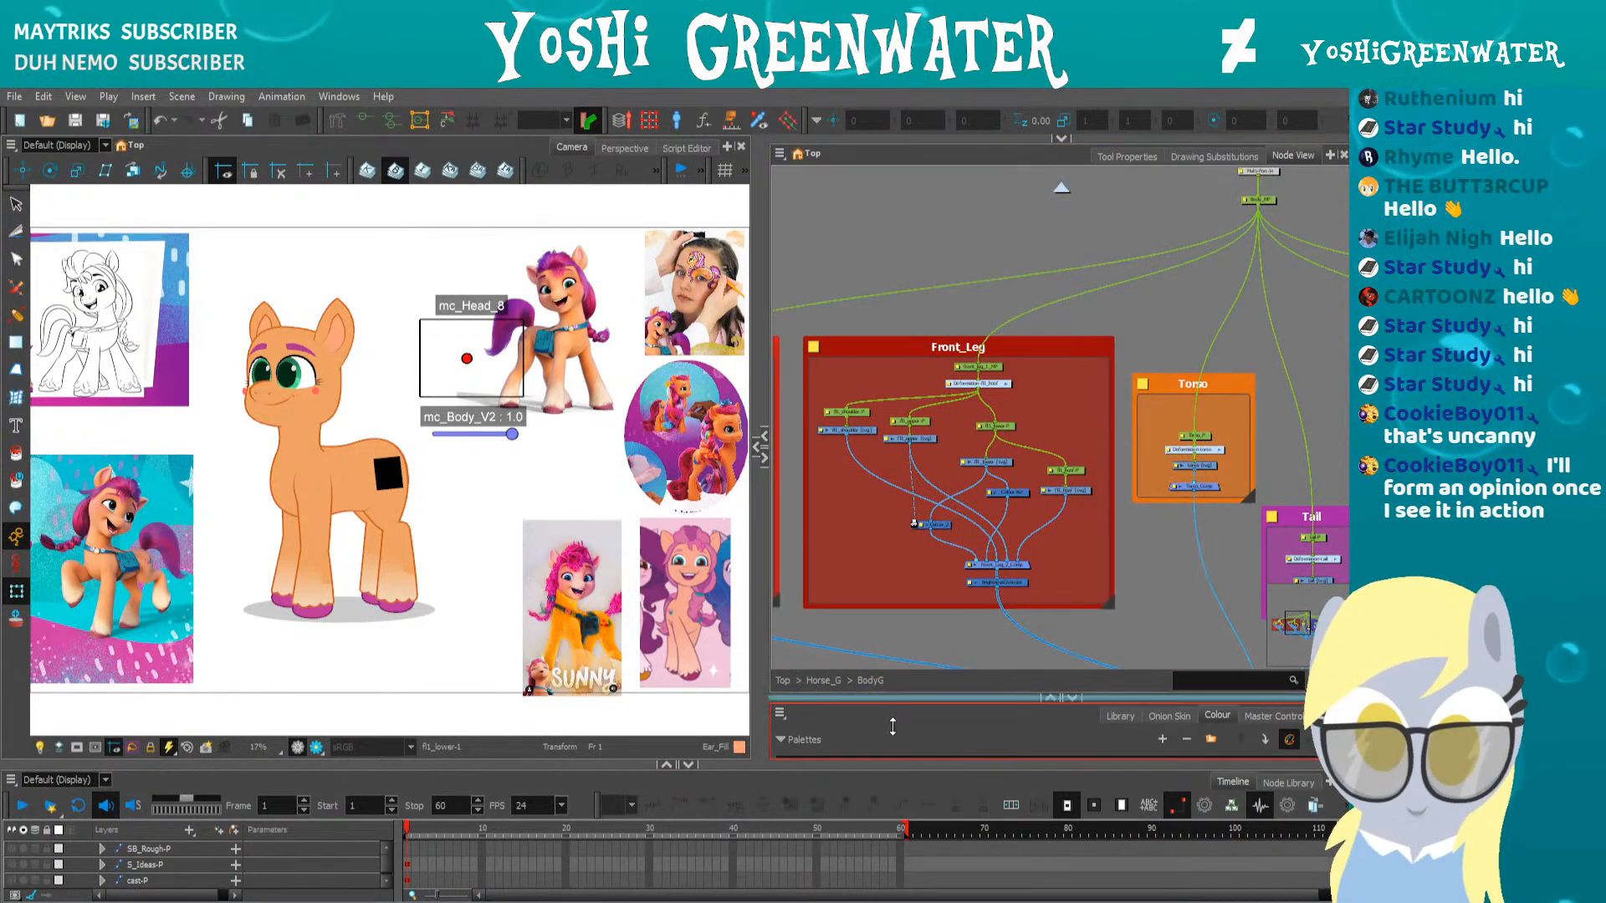
drag(889, 699, 890, 757)
drag(912, 646, 961, 617)
click(1060, 188)
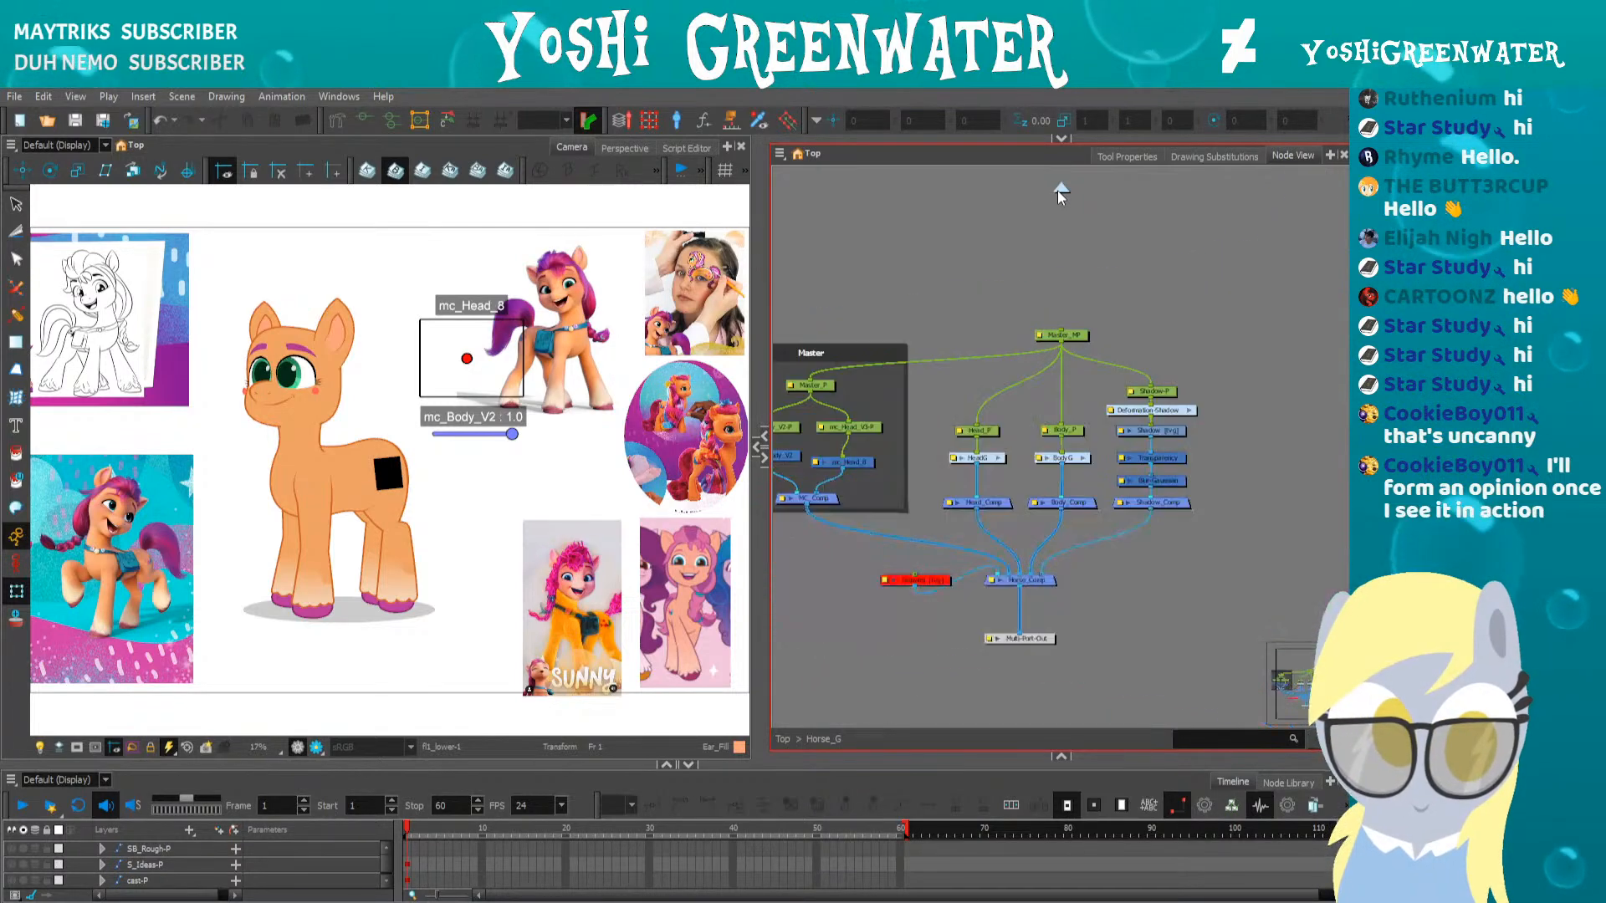
drag(977, 305, 1116, 257)
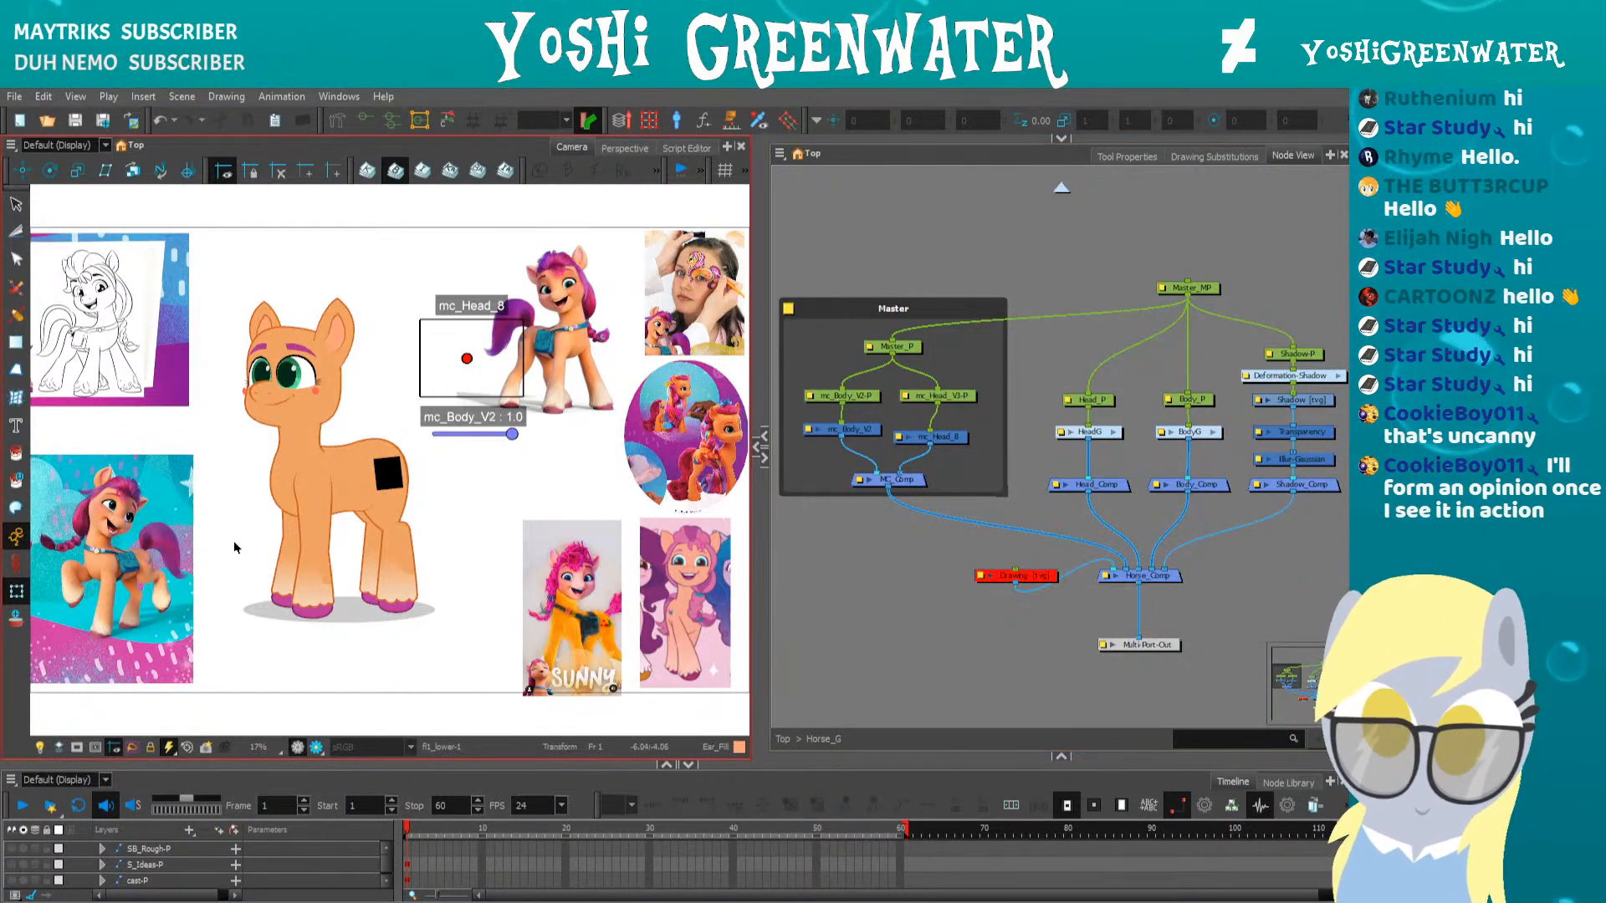
Enlarge the Timeline further, expand the Horse_G layers and return to frame 1
key(ctrl+a)
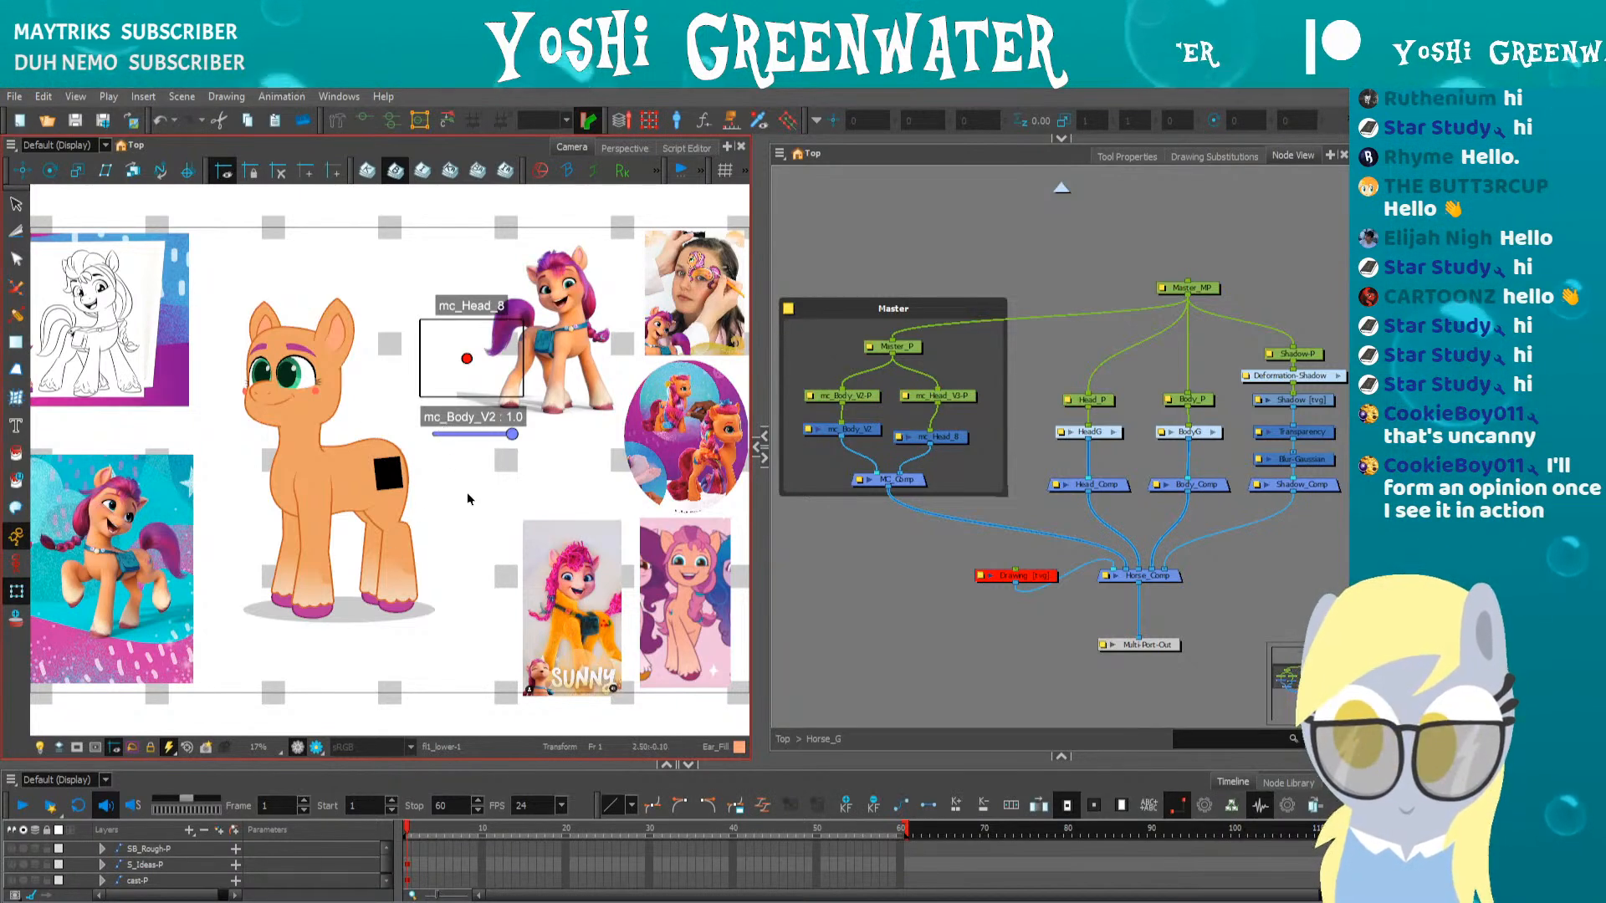
key(period)
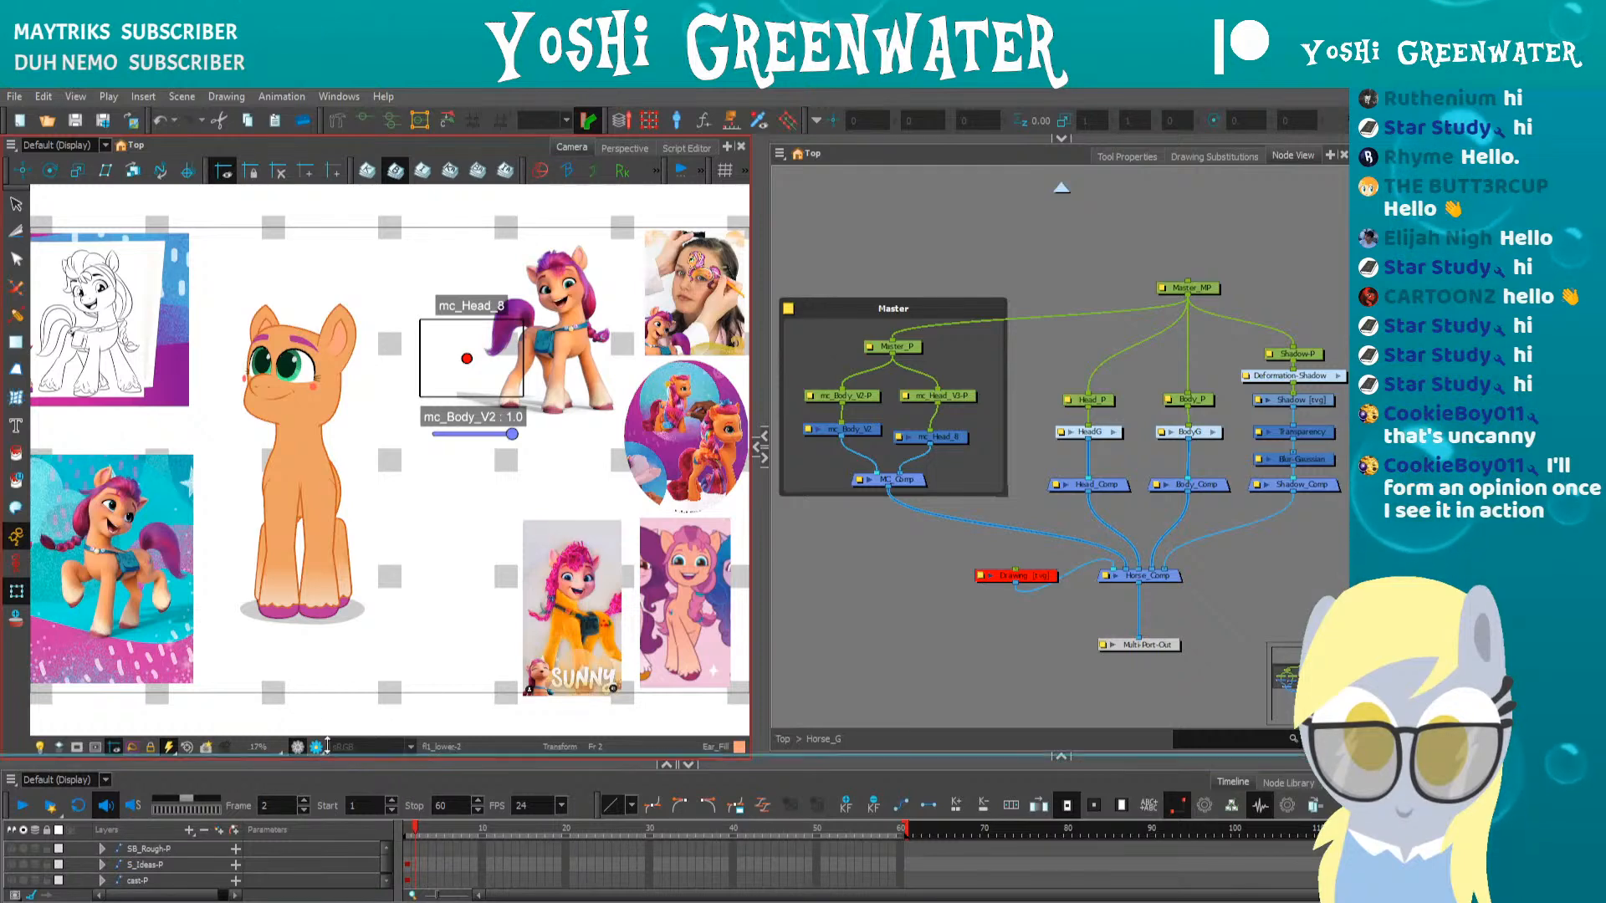
drag(326, 760, 340, 666)
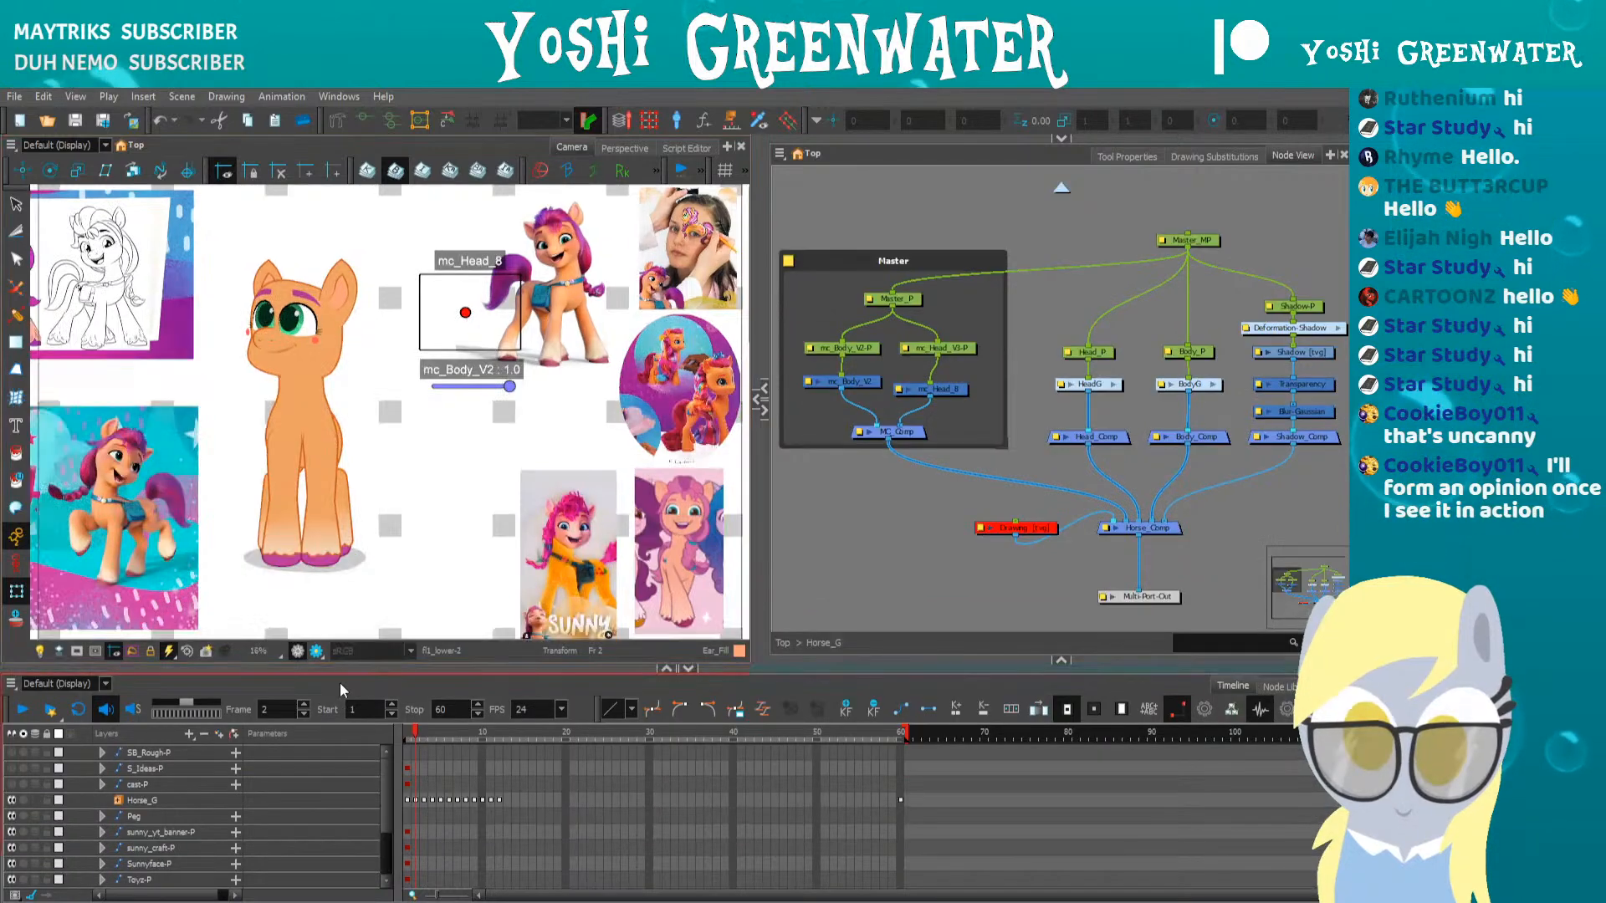
click(111, 798)
click(408, 736)
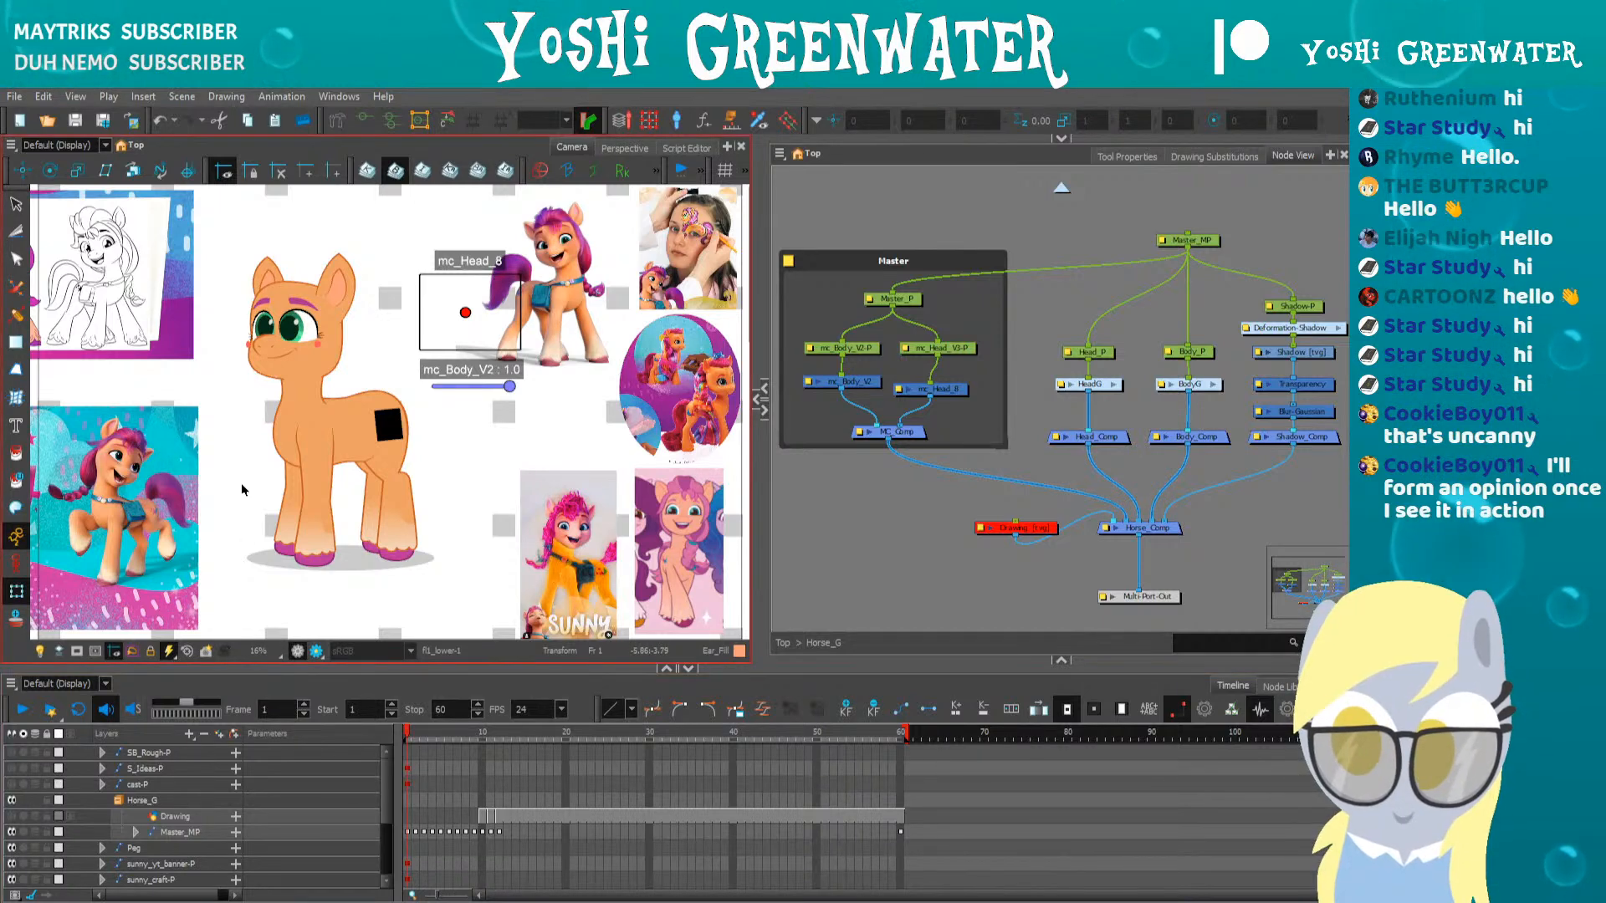
Step through the puppet's stored poses from frame 1 to frame 6 and examine the front-facing head up close
key(period)
key(period)
key(period)
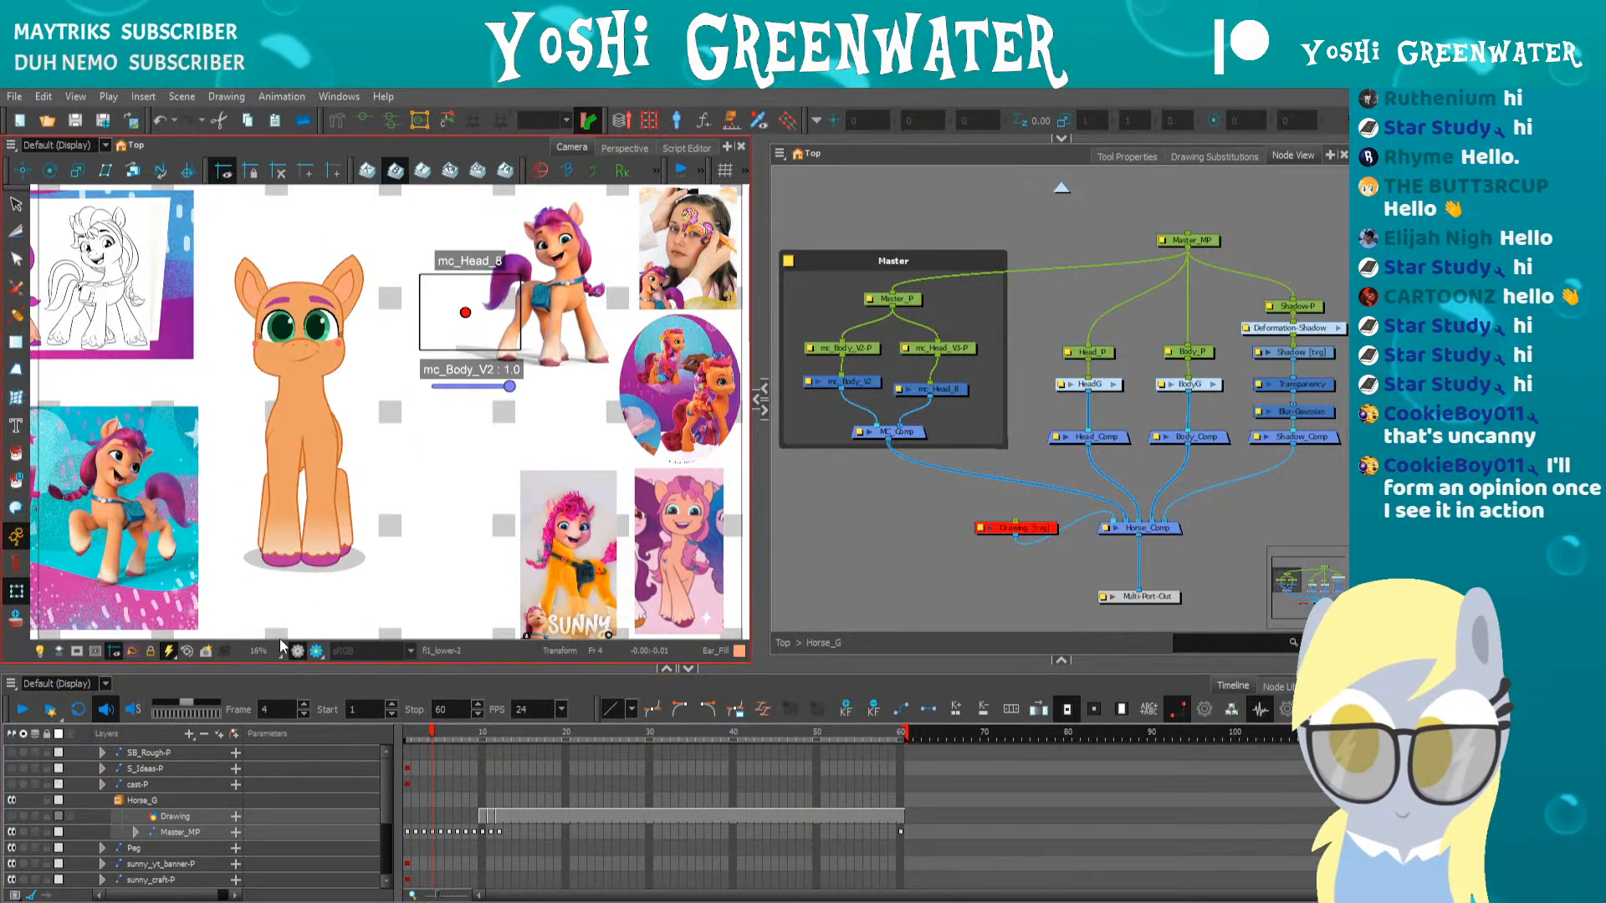
key(period)
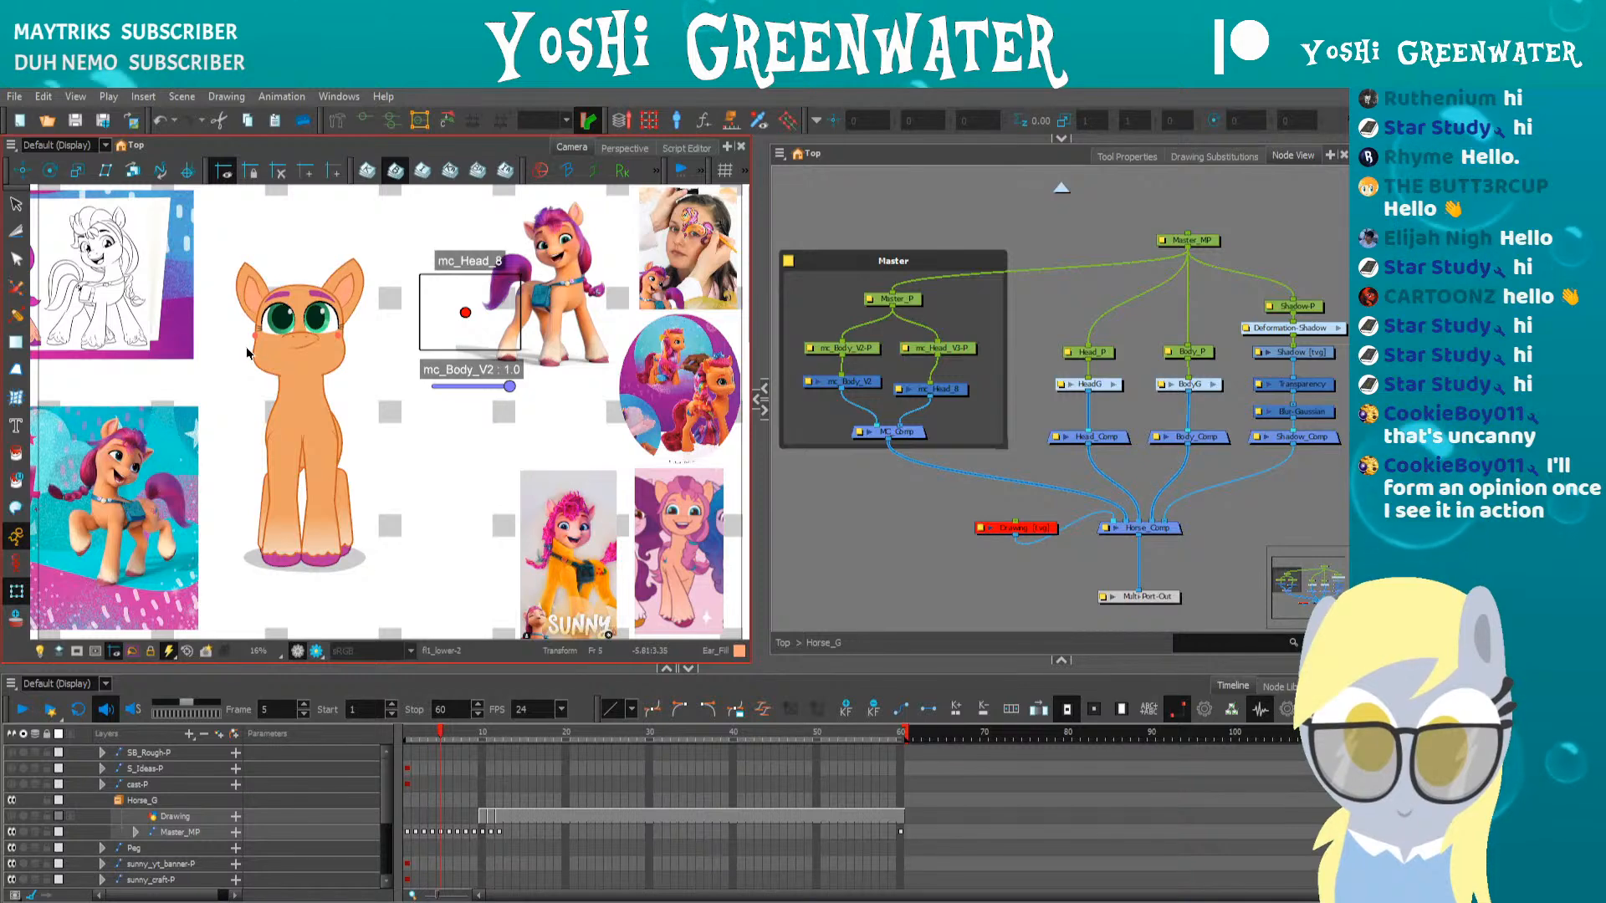
key(period)
scroll(258, 321, up, 1)
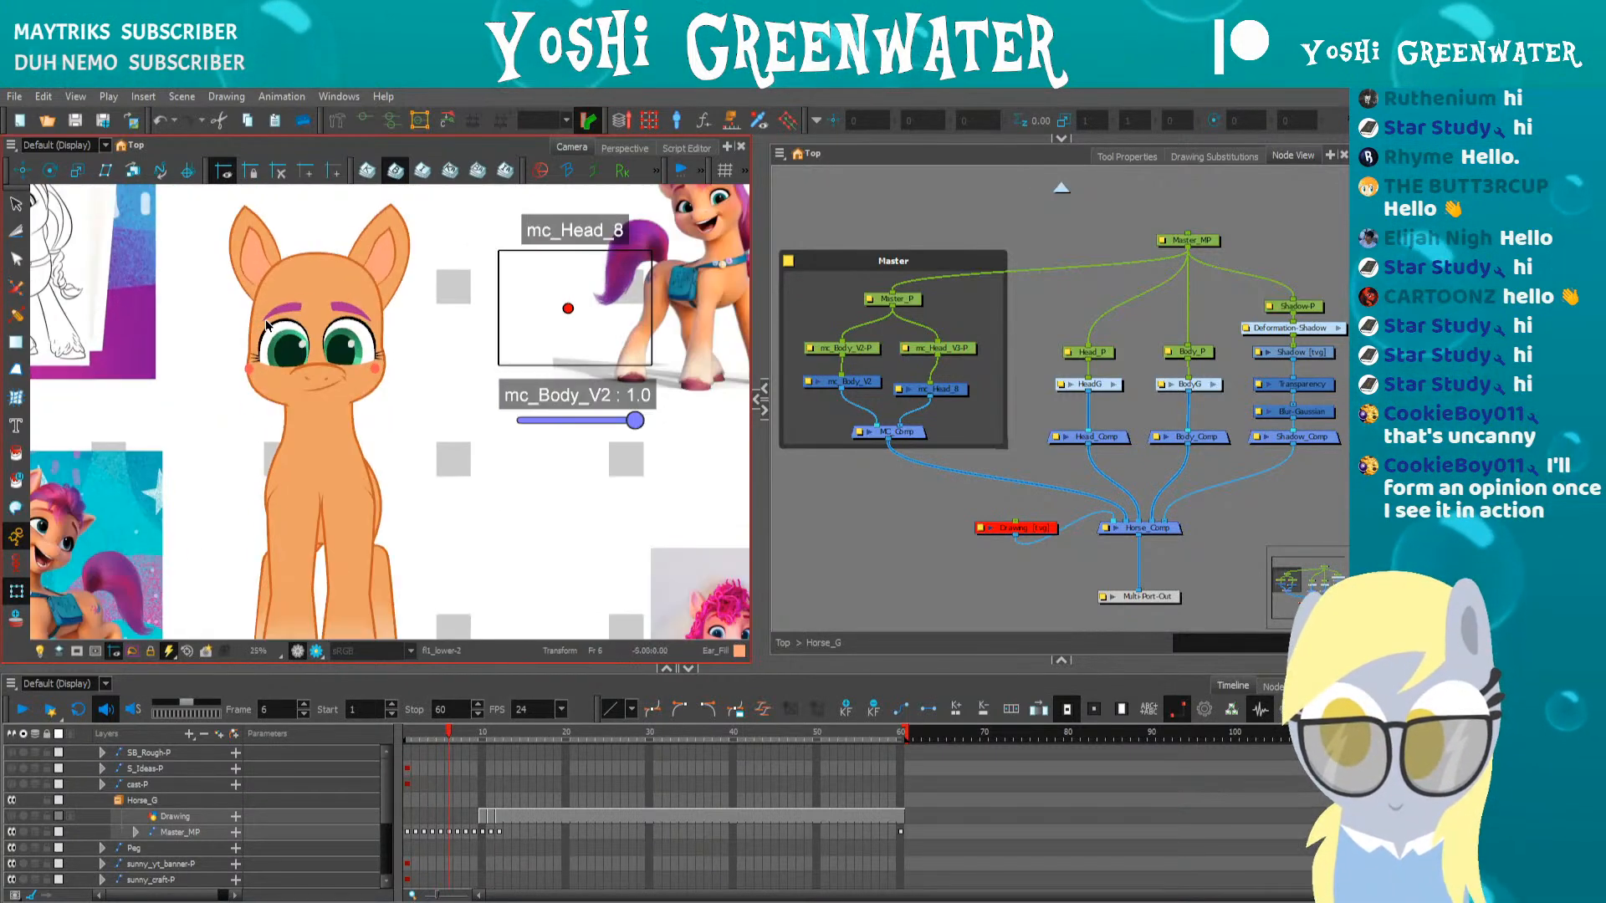
drag(249, 414, 397, 463)
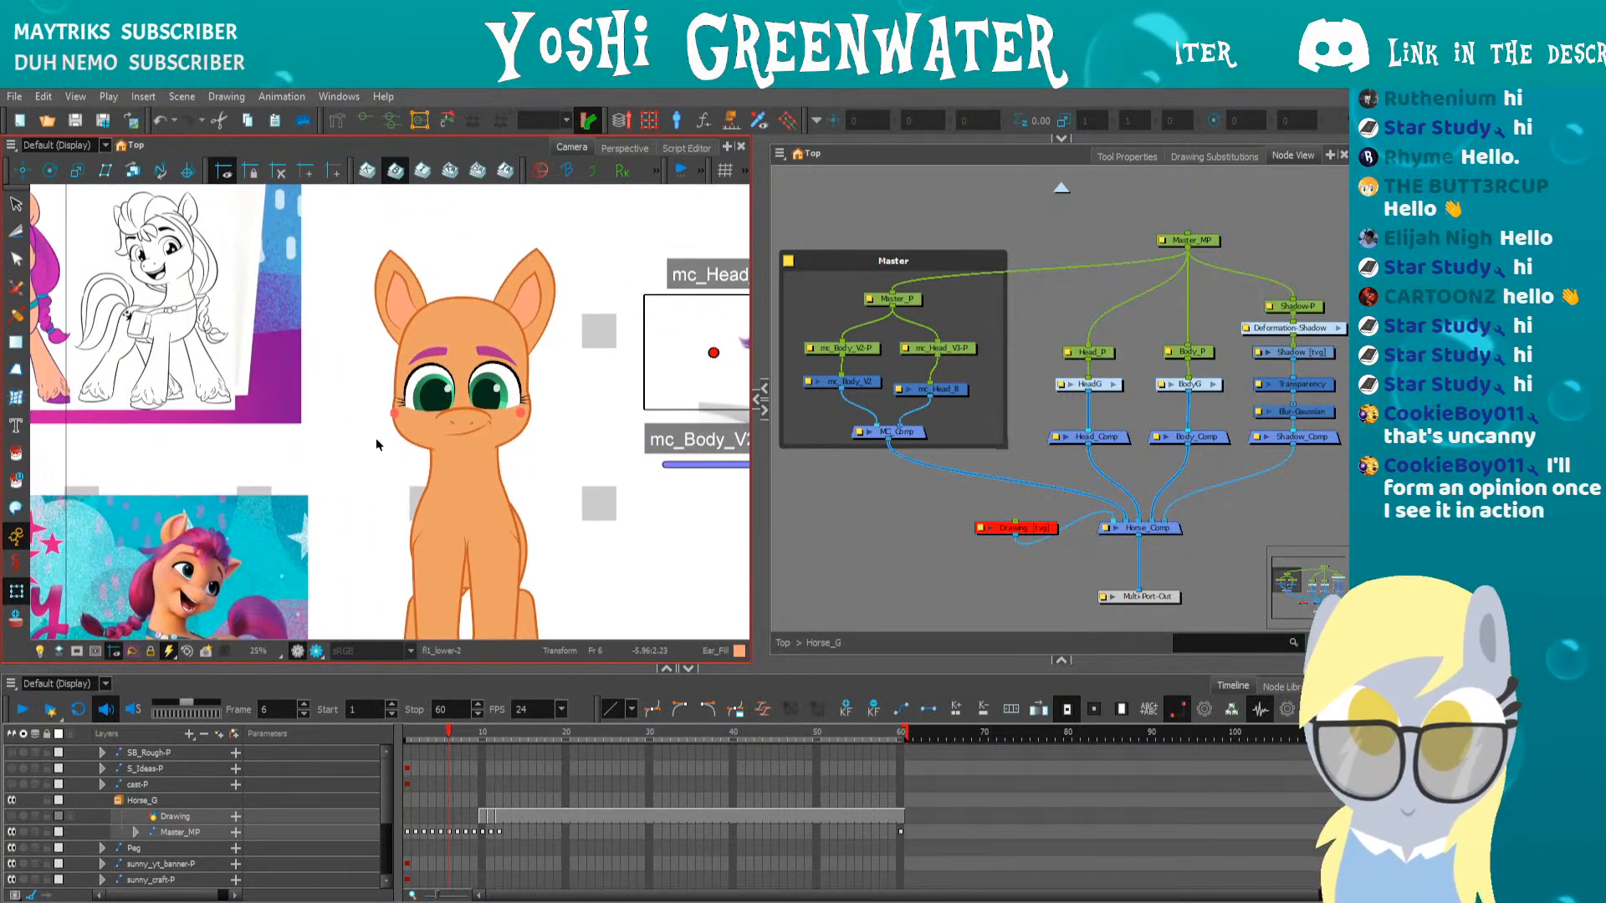
Advance to frame 8, select the pony's head group and show its deformation controls
key(period)
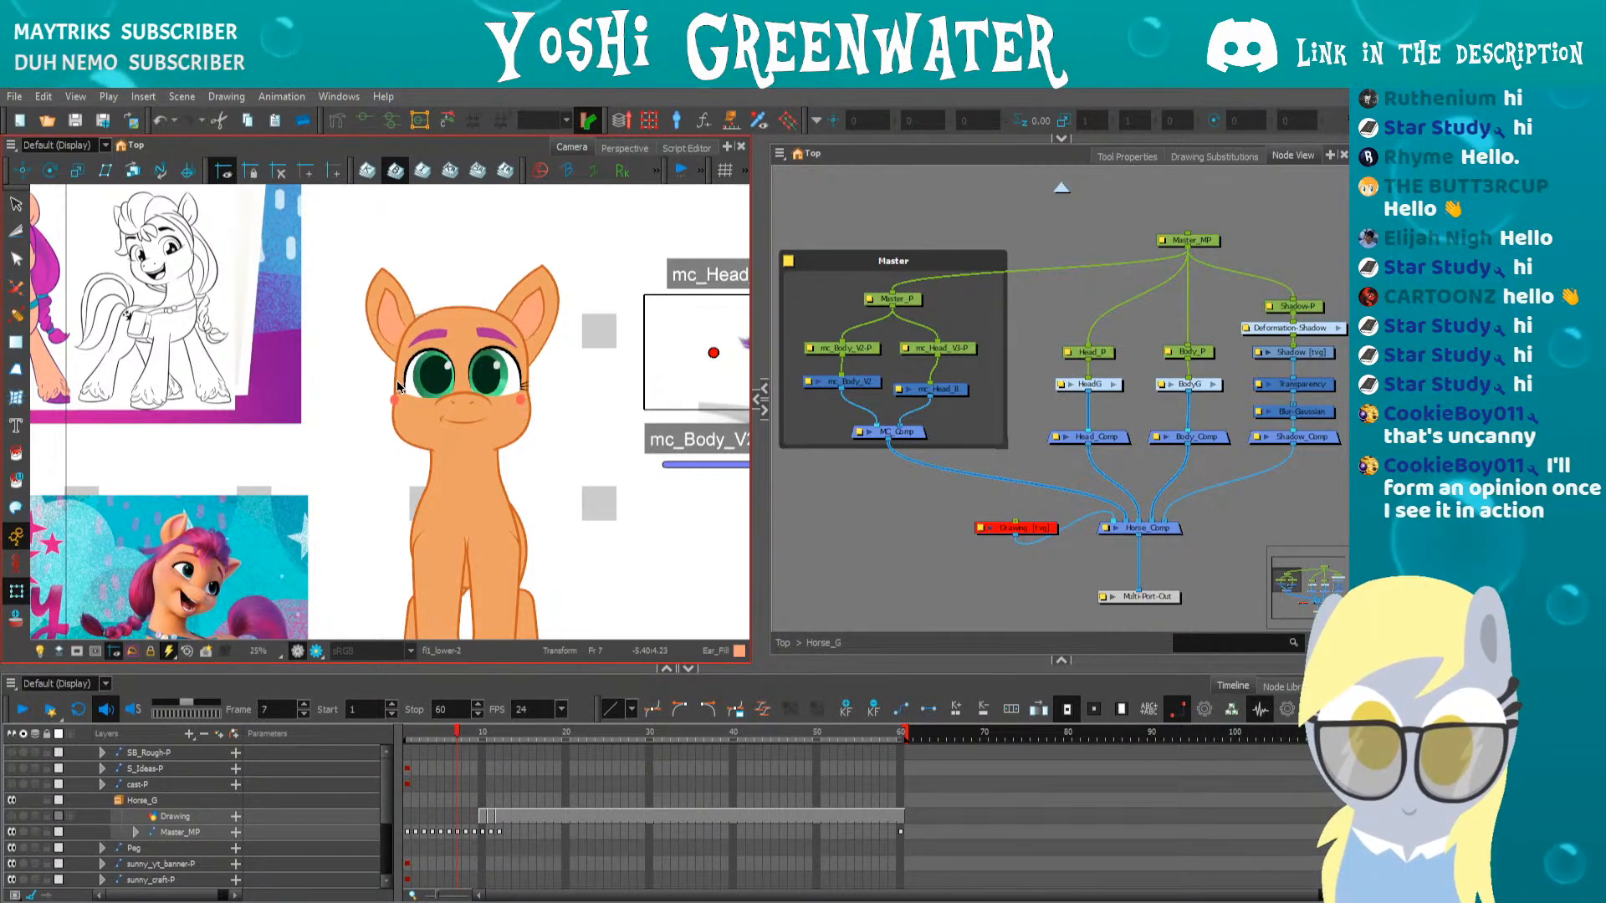
key(period)
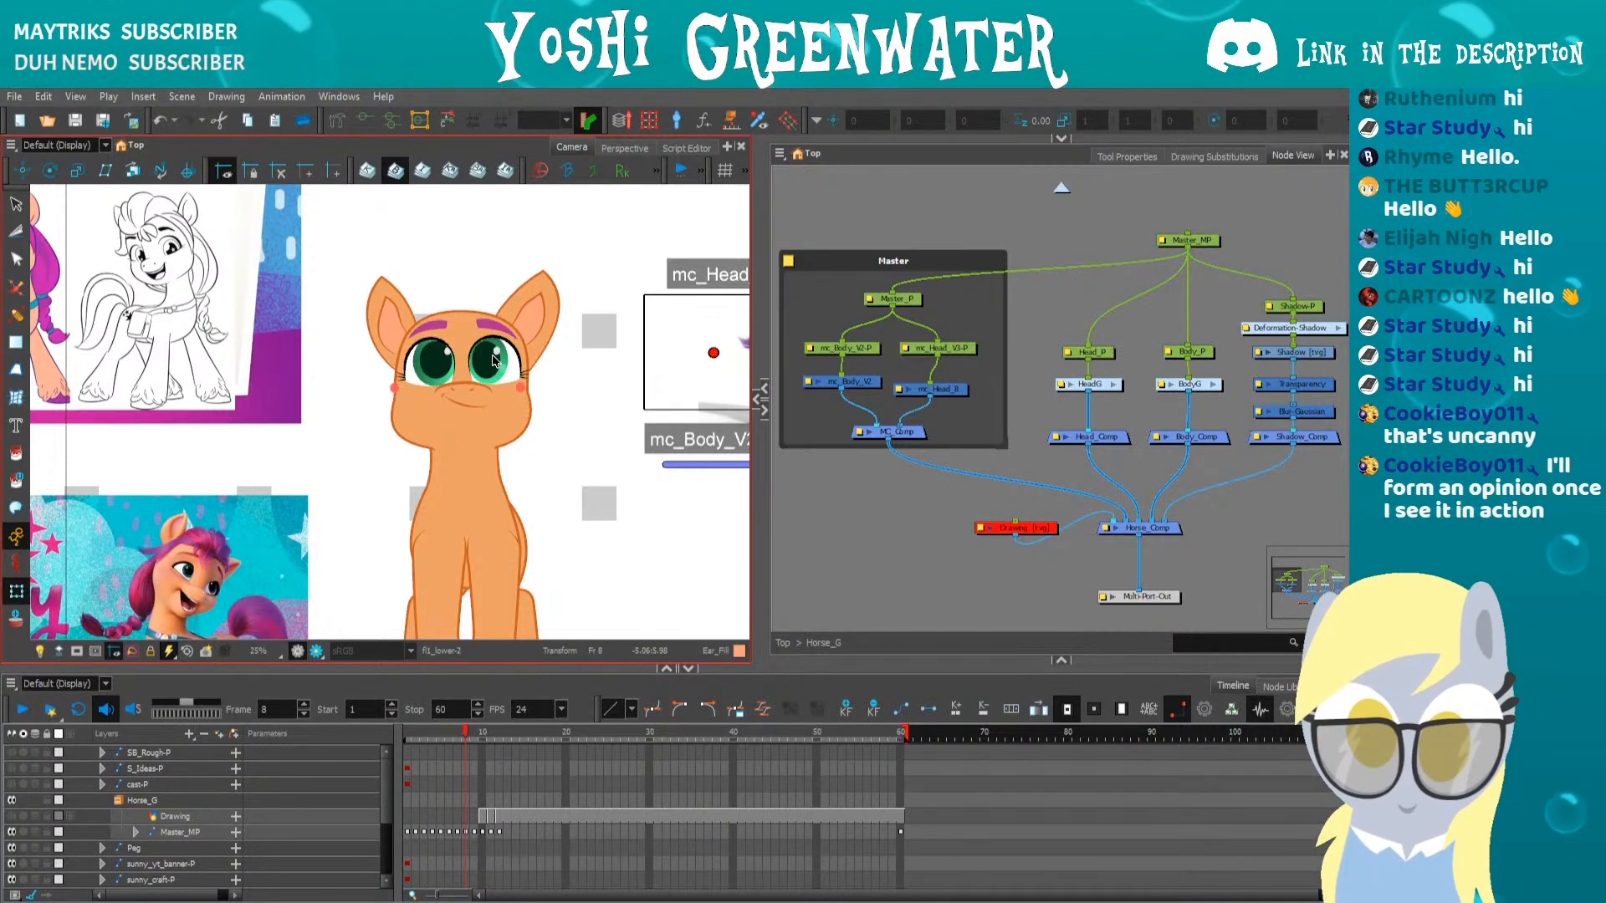
click(404, 410)
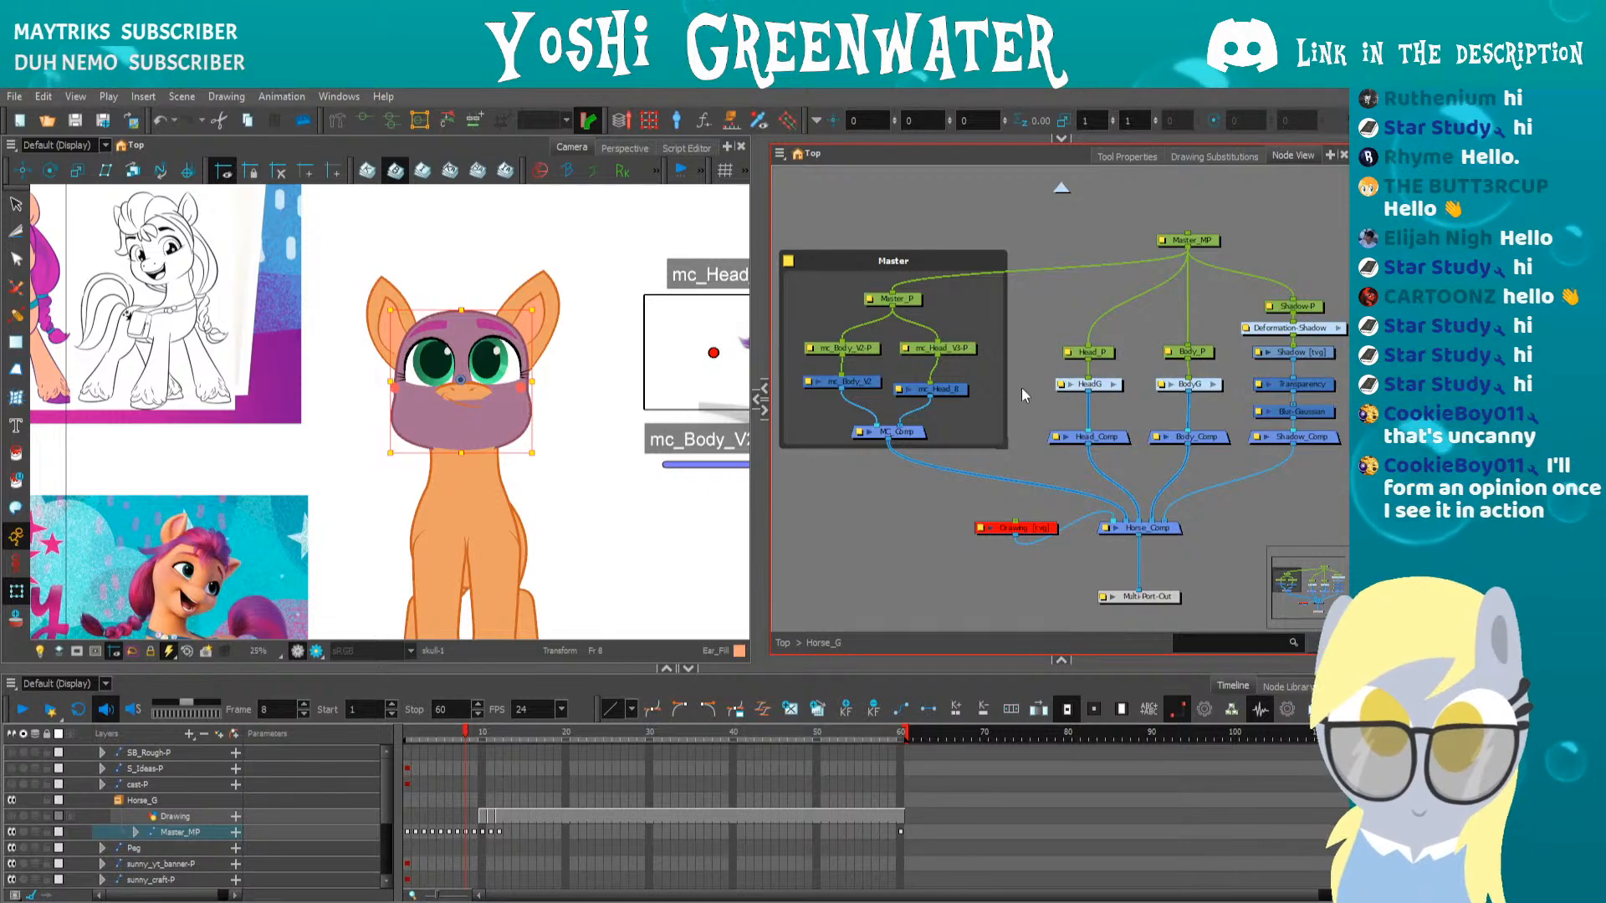
click(1084, 384)
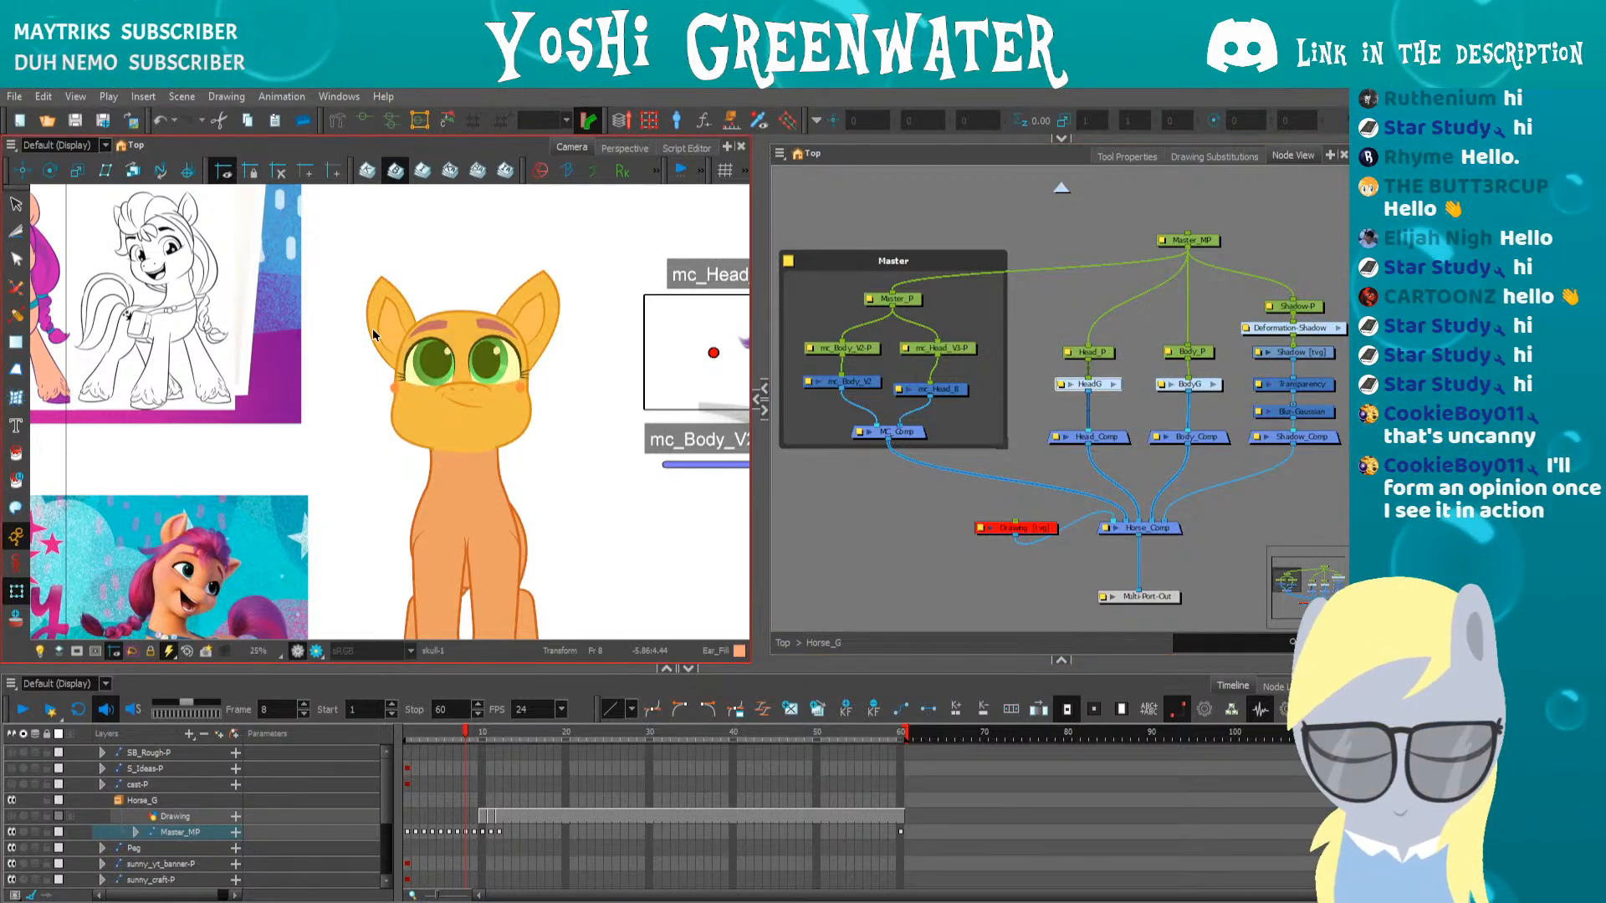
click(1026, 410)
click(1074, 386)
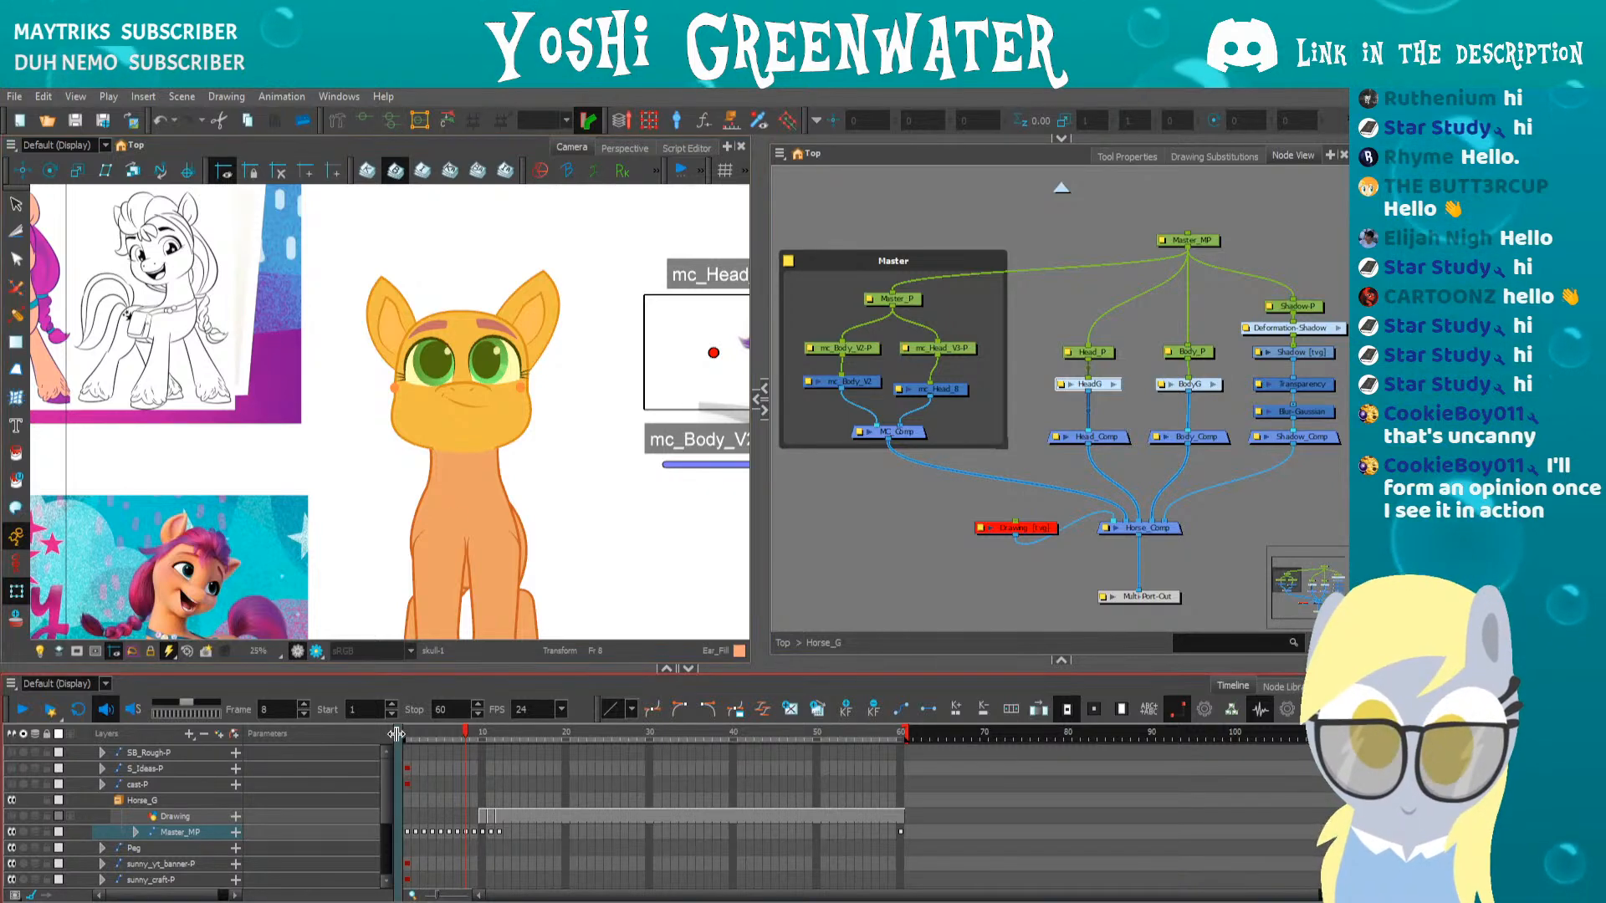
click(371, 416)
key(ctrl+F11)
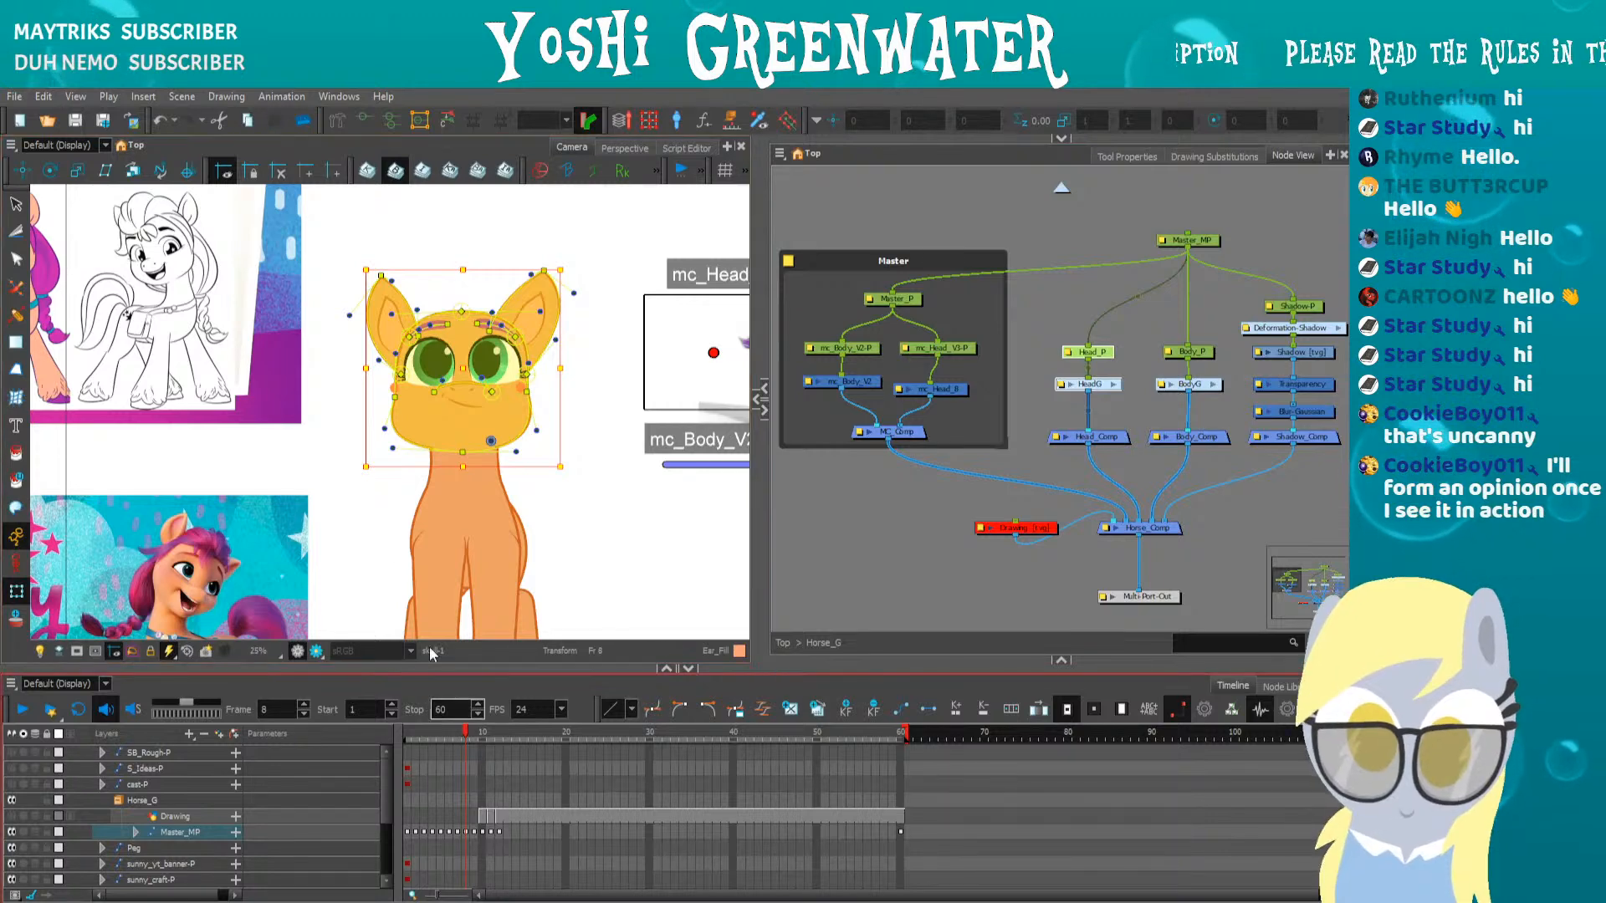
drag(364, 501, 355, 517)
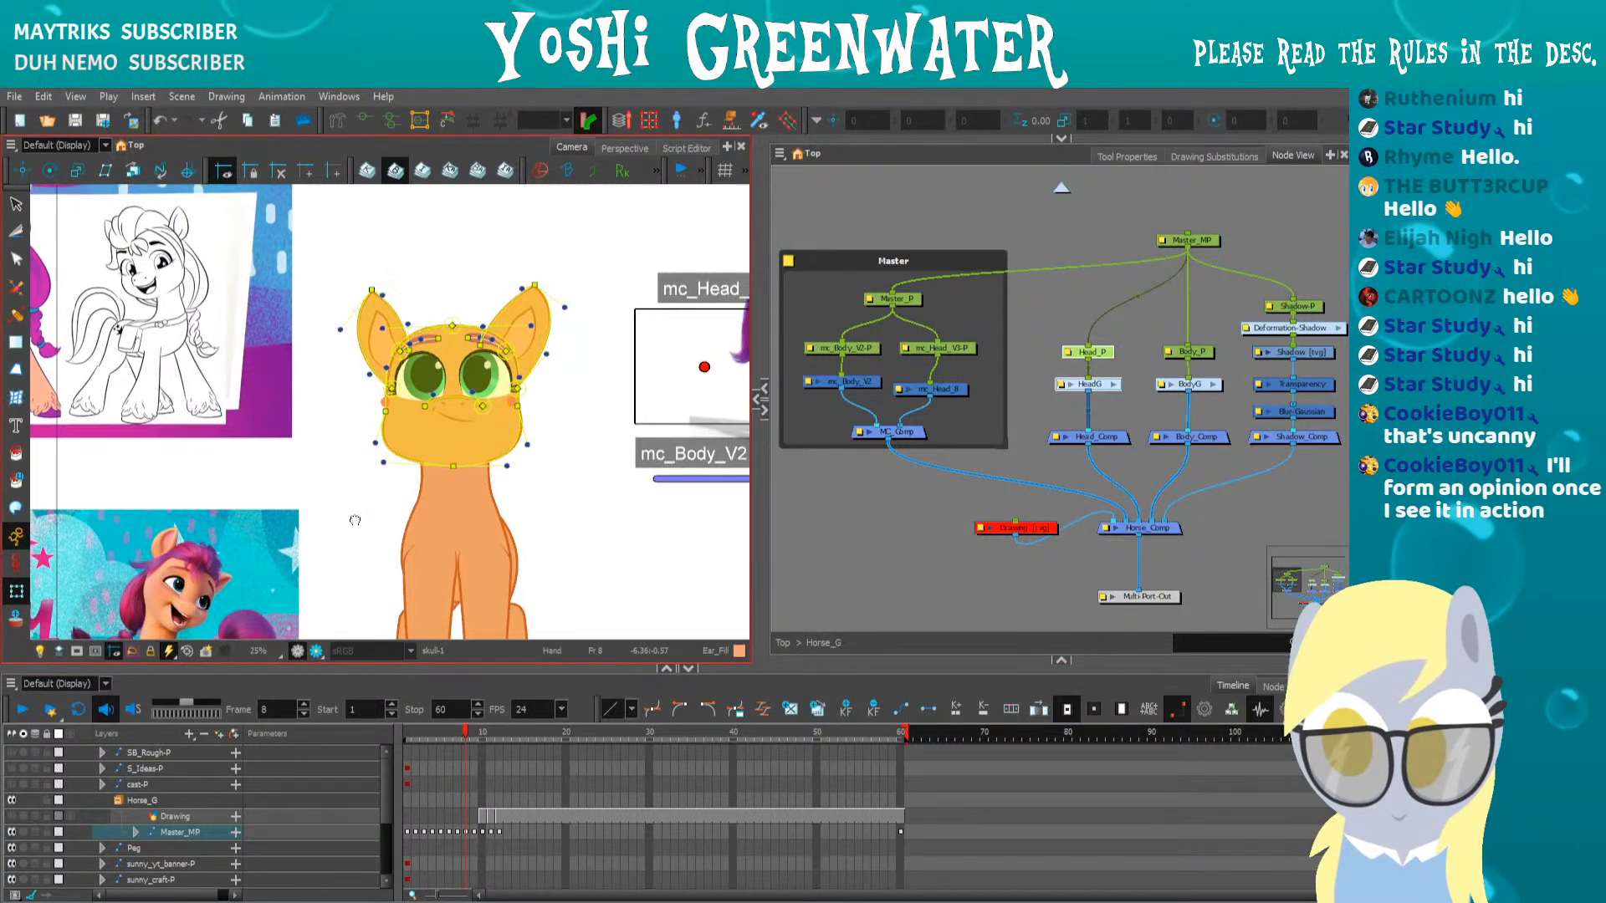
Step through the head poses from frame 1 to frame 12 and examine how the deformation points follow each turn
click(407, 733)
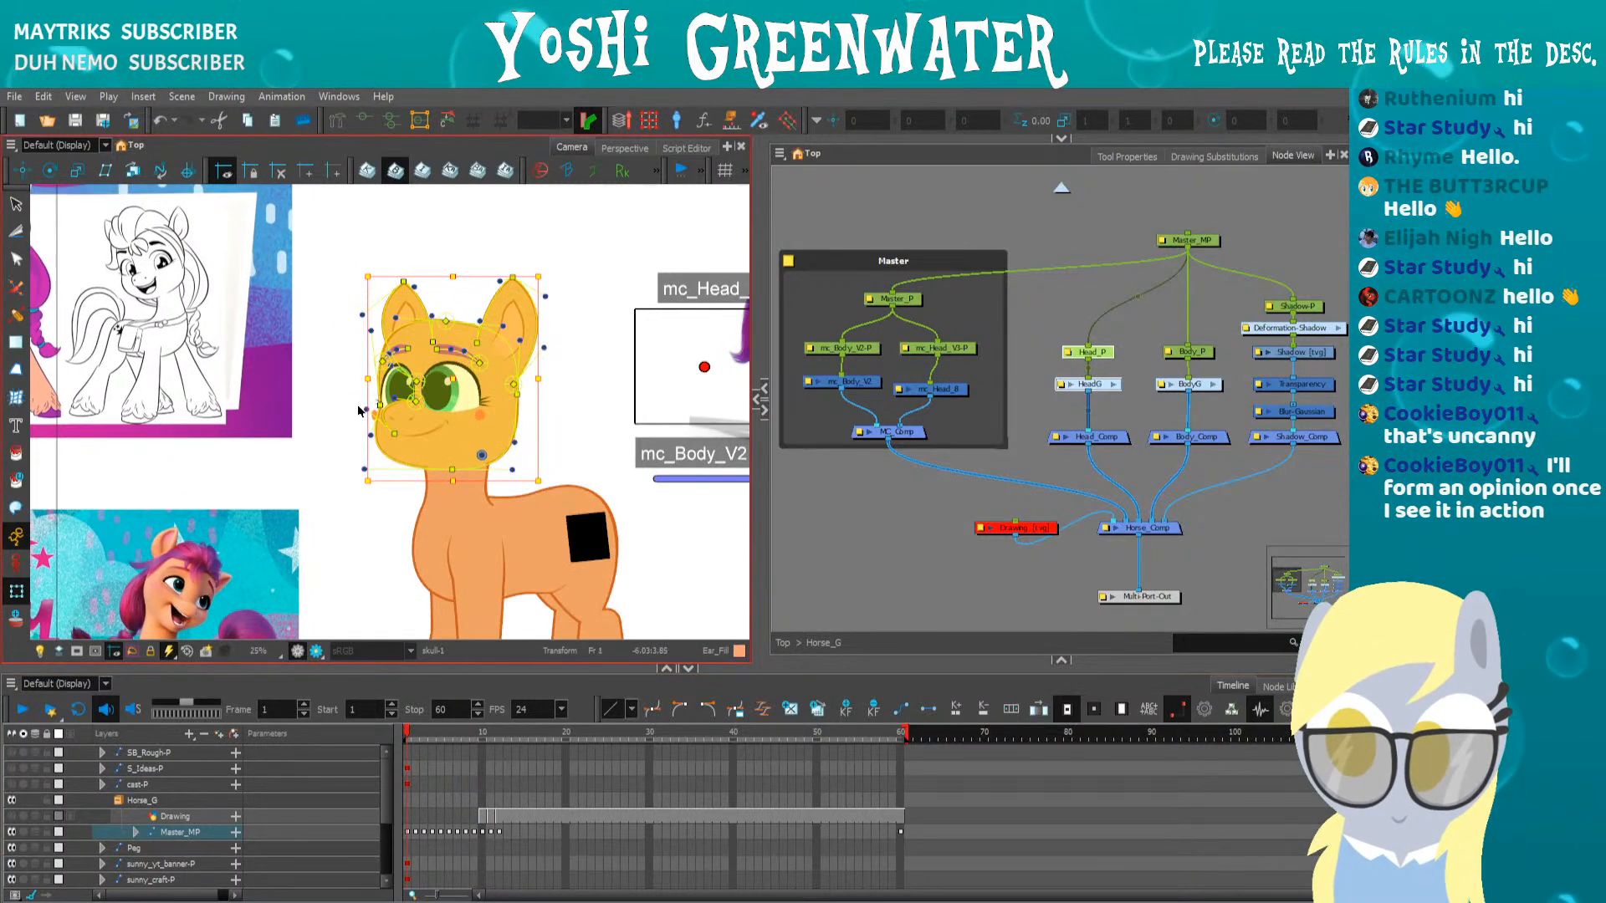
key(period)
key(period)
key(period)
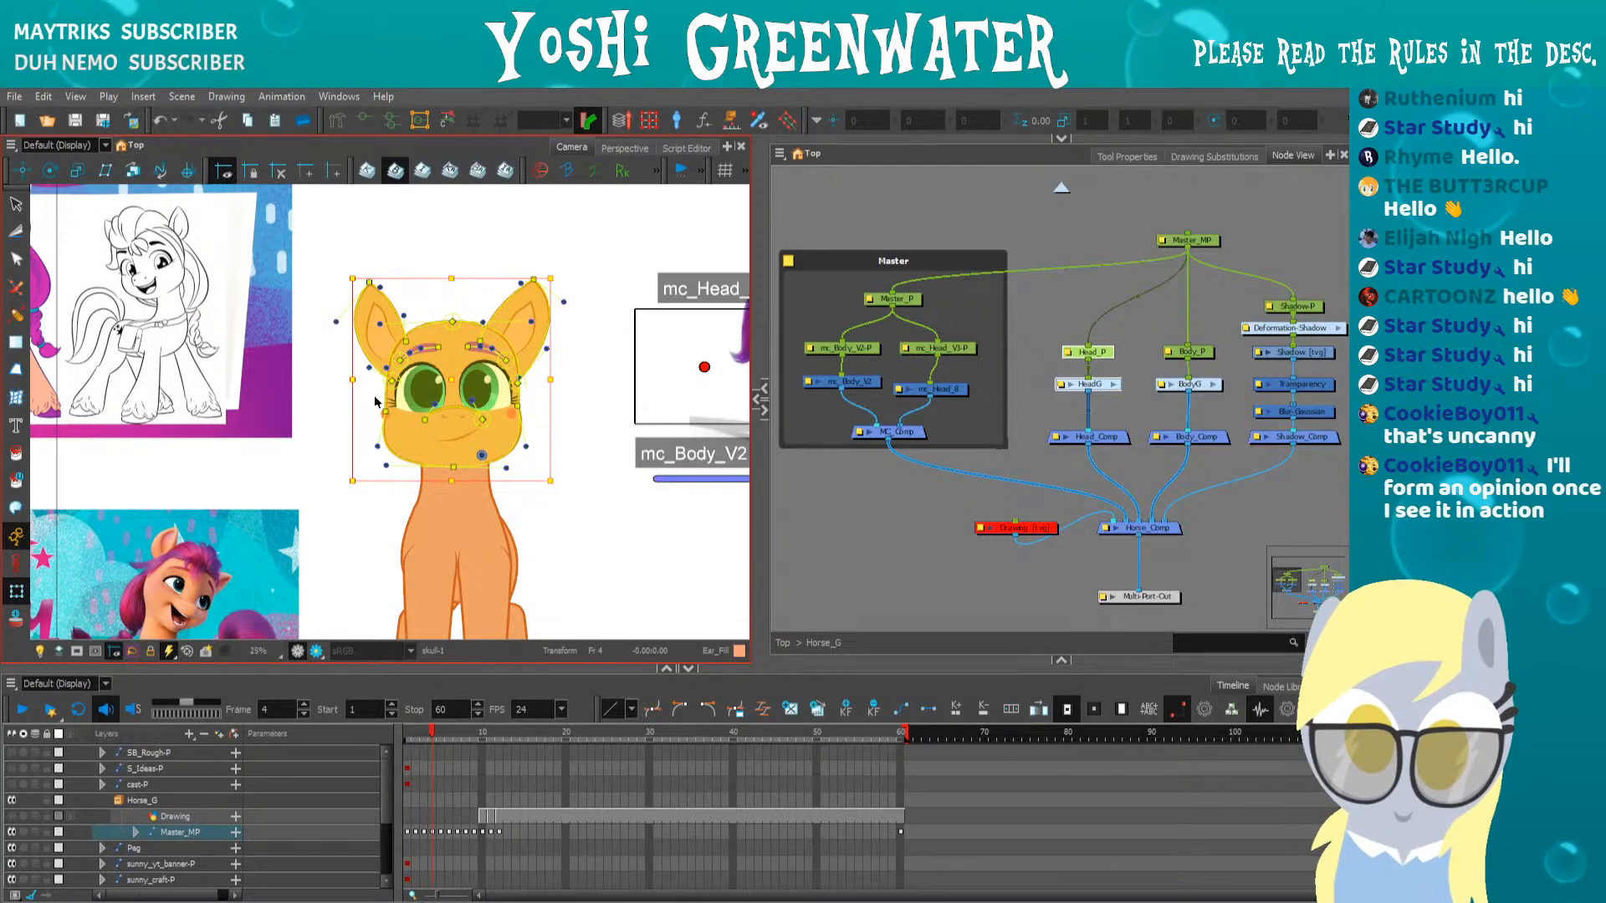
key(period)
key(period)
key(period)
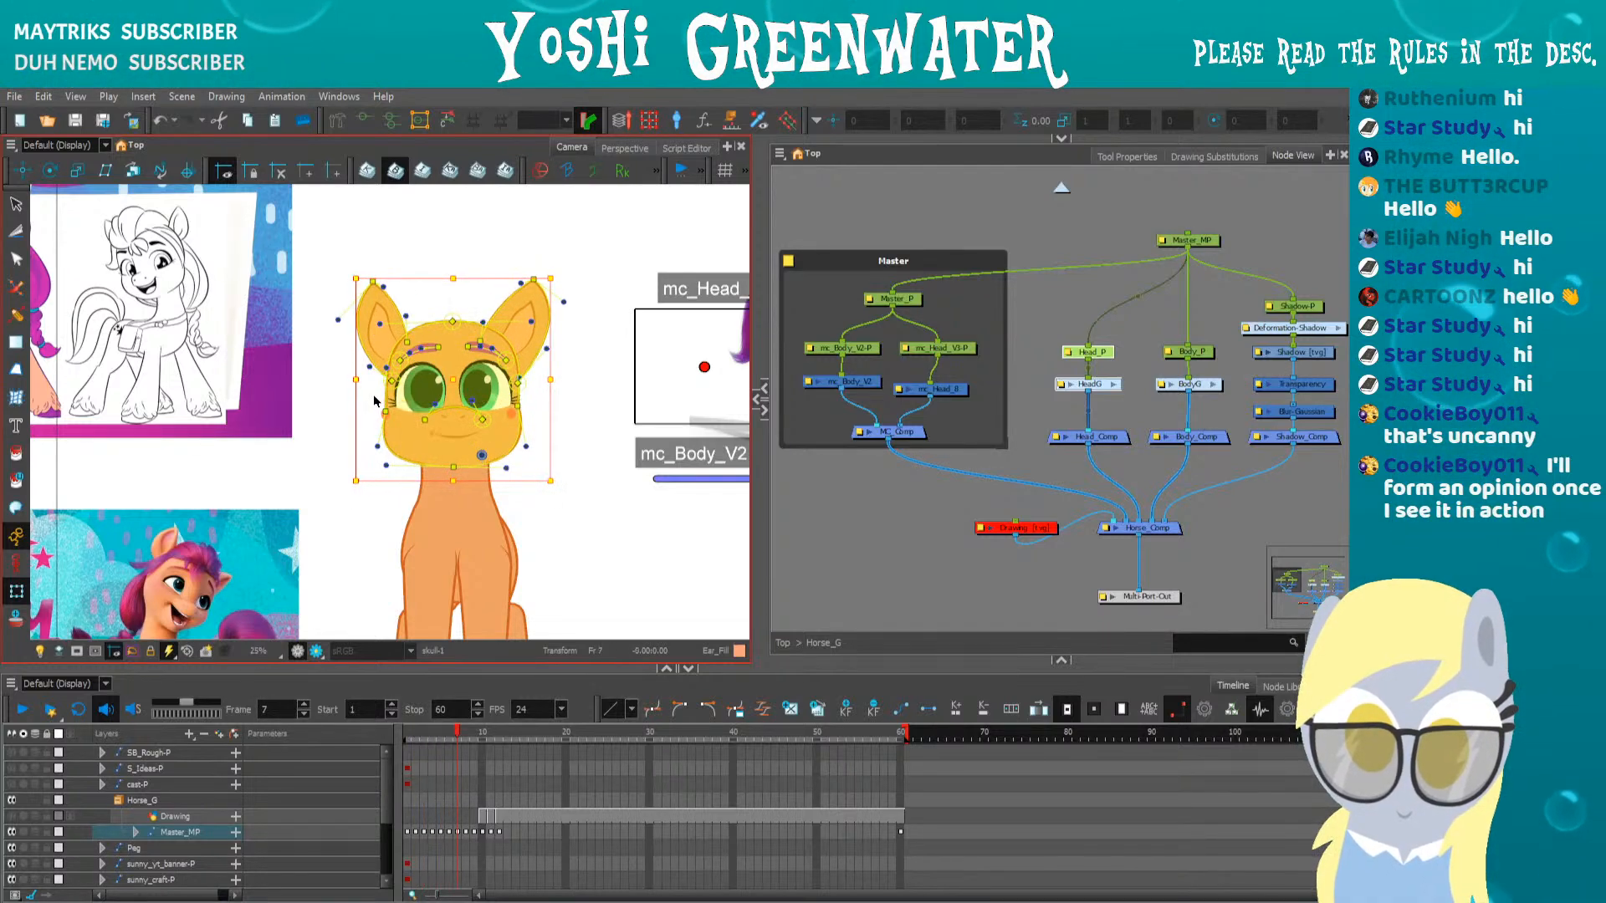
key(period)
key(period)
key(period)
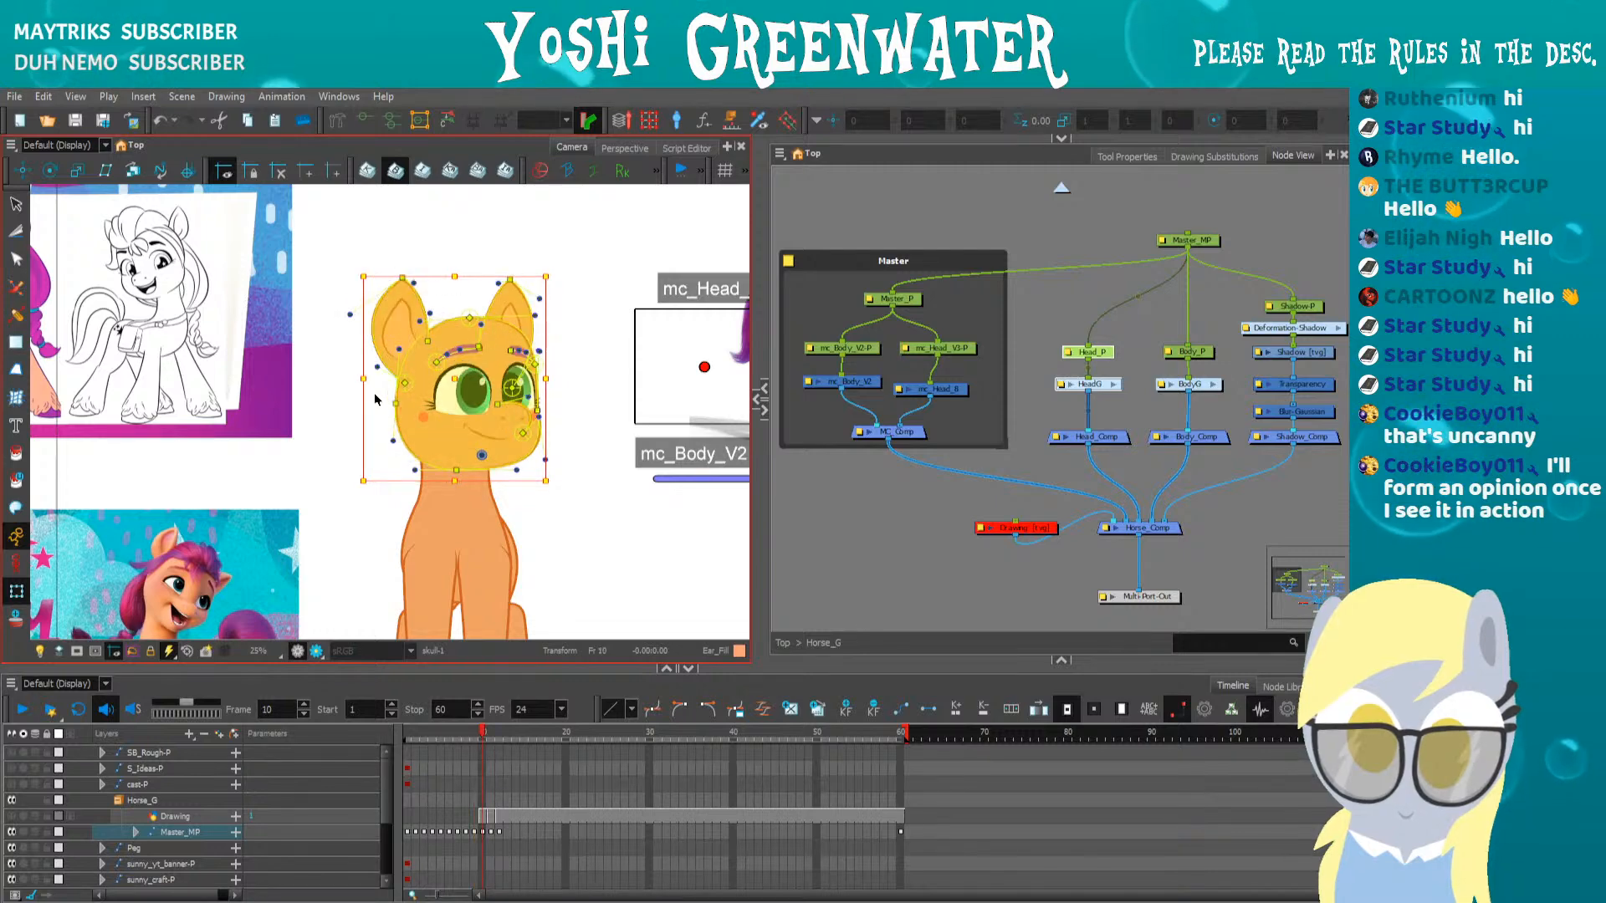
key(period)
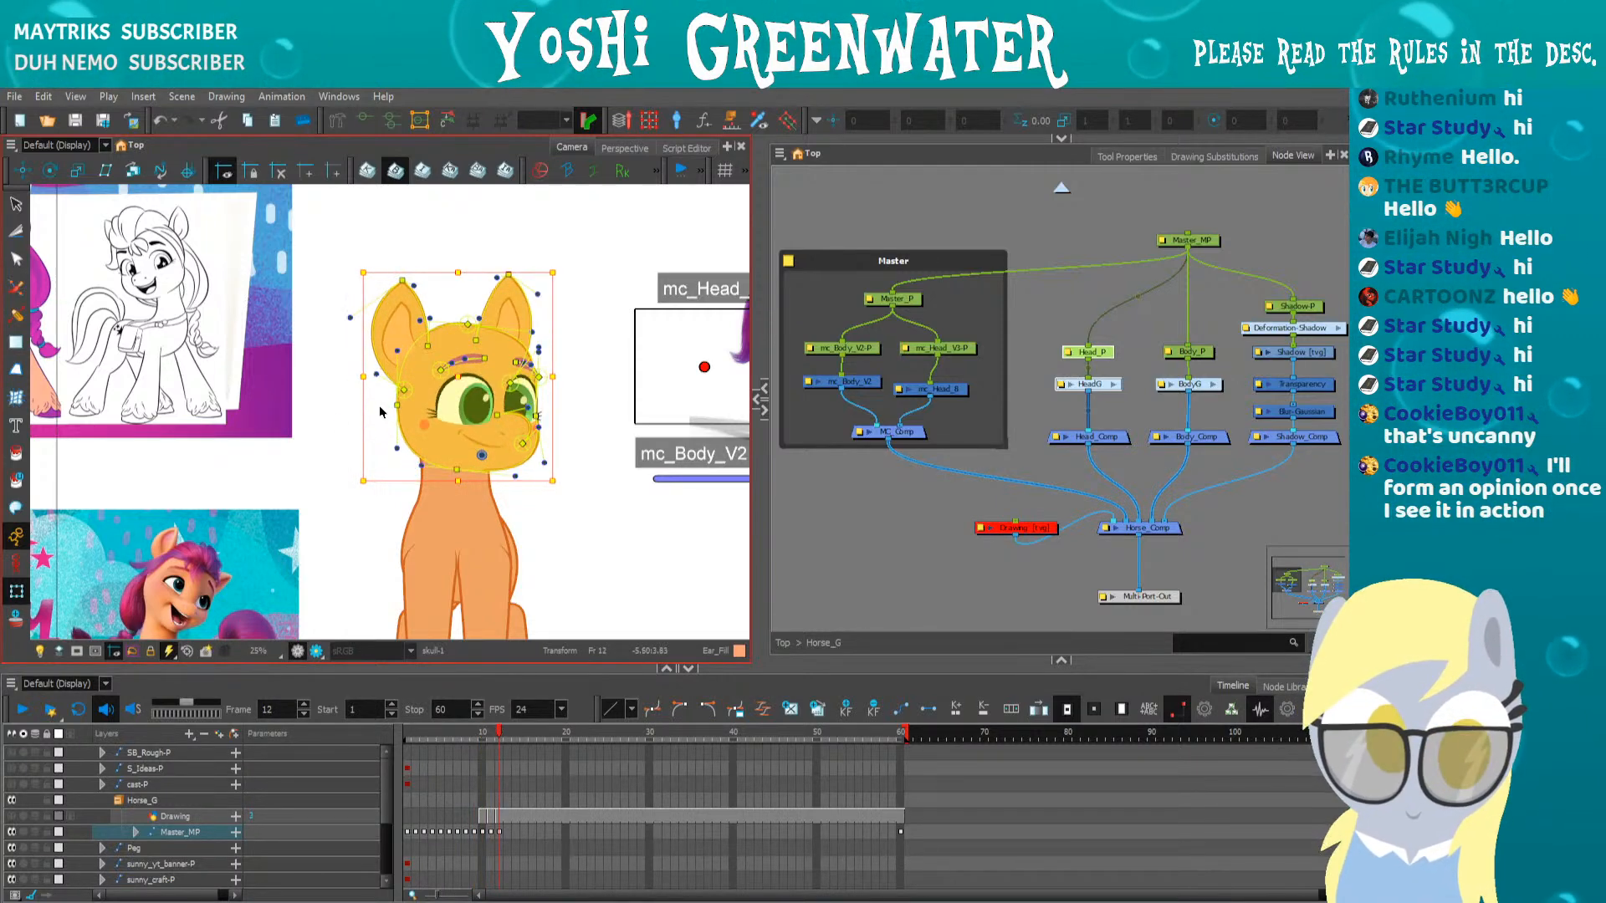
Compare the head's pose at frame 1 with the opposite turn at frame 10
scroll(397, 405, up, 1)
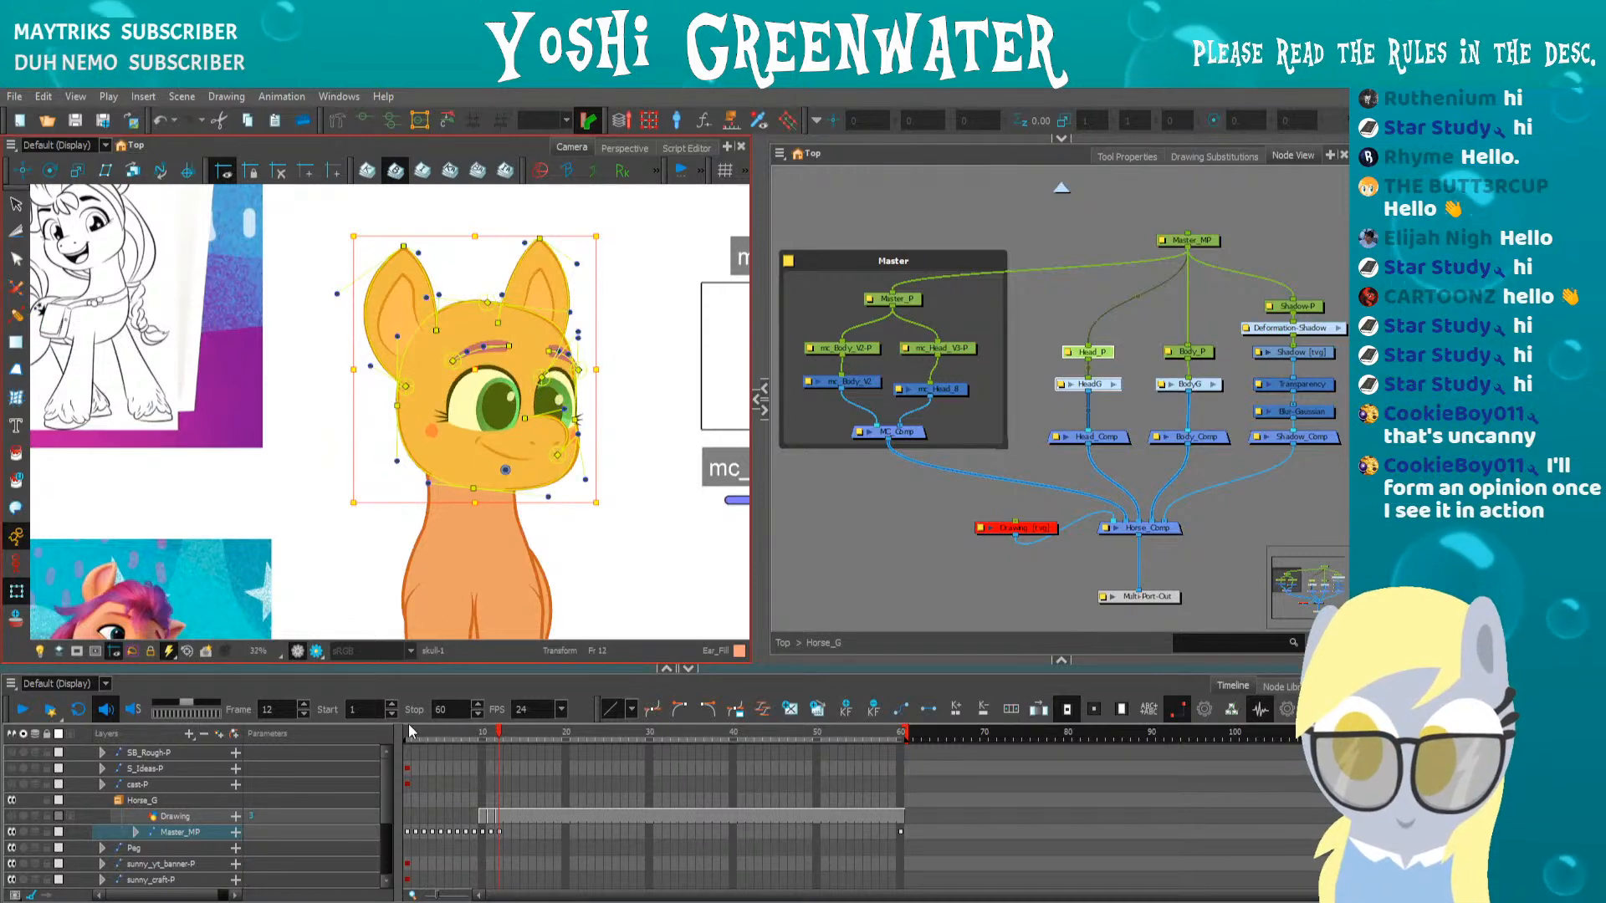
click(408, 724)
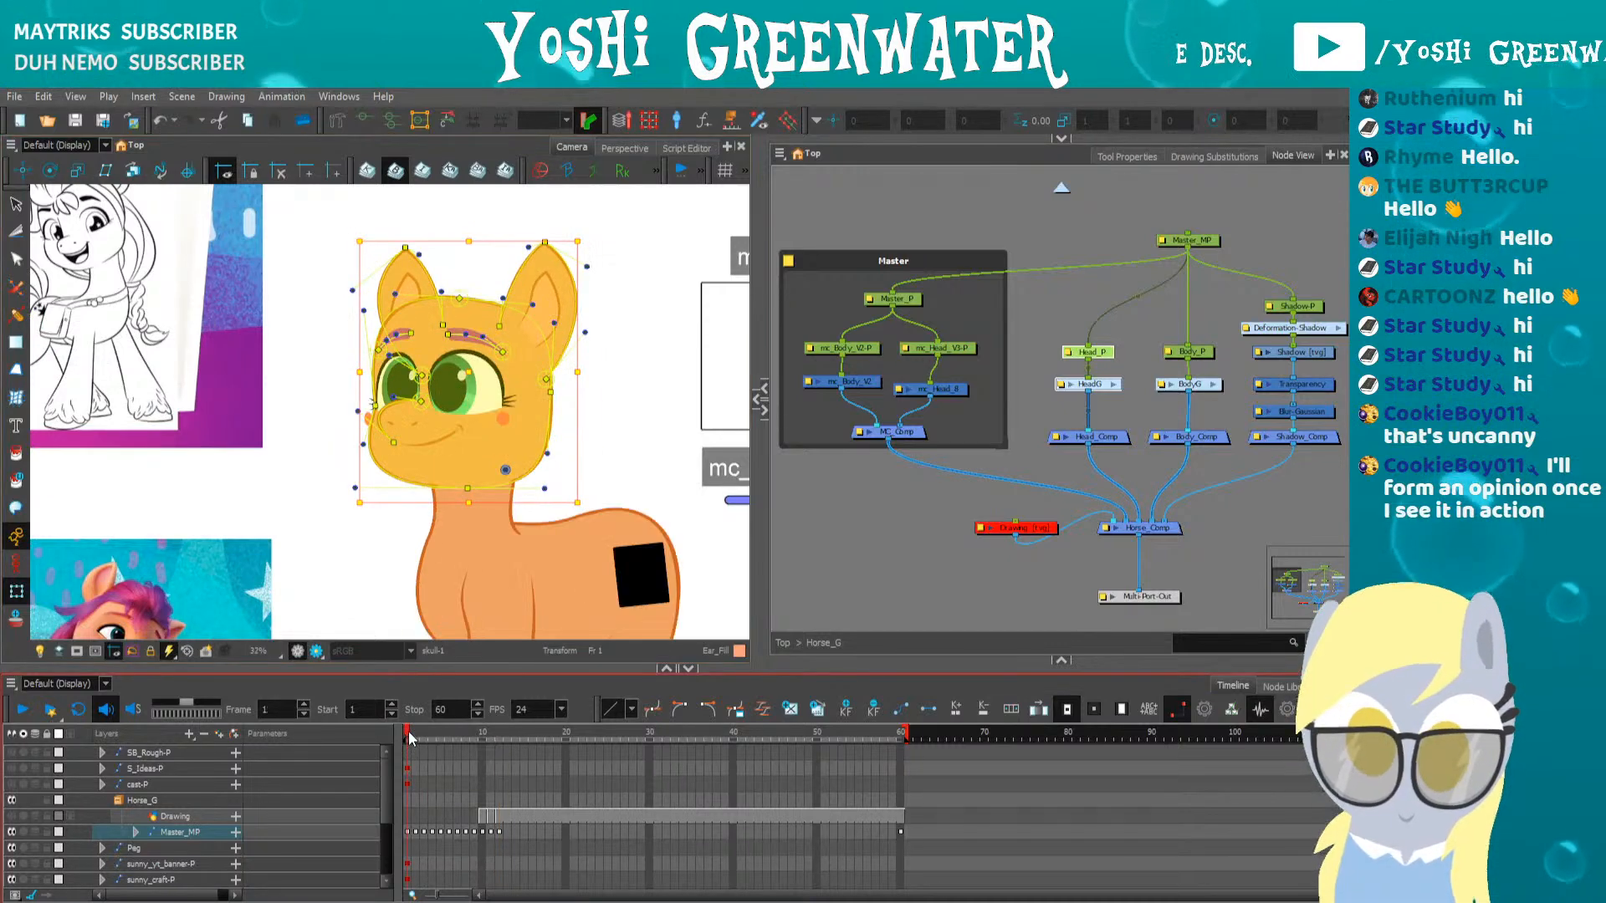
click(475, 736)
click(482, 731)
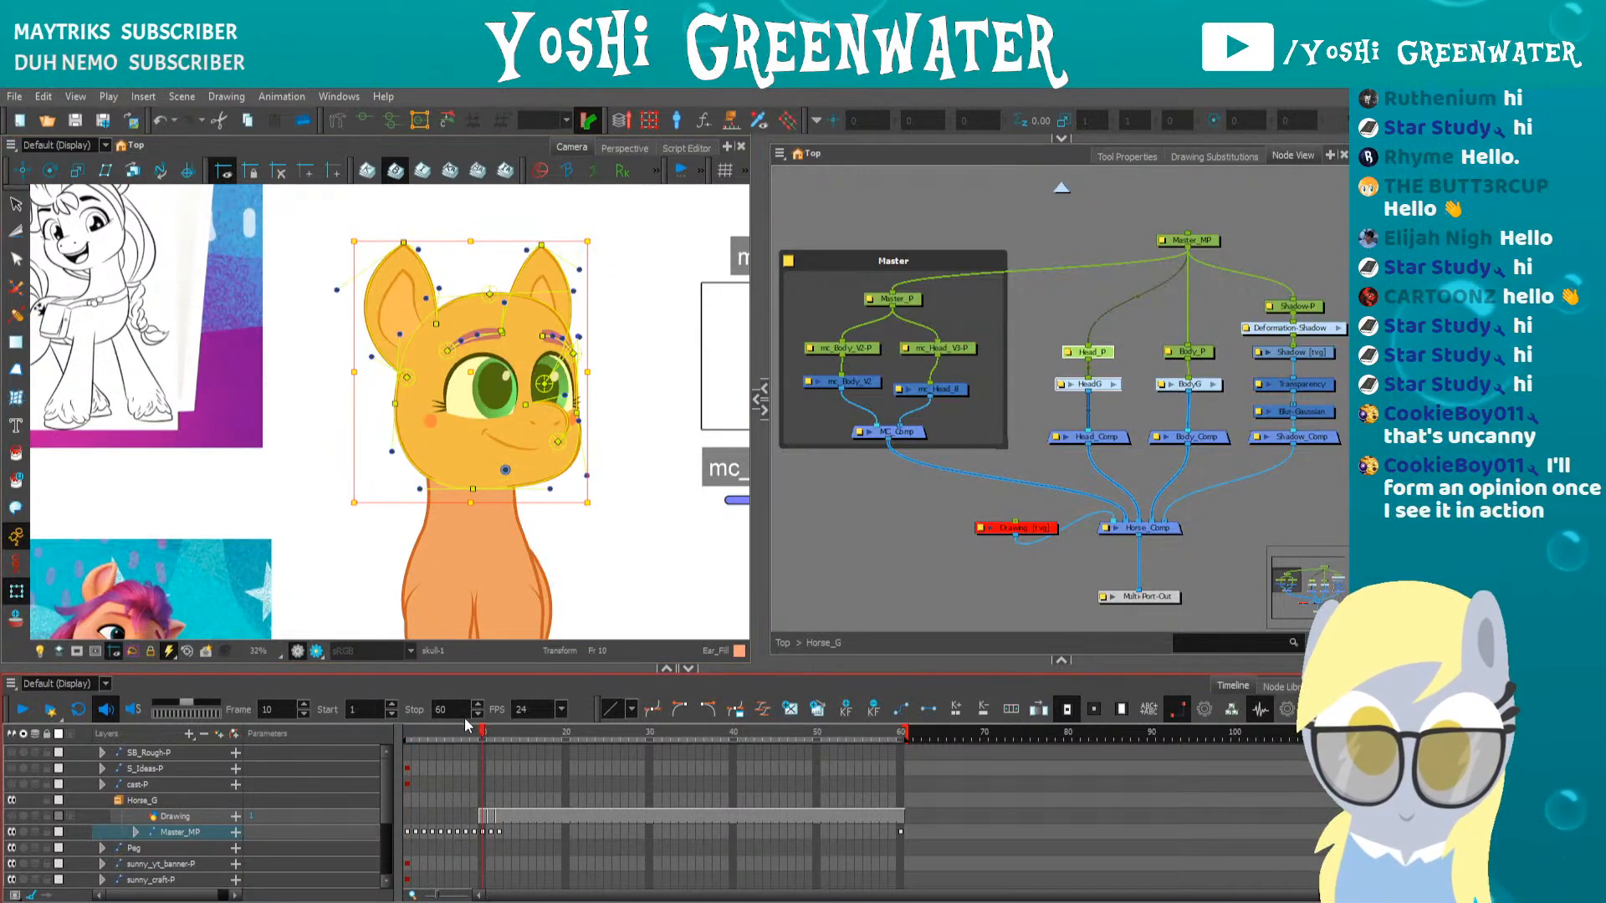
click(407, 746)
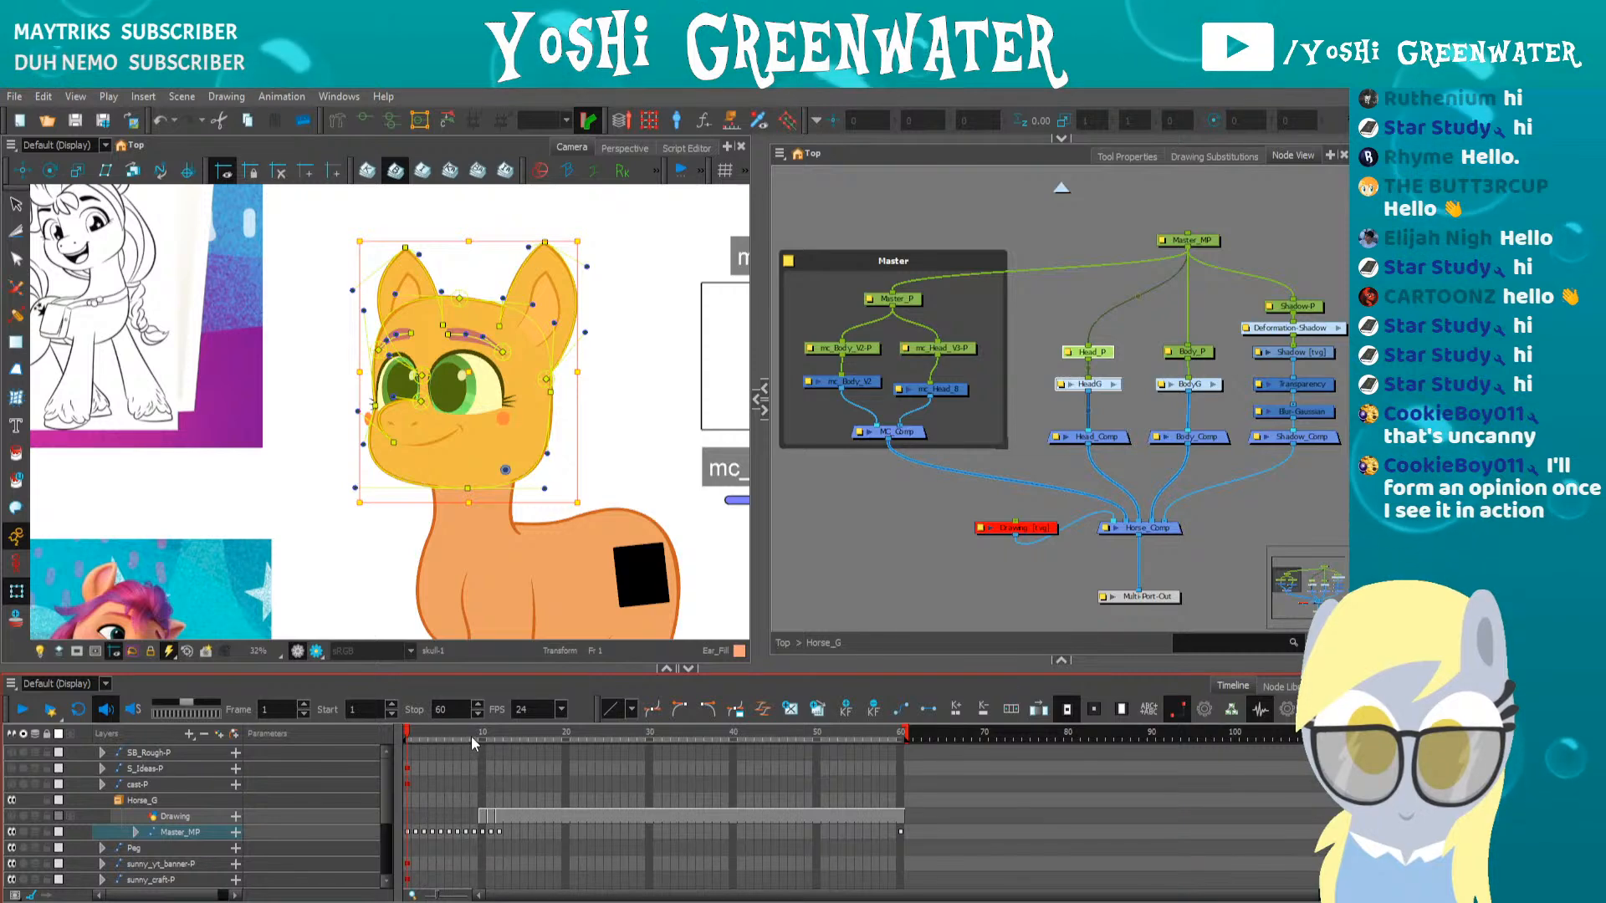
click(482, 735)
drag(398, 534, 365, 539)
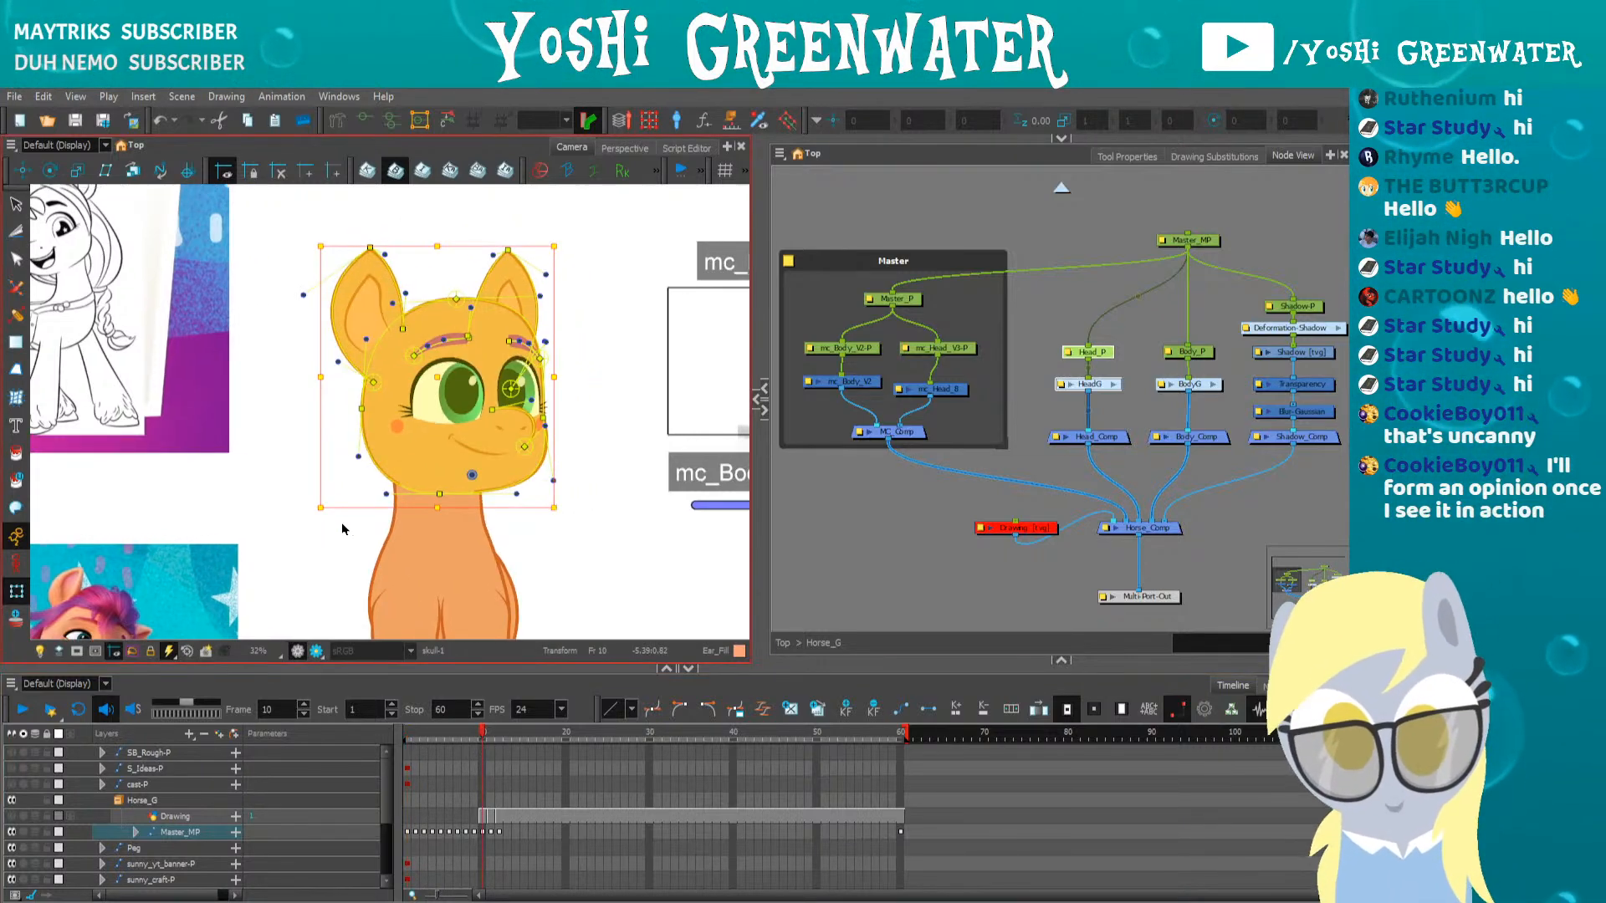
drag(334, 544, 313, 549)
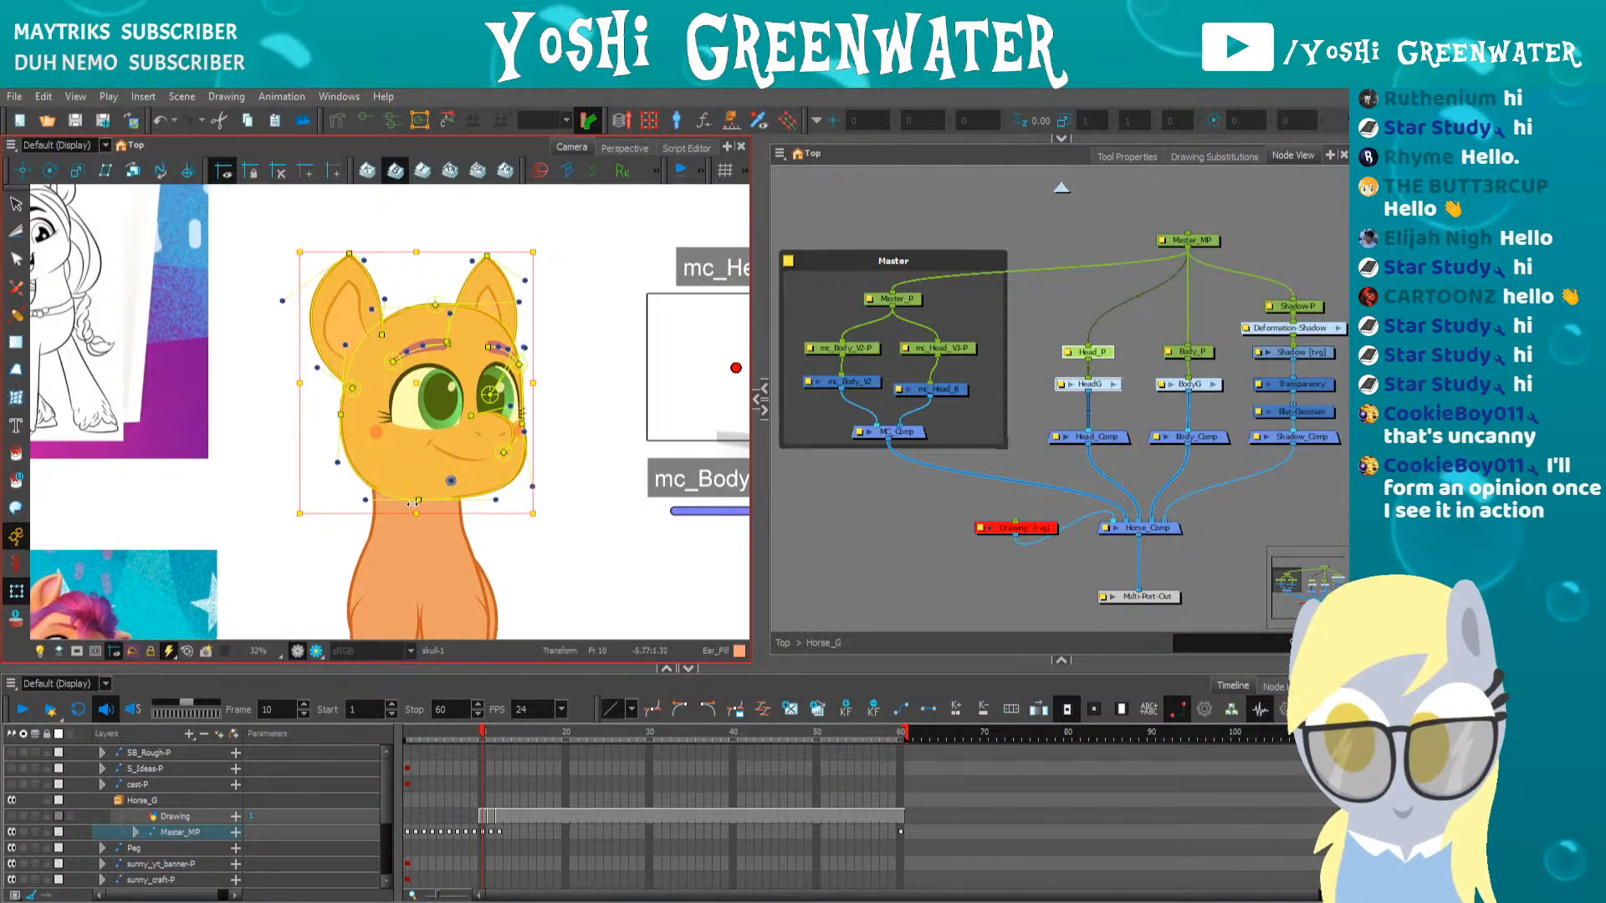
Try to mirror the eyes horizontally at frame 10 and stretch them to a horizontal scale of -1.02
click(519, 567)
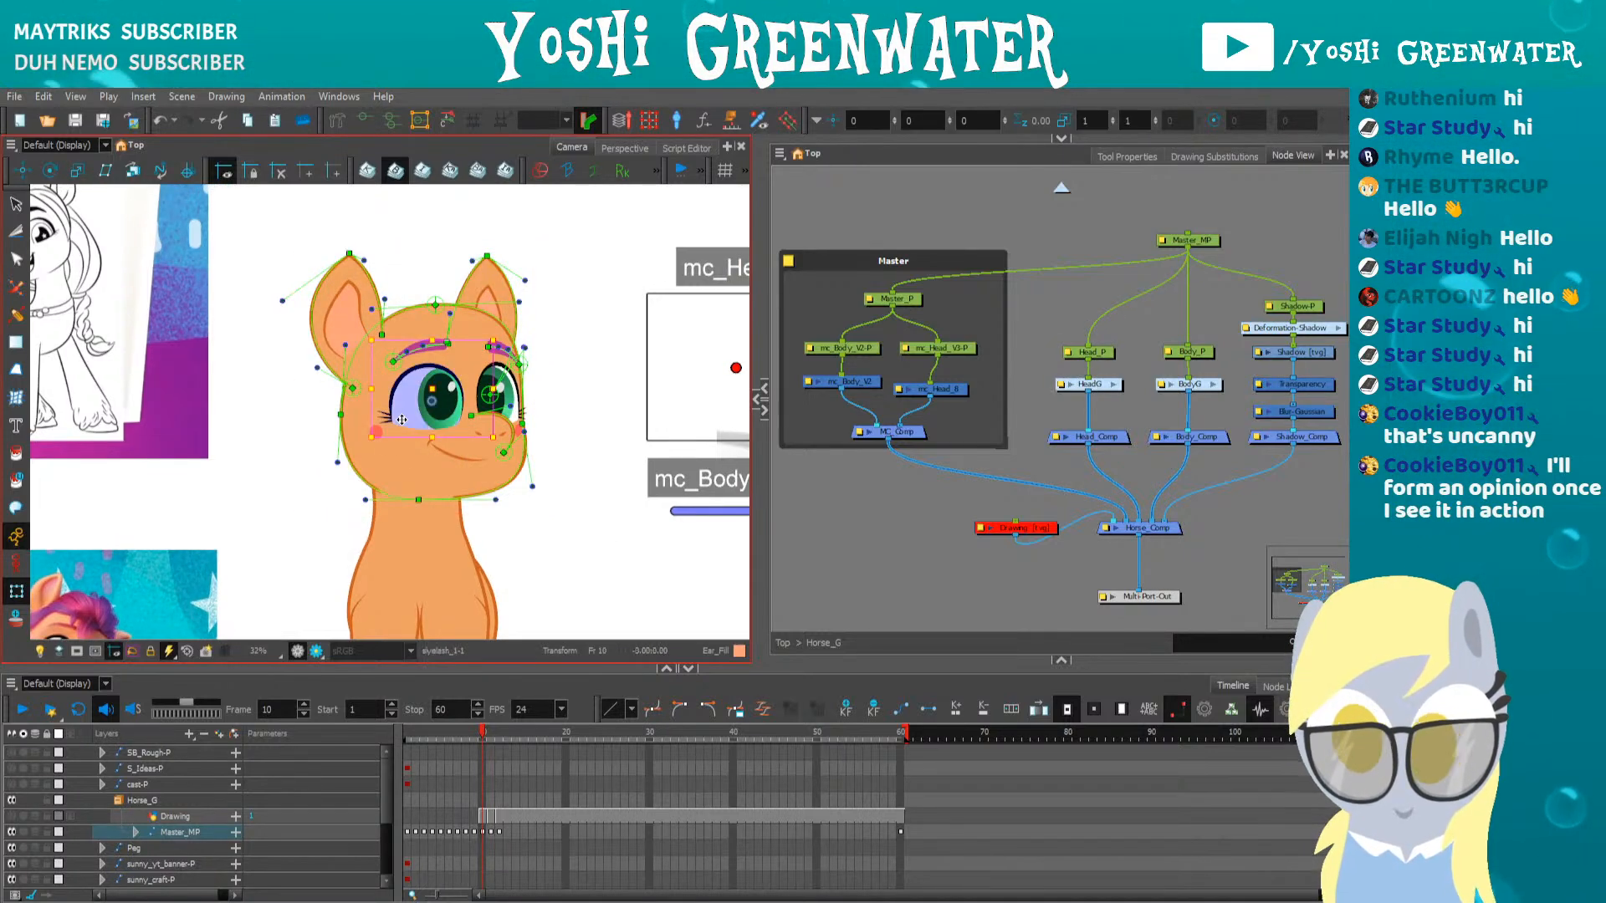
click(436, 404)
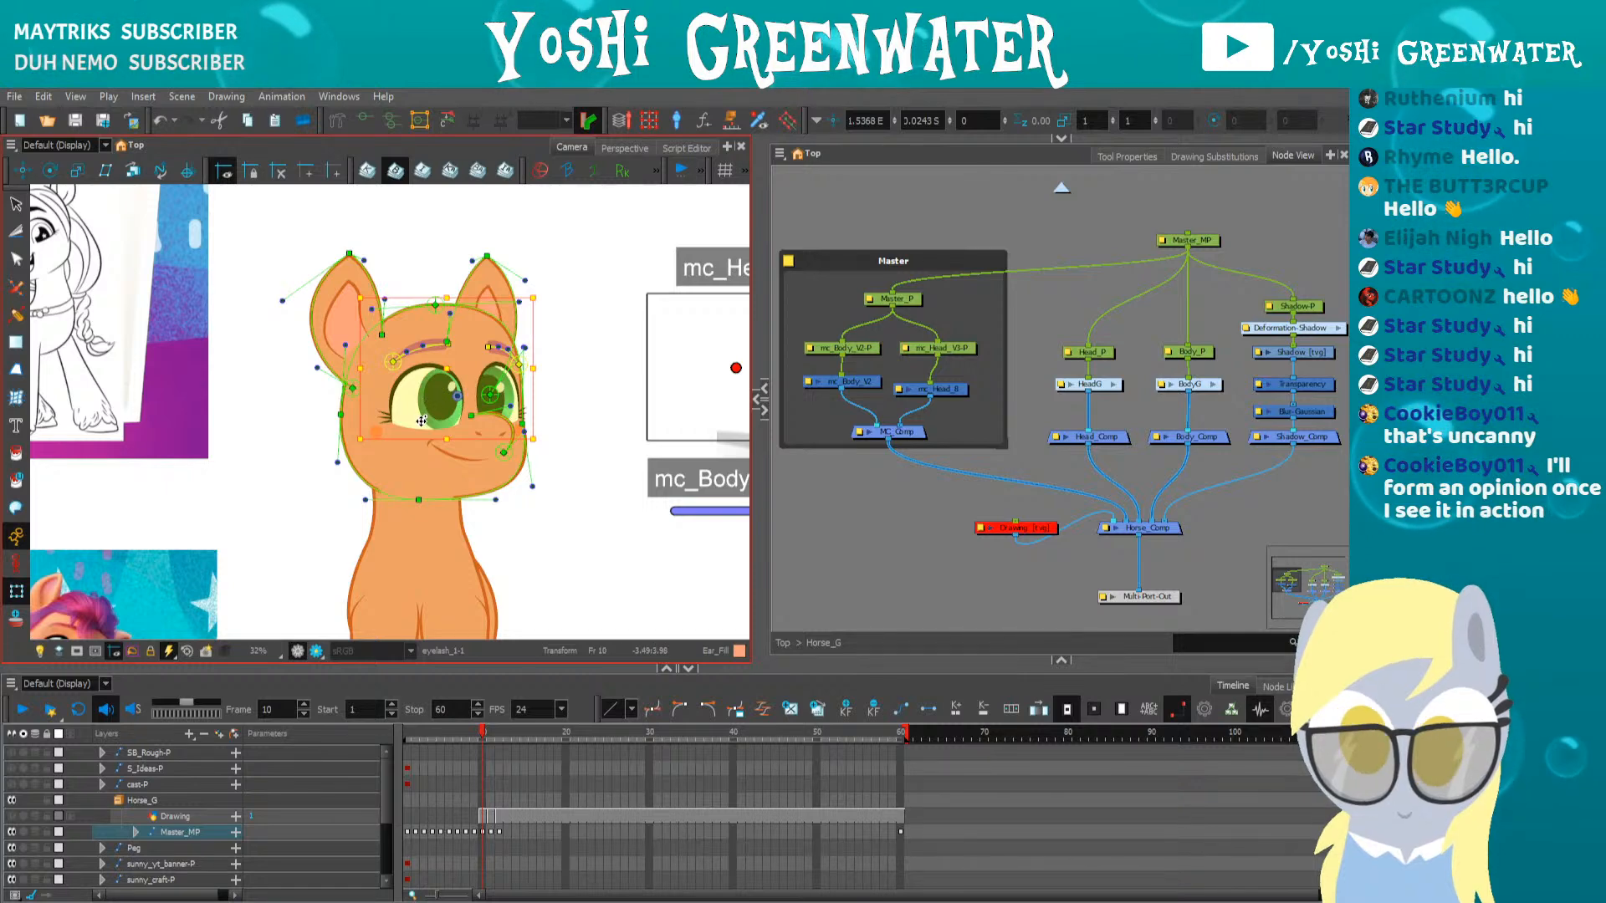
key(4)
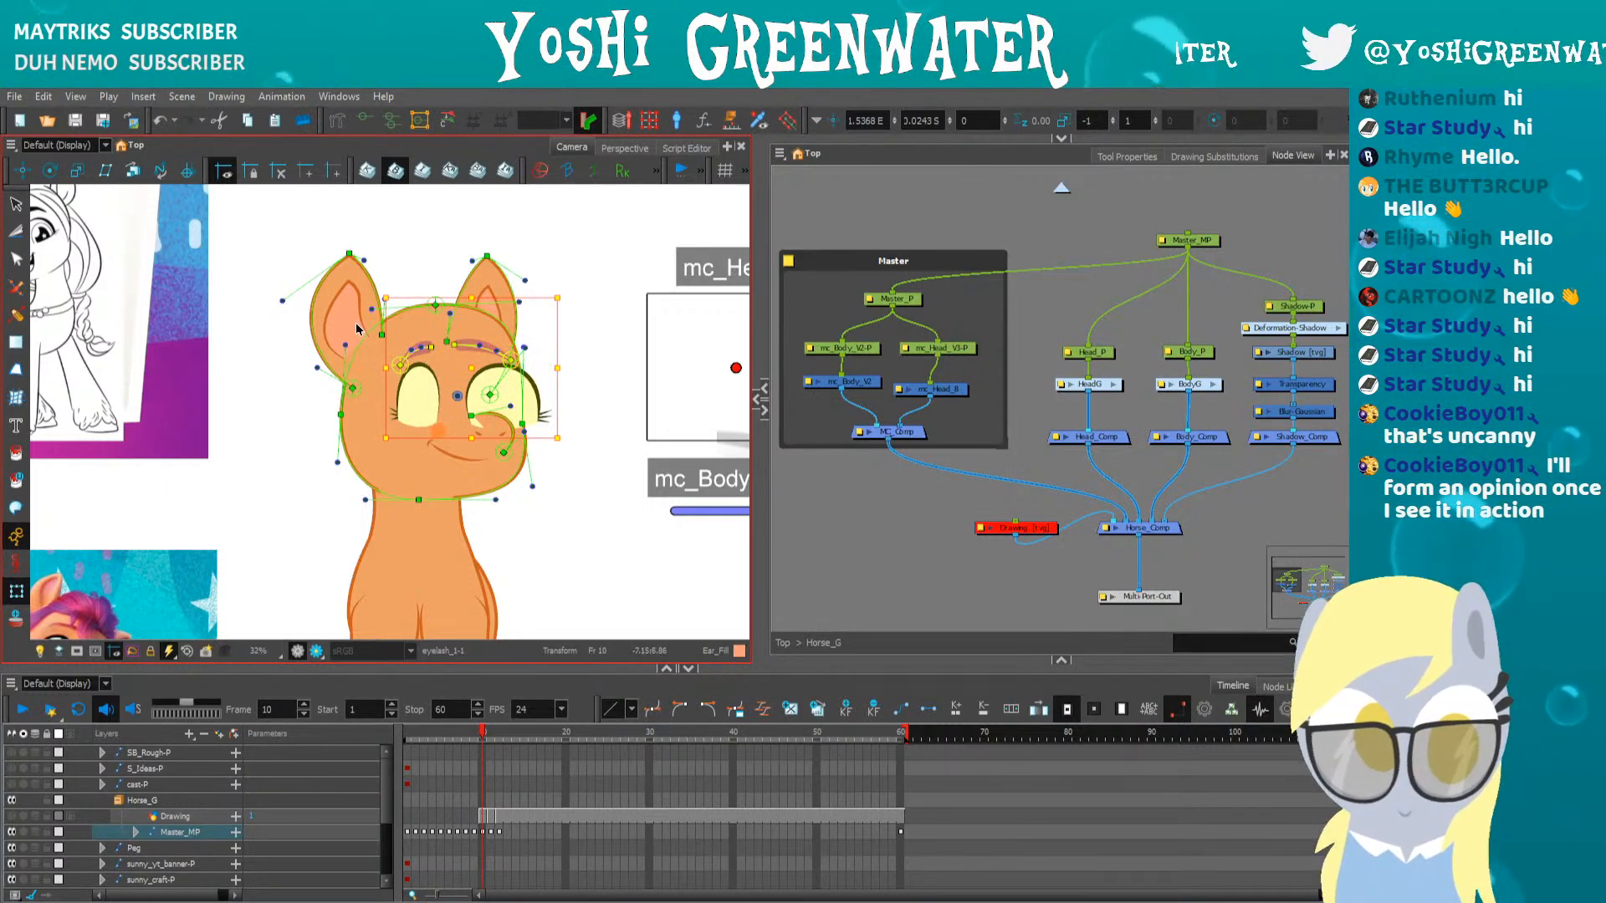
key(4)
drag(357, 371, 557, 373)
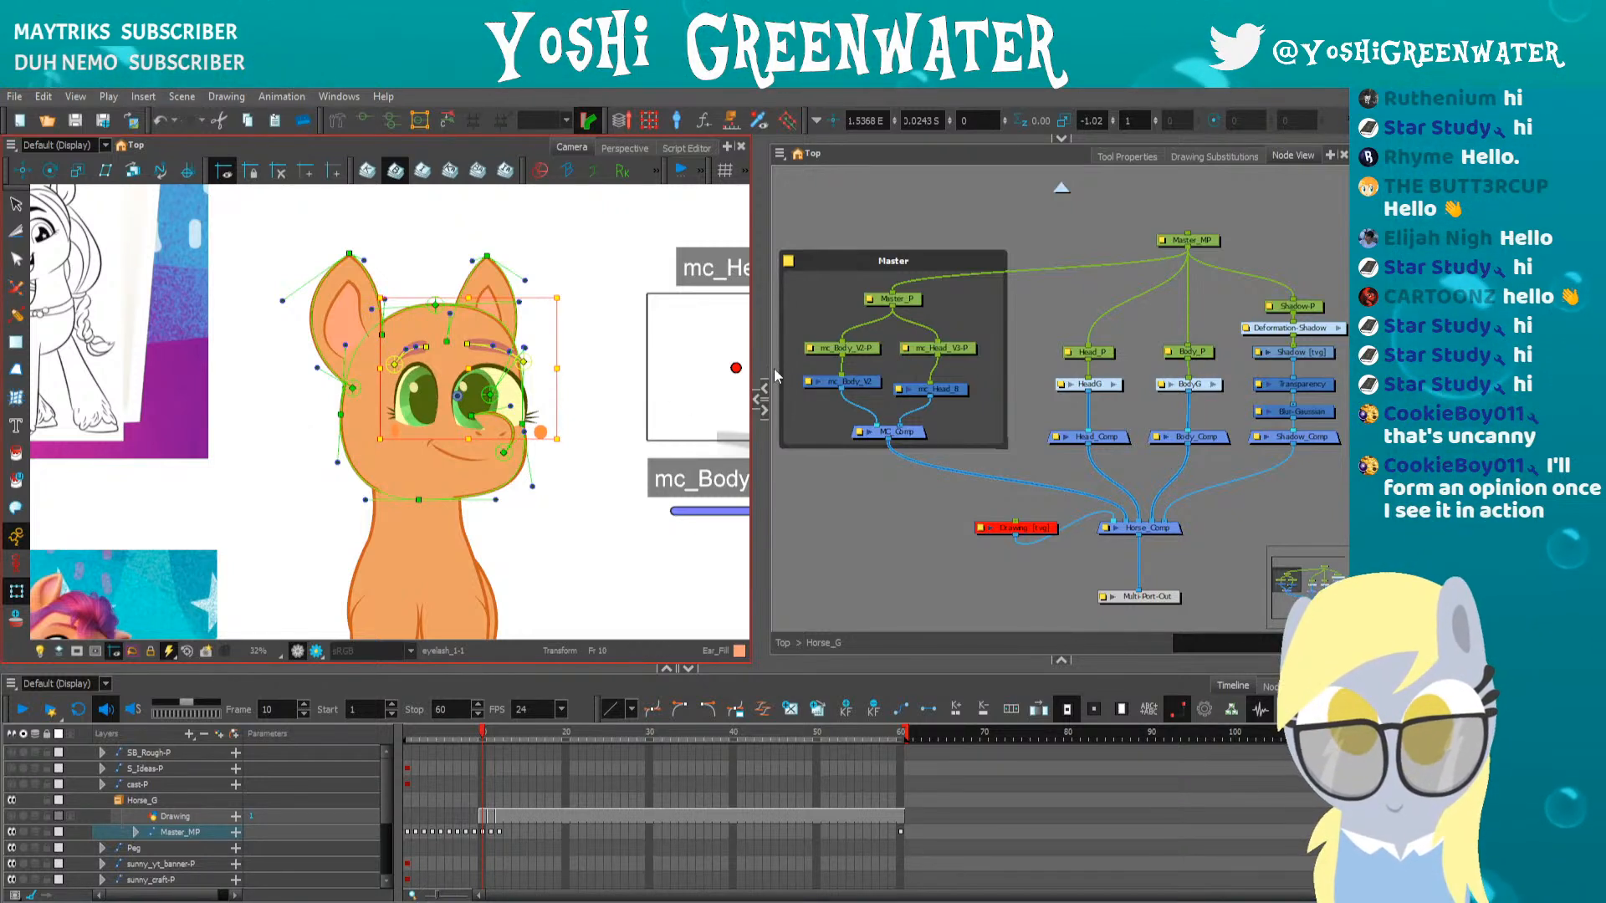
click(289, 414)
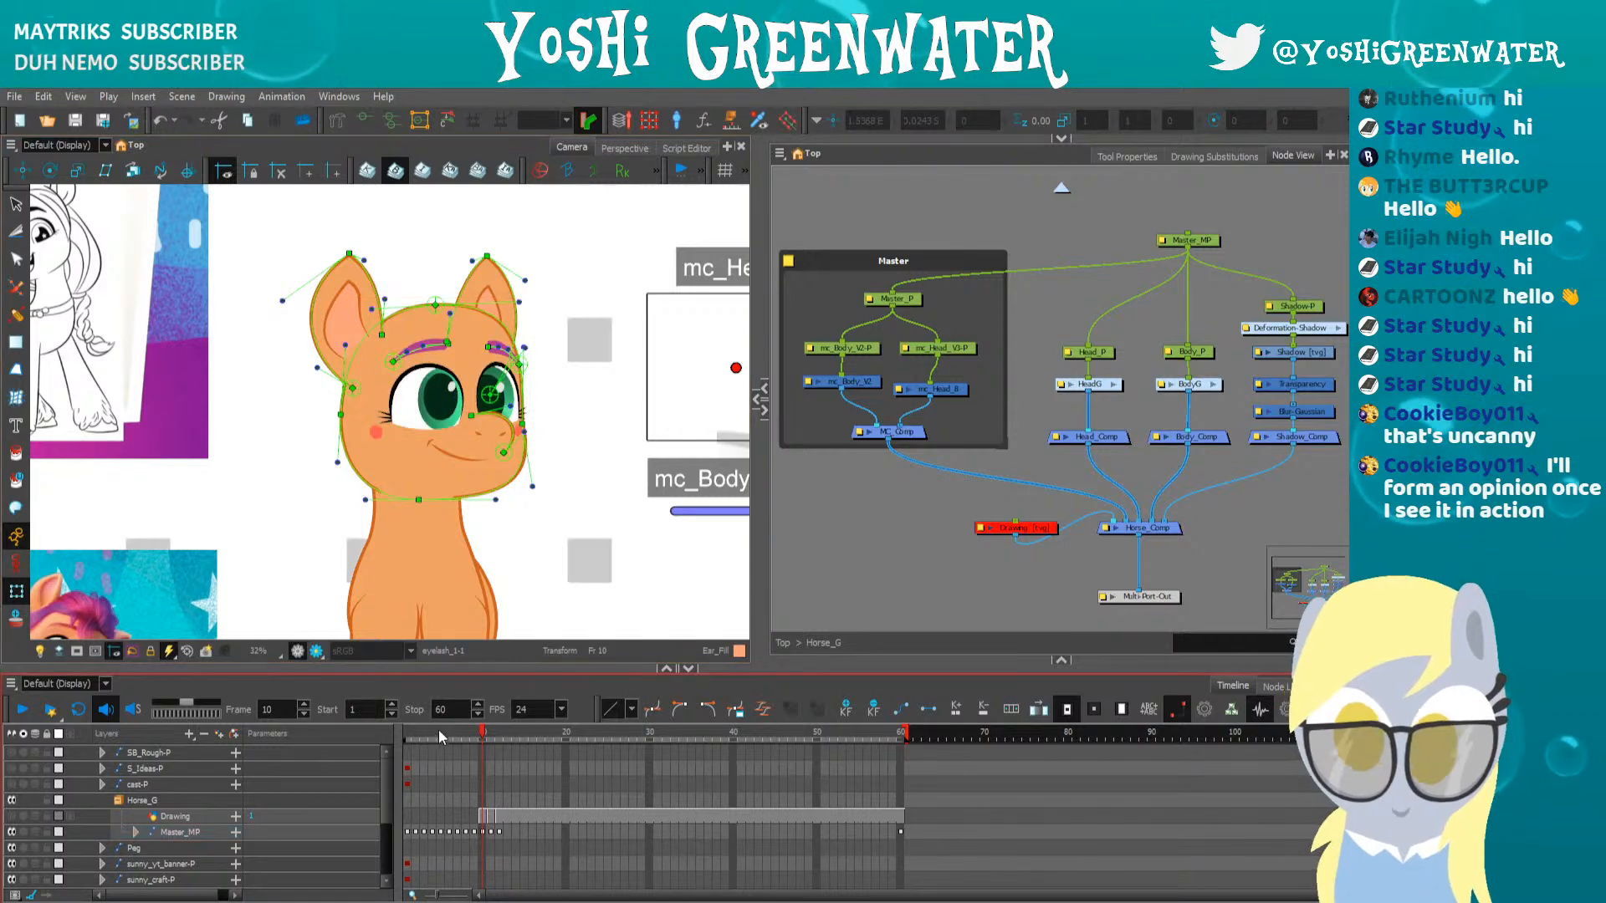
Scrub back to about frame 6 and step through the head turn to frame 10
drag(438, 733, 447, 735)
key(period)
key(period)
key(period)
key(period)
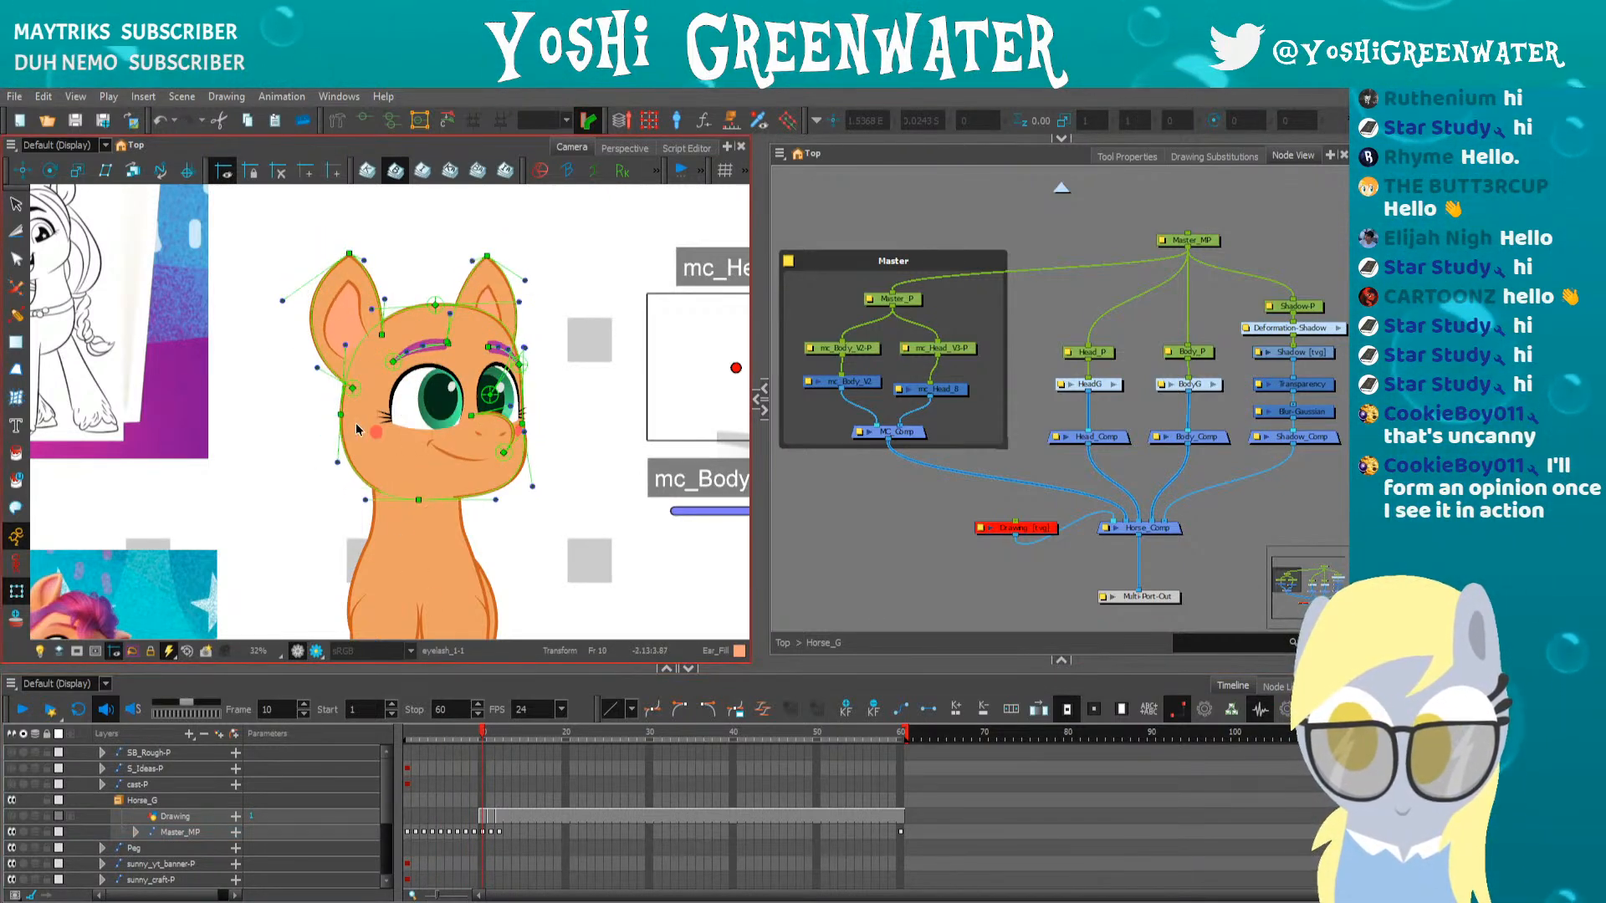
Enable the Drawing node and show its green guide sketch in a Drawing view beside the Camera view
click(1004, 529)
click(931, 520)
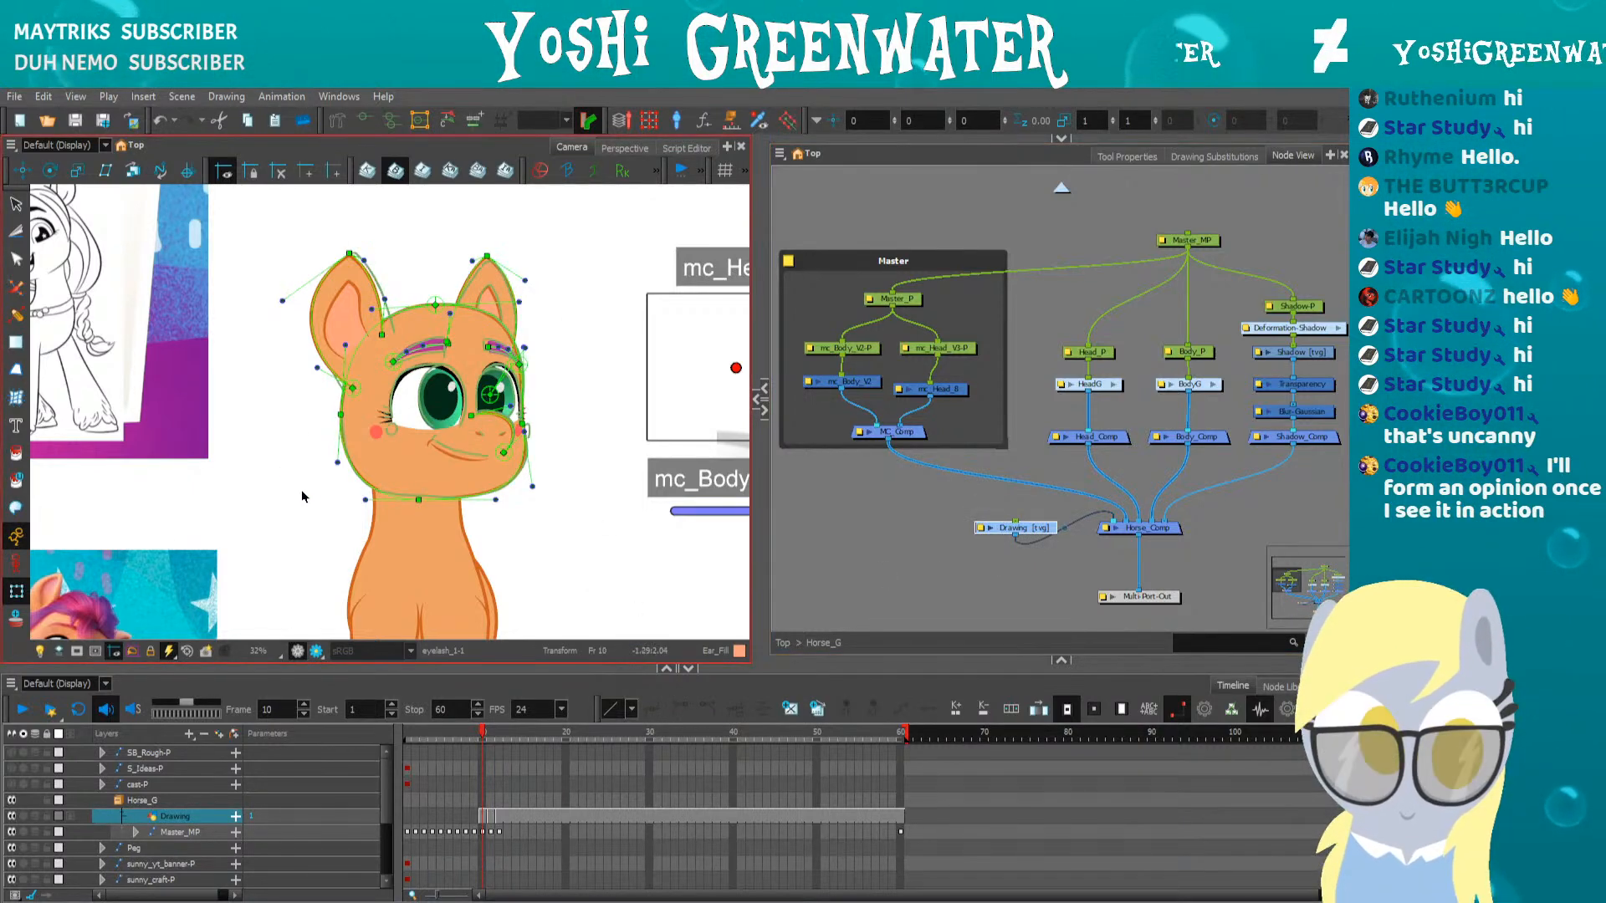
click(1015, 528)
drag(512, 460, 446, 460)
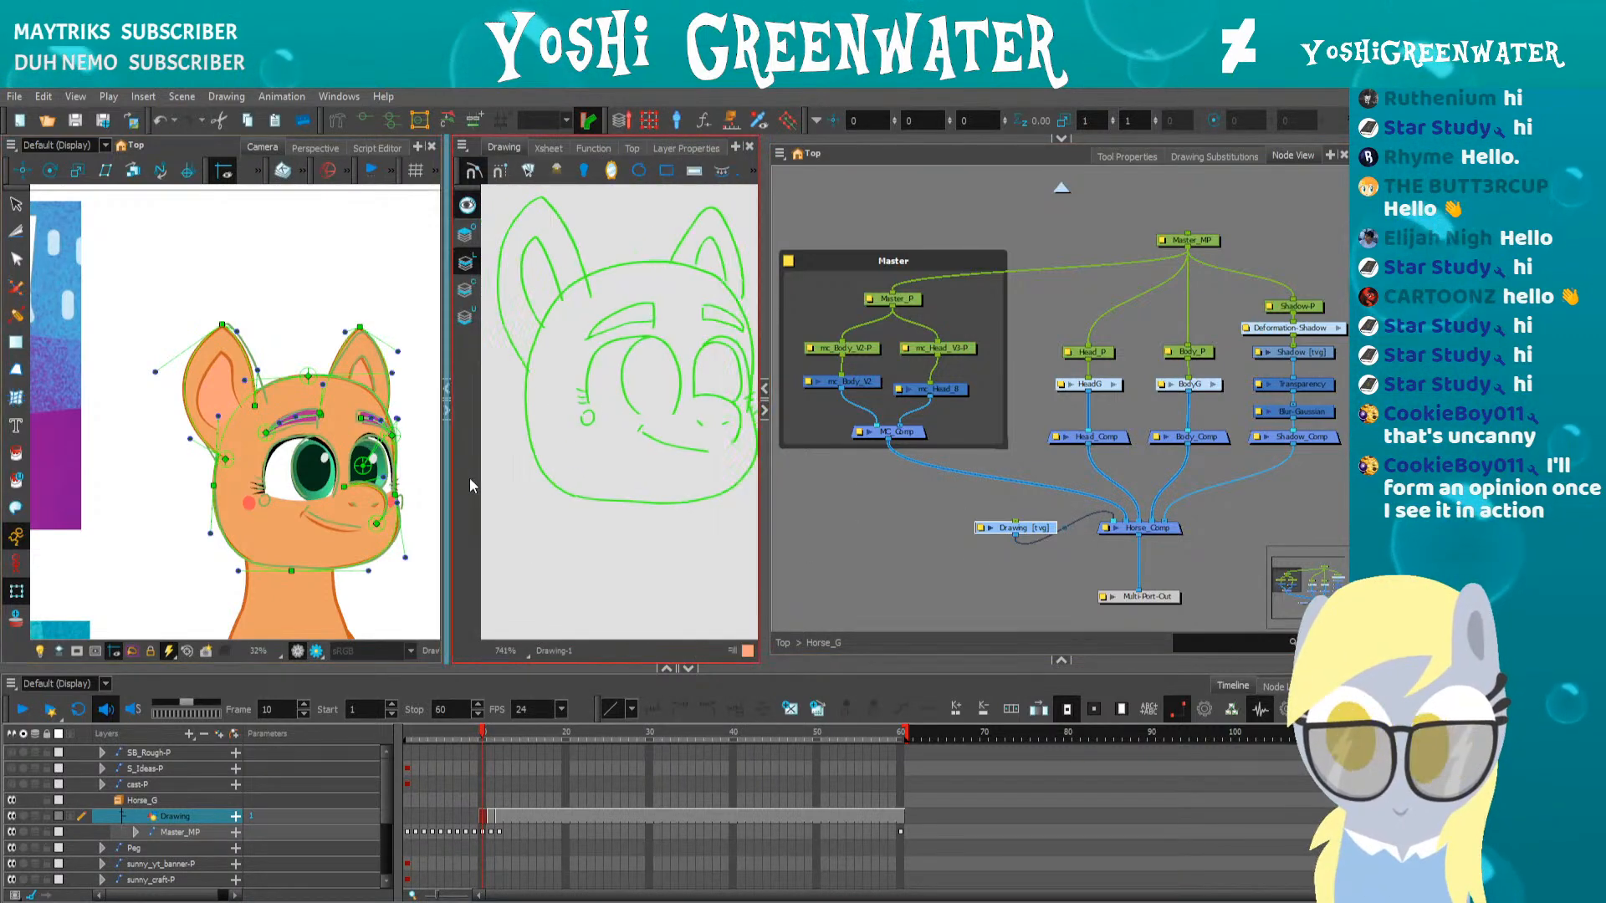
Scrub from frame 1 to frame 10 and continue to frame 12, comparing the posed head with the guide sketches
drag(406, 741, 483, 740)
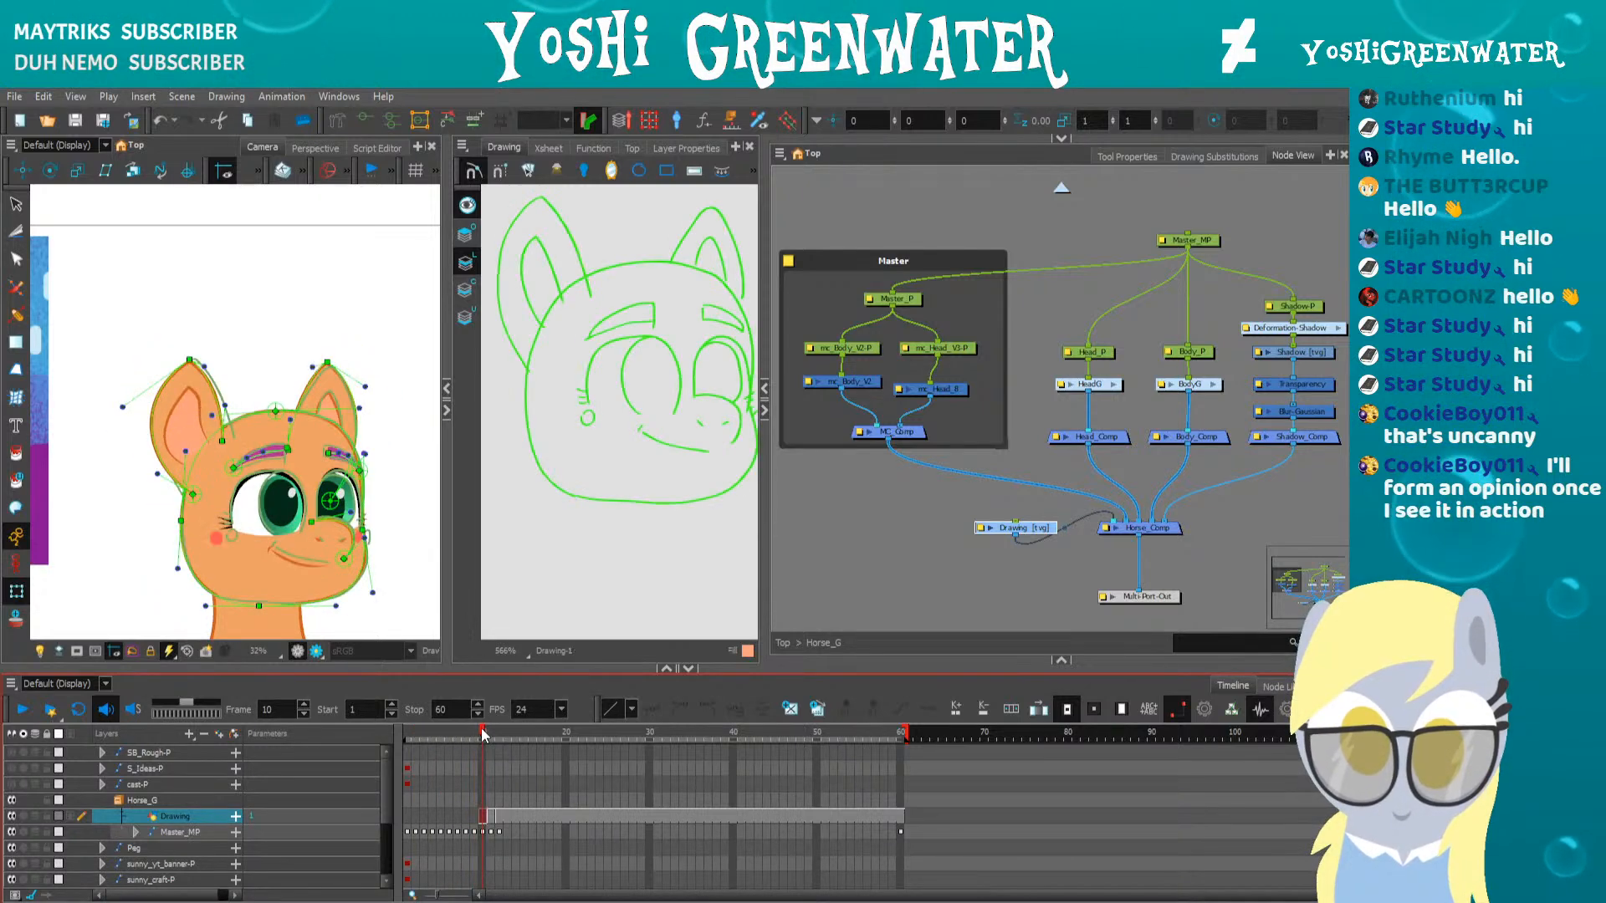
key(period)
key(period)
drag(601, 535, 573, 561)
drag(337, 555, 343, 516)
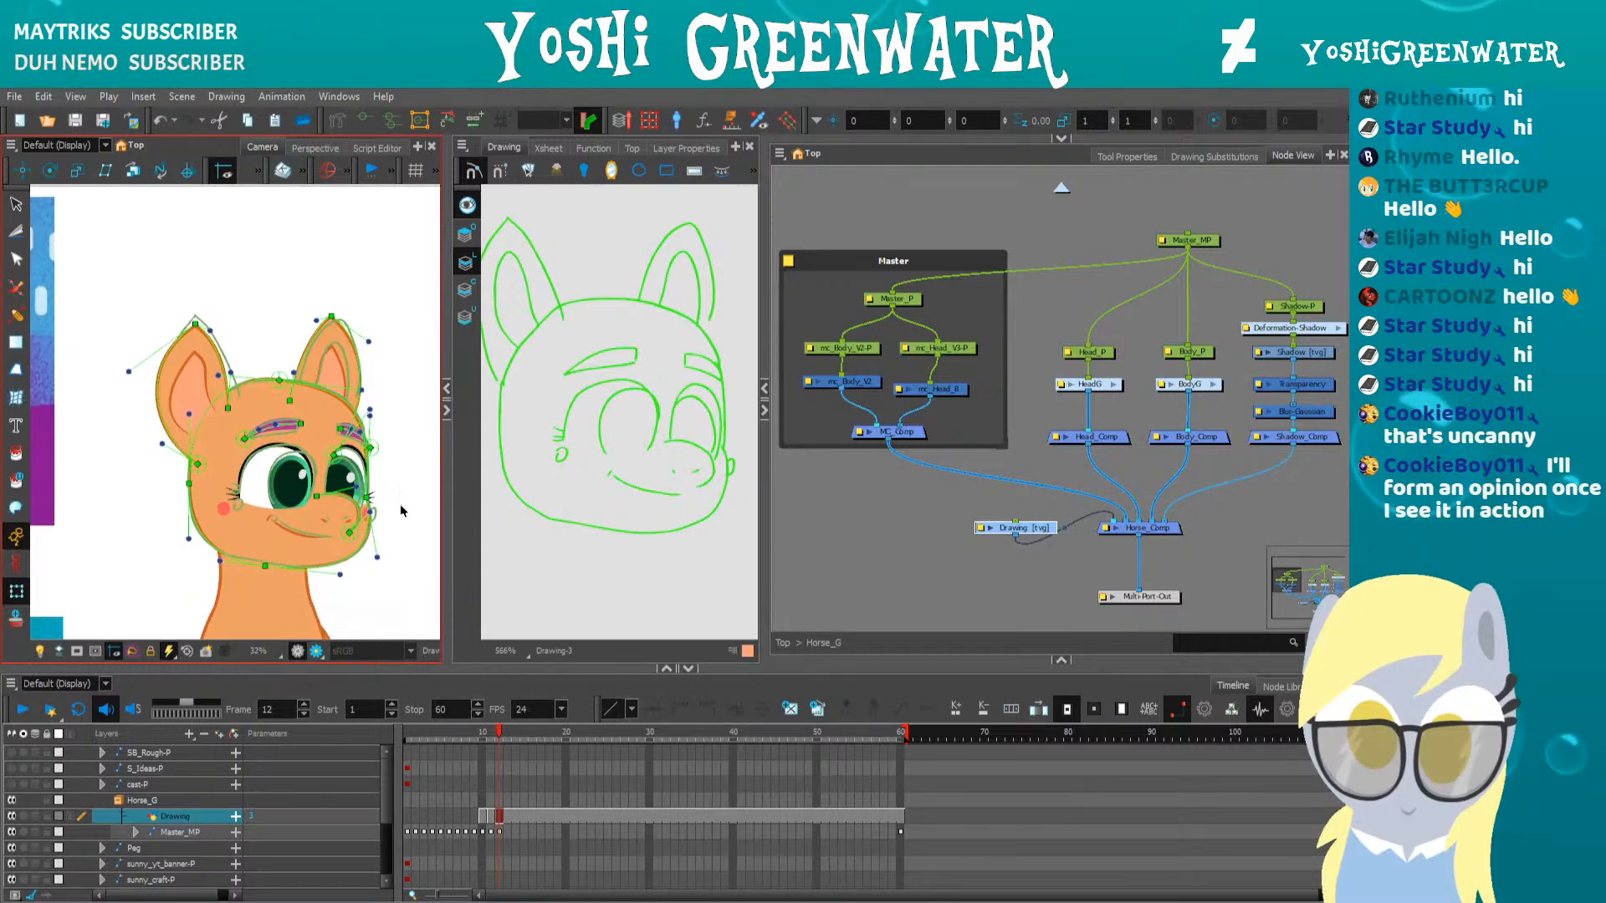
Step back to the front-facing poses and forward to frame 10 to check the turned head against its guide sketch
key(comma)
key(comma)
key(comma)
key(comma)
key(comma)
key(comma)
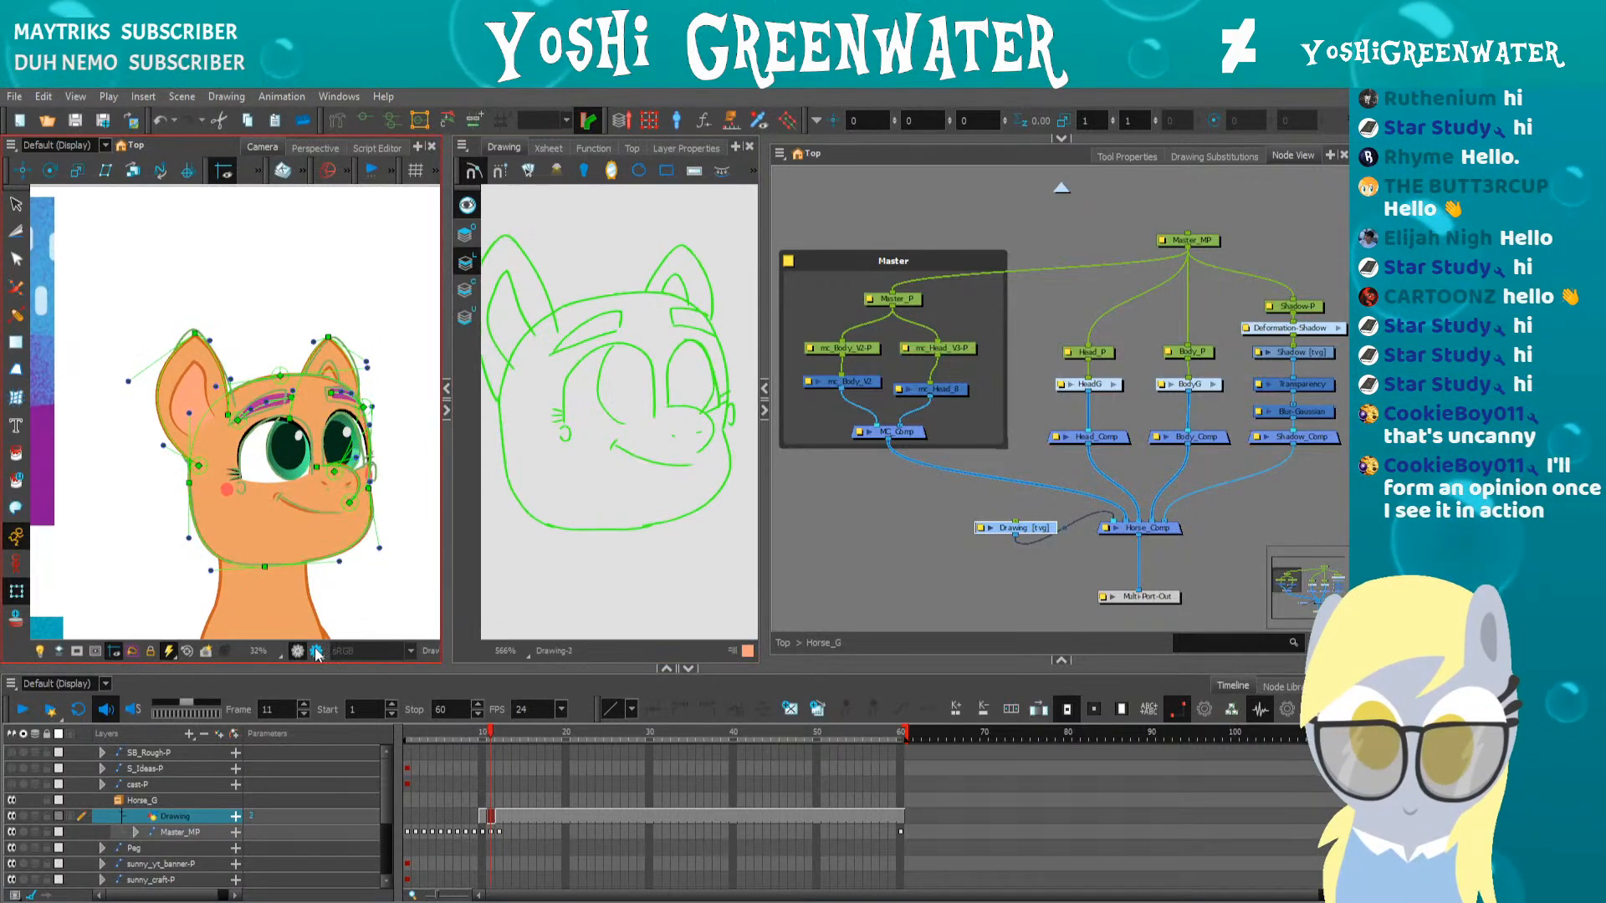
key(period)
key(period)
key(period)
key(period)
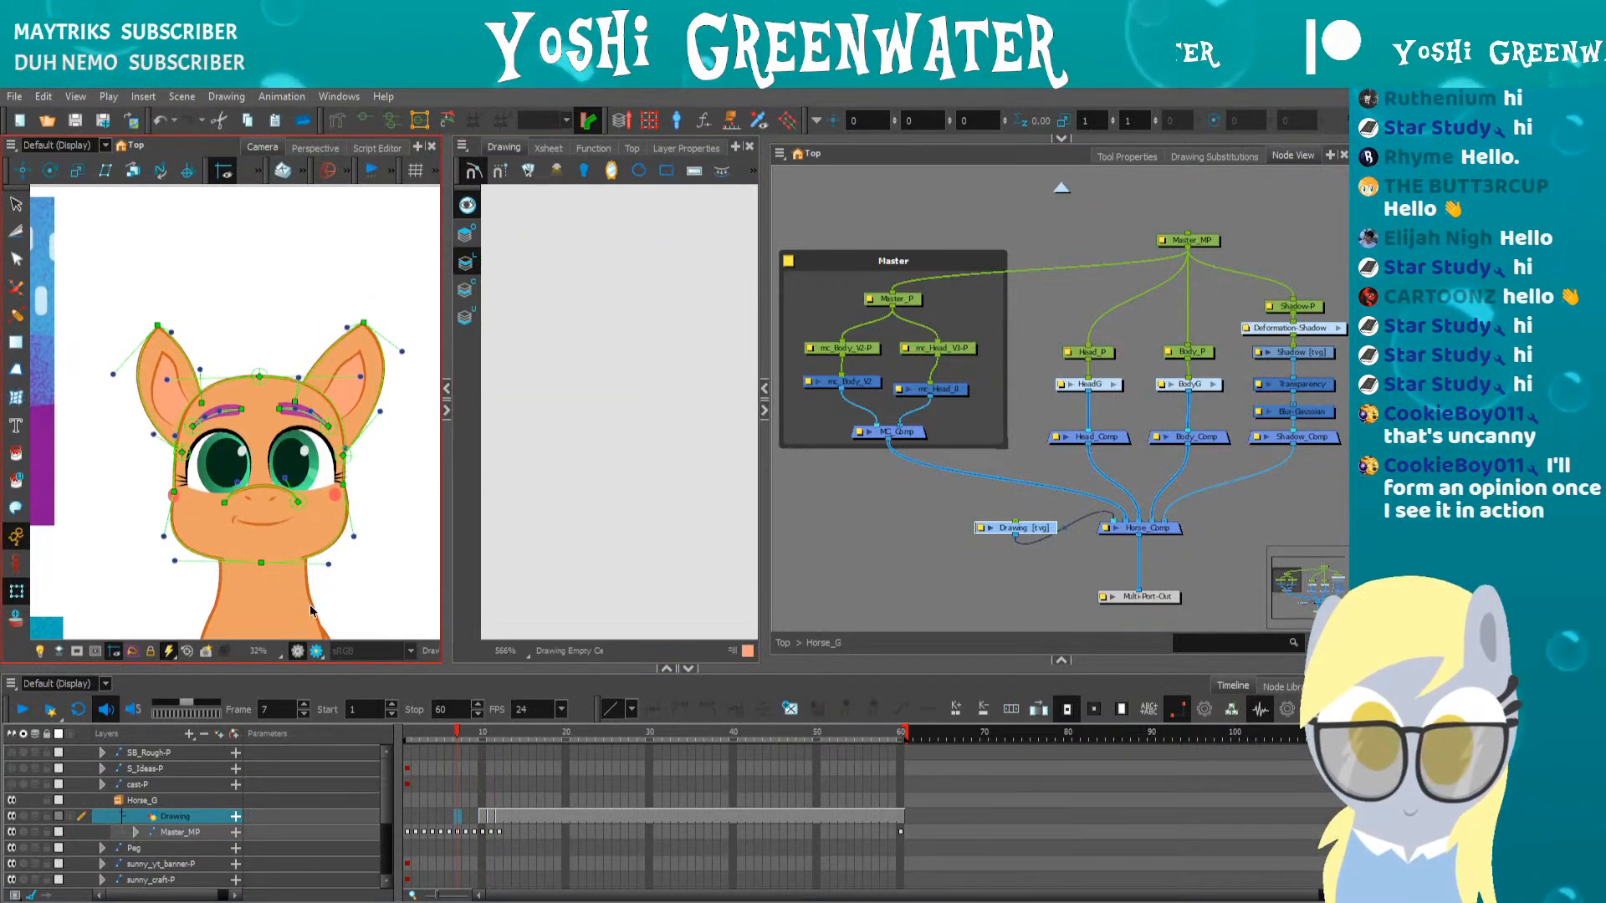
key(period)
key(comma)
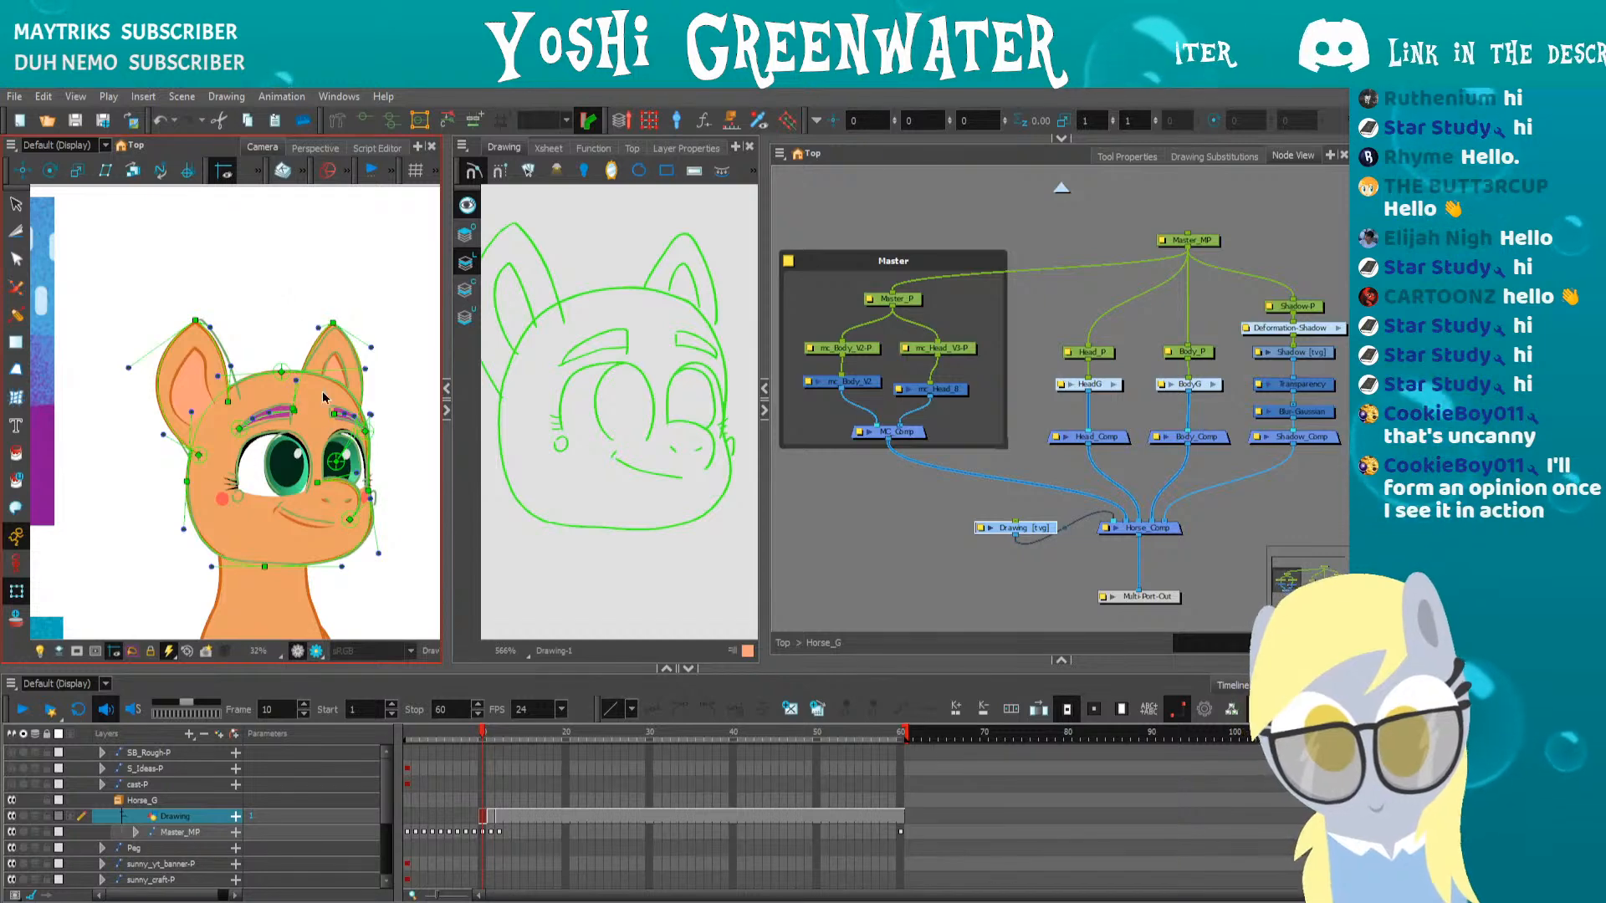
Collapse the Drawing view, hide the head's deformation controls and select the Drawing node to view its guide over the head
click(446, 411)
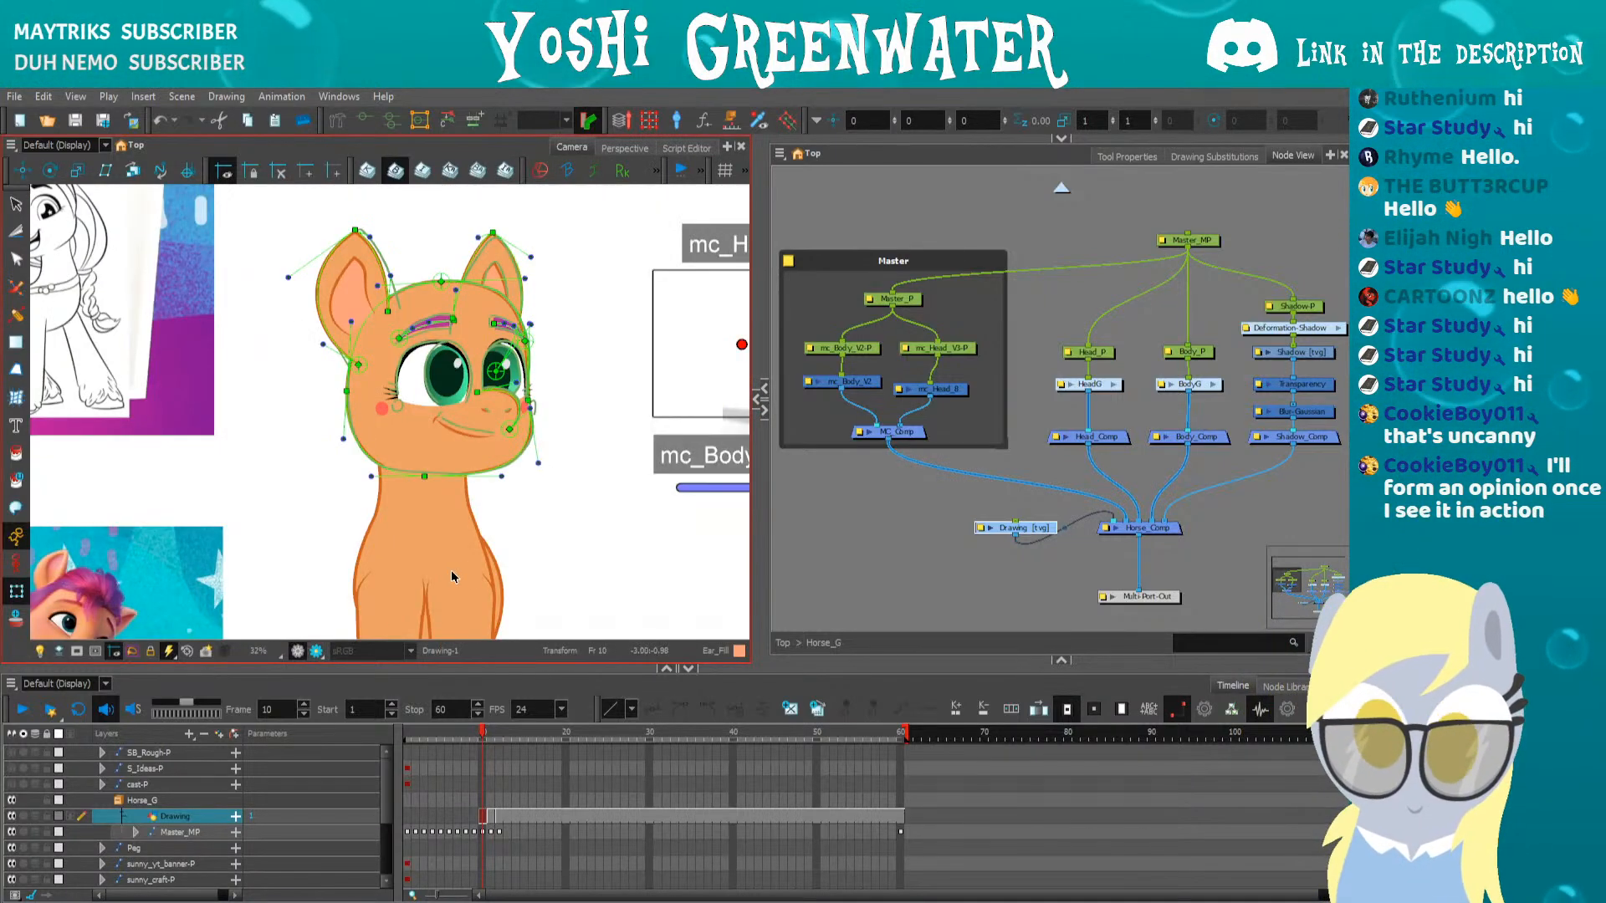
drag(298, 402, 303, 428)
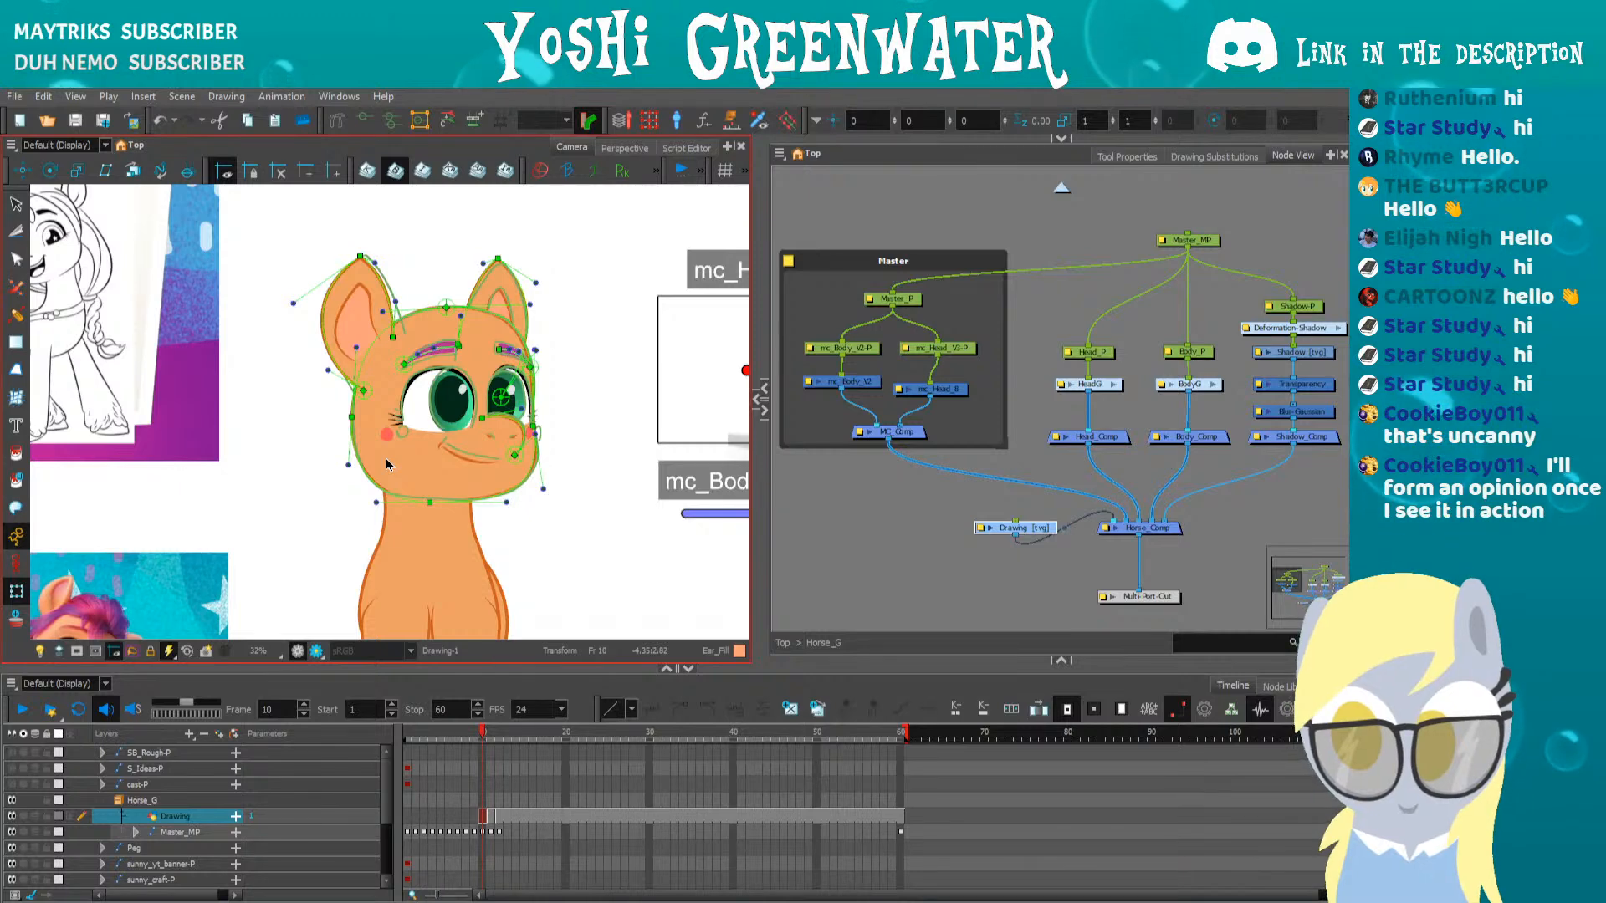
click(274, 453)
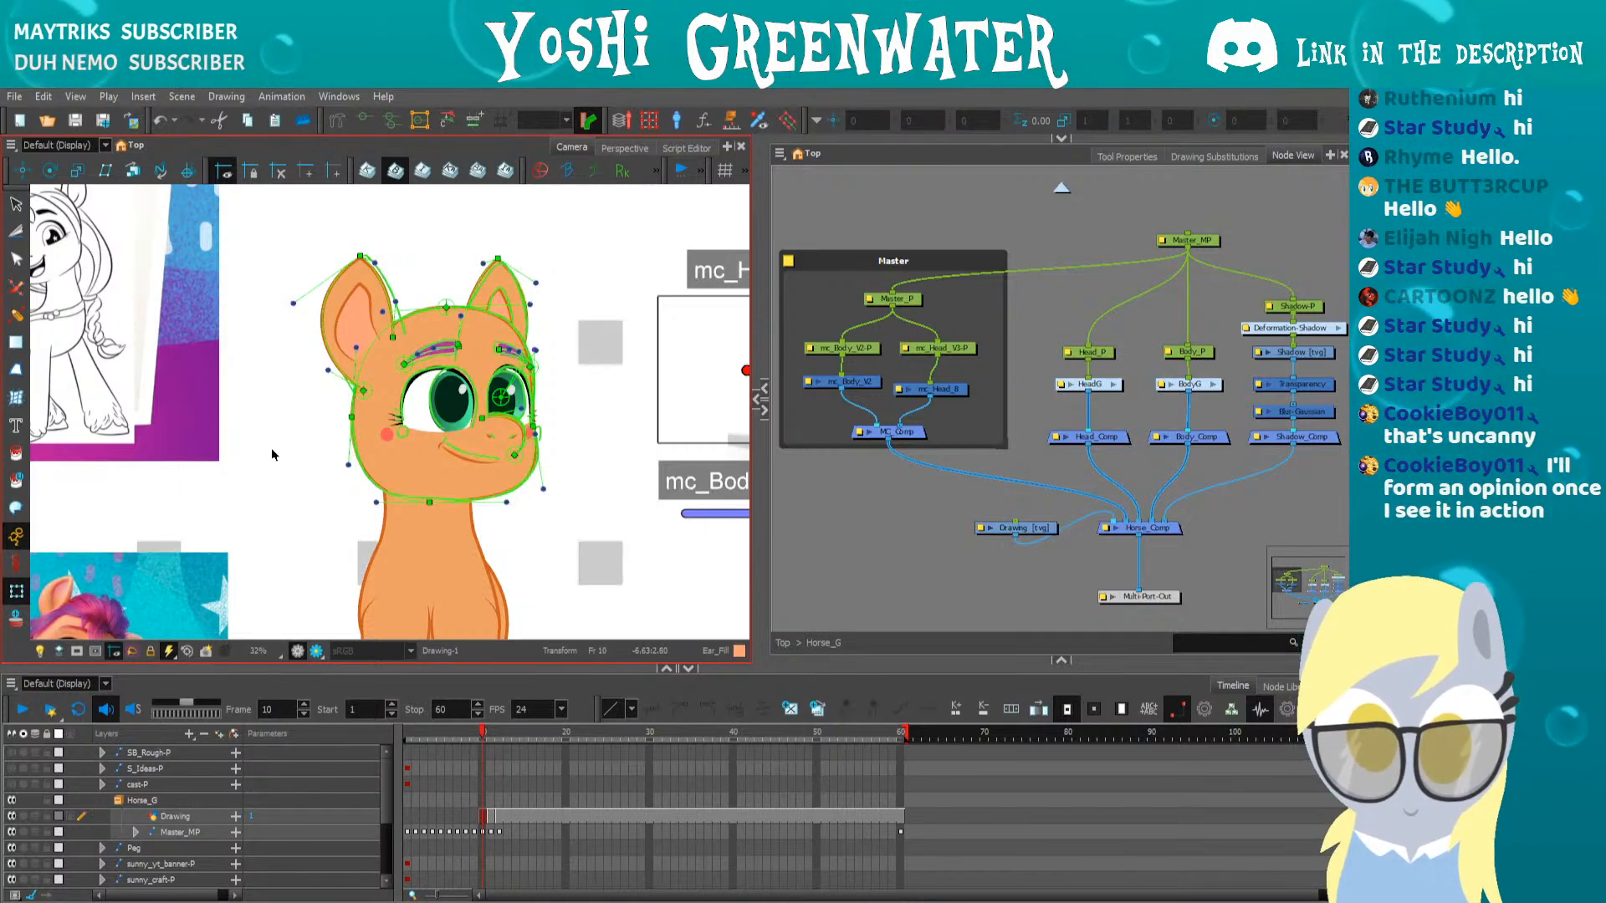
click(363, 121)
click(995, 530)
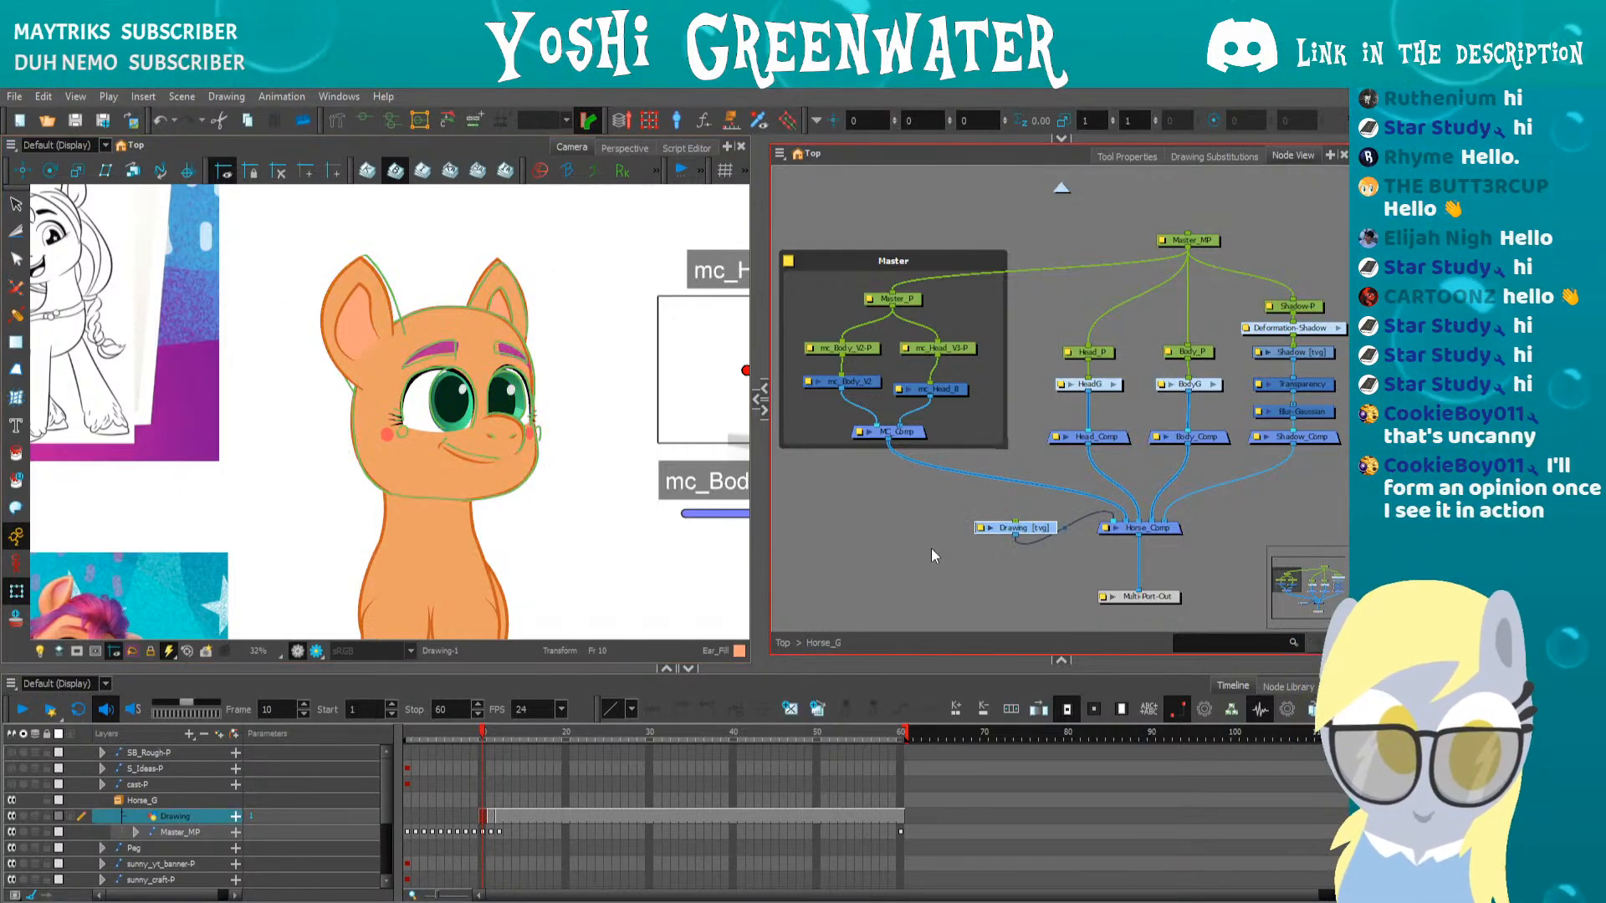
Disable the Drawing node to hide the green guide sketch over the head and clear the selection
key(d)
key(Escape)
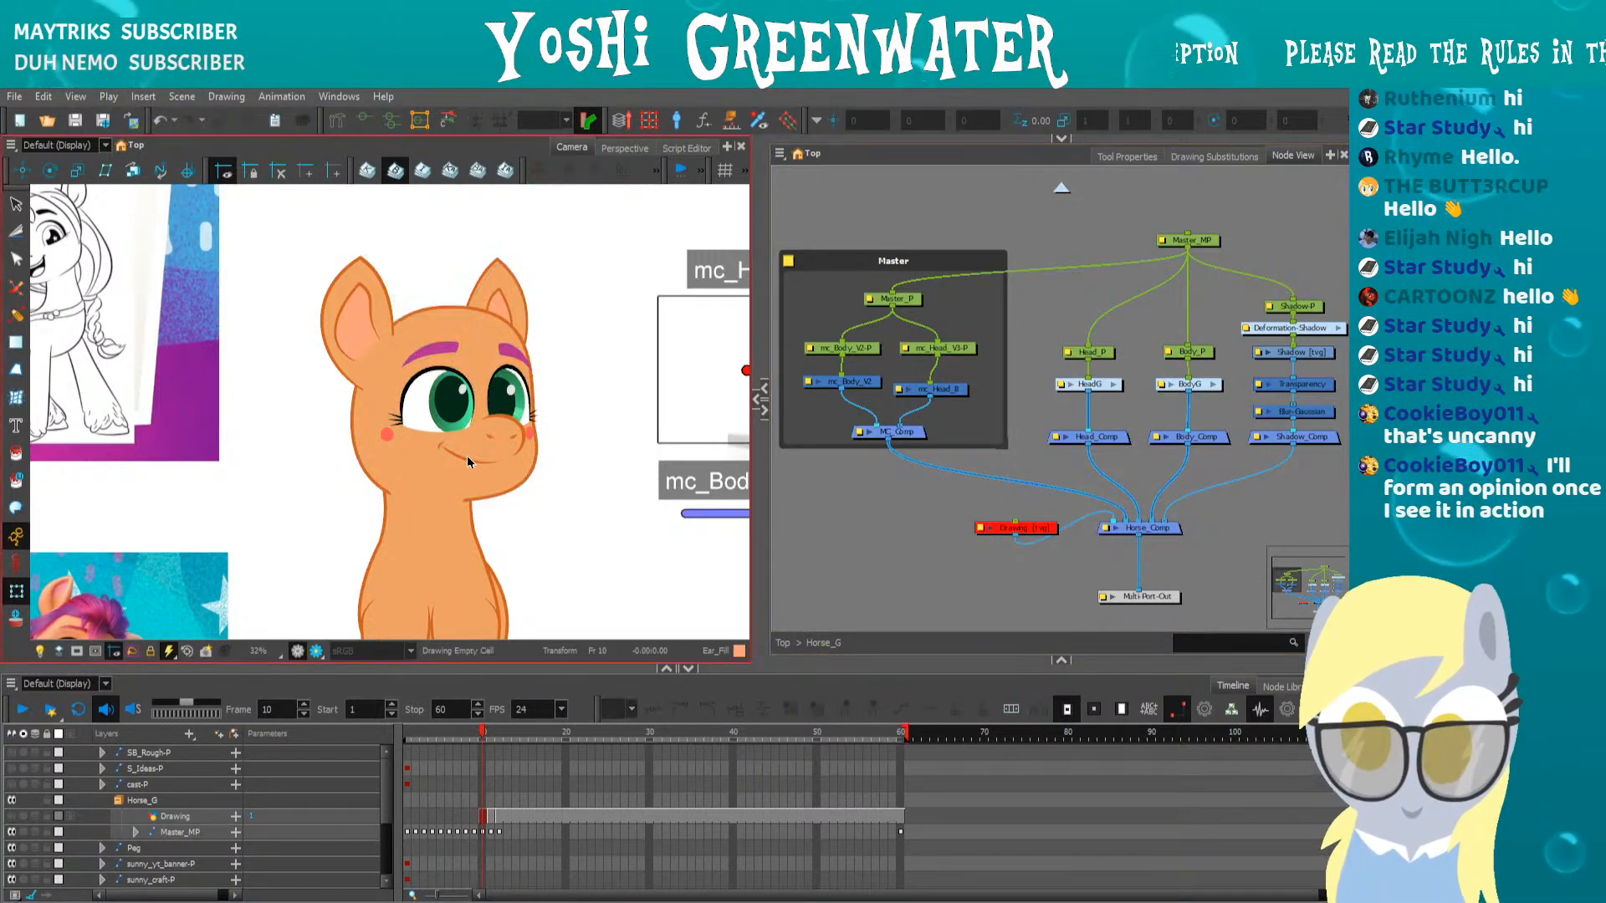
drag(606, 502, 500, 512)
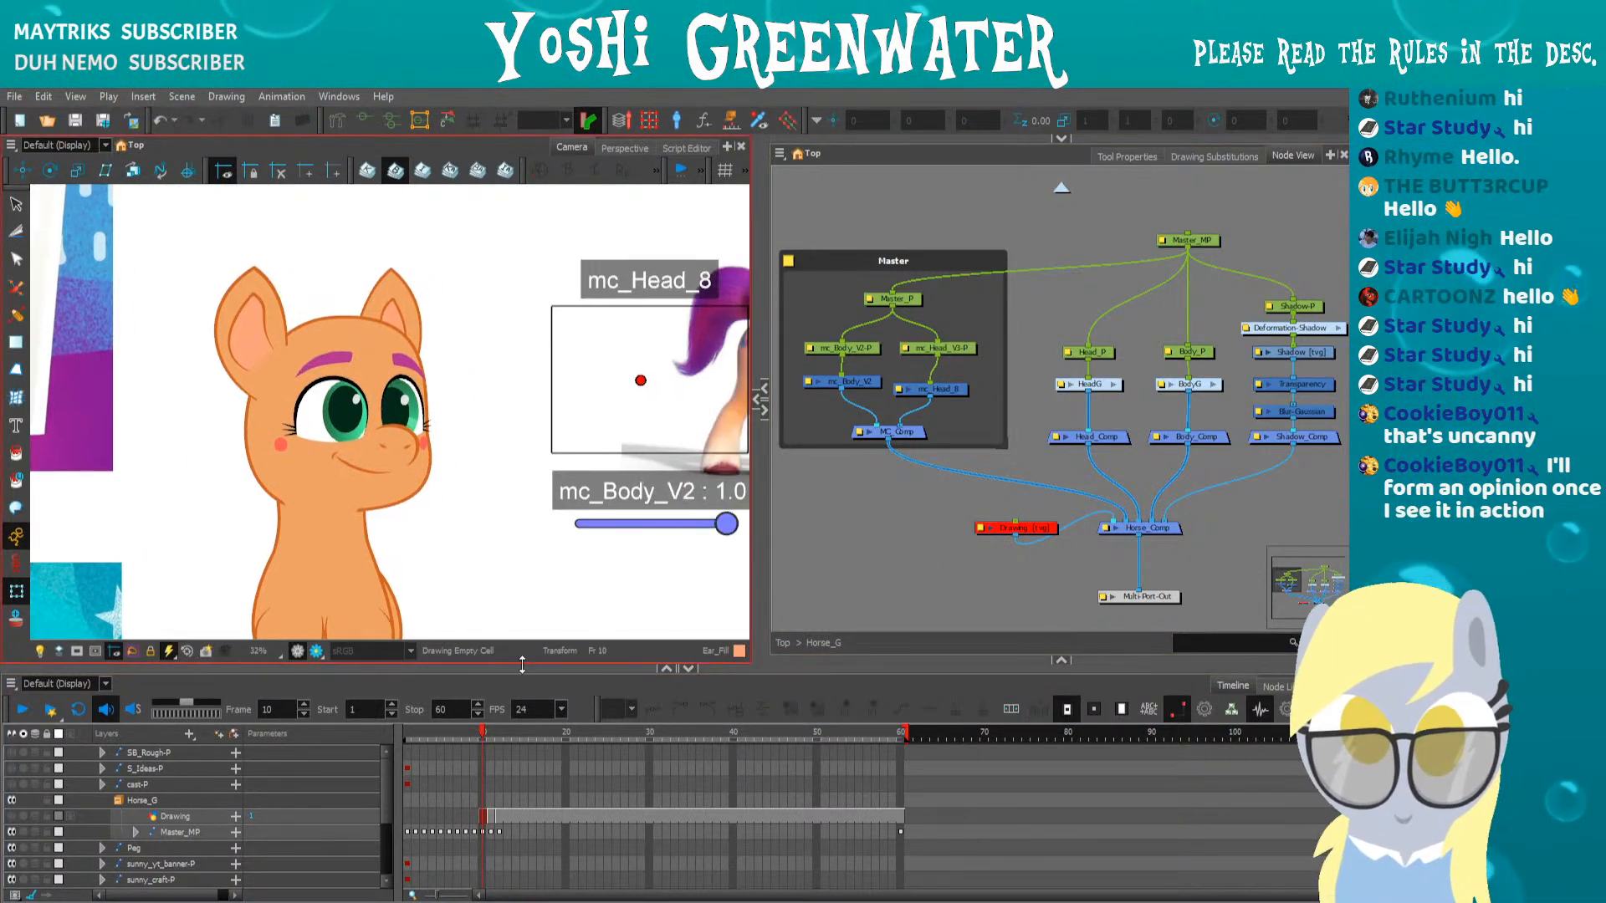
Go to frame 60 and turn the head to a nearly front-facing pose with the mc_Head_8 controller
key(shift+period)
drag(658, 477, 593, 483)
click(545, 387)
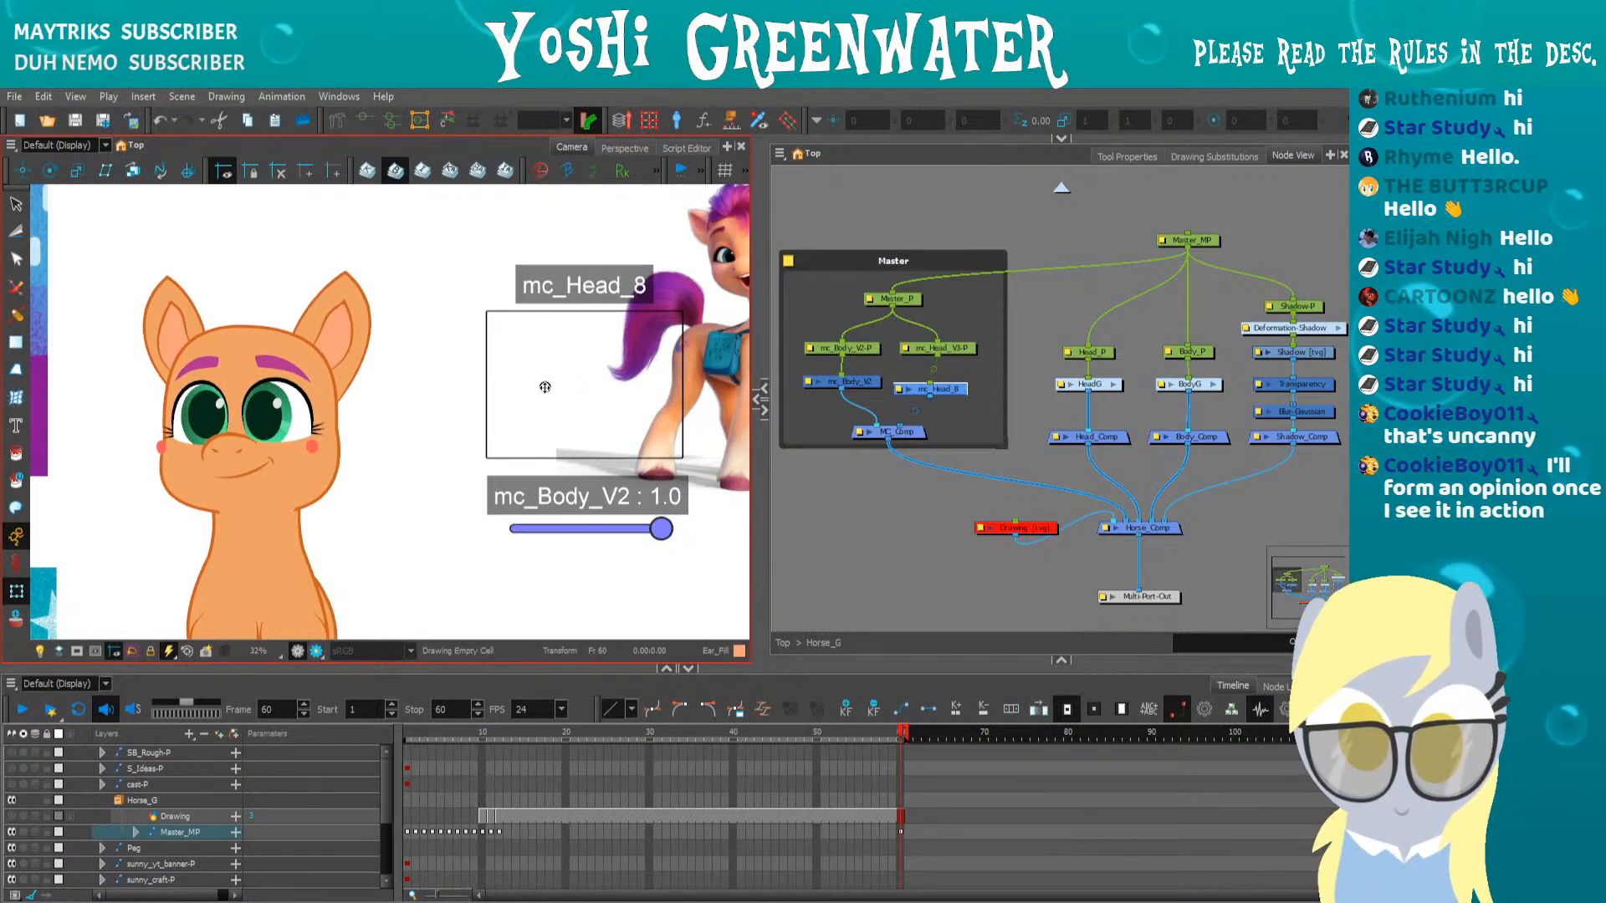
drag(545, 387, 589, 389)
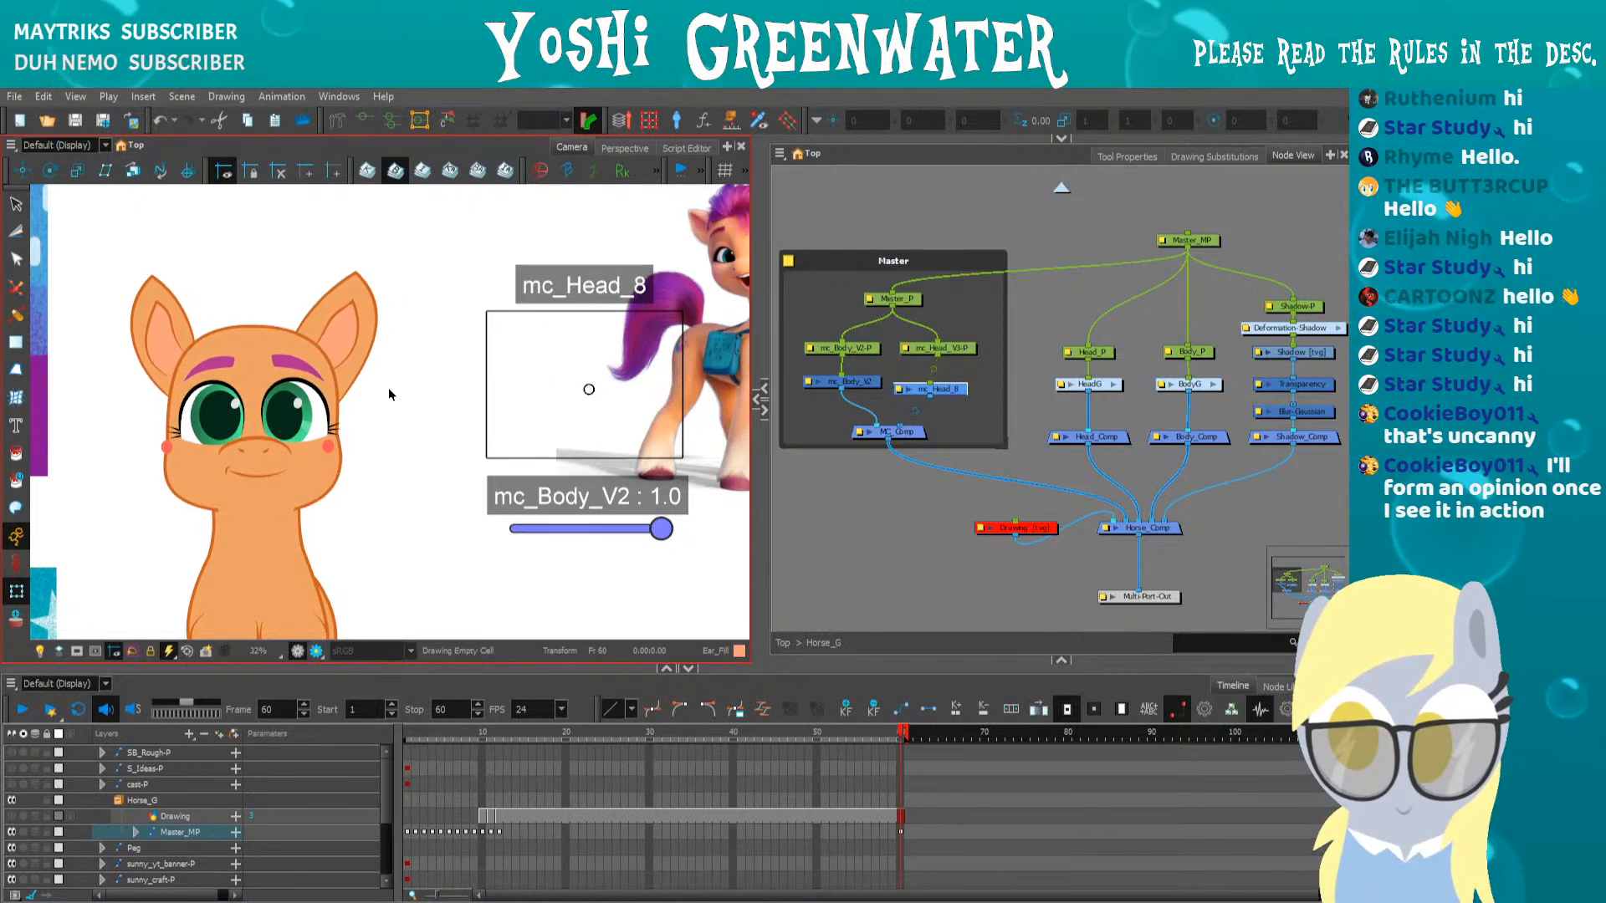
Try flipping the grouped facial features horizontally to a scale of about -1.96, undo it and clear the selection
click(198, 435)
key(b)
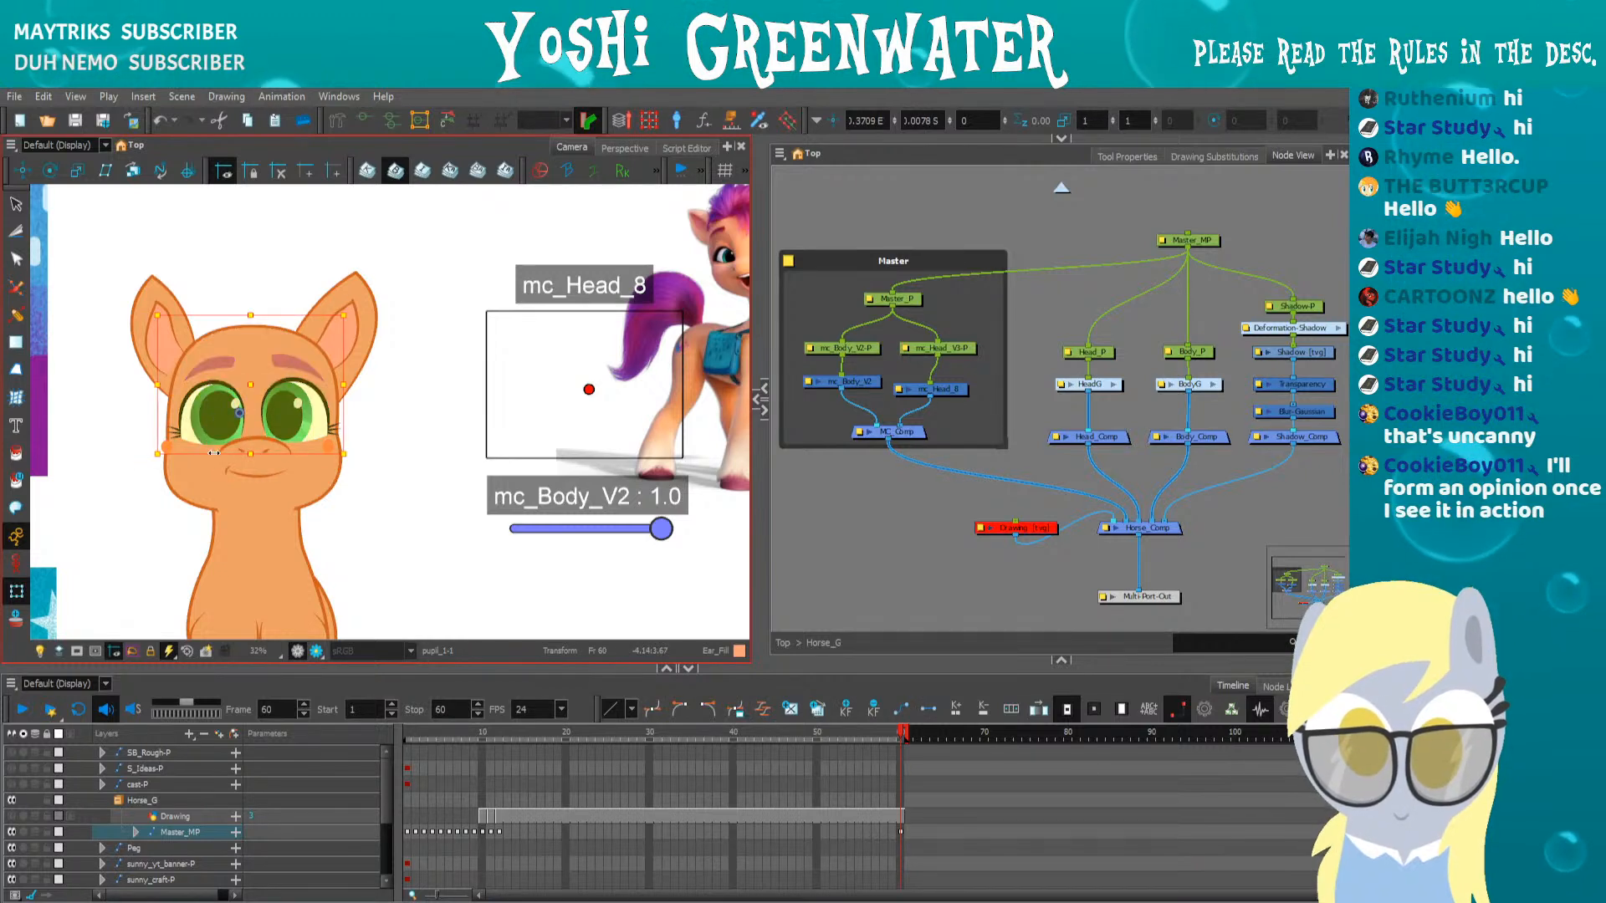
key(4)
key(4)
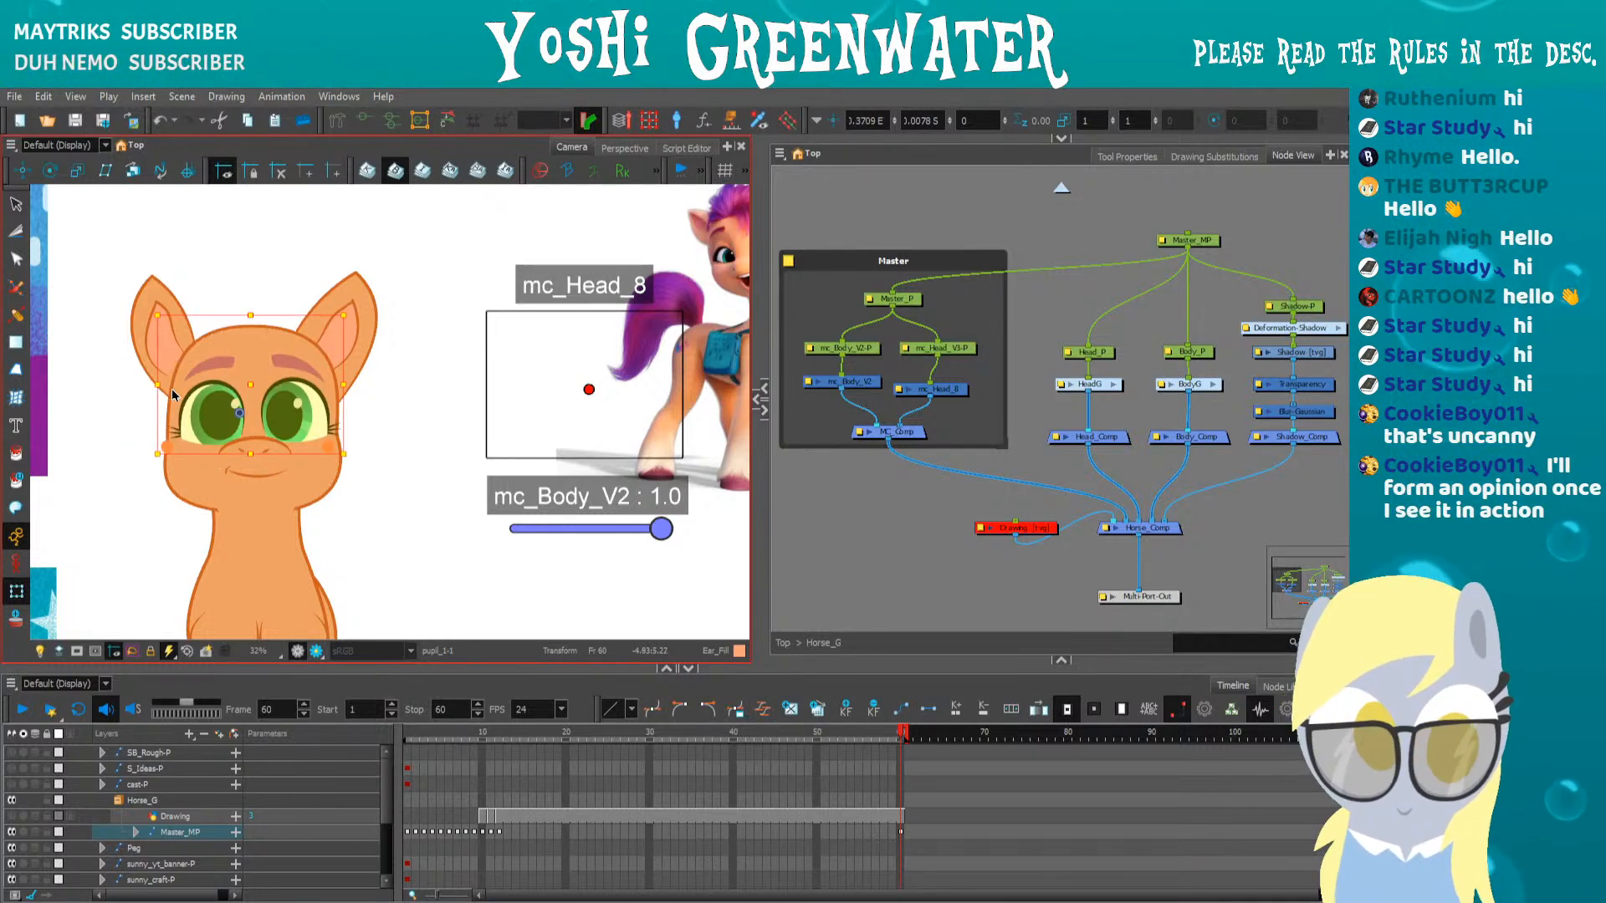
drag(158, 384, 401, 384)
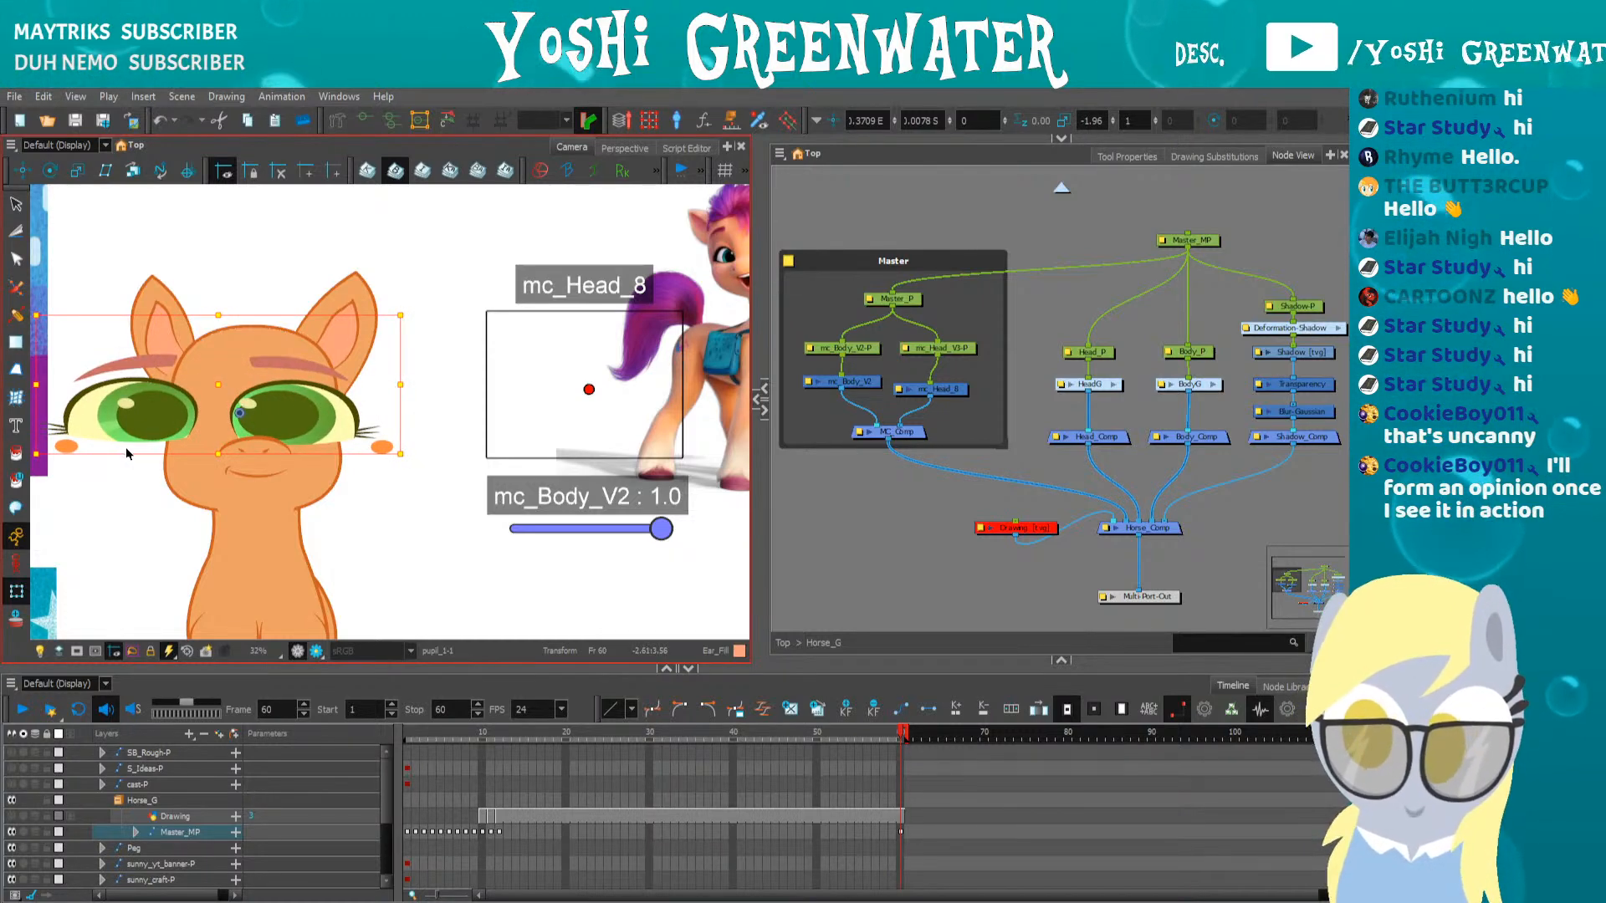
key(ctrl+z)
click(157, 468)
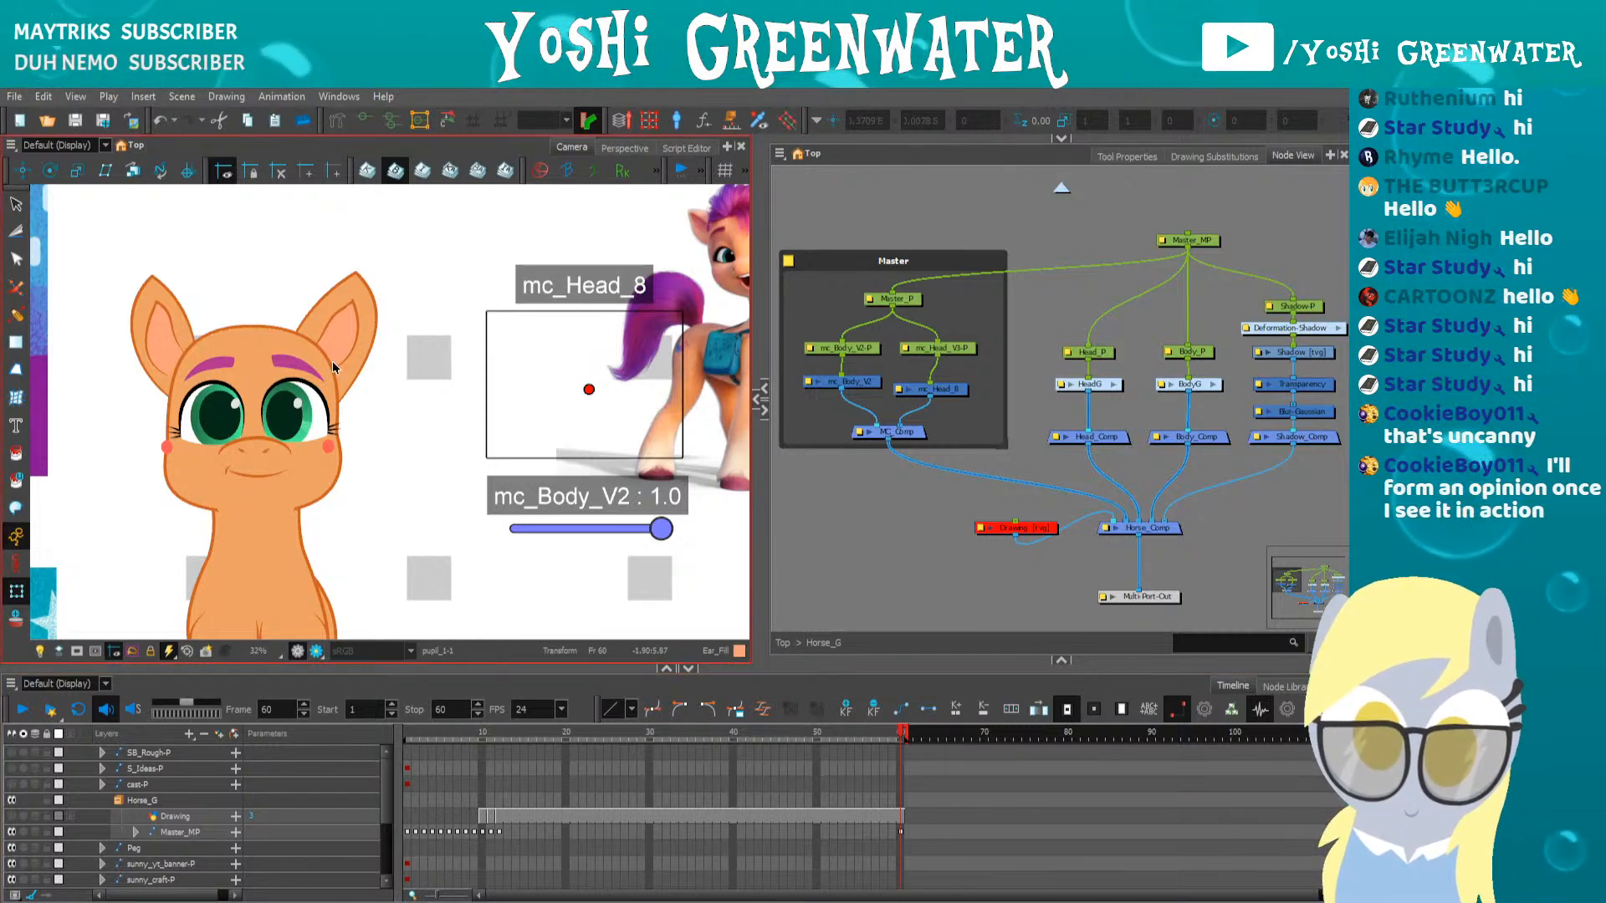
Select the skull in the frame 1 pose and view the same piece in the front-facing pose at frame 7
mouse_move(431, 732)
mouse_down()
mouse_move(473, 732)
mouse_move(405, 734)
mouse_up()
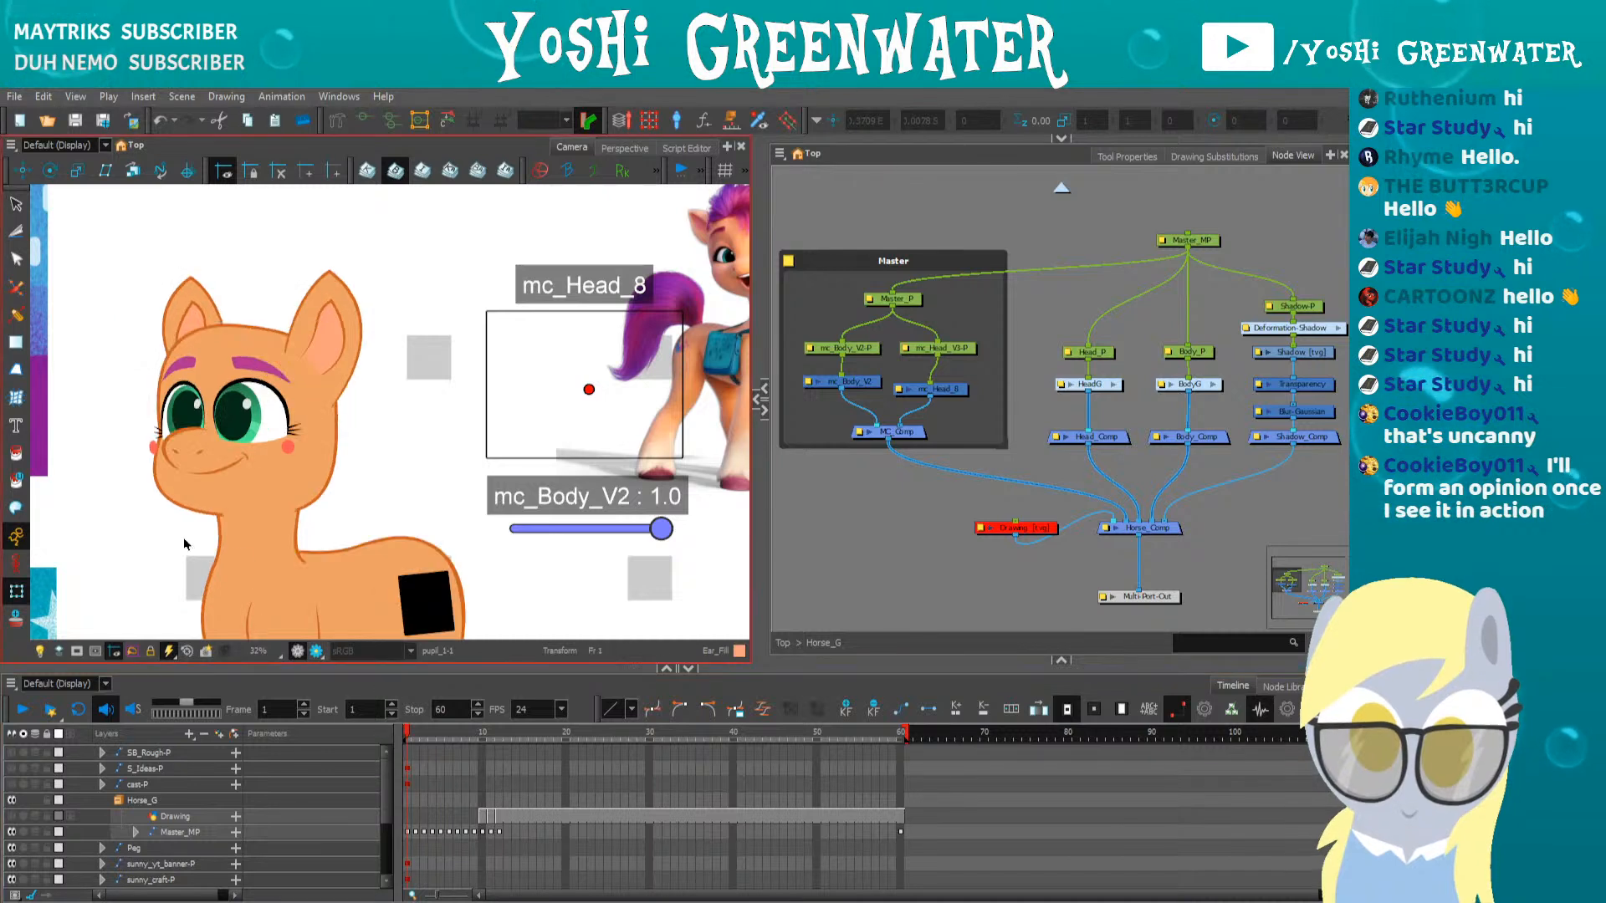
drag(164, 542, 175, 541)
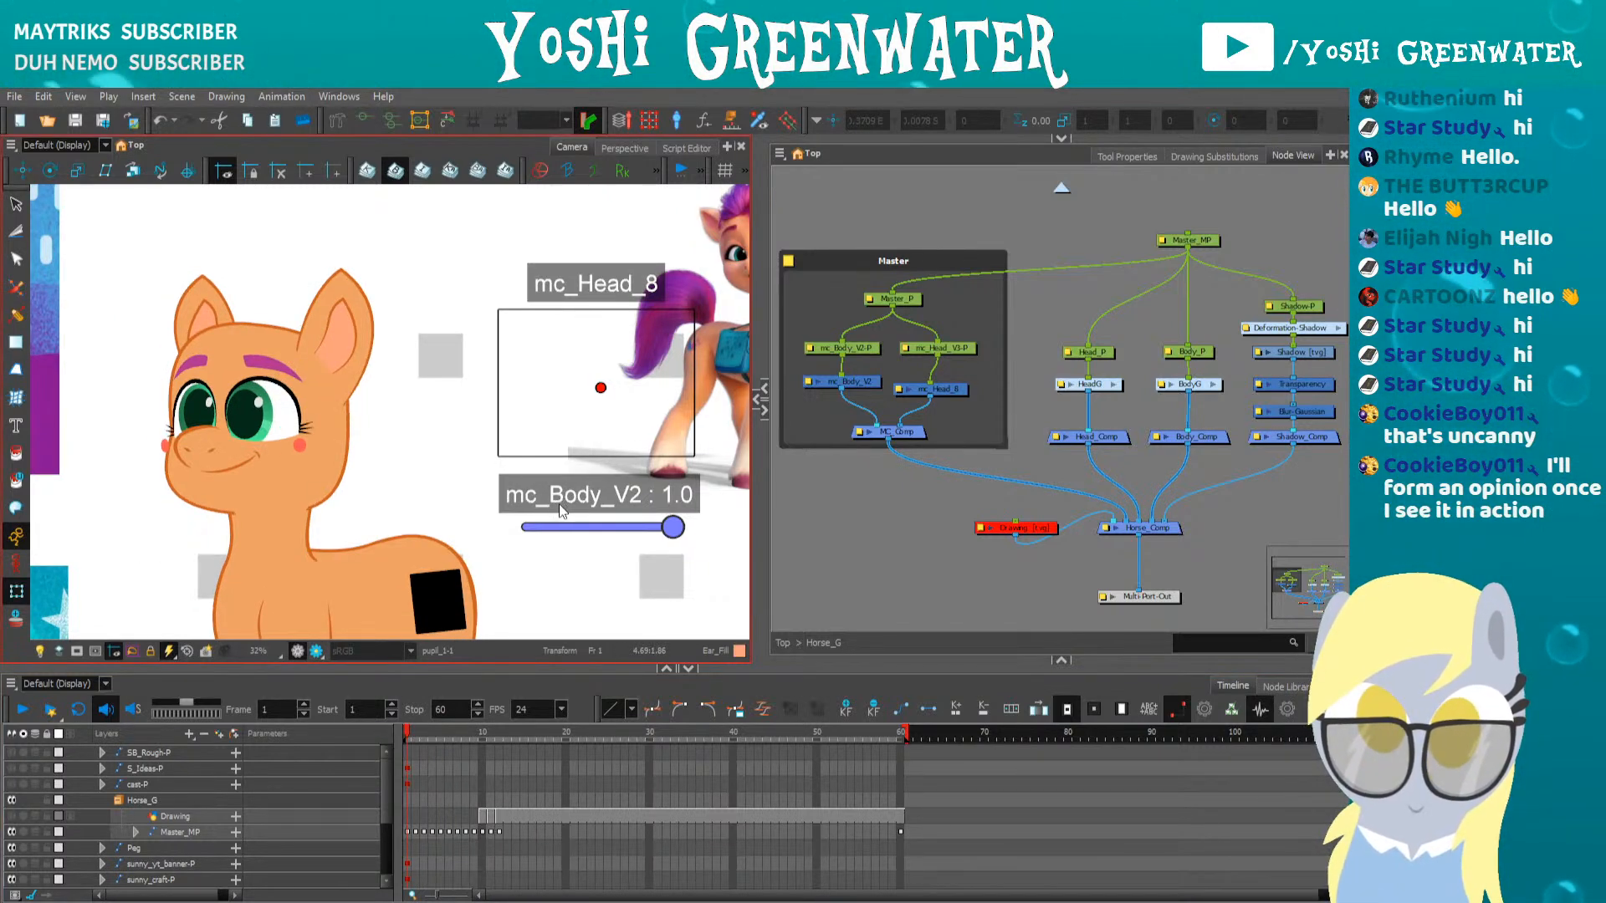
click(192, 435)
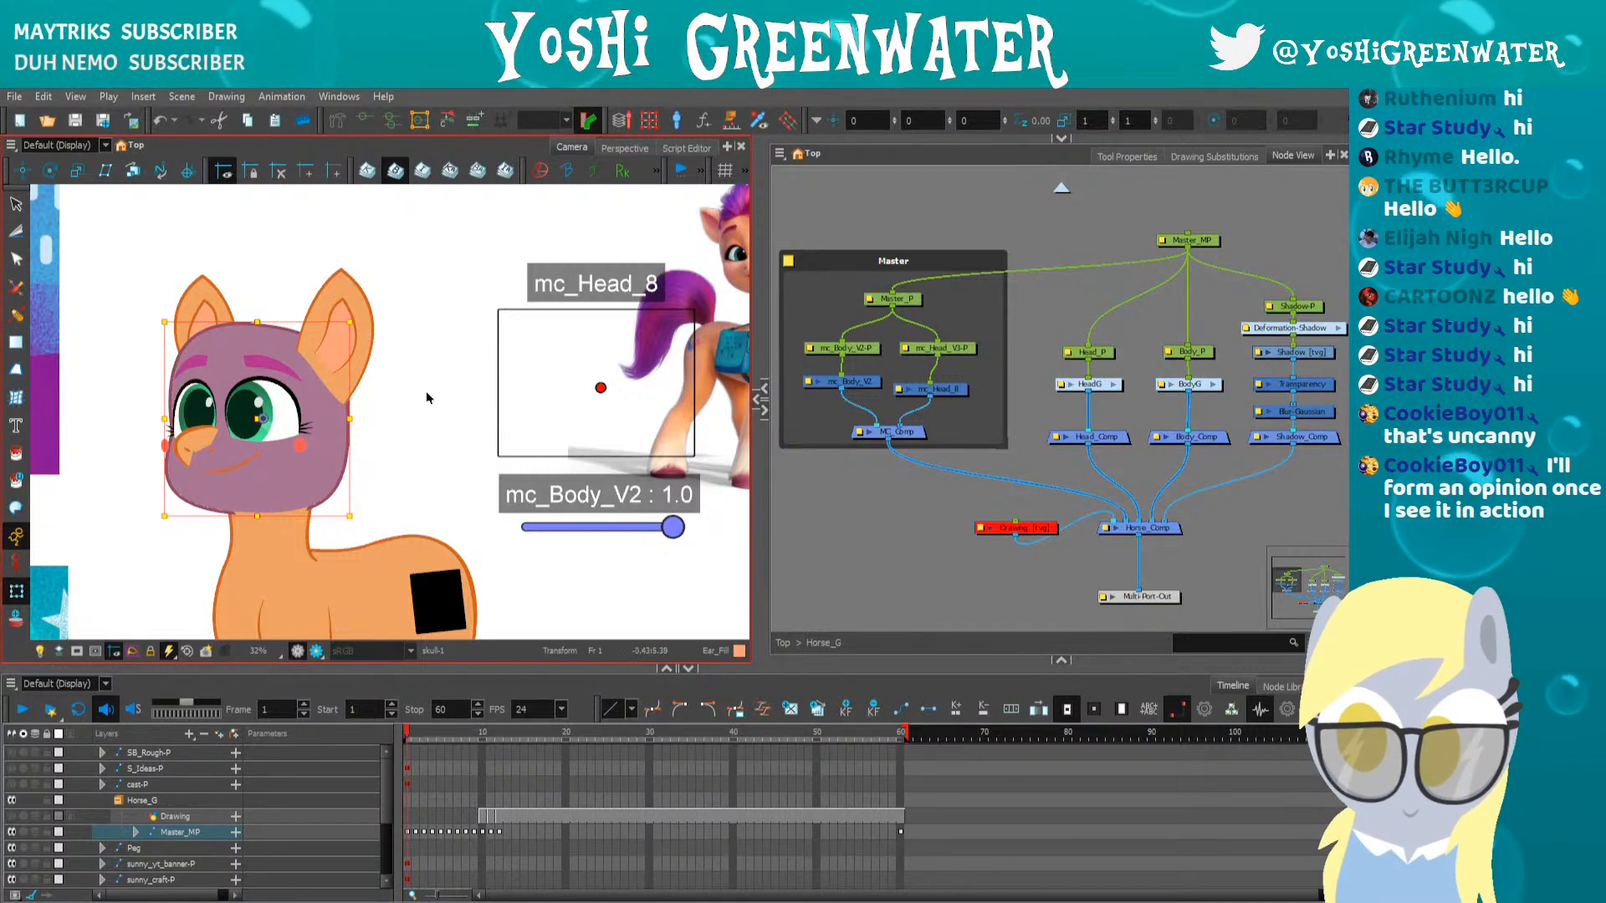
click(449, 733)
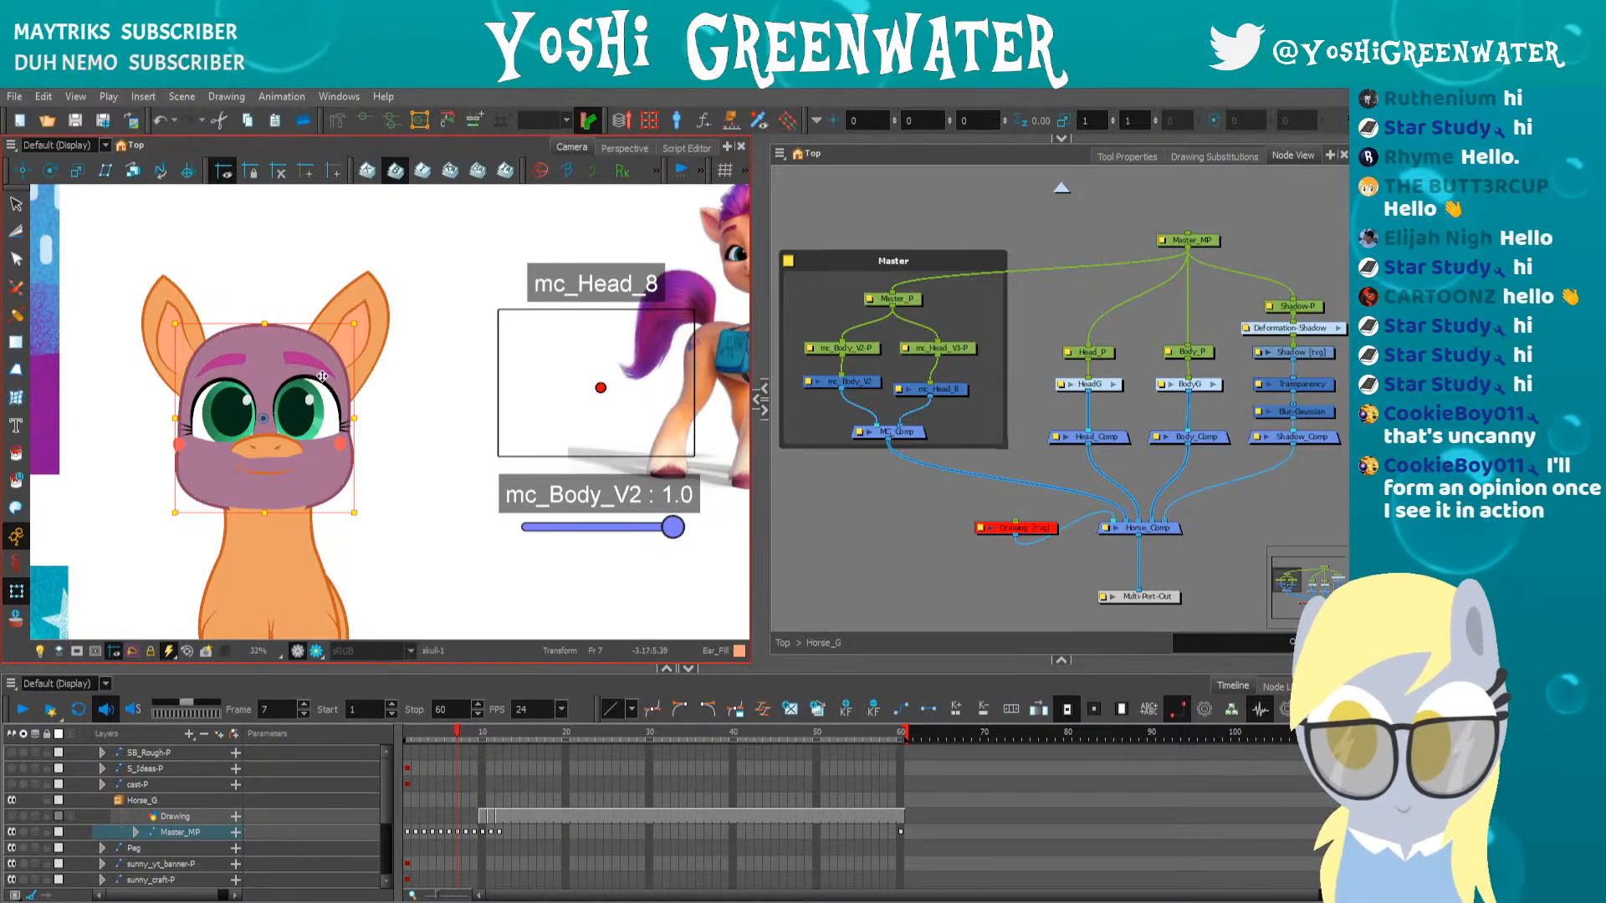
View the skull's original shape in the Drawing view, collapse that view again and deselect the skull
click(758, 400)
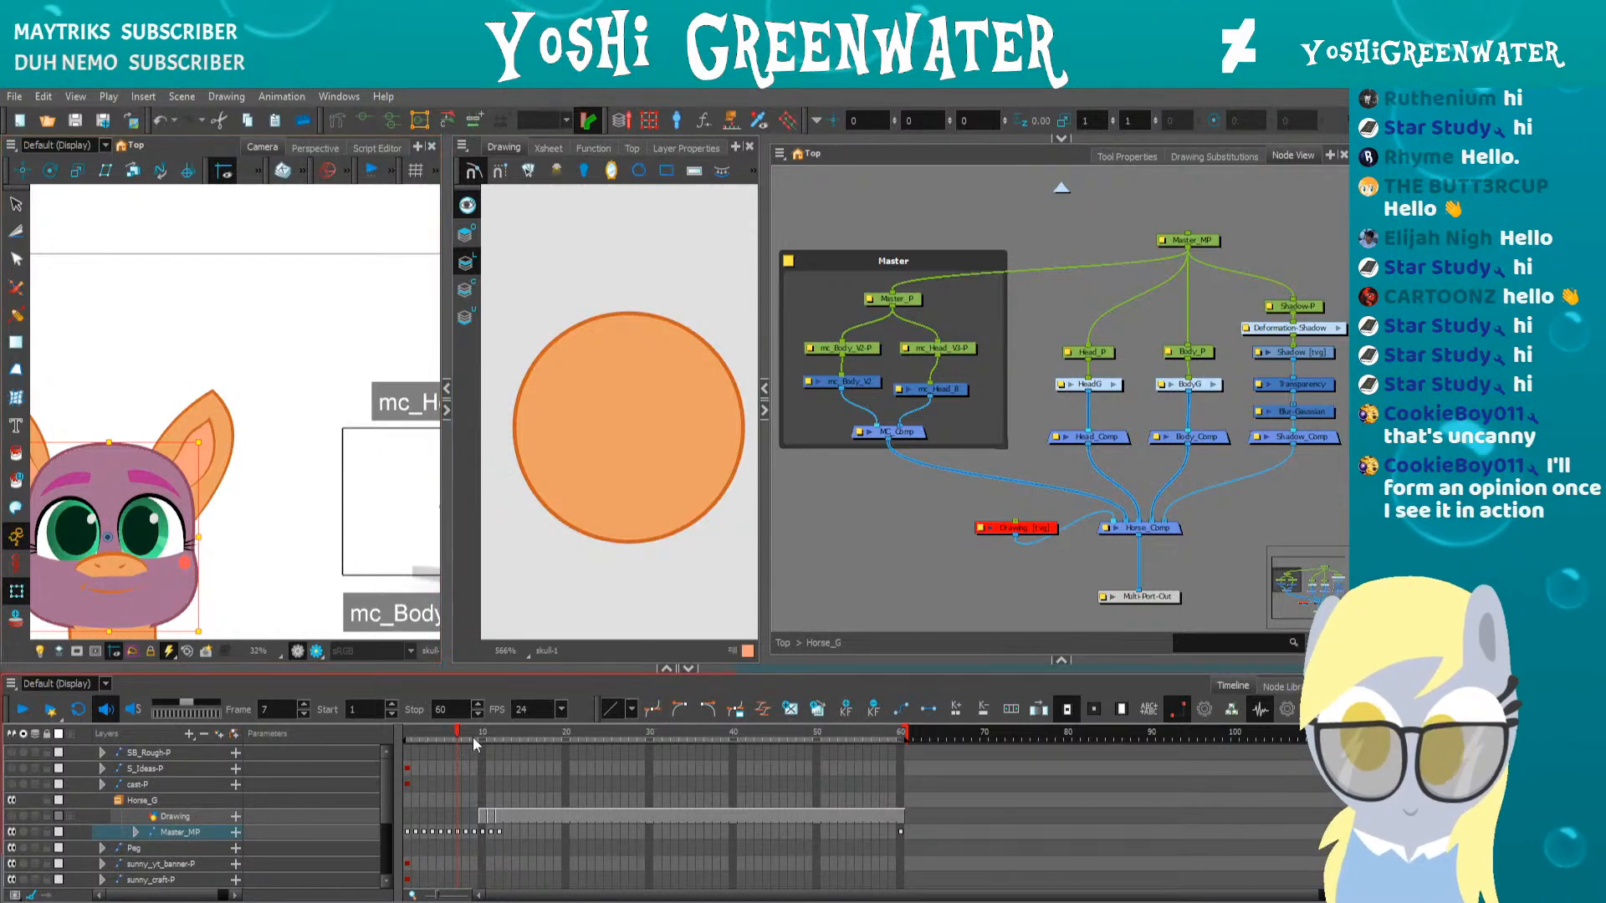
click(447, 411)
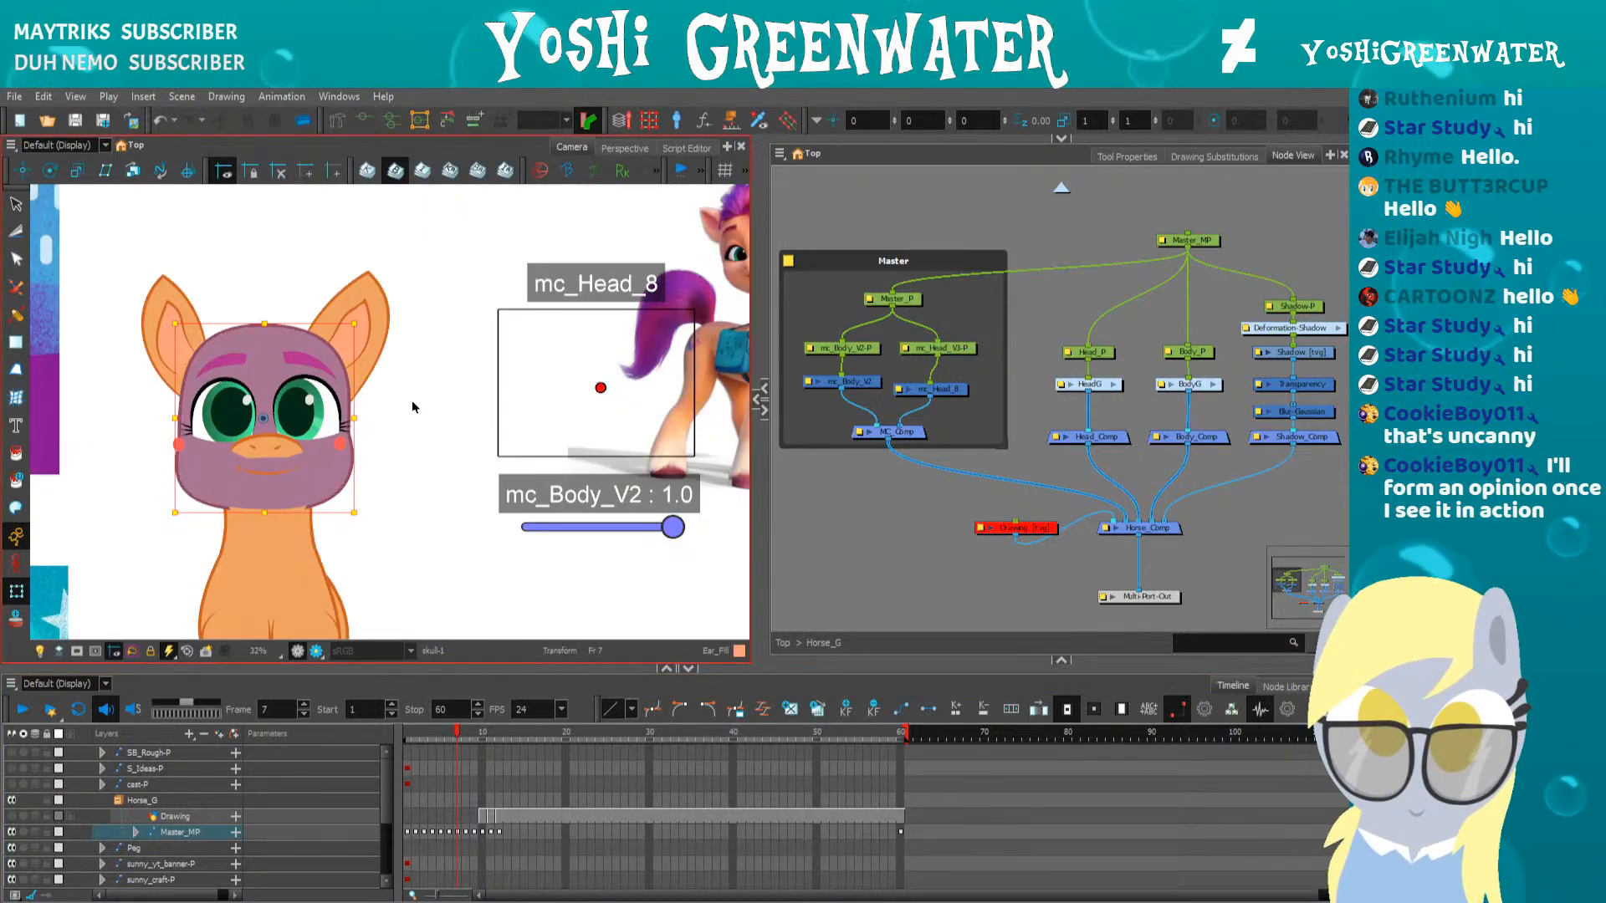
drag(390, 513, 419, 500)
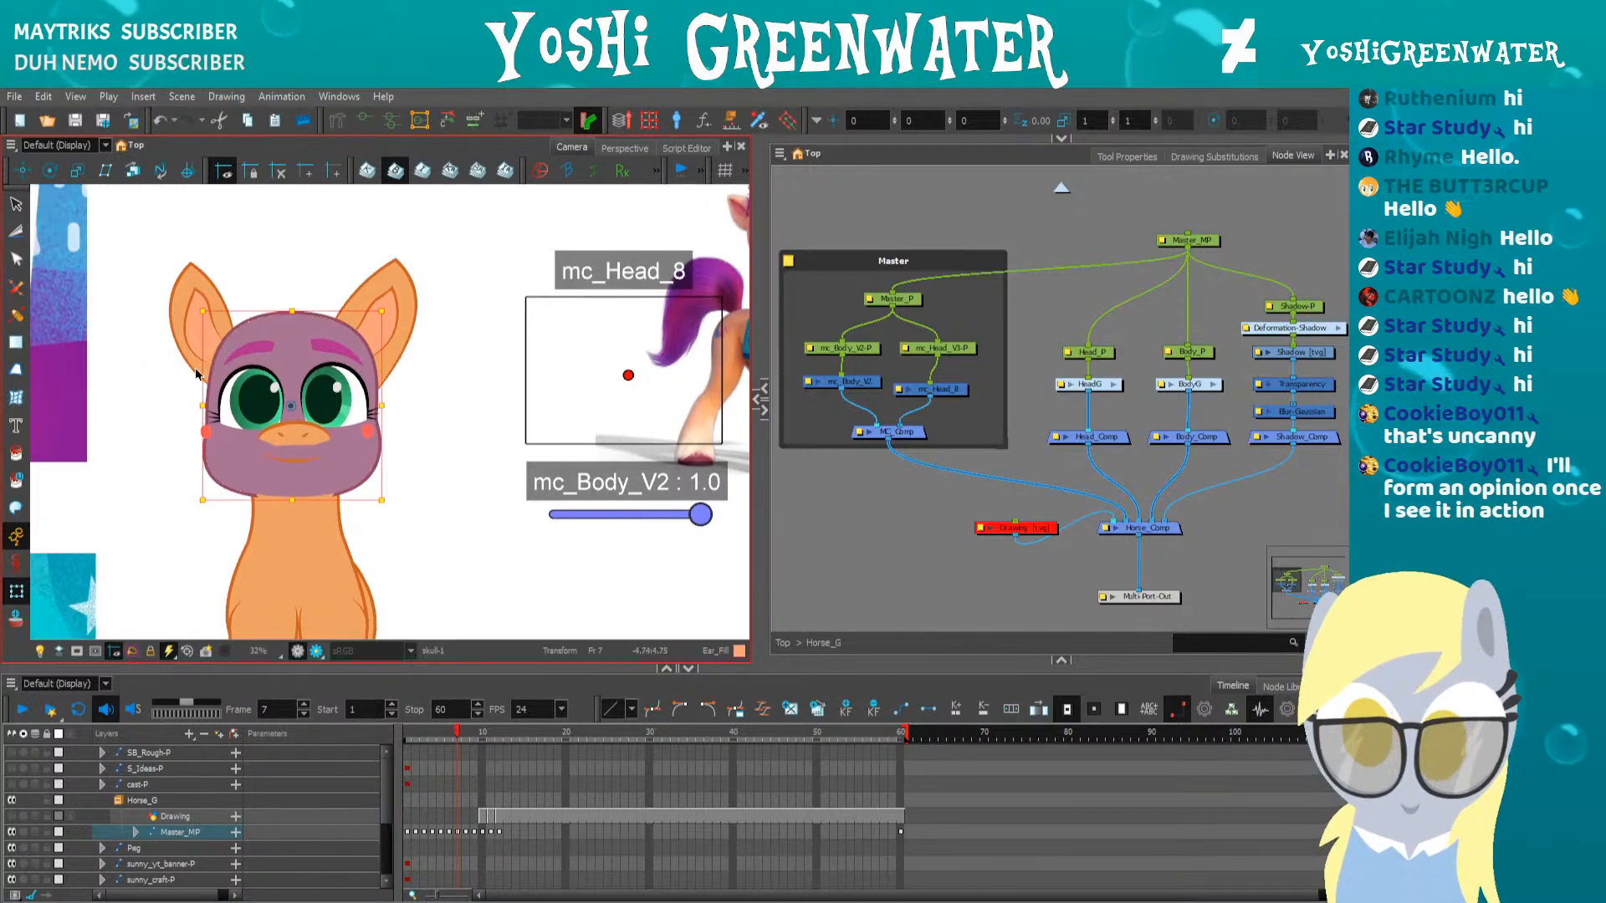
click(139, 459)
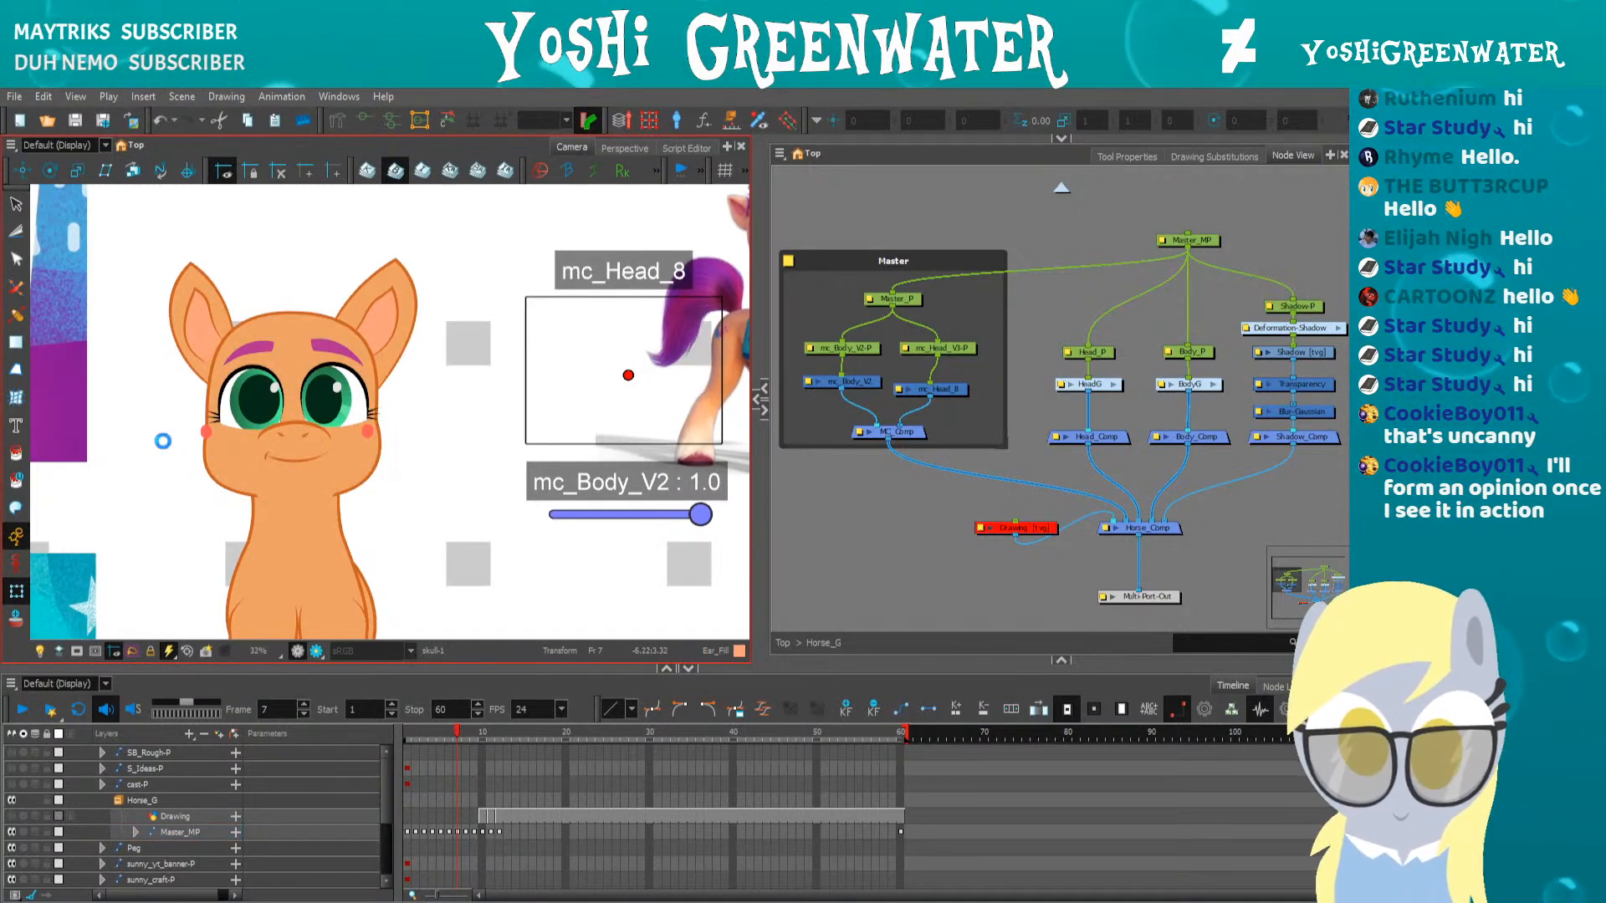
drag(197, 492, 195, 511)
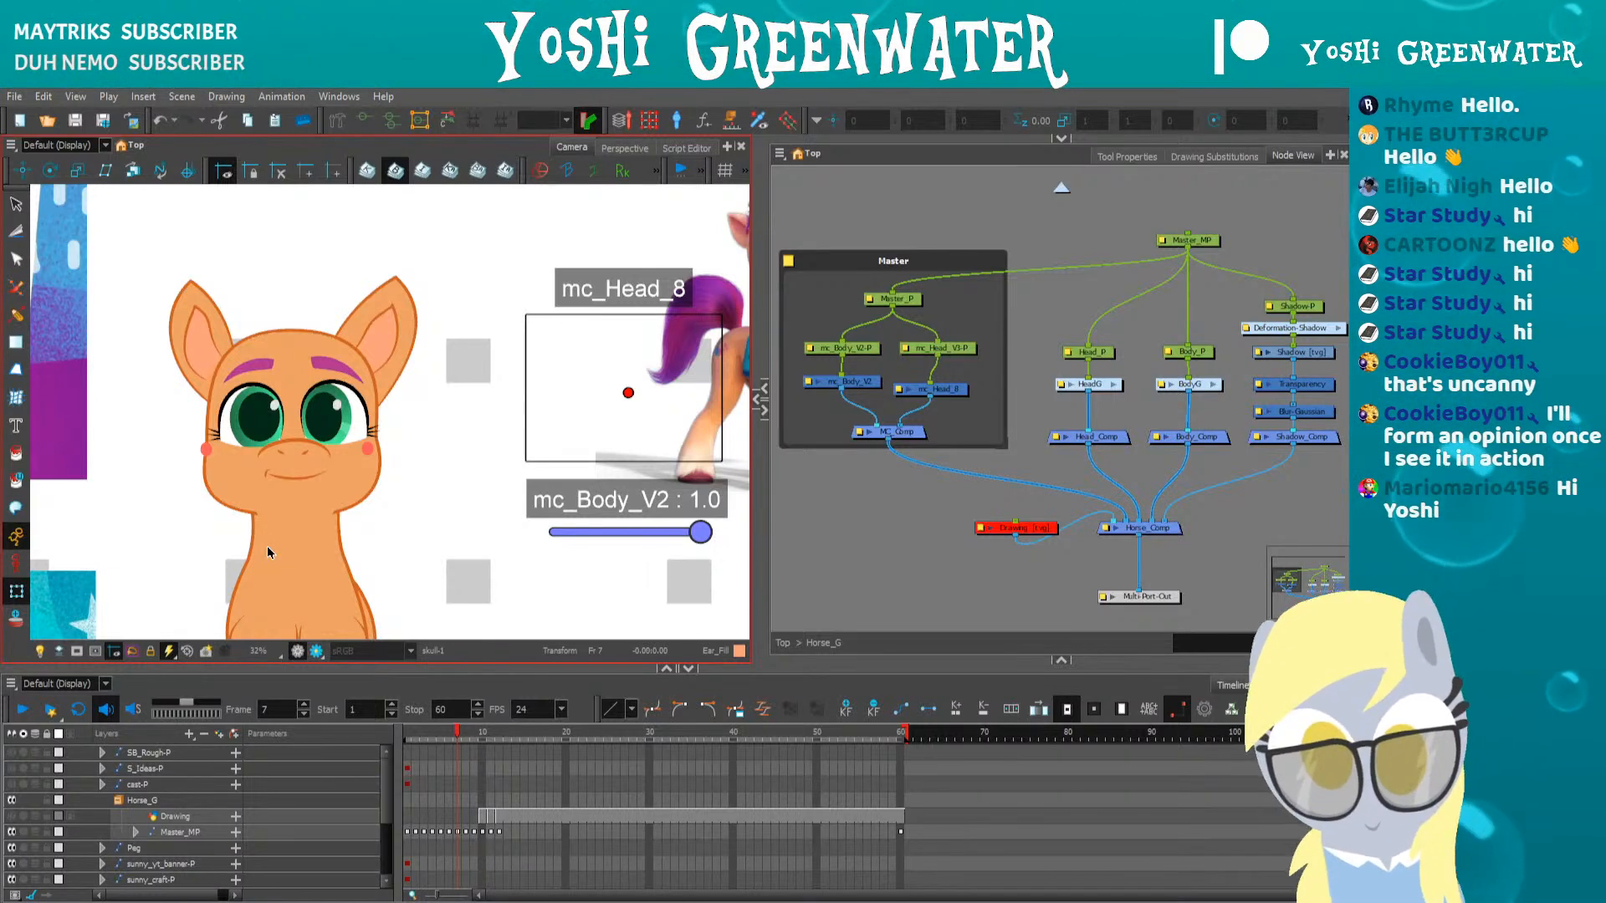
Tilt the head slightly aside and upward at frame 60 with the mc_Head_8 controller, and return to frame 1
key(shift+period)
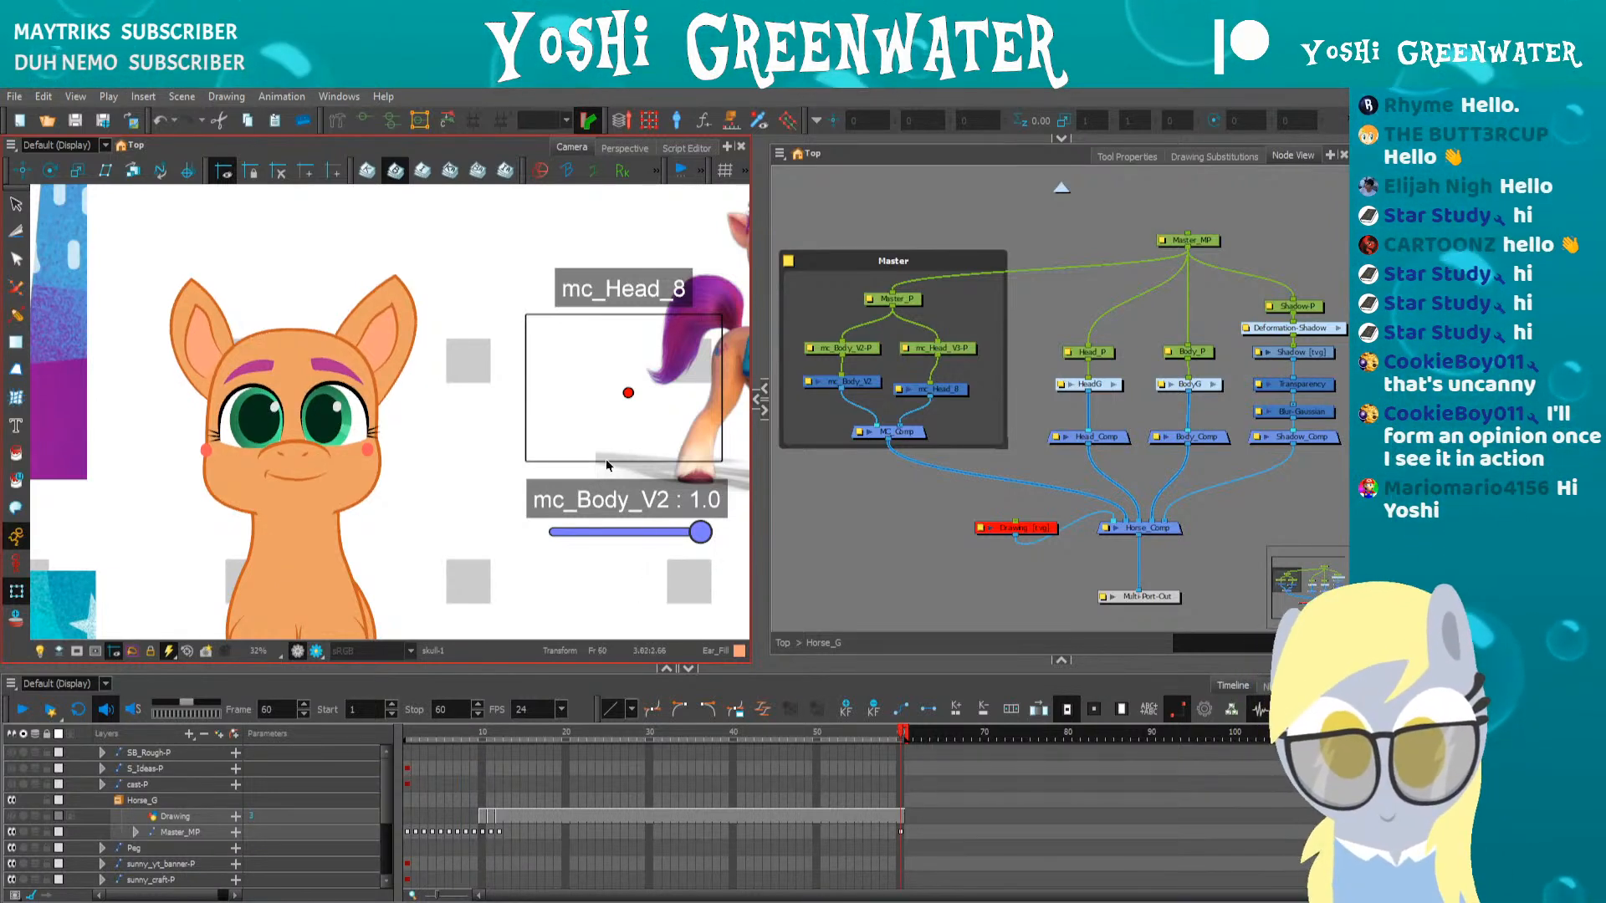
mouse_move(628, 392)
mouse_down()
mouse_move(561, 354)
mouse_move(584, 361)
mouse_move(575, 338)
mouse_move(577, 398)
mouse_move(540, 396)
mouse_move(656, 379)
mouse_up()
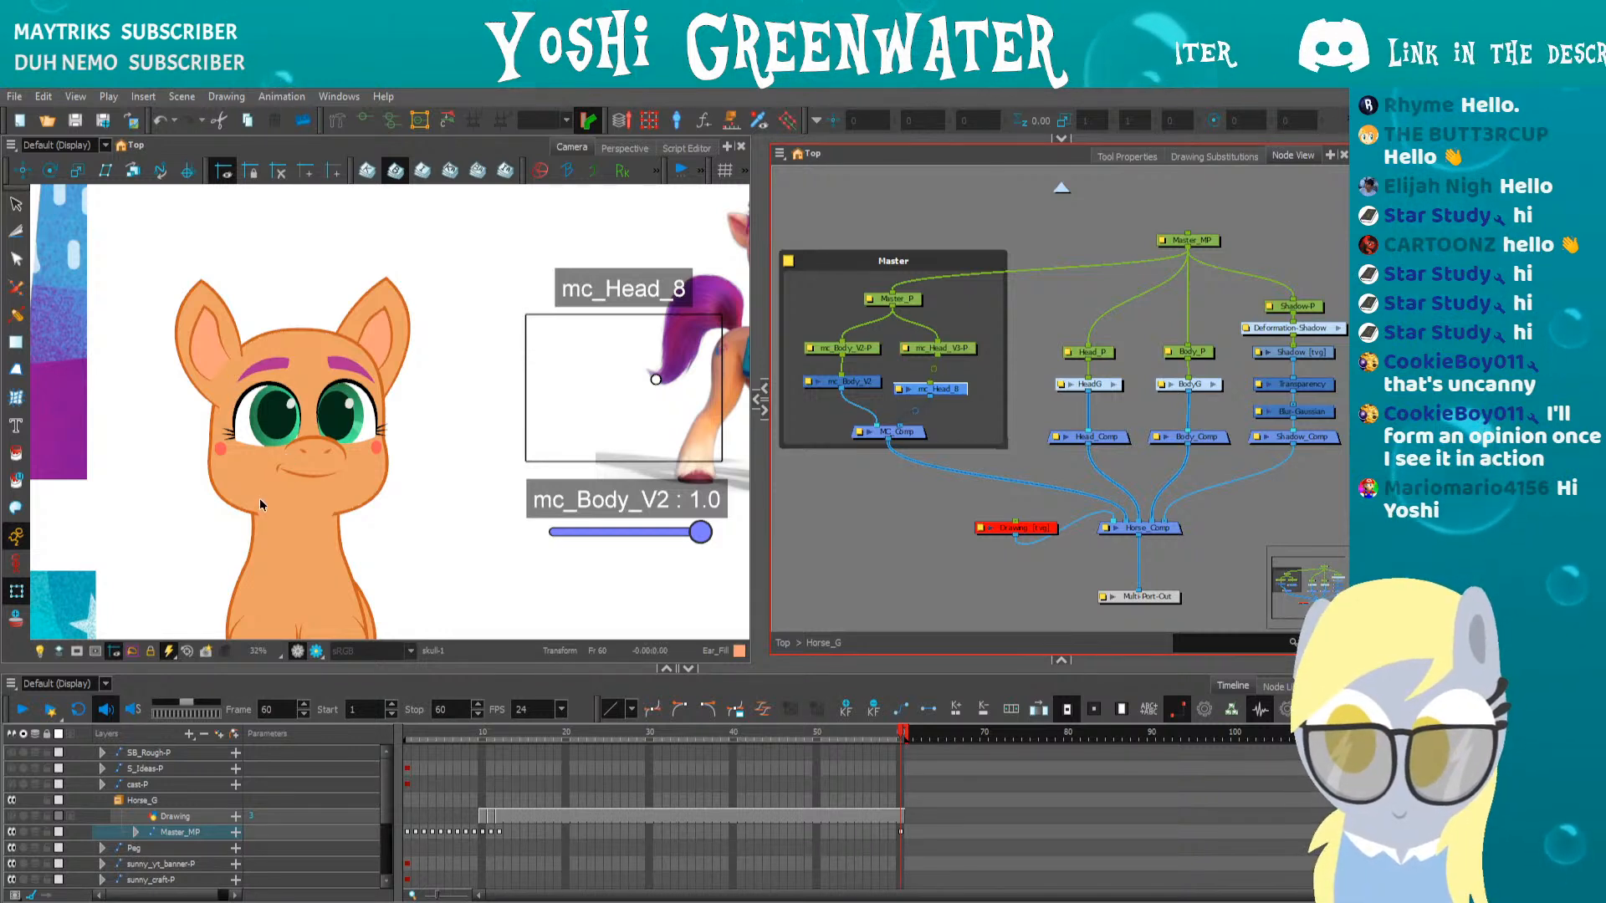
click(171, 510)
key(shift+comma)
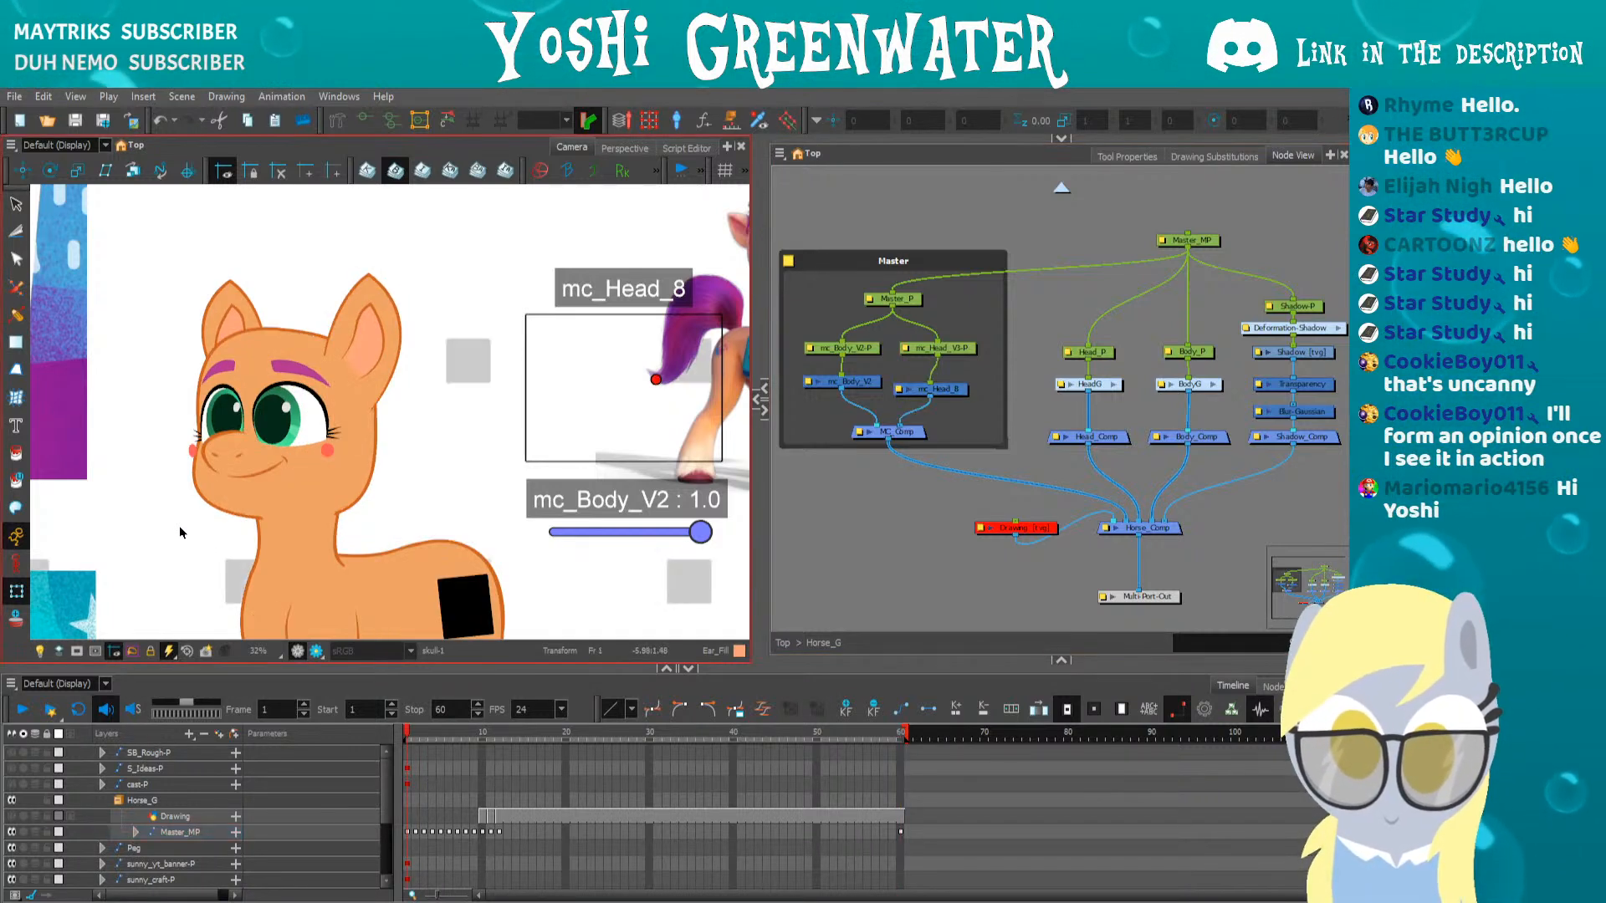
Widen the Camera view, collapse the Horse_G group's layers and frame the full pony among the Sunny reference images
drag(183, 519, 198, 490)
drag(761, 401, 969, 401)
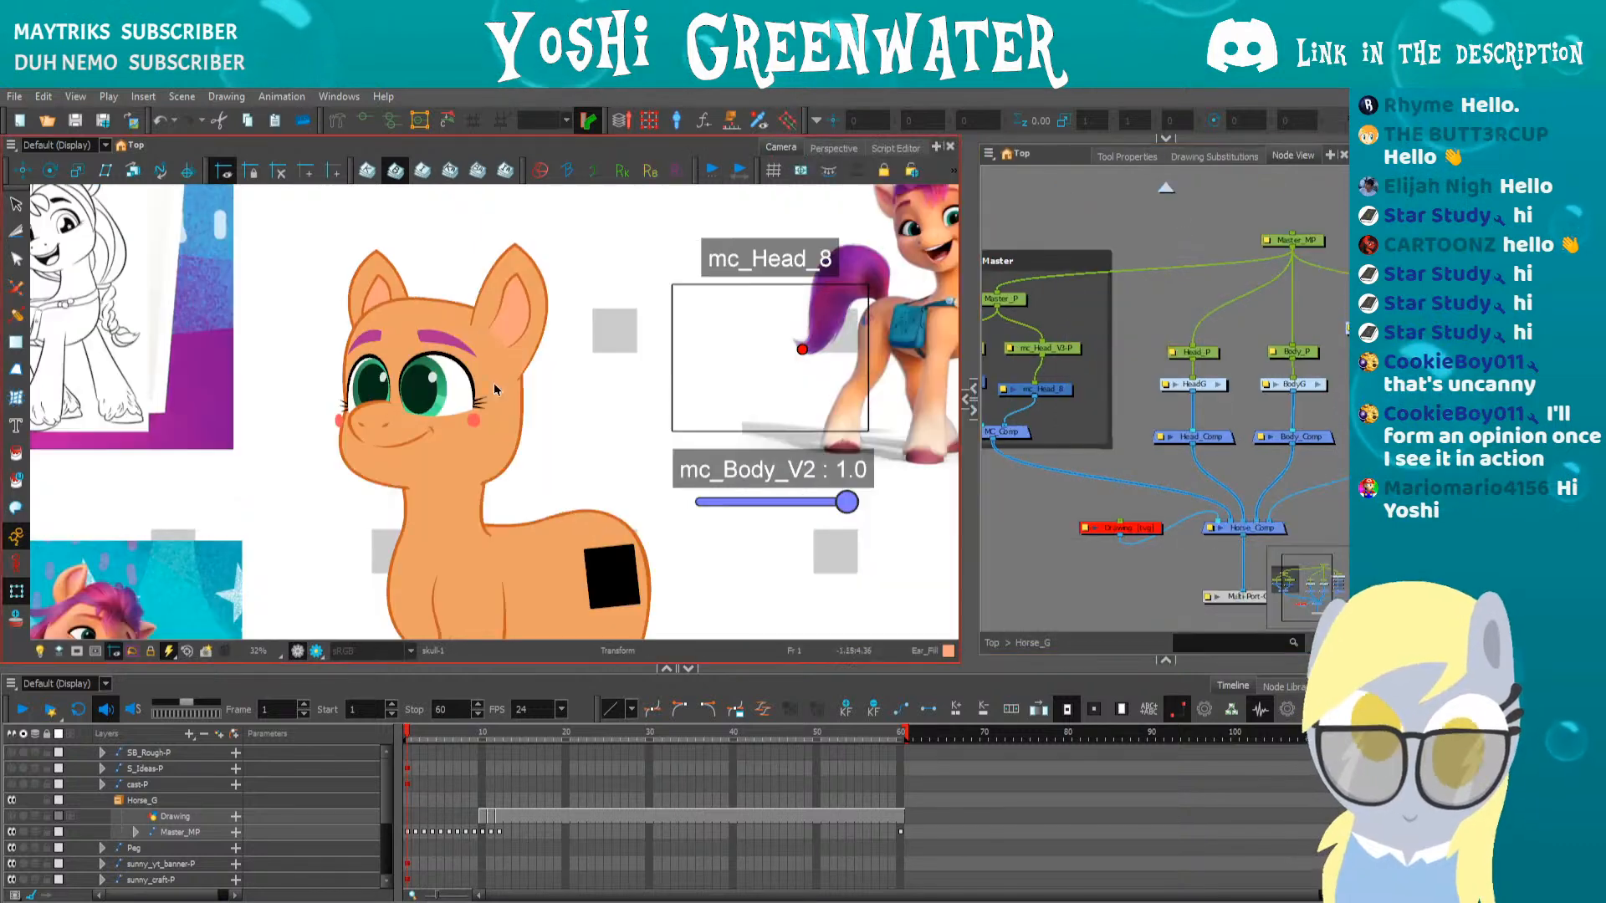
key(shift+m)
scroll(373, 289, up, 2)
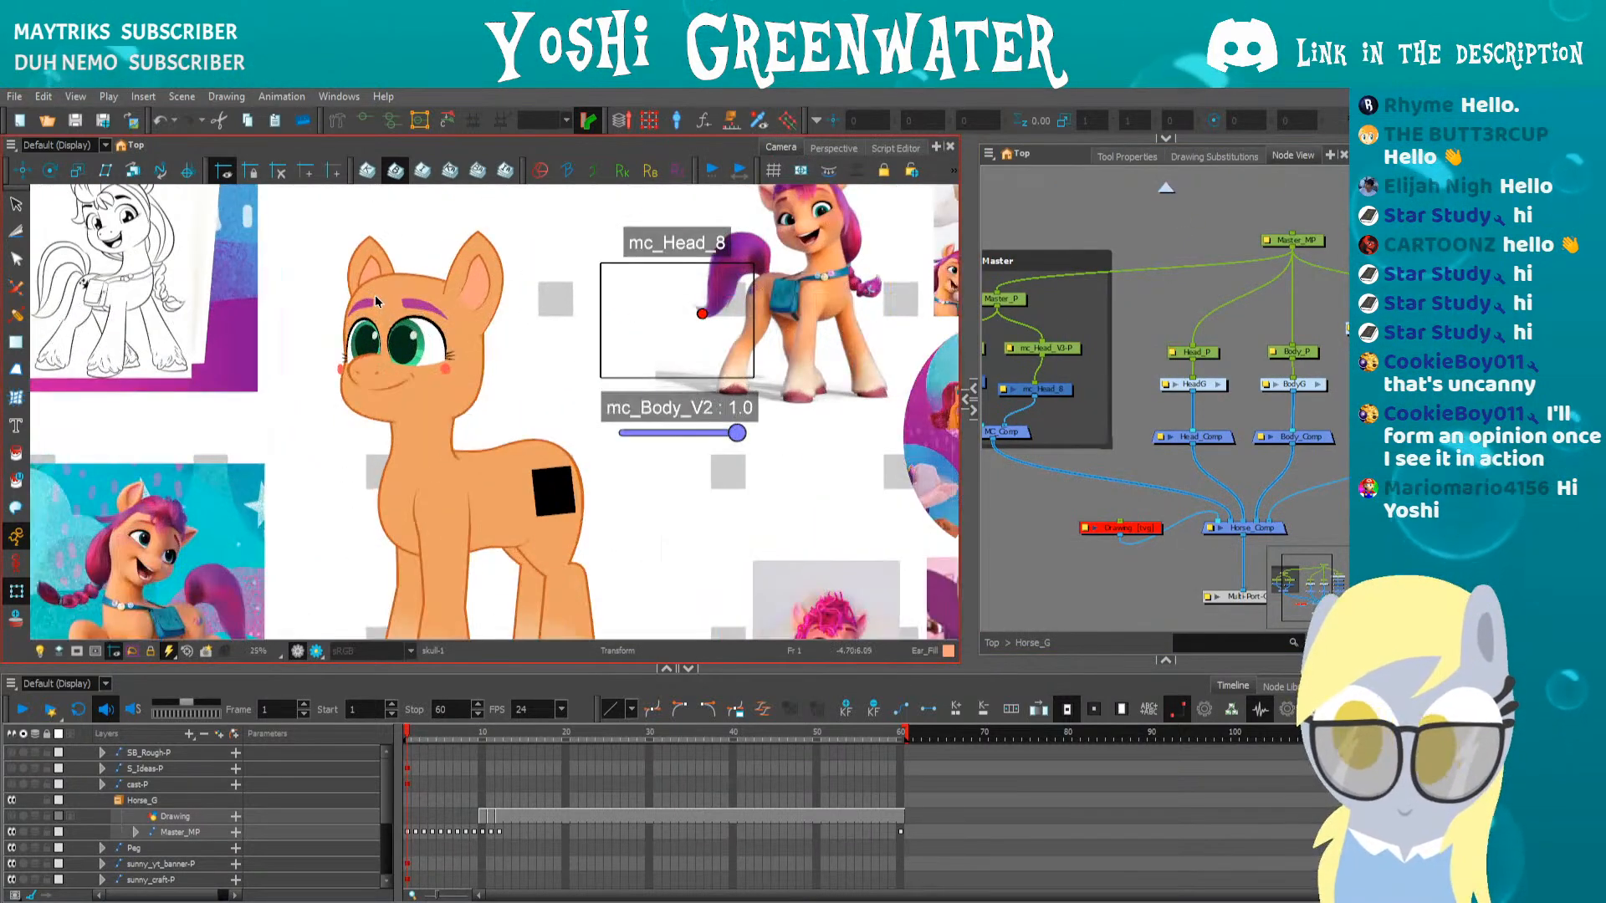
scroll(373, 290, down, 1)
key(space)
drag(334, 440, 323, 452)
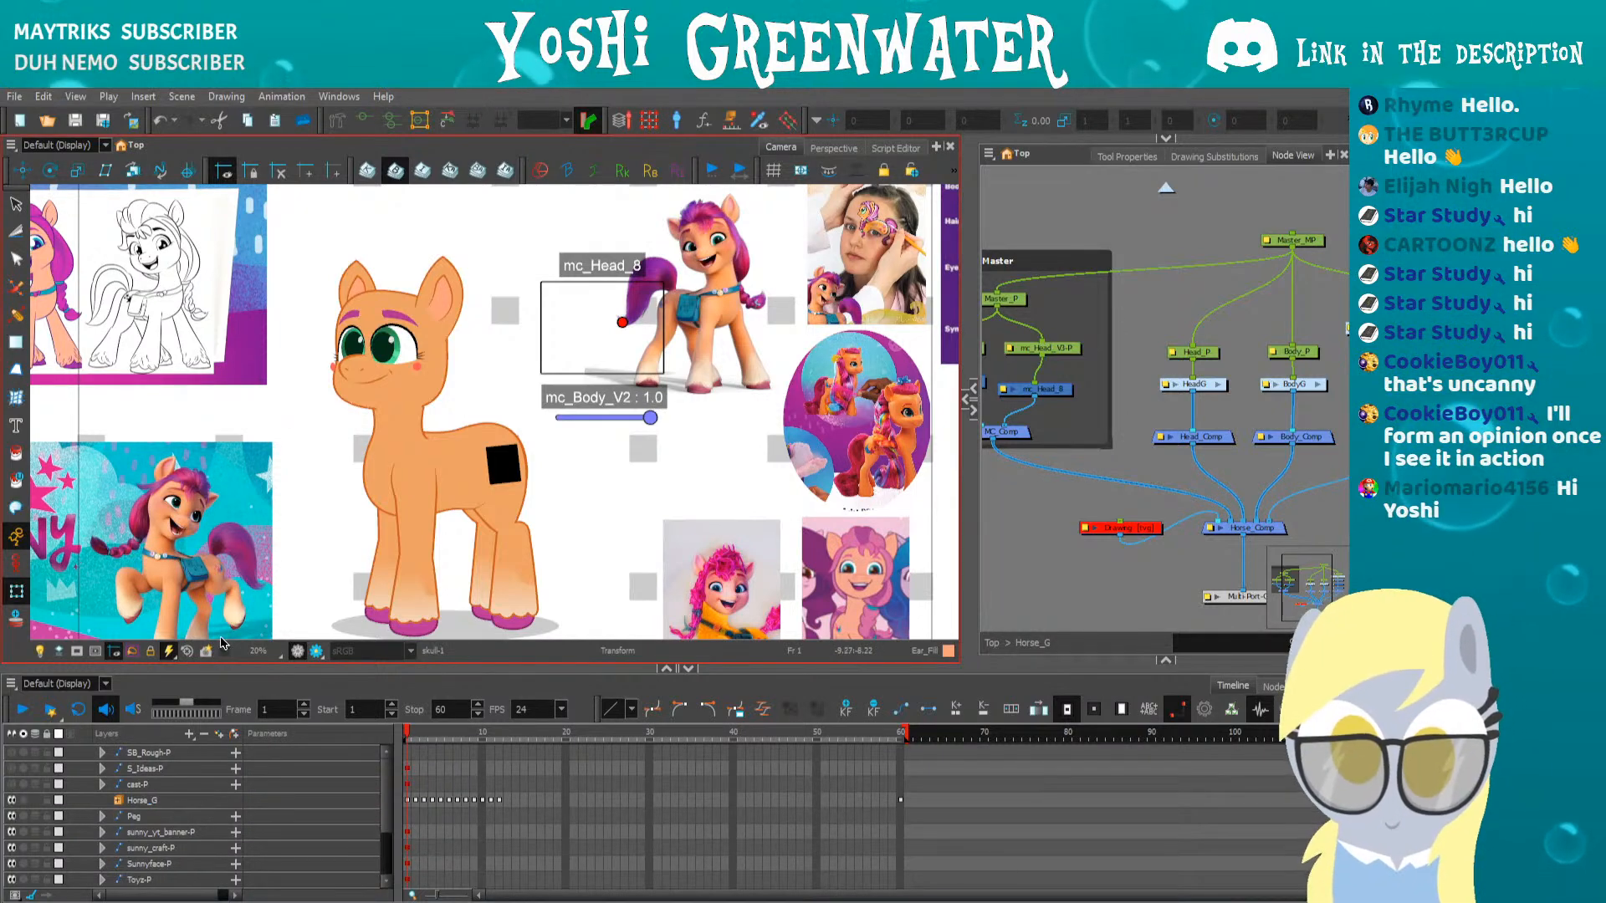
mouse_move(334, 500)
mouse_down()
mouse_move(319, 490)
mouse_move(363, 502)
mouse_up()
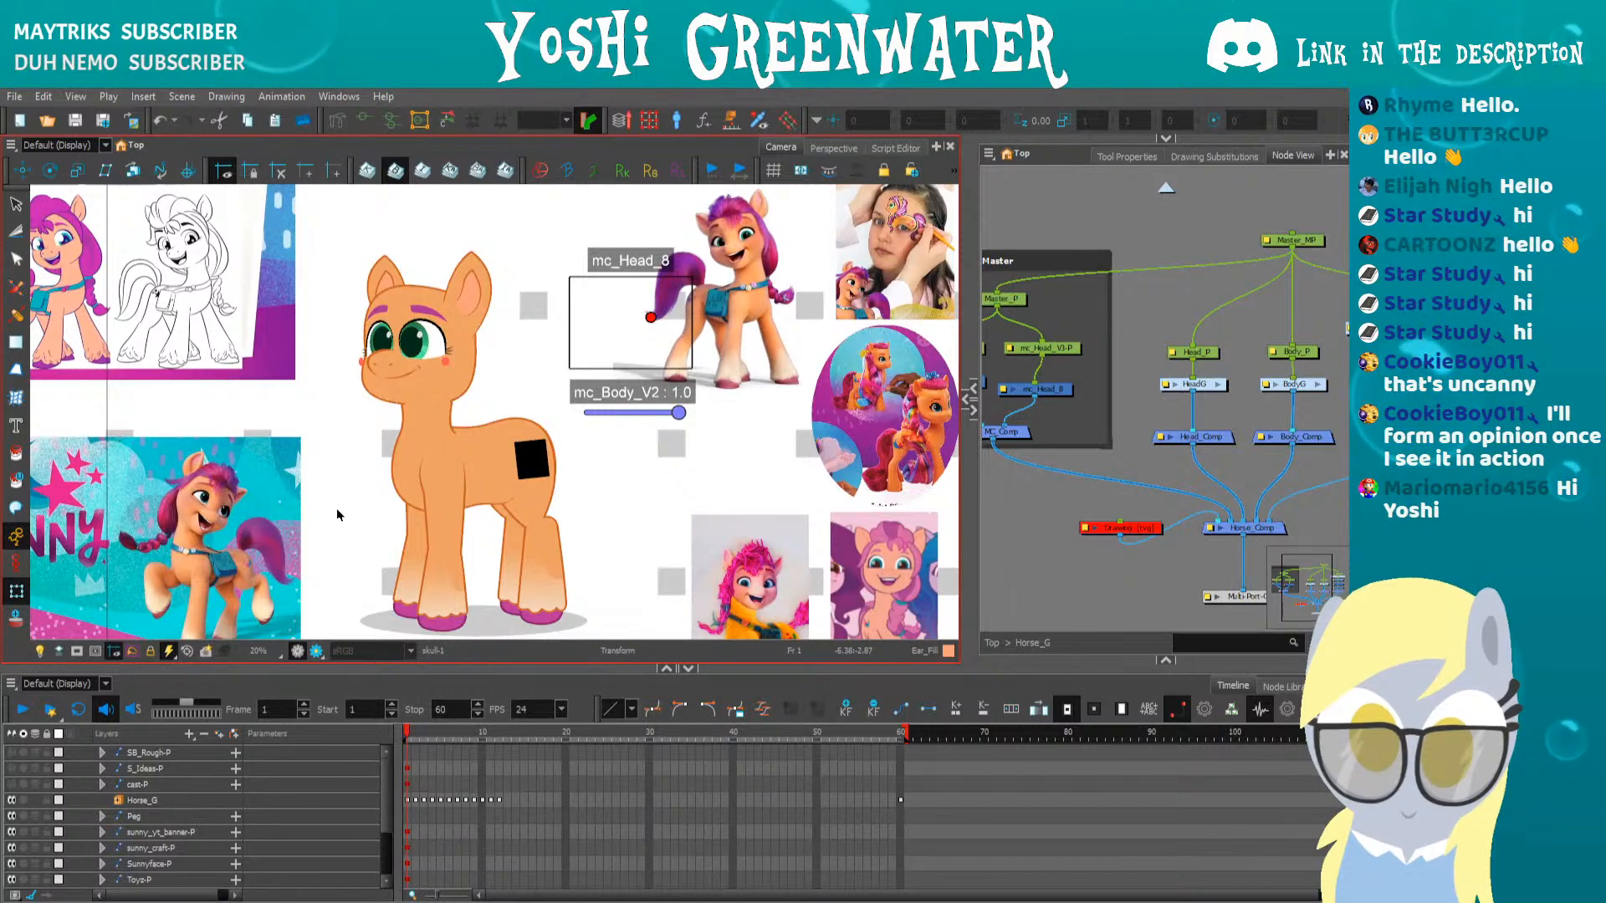
drag(210, 405, 238, 404)
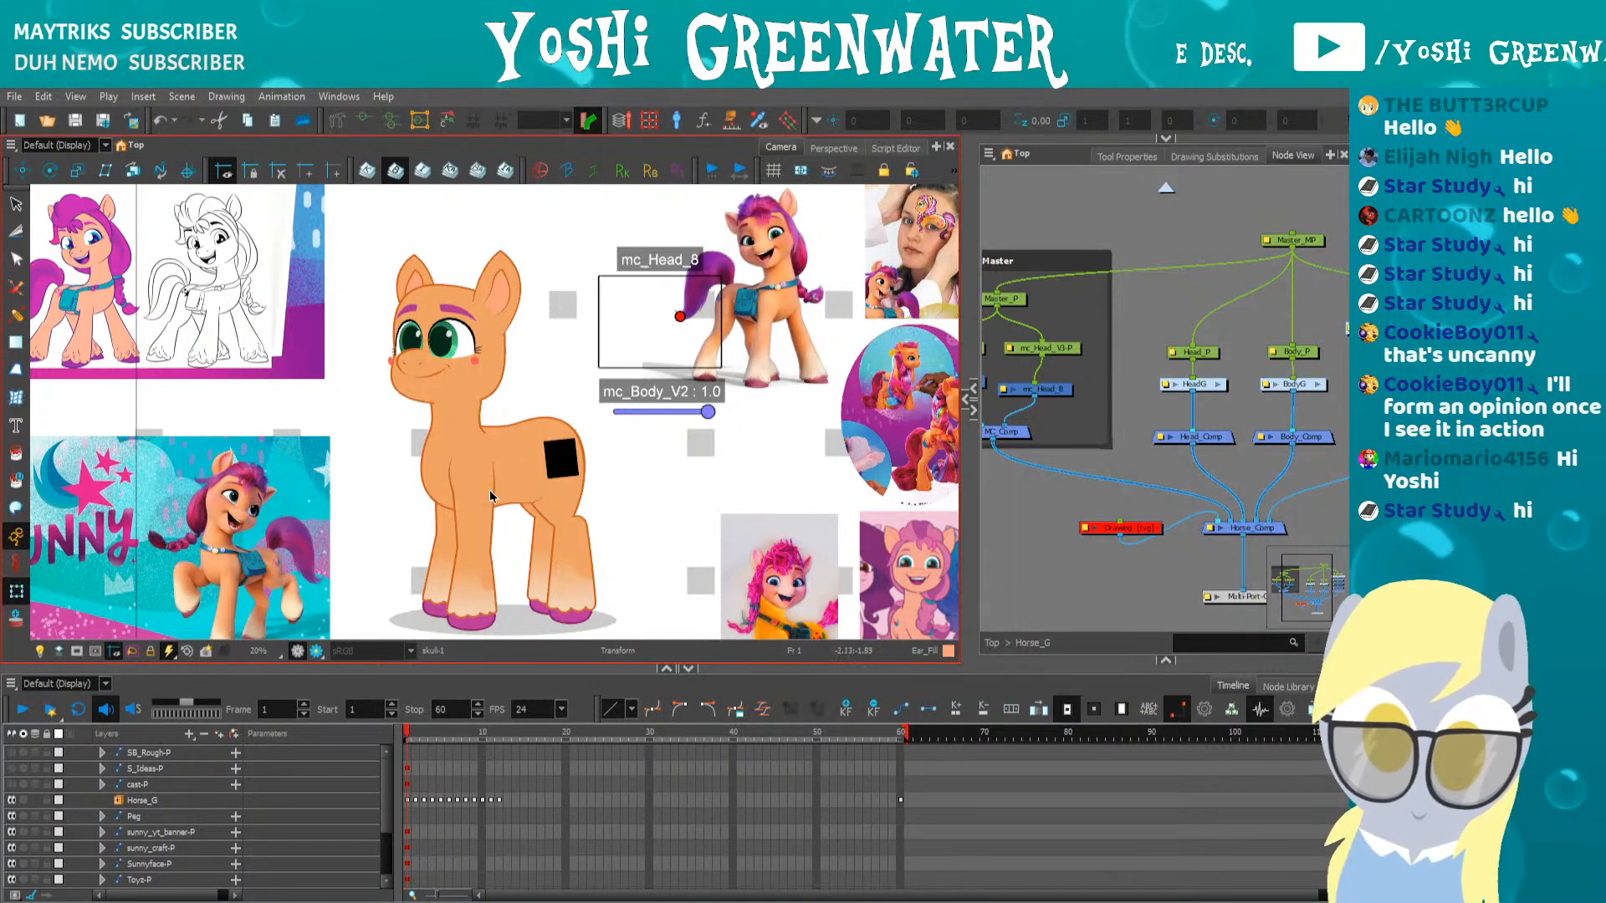
Advance to the front-facing pose at frame 4 and compare the pony with the surrounding Sunny reference images
key(period)
key(period)
key(period)
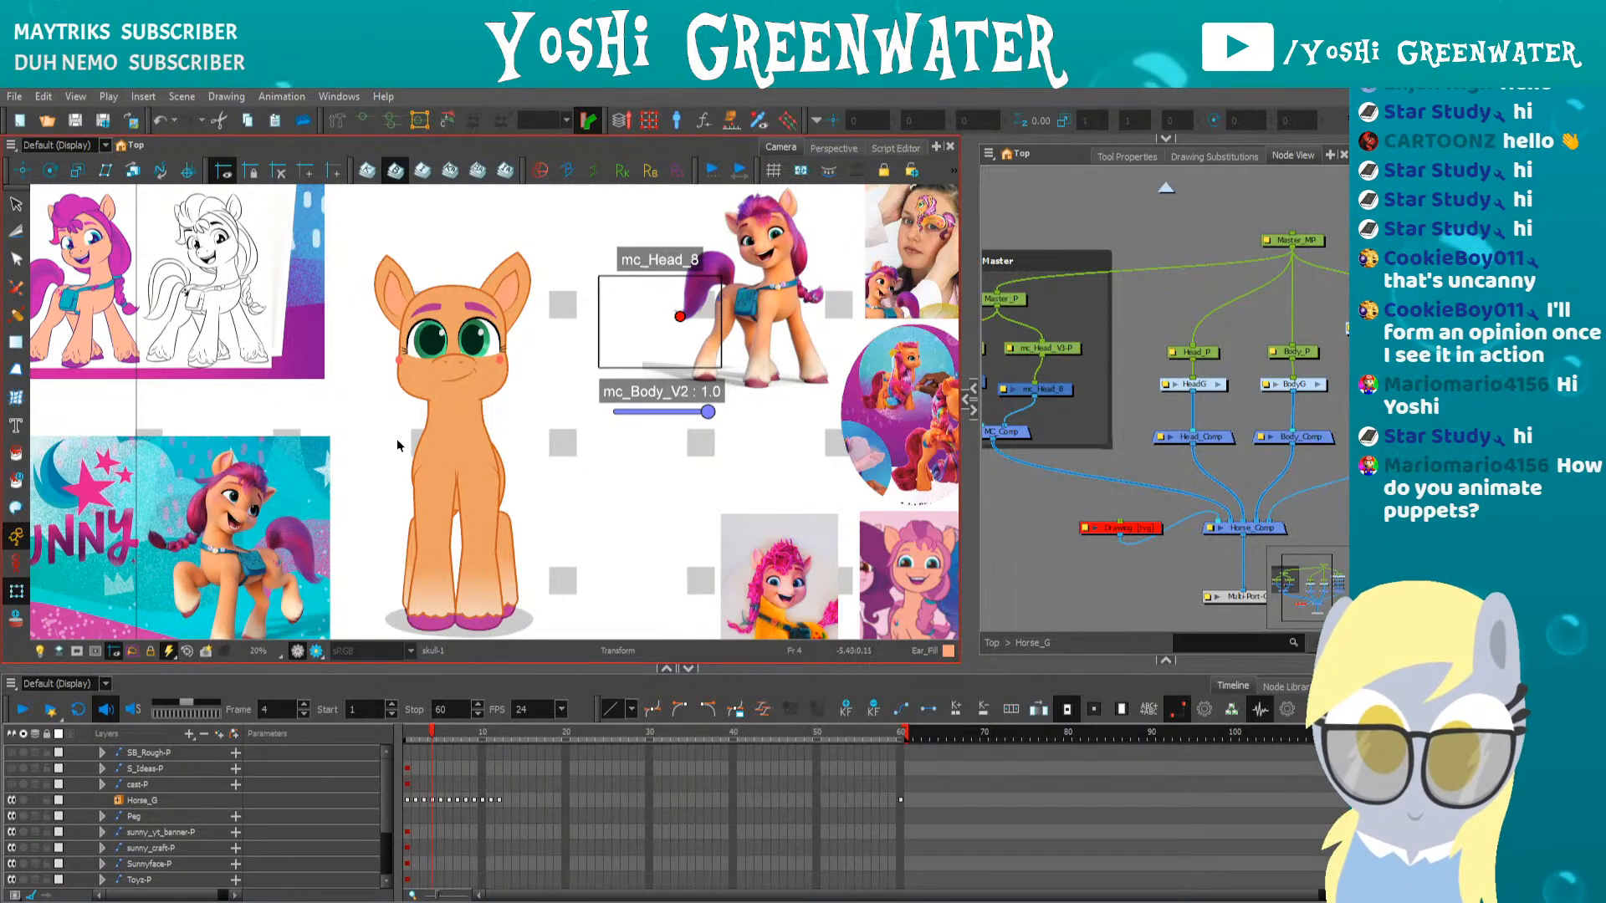
drag(166, 404, 271, 419)
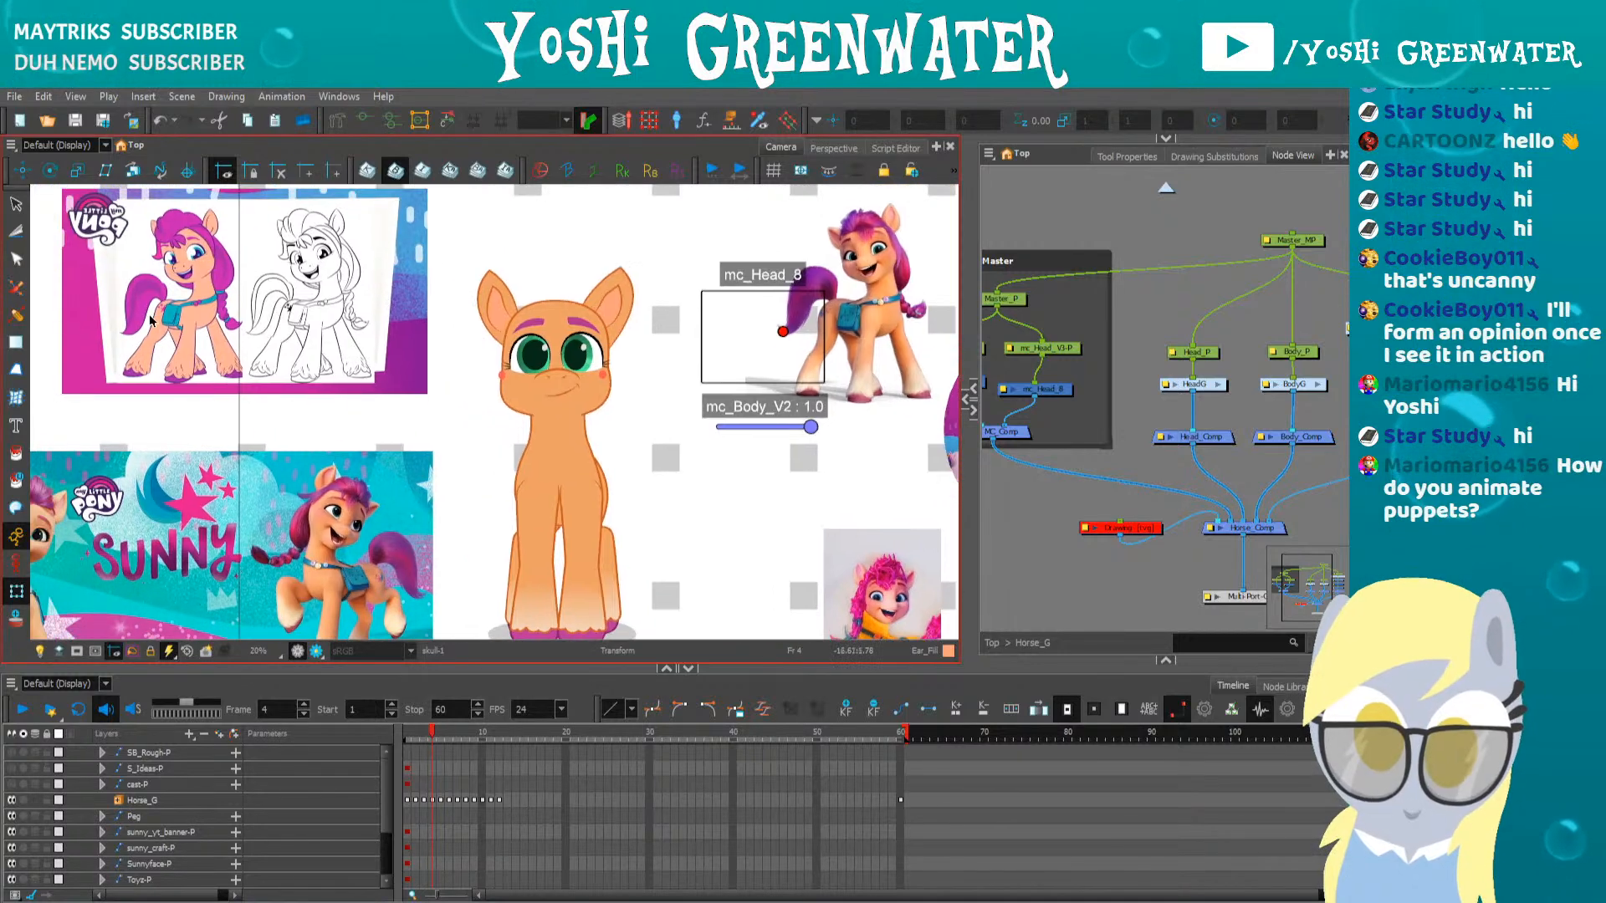
drag(668, 525, 538, 463)
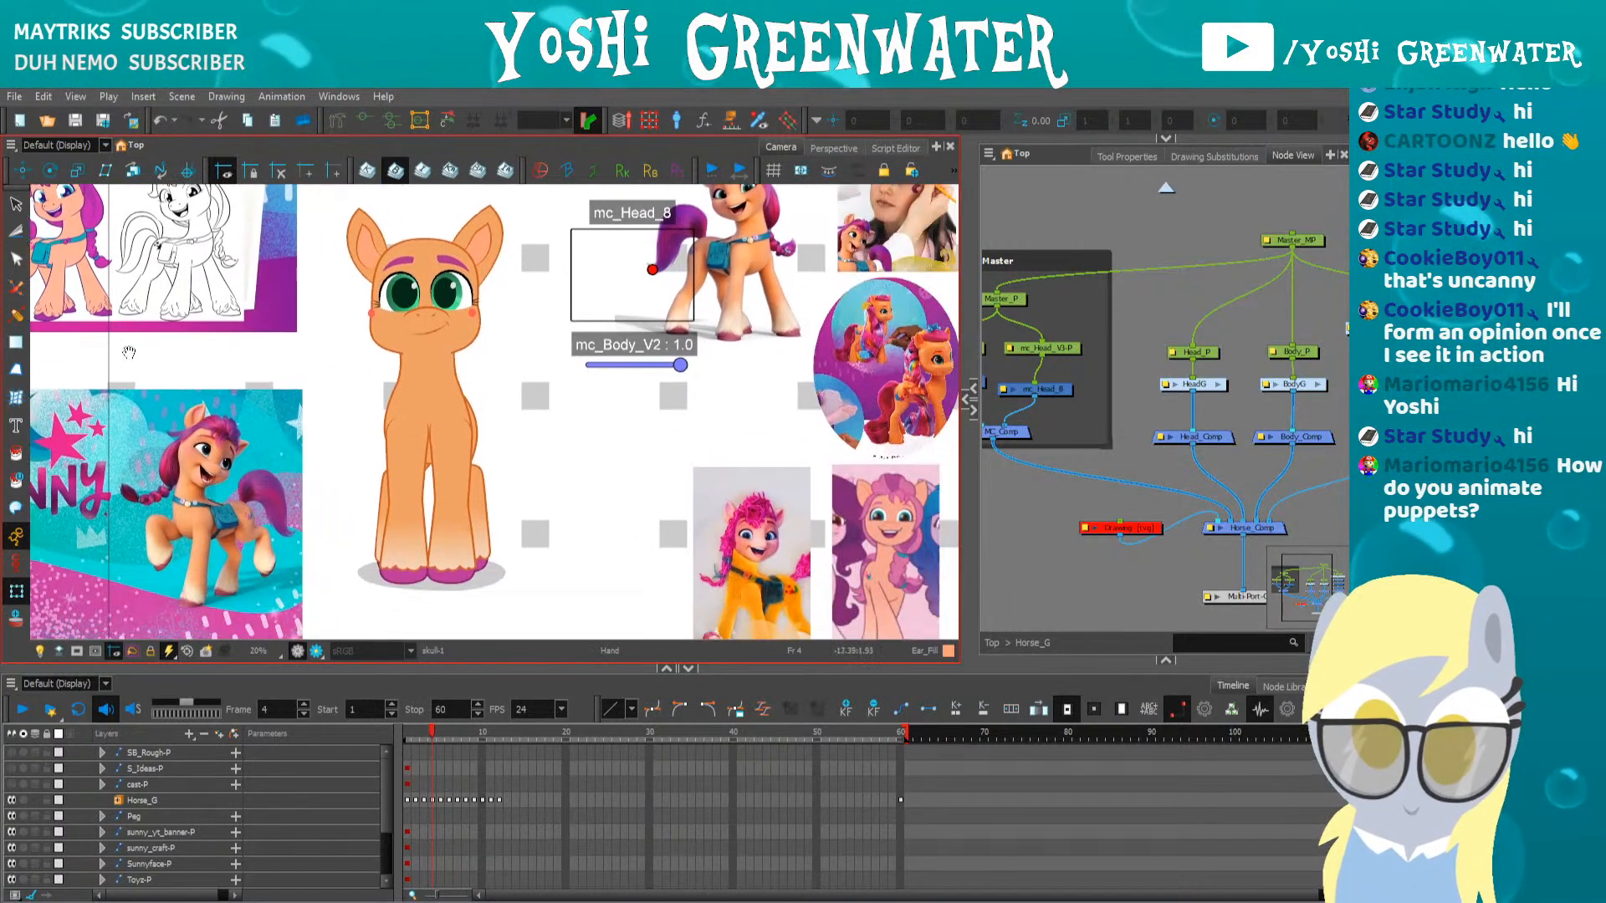
drag(854, 554, 798, 515)
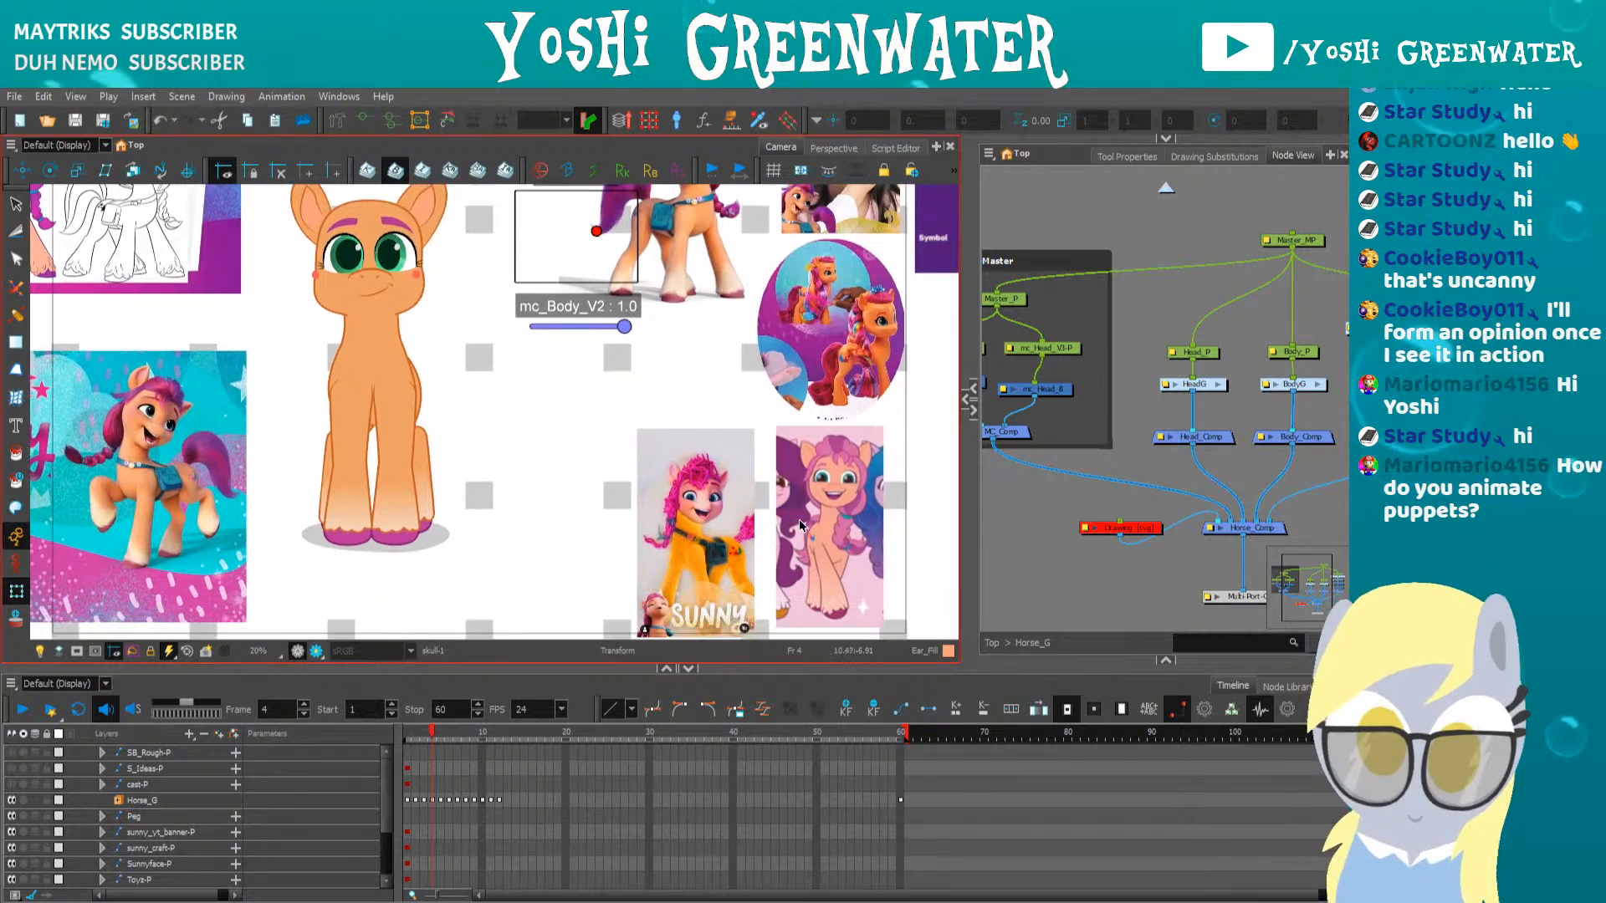
drag(585, 476, 789, 572)
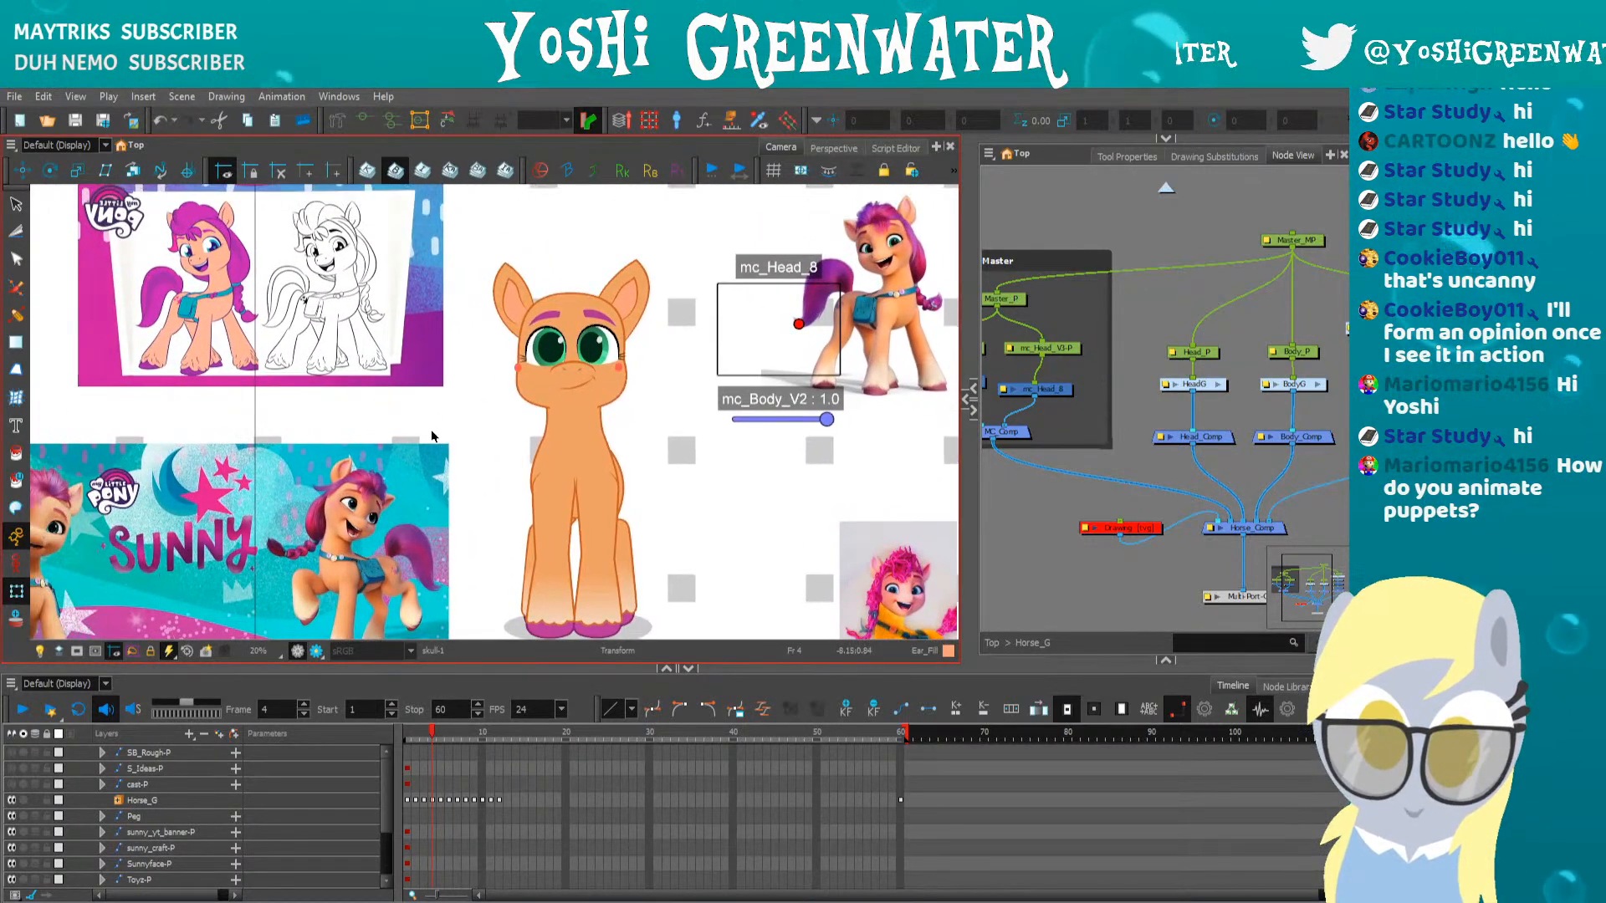
Return to frame 1 and compare its standing pose with the pose at frame 2
key(comma)
key(comma)
key(comma)
drag(515, 514, 478, 483)
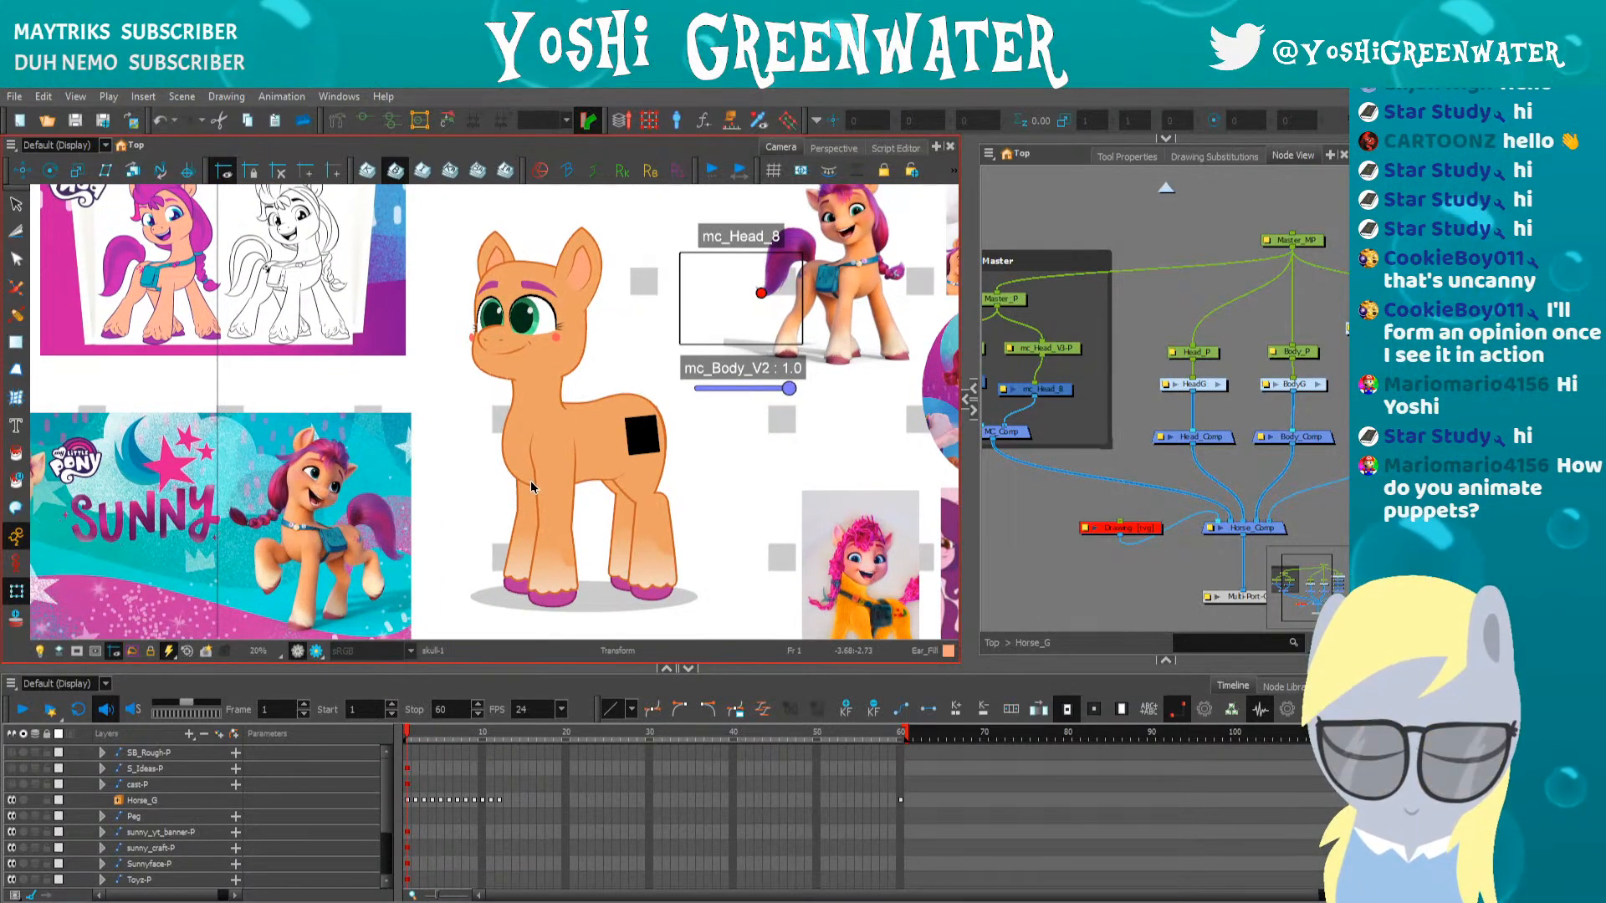
key(period)
key(period)
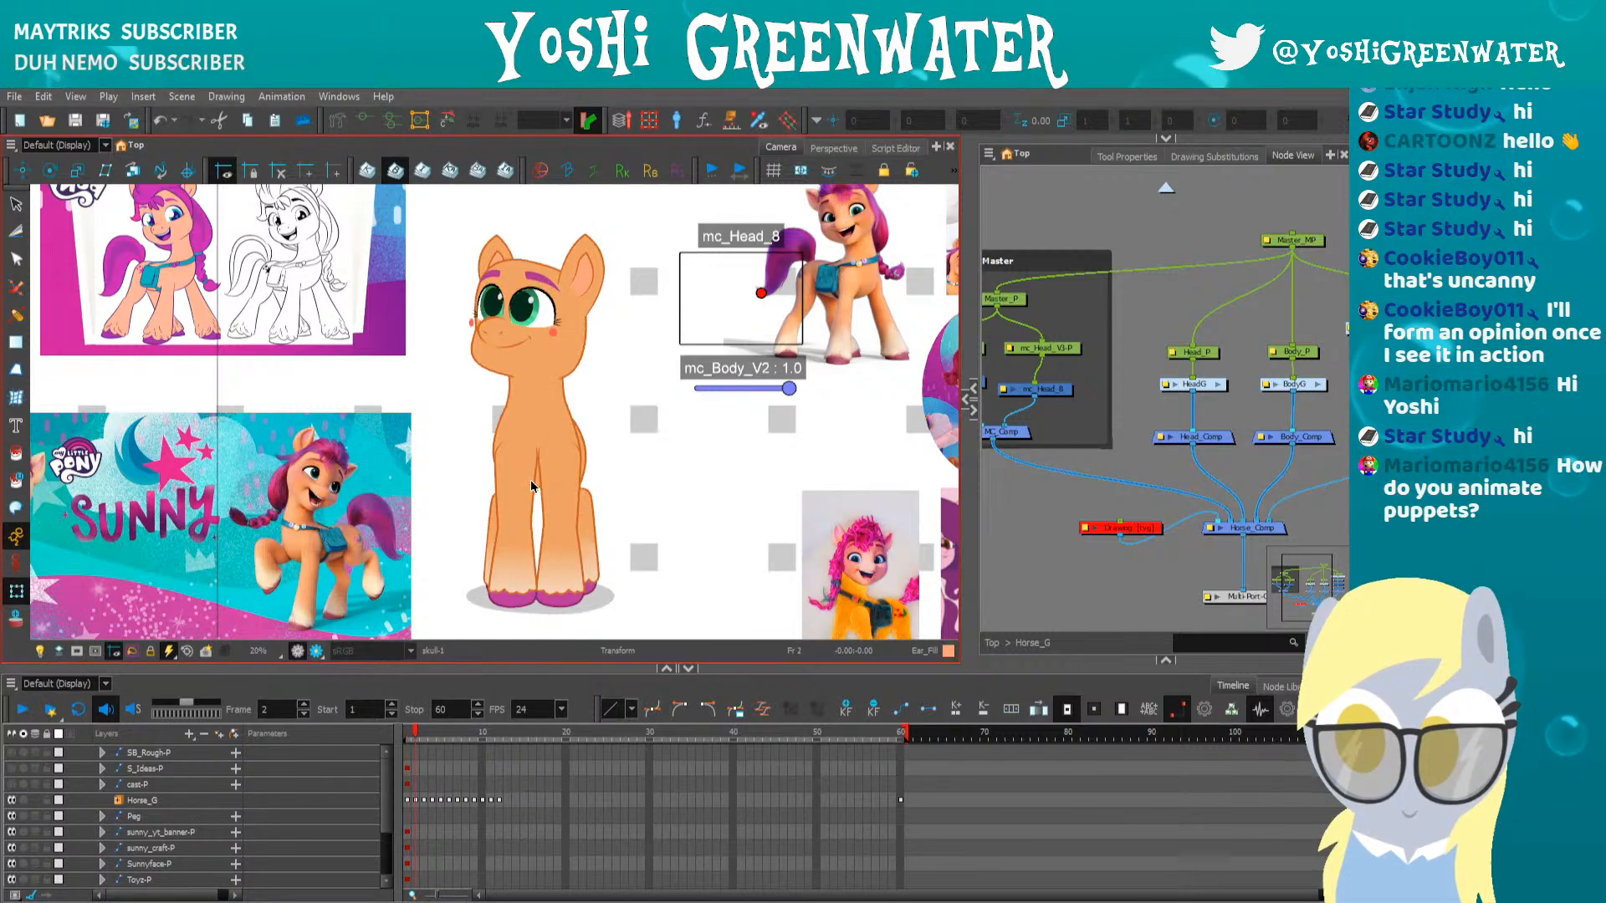
key(comma)
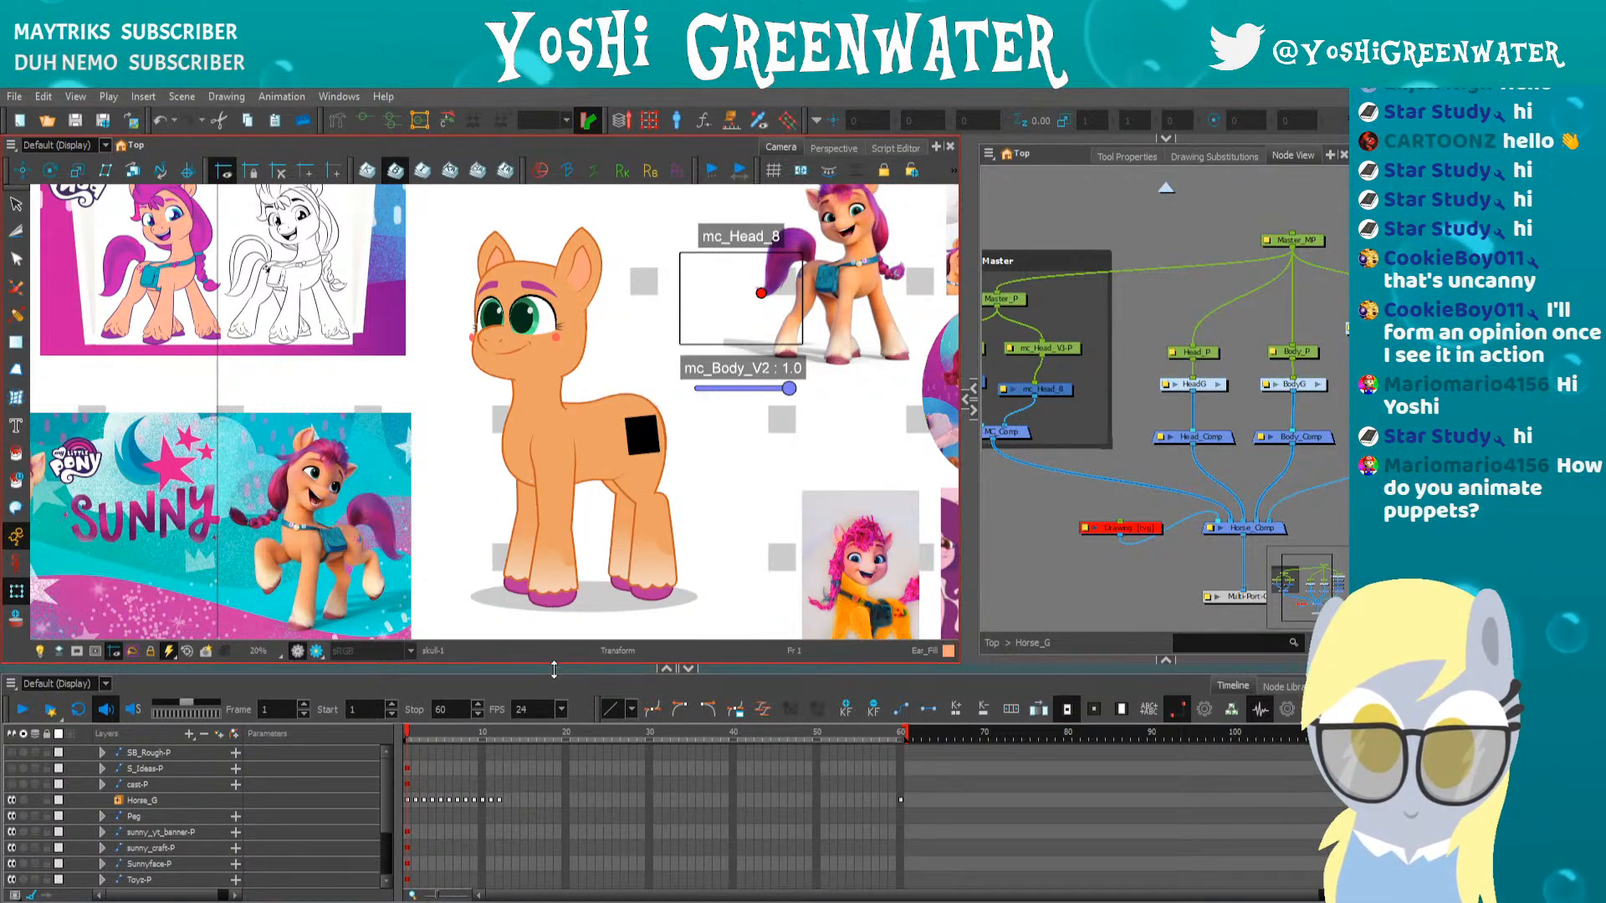
Make the Camera view slightly taller and clear the selection of the pony's ground shadow
drag(554, 669, 553, 681)
click(495, 598)
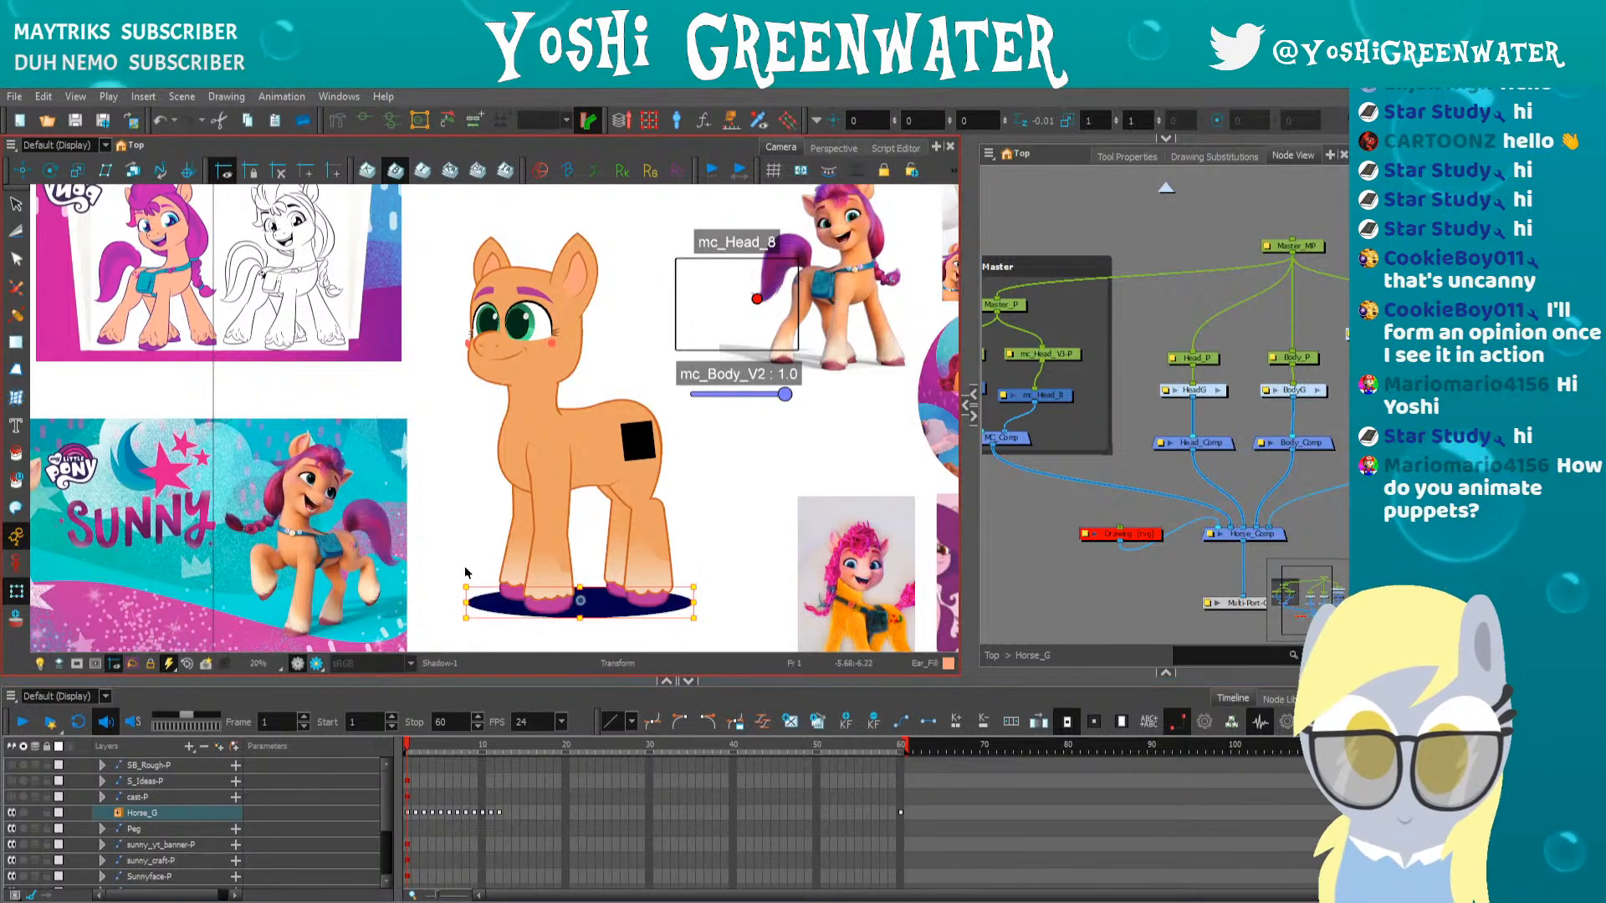
click(430, 538)
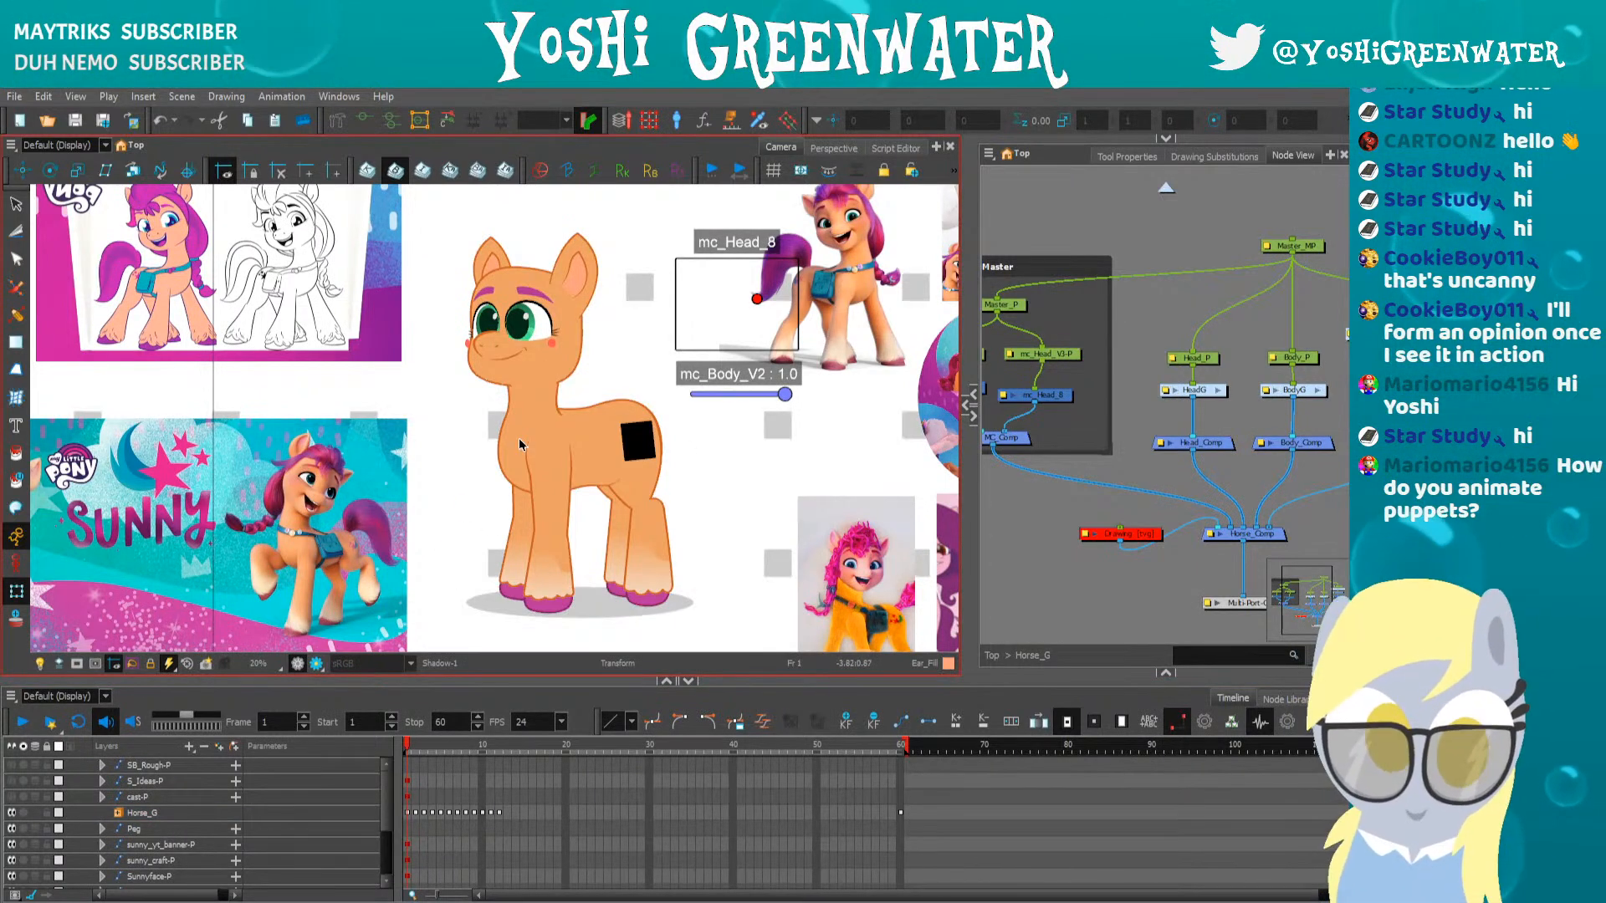
Select the pony's Head_P peg and open the HeadG group's node network
key(.)
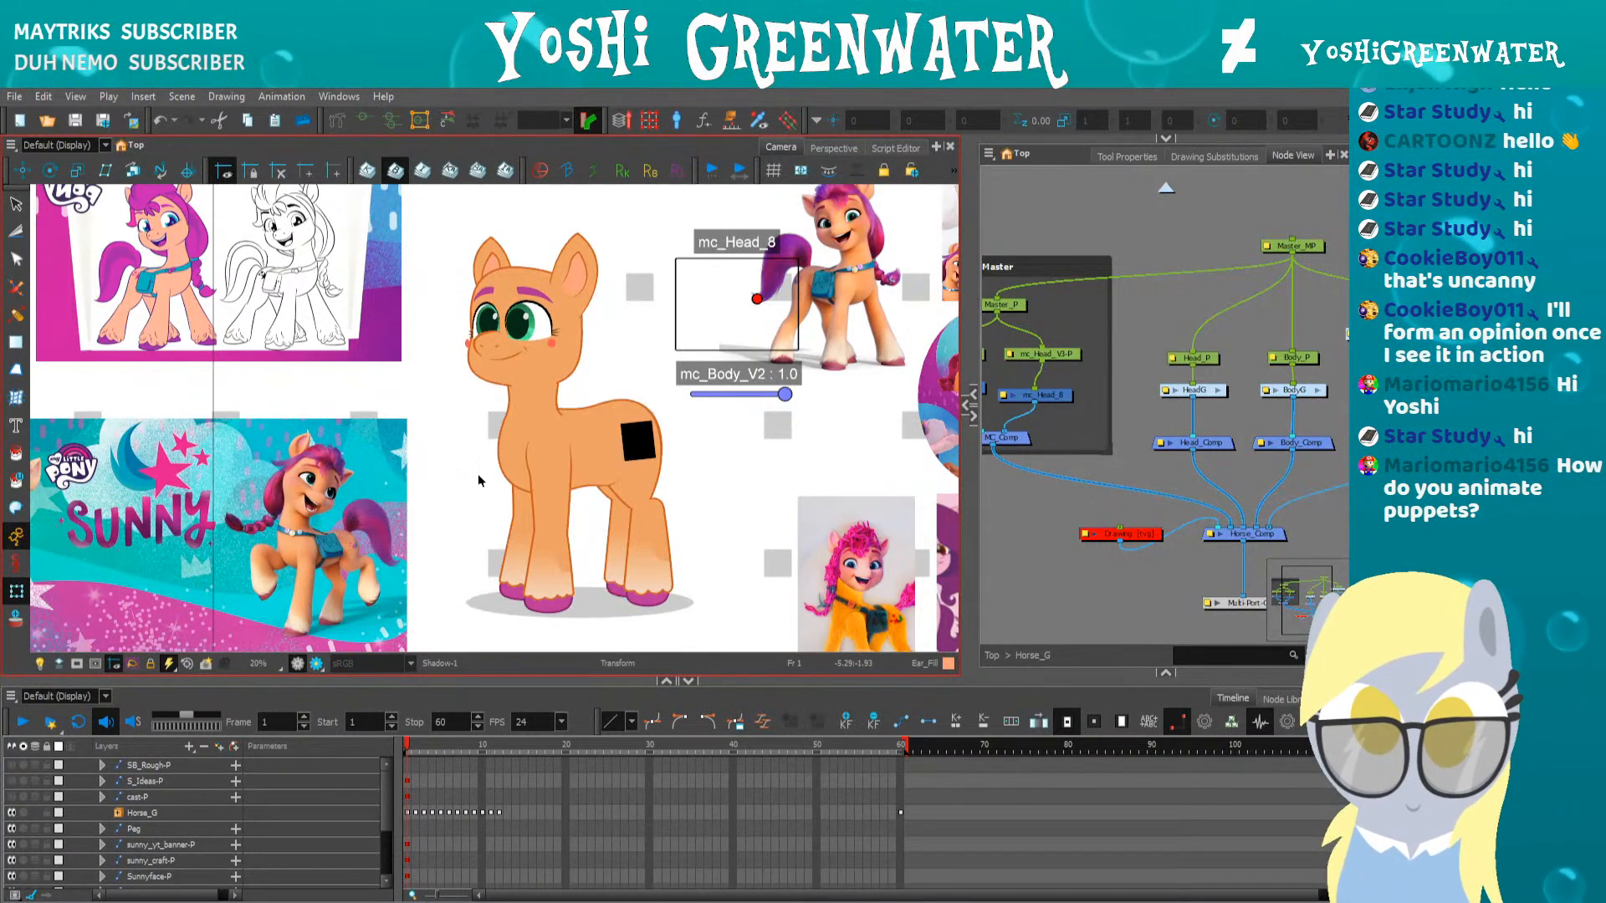
drag(463, 535, 466, 533)
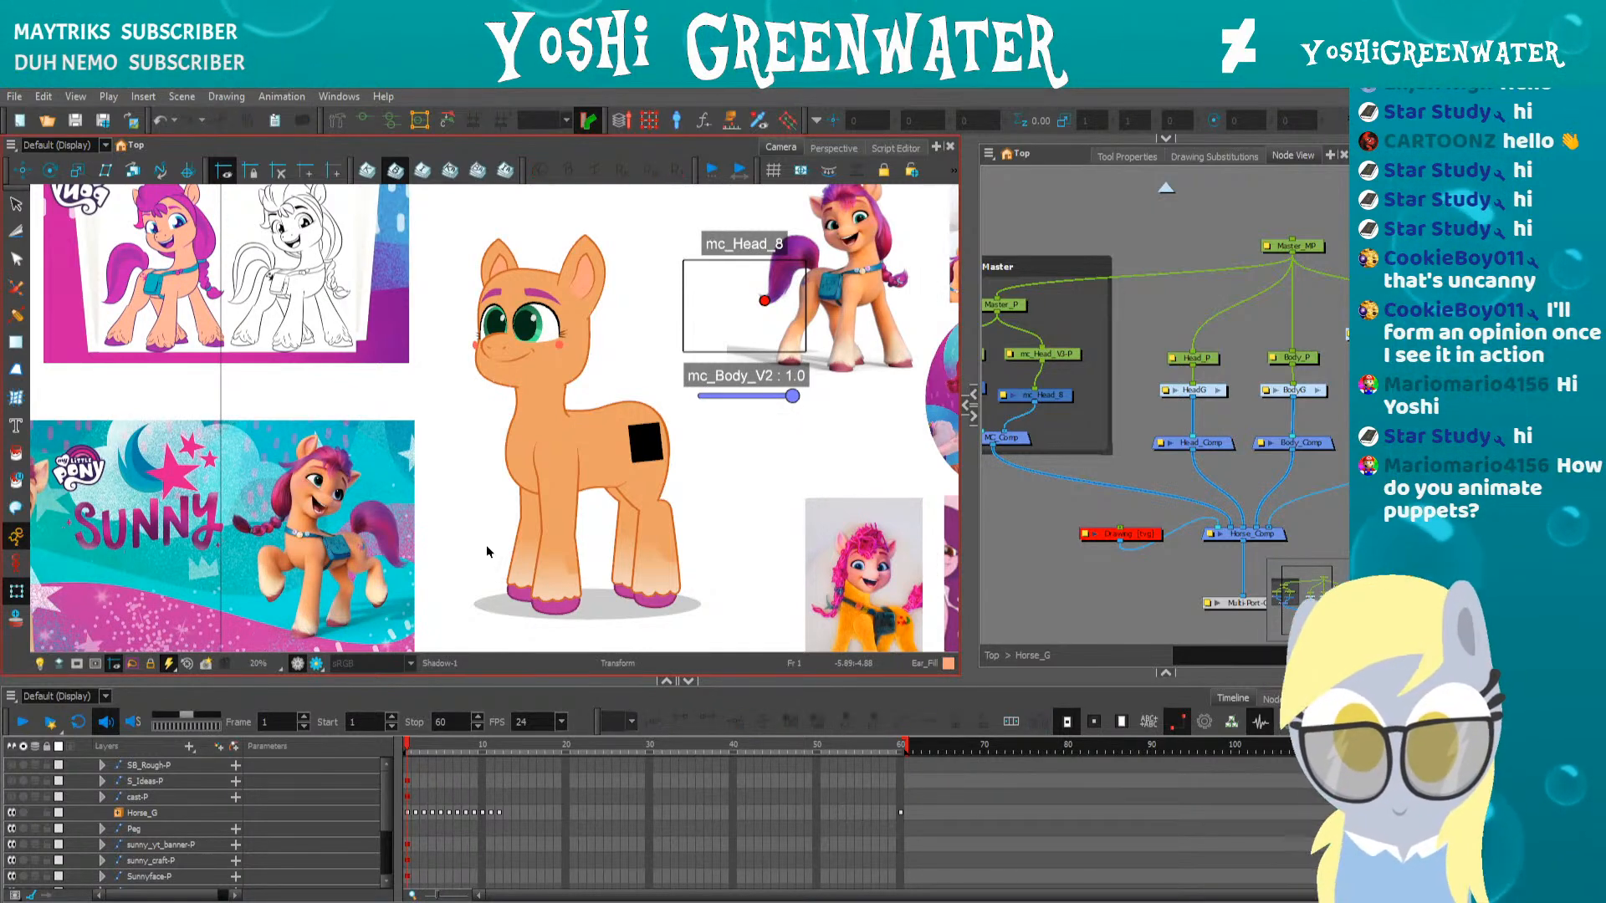
drag(1112, 402, 1017, 402)
click(1112, 361)
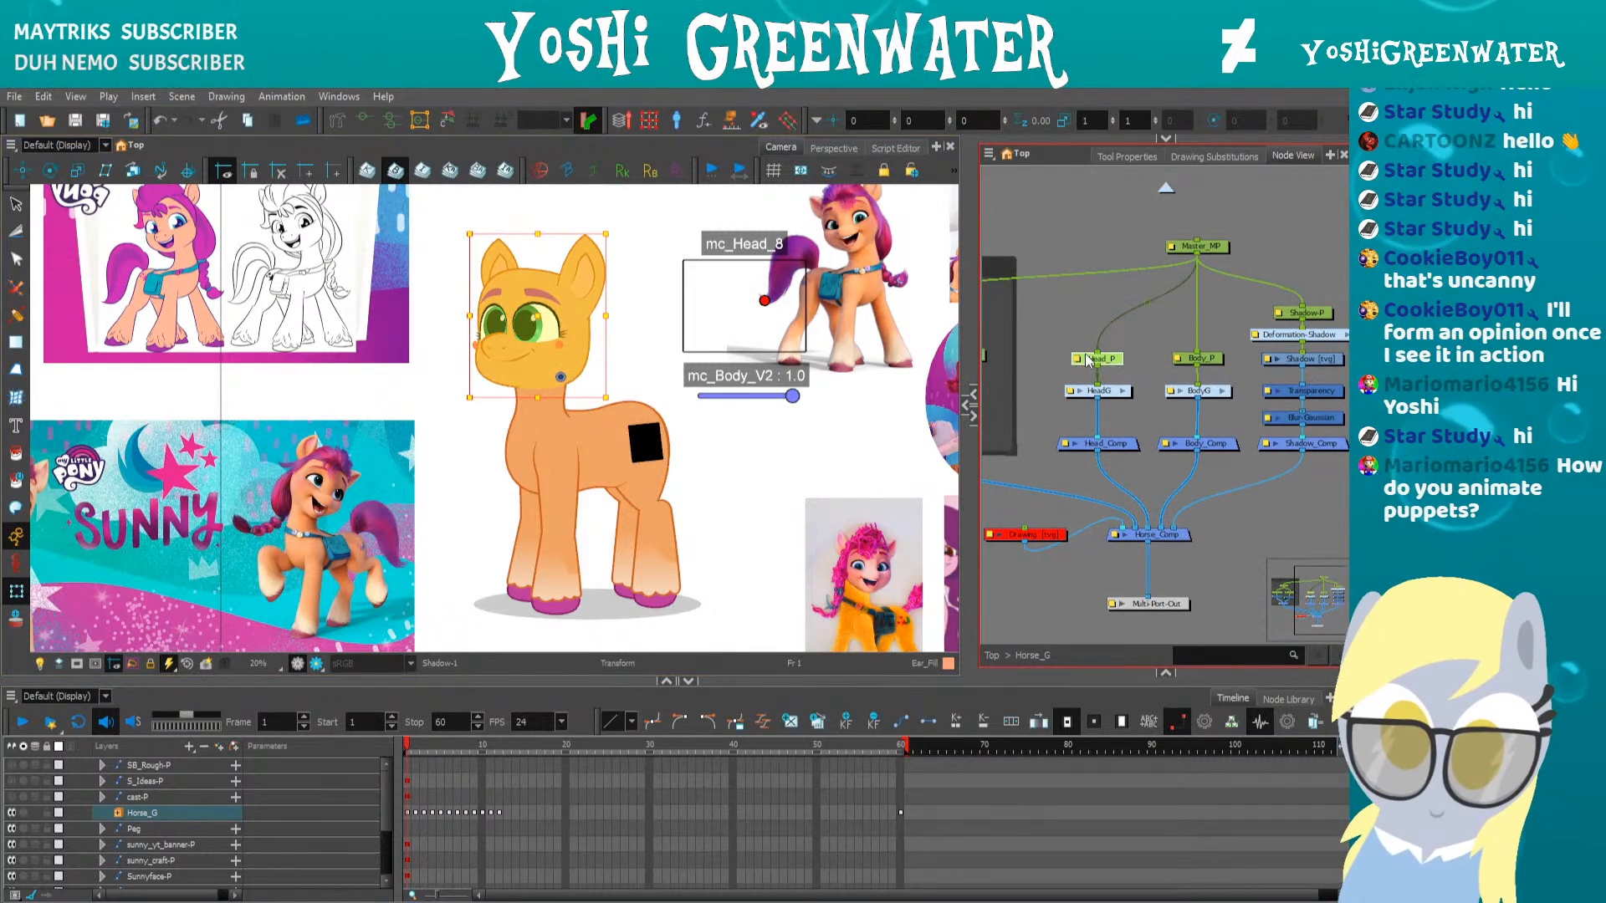
scroll(1083, 361, up, 2)
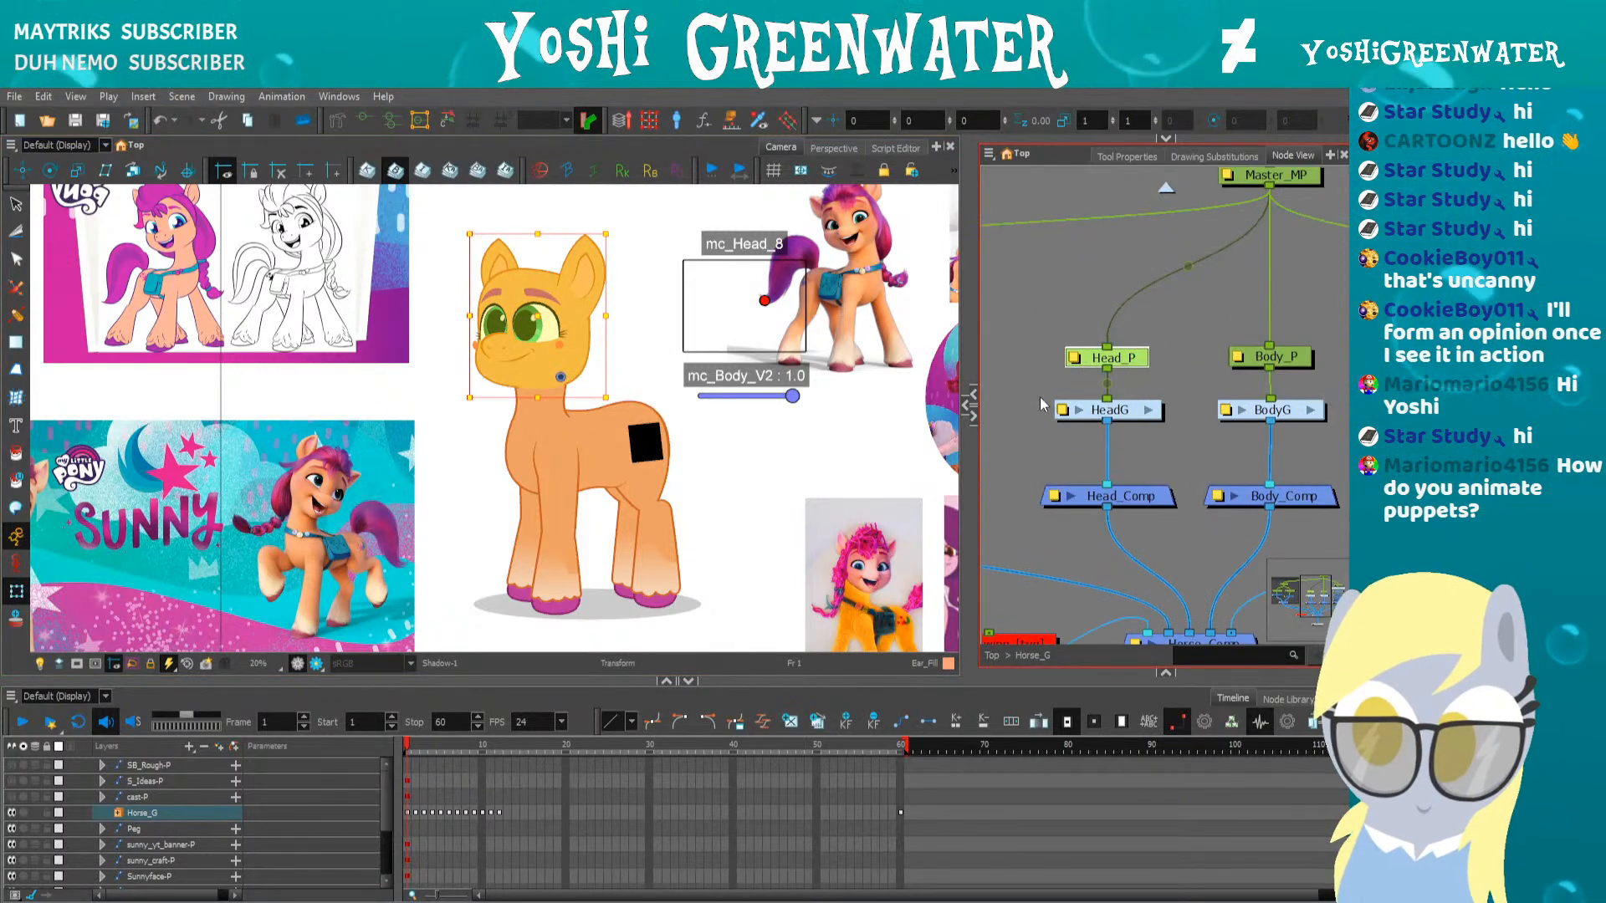
click(1147, 409)
scroll(1112, 303, down, 5)
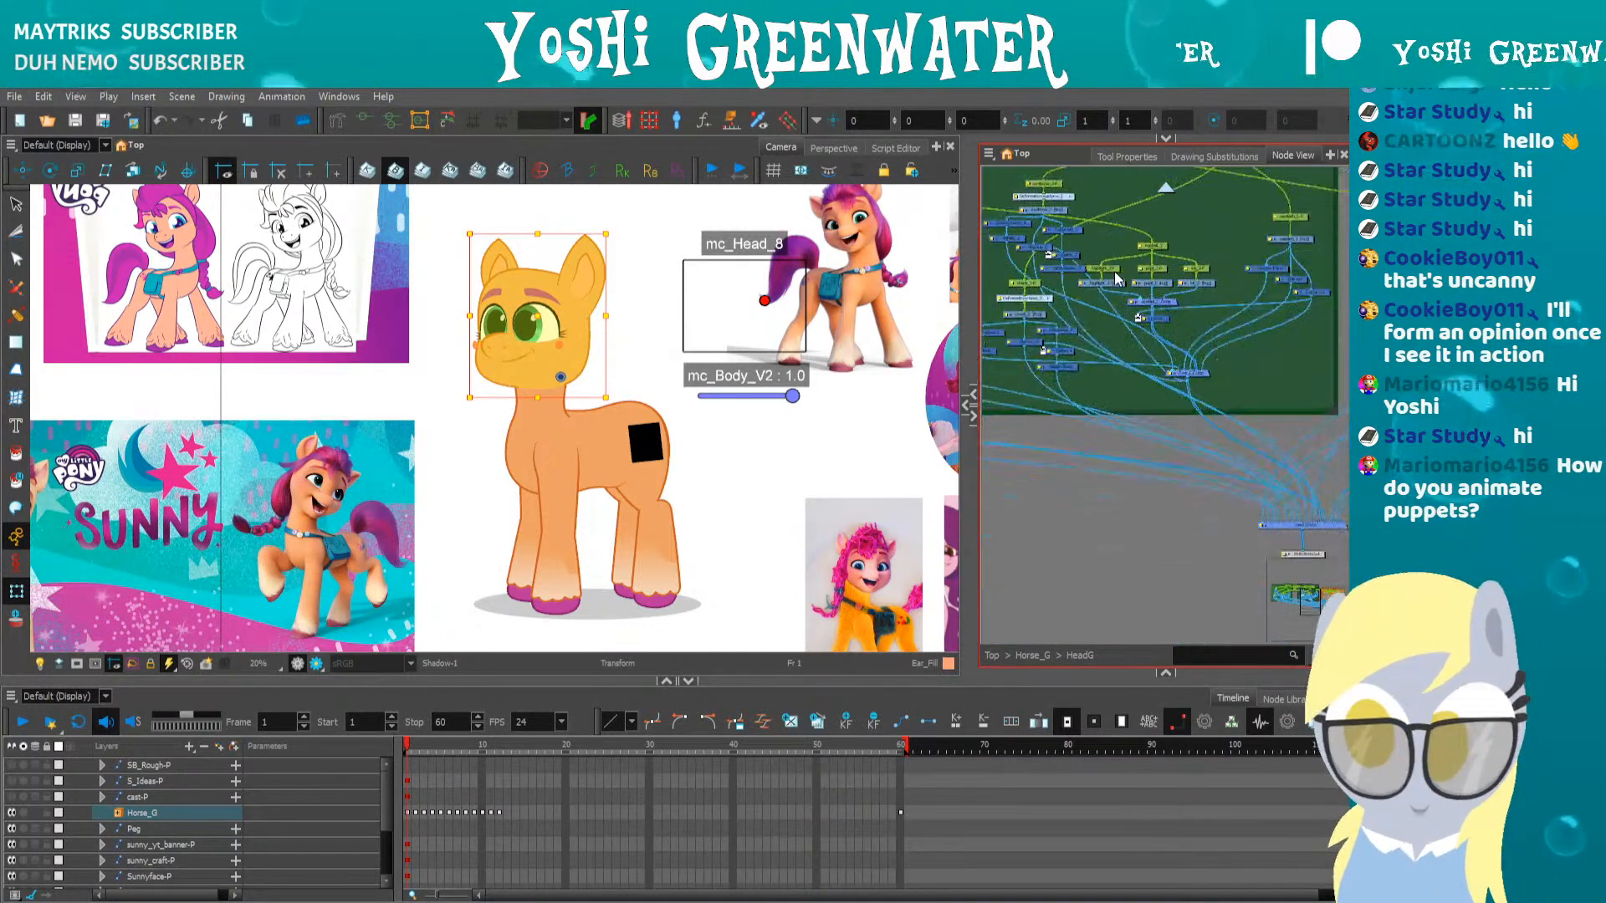
Try tilting the whole head down toward the chest from its peg, and undo the rotation
scroll(1226, 449, up, 2)
scroll(1222, 448, down, 3)
drag(1222, 449, 910, 423)
scroll(1134, 390, up, 3)
scroll(1129, 403, up, 2)
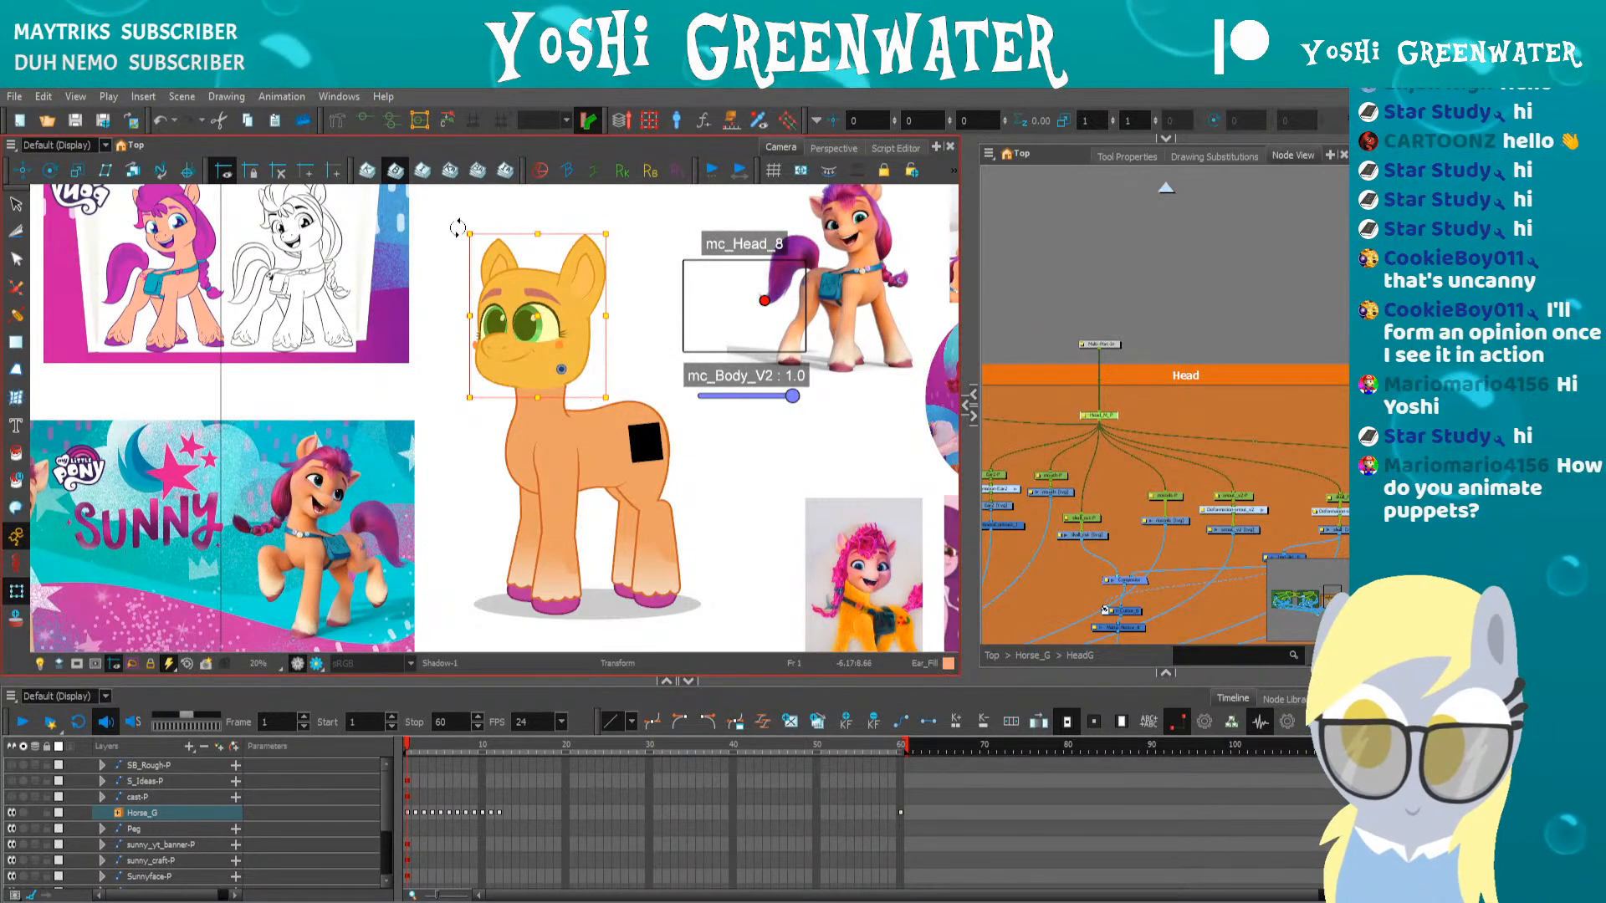
mouse_move(457, 234)
mouse_down()
mouse_move(465, 213)
mouse_move(438, 259)
mouse_up()
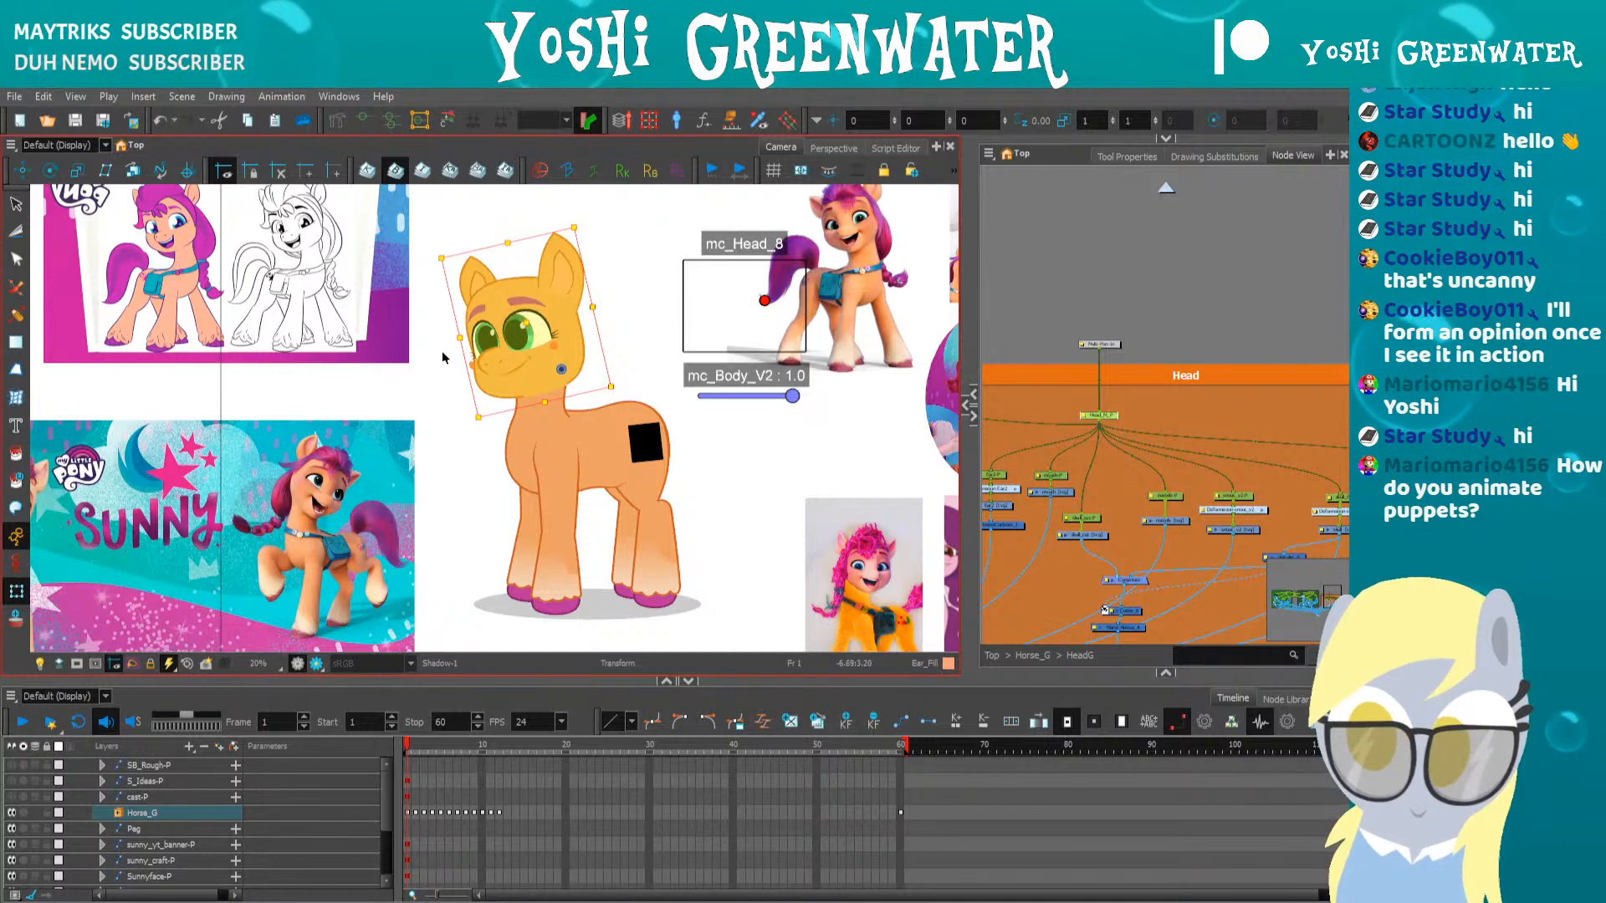
key(ctrl+z)
Select the skull drawing, the whole head and the mouth peg in turn to compare what each one controls
click(500, 379)
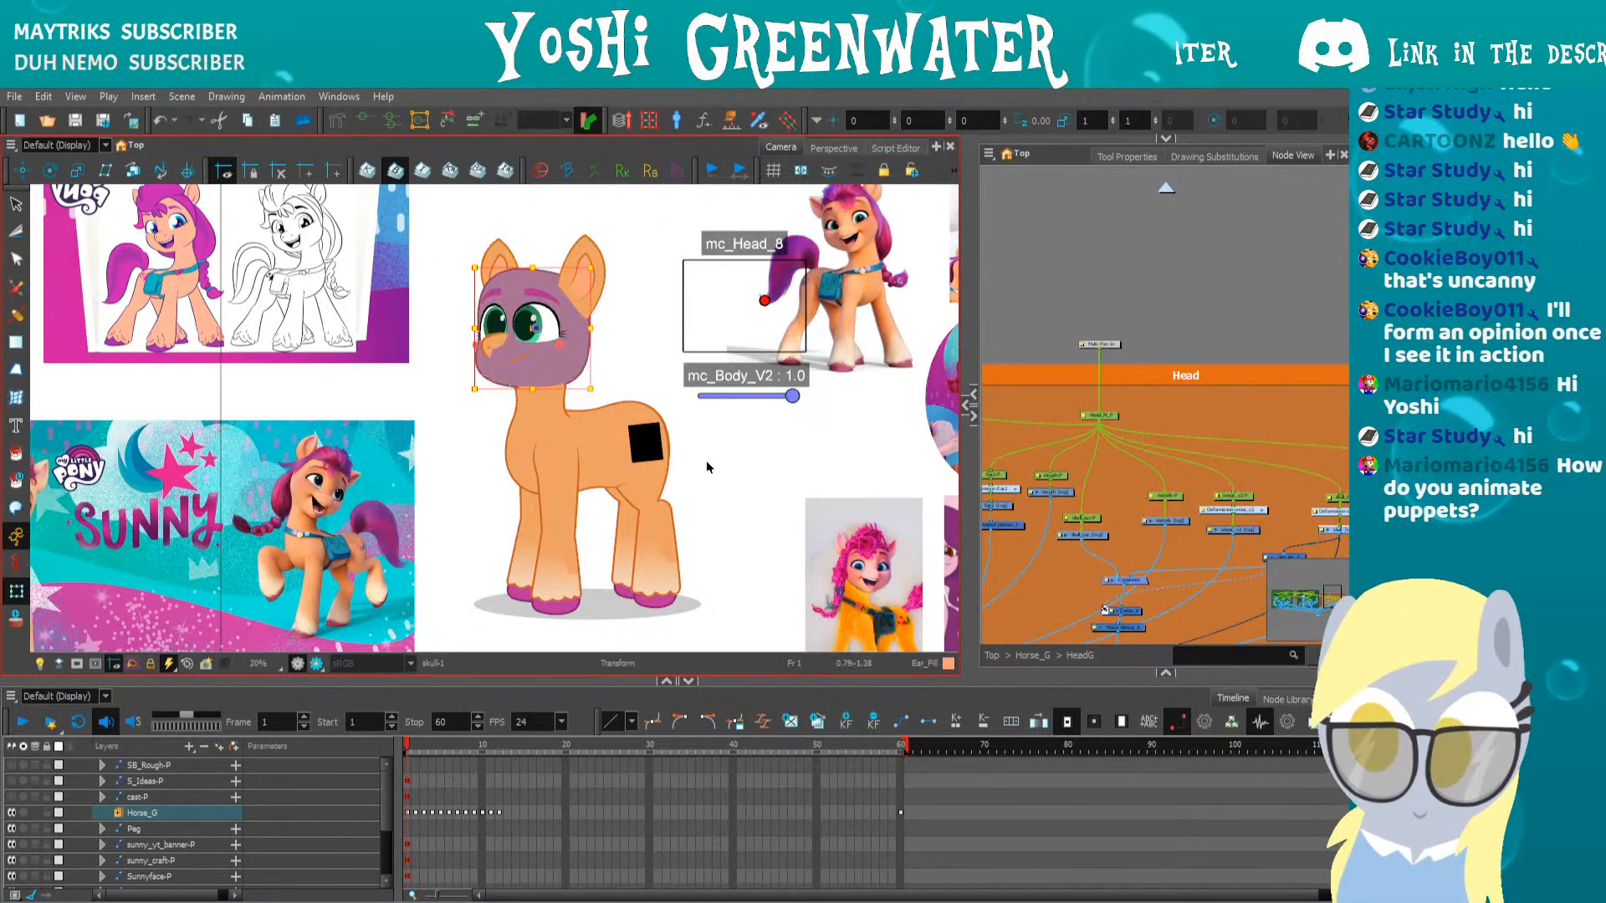
click(538, 298)
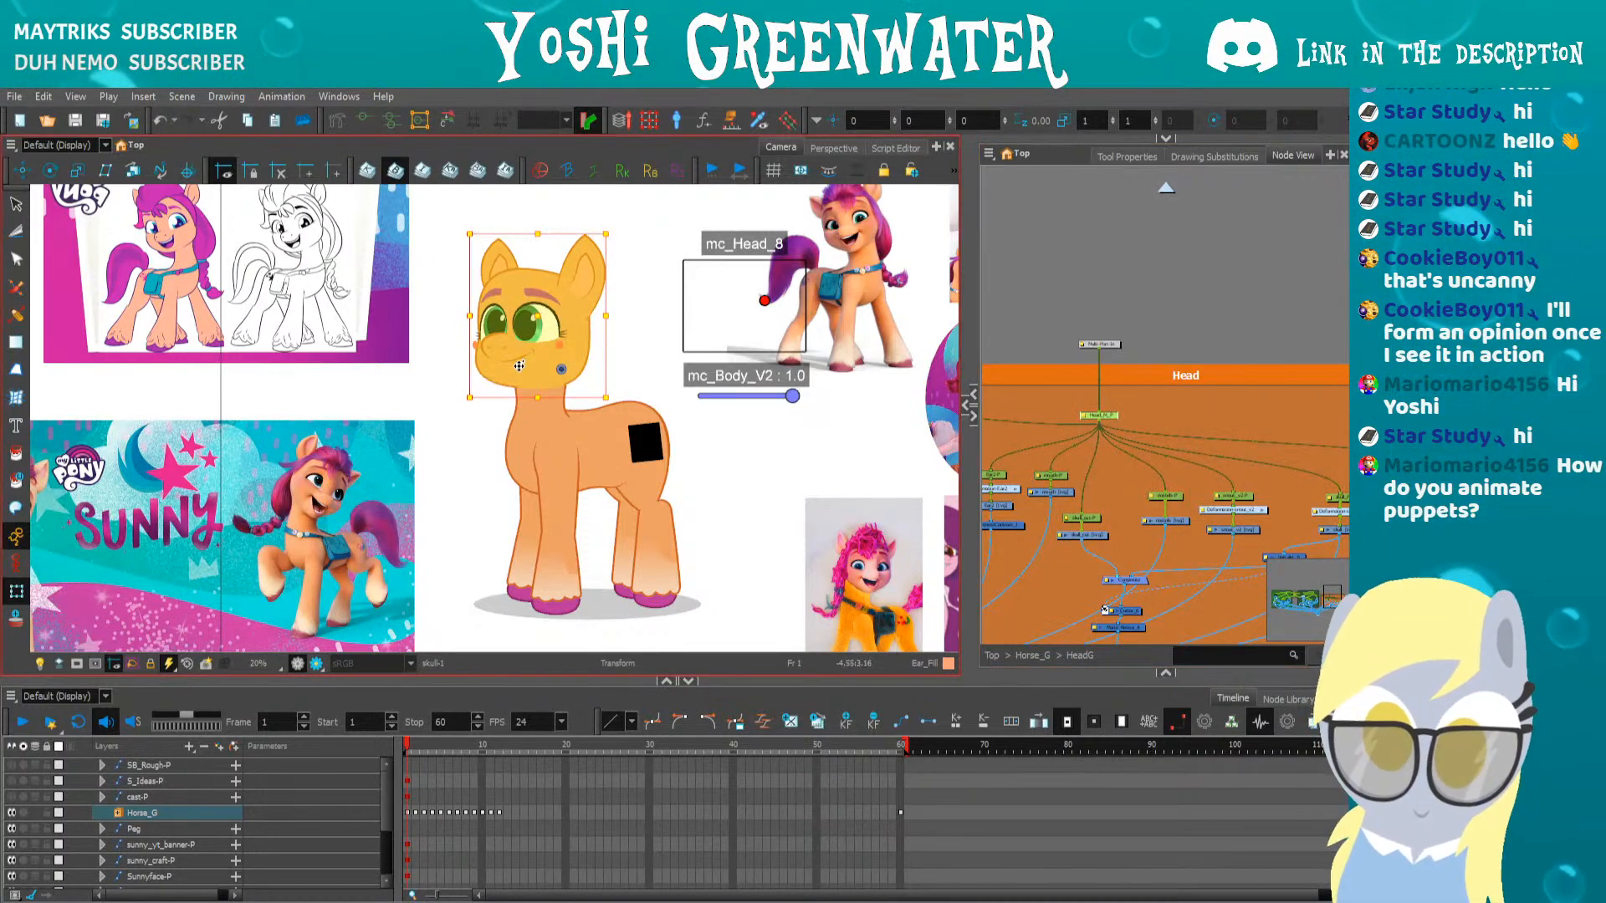
scroll(1087, 376, down, 4)
click(1034, 345)
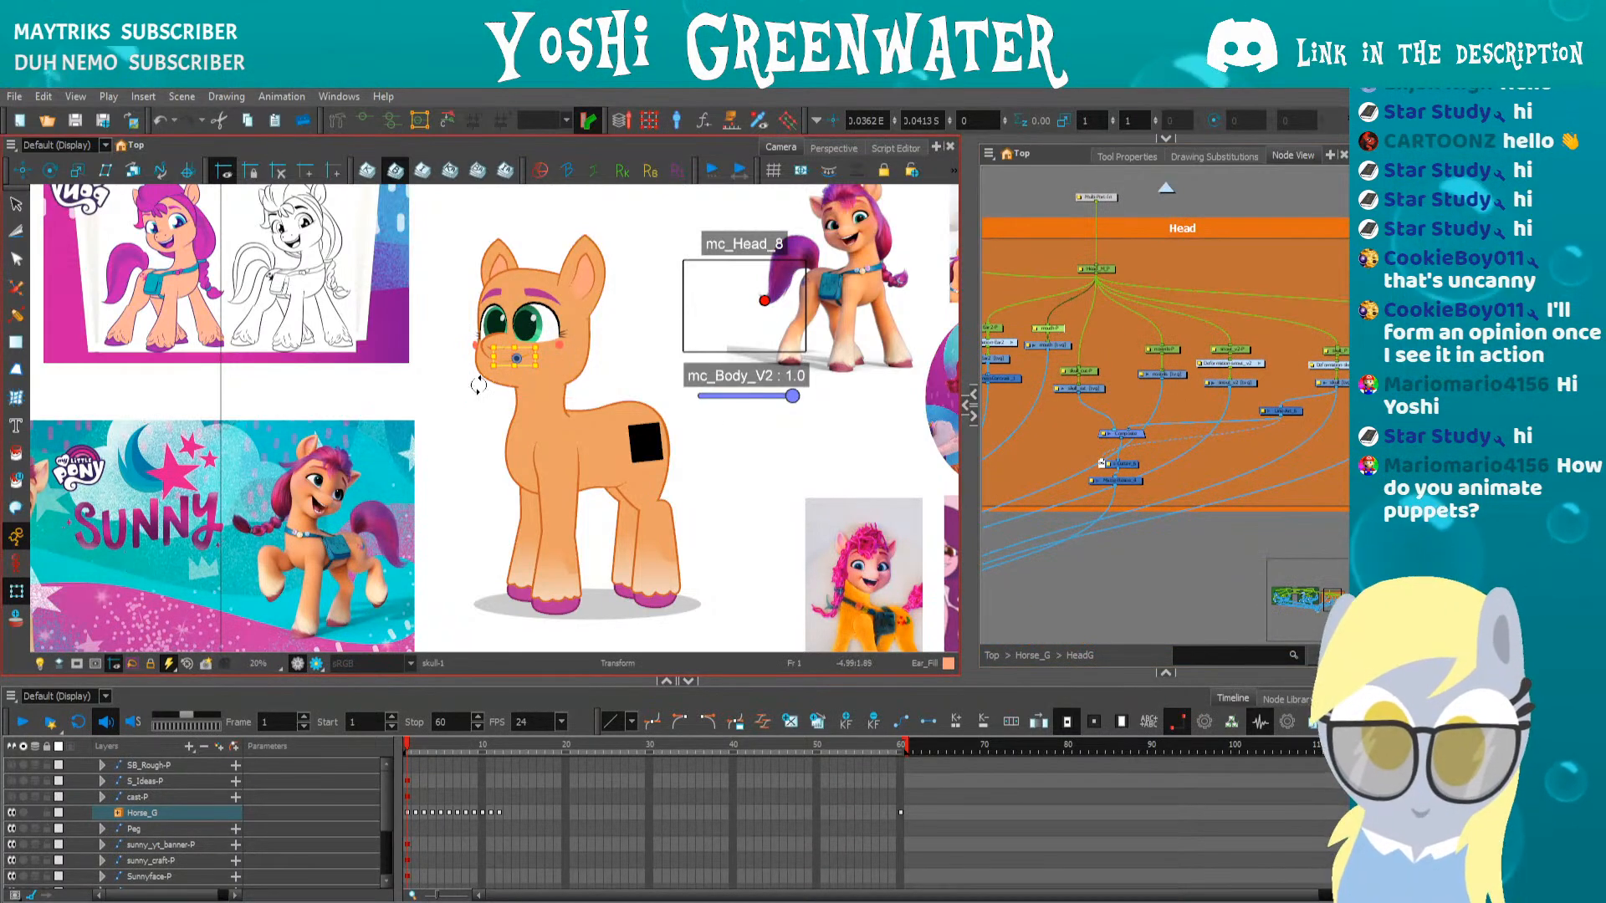
Select the mouth drawing and try substitutions 2 and 4 before switching it to substitution 5
key(shift+m)
scroll(365, 364, up, 6)
scroll(365, 366, down, 1)
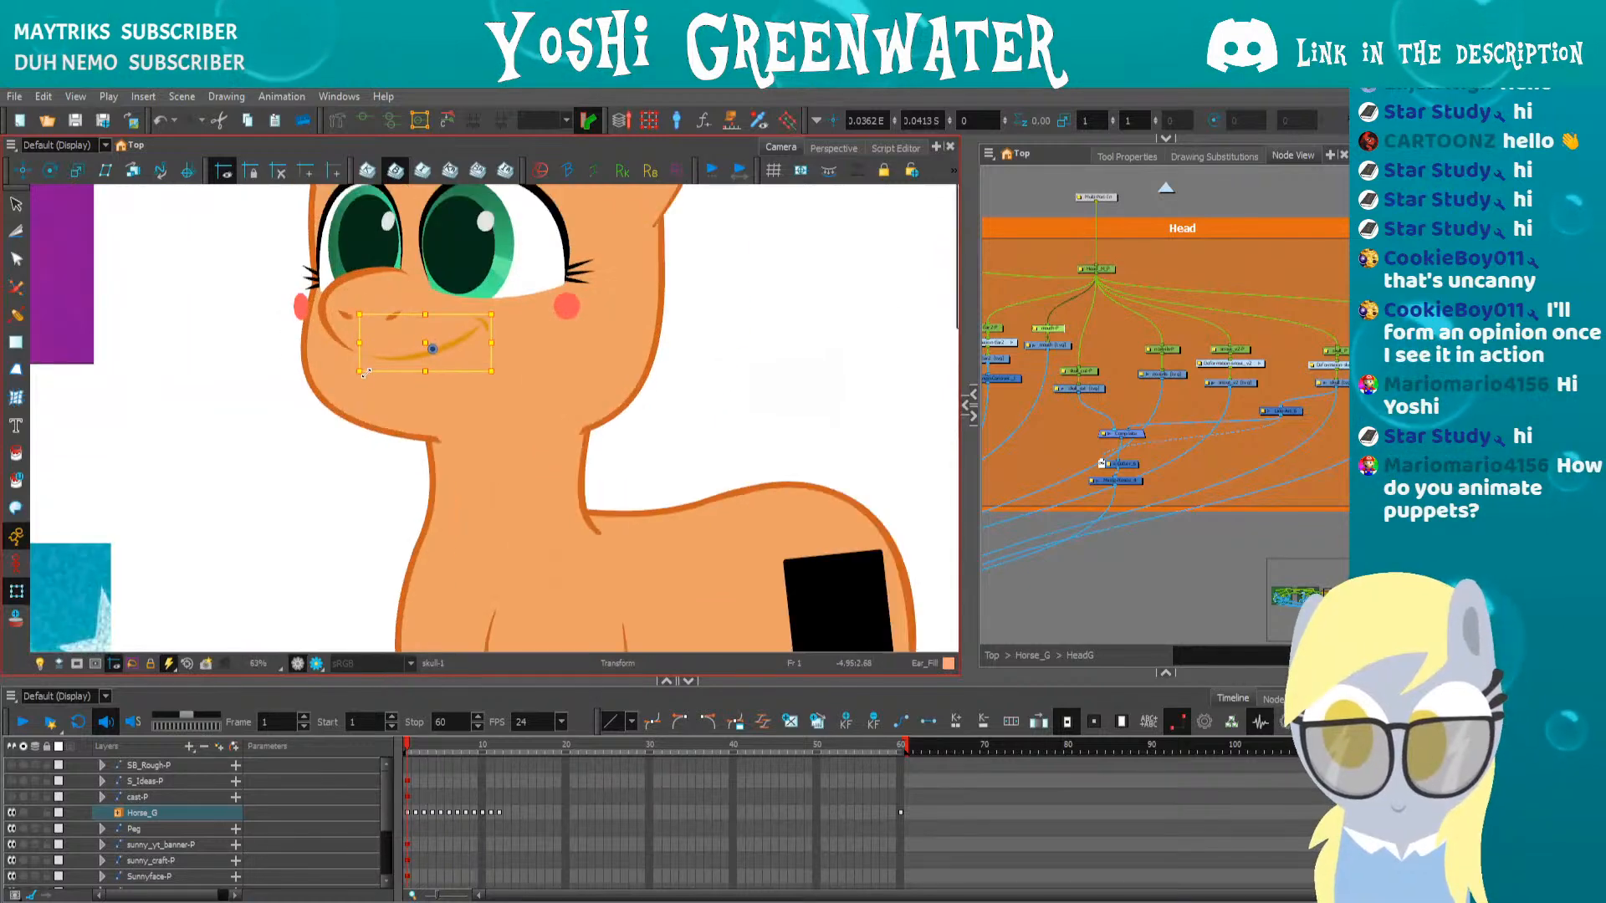
click(401, 393)
click(432, 350)
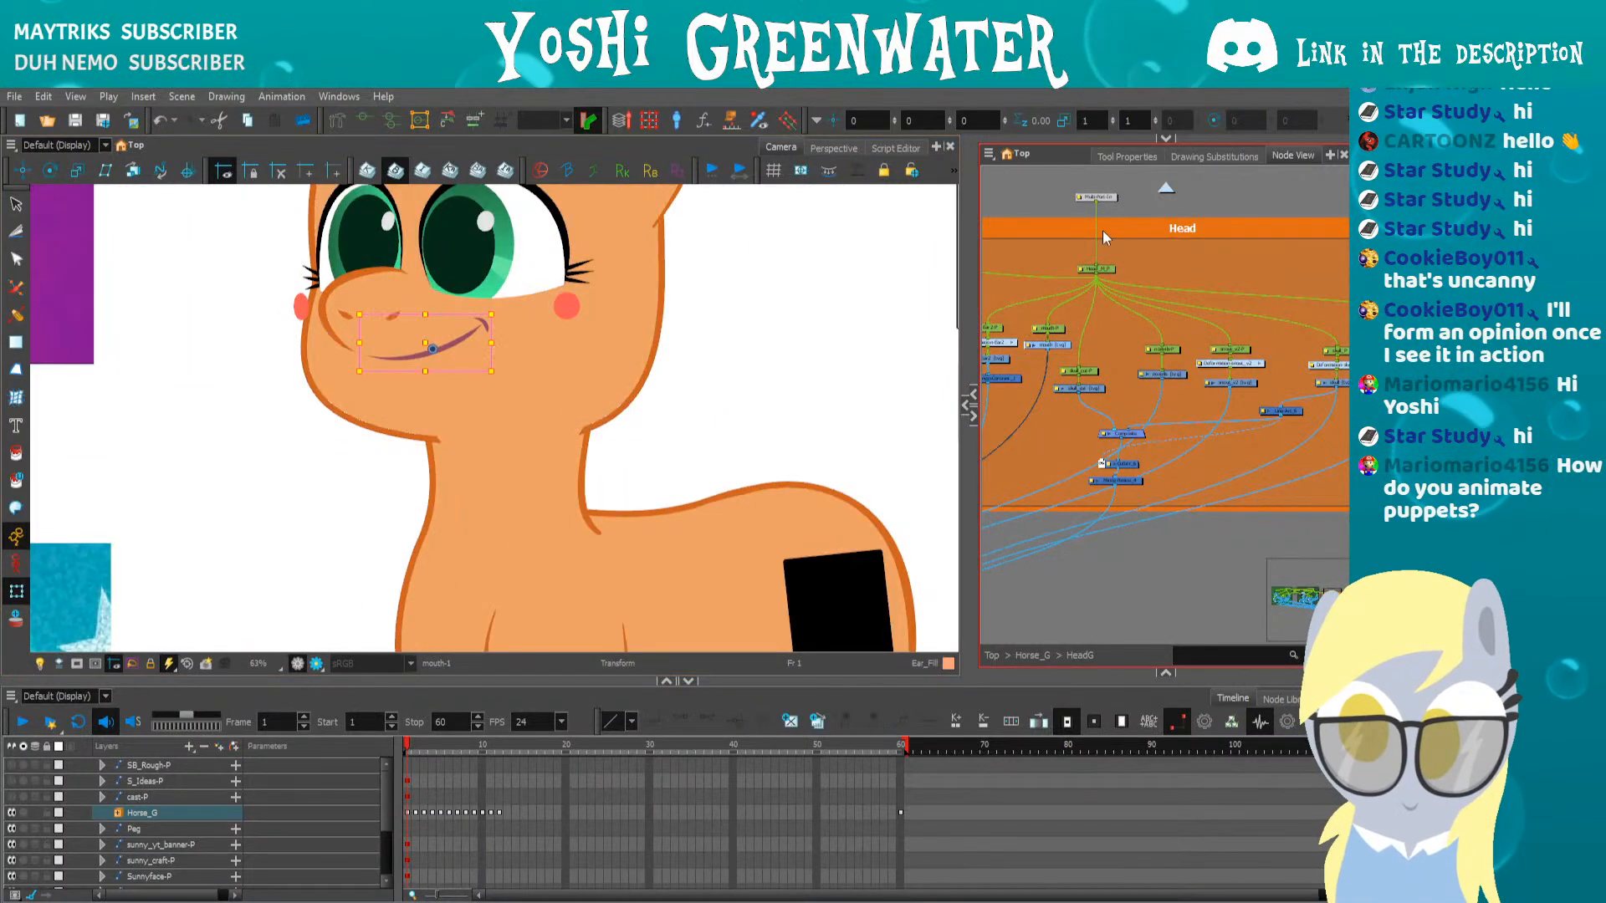
click(1213, 156)
click(1206, 236)
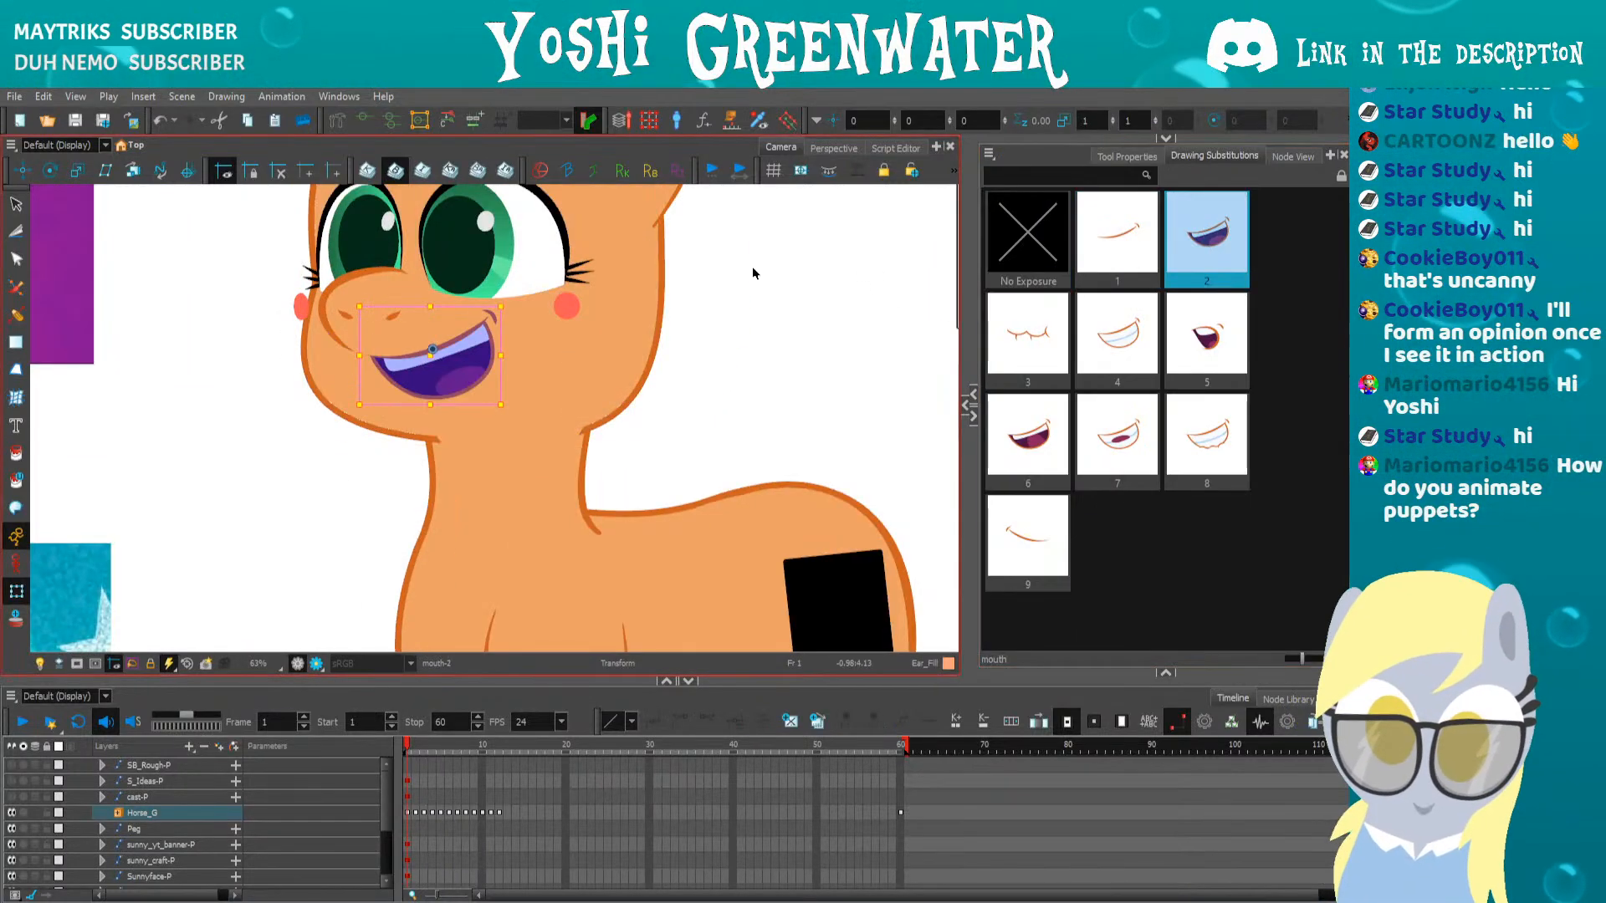
click(1117, 347)
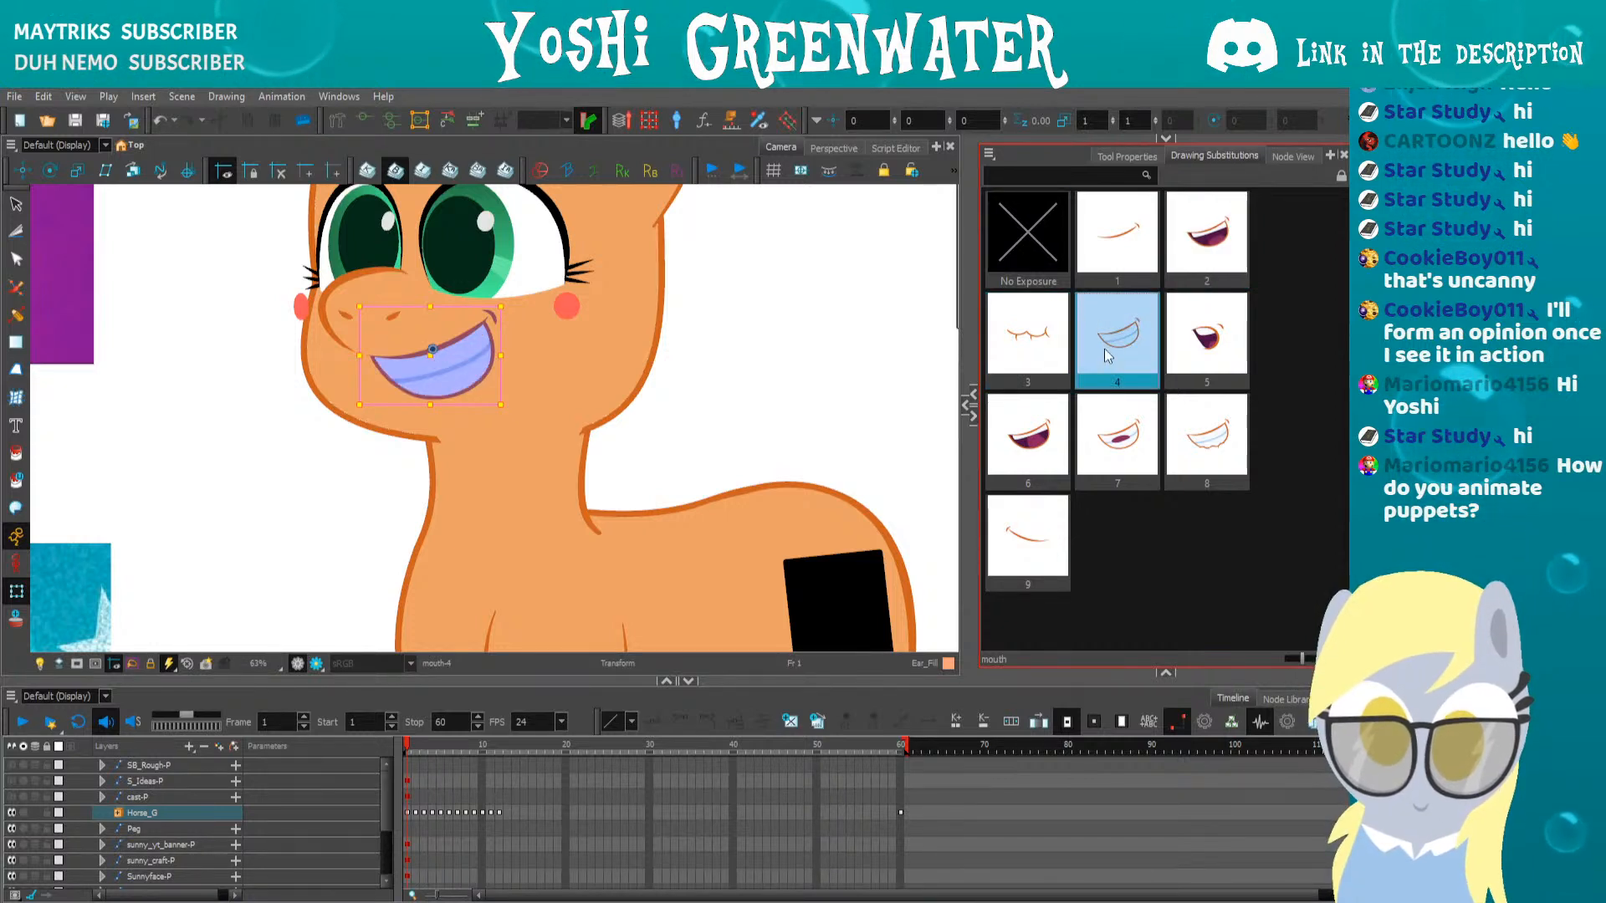
click(1196, 356)
mouse_move(311, 422)
mouse_down()
mouse_move(342, 503)
mouse_move(313, 475)
mouse_move(325, 512)
mouse_up()
In the HeadG node network, select the mouth-P peg and then the mouth [tvg] drawing node beneath it
click(1291, 155)
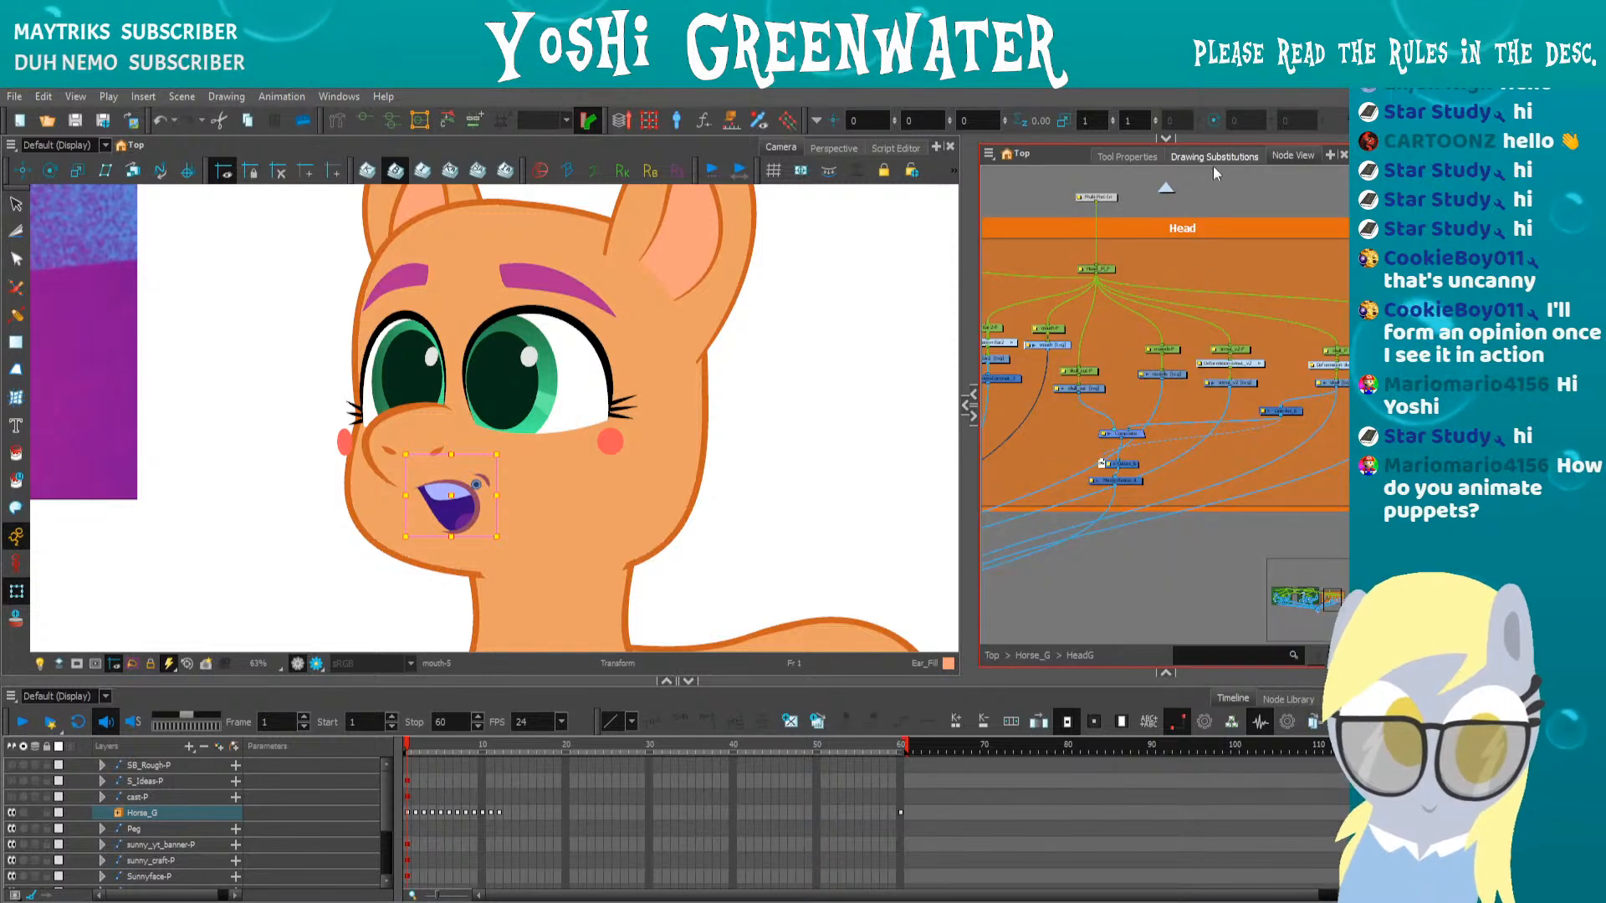
click(1050, 329)
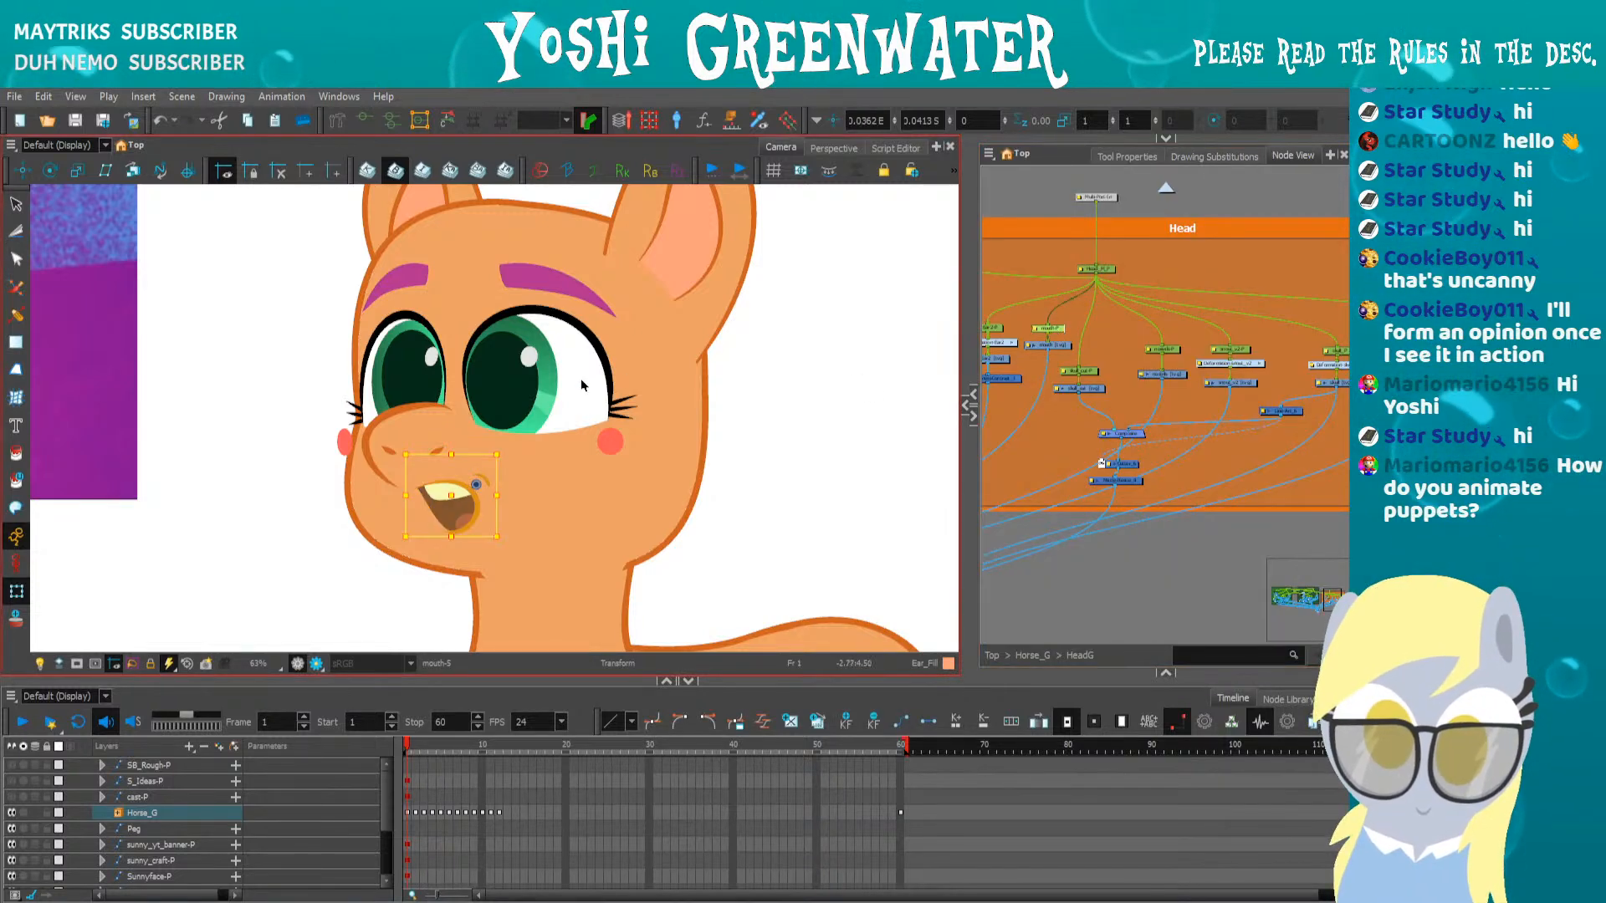
scroll(1046, 337, up, 5)
click(1037, 378)
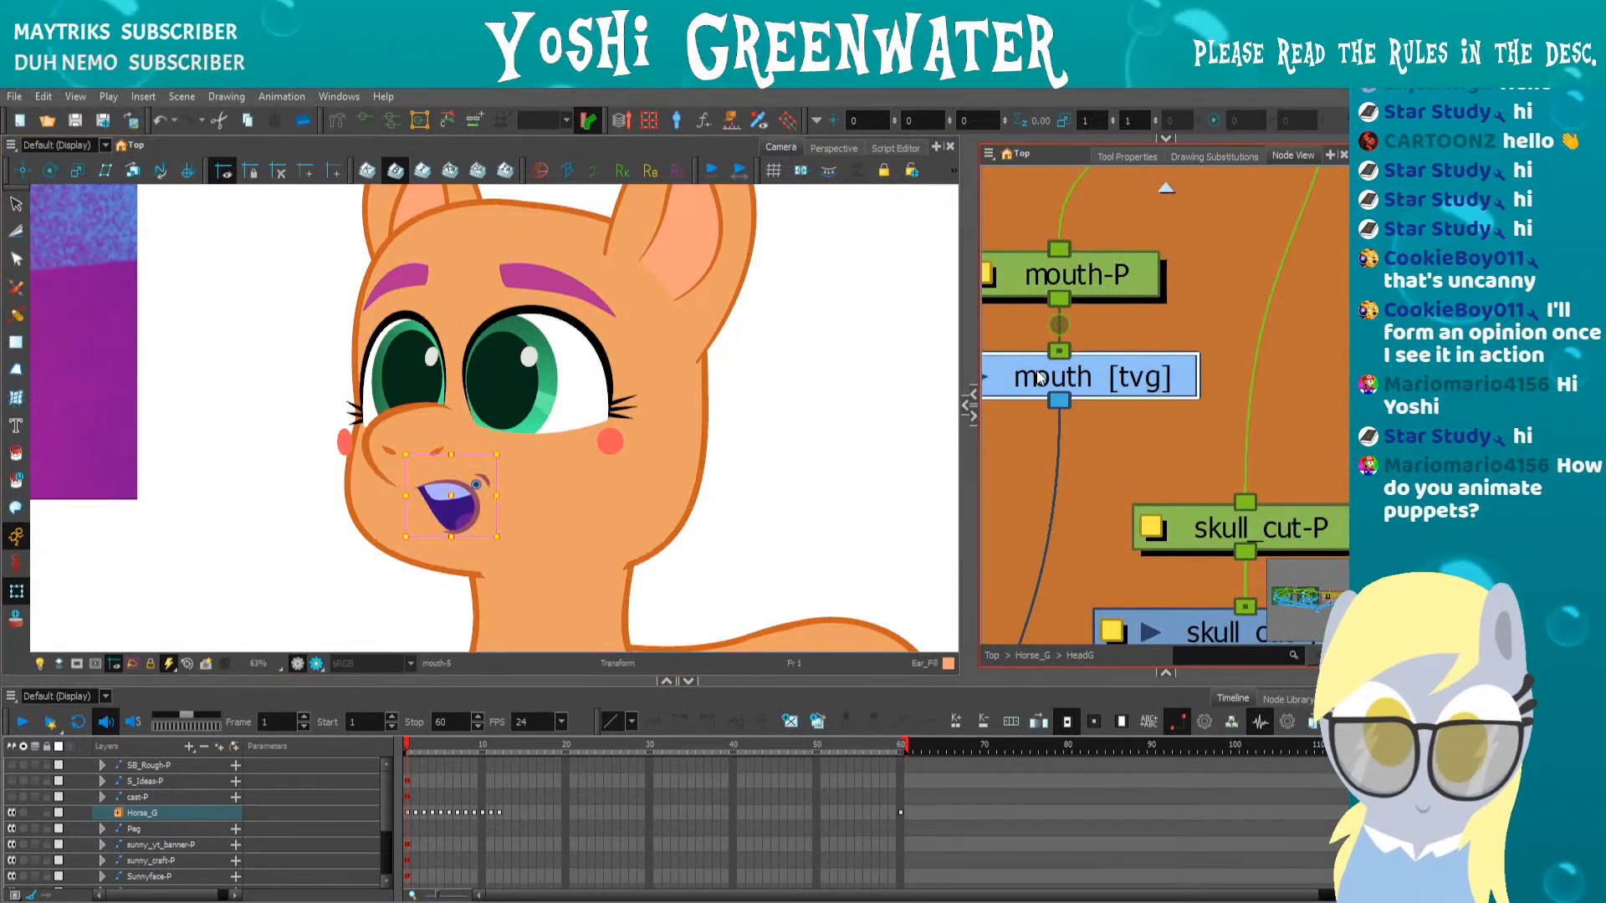
scroll(1037, 378, down, 1)
drag(1017, 420, 1111, 477)
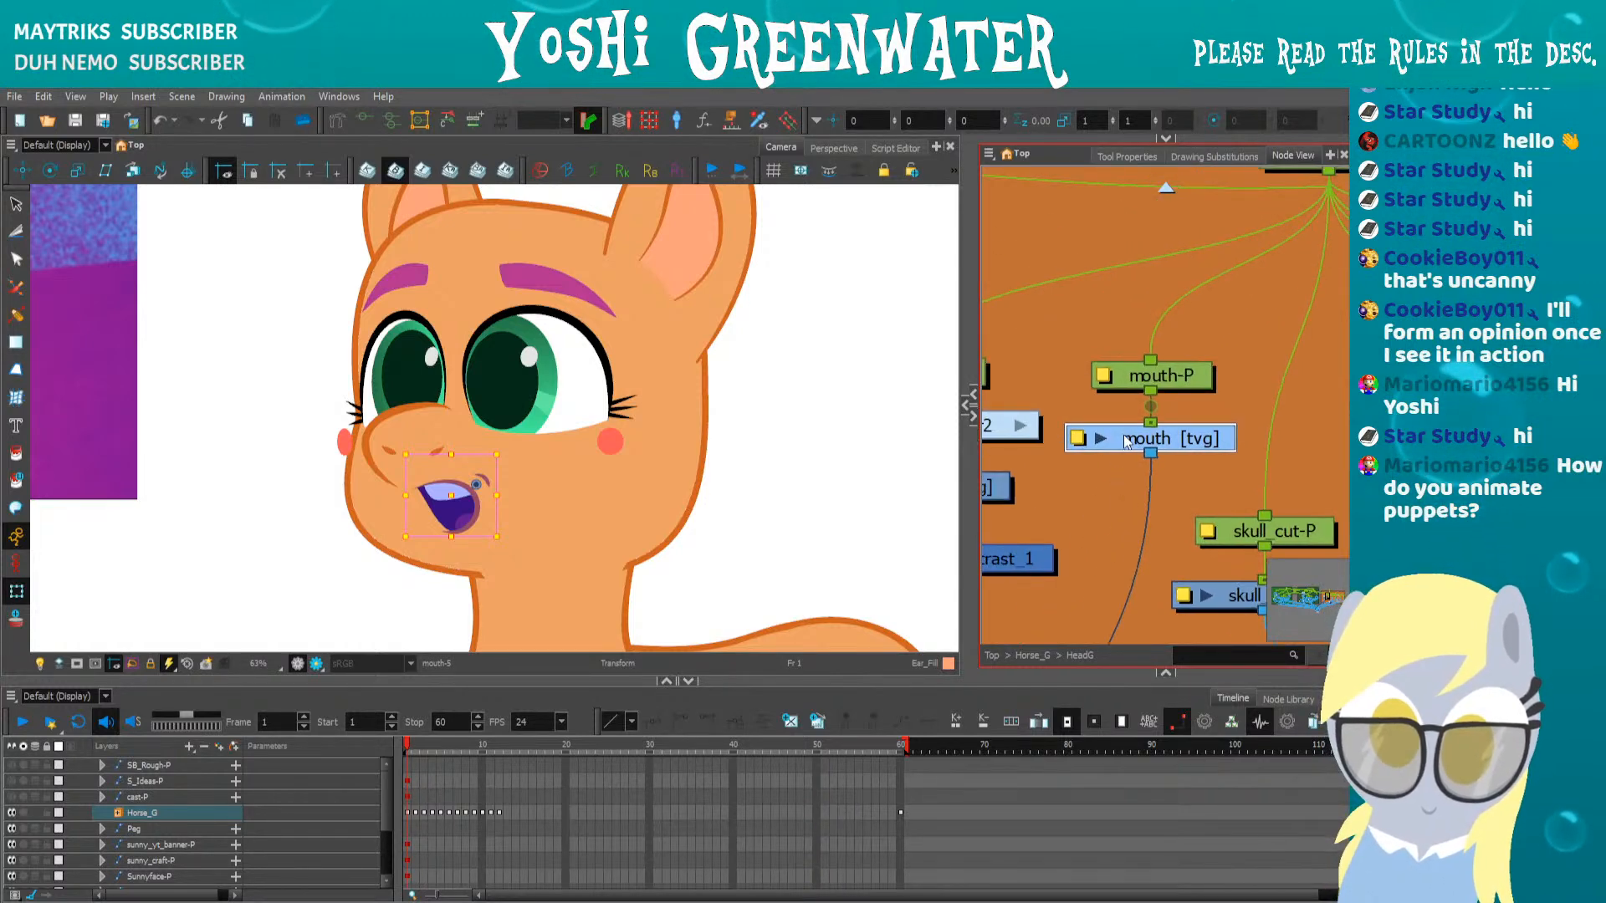
Preview the mouth [tvg] node's thumbnail, collapse it again and move the node slightly farther below mouth-P
click(1099, 439)
click(1097, 440)
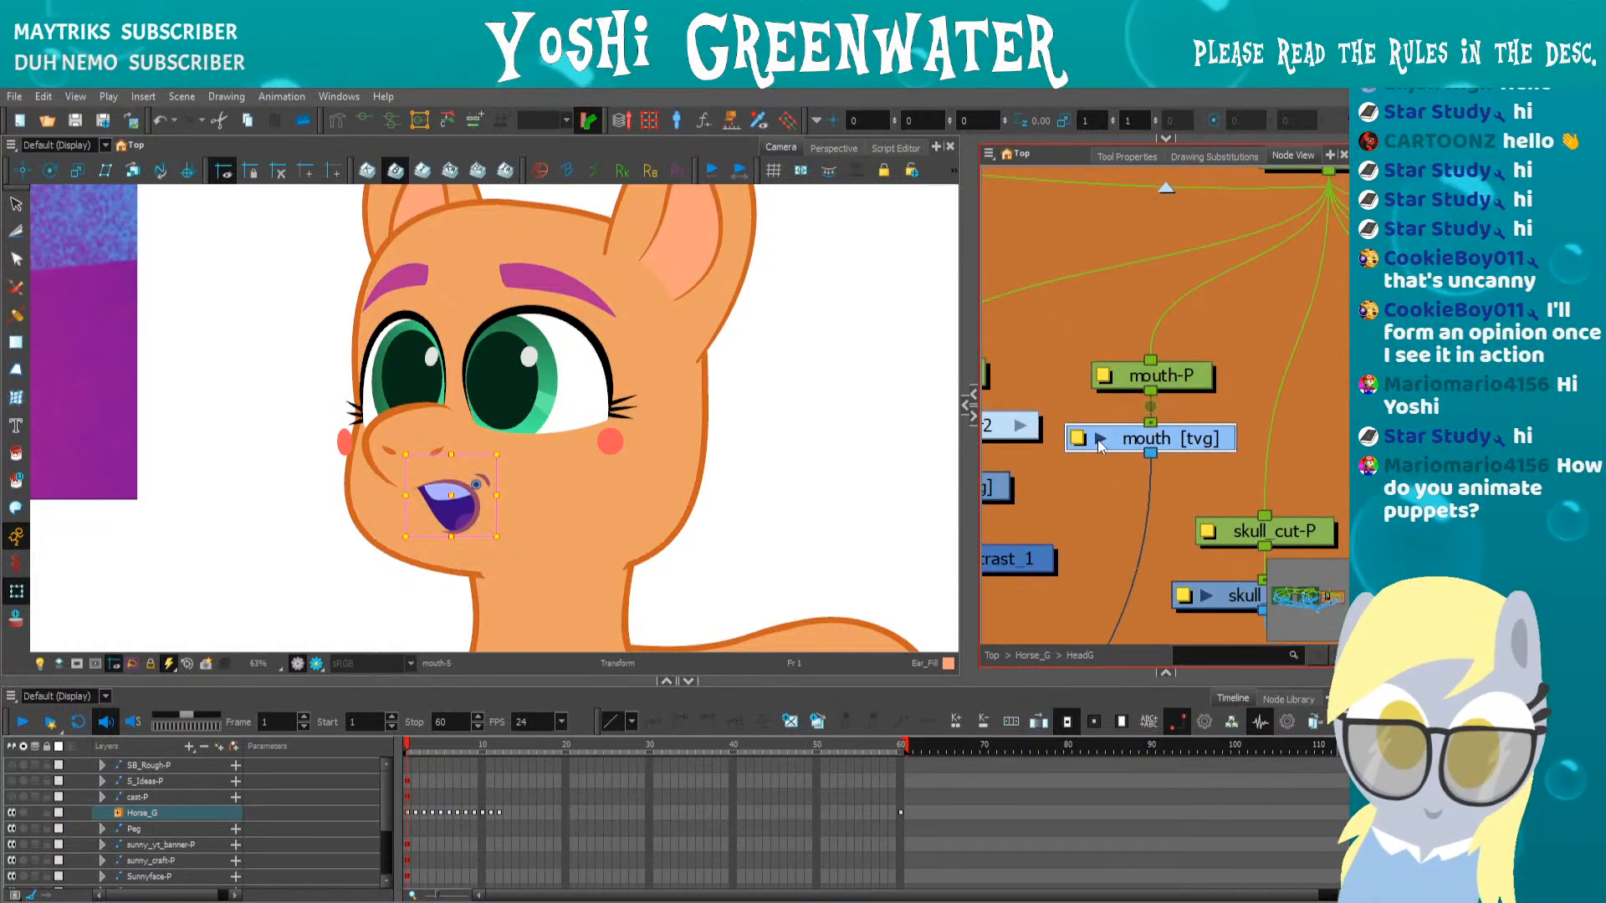
click(1092, 444)
click(1100, 410)
click(1109, 577)
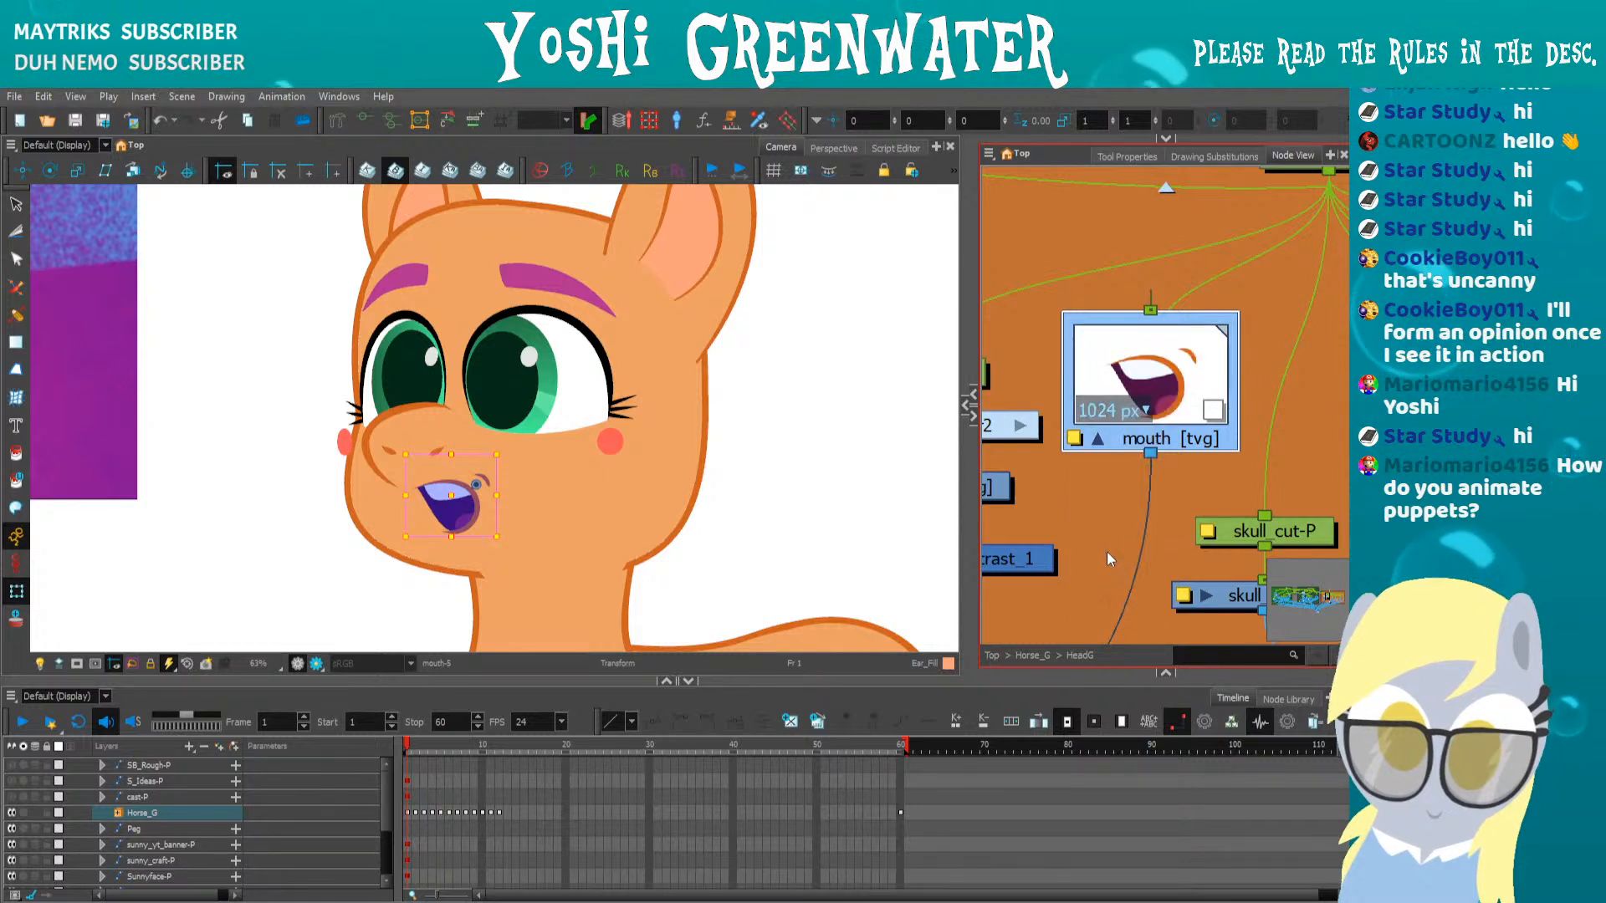
click(1097, 439)
drag(1131, 438, 1135, 481)
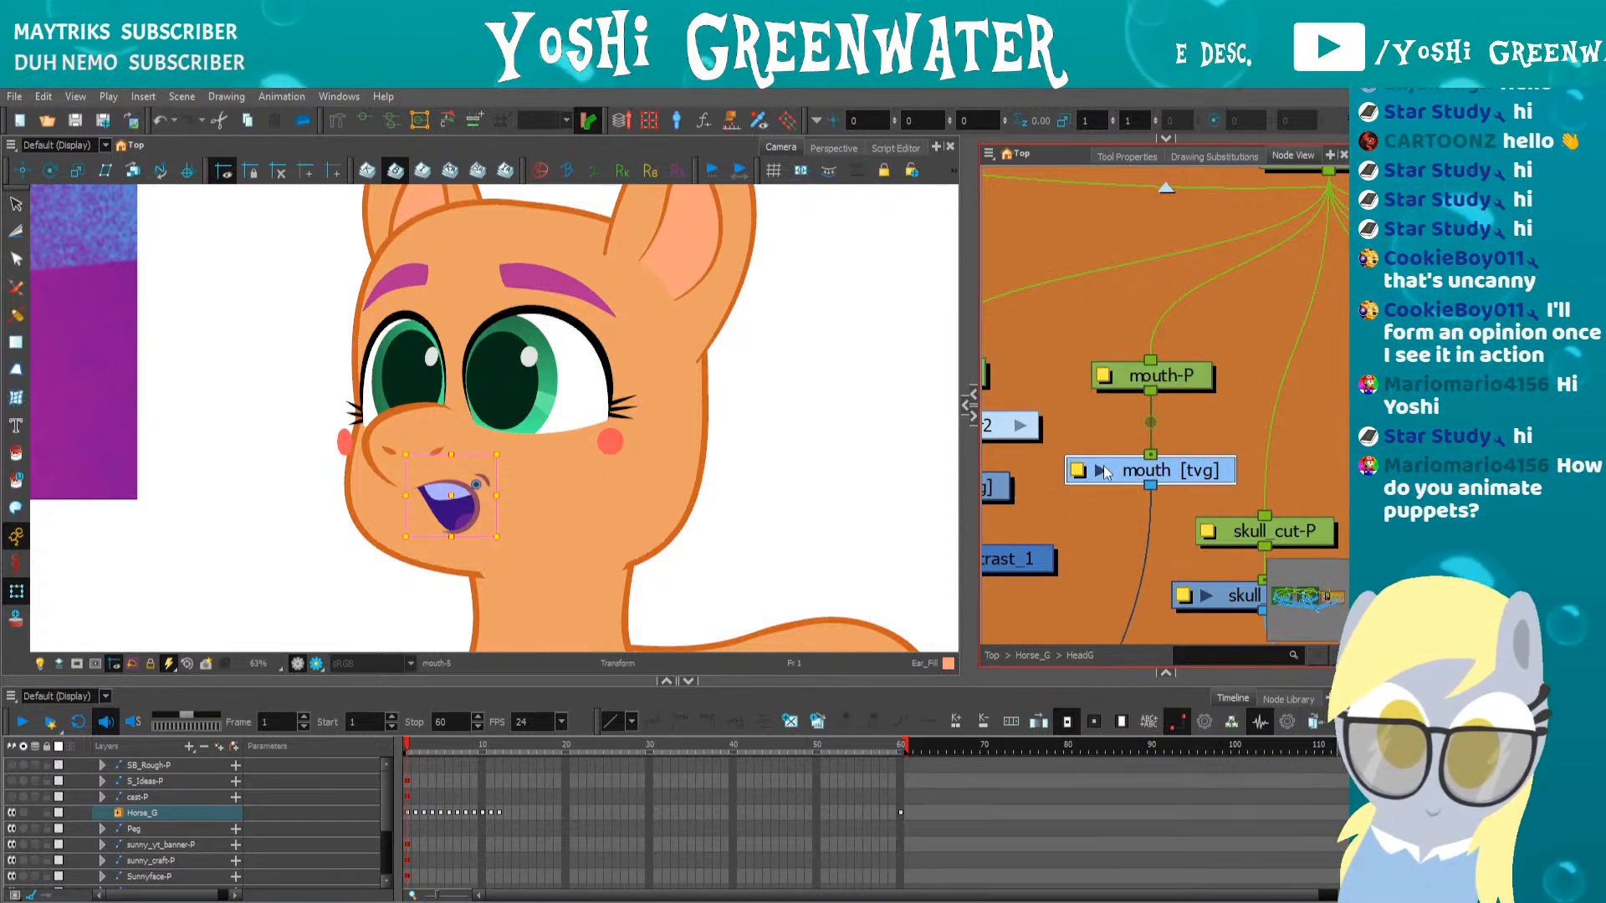
click(1098, 472)
click(1097, 472)
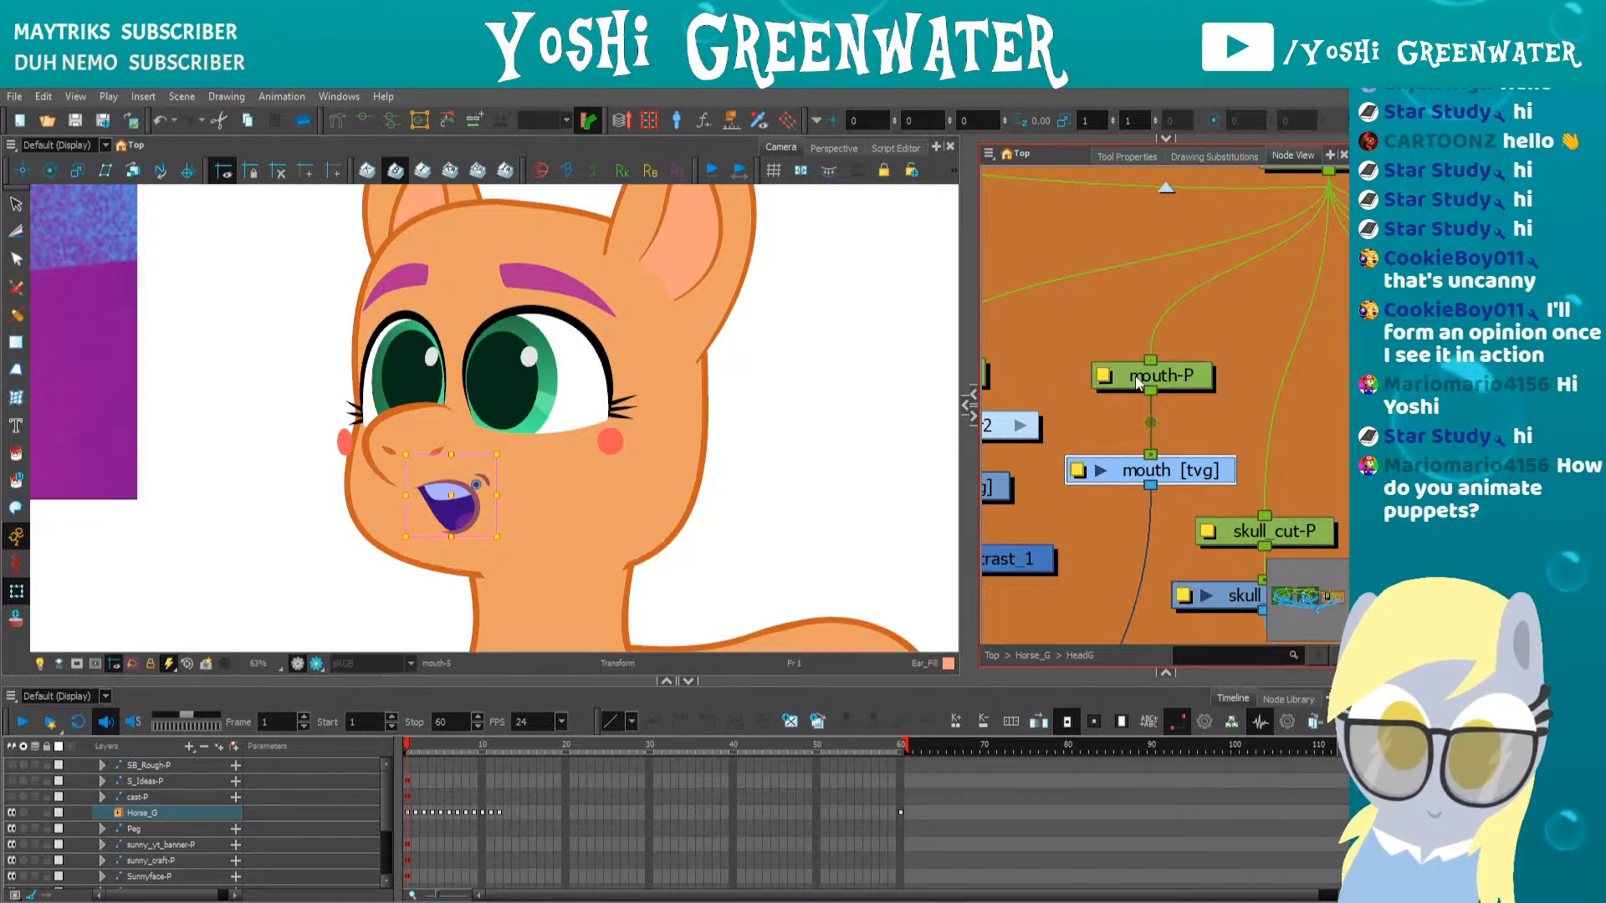
Select the mouth-P peg, then try moving the mouth through its drawing node and undo the change
click(1138, 383)
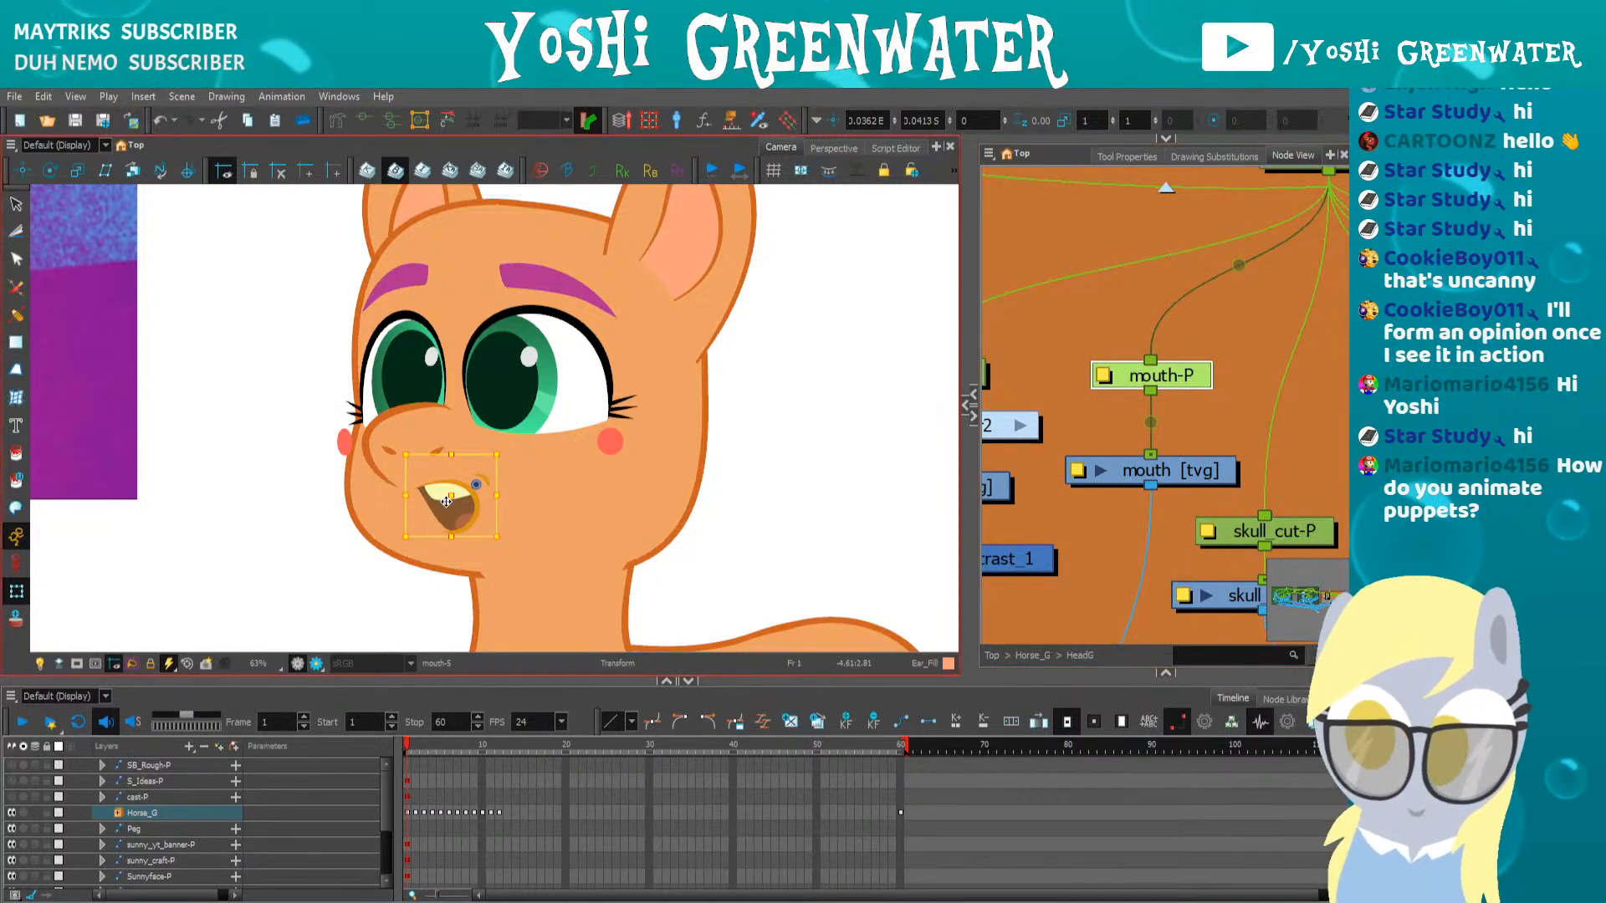
mouse_move(445, 505)
mouse_down()
mouse_move(560, 525)
mouse_move(334, 493)
mouse_move(439, 539)
mouse_move(290, 544)
mouse_move(364, 559)
mouse_move(443, 528)
mouse_up()
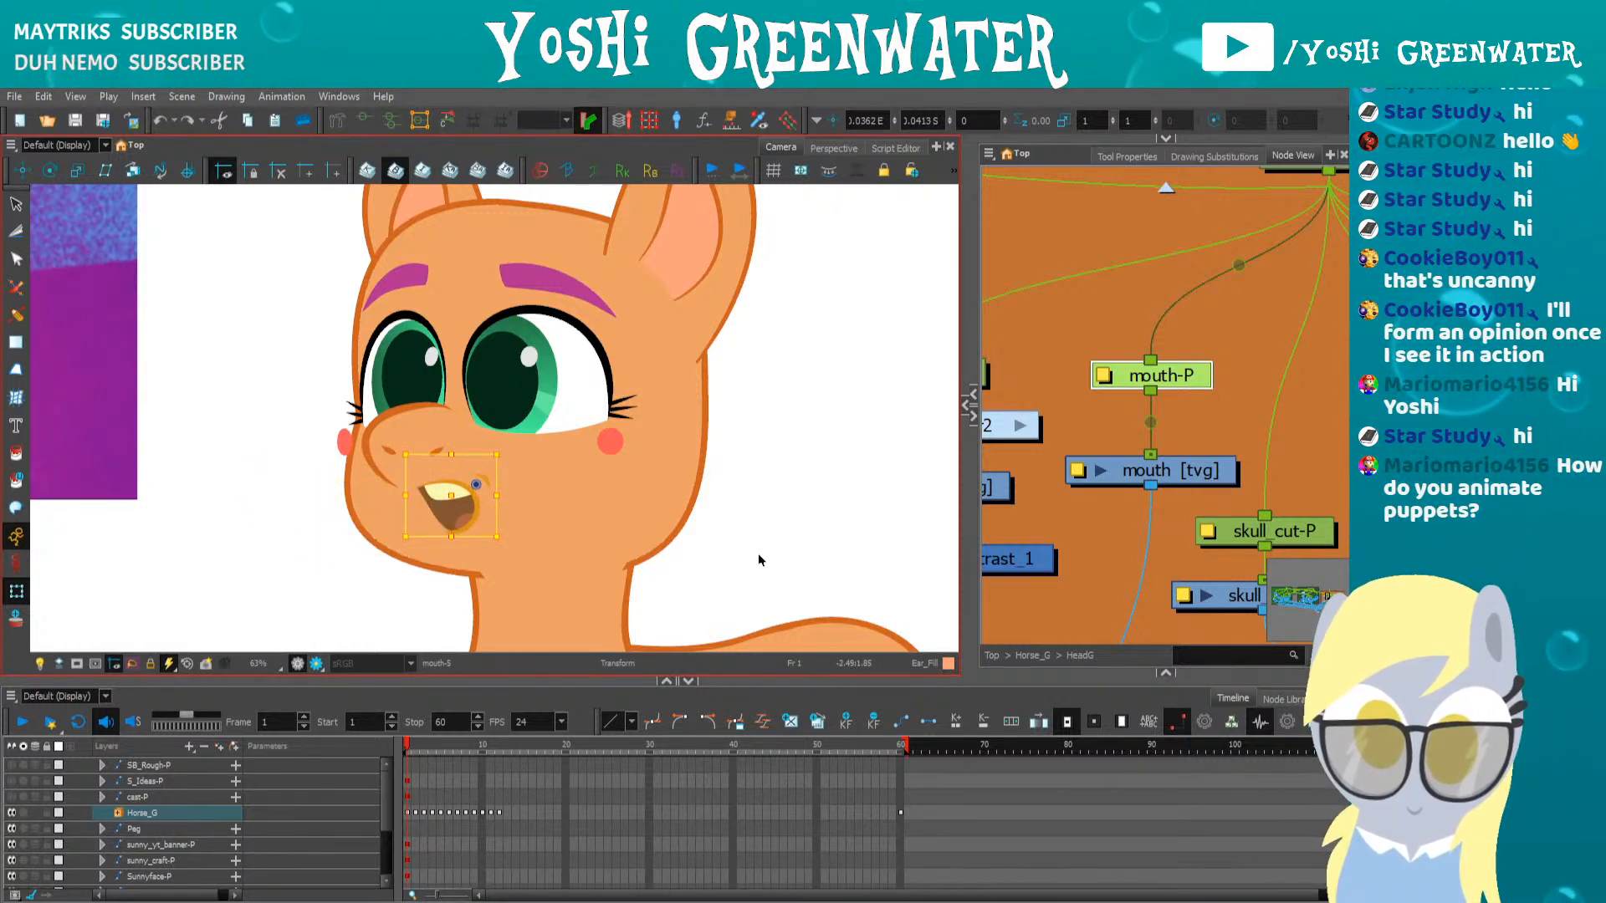
click(1131, 475)
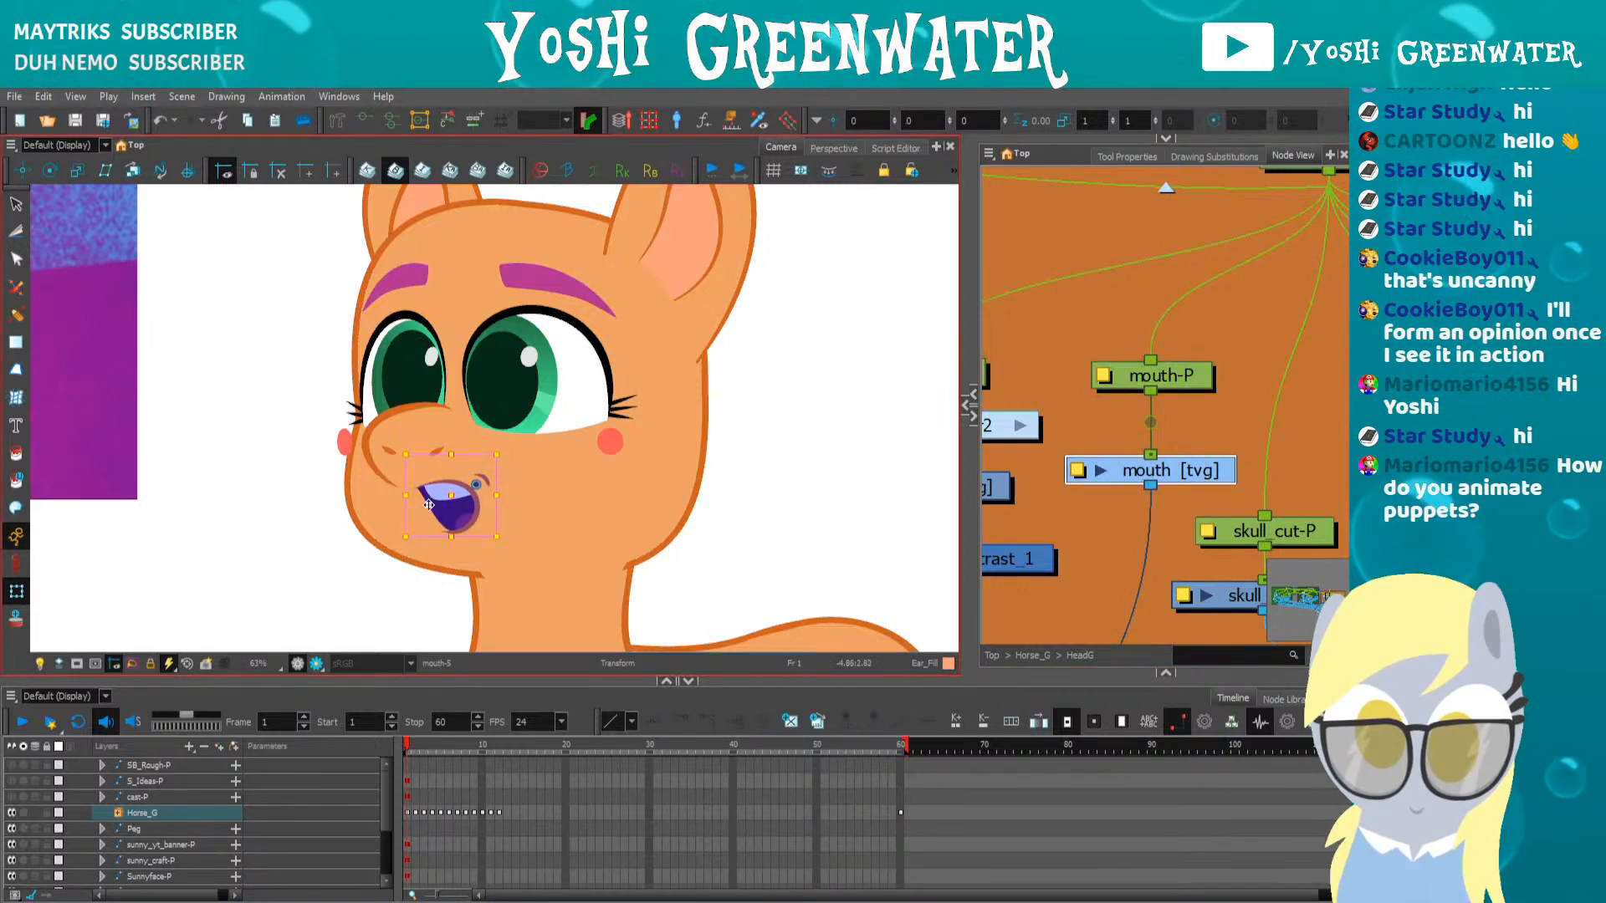
mouse_move(420, 500)
mouse_down()
mouse_move(333, 577)
mouse_move(508, 350)
mouse_up()
key(ctrl+z)
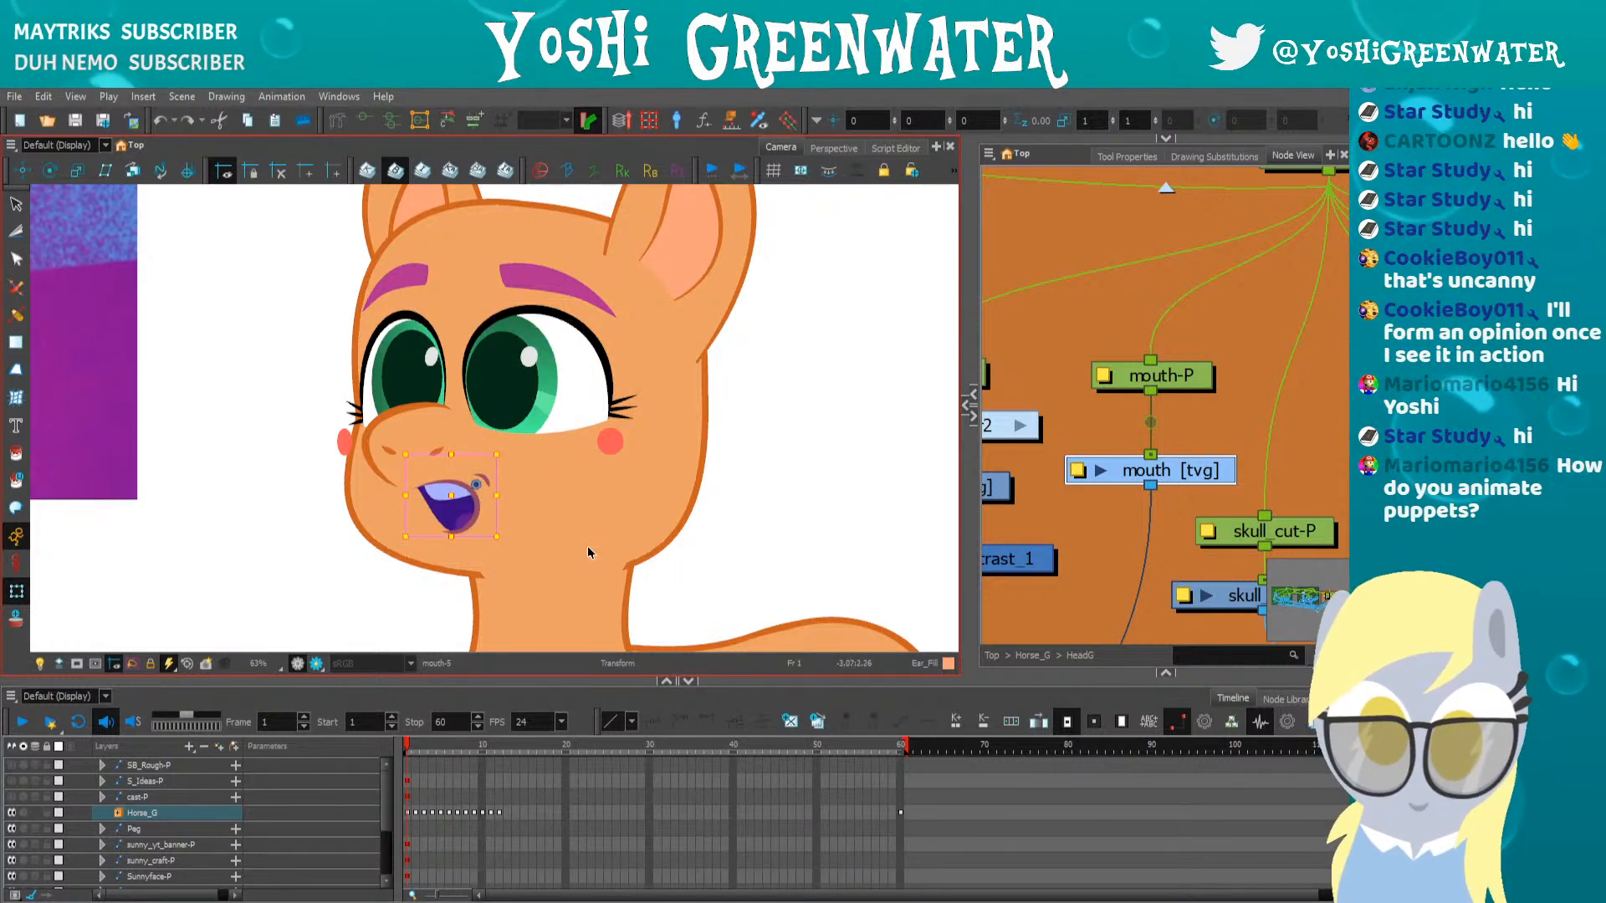
Move the mouth-P node slightly closer to its drawing node, then try shifting the mouth onto the muzzle and undo that shift
click(1144, 375)
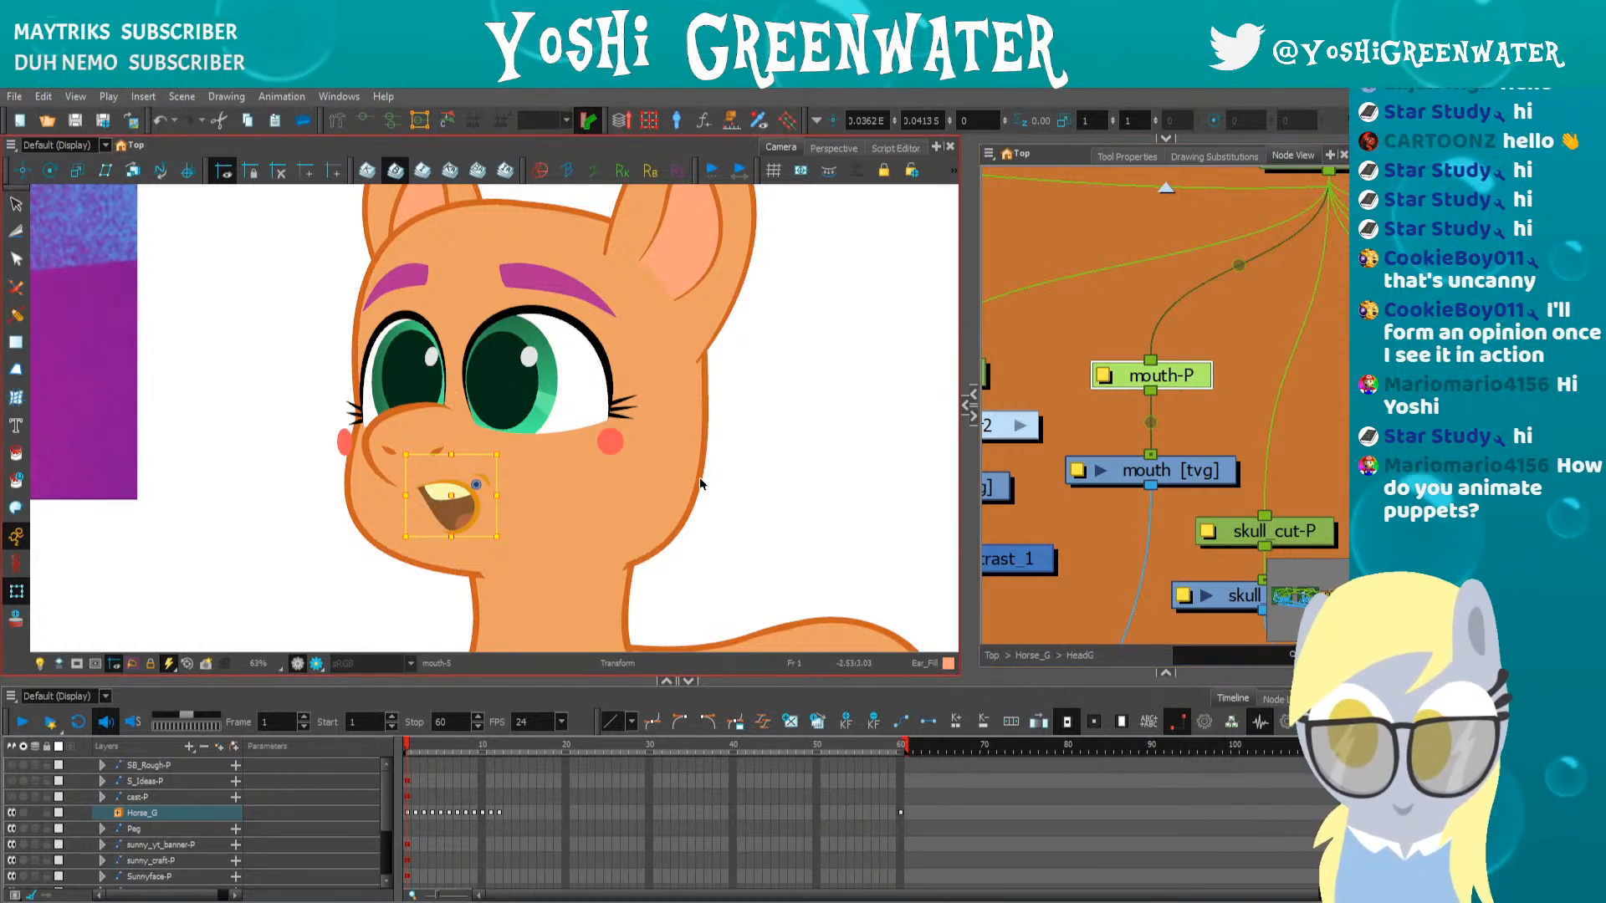
drag(1146, 373, 1146, 385)
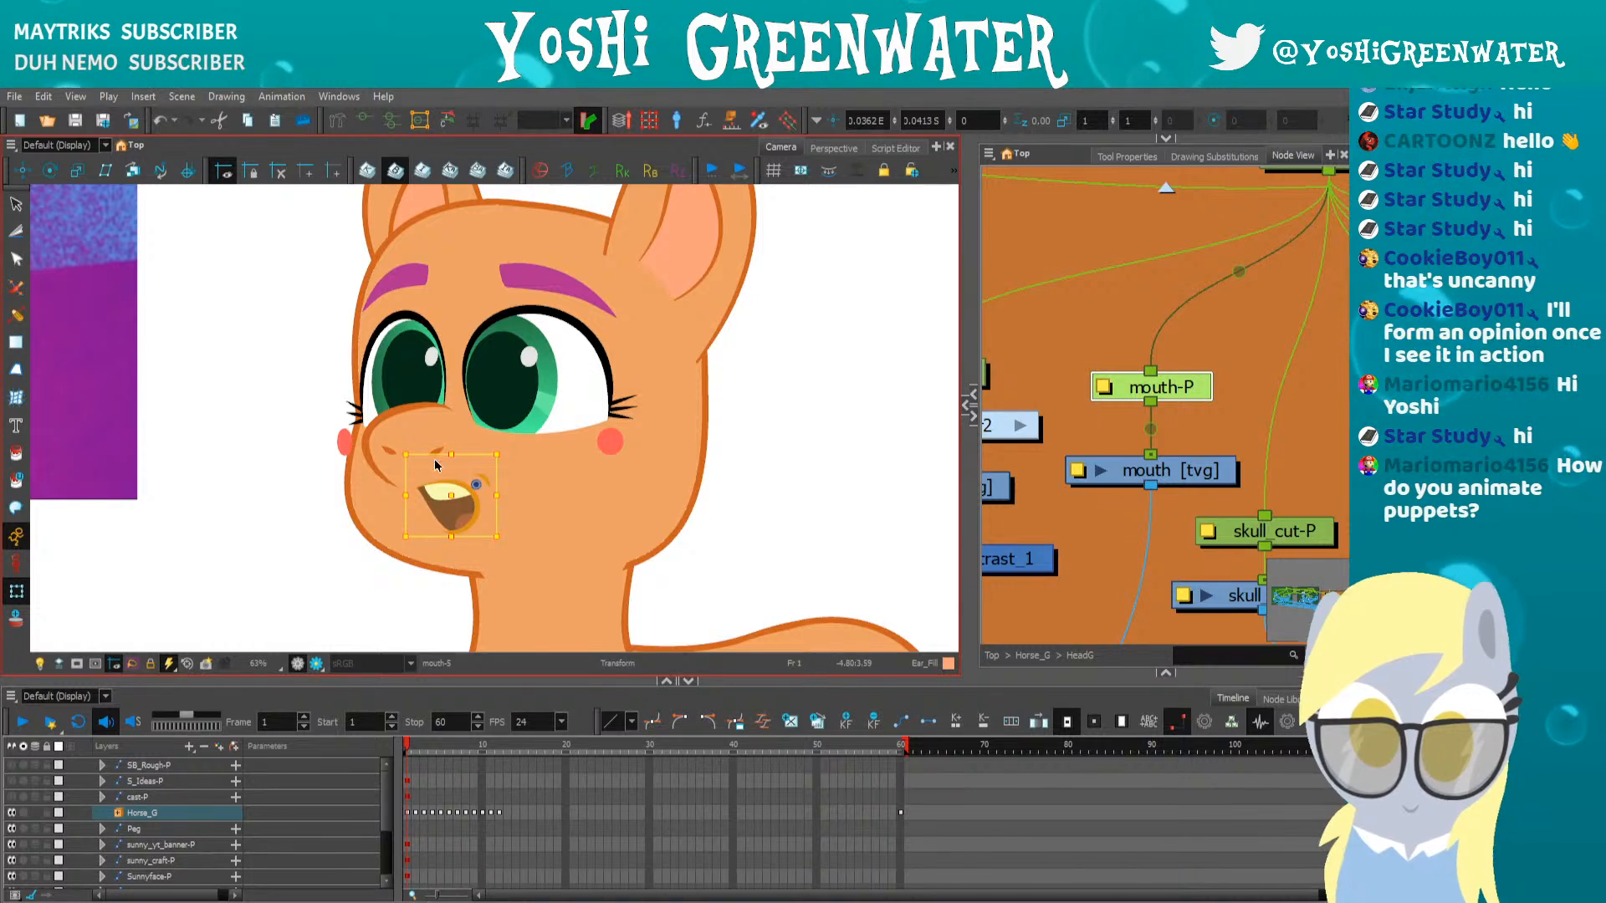
drag(430, 453, 407, 429)
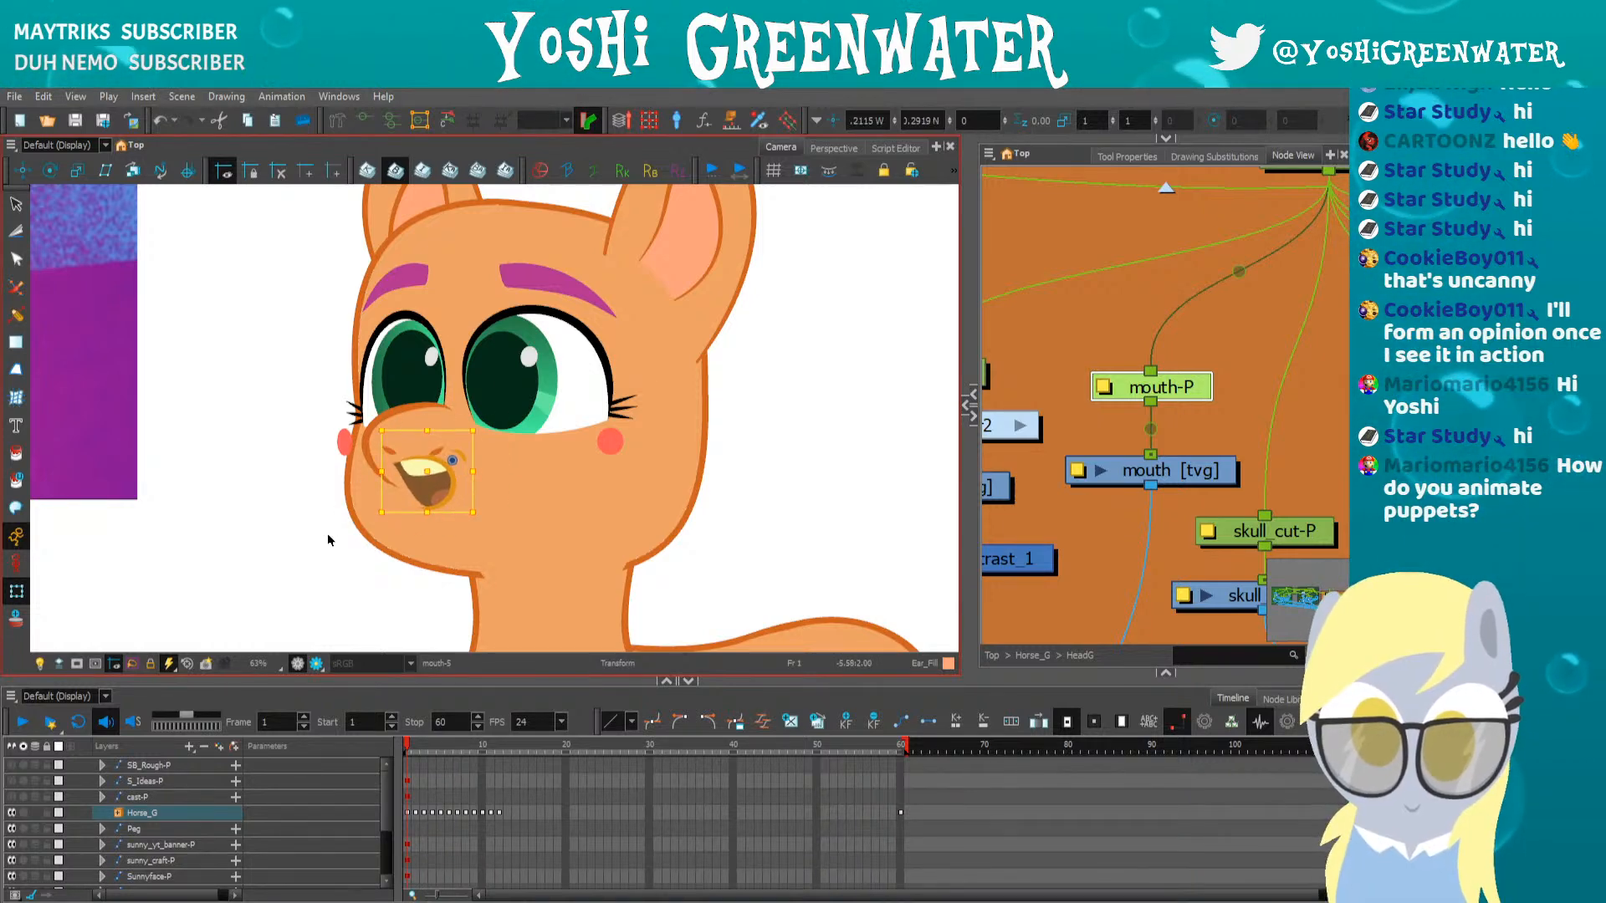
key(ctrl+z)
Select the mouth-P peg and then the master head peg above it to compare their reach
scroll(1067, 360, down, 3)
click(1067, 360)
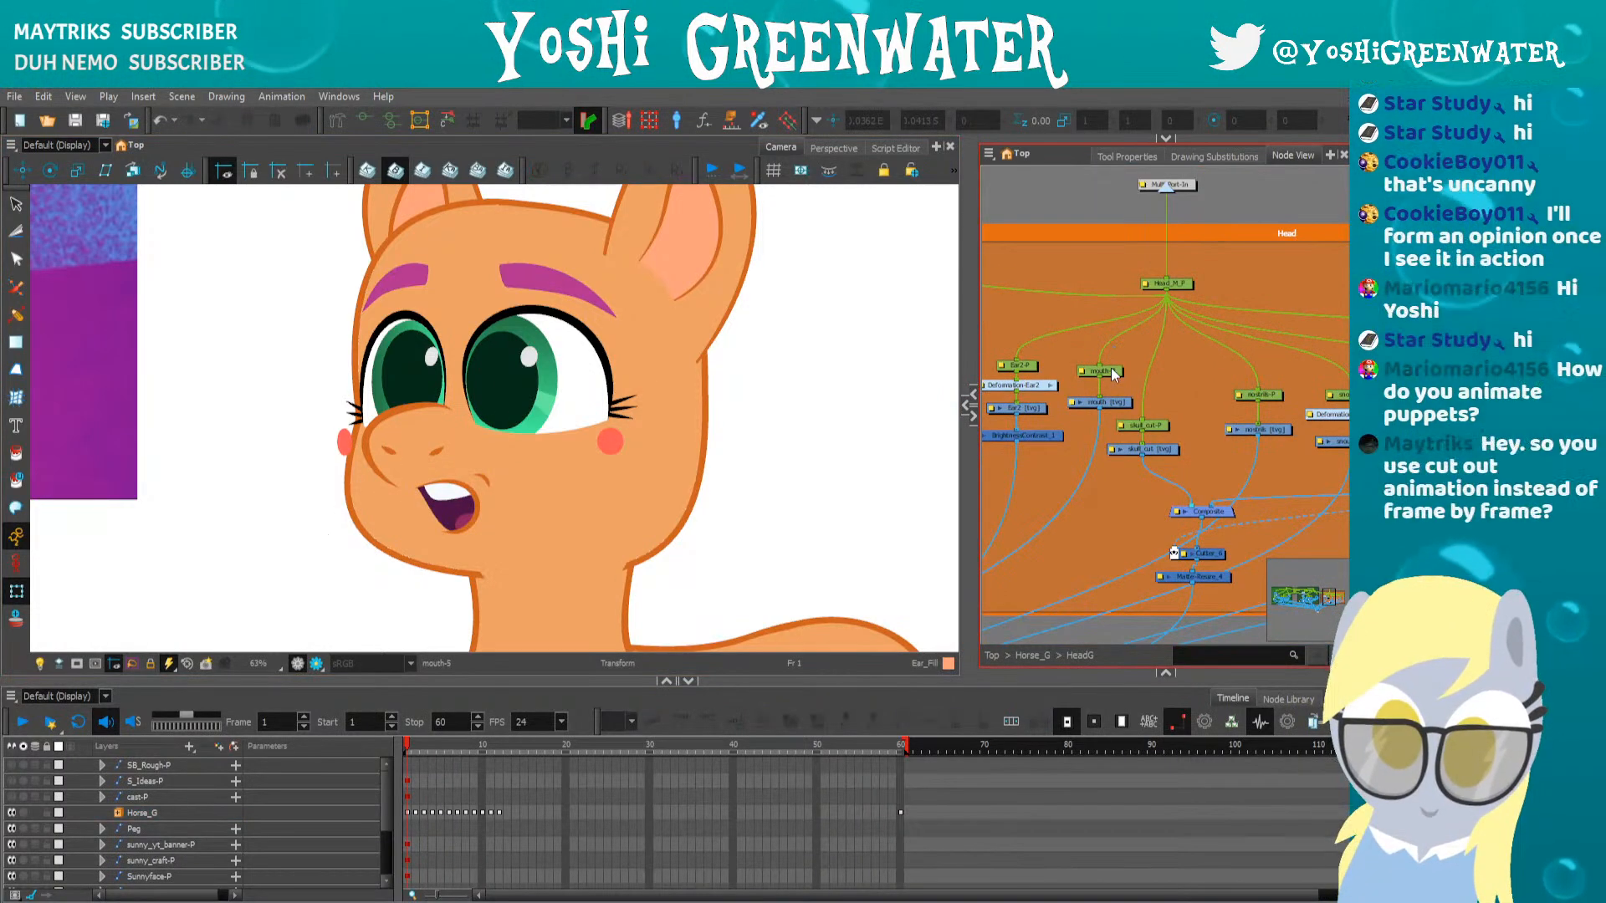
click(1115, 371)
click(1170, 283)
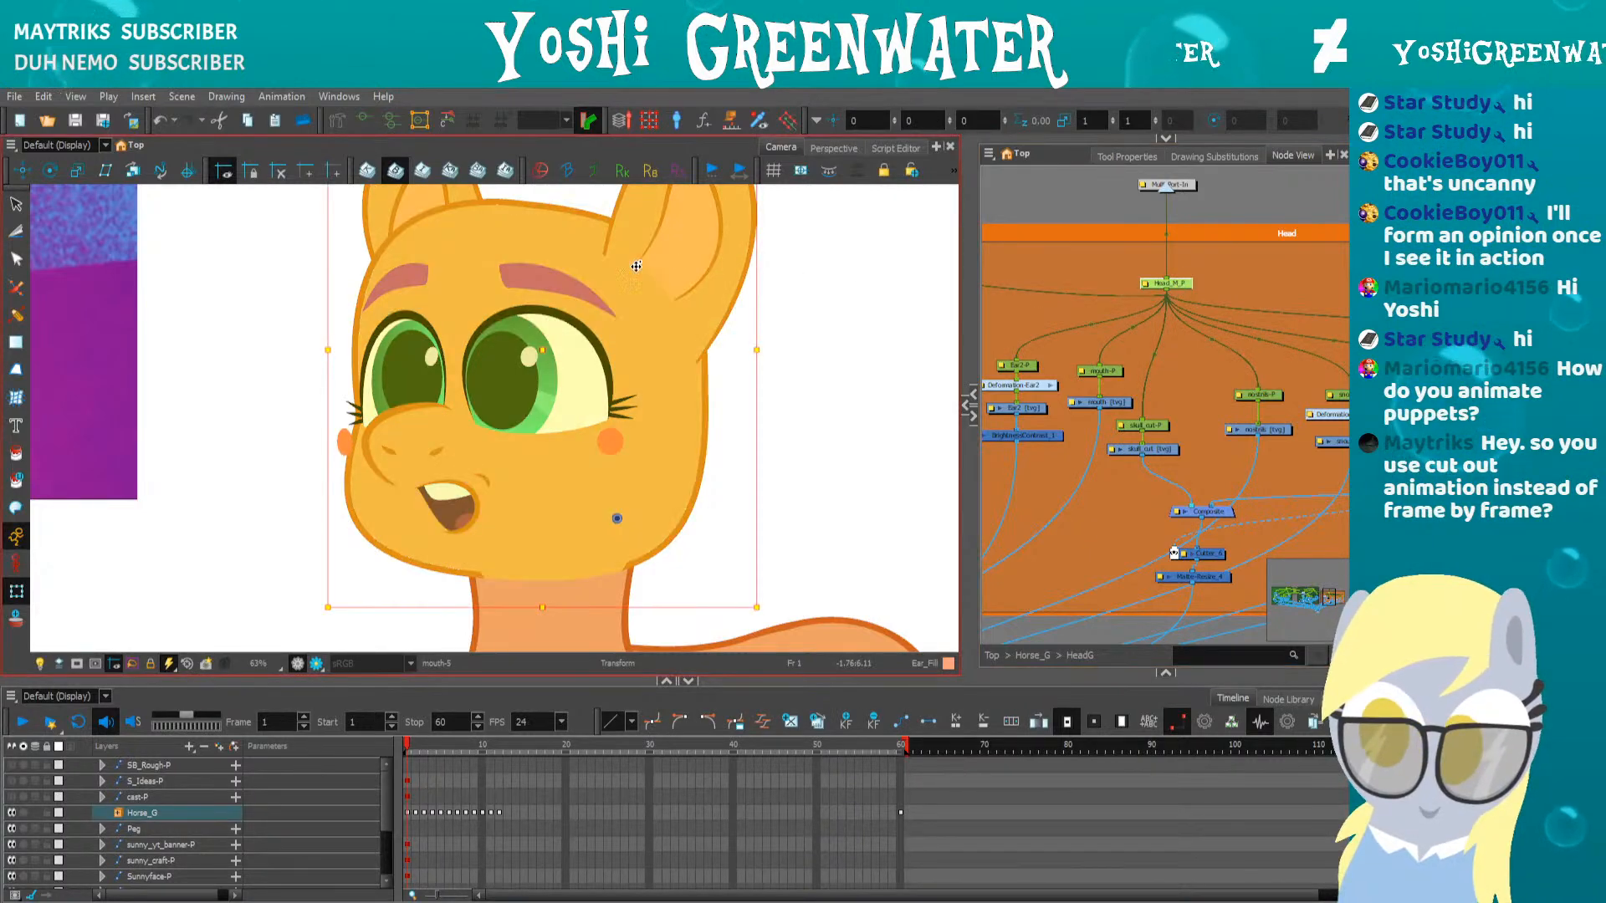
scroll(610, 290, down, 2)
scroll(530, 323, up, 3)
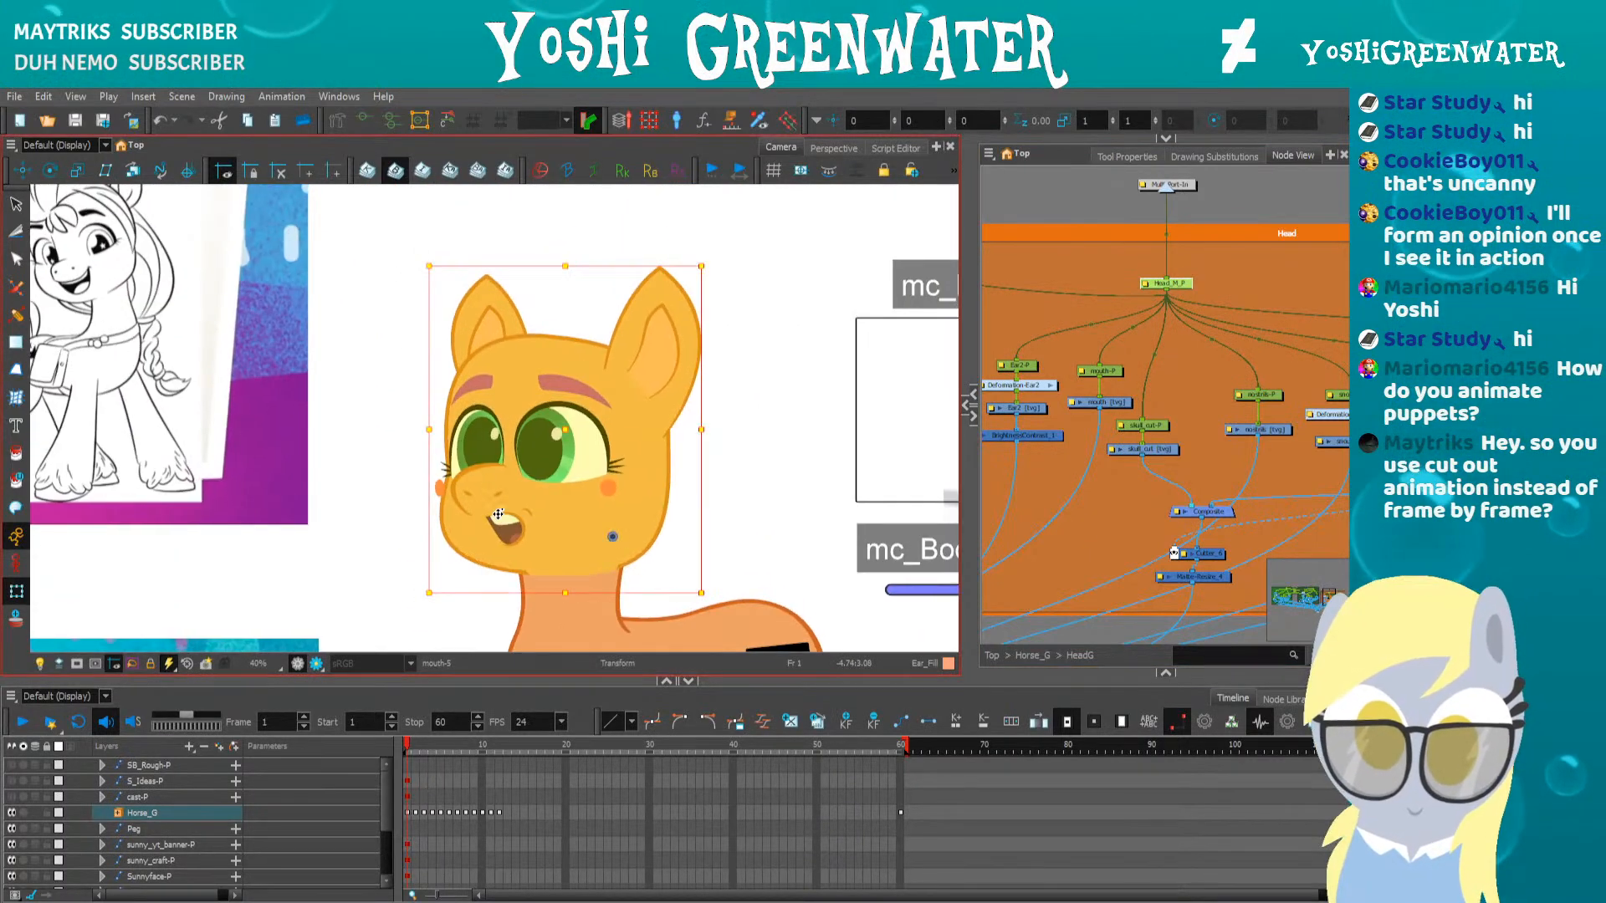
Reselect the mouth-P peg, then switch to the master head peg and tilt the whole head backward
click(1102, 370)
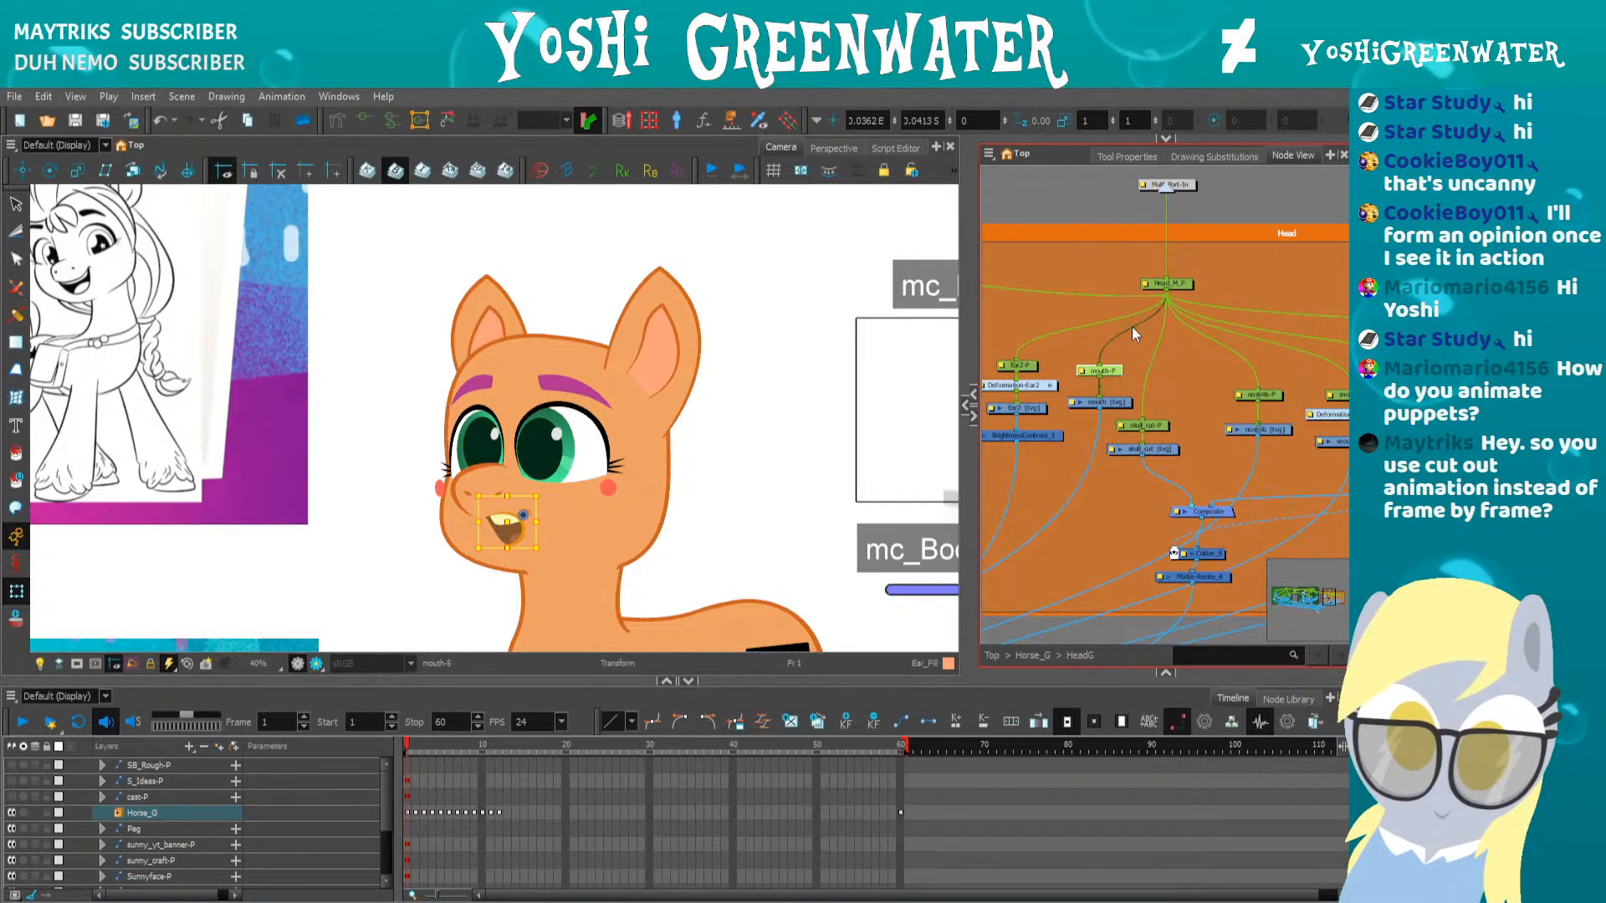
click(1151, 287)
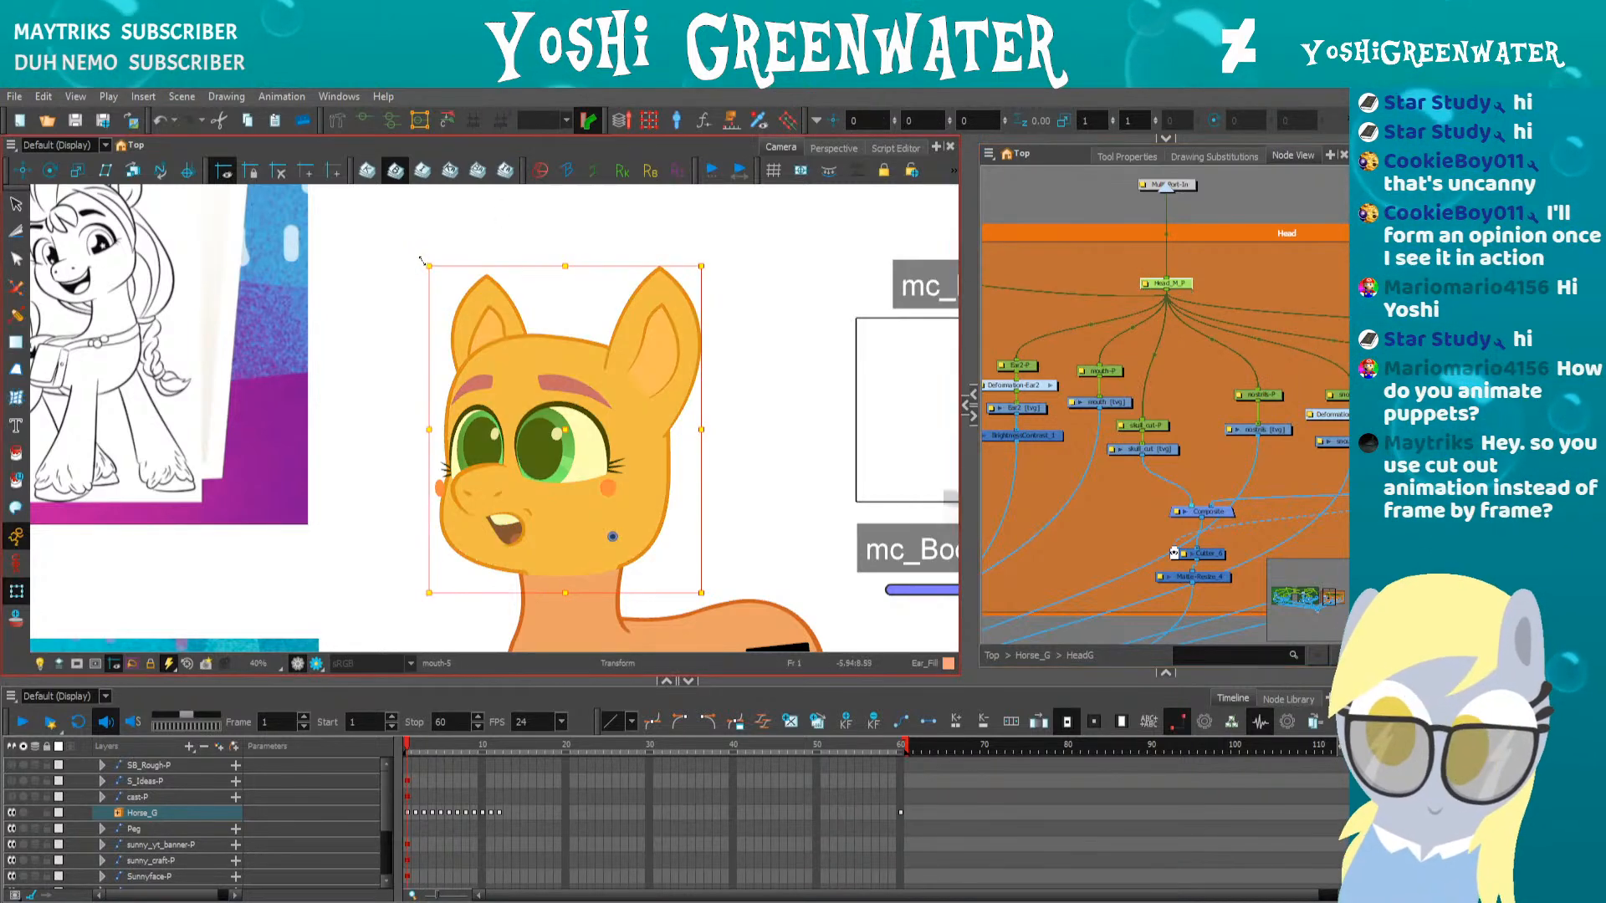
drag(421, 255, 412, 325)
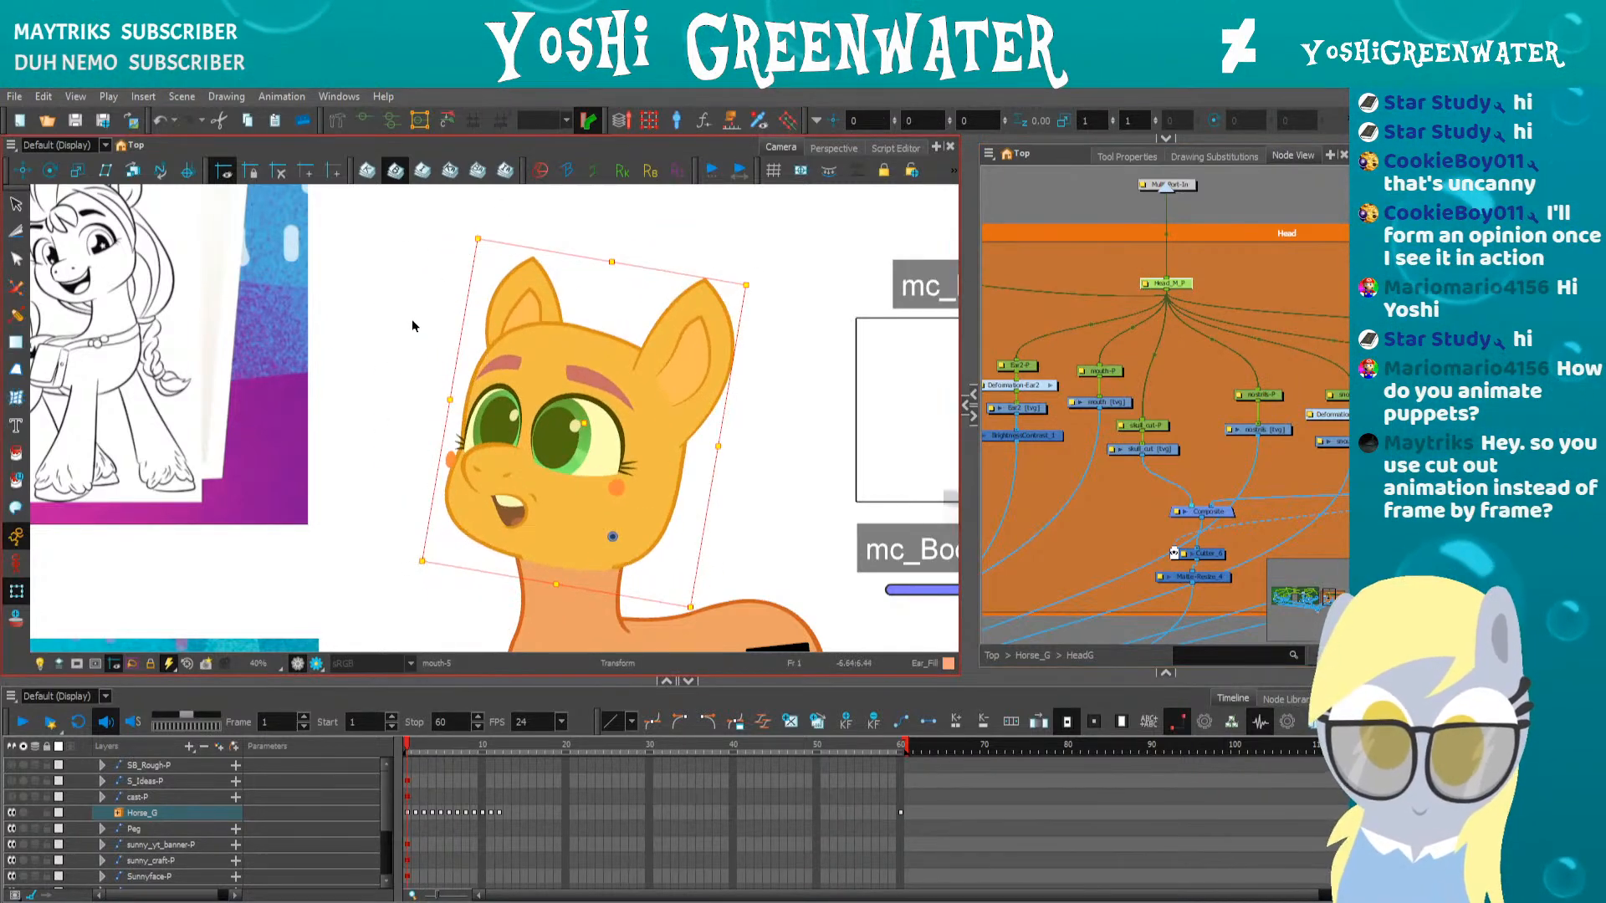
Undo the head tilt, then switch the mouth to the closed-smile drawing substitution 1 and deselect it
key(ctrl+z)
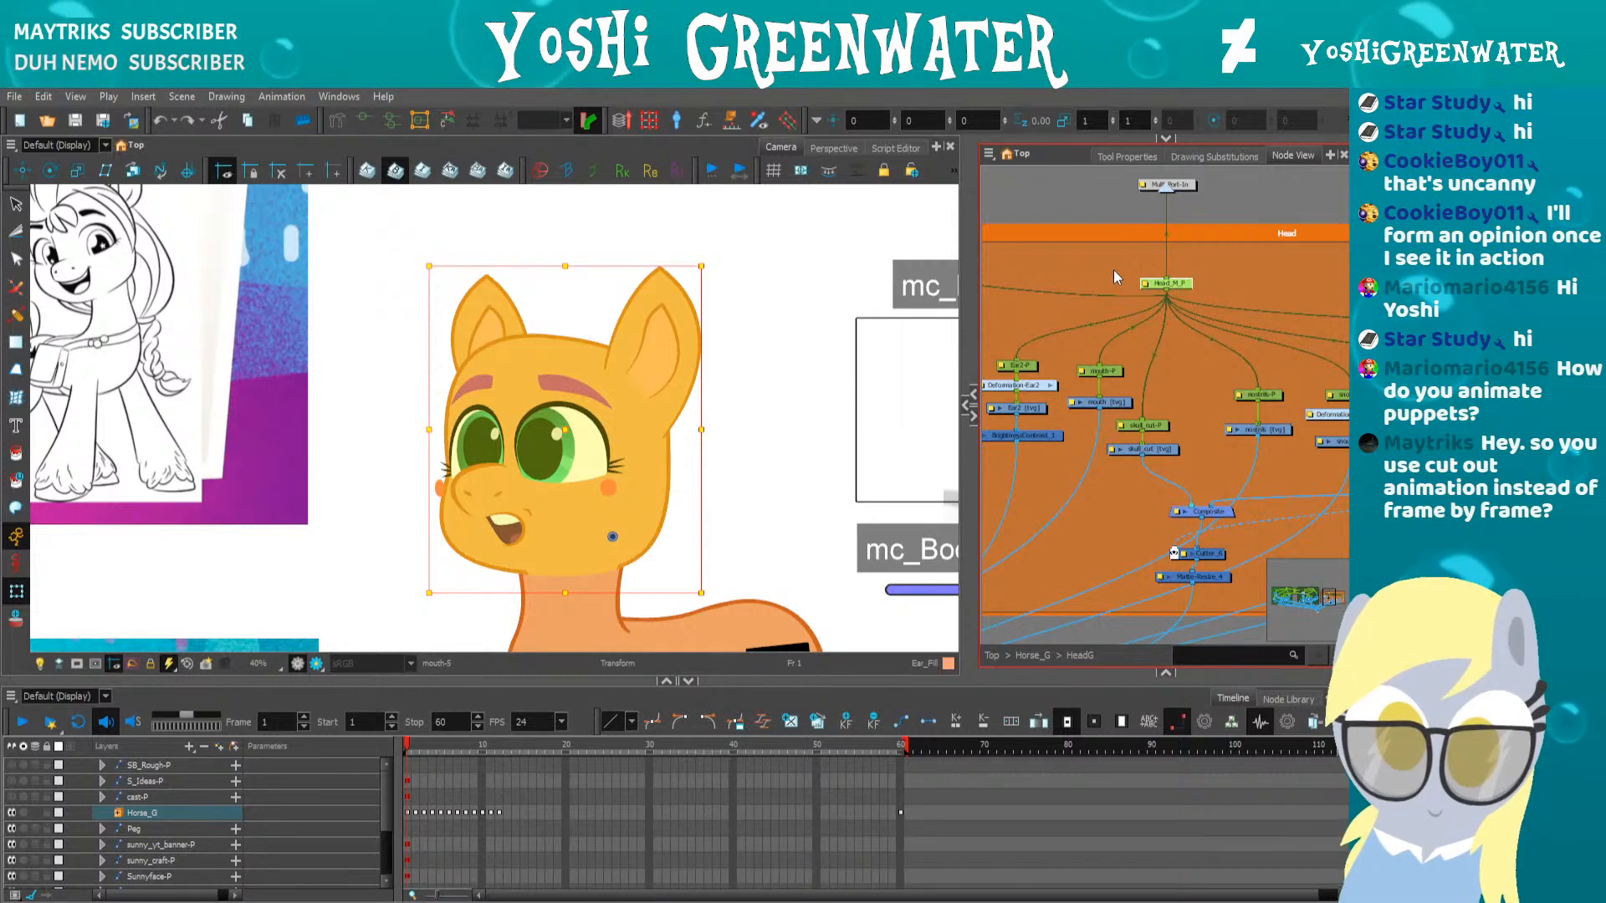
drag(405, 494, 460, 470)
key(Escape)
click(554, 502)
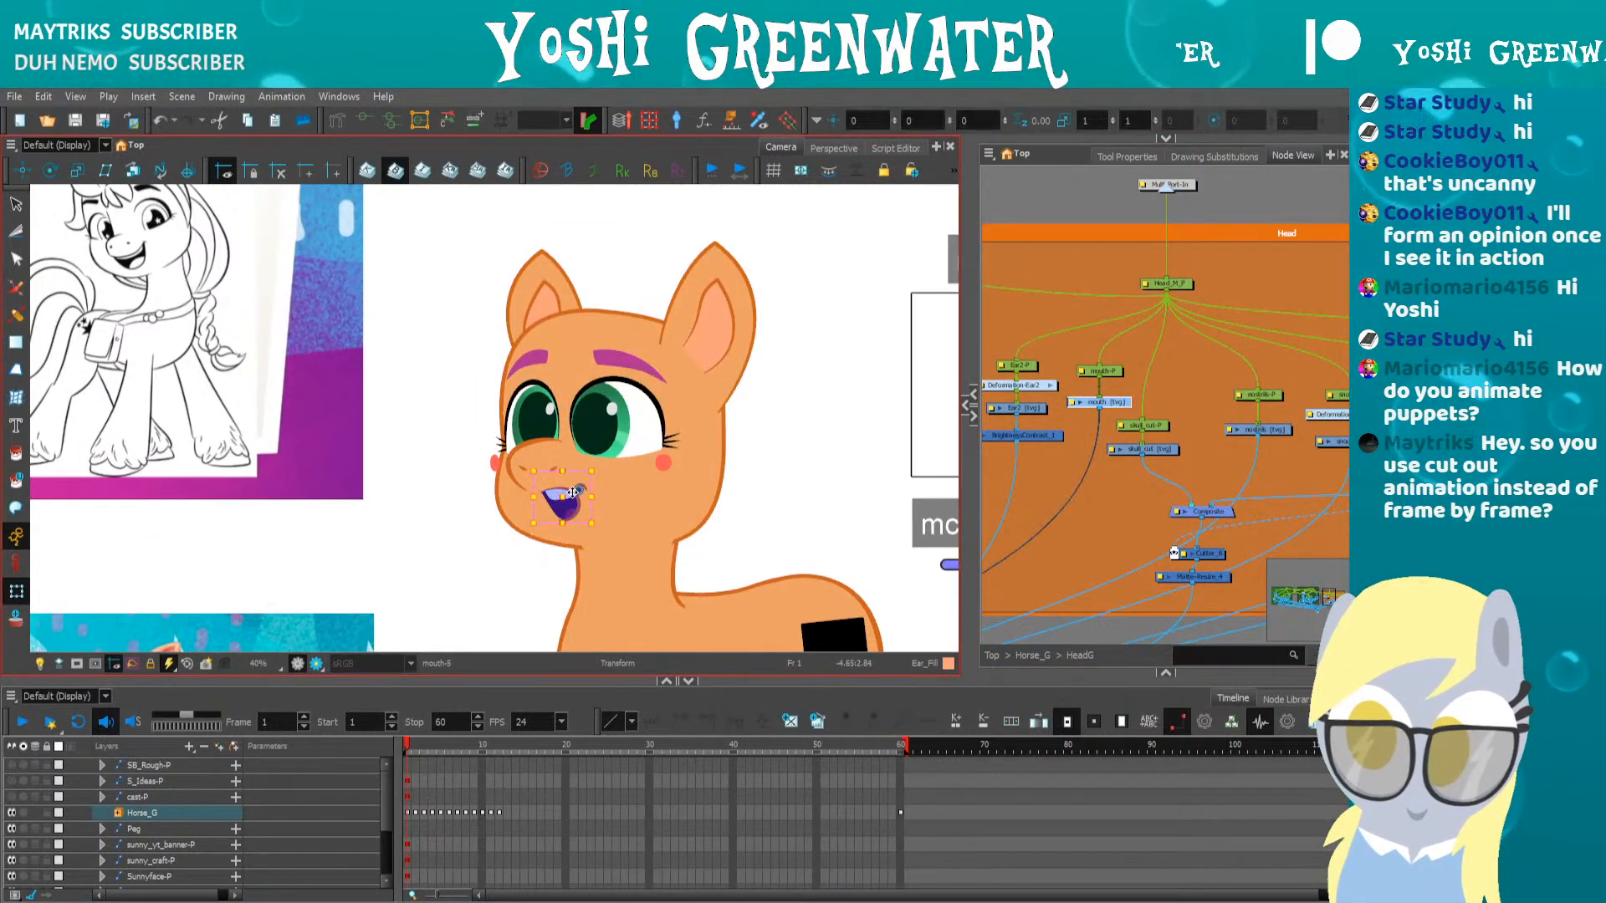
click(1214, 155)
click(1117, 242)
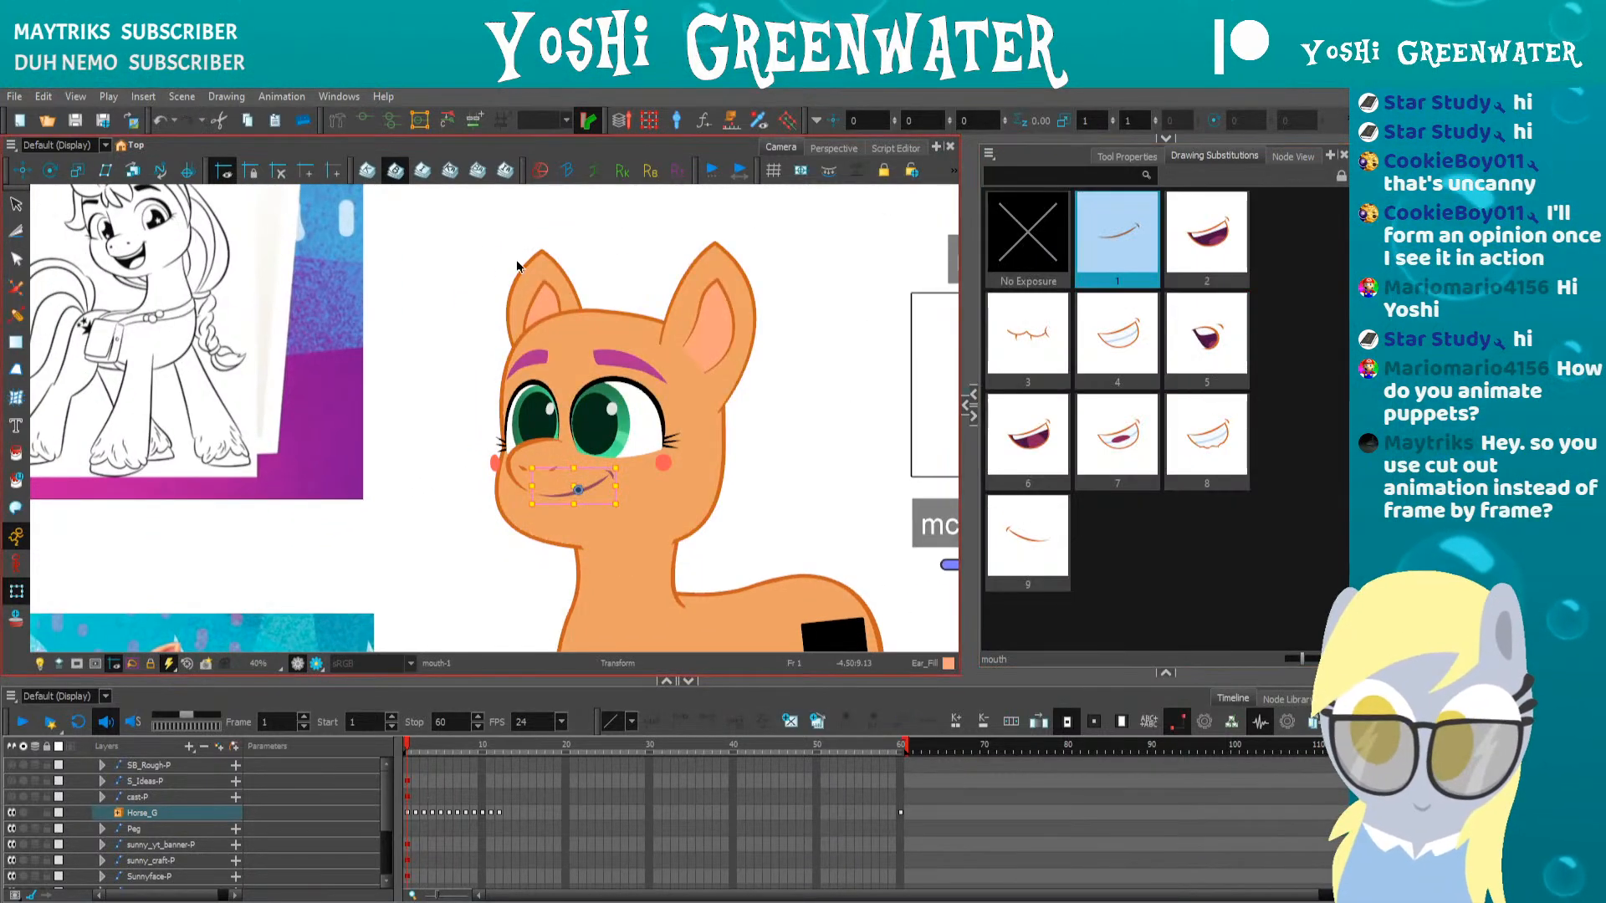
click(458, 357)
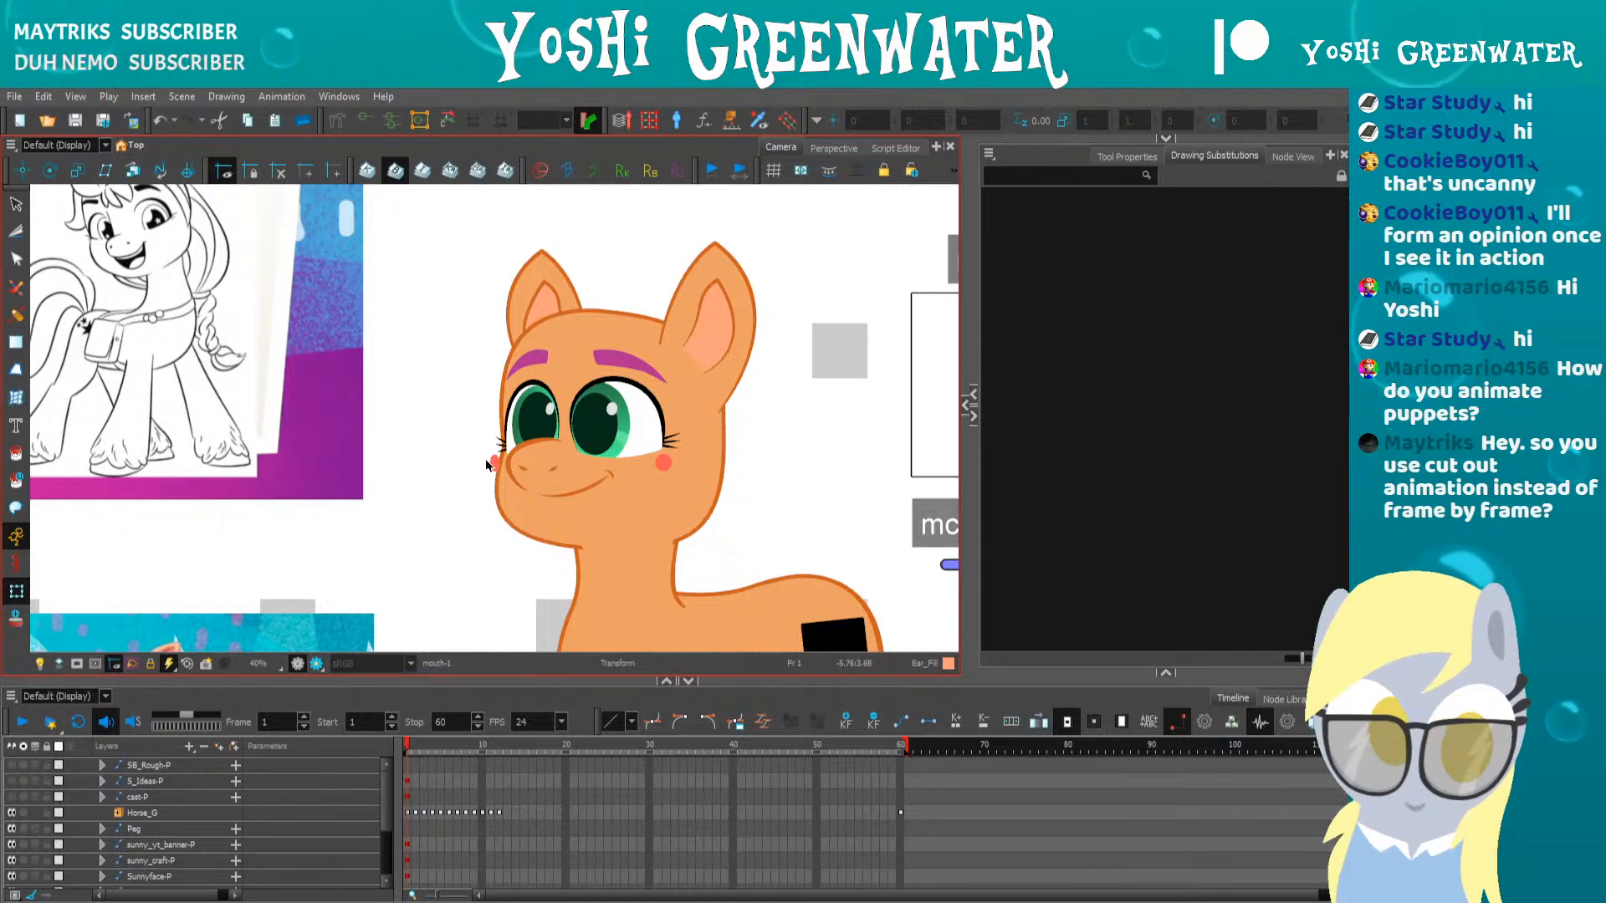
Select the black cutie mark placeholder on the flank and switch it to the empty drawing substitution 2
scroll(452, 493, down, 1)
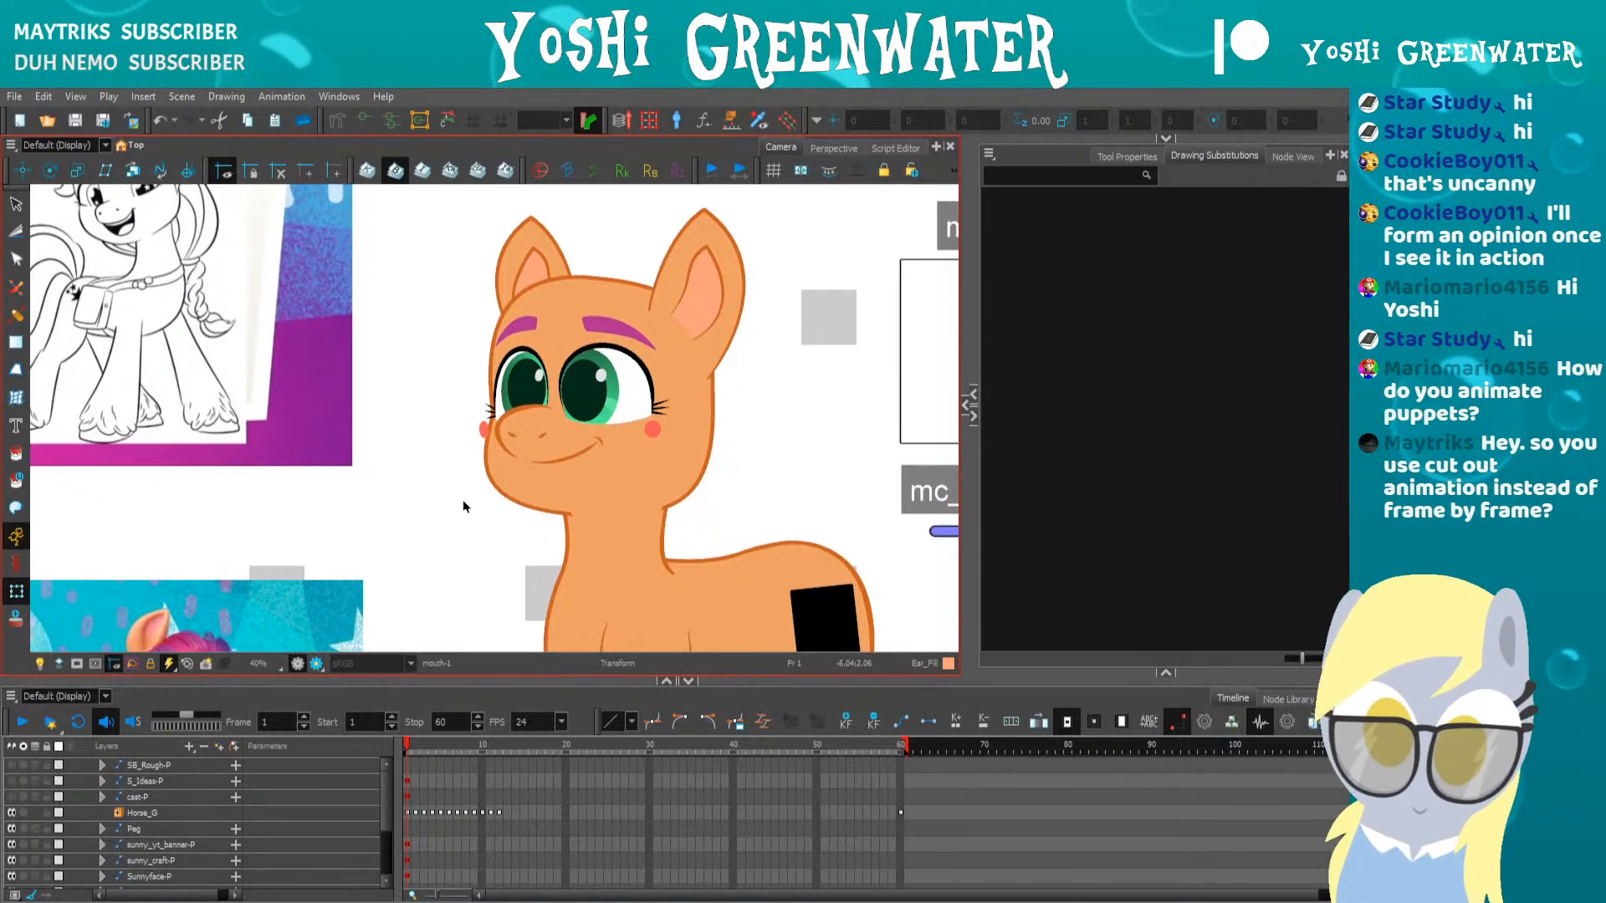
scroll(432, 499, down, 3)
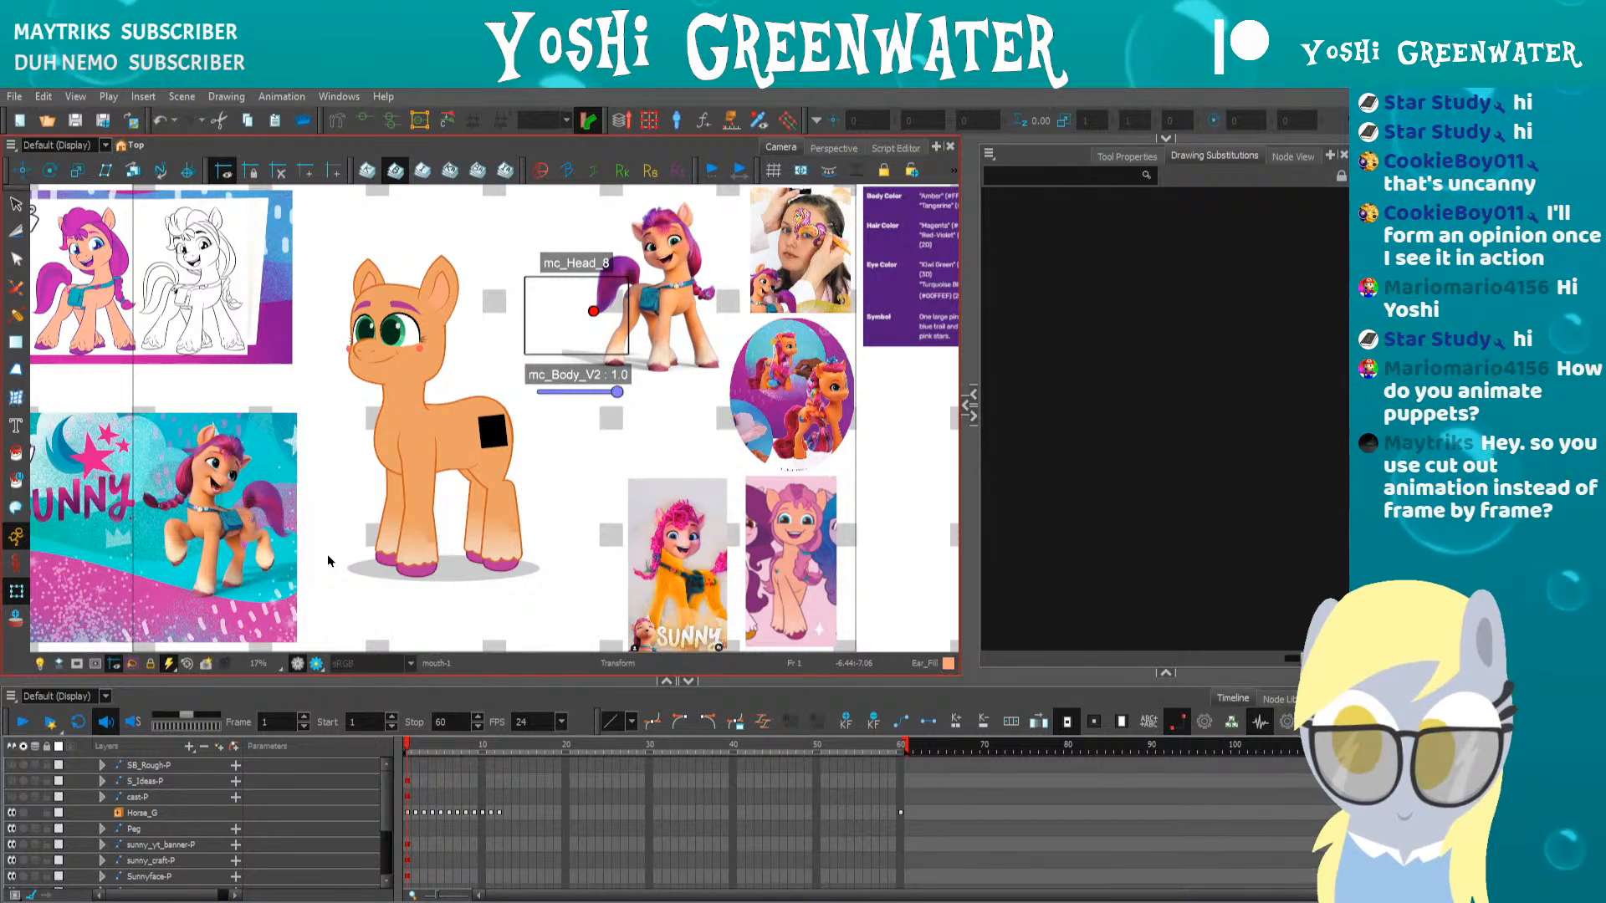
scroll(459, 439, up, 1)
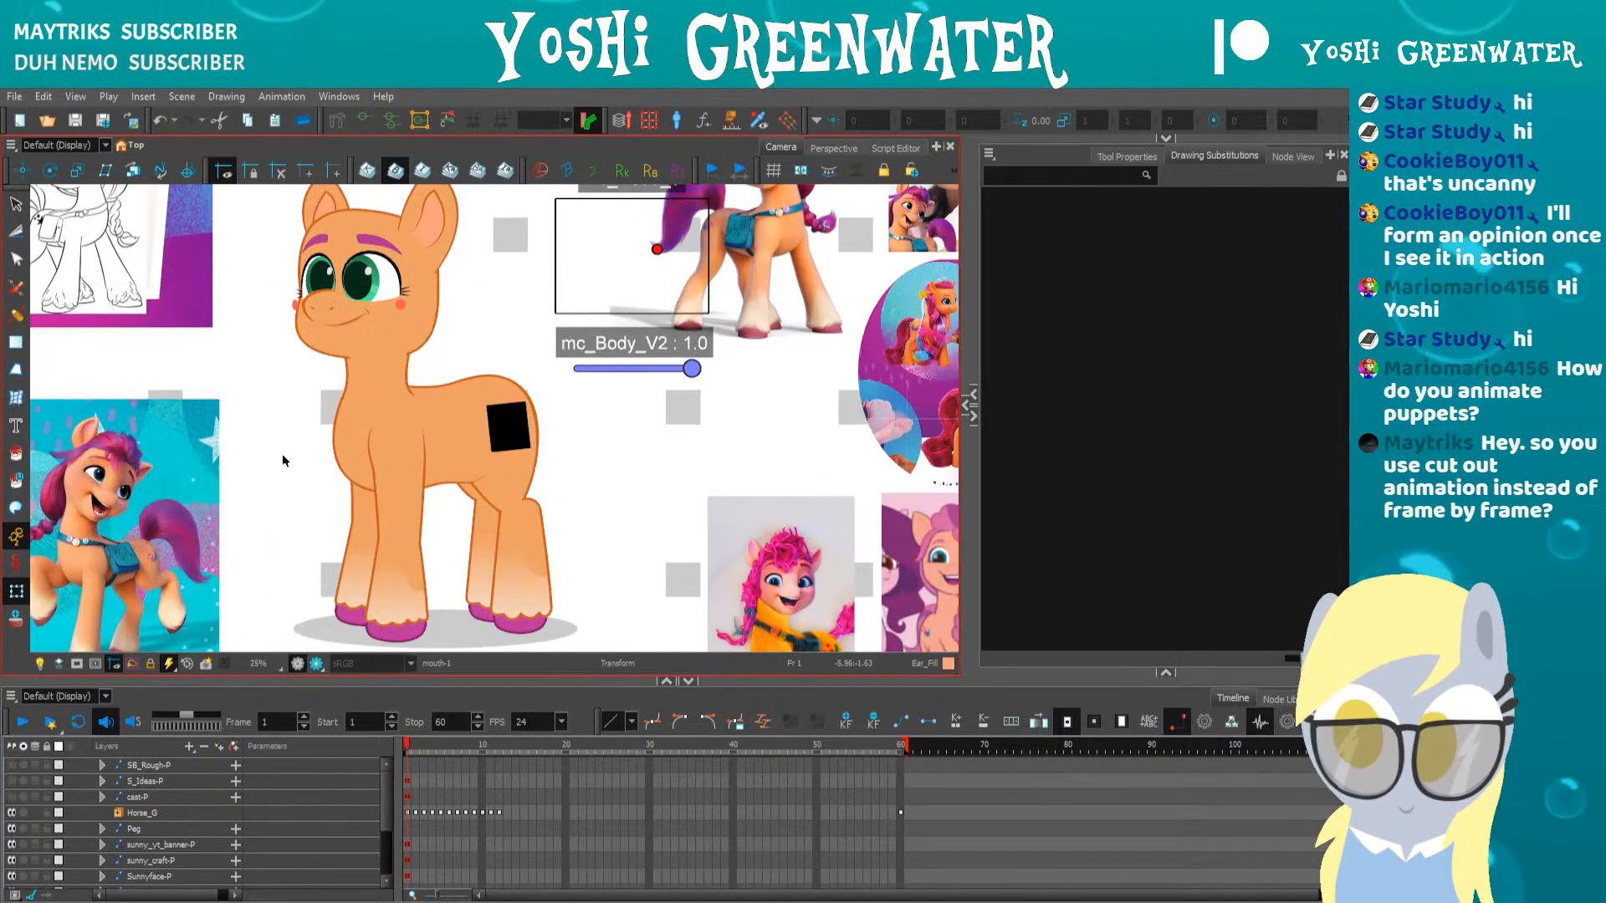
drag(284, 459, 356, 487)
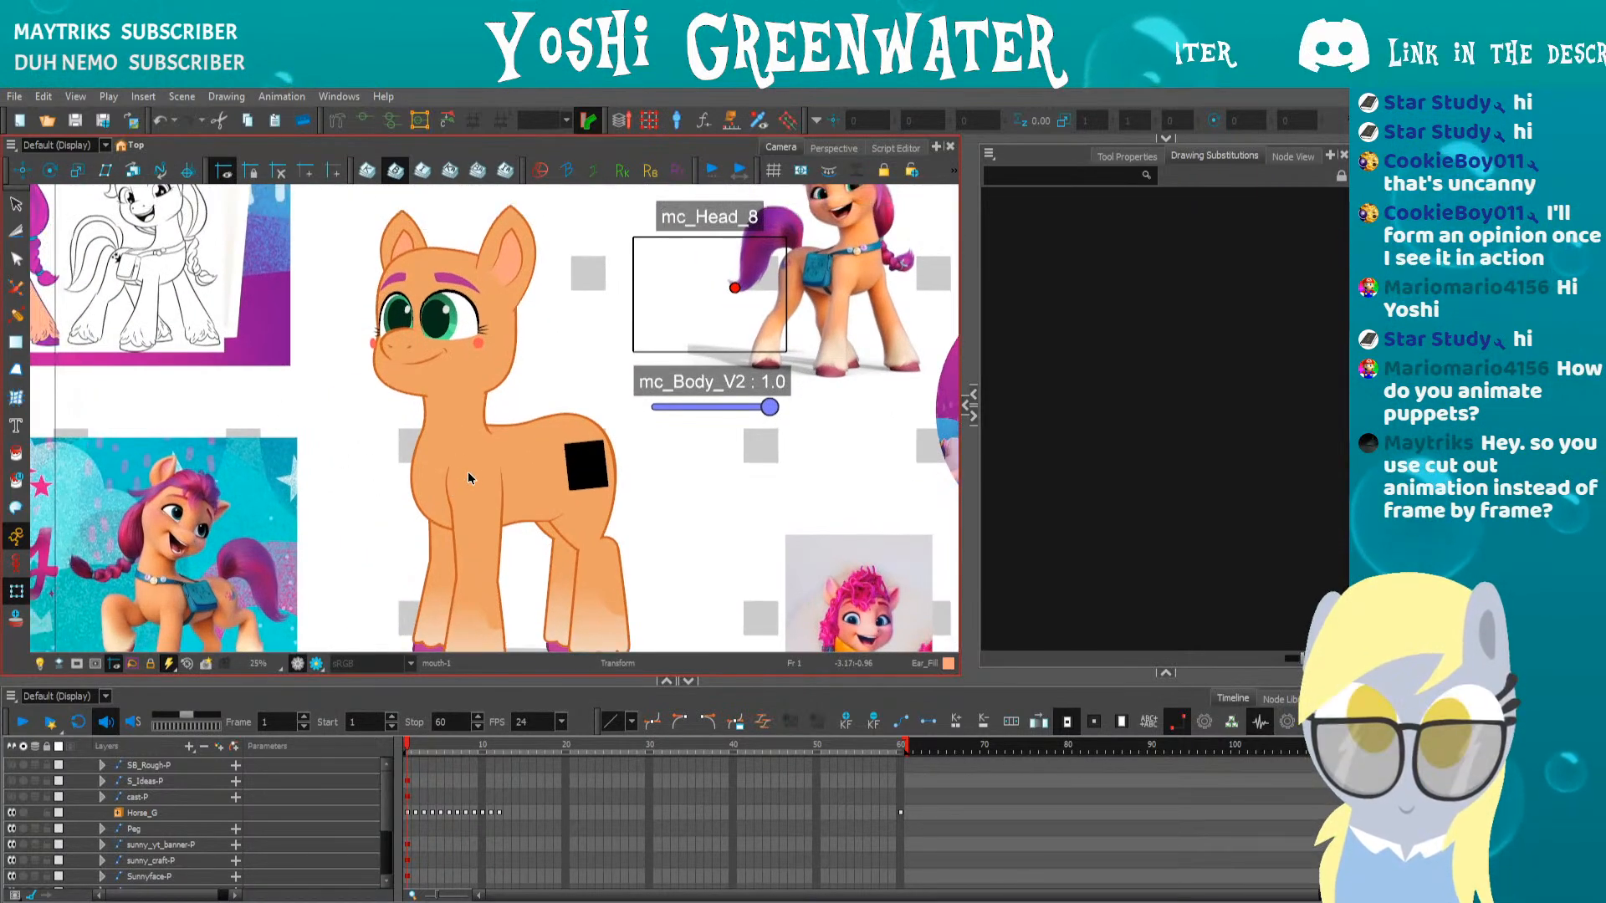
click(587, 466)
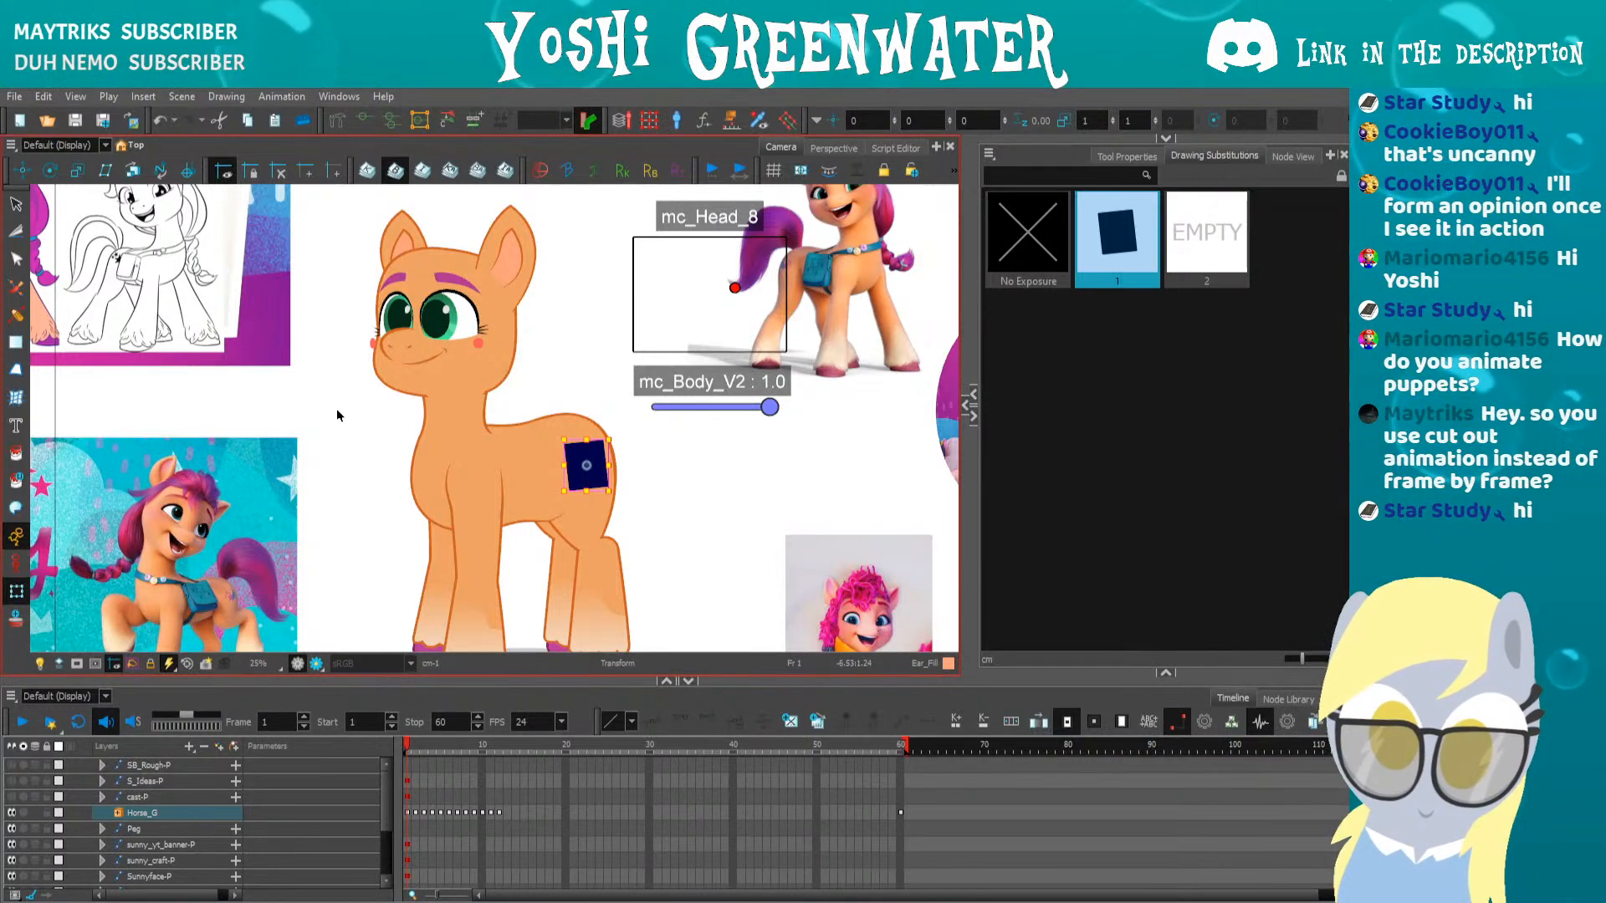
scroll(555, 450, up, 2)
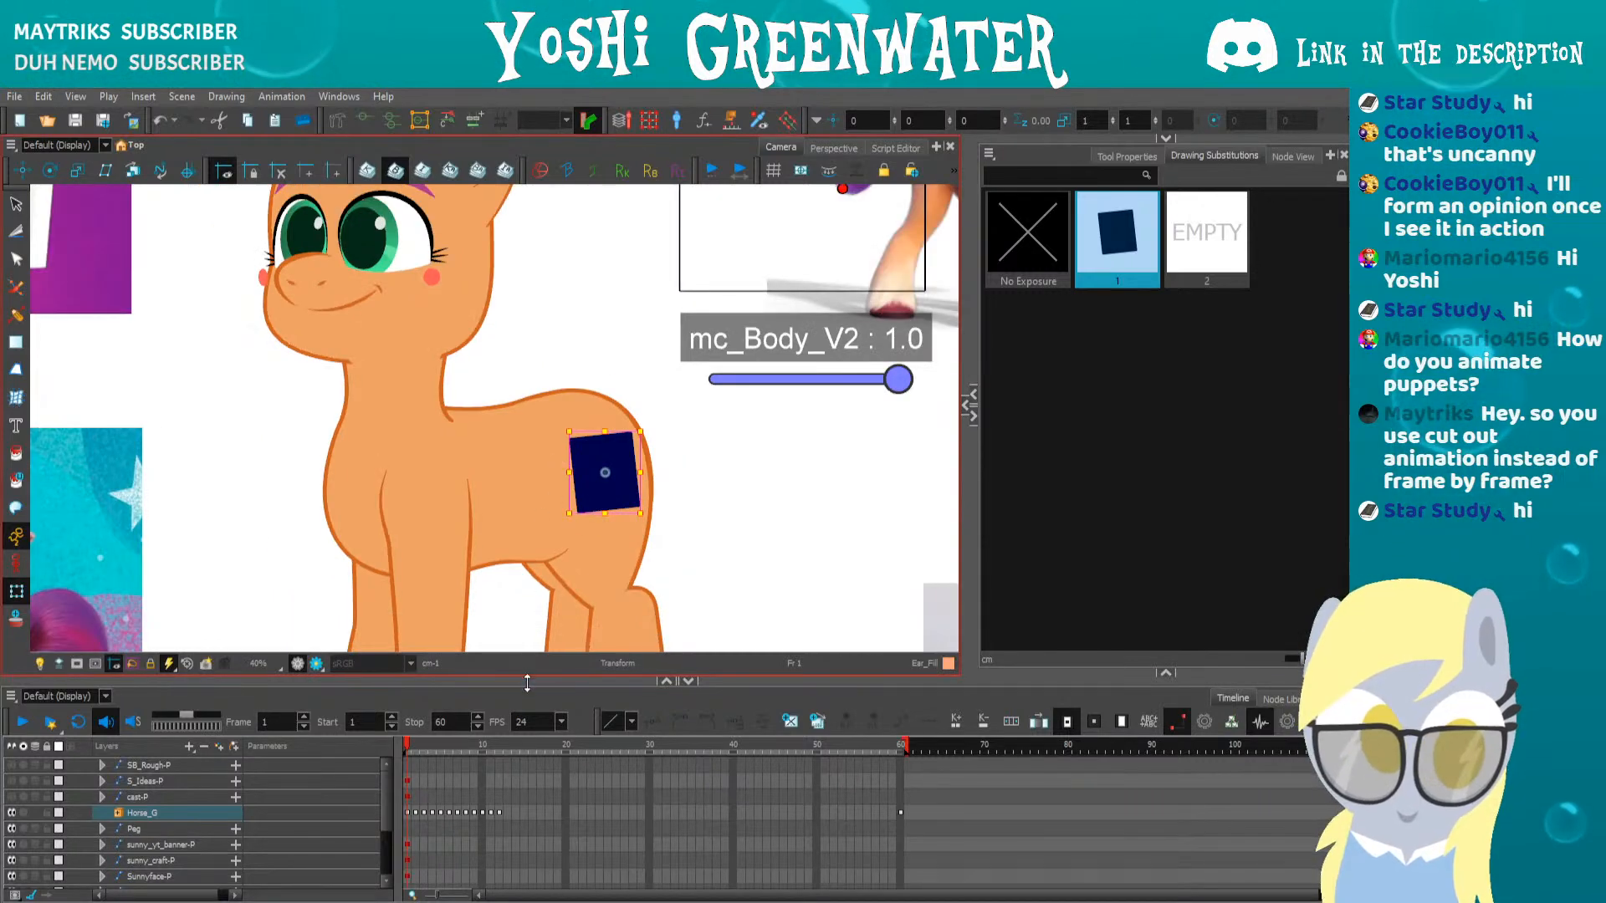
drag(530, 672, 527, 650)
scroll(381, 488, down, 3)
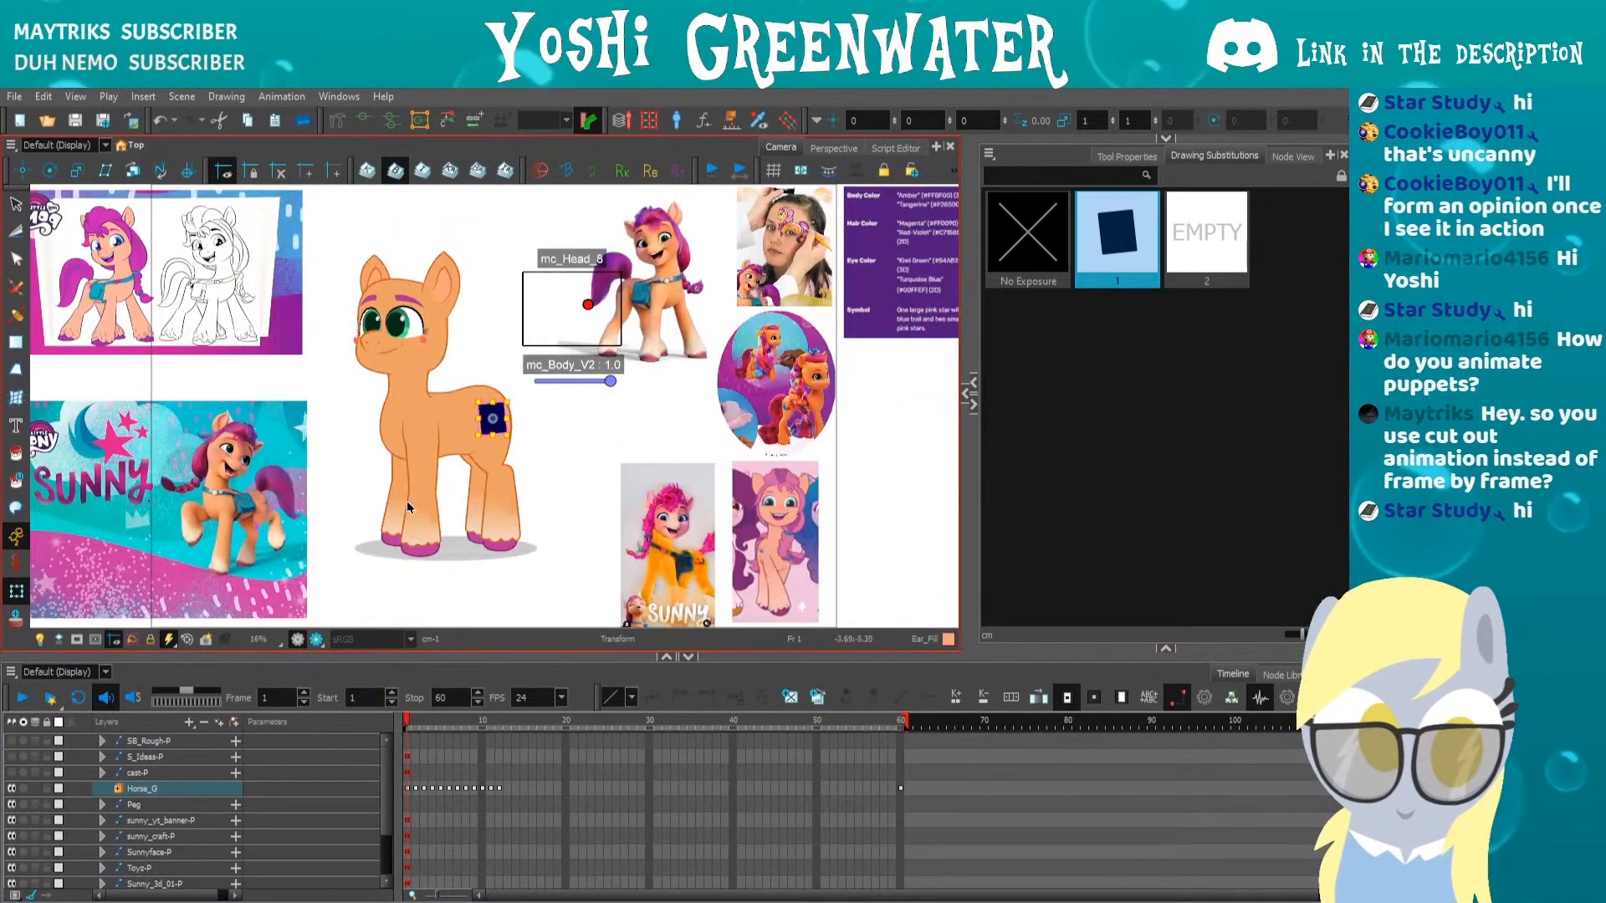
scroll(484, 425, up, 4)
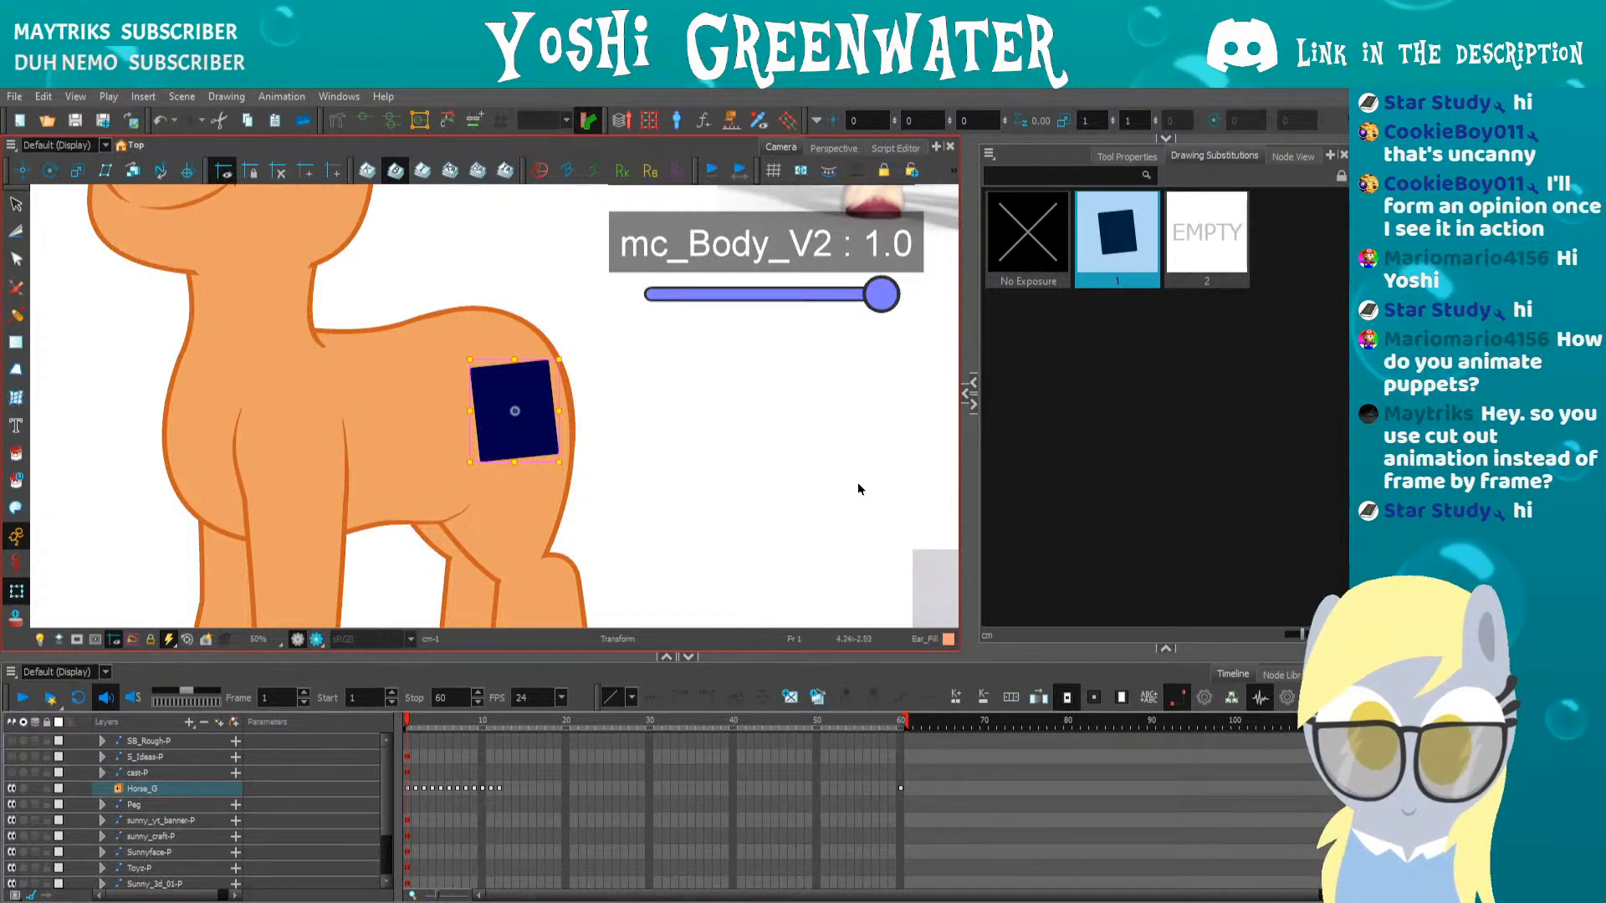
click(1180, 263)
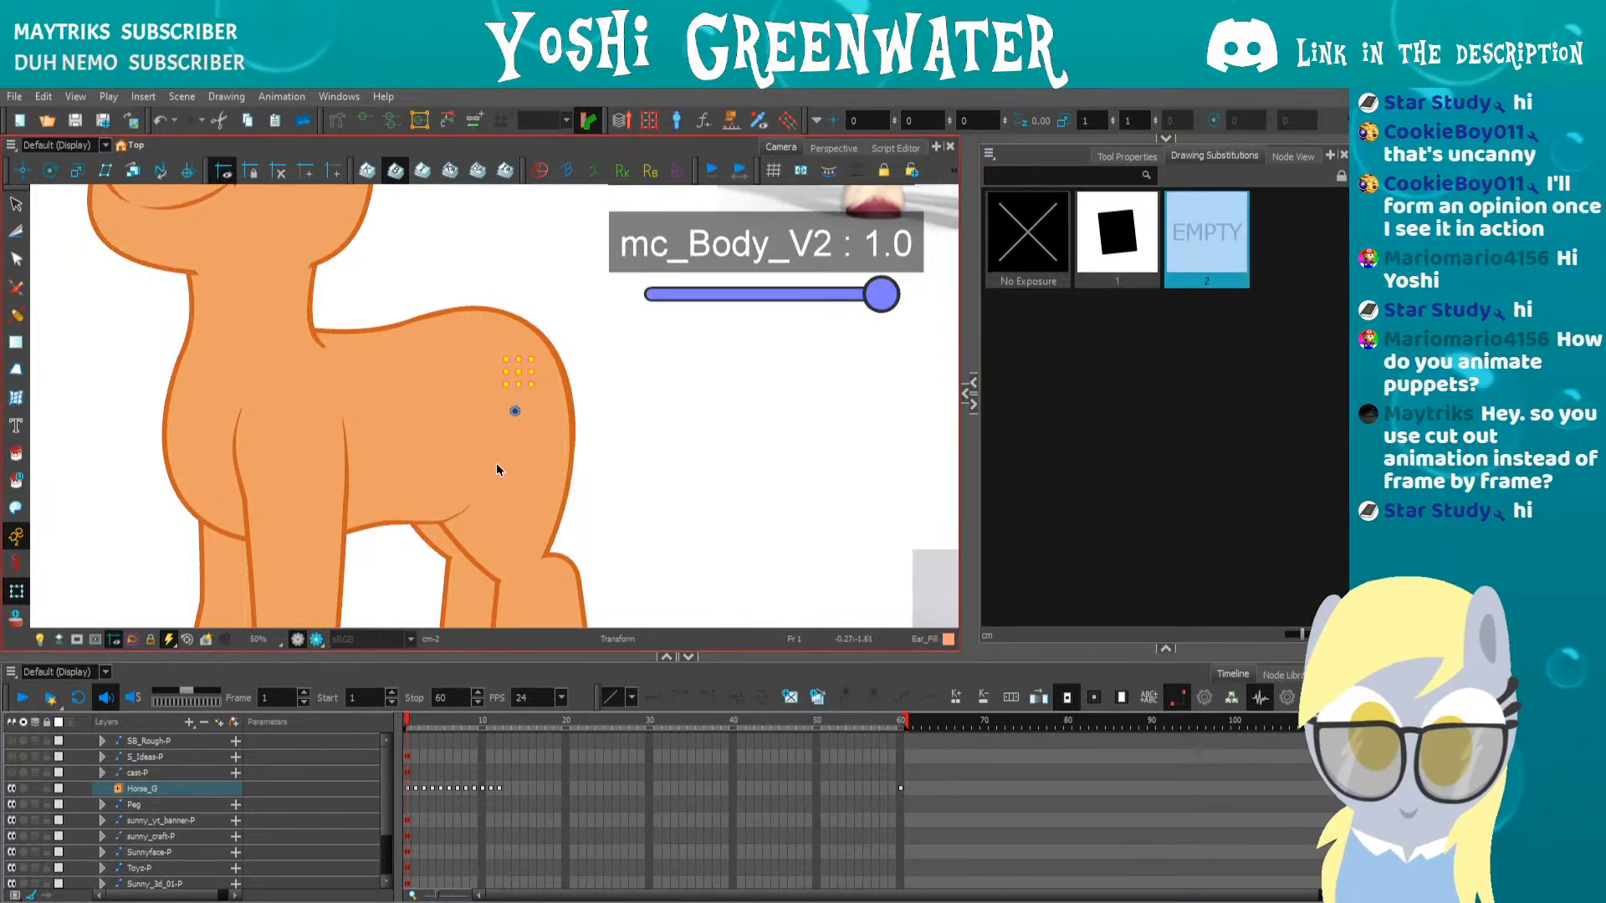
Examine the crescent moon and stars emblem on the Sunny banner reference
scroll(498, 467, down, 4)
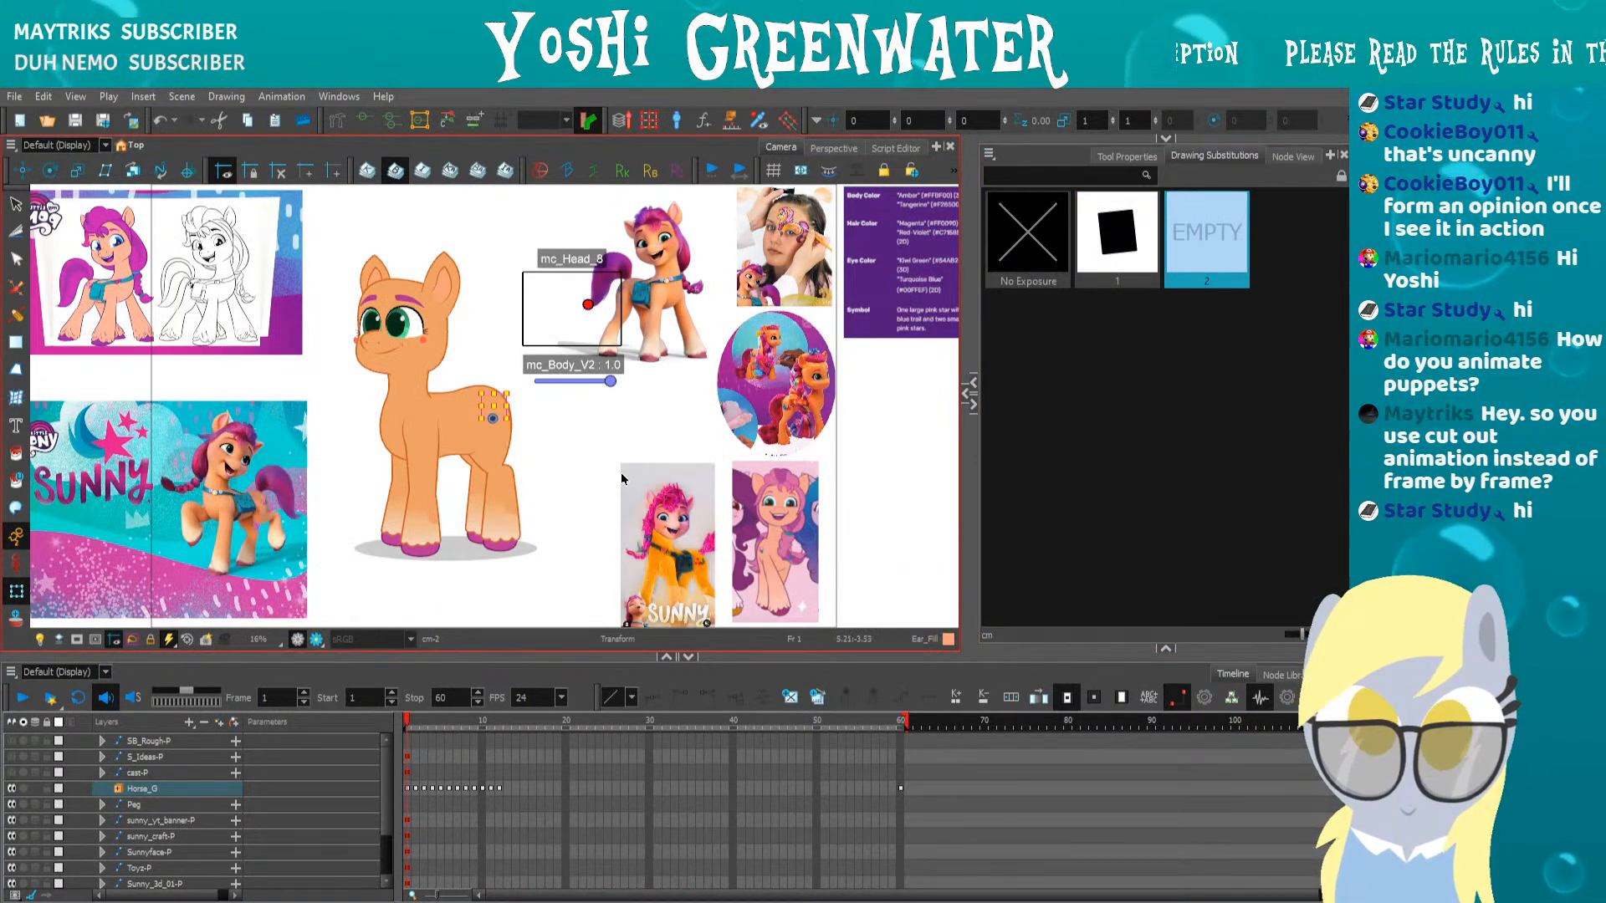
scroll(368, 512, up, 2)
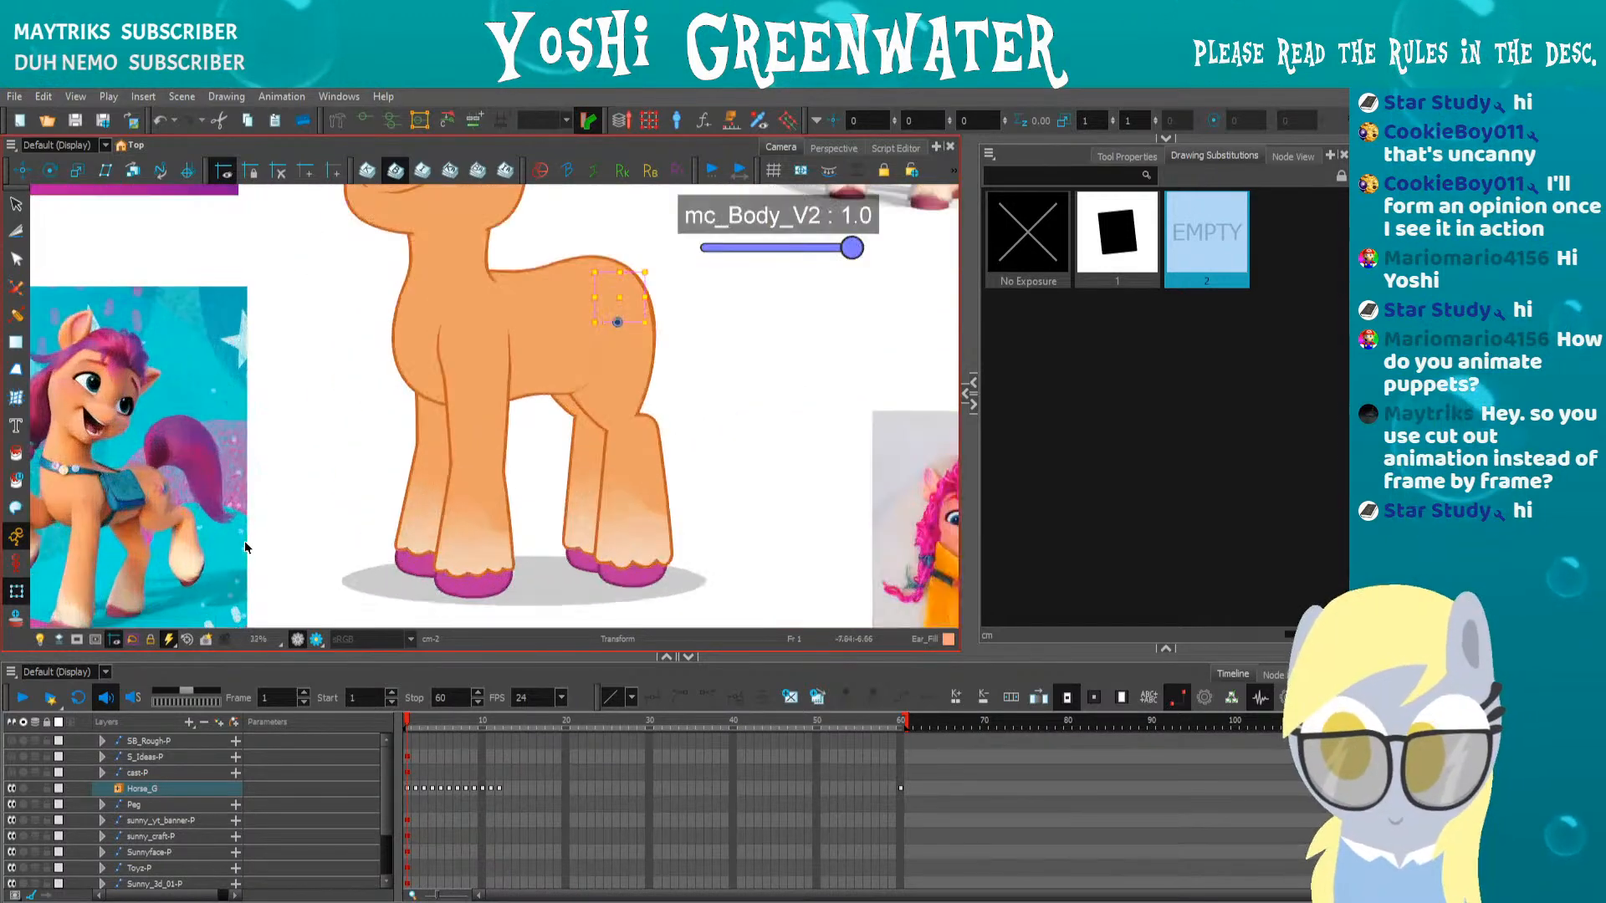
drag(244, 542, 801, 555)
scroll(412, 388, down, 1)
scroll(499, 403, up, 2)
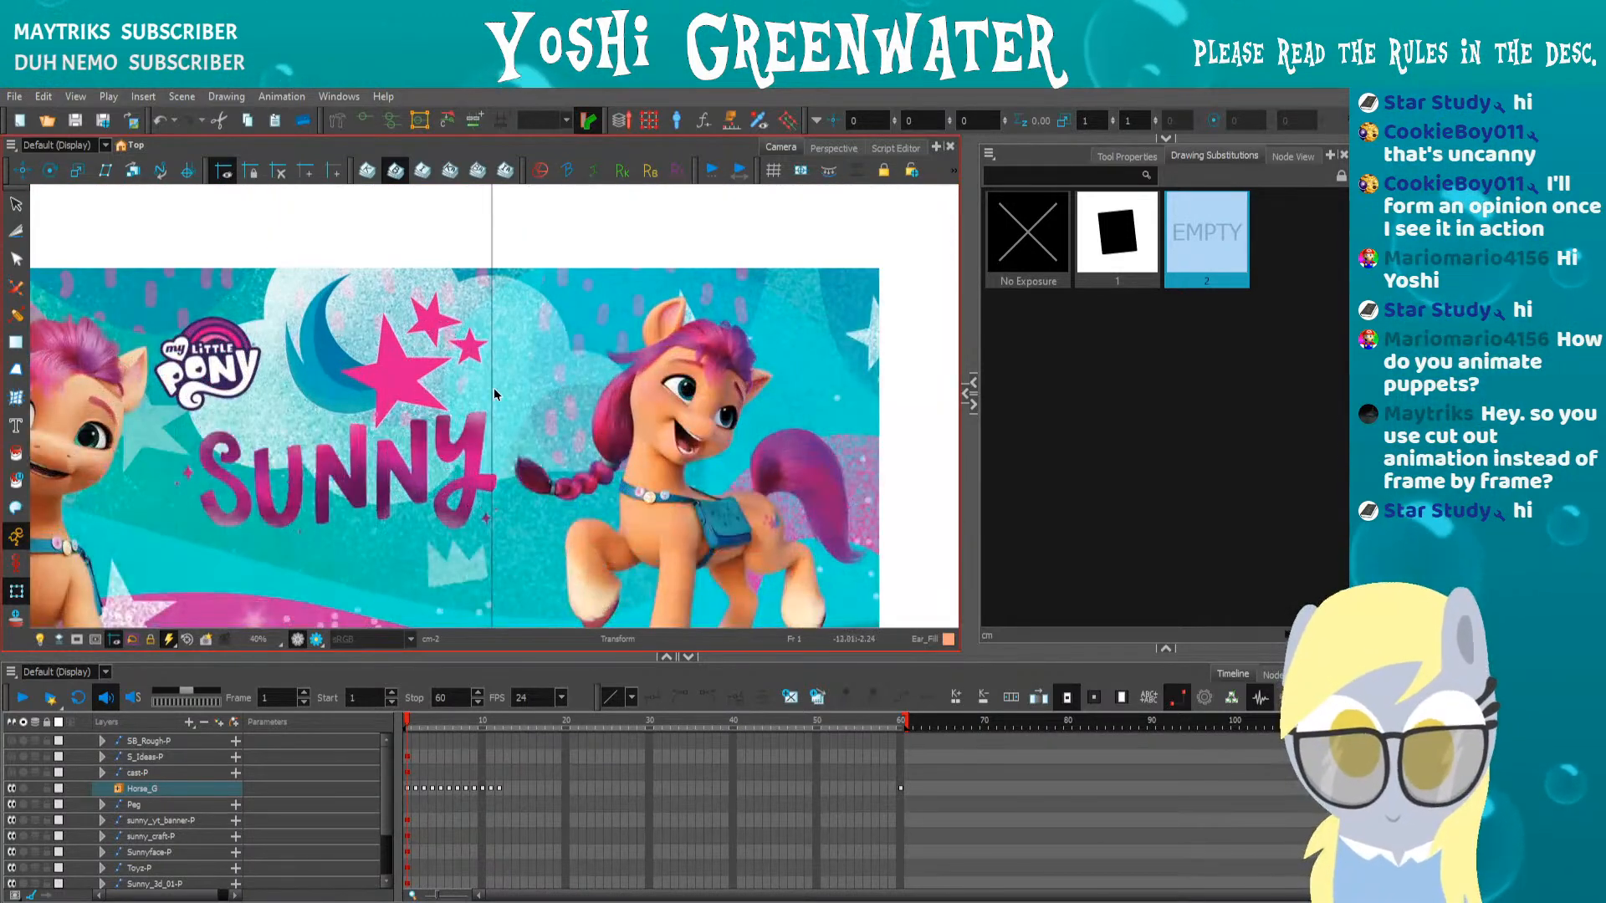
drag(494, 388, 389, 393)
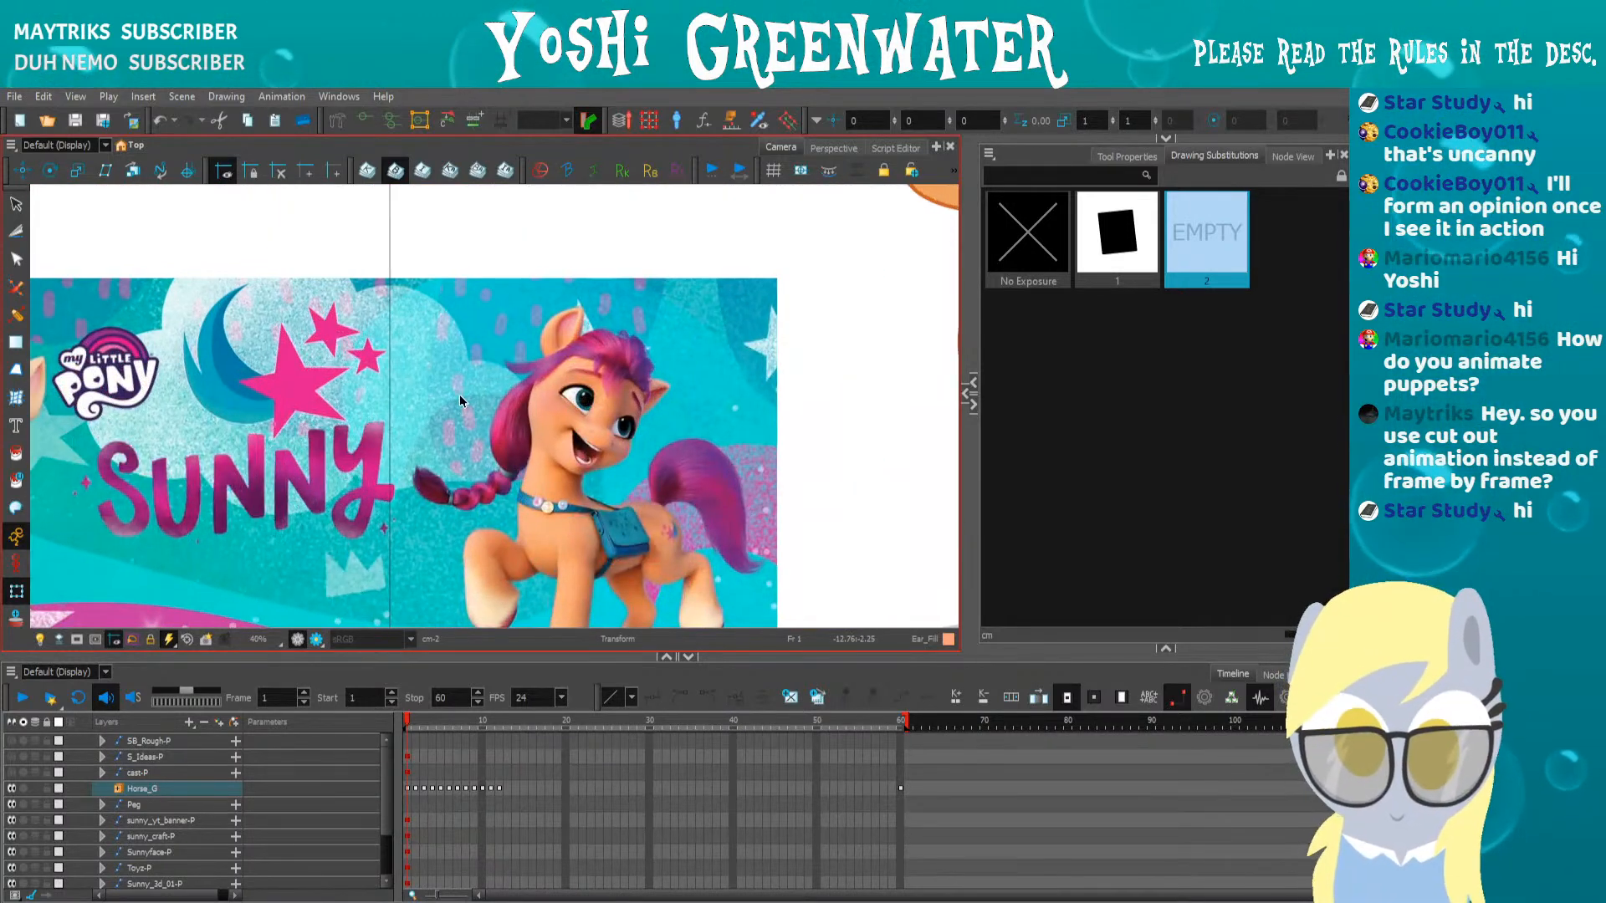
scroll(465, 413, down, 2)
Reveal the Drawing view beside the camera view and ready the Brush with the base puppet palette's Black colour
click(967, 393)
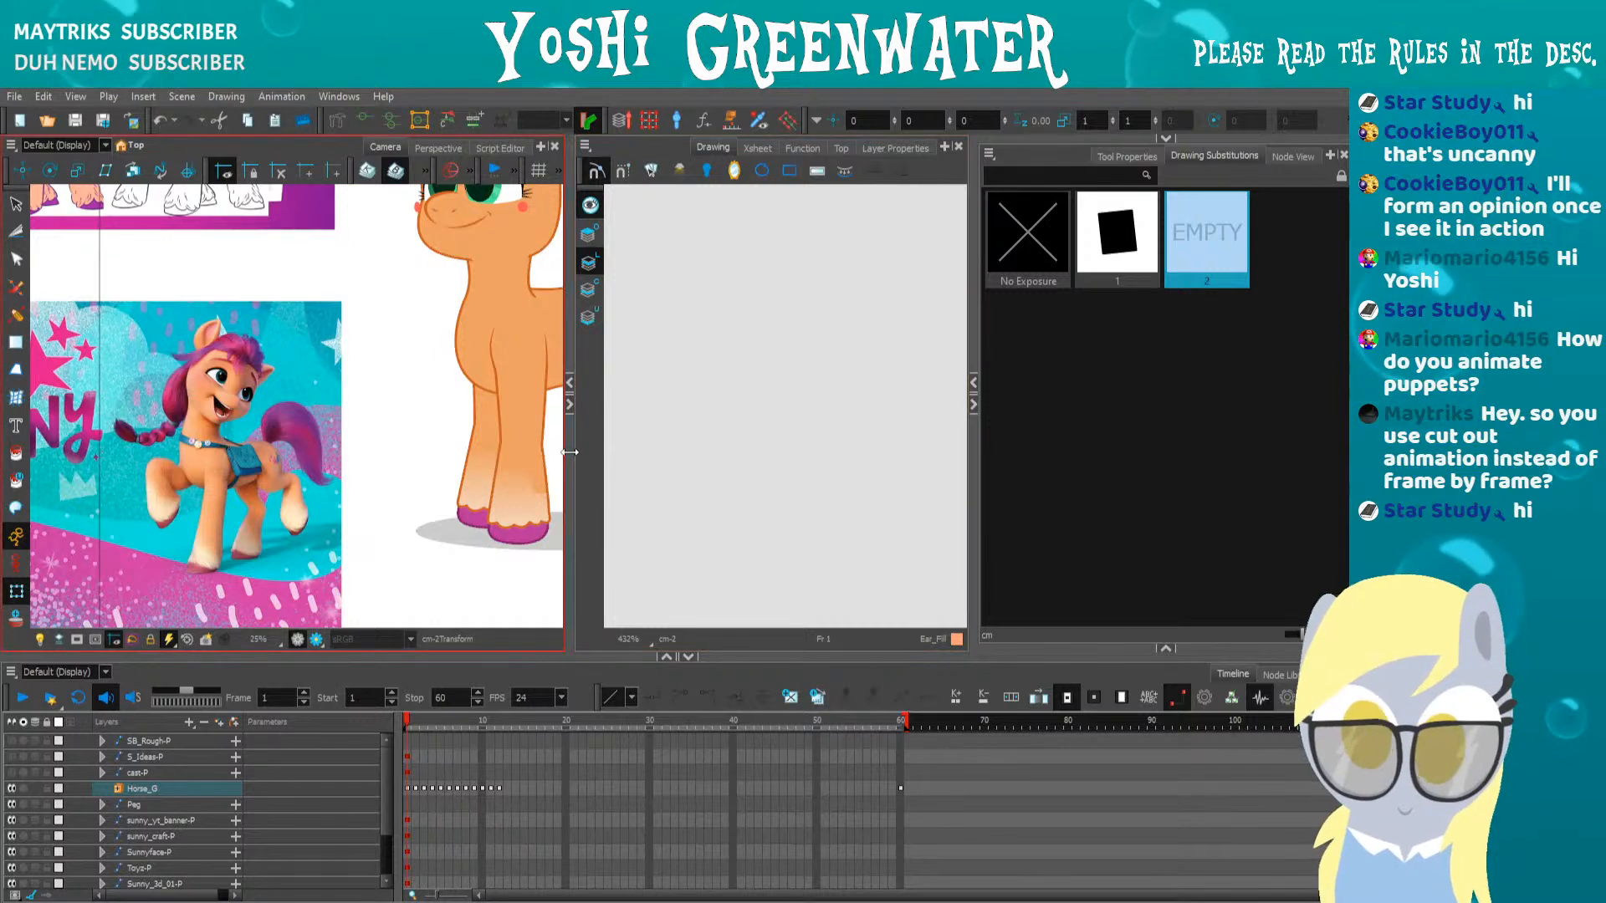
drag(552, 425, 434, 510)
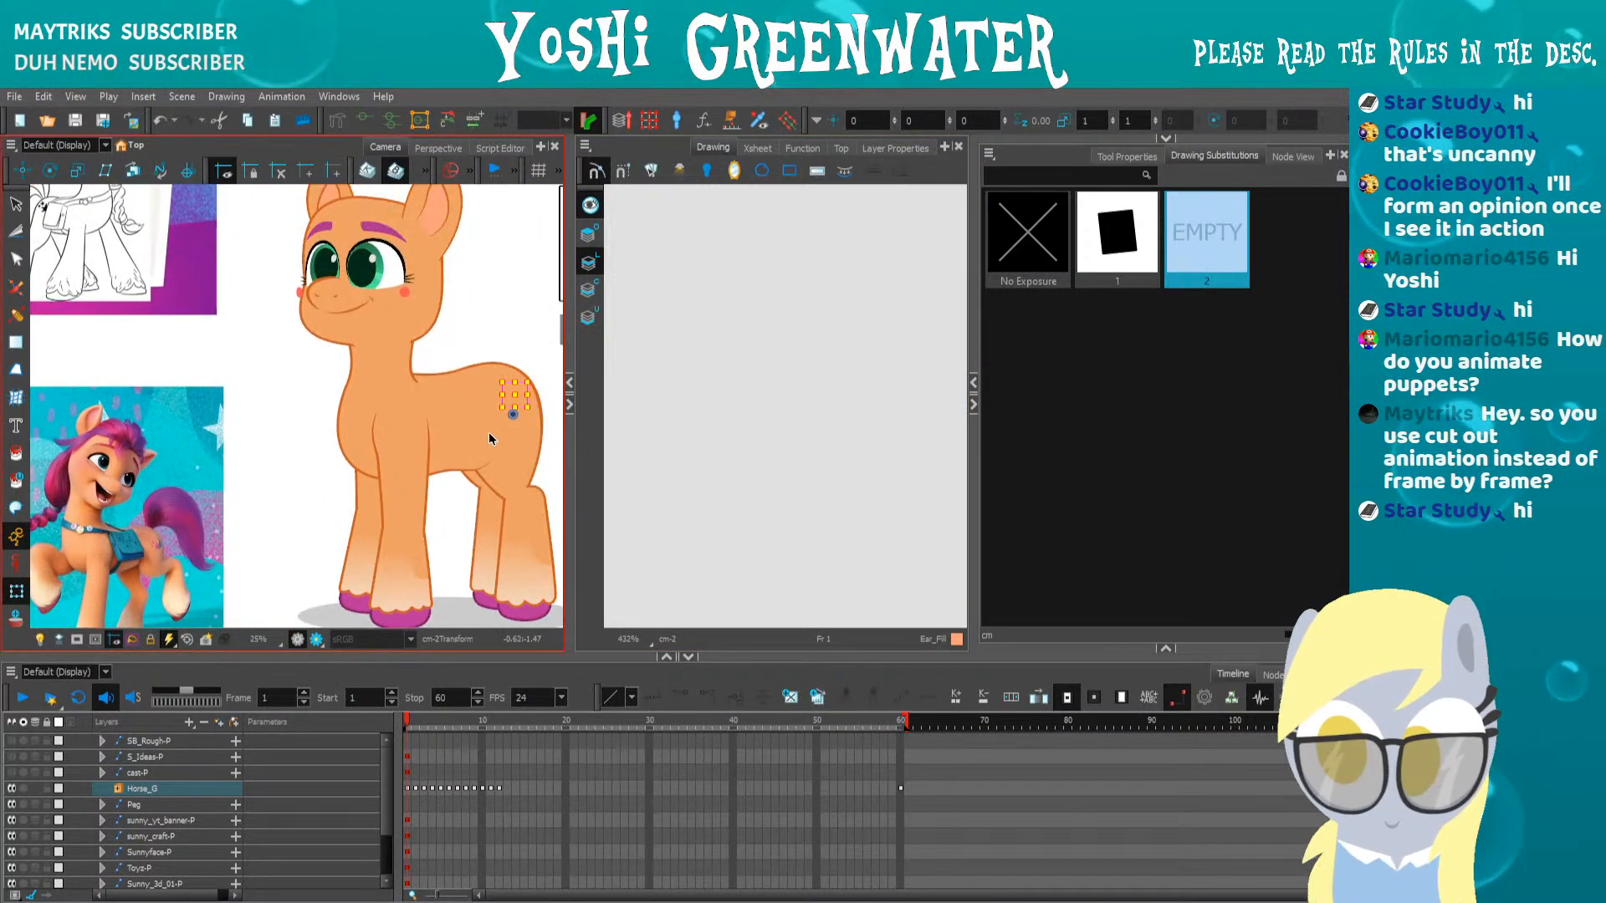
key(alt+b)
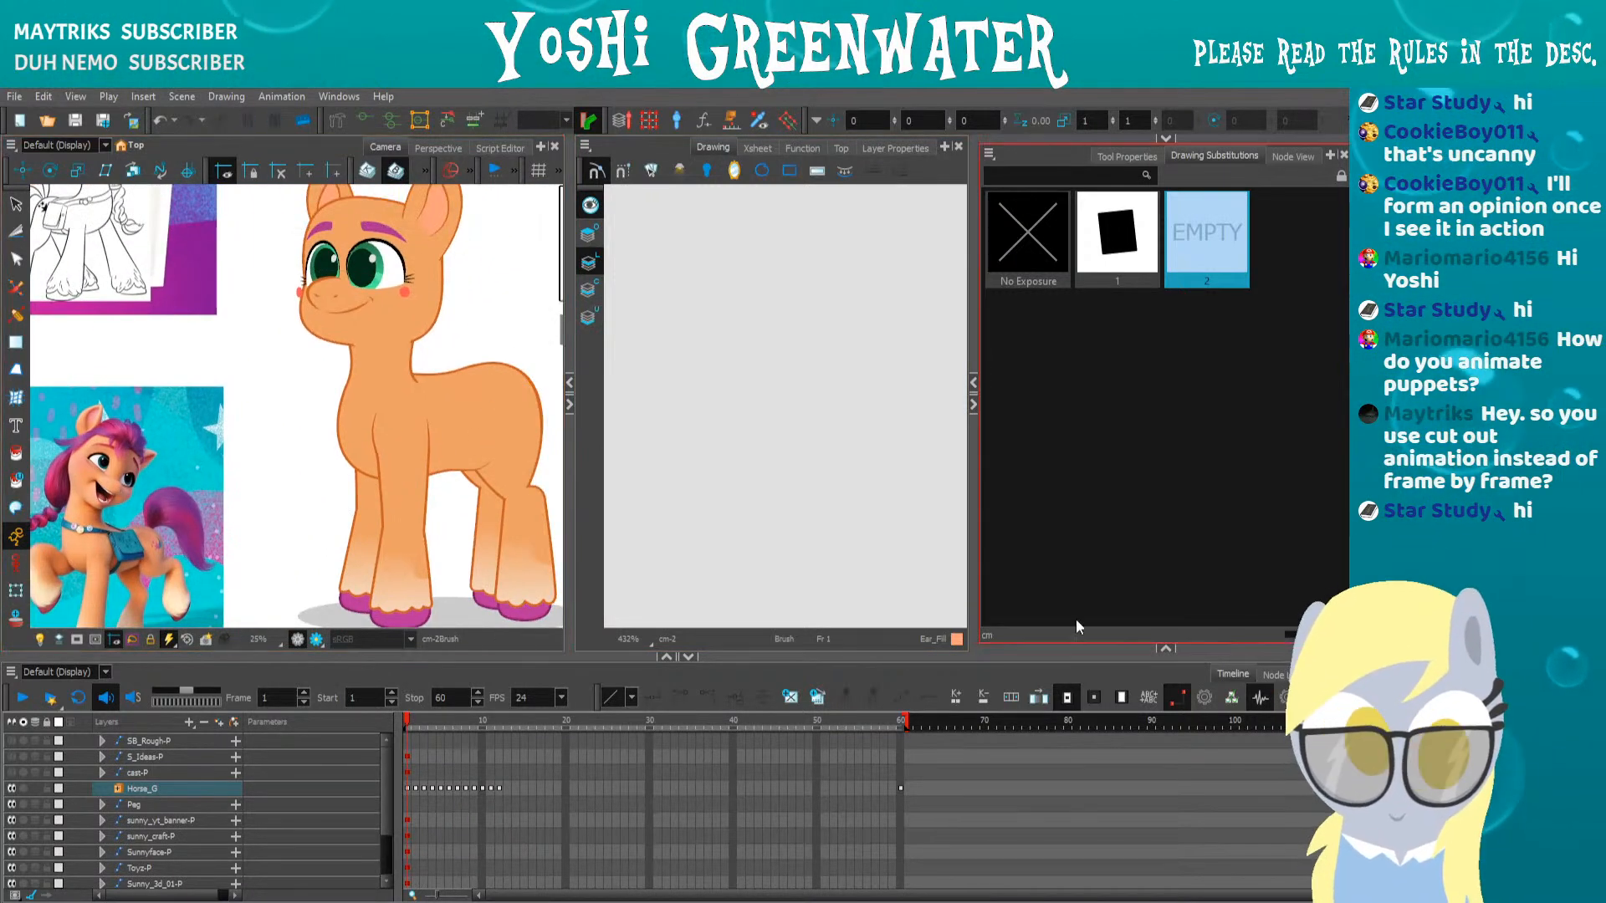
click(1165, 649)
drag(1108, 589, 1066, 405)
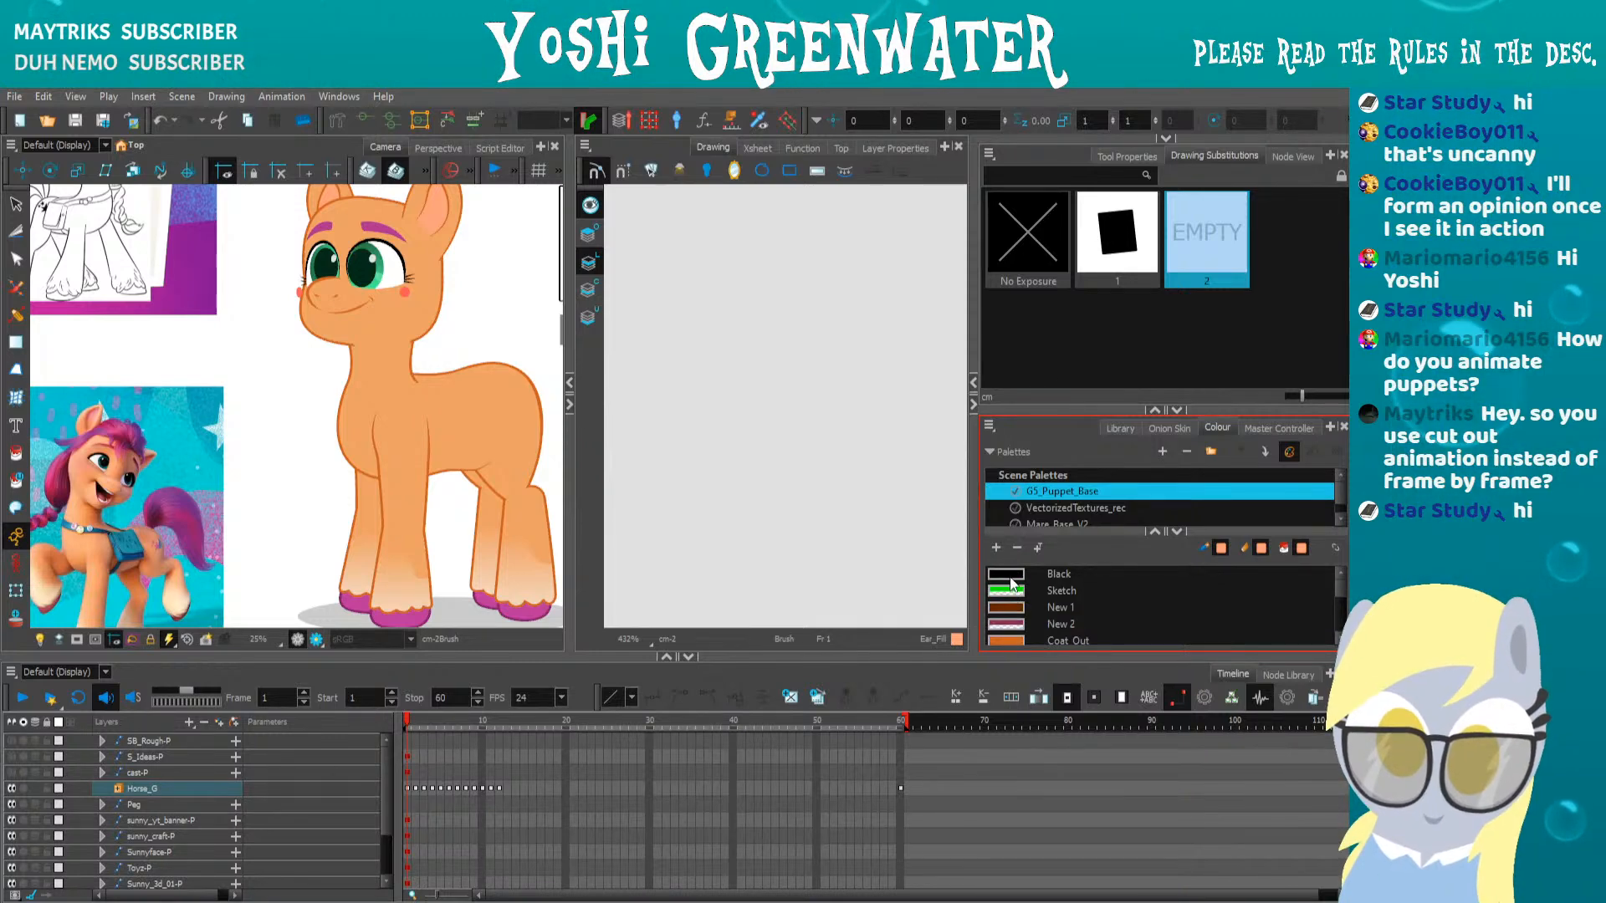
click(1011, 579)
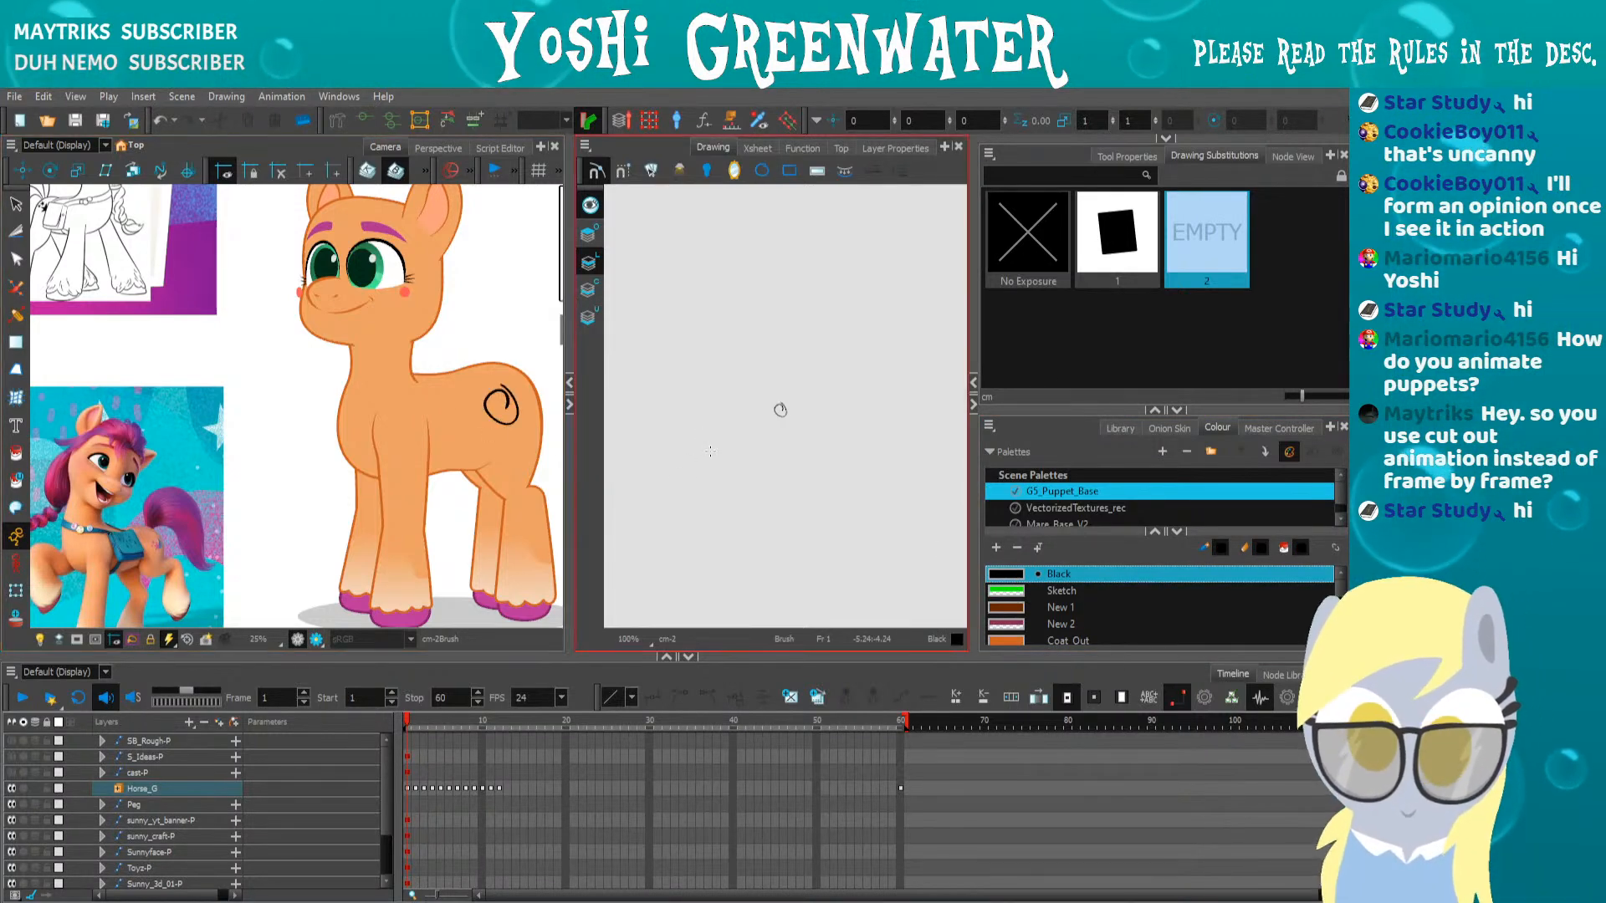
Scribble a small test loop on the flank in the empty cutie mark drawing, then delete it
drag(805, 442, 778, 301)
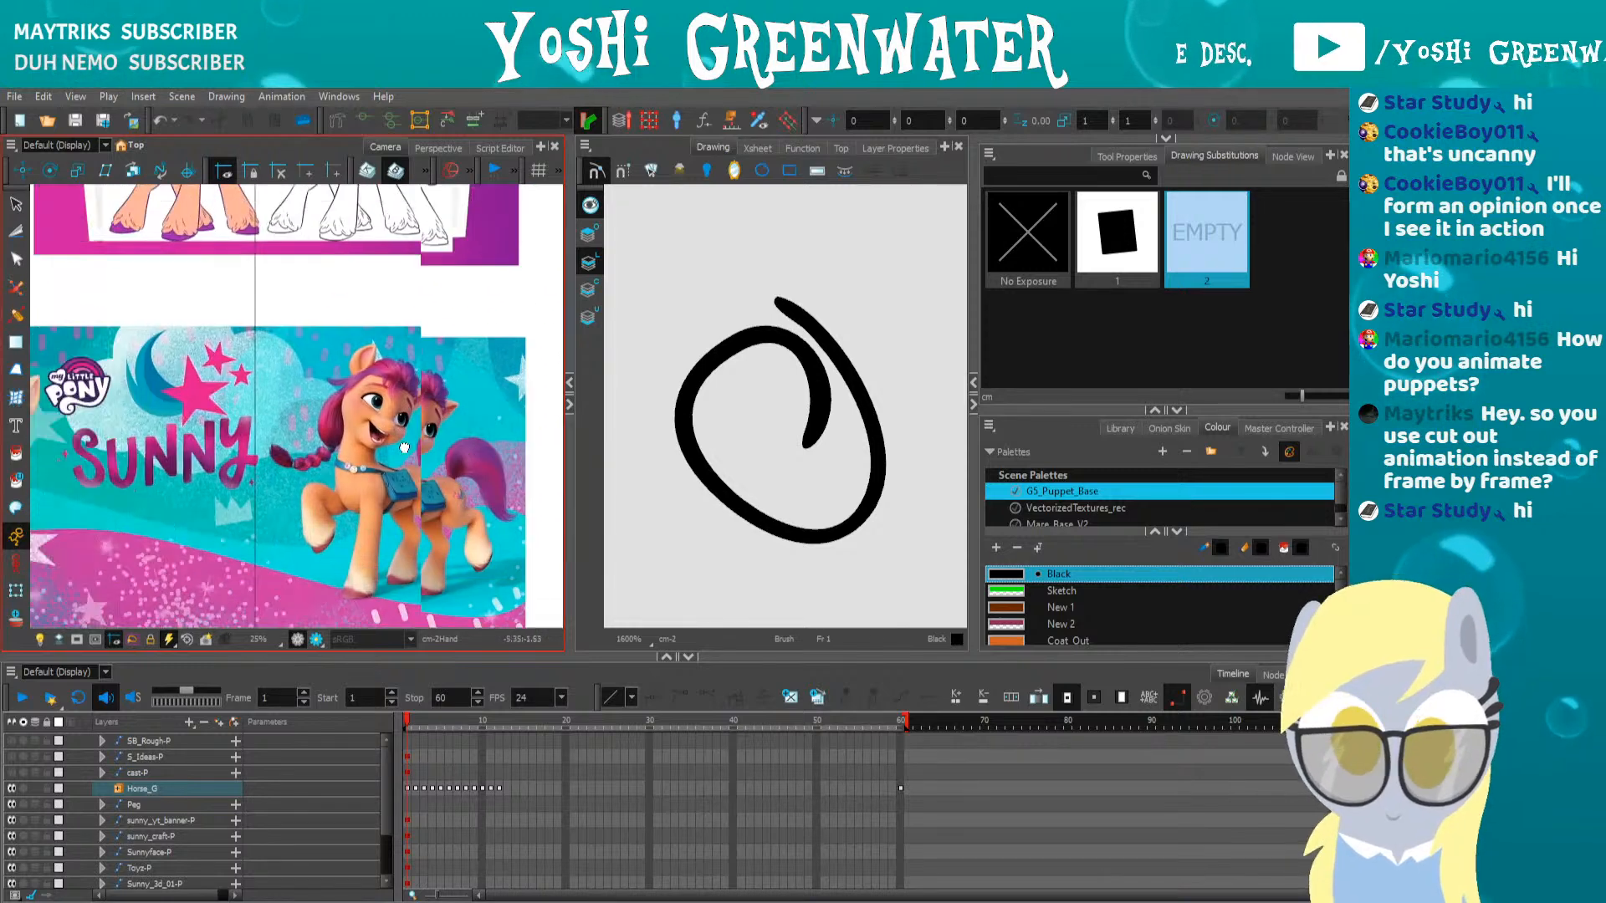
scroll(203, 399, up, 3)
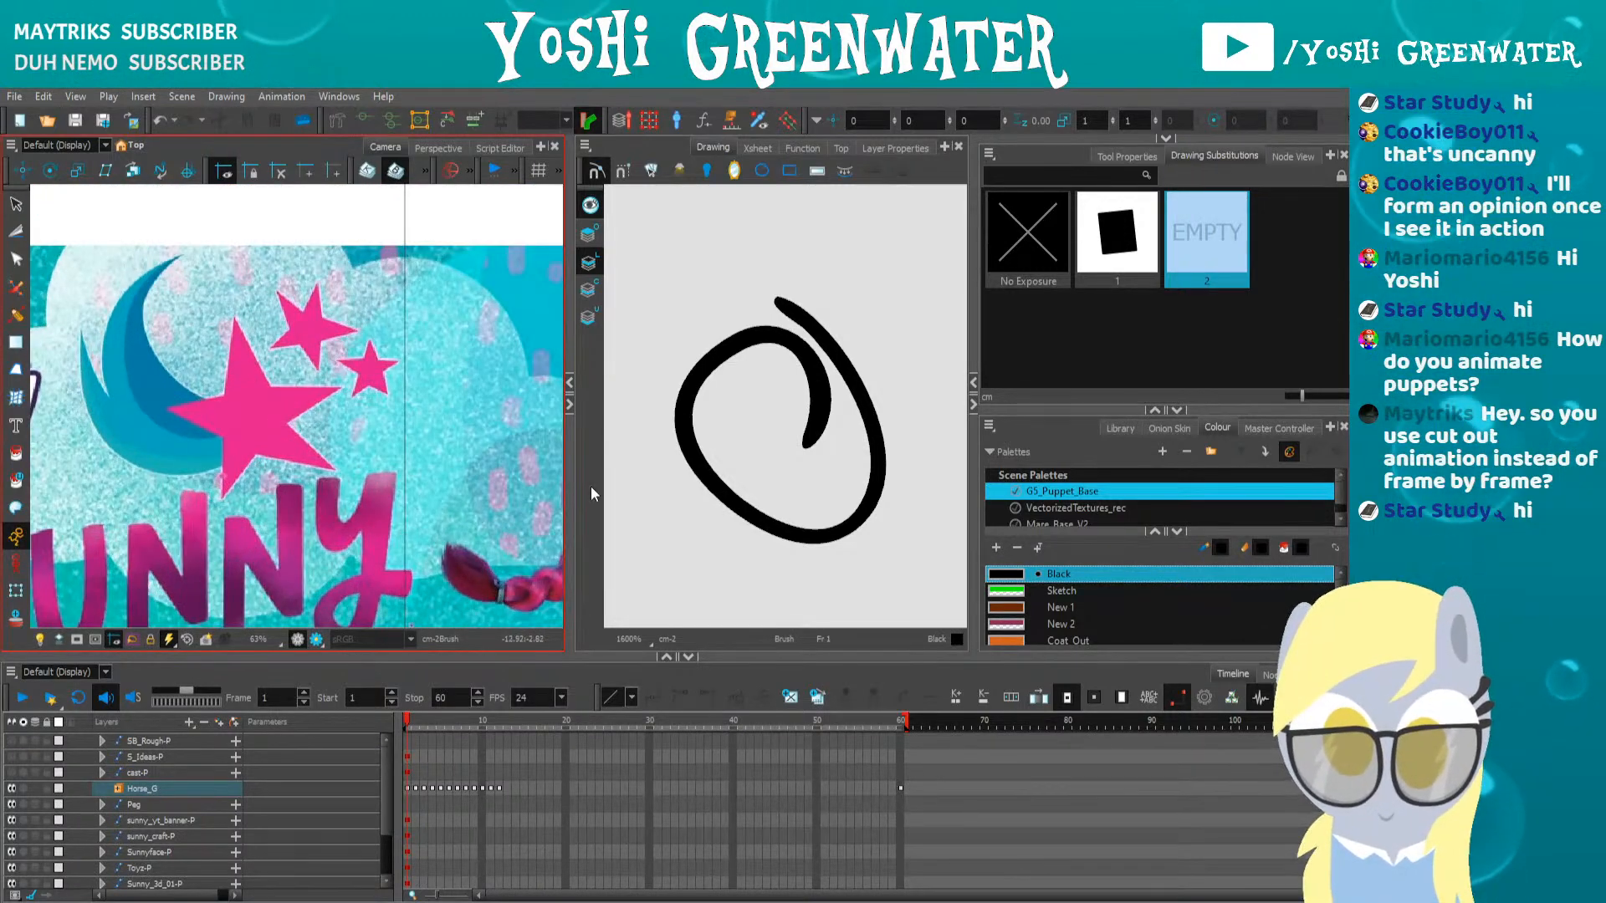
drag(681, 418, 699, 440)
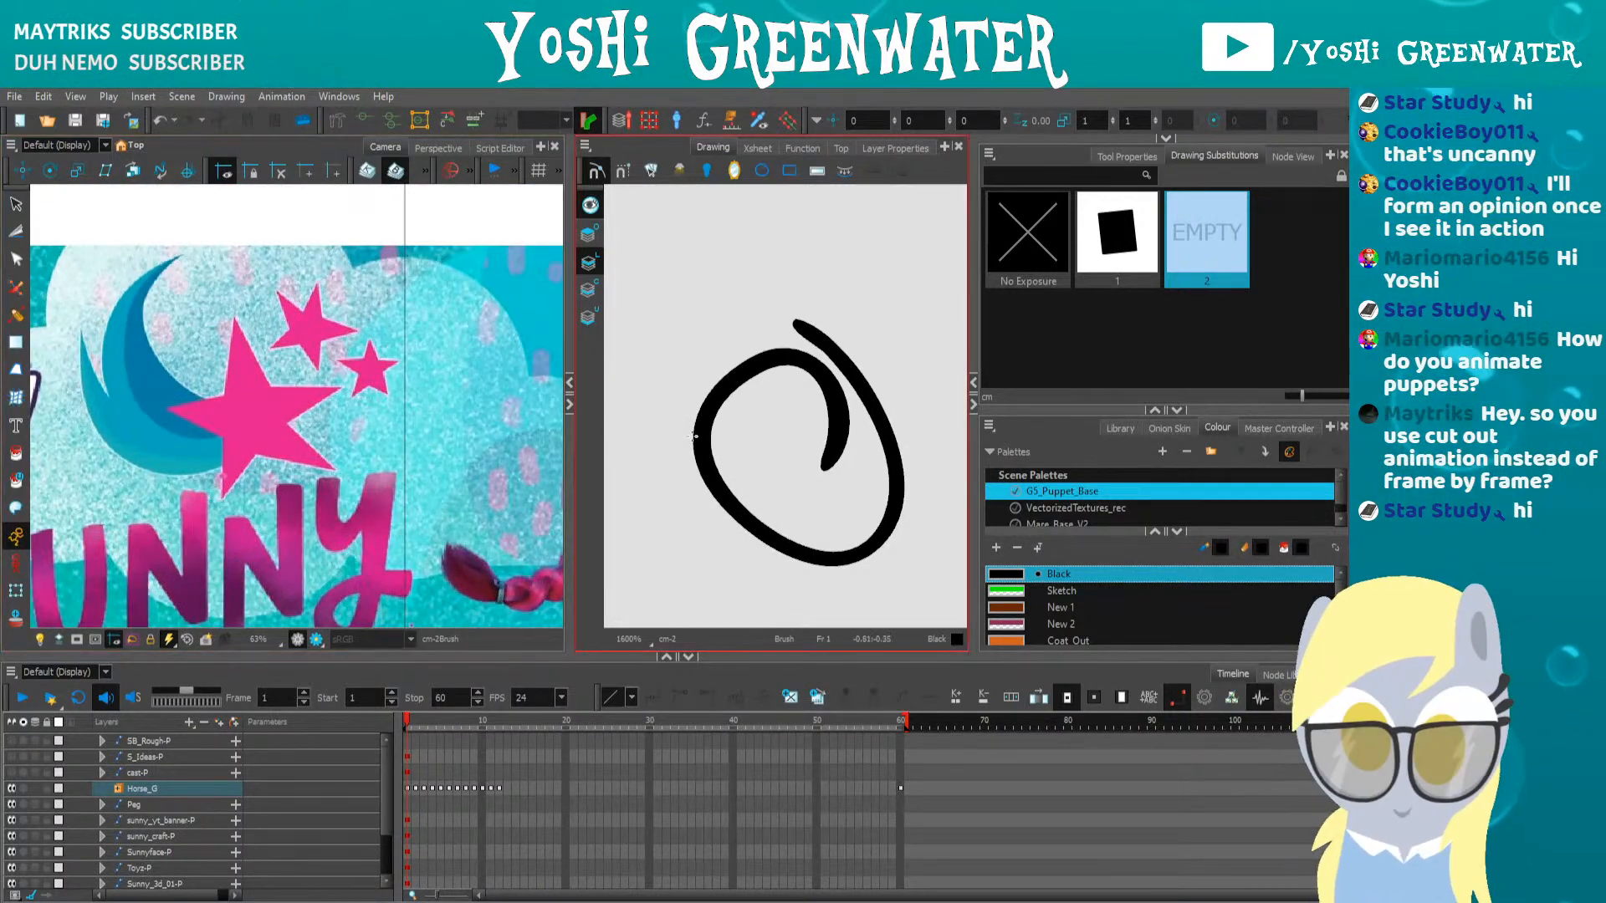
key(alt+s)
click(722, 478)
key(Delete)
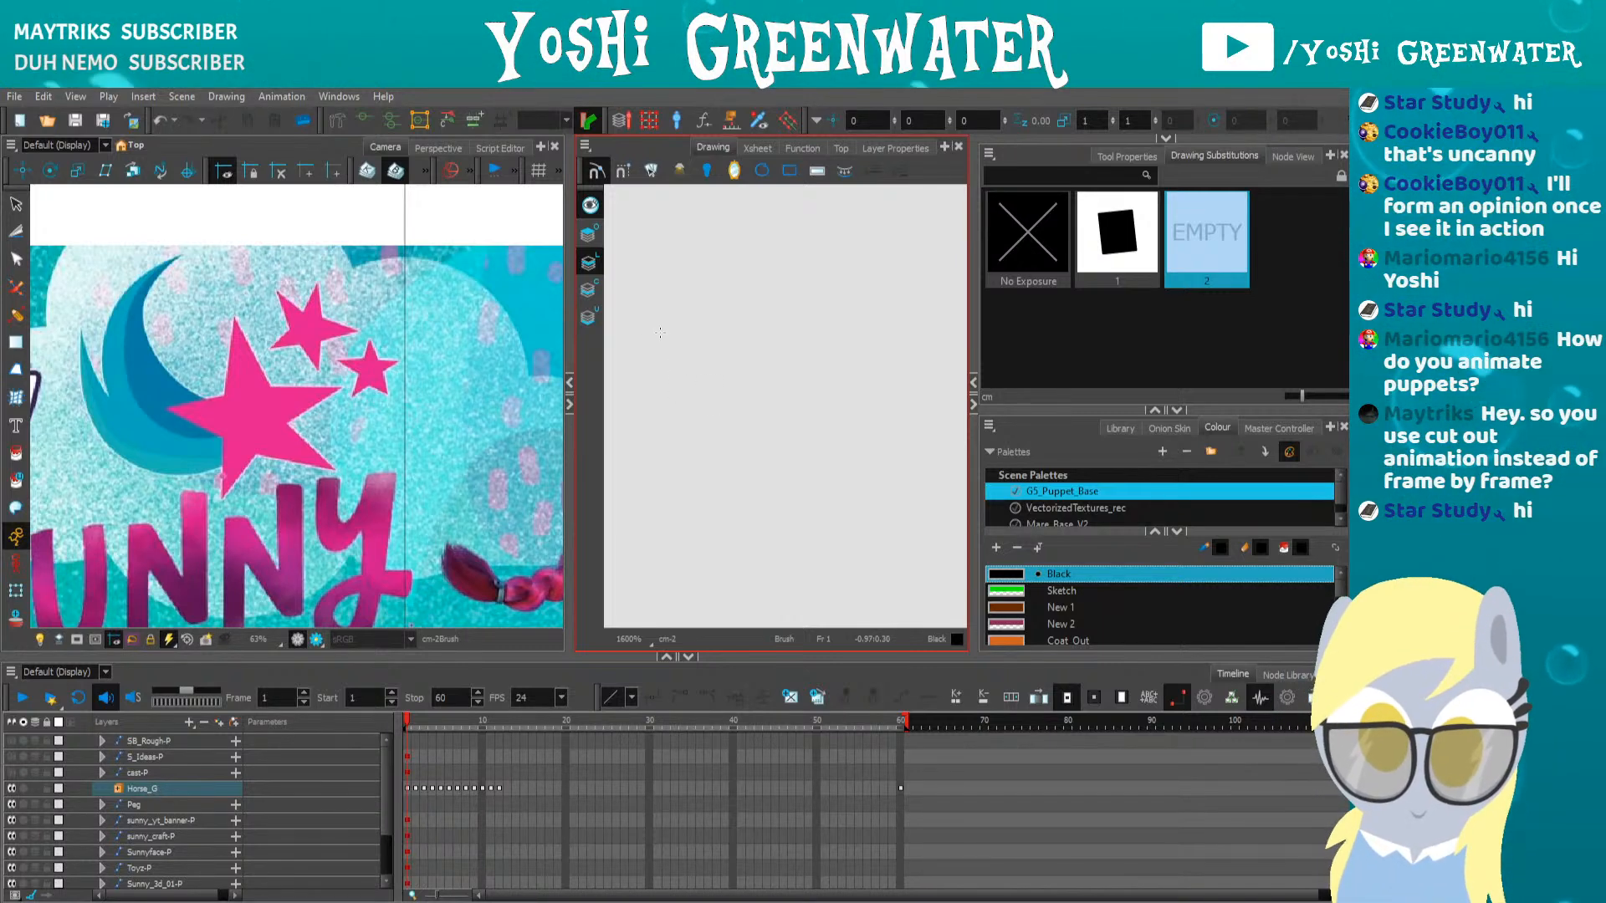
Make a trial stroke and undo it, then set the brush's maximum size to 5
drag(690, 367, 771, 405)
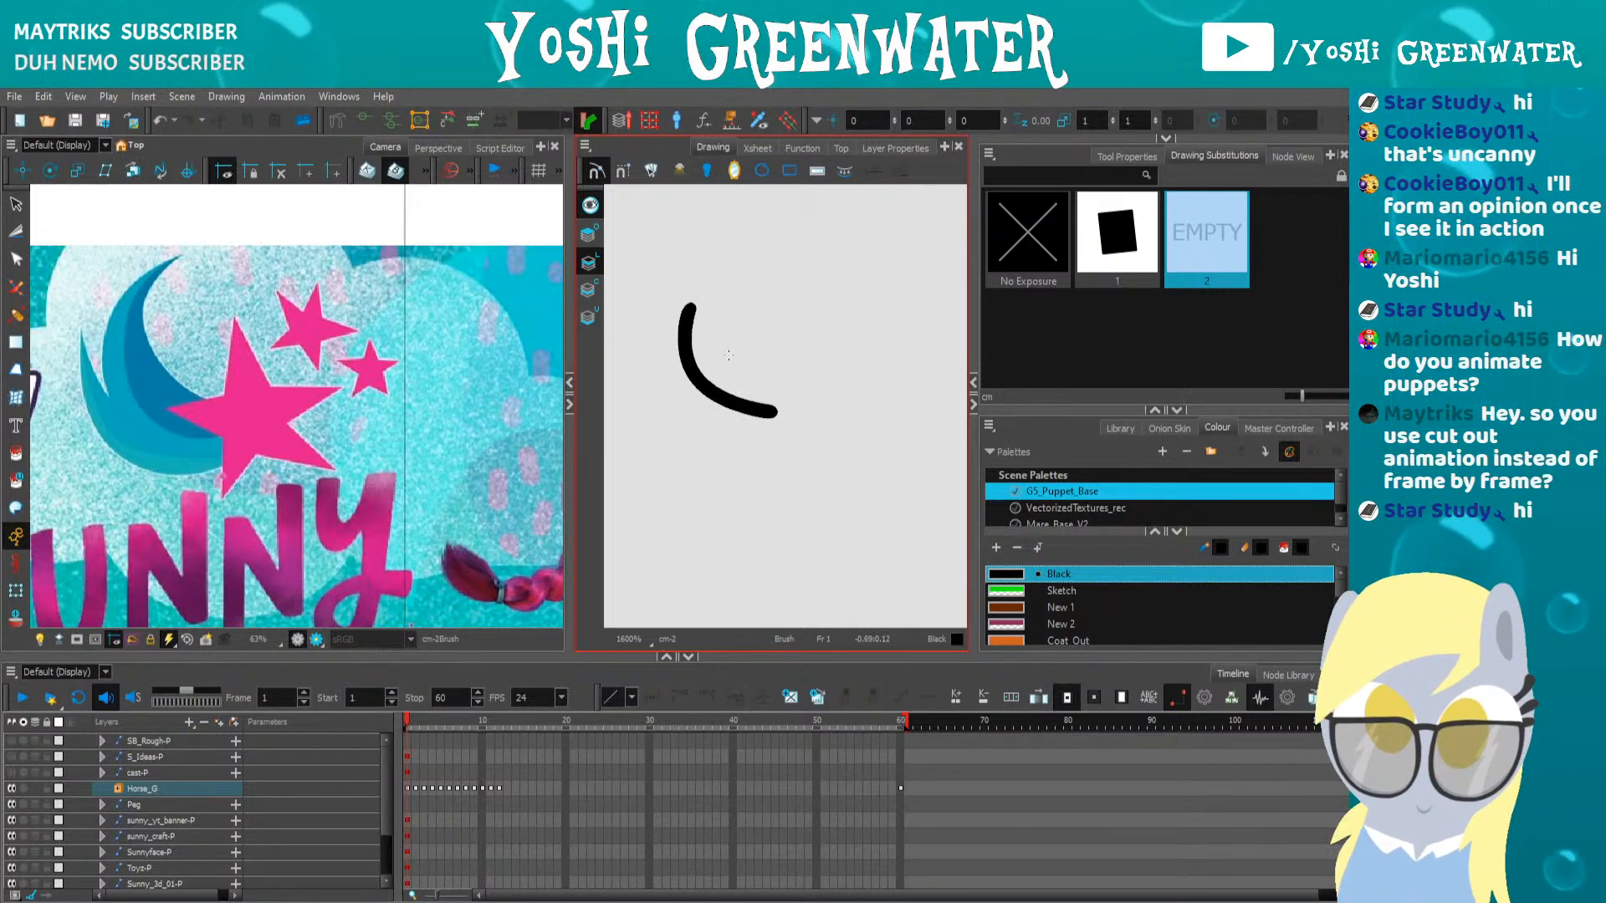
key(ctrl+z)
click(1096, 157)
drag(1291, 278, 1200, 289)
text(5)
key(Return)
Sketch the cutie mark's two-pronged crescent moon in black, following the emblem on the banner
mouse_move(707, 314)
mouse_down()
mouse_move(709, 372)
mouse_move(805, 433)
mouse_up()
drag(706, 315, 721, 429)
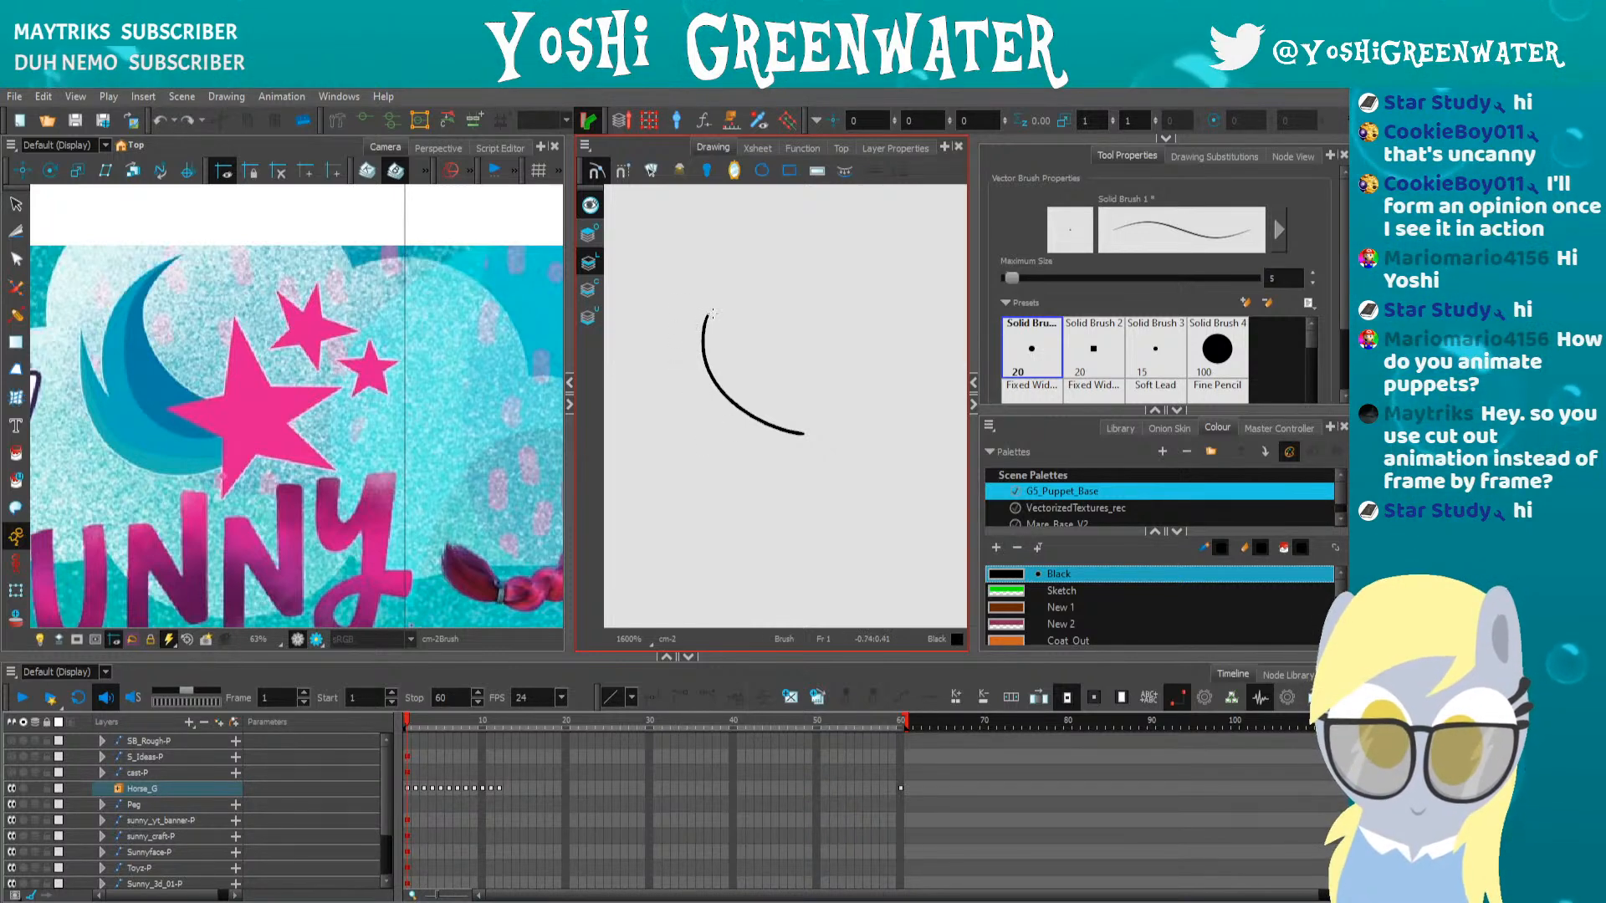
drag(709, 311, 699, 435)
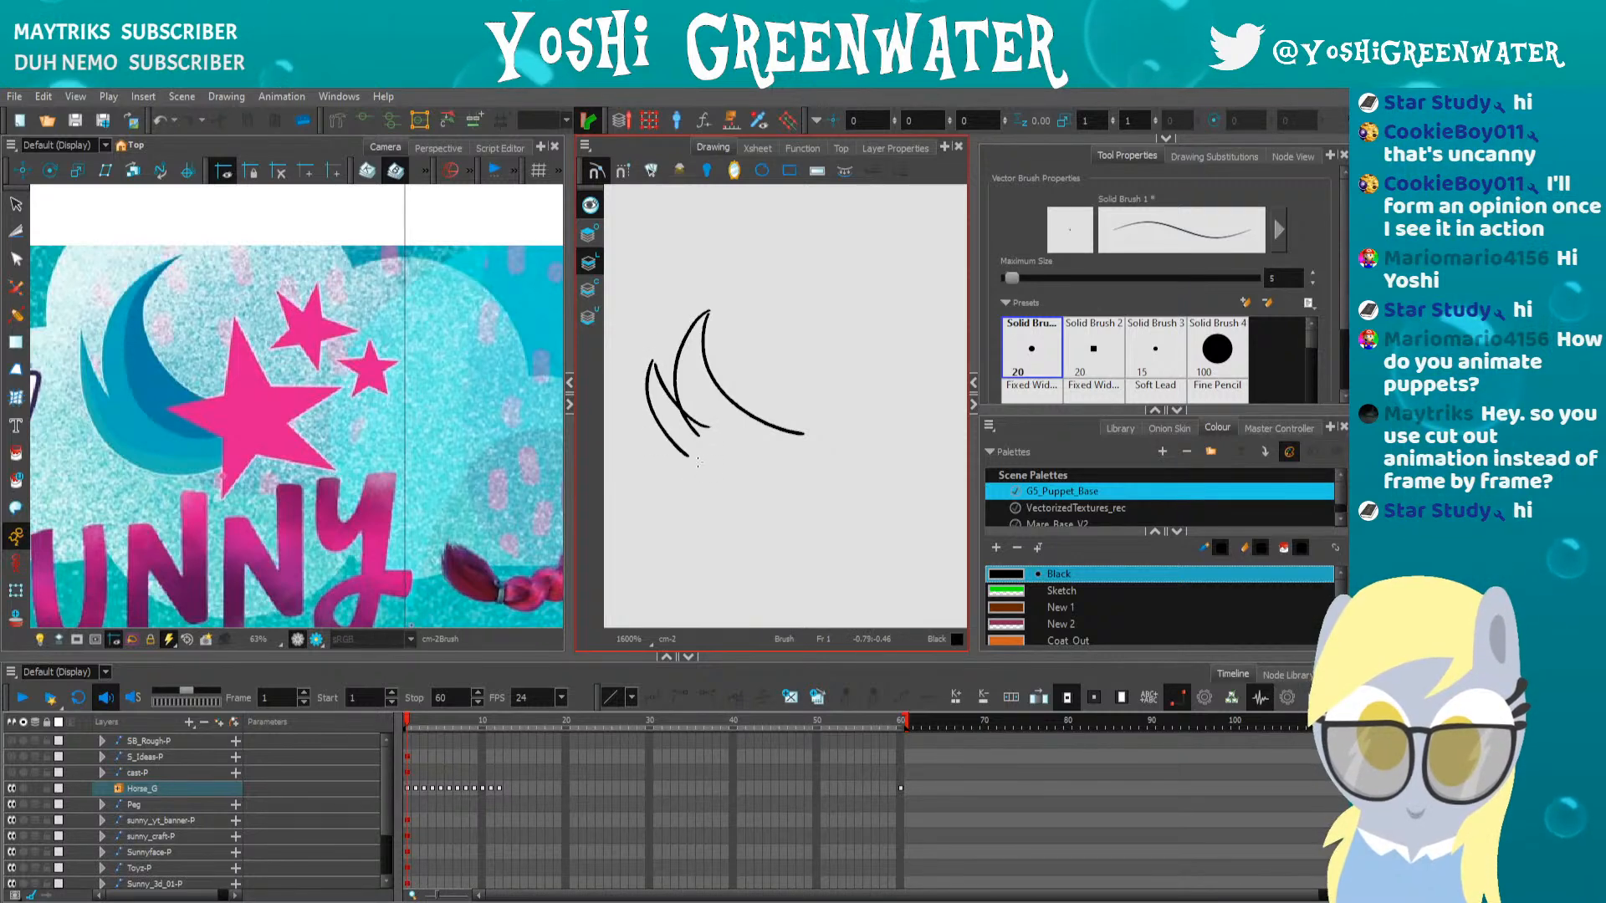
key(ctrl+z)
mouse_move(662, 436)
mouse_down()
mouse_move(802, 444)
mouse_move(702, 476)
mouse_move(794, 480)
mouse_up()
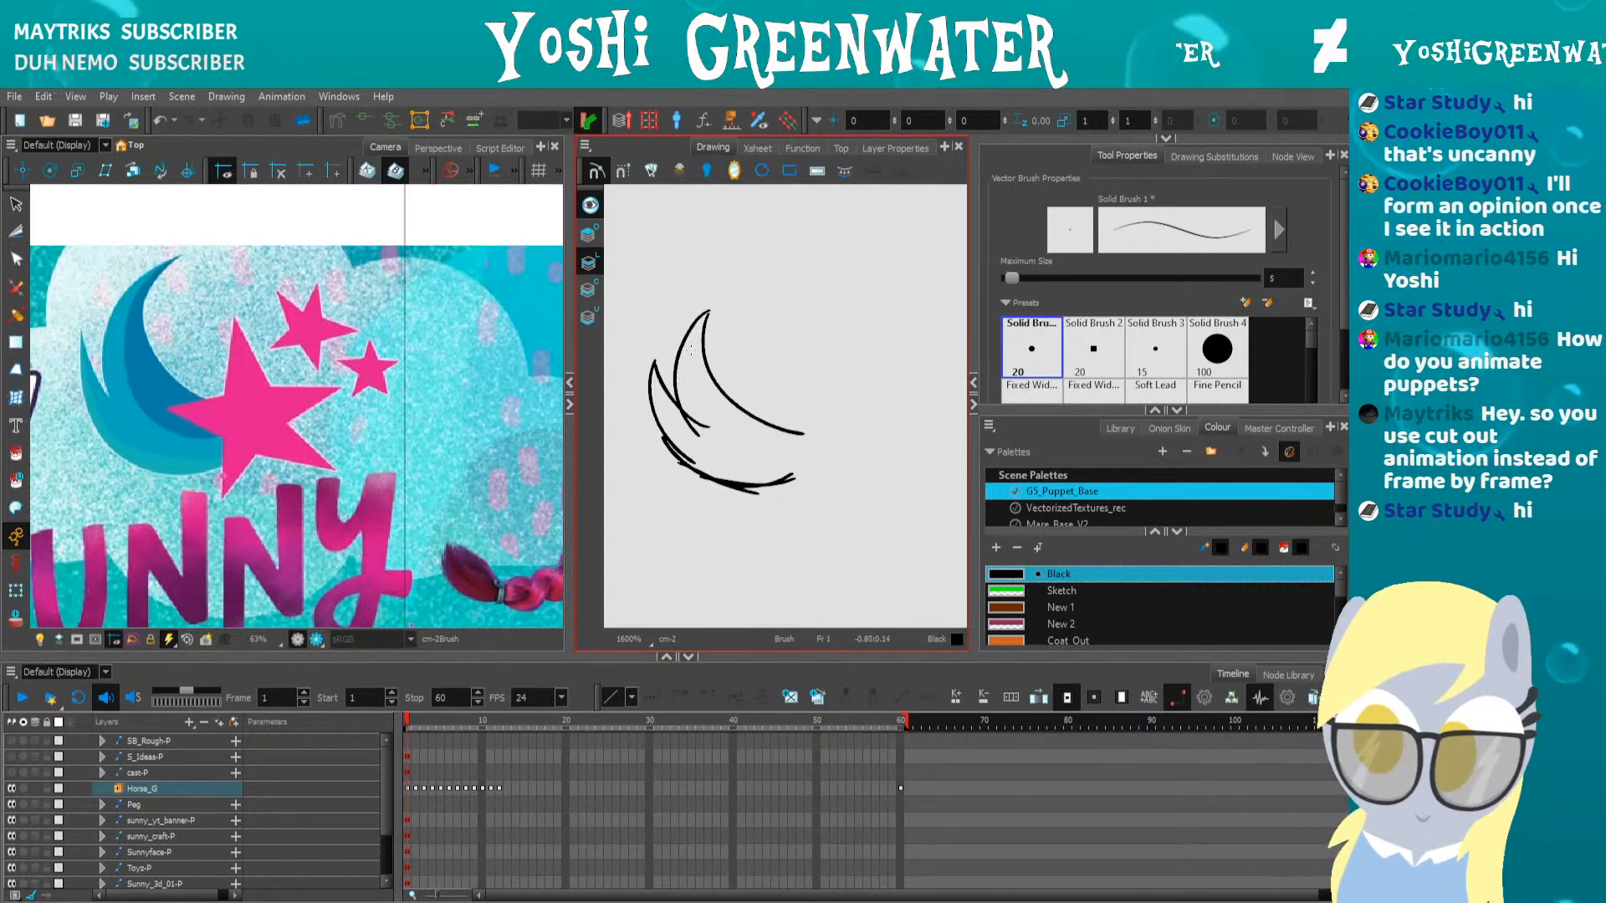
Add the crescent's inner curve and sketch the large five-pointed star overlapping its lower tip
mouse_move(691, 327)
mouse_down()
mouse_move(807, 462)
mouse_move(756, 429)
mouse_move(784, 356)
mouse_move(859, 414)
mouse_move(894, 403)
mouse_move(845, 459)
mouse_up()
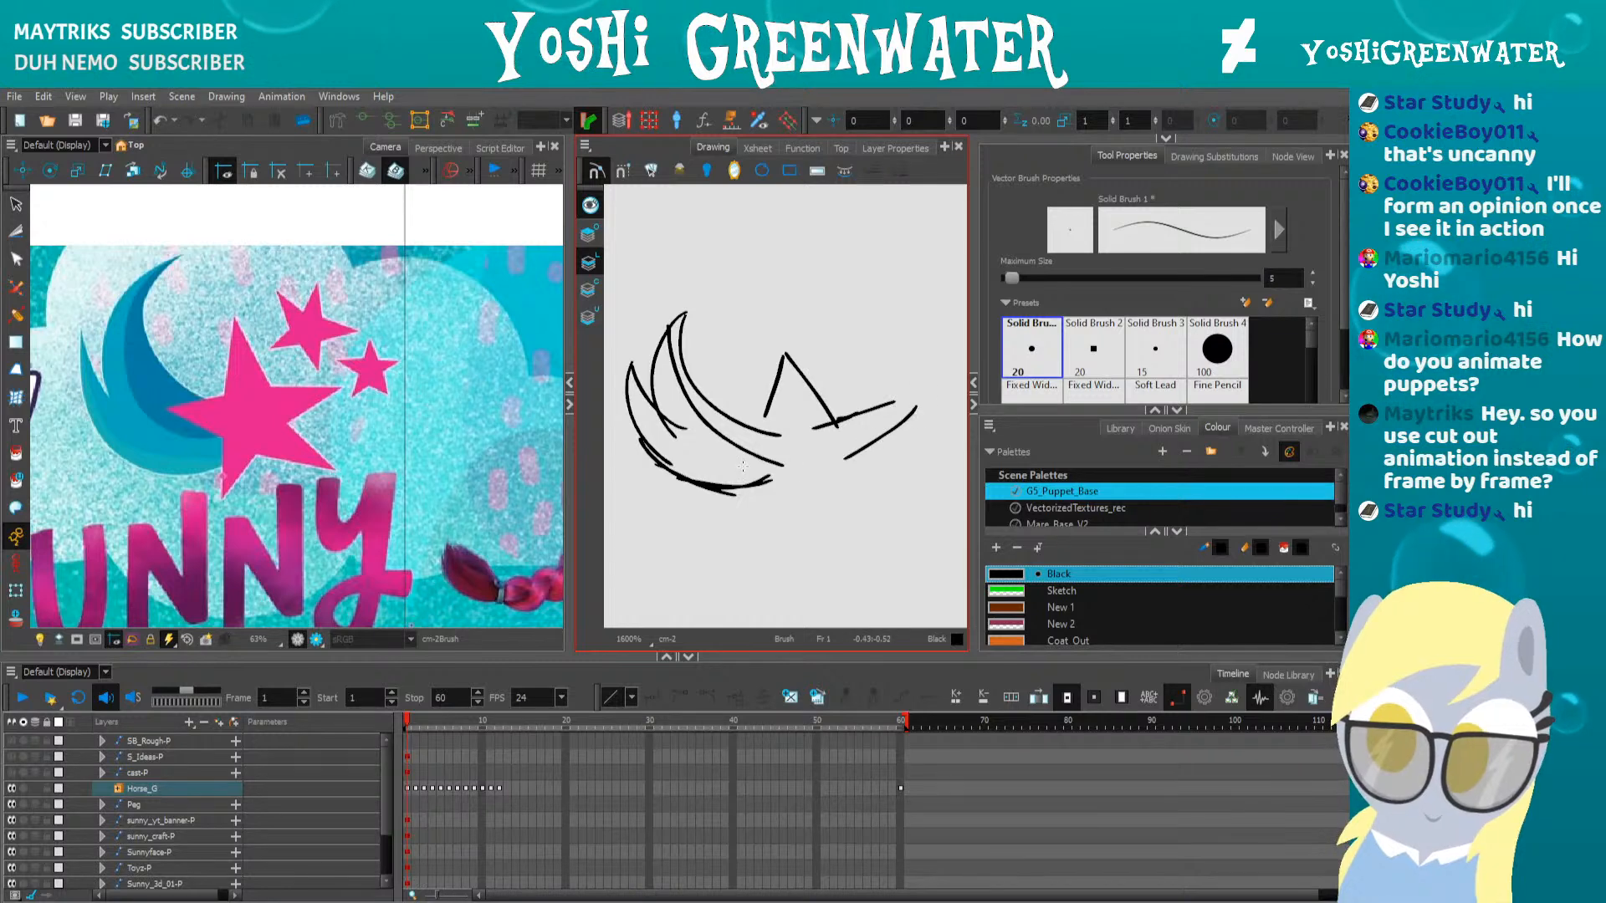
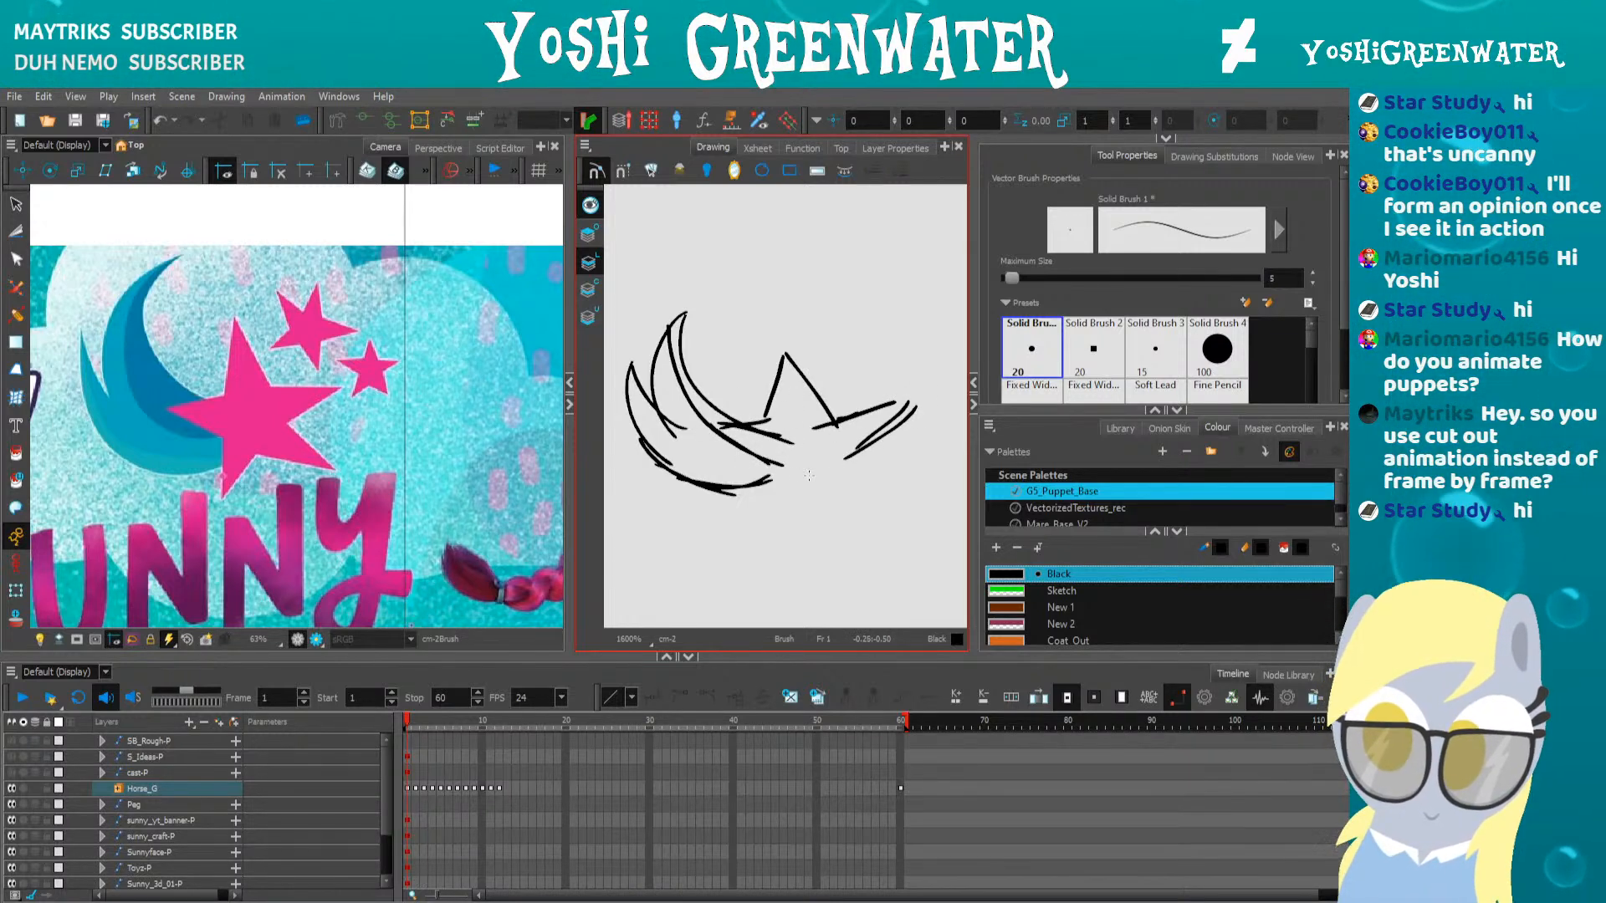
mouse_move(834, 460)
mouse_down()
mouse_move(899, 519)
mouse_move(810, 502)
mouse_move(800, 529)
mouse_move(785, 464)
mouse_up()
drag(767, 538, 807, 467)
mouse_move(818, 471)
mouse_down()
mouse_move(769, 529)
mouse_move(811, 450)
mouse_move(872, 522)
mouse_move(809, 470)
mouse_up()
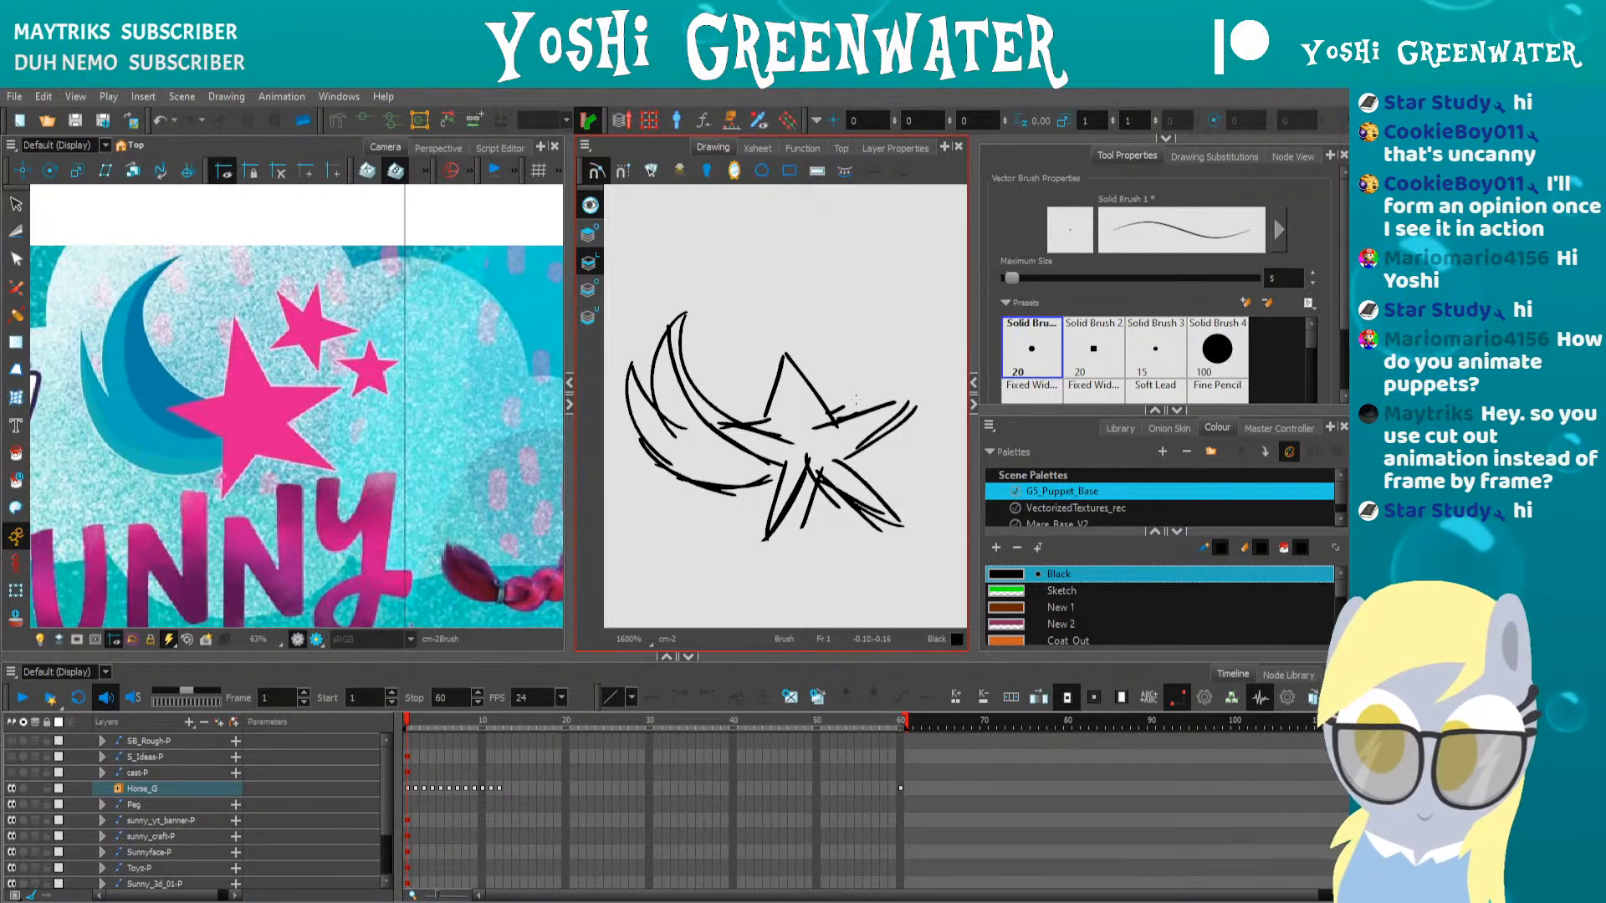
Move the whole moon and star sketch from the Line Art layer to the Underlay layer
drag(715, 454, 744, 439)
key(alt+s)
mouse_move(651, 258)
mouse_down()
mouse_move(682, 230)
mouse_move(621, 286)
mouse_up()
key(ctrl+x)
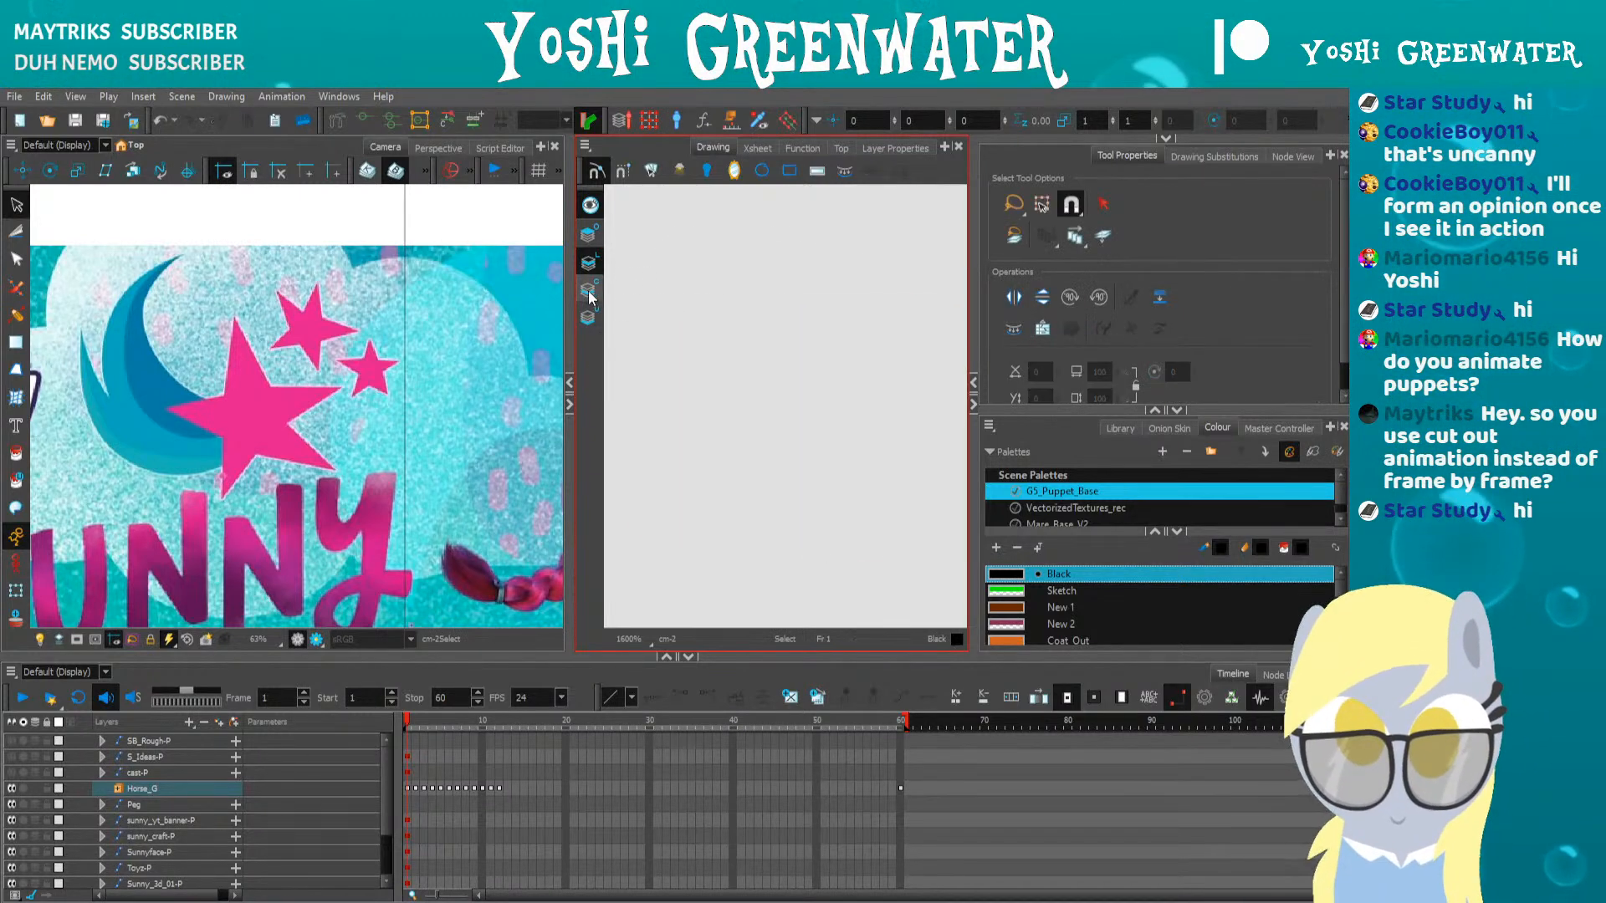
click(591, 317)
key(ctrl+v)
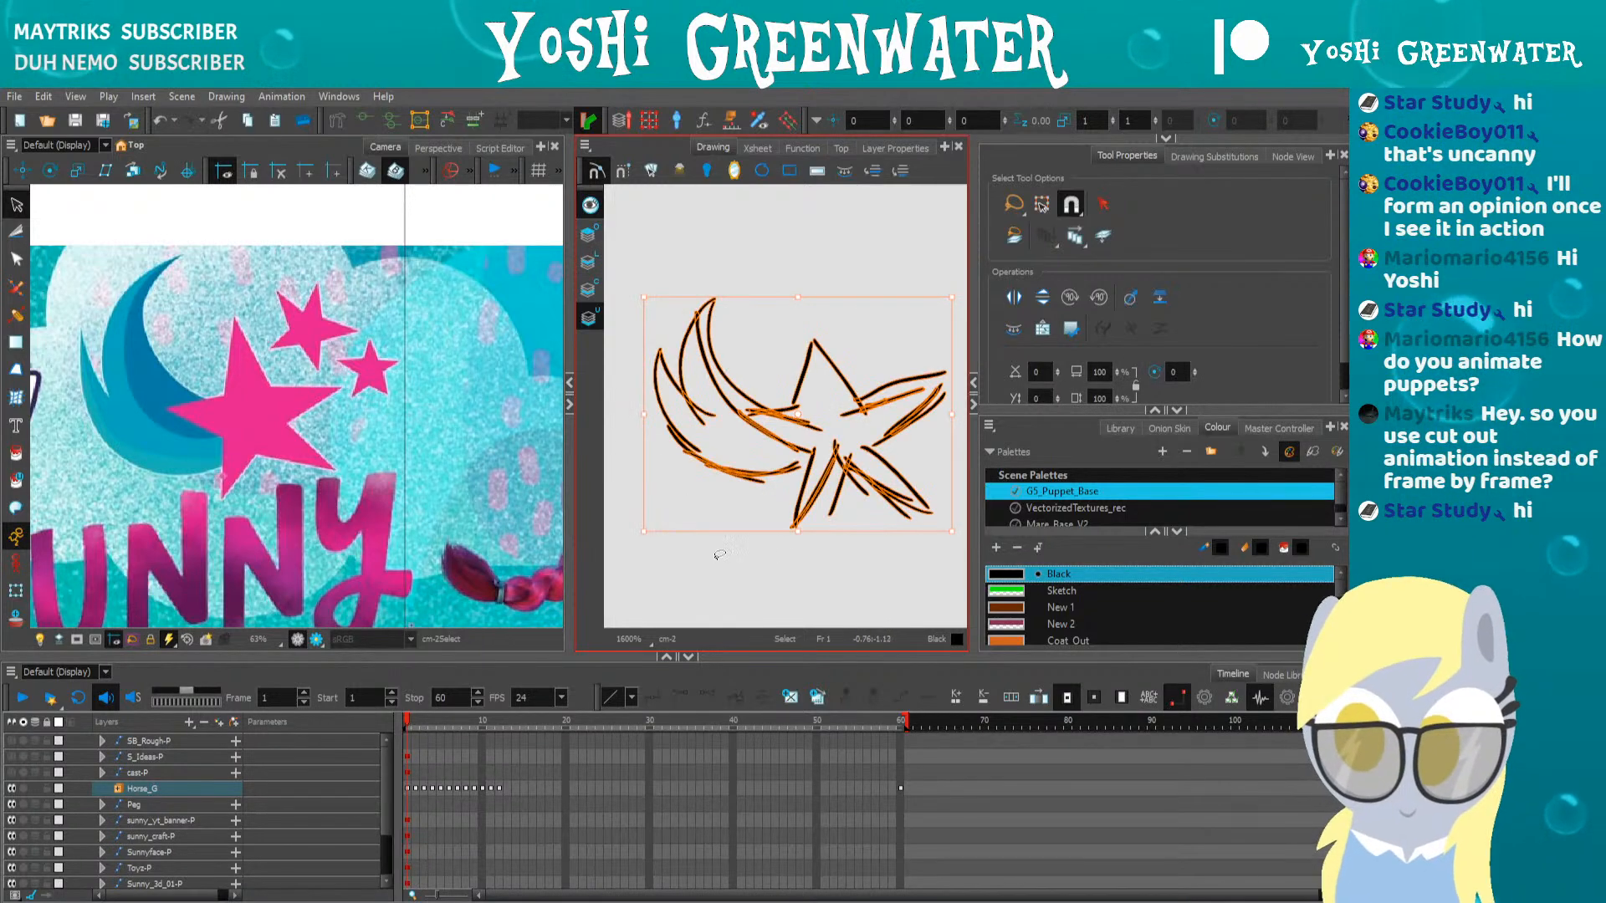
Enlarge the Drawing view, frame the pony's flank in the camera view, and deselect the sketch
drag(842, 657, 842, 747)
drag(972, 474, 1034, 473)
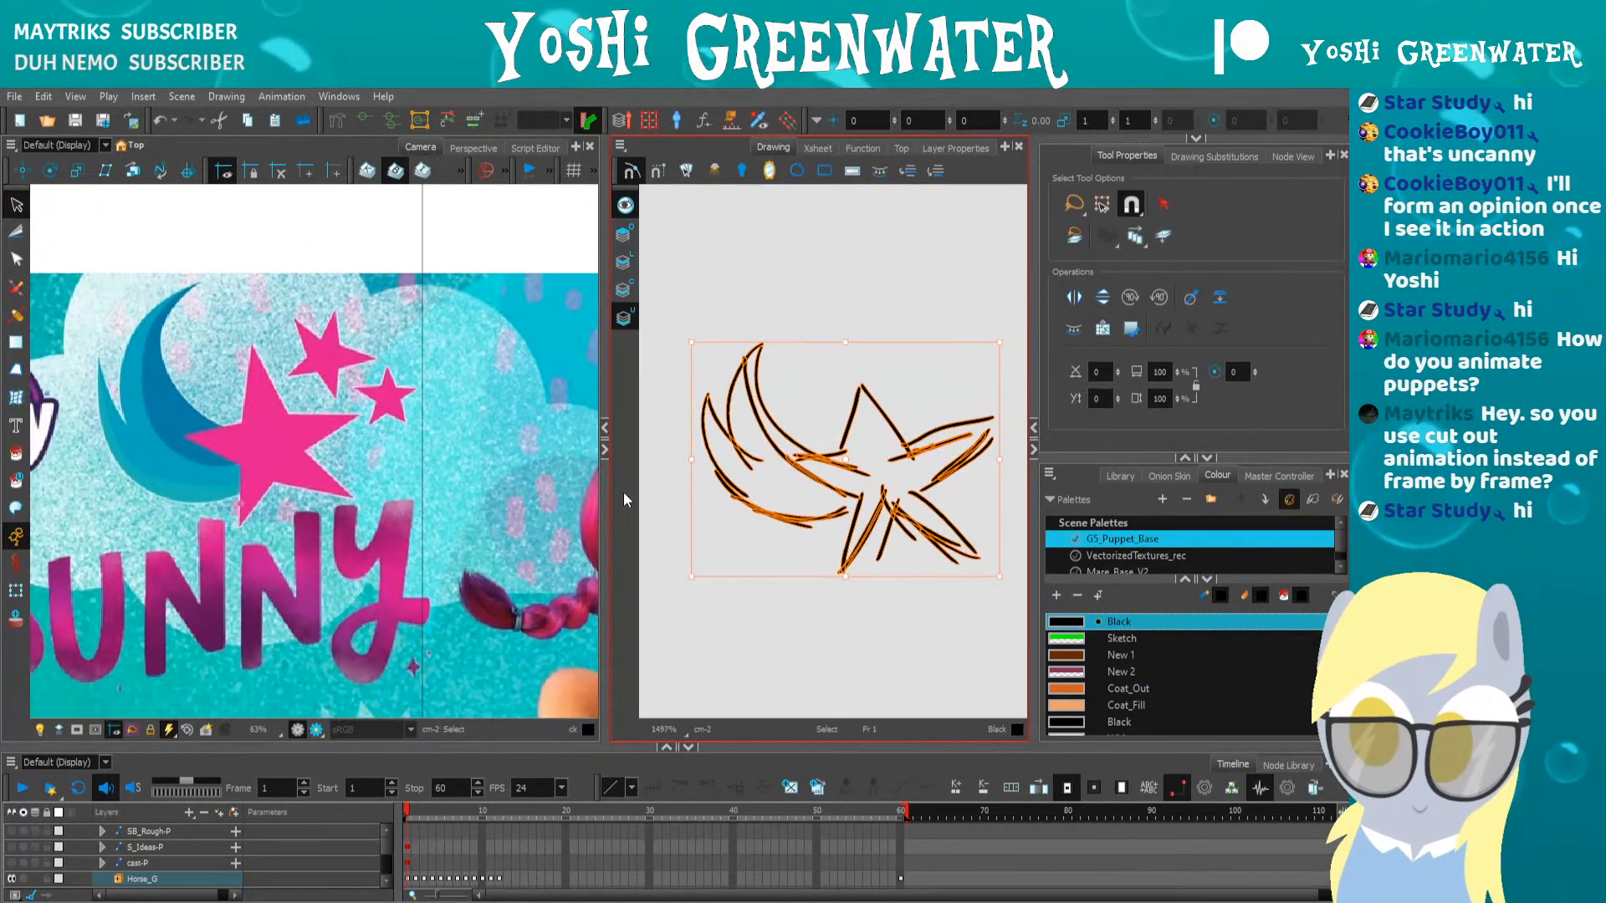
drag(605, 473, 484, 473)
scroll(380, 469, down, 5)
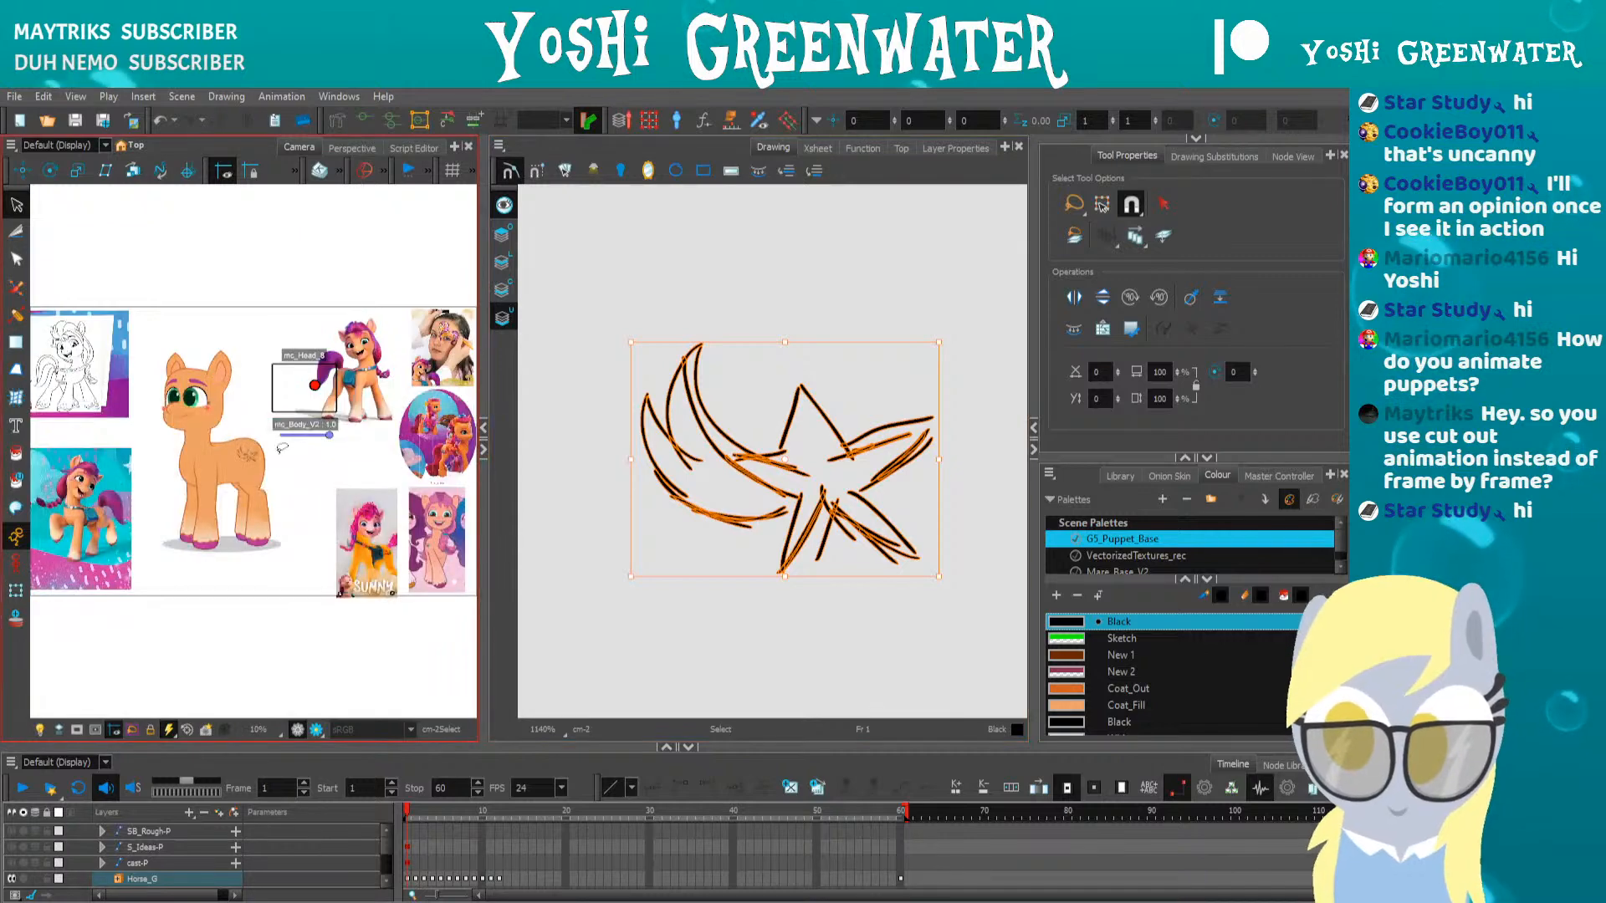
scroll(319, 466, up, 6)
click(636, 423)
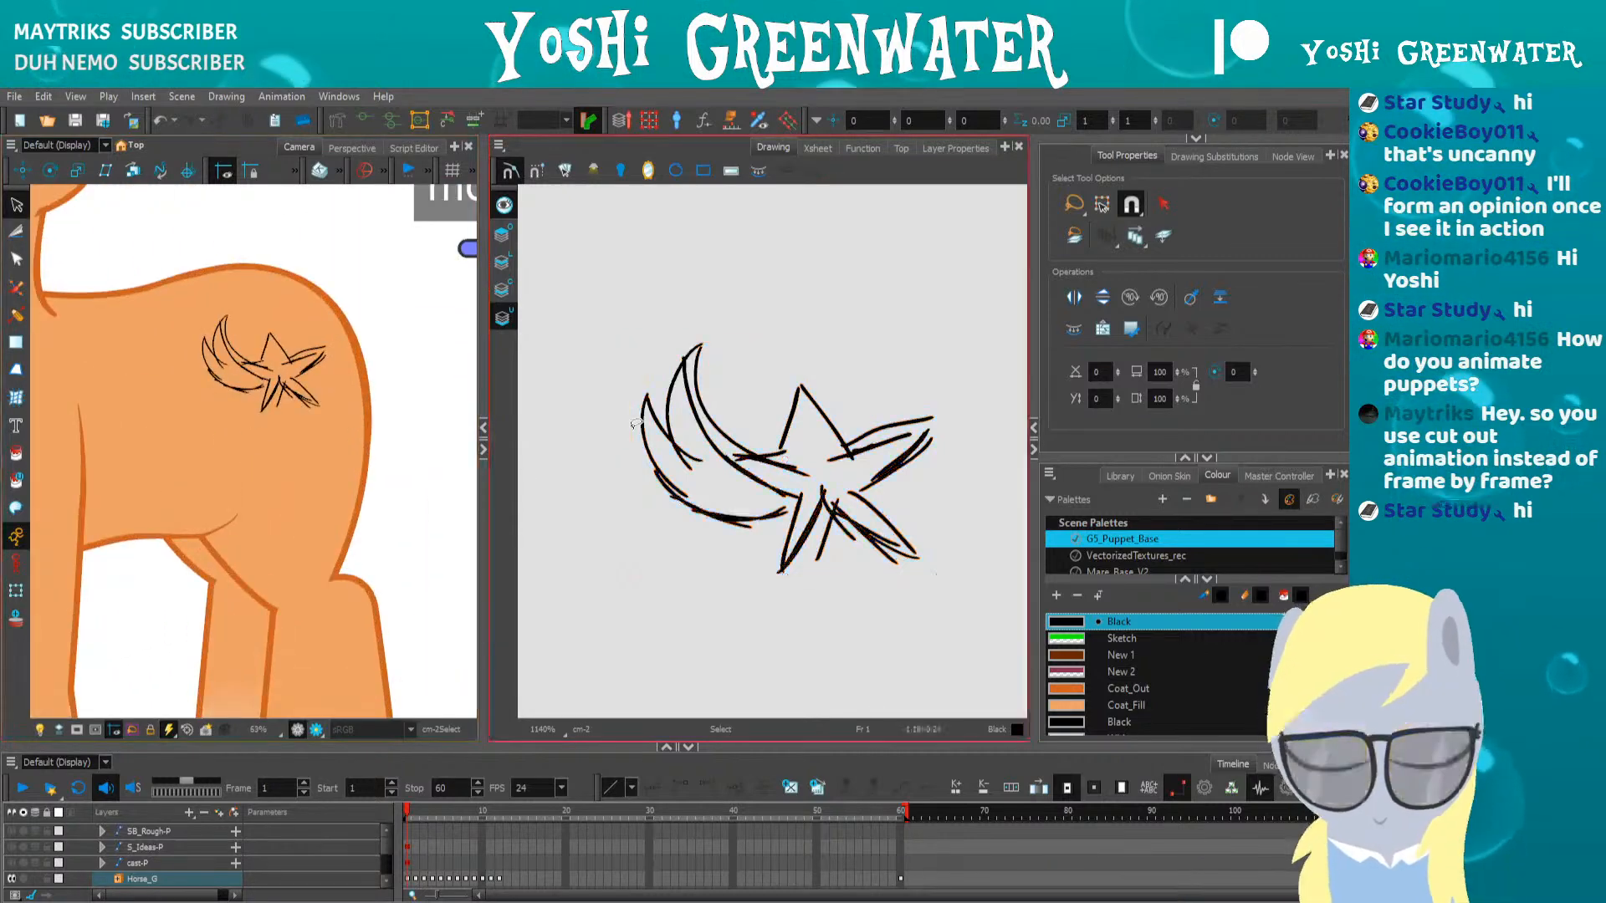
Flip the moon and star sketch horizontally, stretch it slightly wider and taller, reposition it on the flank, and deselect it
mouse_move(633, 423)
mouse_down()
mouse_move(968, 304)
mouse_move(653, 557)
mouse_move(631, 605)
mouse_move(798, 587)
mouse_up()
key(4)
drag(646, 469, 642, 461)
drag(789, 329, 788, 302)
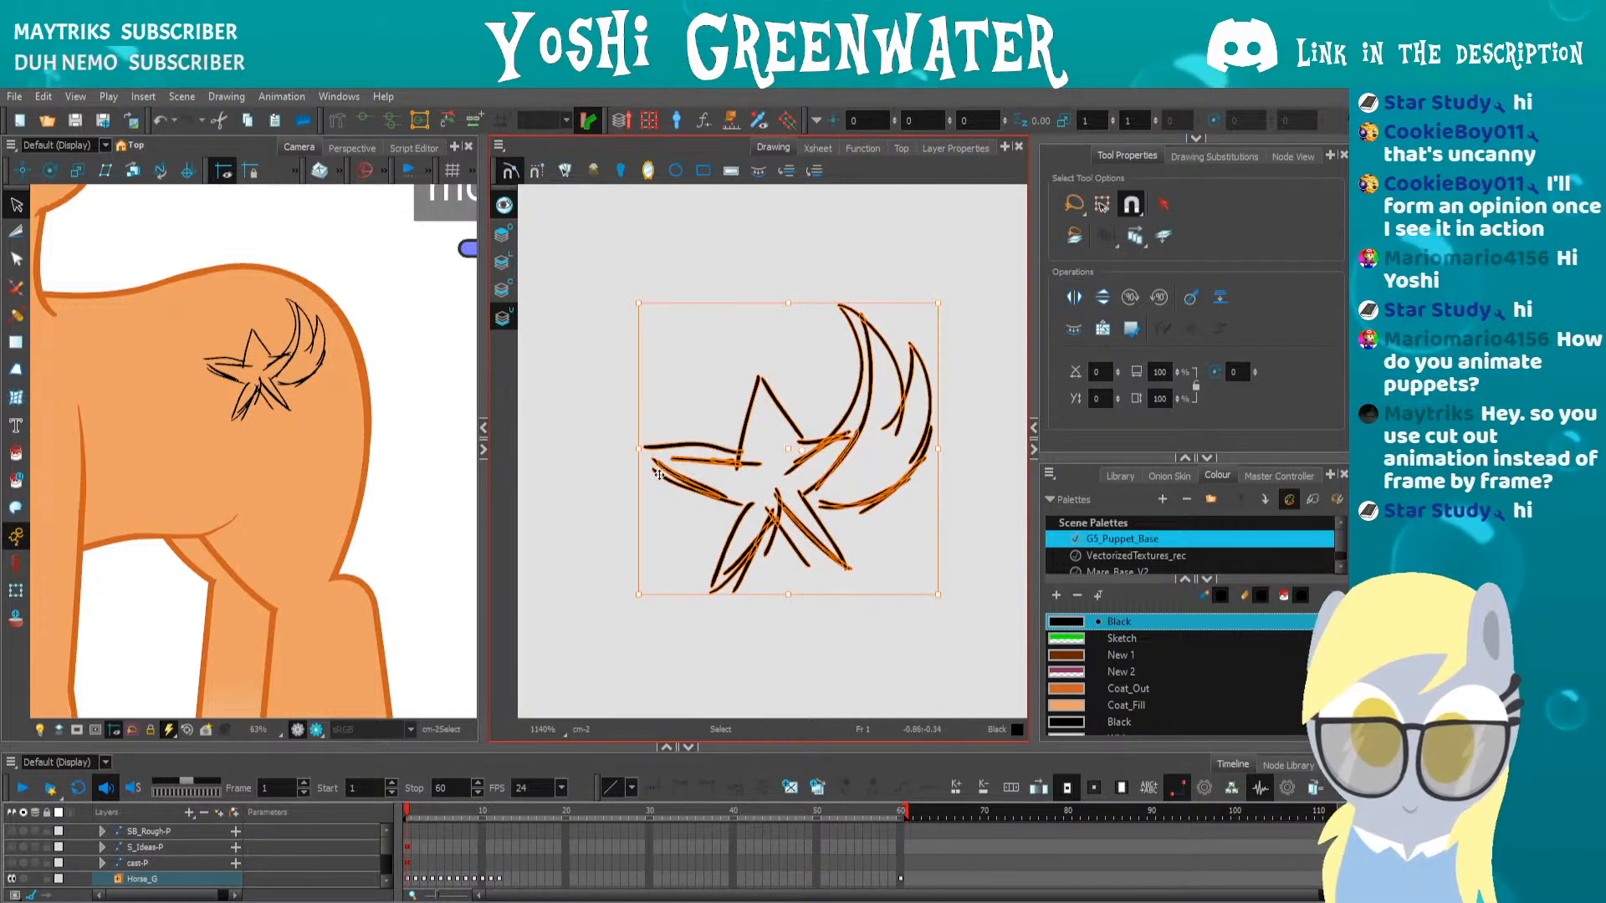
drag(632, 450, 618, 449)
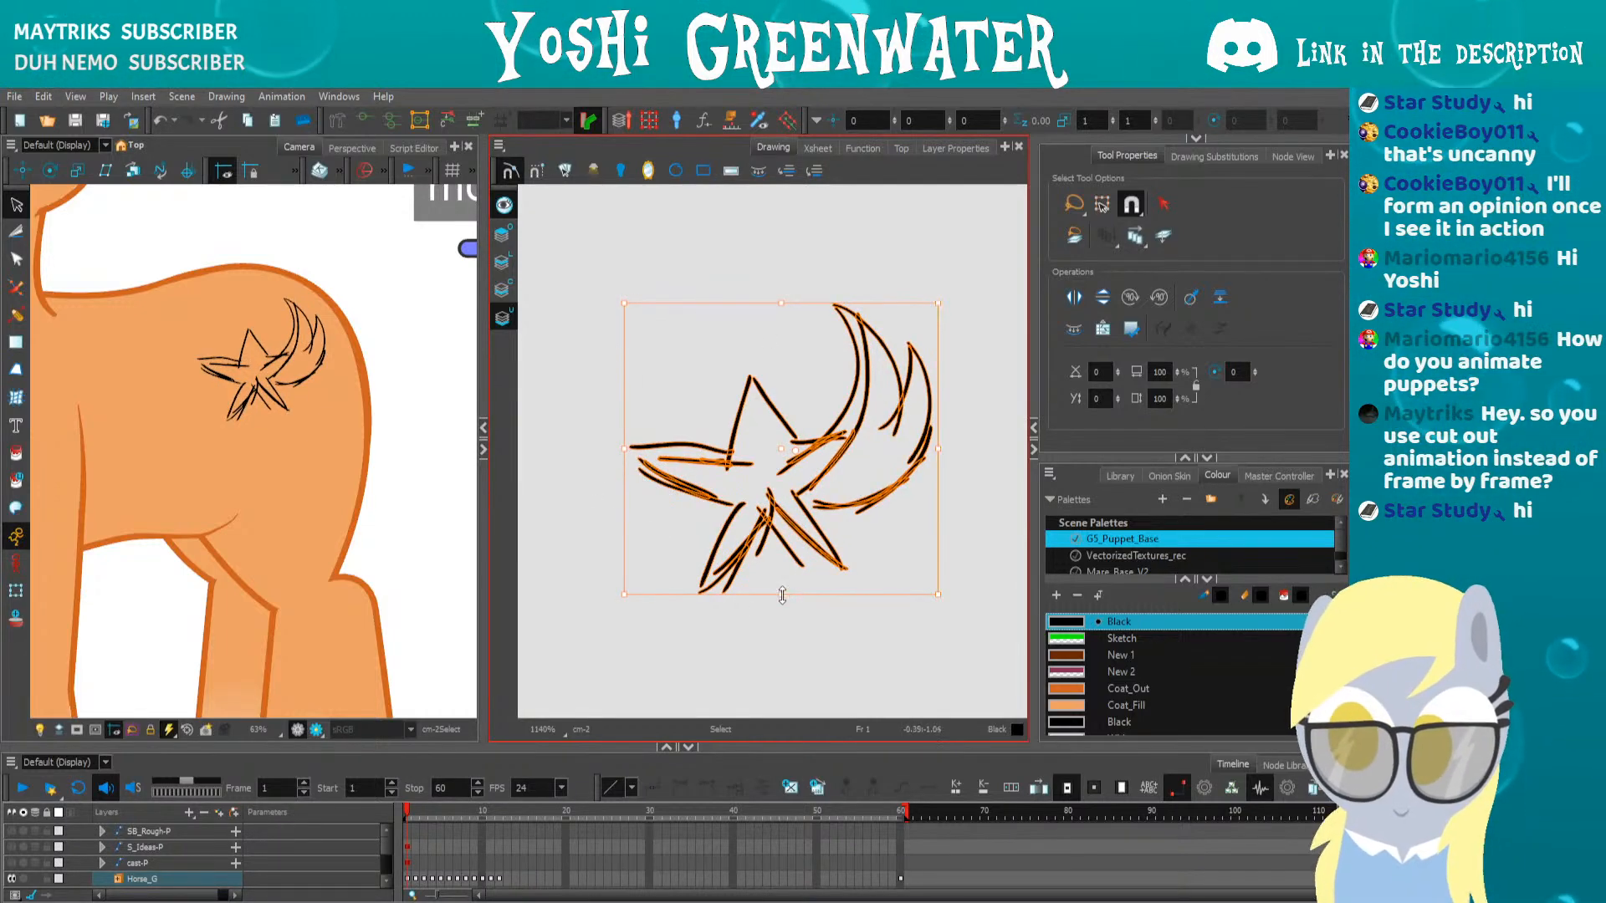
drag(781, 595, 780, 631)
drag(620, 303, 599, 280)
mouse_move(671, 516)
mouse_down()
mouse_move(688, 514)
mouse_move(692, 569)
mouse_move(710, 569)
mouse_up()
click(598, 582)
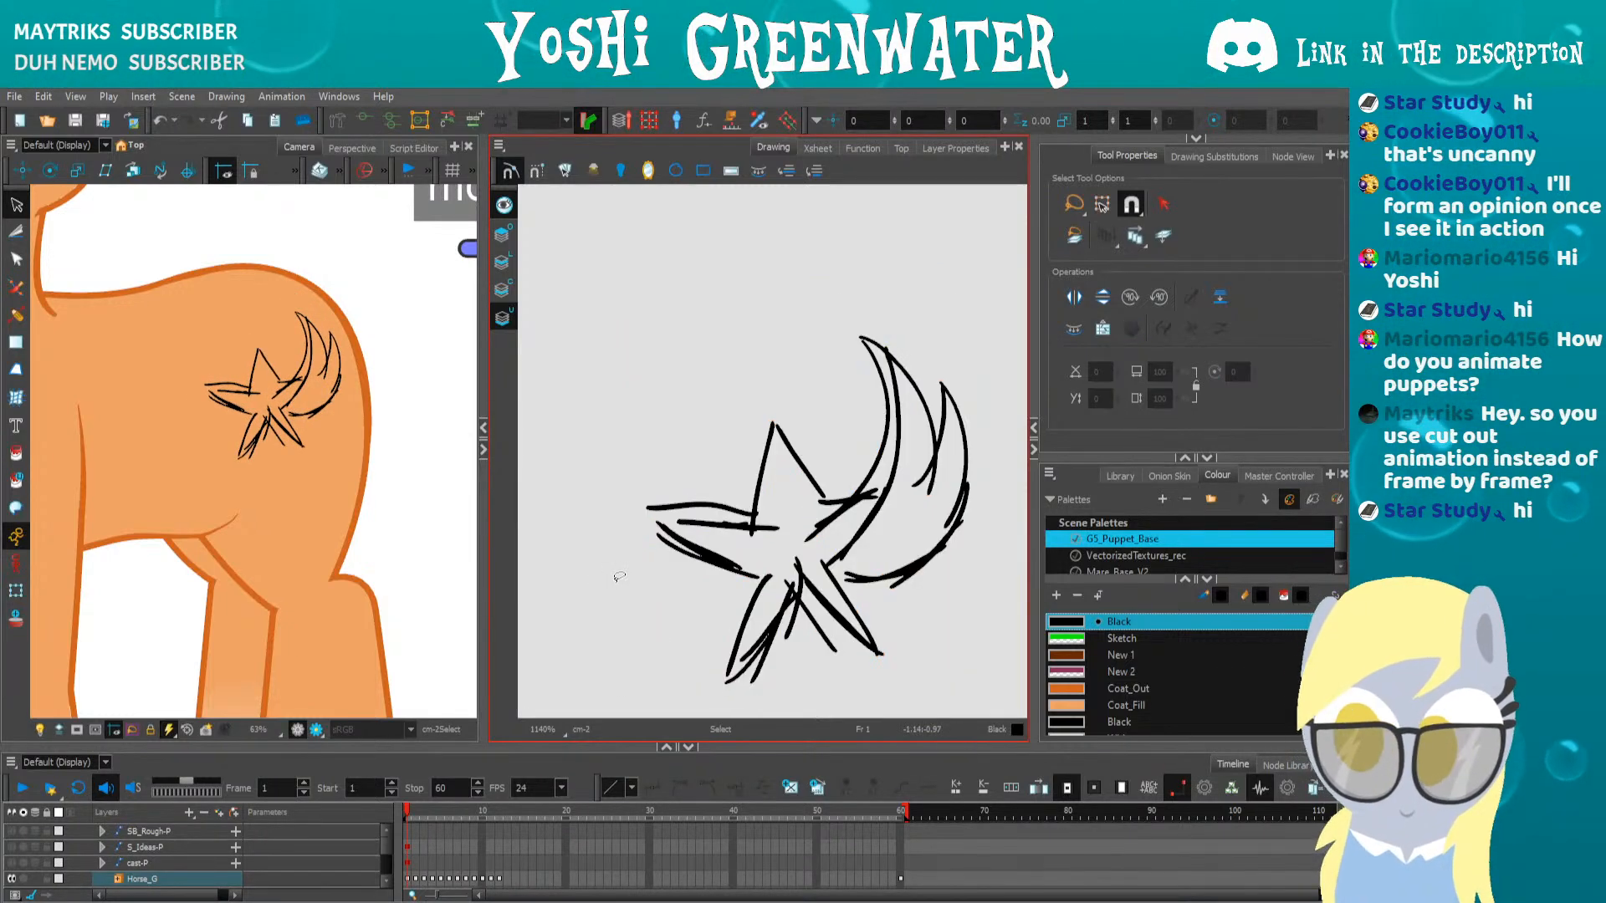
Outline the crescent moon roughly over the sketch as a closed polyline on the Colour Art layer, using the brown New 1 swatch
click(504, 263)
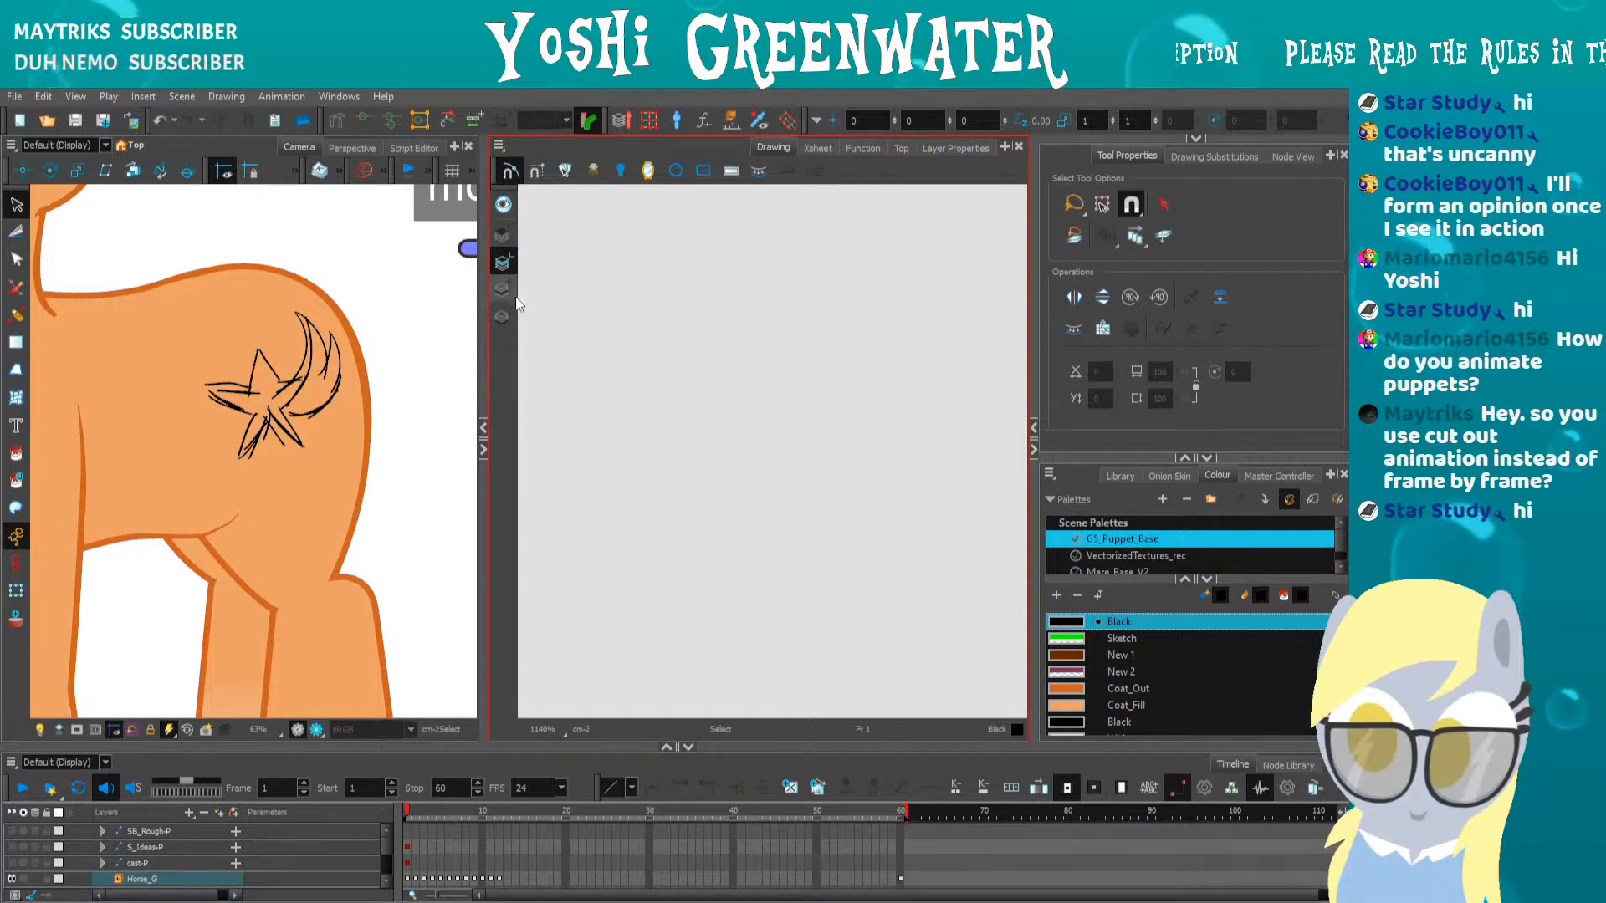
key(alt+minus)
click(1120, 655)
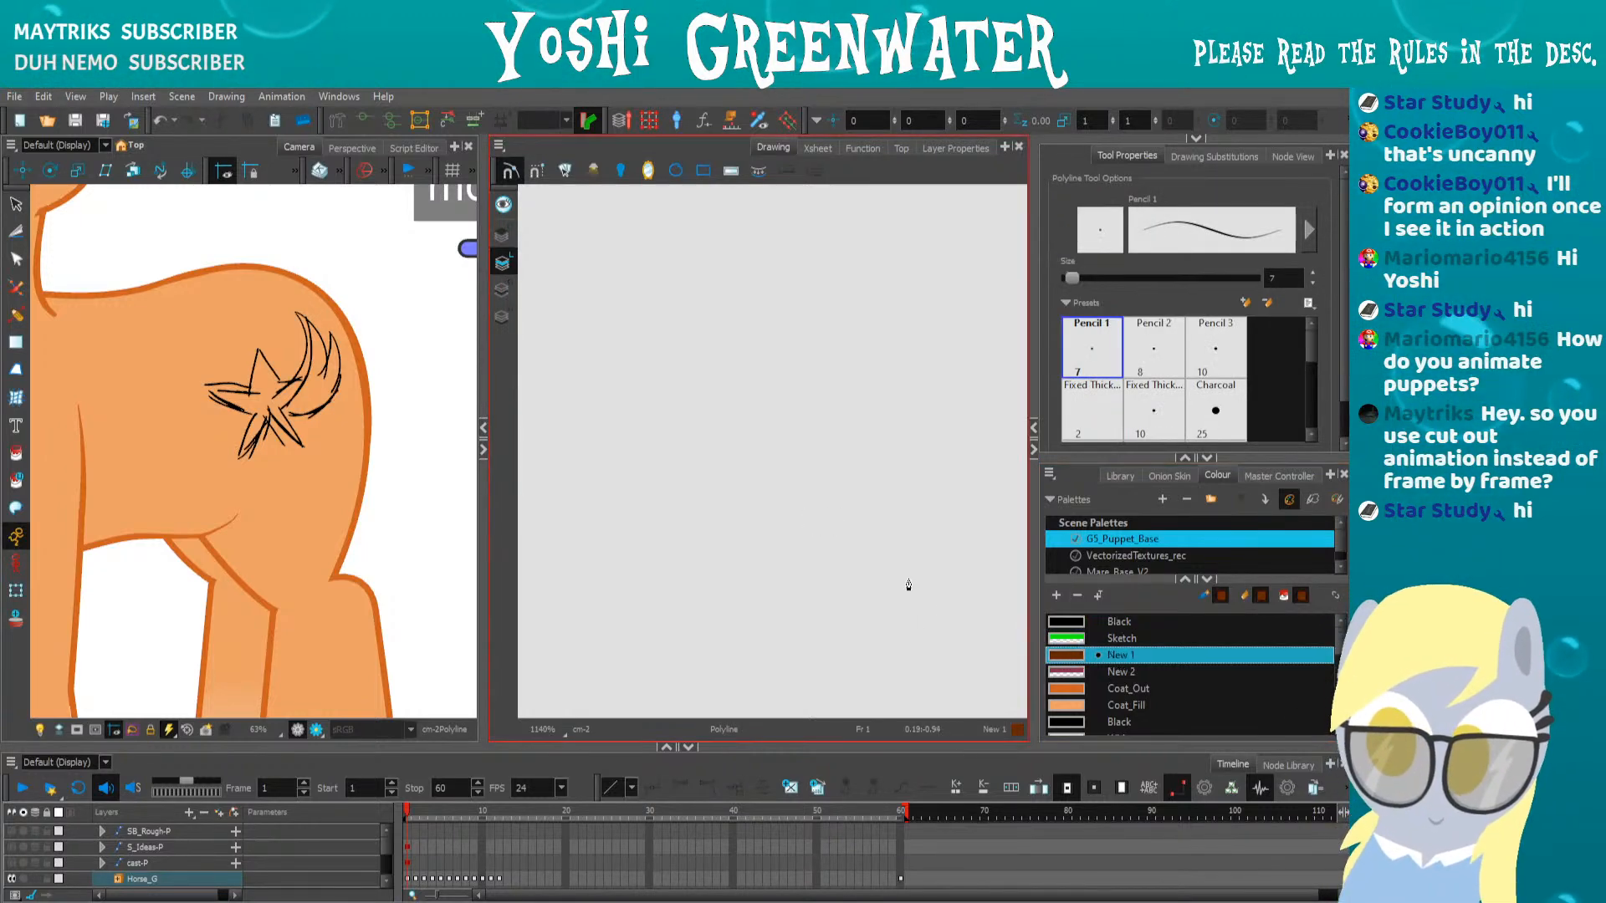
click(504, 204)
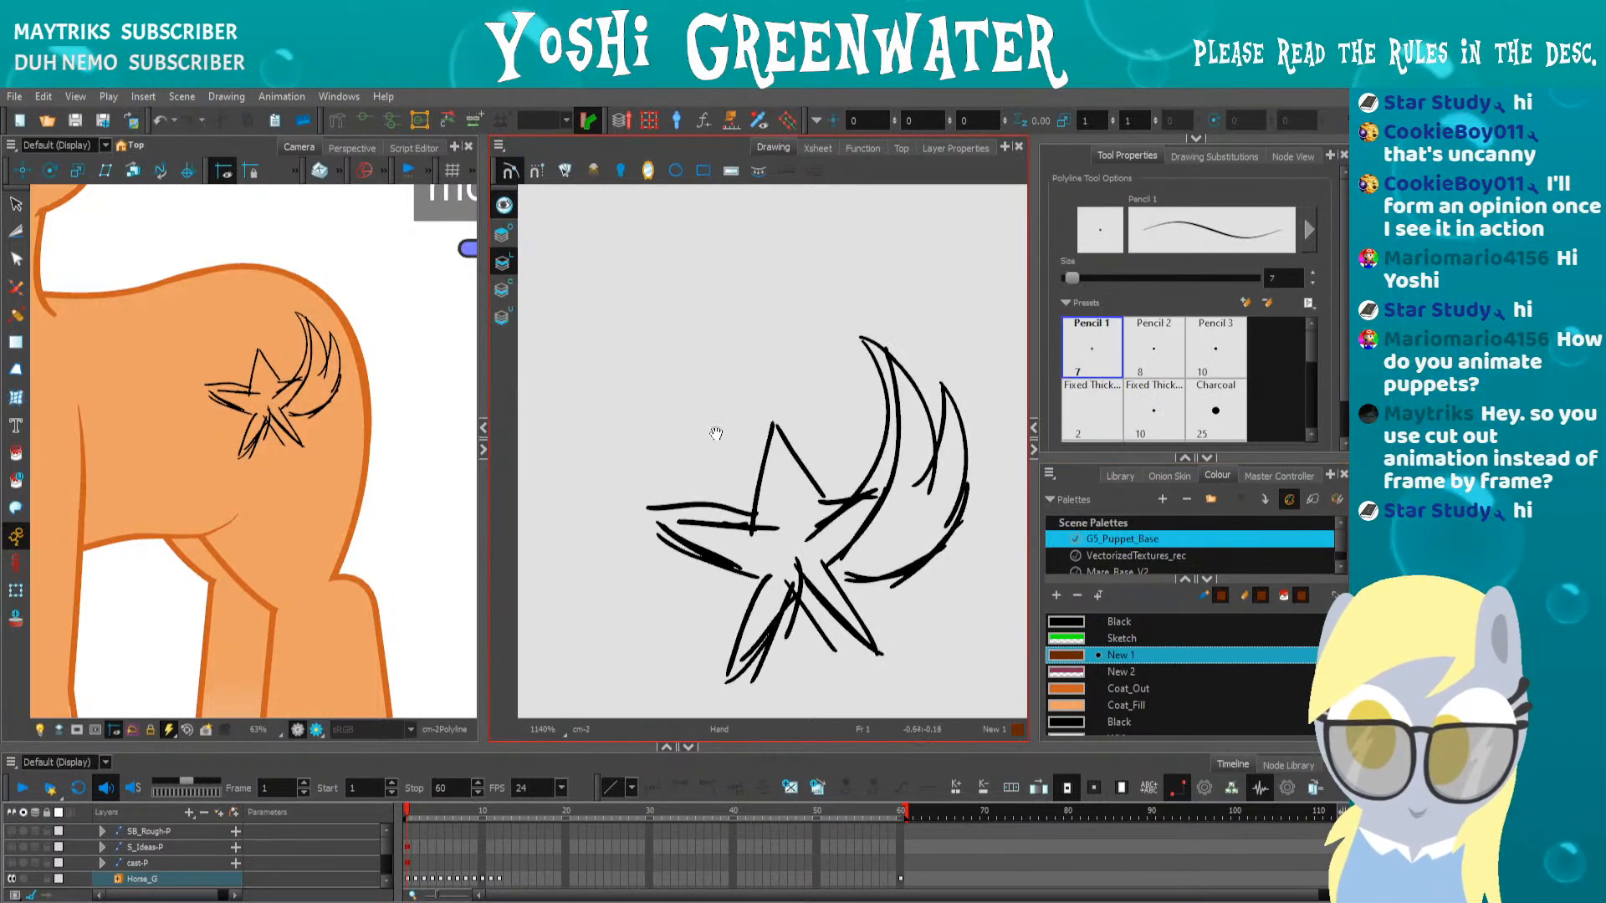
drag(728, 444, 689, 402)
click(503, 289)
click(820, 295)
click(754, 479)
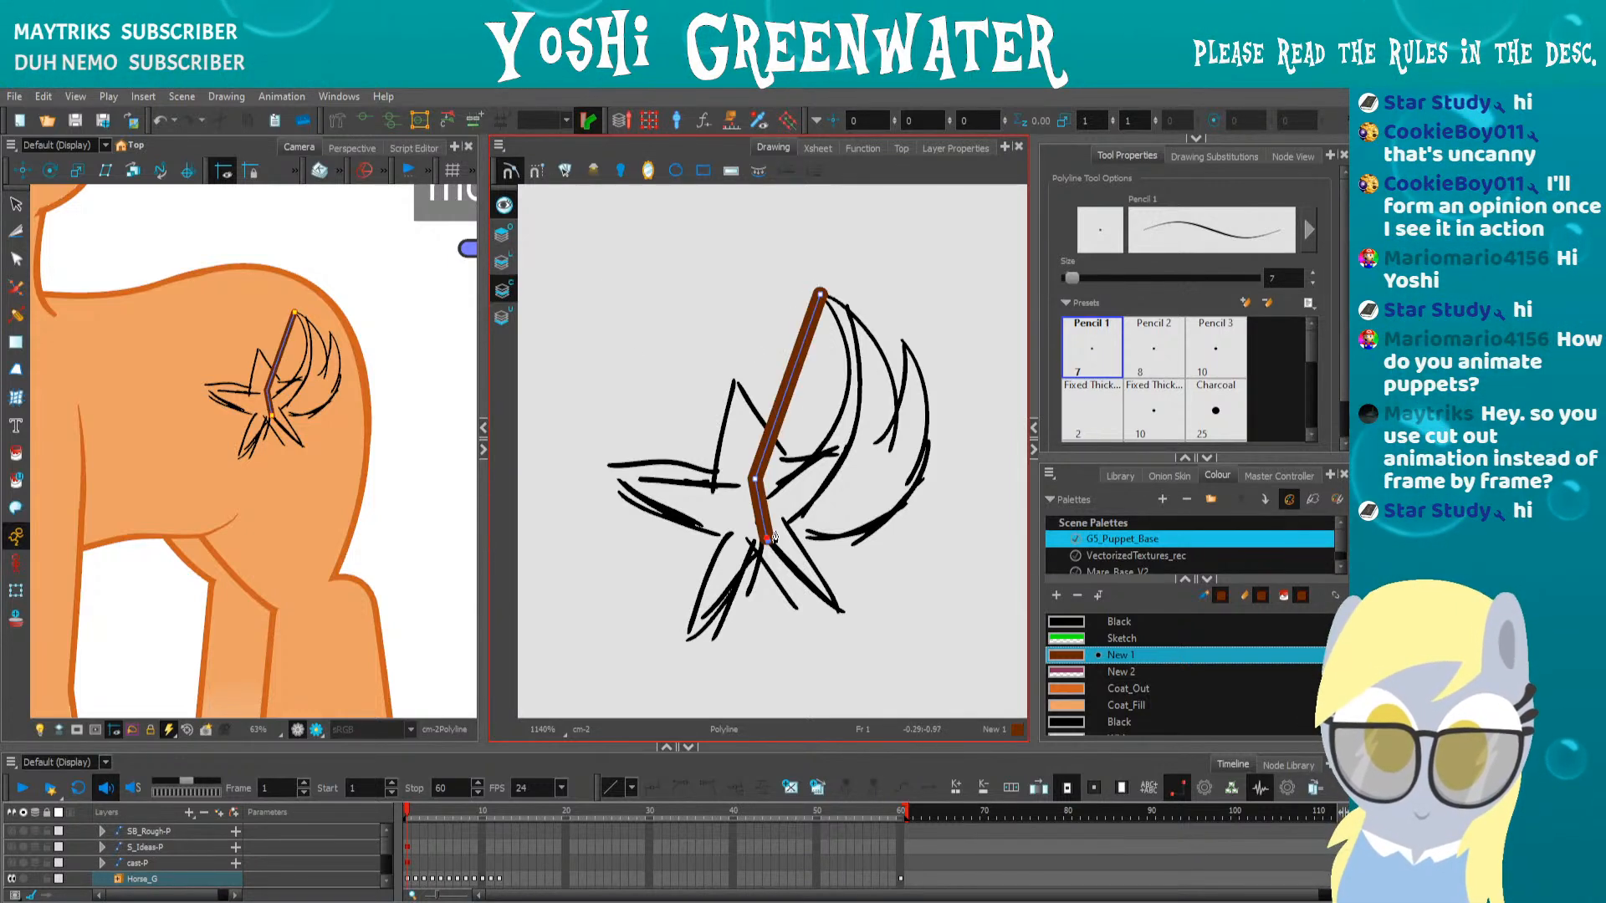
click(912, 351)
click(861, 392)
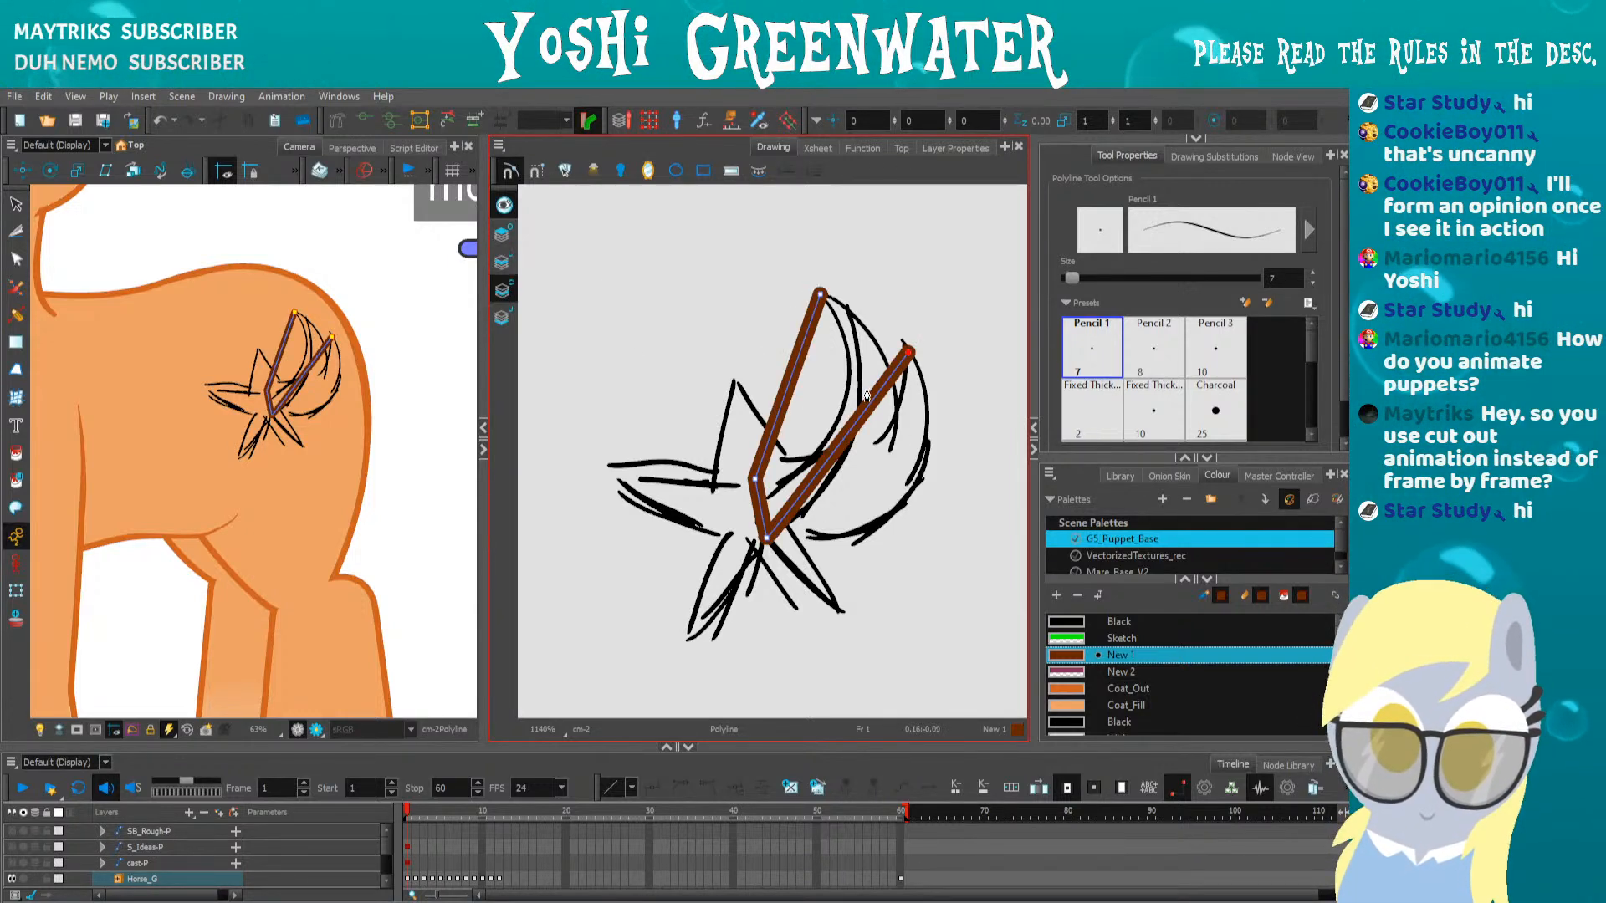
click(821, 295)
Bend the moon outline's sides into curves that follow the sketch, and reduce its pencil line thickness
key(alt+s)
key(alt+q)
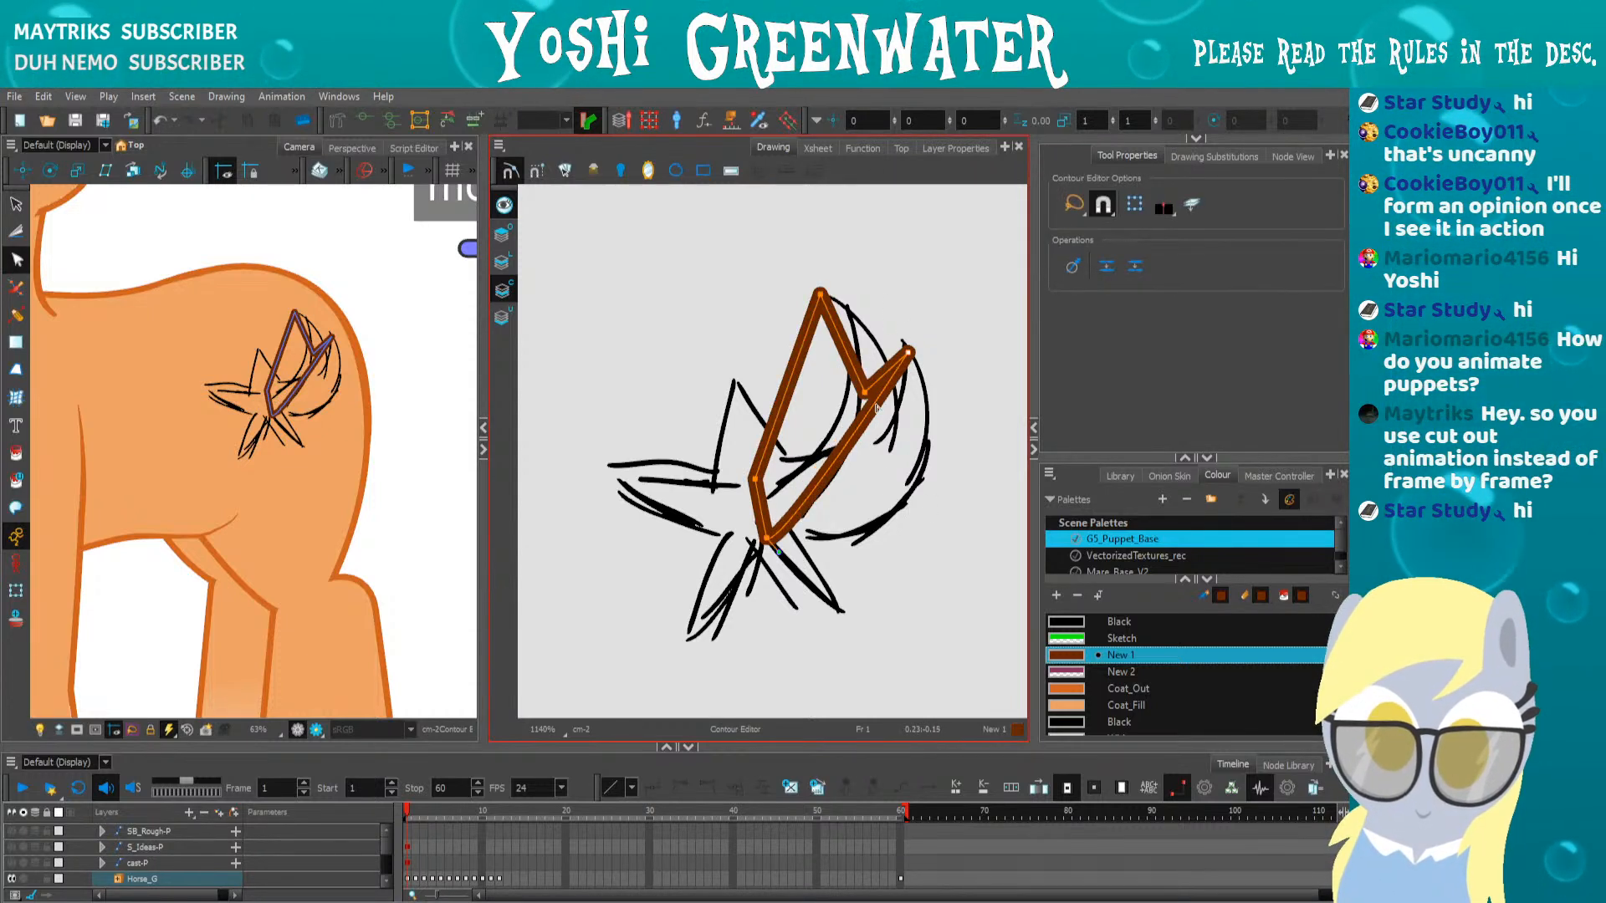
mouse_move(876, 408)
mouse_down()
mouse_move(907, 407)
mouse_move(892, 381)
mouse_move(879, 432)
mouse_up()
drag(848, 358, 819, 305)
key(alt+s)
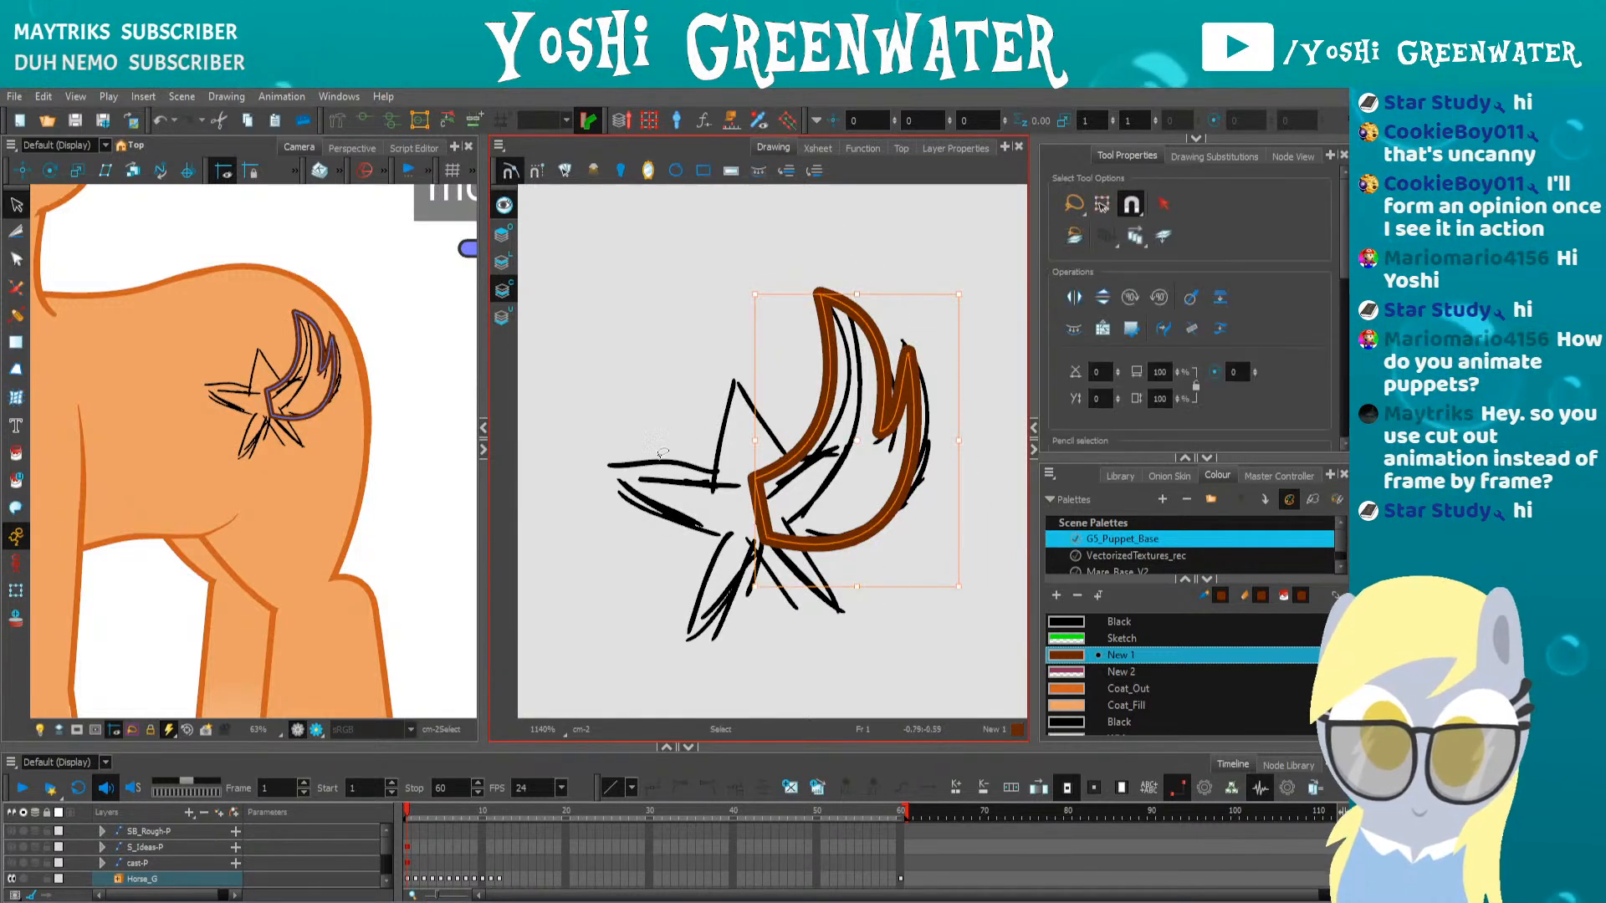
scroll(1255, 327, down, 2)
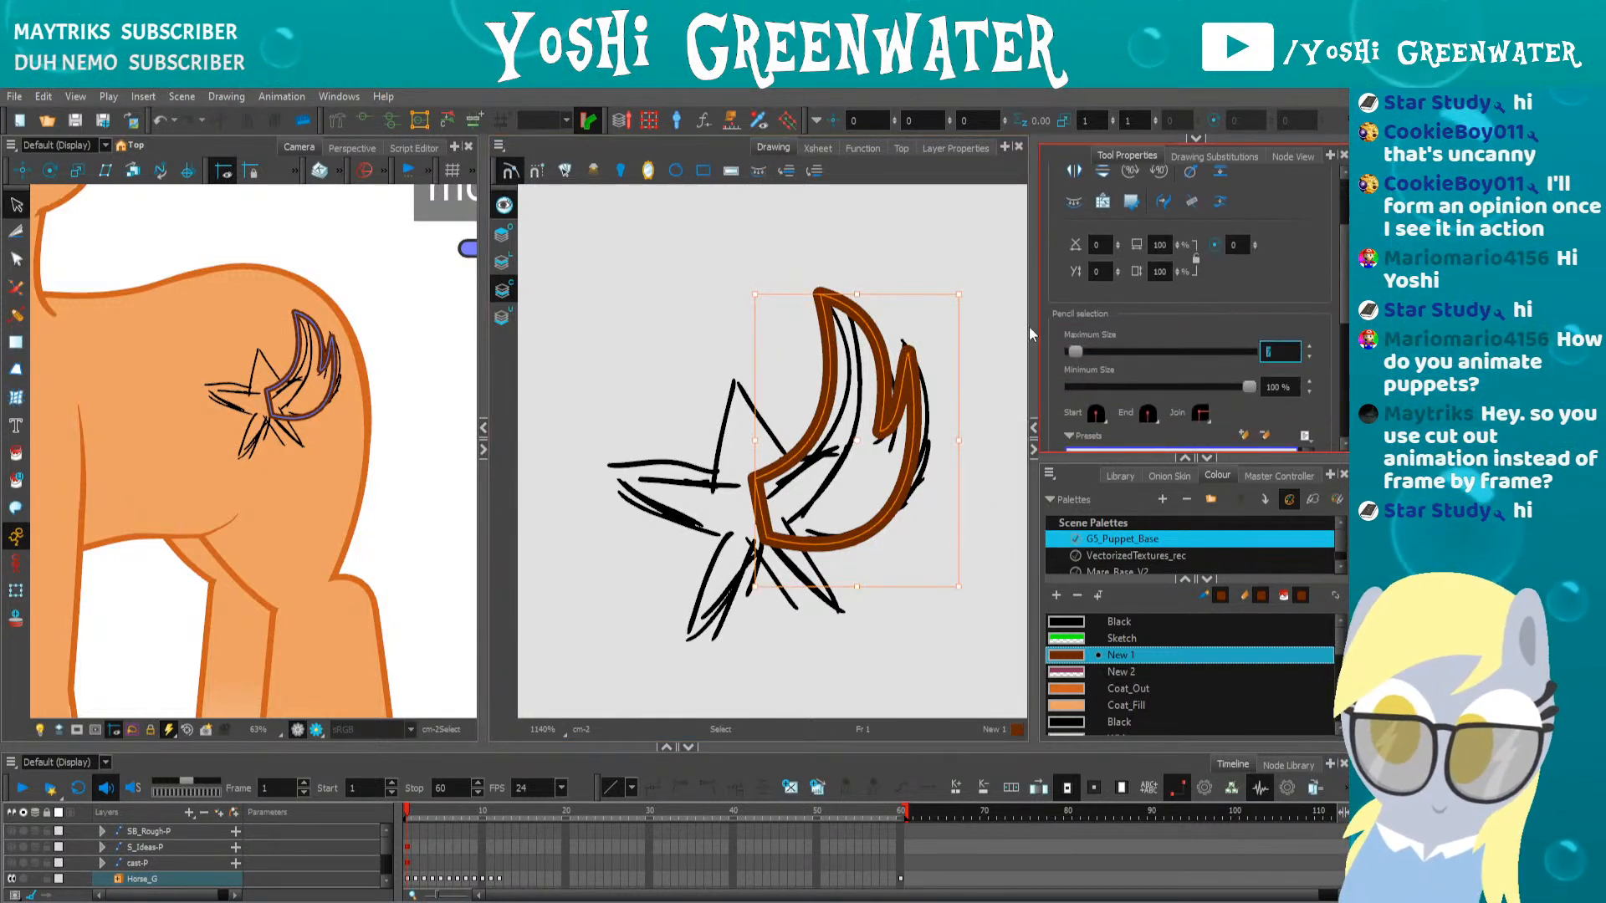
Refine the moon outline's upper tip and the notch between its prongs with the Contour Editor
key(alt+q)
click(845, 299)
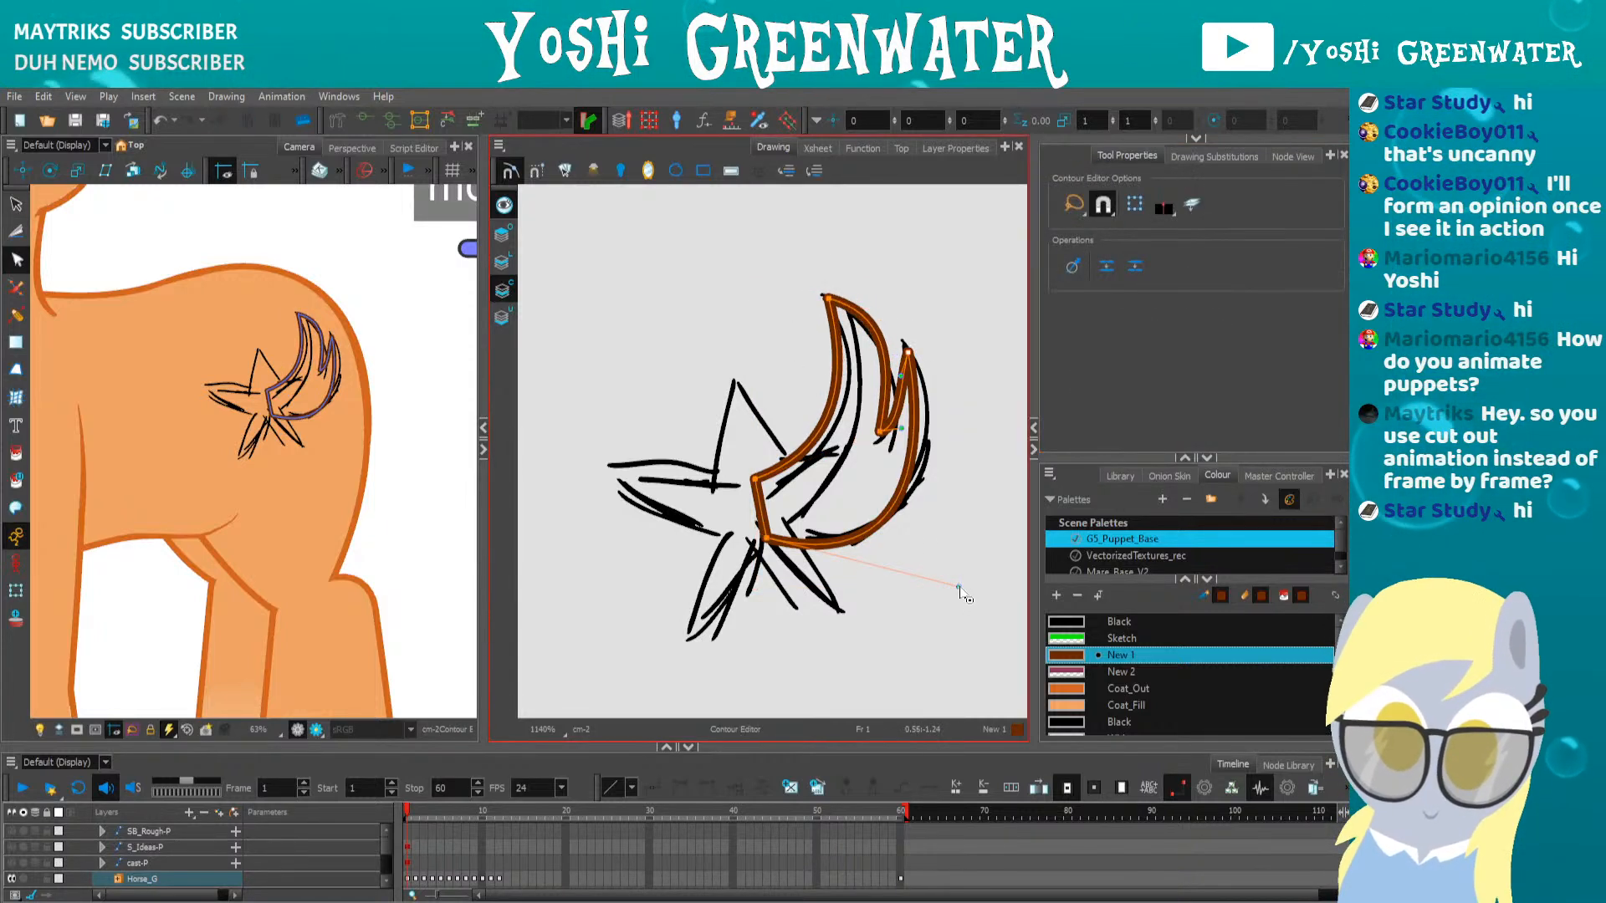
click(877, 437)
drag(874, 443, 873, 441)
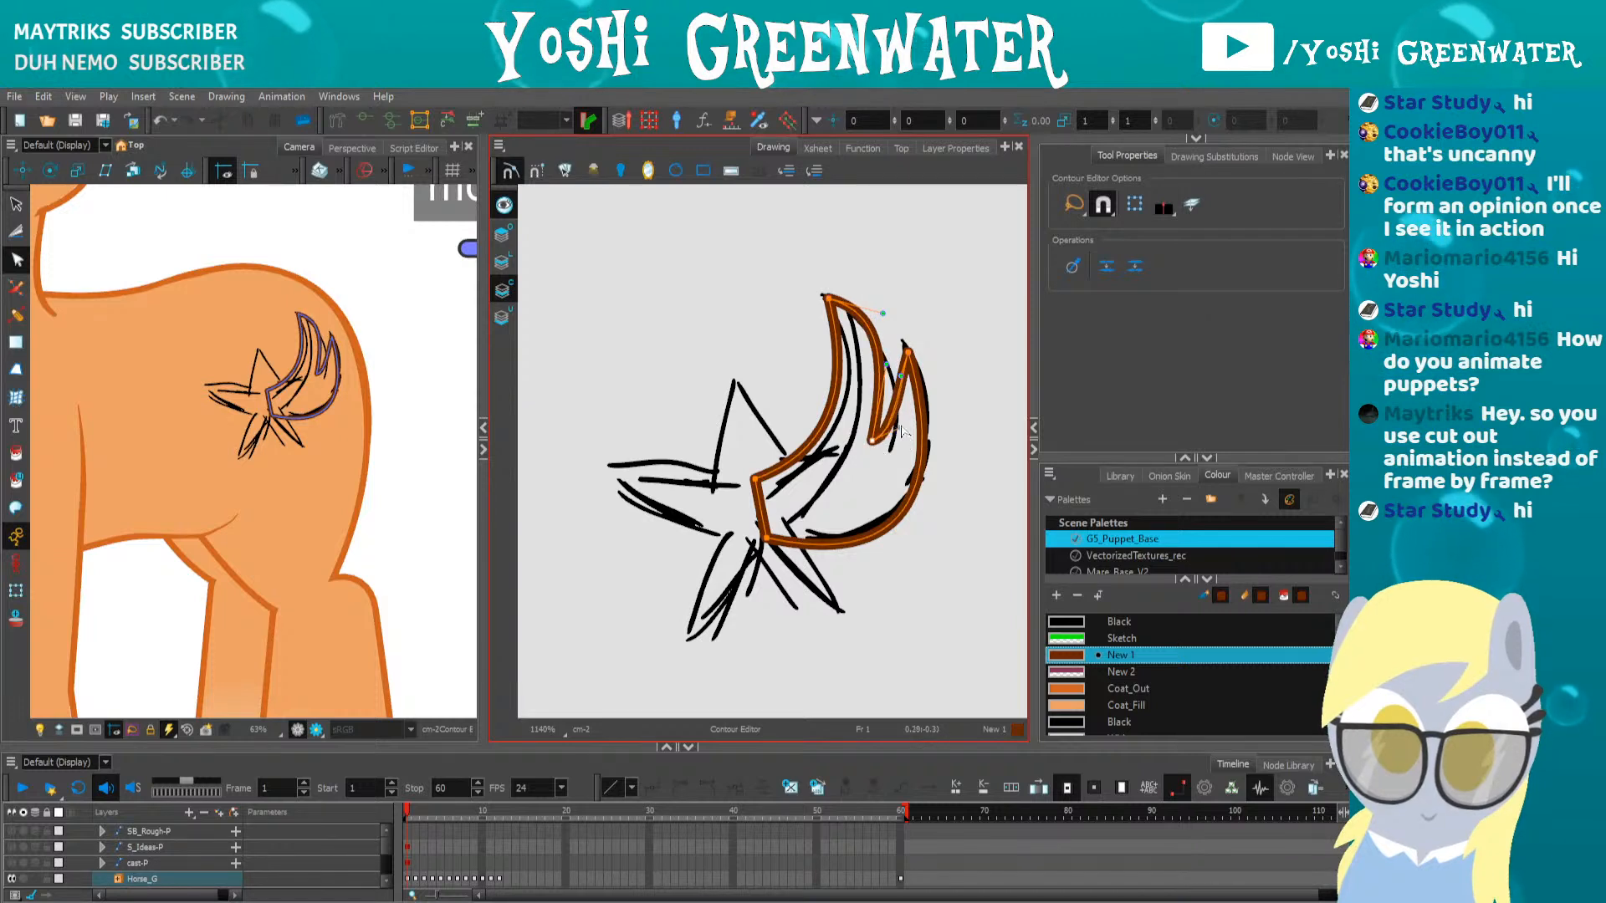
drag(885, 368, 887, 393)
drag(829, 298, 829, 303)
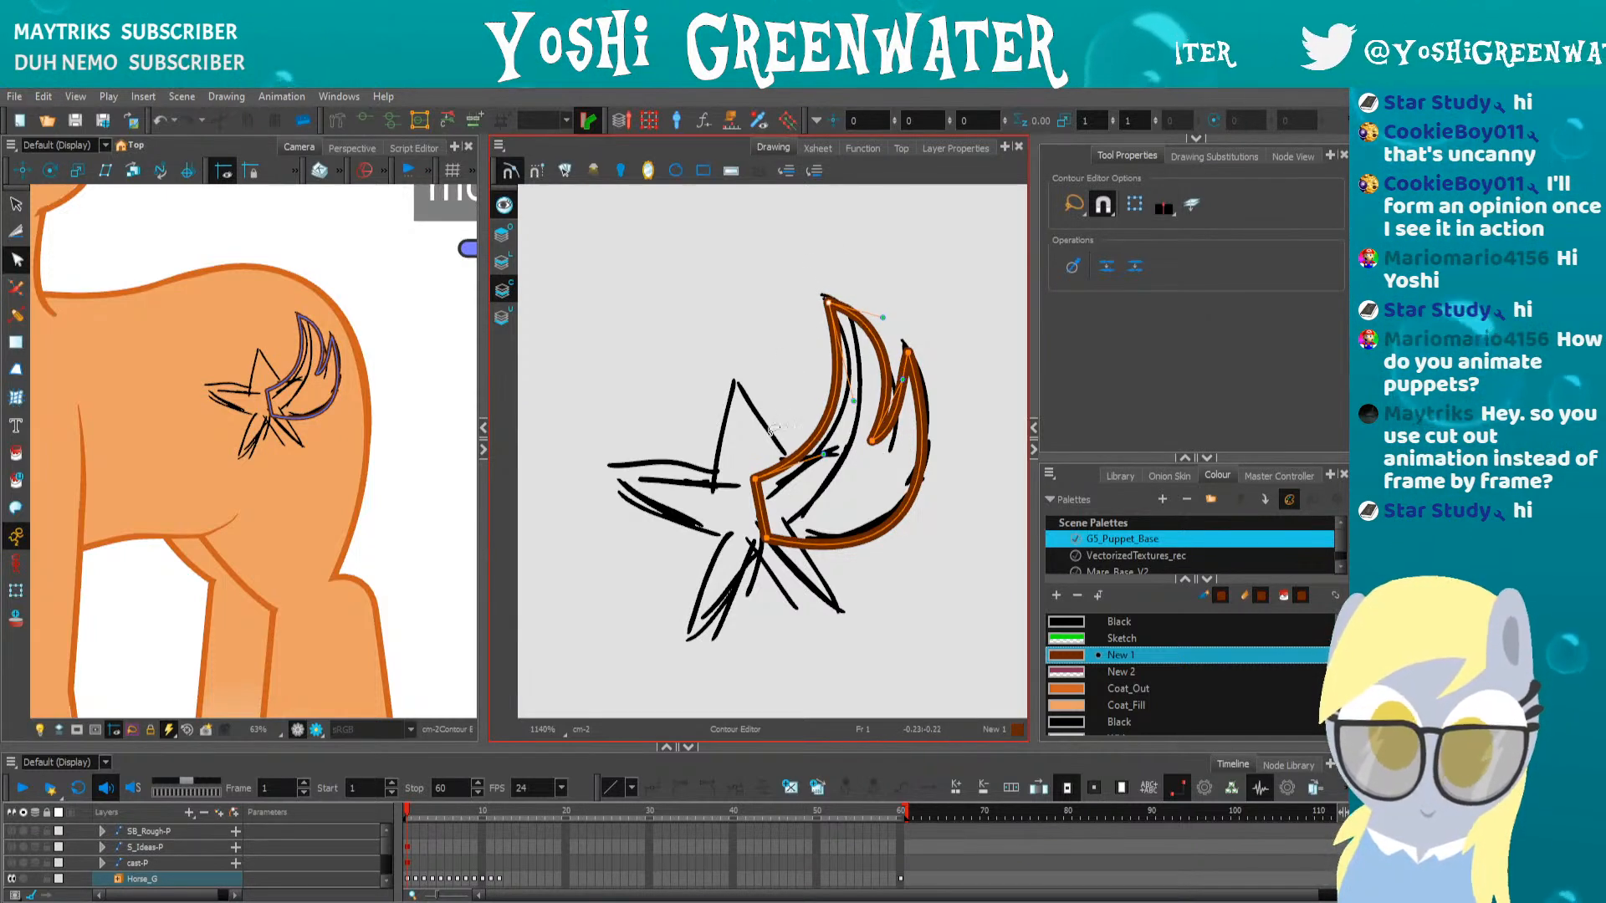
Round off the moon outline's lower end where it meets the star and smooth the adjoining inner edge and notch curve
click(726, 523)
click(755, 478)
drag(758, 500, 731, 534)
click(755, 478)
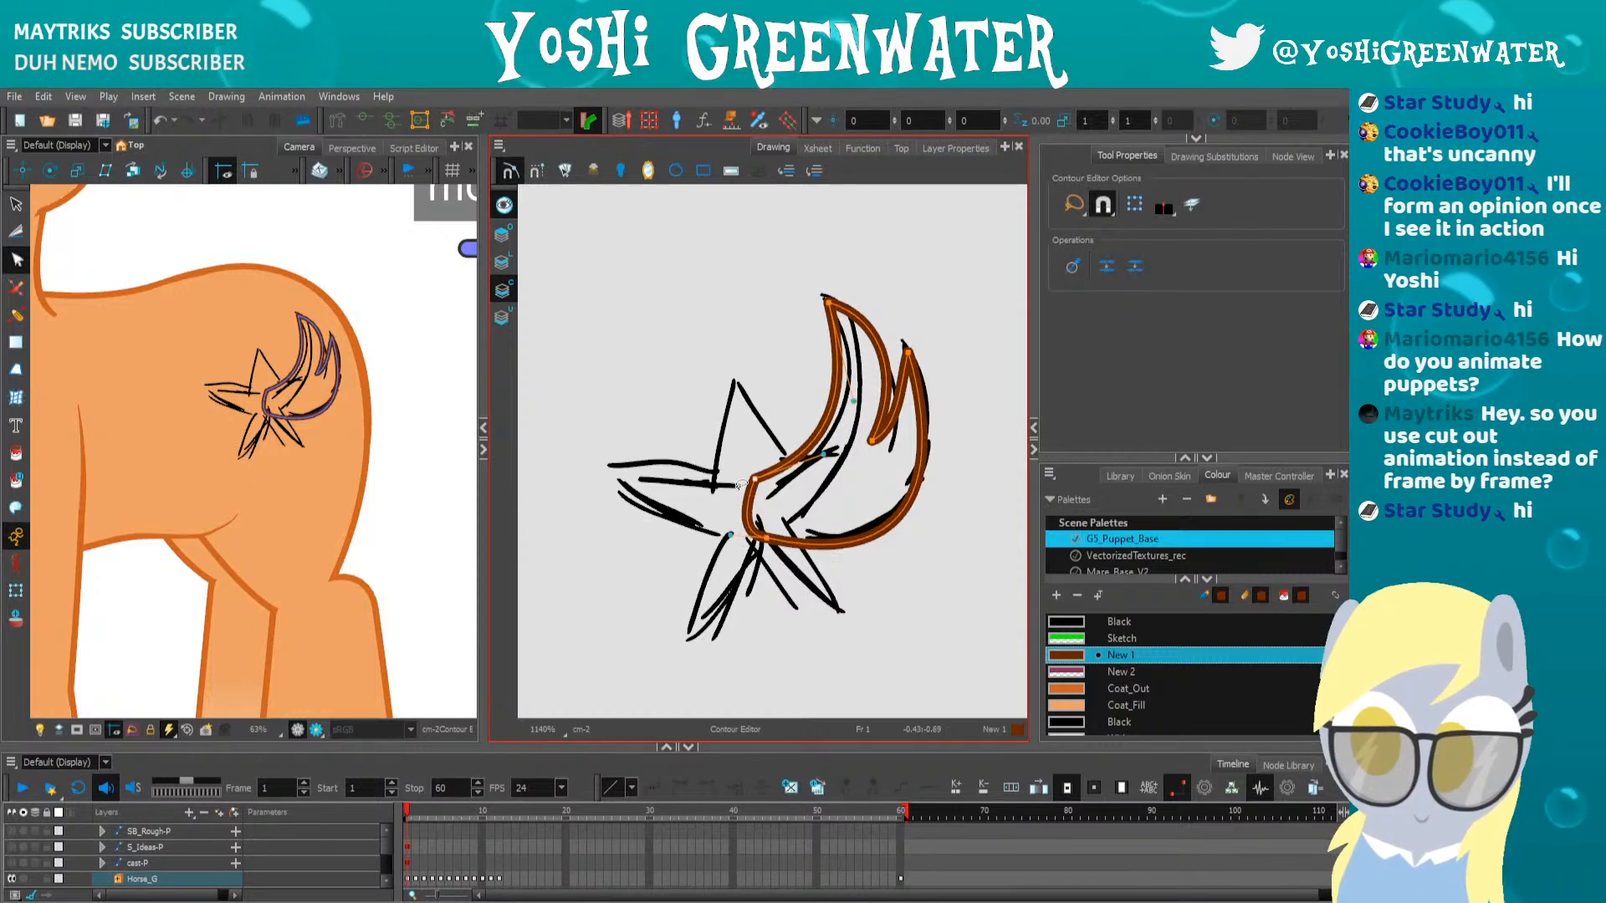
drag(755, 479, 753, 485)
drag(791, 461, 827, 462)
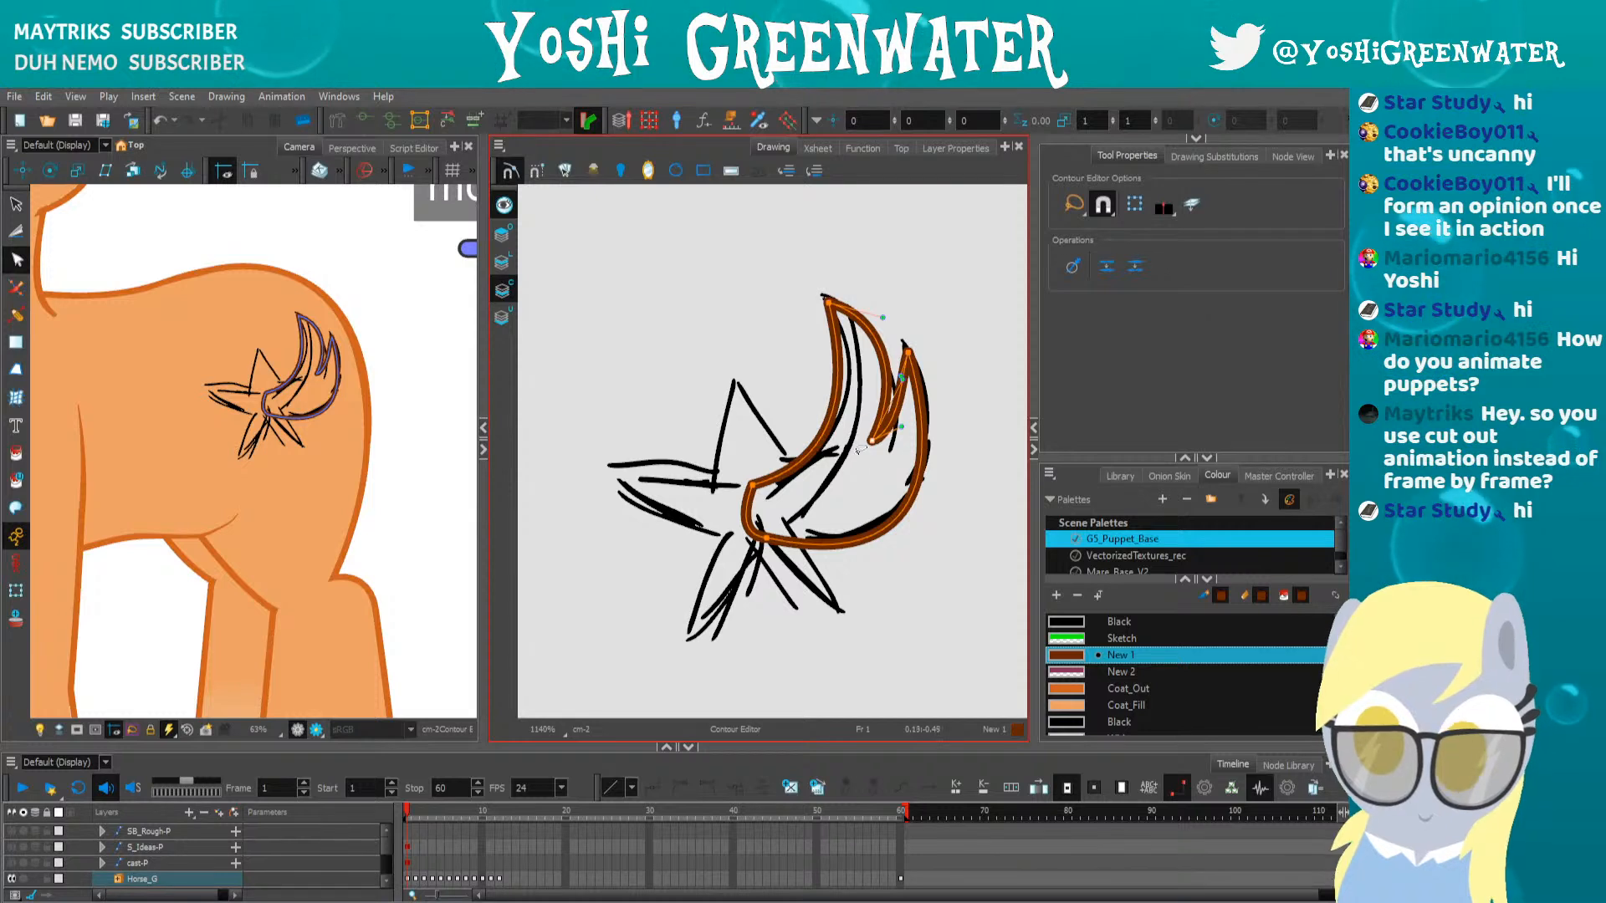
click(872, 443)
drag(895, 387, 876, 364)
click(828, 302)
click(791, 369)
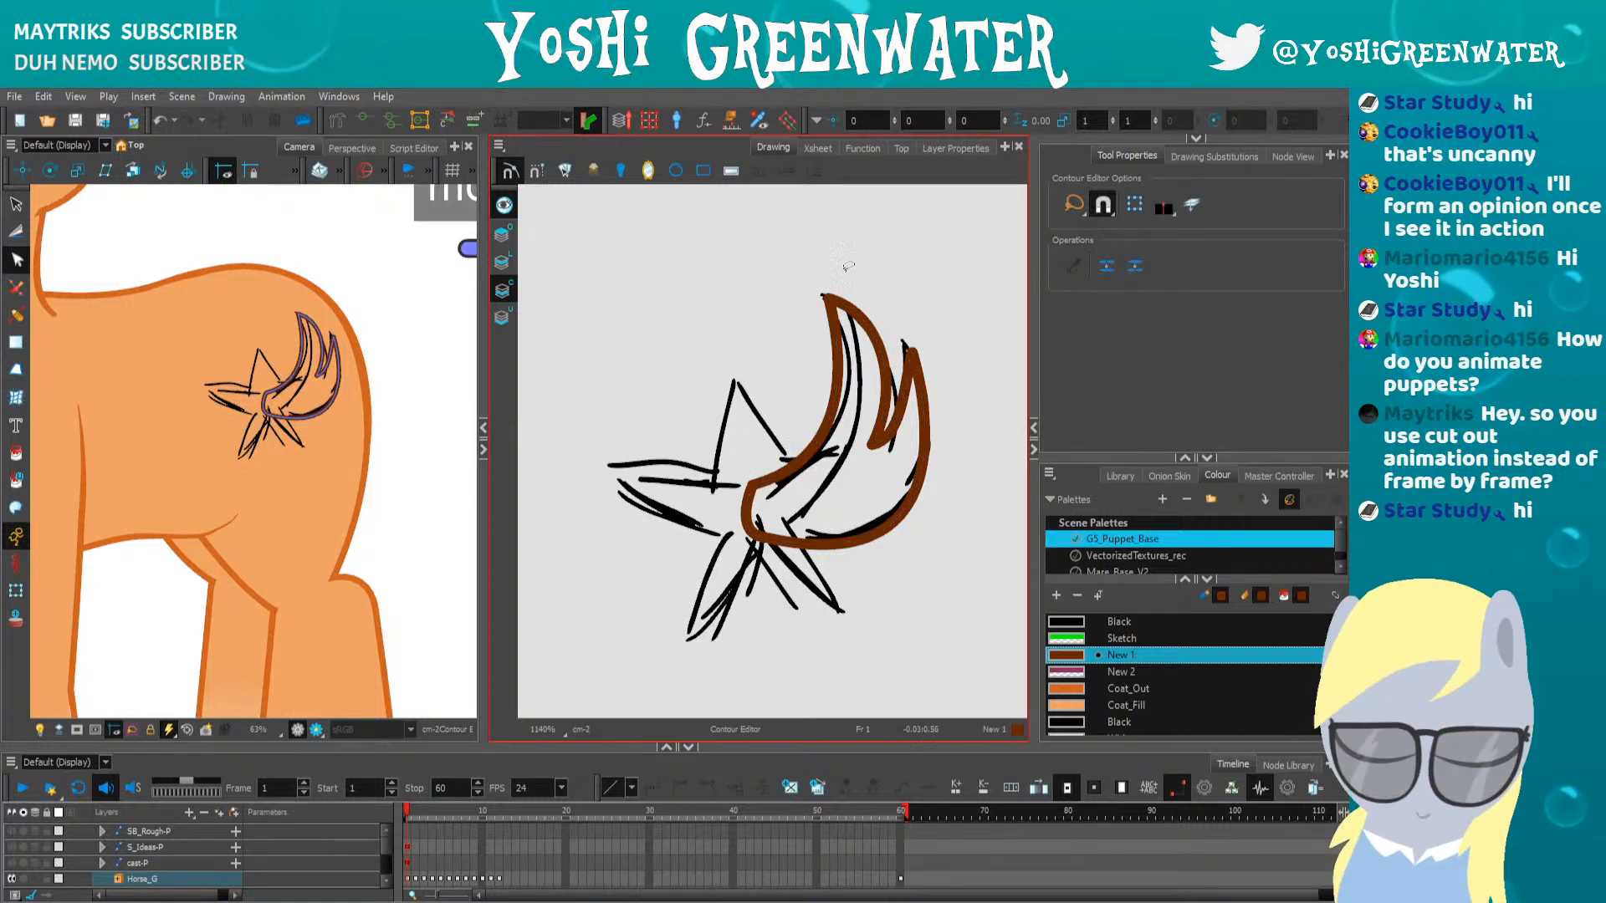
Add a thin inner stroke from the moon's upper tip to its lower end, curved along the sketch to divide the crescent
click(859, 361)
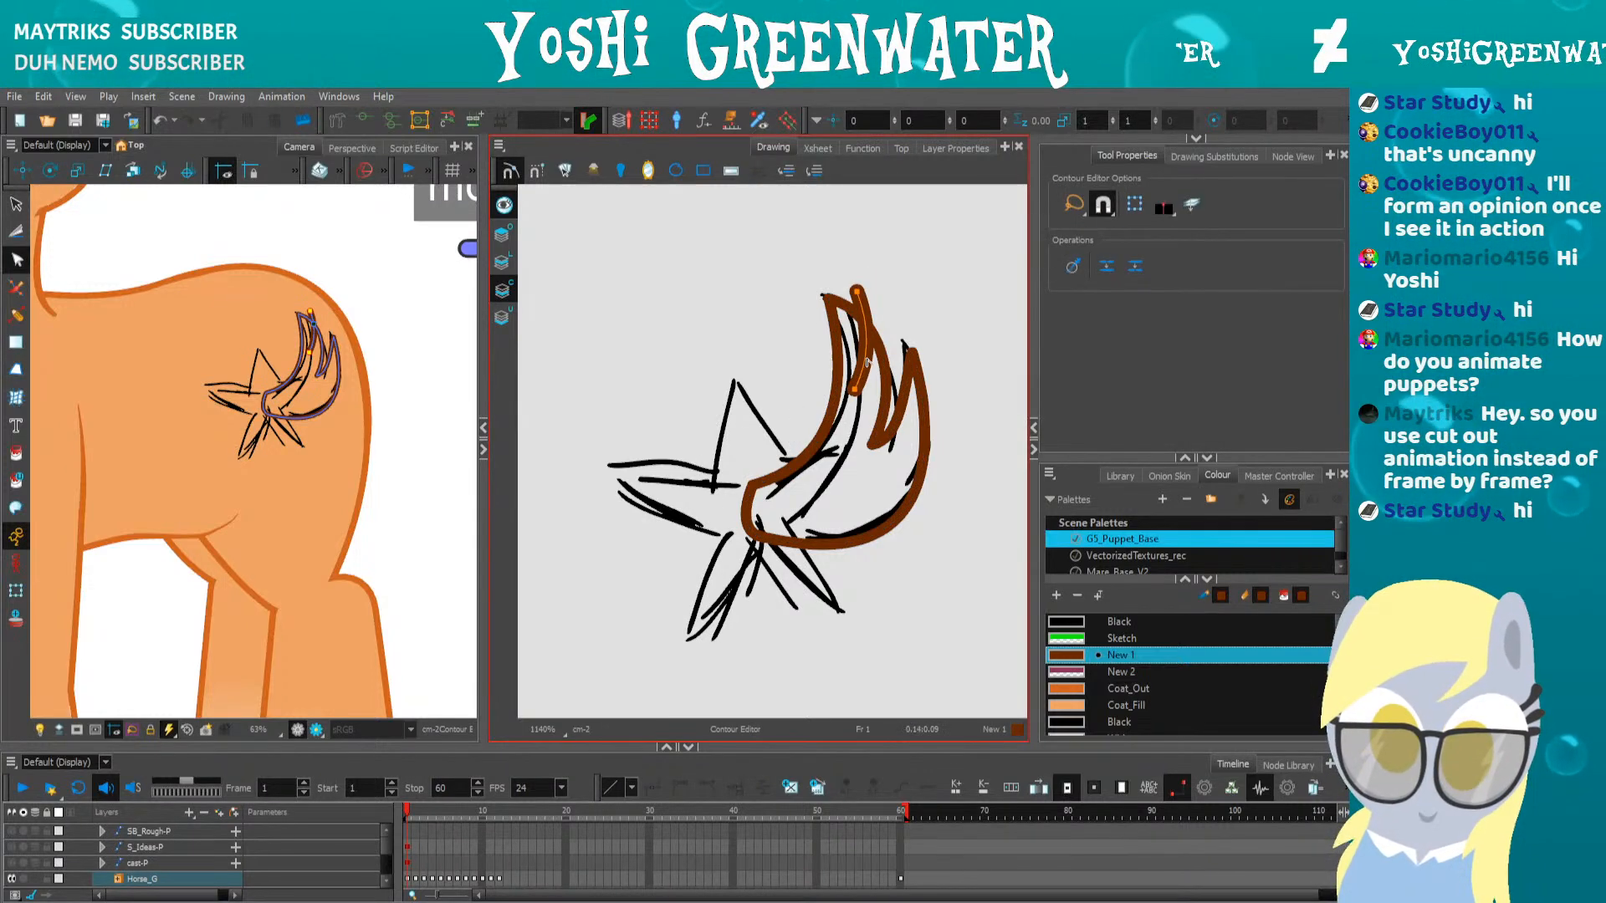
key(alt+s)
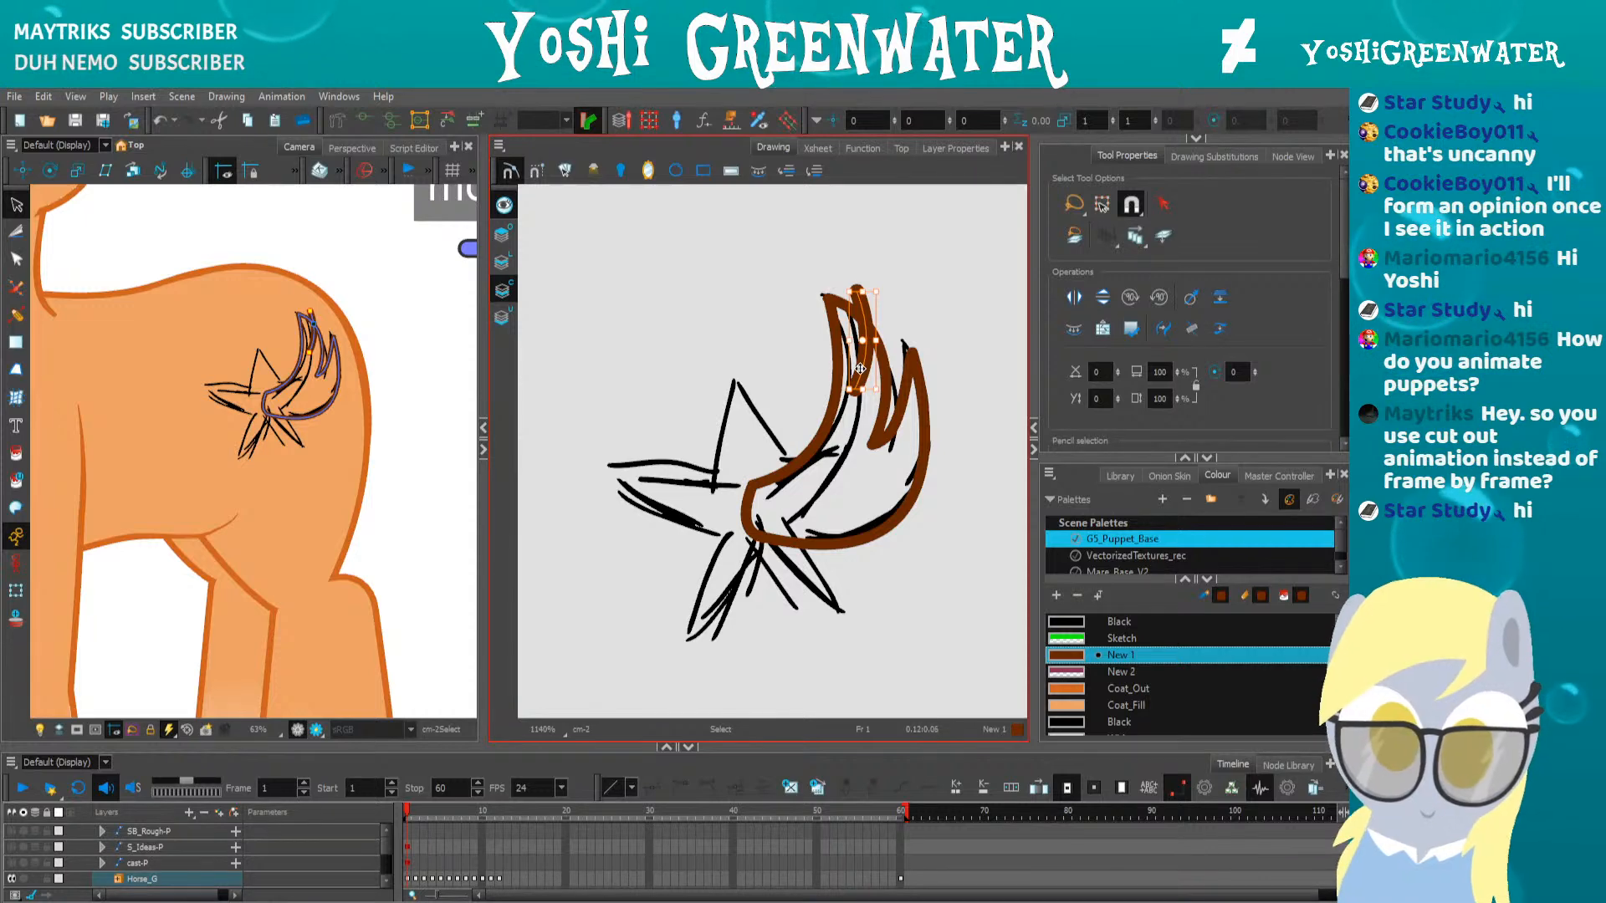
scroll(1128, 435, down, 3)
drag(1128, 457, 1129, 516)
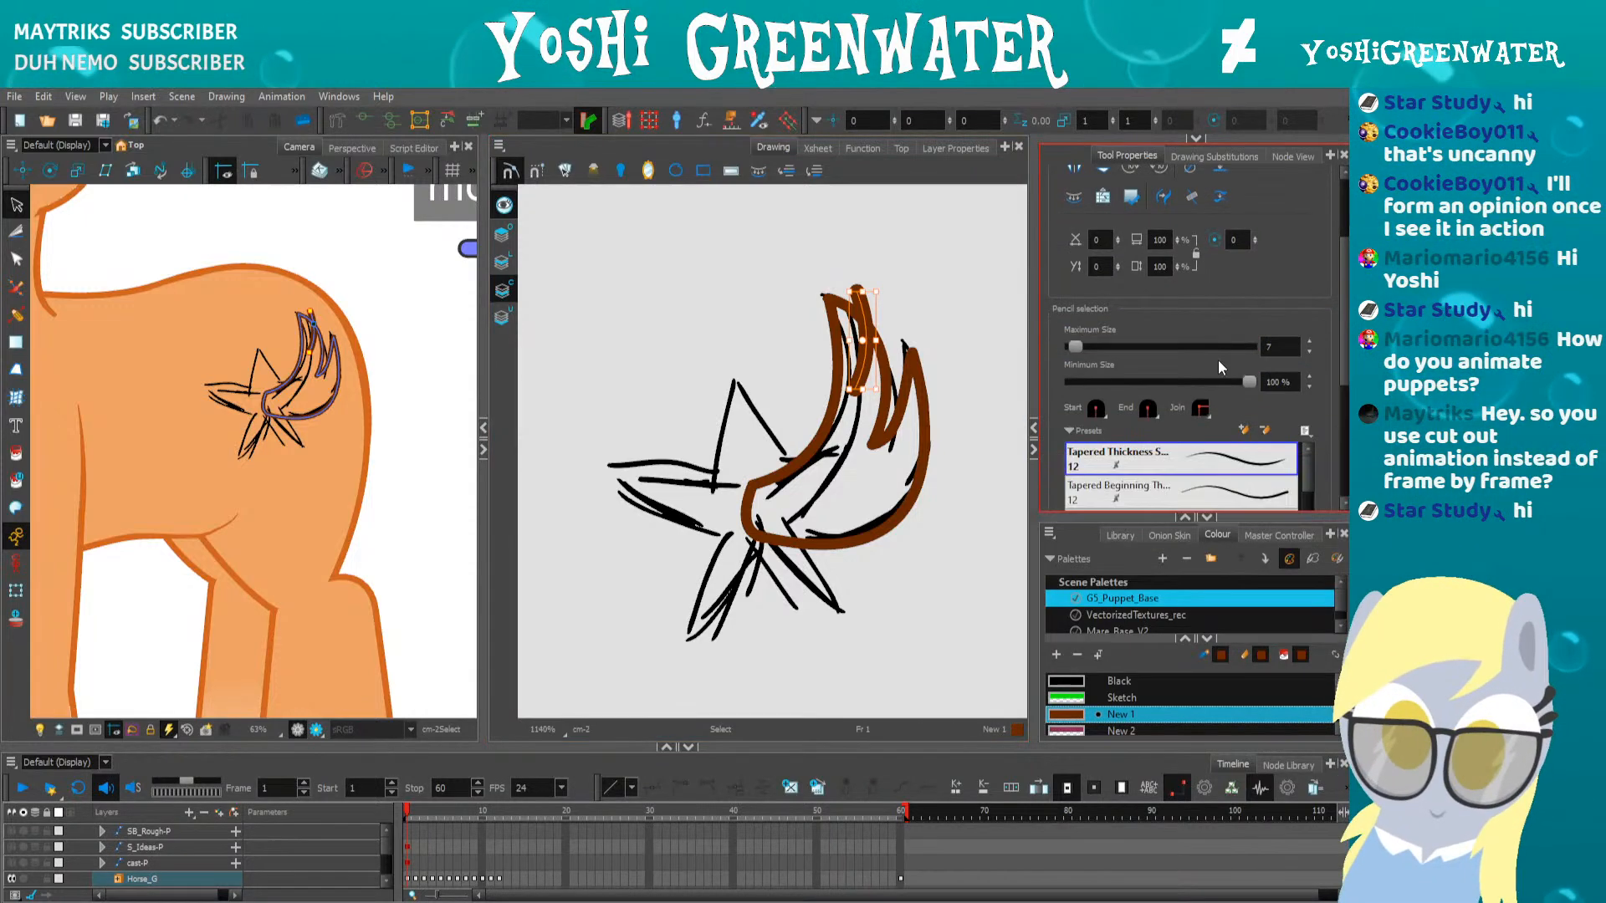
key(alt+q)
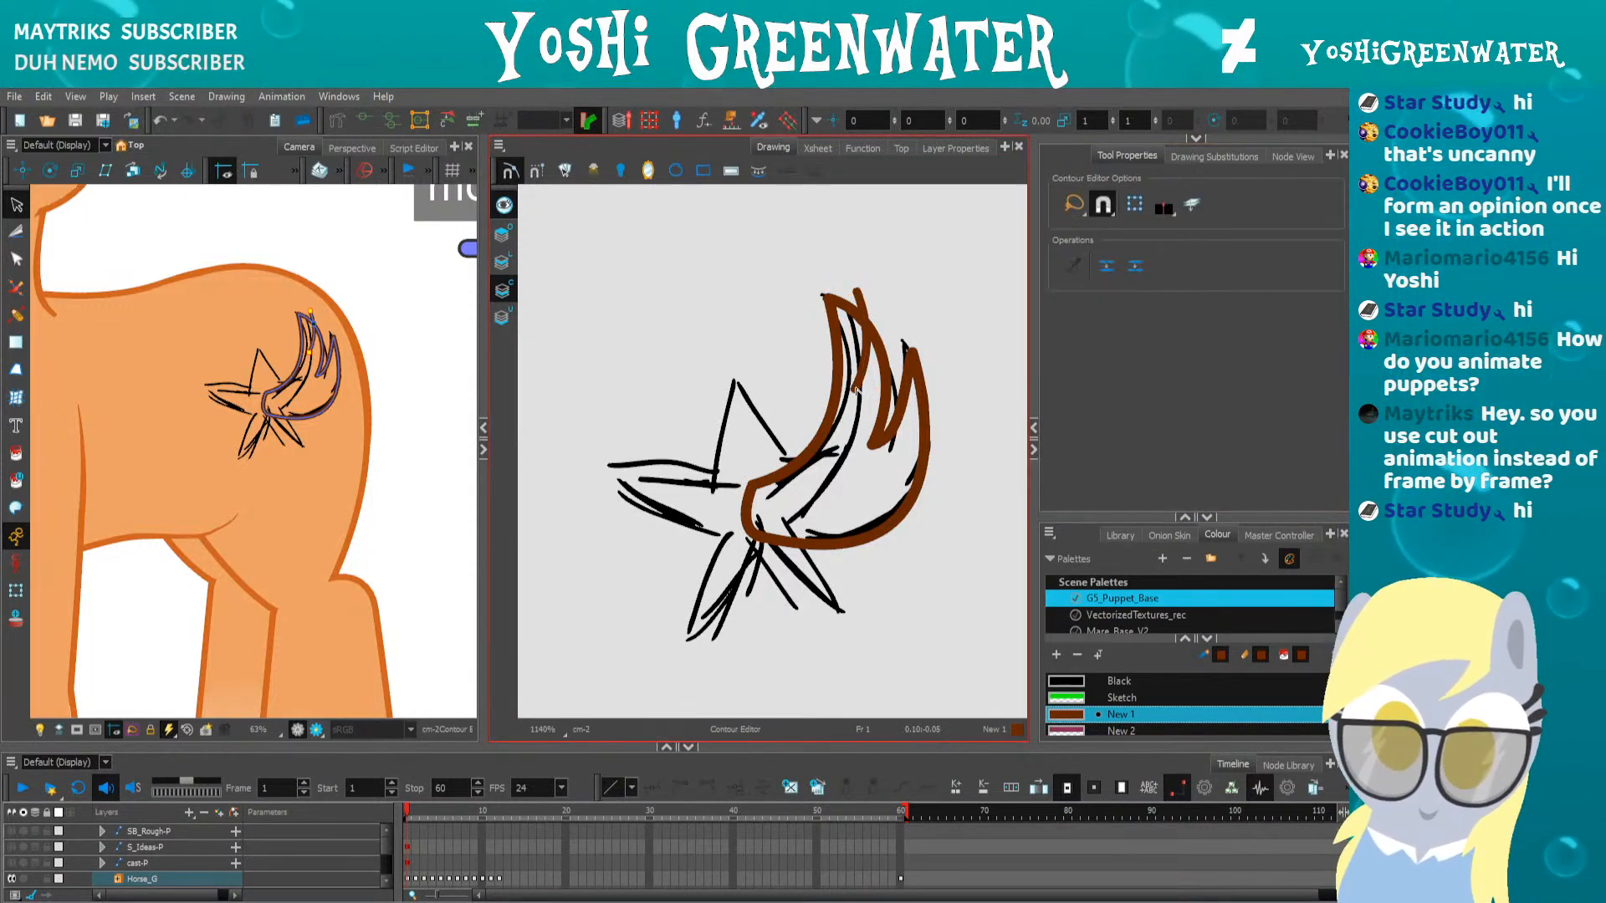
drag(836, 458, 816, 535)
click(830, 448)
click(790, 382)
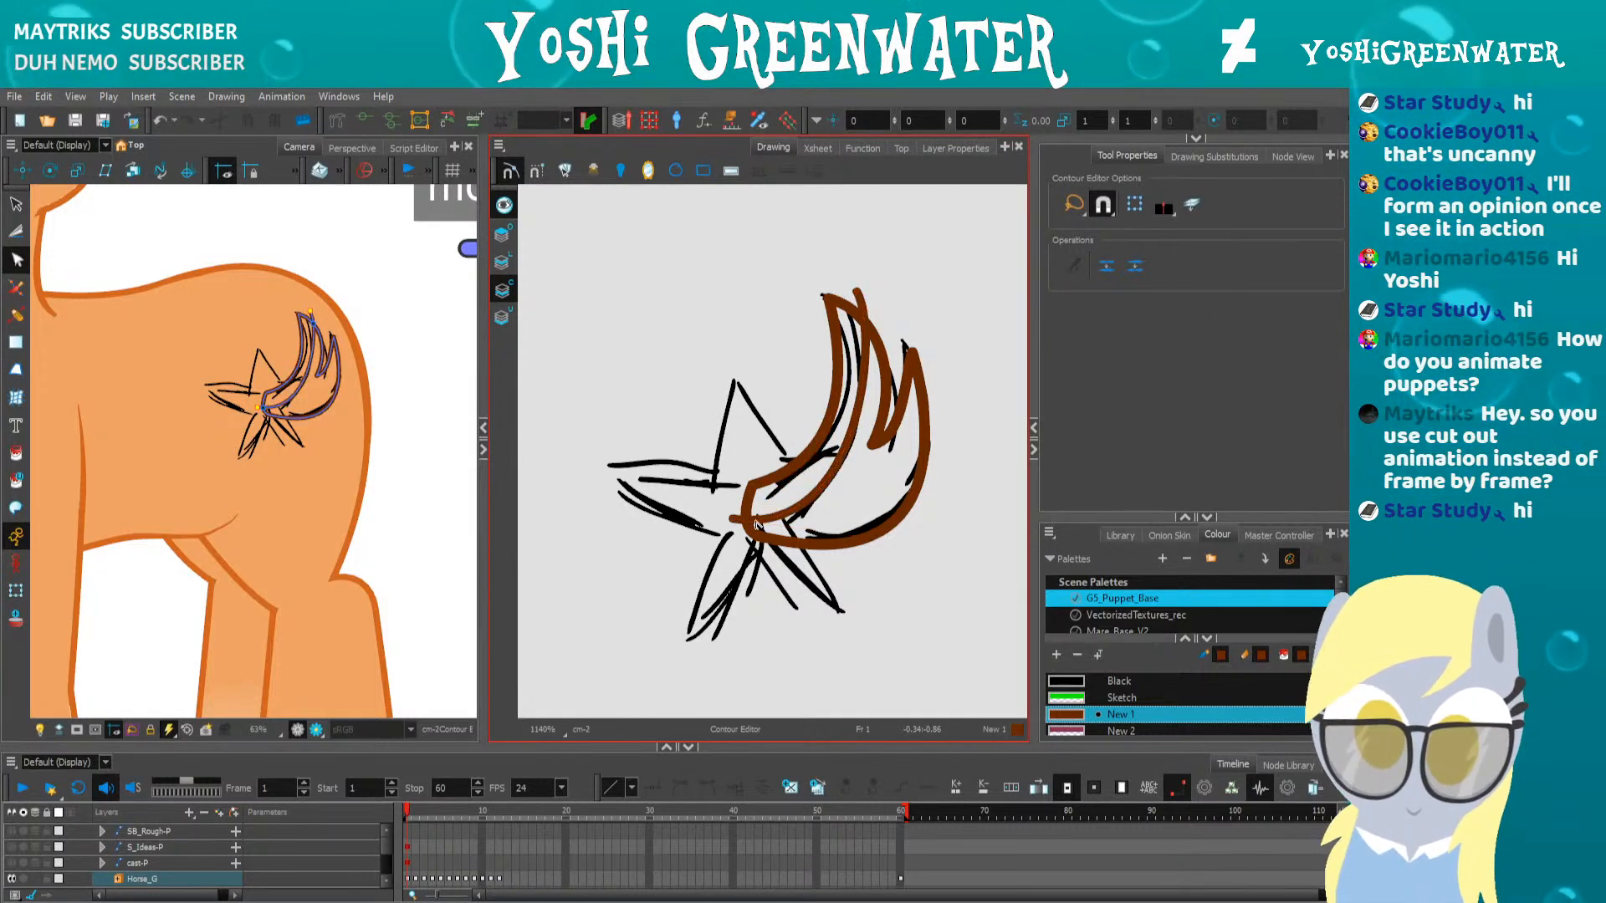
Display the drawing's vector strokes, bring the Sunny banner emblem up close in the camera view, and enlarge the colour palette list
key(shift+m)
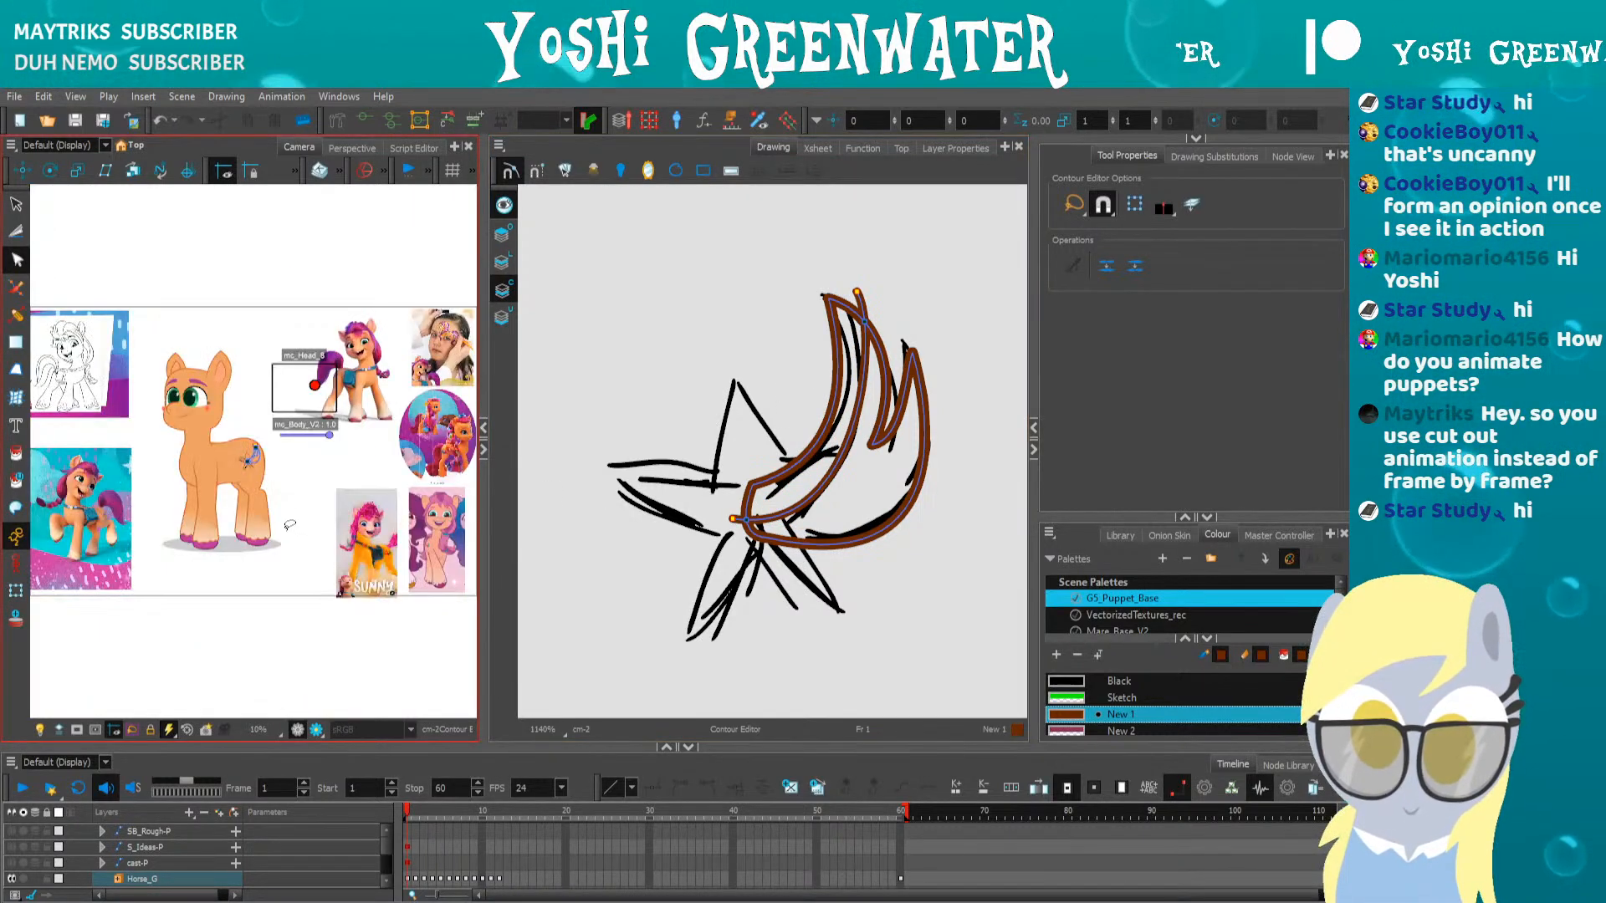
scroll(71, 492, up, 4)
drag(71, 492, 330, 511)
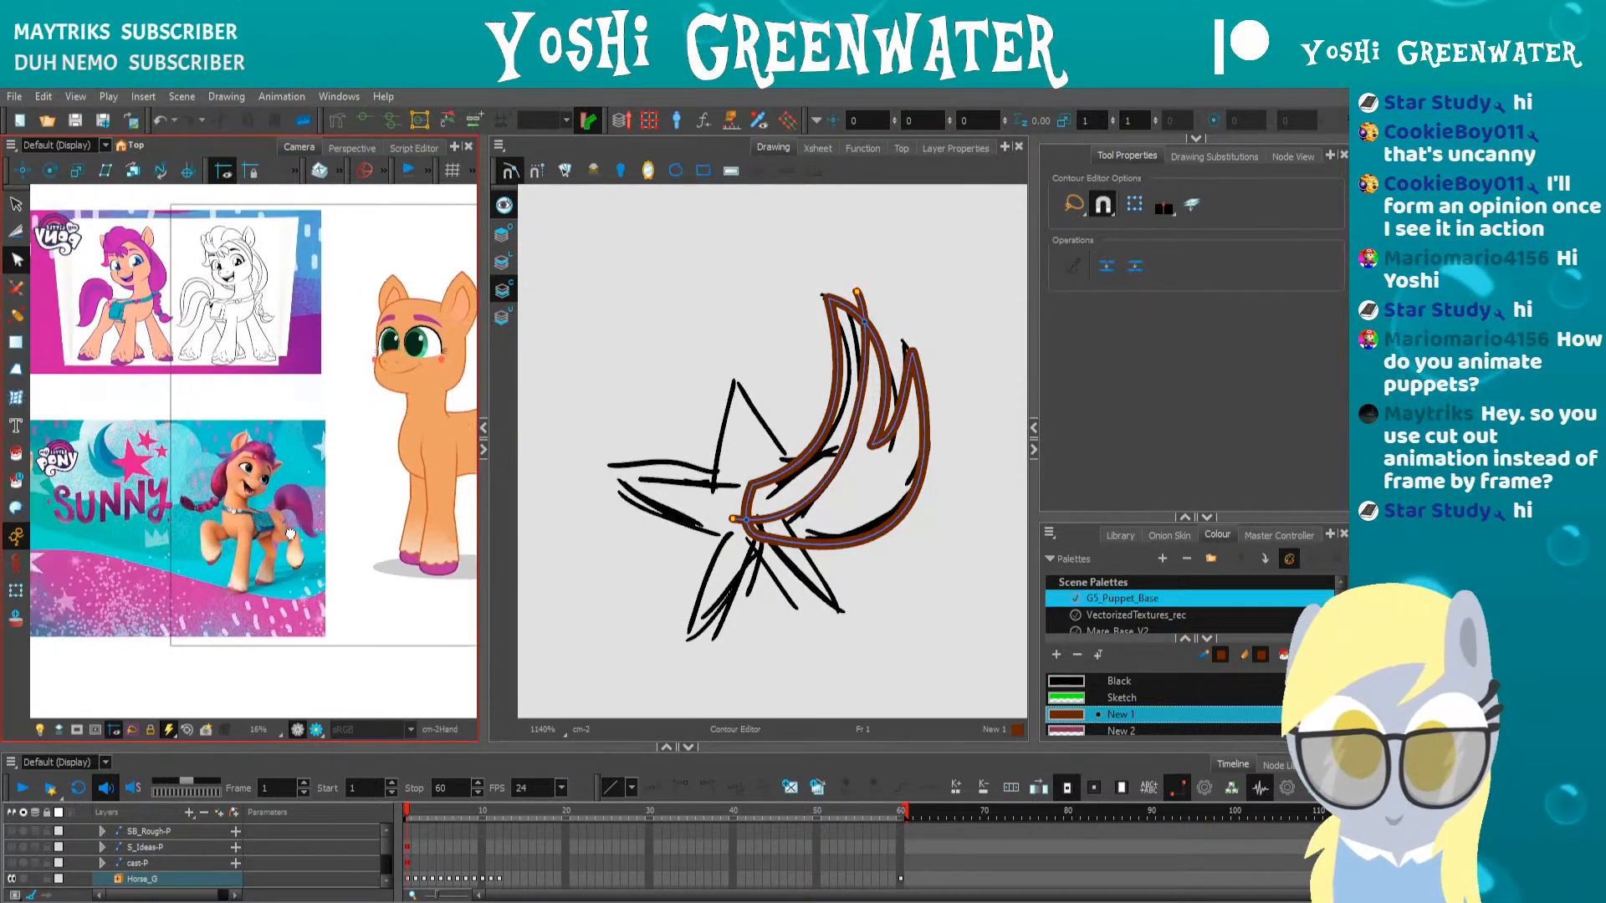
scroll(215, 492, up, 4)
drag(1074, 517, 1066, 372)
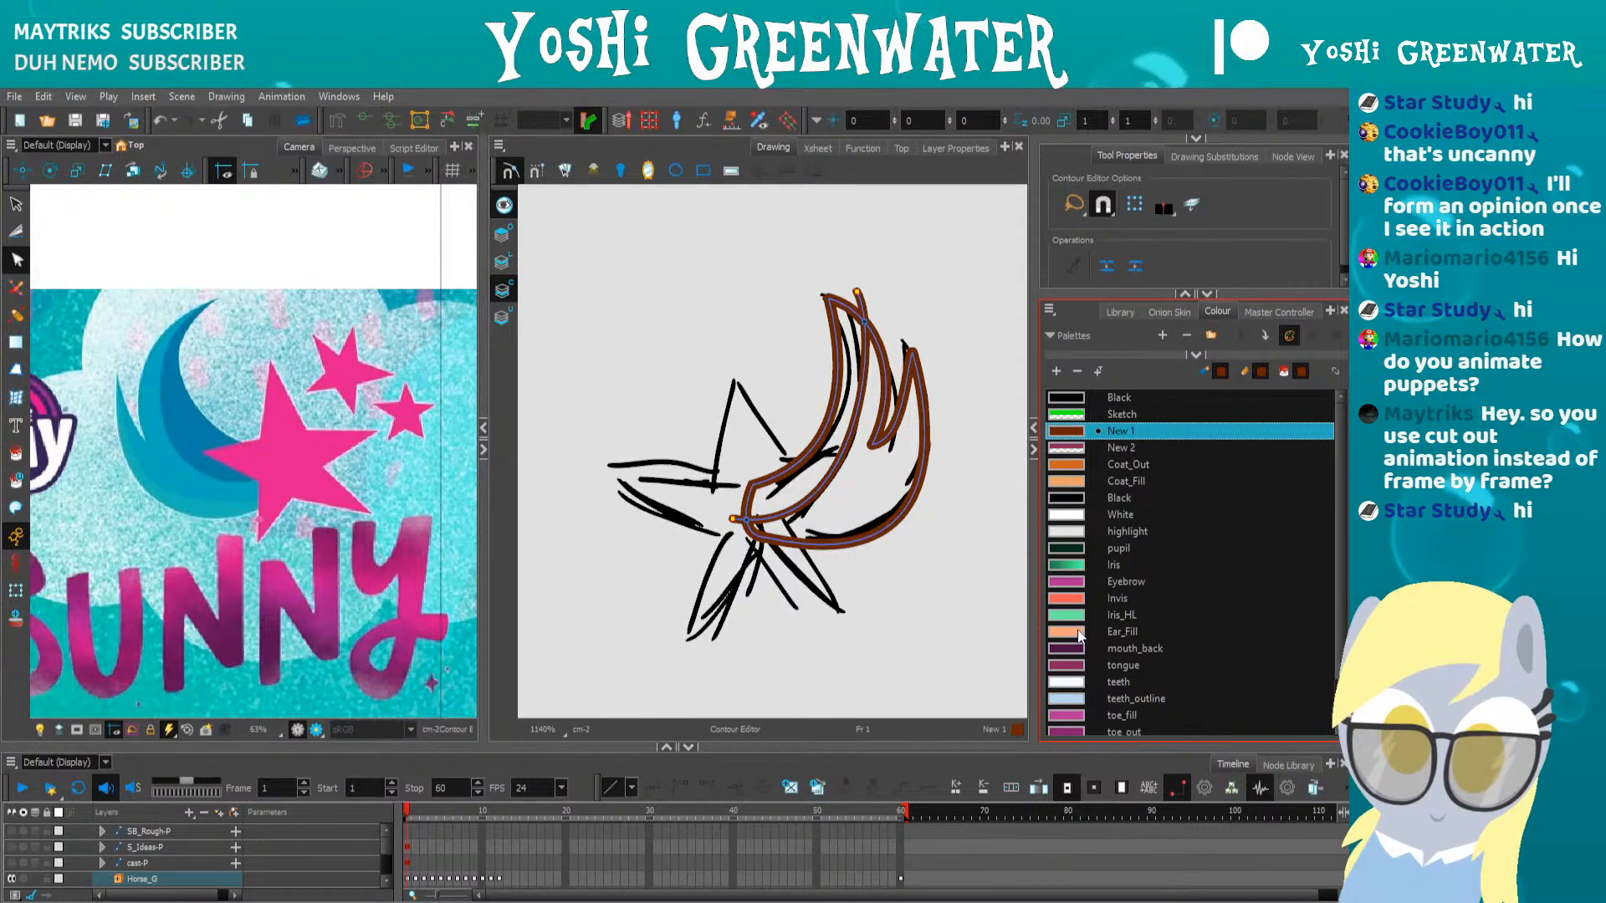
drag(1079, 751, 1079, 790)
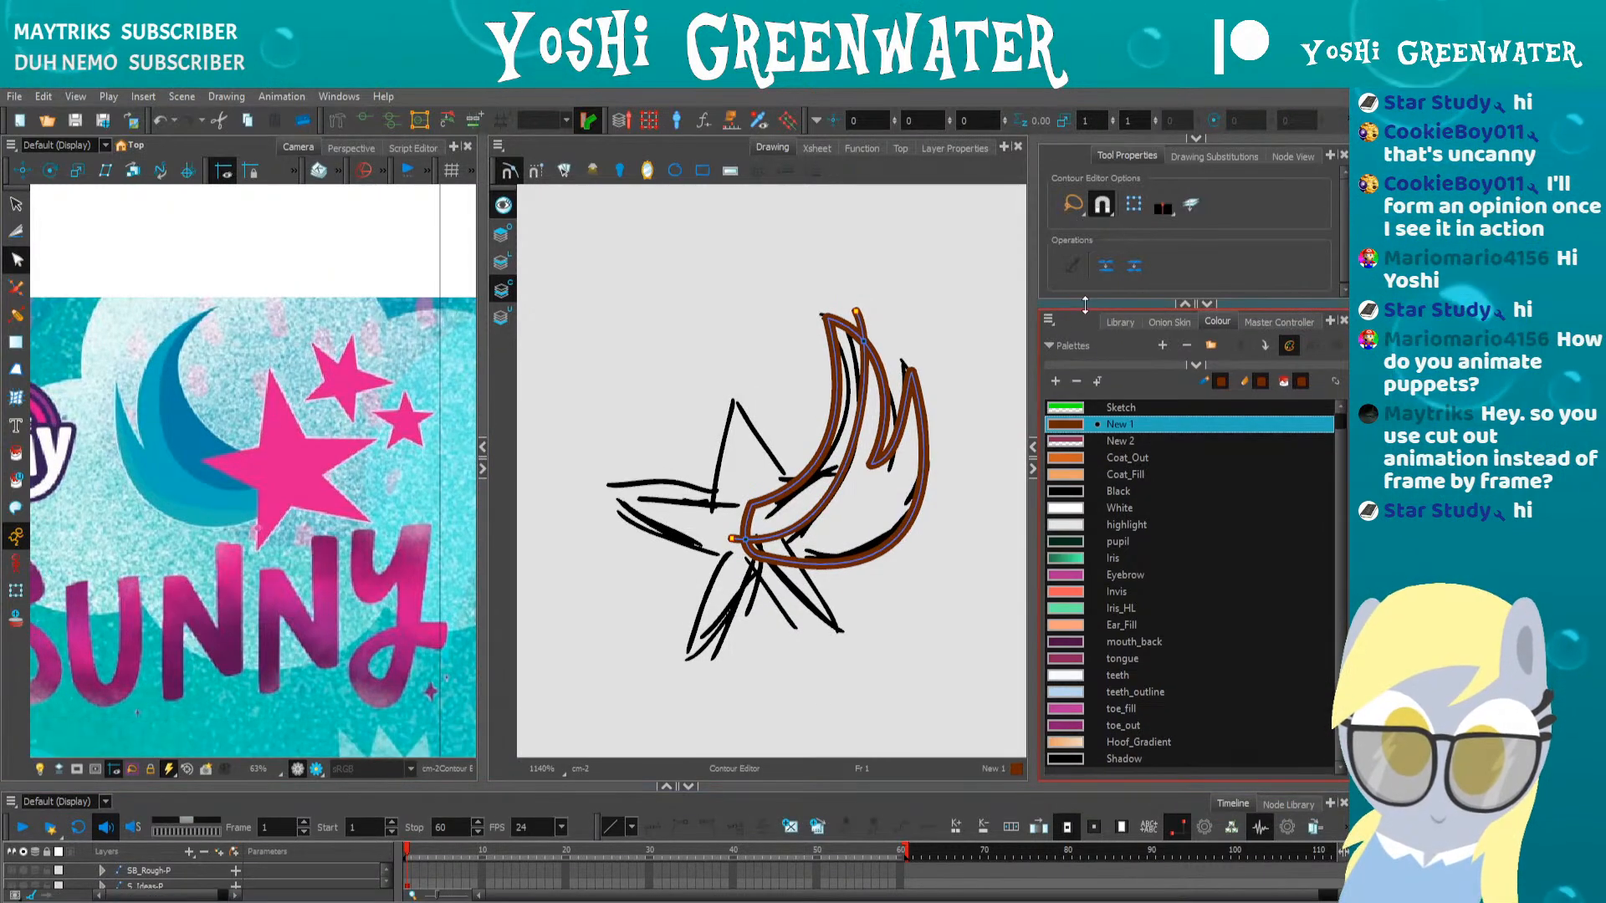
drag(1086, 306, 1085, 292)
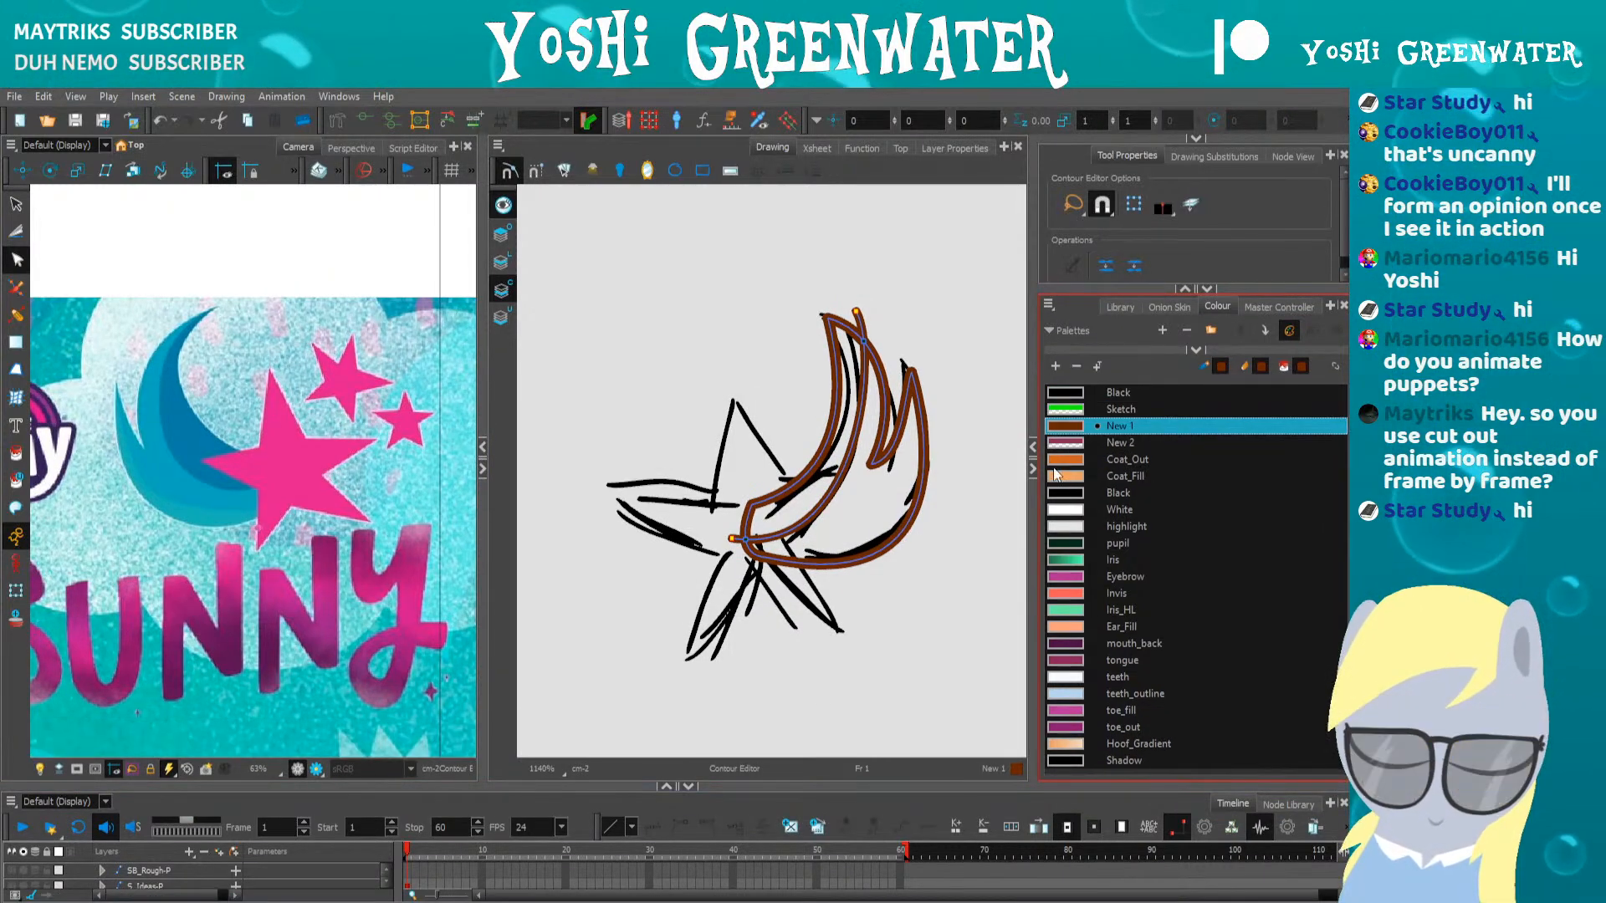
Create a swatch with the dark blue sampled from the banner's moon (RGB 1, 129, 166) and fill the crescent's inner section with it
click(1054, 366)
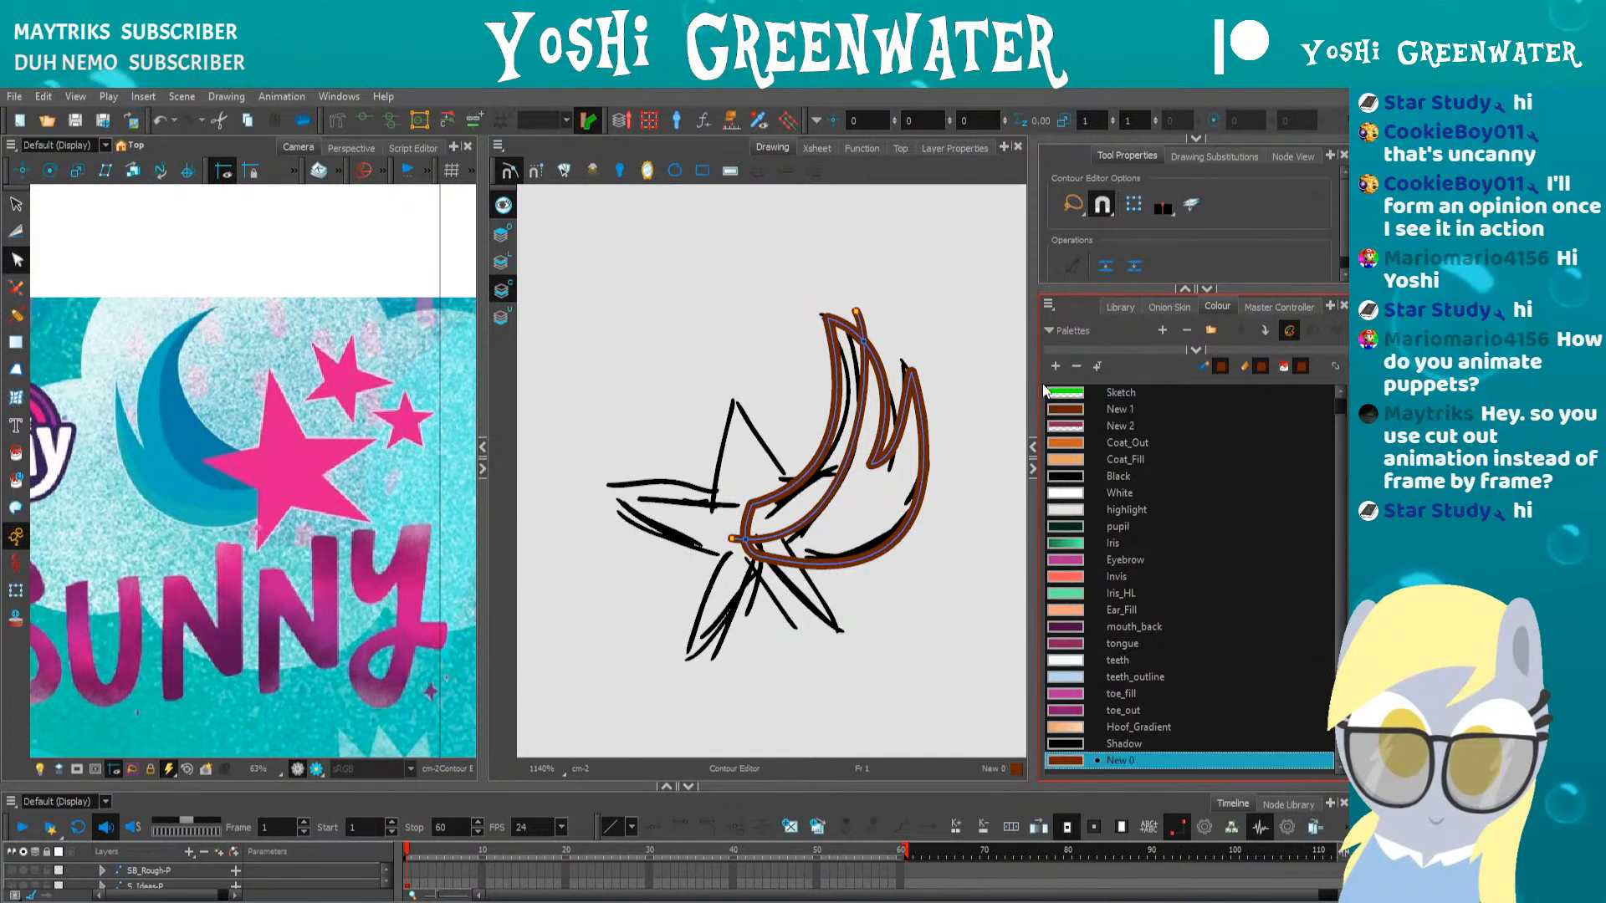
double_click(1066, 760)
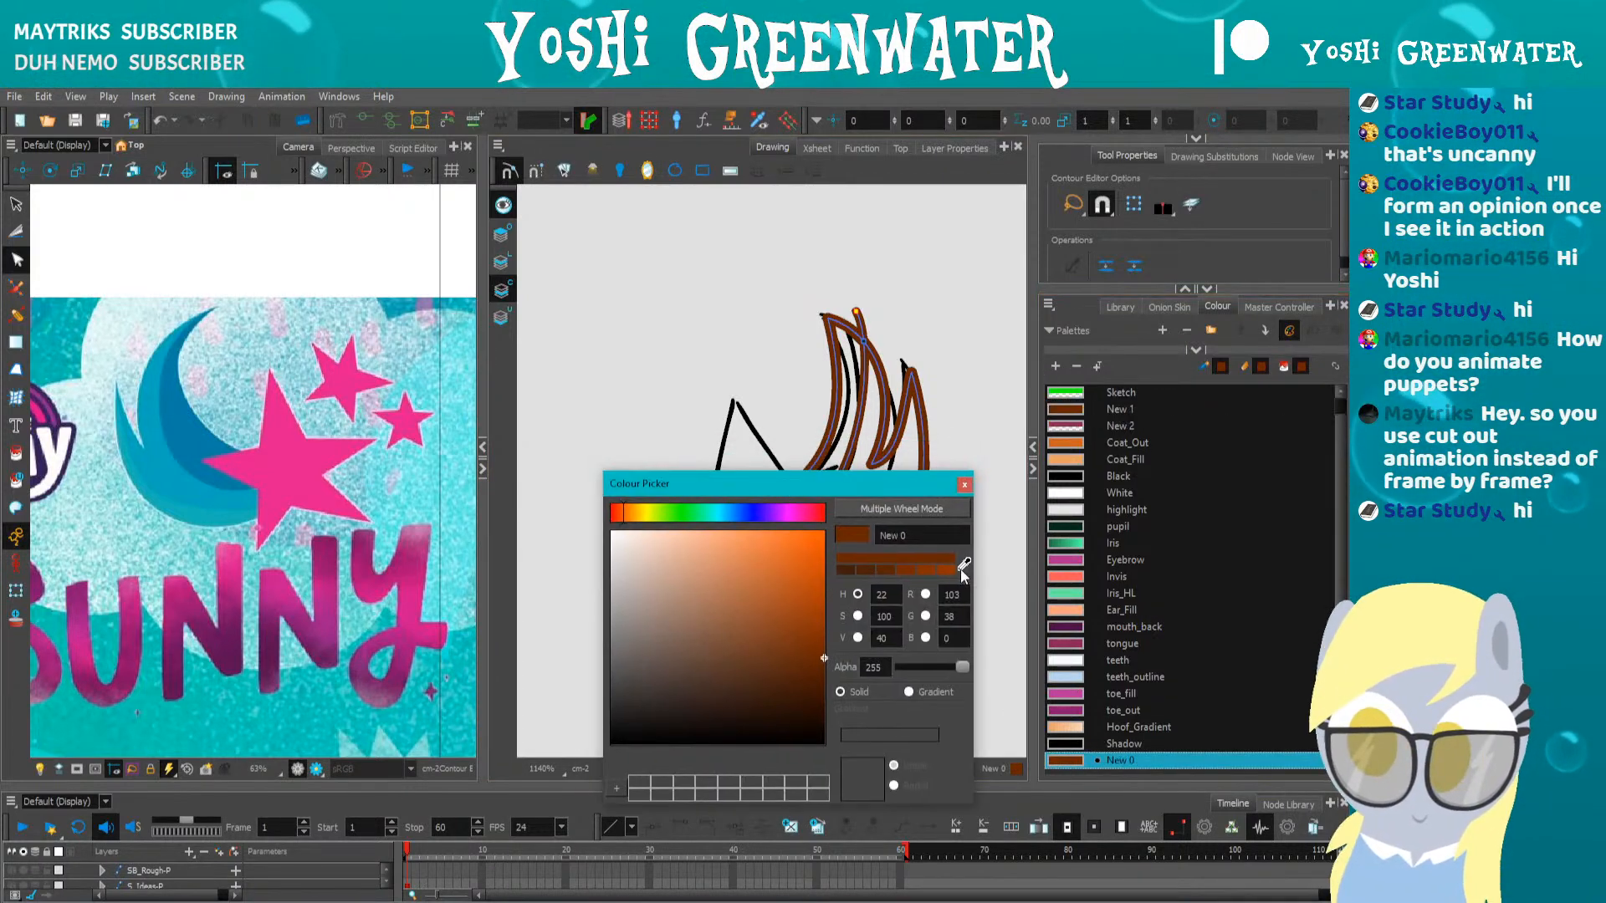
click(200, 439)
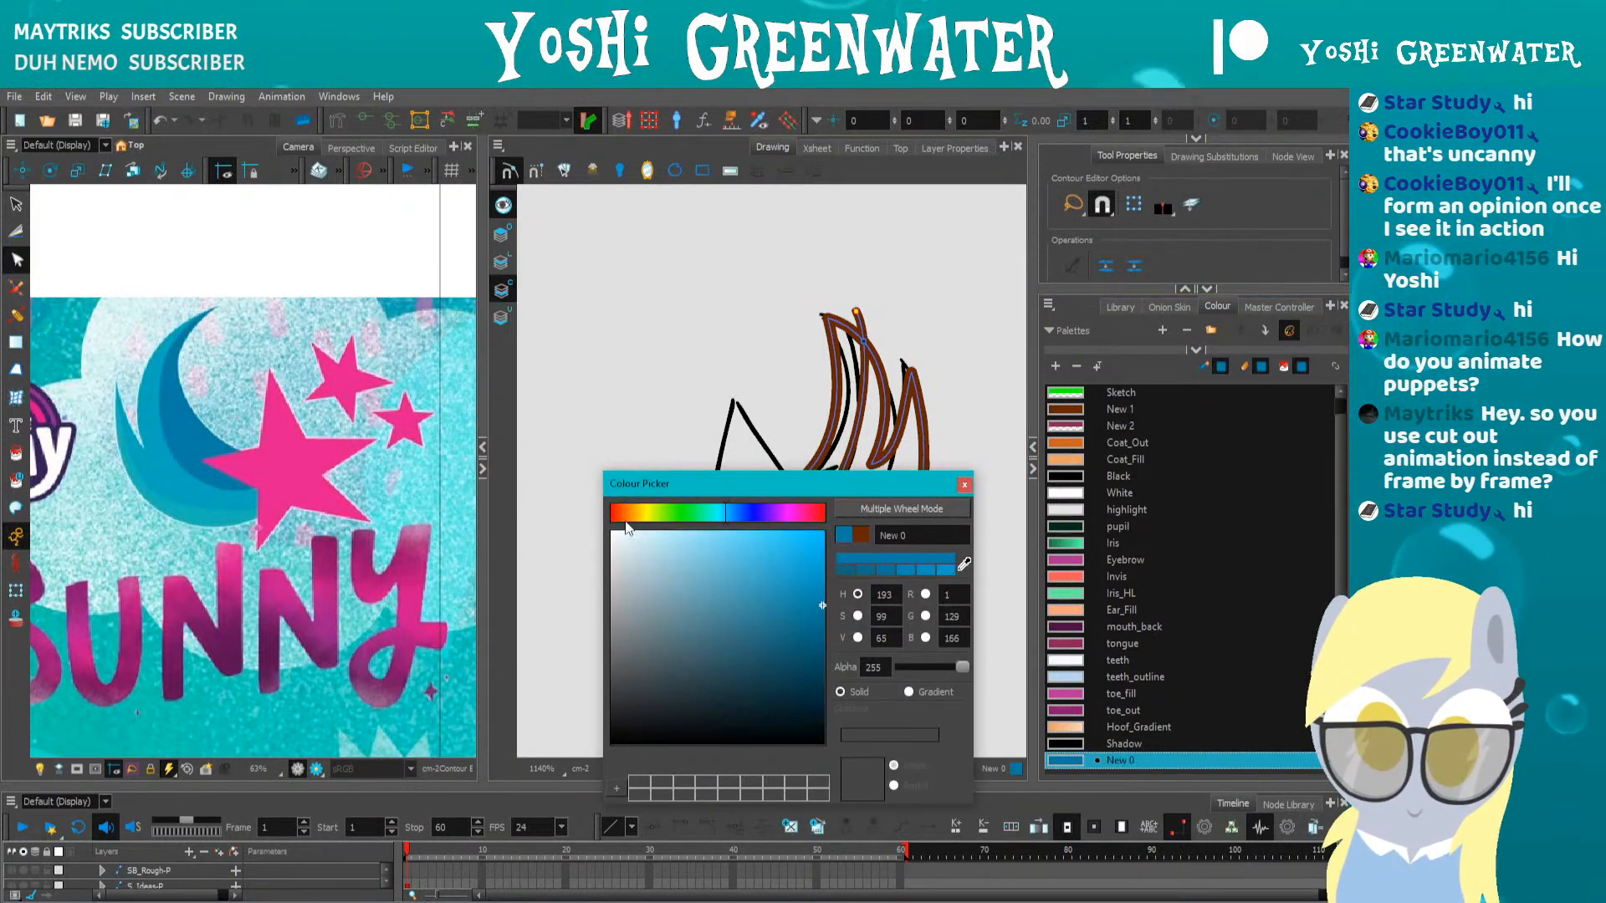
click(964, 485)
key(alt+i)
click(825, 494)
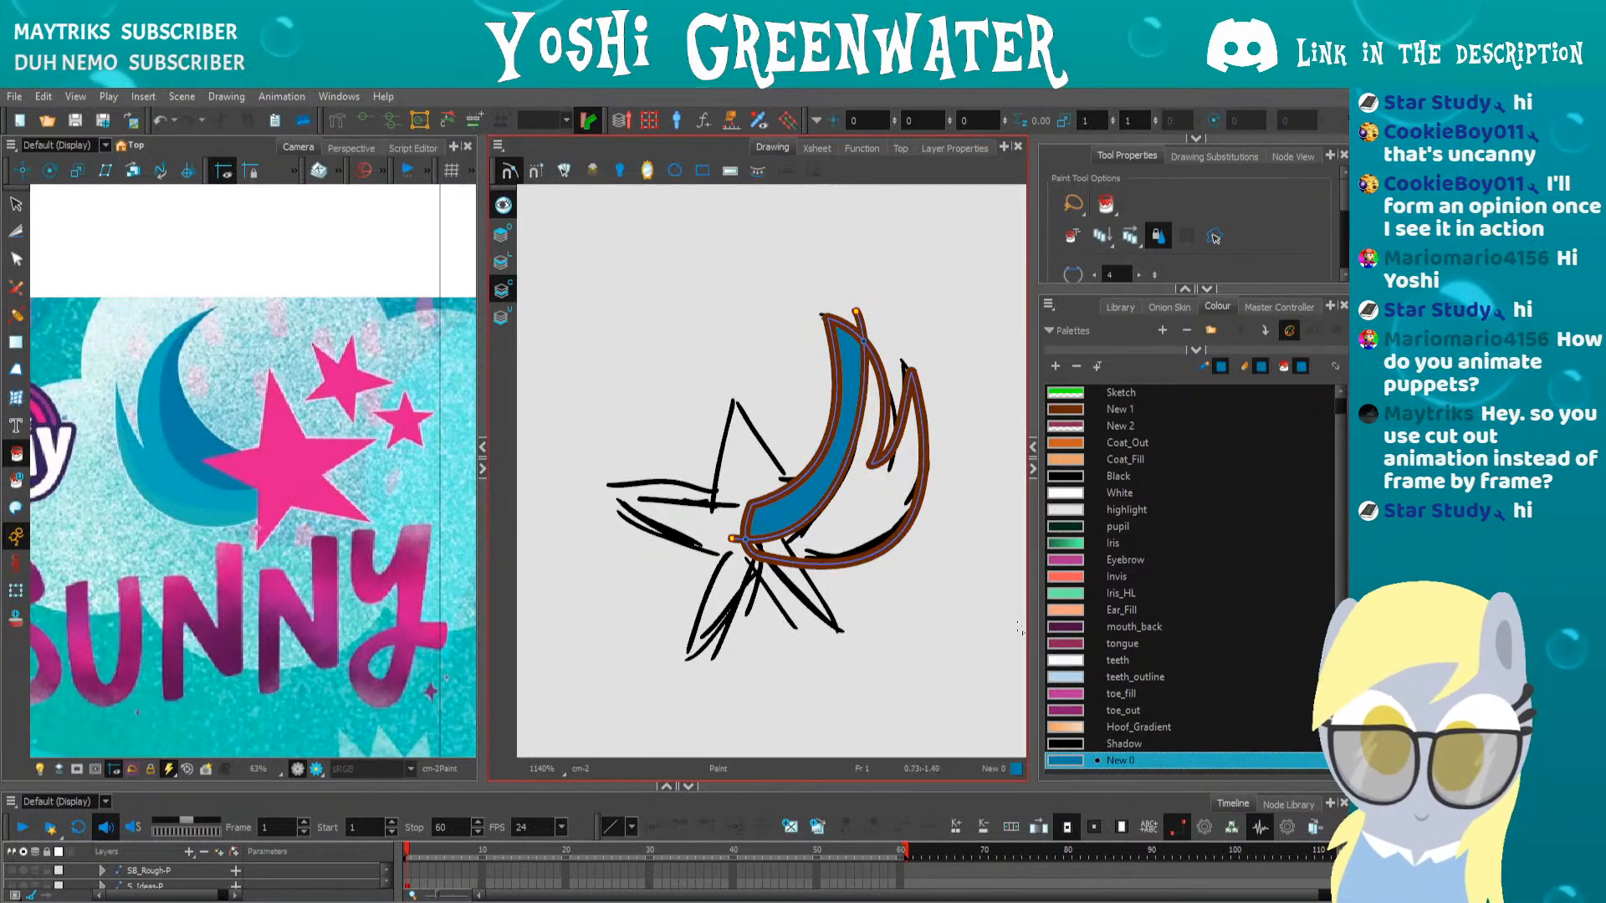
Create a swatch with the lighter blue sampled from the banner's moon (RGB 0, 171, 188) and fill the crescent's outer section with it
click(1056, 366)
double_click(1067, 760)
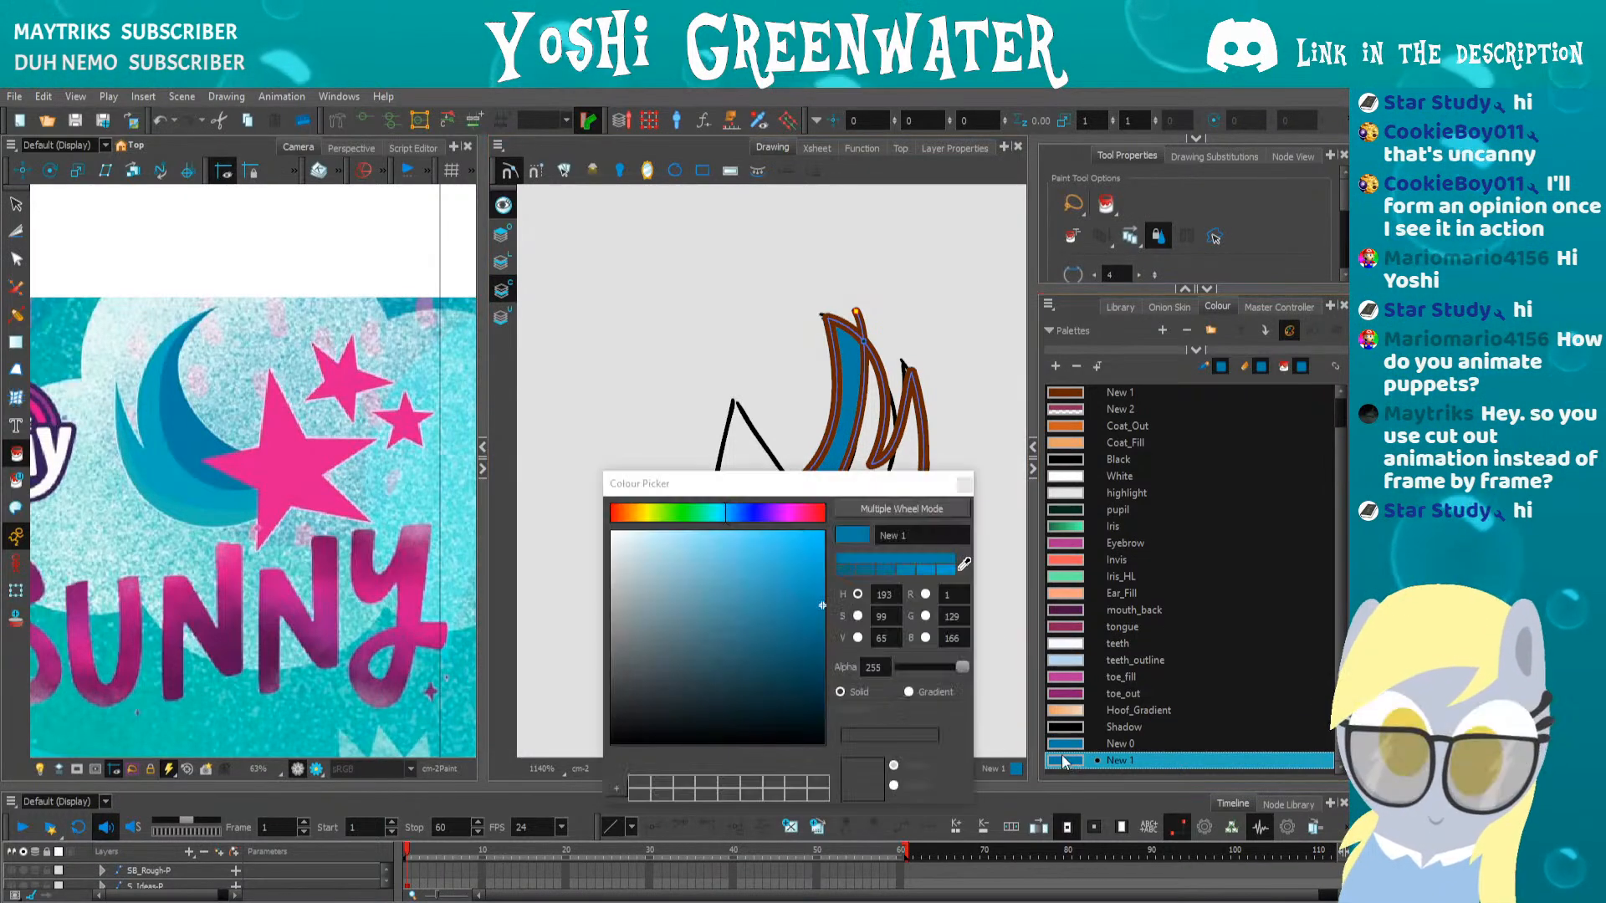
click(963, 564)
click(204, 496)
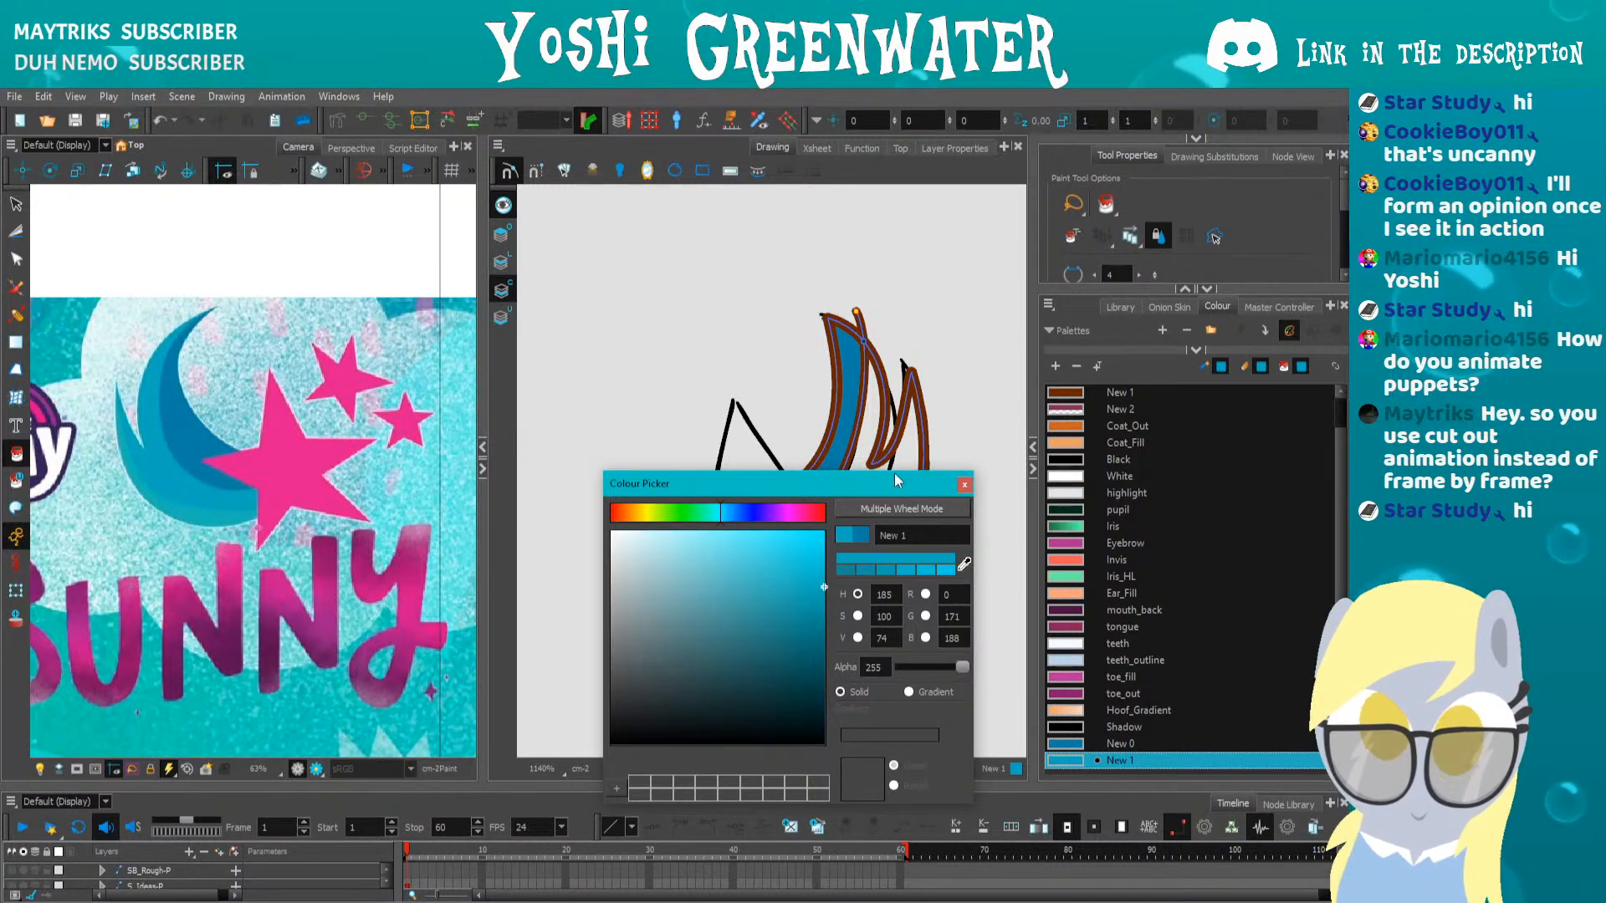
click(964, 484)
click(864, 492)
Delete all the brown outline strokes around and inside the moon, keeping only its two blue fills
key(alt+s)
click(794, 486)
key(Delete)
click(795, 526)
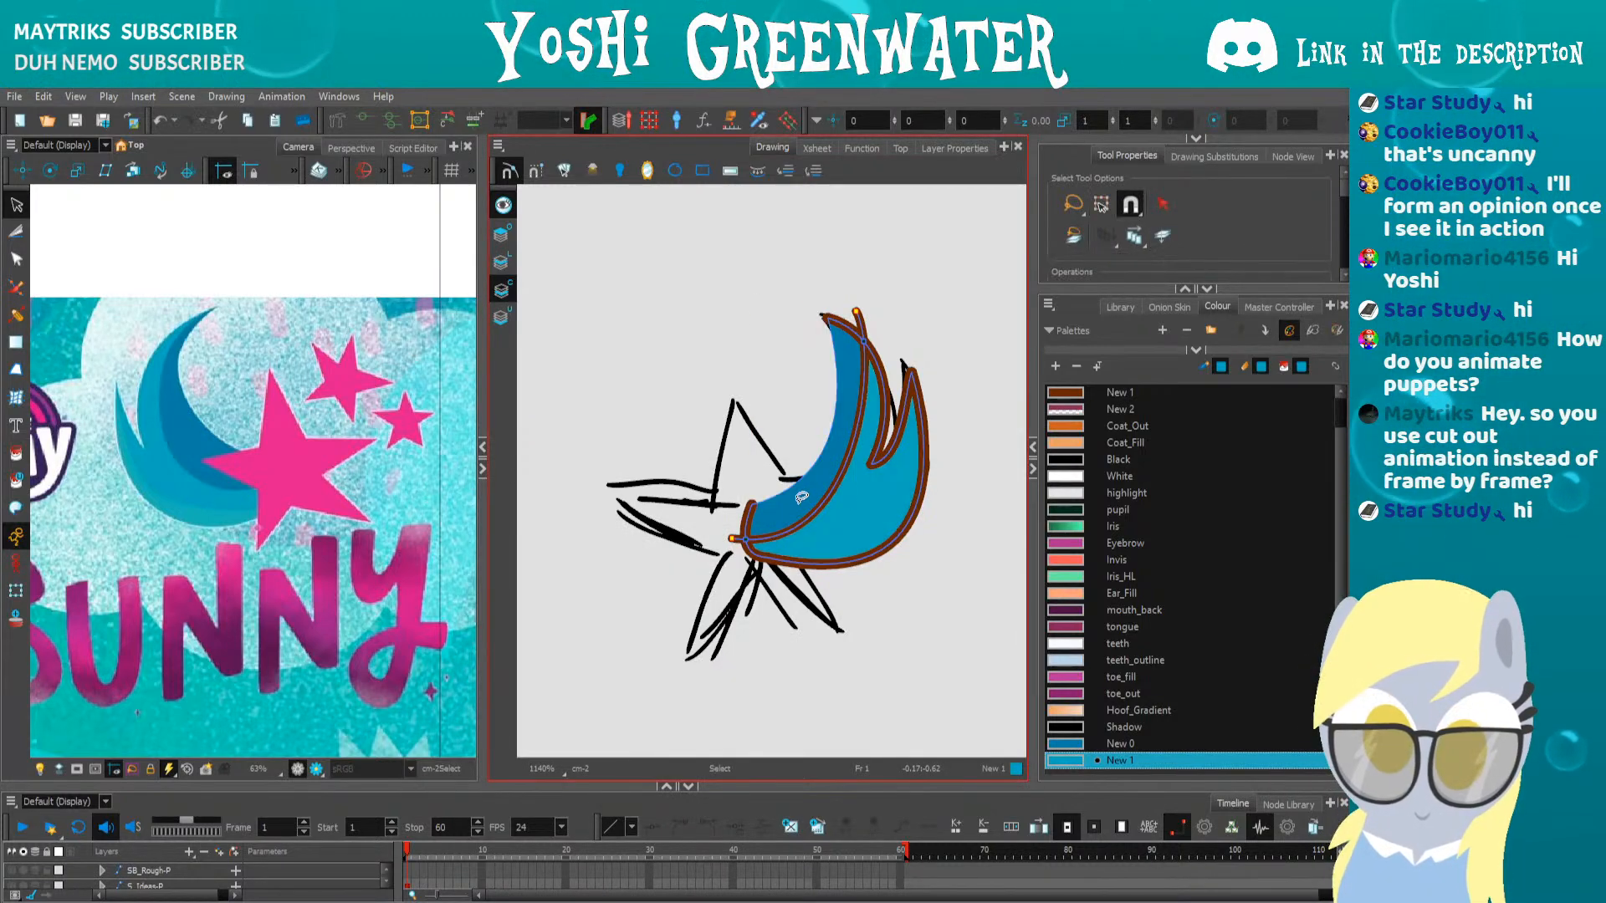
mouse_move(732, 543)
mouse_down()
mouse_move(680, 391)
mouse_move(920, 619)
mouse_move(835, 533)
mouse_up()
key(ctrl+z)
key(Delete)
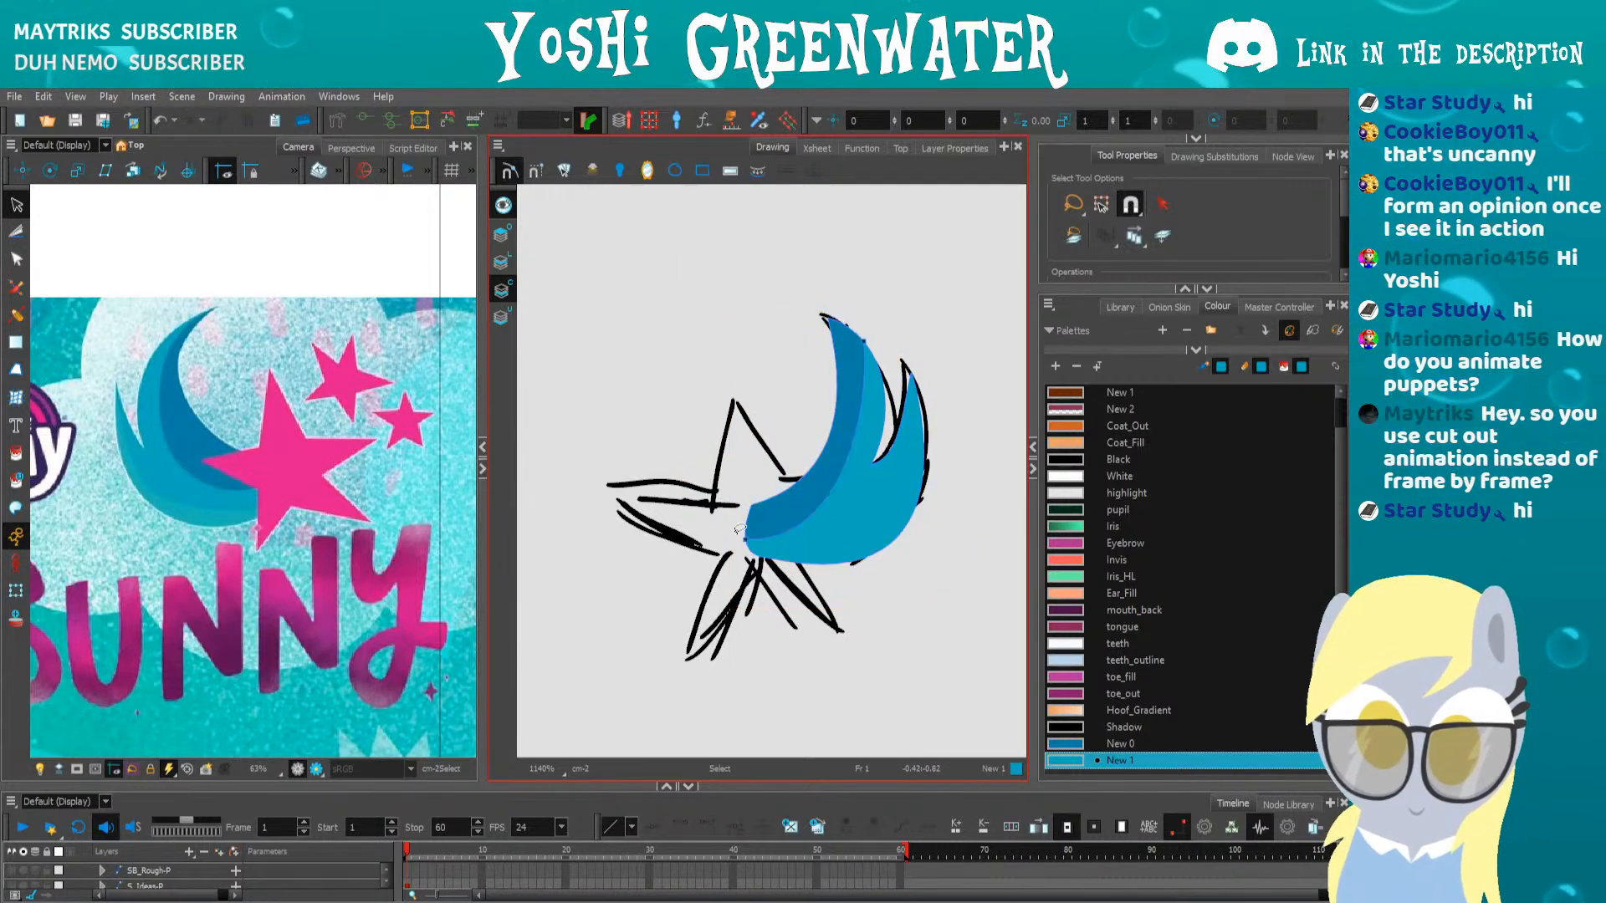
Reshape the light blue fill's outer edge and notch with the Contour Editor to cover the sketched moon lines
drag(713, 598, 731, 593)
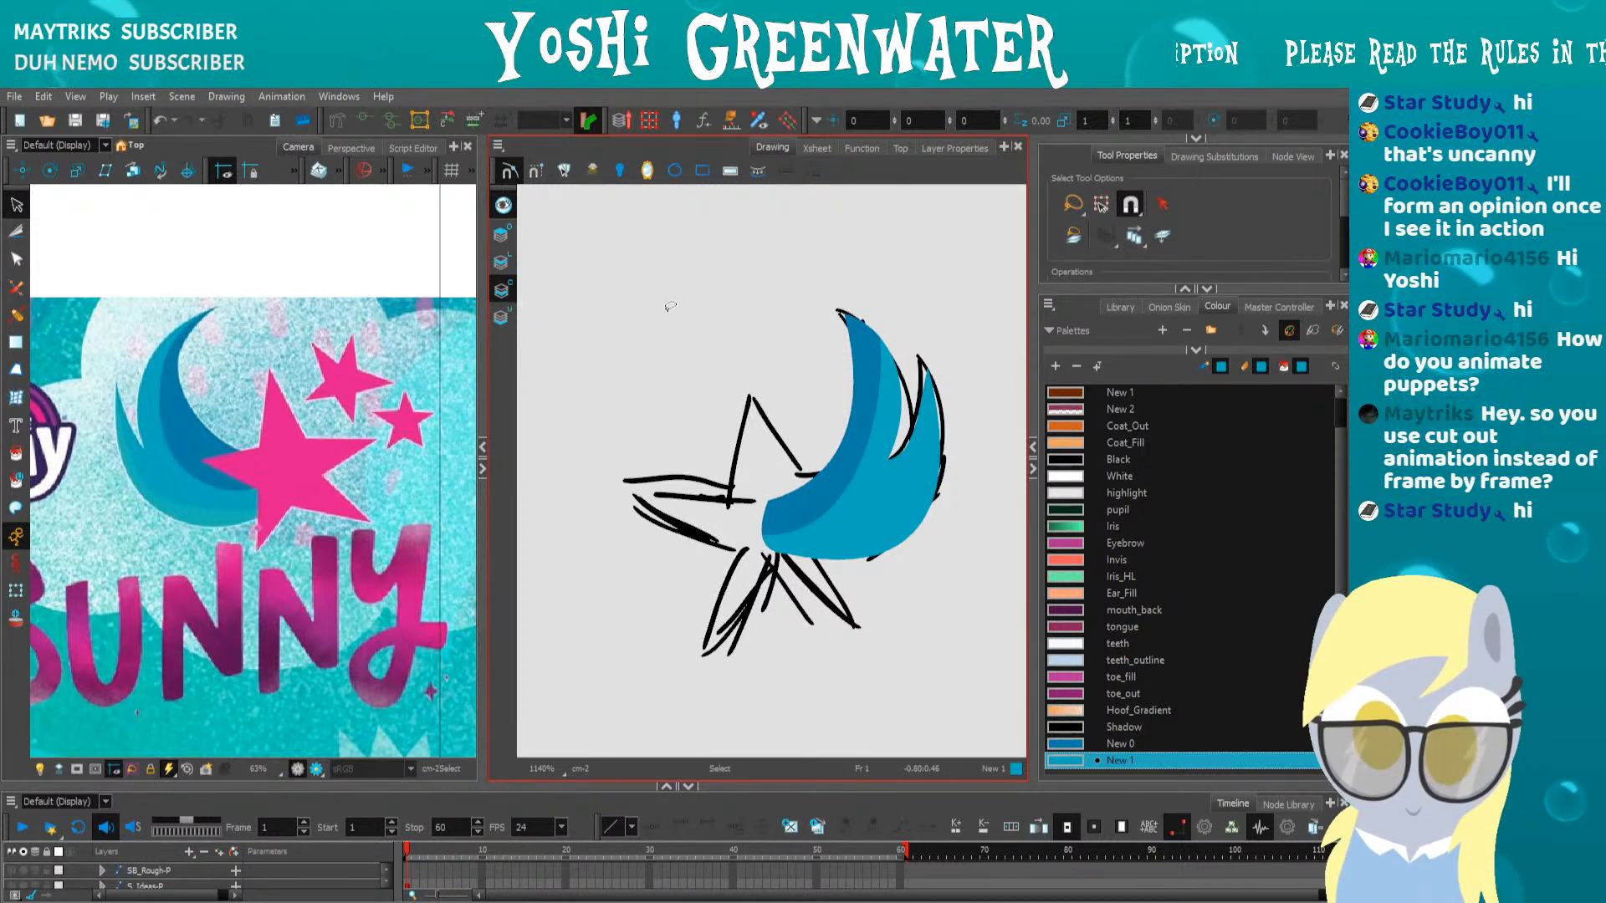
key(alt+q)
click(934, 431)
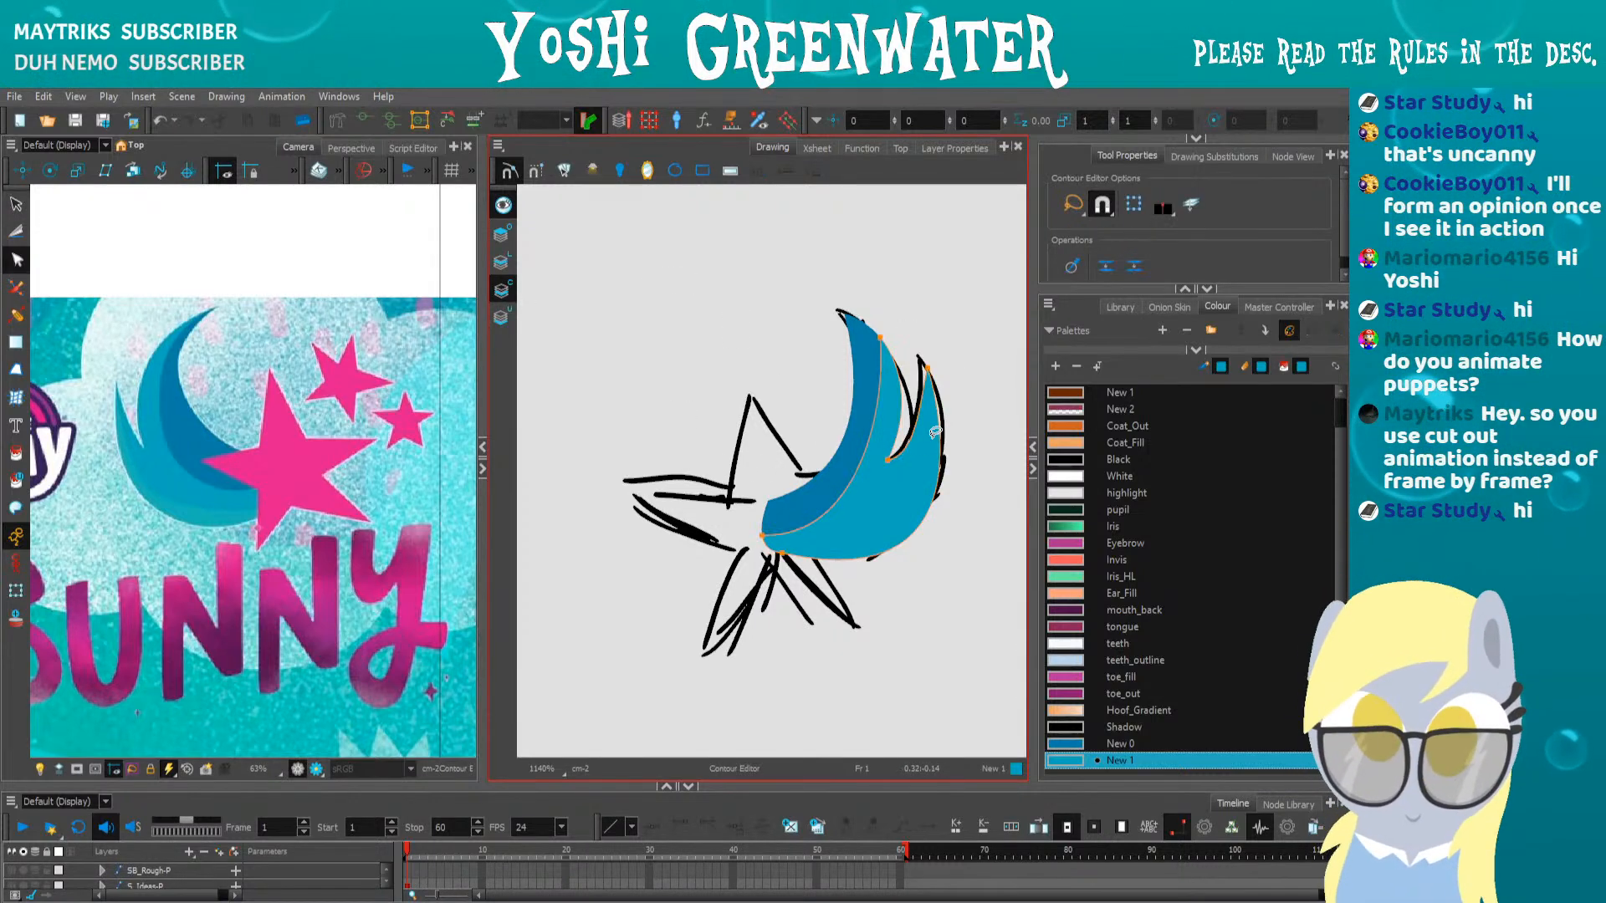
click(878, 623)
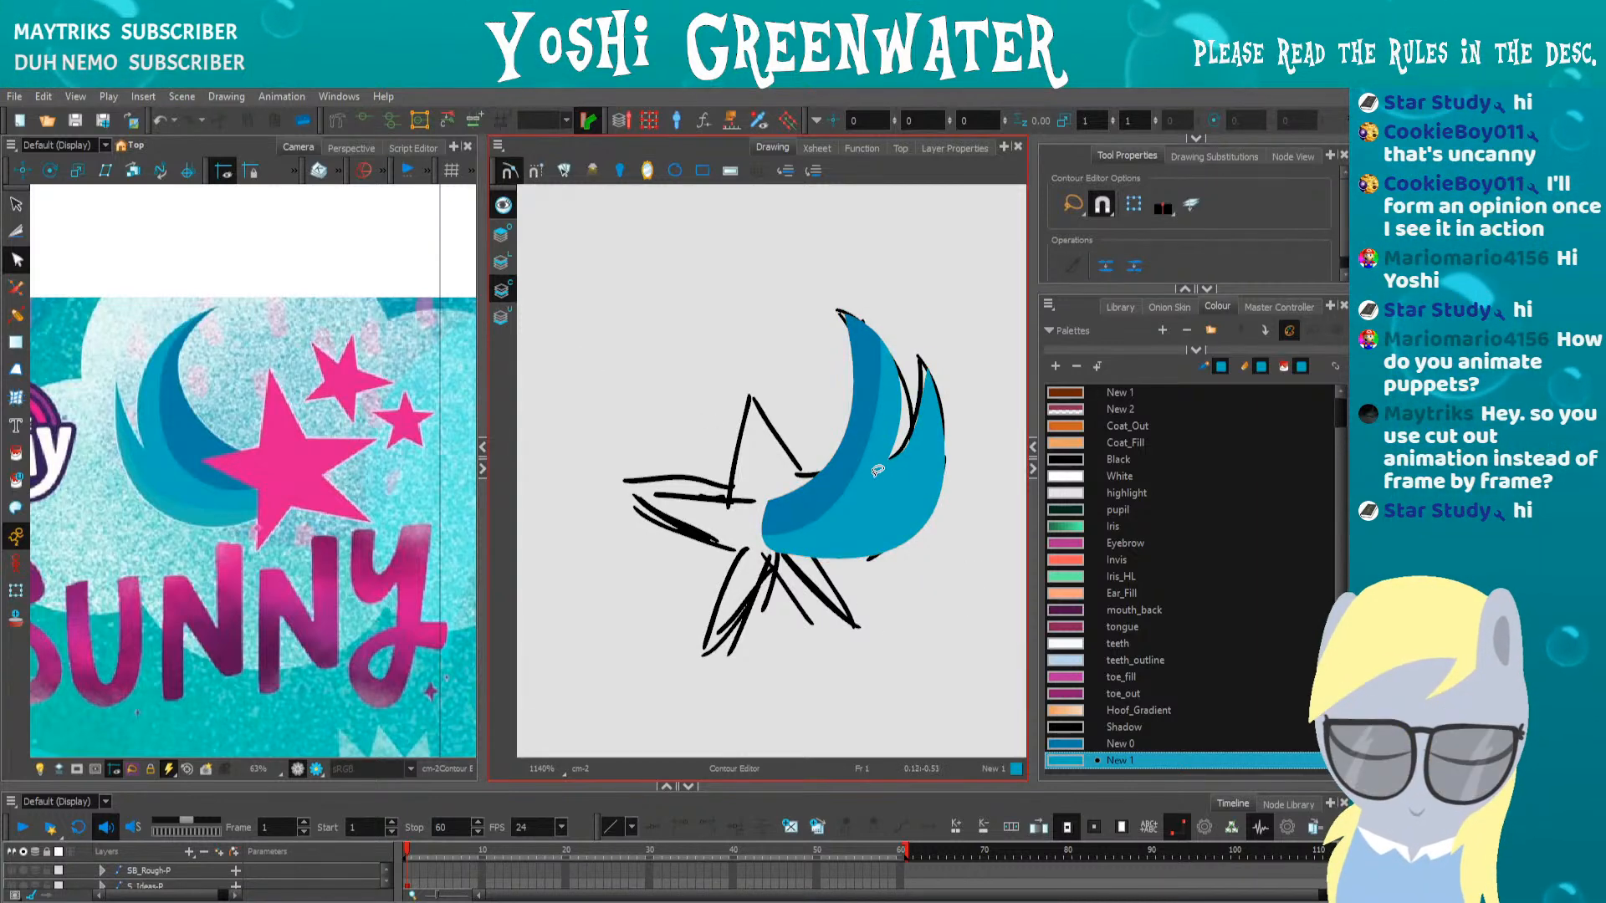
click(877, 418)
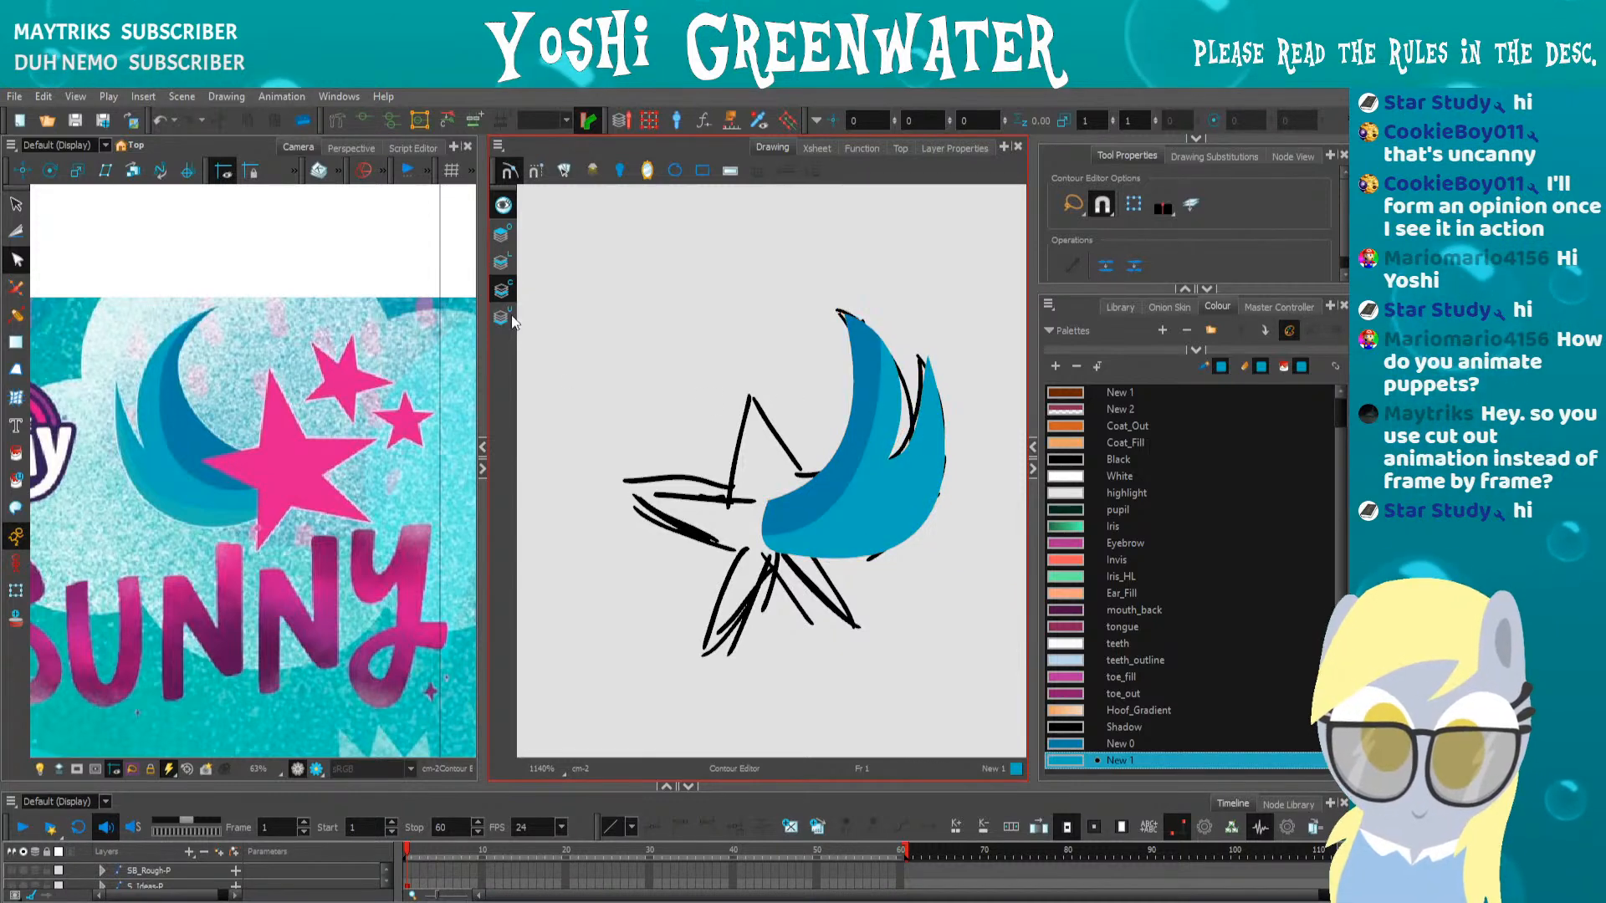
Draw a closed five-pointed star over the sketch as a polyline on the line art layer, using the Eyebrow swatch
click(502, 262)
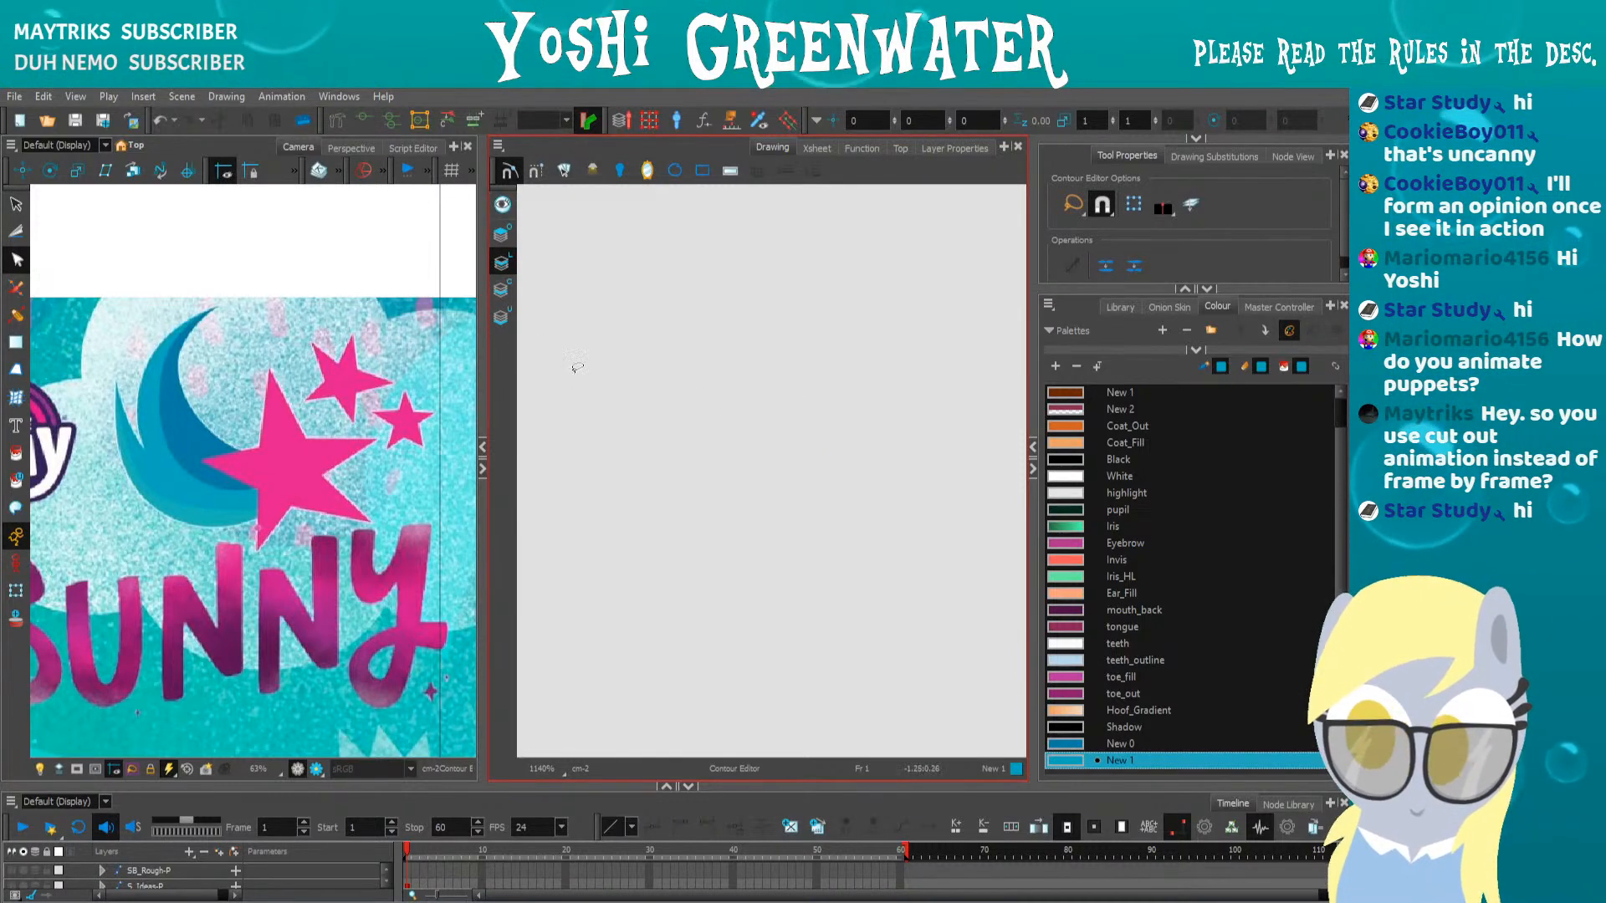
click(501, 209)
scroll(1067, 535, up, 1)
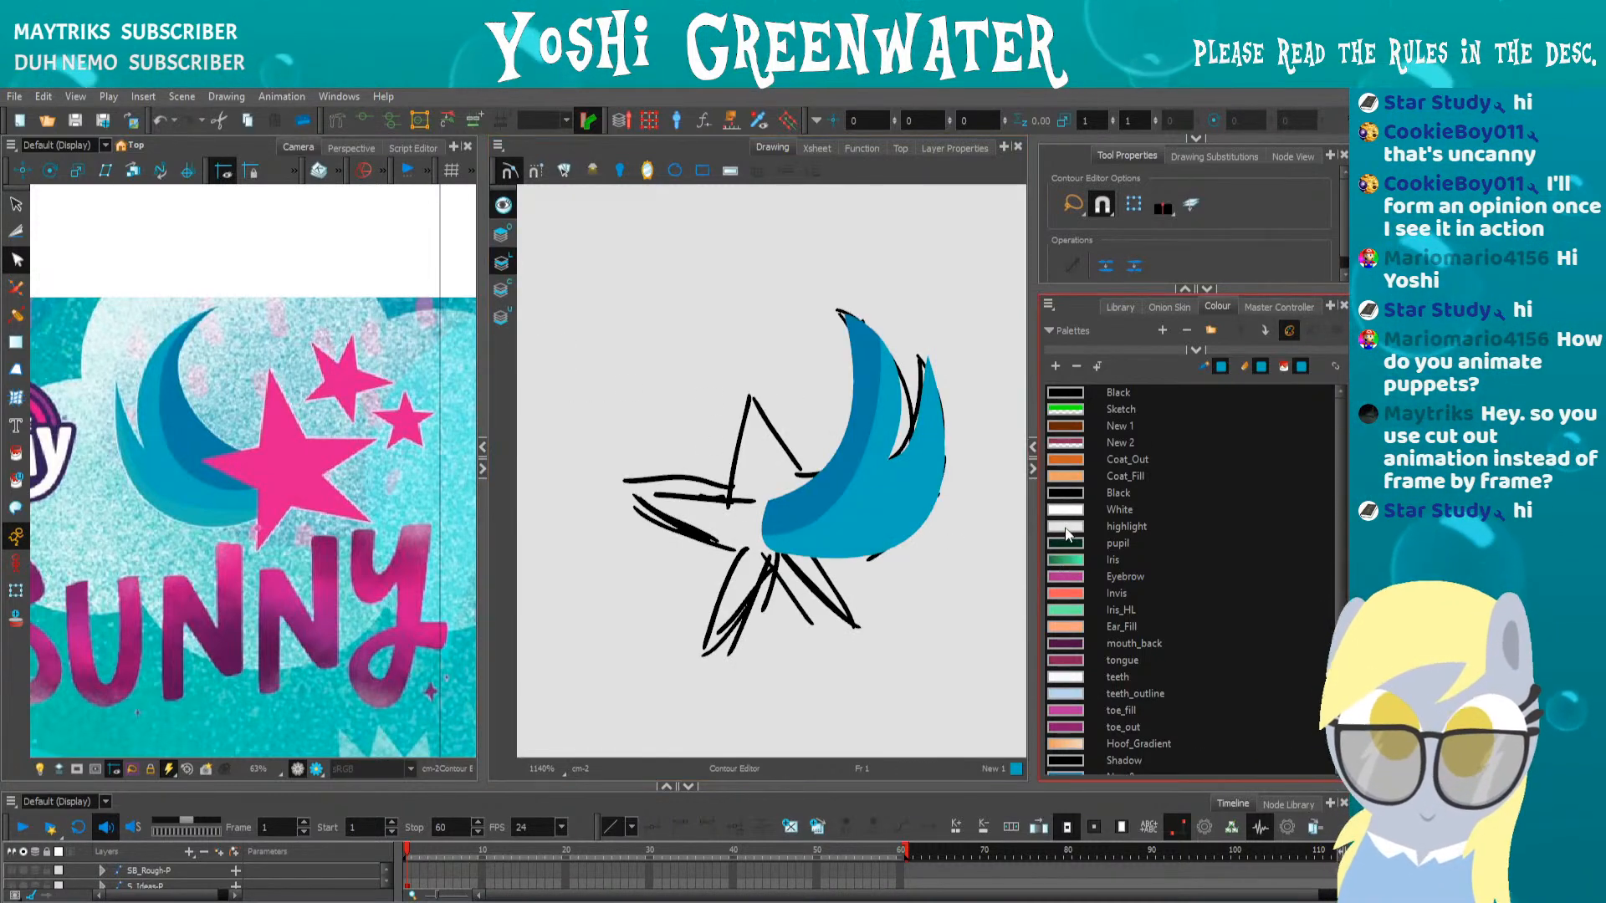
click(1071, 576)
key(alt+y)
drag(747, 398, 734, 365)
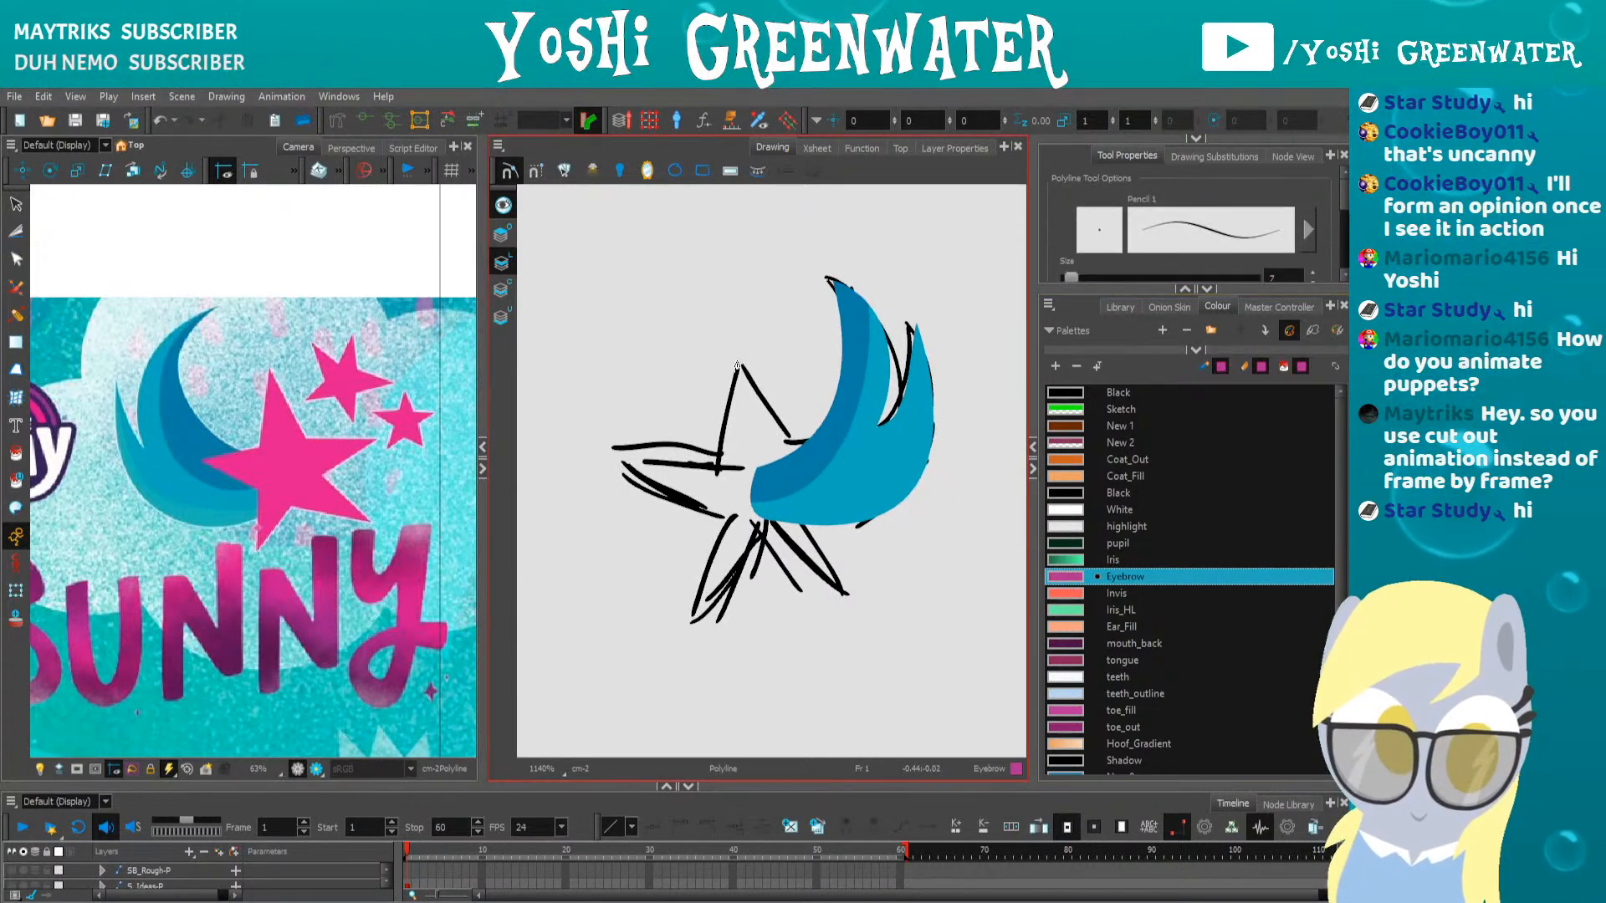
click(711, 463)
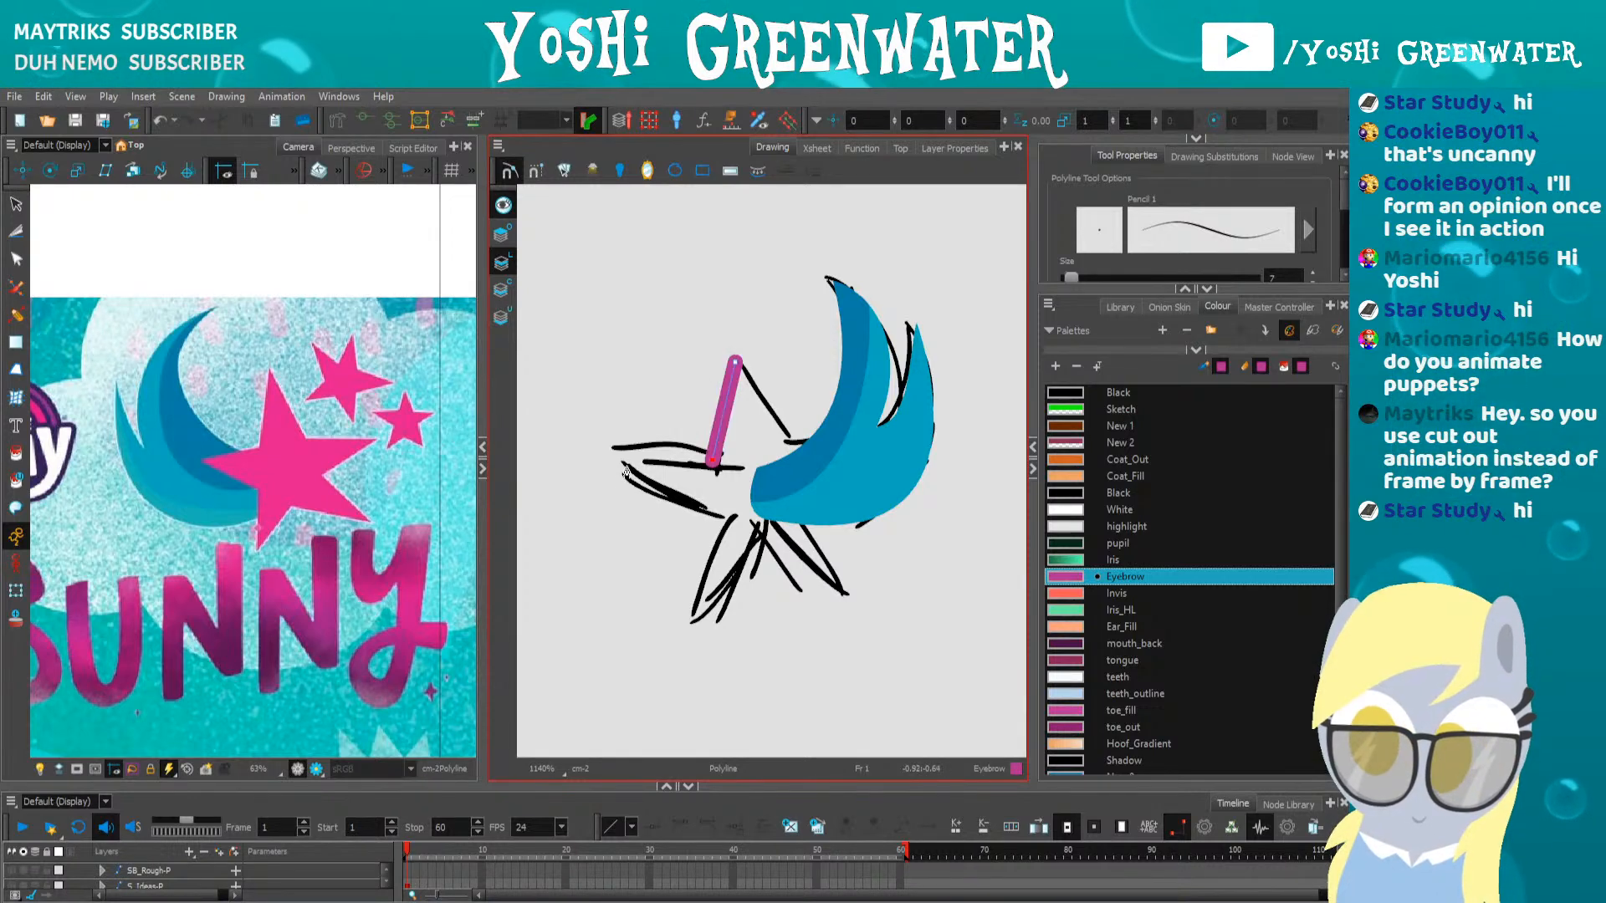
click(619, 480)
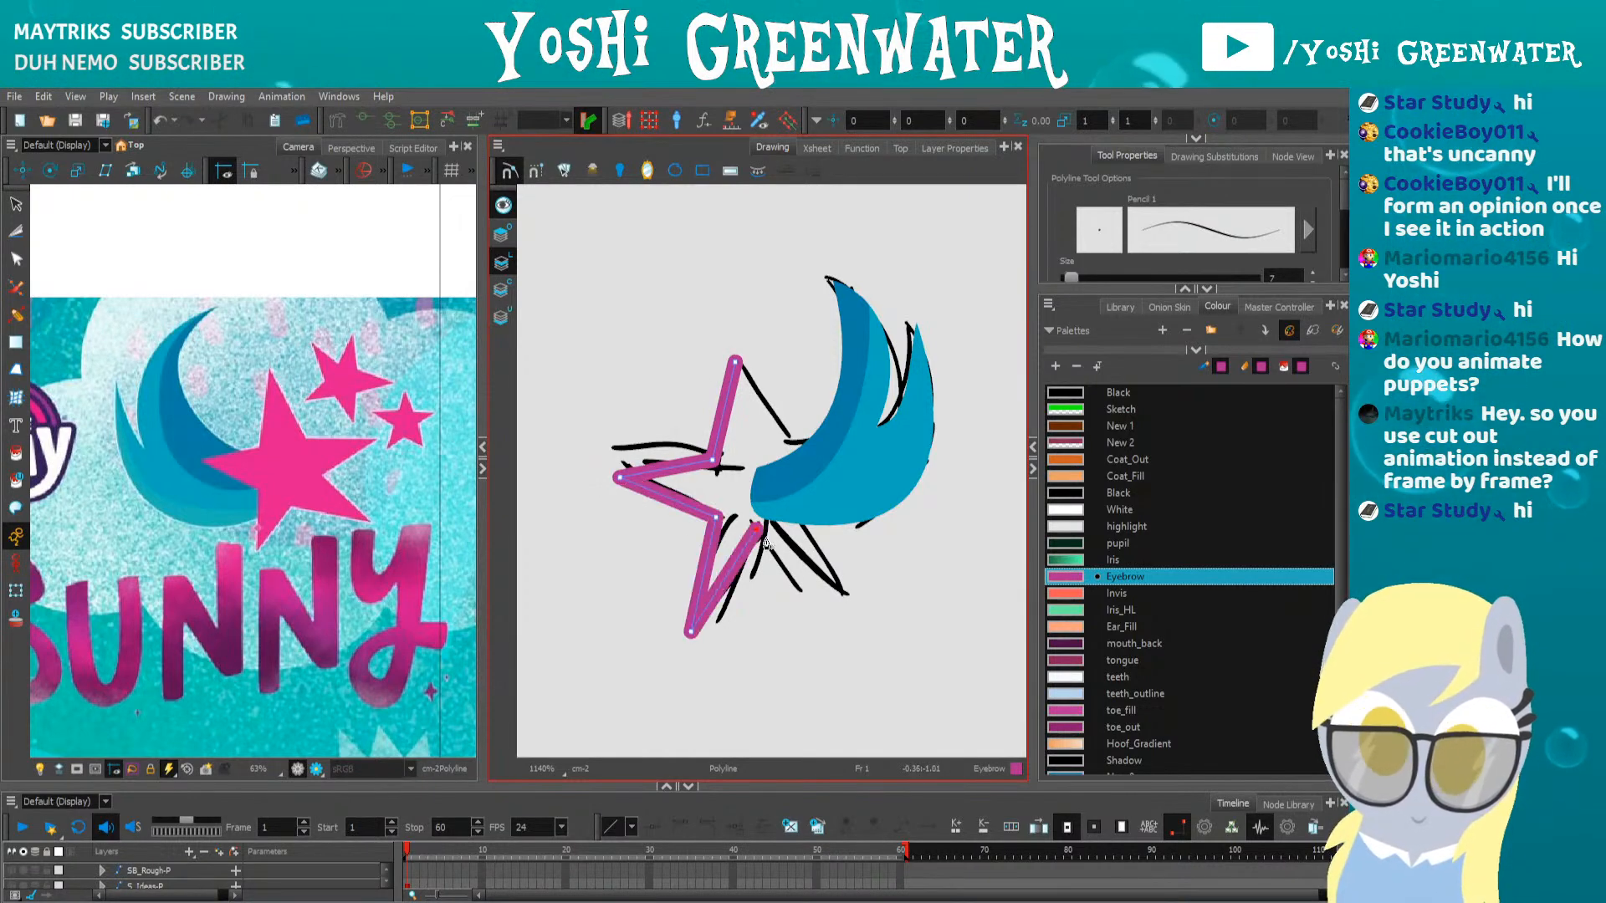
click(796, 494)
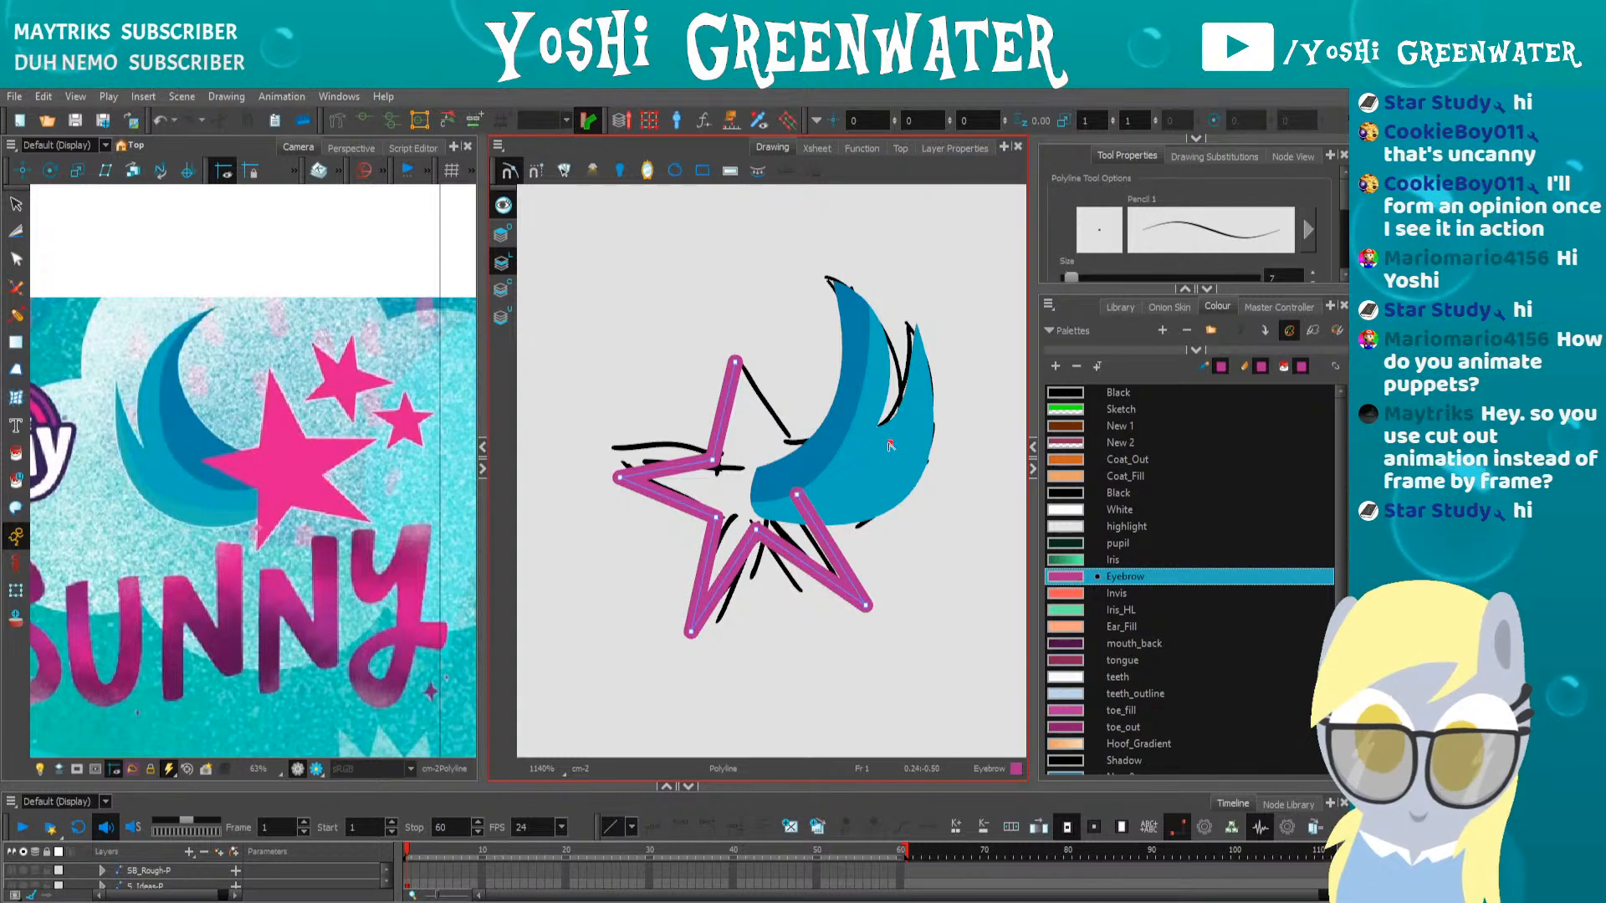
Hide the other art layers and adjust the star outline's lower-left inner corner
click(502, 204)
key(alt+q)
mouse_move(689, 534)
mouse_down()
mouse_move(704, 508)
mouse_move(723, 531)
mouse_move(707, 524)
mouse_up()
click(681, 595)
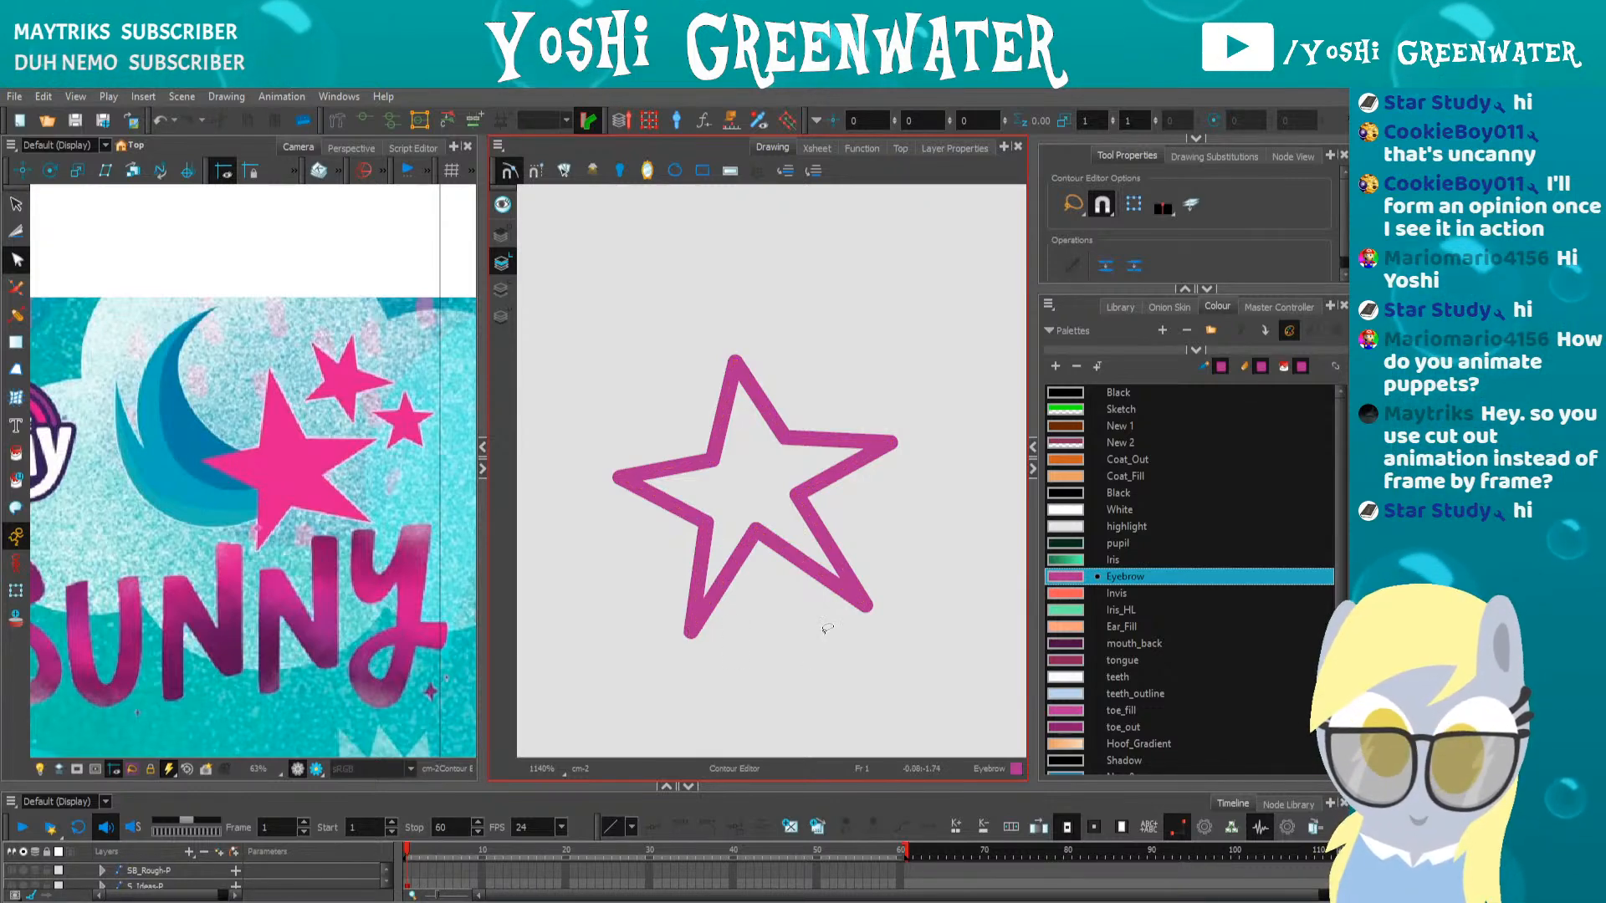
Recolour the whole star outline with the Invis swatch
click(1066, 593)
key(alt+i)
click(669, 466)
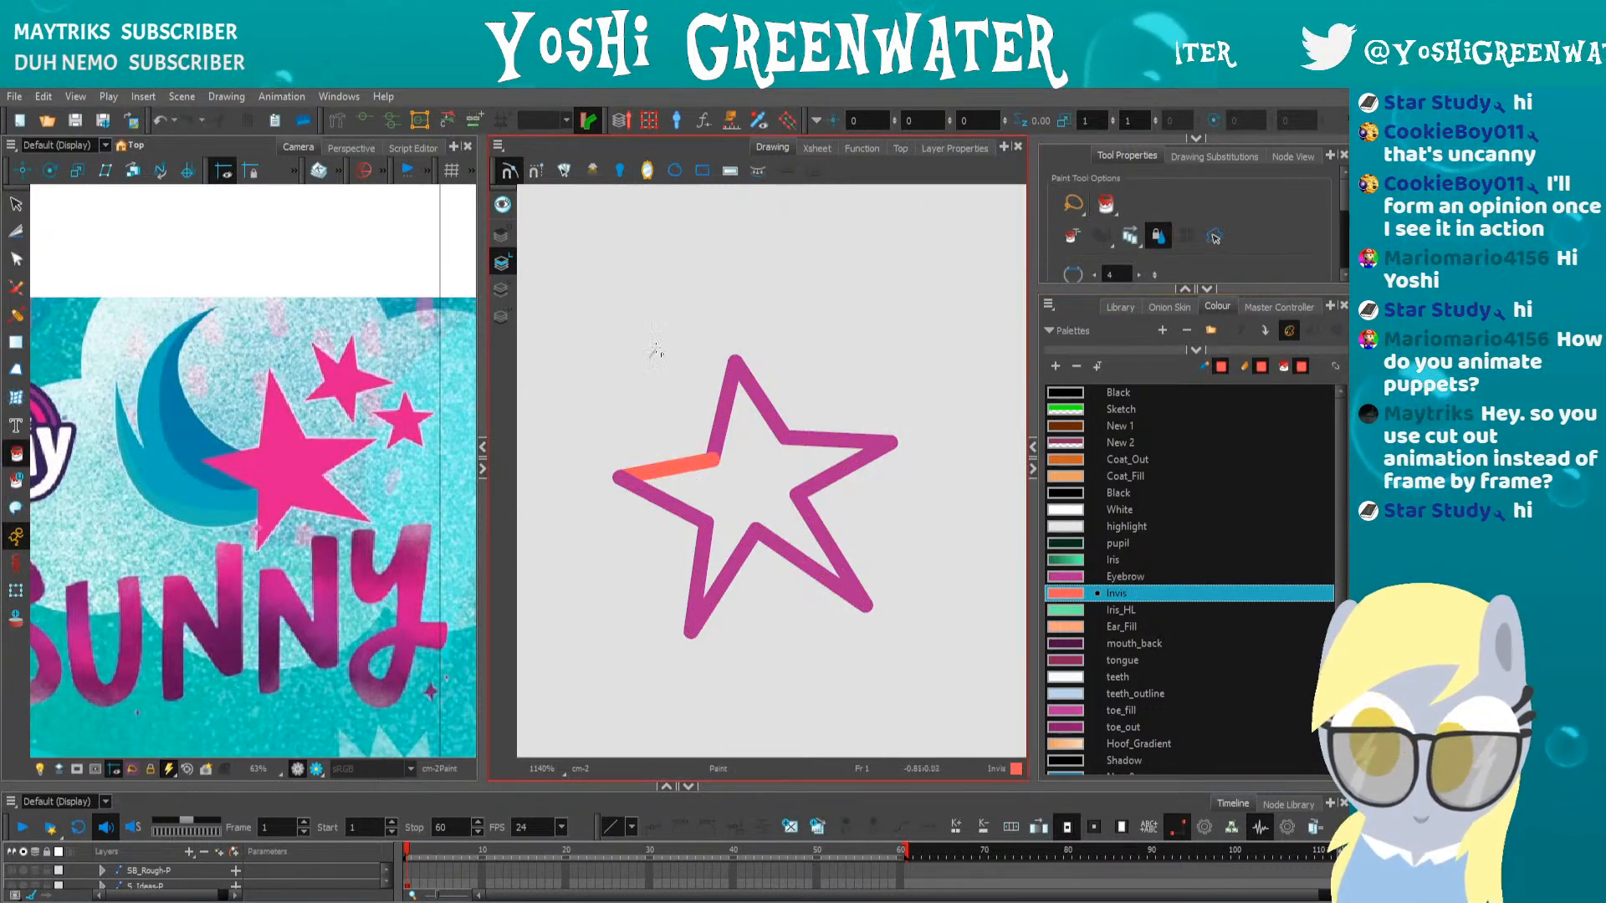
drag(645, 384, 679, 558)
Delete the fill inside the star, keeping only its outline
key(alt+s)
click(745, 499)
key(shift+Return)
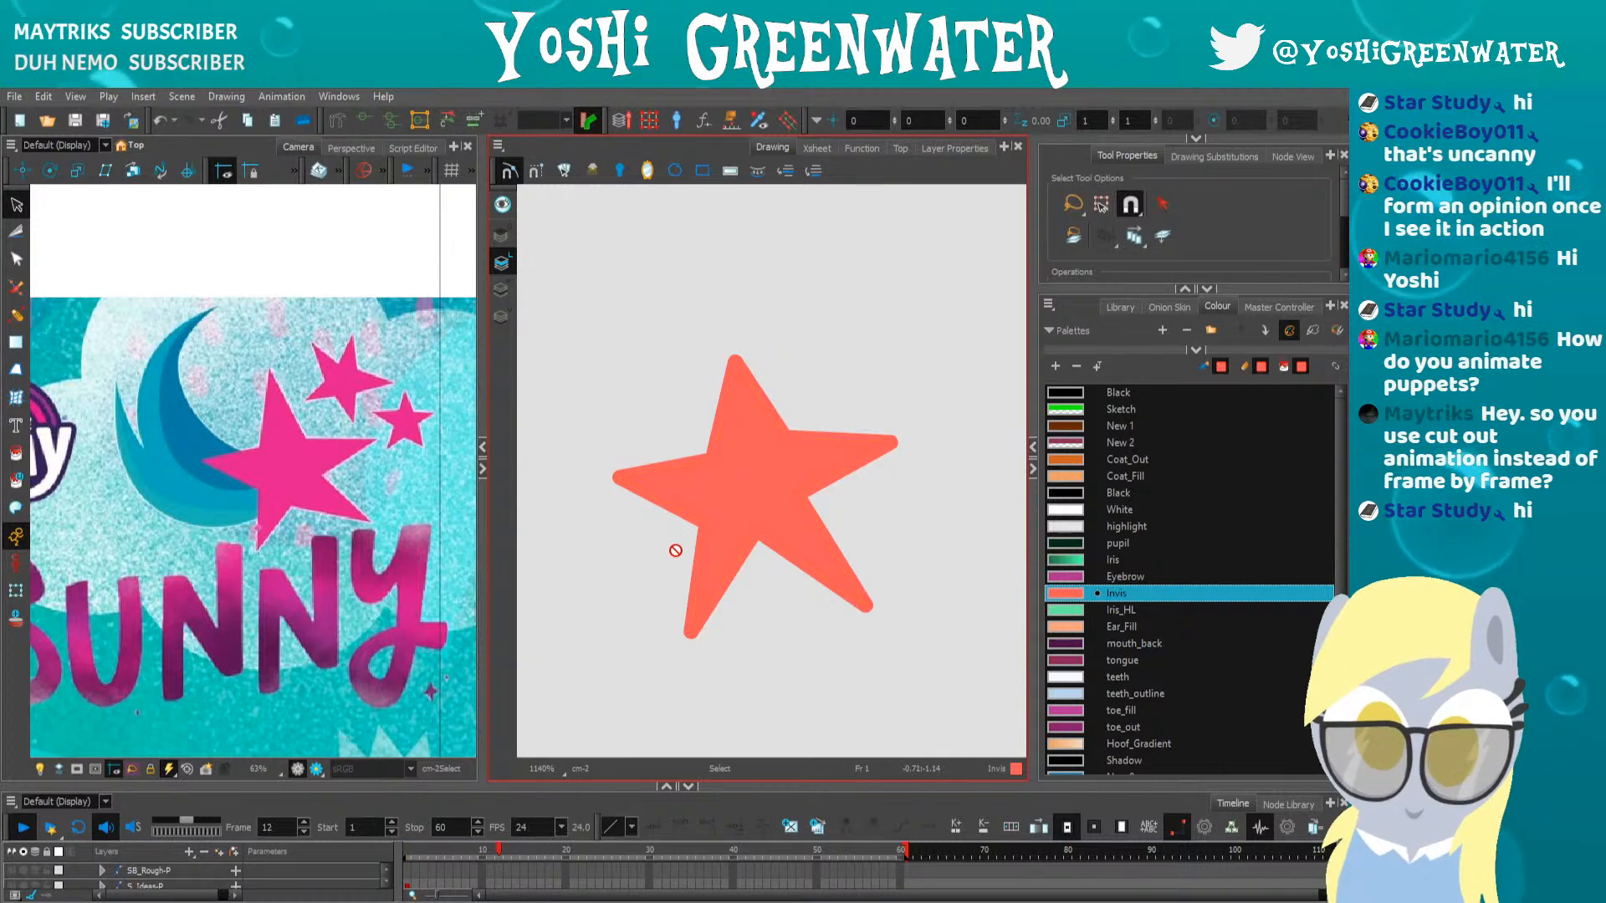
key(Escape)
click(755, 524)
key(Delete)
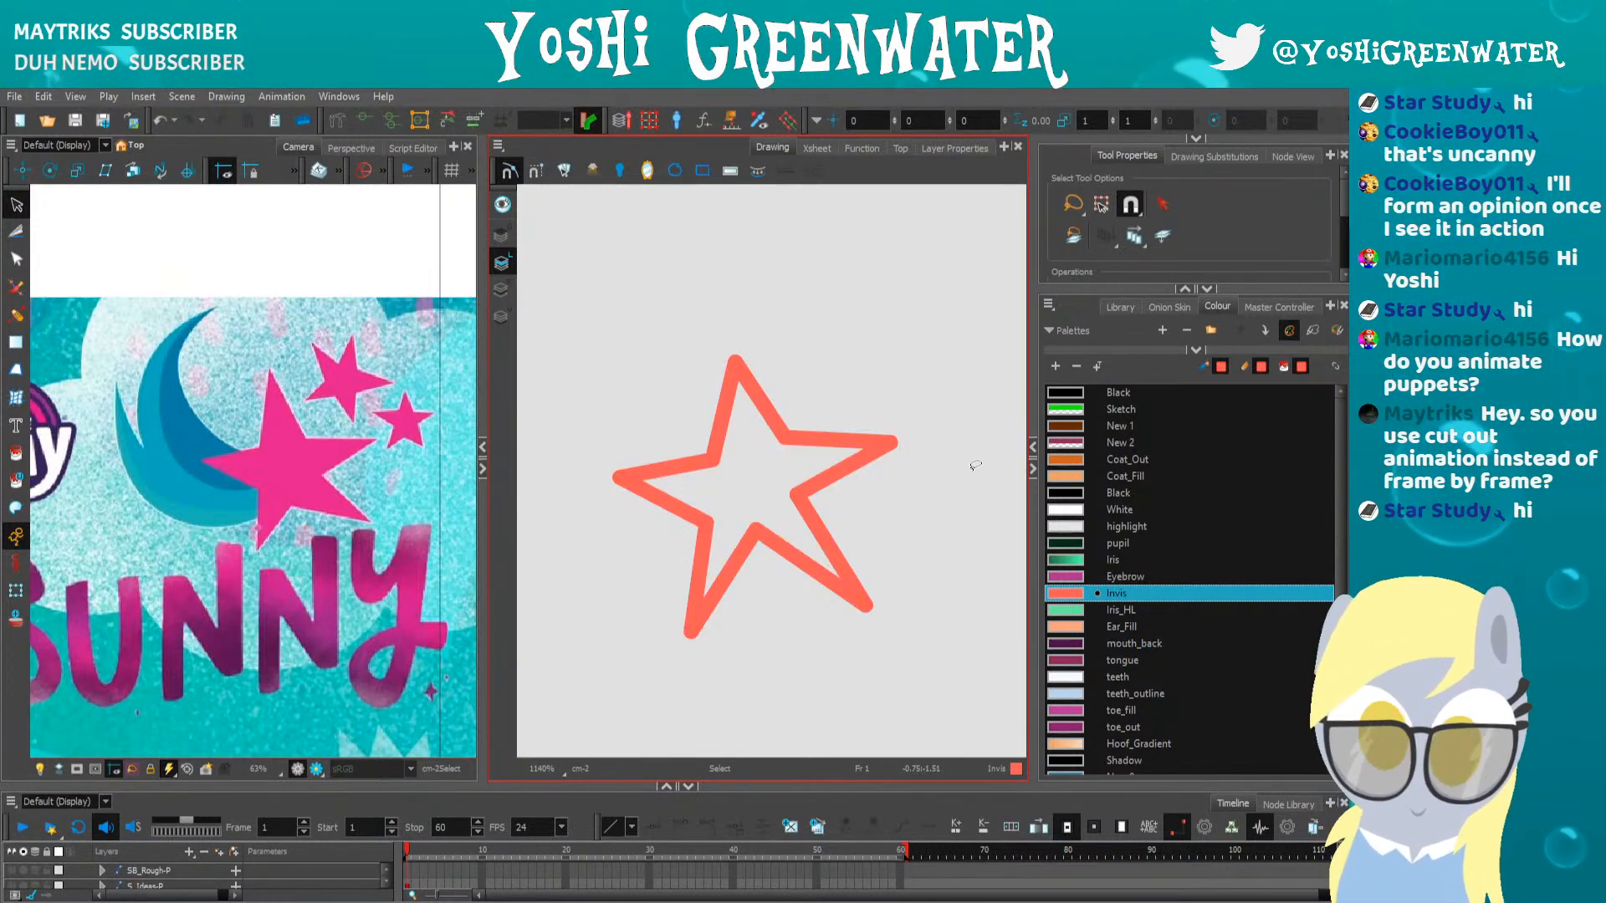
Create a swatch with the pink sampled from the banner's star (RGB 226, 24, 142) and fill the star with it
click(1055, 366)
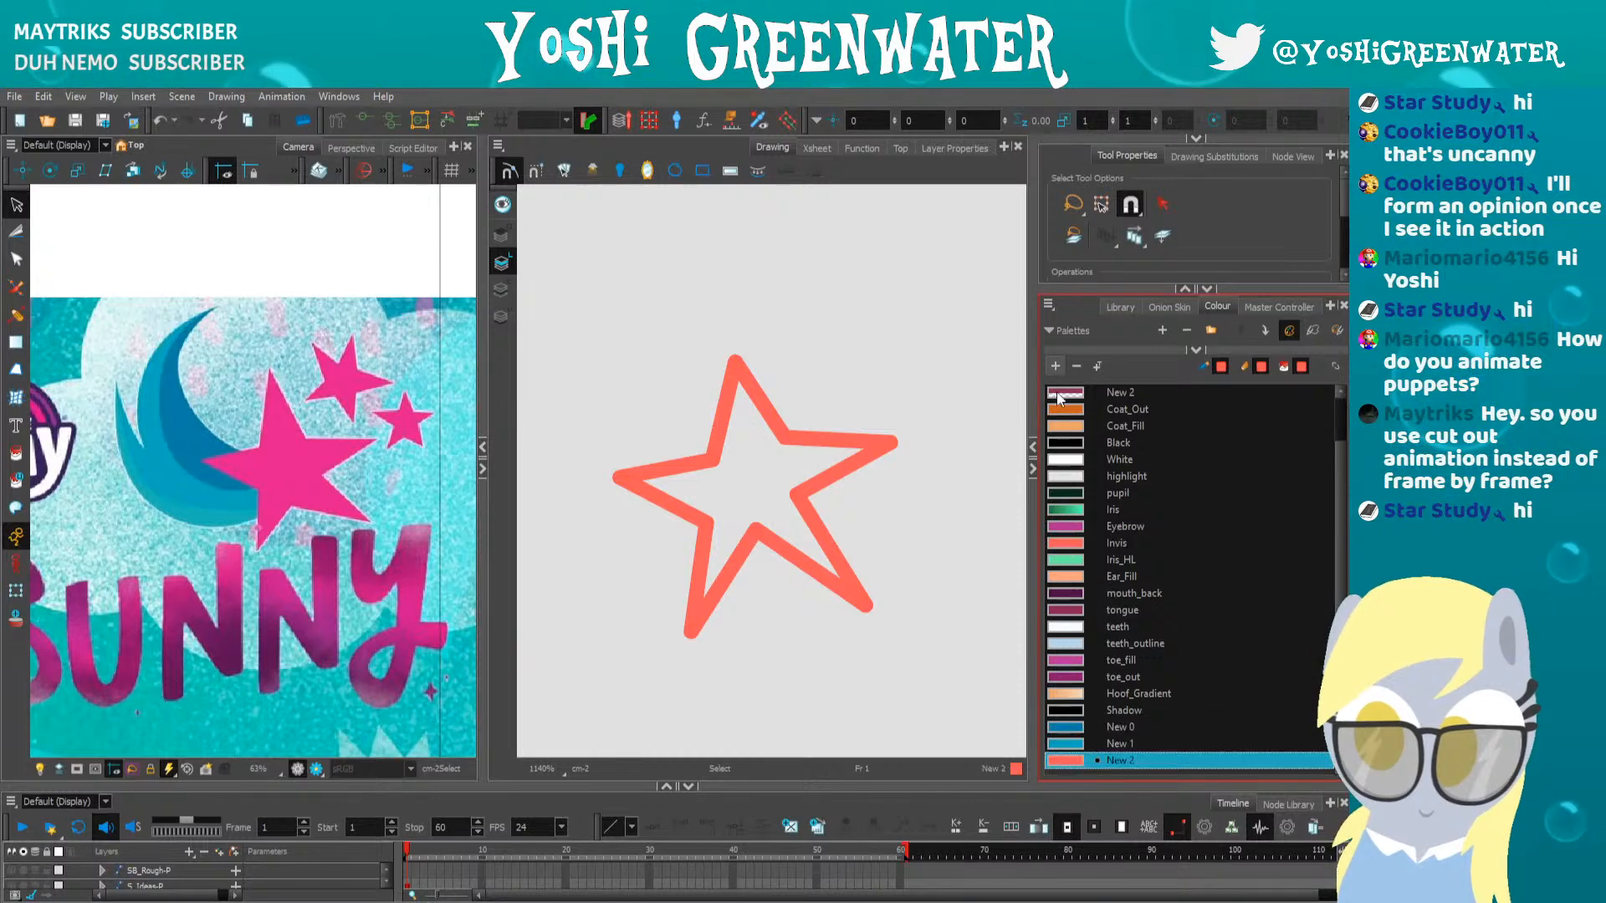
double_click(1071, 761)
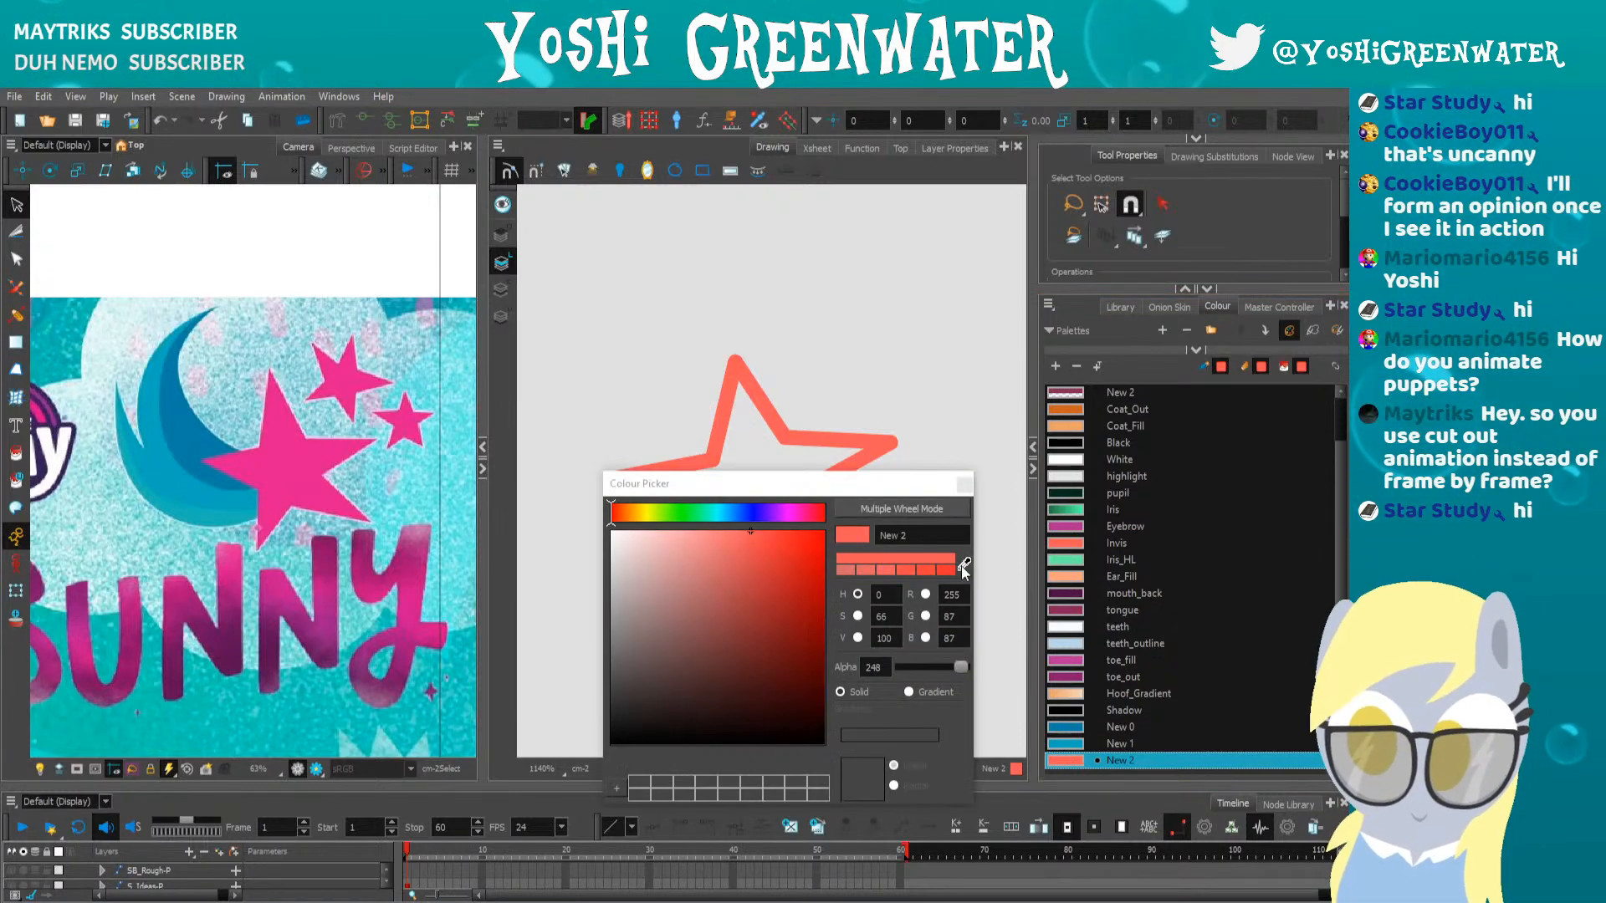
click(963, 565)
click(309, 469)
click(964, 486)
key(alt+i)
click(757, 500)
Delete the Invis outline strokes around the pink star
key(alt+s)
drag(654, 319, 628, 560)
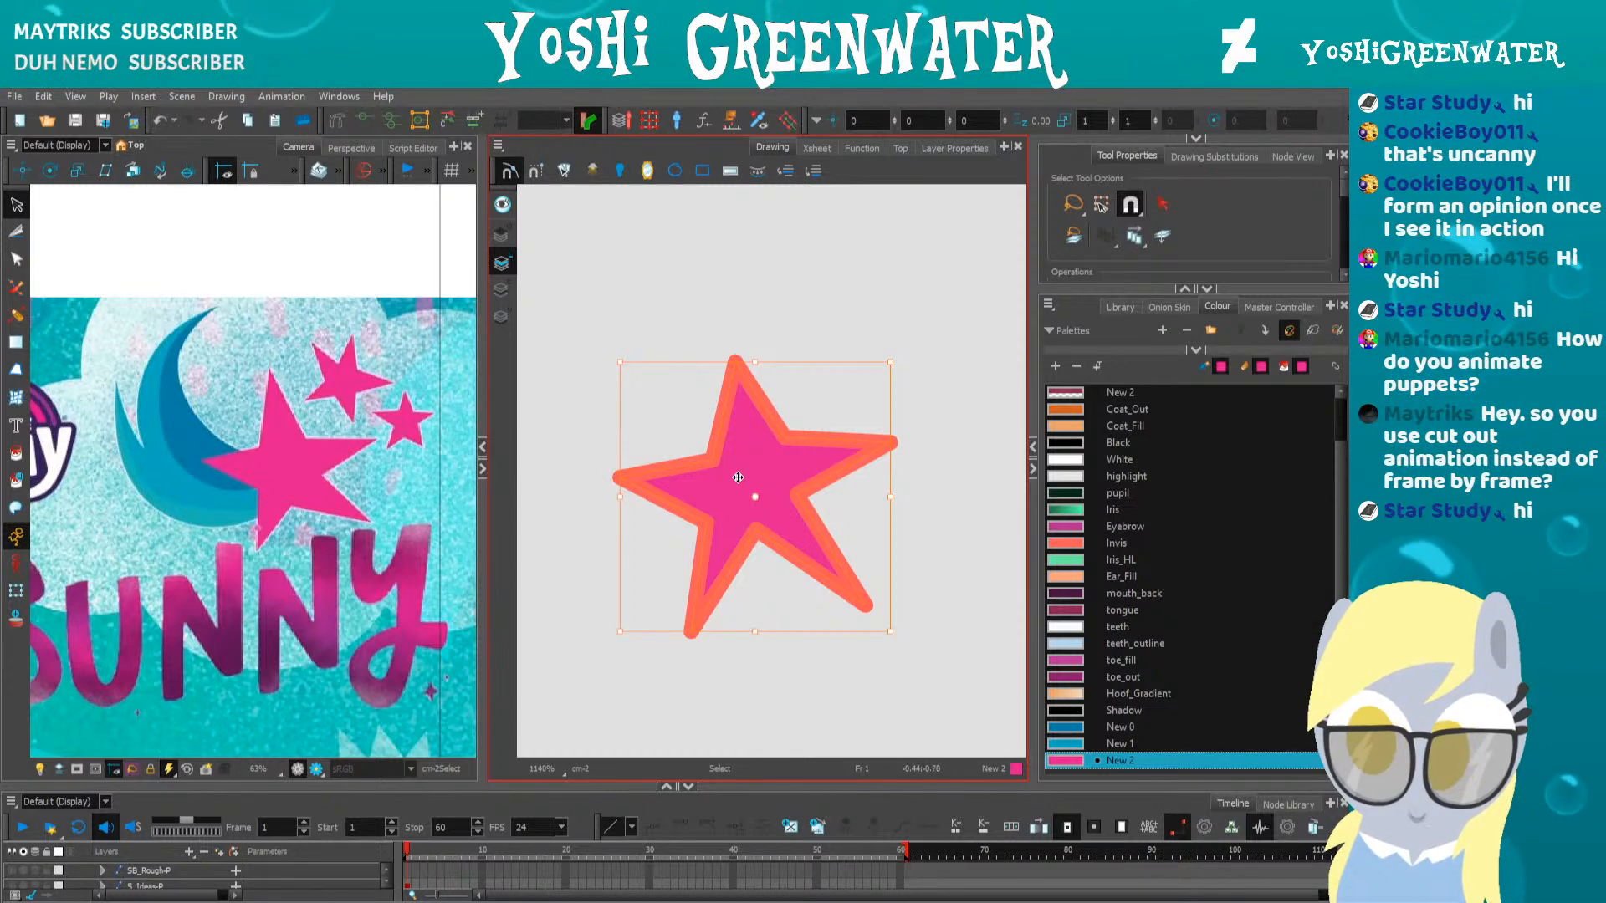
key(Delete)
Refine the pink star's shape by shifting its top and left tips outward and adjusting its inner corners
key(alt+q)
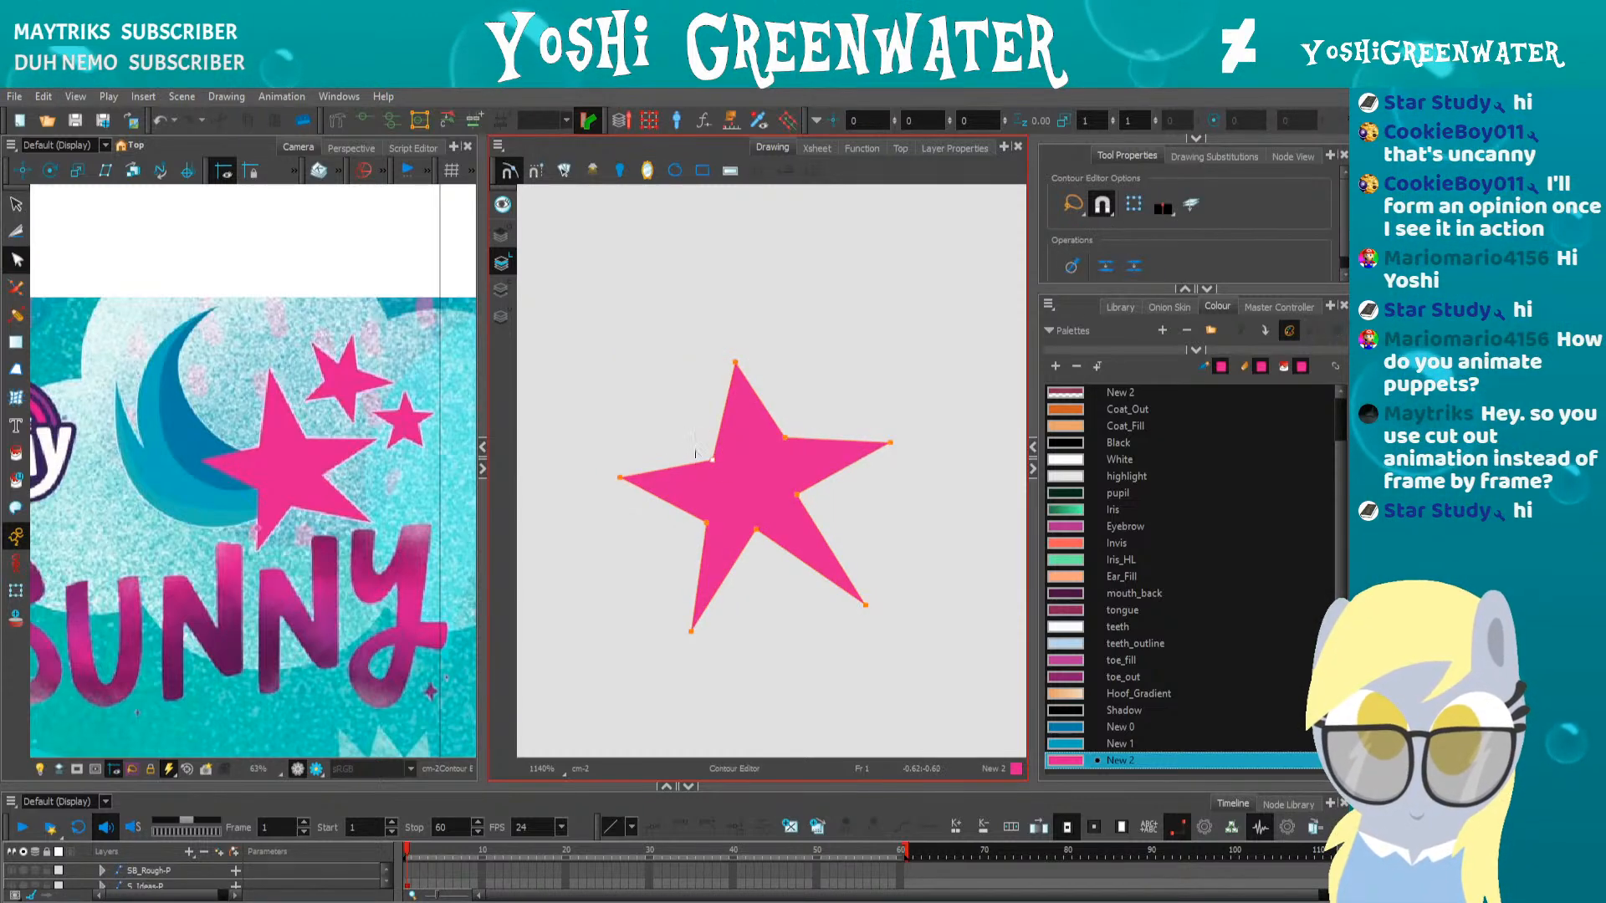
drag(711, 459, 707, 459)
drag(727, 365, 727, 358)
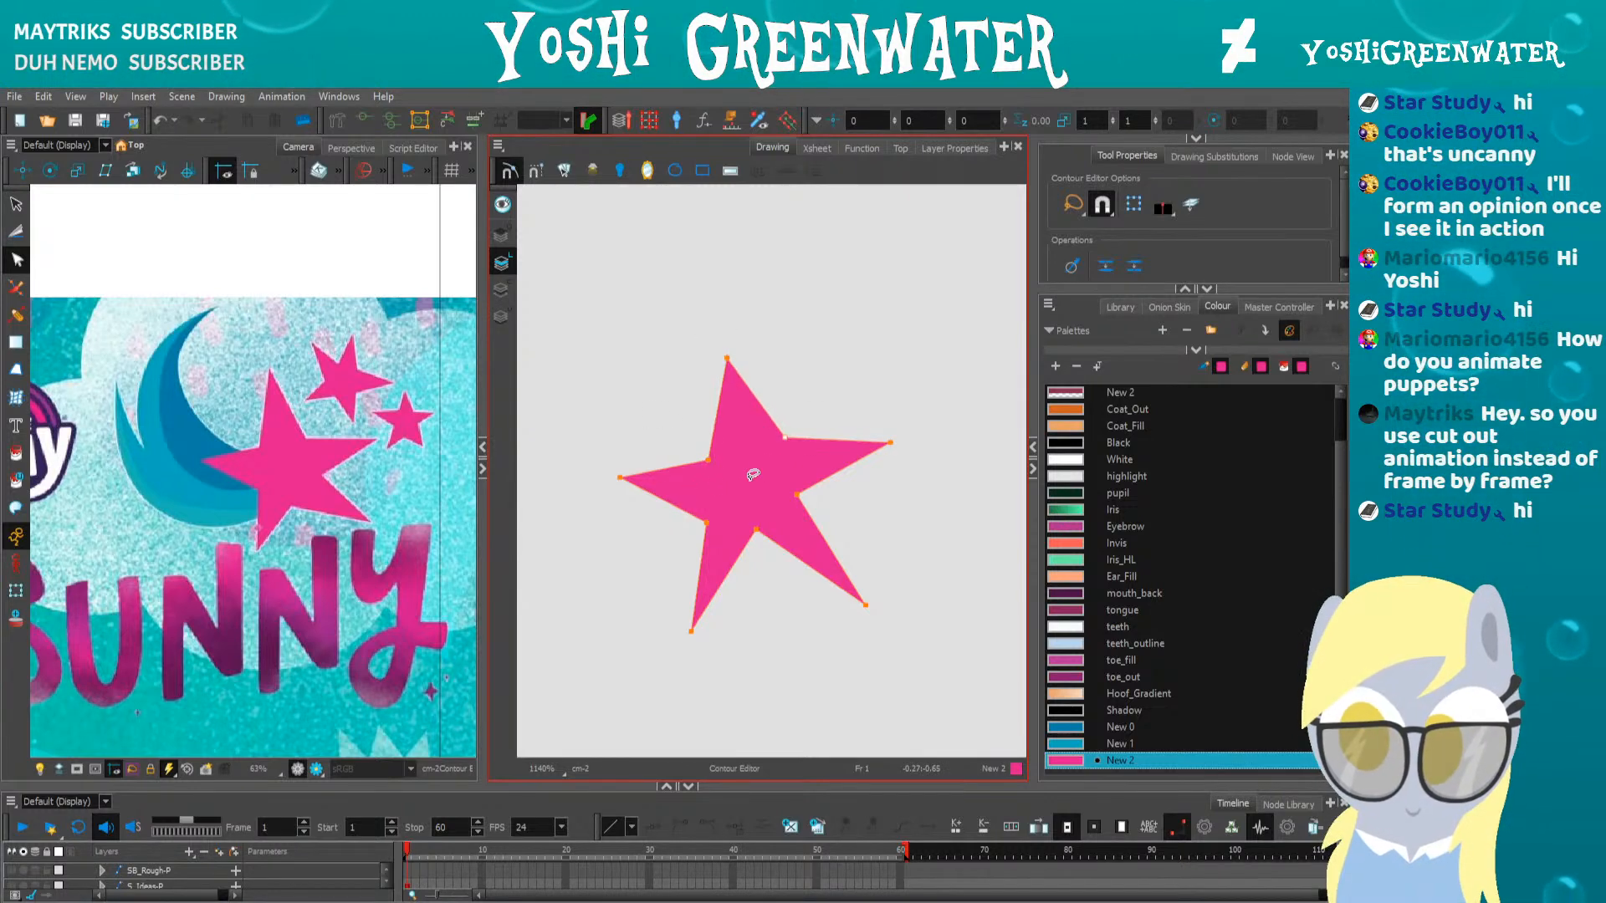
drag(797, 495, 805, 496)
drag(707, 522, 702, 523)
drag(620, 477, 607, 482)
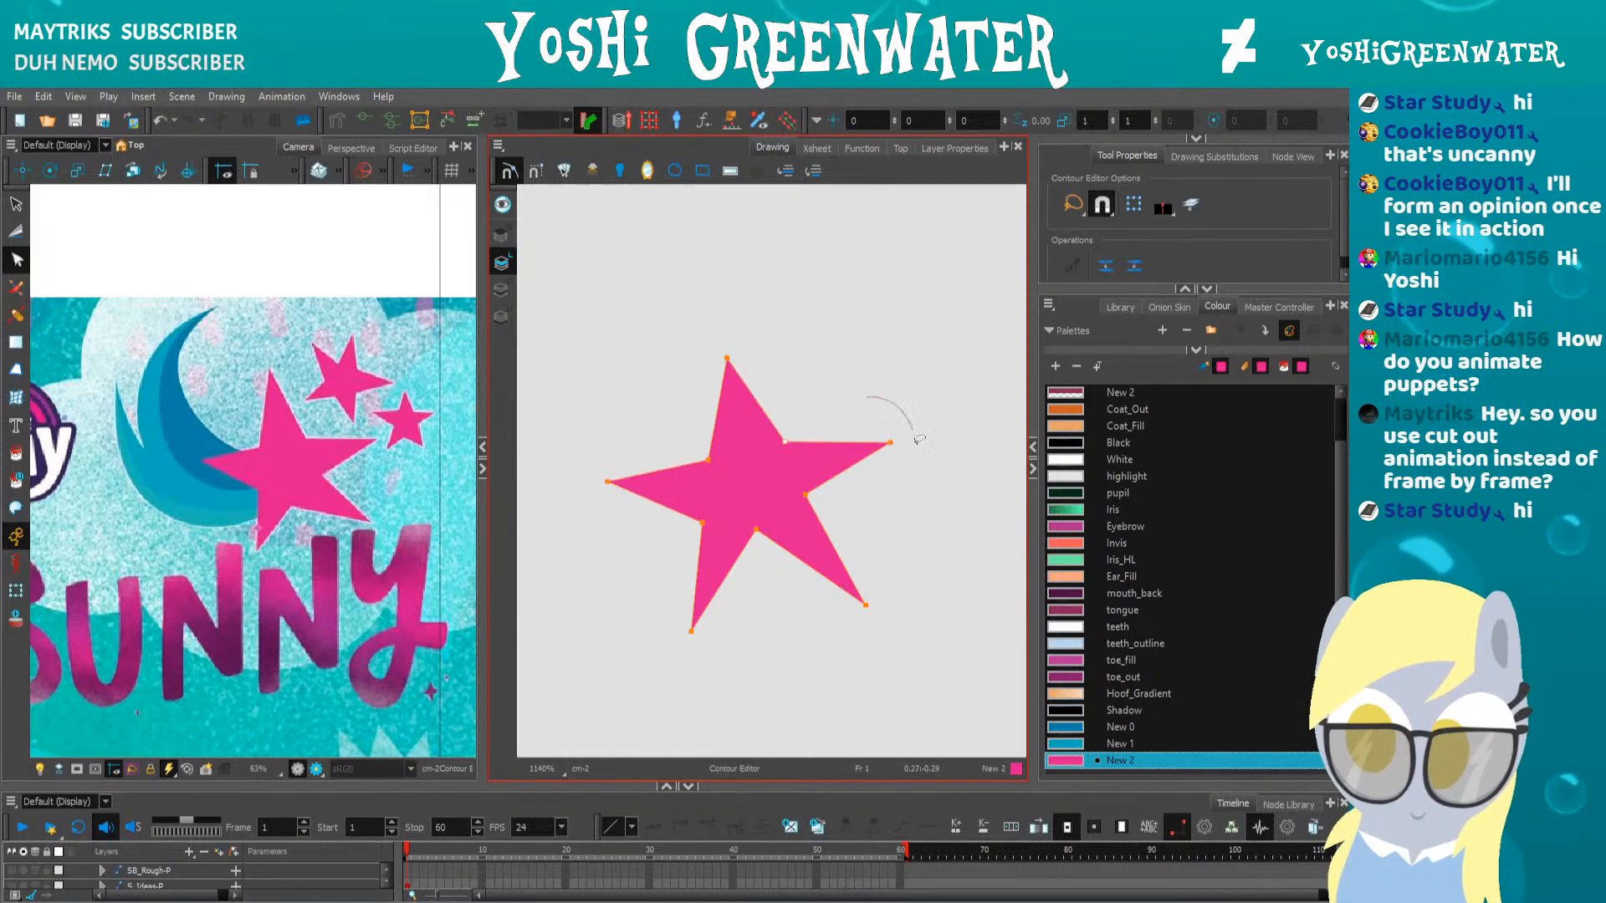
Show all art layers again and delete the black rough sketch from the underlay layer
click(502, 205)
click(501, 317)
key(alt+s)
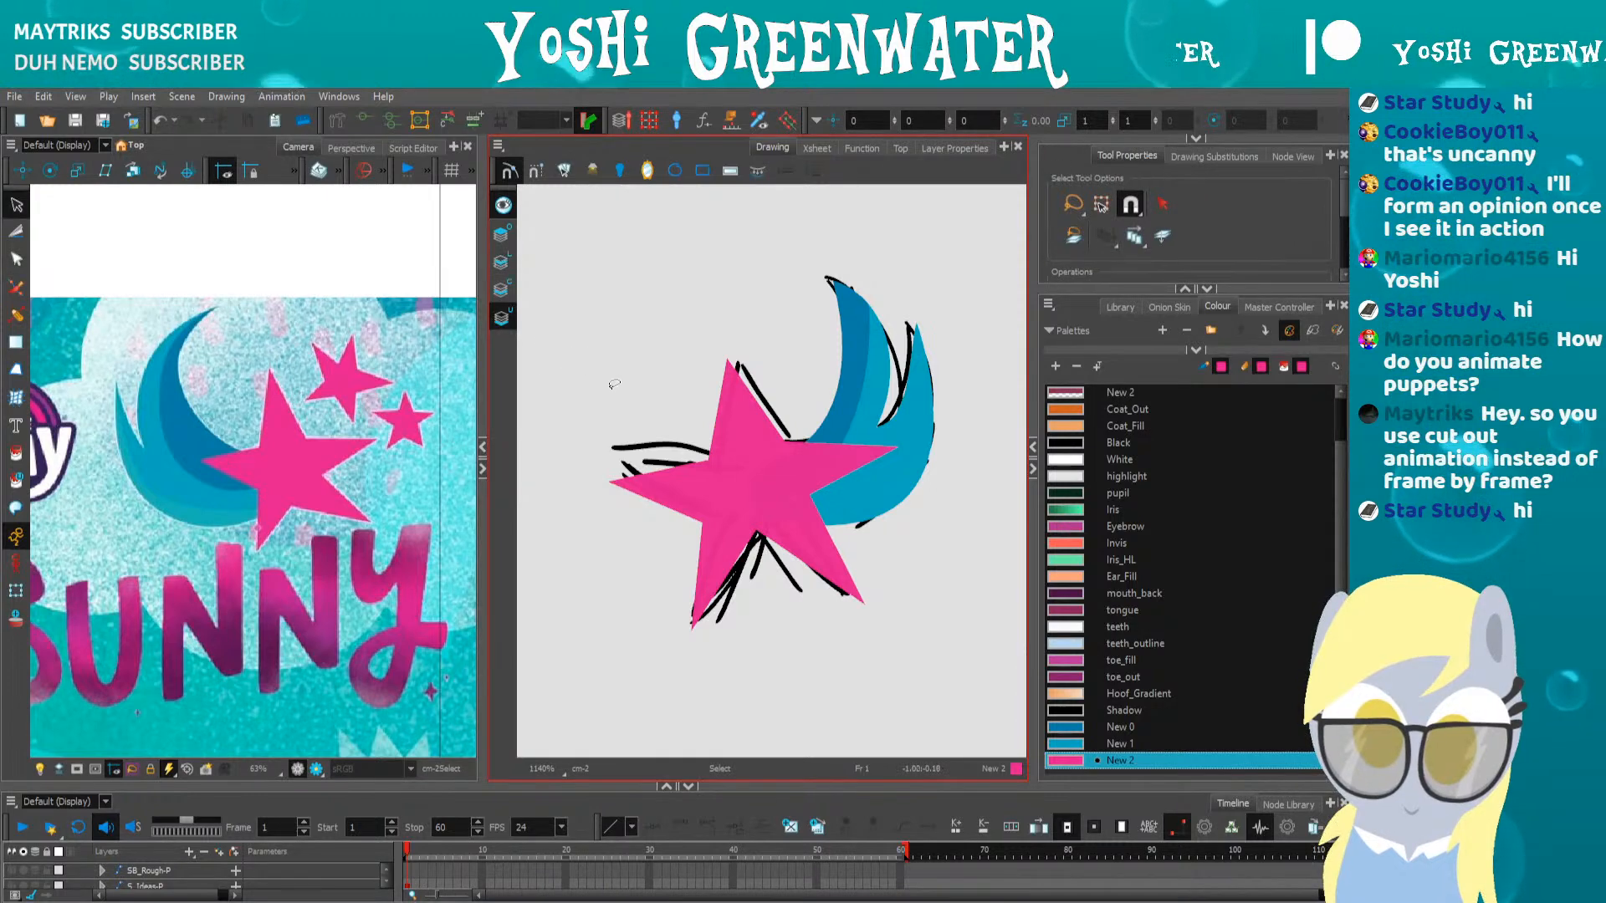
mouse_move(585, 263)
mouse_down()
mouse_move(947, 601)
mouse_move(593, 560)
mouse_up()
key(Delete)
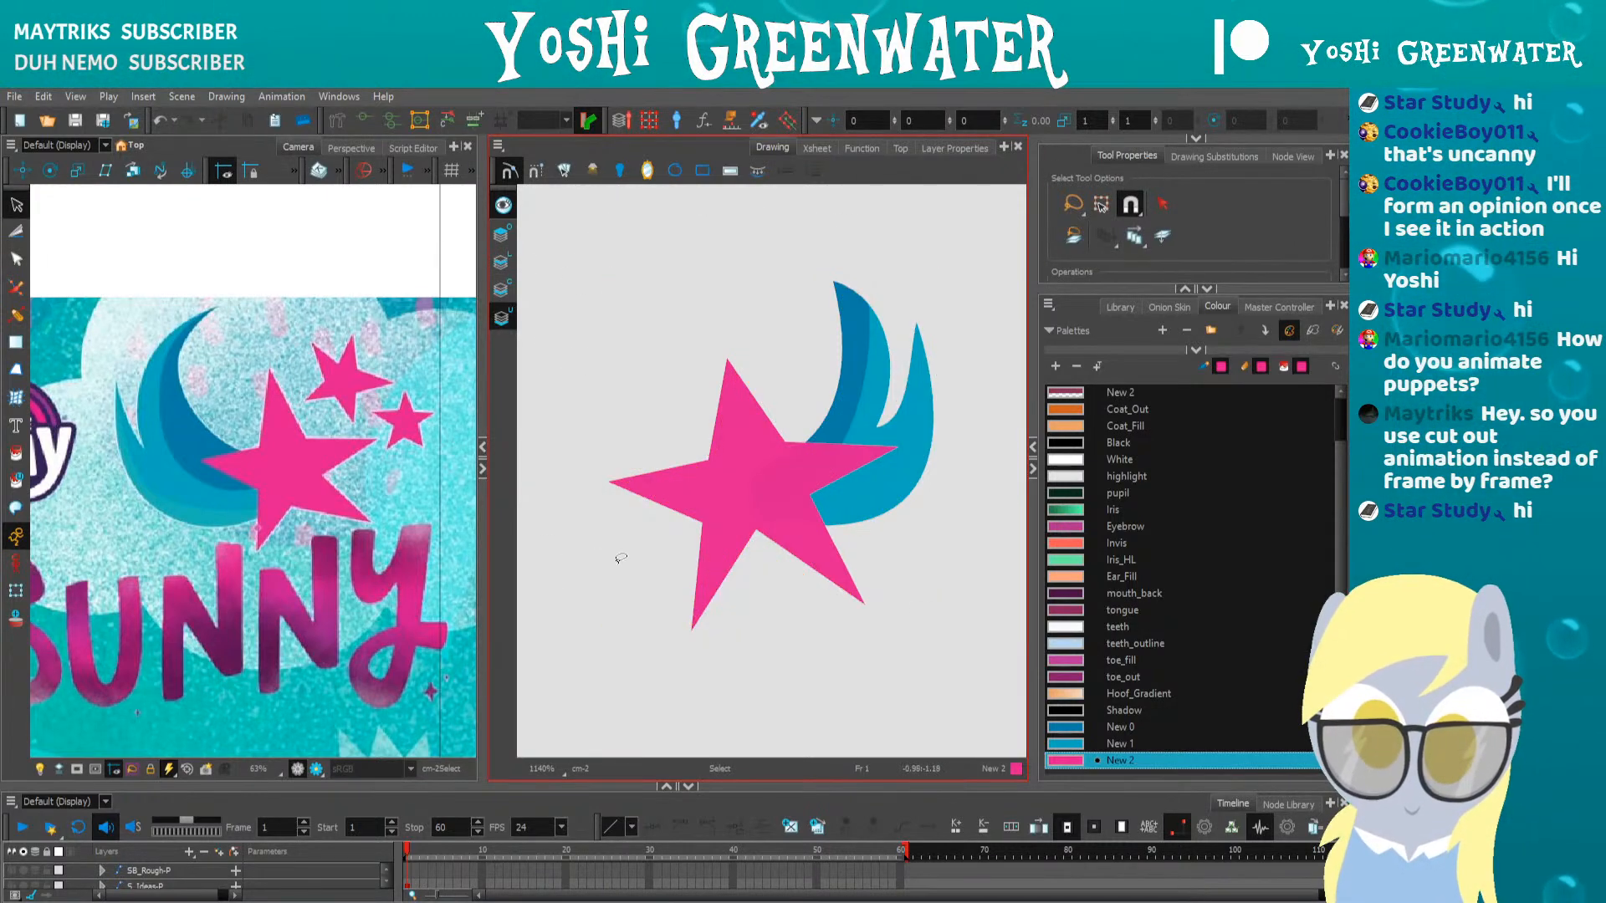
Set the pink swatch's alpha to 255 and check the alpha of both blue moon swatches
double_click(1067, 760)
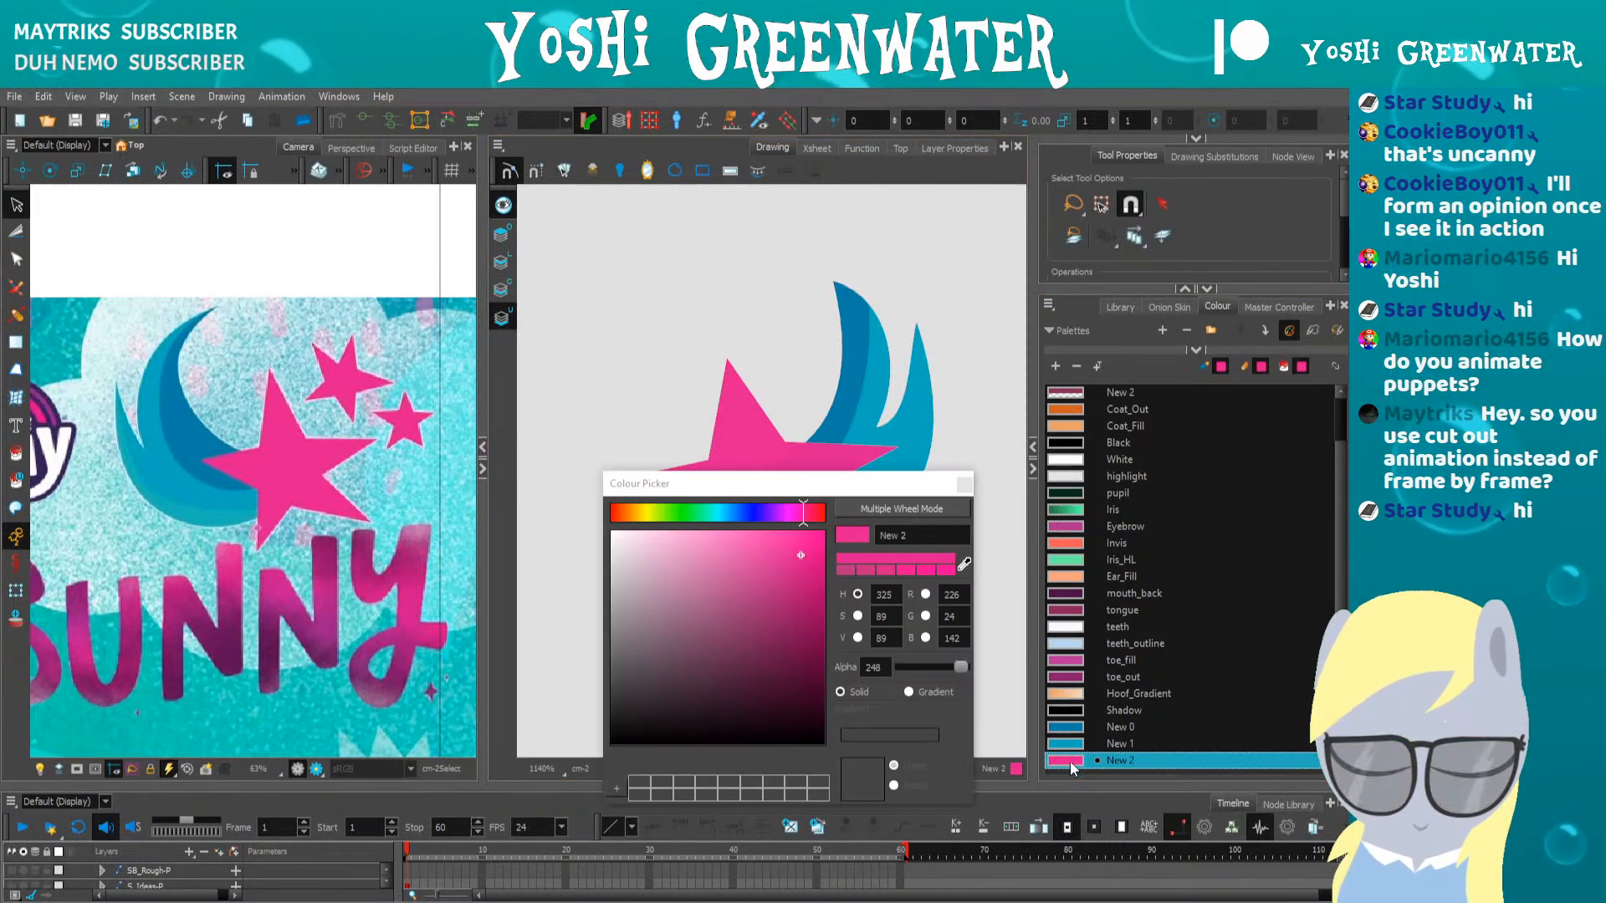
drag(960, 667, 982, 669)
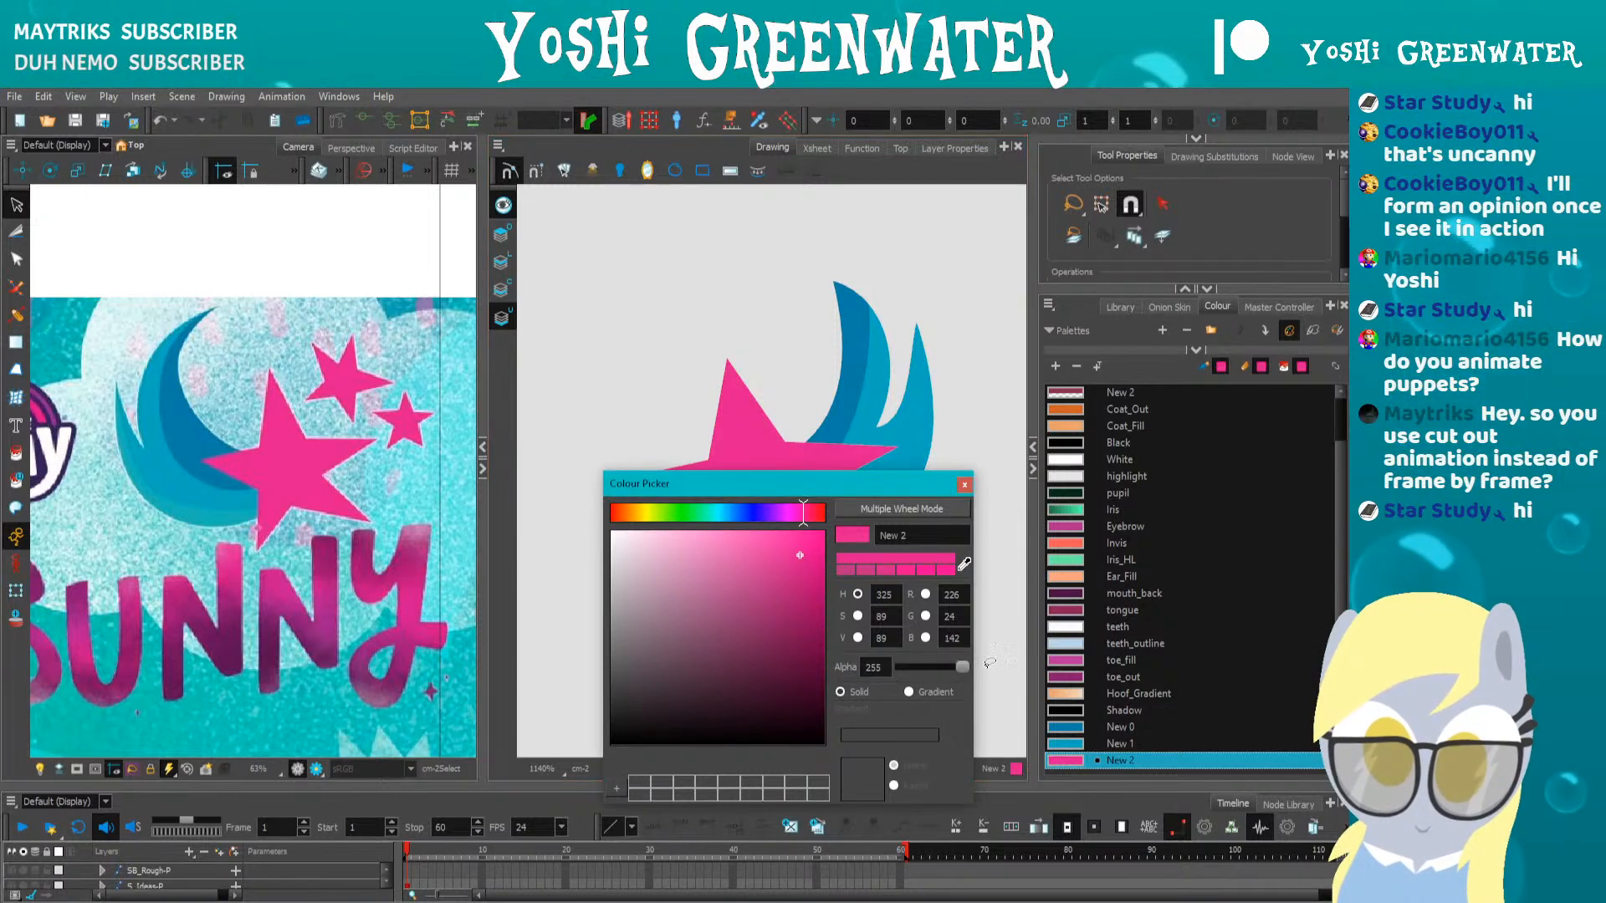
click(1066, 744)
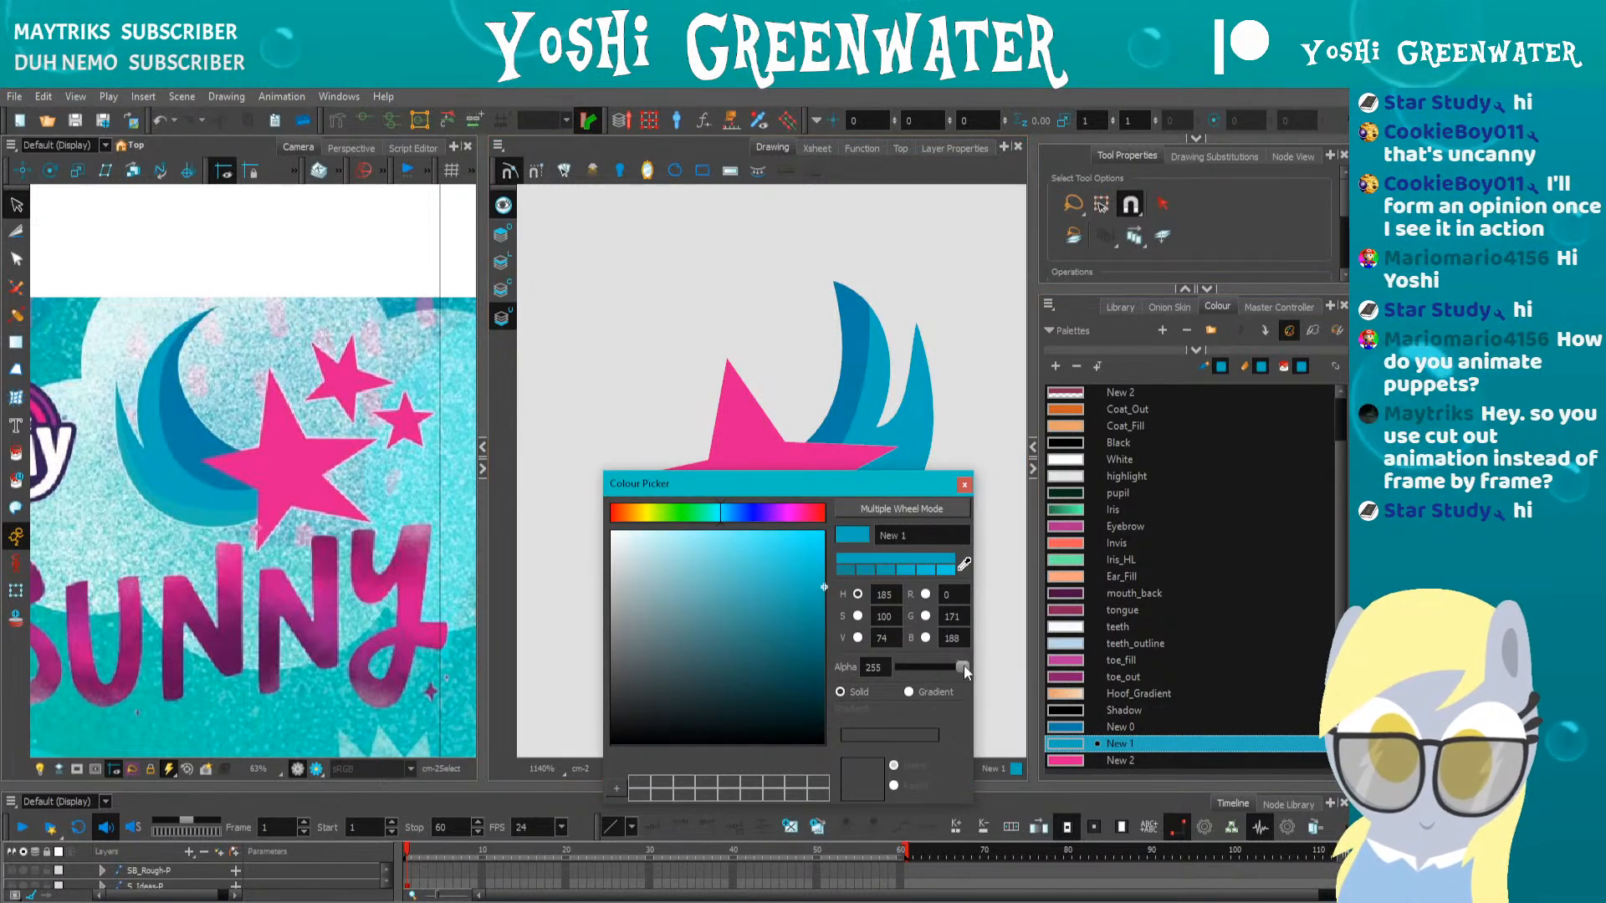
click(1066, 727)
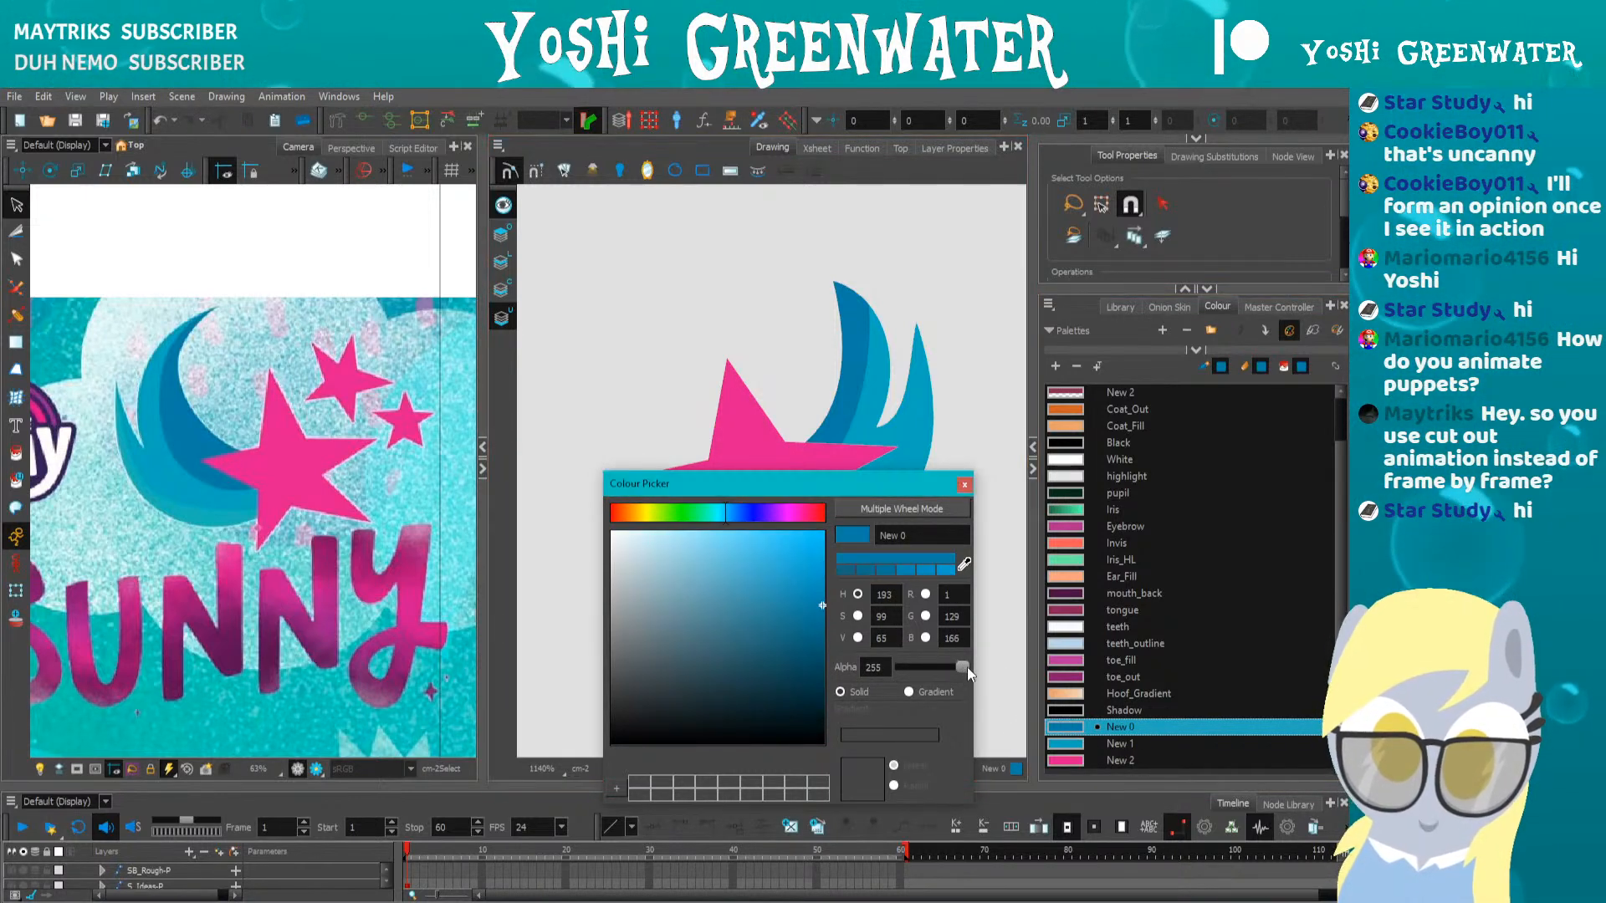
click(965, 485)
Nudge the pink star's contour points on the line art layer to extend its top and right-hand tips slightly
drag(693, 629, 695, 655)
key(alt+q)
key(l)
drag(638, 387, 627, 558)
key(Up)
key(Left)
drag(884, 462, 870, 535)
key(Up)
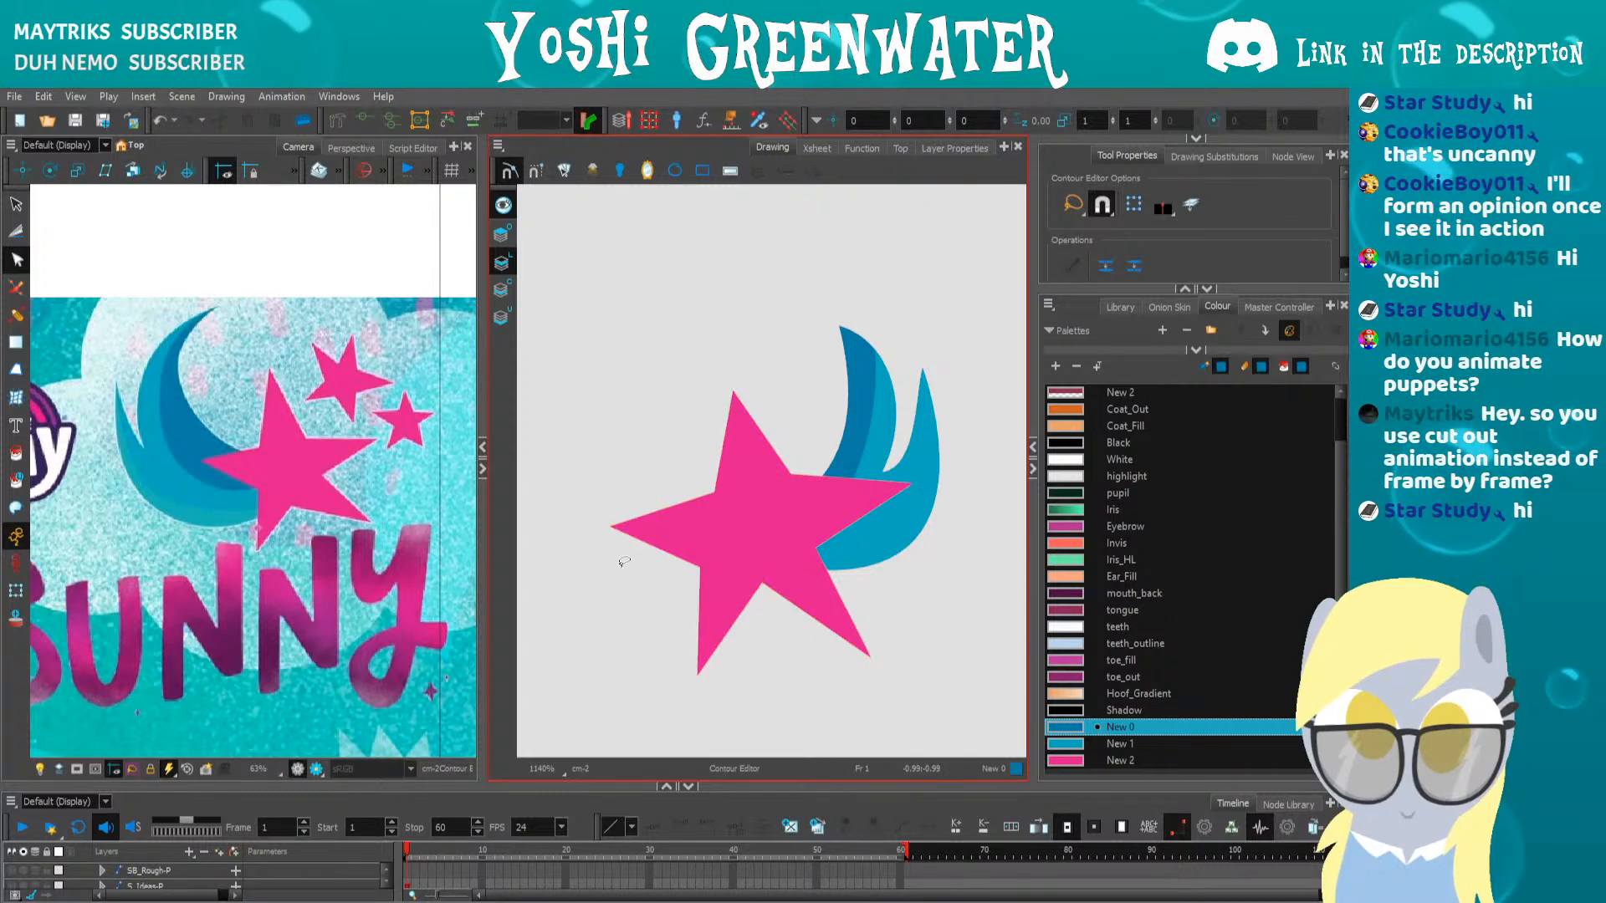
Duplicate the pink star and place the copy up and to the left of the original
key(alt+s)
click(705, 520)
drag(705, 520, 533, 366)
drag(536, 455, 656, 507)
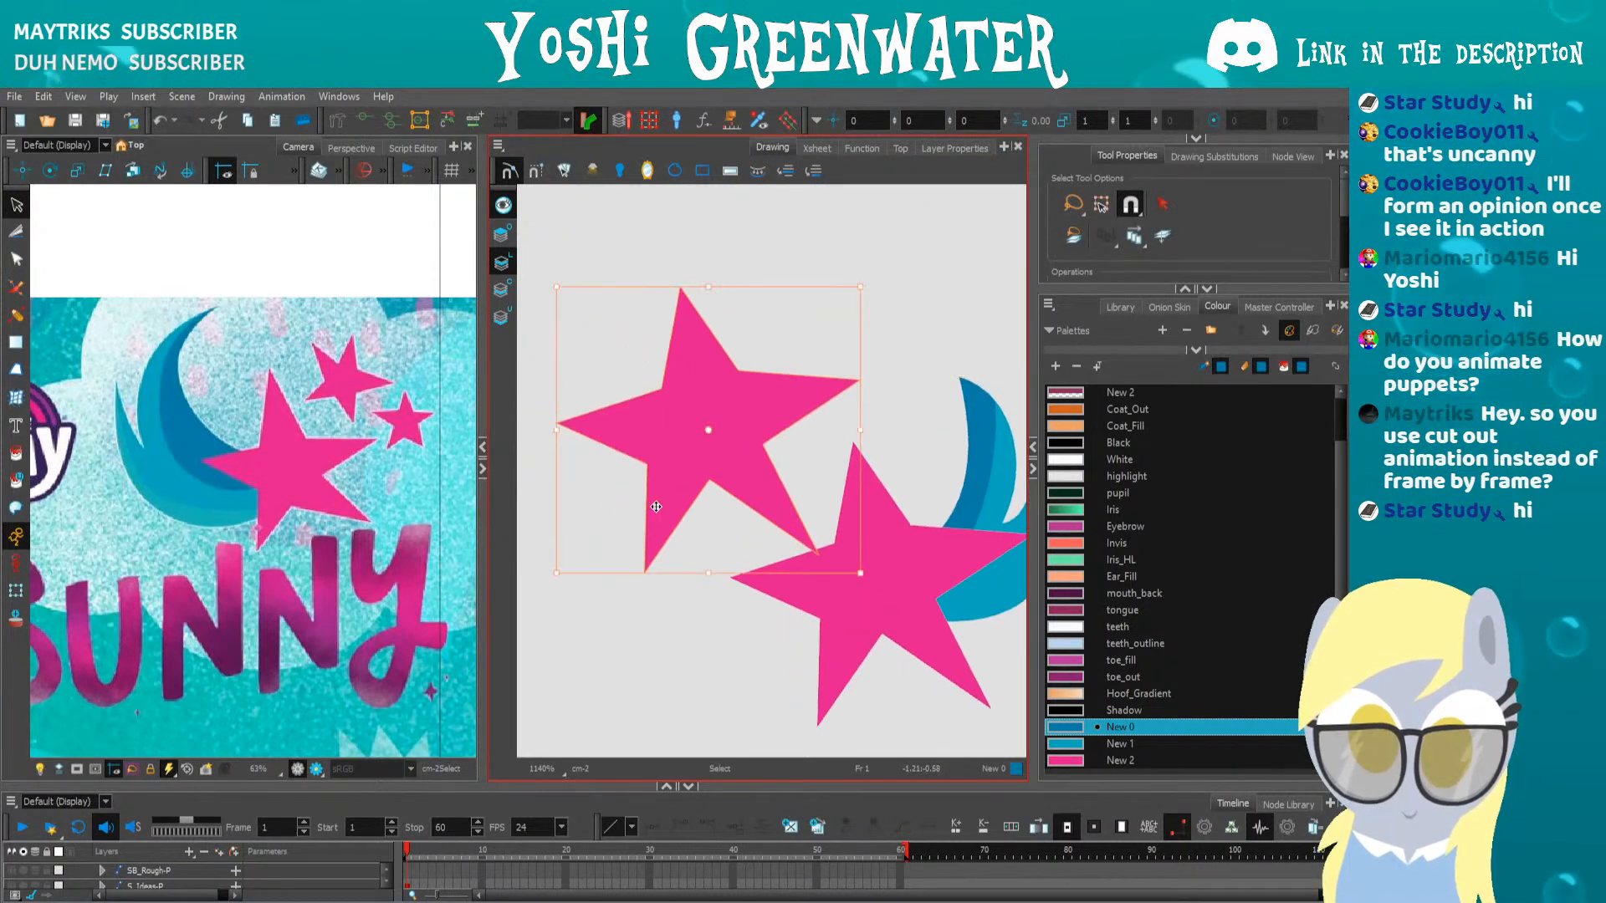
Shrink the copied star to about three-quarters of its width and tilt it slightly counterclockwise
drag(554, 286, 539, 376)
drag(669, 473, 610, 504)
drag(787, 473, 751, 474)
drag(633, 337, 633, 367)
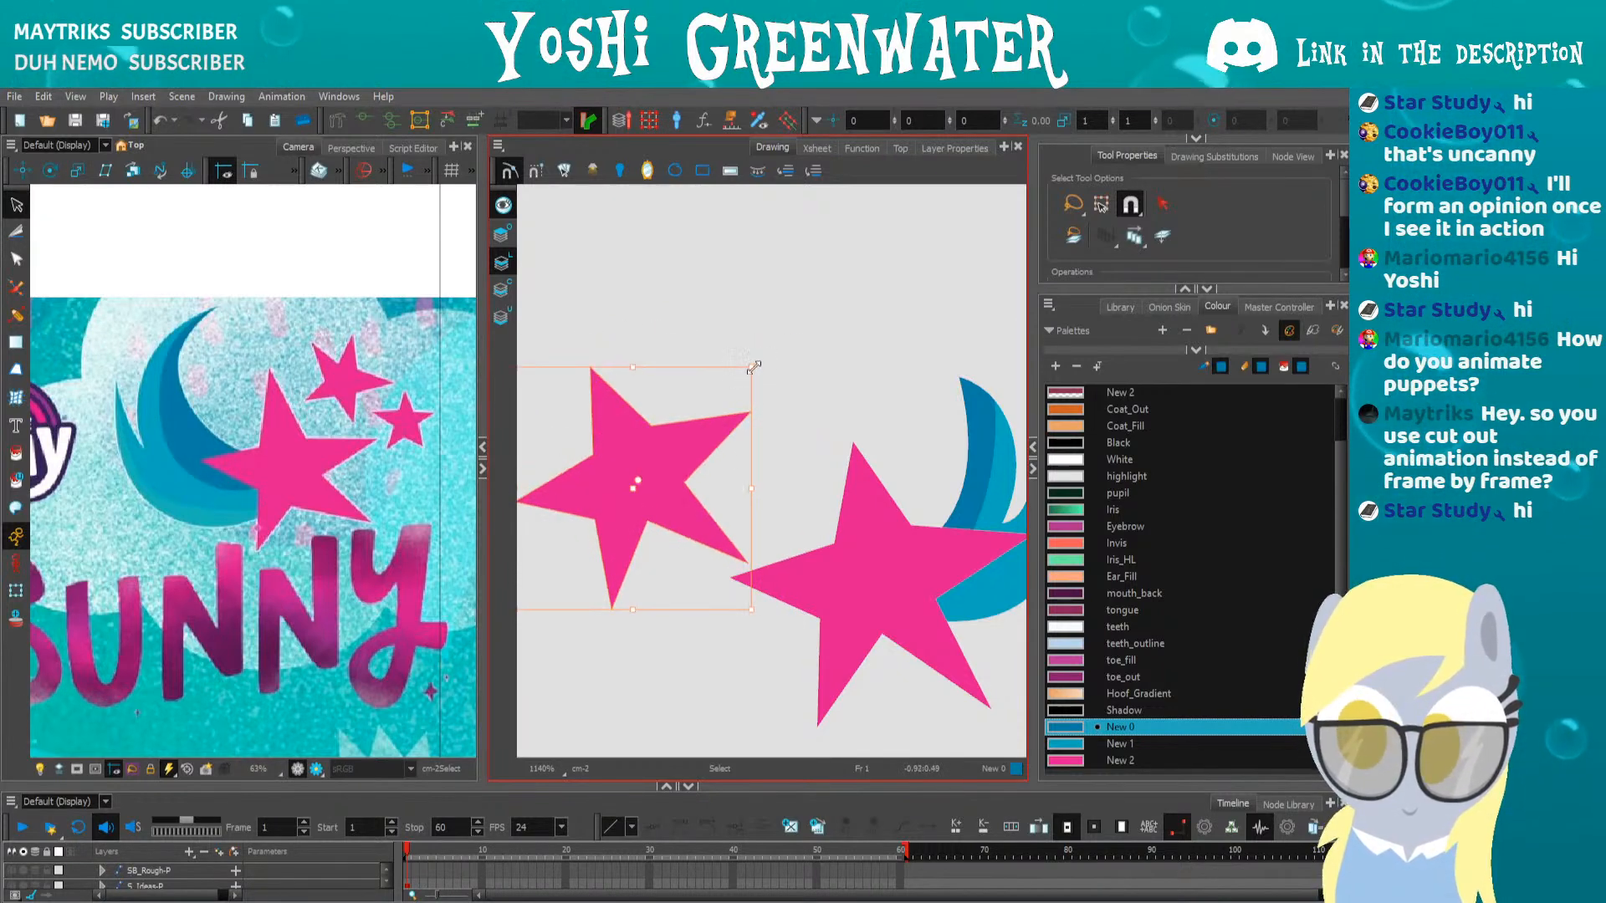
Shrink the copied star to a little over half the large star's width, fine-tune its rotation, and set it near the large star's left tip
drag(752, 369, 713, 409)
drag(609, 522, 670, 513)
drag(578, 383, 563, 400)
drag(640, 516, 633, 527)
drag(577, 423, 597, 443)
drag(640, 529, 611, 512)
drag(566, 424, 578, 398)
Duplicate the small pink star, place the copy up and to the right above the large star, and tilt it slightly
key(ctrl+c)
key(ctrl+v)
drag(627, 518, 746, 390)
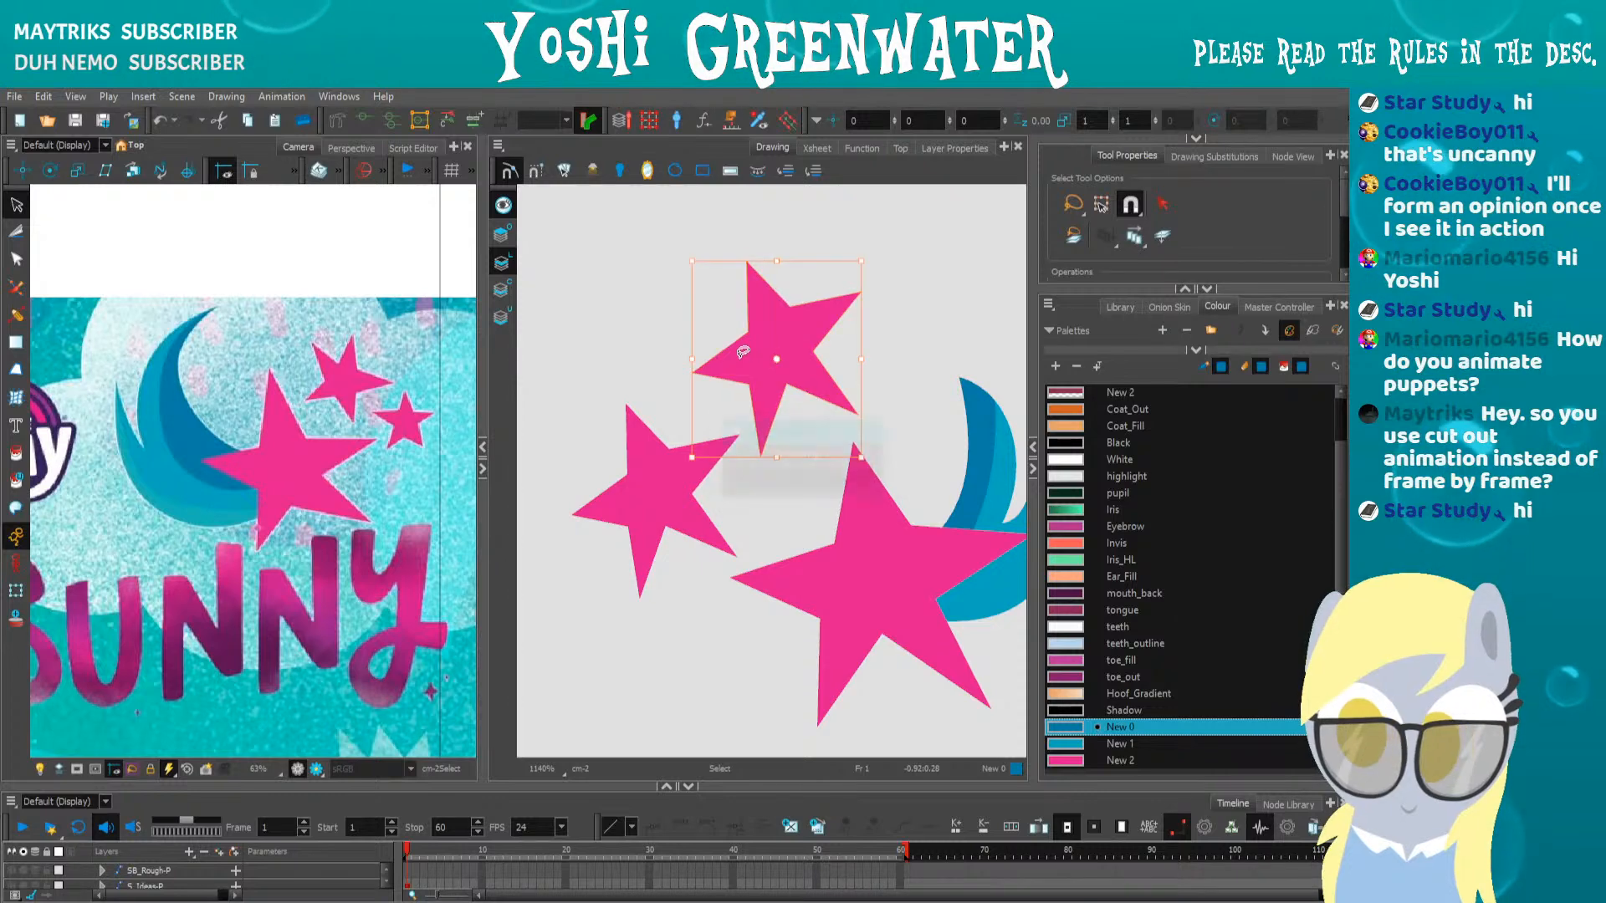
drag(692, 342, 681, 352)
drag(677, 287, 678, 299)
click(669, 351)
Shrink the small star near the large star's left tip slightly and nudge it down and to the left
click(621, 497)
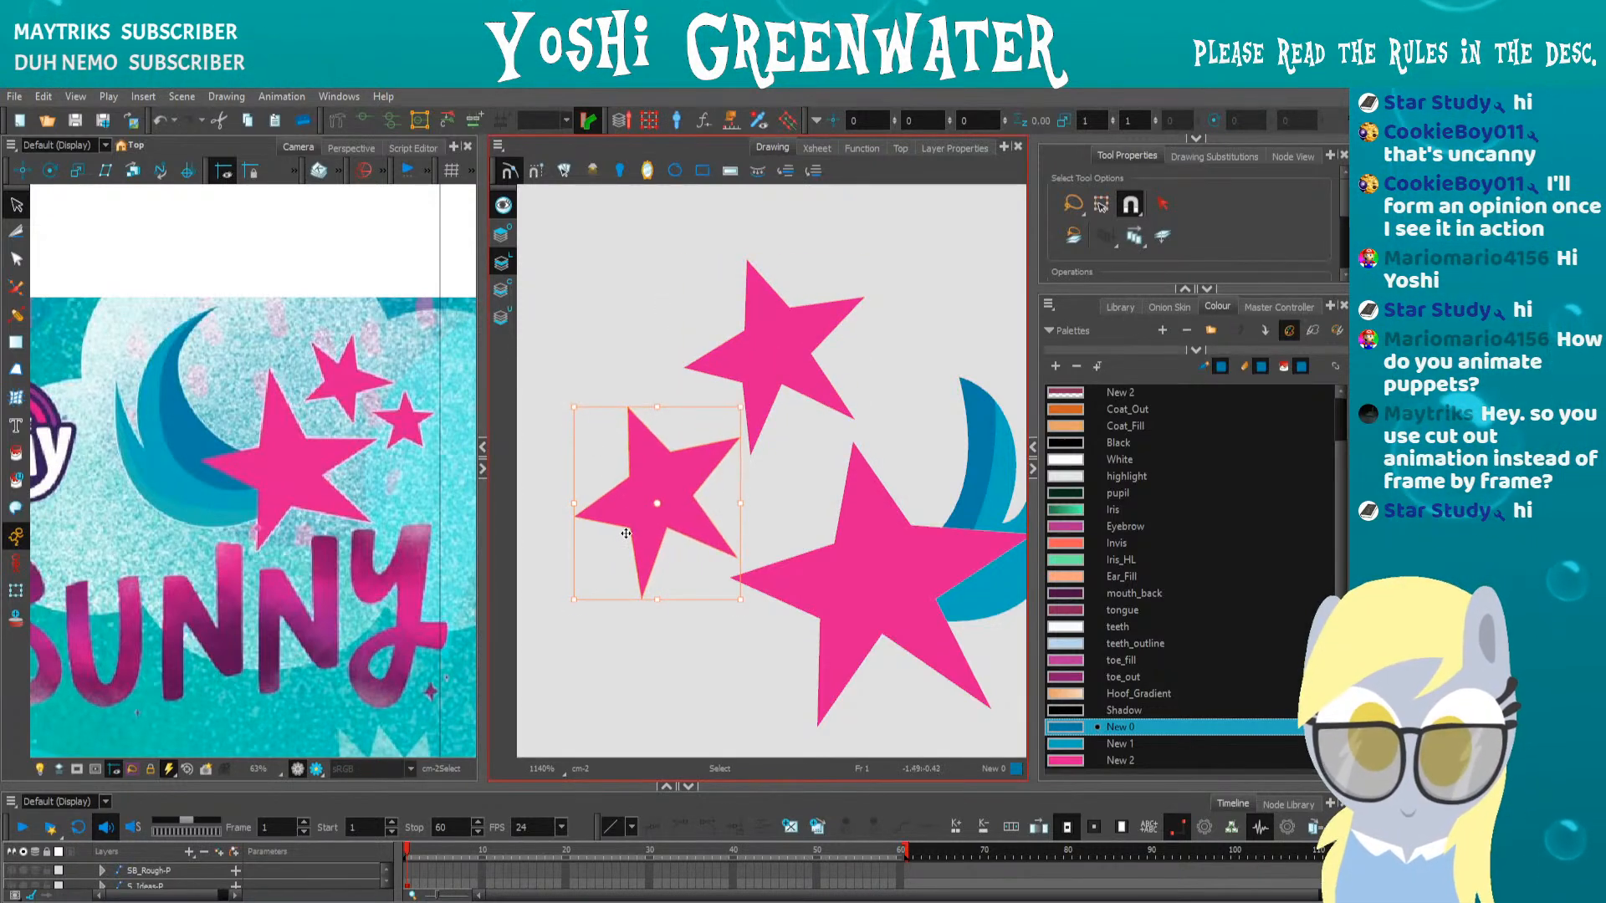
drag(630, 517, 617, 523)
drag(559, 408, 570, 423)
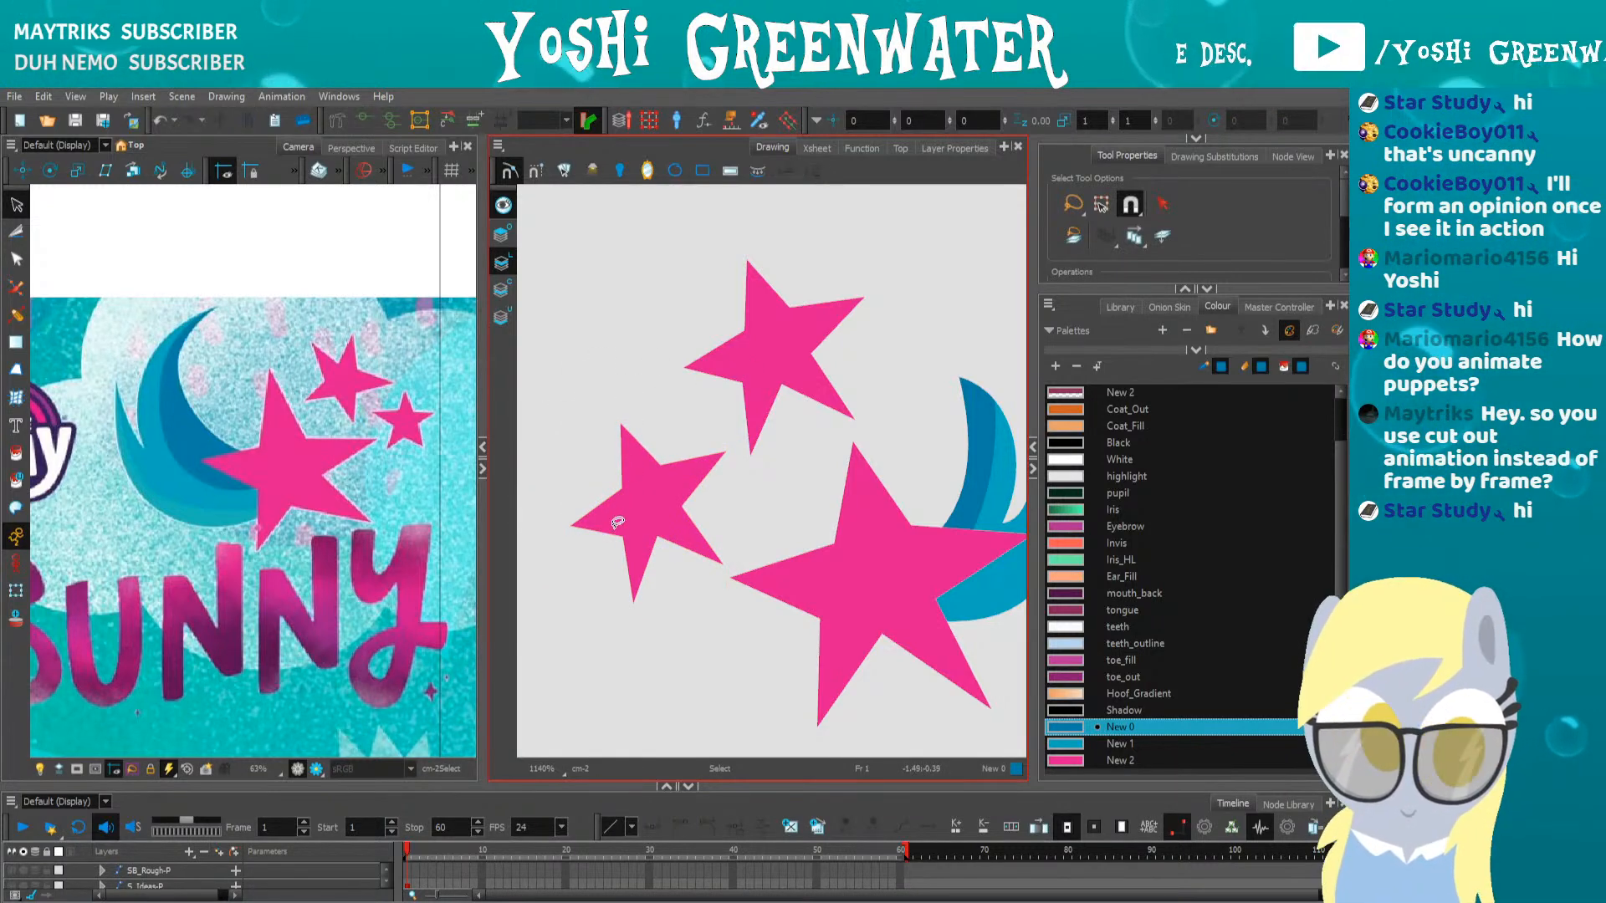
Examine the finished moon-and-star cutie mark on the full pony puppet in an enlarged camera view
key(shift+m)
click(483, 467)
key(shift+m)
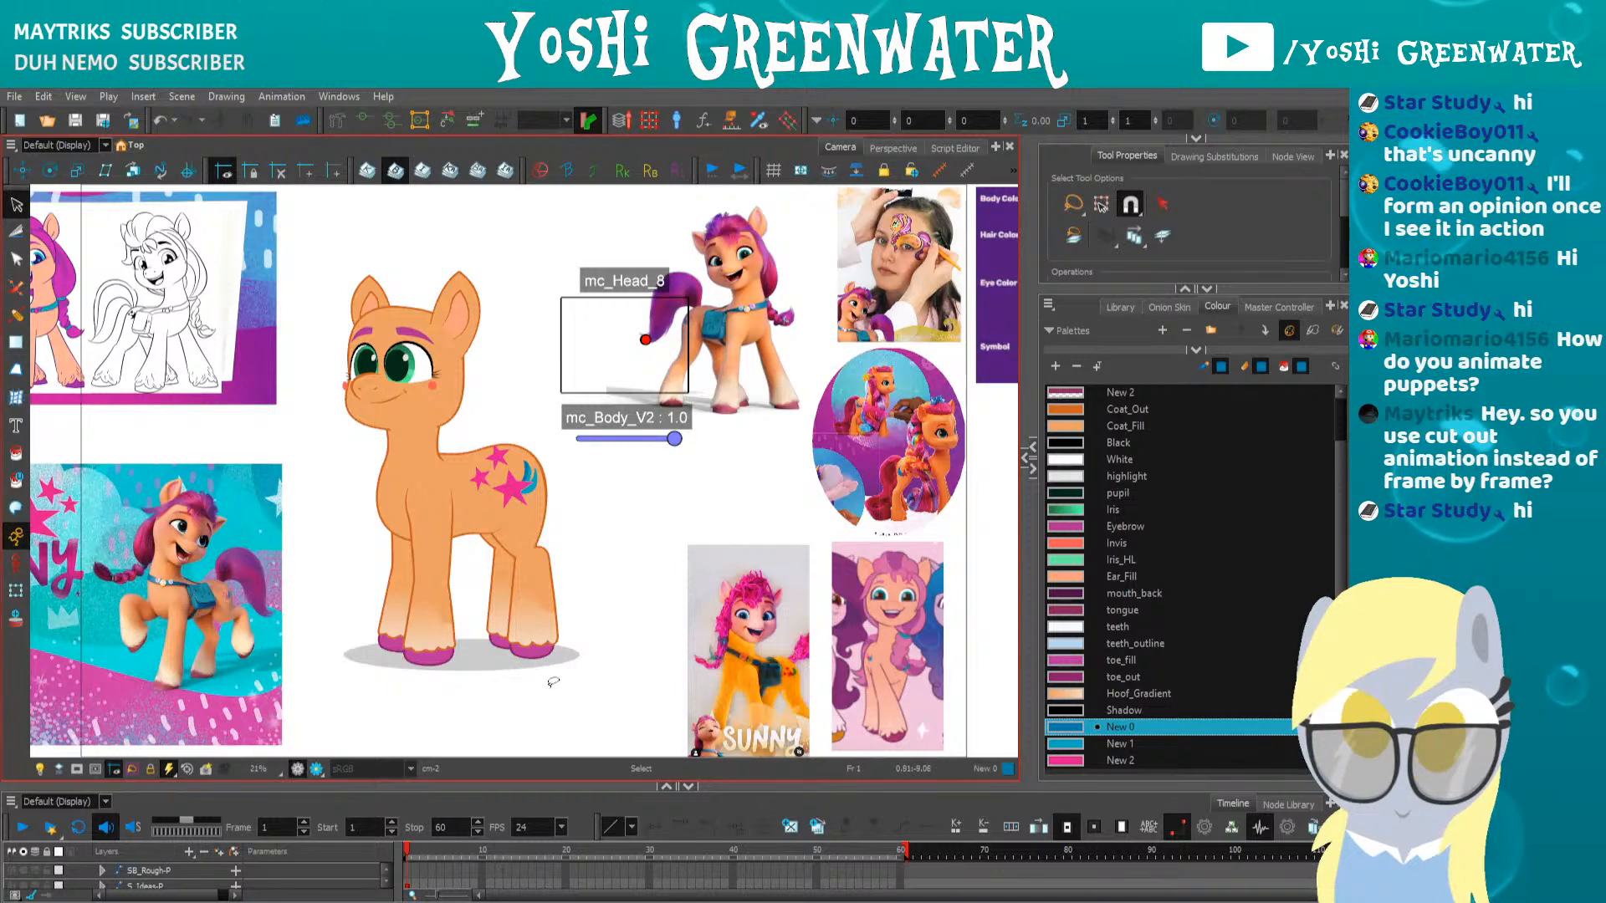
scroll(475, 451, up, 4)
scroll(473, 454, down, 1)
drag(557, 391, 526, 533)
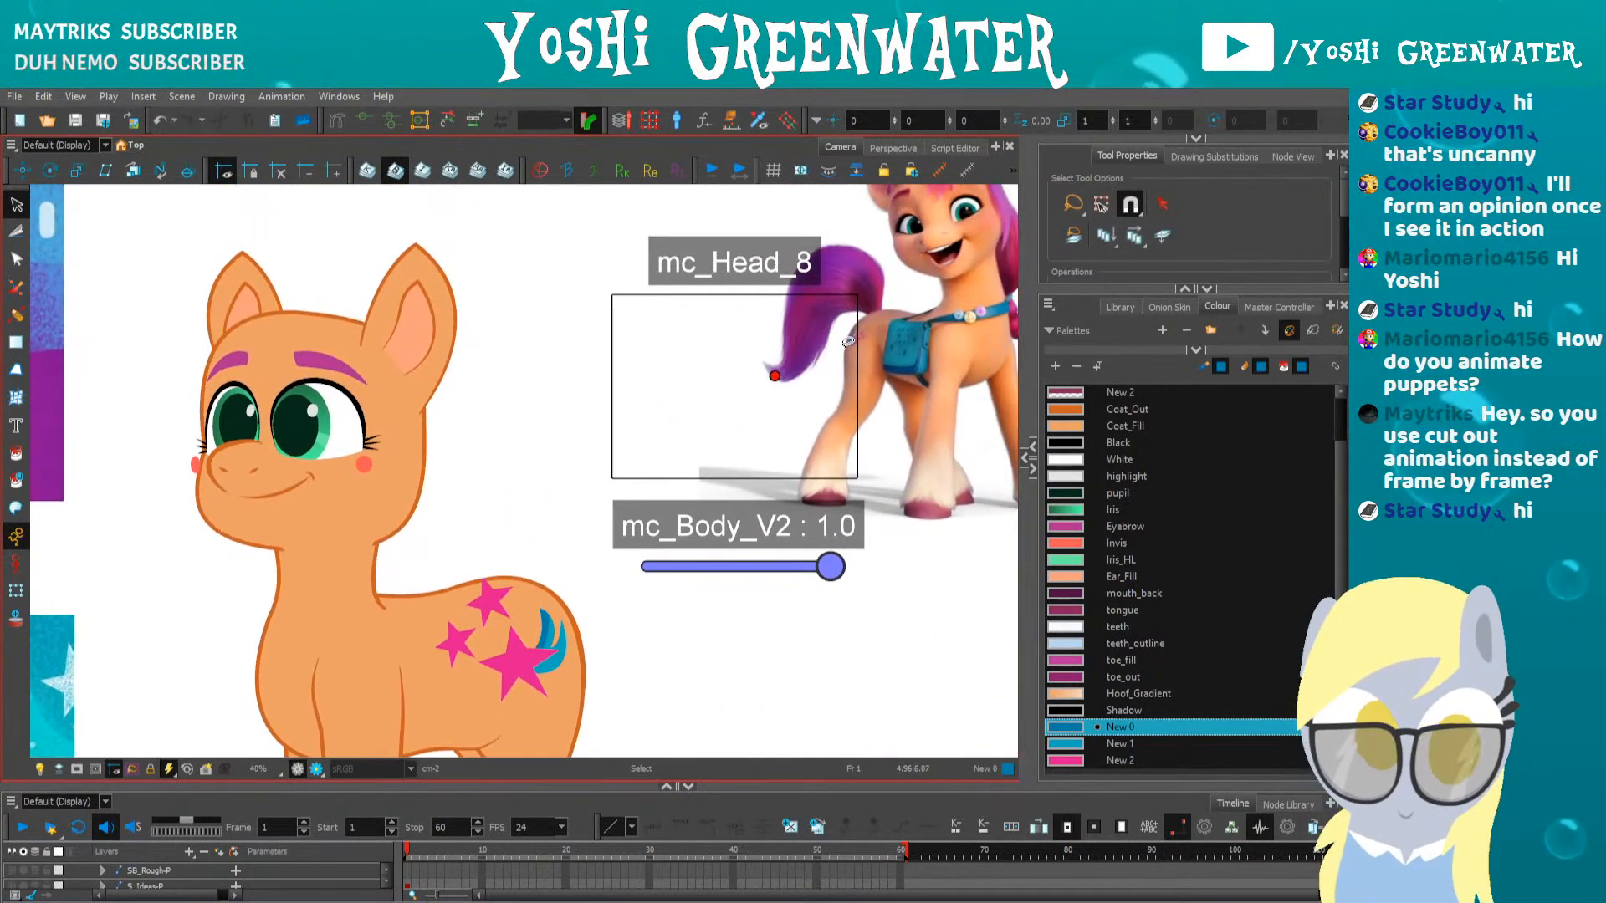
key(shift+m)
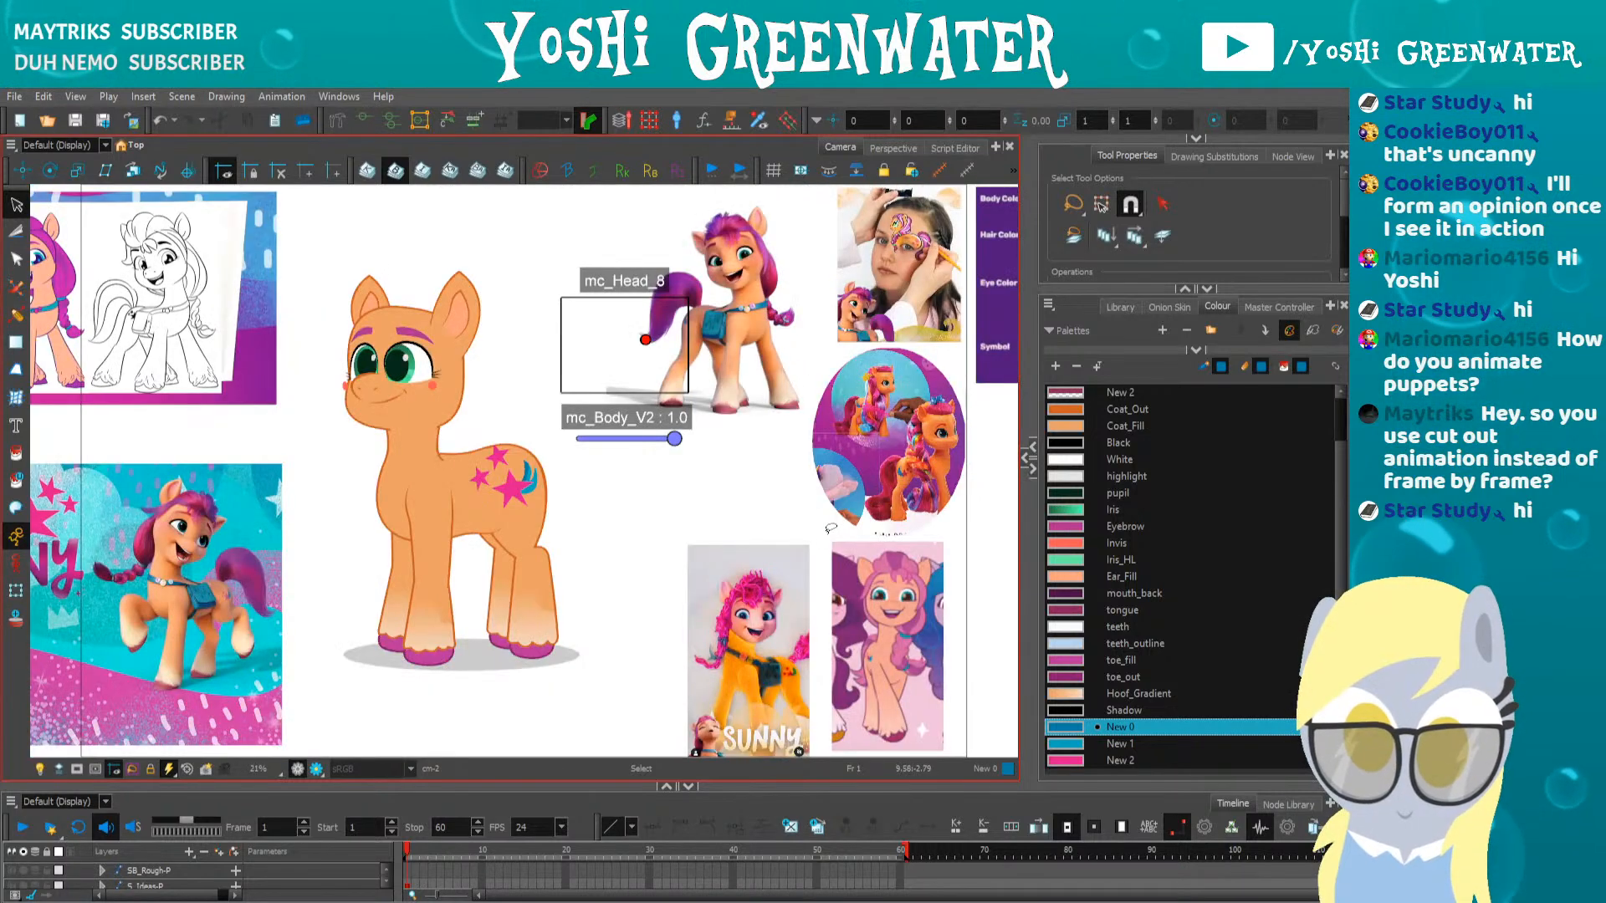
Examine the cutie mark's placement and orientation in the line art, toy and 3D render references around the puppet
key(space)
drag(165, 375, 528, 437)
scroll(352, 380, up, 4)
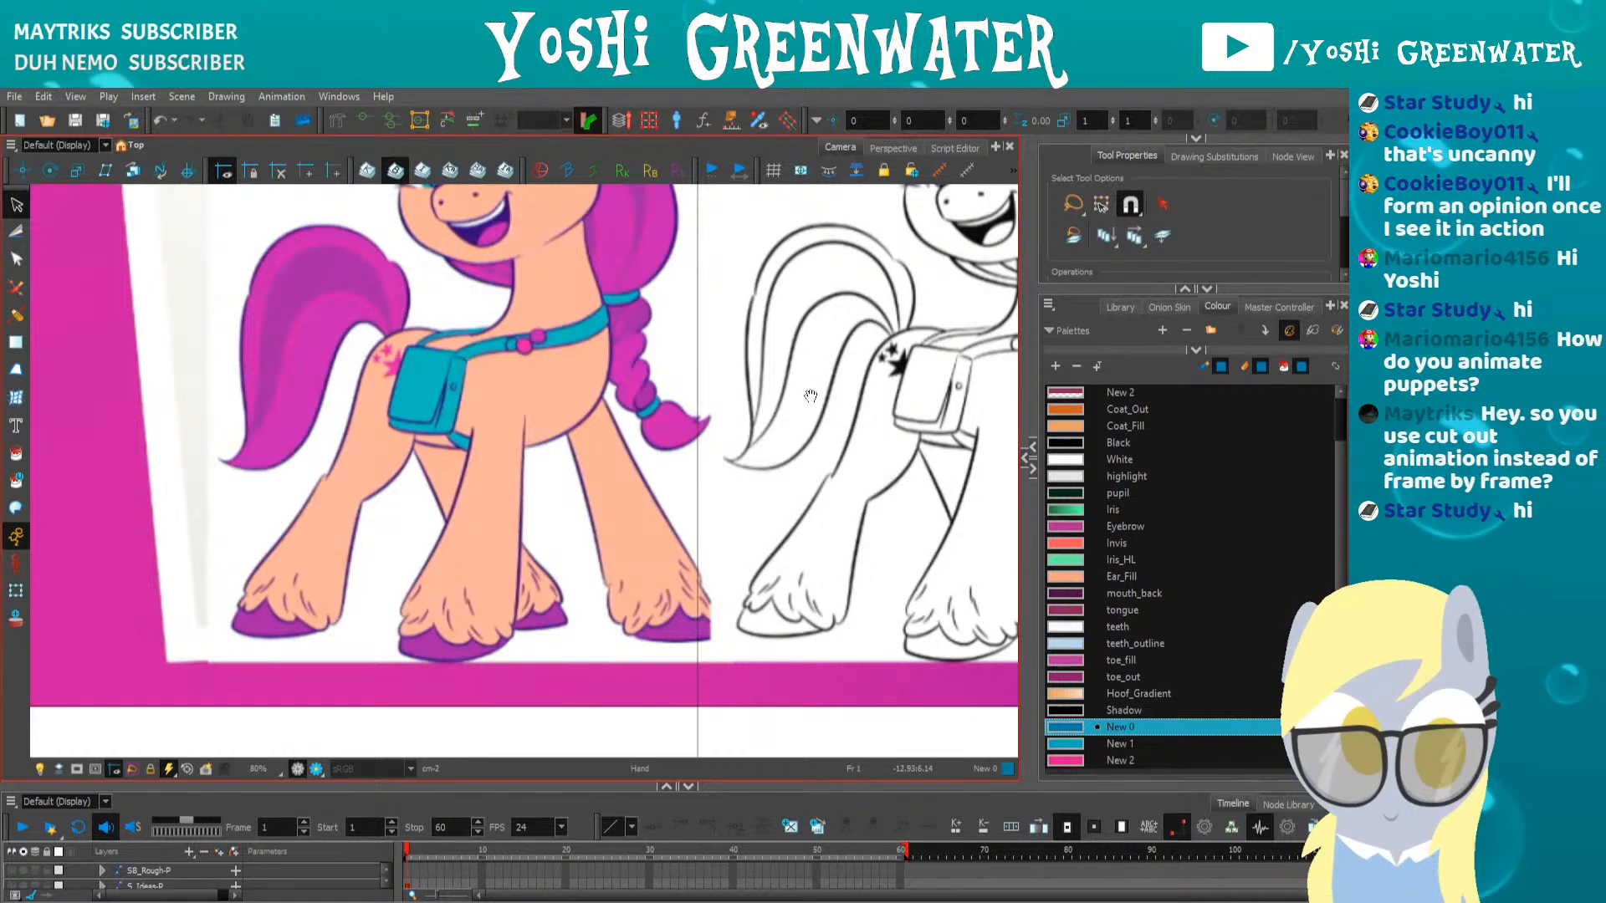
drag(810, 396, 559, 519)
key(shift+m)
scroll(869, 432, up, 2)
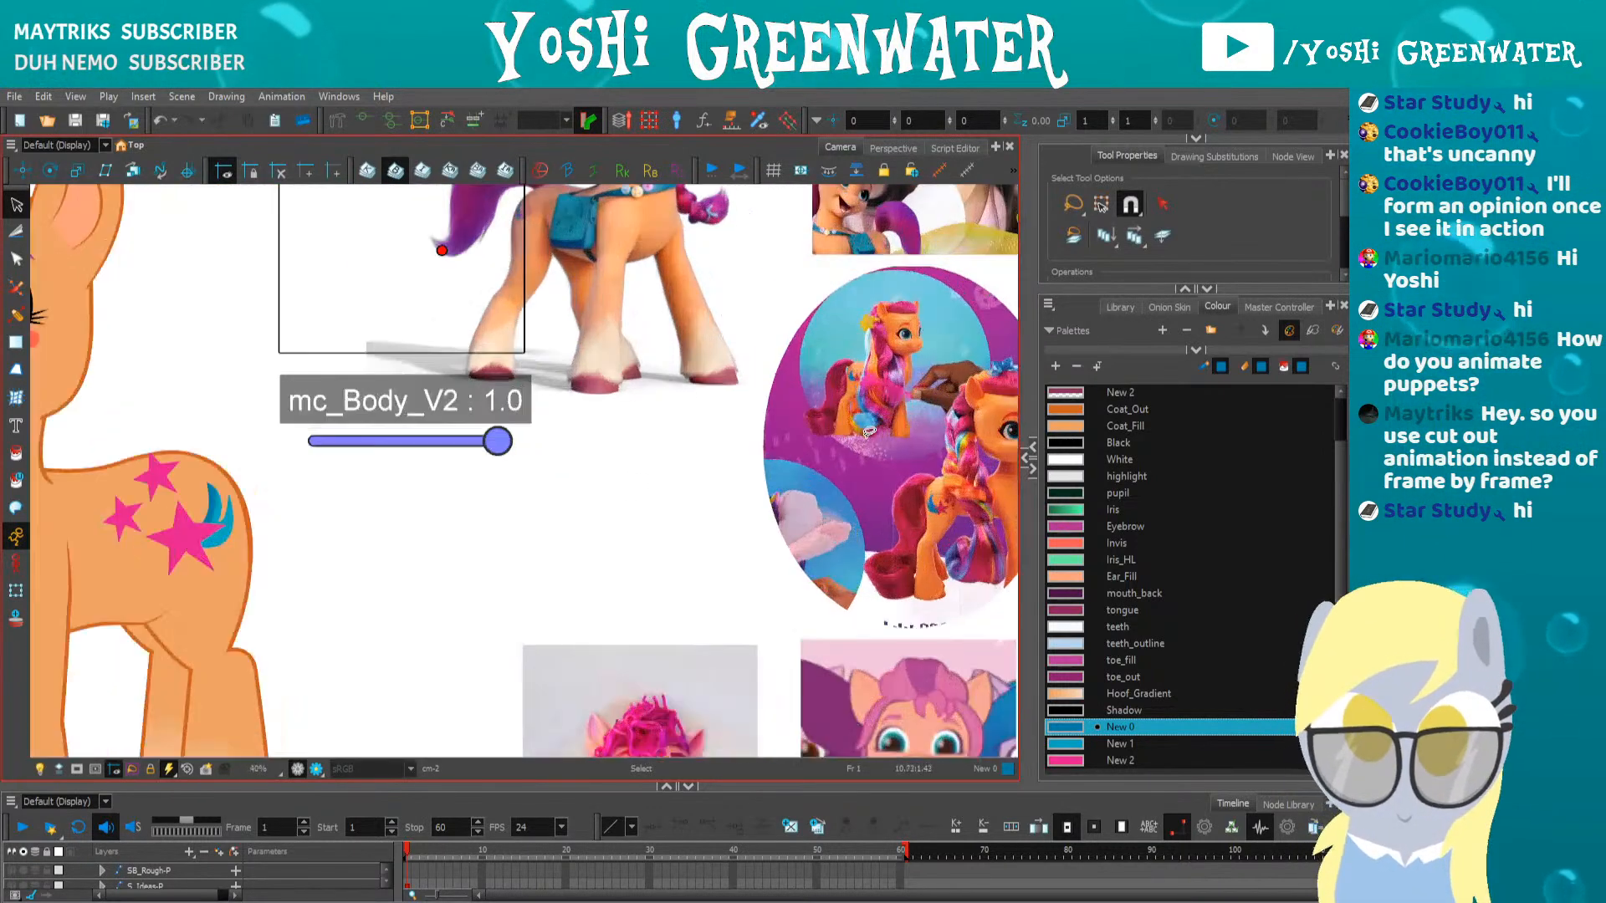
scroll(869, 432, up, 2)
drag(869, 432, 647, 461)
drag(773, 613, 739, 509)
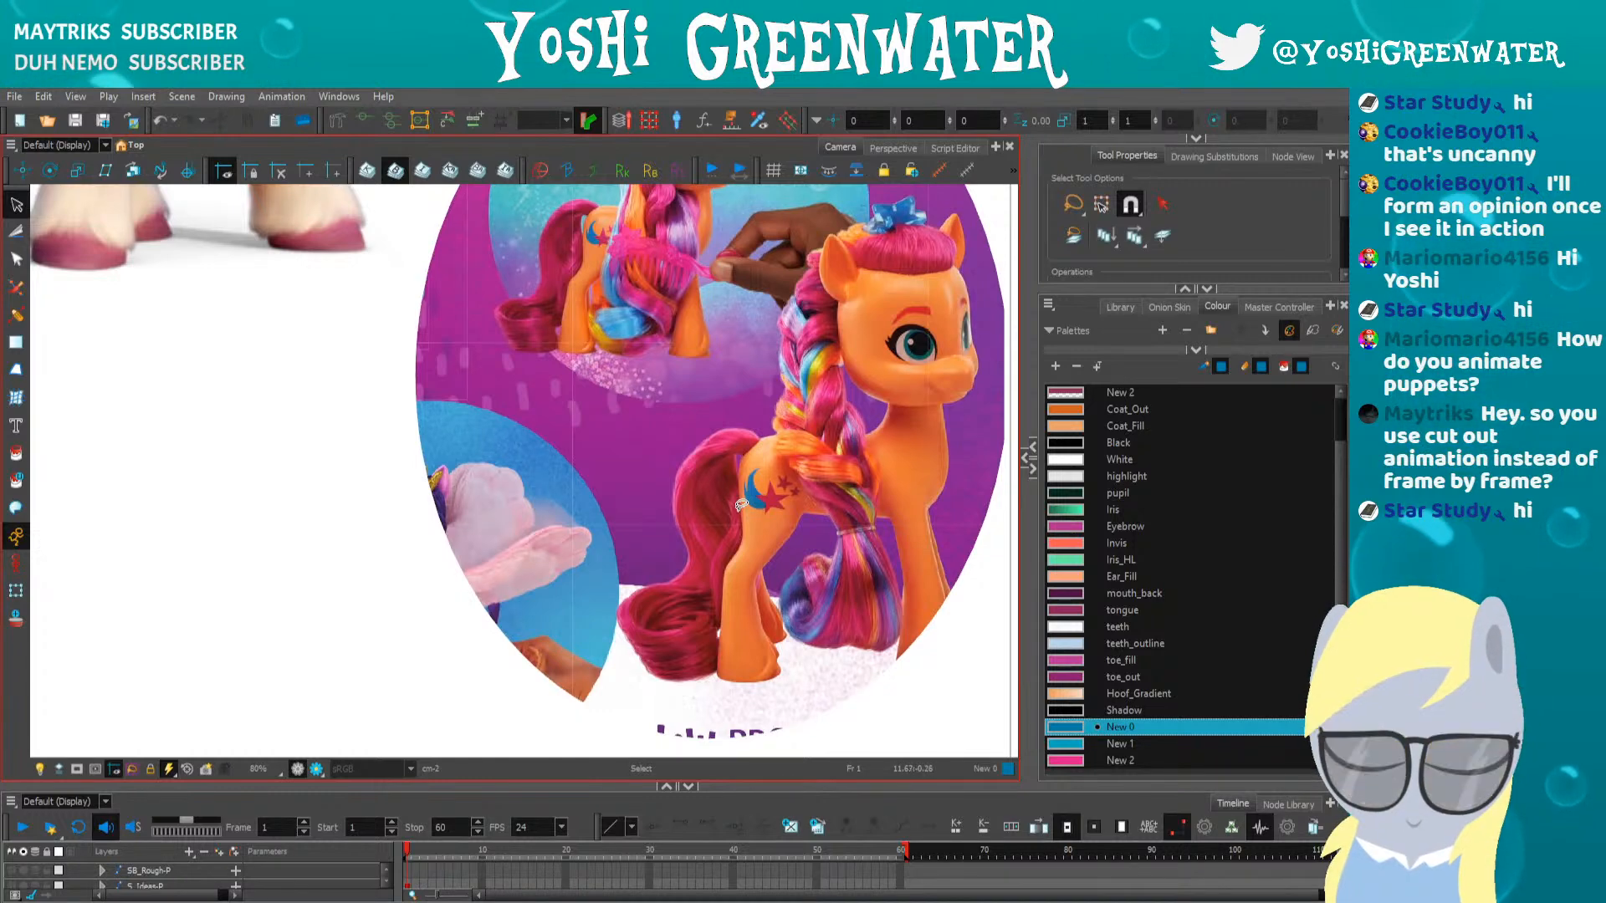
key(shift+m)
scroll(354, 450, up, 4)
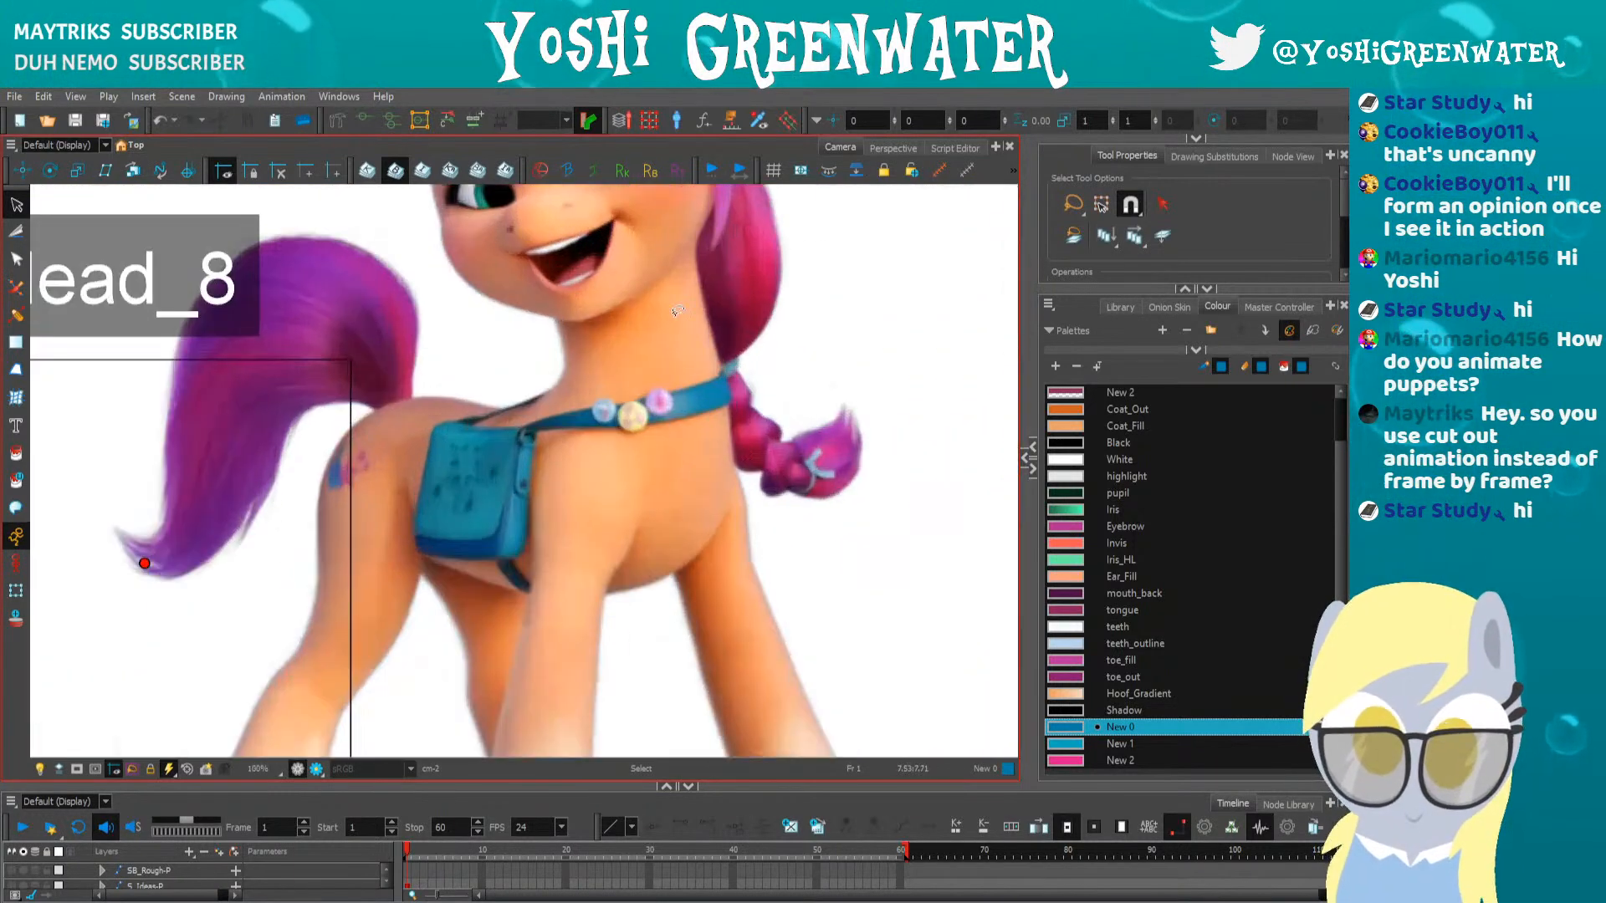
key(shift+m)
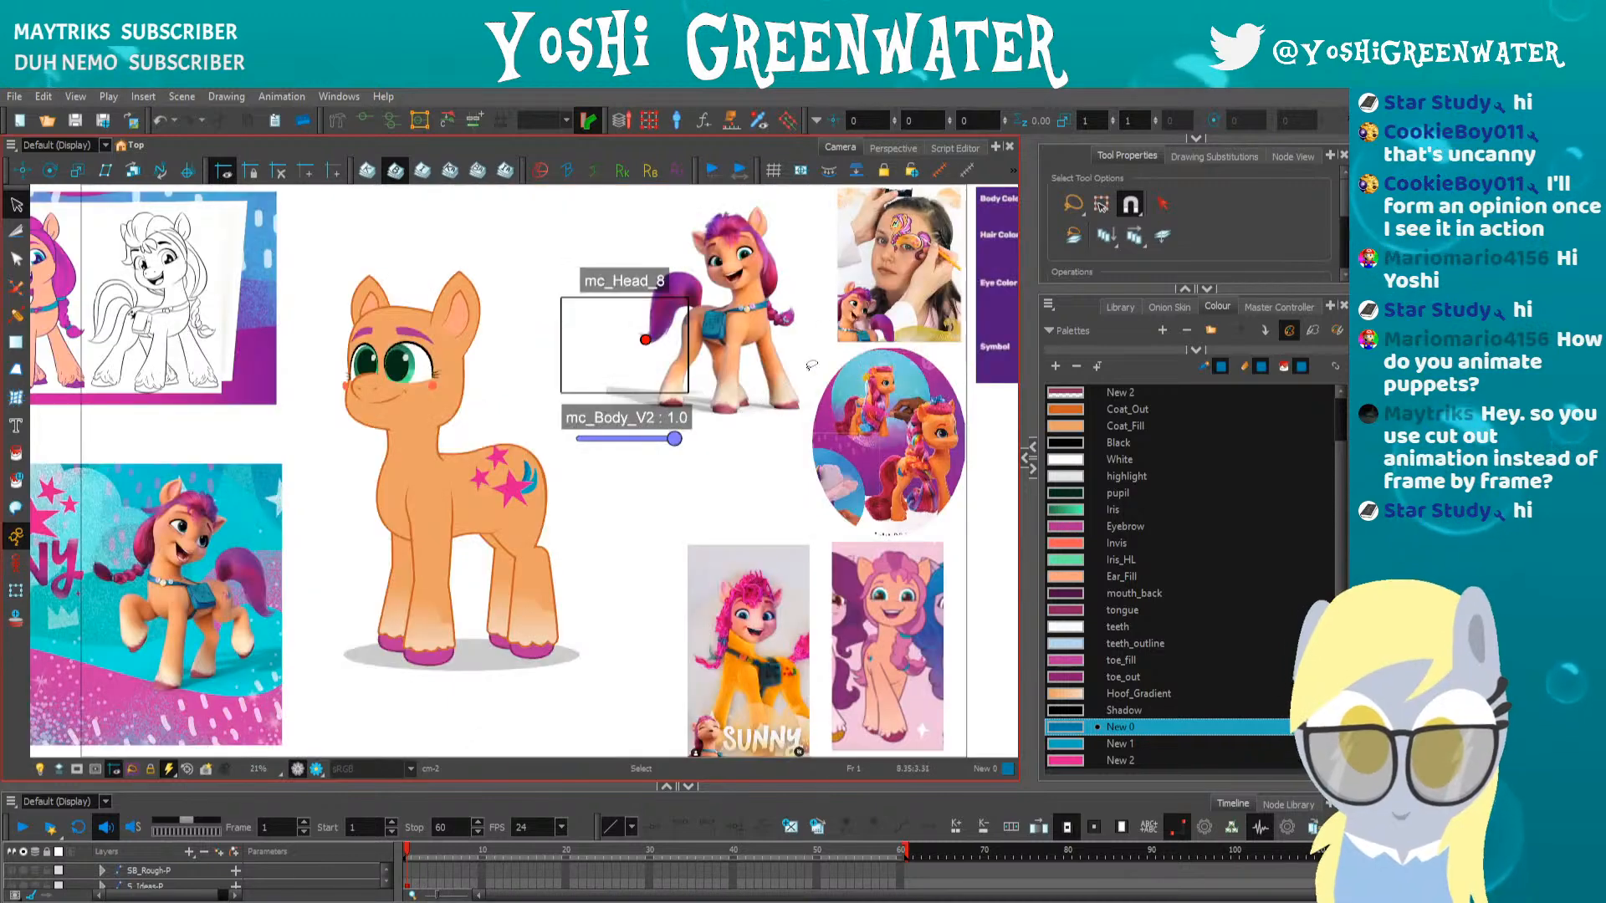
scroll(853, 611, up, 4)
key(shift+m)
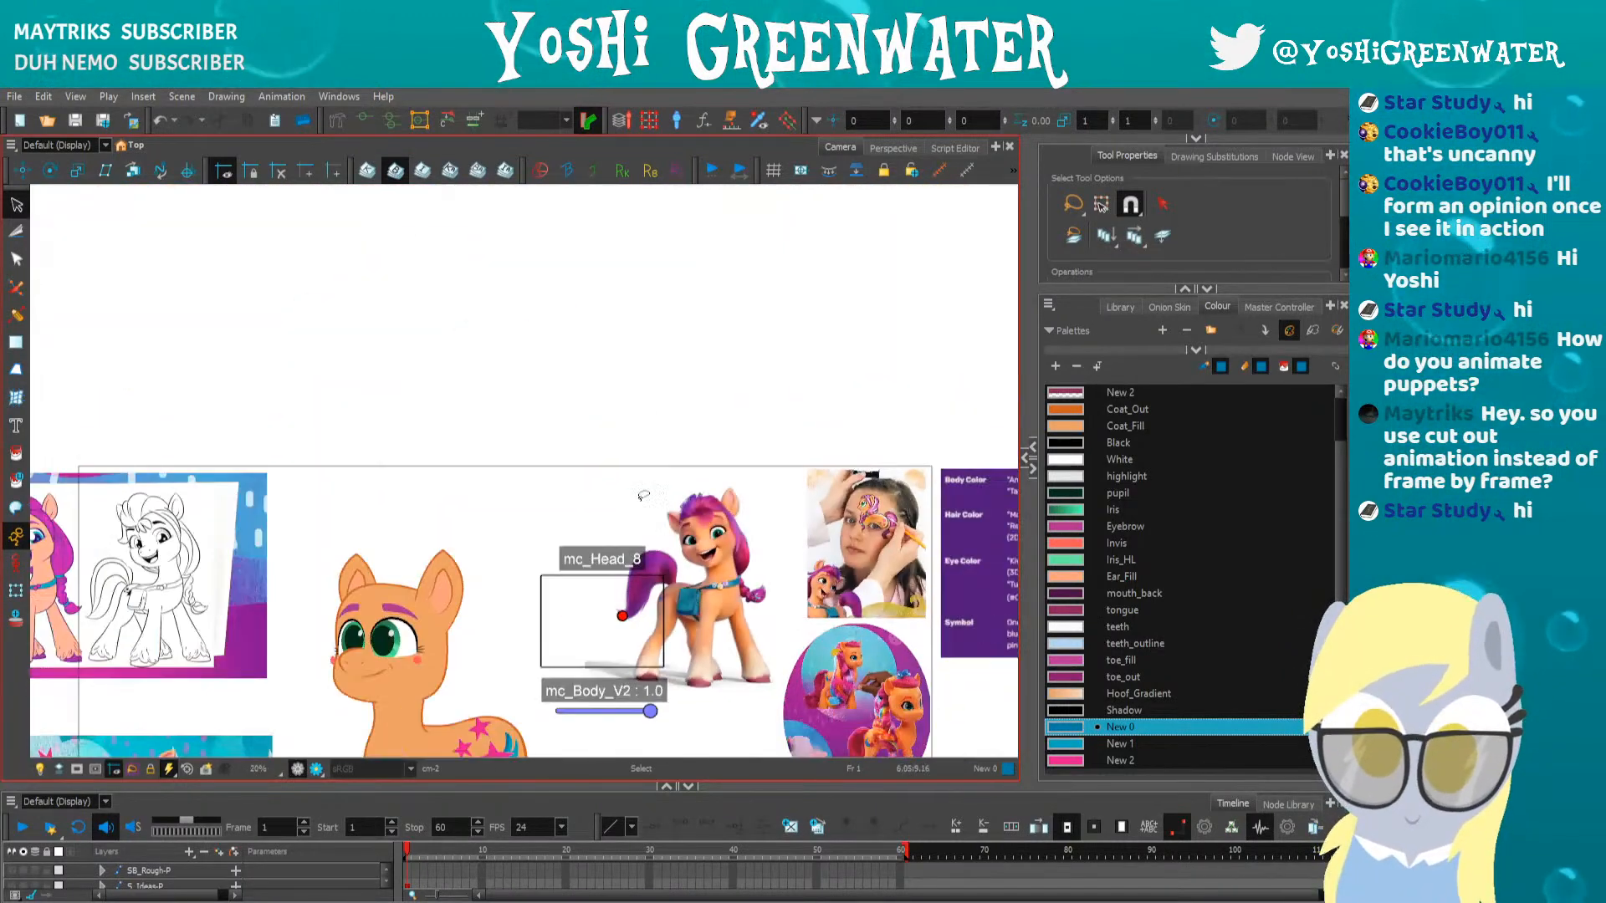
Mirror the coloured and line art Sunny reference image horizontally by setting its horizontal scale to 0.6
drag(176, 590, 531, 548)
scroll(358, 549, up, 4)
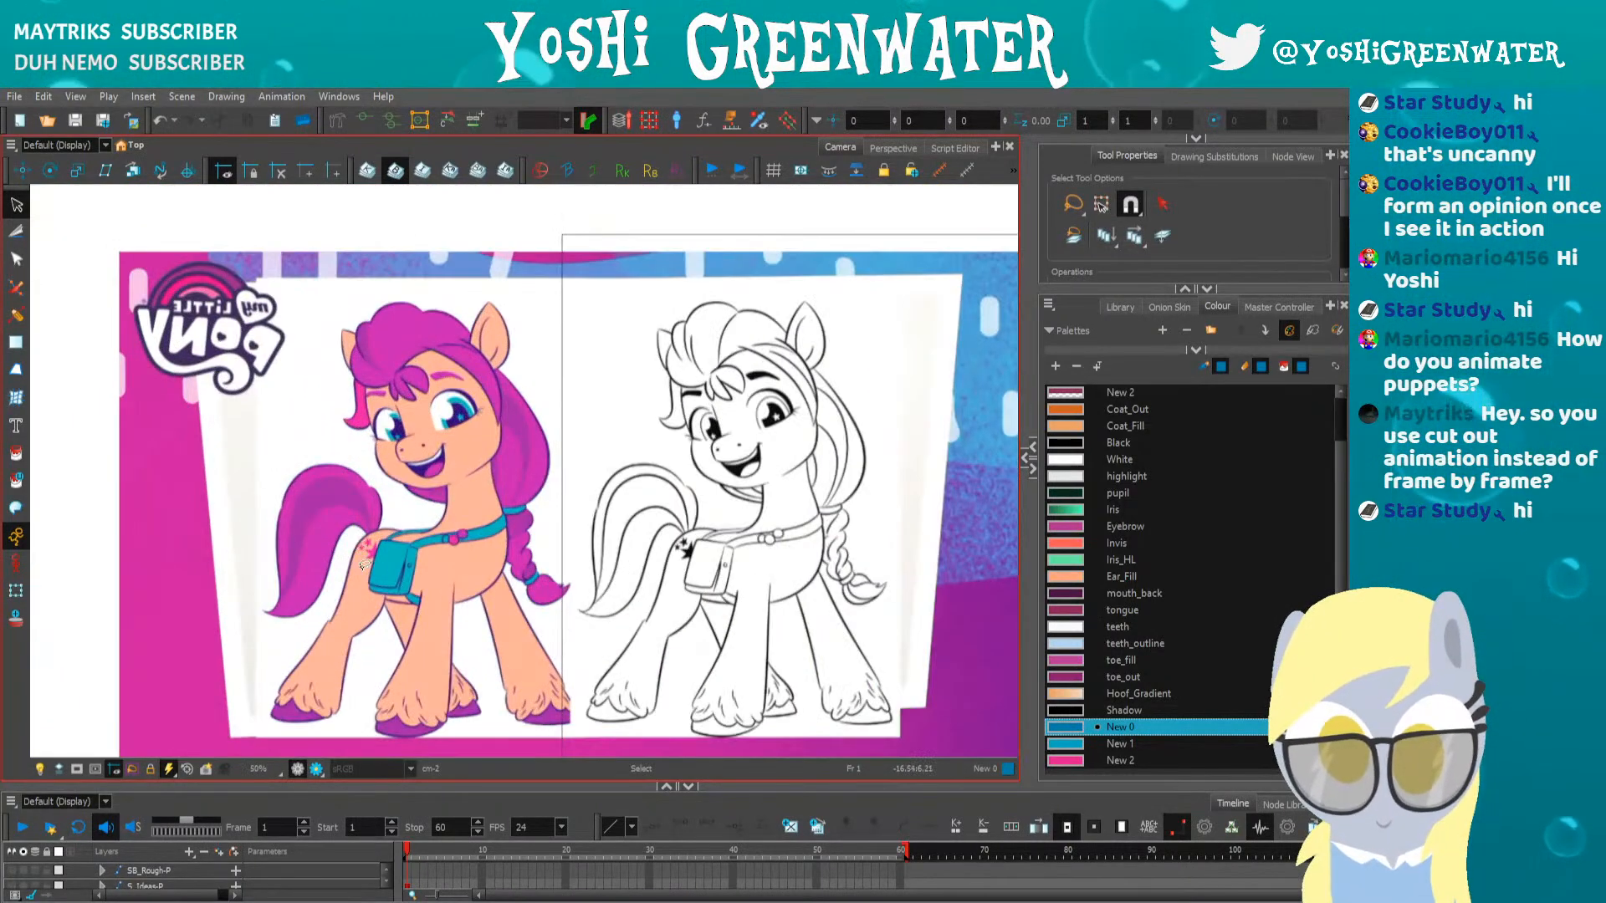
click(368, 571)
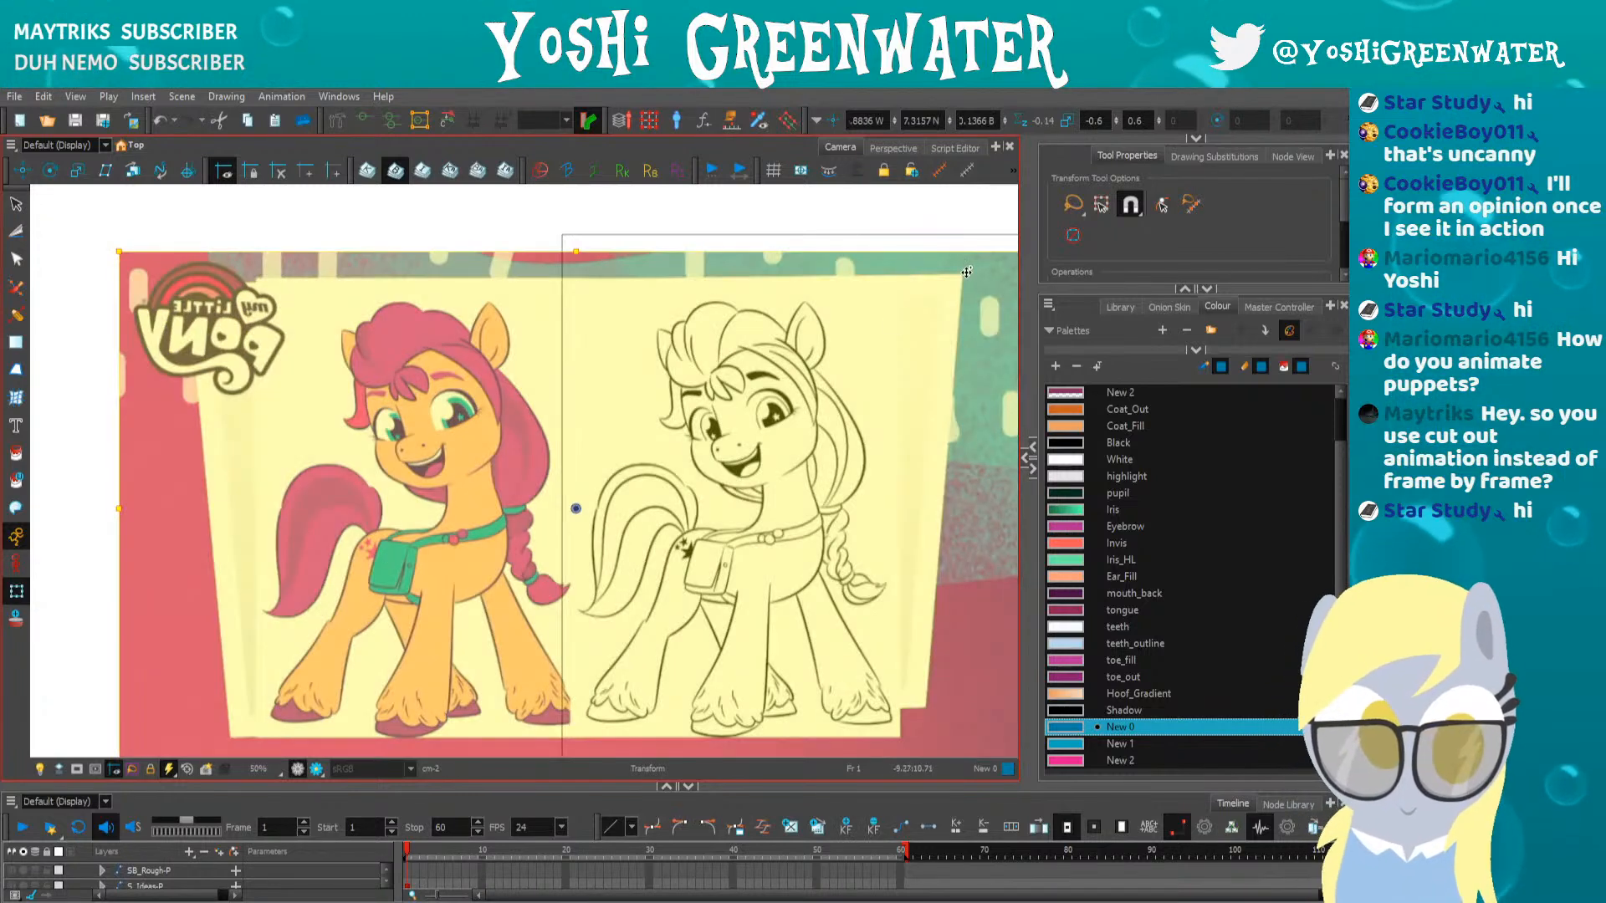
click(1092, 121)
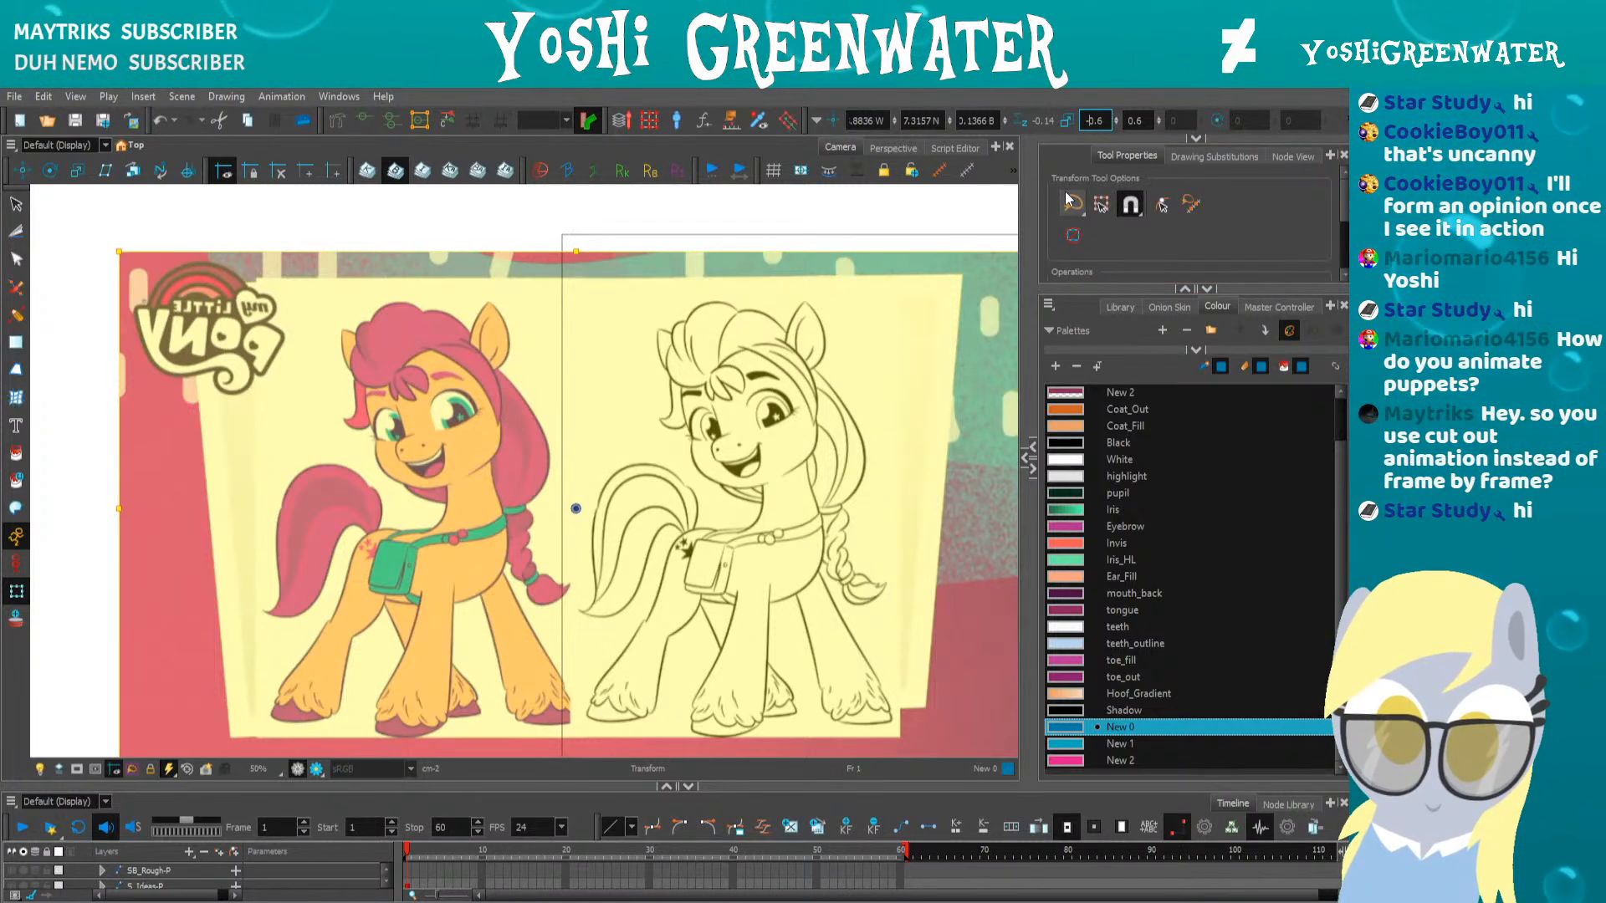
key(Return)
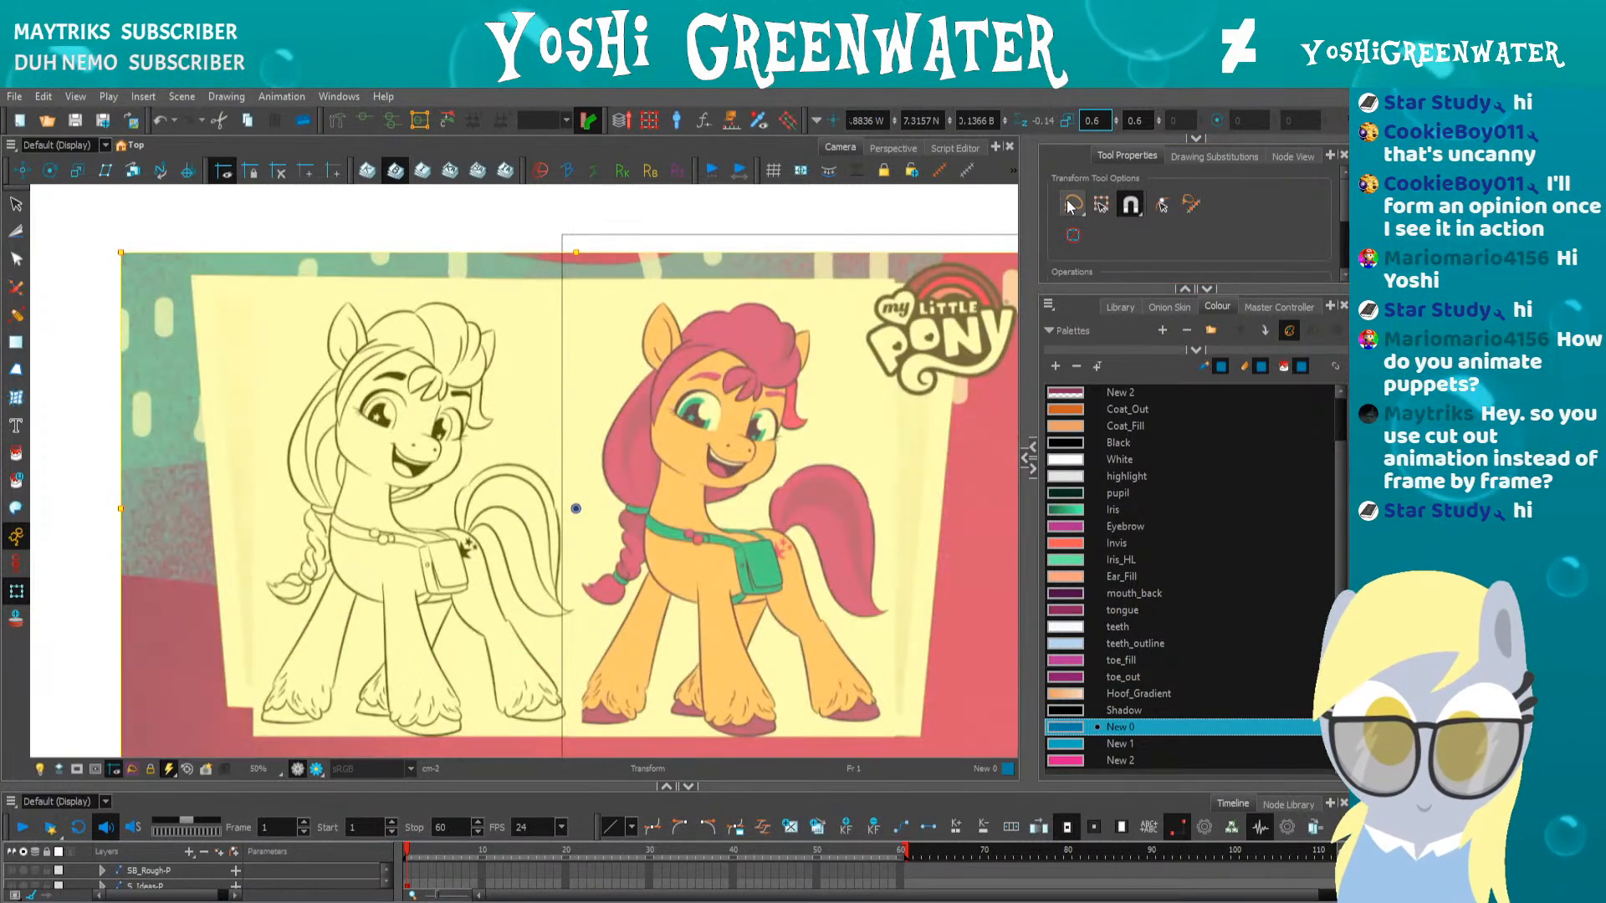
Deselect the reference picture and open the pony's cutie mark drawing for editing with the Select tool
click(409, 222)
drag(462, 507, 362, 475)
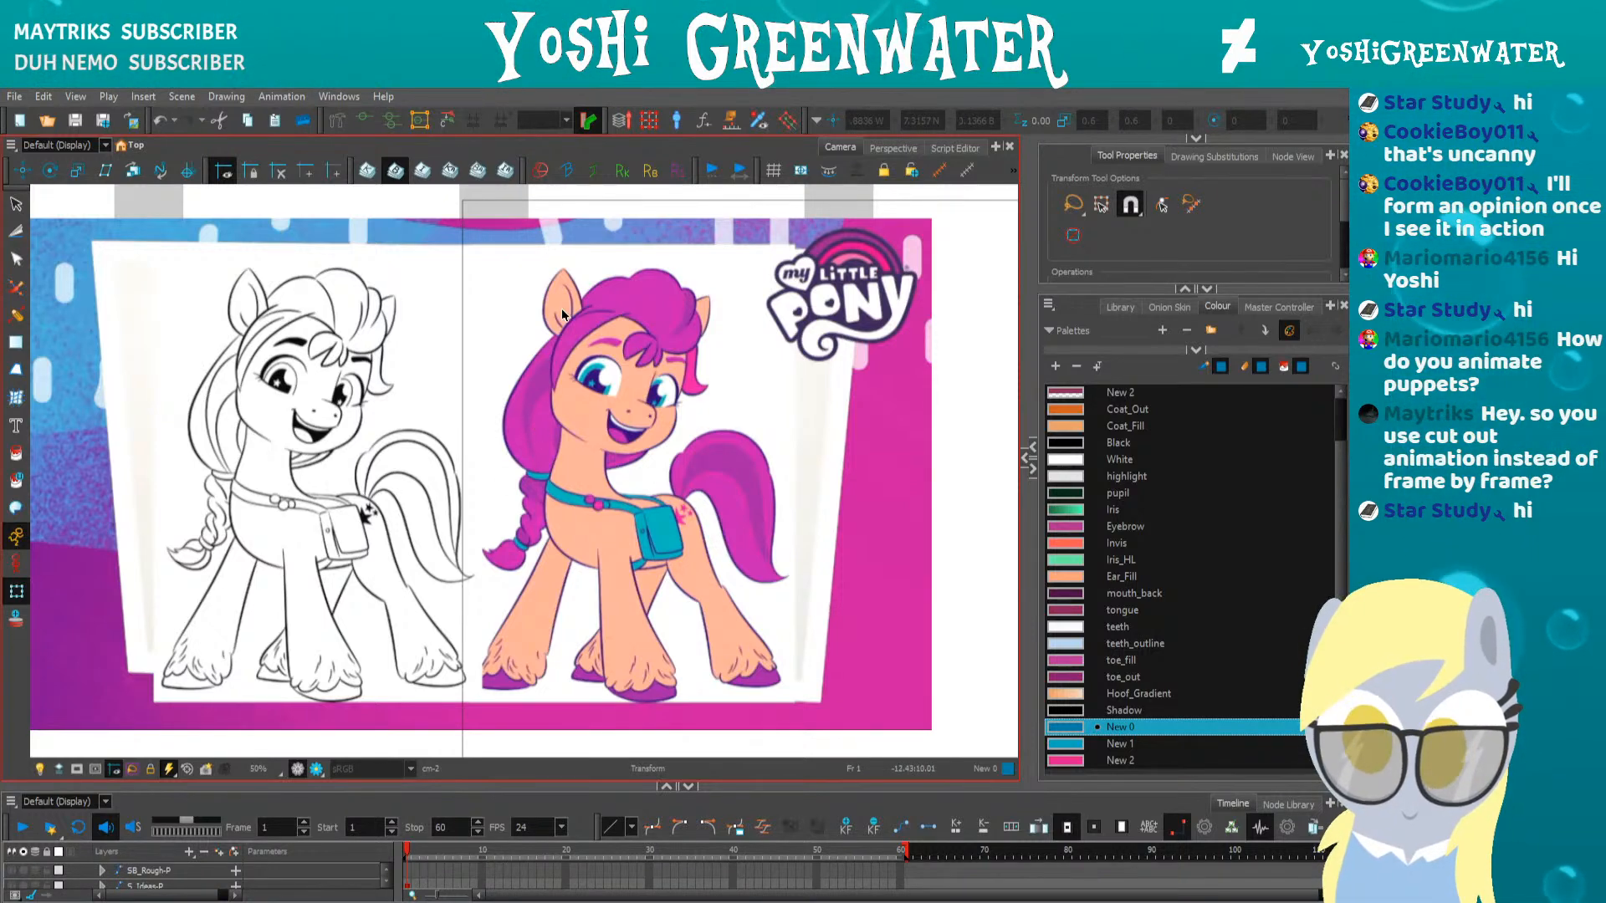
key(shift+m)
click(514, 498)
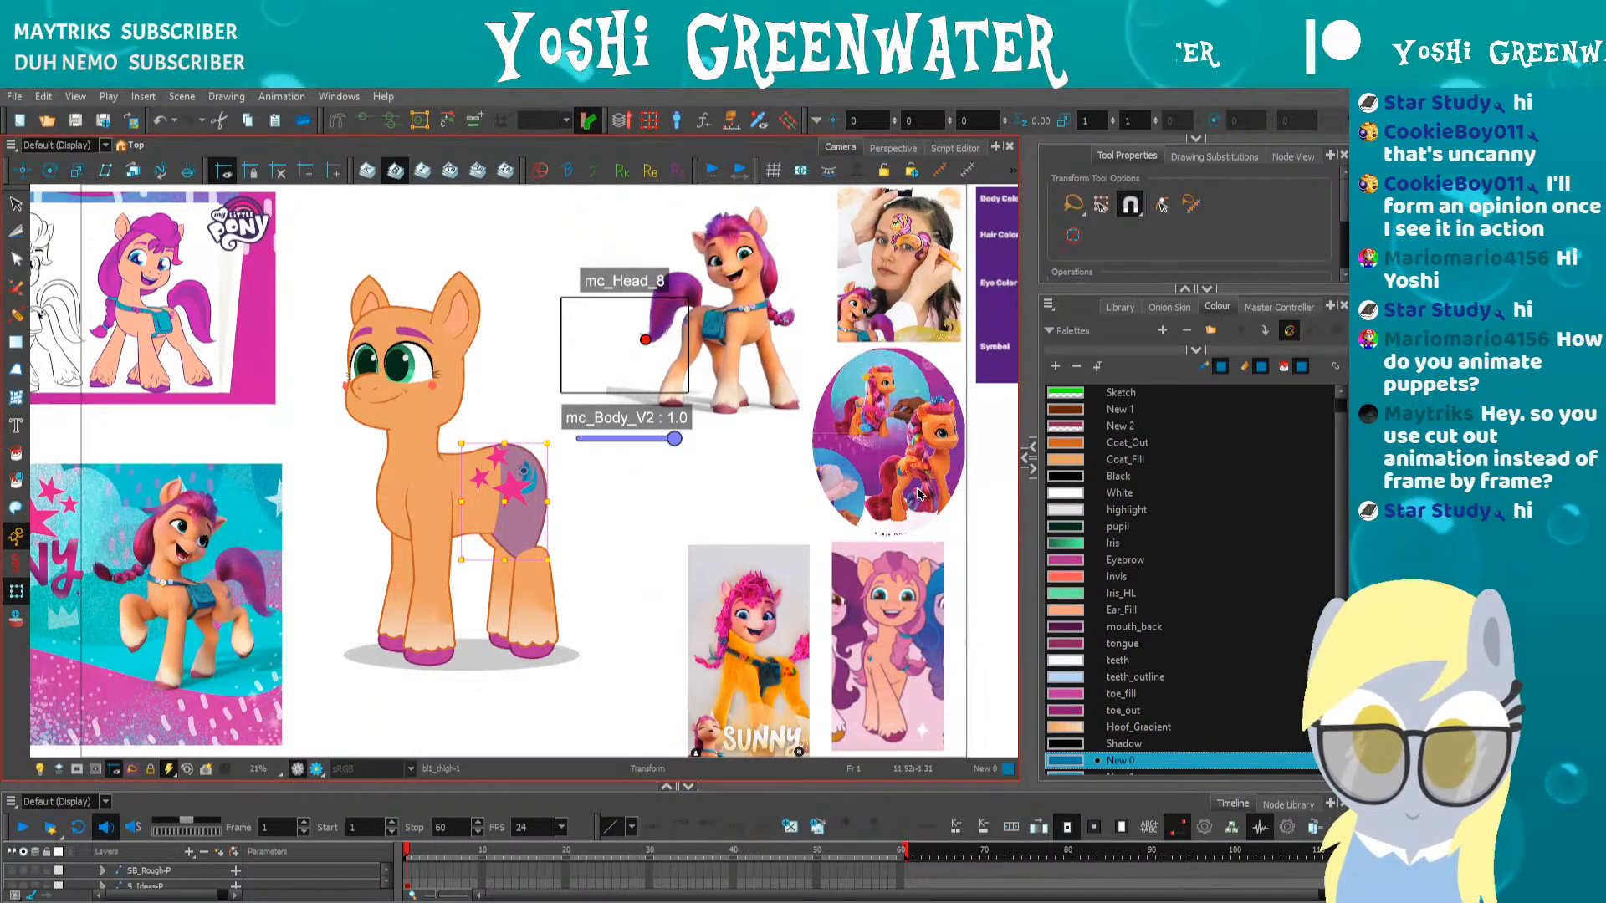
click(519, 502)
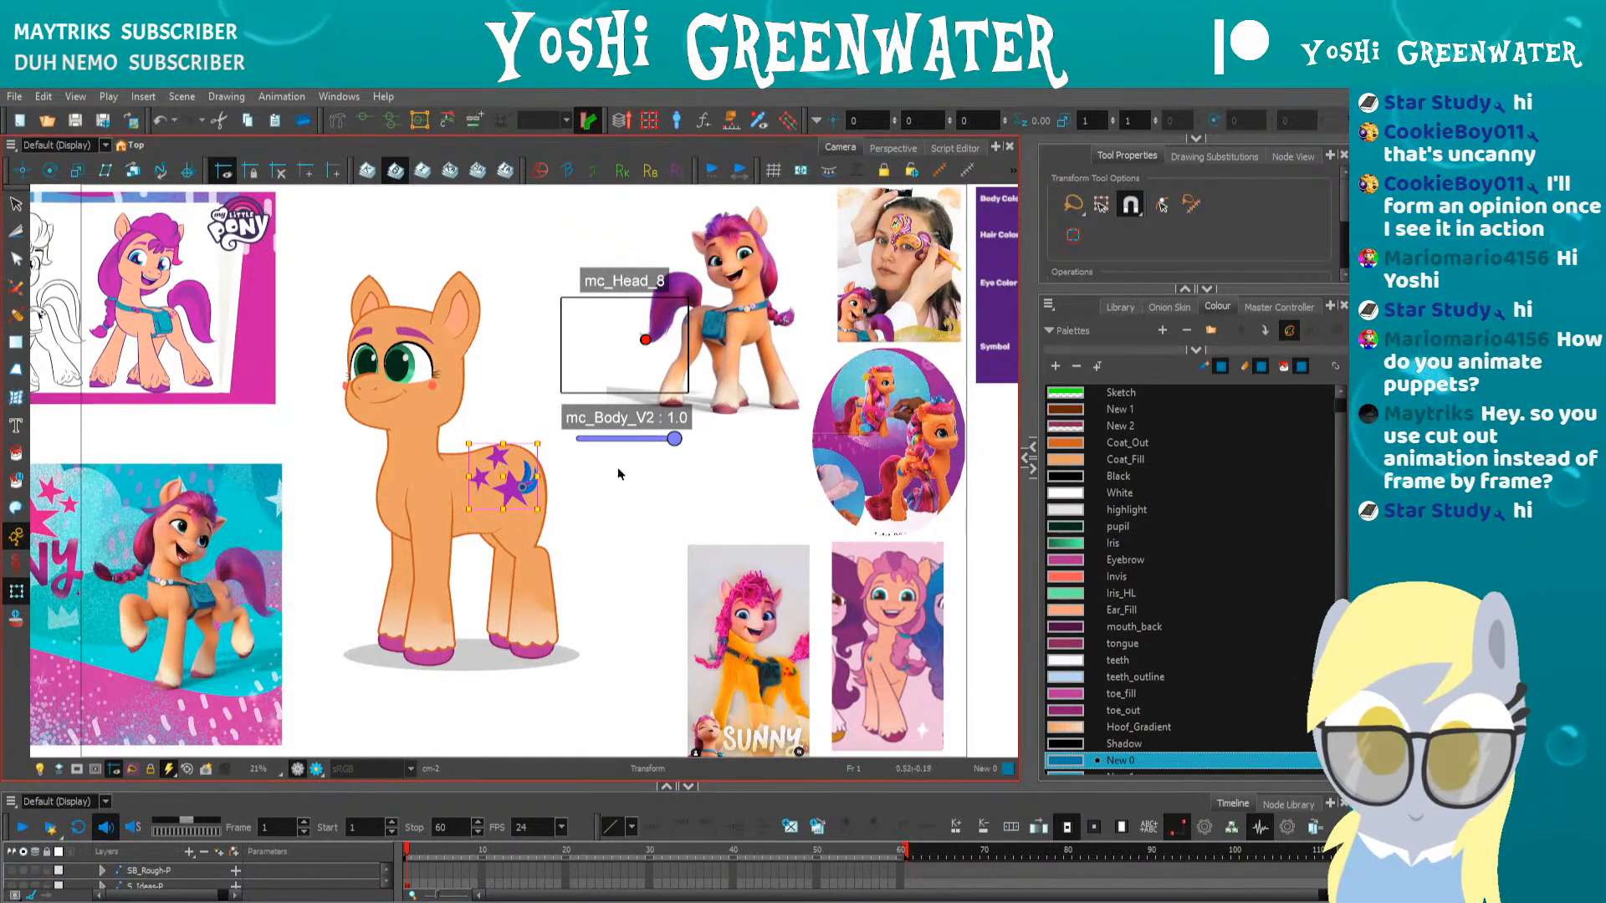
click(1030, 451)
key(alt+s)
Reposition and slightly shrink the two small pink stars of the cutie mark, spacing the upper one farther from the lower one
mouse_move(609, 461)
mouse_down()
mouse_move(761, 405)
mouse_move(736, 469)
mouse_up()
drag(570, 260, 638, 381)
drag(693, 529, 656, 516)
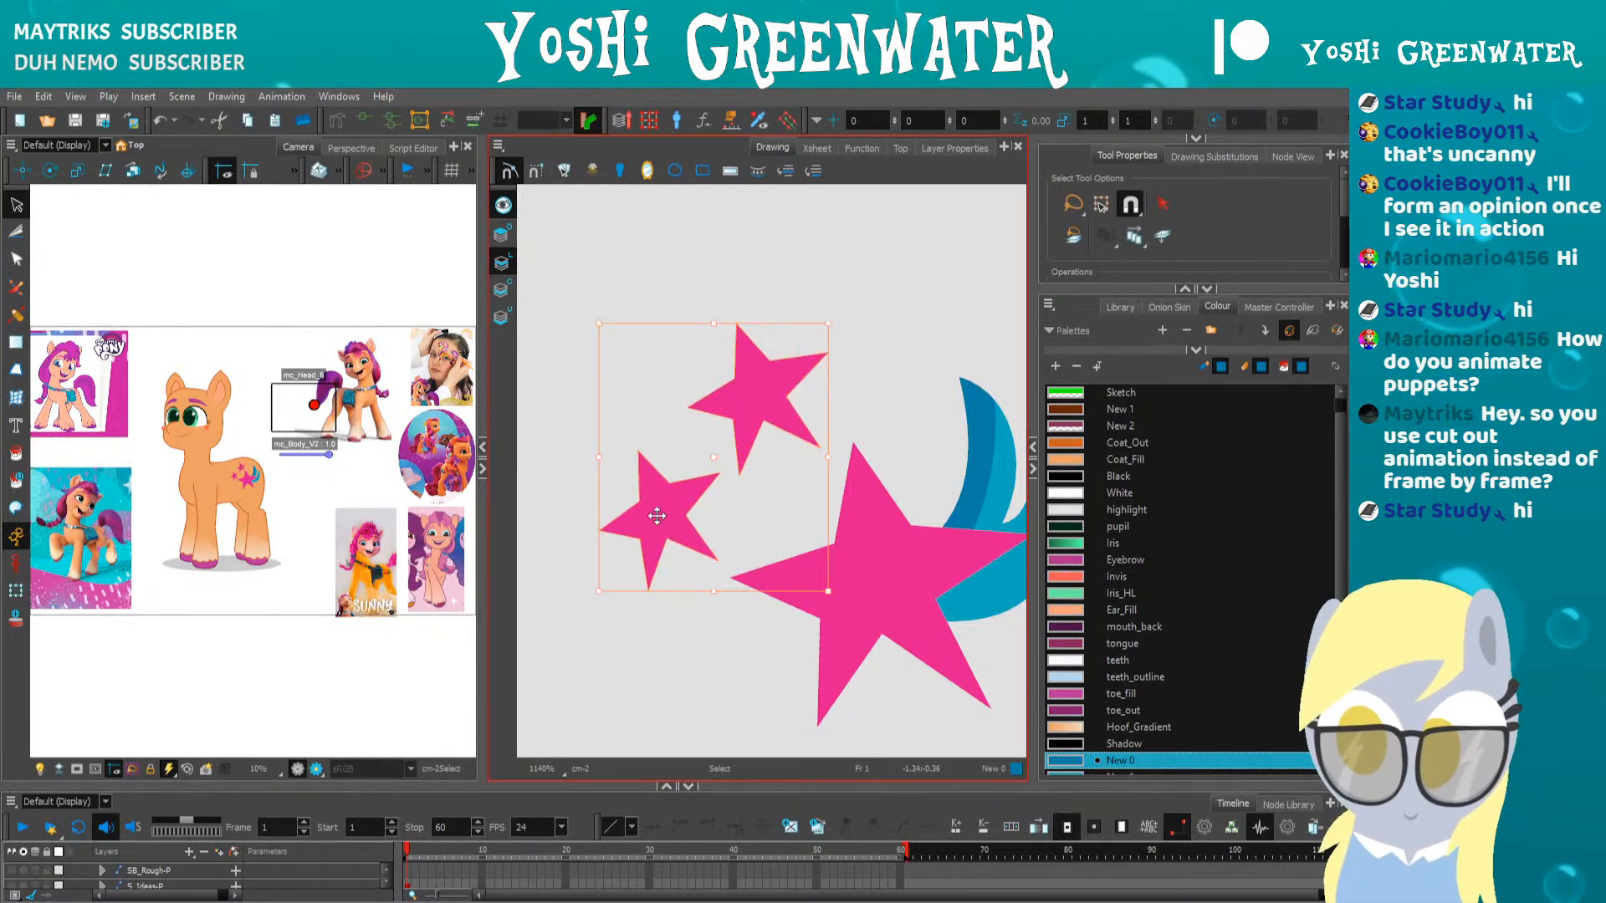
drag(595, 323, 605, 334)
drag(689, 371, 758, 395)
drag(758, 395, 795, 383)
drag(730, 324, 719, 316)
Shrink the large pink star slightly and adjust its position against the blue swirl
click(839, 554)
drag(731, 442, 753, 462)
drag(824, 579, 826, 575)
Select all three pink stars, scale them down together and nudge them right and up relative to the blue swirl
drag(859, 627, 604, 502)
drag(607, 316, 642, 343)
key(Right)
key(Right)
key(Right)
key(Up)
key(Up)
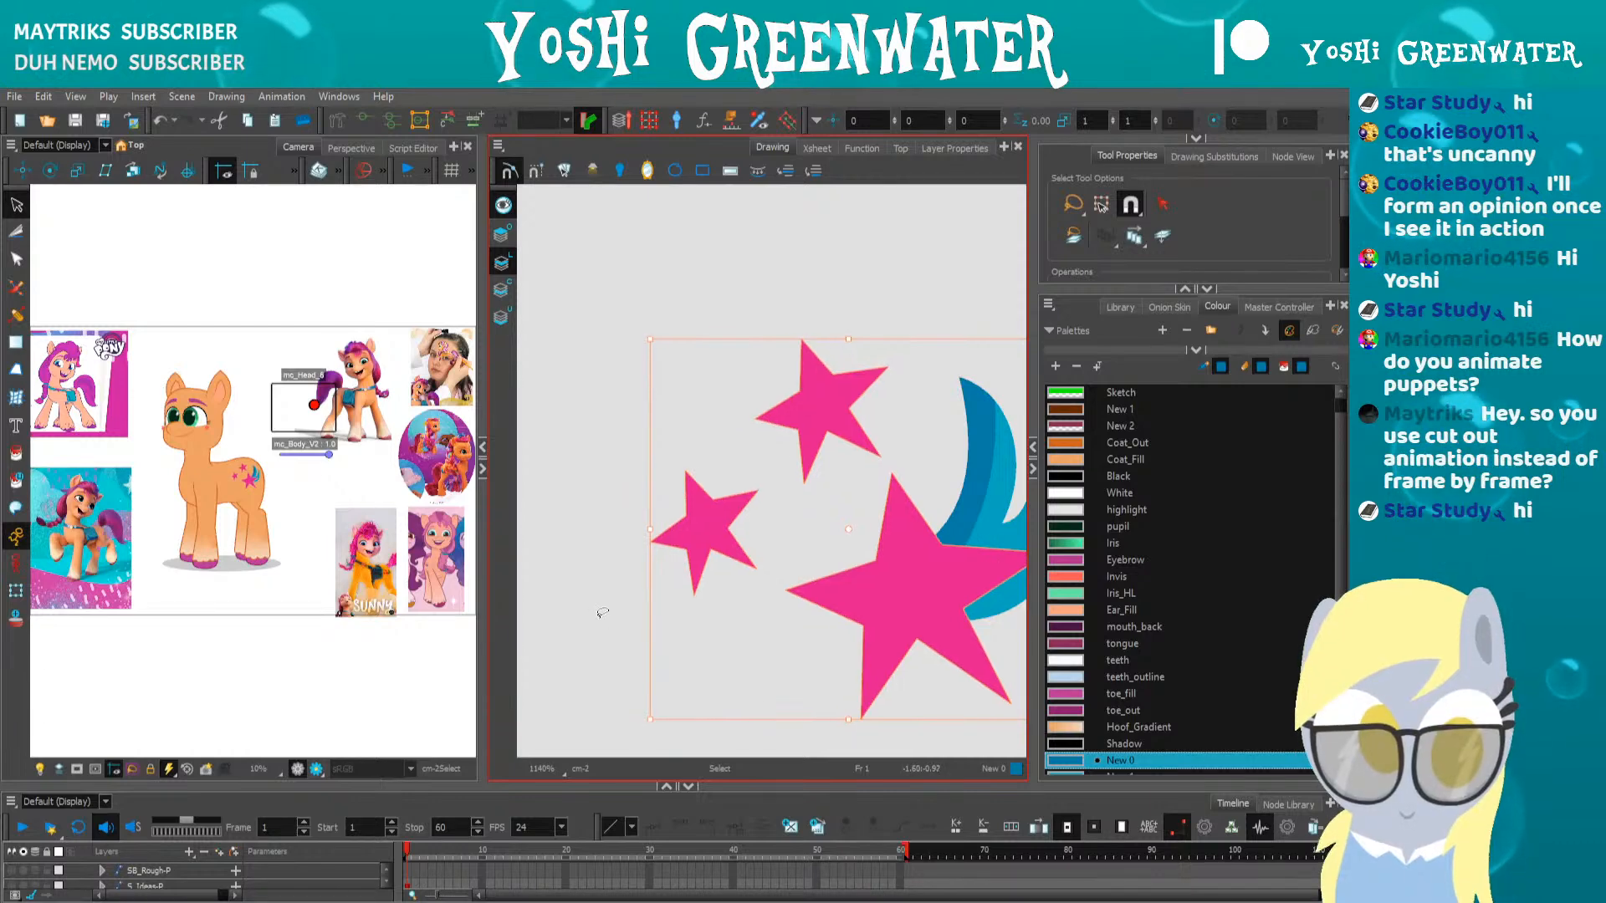
click(609, 610)
Select the whole cutie mark, scale it down to about three quarters and nudge it to the right
drag(723, 393, 617, 369)
mouse_move(921, 244)
mouse_down()
mouse_move(610, 258)
mouse_move(570, 380)
mouse_up()
mouse_move(820, 645)
mouse_down()
mouse_move(548, 326)
mouse_move(611, 387)
mouse_up()
drag(612, 498, 633, 623)
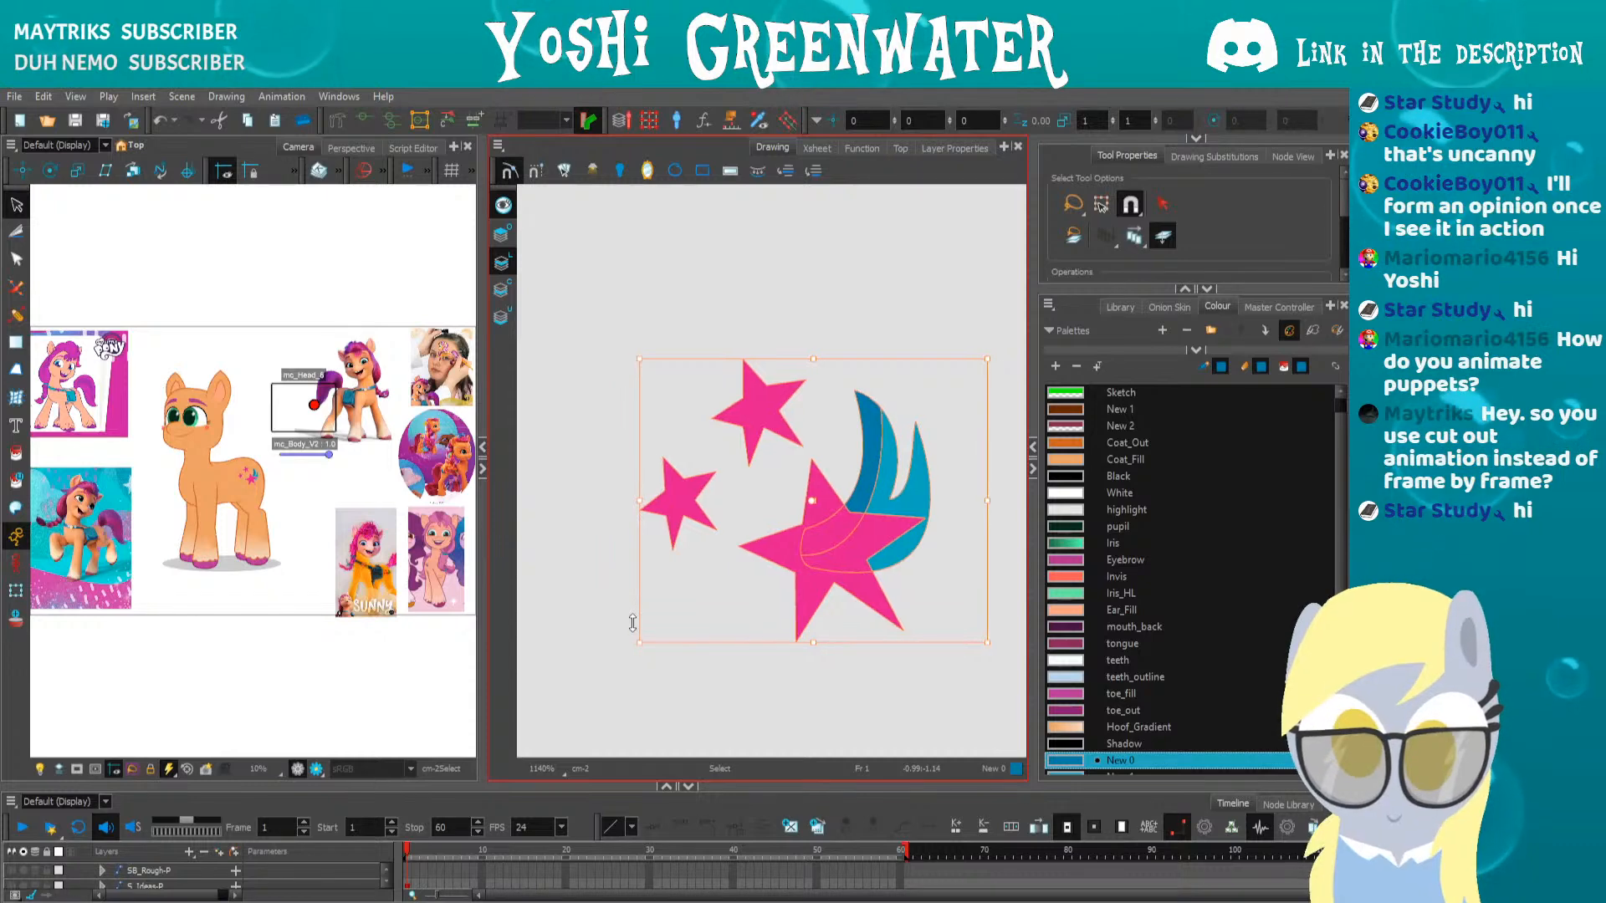
key(Right)
key(Right)
key(Right)
key(Right)
key(Right)
key(Right)
key(Right)
key(Right)
key(Right)
key(Right)
key(Right)
key(Right)
key(Right)
key(Right)
key(Right)
key(Right)
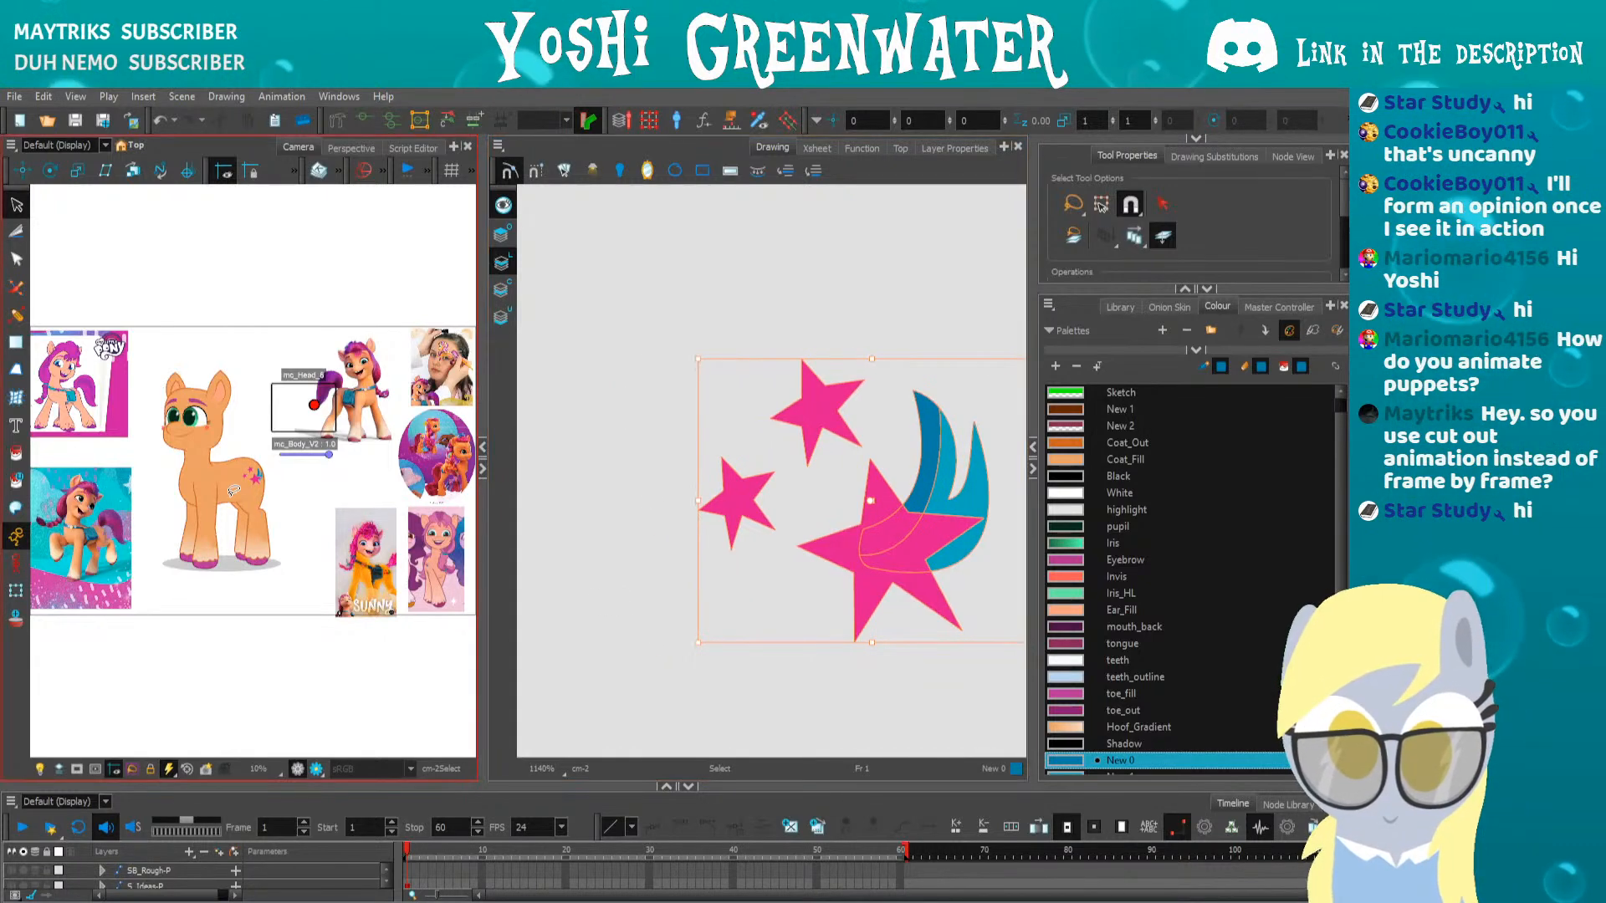
Reselect the entire cutie mark and nudge it sideways until it sits fully inside the rump outline
scroll(240, 485, up, 5)
key(space)
drag(276, 498, 205, 201)
drag(452, 652, 144, 361)
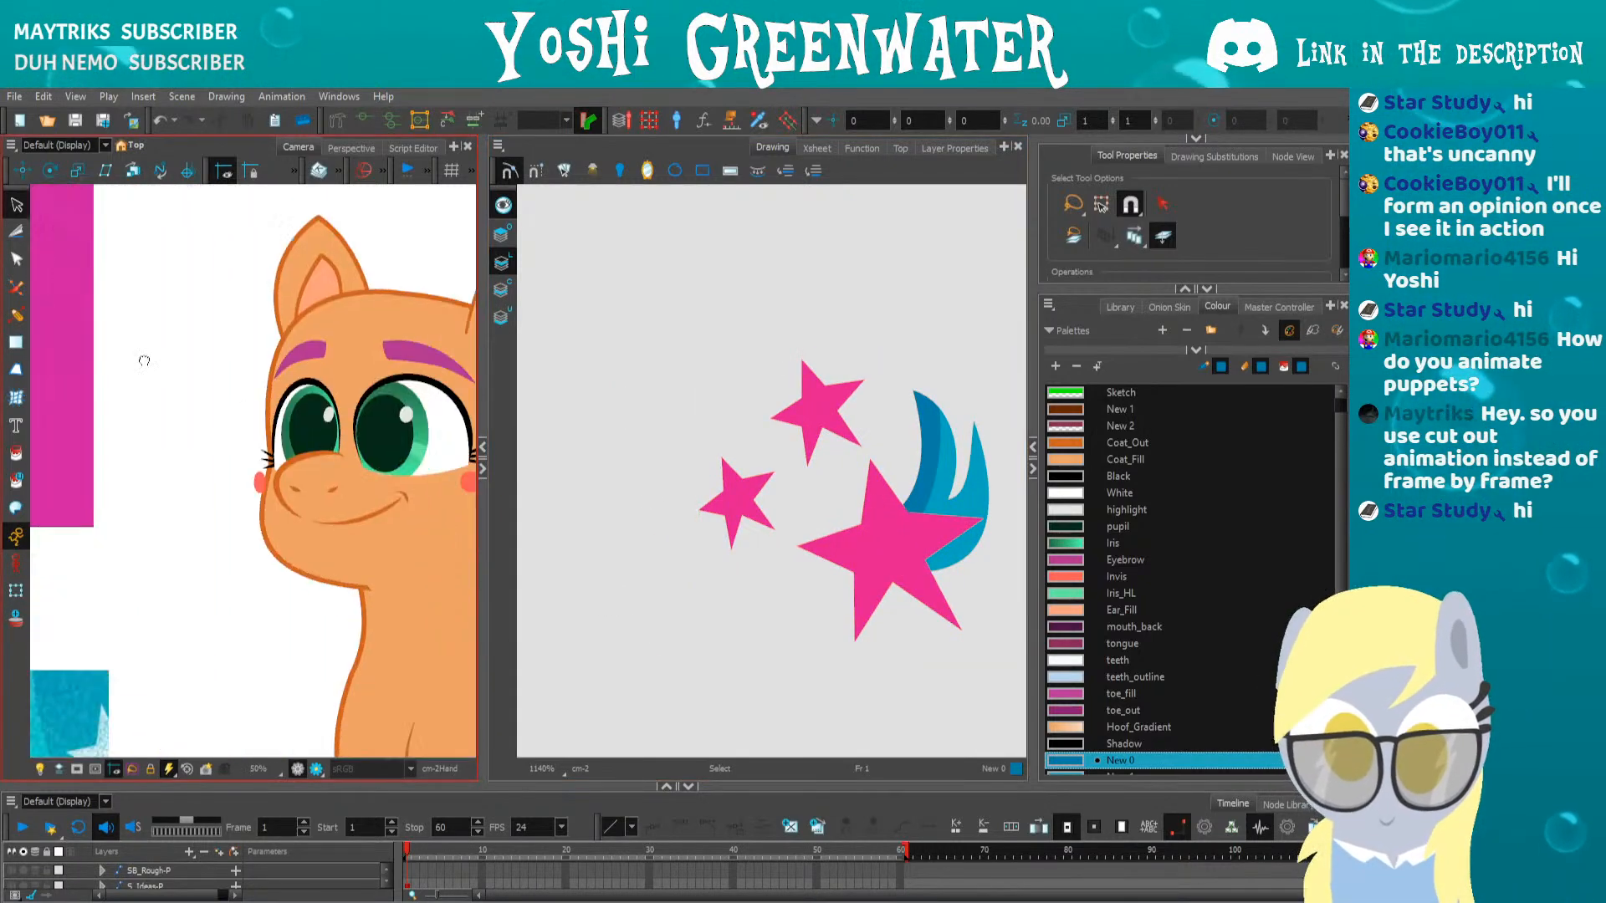
drag(386, 575, 53, 366)
drag(284, 521, 237, 501)
mouse_move(701, 493)
mouse_down()
mouse_move(1016, 494)
mouse_move(787, 653)
mouse_up()
key(Right)
key(Right)
key(Right)
key(Right)
key(Right)
key(Right)
key(Right)
key(Right)
key(Right)
key(Right)
key(Right)
key(Right)
key(Right)
key(Right)
key(Right)
key(Right)
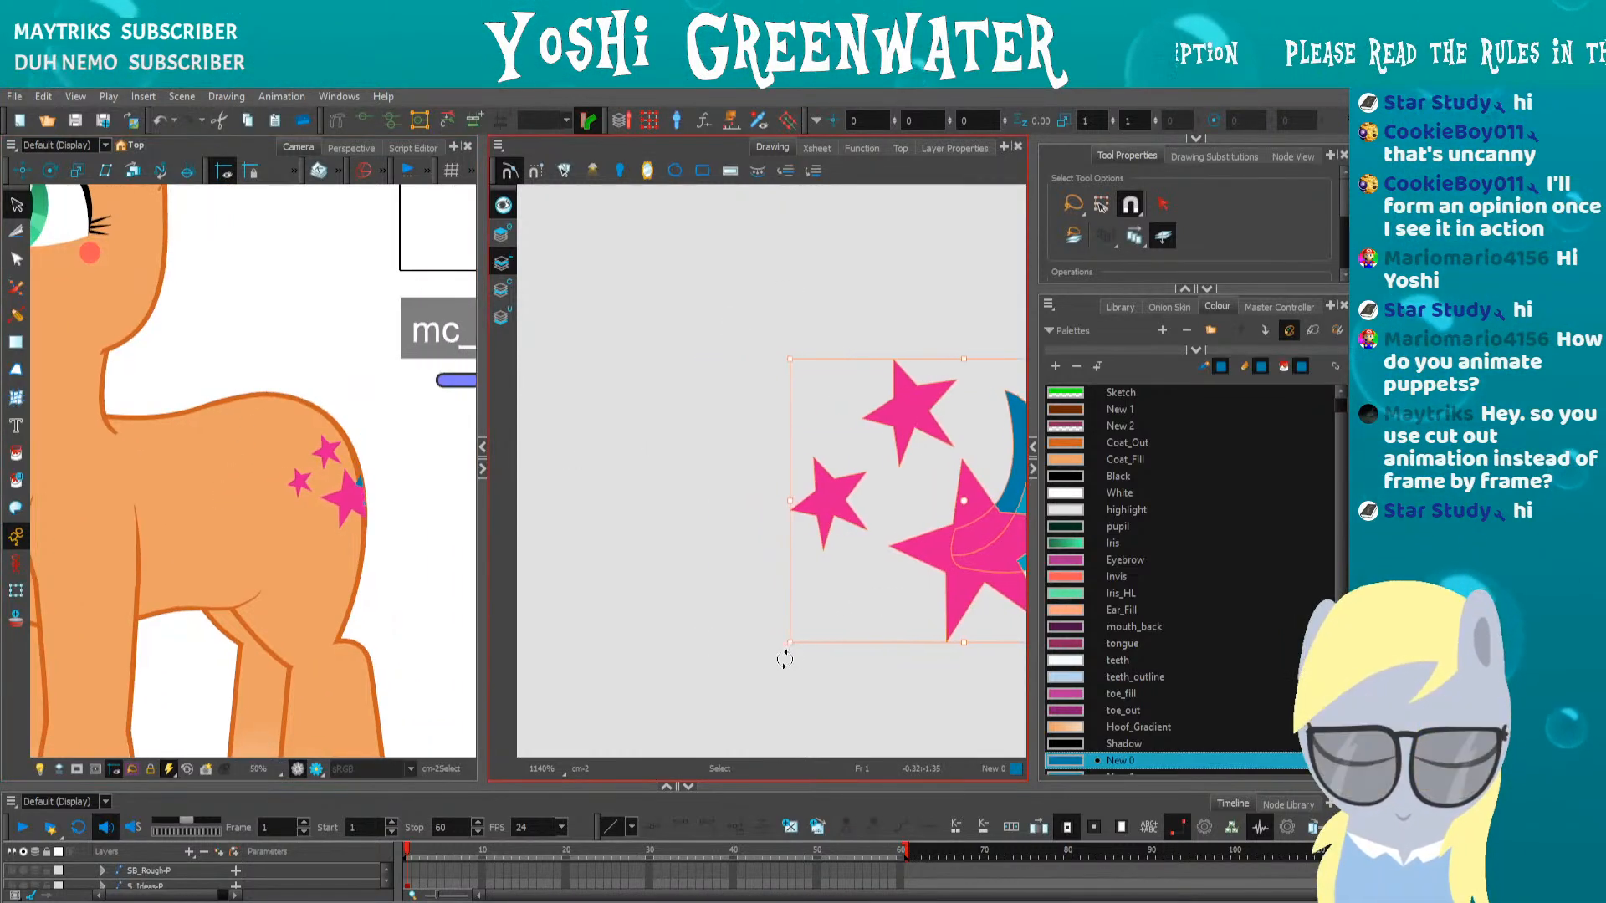
key(Left)
key(Left)
key(Left)
key(Left)
key(Left)
key(Left)
key(Left)
key(Left)
key(Left)
key(Left)
key(Left)
key(Left)
key(Left)
key(Left)
key(Left)
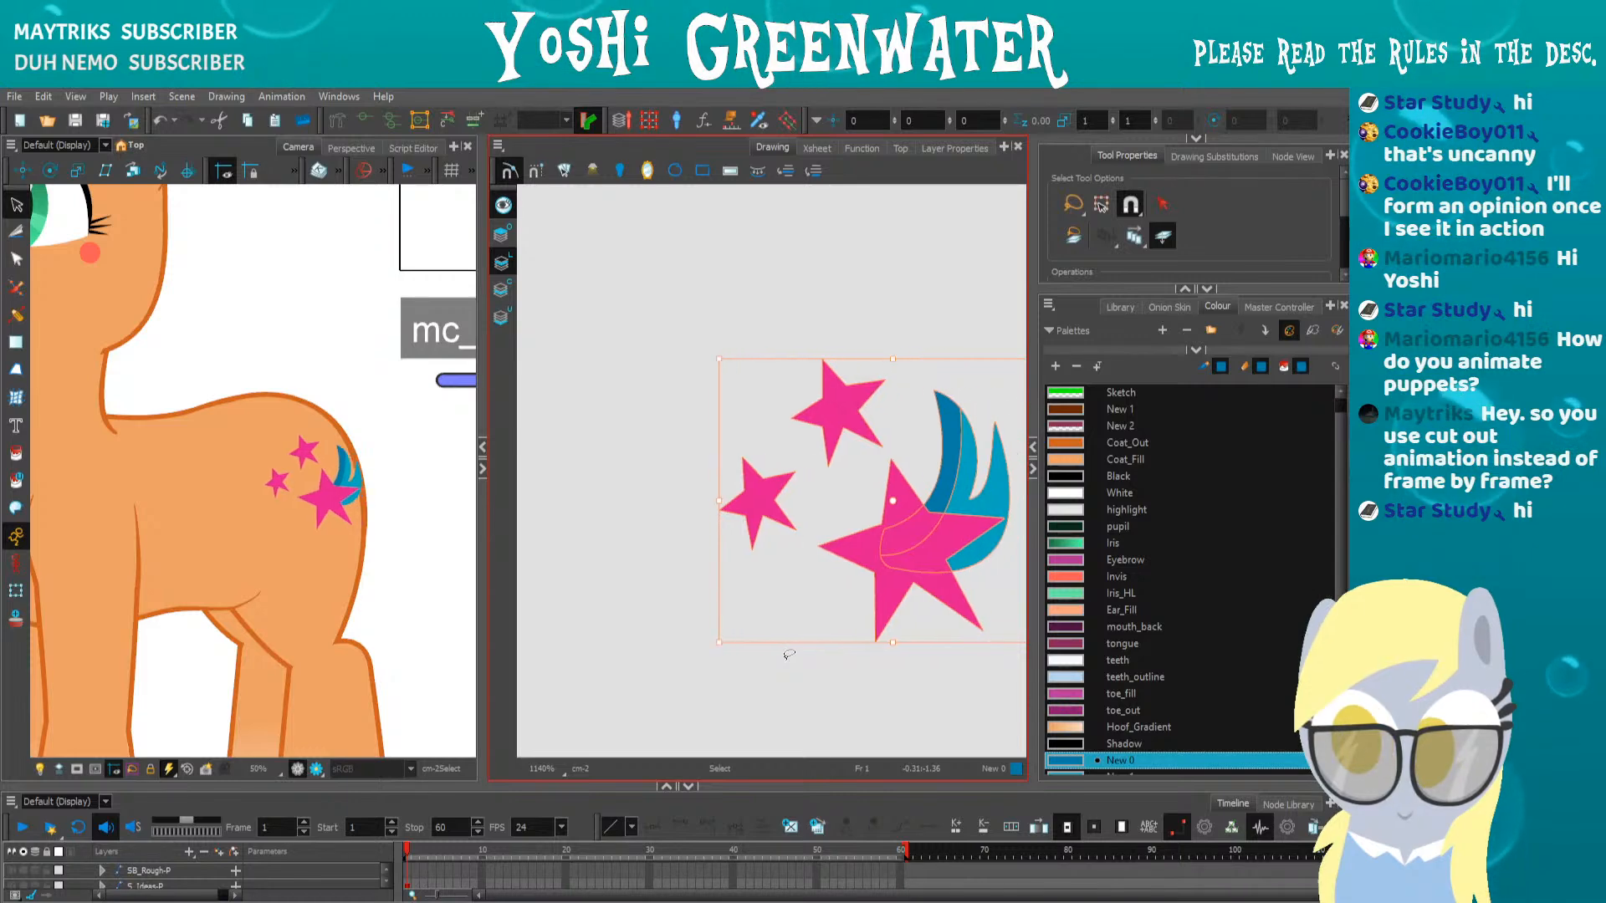
Enlarge the cutie mark slightly and fine-tune its placement on the flank
drag(677, 500, 658, 500)
drag(840, 359, 828, 339)
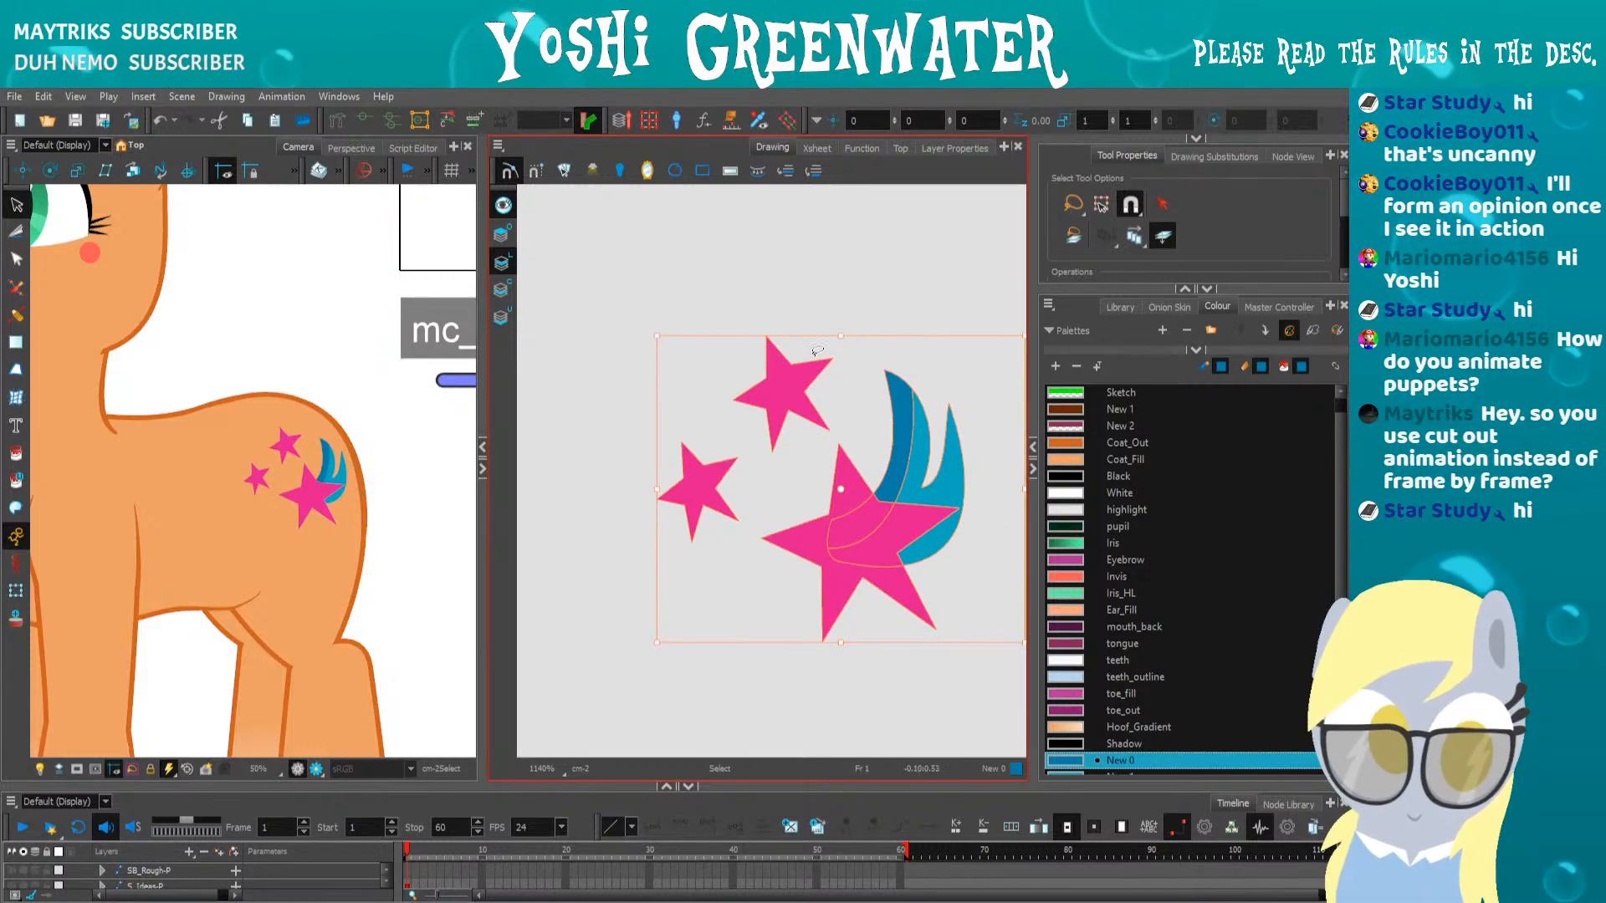
drag(710, 509, 715, 512)
Select the cutie mark with the Transform tool and locate its cm node in the node view
click(16, 590)
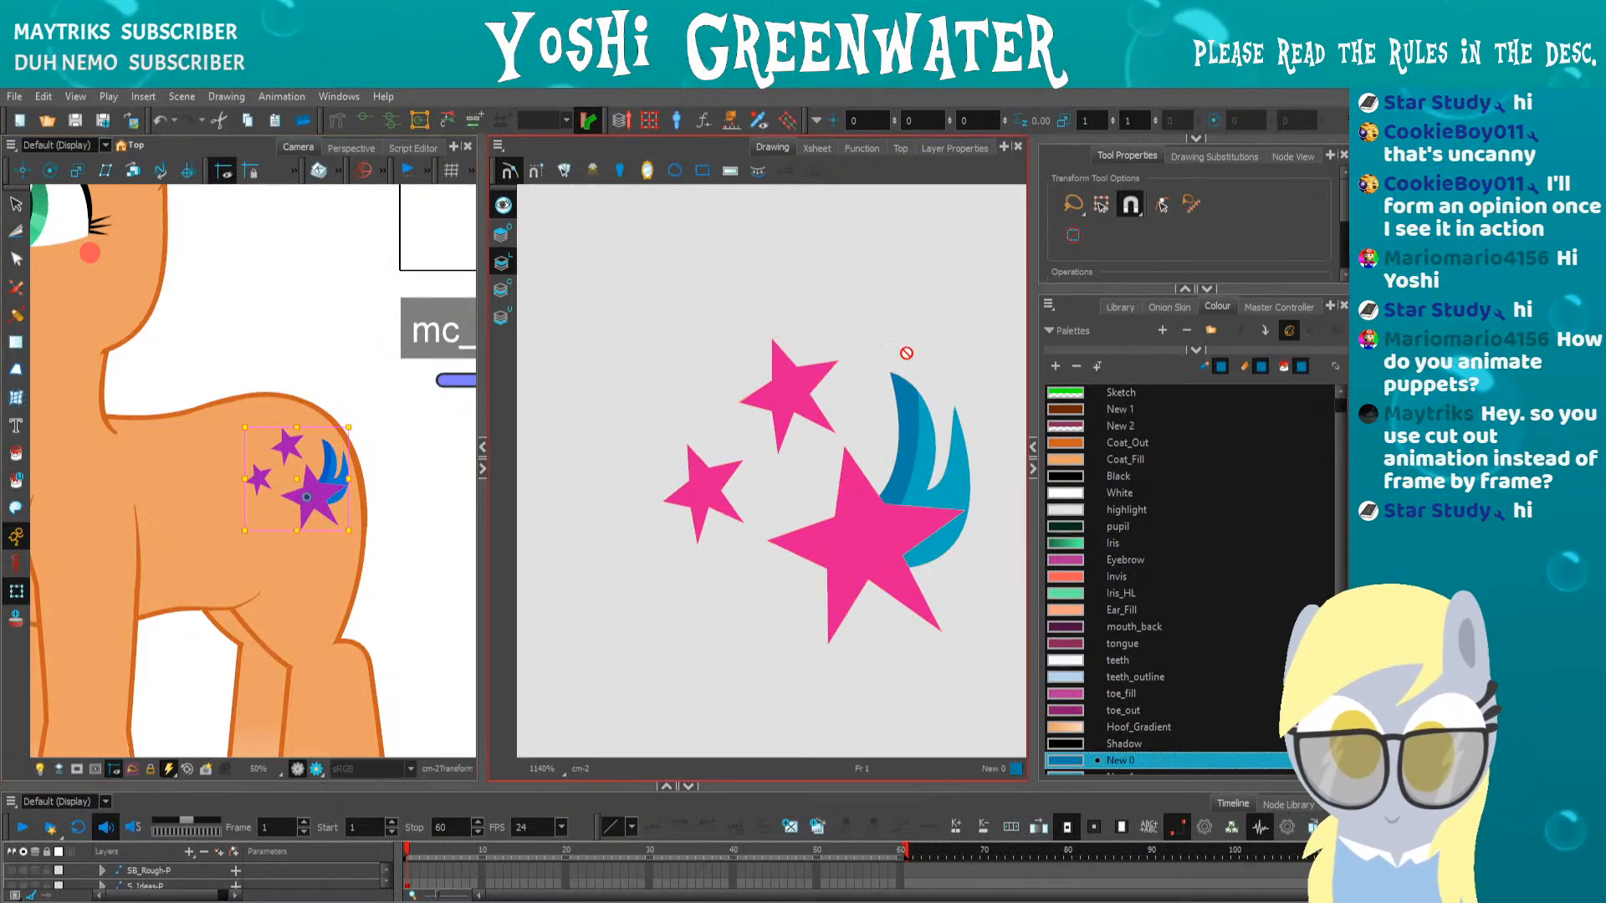
click(1292, 156)
key(o)
scroll(1067, 350, up, 2)
mouse_move(1092, 406)
mouse_down()
mouse_move(1068, 322)
mouse_move(1030, 351)
mouse_move(899, 326)
mouse_up()
key(o)
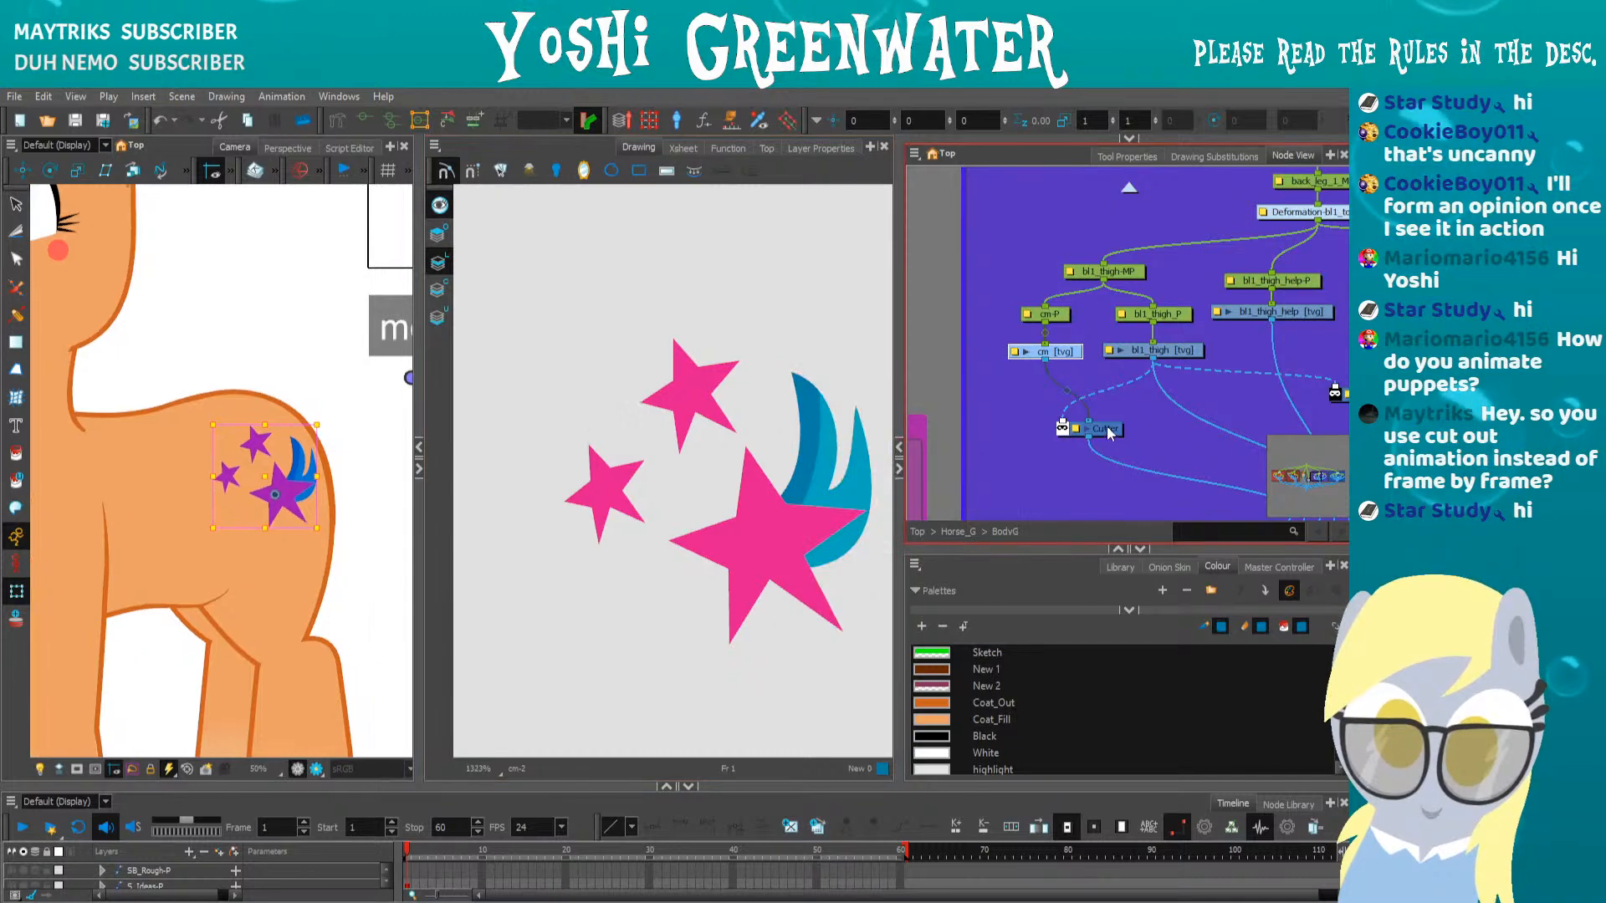
Examine how the cm and bl1_thigh drawings connect to the Cutter node in the back leg's network
drag(1087, 445, 930, 404)
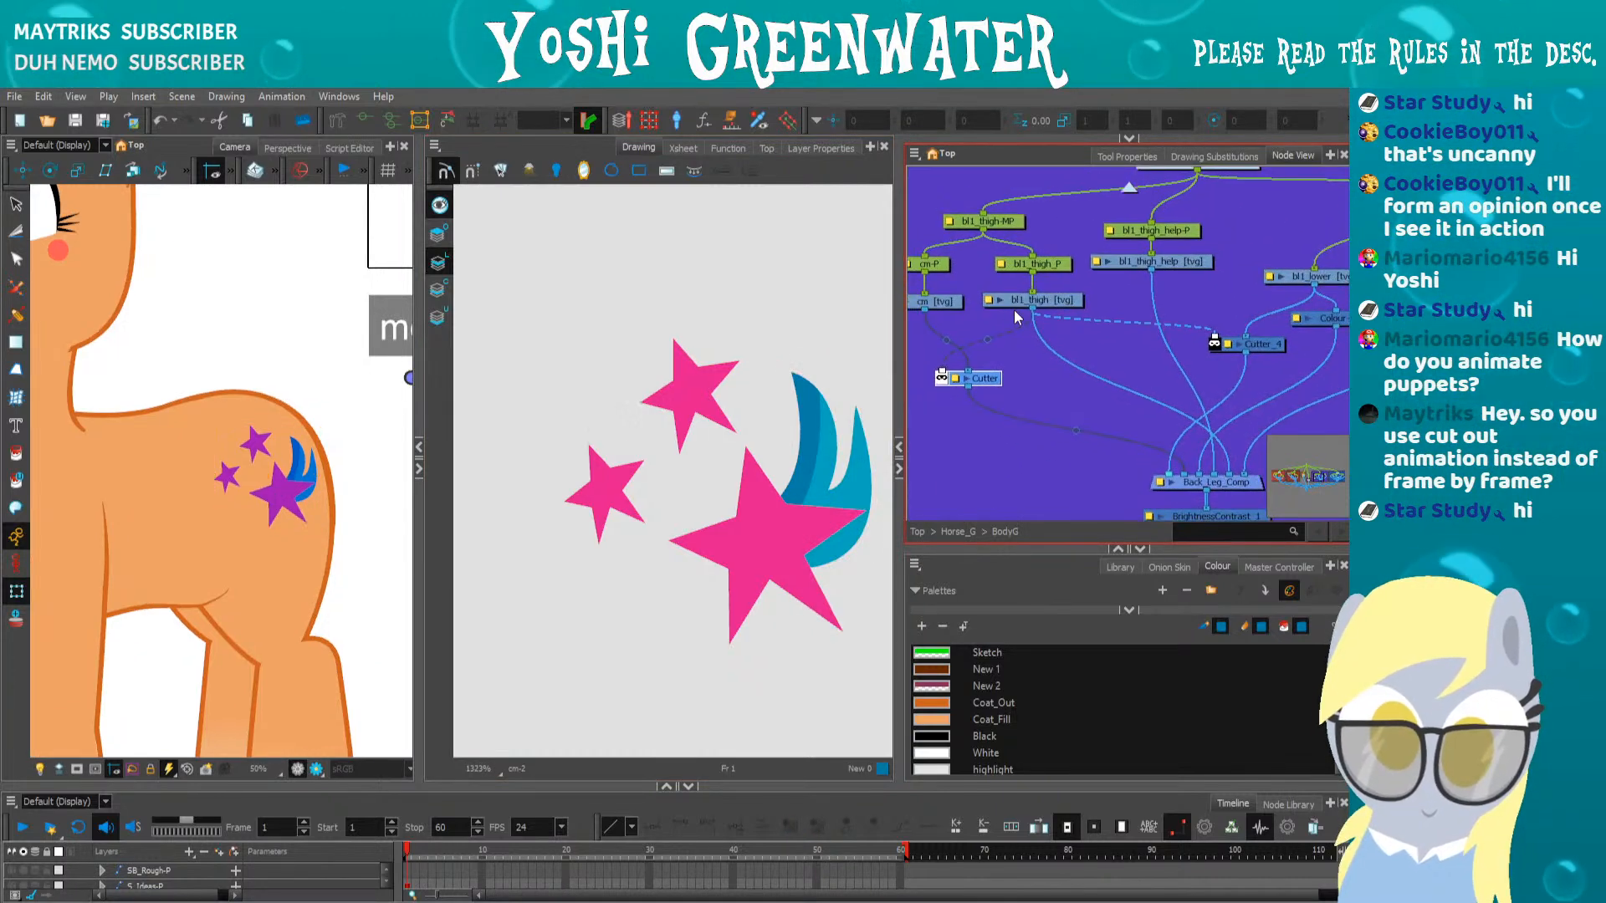
drag(1007, 336, 1070, 372)
click(1079, 335)
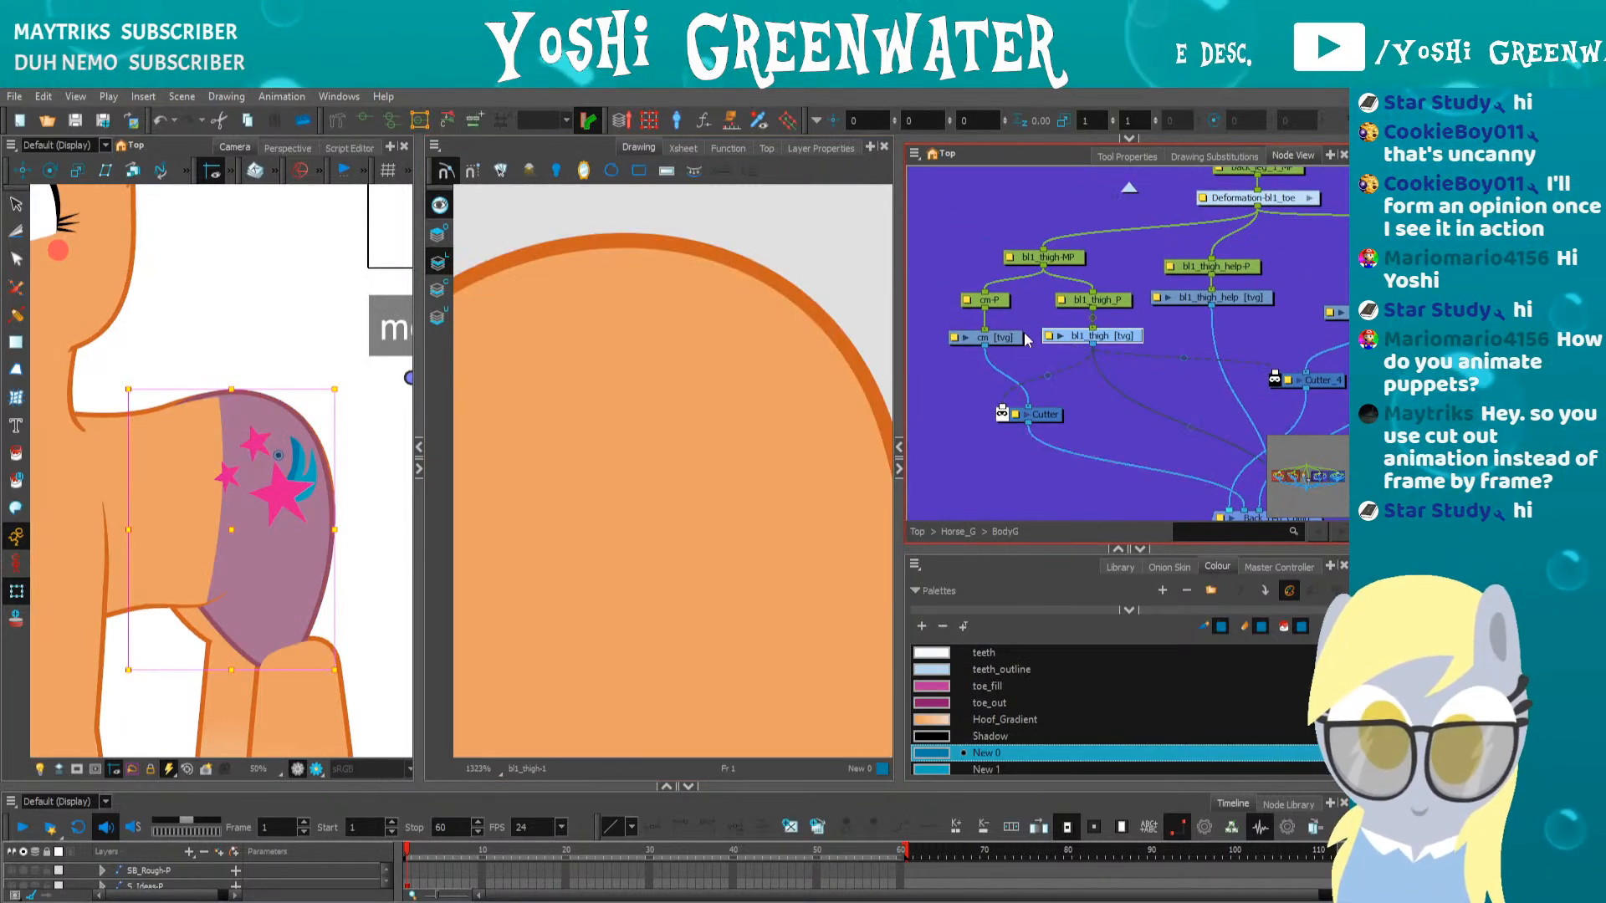
click(1050, 417)
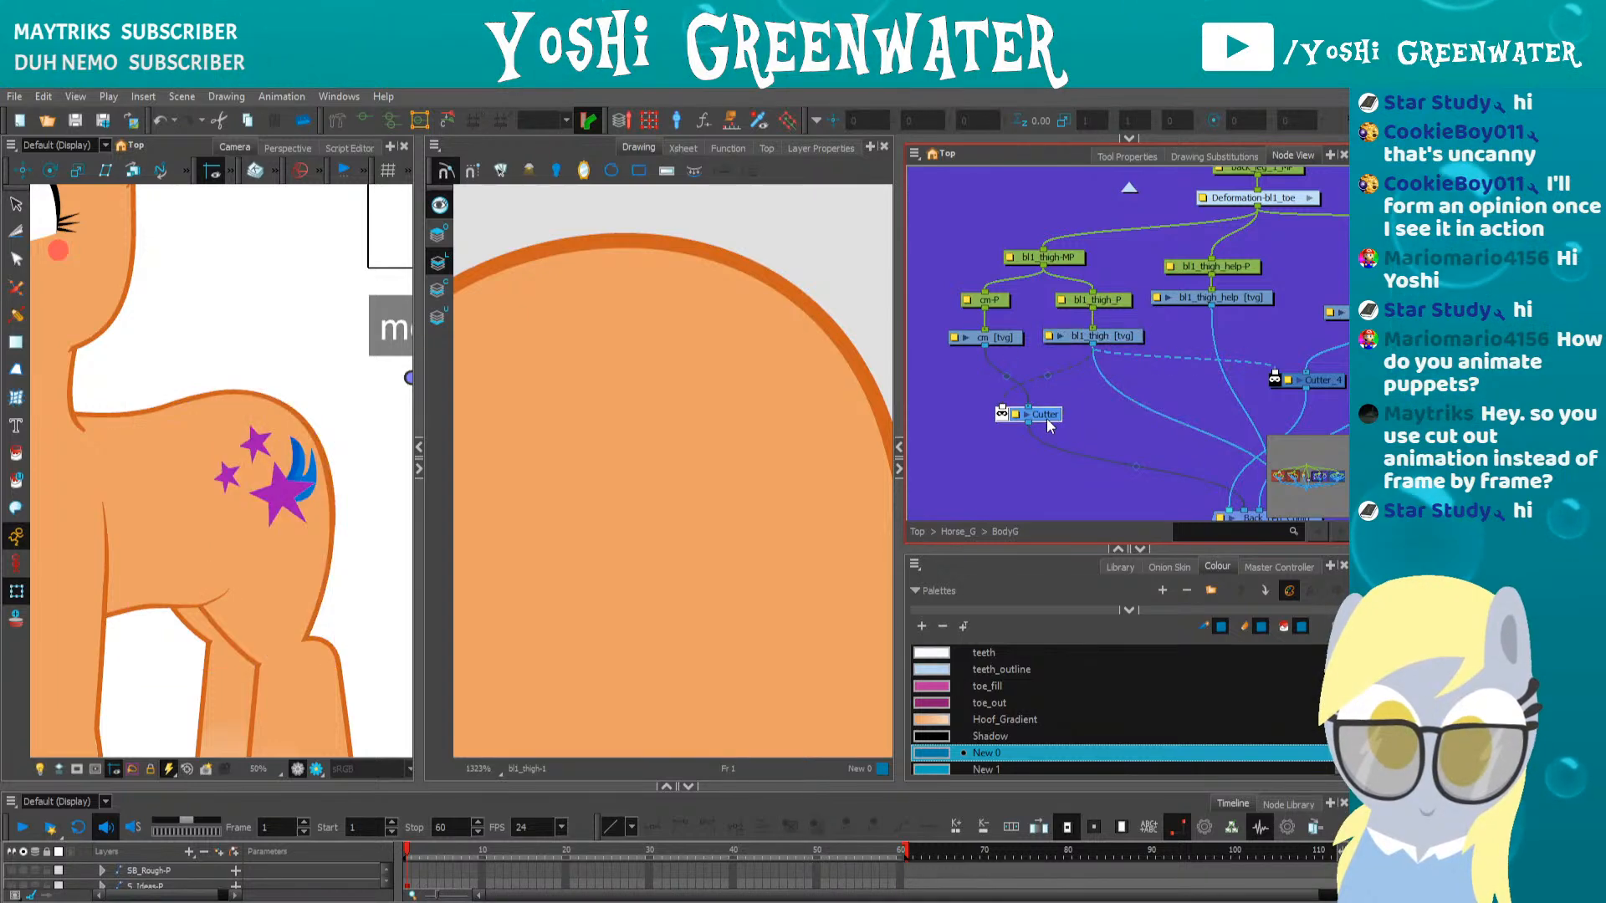
click(1003, 336)
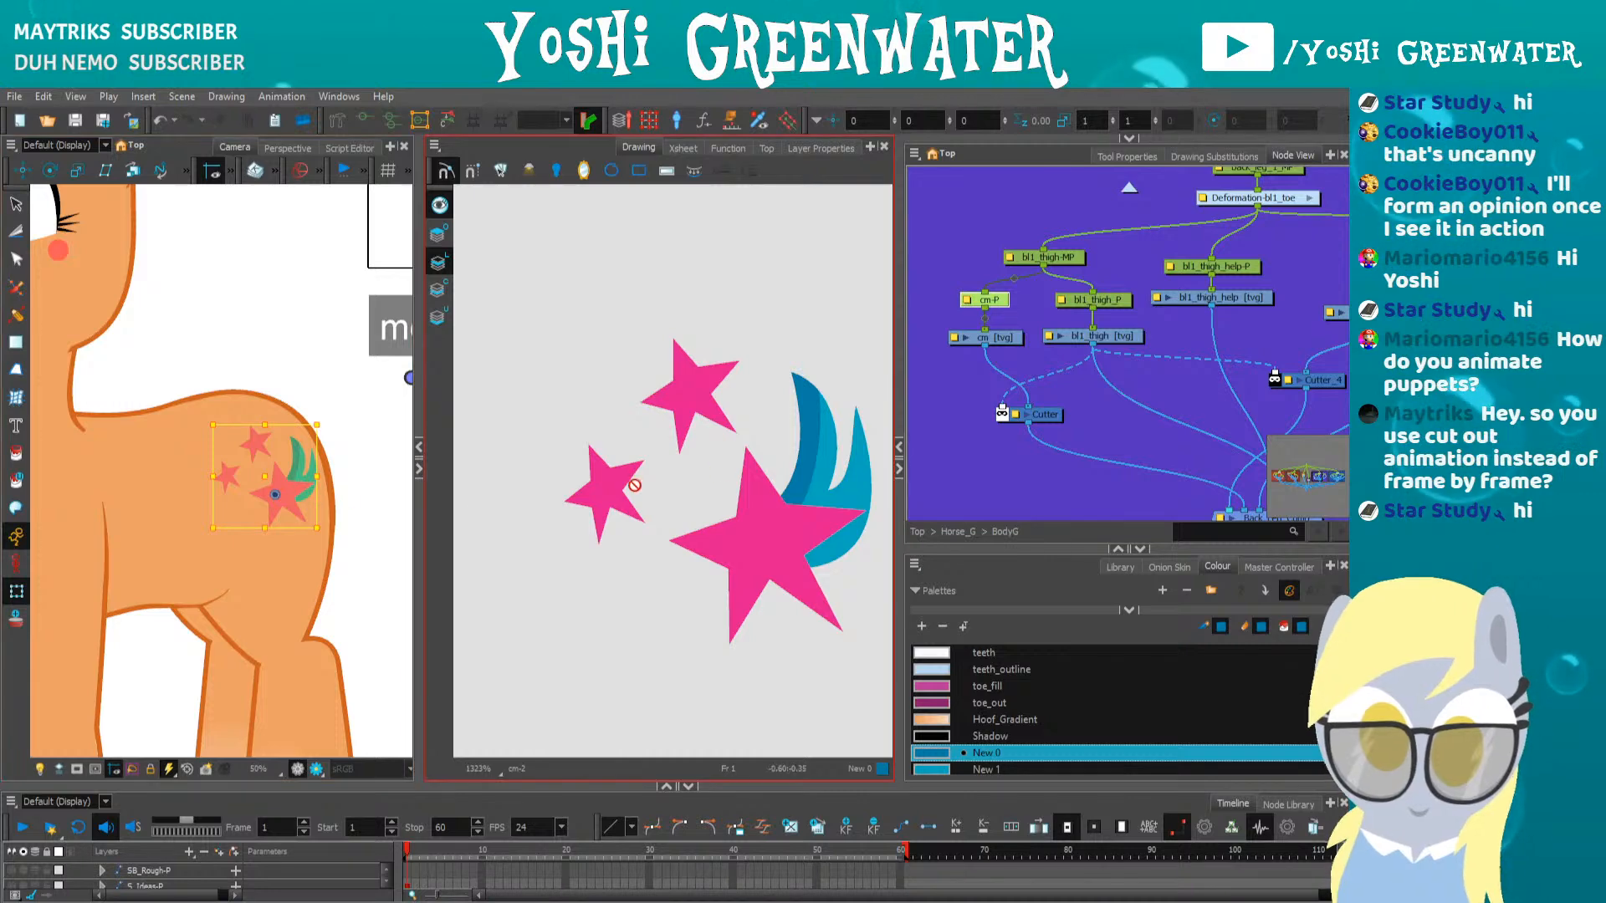
click(1056, 336)
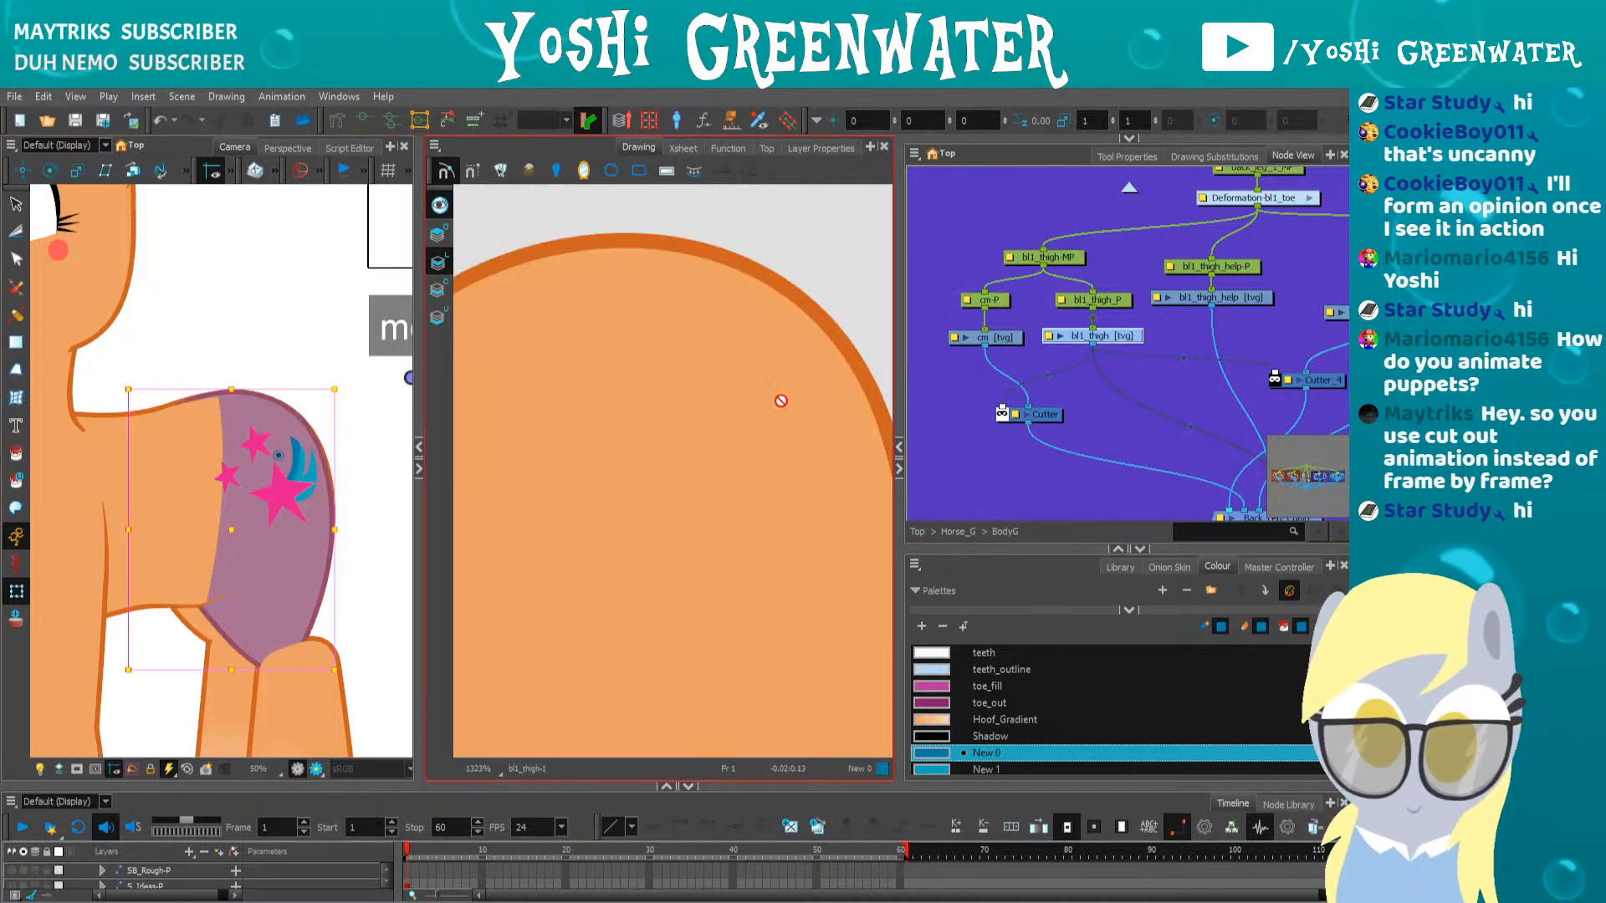
Try moving the cm-P peg past the rump's edge to test the Cutter masking, undoing each move
click(287, 470)
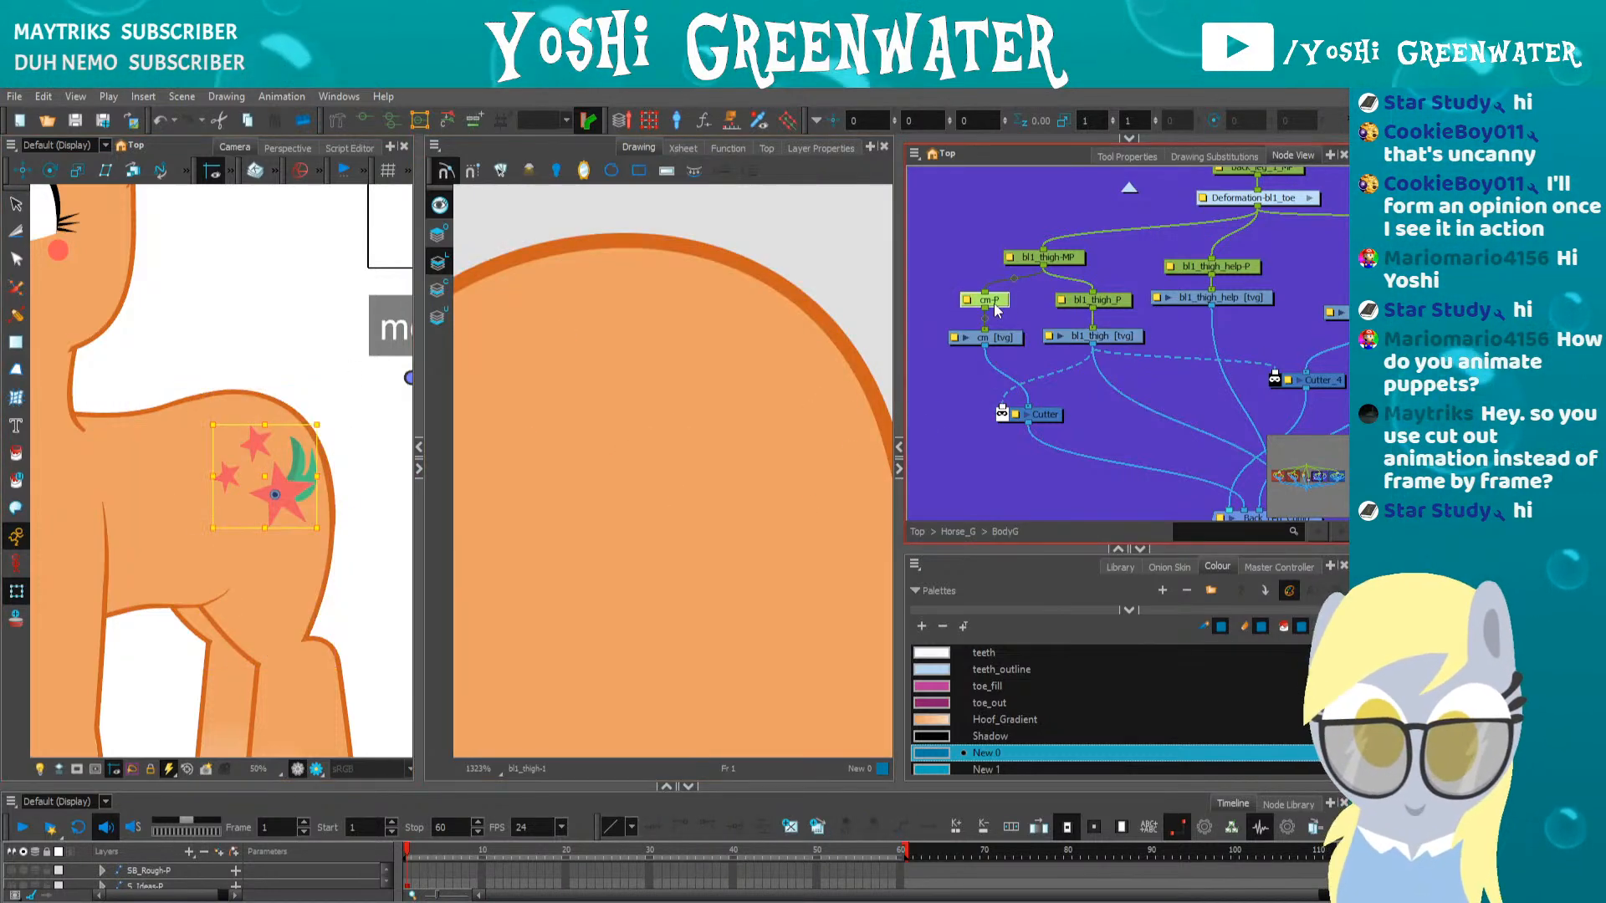
drag(287, 469, 308, 471)
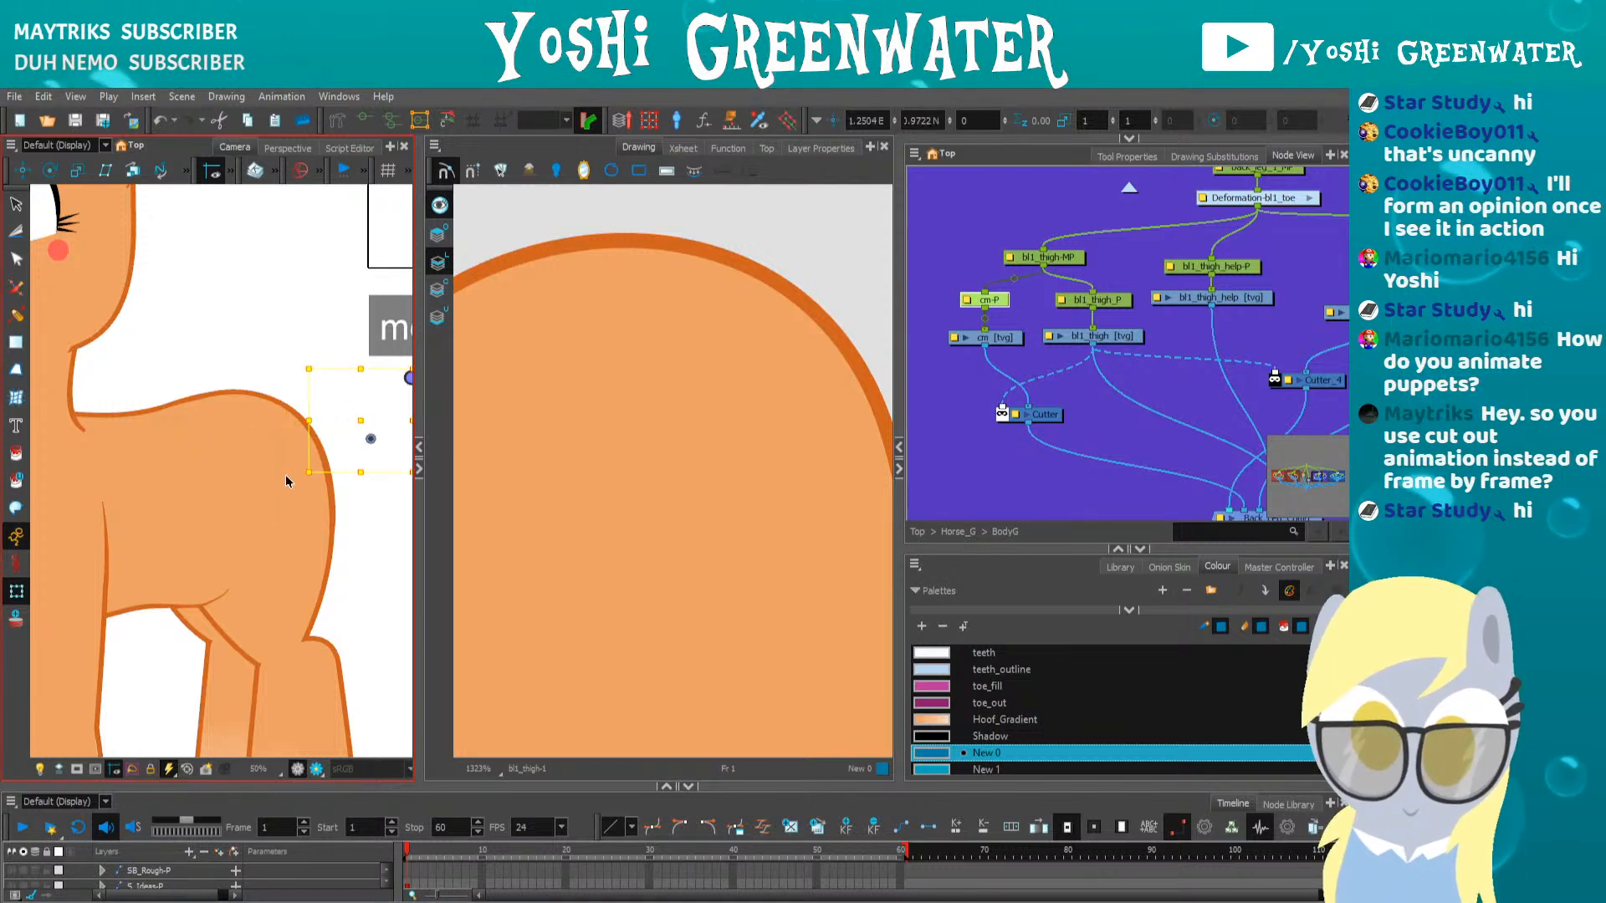
key(ctrl+z)
drag(287, 481, 303, 471)
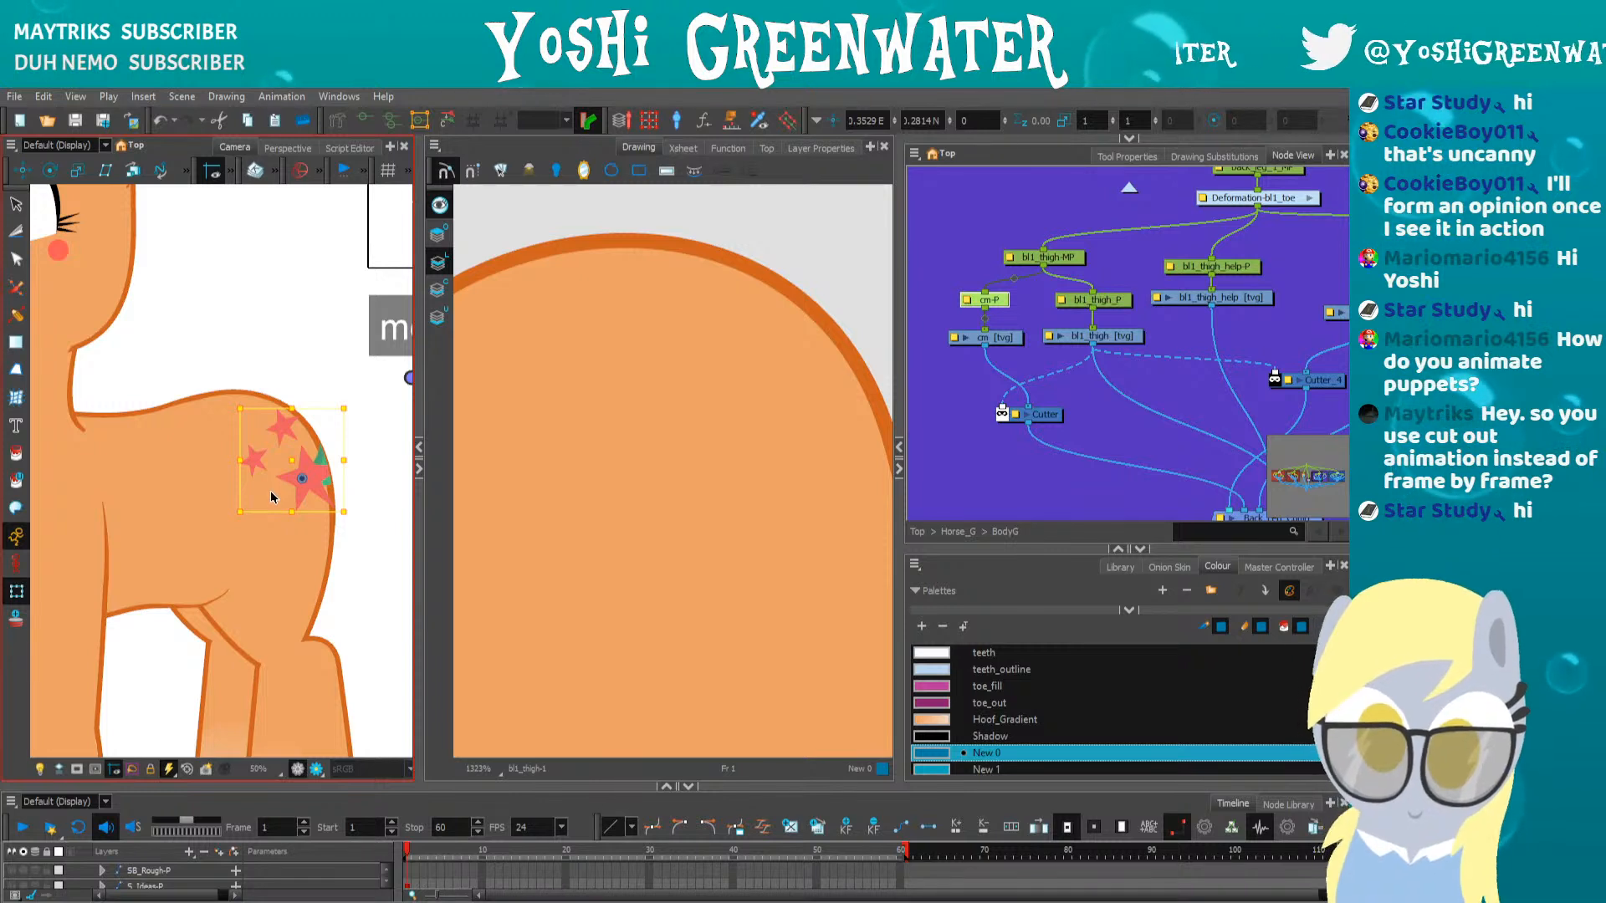
key(ctrl+z)
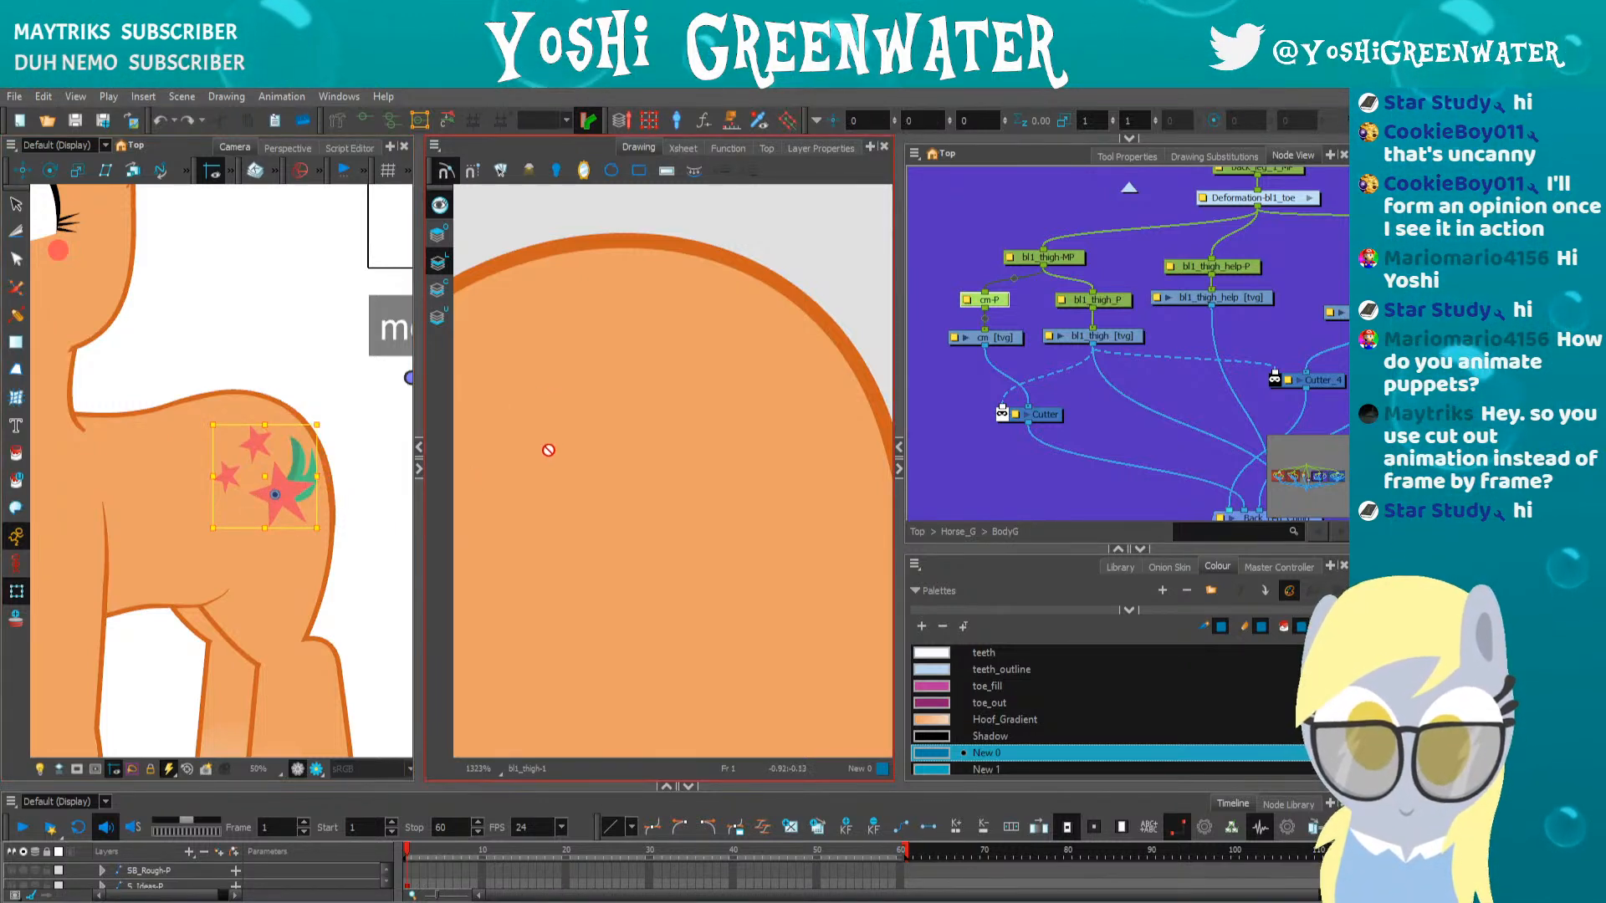
Select the tail drawing in the Tail node group and set its drawing substitution to 1
scroll(548, 449, down, 2)
drag(560, 578, 694, 546)
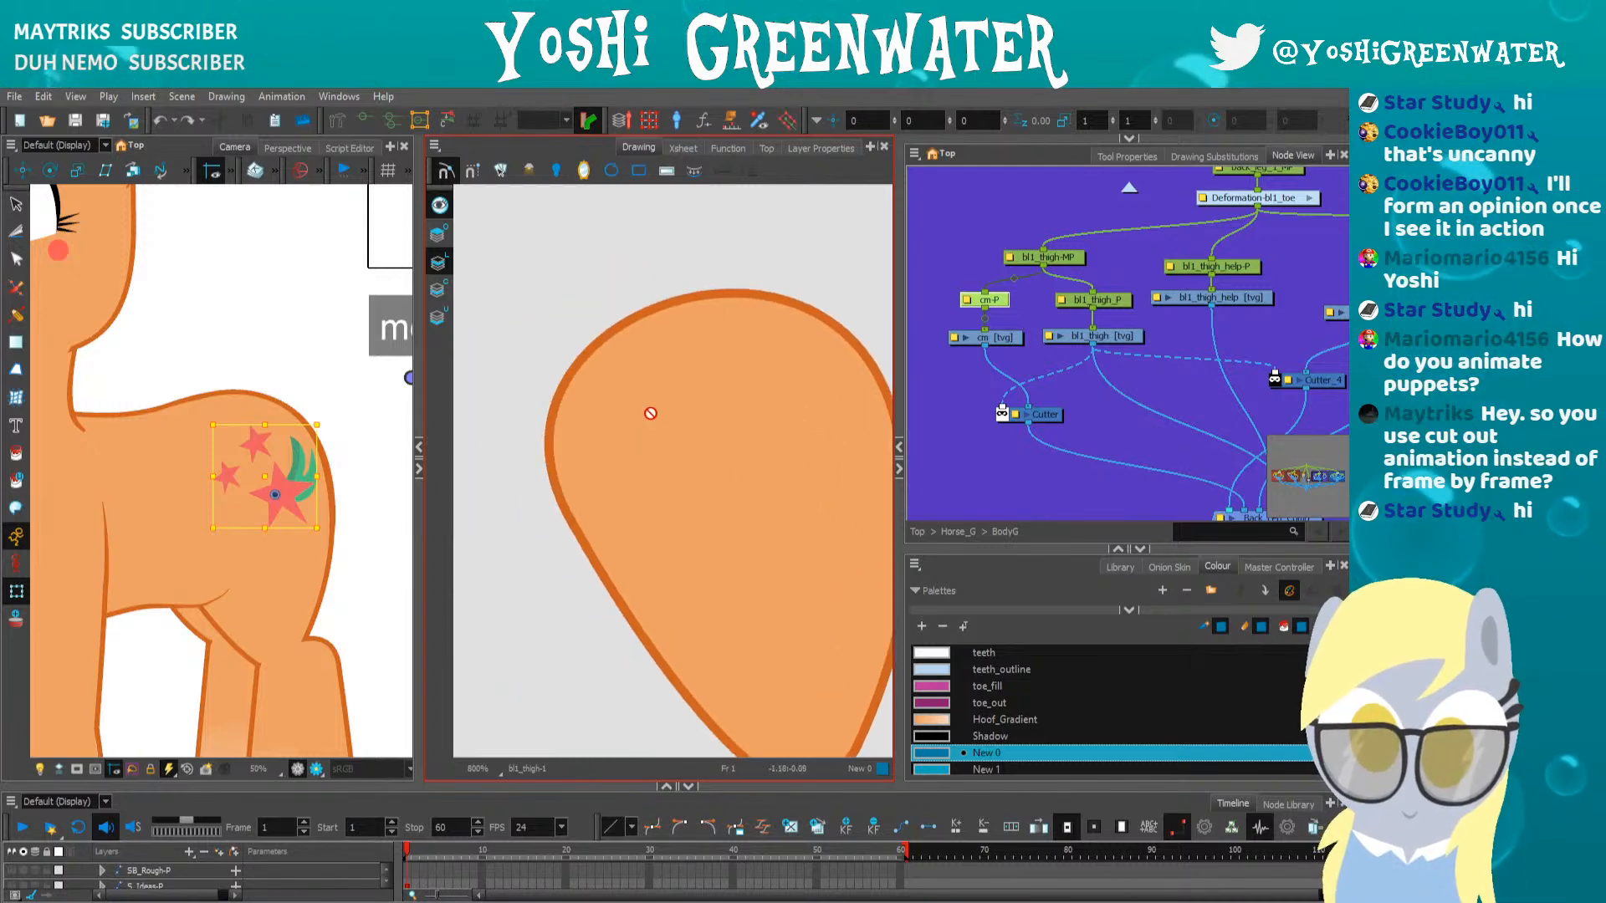
click(418, 471)
scroll(339, 583, down, 3)
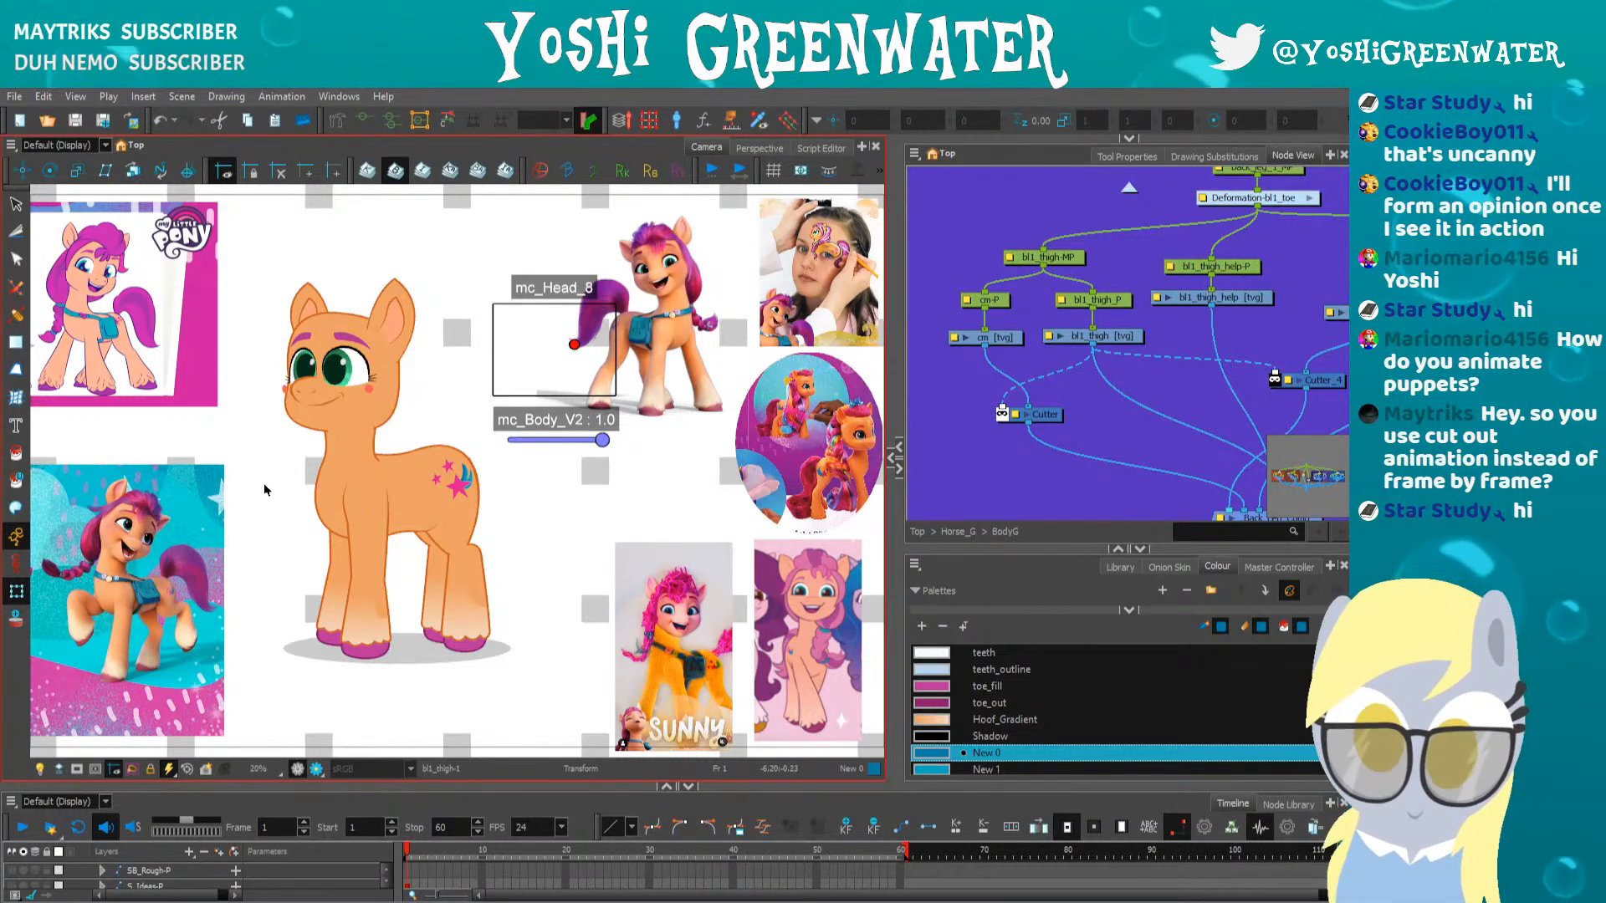
drag(264, 483, 301, 513)
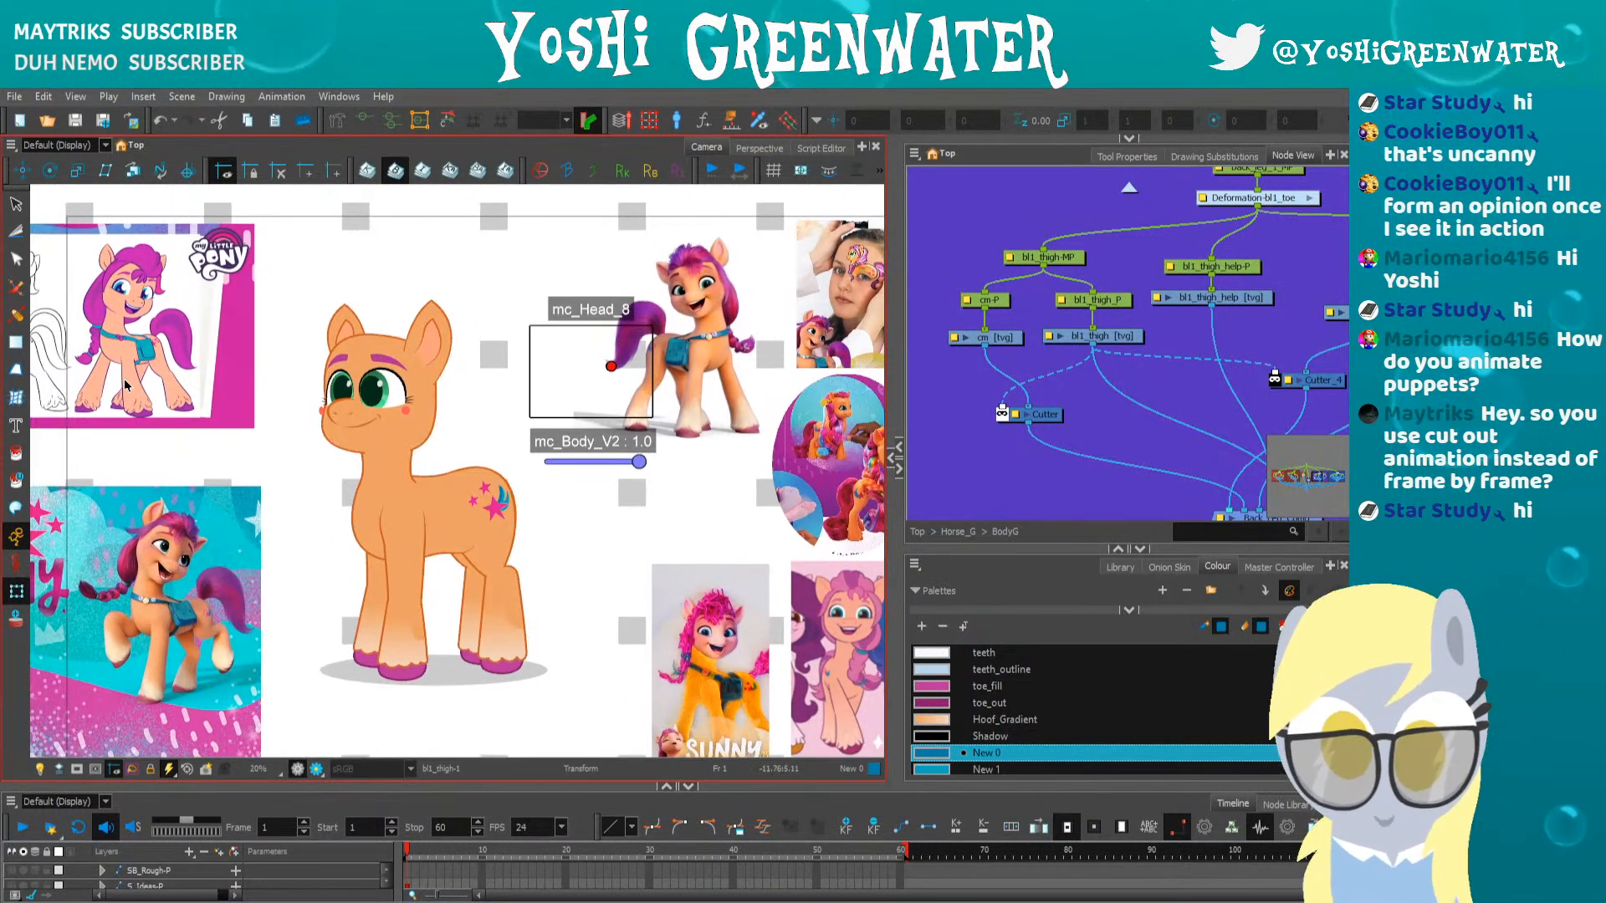
drag(941, 414, 1338, 342)
drag(1055, 409, 939, 309)
click(1088, 357)
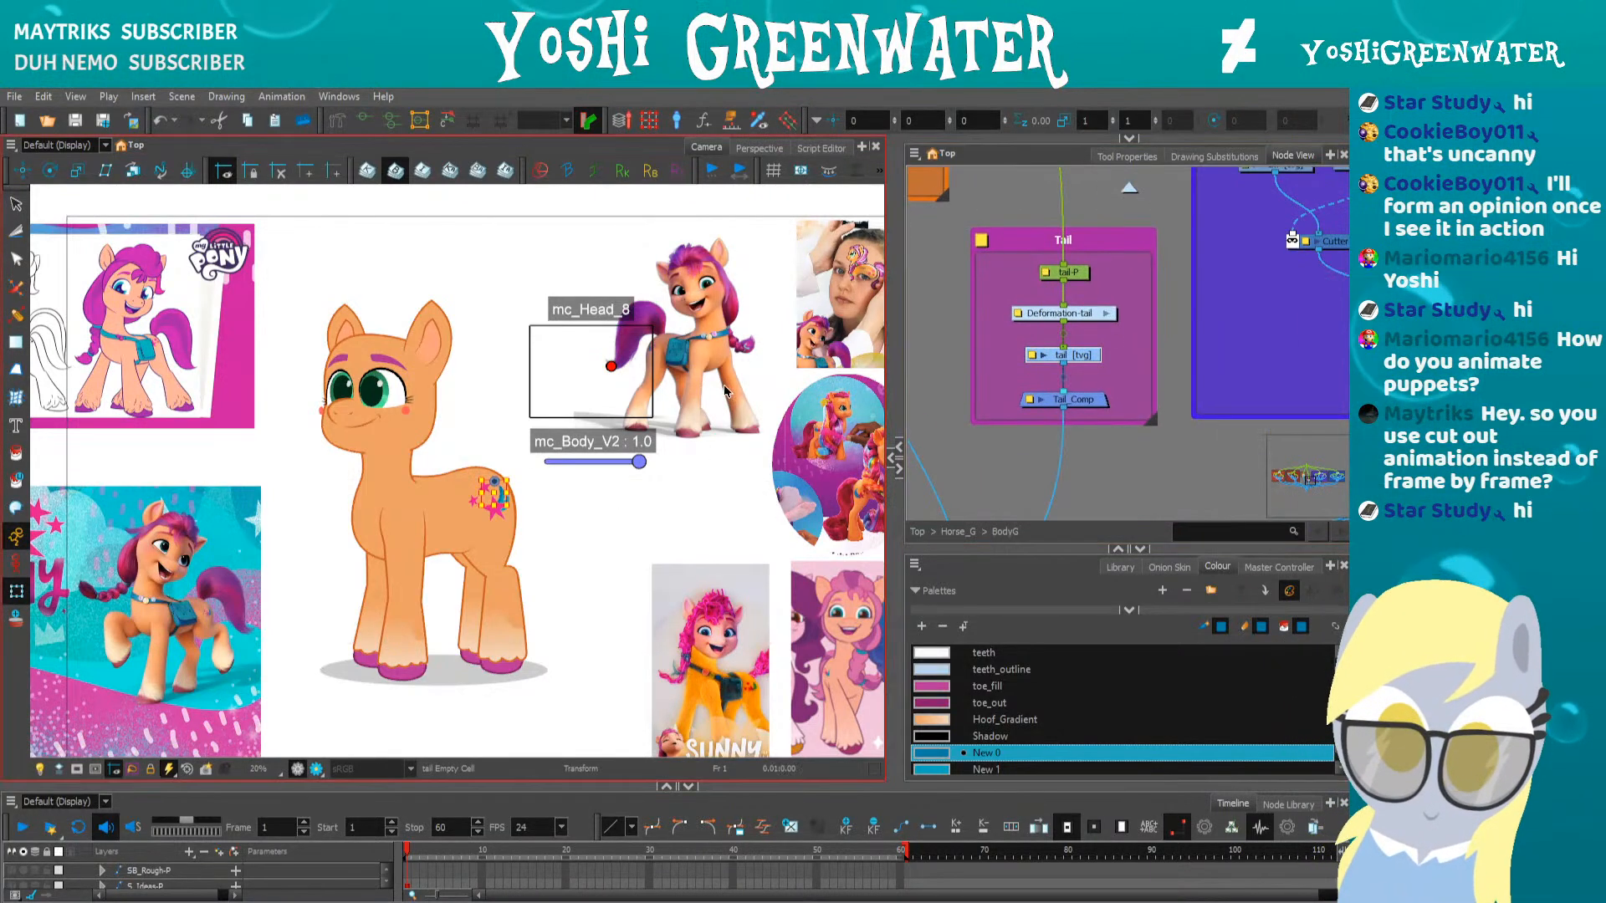
click(1214, 157)
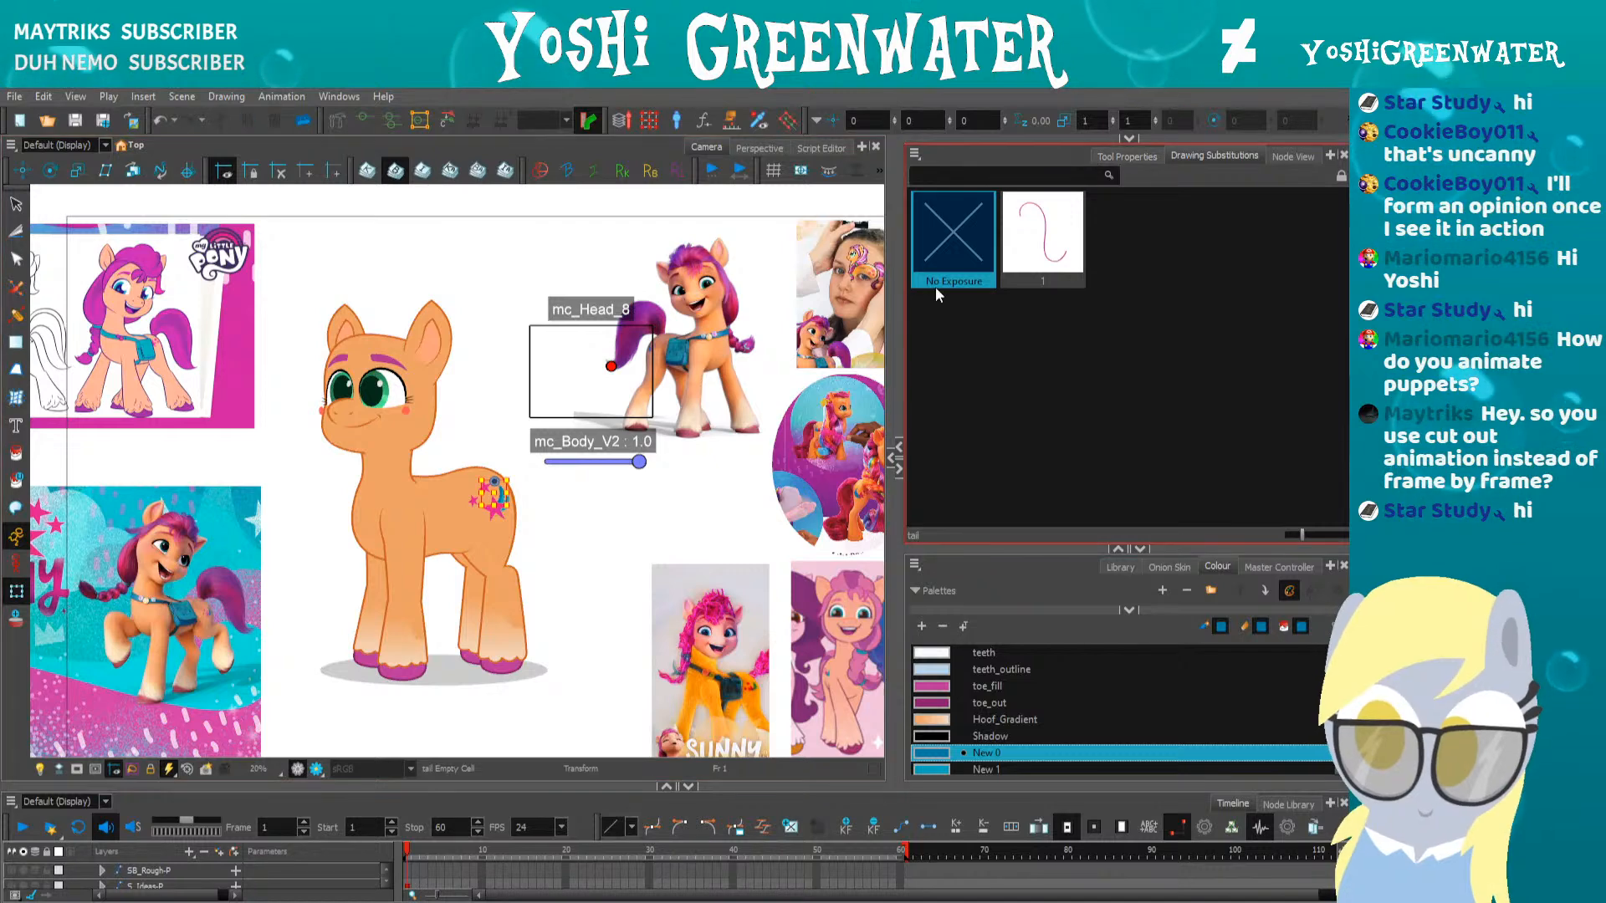
click(1042, 238)
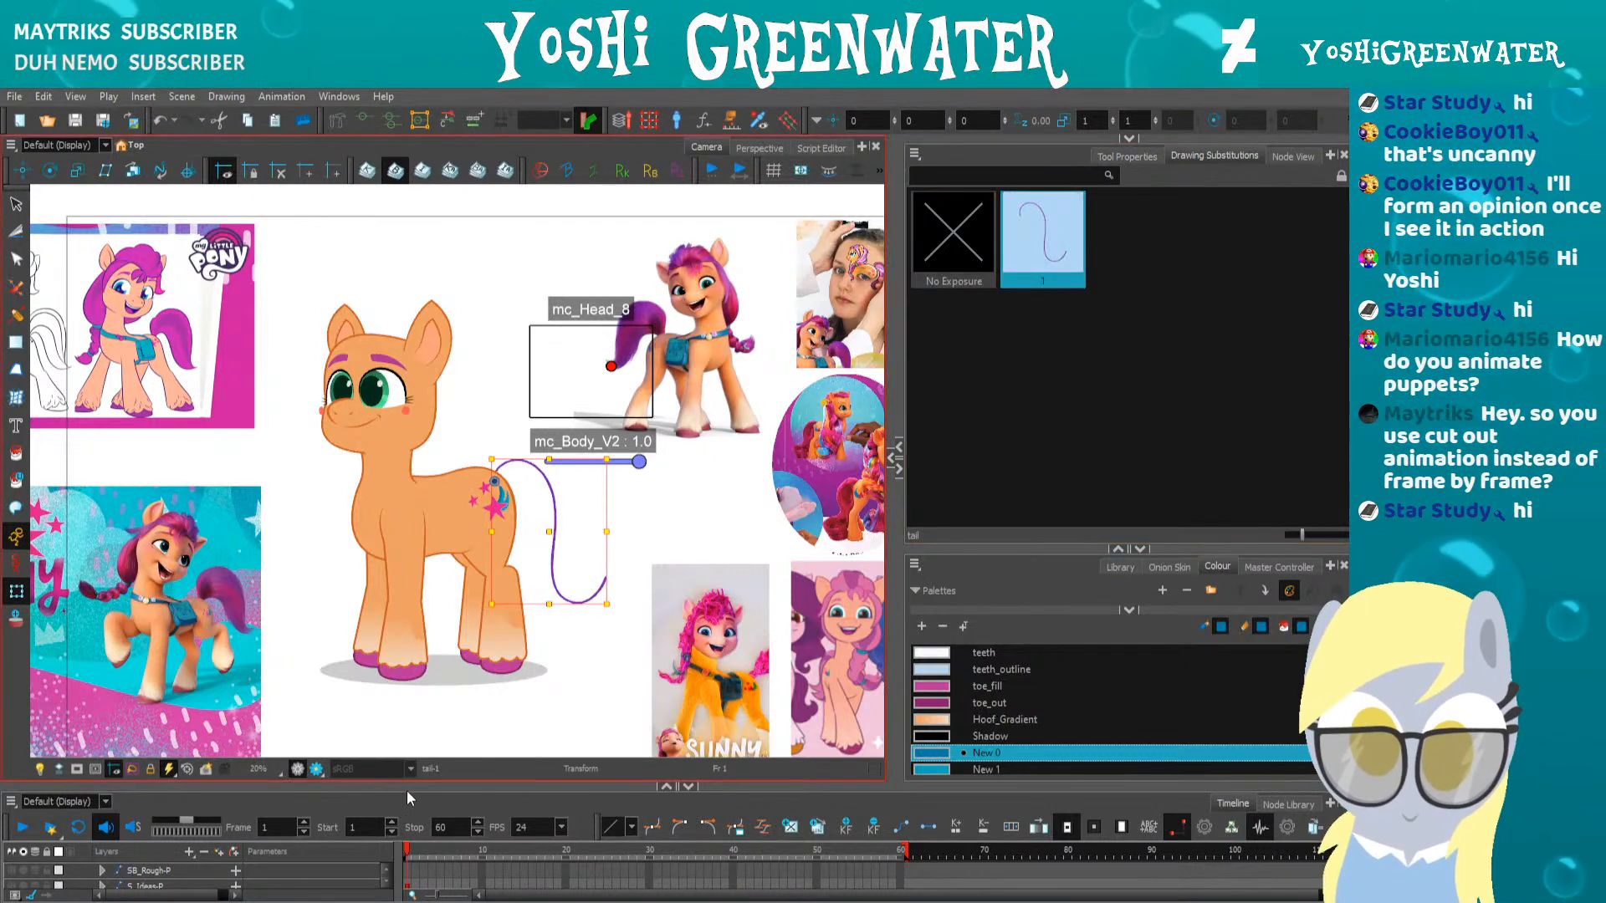
Create a new empty drawing 2 on the tail layer and show it in the drawing view beside the pony's hindquarters
drag(409, 791, 502, 766)
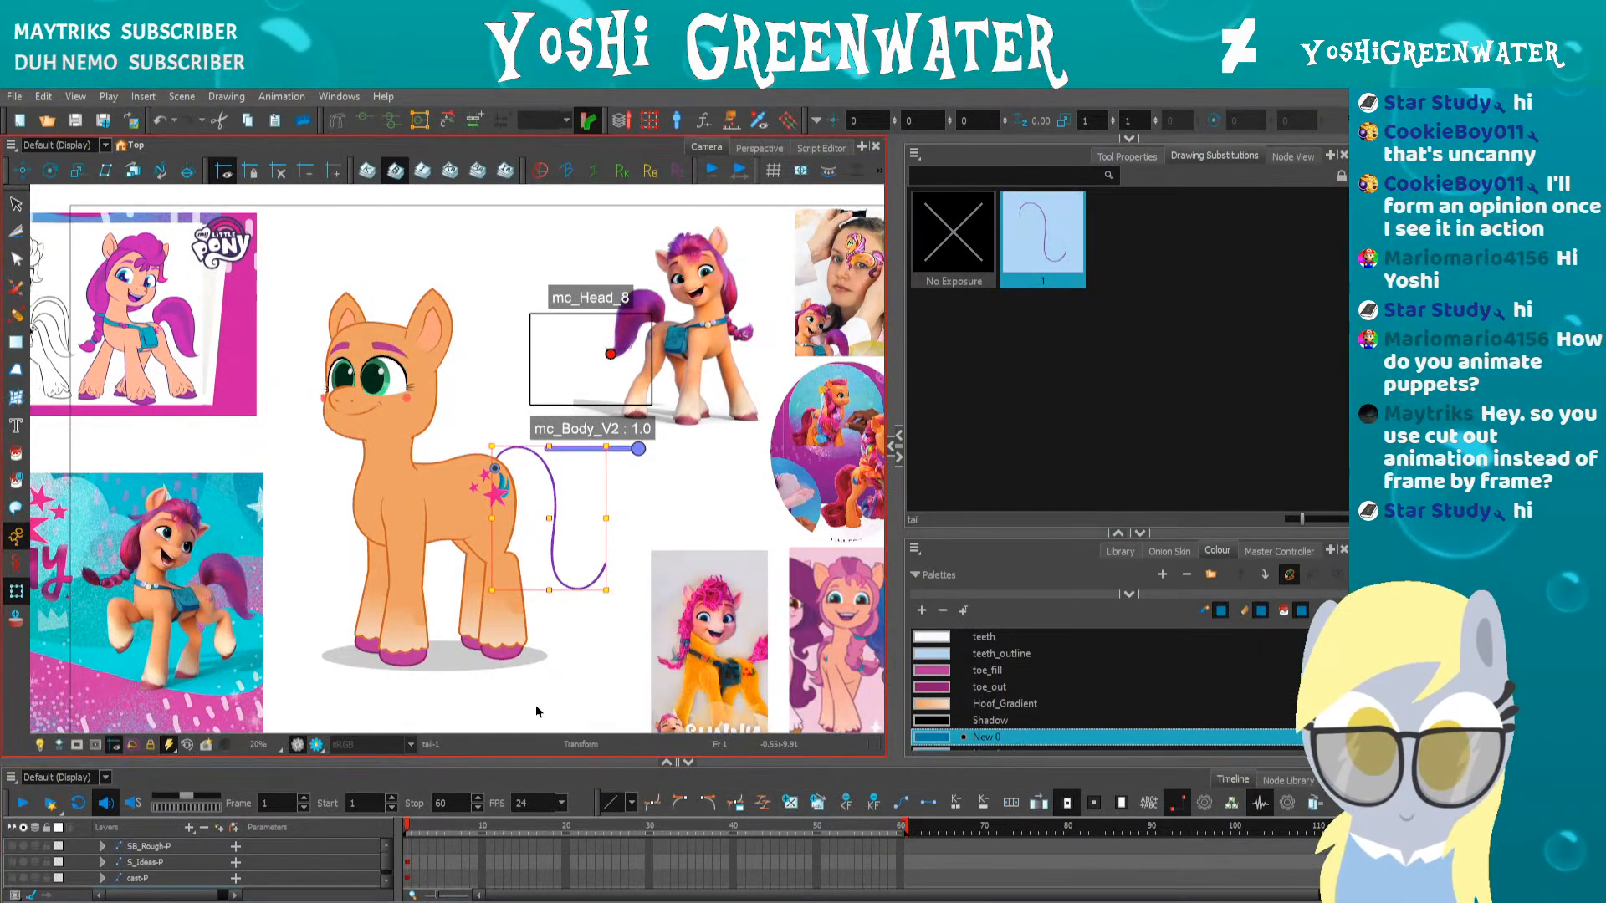
click(789, 803)
click(896, 452)
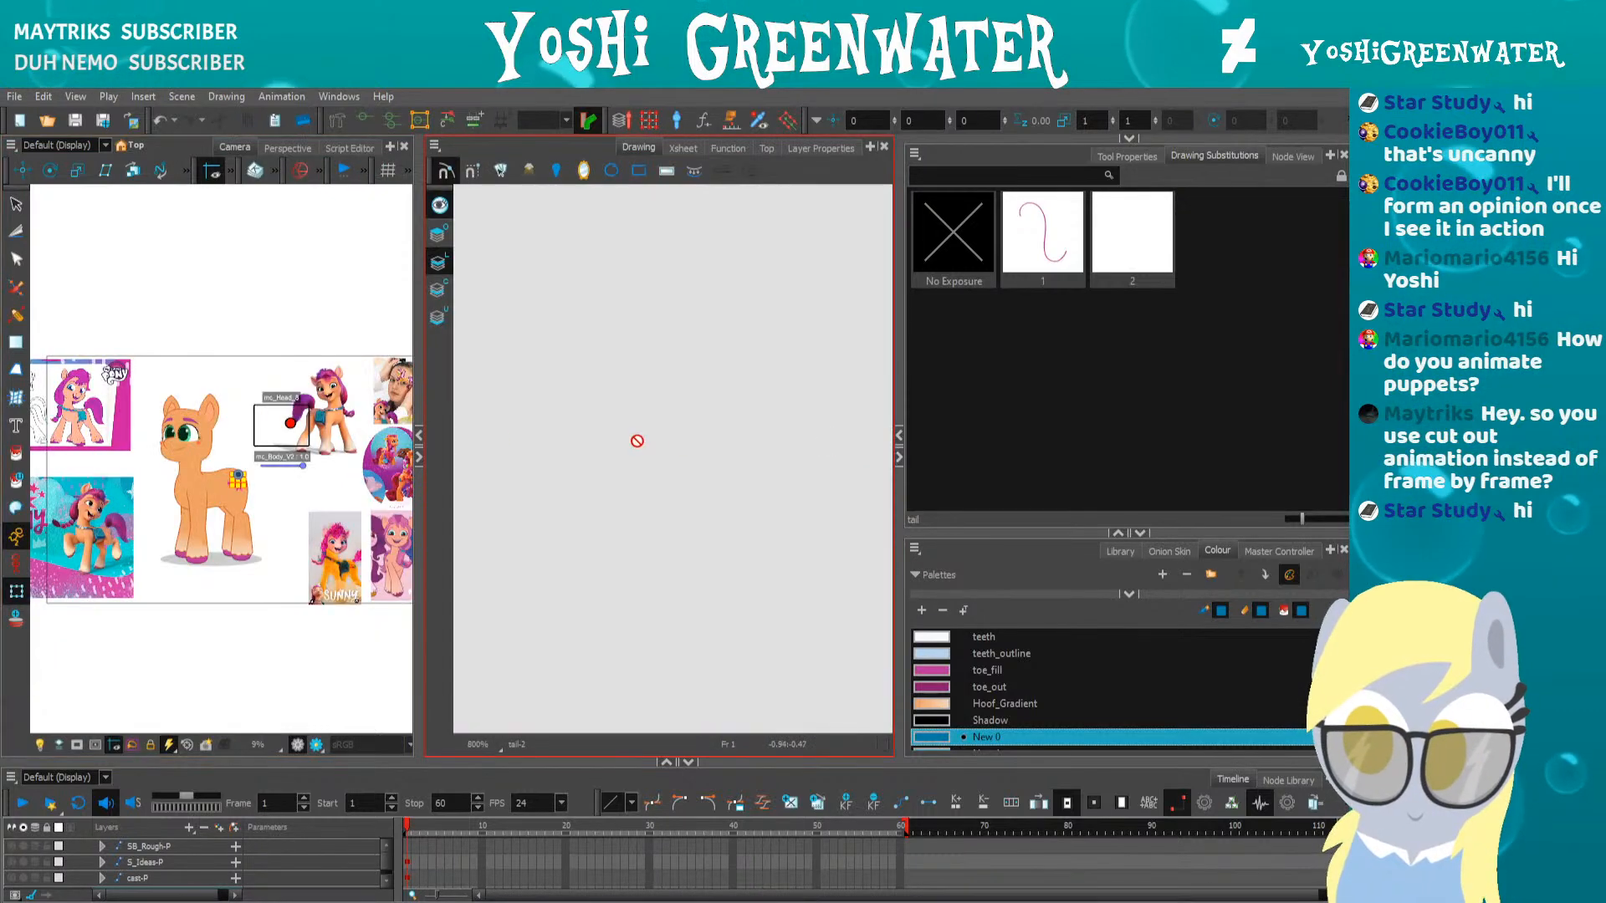
scroll(222, 506, up, 1)
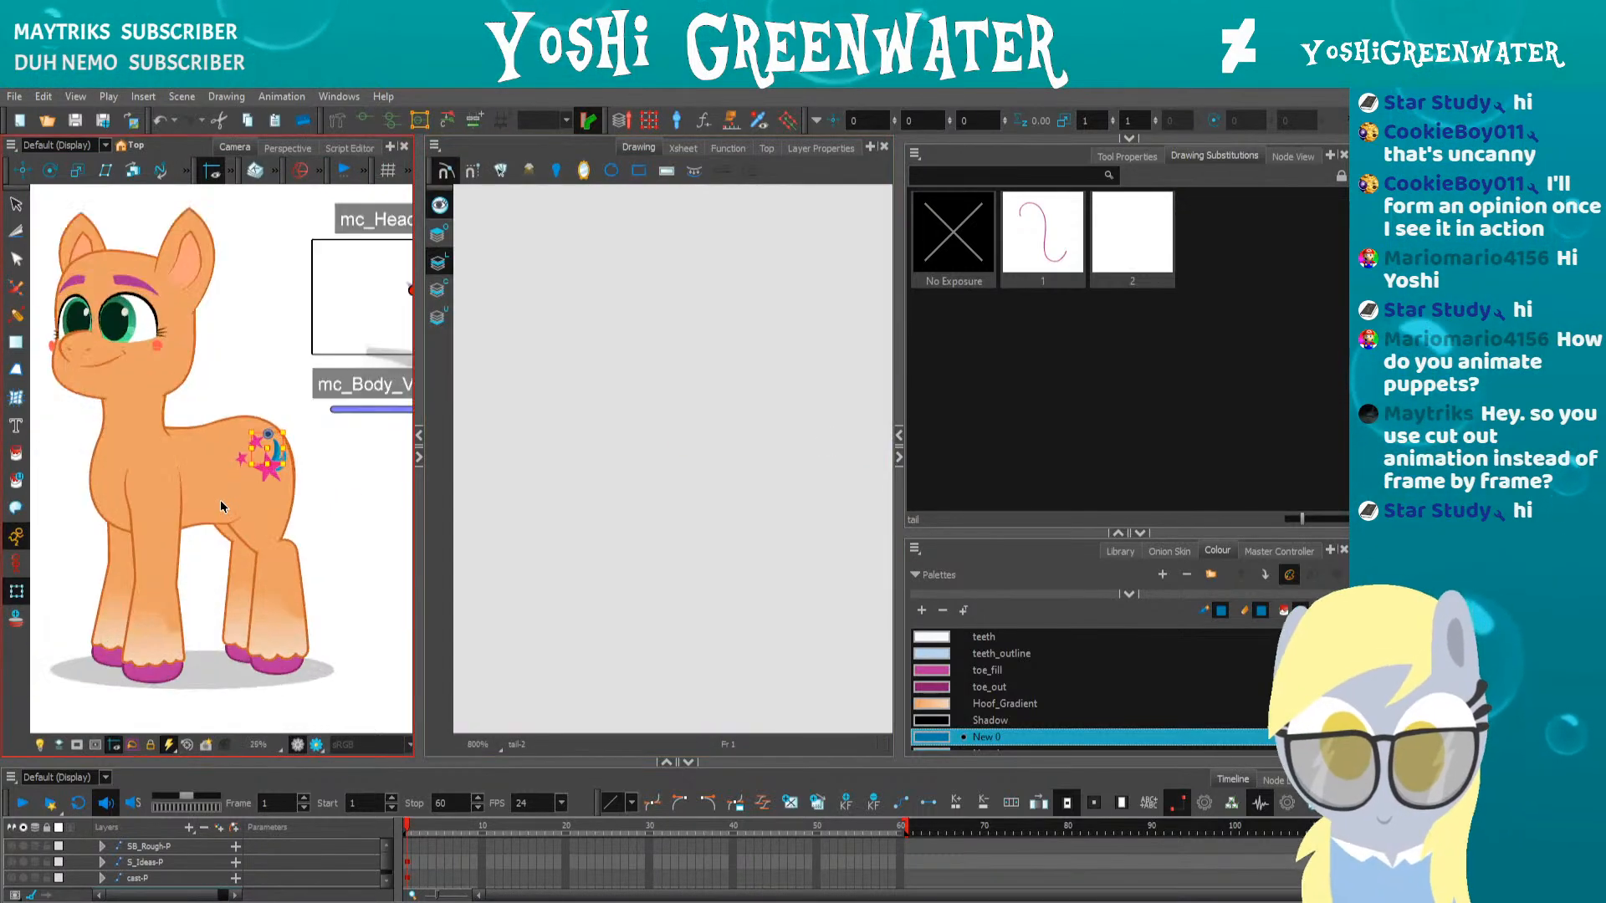
scroll(222, 509, up, 1)
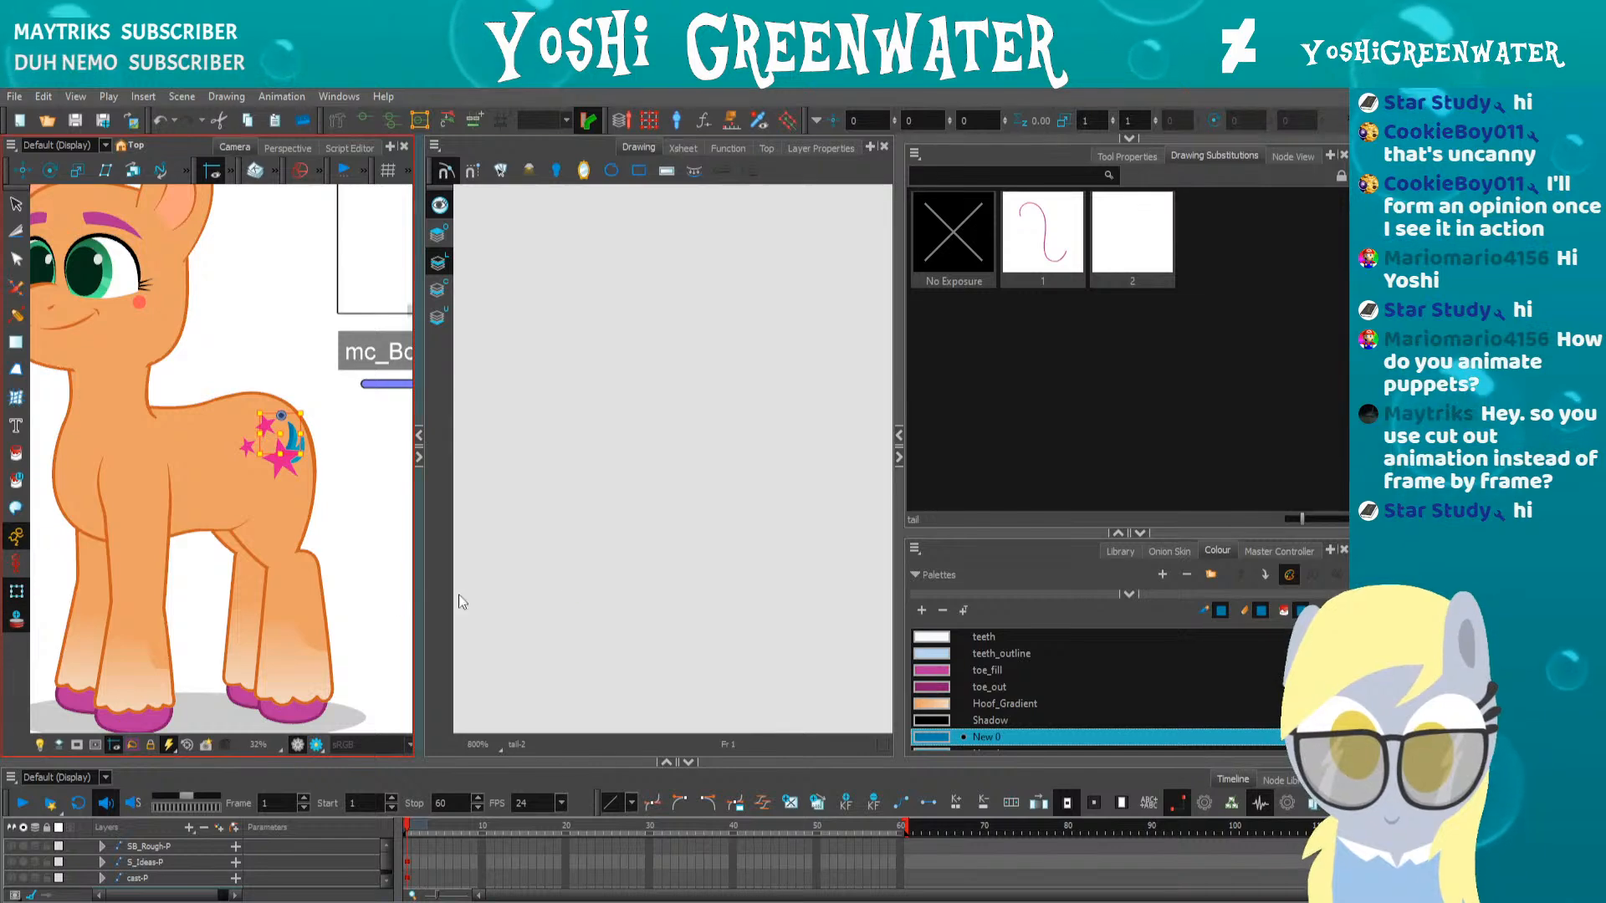
scroll(189, 575, down, 5)
scroll(190, 575, up, 5)
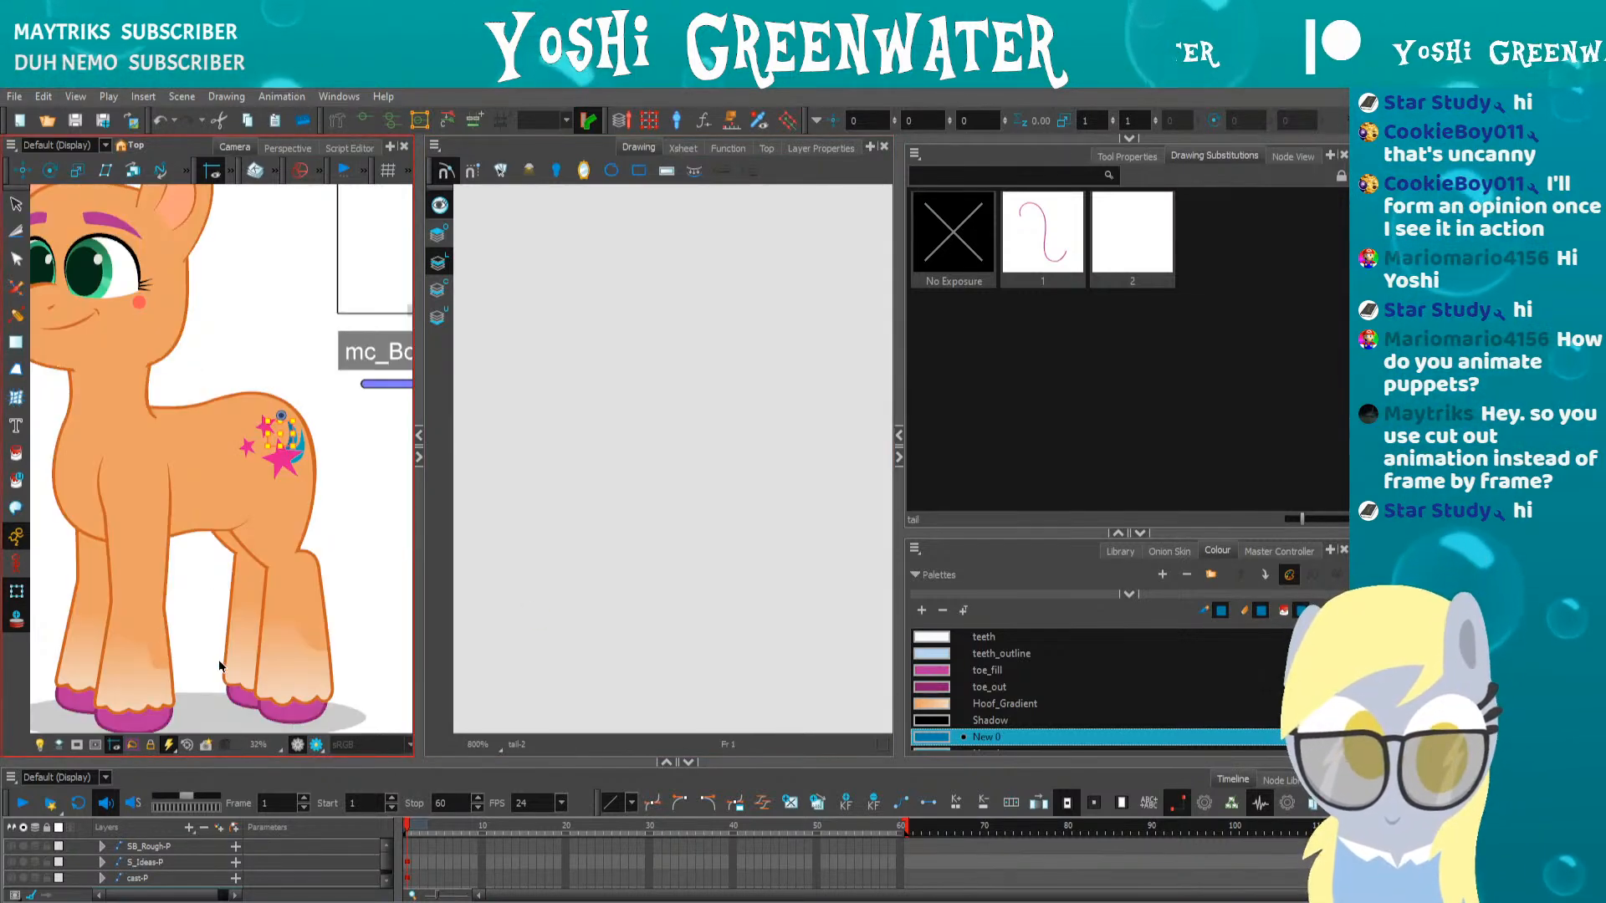
Switch the tail back to drawing 1 and bring its whole guide curve into view
key([)
drag(635, 467, 340, 485)
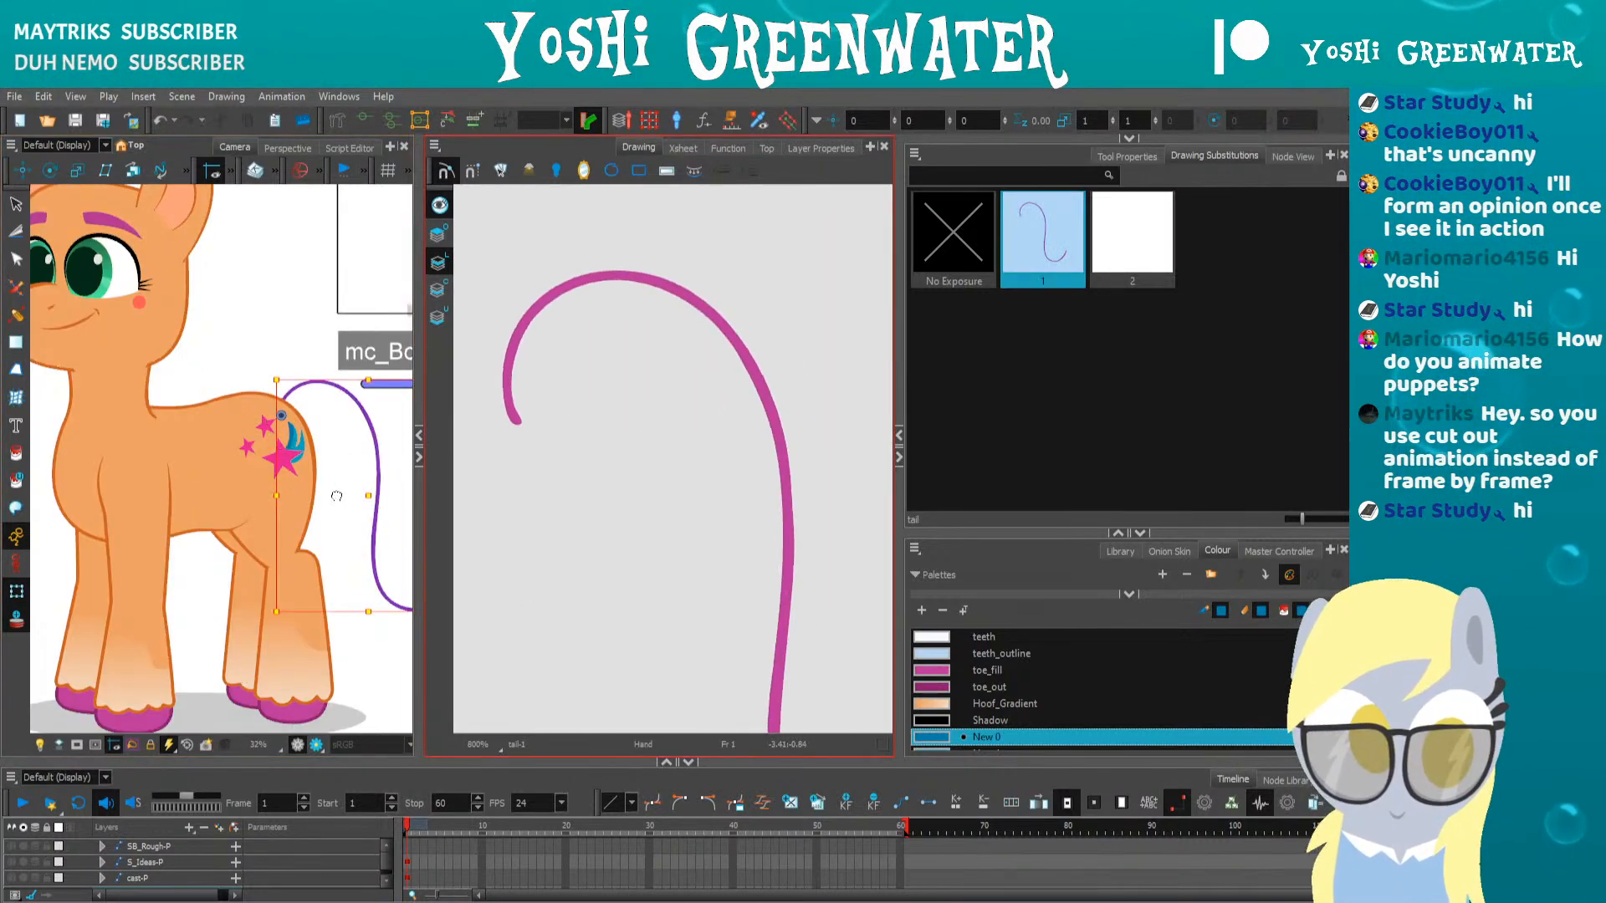
scroll(591, 530, down, 4)
scroll(642, 428, up, 2)
click(151, 411)
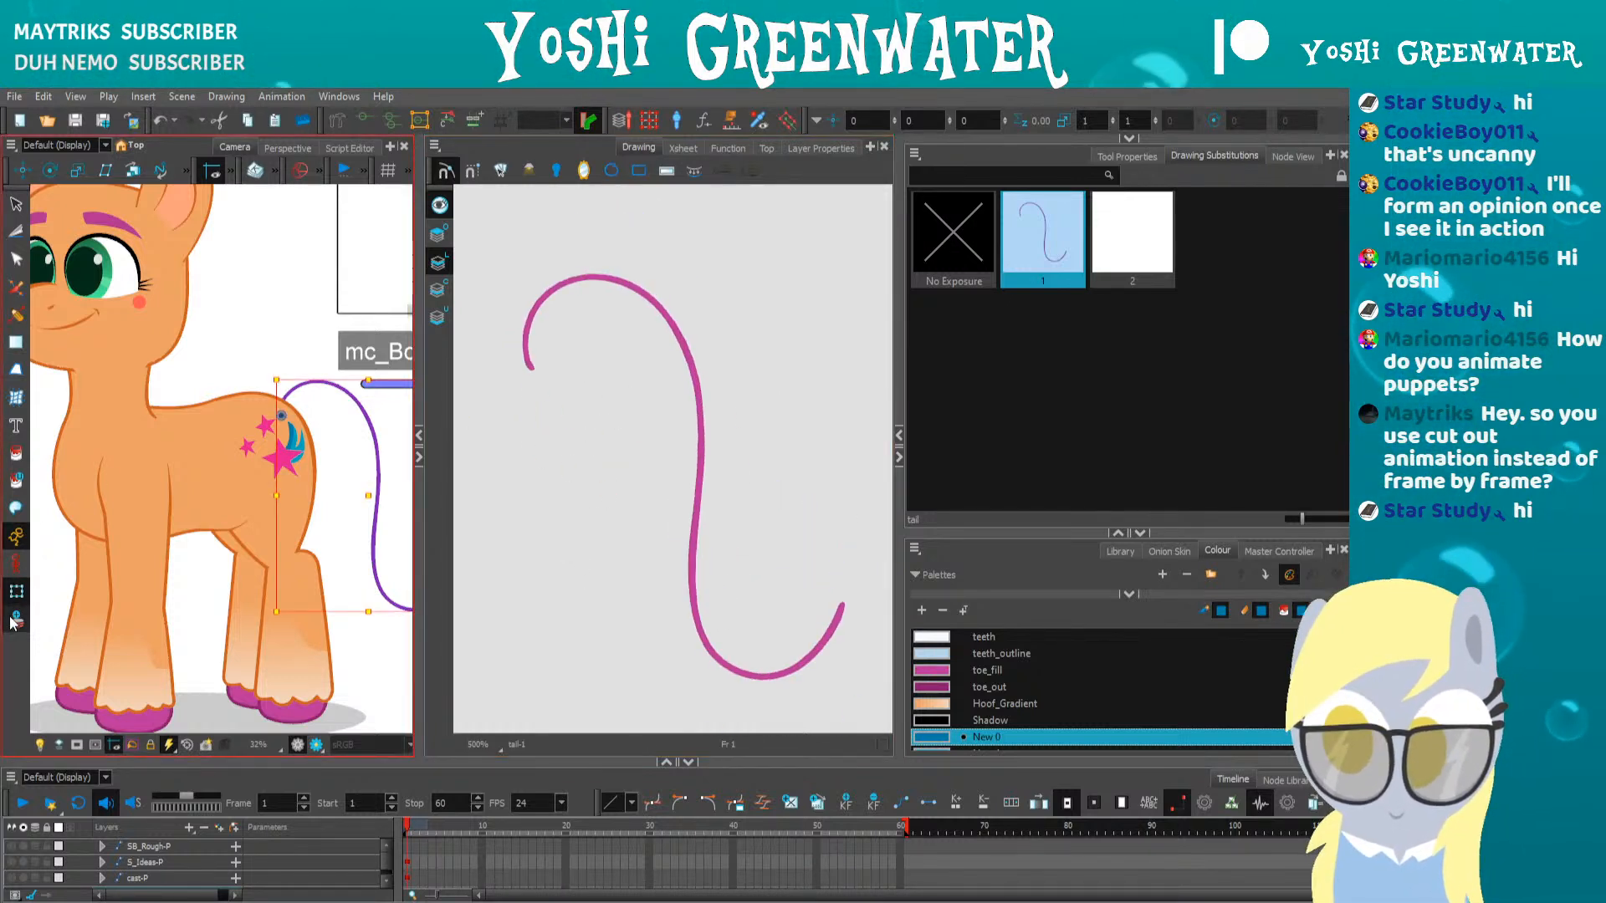
Switch the tail layer to drawing 2 and frame the reference pony's tail enlarged for comparison
key(])
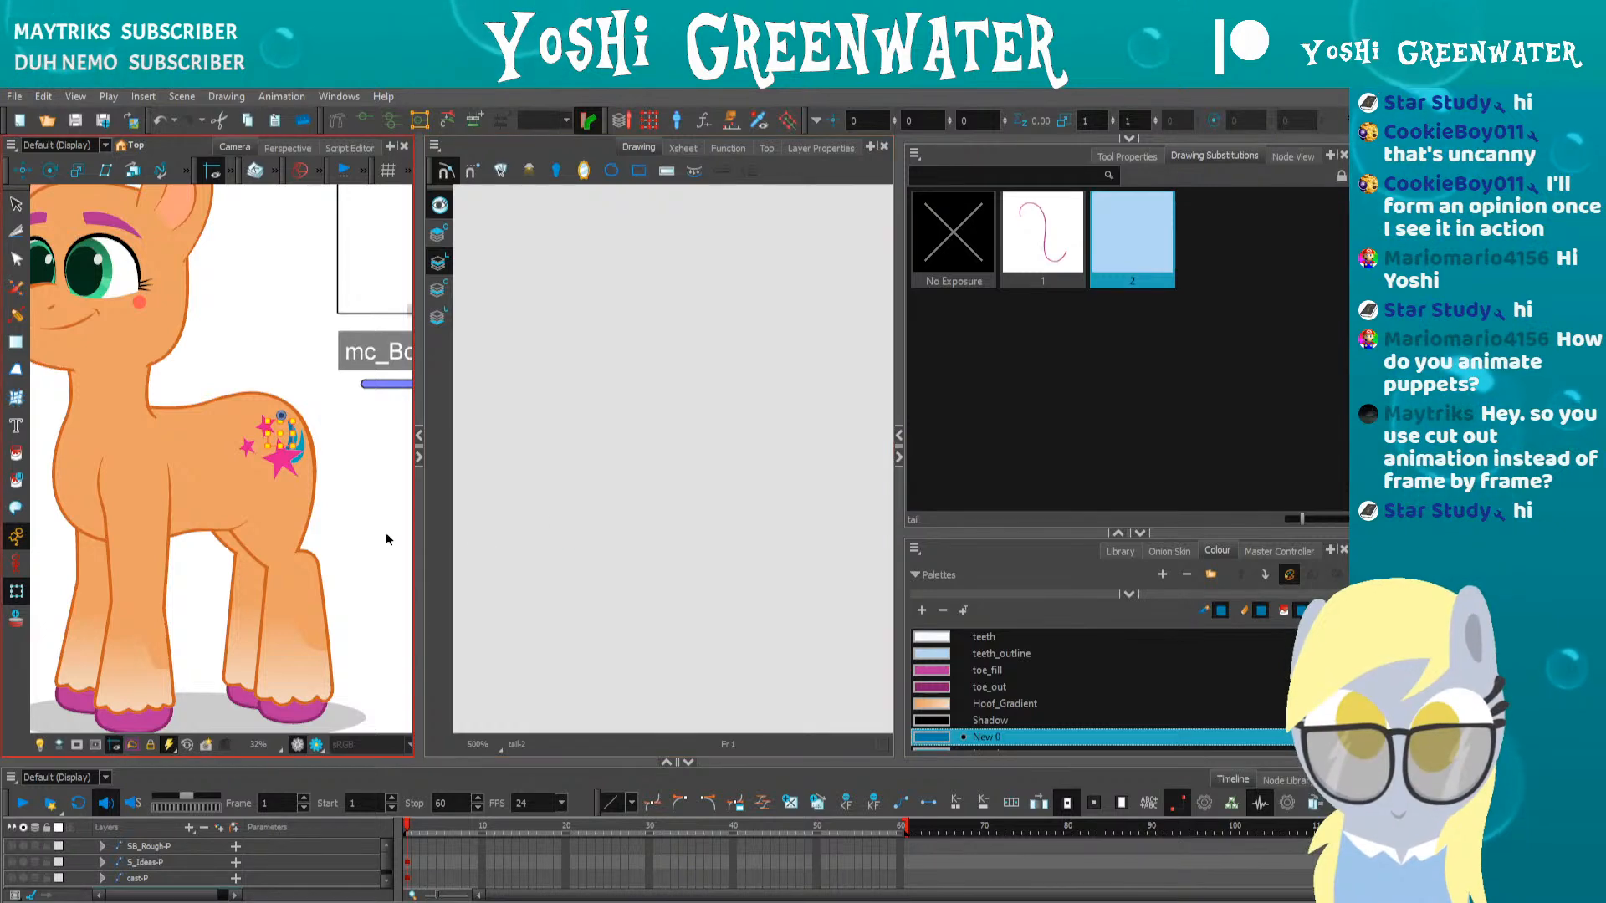
drag(205, 490, 585, 451)
drag(192, 549, 473, 570)
drag(384, 392, 111, 586)
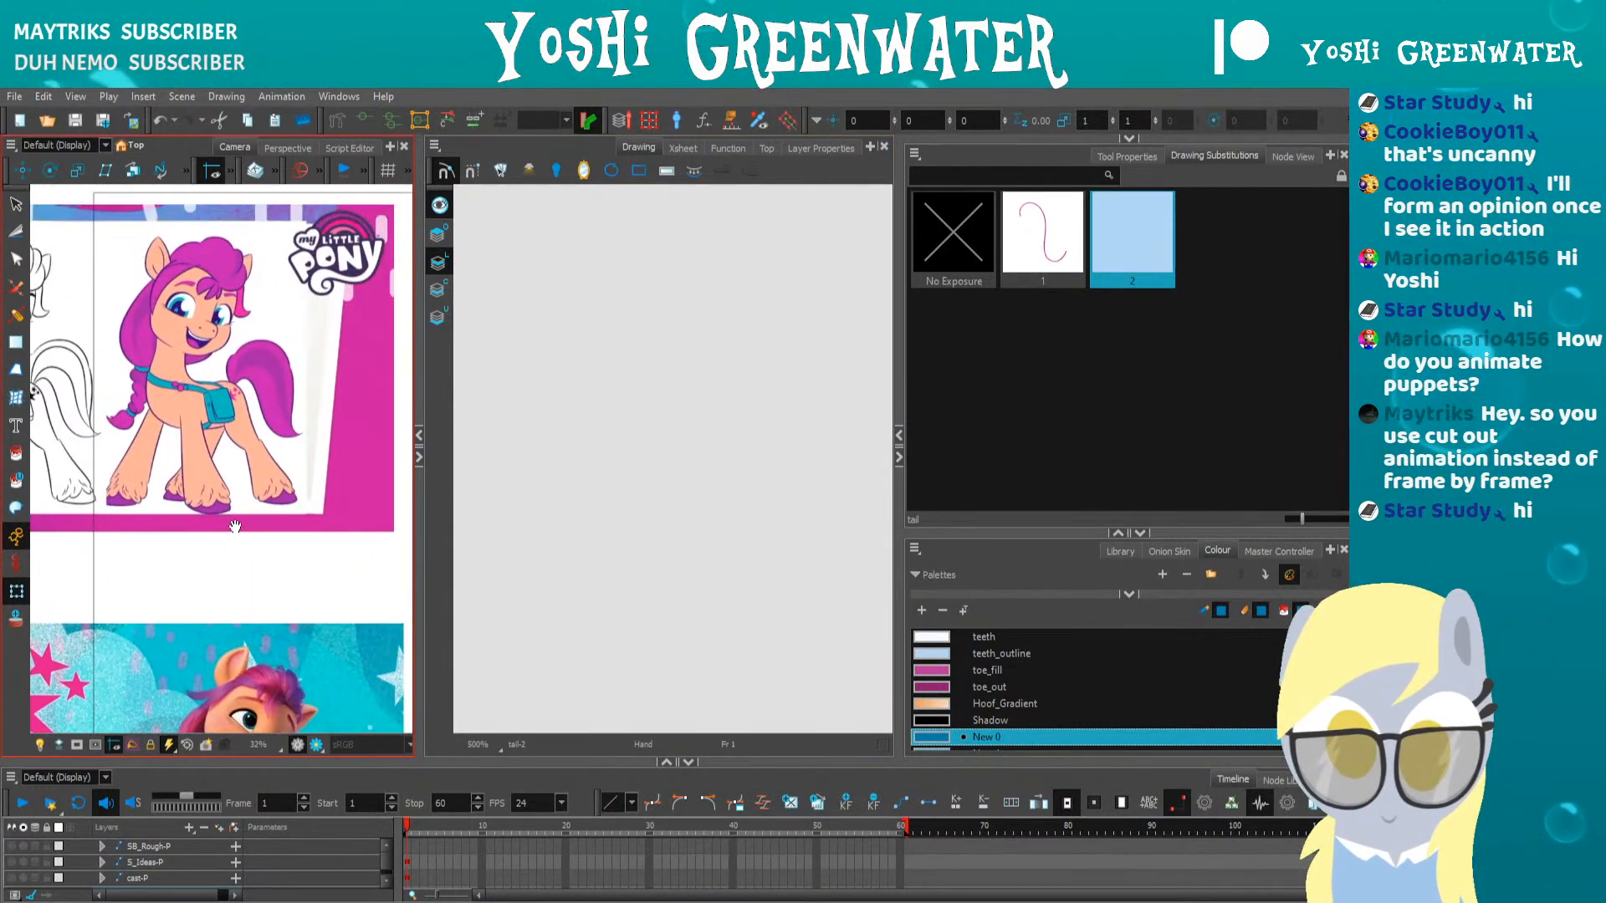
drag(235, 527, 199, 572)
key(2)
key(2)
key(2)
key(1)
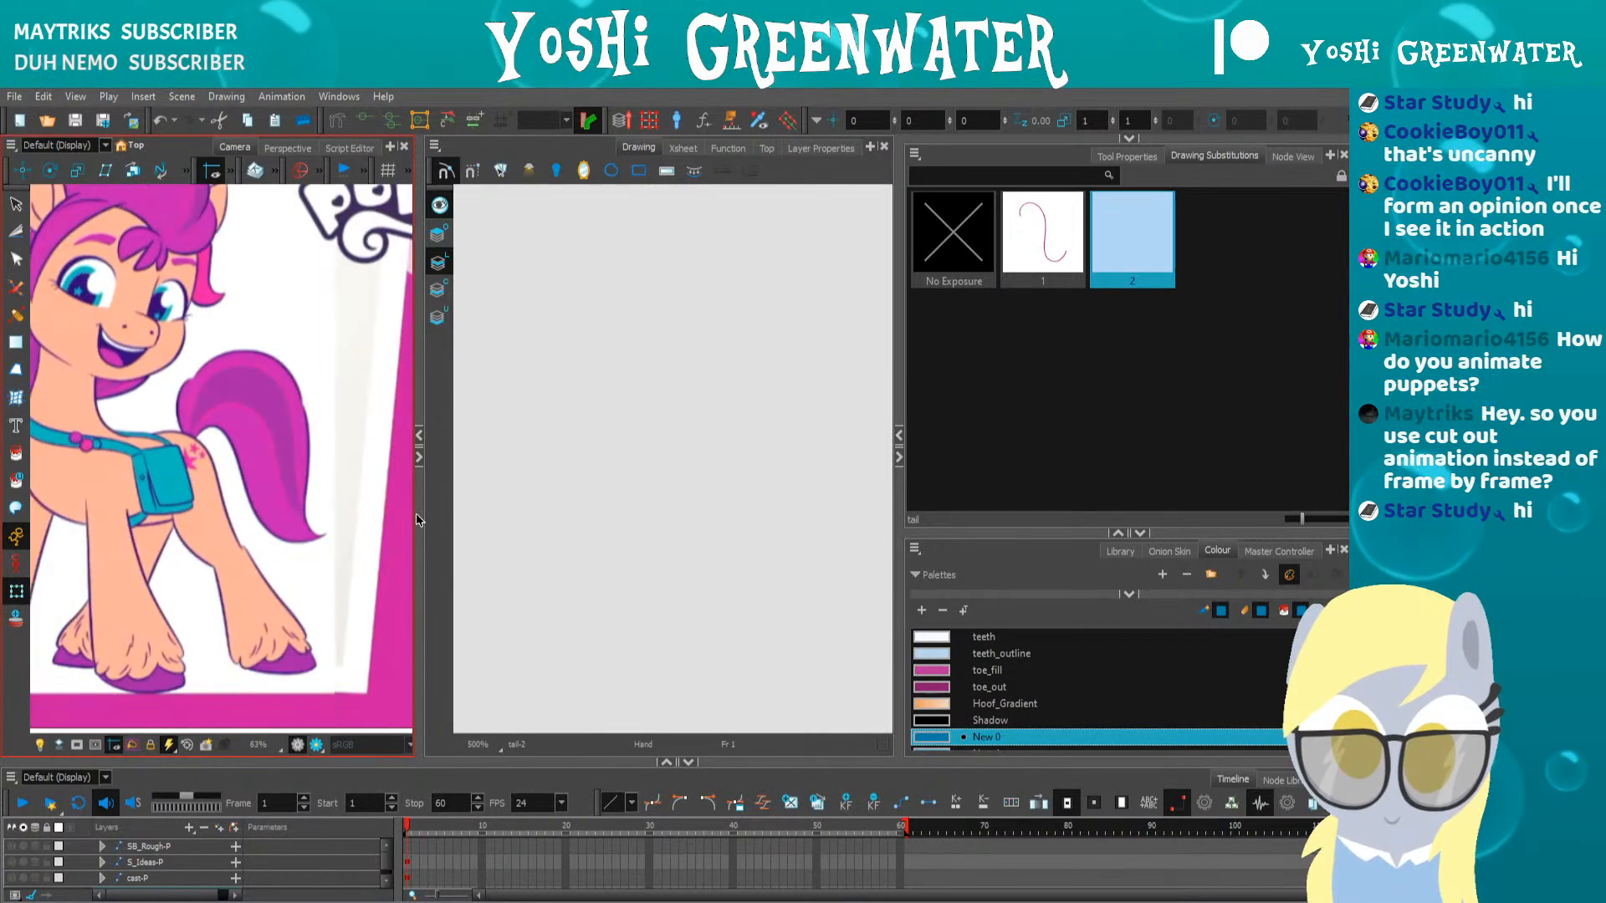
Sketch the tail's rounded base, the notch above it and the upper outer arc with the Brush in New 0
key(alt+b)
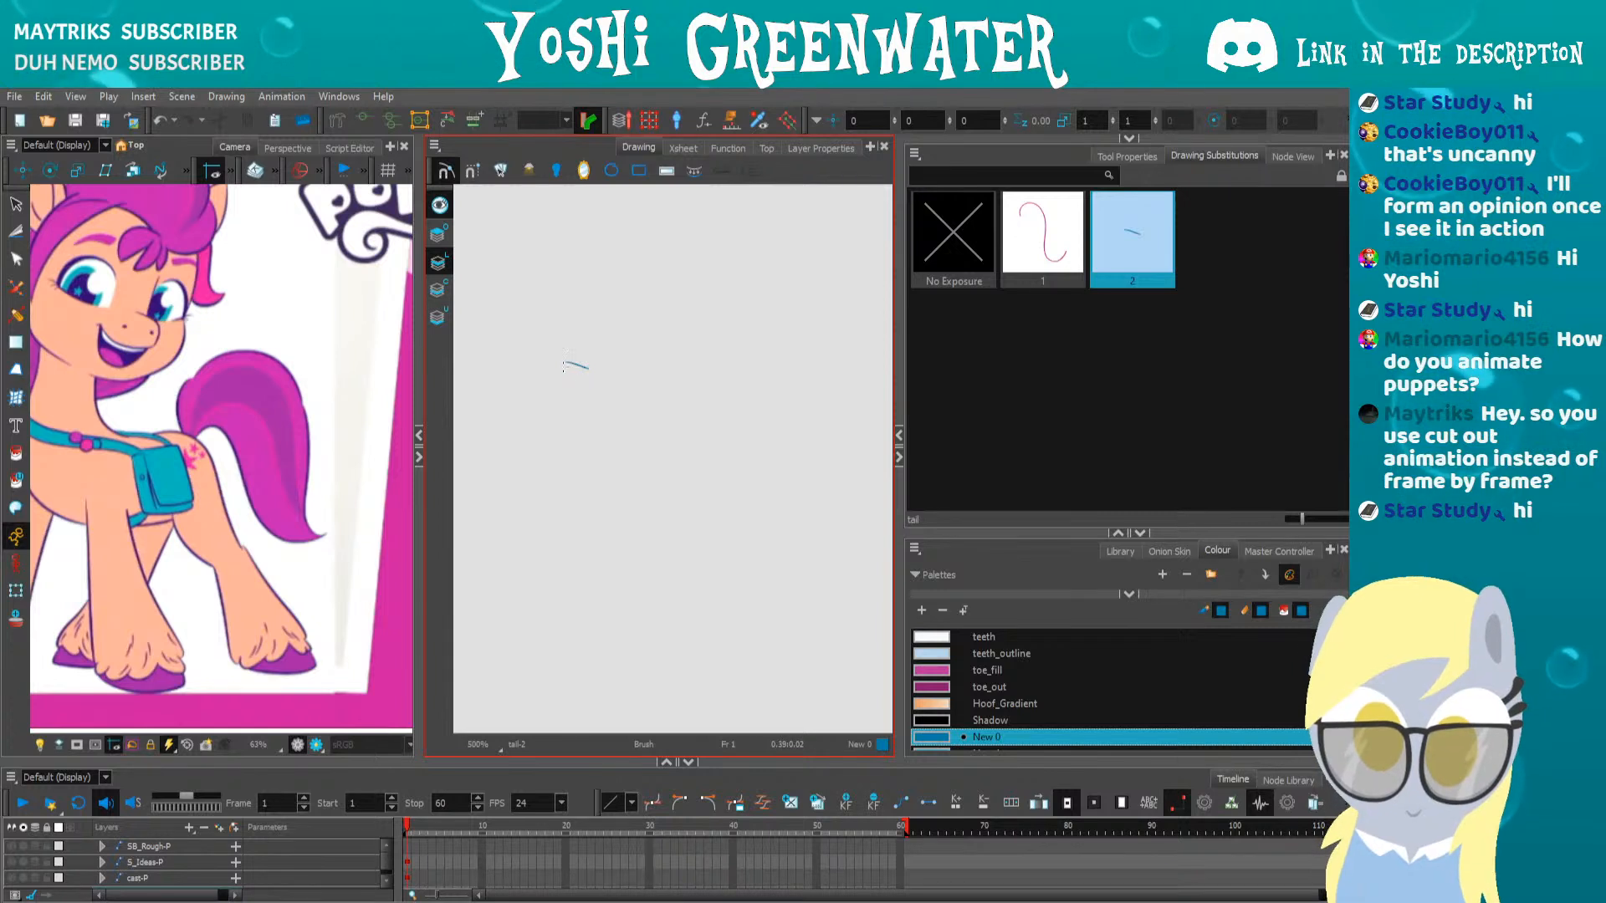
mouse_move(570, 362)
mouse_down()
mouse_move(627, 386)
mouse_move(559, 351)
mouse_move(623, 381)
mouse_move(652, 251)
mouse_up()
key(alt+s)
key(Delete)
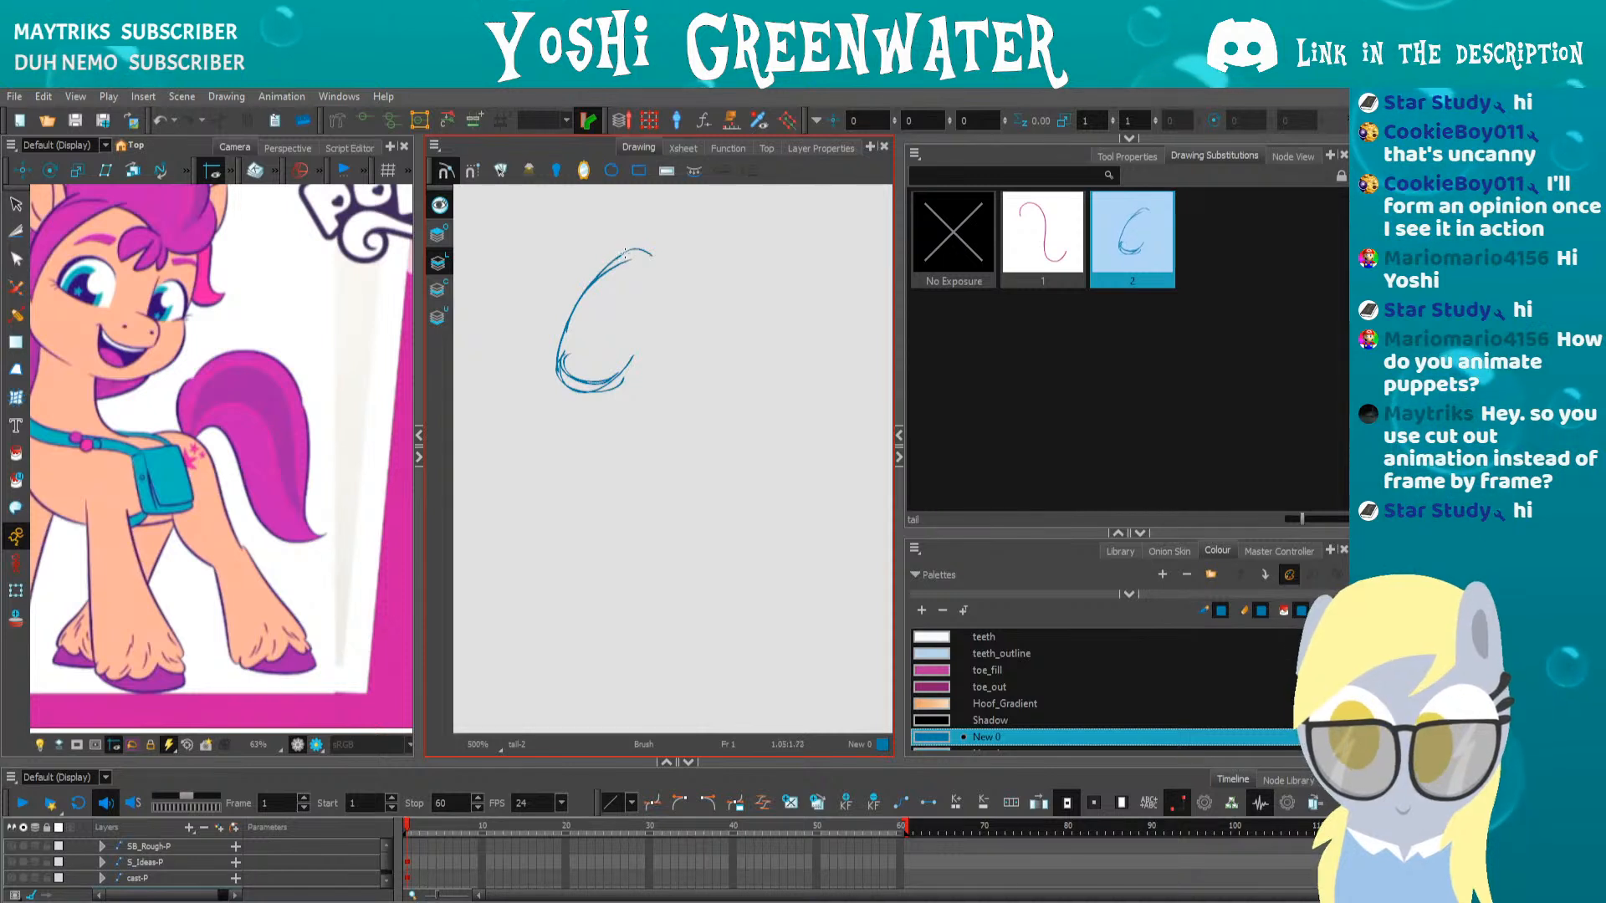
mouse_move(629, 251)
mouse_down()
mouse_move(655, 270)
mouse_move(609, 292)
mouse_up()
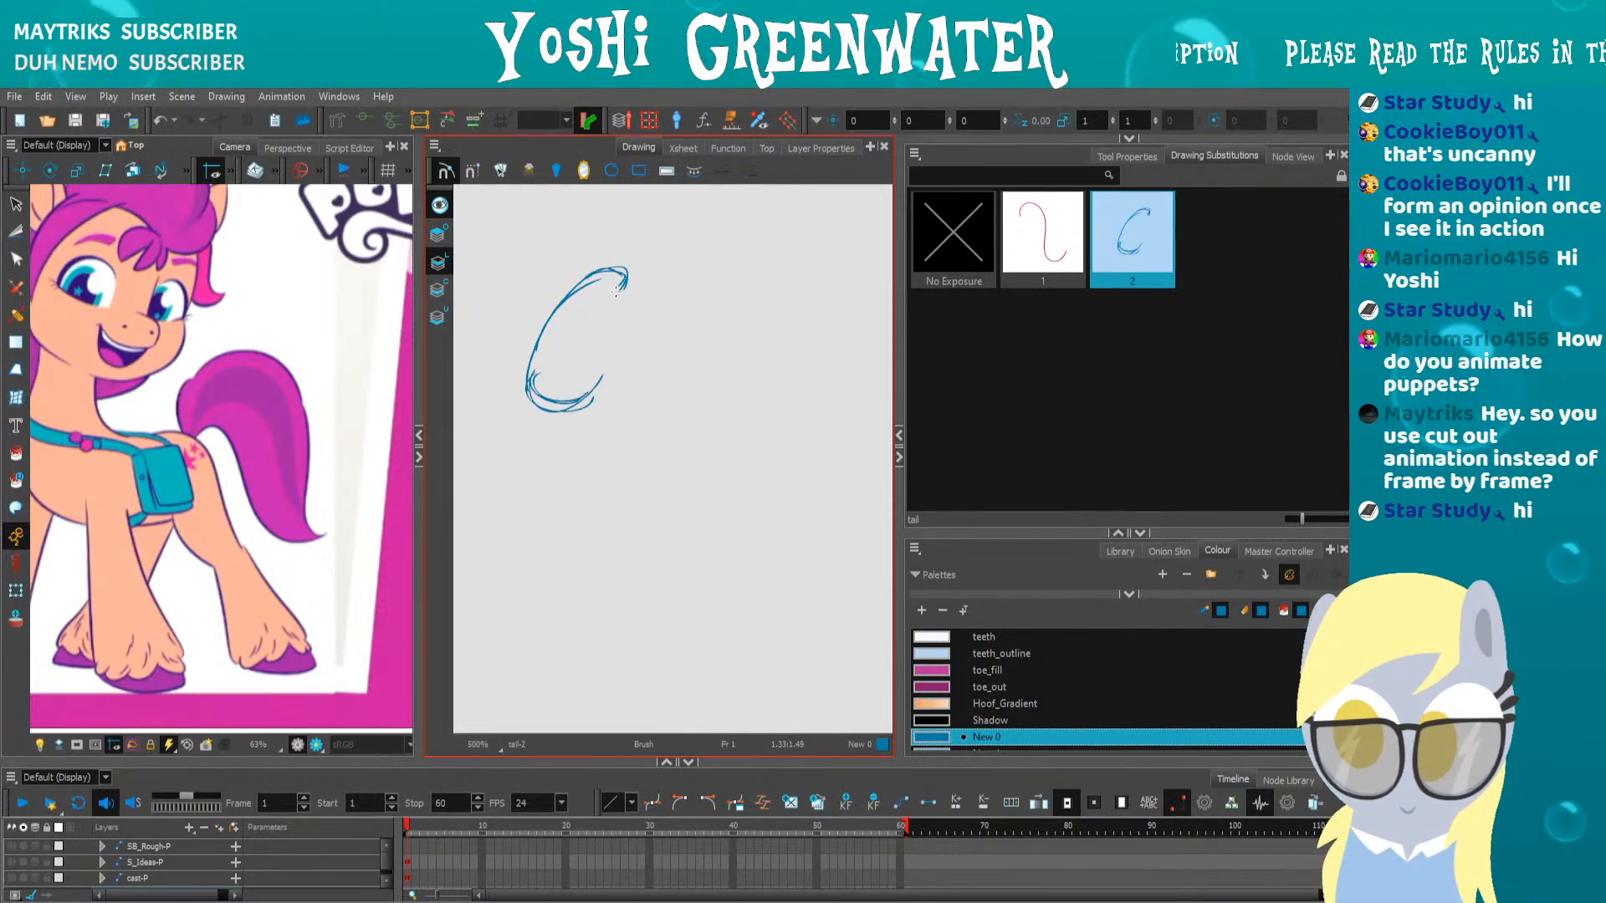
mouse_move(620, 288)
mouse_down()
mouse_move(706, 287)
mouse_move(760, 350)
mouse_up()
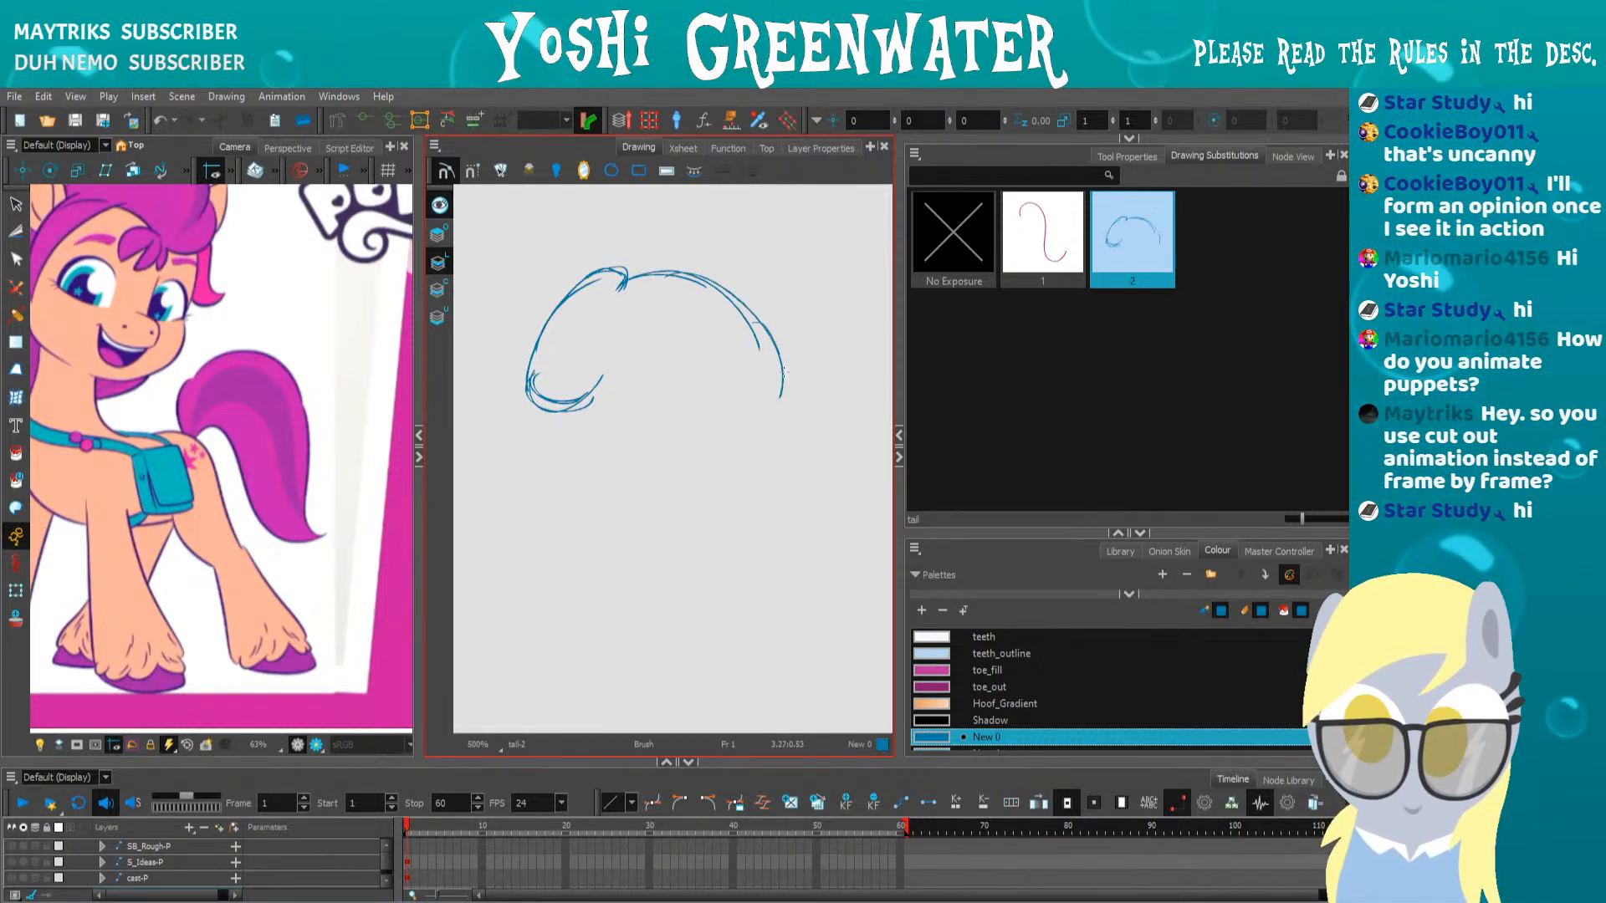
Sketch the tail's inner curve, long outer side and upturned lower end, and add a small tuft at the top notch
drag(681, 456, 677, 430)
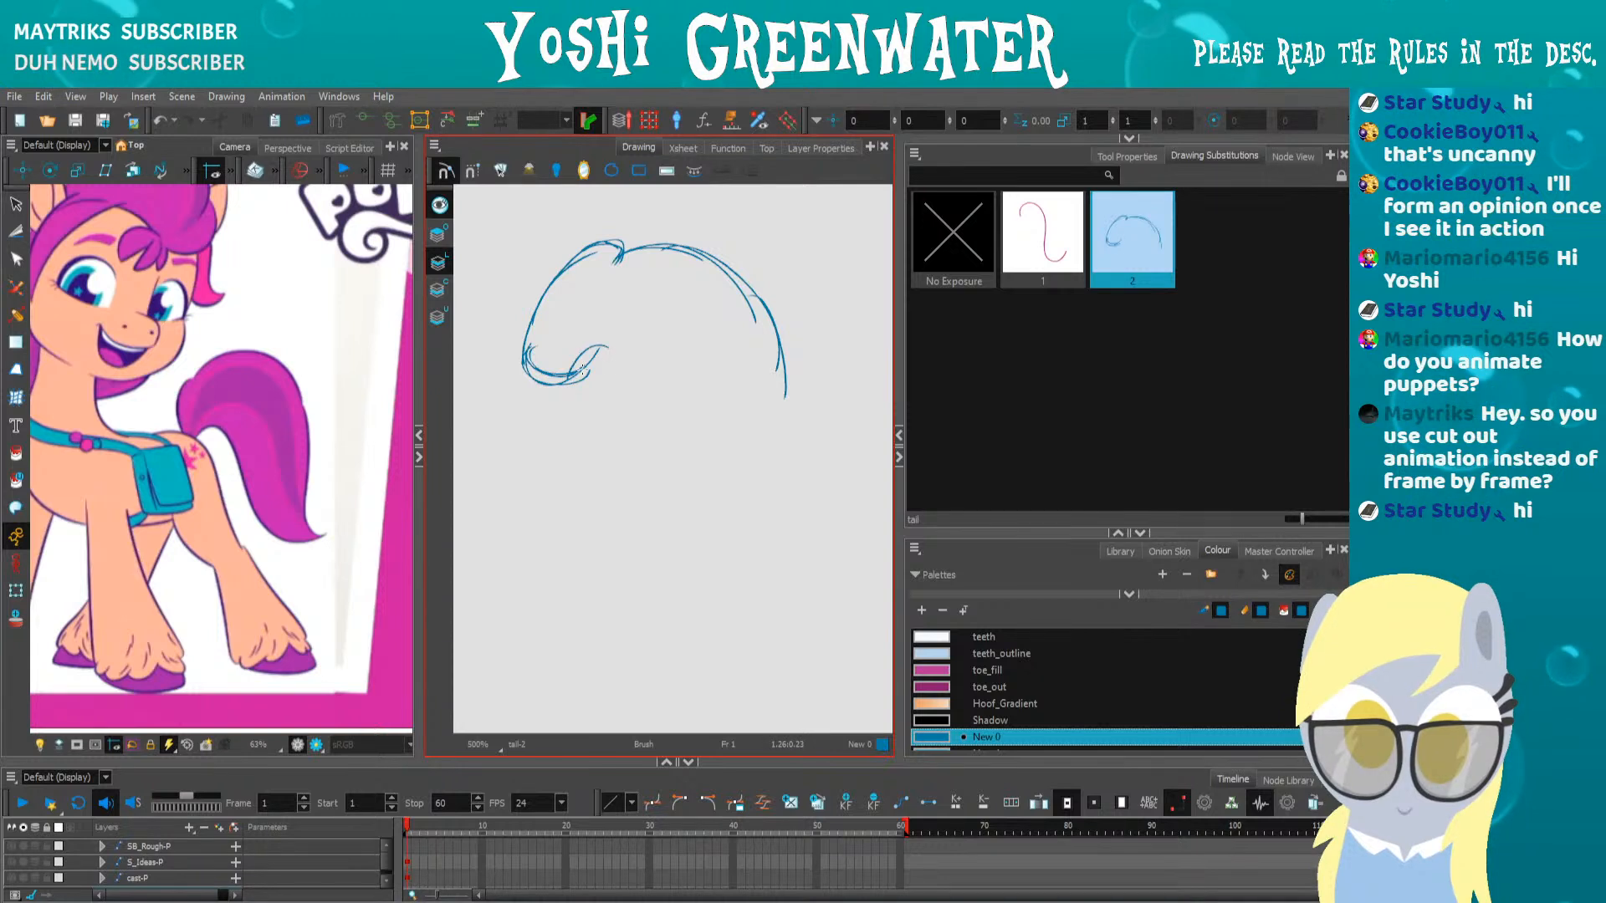
mouse_move(587, 355)
mouse_down()
mouse_move(615, 412)
mouse_move(615, 444)
mouse_up()
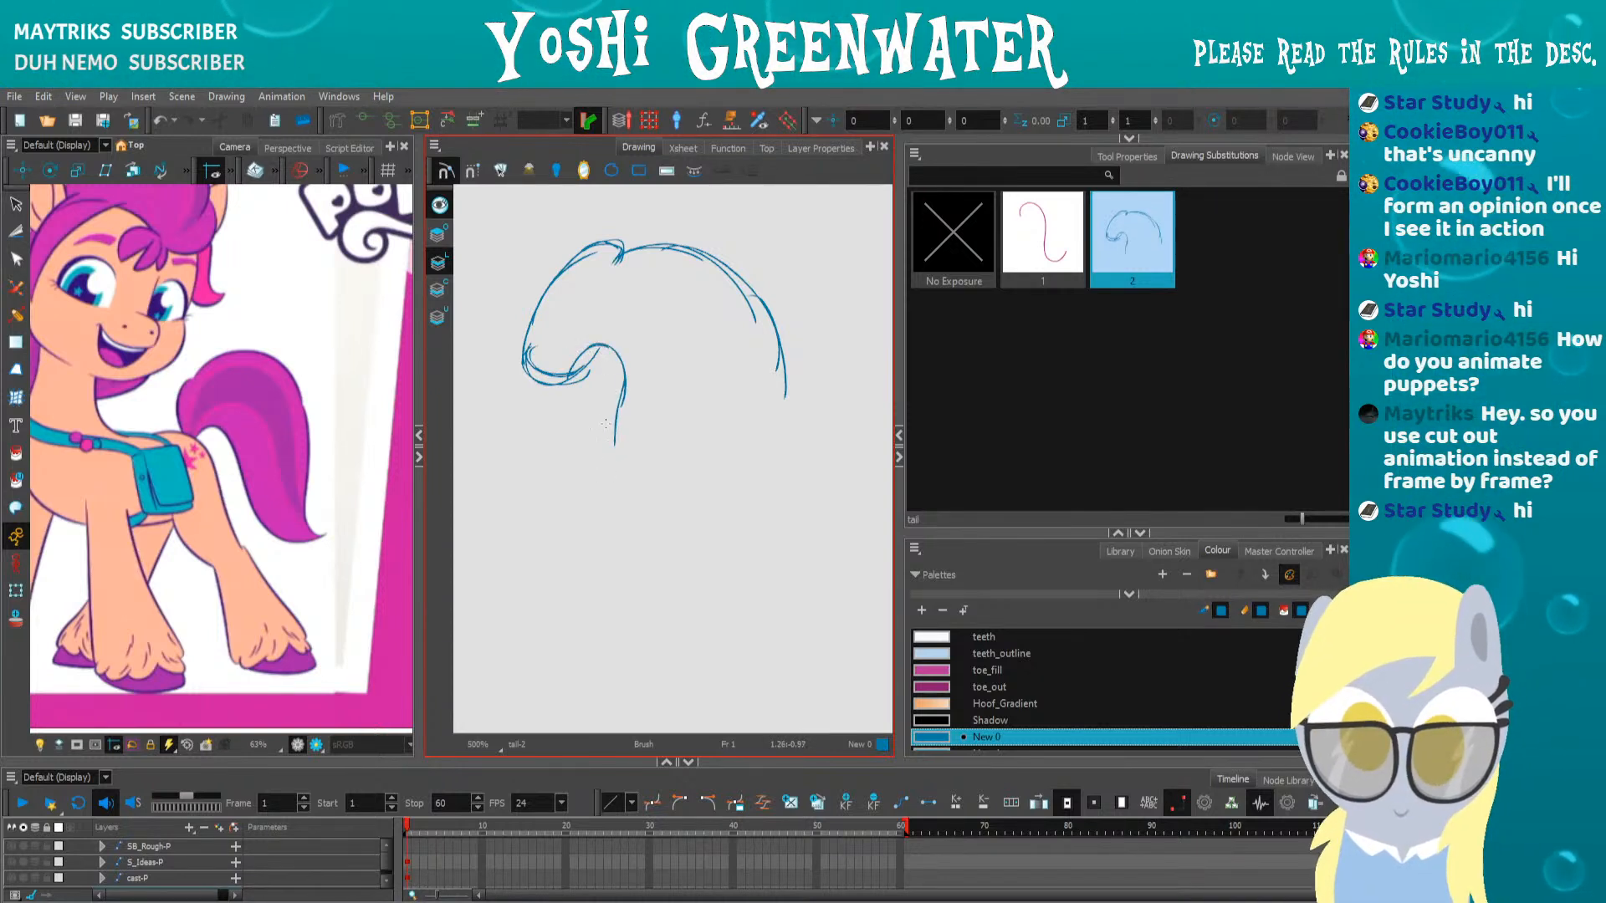
drag(756, 301, 800, 536)
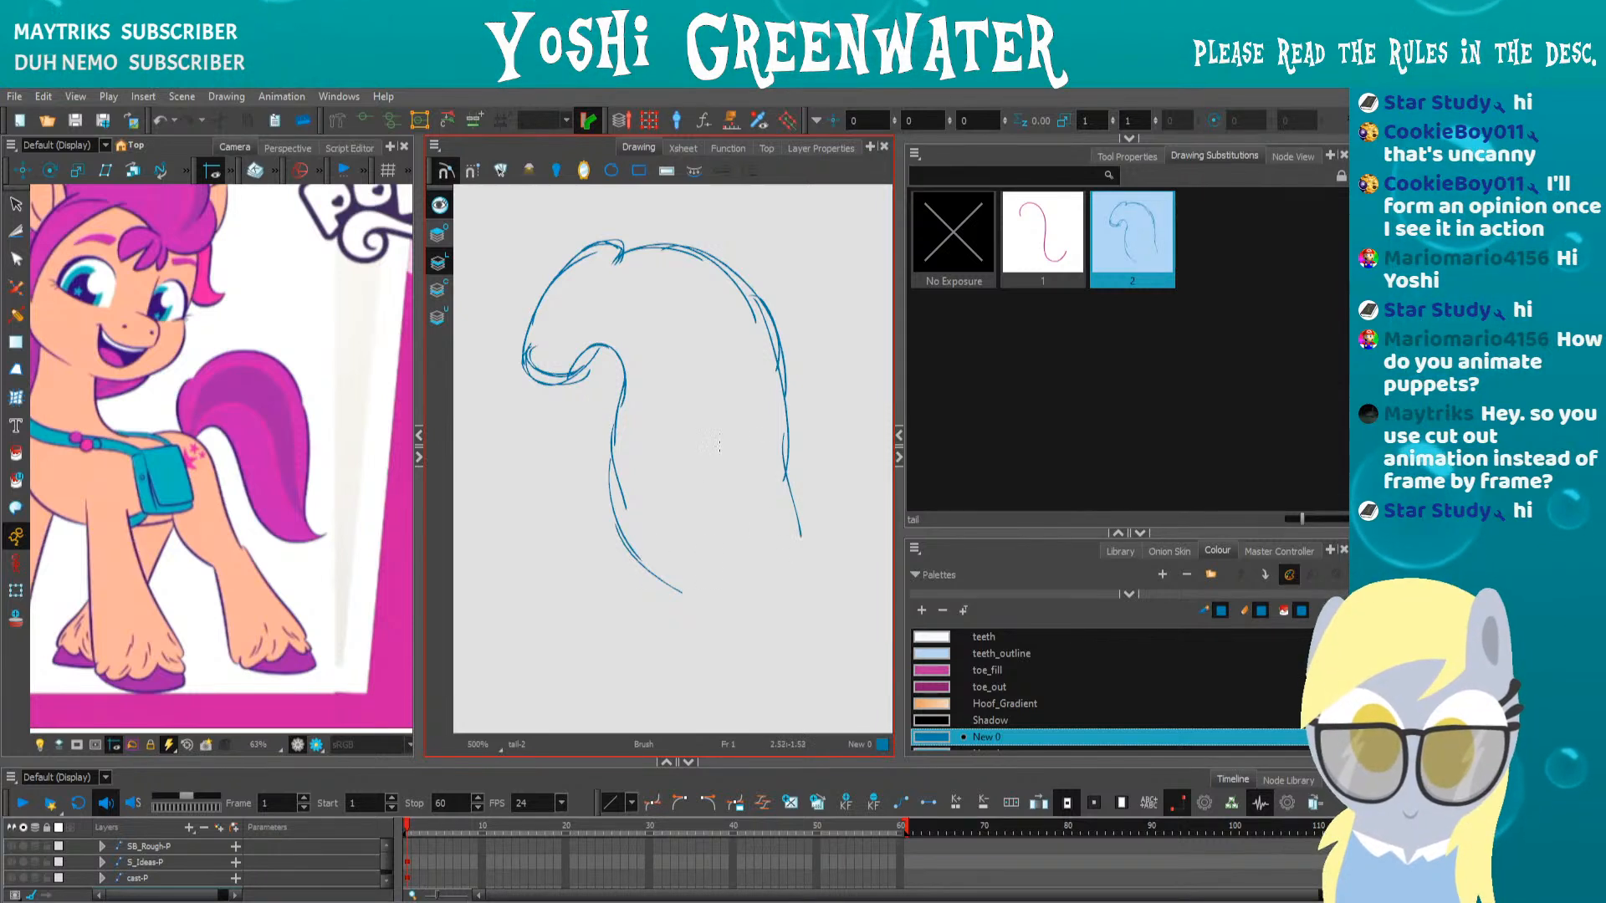
mouse_move(663, 576)
mouse_down()
mouse_move(770, 610)
mouse_move(837, 548)
mouse_move(832, 521)
mouse_move(808, 590)
mouse_up()
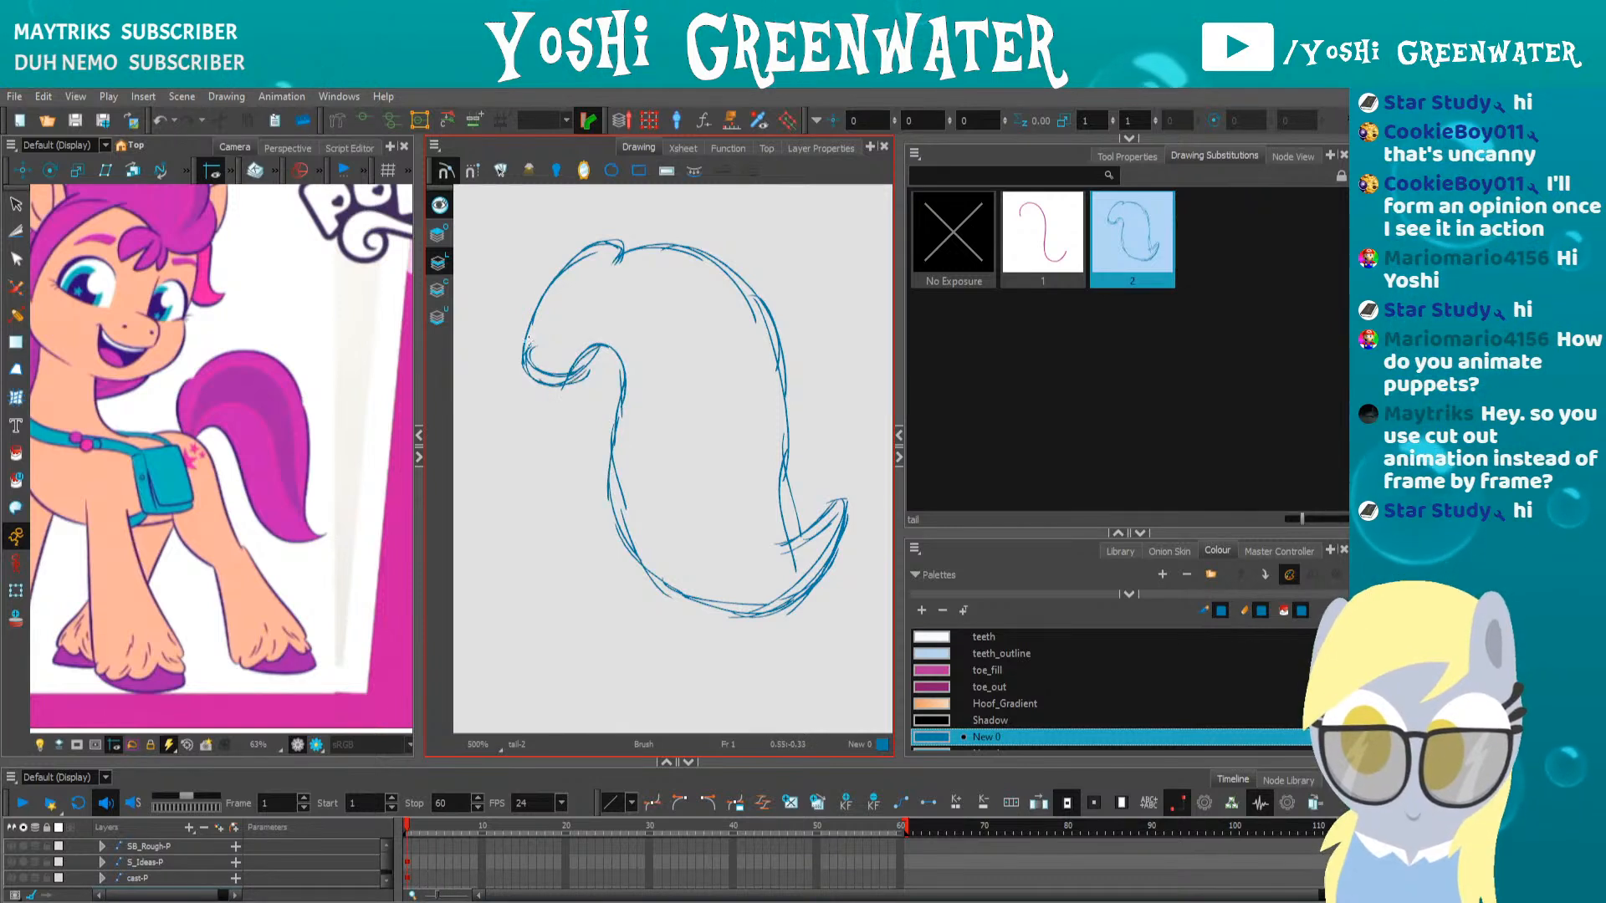
mouse_move(599, 246)
mouse_down()
mouse_move(635, 234)
mouse_move(619, 255)
mouse_up()
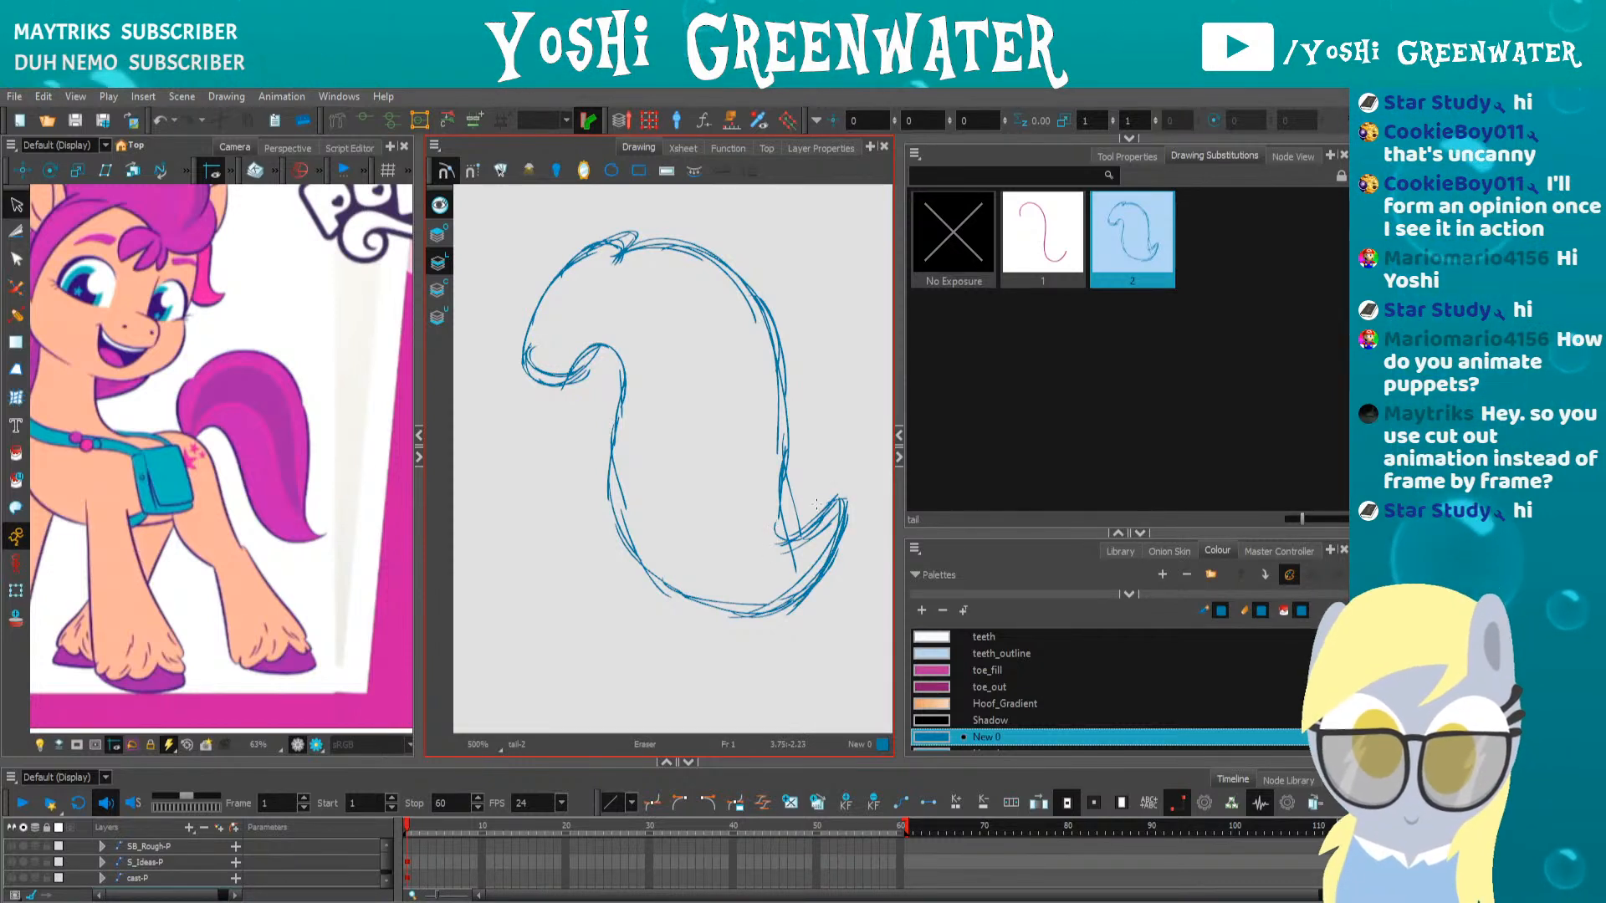
Rework the tail's upturned end into a sharper point with brush strokes
key(alt+b)
mouse_move(826, 514)
mouse_down()
mouse_move(844, 499)
mouse_move(840, 530)
mouse_move(846, 489)
mouse_up()
key(ctrl+z)
key(ctrl+z)
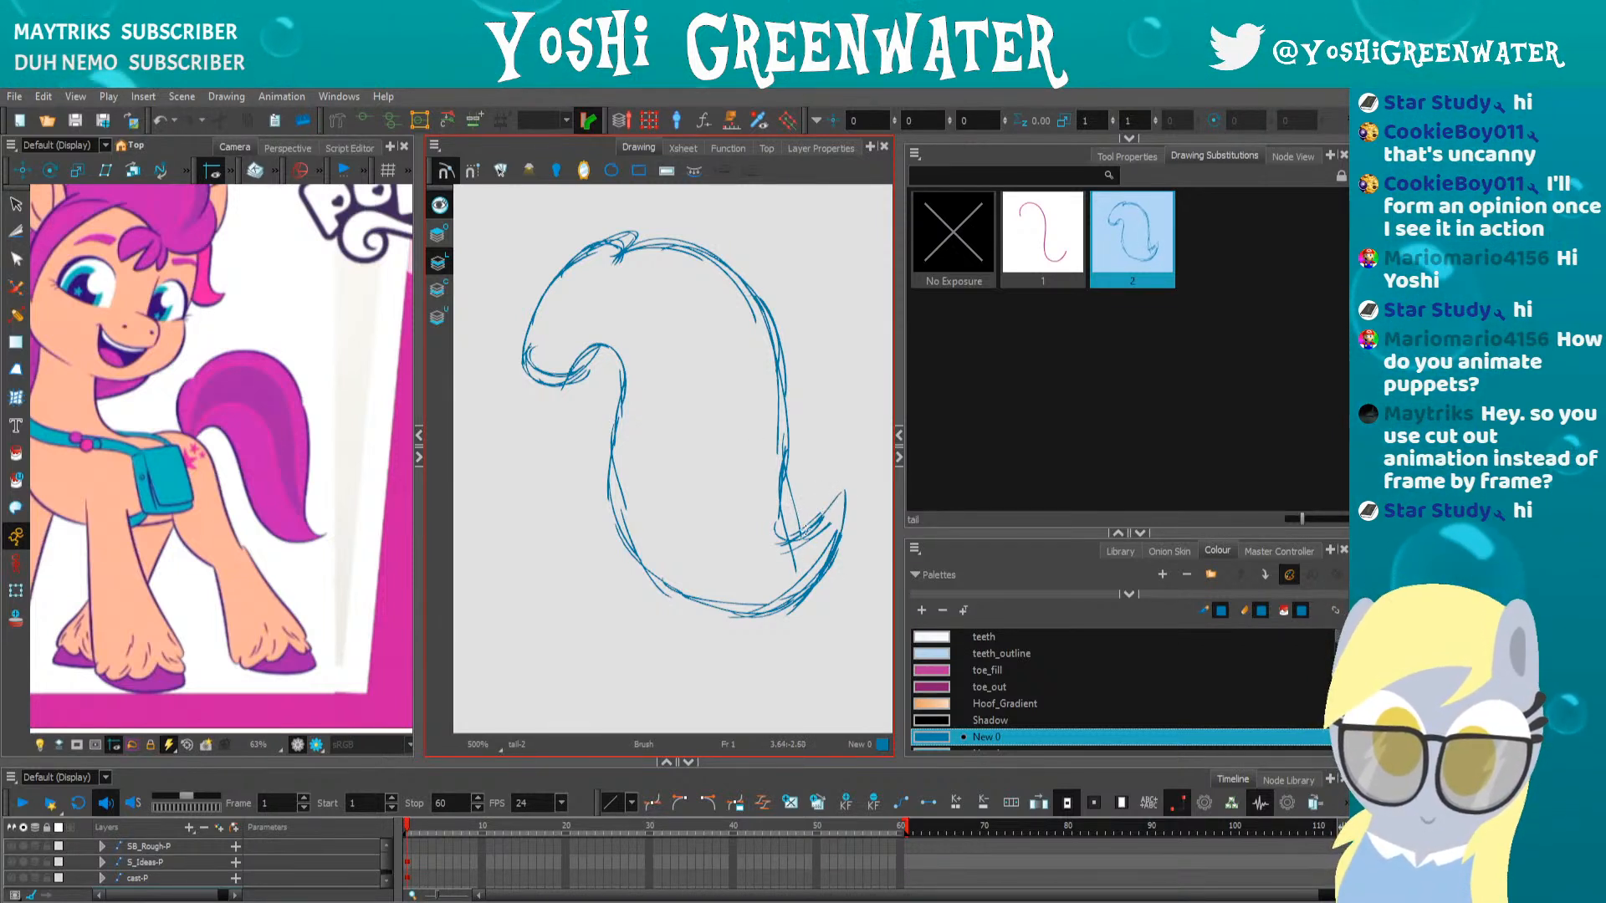
drag(693, 502, 685, 530)
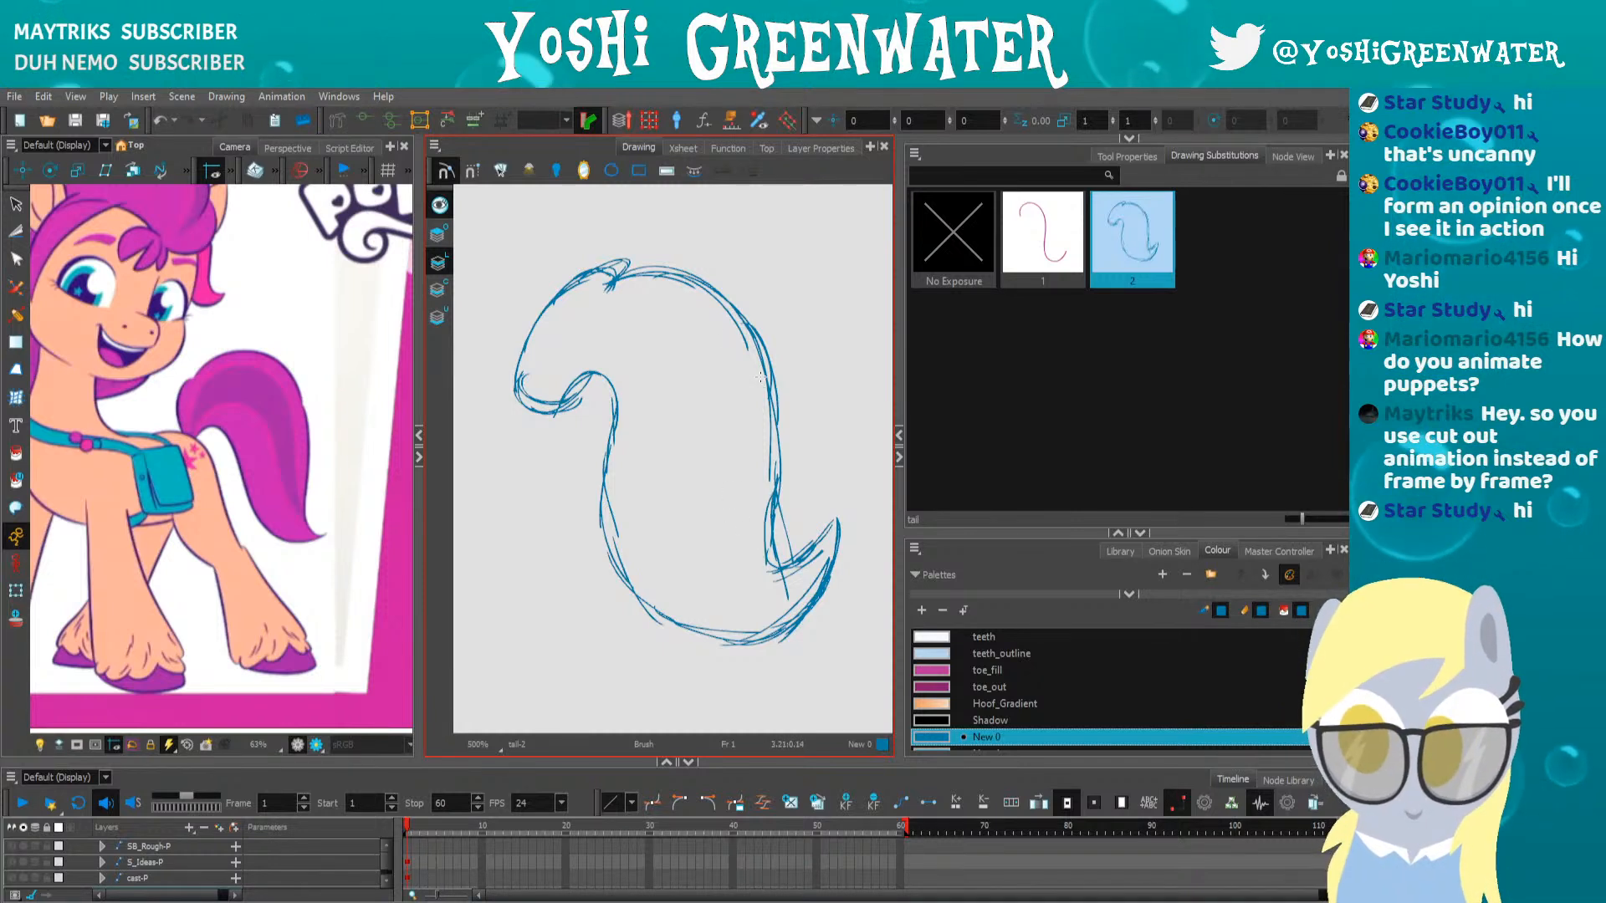
Try adding short jagged hair strokes along the tail's upper outer edge
mouse_move(713, 287)
mouse_down()
mouse_move(791, 430)
mouse_move(782, 474)
mouse_up()
key(ctrl+z)
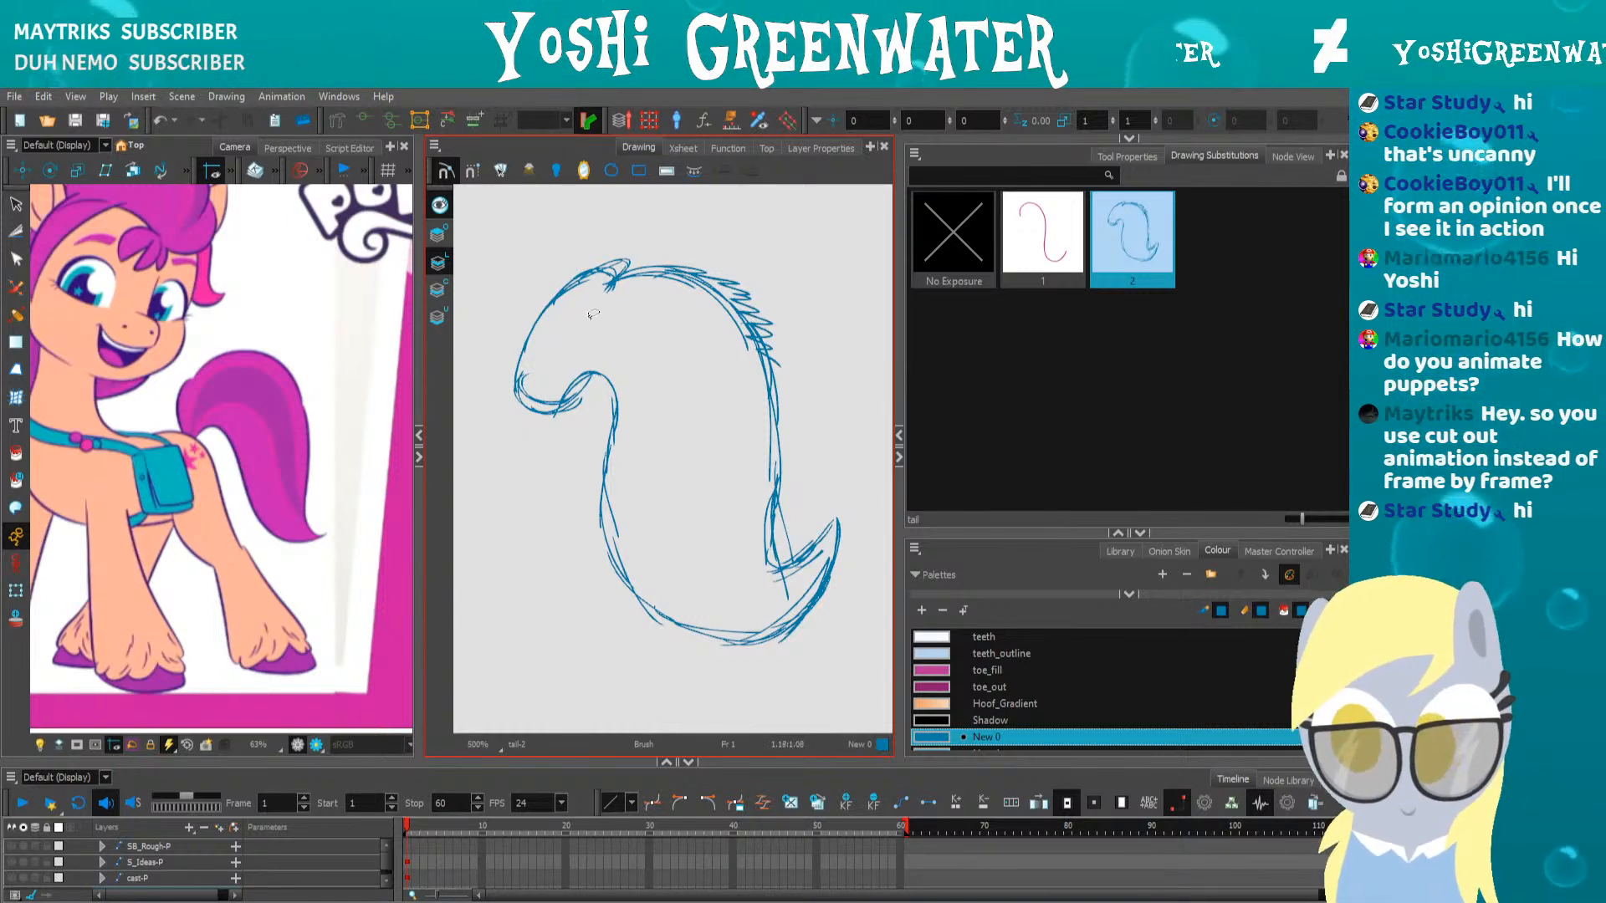
key(ctrl+z)
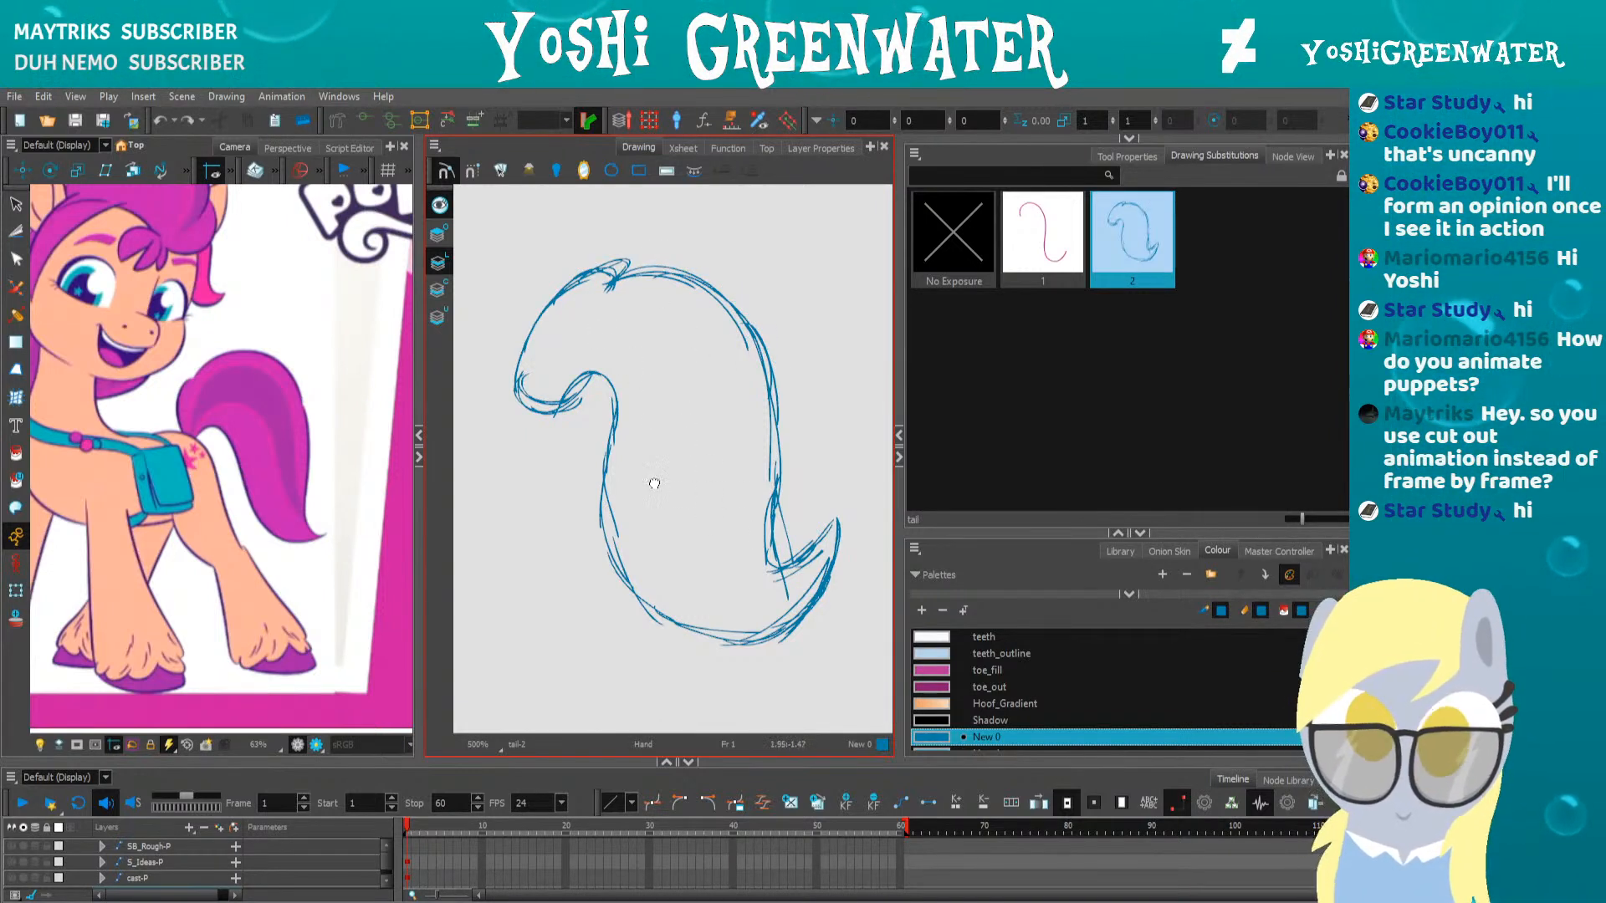
Reshape the tail's base into a lower, pointed end and clear the old rounded strokes there
key(minus)
key(equal)
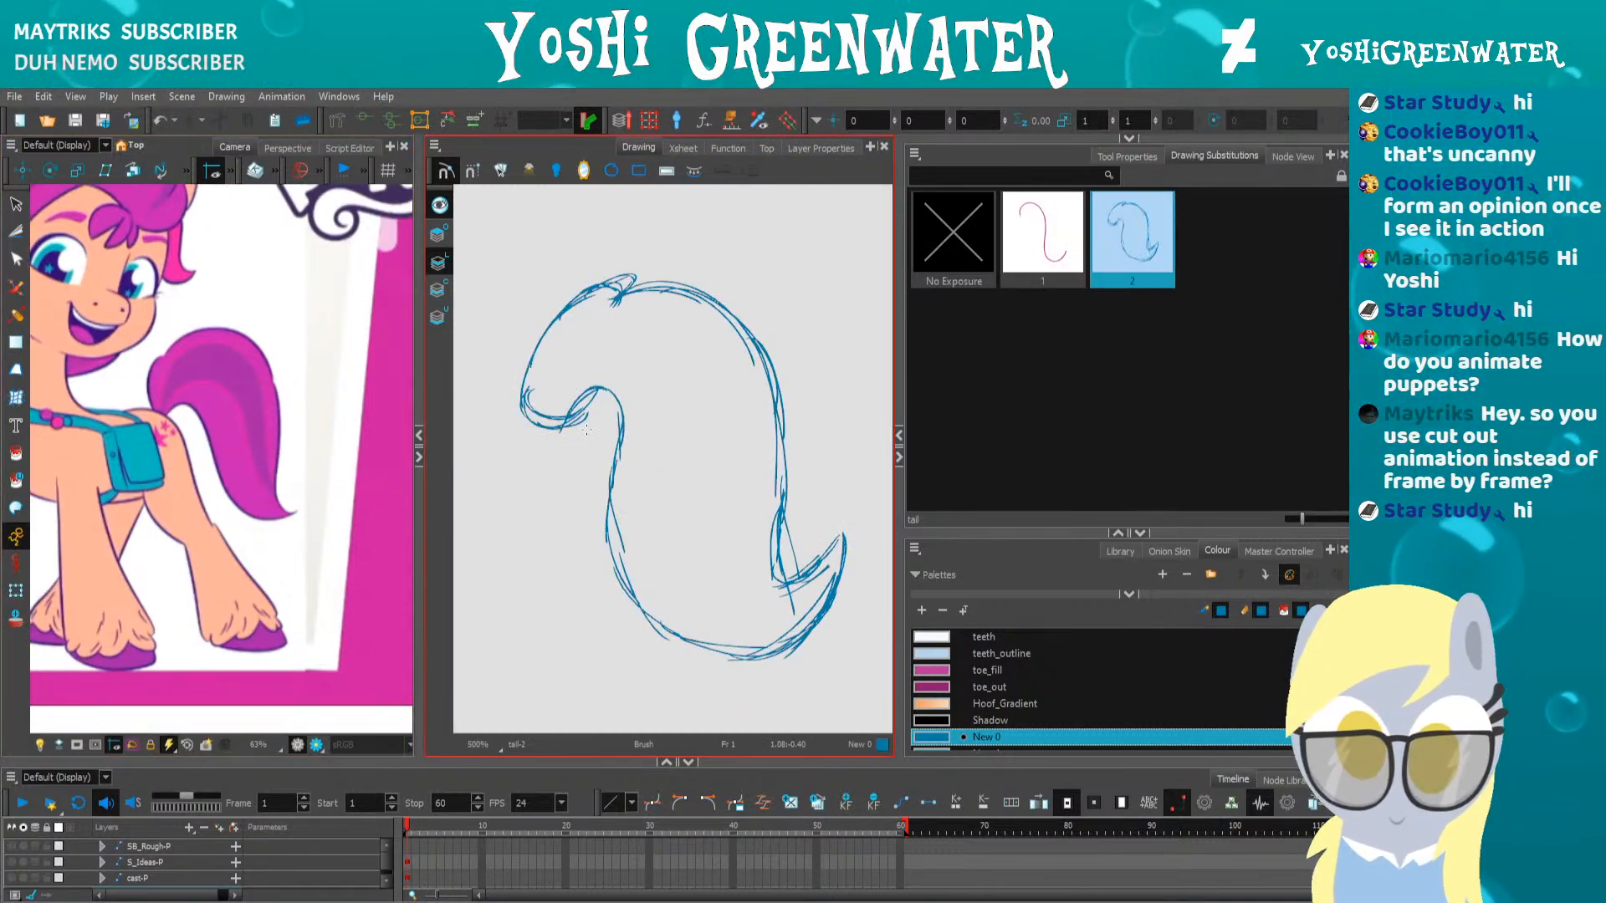
drag(586, 429, 579, 448)
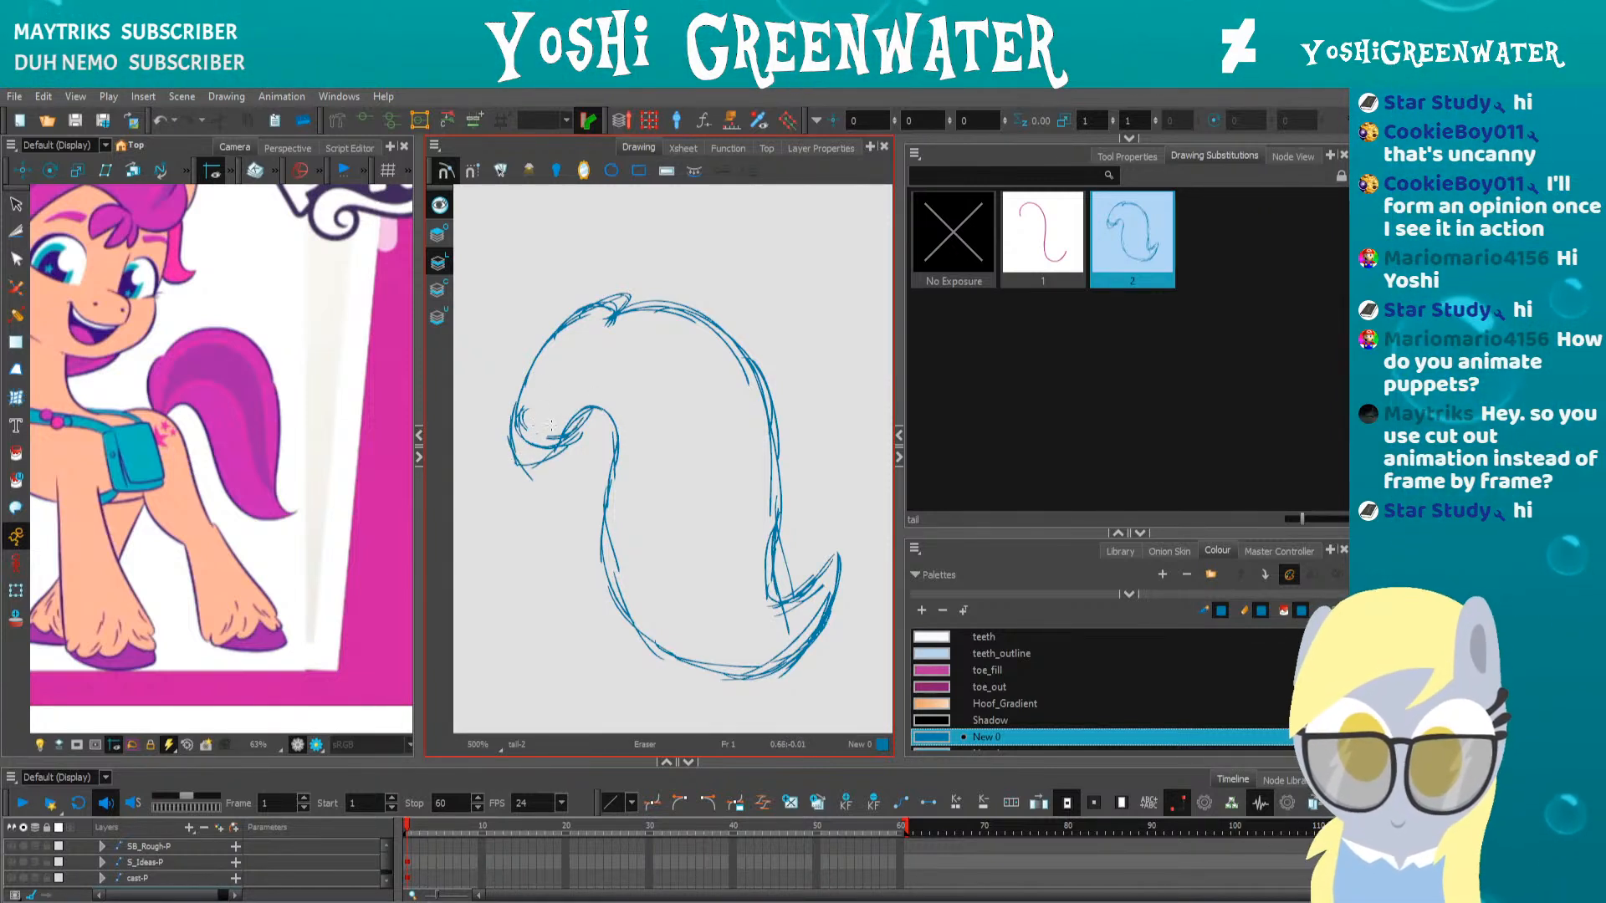
key(alt+b)
drag(540, 486, 532, 486)
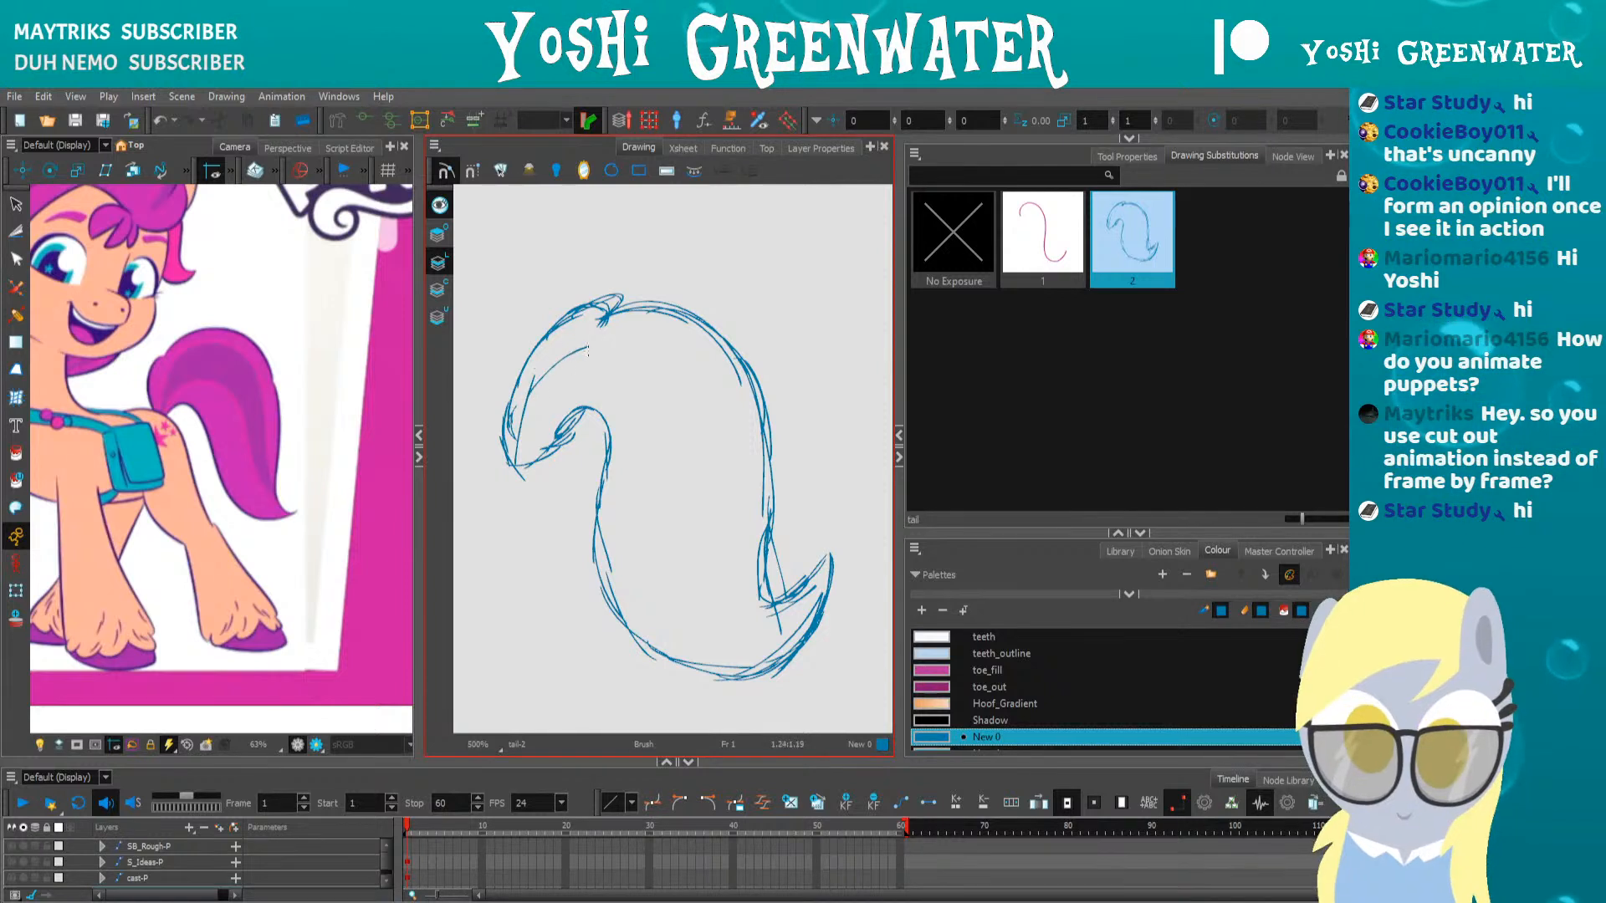
Sketch two inner strand lines that follow the tail's curve from the base down to the tip
mouse_move(552, 368)
mouse_down()
mouse_move(636, 342)
mouse_move(674, 356)
mouse_move(710, 415)
mouse_move(736, 609)
mouse_up()
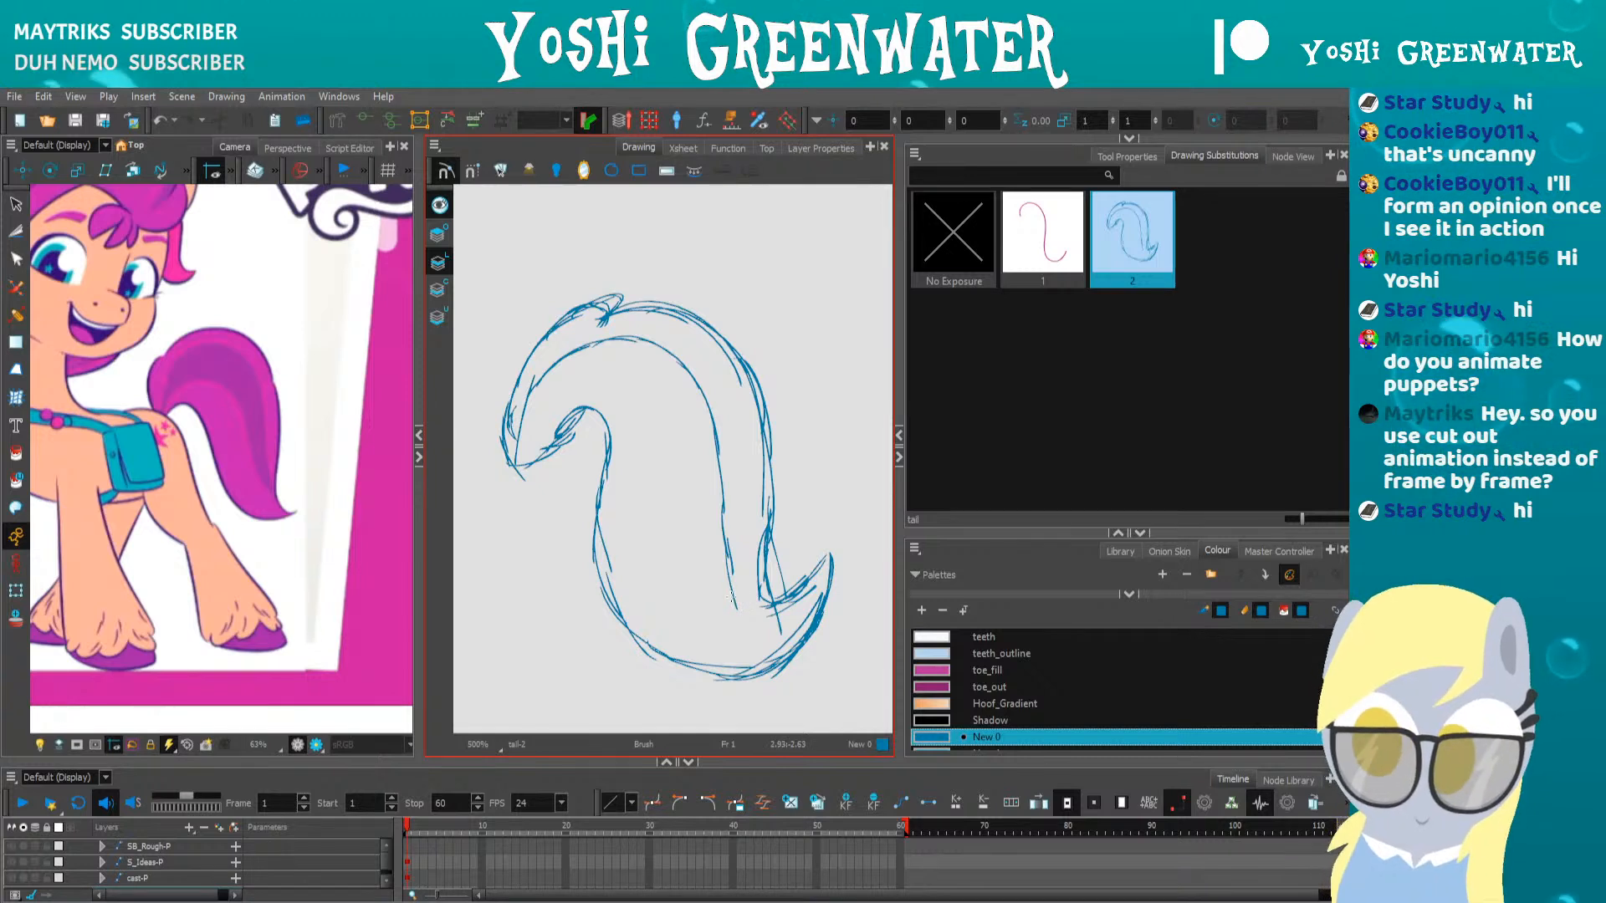
drag(734, 609, 804, 608)
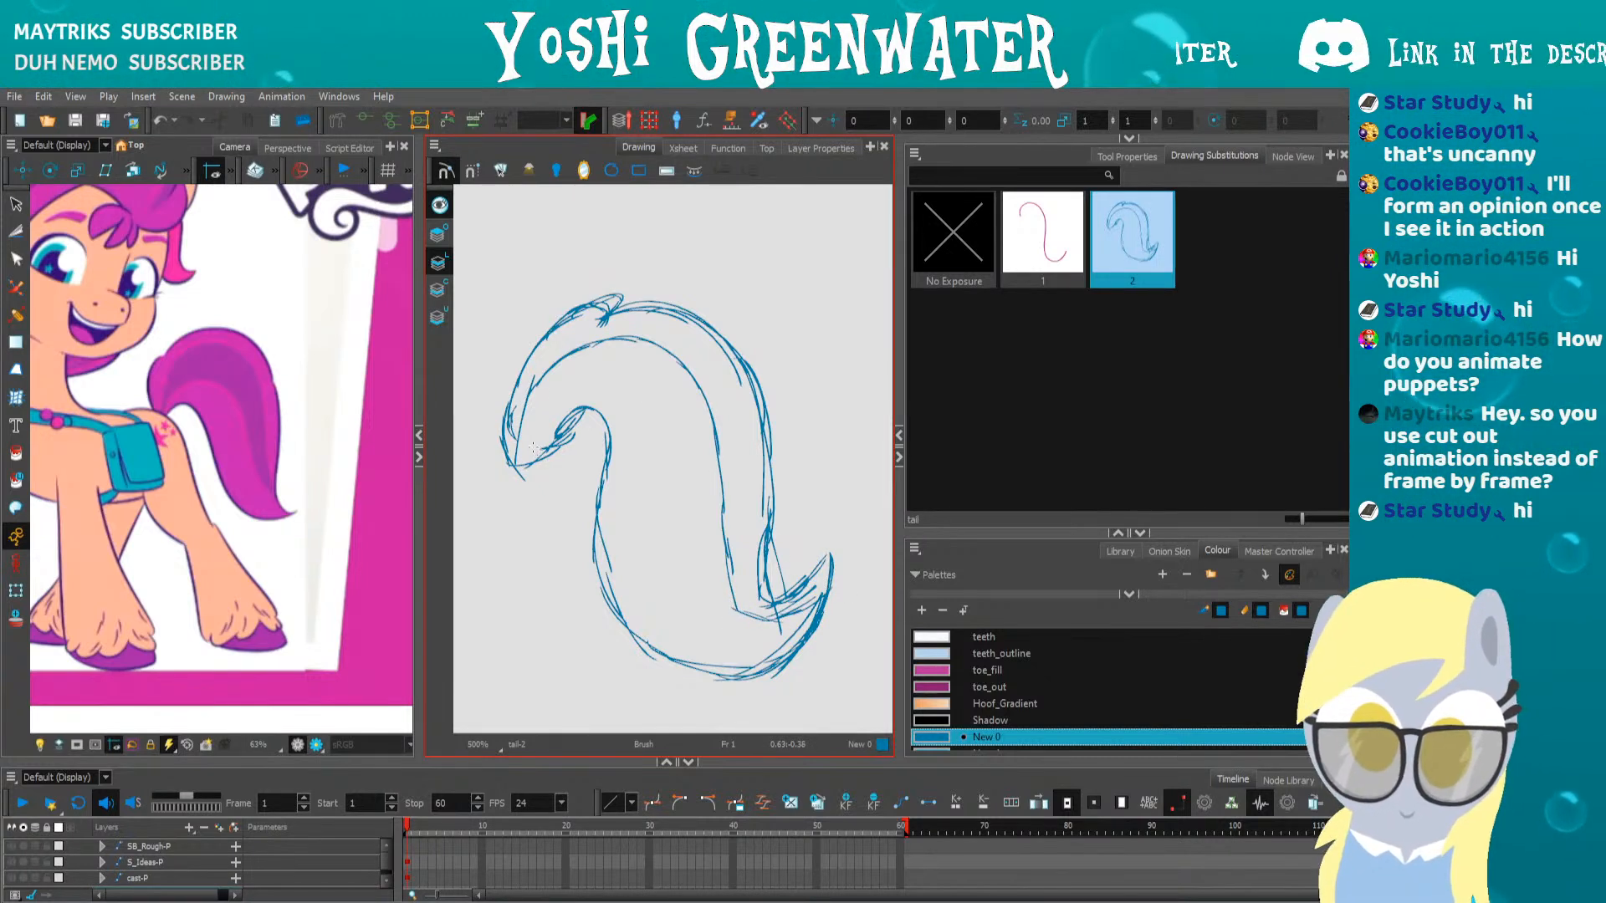
mouse_move(533, 461)
mouse_down()
mouse_move(578, 385)
mouse_move(633, 421)
mouse_move(622, 406)
mouse_move(623, 565)
mouse_up()
key(ctrl+z)
key(ctrl+z)
key(ctrl+z)
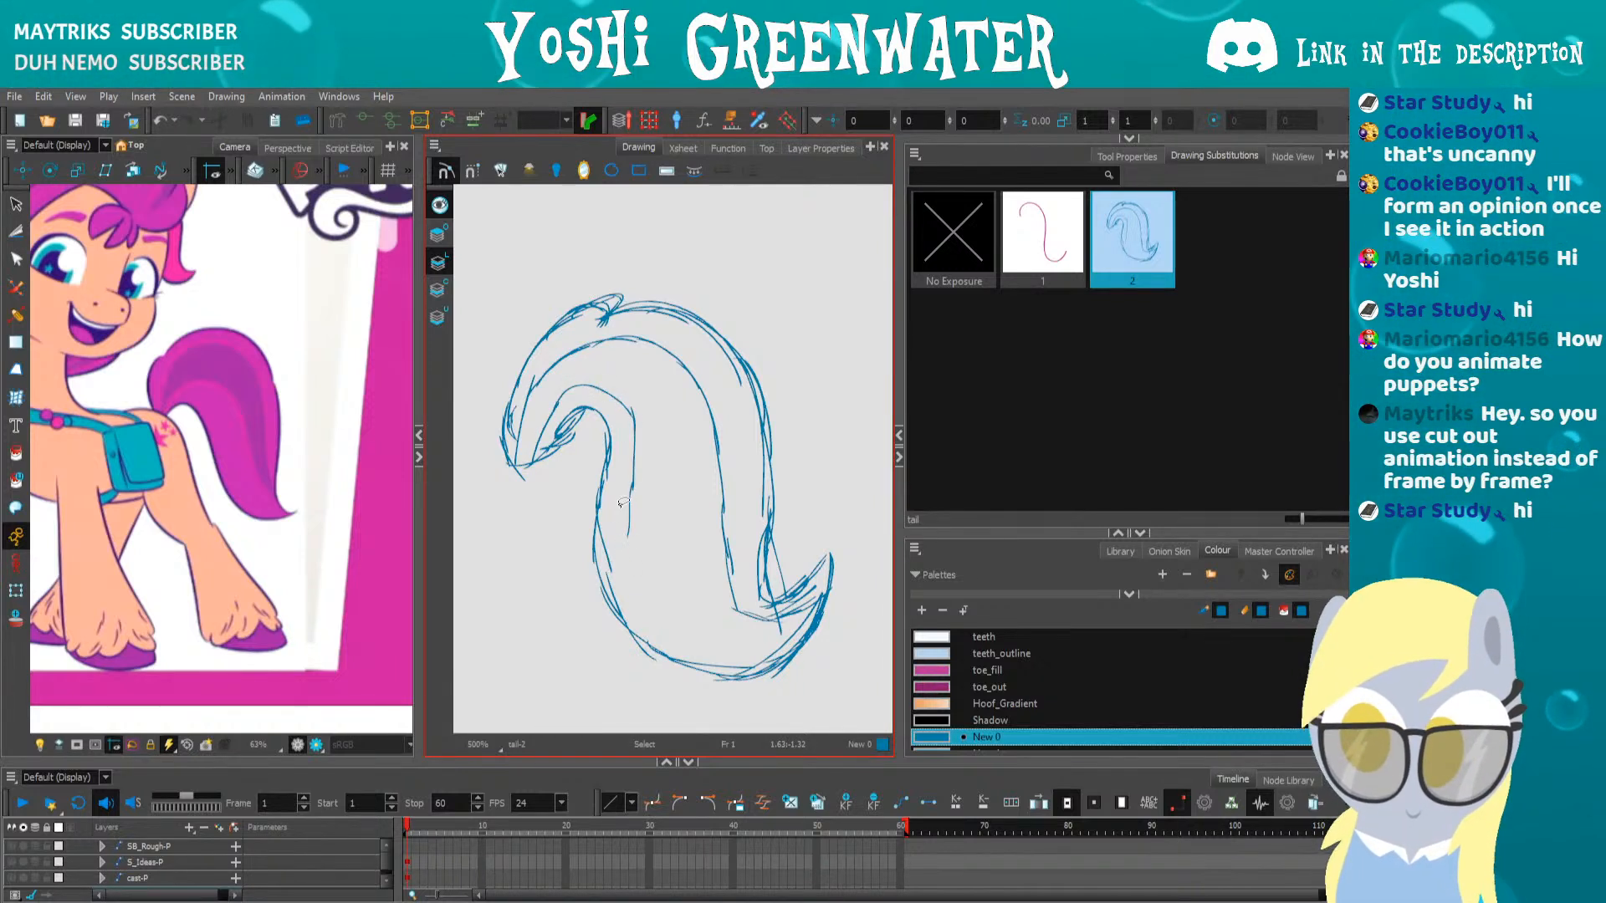
drag(529, 452, 621, 390)
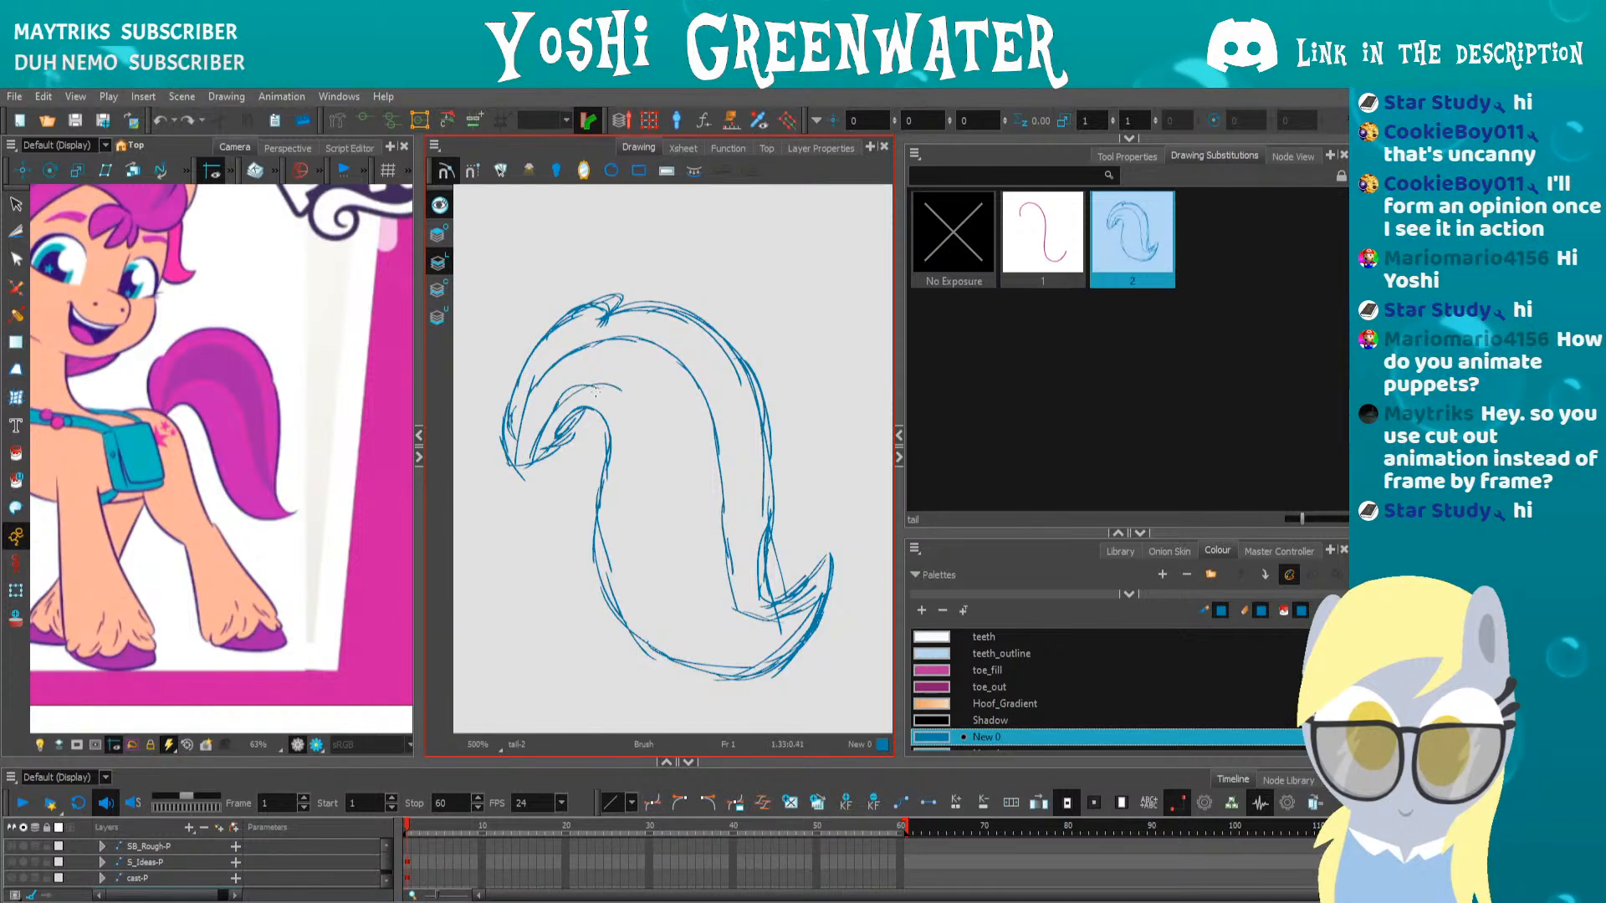
mouse_move(548, 460)
mouse_down()
mouse_move(691, 510)
mouse_move(734, 629)
mouse_up()
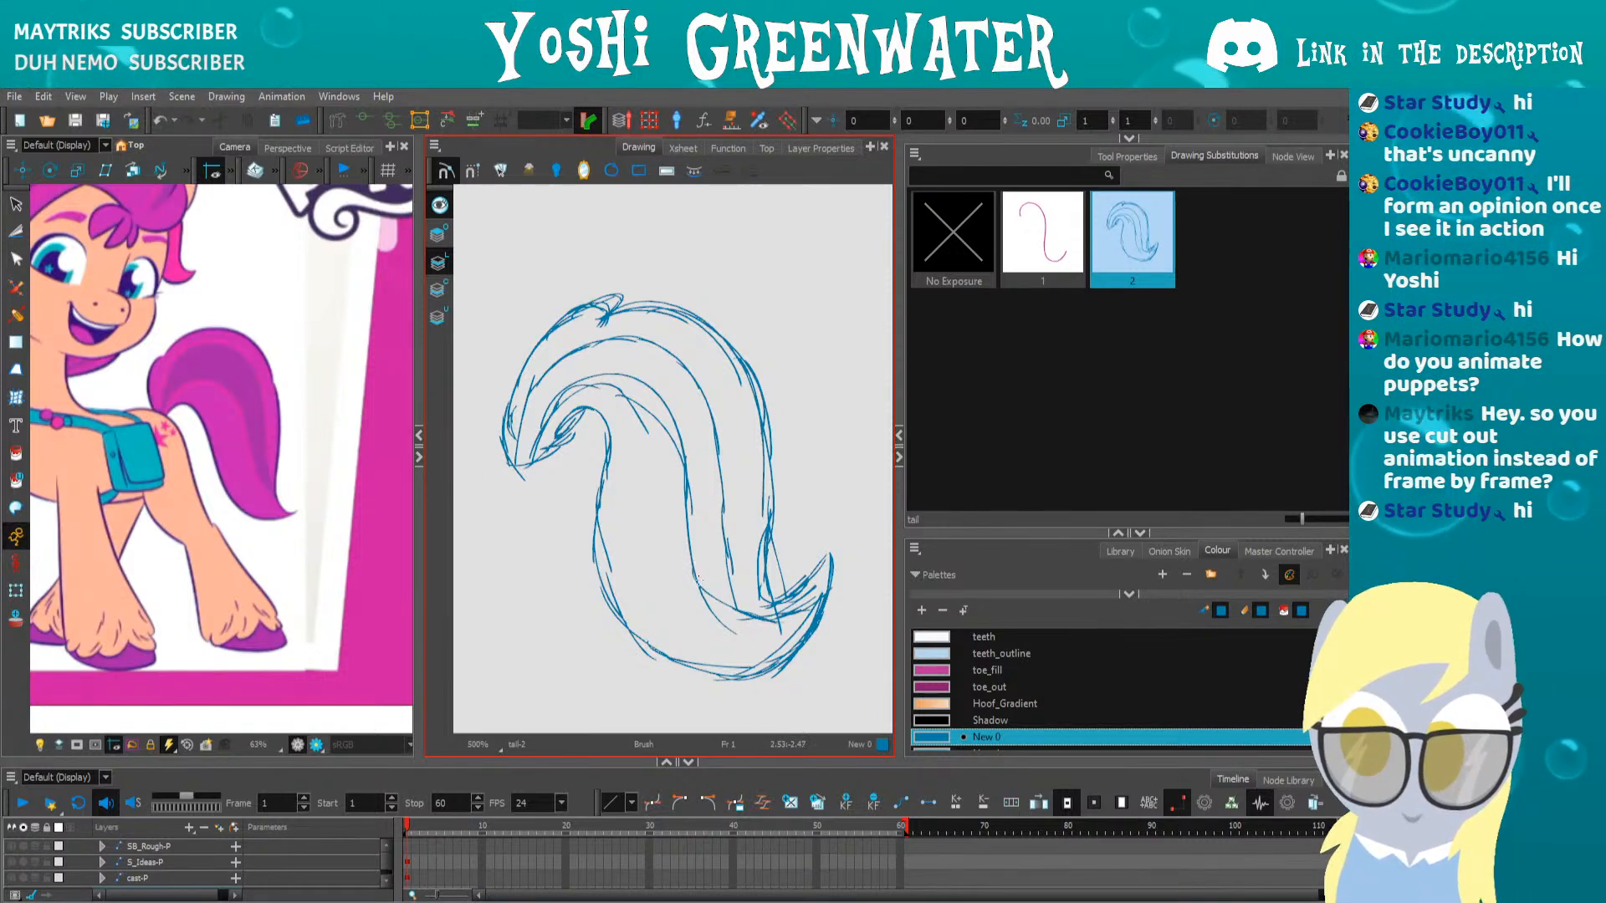
Erase the stray overlapping lines on the inner strand and tidy the strand line near the tail's tip
key(alt+e)
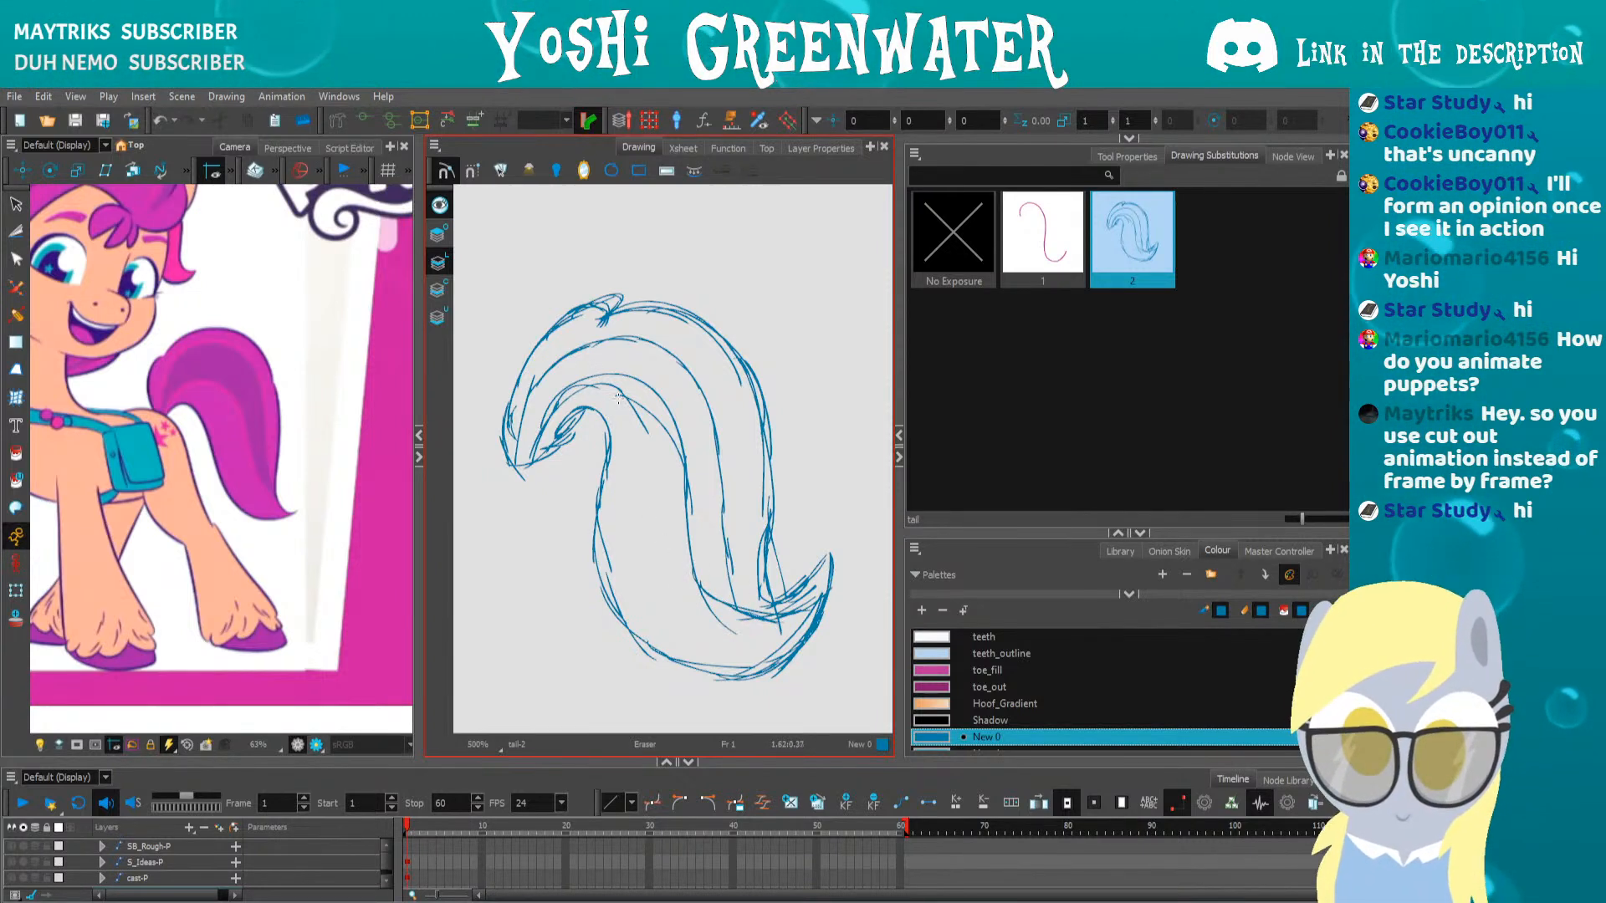
drag(632, 410, 645, 425)
mouse_move(709, 609)
mouse_down()
mouse_move(728, 629)
mouse_move(811, 589)
mouse_up()
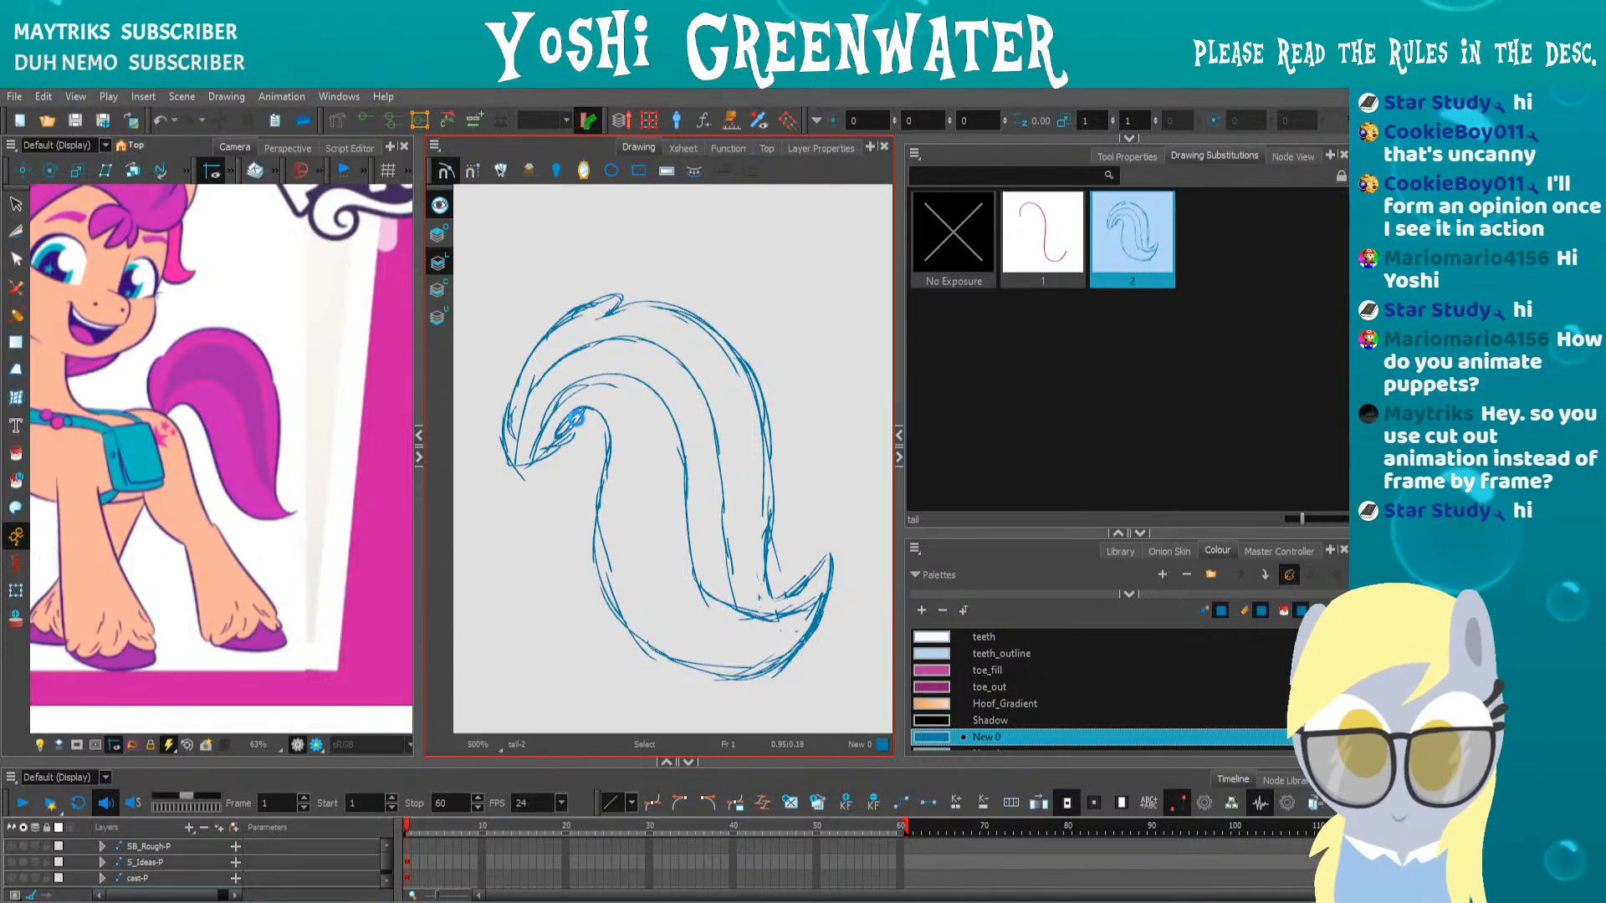
Recolour the whole tail sketch with the brown New 1 swatch
drag(943, 533, 943, 426)
key(alt+s)
drag(483, 312, 846, 440)
scroll(952, 604, up, 5)
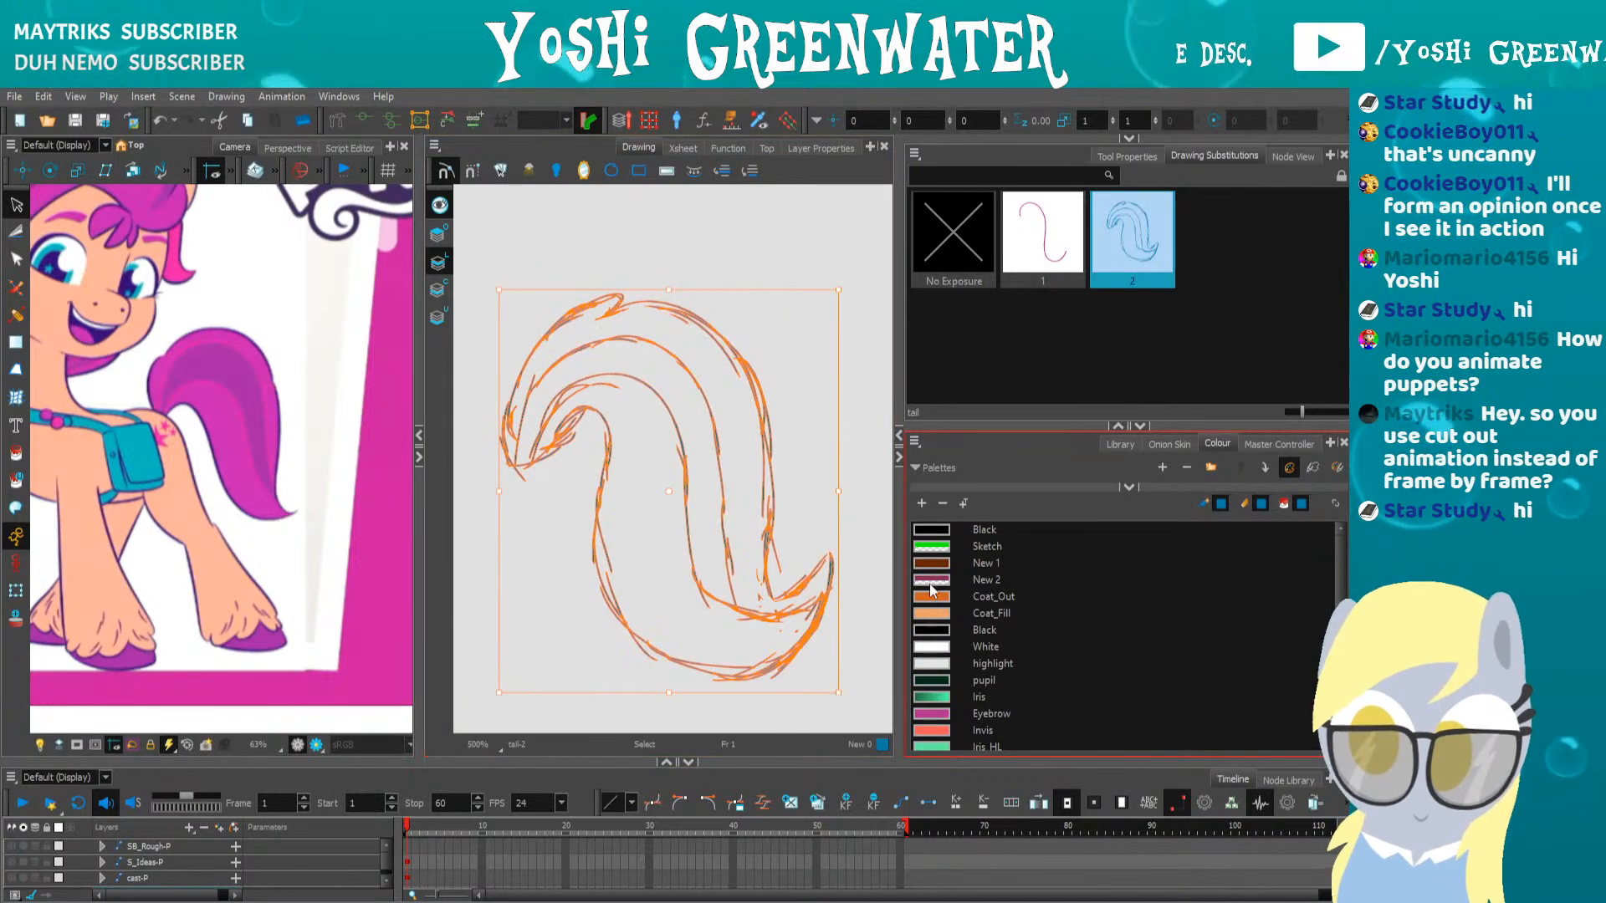
click(934, 552)
key(Delete)
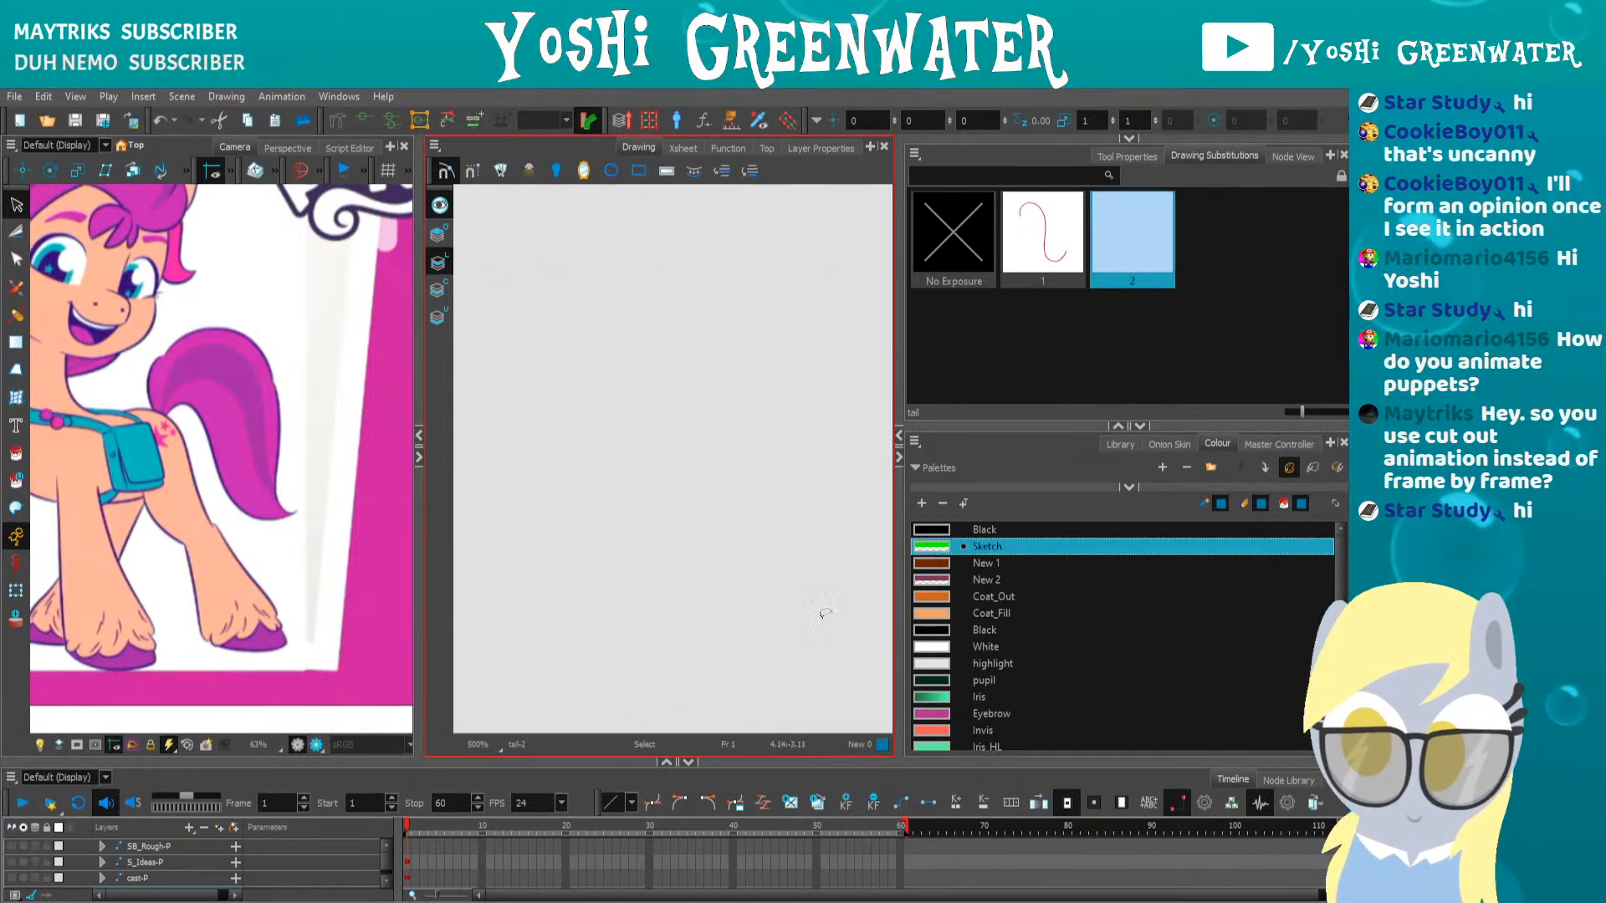
key(ctrl+z)
click(962, 563)
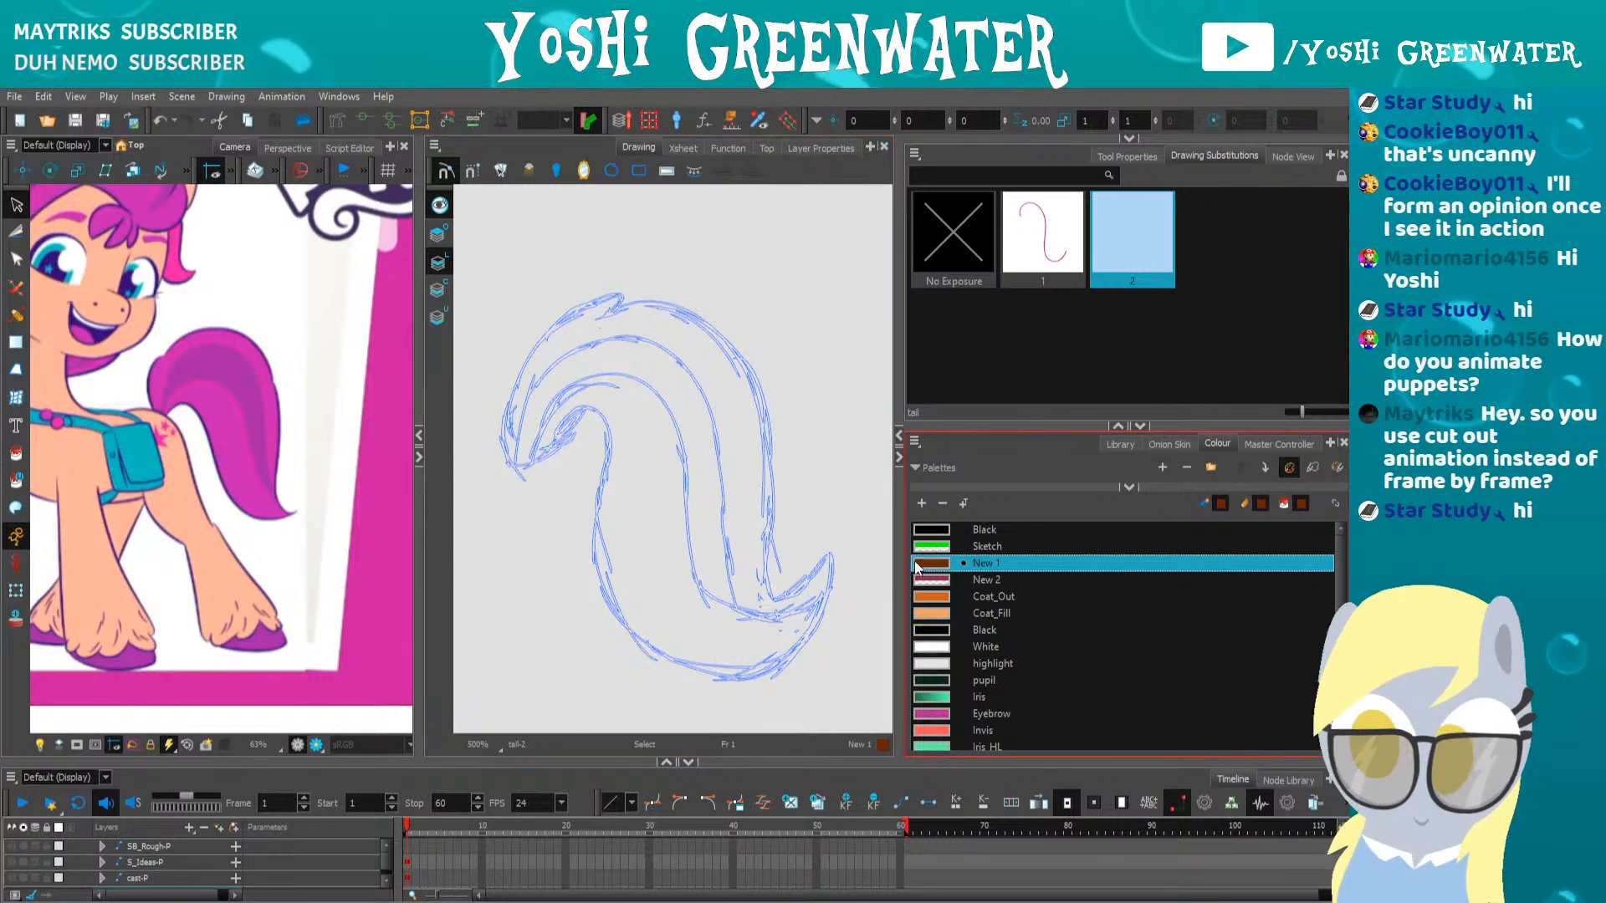
key(Delete)
mouse_move(532, 460)
mouse_down()
mouse_move(703, 717)
mouse_move(510, 493)
mouse_up()
click(933, 563)
click(869, 610)
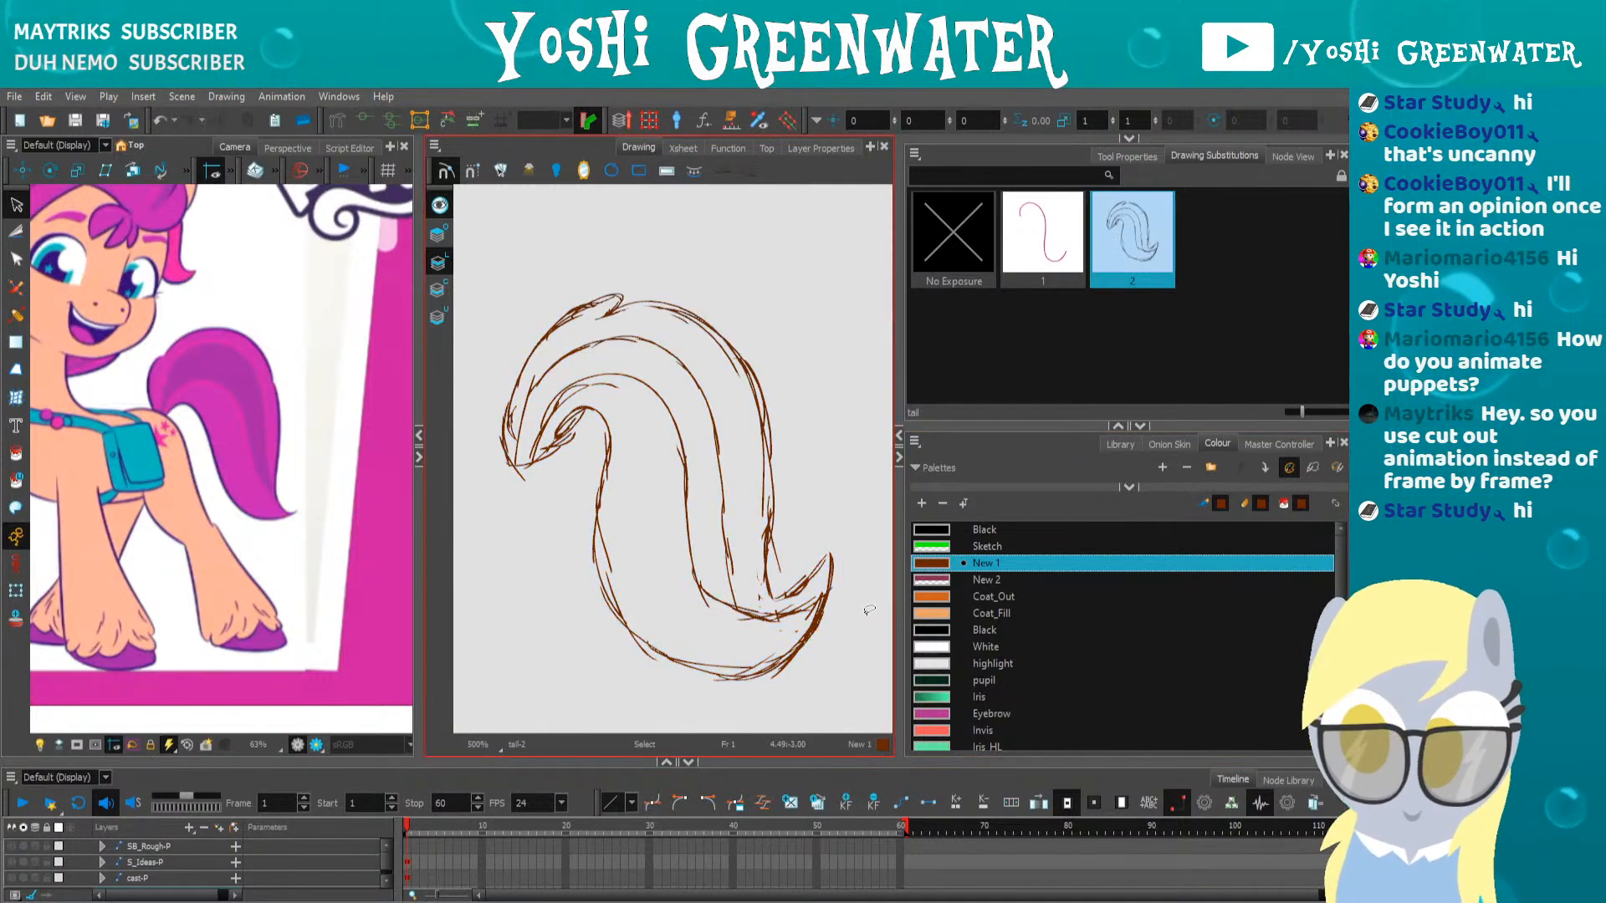
Move the entire tail sketch from the Line Art layer to the Underlay layer by cutting and pasting it
mouse_move(504, 269)
mouse_down()
mouse_move(649, 250)
mouse_move(494, 404)
mouse_up()
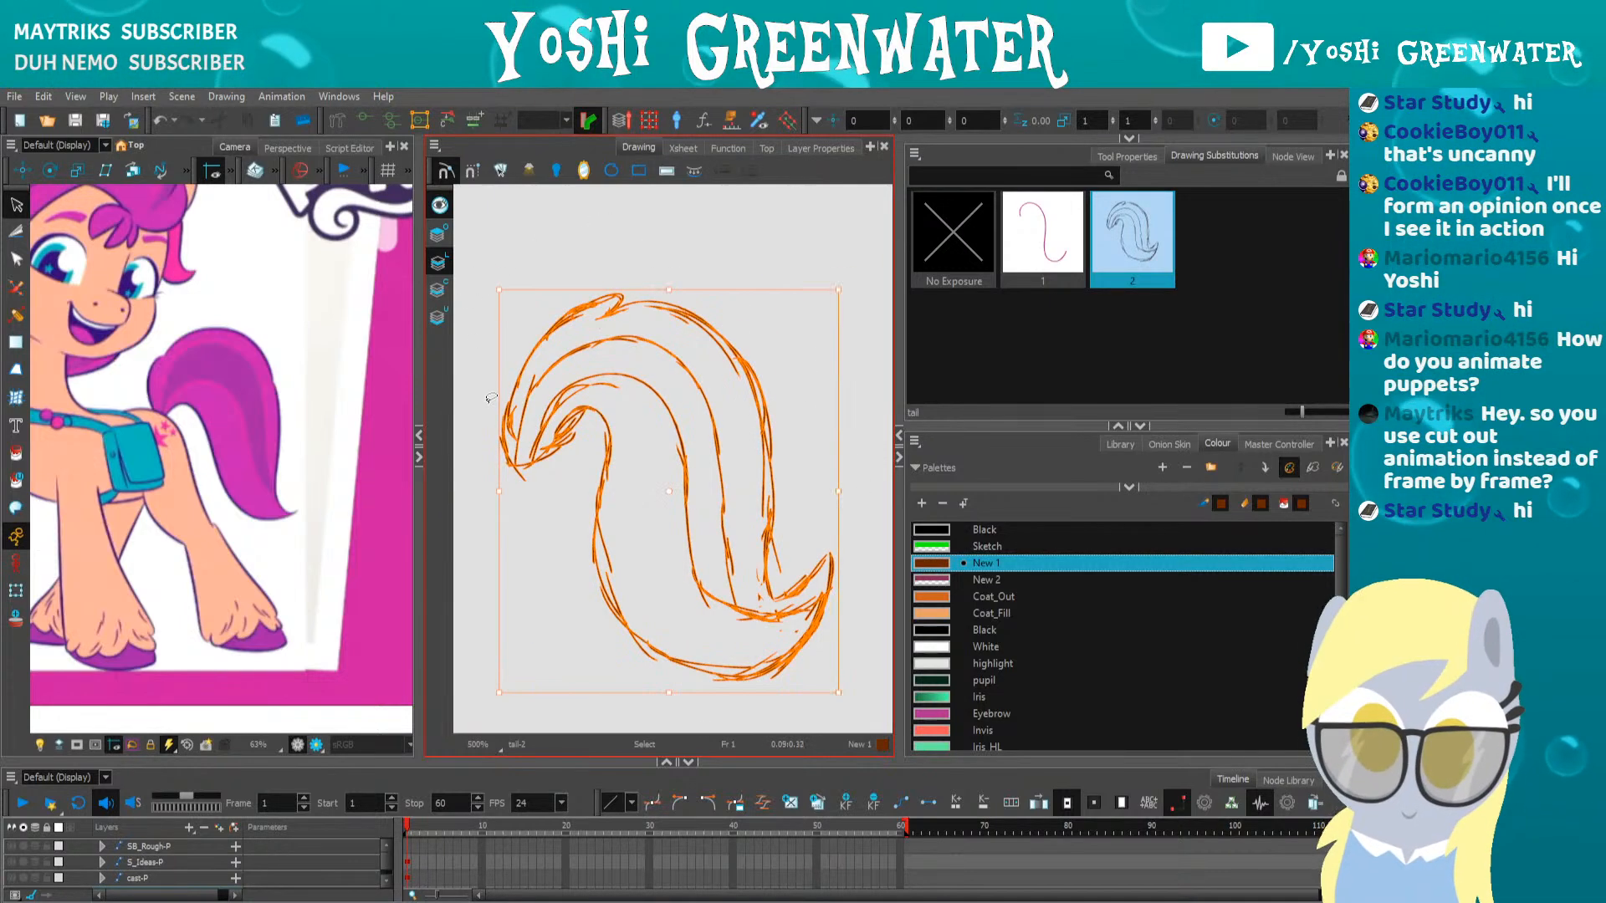
key(ctrl+x)
click(439, 316)
key(ctrl+v)
click(477, 514)
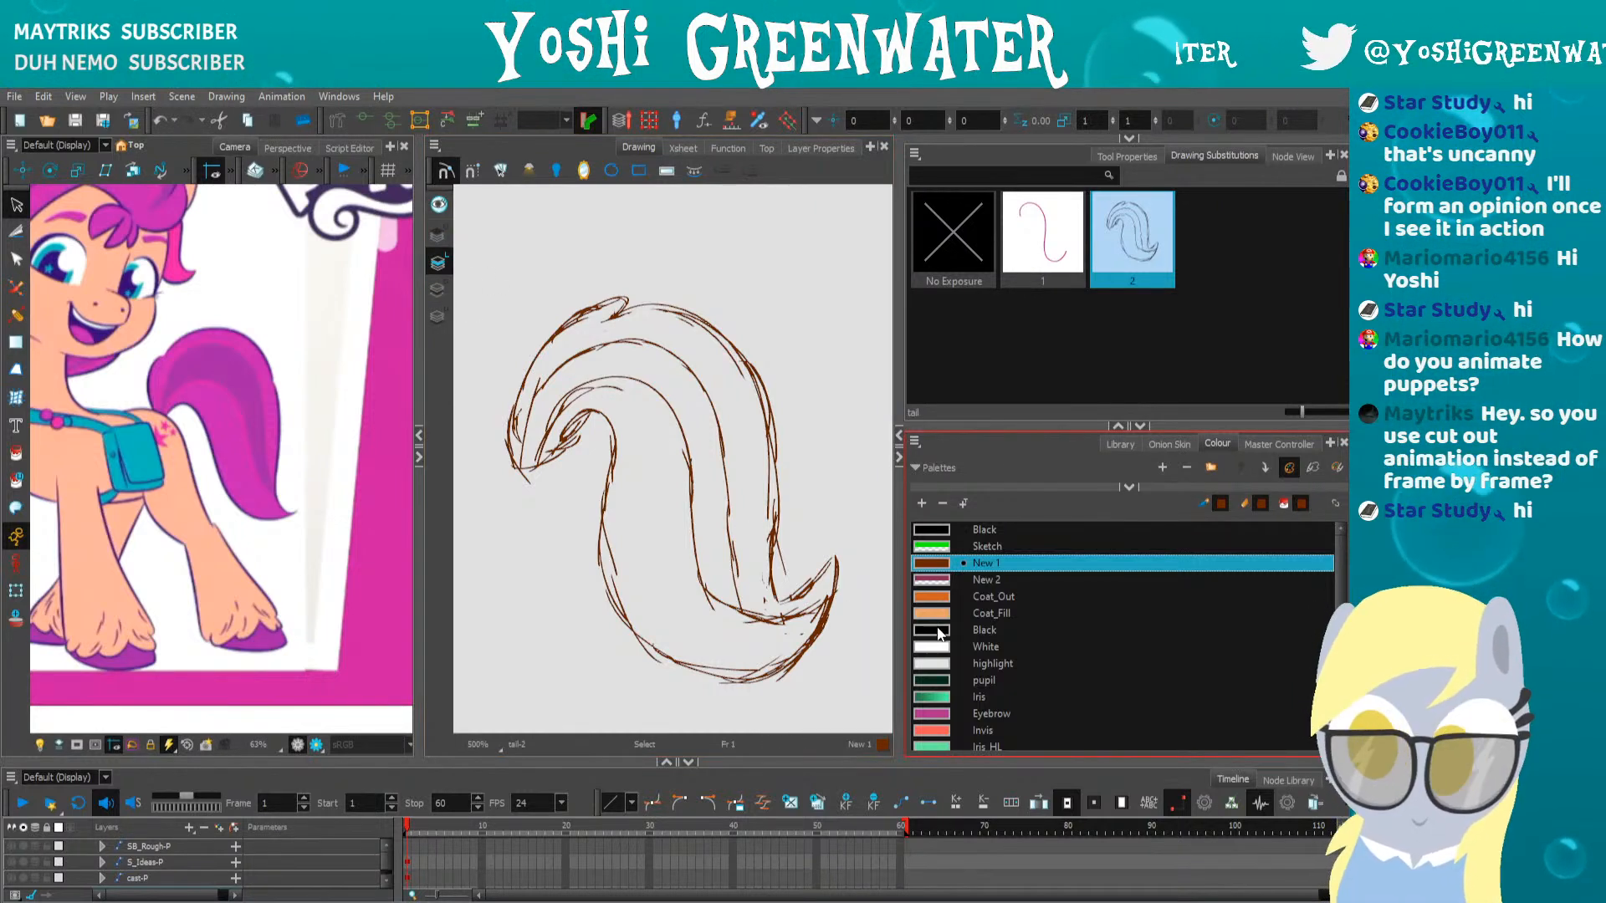
Trace the tail's outer silhouette with a closed straight-segment polyline in the blue New 0 swatch, using the Pencil 1 preset
scroll(936, 634, down, 5)
click(934, 698)
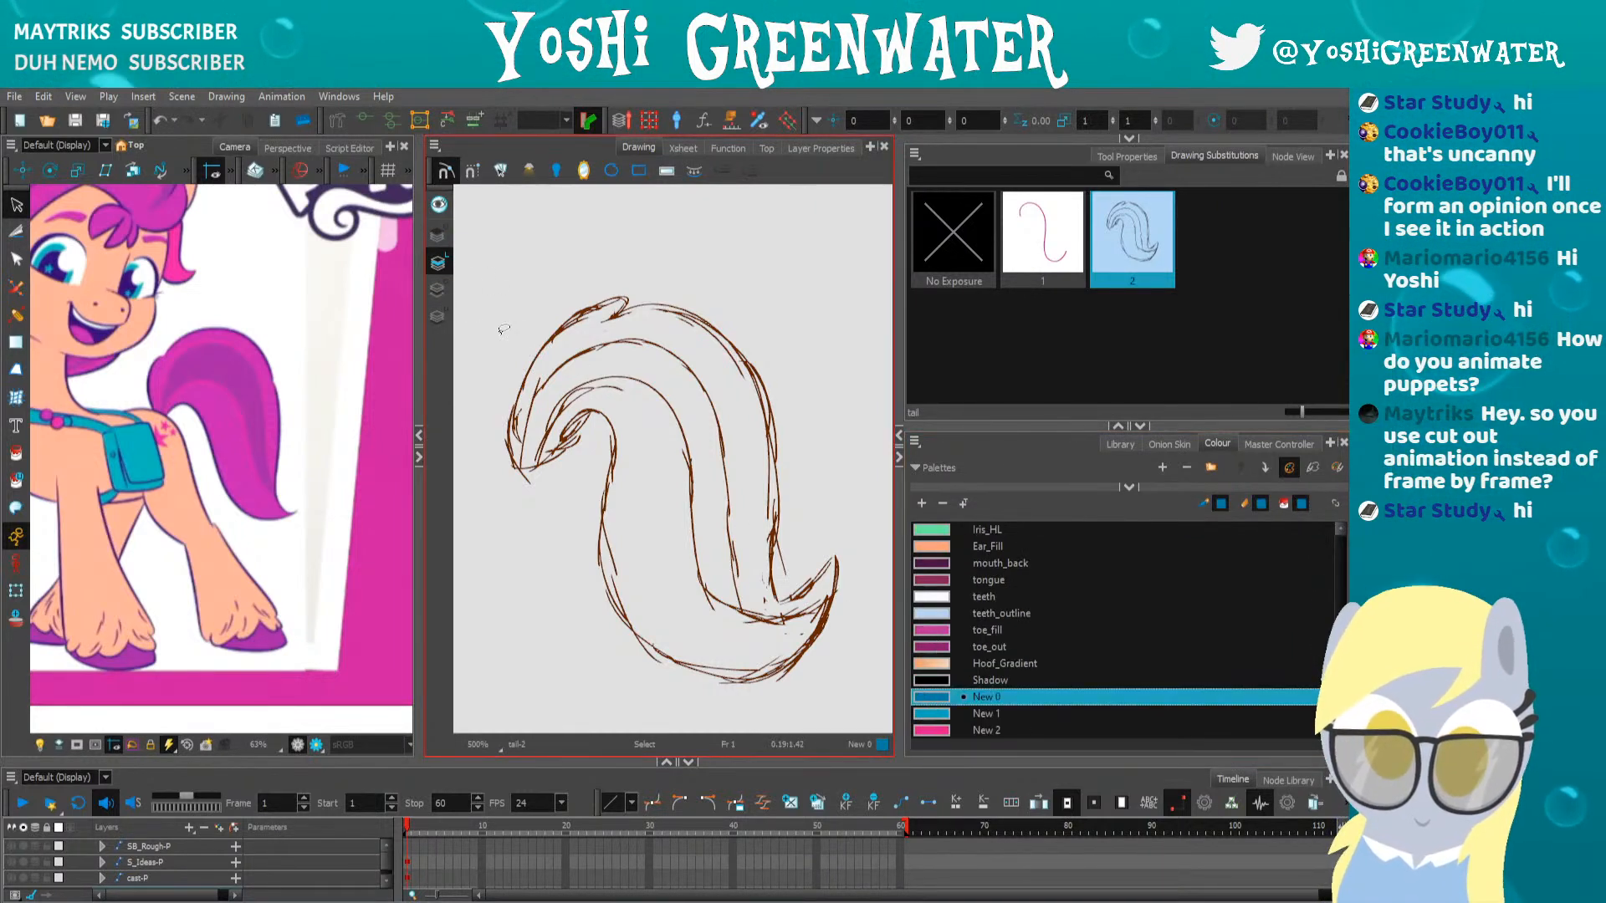
key(alt+minus)
click(1126, 156)
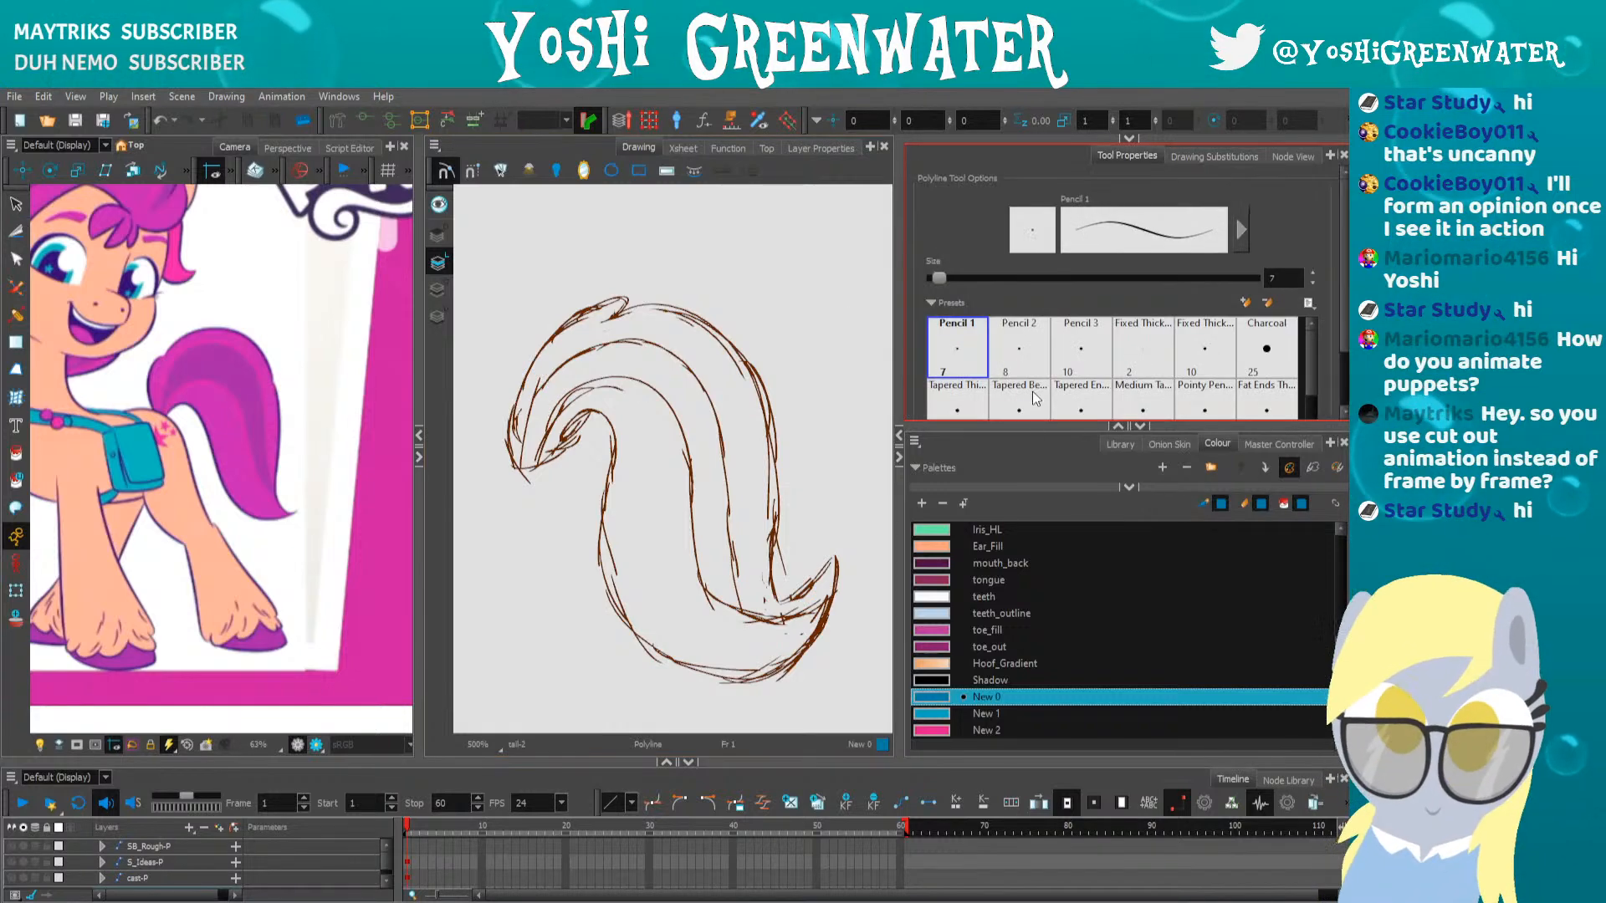
drag(1028, 426, 1028, 540)
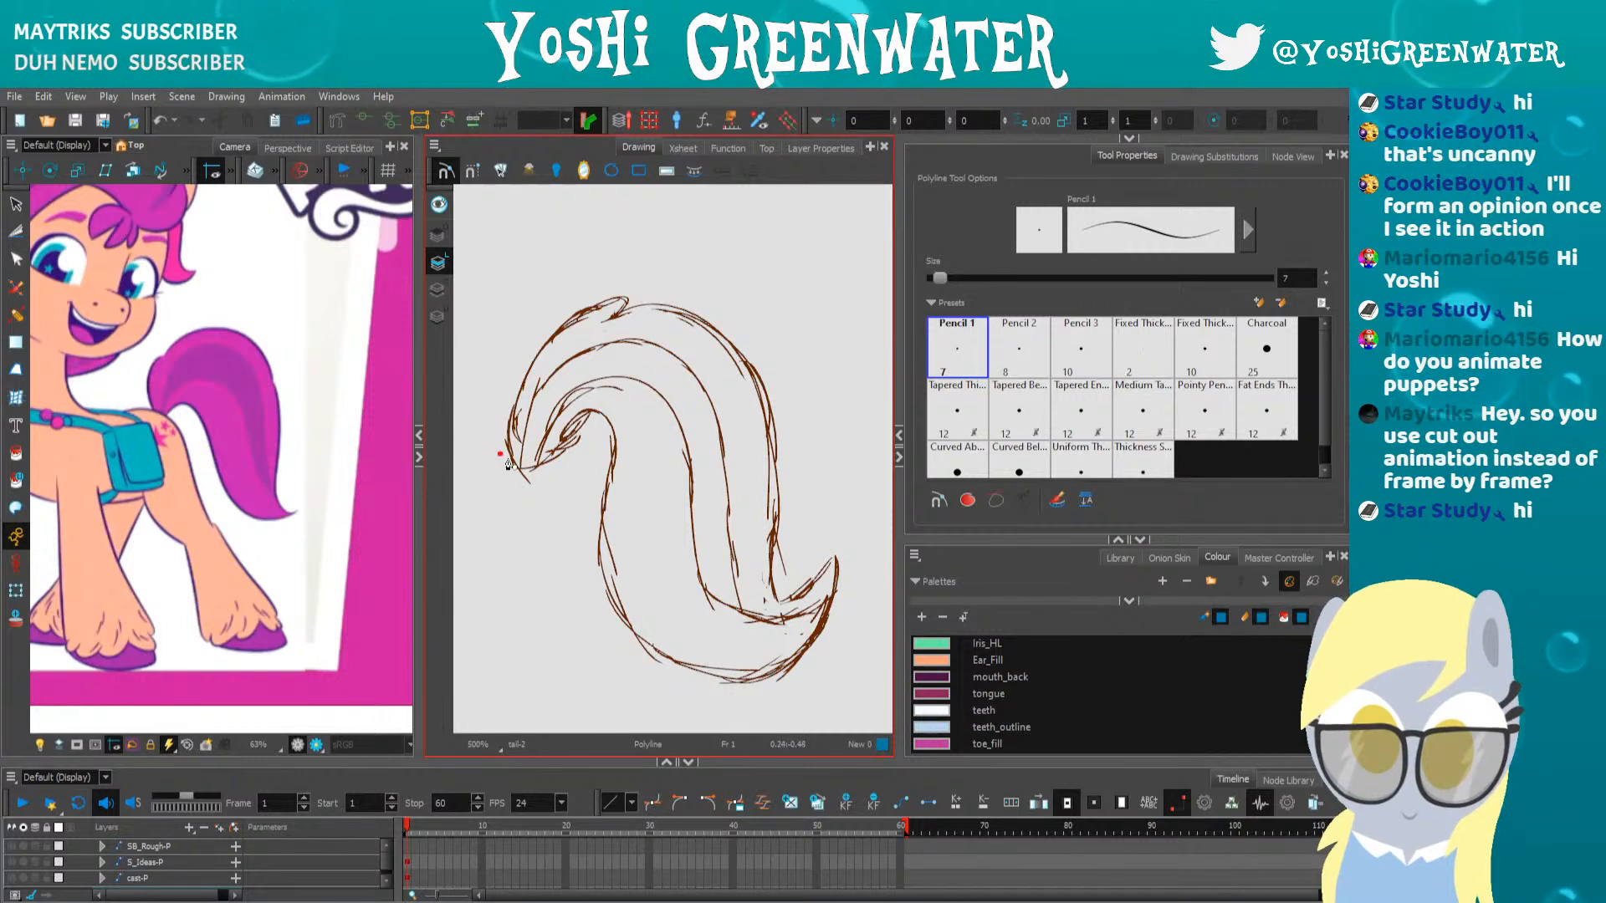
click(599, 411)
click(598, 574)
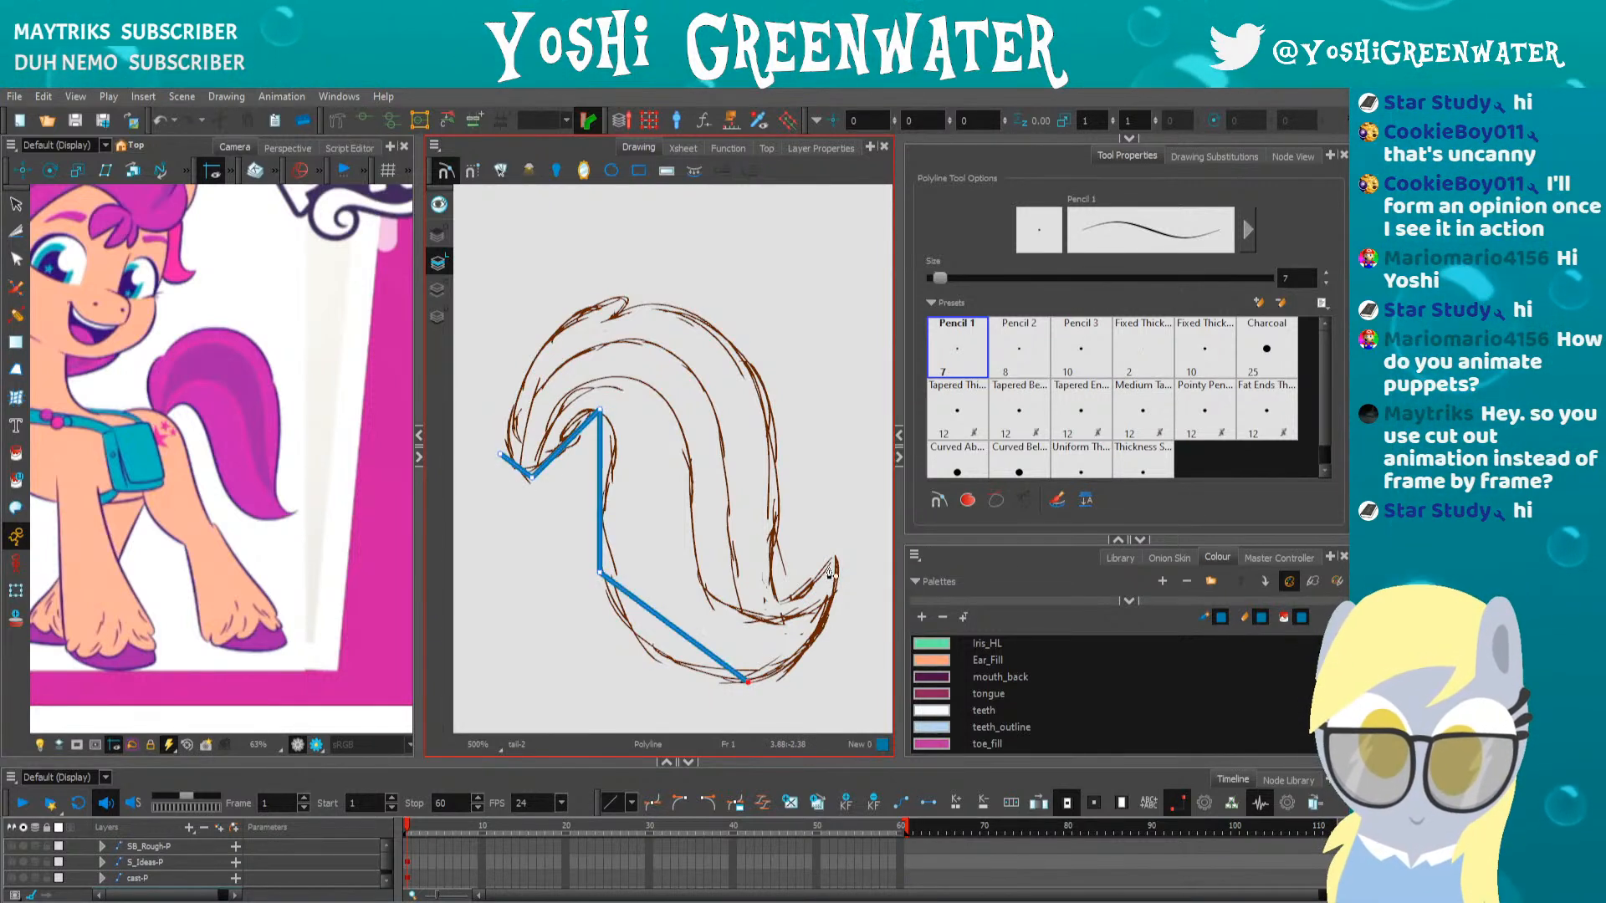
click(778, 598)
click(760, 380)
click(600, 306)
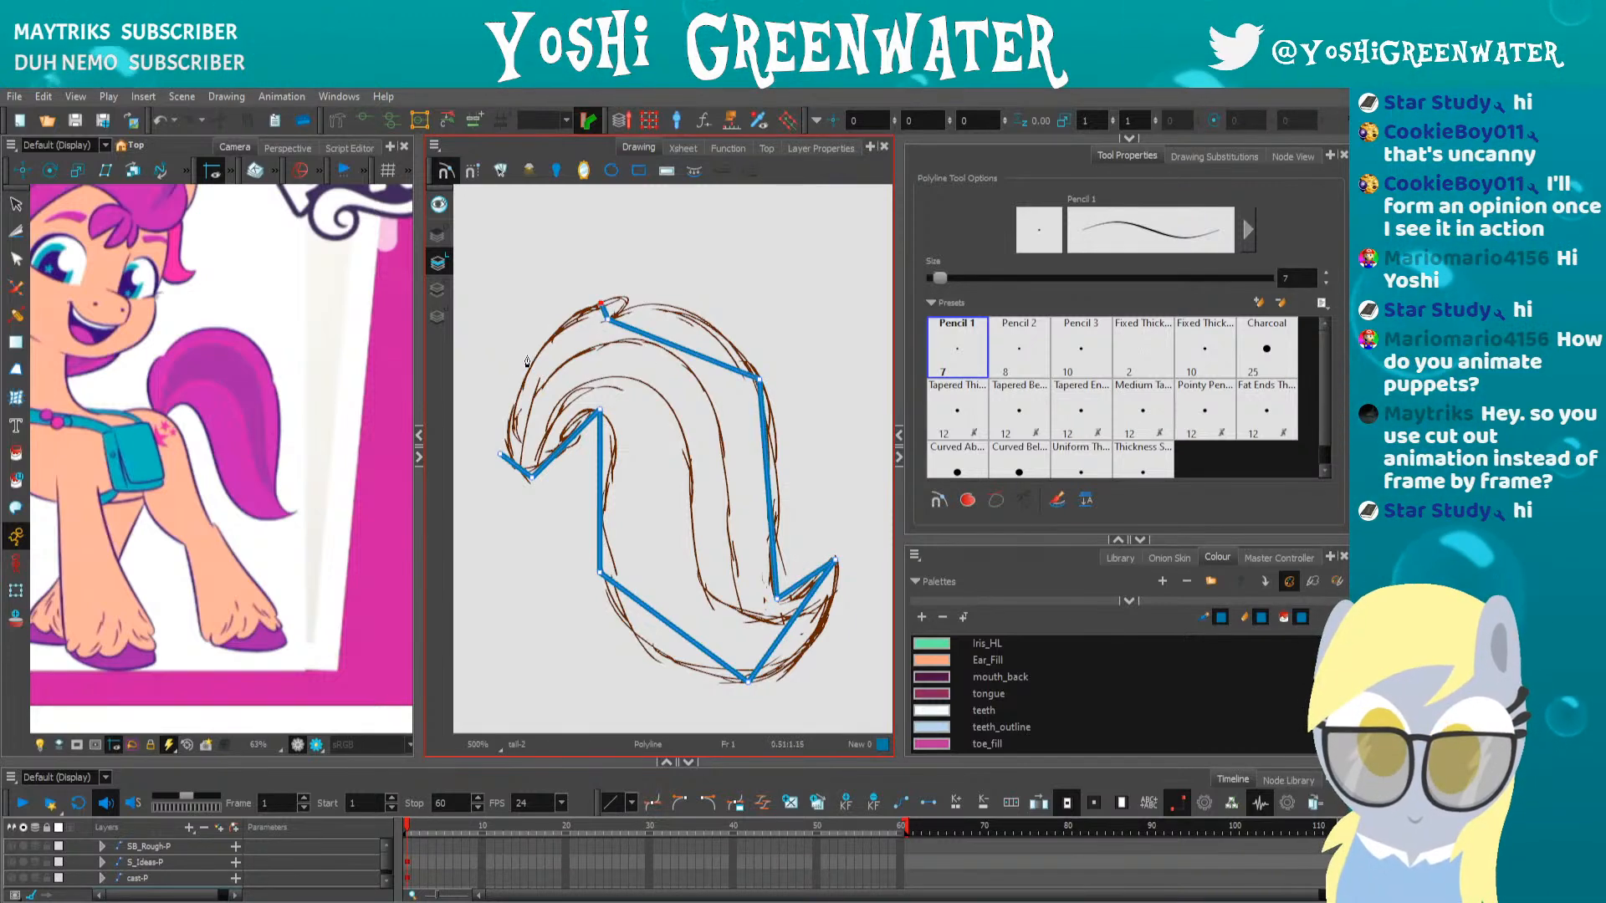
click(502, 455)
Select all segments of the blue tail outline and move them to the Overlay layer by cutting and pasting
key(alt+q)
click(499, 457)
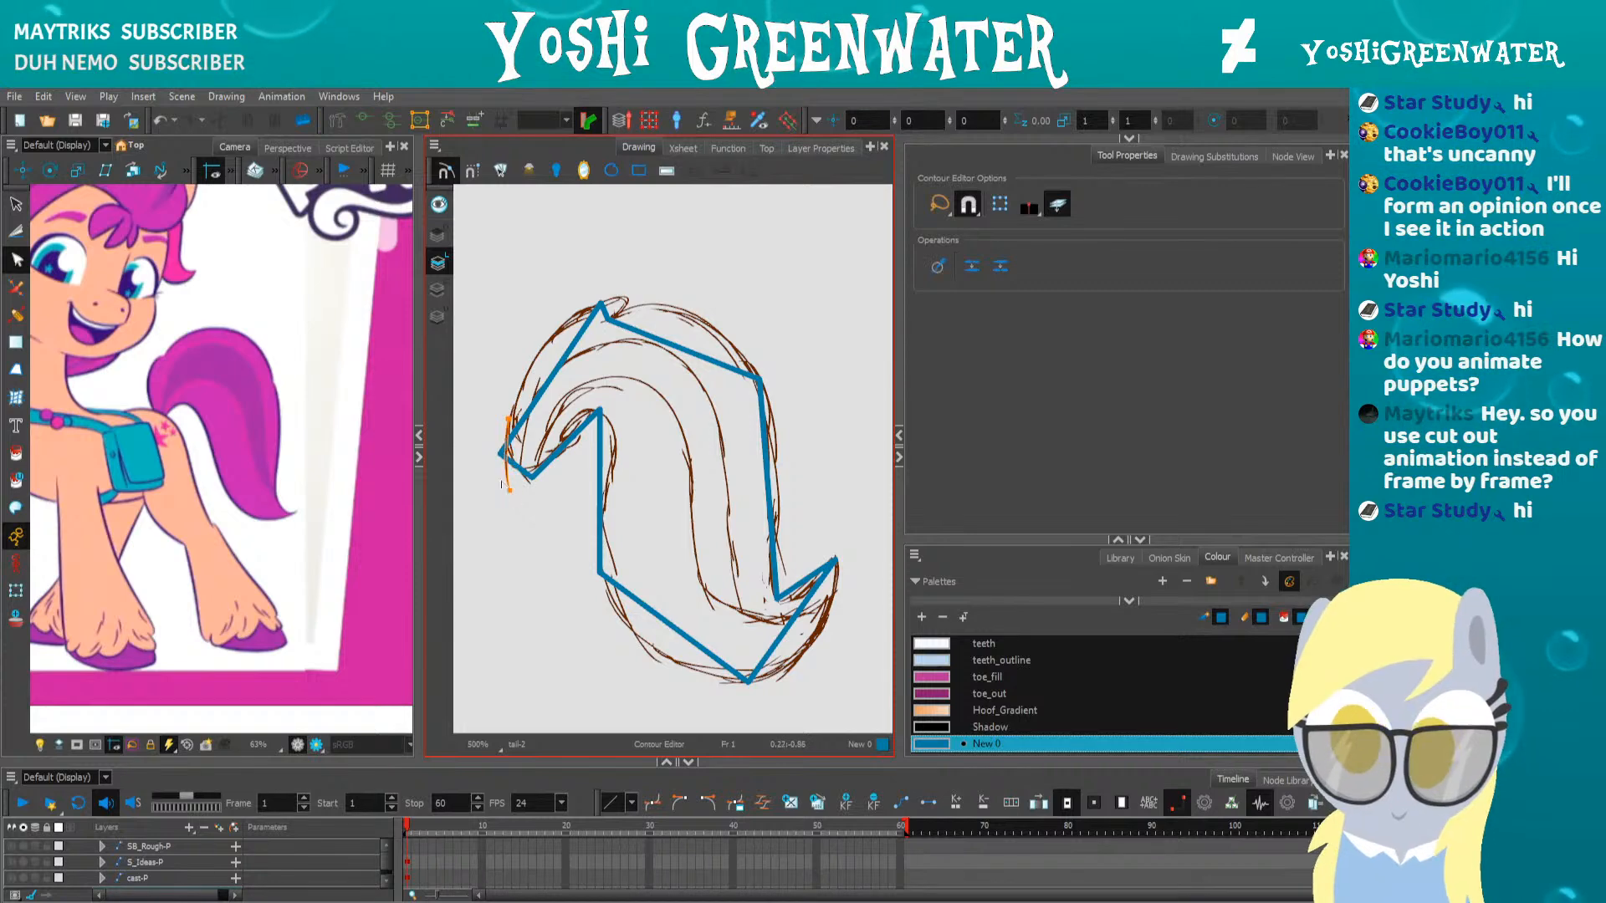
key(alt+s)
click(535, 369)
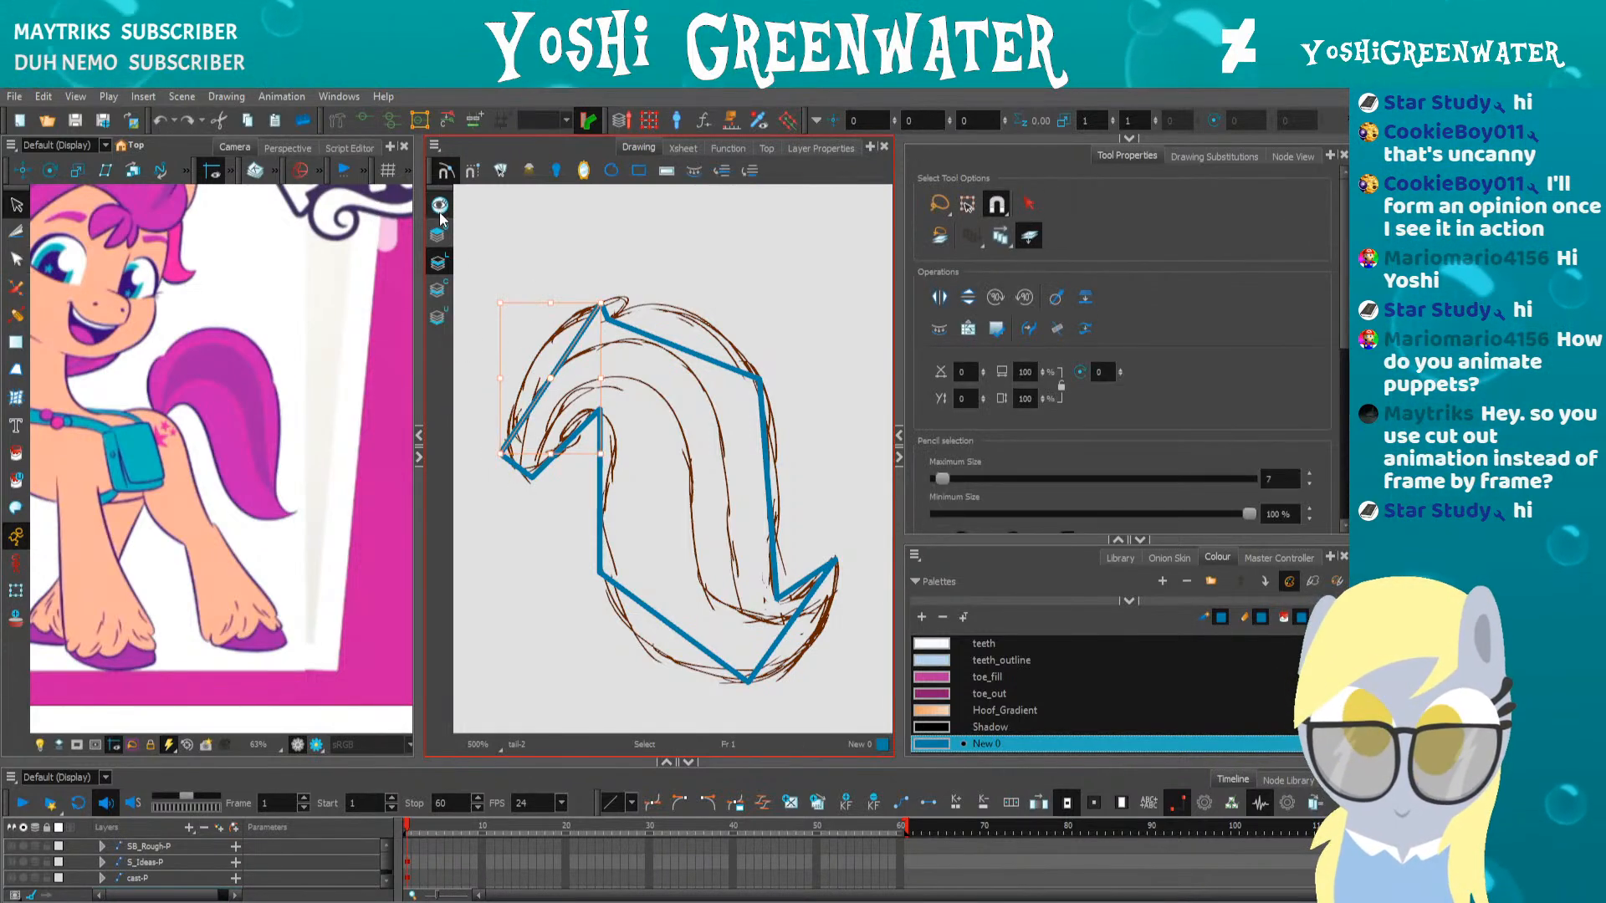
shift+click(566, 443)
shift+click(516, 465)
shift+click(600, 524)
shift+click(669, 624)
shift+click(793, 617)
shift+click(786, 592)
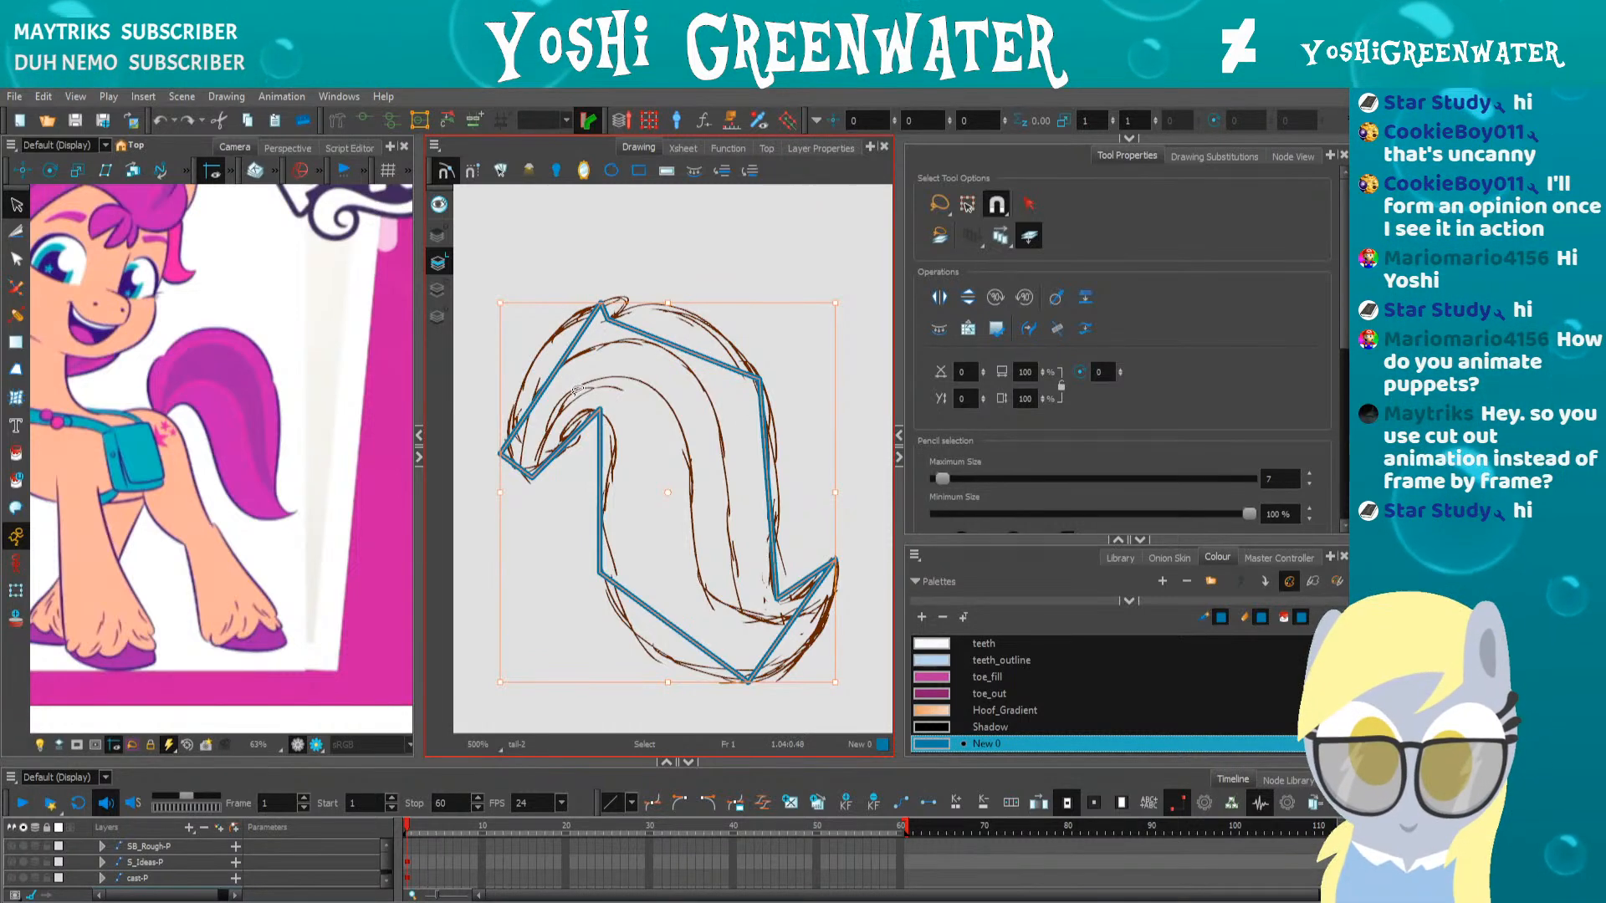
key(Delete)
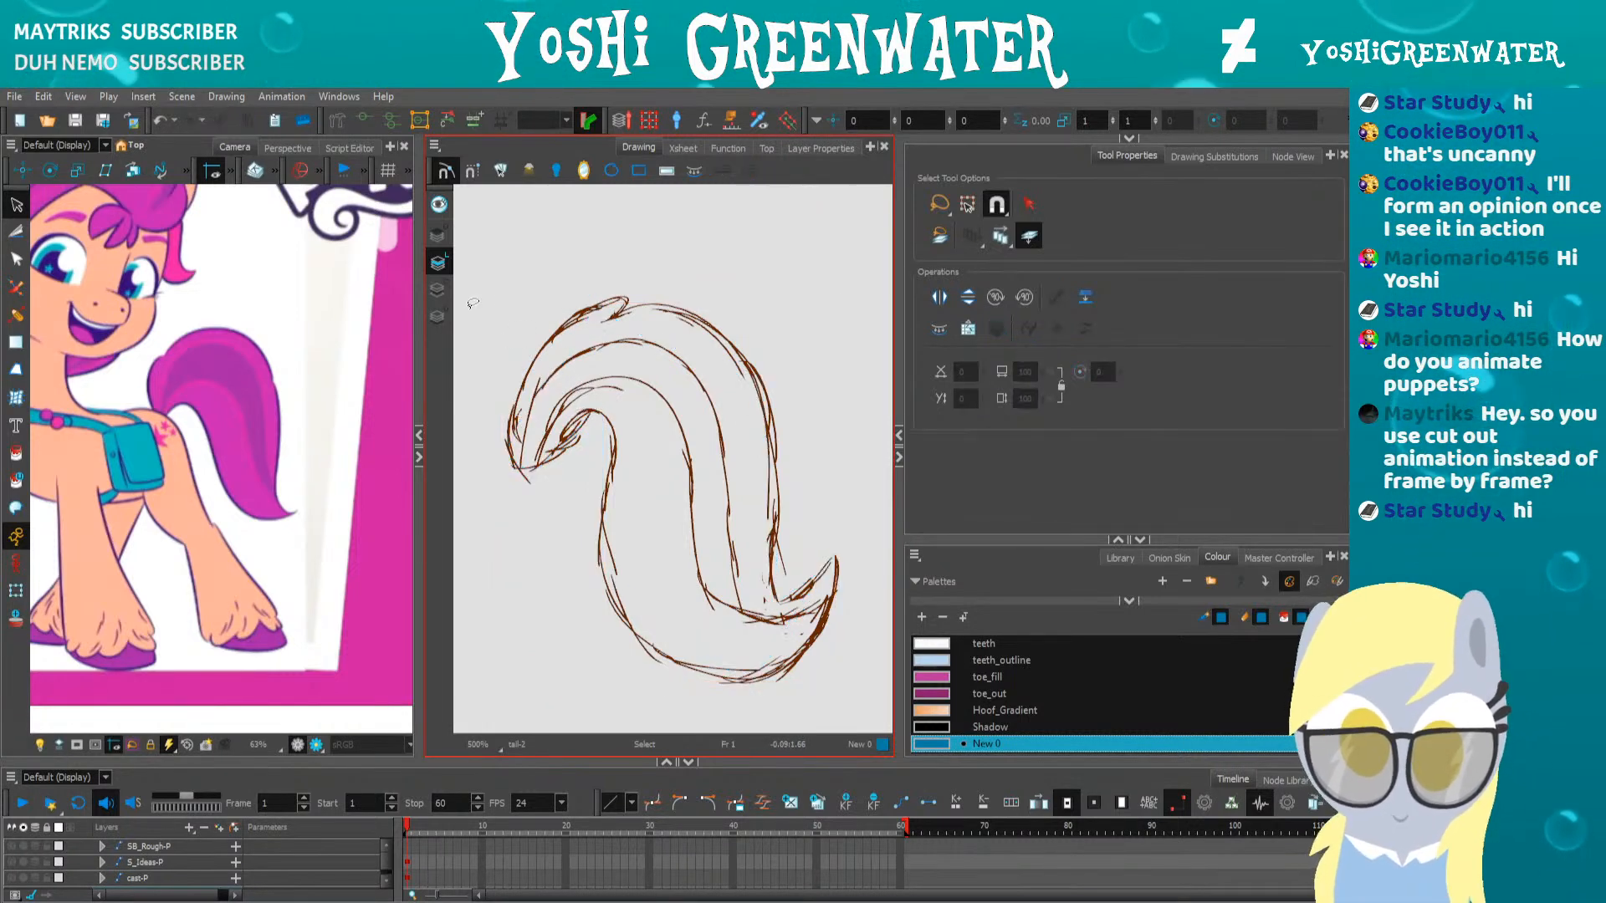
click(437, 234)
key(ctrl+z)
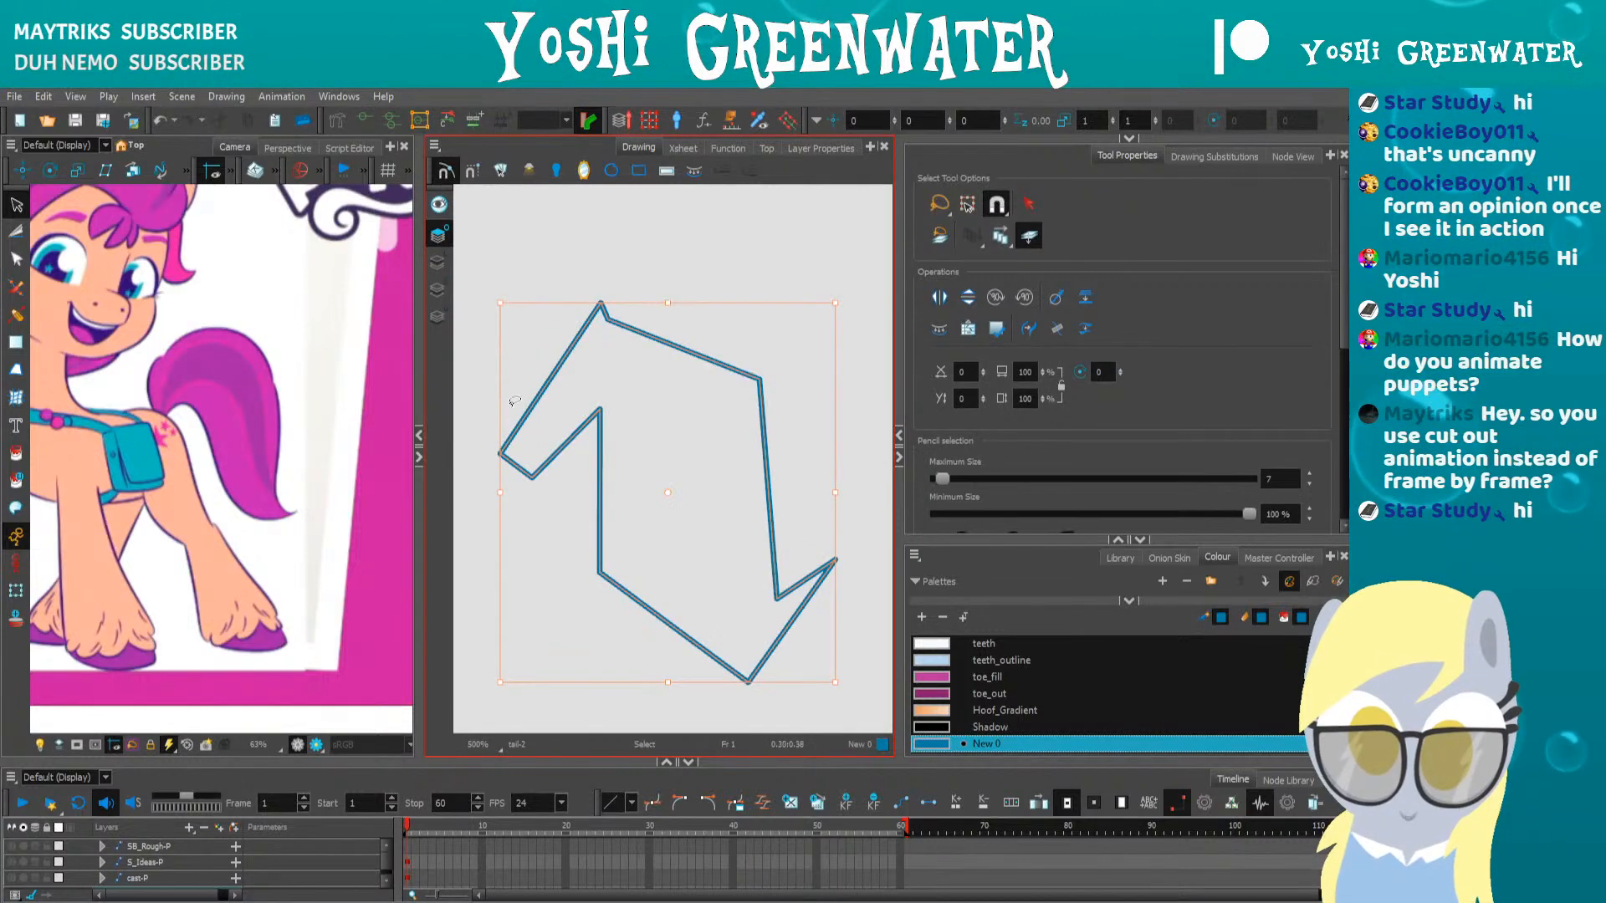
click(484, 395)
Cut the brown tail sketch from the Line Art layer and paste it onto the Underlay layer
click(437, 262)
mouse_move(506, 287)
mouse_down()
mouse_move(555, 248)
mouse_move(476, 408)
mouse_up()
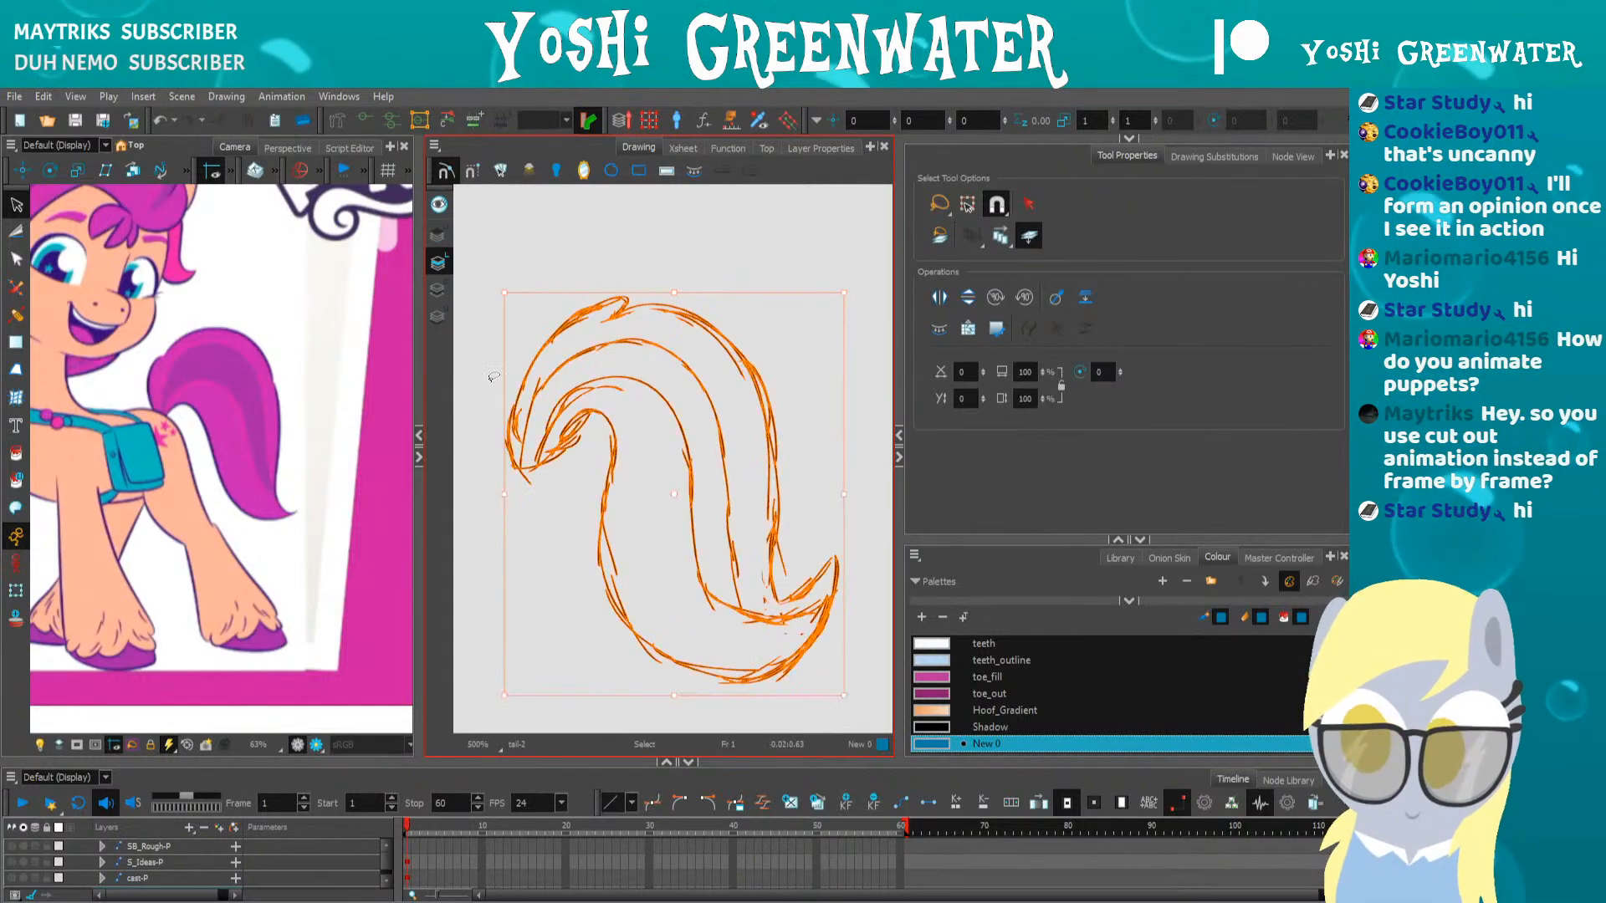
key(ctrl+x)
click(439, 318)
key(ctrl+v)
click(470, 397)
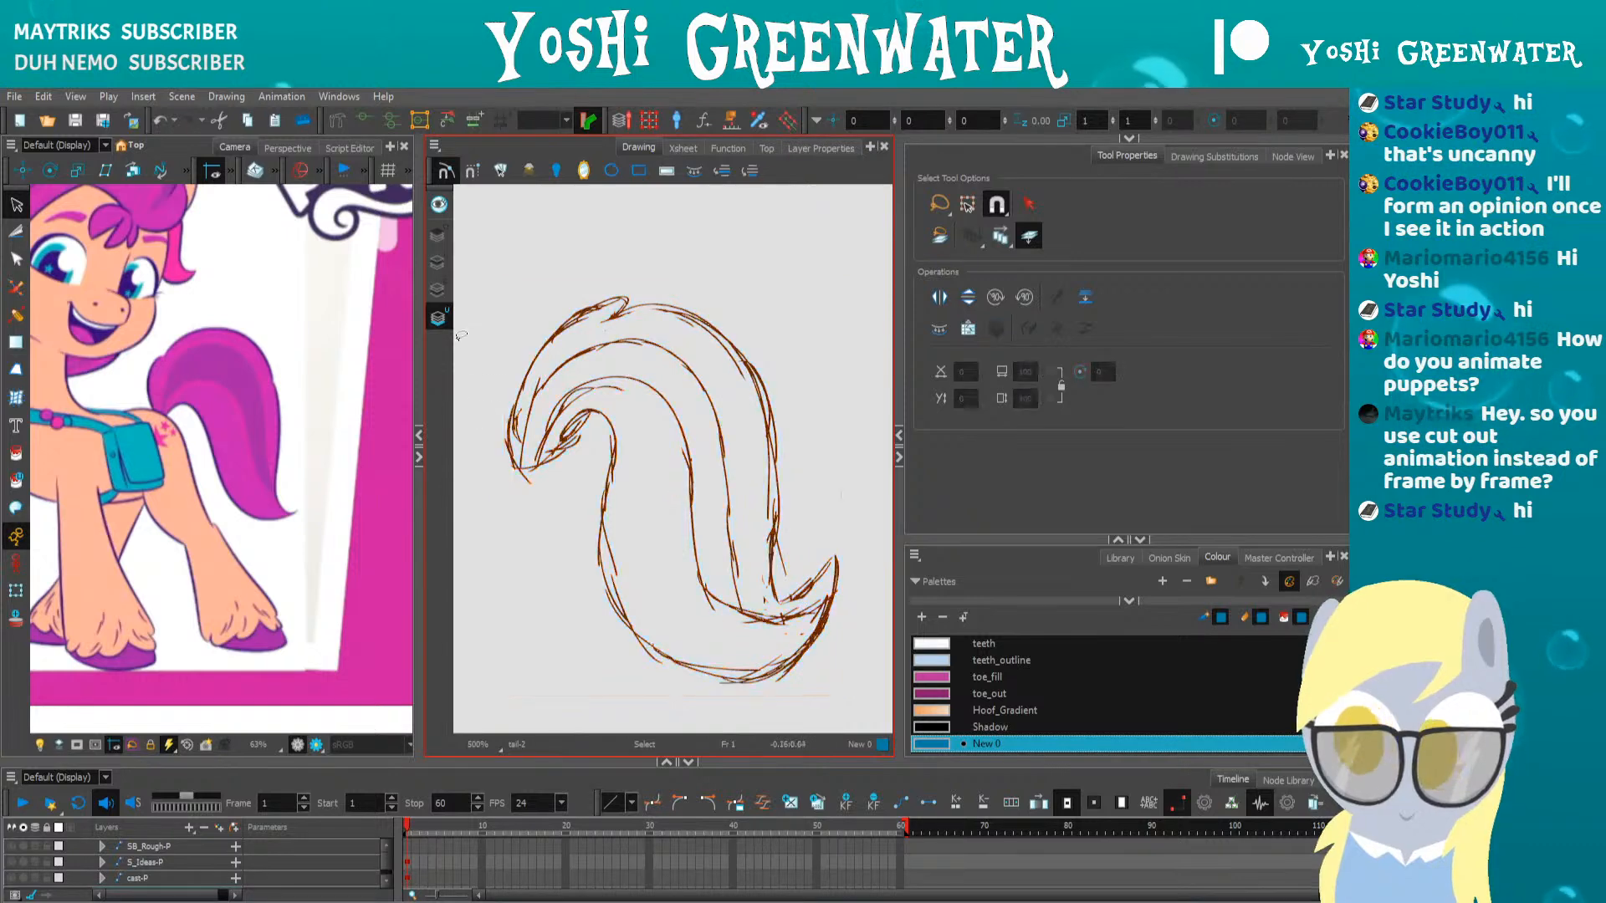
Move the blue outline from the Overlay layer to the Line Art layer and display all art layers together
click(439, 238)
mouse_move(509, 269)
mouse_down()
mouse_move(781, 329)
mouse_move(471, 353)
mouse_up()
key(ctrl+x)
click(439, 264)
key(ctrl+v)
click(485, 418)
click(440, 206)
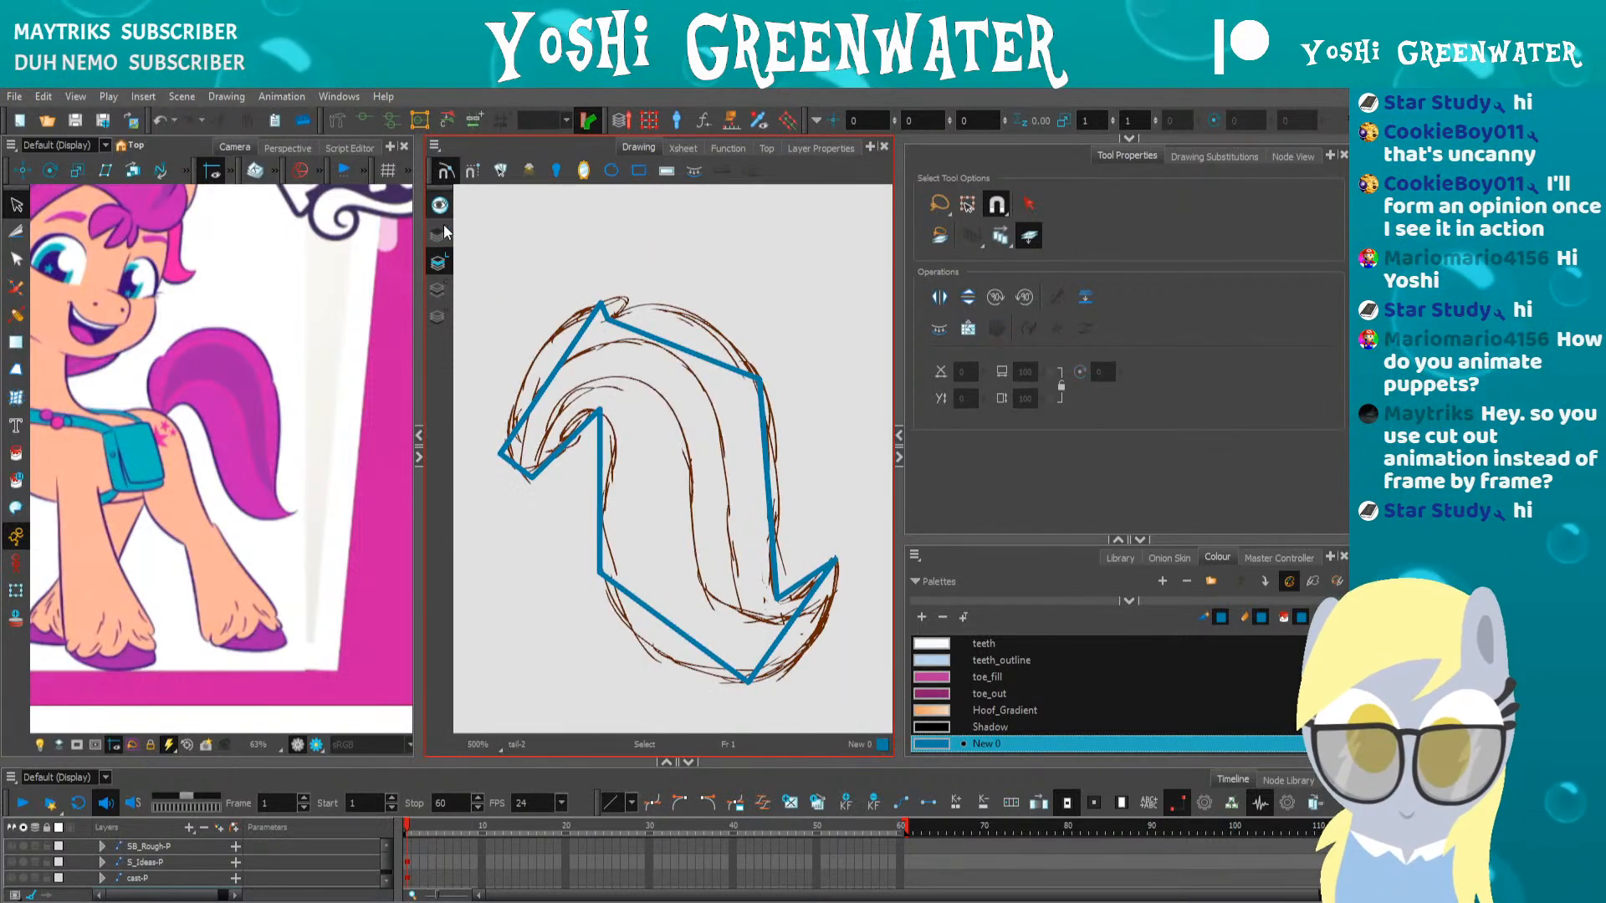
Use the Contour Editor to bend the outline's upper back edge, small tuft and top edge to the sketch
key(alt+q)
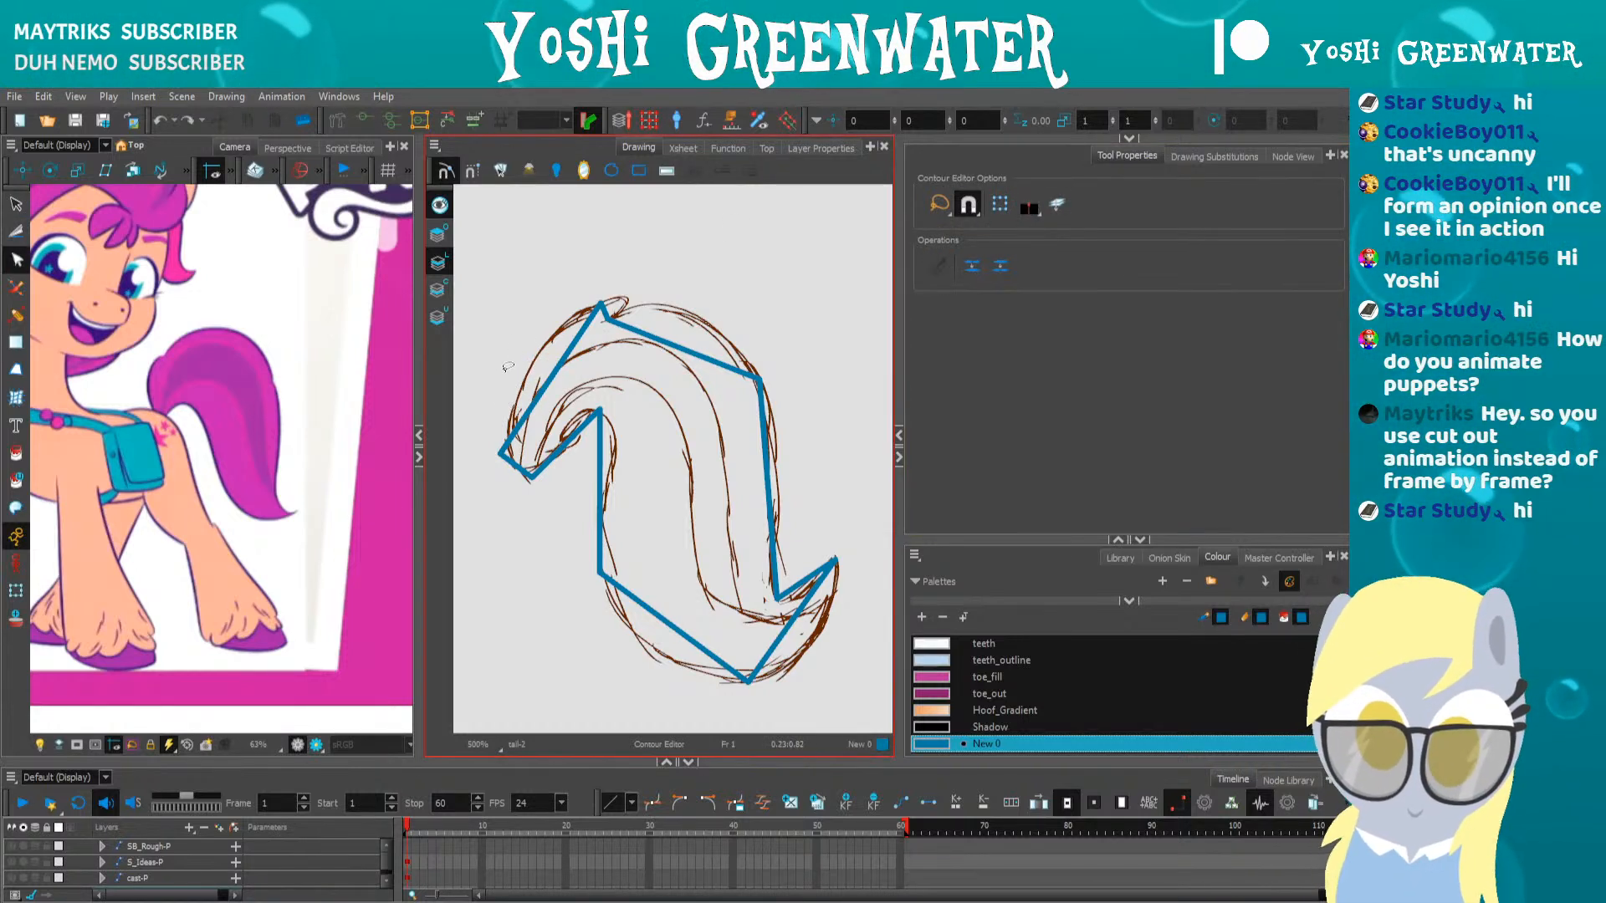
click(544, 369)
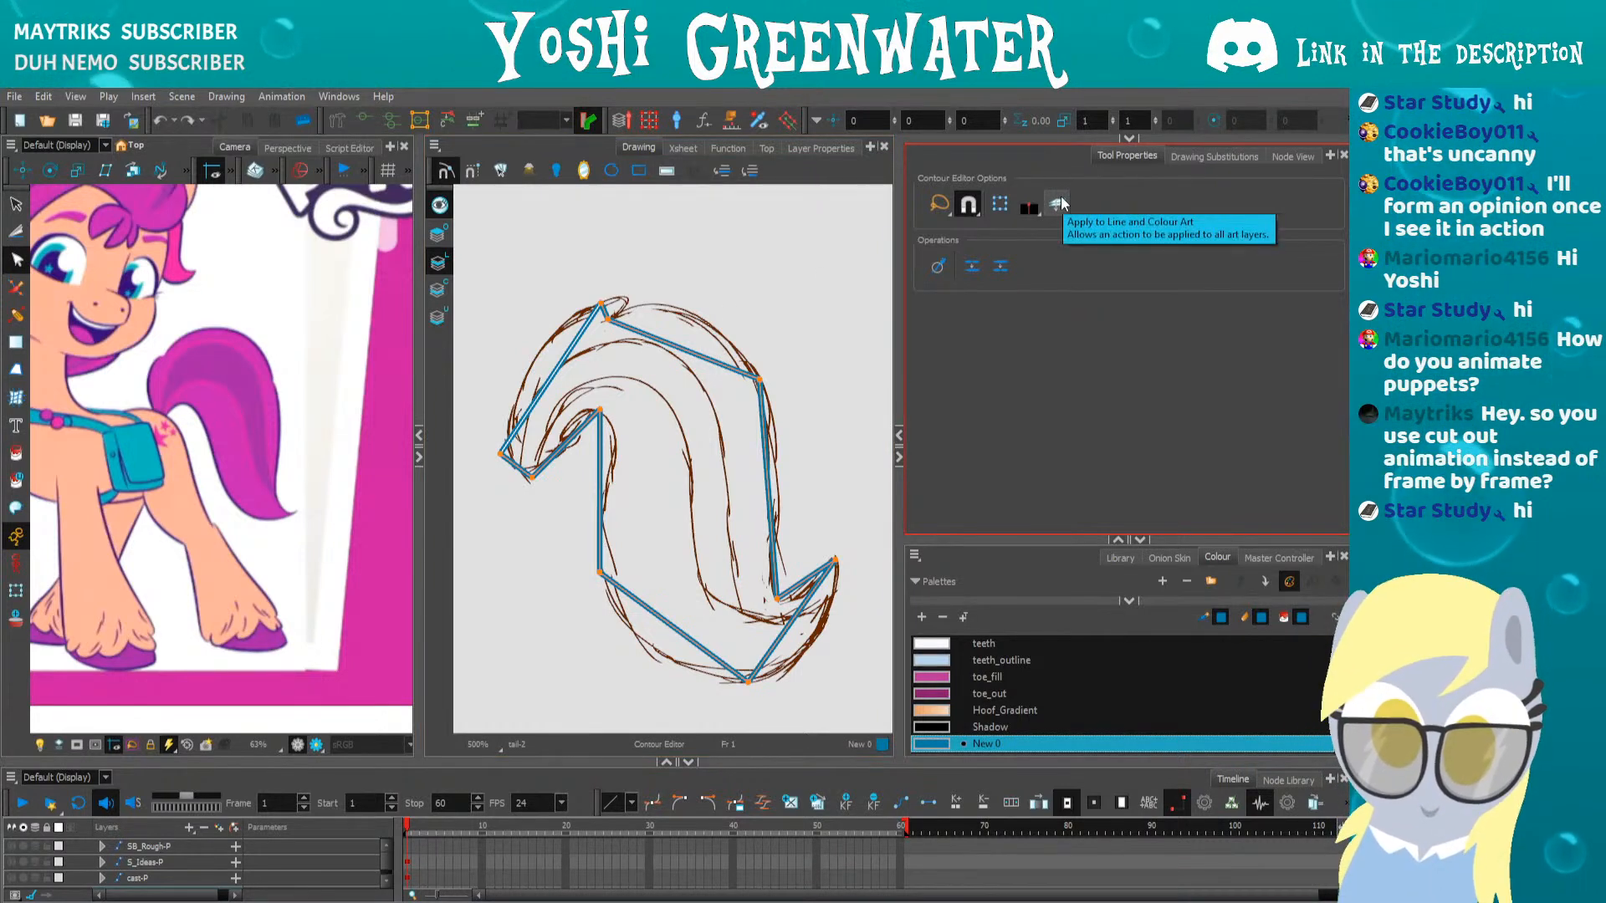
drag(552, 376, 536, 357)
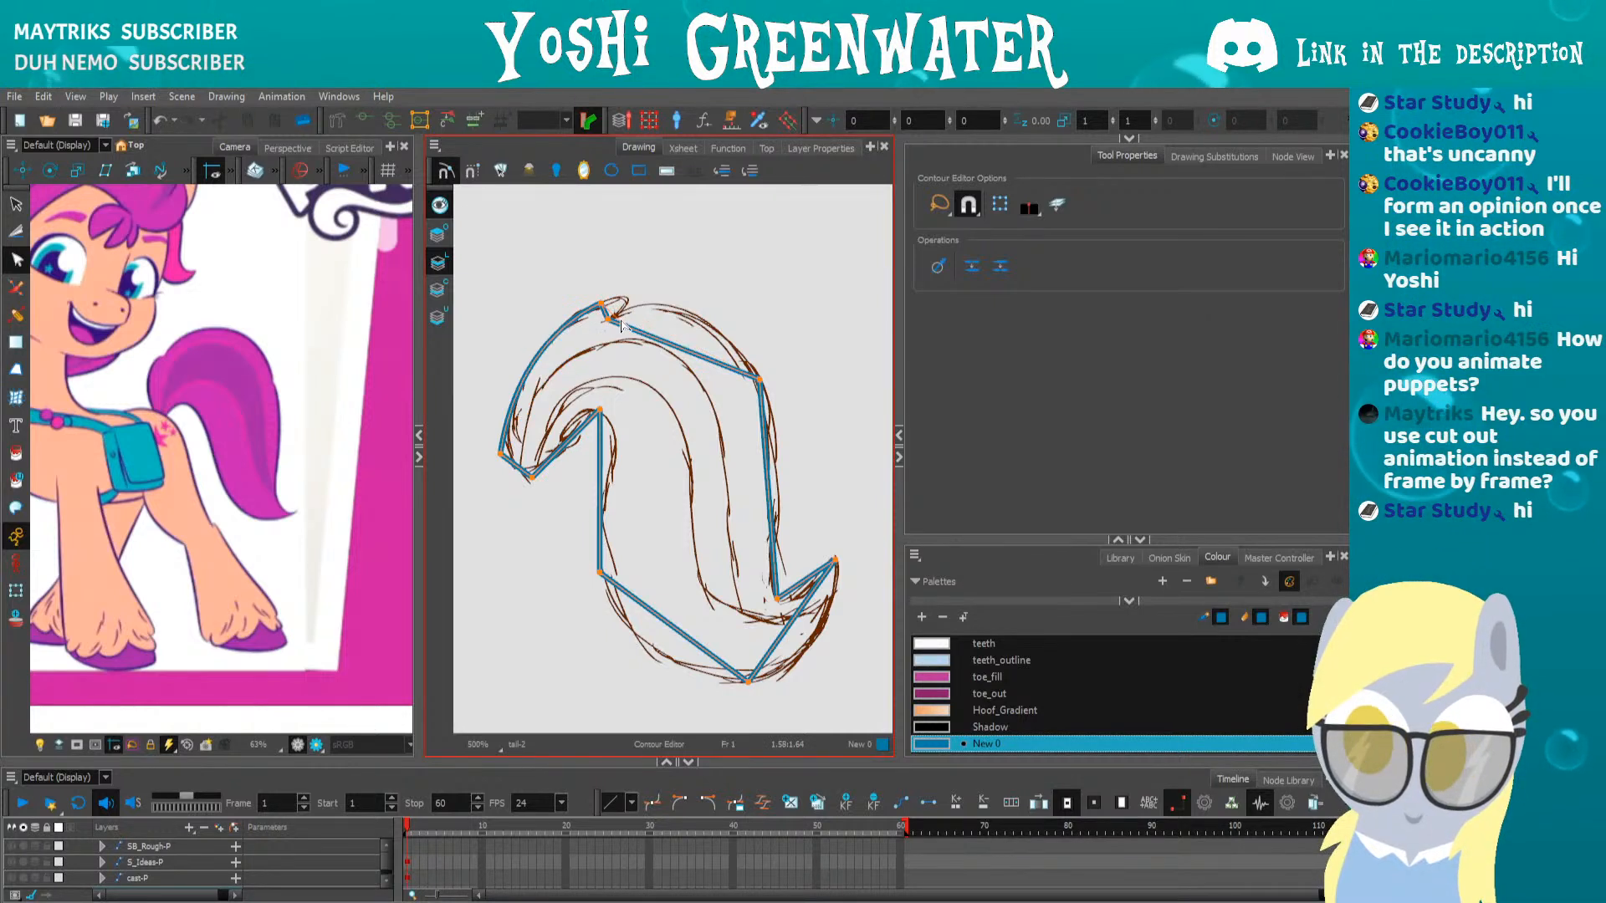
mouse_move(607, 315)
mouse_down()
mouse_move(616, 302)
mouse_move(611, 323)
mouse_up()
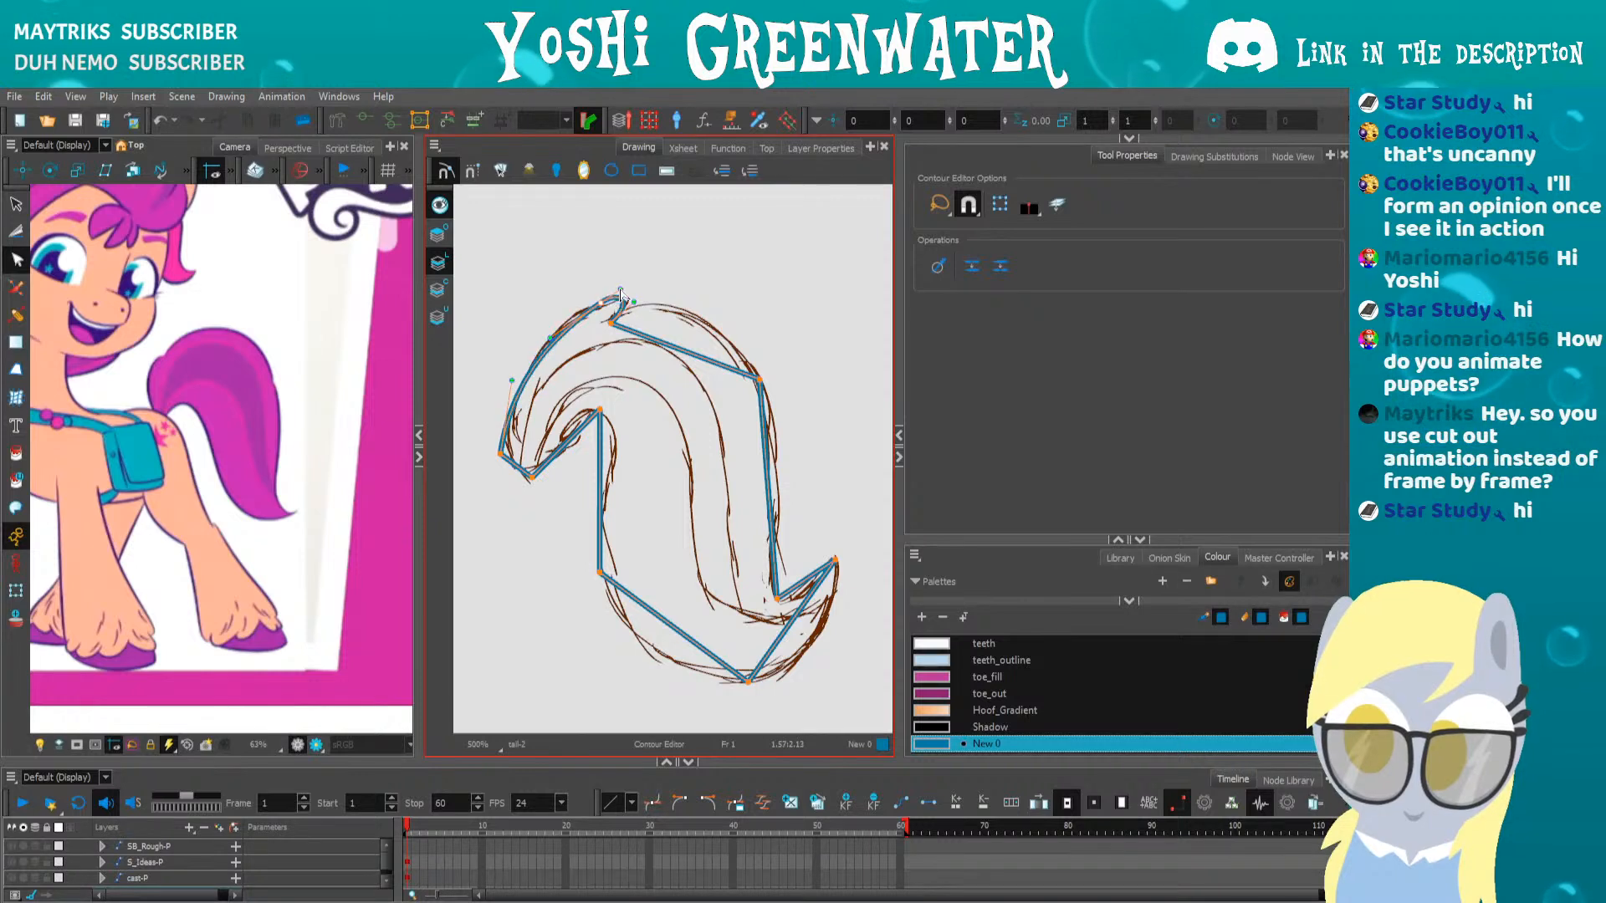
click(731, 405)
drag(678, 308, 667, 312)
click(645, 318)
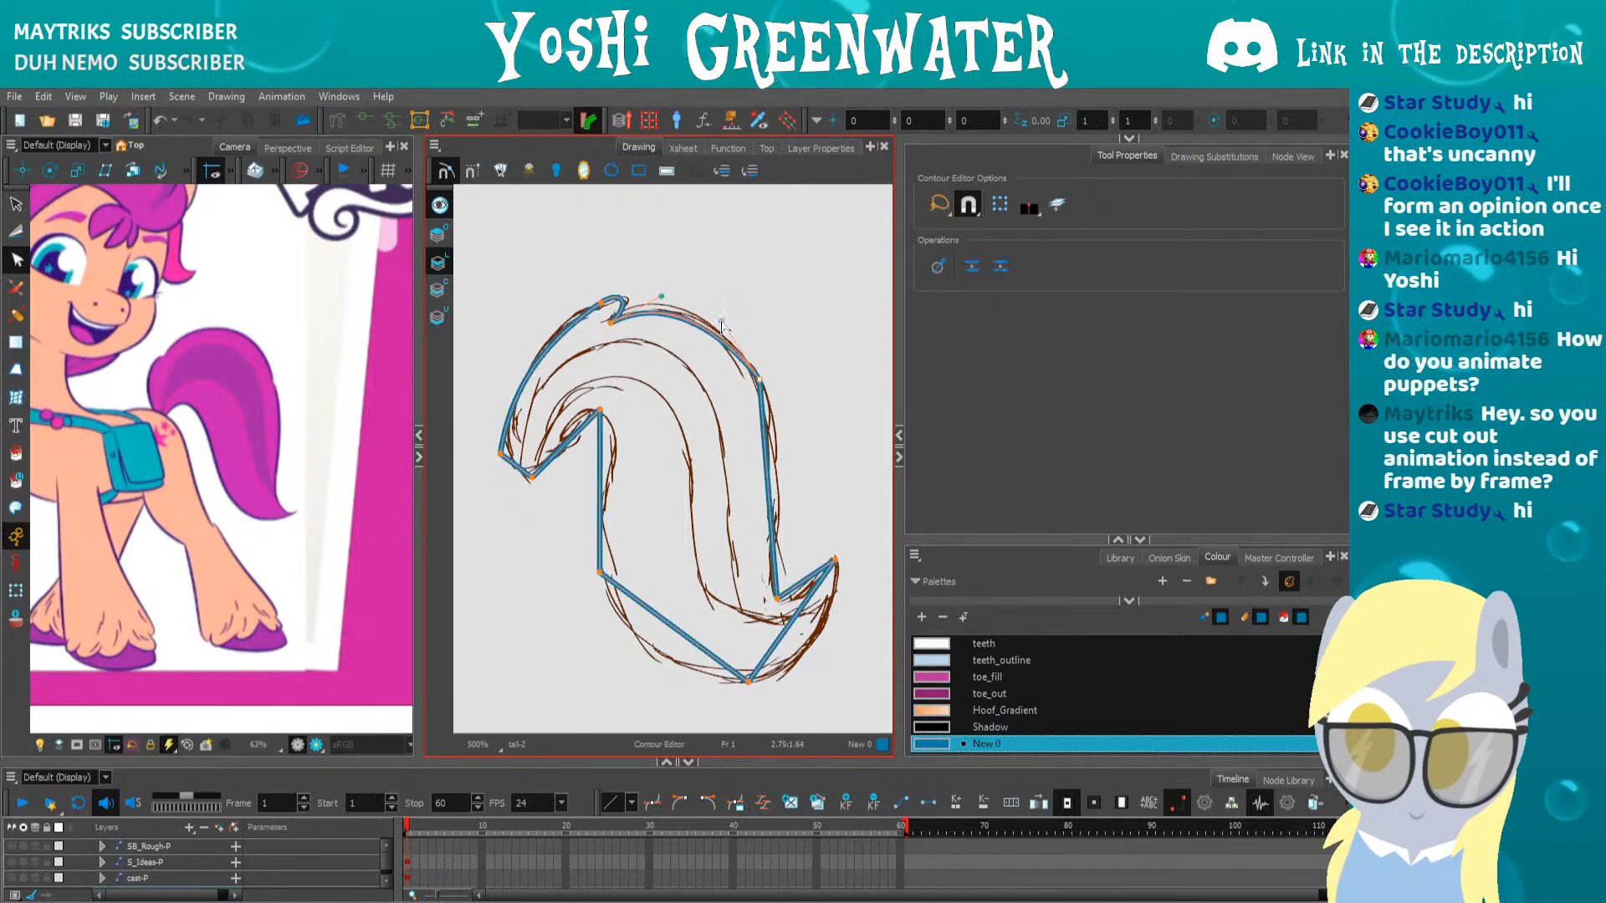
Curve the outline's long outer side and both edges of the pointed tip, and delete the extra point near the tip
drag(767, 434, 773, 434)
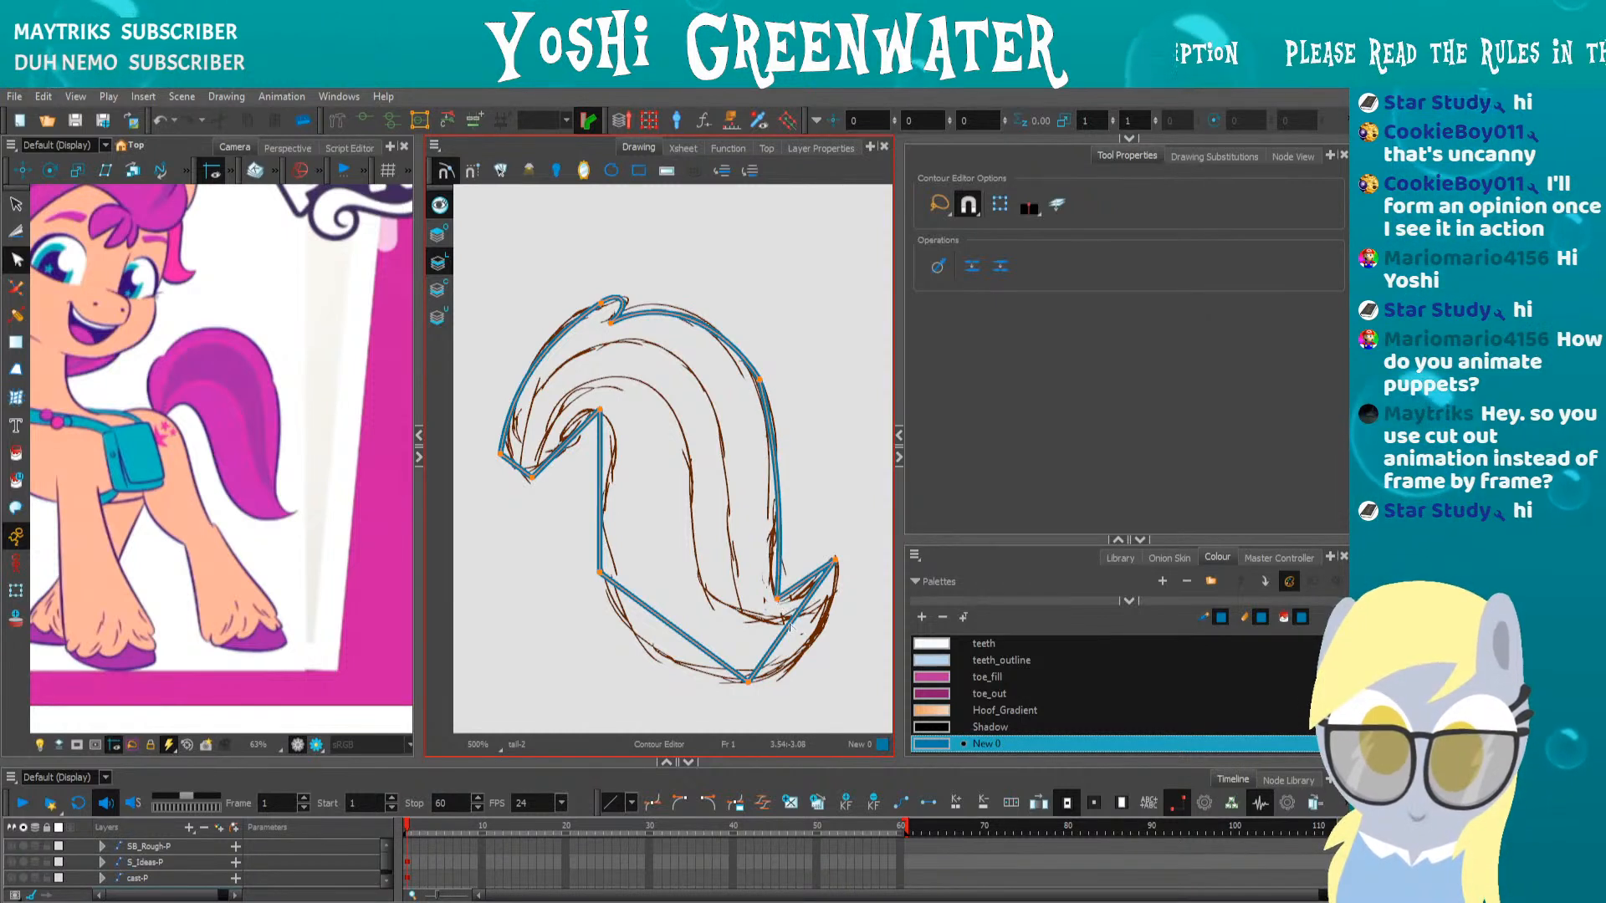
drag(825, 639, 820, 639)
drag(805, 580, 767, 588)
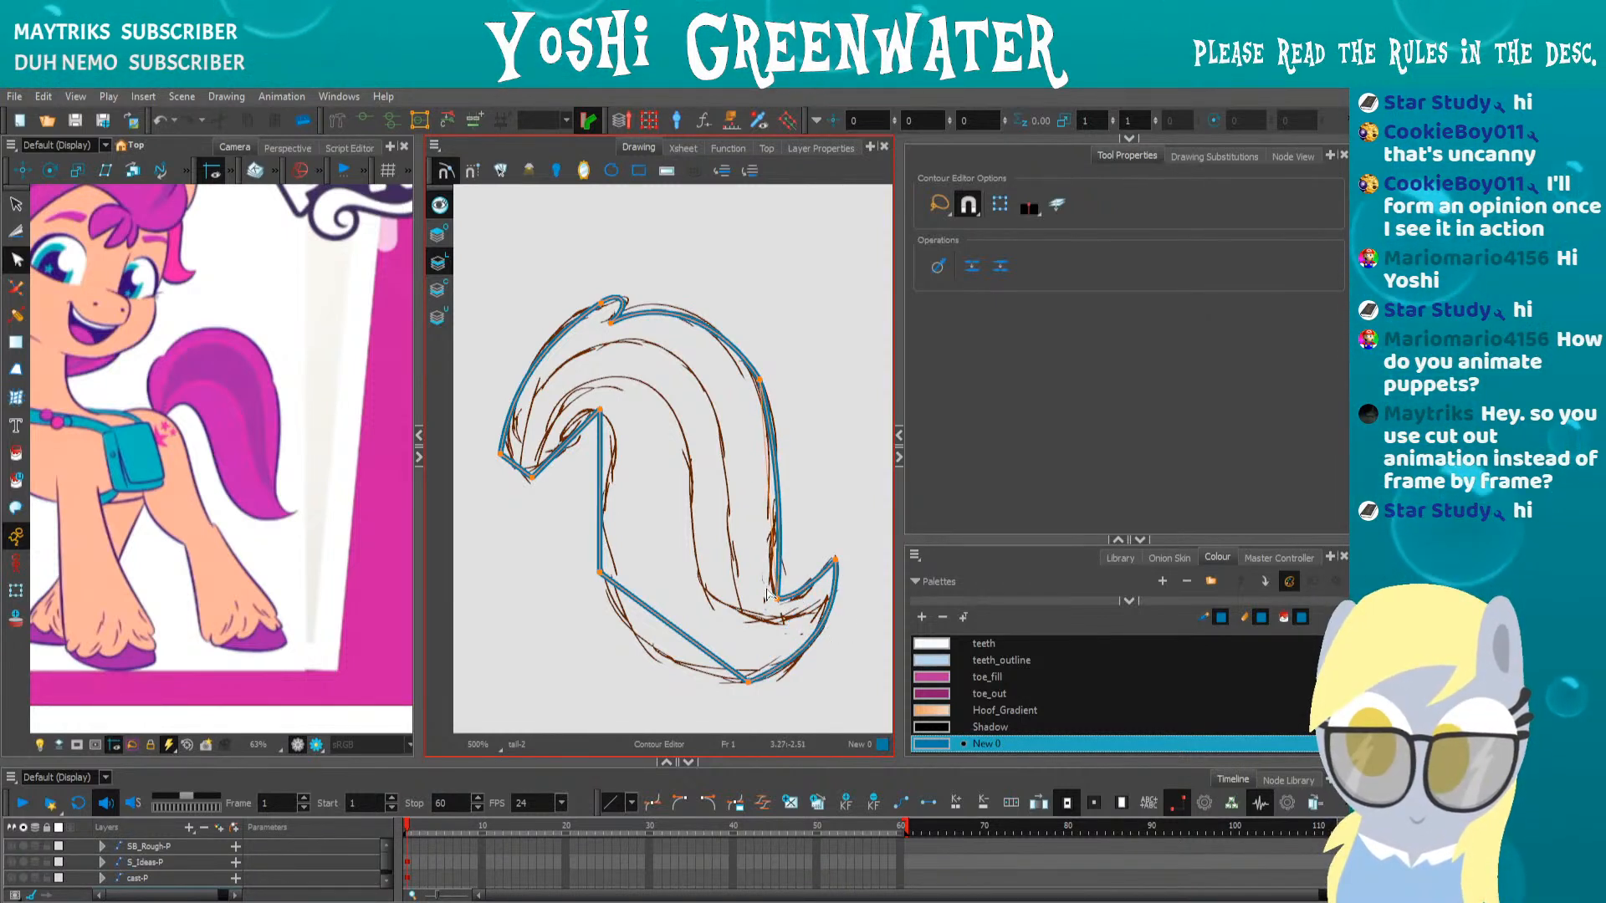
click(778, 560)
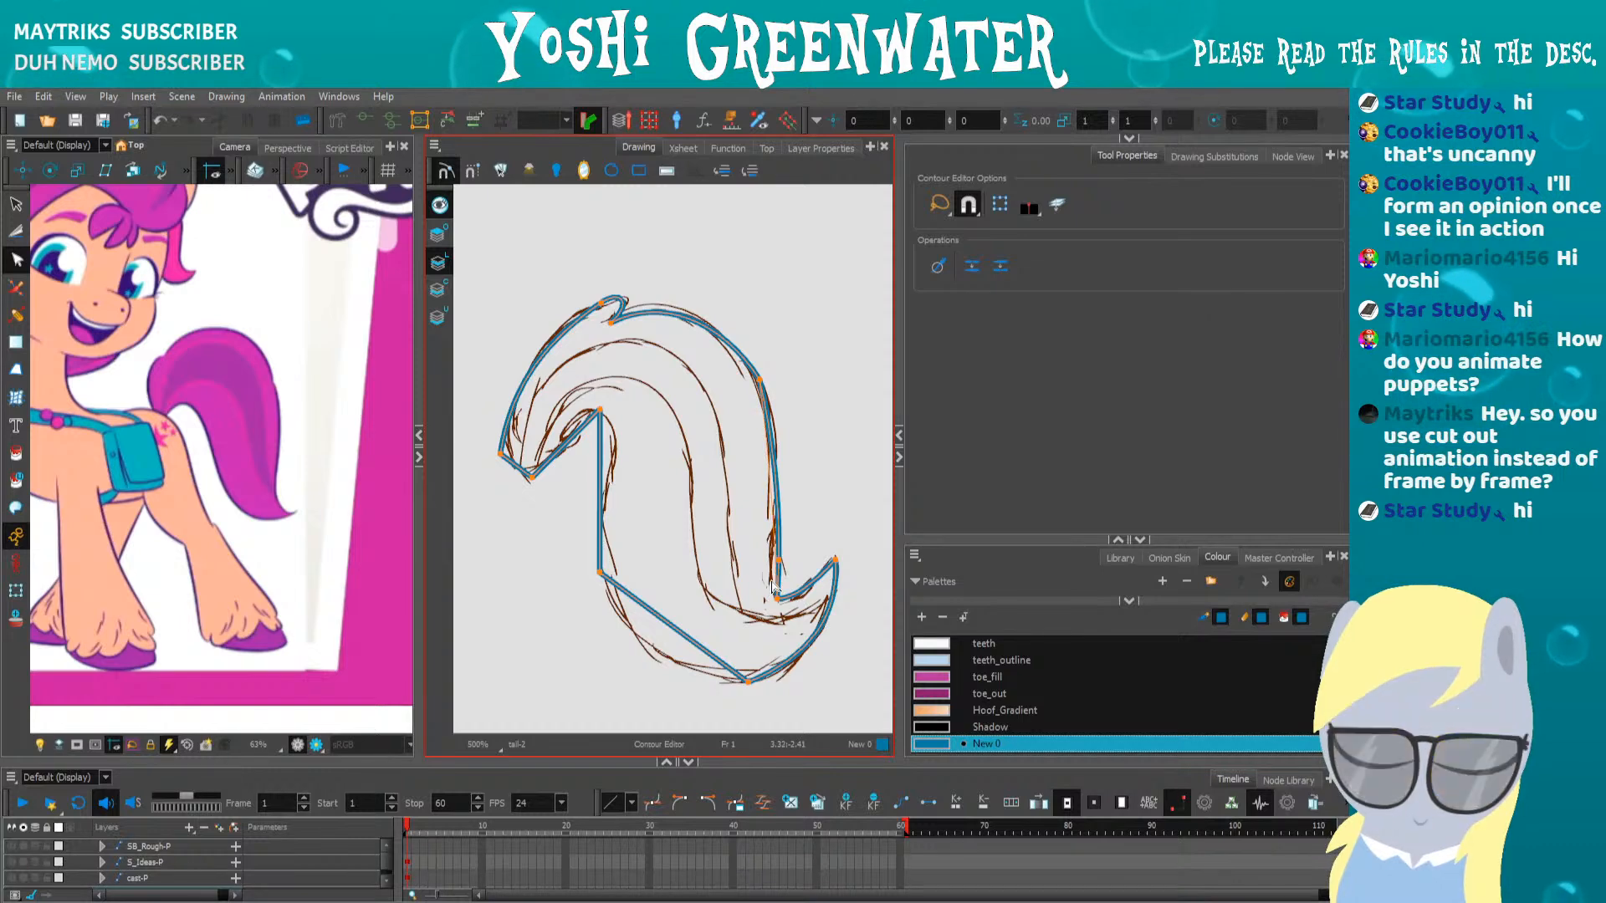
key(Delete)
Round the sharp corner where the tail's long outer side meets the upturned tip
scroll(760, 580, up, 2)
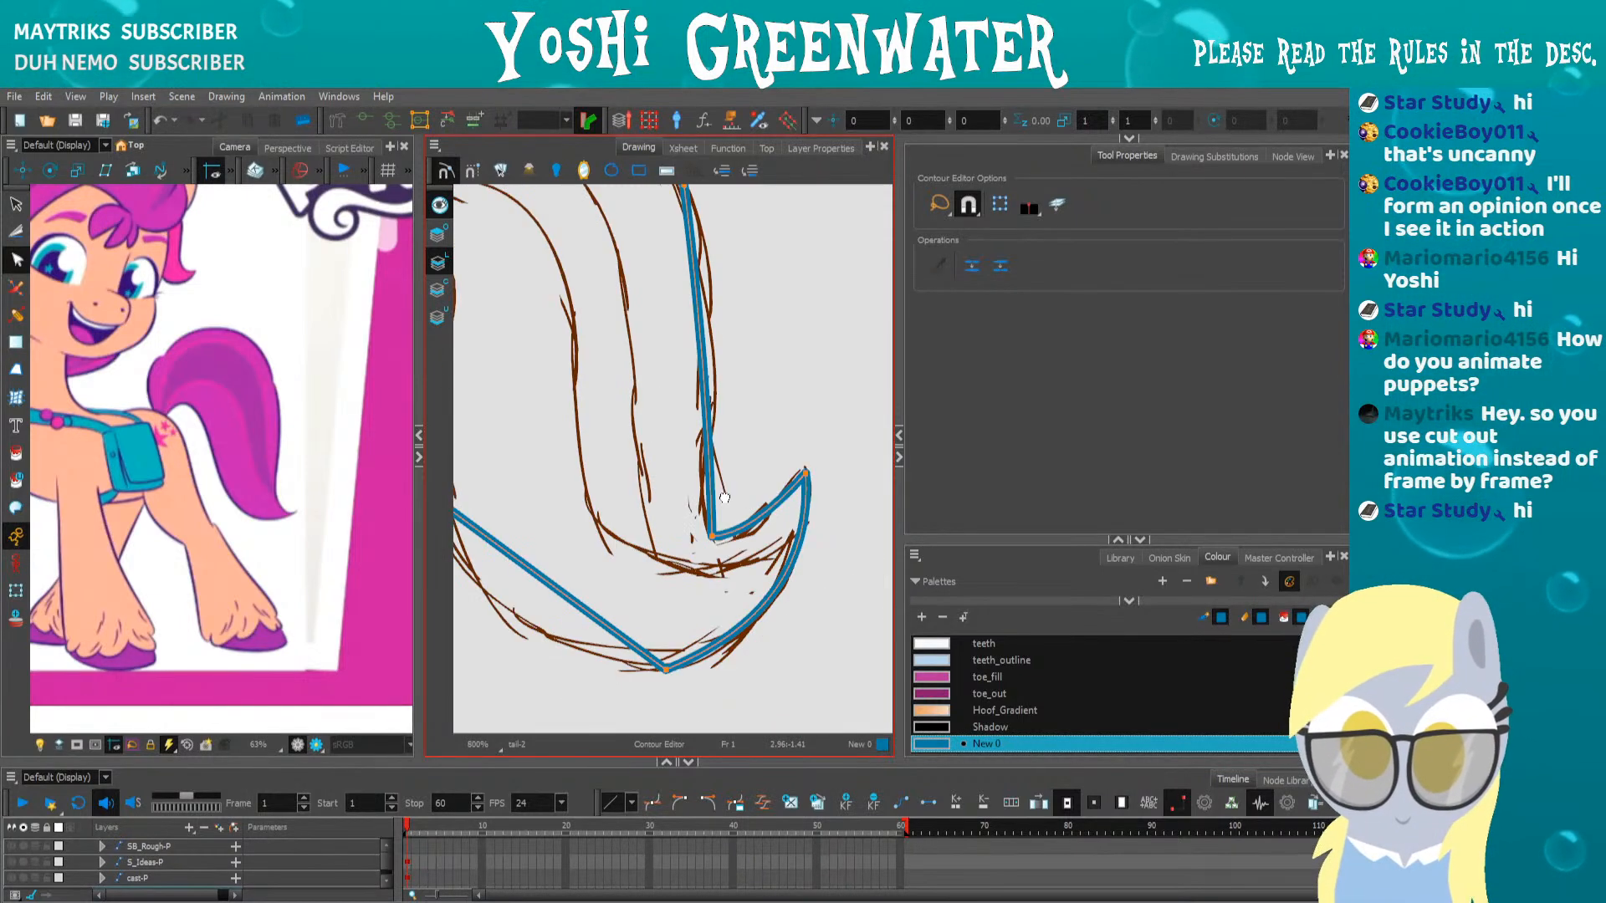
click(712, 536)
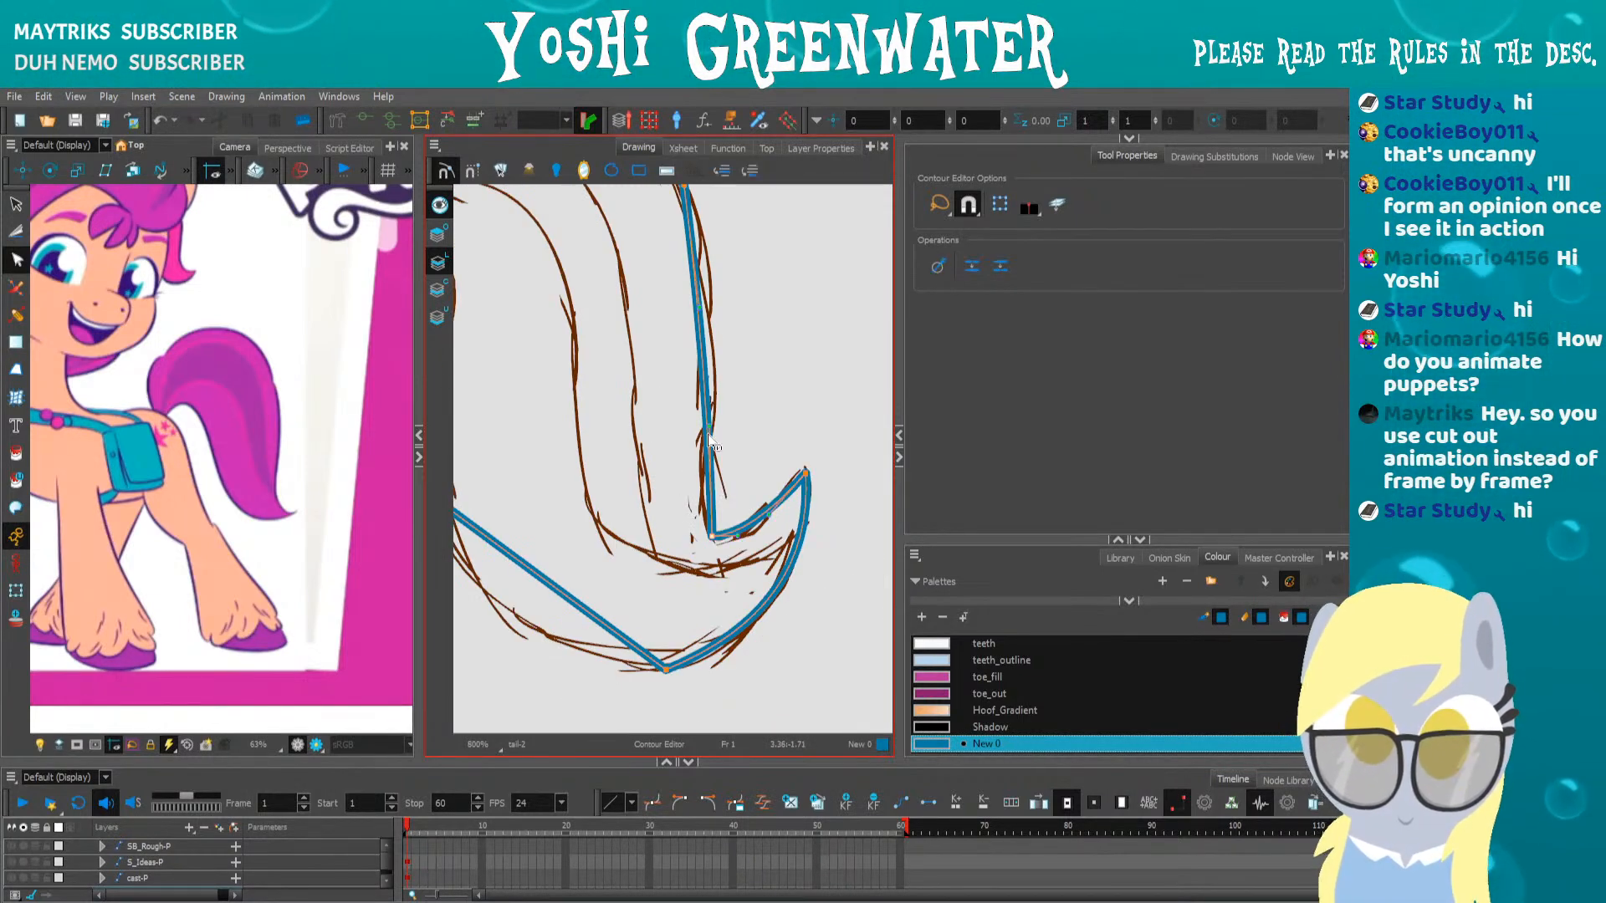
drag(681, 507, 676, 514)
drag(701, 314, 738, 313)
mouse_move(742, 556)
mouse_down()
mouse_move(772, 533)
mouse_move(734, 477)
mouse_up()
Curve the outline's lower belly and inner side to follow the sketch up to the inner bend
click(692, 545)
mouse_move(584, 510)
mouse_down()
mouse_move(652, 509)
mouse_move(613, 550)
mouse_up()
mouse_move(493, 365)
mouse_down()
mouse_move(566, 418)
mouse_move(582, 481)
mouse_up()
drag(627, 364, 653, 340)
mouse_move(629, 280)
mouse_down()
mouse_move(572, 278)
mouse_move(595, 278)
mouse_up()
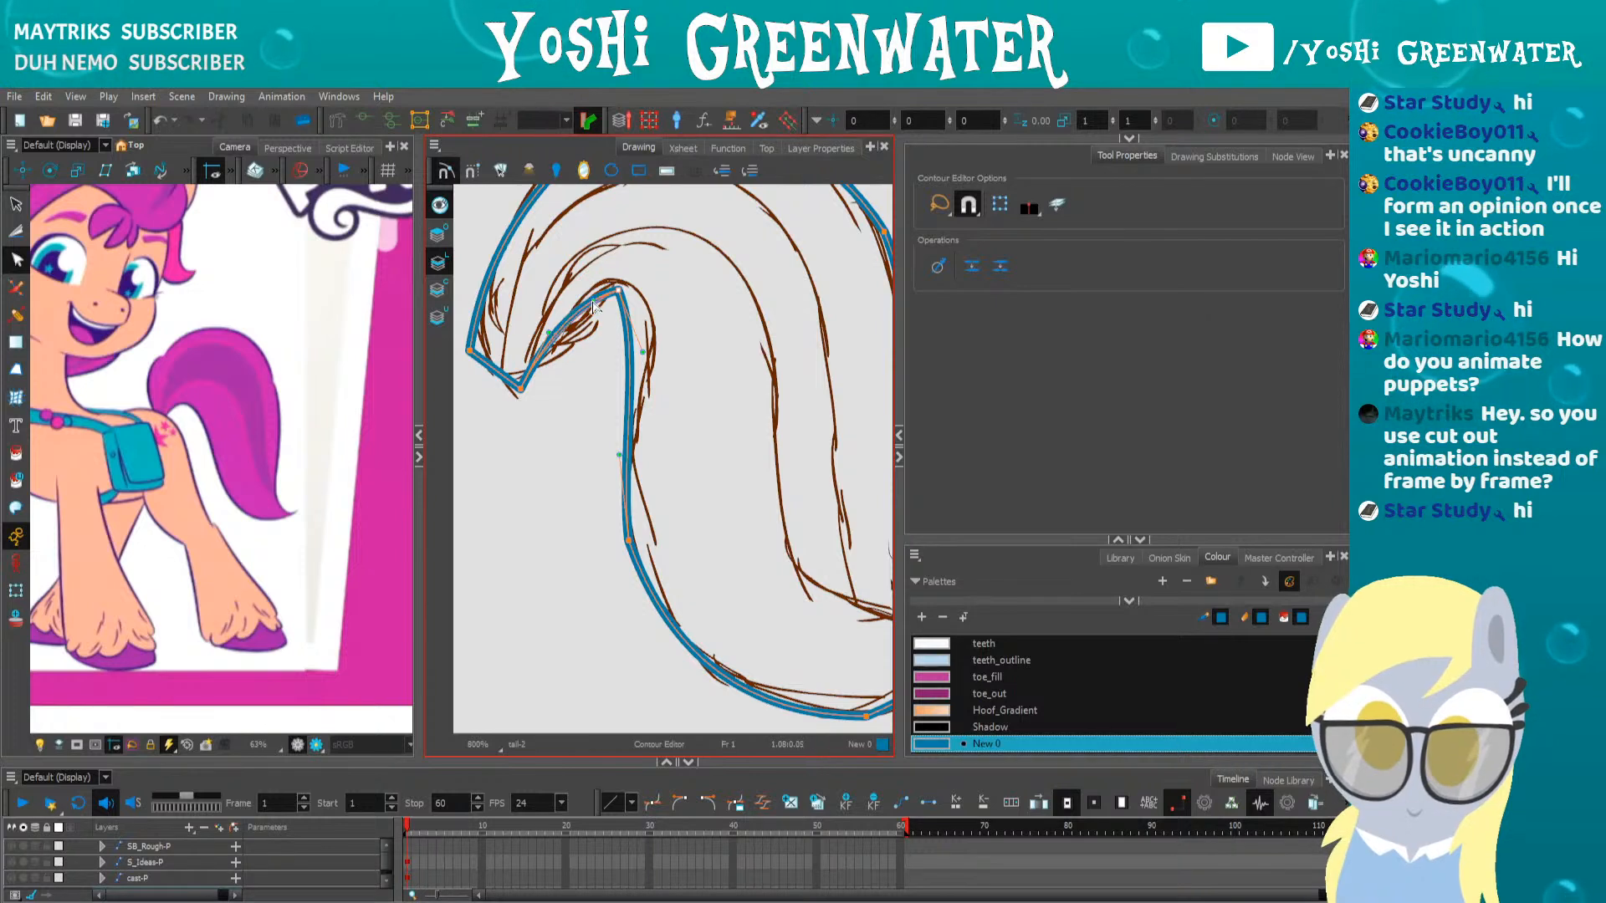
Smooth the outline's inner bend and reshape the pointed tail base into a rounded end
drag(643, 352, 670, 325)
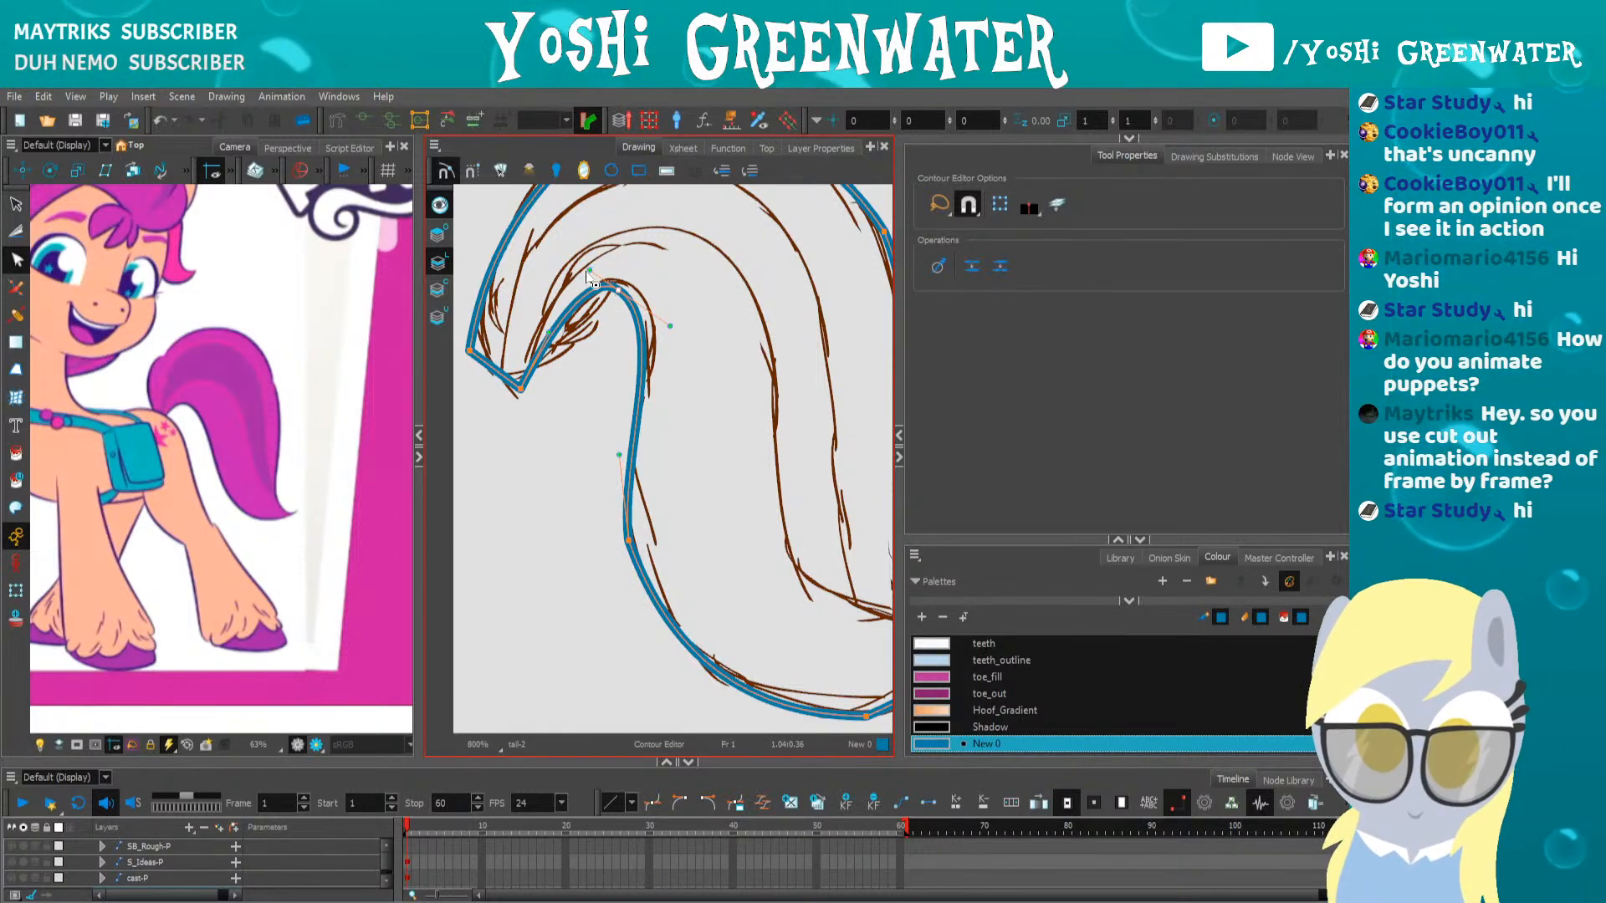
drag(549, 333, 560, 354)
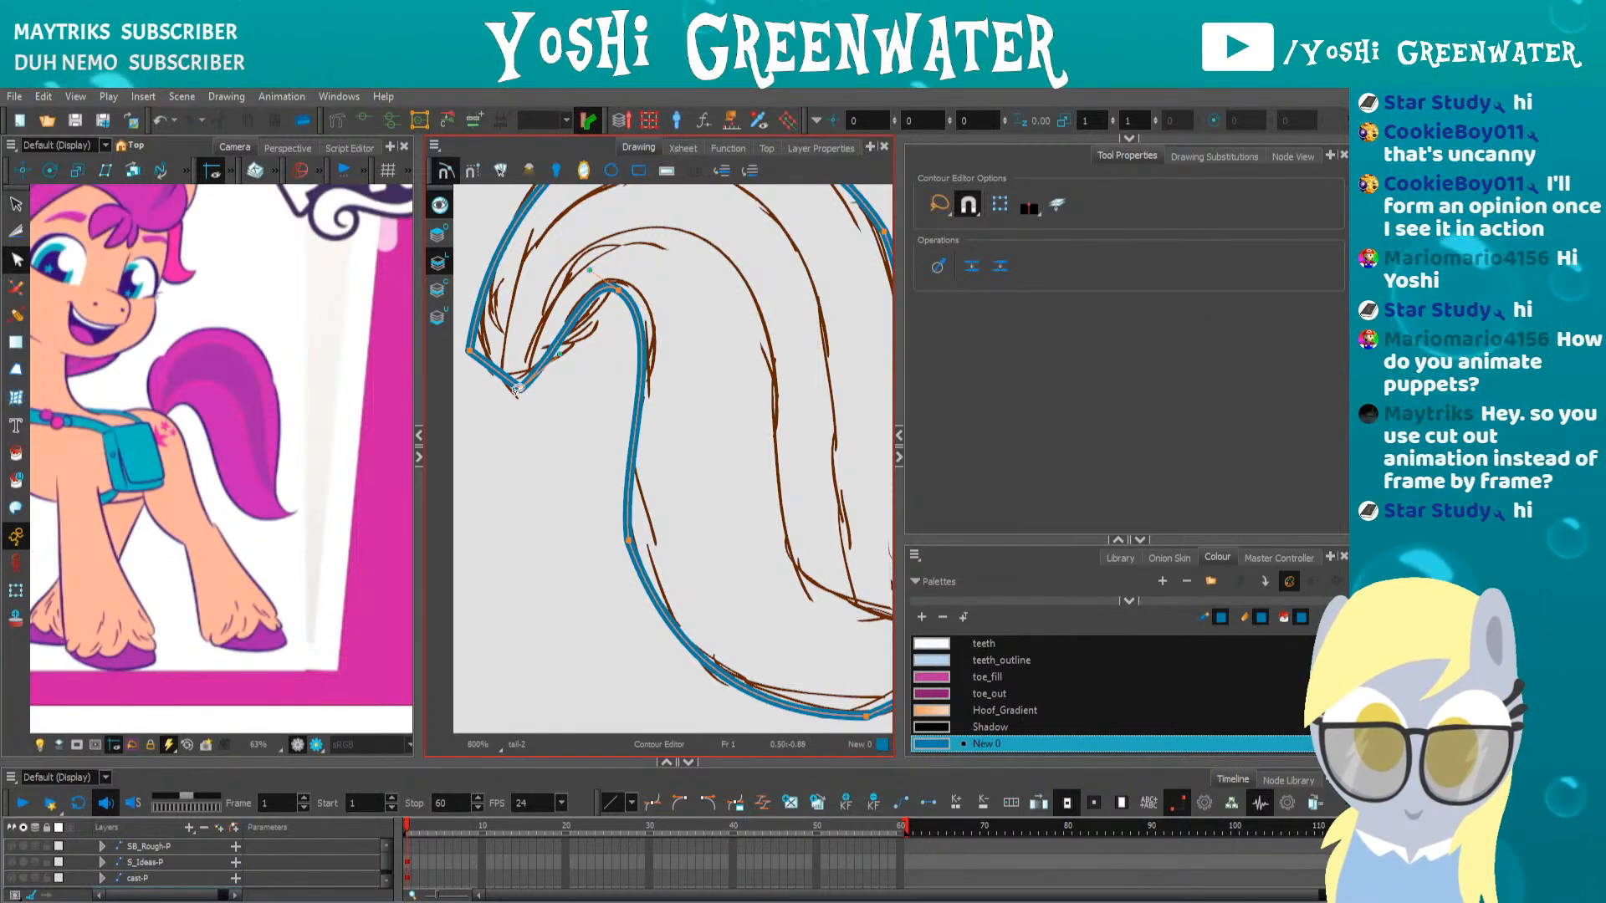
drag(484, 402, 485, 405)
drag(489, 420, 559, 479)
click(569, 421)
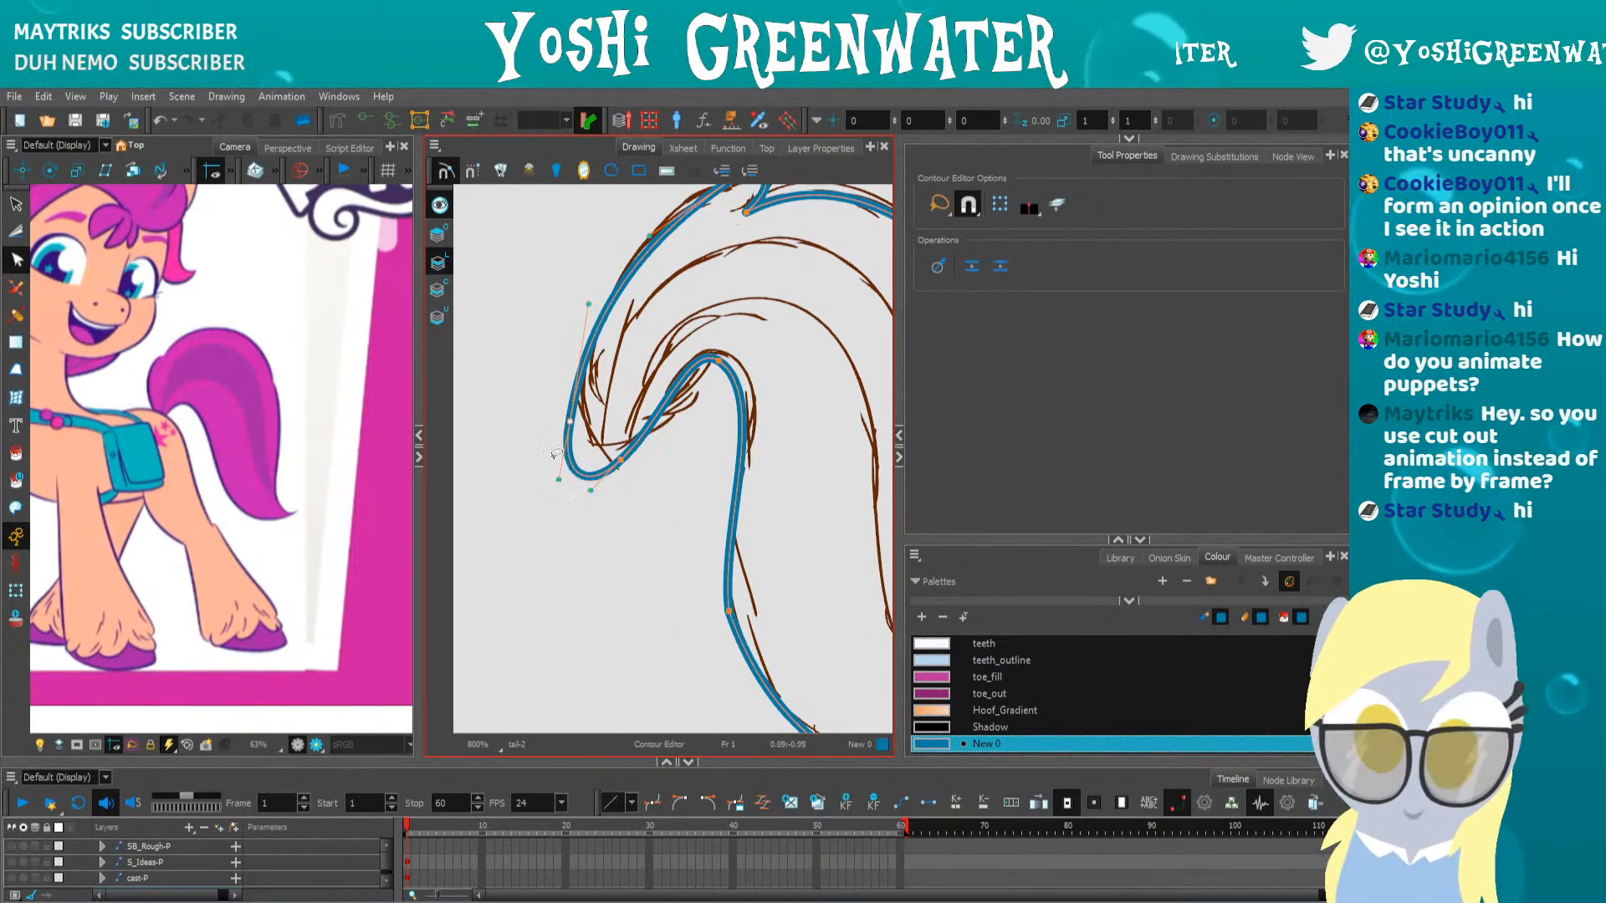
Refine the upper back curve above the tail base and nudge the tuft's contour point slightly into place
drag(589, 305, 581, 304)
mouse_move(649, 186)
mouse_down()
mouse_move(591, 301)
mouse_move(668, 294)
mouse_up()
drag(591, 358, 582, 348)
mouse_move(653, 258)
mouse_down()
mouse_move(688, 278)
mouse_move(679, 338)
mouse_up()
key(Left)
key(Up)
key(Up)
key(Up)
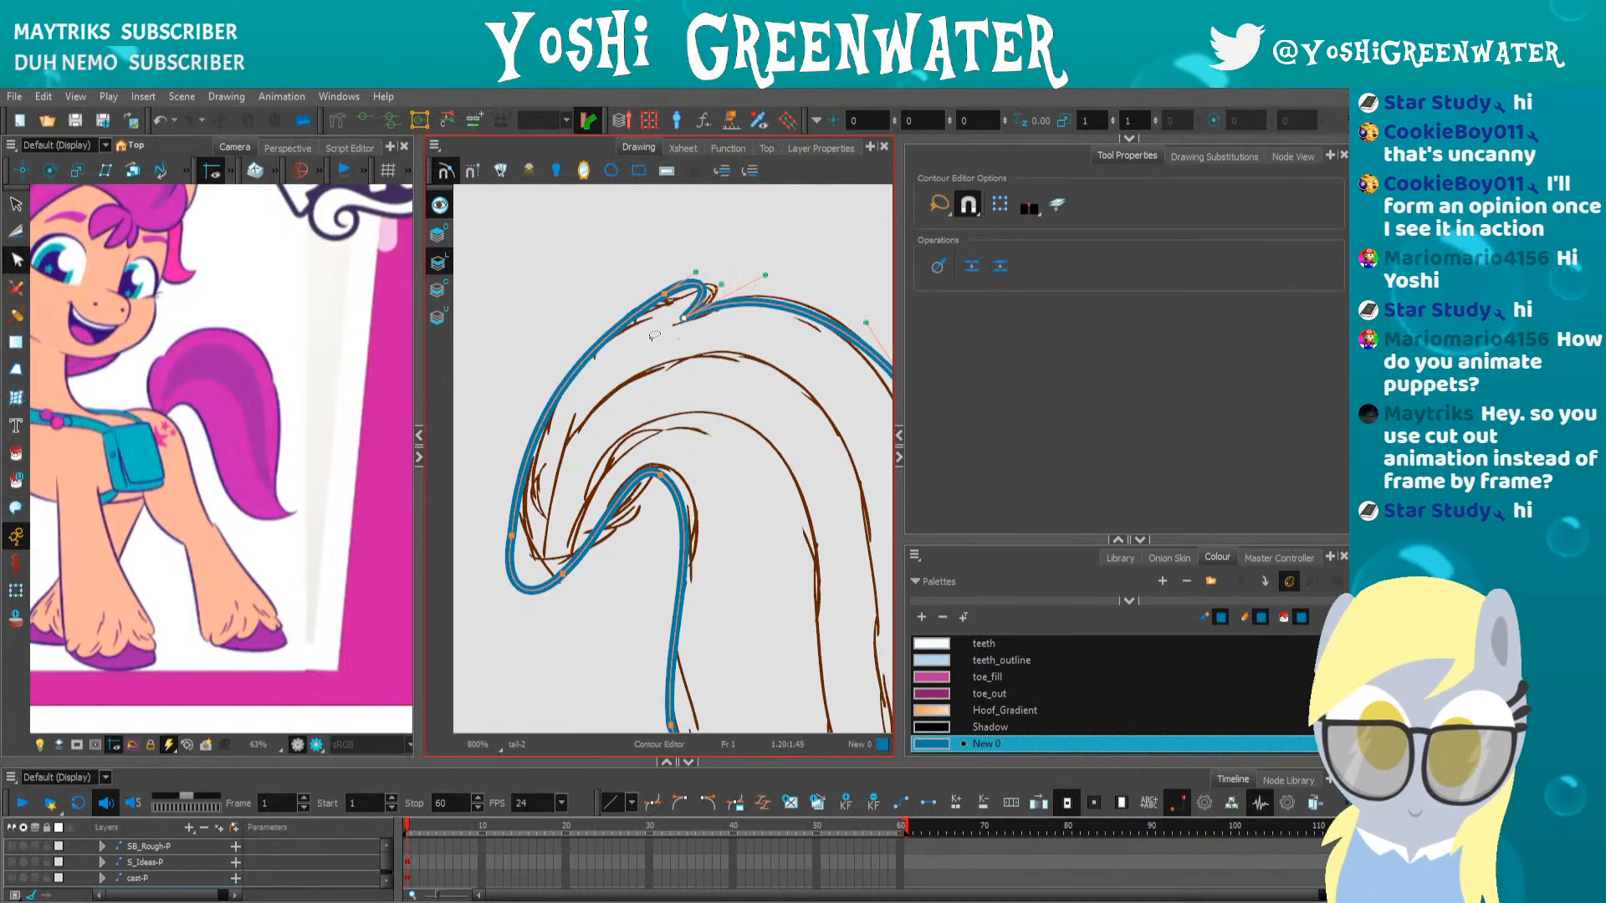
Adjust the curve handles along the tail's top and outer side so the outline flows smoothly
drag(681, 395, 591, 310)
mouse_move(806, 303)
mouse_down()
mouse_move(855, 351)
mouse_move(792, 308)
mouse_up()
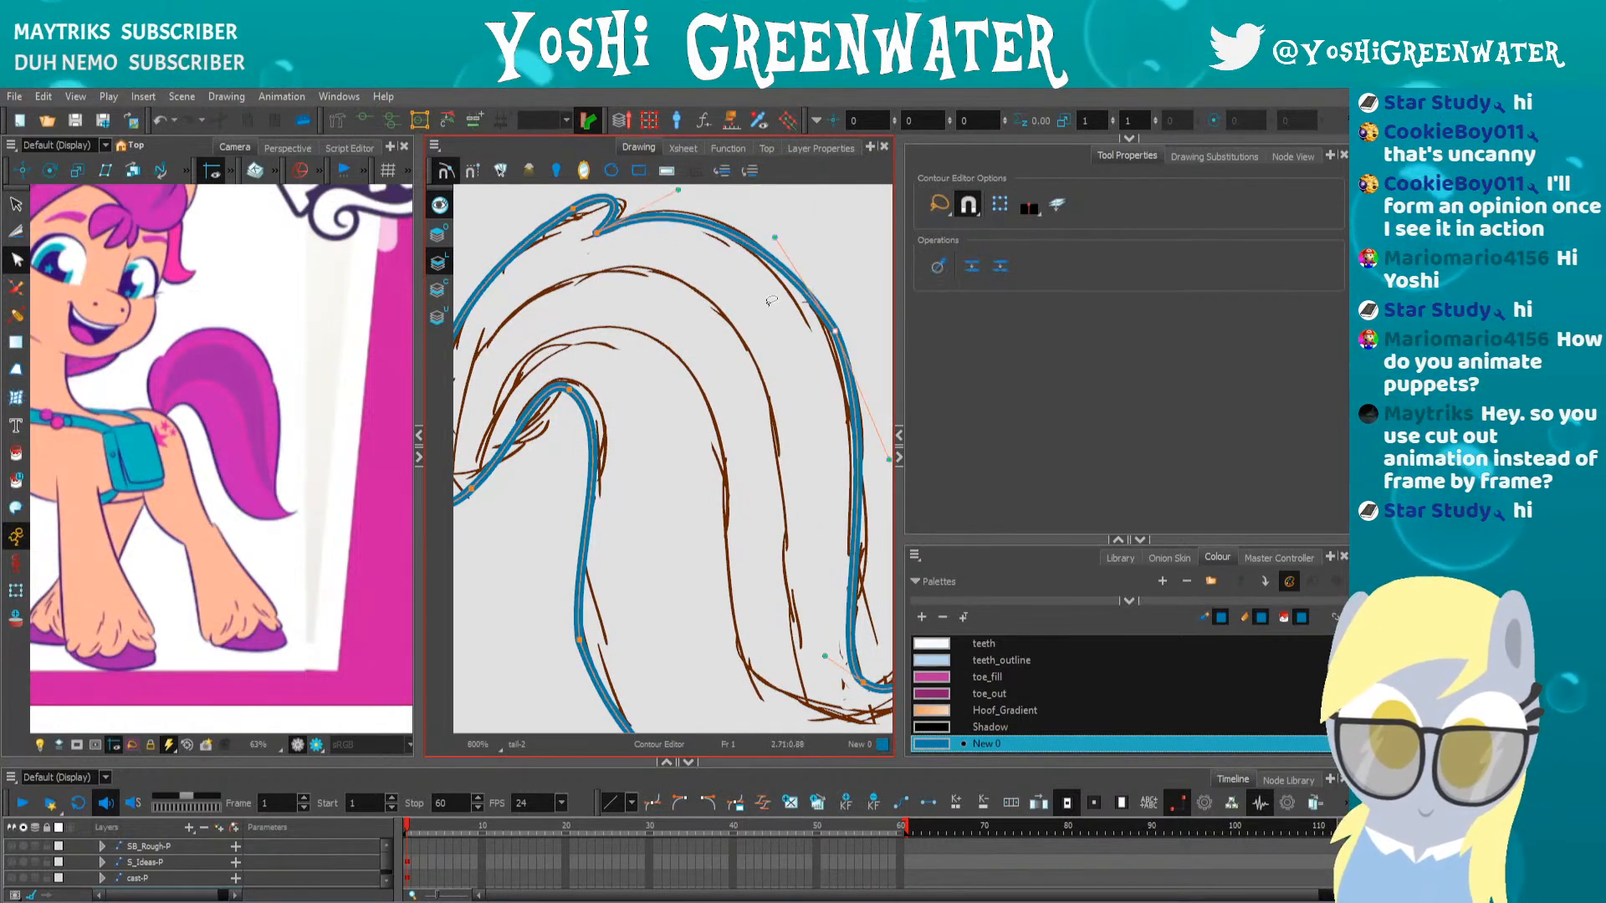
drag(775, 238, 798, 231)
drag(813, 456, 720, 358)
click(724, 504)
scroll(722, 507, down, 2)
drag(491, 279, 547, 308)
Examine the tail in the character reference images to compare its shape and hair strands with the traced outline
key(alt+minus)
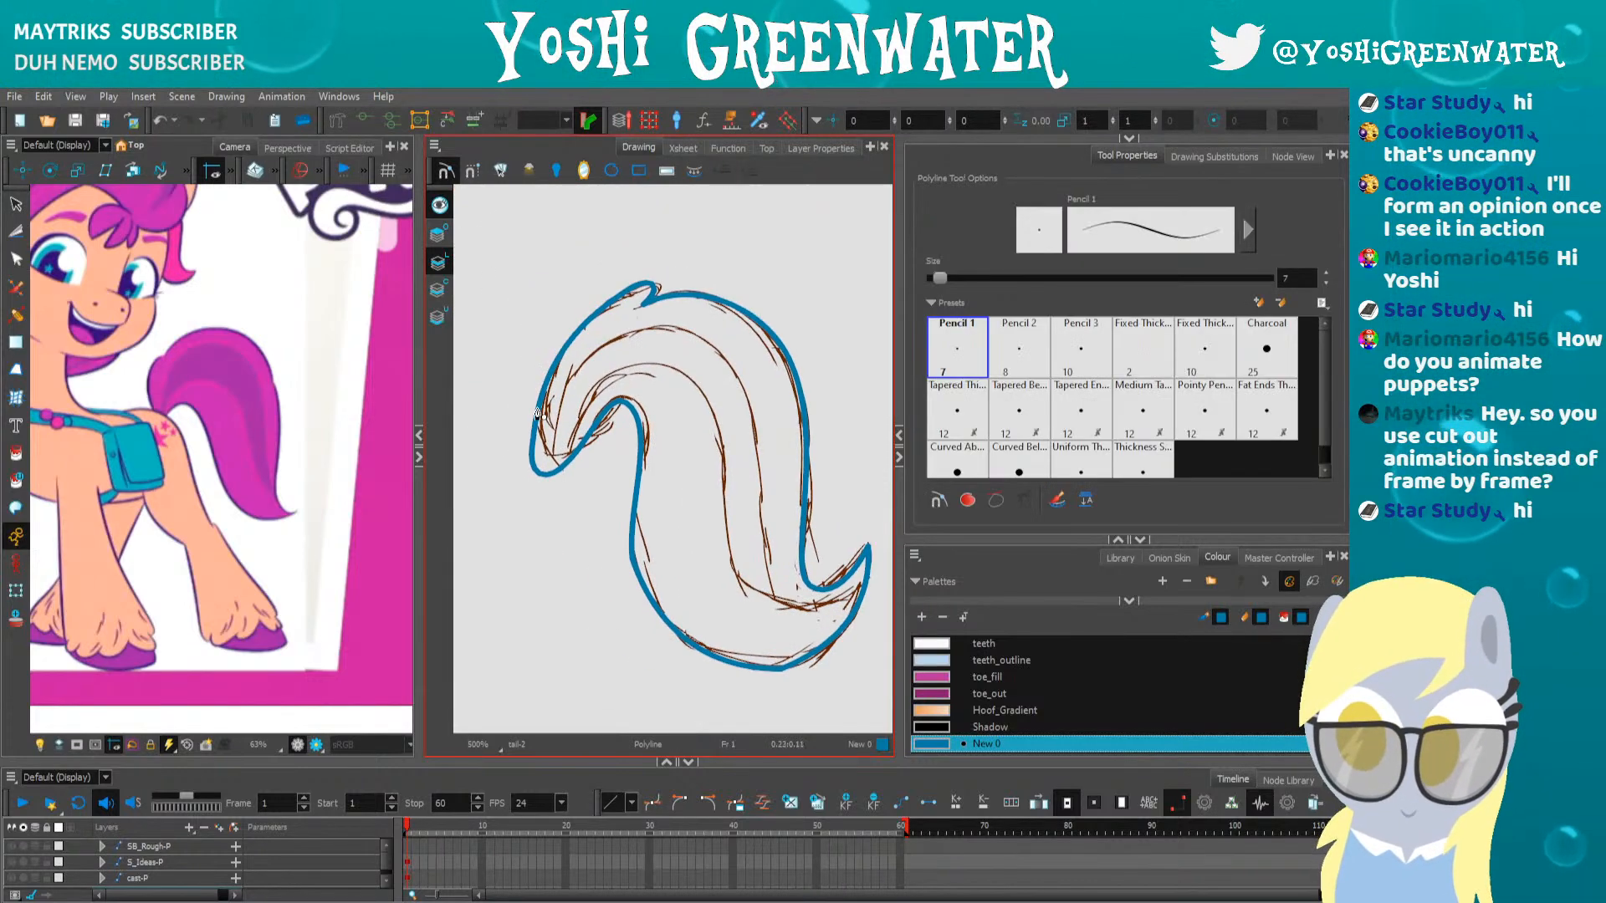
key(shift+m)
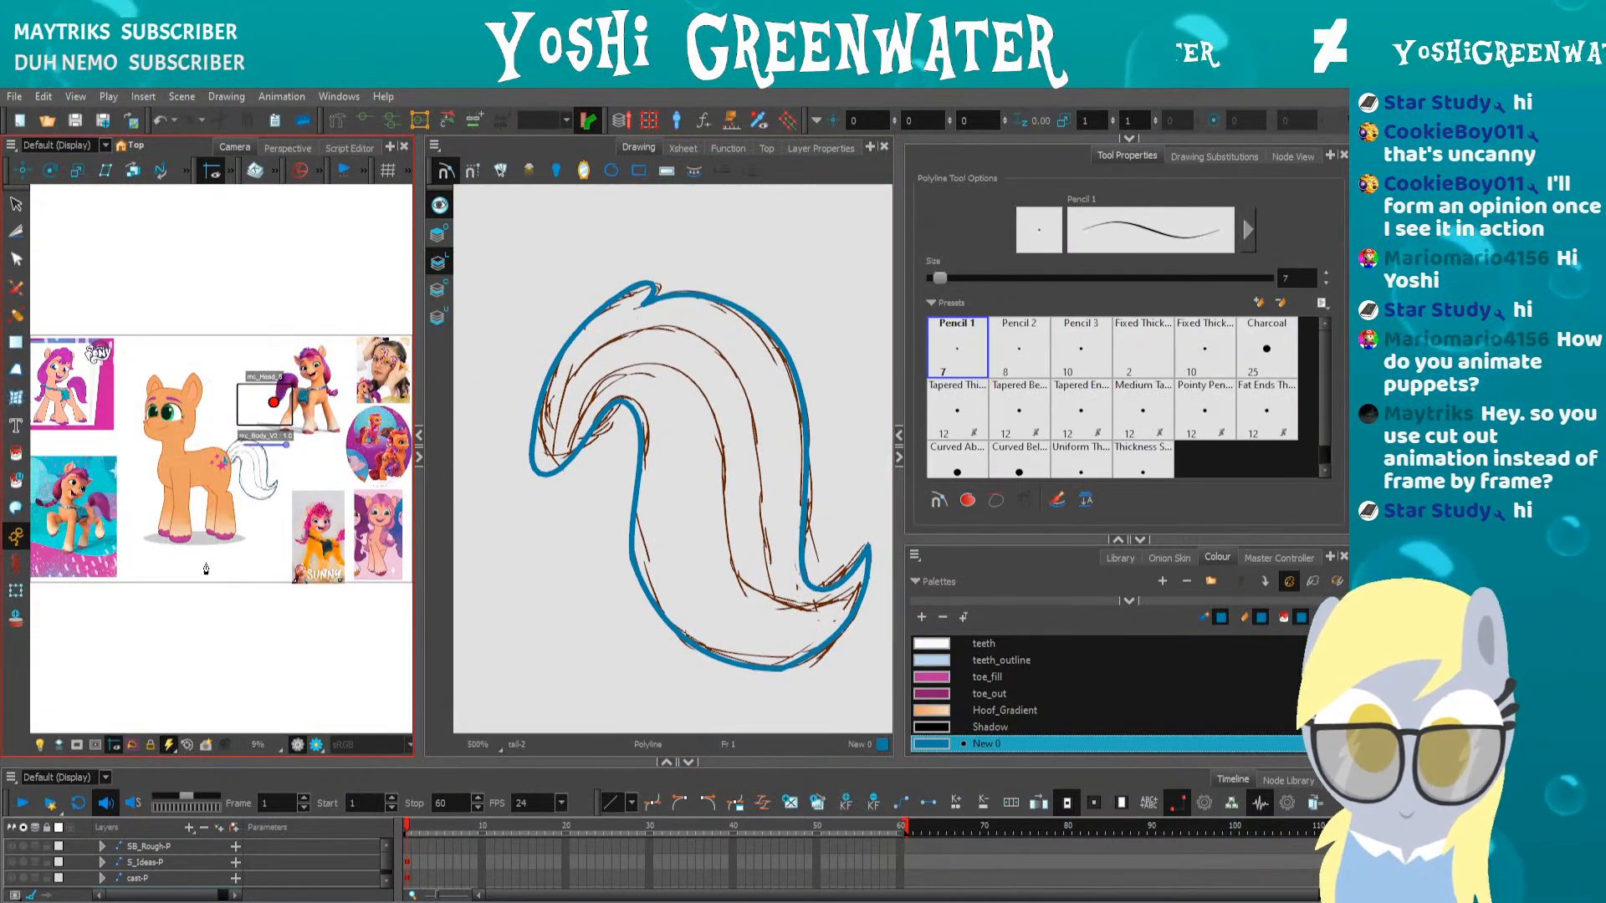
scroll(52, 385, up, 8)
drag(301, 523, 117, 522)
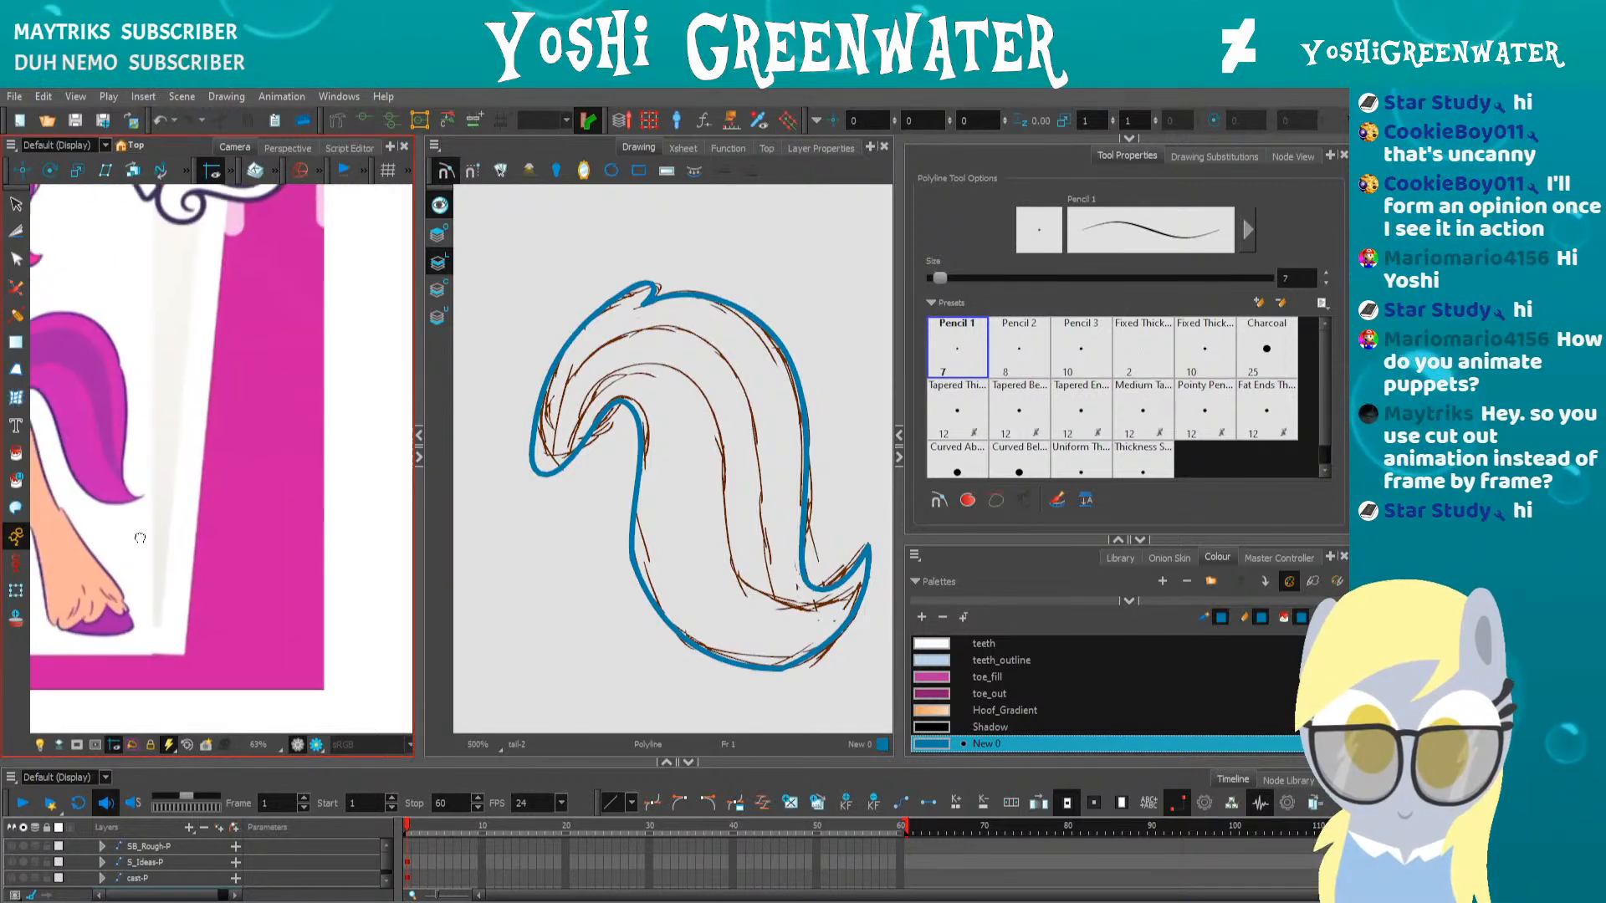
scroll(303, 496, down, 4)
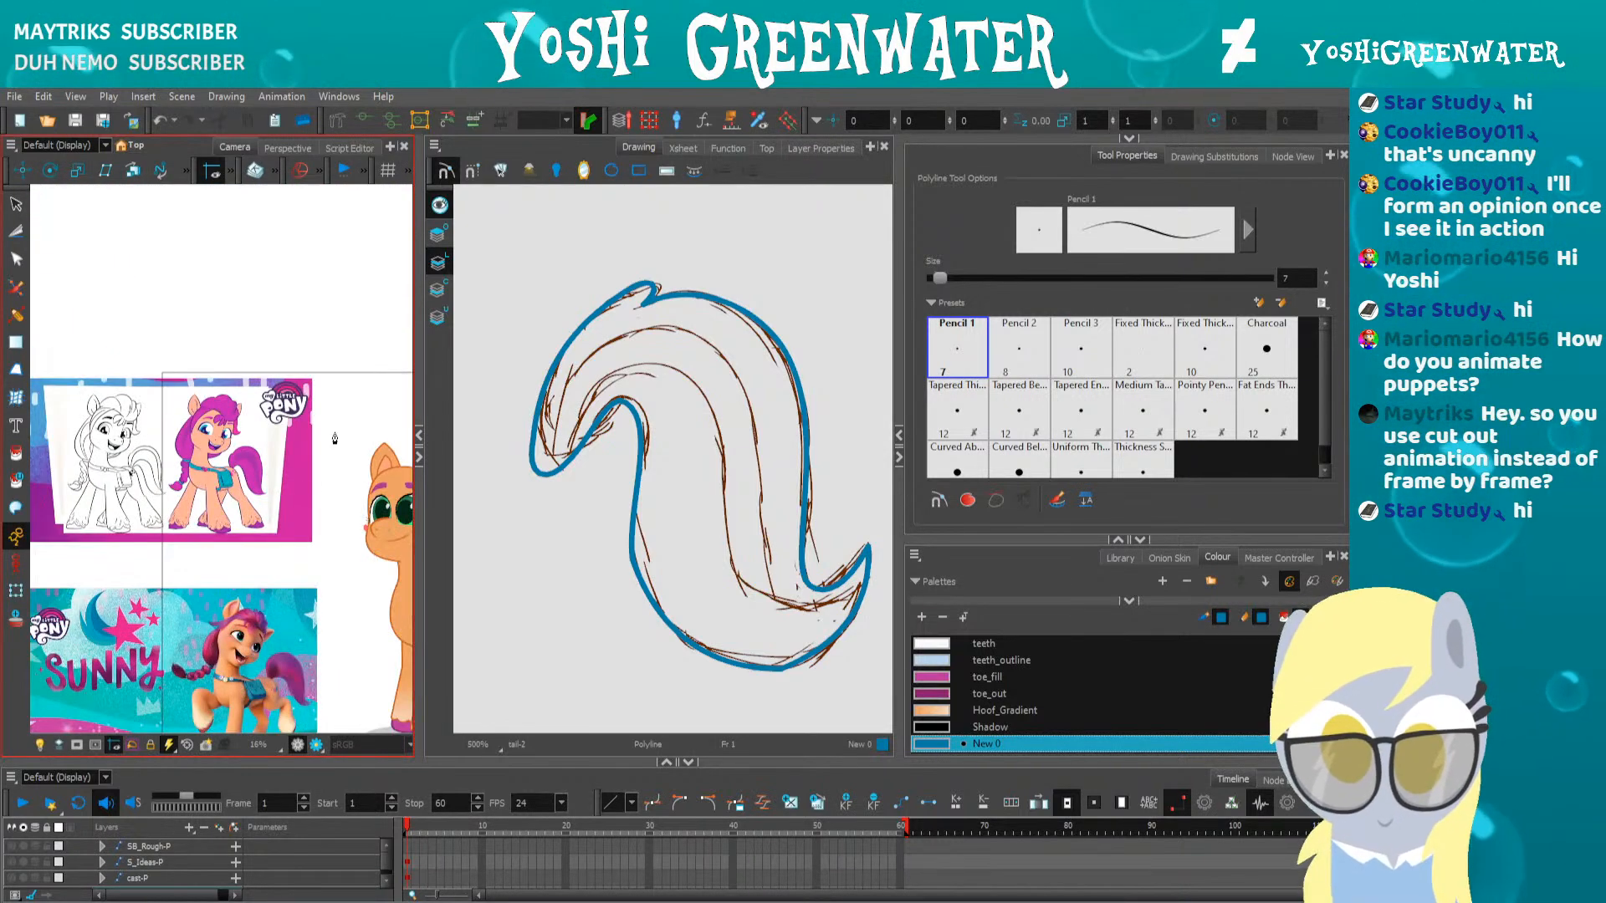
scroll(335, 437, down, 2)
drag(365, 517, 171, 459)
scroll(172, 459, up, 1)
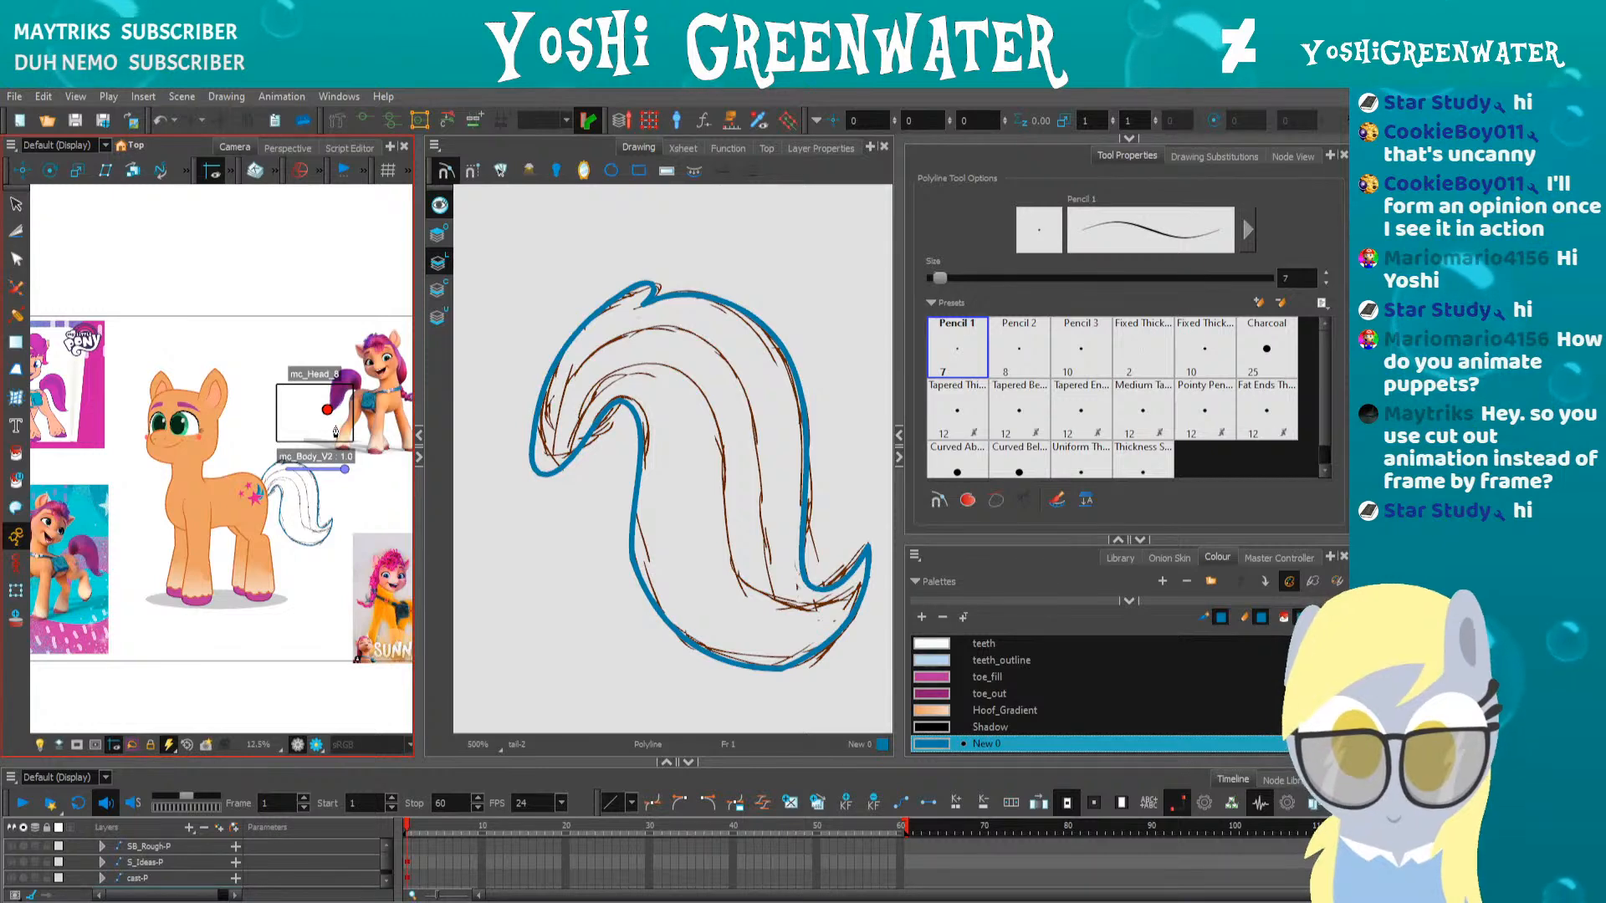
scroll(335, 432, up, 4)
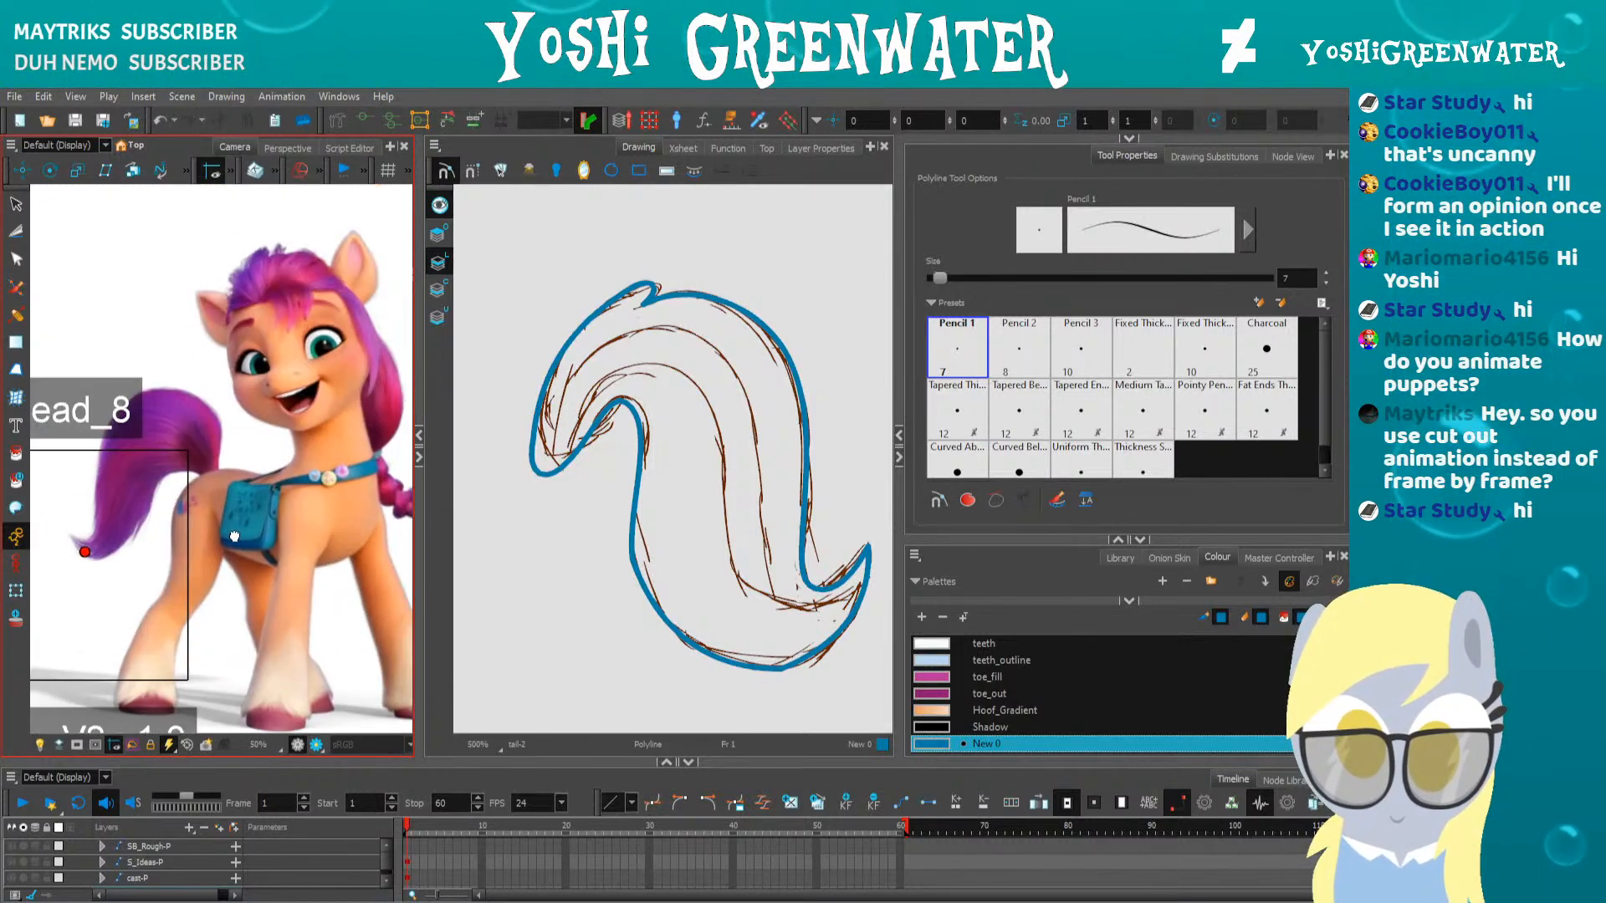
Compare the tail and hair shapes in the 3D pony render with those in the 2D group illustration
drag(234, 536, 246, 543)
scroll(146, 454, up, 1)
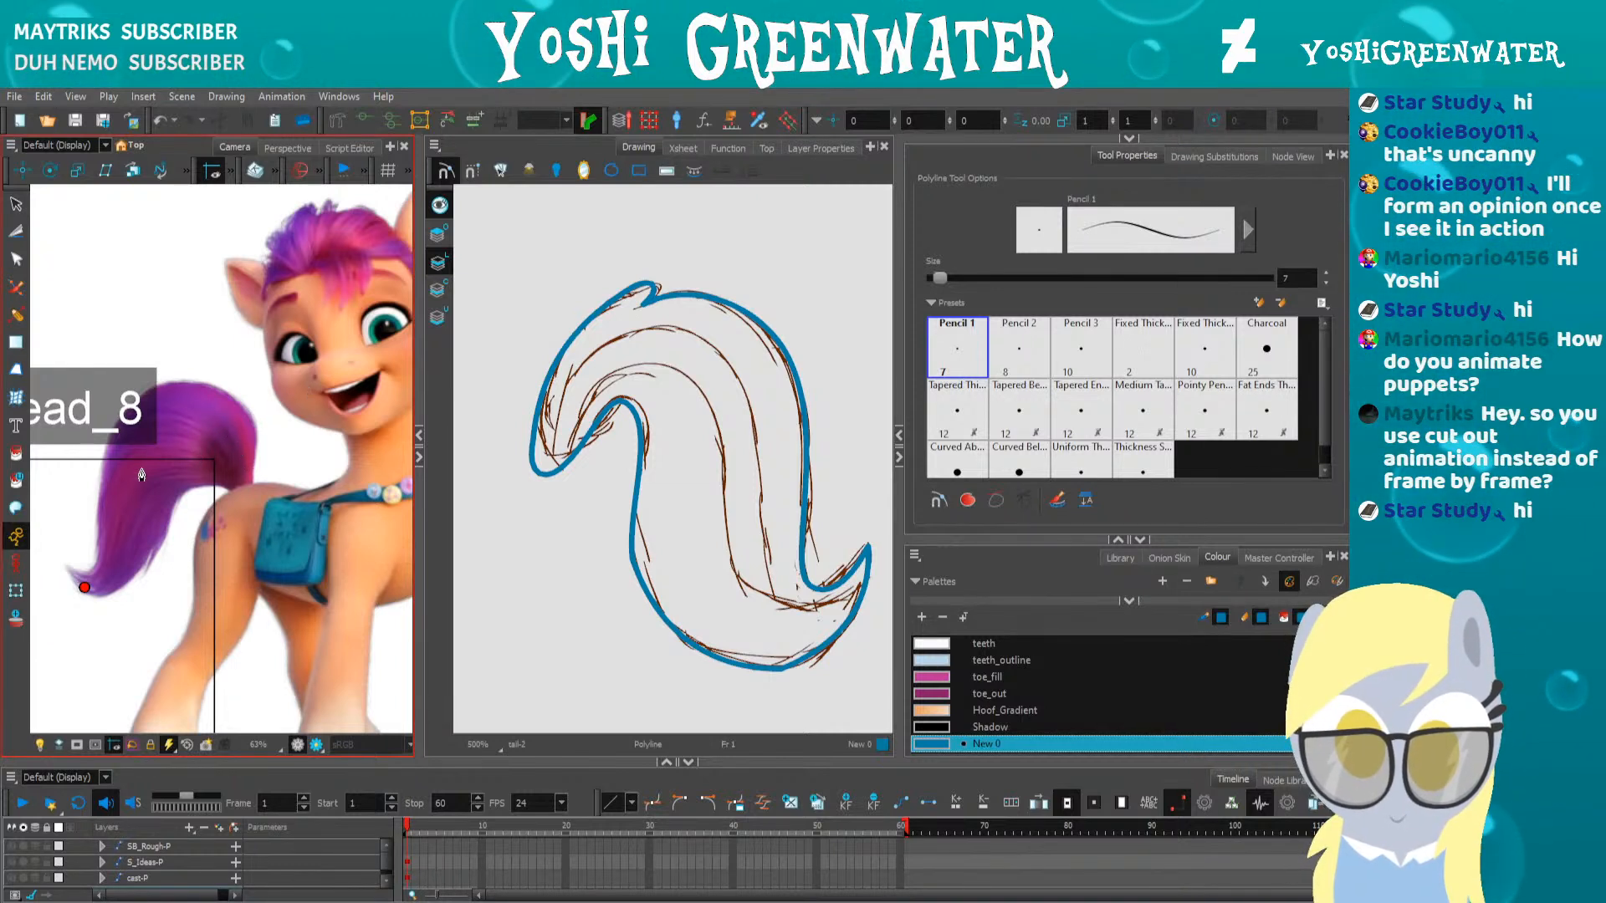
scroll(232, 422, down, 5)
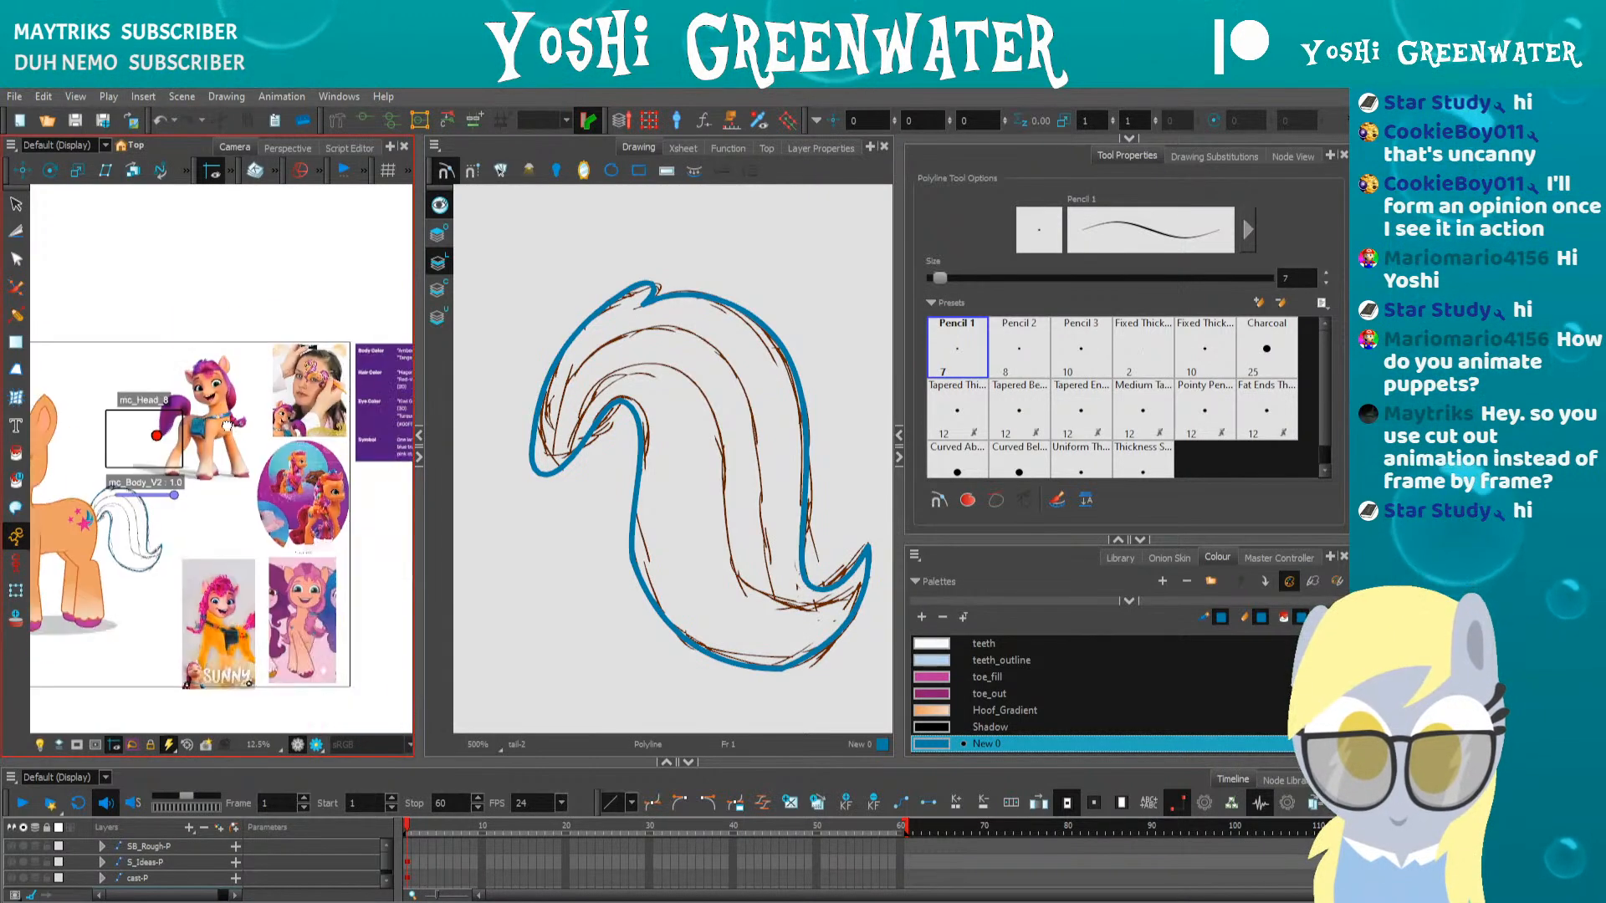
scroll(250, 477, up, 2)
drag(250, 476, 129, 249)
scroll(264, 554, up, 2)
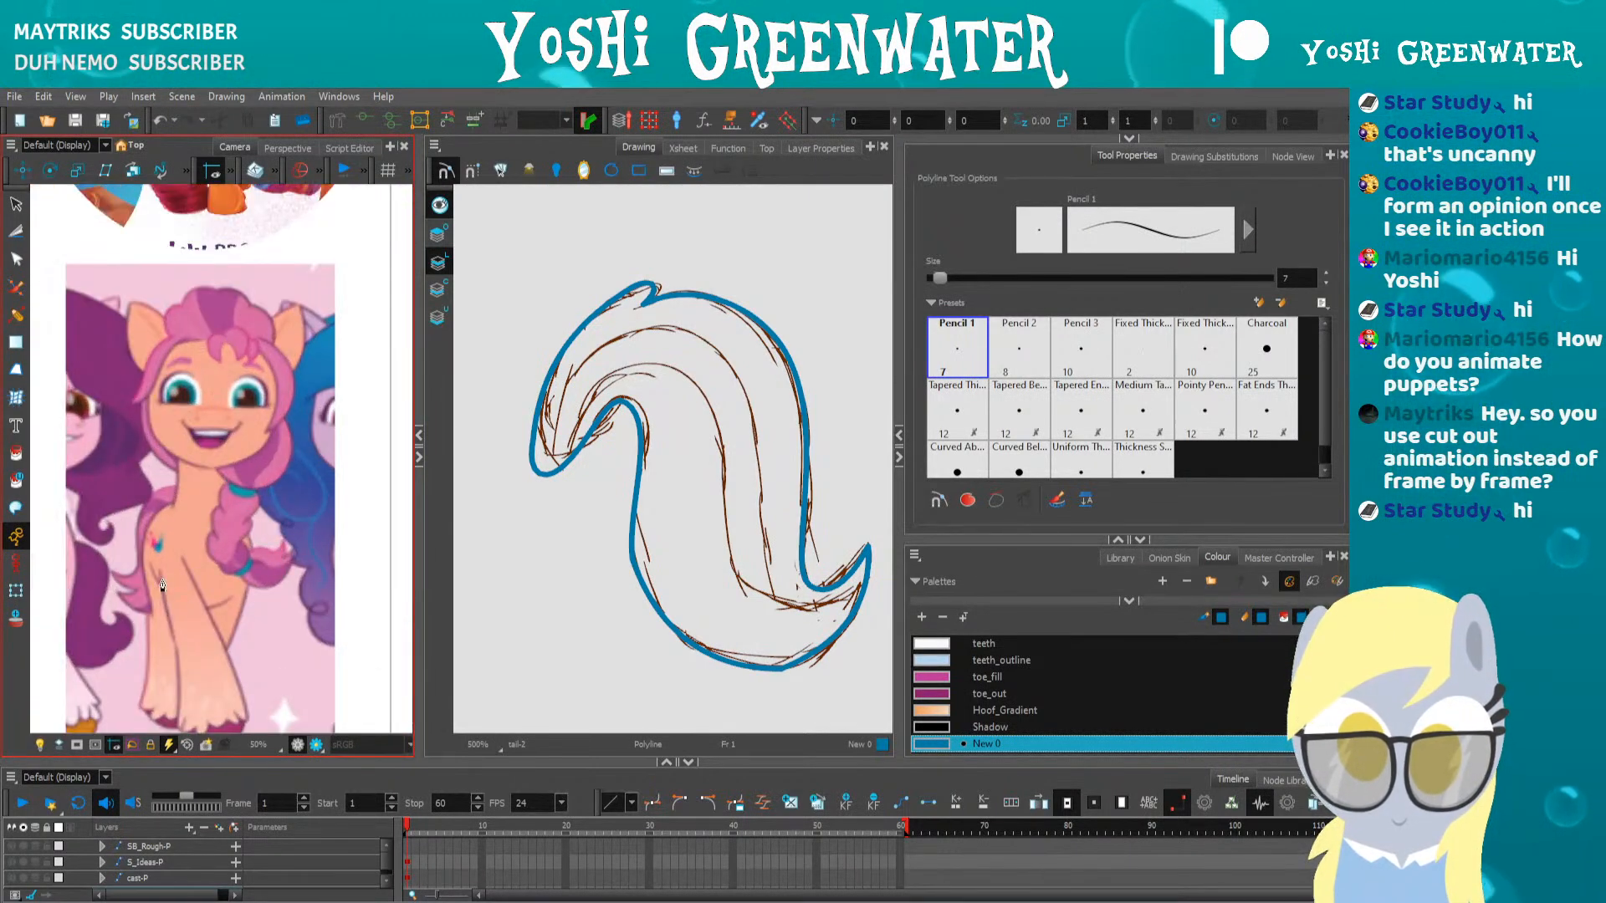
drag(162, 585, 227, 603)
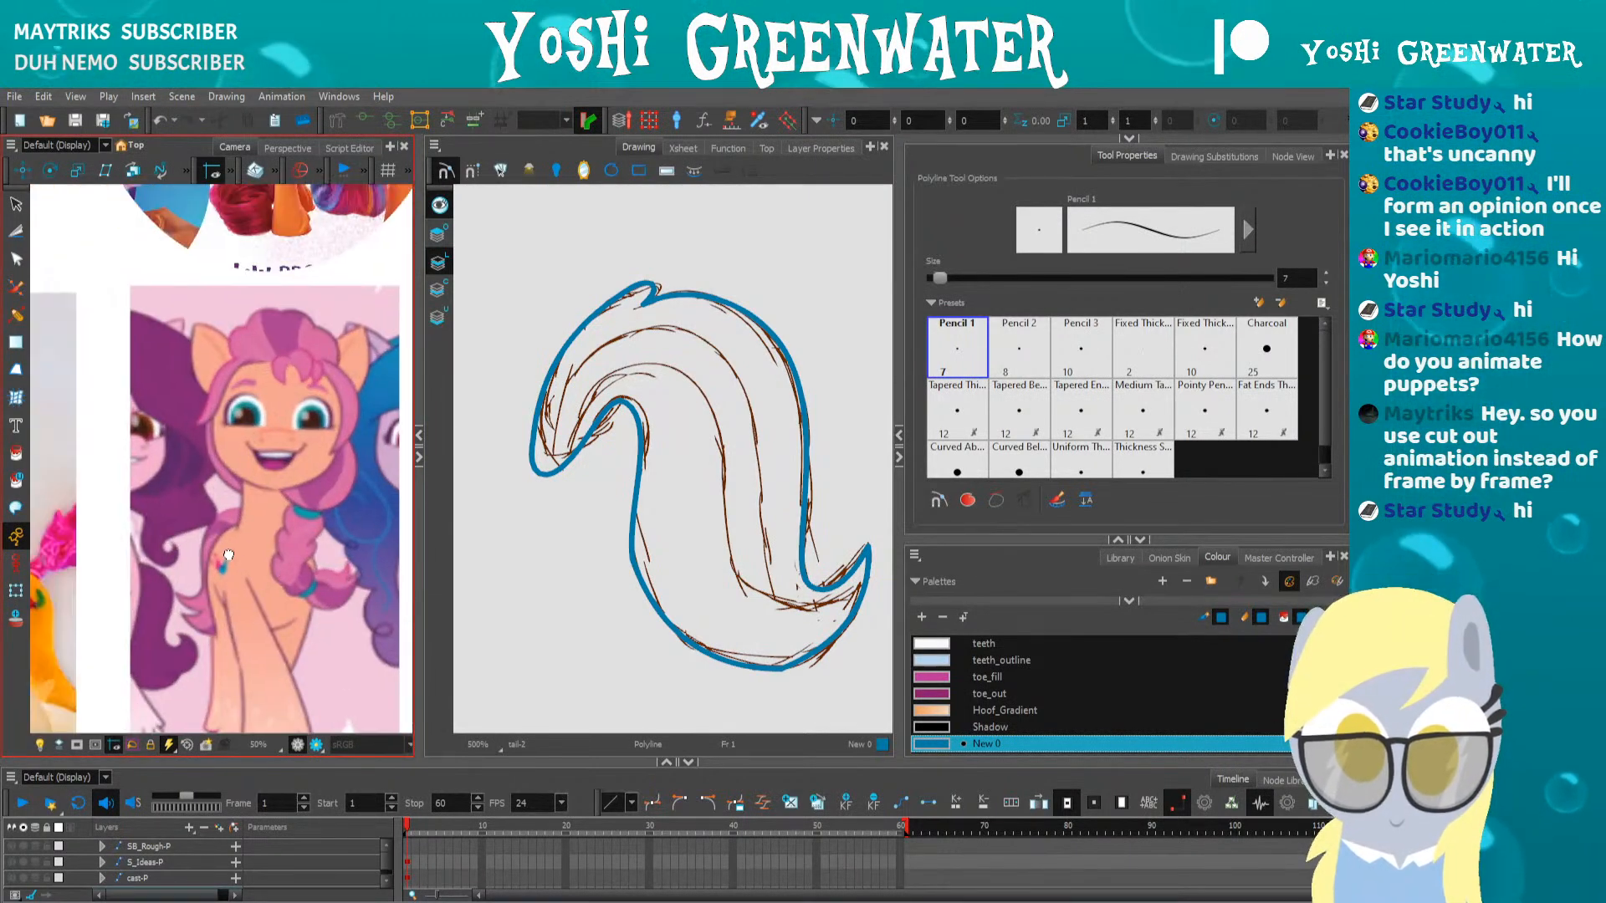
scroll(227, 566, up, 1)
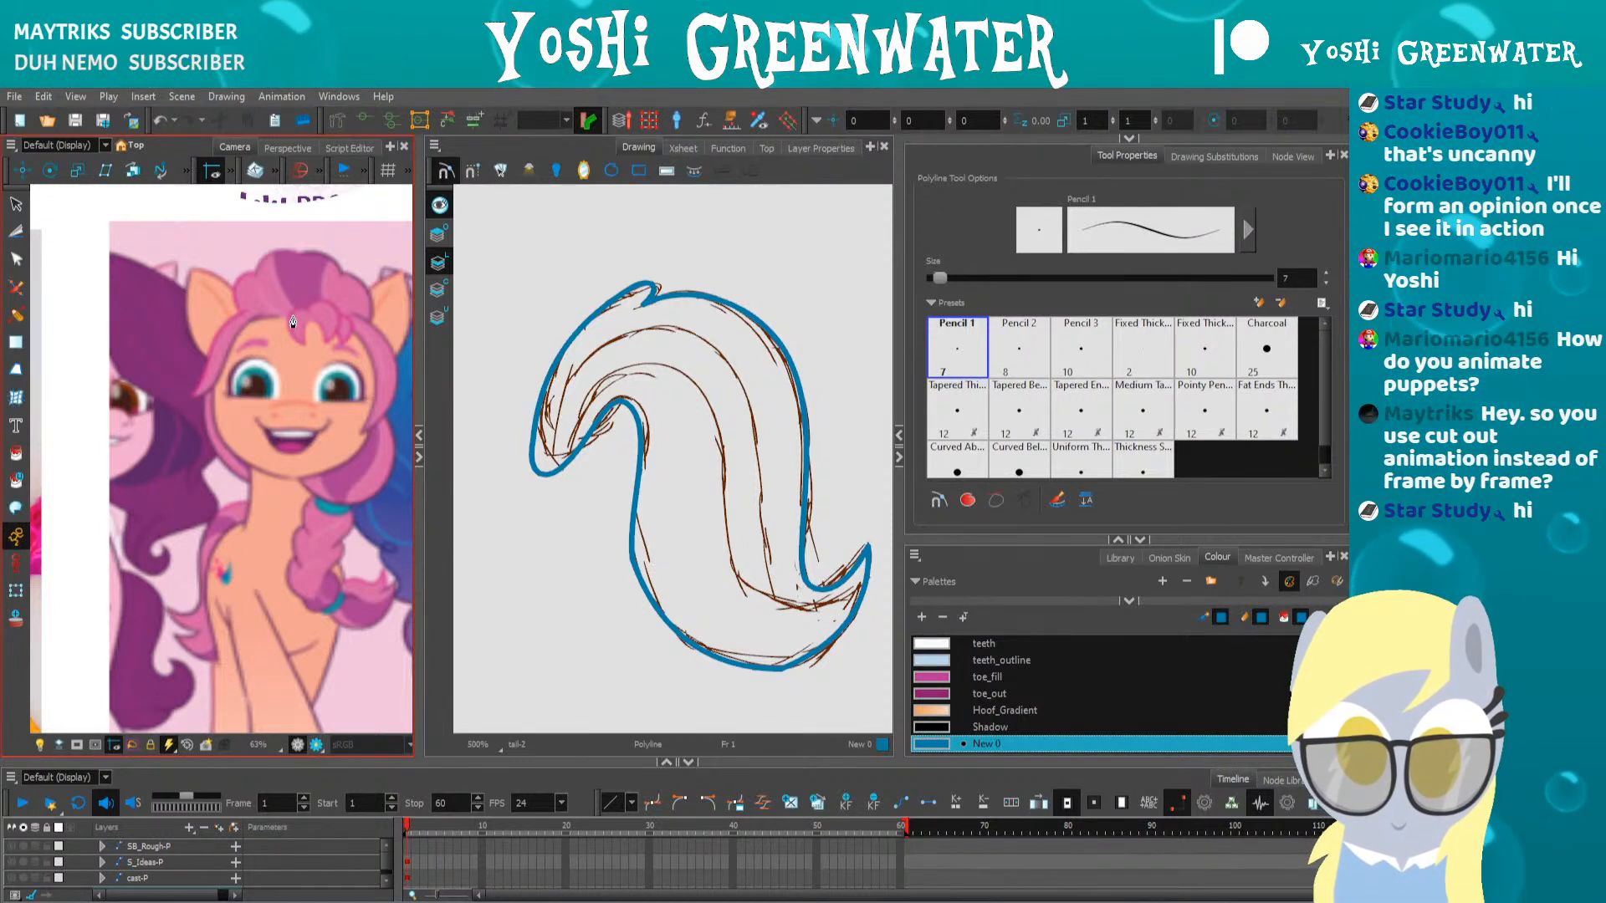
scroll(321, 391, down, 1)
drag(320, 391, 258, 352)
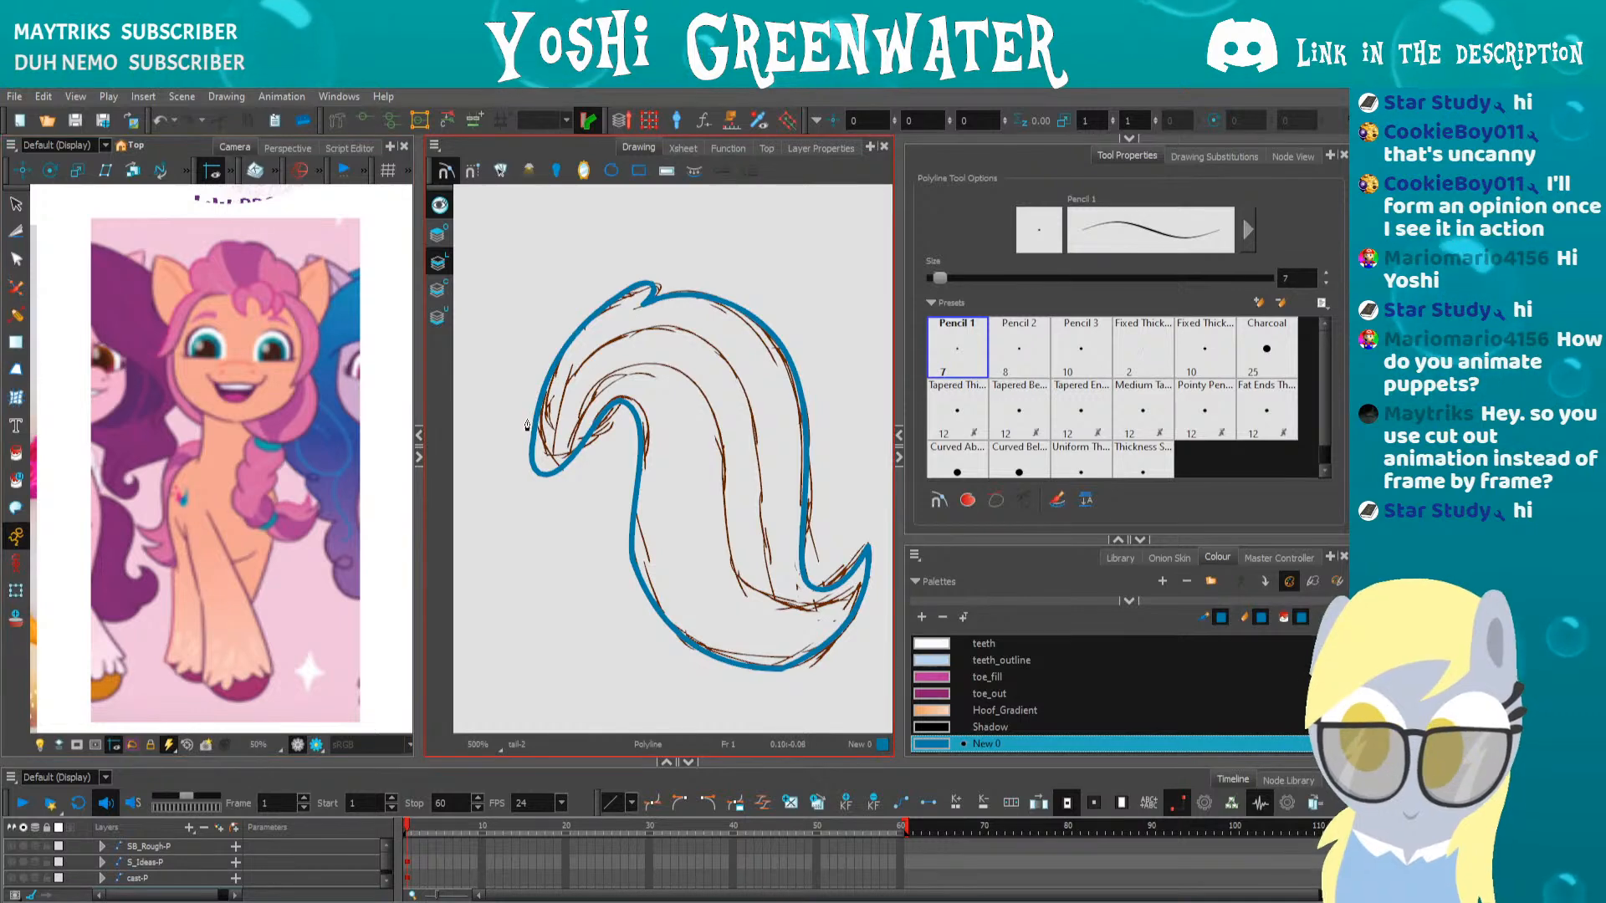
Draw two long curved strokes along the tail sketch's inner hair strands, extending past the outline at both ends
click(17, 510)
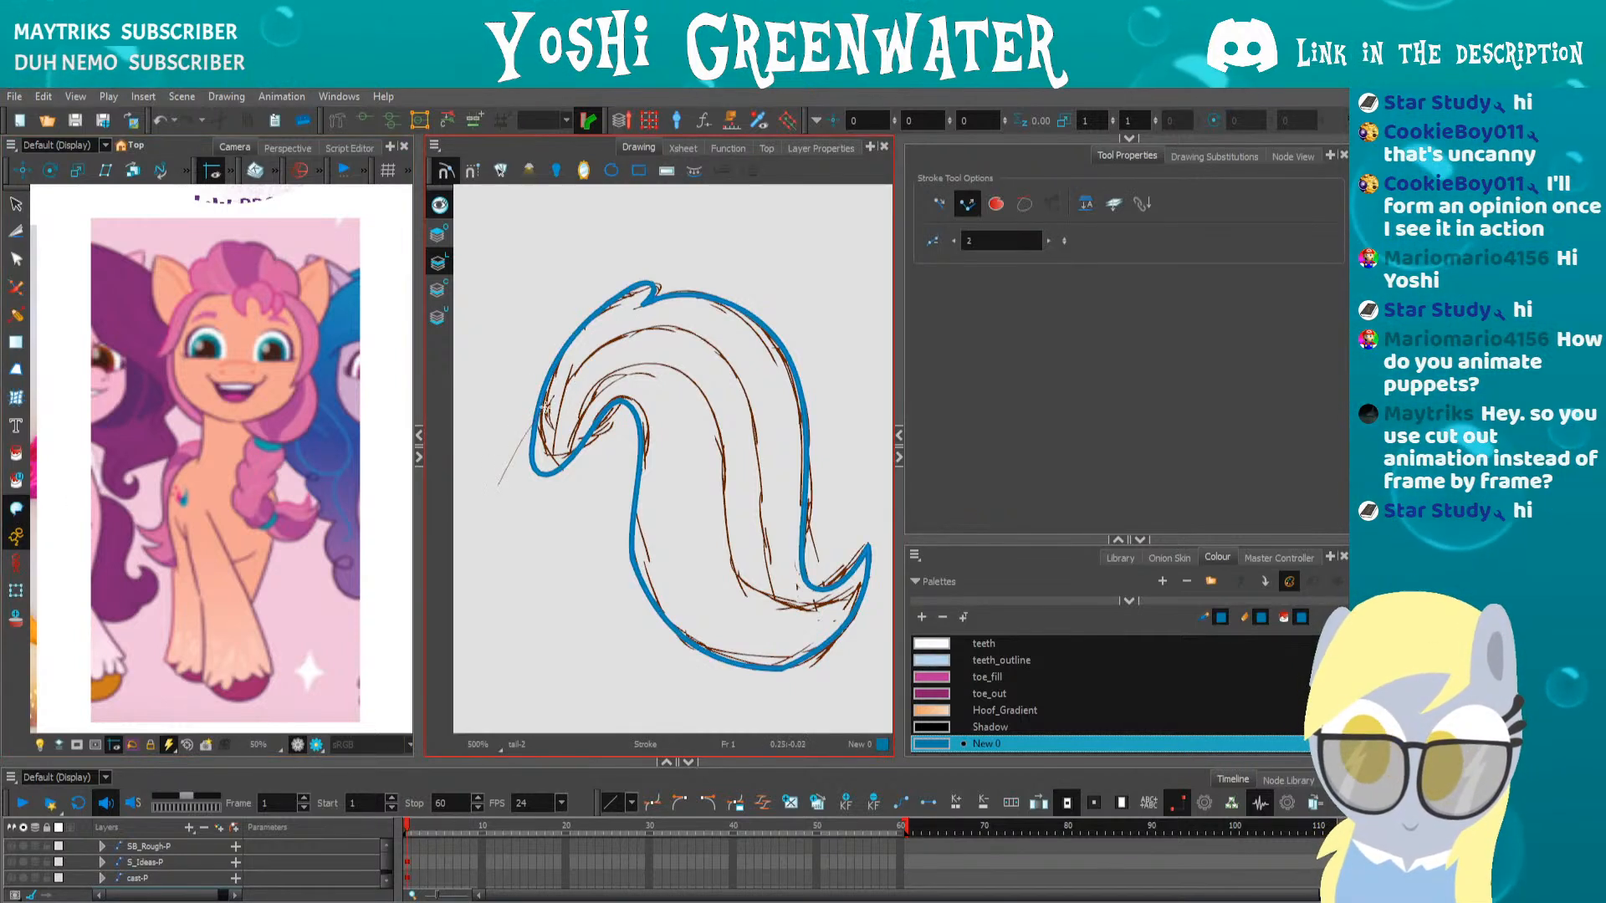
drag(755, 407, 887, 590)
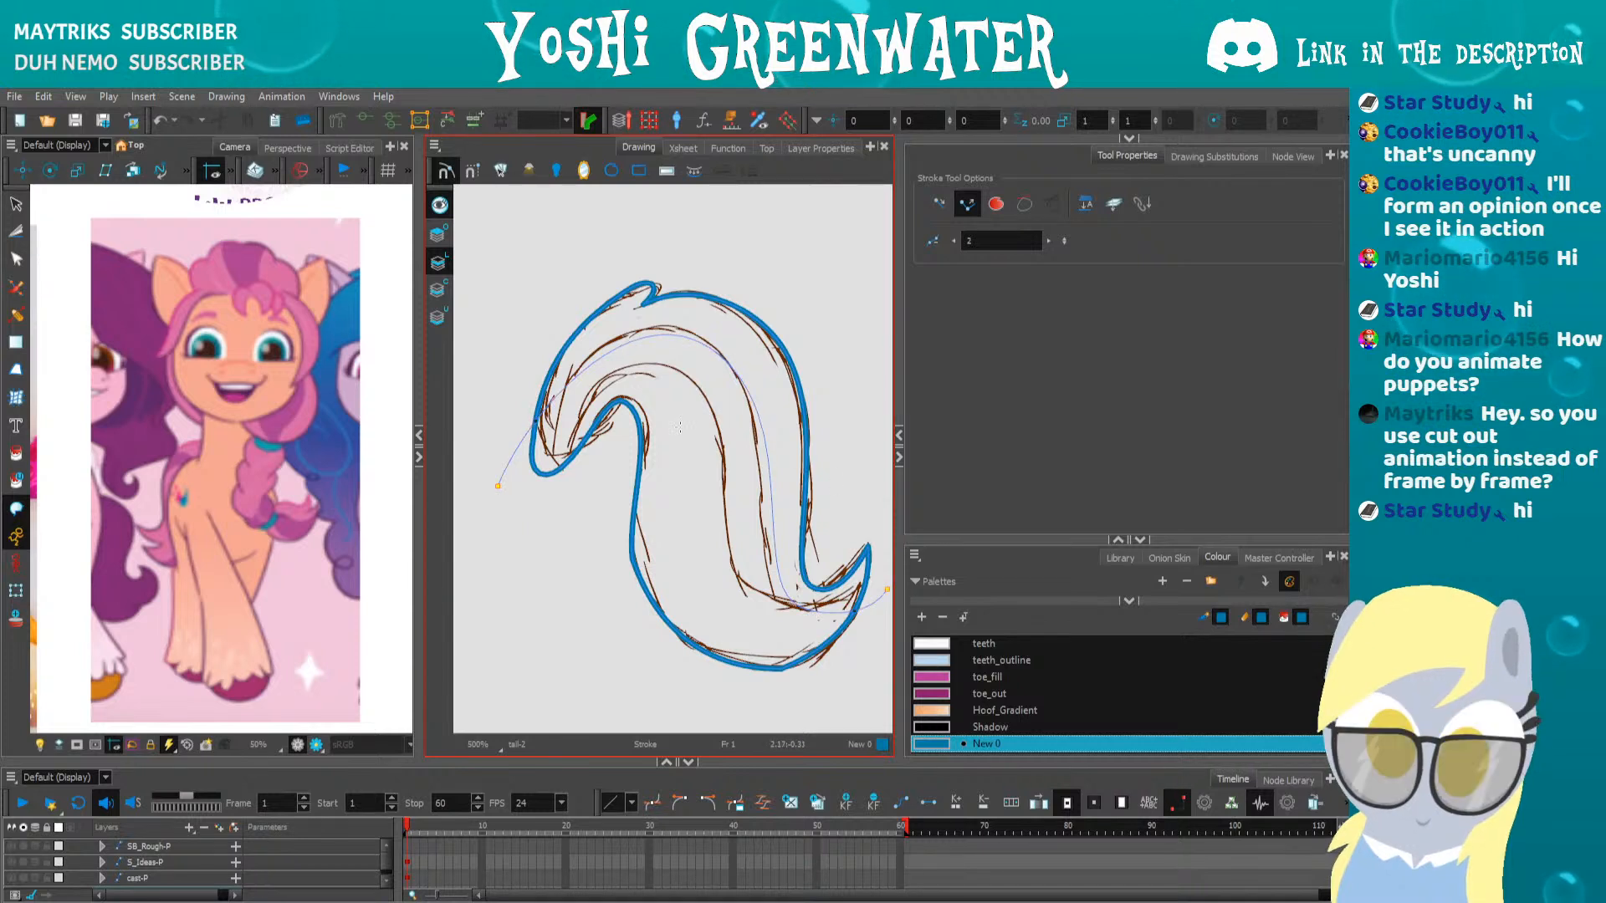
mouse_move(577, 408)
mouse_down()
mouse_move(713, 418)
mouse_move(753, 606)
mouse_move(871, 605)
mouse_up()
Pull the lower ends of both inner strand strokes onto the tail outline near the pointed tip
key(alt+q)
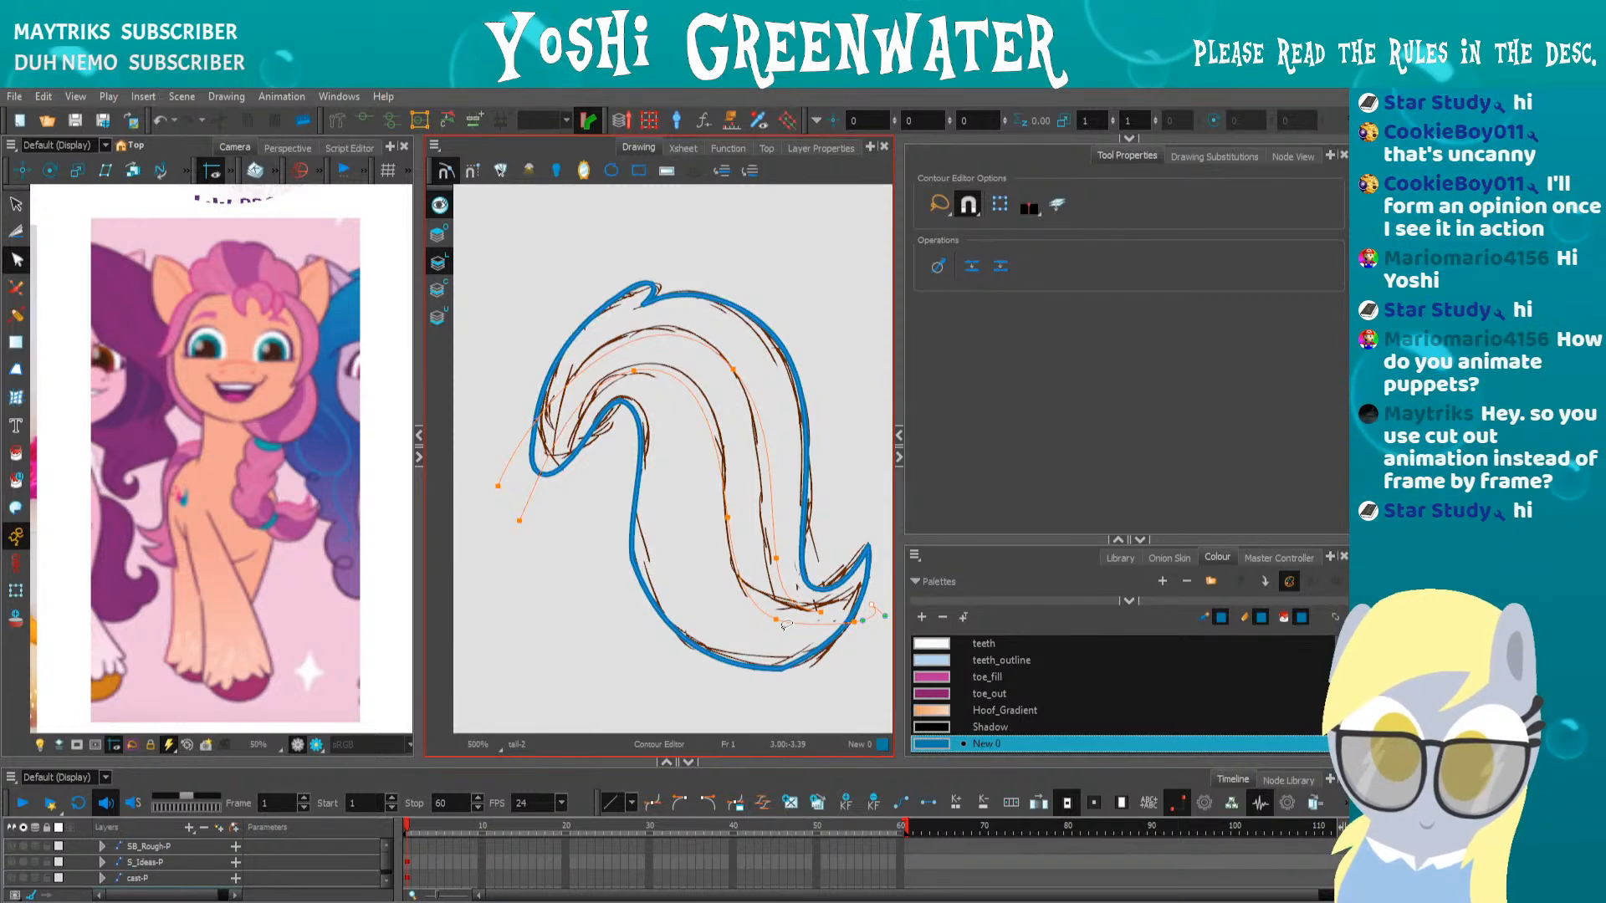
click(858, 614)
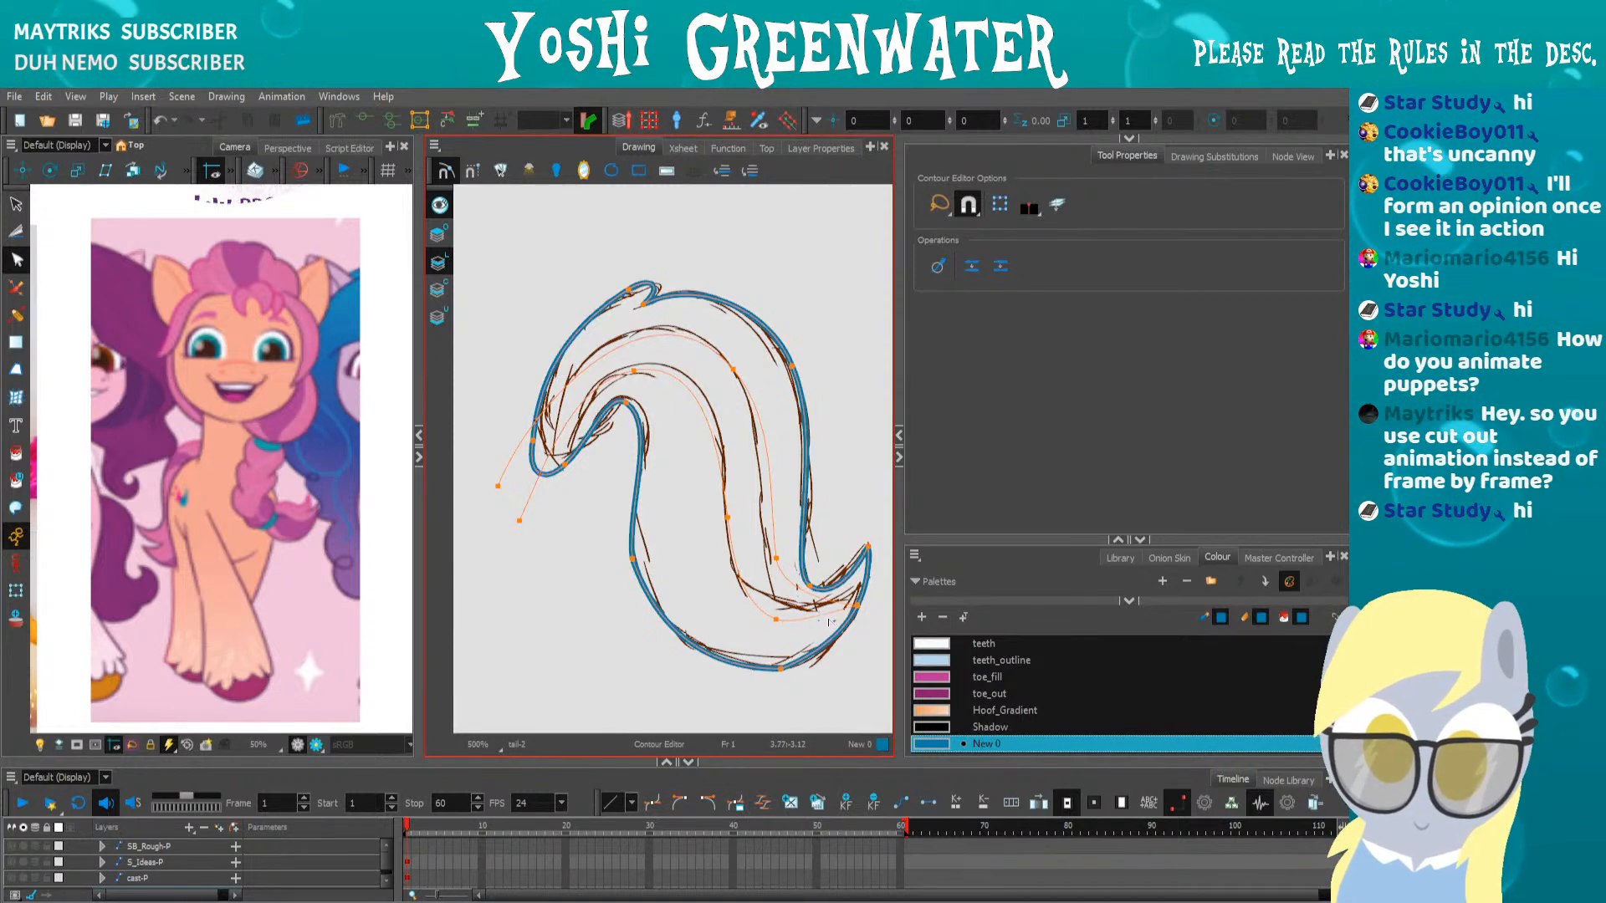
click(838, 614)
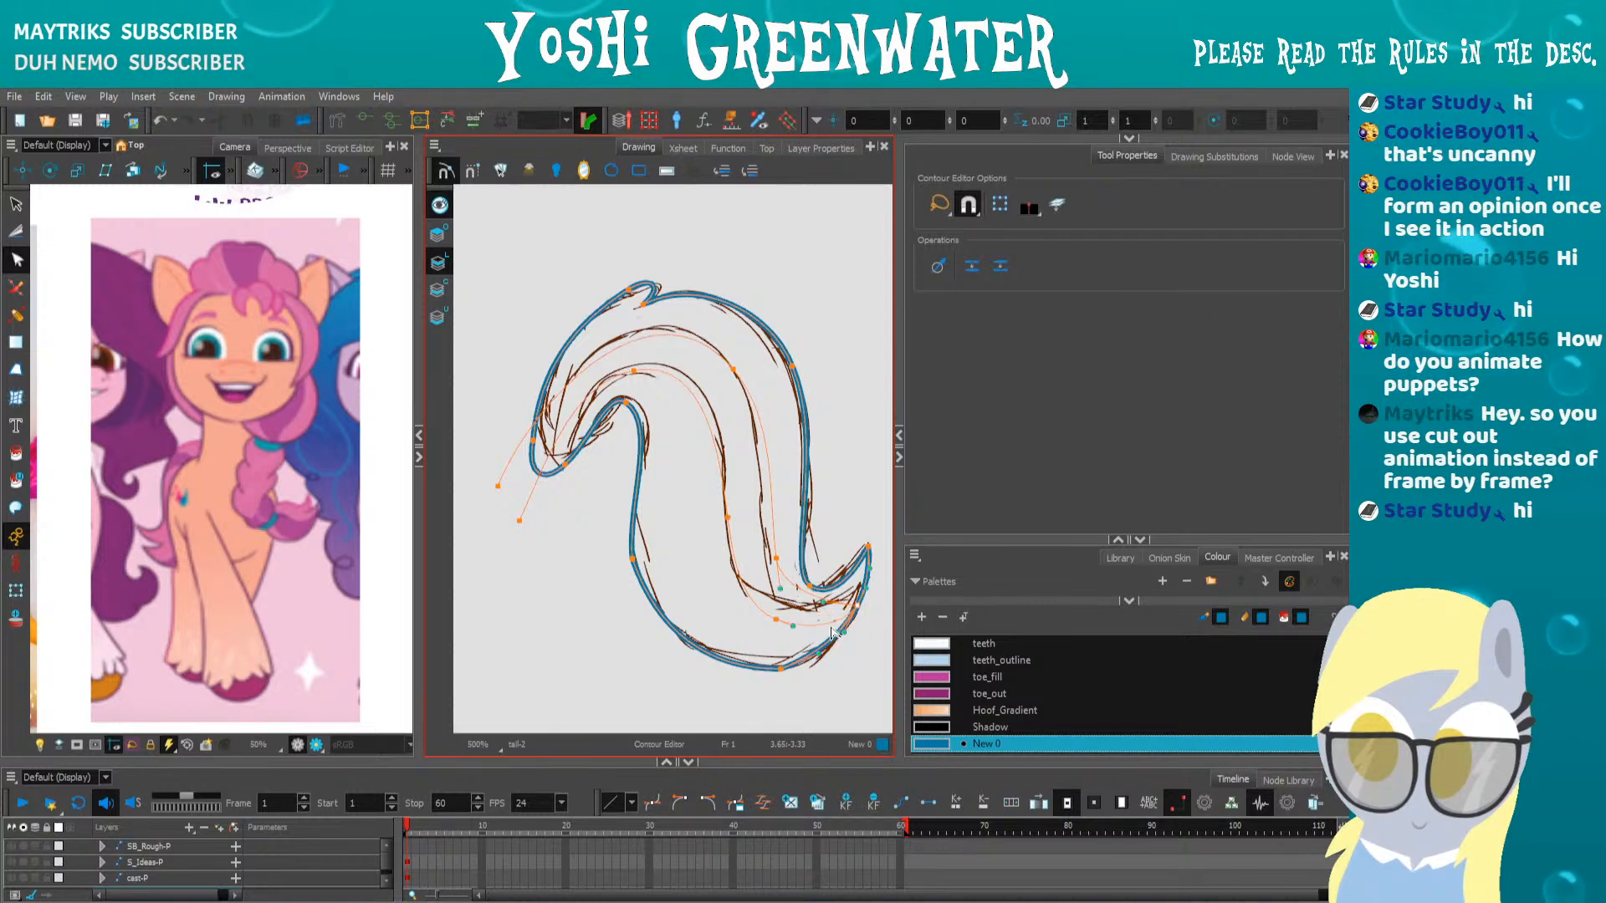
click(789, 597)
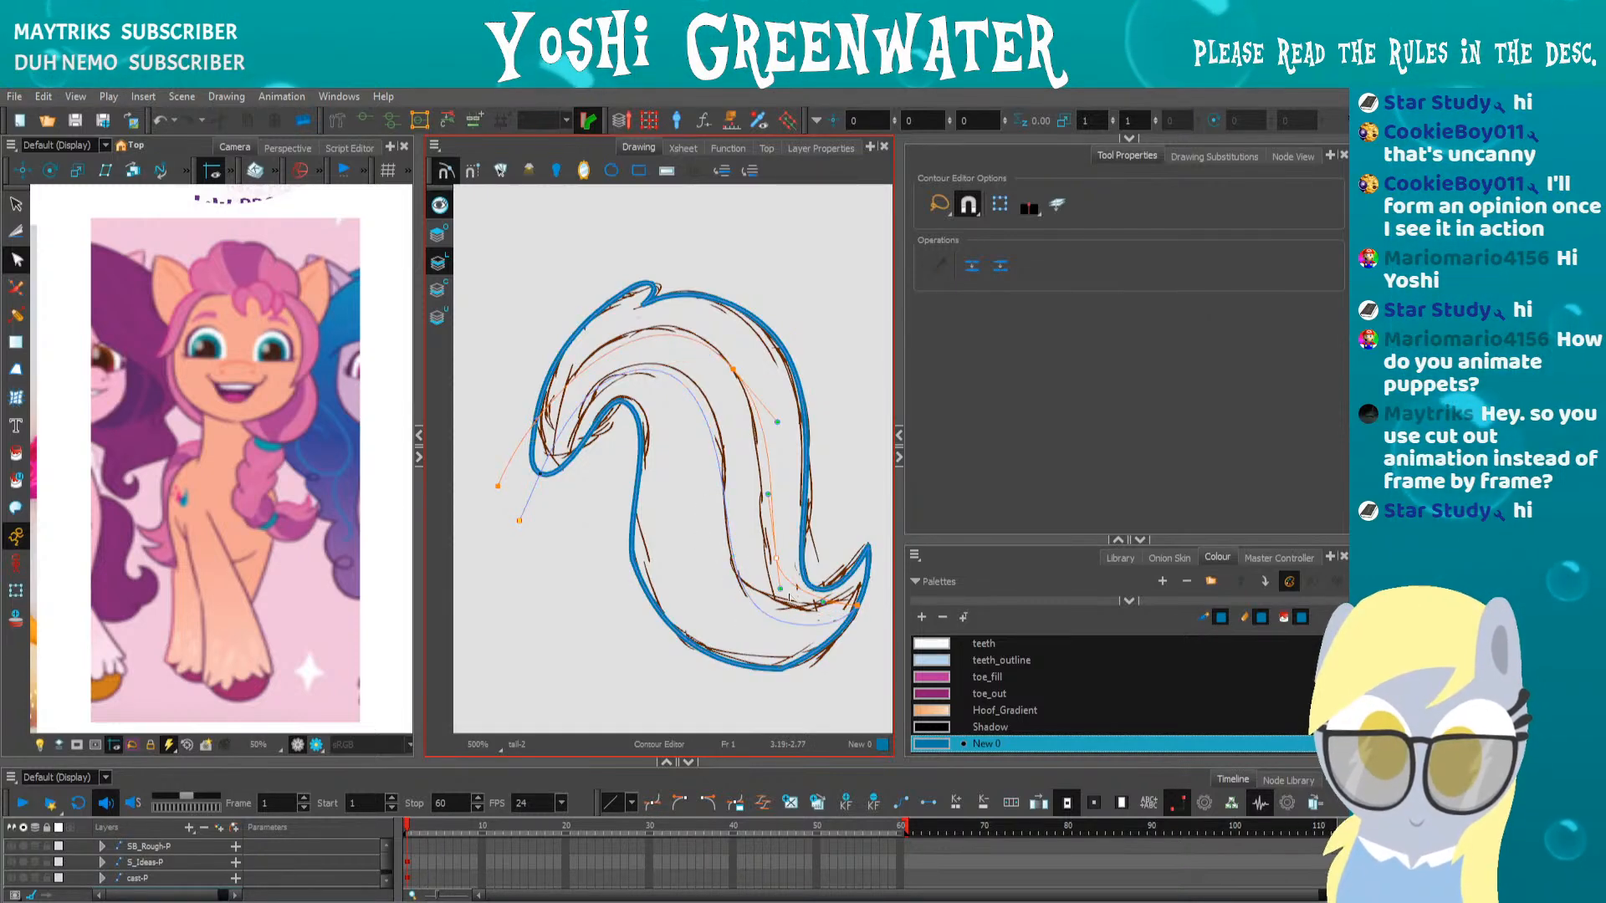
click(695, 423)
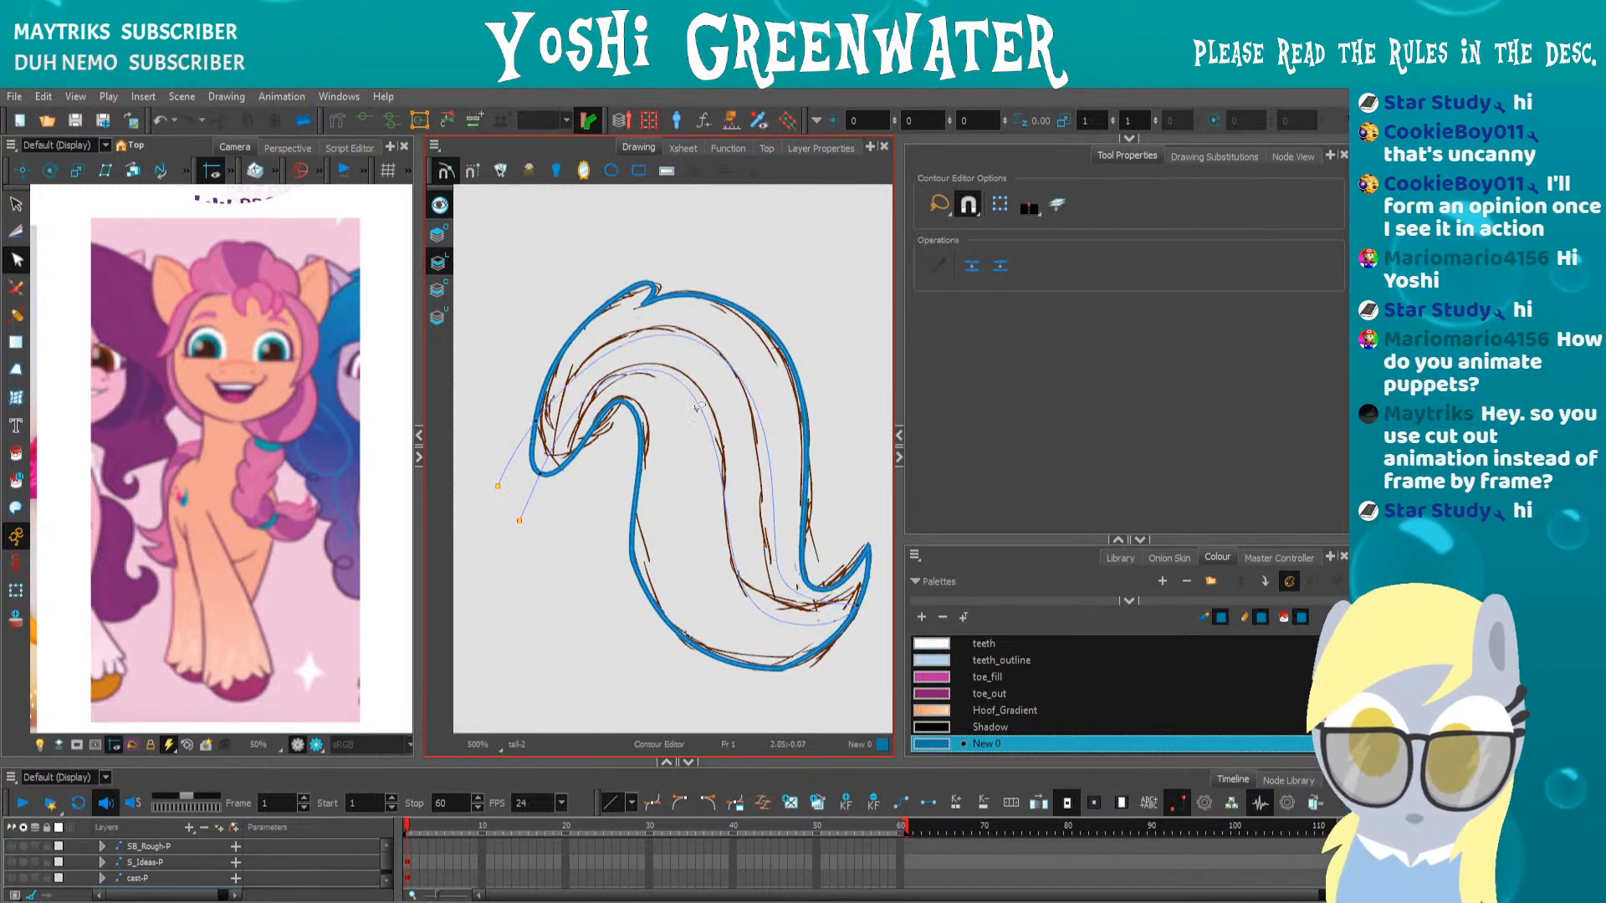
Move the upper ends of both strand strokes onto the outline at the tail base and adjust their upper curves to the sketch
click(511, 521)
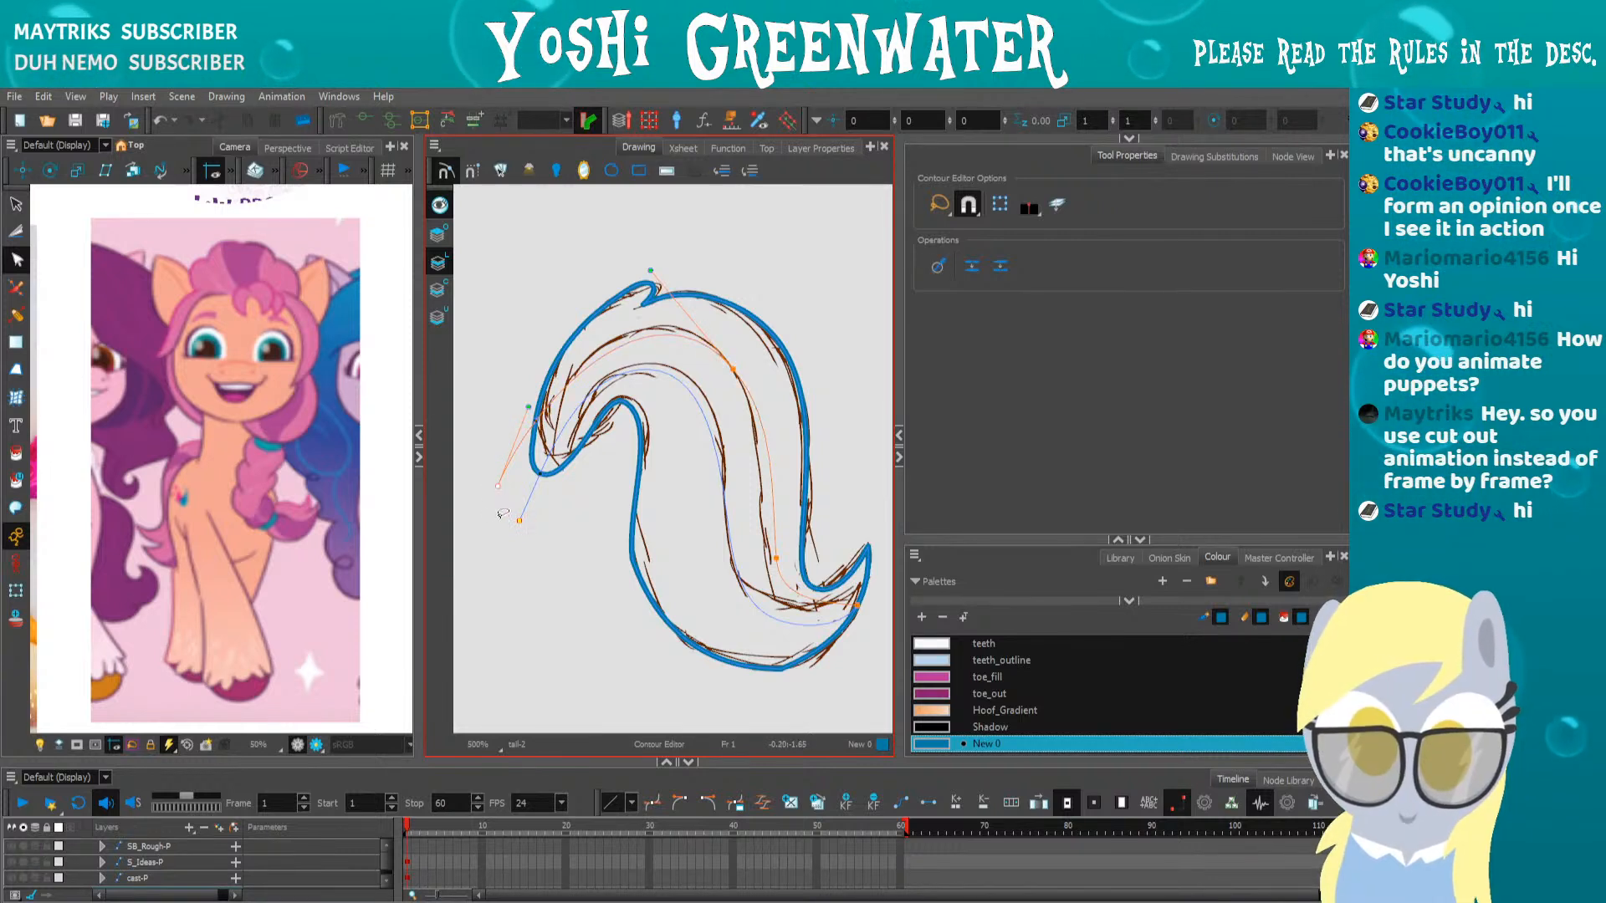
drag(498, 486, 533, 440)
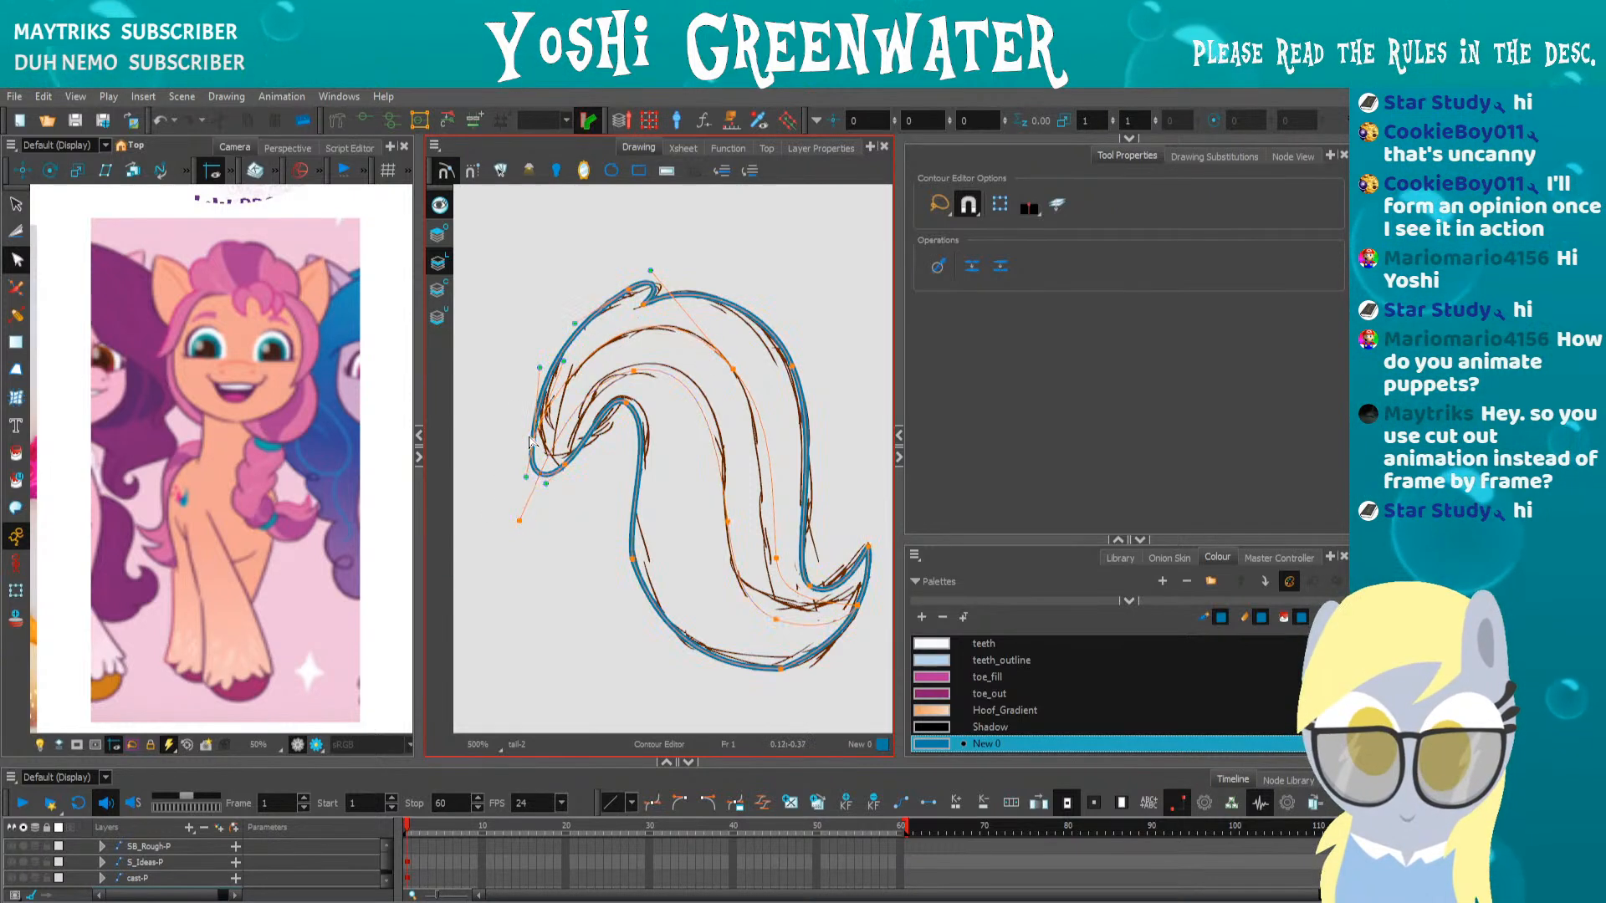
click(519, 521)
drag(519, 522, 536, 473)
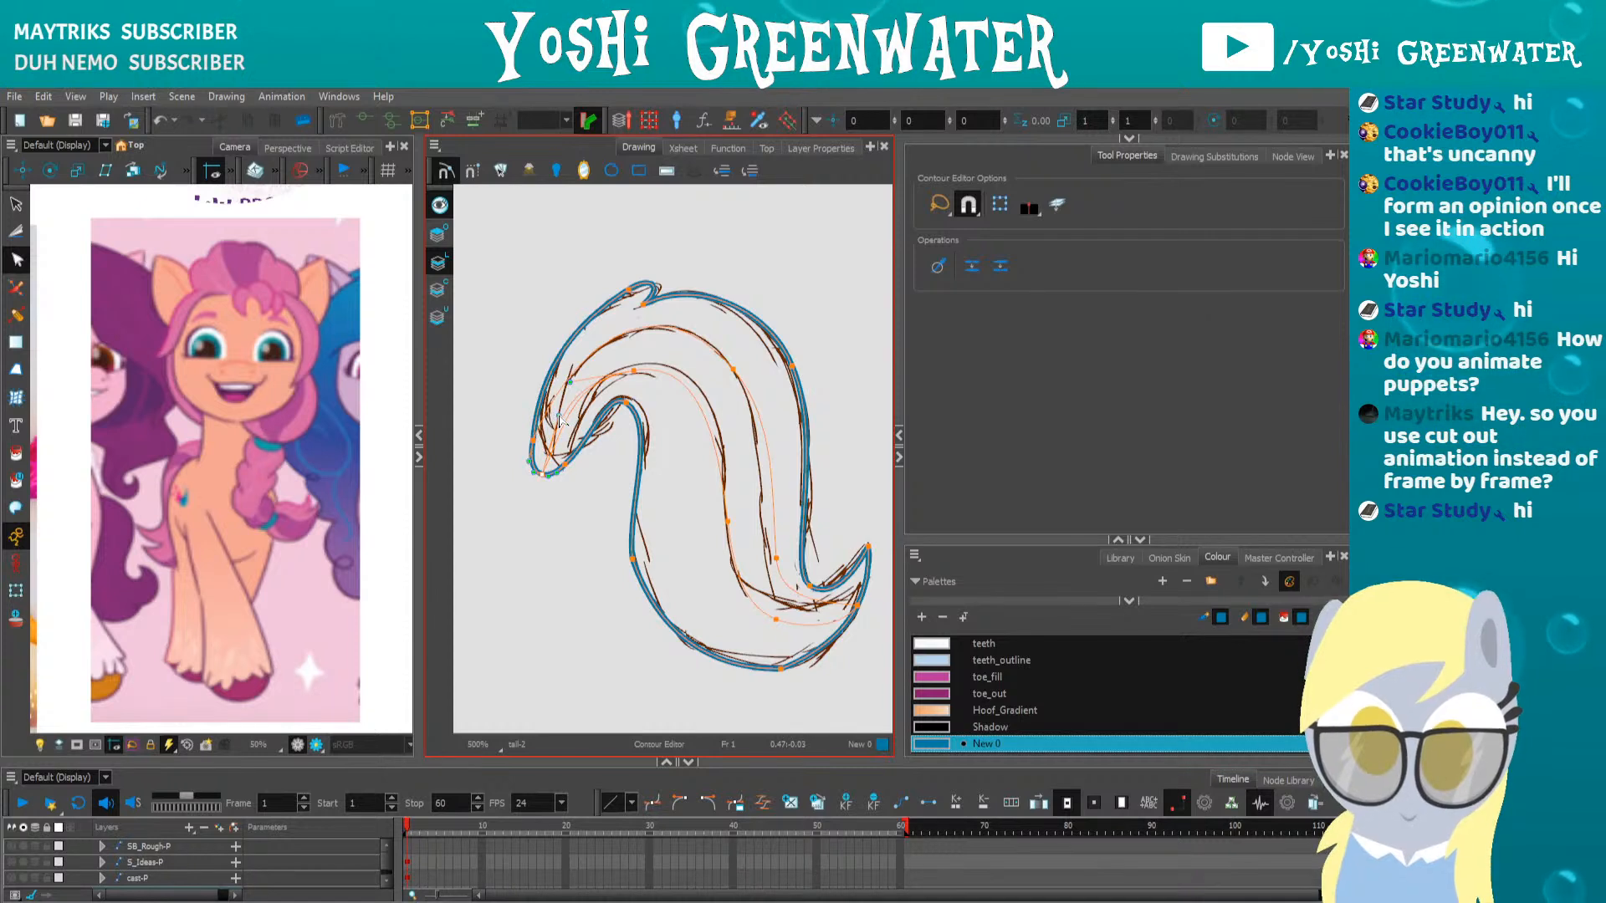
click(573, 383)
drag(633, 370, 575, 367)
click(573, 494)
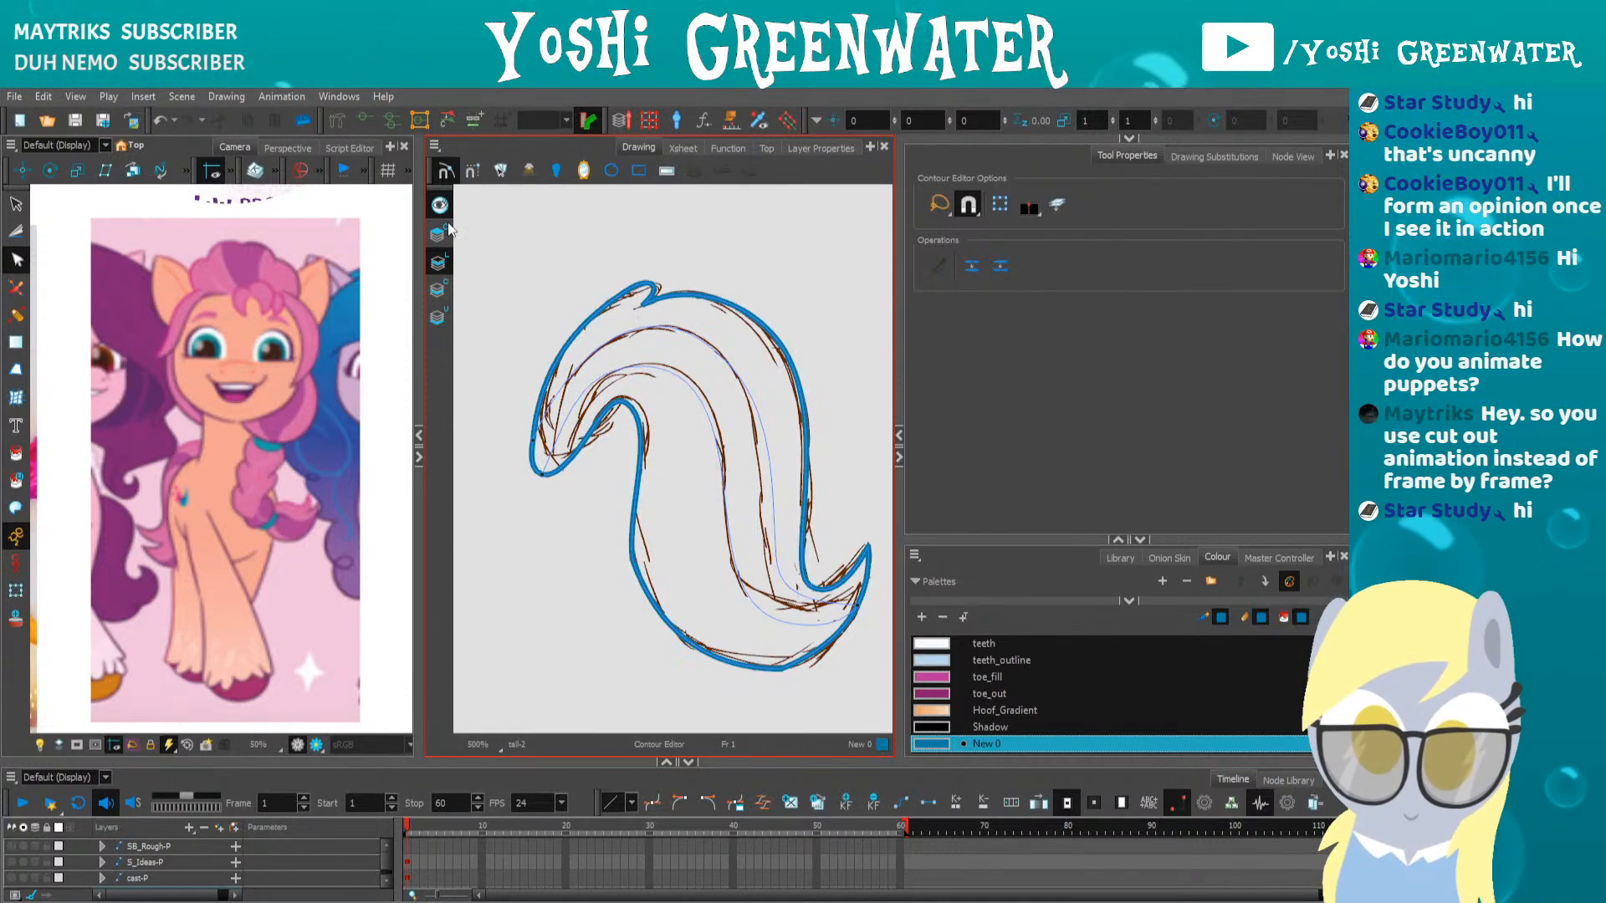
Hide the rough sketch and smooth the bends of the two inner strand strokes
click(439, 205)
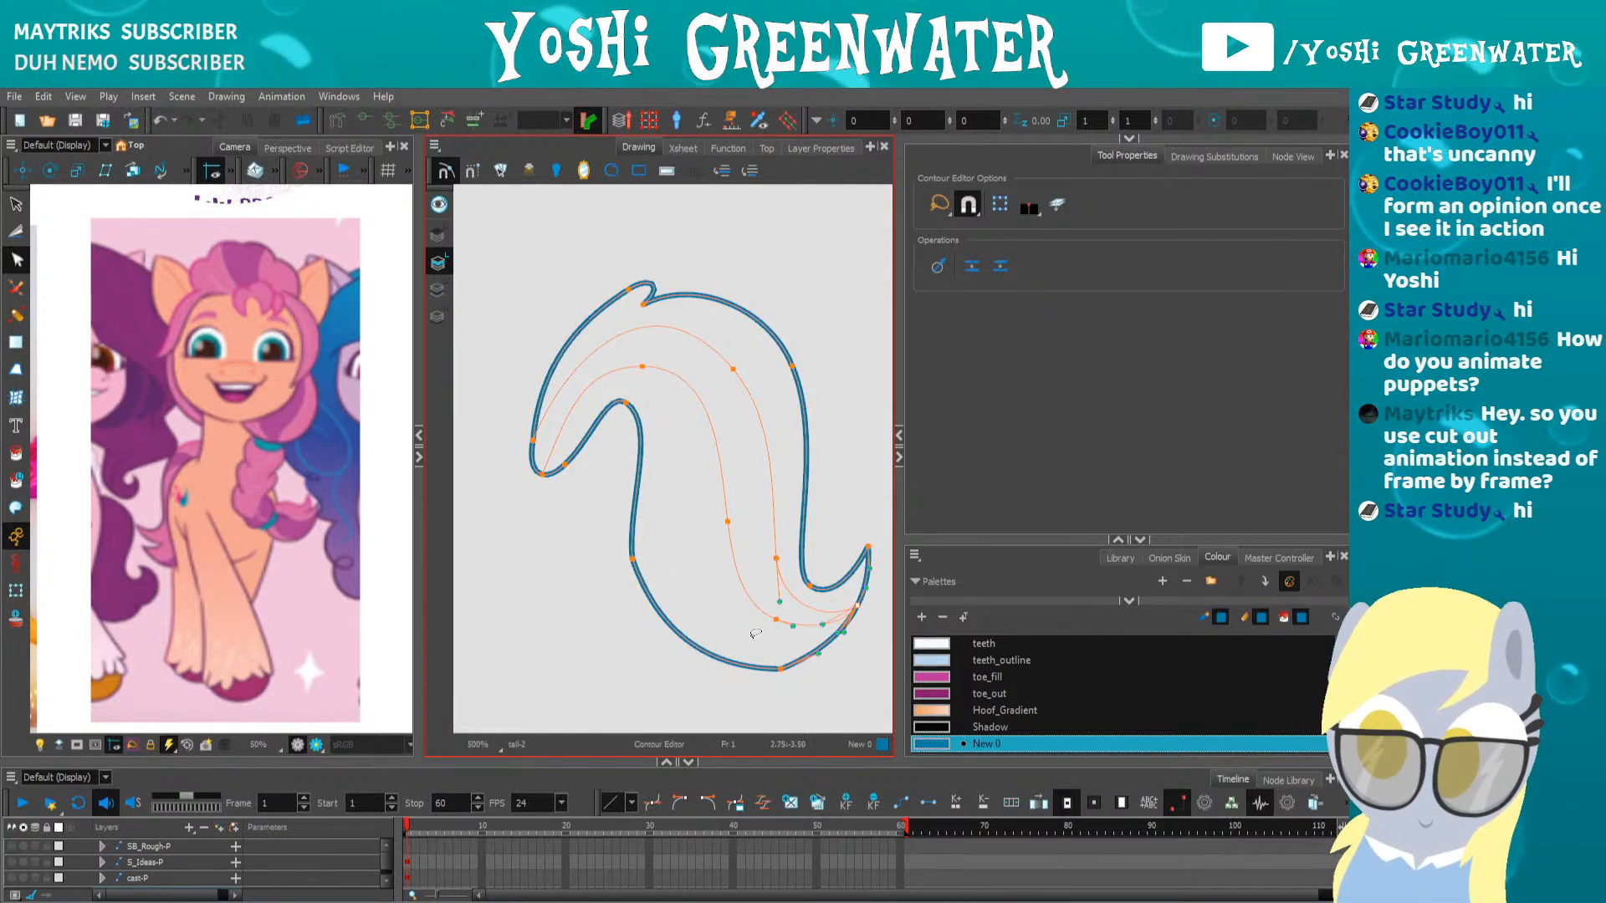
drag(680, 627, 665, 611)
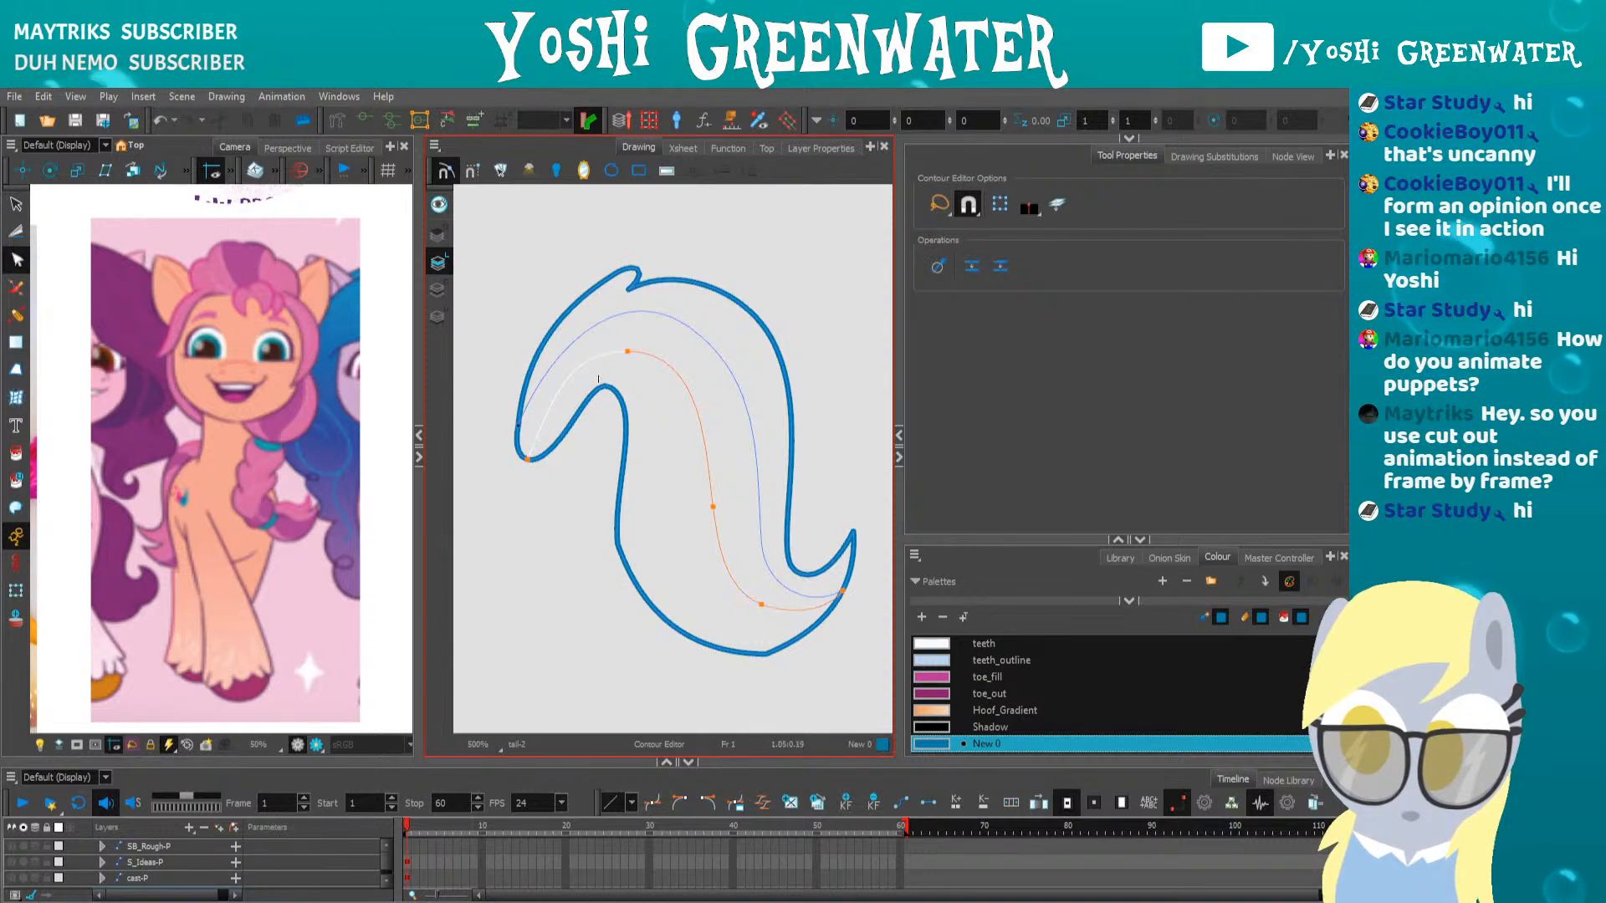
click(547, 393)
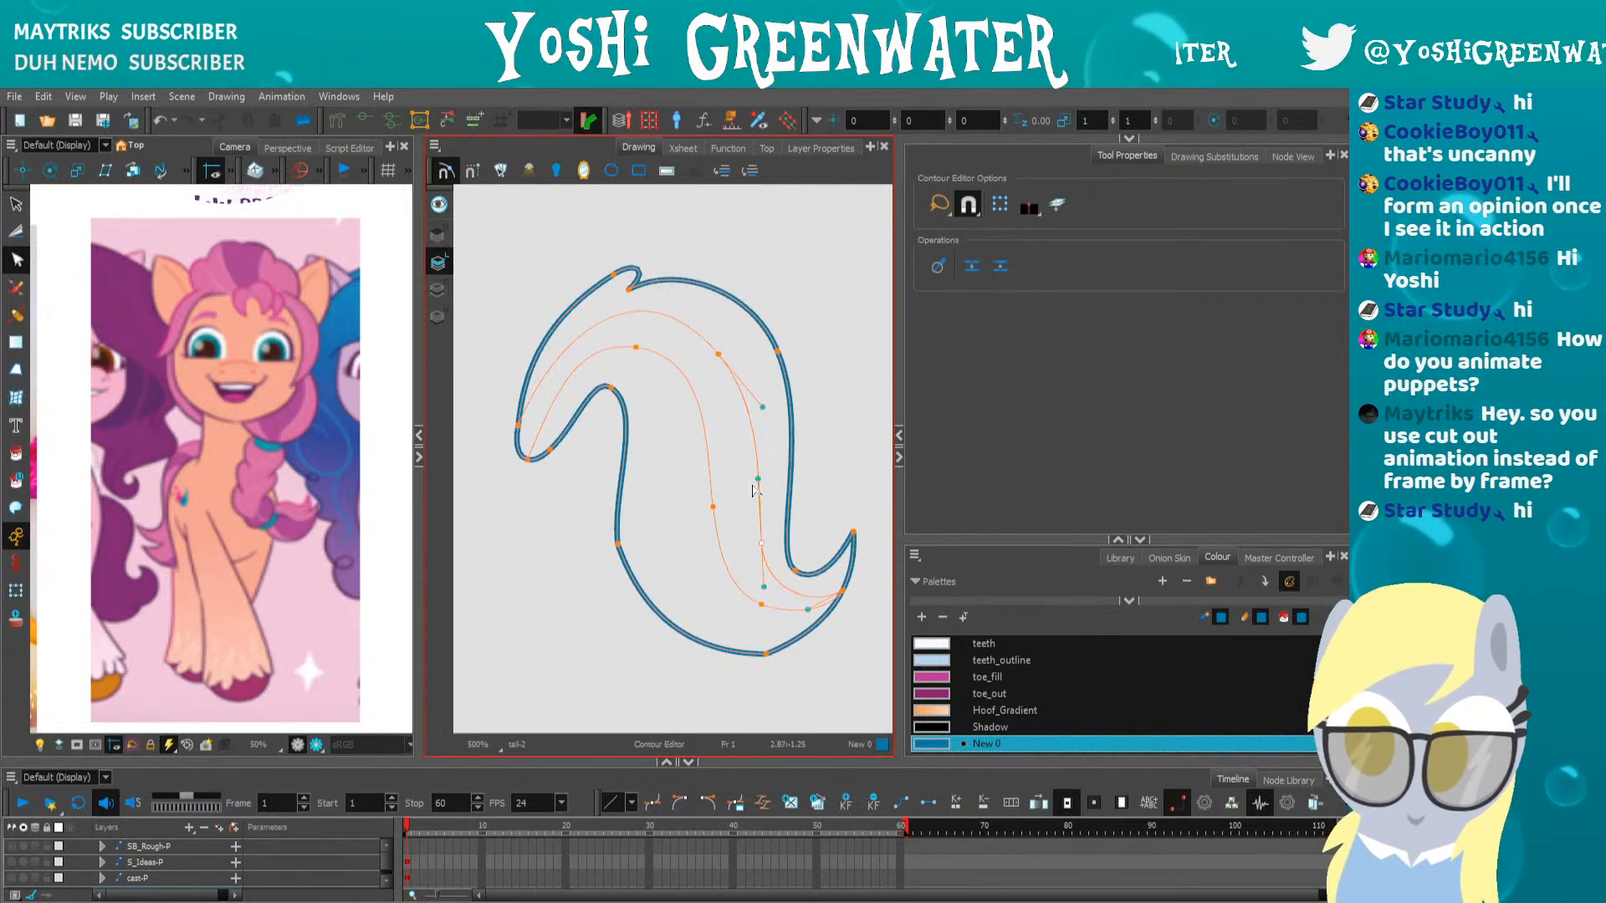
click(761, 542)
drag(761, 577, 767, 577)
Refine the outline's lower curve and the inner bend below the tail base with their contour points and handles
click(765, 653)
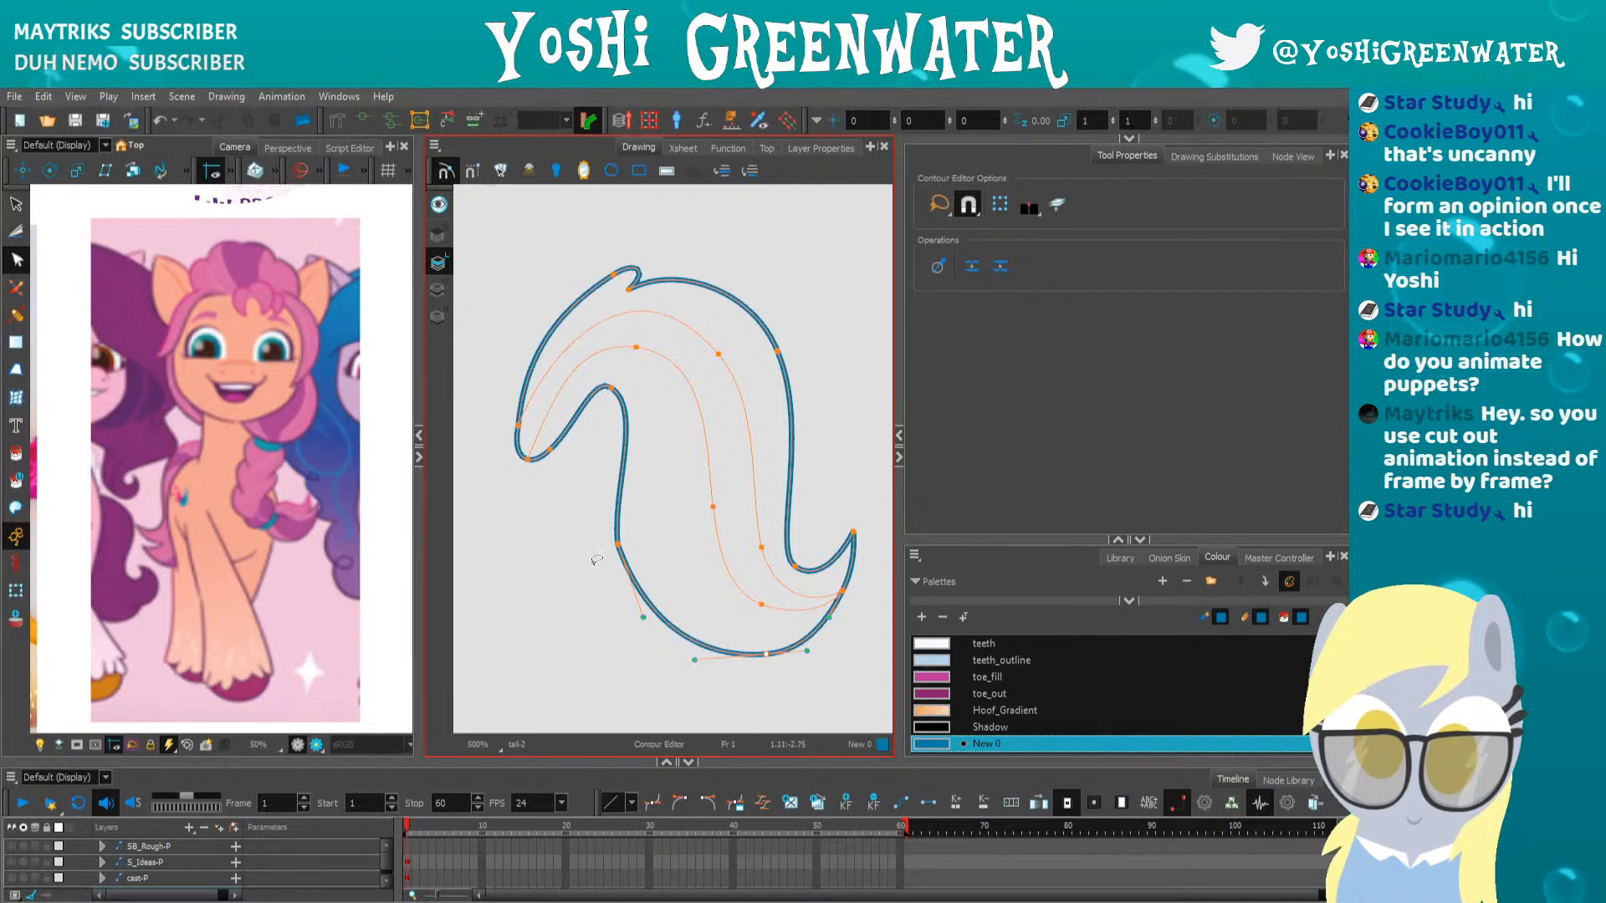
click(609, 582)
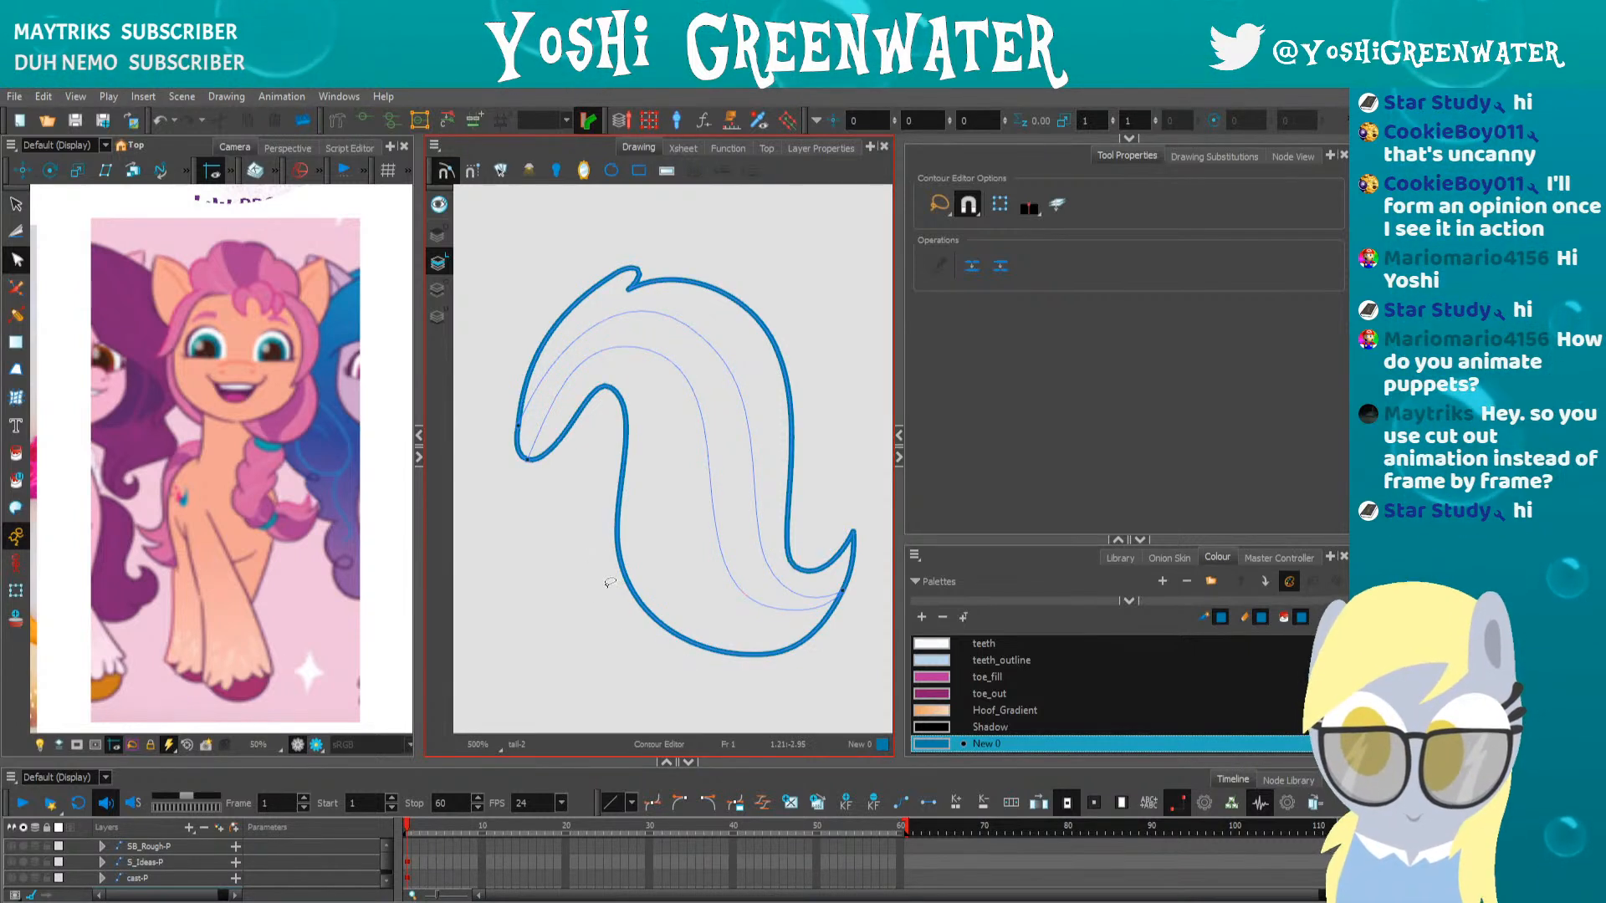
drag(550, 350, 573, 358)
click(653, 408)
drag(640, 551, 635, 551)
click(613, 469)
click(634, 395)
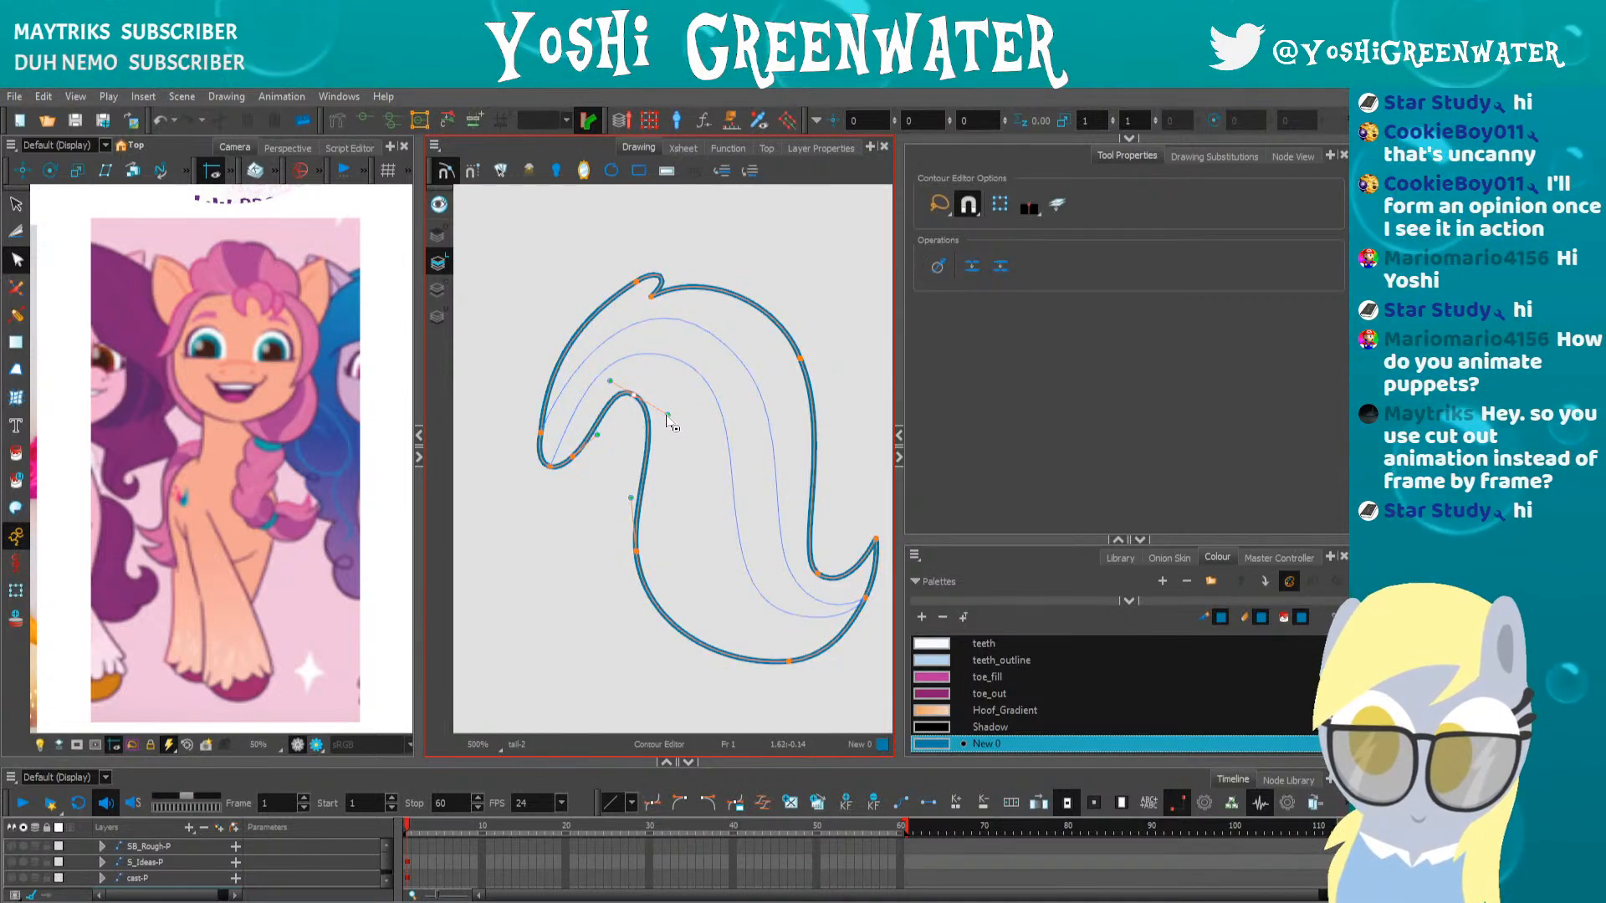
drag(667, 415, 662, 416)
click(595, 475)
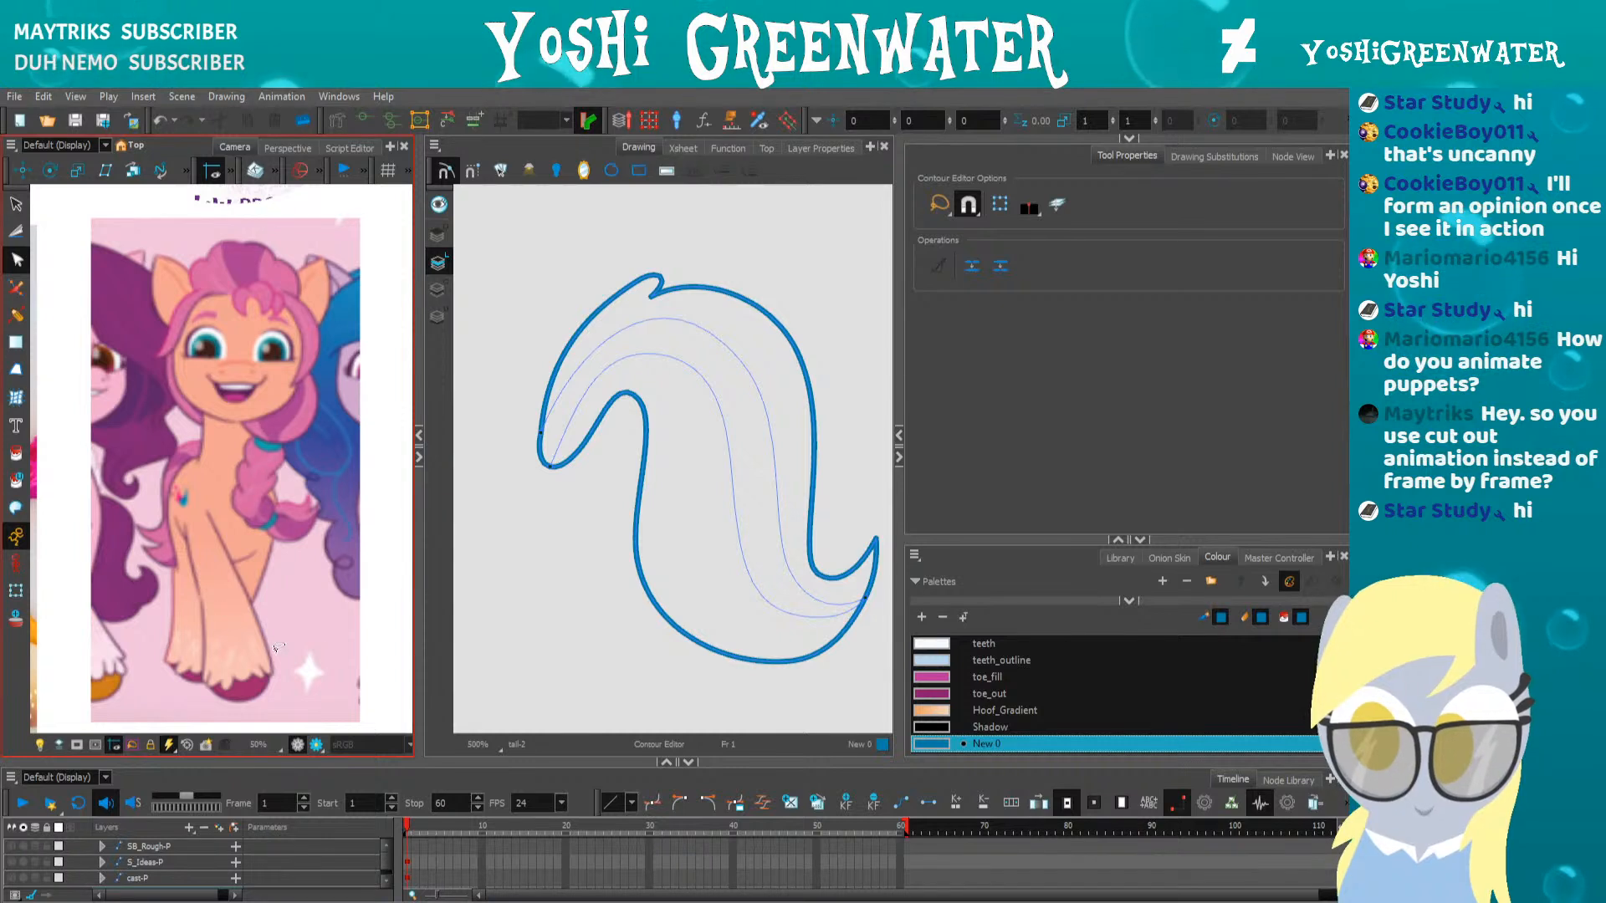
Enlarge the colour palette area by shrinking the tool options and timeline, and browse the swatches
drag(936, 539, 936, 487)
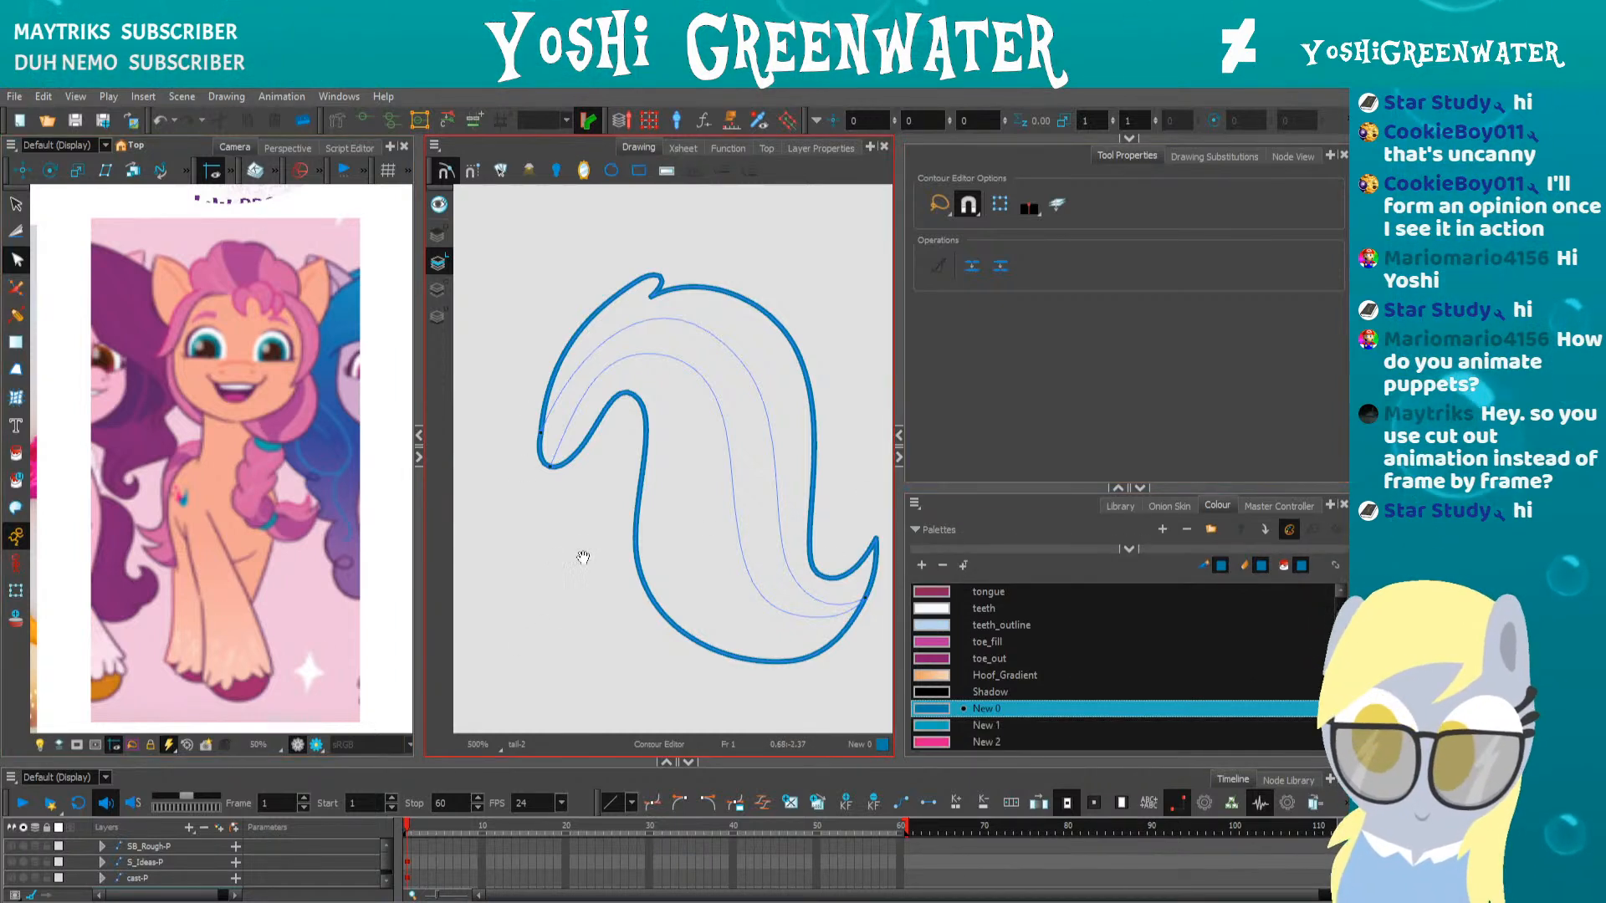
drag(631, 550, 599, 560)
drag(1129, 488, 1130, 373)
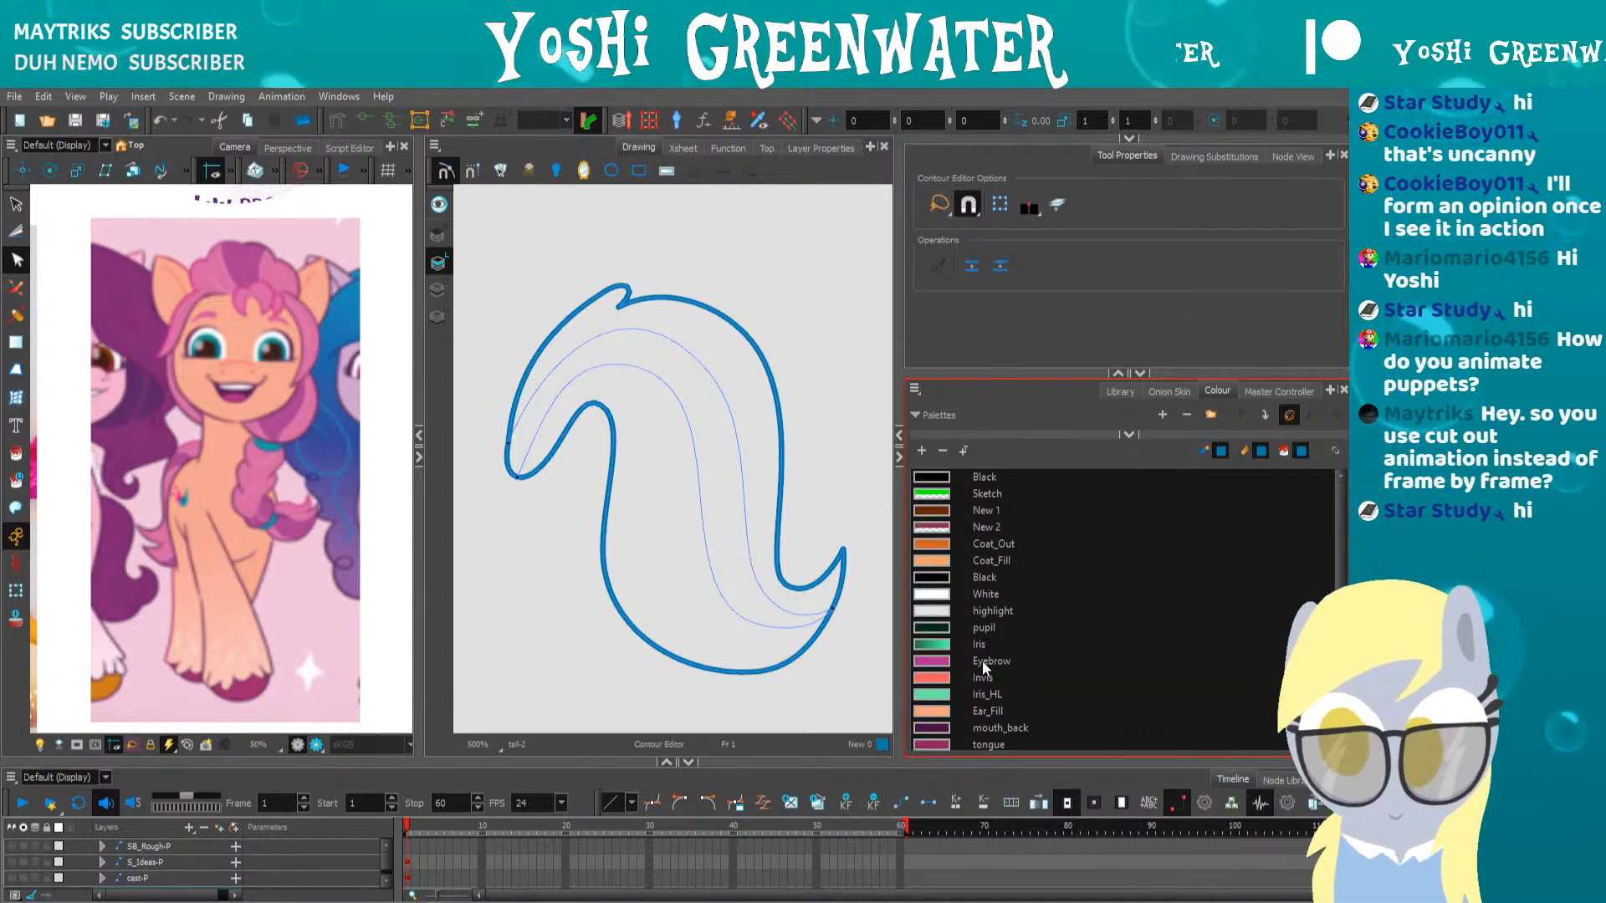
key(space)
drag(677, 420, 658, 416)
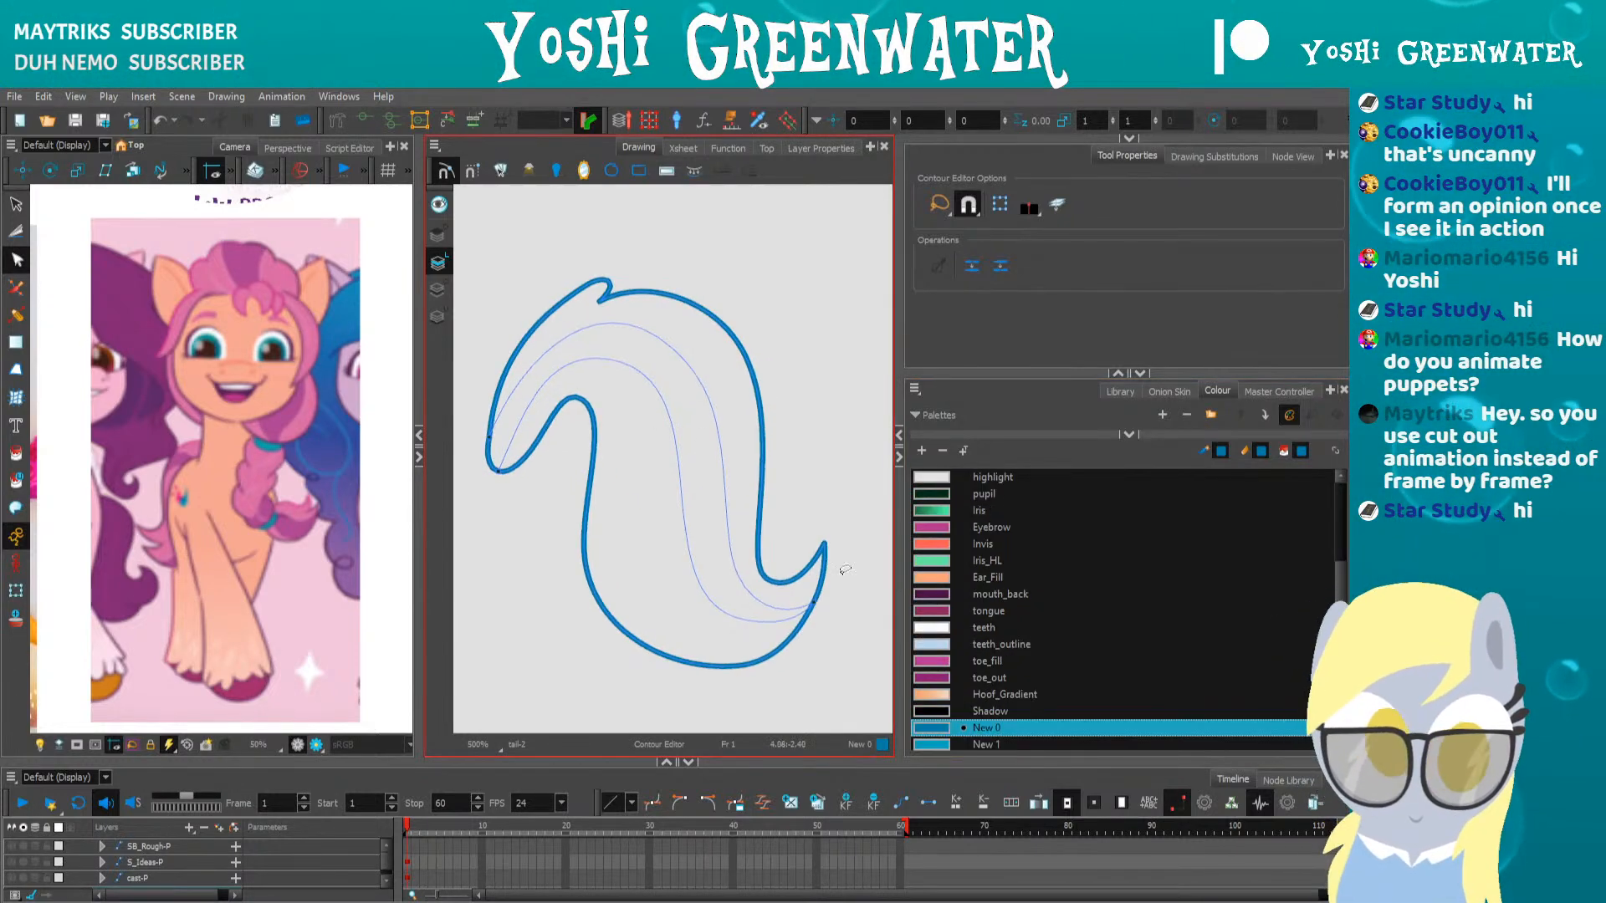
scroll(912, 605, down, 1)
drag(935, 761, 935, 790)
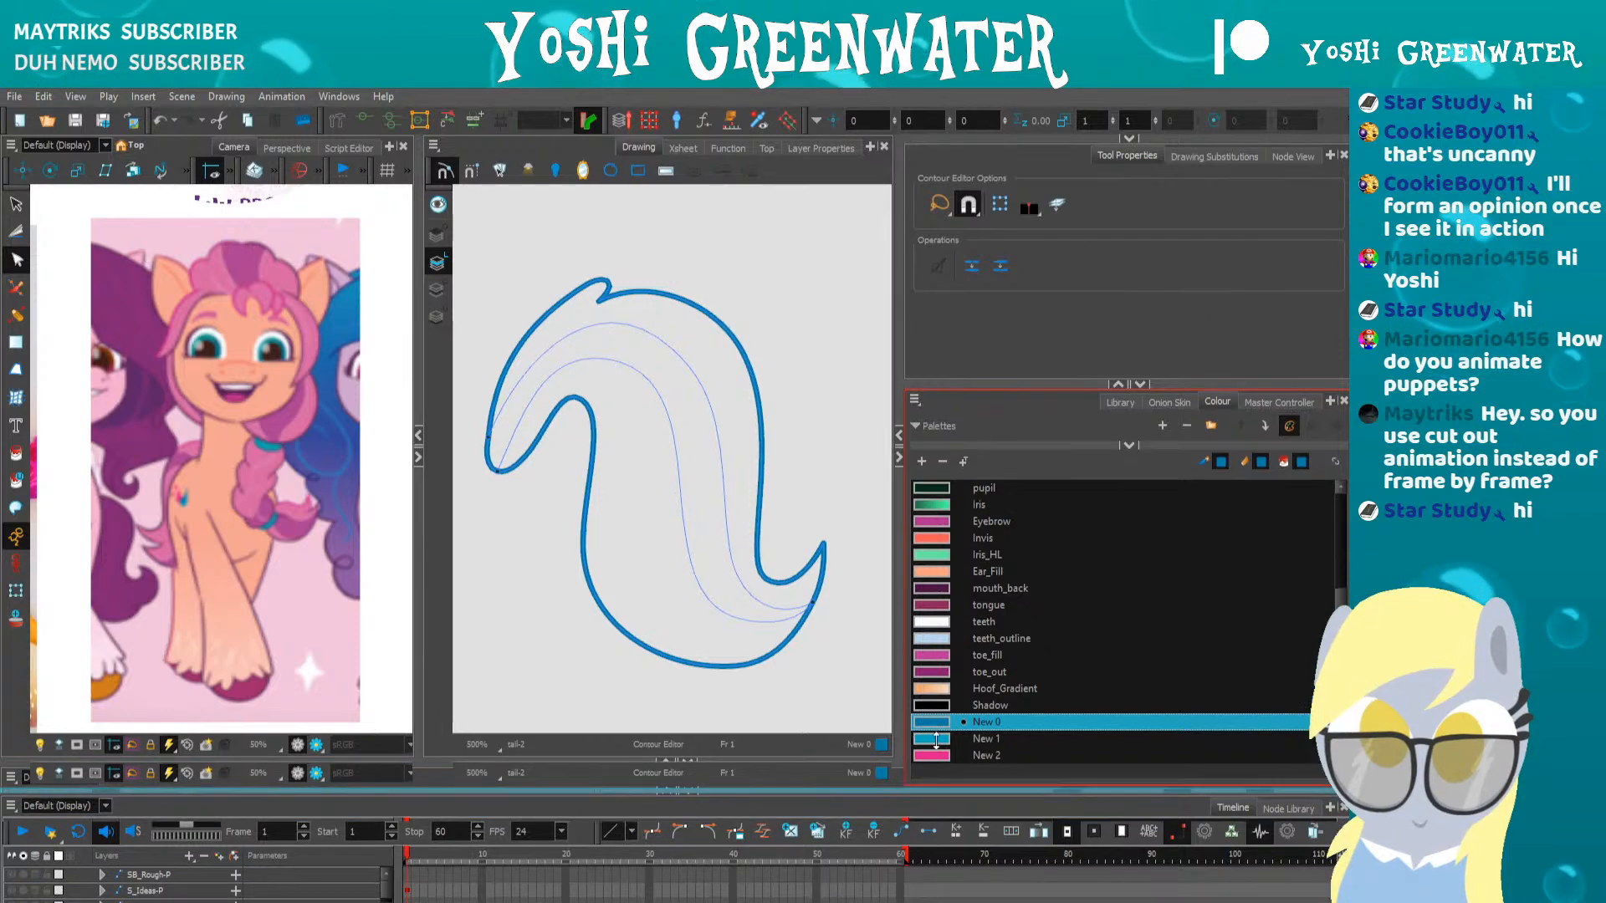
drag(931, 388, 932, 357)
scroll(937, 602, up, 3)
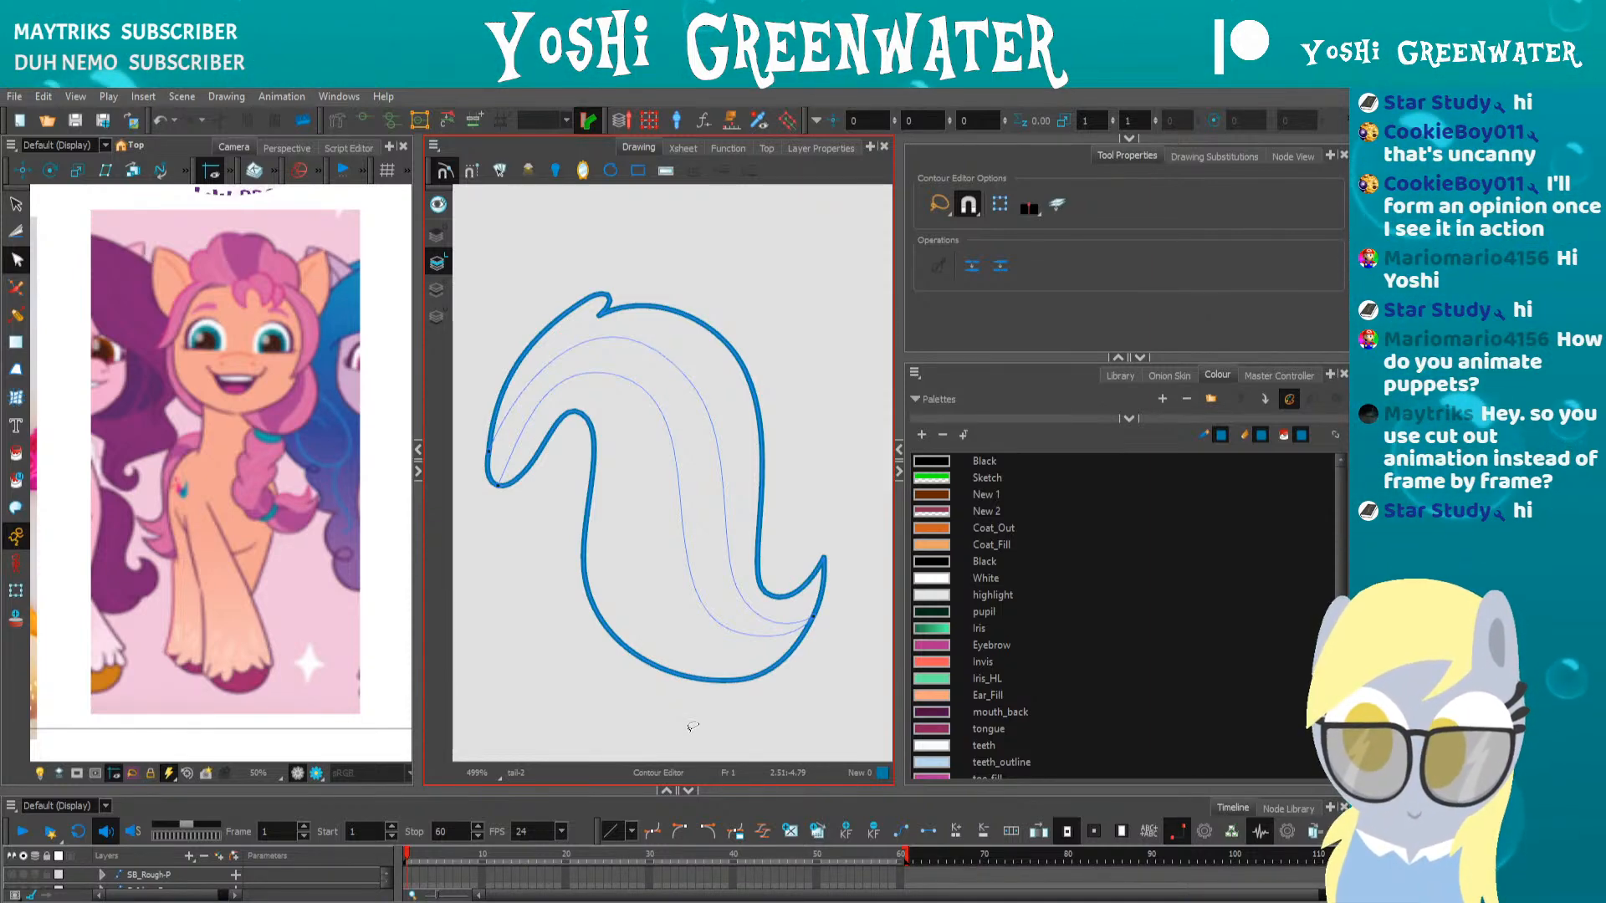
Widen the reference view and examine the character's colour chart for the hair colour codes
scroll(270, 521, down, 5)
scroll(334, 494, up, 5)
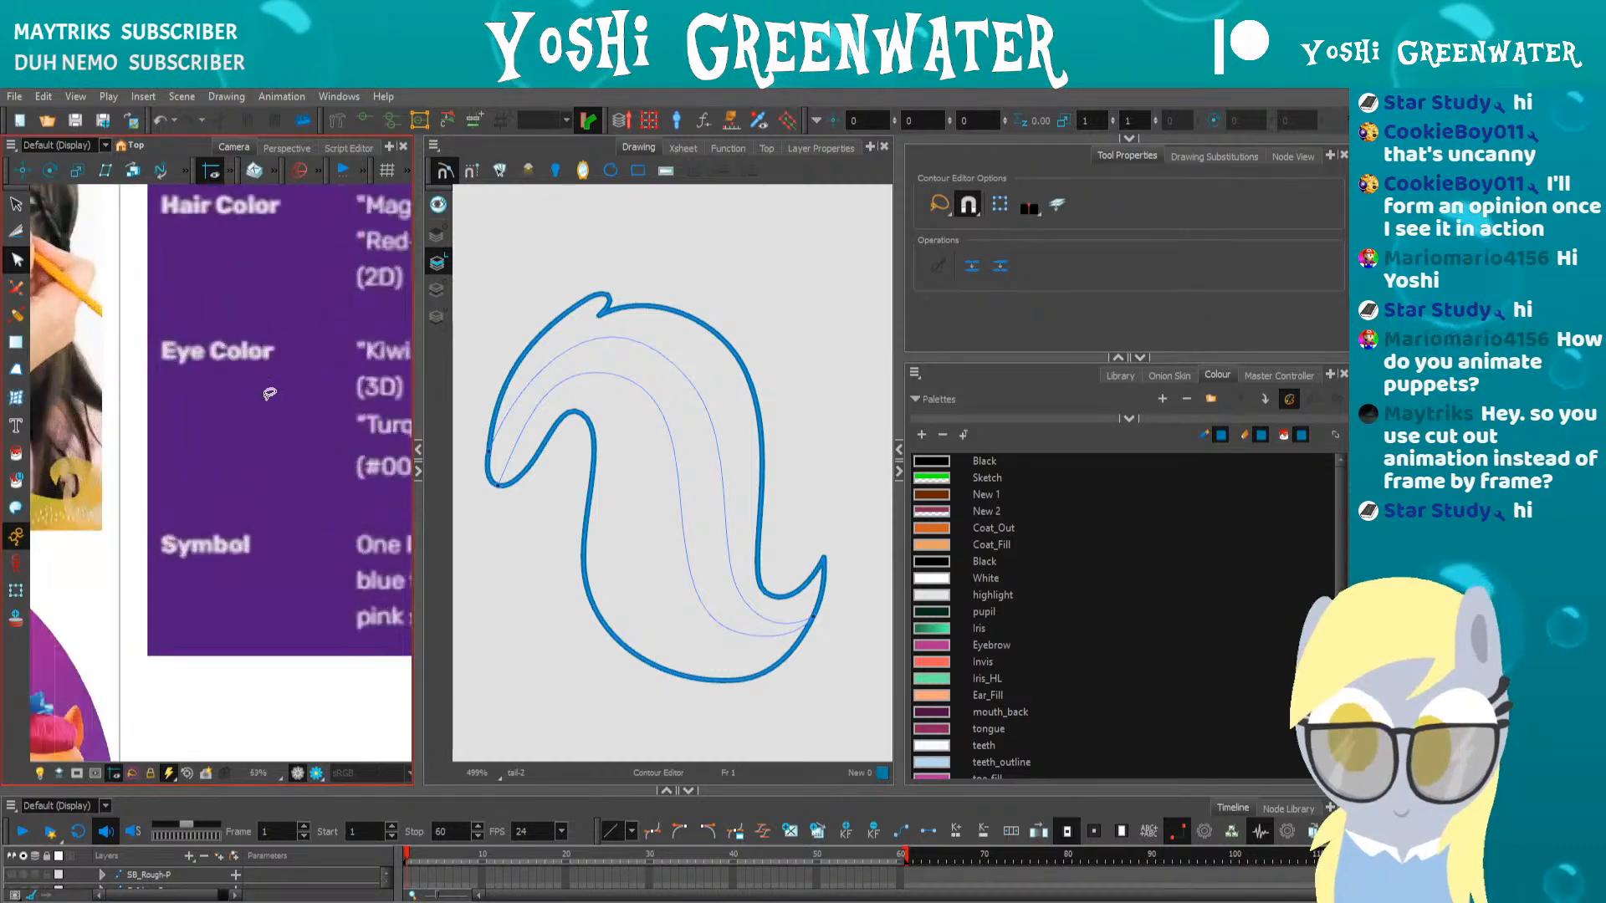
drag(297, 411, 160, 560)
drag(414, 586, 616, 581)
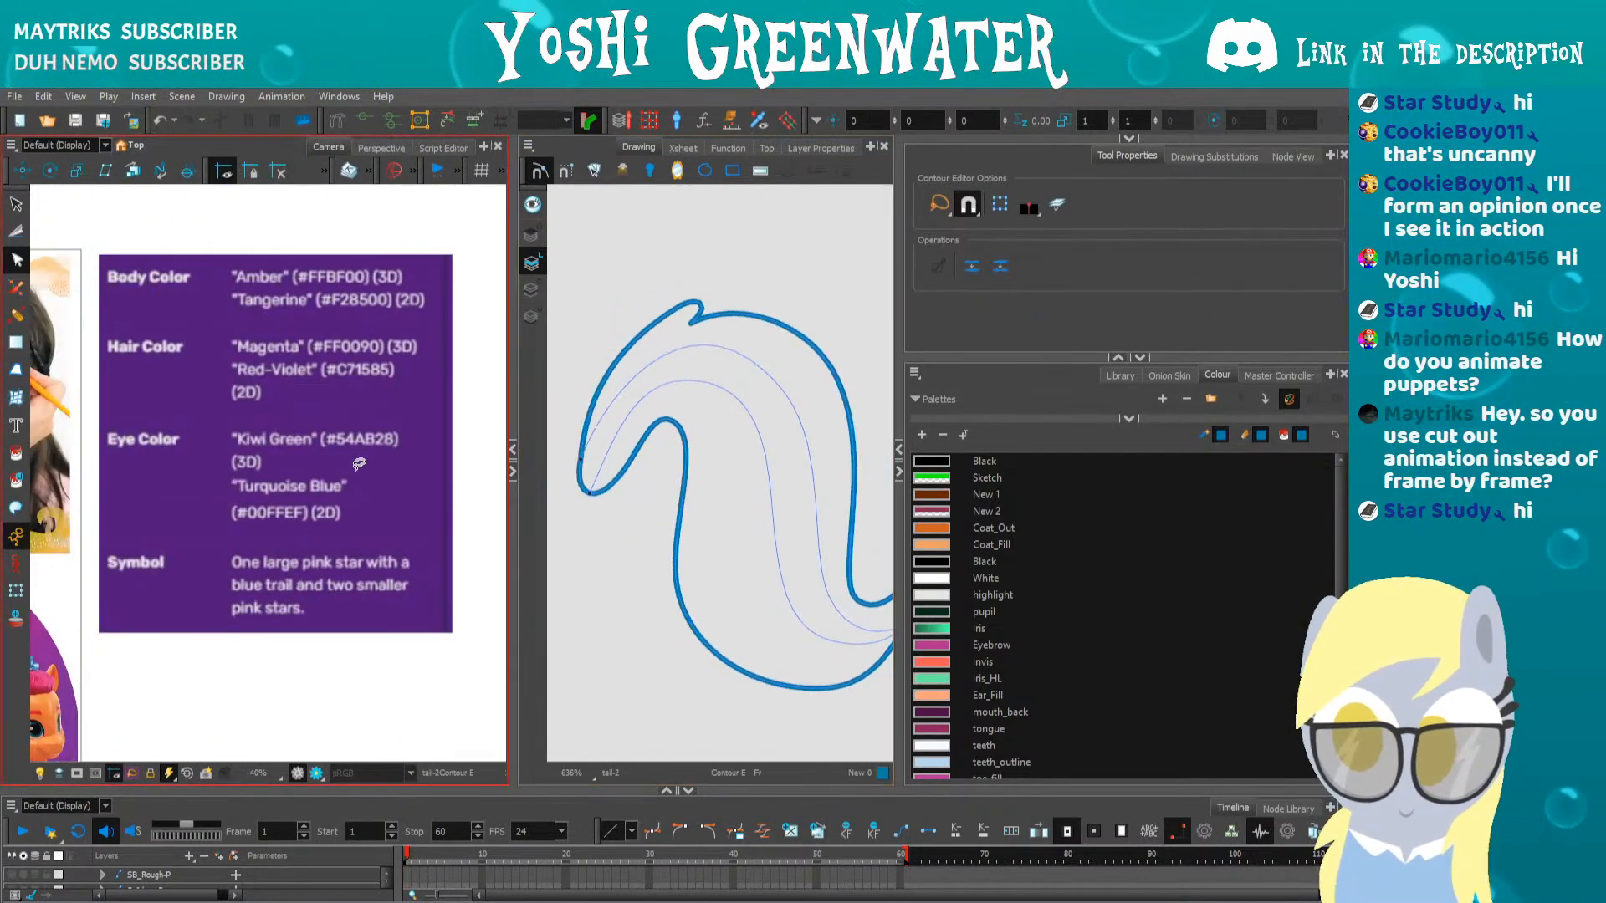
scroll(602, 589, down, 2)
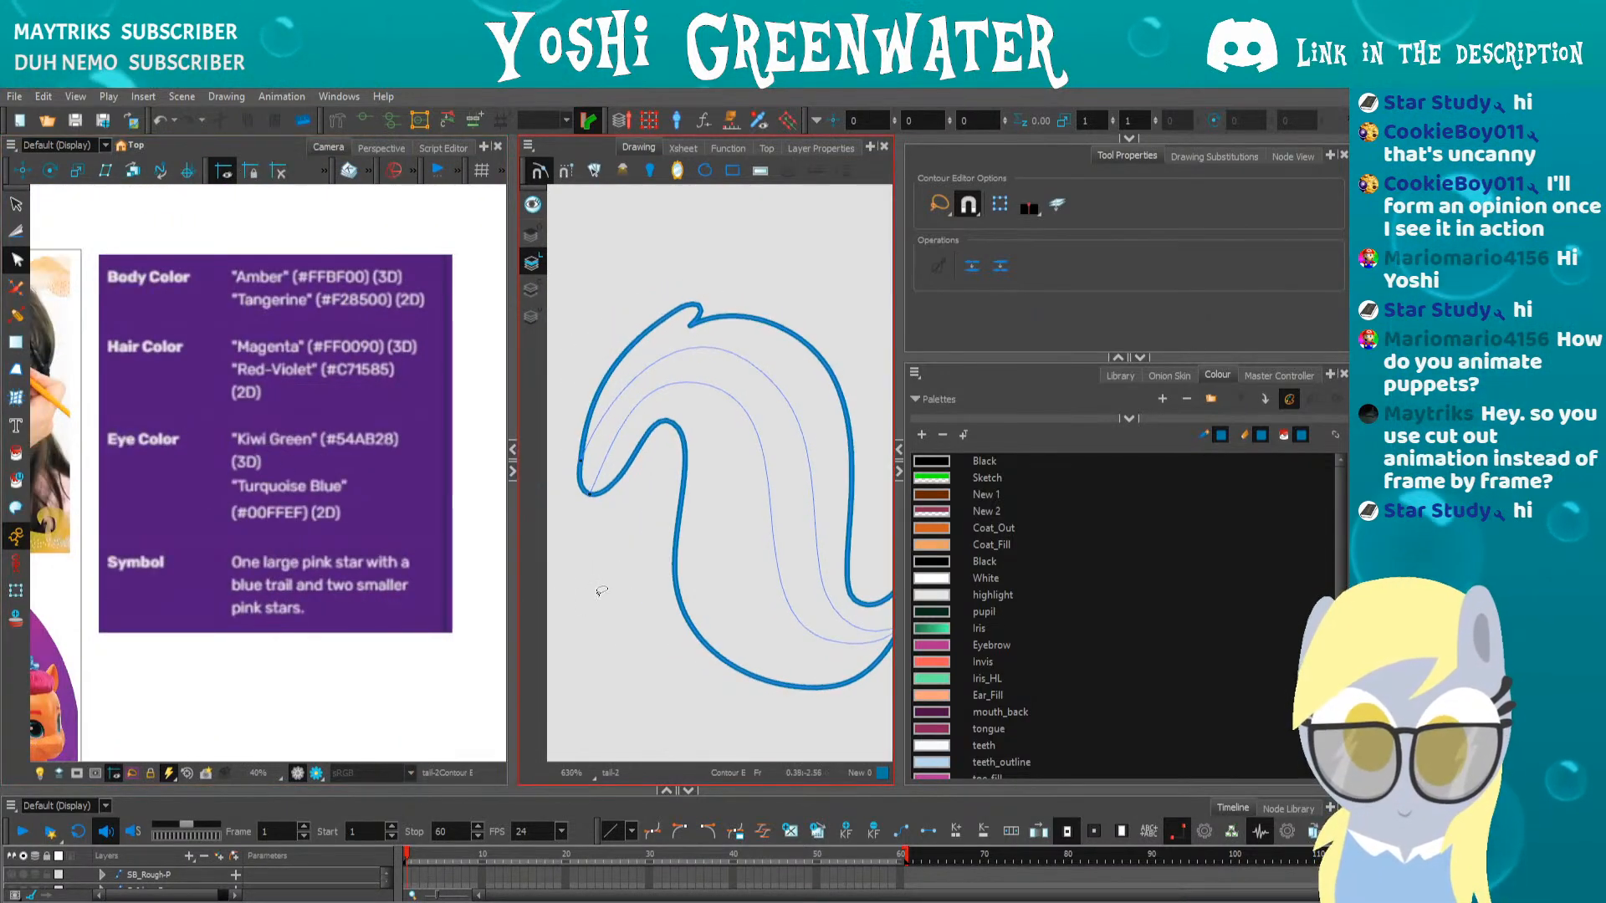
click(579, 492)
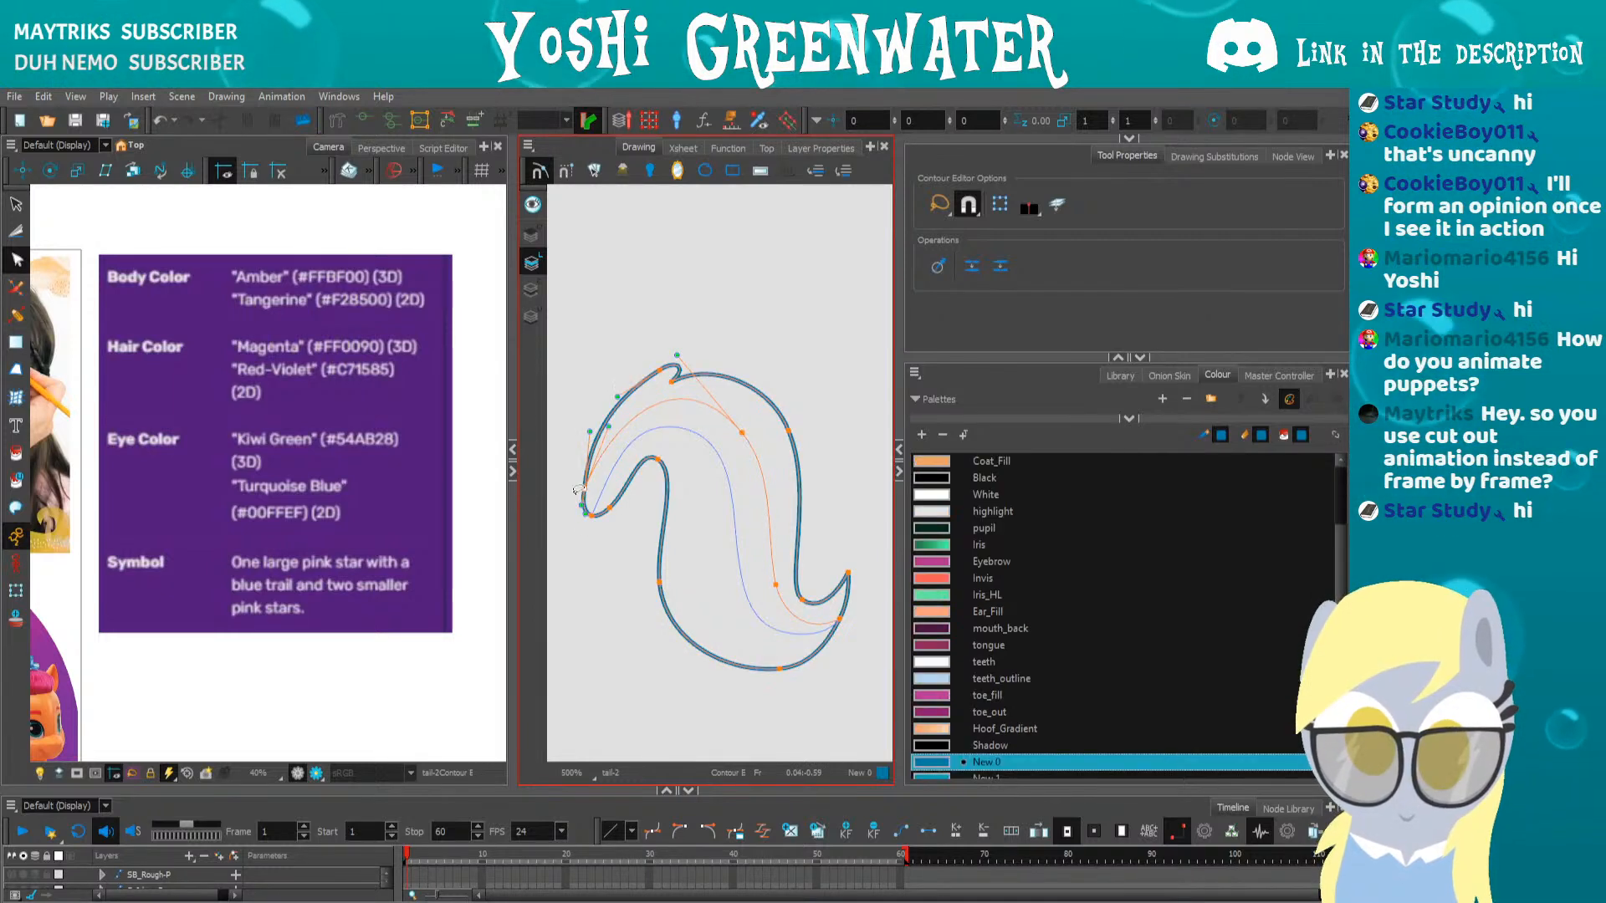
click(602, 558)
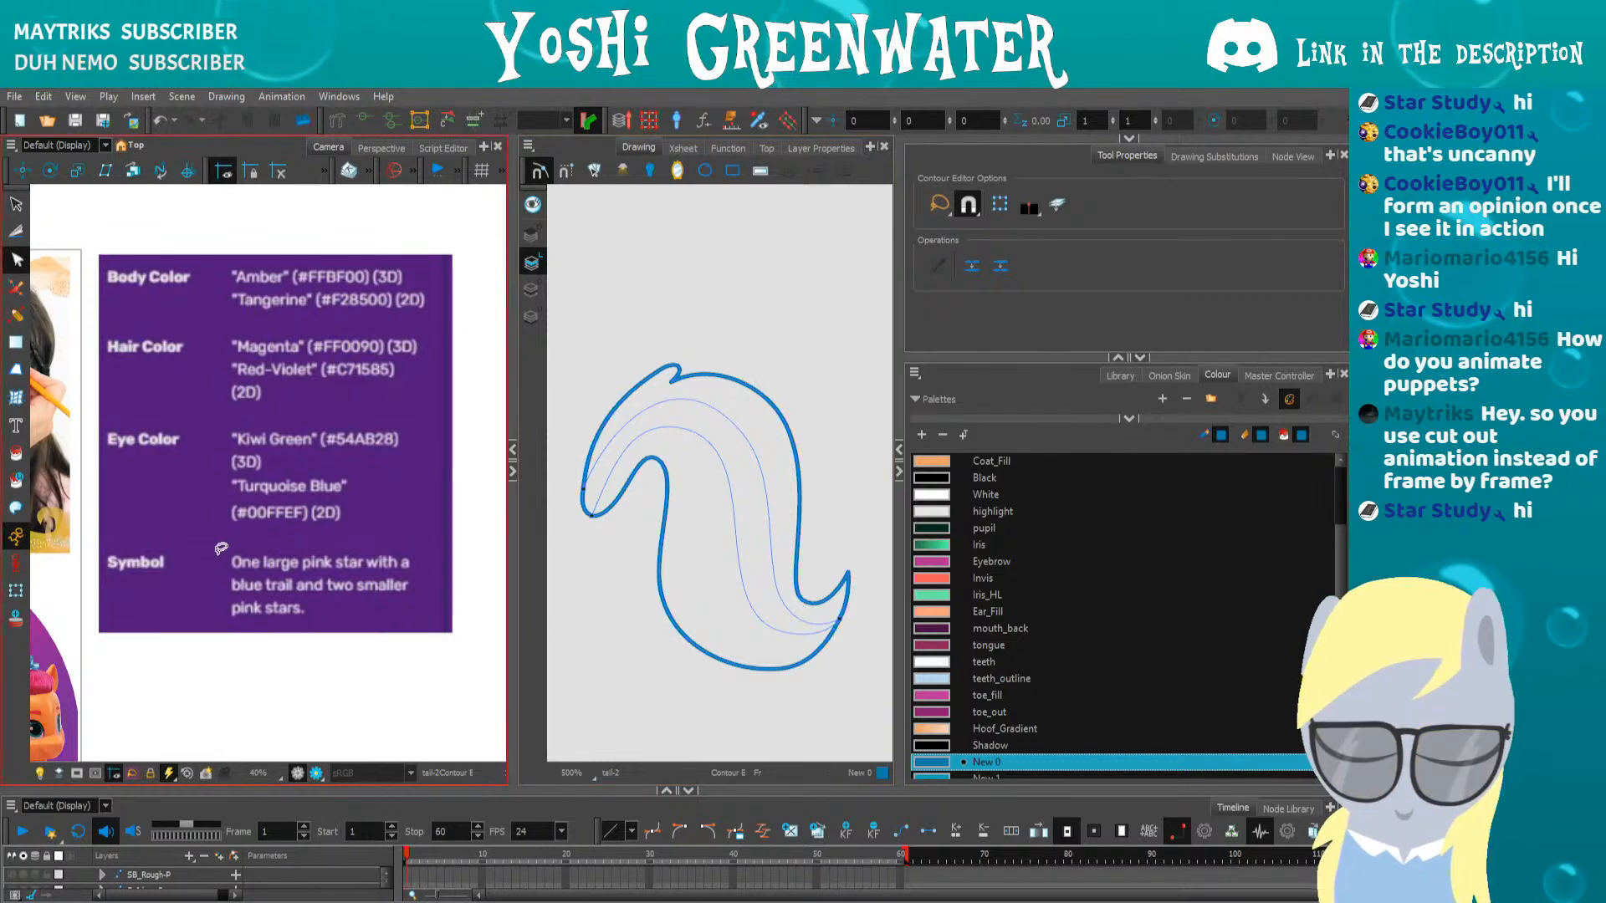
drag(283, 542, 287, 530)
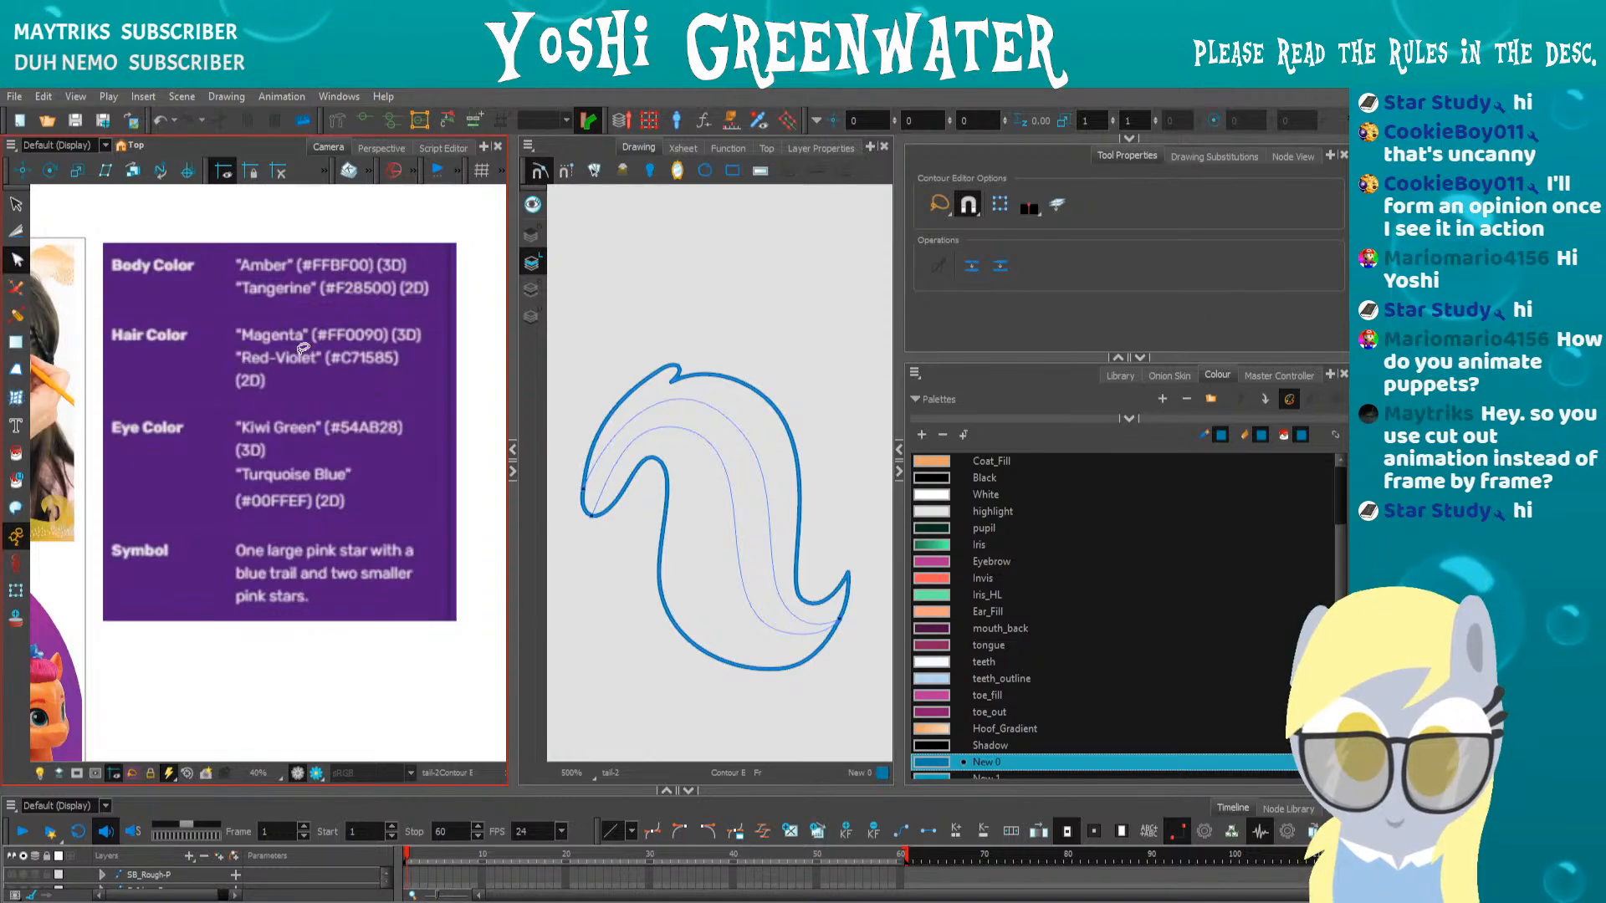
Sample the magenta eyebrow colour from the pony's face and add a new palette swatch based on it
drag(143, 552, 507, 544)
drag(236, 527, 487, 511)
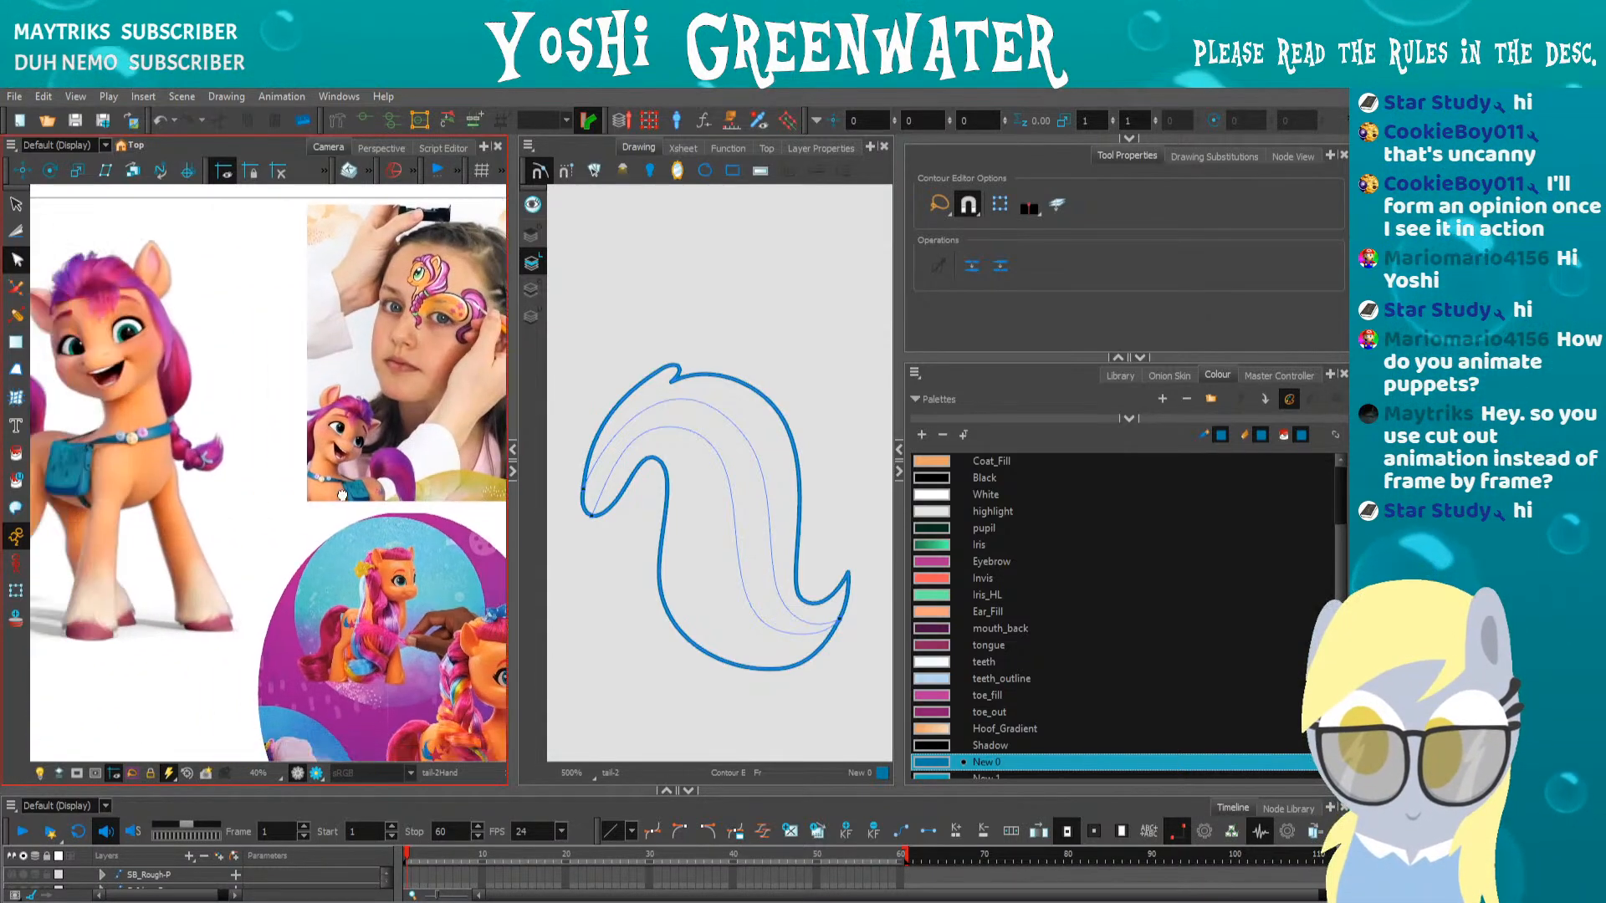
drag(38, 506, 580, 541)
drag(304, 439, 537, 460)
drag(222, 510, 134, 522)
drag(310, 510, 183, 513)
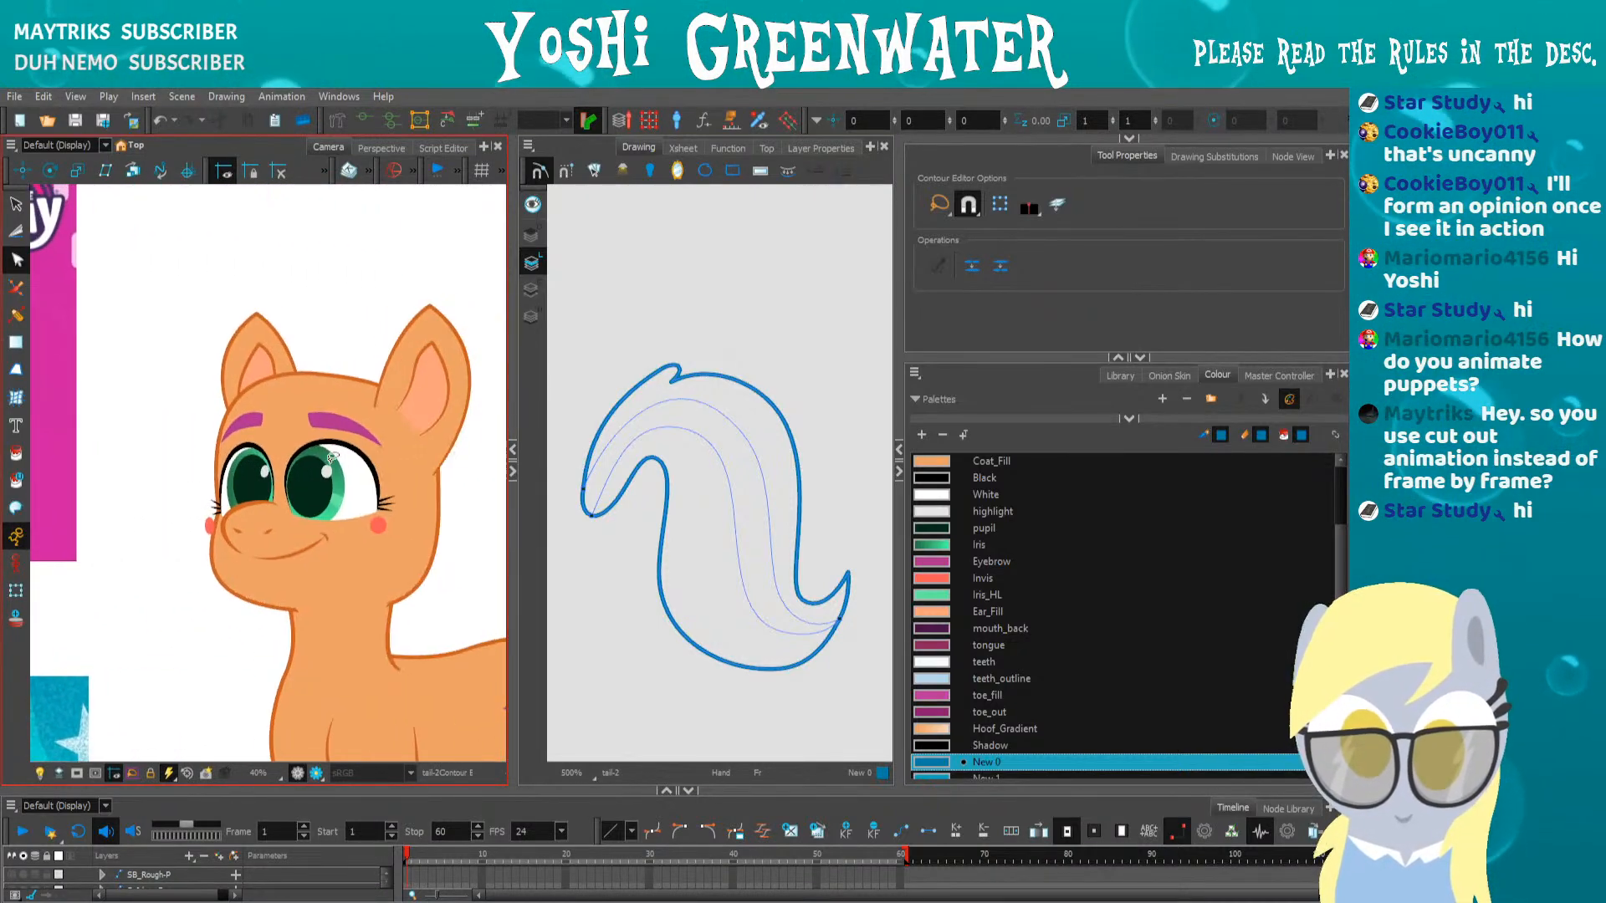
key(alt+s)
click(325, 423)
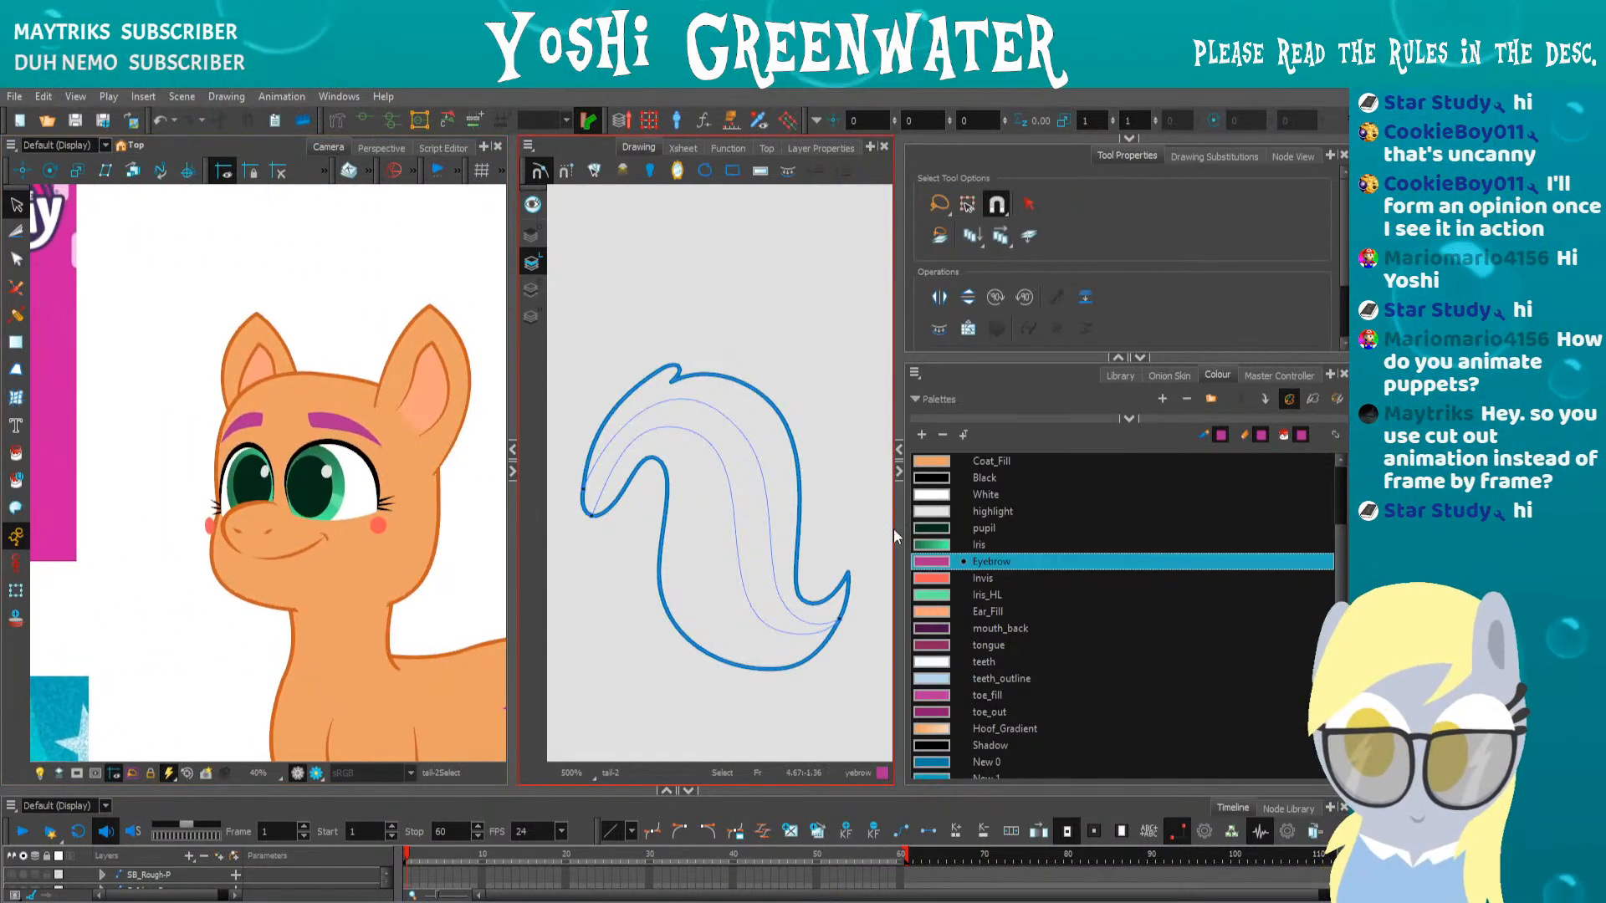
click(922, 435)
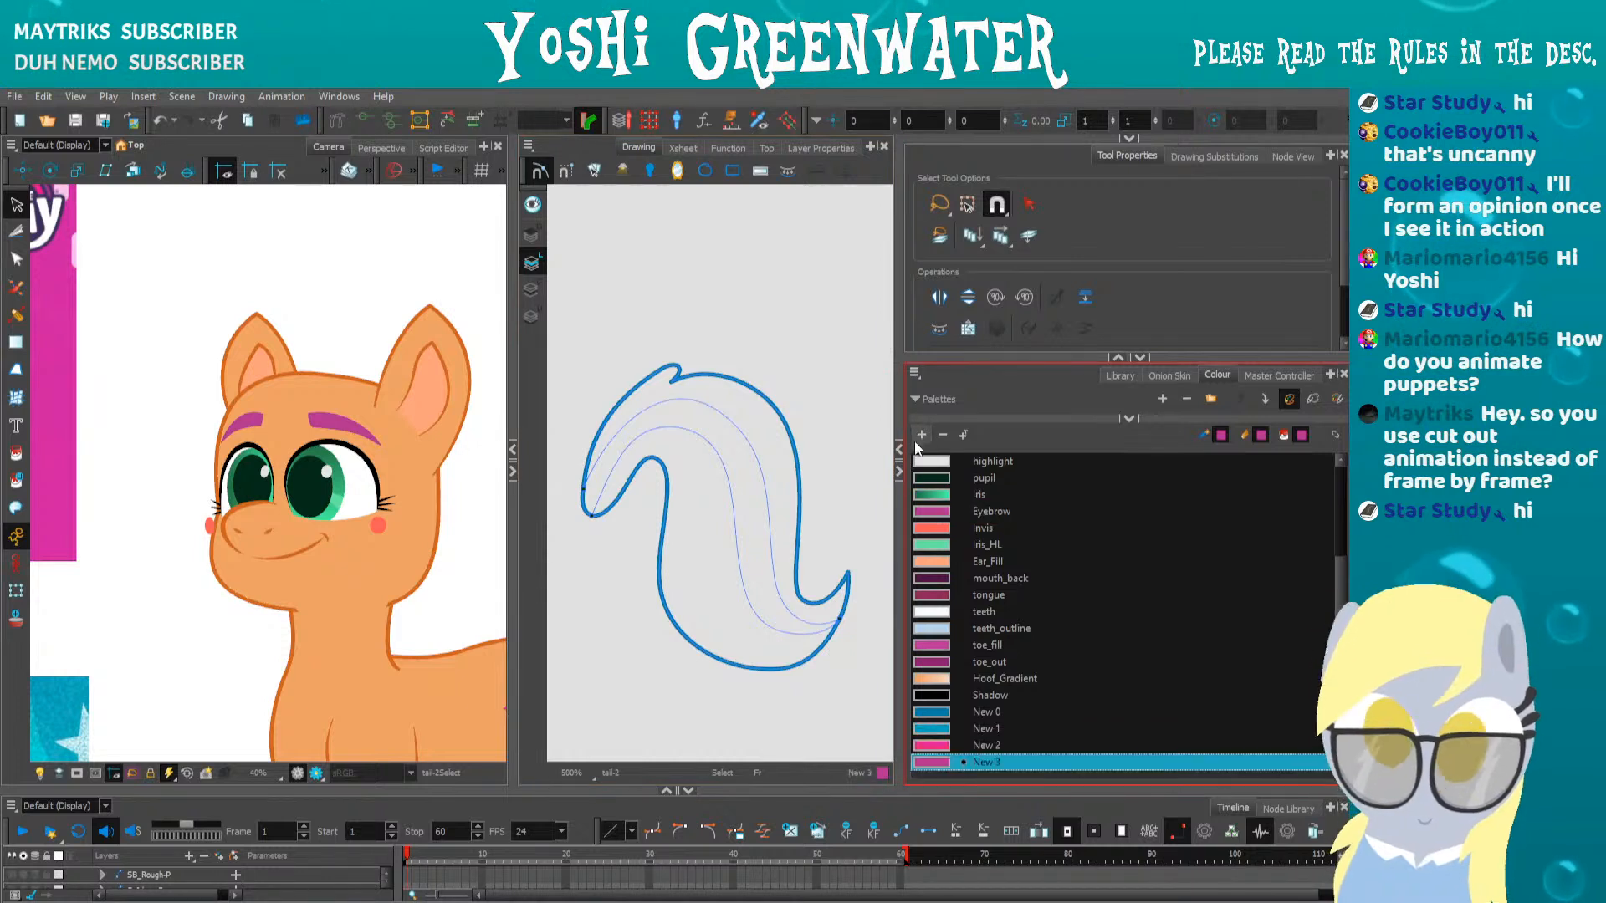
Compare the new swatch with the 3D reference tail and set it to a purplish magenta of HSV 304, 76, 67
double_click(940, 761)
drag(728, 494, 661, 498)
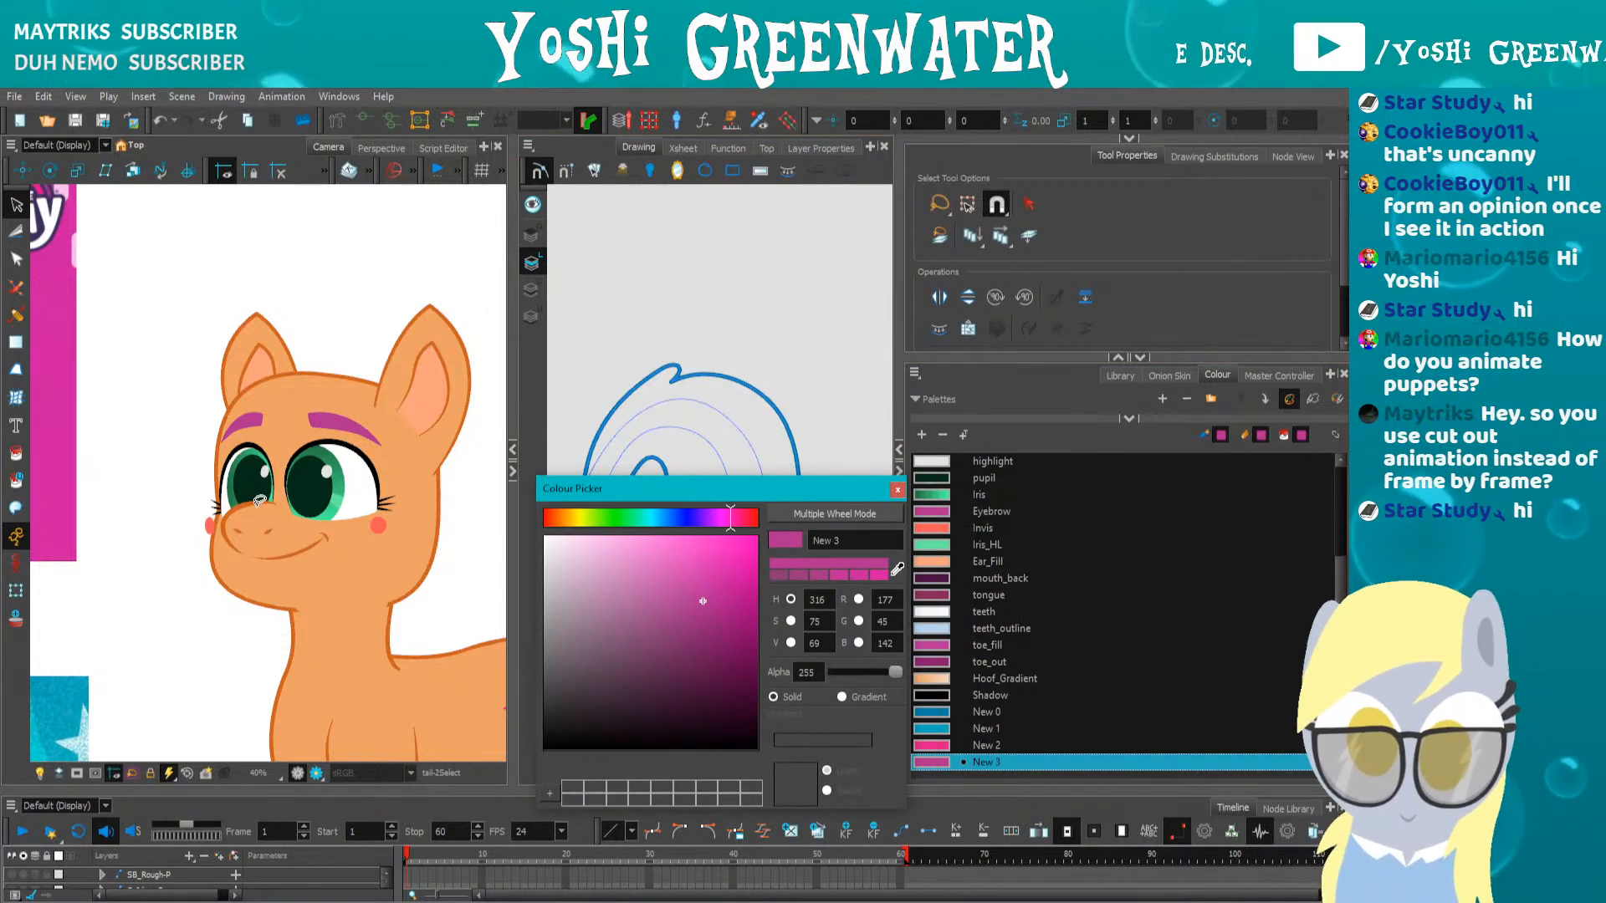
drag(580, 493, 614, 504)
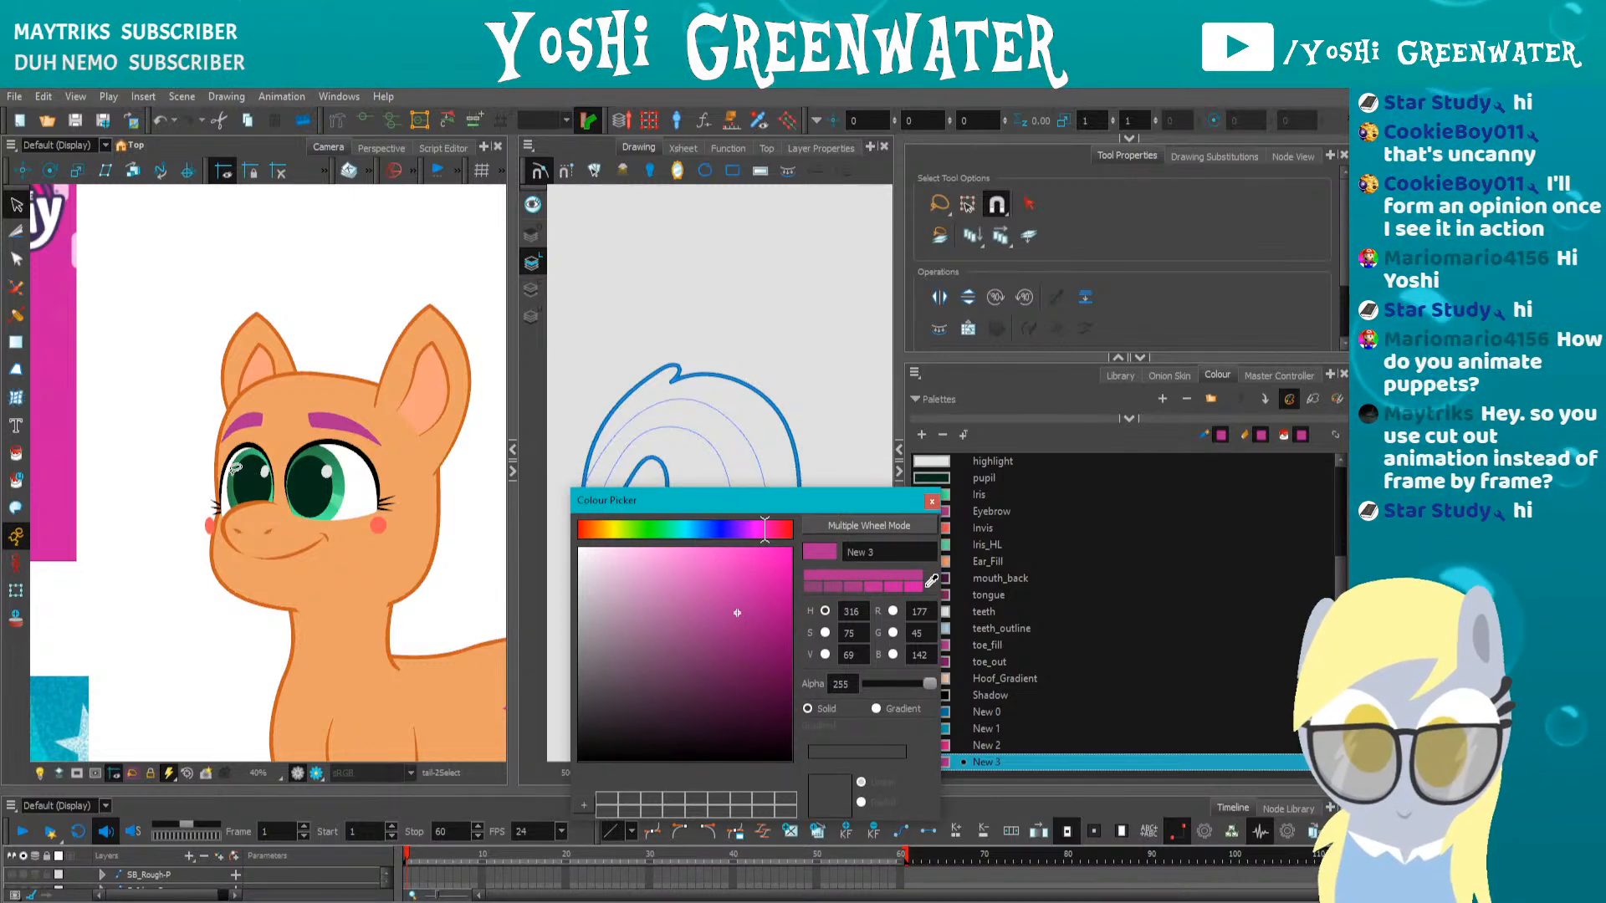
scroll(231, 588, down, 4)
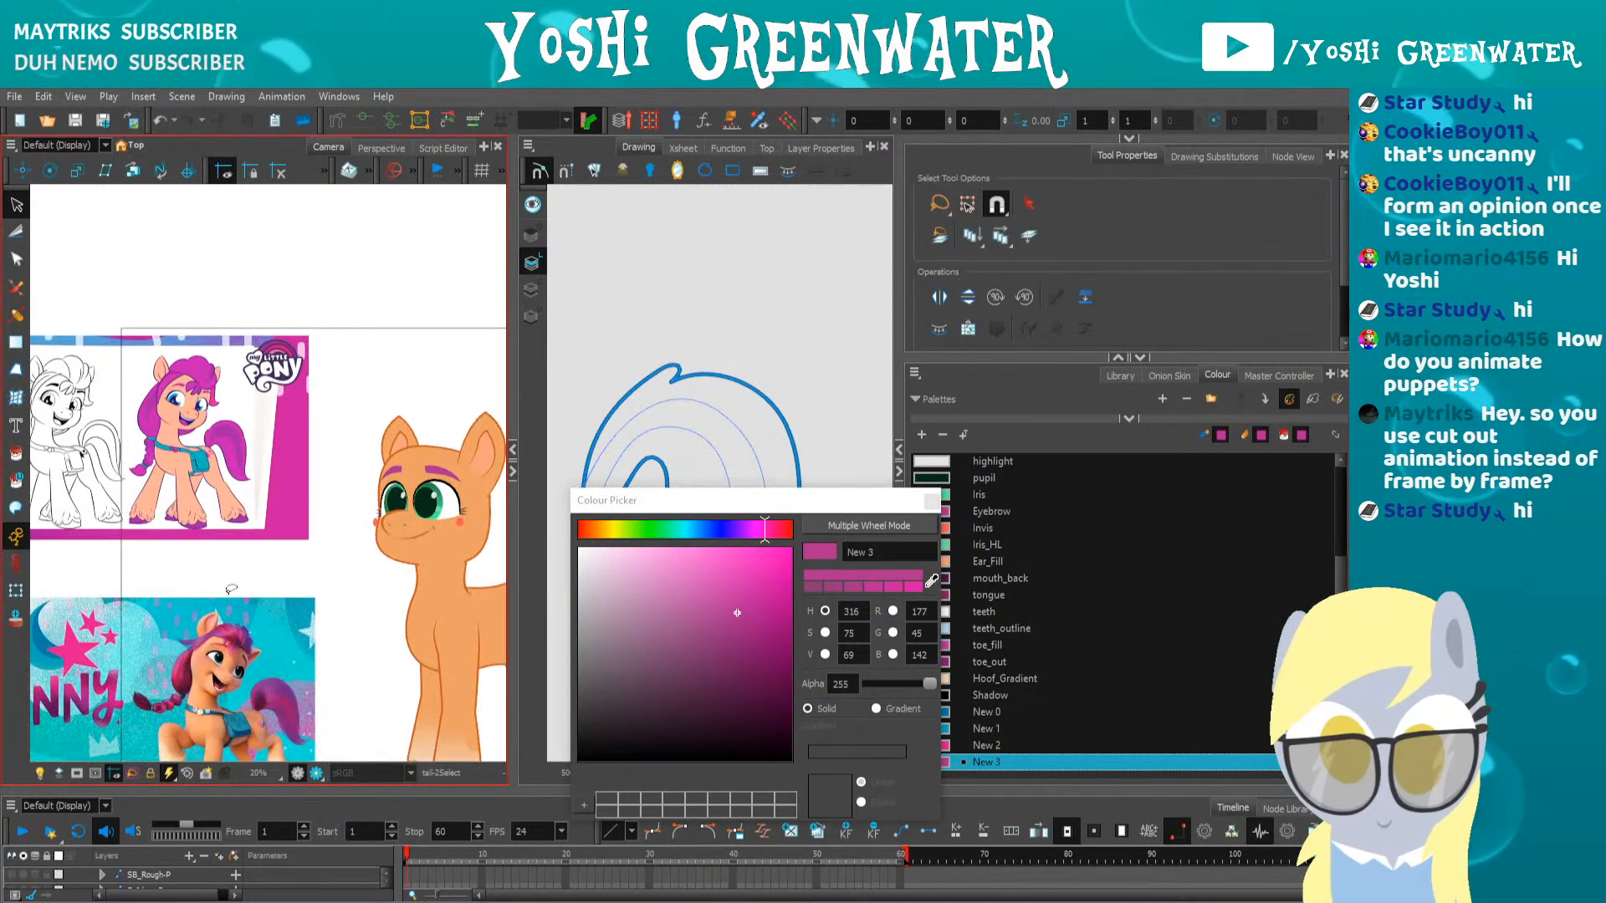
scroll(231, 588, up, 4)
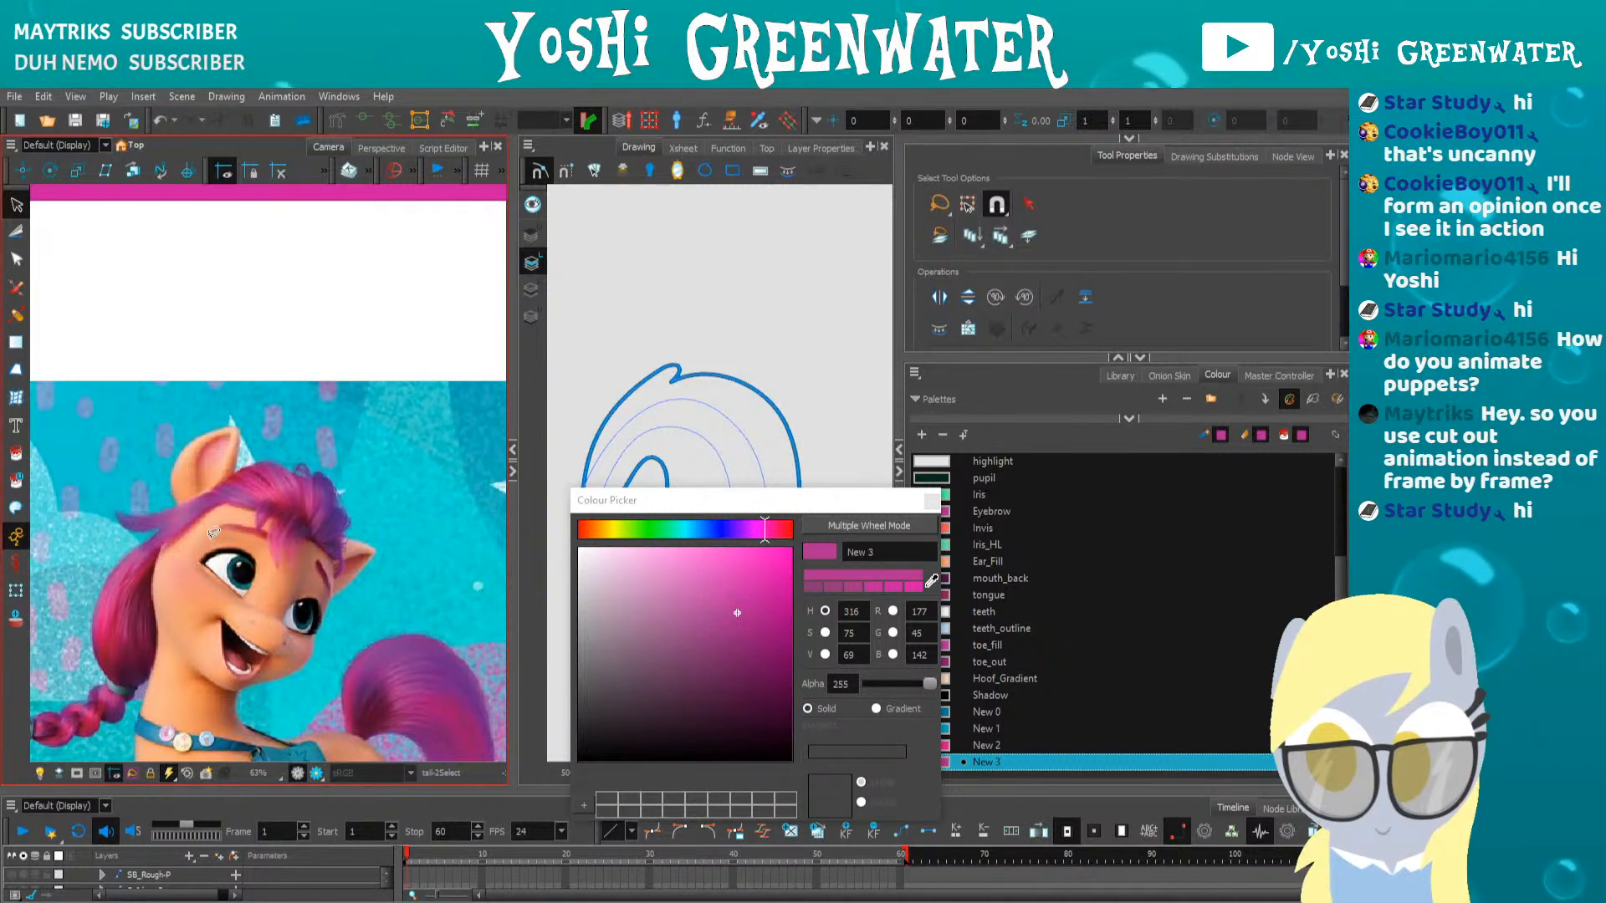
scroll(345, 579, up, 1)
drag(346, 579, 270, 400)
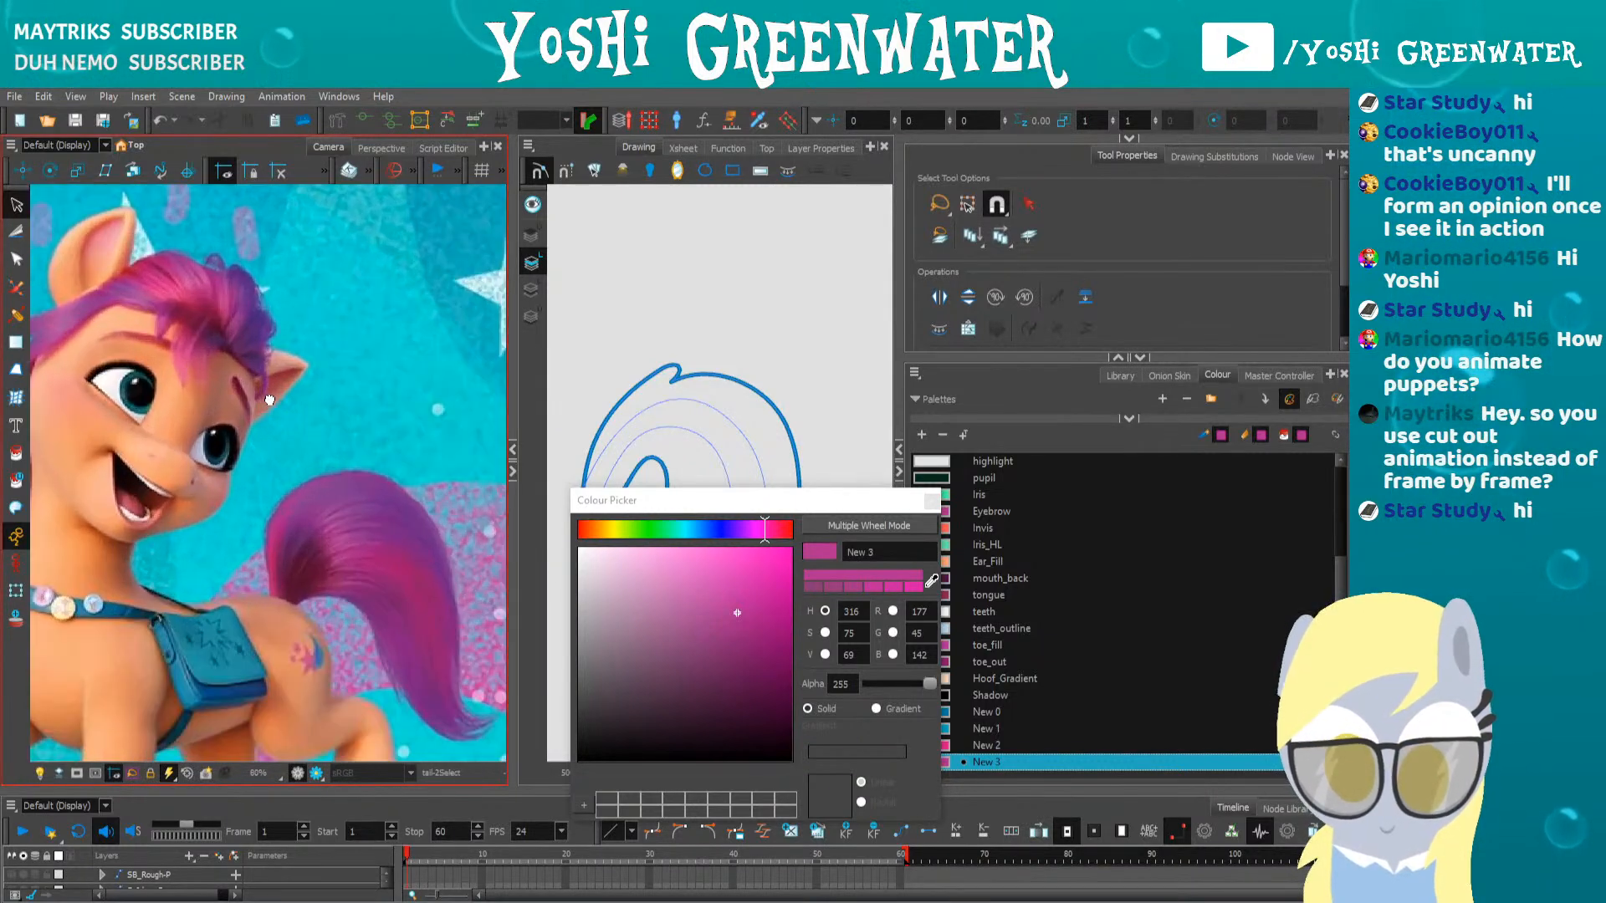
drag(678, 506, 685, 517)
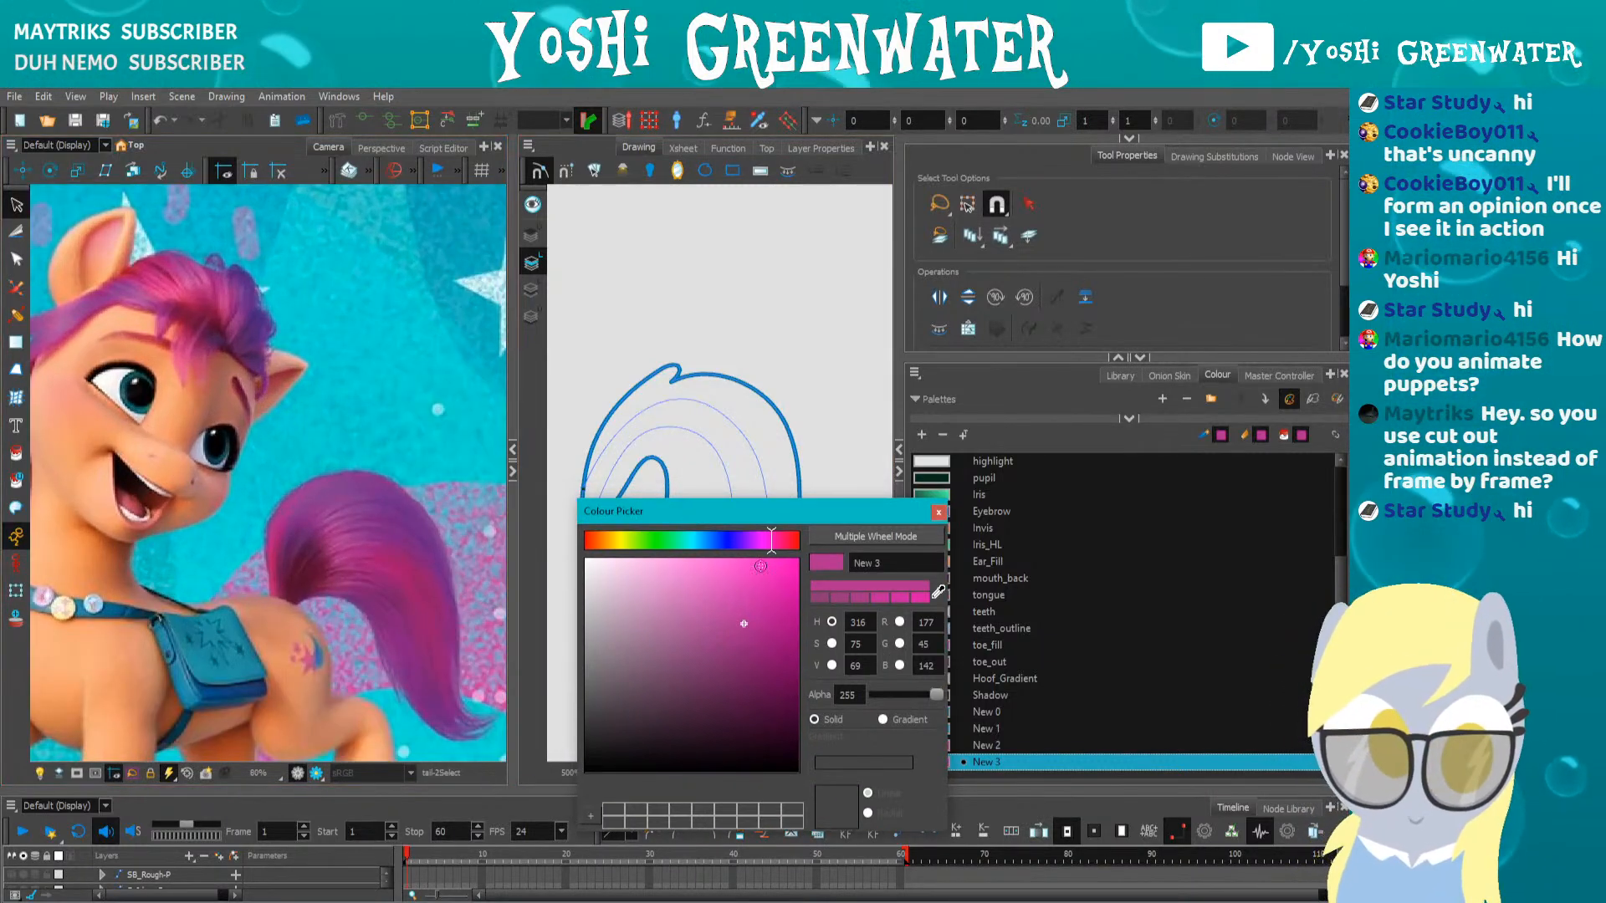
drag(770, 548, 767, 547)
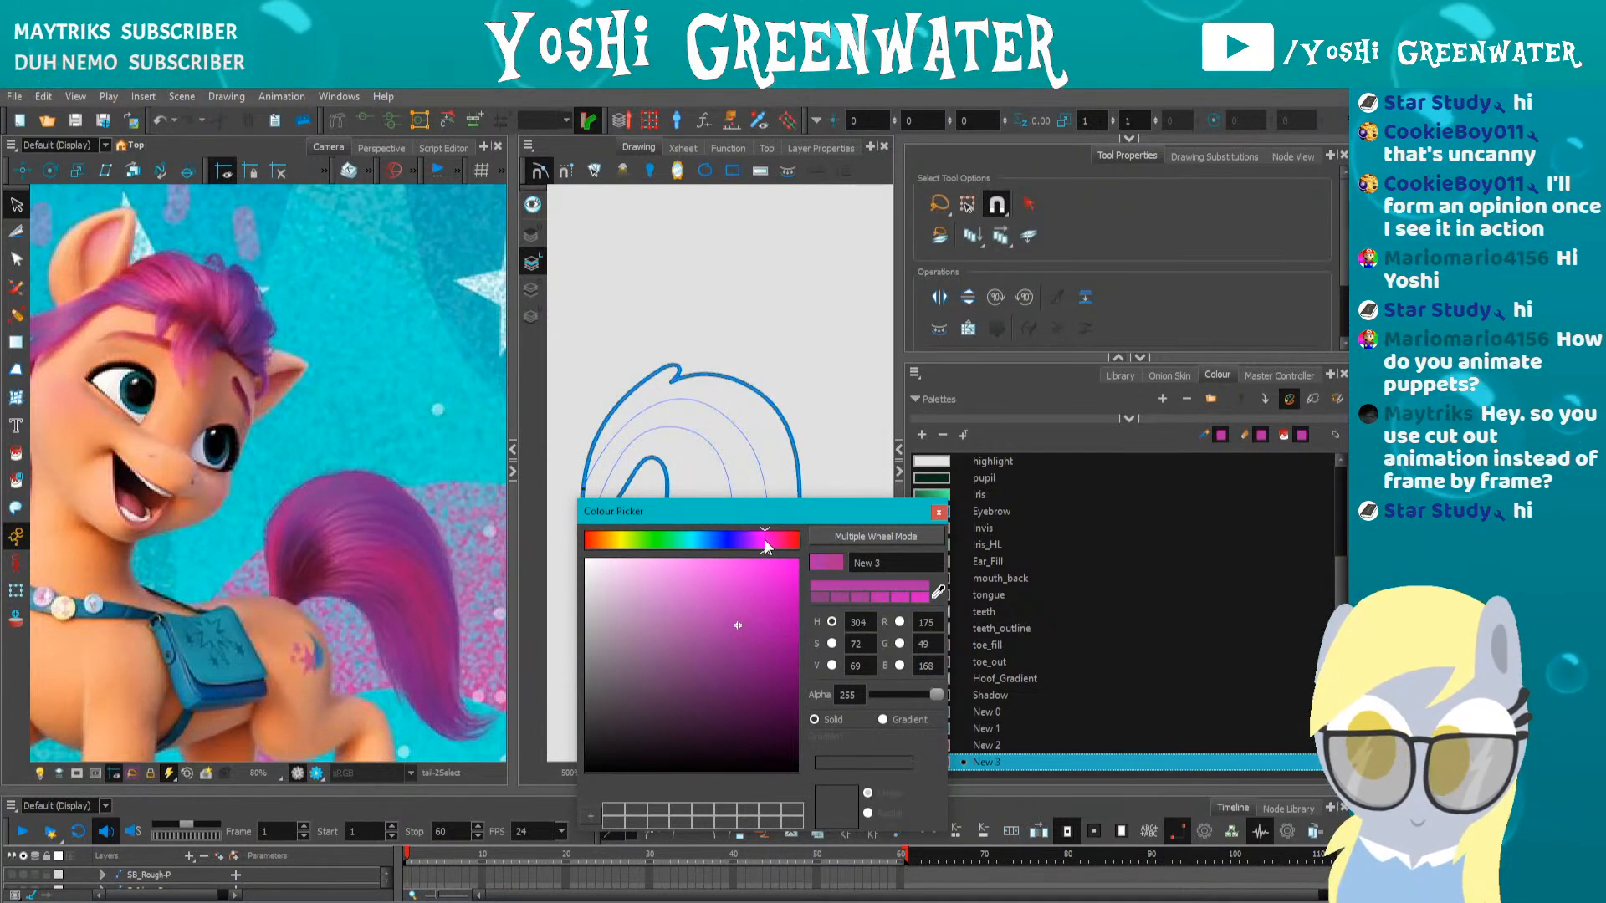
drag(767, 545, 765, 544)
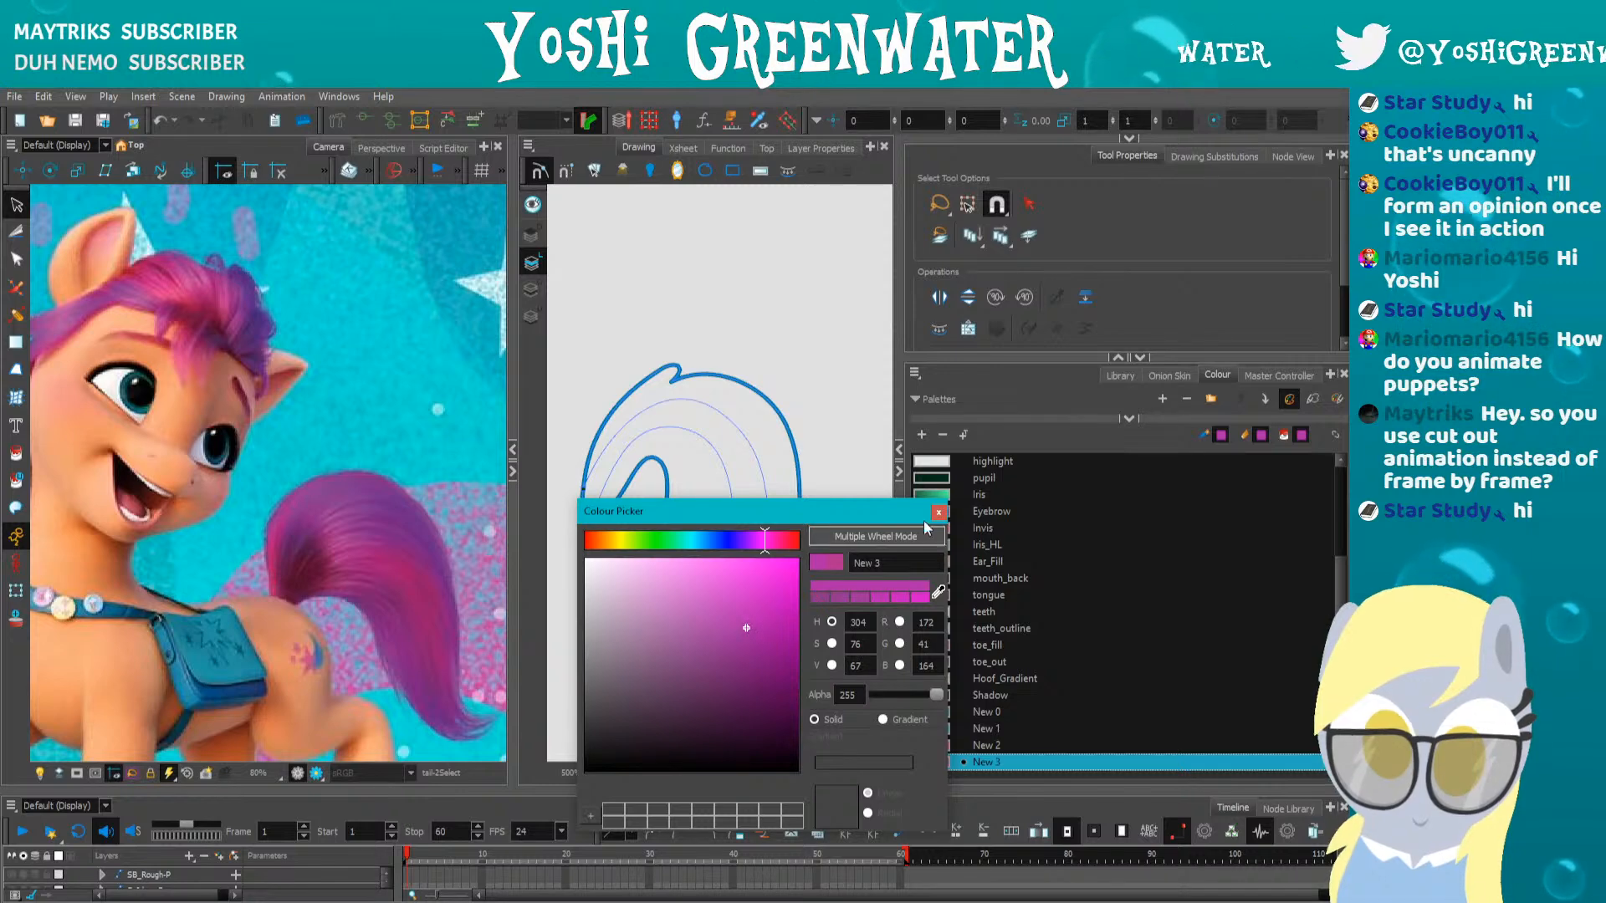
click(937, 512)
Paint the tail's two outer areas on either side of the middle strand with the new magenta swatch
key(alt+i)
click(779, 490)
click(692, 551)
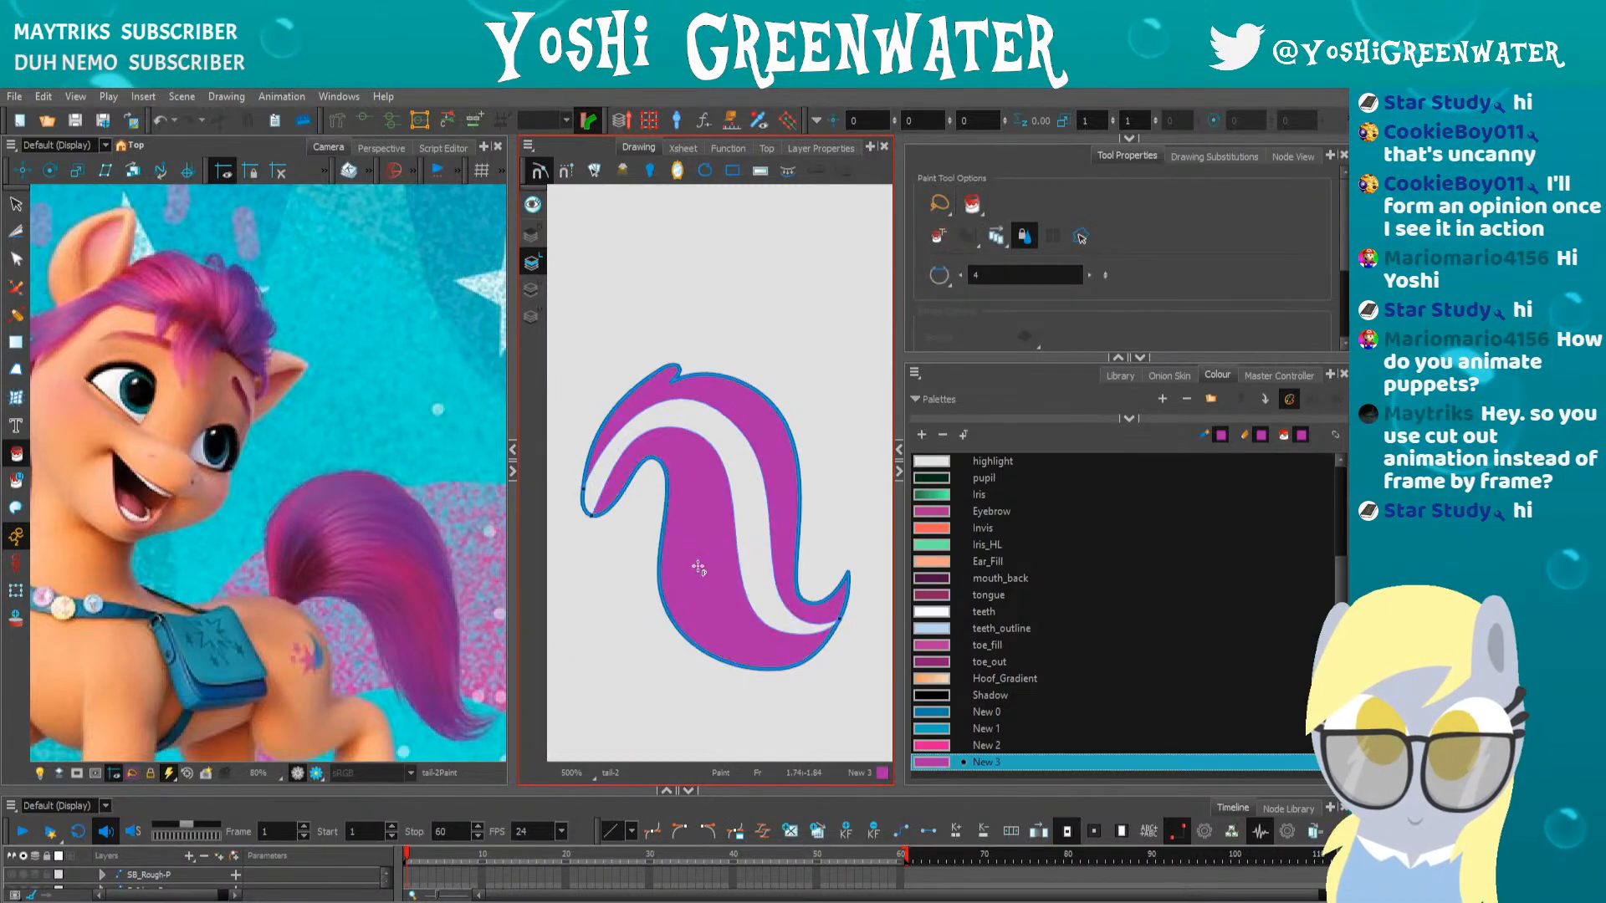
Add a lighter purple swatch with HSV 299, 71, 74 and fill the tail's middle strand with it
click(922, 436)
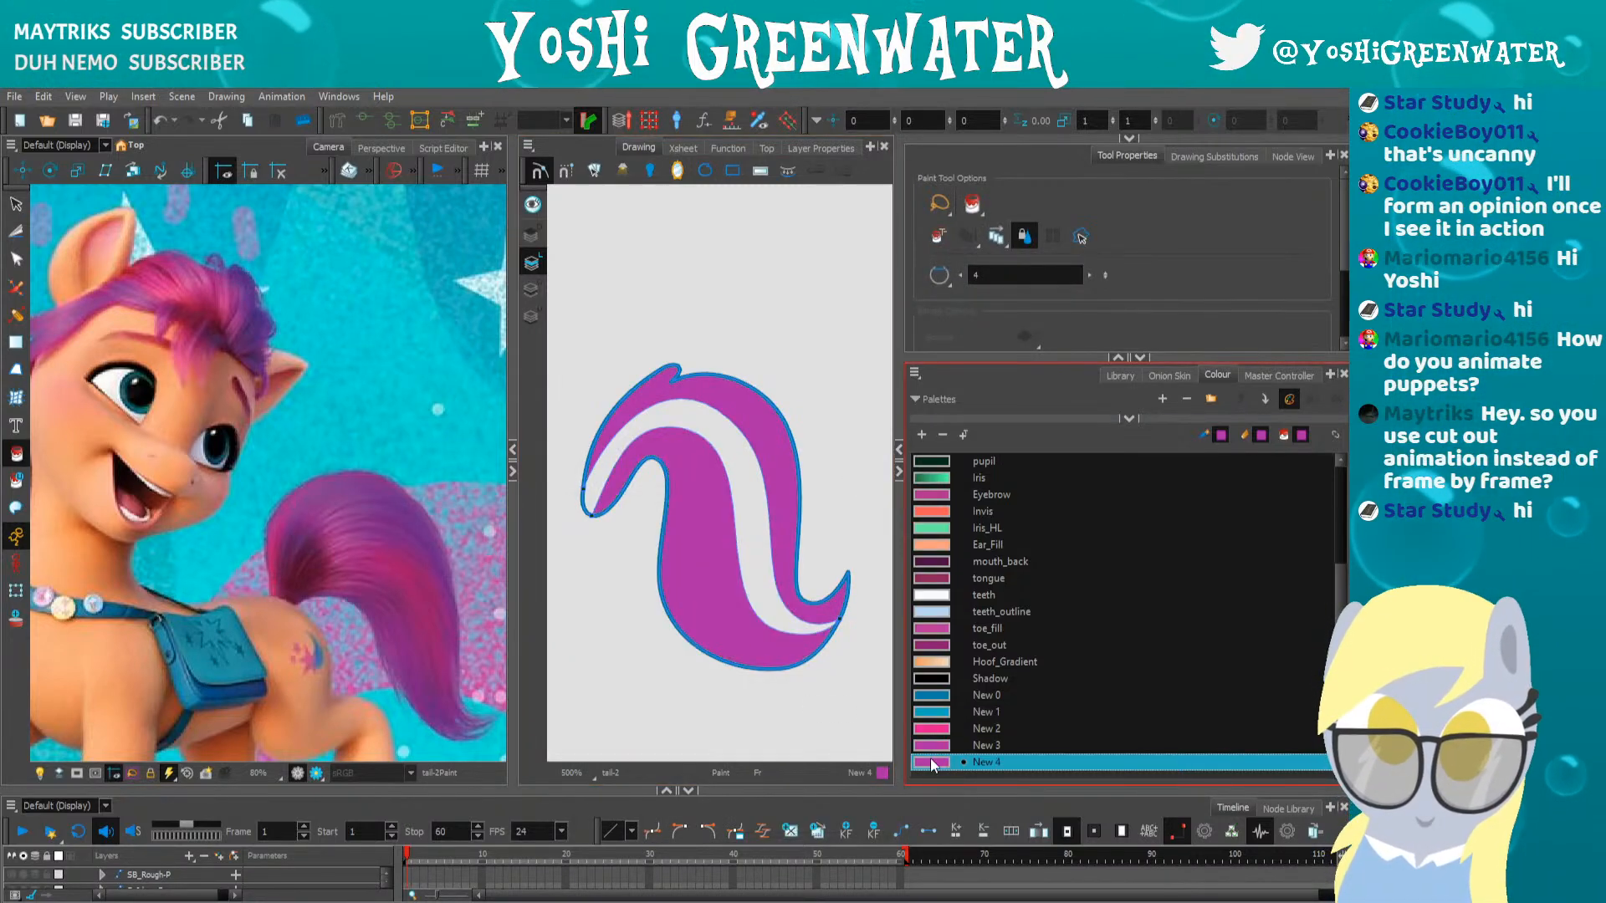
double_click(930, 762)
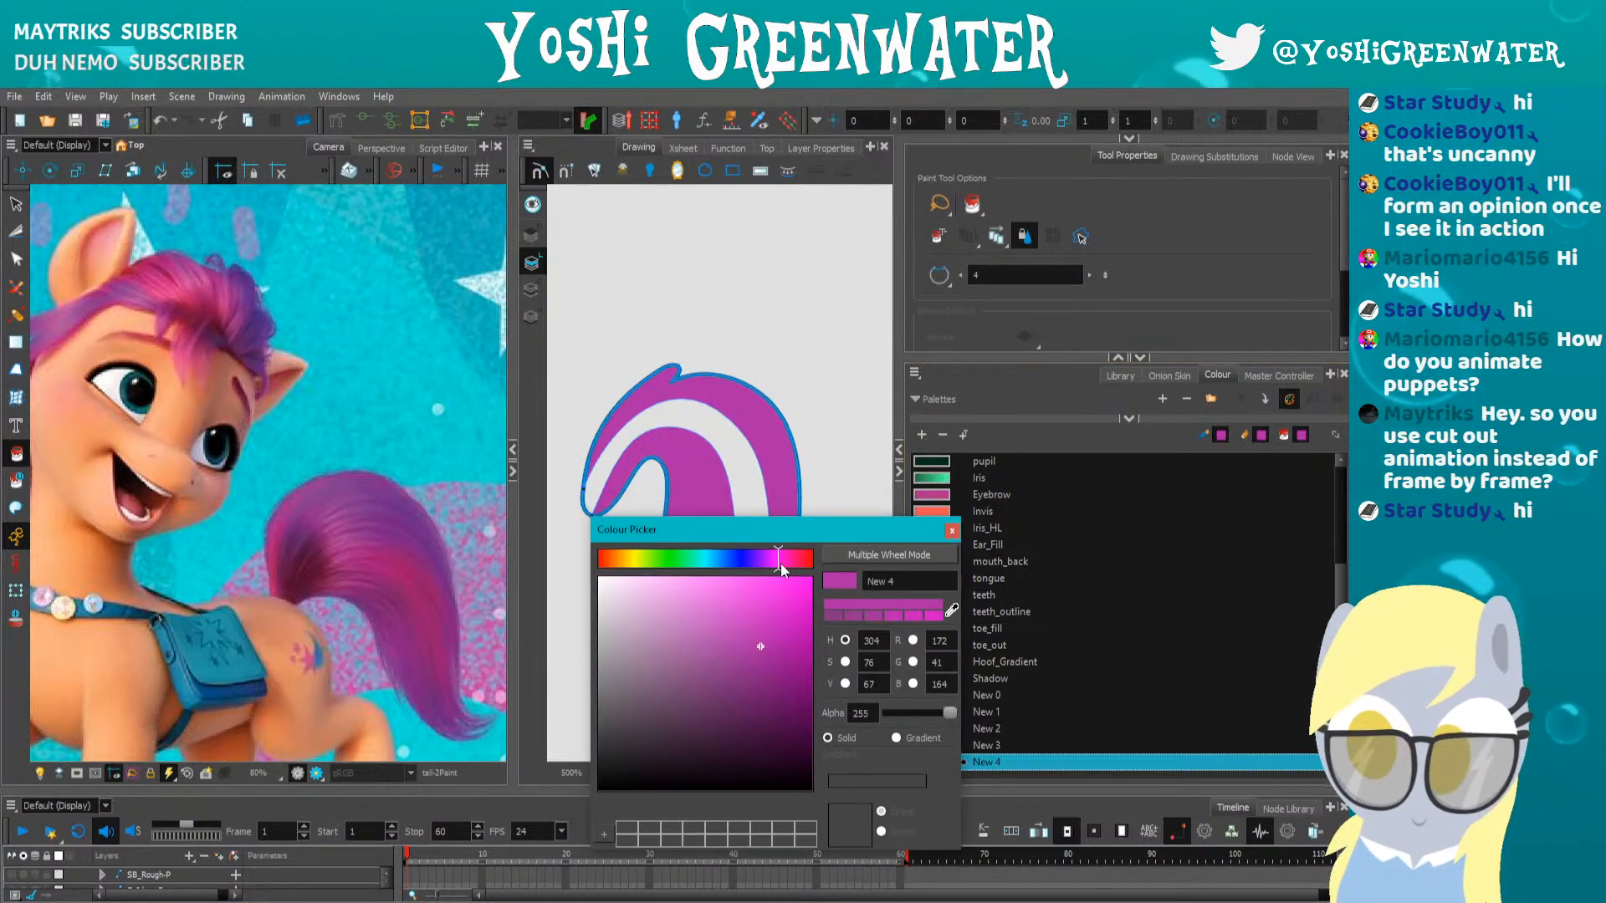
click(750, 634)
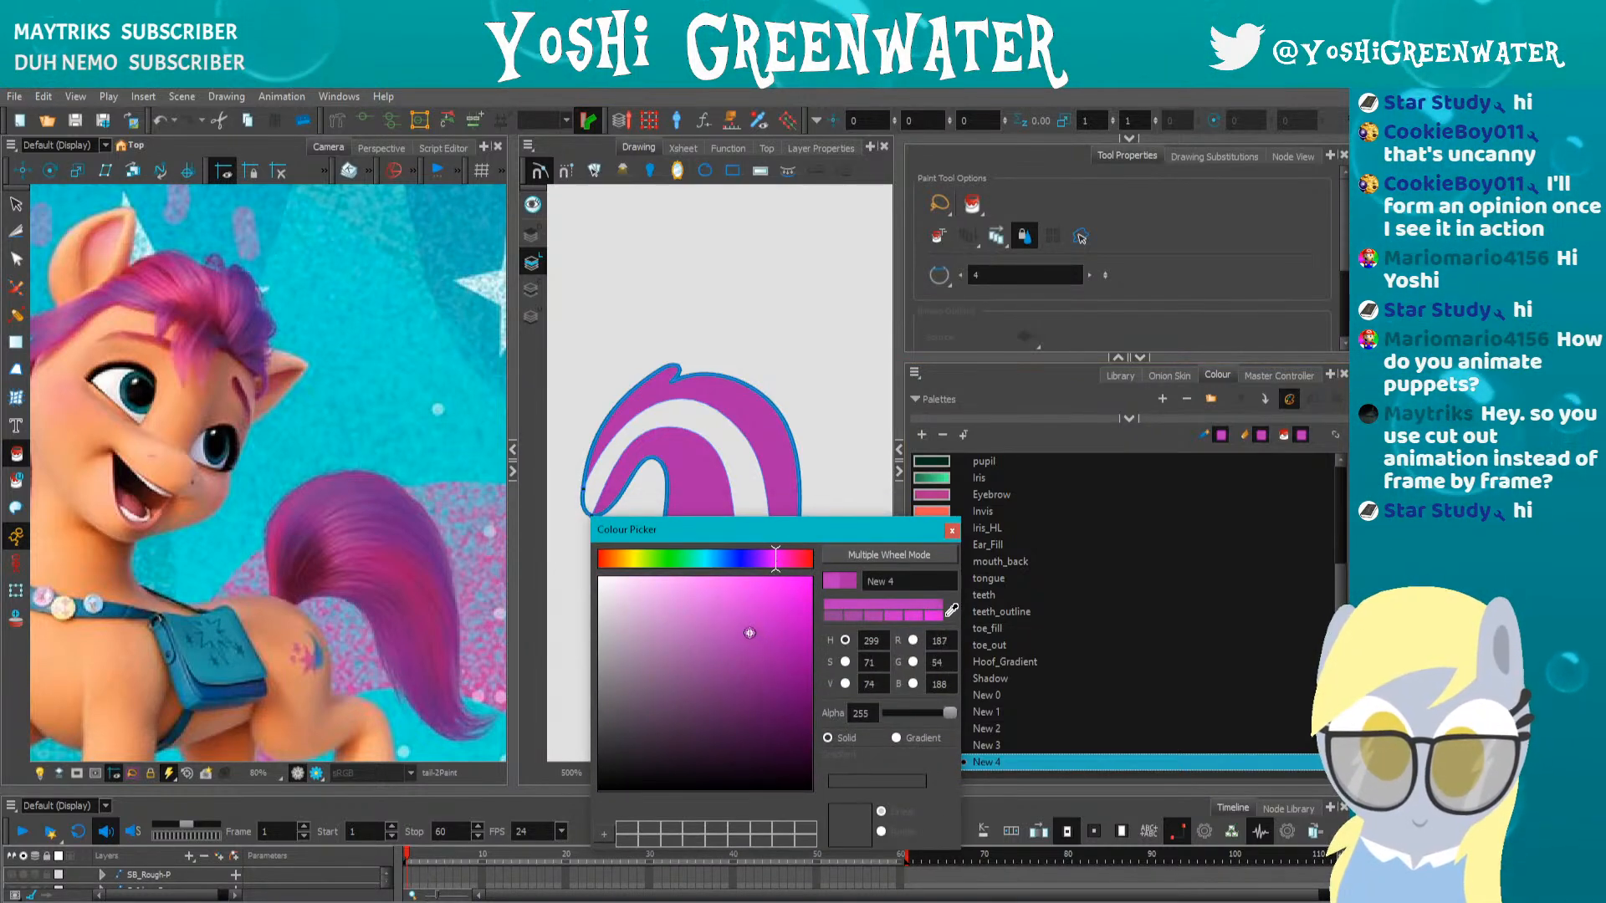
click(951, 530)
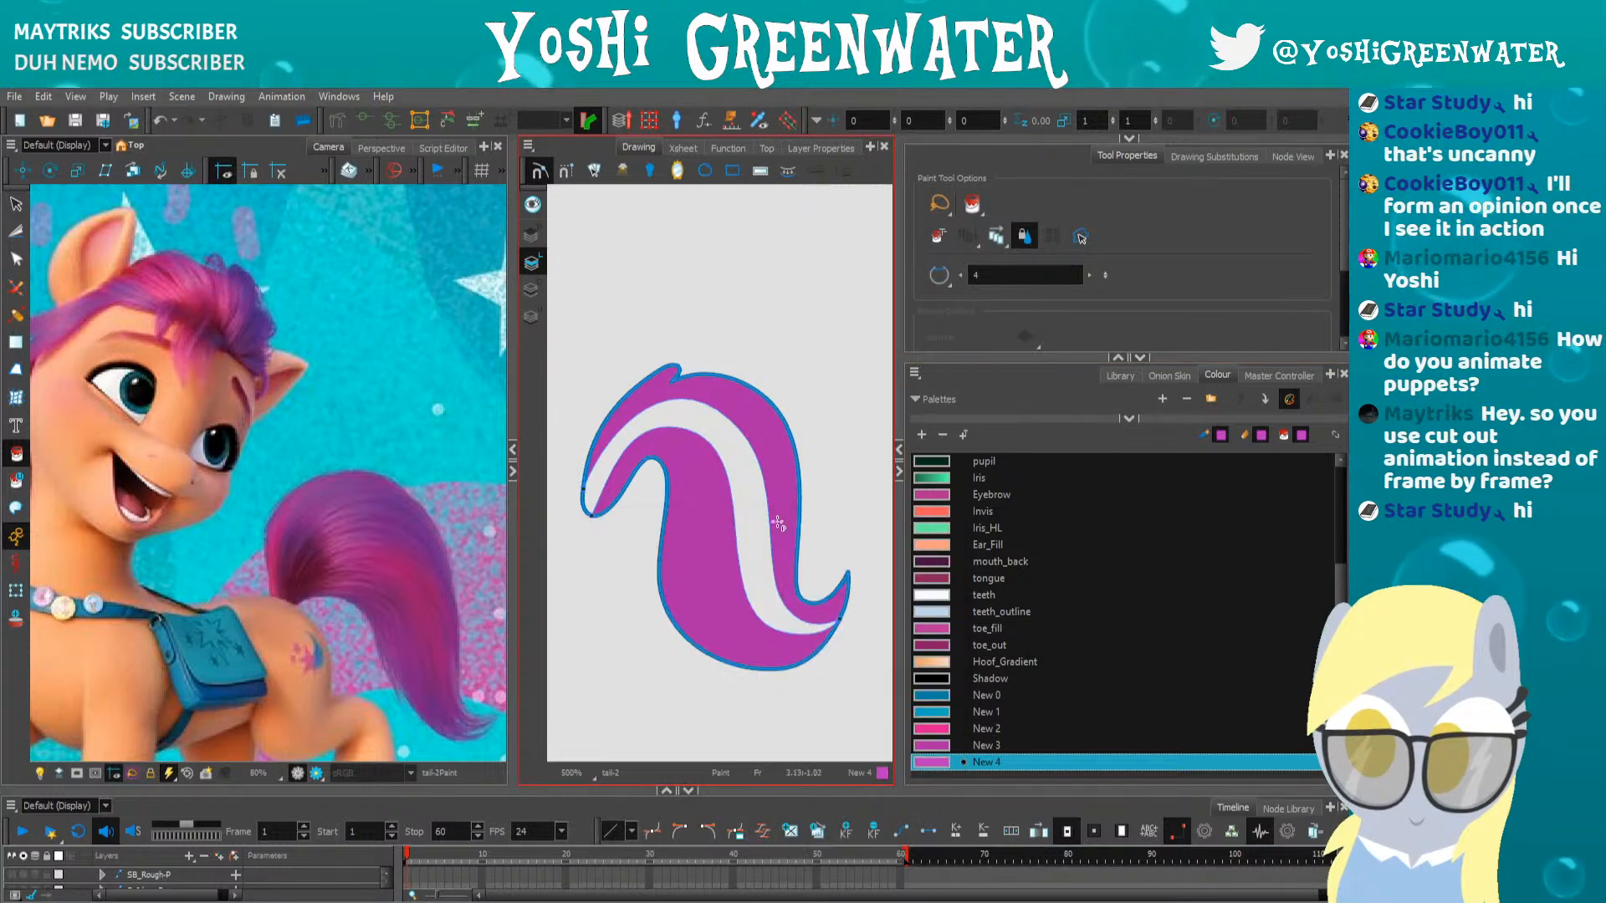
click(741, 590)
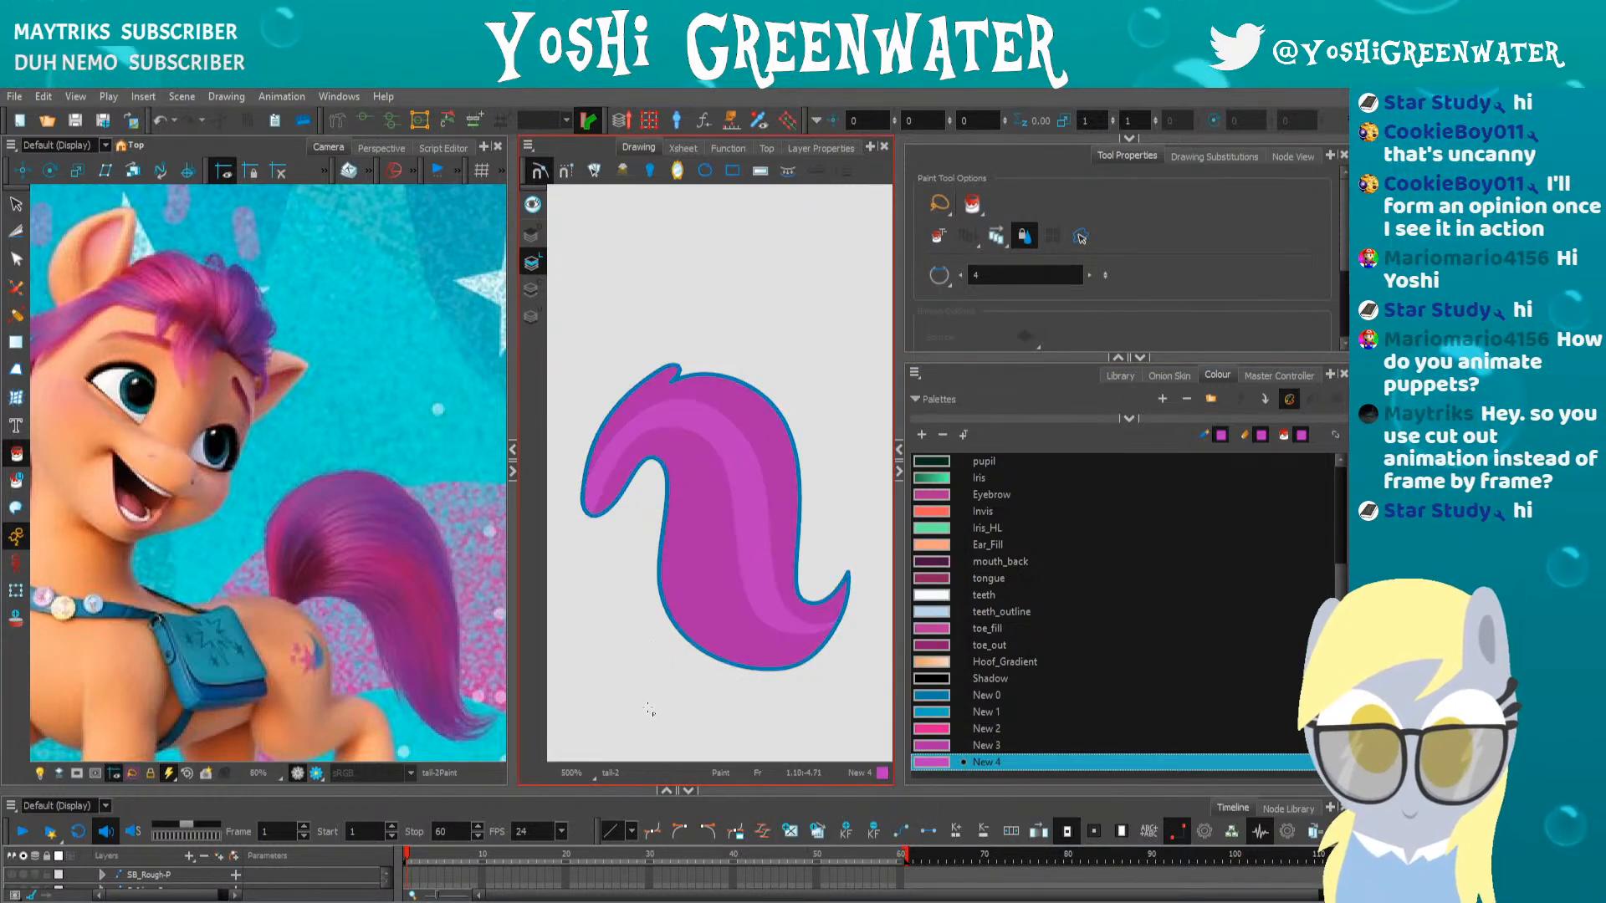
Add a darker magenta swatch with HSV 304, 85, 53 and recolour the tail's blue outline with it
click(921, 434)
double_click(924, 761)
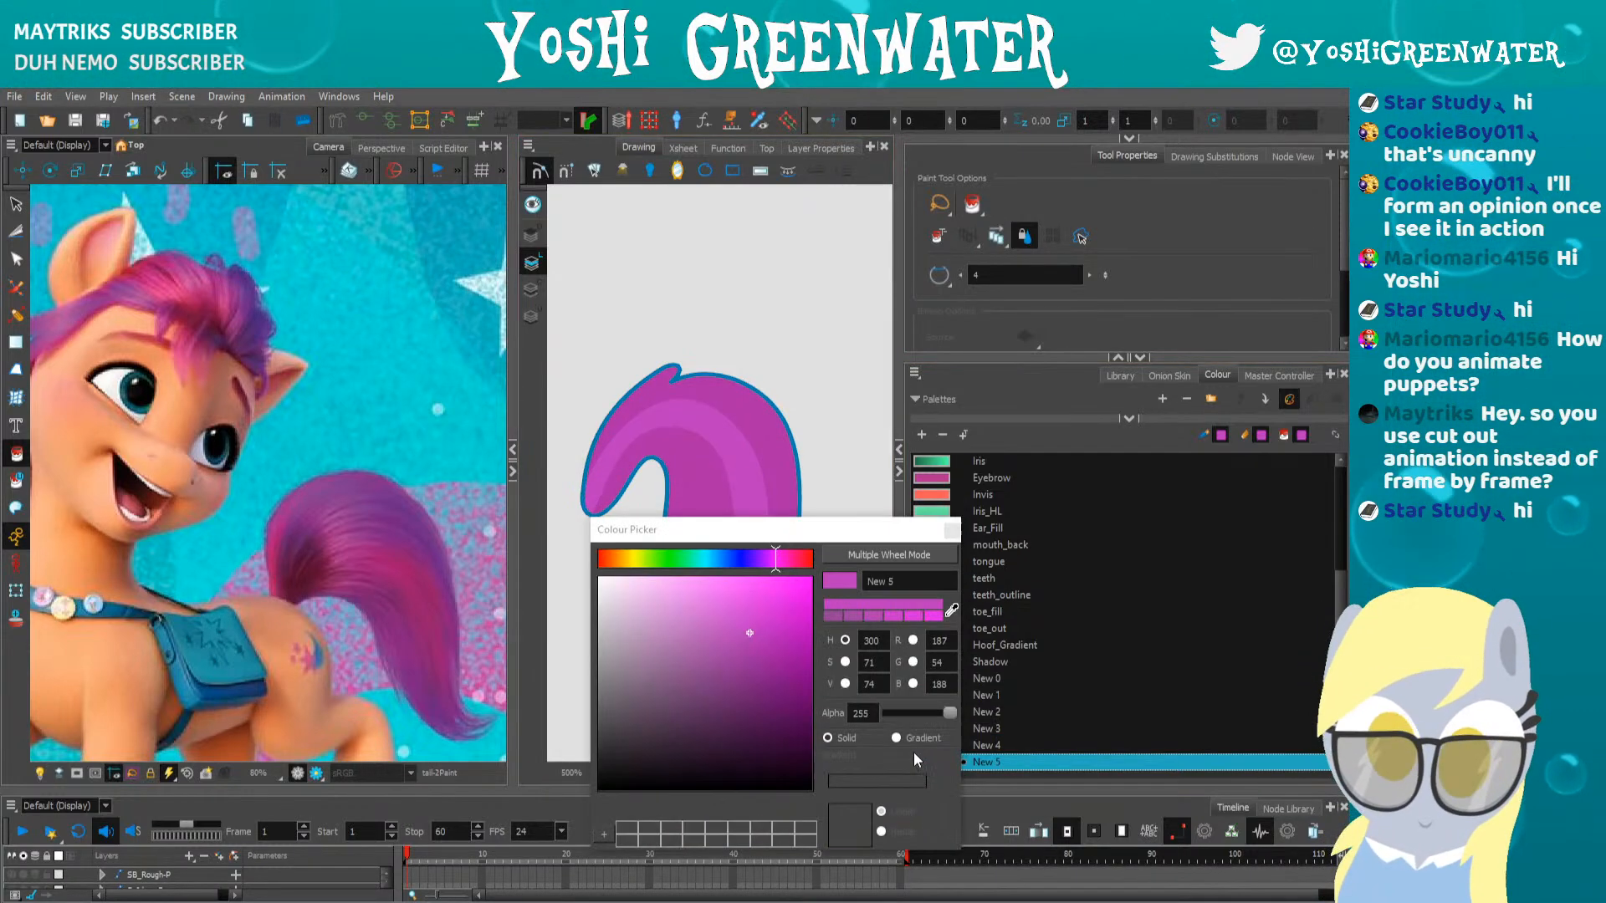
click(950, 611)
click(787, 478)
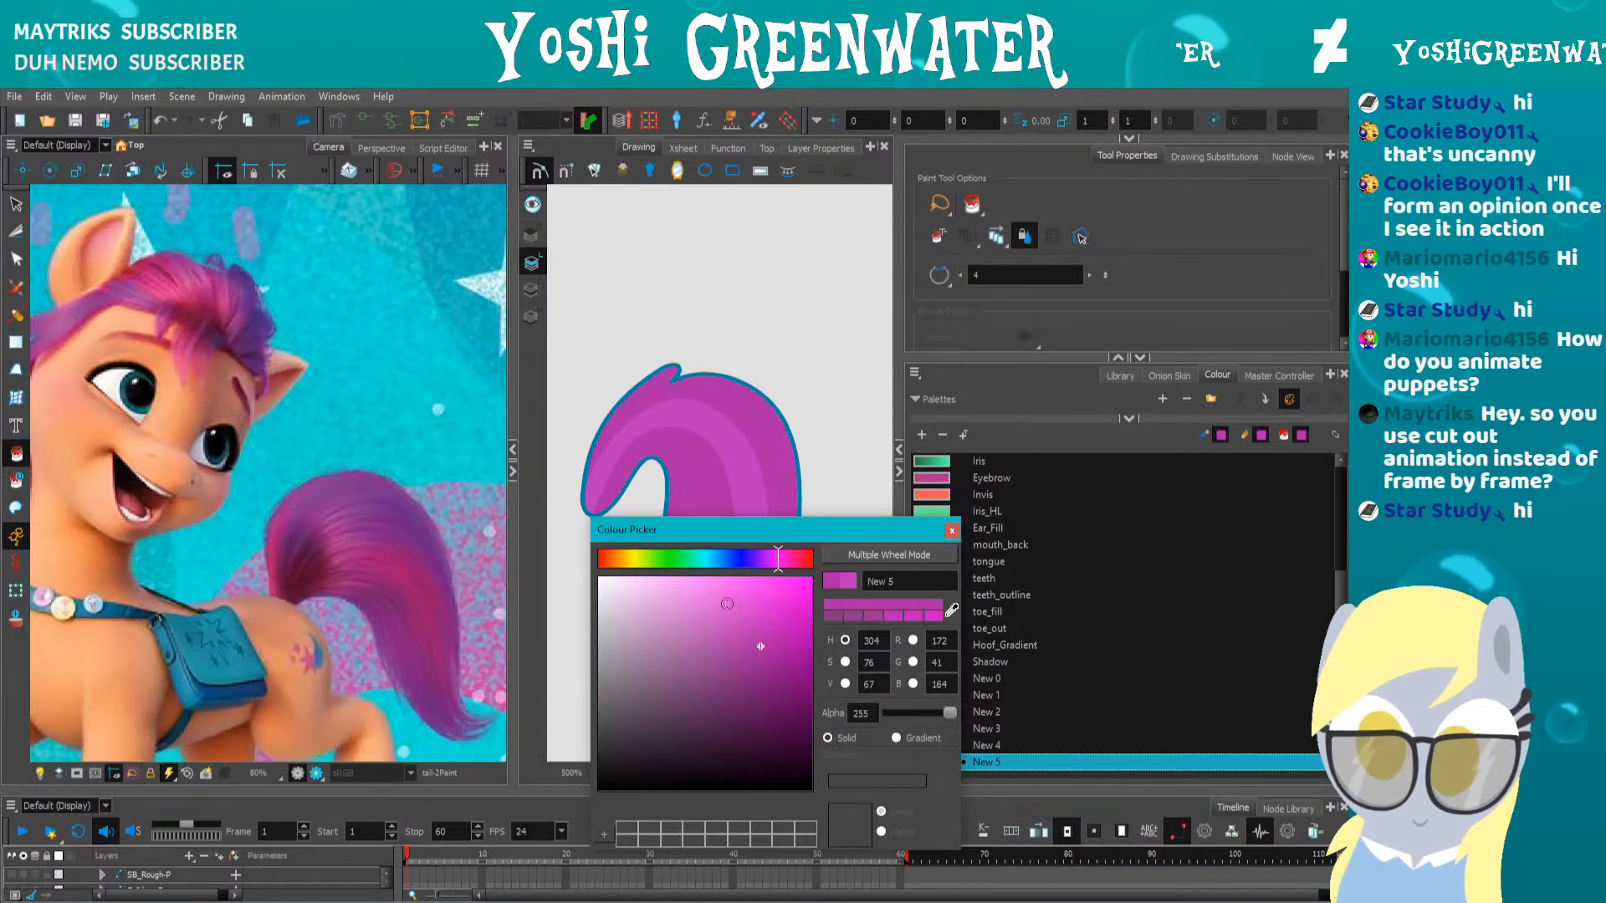
click(772, 667)
drag(772, 667, 779, 677)
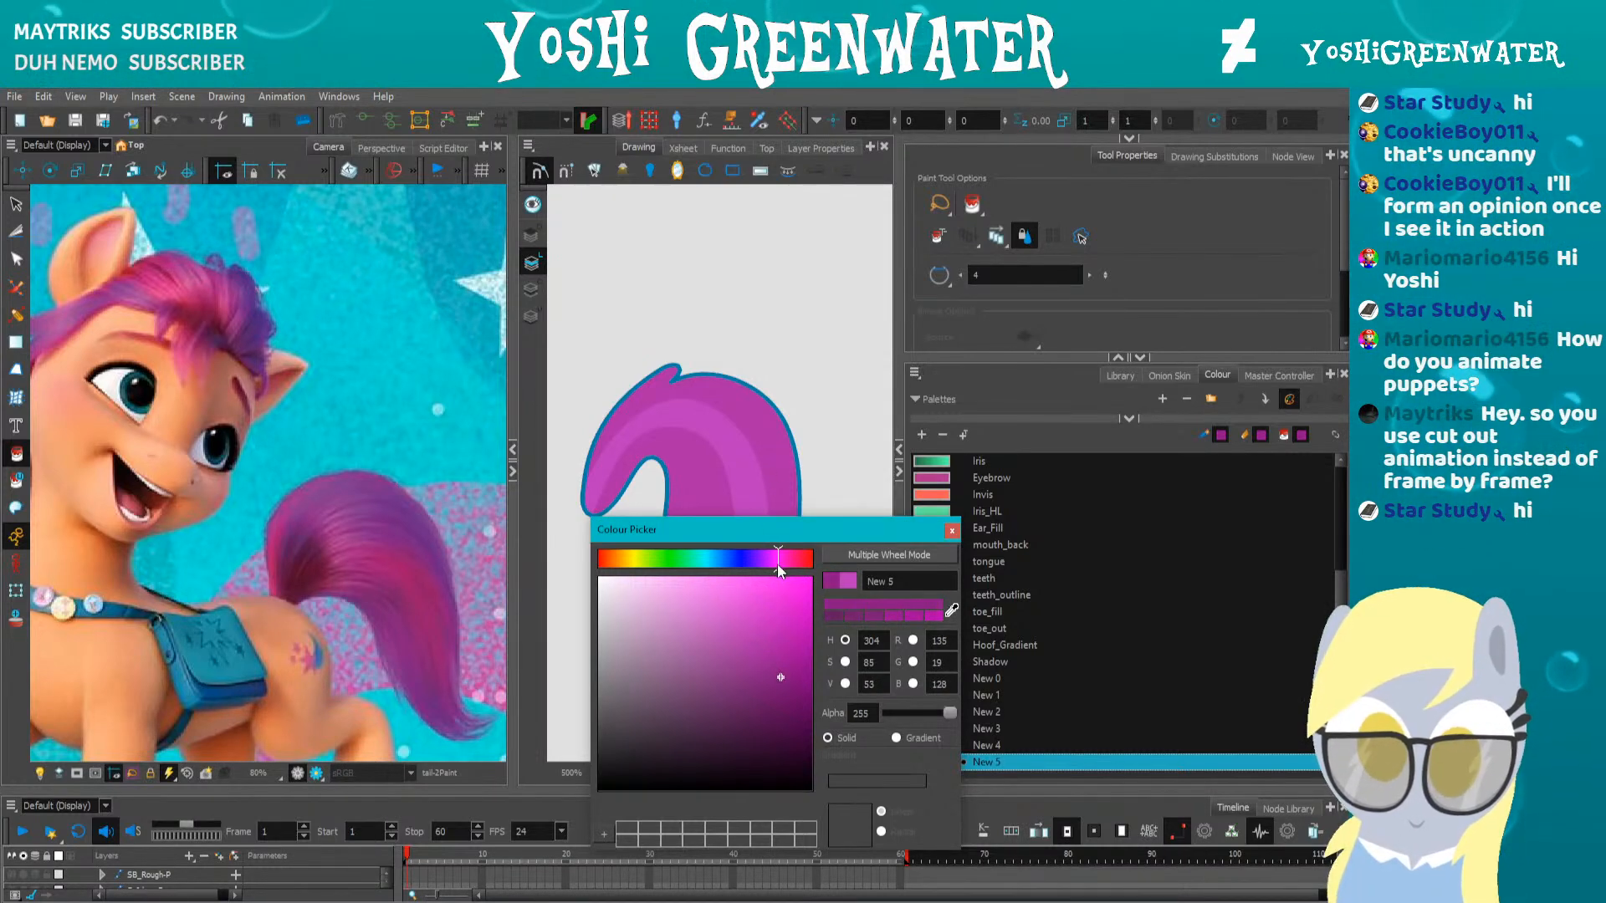
click(951, 530)
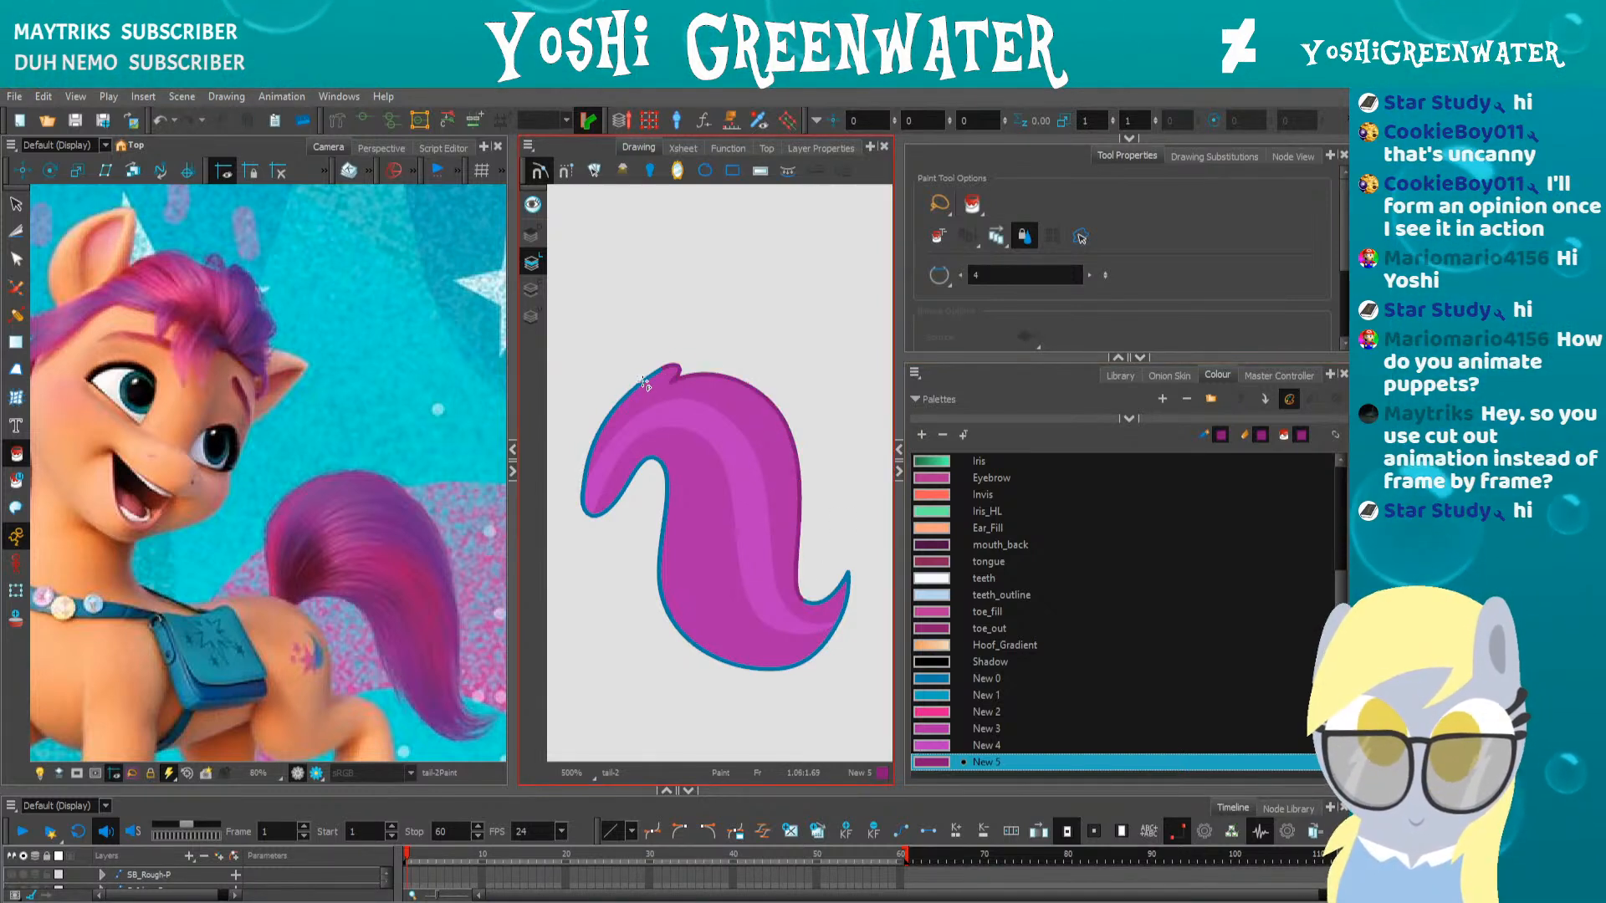
click(605, 511)
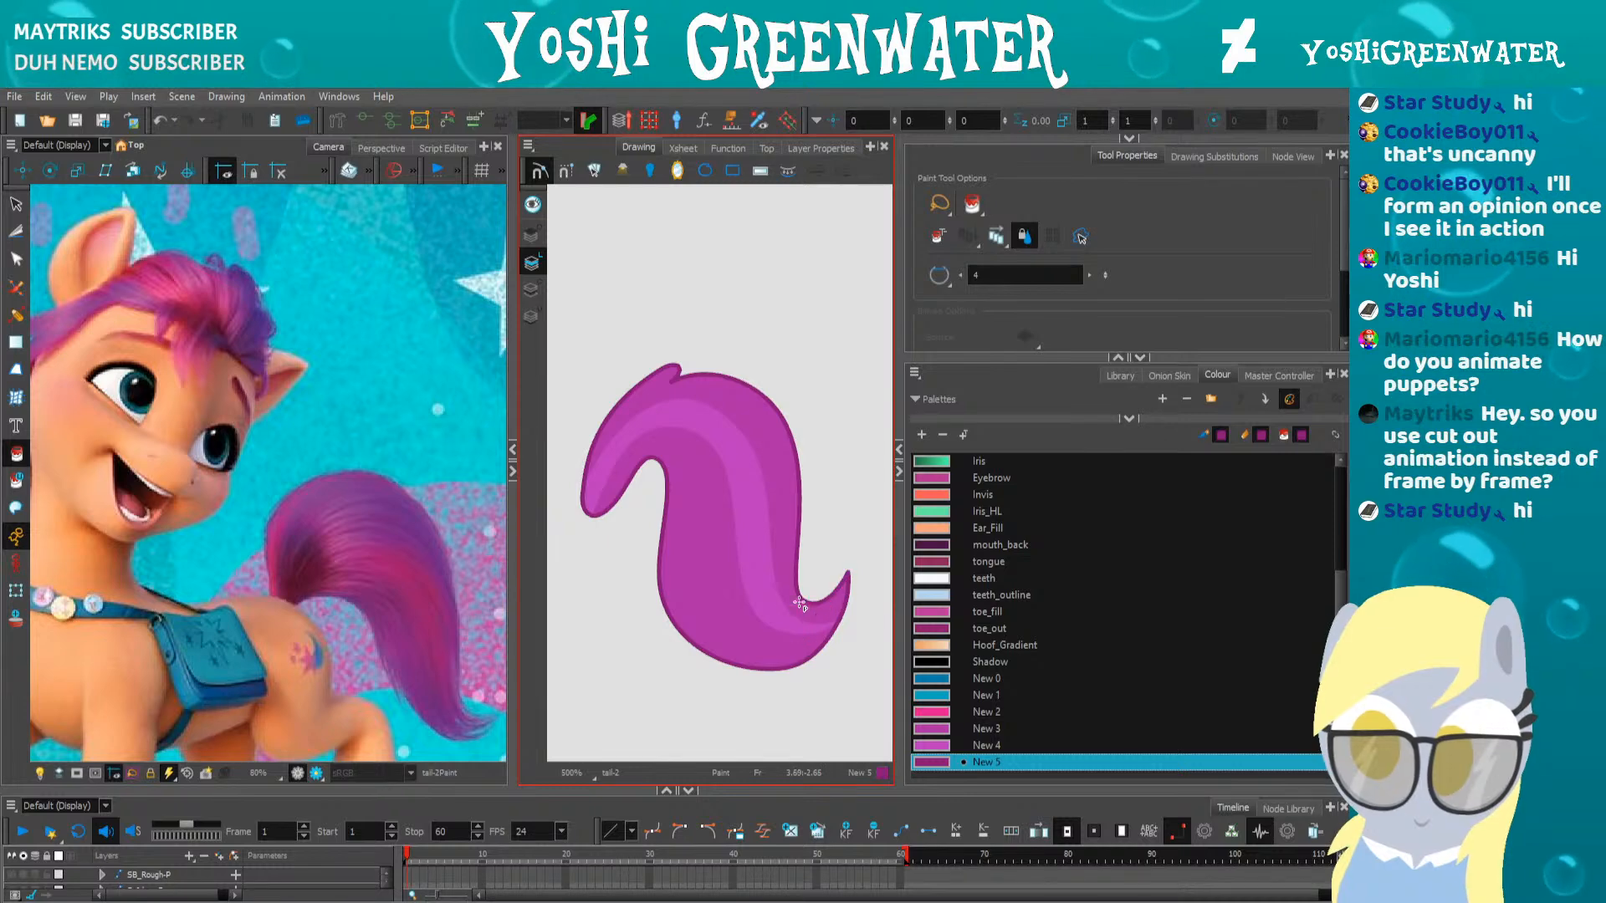
Shift the hue of the tail's main fill swatch, New 3, to 299
drag(613, 600, 625, 616)
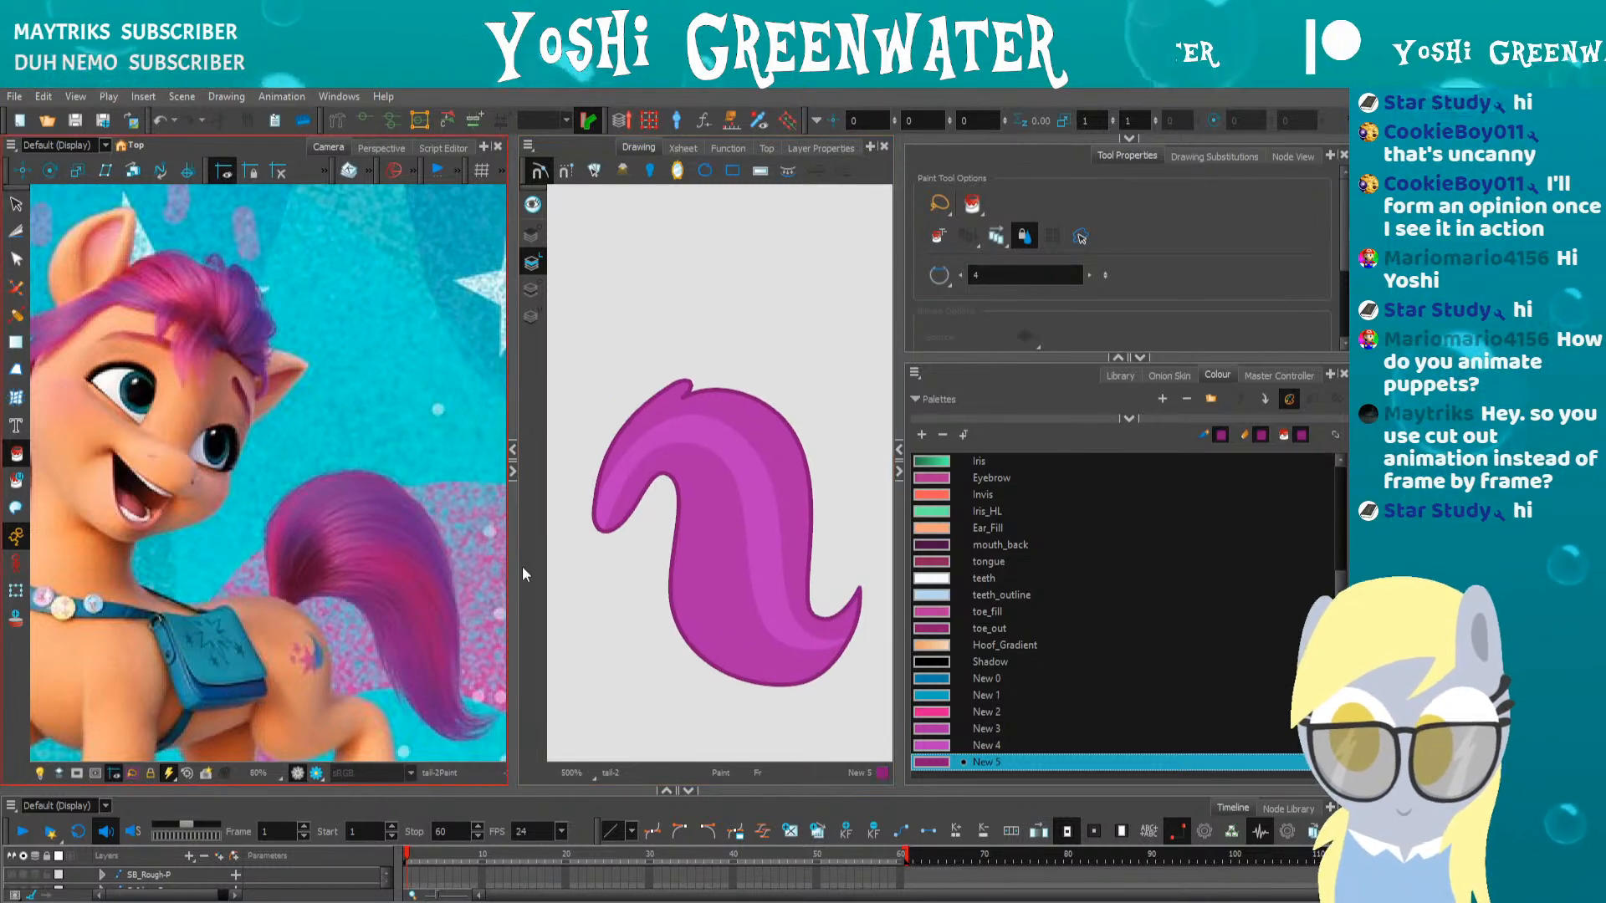
drag(701, 655, 685, 641)
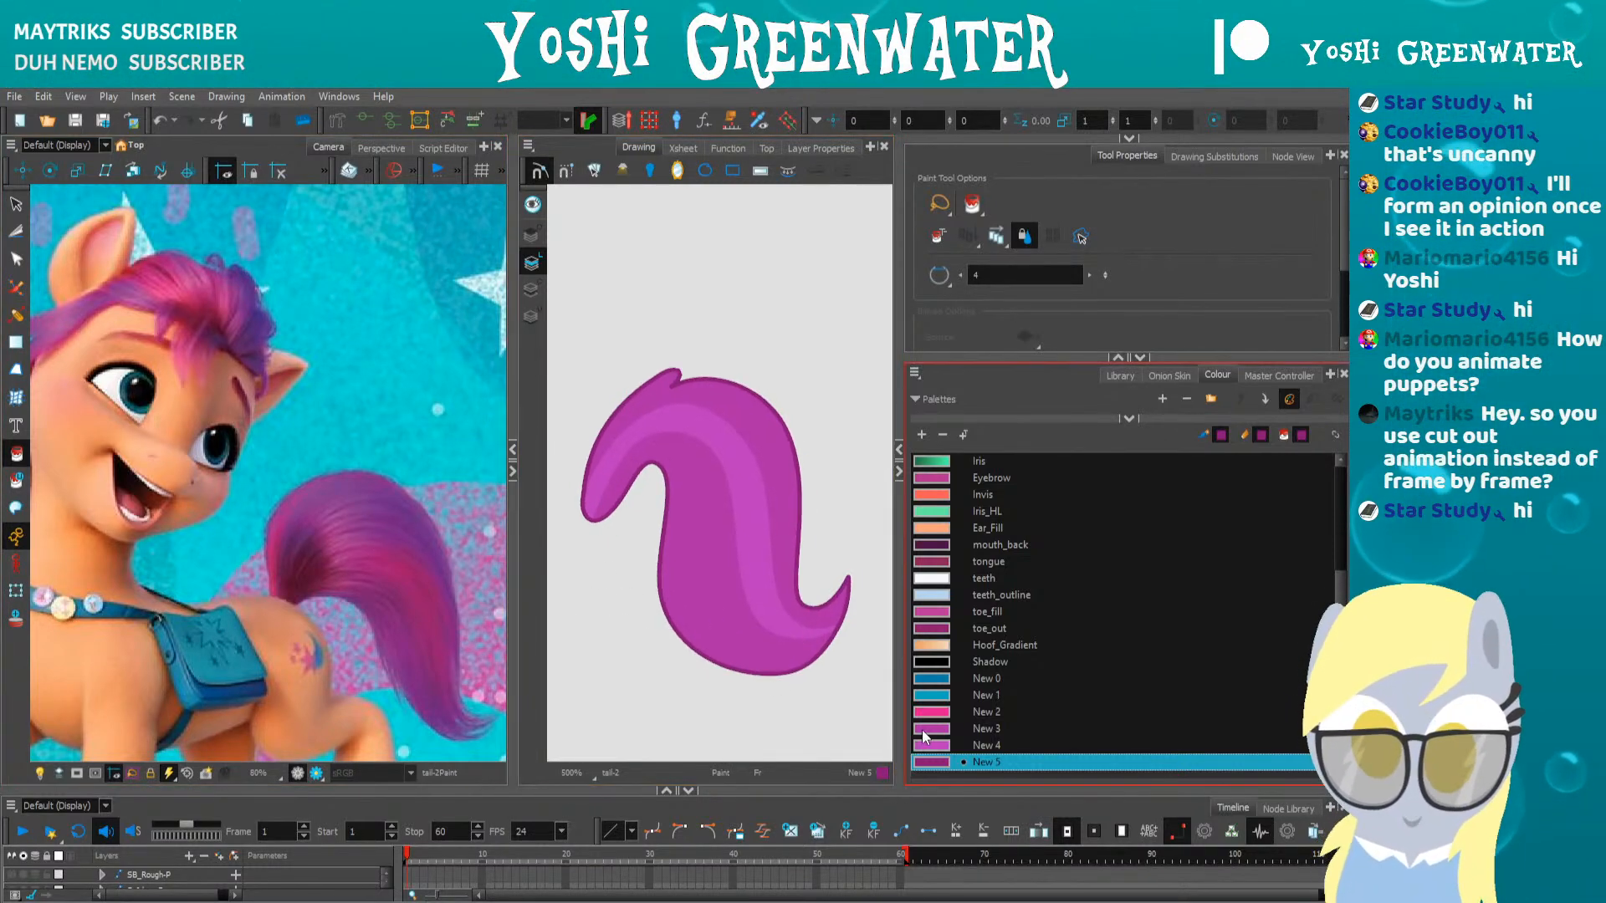
double_click(921, 730)
click(775, 566)
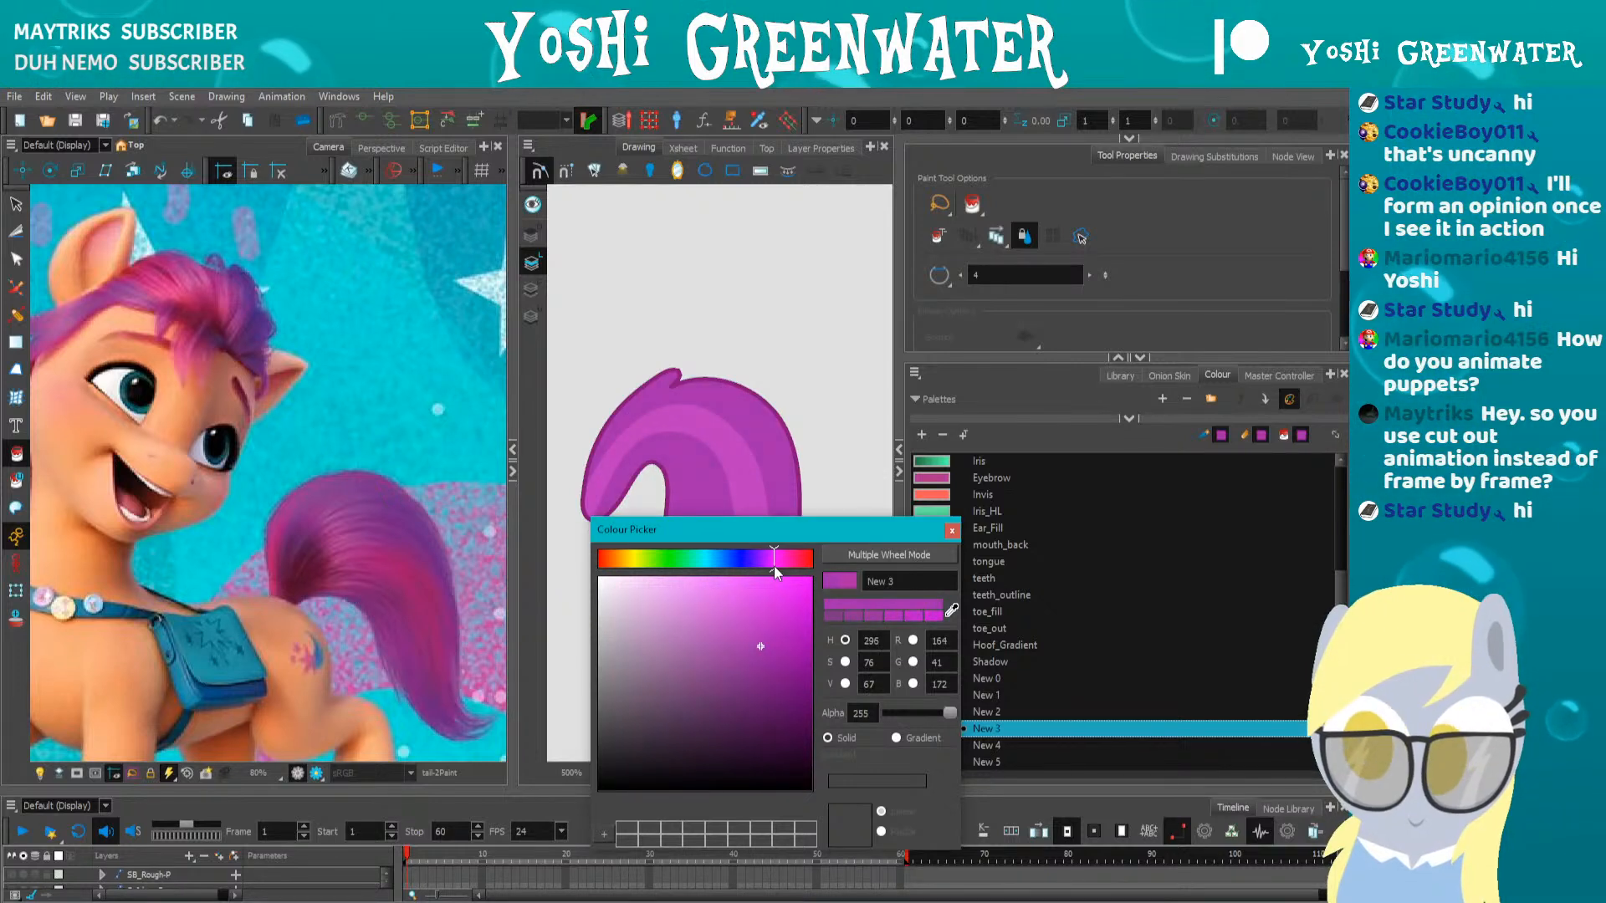
drag(775, 565, 774, 565)
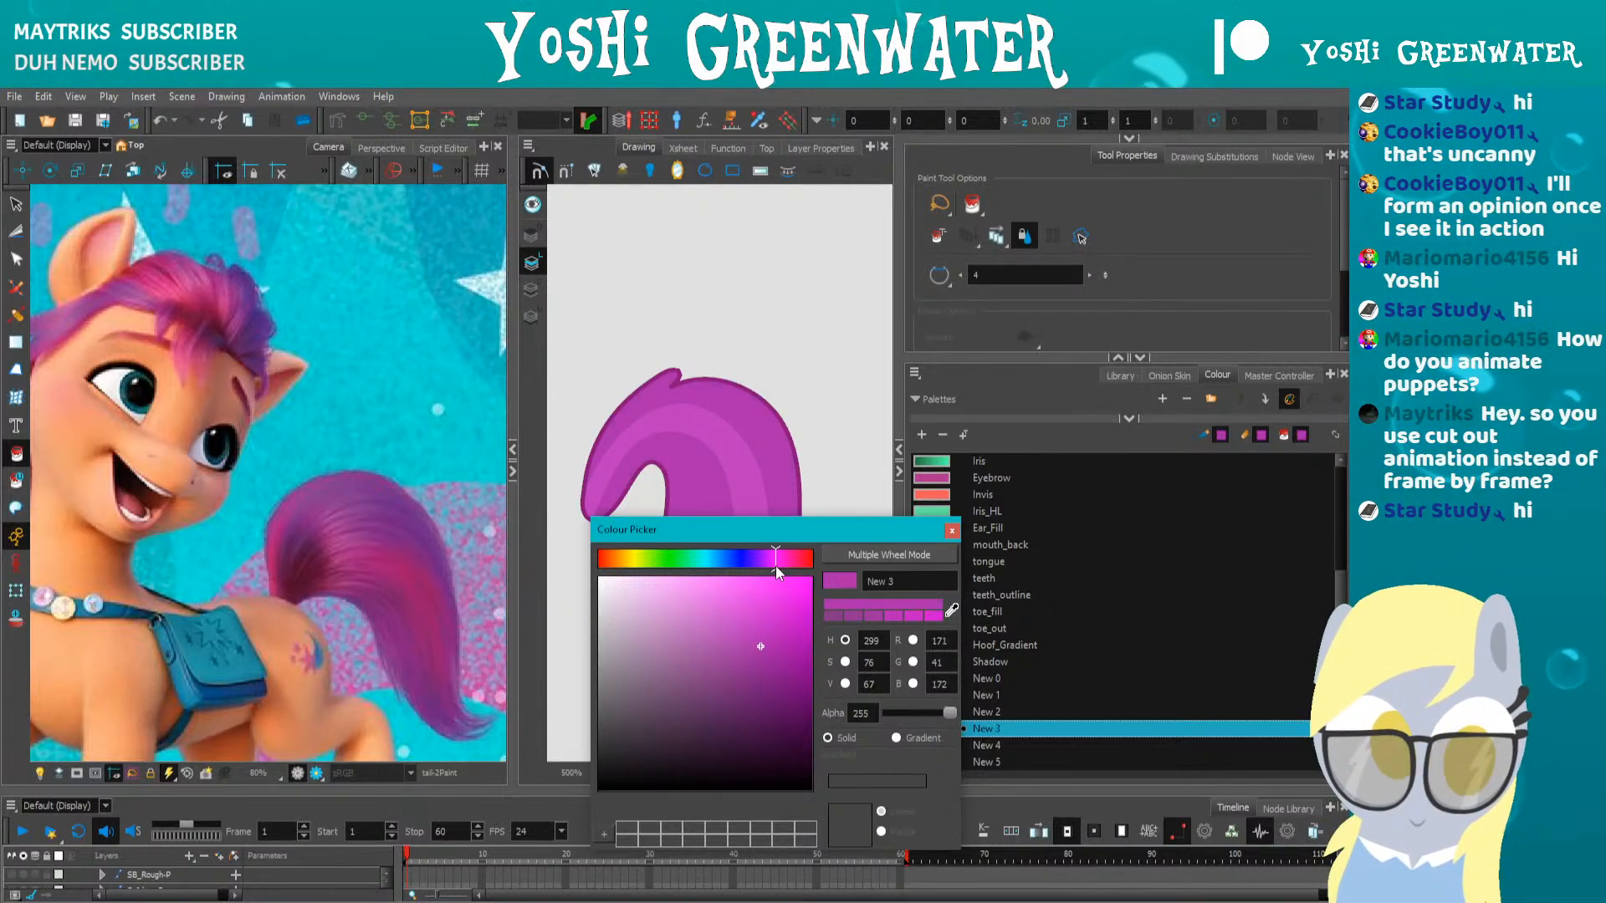
Try several purple shades for the middle strand's swatch, New 4, and settle it at HSV 301, 74, 73
mouse_move(803, 529)
mouse_down()
mouse_move(680, 560)
mouse_move(803, 583)
mouse_move(748, 611)
mouse_up()
click(932, 746)
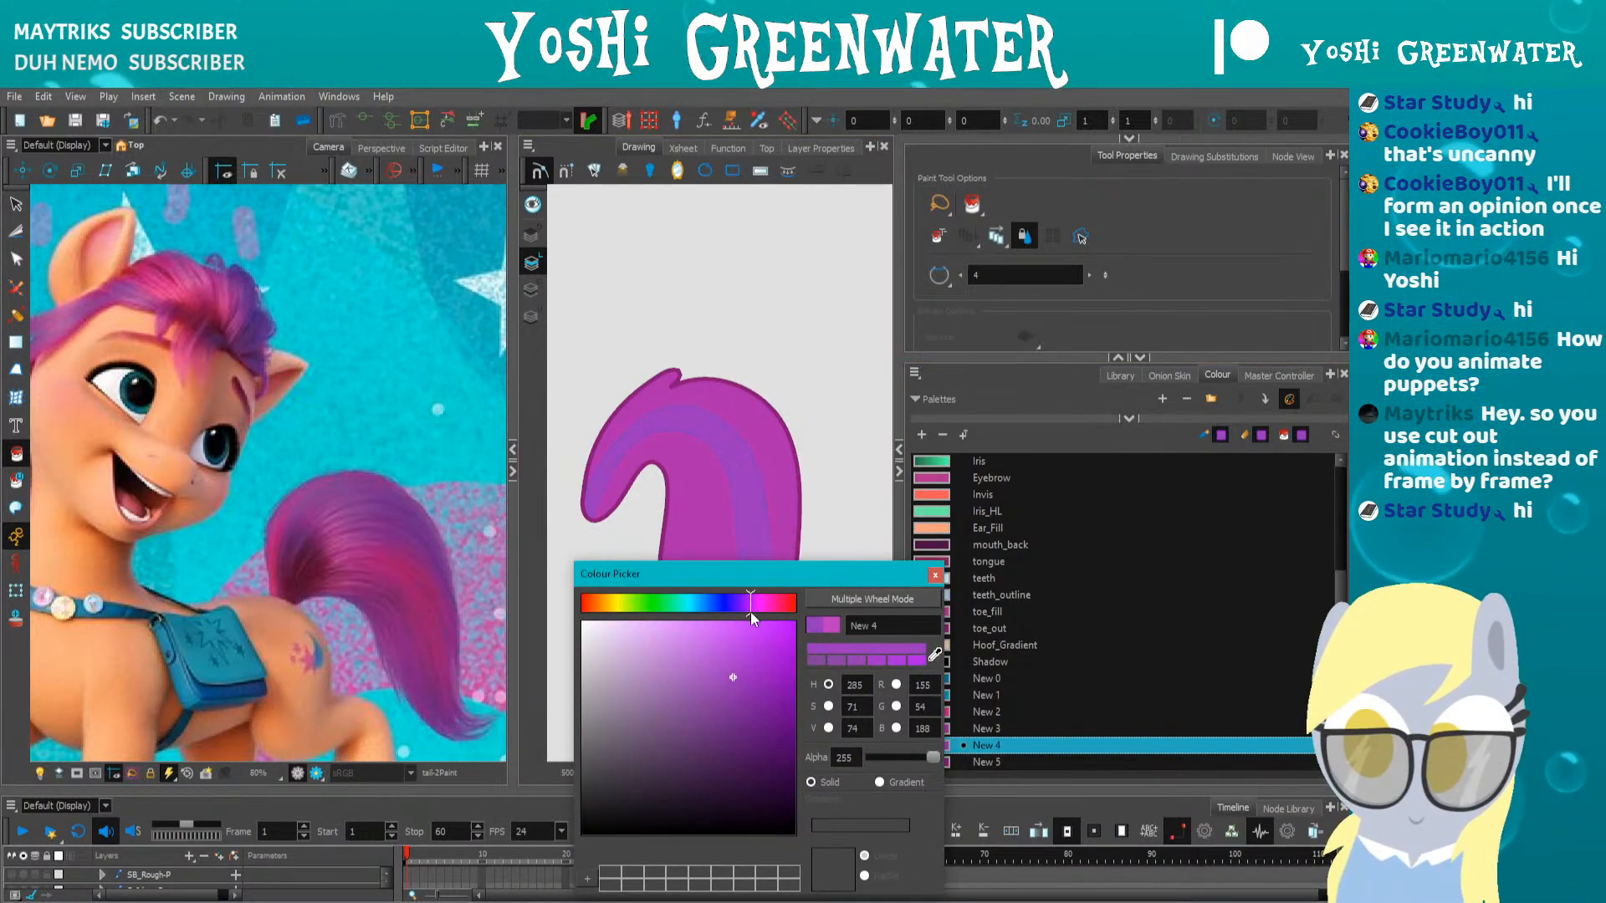
drag(736, 679, 743, 689)
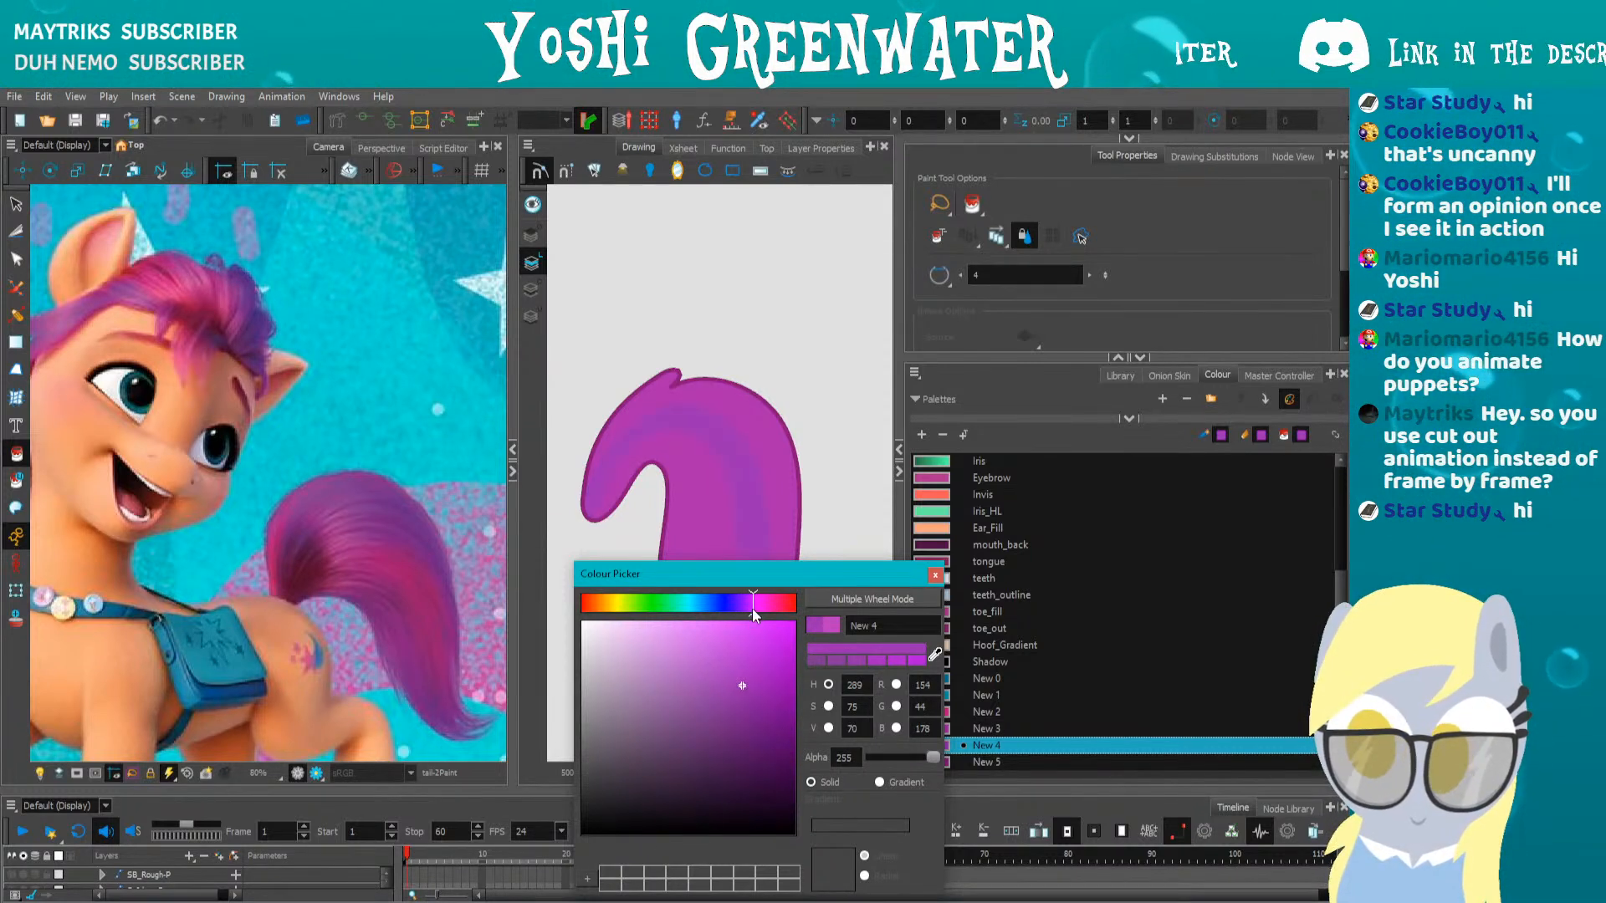
drag(742, 686, 738, 687)
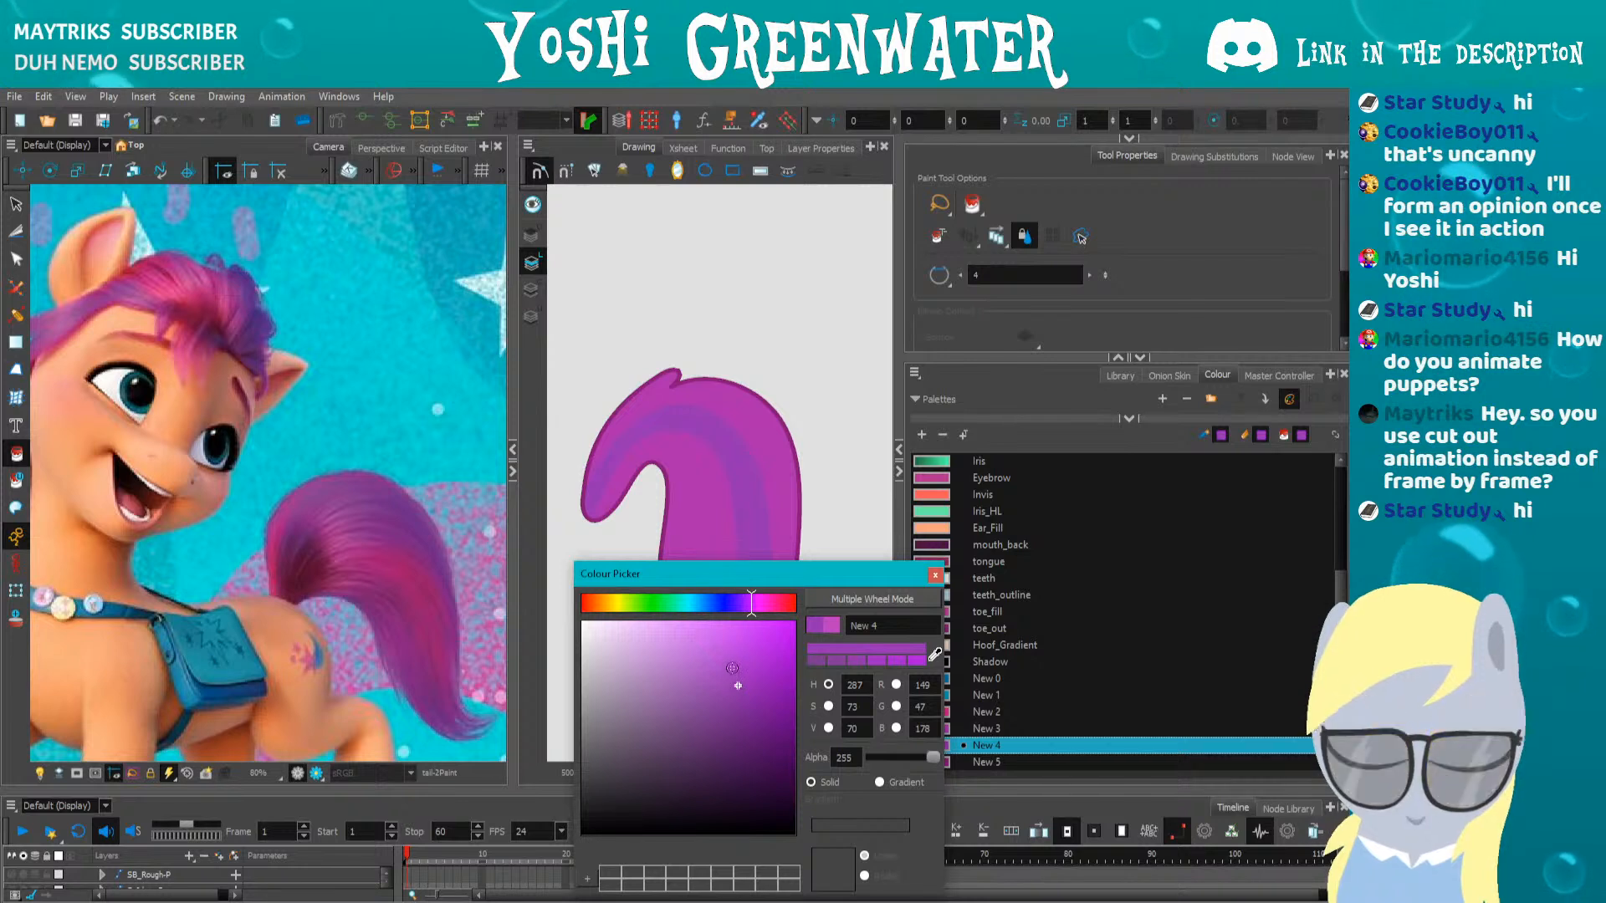
drag(753, 610, 759, 614)
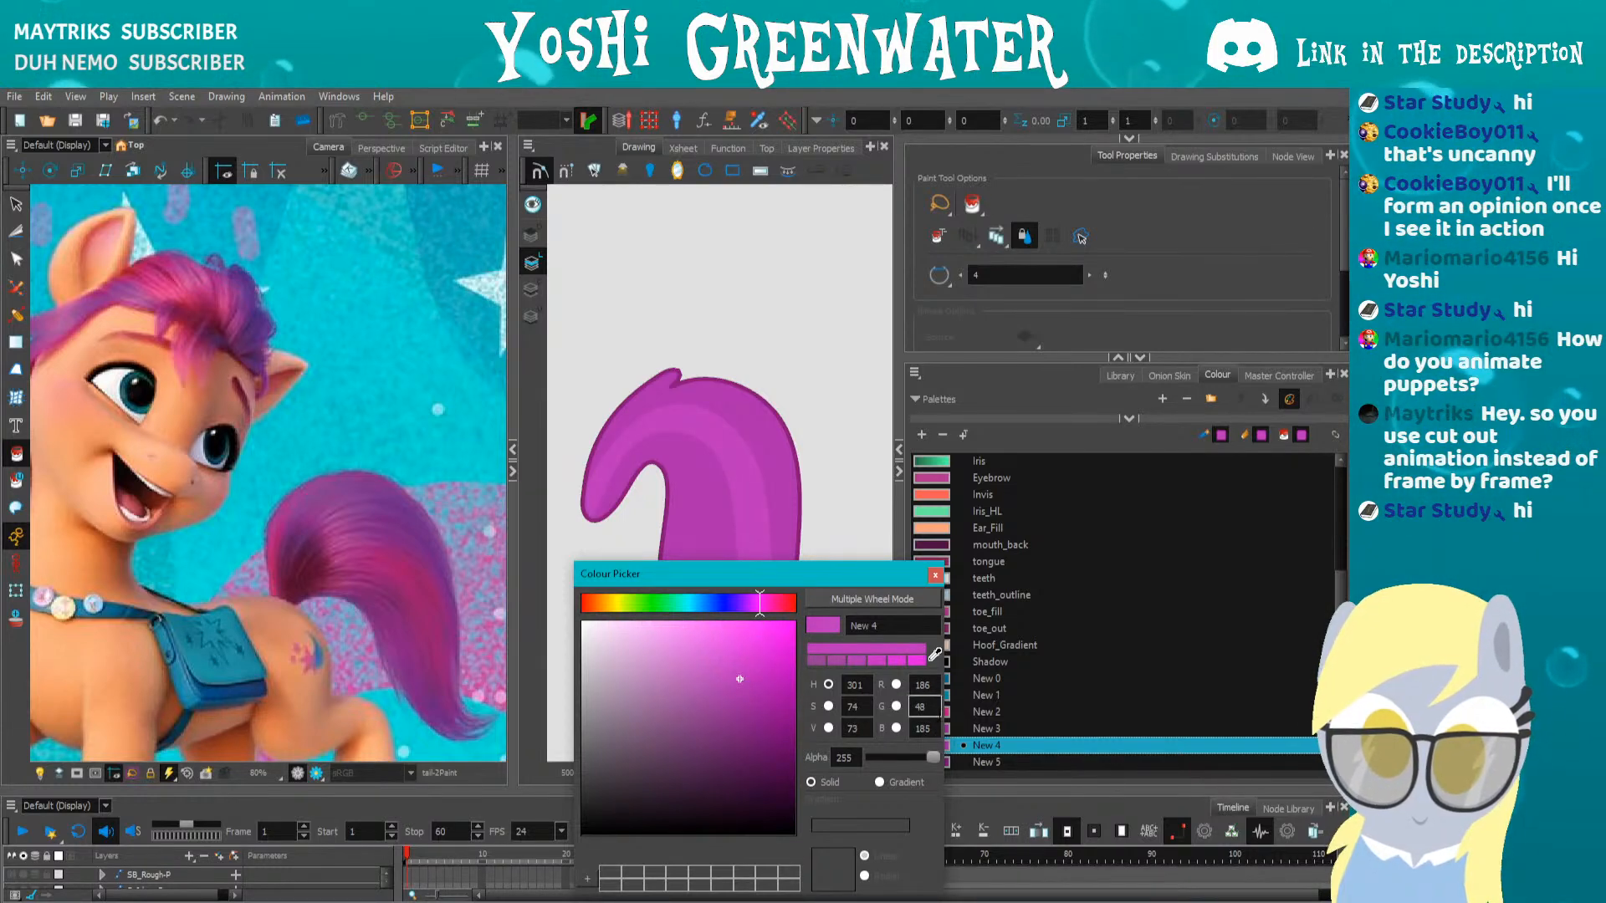
drag(861, 584, 777, 581)
click(851, 575)
Check the coloured tail on the full puppet and delete the rough tail sketch from the underlay art
key(shift+m)
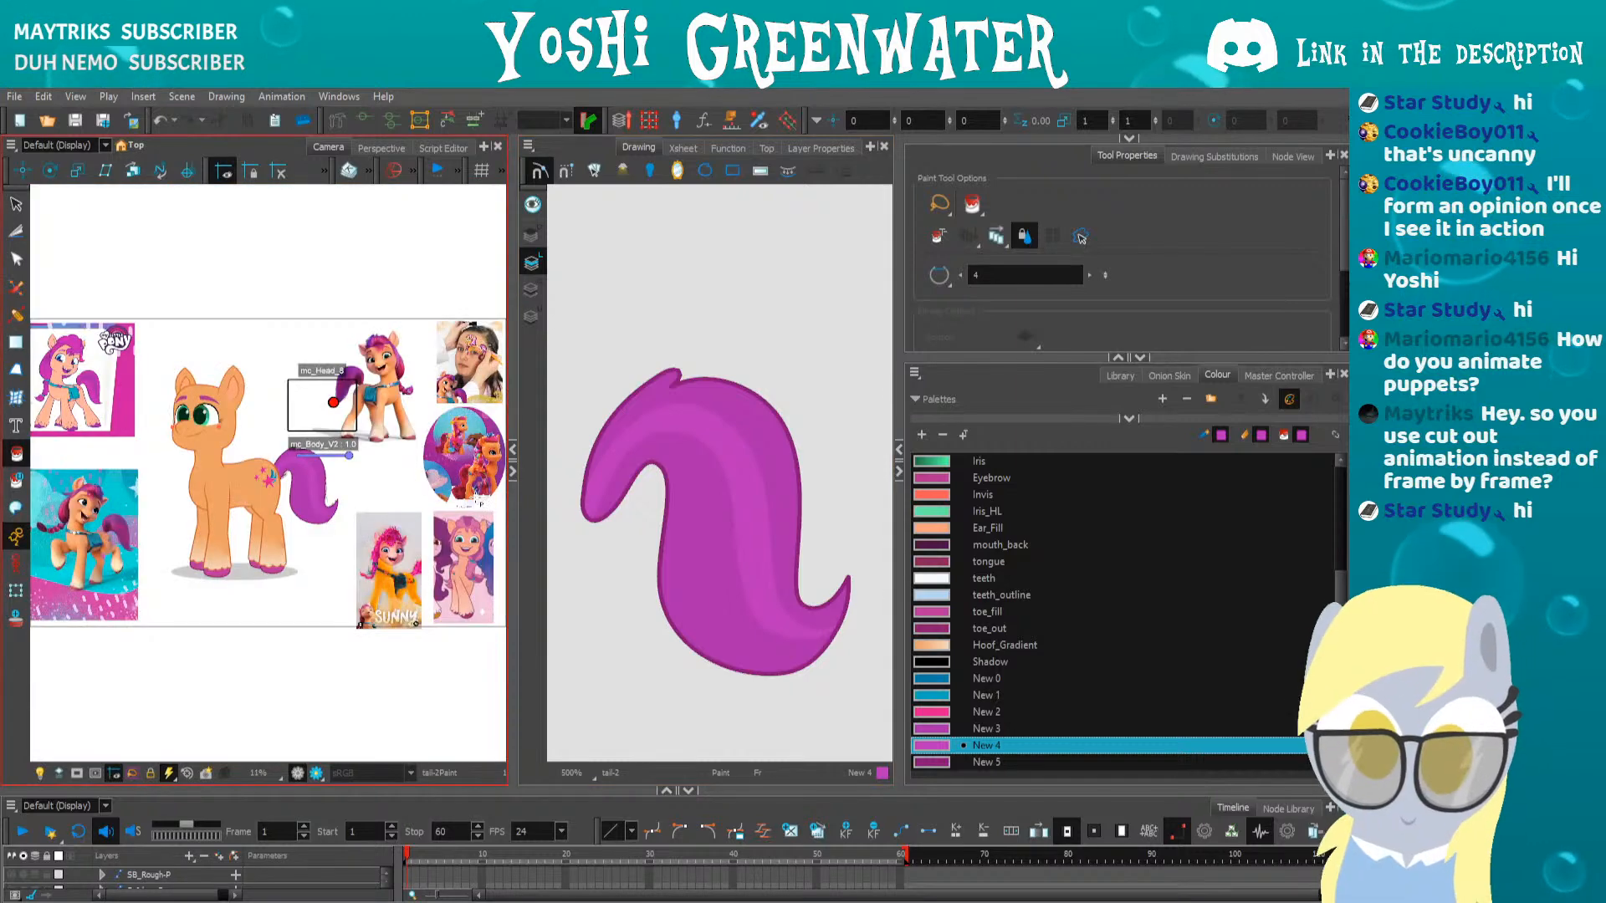
scroll(253, 478, up, 4)
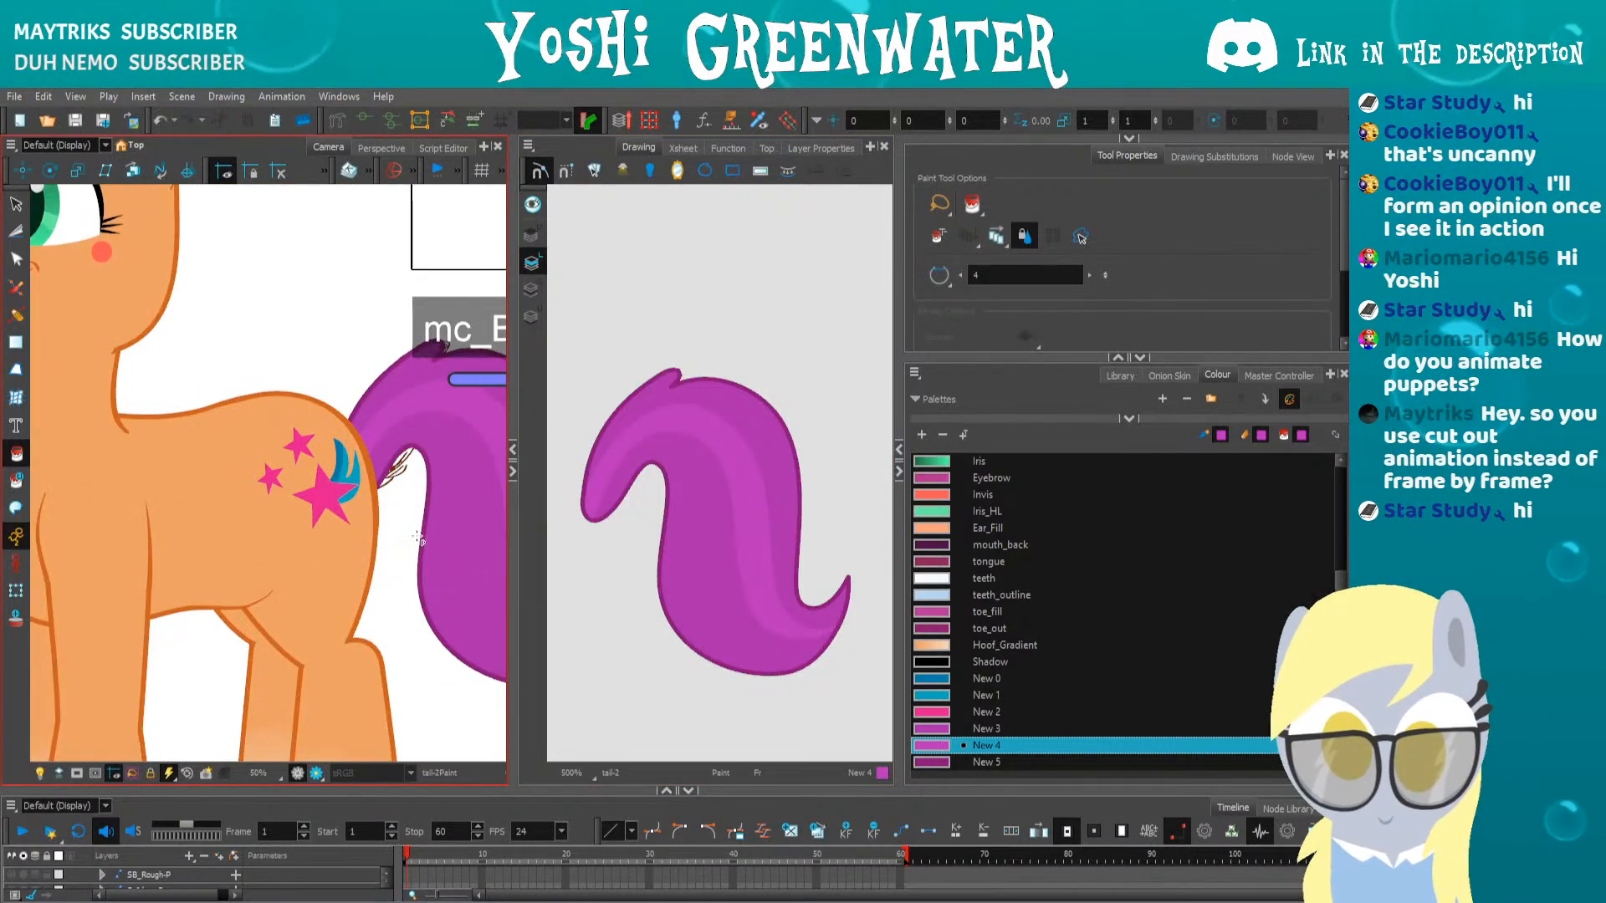
drag(358, 490, 262, 459)
click(532, 317)
key(alt+s)
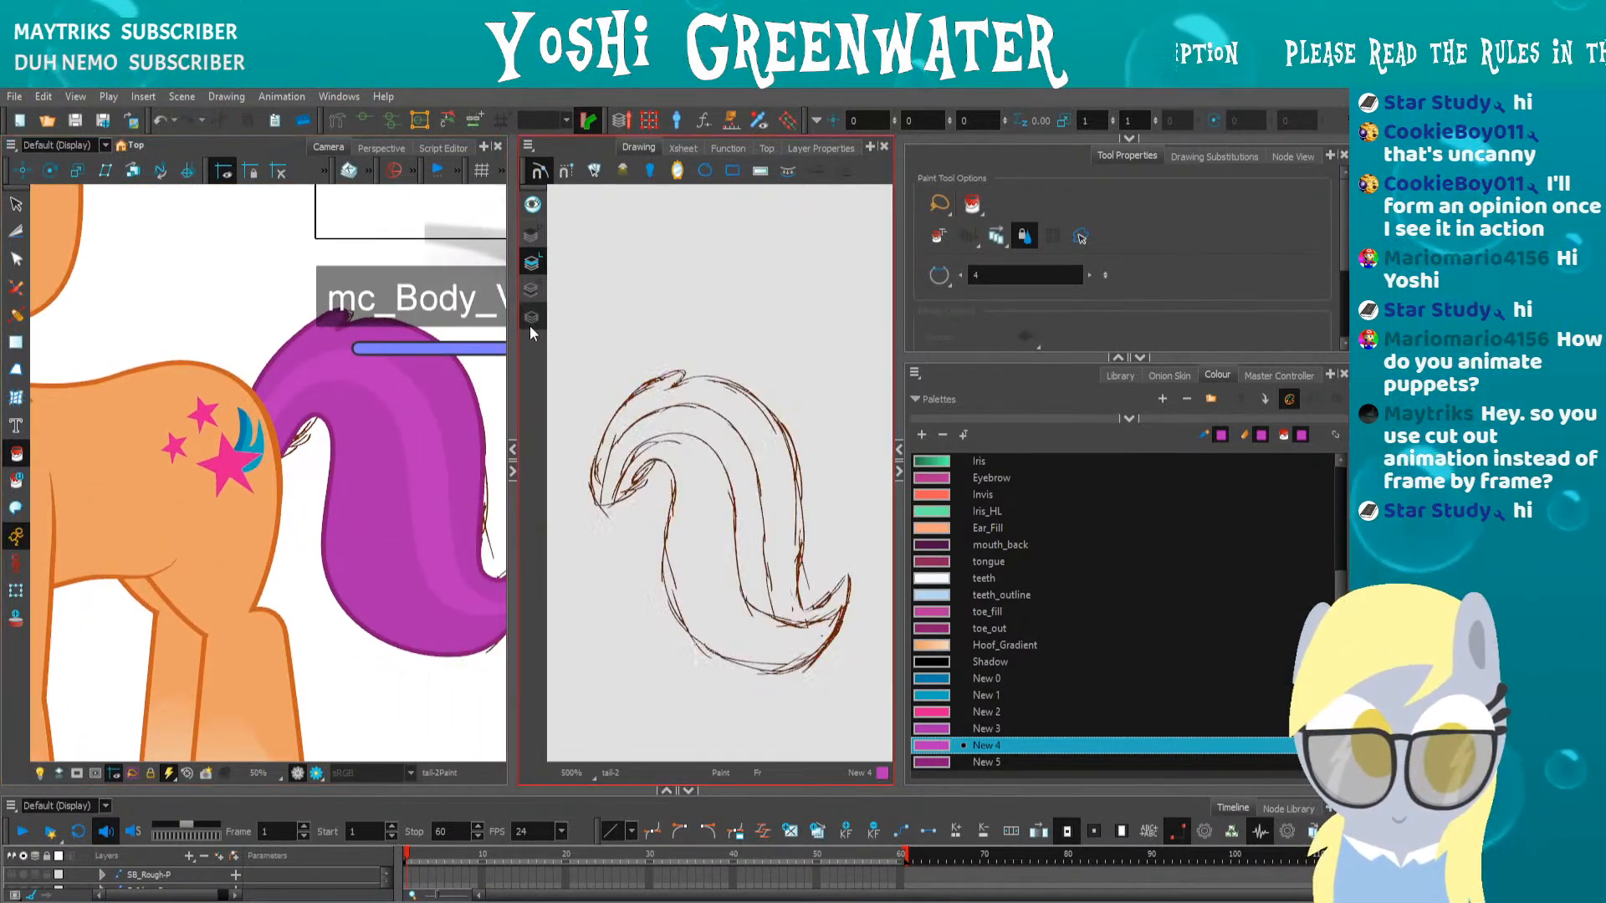
key(ctrl+a)
key(Delete)
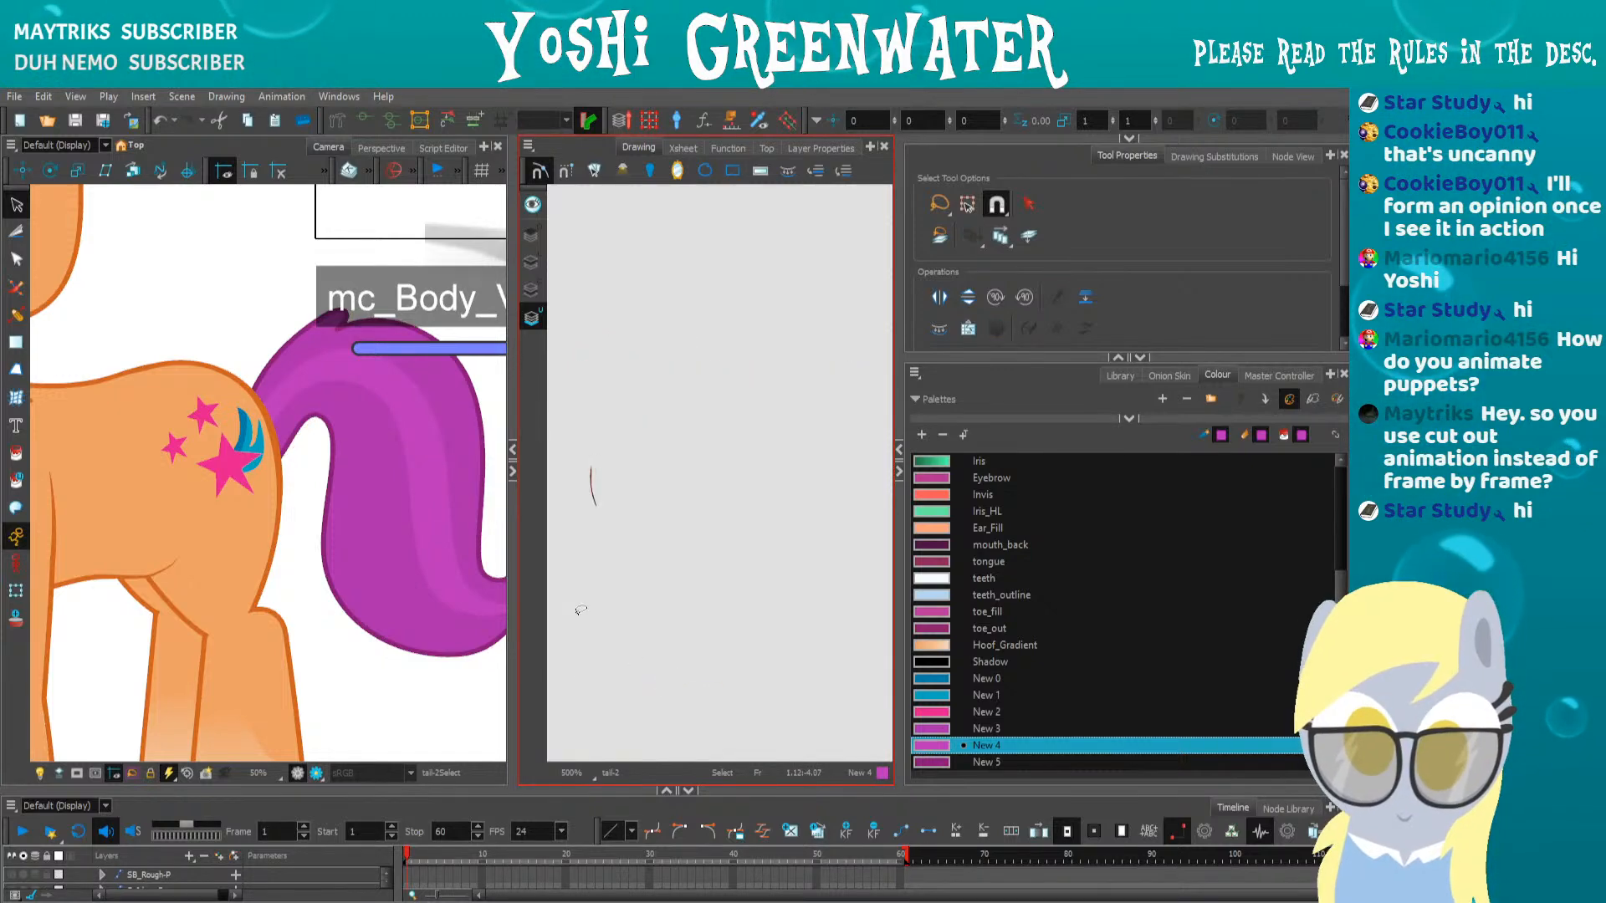
Select the whole tail drawing and nudge it upward and slightly left so it sits higher on the pony's rump
drag(335, 548, 284, 542)
drag(611, 434, 614, 508)
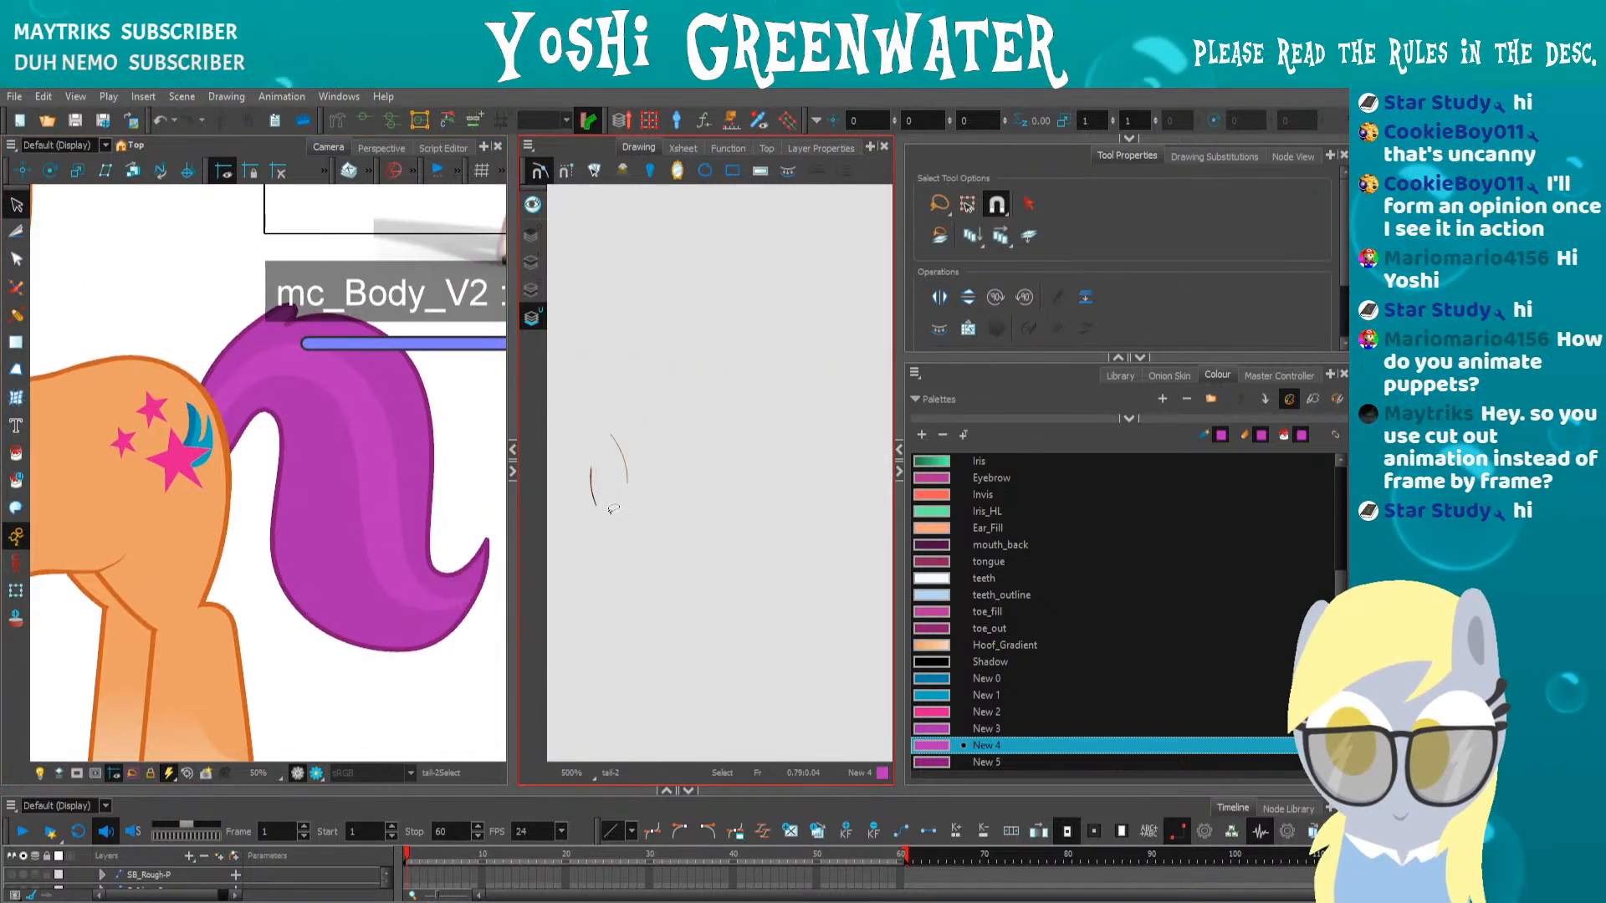
click(533, 265)
key(alt+q)
mouse_move(654, 308)
mouse_down()
mouse_move(889, 665)
mouse_move(638, 654)
mouse_up()
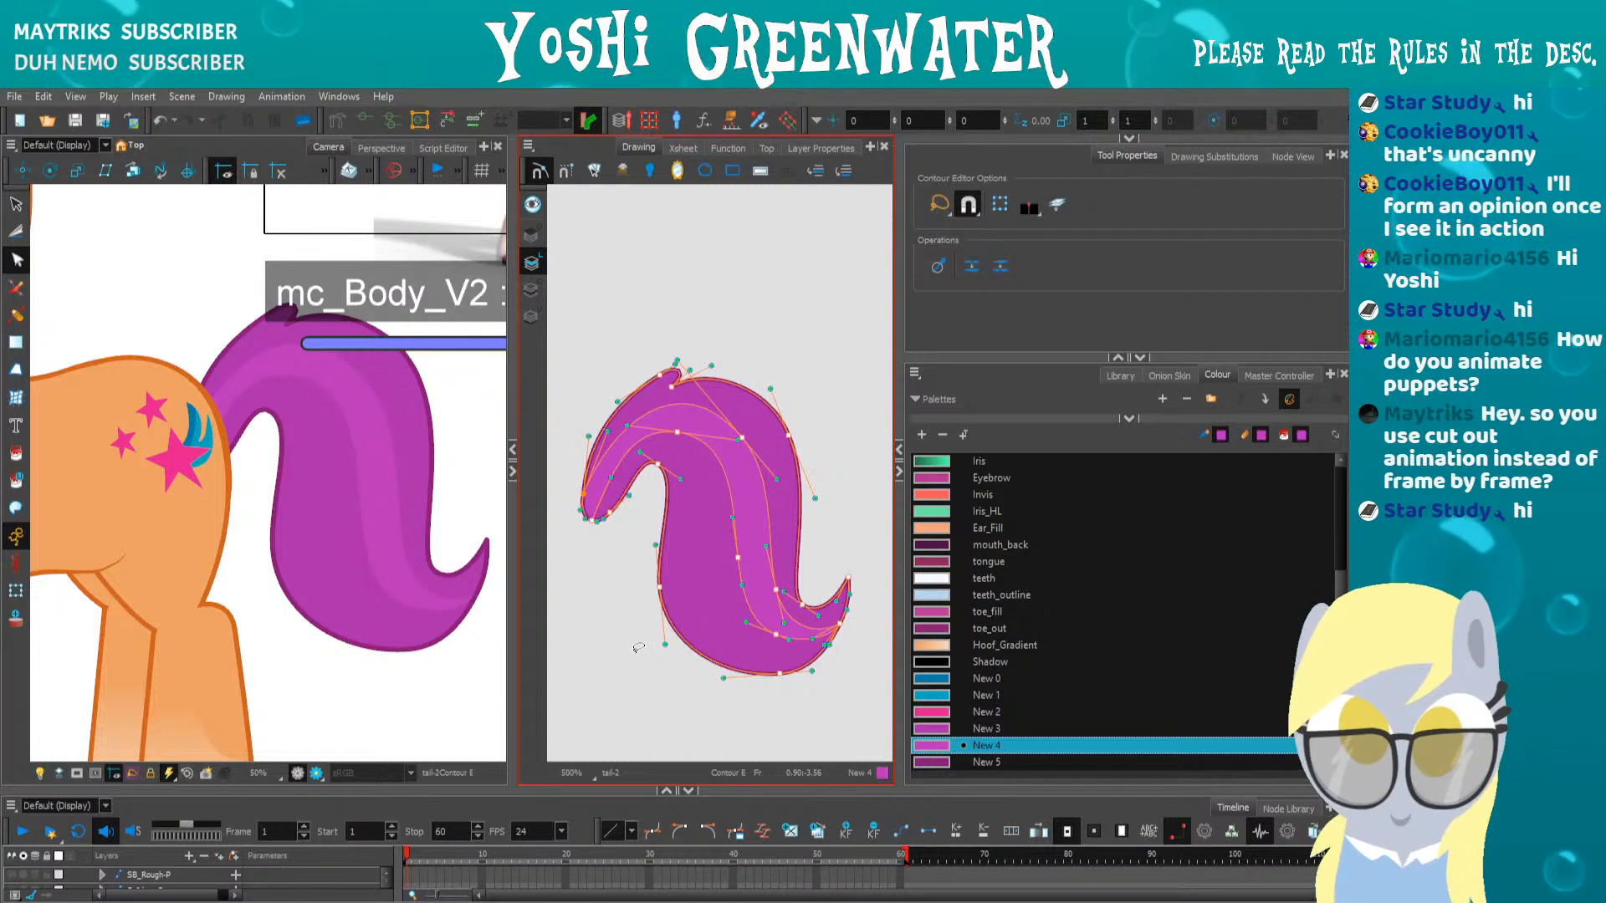
key(alt+s)
key(Up)
key(Up)
key(Up)
key(Up)
key(Up)
key(Up)
key(Up)
key(Up)
key(Up)
key(Up)
key(Up)
key(Up)
key(Up)
key(Up)
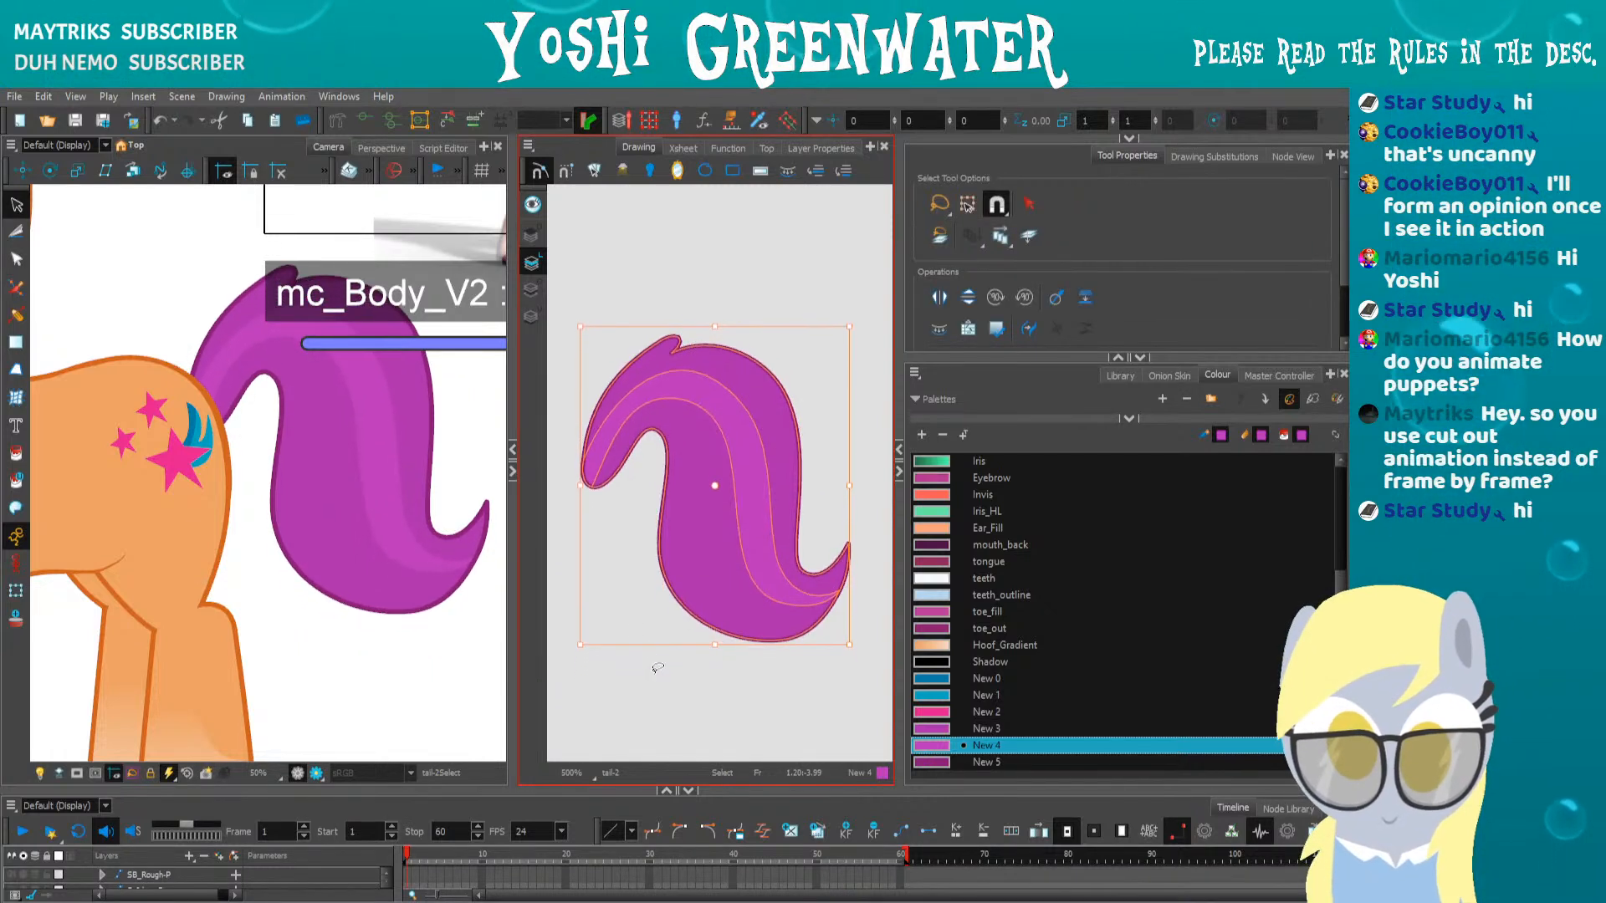
key(Left)
key(Left)
key(Left)
key(Left)
key(Left)
key(Left)
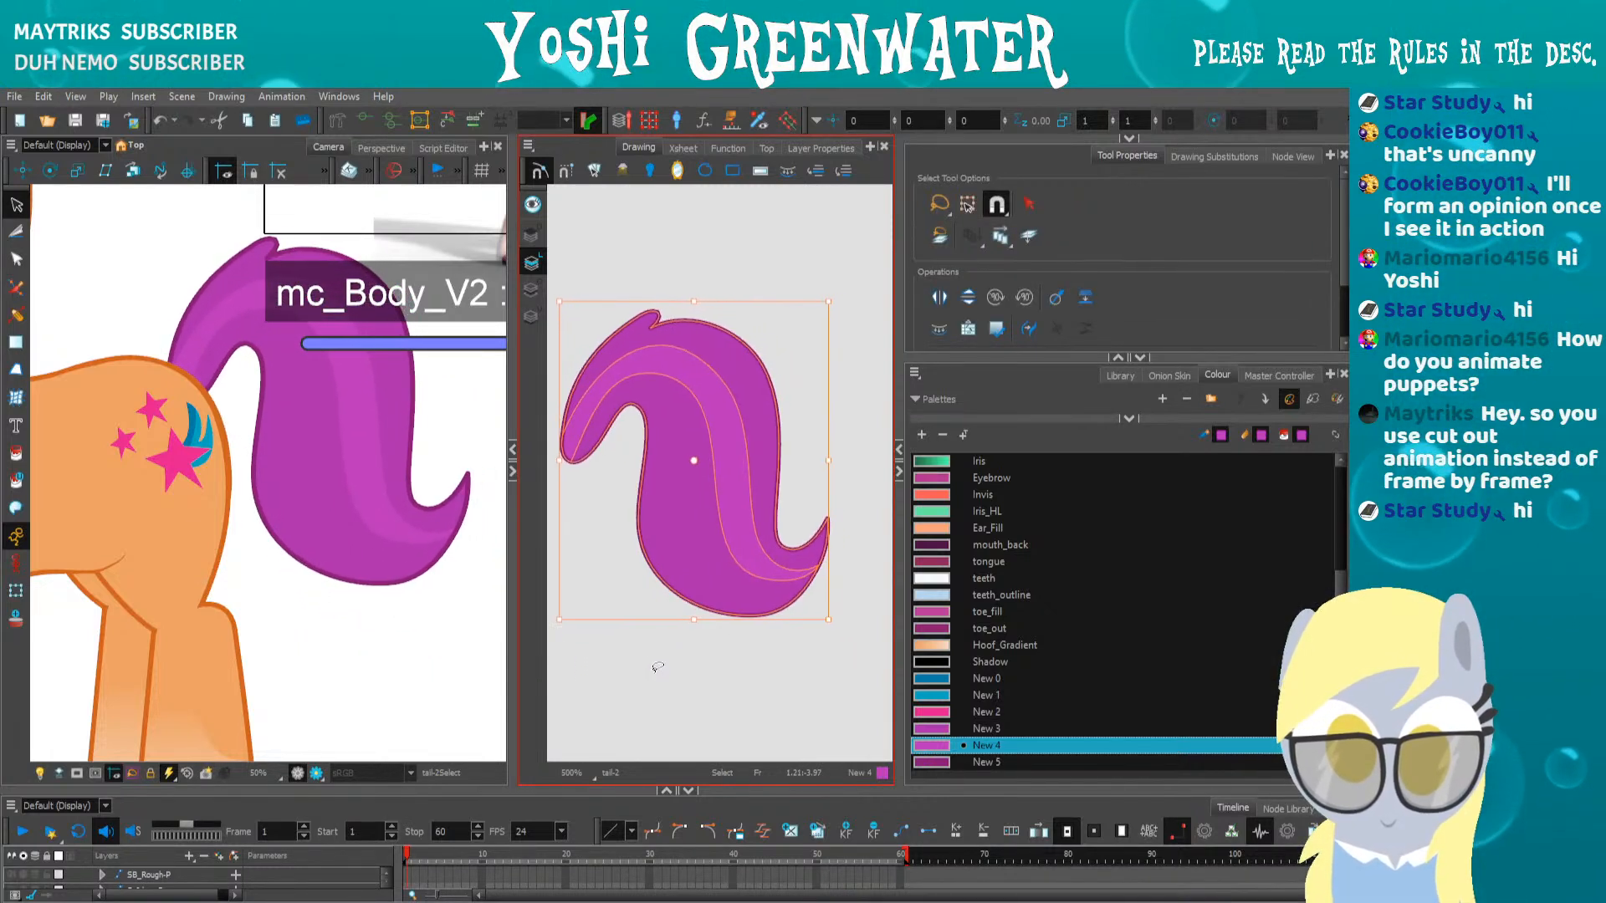
Lengthen the tail by selecting its lower contour points and shifting them down and right
mouse_move(687, 621)
mouse_down()
mouse_move(690, 638)
mouse_move(800, 452)
mouse_move(664, 665)
mouse_move(751, 386)
mouse_move(710, 698)
mouse_up()
key(alt+q)
key(Down)
key(Down)
key(Down)
key(Down)
key(Right)
key(Right)
key(Right)
key(Right)
key(Down)
key(Right)
key(Right)
key(Right)
Raise the contour points of the small tuft at the tail's crest slightly and check the tail on the full puppet
mouse_move(661, 275)
mouse_down()
mouse_move(629, 352)
mouse_move(600, 336)
mouse_up()
key(Up)
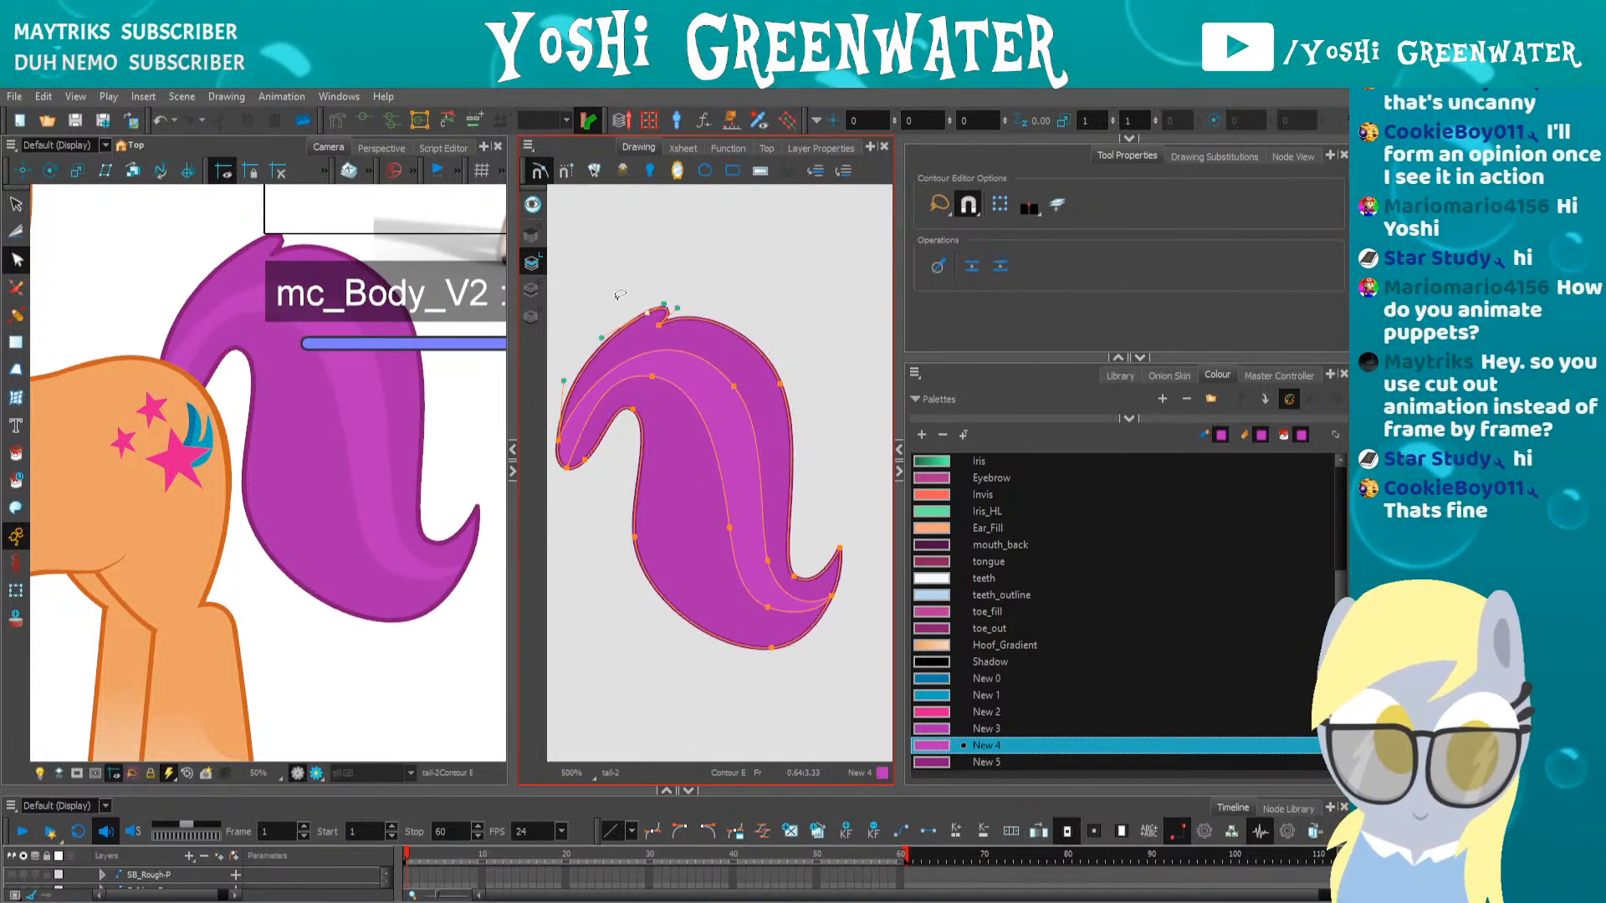
click(591, 543)
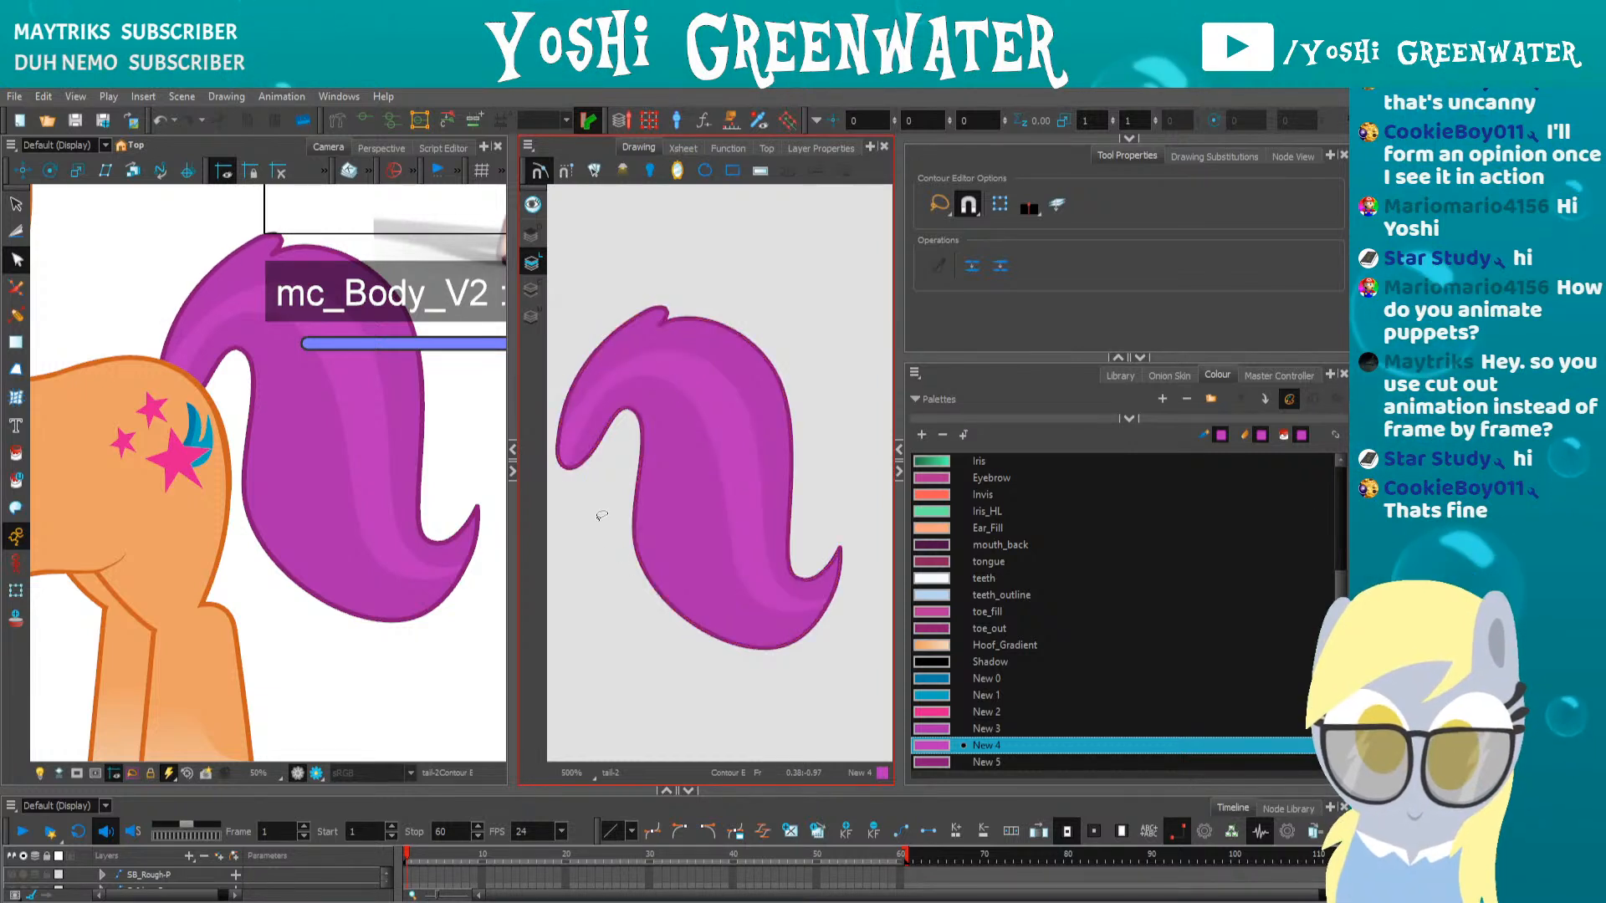
drag(554, 444, 623, 469)
mouse_move(610, 445)
mouse_down()
mouse_move(631, 468)
mouse_move(613, 477)
mouse_up()
click(619, 527)
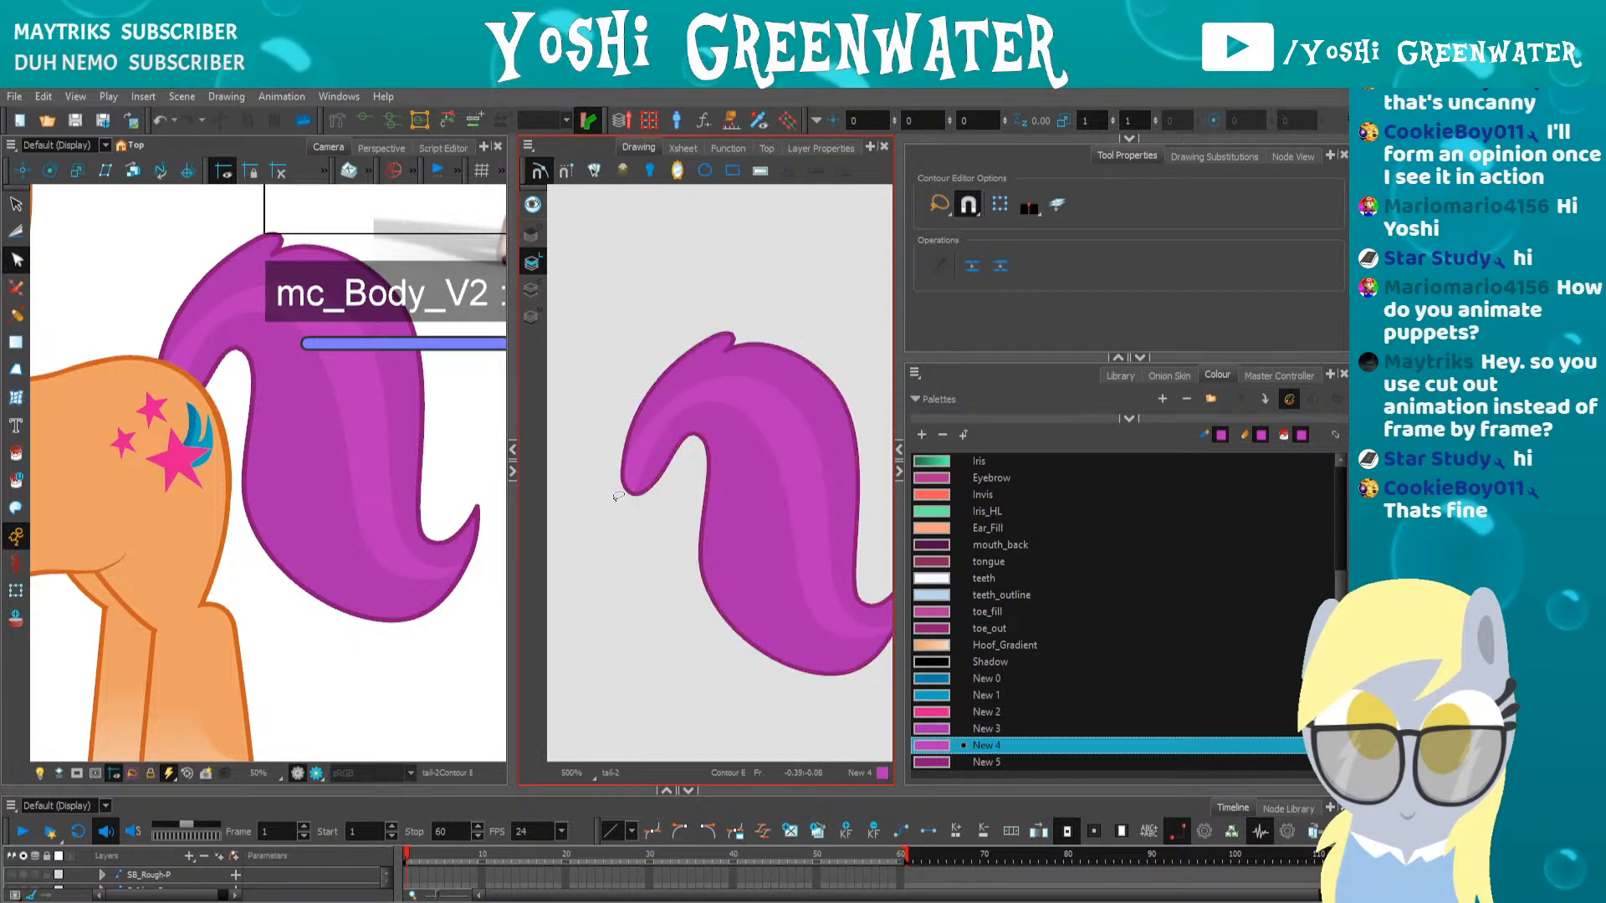
scroll(260, 554, down, 5)
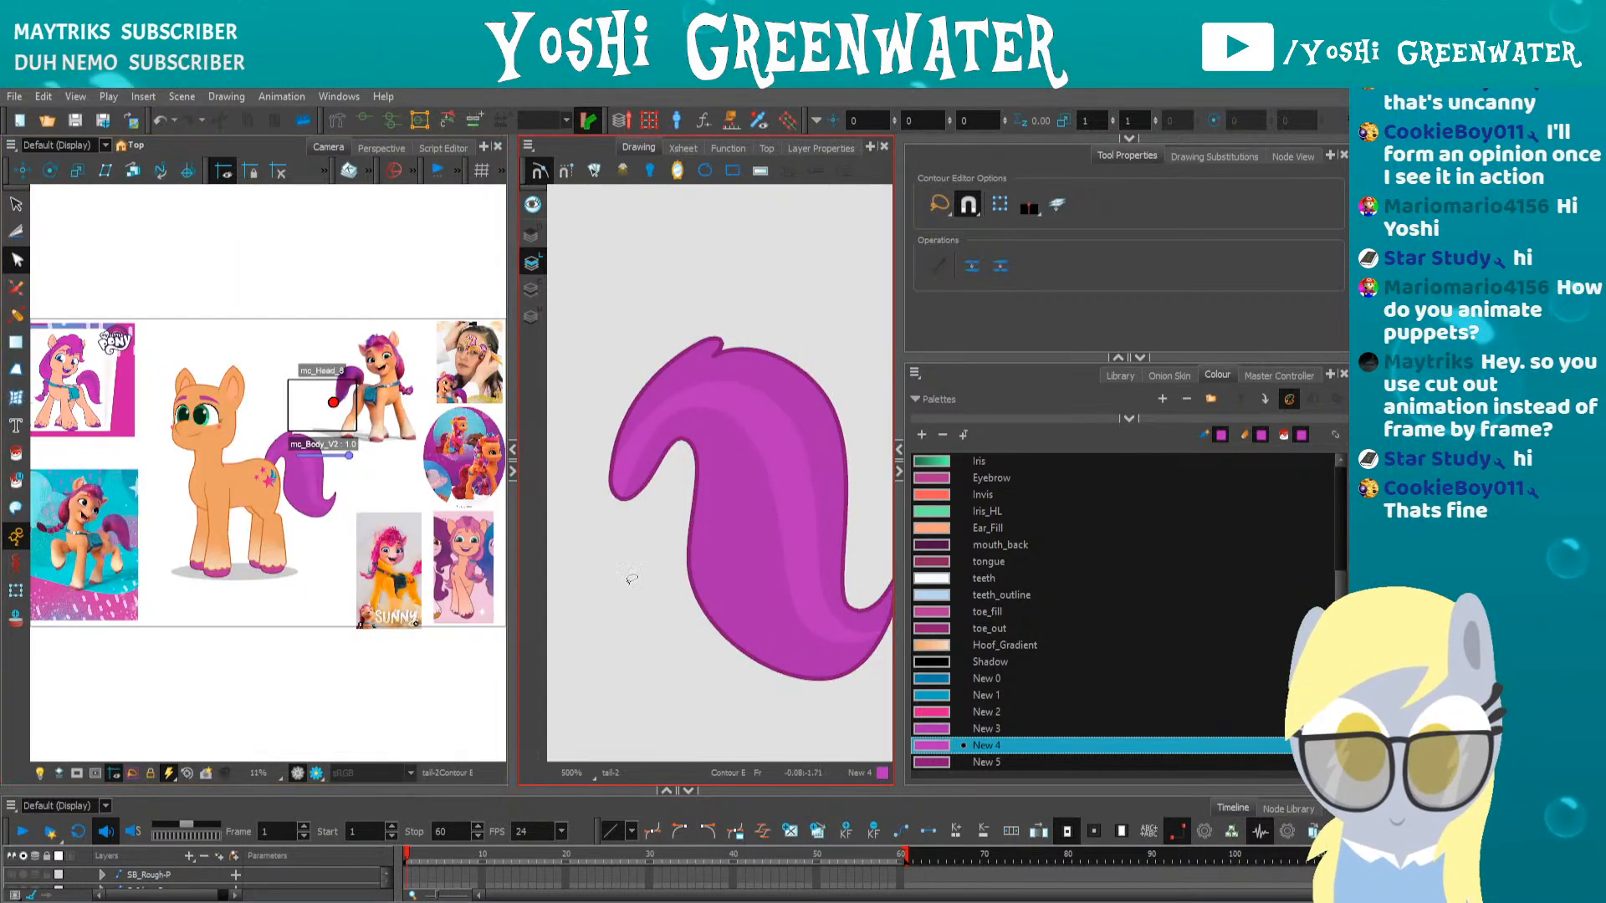
Pull the contour point at the tail's pointed tip slightly outward
drag(713, 539, 648, 523)
click(831, 578)
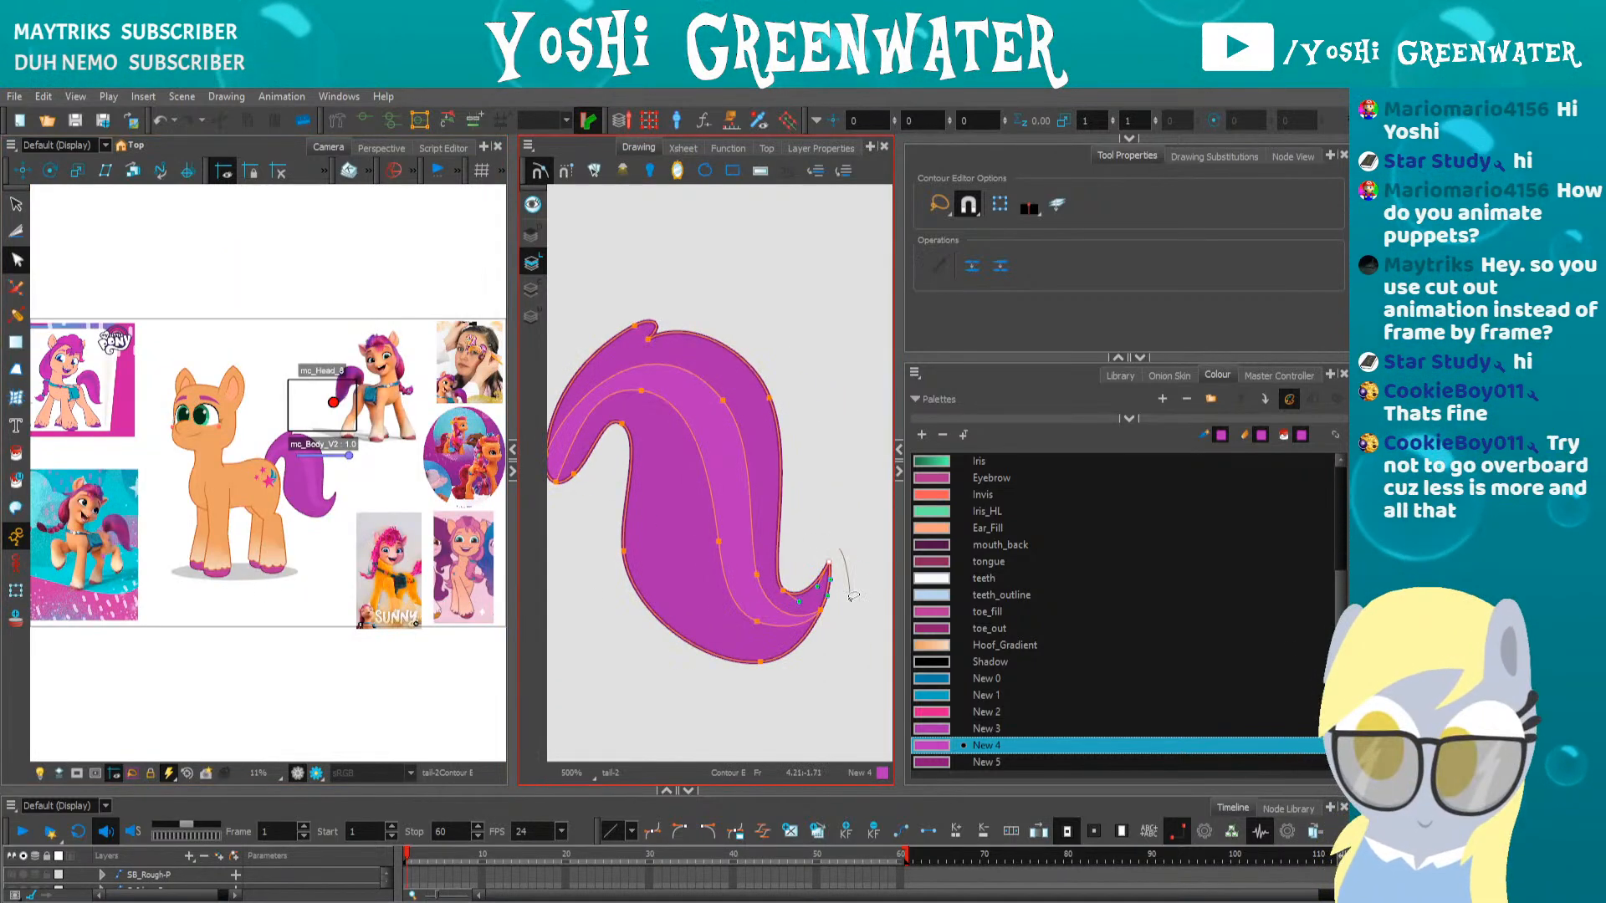
click(730, 690)
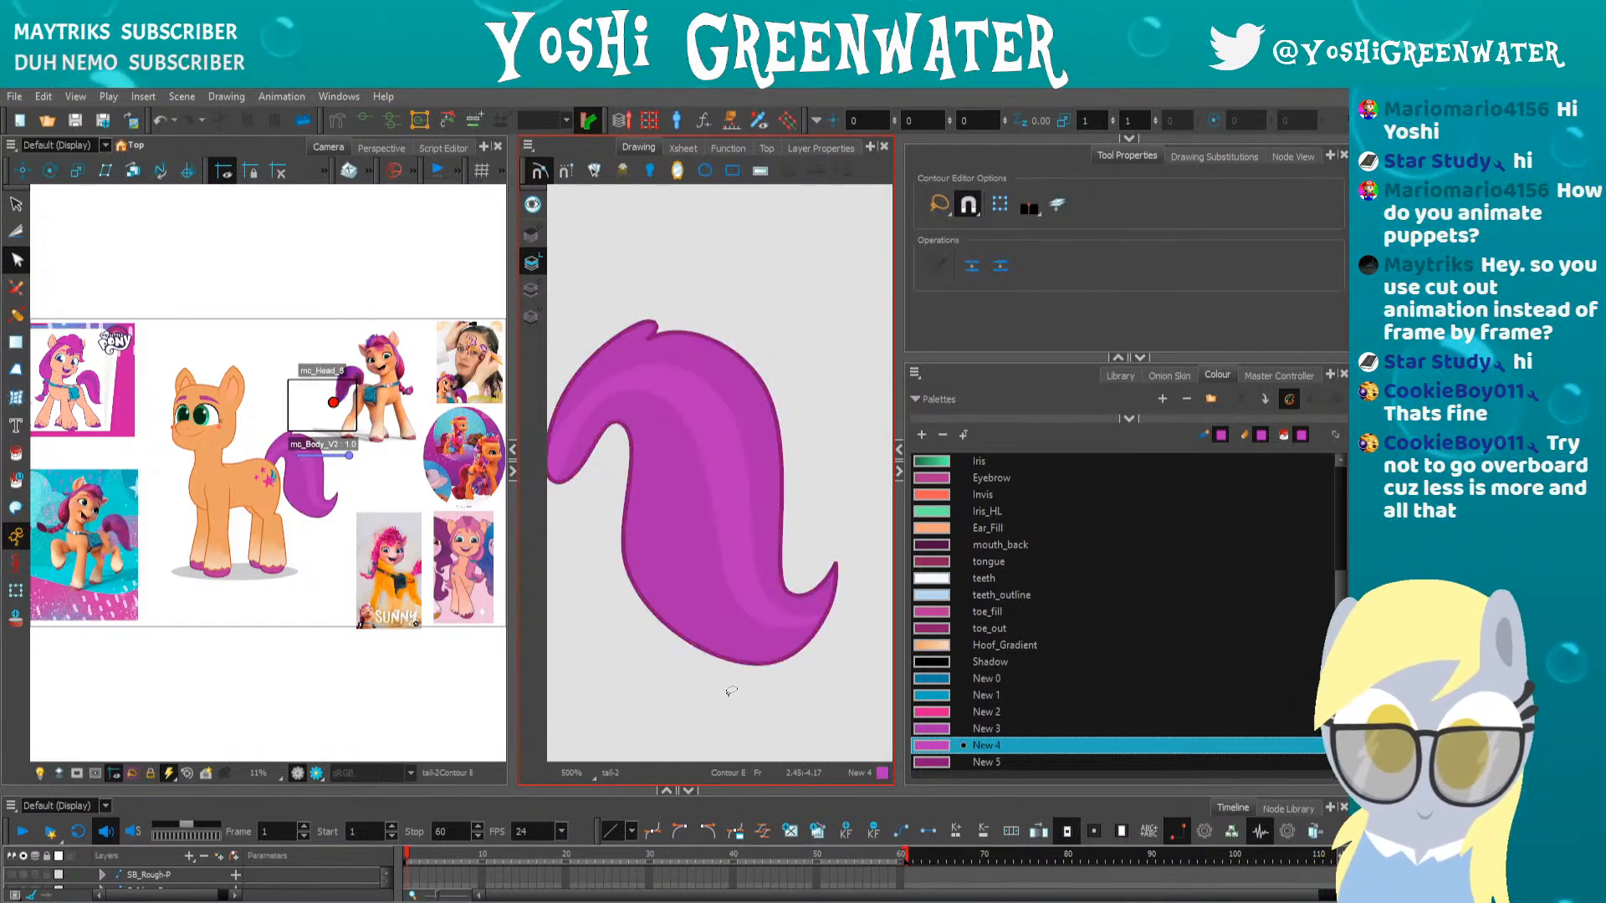
drag(599, 586, 646, 599)
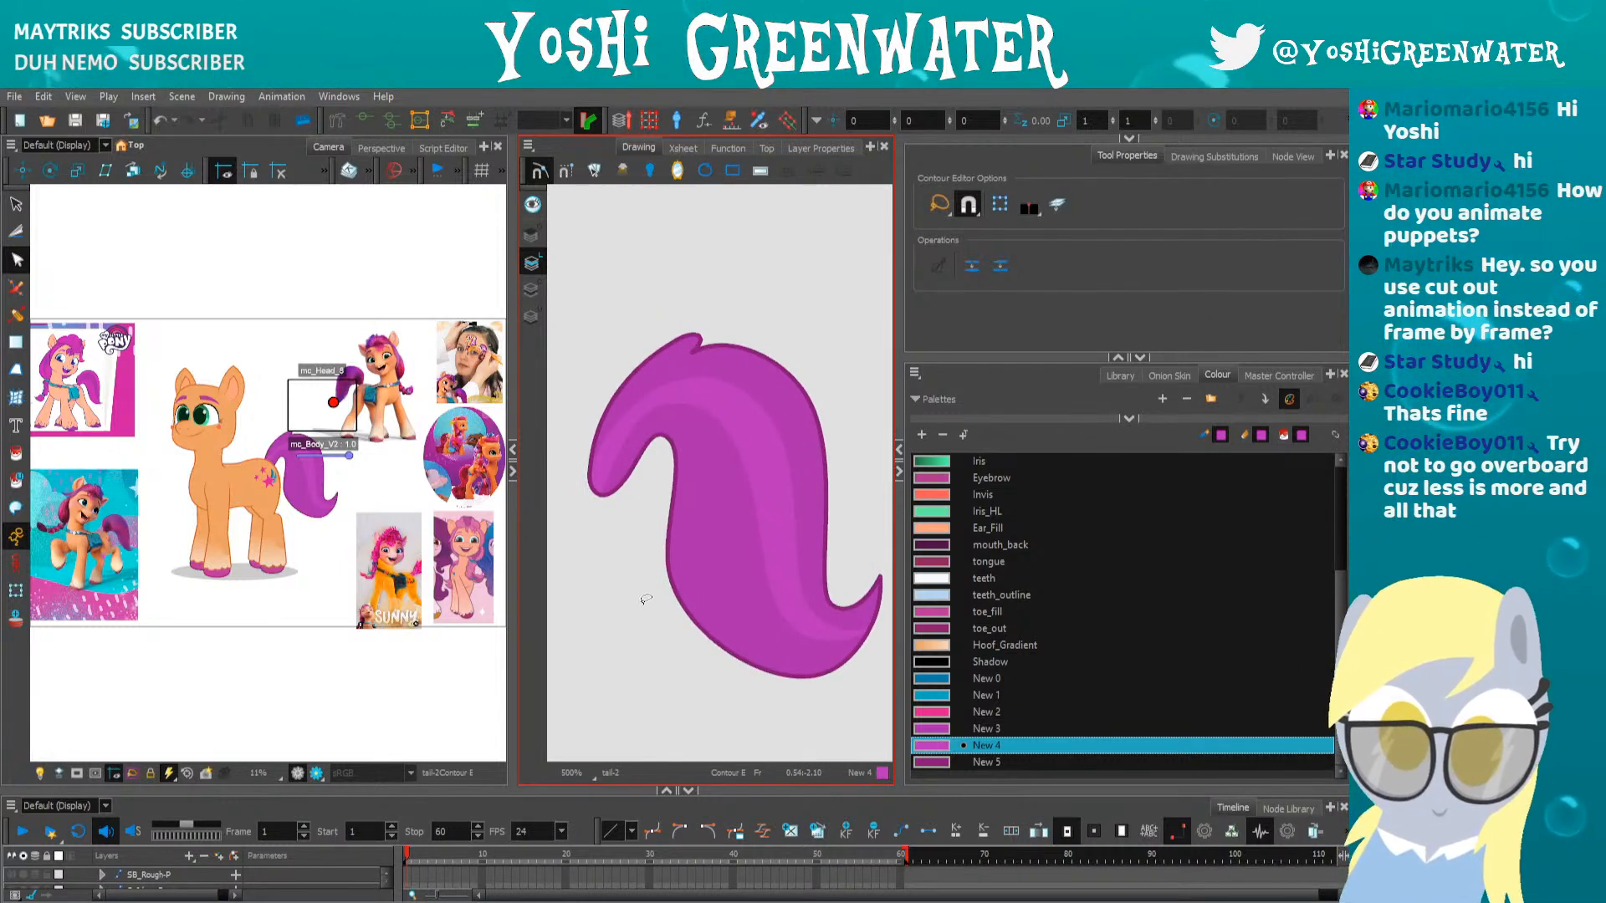
Slim the tail's lower bulge by moving its left-edge contour point inward and its bottom point slightly left and up
click(663, 566)
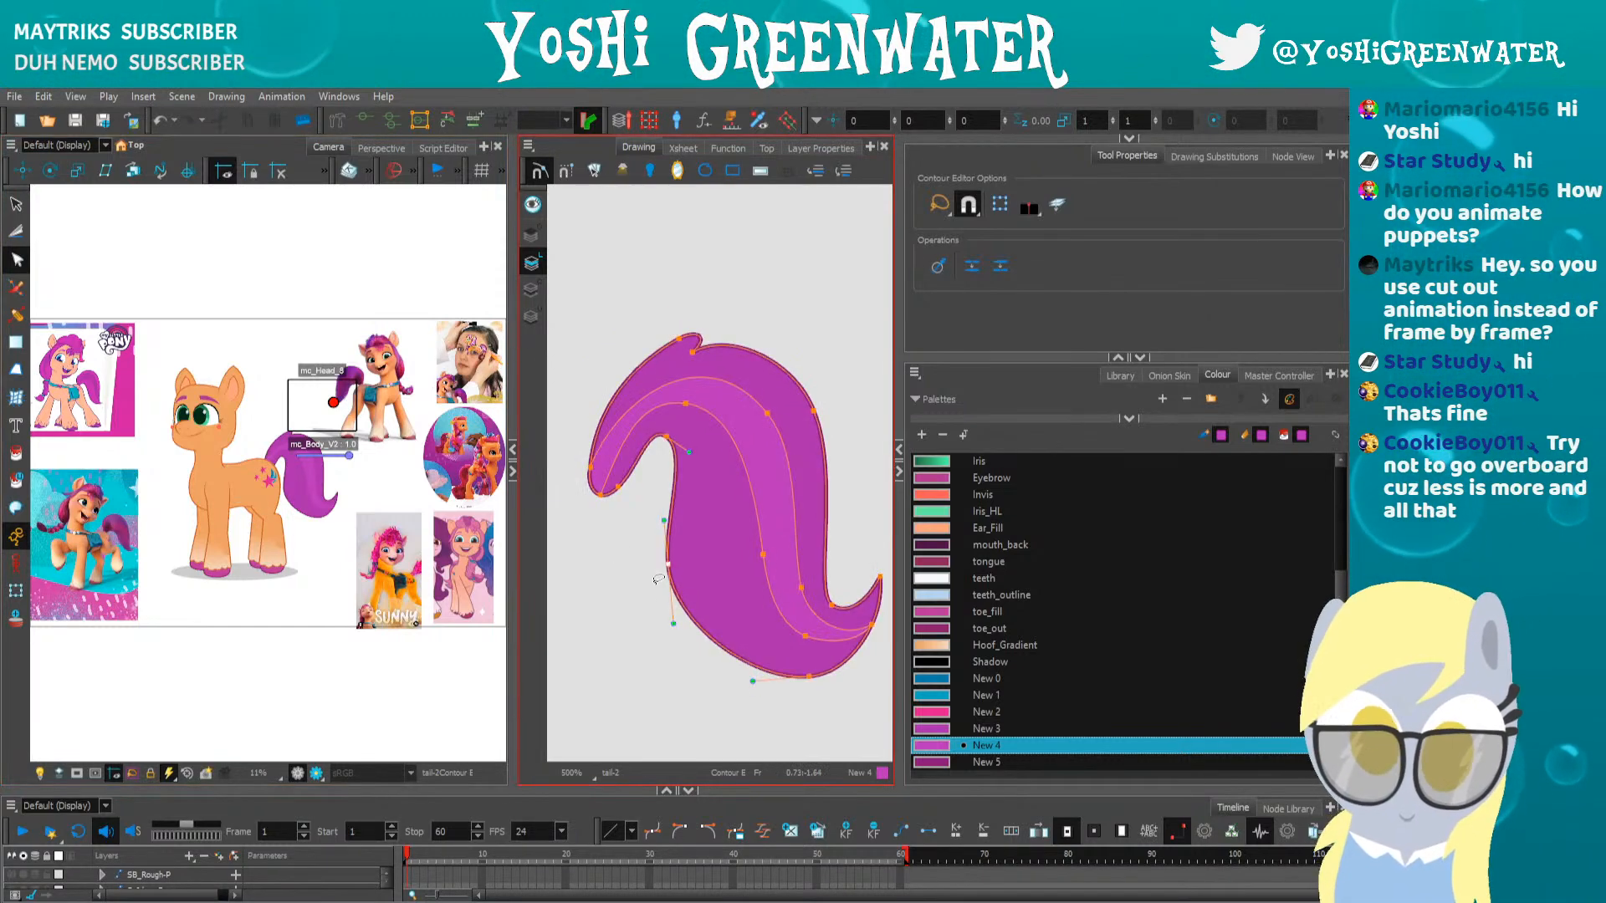
drag(712, 621, 658, 626)
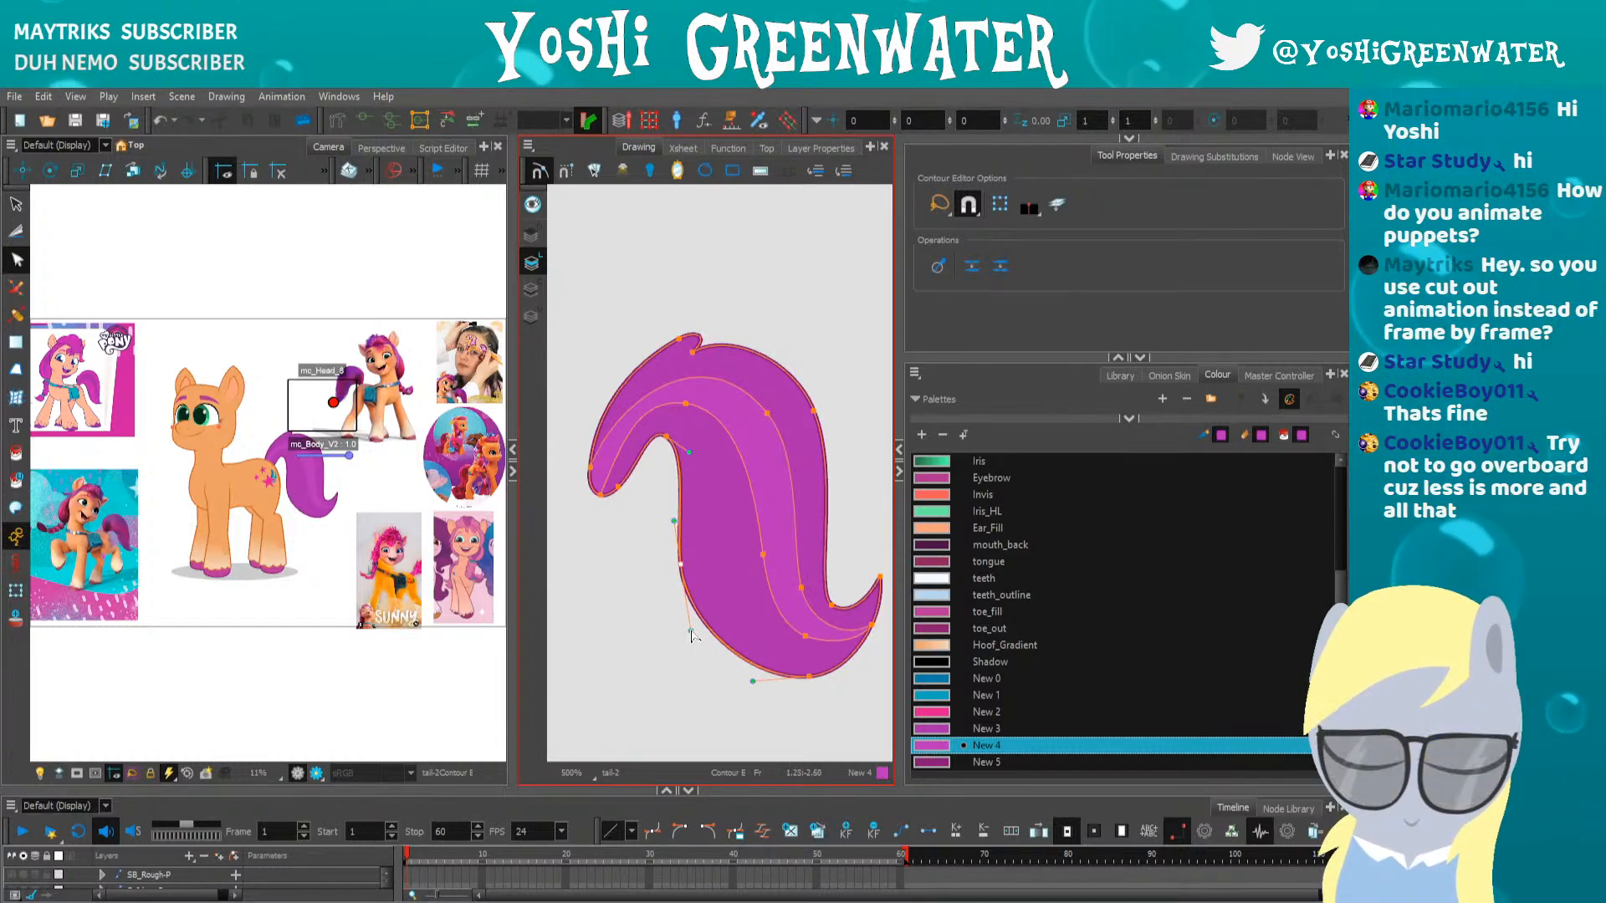
drag(809, 675, 813, 676)
click(697, 676)
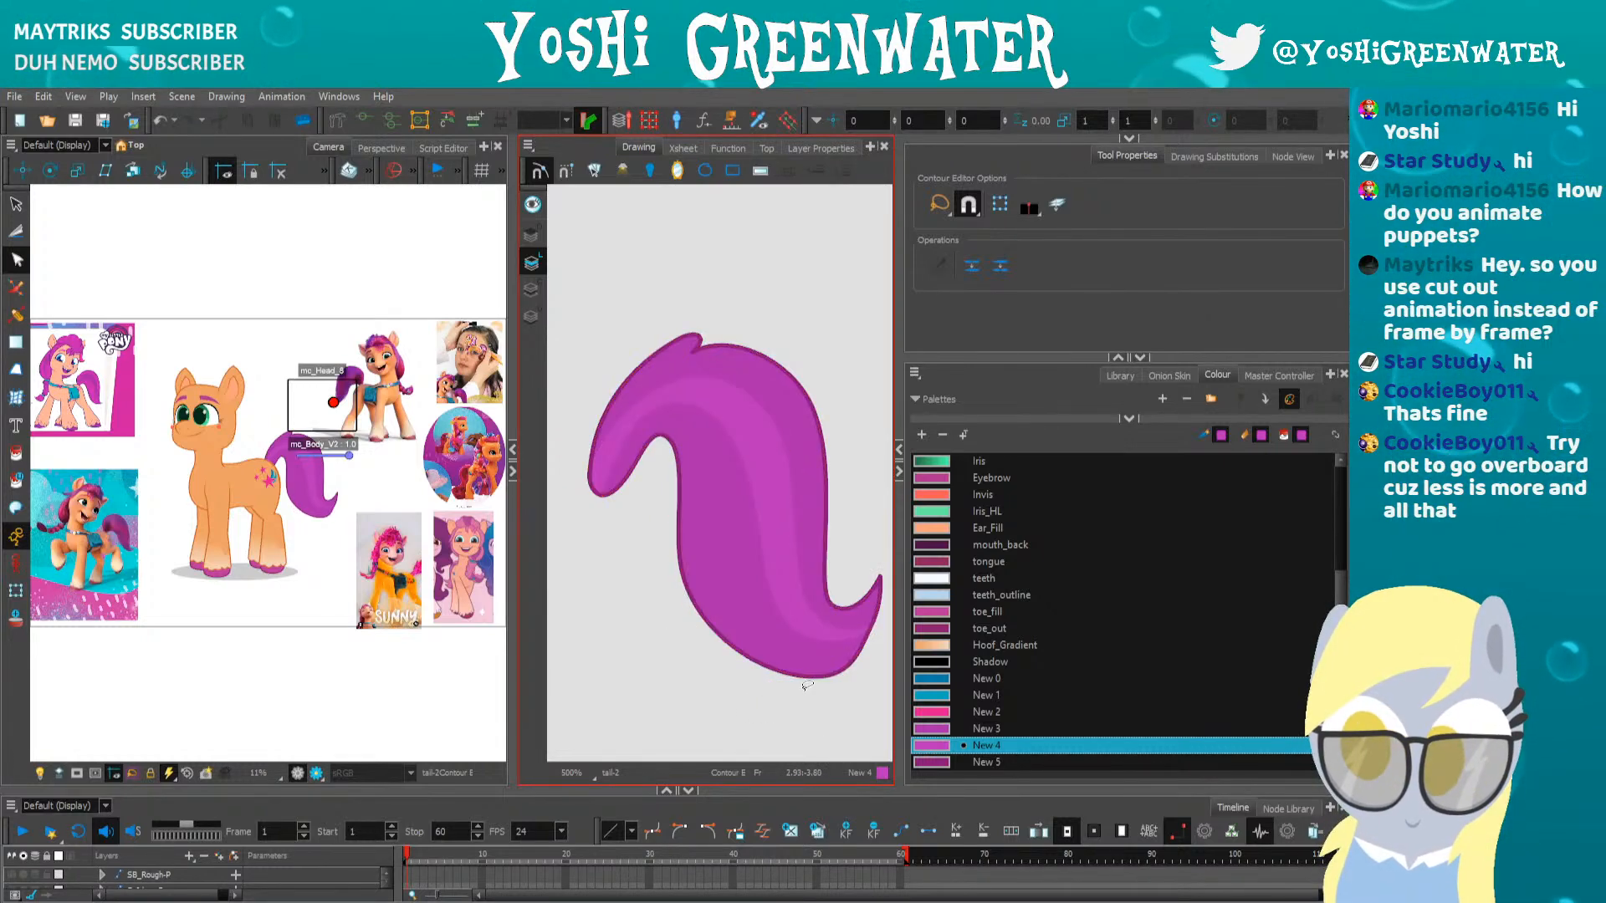
click(821, 676)
key(Left)
key(Up)
click(658, 488)
click(651, 540)
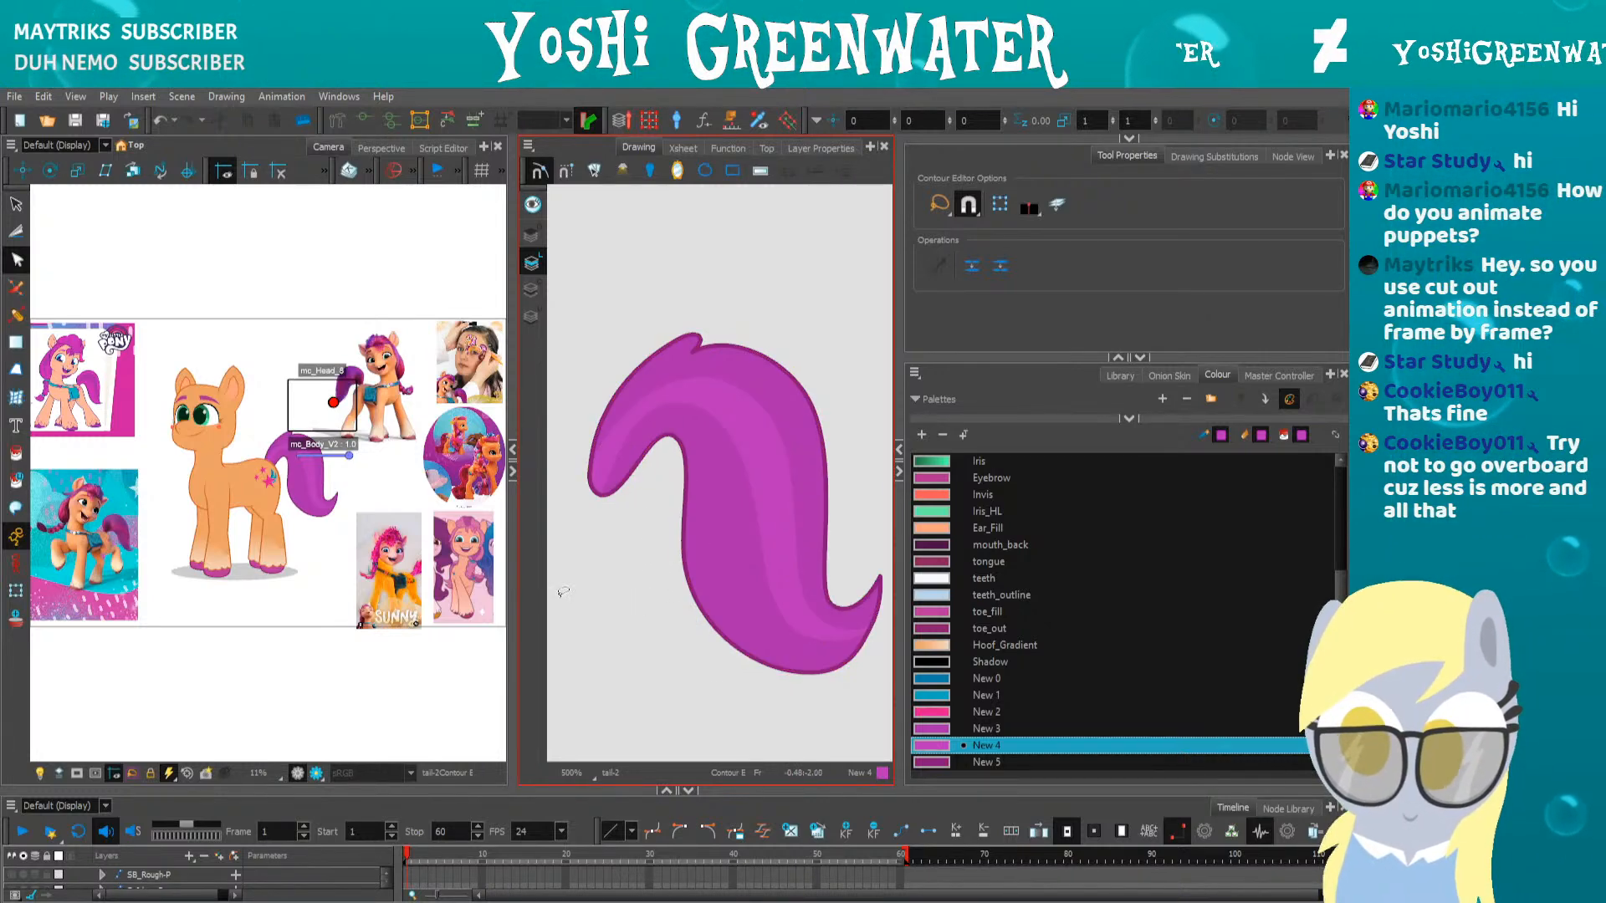
Select the contour points of the tail's lower half and nudge them slightly left and up
drag(665, 543, 644, 512)
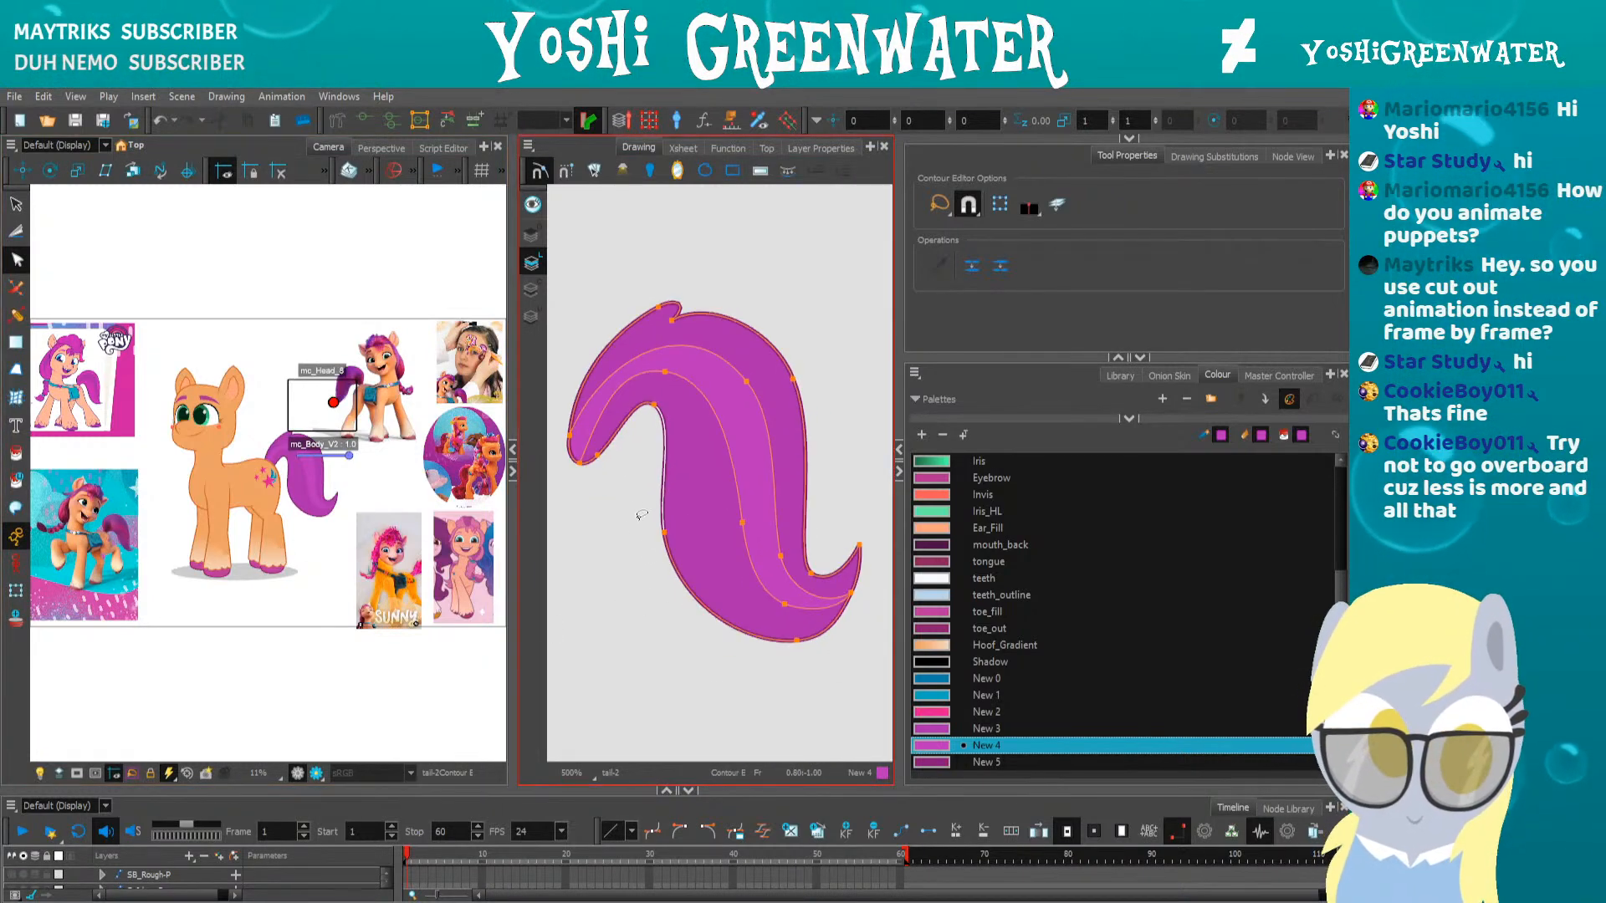
drag(910, 552, 655, 658)
key(Left)
key(Up)
key(Up)
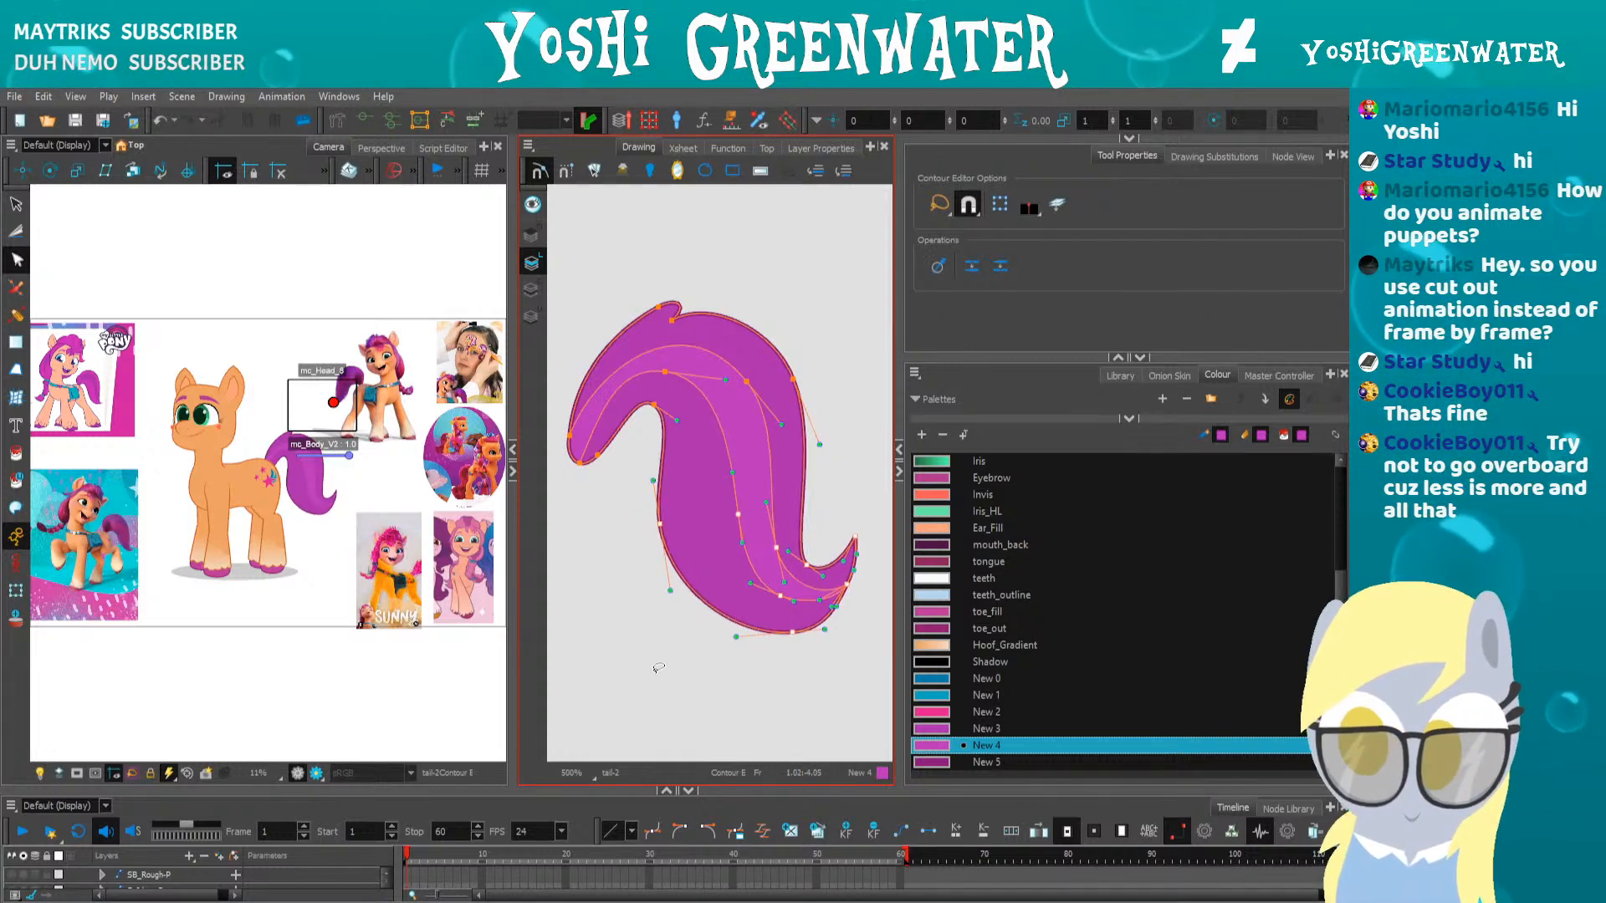
Compare with the reference tail, reshape the lighter strand's upper curve with its points and handles, and raise the tail's bottom point slightly
key(shift+t)
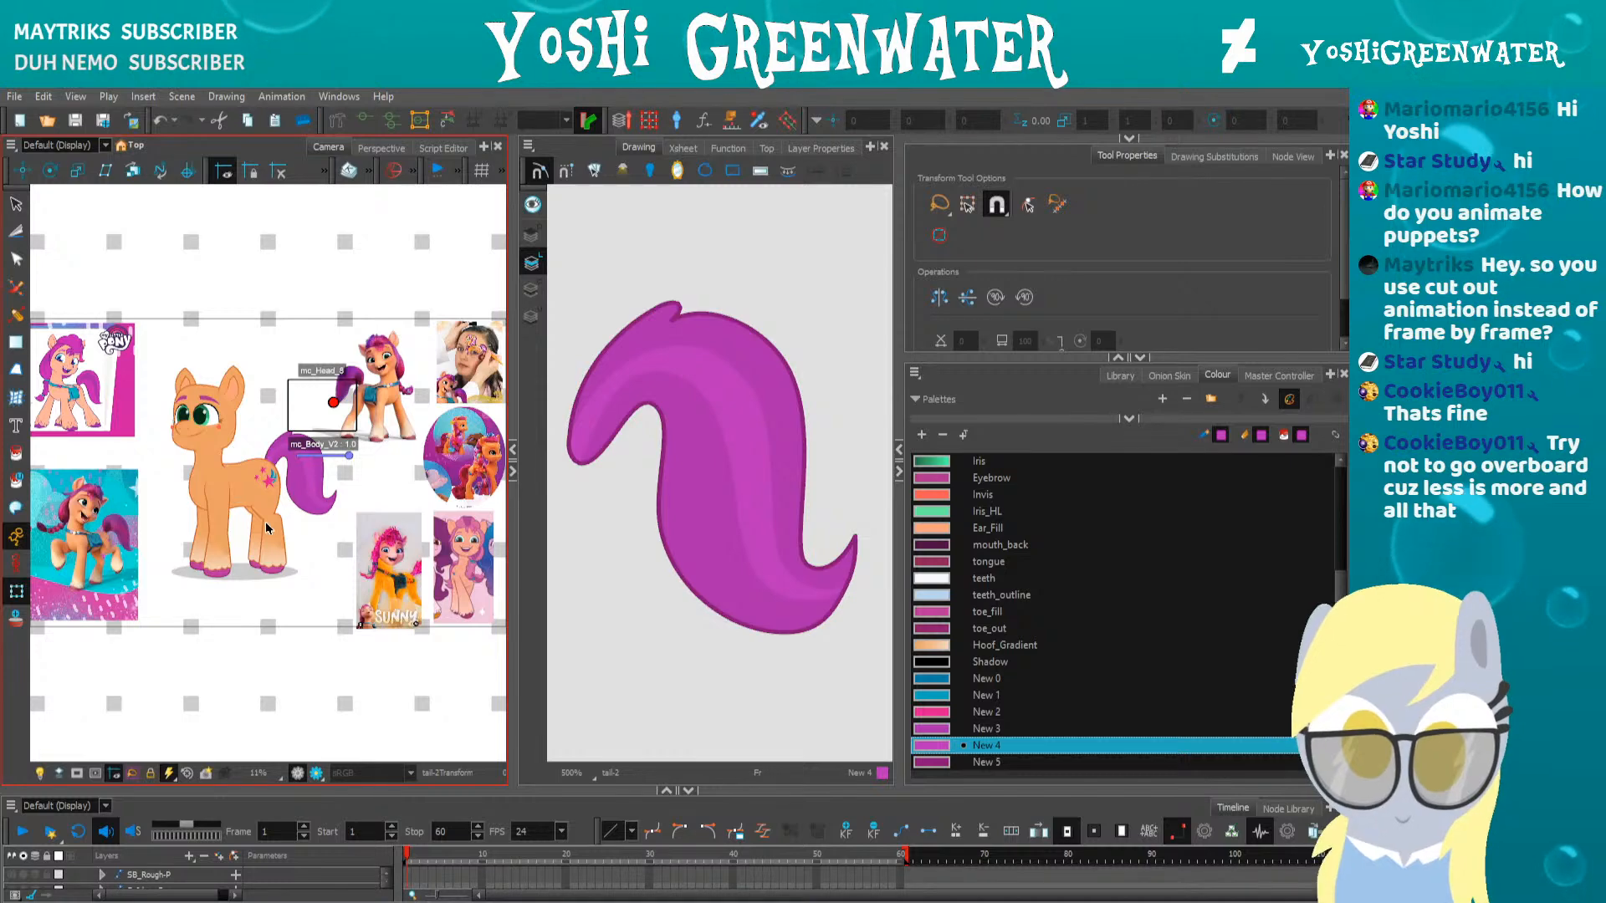
scroll(268, 529, up, 5)
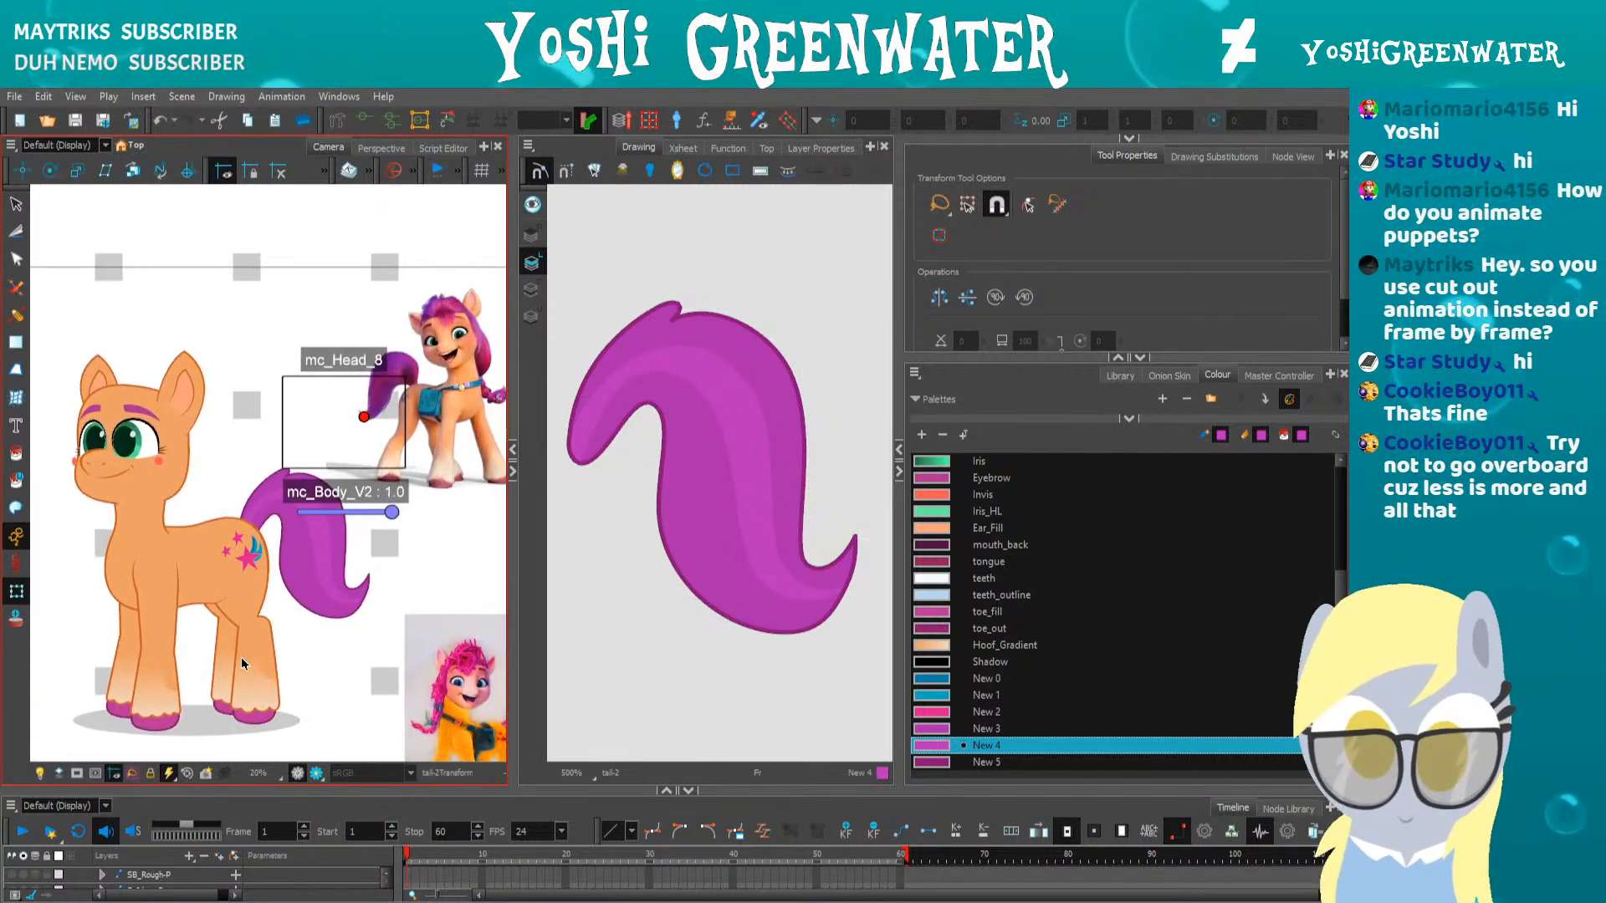
scroll(417, 367, up, 8)
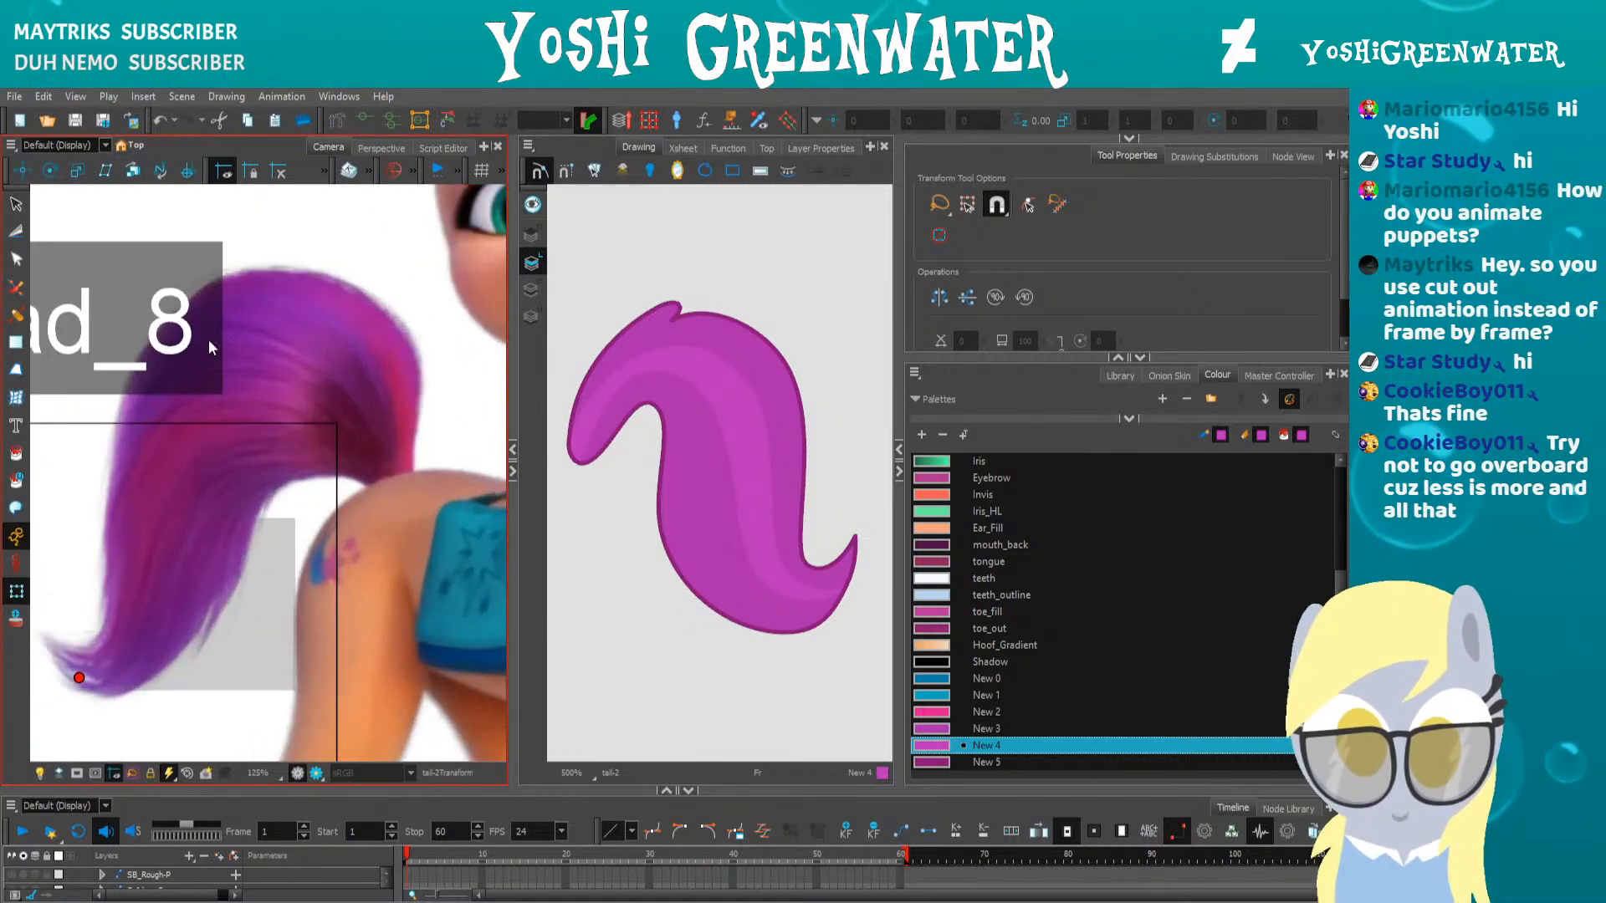
scroll(276, 427, down, 1)
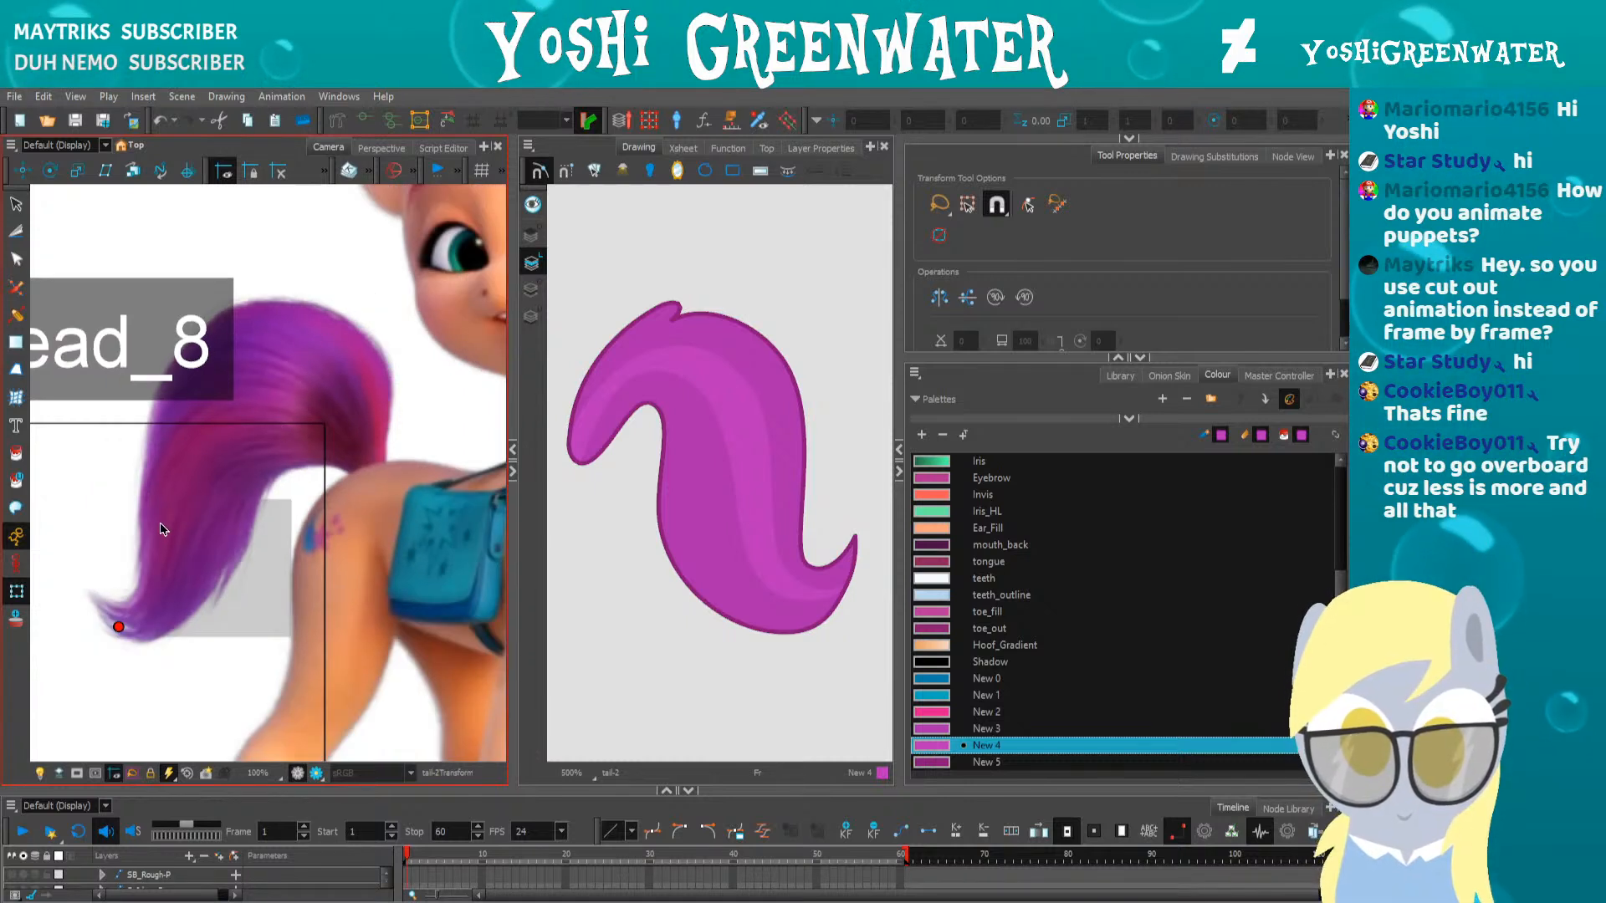
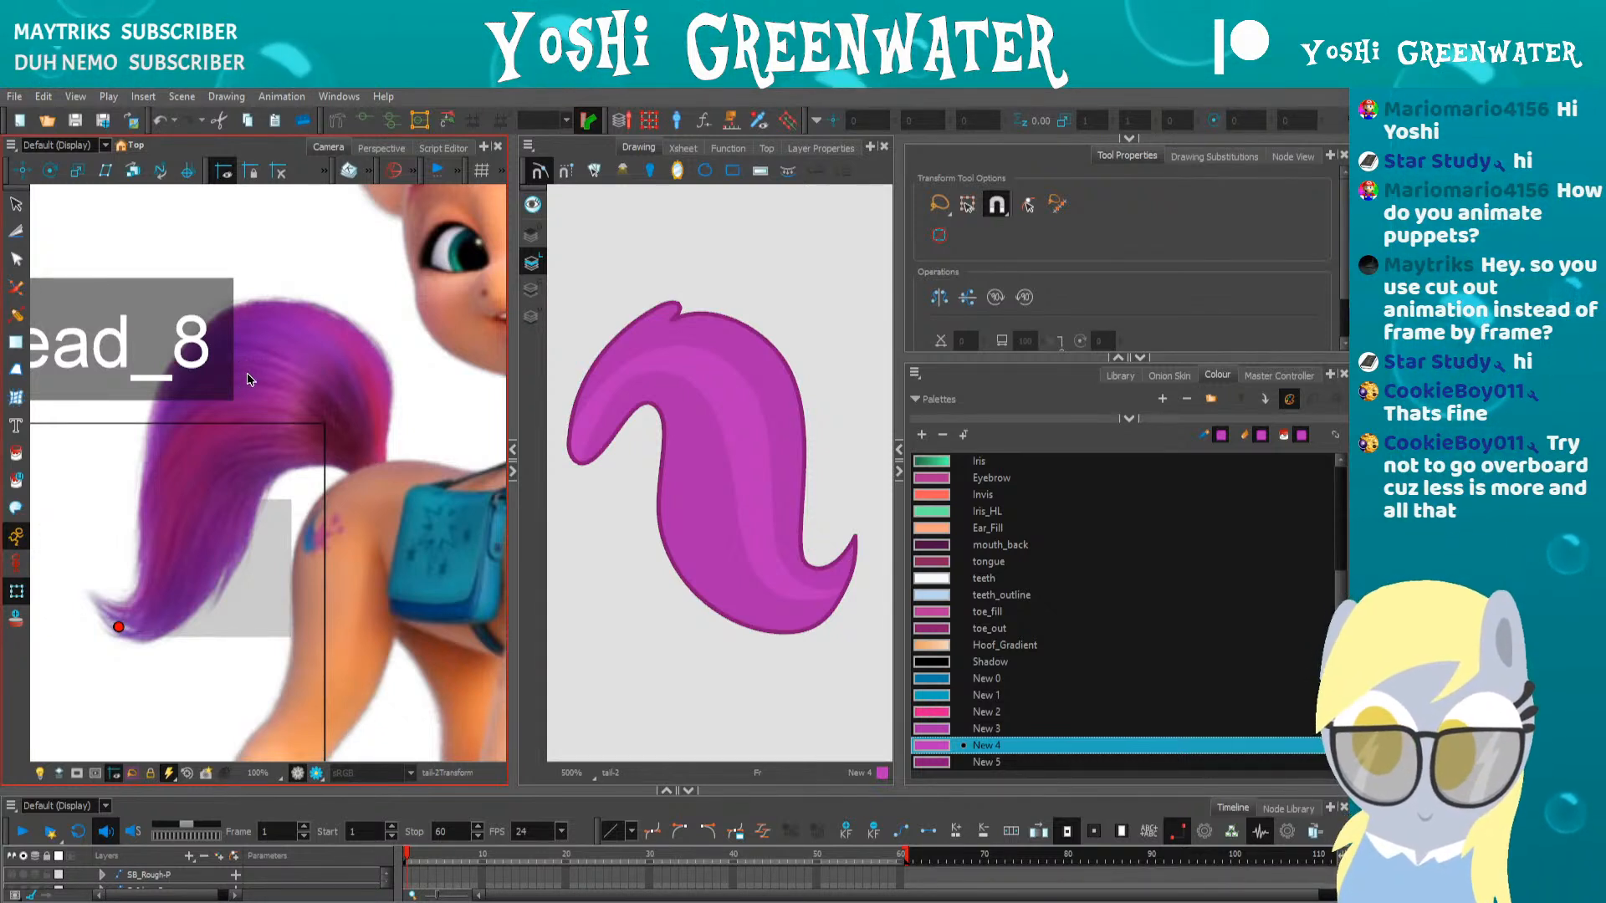
key(alt+q)
click(633, 389)
click(604, 399)
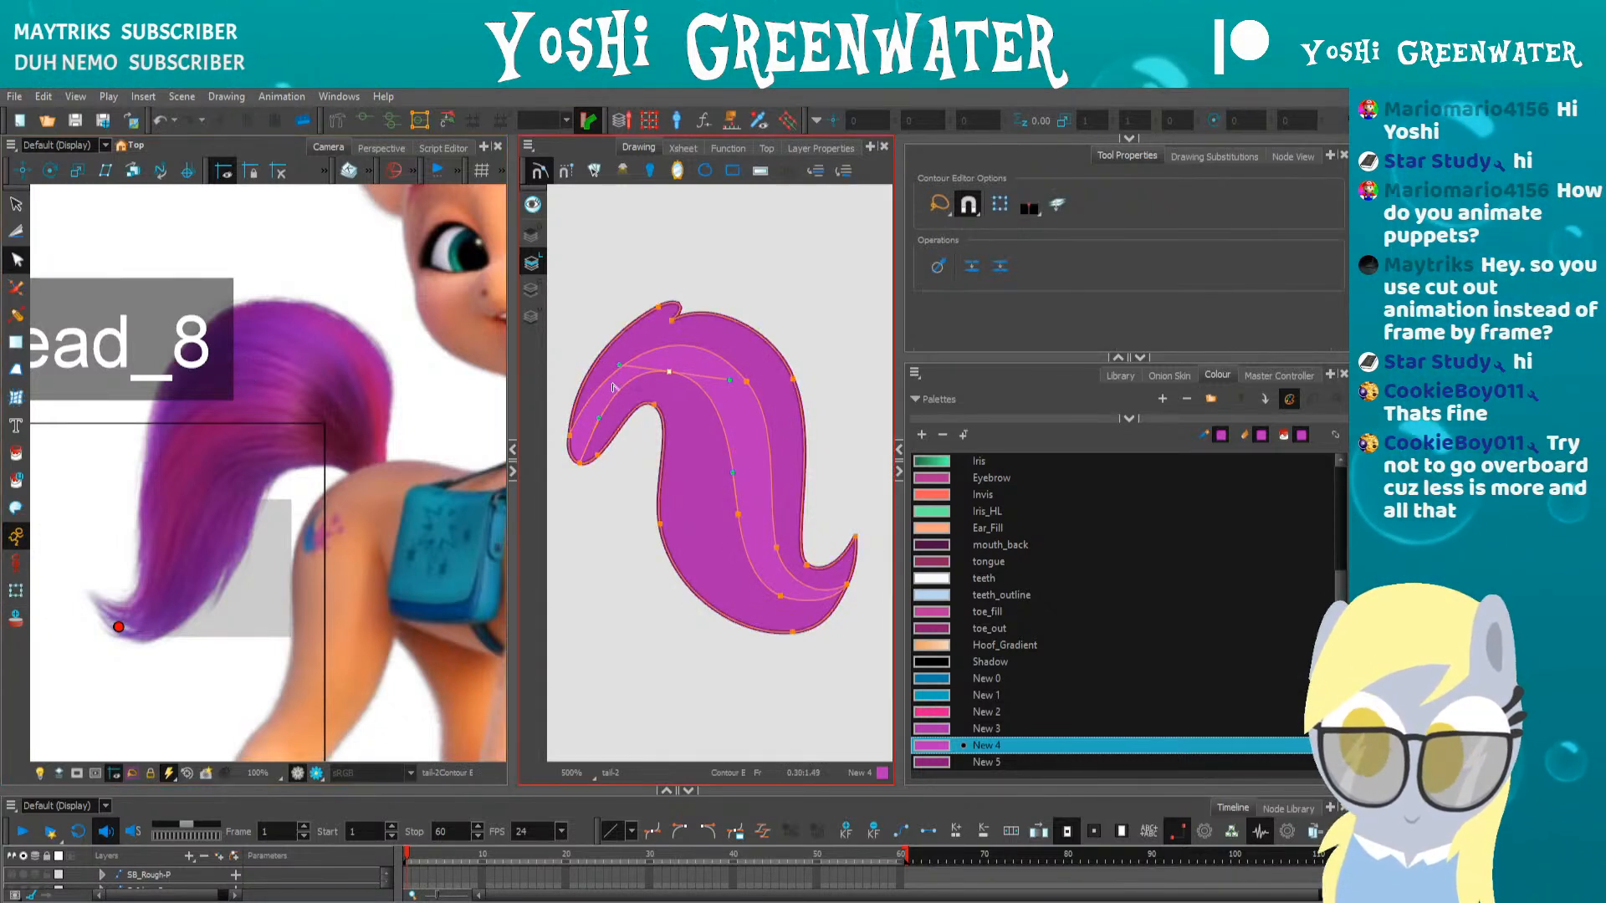
drag(629, 366, 632, 359)
drag(728, 390, 721, 391)
click(739, 384)
drag(684, 313, 685, 314)
drag(742, 381, 742, 373)
drag(684, 306, 675, 300)
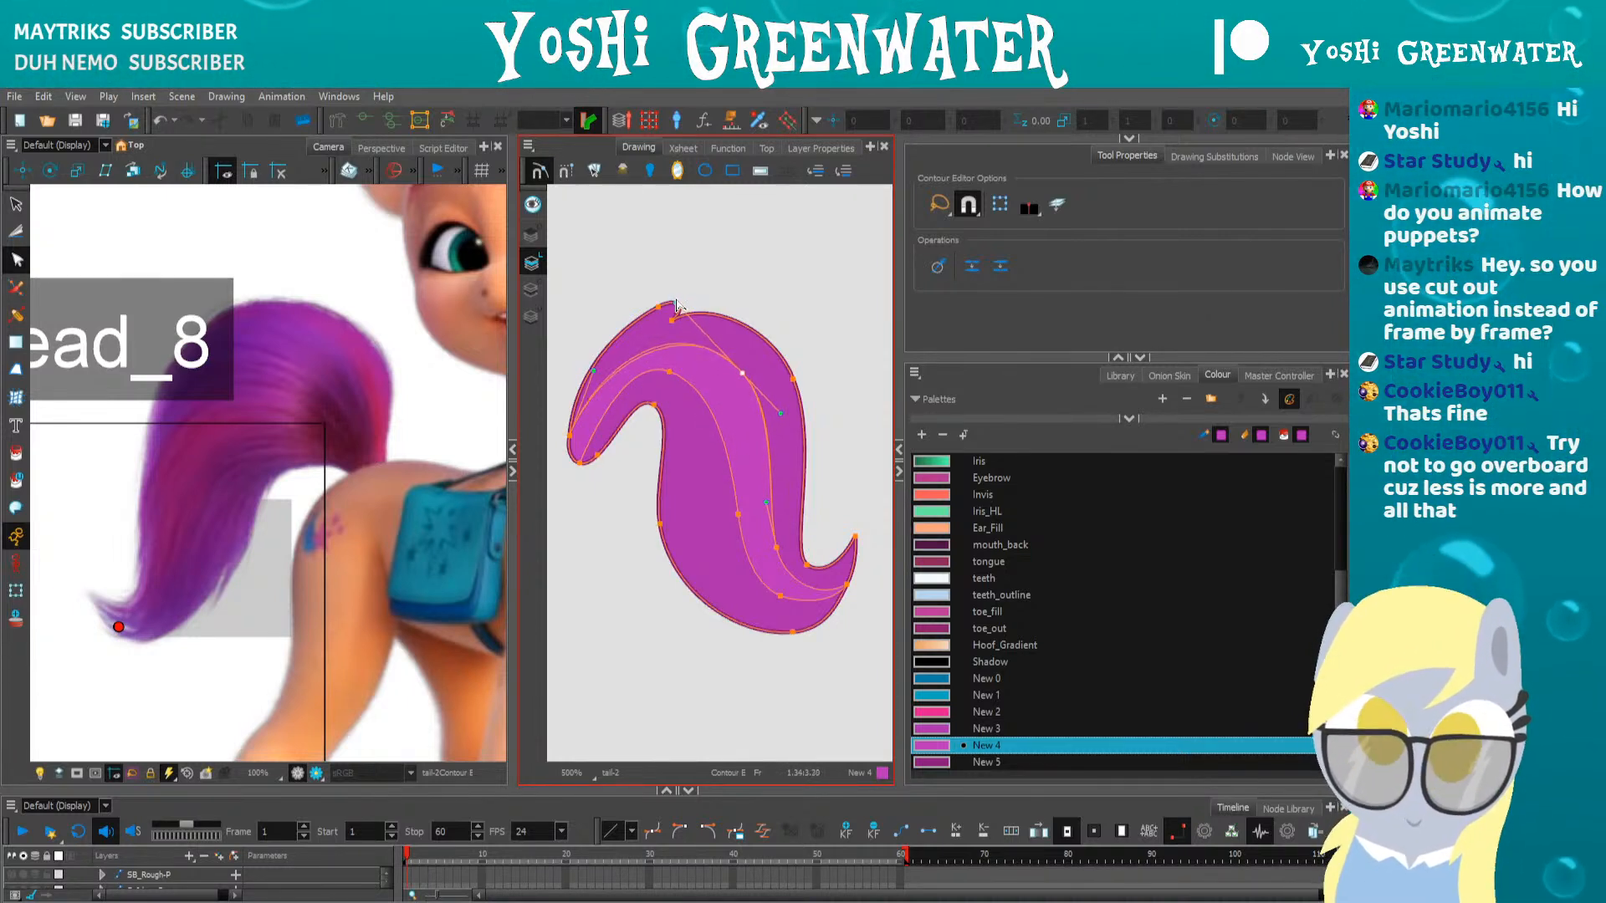
click(623, 489)
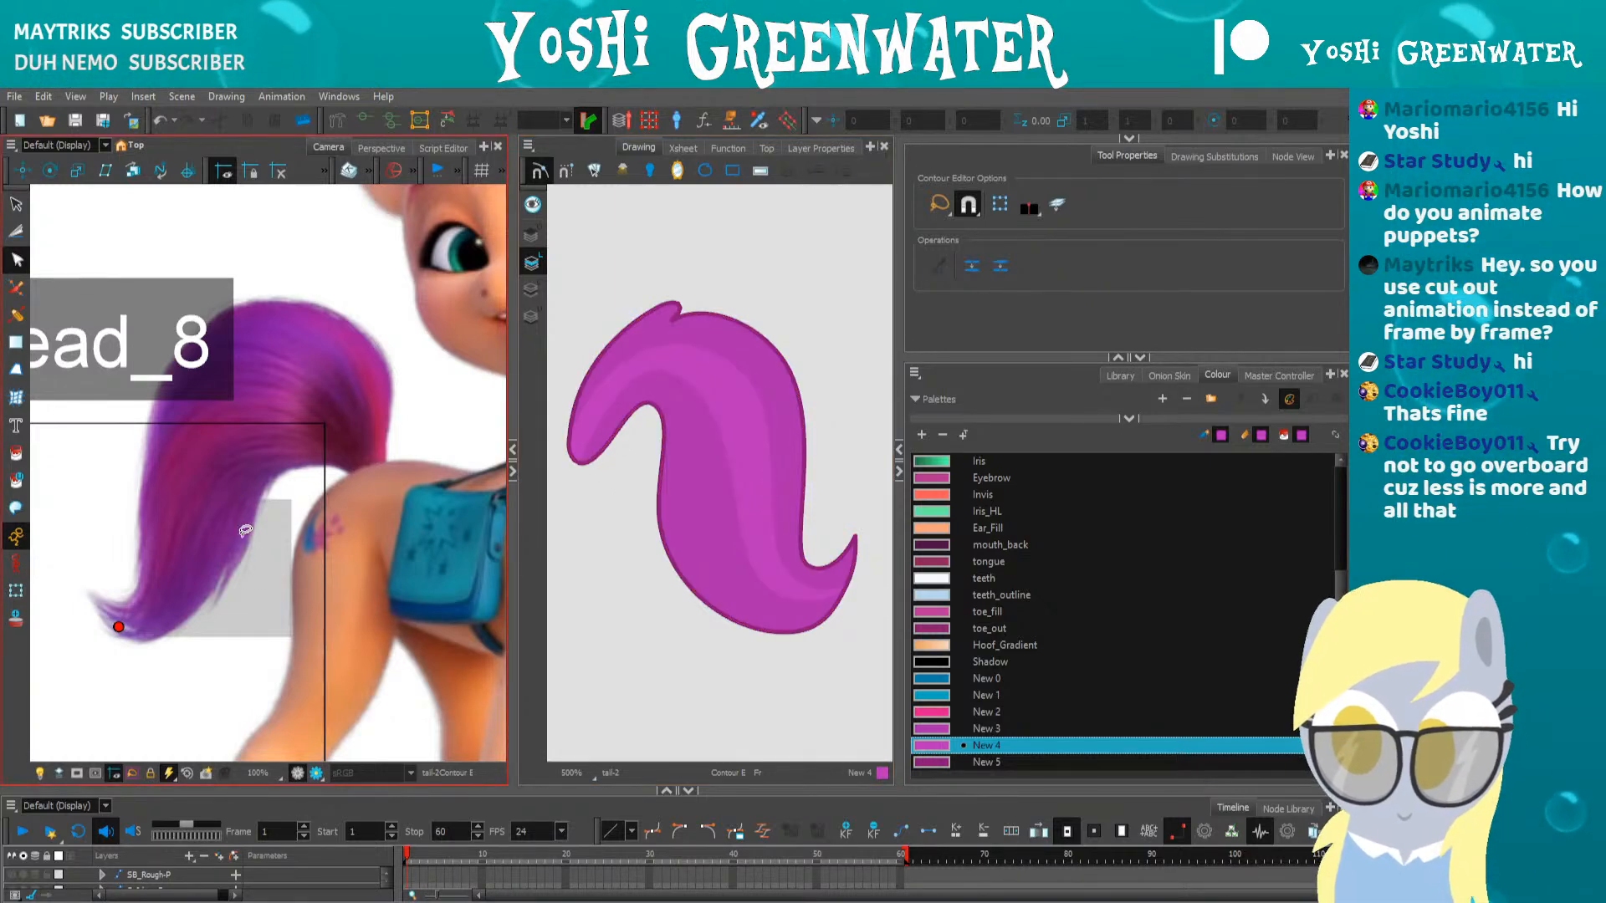
mouse_move(799, 657)
mouse_down()
mouse_move(787, 616)
mouse_move(765, 644)
mouse_move(784, 628)
mouse_up()
click(693, 627)
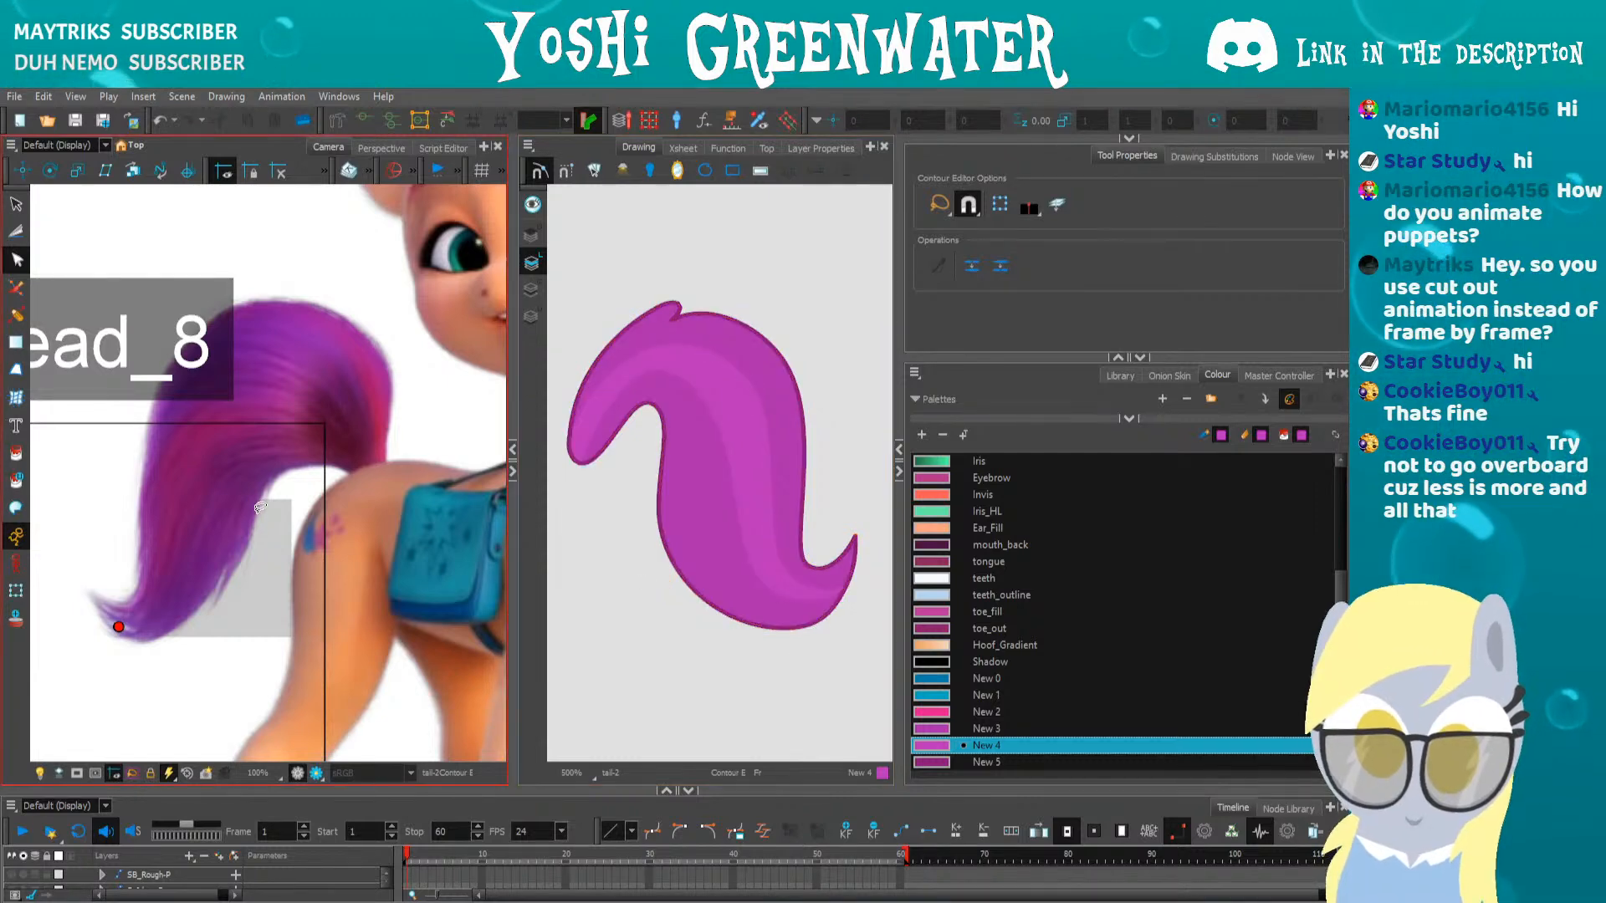
Darken the tail's outline swatch, New 5, to HSV 306, 92, 47 and check it on the full puppet
scroll(257, 517, down, 3)
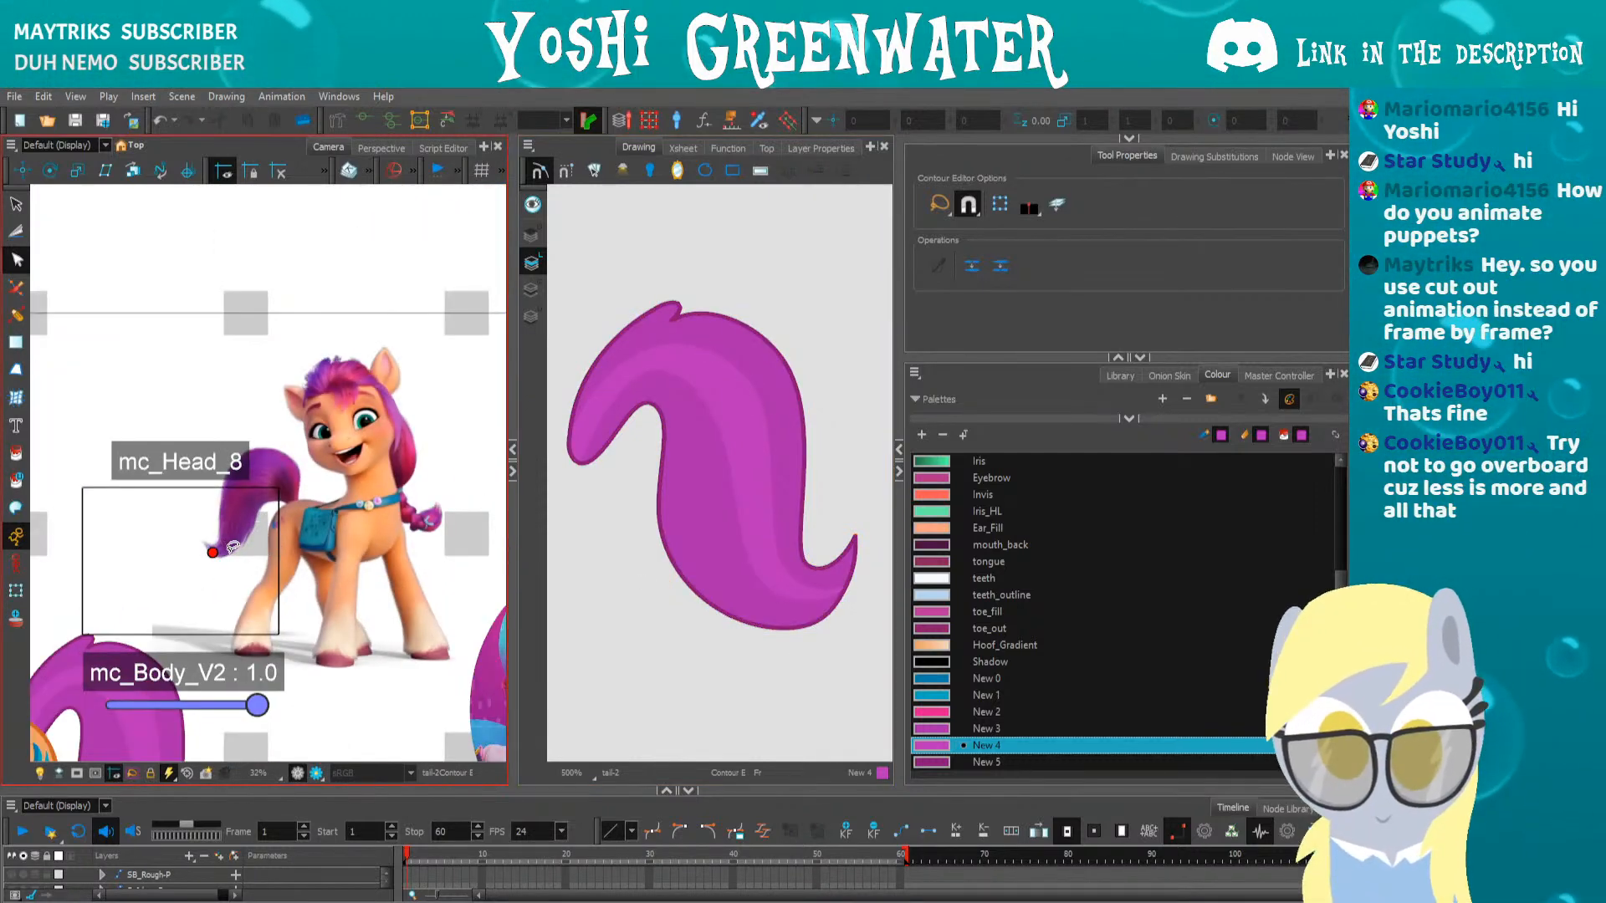
double_click(930, 763)
drag(731, 574, 678, 556)
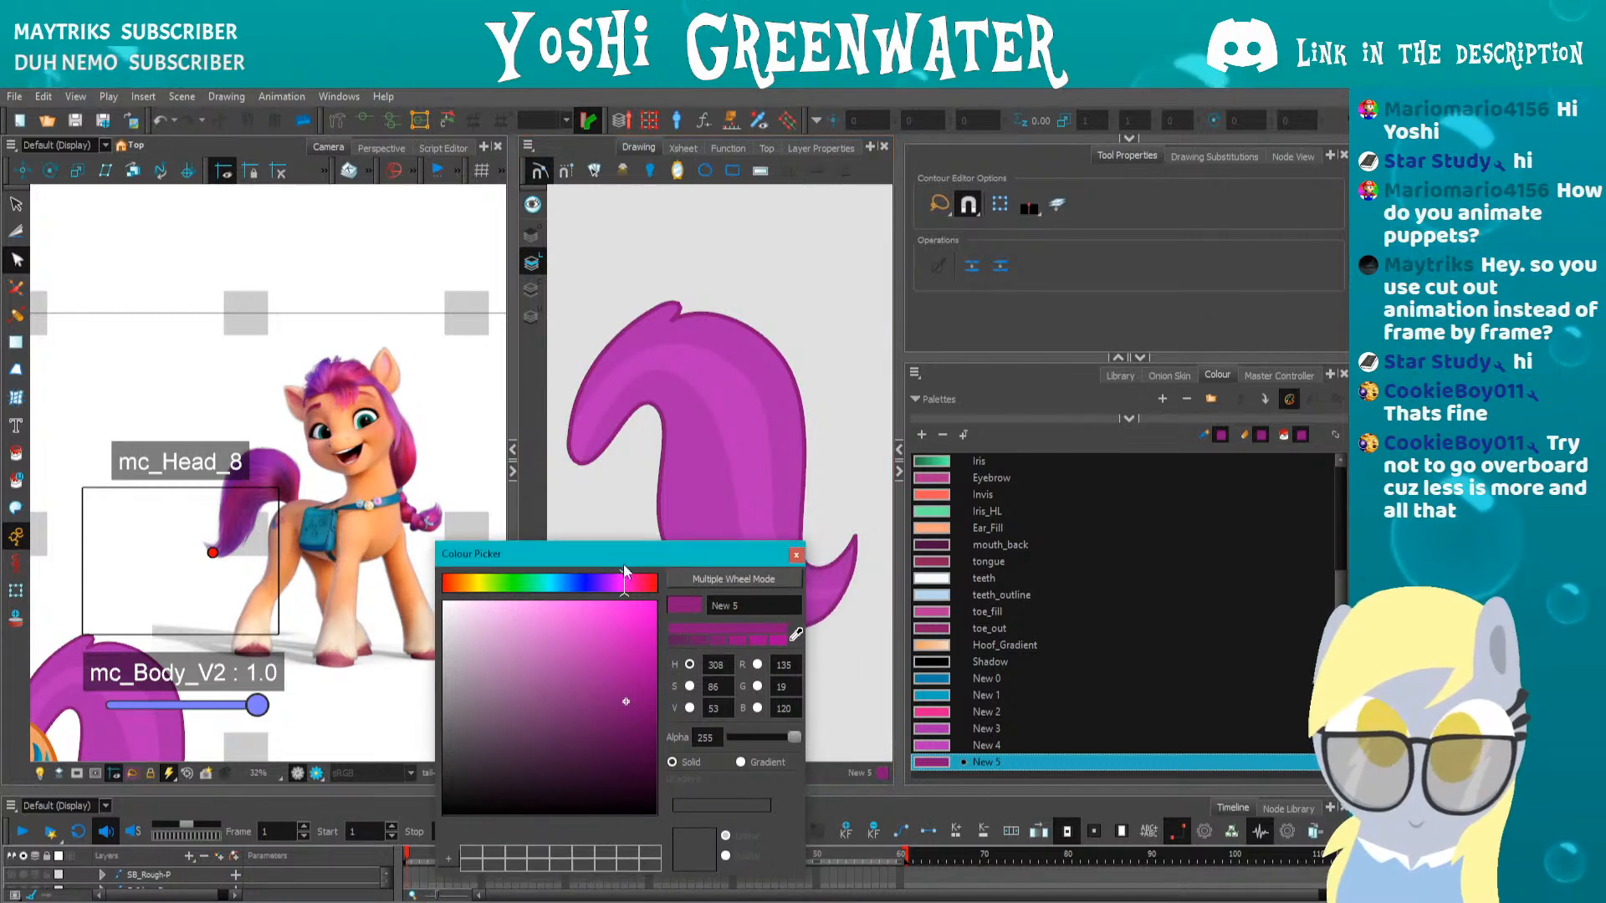
drag(632, 709, 635, 712)
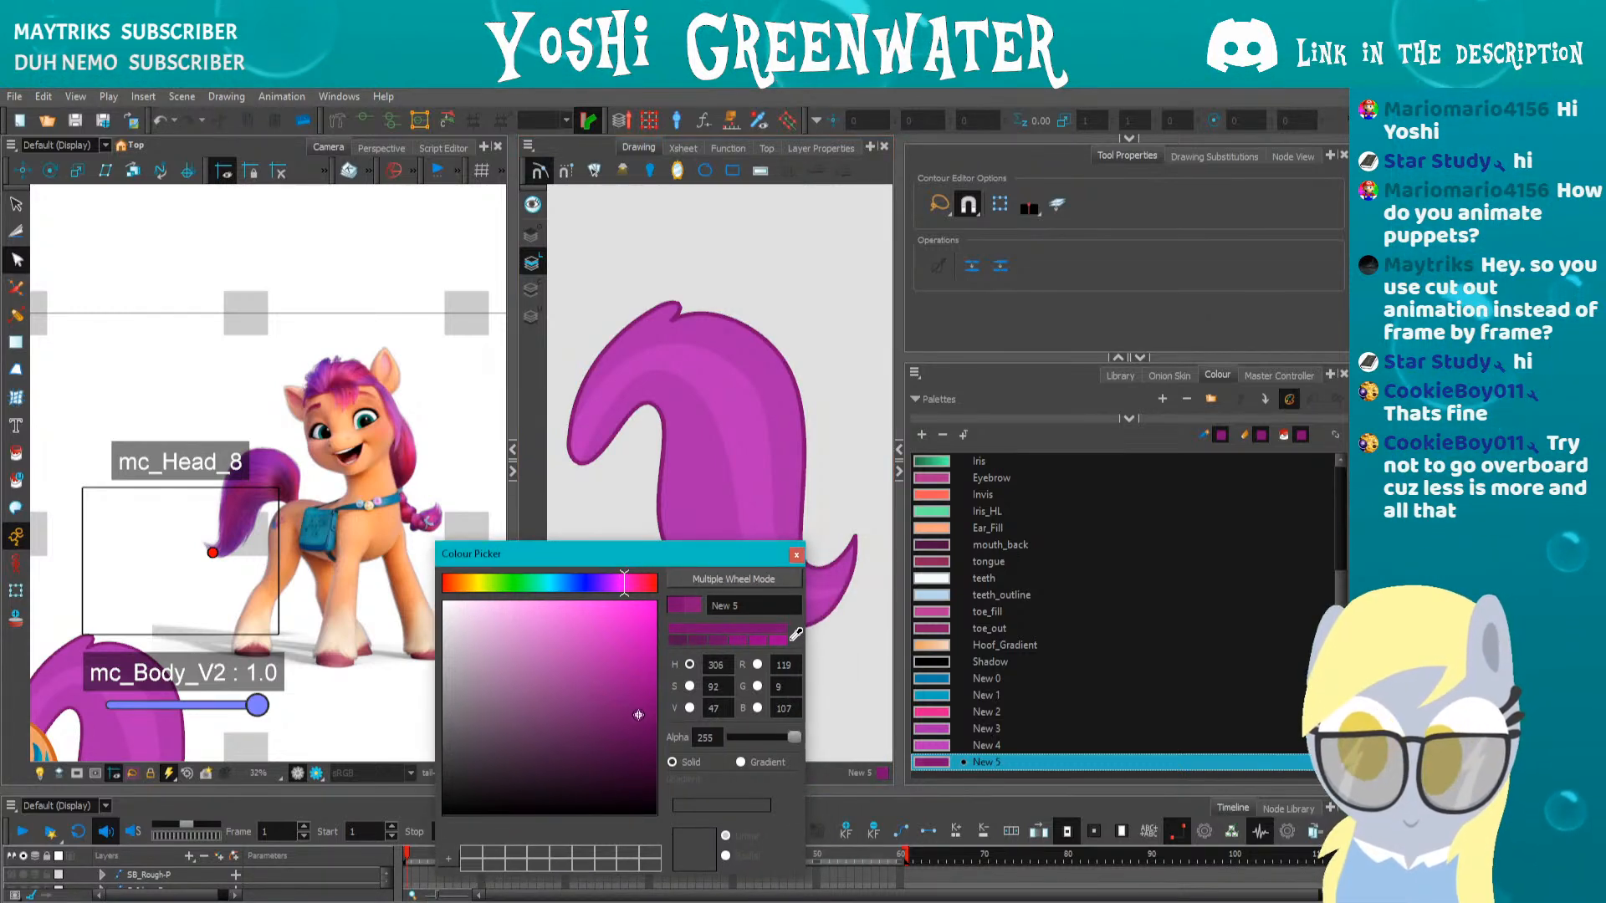
drag(158, 599, 287, 369)
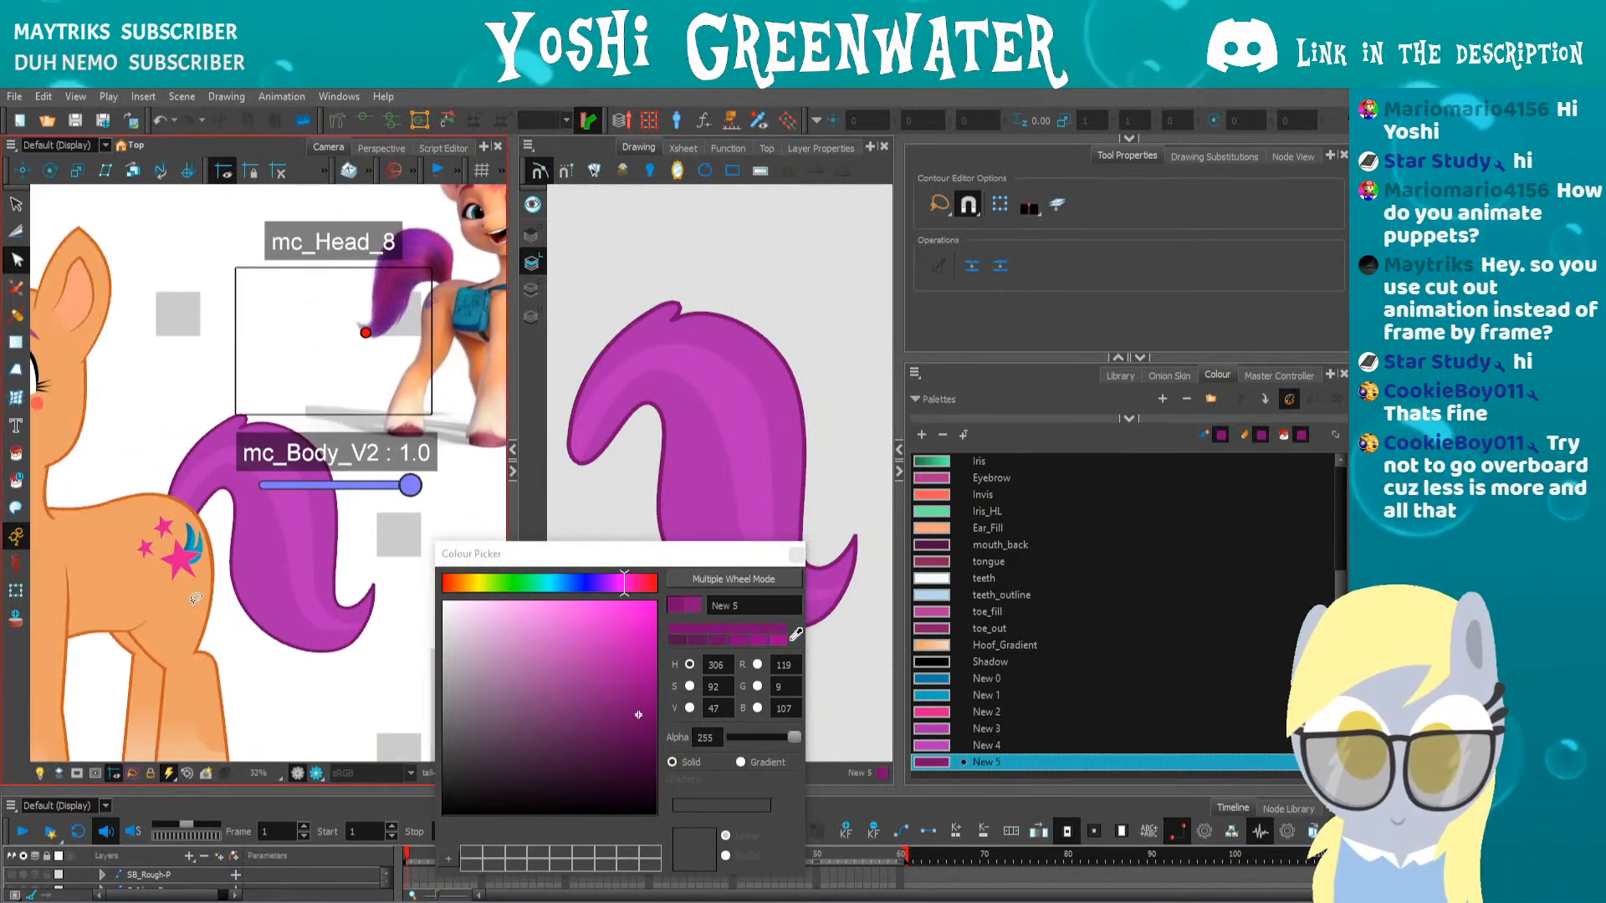
click(796, 555)
scroll(180, 604, down, 3)
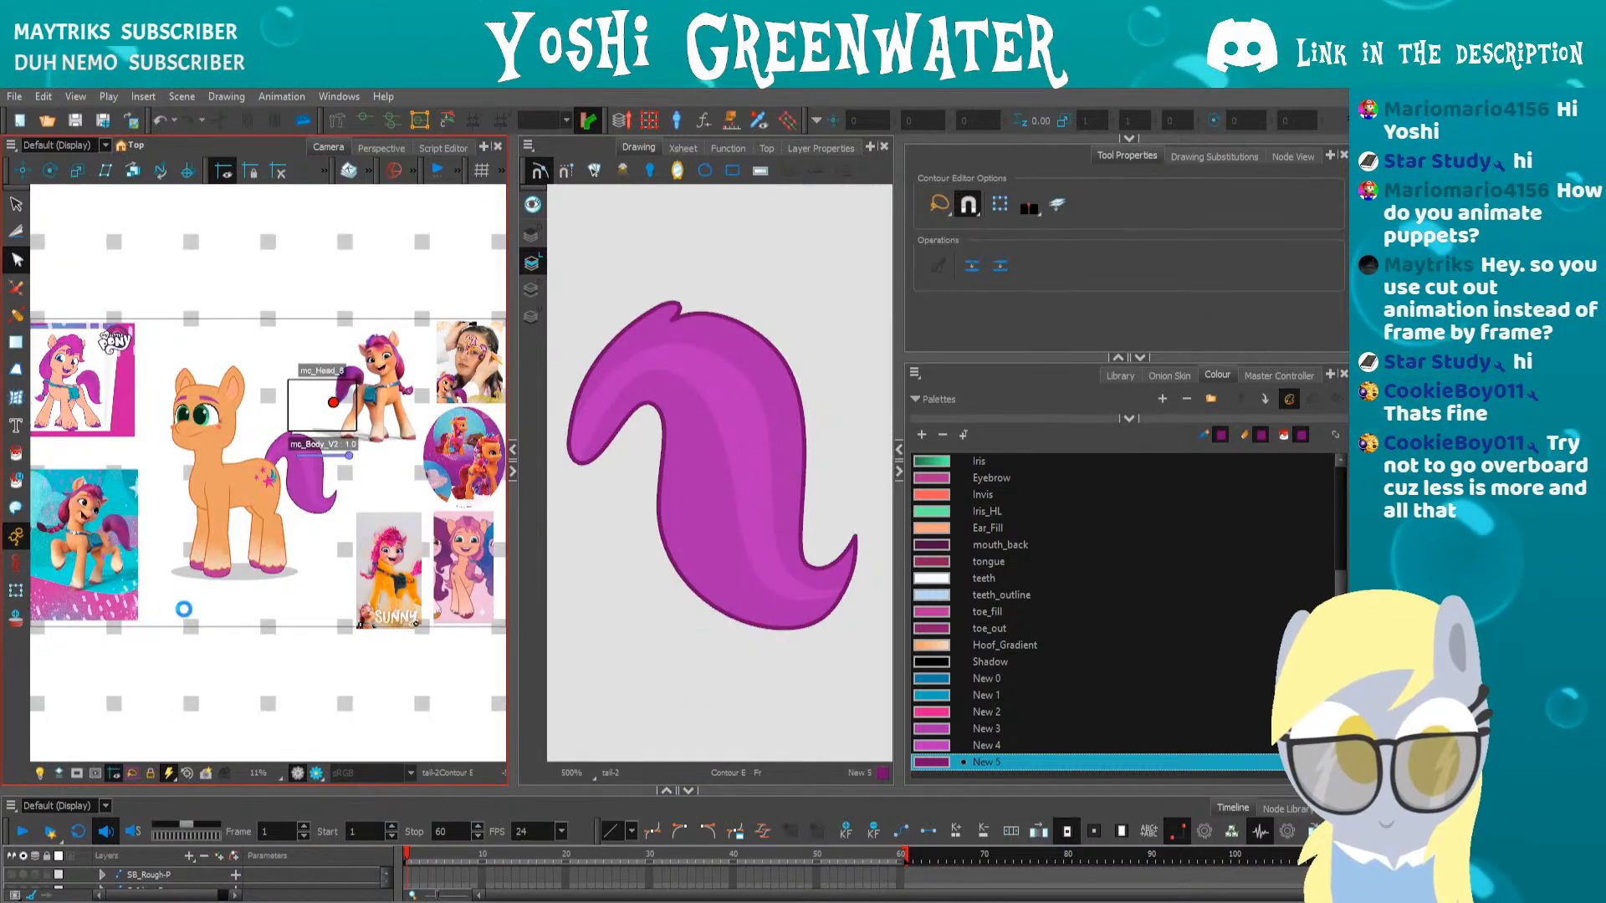
Set the tail's main fill swatch, New 3, to HSV 300, 76, 67 and rename it Hair_Fill
double_click(935, 728)
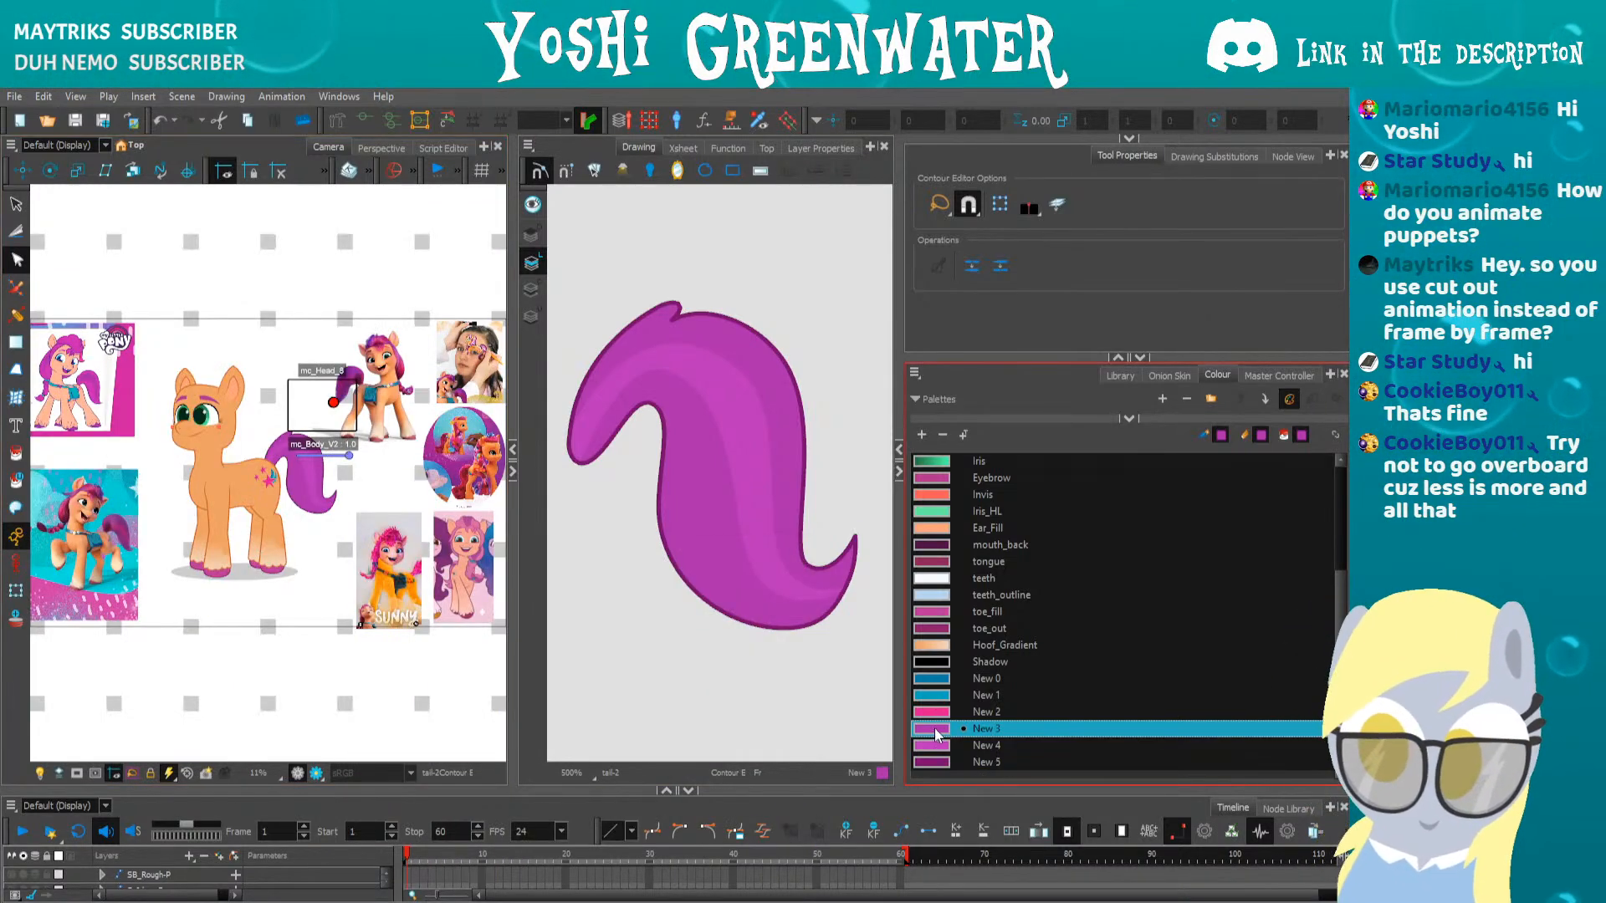
drag(586, 554, 647, 548)
click(552, 625)
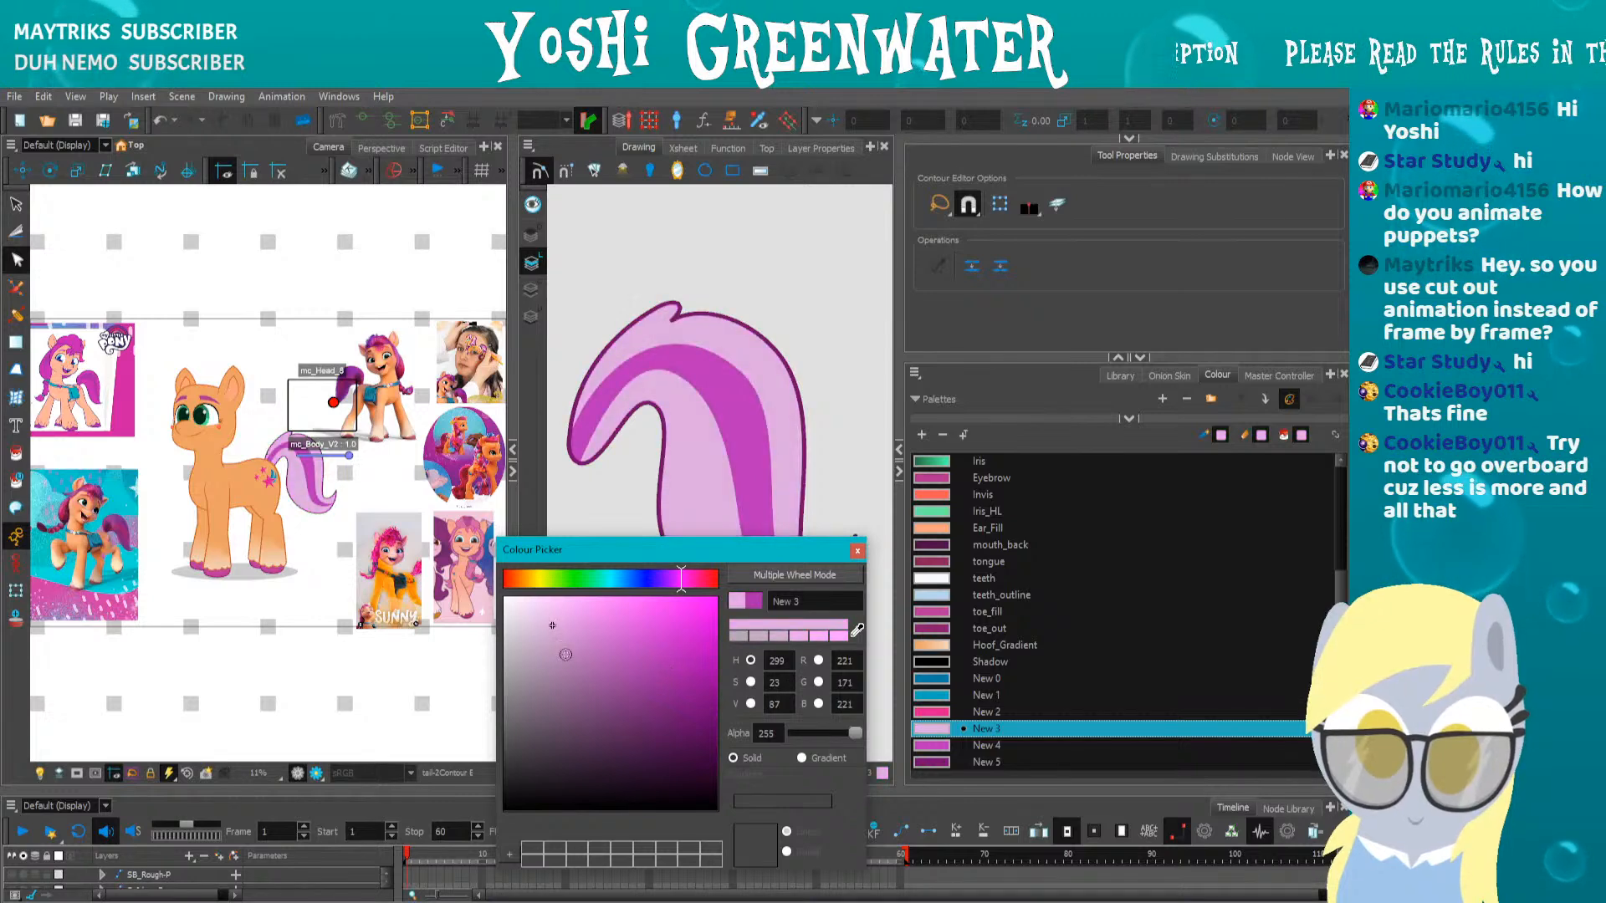
click(666, 667)
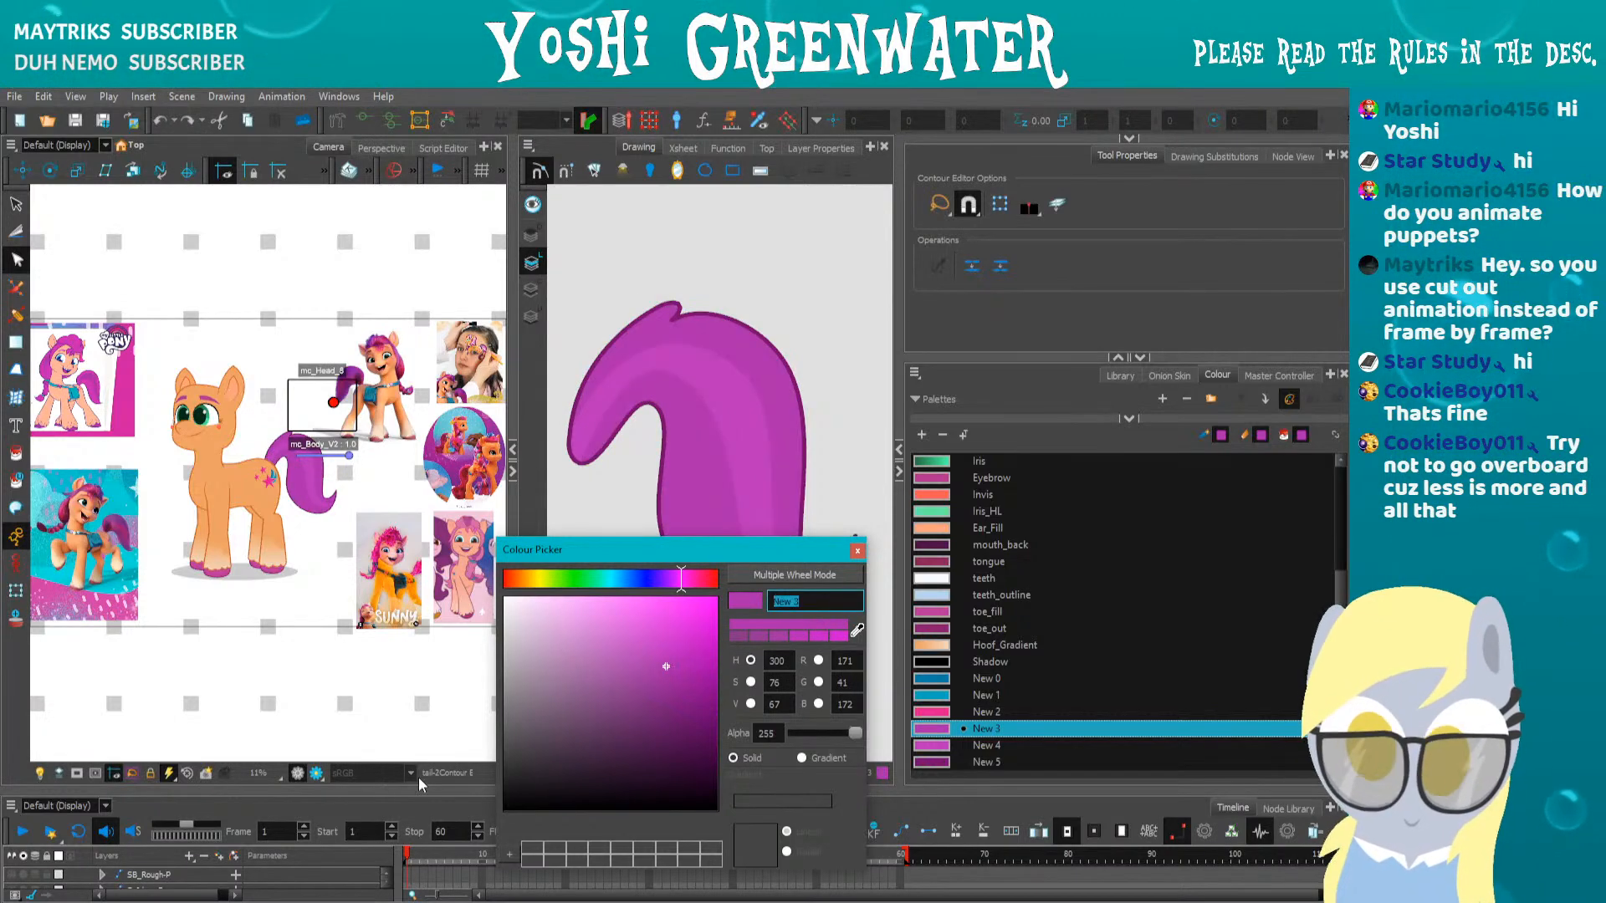
text(Hair_Fill)
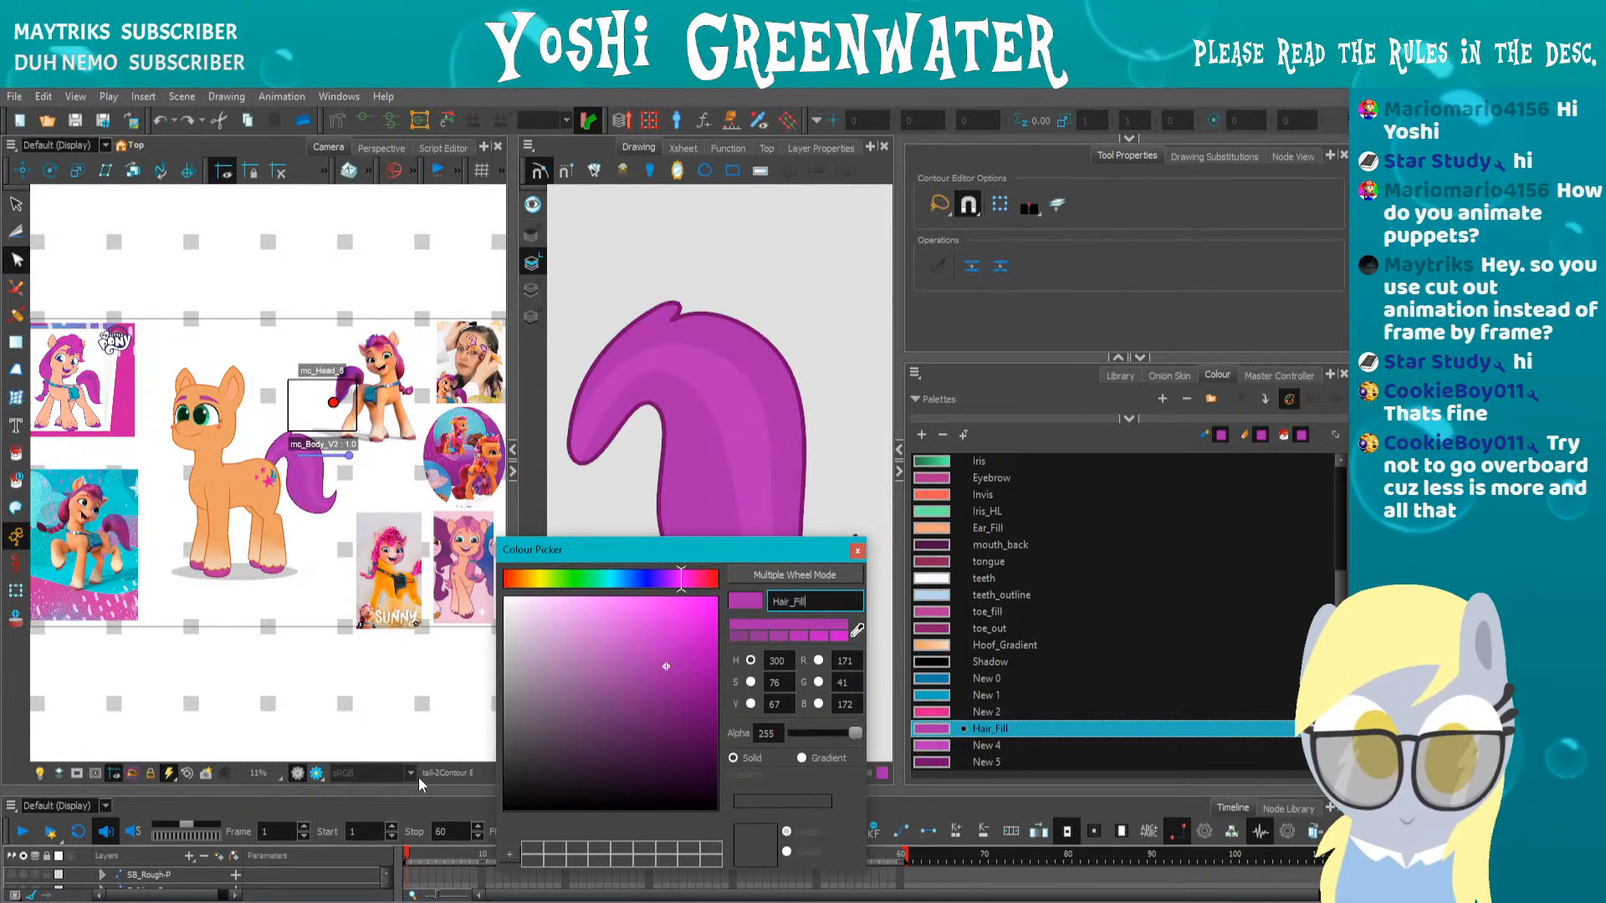
Rename the New 4 swatch as Hair_Light and the New 5 swatch as Hair_Outline
click(938, 745)
click(814, 601)
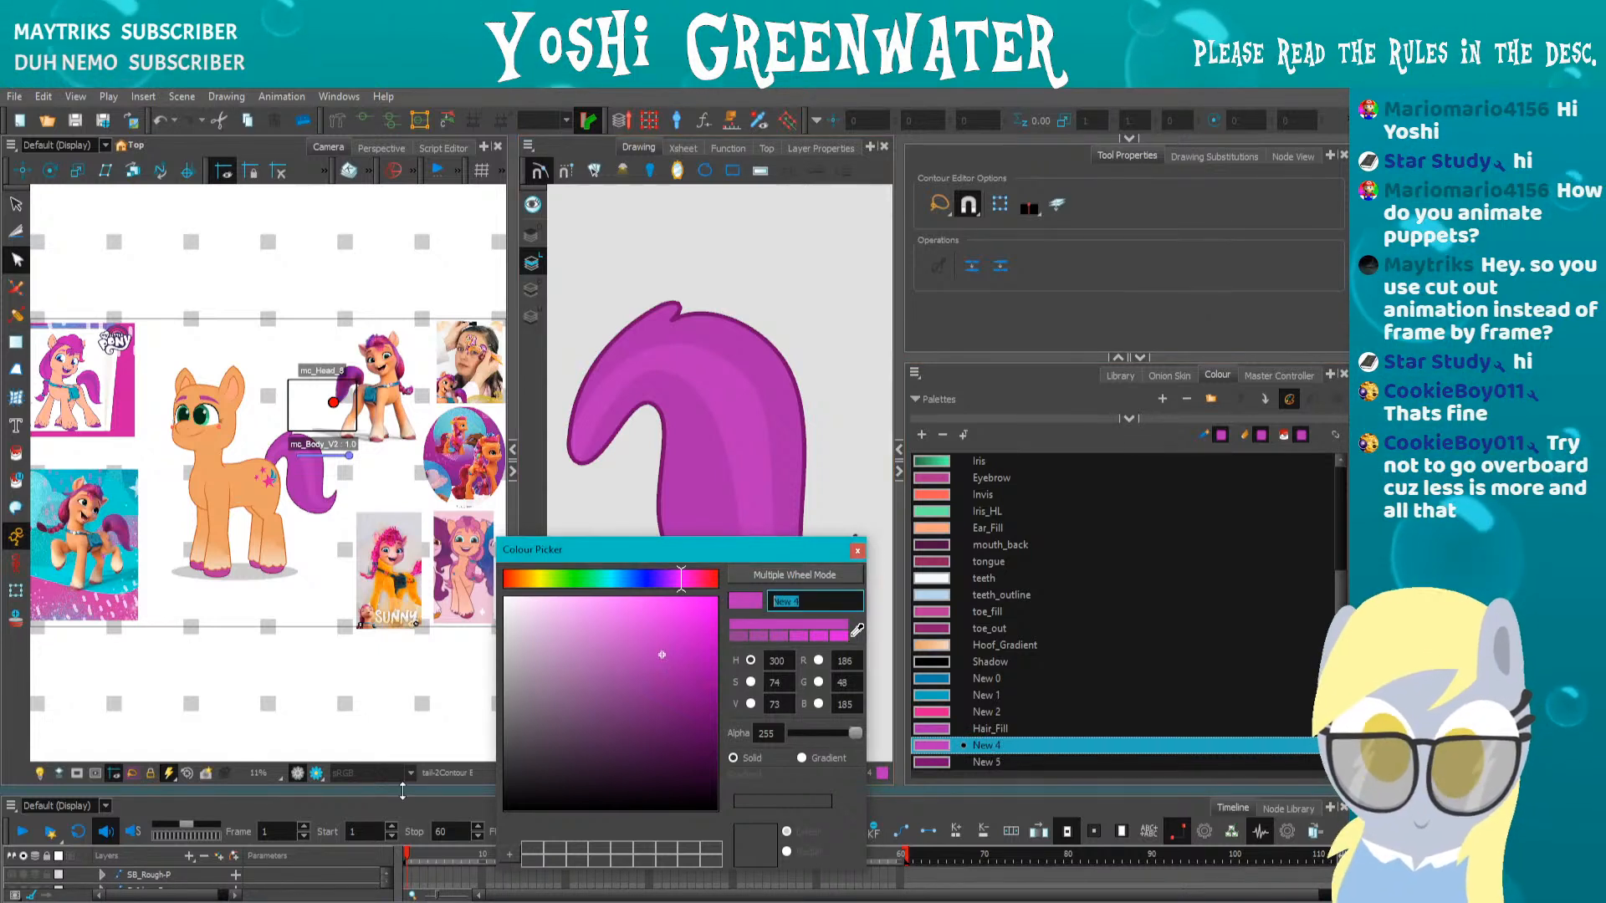
text(Hair_Light)
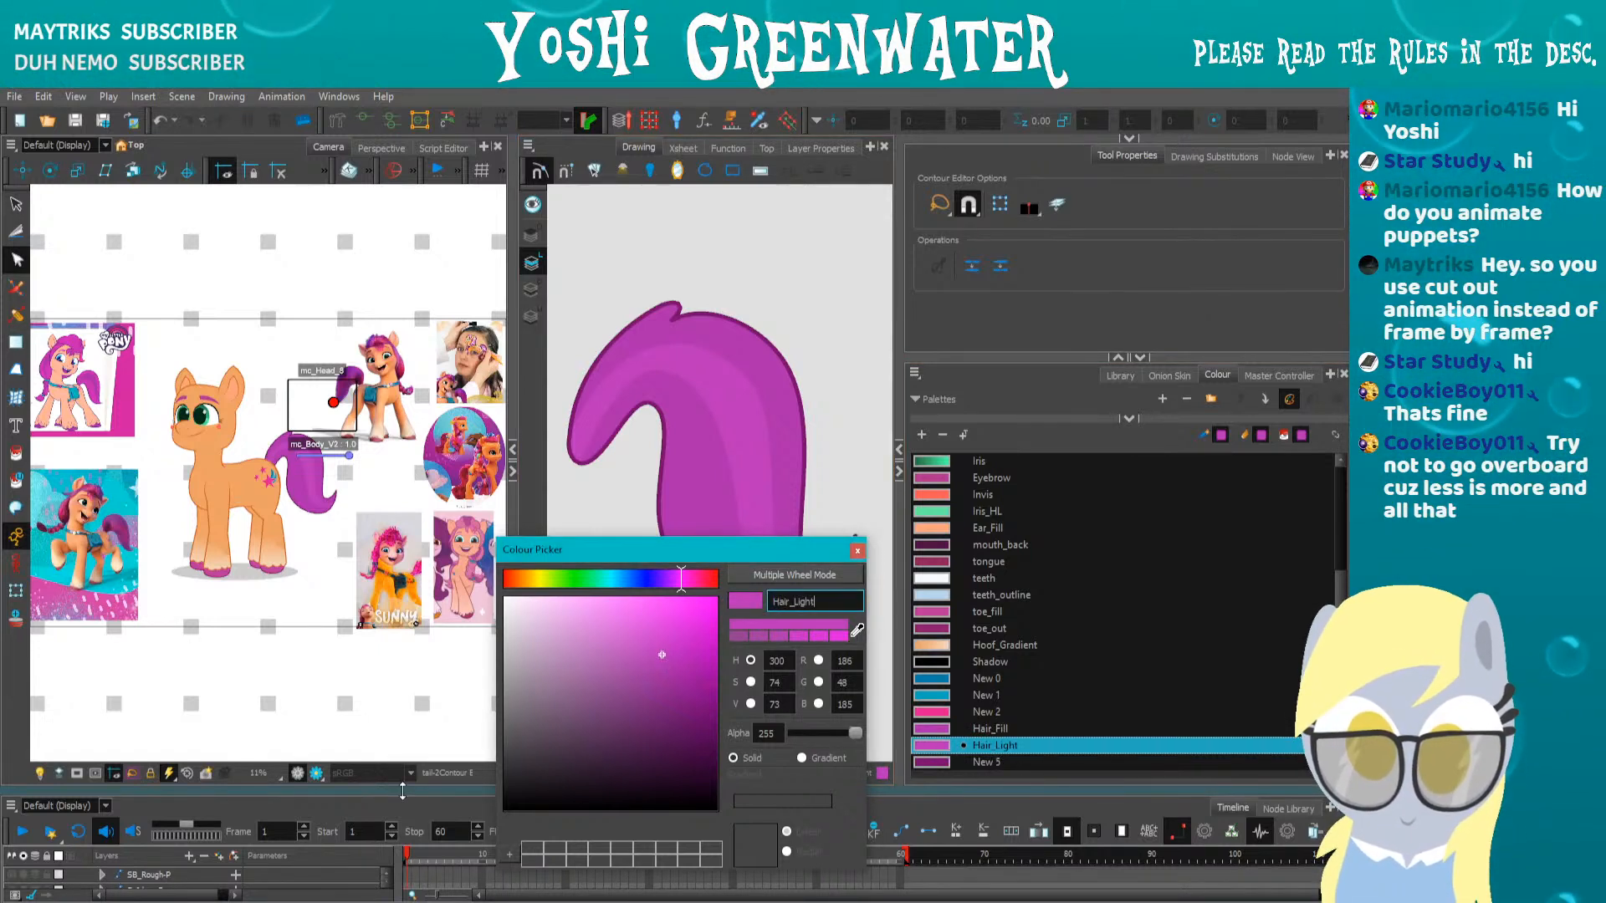
drag(805, 601, 361, 792)
text(Hair_)
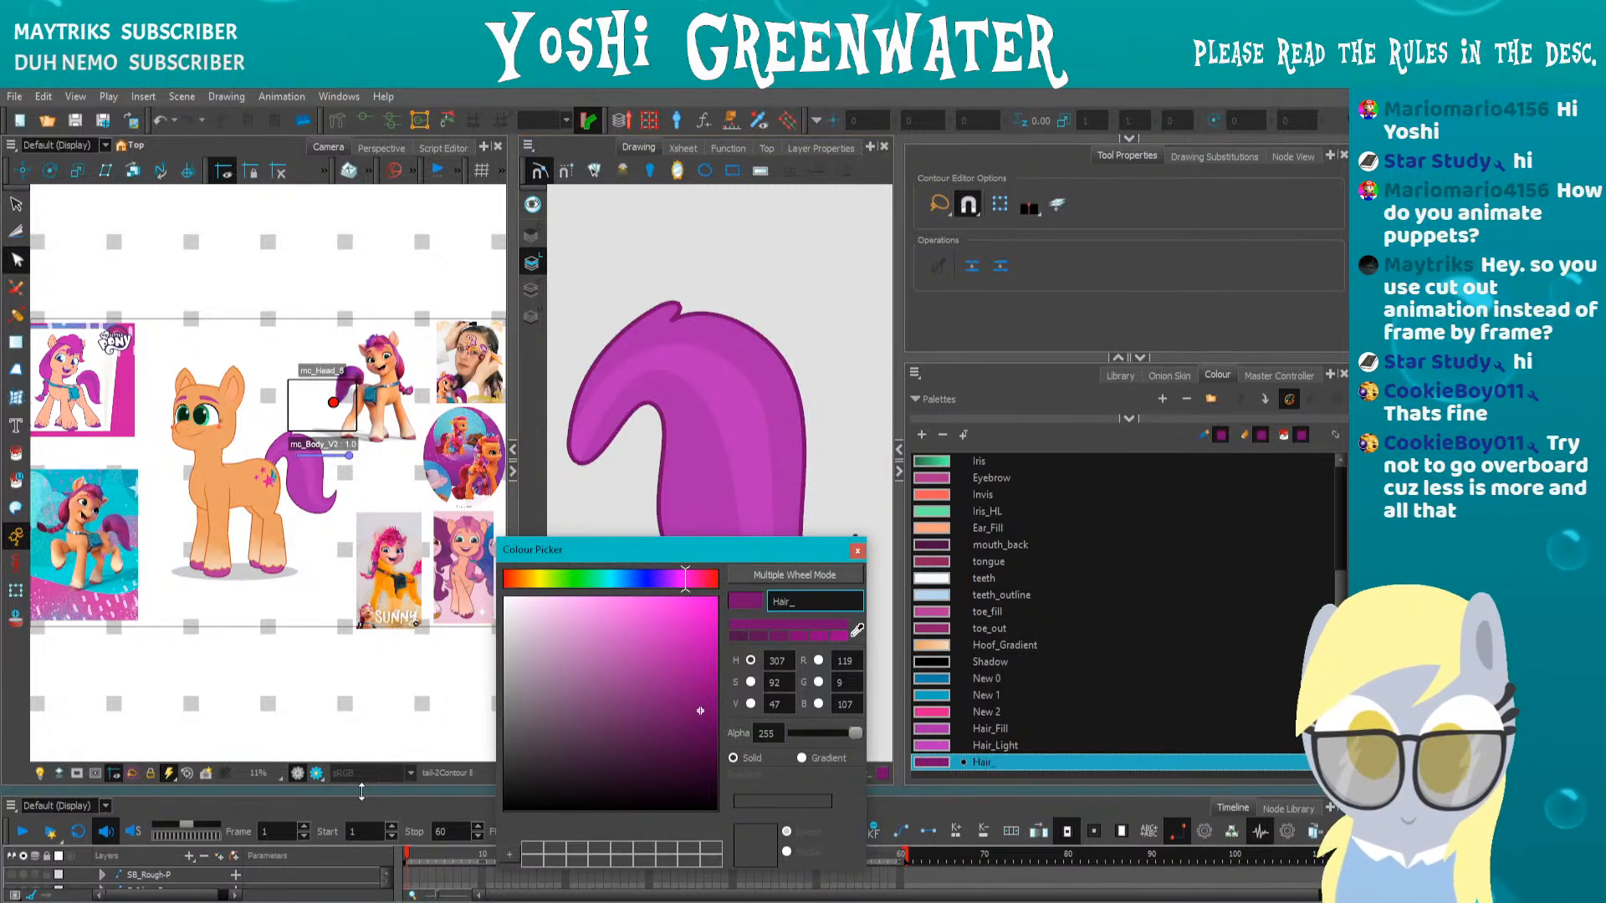
text(Outlin)
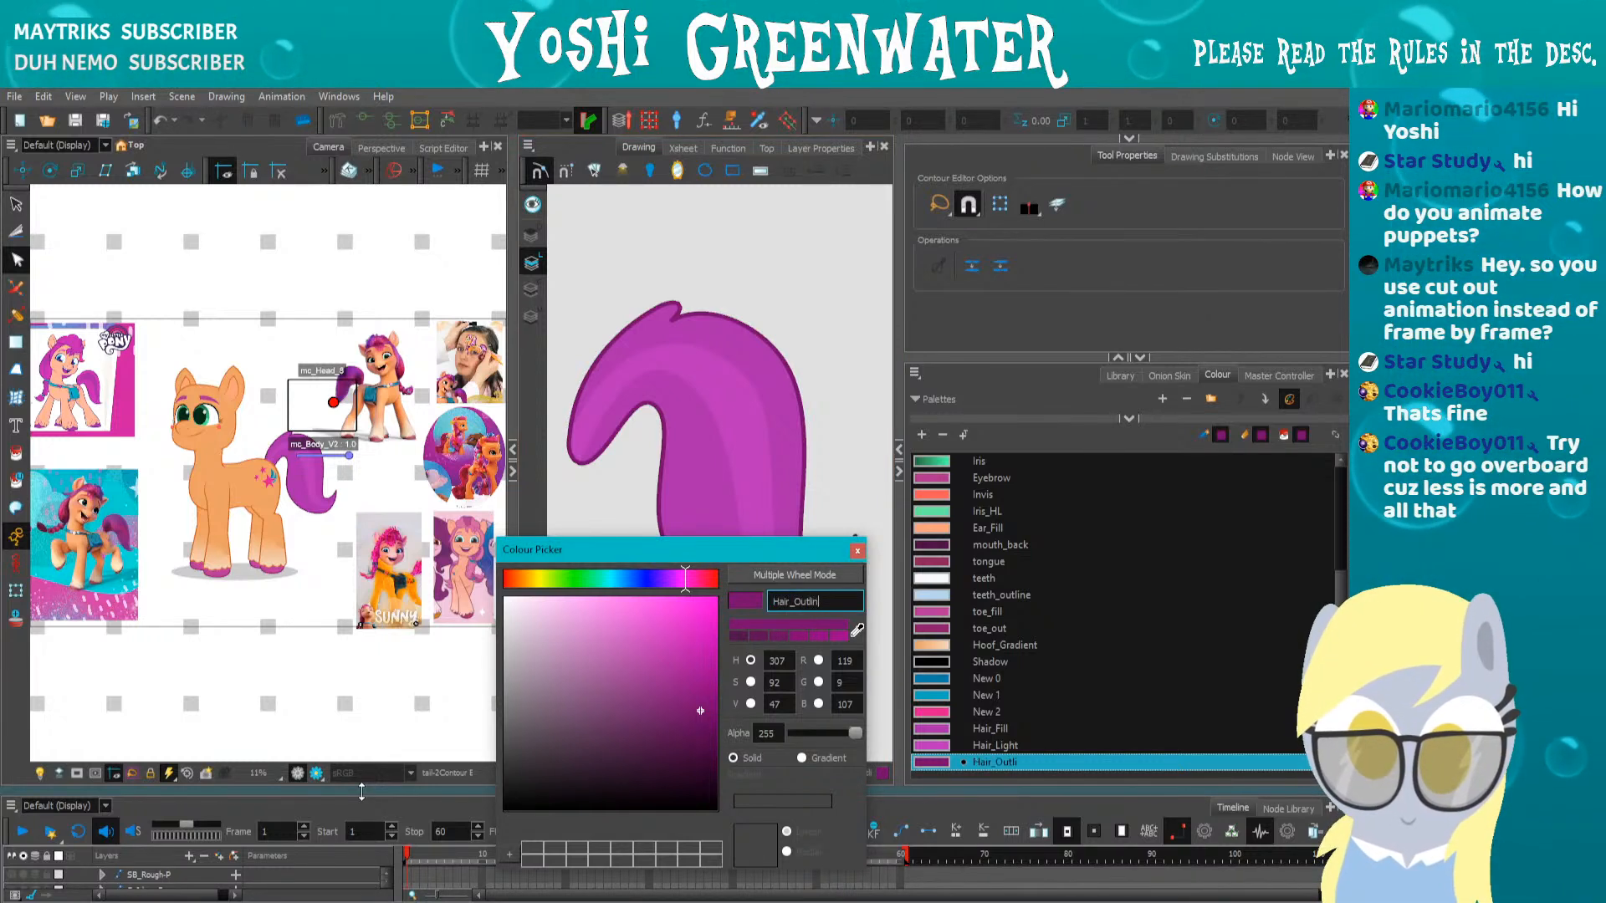
text(e)
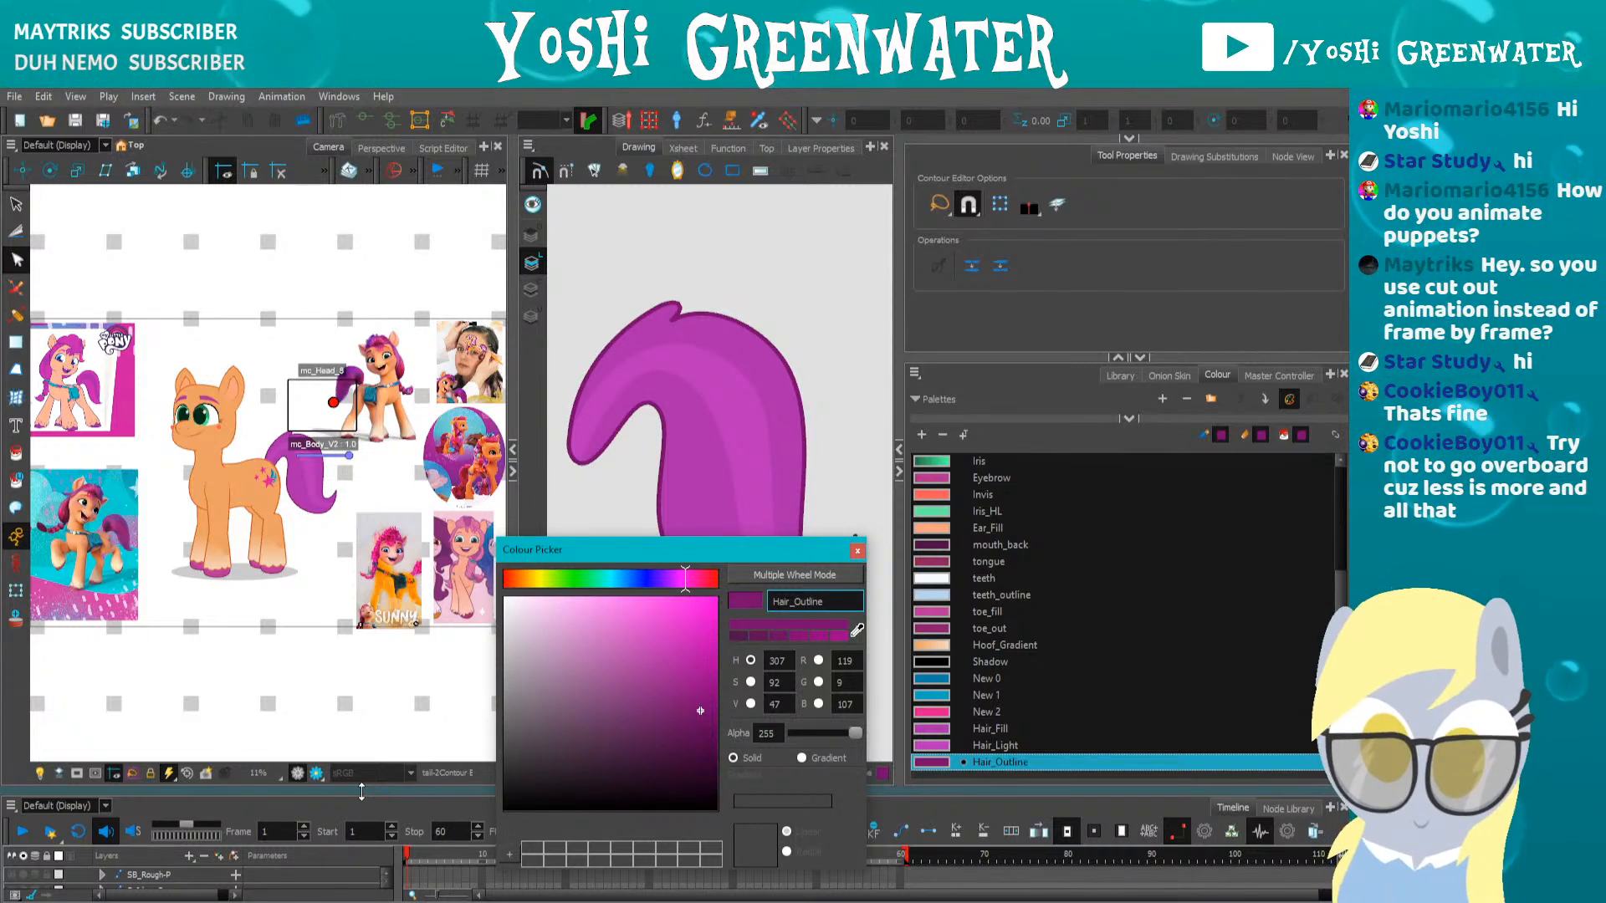
click(856, 550)
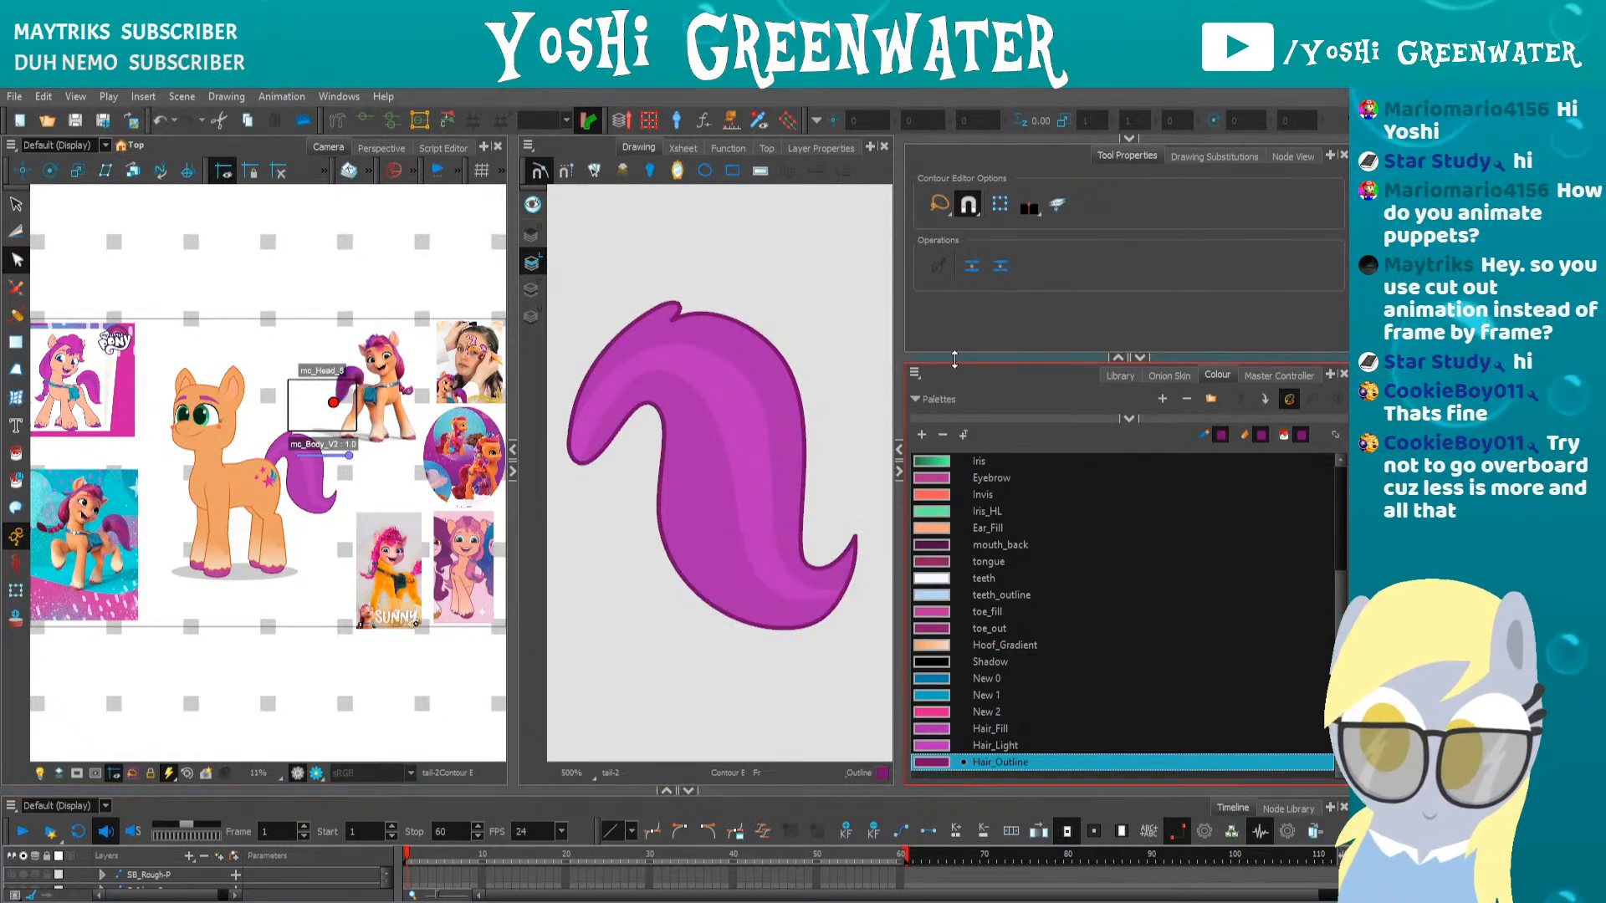
Display the node network and enlarge the camera view to compare the puppet's new tail with the reference art
click(1292, 155)
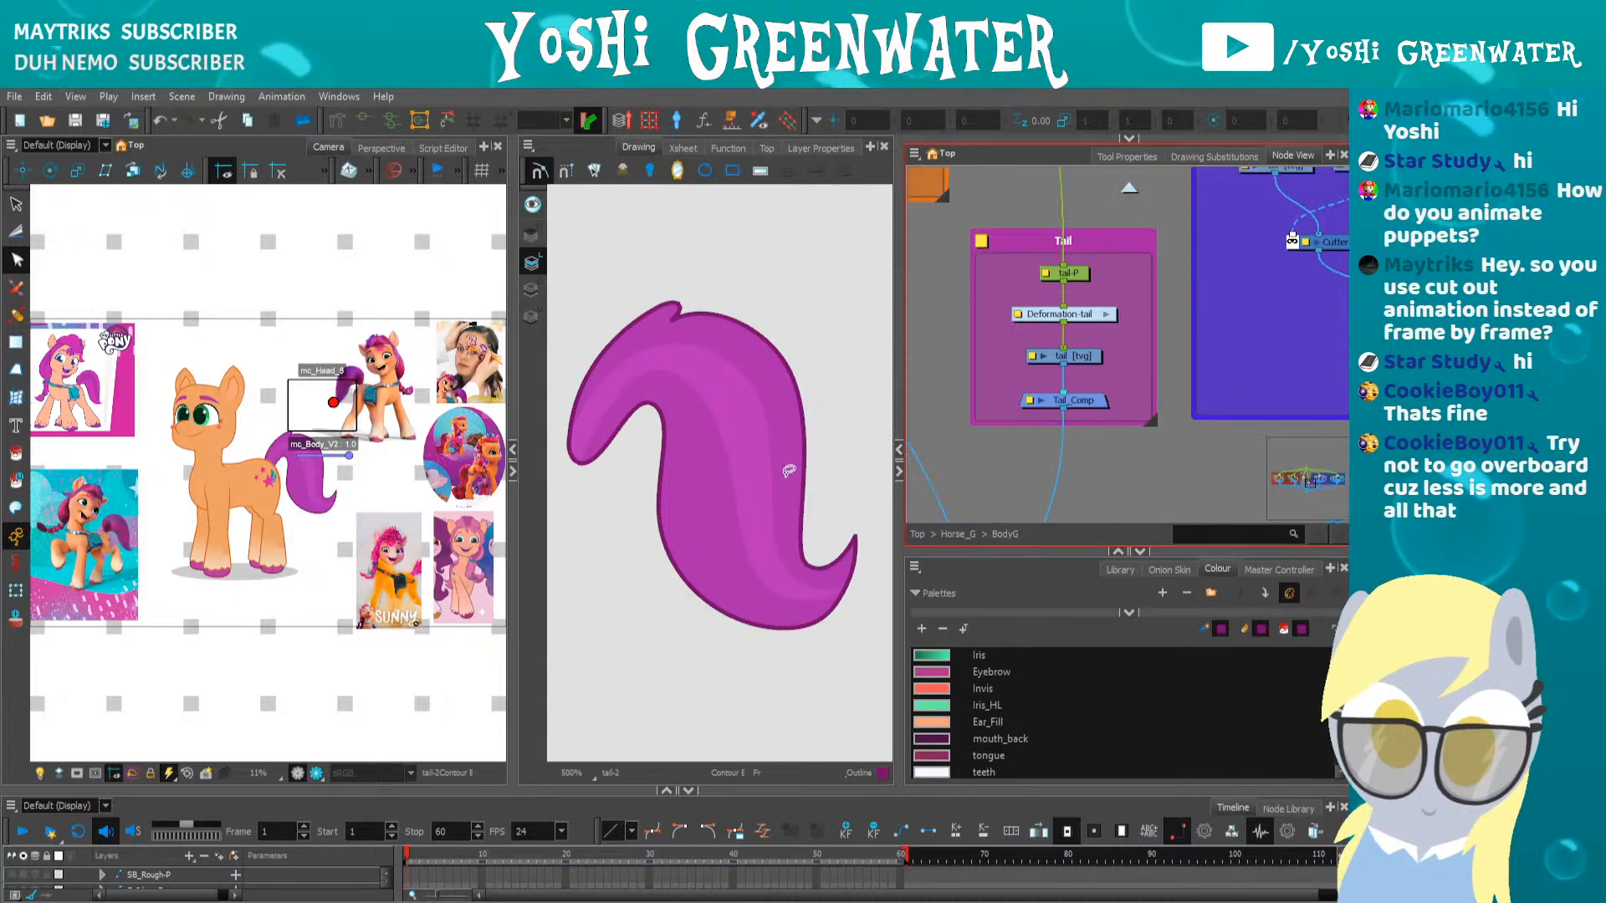
scroll(186, 410, up, 3)
scroll(186, 409, down, 1)
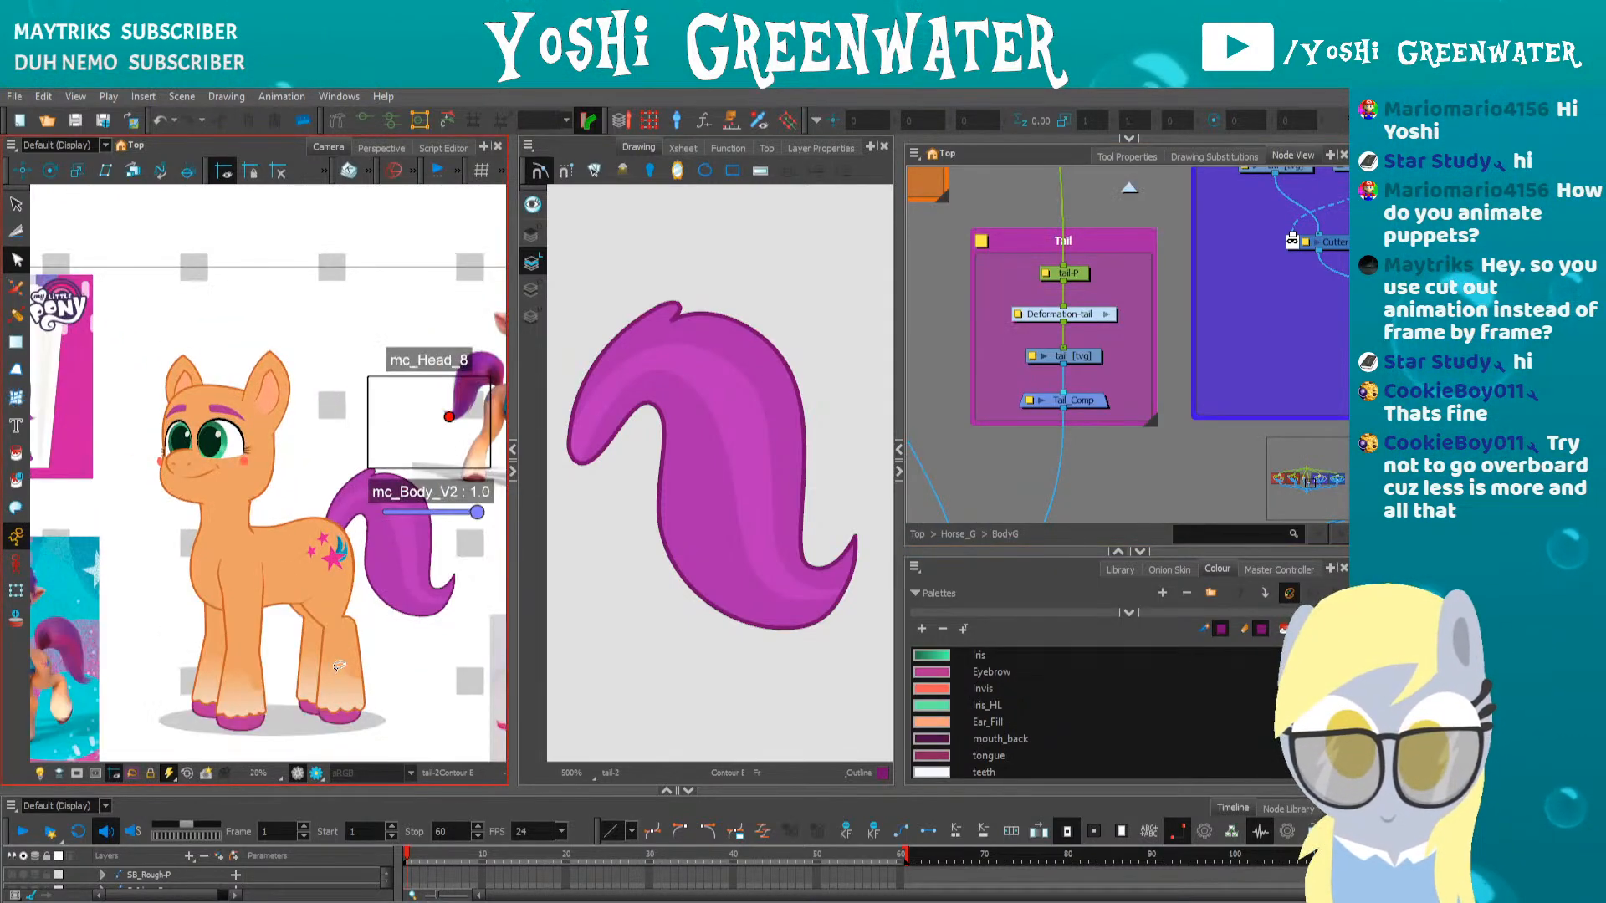
drag(370, 788, 371, 755)
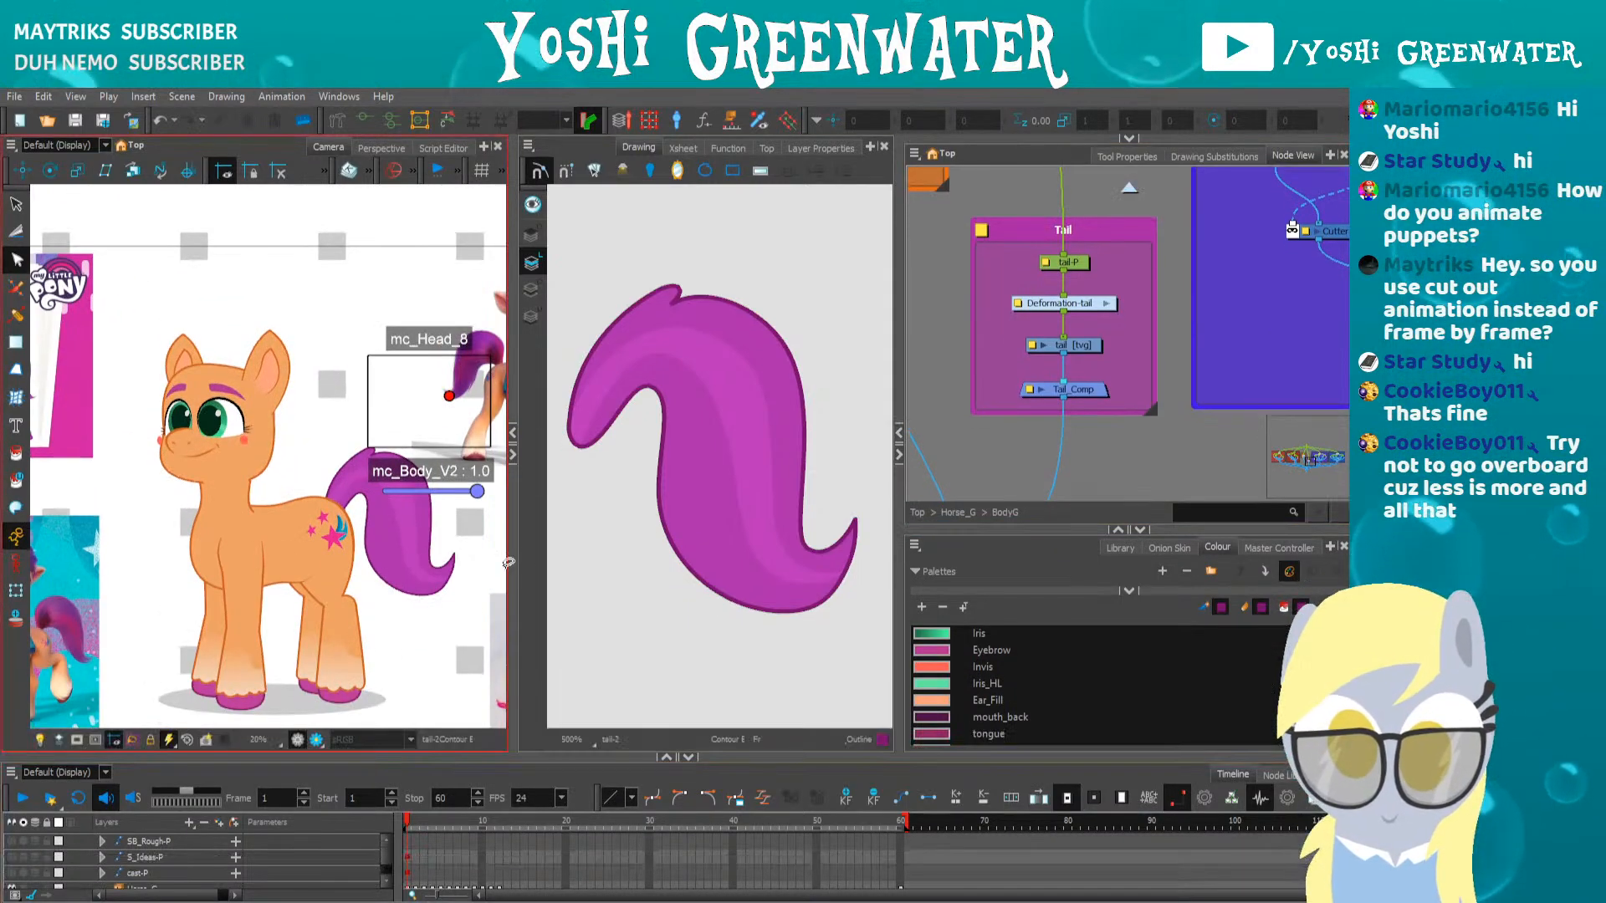
drag(508, 563, 547, 563)
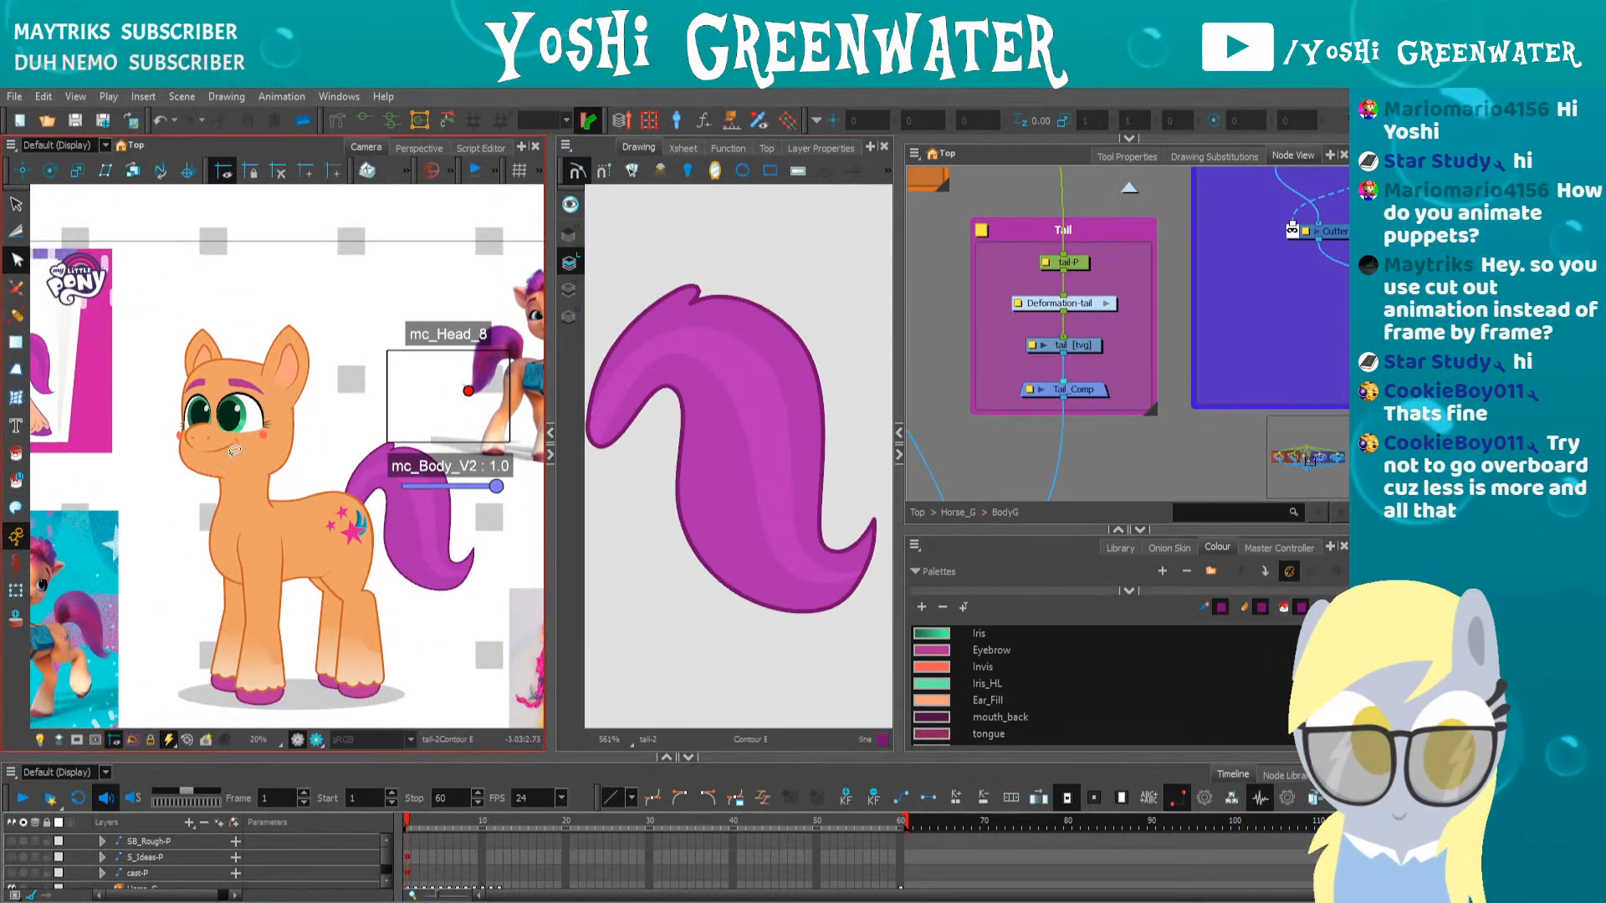
drag(183, 513, 207, 535)
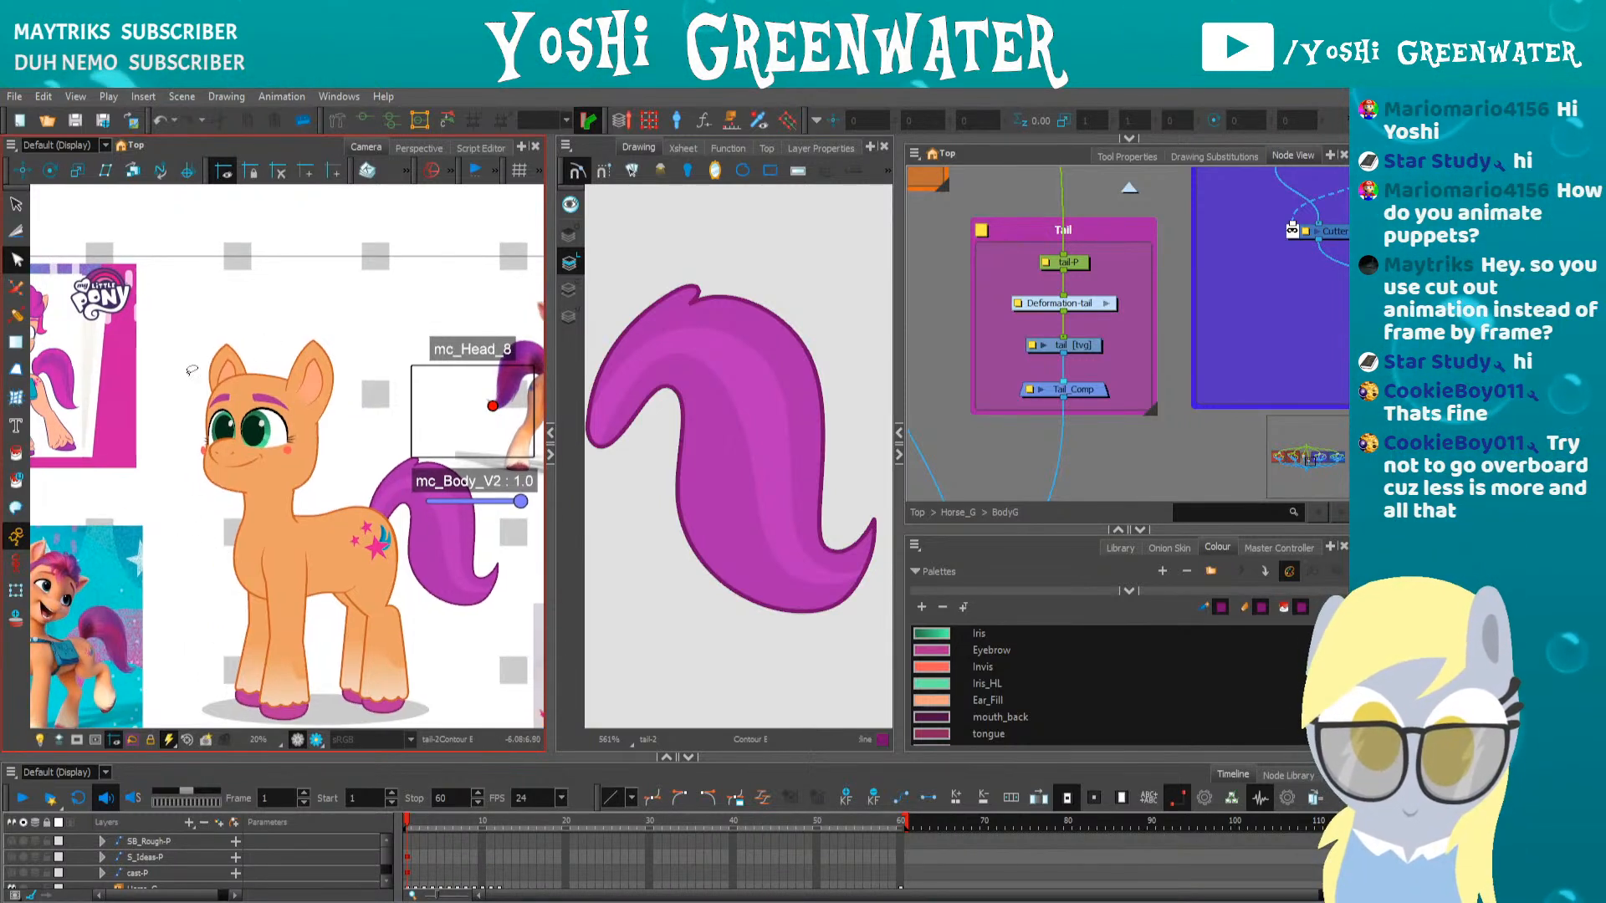
drag(147, 402, 219, 356)
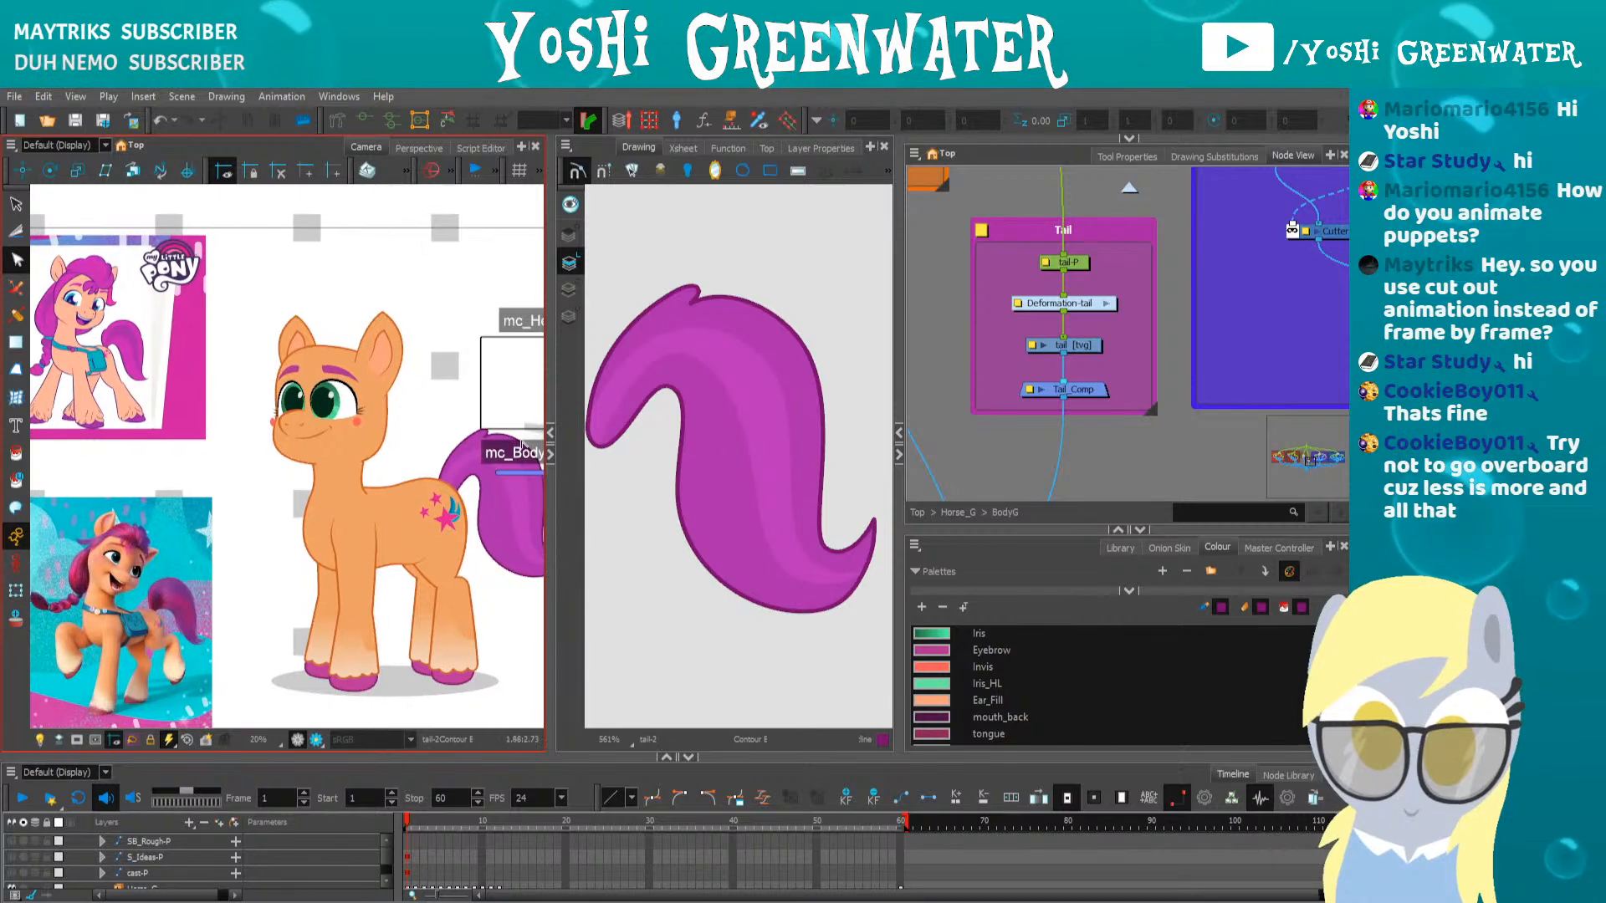
click(550, 454)
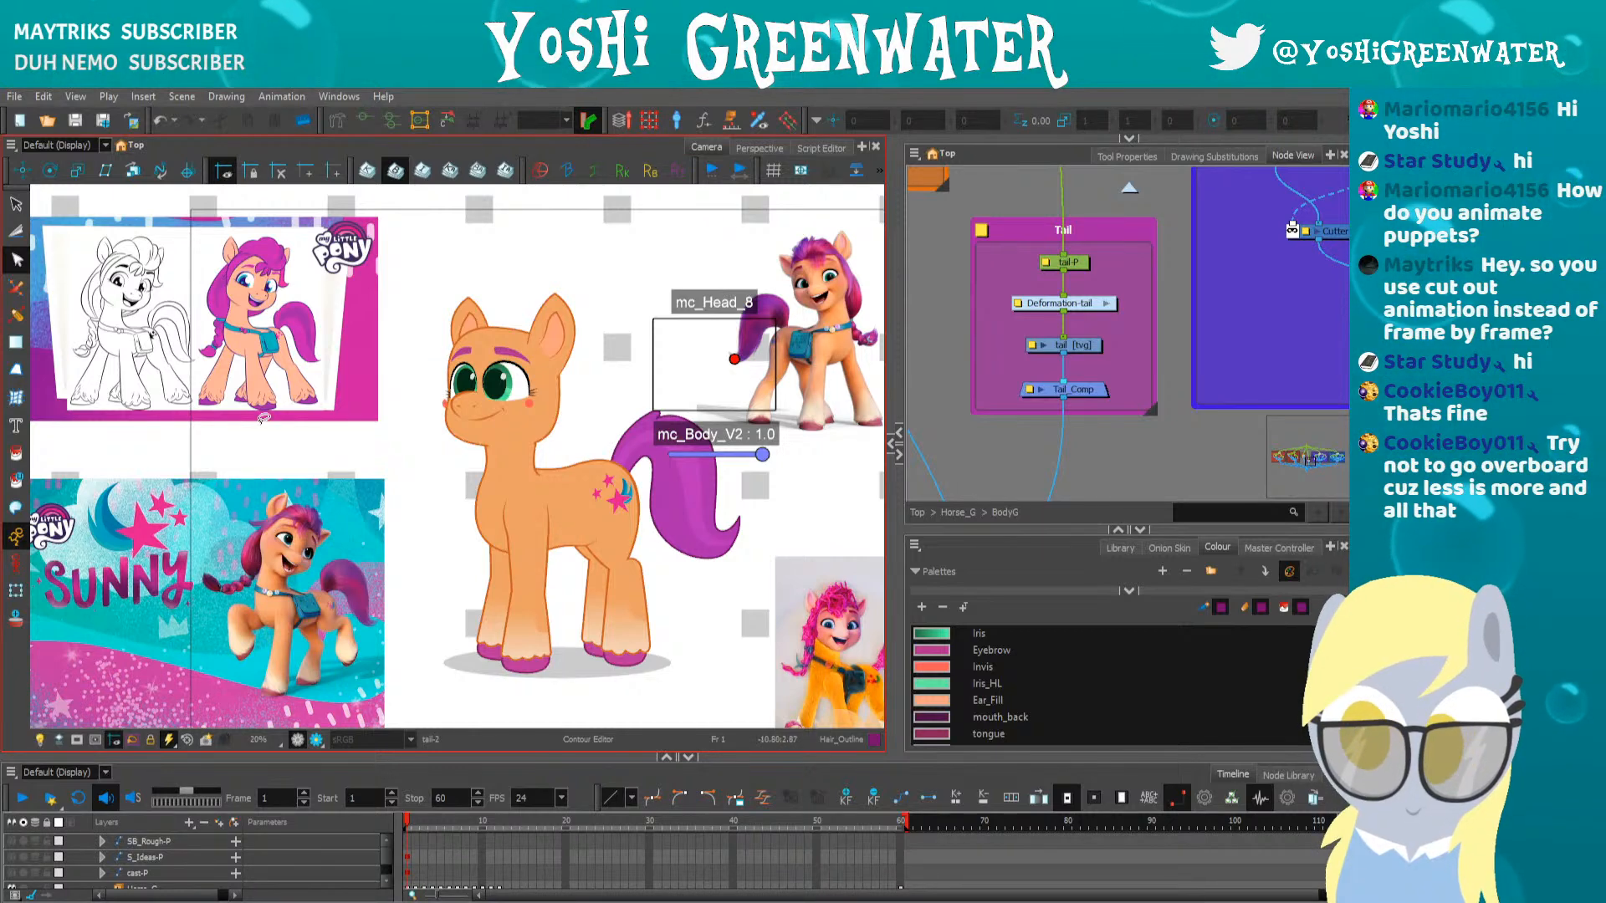
Select the tail's nodes and extend the exposure of tail drawing 2 across the empty frames through frame 60
click(17, 592)
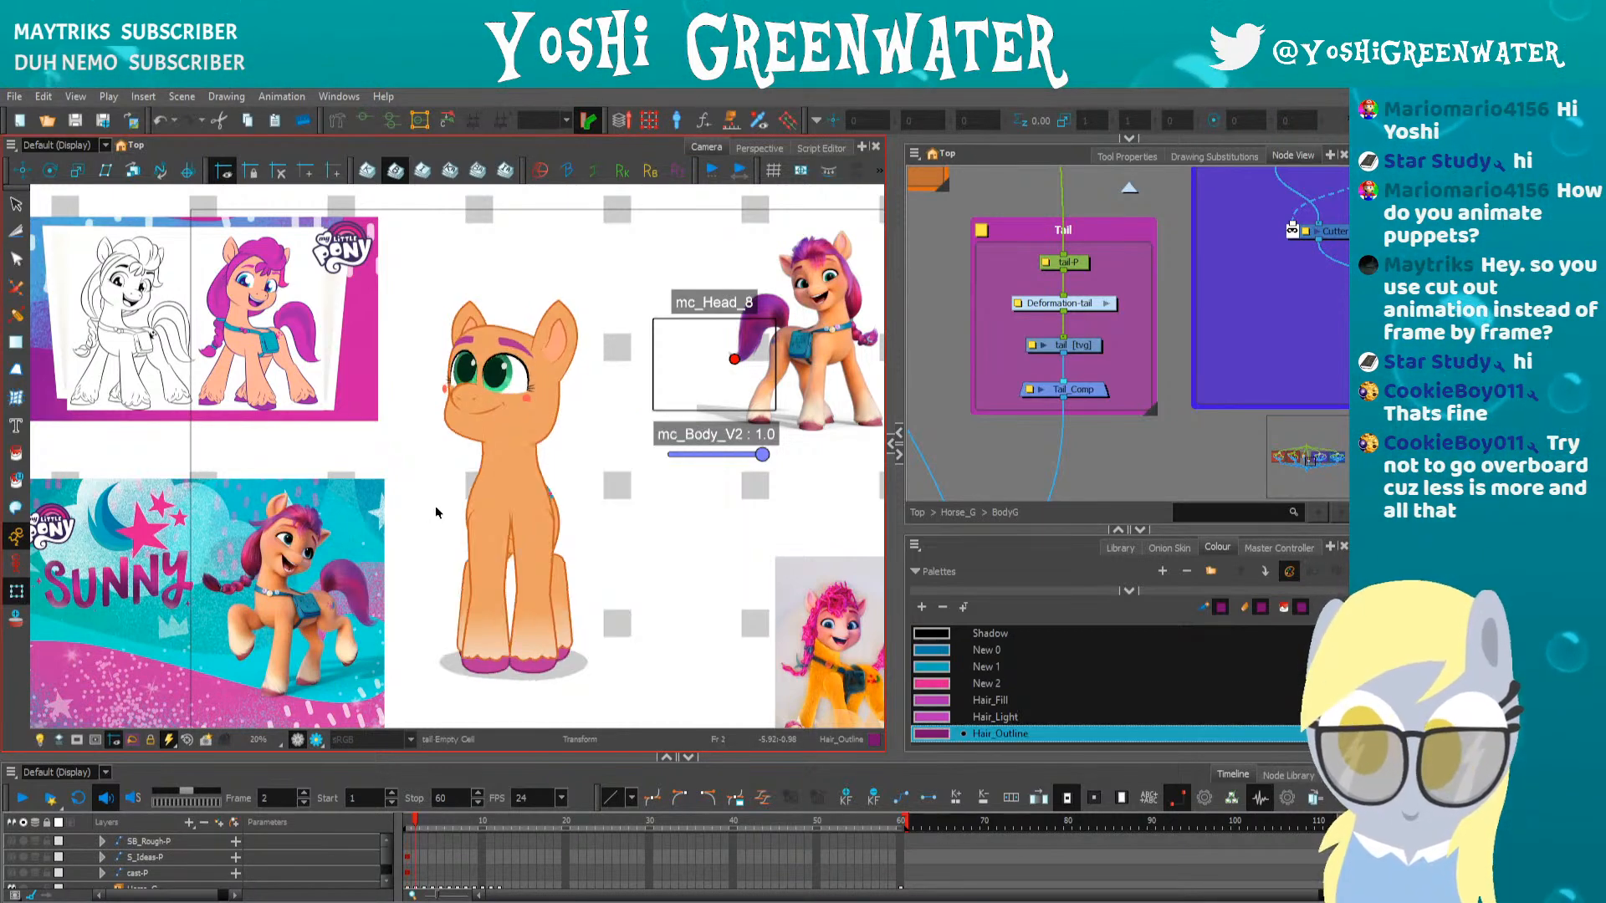
mouse_move(1028, 251)
mouse_down()
mouse_move(1052, 351)
mouse_move(1083, 389)
mouse_up()
drag(492, 757, 491, 717)
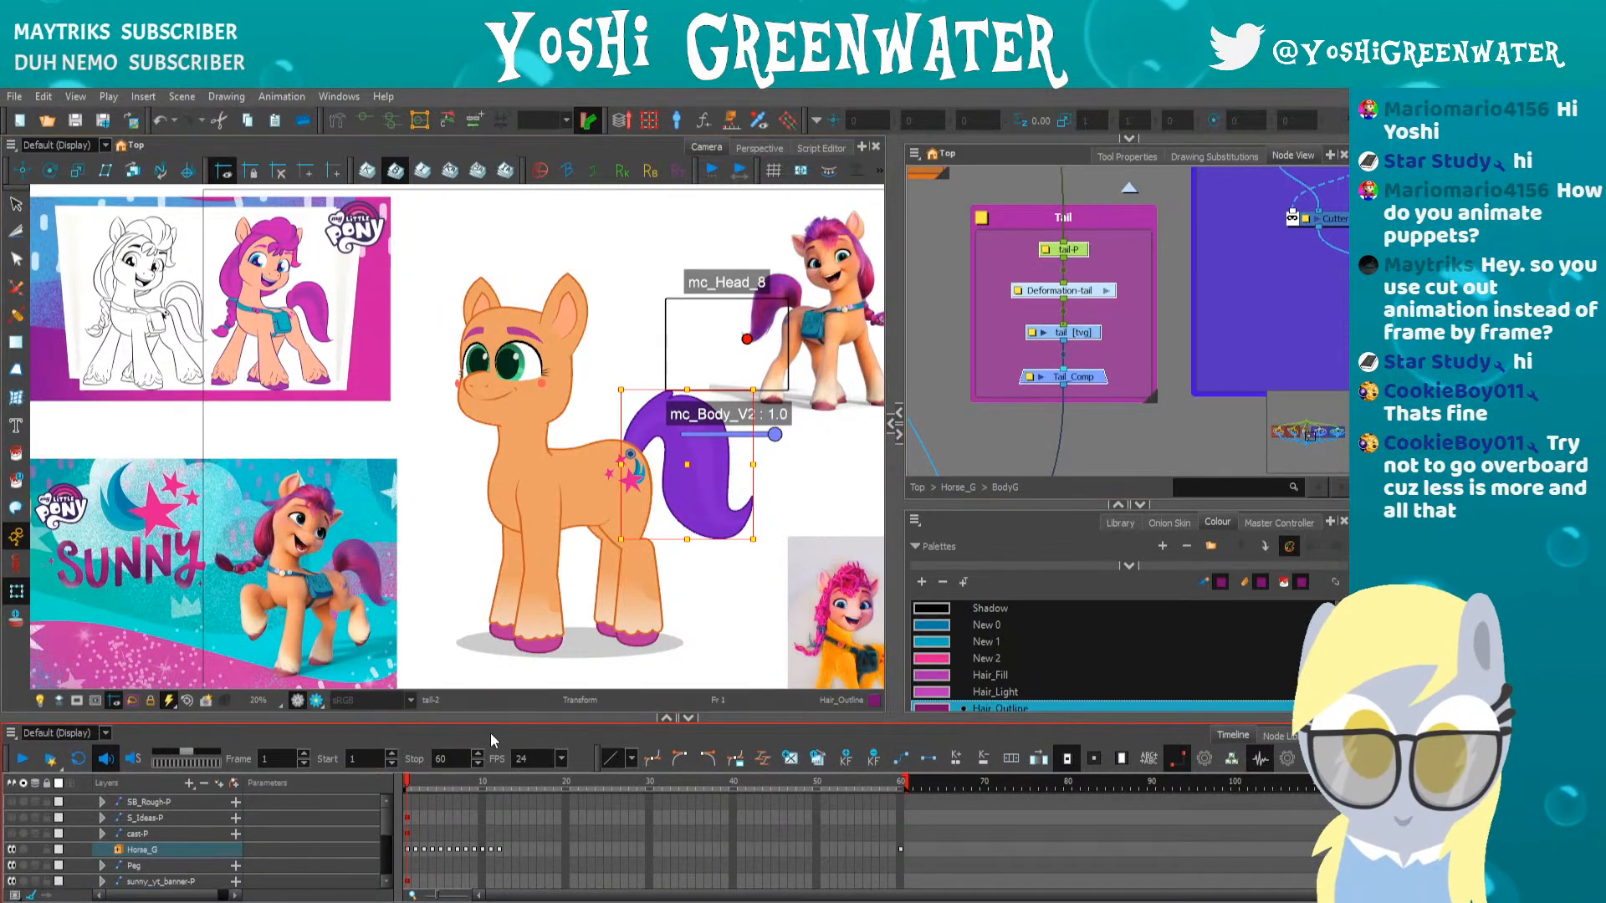
drag(412, 784, 548, 797)
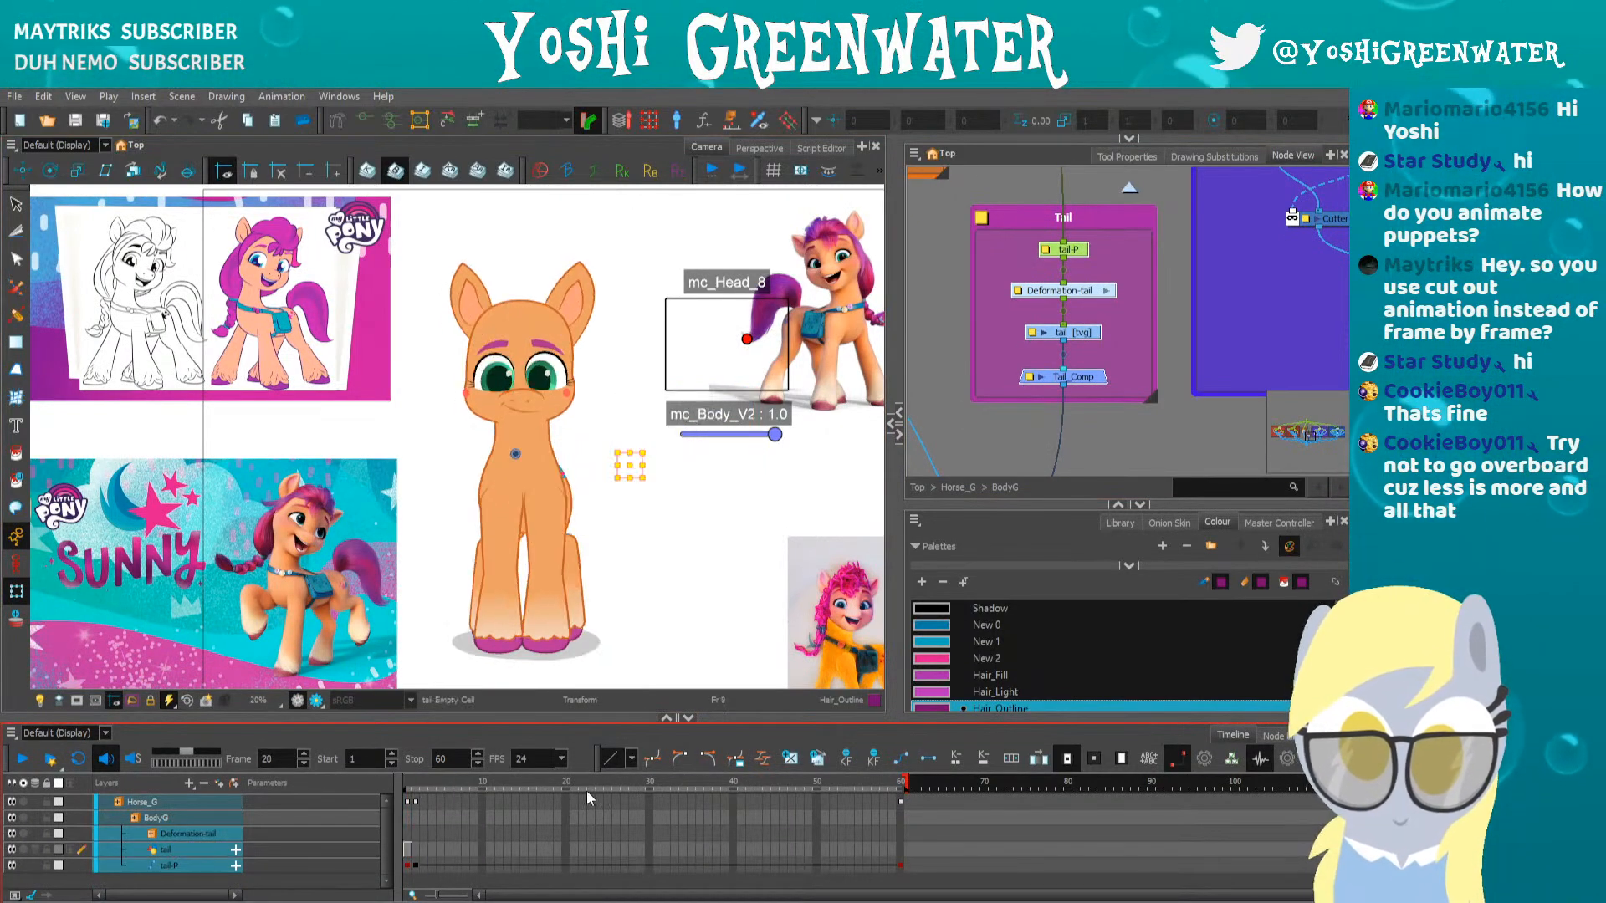
click(424, 851)
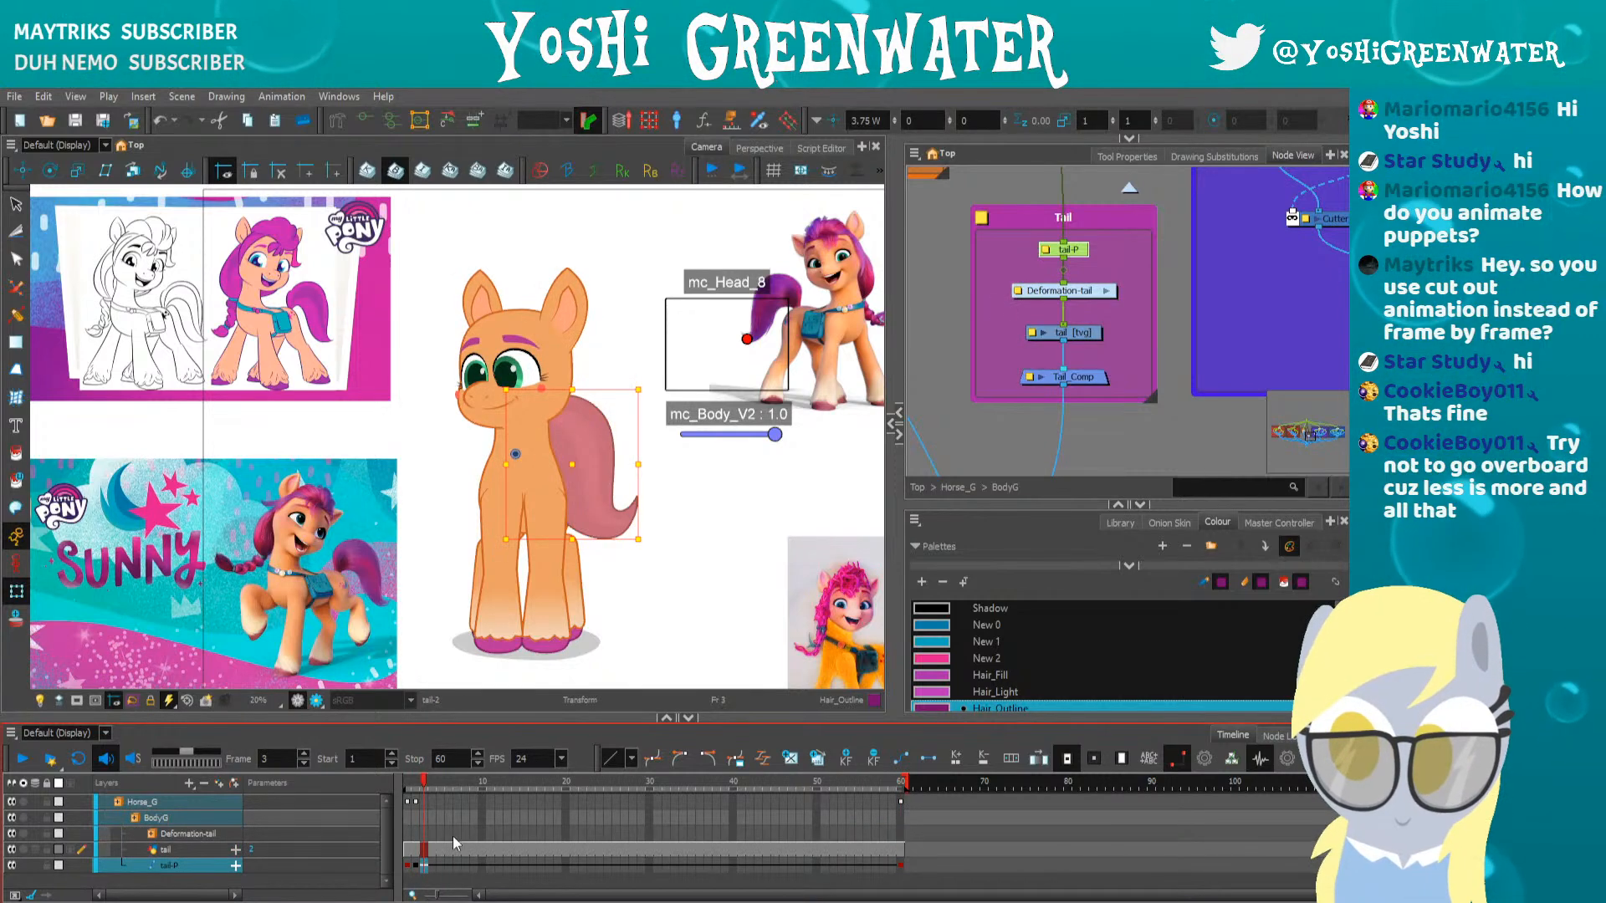
Paste the tail's keyframe on frame 2 and nudge the tail left toward the turned body
key(comma)
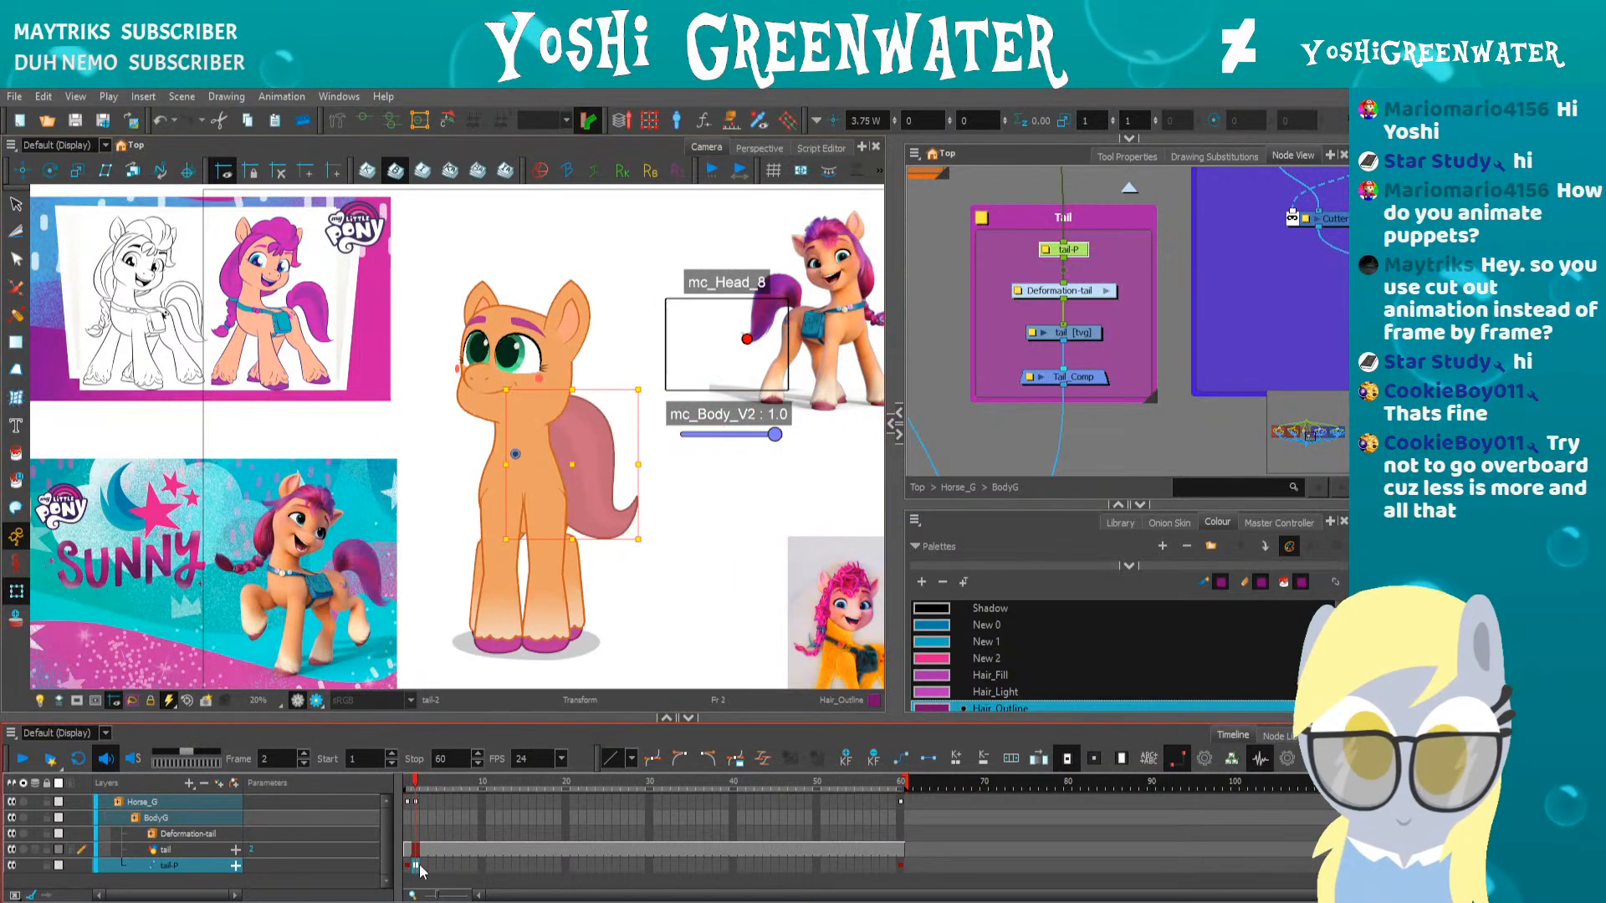
key(ctrl+v)
key(Left)
key(Left)
key(Left)
key(Left)
key(Left)
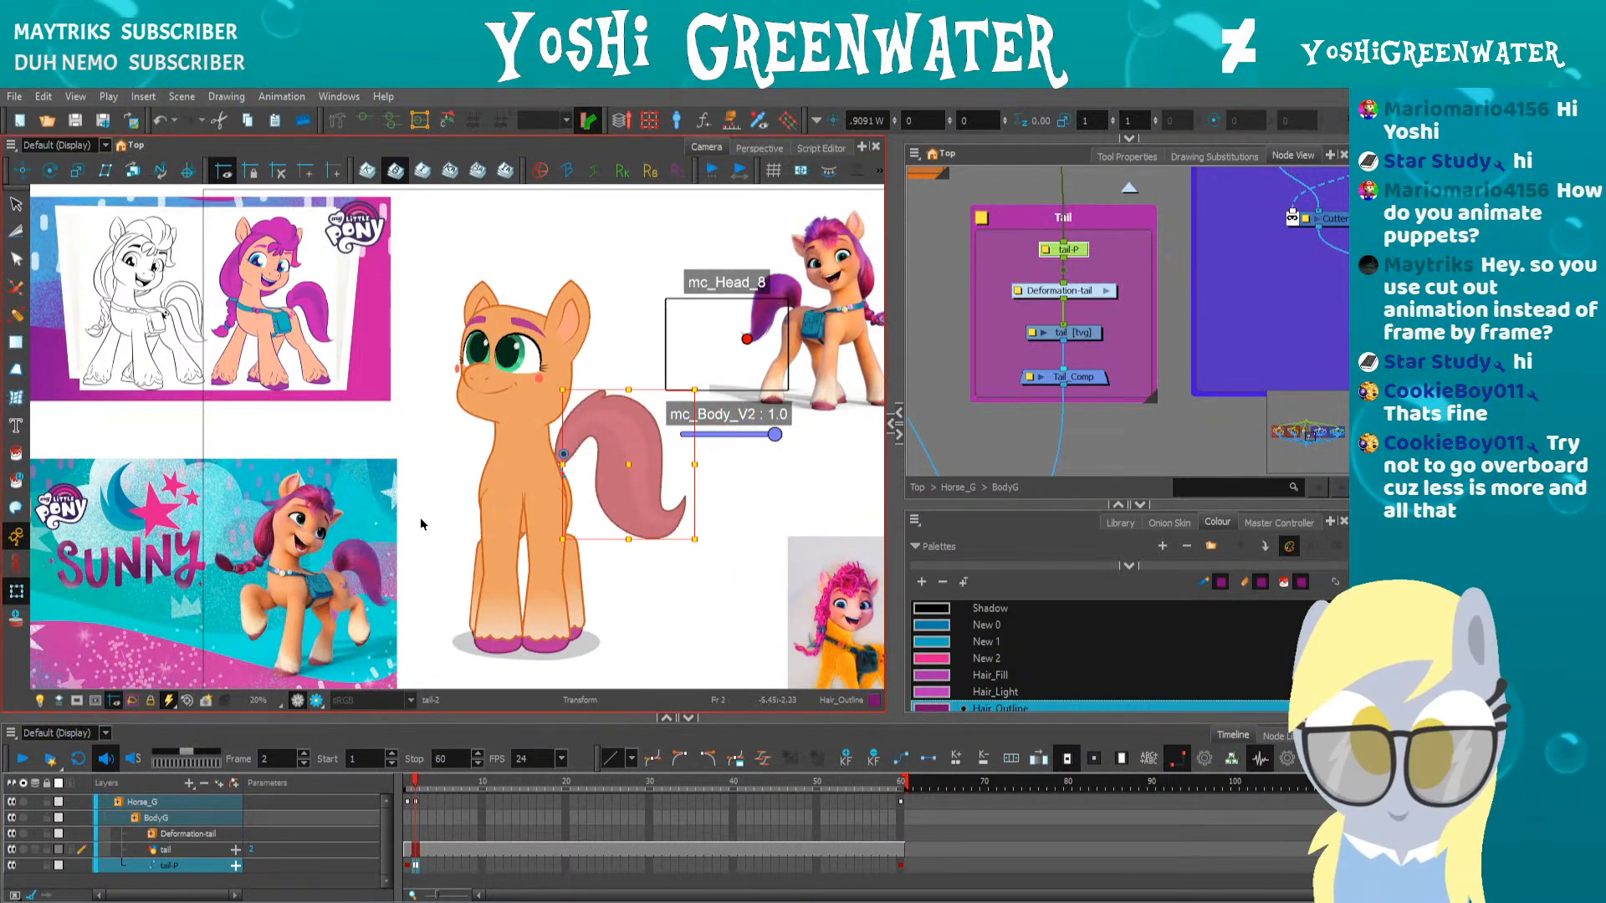
key(Left)
key(Left)
key(Left)
key(comma)
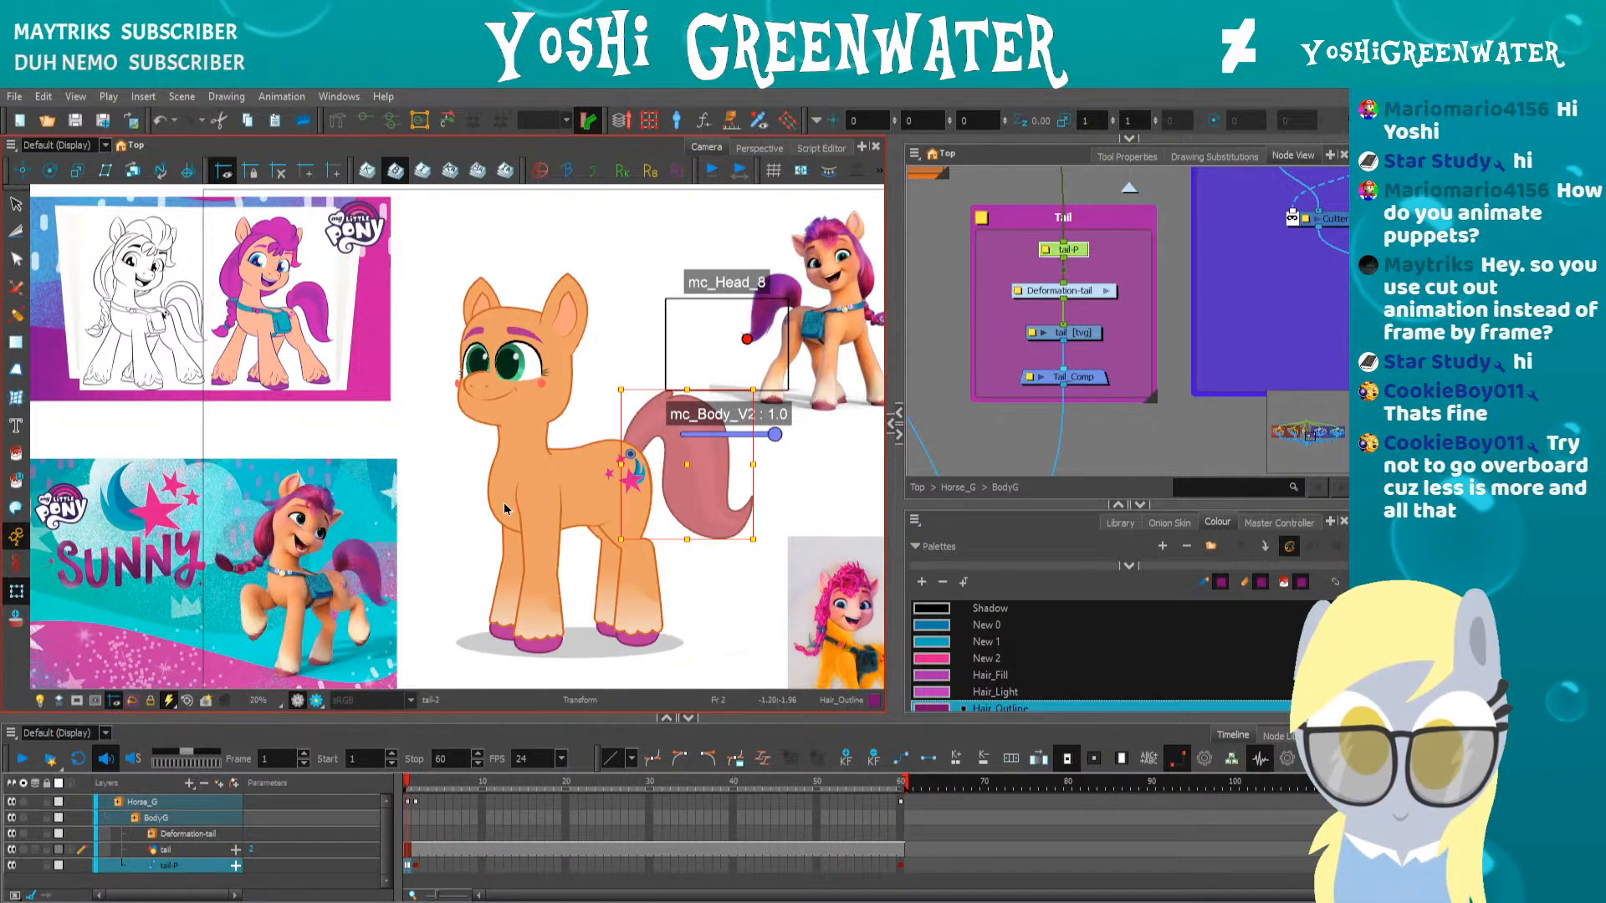
Compare frames 1 and 2, place the tail drawing's pivot at its root, and rotate the whole tail slightly clockwise
click(535, 513)
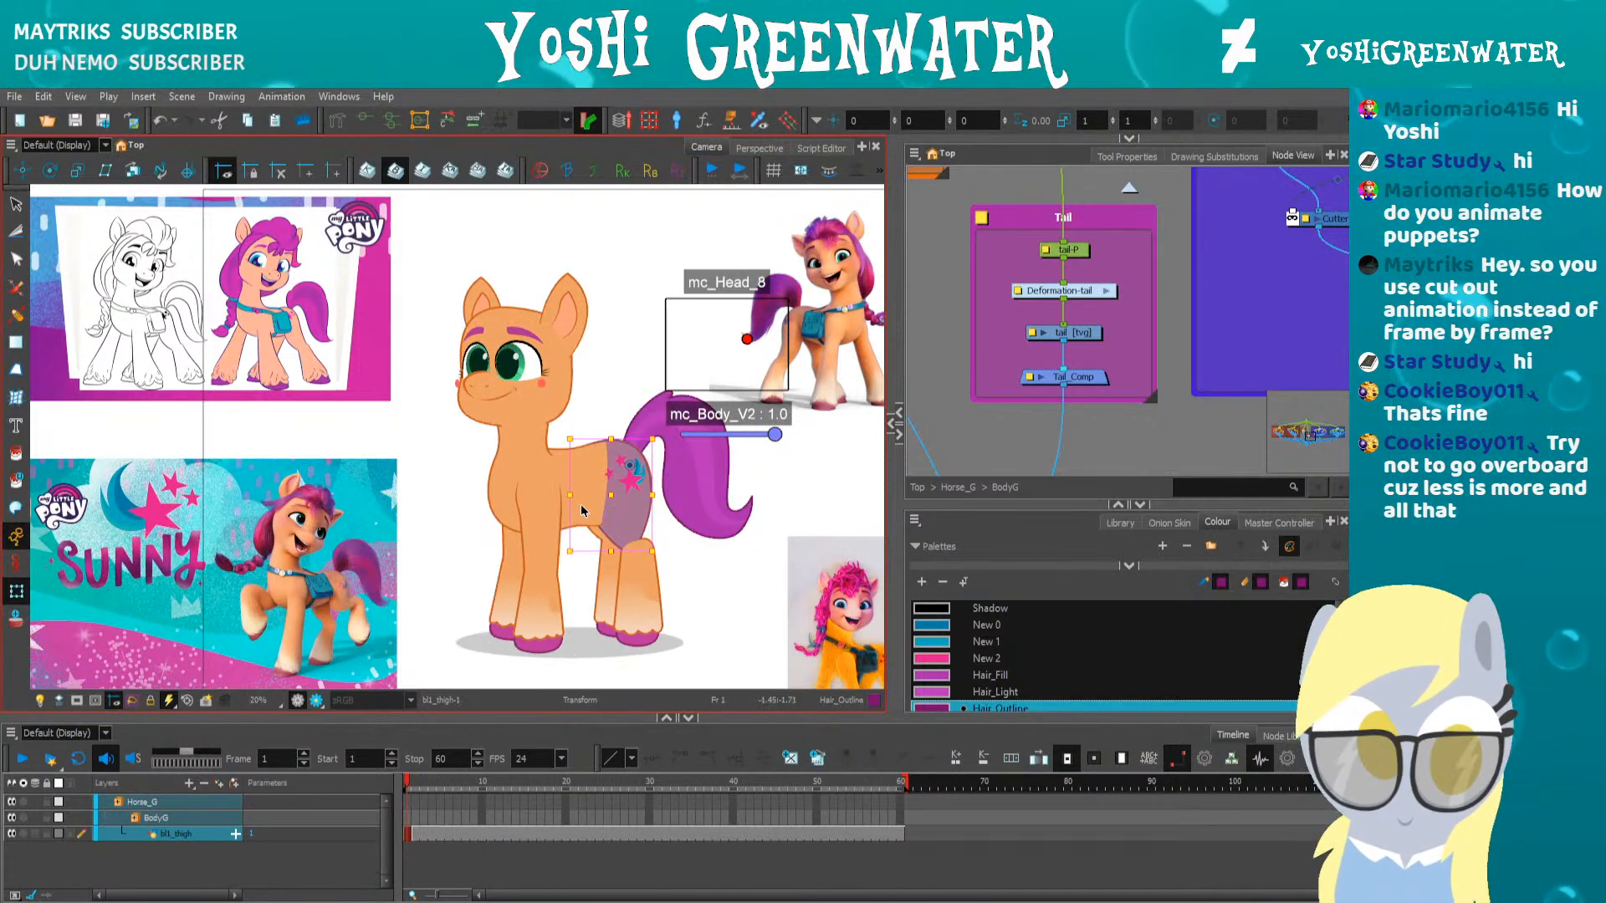
key(period)
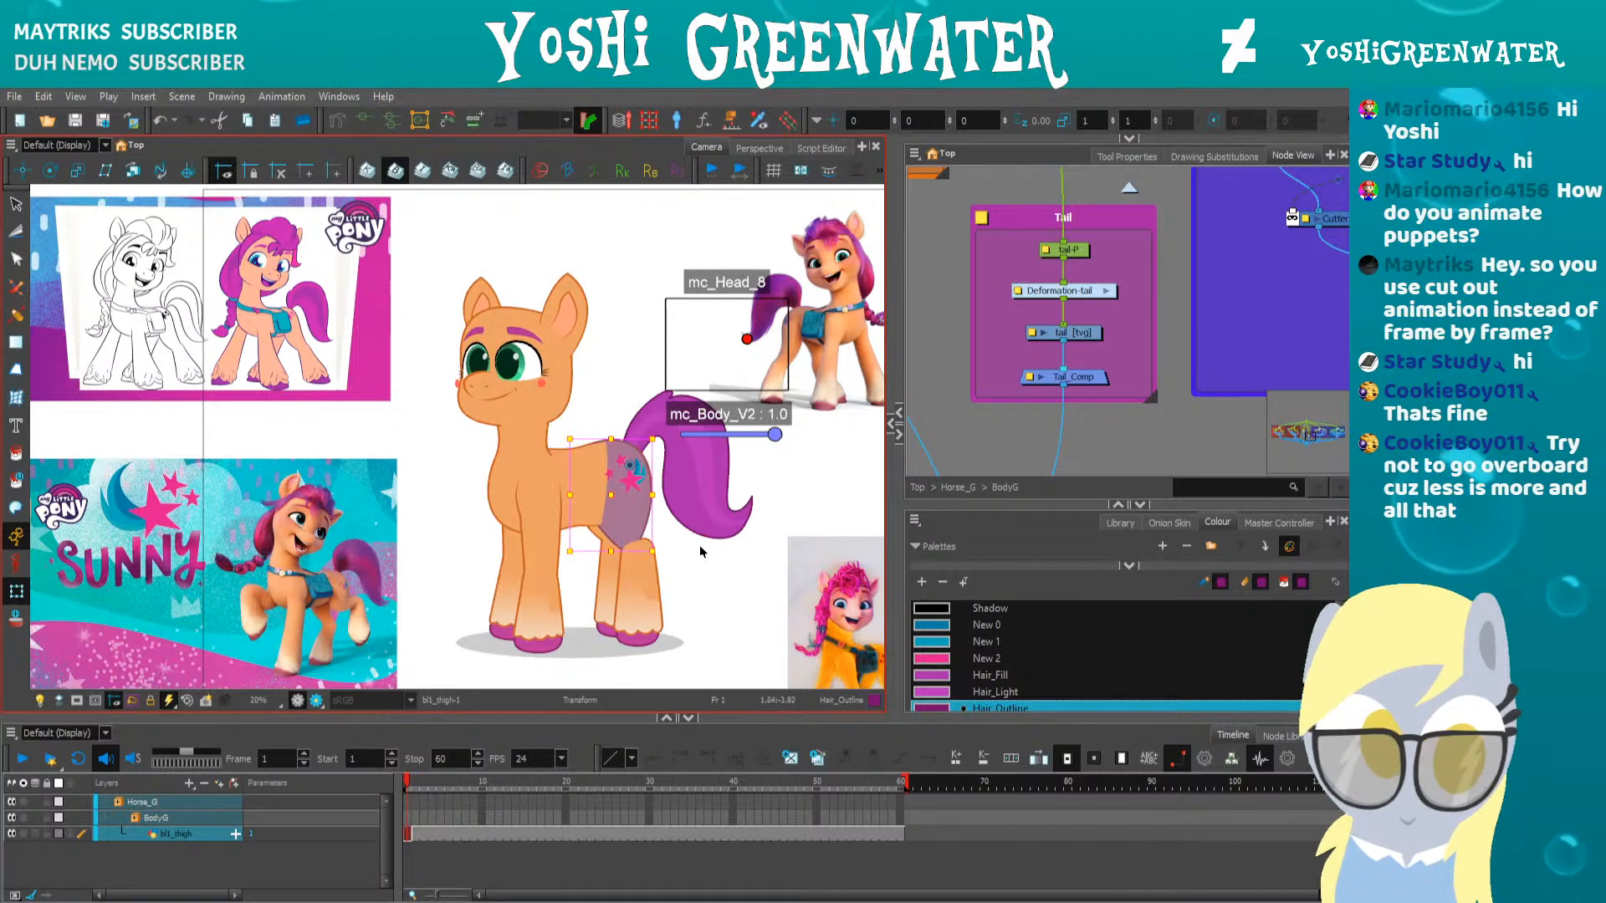
key(comma)
key(period)
key(comma)
click(684, 508)
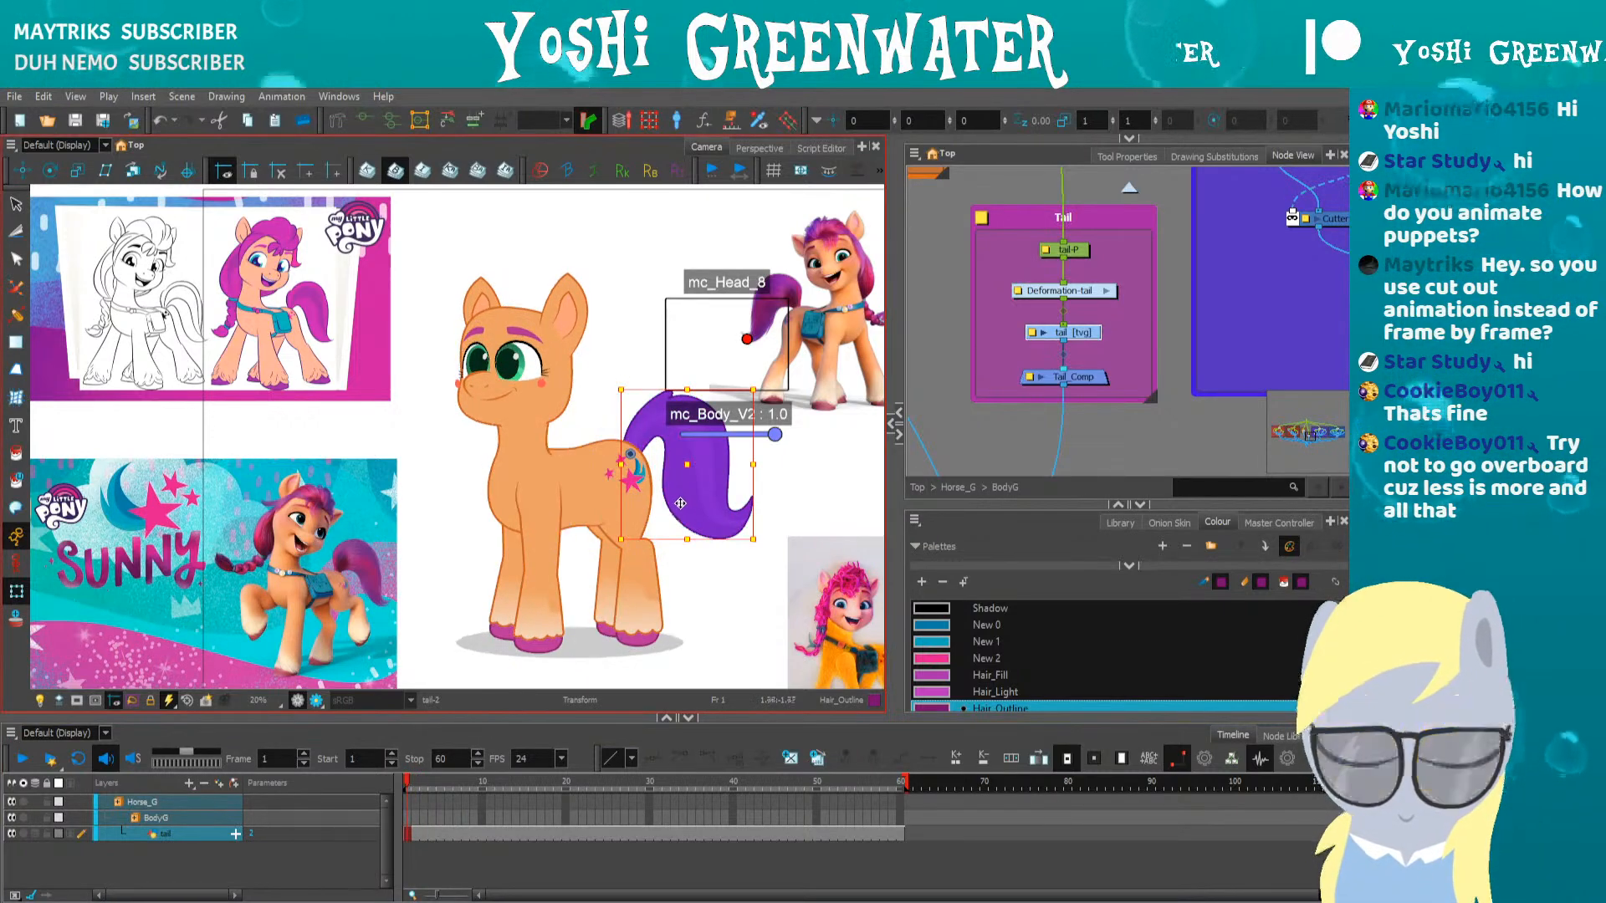
click(891, 423)
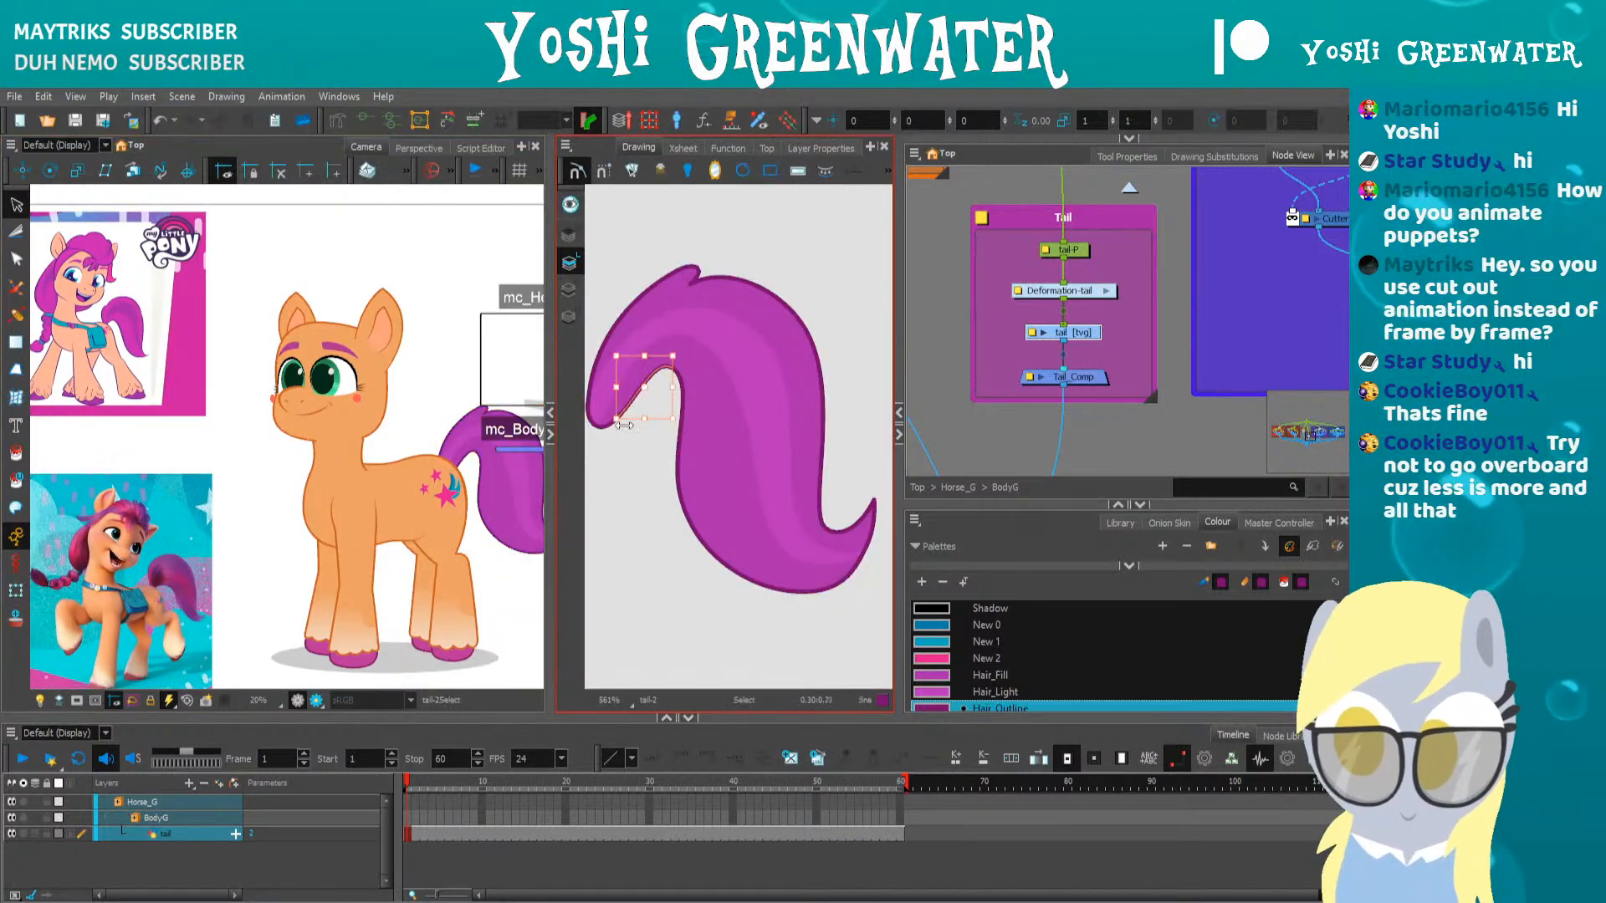
scroll(637, 511, down, 3)
mouse_move(637, 511)
mouse_down()
mouse_move(778, 376)
mouse_move(669, 568)
mouse_up()
drag(619, 450, 609, 447)
drag(767, 573, 735, 574)
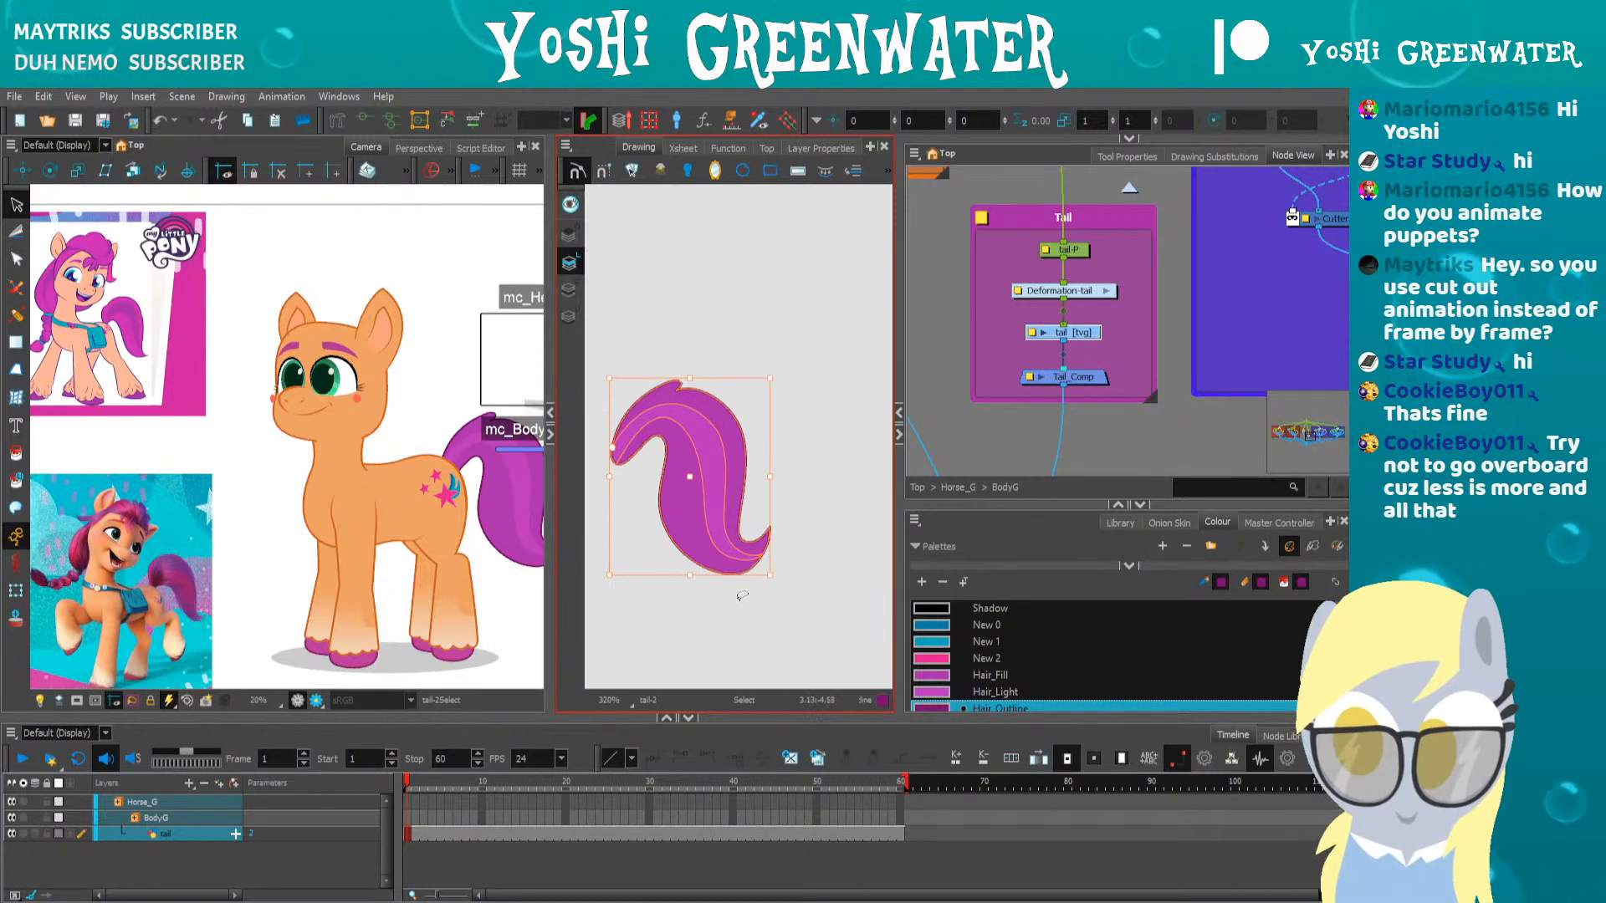
click(550, 434)
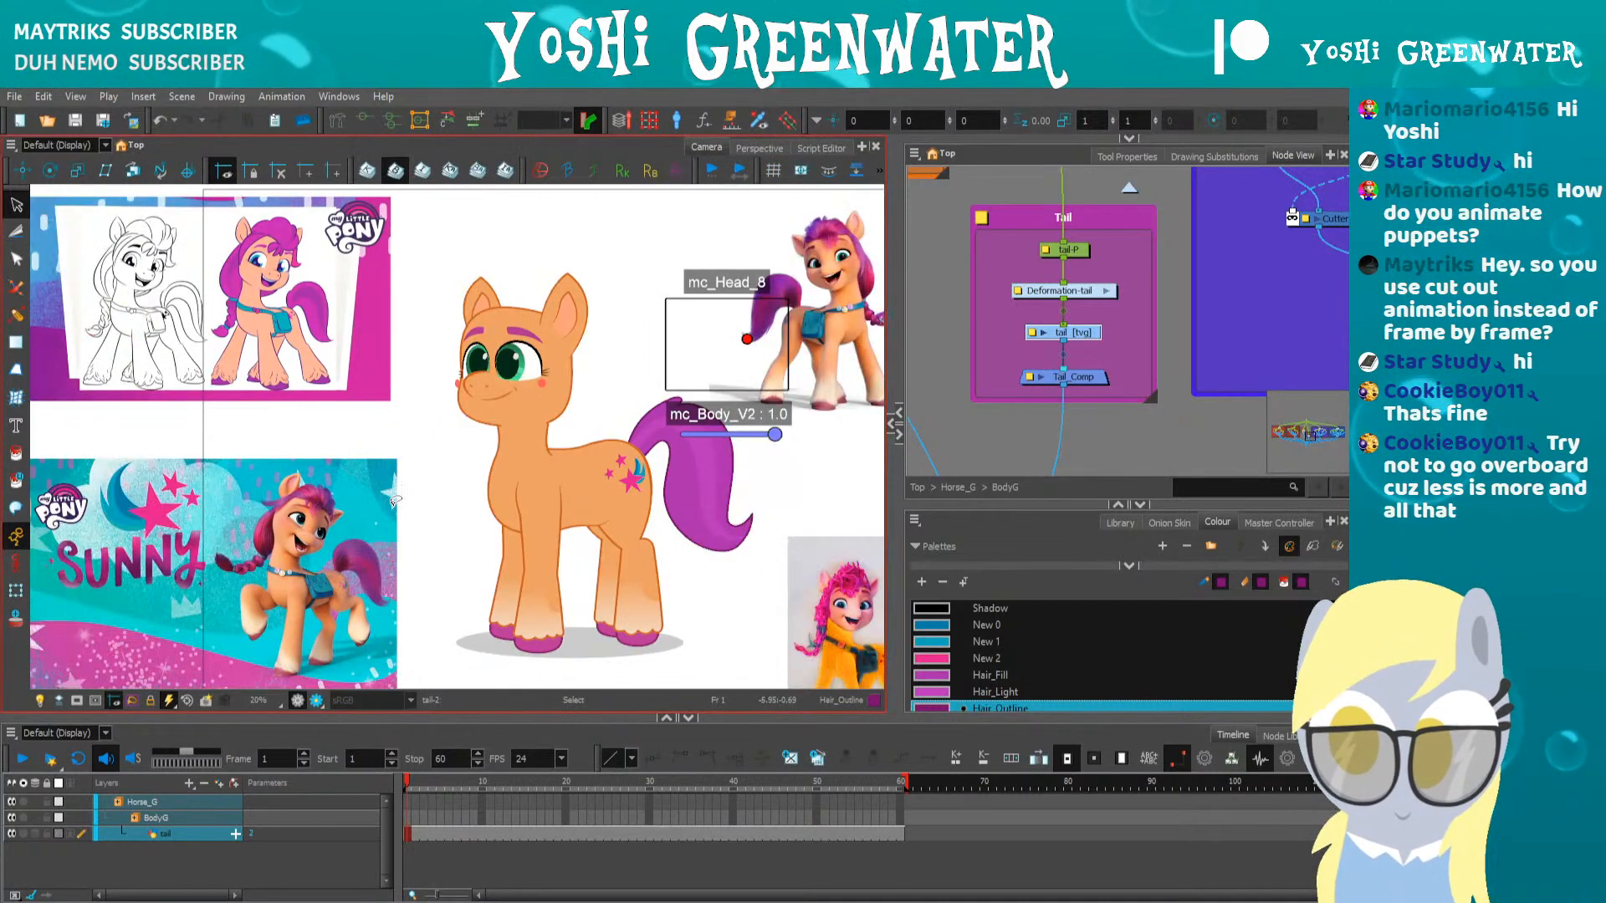
Select the tail-P peg and reset the tail's position on frame 2
key(shift+t)
key(period)
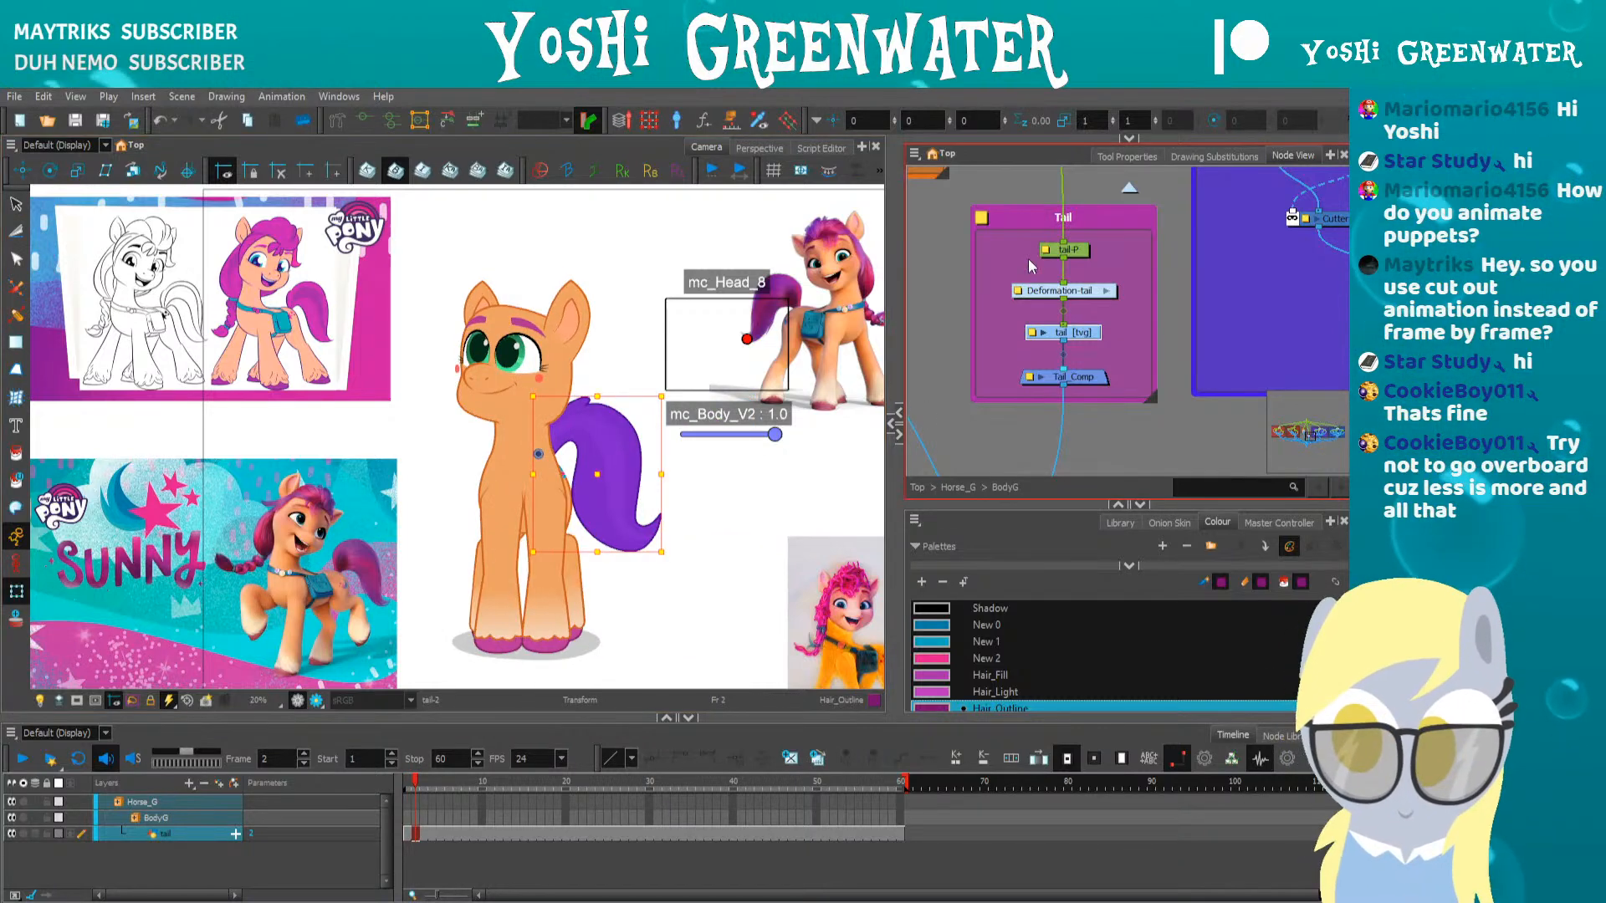
click(1074, 251)
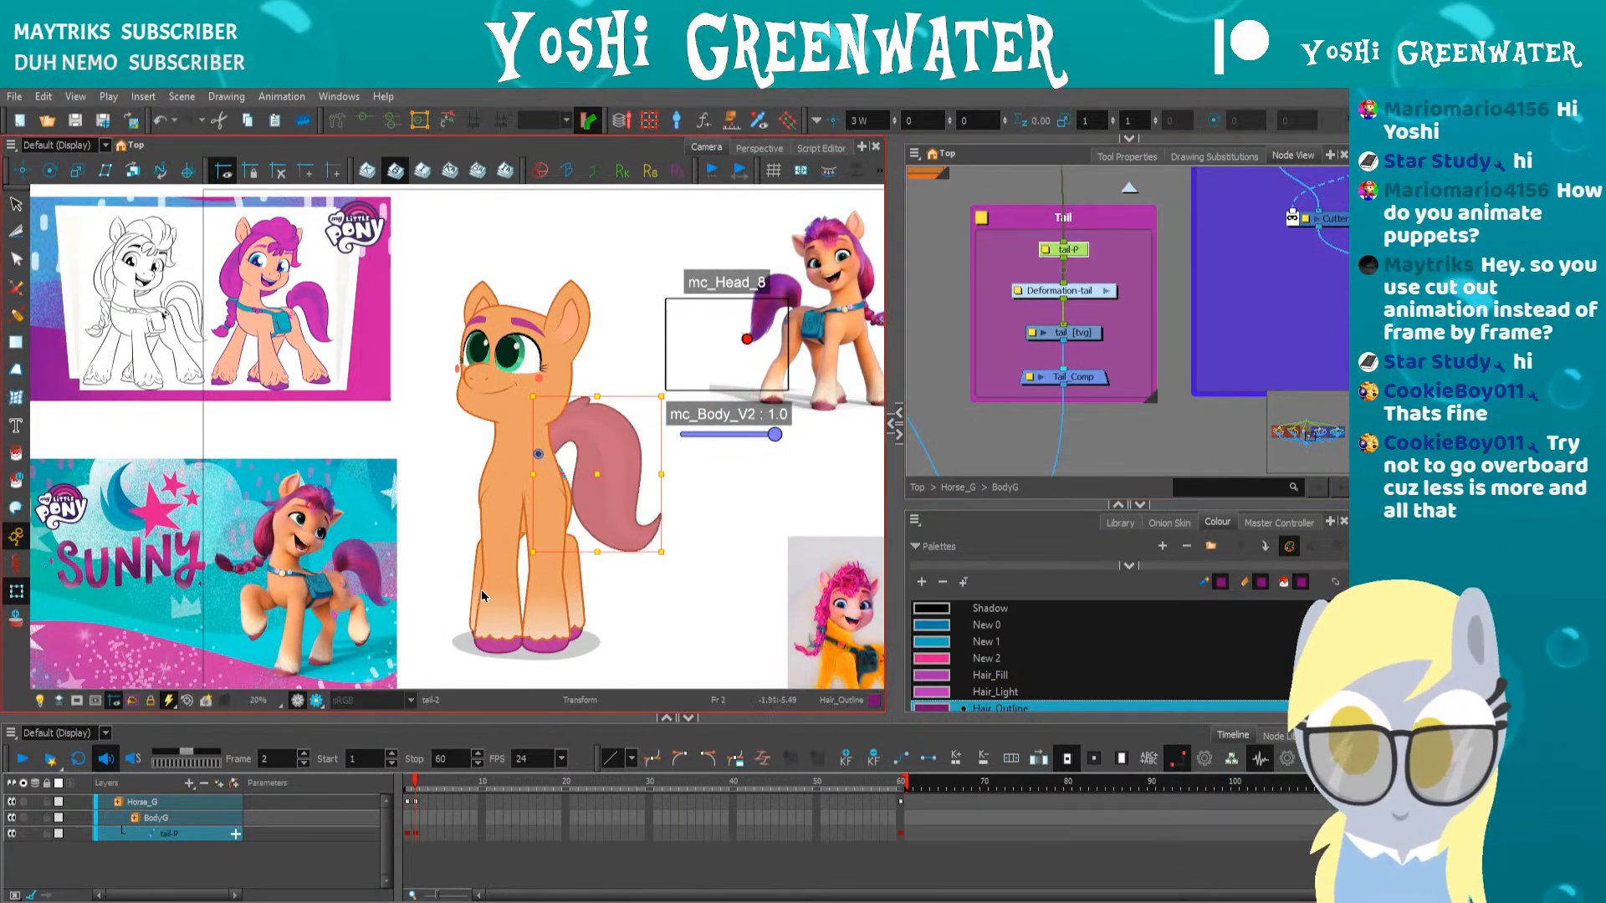
key(comma)
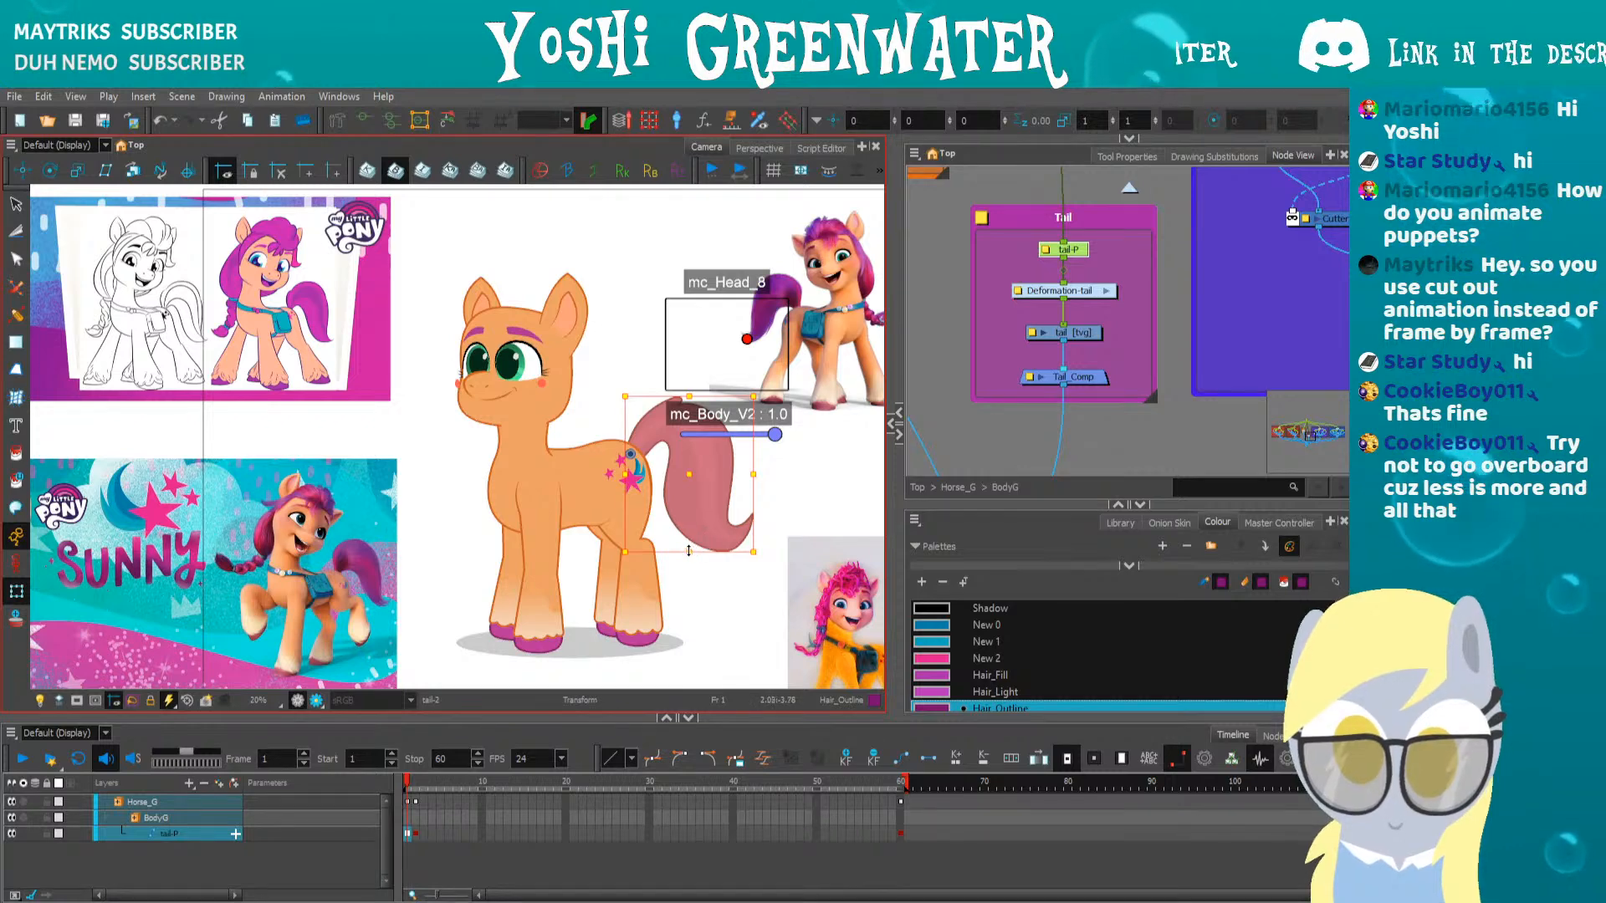
key(period)
key(ctrl+r)
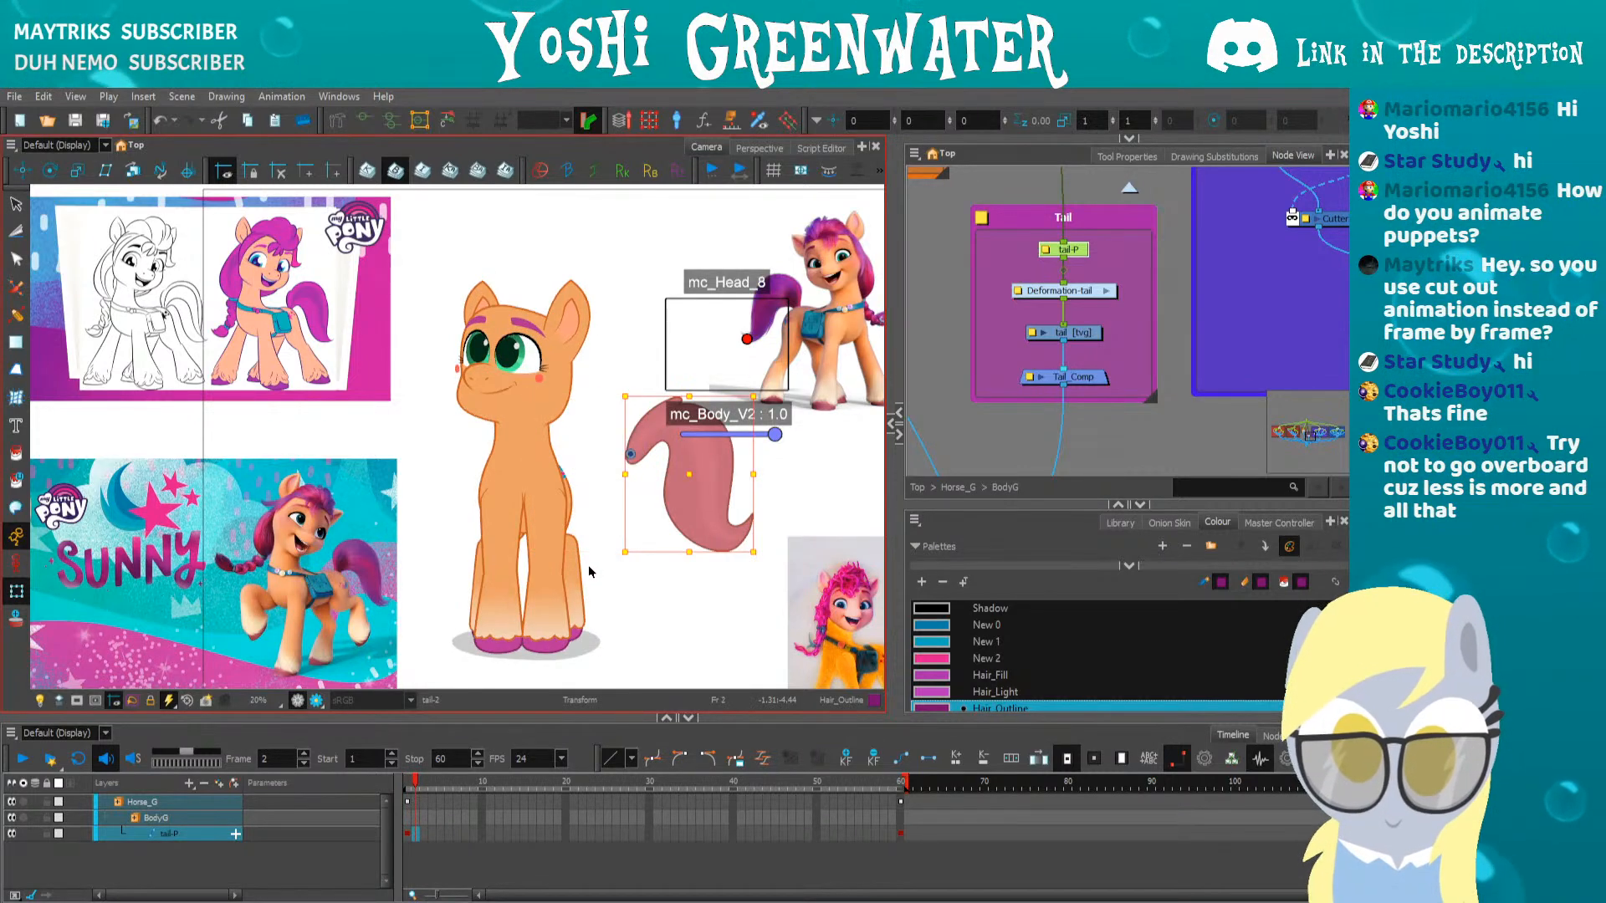
Nudge the tail left on frame 2 until its root is tucked well behind the turned body
key(Up)
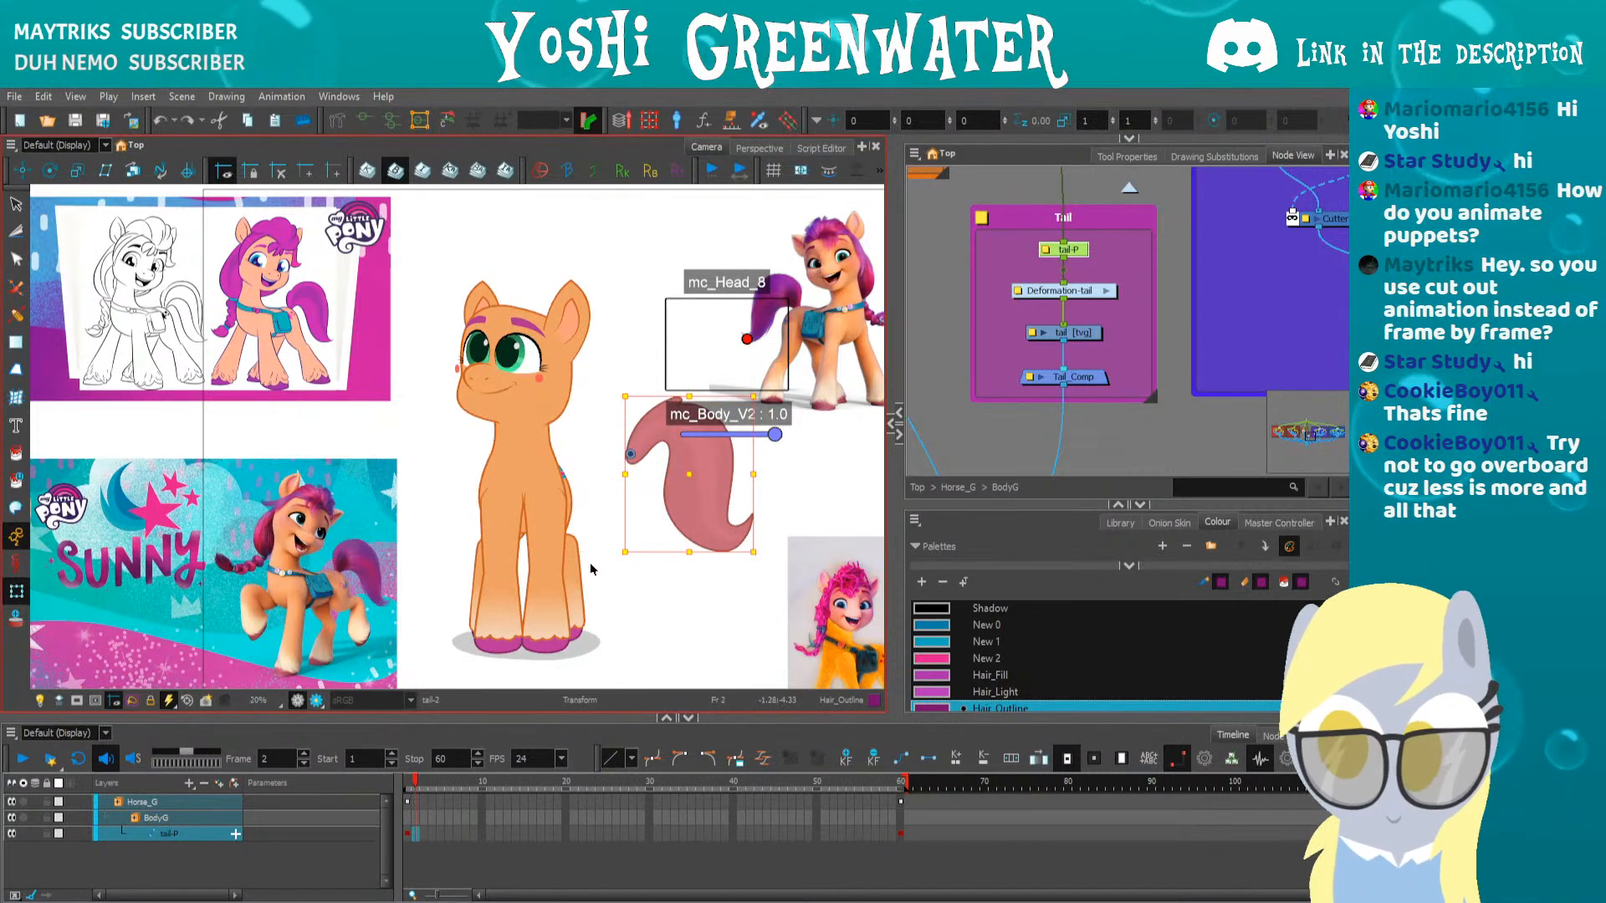
key(Left)
key(Left)
key(Left)
key(Left)
key(Left)
key(Left)
key(Left)
key(Left)
key(Left)
key(Left)
key(Left)
key(Left)
key(Left)
key(Left)
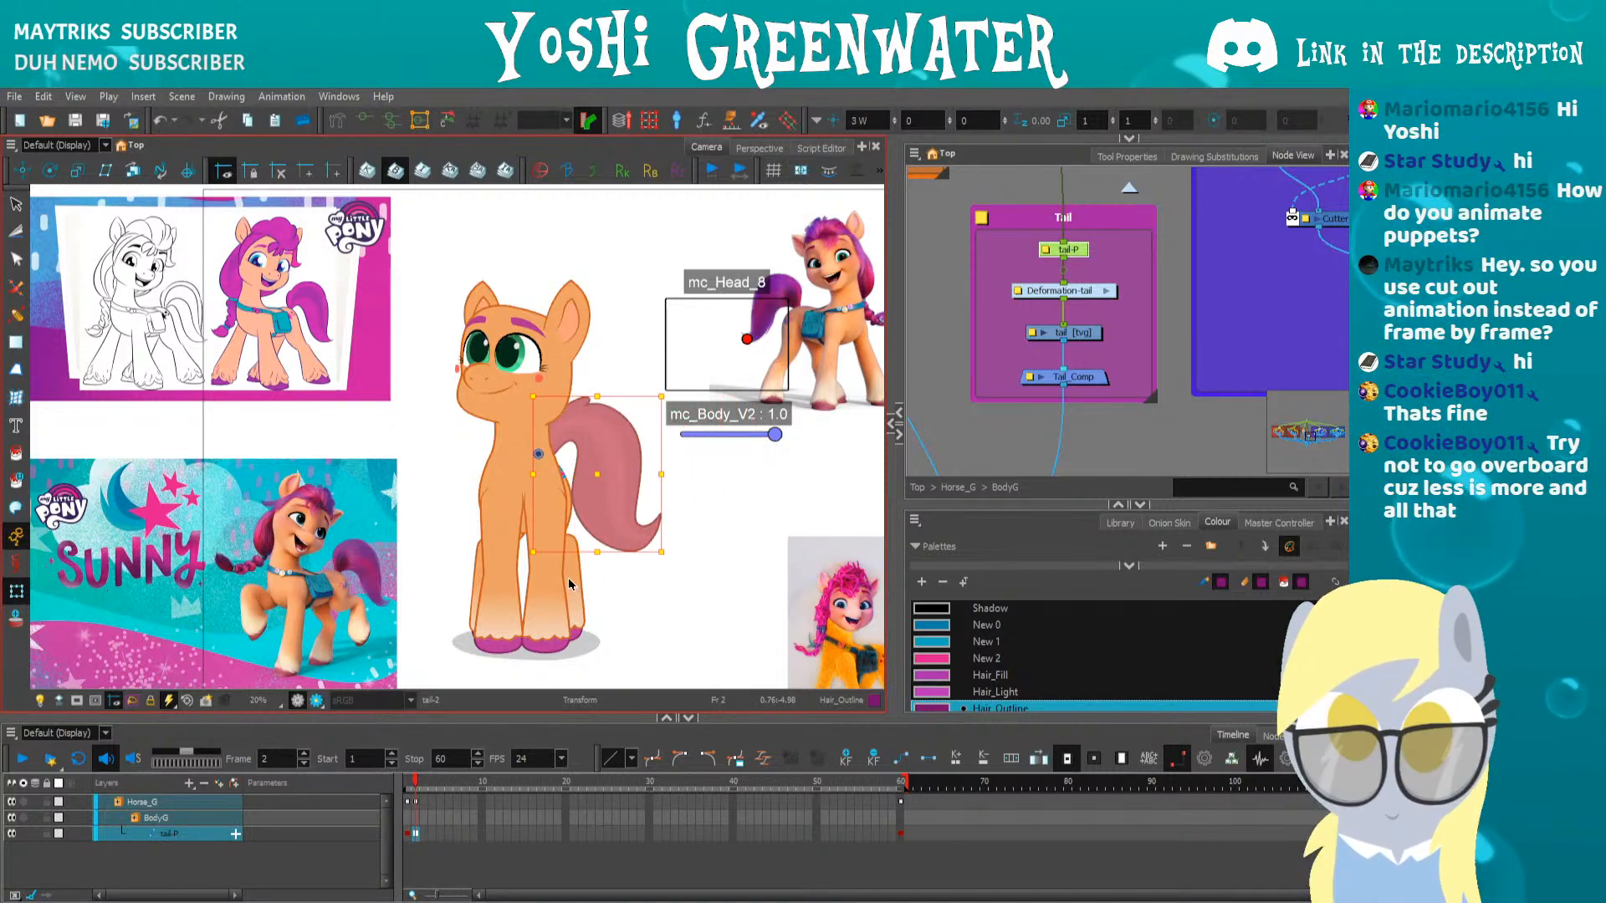
key(Left)
key(Left)
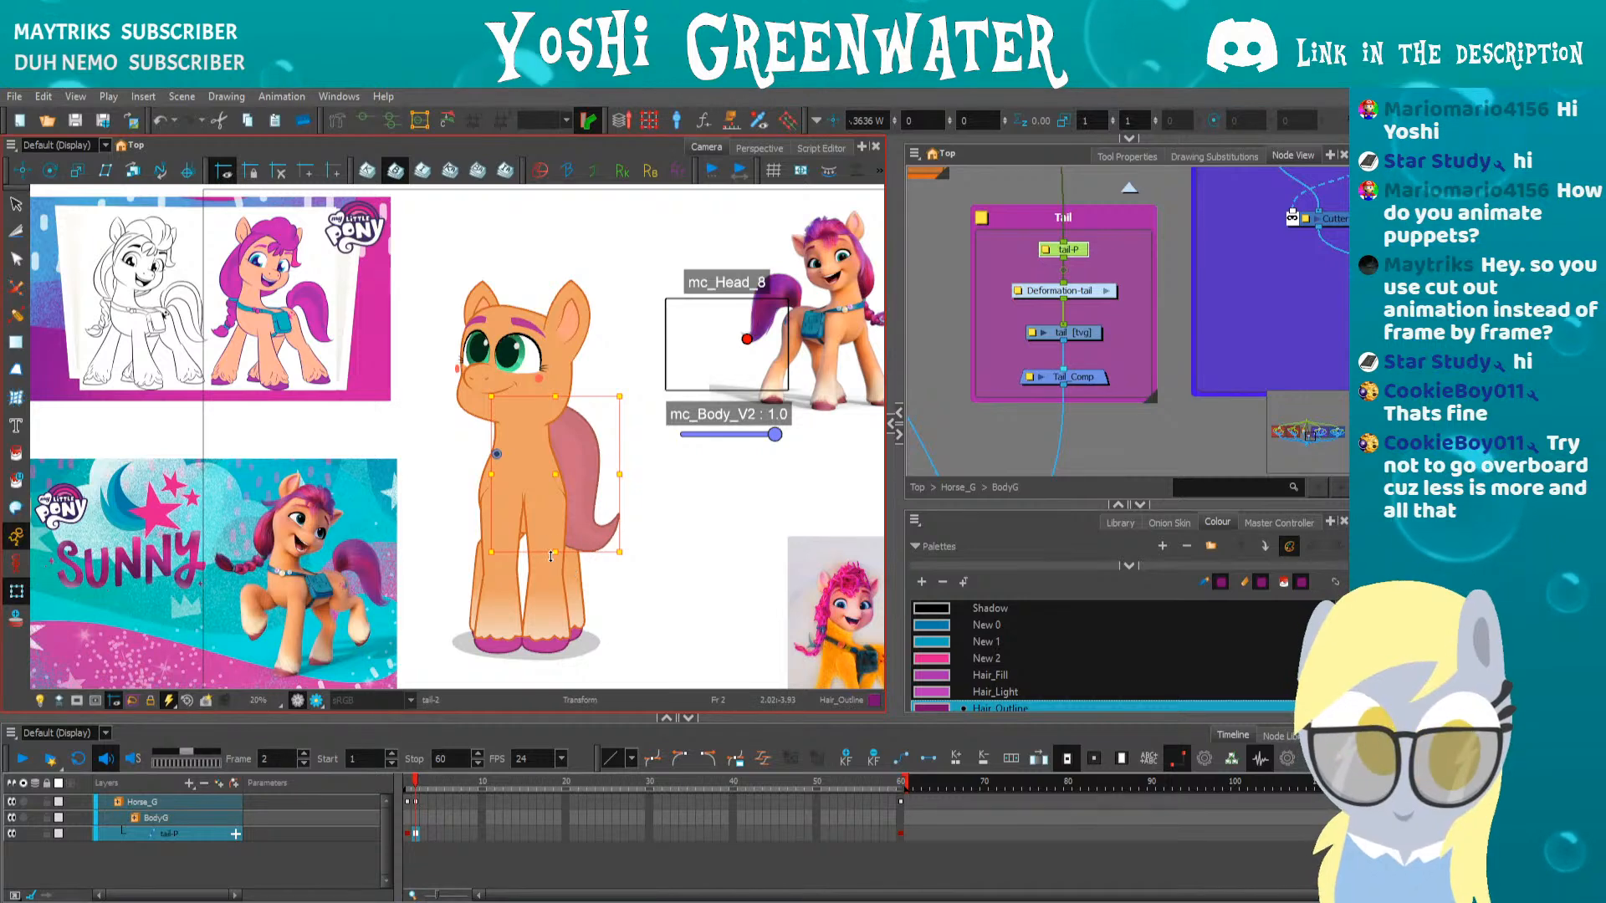
Nudge the tail-P peg back in depth on frame 2 so the tail sits behind the hind thigh
scroll(916, 416, down, 10)
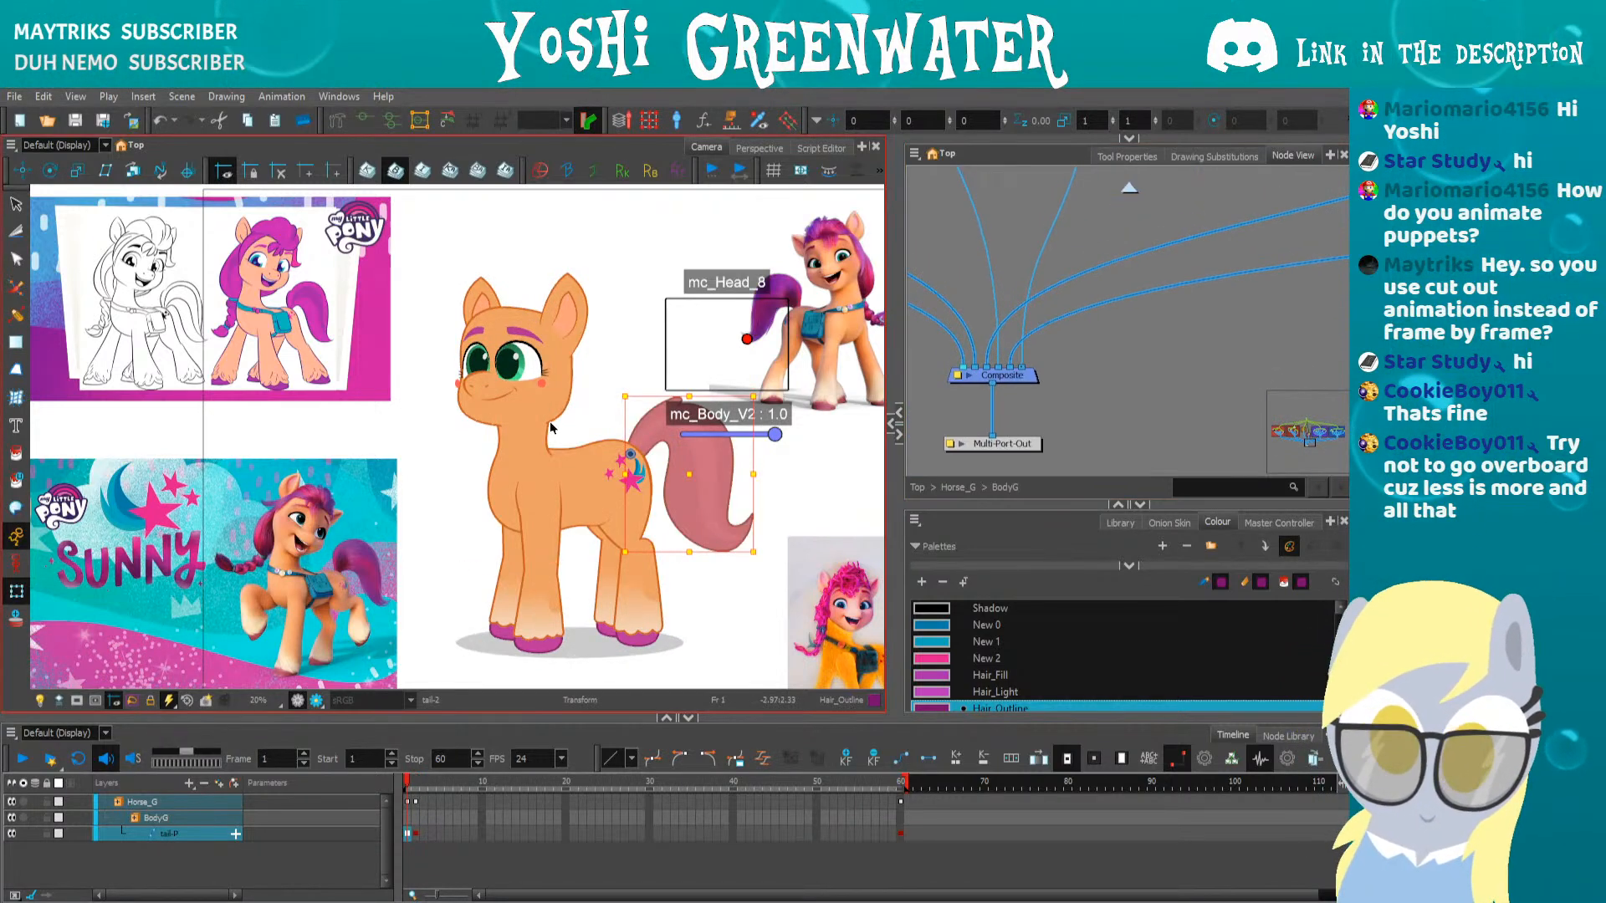
drag(962, 294, 943, 393)
mouse_move(996, 216)
mouse_down()
mouse_move(996, 384)
mouse_move(1000, 186)
mouse_up()
click(1068, 346)
drag(989, 437, 1046, 438)
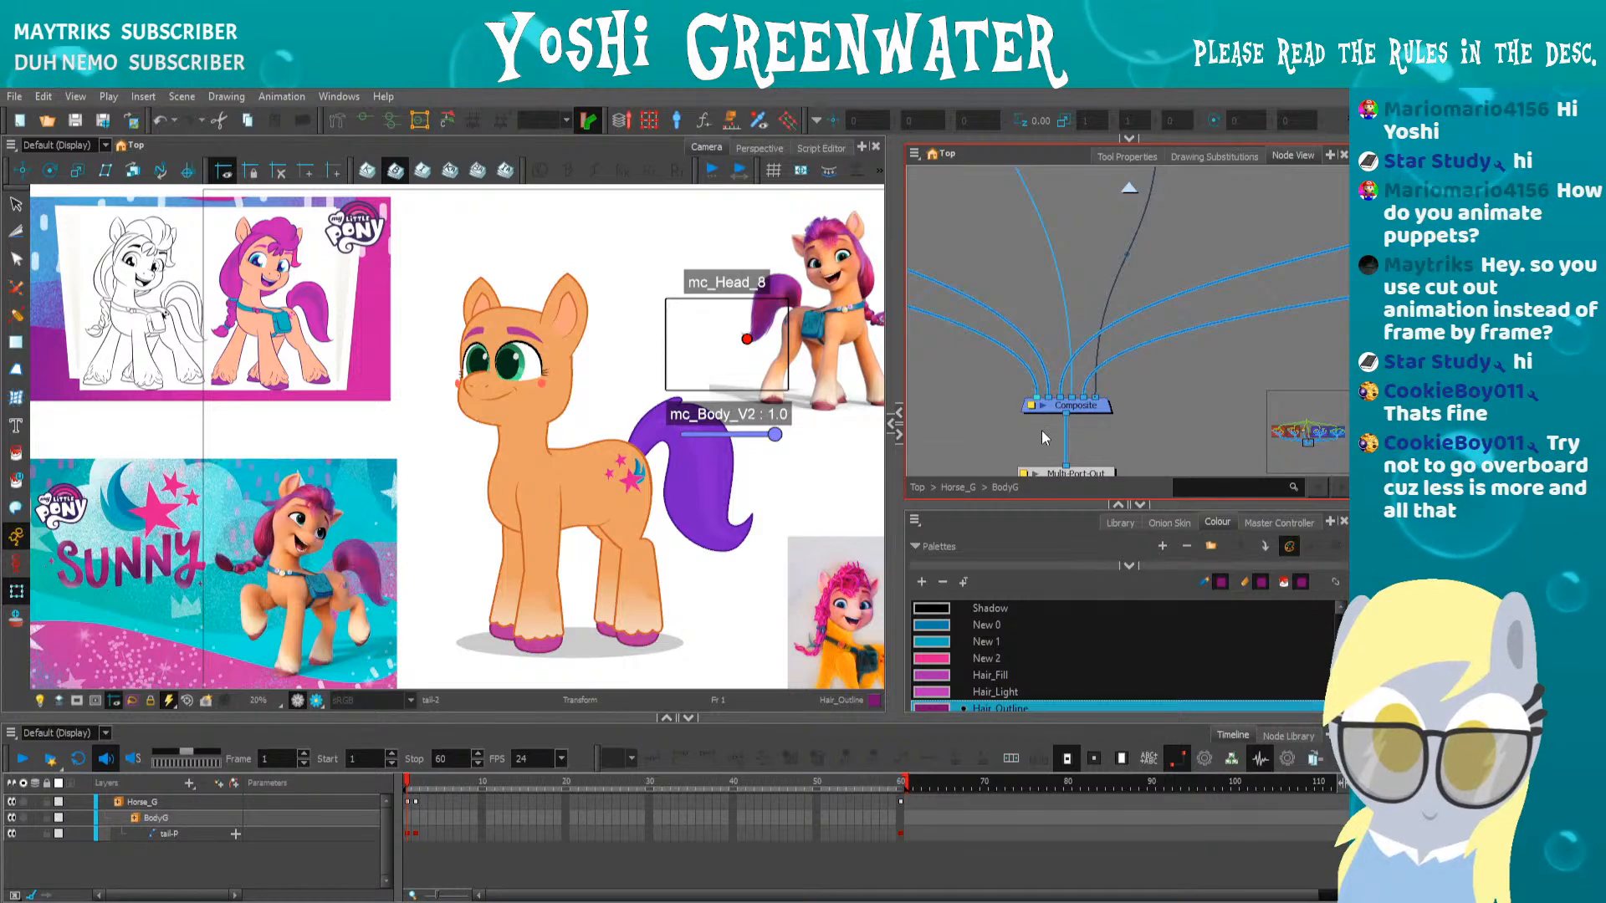
key(.)
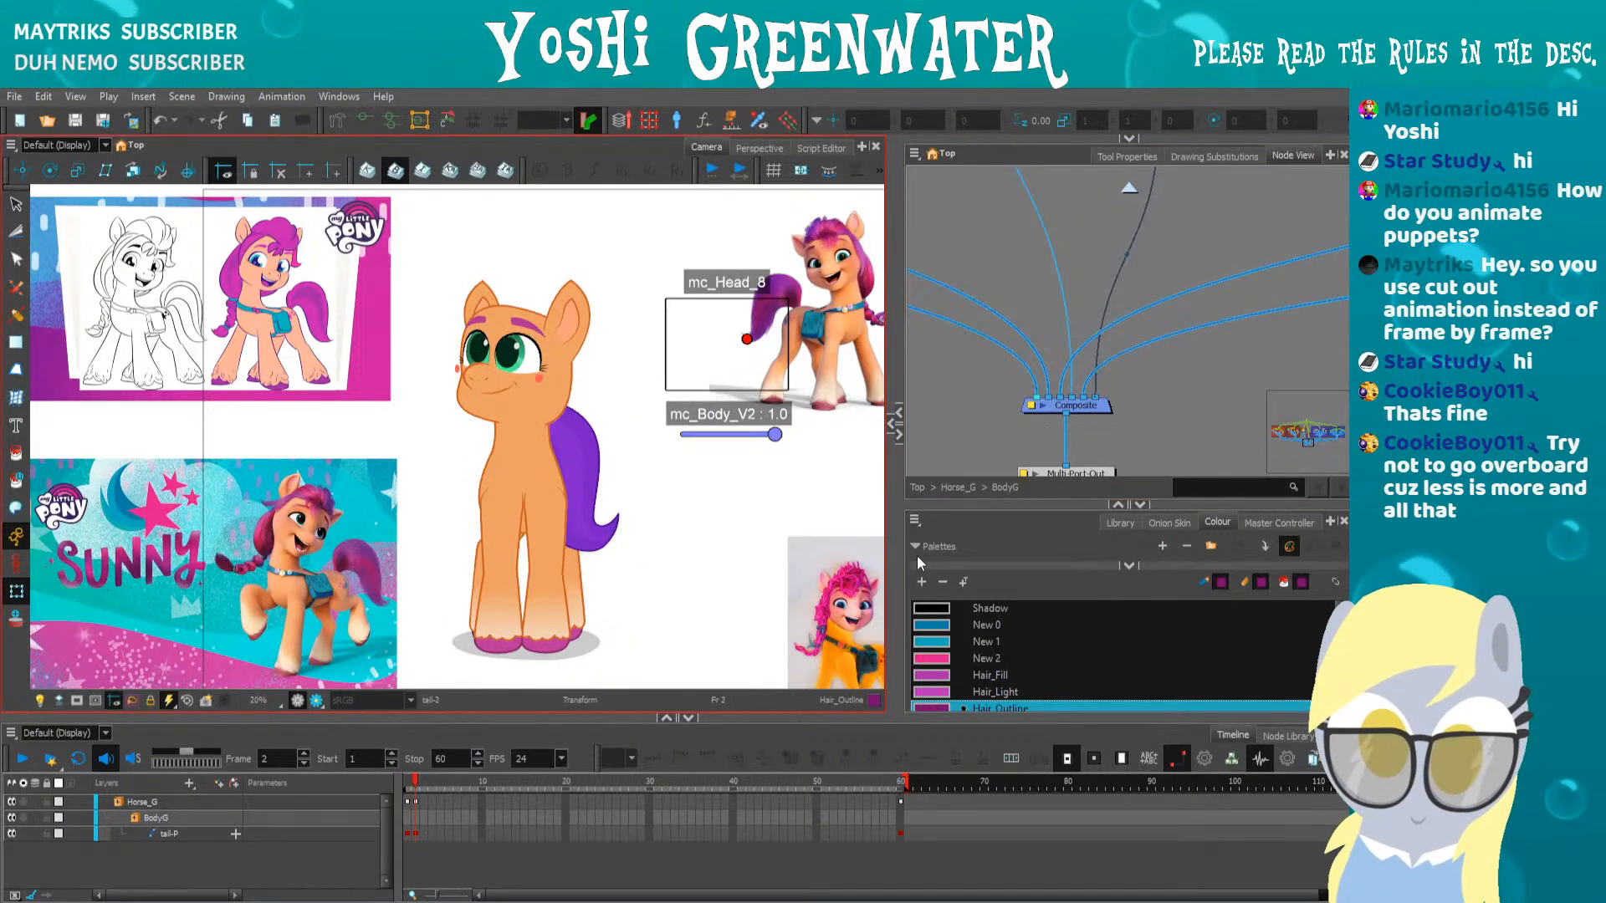
drag(982, 252, 945, 493)
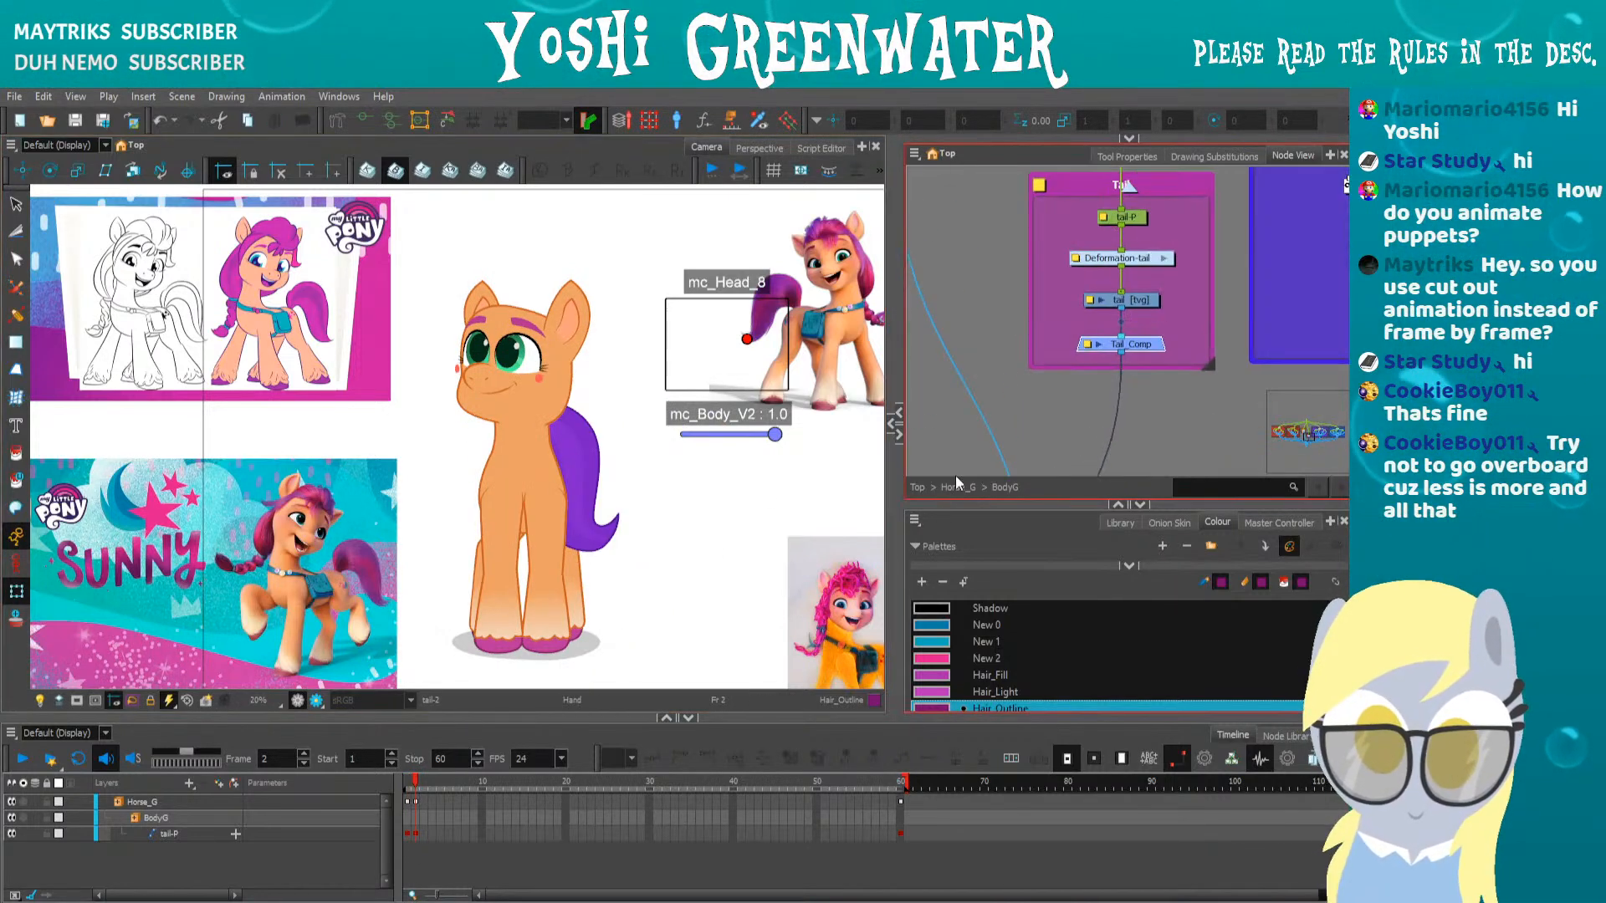
click(1129, 218)
scroll(536, 506, up, 3)
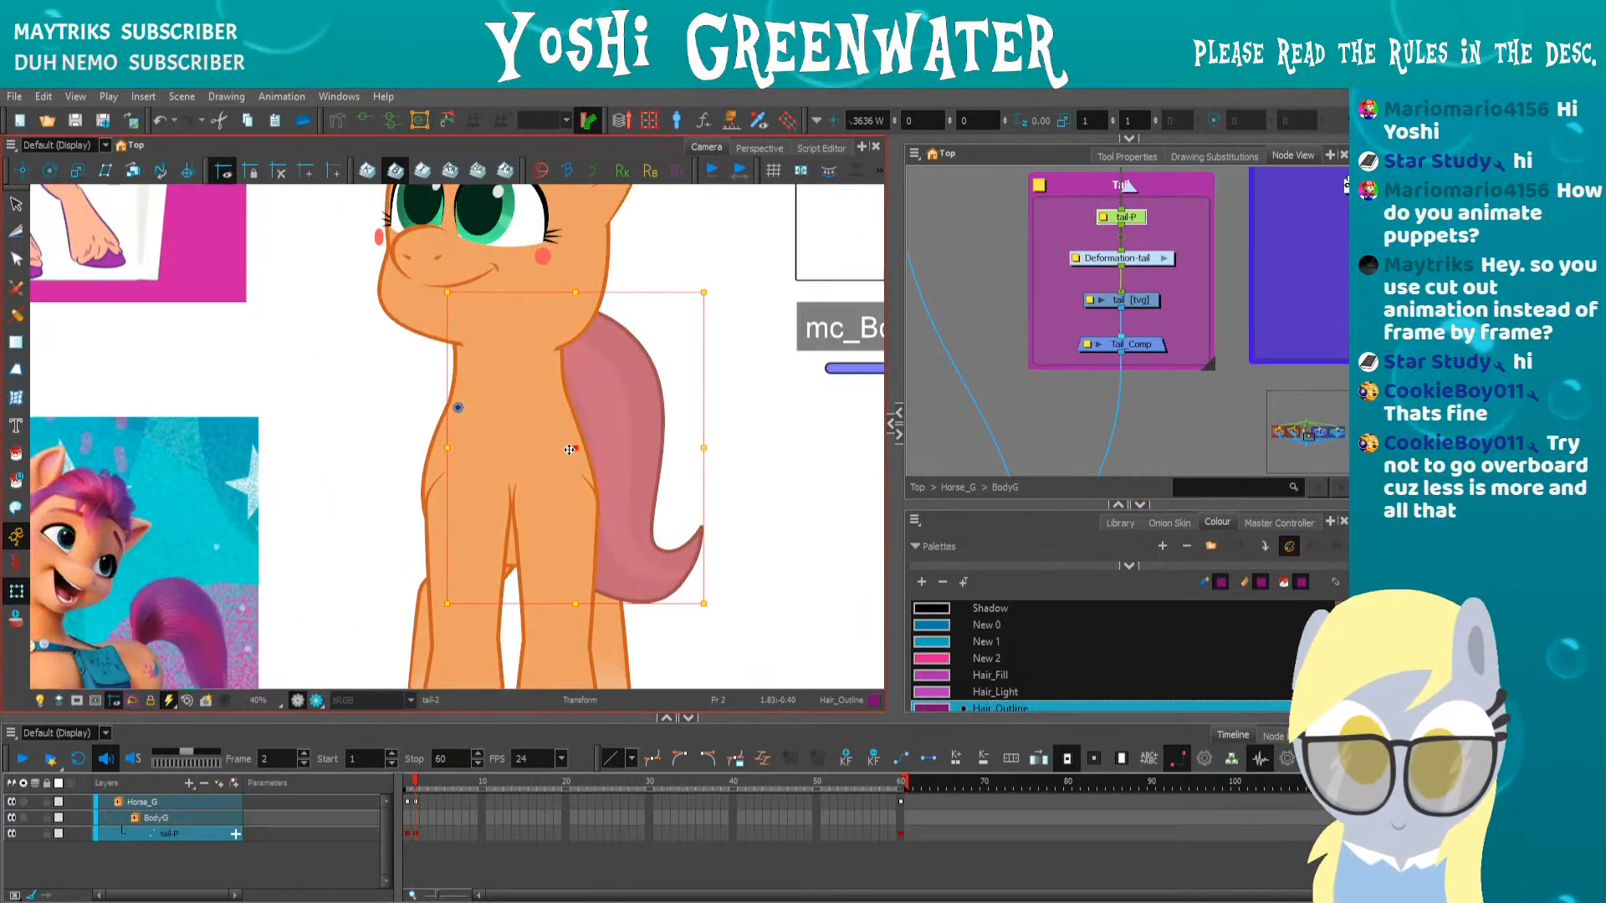
key(alt+Up)
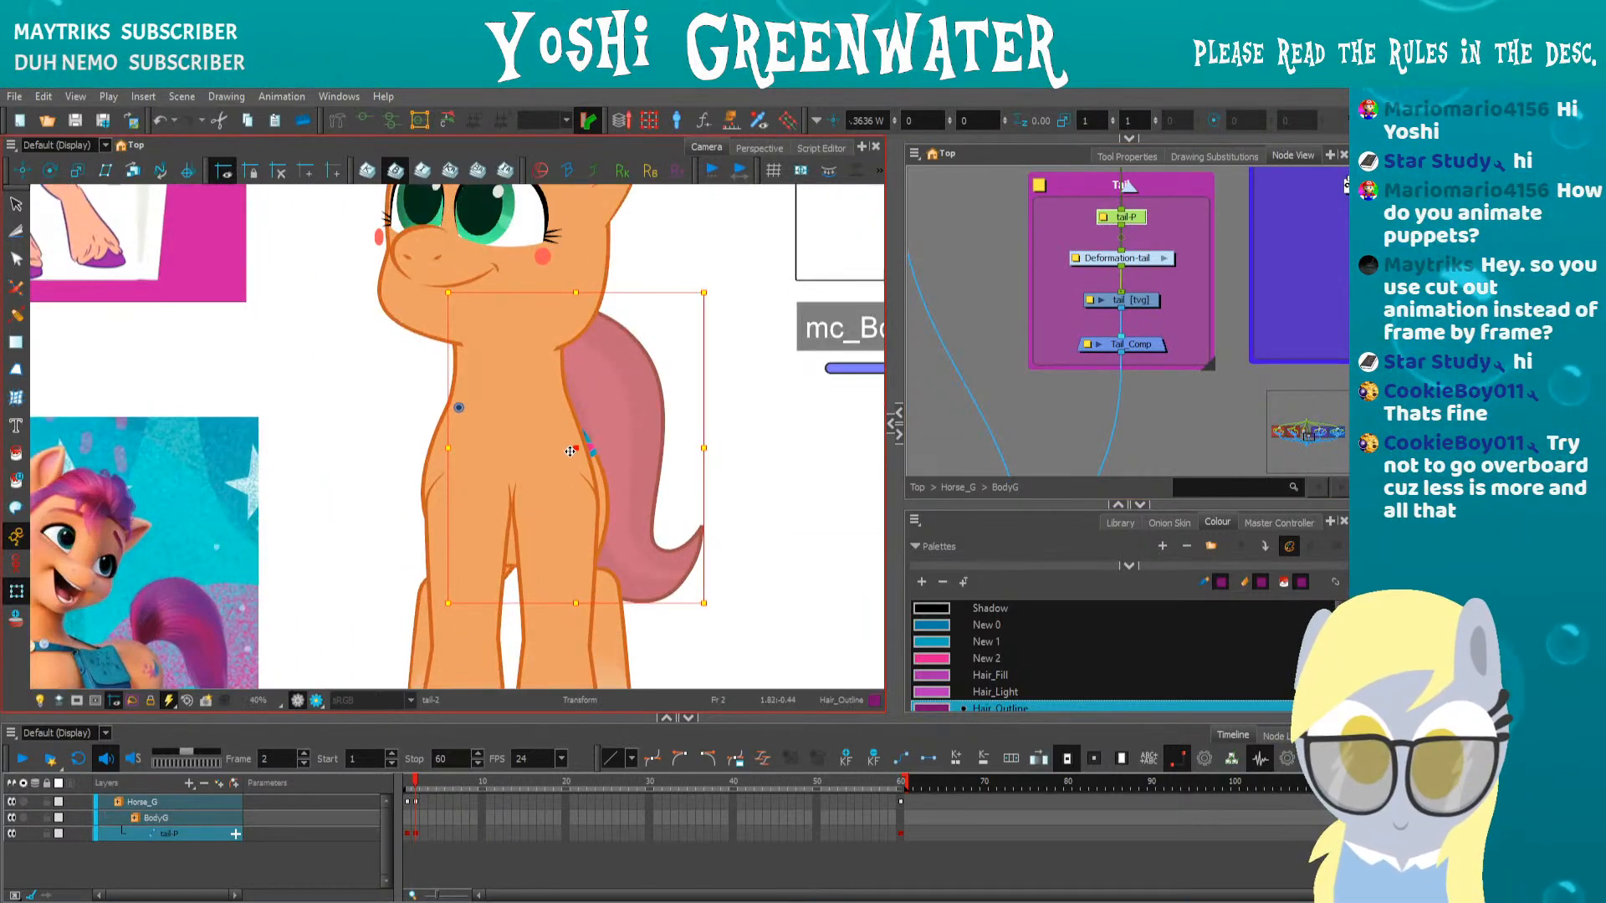
Switch the cutie mark's drawing to No Exposure for the turned body on frame 2
click(434, 518)
click(590, 446)
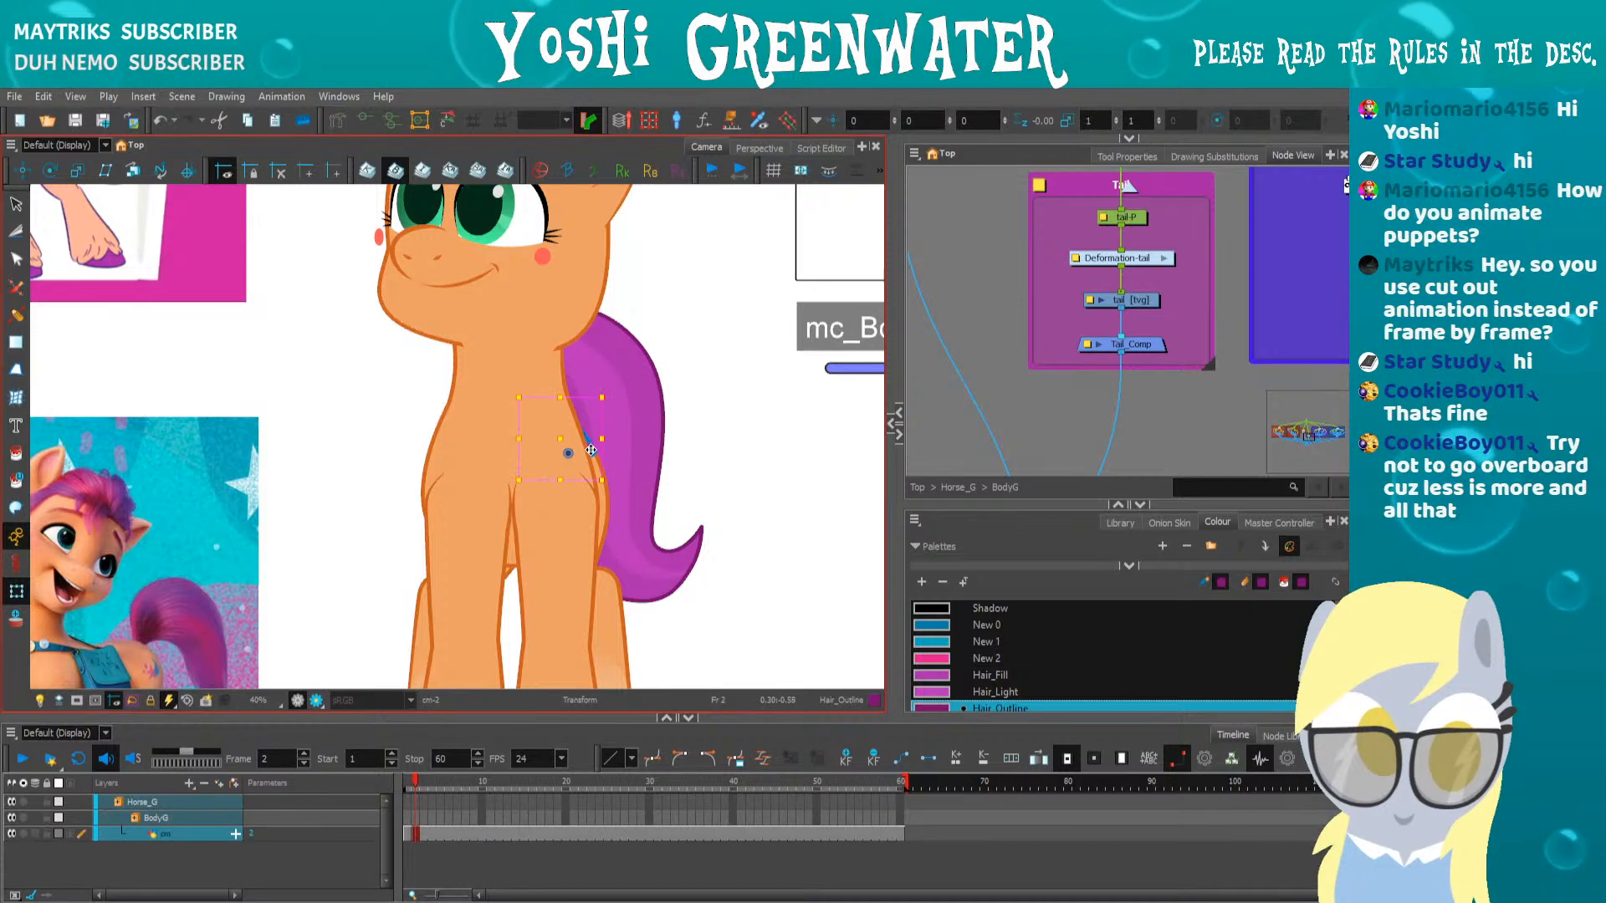
click(1214, 157)
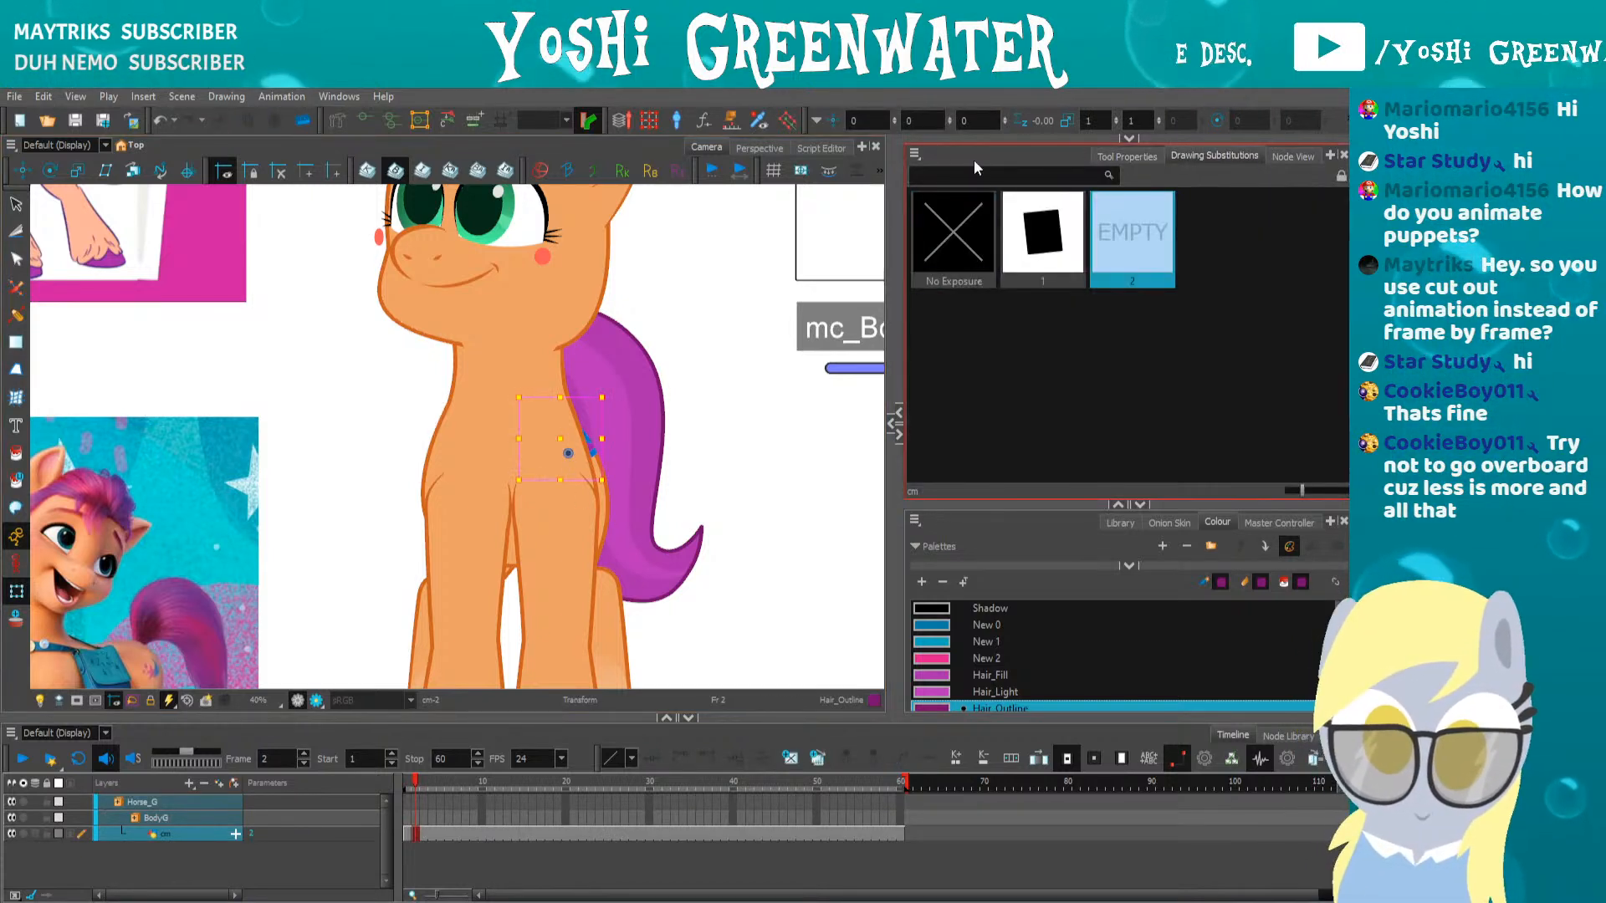
click(962, 255)
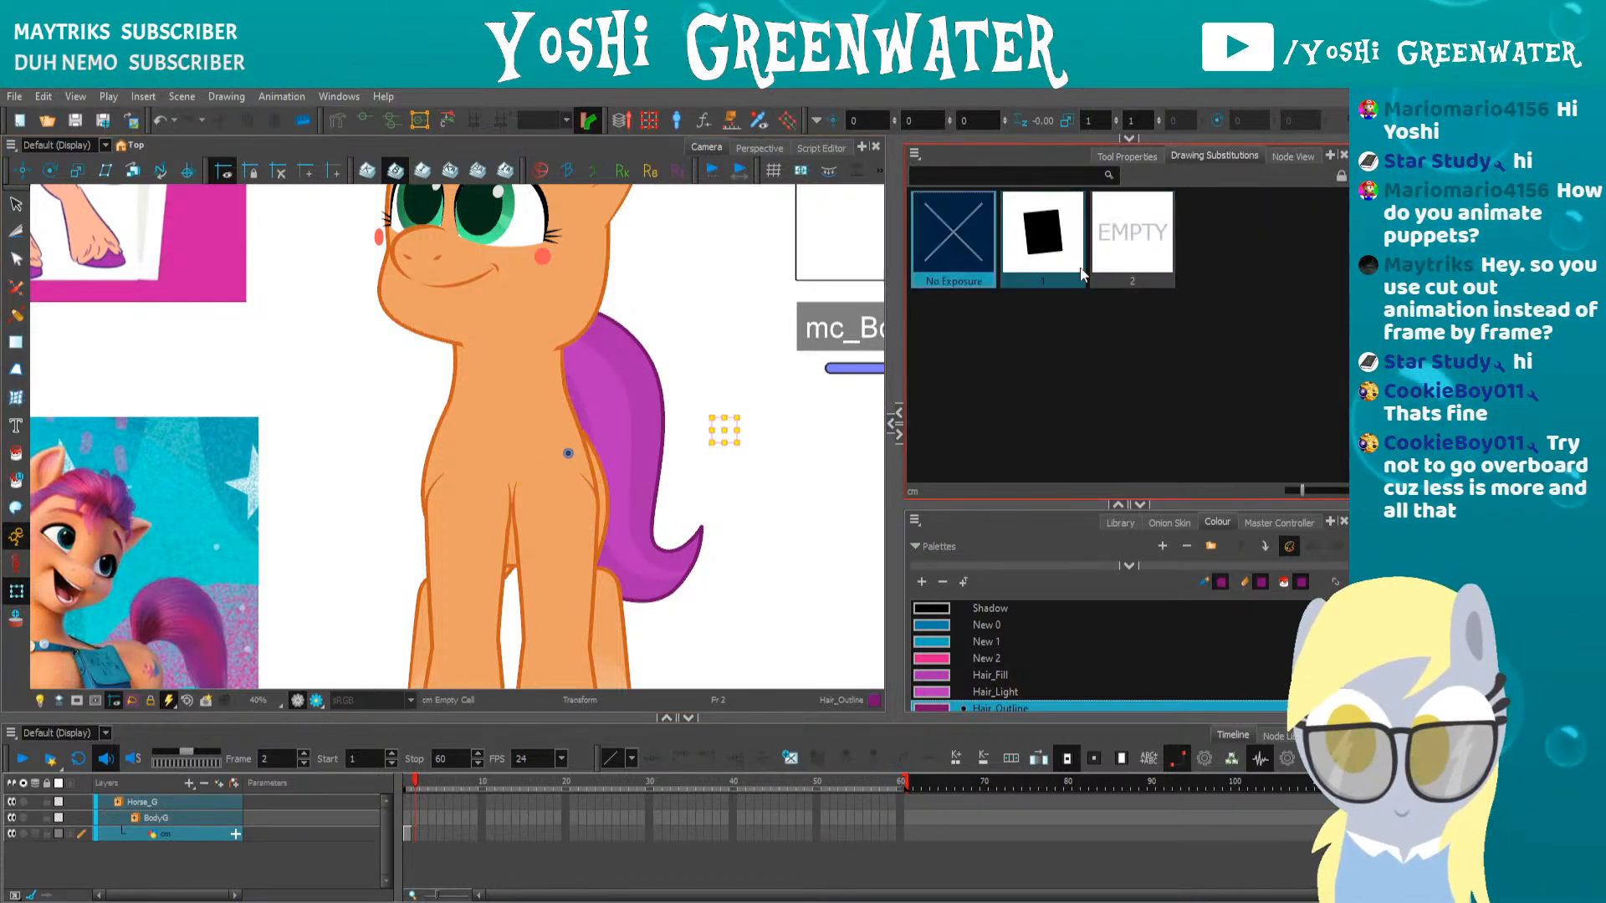
click(1290, 156)
Reshape the hind thigh's outline on frame 2 with the Contour Editor so it bulges higher behind the torso, using frame 1 as reference
key(.)
click(599, 469)
key(alt+q)
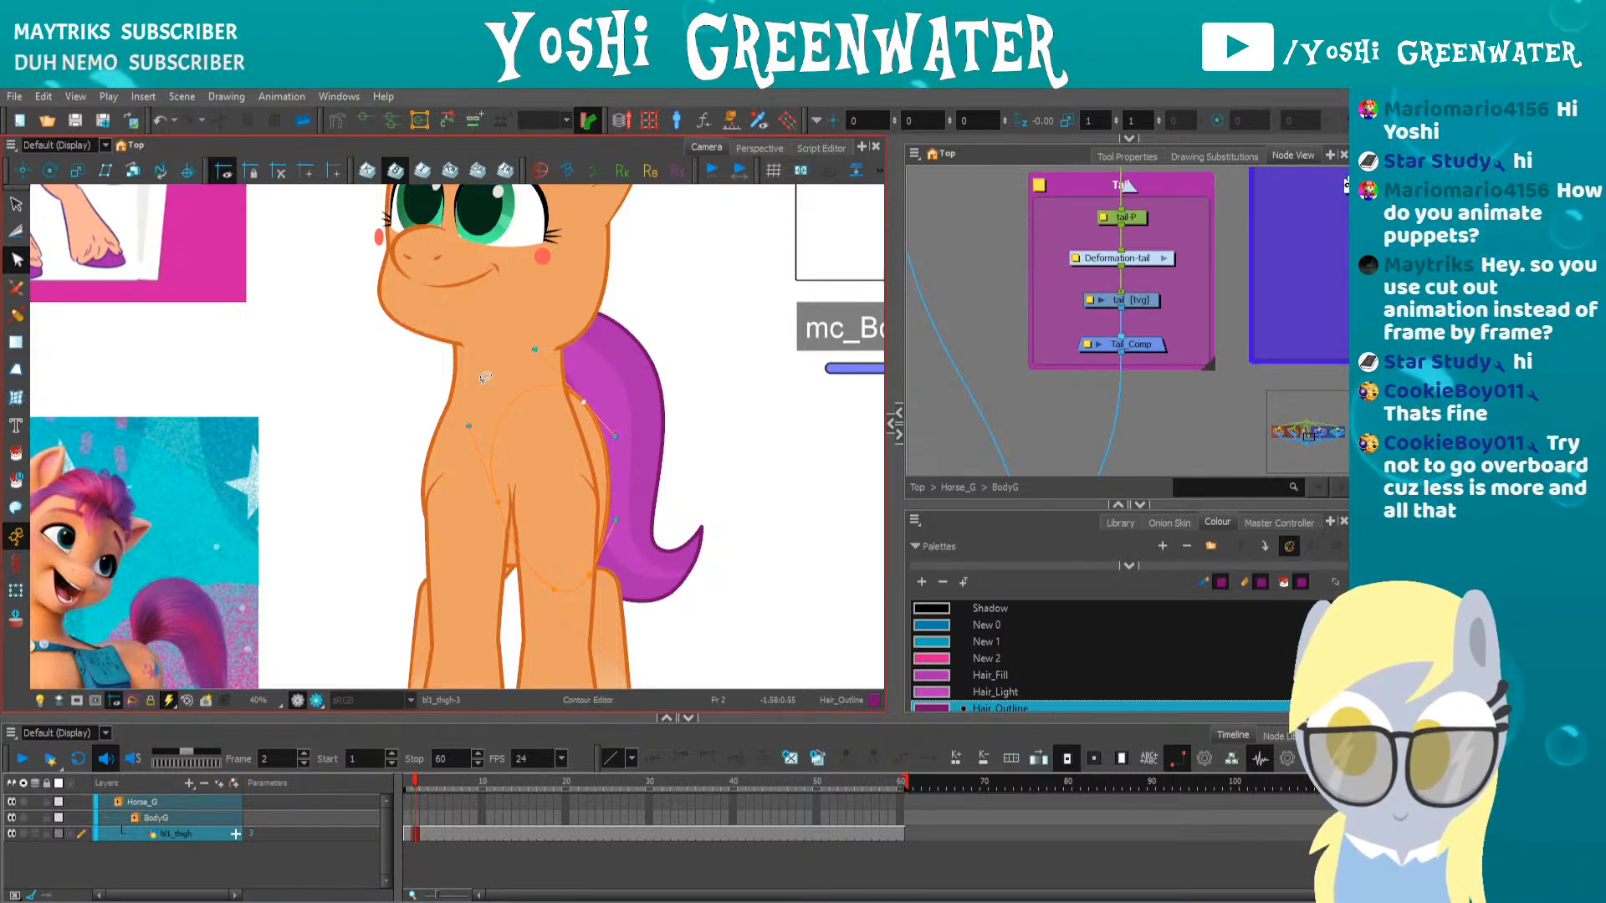
key(comma)
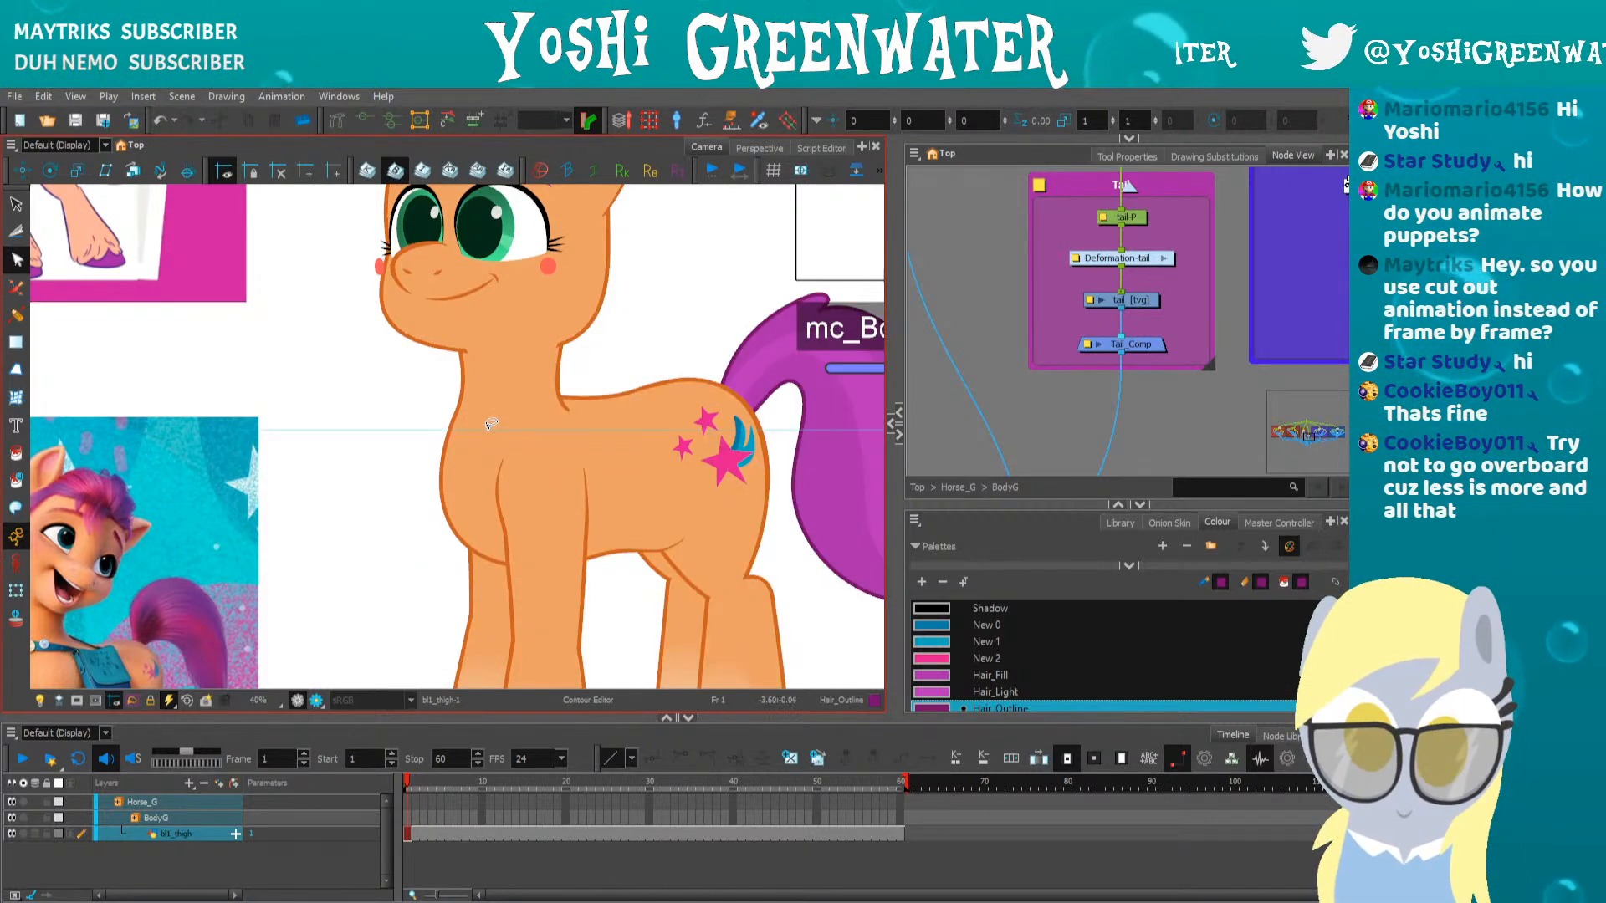
key(shift+t)
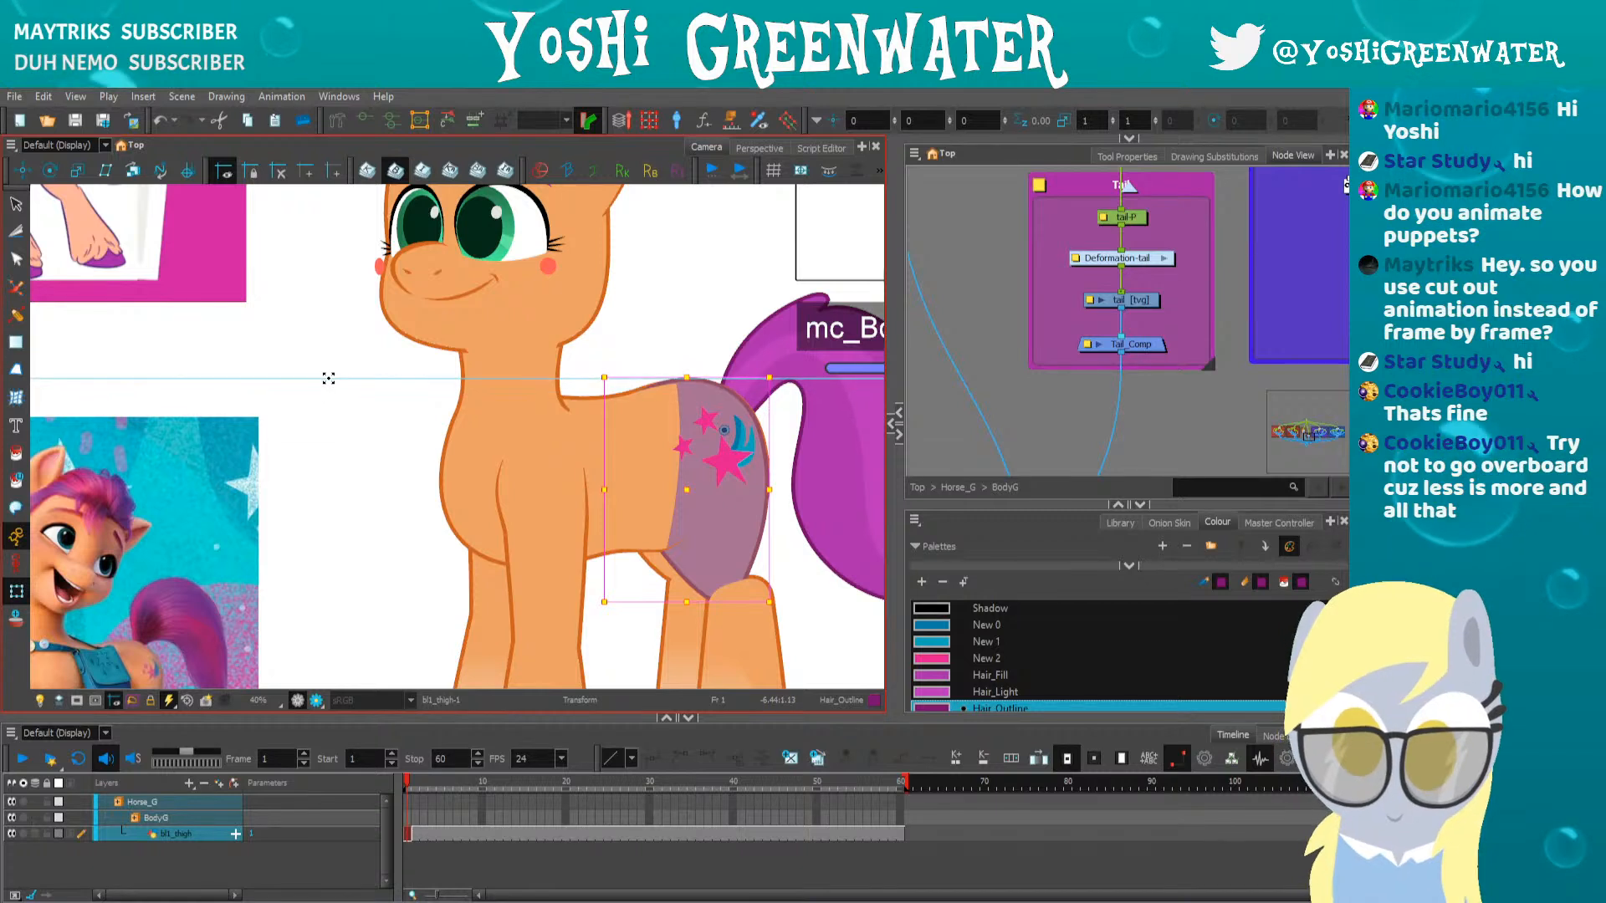
key(period)
key(alt+q)
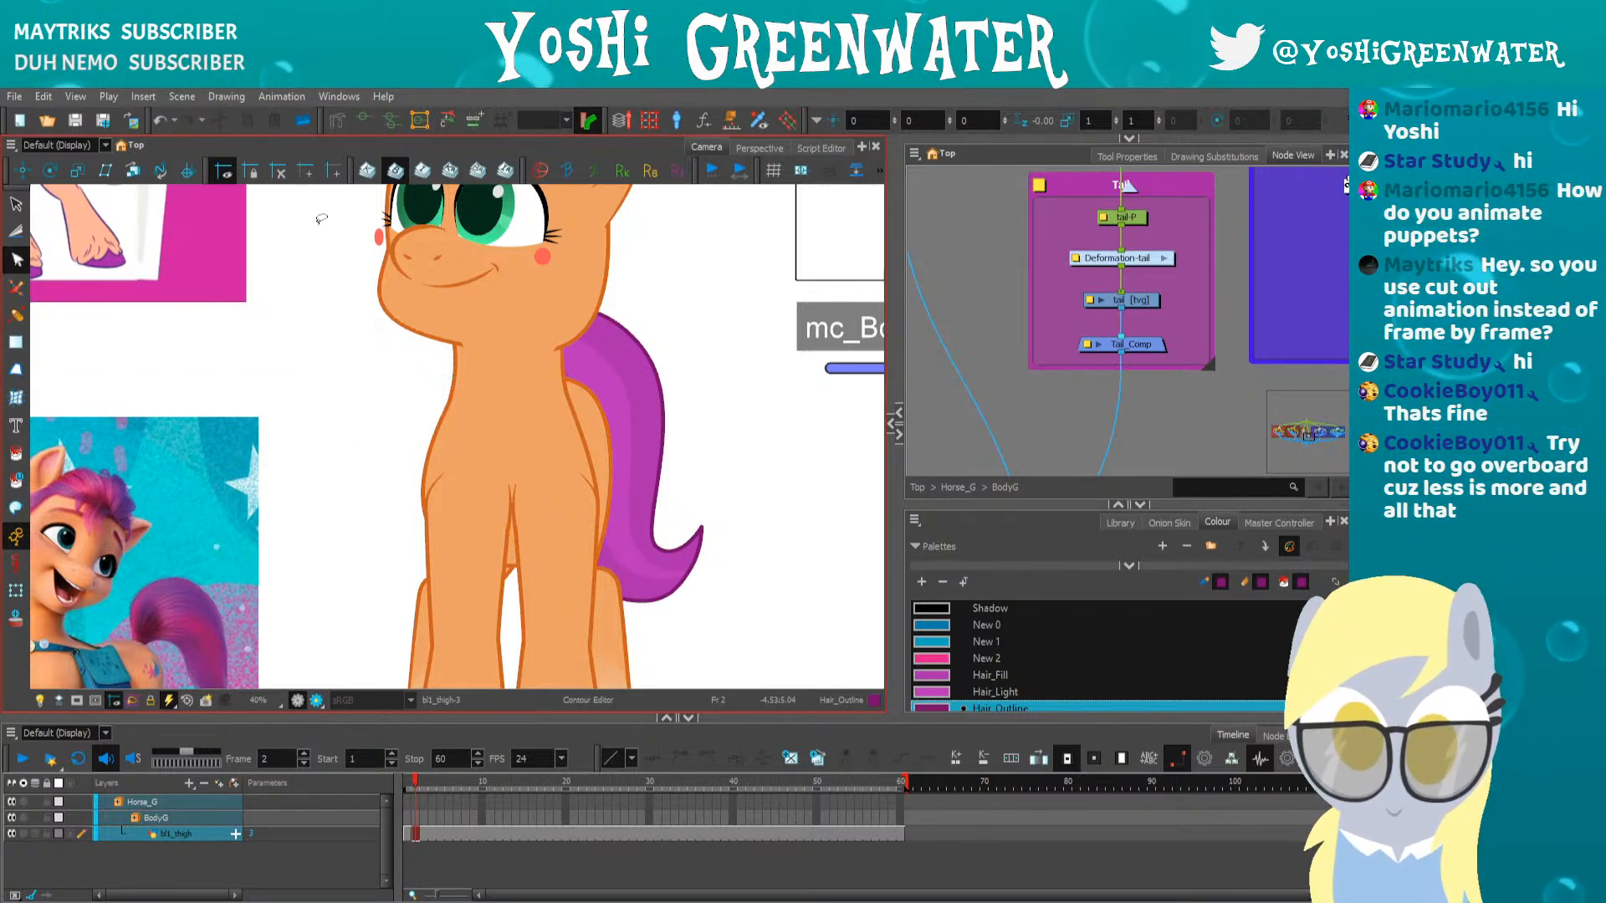
scroll(379, 452, down, 3)
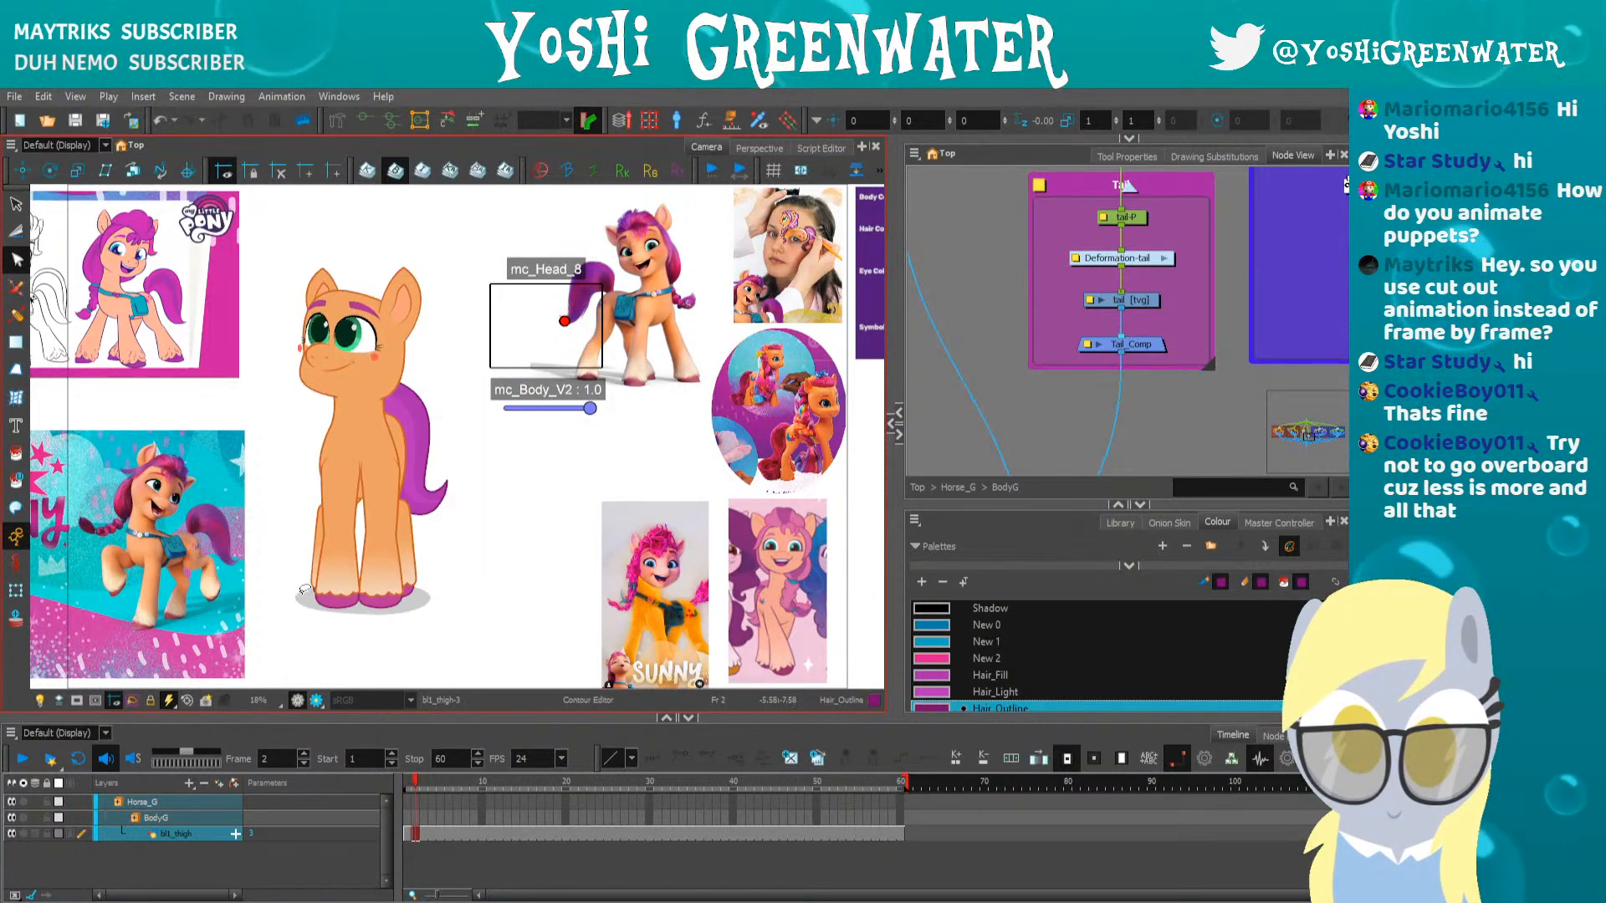
key(shift+t)
click(321, 637)
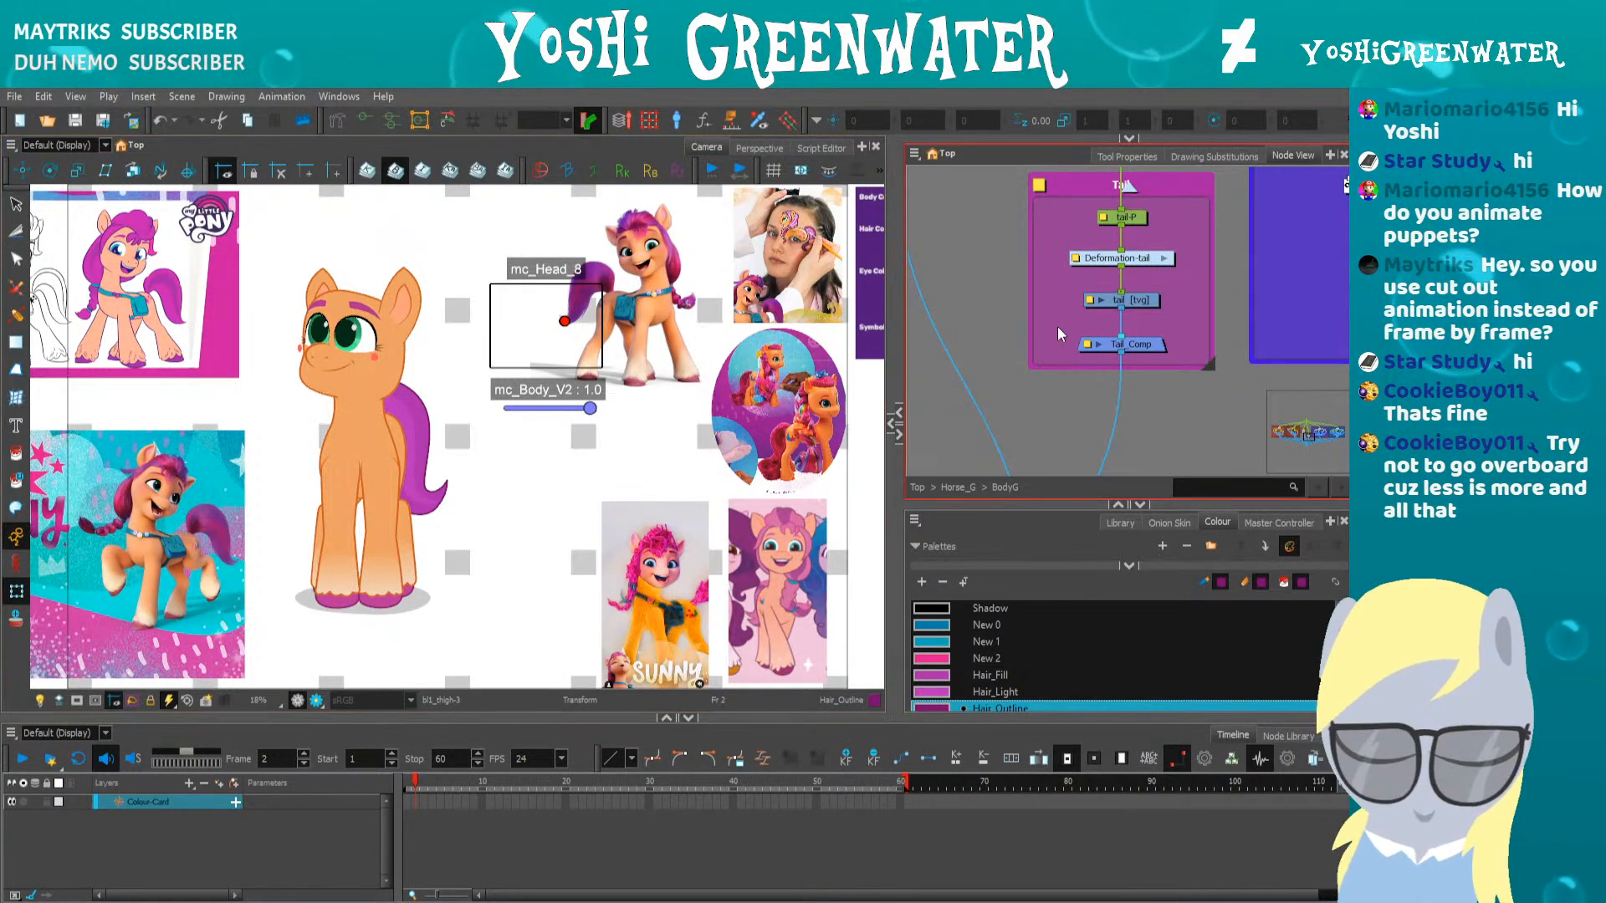
Leave the BodyG group and open the HeadG group's node network
scroll(1045, 316, down, 2)
drag(991, 317, 1218, 454)
scroll(1171, 389, down, 2)
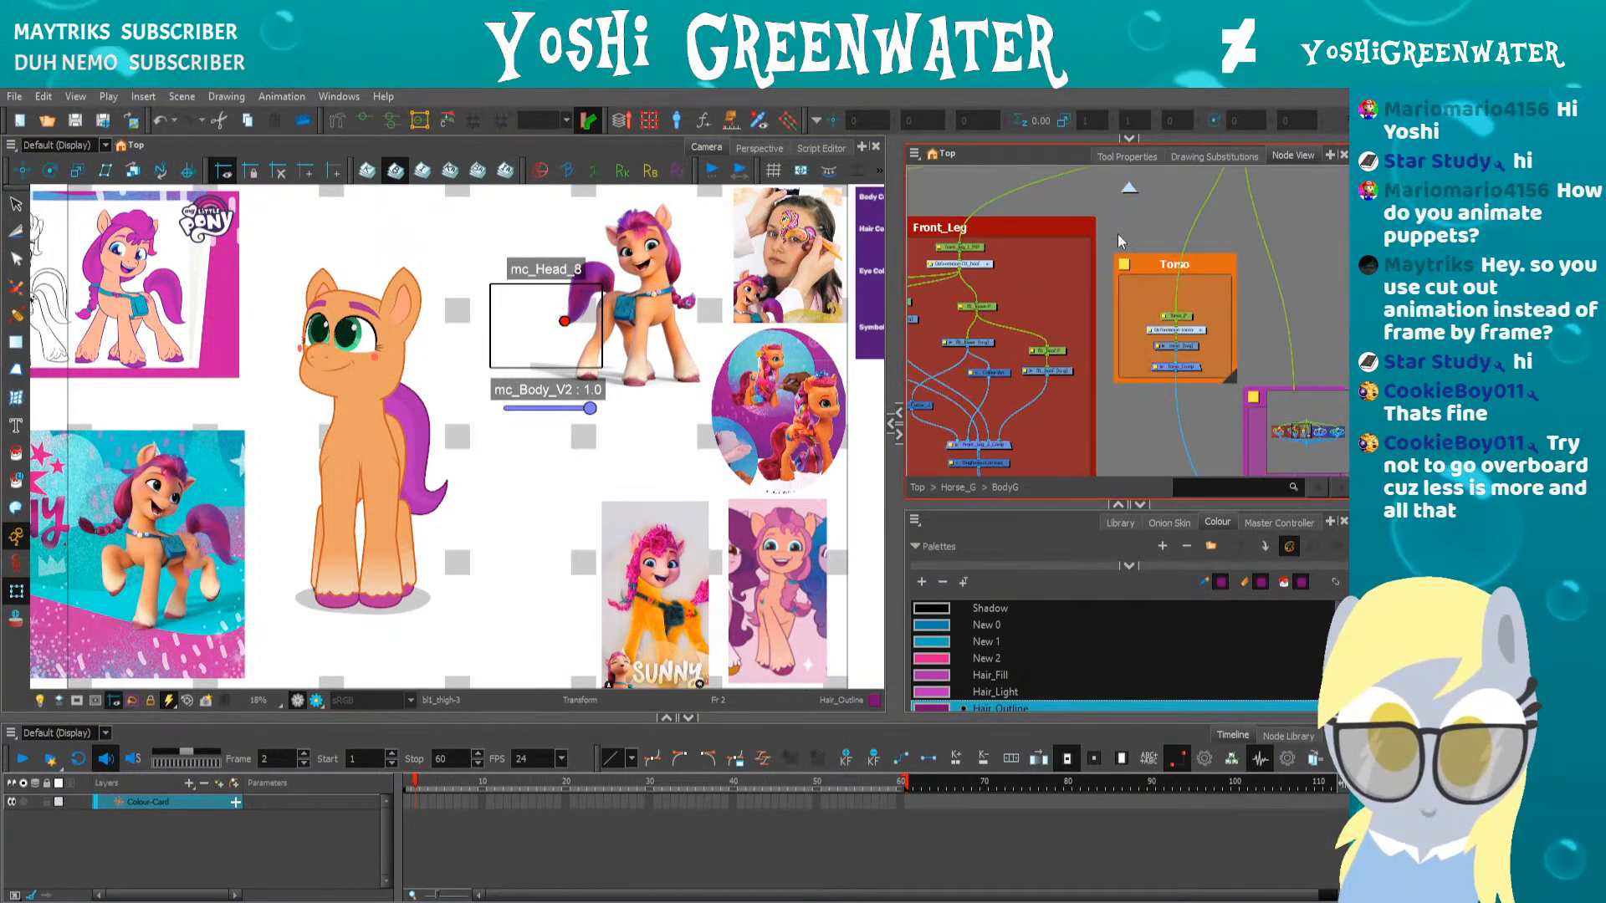
click(1128, 189)
drag(1050, 287, 1147, 276)
scroll(1158, 276, down, 2)
click(1133, 305)
scroll(1133, 310, down, 5)
drag(1132, 350, 1154, 350)
Examine the two Eye backdrops and locate the Head backdrop in the HeadG network
click(1049, 254)
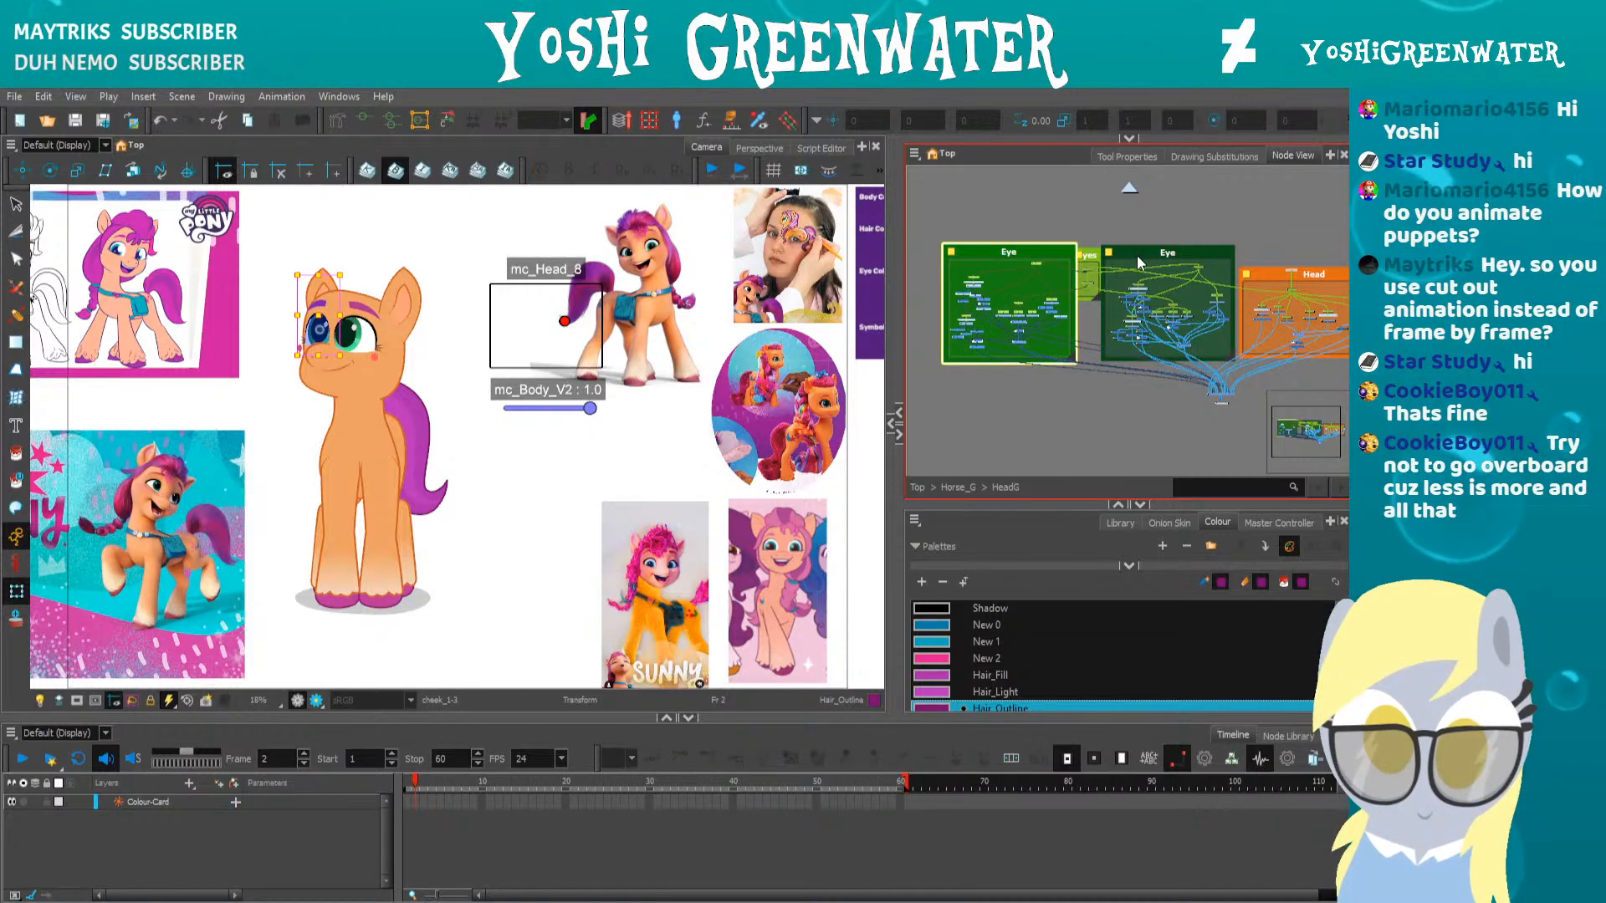
click(1137, 254)
scroll(1138, 254, up, 3)
click(1128, 224)
scroll(1129, 229, up, 3)
scroll(1128, 228, down, 4)
drag(1254, 283, 1026, 276)
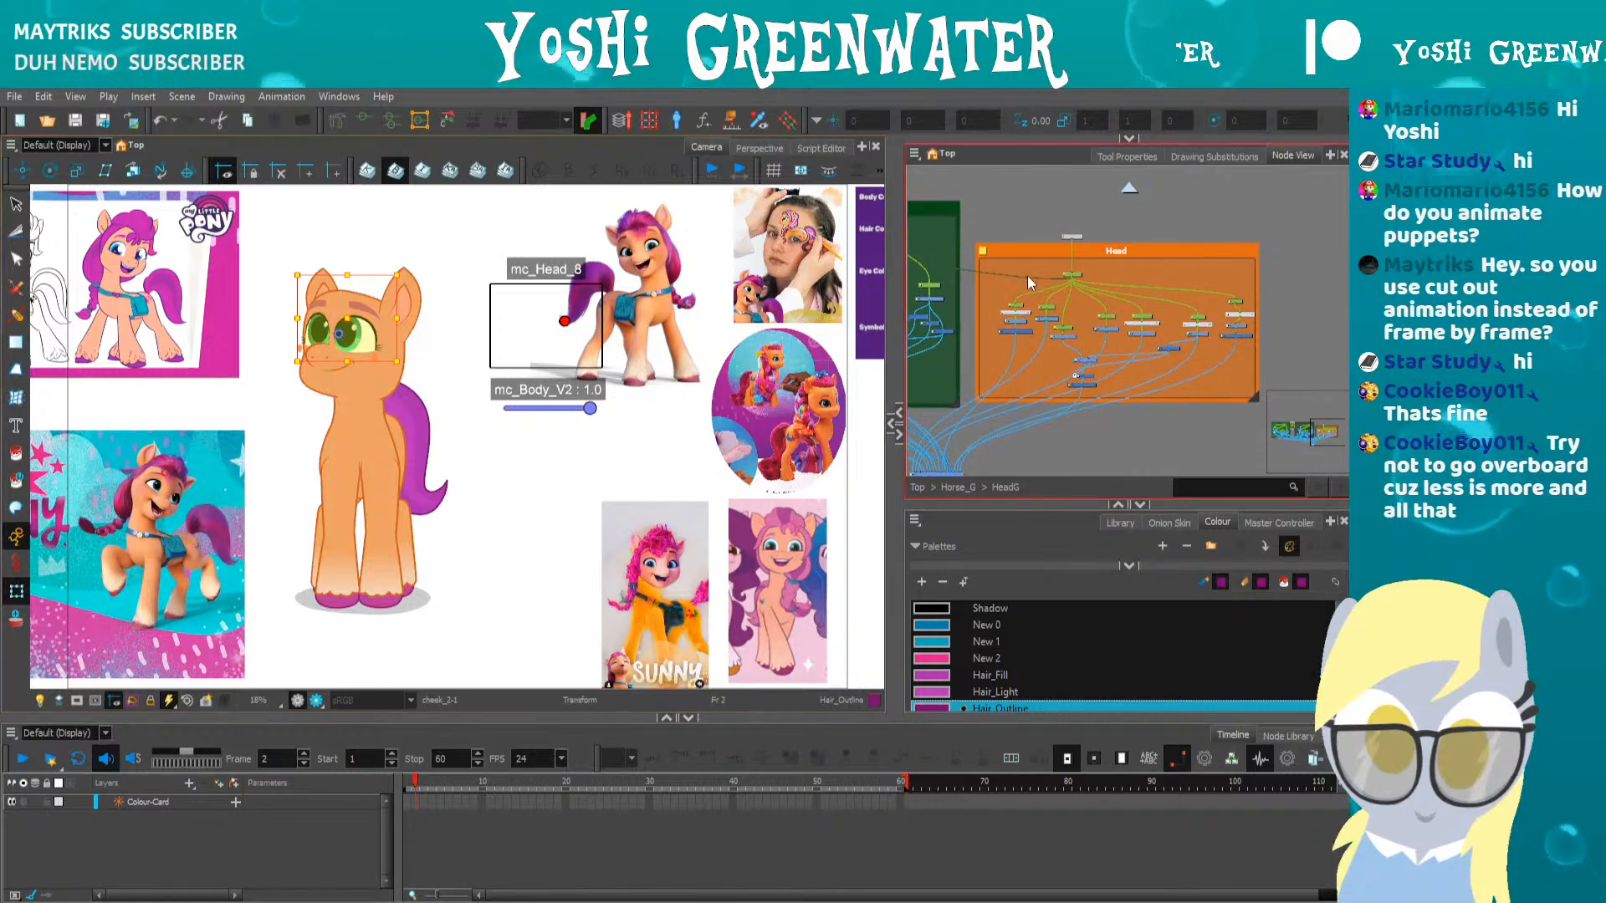
Enlarge the node view in height and width, framing the Head backdrop's nodes and the pony's head
scroll(1026, 274, up, 3)
drag(1015, 503, 1015, 637)
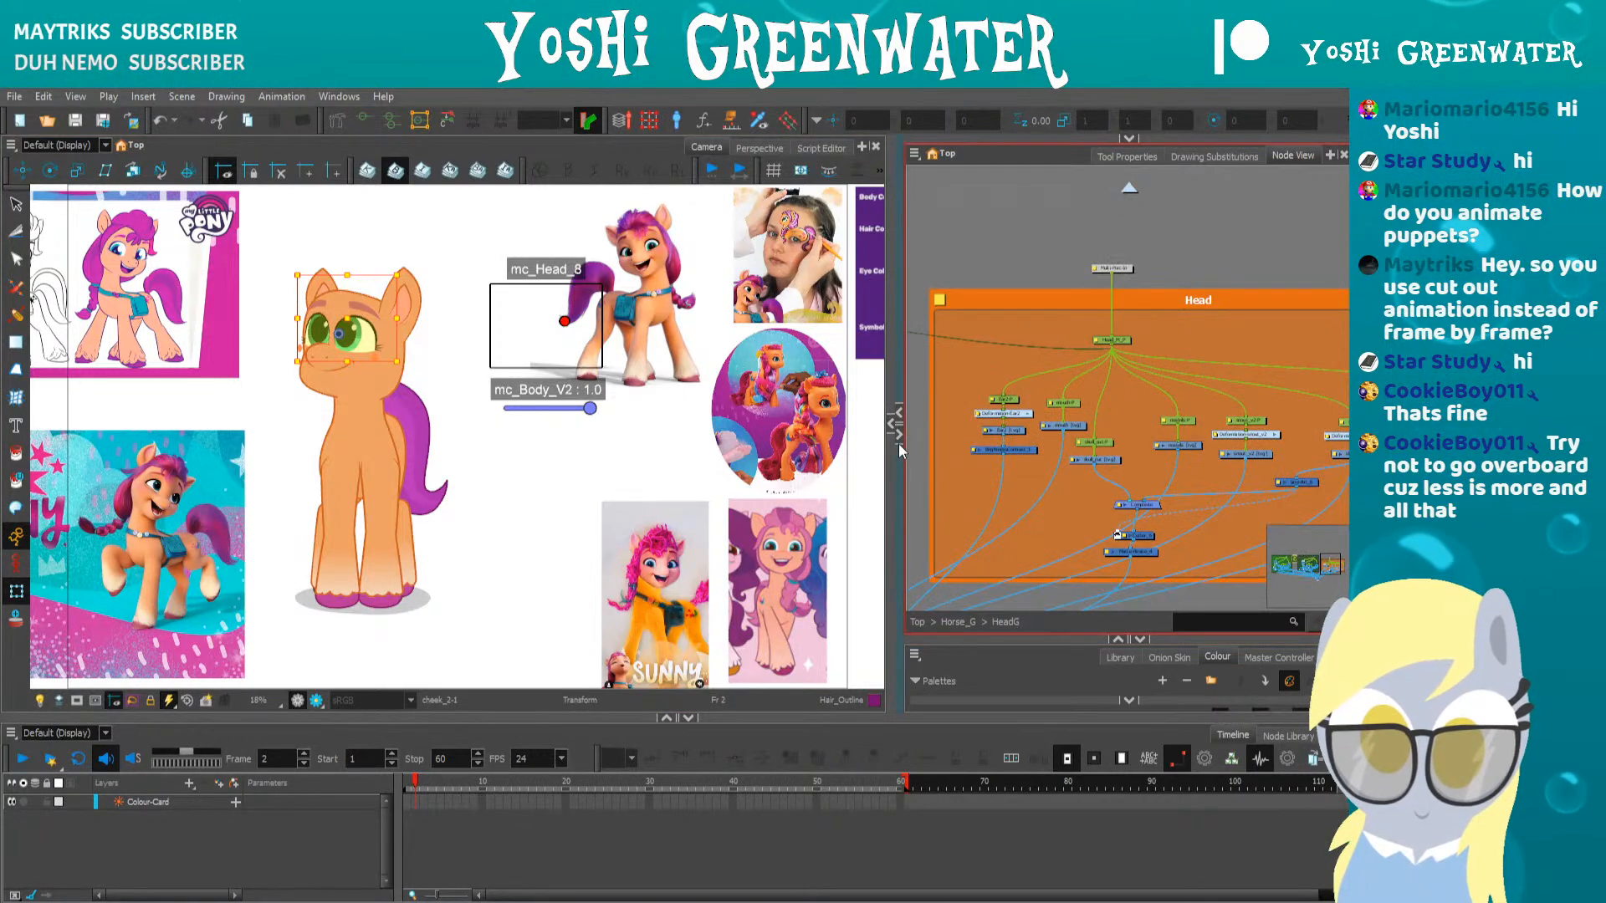
drag(895, 459, 646, 435)
scroll(888, 435, up, 3)
scroll(888, 435, up, 1)
drag(941, 429, 821, 355)
scroll(816, 355, down, 4)
scroll(907, 288, up, 1)
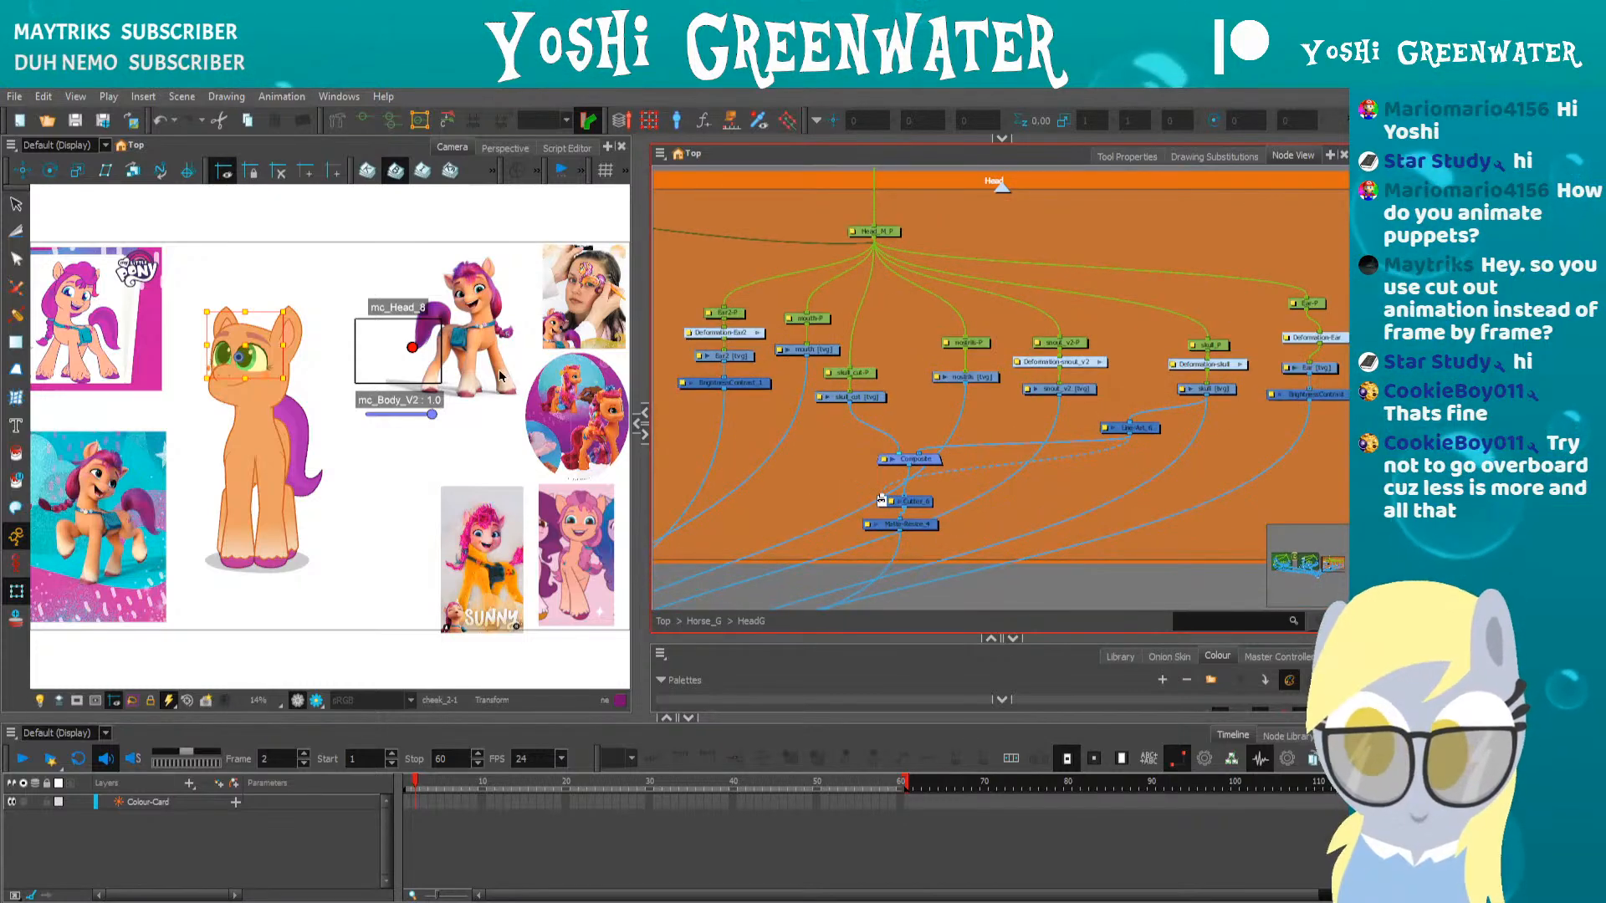
scroll(255, 355, up, 4)
scroll(778, 325, up, 1)
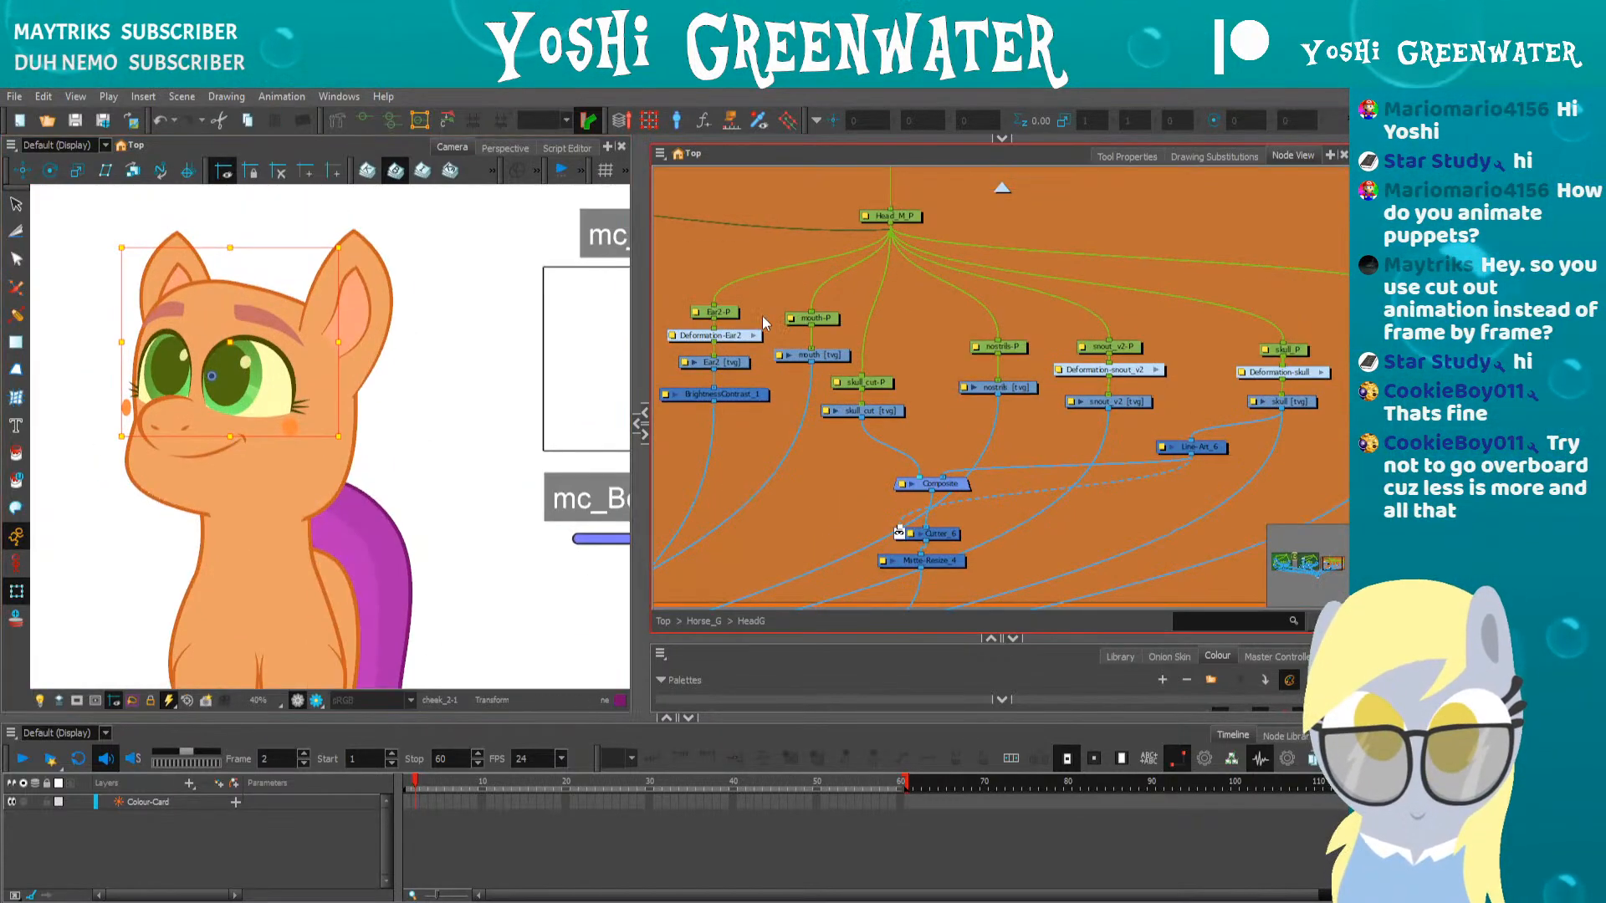
Check which head parts the ear, mouth, nostril, skull and skull-cut pegs control, giving the skull-cut piece a trial move and undoing it
click(813, 317)
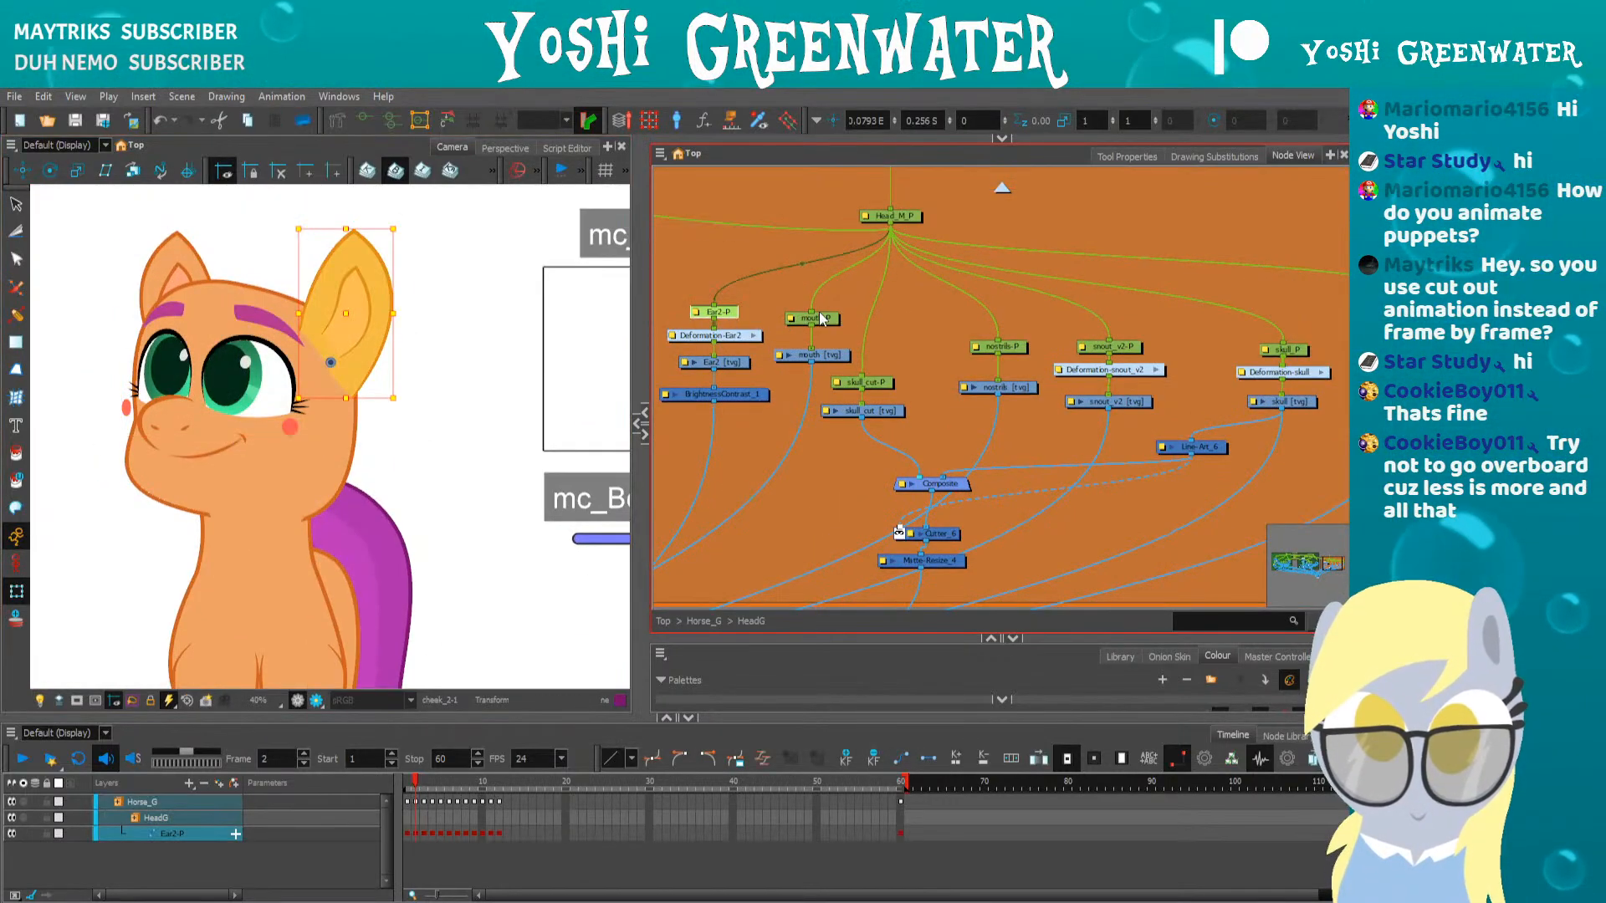
click(870, 382)
click(1022, 347)
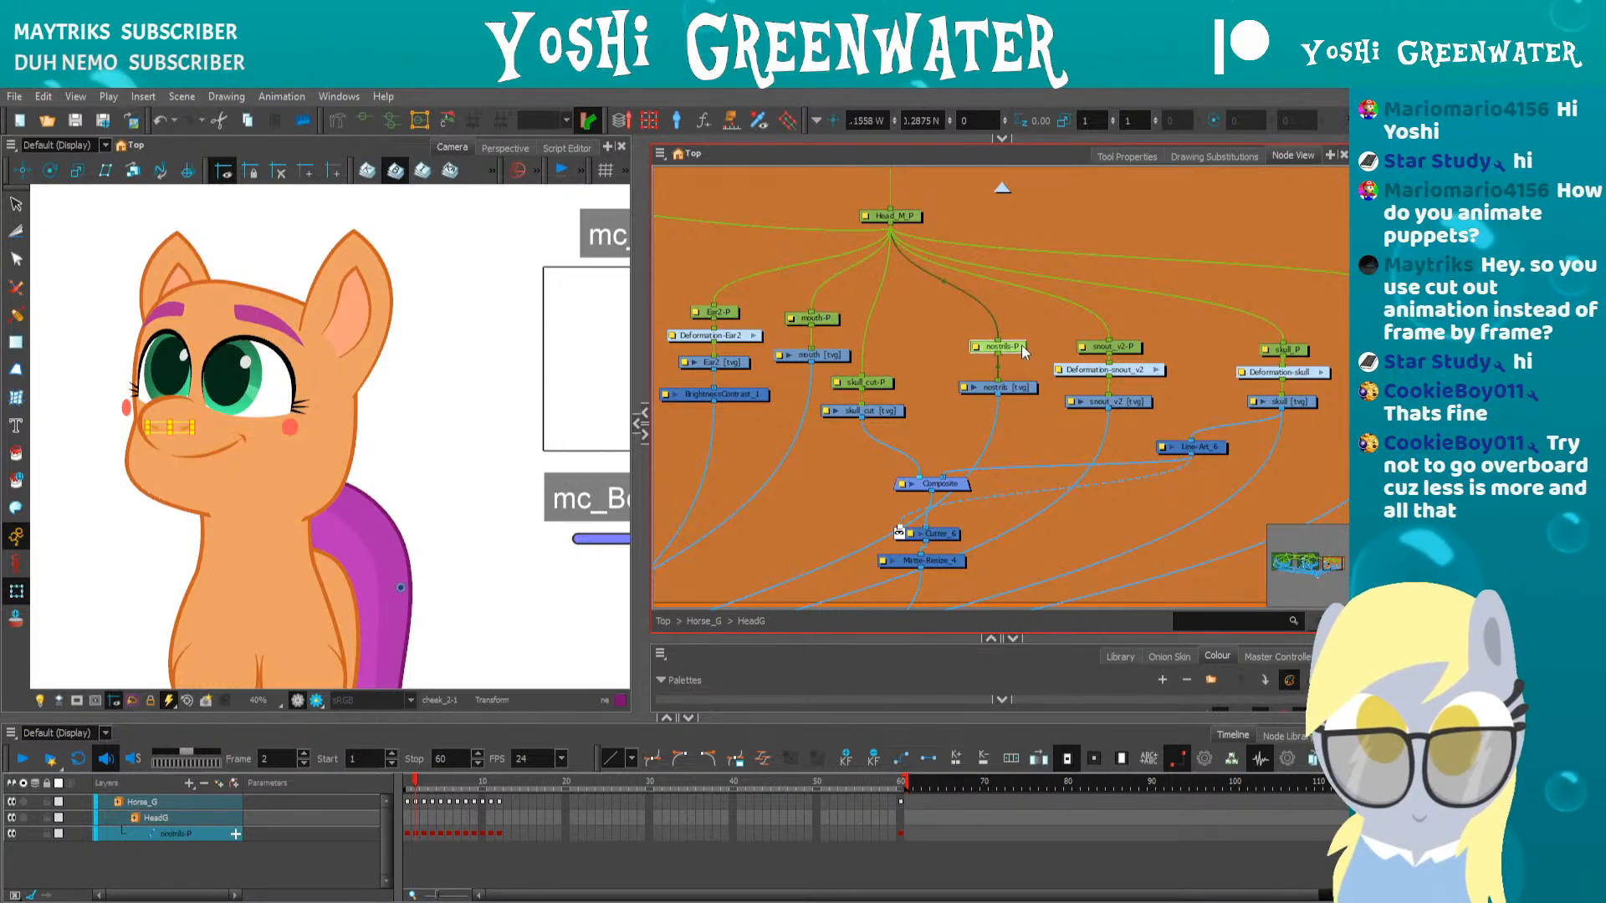
click(1295, 351)
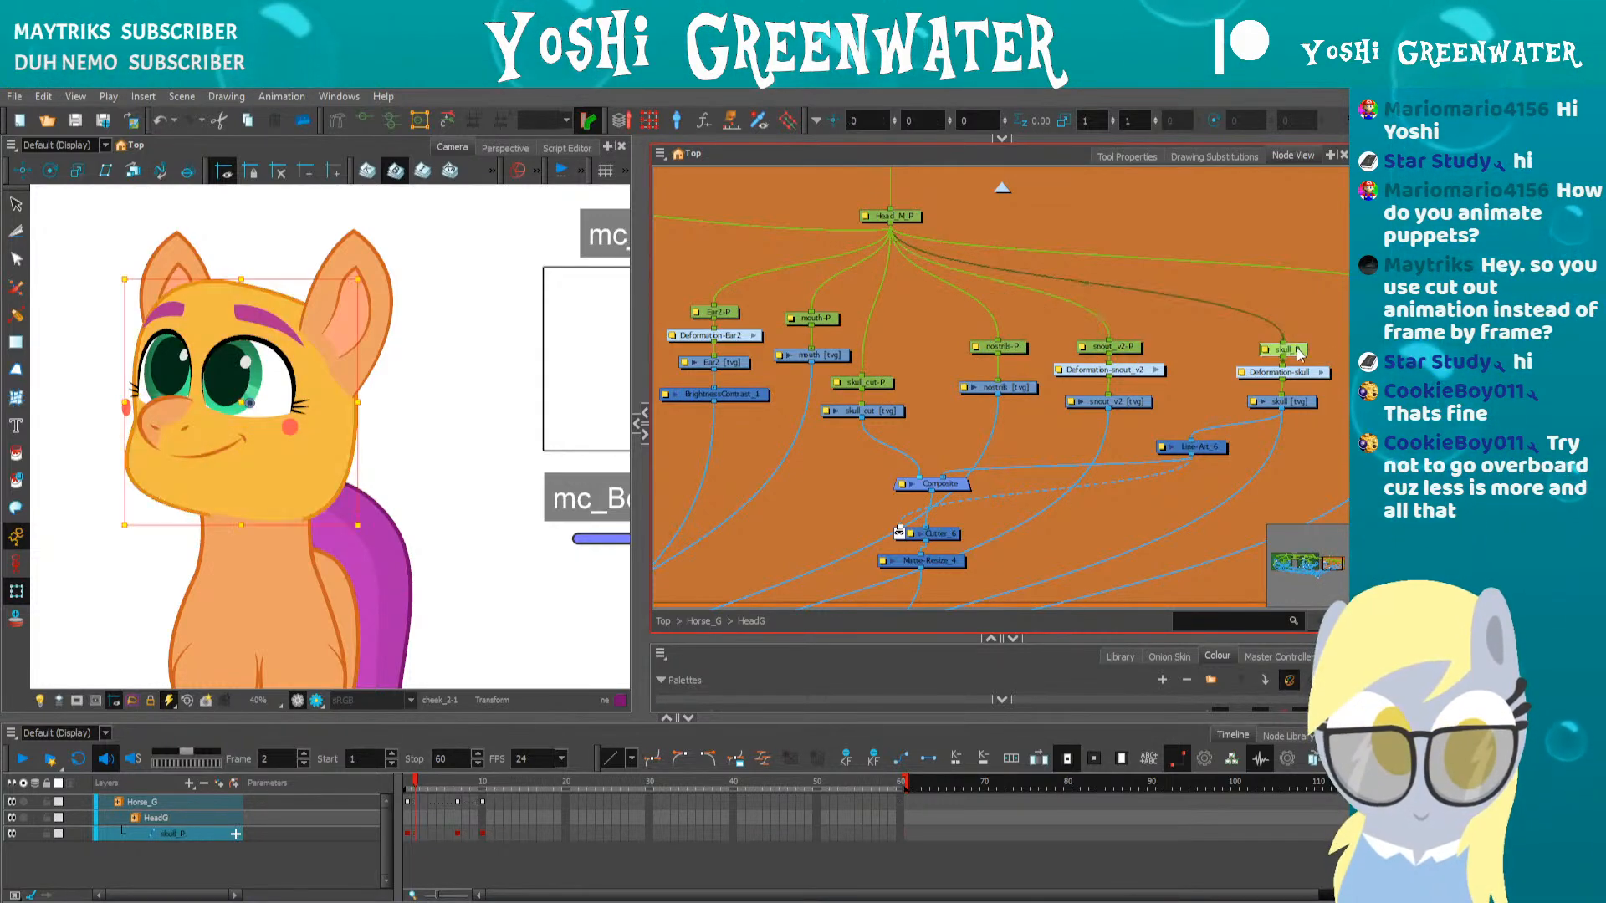
click(870, 384)
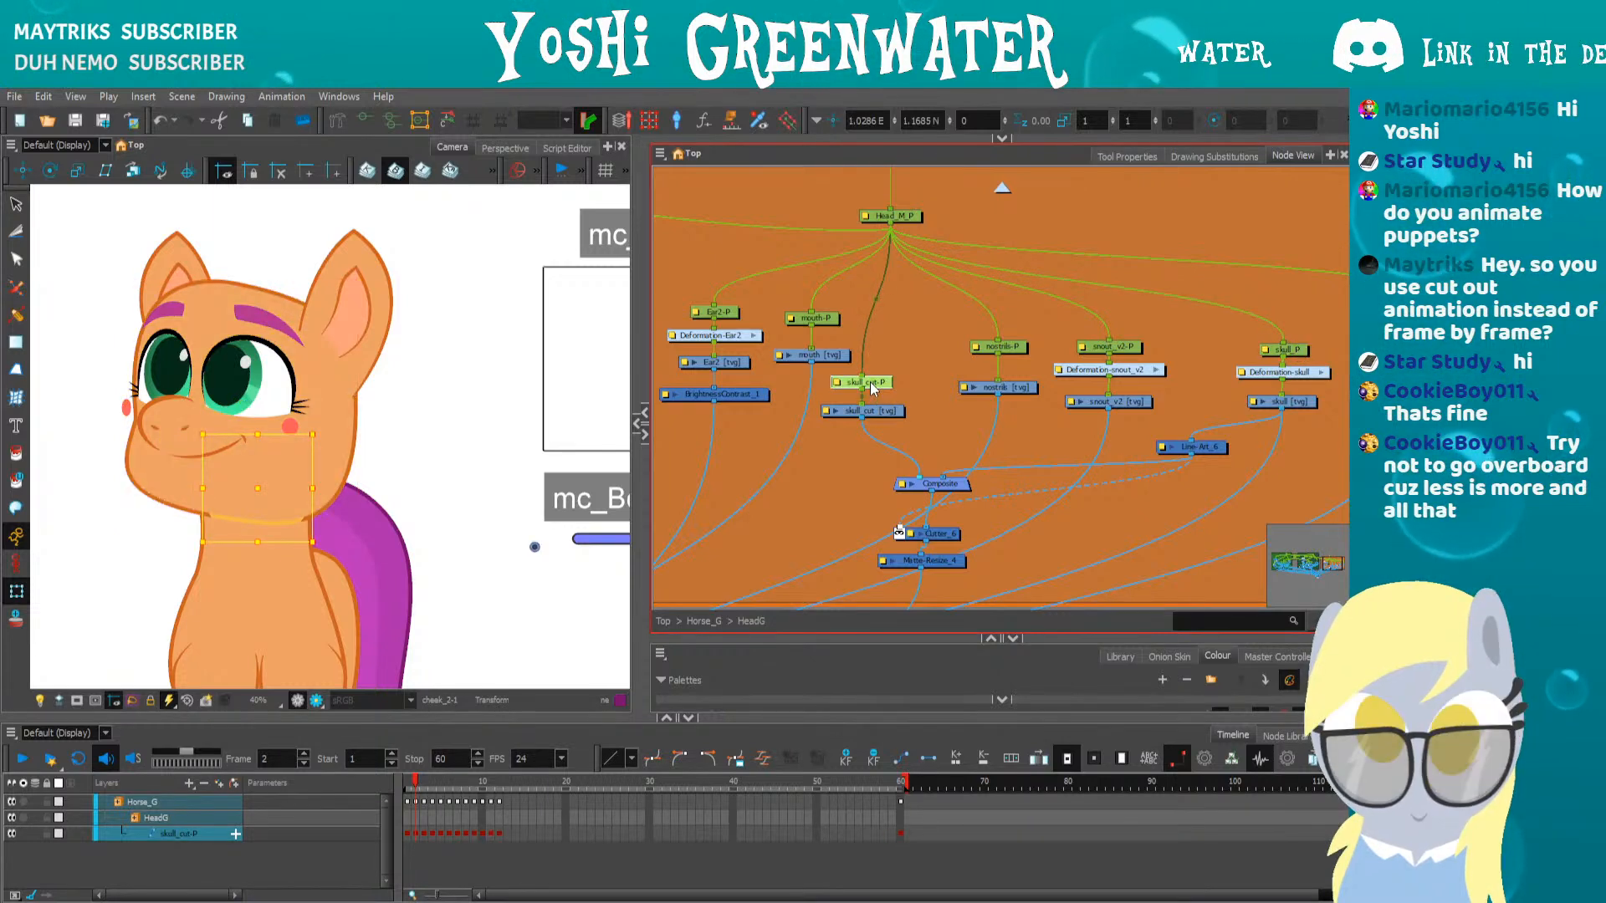
drag(252, 488, 174, 487)
key(ctrl+z)
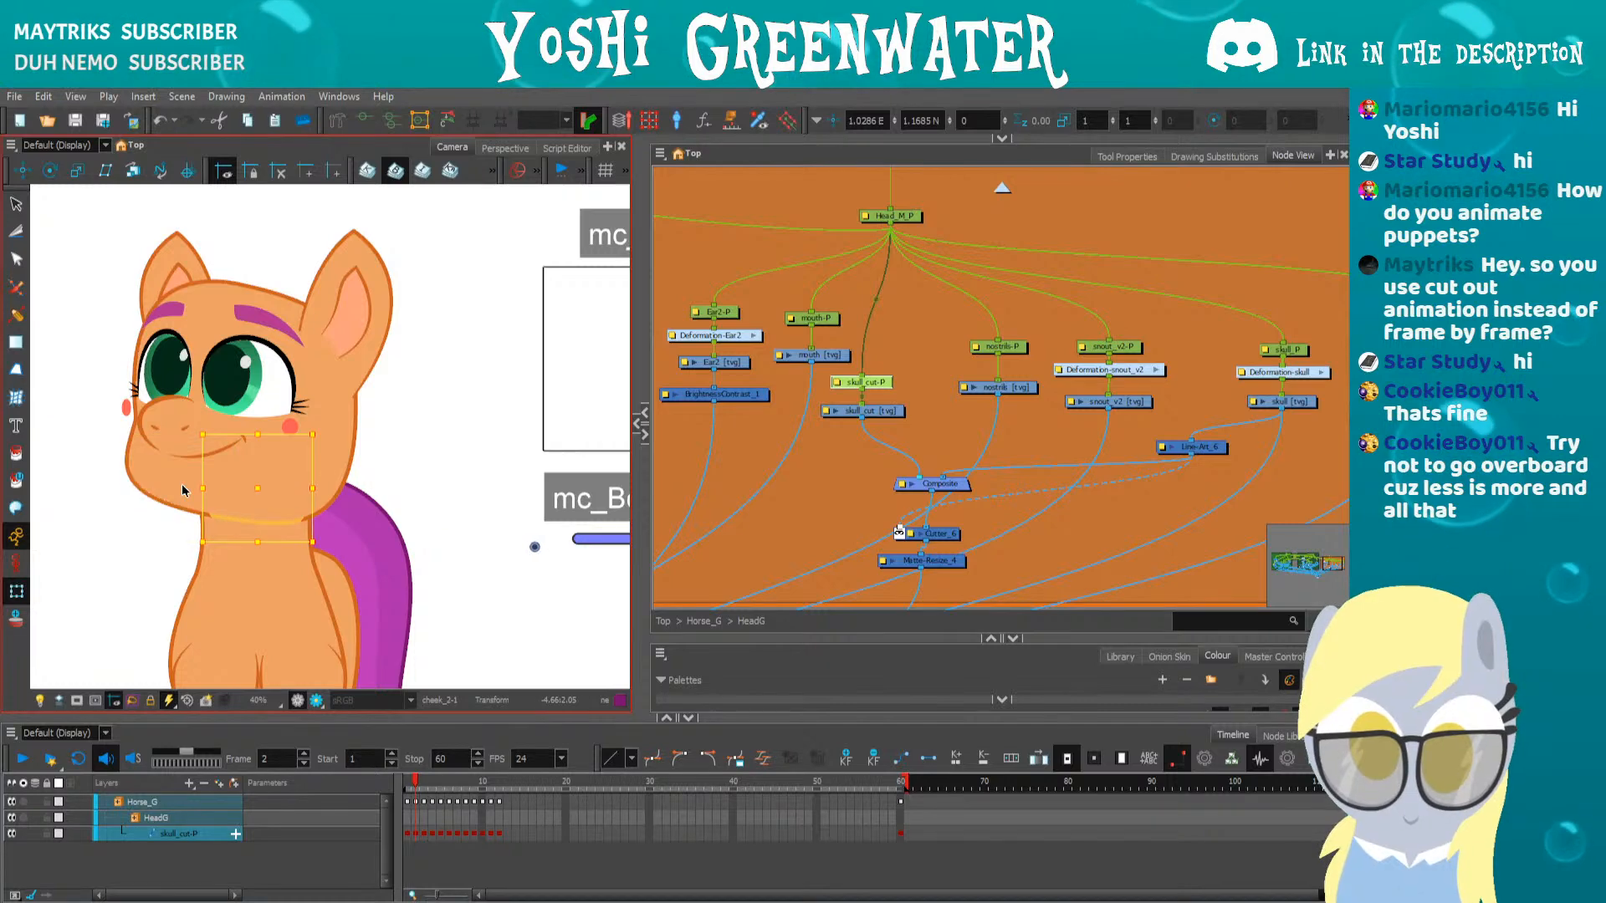
click(433, 489)
Add a composite node in the empty area beside the Head backdrop and rename it Hair_Comp
scroll(818, 434, down, 5)
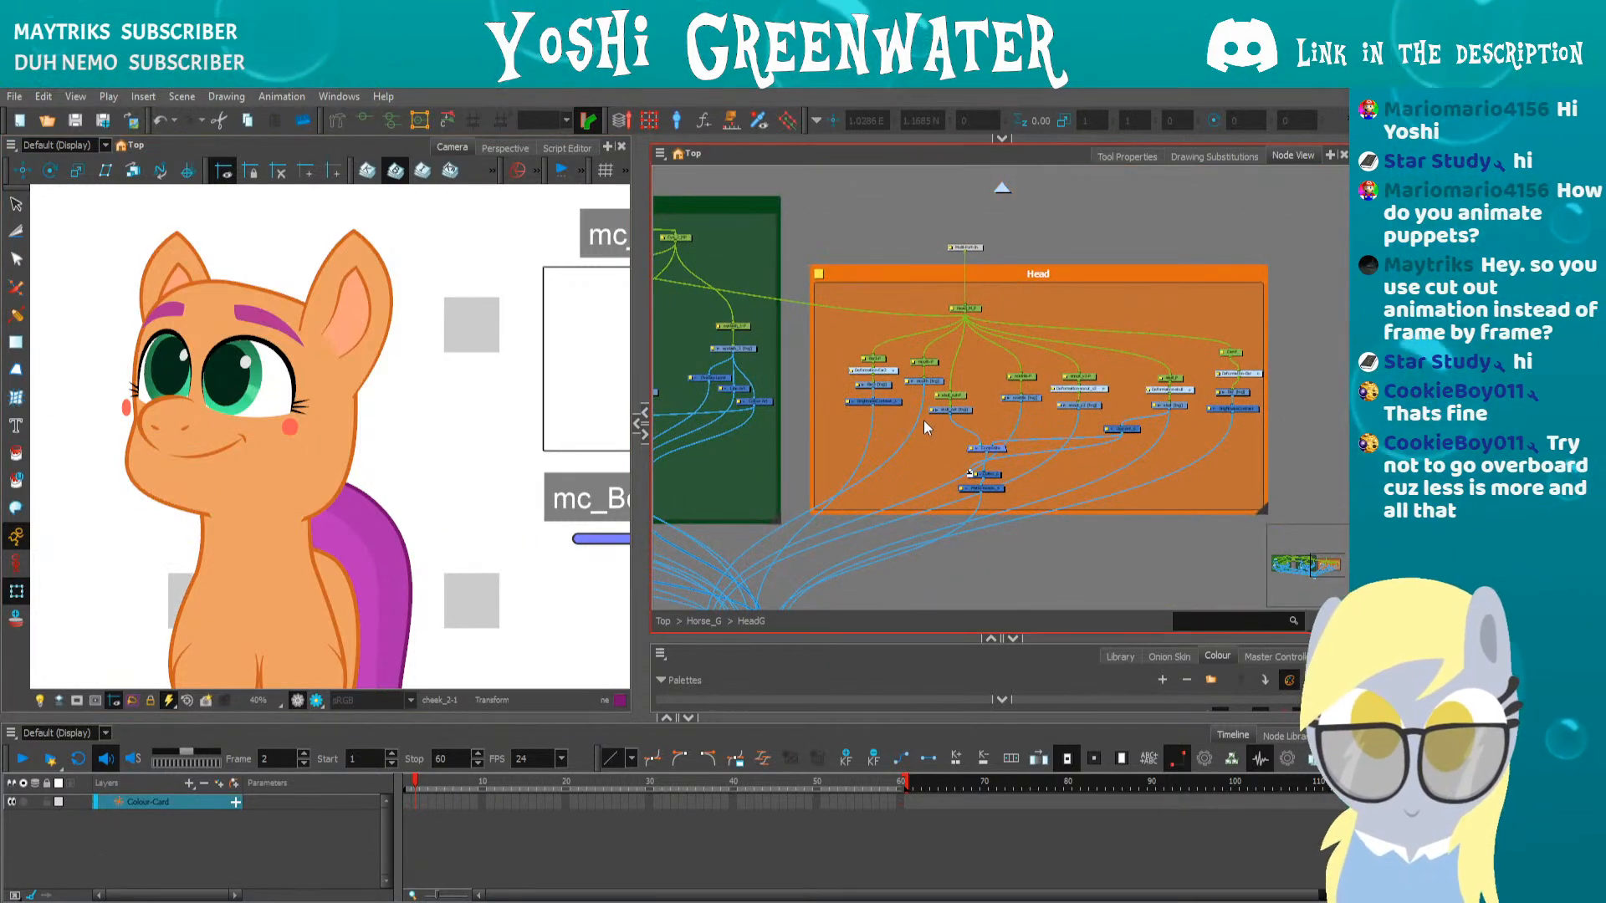
click(842, 219)
drag(847, 226, 617, 203)
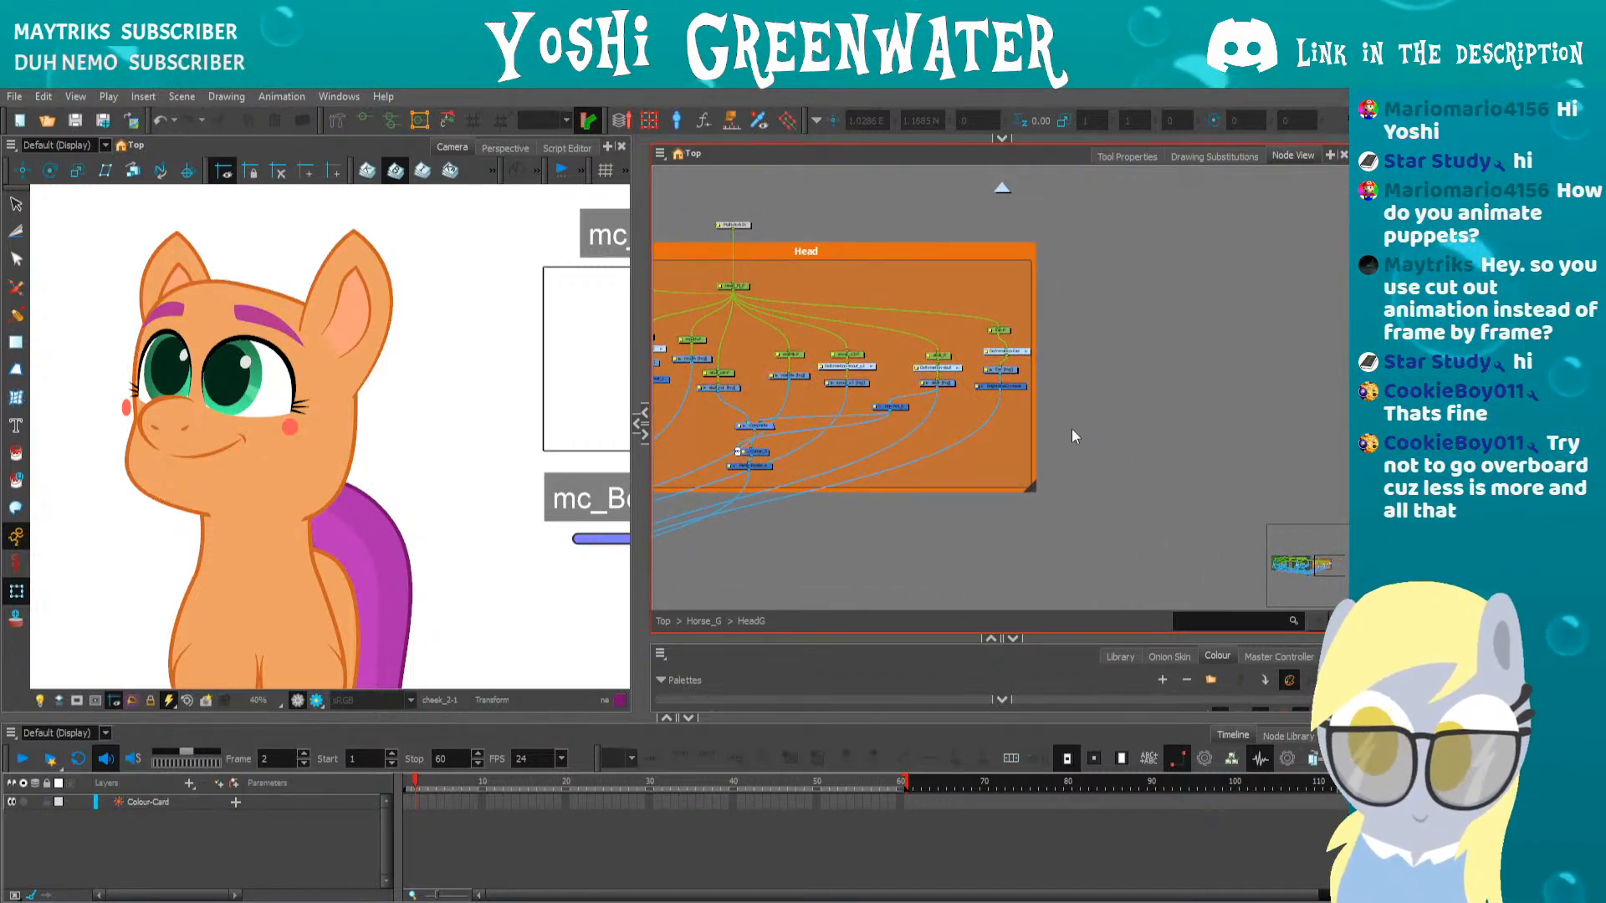
key(ctrl+h)
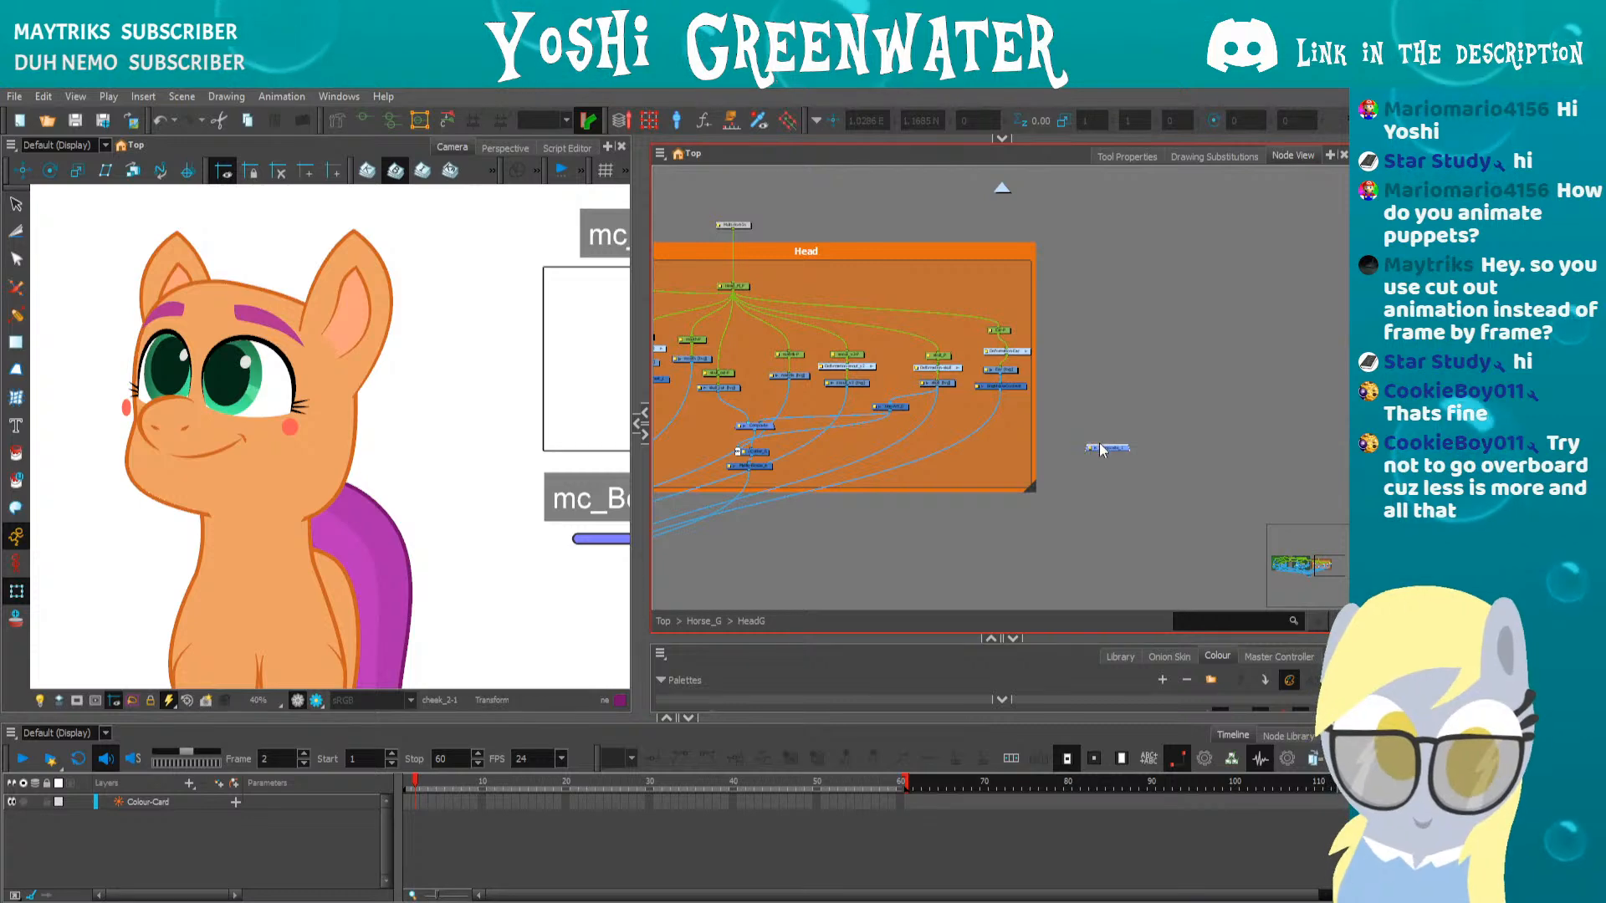
scroll(1101, 449, up, 3)
double_click(1104, 453)
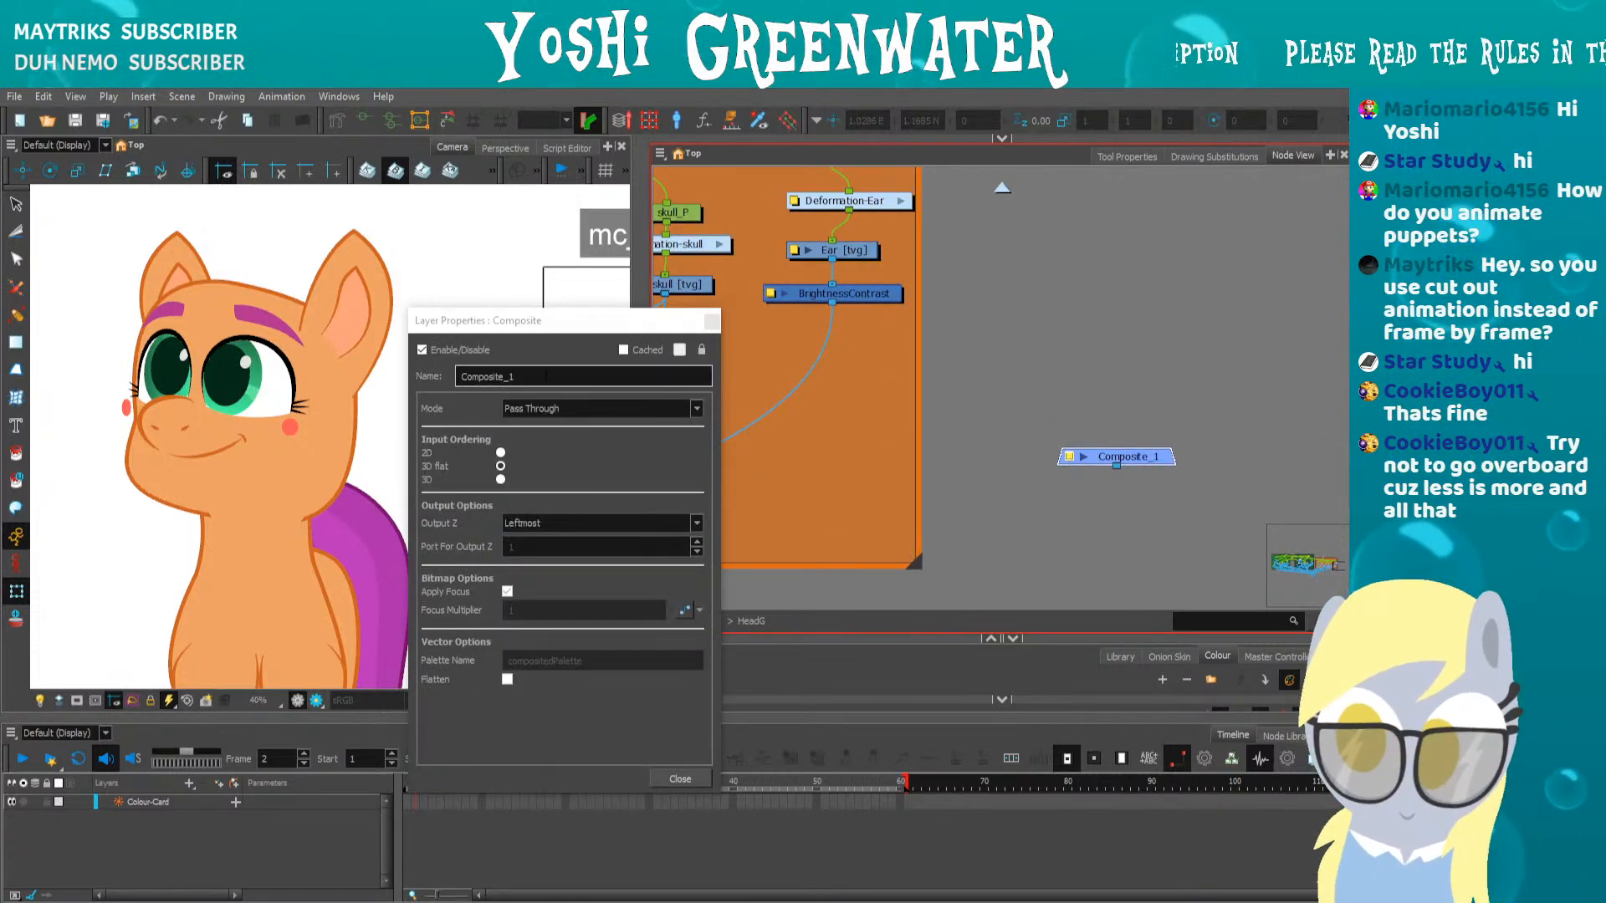
text(Hair)
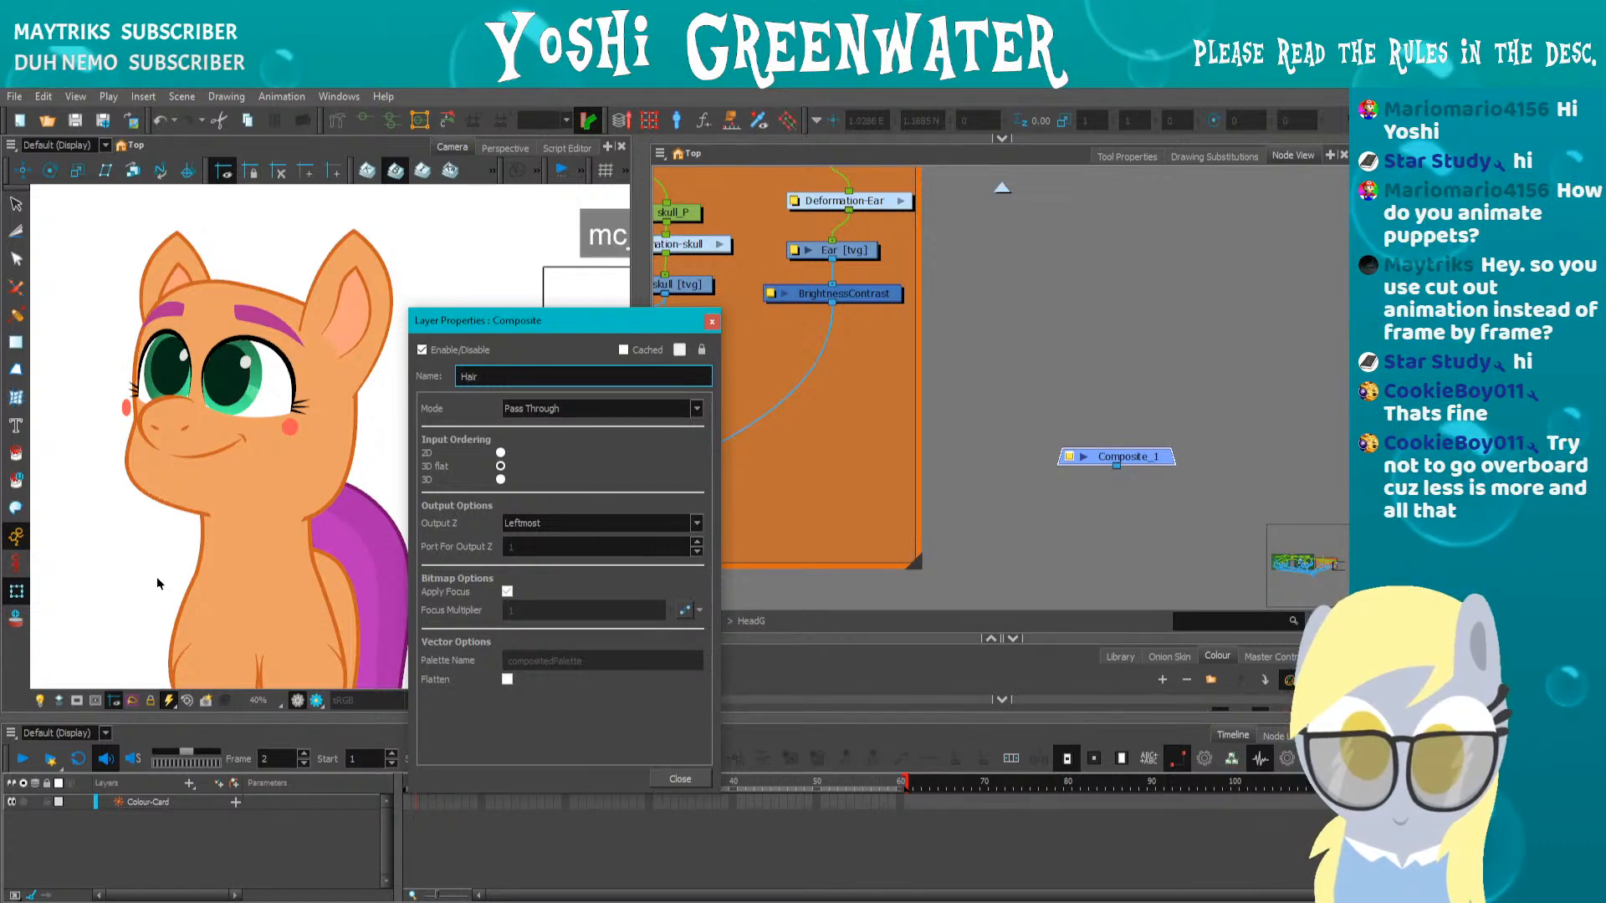
click(710, 322)
drag(985, 383, 1012, 404)
click(998, 376)
Add a vector drawing layer named Hair_Top above the Hair_Comp node
drag(754, 443, 652, 456)
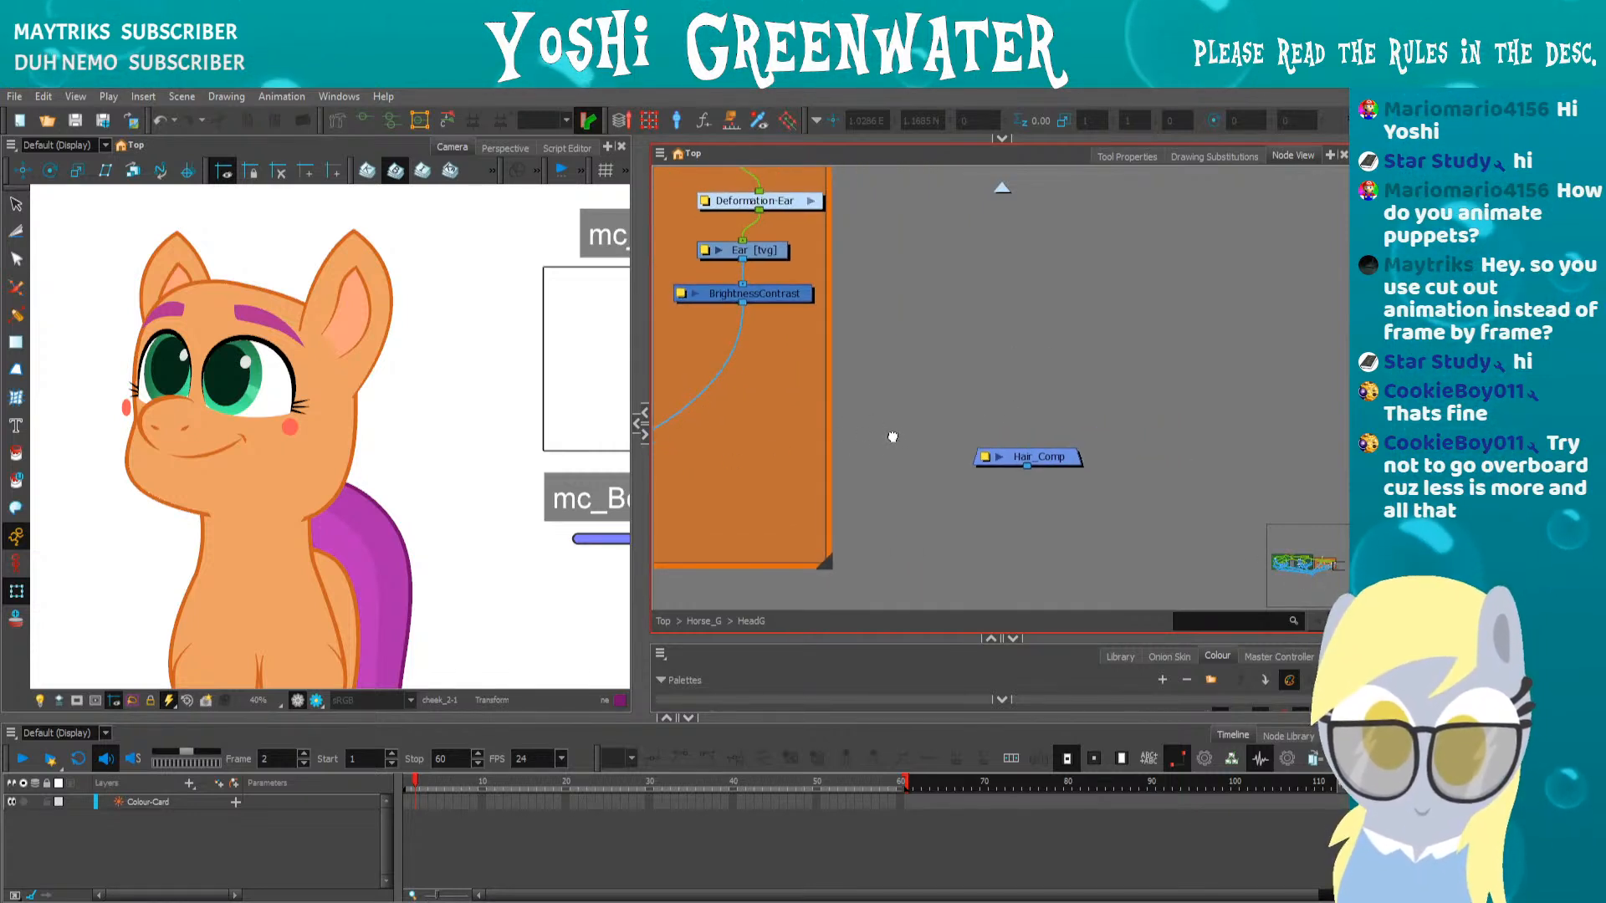
drag(895, 436, 874, 478)
key(ctrl+r)
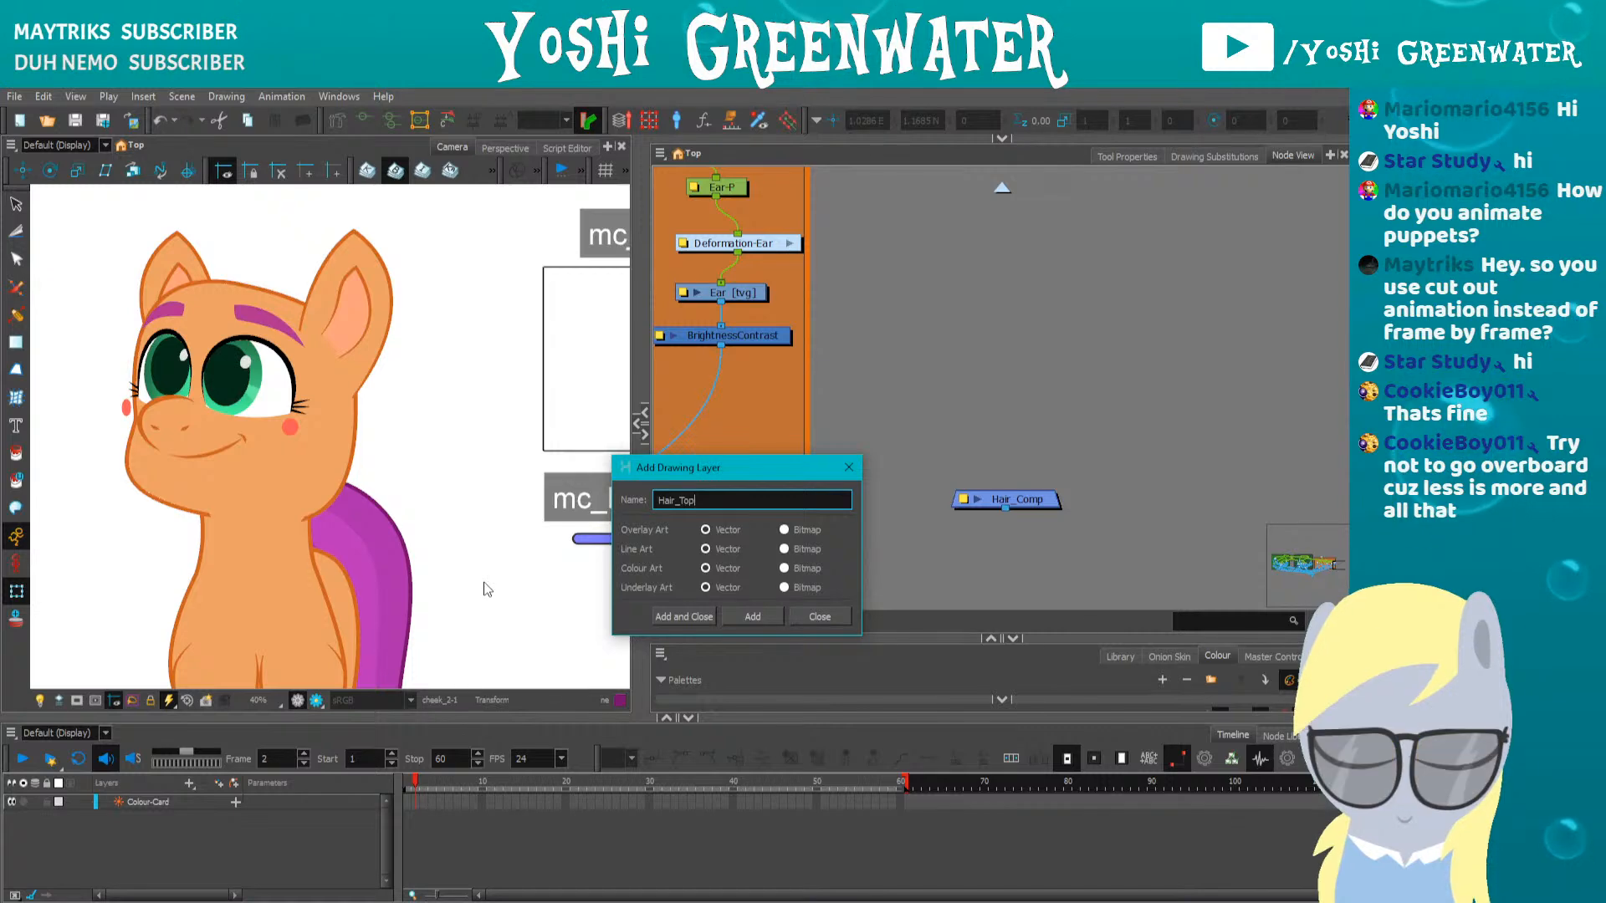
key(Return)
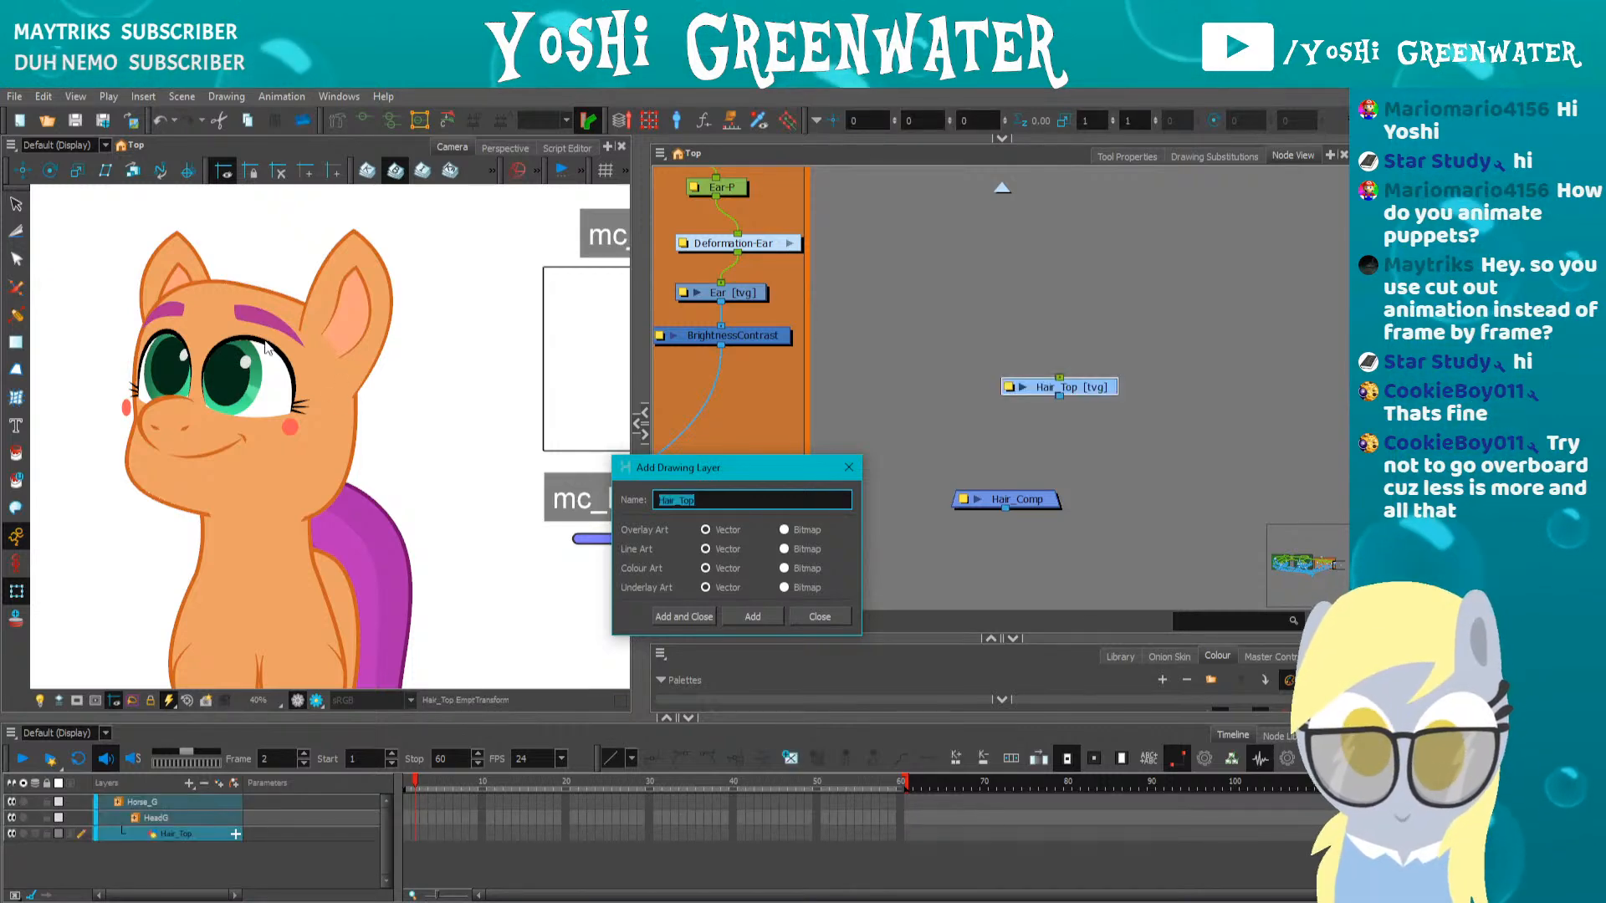
click(820, 617)
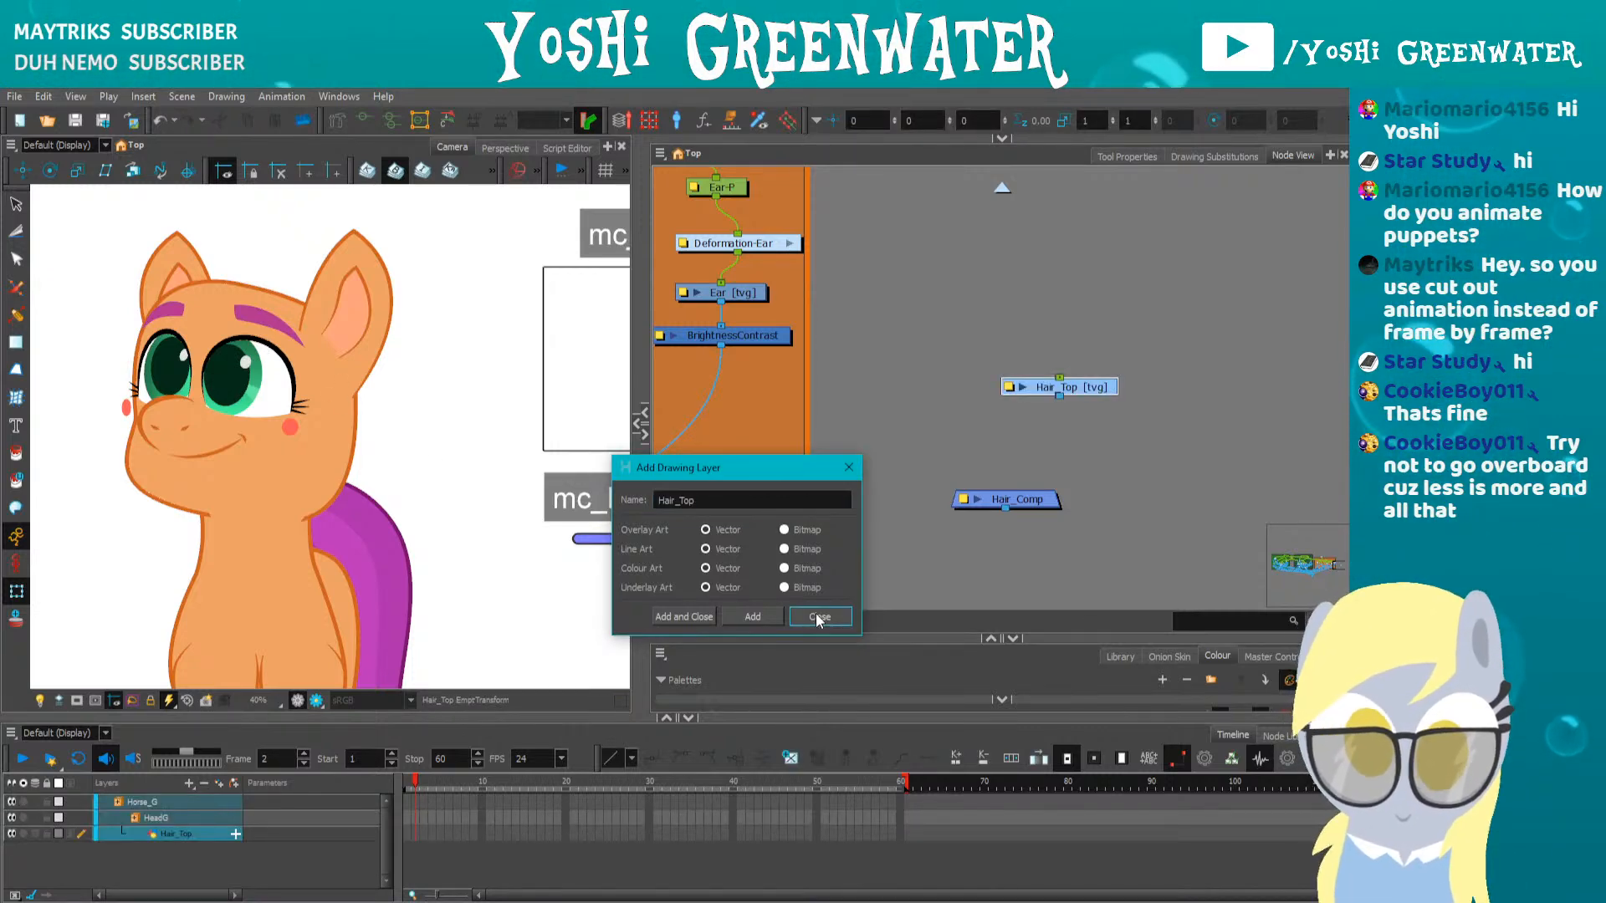
Examine the hair shapes on the 3D reference pony against the puppet's bare head
scroll(401, 322, down, 3)
mouse_move(255, 376)
mouse_down()
mouse_move(464, 422)
mouse_move(259, 355)
mouse_up()
scroll(469, 418, up, 2)
scroll(301, 402, down, 2)
drag(493, 427, 284, 459)
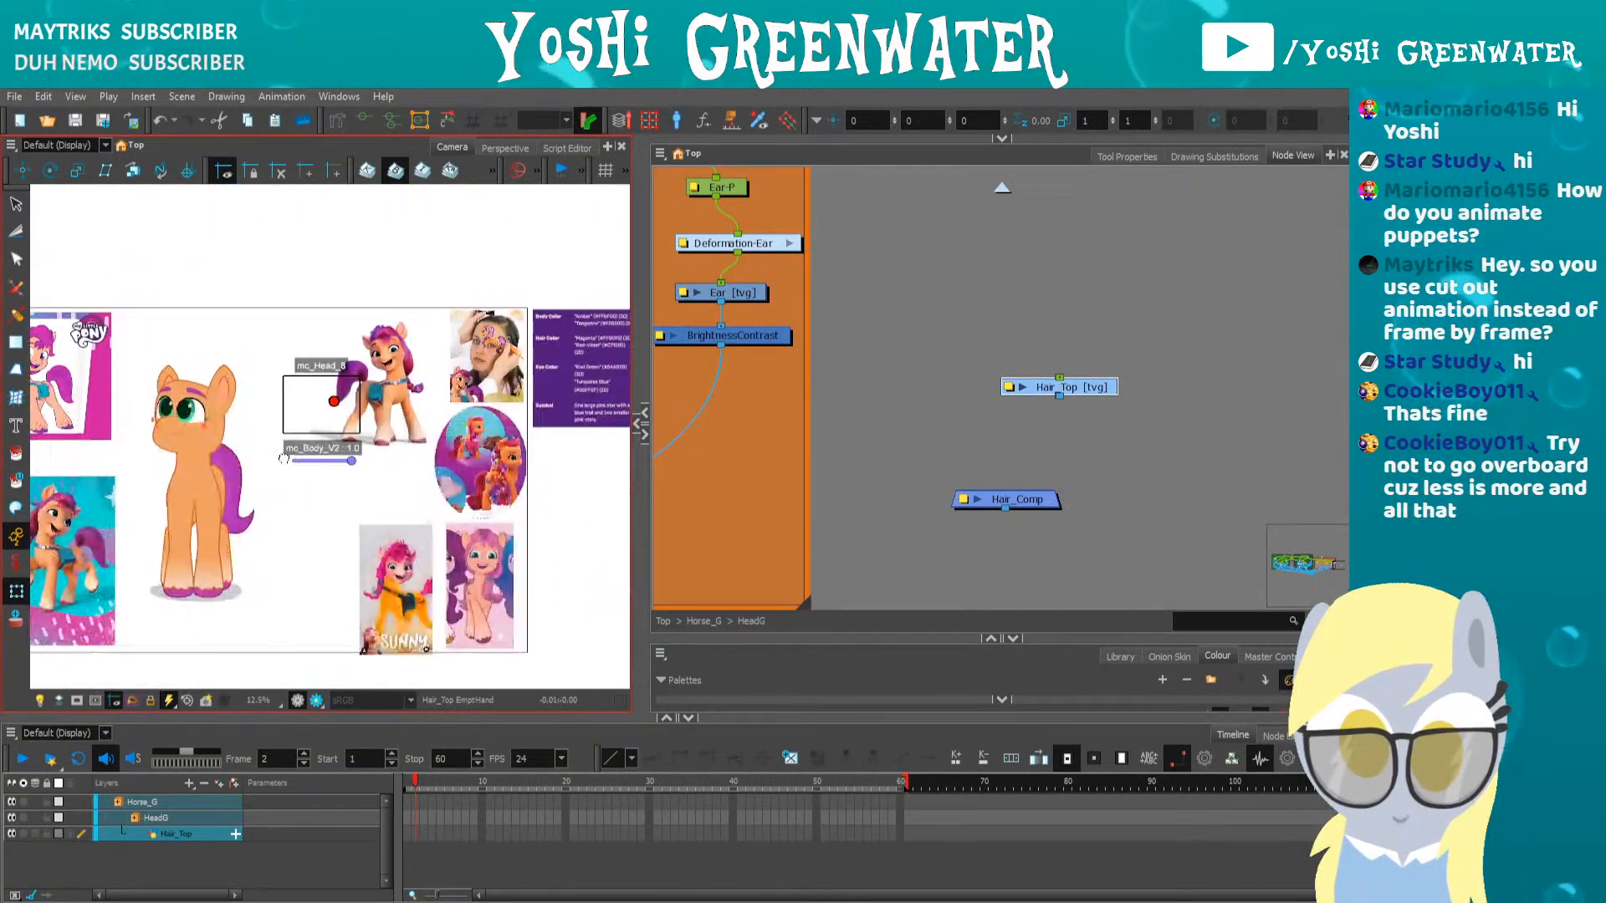
scroll(285, 459, up, 1)
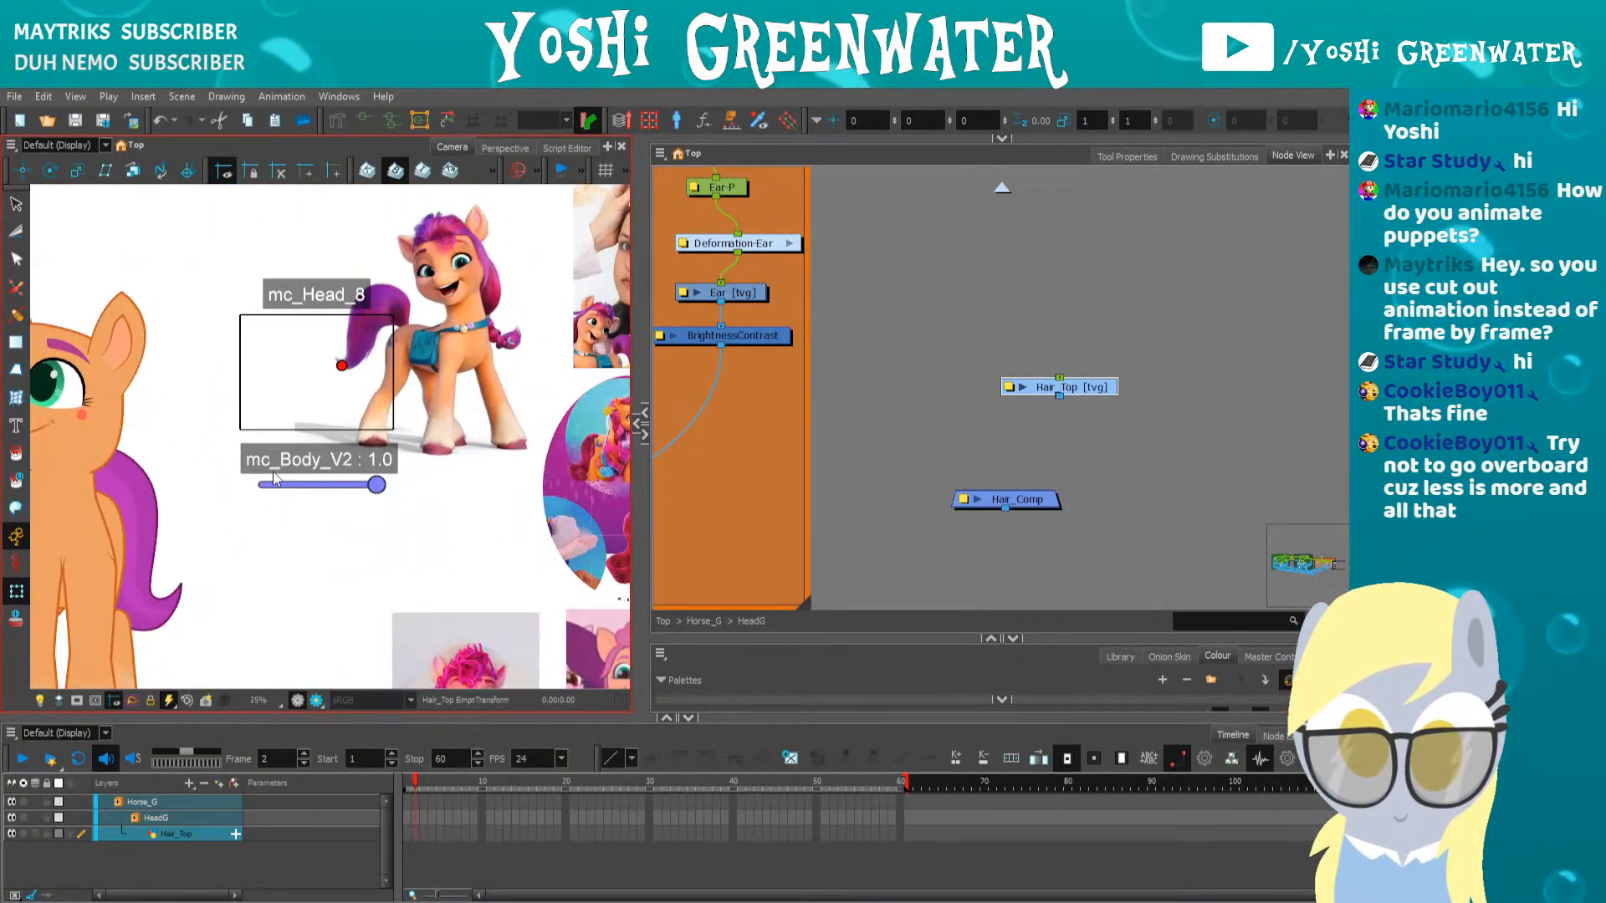
scroll(455, 448, up, 1)
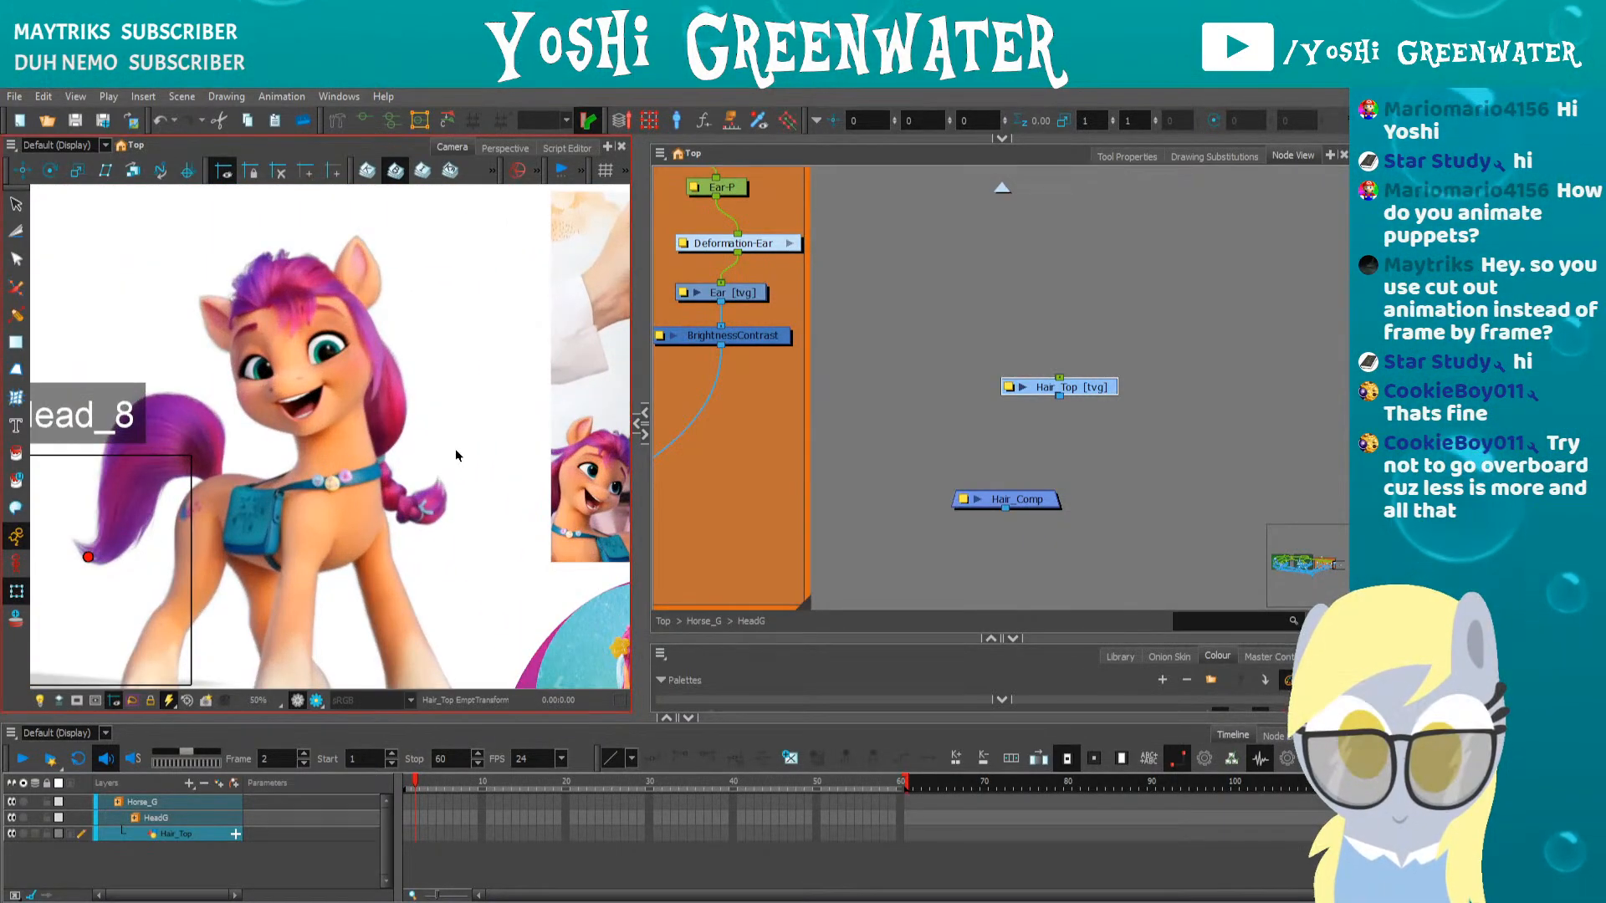
scroll(455, 456, down, 1)
Shift the Hair_Top node up out of the way and add a vector drawing layer named Hair_Bang
drag(1059, 386, 1034, 361)
scroll(333, 351, up, 2)
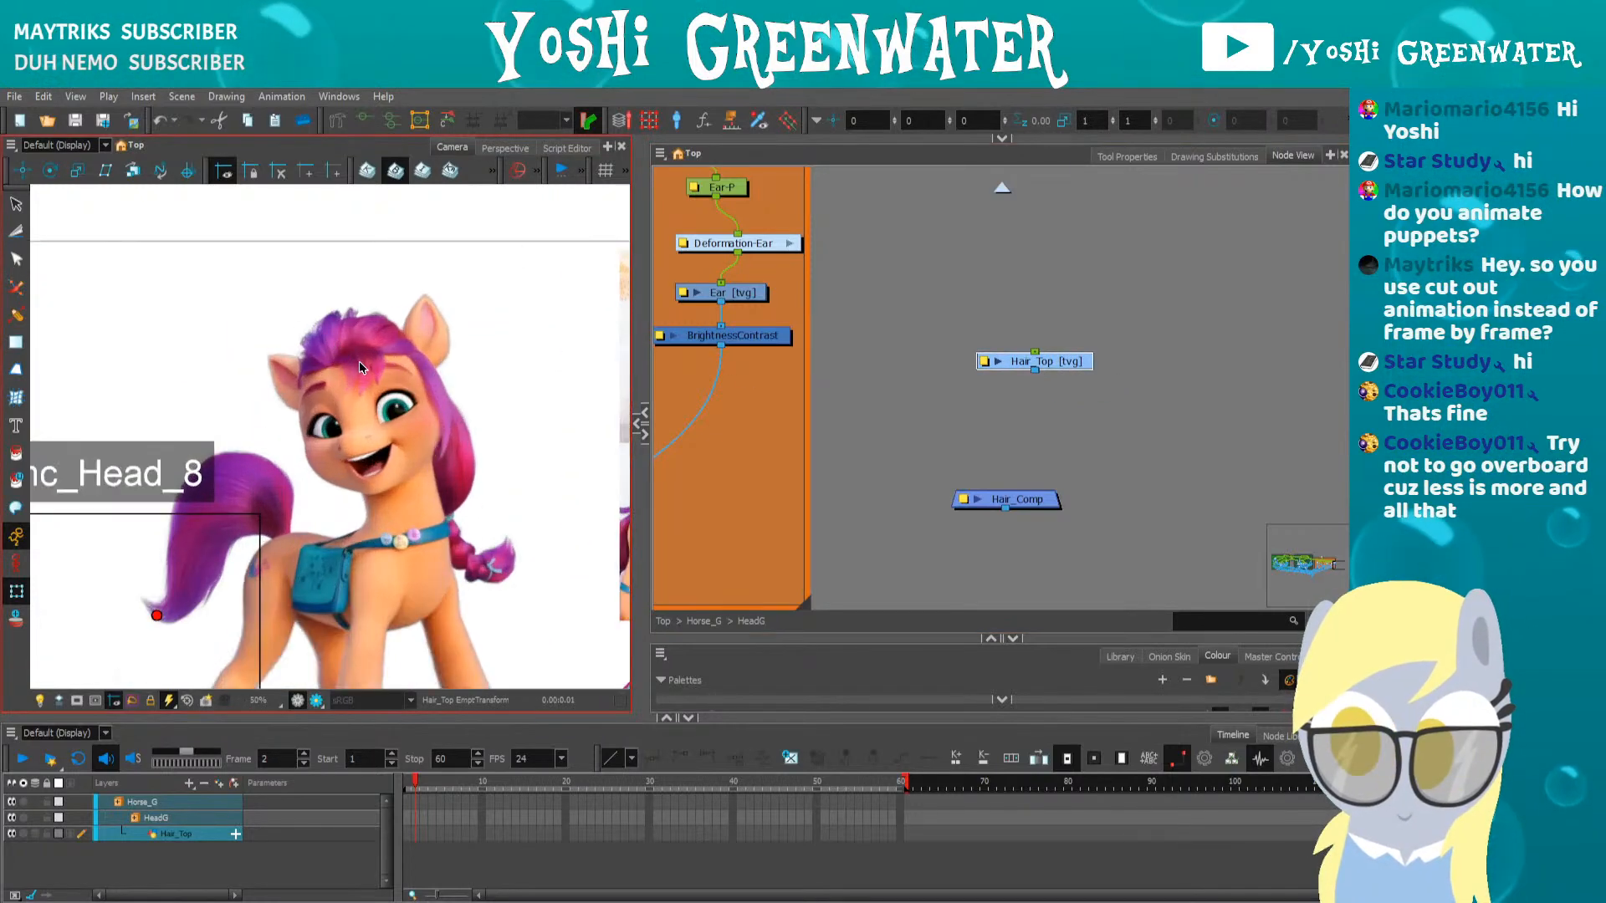
click(926, 349)
key(ctrl+r)
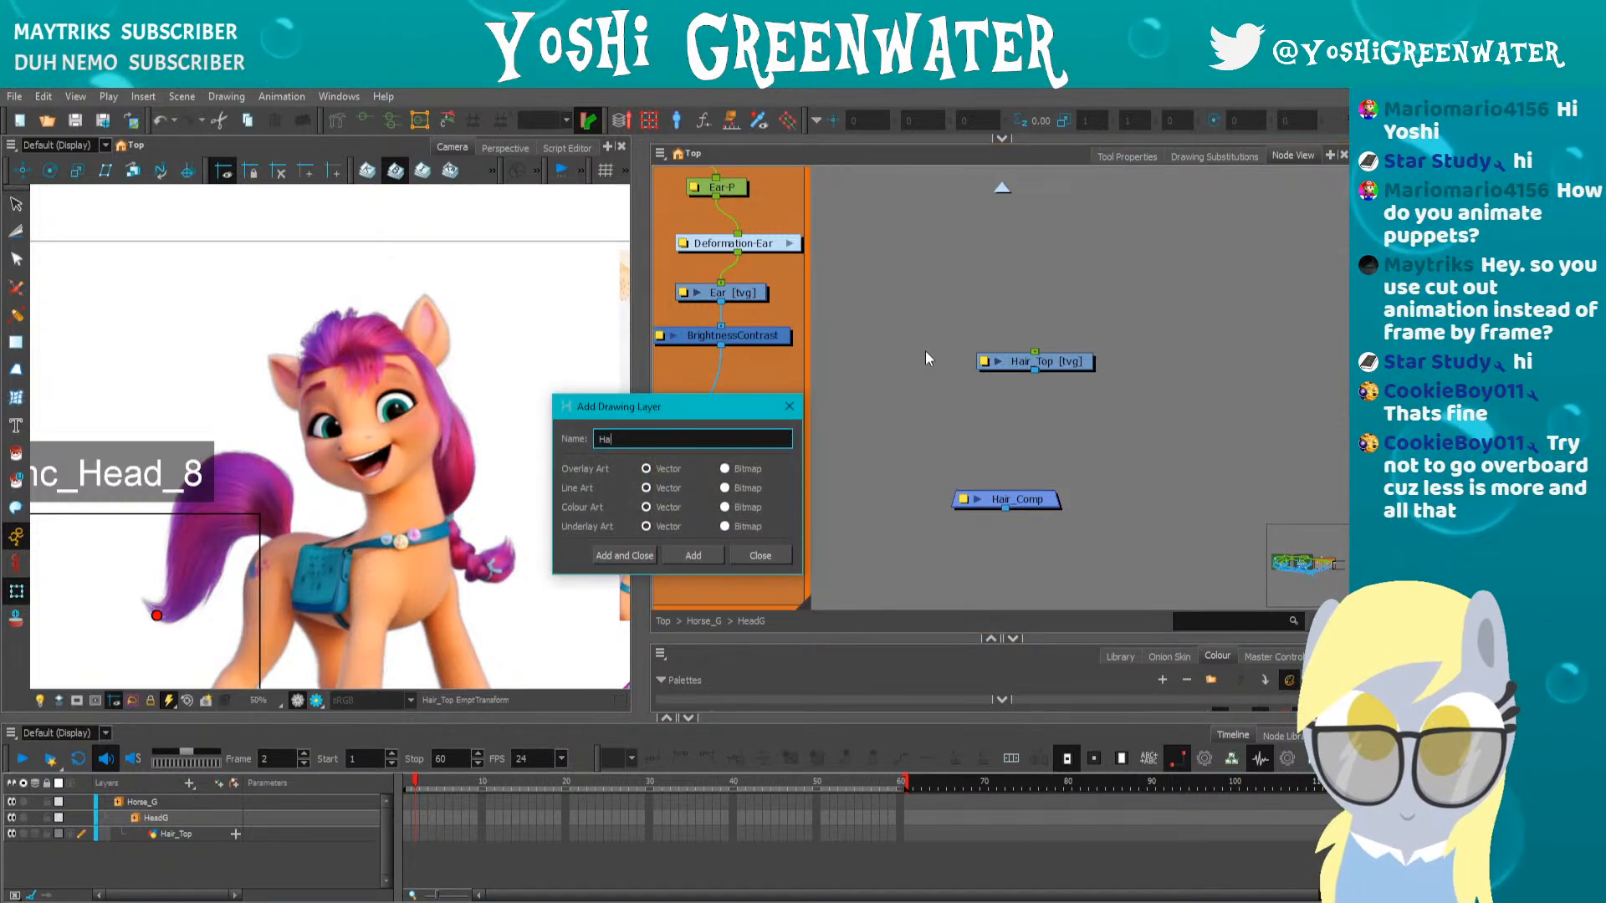
text(Hair_Bang)
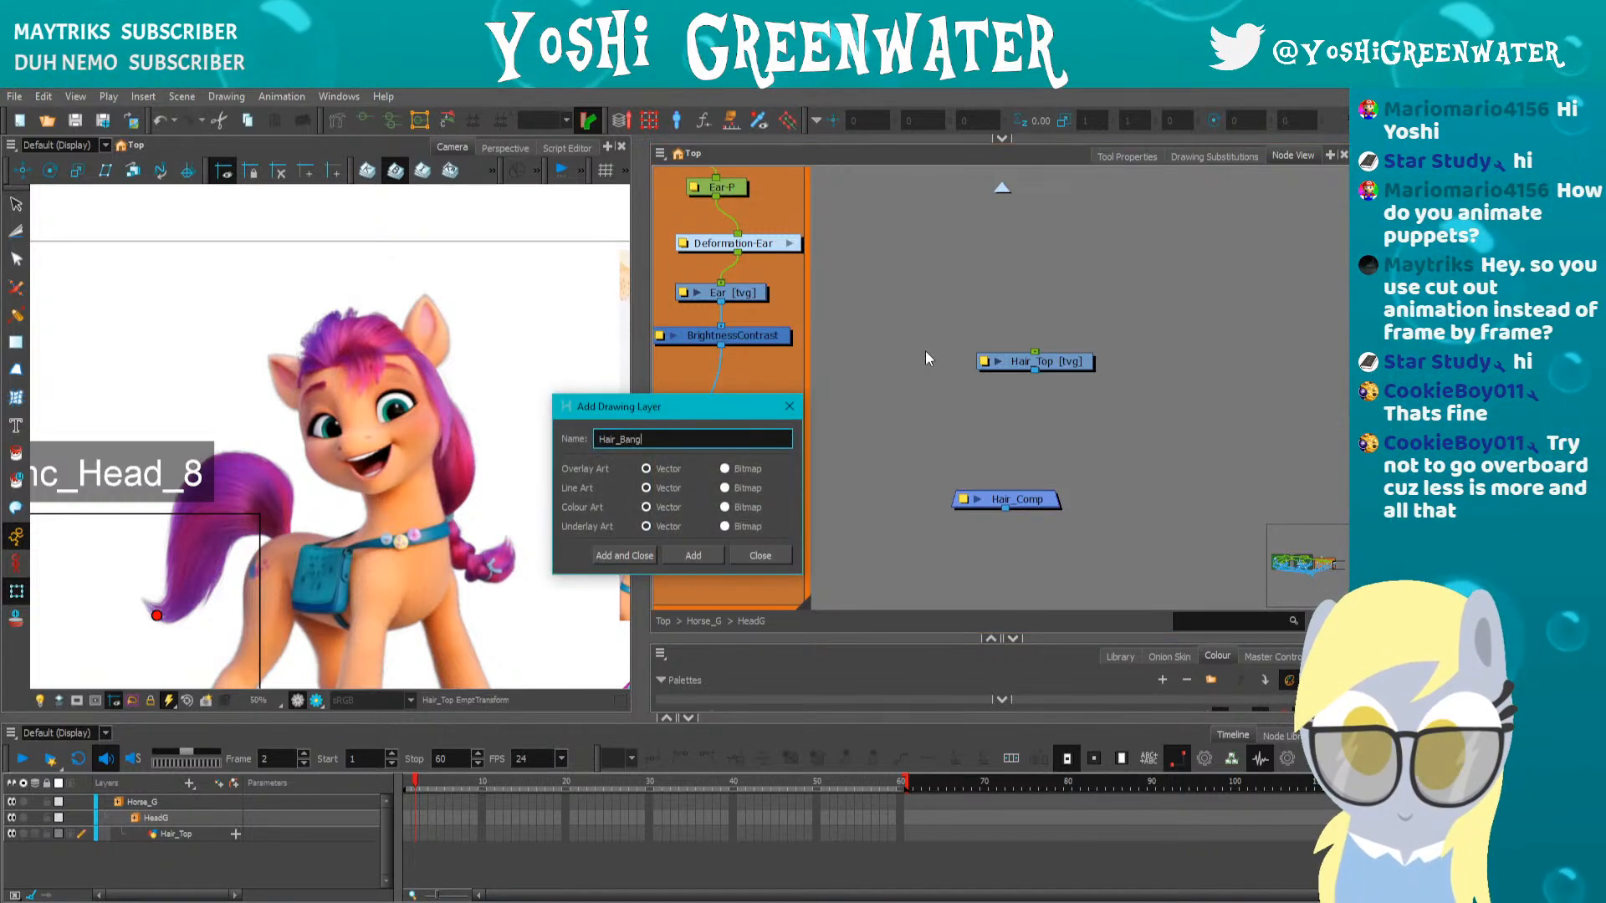
key(Return)
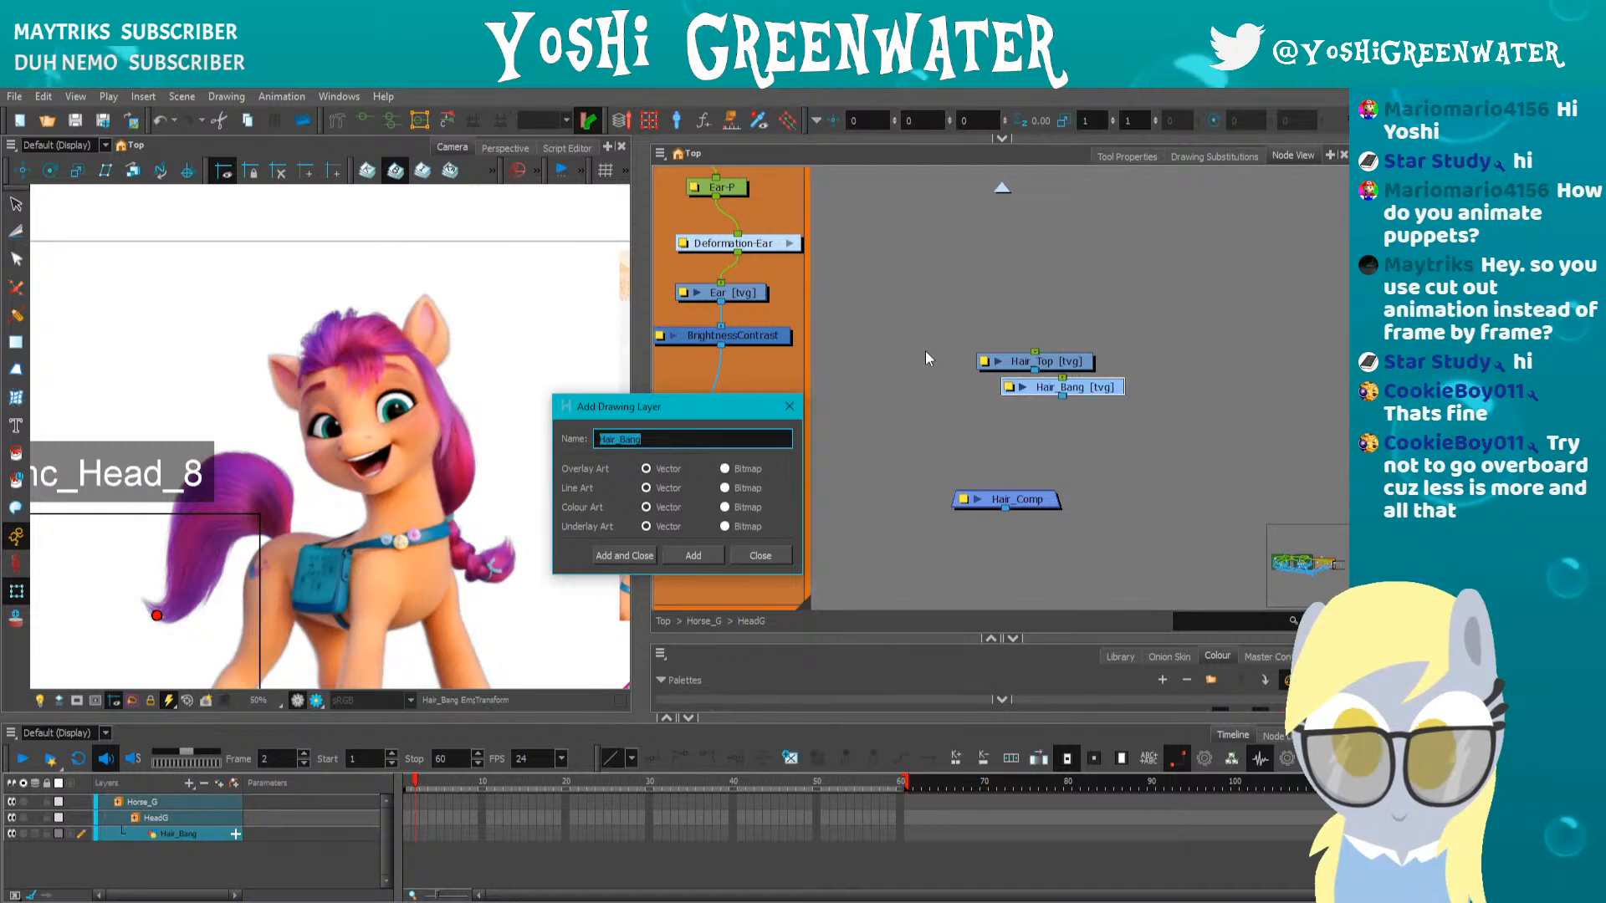
key(Escape)
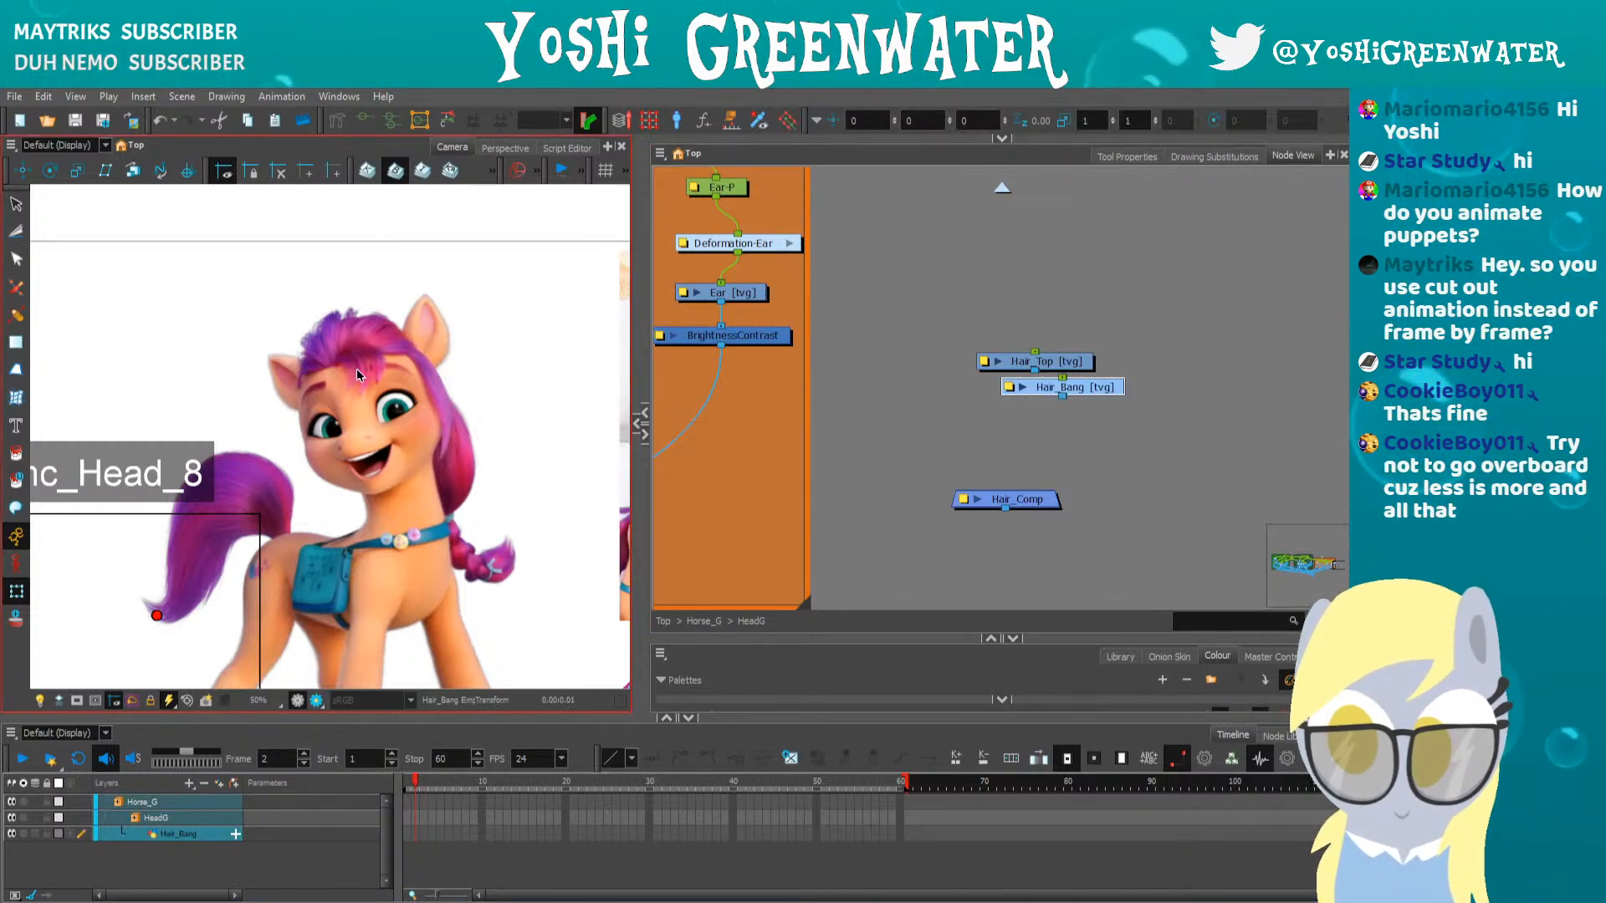
Check the mane in the flat coloured reference drawing and add vector drawing layers named Hair_Side and Hair_Side2
scroll(353, 374, down, 3)
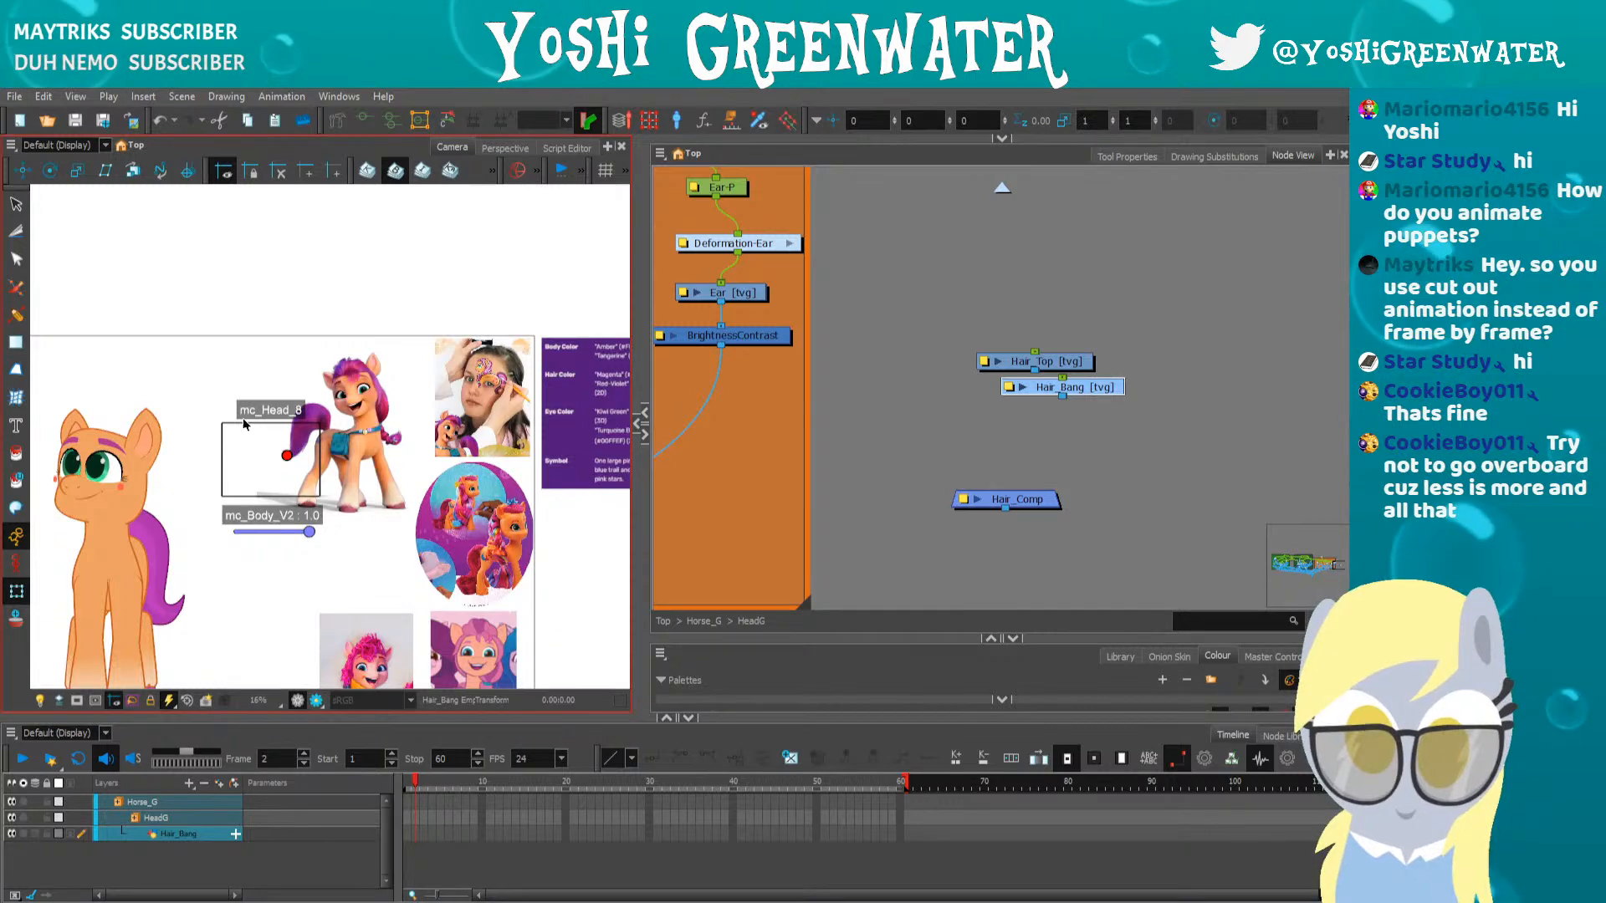
drag(245, 425, 579, 327)
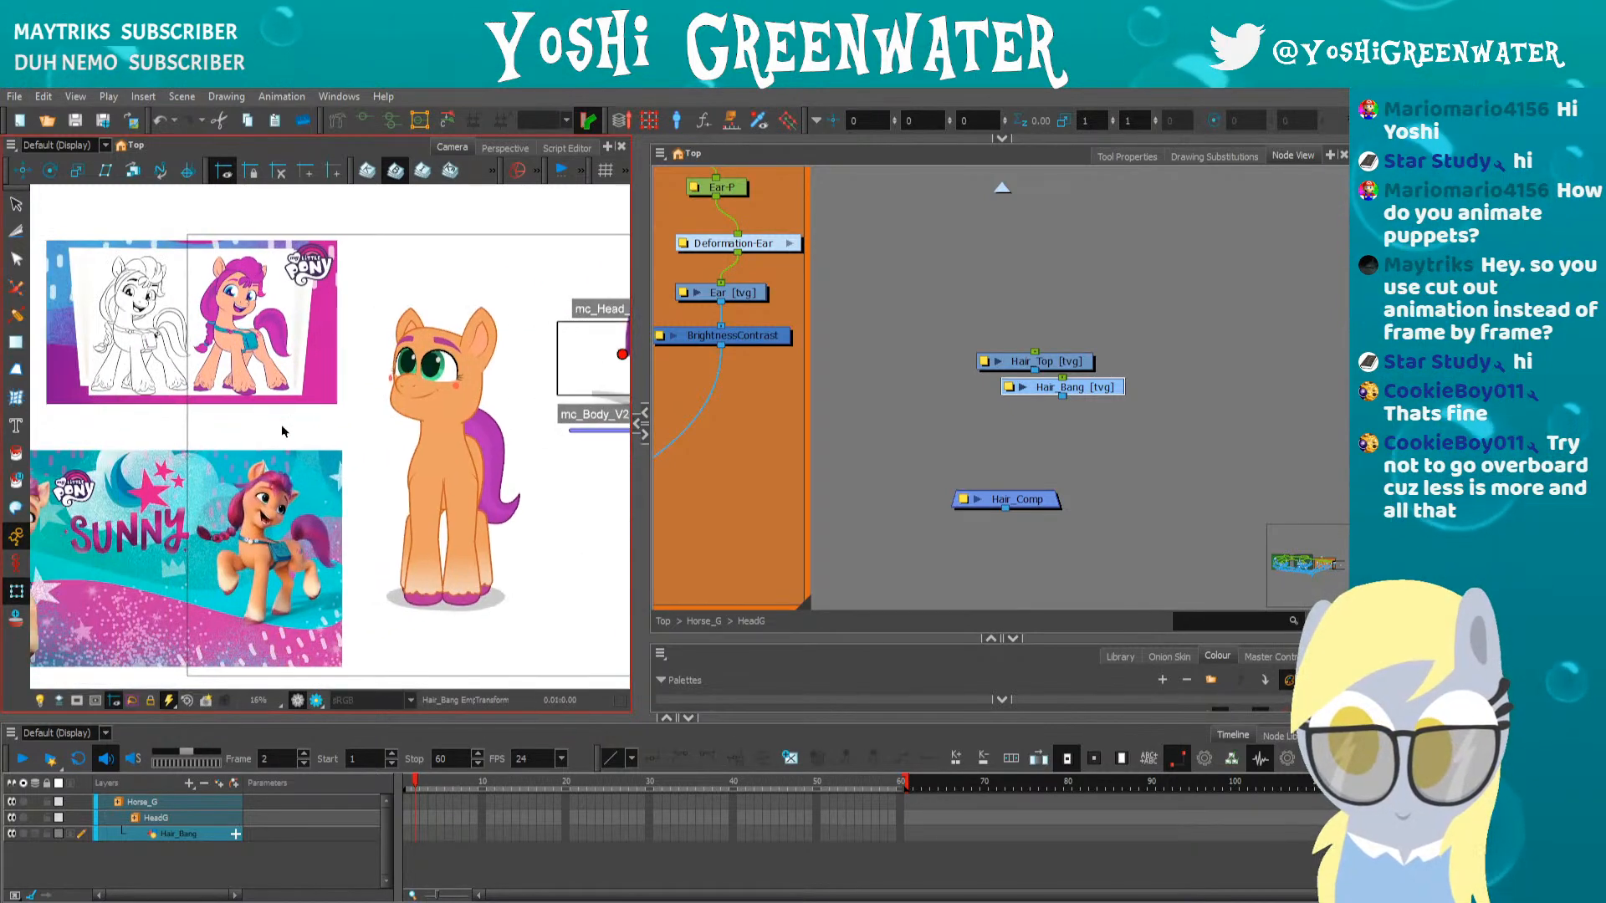
scroll(243, 327, up, 2)
drag(251, 334, 388, 528)
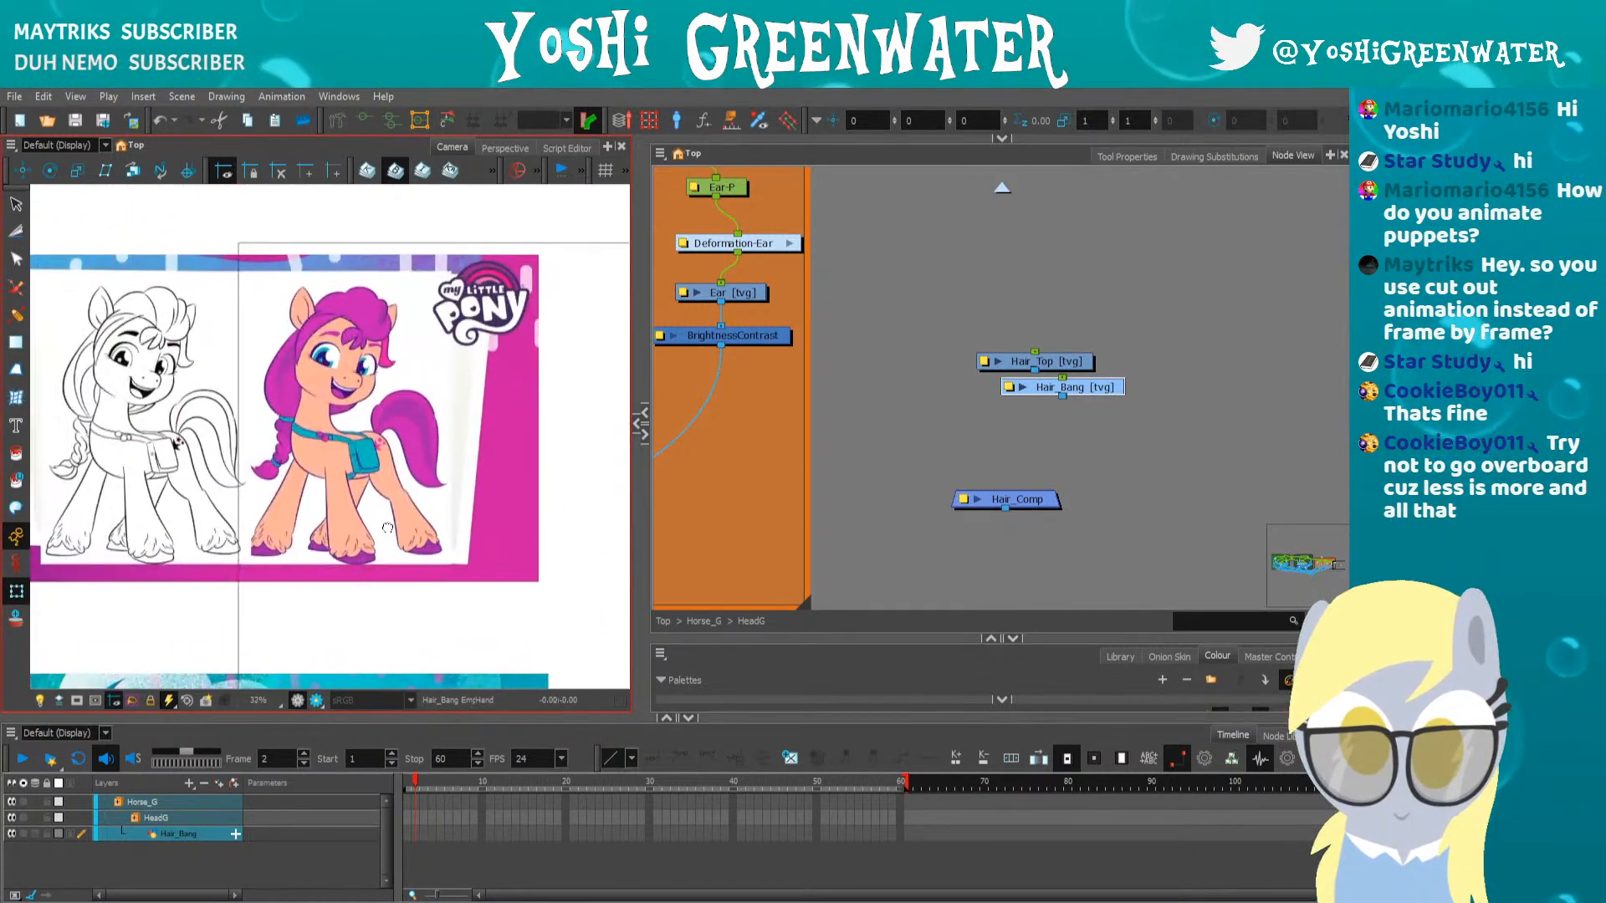
scroll(387, 528, up, 1)
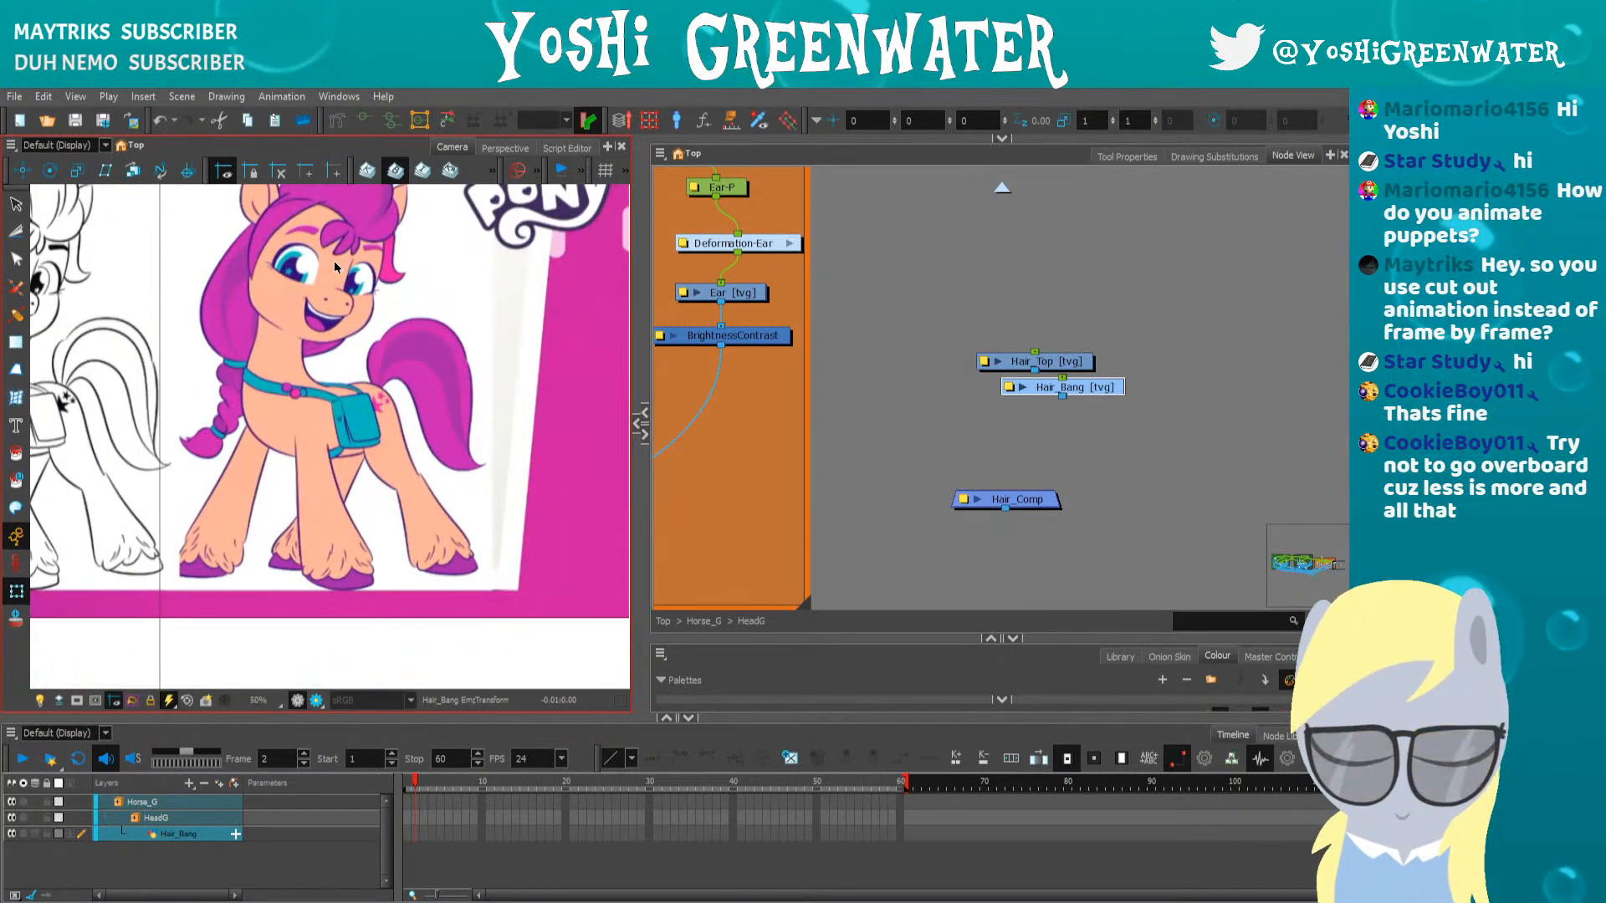
drag(330, 258, 372, 378)
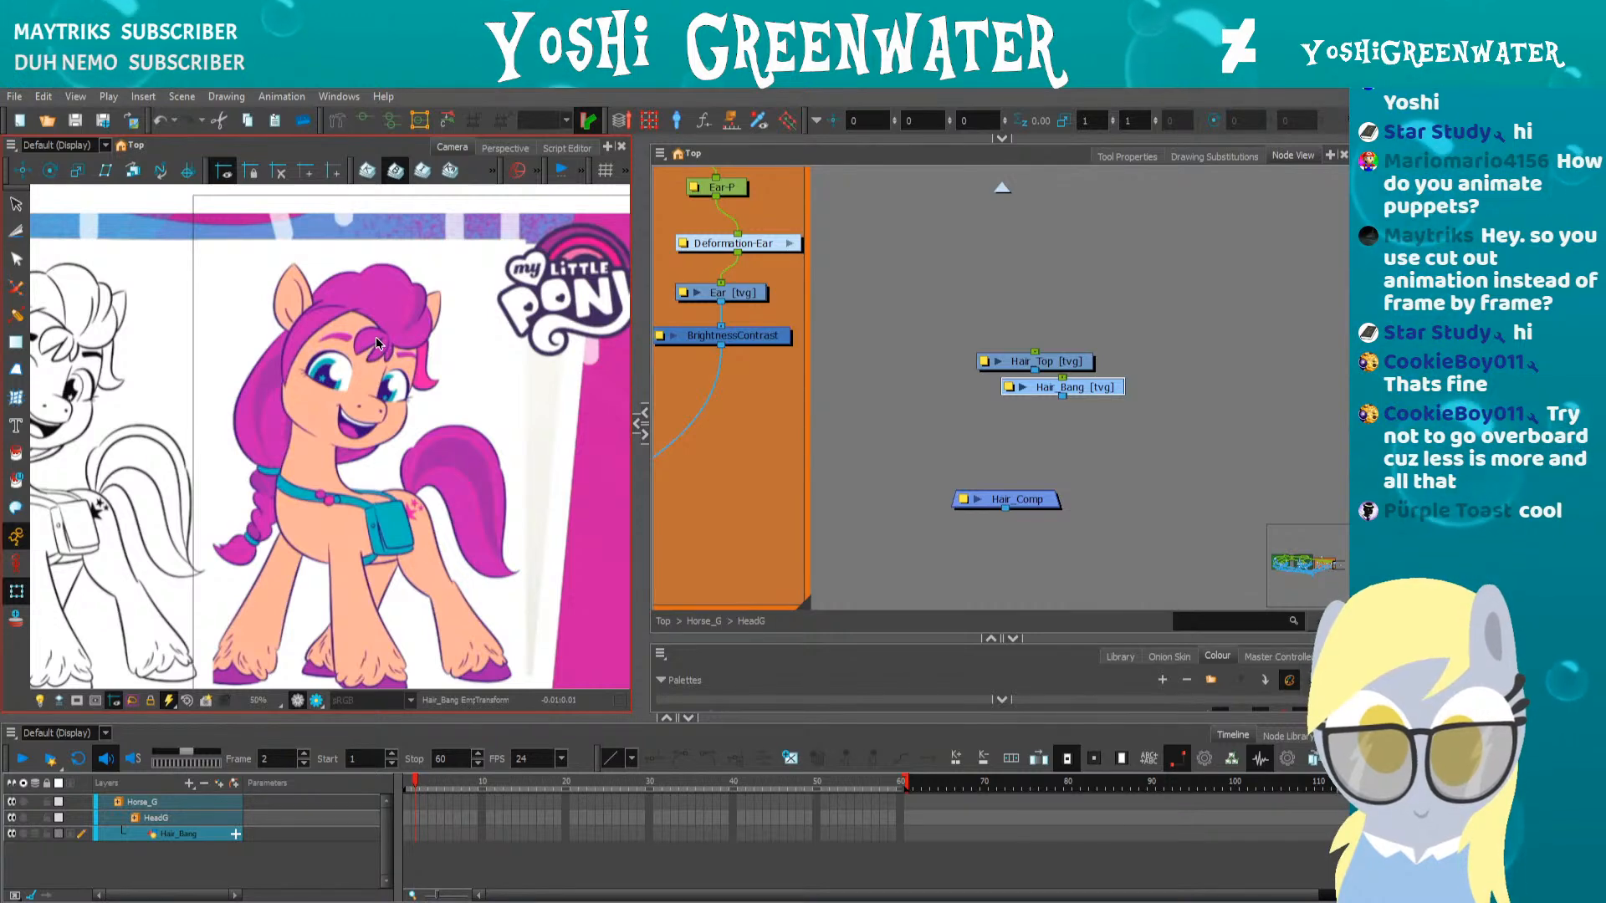
click(955, 366)
key(ctrl+r)
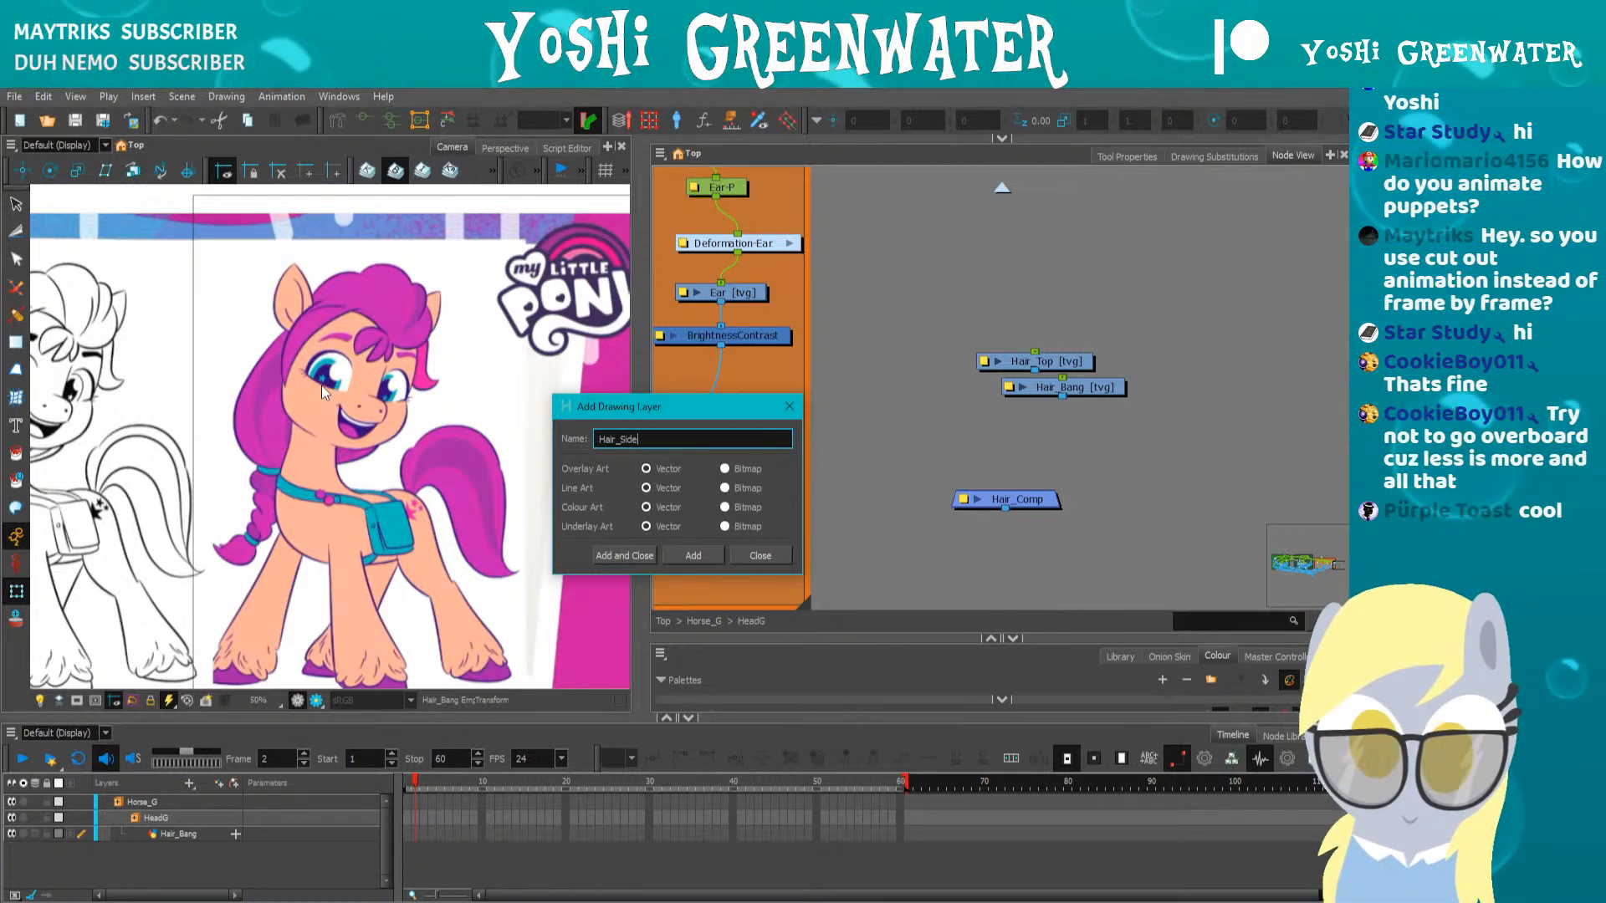
key(Return)
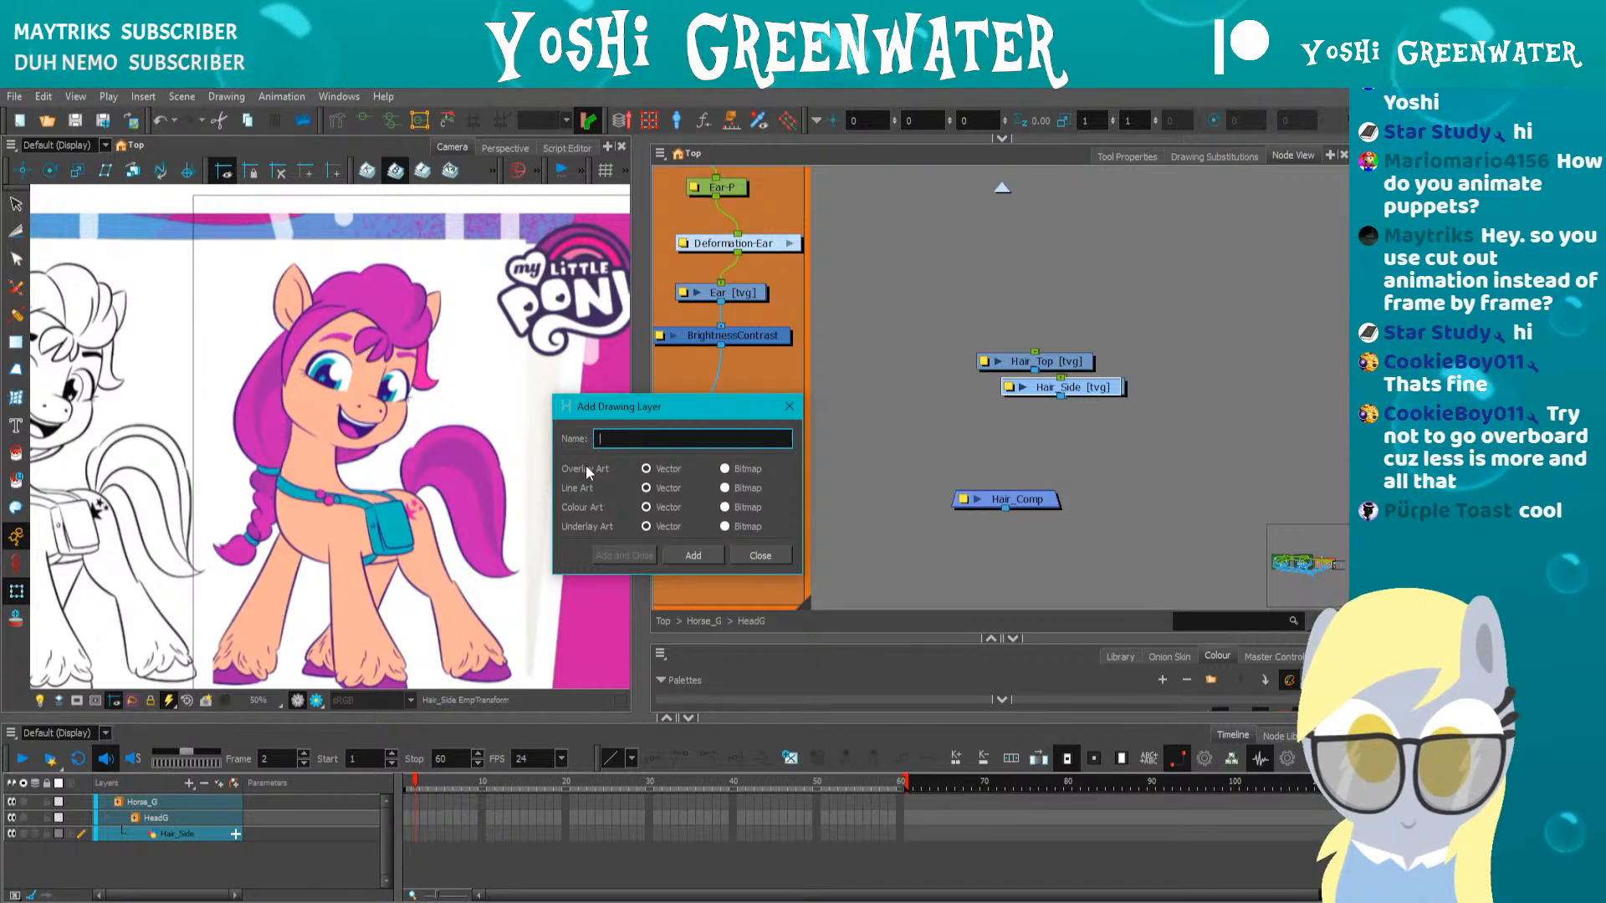
text(2)
key(Return)
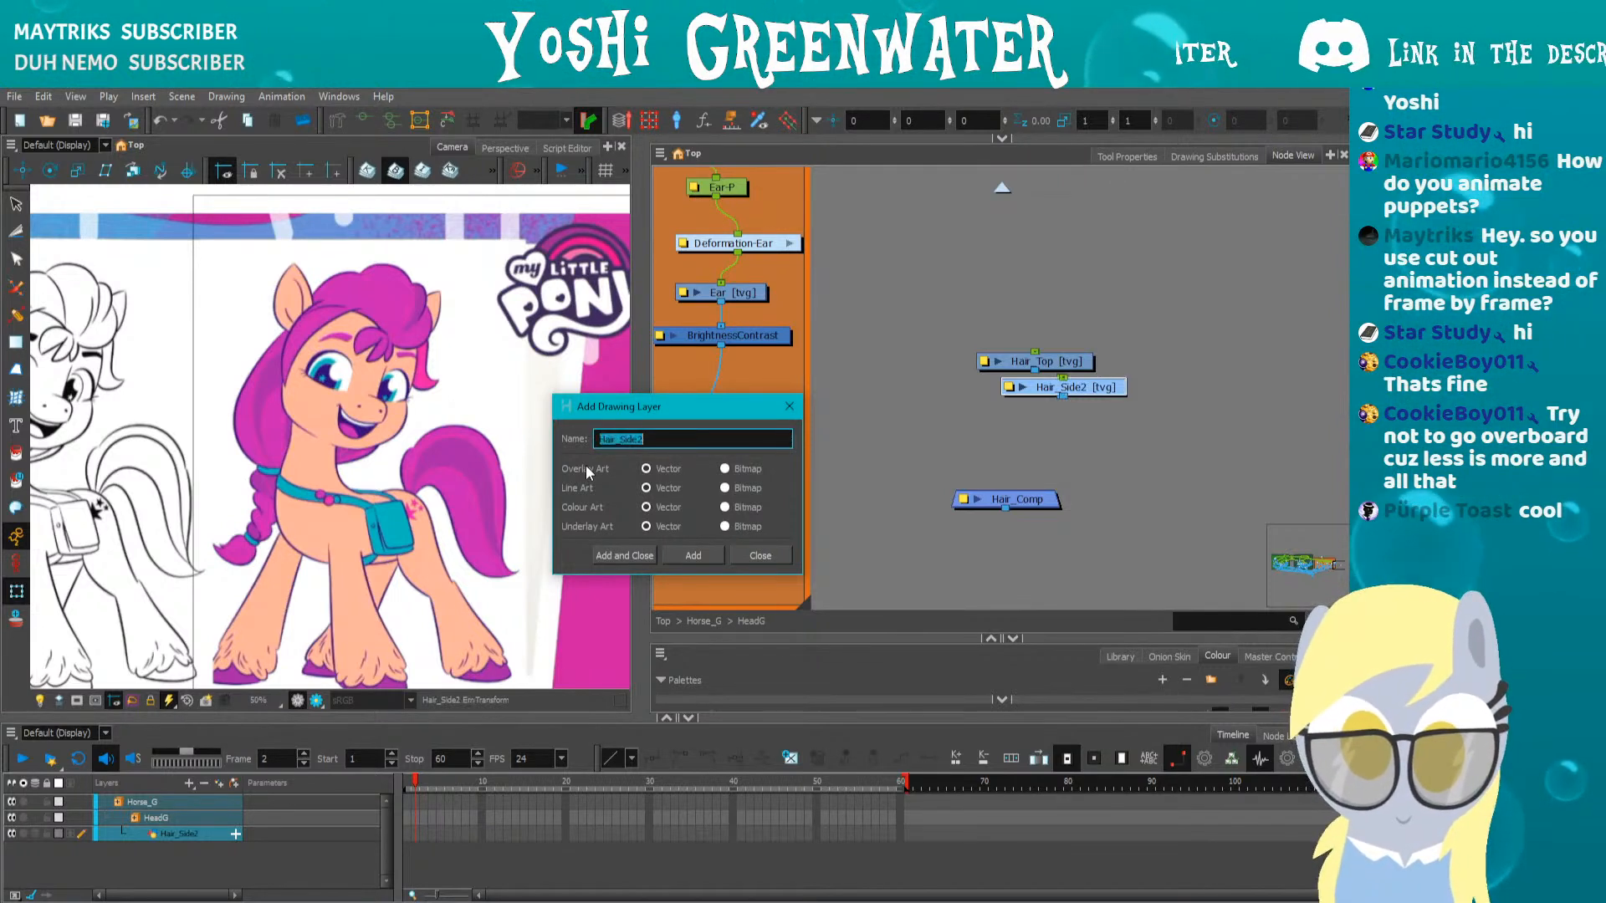
Add a vector drawing layer named Hair_Ponytail and finish adding layers
key(End)
key(BackSpace)
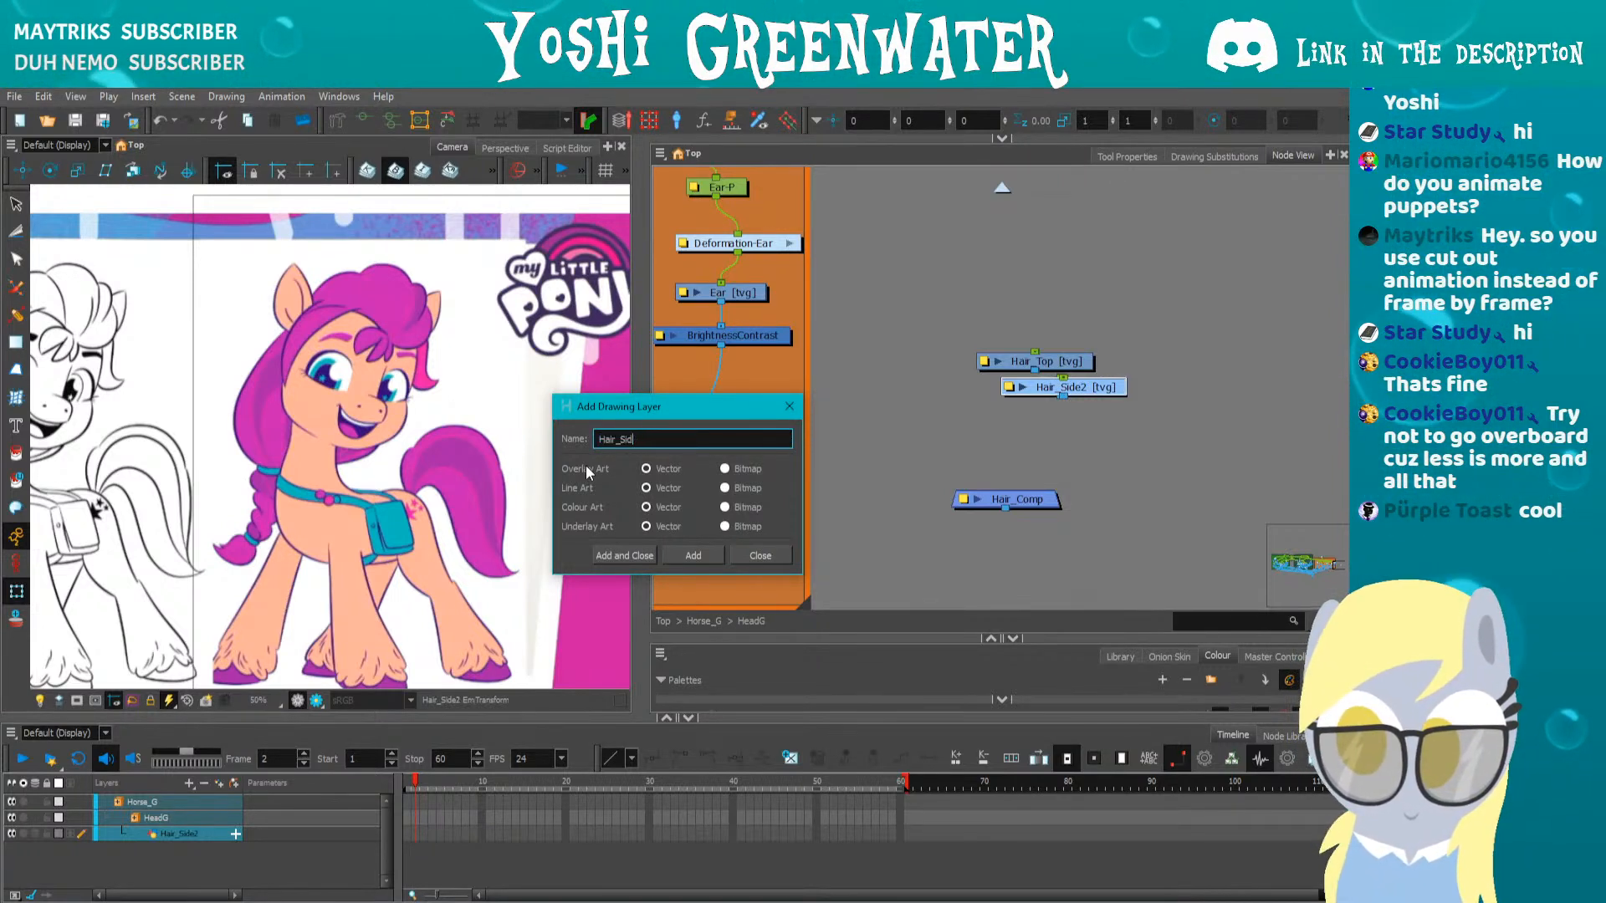
text(Ponytail)
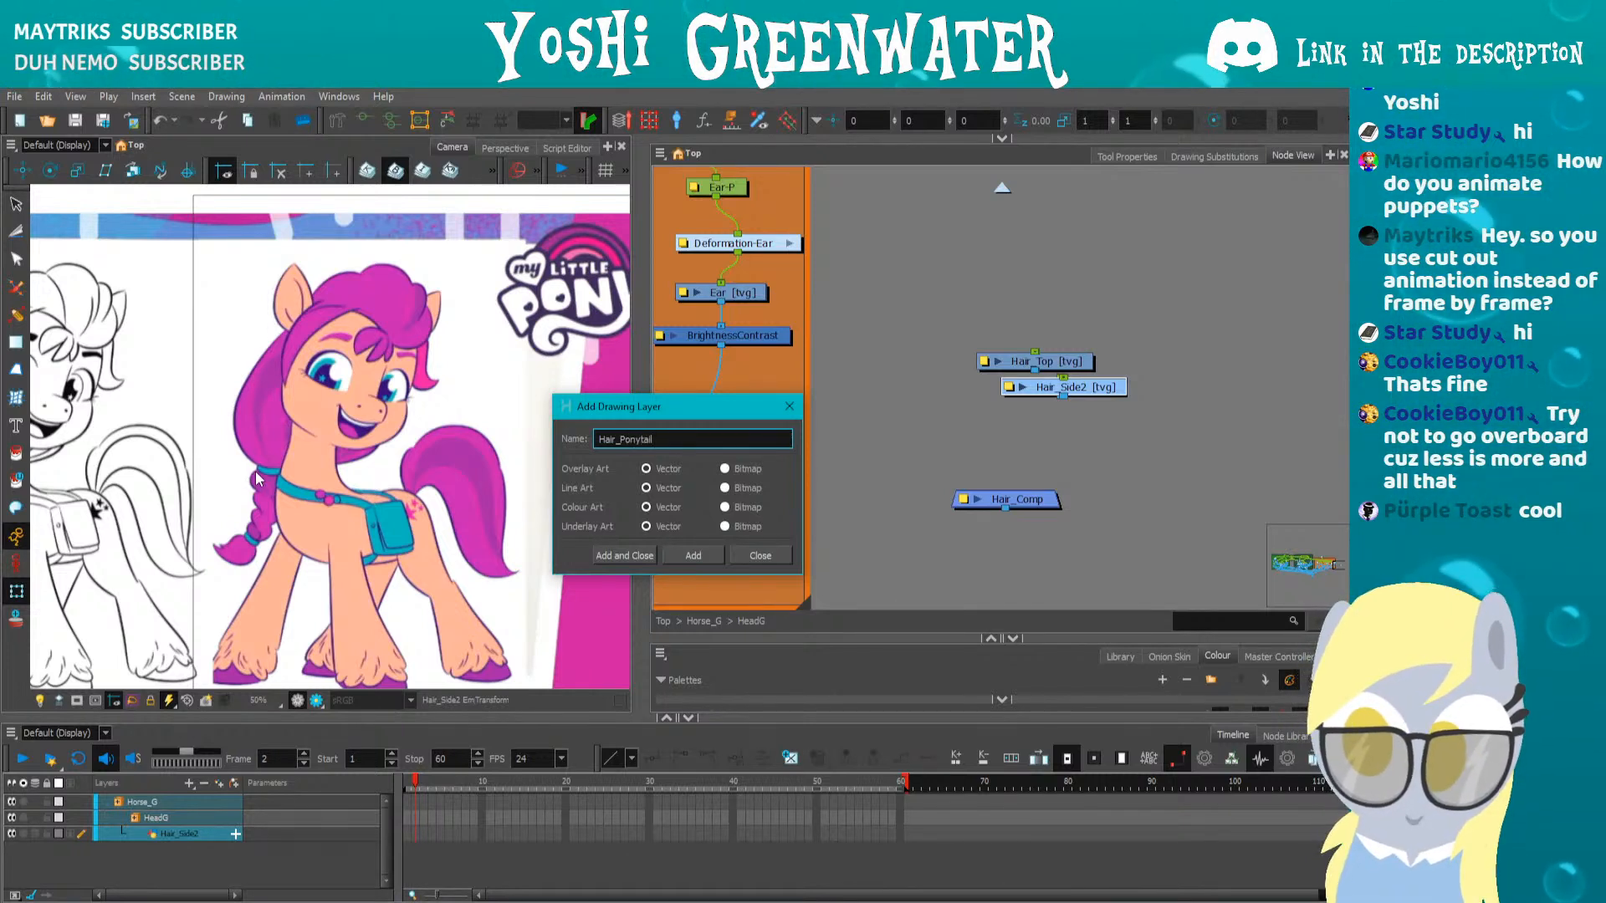
key(Return)
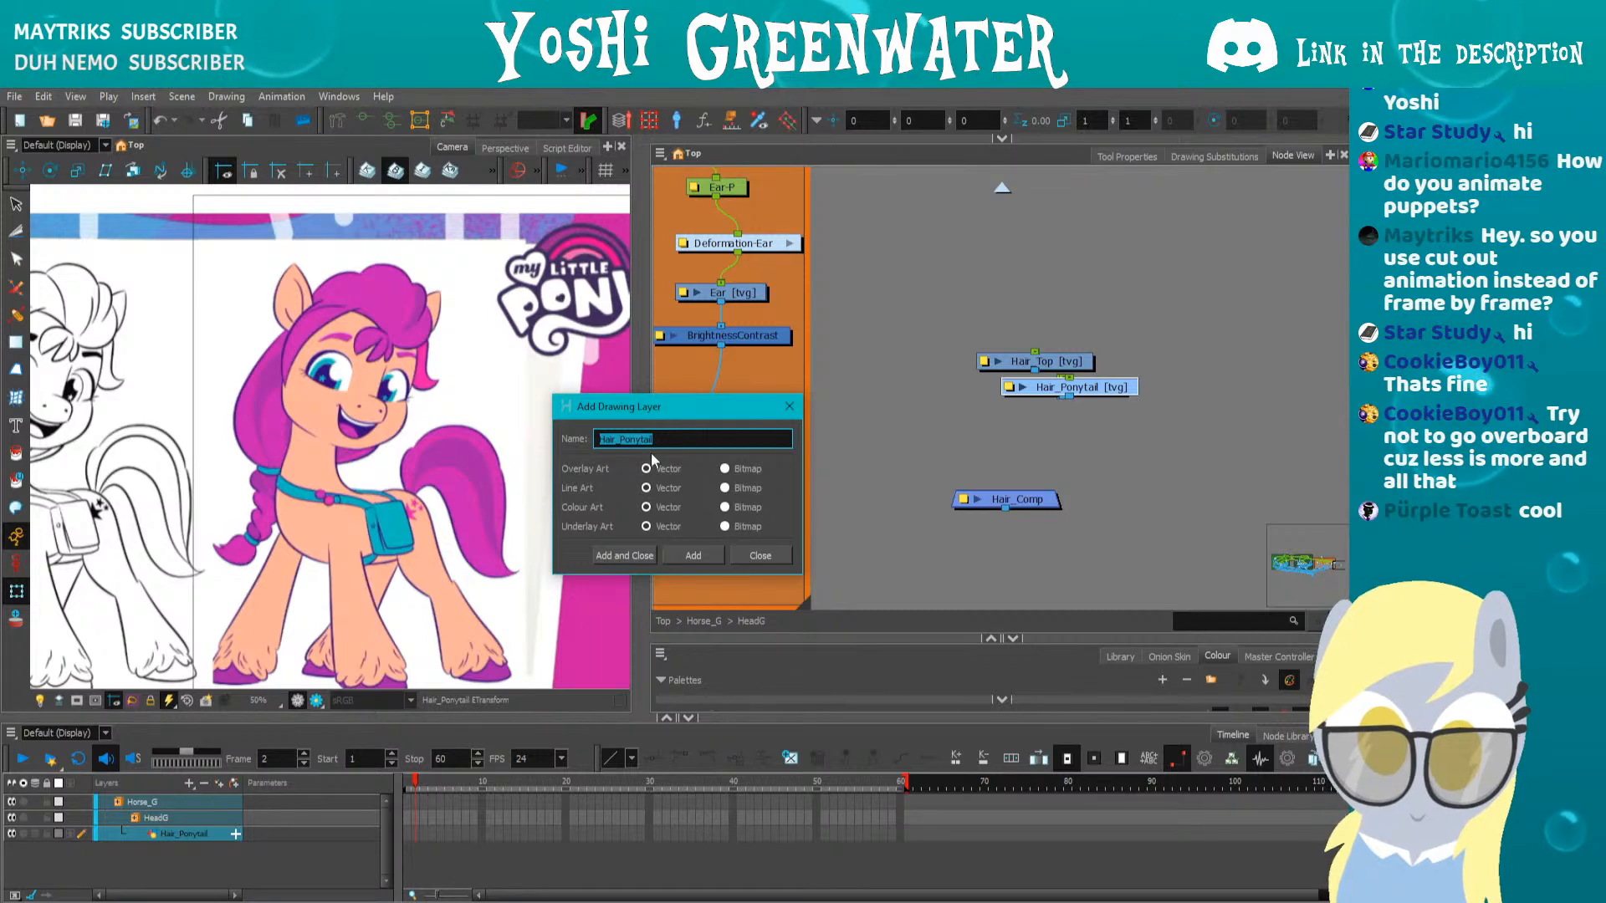
click(789, 408)
Spread the stacked hair drawing nodes apart above Hair_Comp, with the two side pieces nearest the composite
drag(894, 465, 878, 467)
key(shift+m)
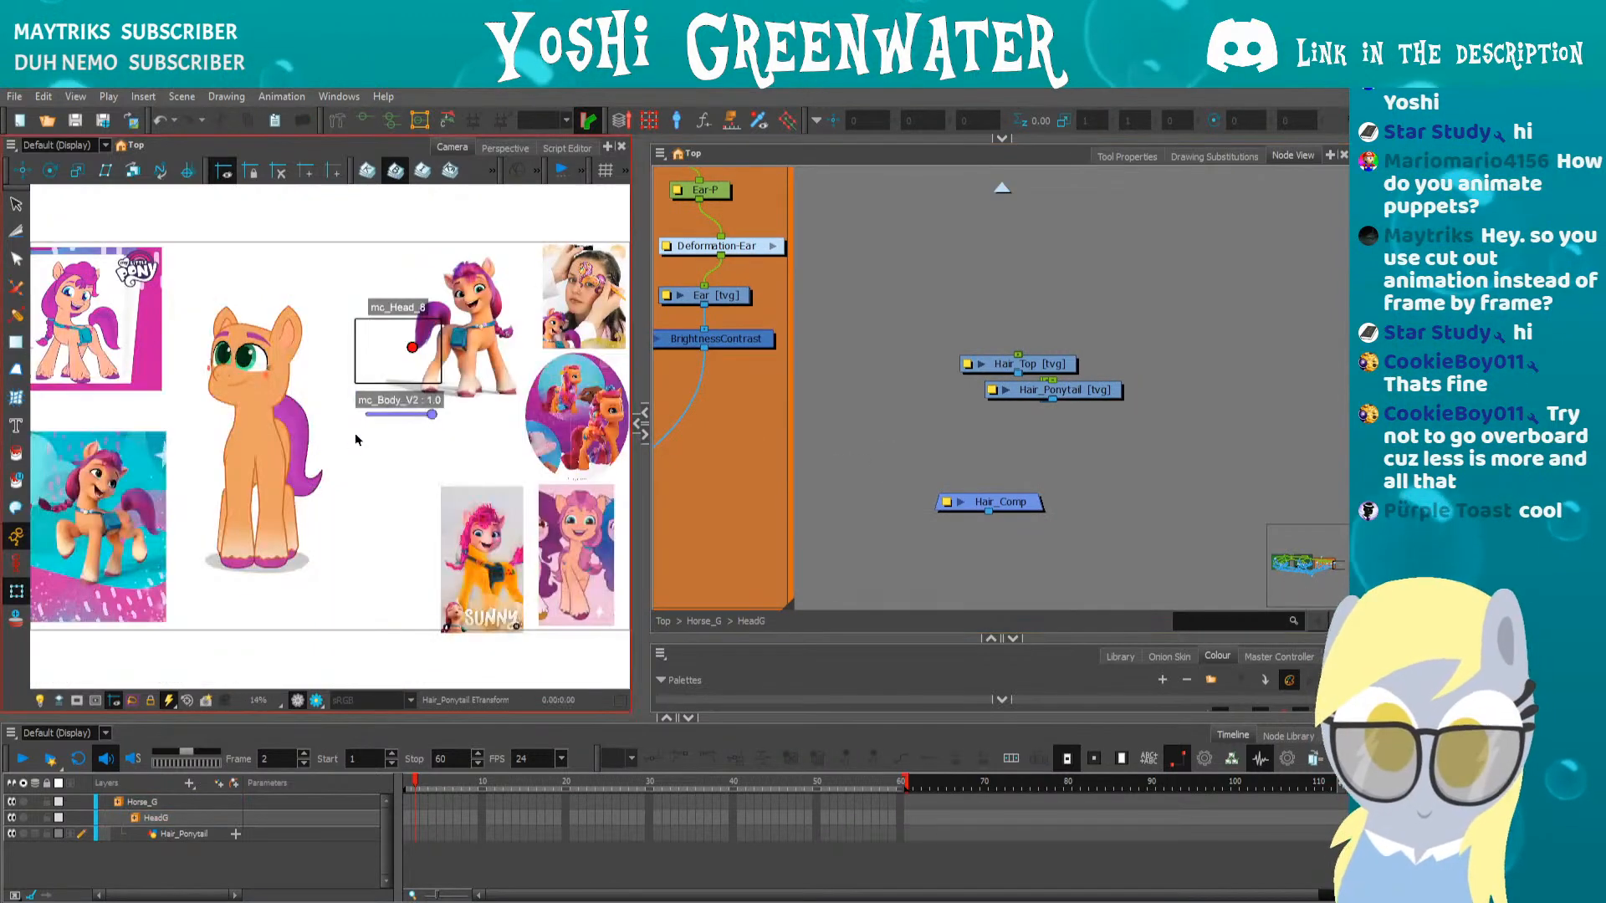
click(362, 550)
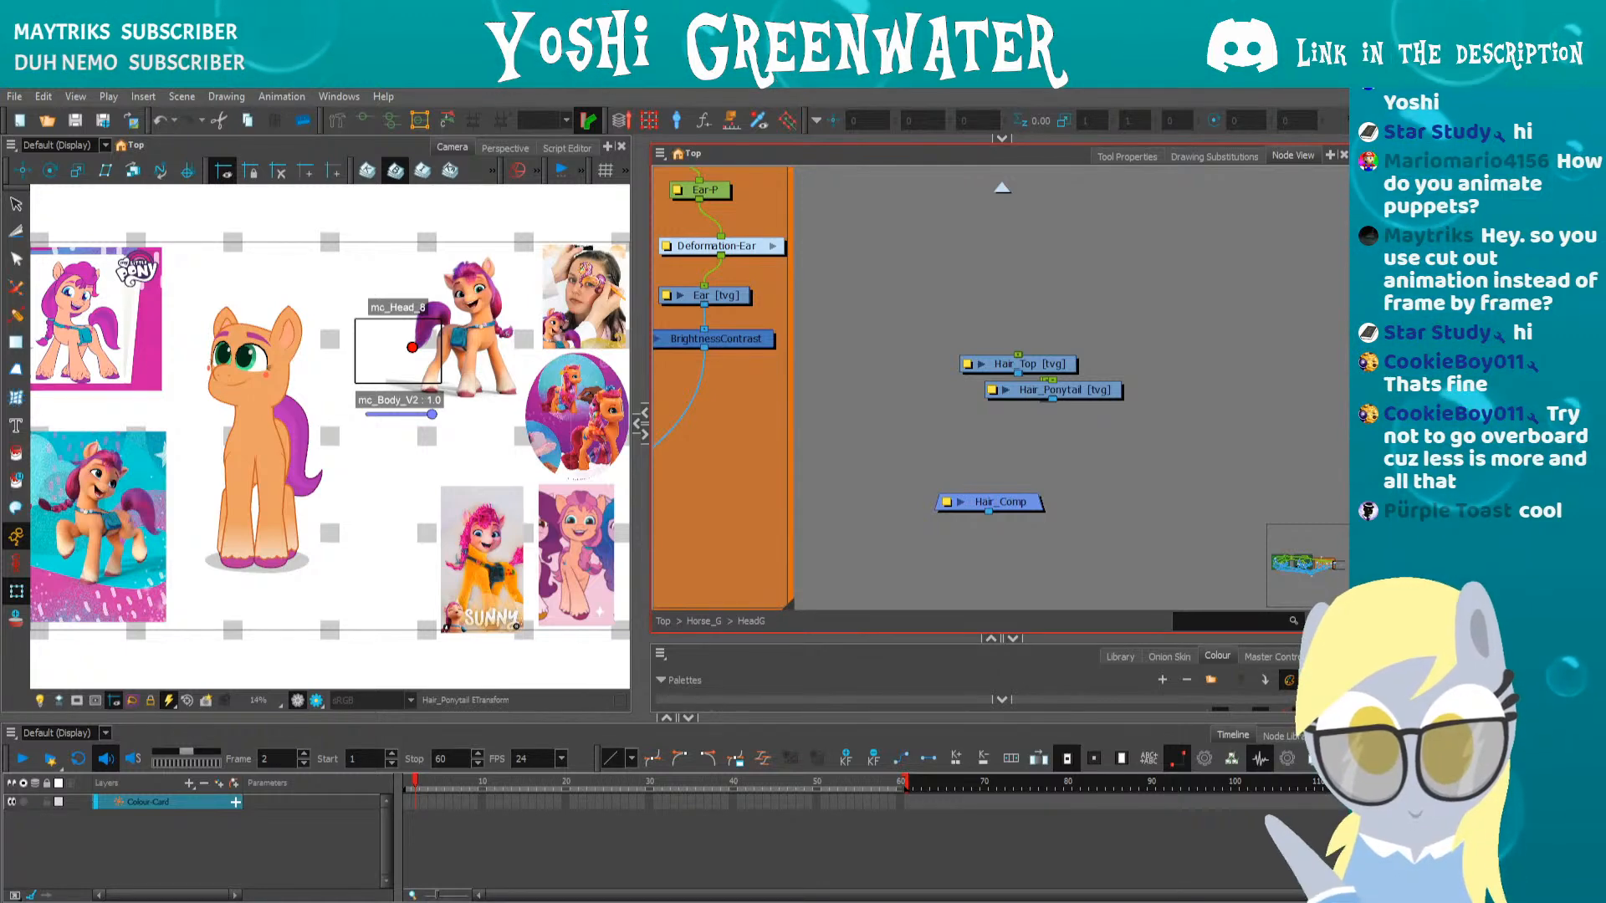
scroll(952, 410, up, 2)
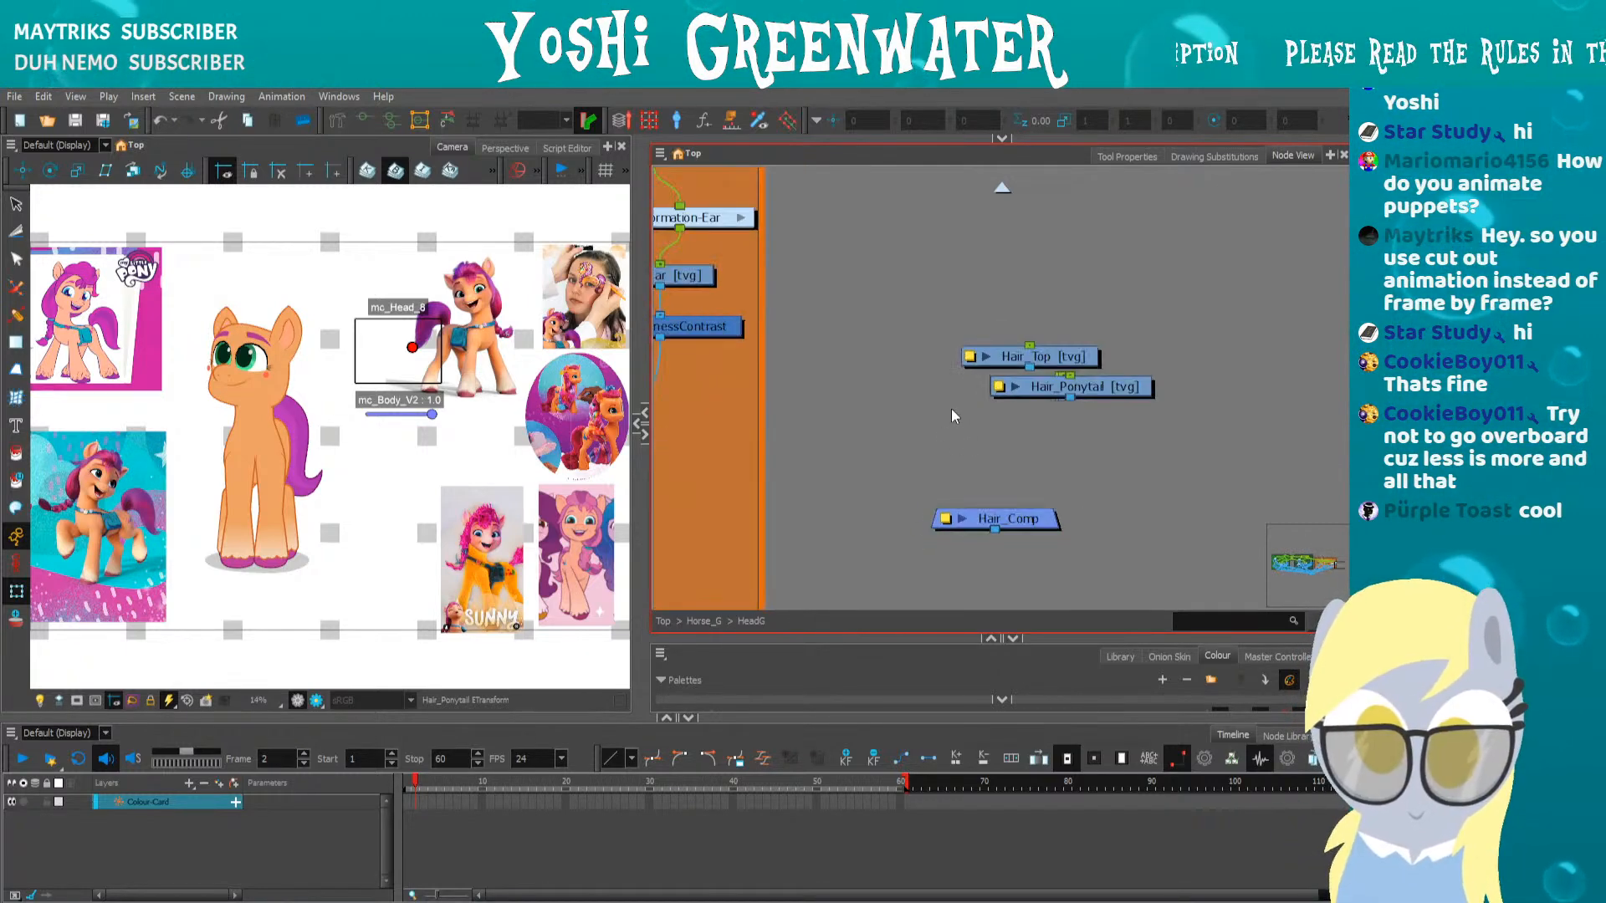
drag(962, 356, 828, 367)
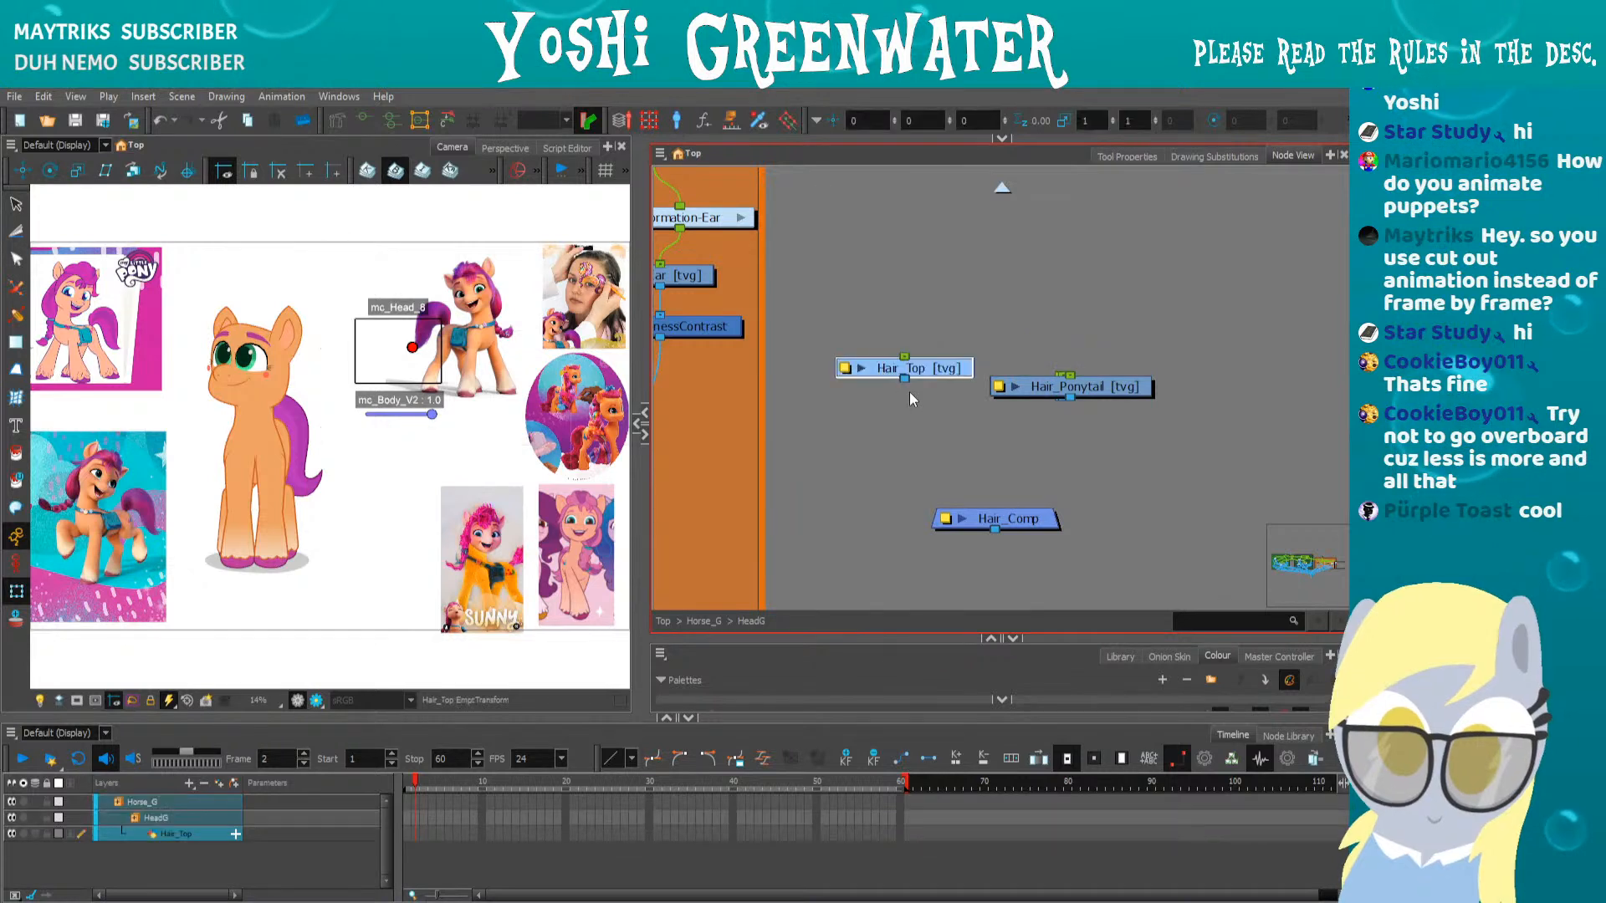
drag(1028, 388, 1107, 455)
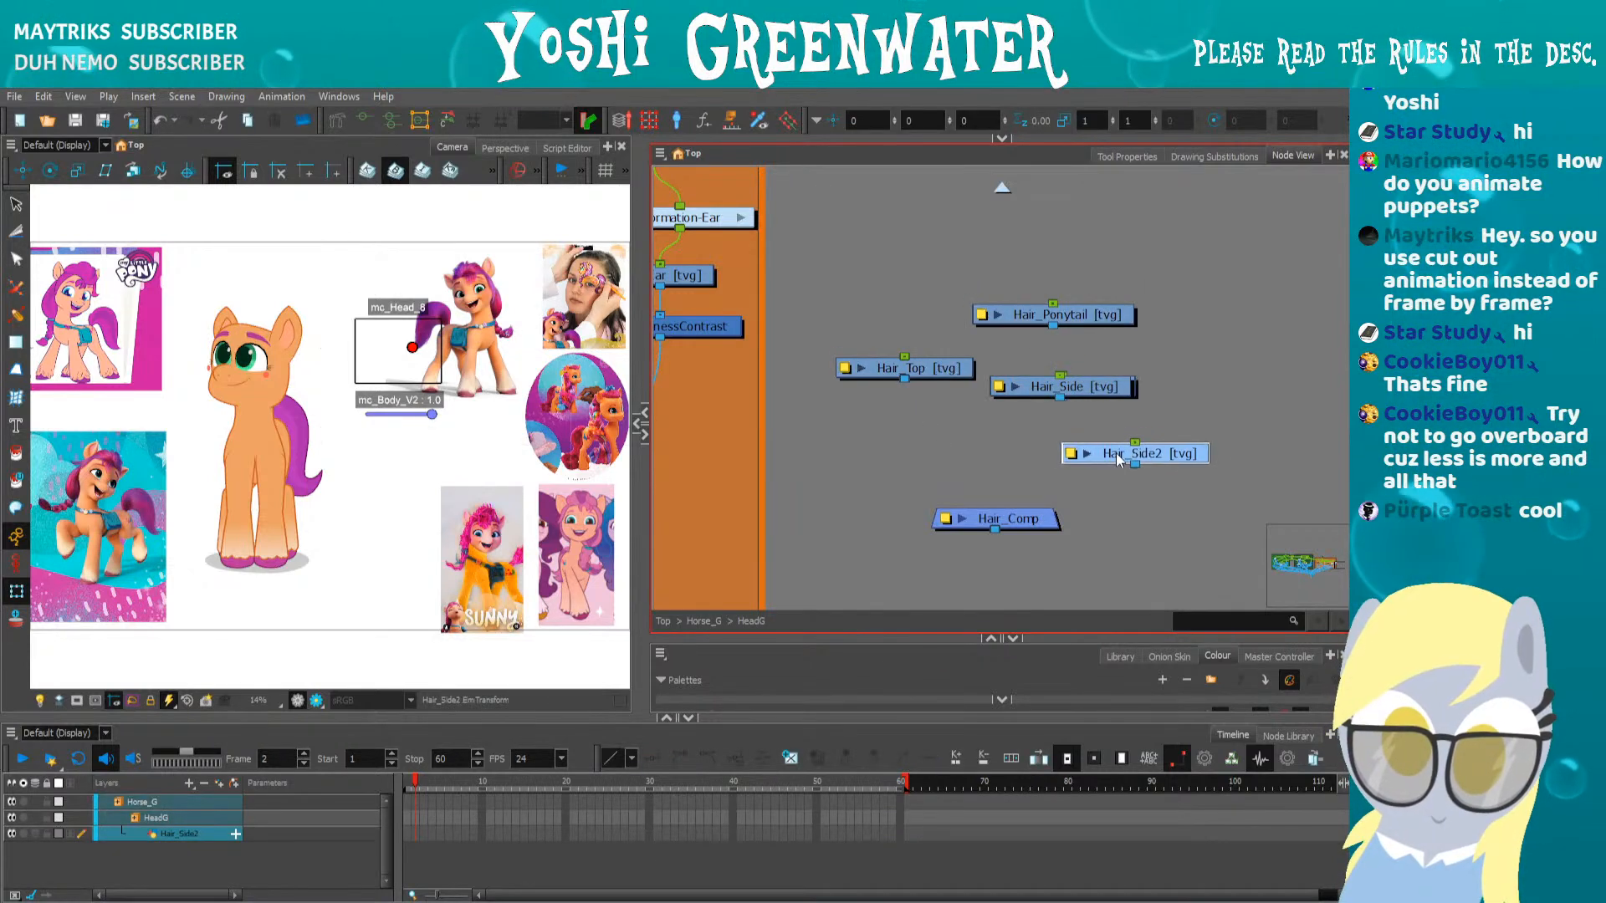
drag(1039, 389, 1120, 362)
drag(912, 370, 892, 376)
click(860, 441)
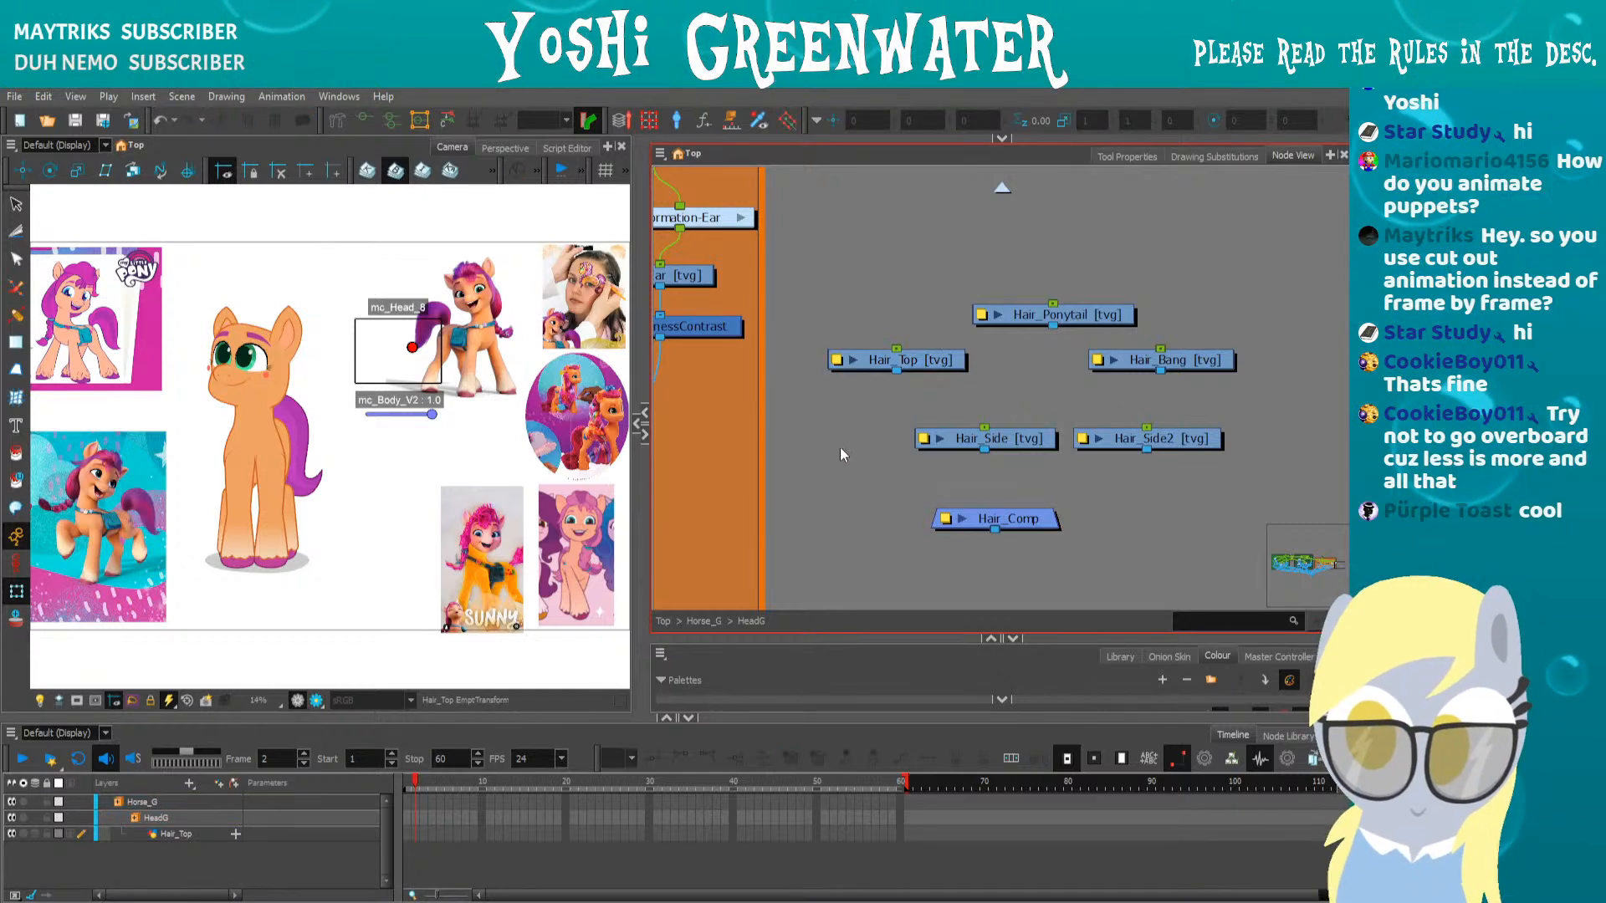
drag(893, 285, 883, 318)
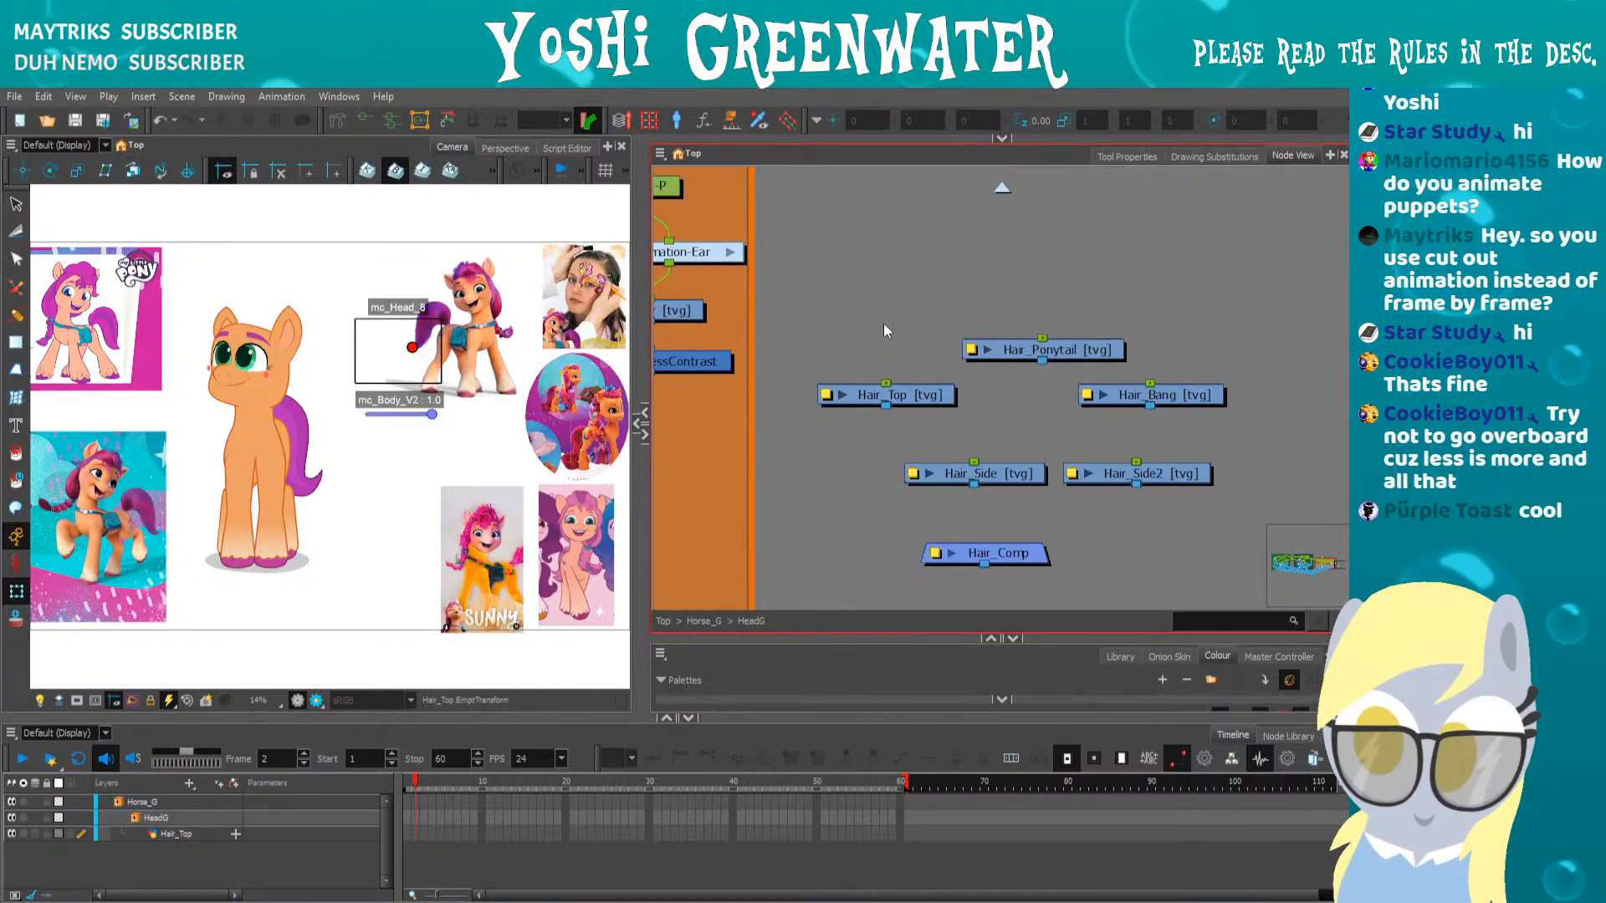
Add a parent peg to each hair drawing: Hair_Top, Hair_Ponytail, Hair_Bang, Hair_Side and Hair_Side2
click(877, 393)
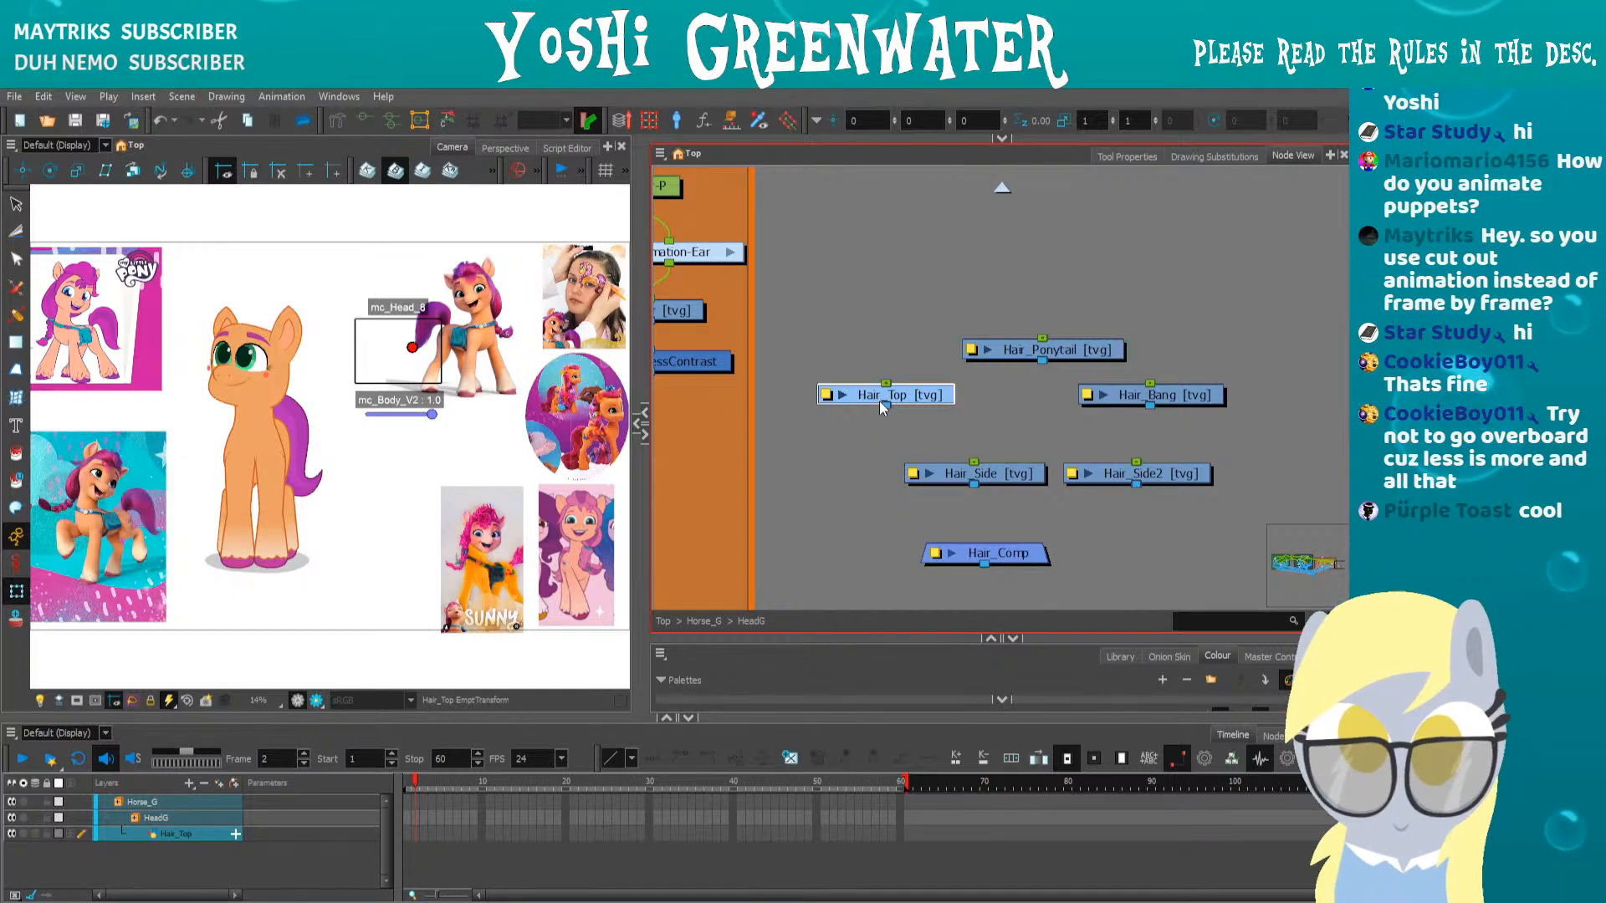
key(ctrl+p)
click(1012, 352)
key(ctrl+p)
click(1163, 394)
key(ctrl+p)
click(979, 473)
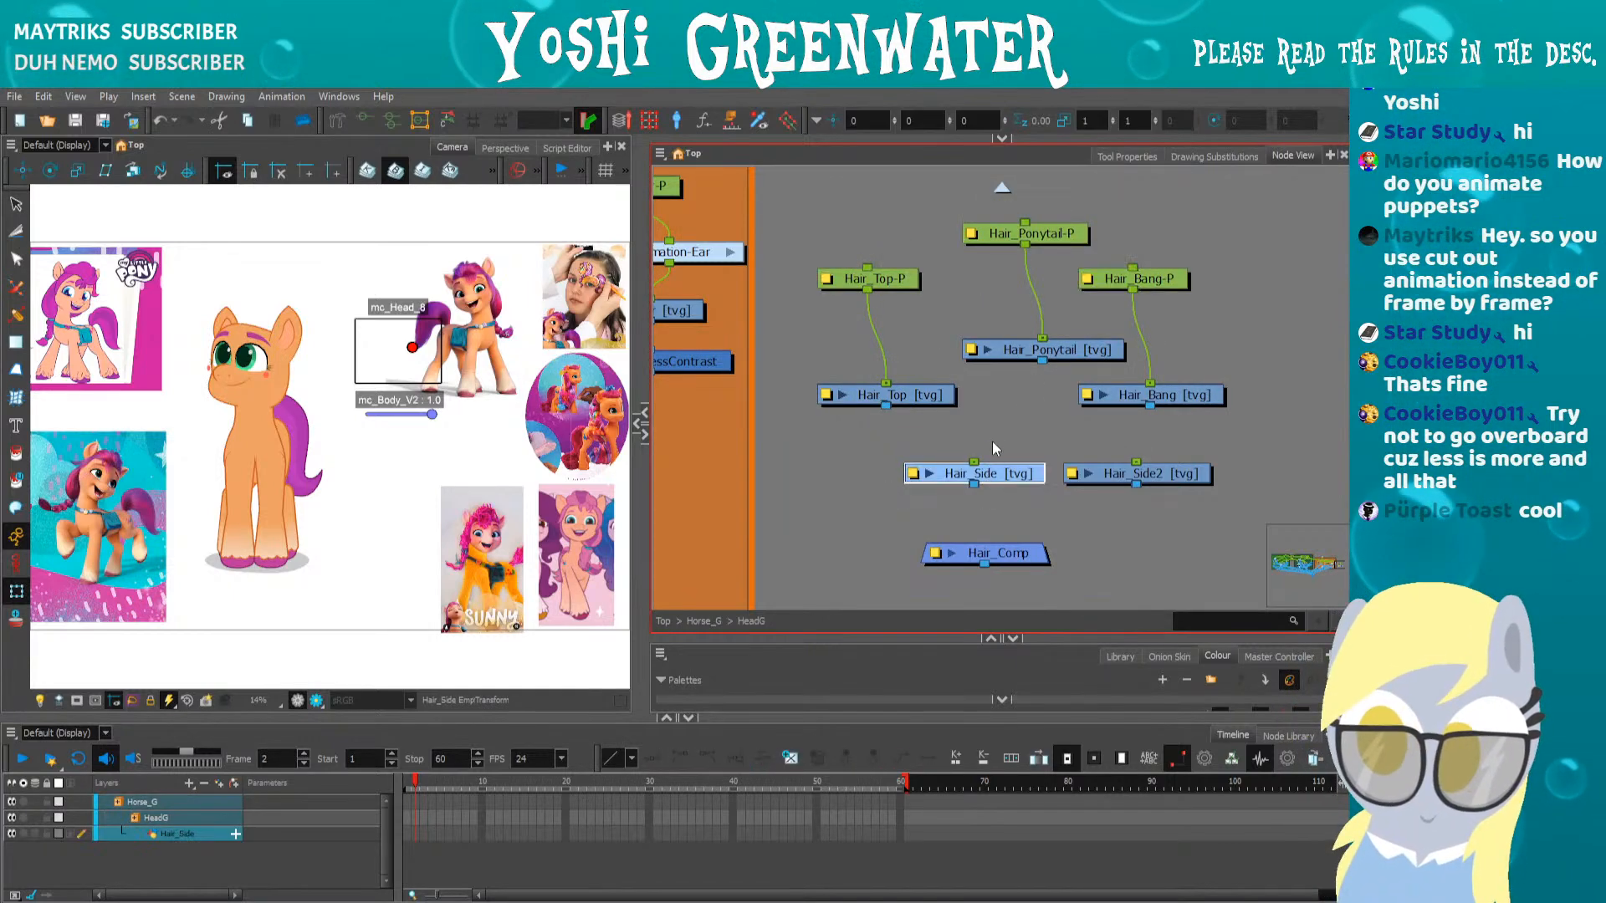
key(ctrl+p)
click(1141, 473)
key(ctrl+p)
Connect Hair_Top and Hair_Side to the Hair_Comp composite, separating their pegs and drawings into compact pairs
click(892, 517)
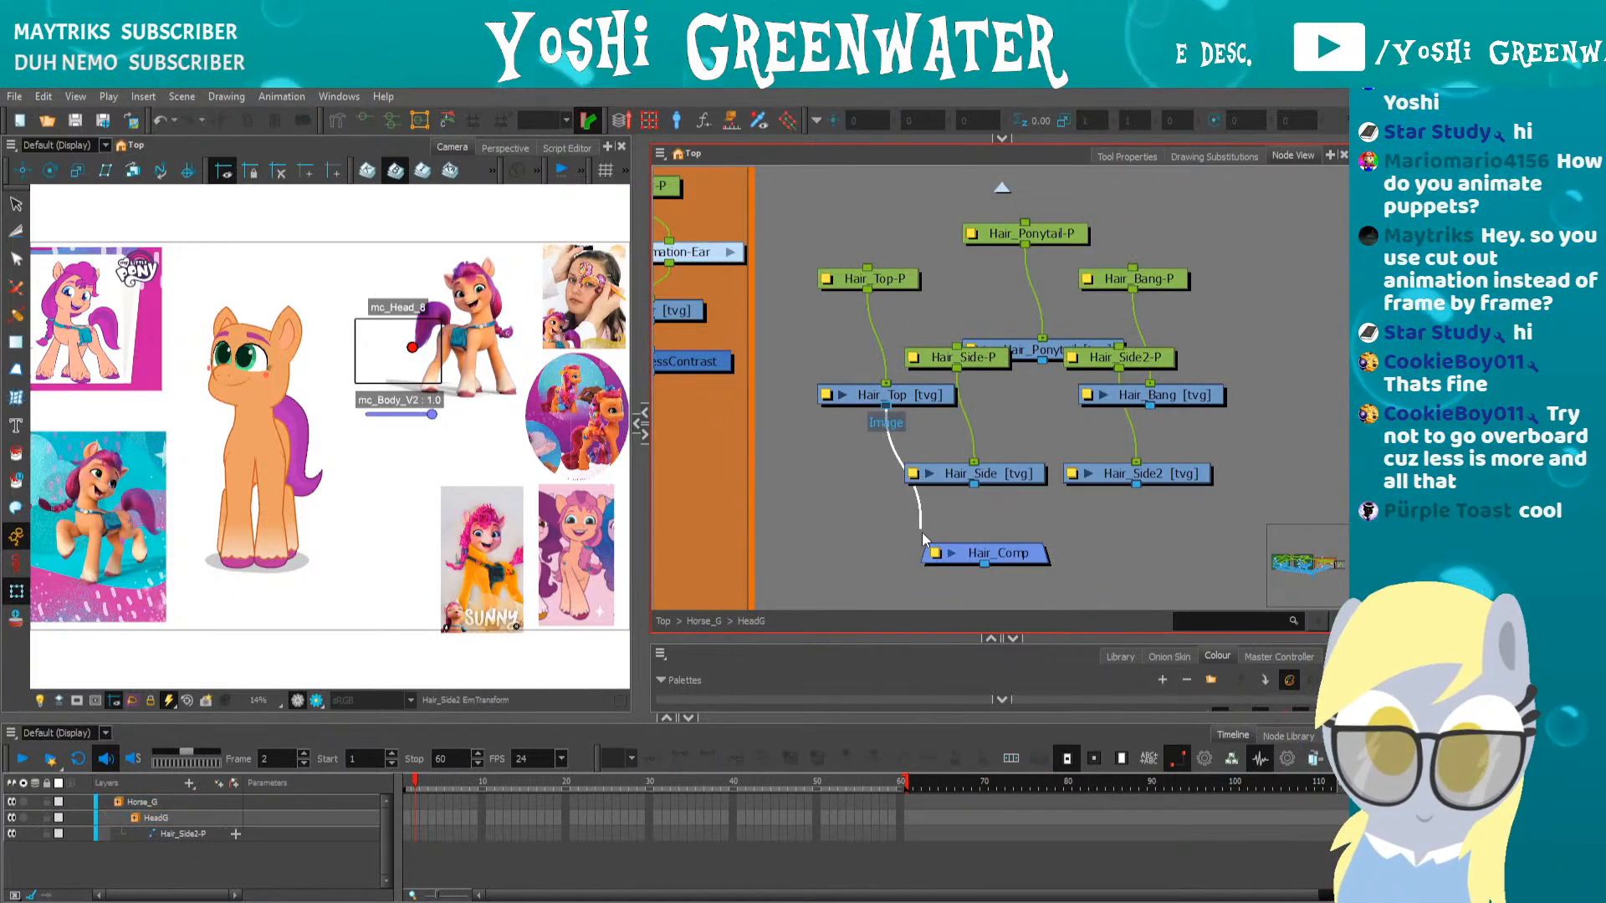
drag(912, 396, 889, 314)
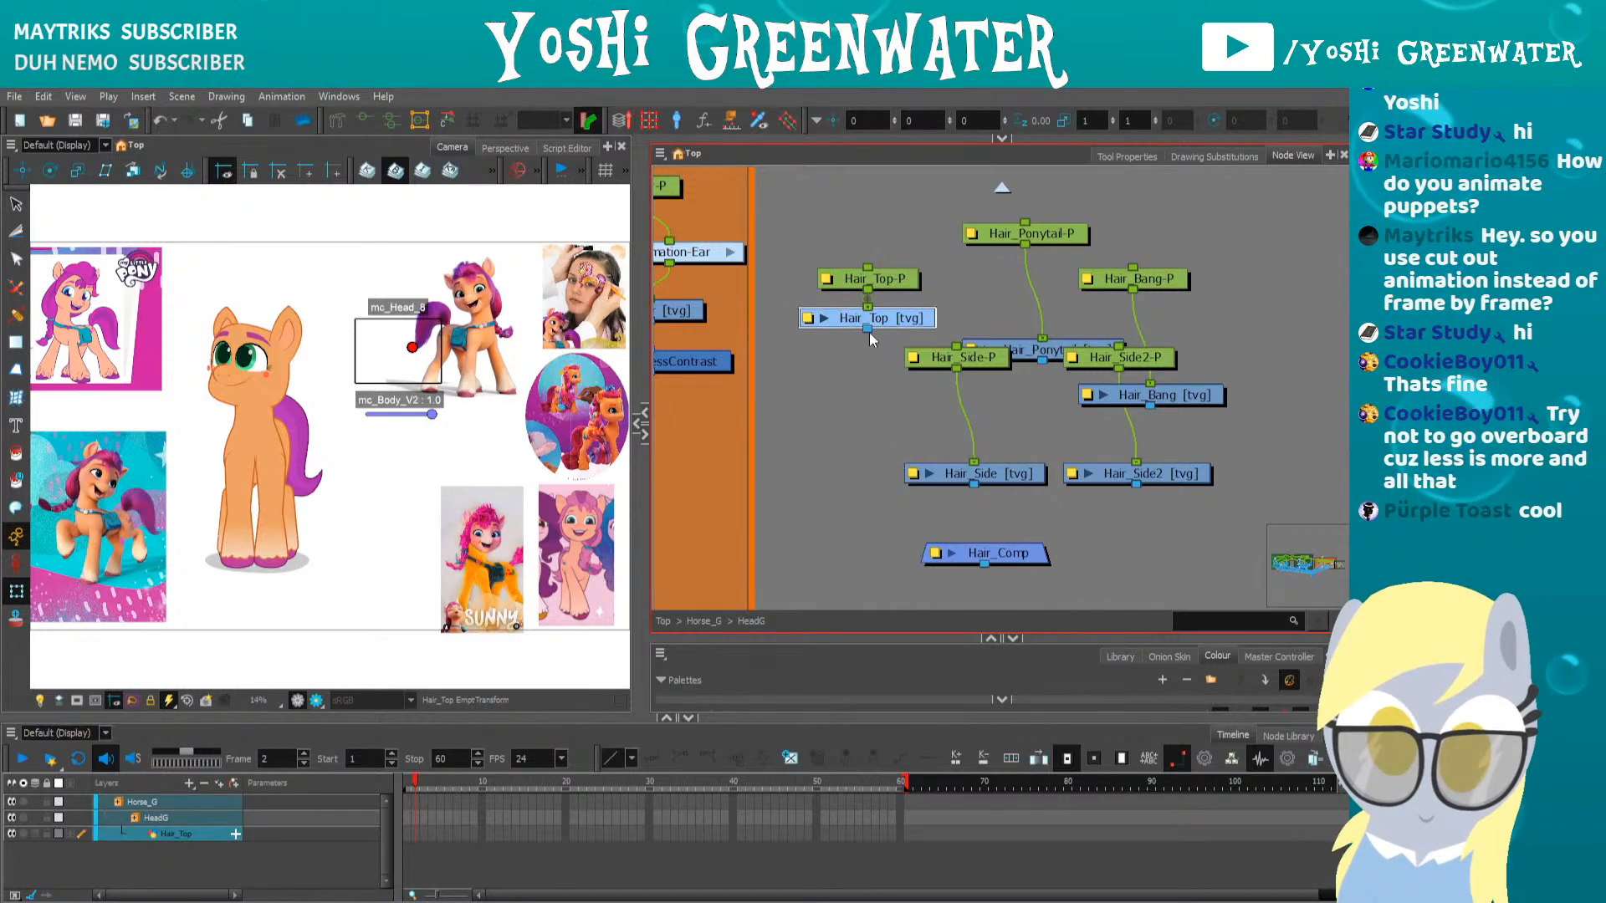
drag(869, 376, 965, 543)
drag(973, 484, 1009, 533)
drag(962, 357, 820, 397)
Tidy the Hair_Bang, Hair_Ponytail, Hair_Side2 and Hair_Side nodes so each drawing sits close beneath its peg
drag(1187, 388, 1225, 274)
shift+click(1159, 281)
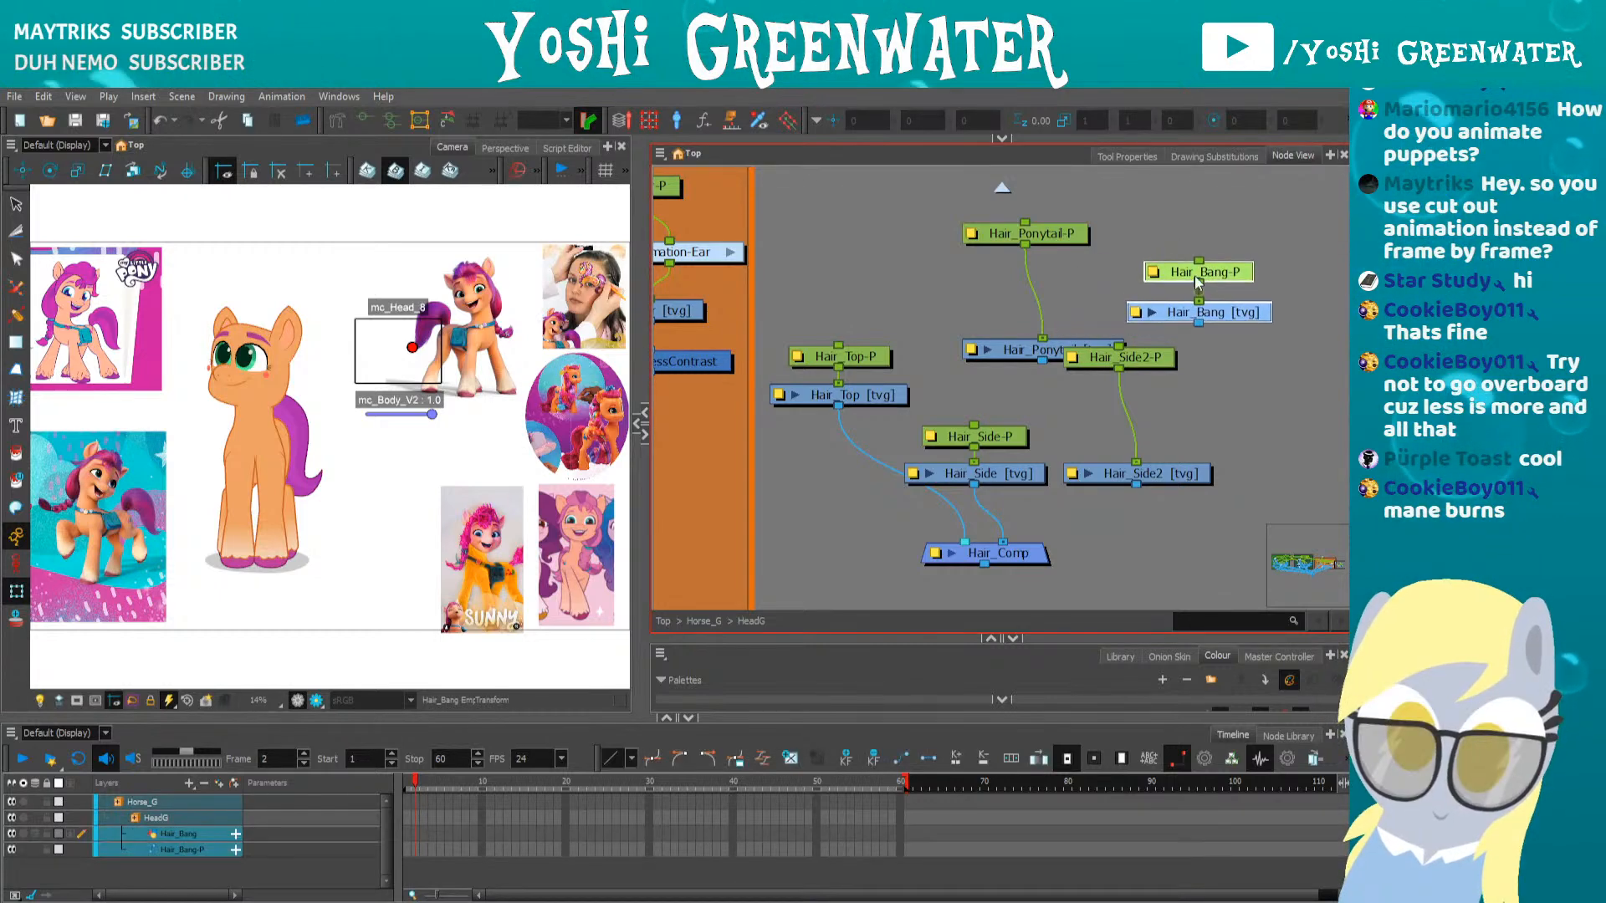
drag(1004, 342, 991, 276)
click(1008, 334)
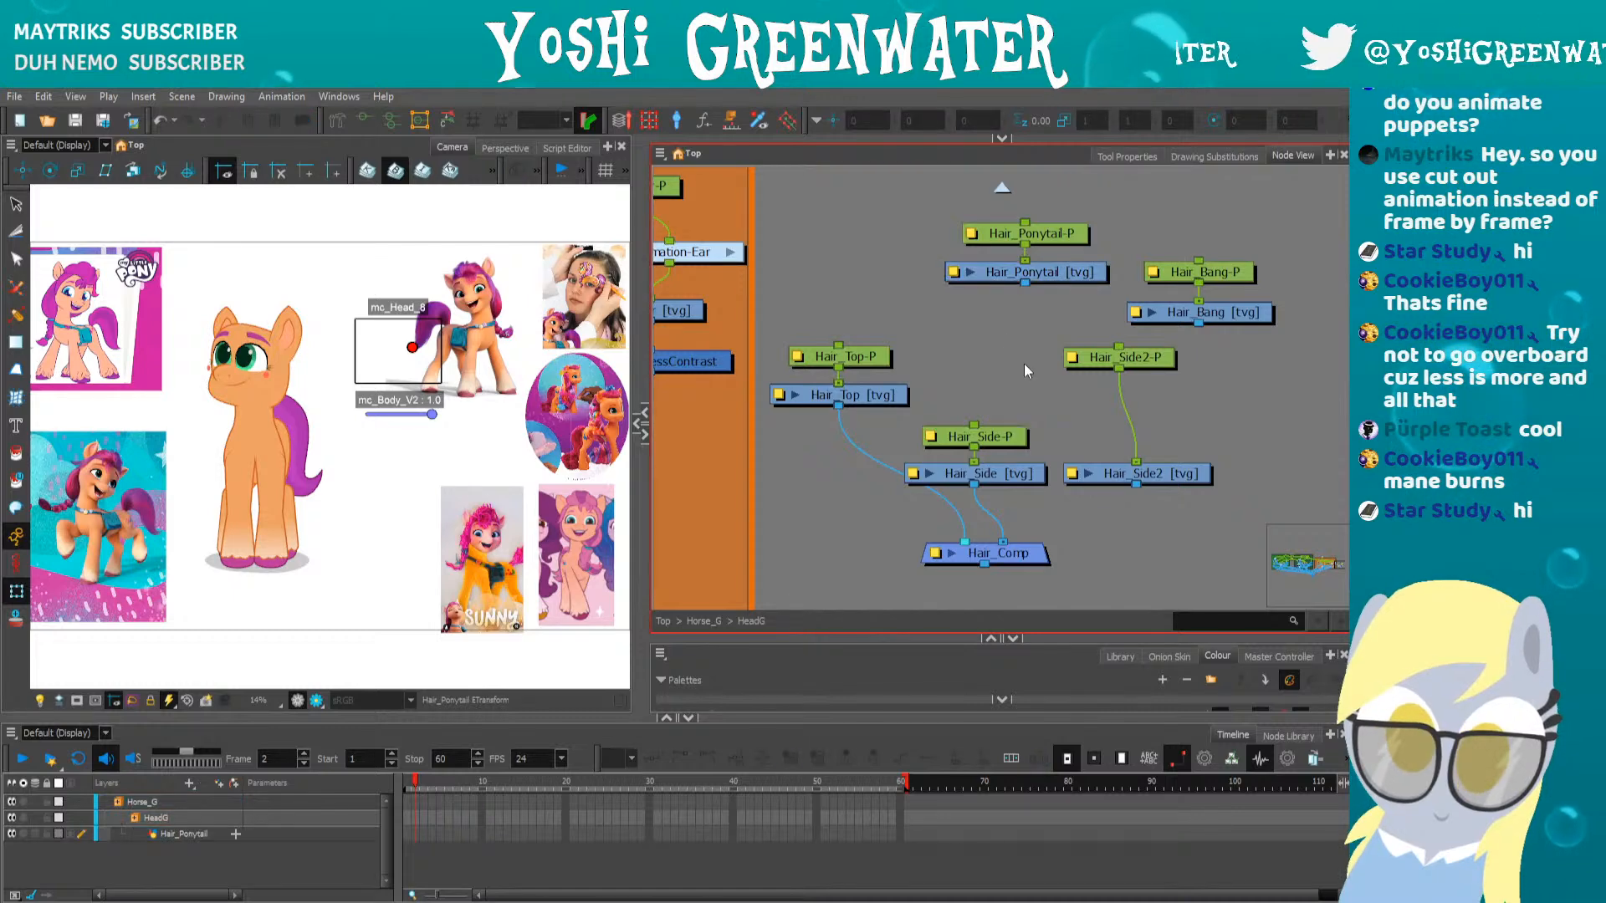
drag(1116, 475, 1000, 479)
drag(1007, 473, 1004, 458)
Rename the Hair_Side drawing node as Hair_Mane_Burn1
double_click(1005, 458)
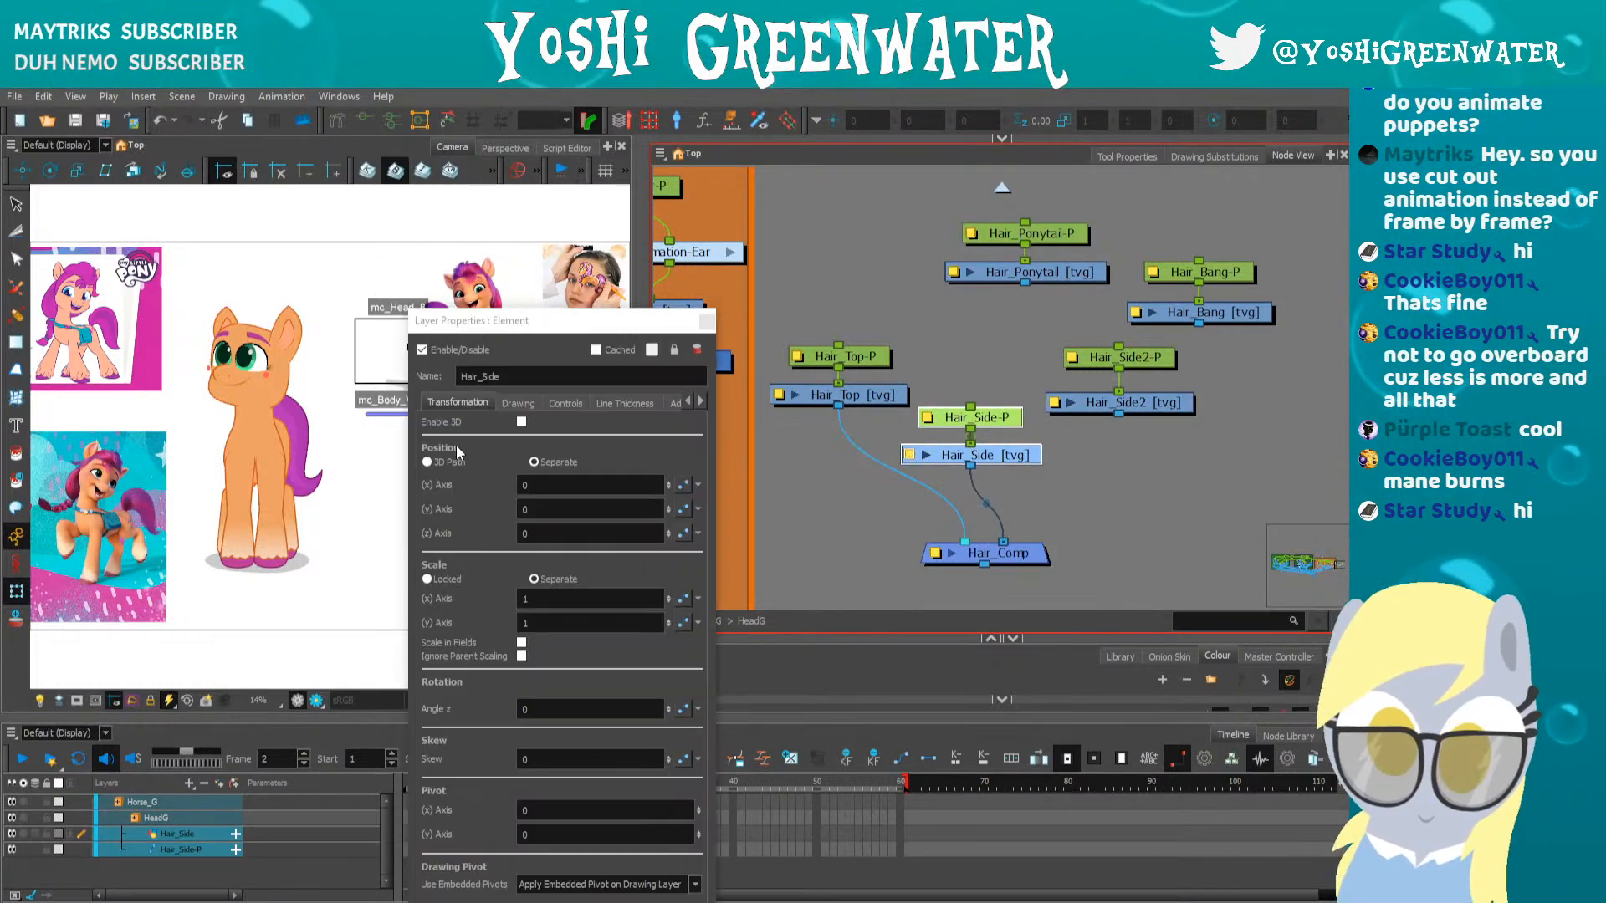
key(BackSpace)
key(BackSpace)
key(BackSpace)
key(BackSpace)
text(Sid)
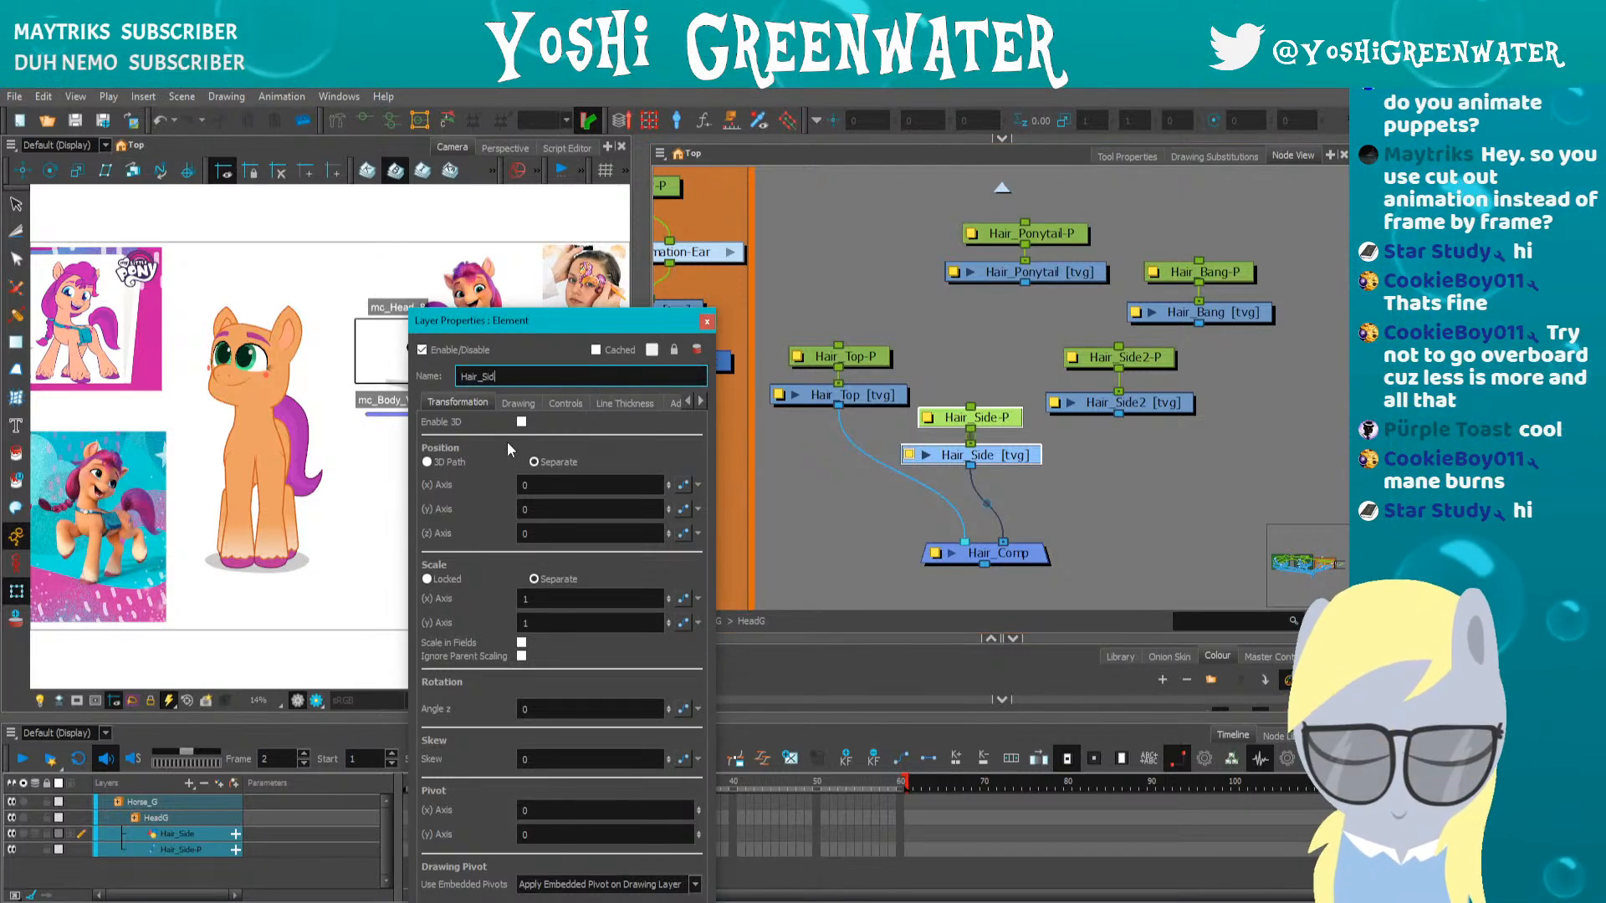
key(BackSpace)
key(BackSpace)
key(BackSpace)
text(Mane_Burn)
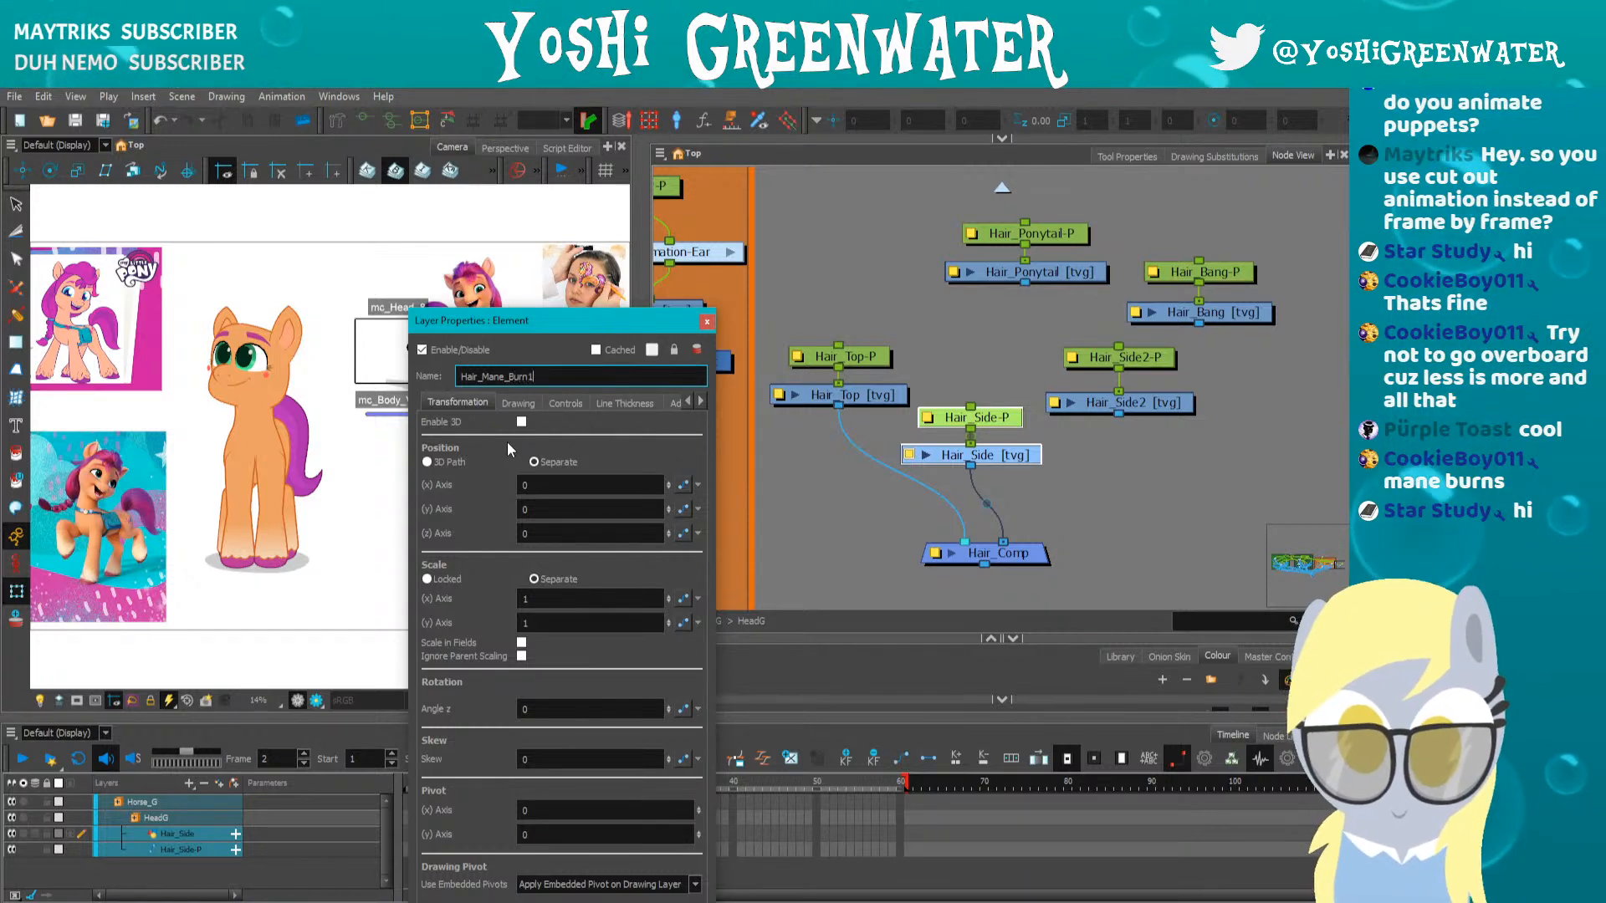
text(1)
key(Return)
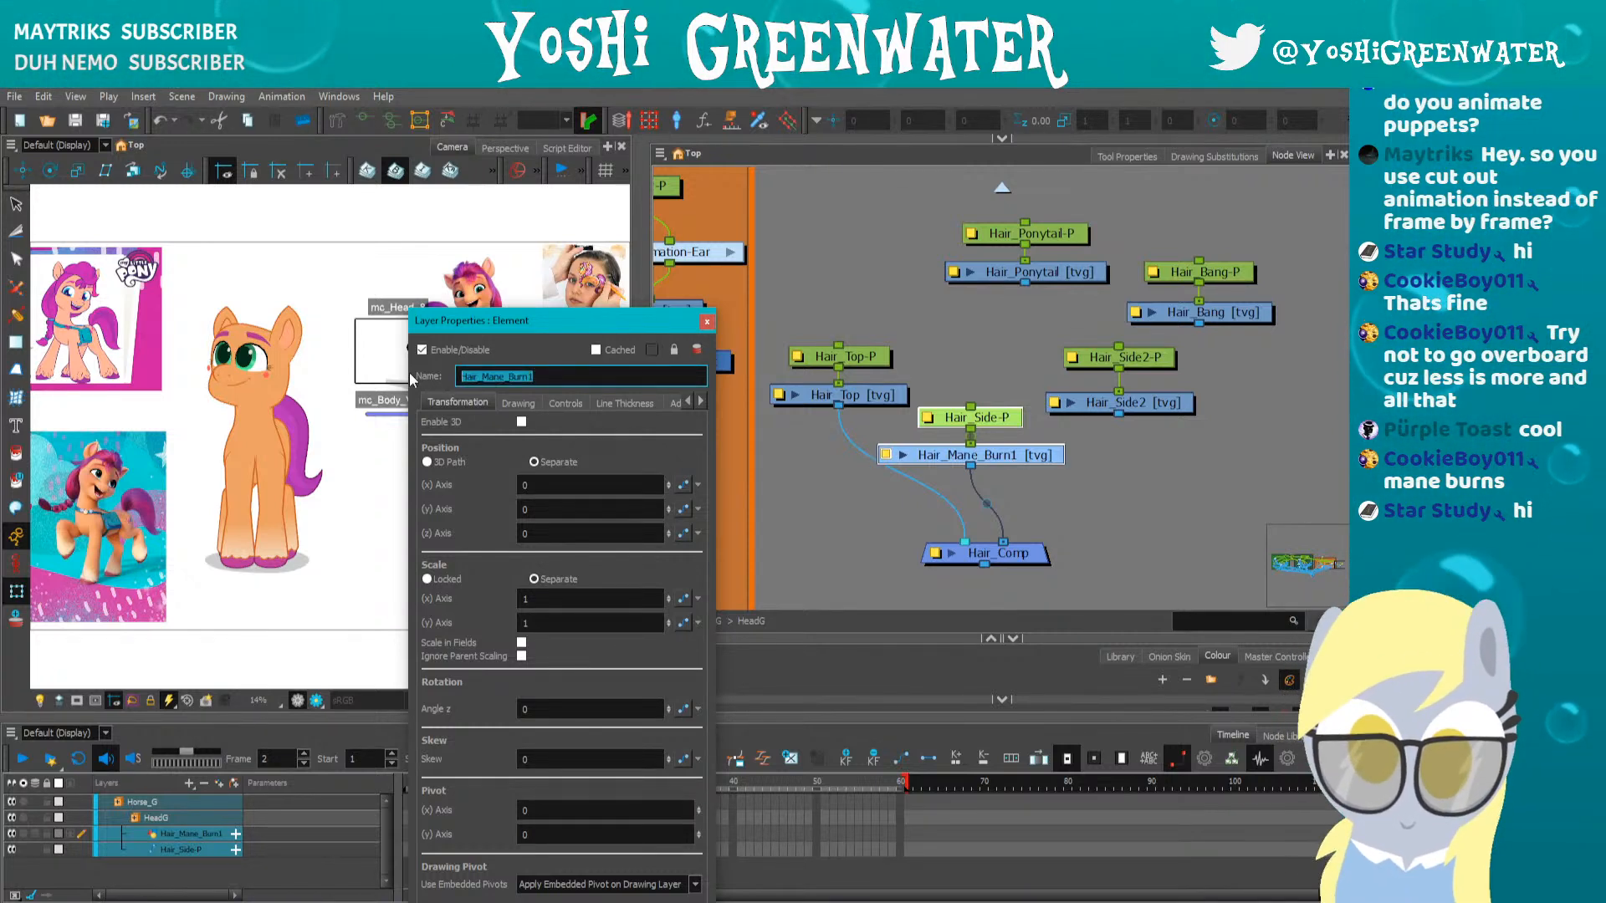
Rename the Hair_Side2 drawing node as Hair_Mane_Burn2 and close its layer properties
click(535, 376)
click(535, 376)
key(BackSpace)
text(2)
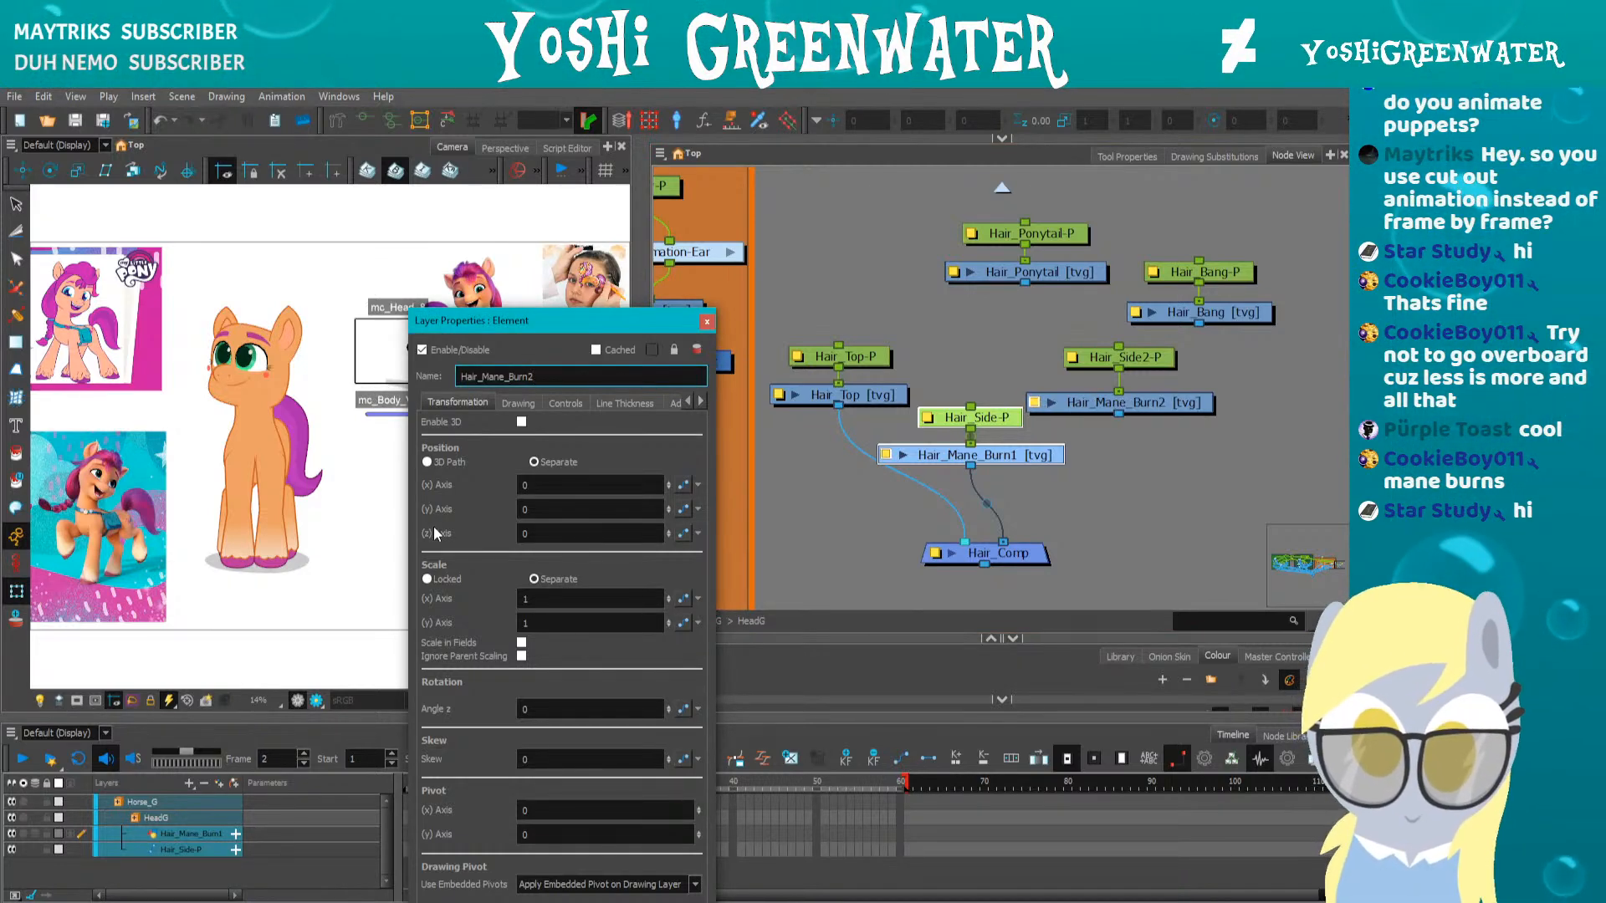
click(707, 322)
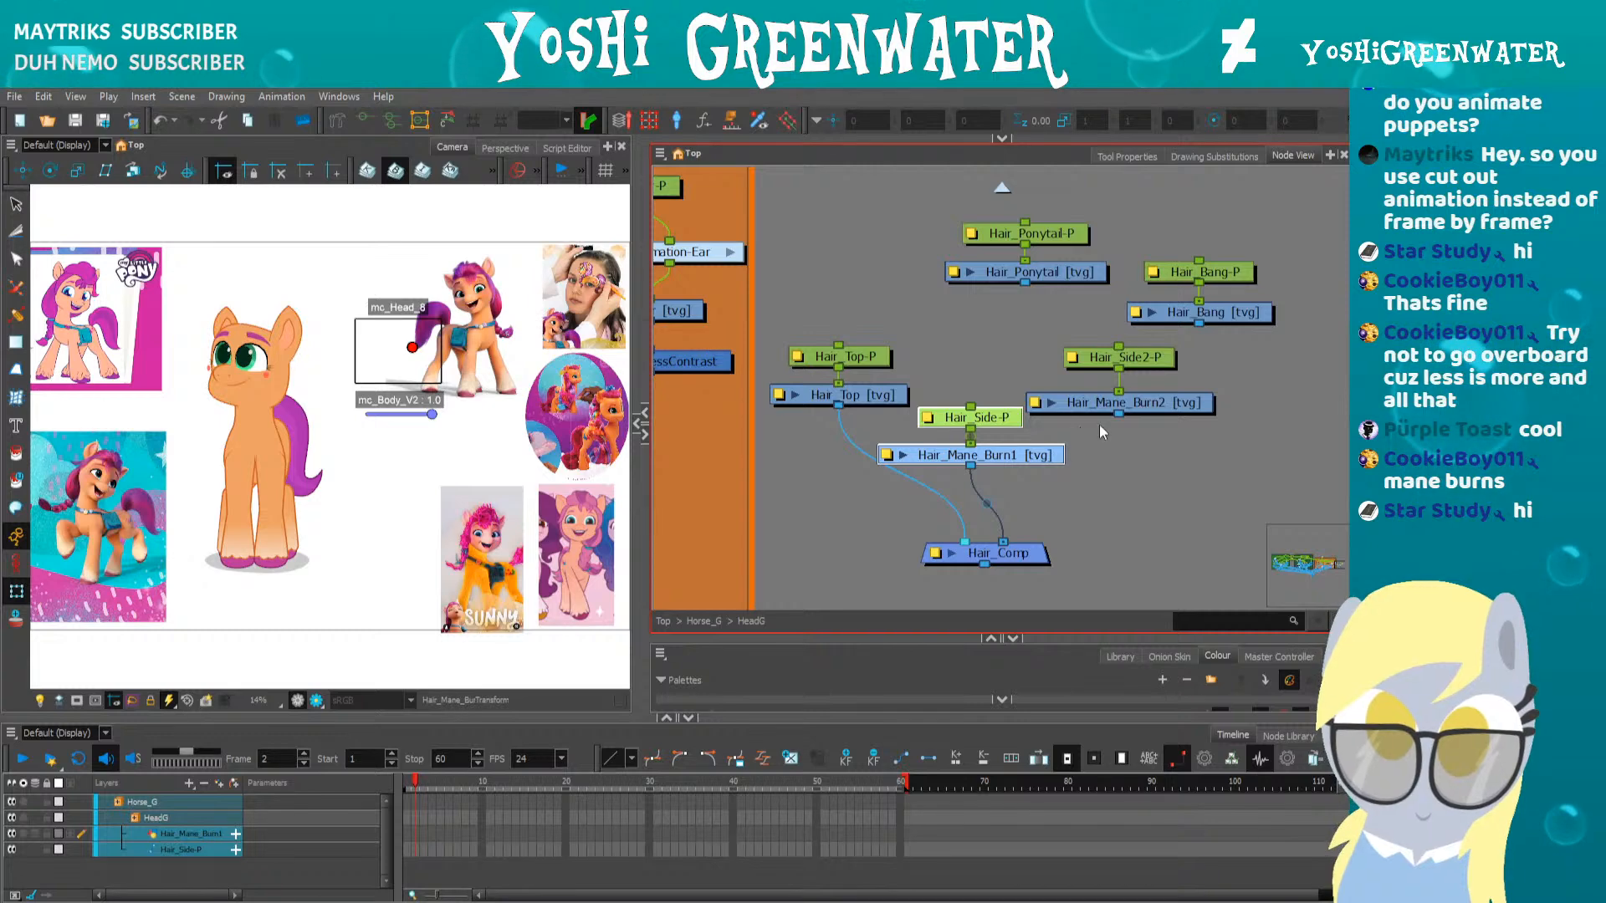
Connect the Hair_Mane_Burn2 and Hair_Bang drawings to the Hair_Comp composite
drag(1037, 538, 1018, 542)
drag(1198, 324, 1010, 528)
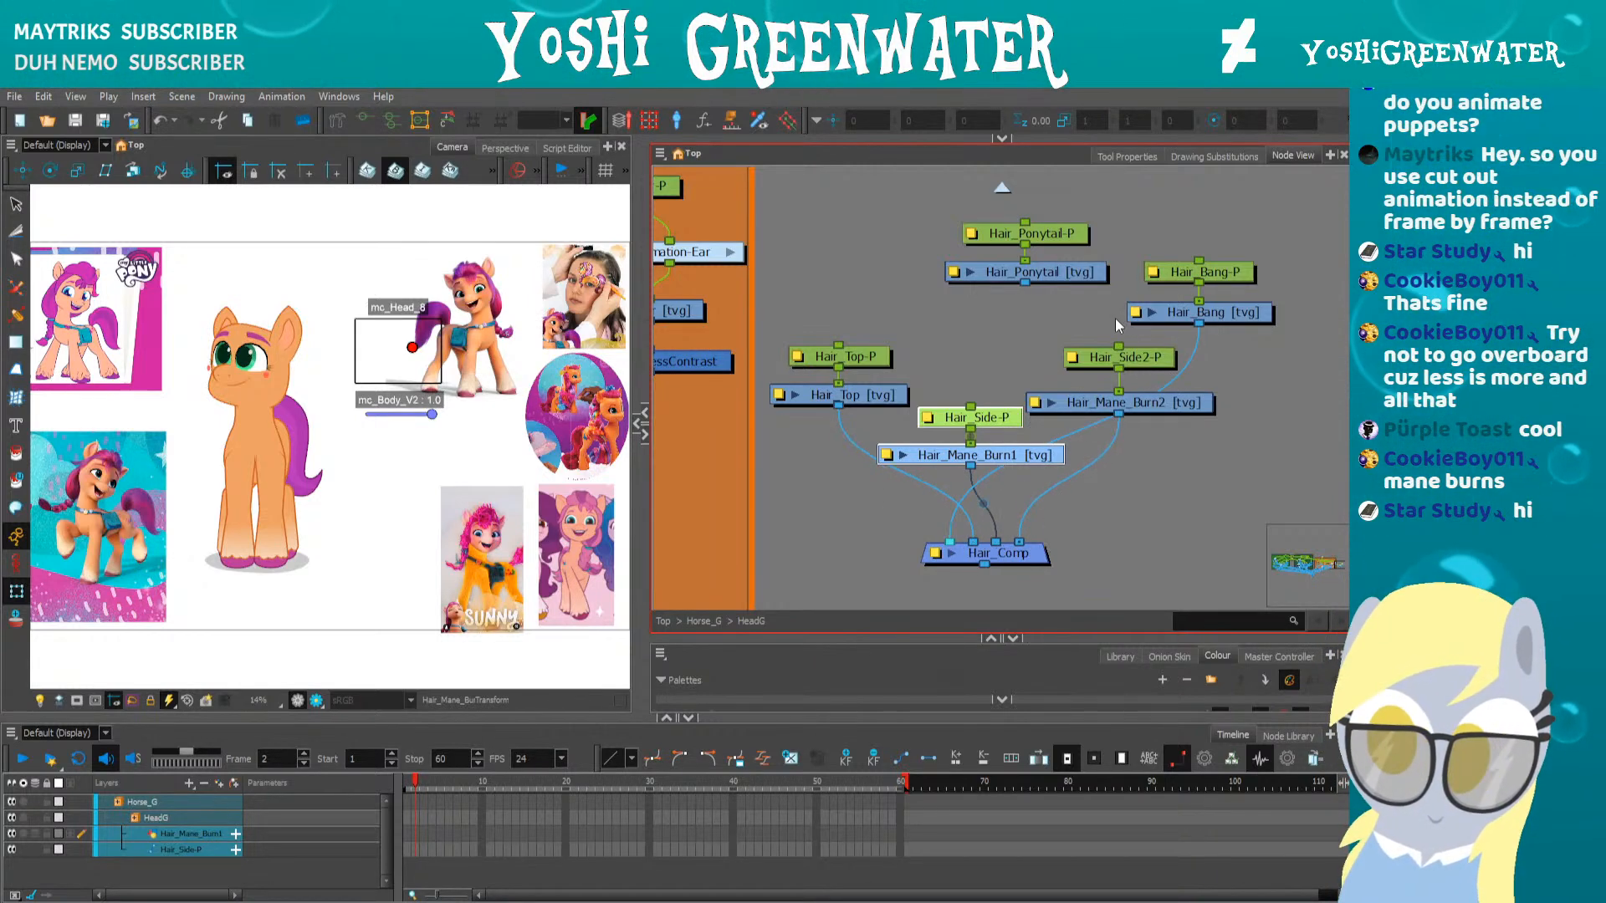
click(1189, 318)
drag(1198, 323, 1119, 345)
click(1112, 313)
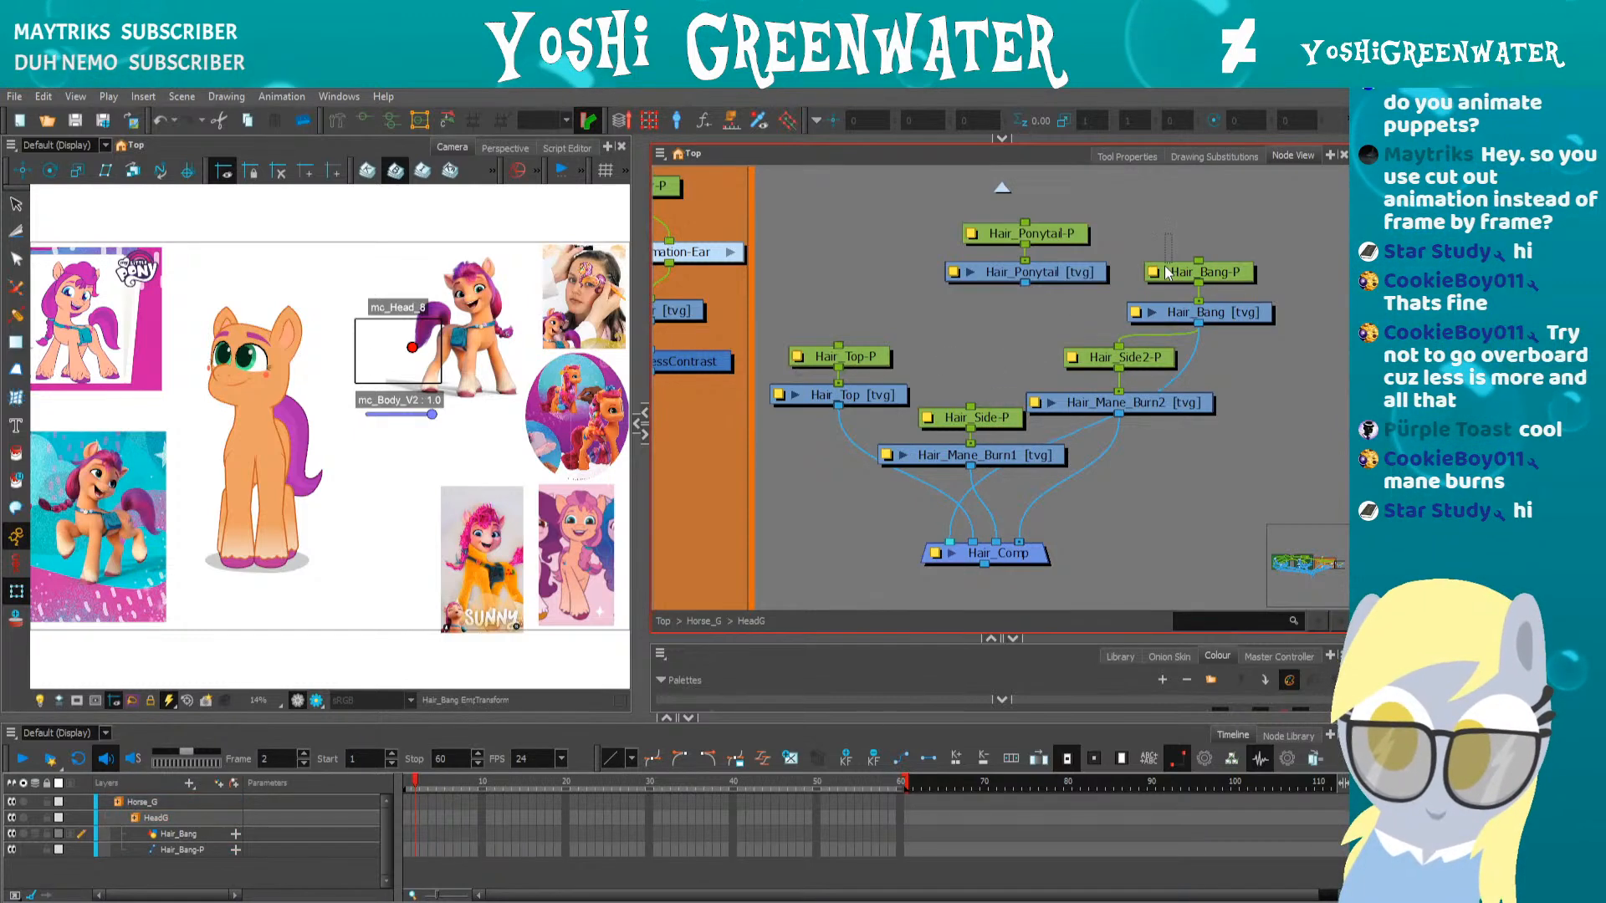
Move Hair_Bang beside Hair_Mane_Burn1 and place Hair_Top with its peg above it
click(1162, 272)
drag(1134, 253, 780, 468)
drag(857, 325, 836, 418)
drag(883, 386, 932, 373)
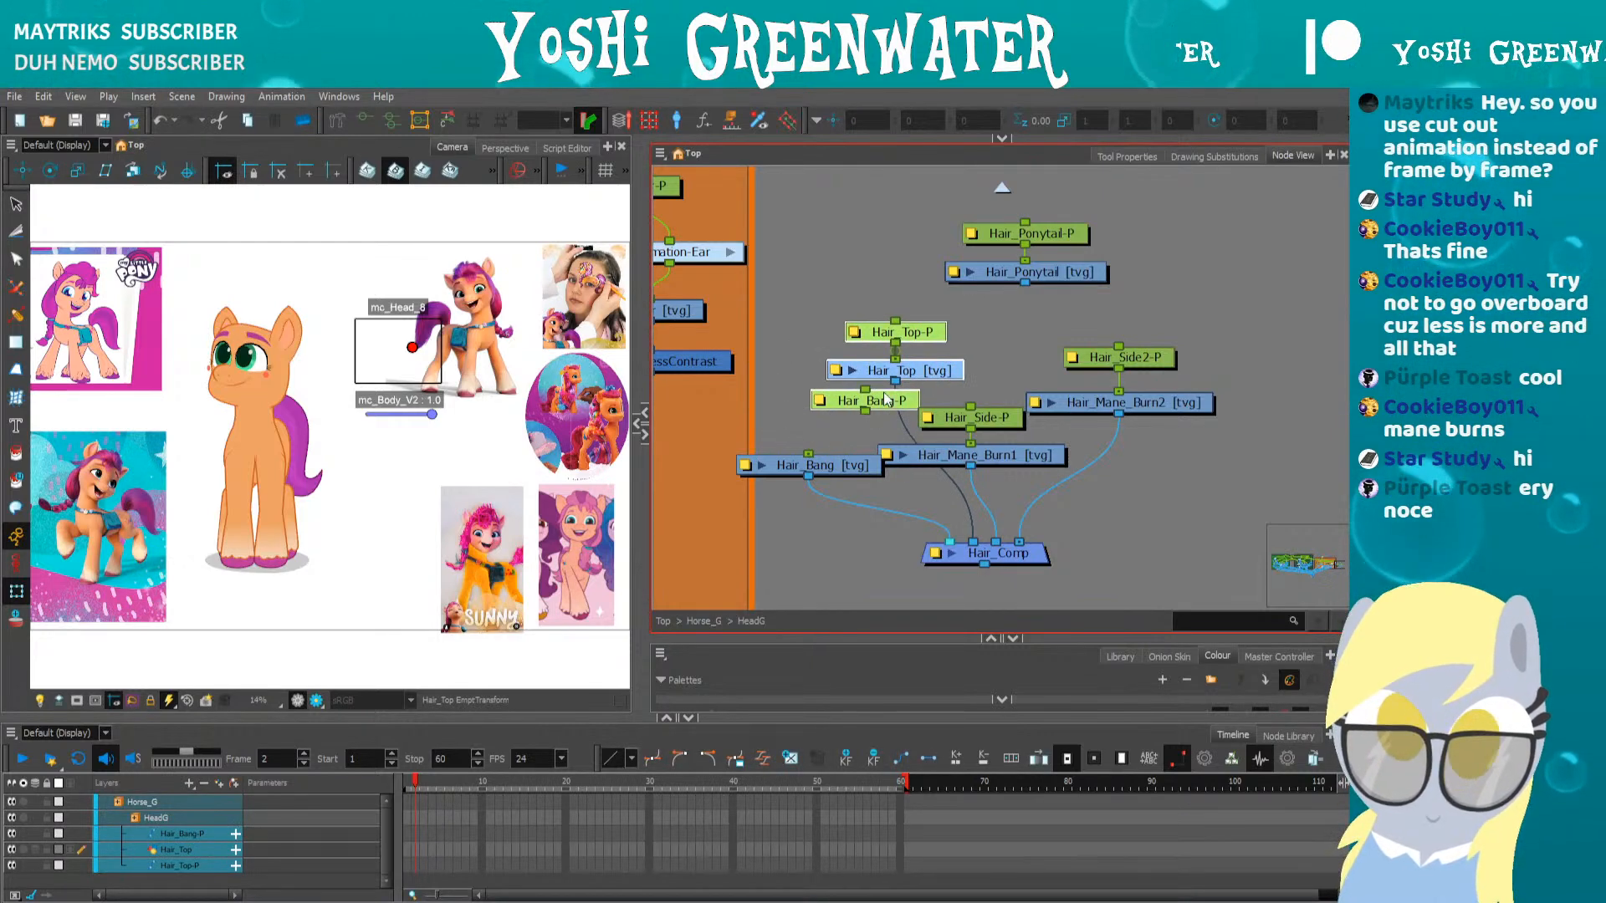
Connect Hair_Ponytail to Hair_Comp and fan out the hair drawings with their pegs around the composite
click(991, 414)
drag(989, 412, 1016, 418)
drag(1055, 339, 1173, 454)
click(1014, 239)
drag(1014, 238, 1046, 542)
drag(1275, 381, 1207, 368)
drag(1094, 338, 1022, 462)
drag(1027, 458, 1049, 310)
drag(885, 295, 855, 310)
drag(860, 403, 797, 432)
Select all the hair nodes and shift them together clear of the Head group
scroll(918, 423, down, 2)
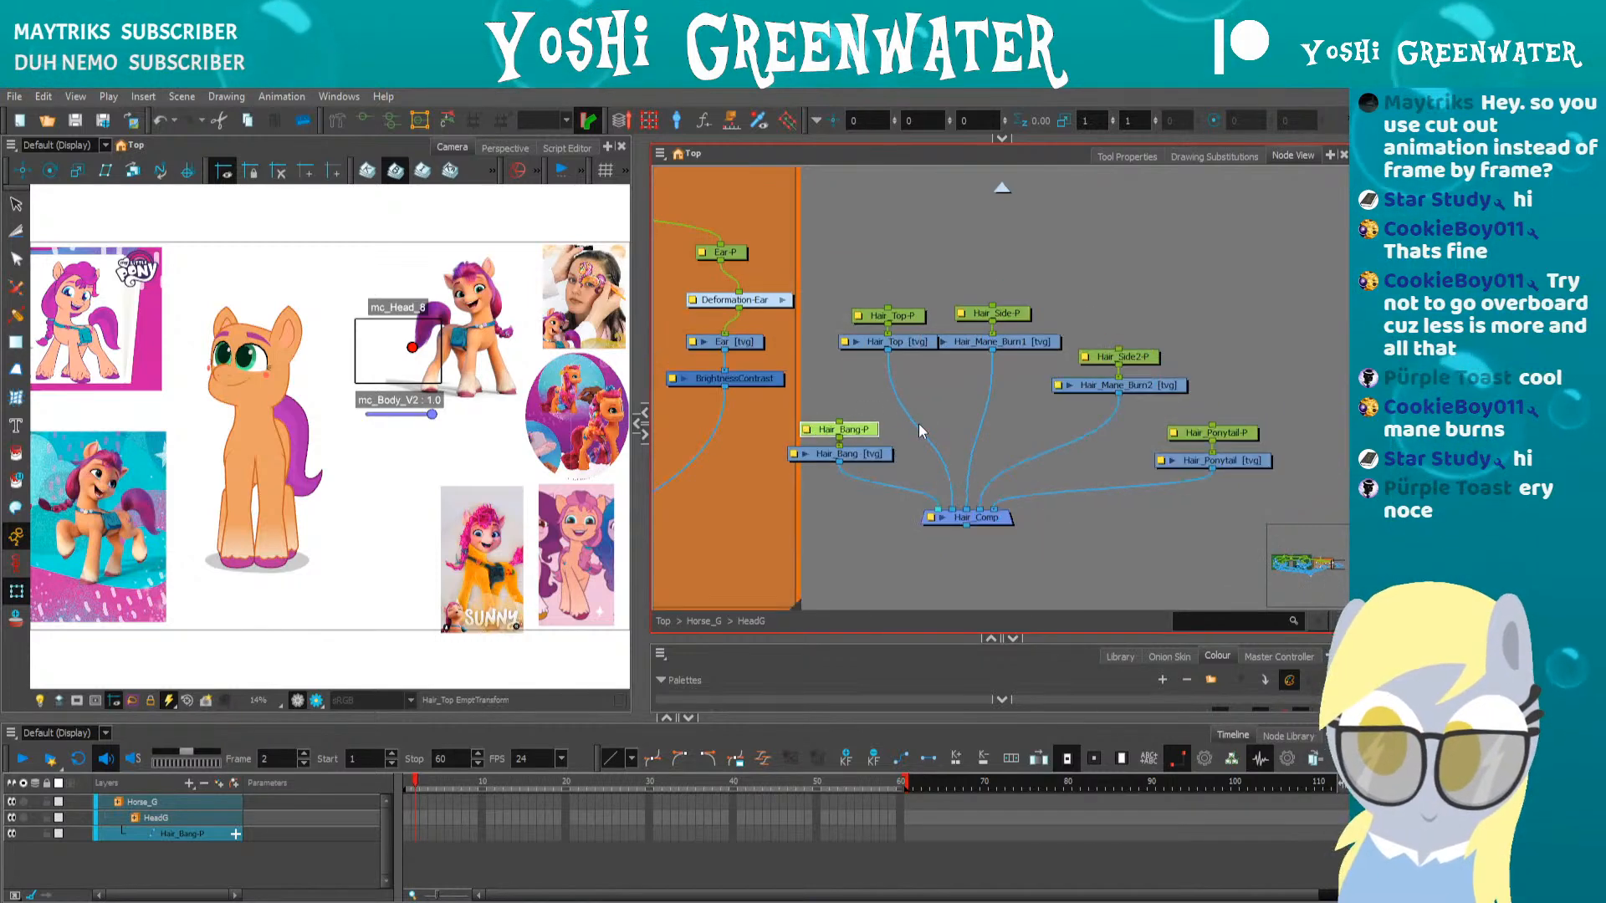
scroll(919, 425, down, 2)
drag(864, 285, 1251, 542)
drag(1159, 450, 1220, 411)
Examine how the nodes and master pegs in the Eye and Head groups are wired
scroll(824, 409, down, 1)
drag(814, 408, 1143, 394)
scroll(824, 384, down, 1)
drag(817, 388, 1349, 424)
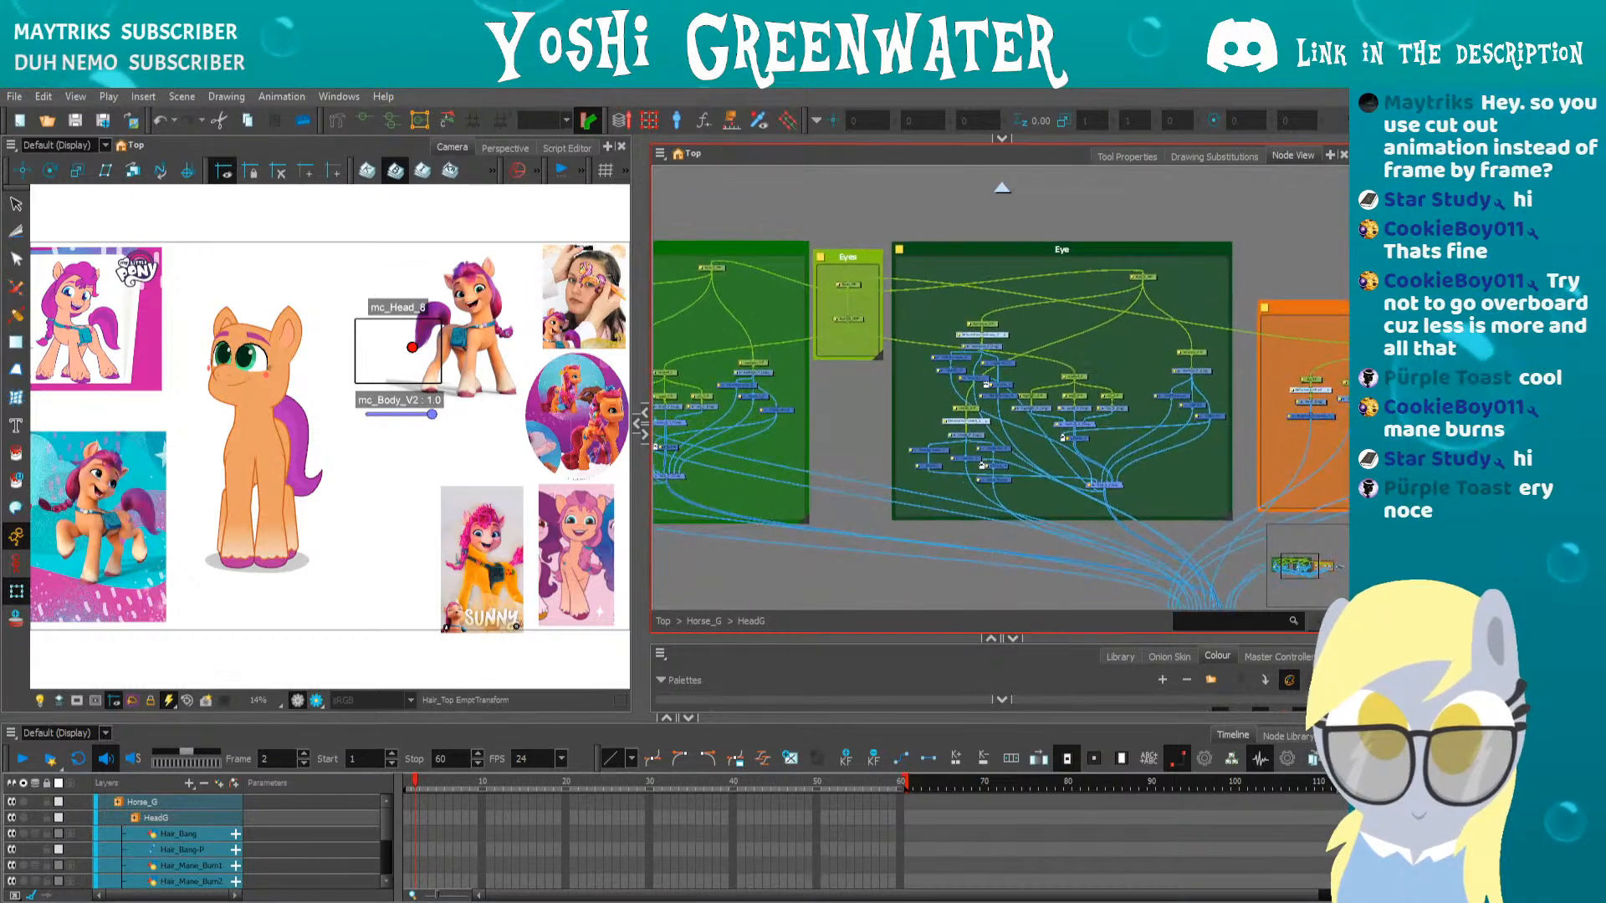
scroll(1112, 374, up, 2)
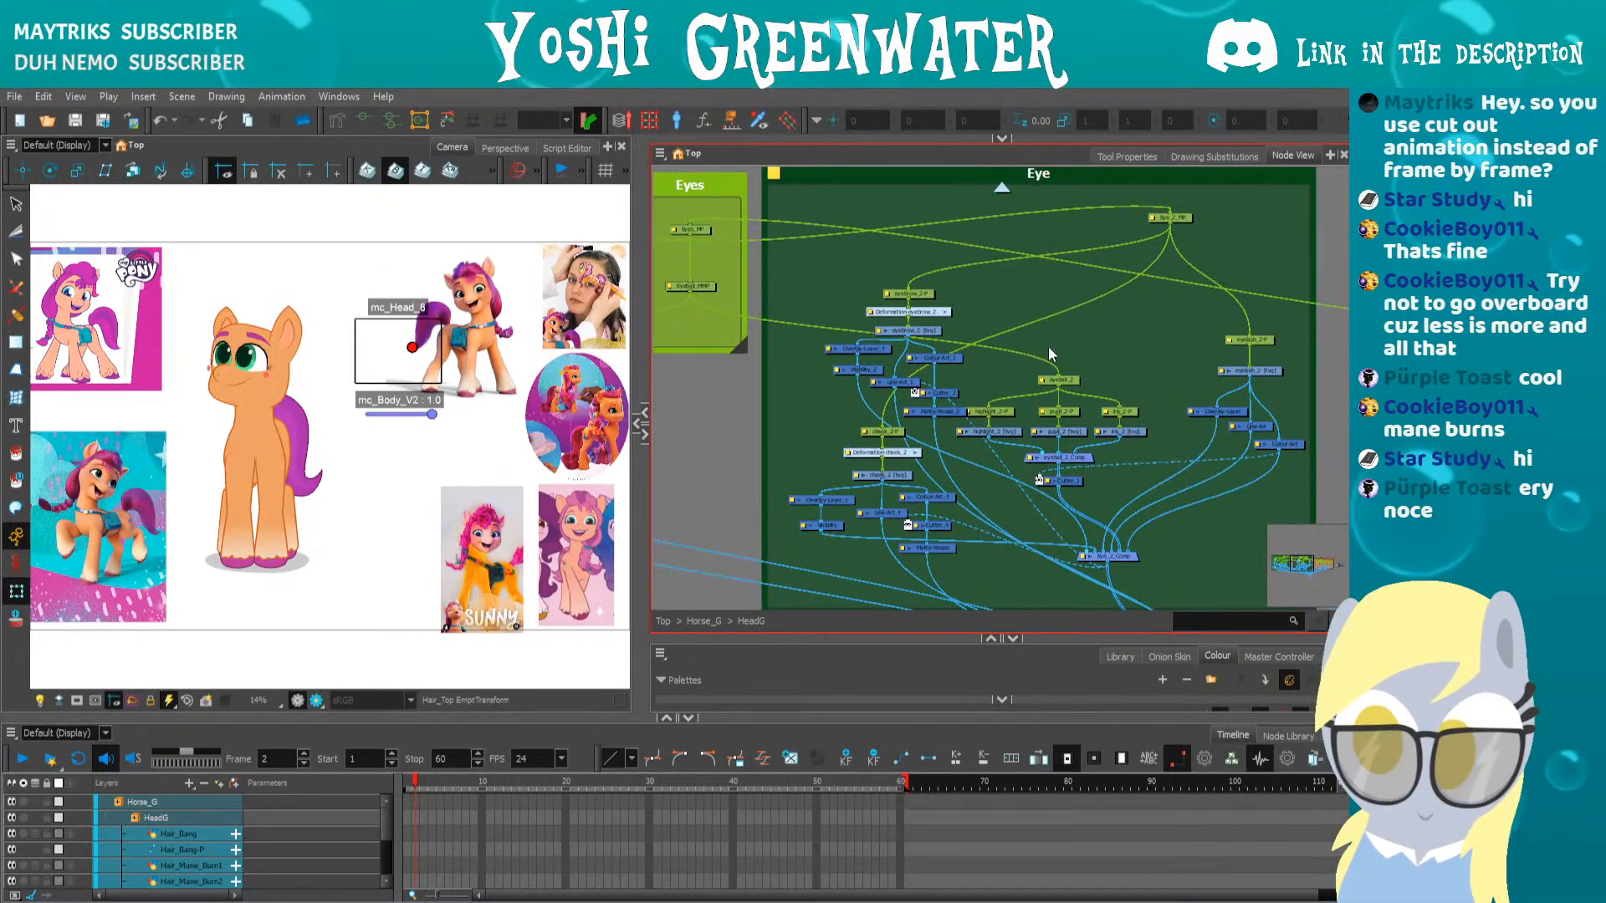
scroll(1137, 368, down, 2)
drag(1138, 368, 914, 377)
scroll(1195, 379, up, 1)
drag(1195, 380, 935, 363)
scroll(935, 363, up, 1)
scroll(799, 408, up, 2)
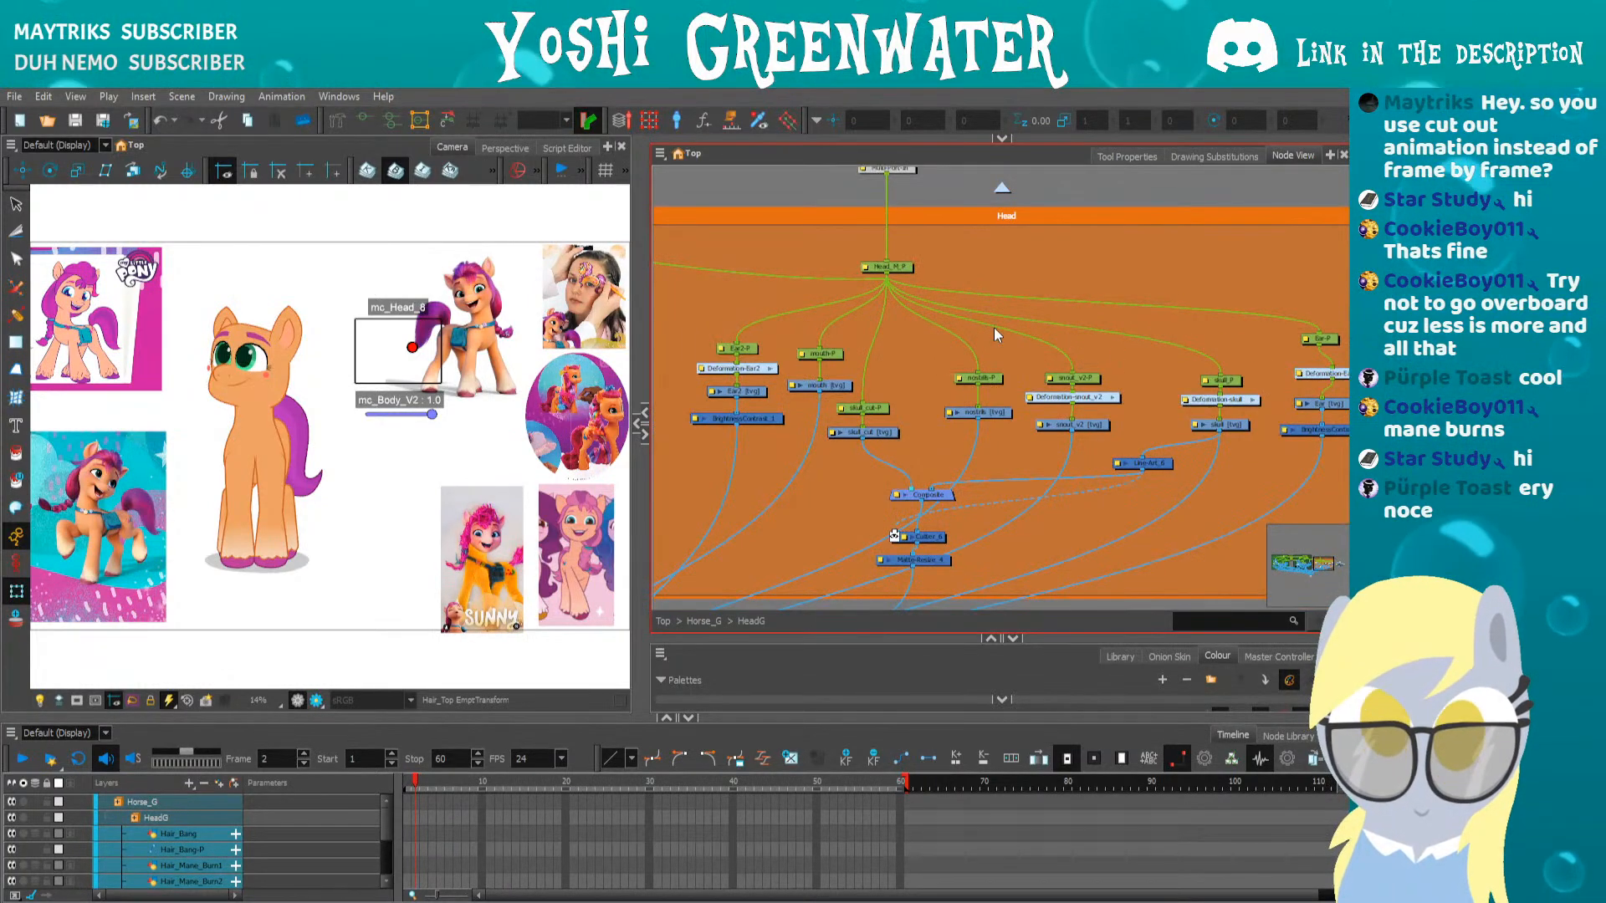
mouse_move(1112, 372)
mouse_down()
mouse_move(695, 353)
mouse_move(1087, 353)
mouse_up()
scroll(1080, 351, down, 1)
drag(853, 346, 1135, 403)
scroll(1135, 405, up, 1)
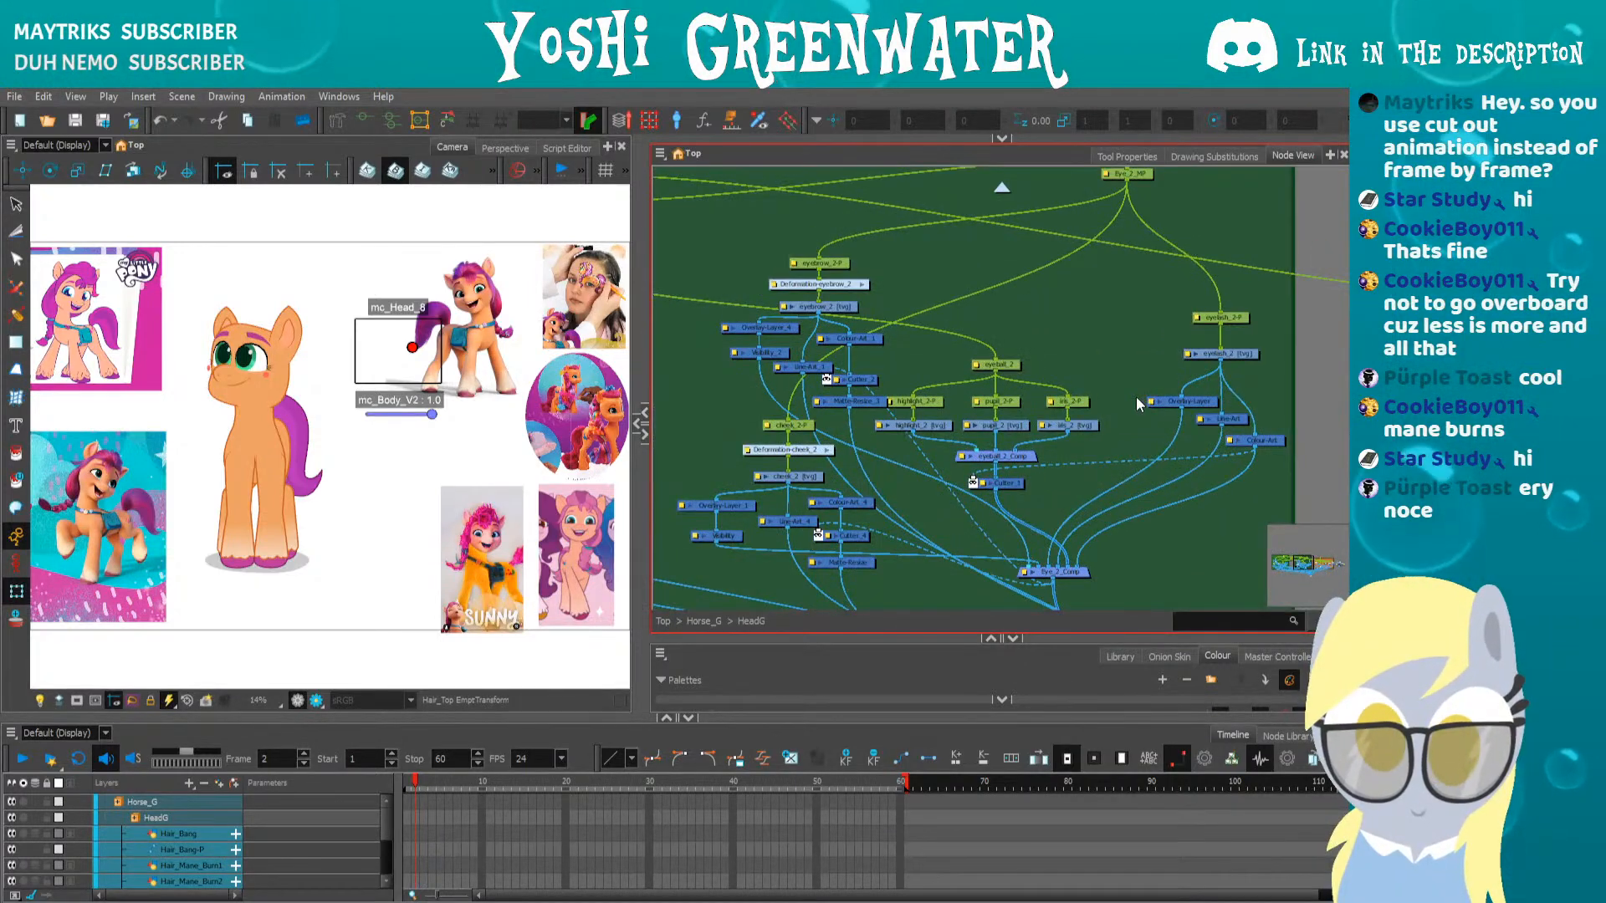
scroll(1136, 397, down, 2)
scroll(1002, 323, up, 3)
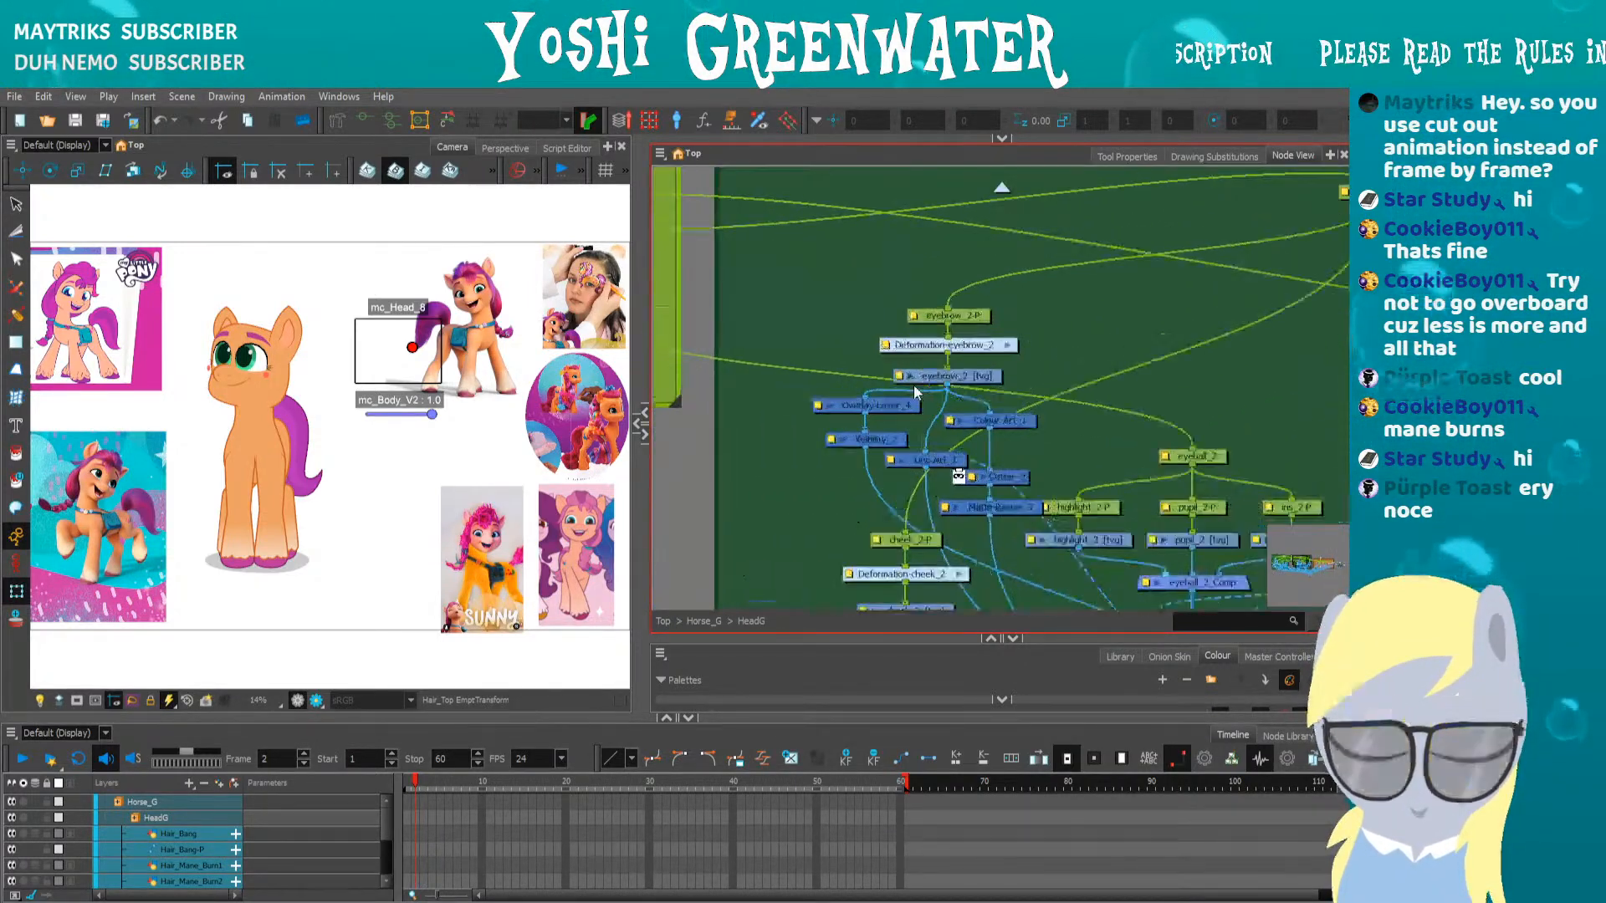
scroll(1034, 454, down, 4)
drag(1215, 444, 585, 406)
scroll(1117, 451, up, 2)
drag(1115, 452, 1336, 416)
Move the Head_M_P master peg out of the Head group to above the hair nodes
click(868, 322)
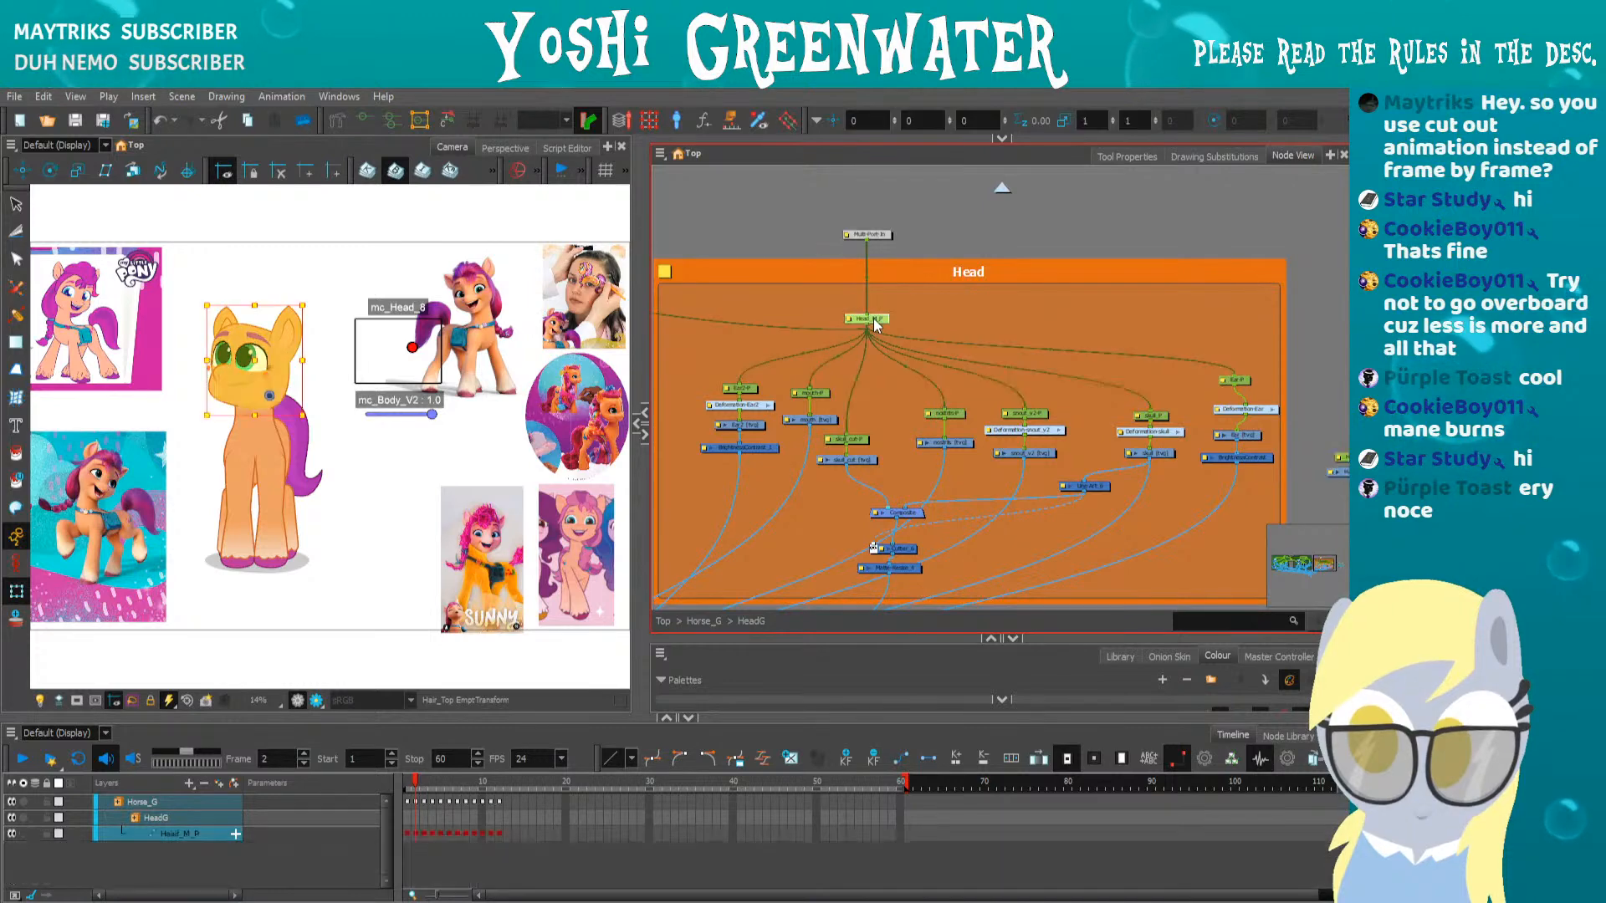
scroll(920, 343, down, 3)
scroll(777, 363, up, 2)
drag(926, 345, 1015, 356)
scroll(800, 360, down, 4)
scroll(1016, 355, up, 2)
drag(753, 330, 515, 350)
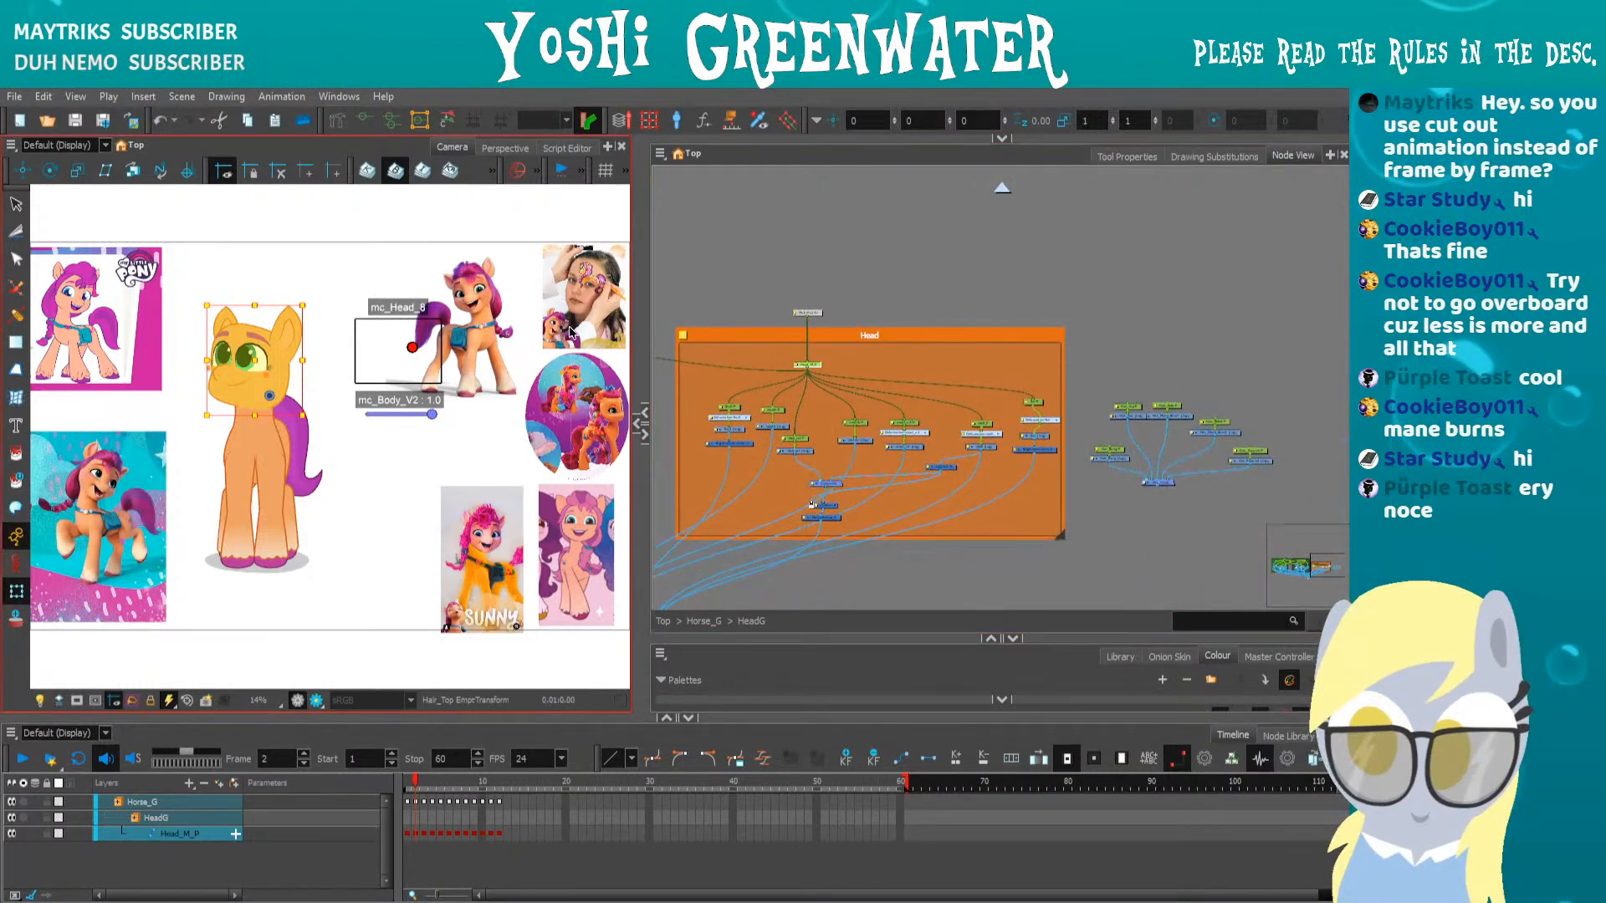
scroll(992, 359, up, 5)
drag(752, 283, 1302, 242)
drag(1158, 236, 784, 238)
scroll(960, 364, up, 2)
Connect Head_M_P to the pegs of Hair_Bang, Hair_Top, Hair_Side, Hair_Side2 and Hair_Ponytail
drag(929, 339, 977, 392)
click(865, 408)
drag(865, 408, 927, 583)
drag(903, 578, 870, 566)
drag(877, 224, 1254, 453)
scroll(1024, 314, down, 1)
scroll(945, 293, down, 1)
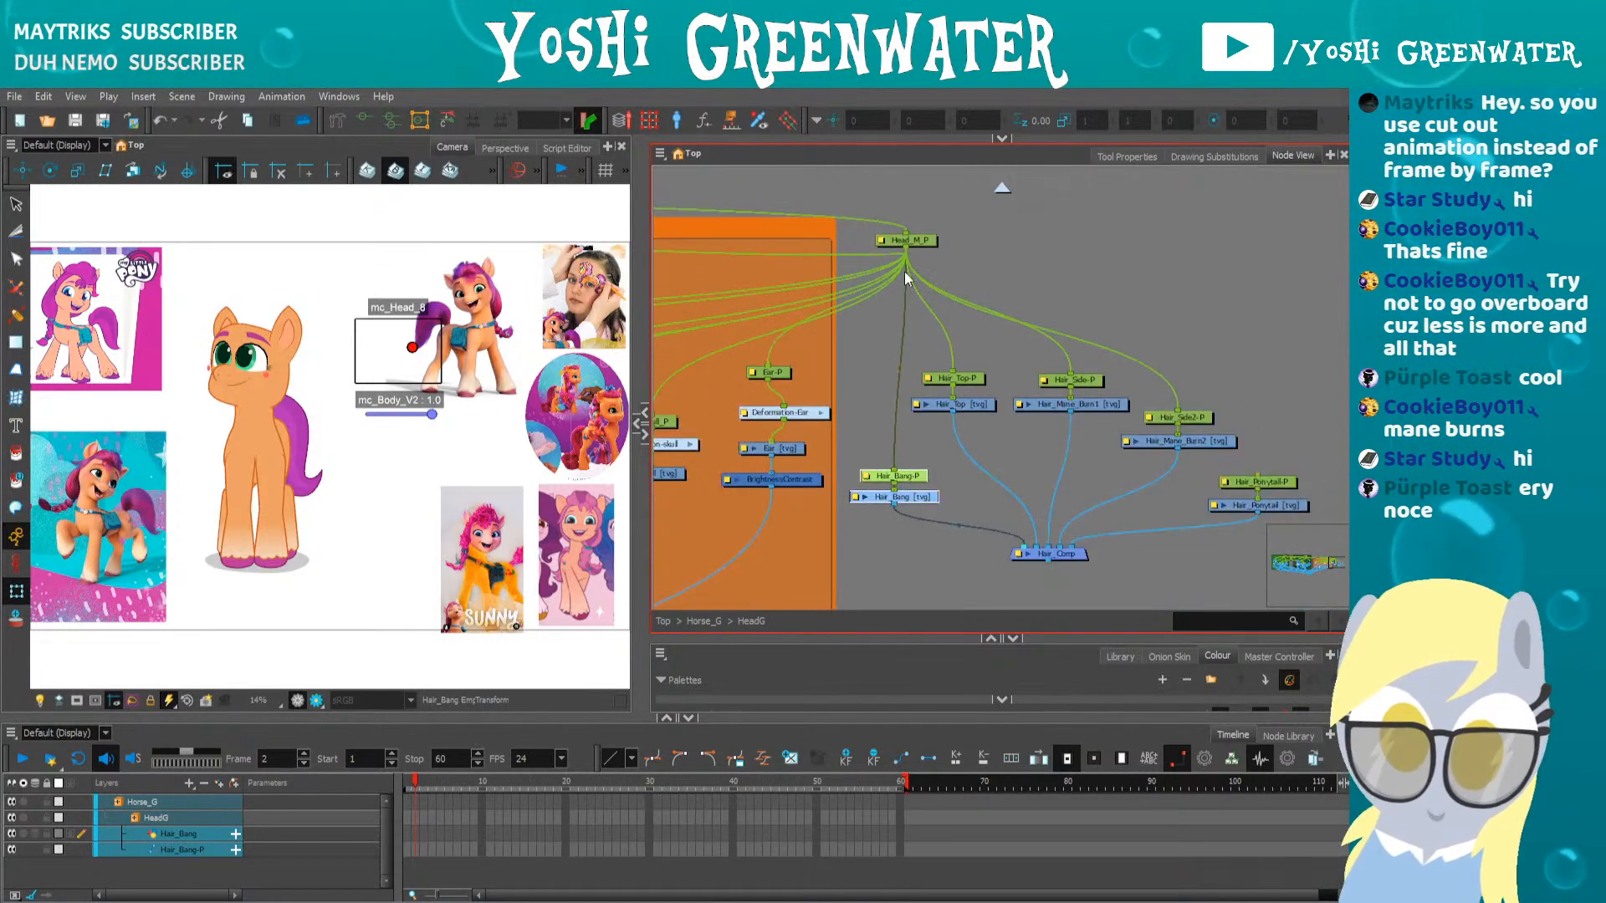
drag(905, 247, 1250, 460)
Move the Head_M_P master peg back over the Head group
scroll(832, 254, down, 3)
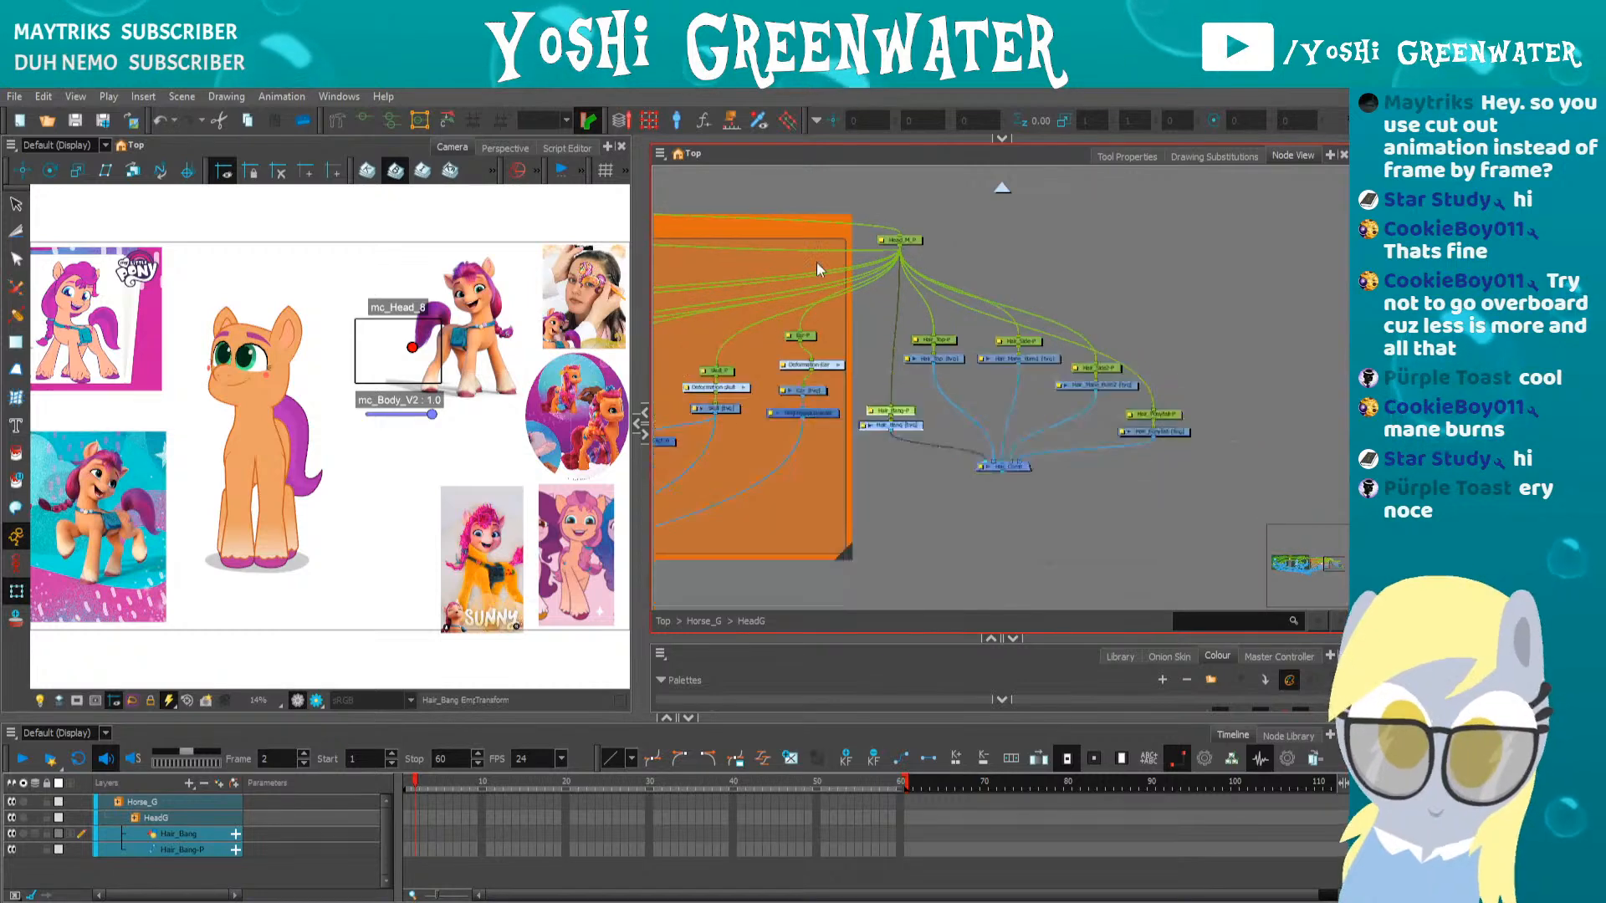
drag(879, 508, 1063, 574)
drag(1079, 311, 696, 328)
Connect the output of Hair_Comp to the main head composite below the Head group
drag(869, 523, 975, 383)
drag(1273, 367, 778, 470)
drag(972, 513, 441, 596)
drag(1004, 345, 936, 452)
drag(1020, 416, 1032, 507)
drag(736, 536, 1172, 420)
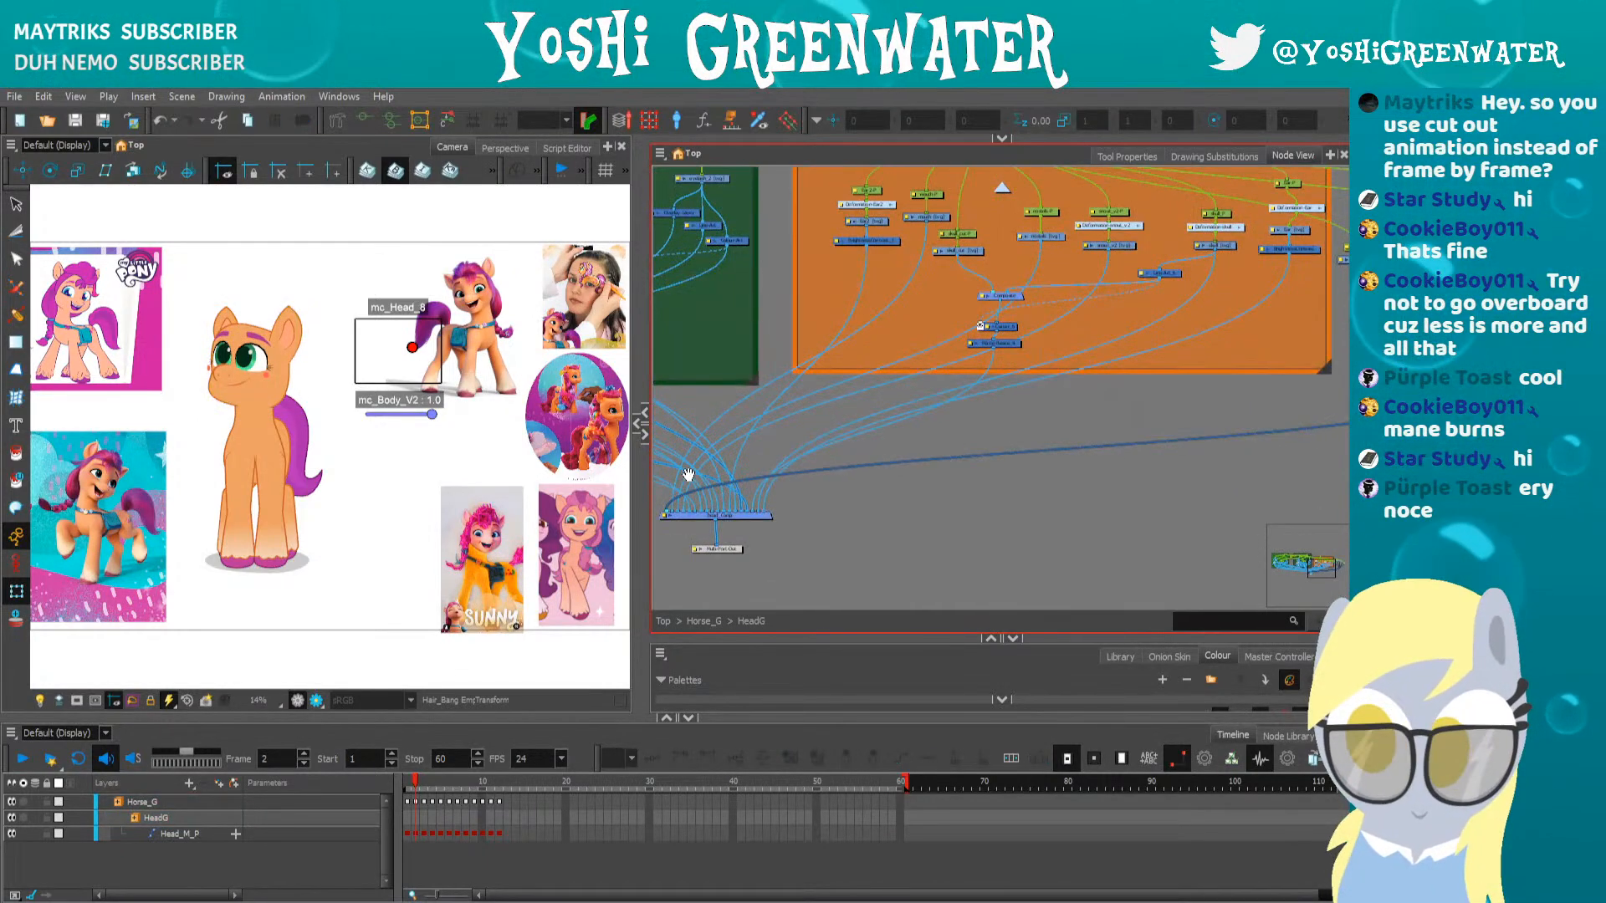
Leave the HeadG group for Horse_G, reopen HeadG, and find the hair nodes beside the Head backdrop
drag(703, 497, 775, 474)
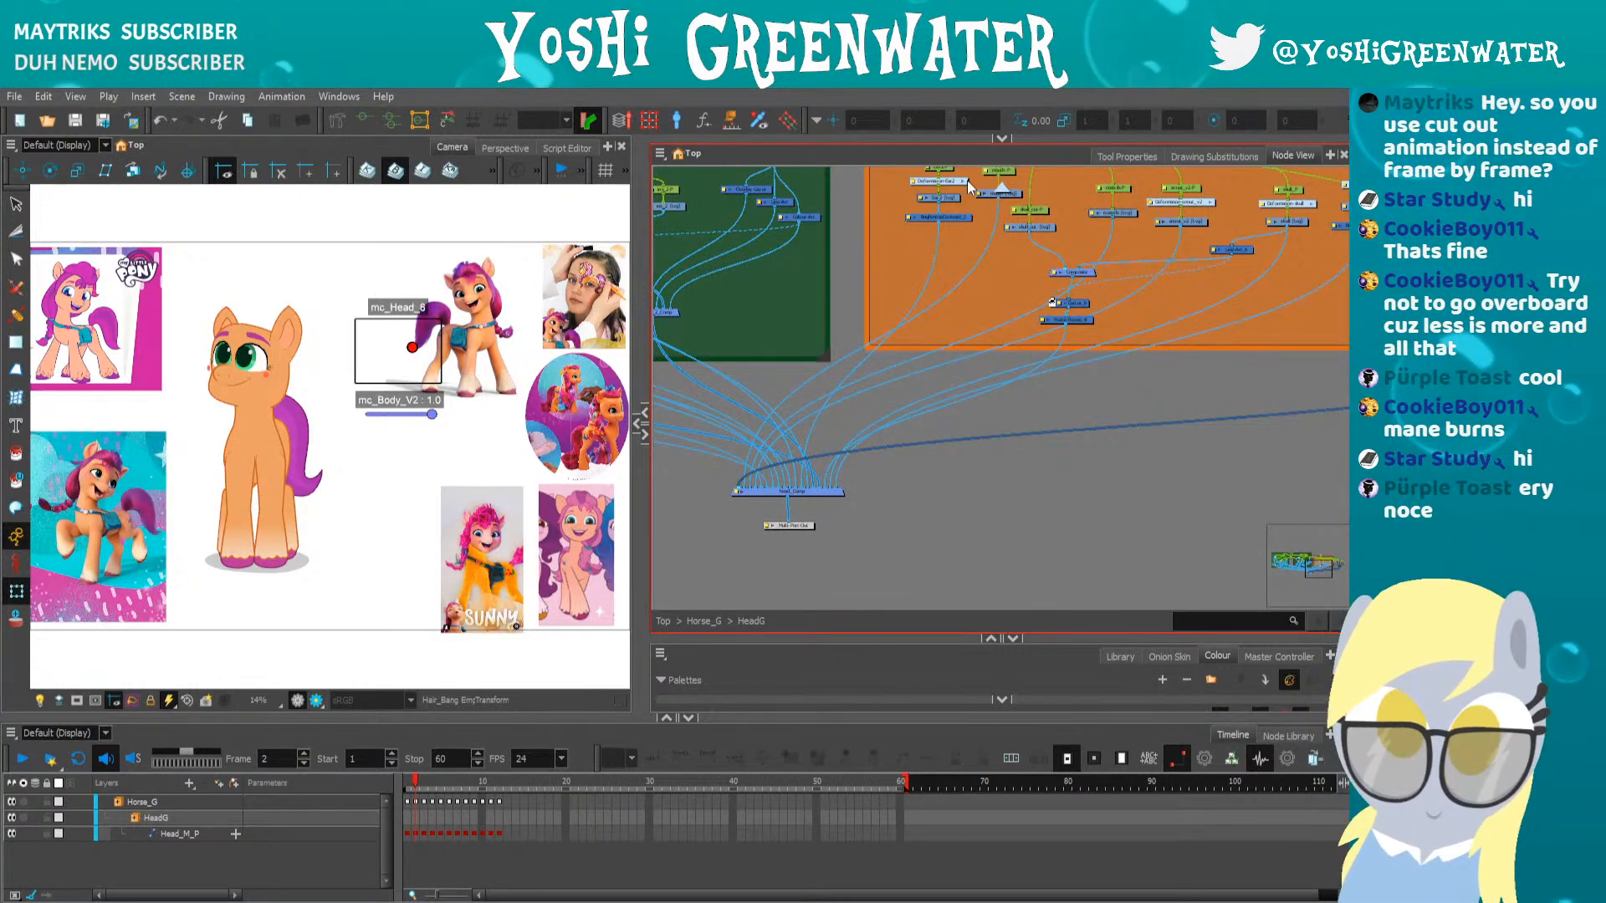
click(999, 188)
drag(984, 399, 922, 338)
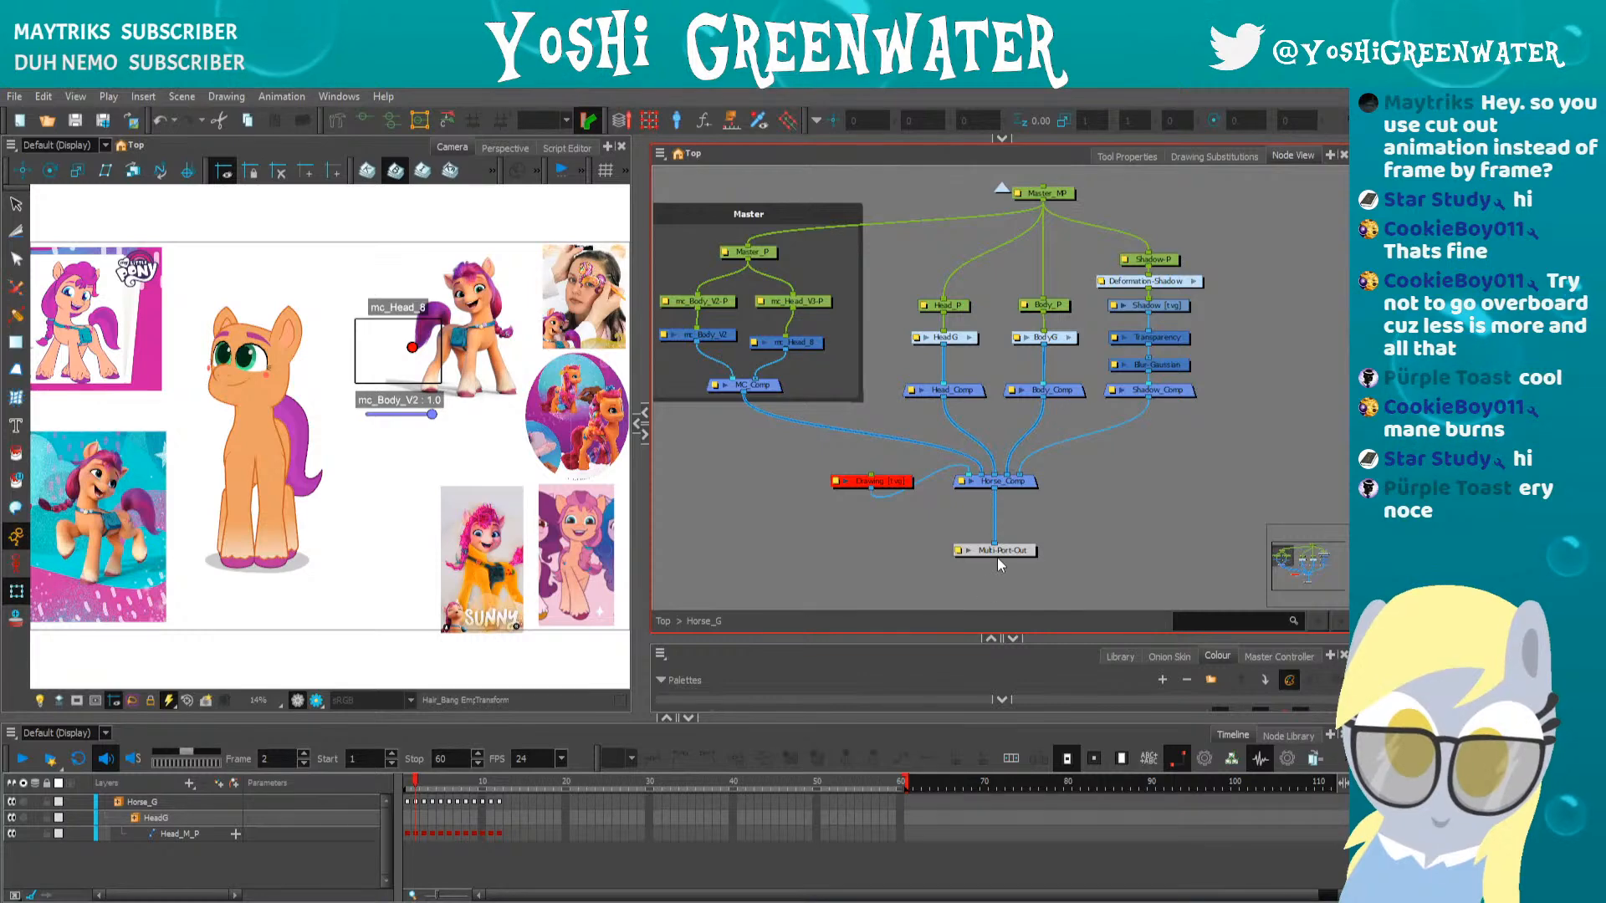
click(970, 338)
drag(947, 368, 514, 481)
click(1008, 434)
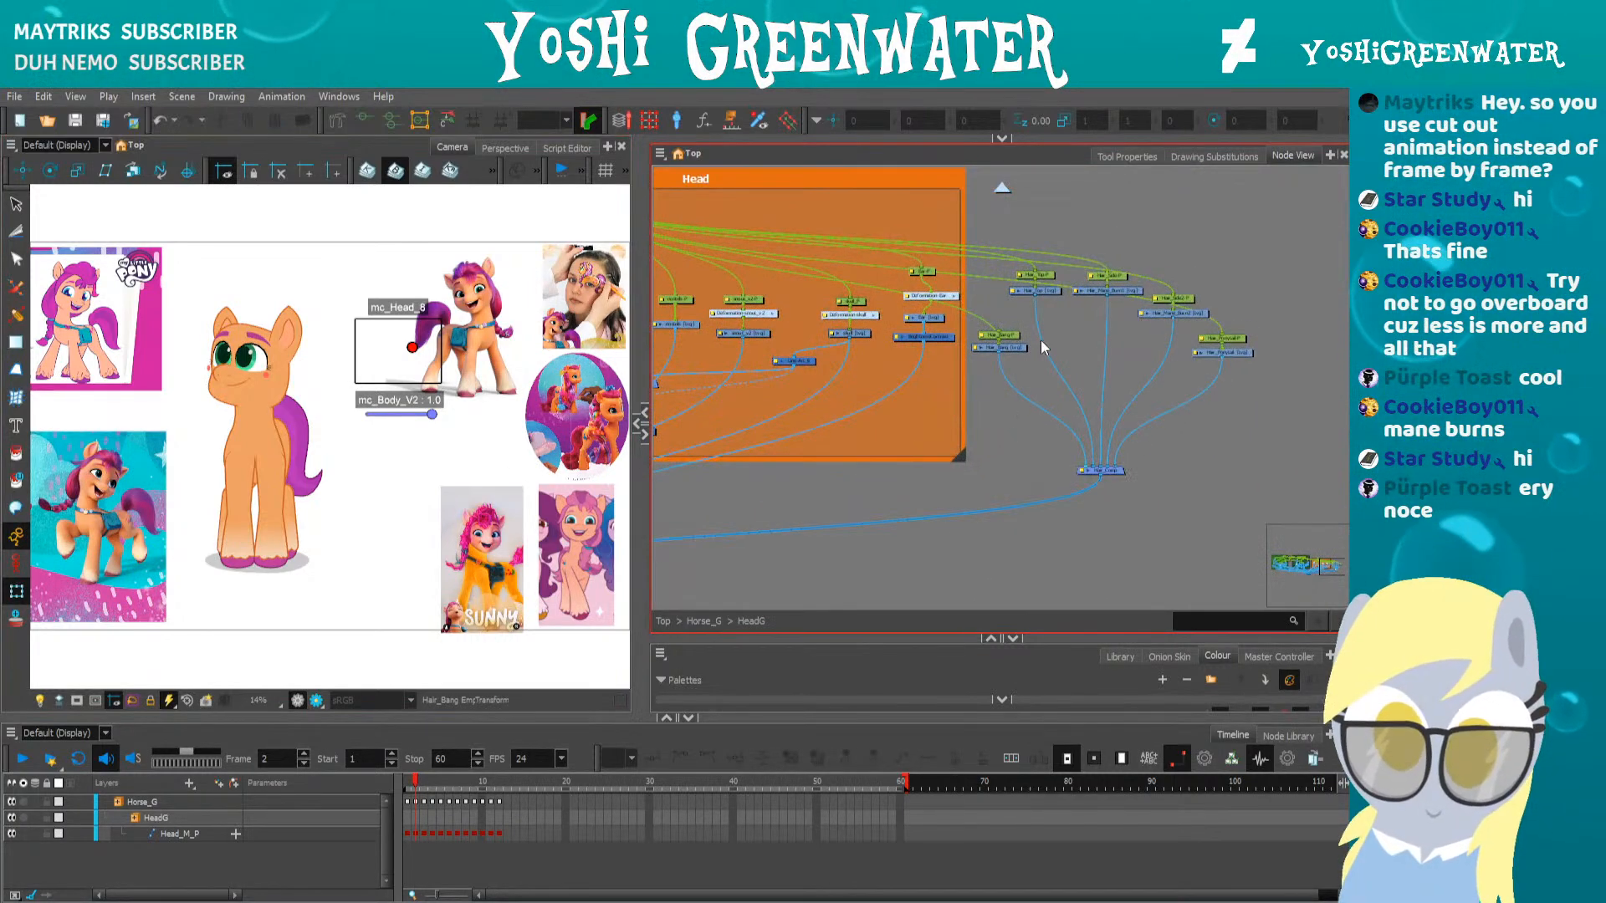
scroll(1040, 351, up, 2)
scroll(974, 381, up, 1)
drag(1012, 366, 835, 375)
drag(1232, 179, 1217, 192)
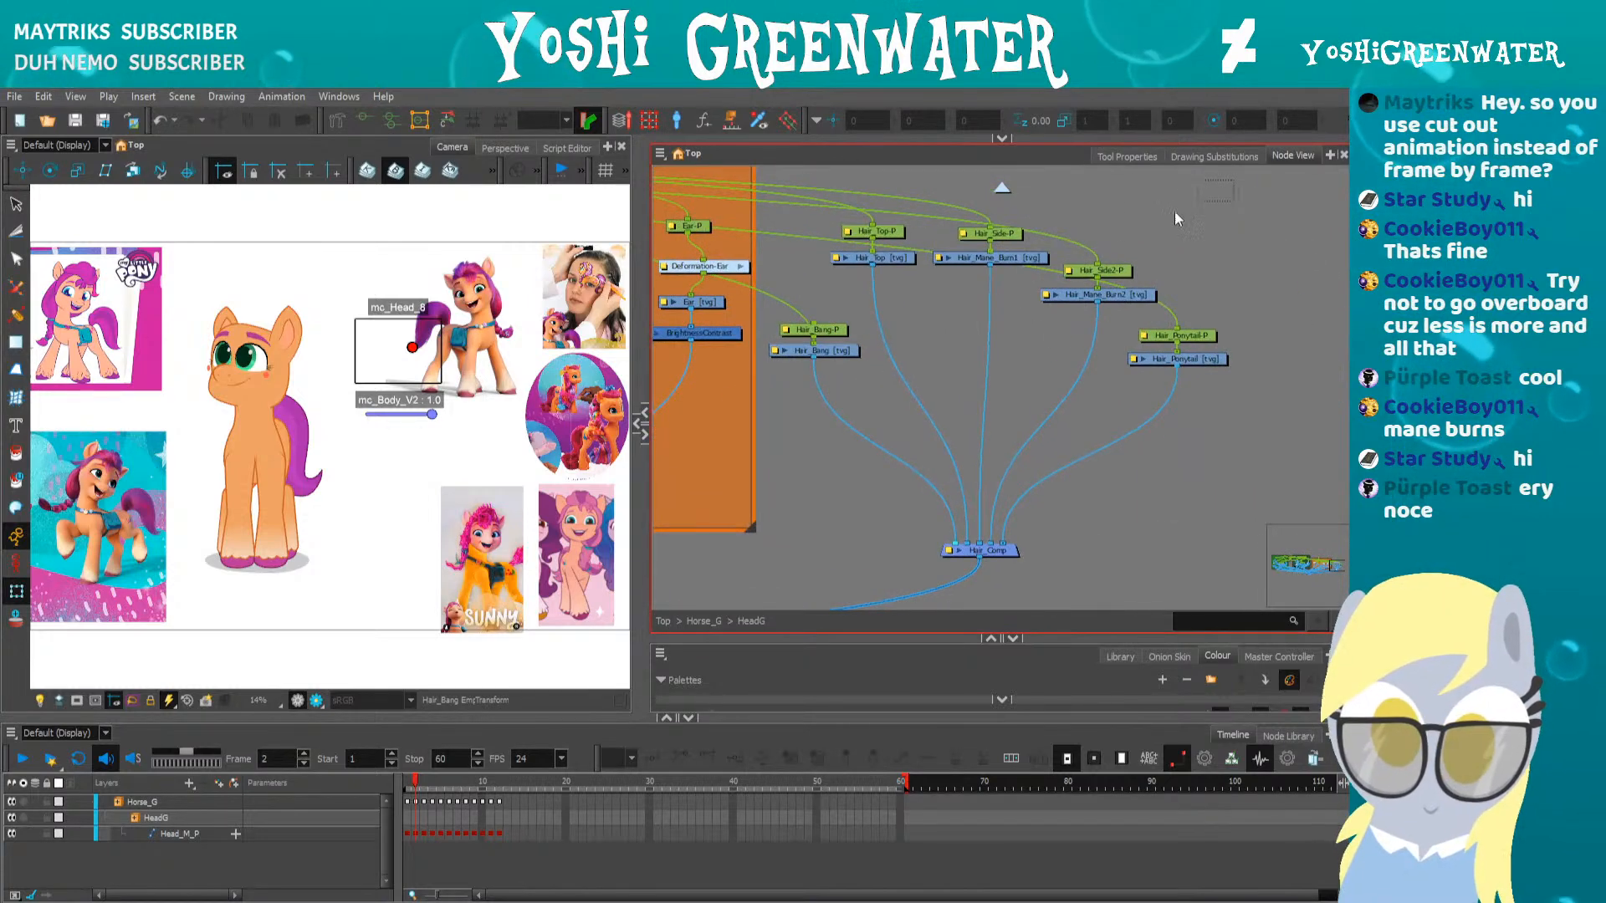
Rearrange the bang, top, mane and ponytail hair nodes with their pegs, and move Hair_Comp closer beneath them
drag(813, 424, 811, 425)
drag(845, 351, 901, 468)
drag(846, 422, 898, 488)
drag(893, 470, 869, 448)
drag(901, 333, 955, 377)
drag(954, 378, 951, 391)
mouse_move(1006, 336)
mouse_down()
mouse_move(1055, 392)
mouse_move(1007, 354)
mouse_move(1024, 348)
mouse_up()
mouse_move(1112, 378)
mouse_down()
mouse_move(1151, 430)
mouse_move(1149, 380)
mouse_up()
mouse_move(1265, 412)
mouse_down()
mouse_move(1219, 490)
mouse_move(1270, 444)
mouse_up()
drag(865, 533, 888, 442)
click(890, 449)
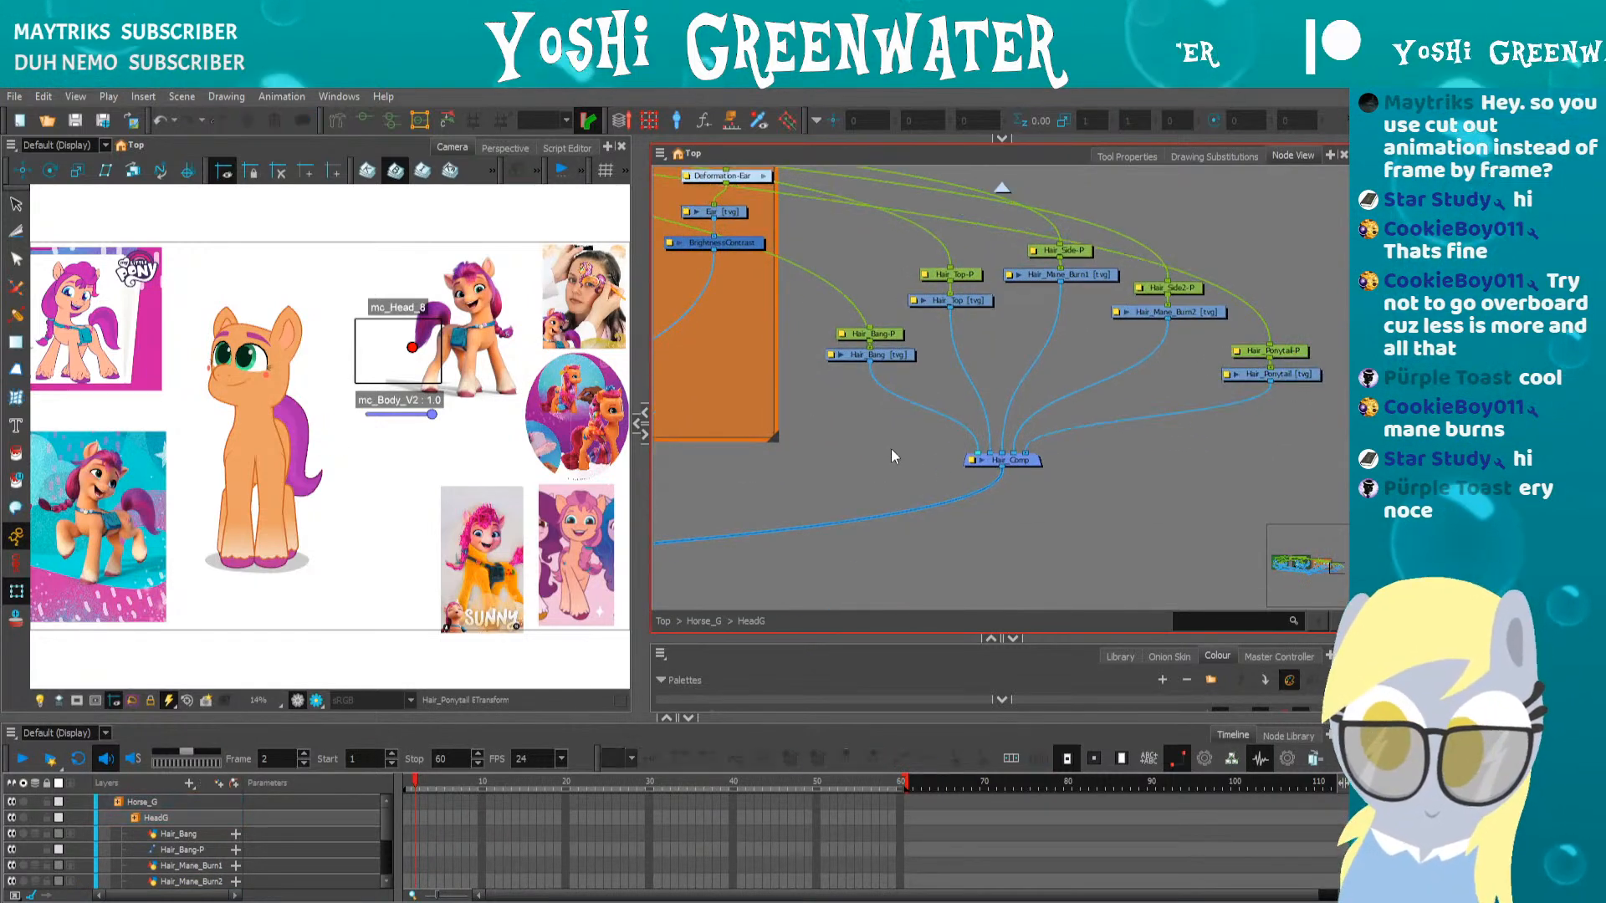
Insert a backdrop behind all the hair nodes and resize it to surround them and Hair_Comp
drag(851, 269, 877, 293)
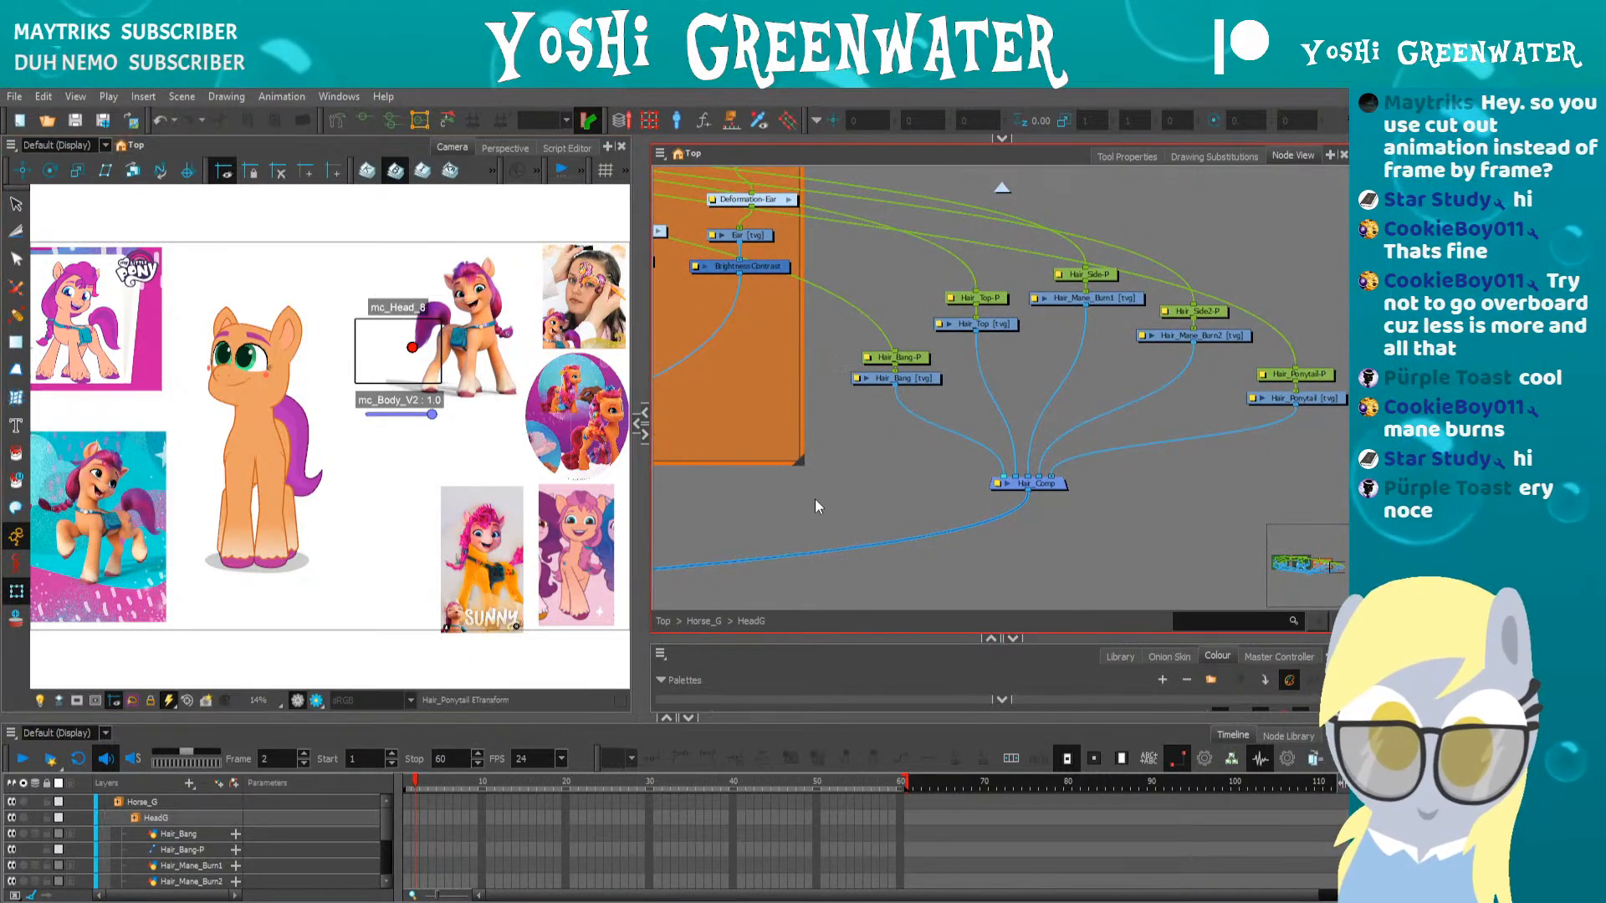
drag(838, 227, 766, 237)
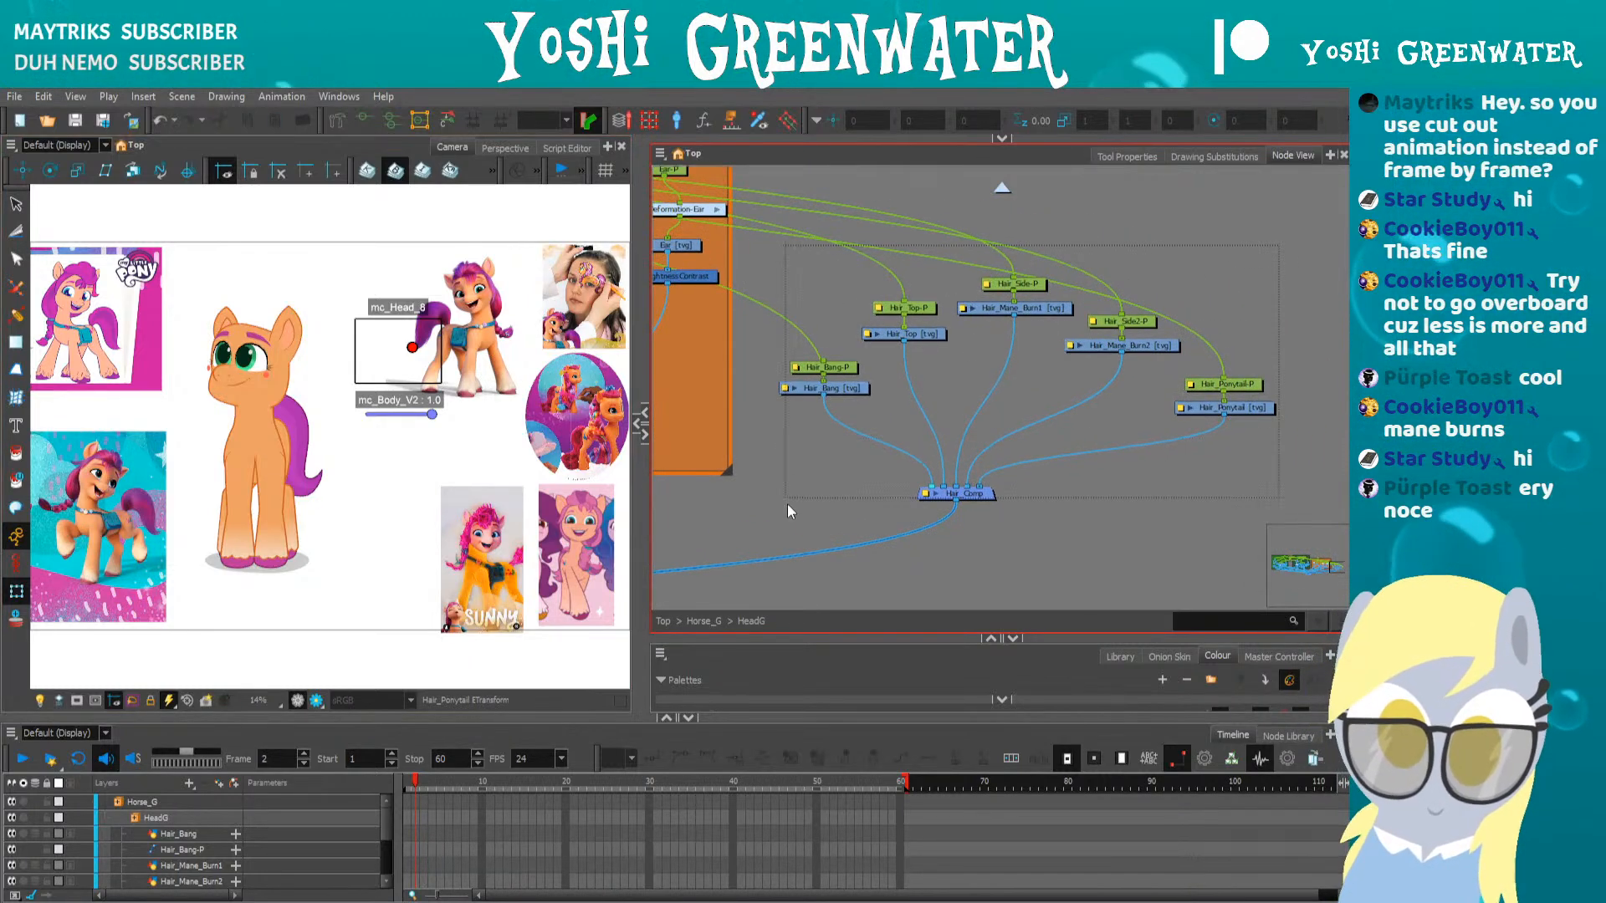
drag(785, 494, 785, 495)
click(661, 153)
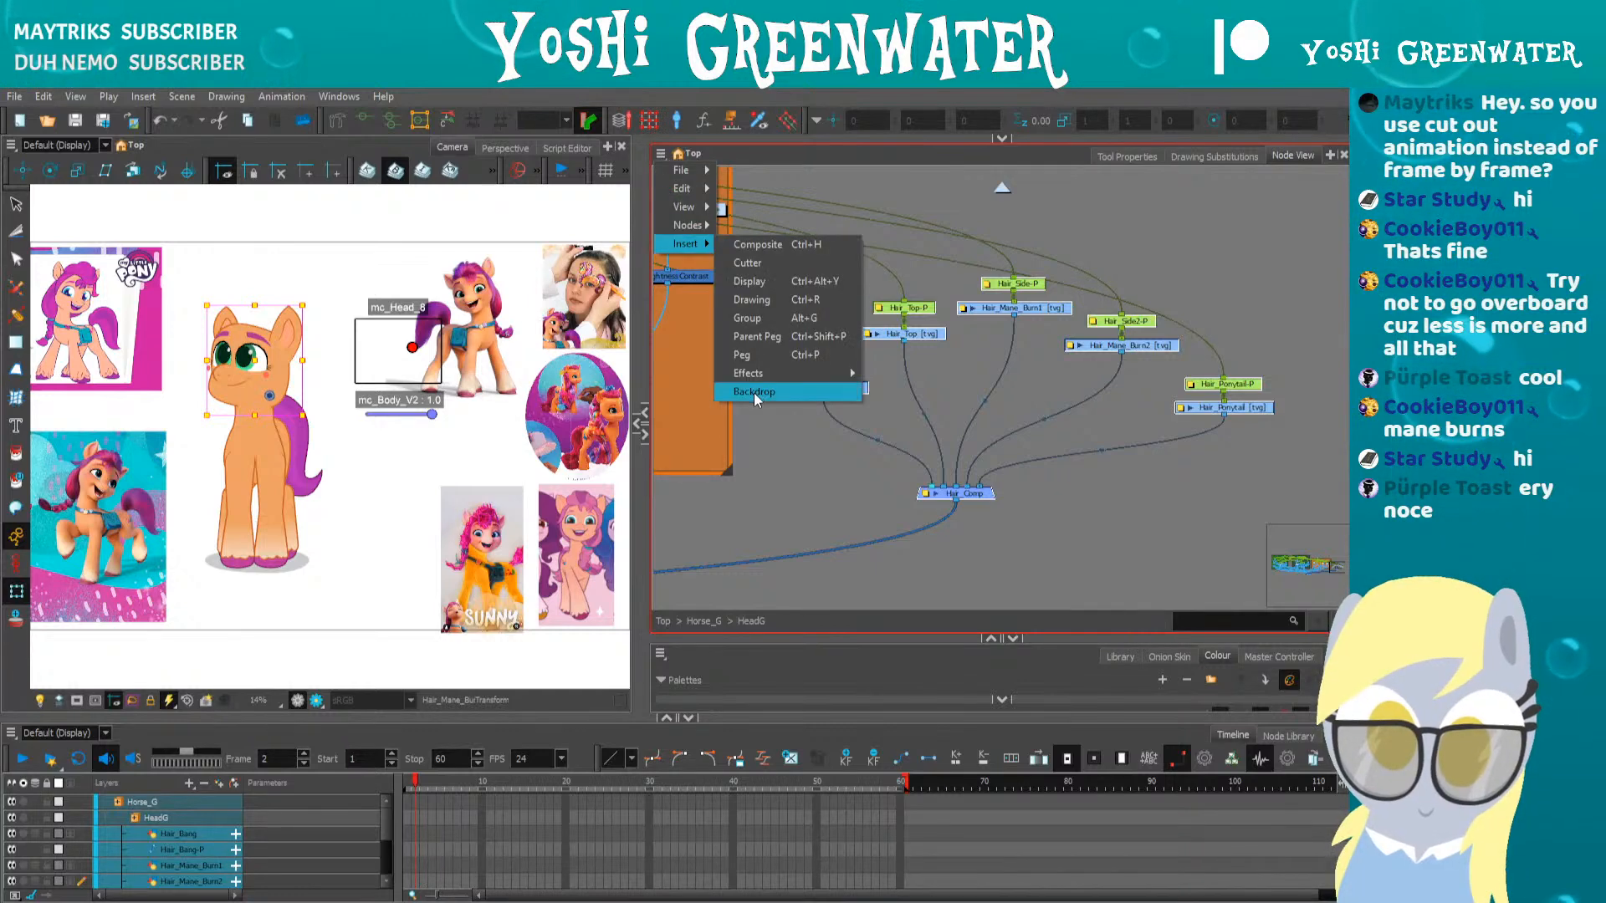
click(754, 391)
drag(1022, 223, 1058, 173)
drag(760, 403, 685, 464)
click(685, 463)
Name the new backdrop Hair and colour it purple
click(711, 241)
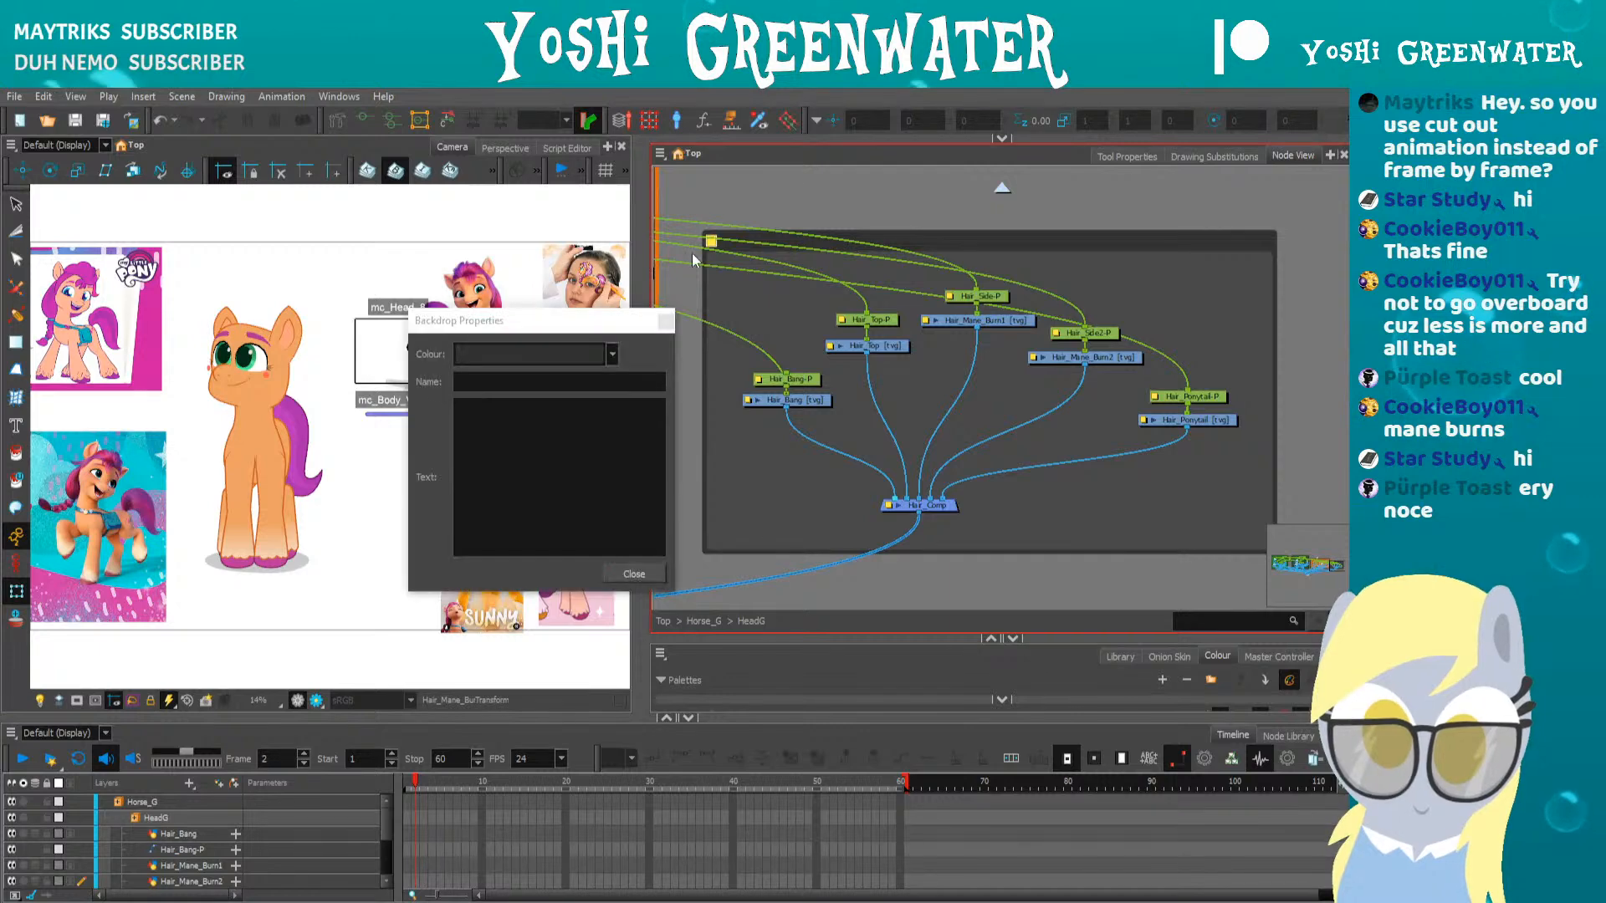
click(558, 381)
text(Hair)
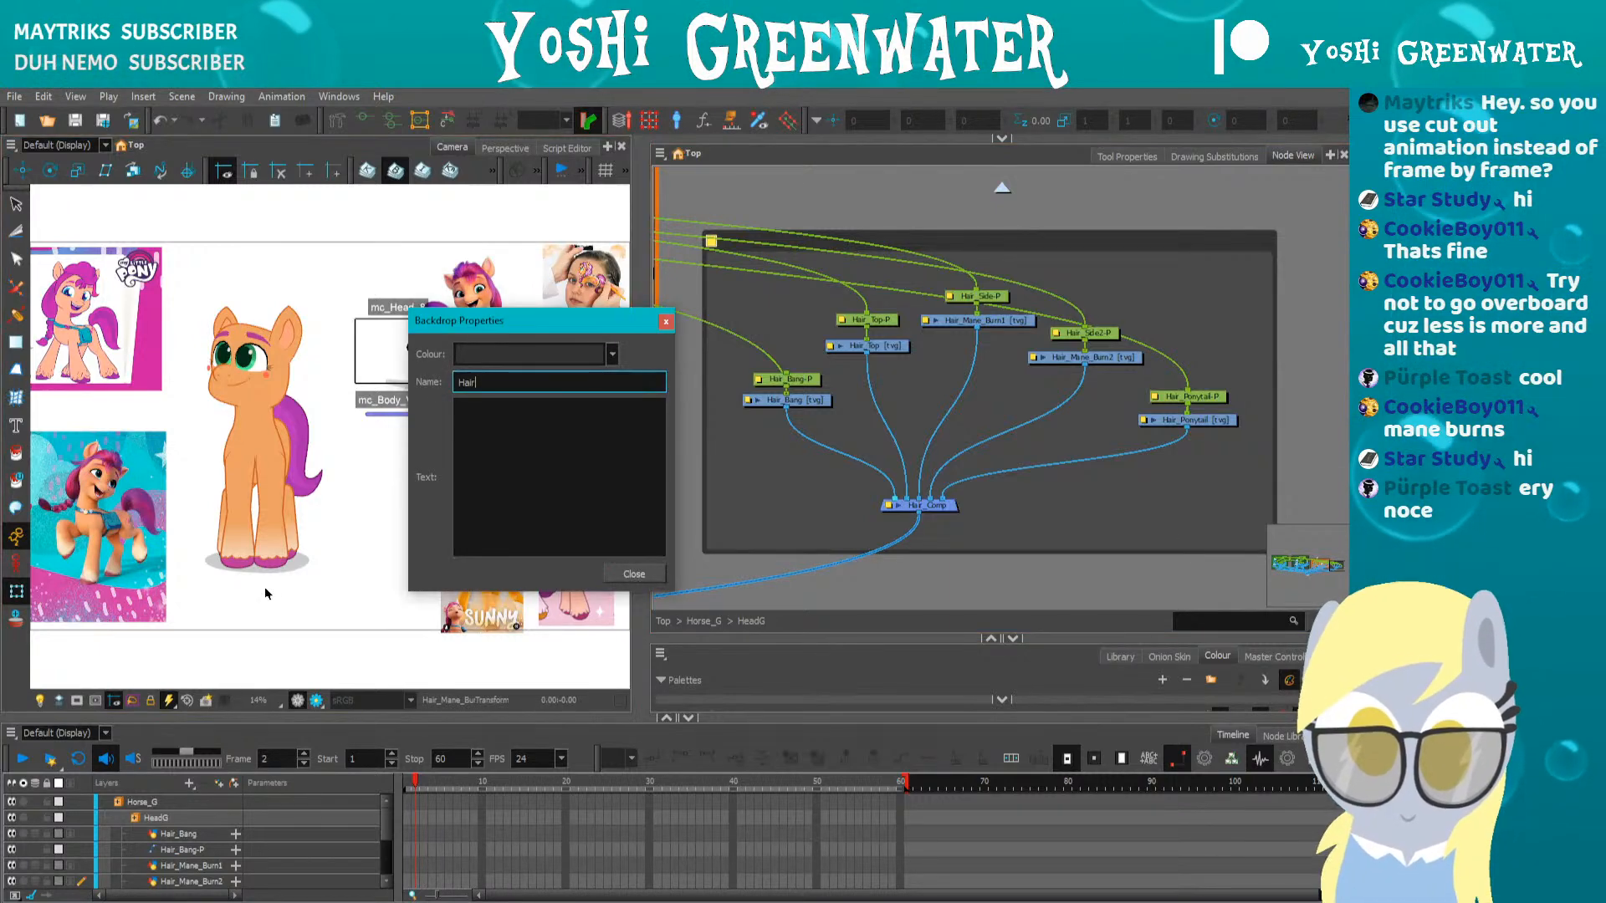
click(479, 354)
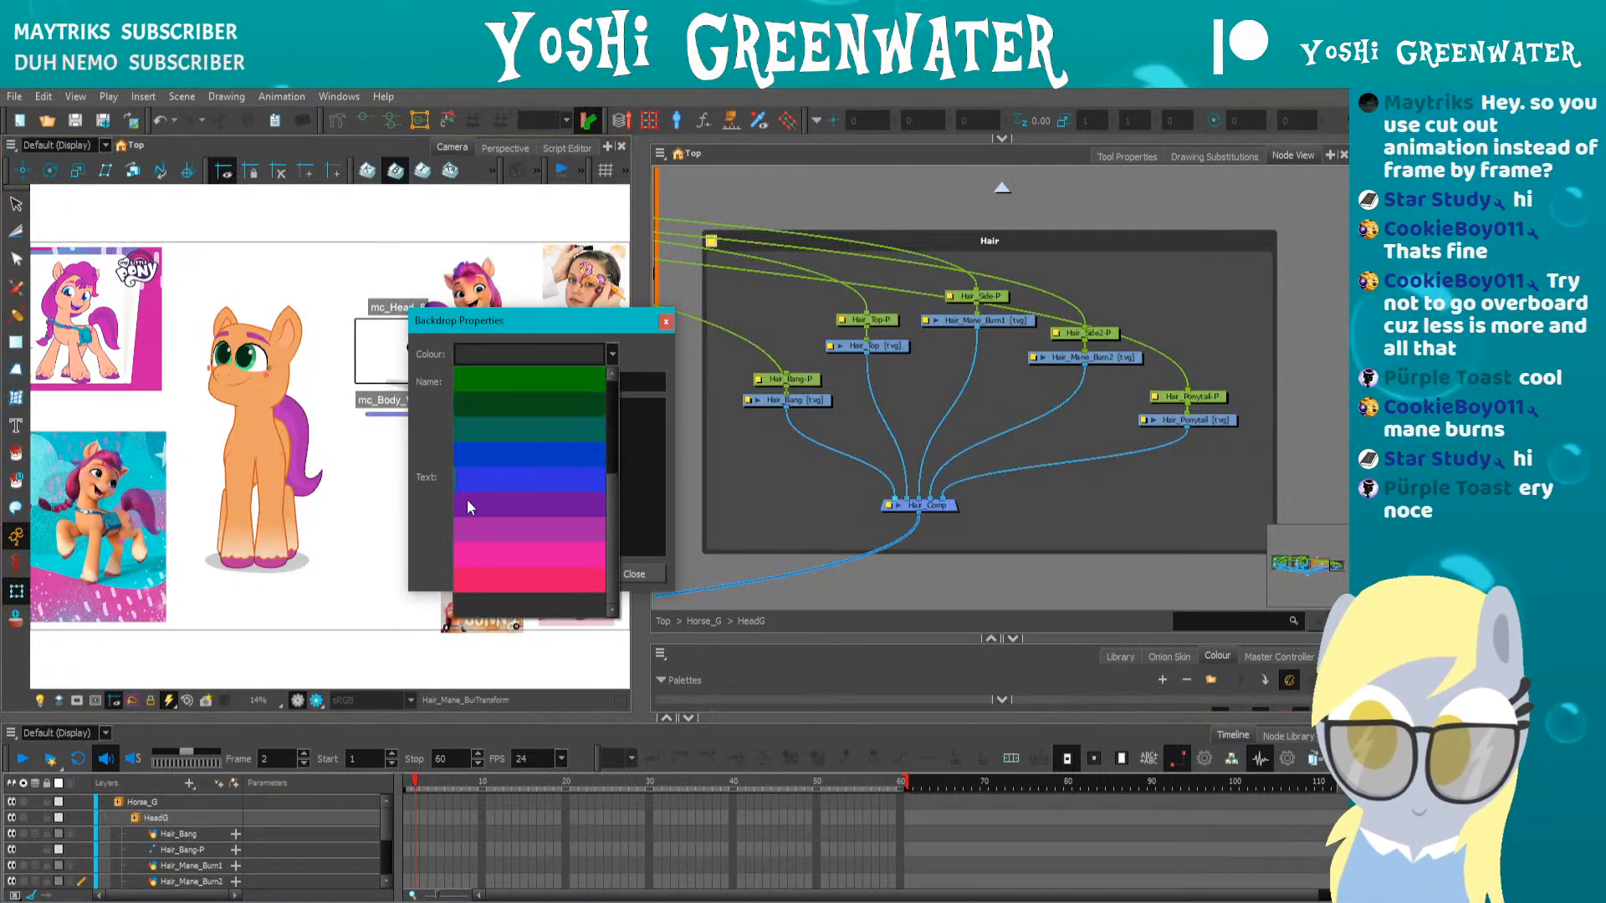
click(485, 547)
click(493, 355)
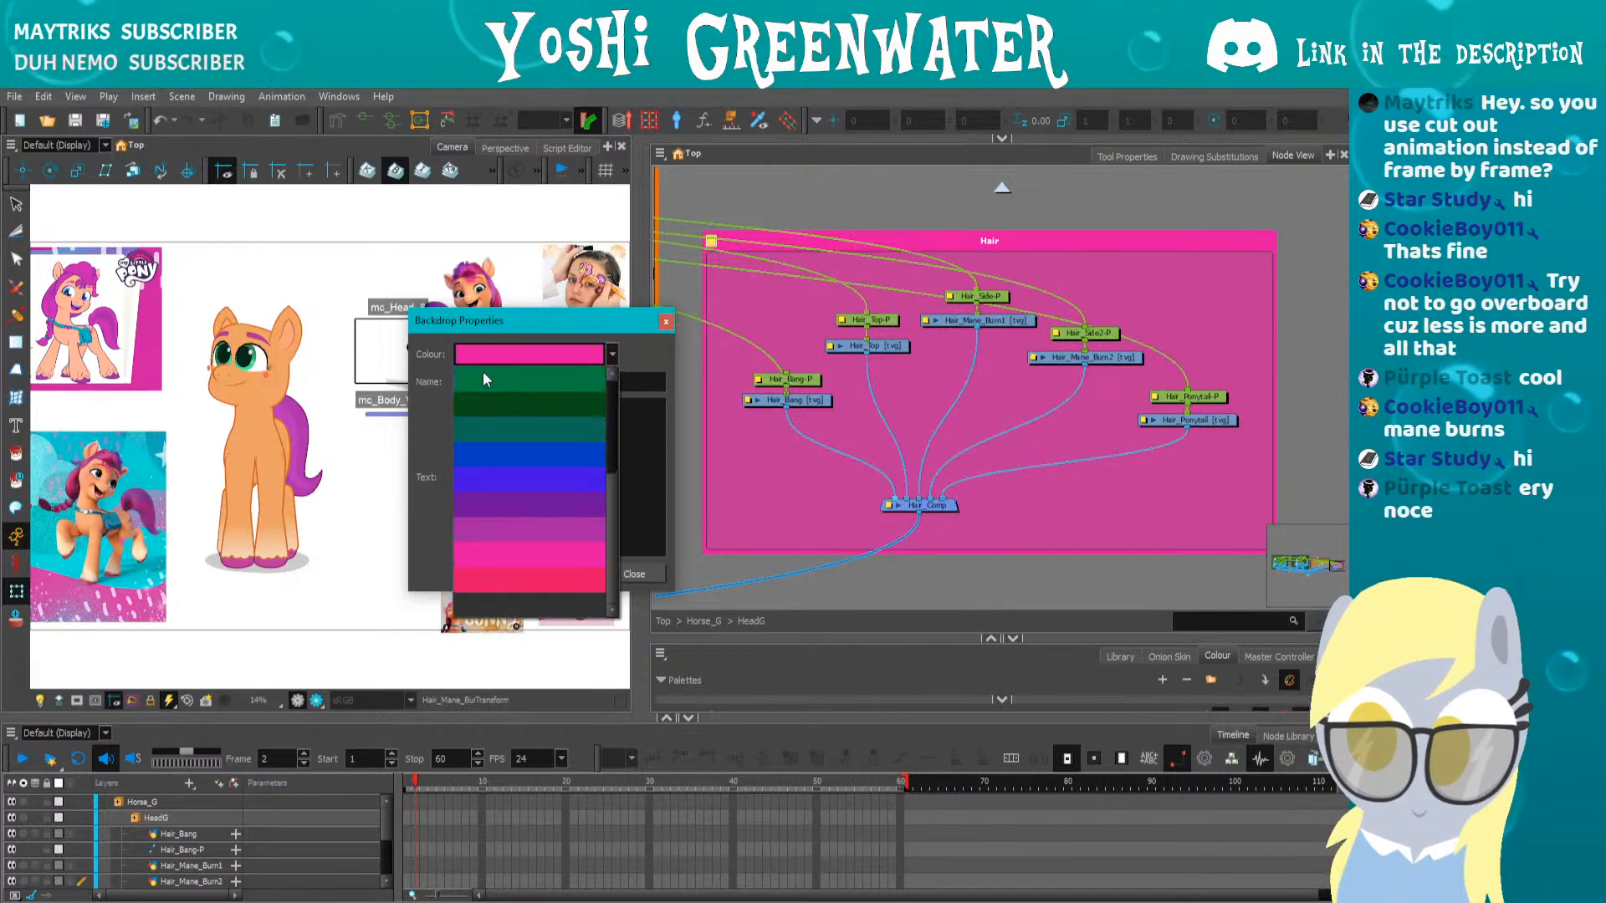
click(477, 535)
click(666, 322)
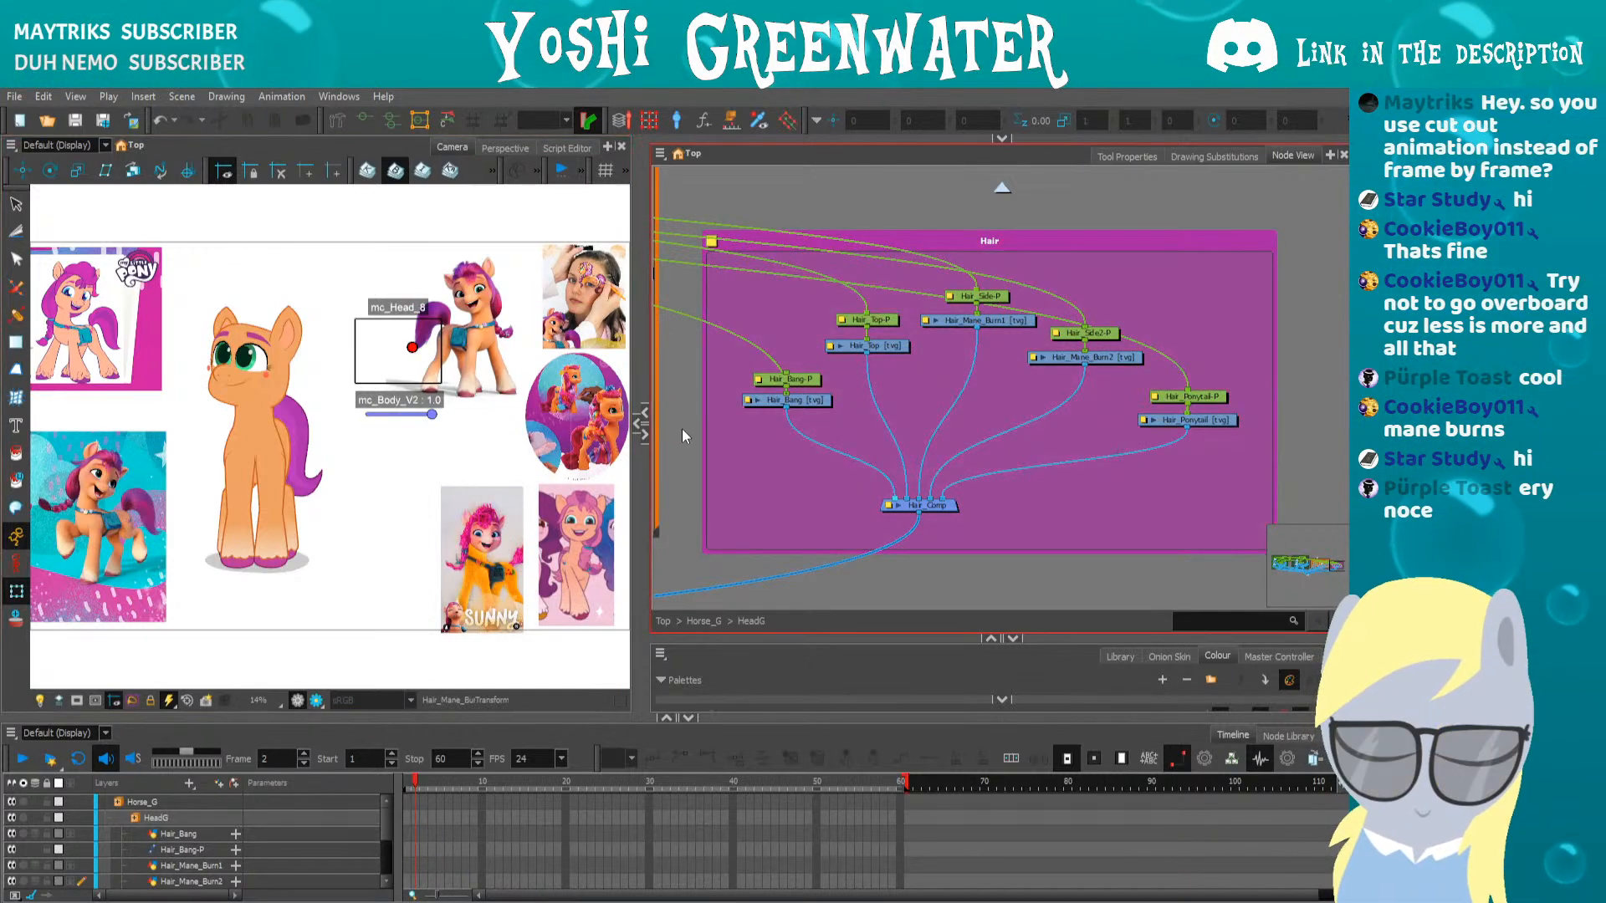
Go to frame 4 and widen the camera view around the pony's head
drag(362, 717, 359, 650)
key(period)
key(period)
click(273, 599)
scroll(207, 329, up, 3)
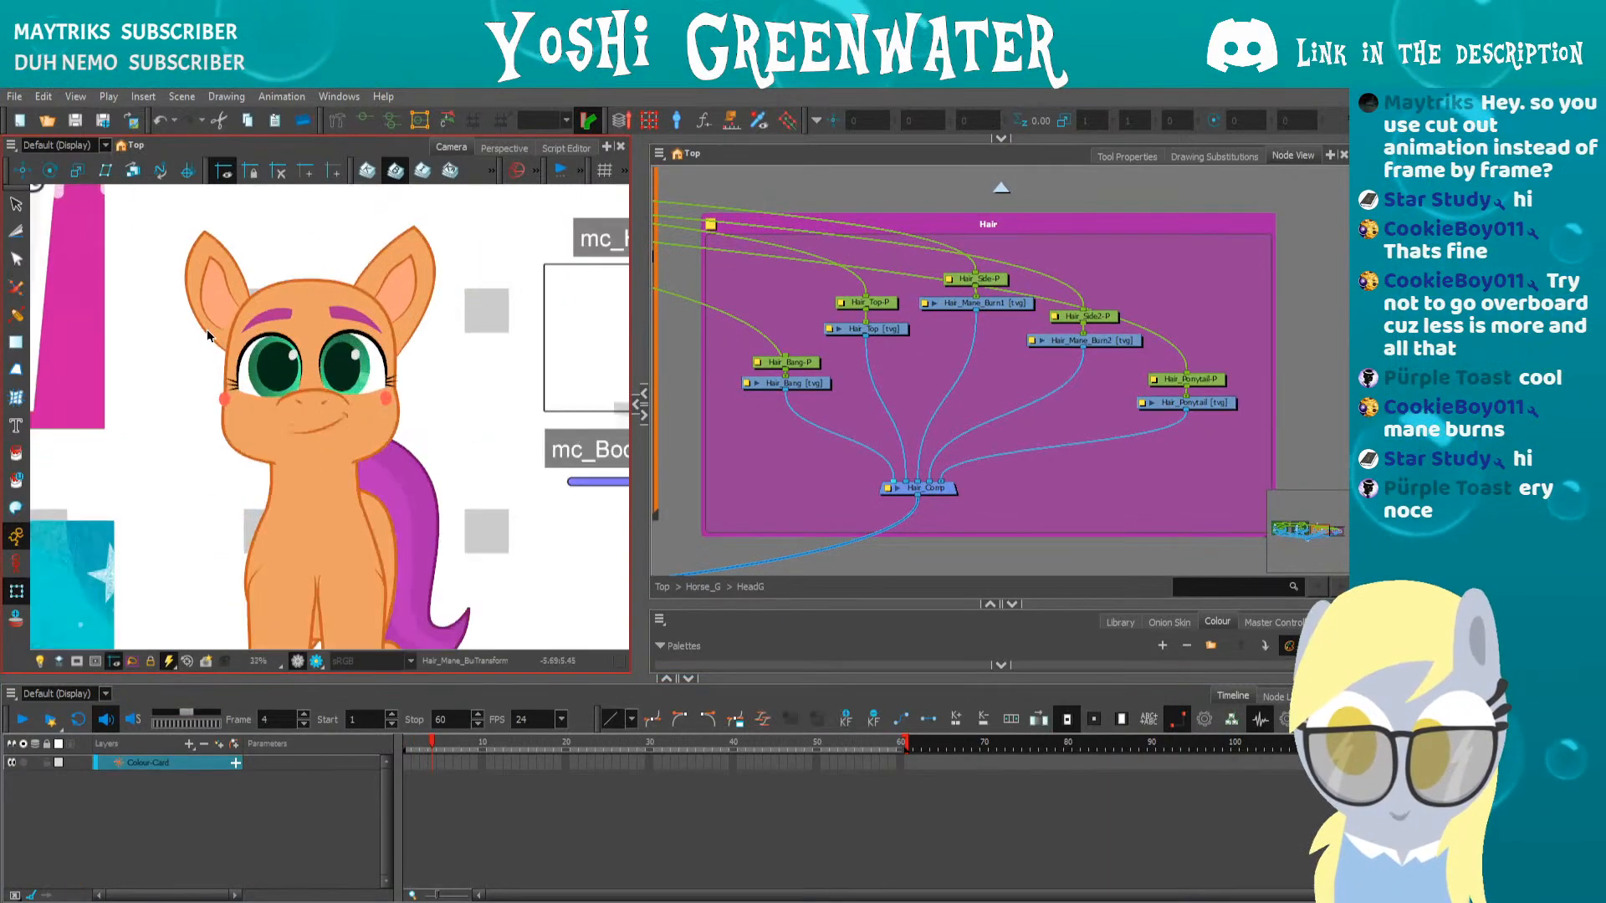
drag(637, 479, 701, 476)
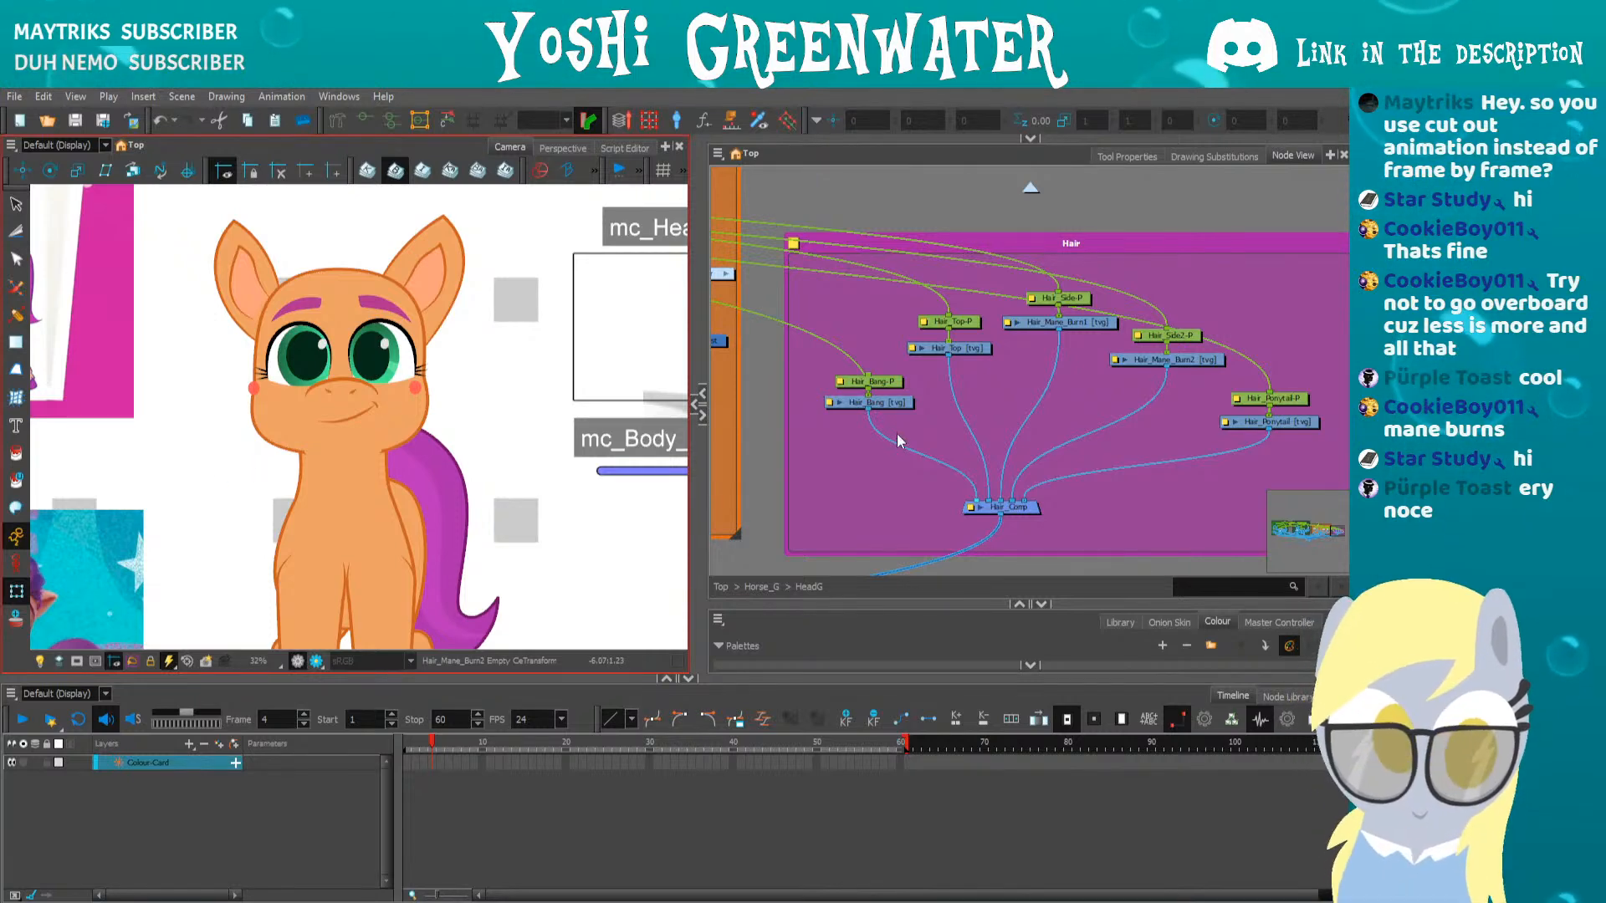
Select the Hair_Top drawing node and shrink the timeline area to give the camera view more height
click(888, 489)
mouse_move(870, 496)
mouse_down()
mouse_move(787, 490)
mouse_move(786, 470)
mouse_move(895, 484)
mouse_move(880, 484)
mouse_up()
click(880, 361)
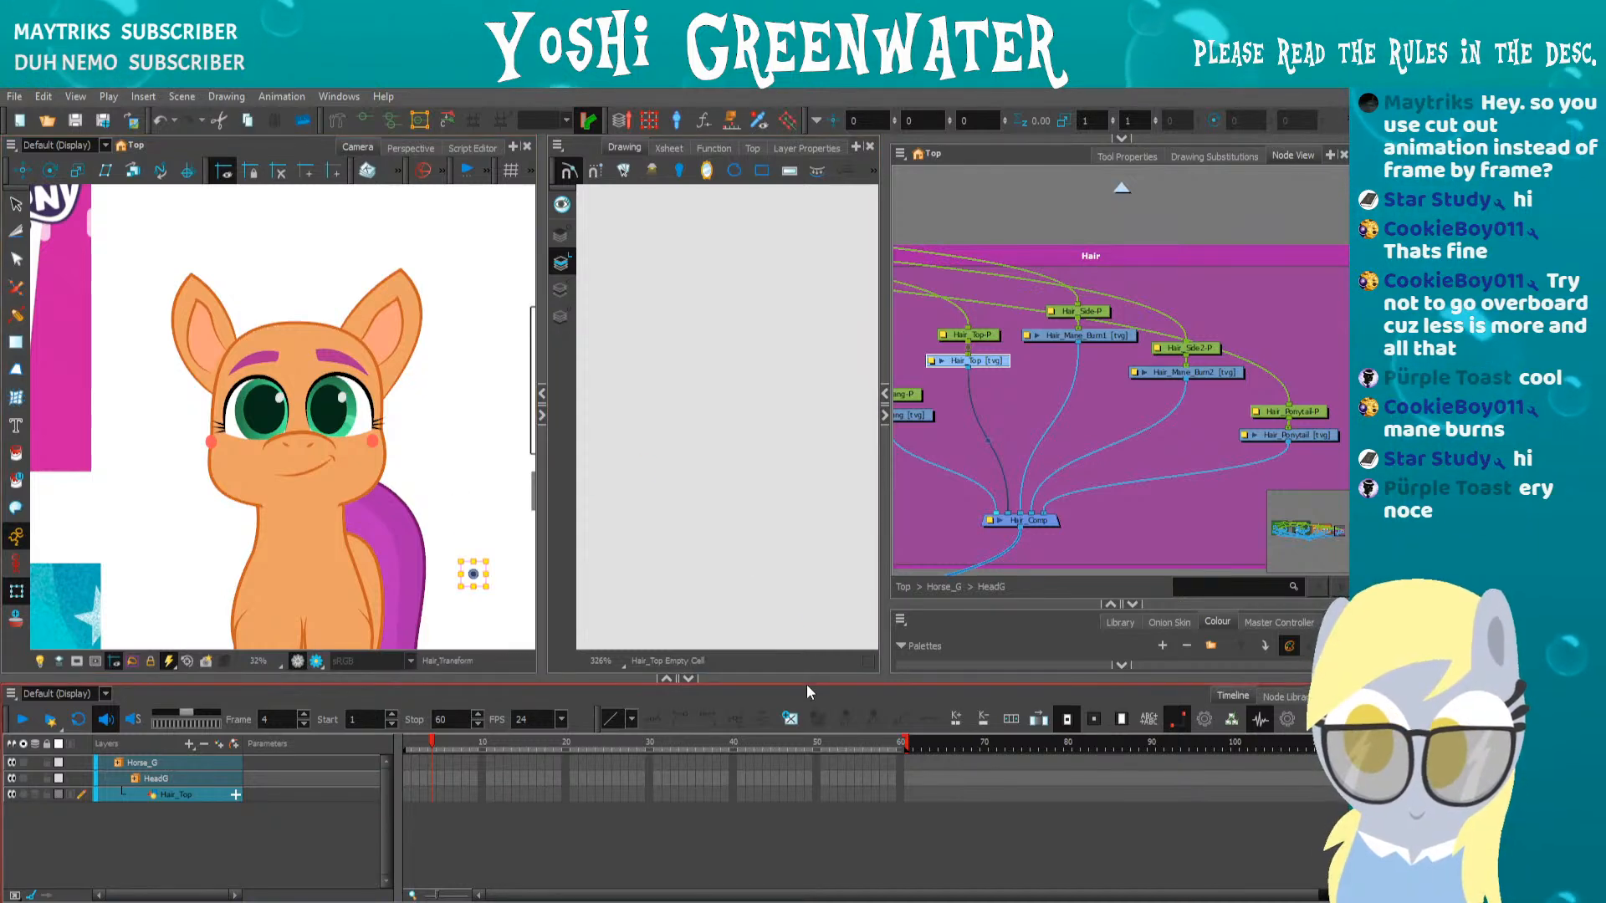
drag(807, 686, 807, 780)
scroll(251, 510, down, 3)
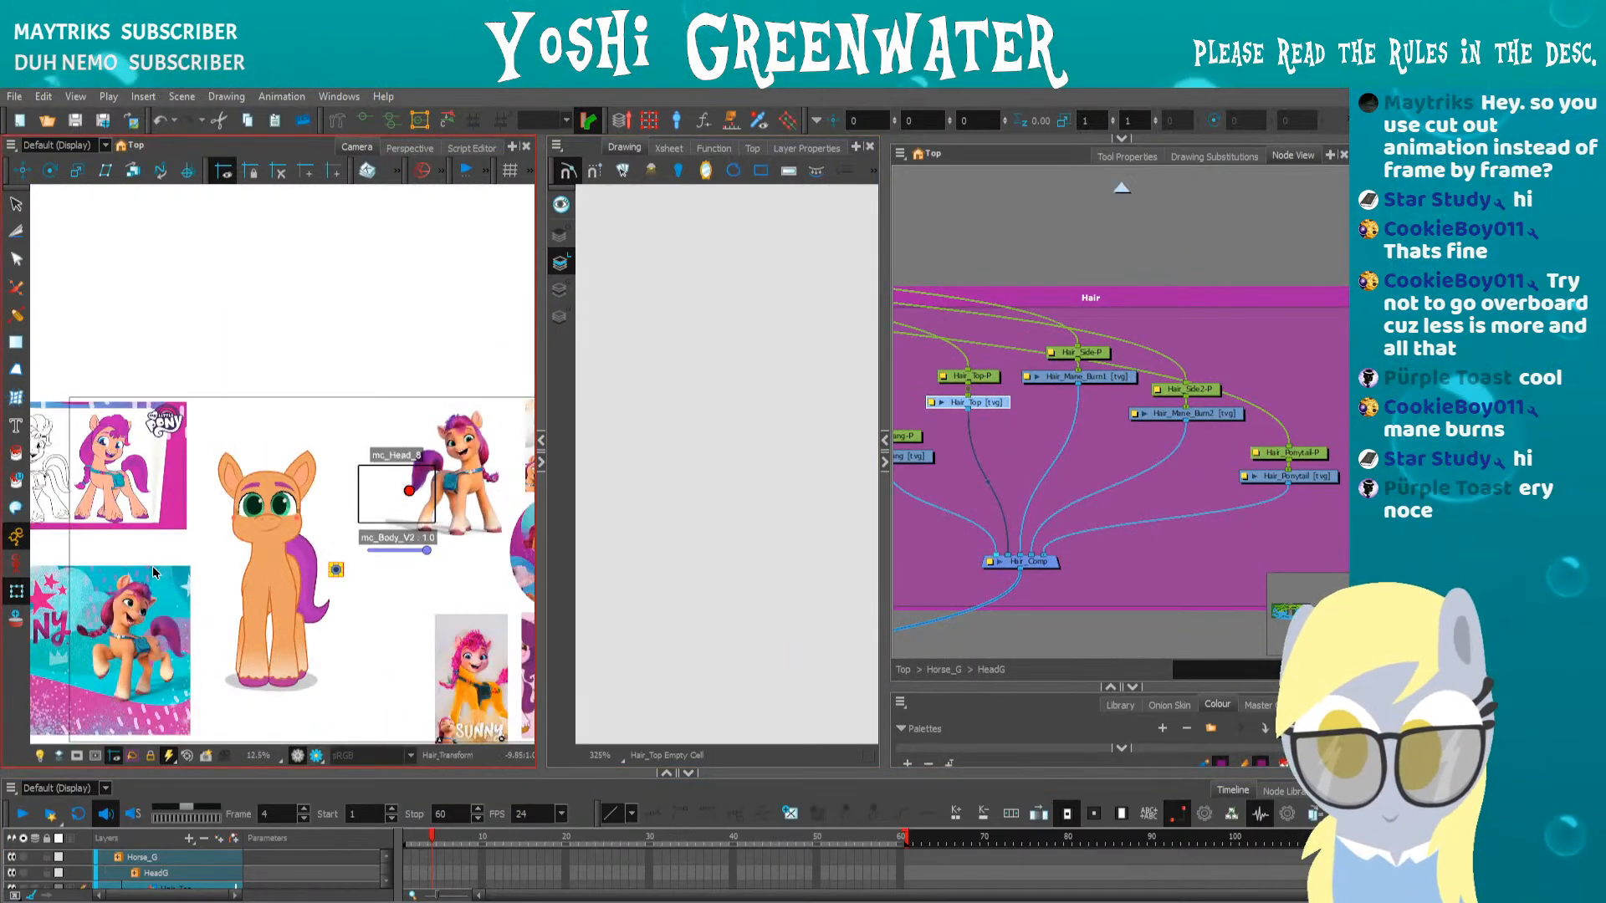
drag(153, 573, 70, 499)
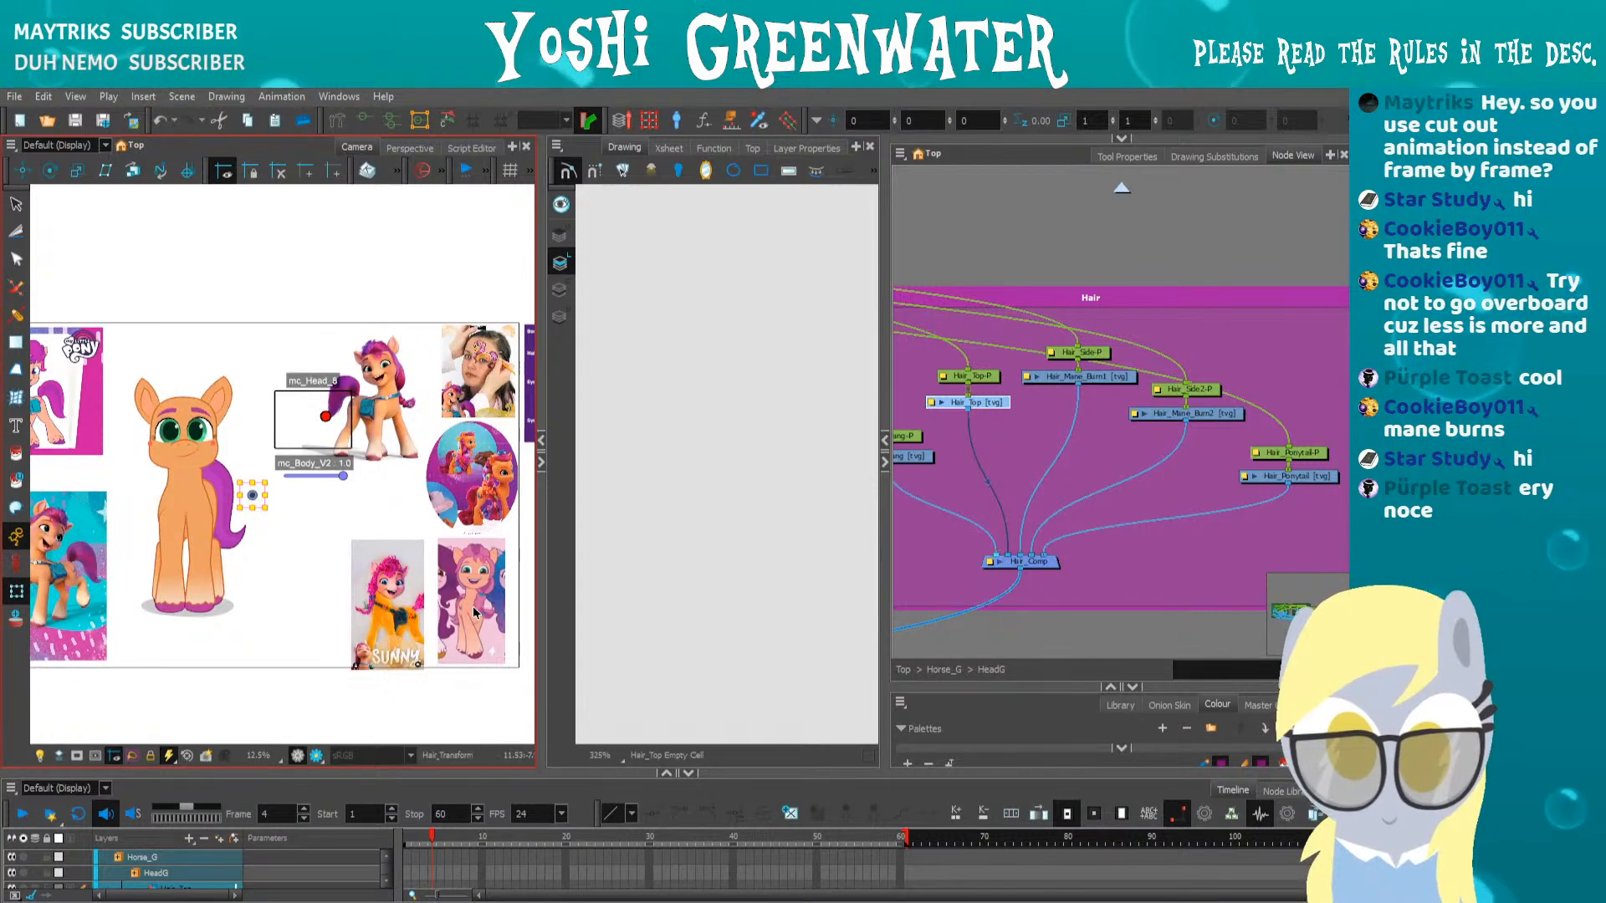
Move the 2D Sunny reference picture next to the pony and enlarge it
click(460, 631)
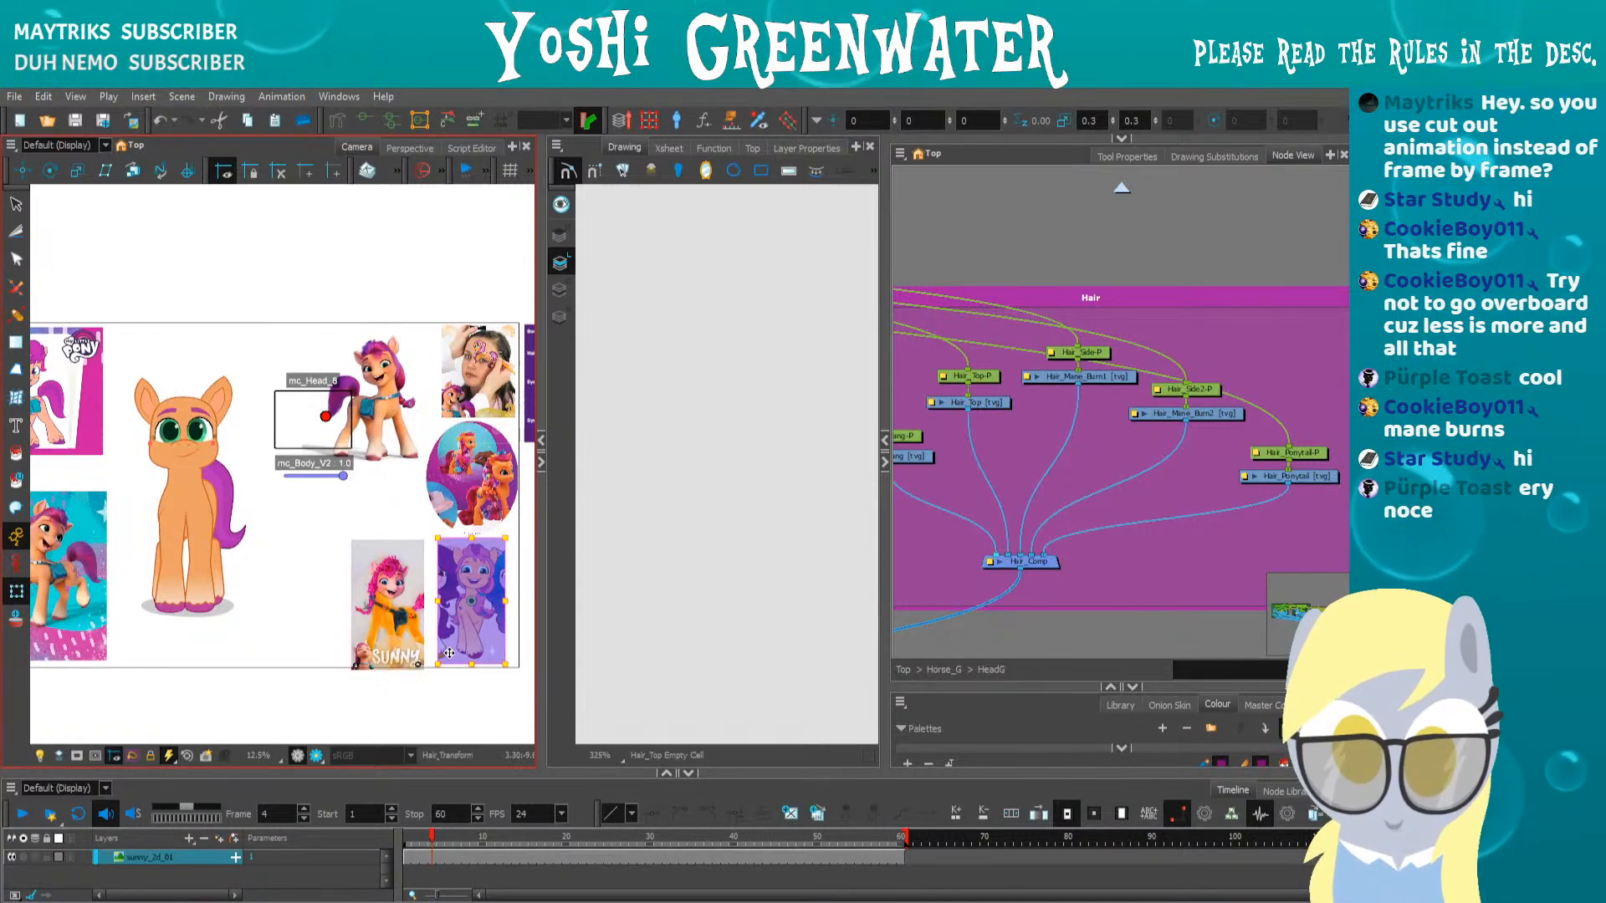
drag(449, 653, 318, 635)
mouse_move(255, 543)
mouse_down()
mouse_move(93, 520)
mouse_move(247, 545)
mouse_move(453, 610)
mouse_move(339, 577)
mouse_up()
Move the craft toy photo away from the 2D Sunny reference and enlarge the 2D reference further
click(412, 601)
drag(624, 556, 712, 579)
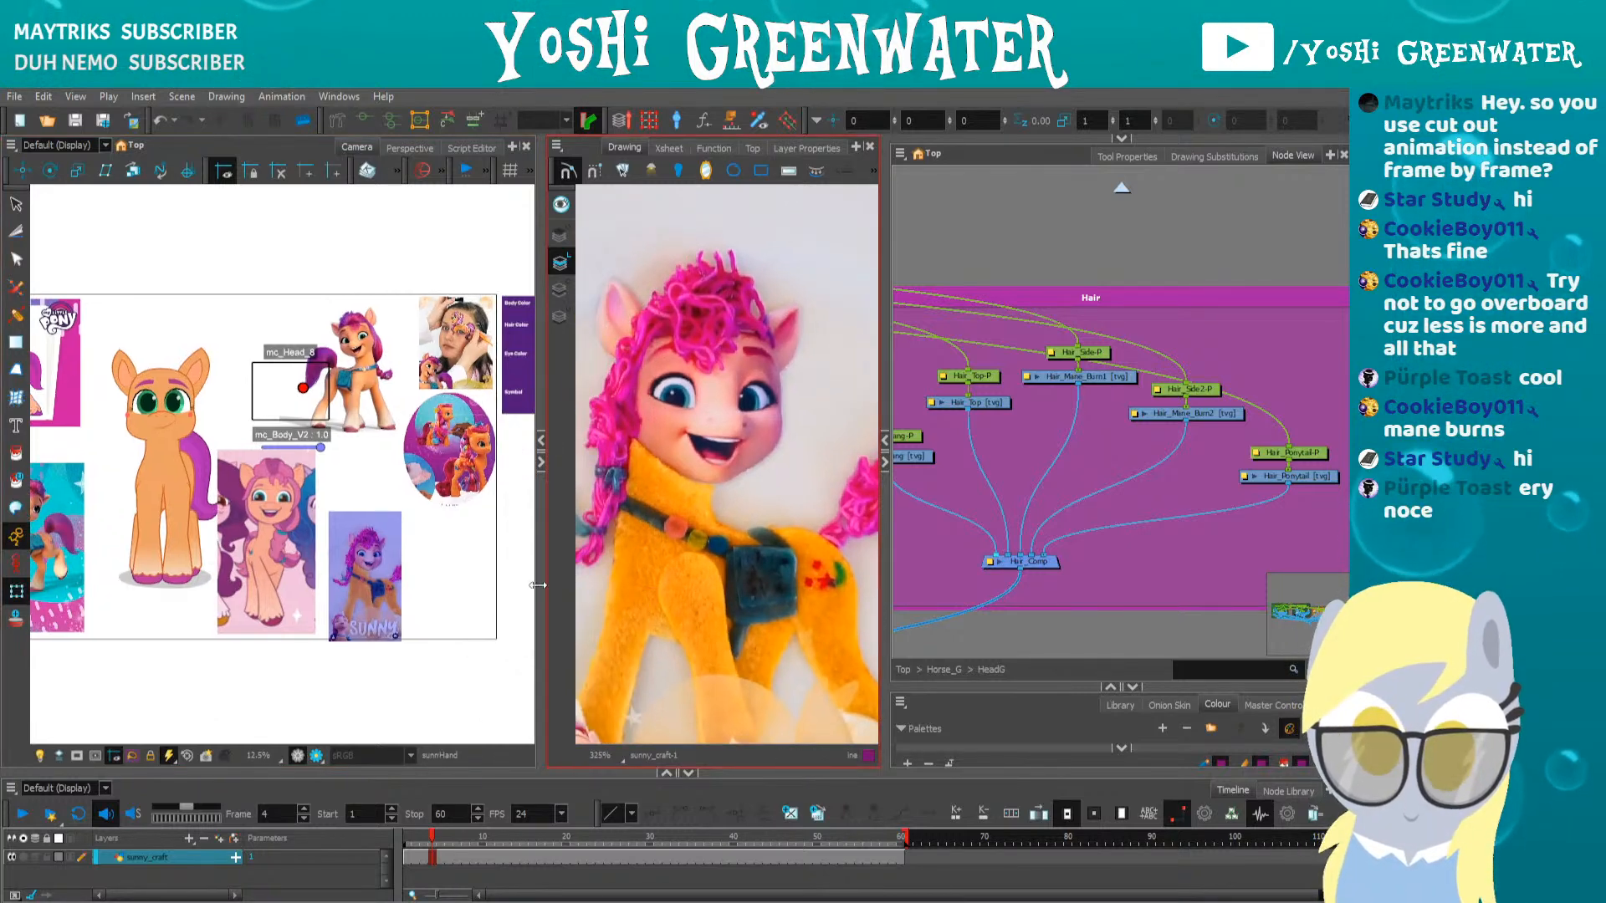
drag(366, 577, 469, 594)
mouse_move(269, 540)
mouse_down()
mouse_move(304, 552)
mouse_move(244, 551)
mouse_up()
key(shift+b)
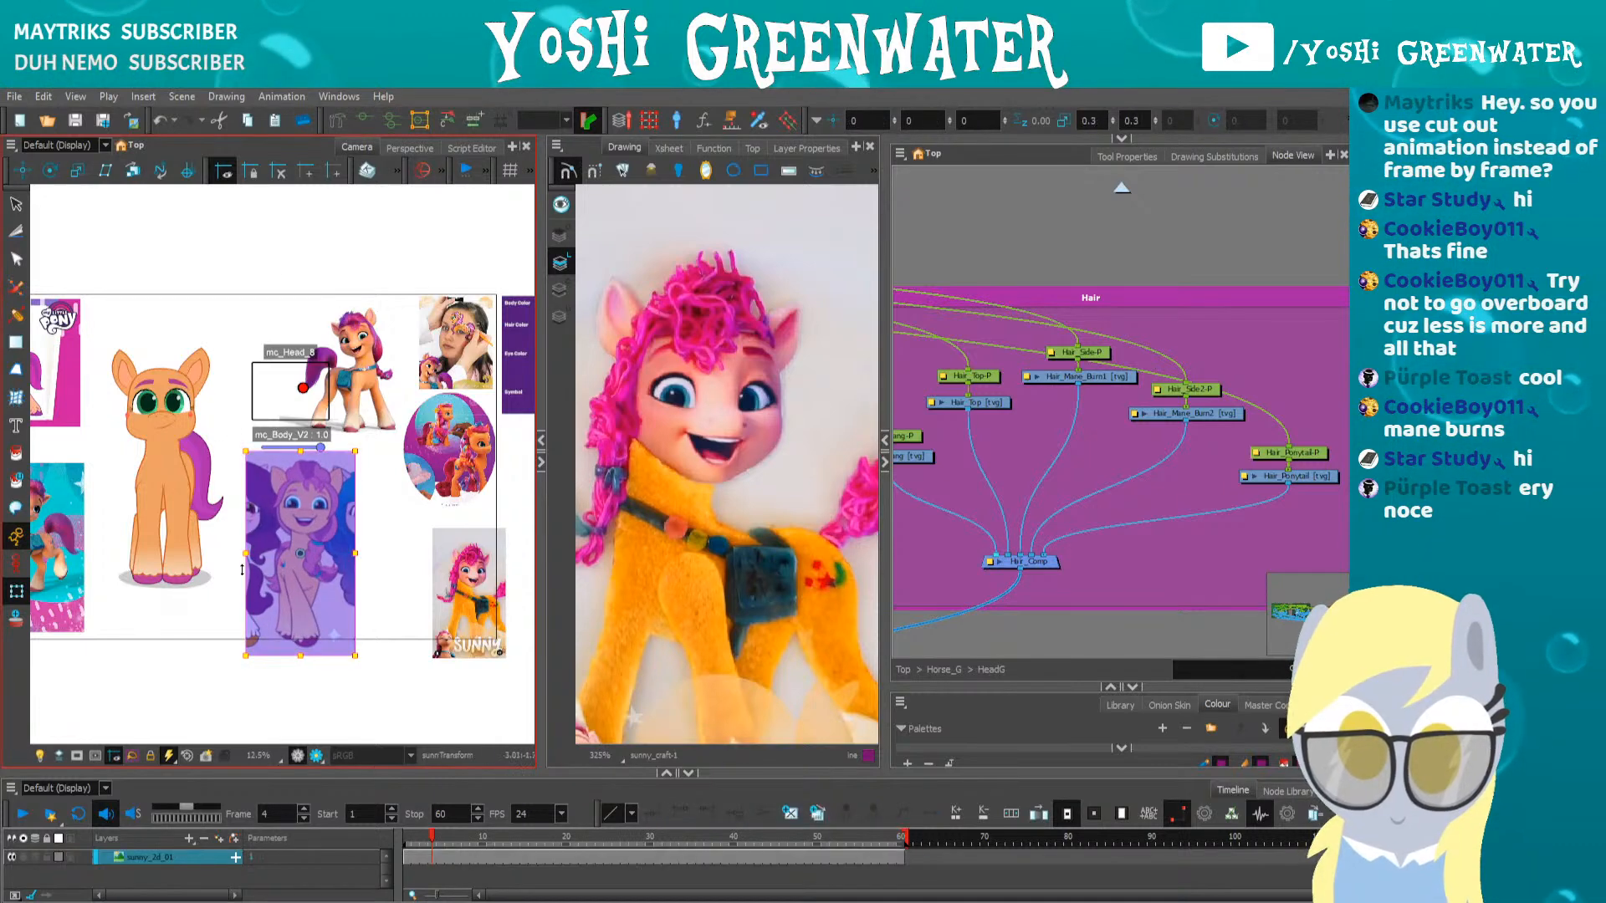
click(224, 613)
click(270, 605)
scroll(238, 575, up, 1)
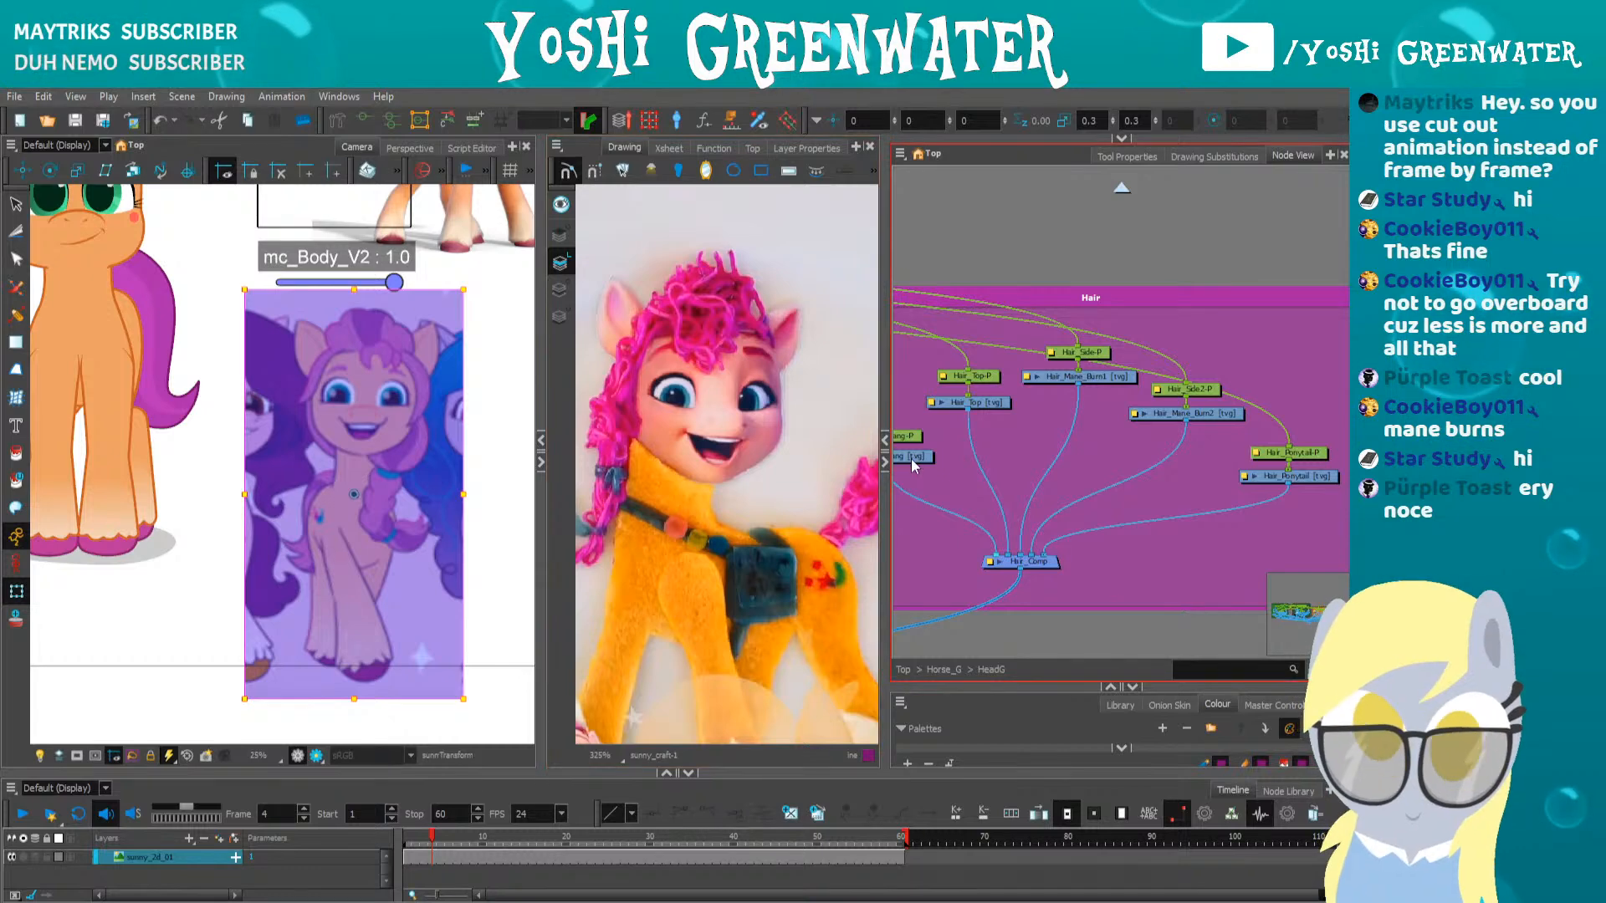
Select the Hair_Top drawing and activate the Brush tool with the pony and 2D reference in view
click(911, 457)
drag(252, 431, 316, 600)
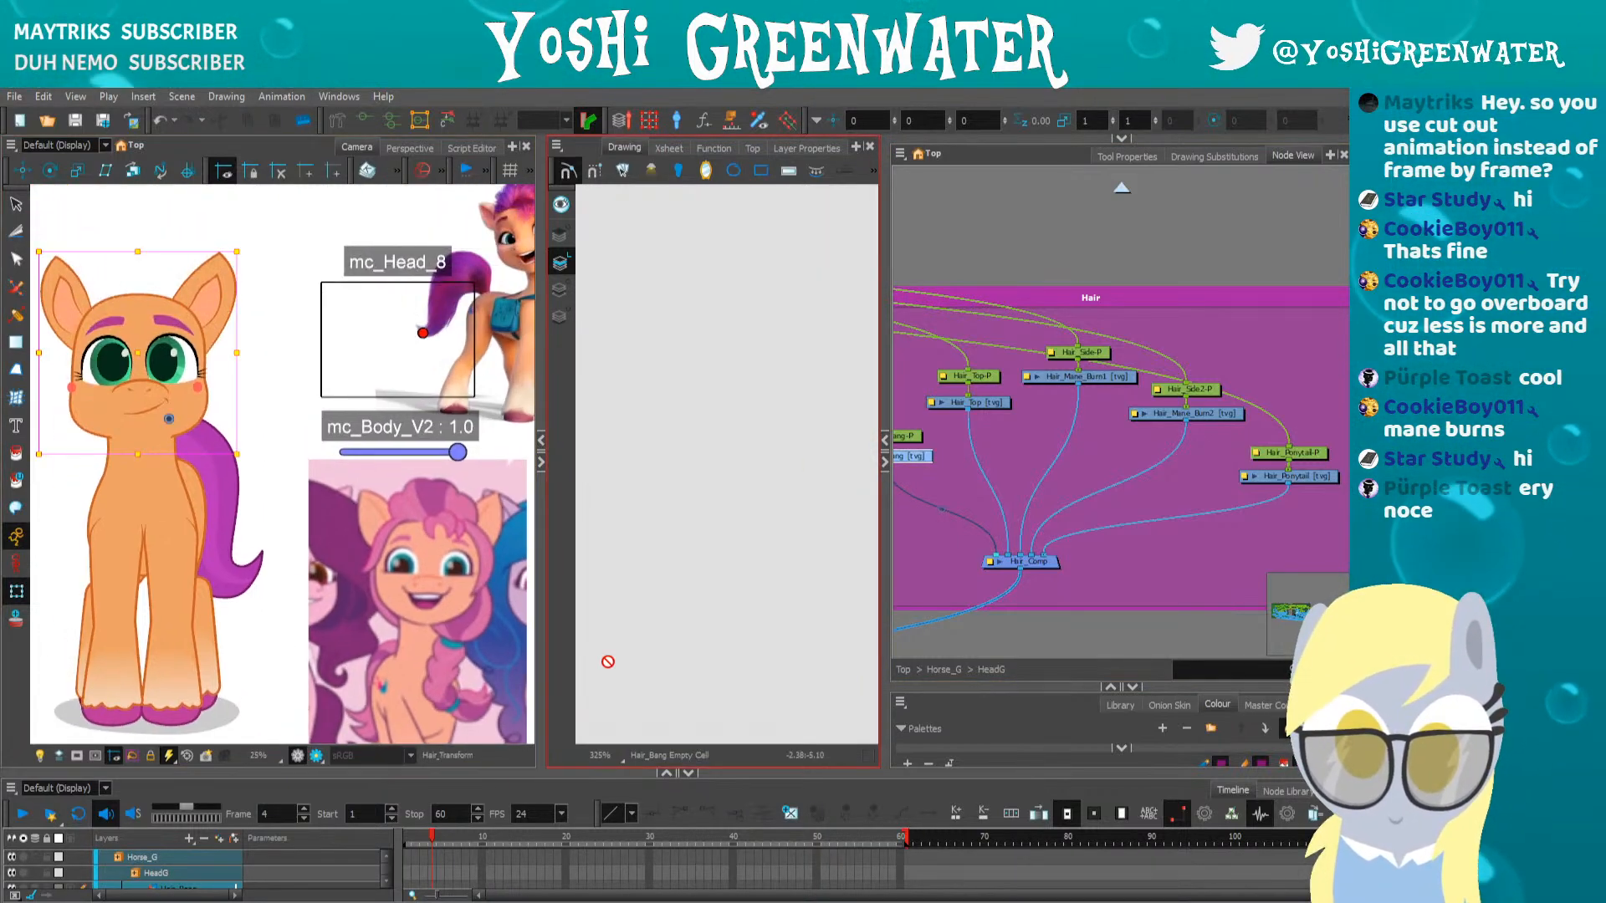
drag(922, 524, 943, 520)
click(948, 555)
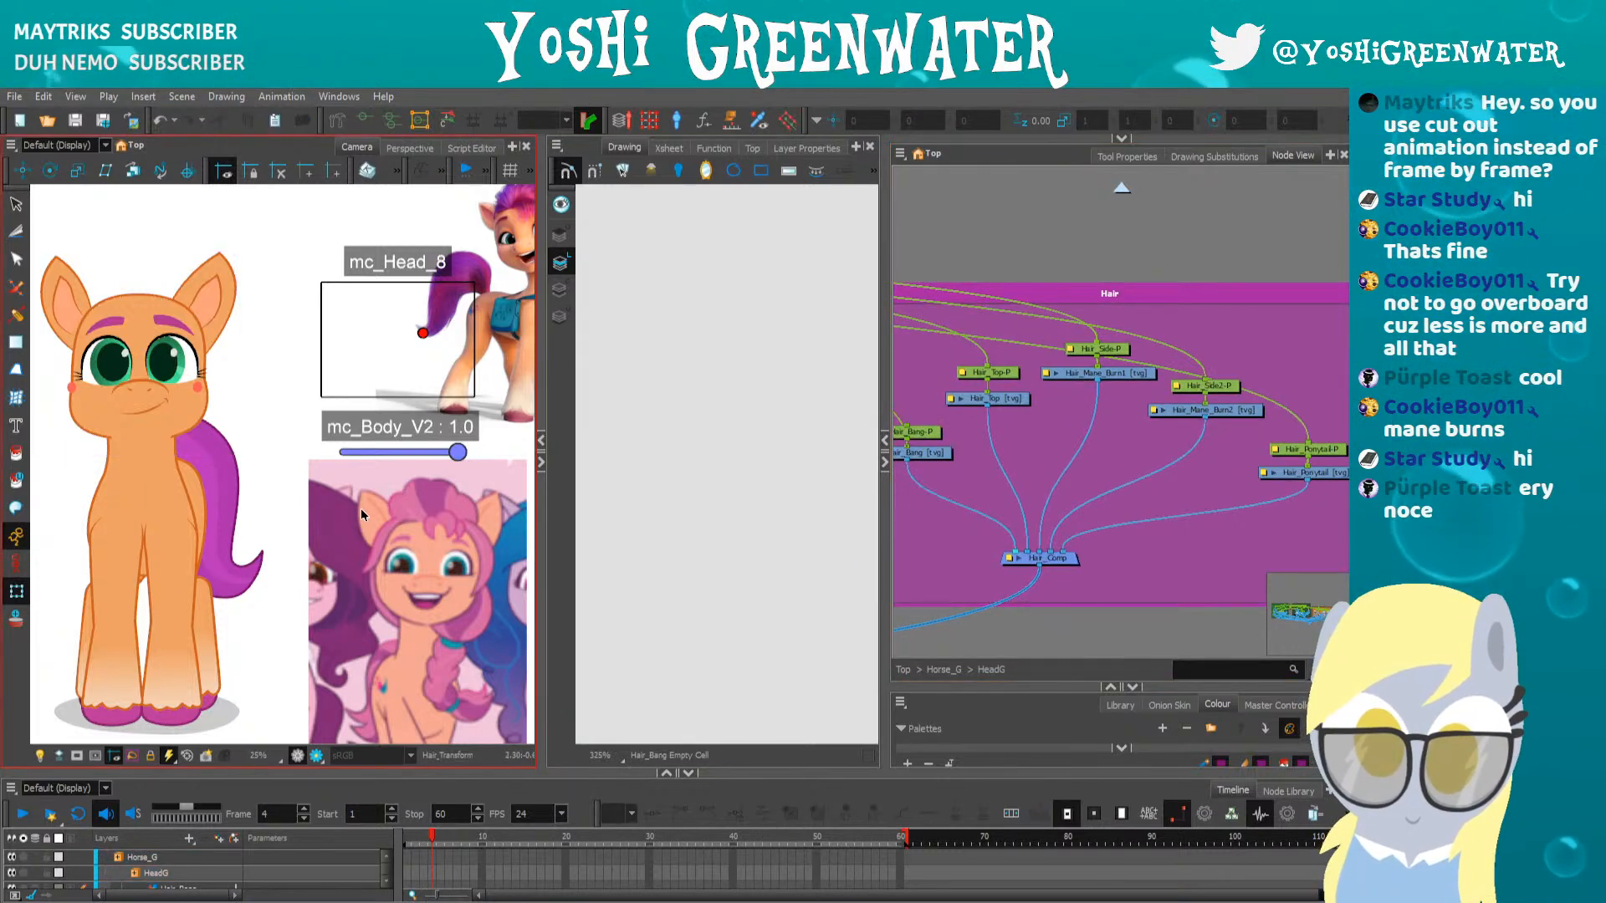
click(1010, 400)
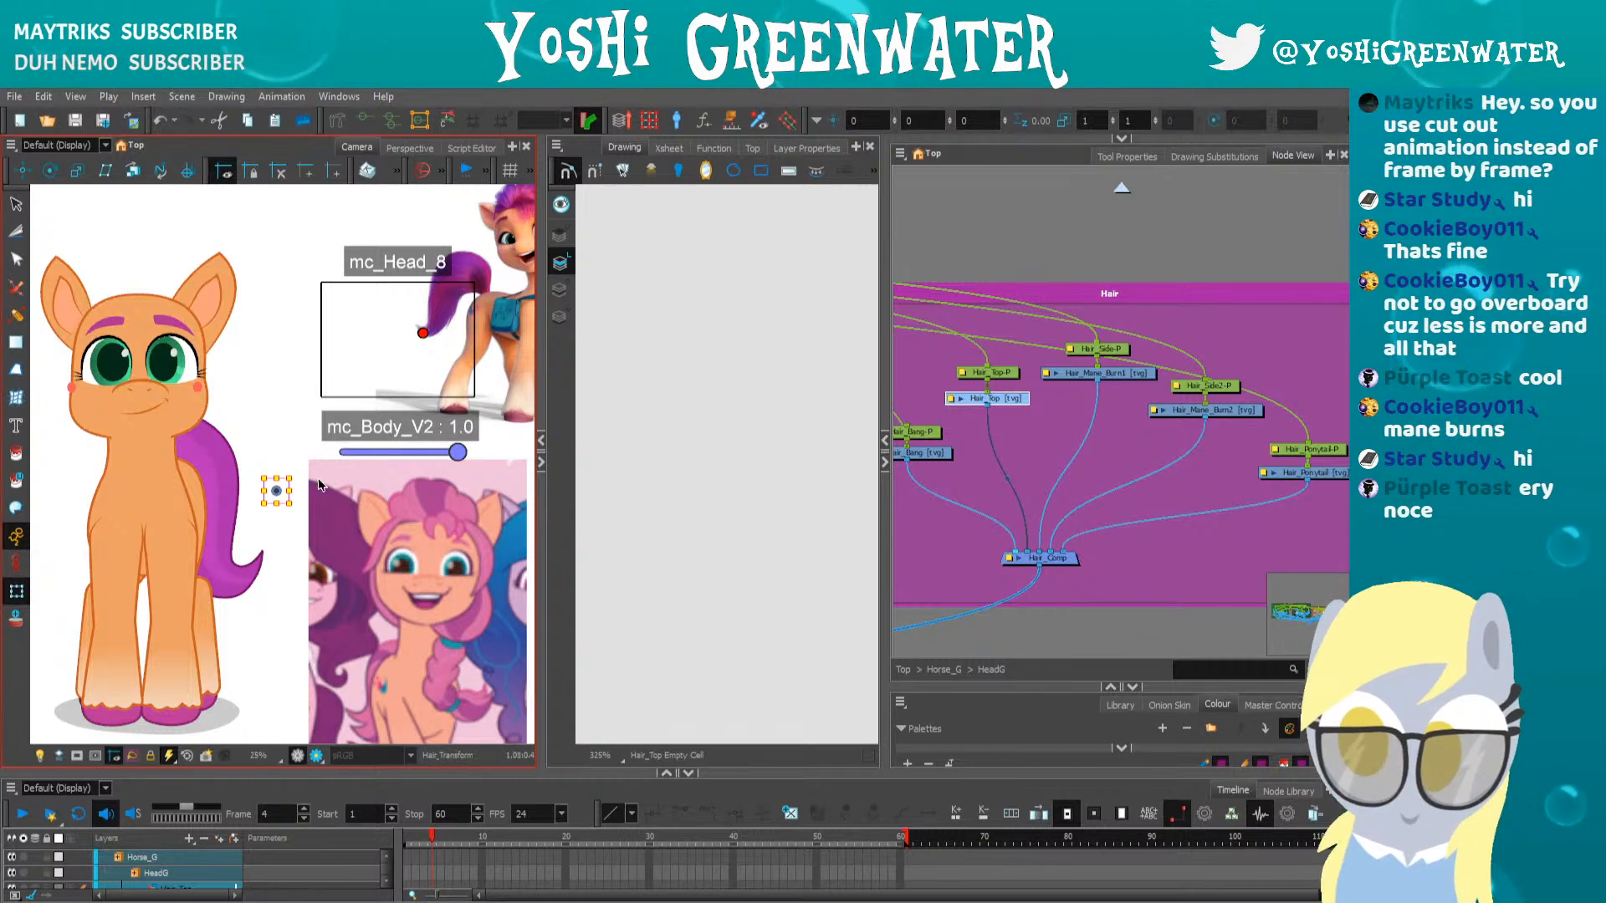
key(alt+b)
Enlarge the colour palette area and set the green Sketch colour's alpha to 255
drag(981, 686, 924, 401)
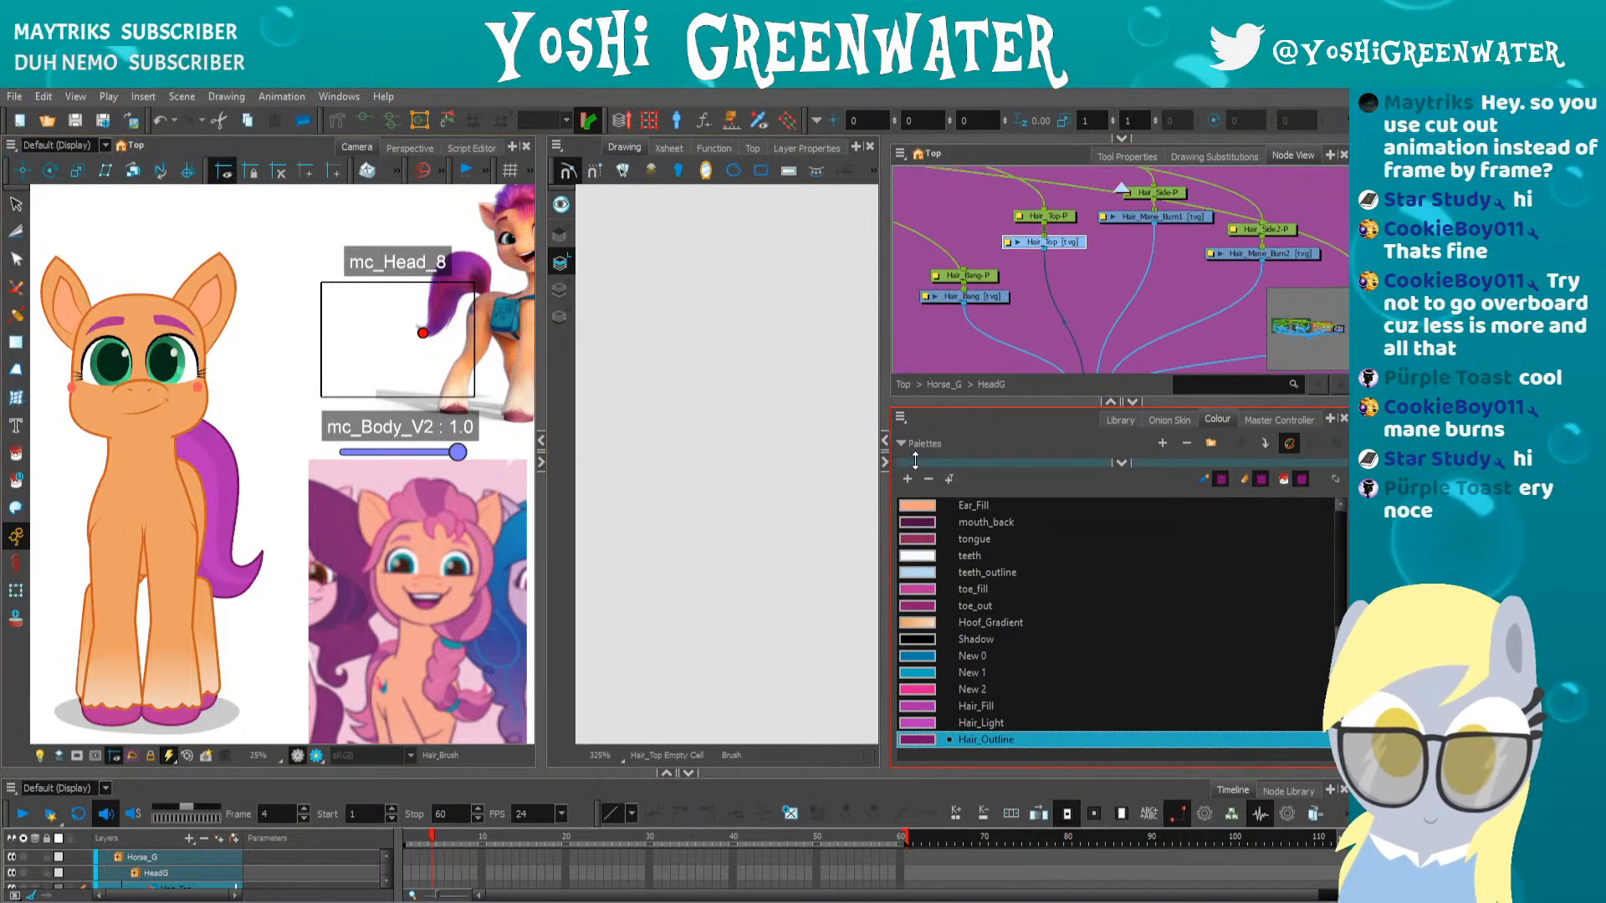
scroll(915, 585, up, 5)
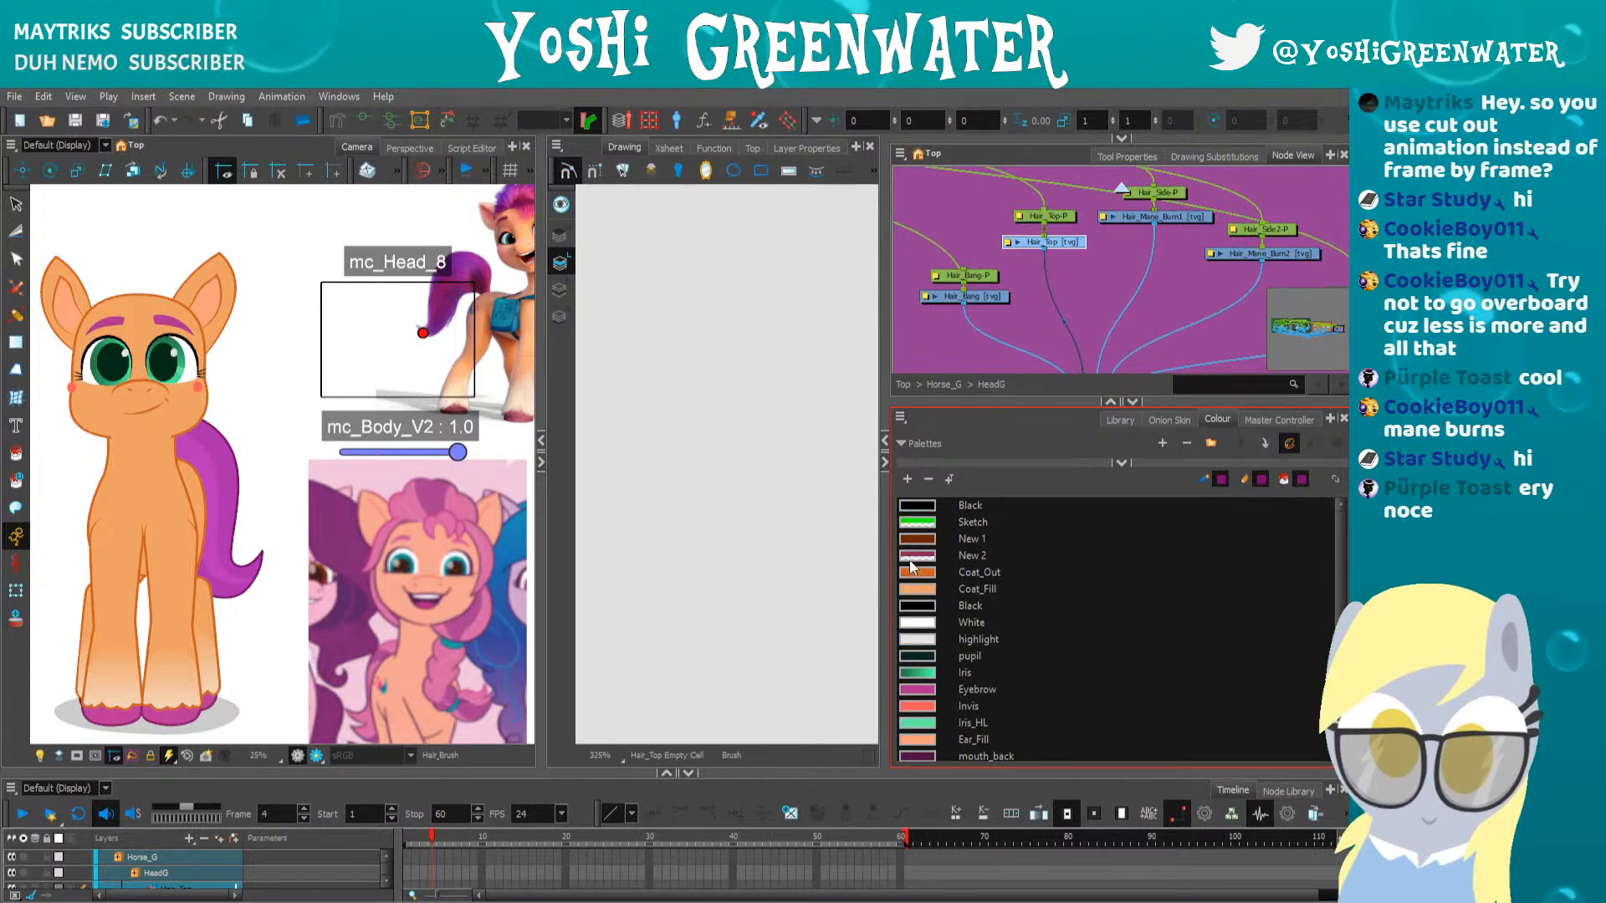
double_click(920, 524)
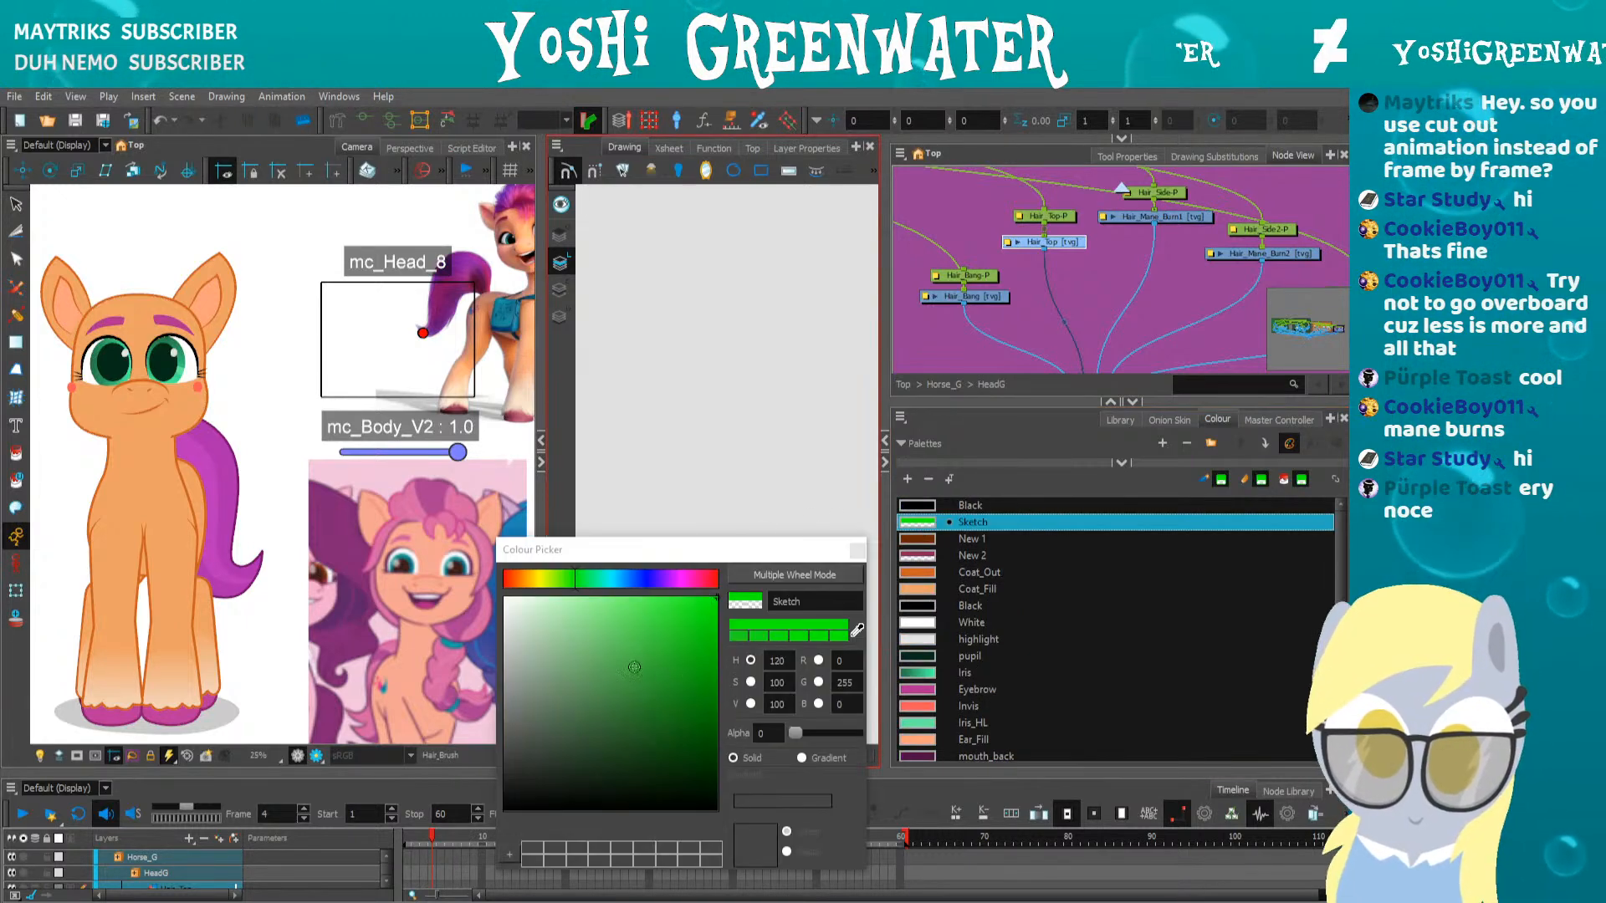
drag(797, 733, 856, 733)
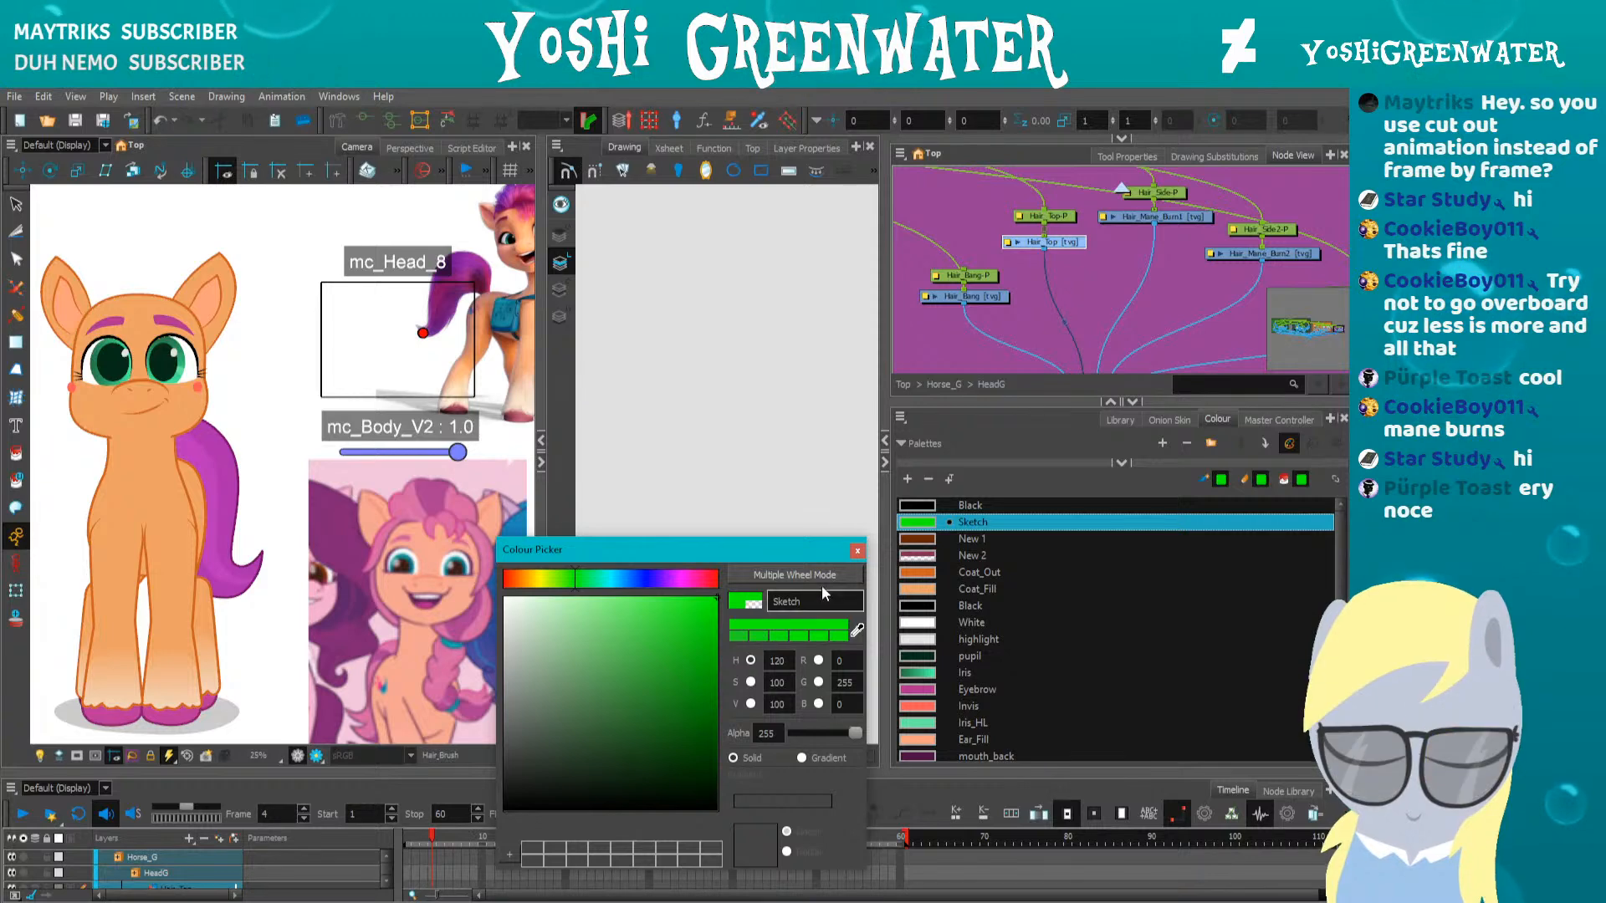
click(858, 550)
Set the brush's maximum size to 15, making test strokes near the pony's head and undoing them
drag(233, 378, 269, 423)
key(ctrl+z)
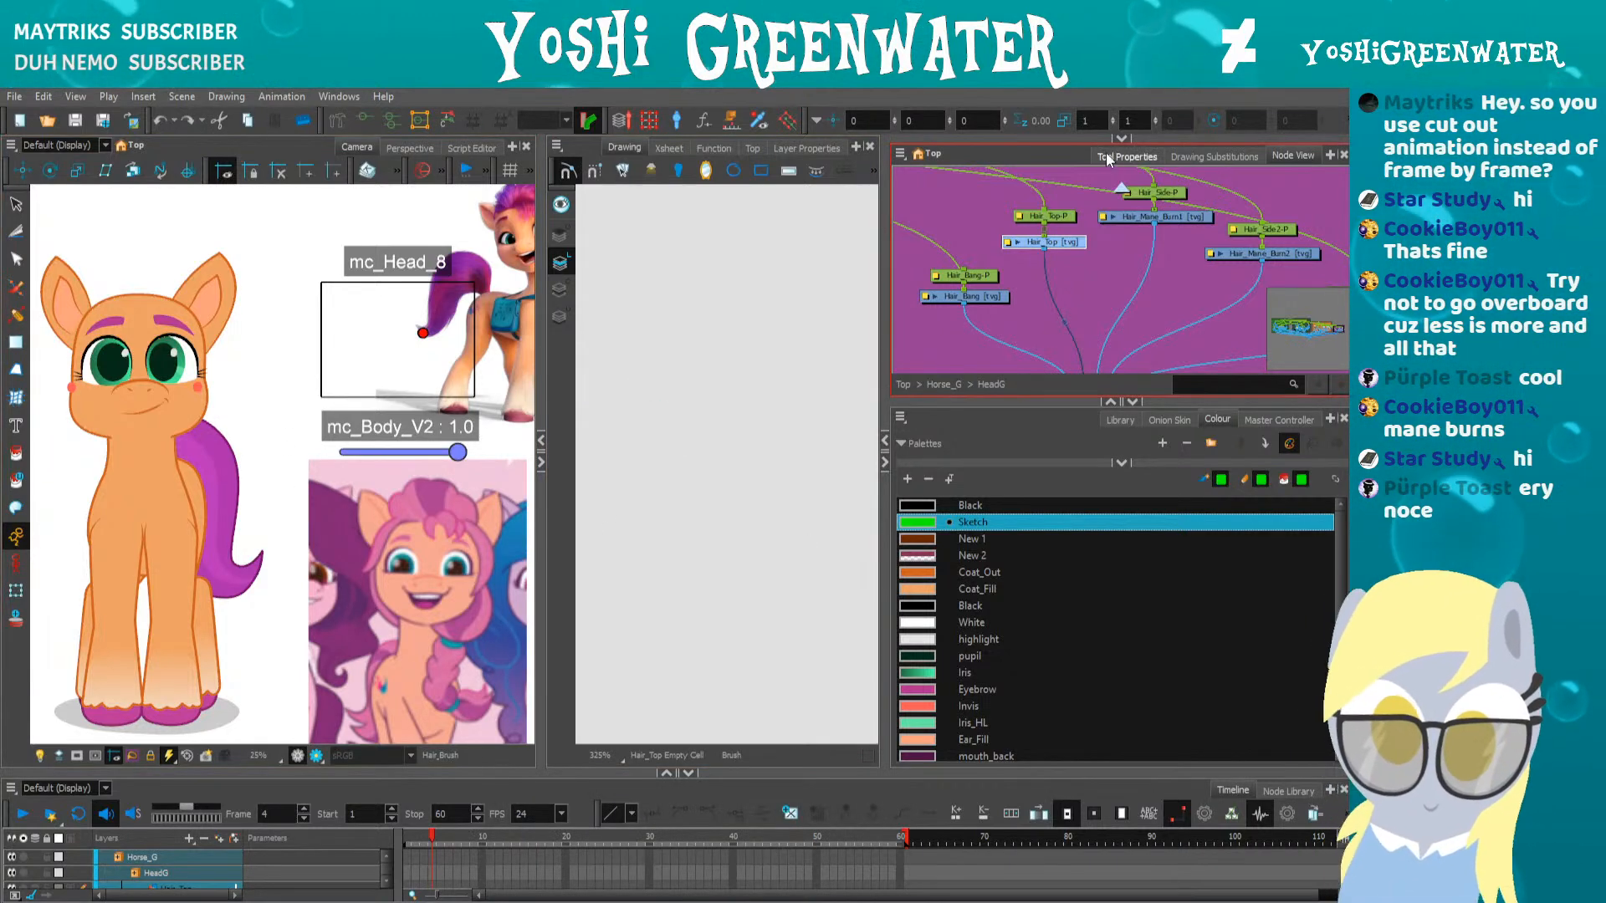
click(1126, 156)
drag(1285, 285, 1247, 288)
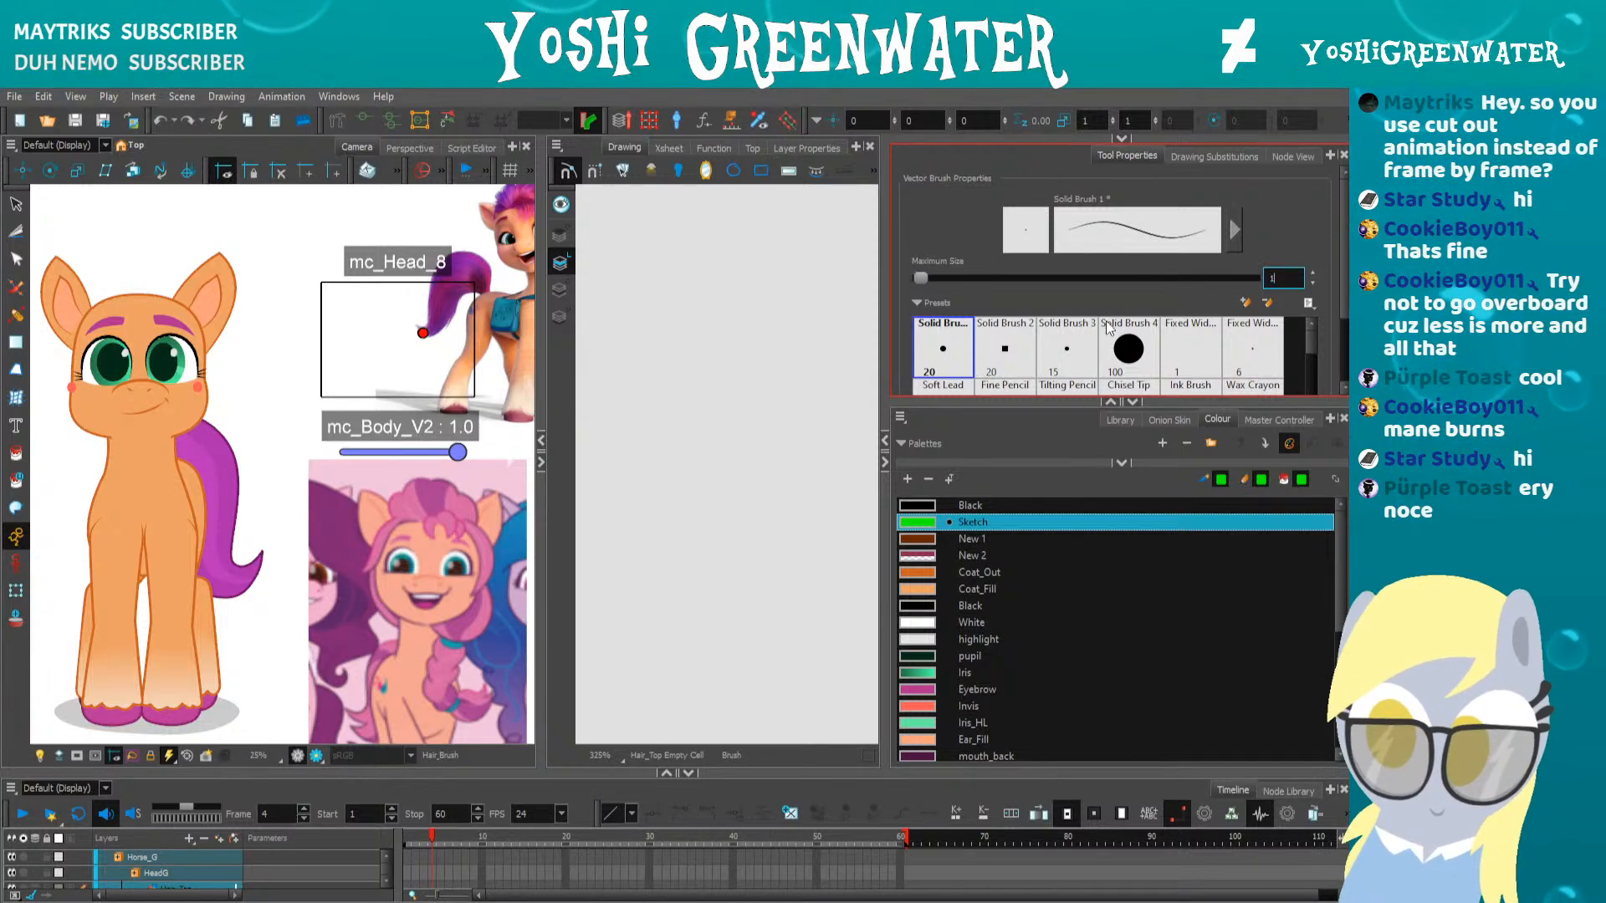
drag(143, 306, 180, 308)
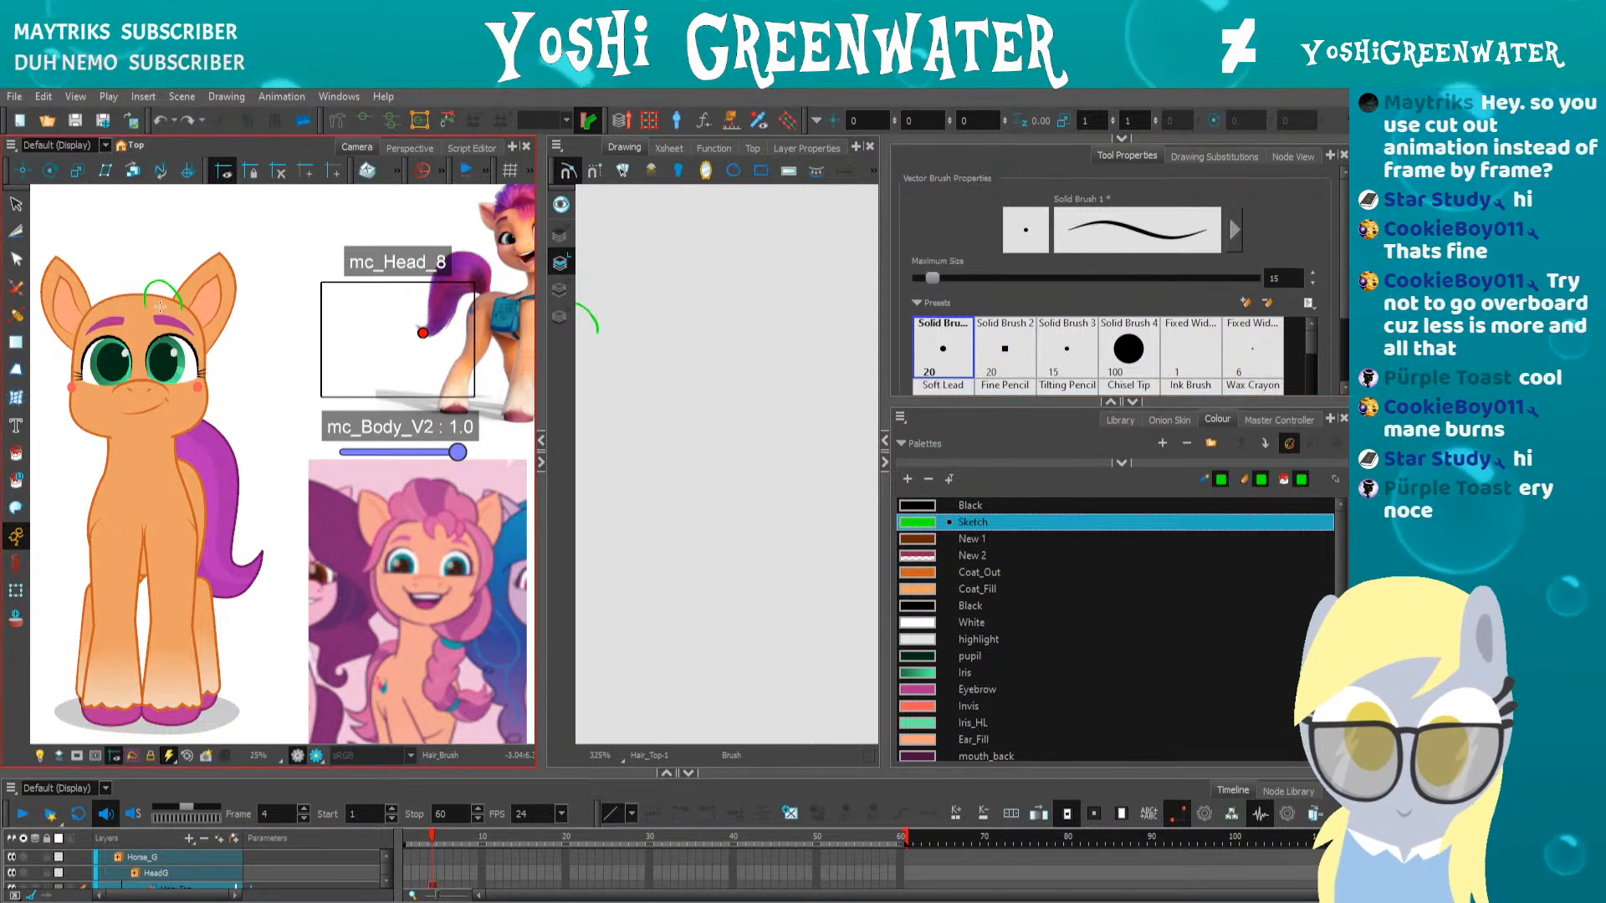
key(ctrl+z)
Collapse the Drawing view and bring back an enlarged Node View, framing the pony's head for sketching
click(541, 462)
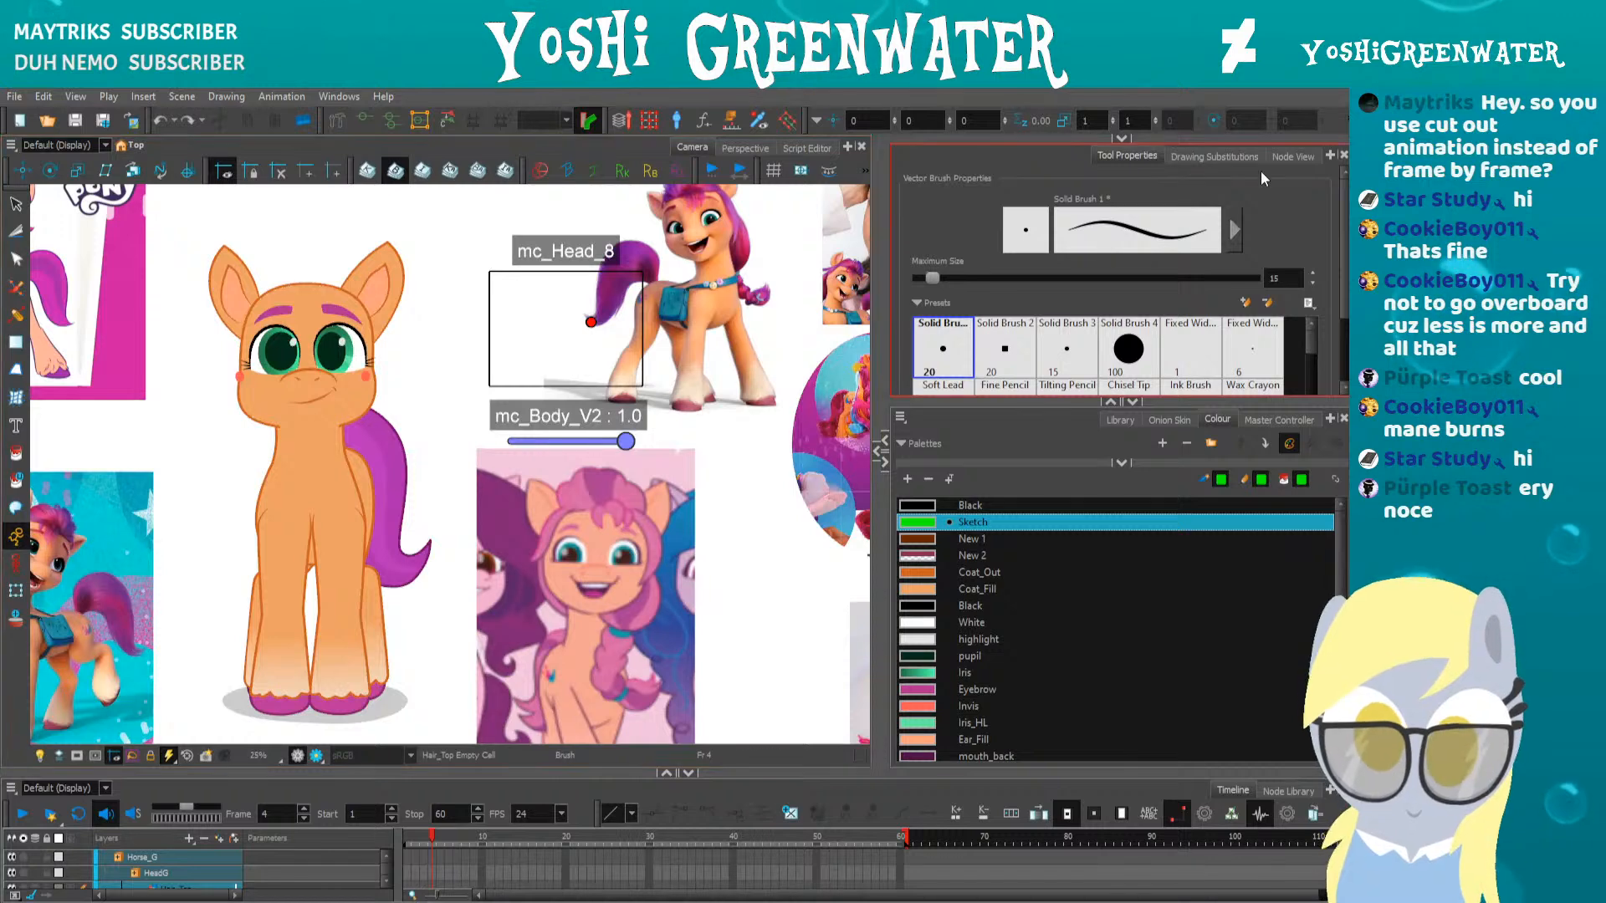
click(1292, 157)
drag(1023, 400, 1024, 527)
drag(968, 393, 1035, 425)
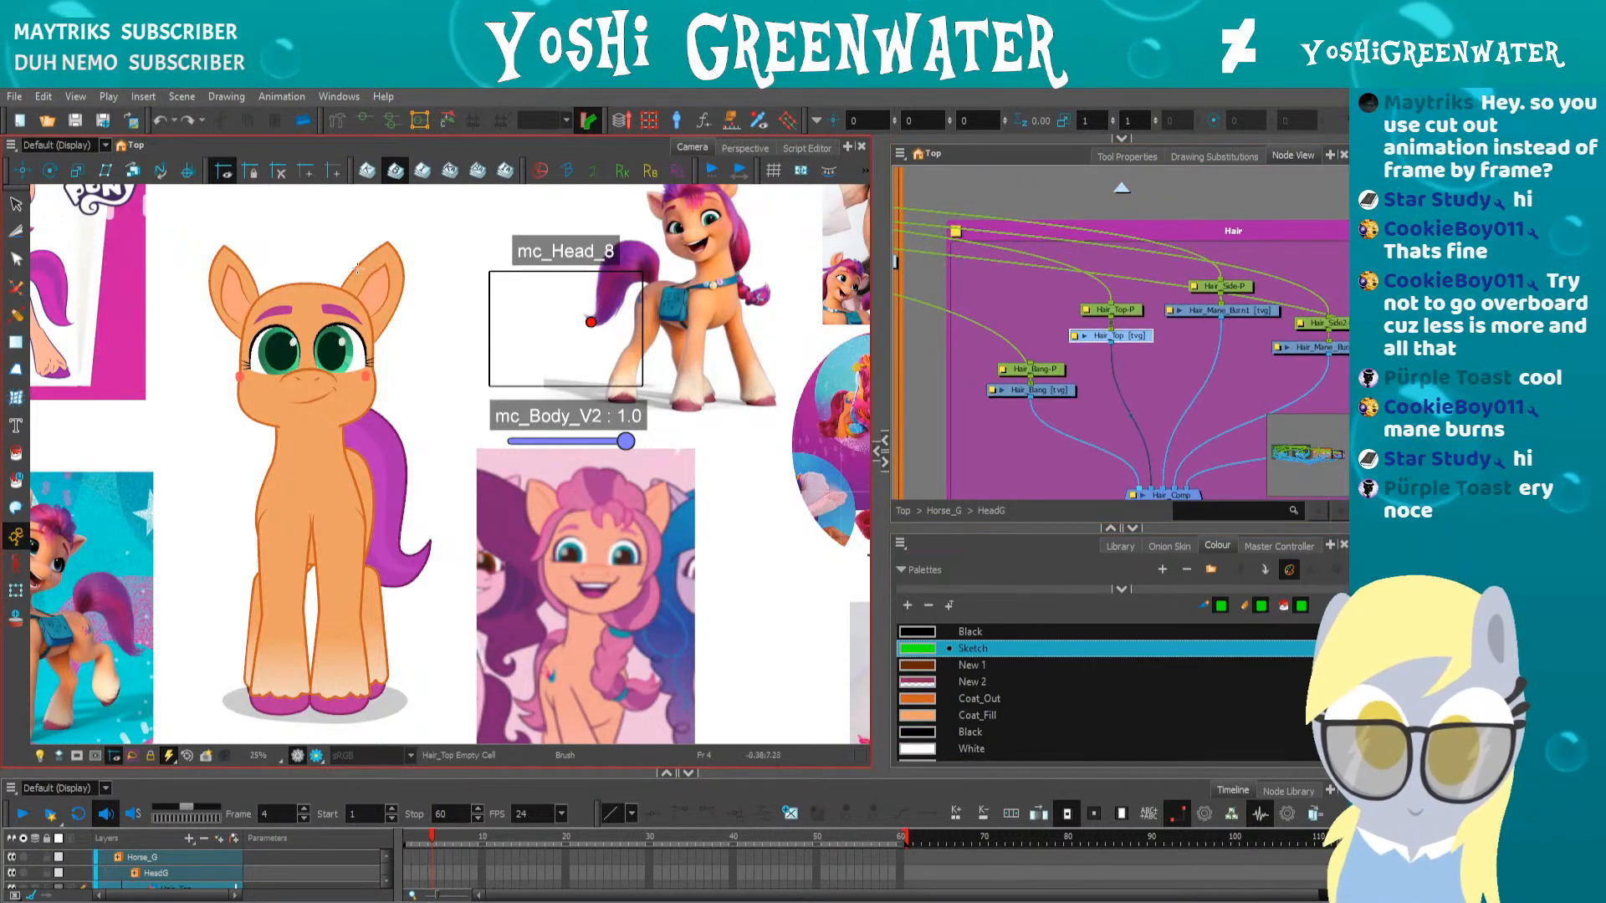
scroll(285, 307, up, 2)
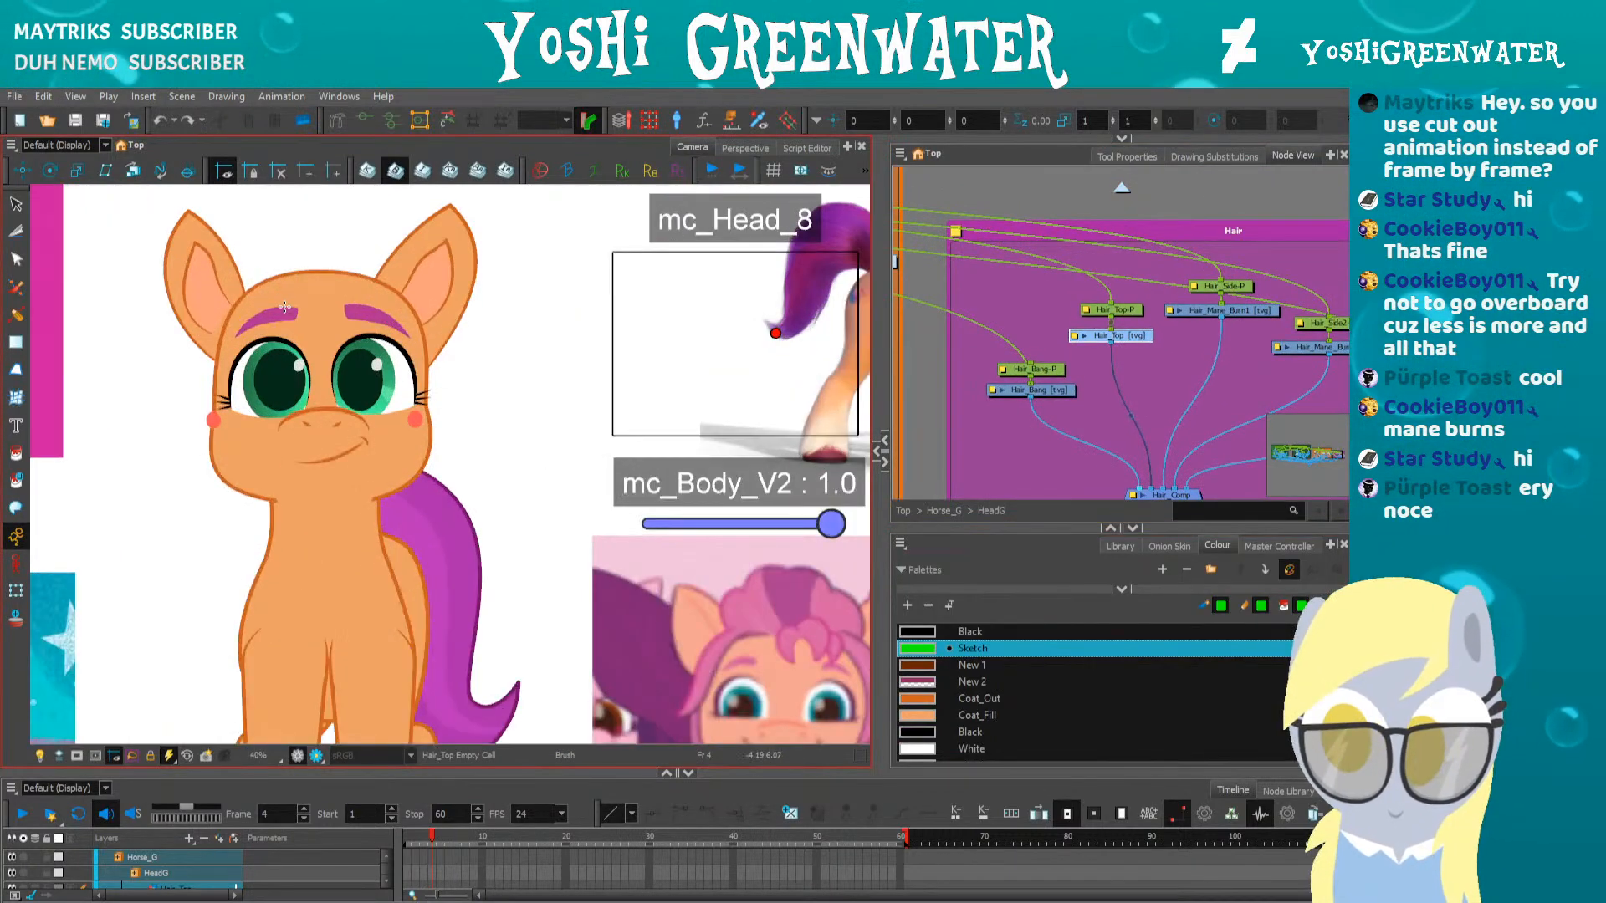
Sketch a green hairline curve across the pony's forehead between the ears and nudge it slightly upward
mouse_move(284, 307)
mouse_down()
mouse_move(265, 336)
mouse_move(214, 331)
mouse_move(168, 354)
mouse_up()
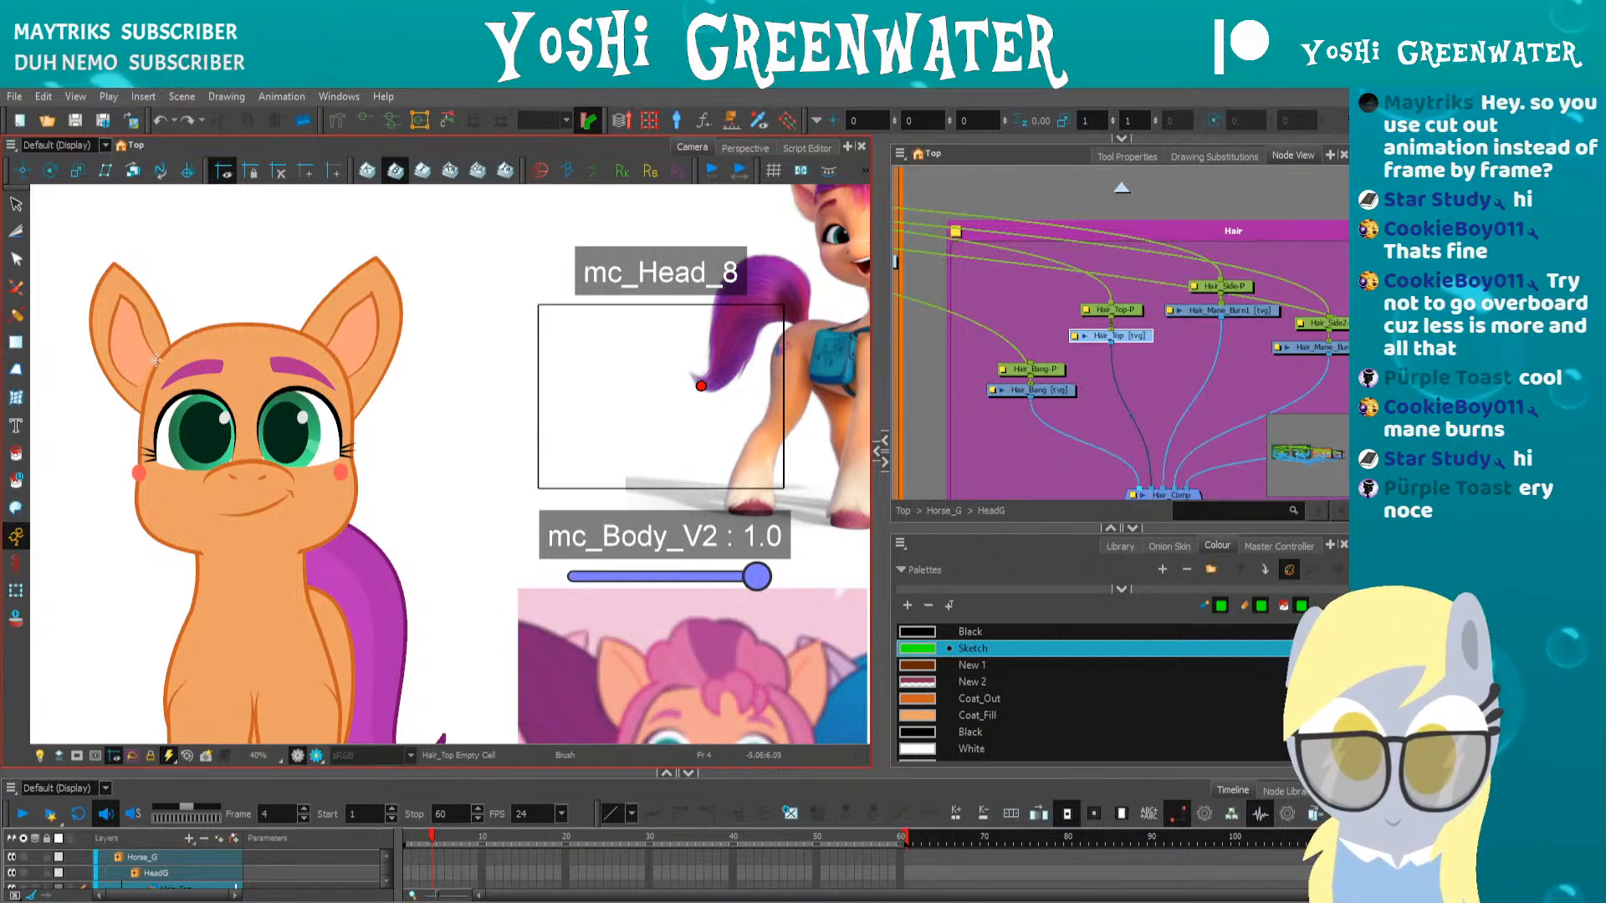
drag(174, 353, 333, 361)
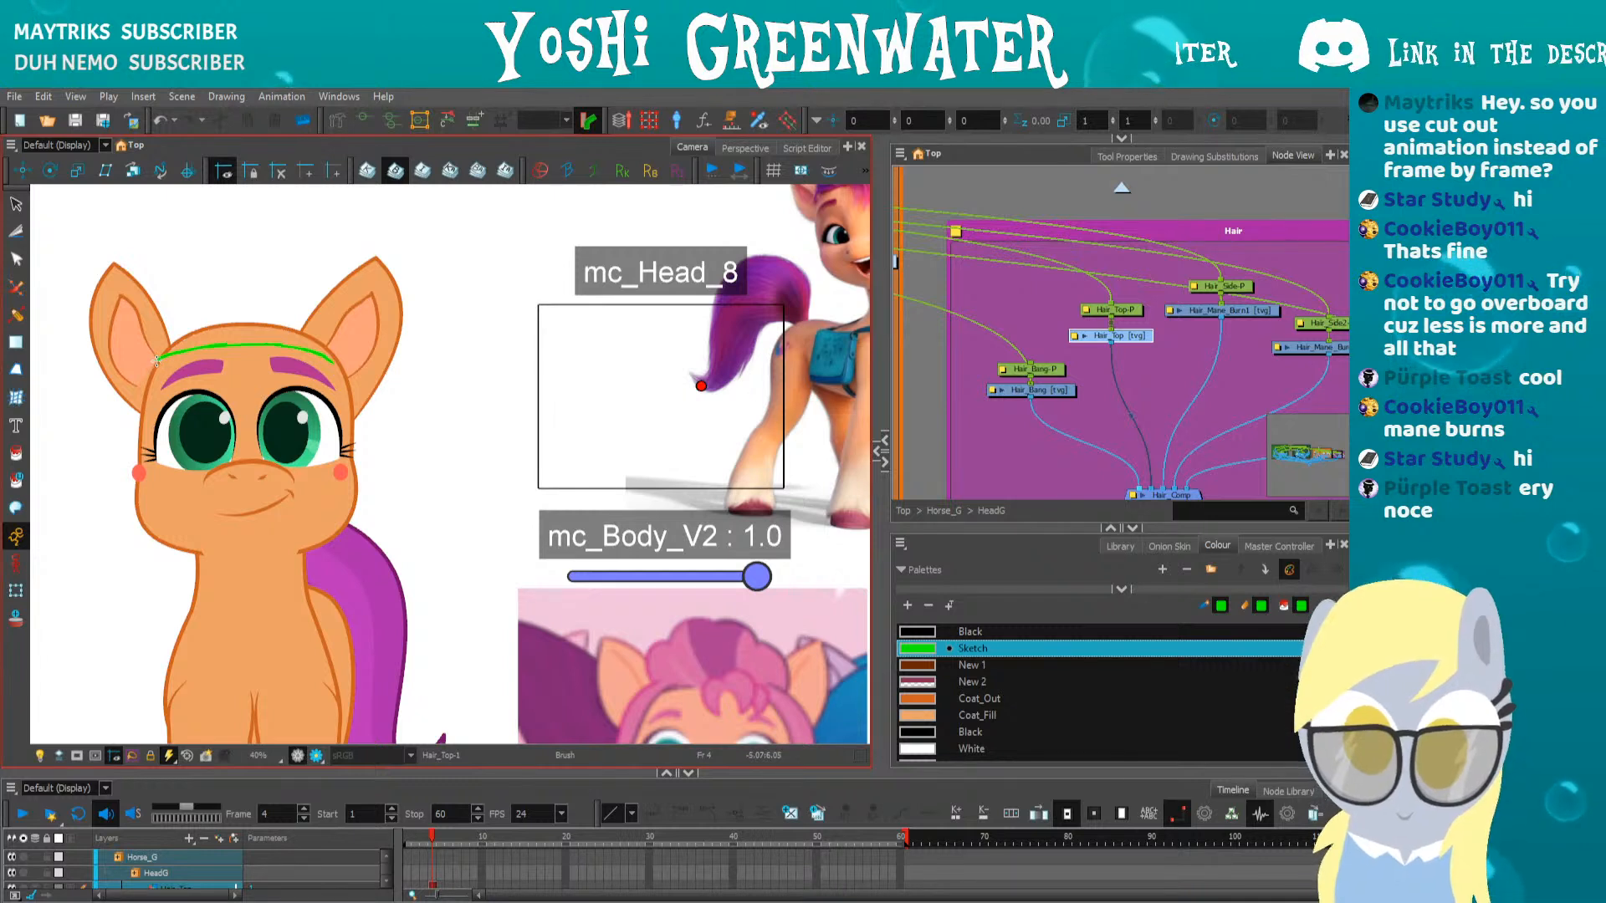
key(ctrl+a)
key(Up)
key(Up)
key(Up)
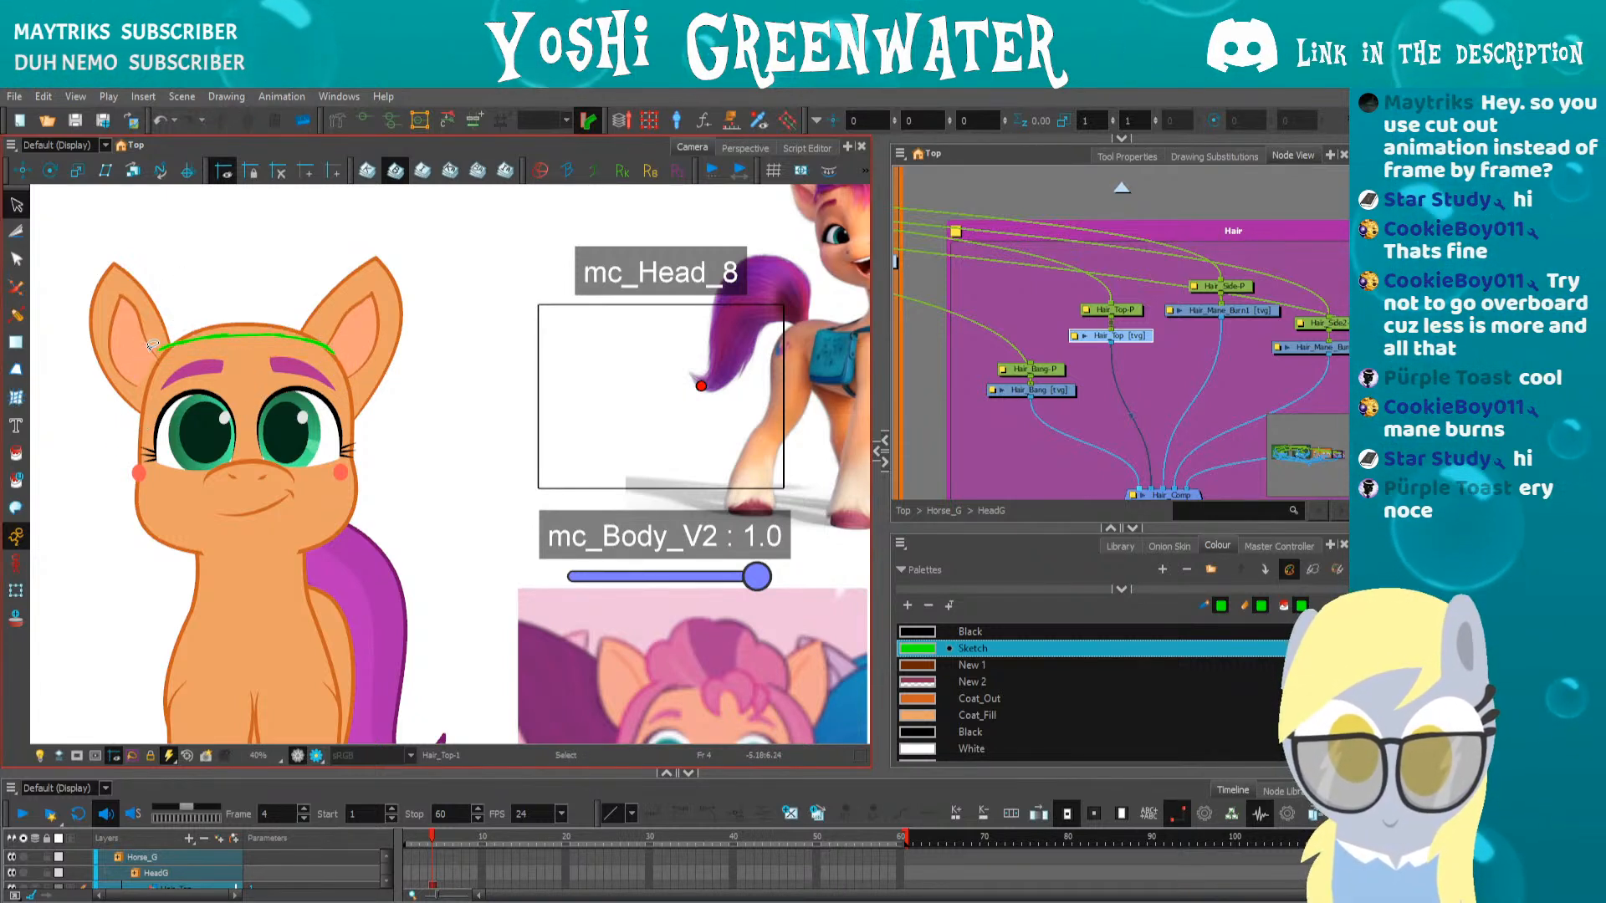
Sketch the puffy outline of the top hair between the ears and add curved strand lines inside it
drag(153, 343, 157, 362)
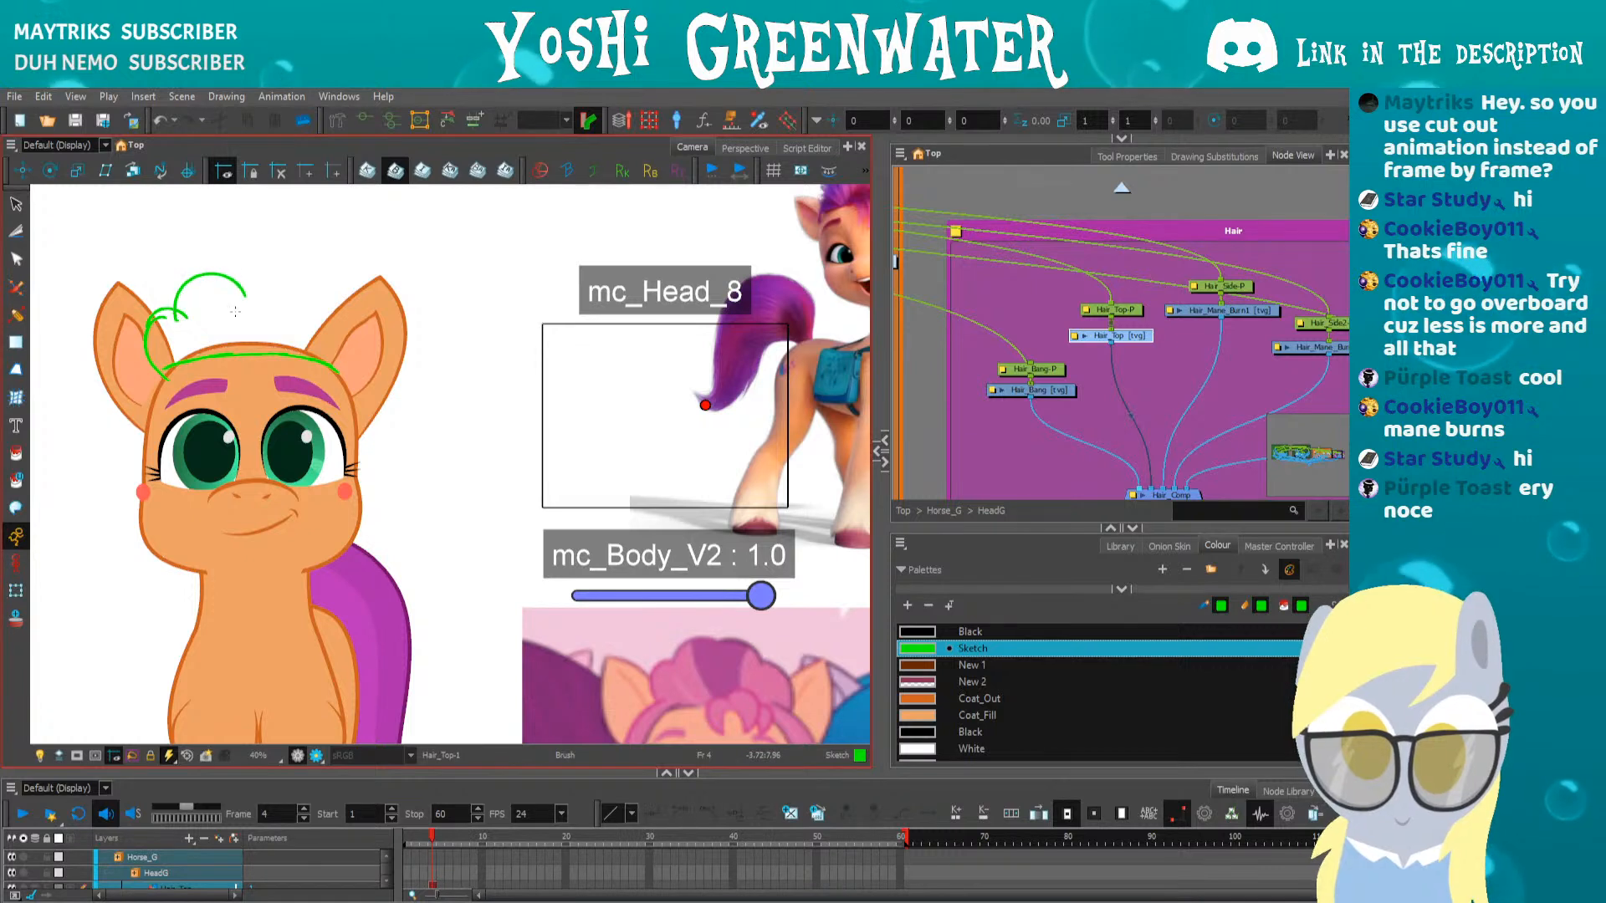
mouse_move(235, 297)
mouse_down()
mouse_move(255, 270)
mouse_move(314, 316)
mouse_up()
key(ctrl+z)
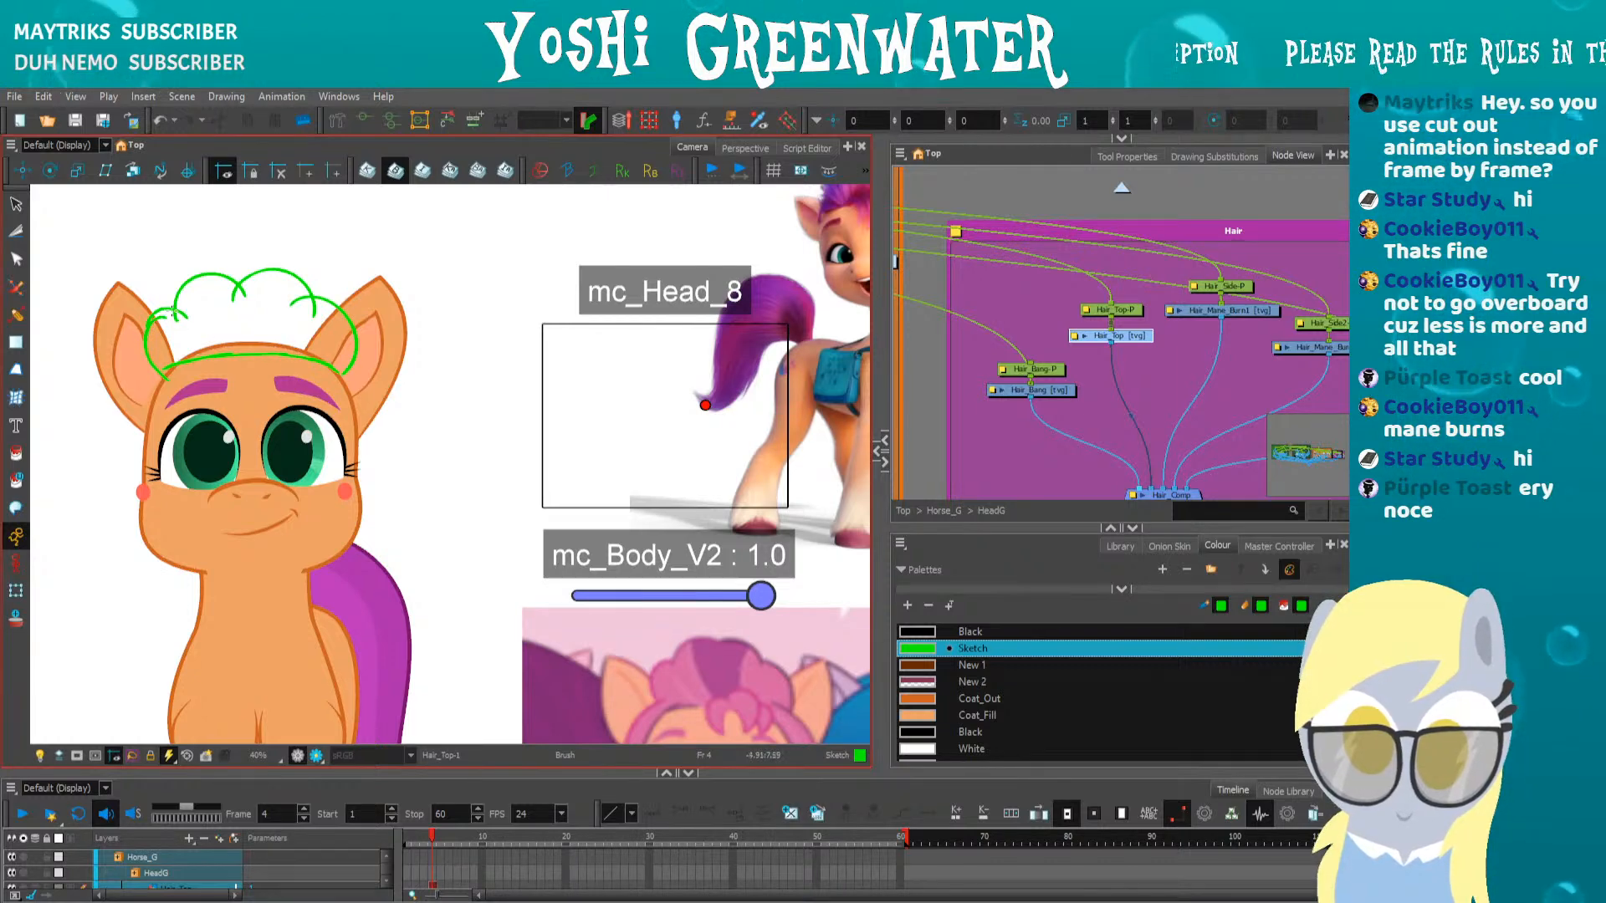
drag(178, 326, 183, 297)
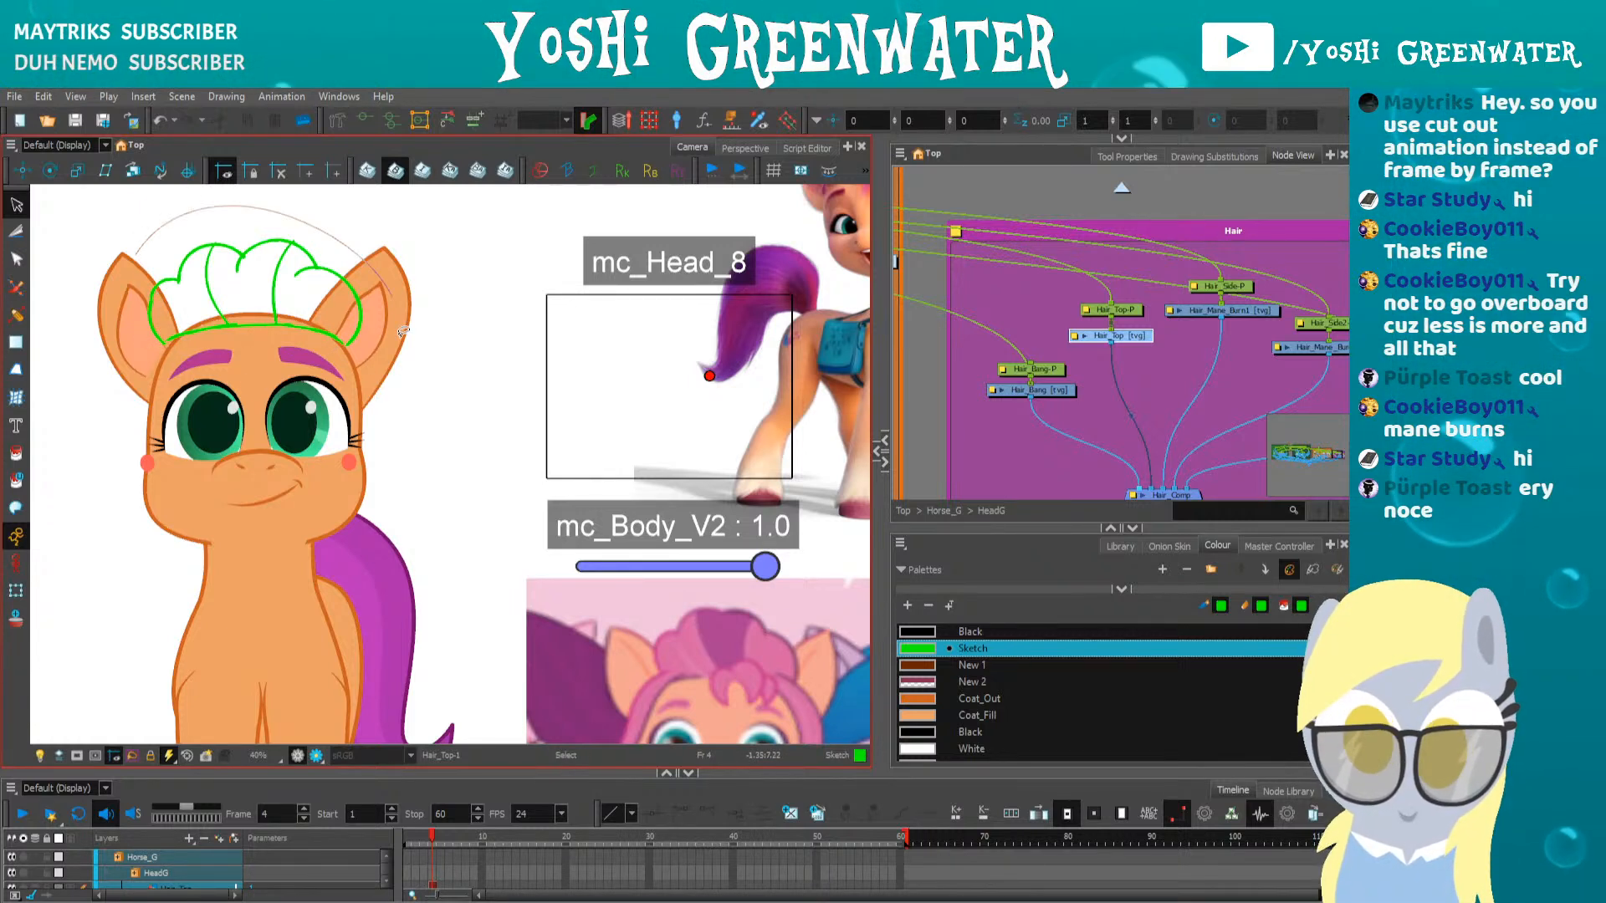
Shift the top hair strokes slightly upward, then adjust the selected curl beside the left ear and nudge it inward
drag(260, 233, 261, 228)
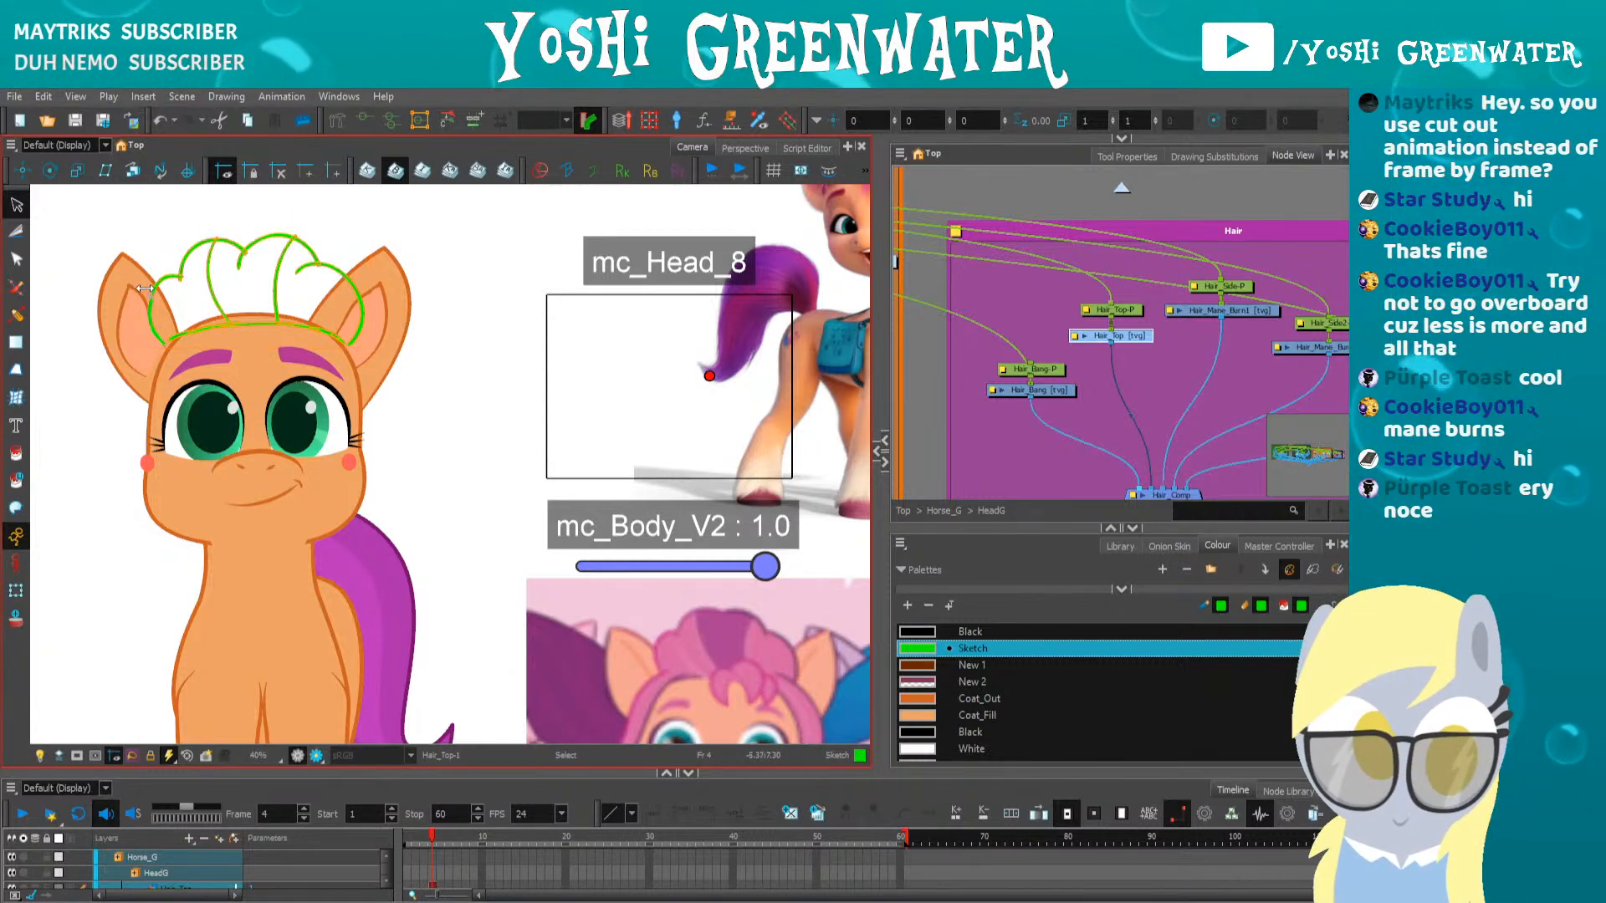
drag(151, 287, 143, 287)
click(150, 320)
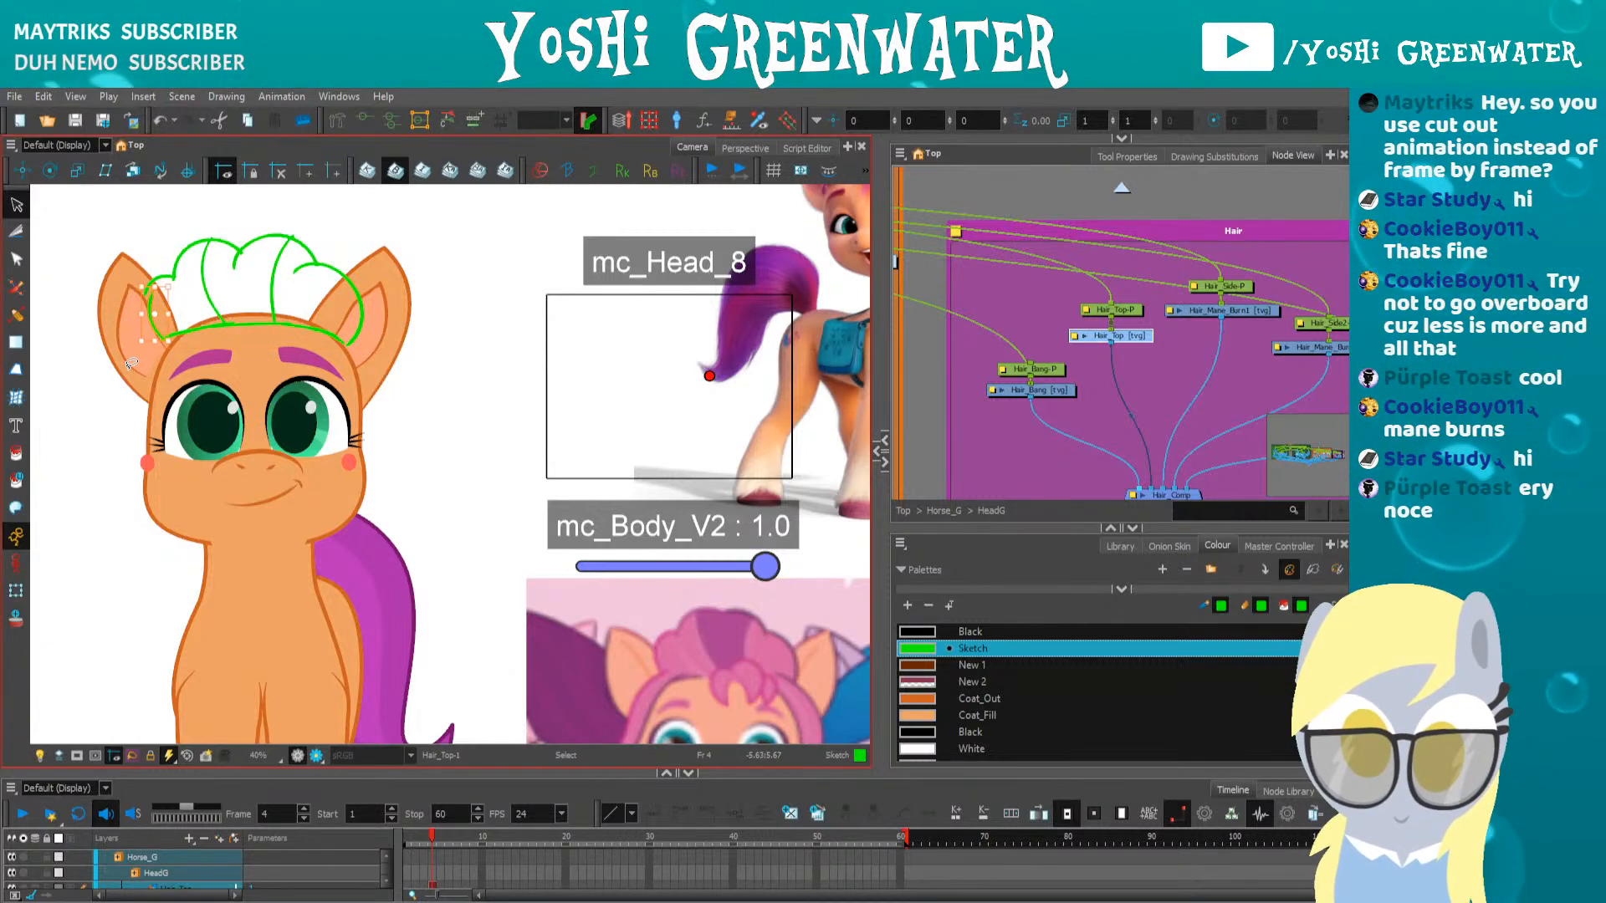
mouse_move(136, 360)
mouse_down()
mouse_move(351, 251)
mouse_move(129, 401)
mouse_up()
key(Right)
key(Right)
click(128, 401)
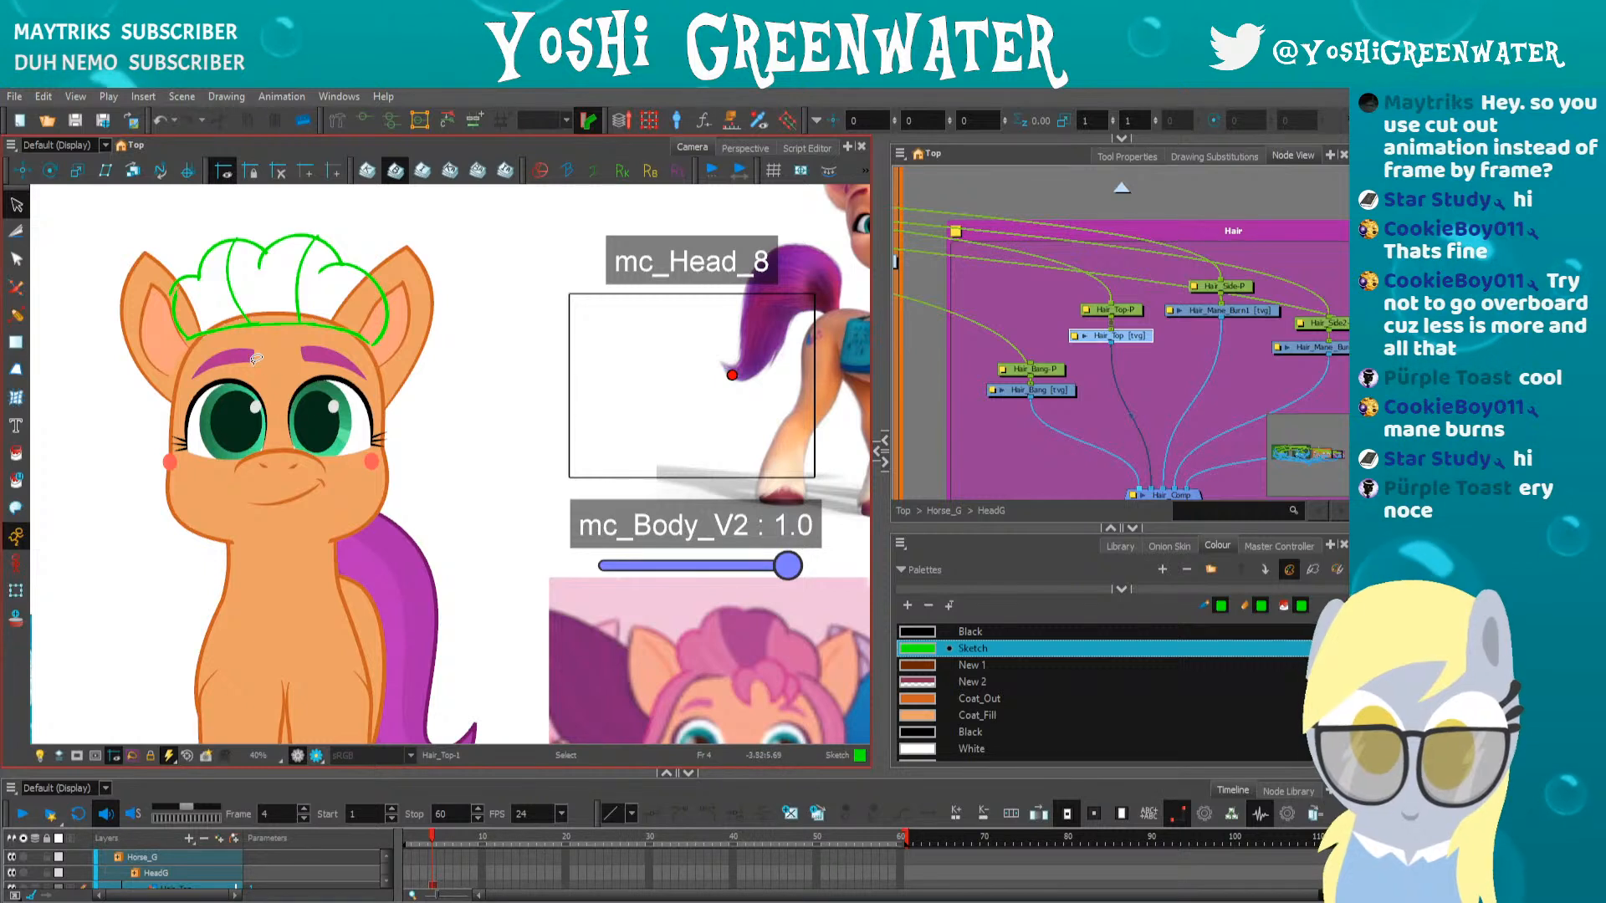
Redraw the inner strand lines of the top hair and move the whole hair sketch slightly down onto the head
key(alt+b)
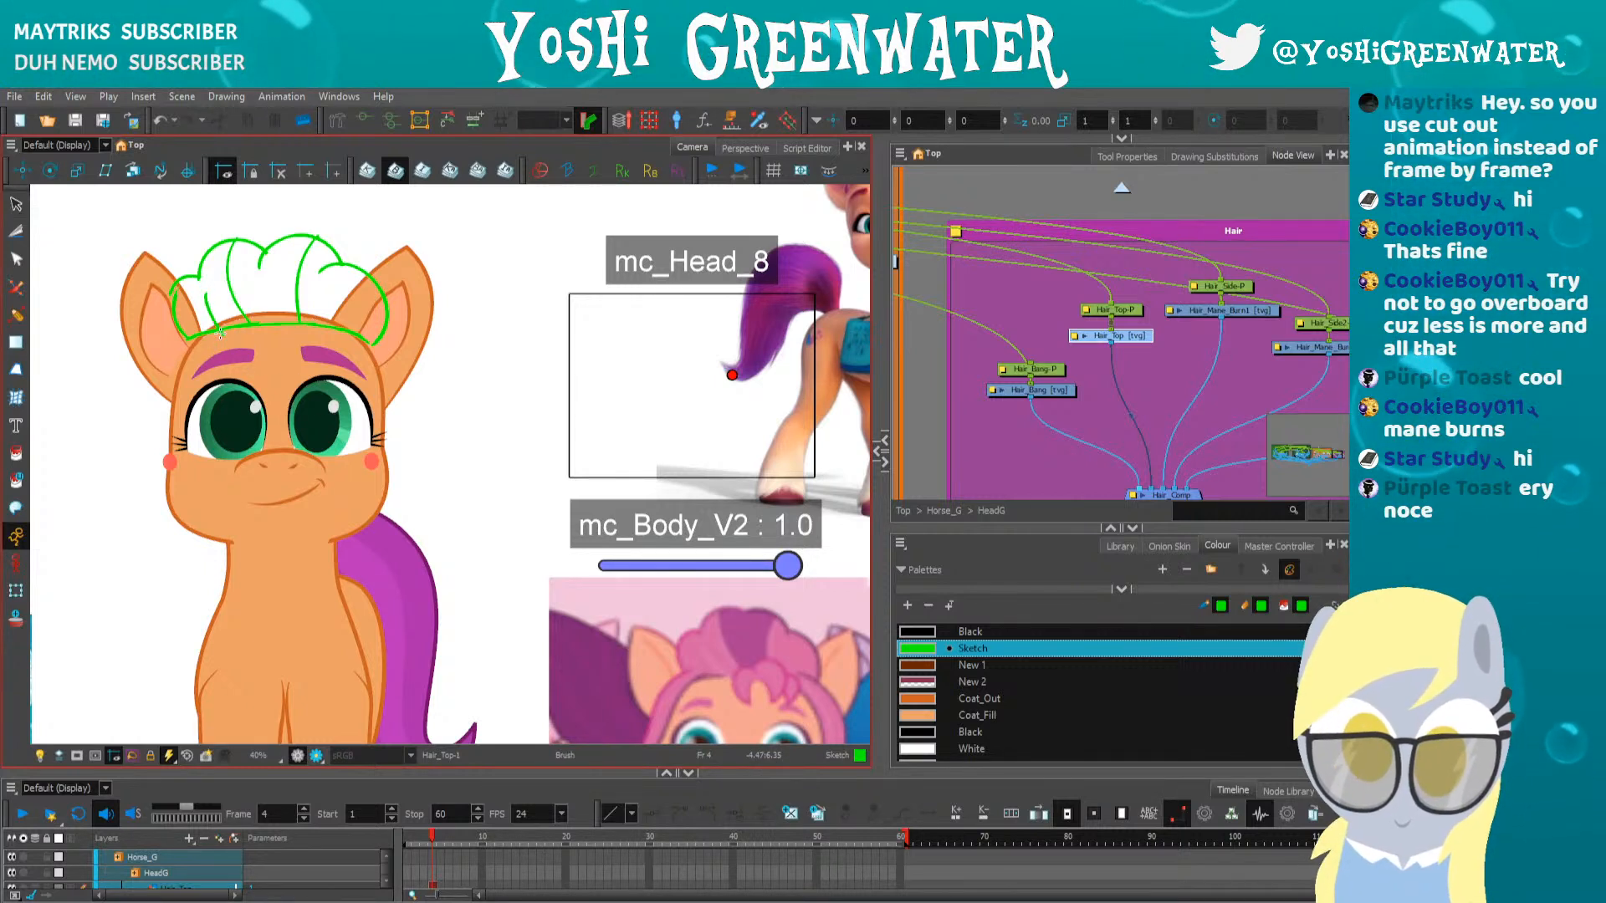
drag(323, 318, 318, 298)
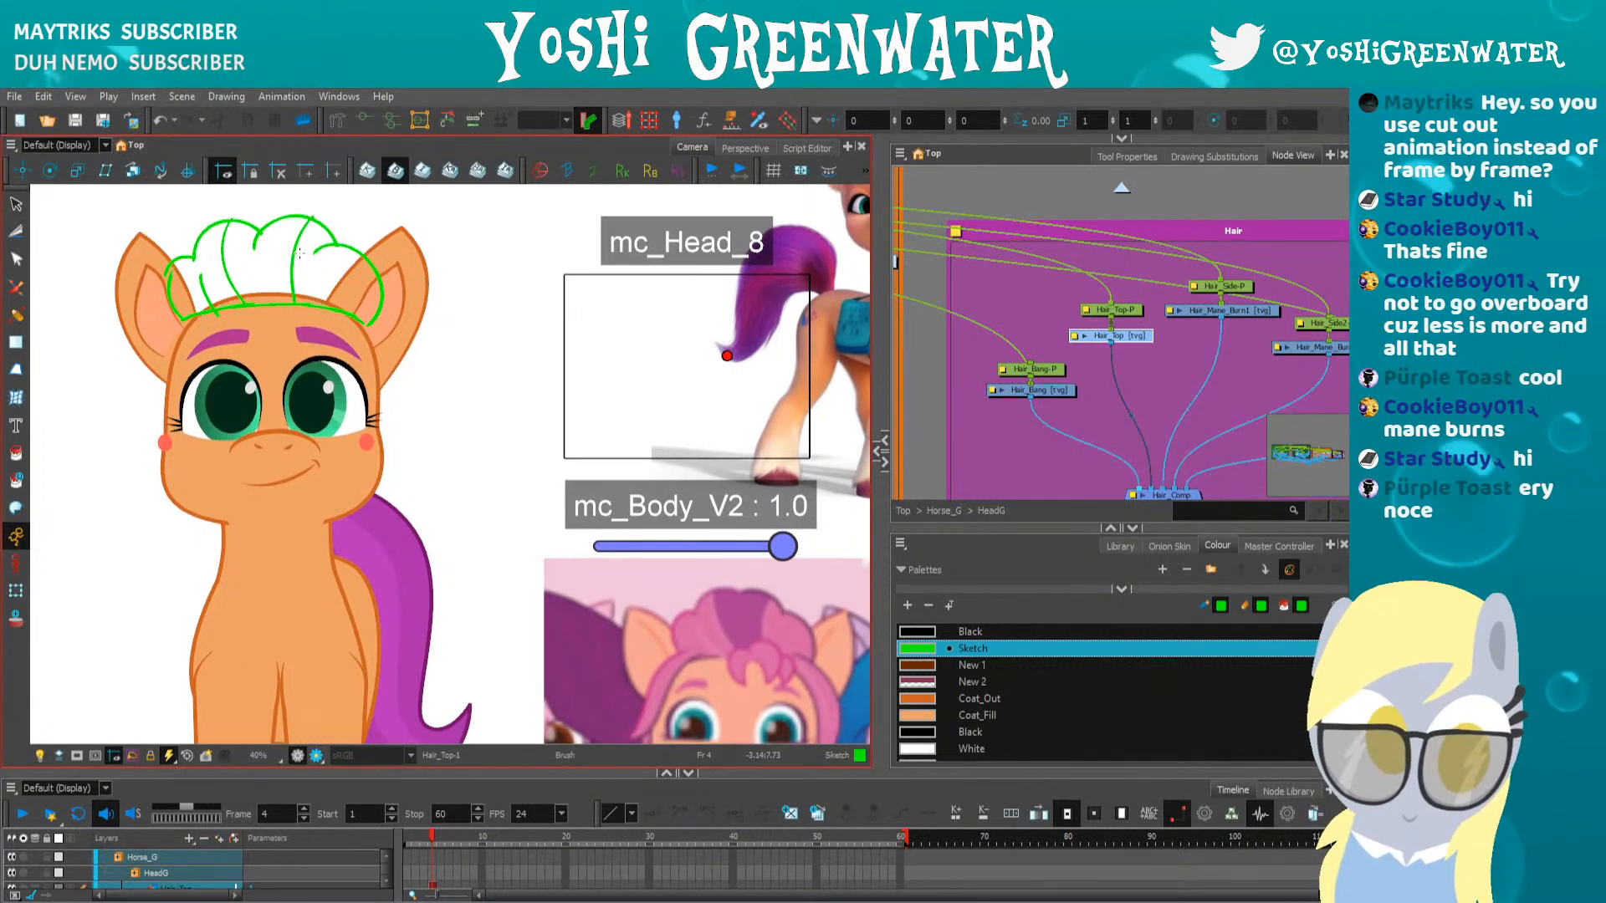
key(ctrl+z)
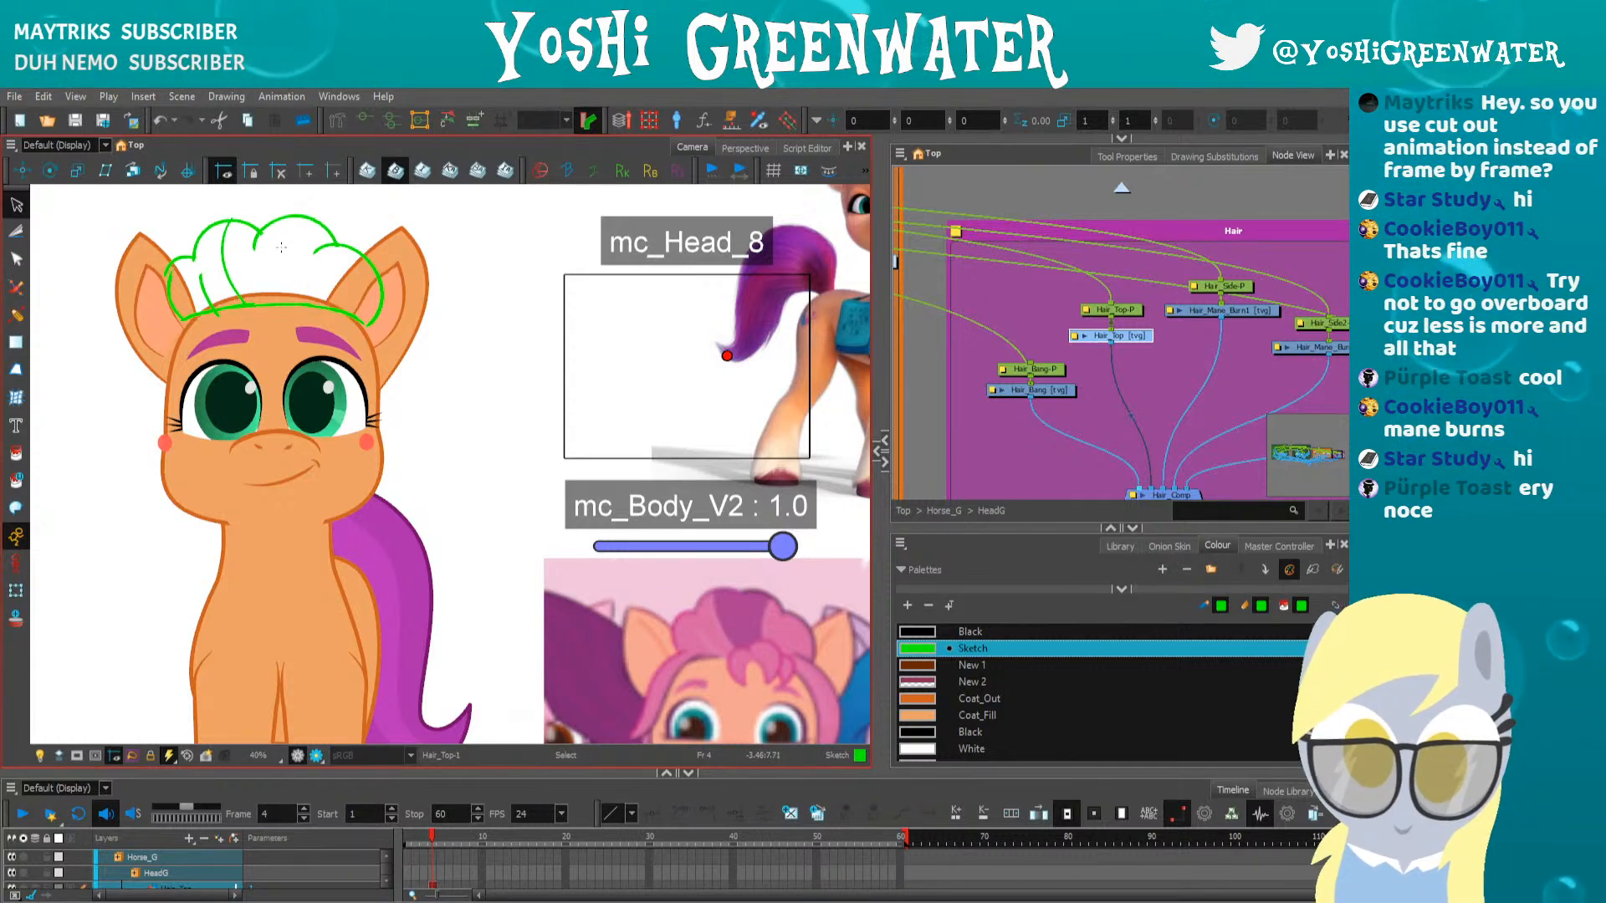
key(alt+b)
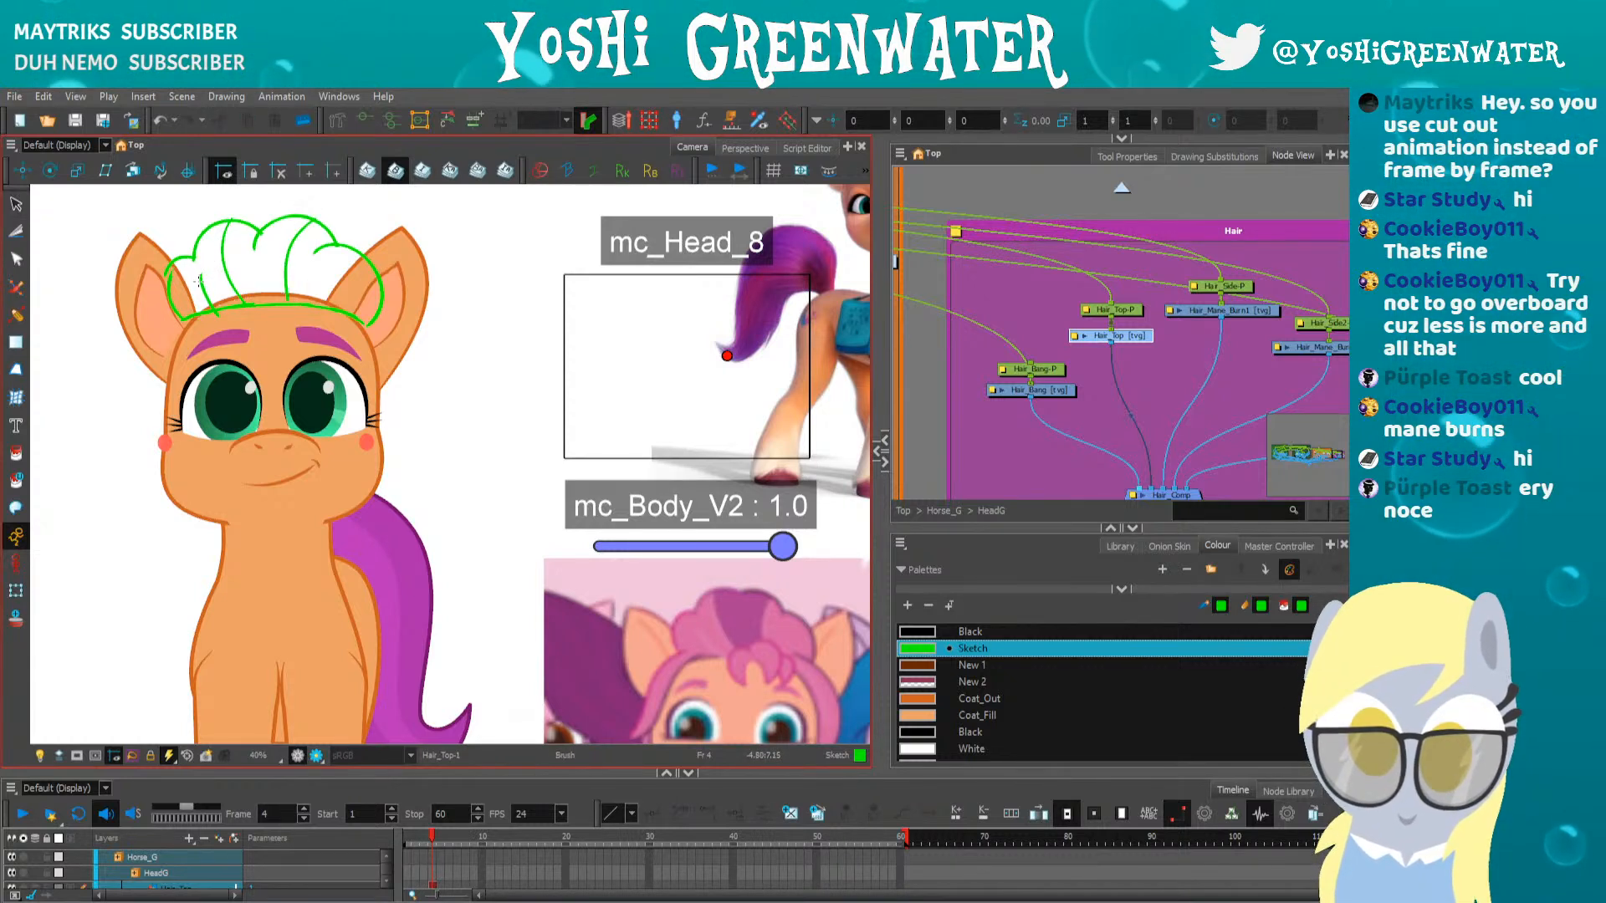
key(alt+e)
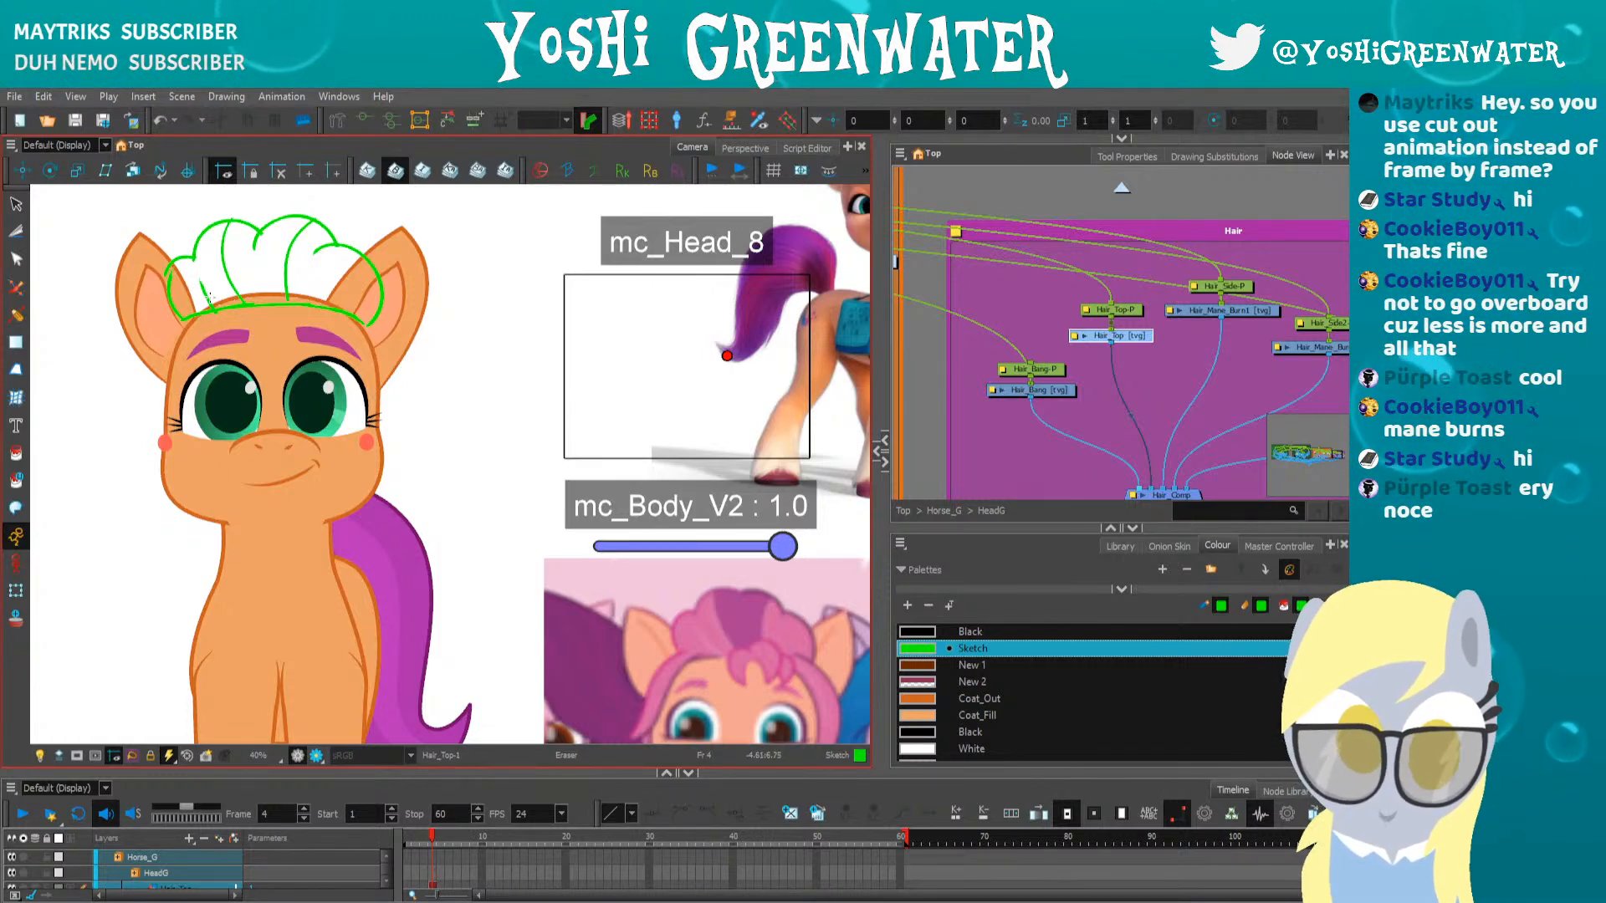
key(ctrl+a)
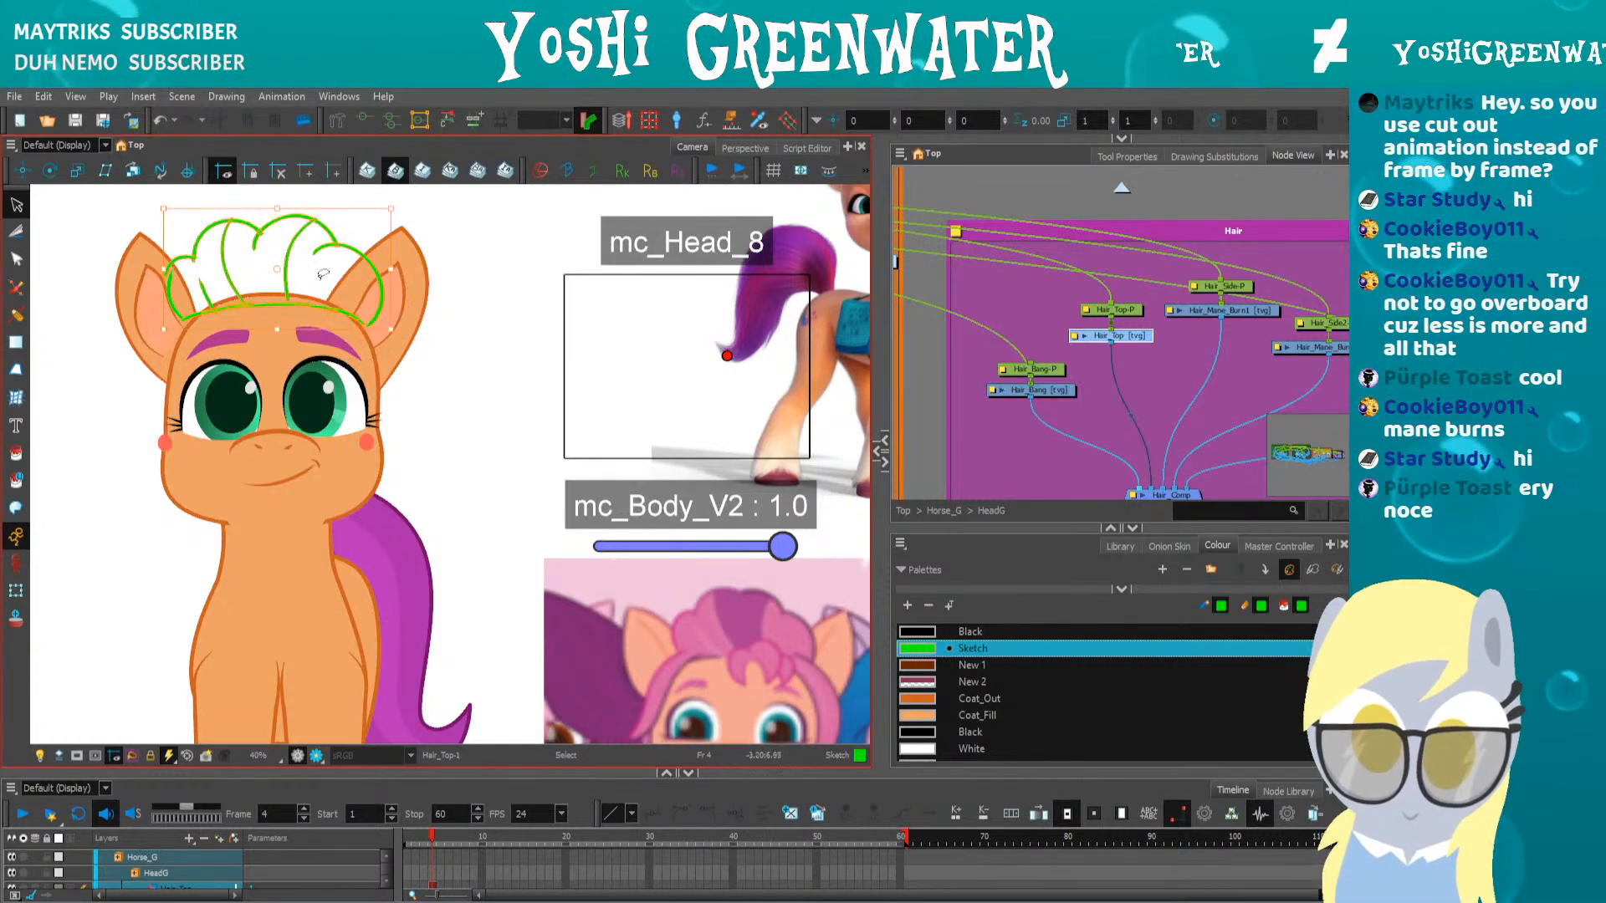
drag(375, 254, 376, 259)
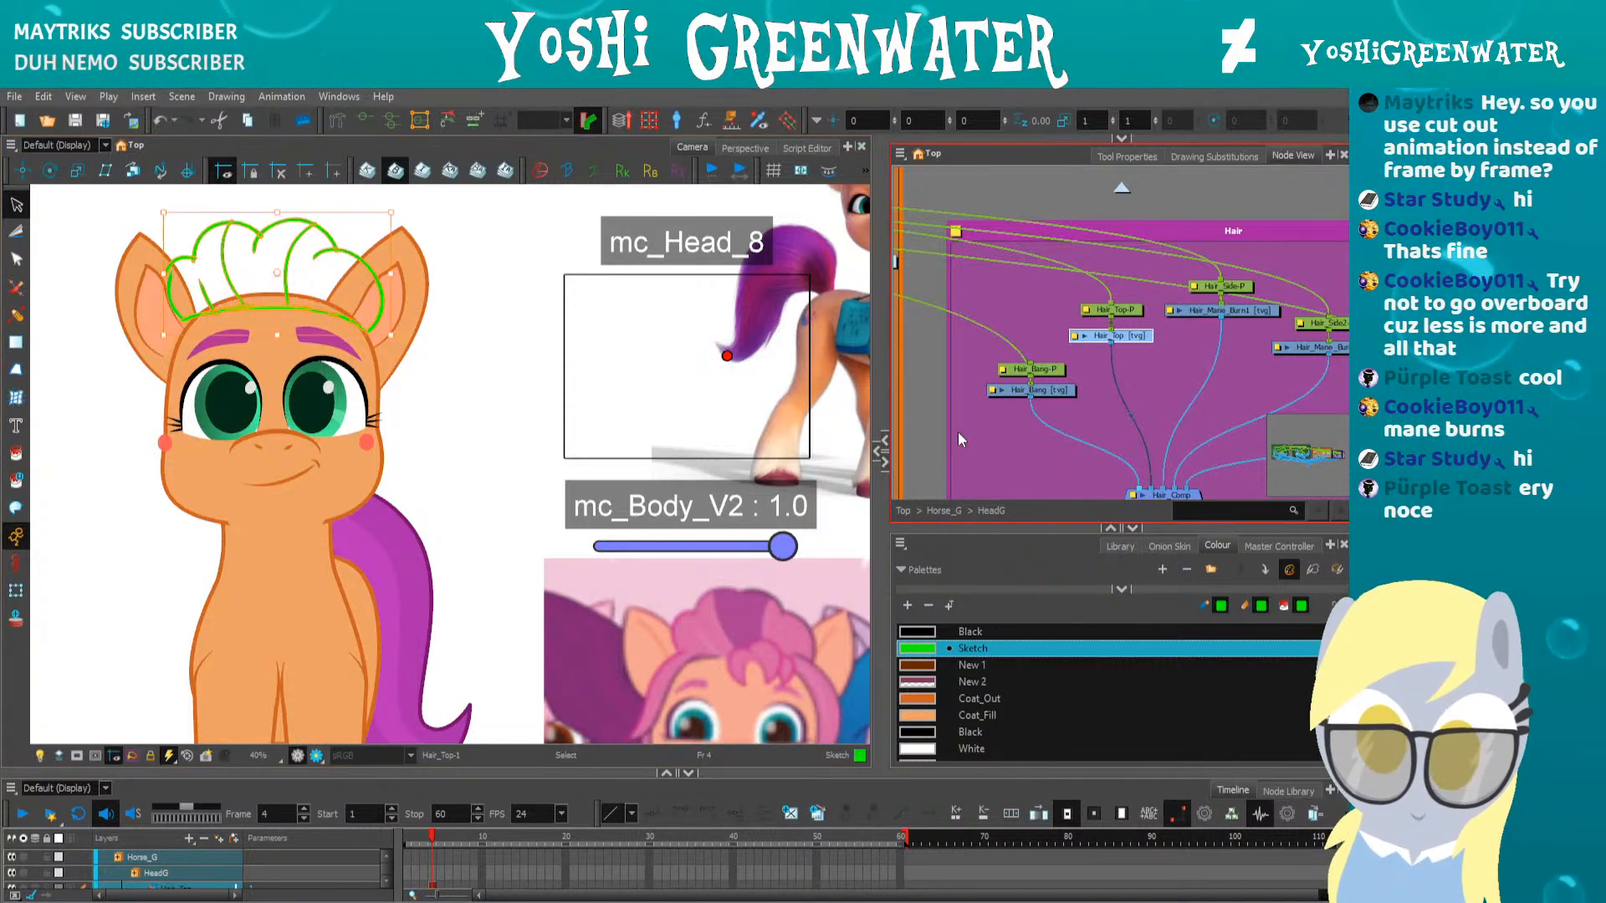
Sketch curled bangs over the middle of the pony's forehead on the Hair_Bang drawing, undoing unwanted strokes
click(1013, 393)
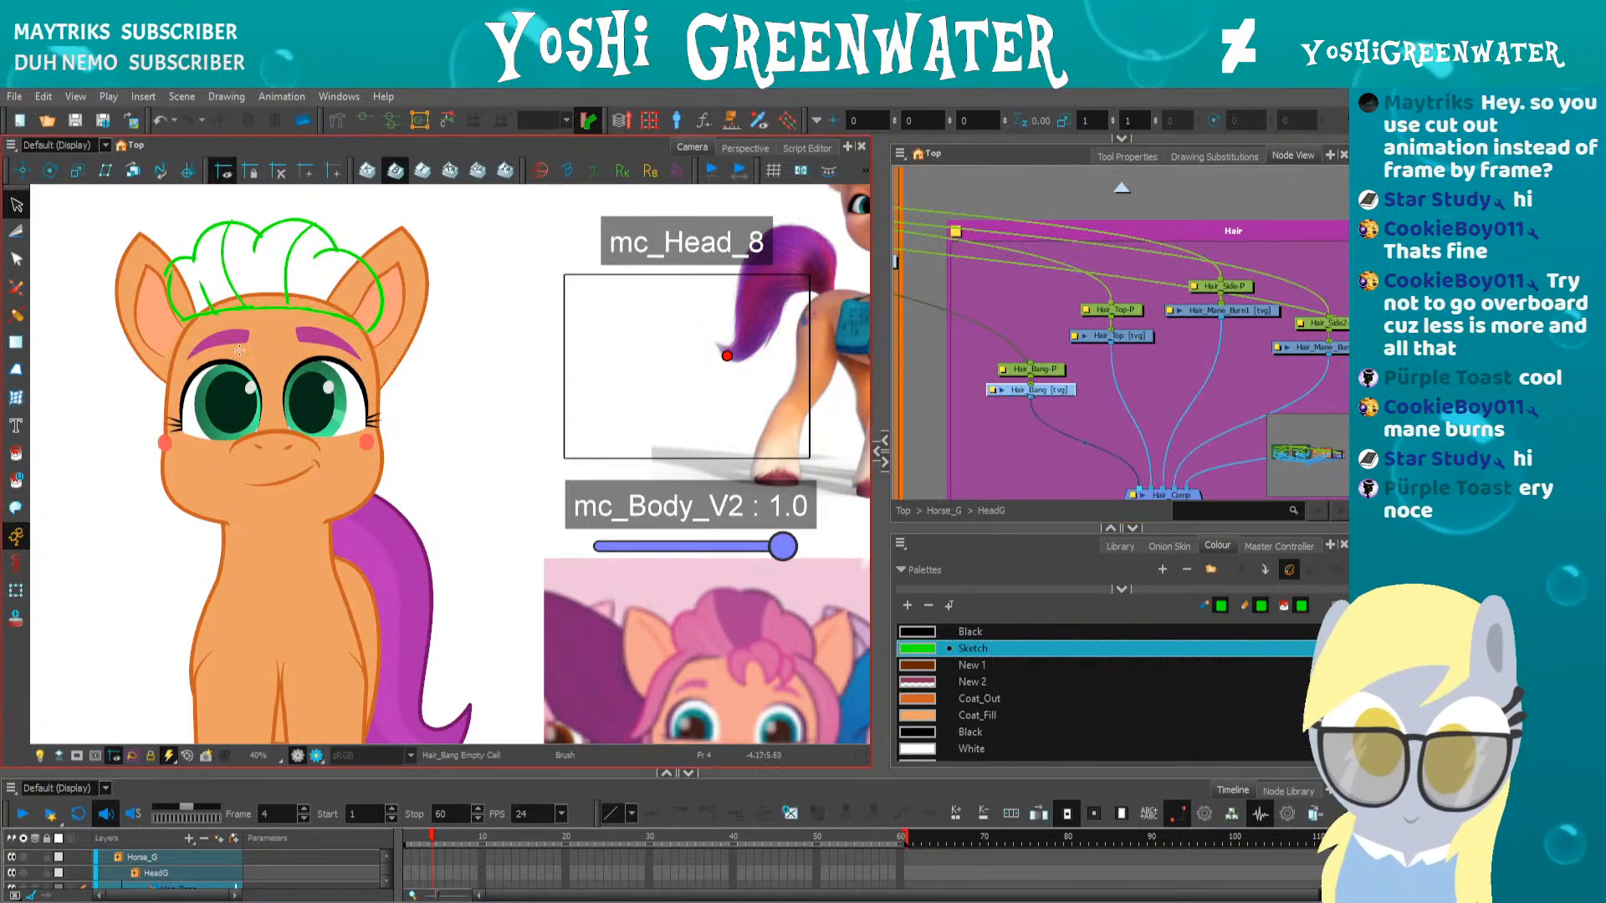
drag(236, 352, 229, 331)
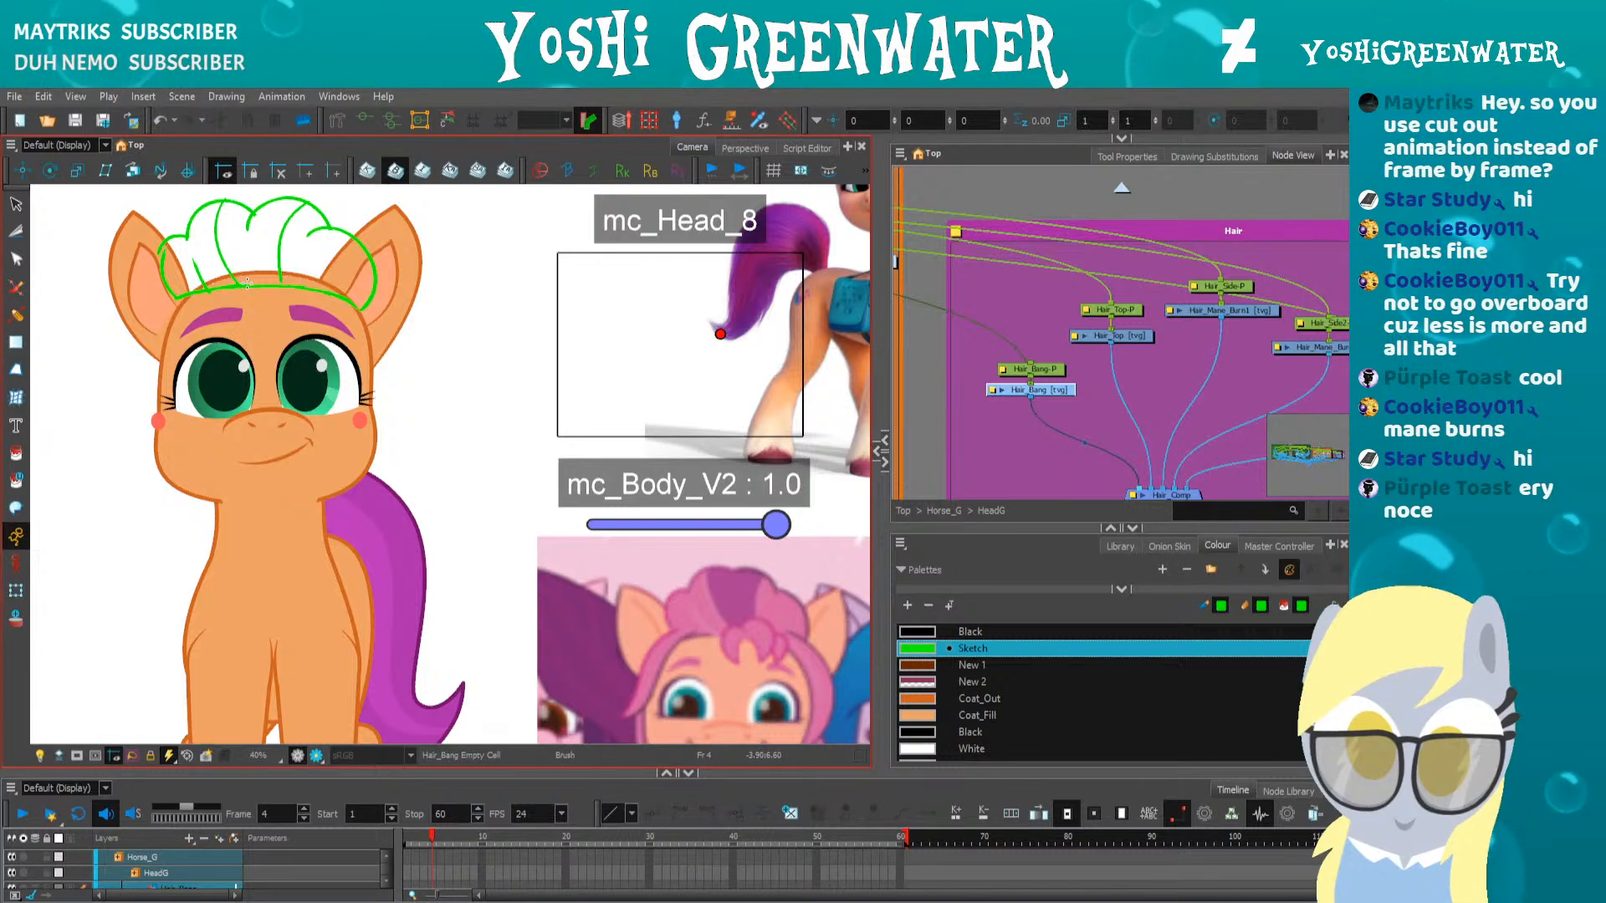
drag(251, 269, 285, 311)
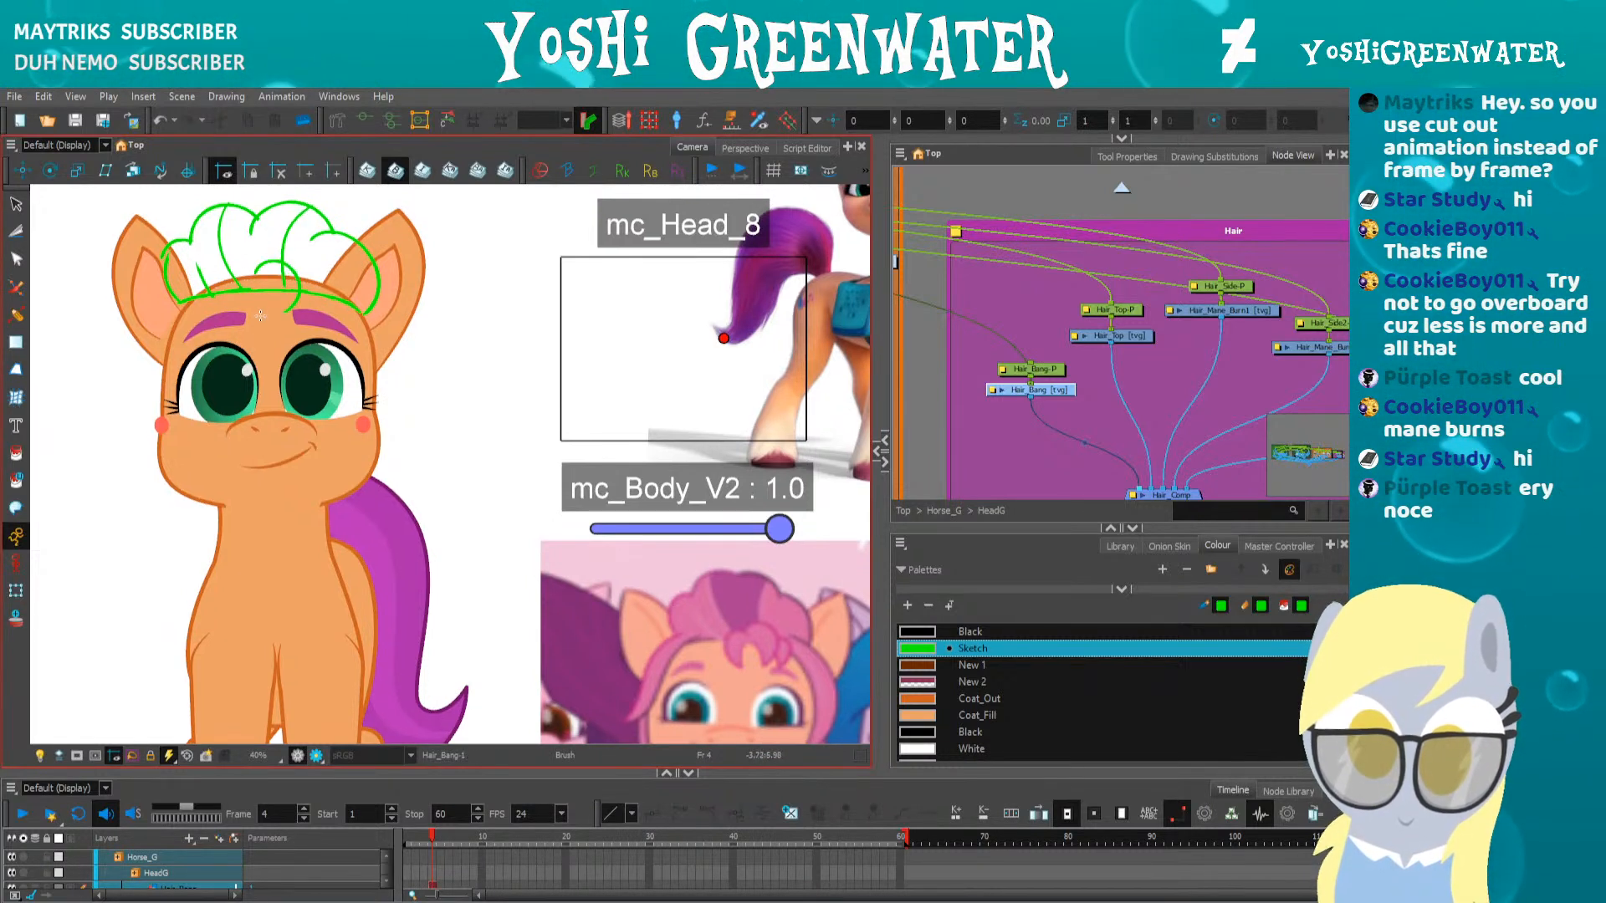
key(ctrl+z)
drag(287, 315, 260, 297)
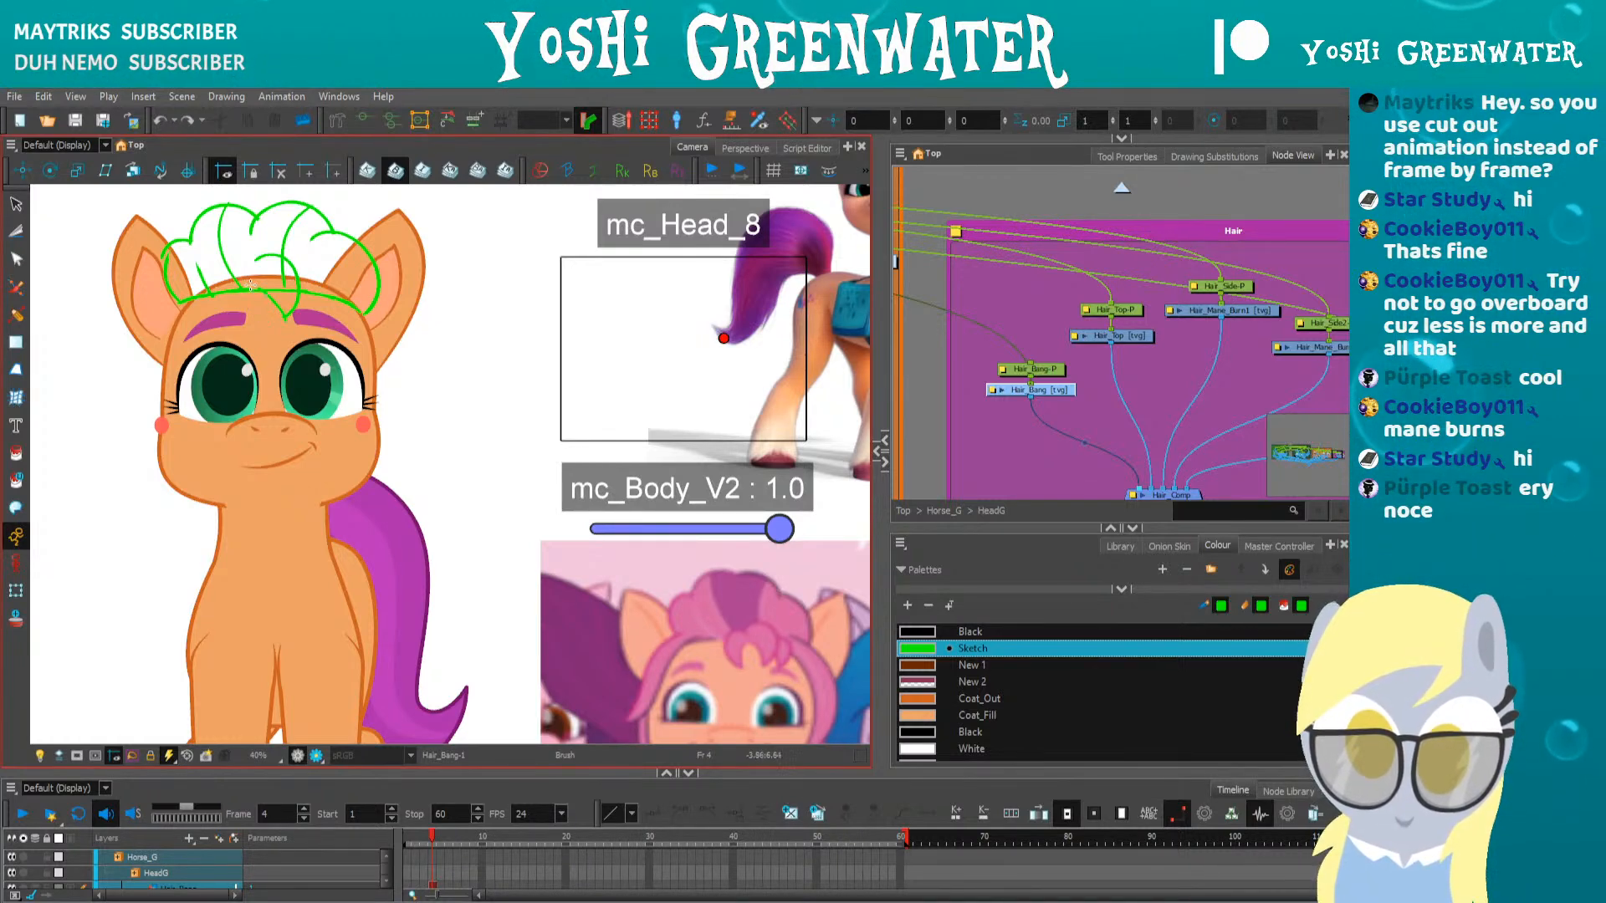
mouse_move(283, 323)
mouse_down()
mouse_move(260, 289)
mouse_move(256, 333)
mouse_up()
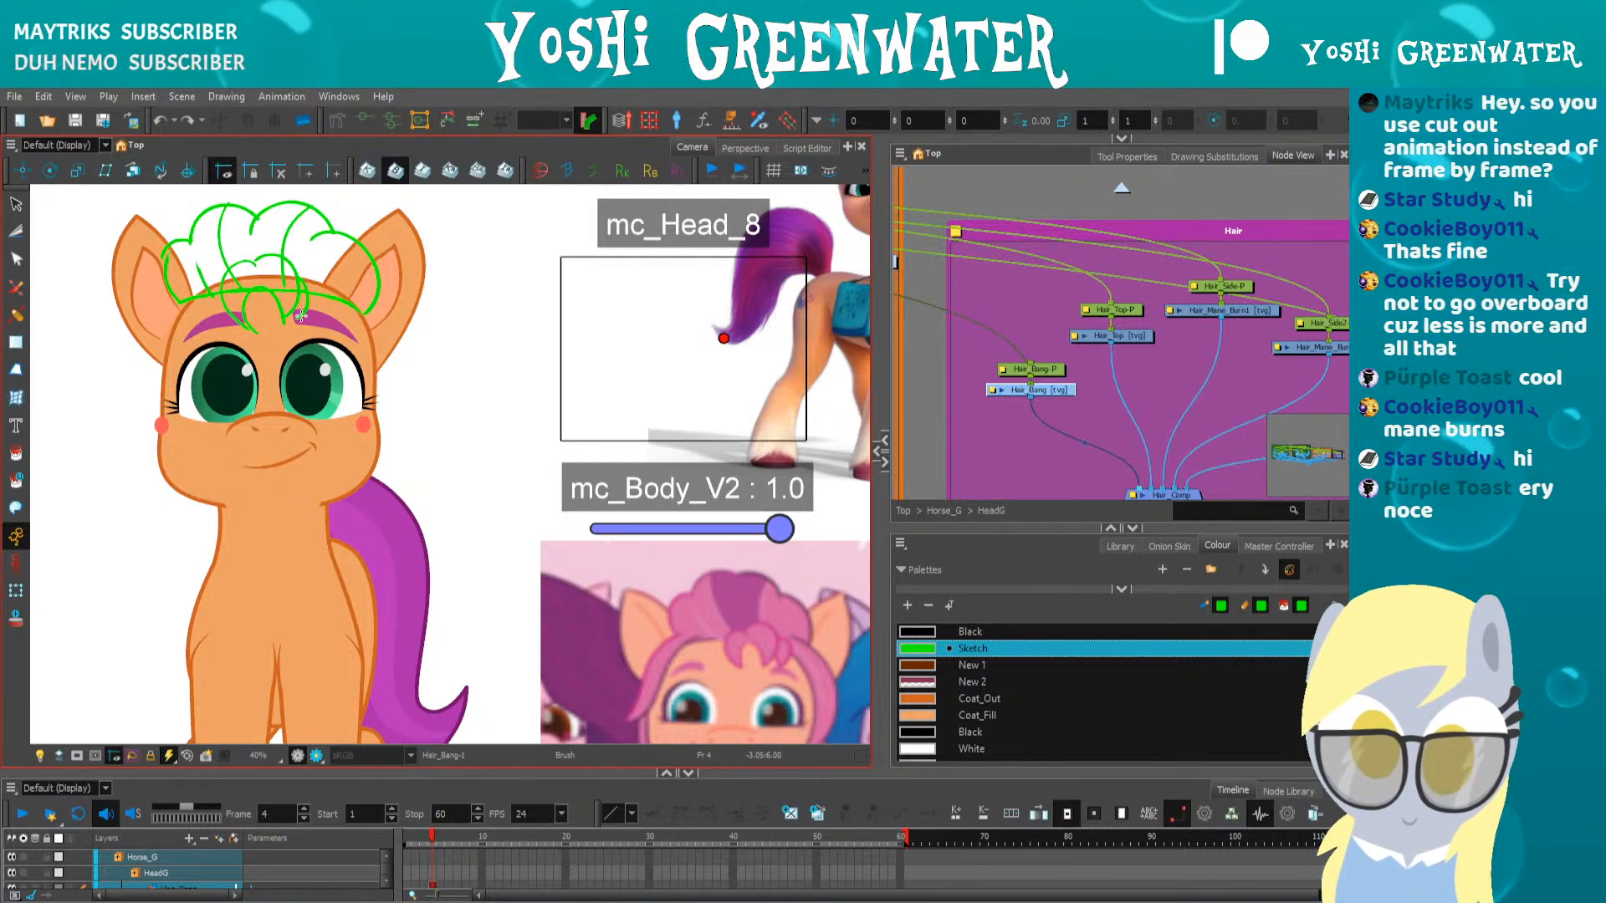
key(ctrl+z)
key(alt+s)
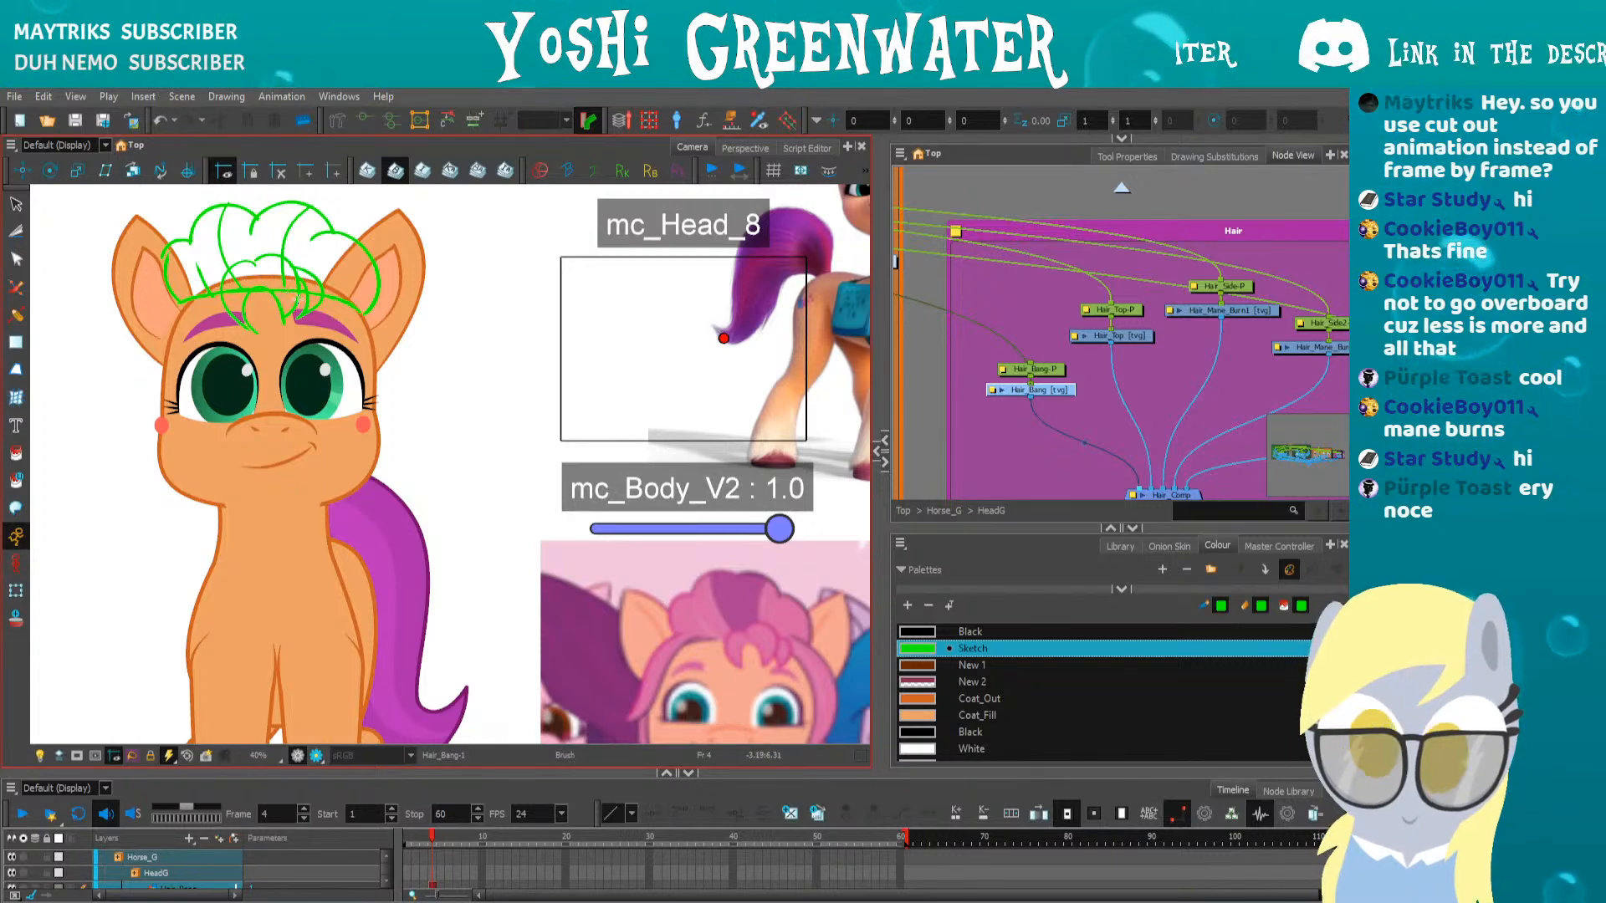
Select the Hair_Mane_Burn1 drawing and bring the pony and the 2D reference's face into view
drag(235, 373, 266, 399)
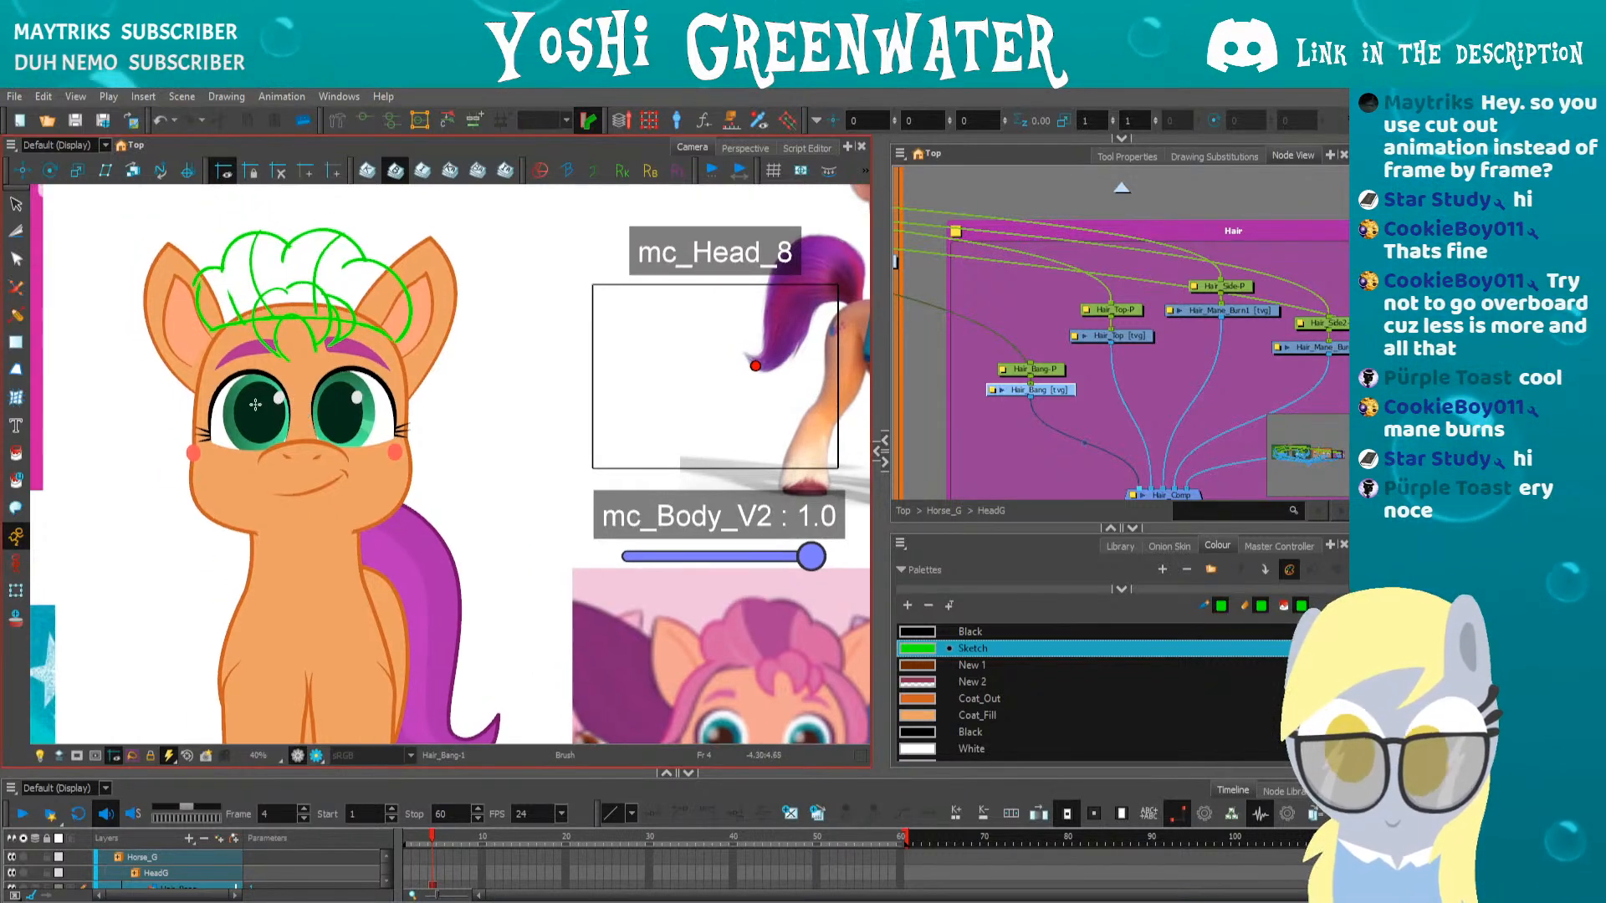
drag(304, 454, 277, 420)
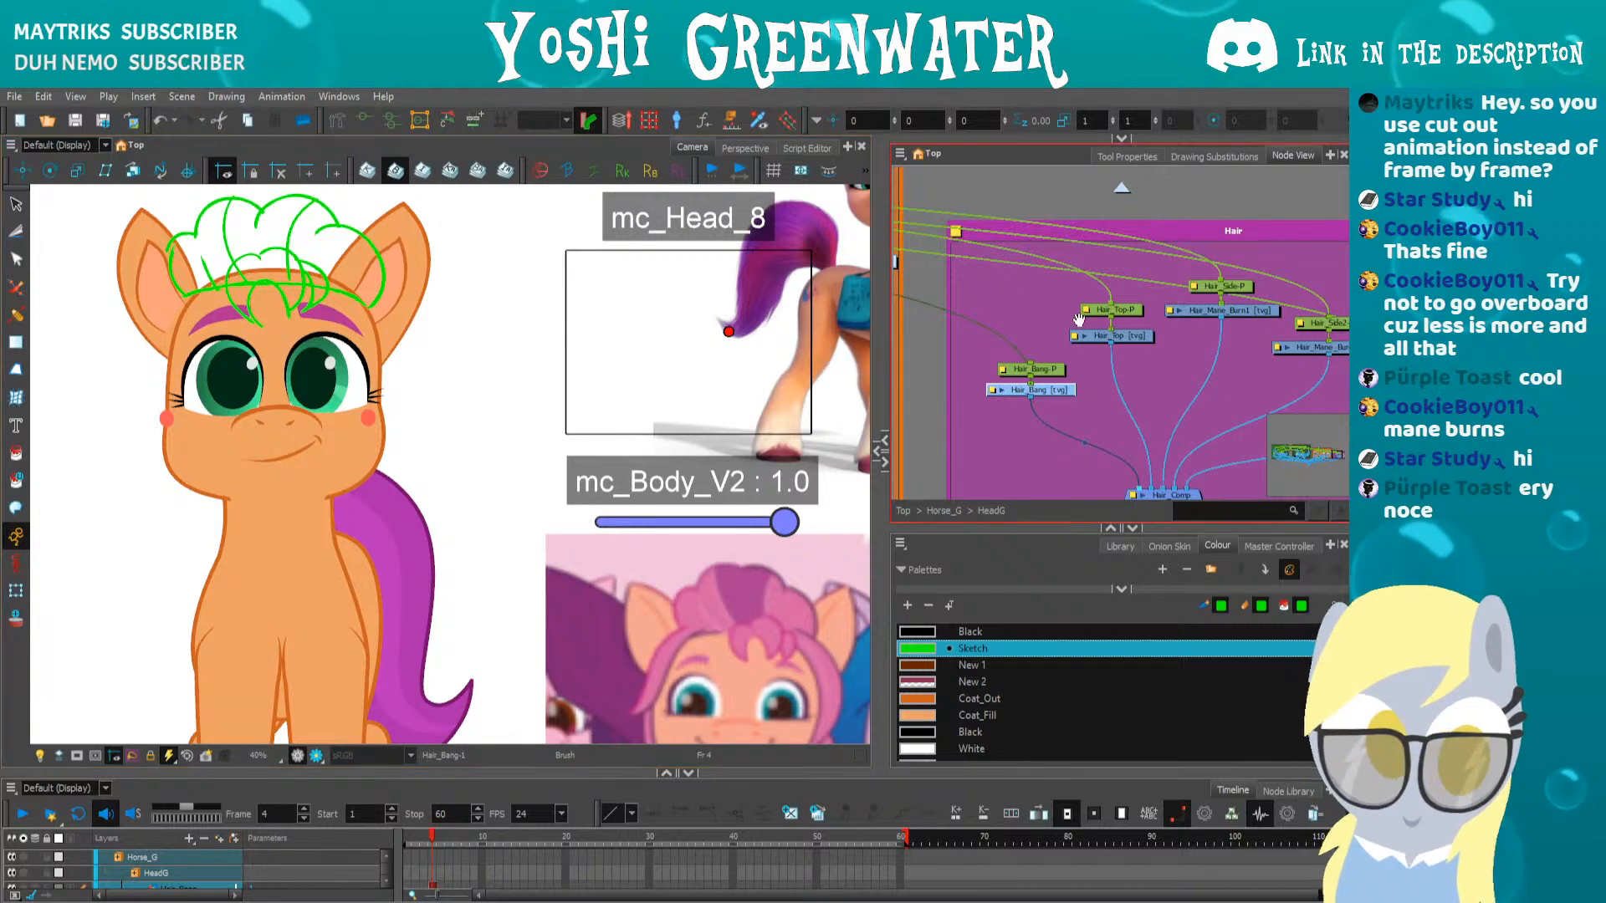
drag(1194, 318, 1032, 326)
click(1036, 325)
drag(968, 412, 973, 380)
drag(221, 416, 299, 411)
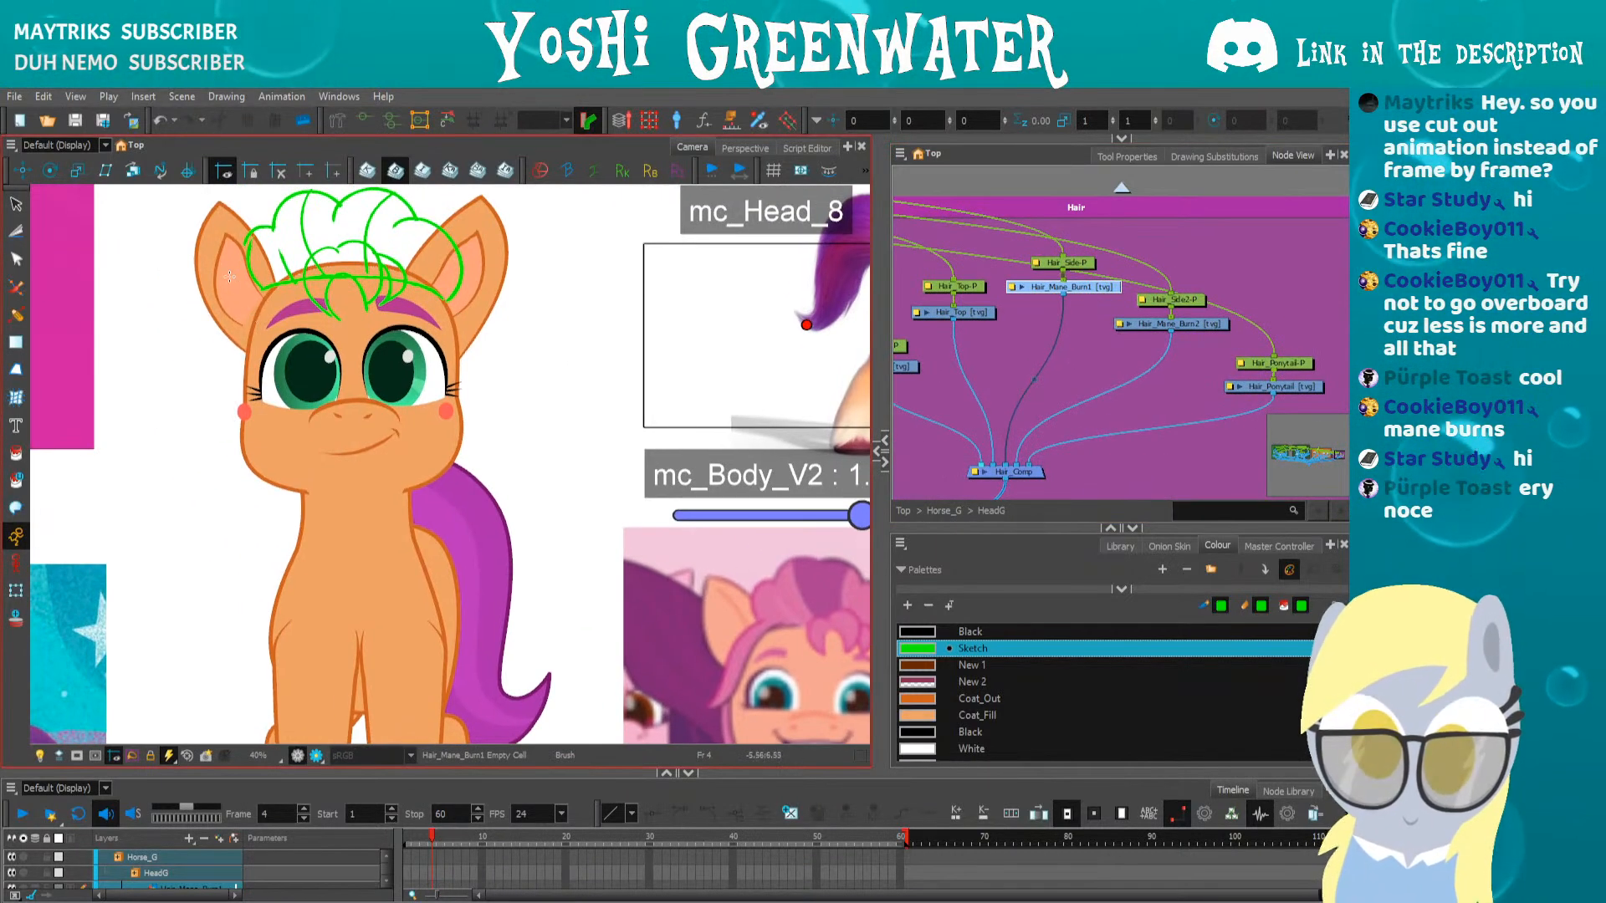
drag(253, 318, 144, 245)
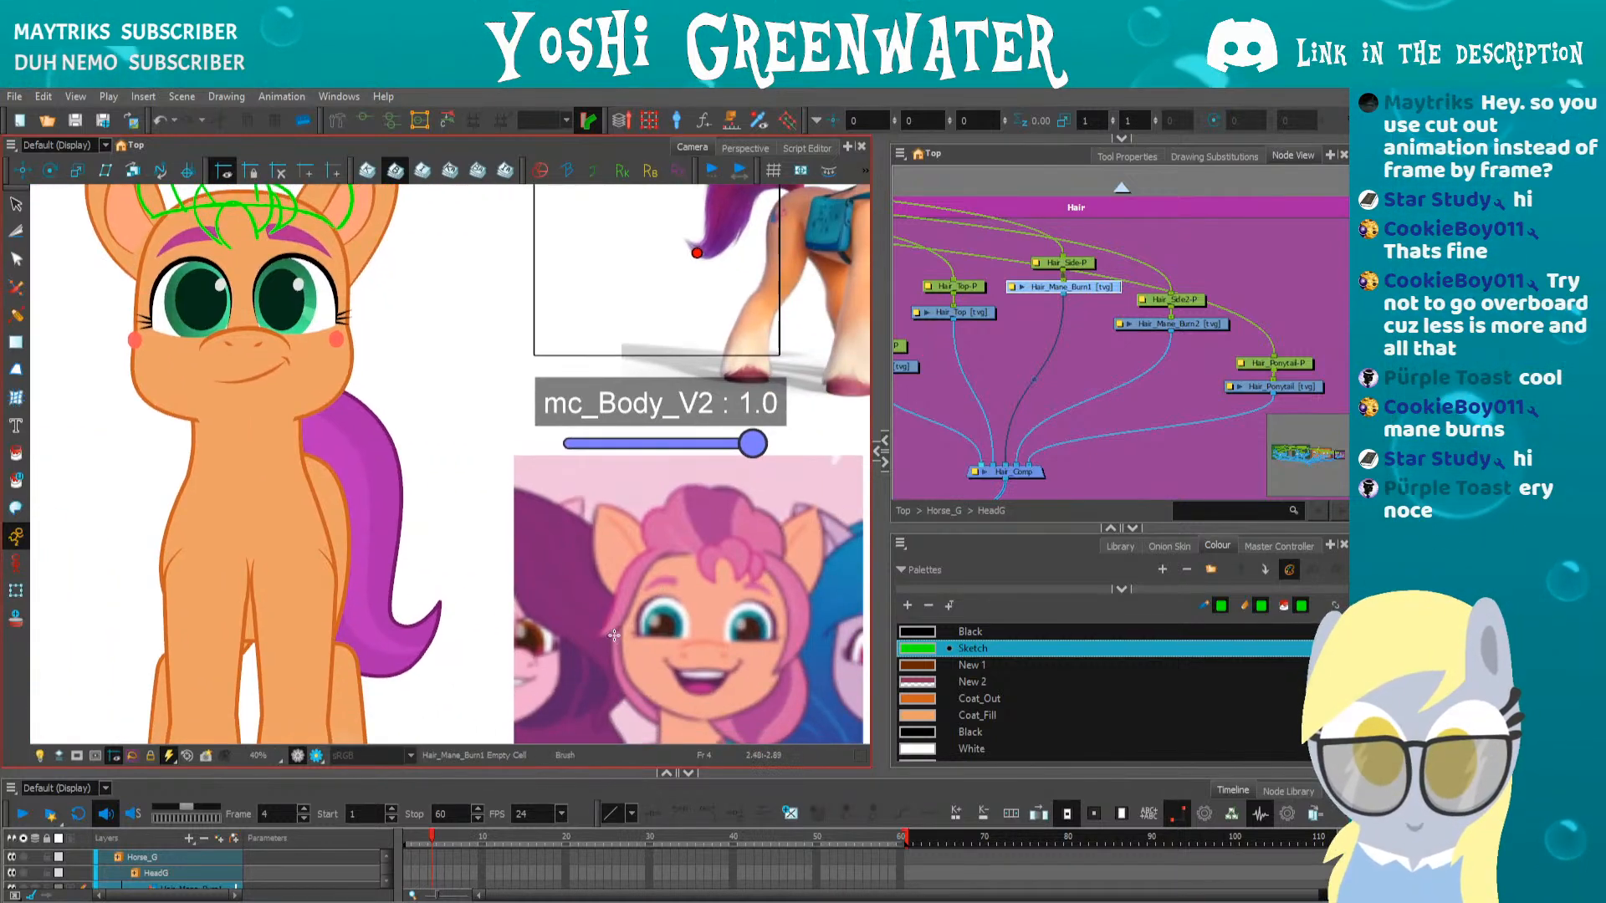
Try tracing the side hair contours on both sides of the 2D reference pony's face and undo both strokes
drag(665, 550, 579, 647)
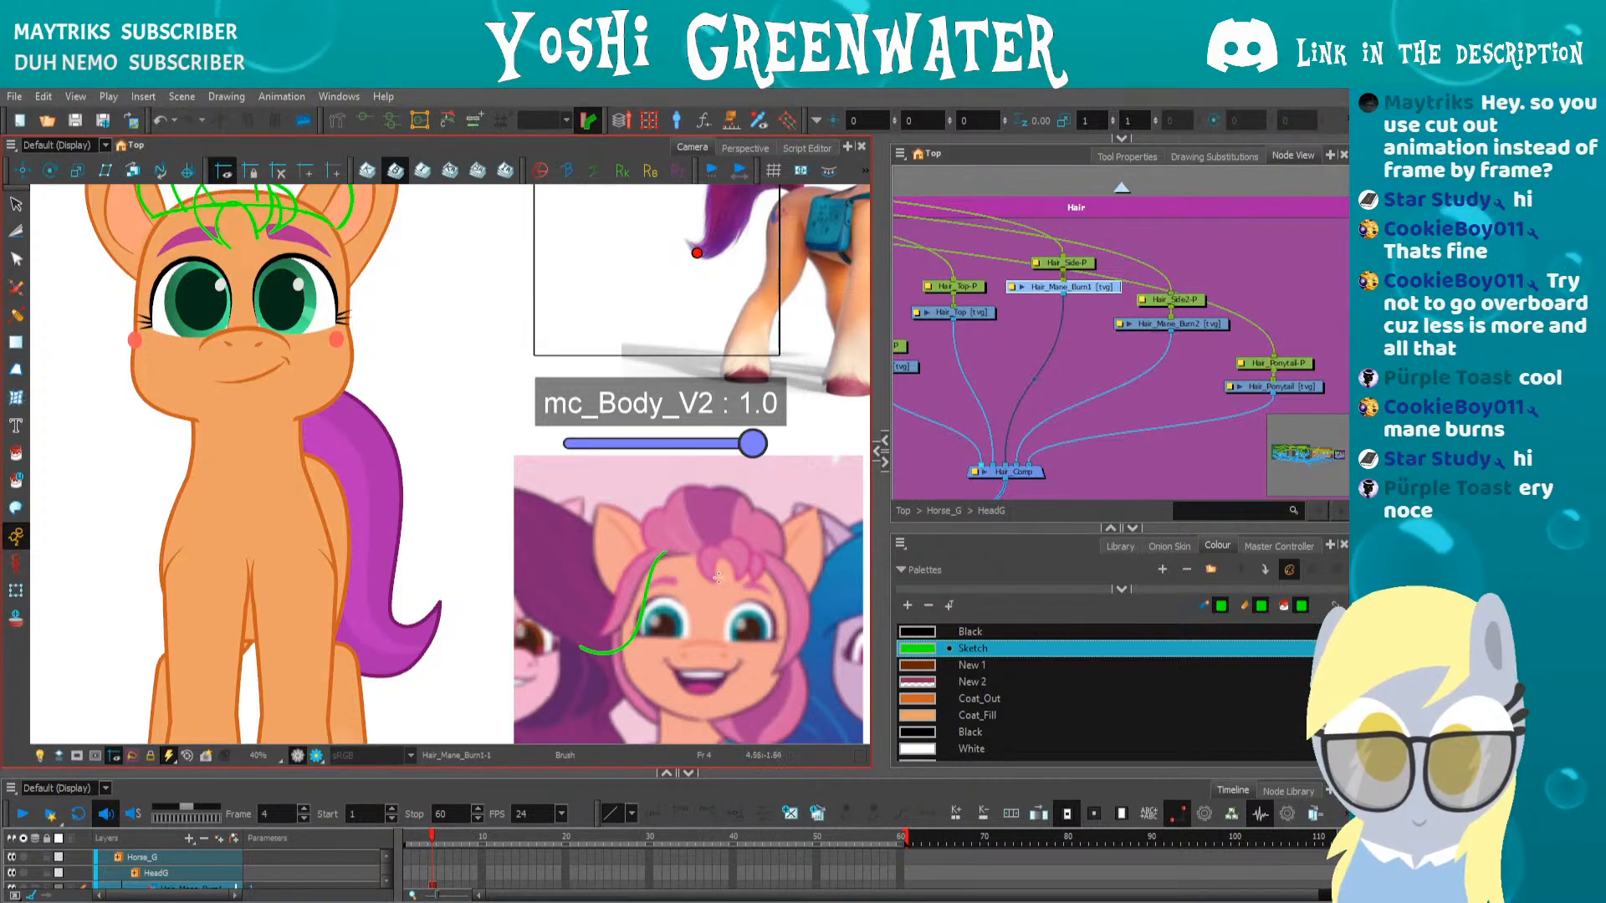
drag(755, 559, 724, 666)
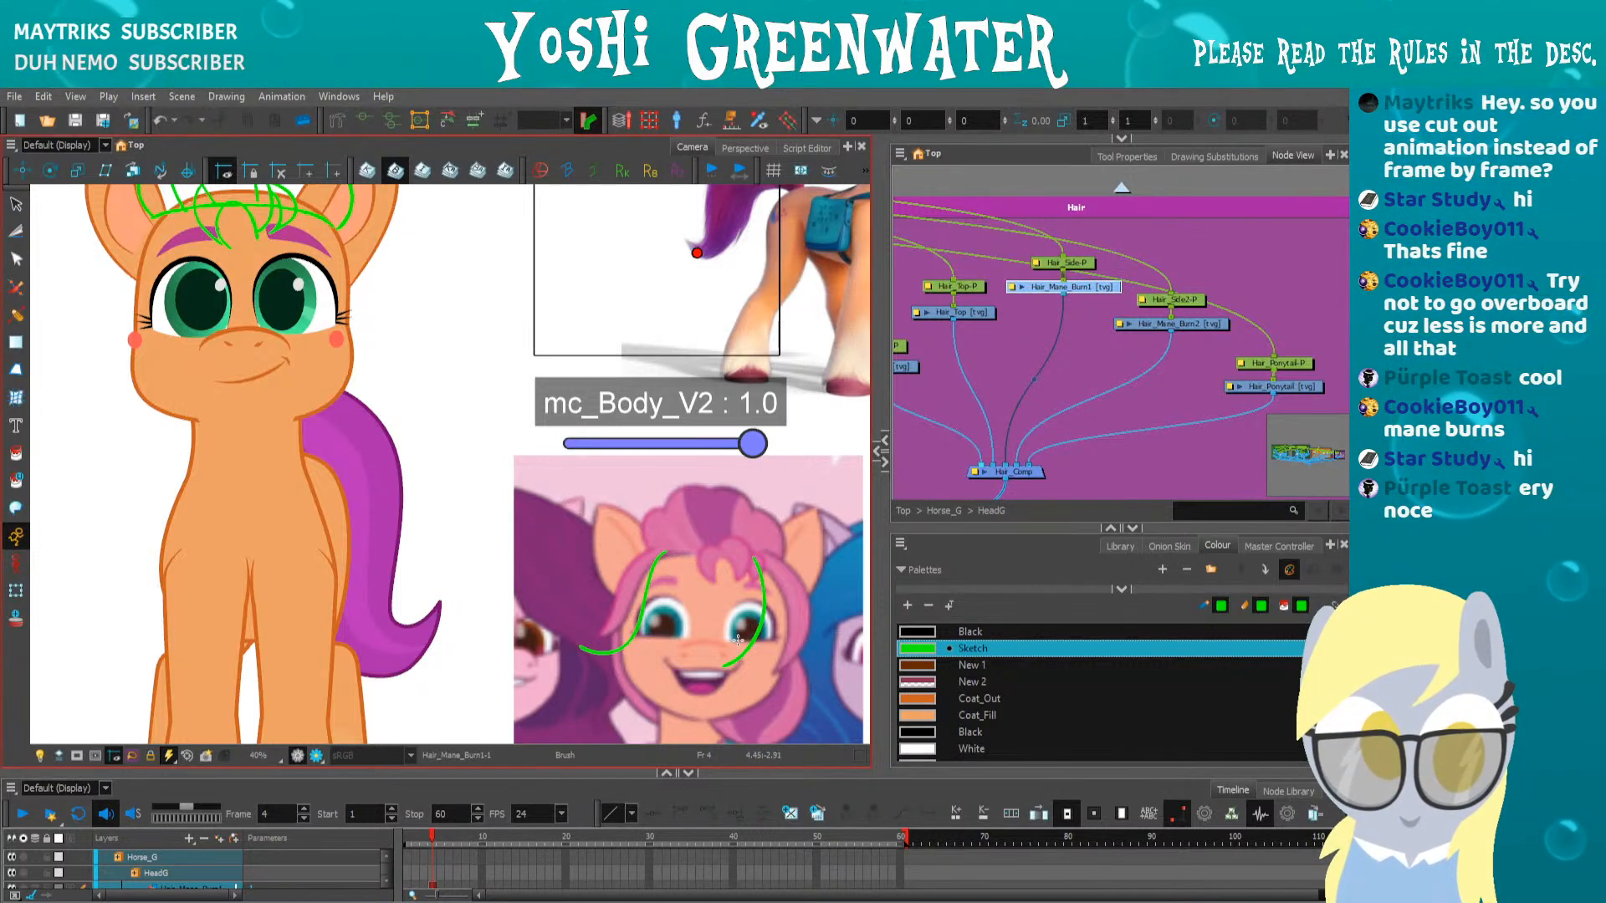
key(ctrl+z)
key(ctrl+z)
Try tracing the side hair edge along the 3D reference pony's cheek and undo the stroke
drag(626, 492, 473, 583)
scroll(574, 212, up, 3)
scroll(575, 212, down, 1)
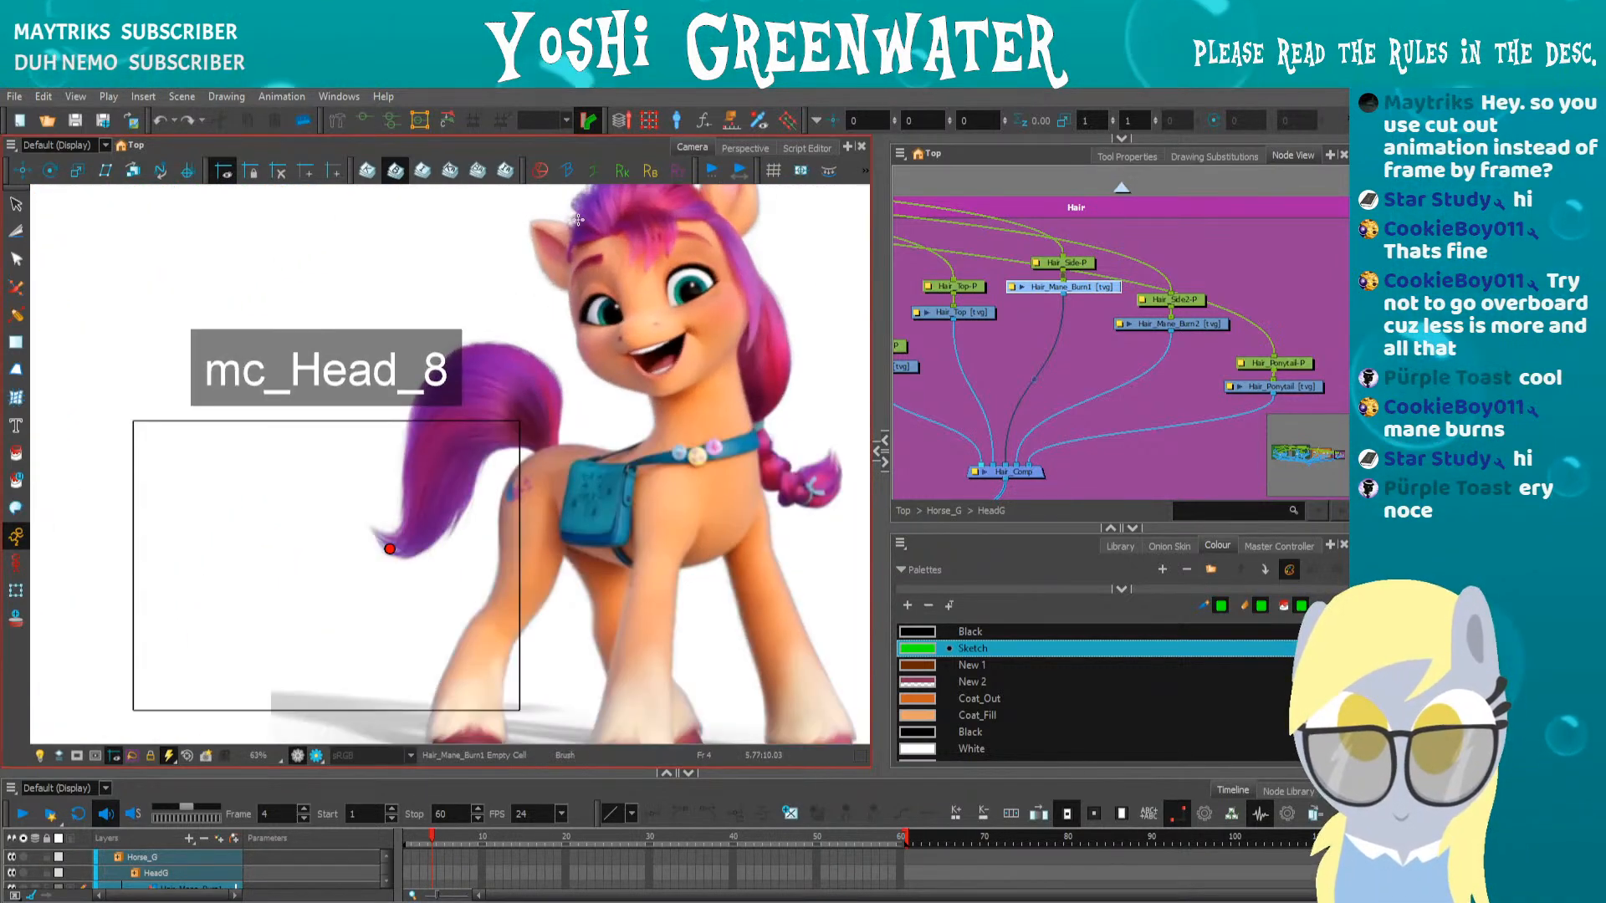
drag(537, 259, 506, 370)
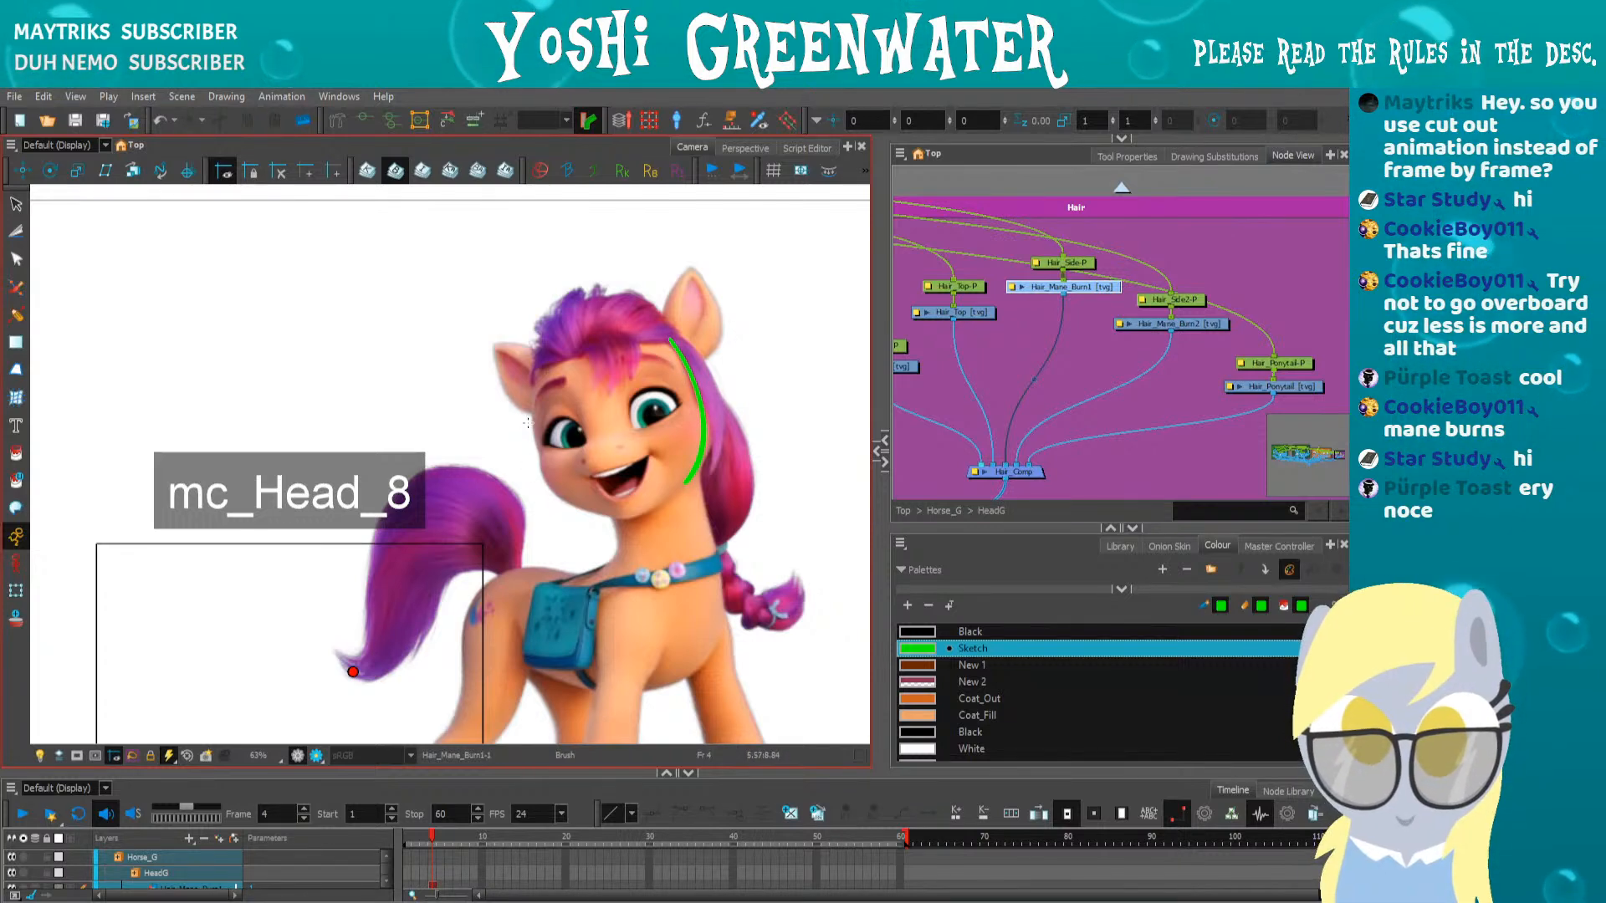
mouse_move(625, 468)
mouse_down()
mouse_move(436, 421)
mouse_move(146, 453)
mouse_up()
scroll(642, 283, up, 4)
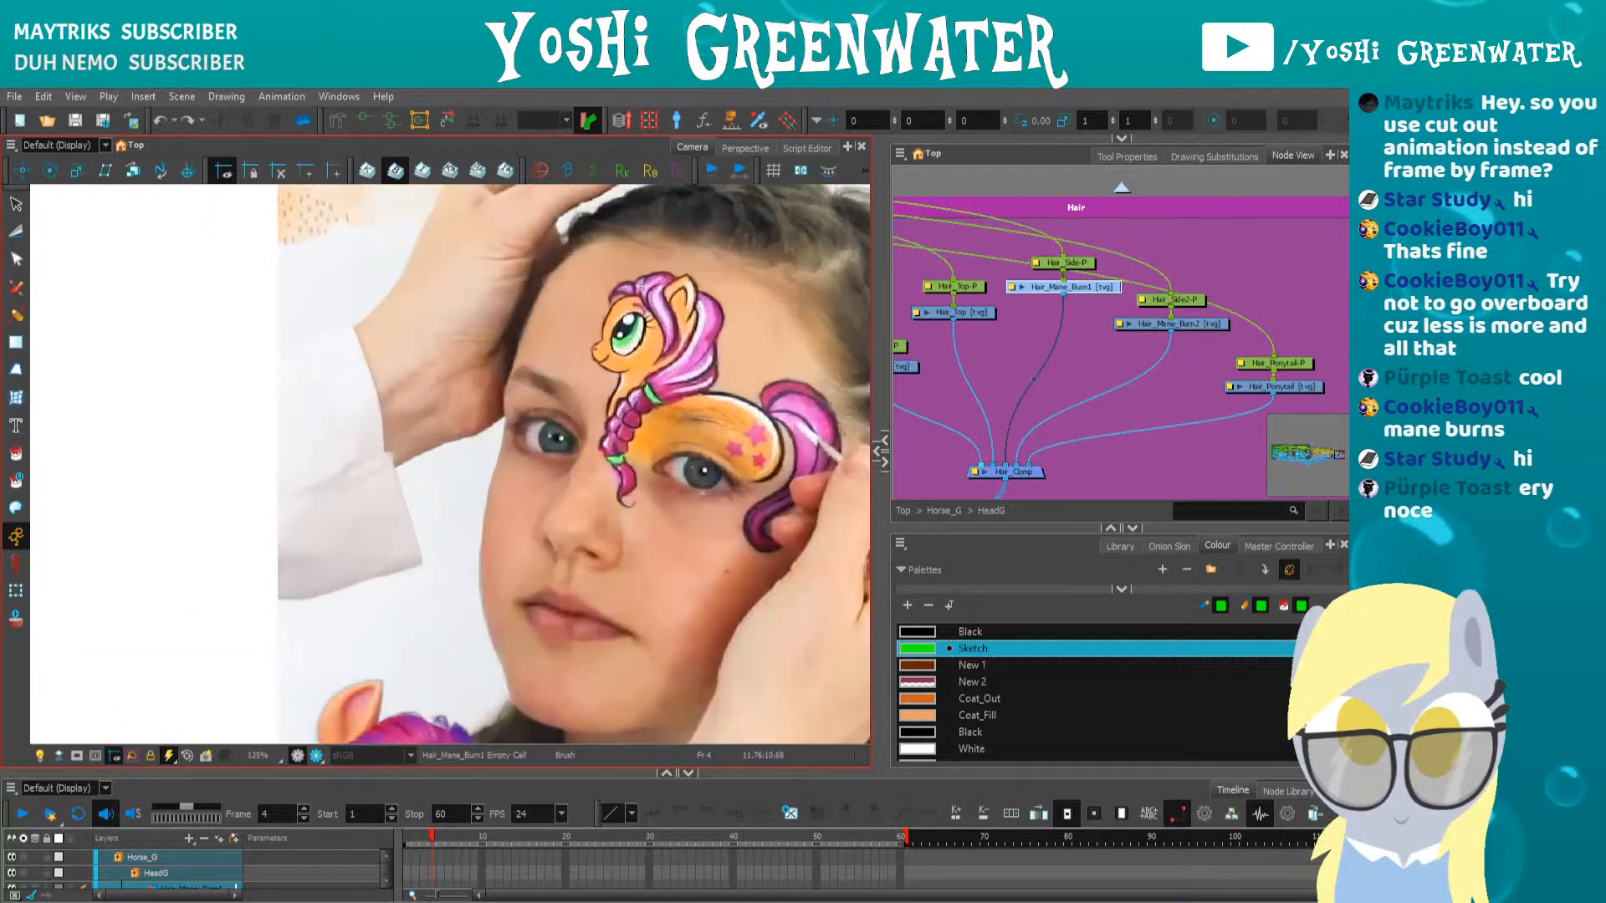
key(ctrl+z)
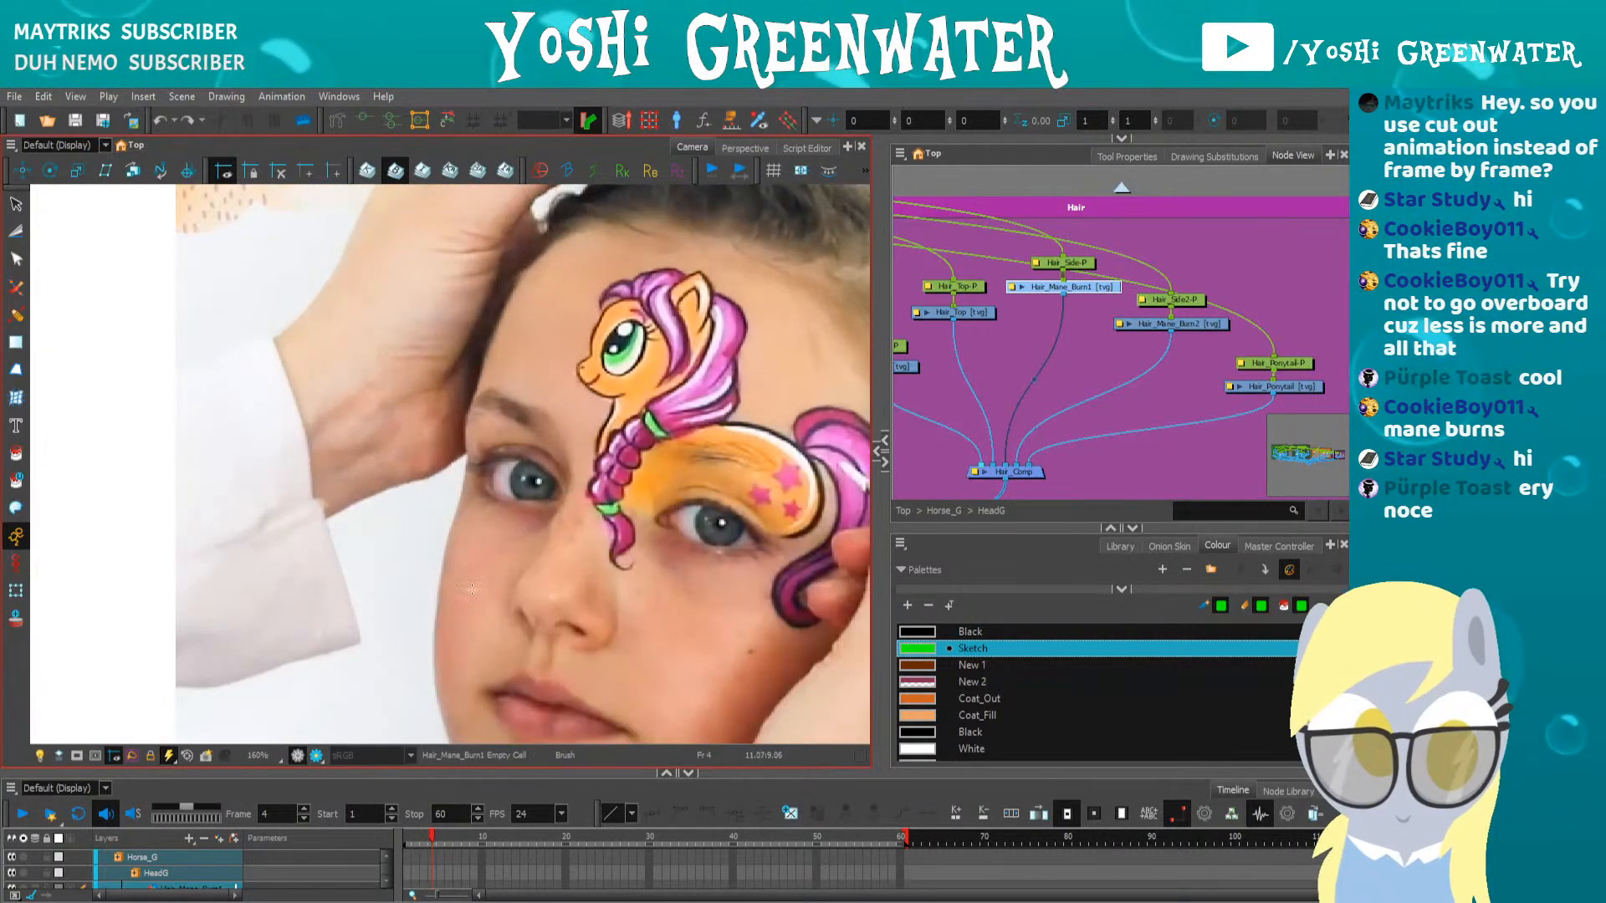
Examine the remaining 3D, banner and line-art pony references for the shape of the hair beside the face
drag(535, 591, 595, 256)
drag(361, 418, 431, 389)
drag(298, 506, 312, 368)
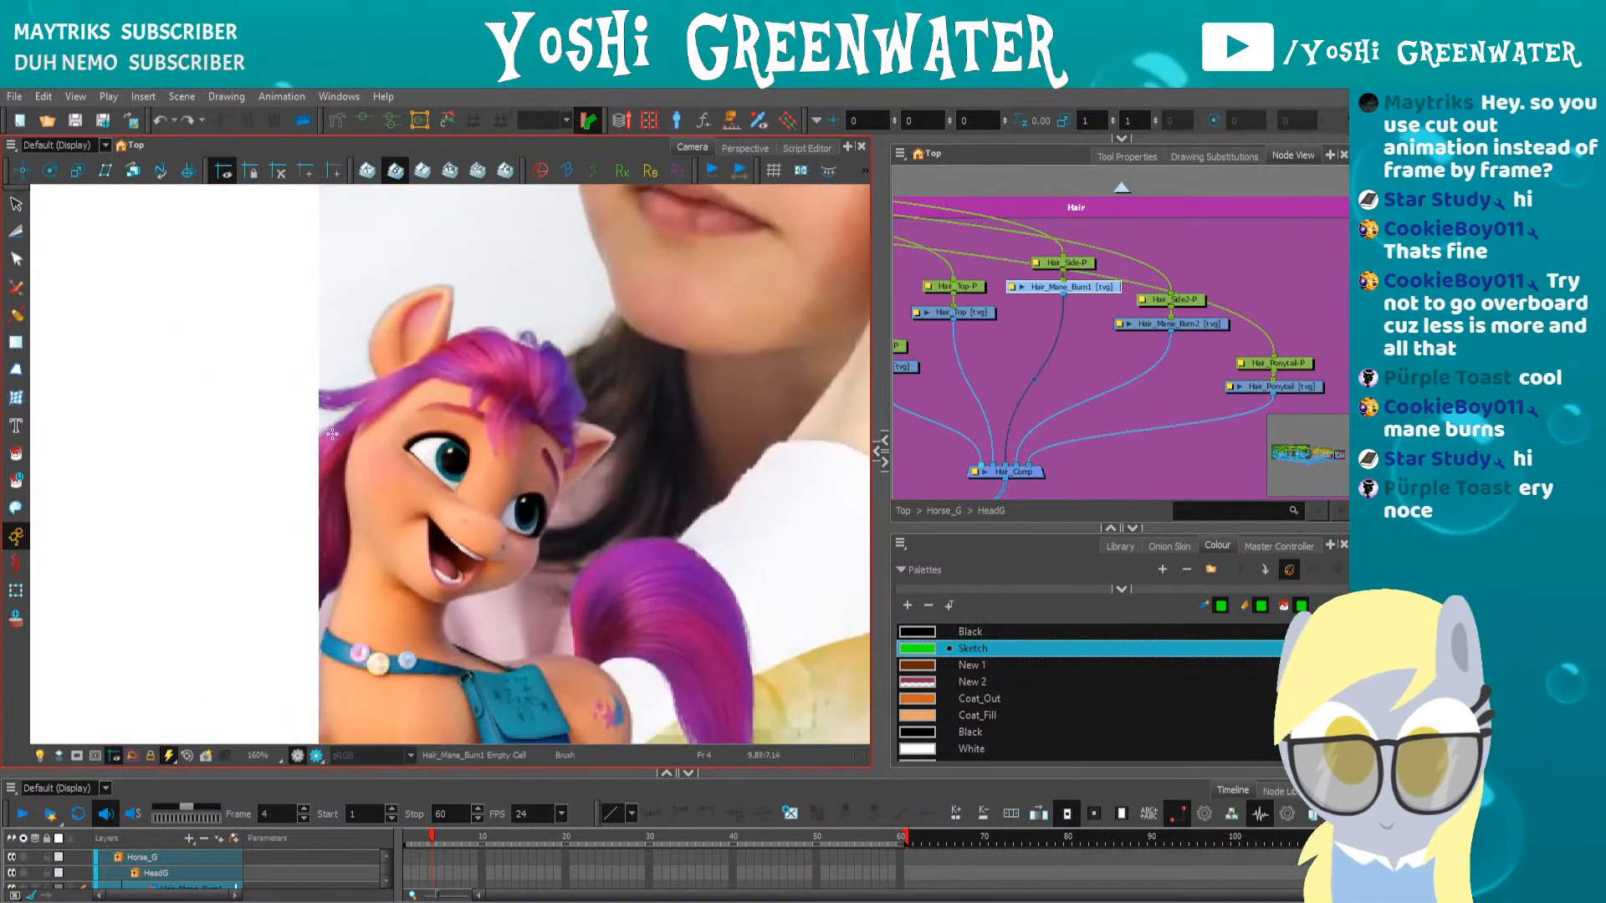
scroll(326, 430, down, 9)
drag(692, 572, 422, 459)
drag(103, 475, 627, 554)
drag(180, 523, 449, 542)
scroll(330, 516, up, 5)
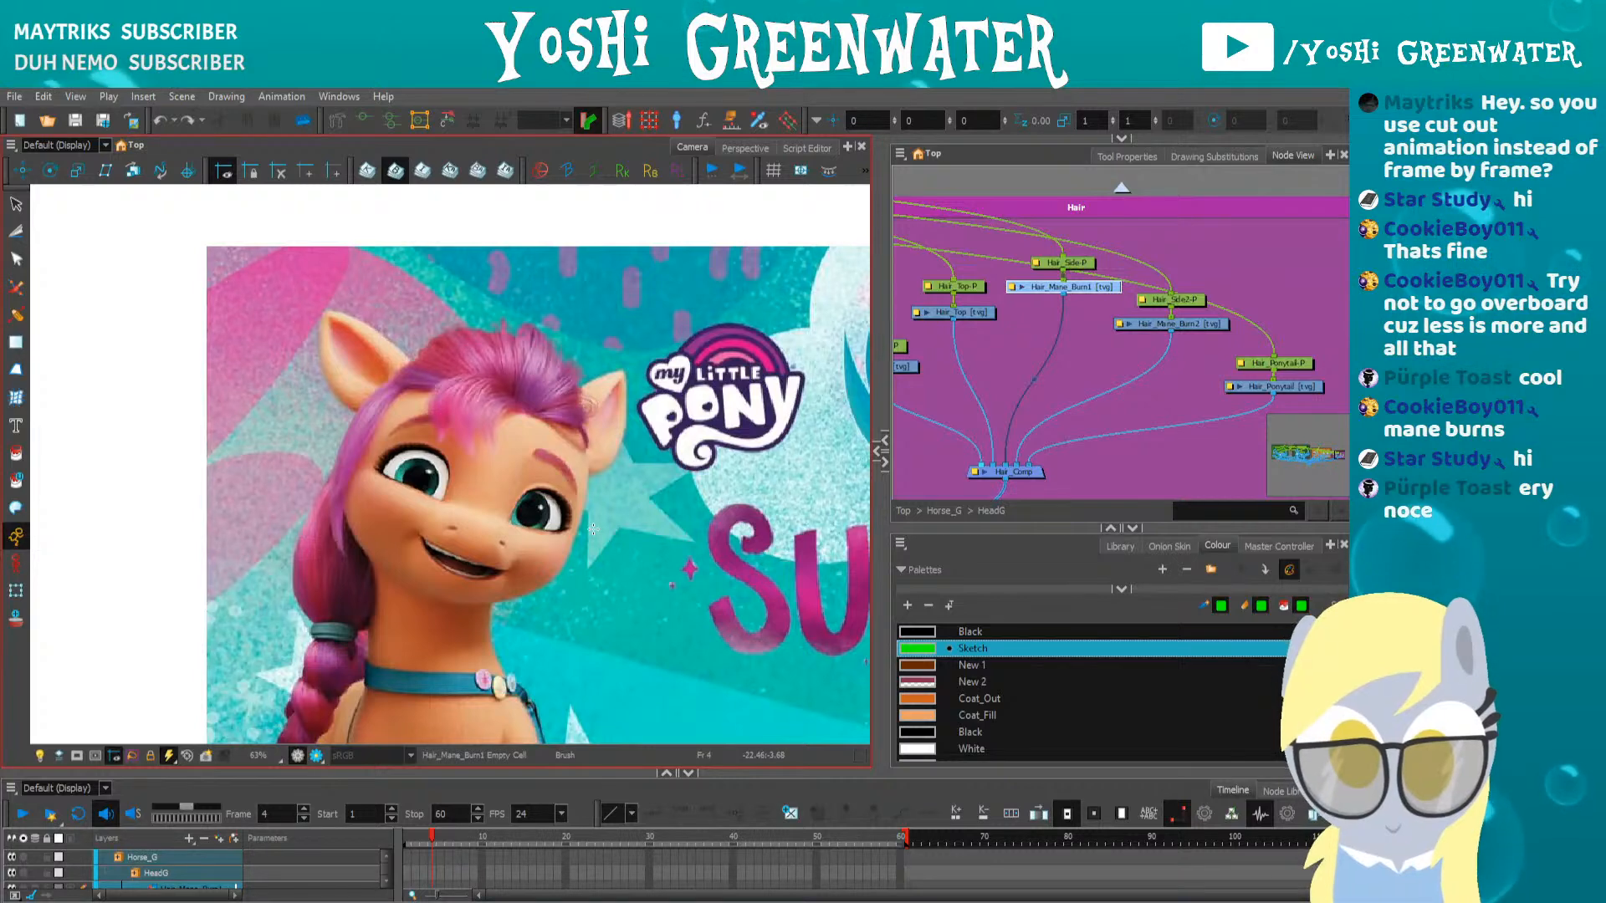
scroll(598, 509, down, 4)
drag(652, 351, 426, 544)
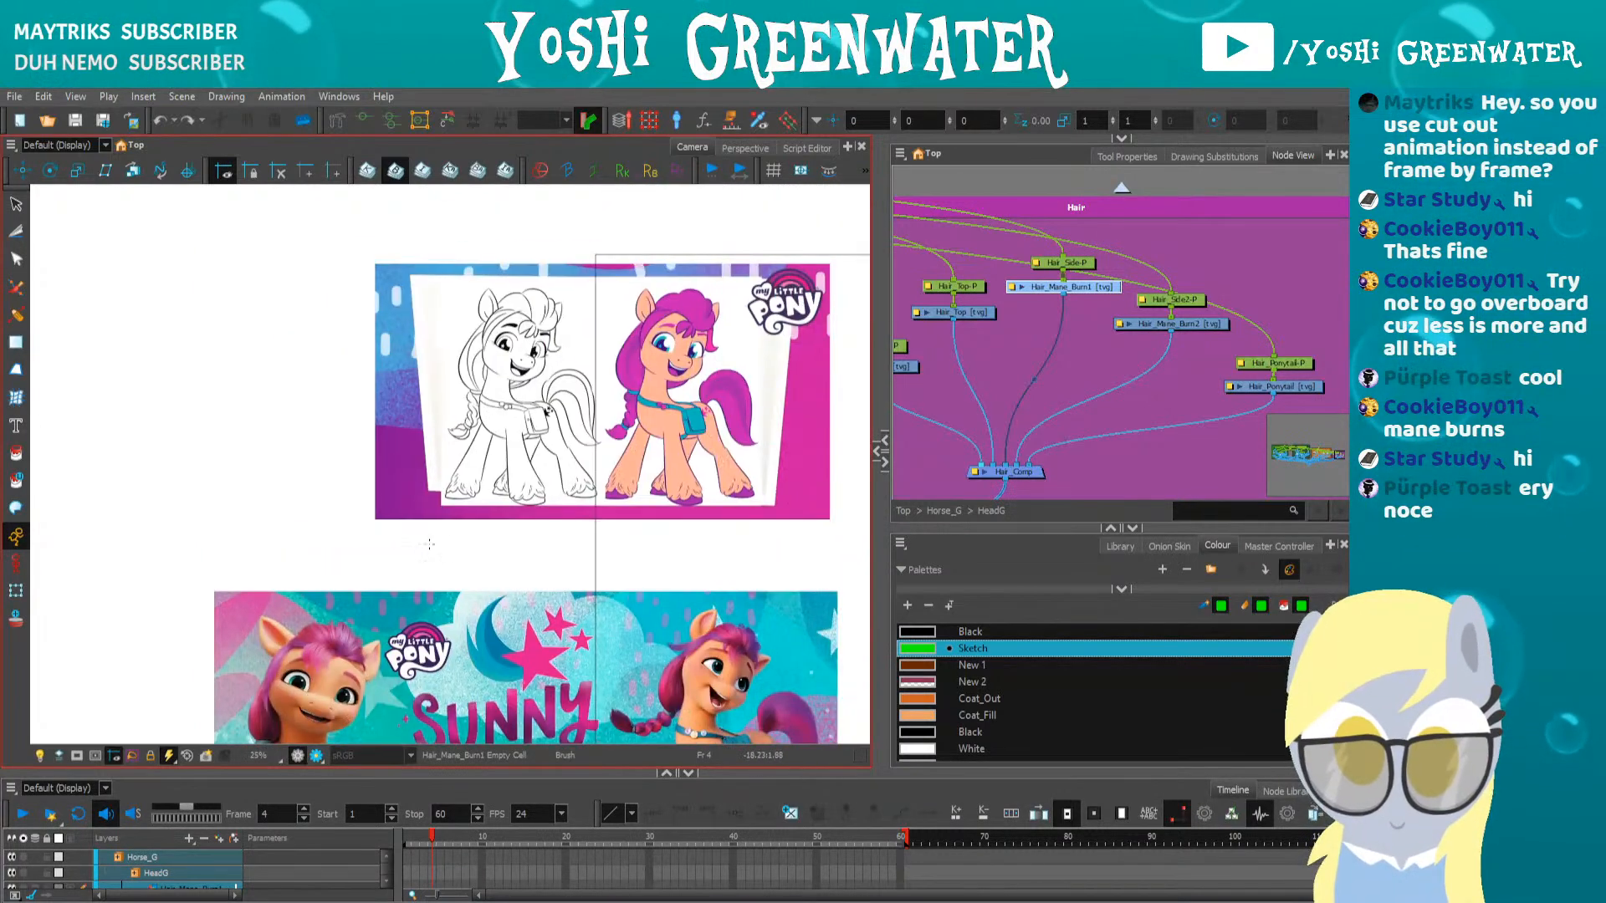
Examine the line-art reference and the two 3D ponies on the Sunny banner for how the side hair frames the face
scroll(544, 341, up, 3)
scroll(545, 337, down, 7)
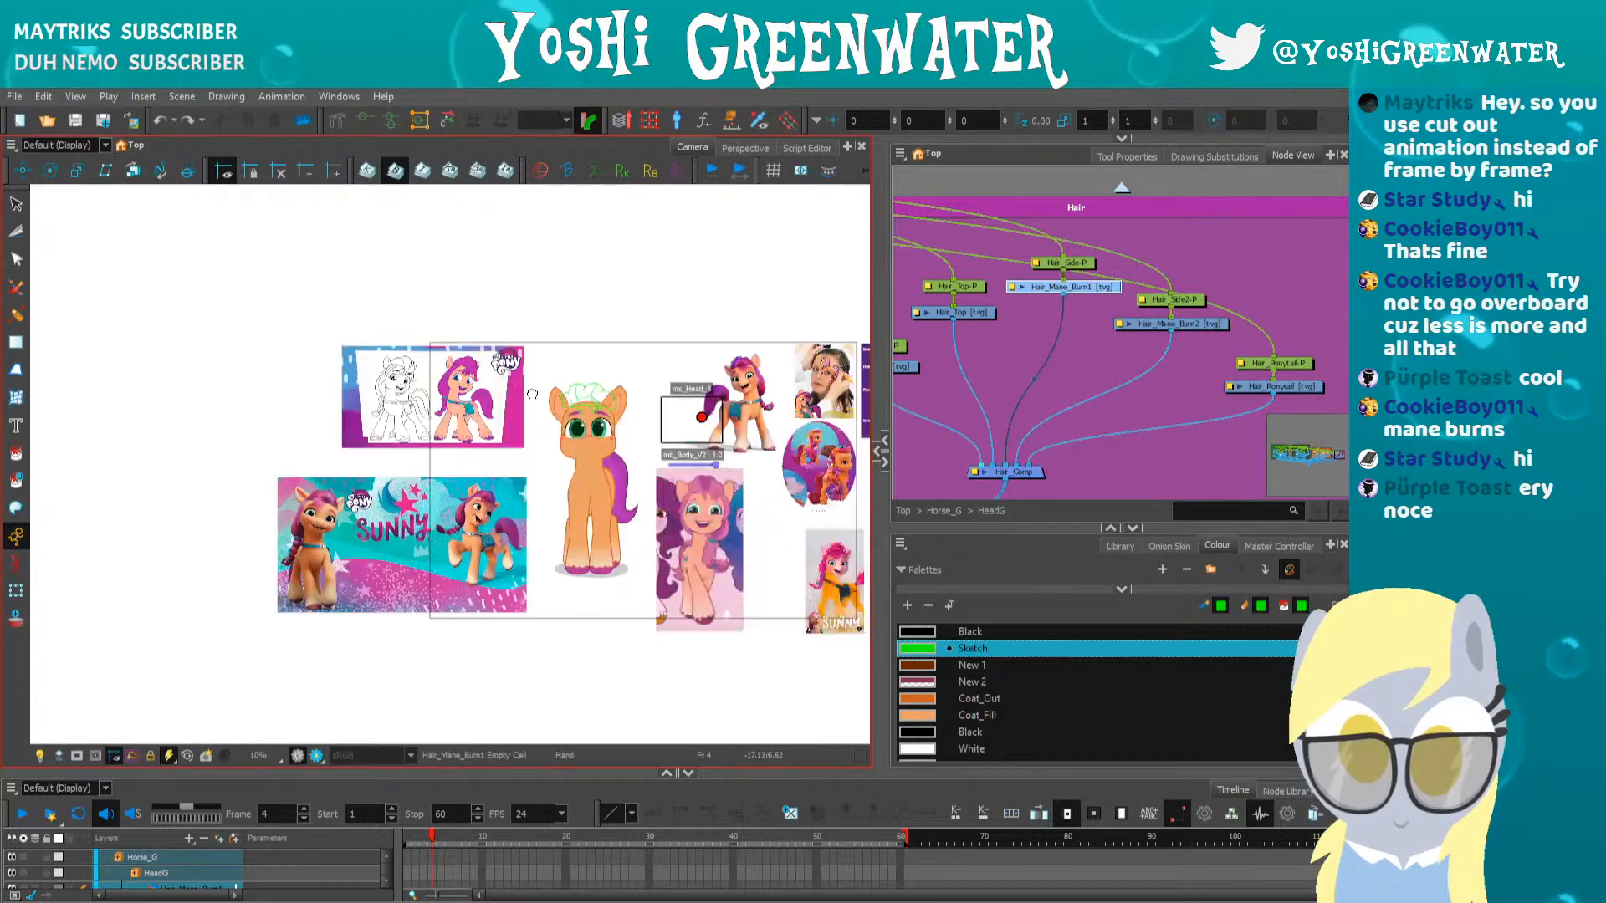
scroll(532, 393, up, 3)
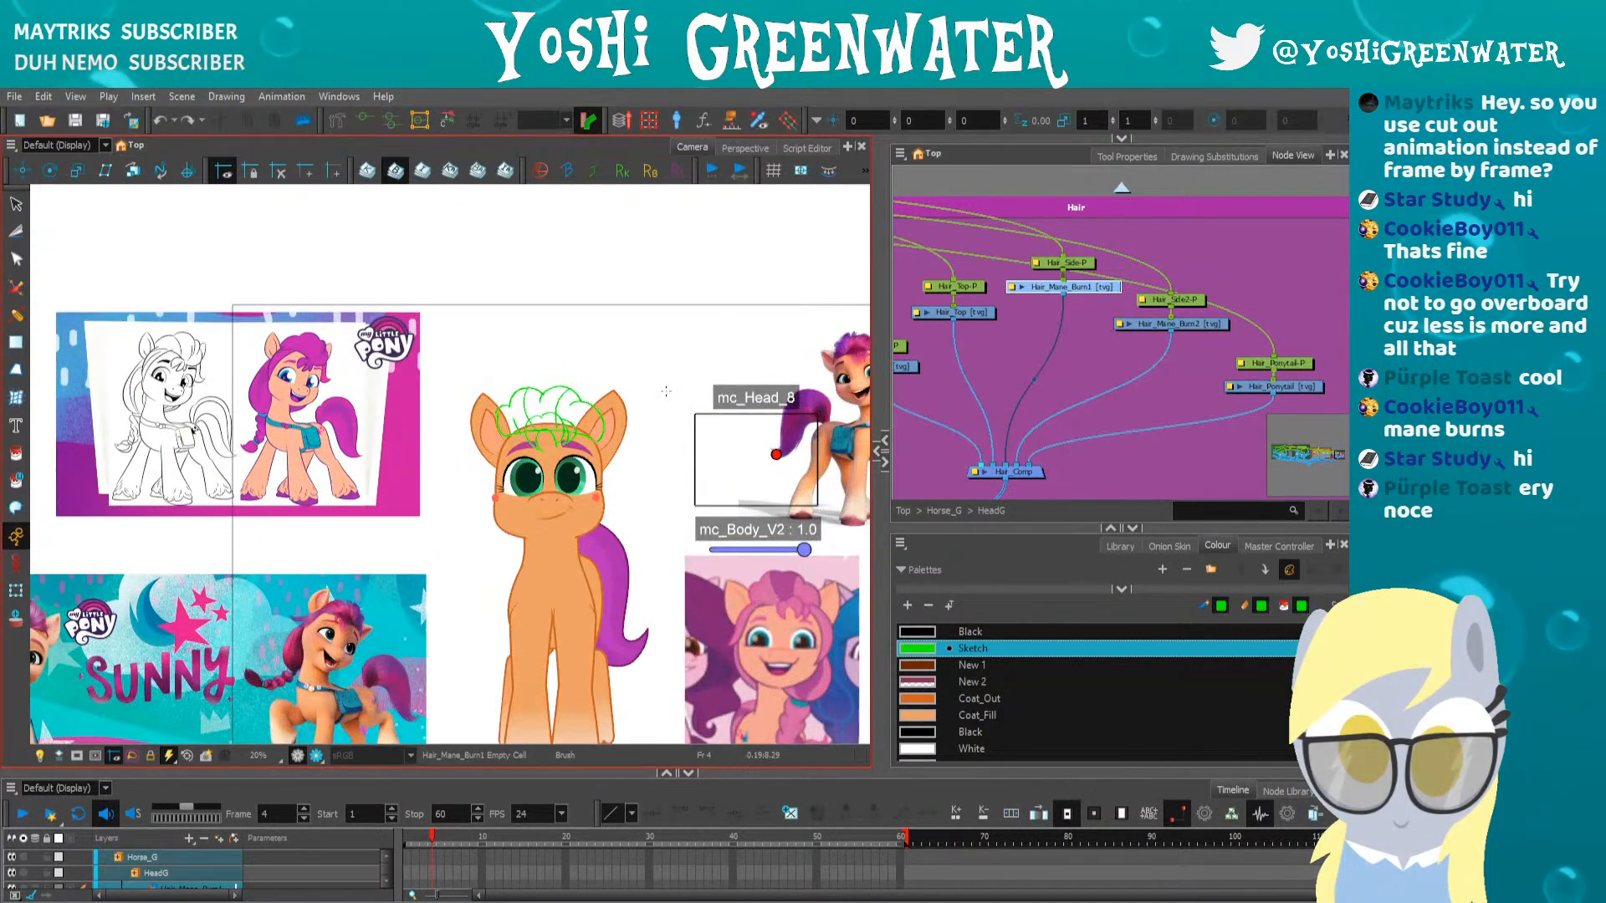
drag(403, 561, 604, 389)
scroll(603, 389, up, 1)
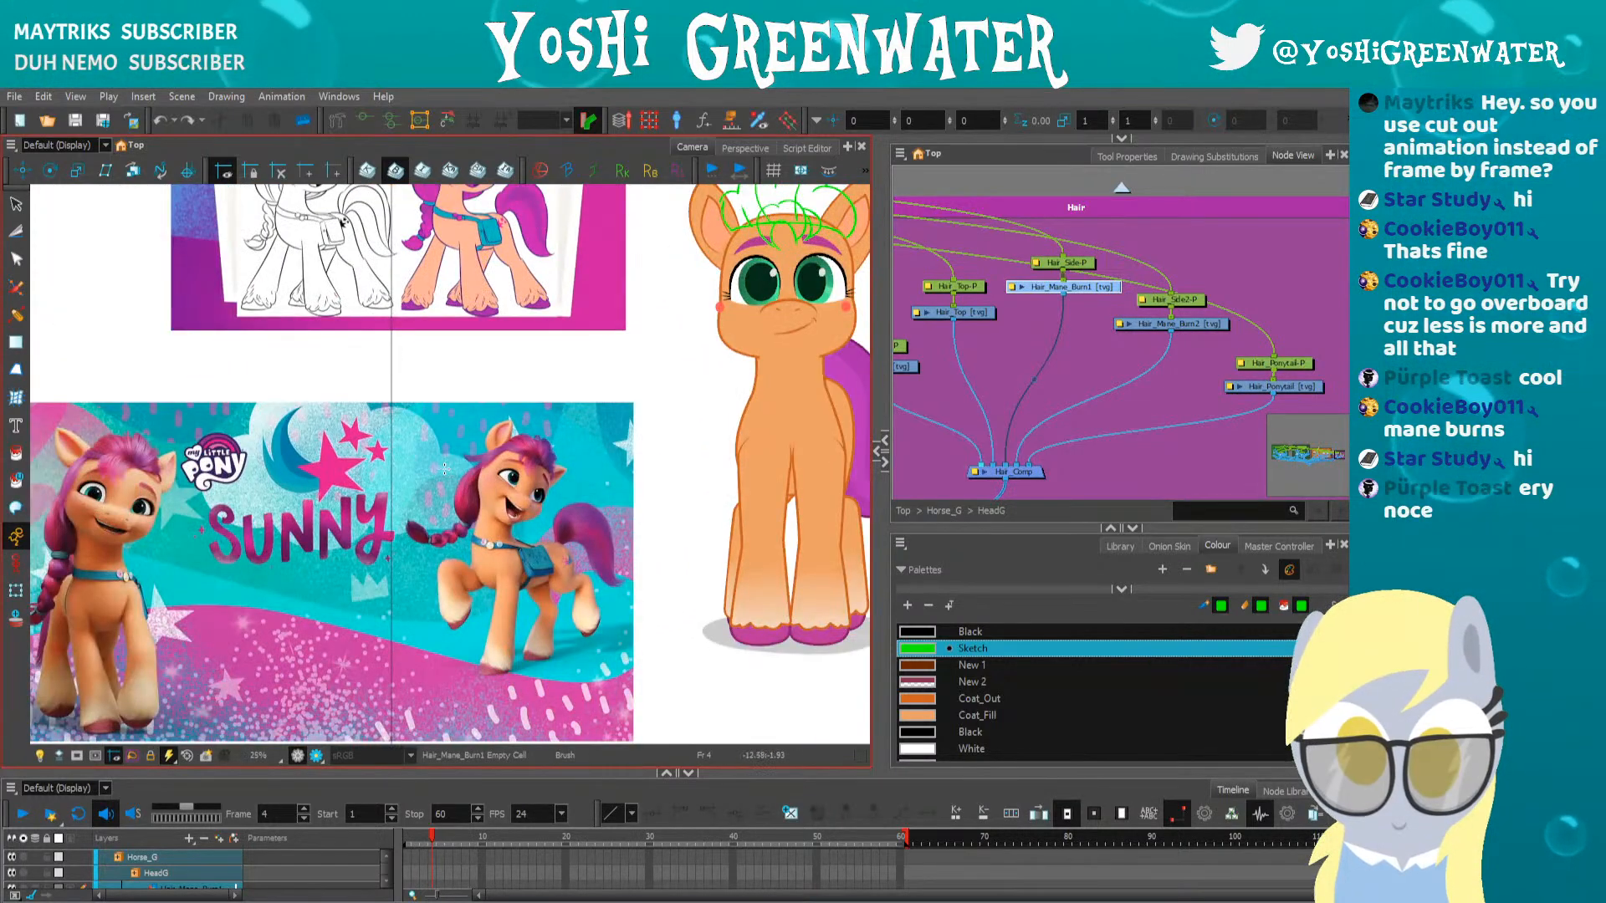
scroll(444, 471, up, 2)
drag(444, 471, 570, 452)
drag(223, 466, 473, 490)
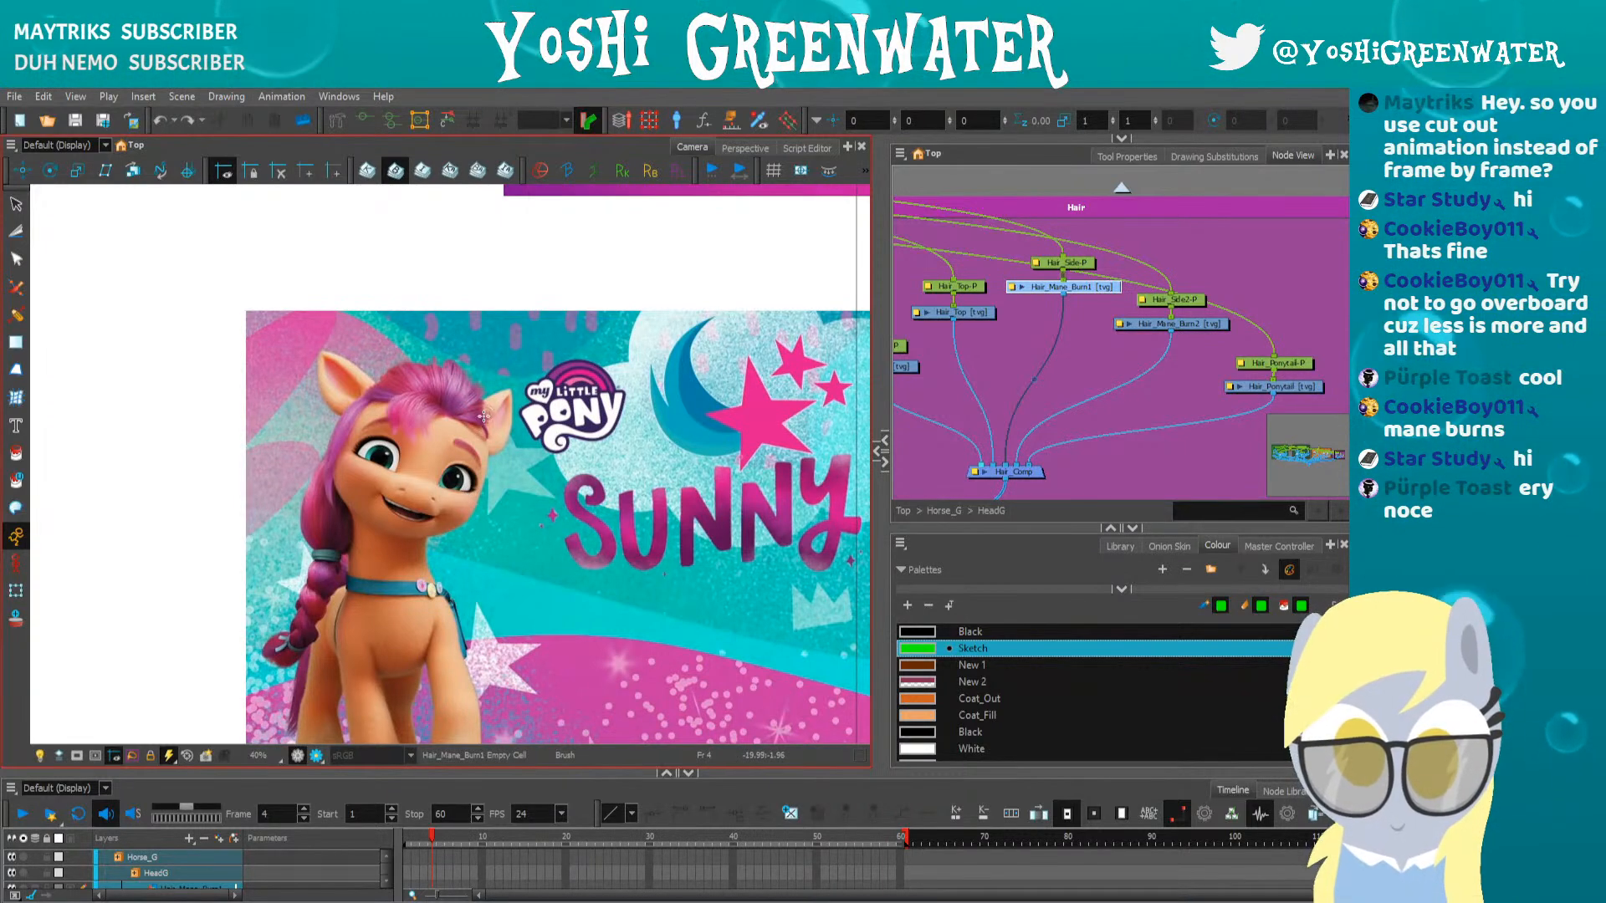
Try tracing the side hair edge beside the face of the front-facing 3D pony on the Sunny banner and undo the stroke
drag(483, 434, 473, 512)
key(alt+s)
key(ctrl+z)
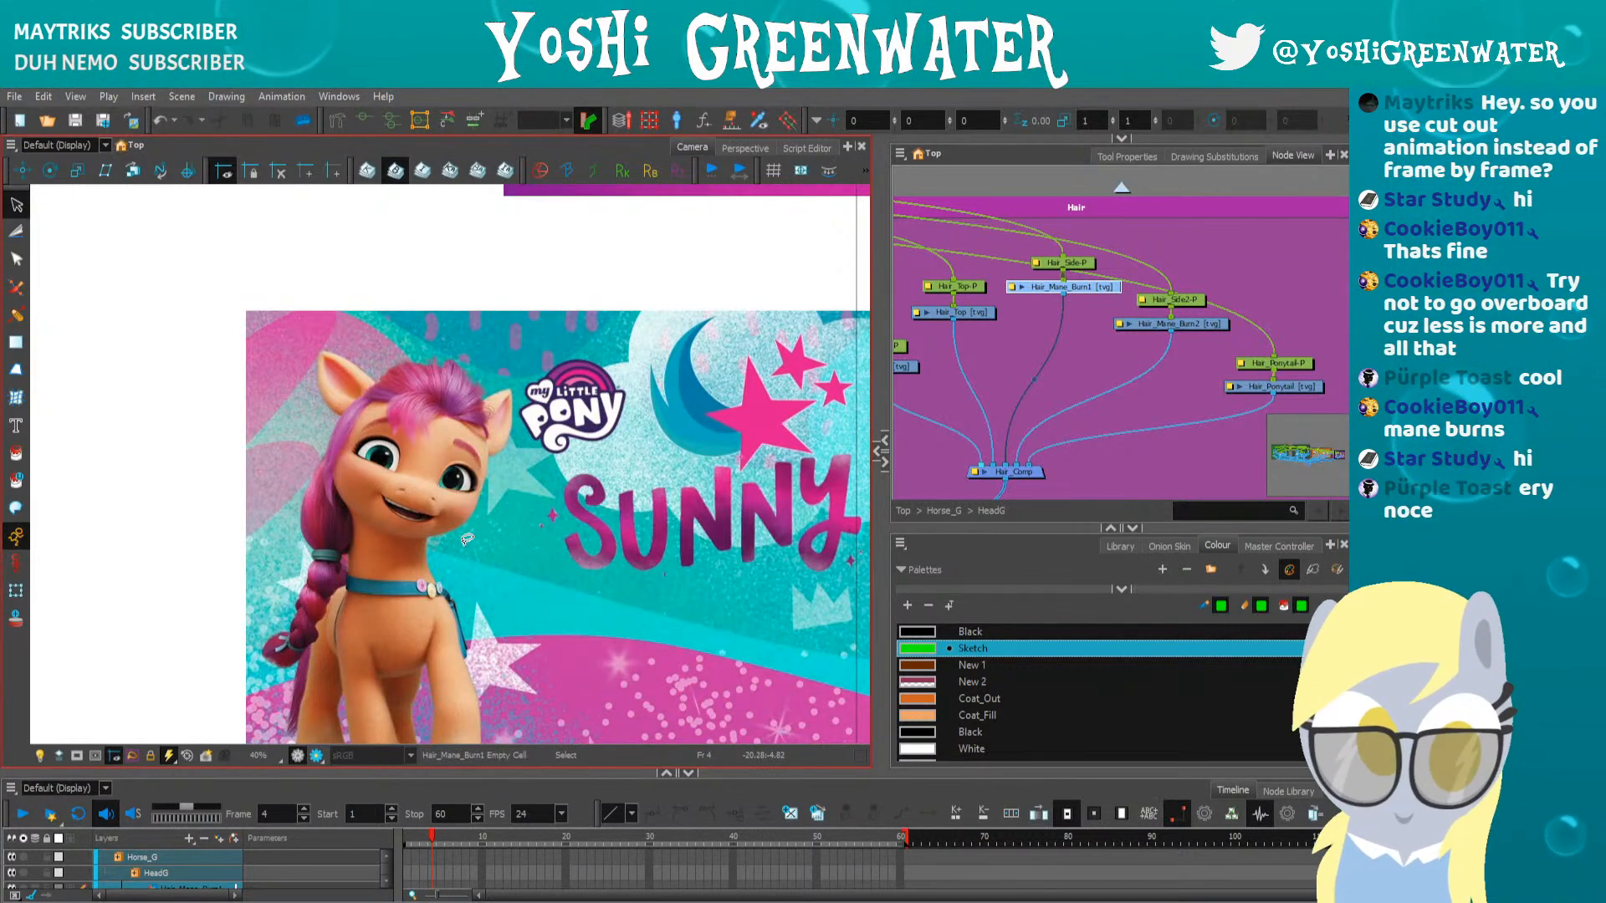
Try outlining the side lock between the eye and braid on the 2D reference pony and undo the strokes
key(shift+m)
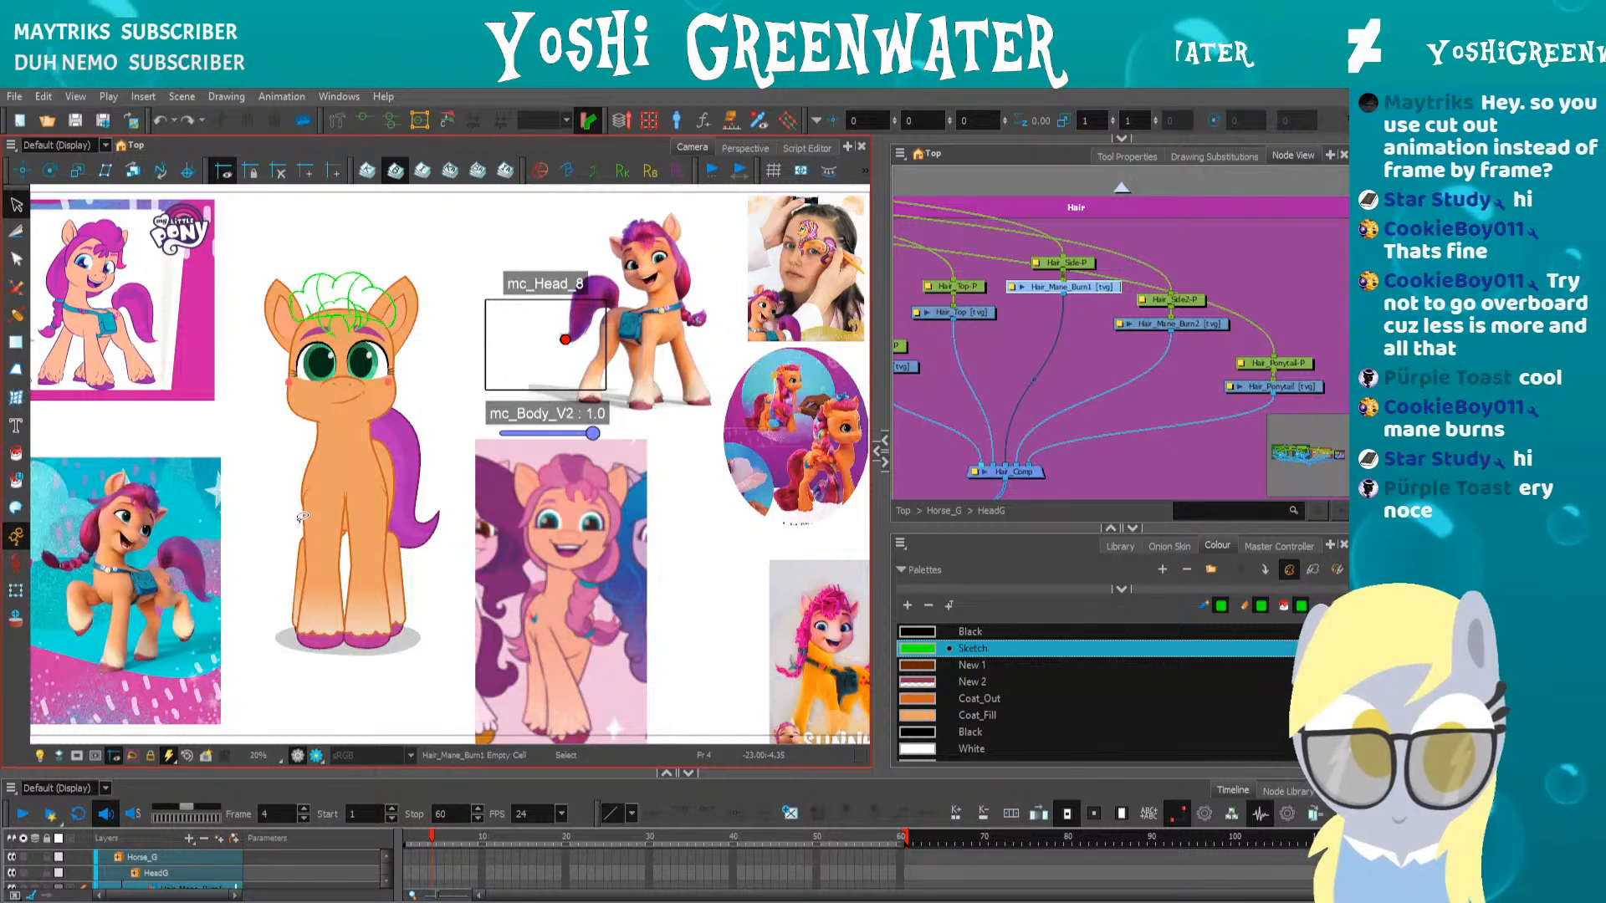
scroll(430, 514, up, 2)
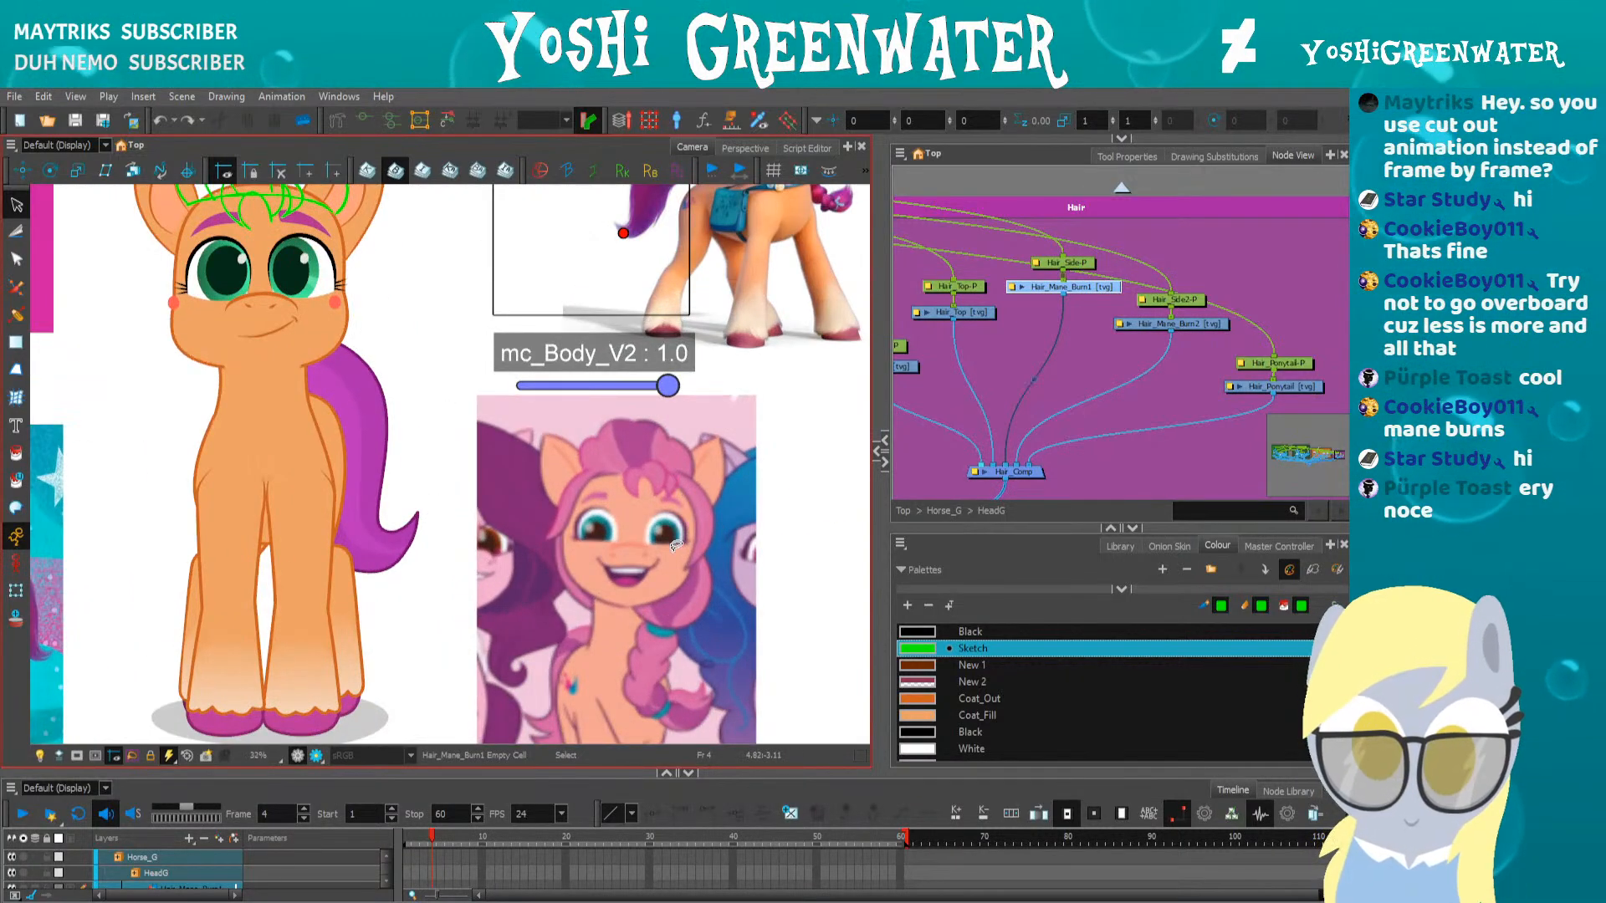
key(alt+b)
drag(674, 476, 685, 589)
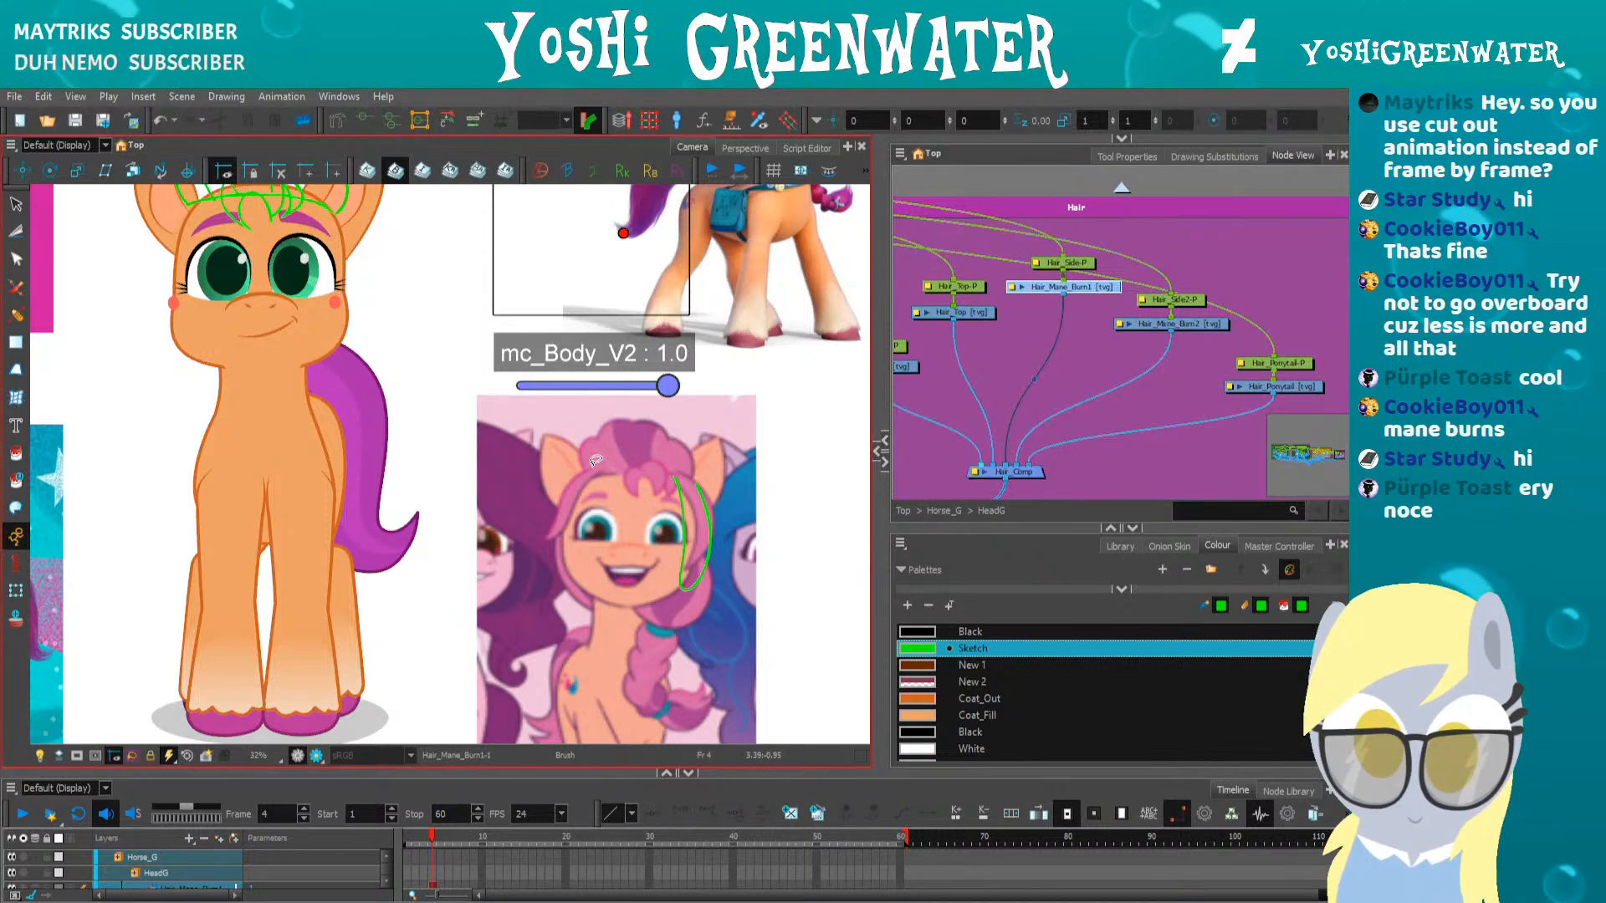
key(ctrl+z)
key(ctrl+z)
Sketch the outer and inner contours of the left-side hair from the rig's hairline down to the cheek on Hair_Mane_Burn1
drag(173, 232, 384, 417)
scroll(384, 416, up, 2)
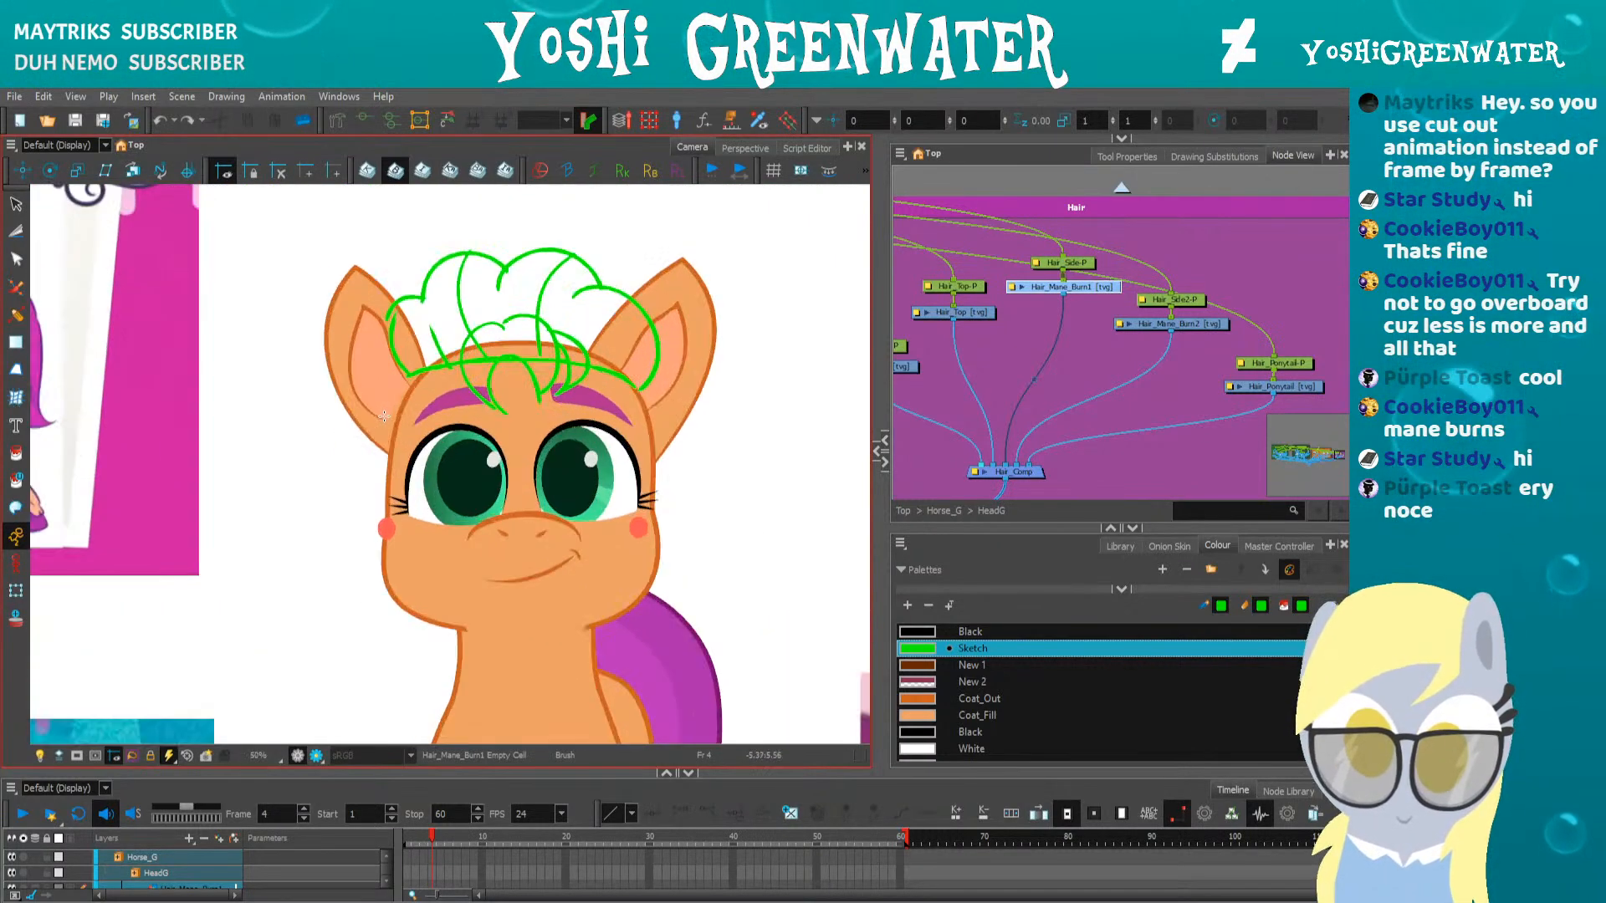
scroll(402, 370, down, 2)
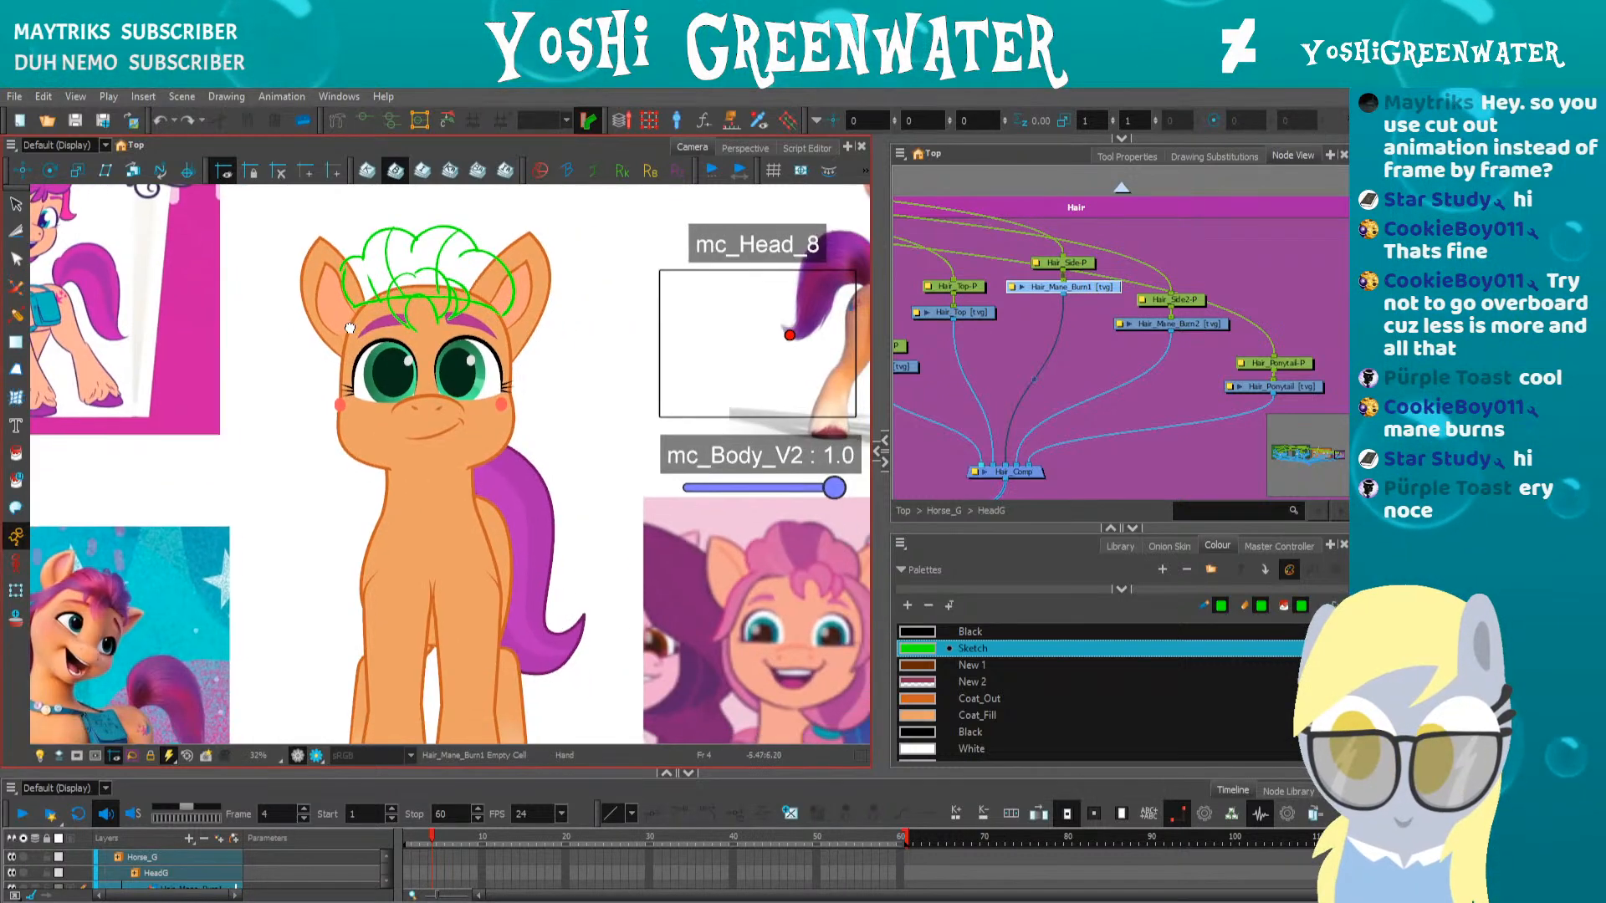
drag(350, 328, 336, 331)
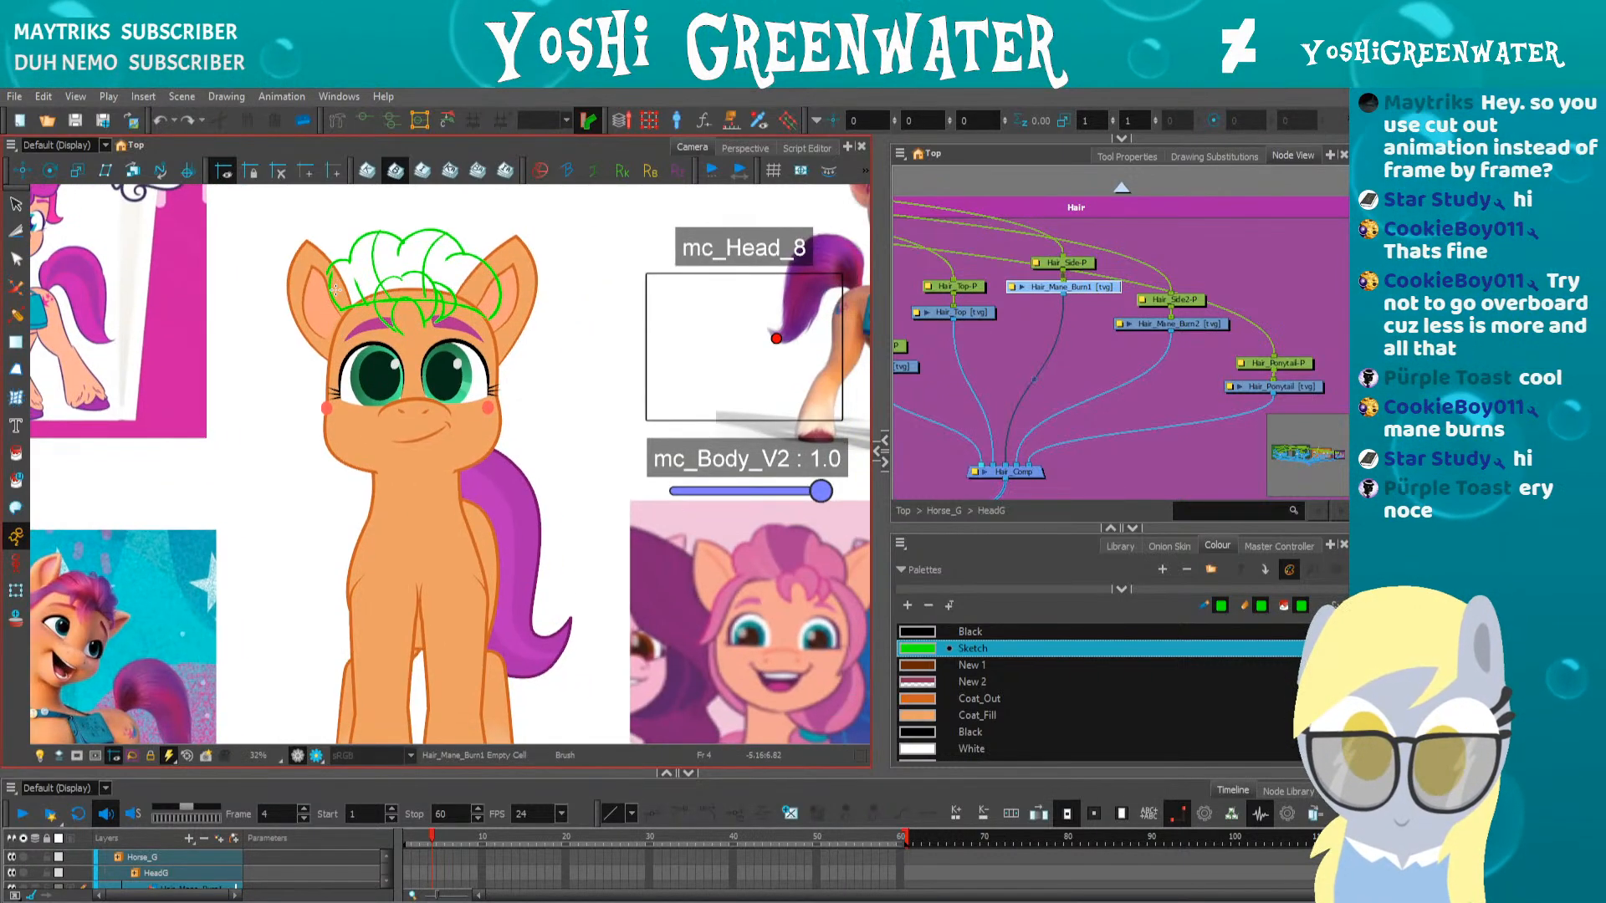
mouse_move(337, 287)
mouse_down()
mouse_move(316, 368)
mouse_move(351, 487)
mouse_up()
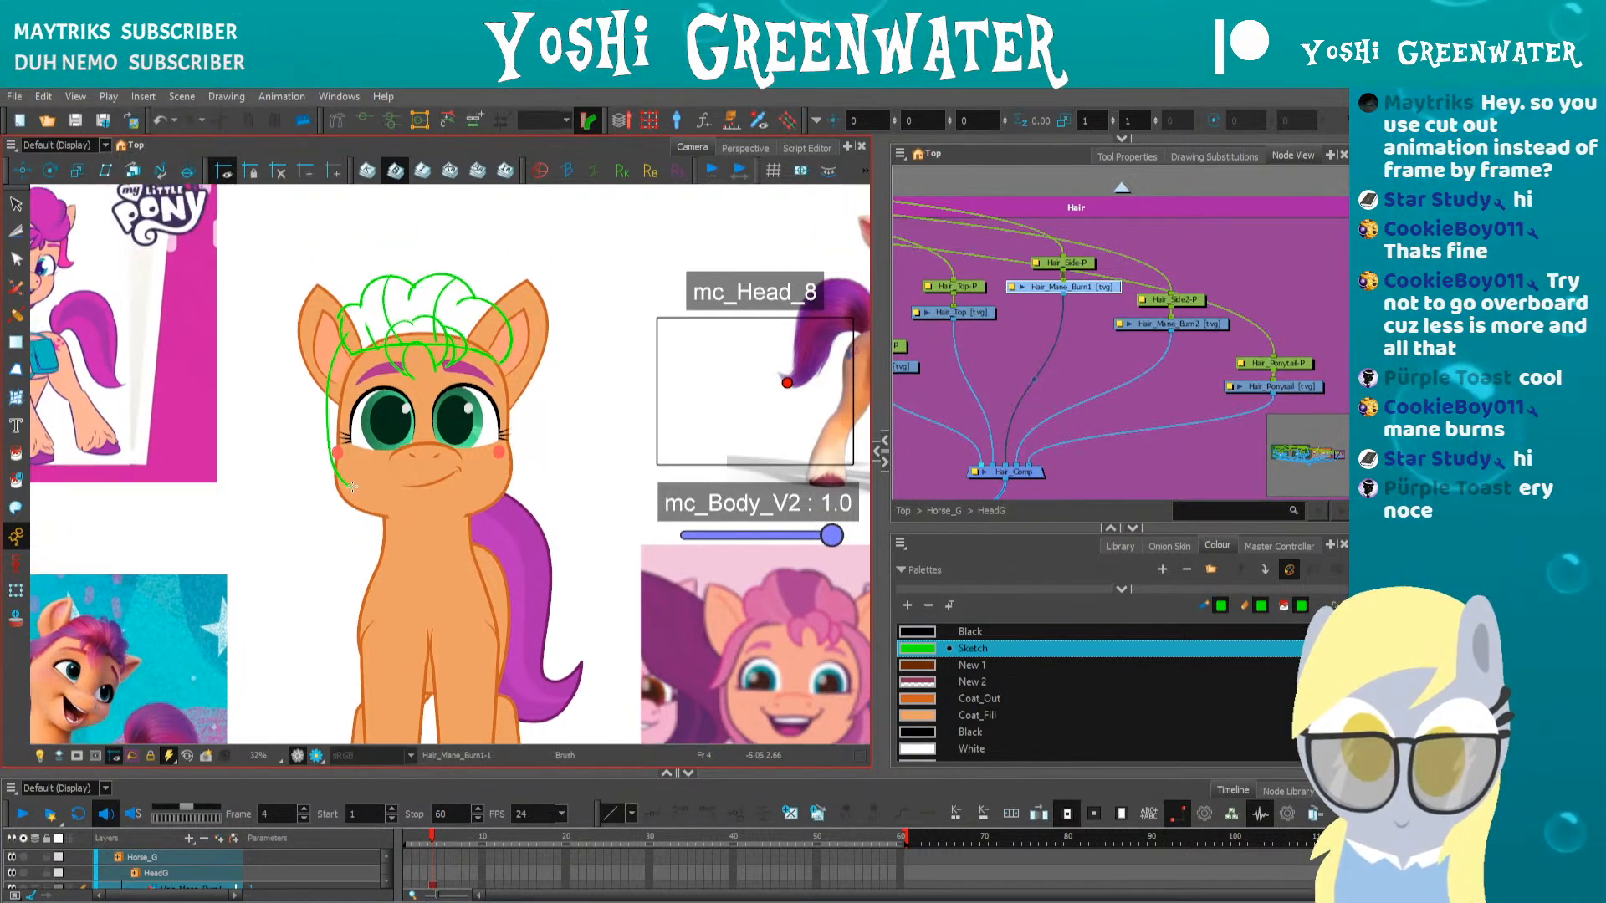
key(ctrl+z)
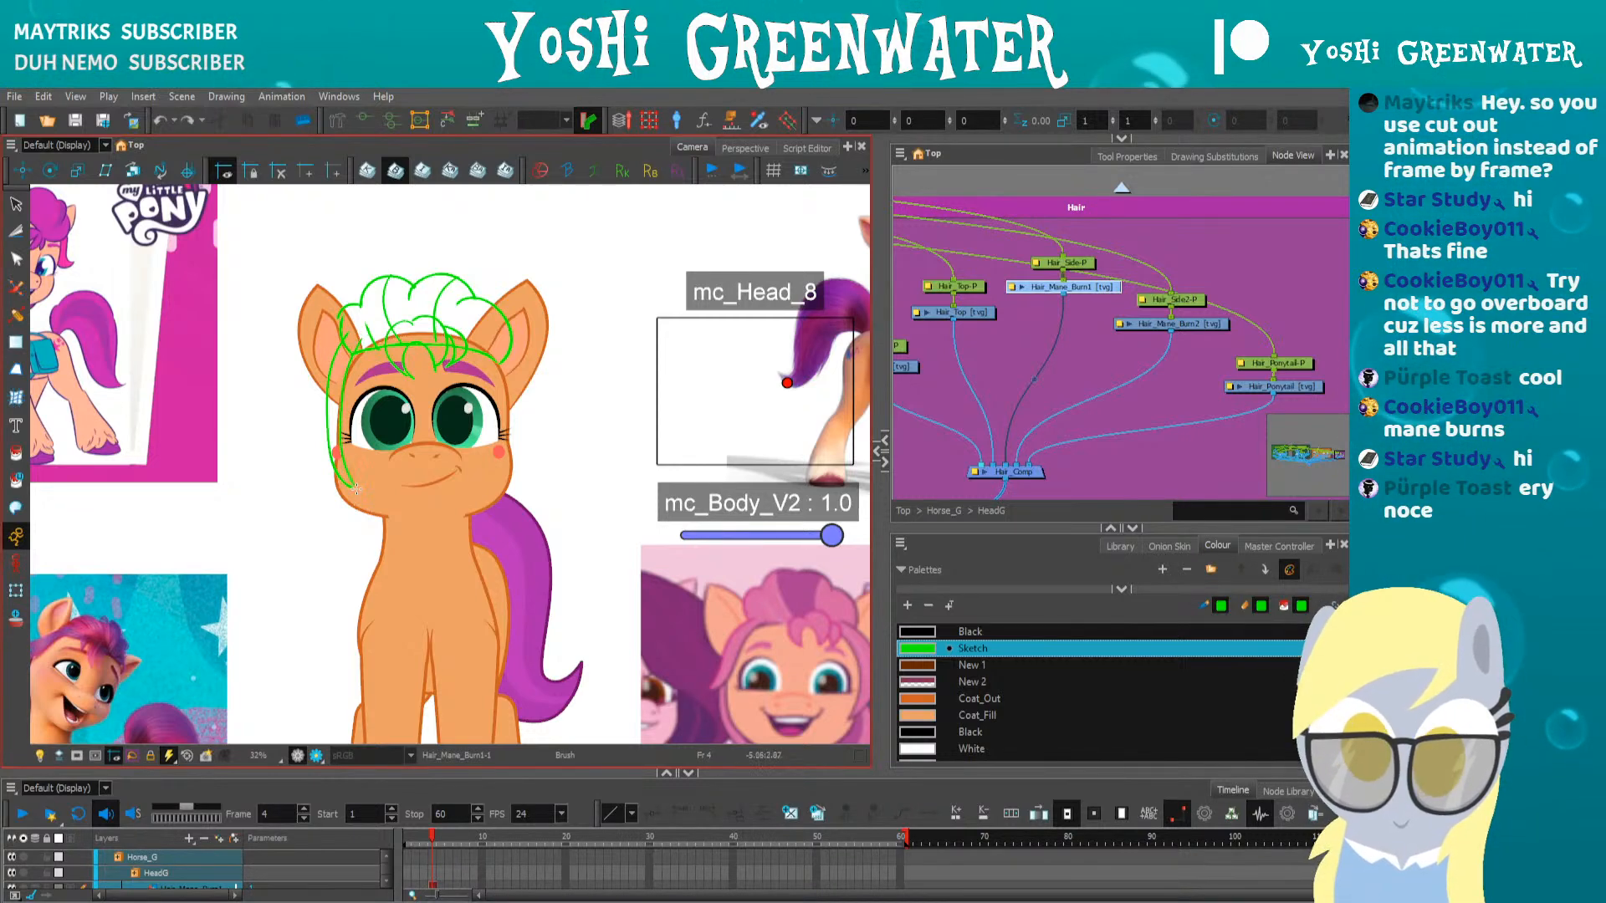
Move the outer contour of the Hair_Mane_Burn1 sketch slightly away from the face and widen it
click(329, 414)
drag(329, 414, 324, 412)
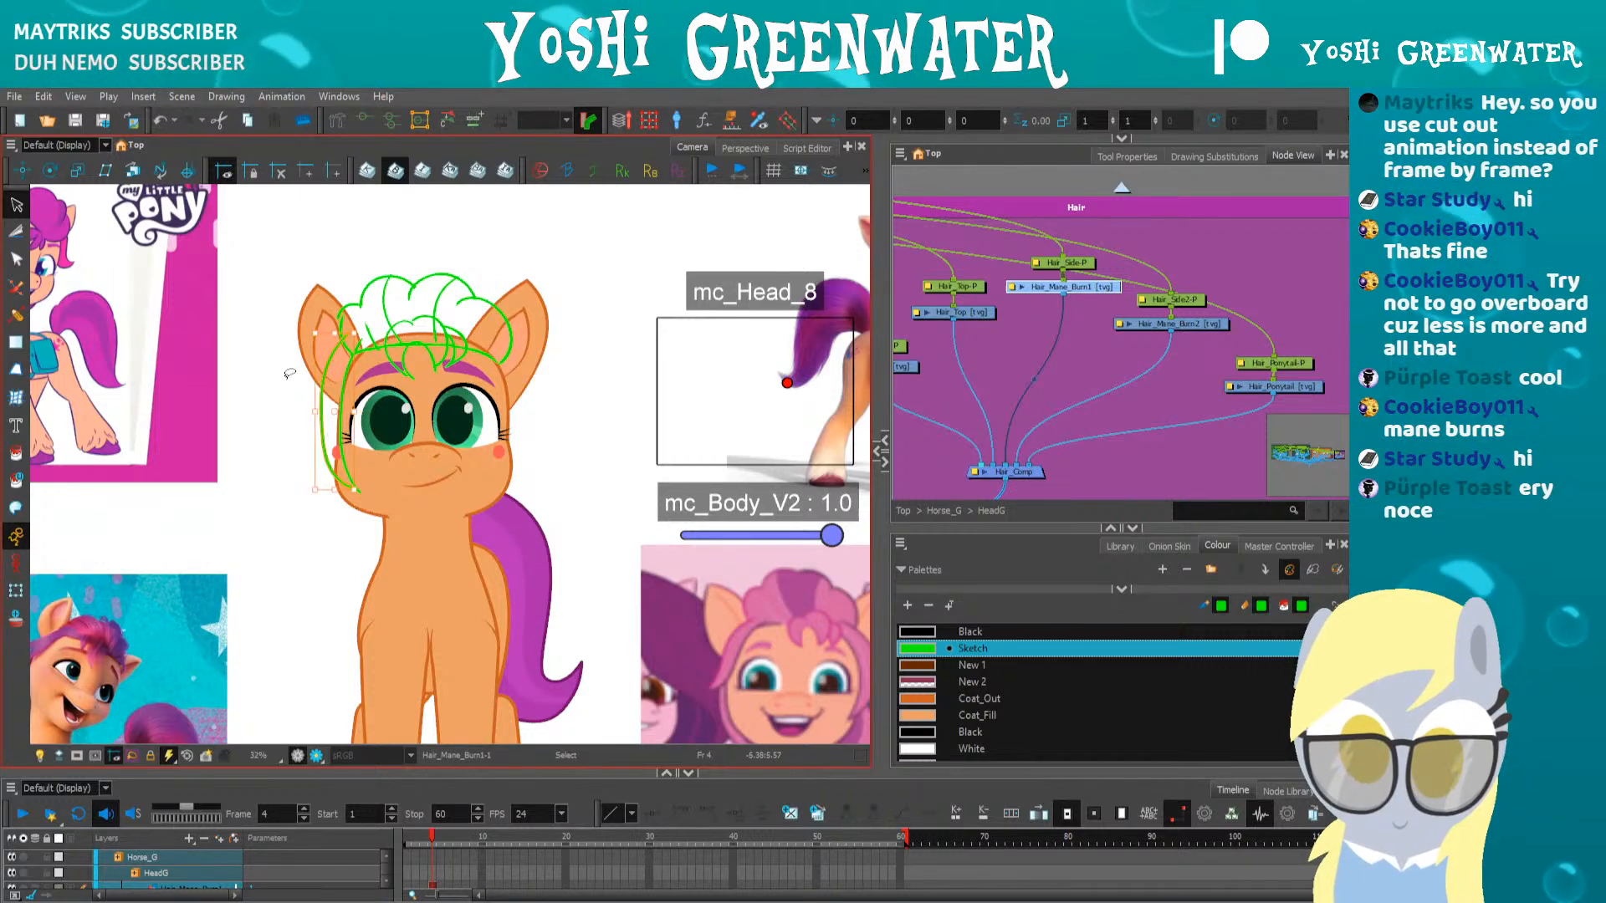
scroll(289, 373, up, 3)
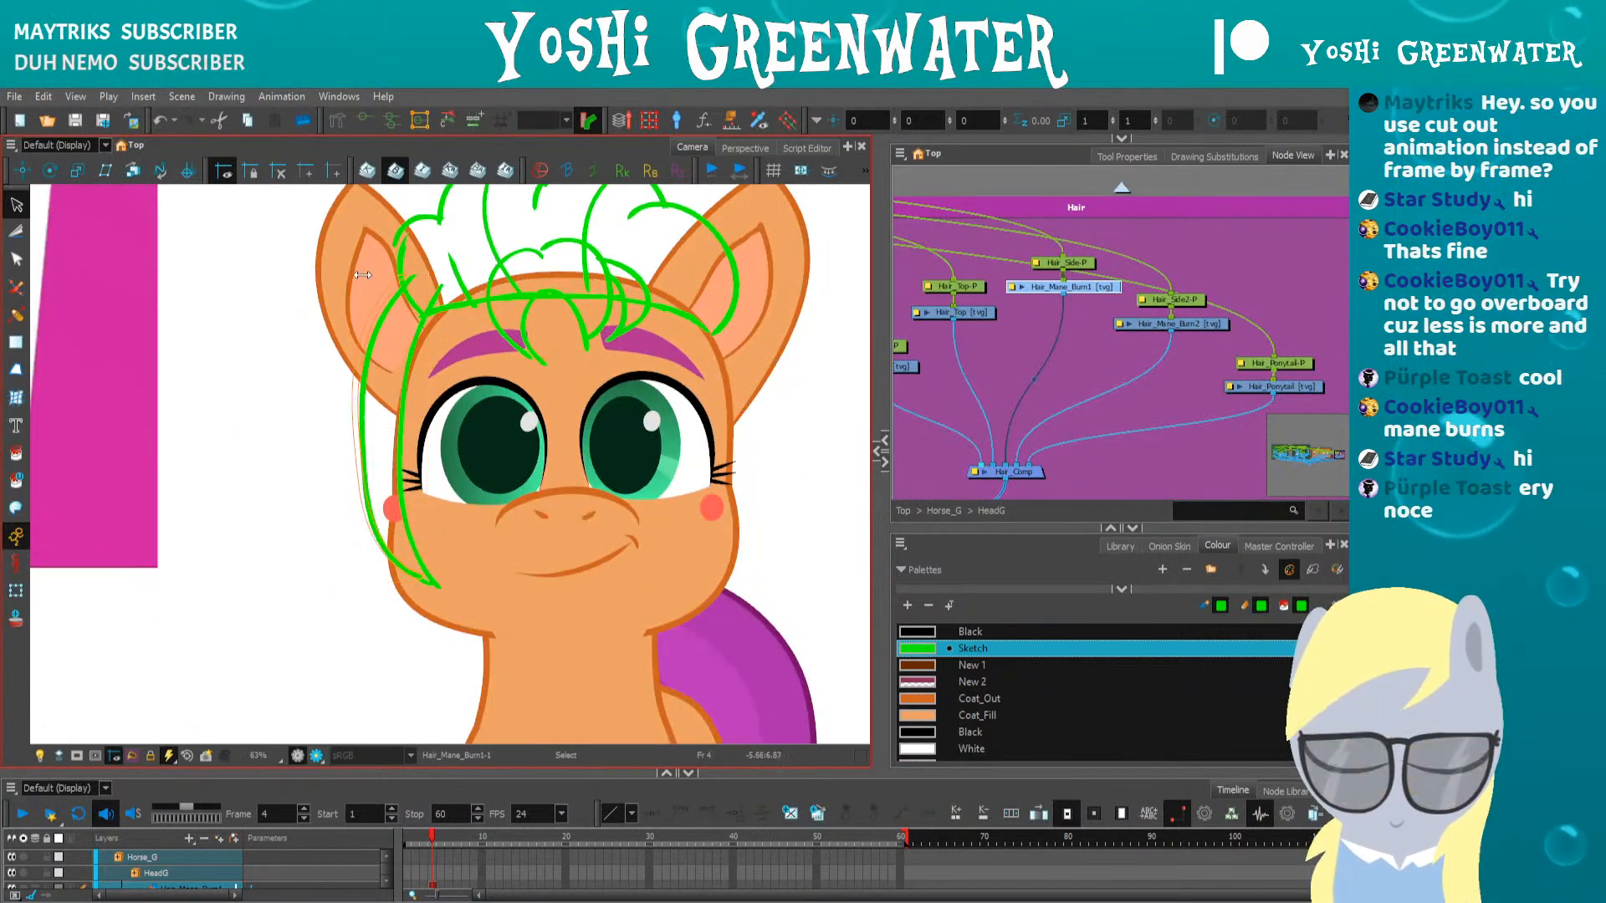
drag(362, 276, 359, 275)
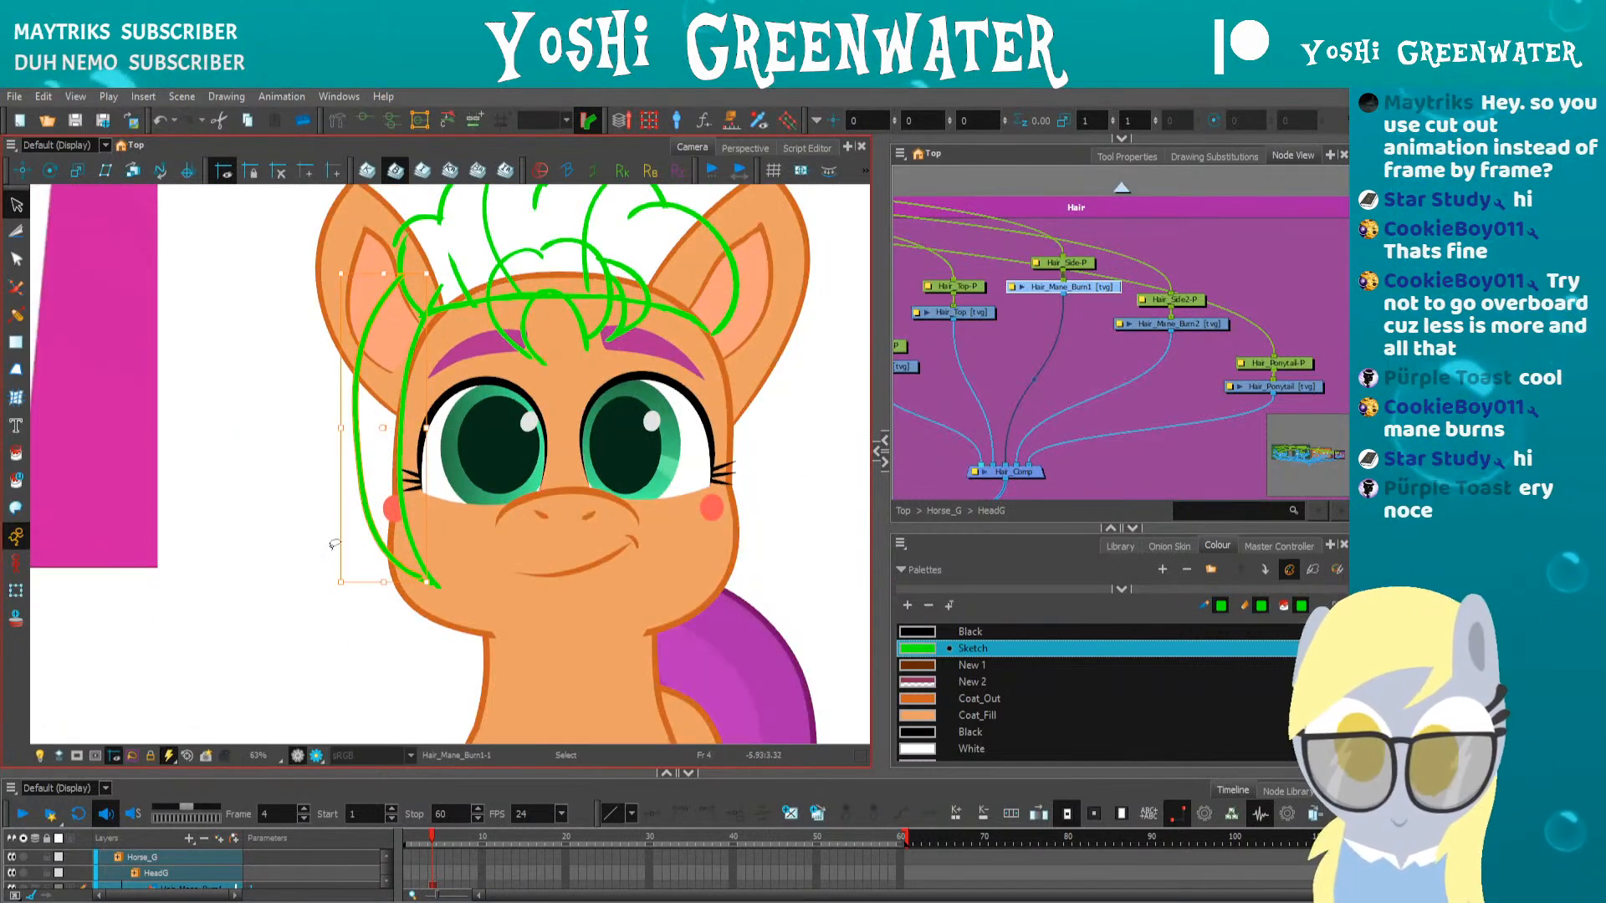
click(315, 562)
drag(344, 486, 266, 514)
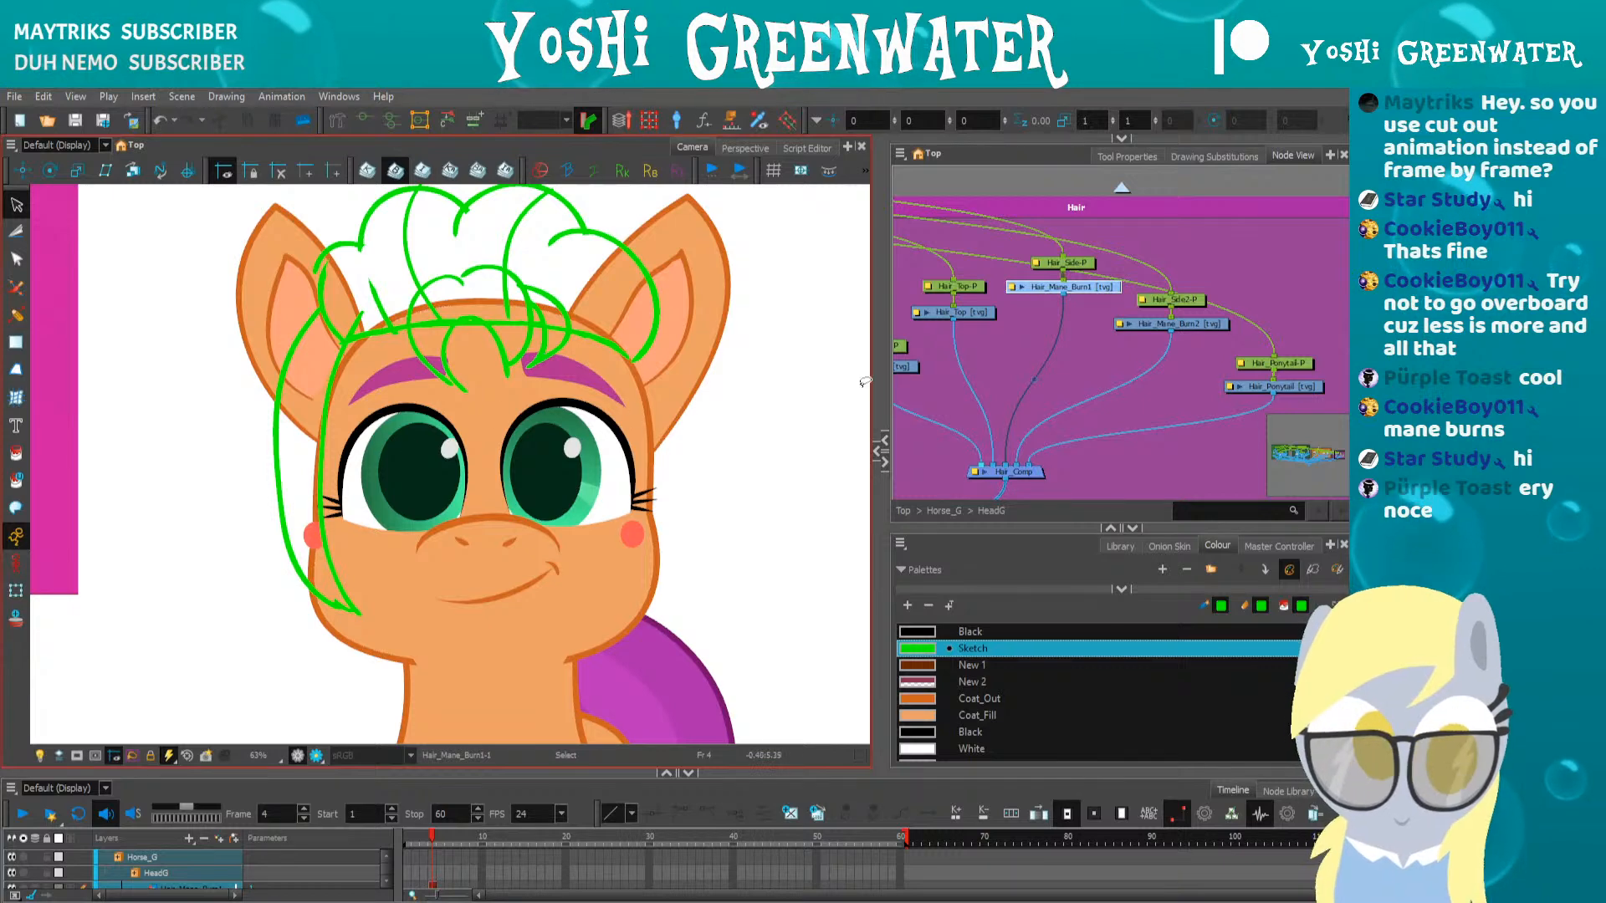
Sketch the matching side hair on the face's other side on Hair_Mane_Burn2, then stretch it downward and shift it outward
click(1203, 323)
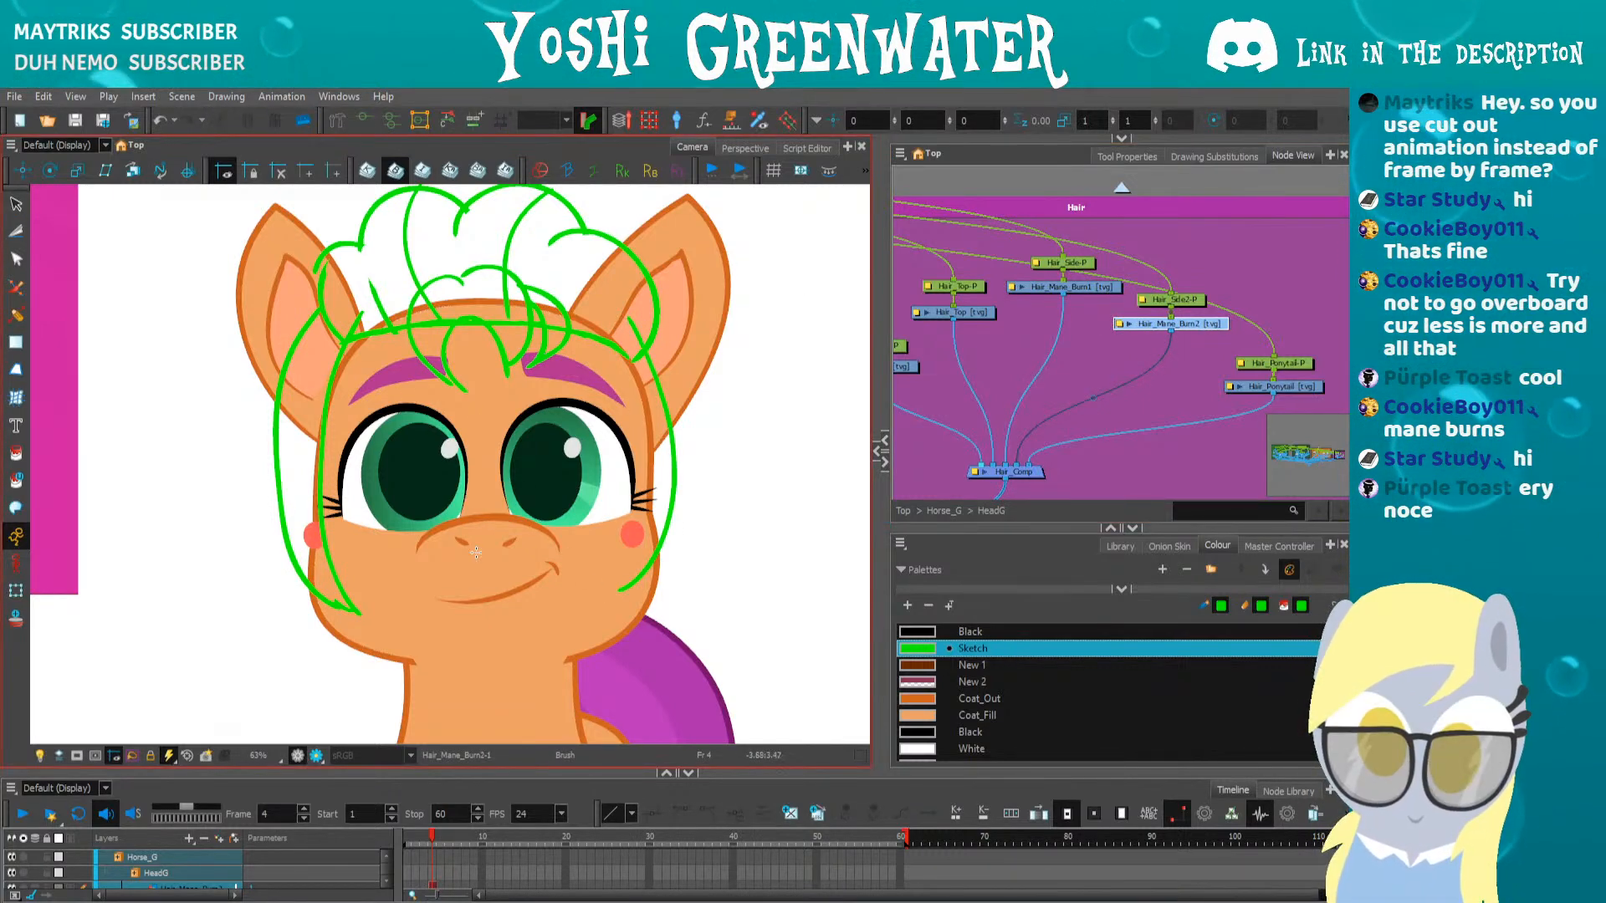
drag(485, 457, 530, 577)
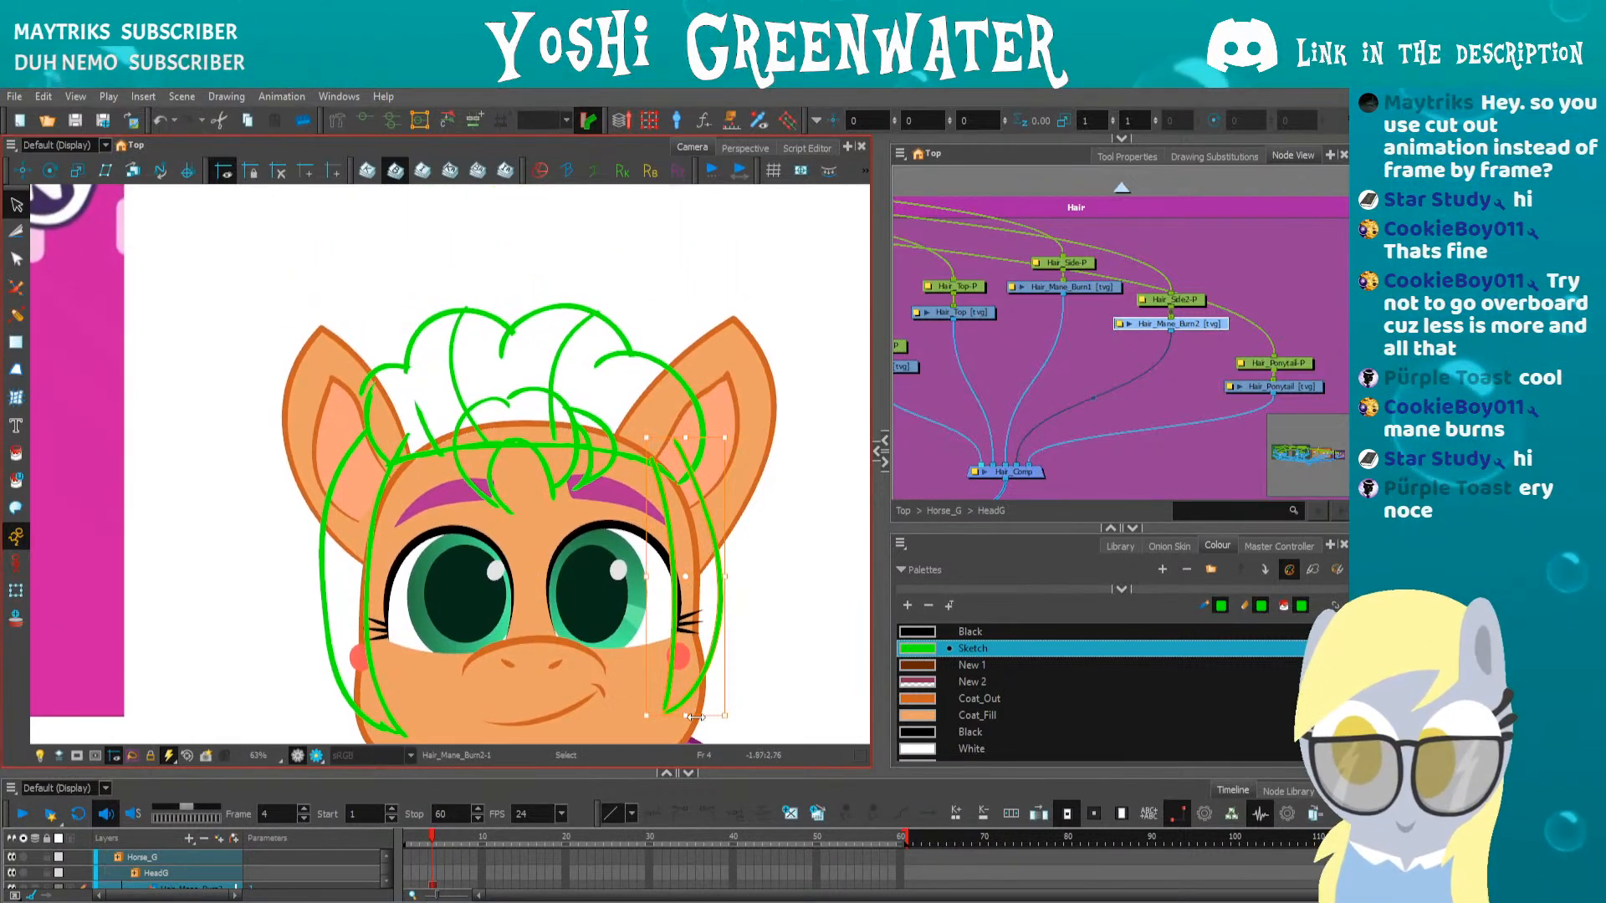
drag(696, 717, 696, 749)
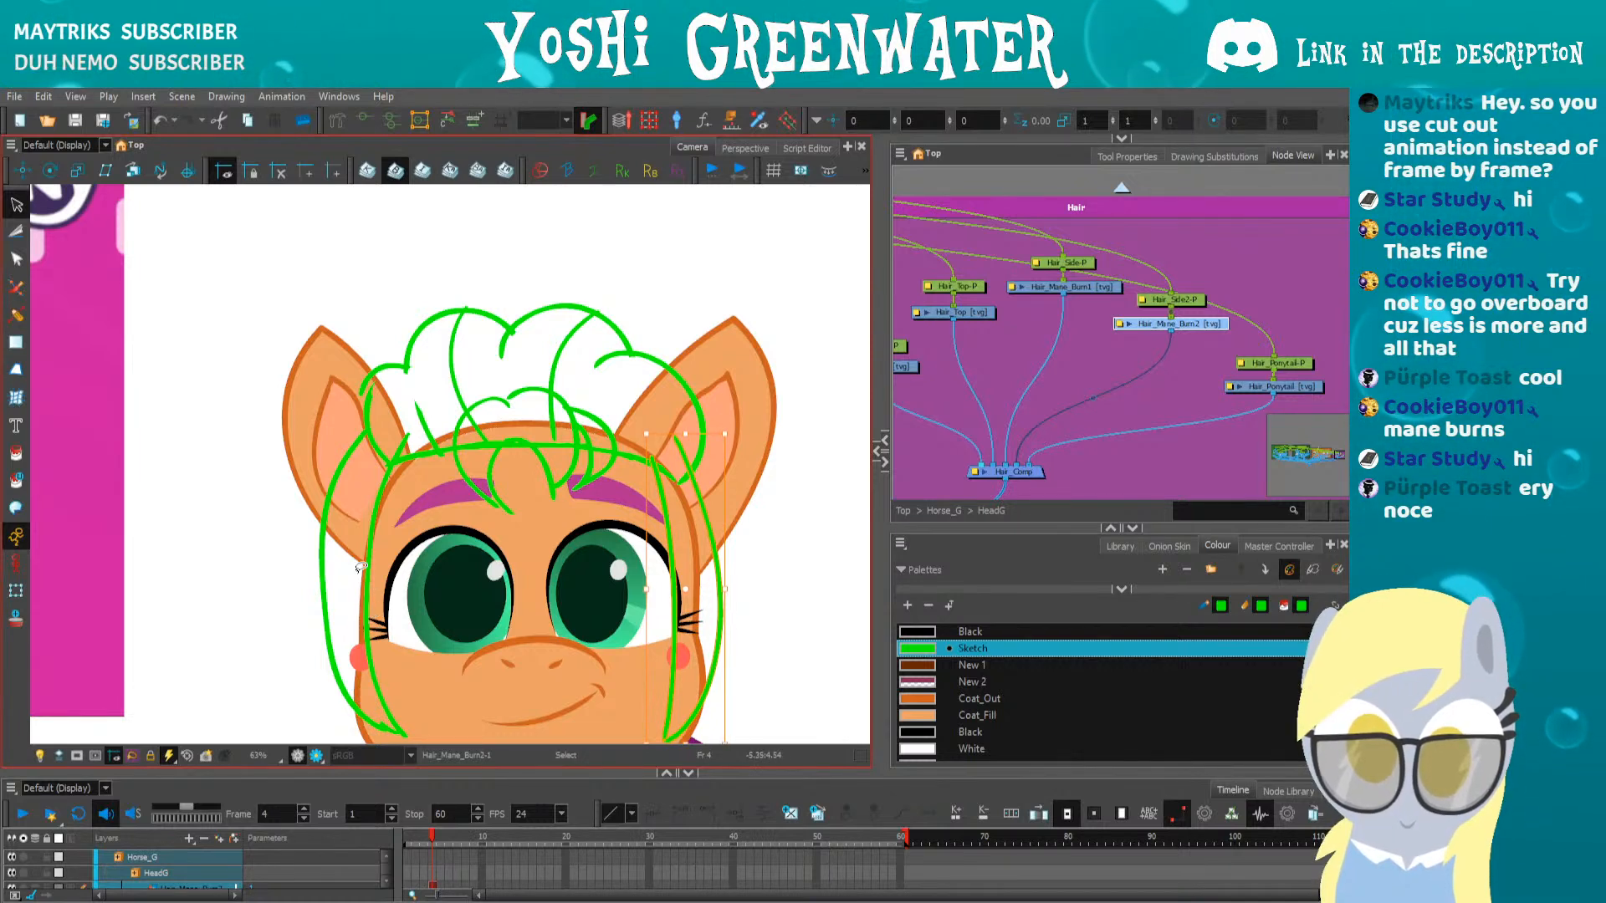
drag(730, 589, 739, 589)
key(Right)
key(Right)
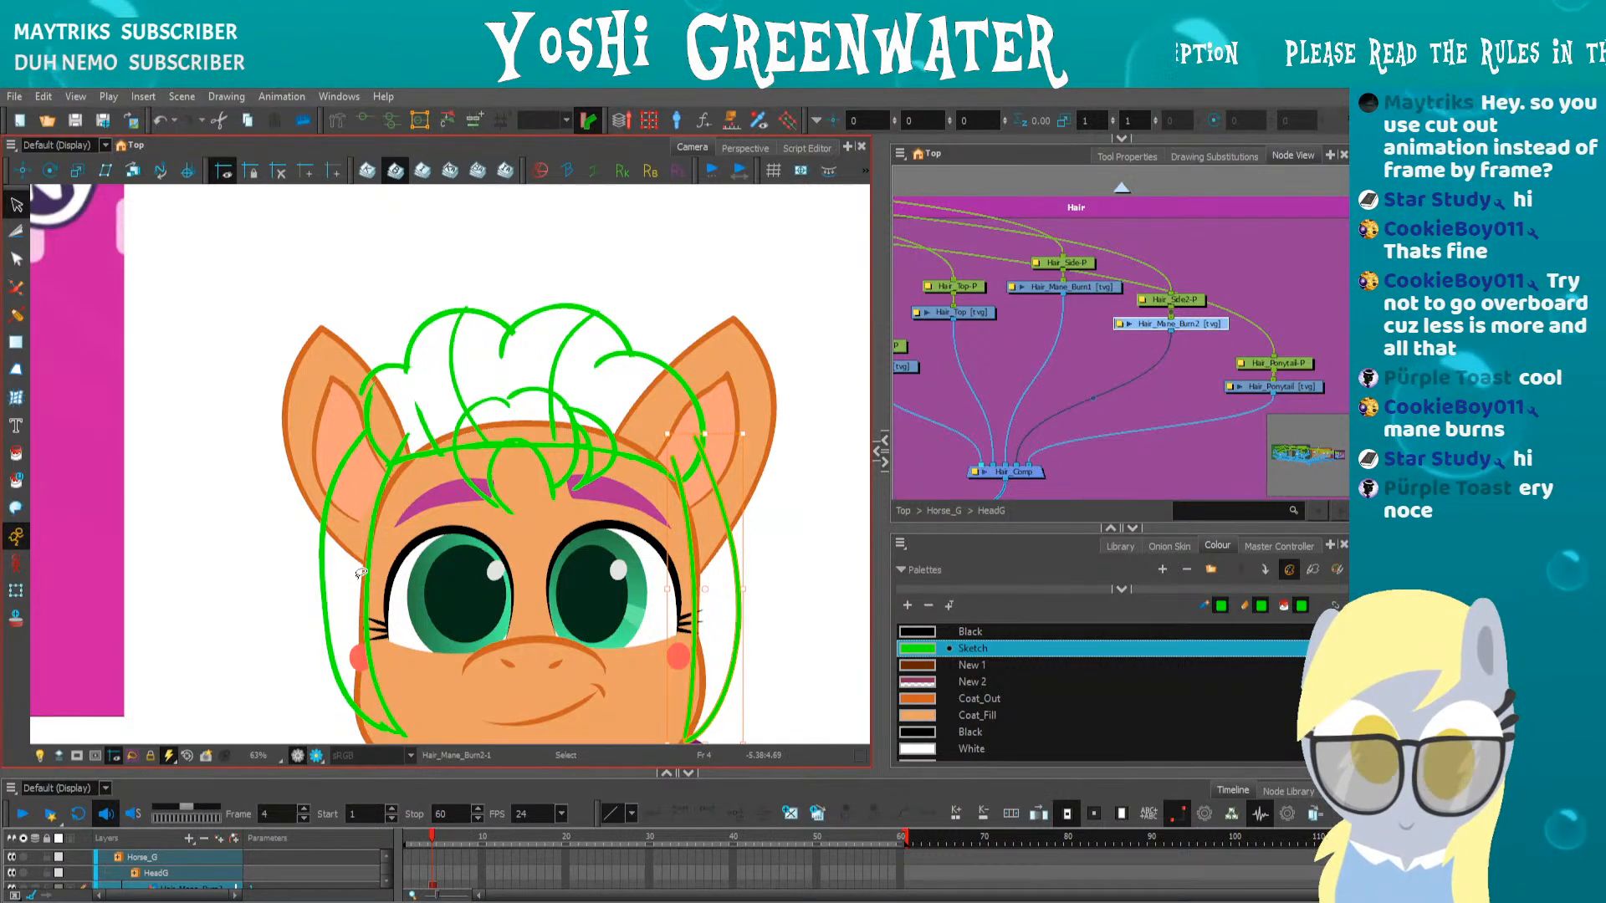
drag(277, 579, 267, 555)
drag(305, 689, 295, 721)
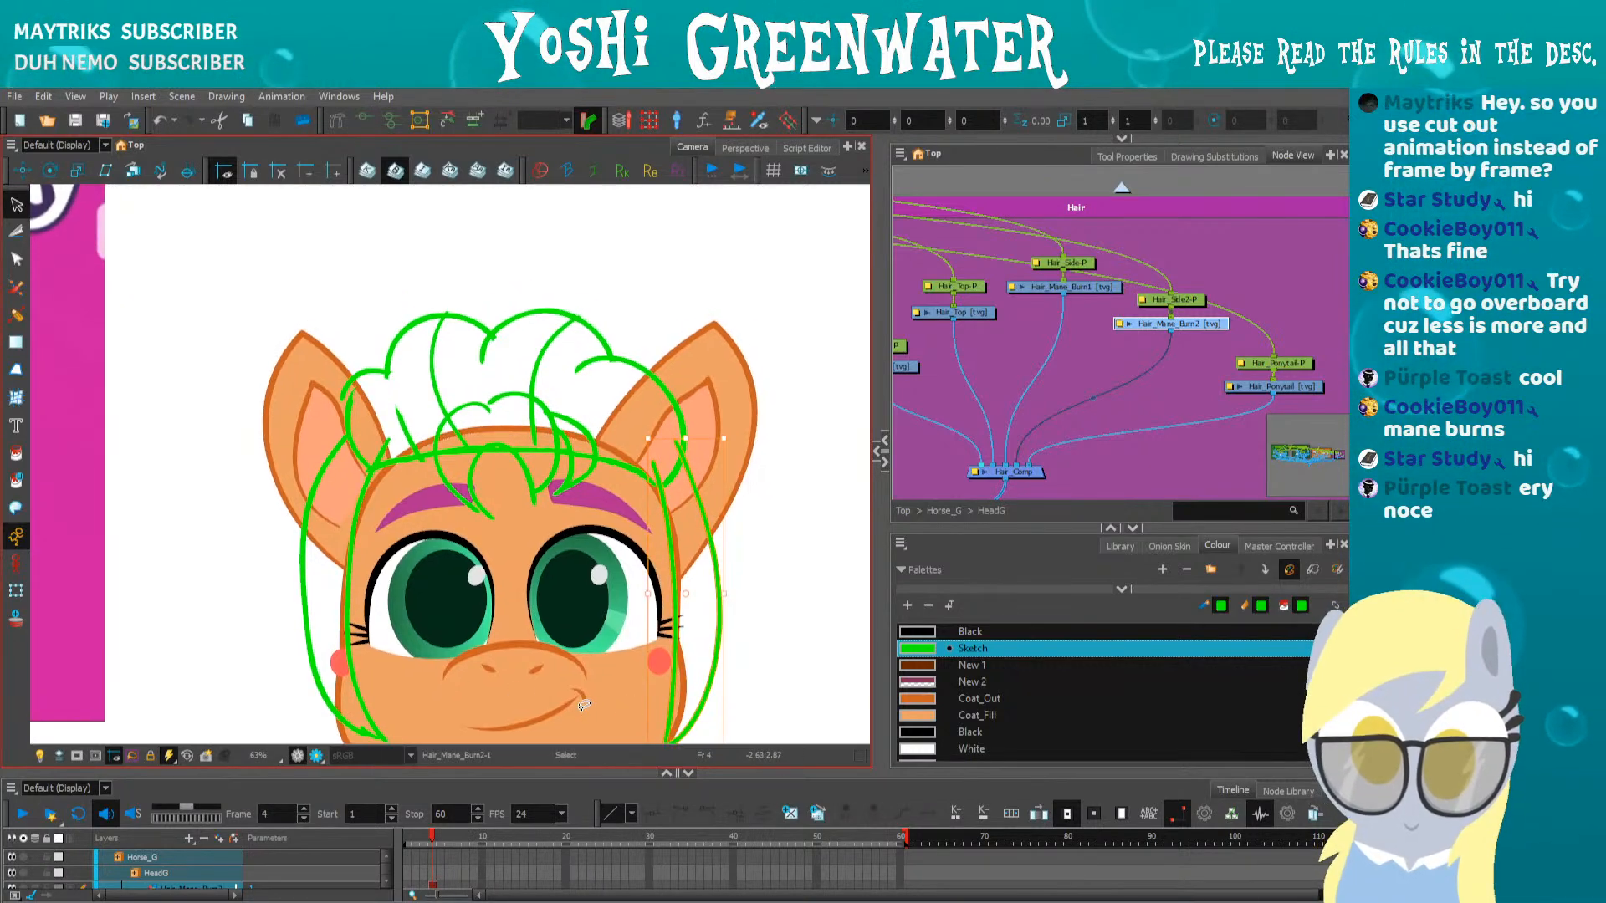
Widen the Hair_Top sketch slightly on both sides so it reaches over the side hair contours
drag(941, 312, 1027, 313)
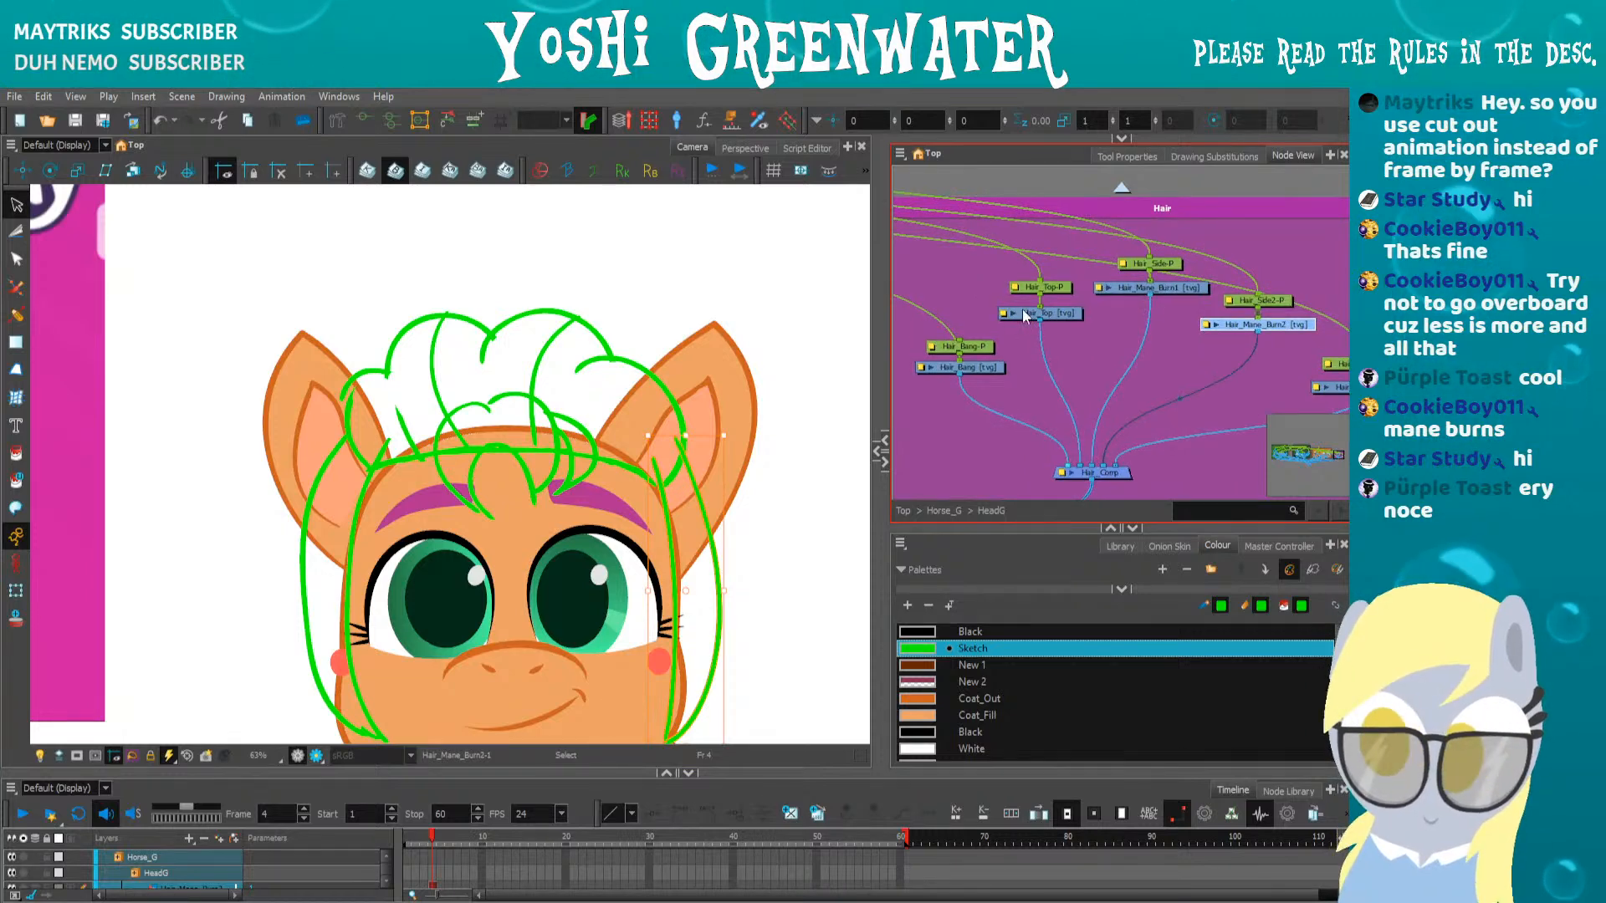
click(1030, 313)
mouse_move(347, 303)
mouse_down()
mouse_move(665, 301)
mouse_move(380, 511)
mouse_move(705, 393)
mouse_up()
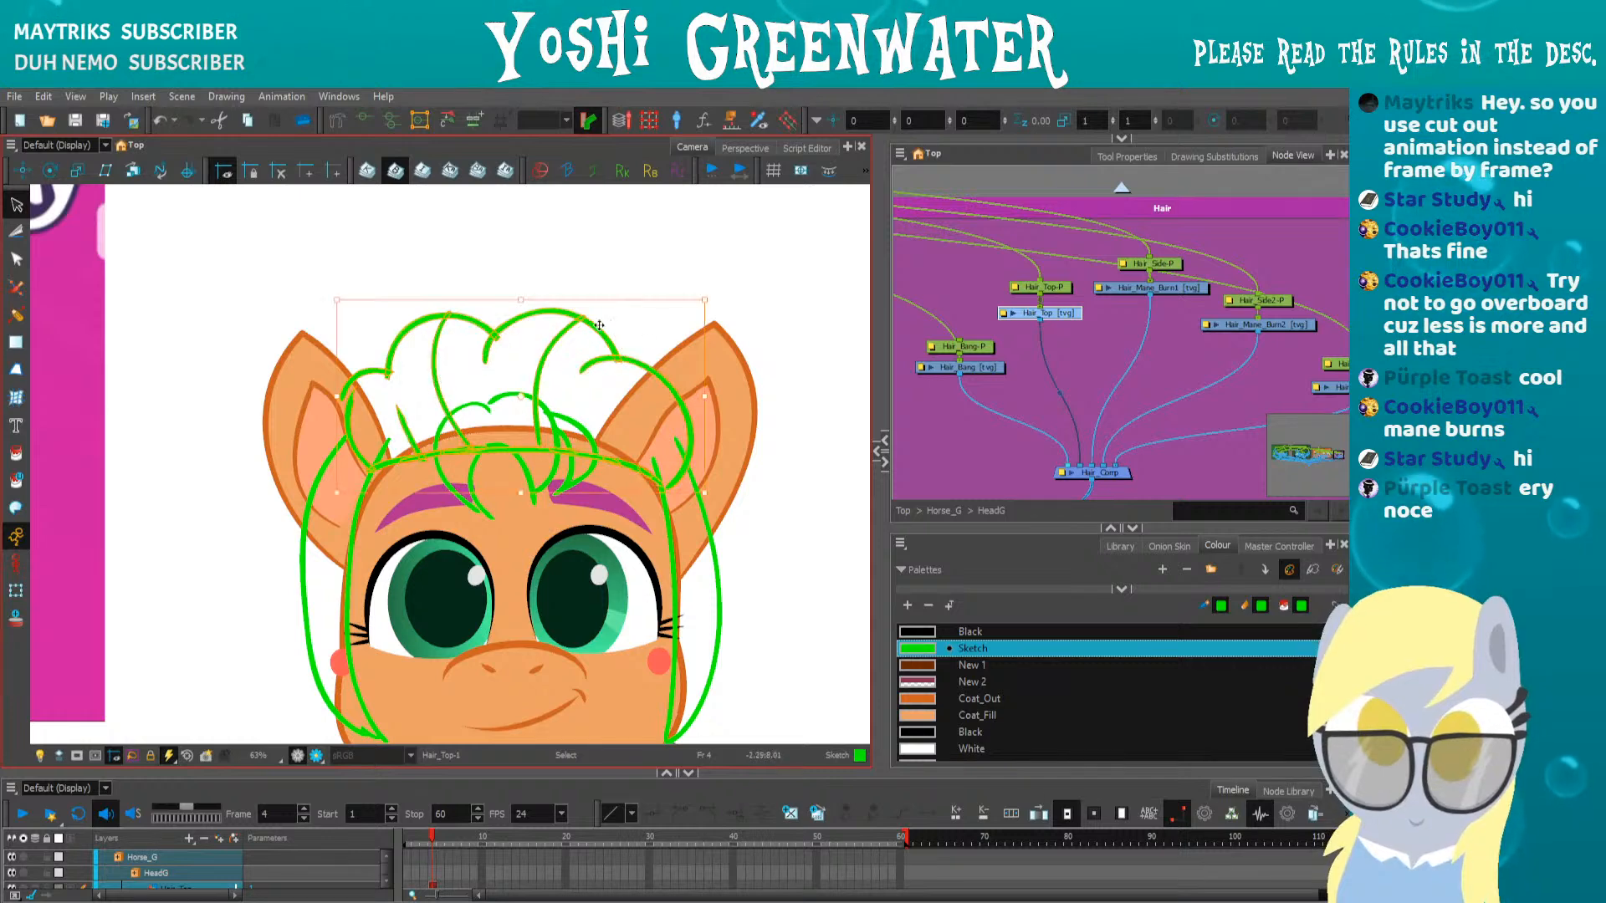
drag(493, 298, 499, 298)
drag(344, 393, 340, 392)
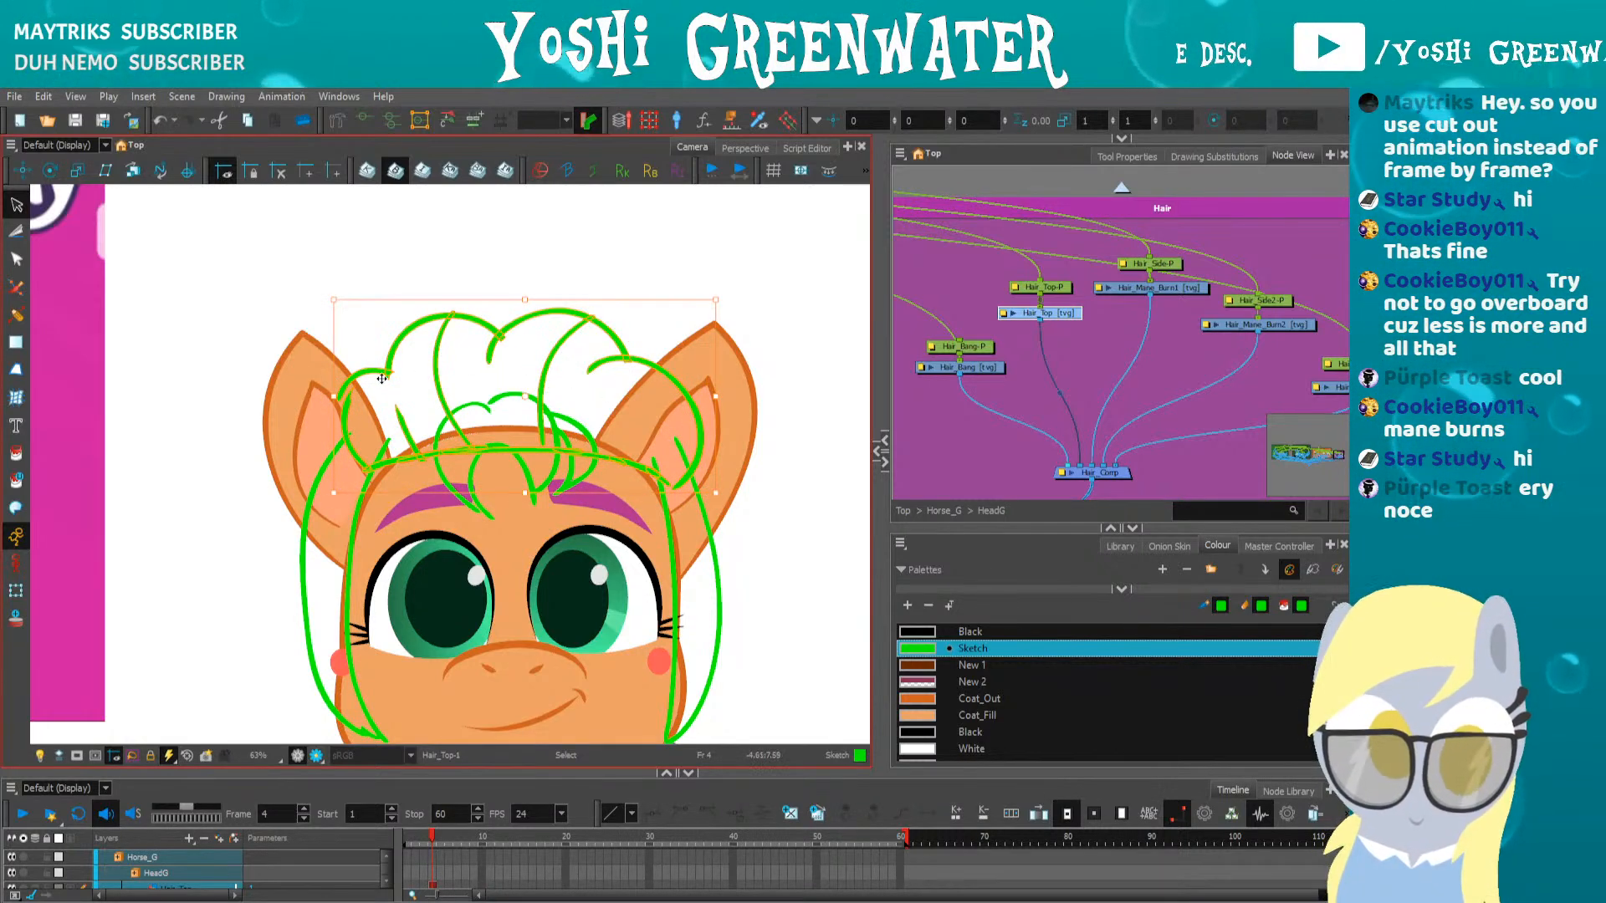
click(323, 401)
drag(323, 400, 321, 400)
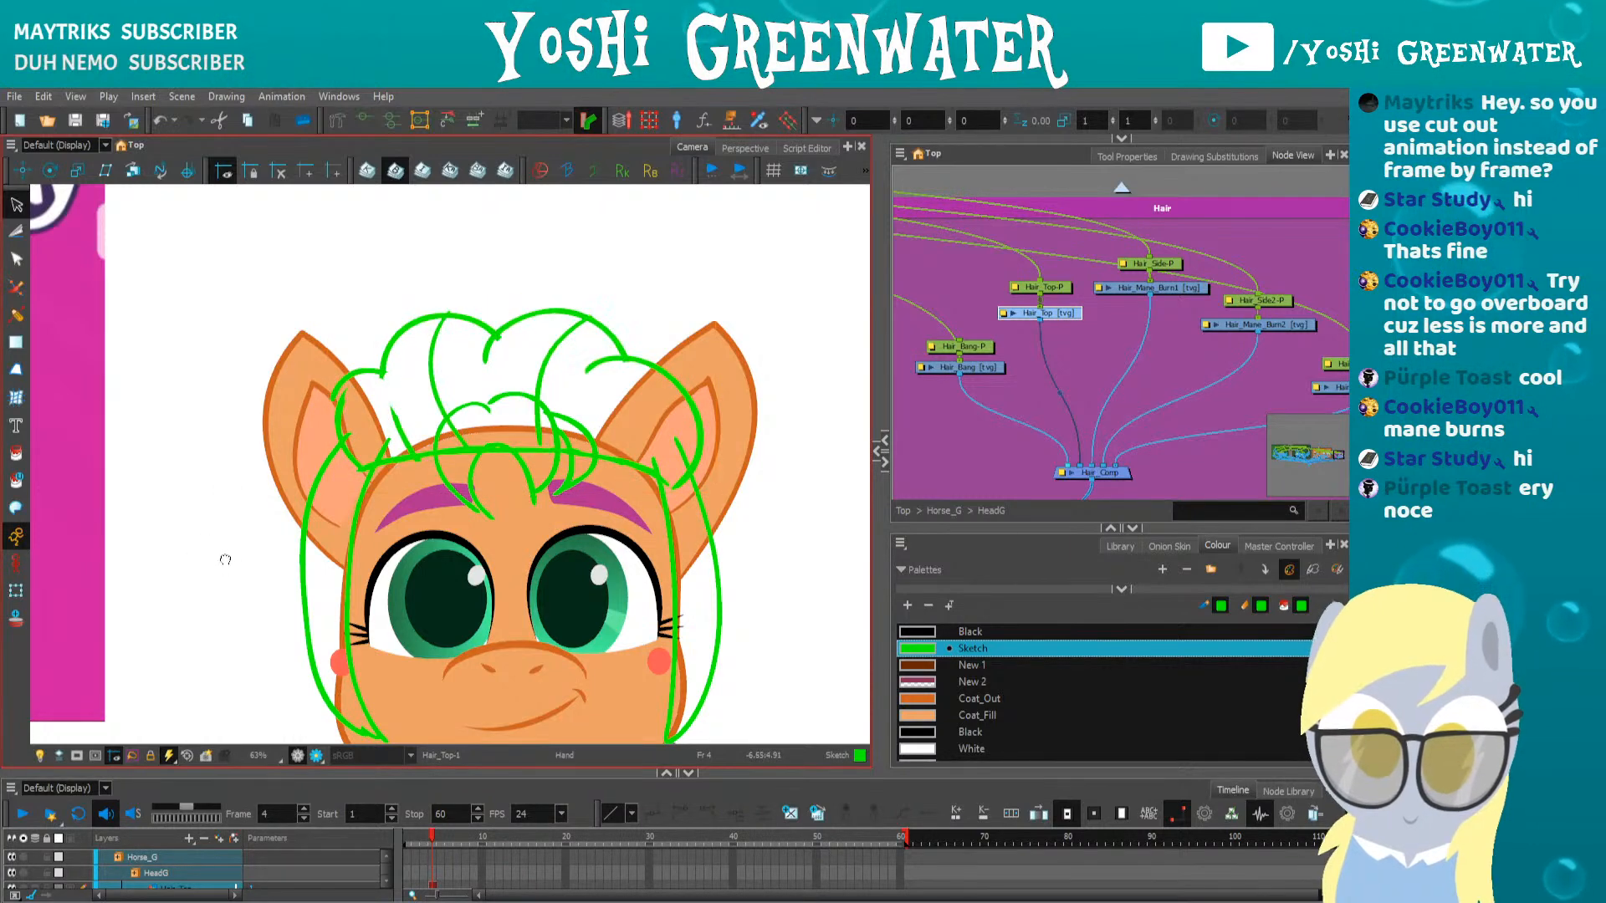
drag(225, 567, 226, 450)
click(361, 346)
click(362, 346)
drag(314, 312, 319, 312)
key(Escape)
Select the inner contour of the Hair_Mane_Burn2 sketch and widen it slightly toward the face
drag(1008, 385, 927, 366)
click(1146, 309)
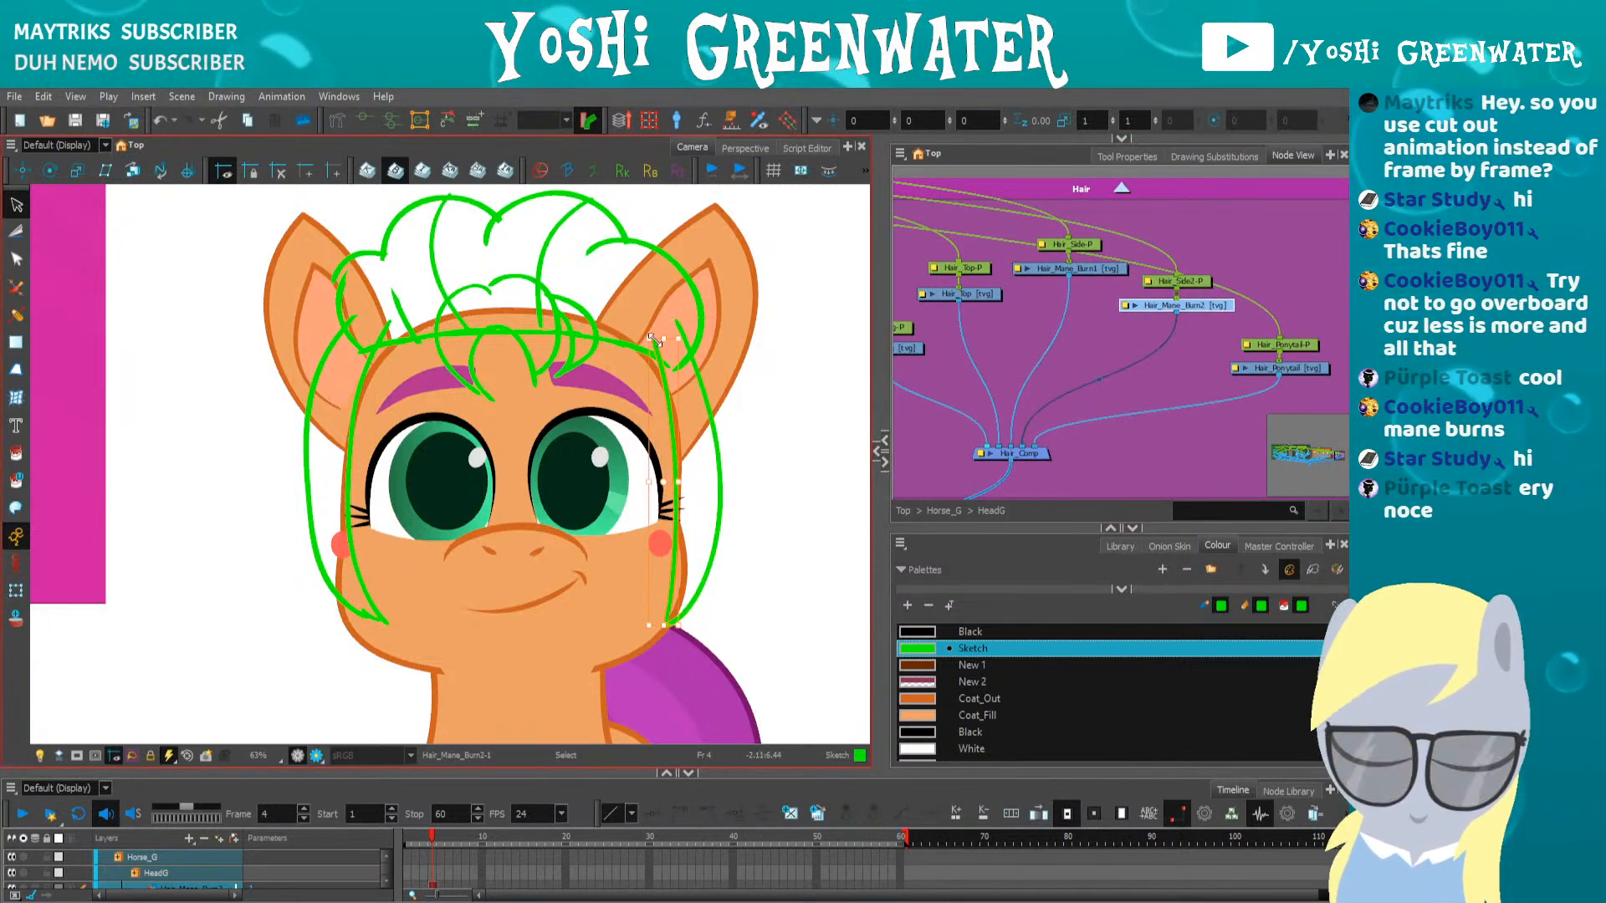
scroll(655, 339, up, 2)
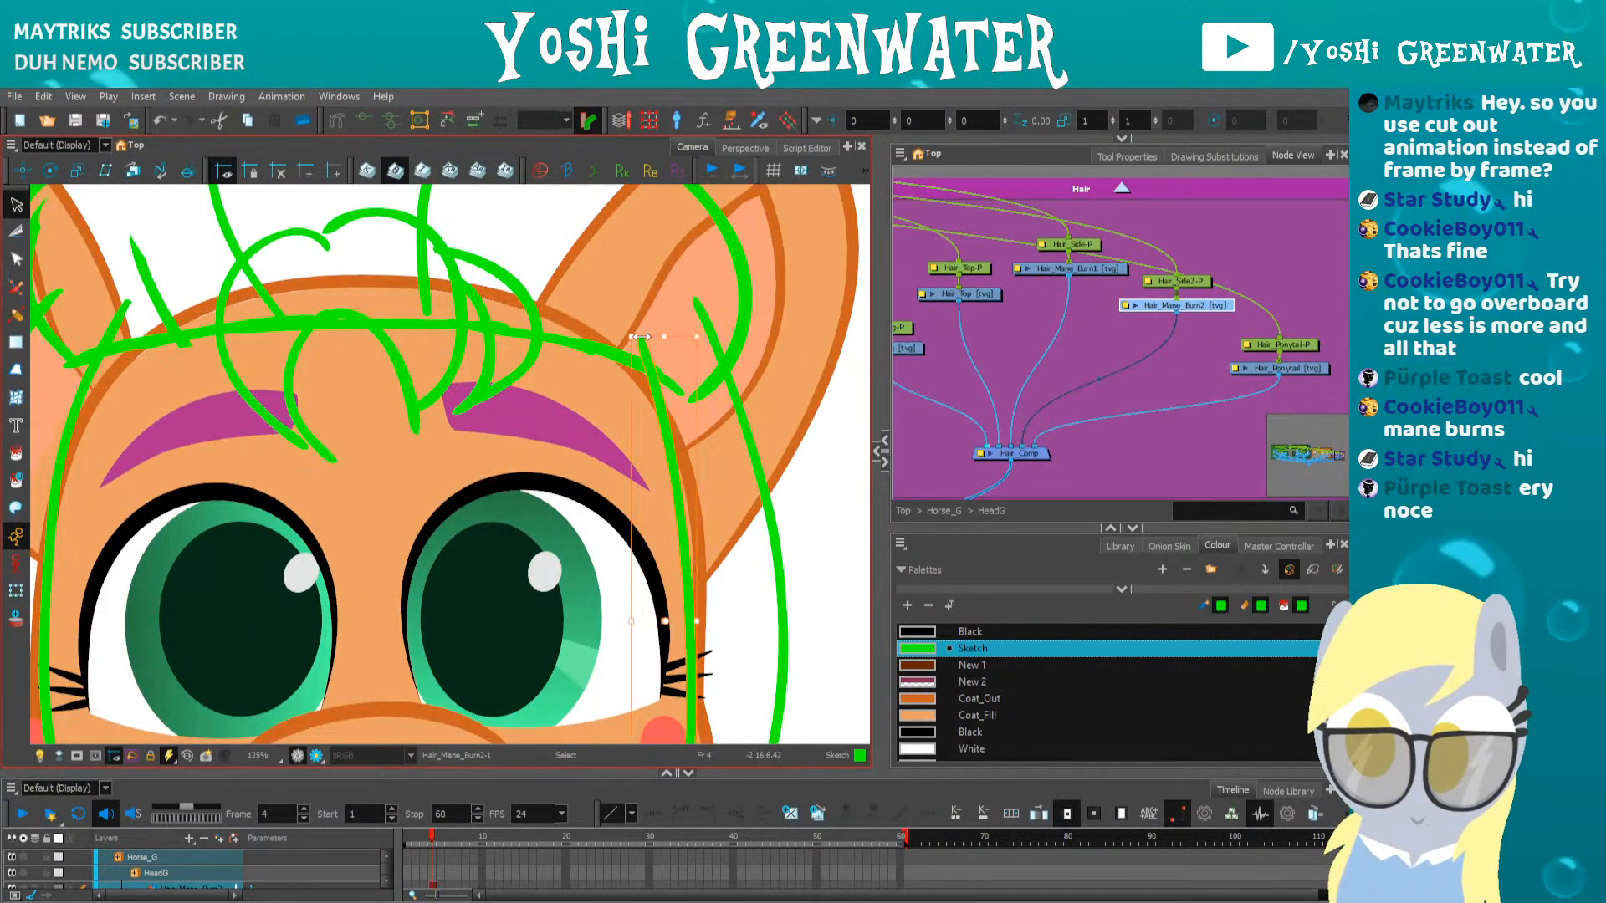
scroll(535, 360, down, 4)
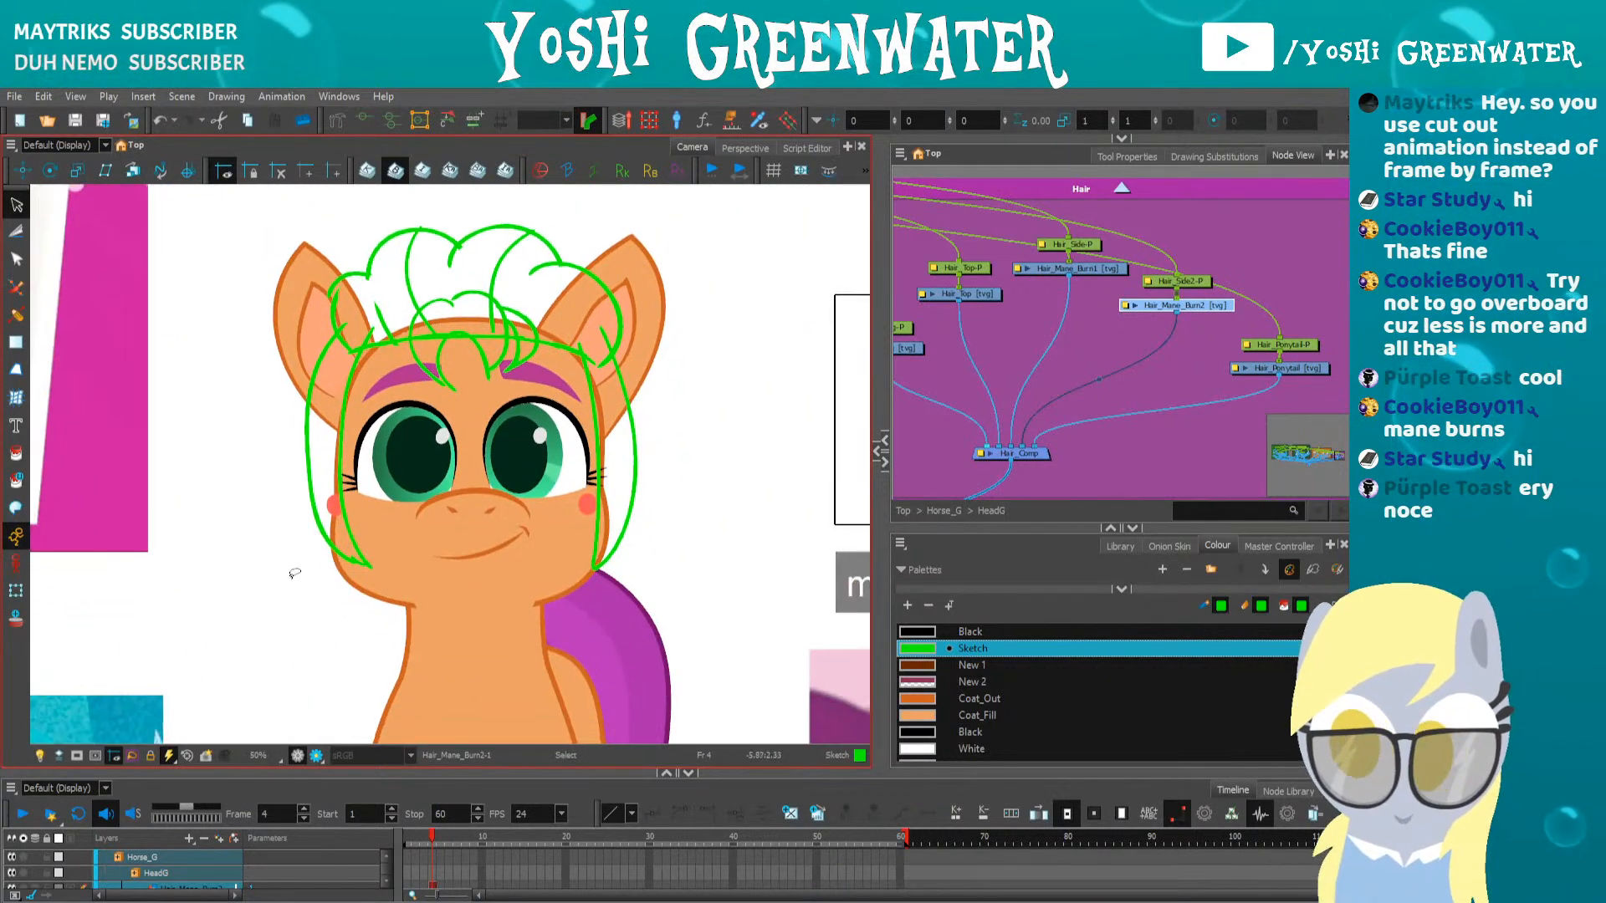
scroll(294, 574, down, 3)
scroll(300, 552, up, 3)
drag(283, 531, 234, 536)
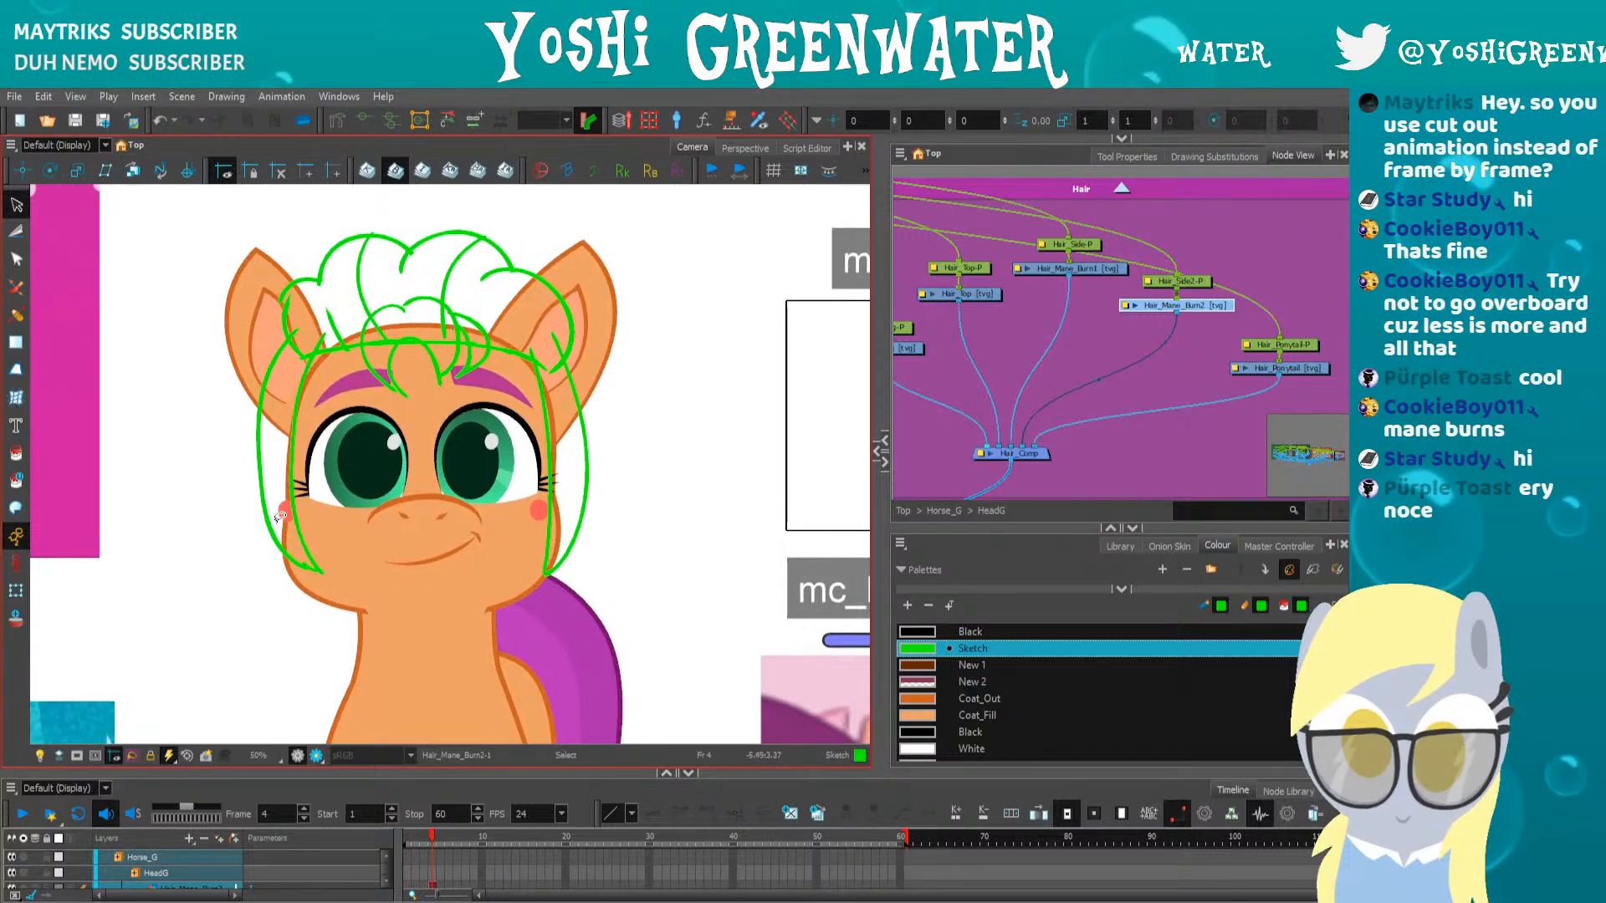
drag(236, 444, 232, 471)
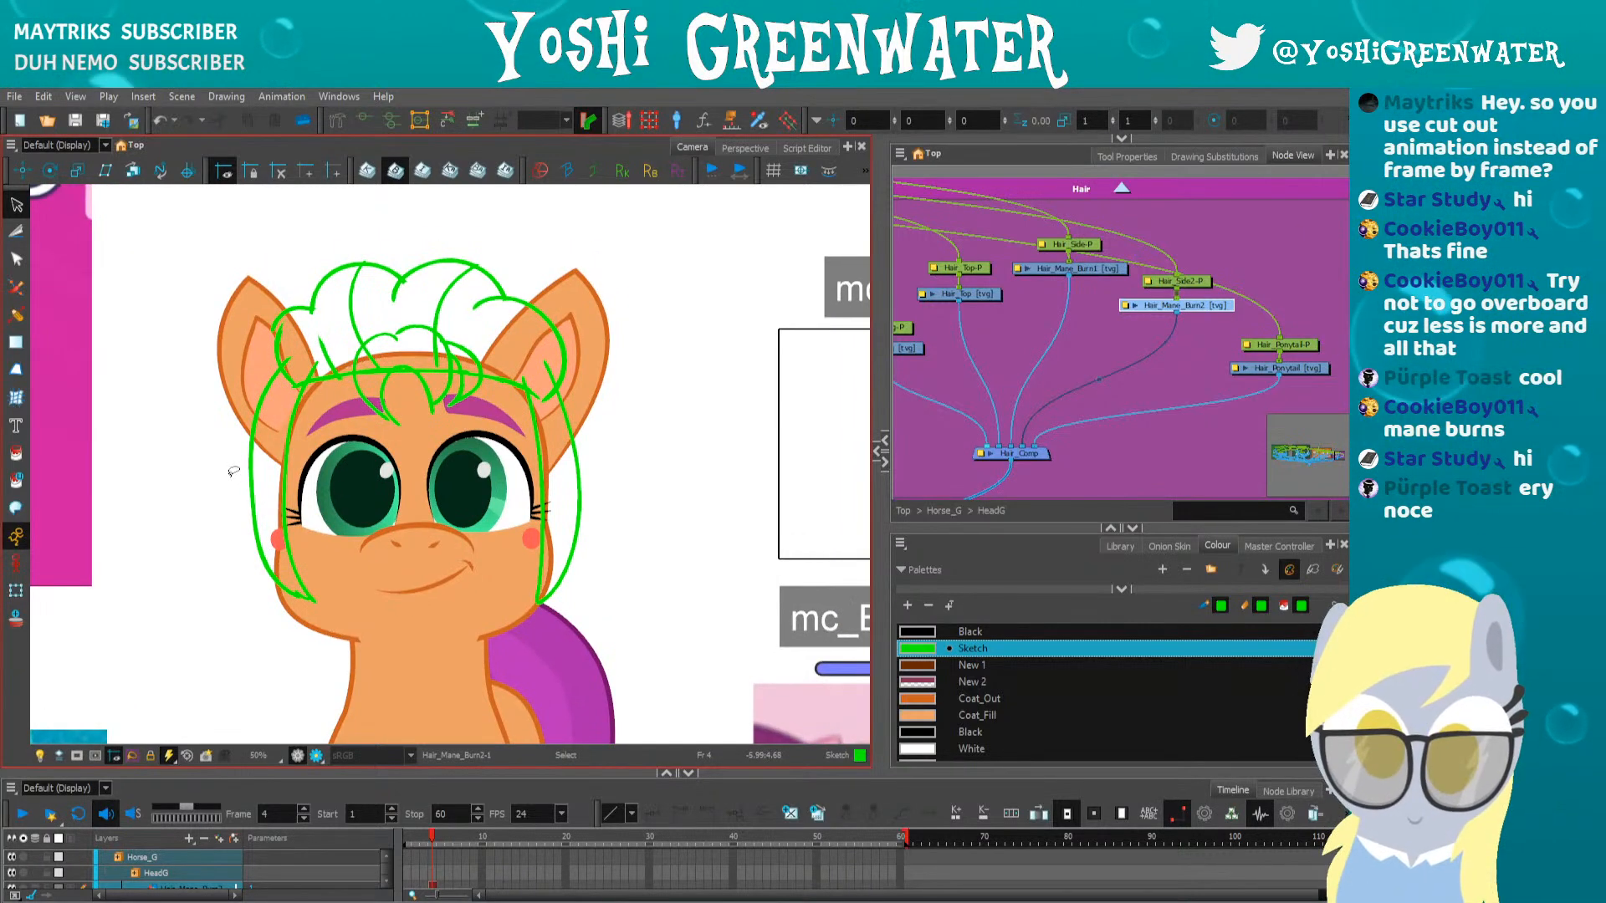
Select the Hair_Ponytail drawing and bring the whole pony and its surrounding references into view
drag(1058, 374, 1002, 371)
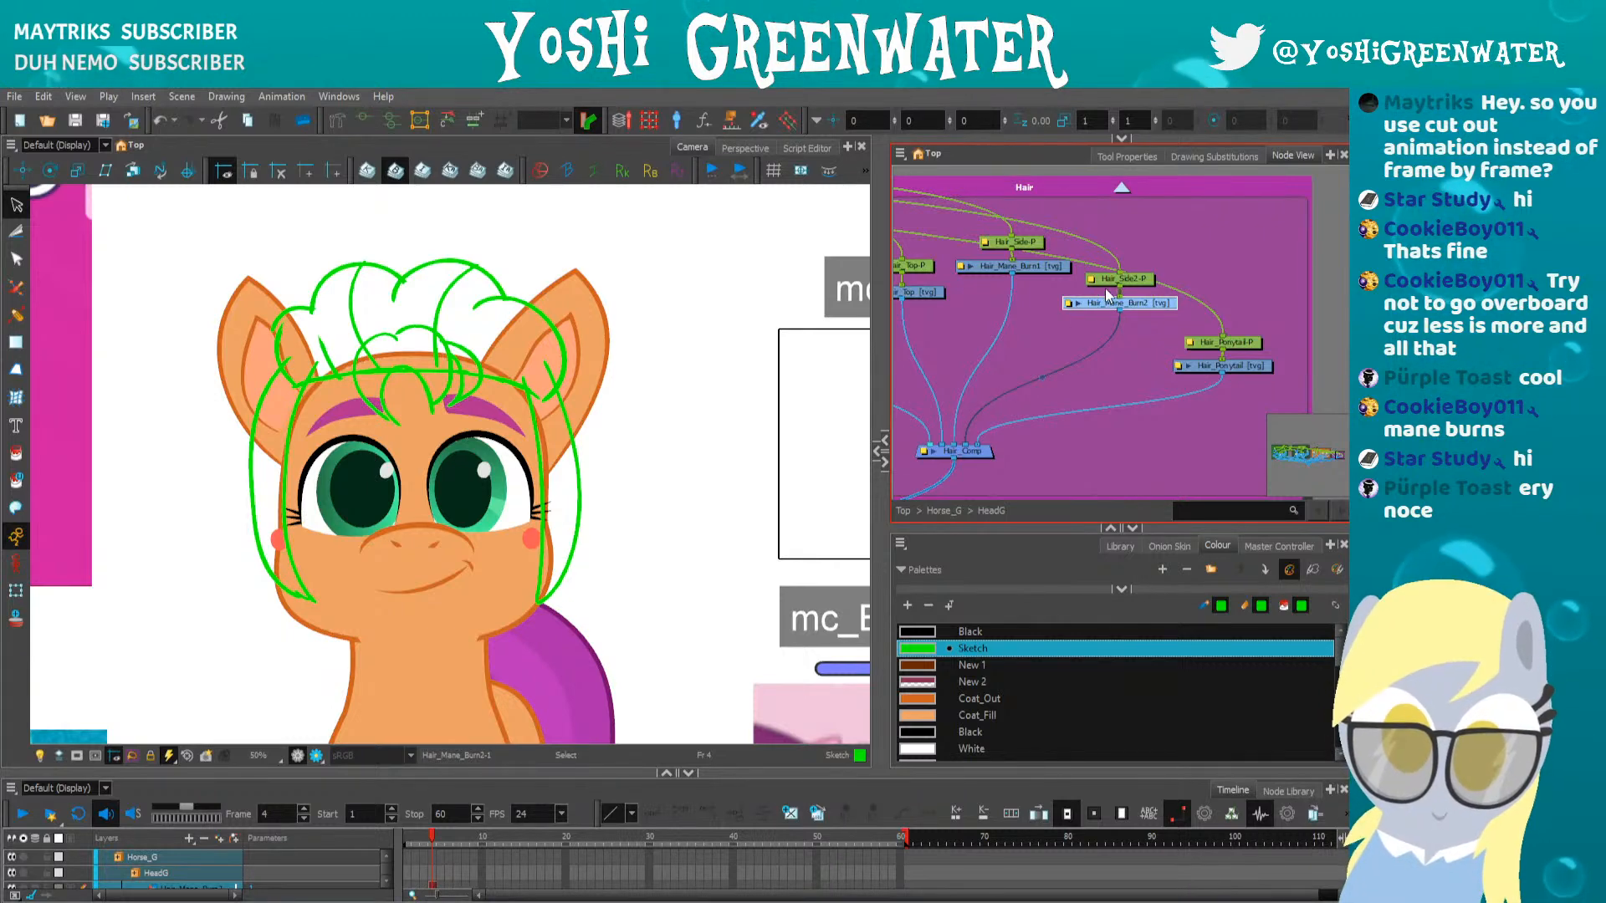
click(542, 532)
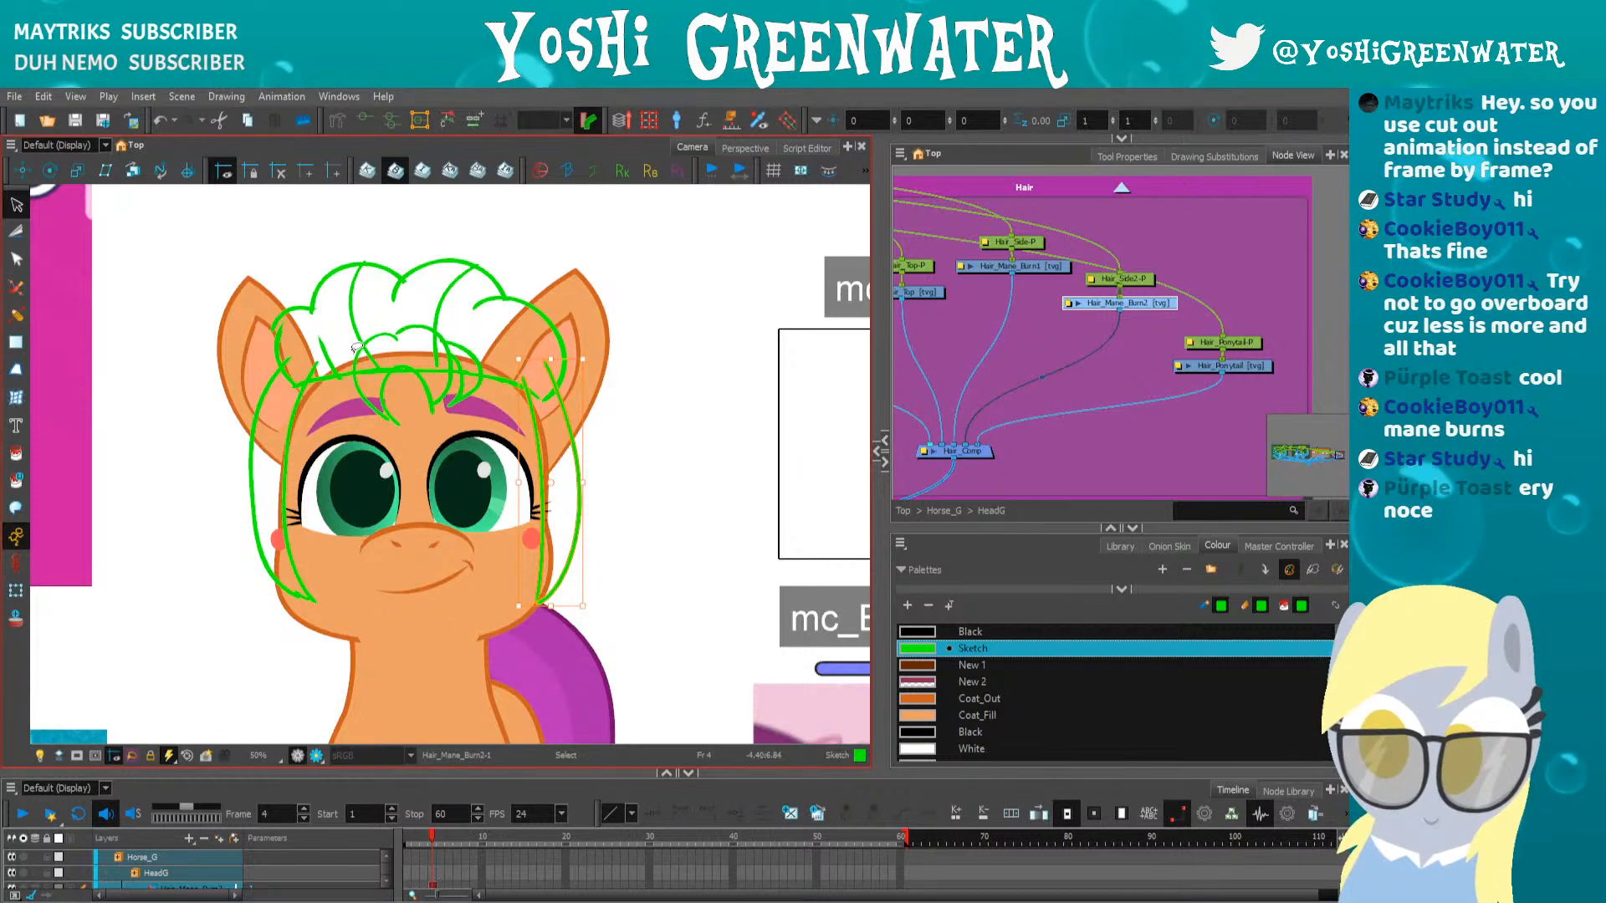
drag(245, 621, 244, 577)
click(252, 581)
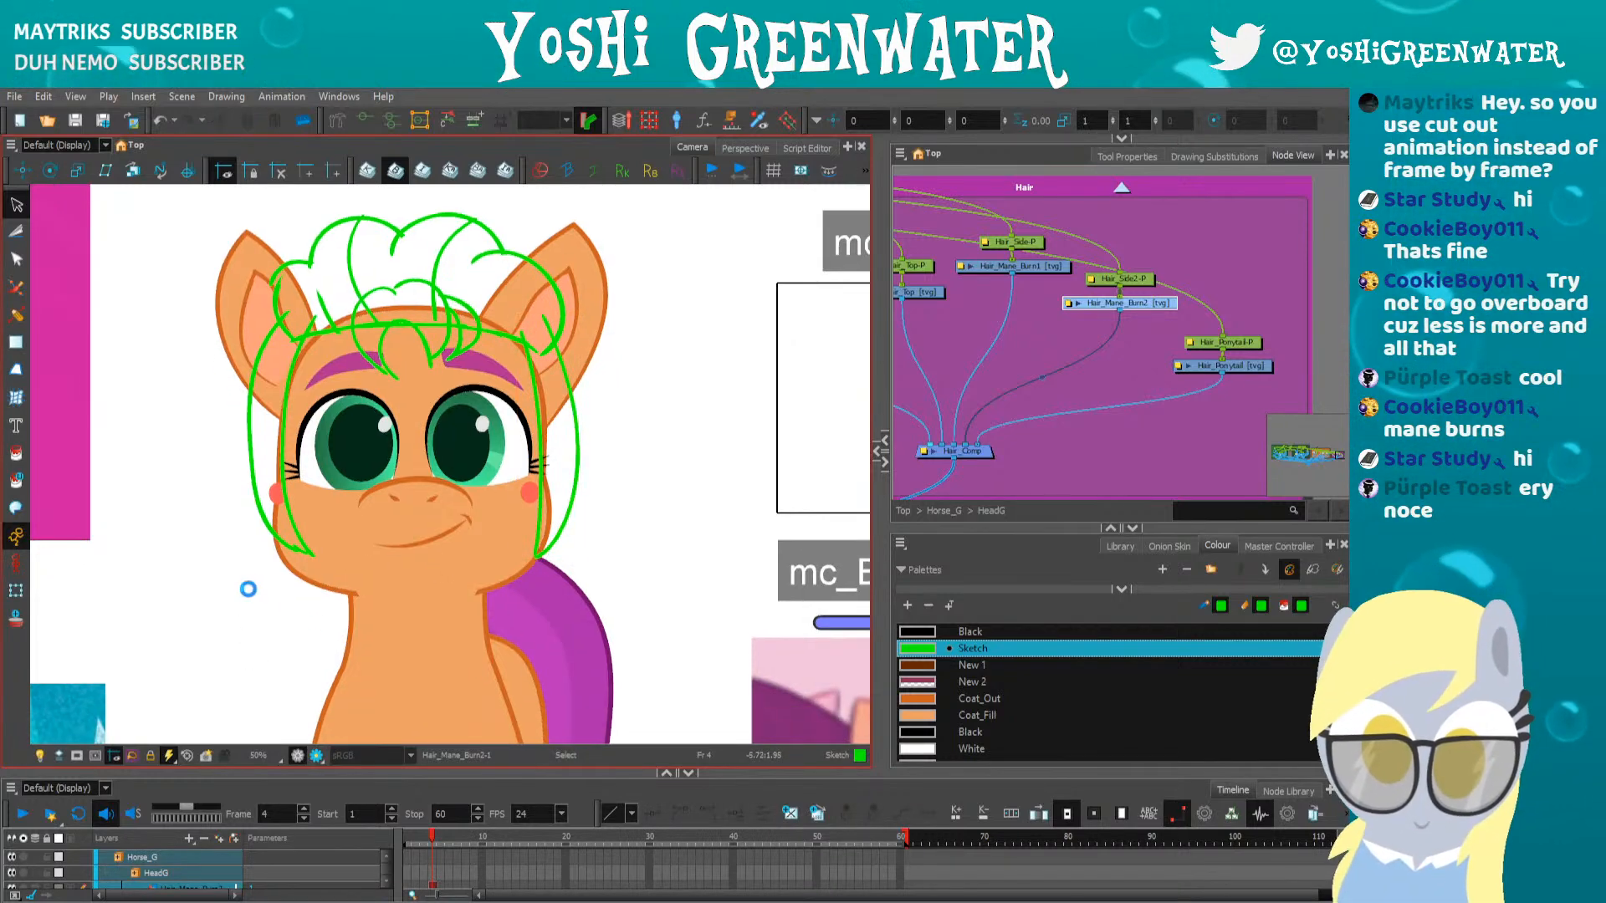
click(478, 320)
scroll(478, 320, down, 3)
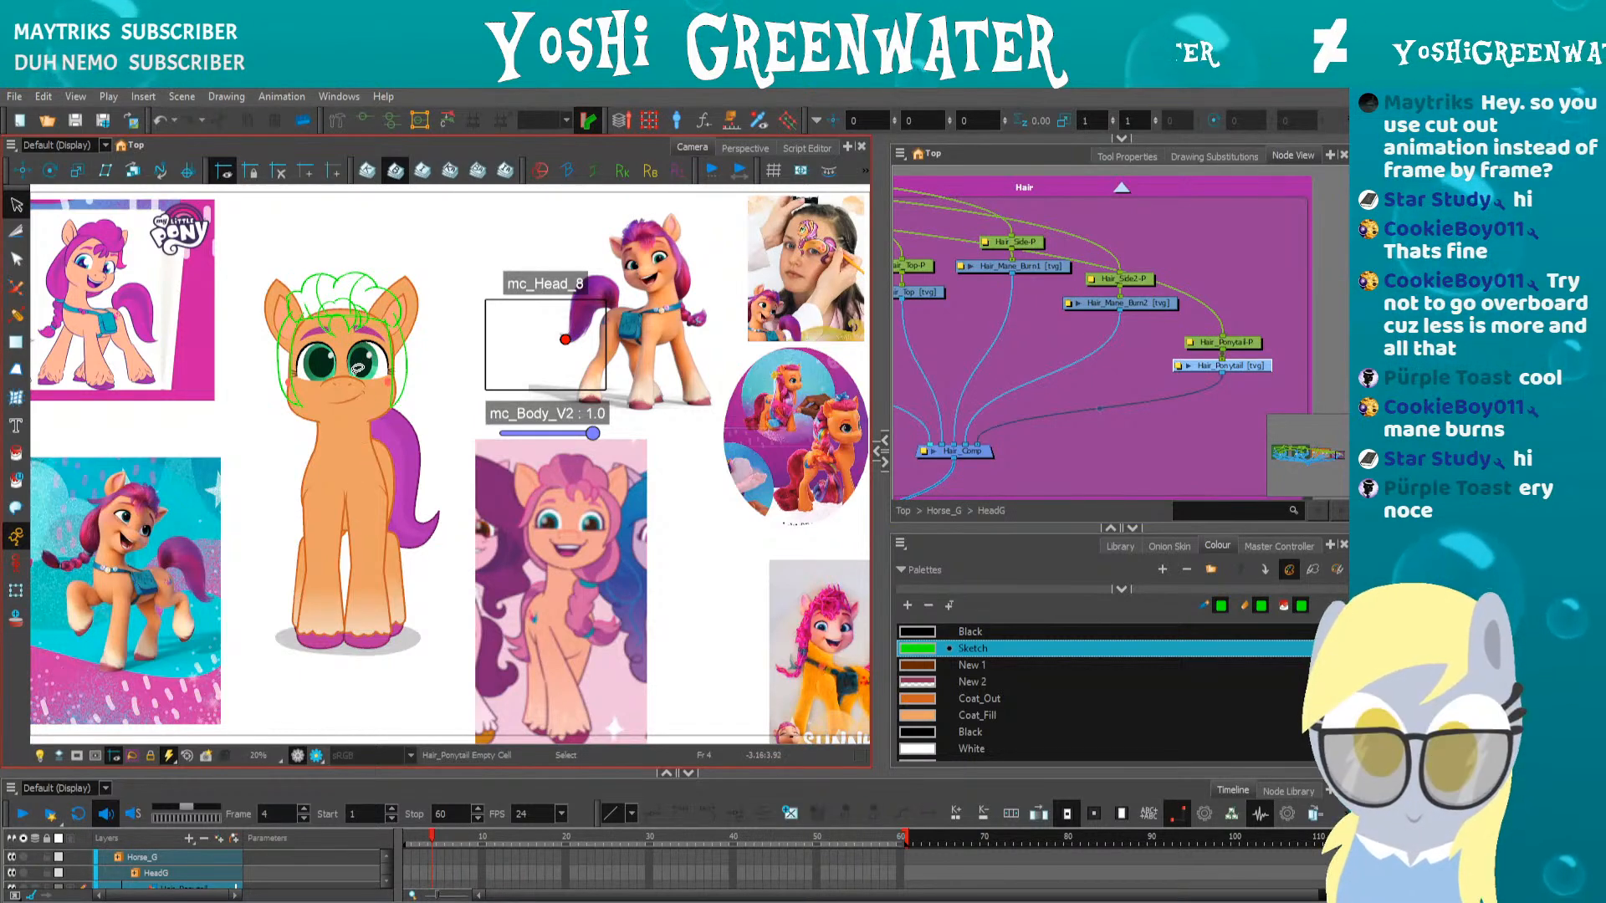
Mark the ponytail's upper volume and braid end with ovals over the 3D reference pony on the Hair_Ponytail drawing
scroll(358, 369, up, 2)
scroll(358, 369, up, 2)
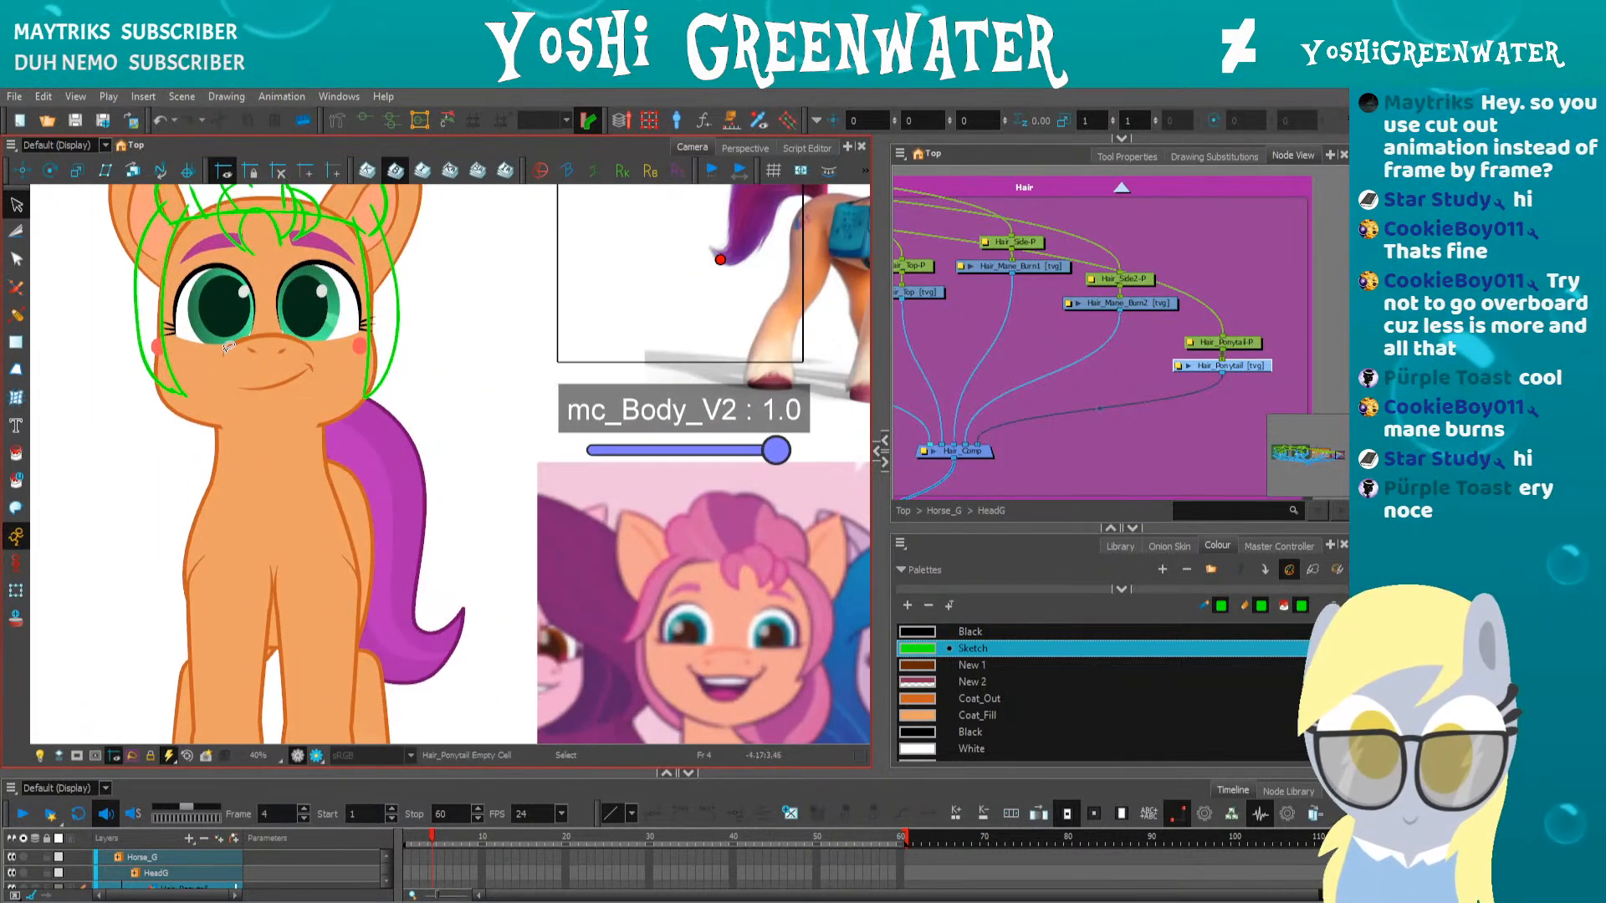
scroll(218, 368, down, 1)
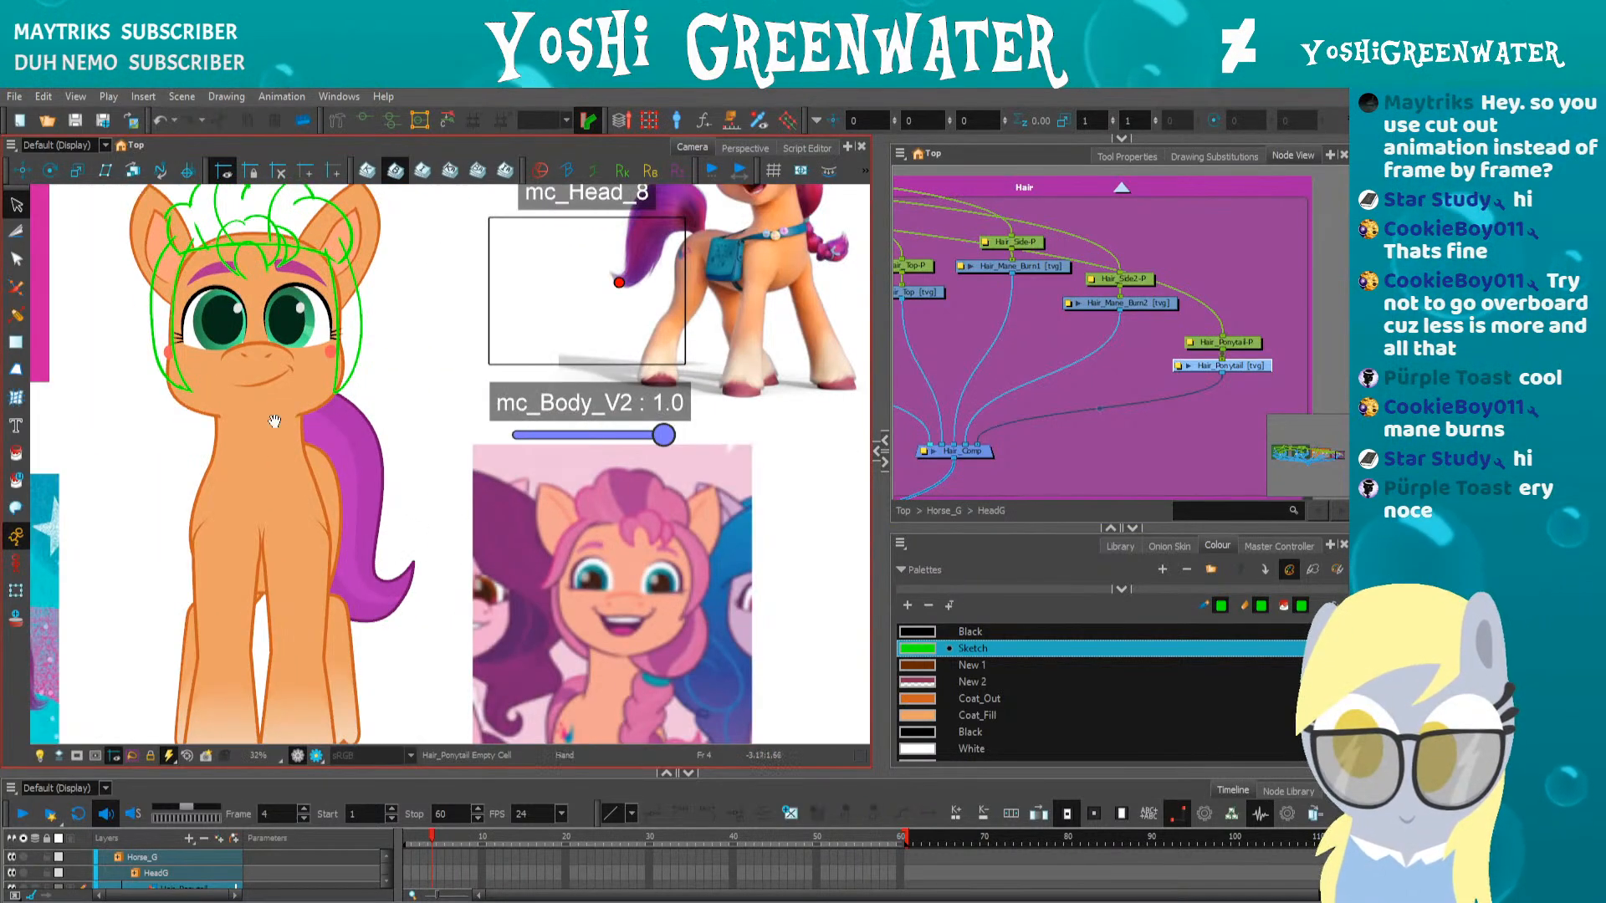
drag(274, 421, 296, 499)
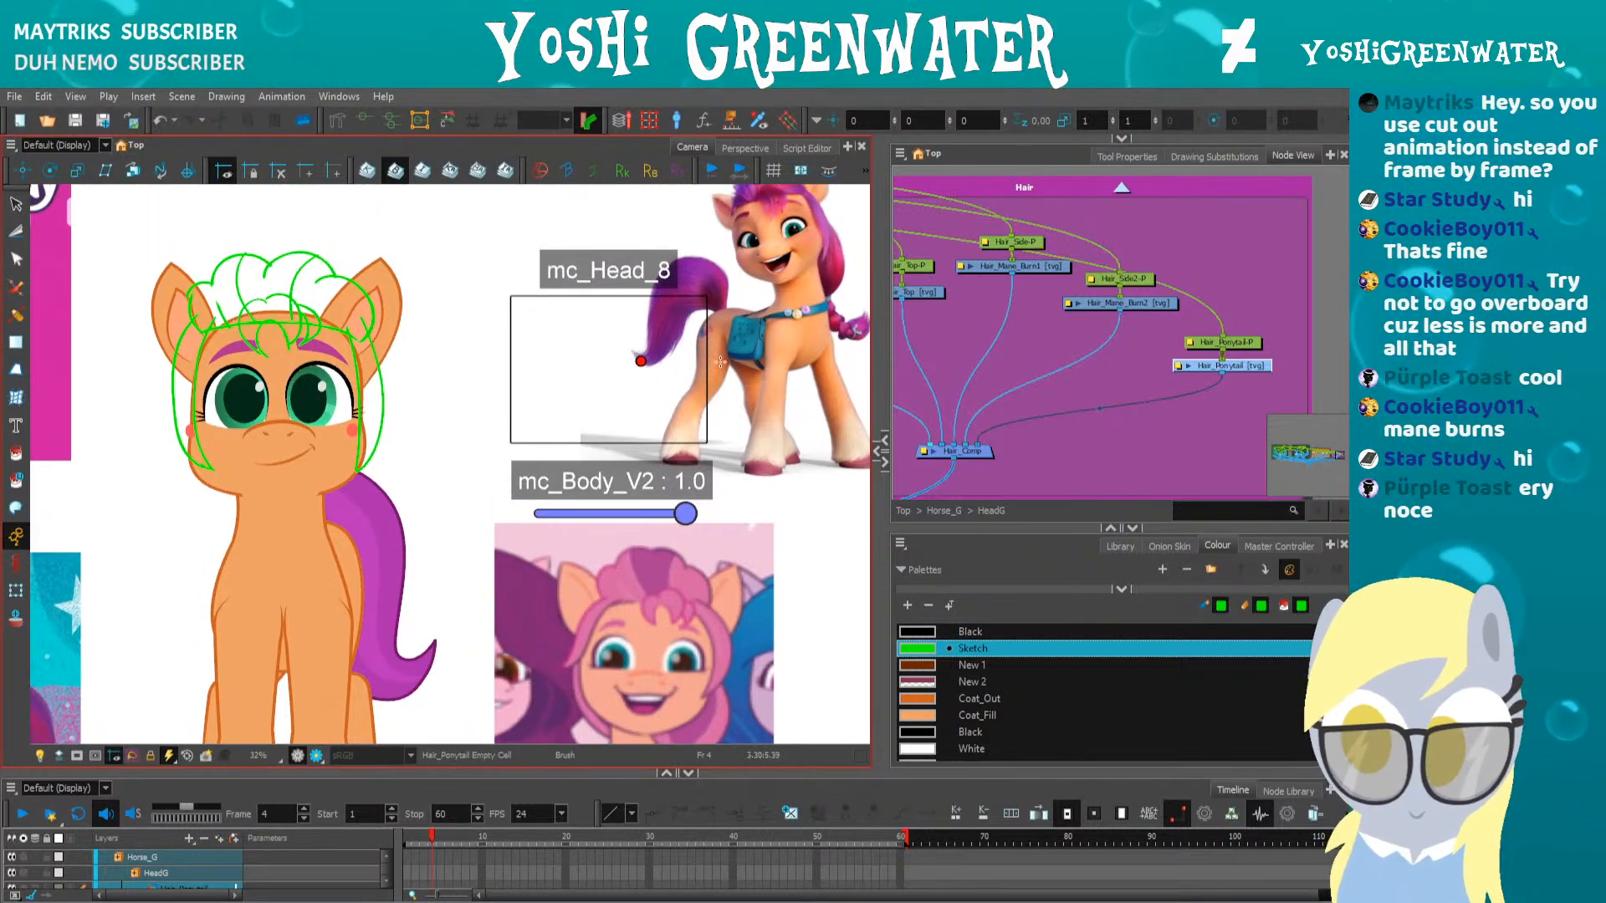
drag(784, 266, 742, 296)
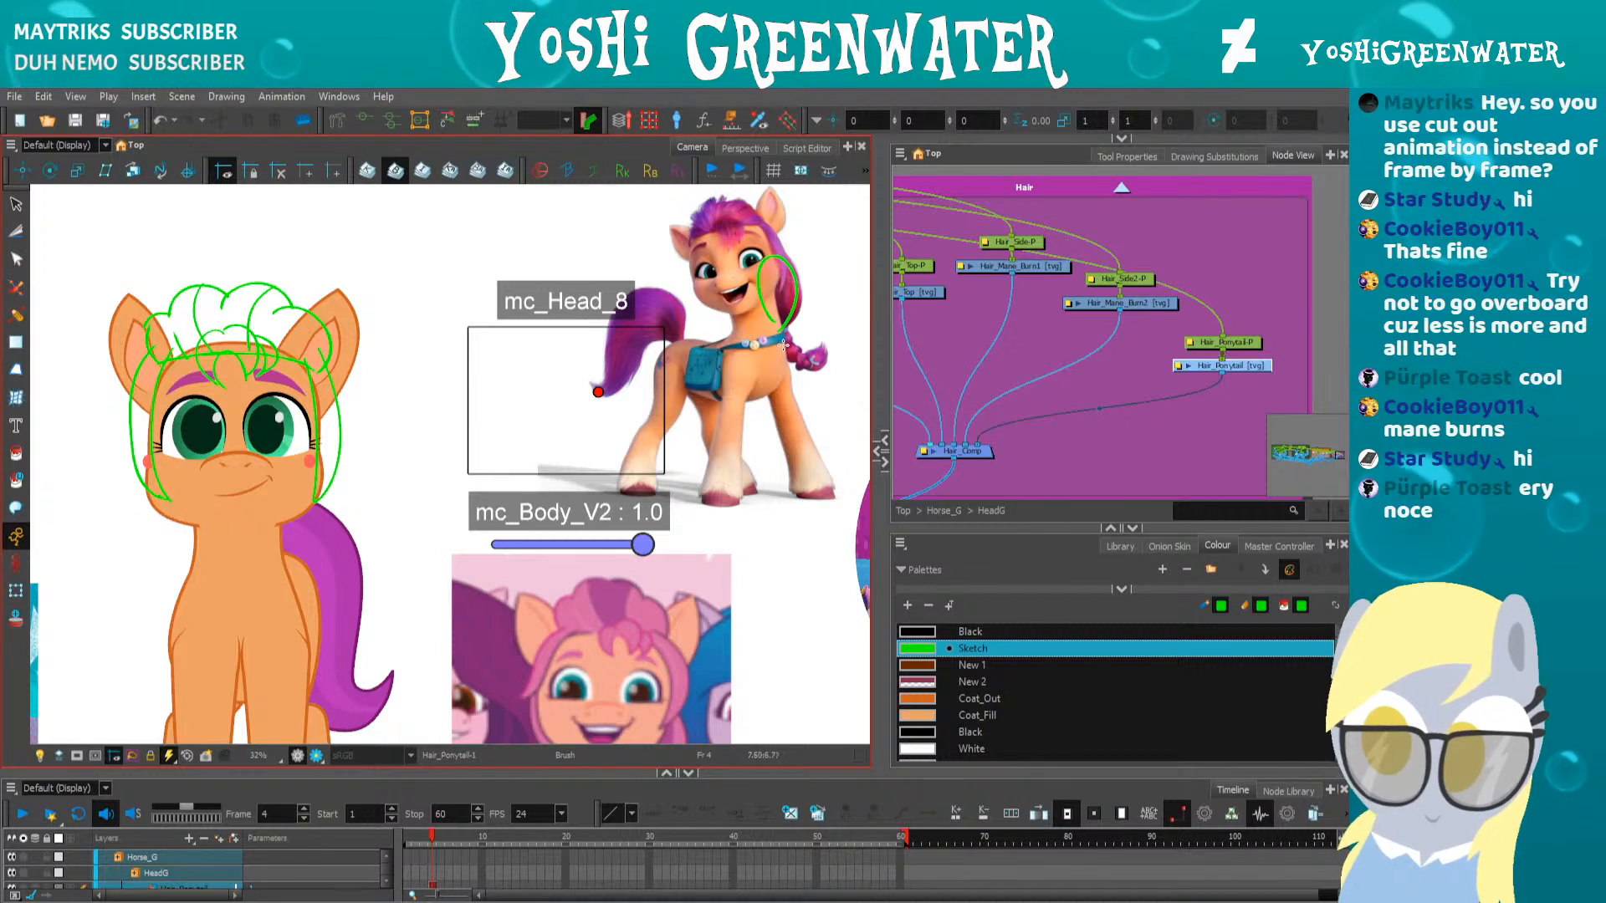
mouse_move(778, 336)
mouse_down()
mouse_move(794, 357)
mouse_move(833, 347)
mouse_move(778, 343)
mouse_up()
key(ctrl+z)
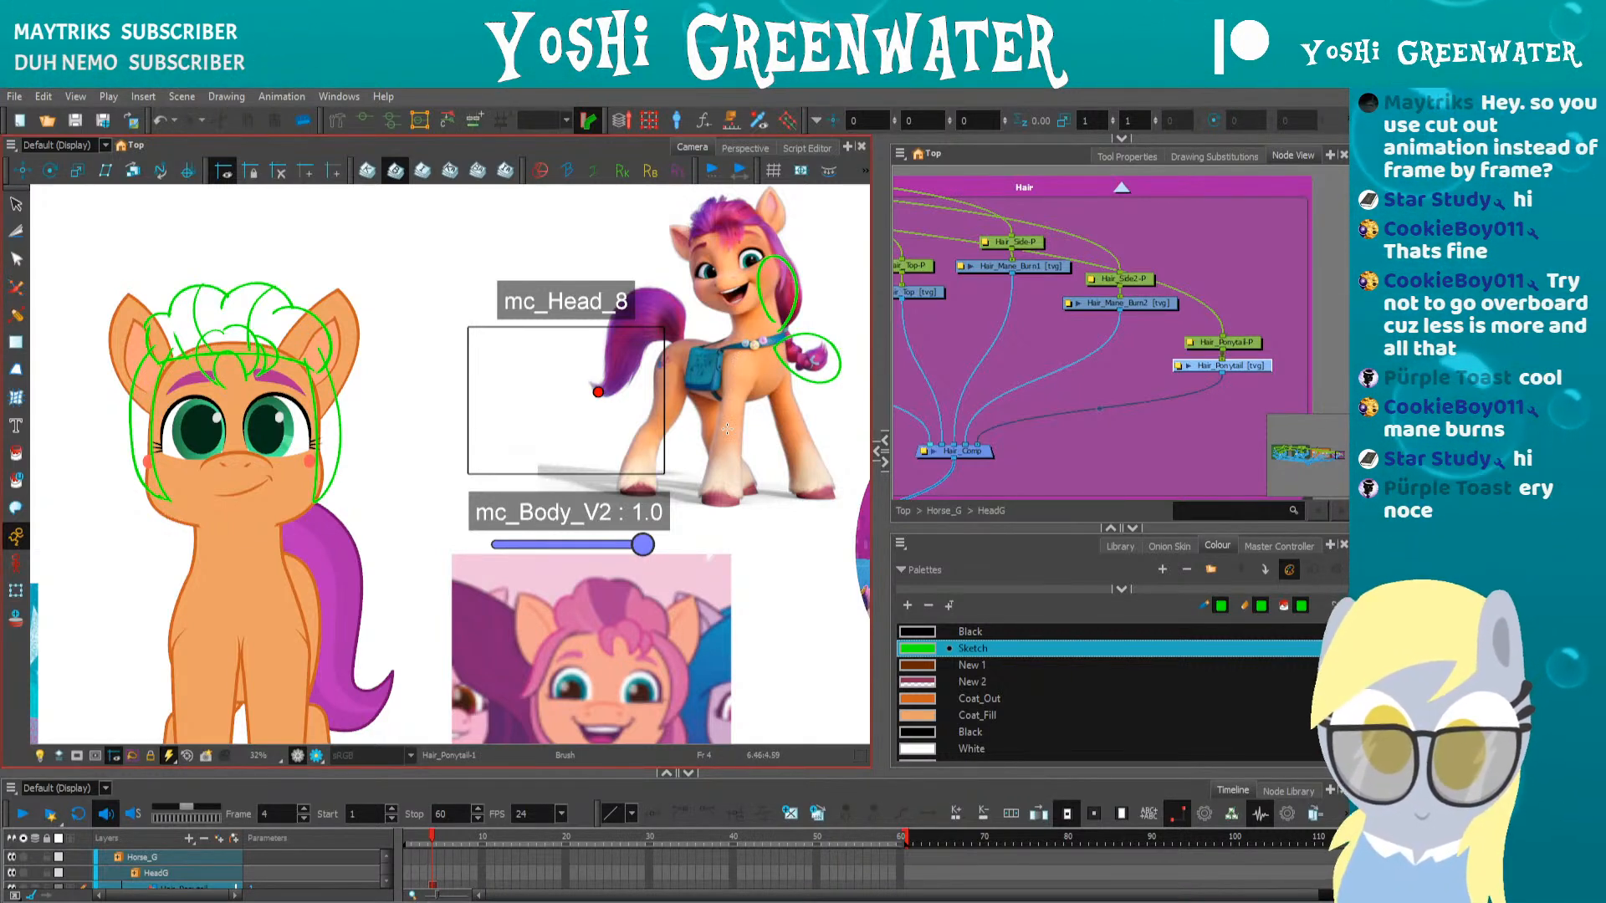
Compare the ponytail with the 2D reference, then replace the loop around the 3D reference's braid end with a smaller one
drag(359, 530, 479, 477)
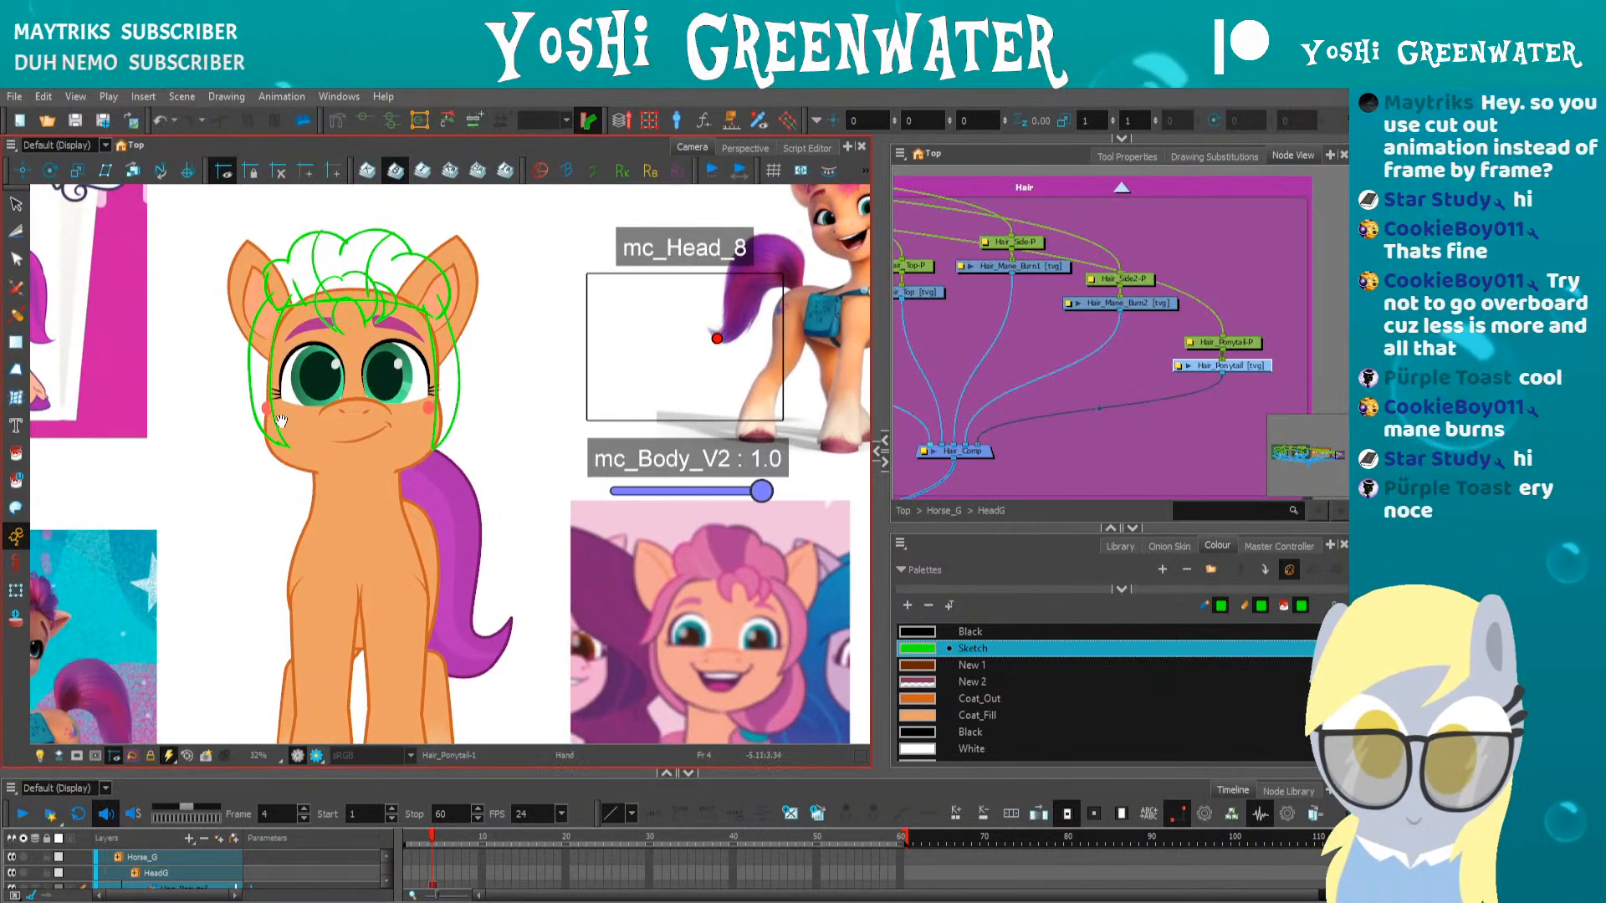
drag(275, 413, 287, 372)
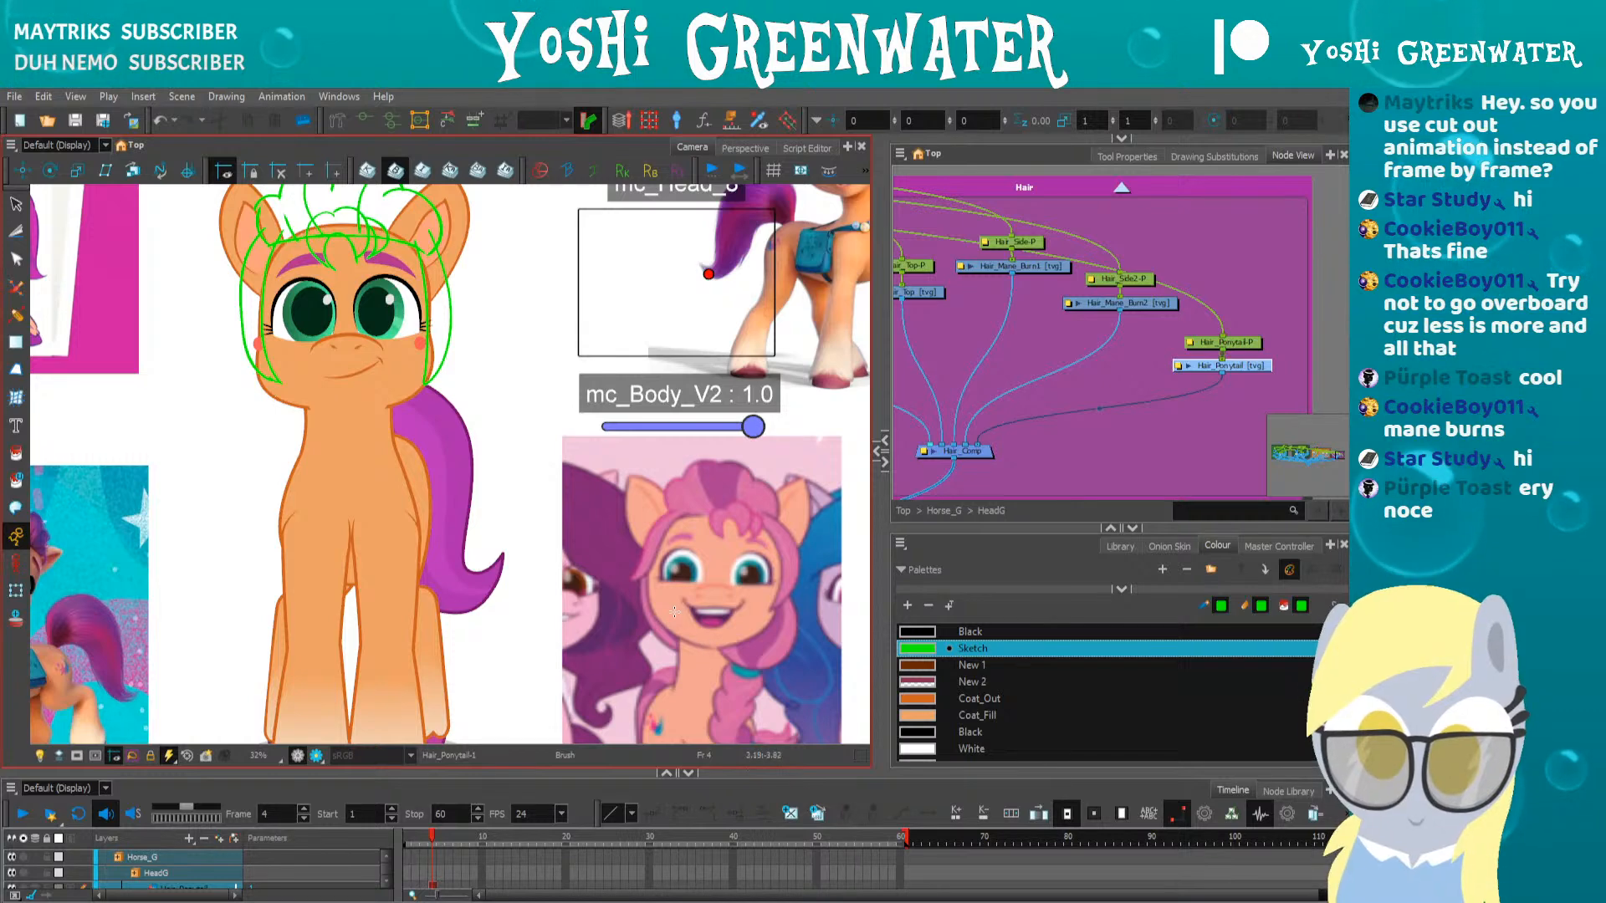
drag(687, 630, 666, 560)
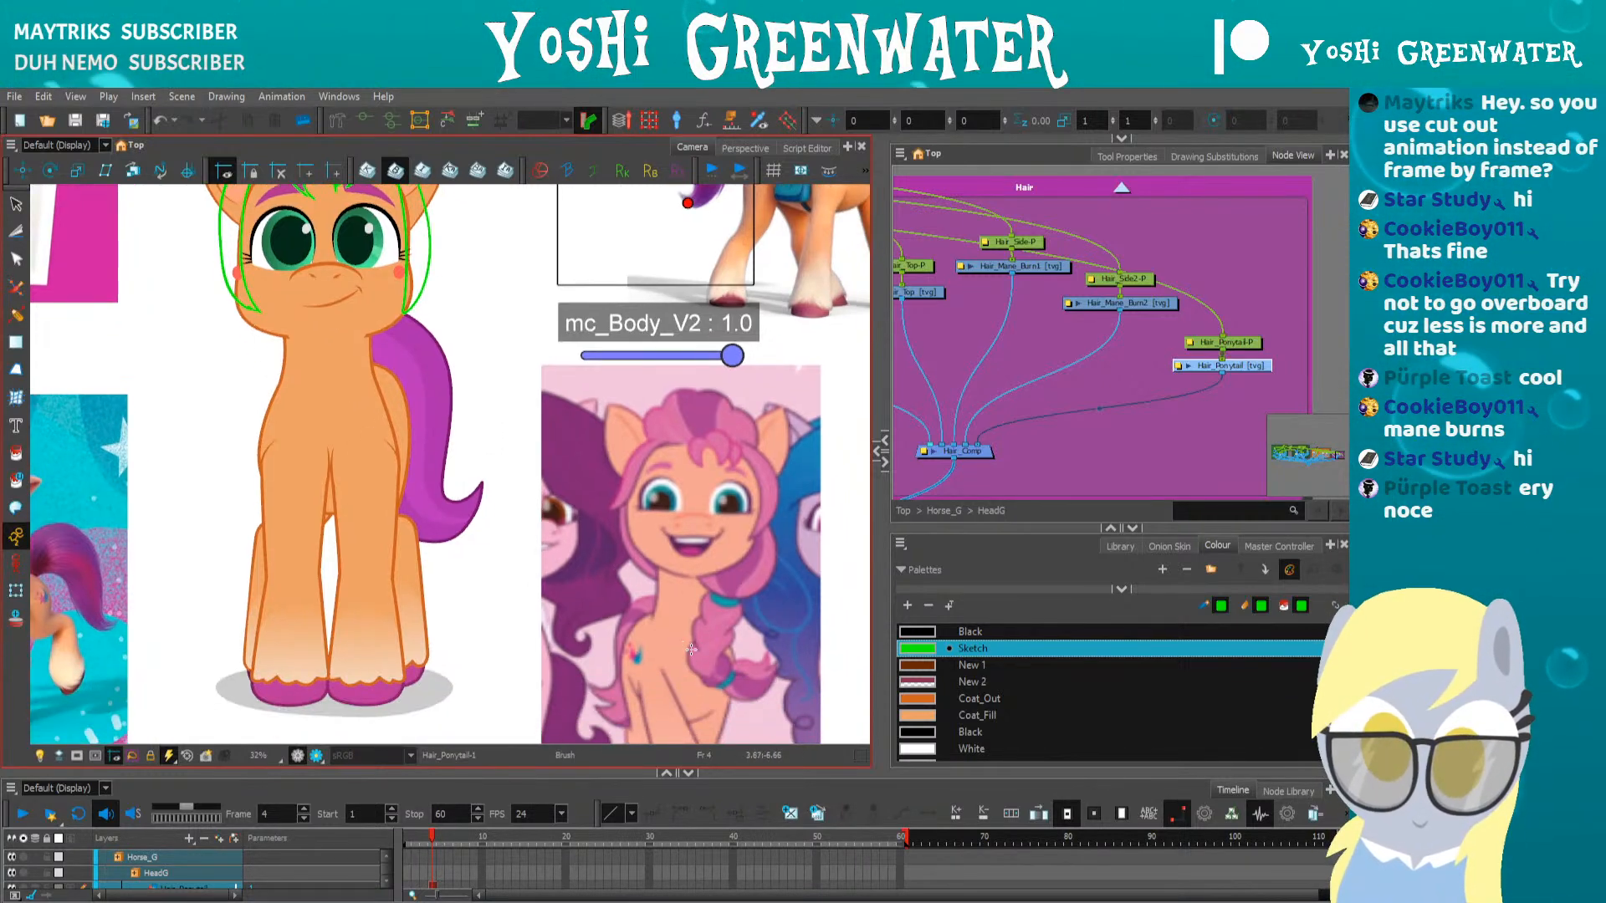
drag(732, 663, 607, 826)
key(alt+s)
drag(786, 304, 739, 343)
key(Delete)
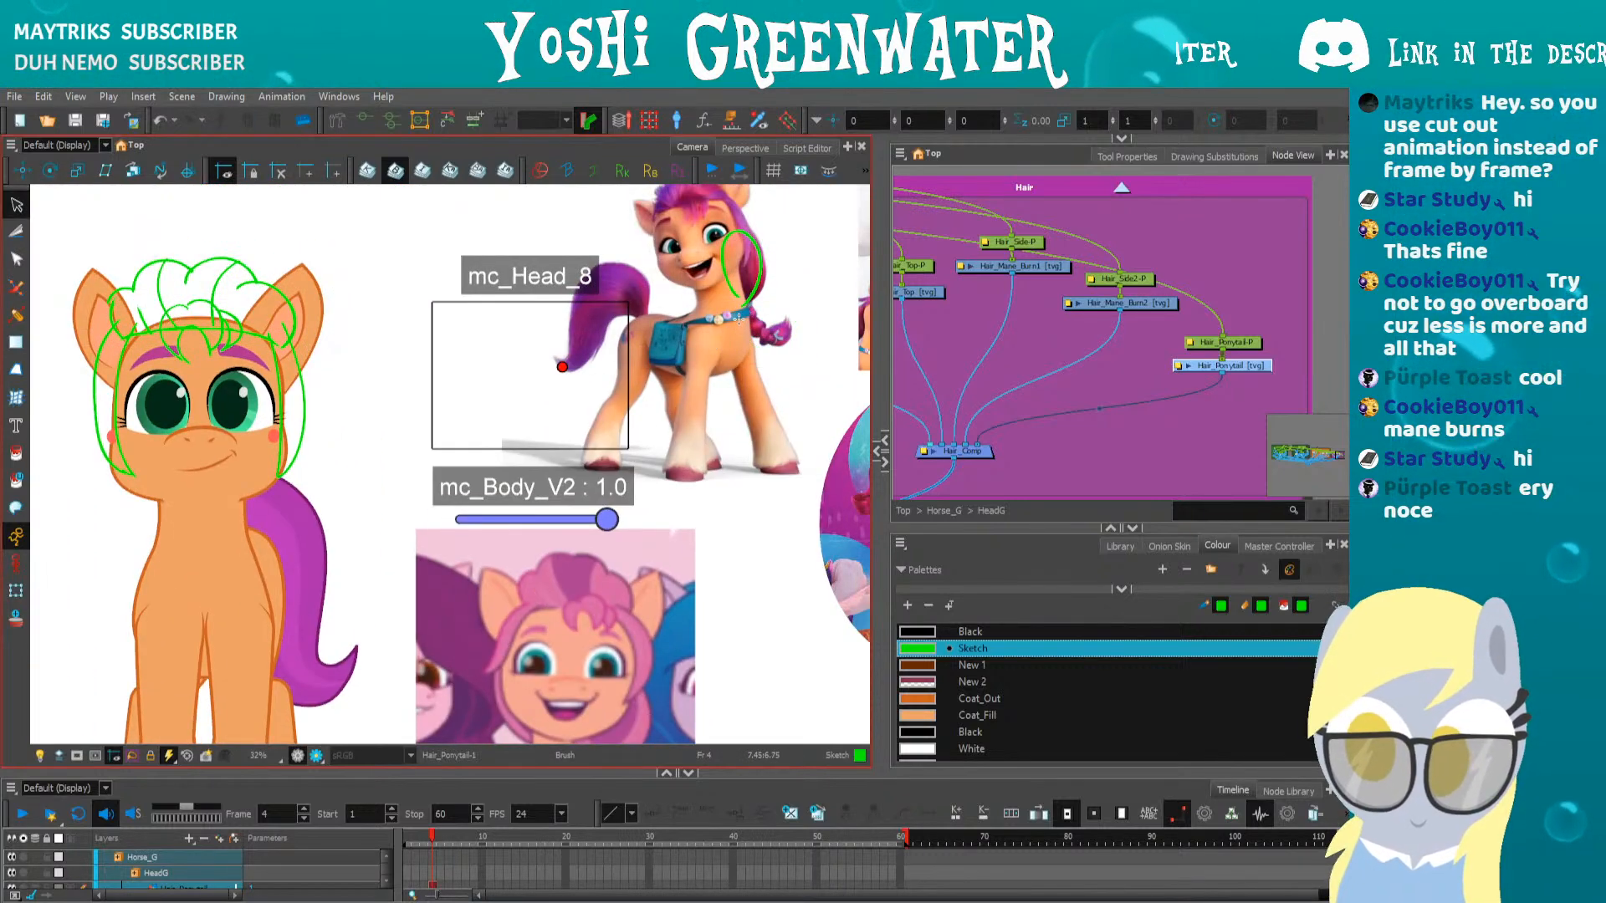
key(alt+b)
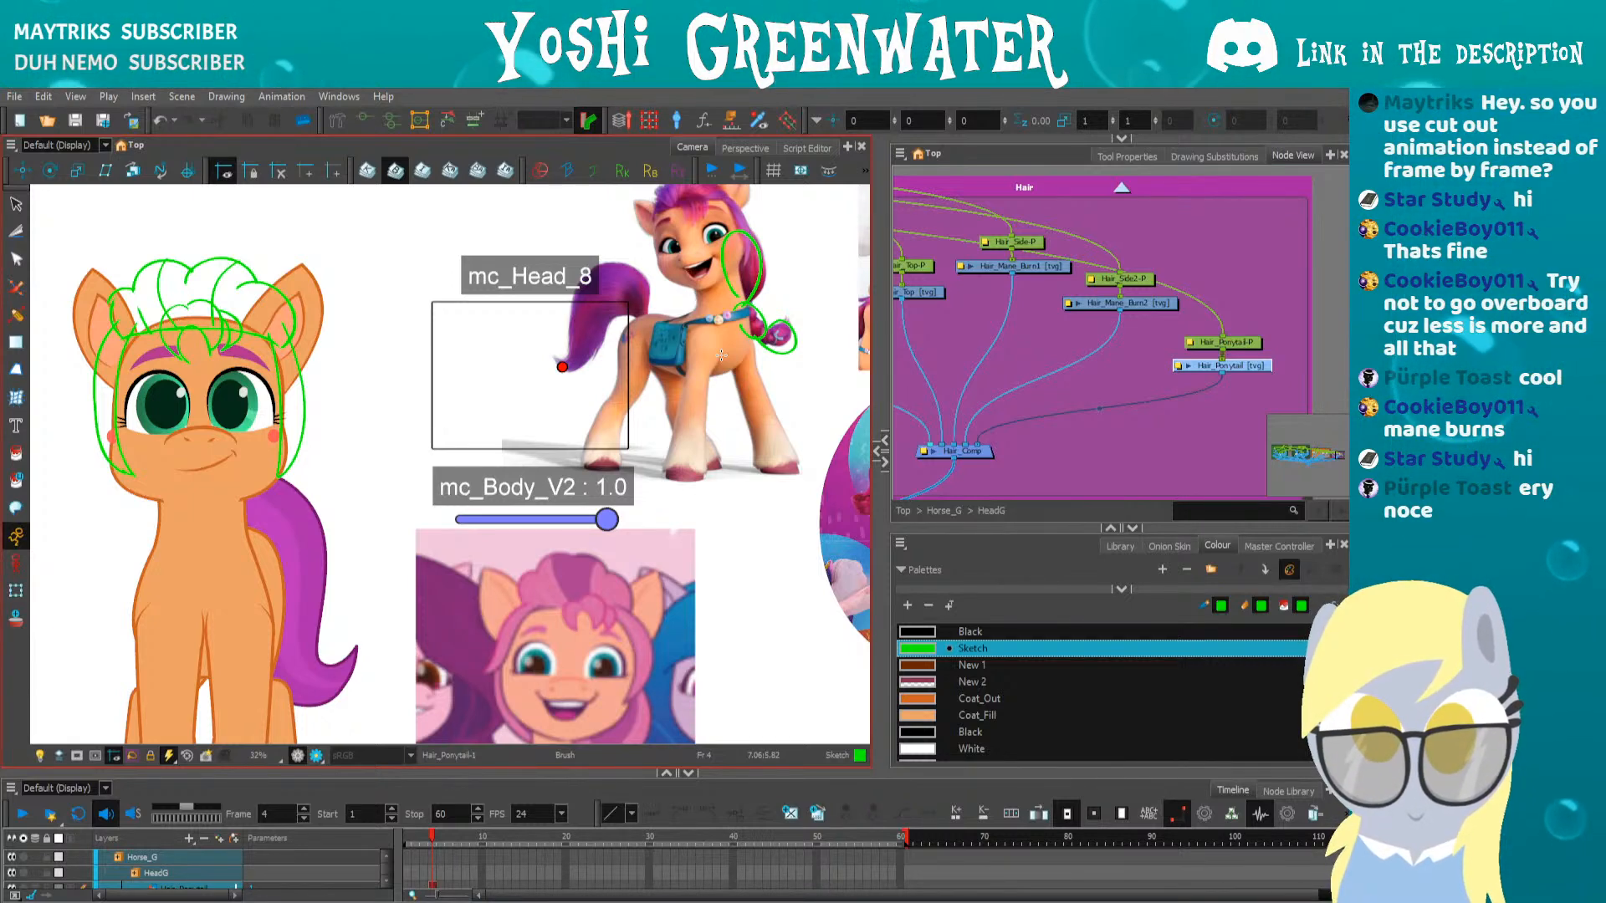
Sketch the ponytail guide on the rig: a large circle over the face's side, a vertical centre line down the chest and a smaller circle beneath
mouse_move(212, 381)
mouse_down()
mouse_move(373, 365)
mouse_move(373, 305)
mouse_move(356, 315)
mouse_up()
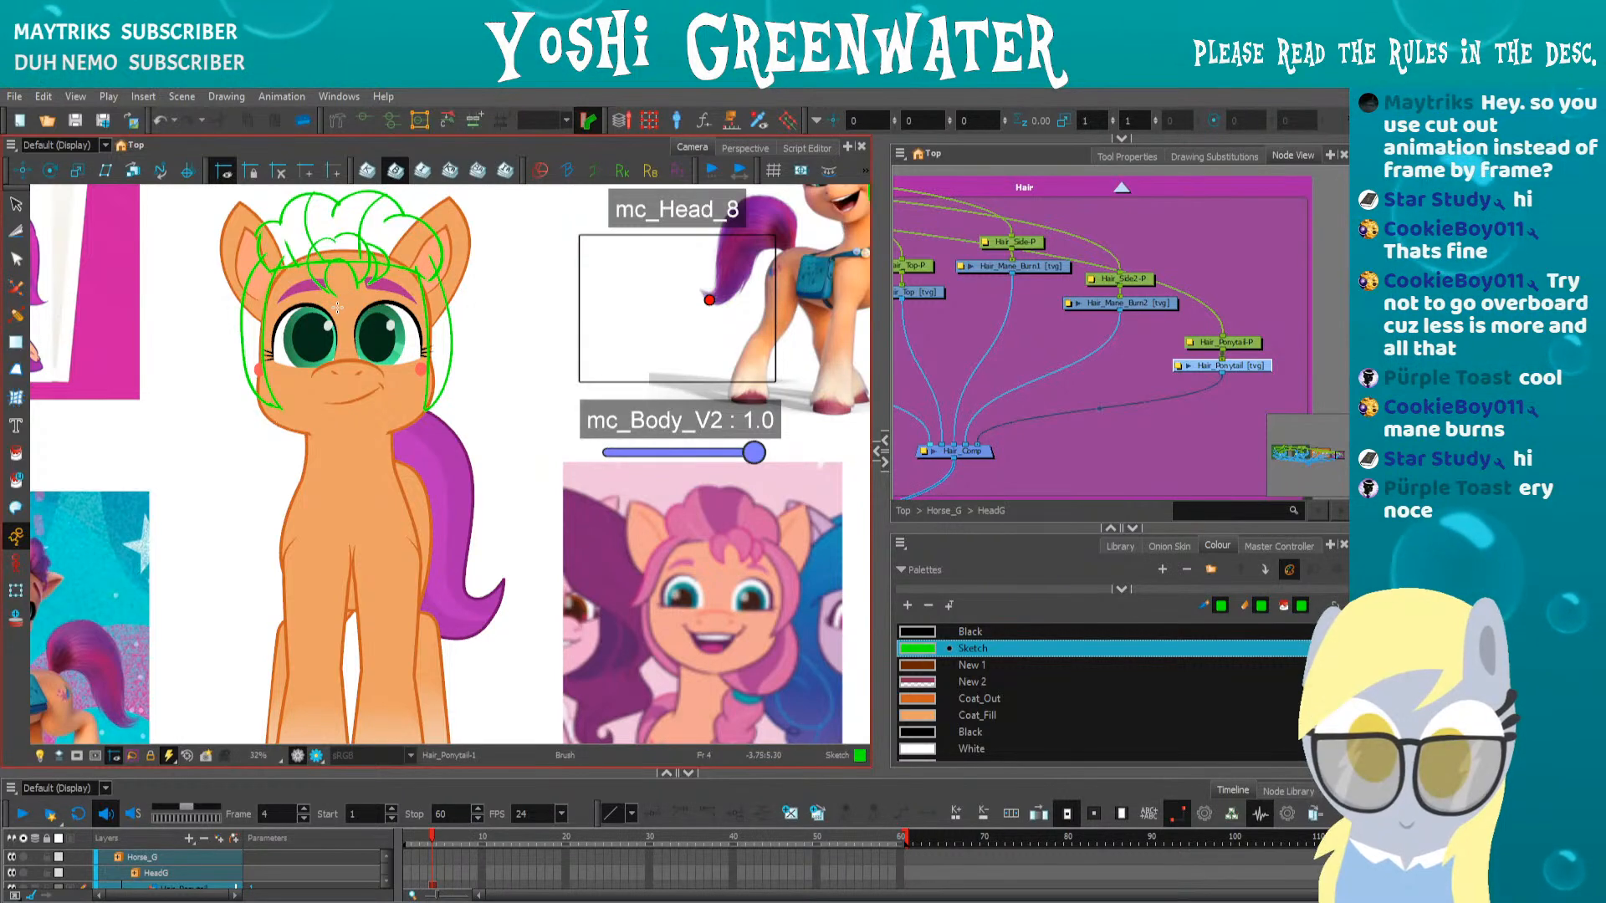
mouse_move(355, 379)
mouse_down()
mouse_move(364, 336)
mouse_move(384, 366)
mouse_move(387, 349)
mouse_up()
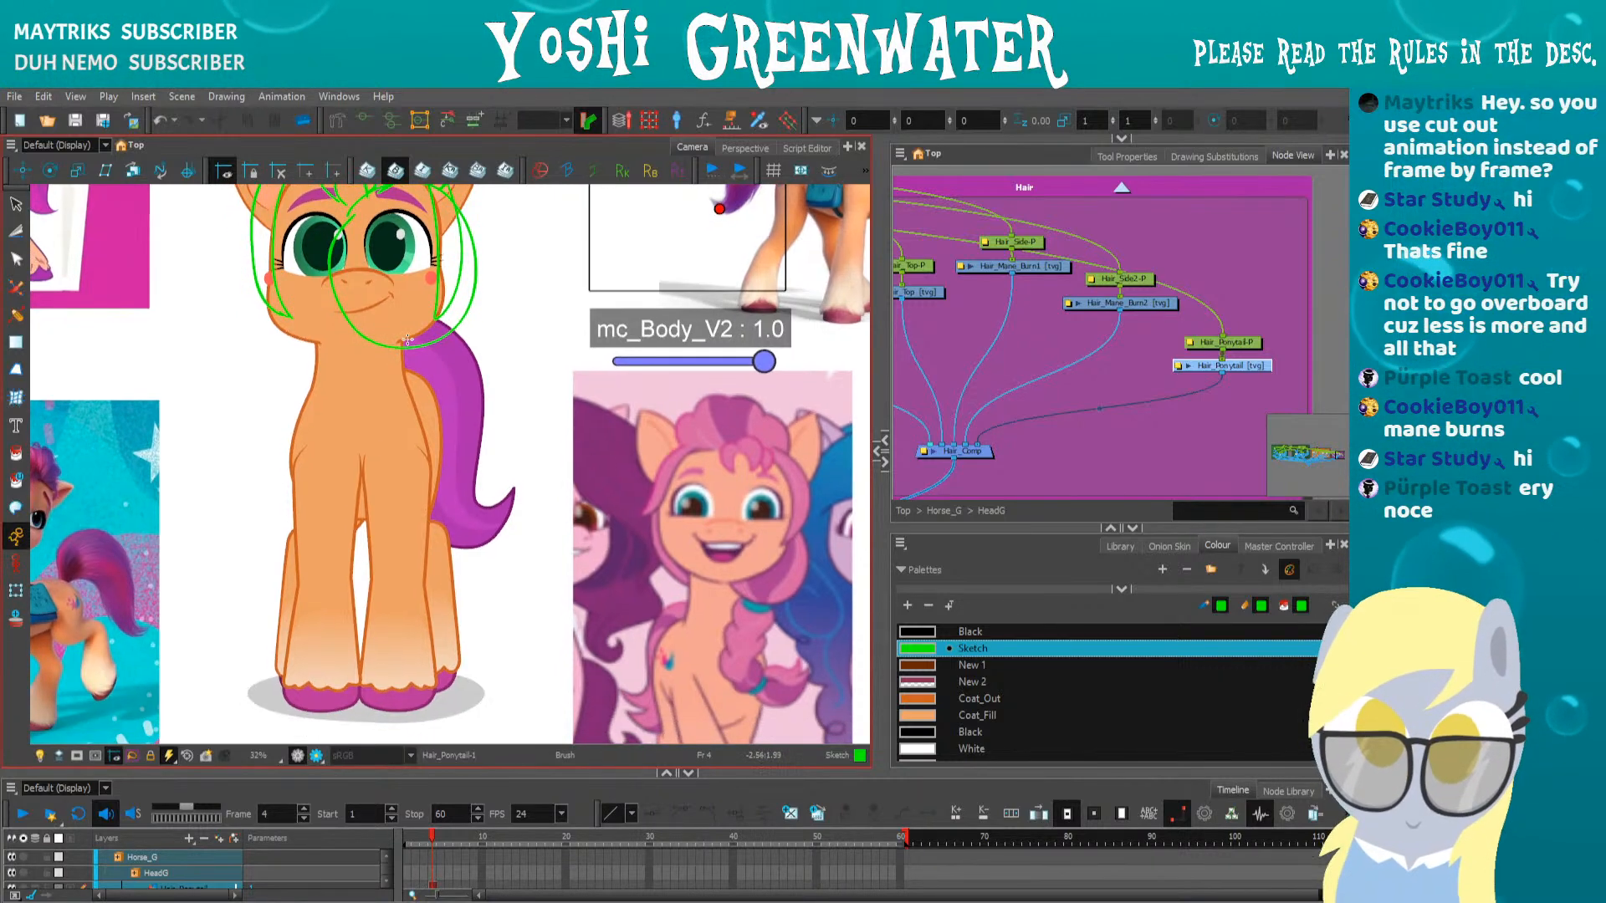
drag(406, 349, 398, 305)
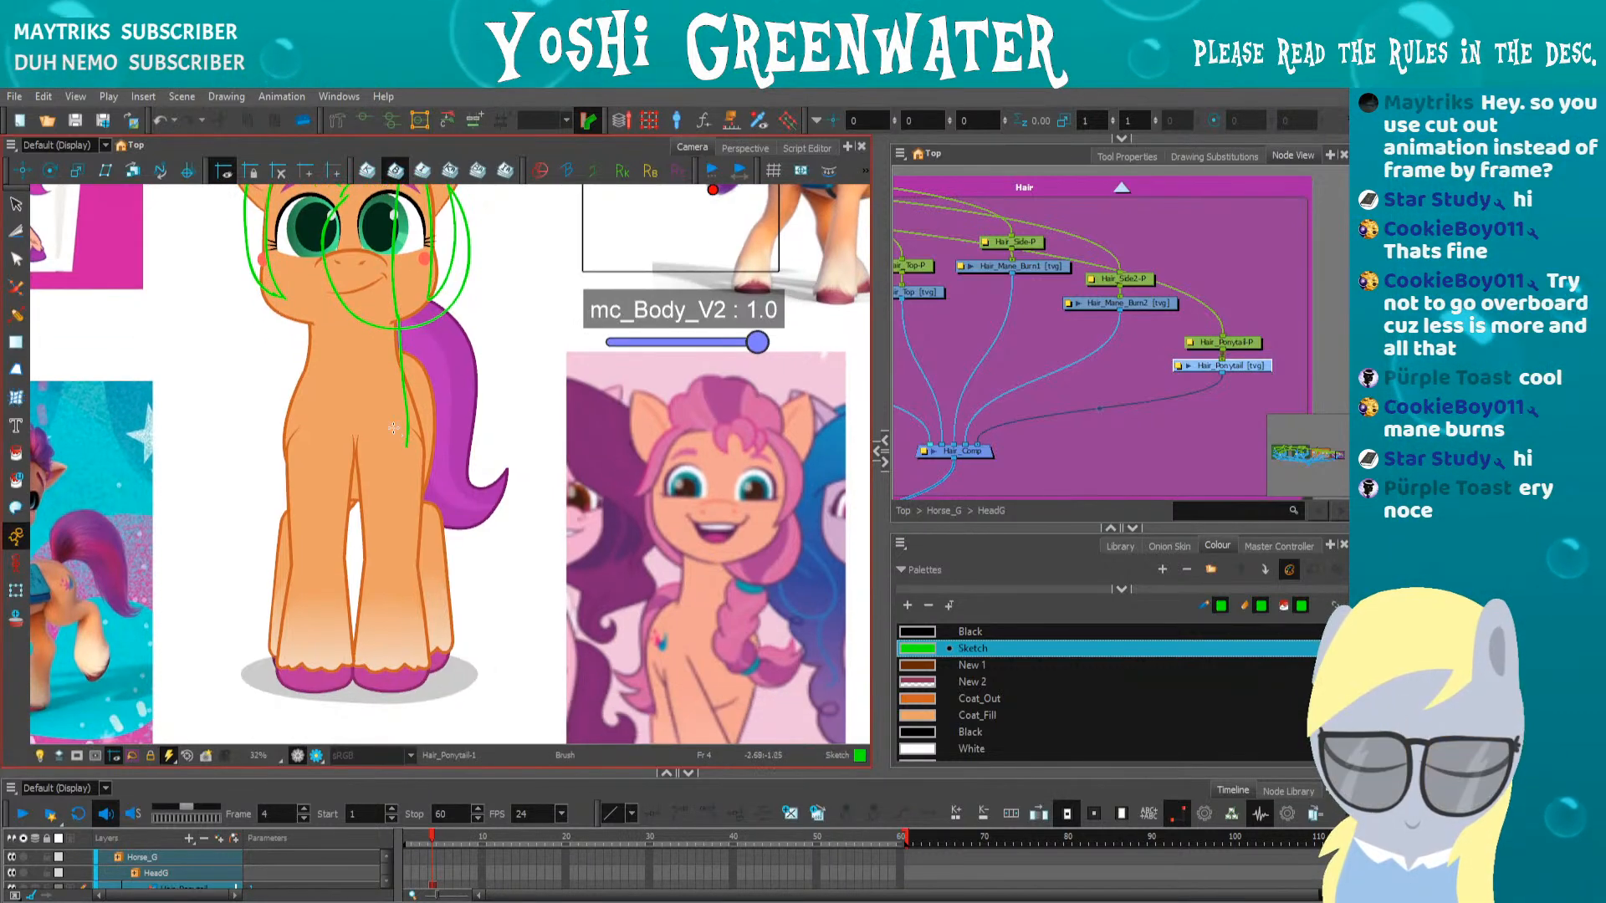
drag(394, 304, 387, 453)
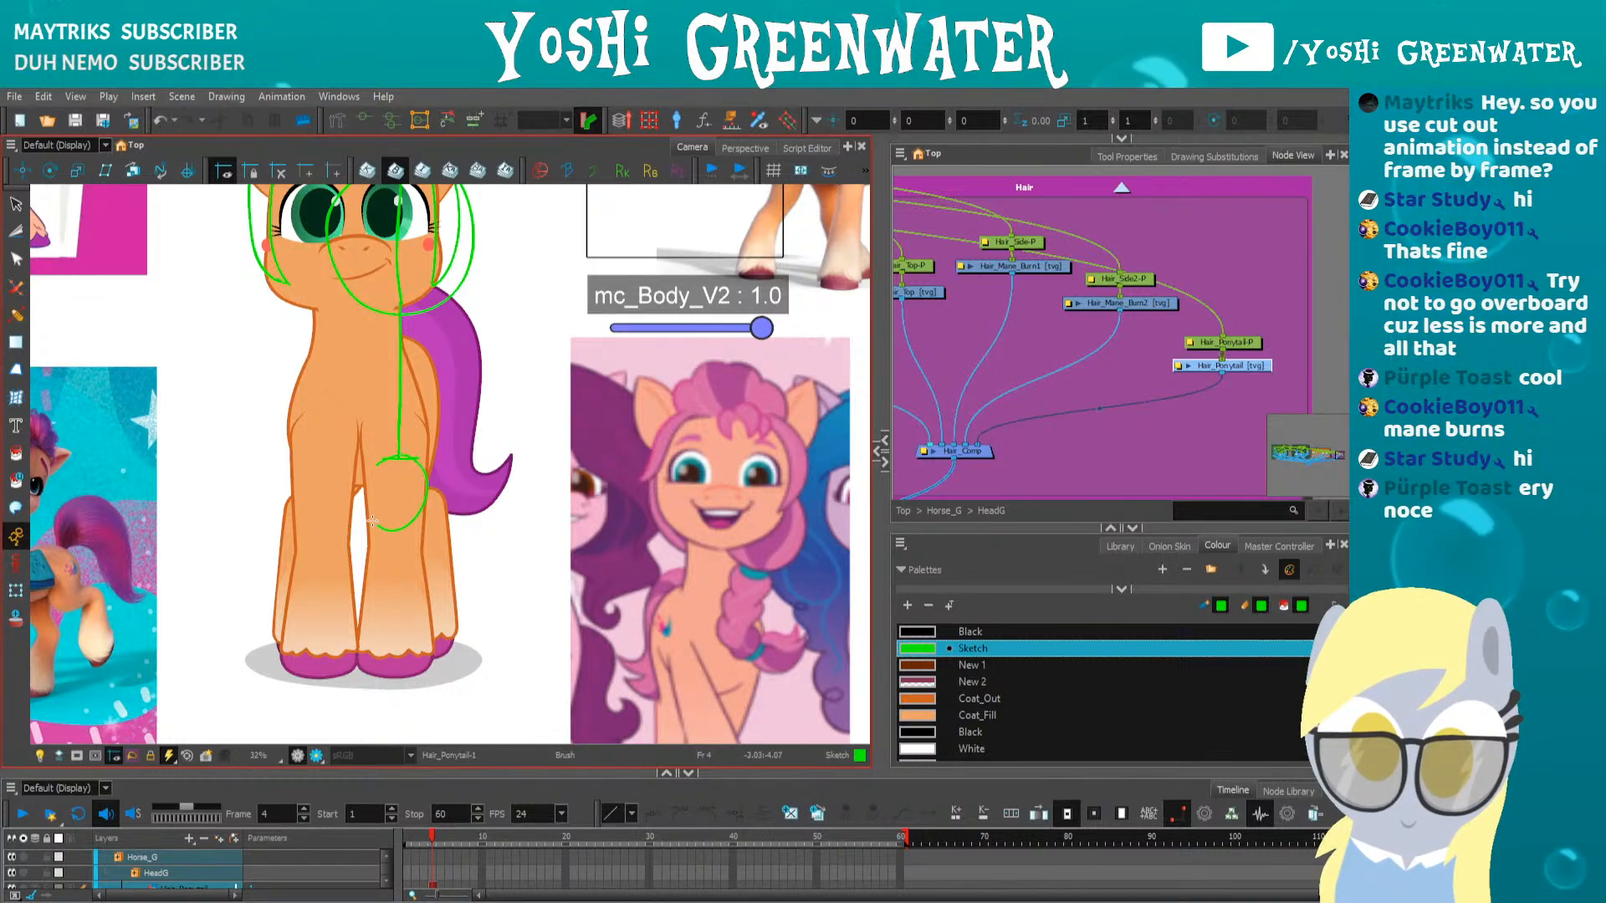
drag(365, 435, 400, 525)
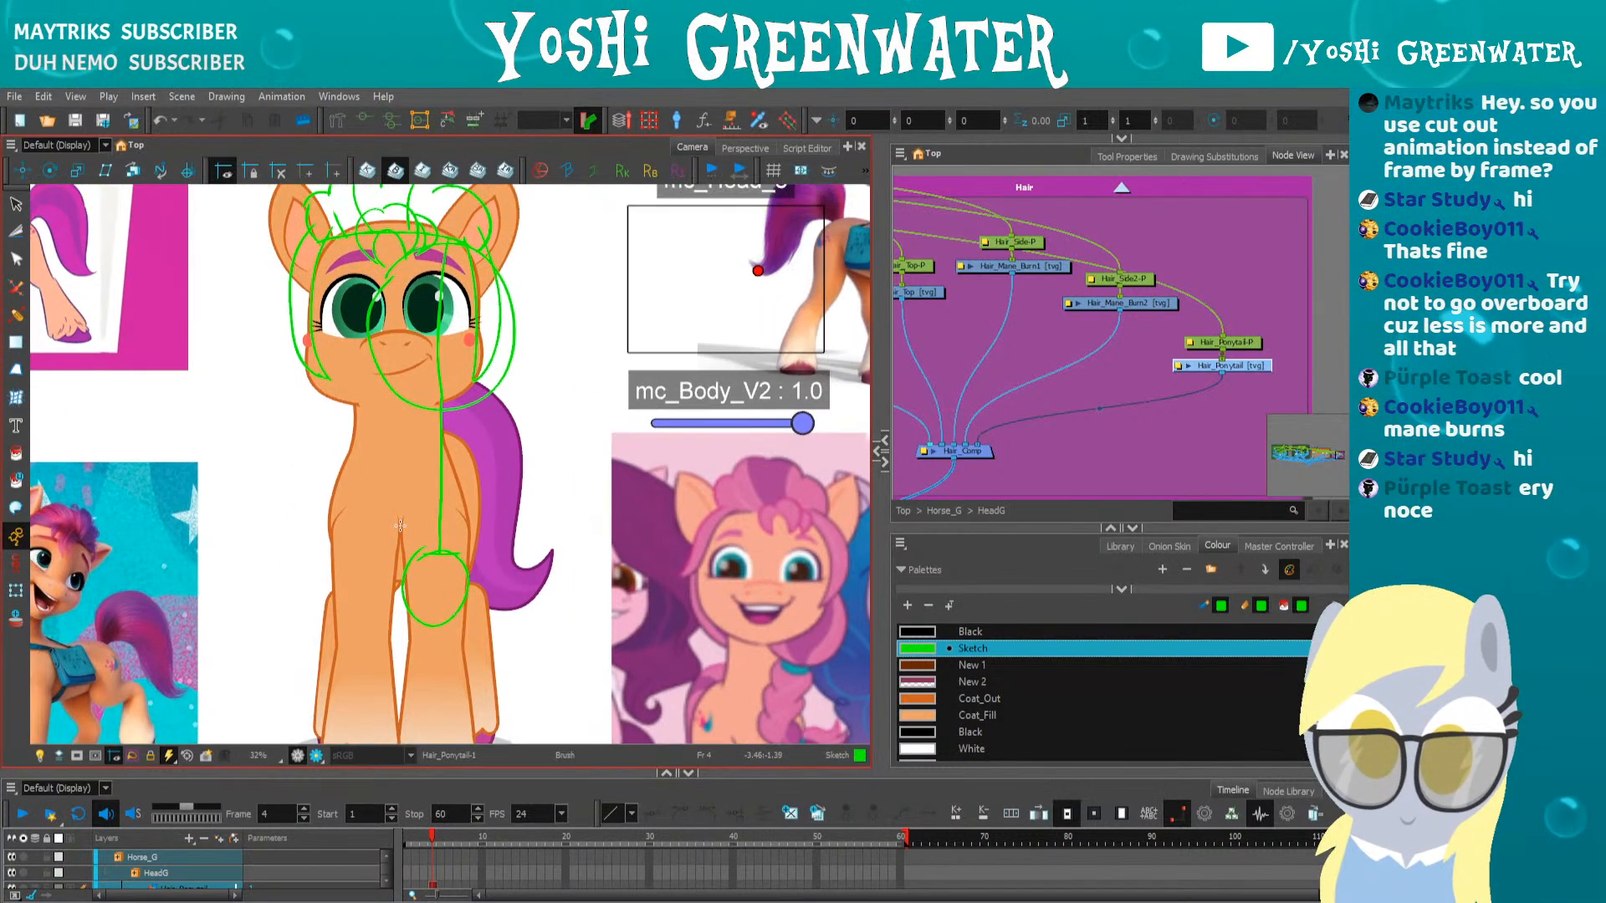
Show the Drawing view beside the Camera view with the complete ponytail guide in it
click(877, 451)
mouse_move(638, 478)
mouse_down()
mouse_move(753, 444)
mouse_move(782, 478)
mouse_up()
key(alt+s)
mouse_move(670, 524)
mouse_down()
mouse_move(741, 525)
mouse_move(721, 638)
mouse_up()
click(679, 425)
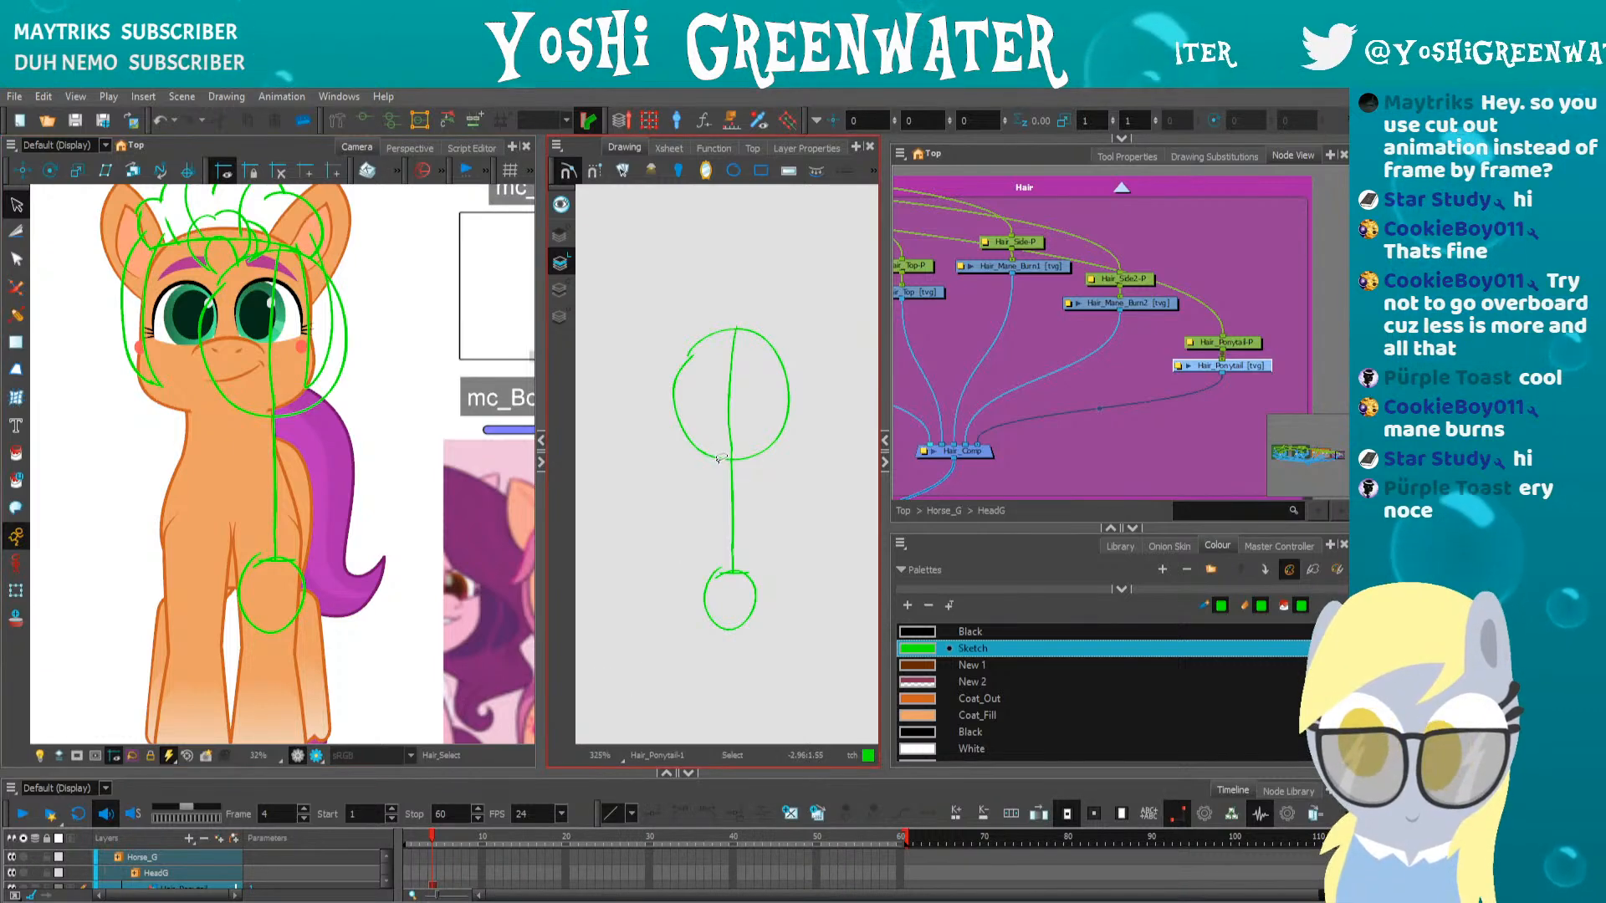
Check the braid's length on the 2D reference, then select the guide's lower line and small circle and raise them slightly
drag(409, 541, 219, 501)
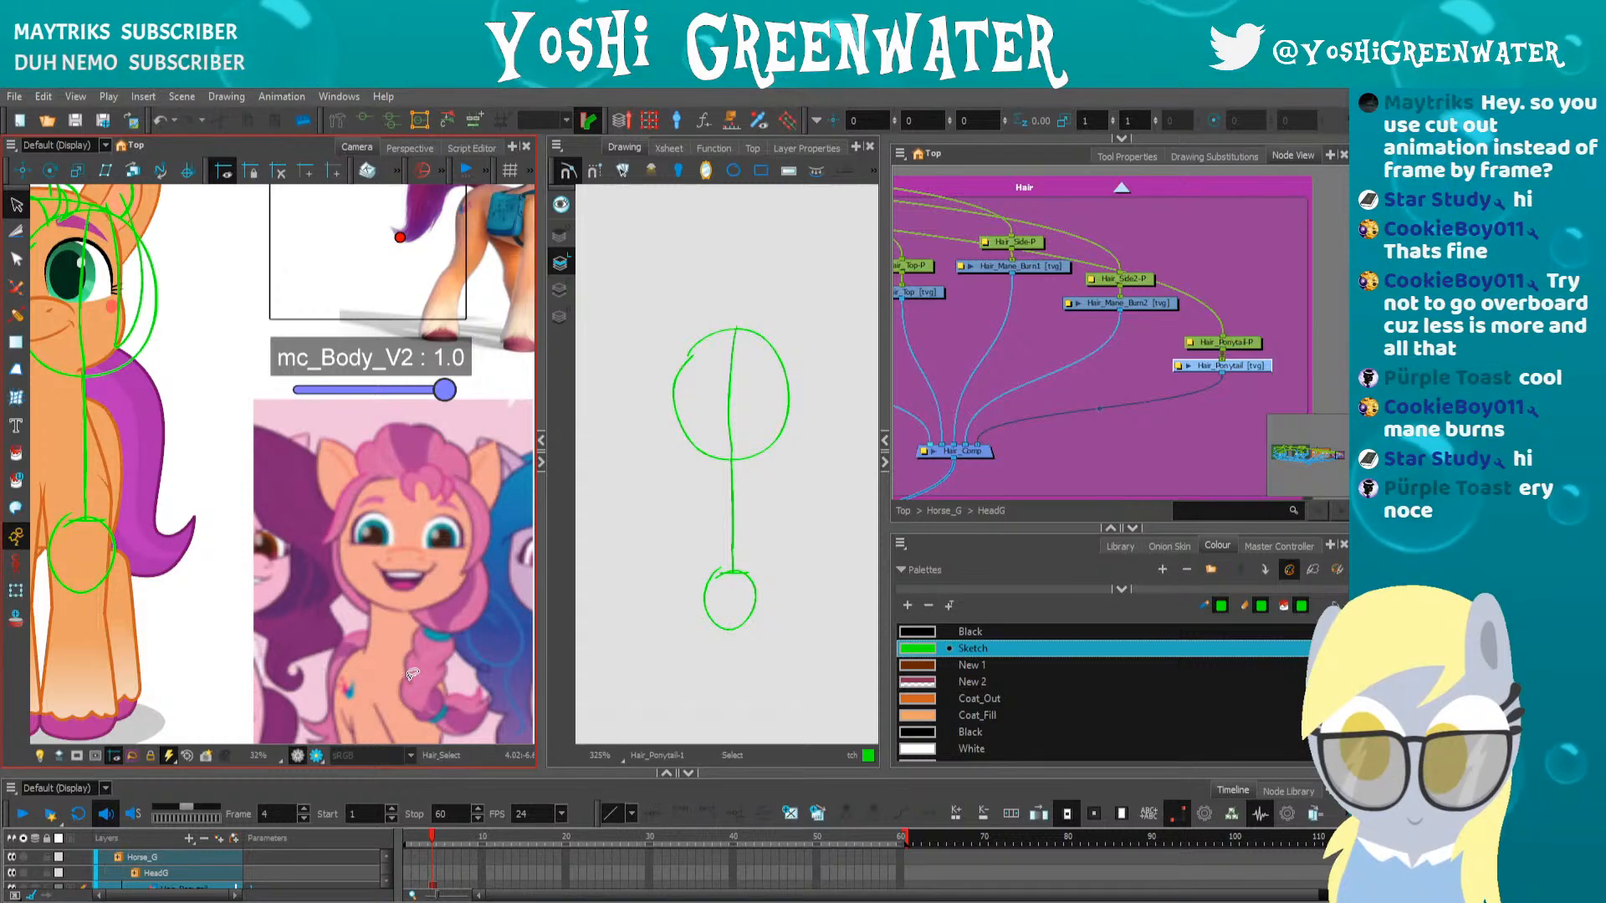
mouse_move(204, 600)
mouse_down()
mouse_move(251, 592)
mouse_move(430, 648)
mouse_up()
mouse_move(638, 584)
mouse_down()
mouse_move(703, 635)
mouse_move(729, 623)
mouse_up()
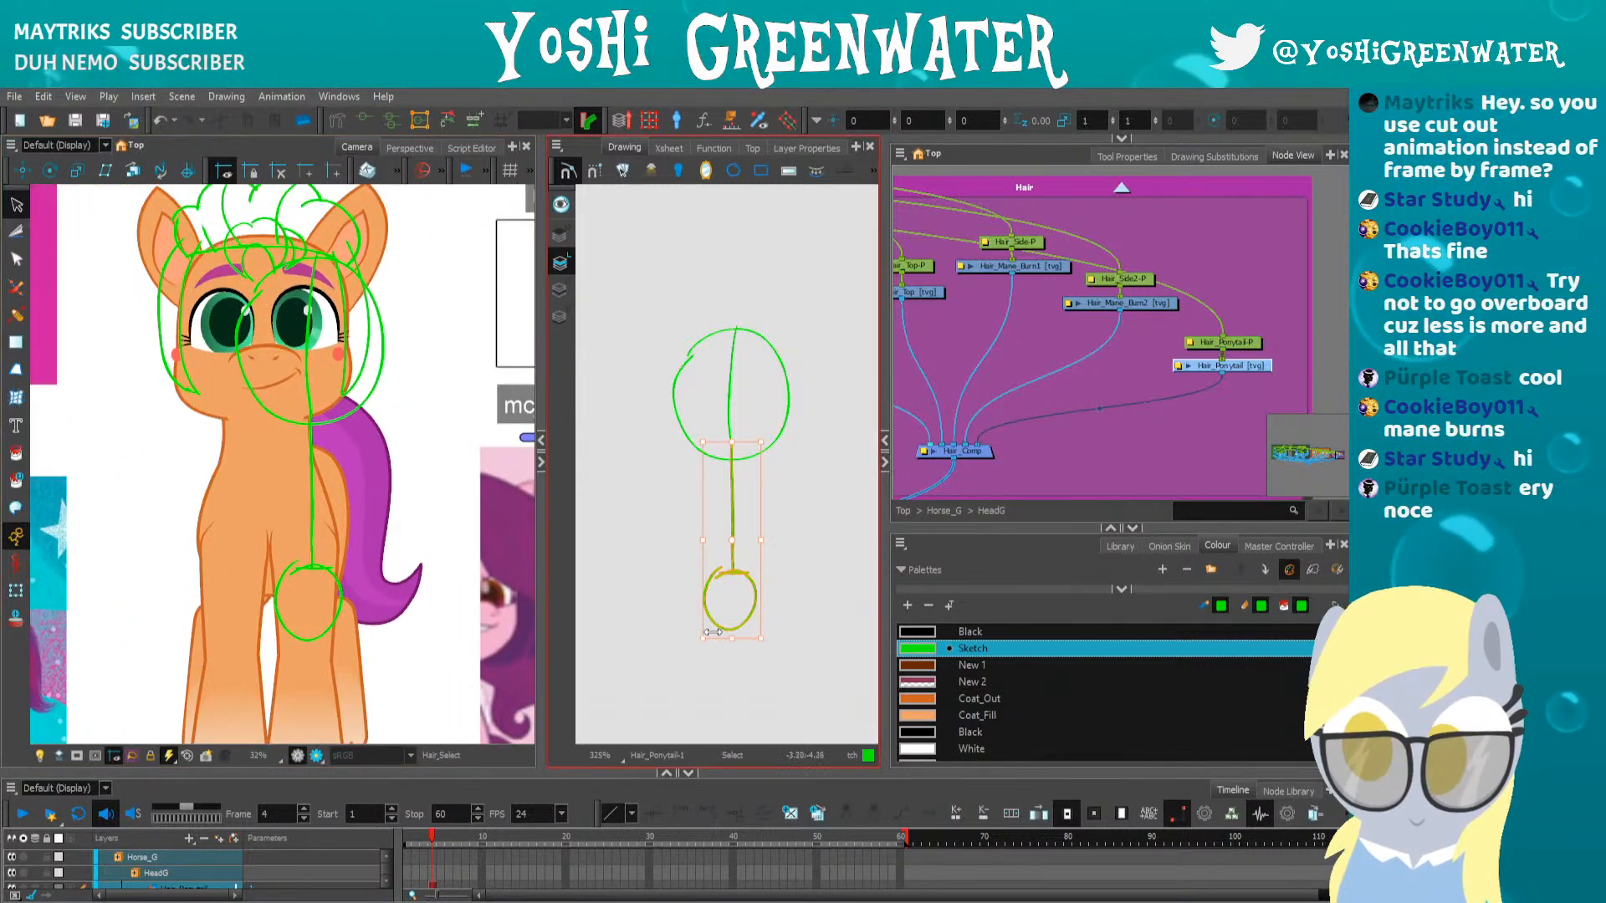
key(Up)
key(Up)
key(Up)
click(694, 661)
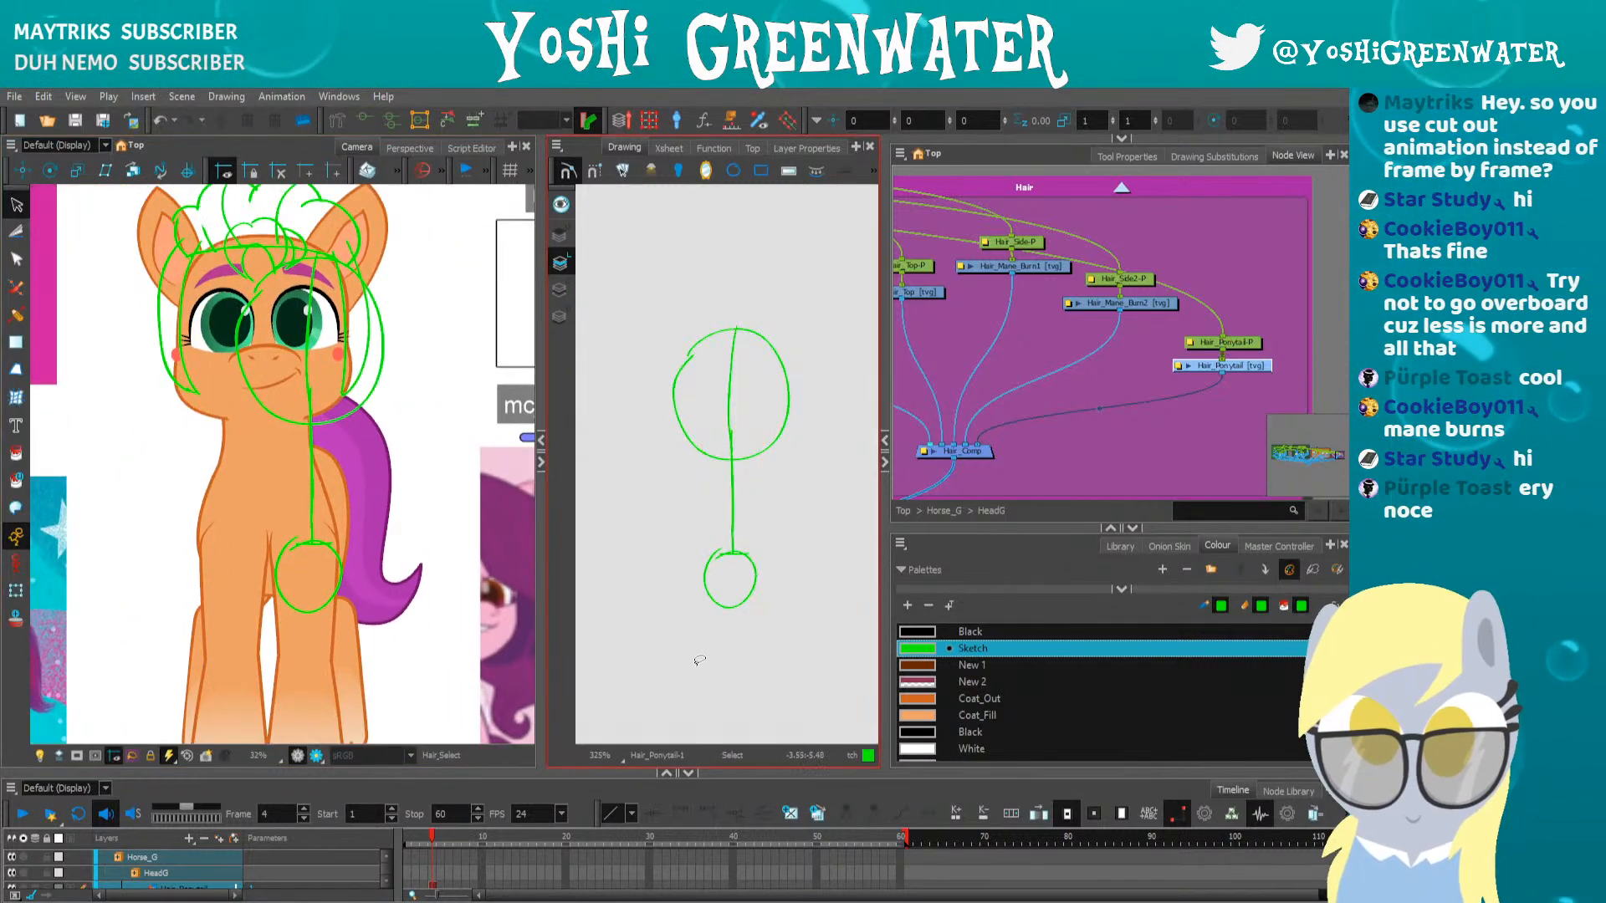
Select the entire ponytail guide, make it slightly shorter and wider, and shift it a little upward
click(730, 429)
mouse_move(646, 433)
mouse_down()
mouse_move(796, 452)
mouse_move(729, 603)
mouse_up()
drag(668, 463, 666, 462)
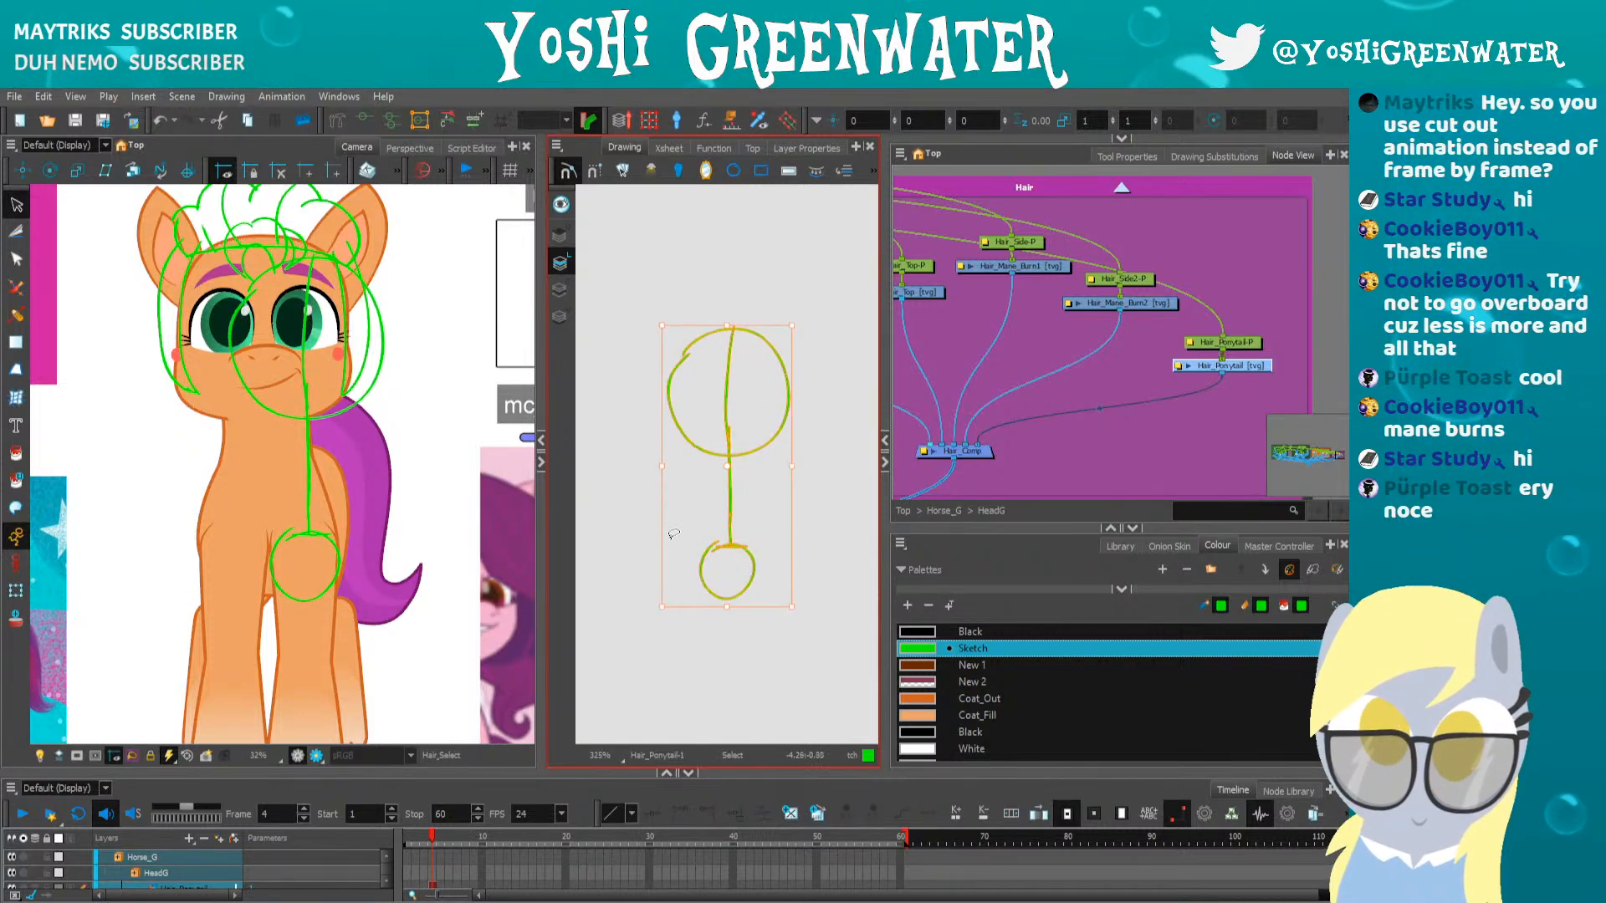
click(650, 609)
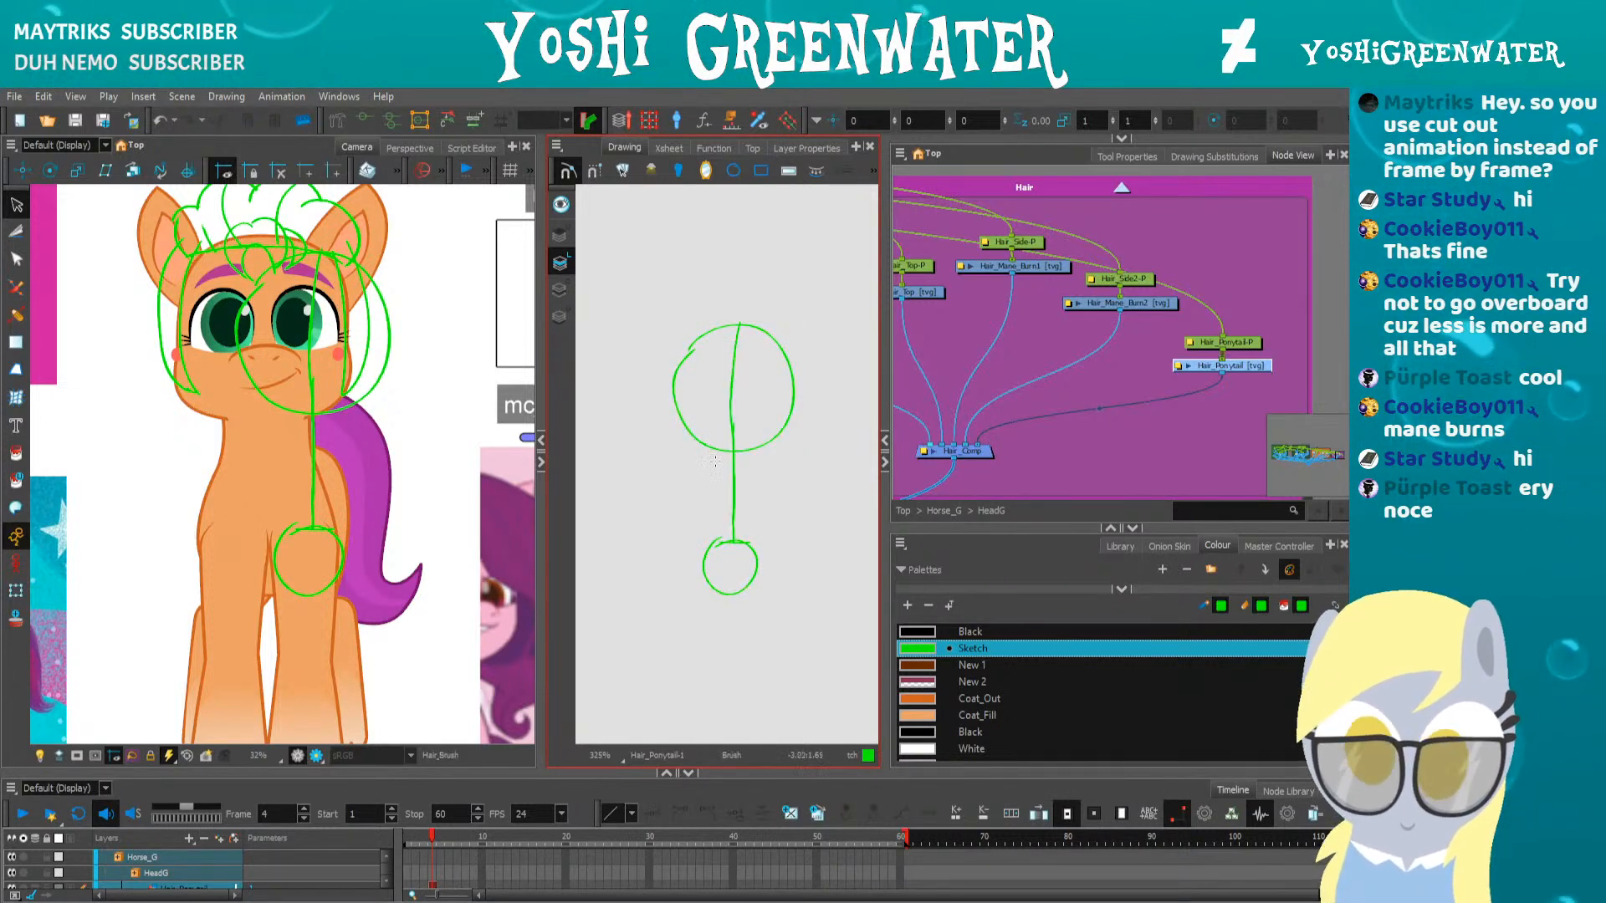
Sketch the braid between the two circles with a line on each side of the centre line and bumpy outer contours
key(alt+b)
scroll(712, 460, up, 2)
drag(729, 447, 723, 579)
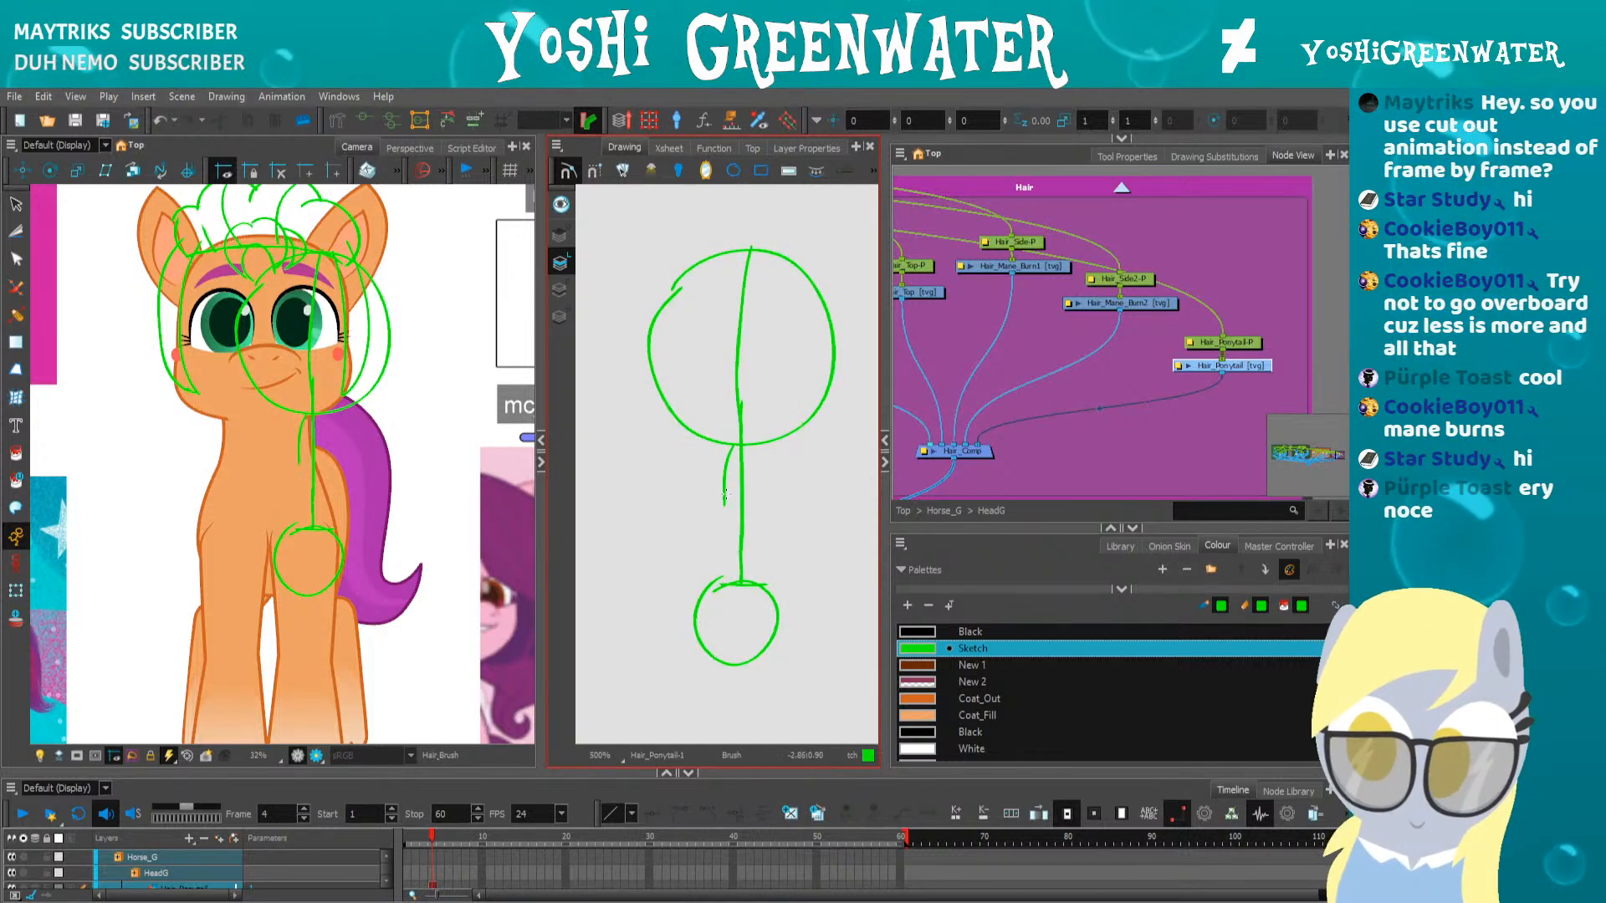
drag(758, 441, 755, 582)
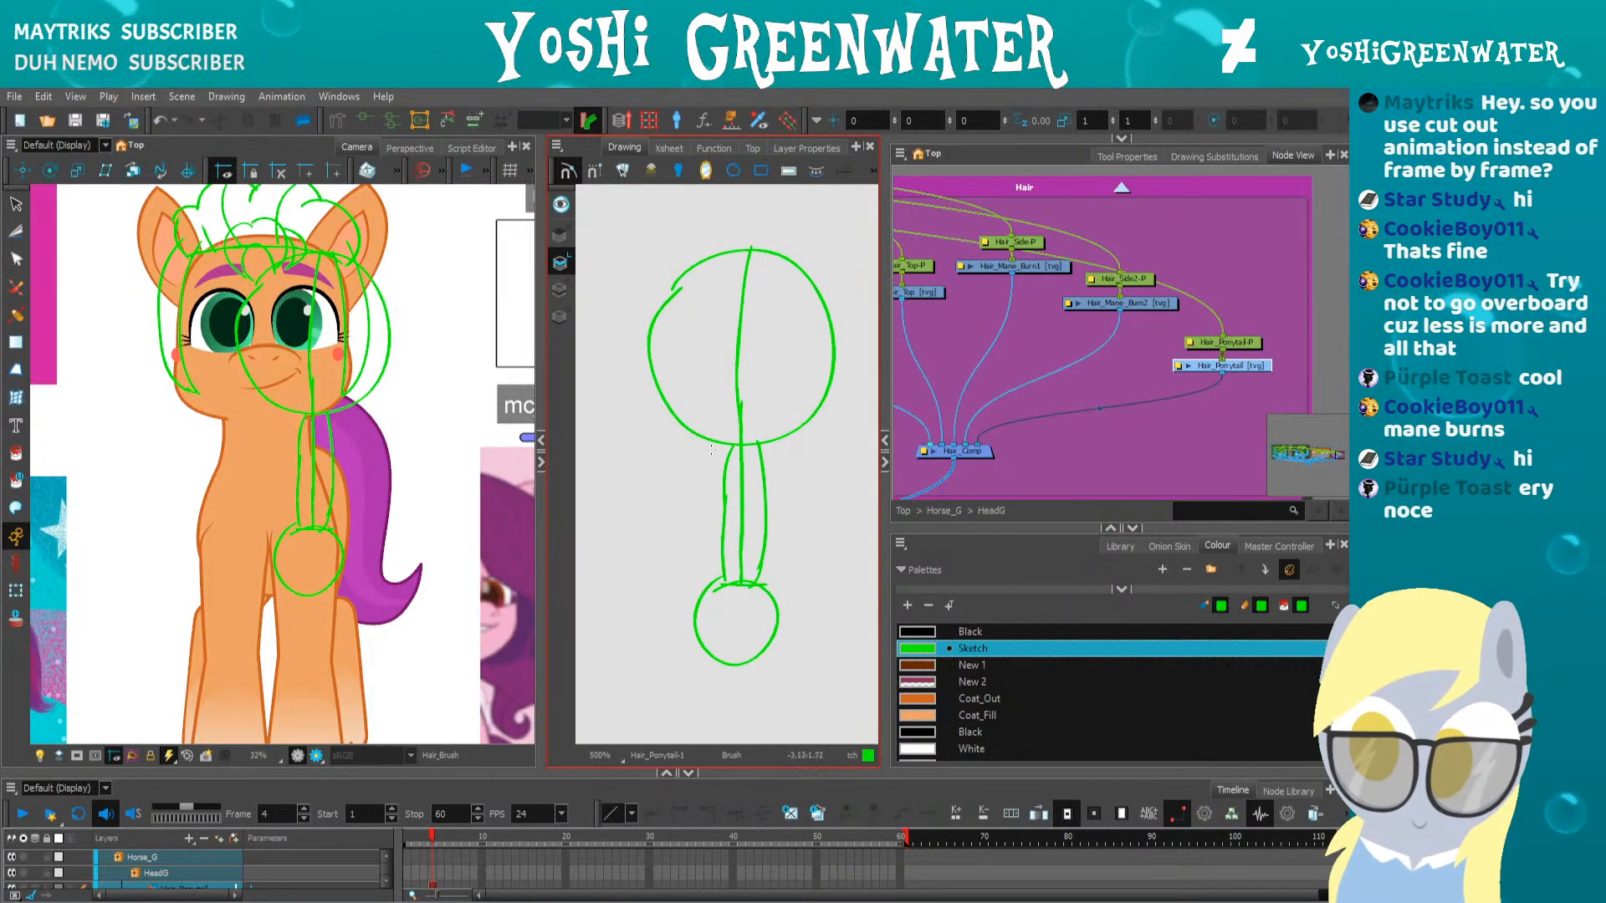
drag(731, 448, 721, 539)
drag(721, 539, 713, 569)
drag(760, 445, 766, 569)
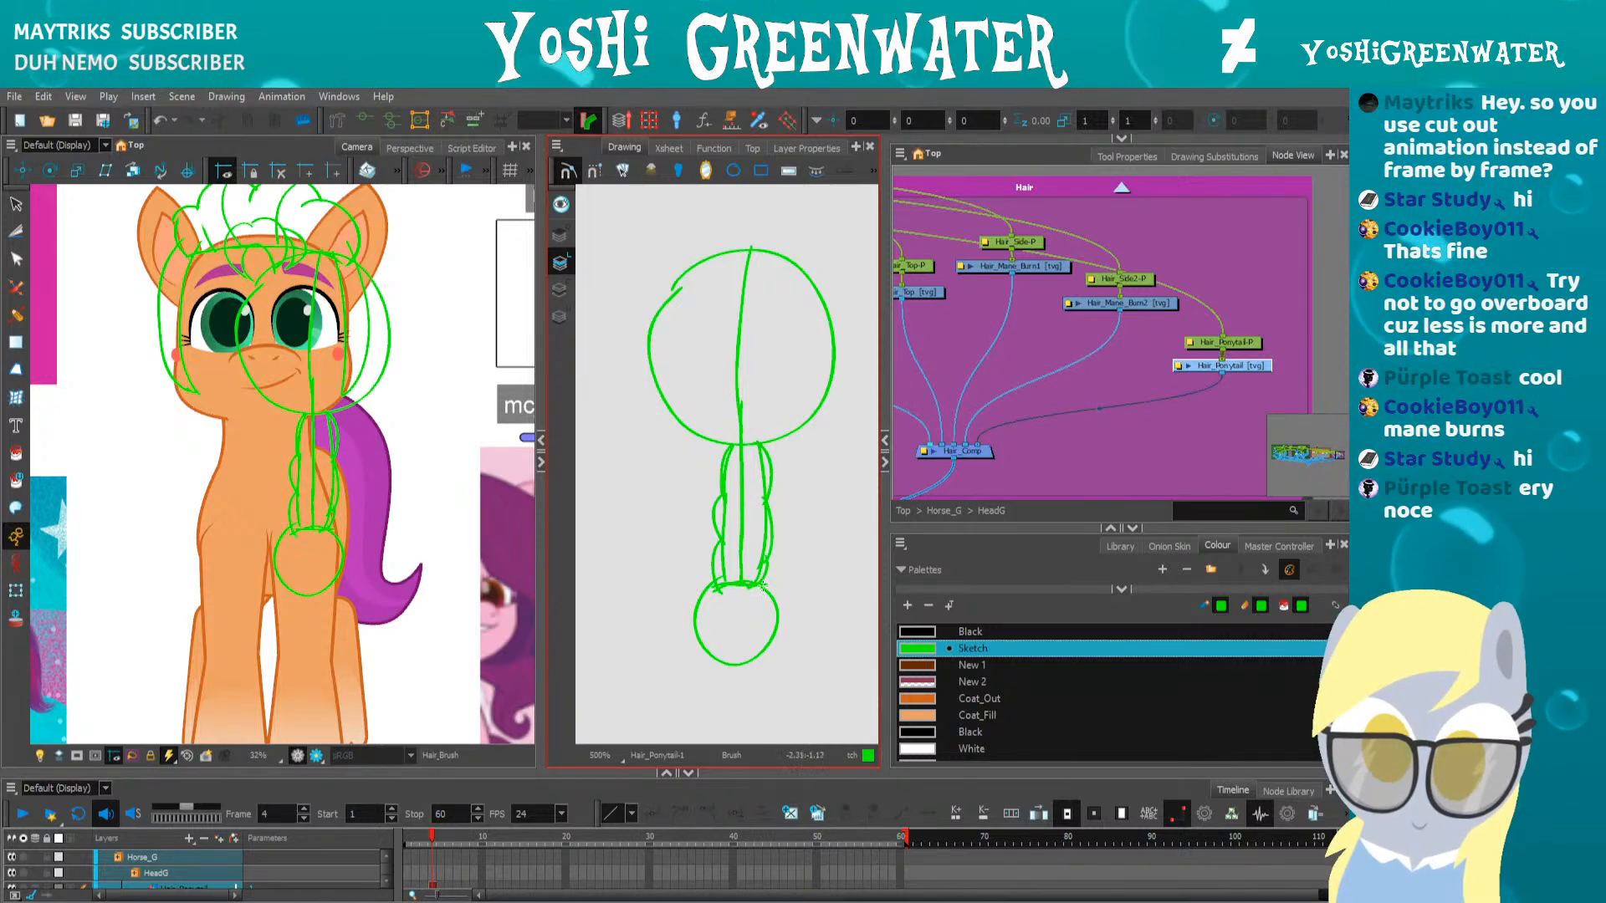
Sketch jagged hair tips around the small lower circle and reinforce the outline of the tuft and its tie
mouse_move(694, 619)
mouse_down()
mouse_move(677, 598)
mouse_move(747, 607)
mouse_move(748, 657)
mouse_up()
mouse_move(736, 636)
mouse_down()
mouse_move(761, 645)
mouse_move(757, 624)
mouse_up()
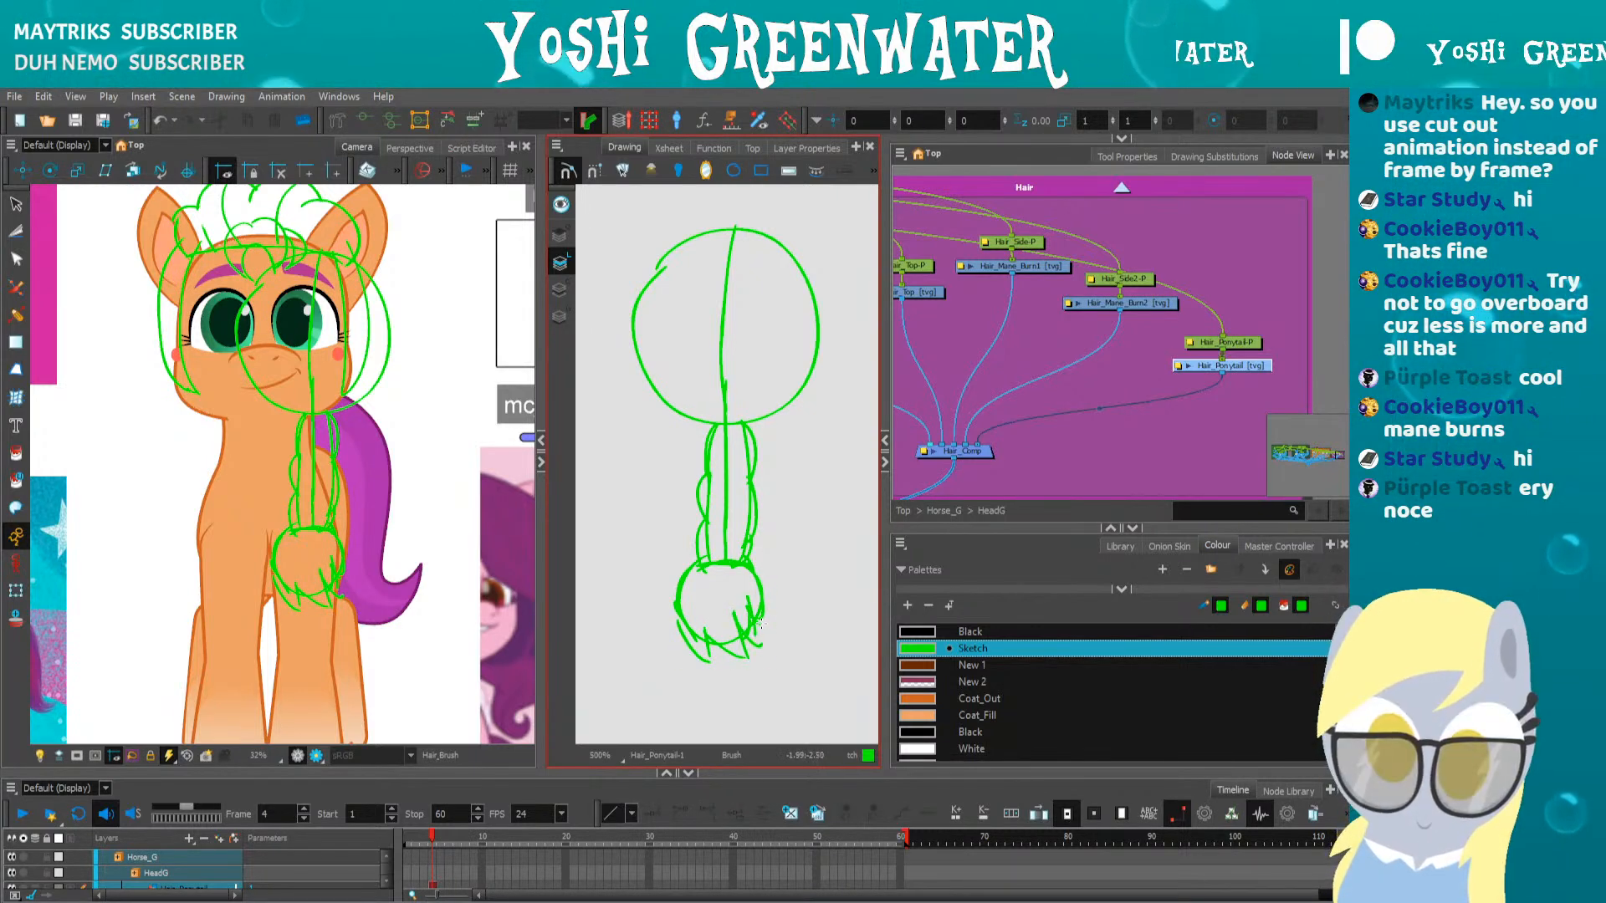
drag(687, 573, 695, 649)
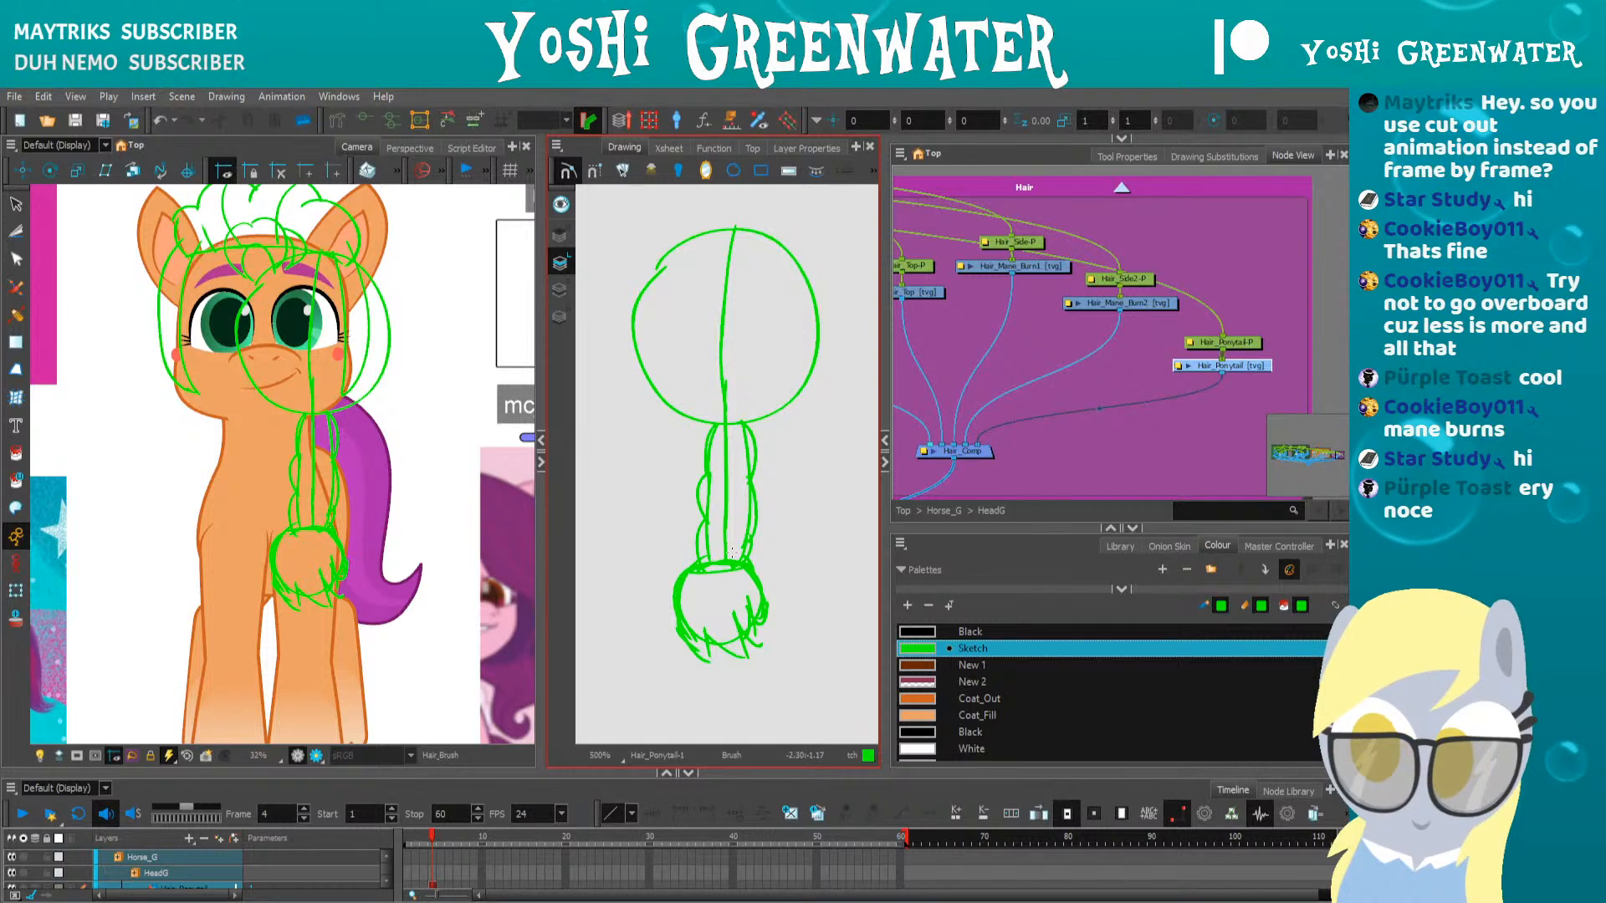
Sketch a hair tie band with rounded puffs under the large circle, and rework the braid contour and the tuft's pointed tips
drag(697, 419, 707, 469)
mouse_move(757, 418)
mouse_down()
mouse_move(751, 469)
mouse_move(675, 479)
mouse_up()
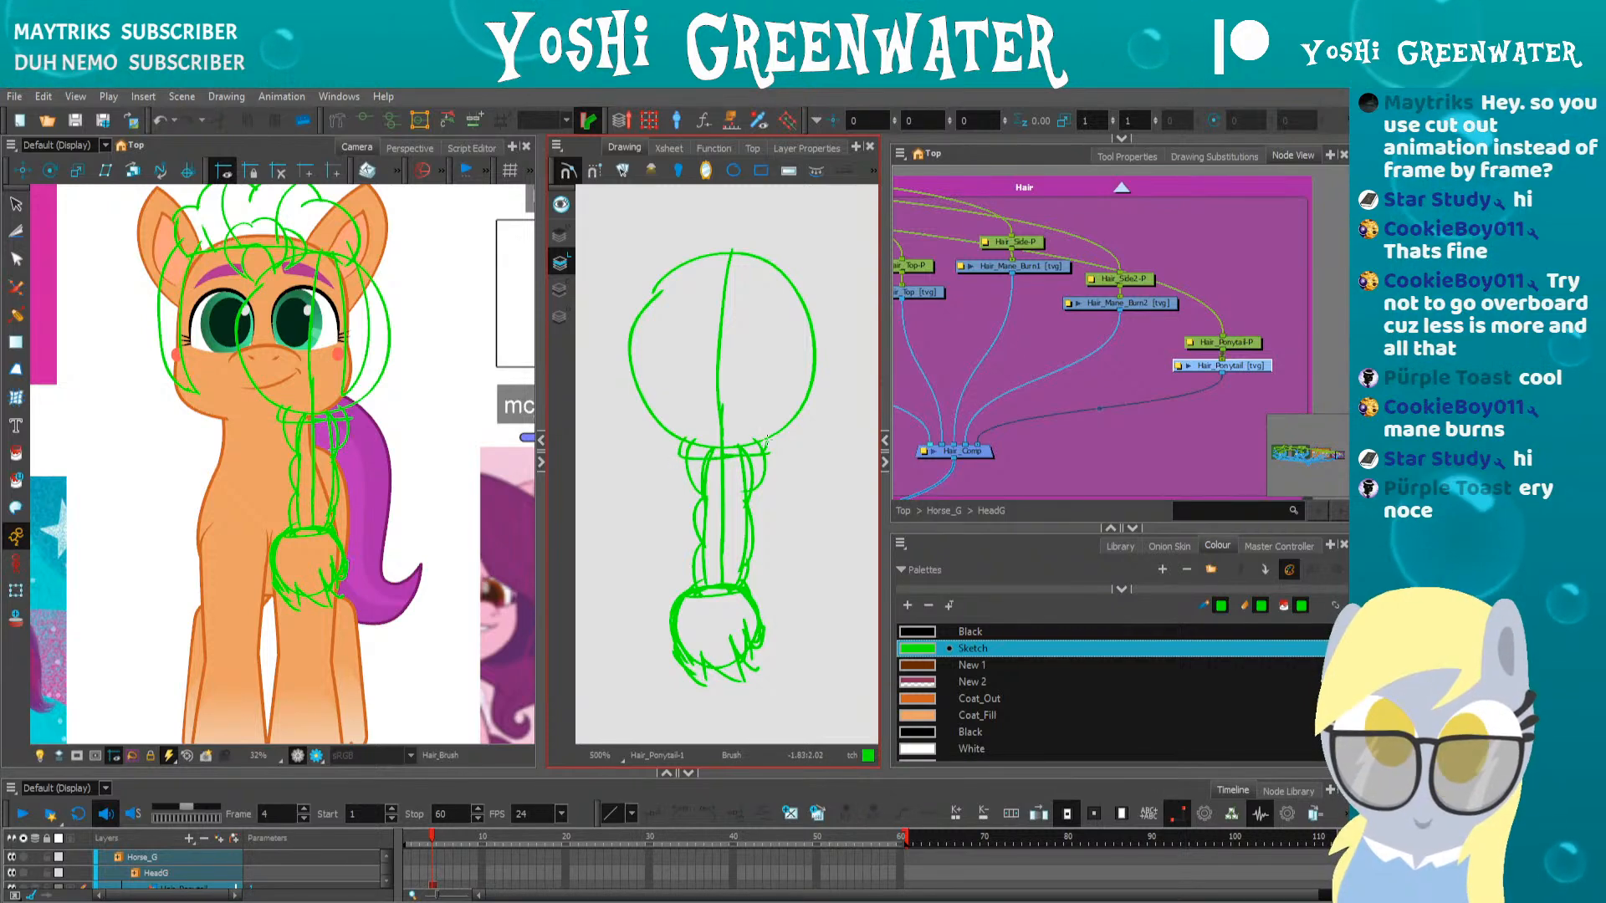
mouse_move(693, 444)
mouse_down()
mouse_move(768, 461)
mouse_move(739, 447)
mouse_move(767, 437)
mouse_move(678, 455)
mouse_move(751, 482)
mouse_move(756, 512)
mouse_move(725, 578)
mouse_move(743, 569)
mouse_move(692, 586)
mouse_up()
mouse_move(679, 654)
mouse_down()
mouse_move(701, 687)
mouse_move(747, 682)
mouse_up()
drag(645, 550, 649, 581)
Following the 2D reference, sketch a curved strand line on each side of the large circle's centre line, converging at the hair tie
mouse_move(522, 643)
mouse_down()
mouse_move(339, 579)
mouse_move(287, 511)
mouse_up()
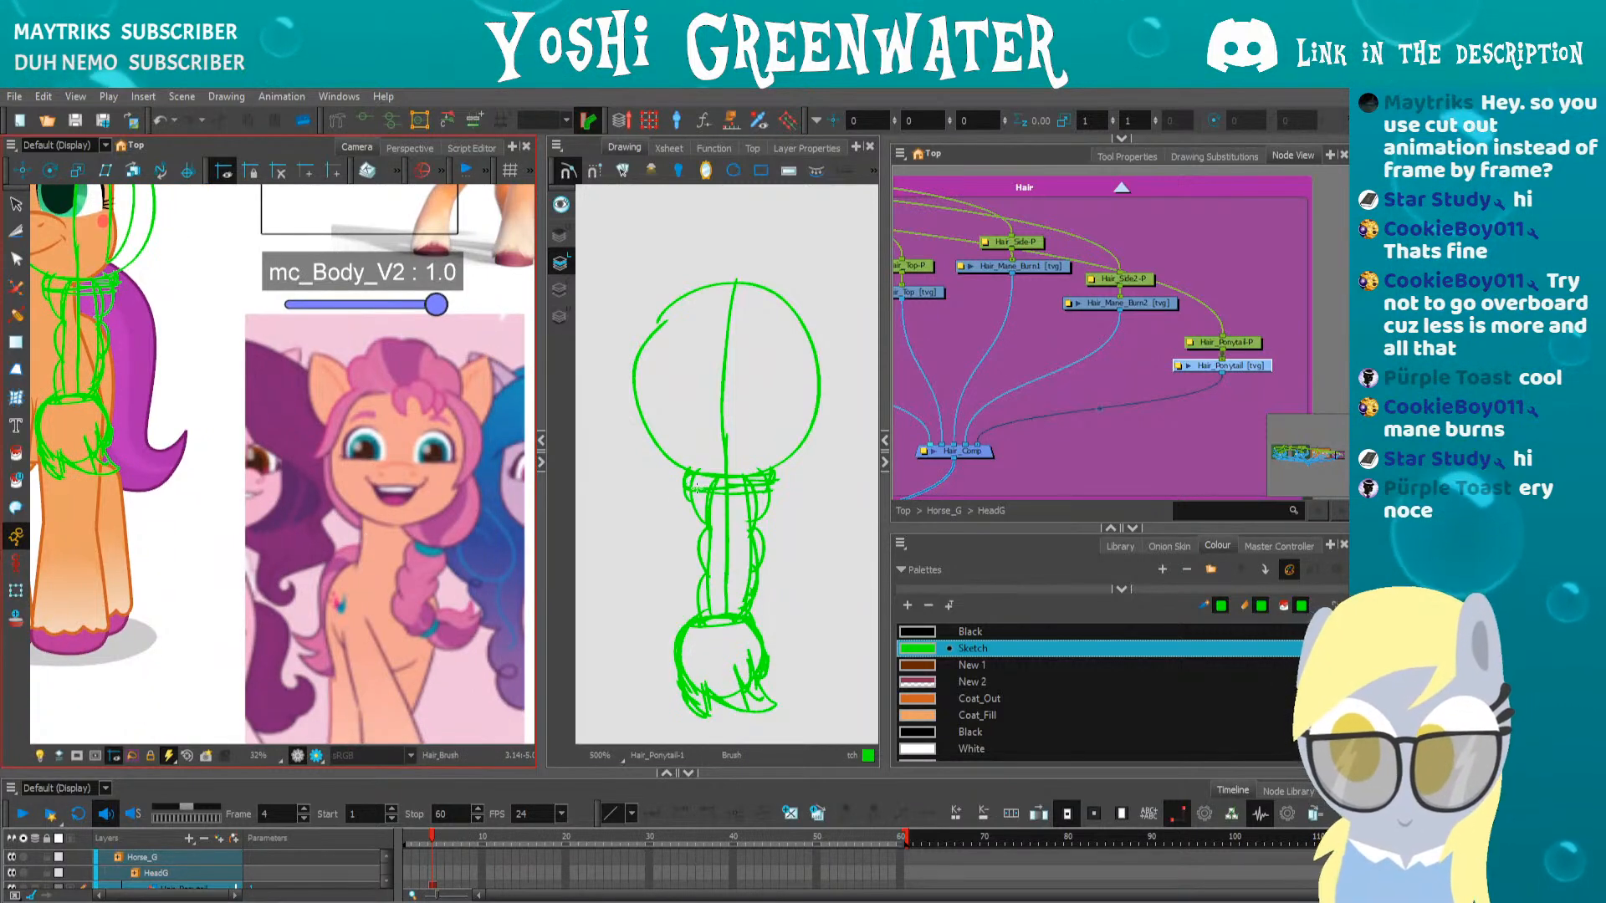
drag(786, 294, 735, 470)
drag(677, 278, 679, 448)
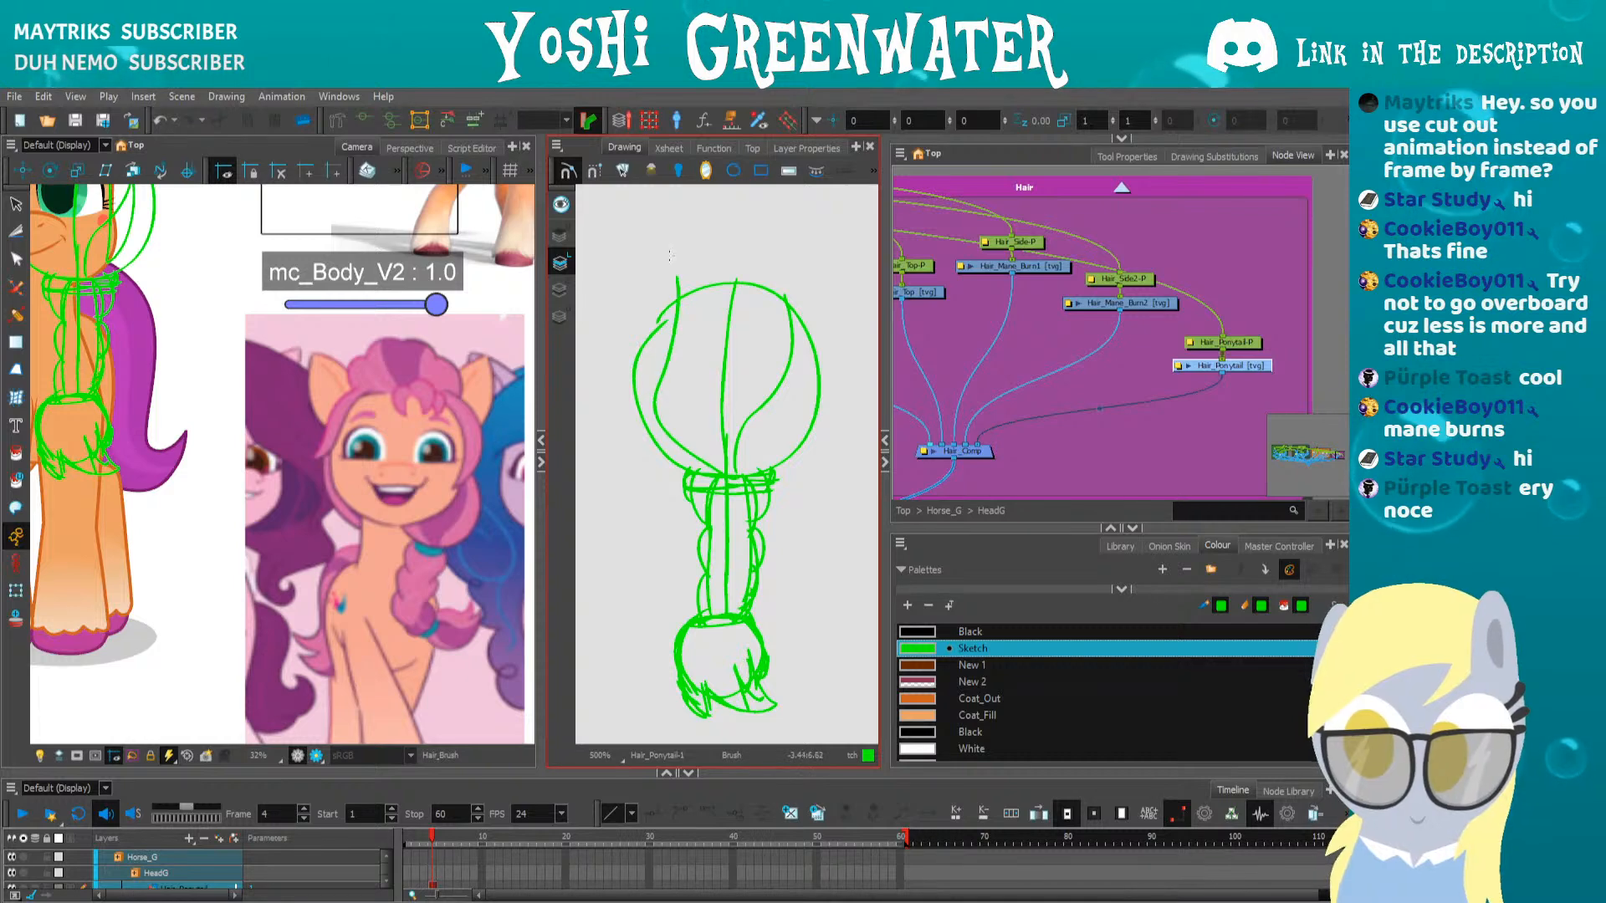
key(ctrl+z)
drag(681, 309, 679, 436)
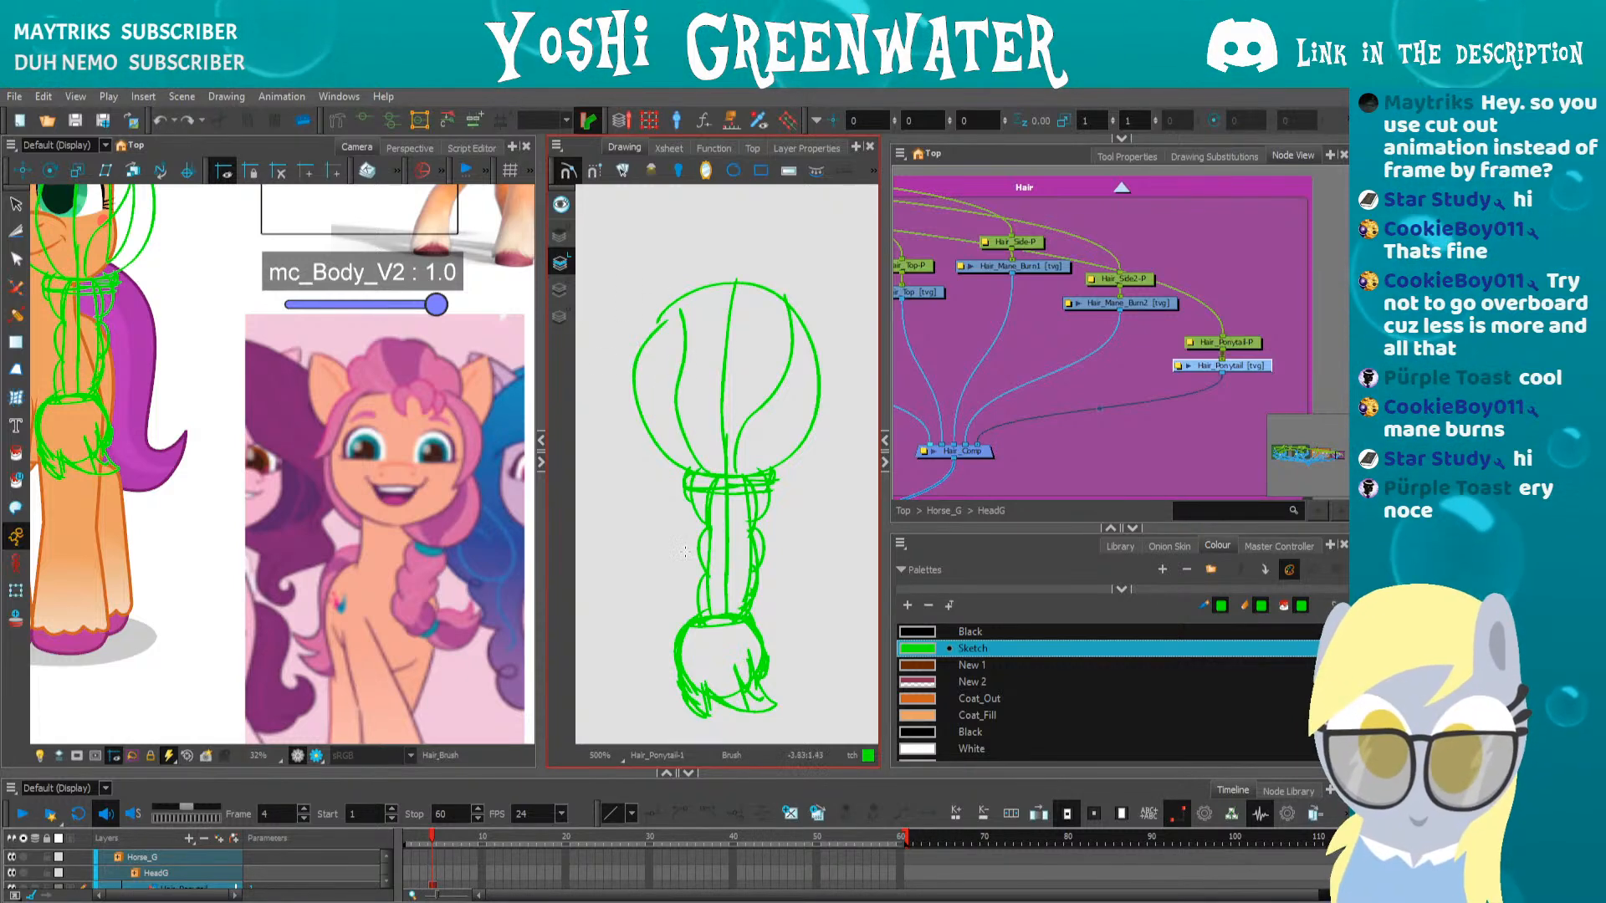
Add V-shaped strand lines to the braid and extra spiky locks around the tuft, then check the ponytail on the whole pony
drag(683, 604, 685, 537)
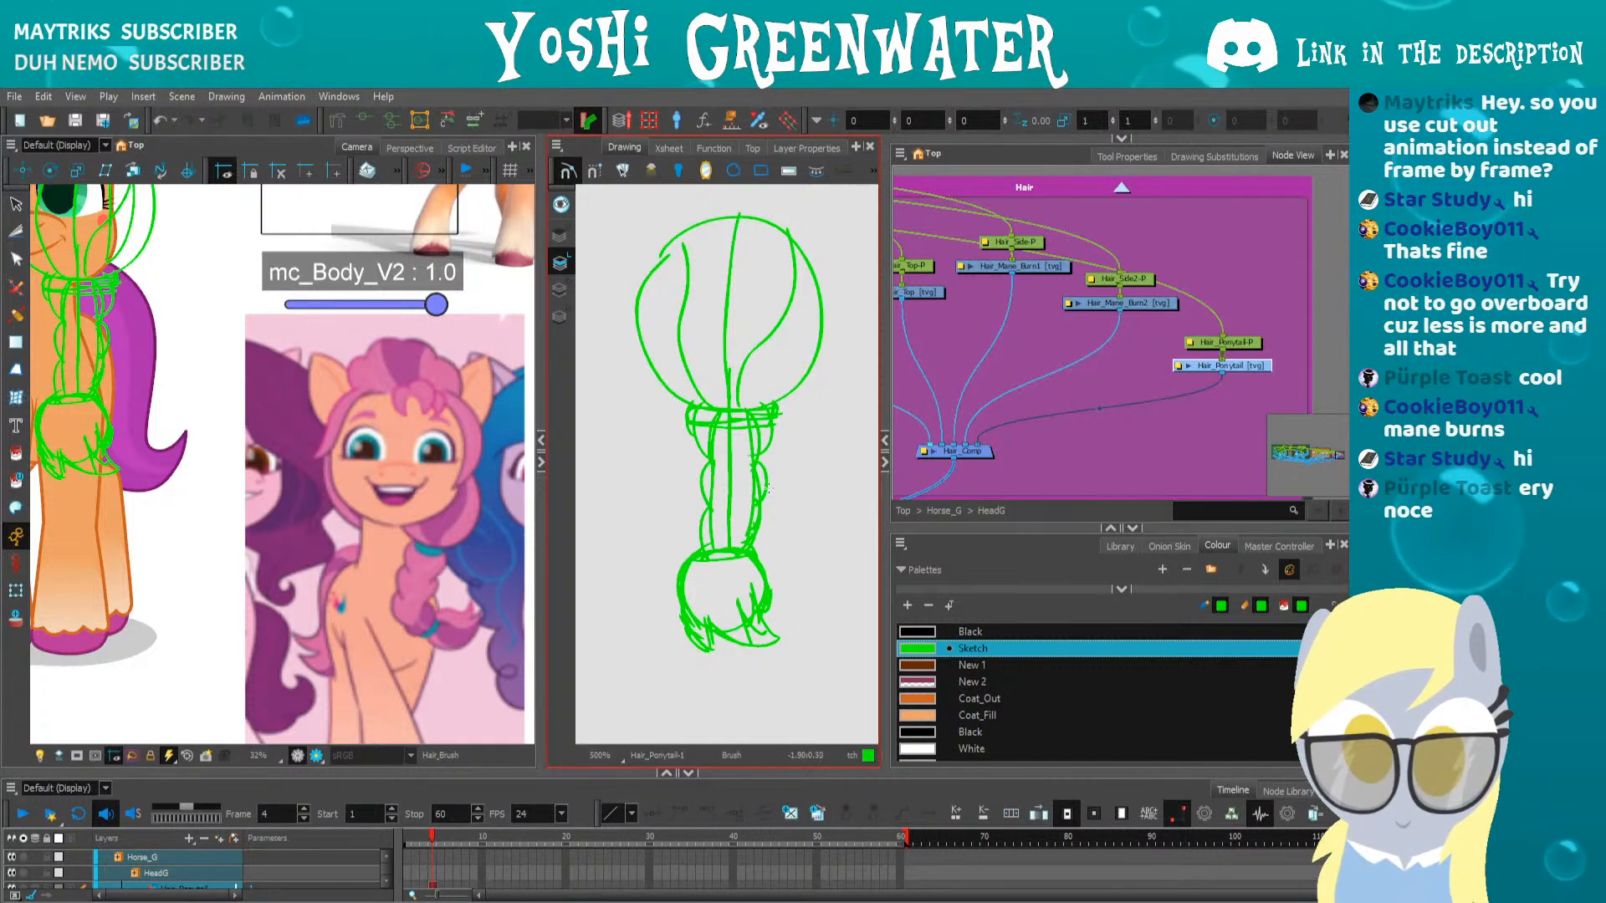
mouse_move(711, 508)
mouse_down()
mouse_move(709, 575)
mouse_move(697, 561)
mouse_move(749, 562)
mouse_up()
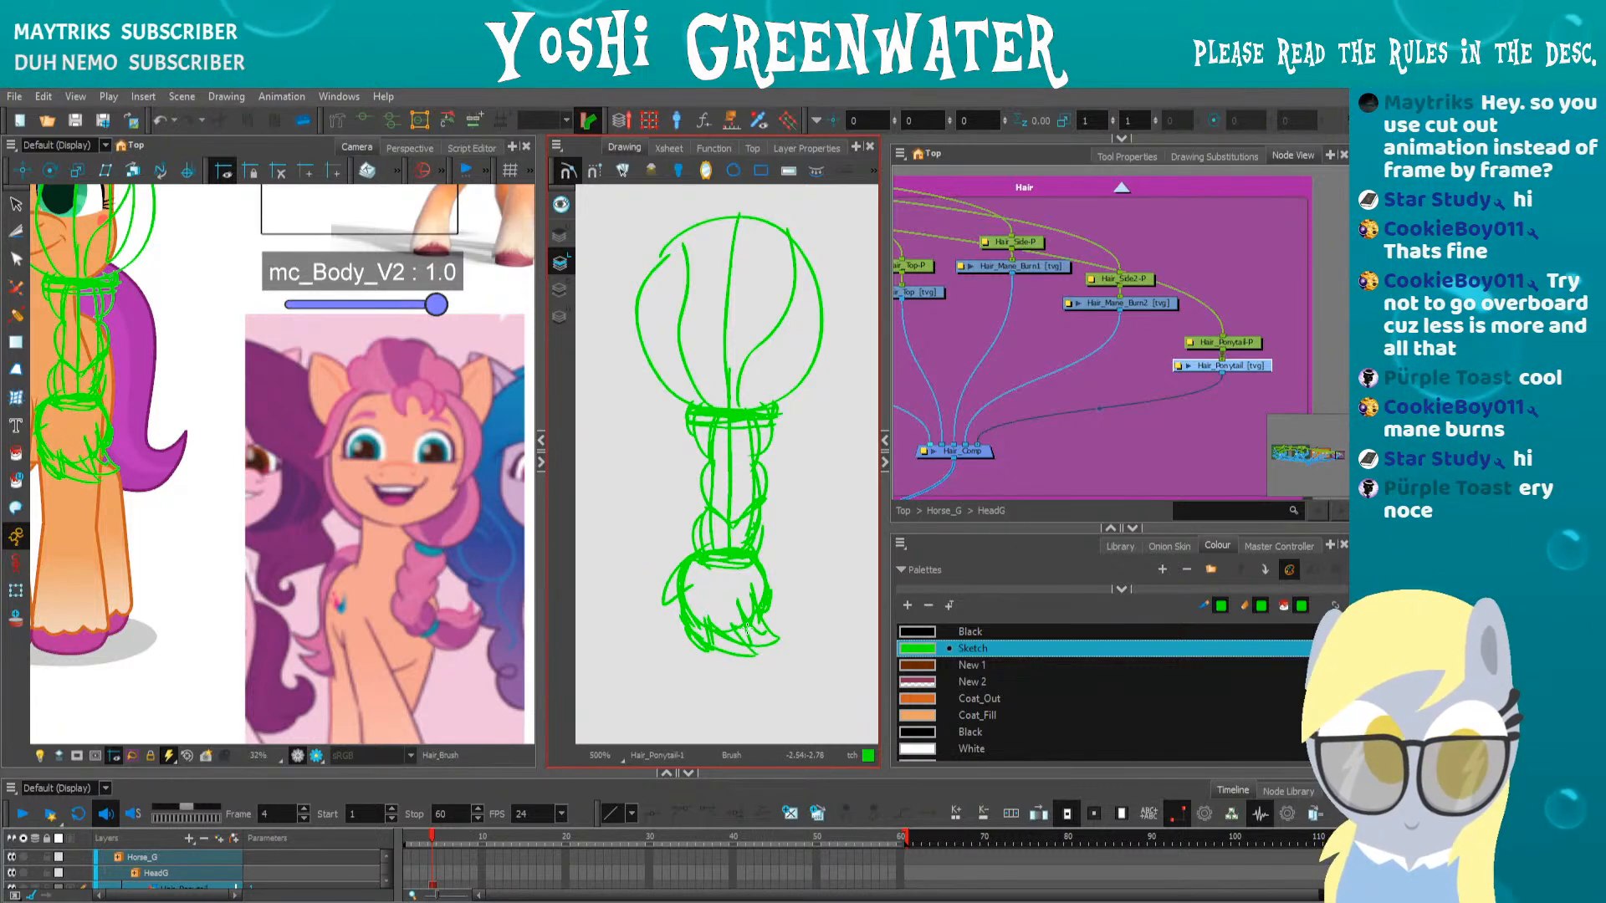
scroll(186, 489, down, 5)
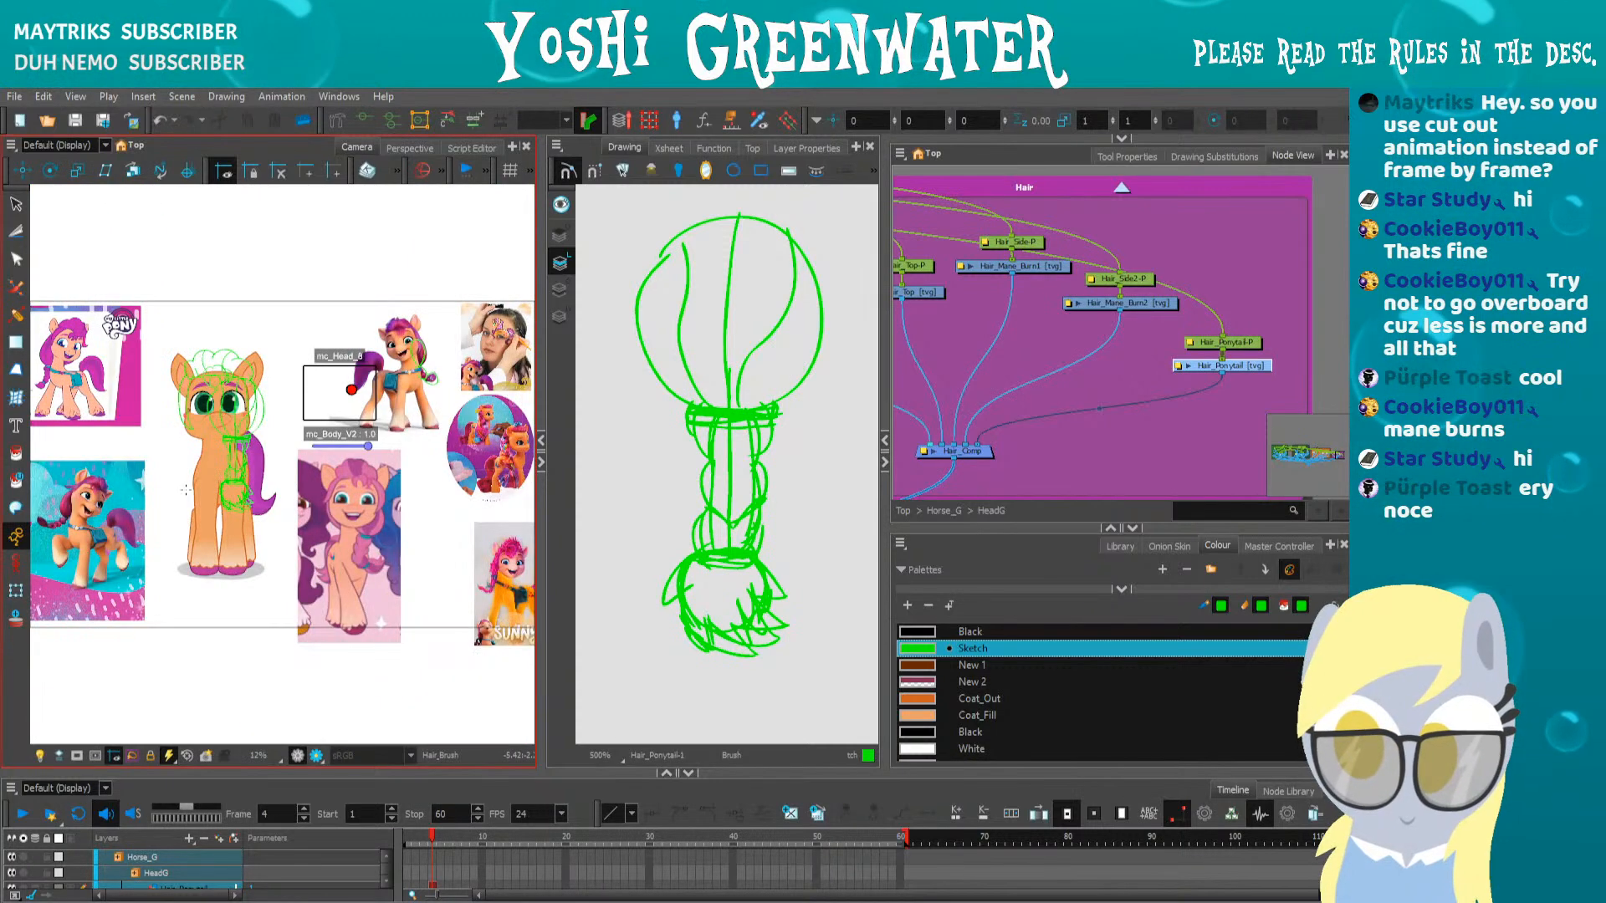
scroll(185, 490, up, 3)
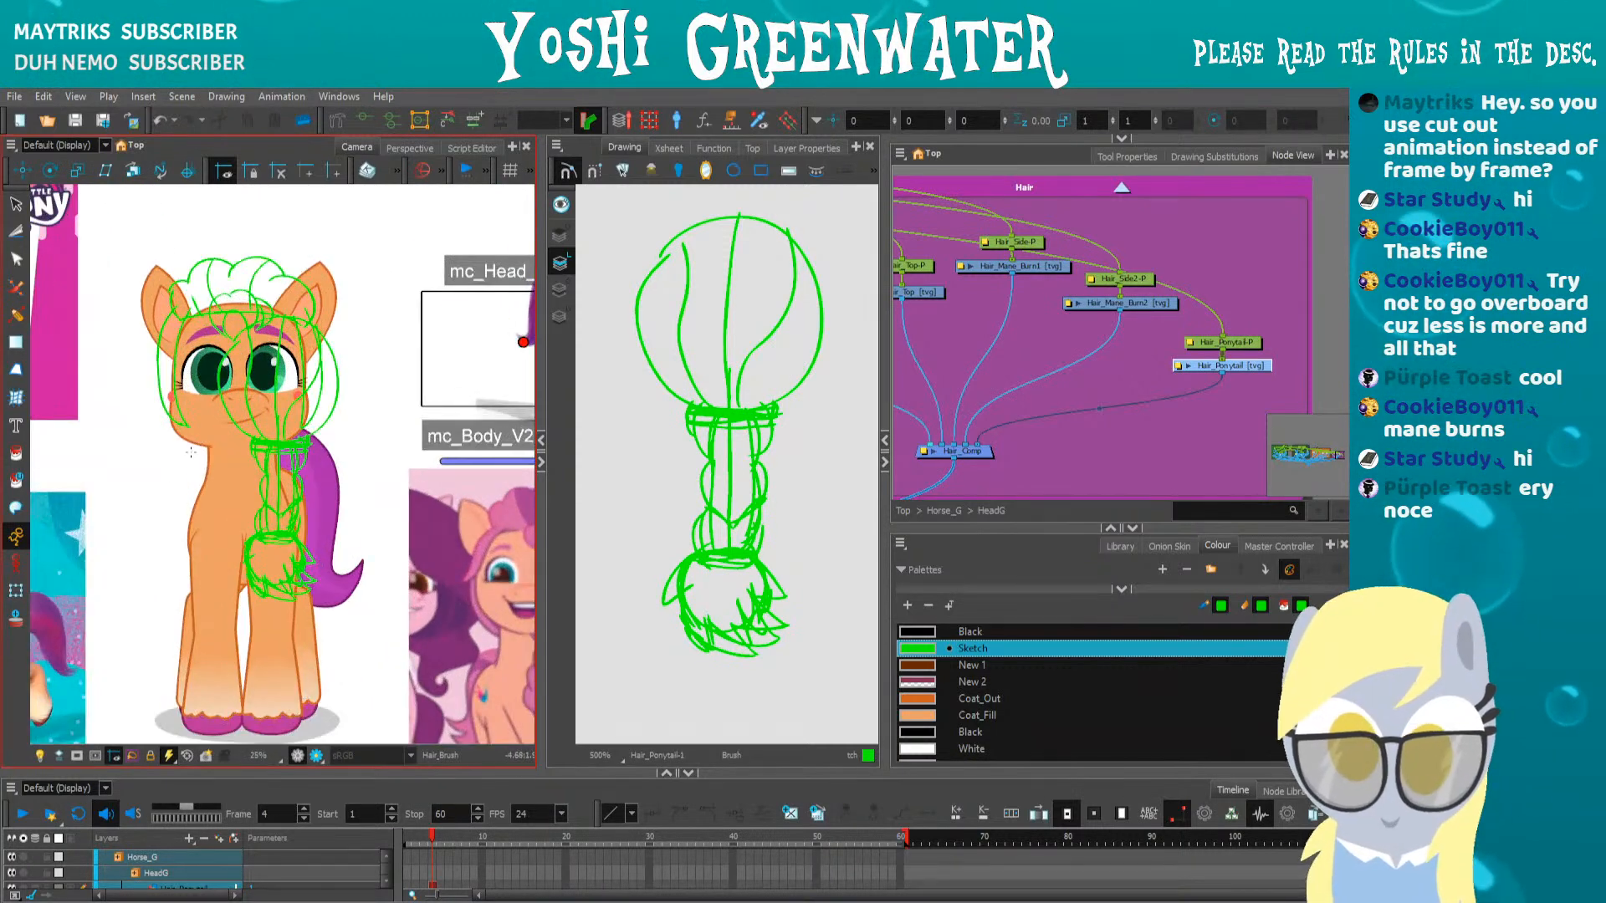
mouse_move(157, 501)
mouse_down()
mouse_move(196, 499)
mouse_move(198, 531)
mouse_up()
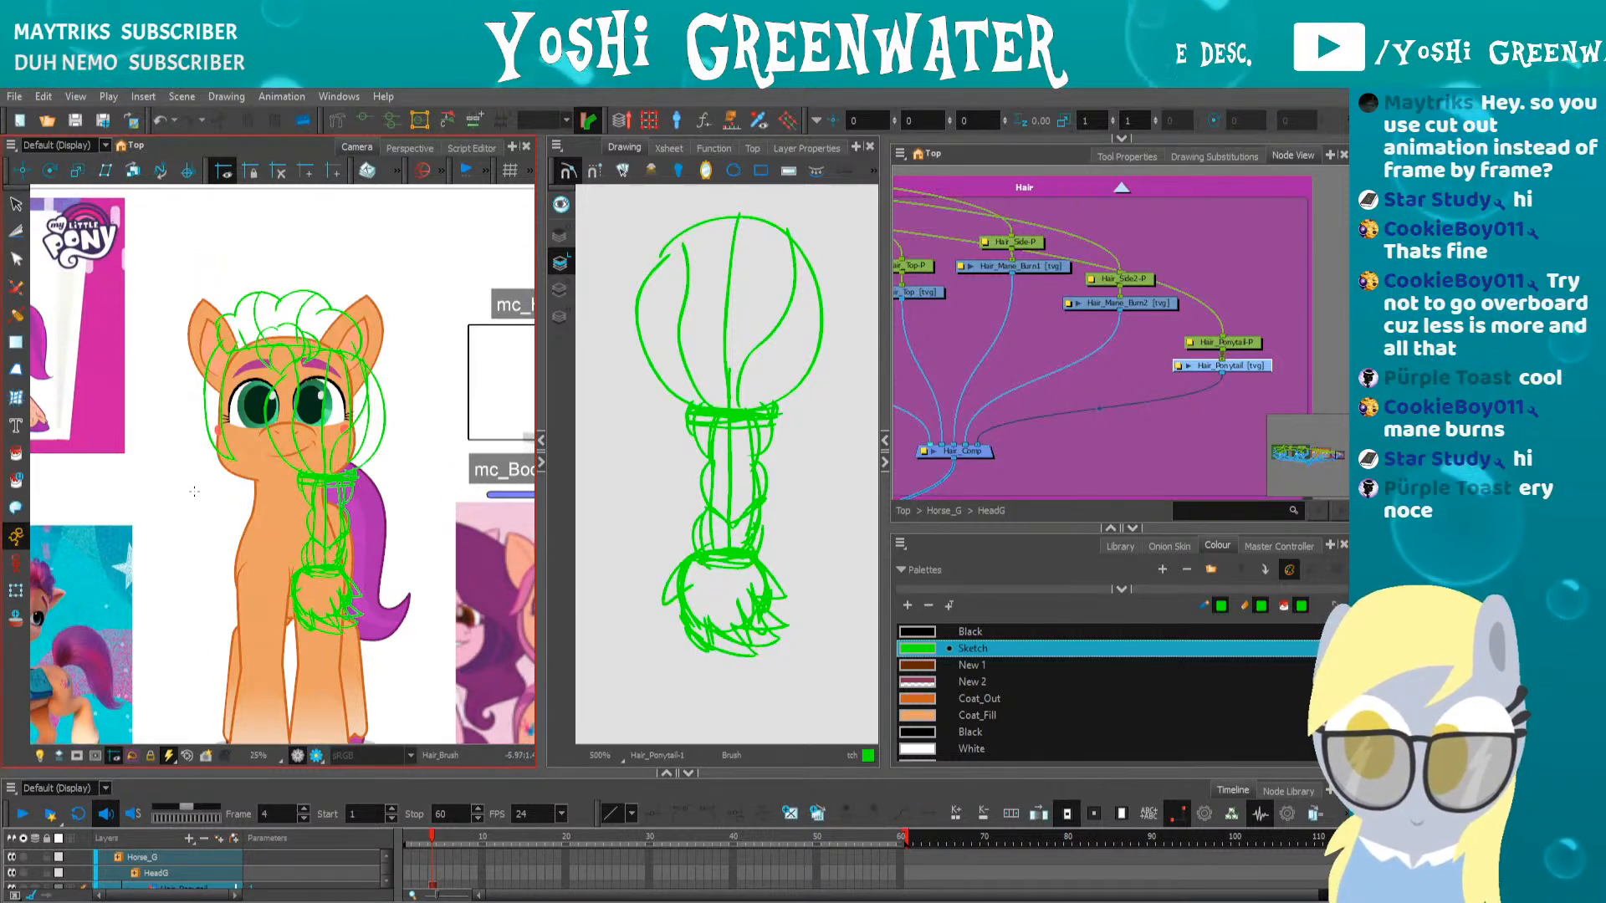
Select the Hair_Ponytail drawing and activate the Rigging tool in Envelope mode
click(16, 592)
click(190, 593)
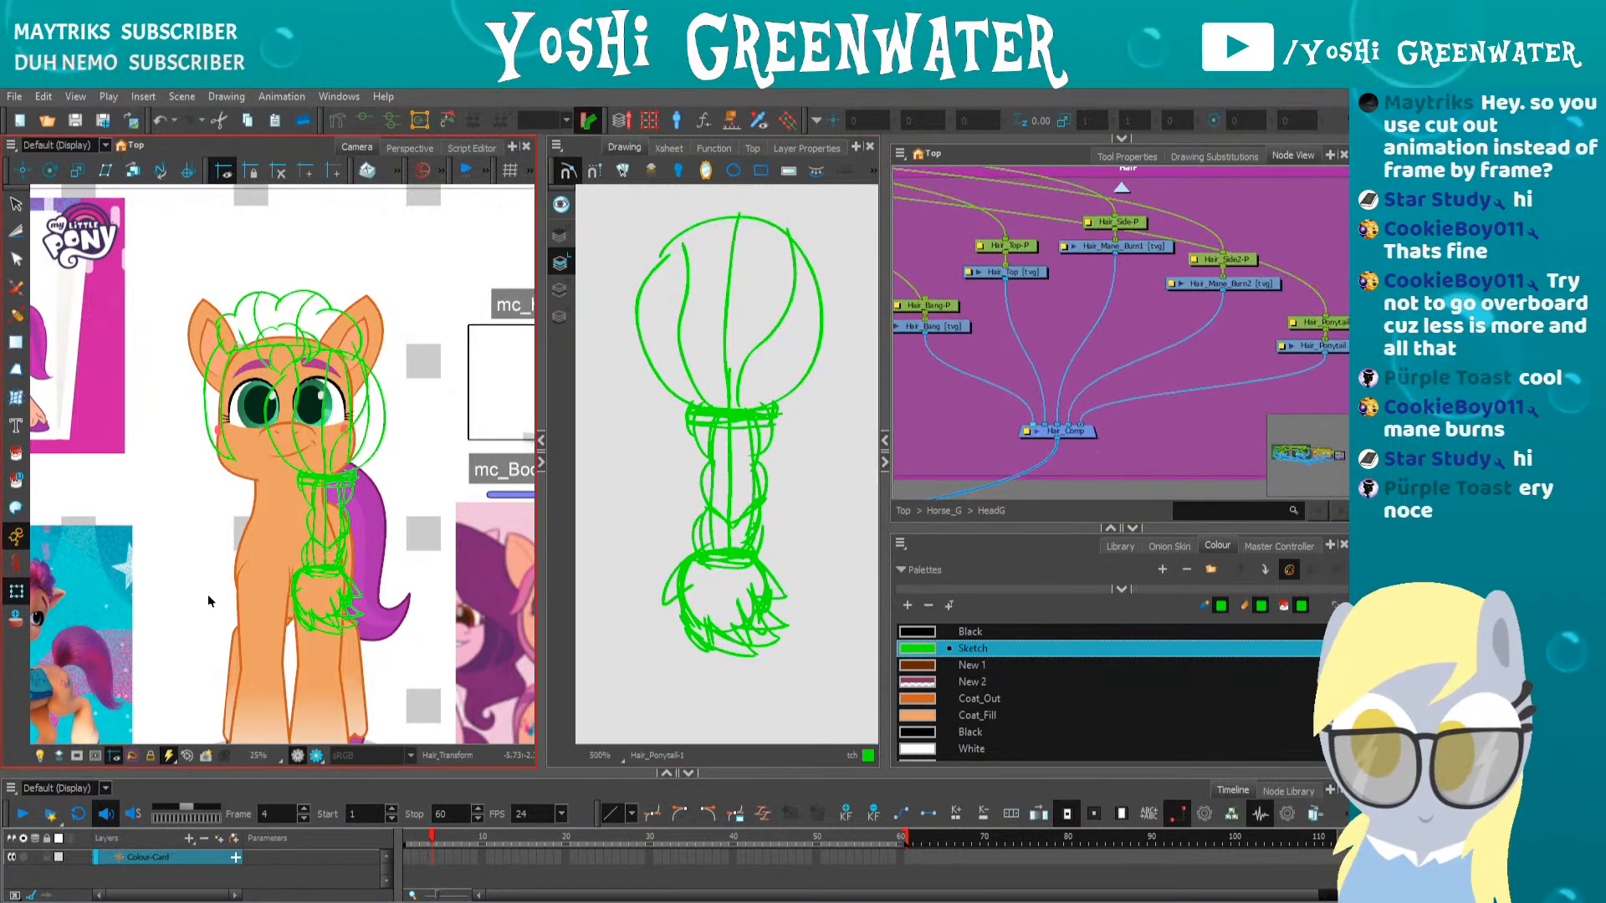
drag(1179, 352, 1191, 388)
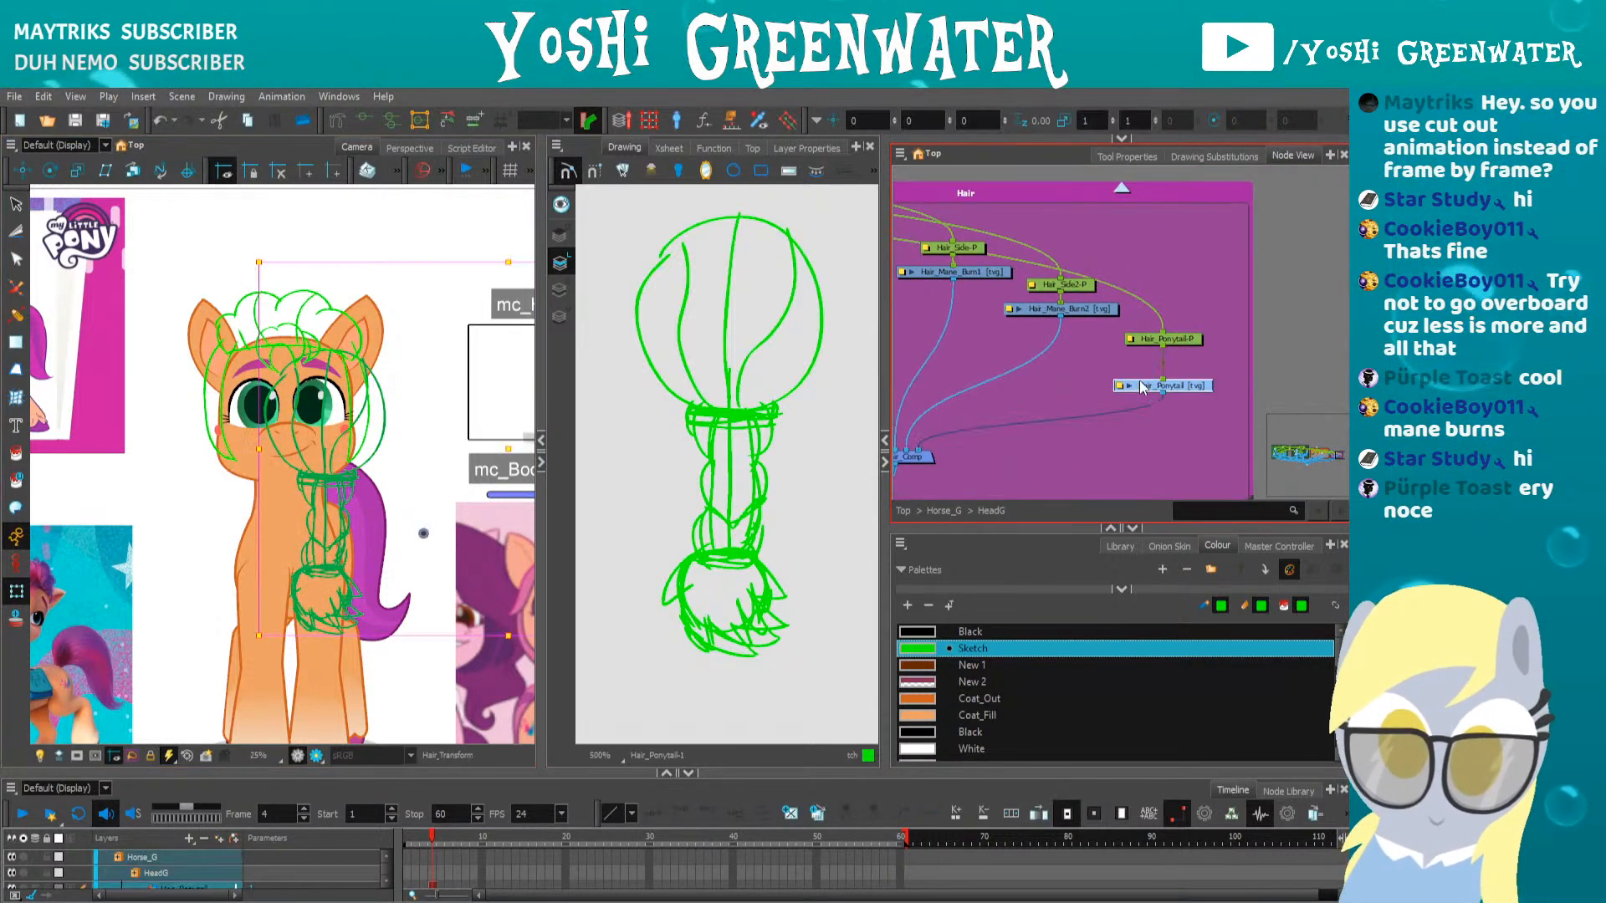
click(338, 122)
click(1126, 157)
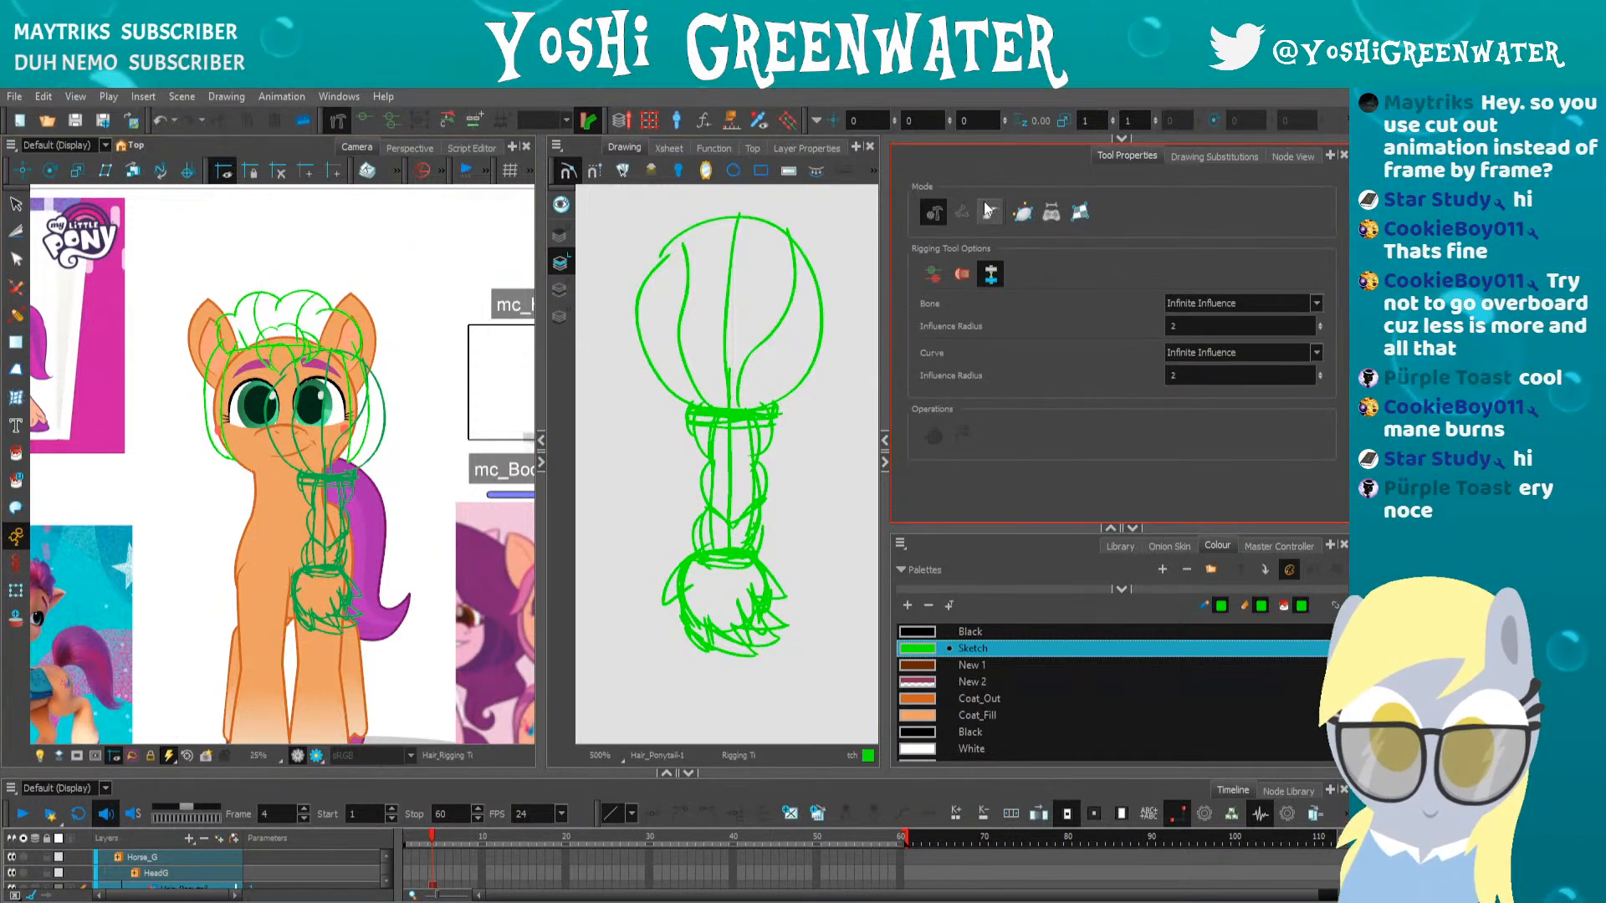
click(1030, 210)
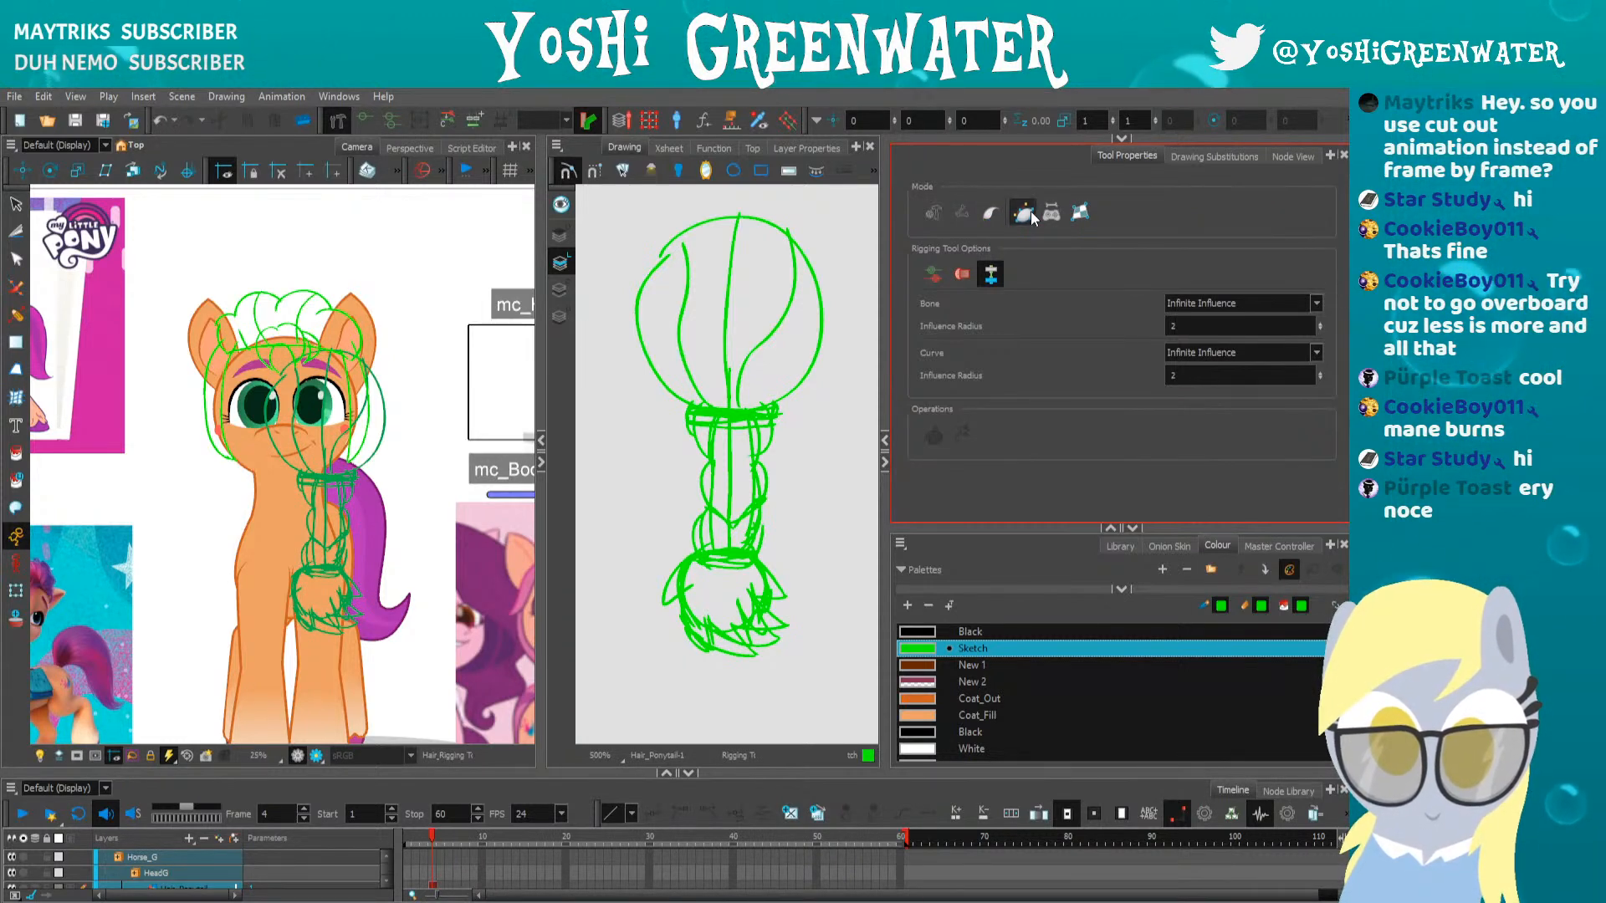
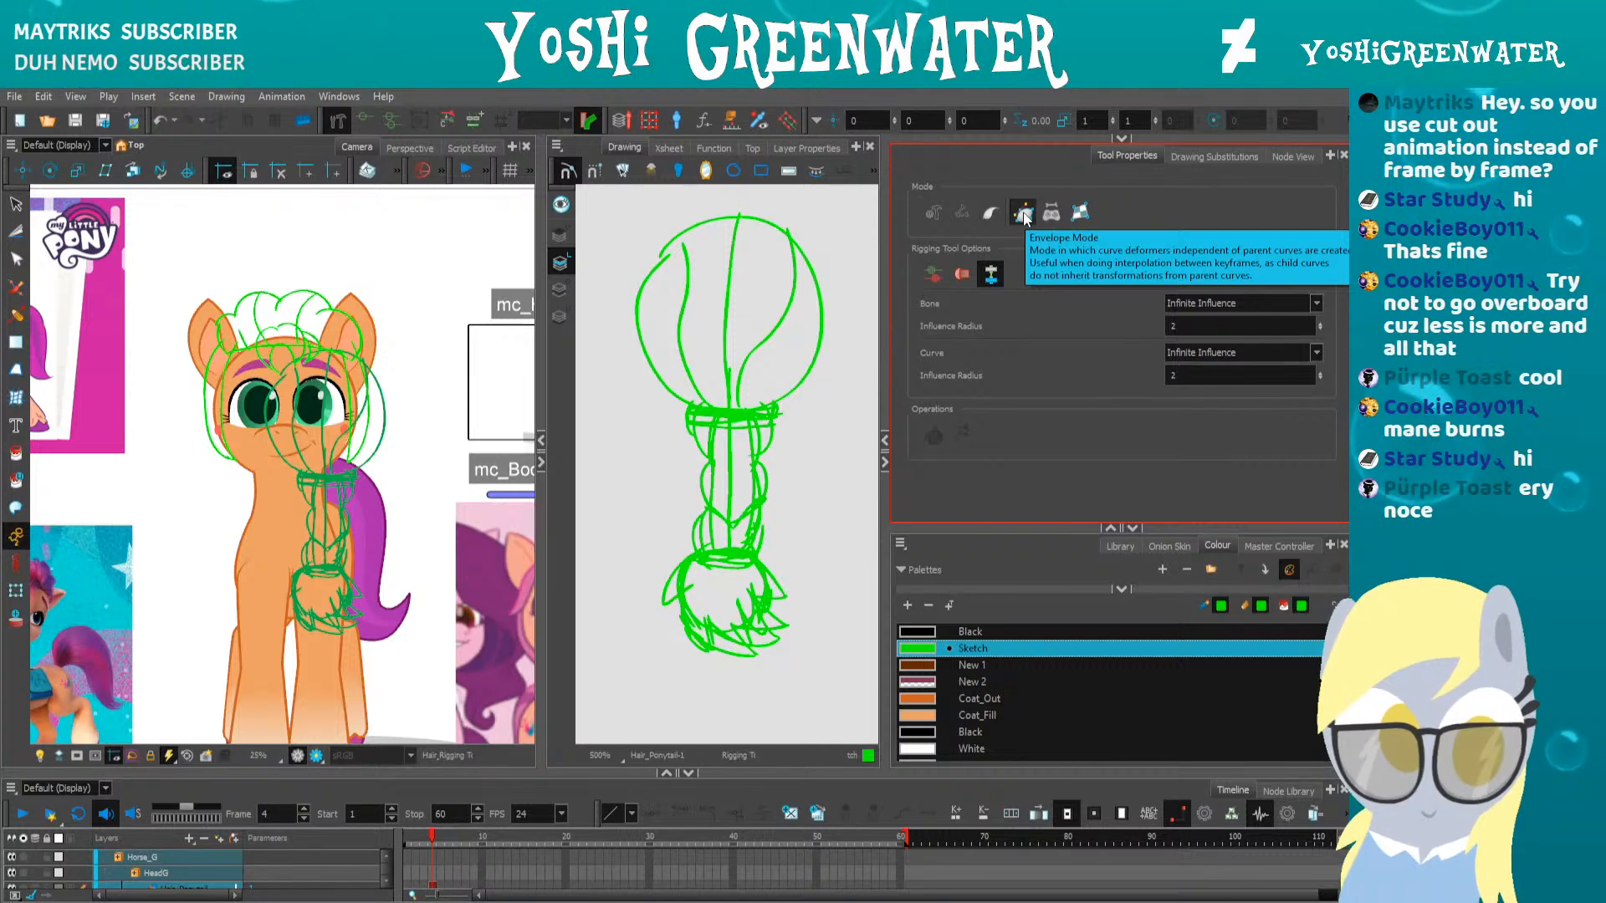
Isolate the Hair_Ponytail drawing and build a curve deformer from above the large circle through both hair ties to below the tuft
click(540, 461)
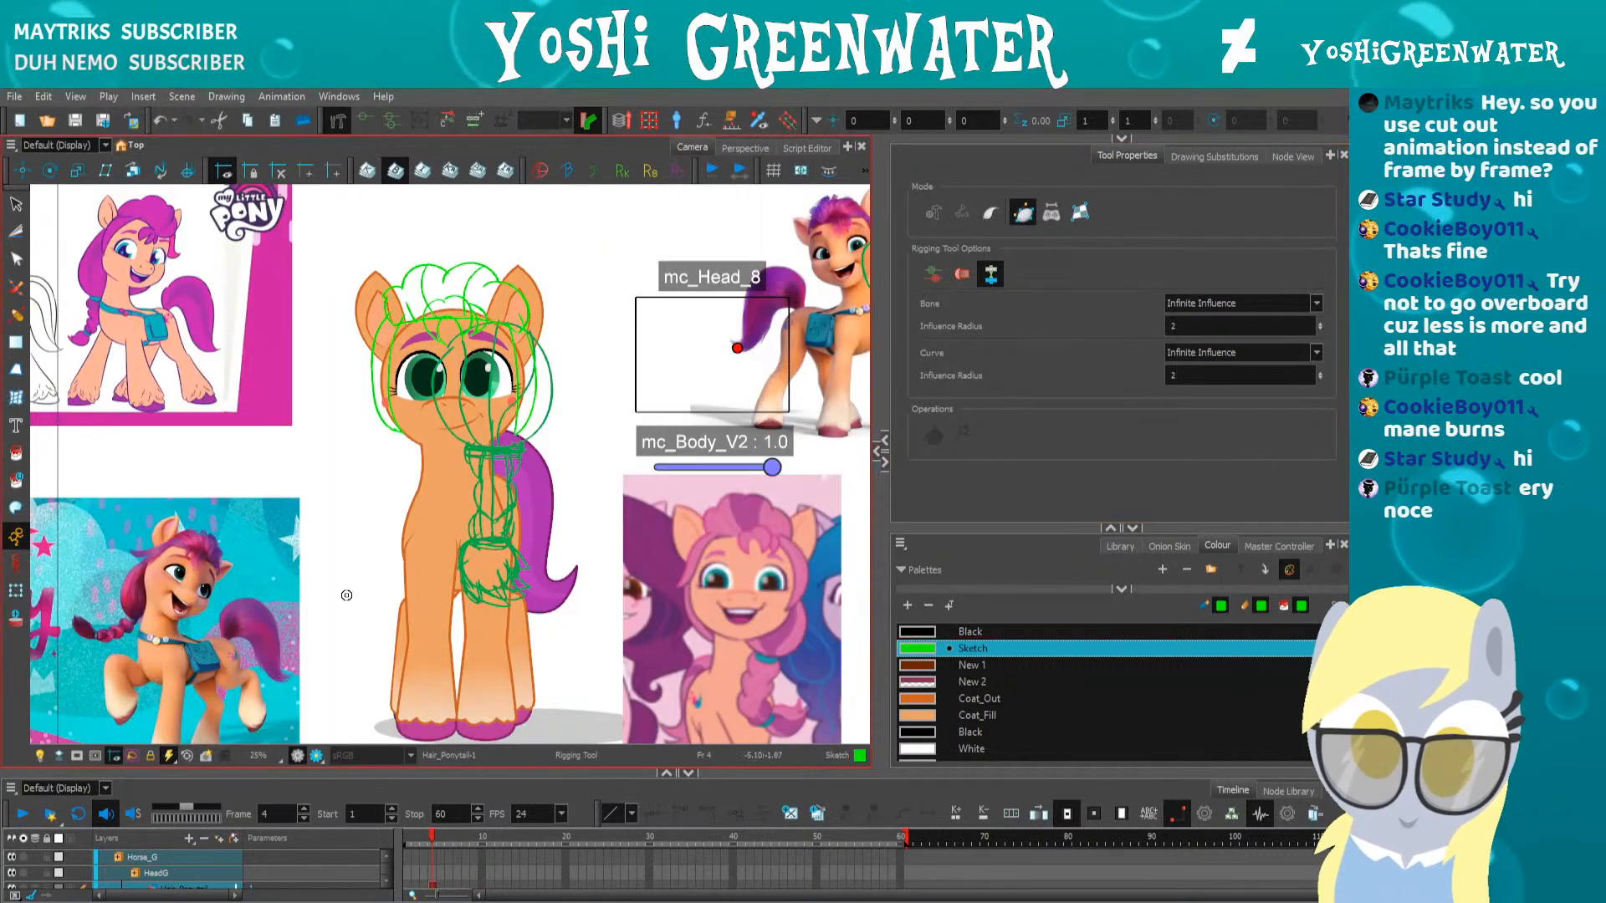
drag(206, 772, 206, 712)
click(24, 827)
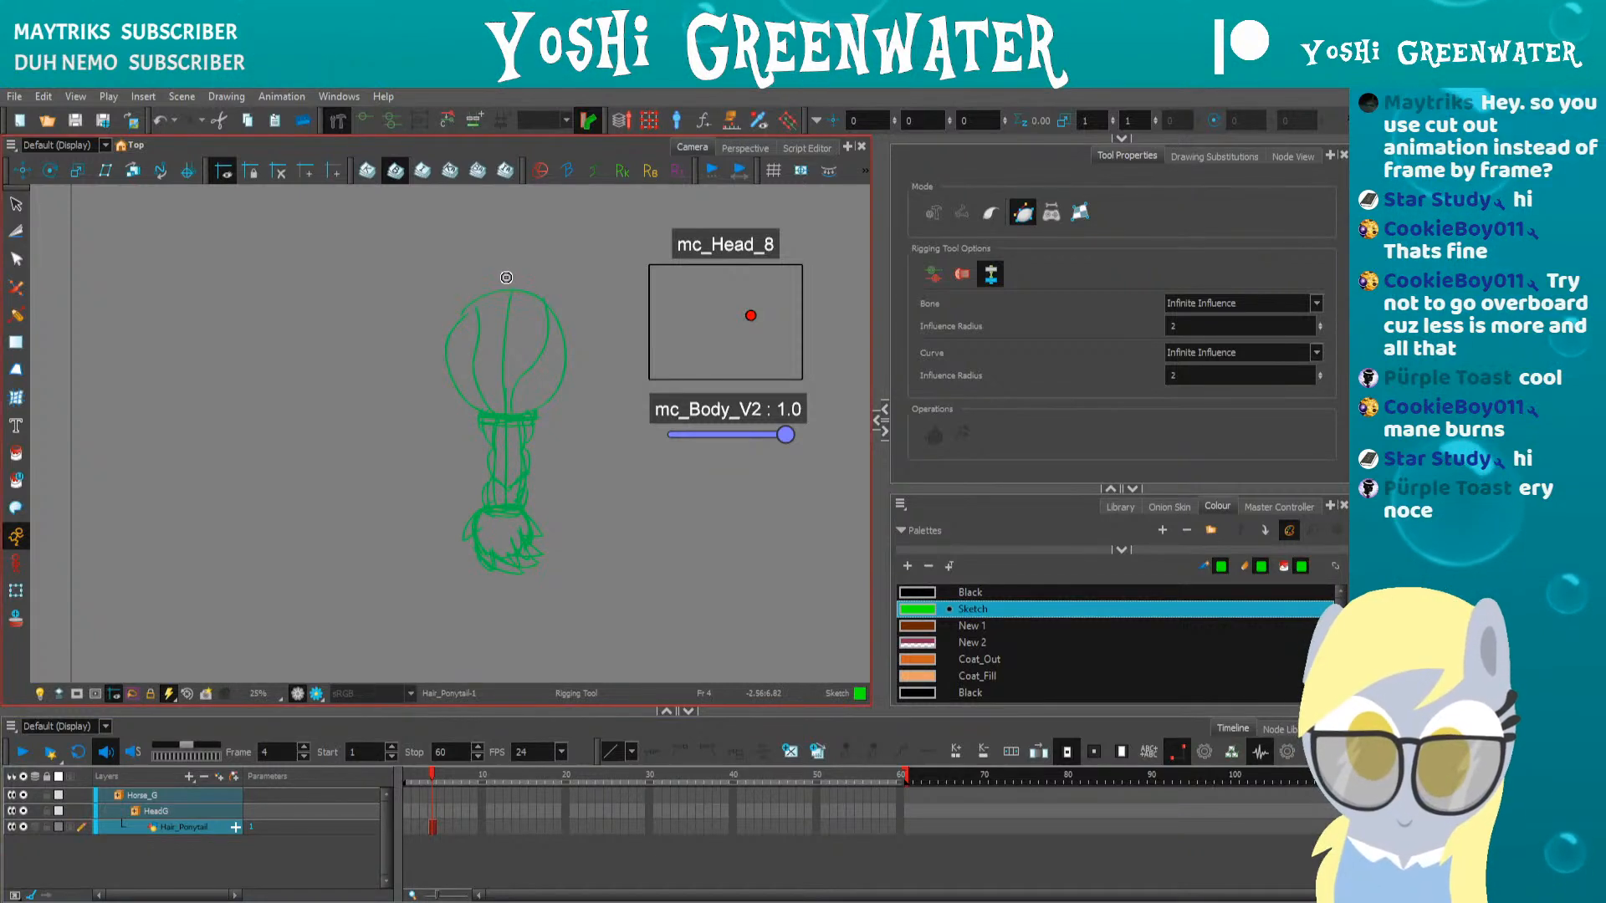
click(506, 425)
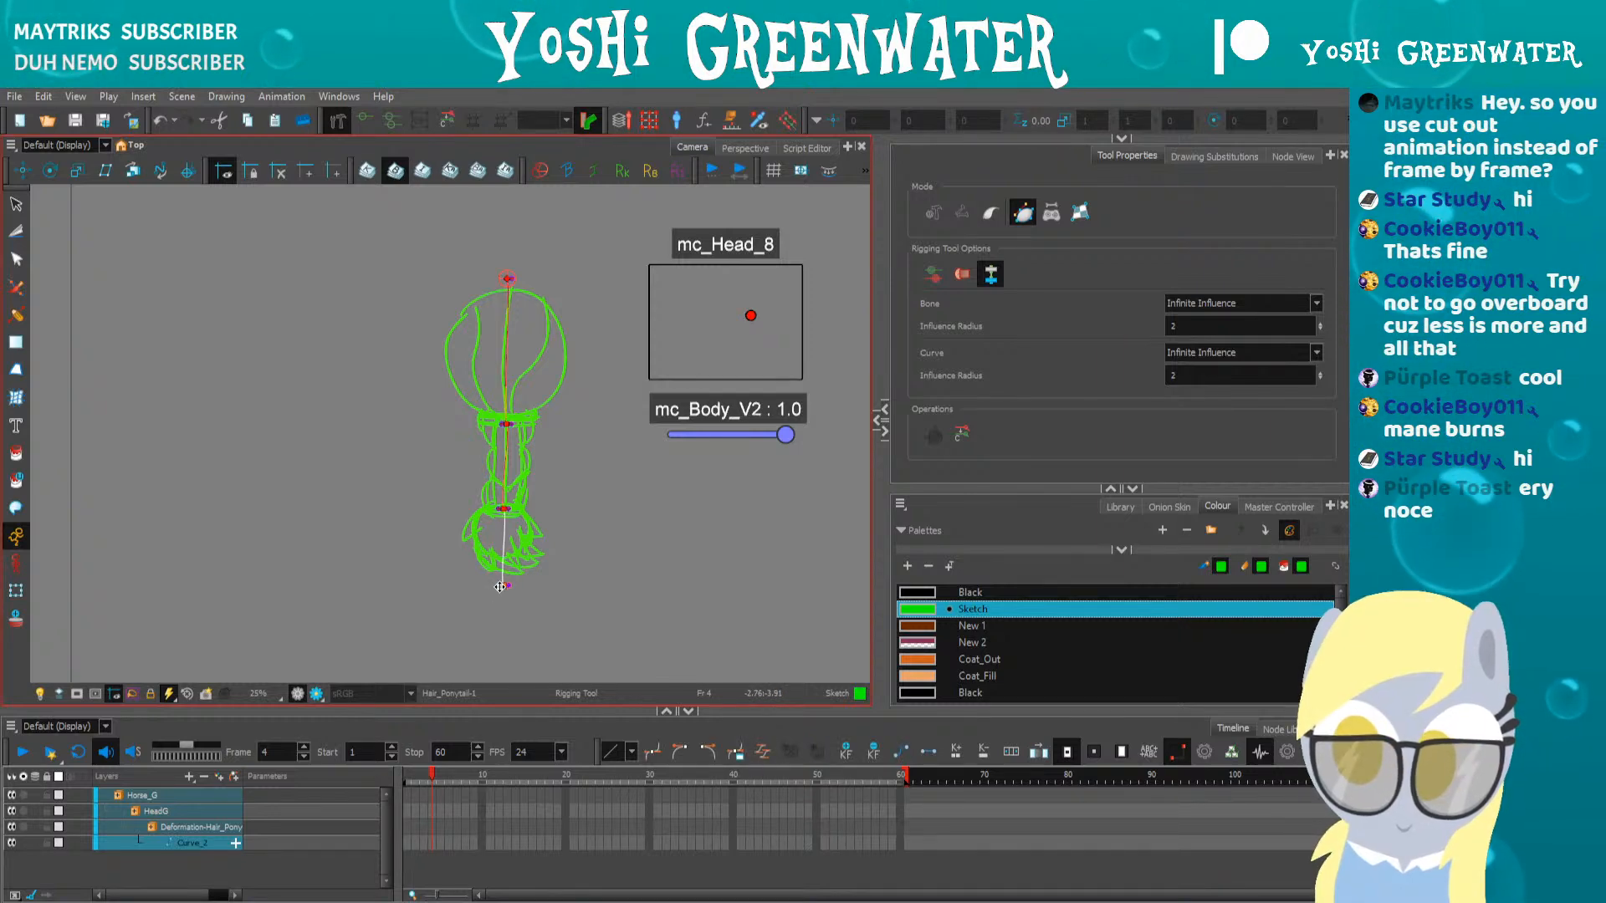
Adjust the deformer's points and Bézier handles so the curve runs straight along the ponytail's centre line from circle to tuft
scroll(499, 587, up, 4)
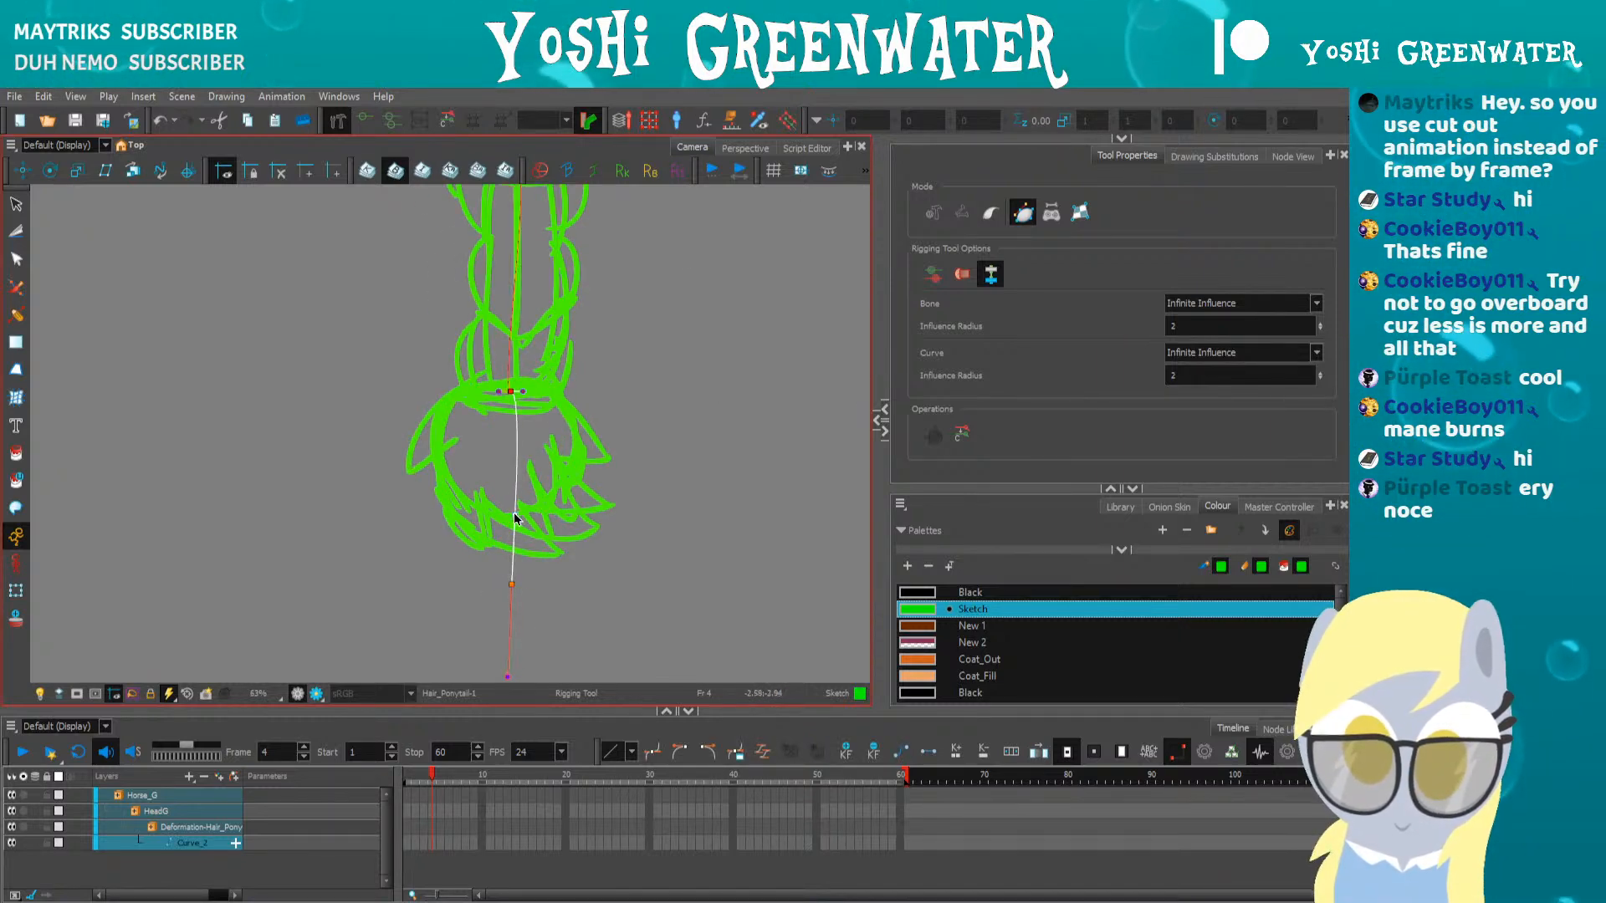
click(514, 518)
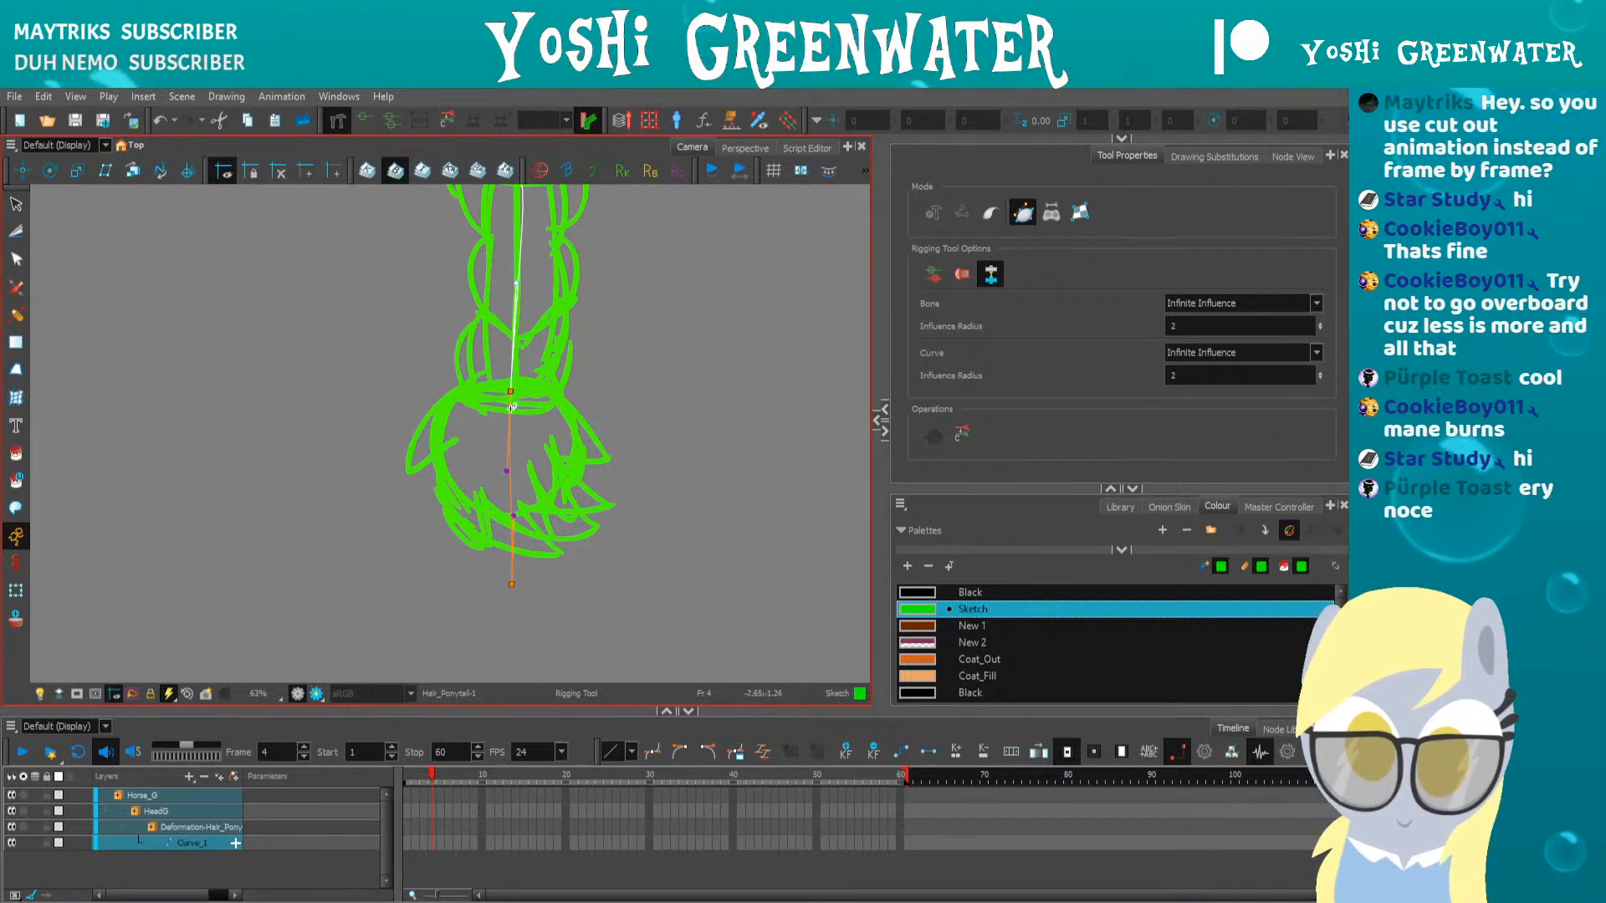
drag(480, 365, 495, 522)
drag(519, 333, 546, 504)
click(546, 292)
drag(545, 294, 539, 414)
drag(567, 236, 560, 357)
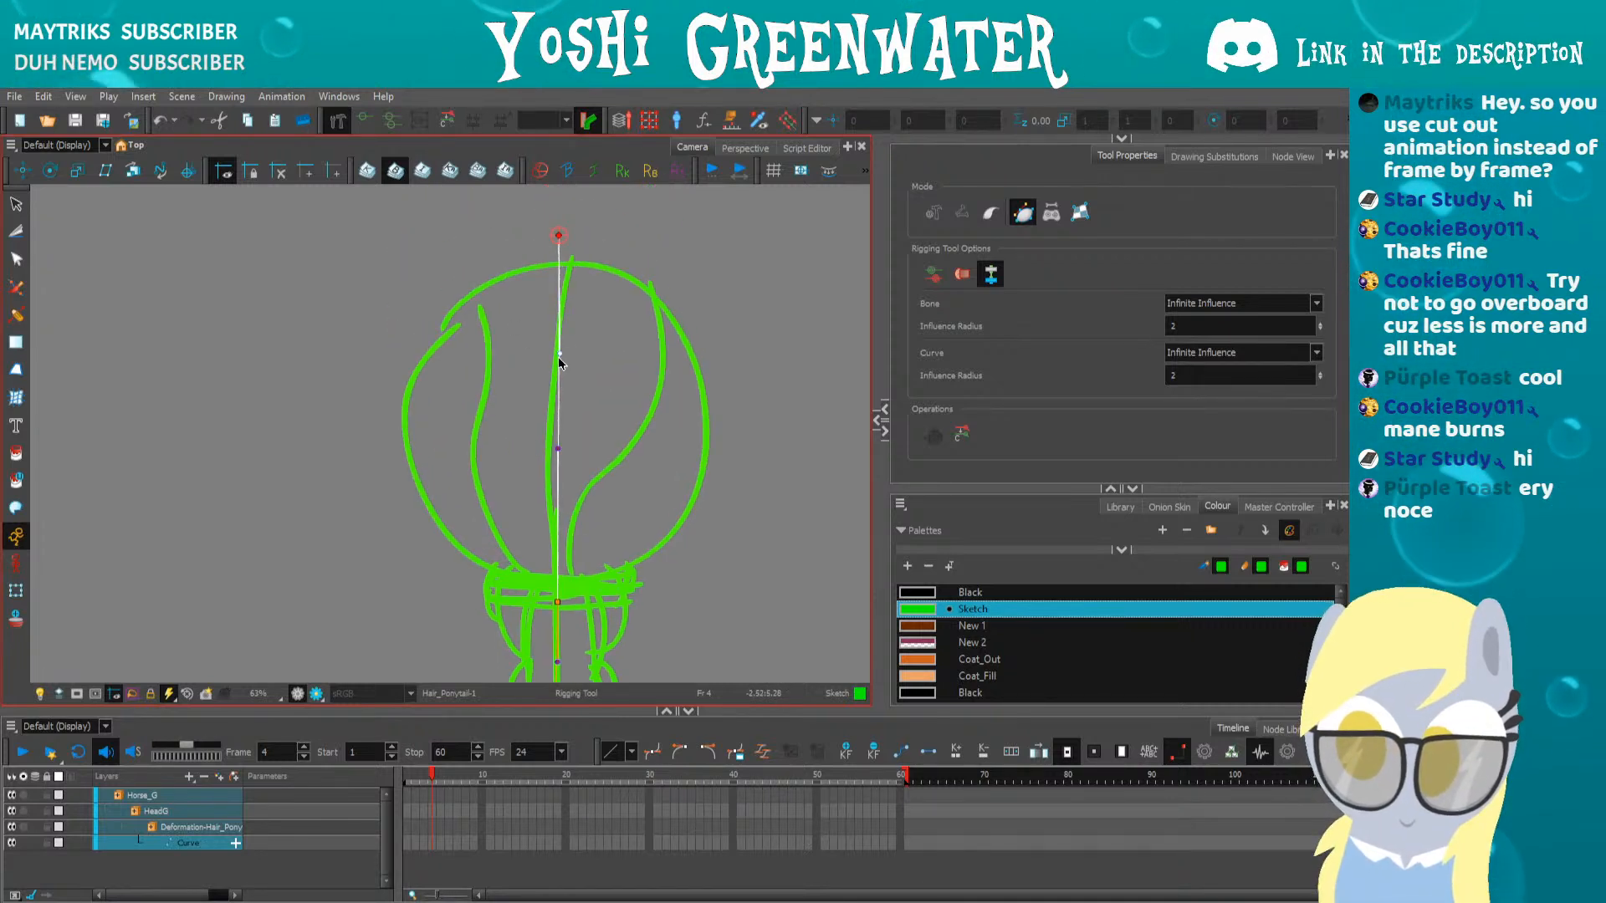
click(562, 235)
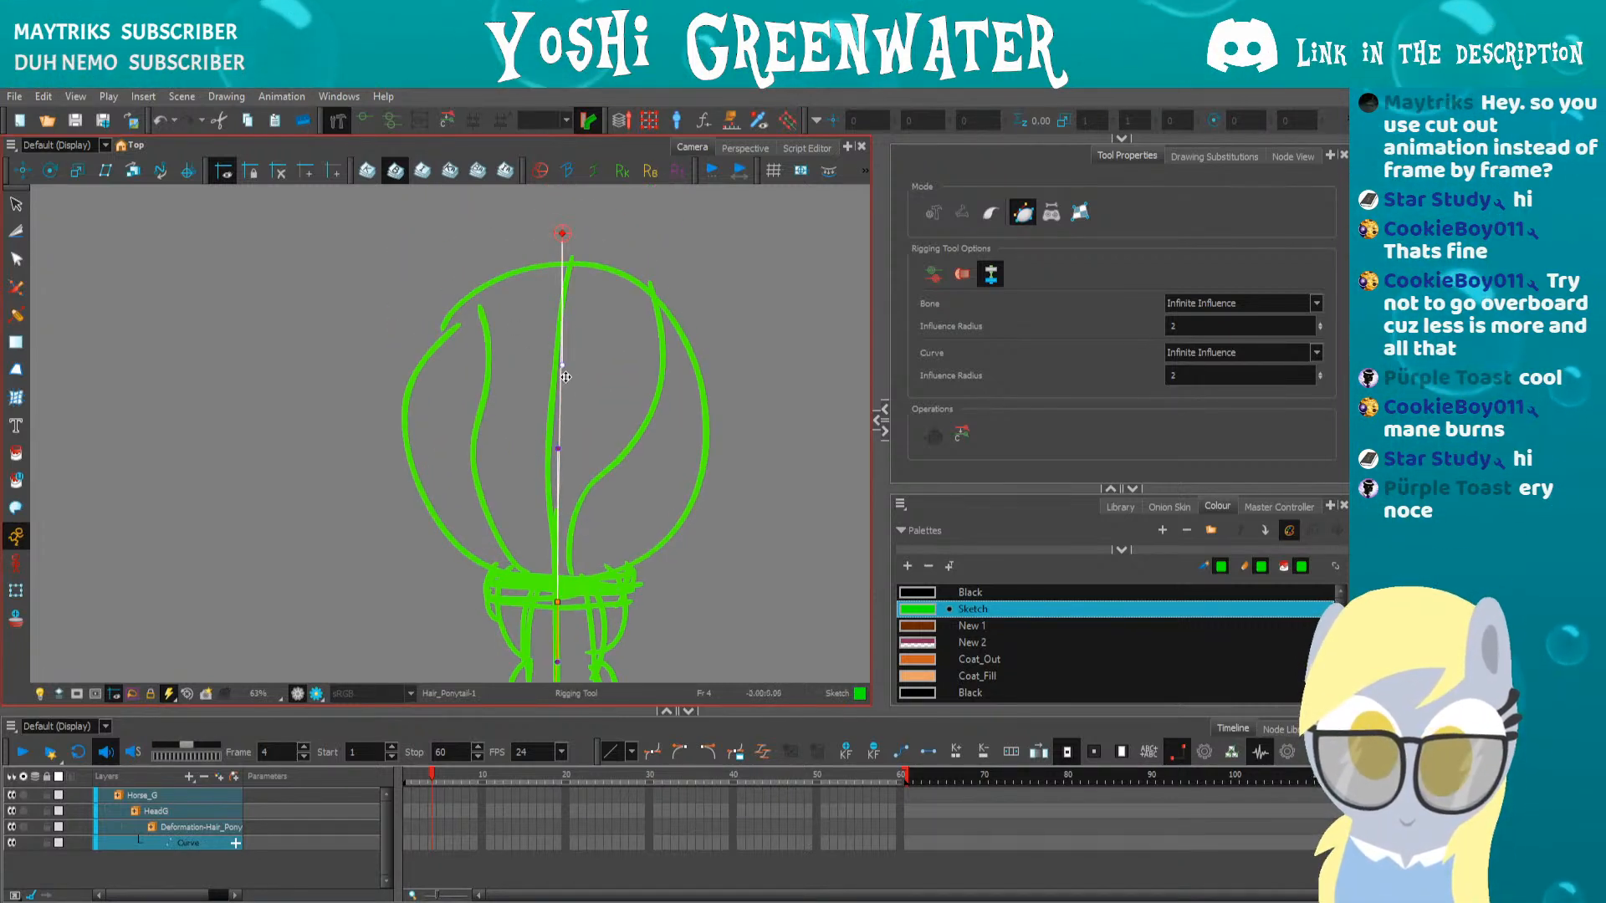
scroll(559, 451, down, 3)
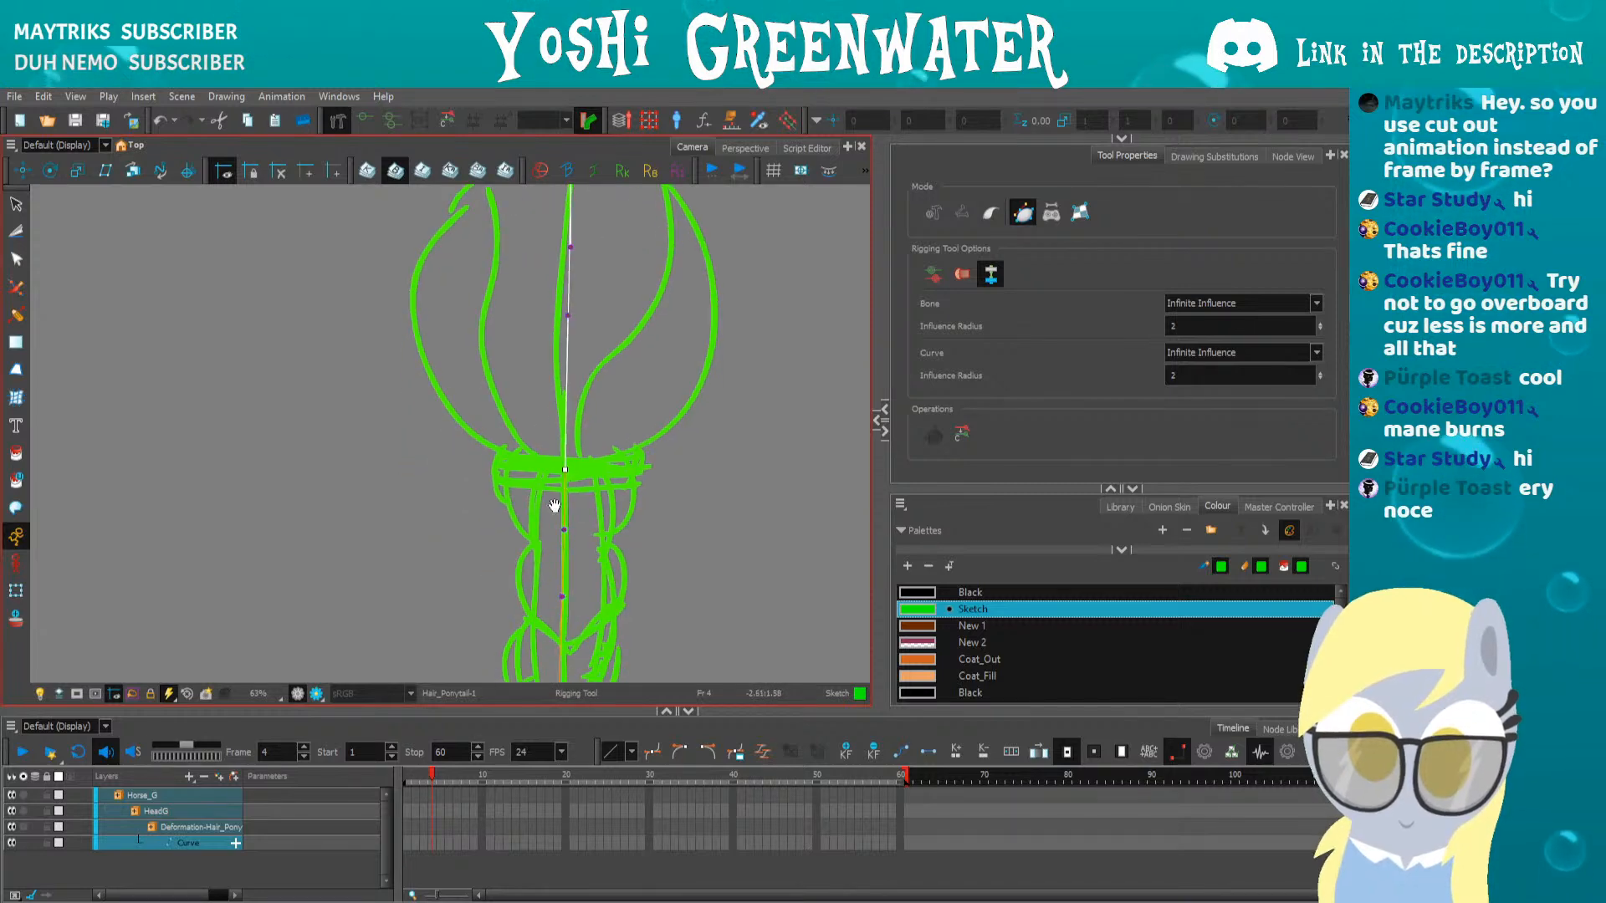
scroll(565, 485, down, 4)
click(564, 538)
drag(551, 549, 560, 422)
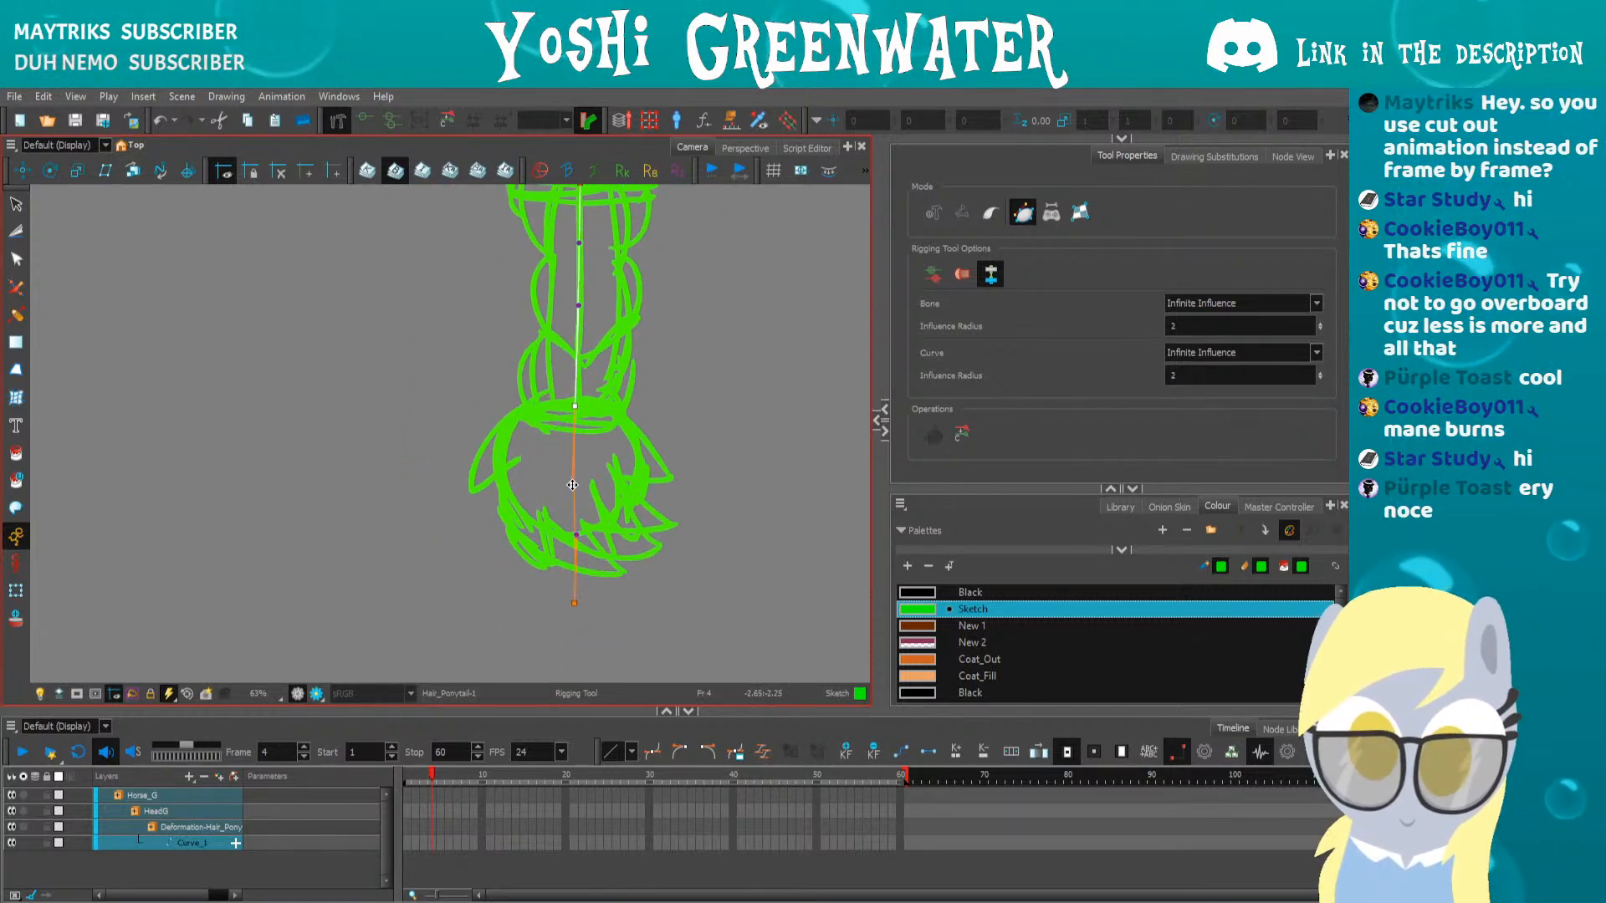
key(shift+m)
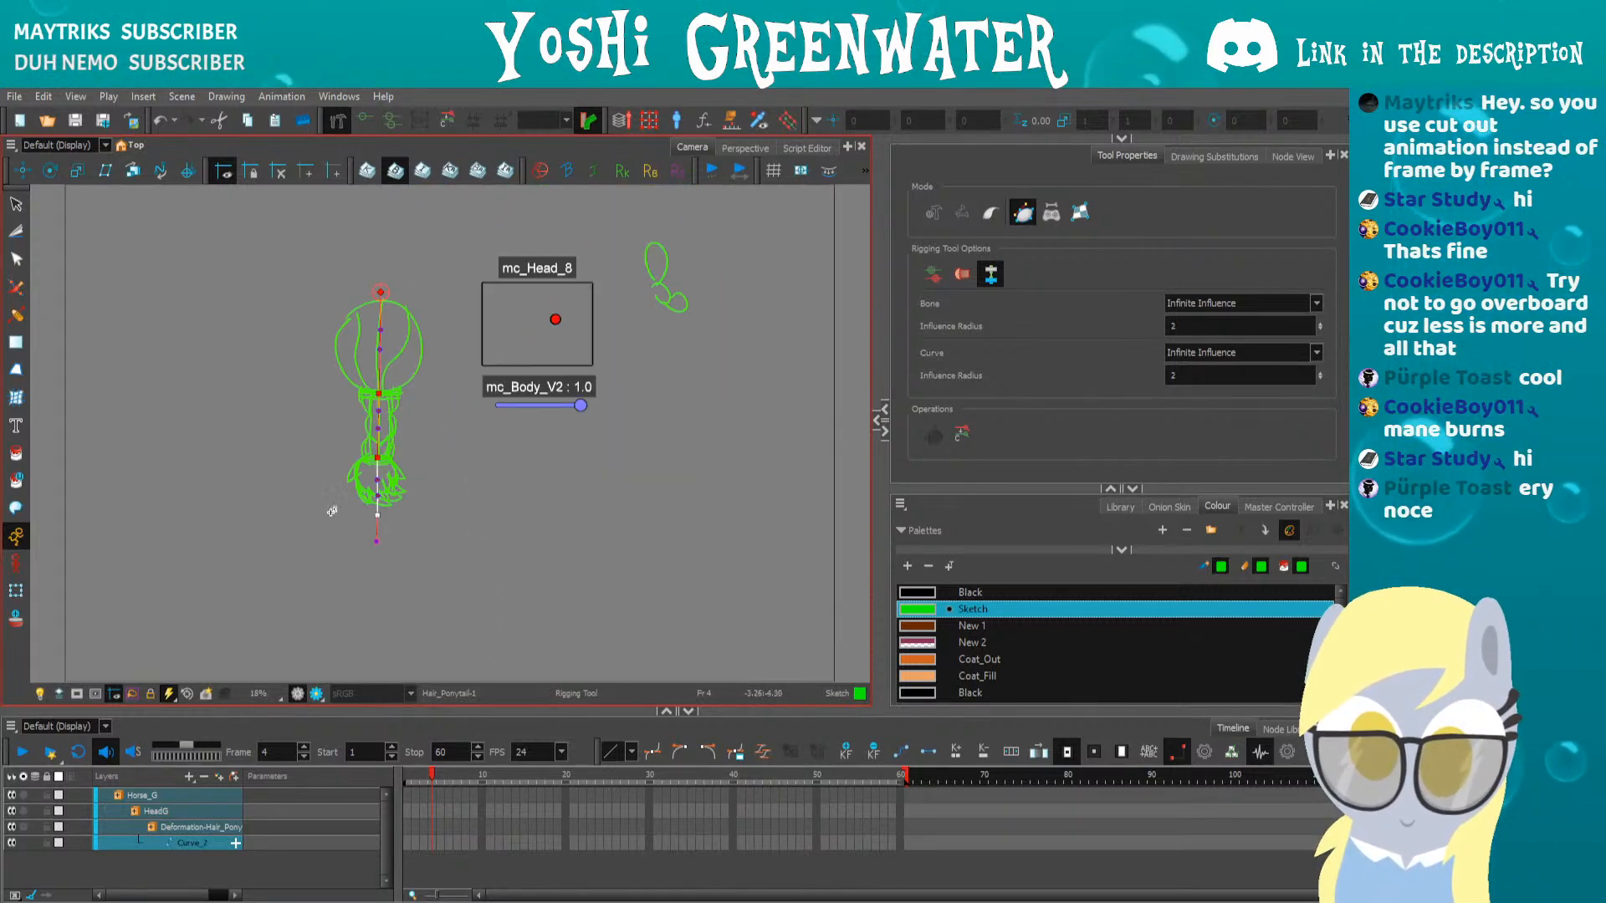
Switch to the Transform tool, clear the selection and change the Sketch colour to a dark green
click(16, 590)
click(130, 584)
scroll(346, 385, up, 3)
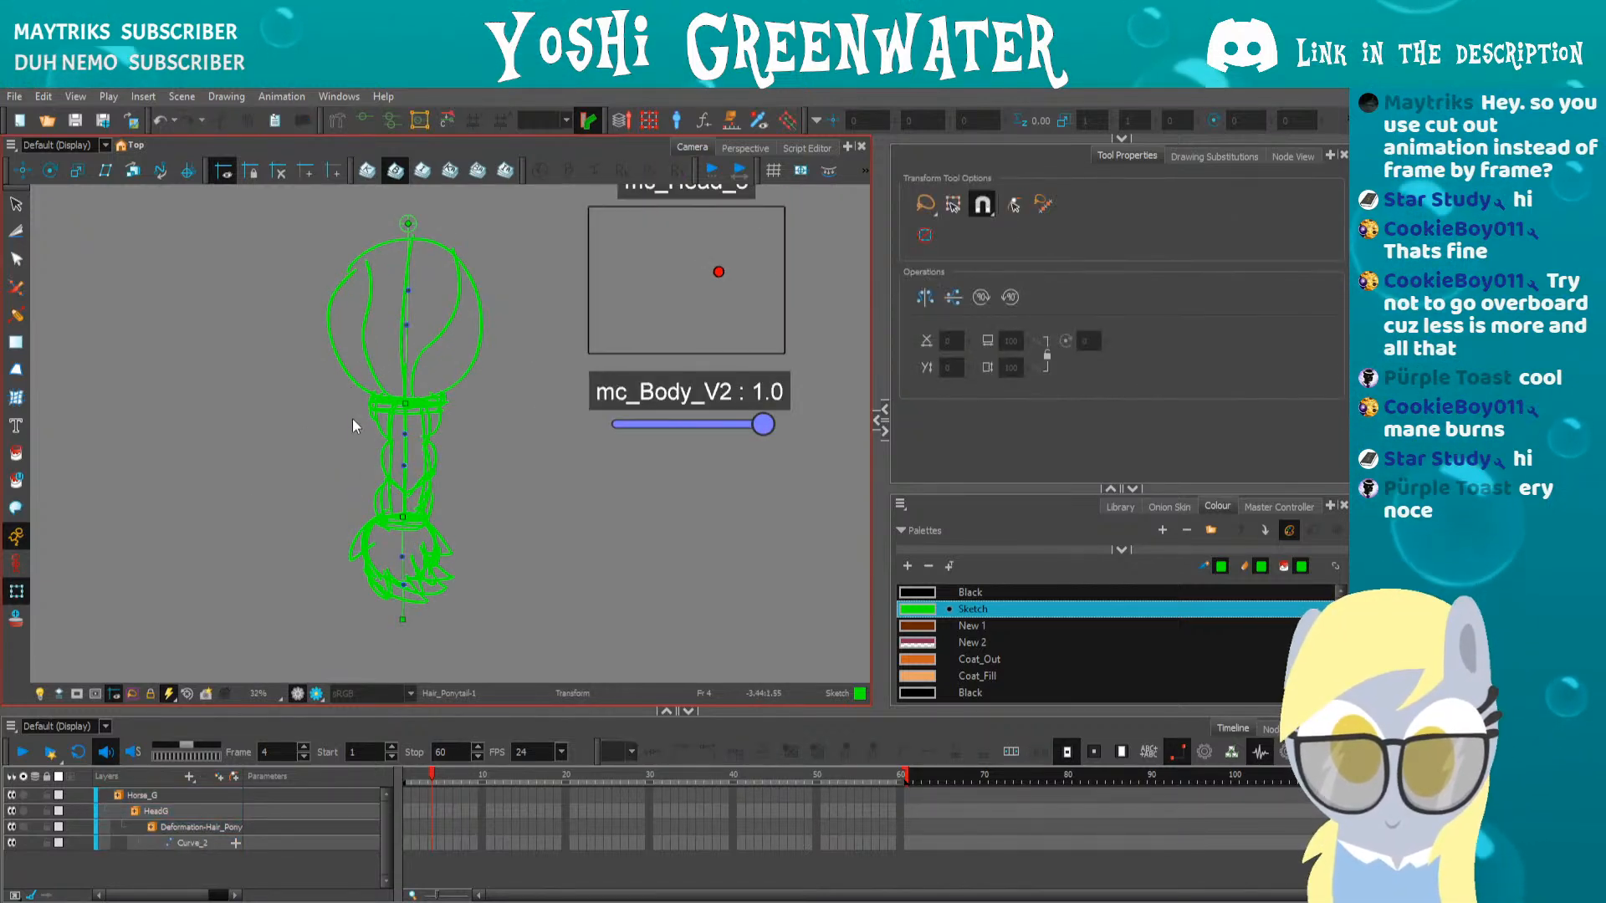
drag(316, 460, 425, 467)
double_click(918, 609)
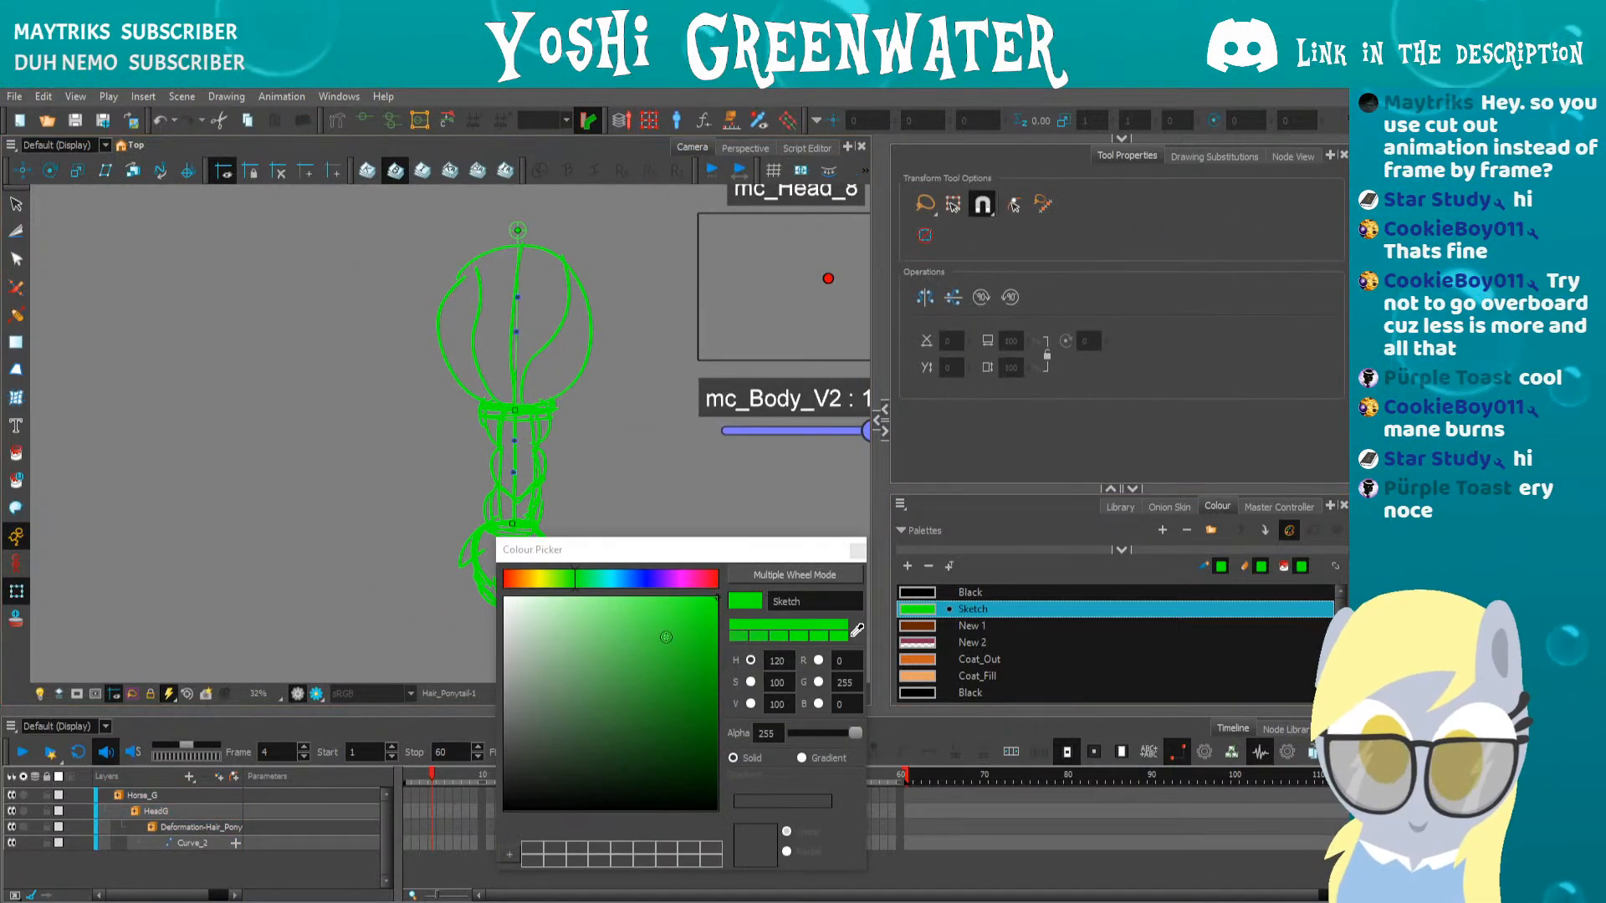
click(709, 733)
click(856, 550)
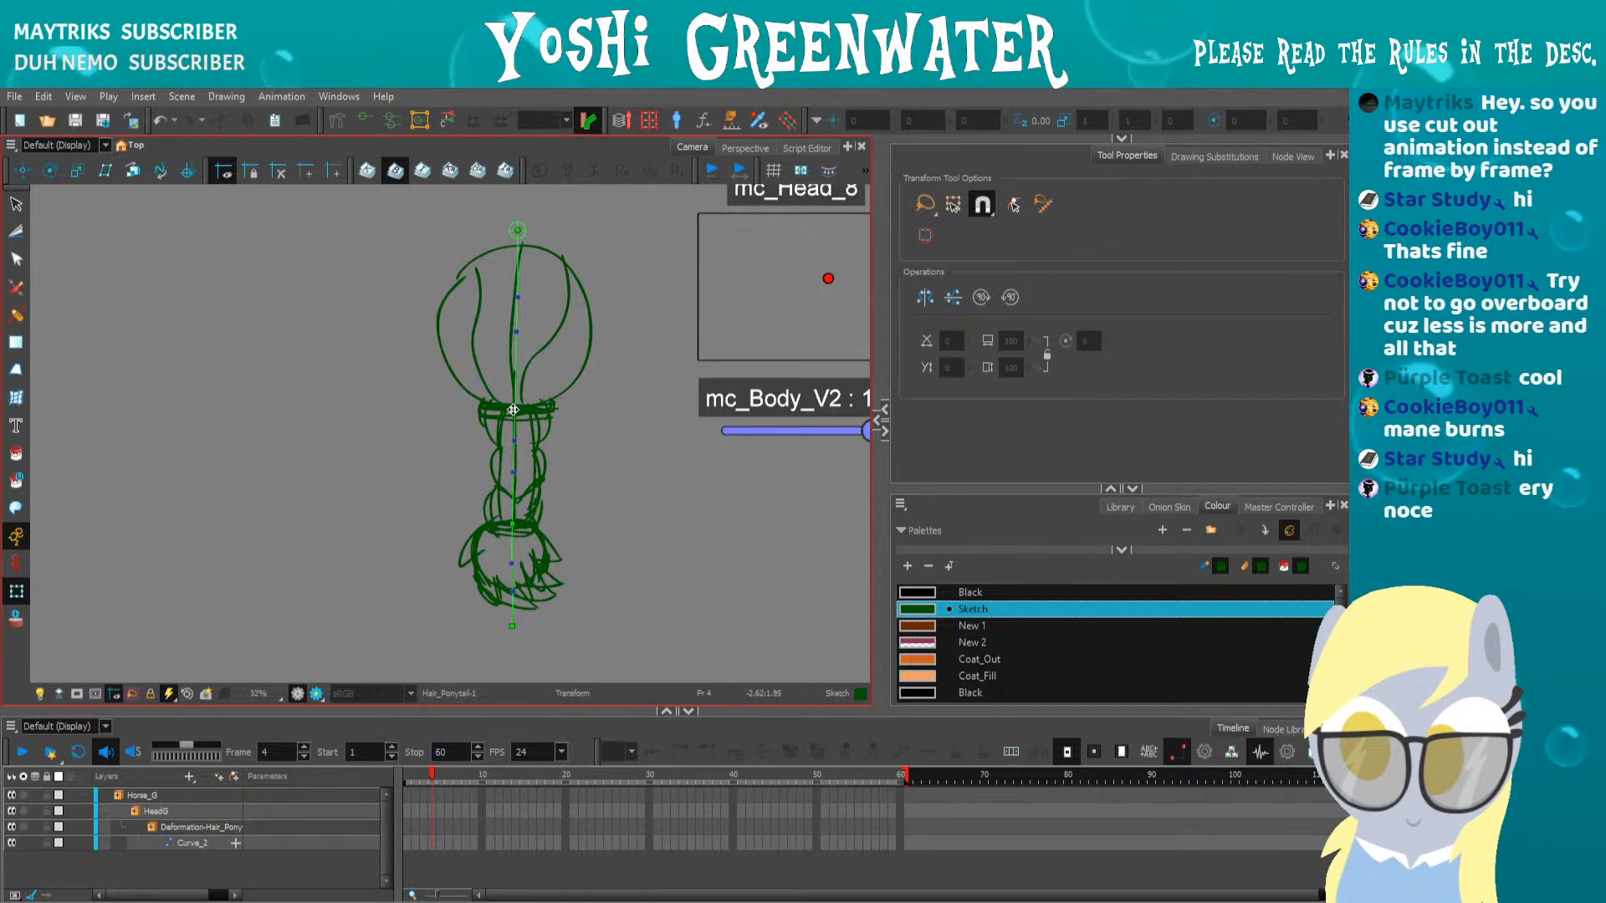
Bend the ponytail into an S-shape by shifting the deformer points at the upper hair tie, braid end and tuft
drag(516, 410, 533, 423)
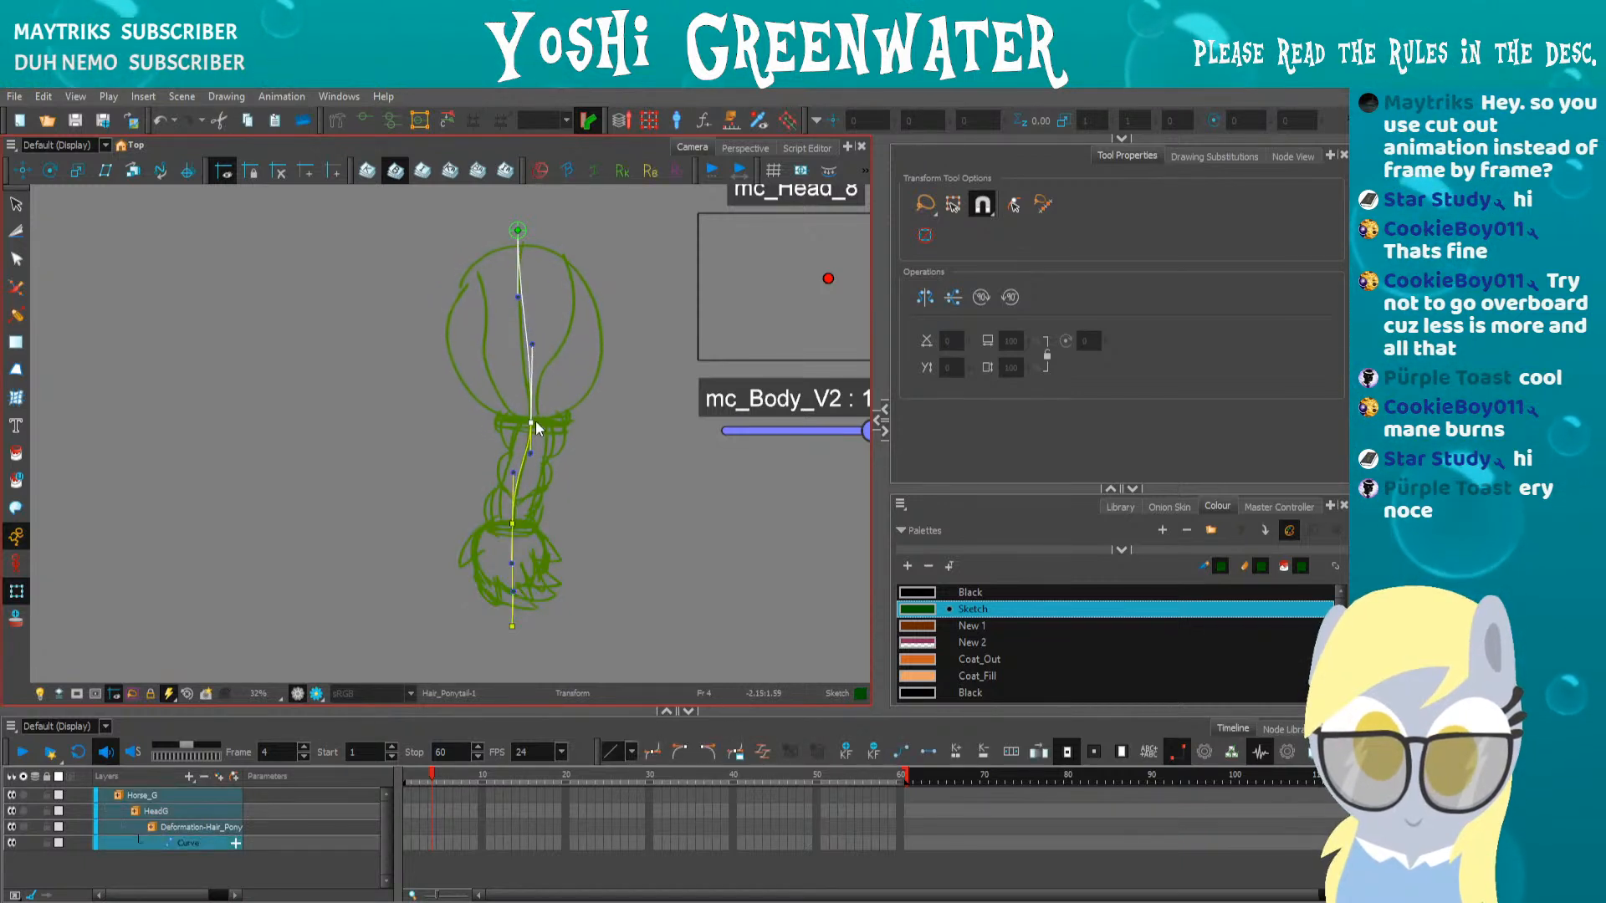
drag(513, 525, 489, 480)
mouse_move(537, 614)
mouse_down()
mouse_move(526, 630)
mouse_move(532, 604)
mouse_up()
drag(533, 423, 546, 427)
drag(547, 350, 556, 346)
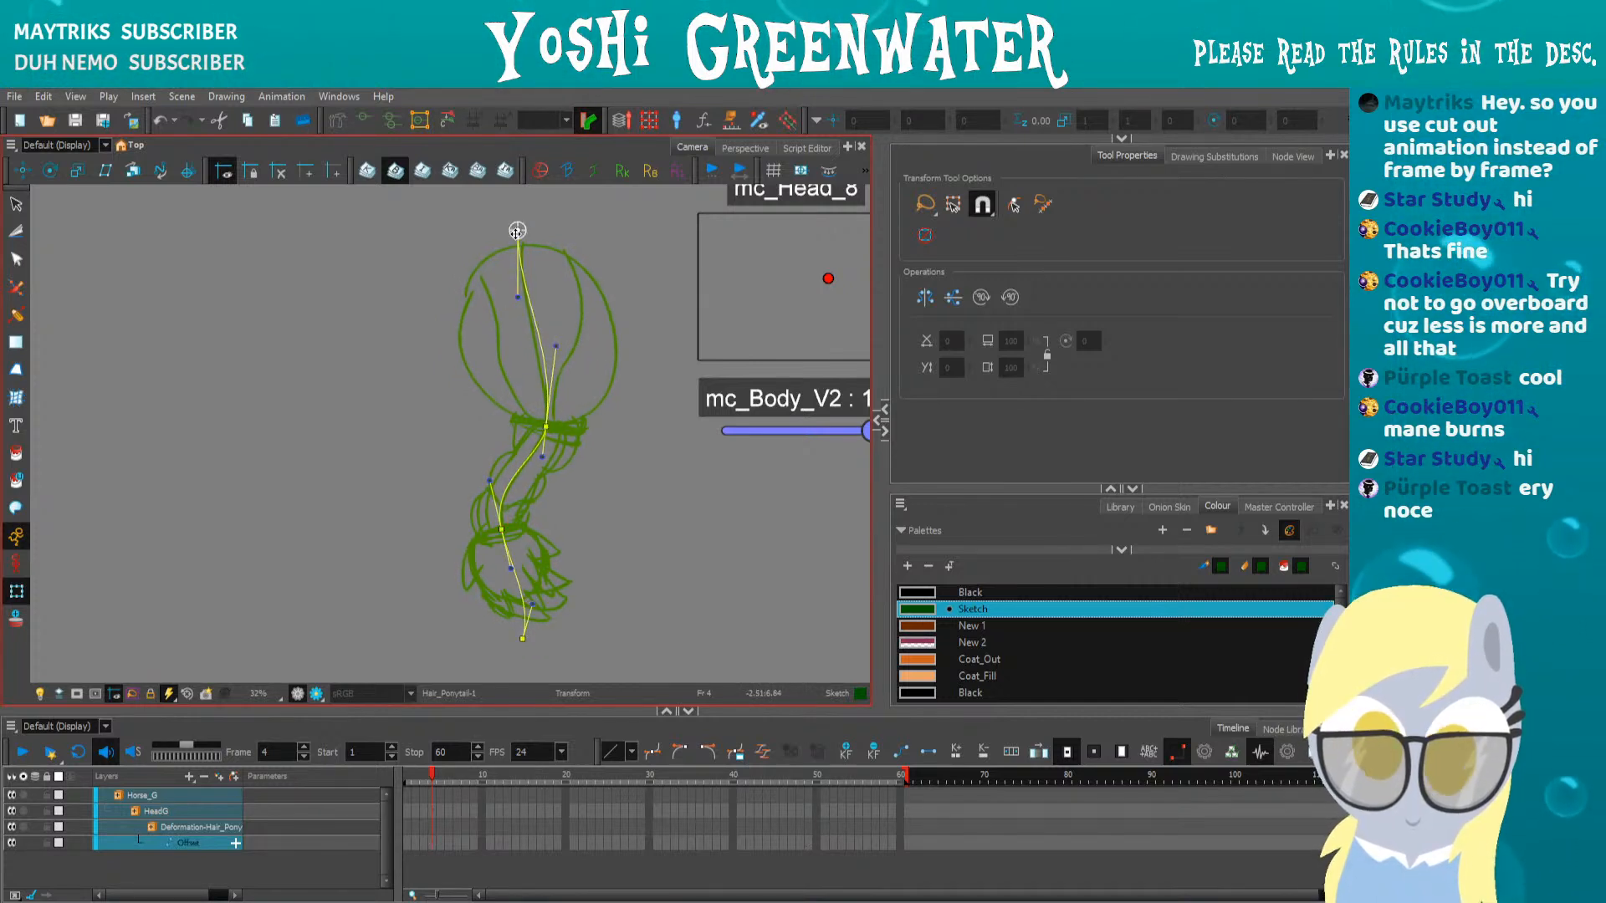
Refine the S-bend with the circle and braid curve handles, nudge the lower points, and deselect the deformer
drag(516, 295, 504, 296)
drag(556, 346, 563, 344)
click(545, 460)
click(496, 429)
drag(540, 456, 542, 468)
drag(501, 529, 505, 536)
drag(526, 645, 533, 642)
click(421, 516)
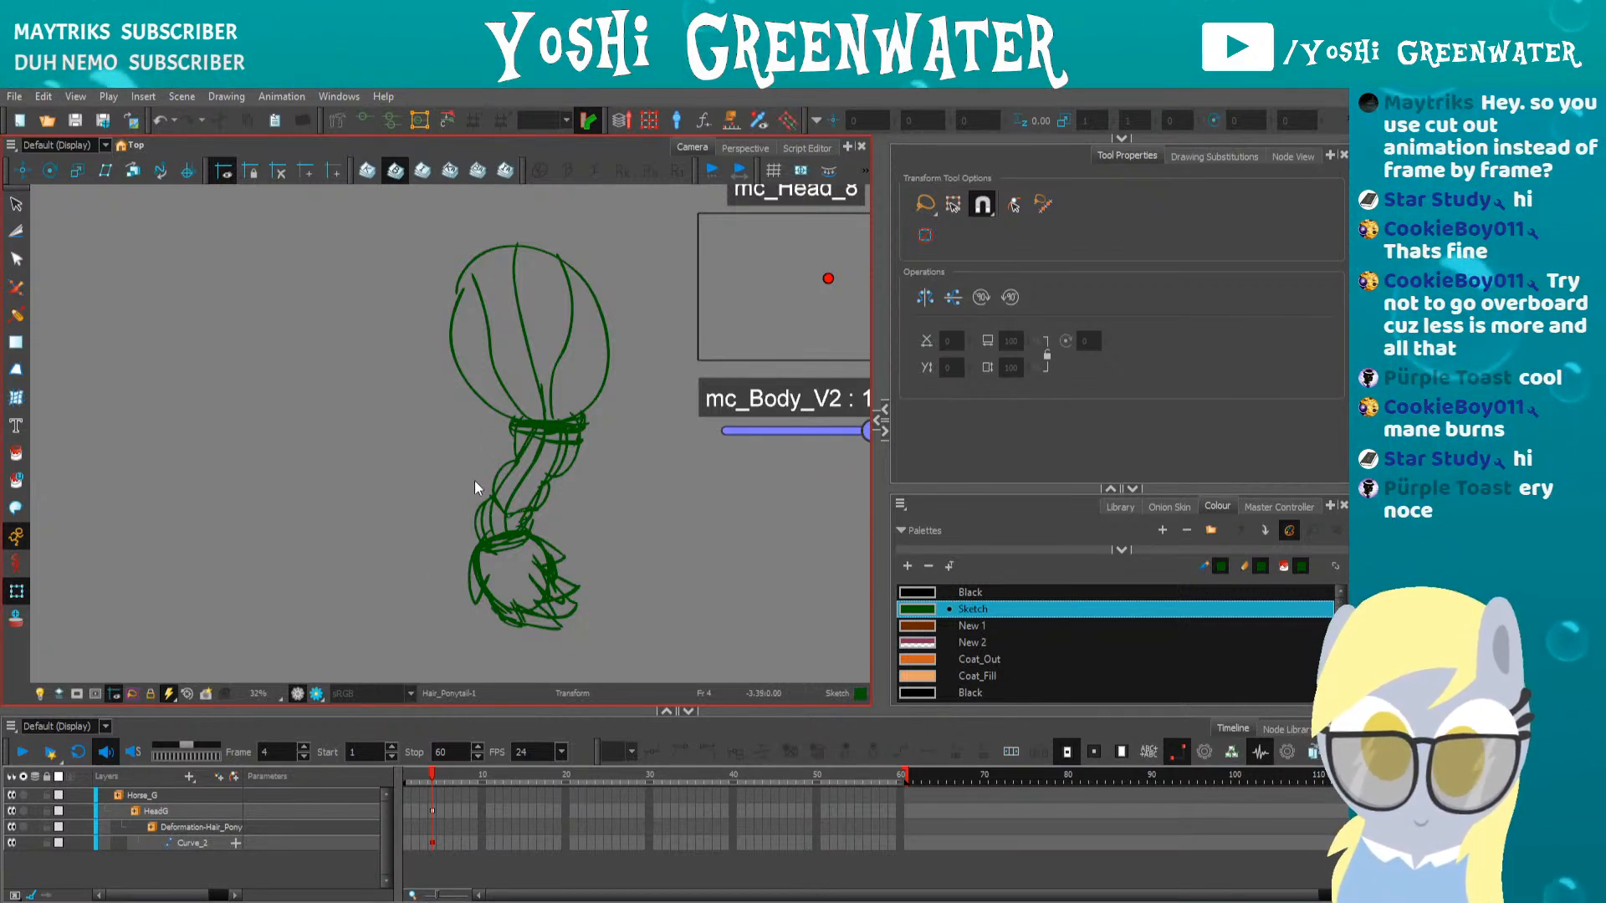
Align the Deformation-Hair_Ponytail node between its peg and drawing, and show its deformation controls
click(1284, 157)
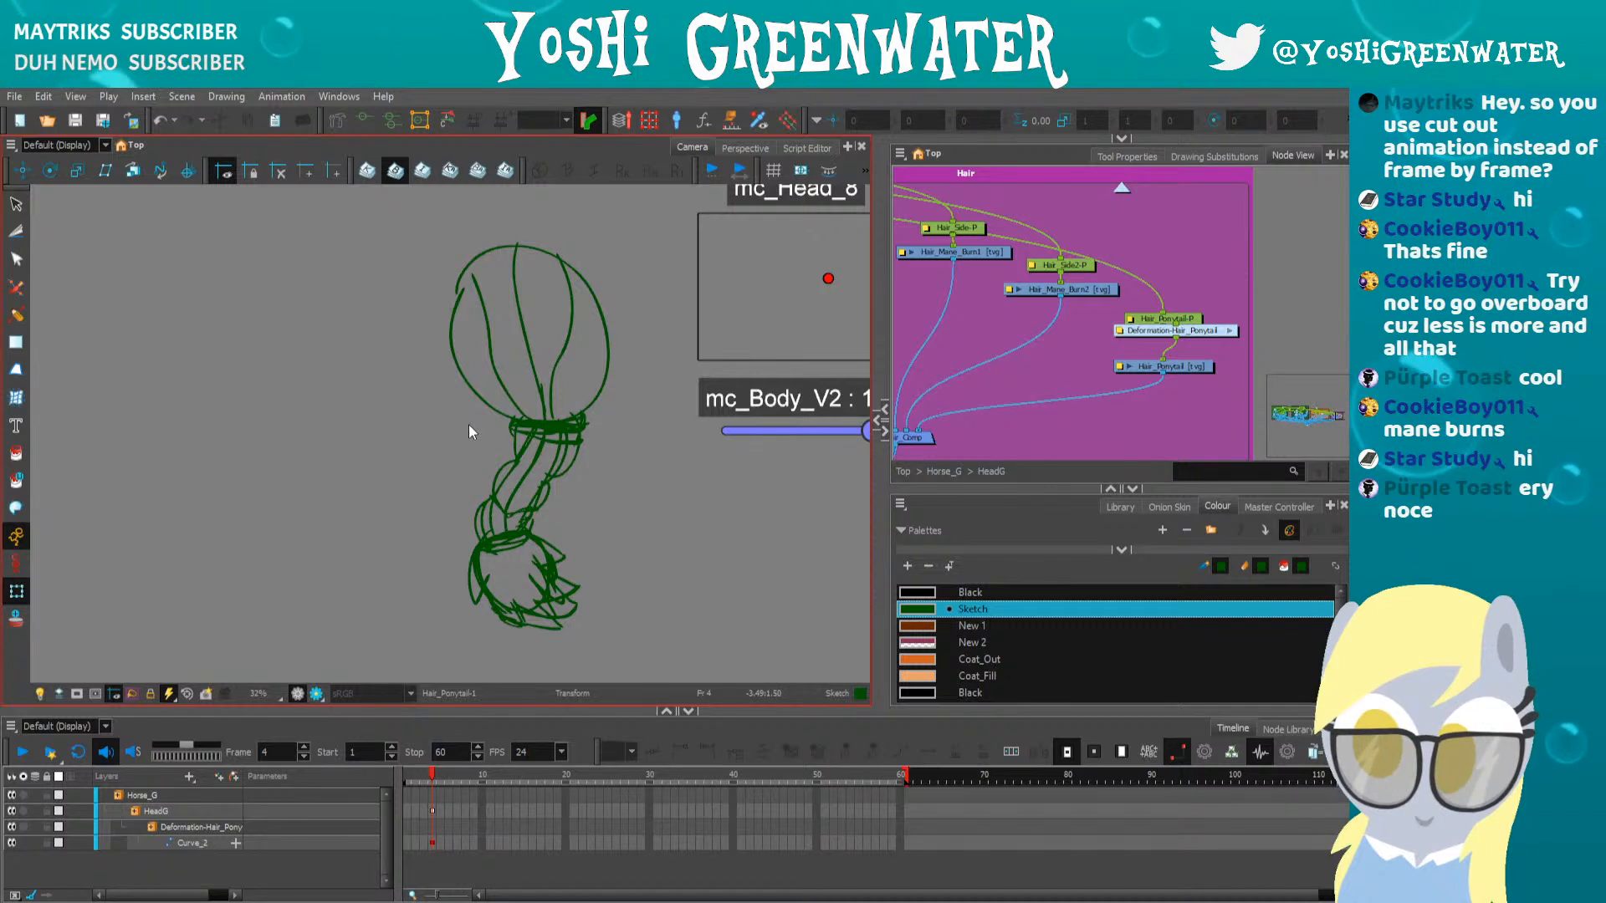
drag(1162, 332, 1150, 343)
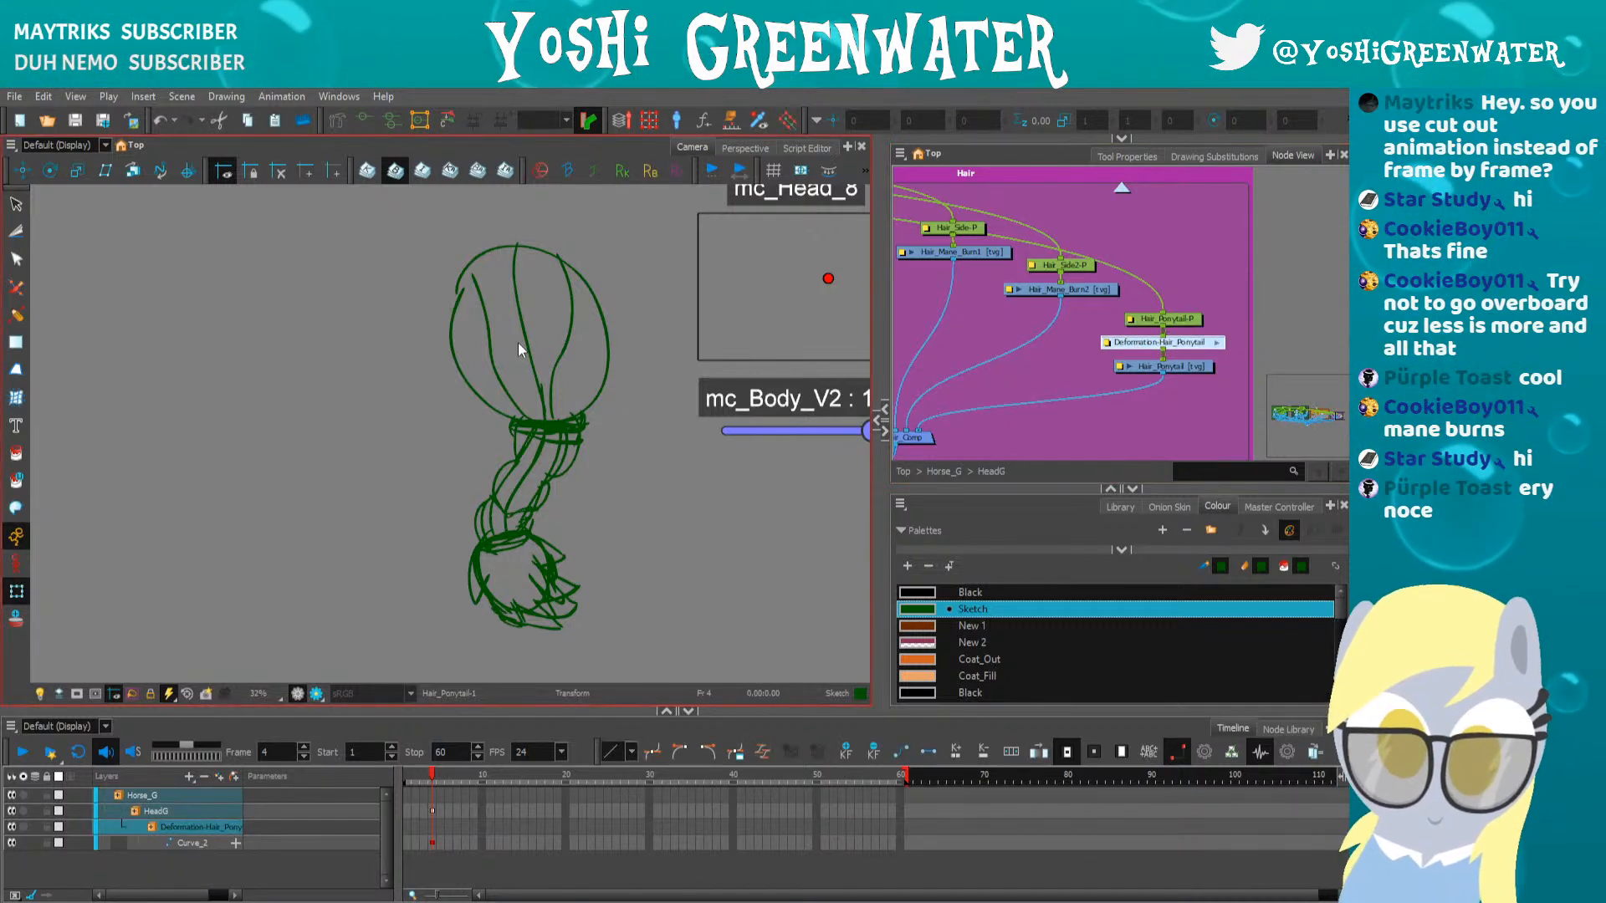
click(362, 120)
Repose the ponytail with a nearly upright braid by moving the deformer's tie, braid-end and tip points and their handles
mouse_move(546, 422)
mouse_down()
mouse_move(494, 423)
mouse_move(561, 418)
mouse_move(480, 405)
mouse_move(514, 424)
mouse_up()
drag(504, 297, 540, 348)
drag(515, 424, 525, 428)
drag(505, 536, 514, 545)
drag(511, 469, 530, 432)
drag(531, 649, 499, 658)
drag(521, 552, 534, 558)
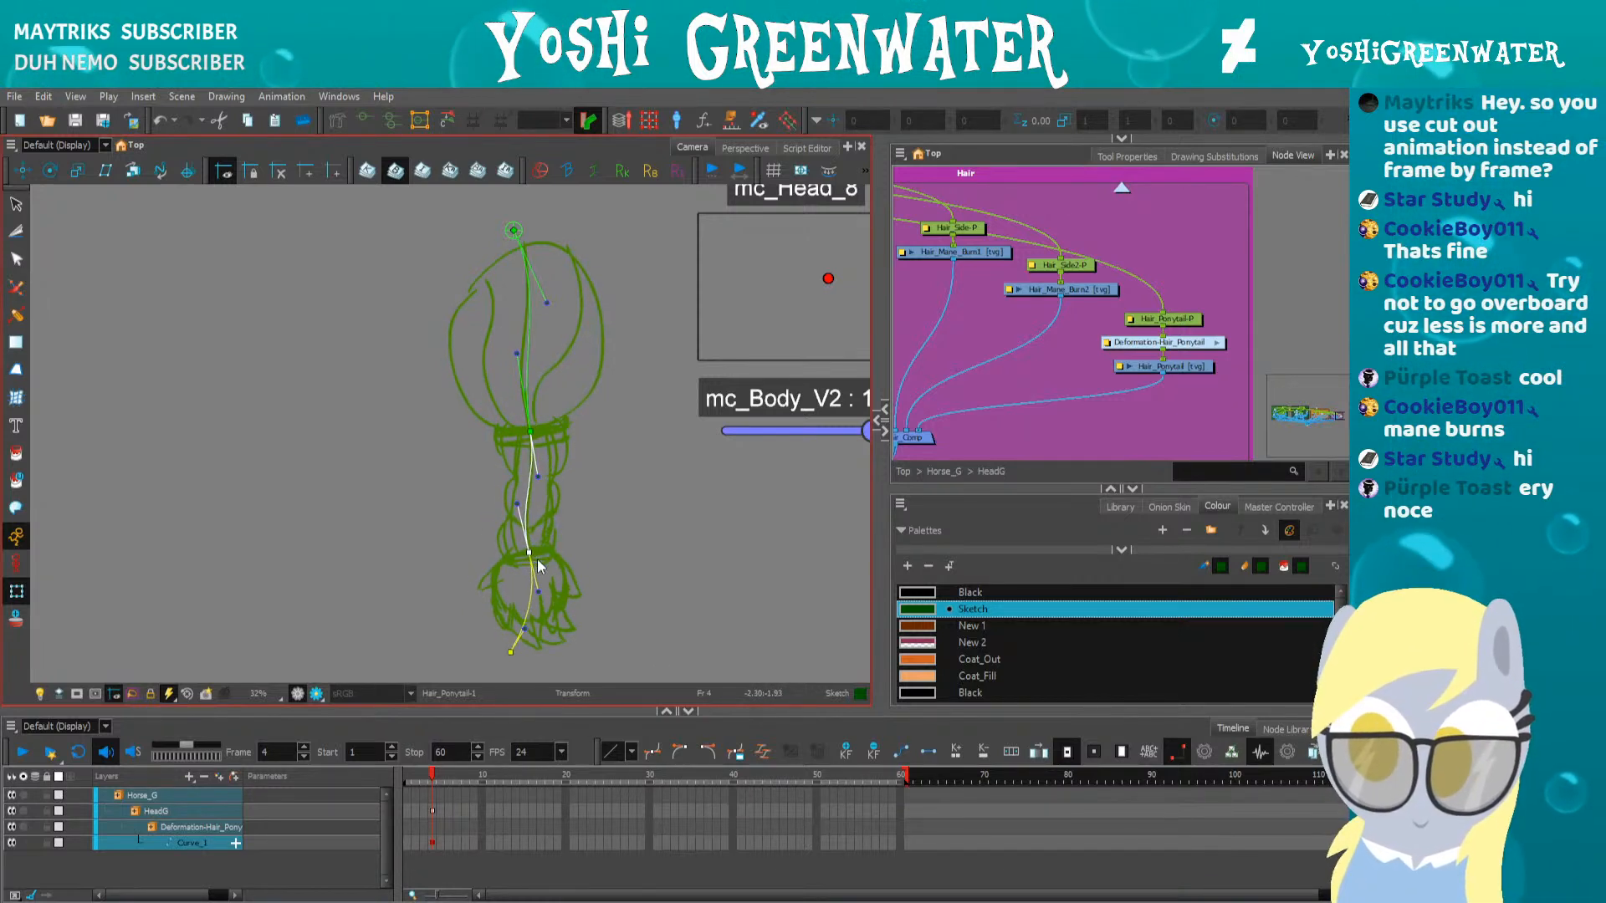
mouse_move(508, 646)
mouse_down()
mouse_move(520, 637)
mouse_move(506, 653)
mouse_up()
Swing the braid to the right with the tuft curling back left, reshape the circle's curve to match, and save the scene
mouse_move(524, 546)
mouse_down()
mouse_move(463, 559)
mouse_move(593, 552)
mouse_move(560, 535)
mouse_up()
click(440, 515)
click(453, 557)
drag(629, 594, 560, 601)
click(530, 431)
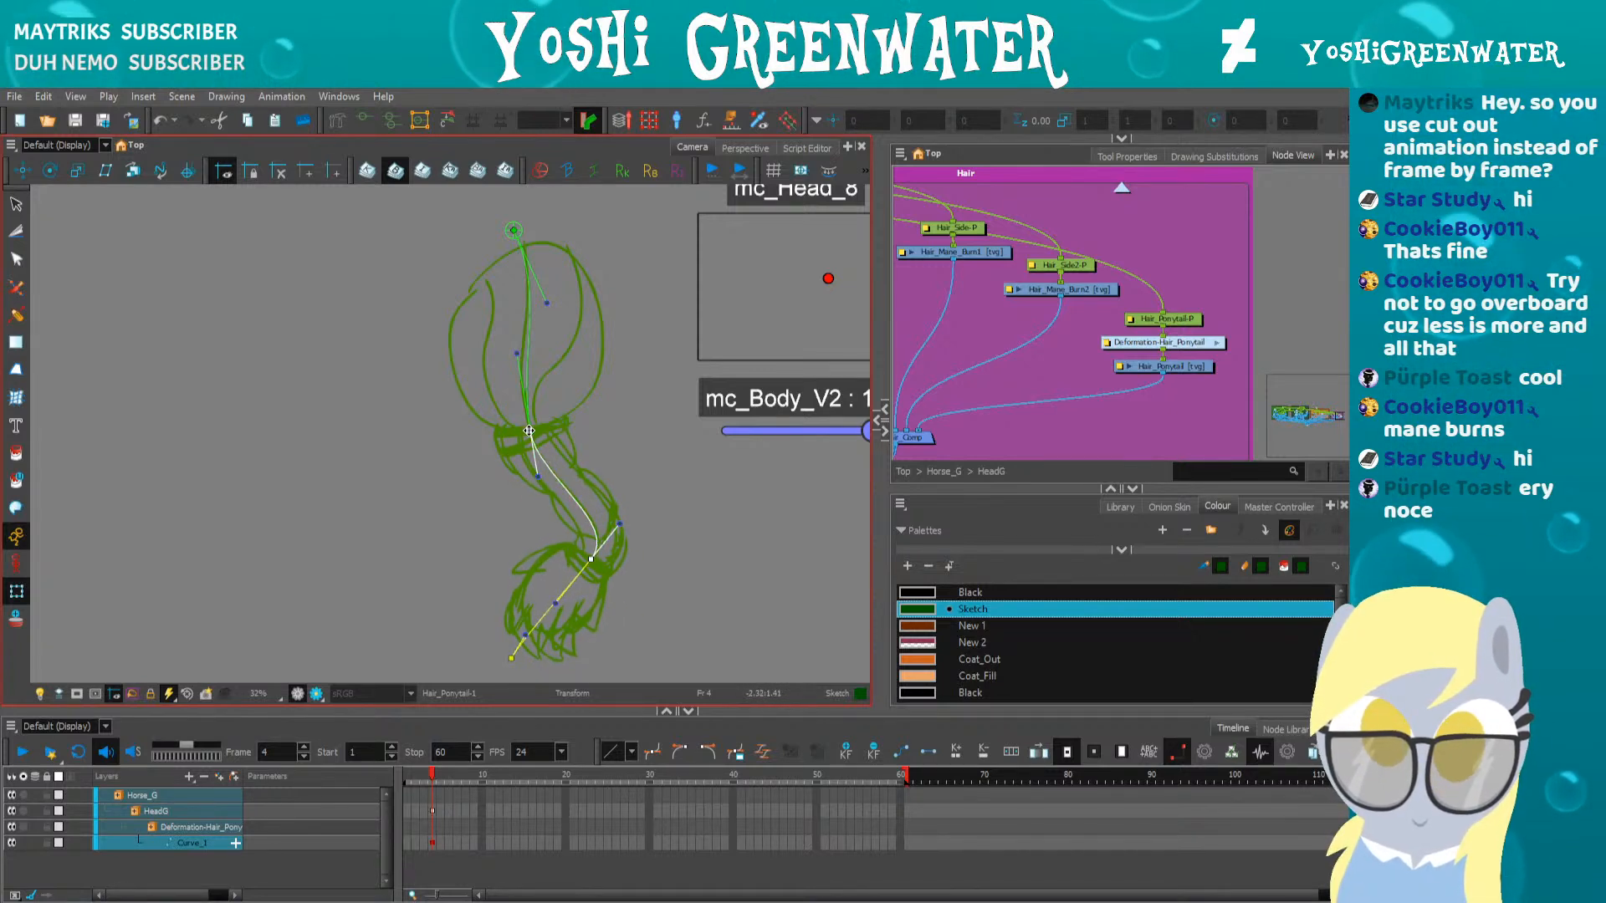
drag(531, 432, 568, 425)
drag(513, 235, 518, 234)
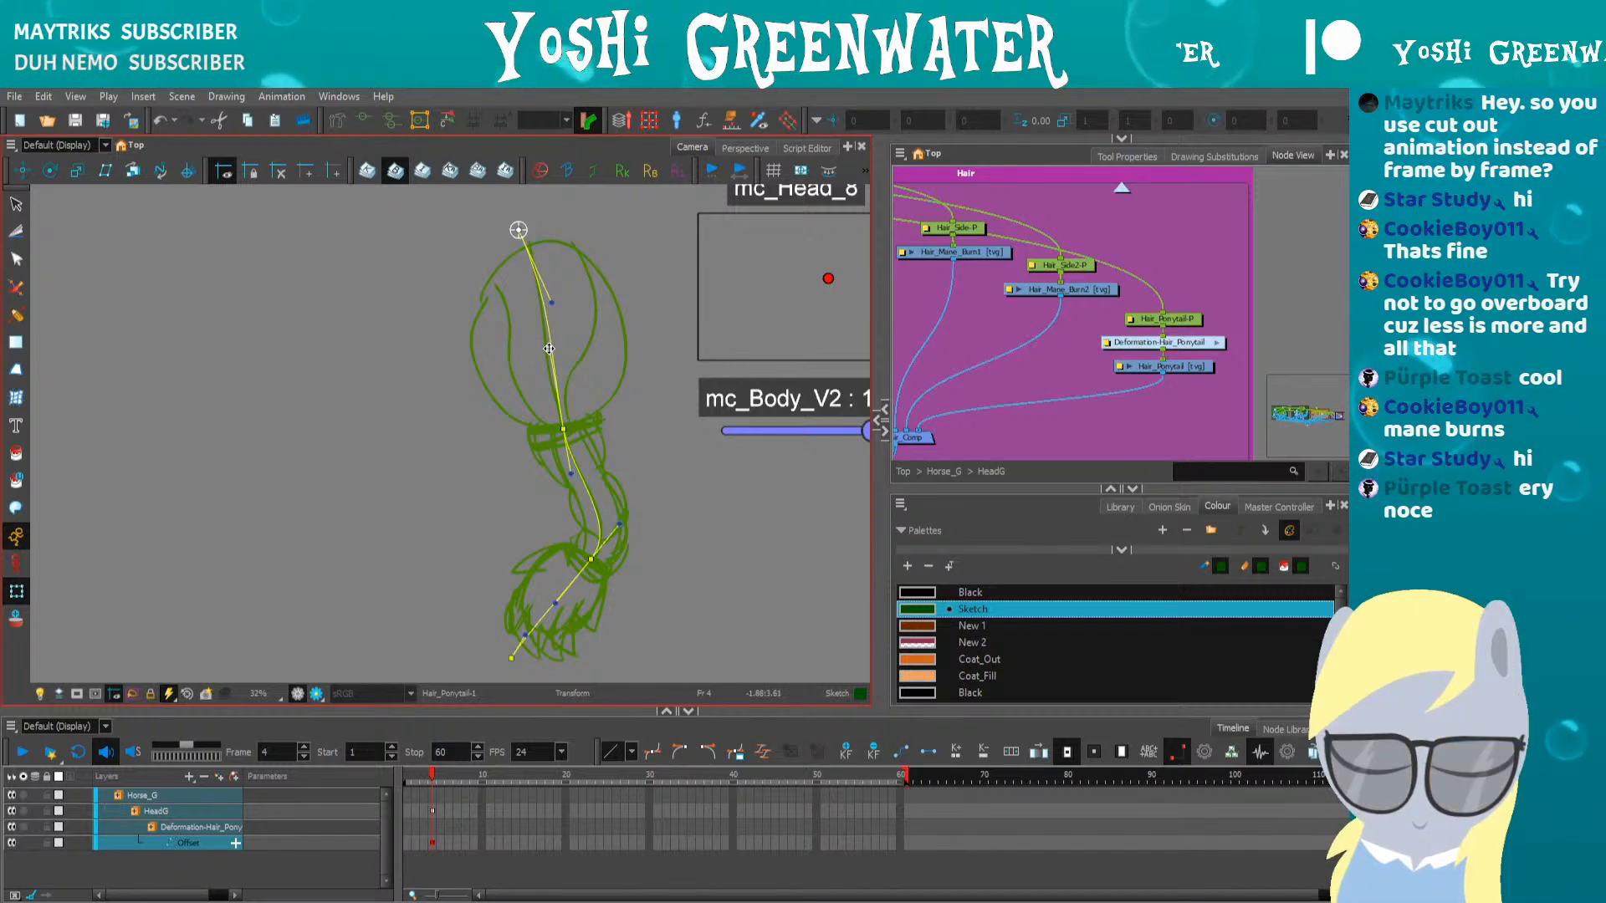
drag(550, 351, 525, 356)
key(ctrl+s)
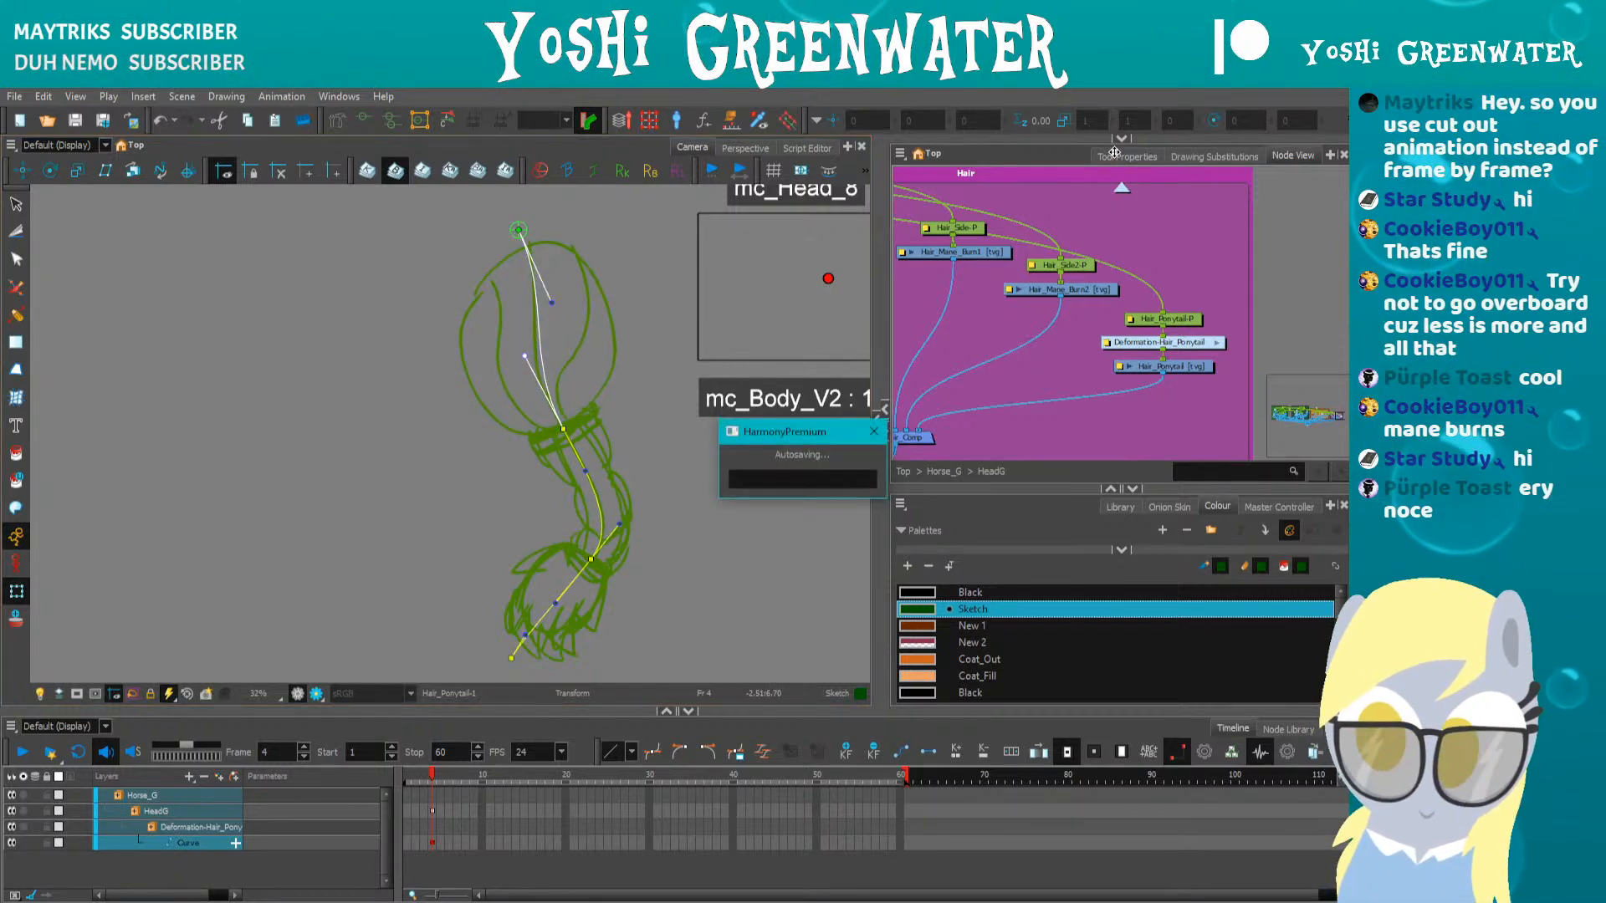
Compare the ponytail's rest pose with its bent pose, and return to the hair node network
click(1126, 155)
click(339, 120)
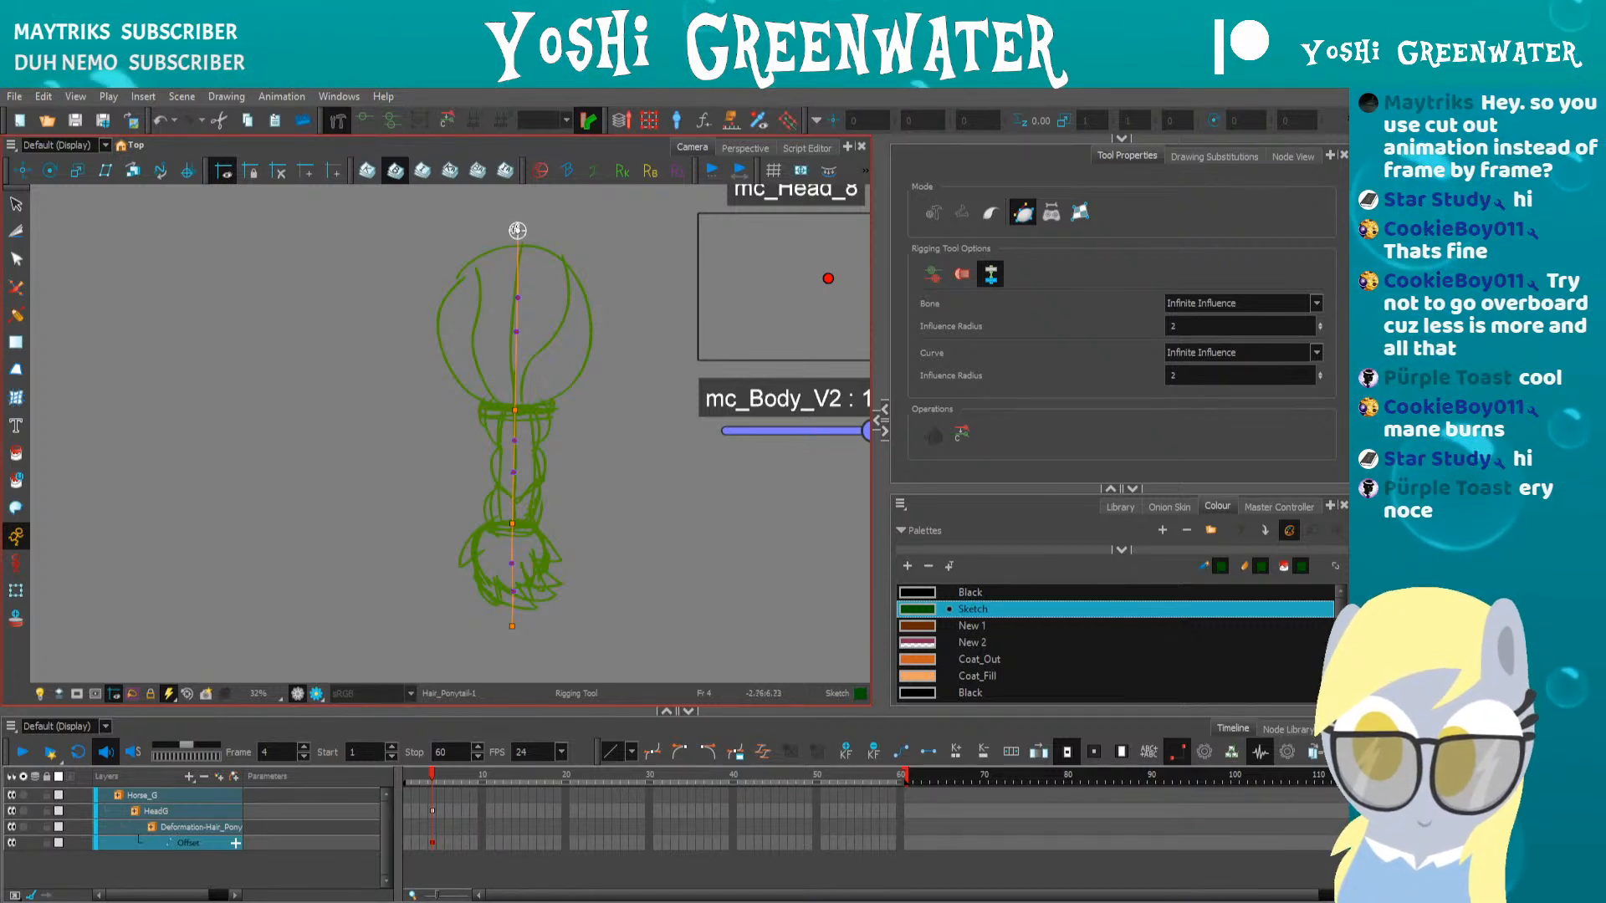
key(shift+t)
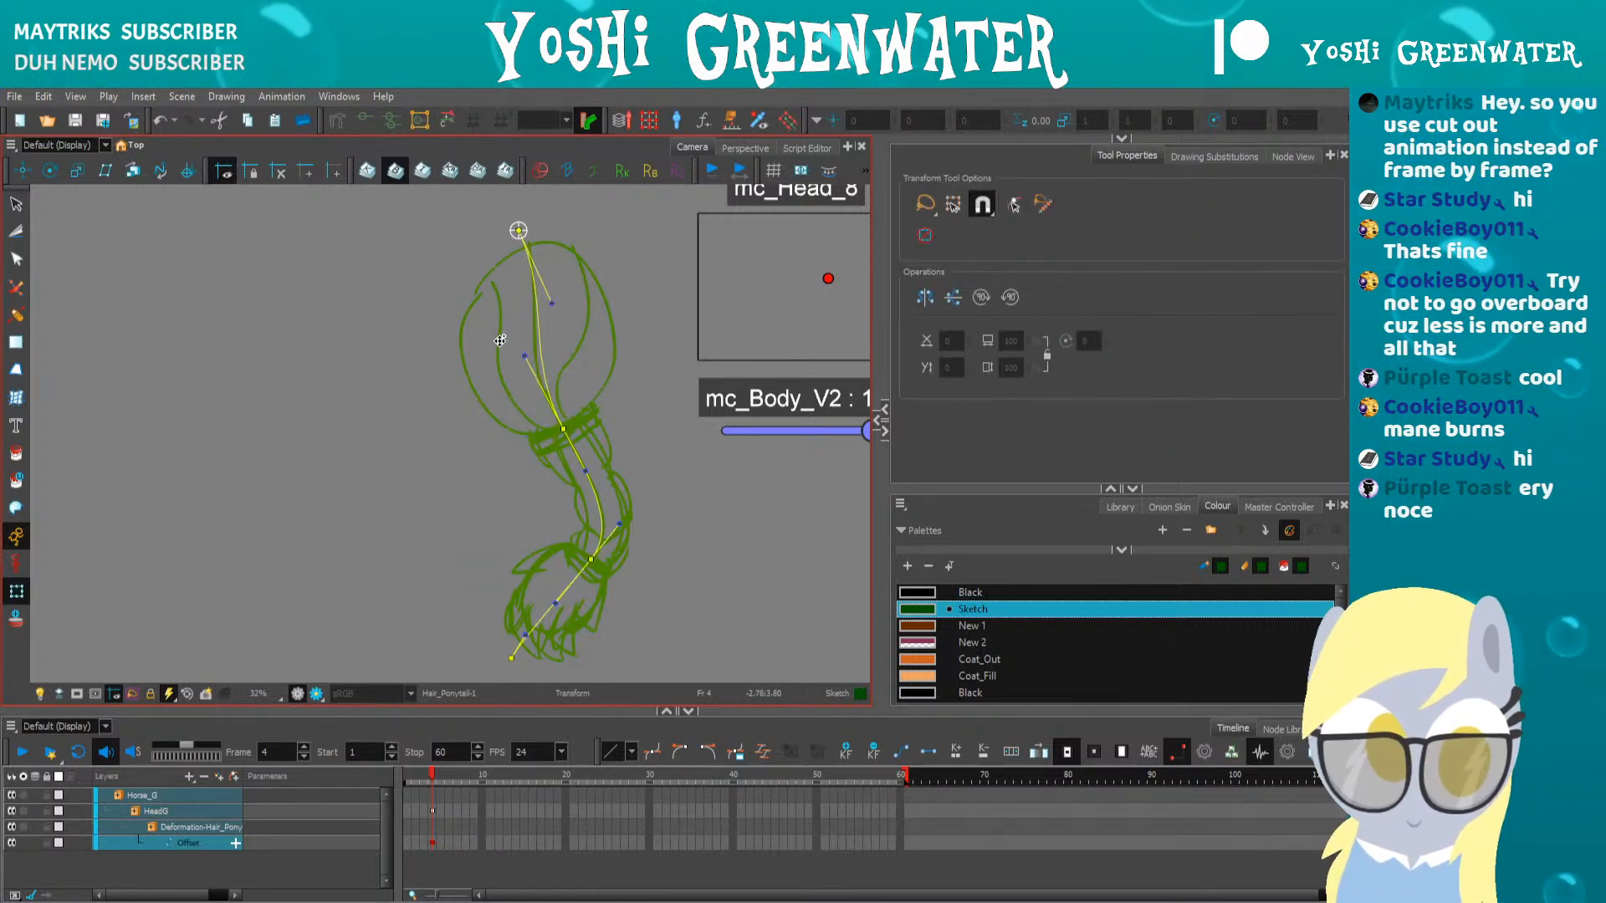
click(498, 340)
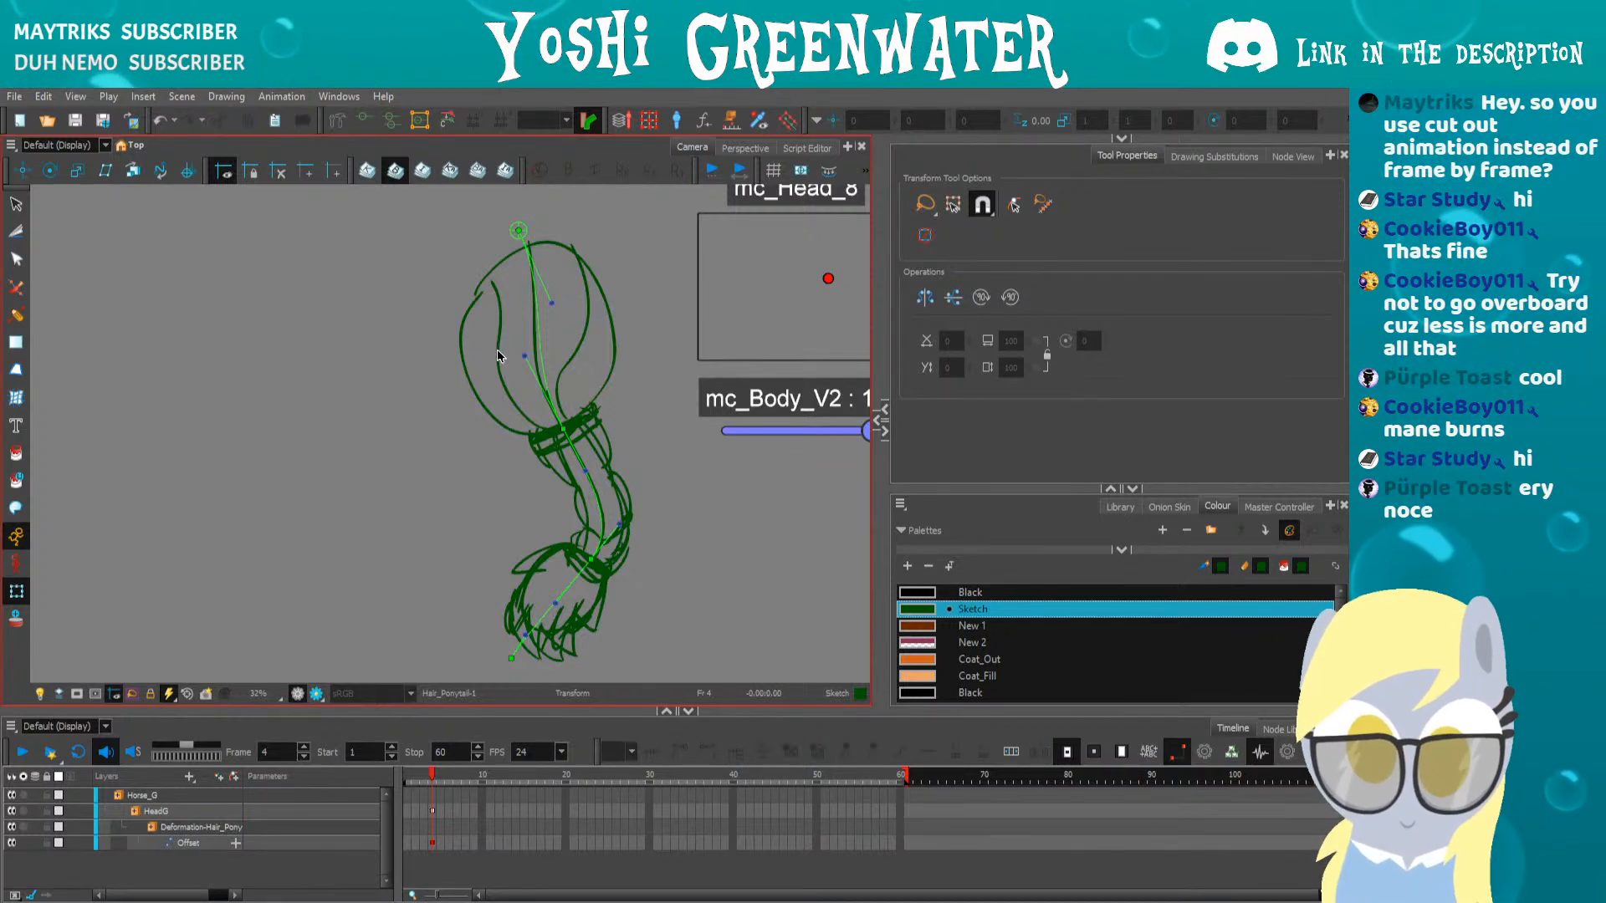
click(1292, 156)
click(1164, 319)
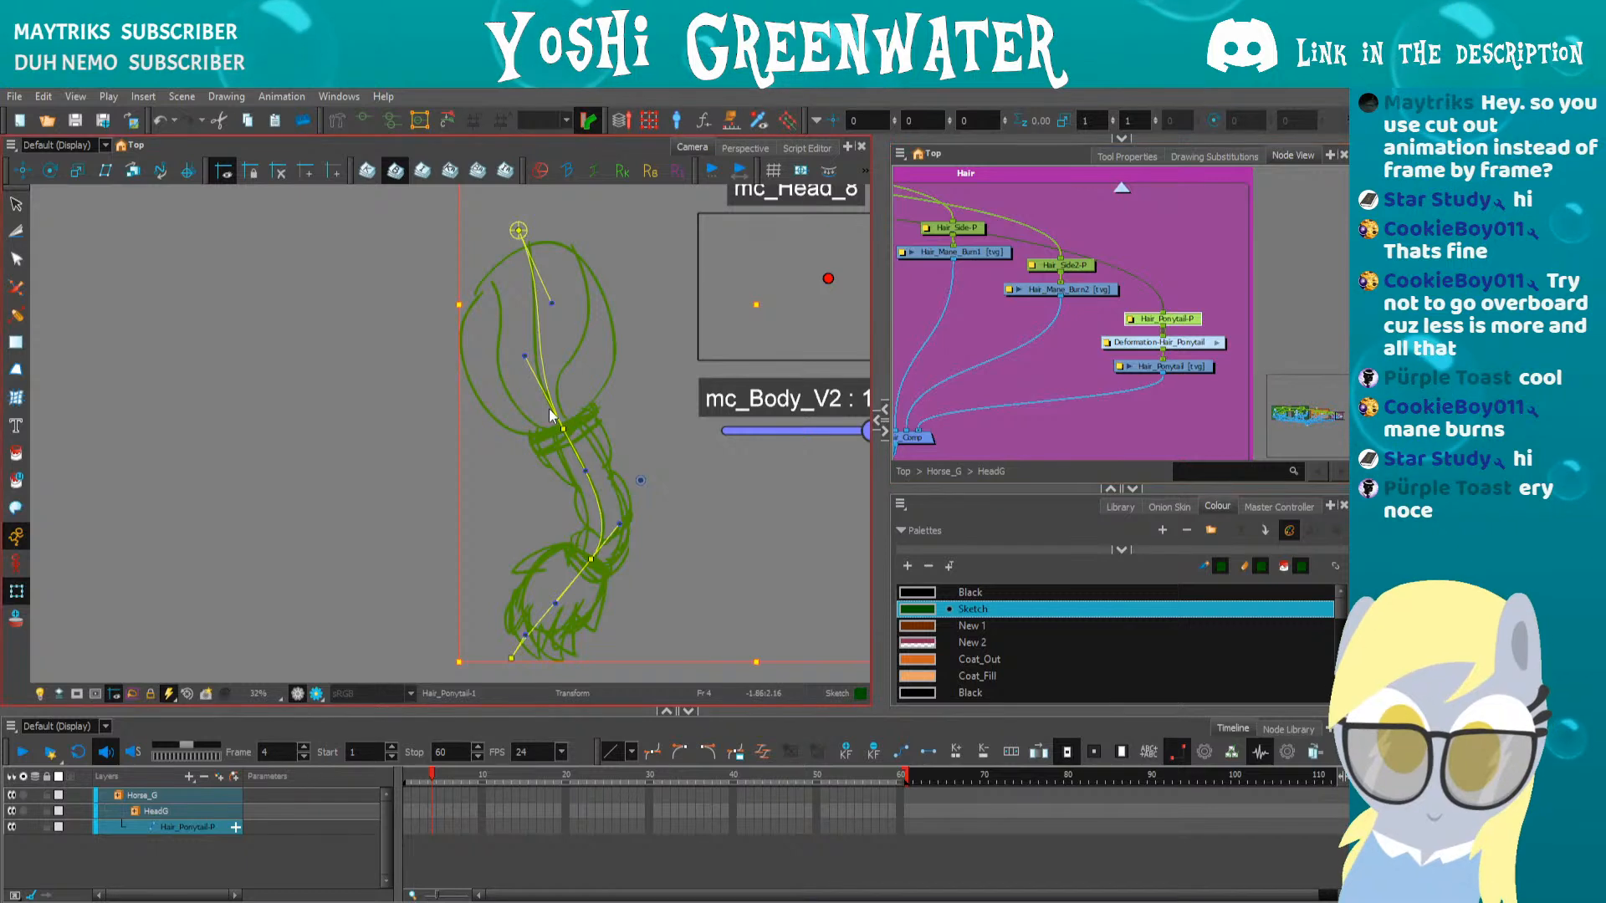
drag(562, 428, 326, 429)
key(ctrl+z)
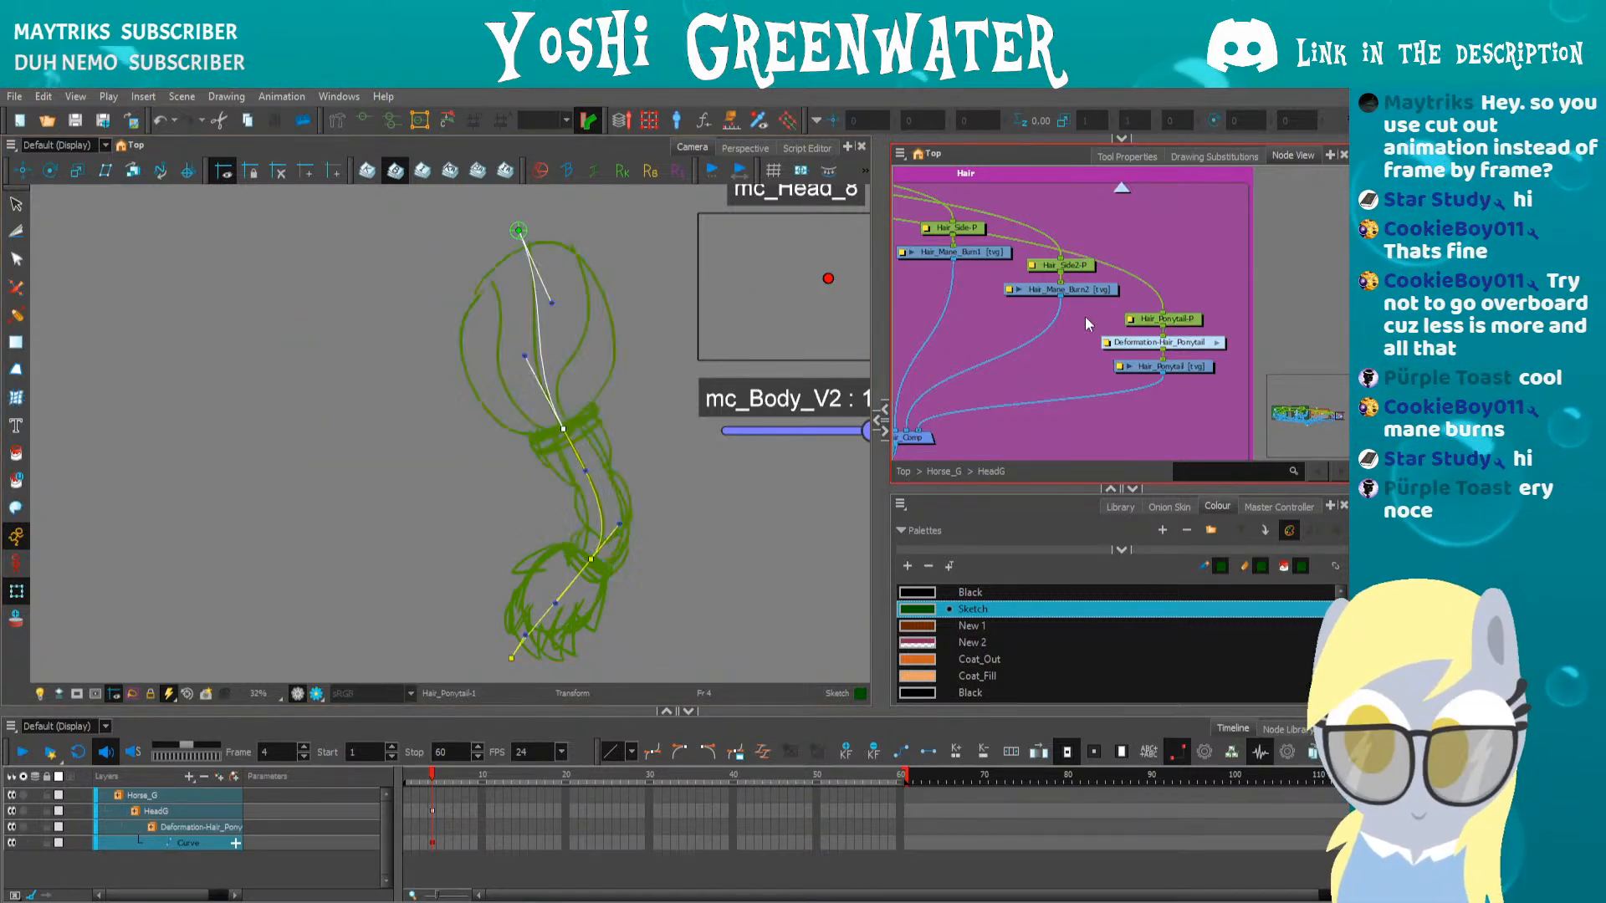
Raise the Hair_Ponytail-P node clear of the deformation node and shift the whole ponytail left using that peg
click(1146, 320)
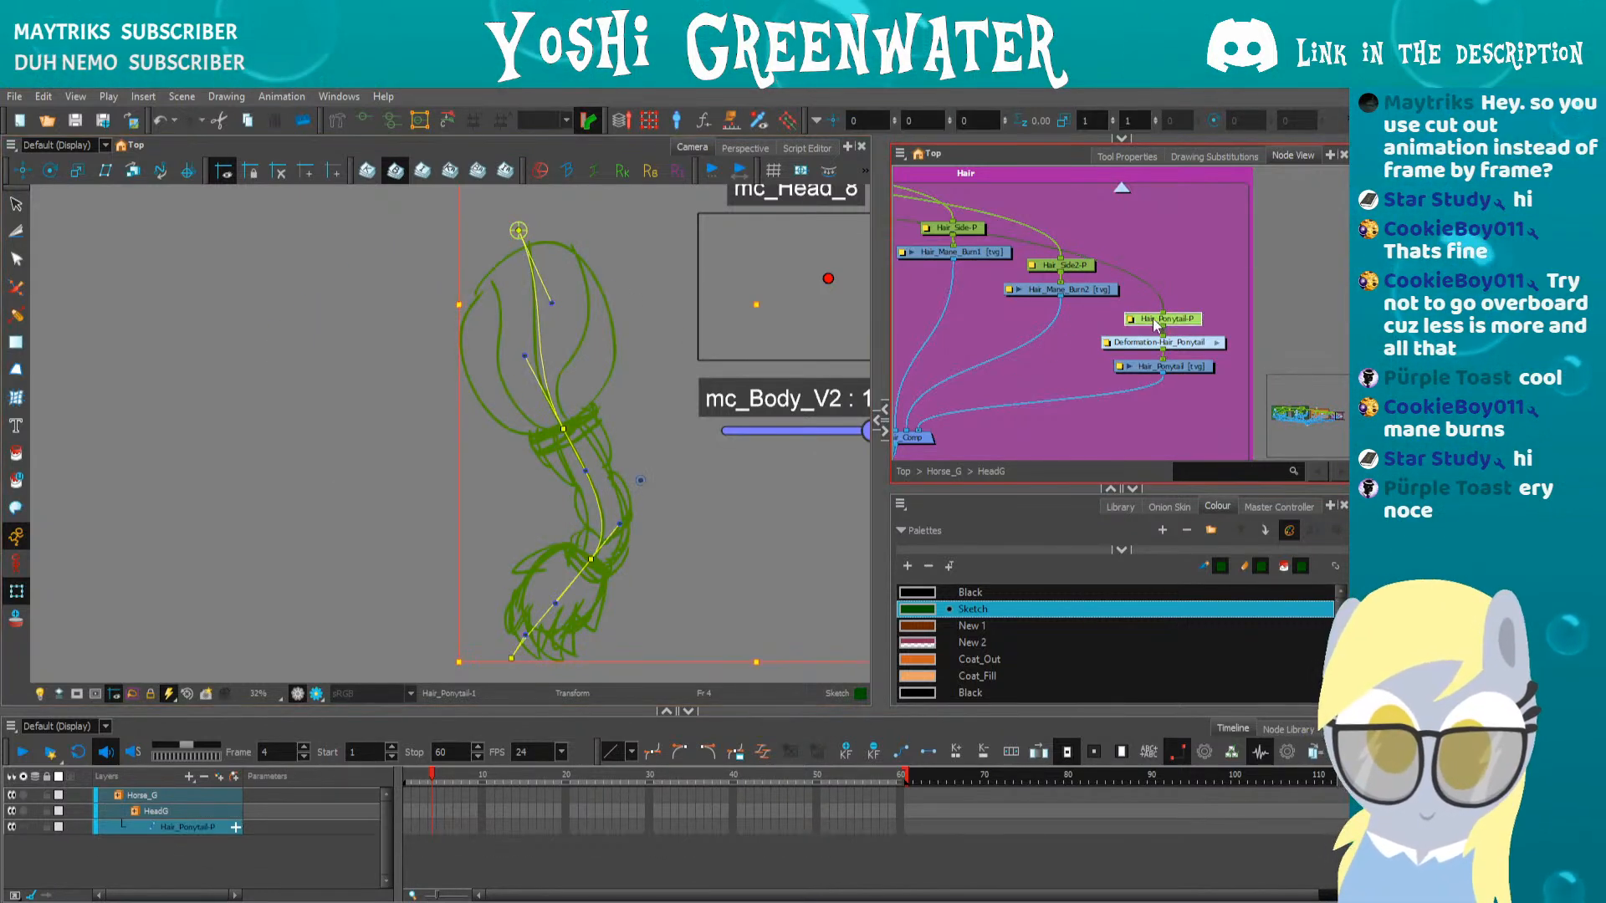
drag(1146, 320, 1146, 305)
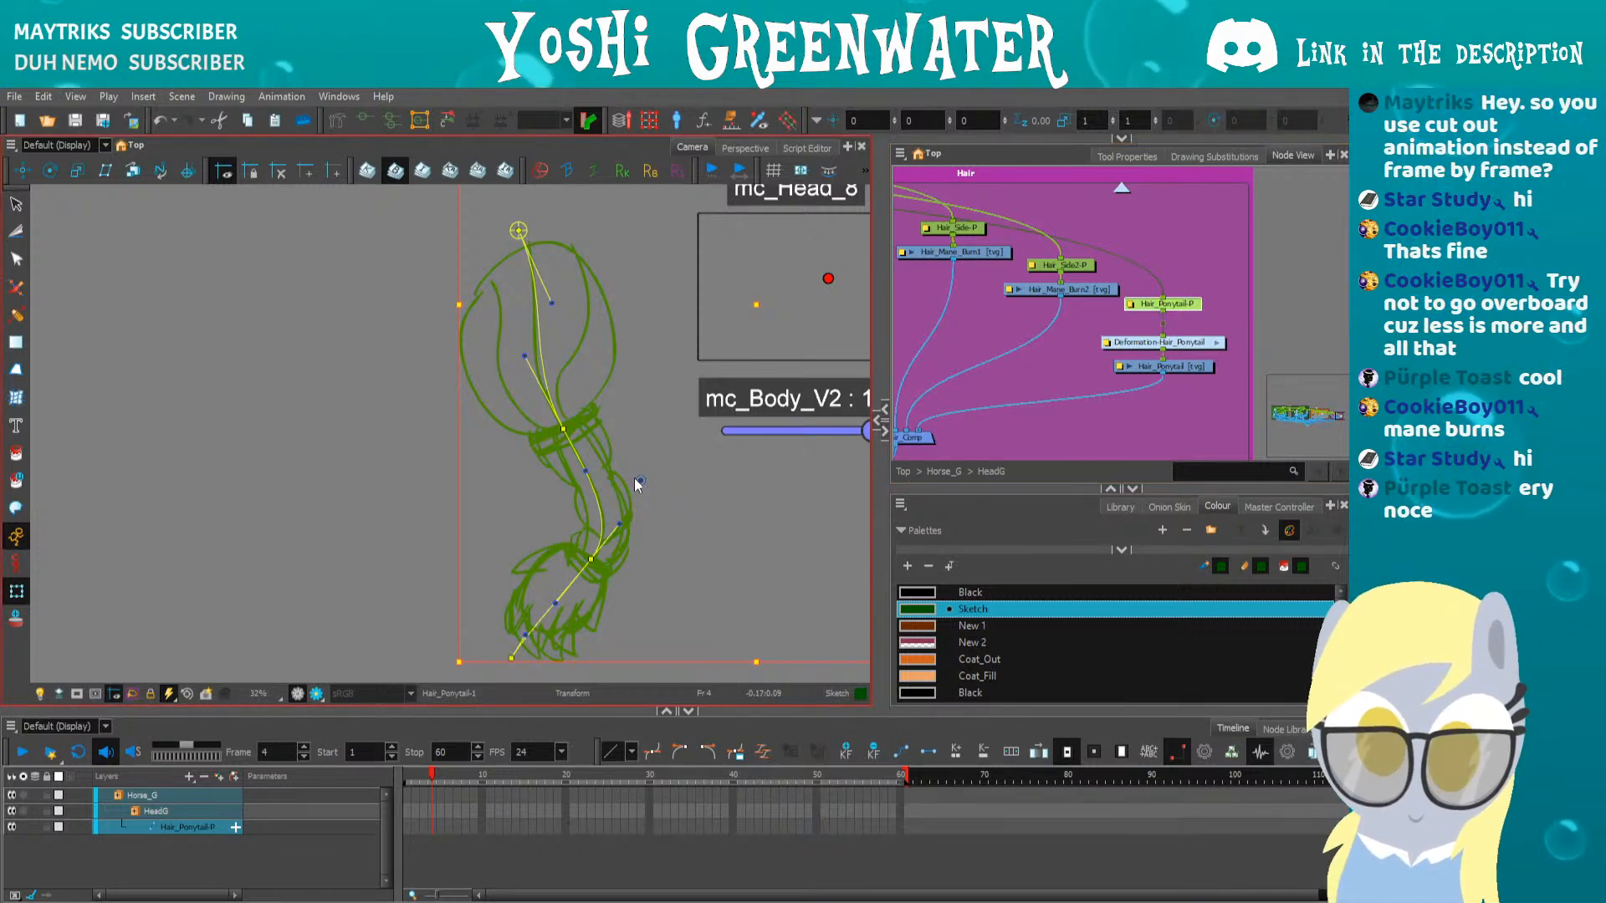
drag(745, 322, 451, 331)
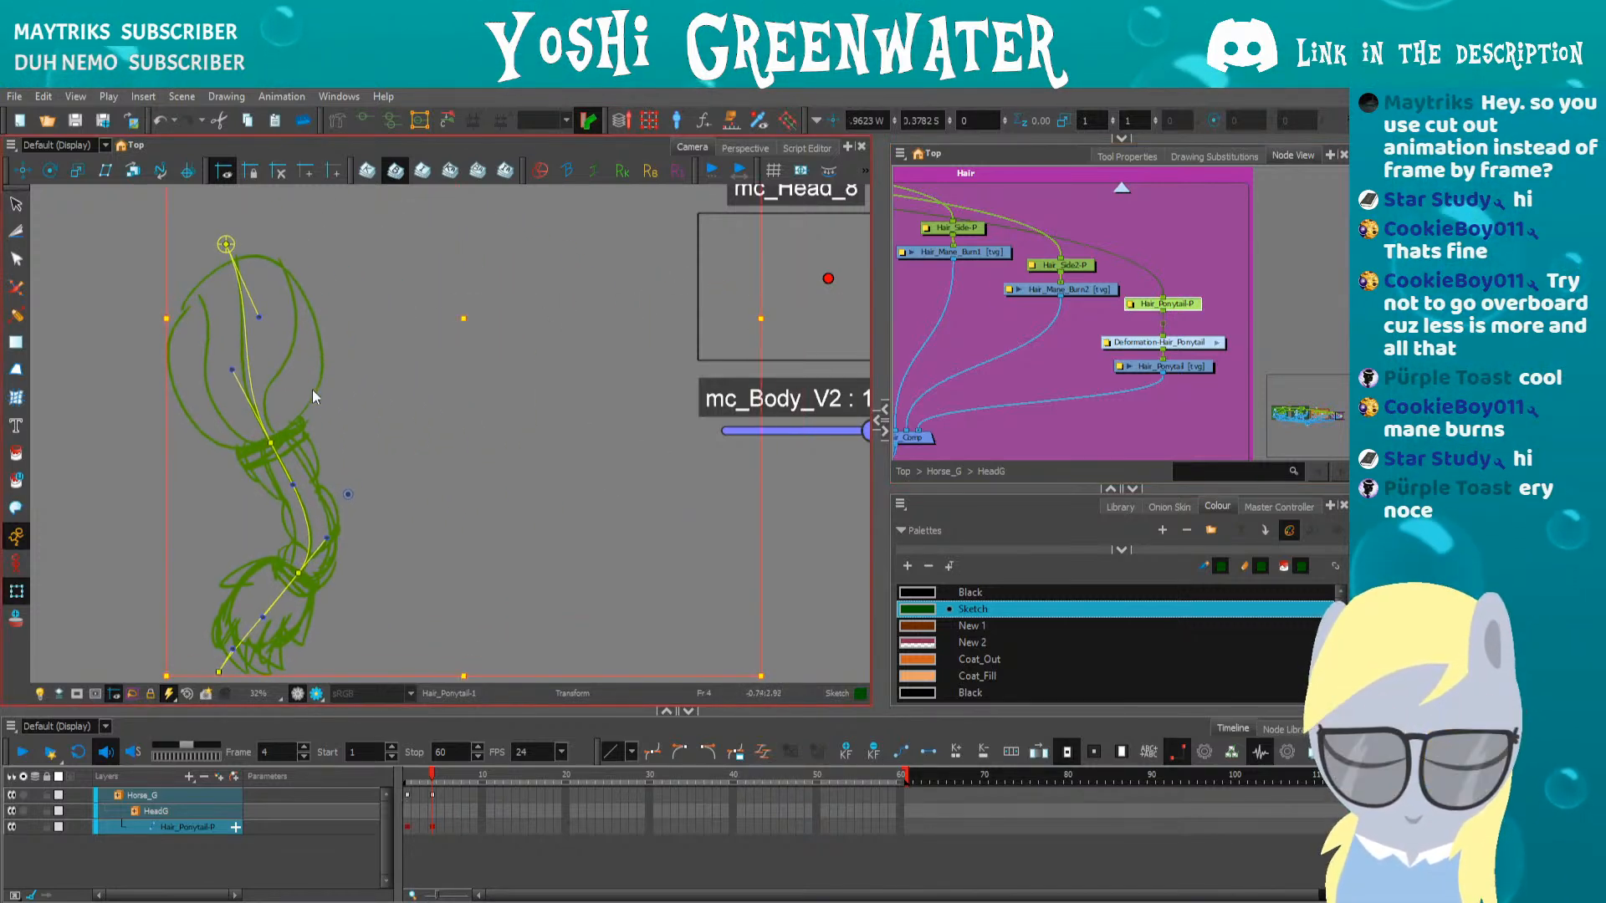
Undo the ponytail's last shift and inspect the Hair_Ponytail artwork in the Drawing view
key(ctrl+z)
click(878, 420)
scroll(688, 422, down, 4)
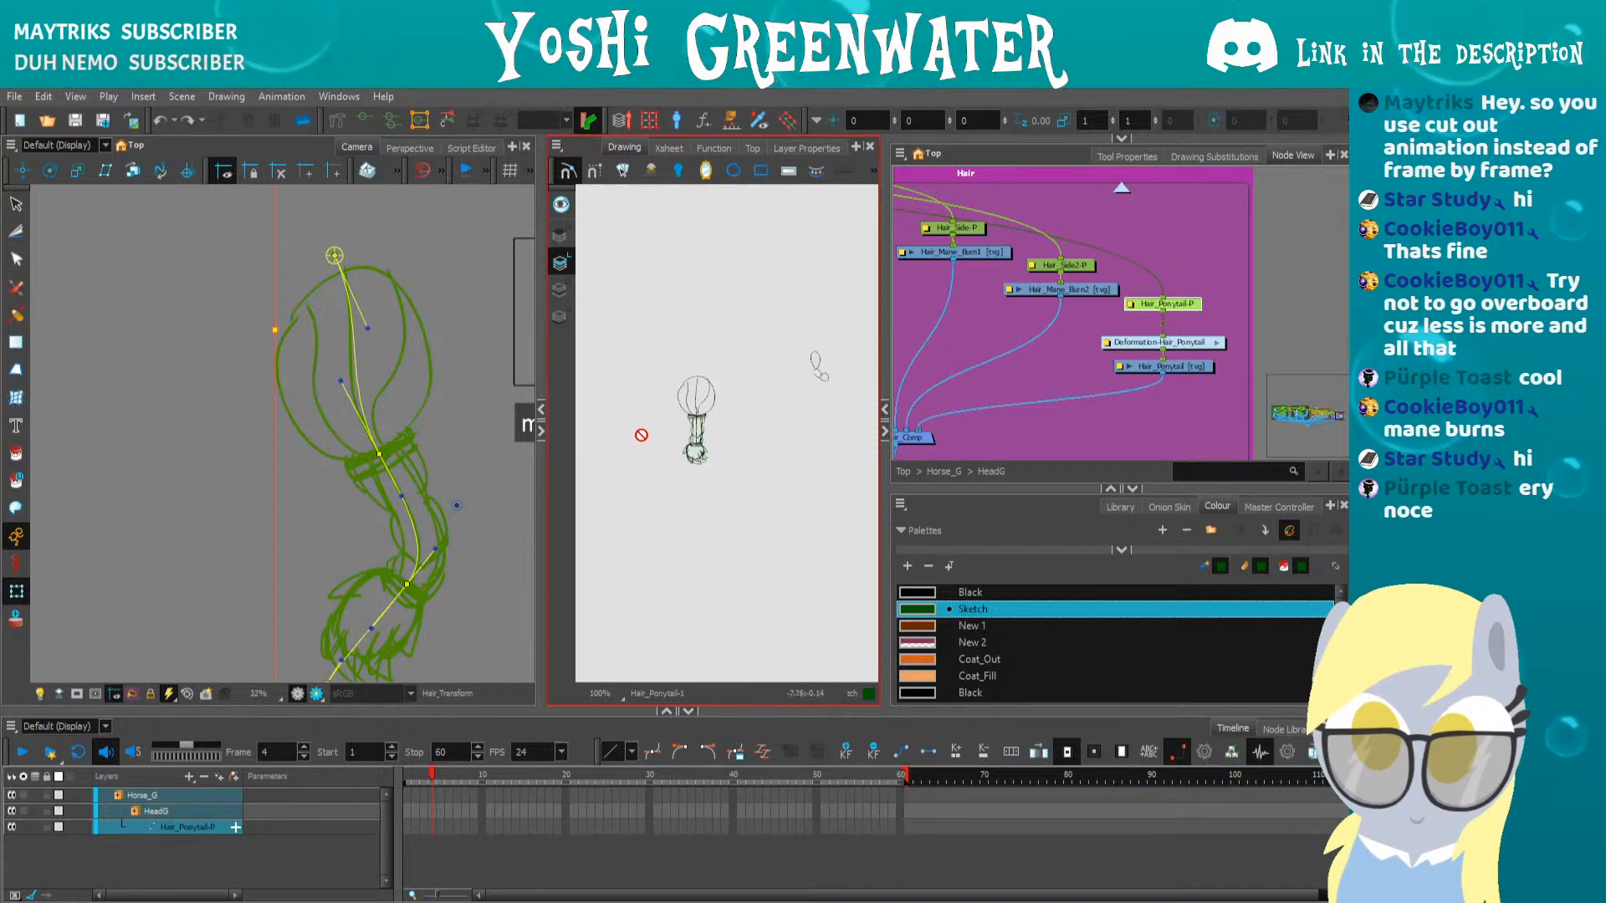
key(alt+s)
scroll(801, 361, up, 4)
mouse_move(821, 362)
mouse_down()
mouse_move(744, 365)
mouse_move(699, 419)
mouse_up()
click(542, 430)
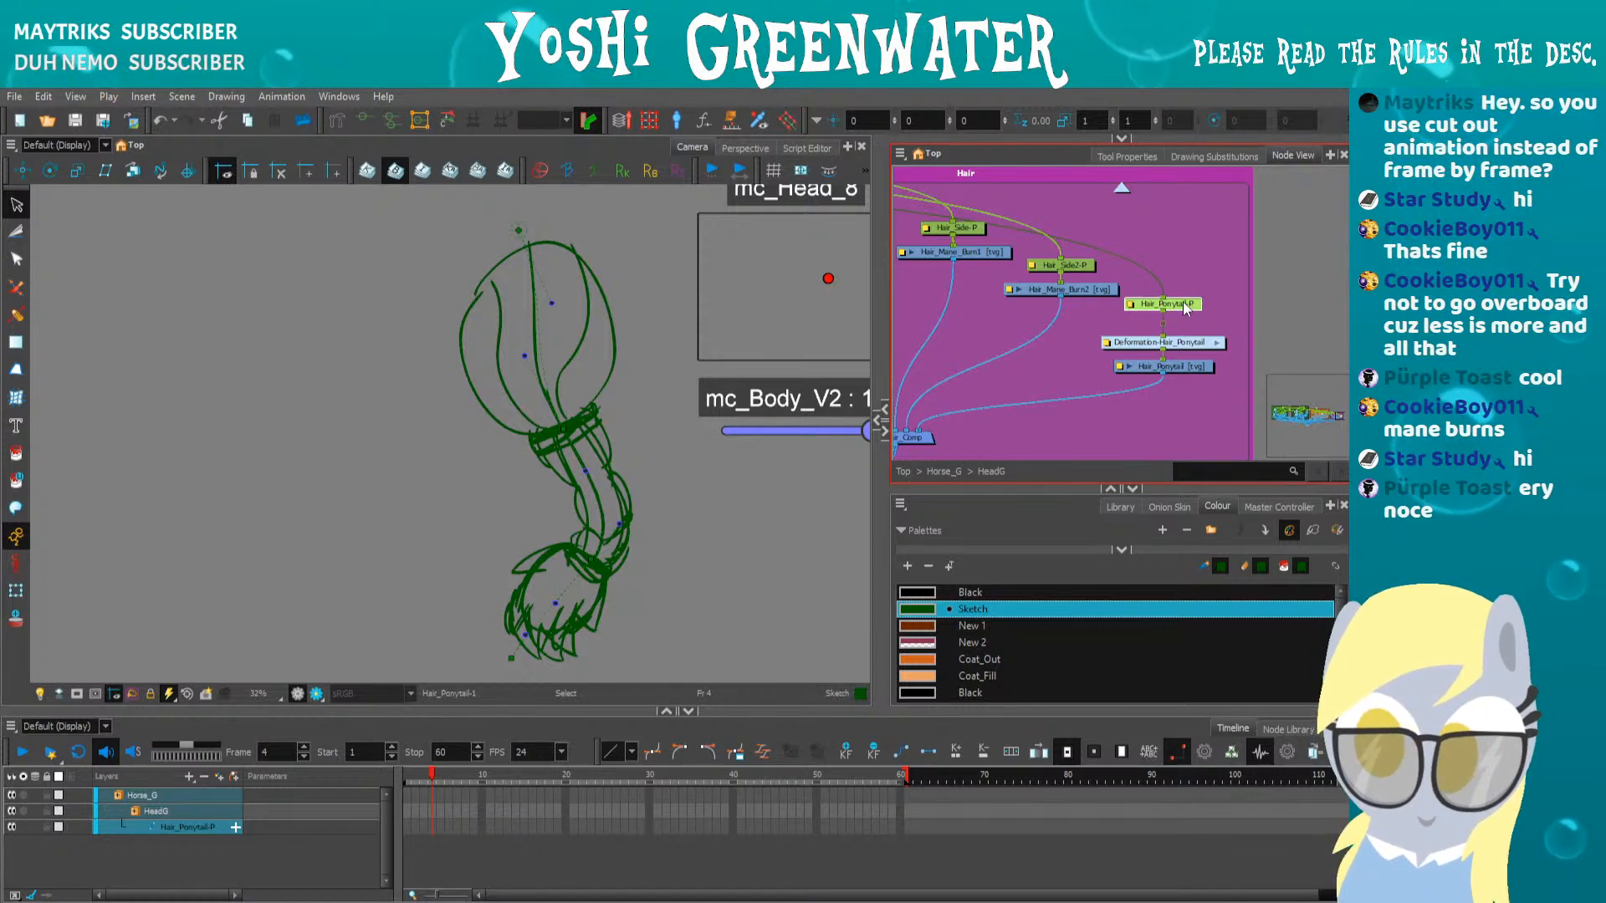
Try moving the whole ponytail left with its peg and shifting the deformer's top point, undoing each test
key(shift+t)
drag(546, 446, 459, 447)
key(ctrl+z)
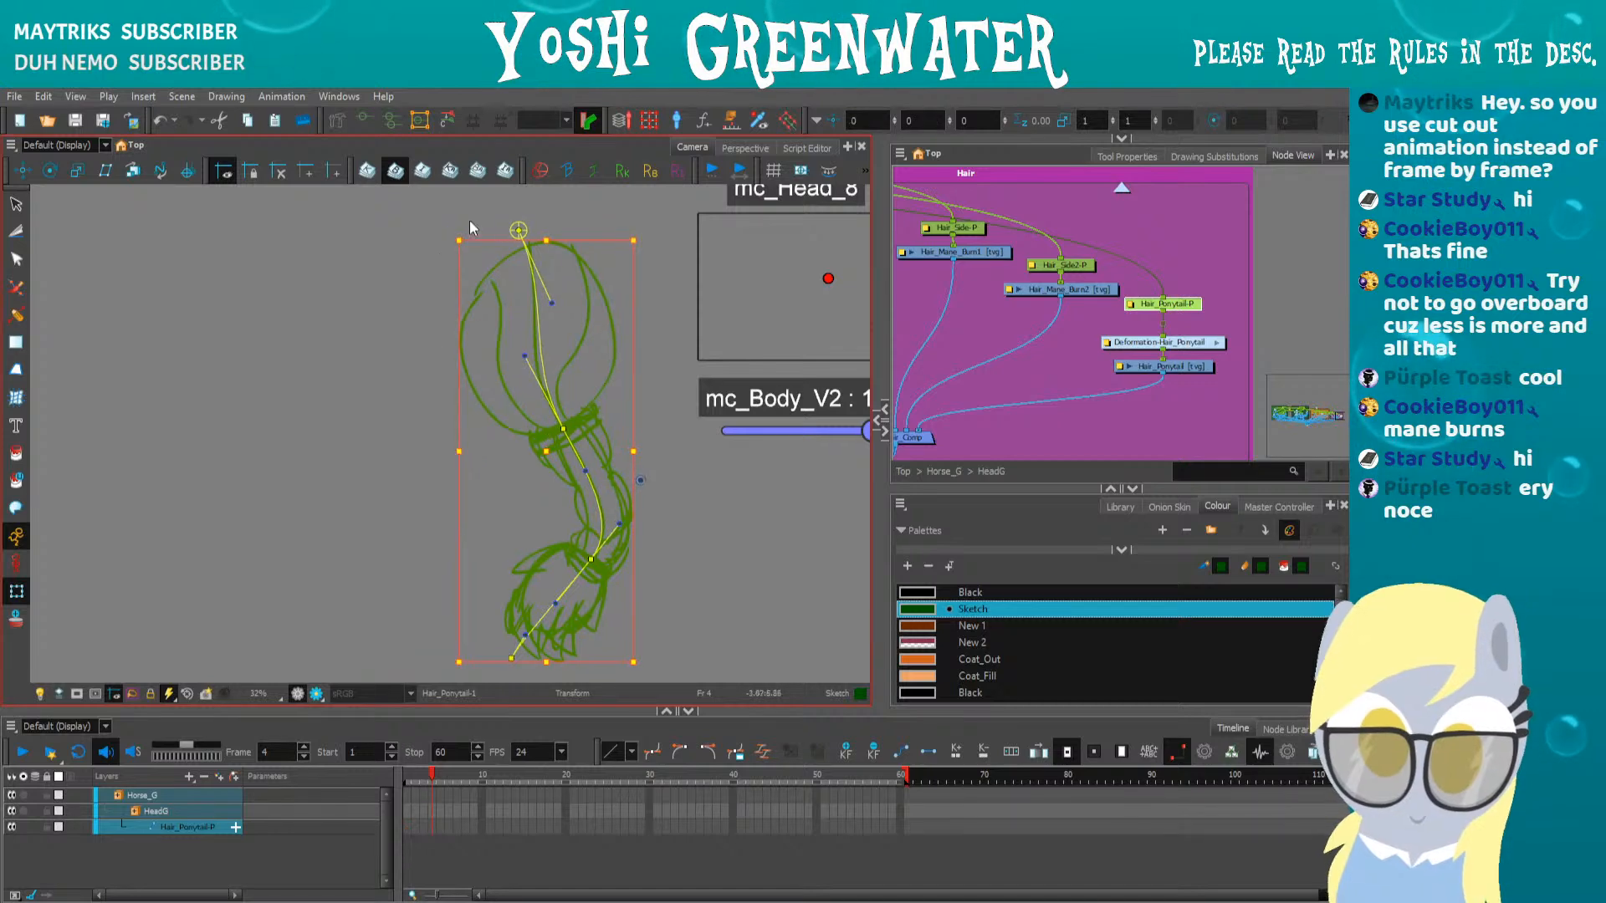
drag(542, 454, 380, 457)
key(ctrl+z)
click(454, 277)
mouse_move(519, 230)
mouse_down()
mouse_move(569, 269)
mouse_move(494, 259)
mouse_up()
key(ctrl+z)
click(434, 369)
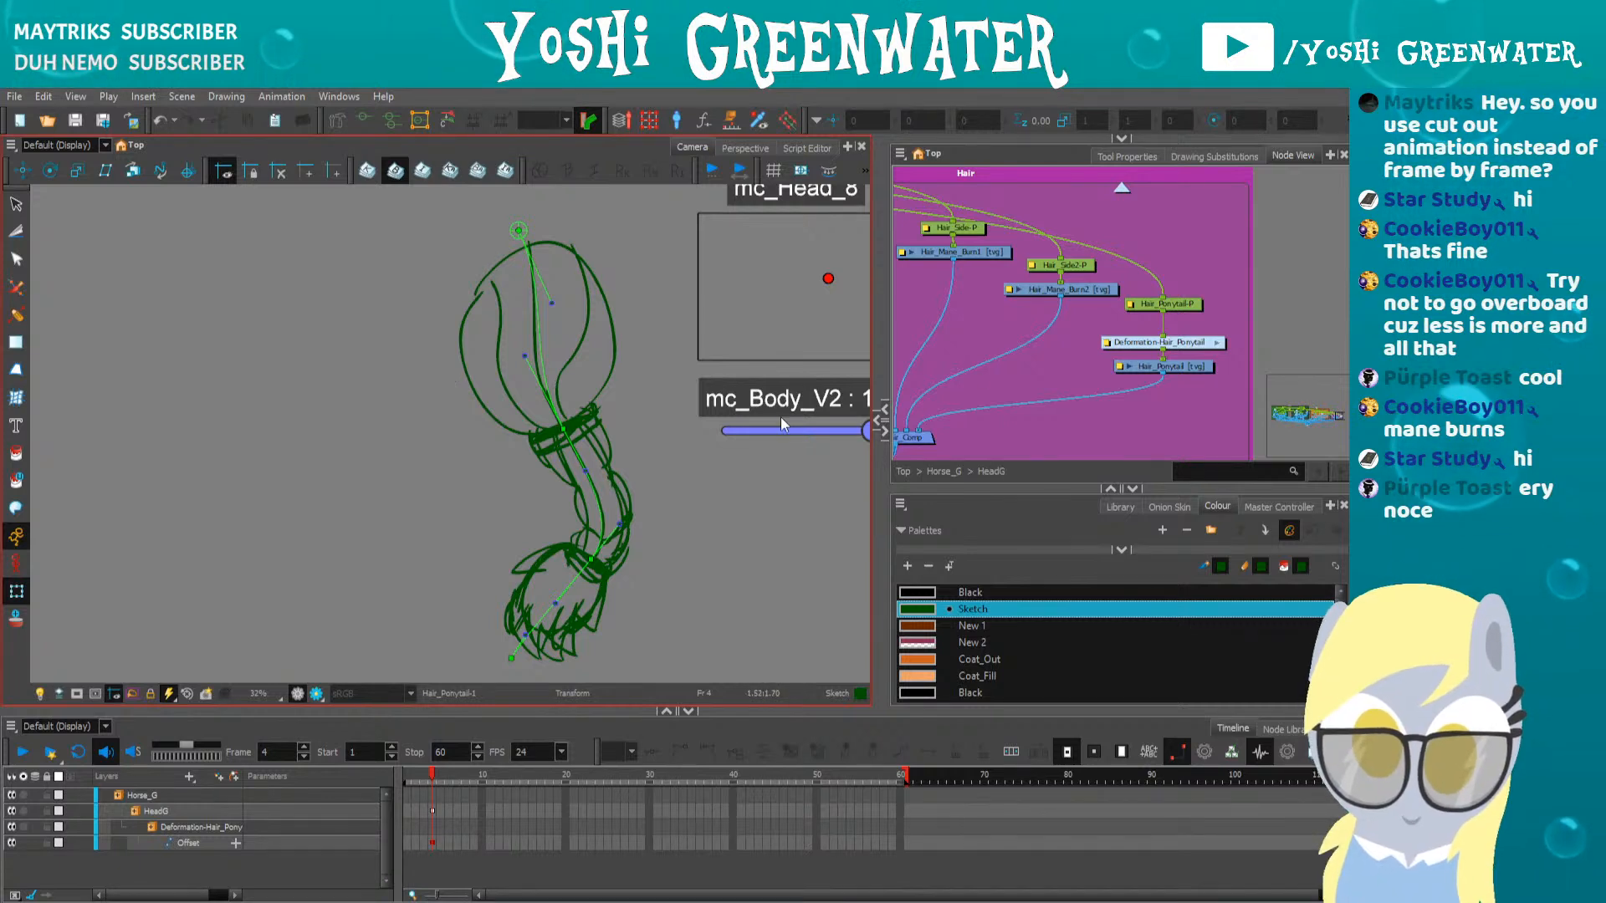
Reset all the Offset and Curve nodes inside the Deformation-Hair_Ponytail group so the braid returns to its straight resting pose
click(1158, 342)
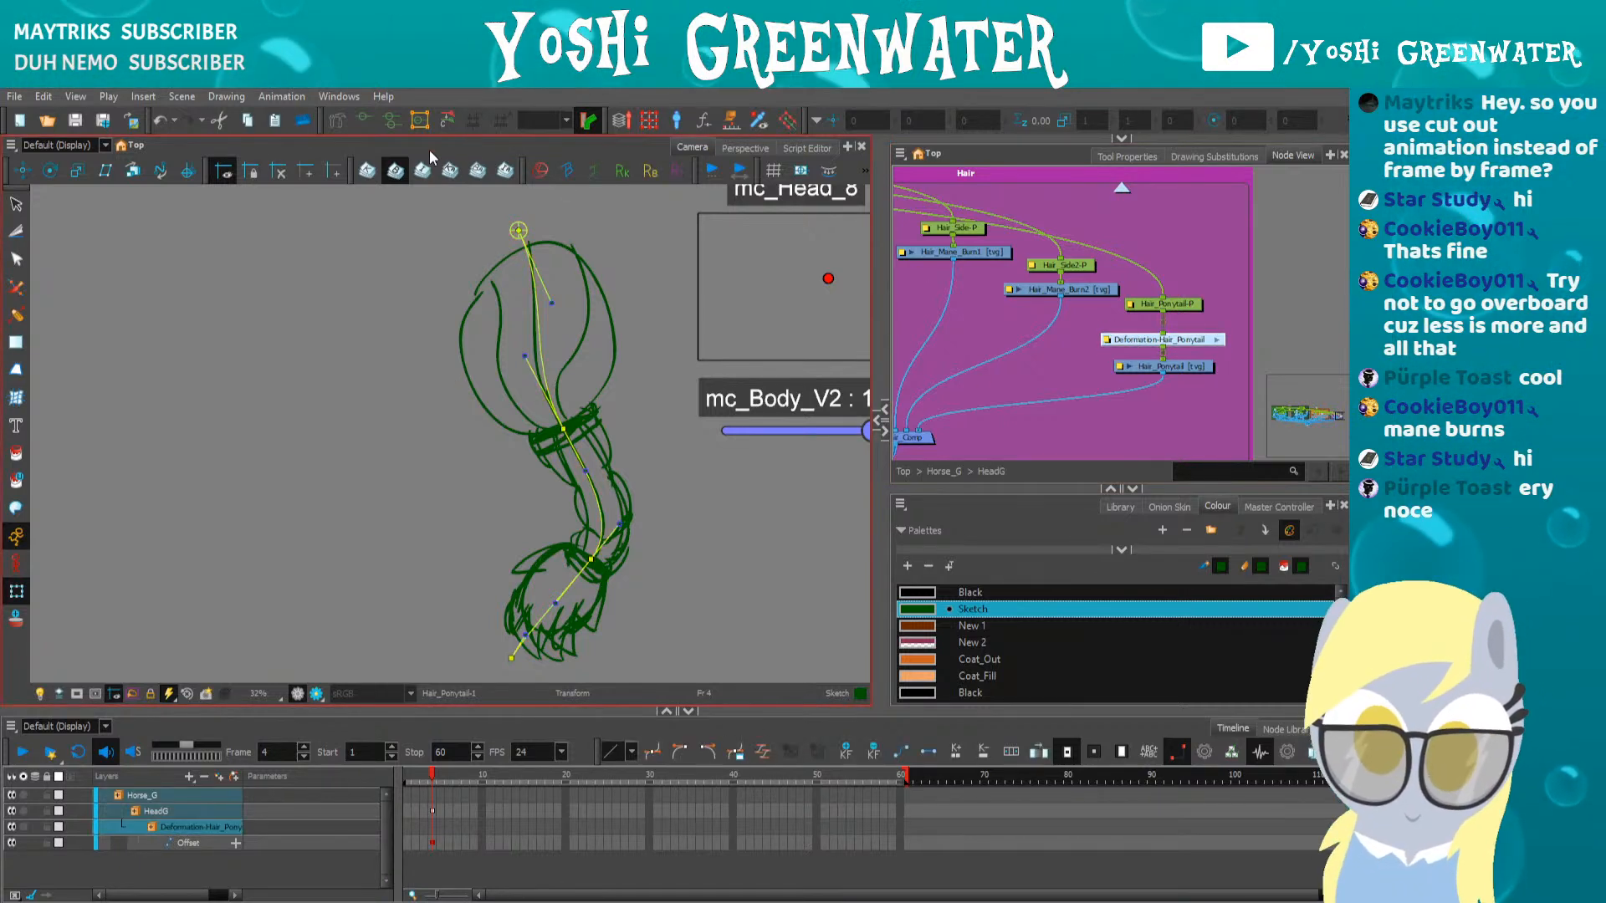
click(1217, 341)
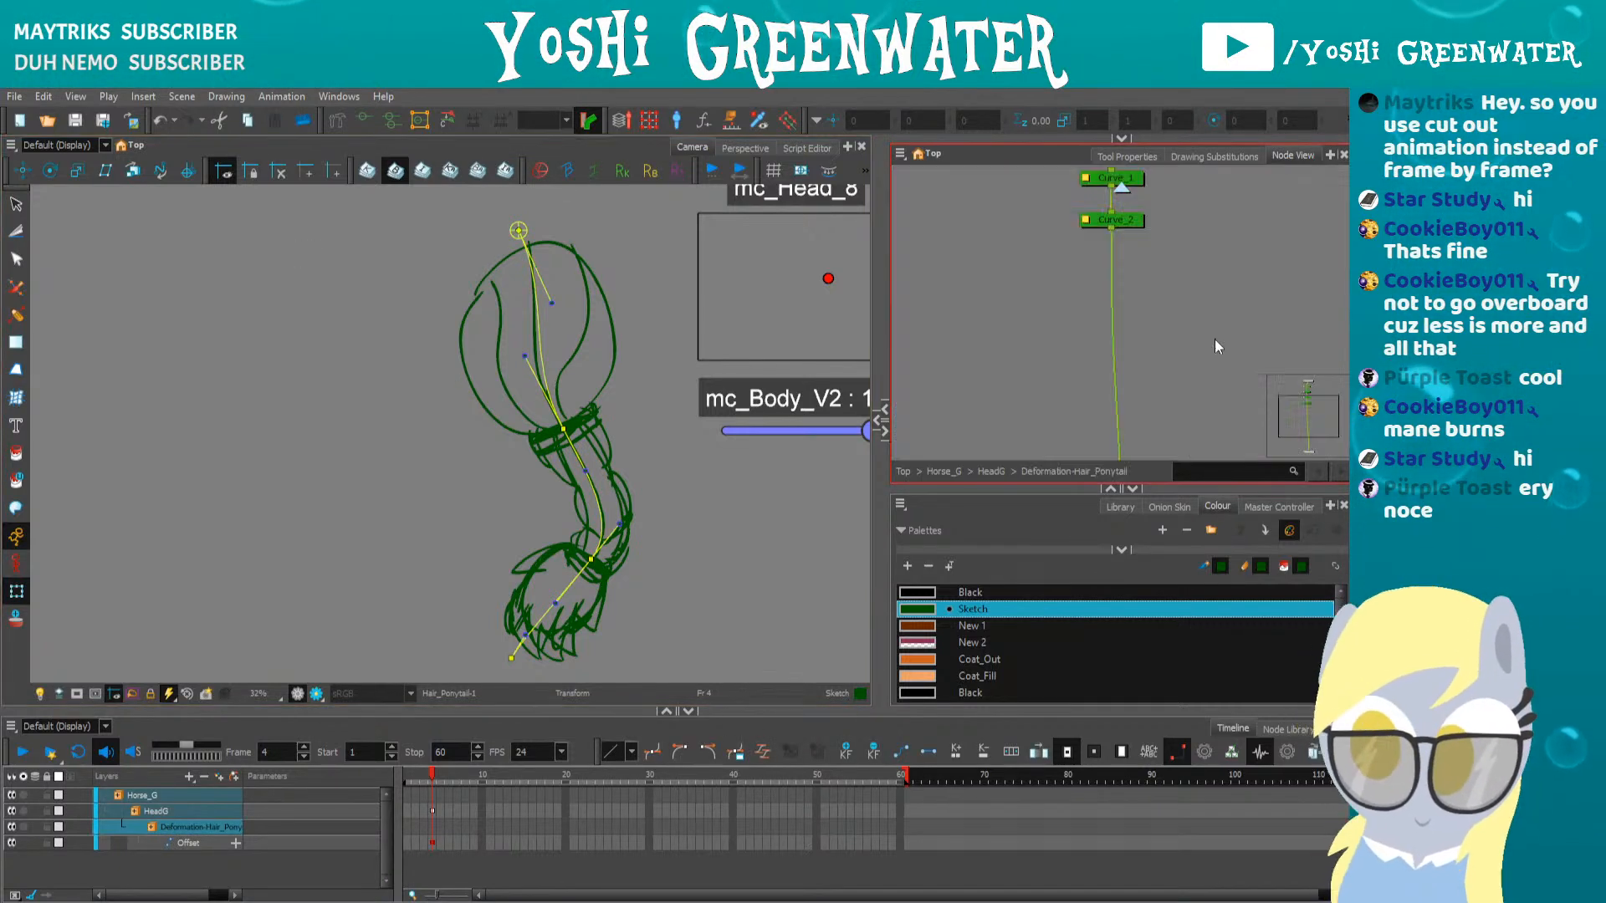
scroll(1035, 330, down, 3)
click(1035, 333)
scroll(1039, 333, up, 2)
mouse_move(1108, 172)
mouse_down()
mouse_move(990, 309)
mouse_move(978, 412)
mouse_up()
drag(1121, 239, 1012, 471)
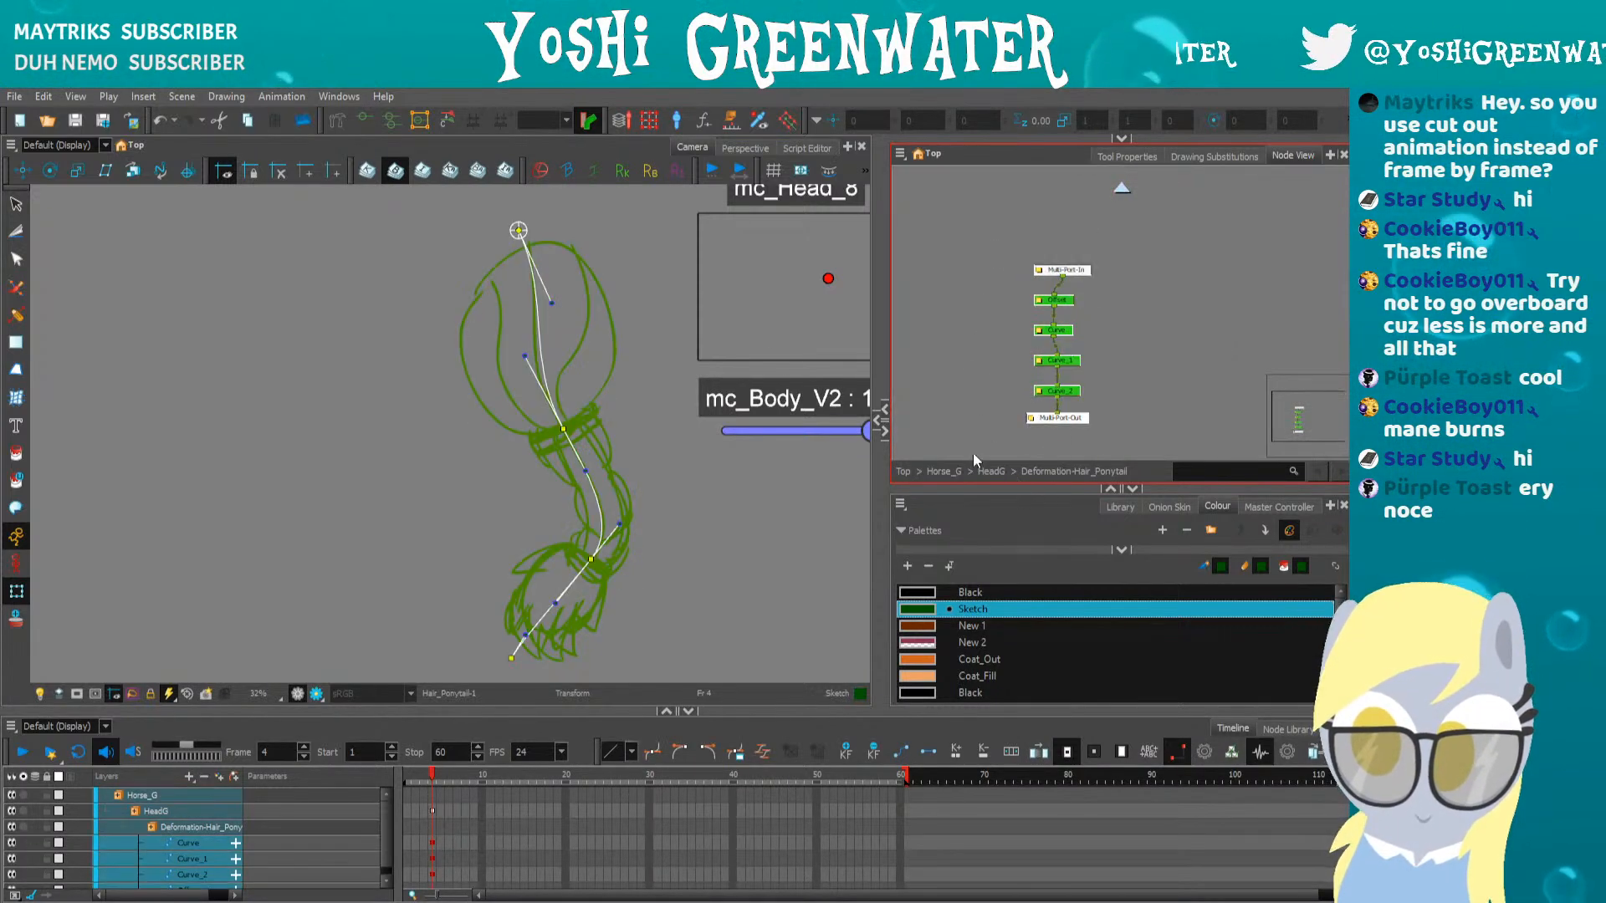
click(446, 121)
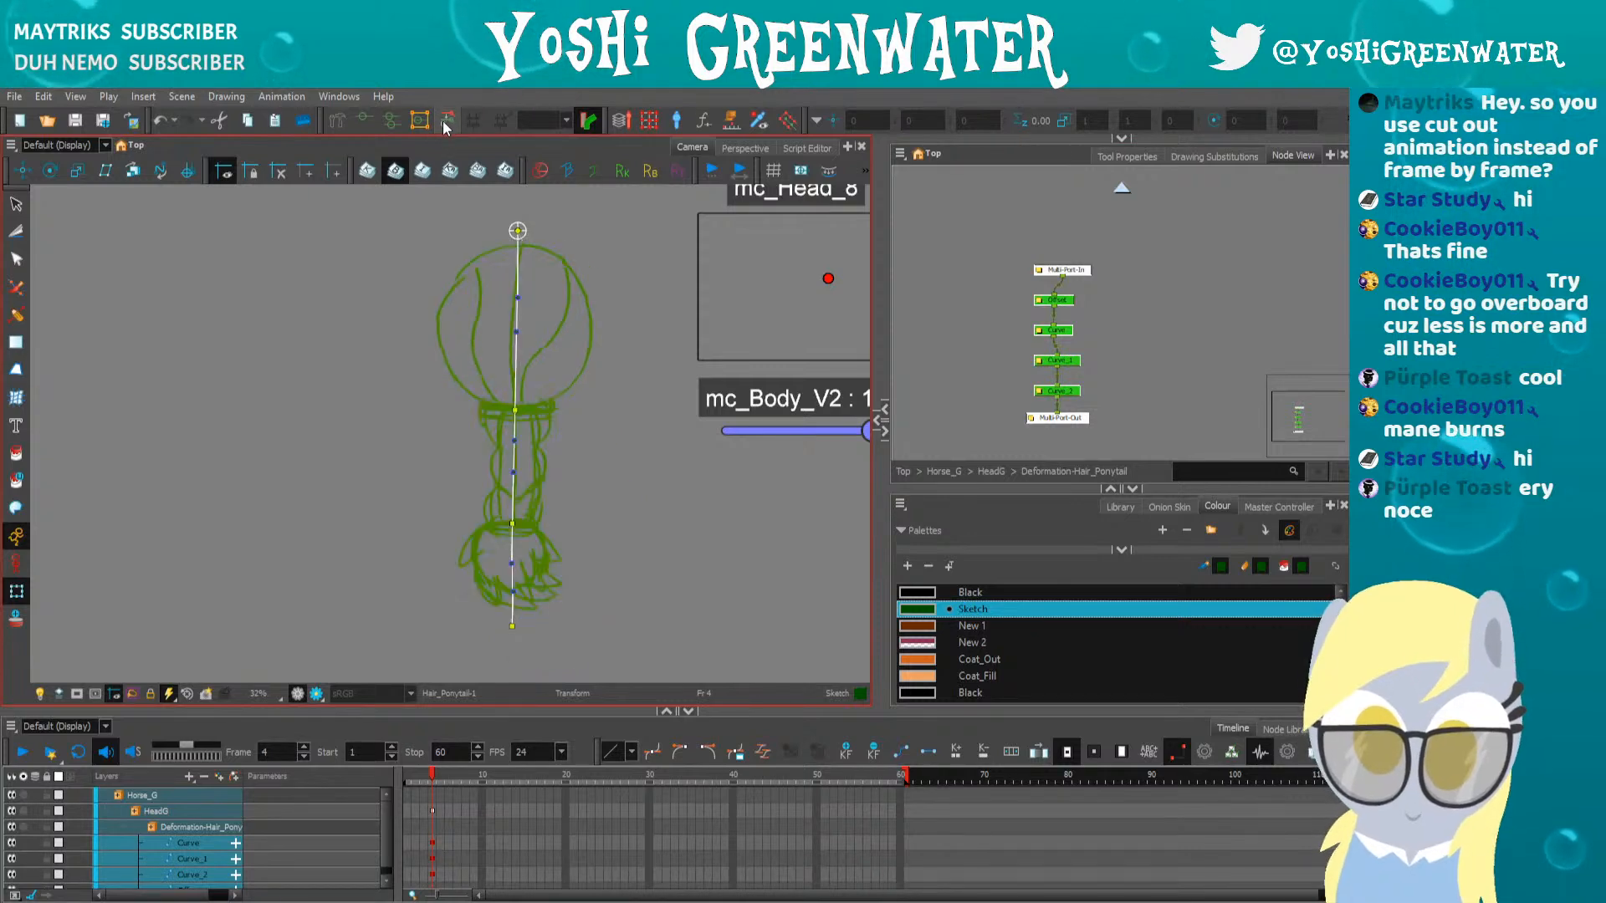
click(386, 283)
Return to the Horse_G network and turn off solo for the Hair_Ponytail layer to show the full pony
click(1121, 188)
click(1121, 188)
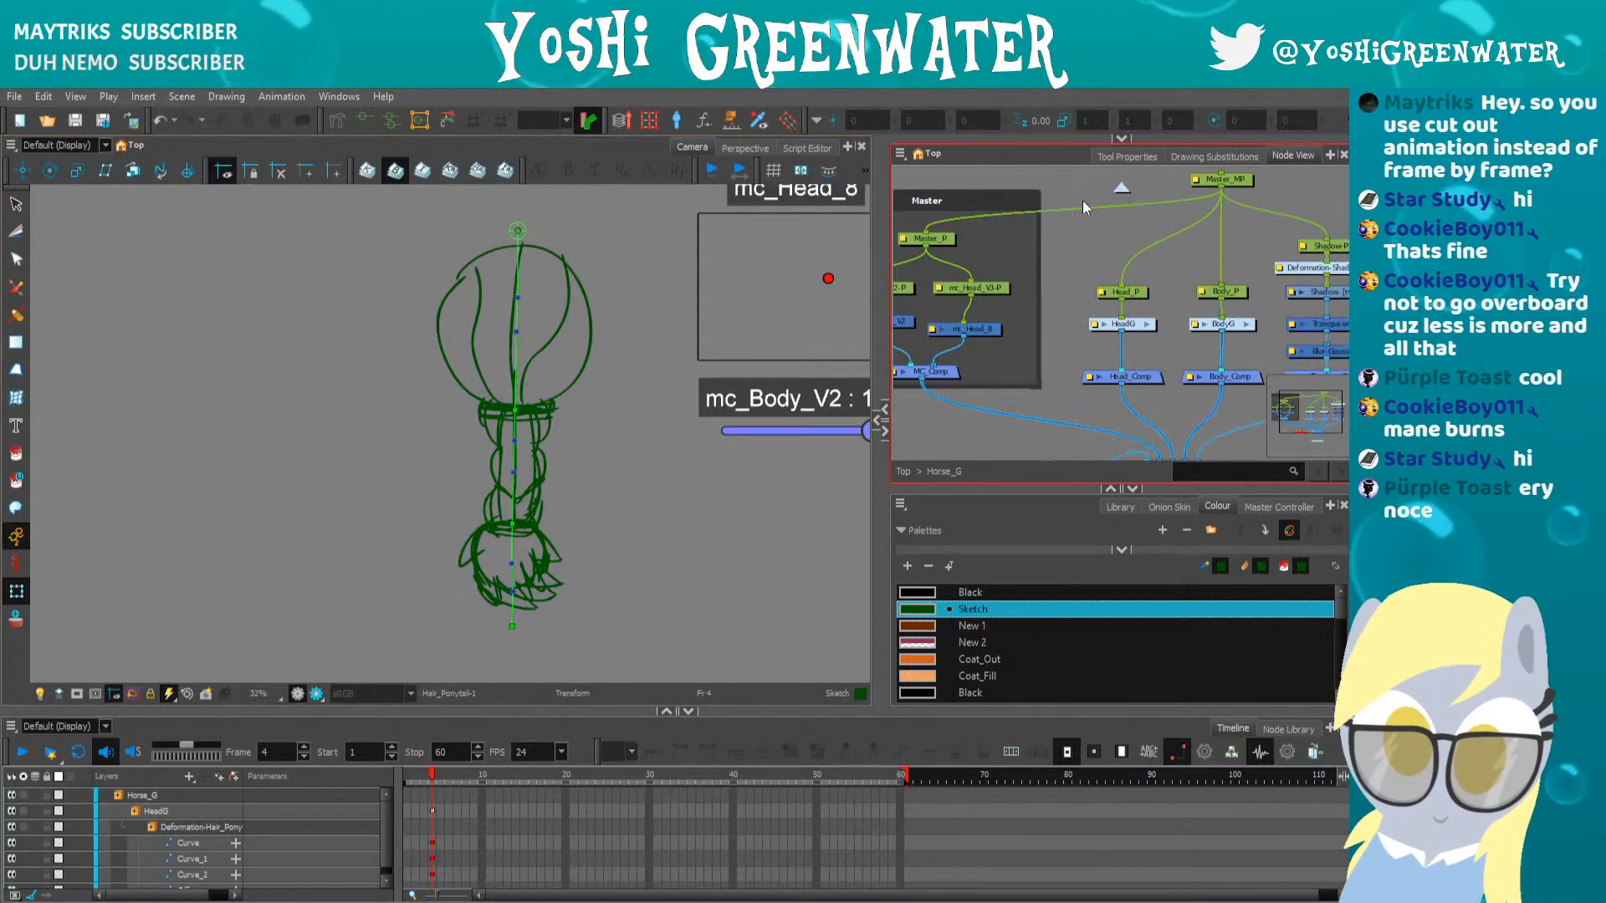
click(482, 525)
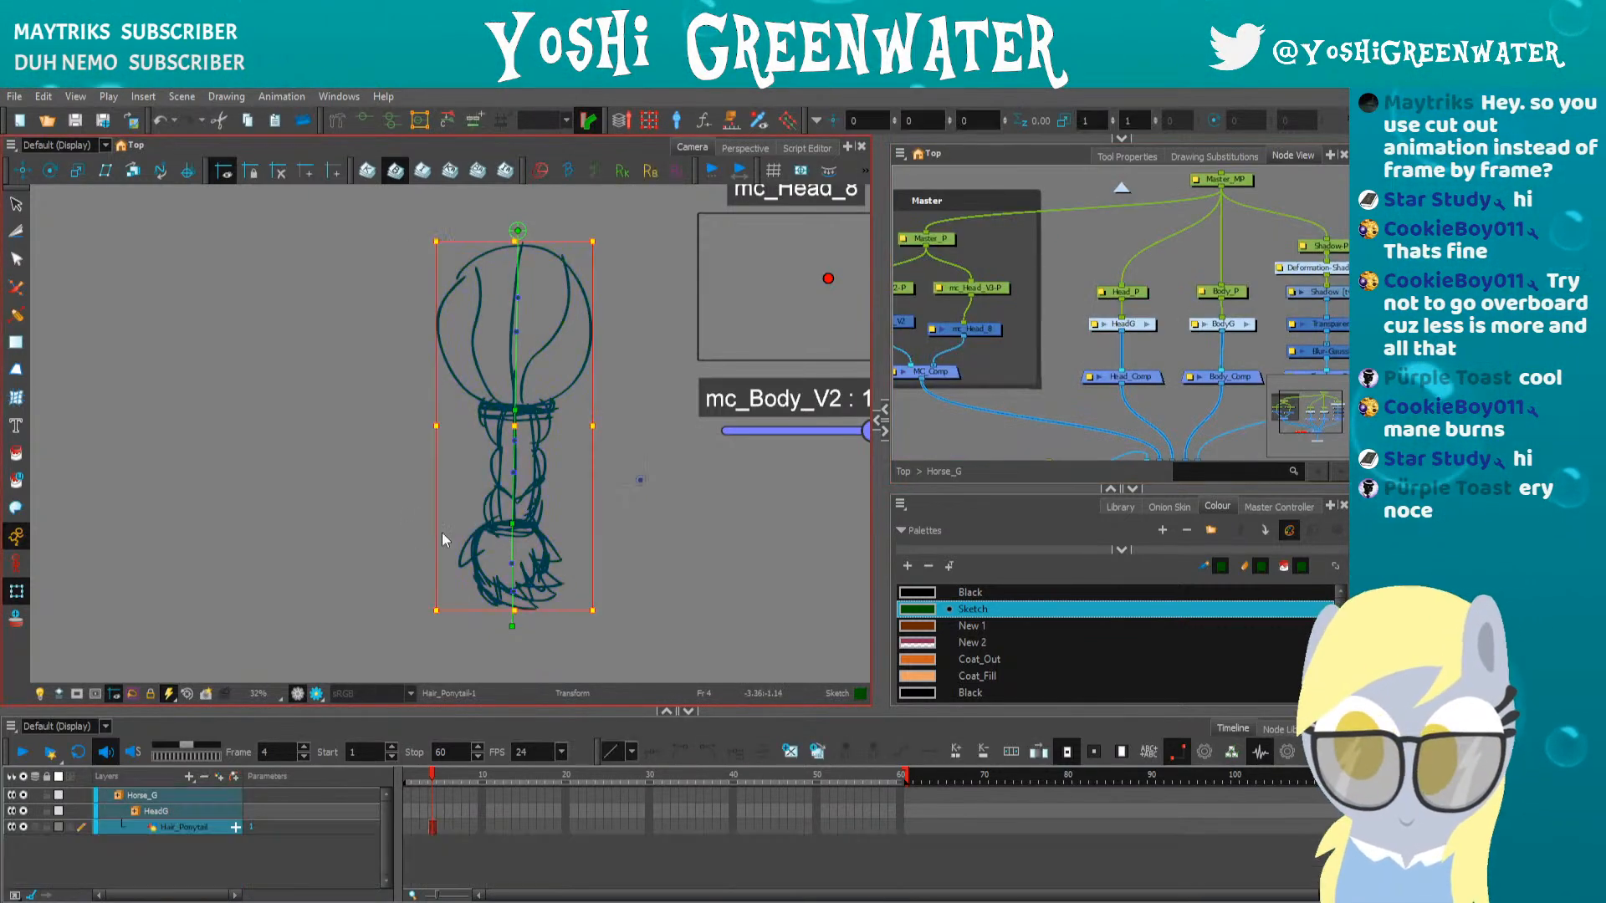
click(22, 827)
click(340, 543)
drag(331, 513, 437, 622)
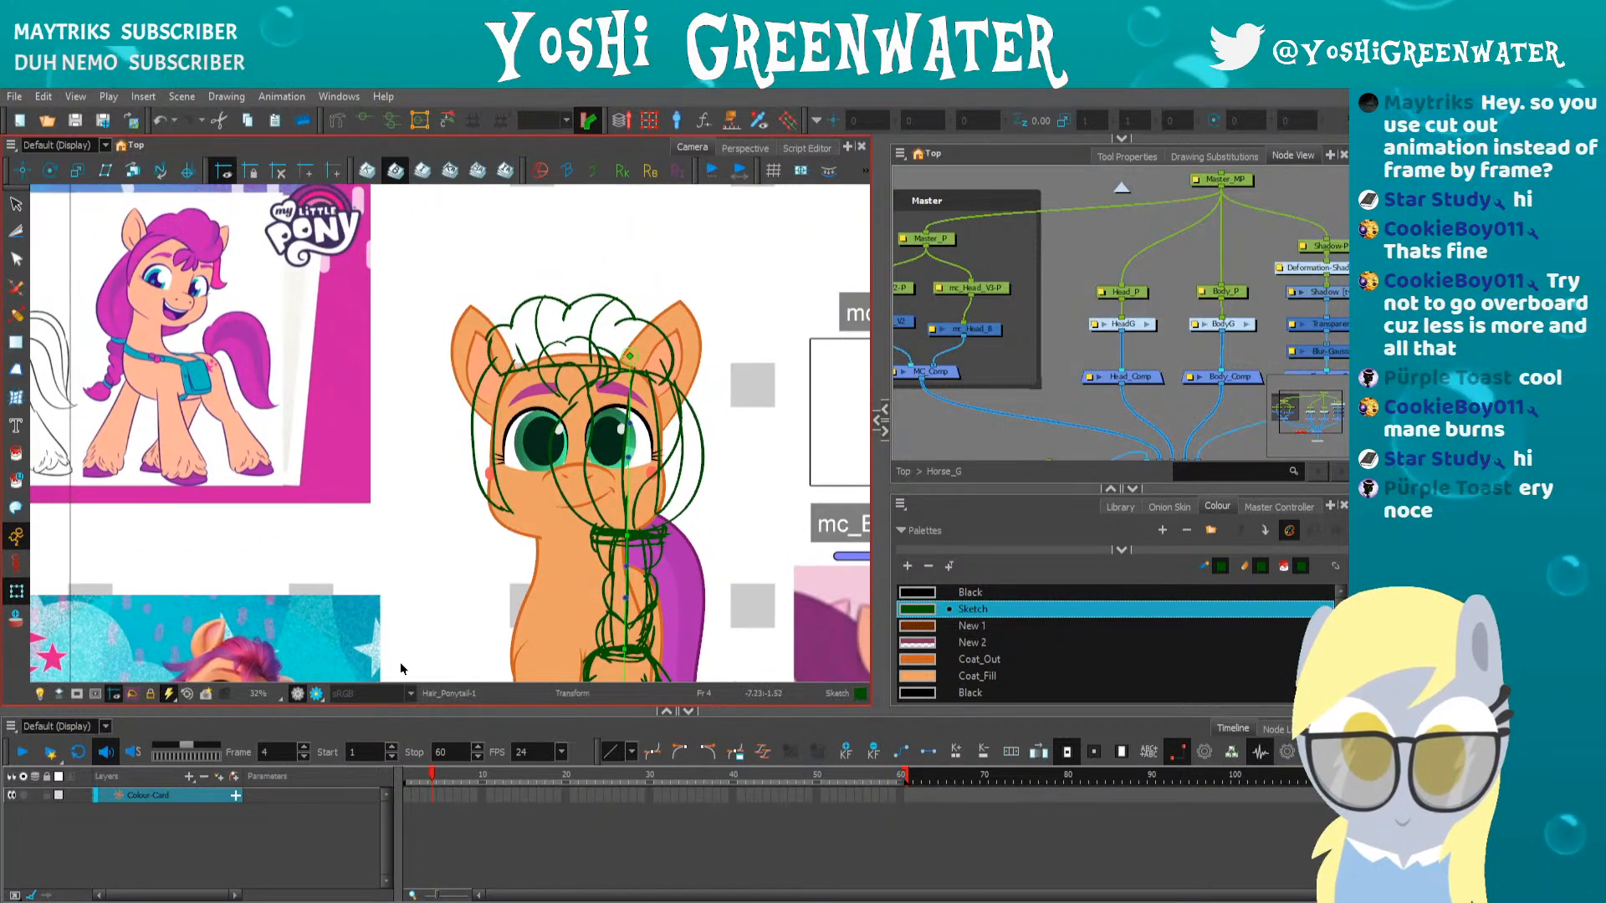
drag(436, 543, 316, 477)
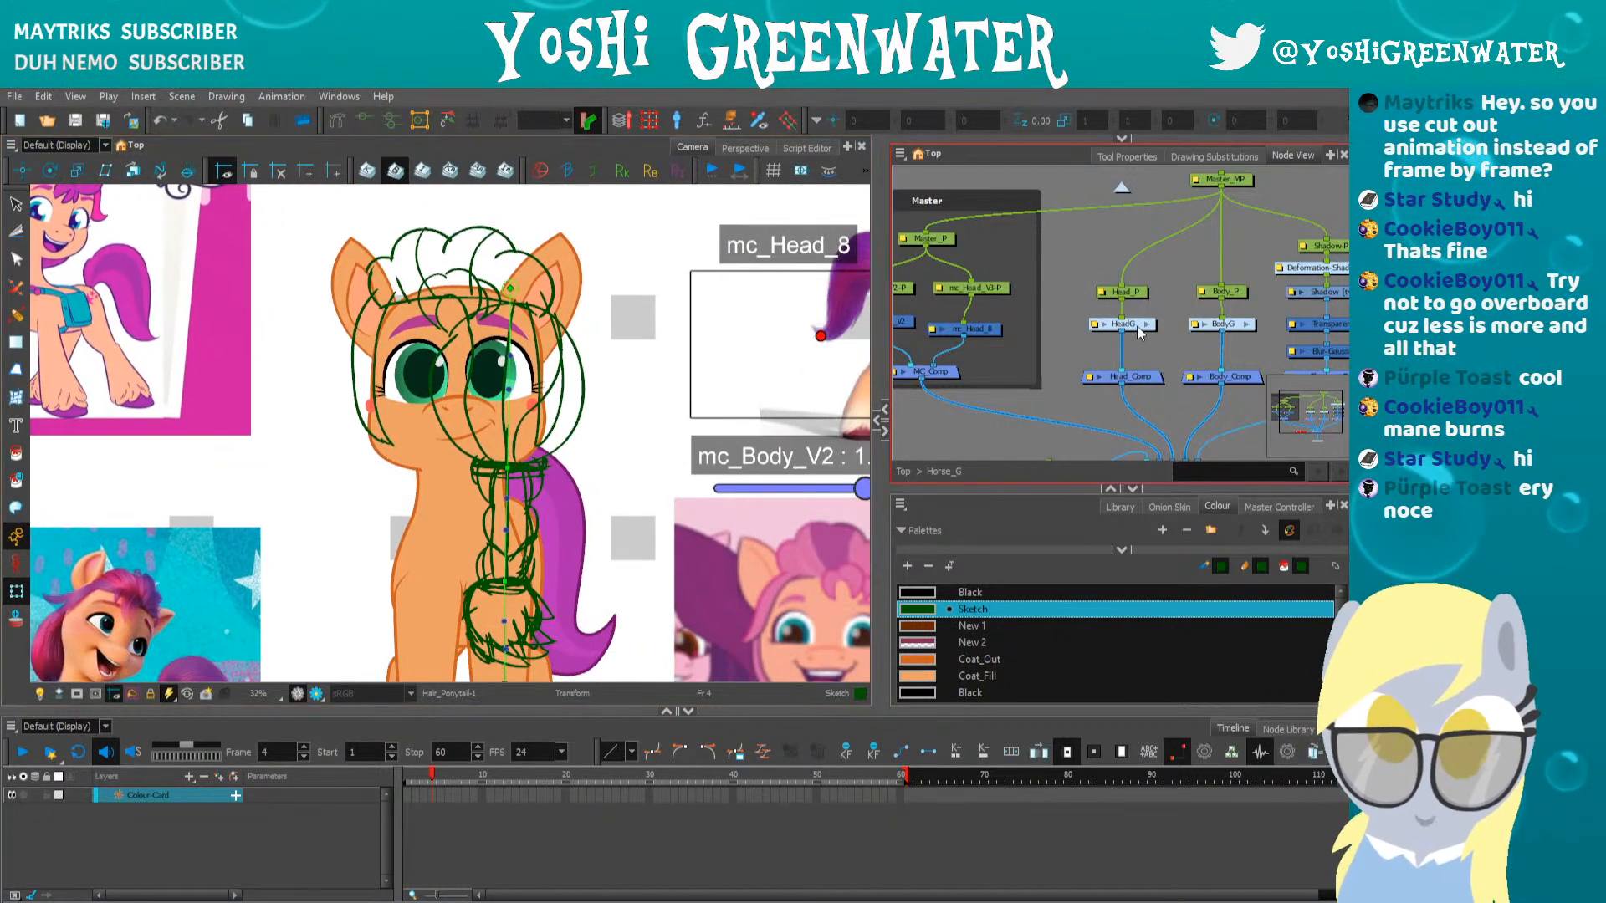
Open the HeadG group and add a keyframe to the Hair_Ponytail-P peg at frame 4
click(1144, 325)
drag(1078, 347, 1031, 352)
click(1055, 293)
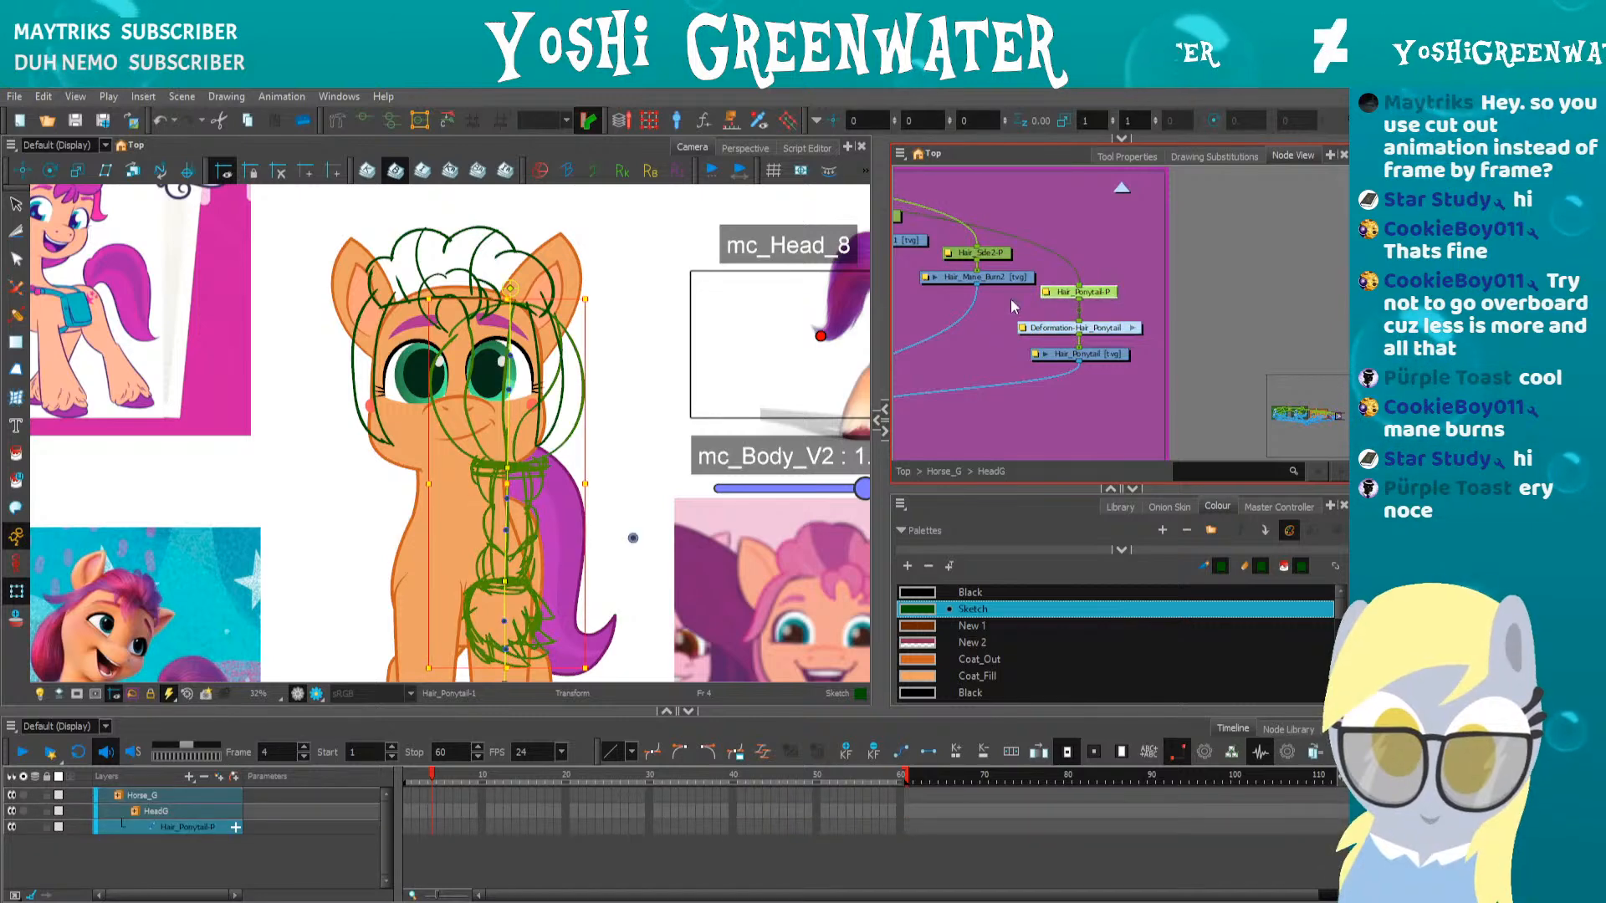
key(F6)
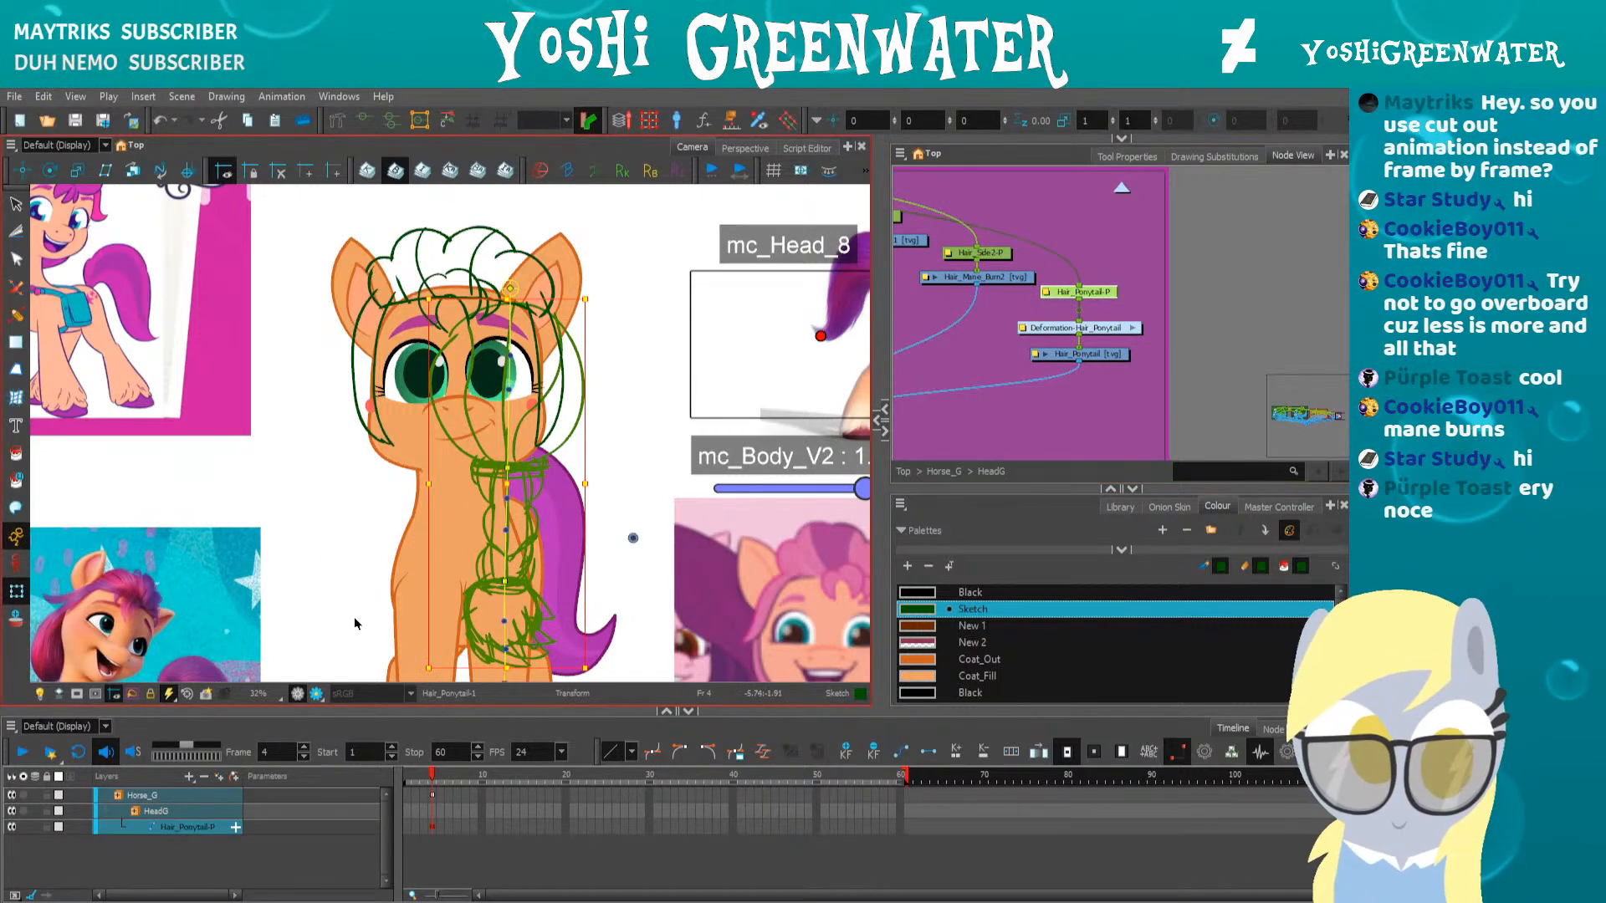
drag(364, 711, 365, 735)
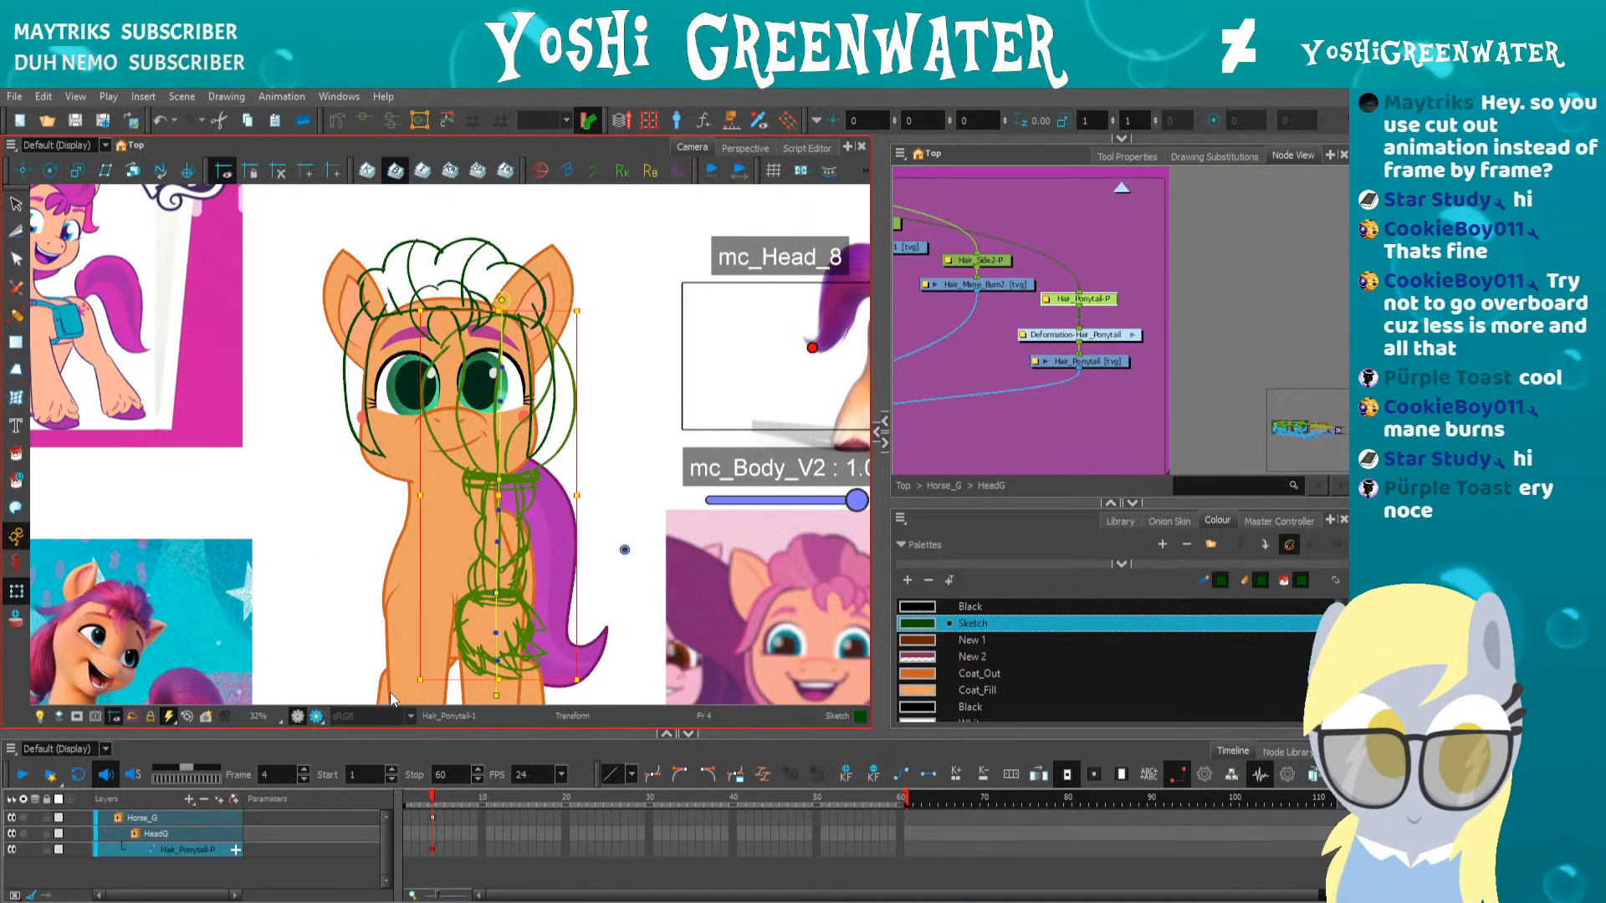
Widen the node view and examine how the hair drawings connect into Hair_Comp within the head network
drag(1090, 370, 1227, 363)
scroll(1125, 343, down, 5)
scroll(1222, 351, down, 2)
scroll(1227, 363, down, 3)
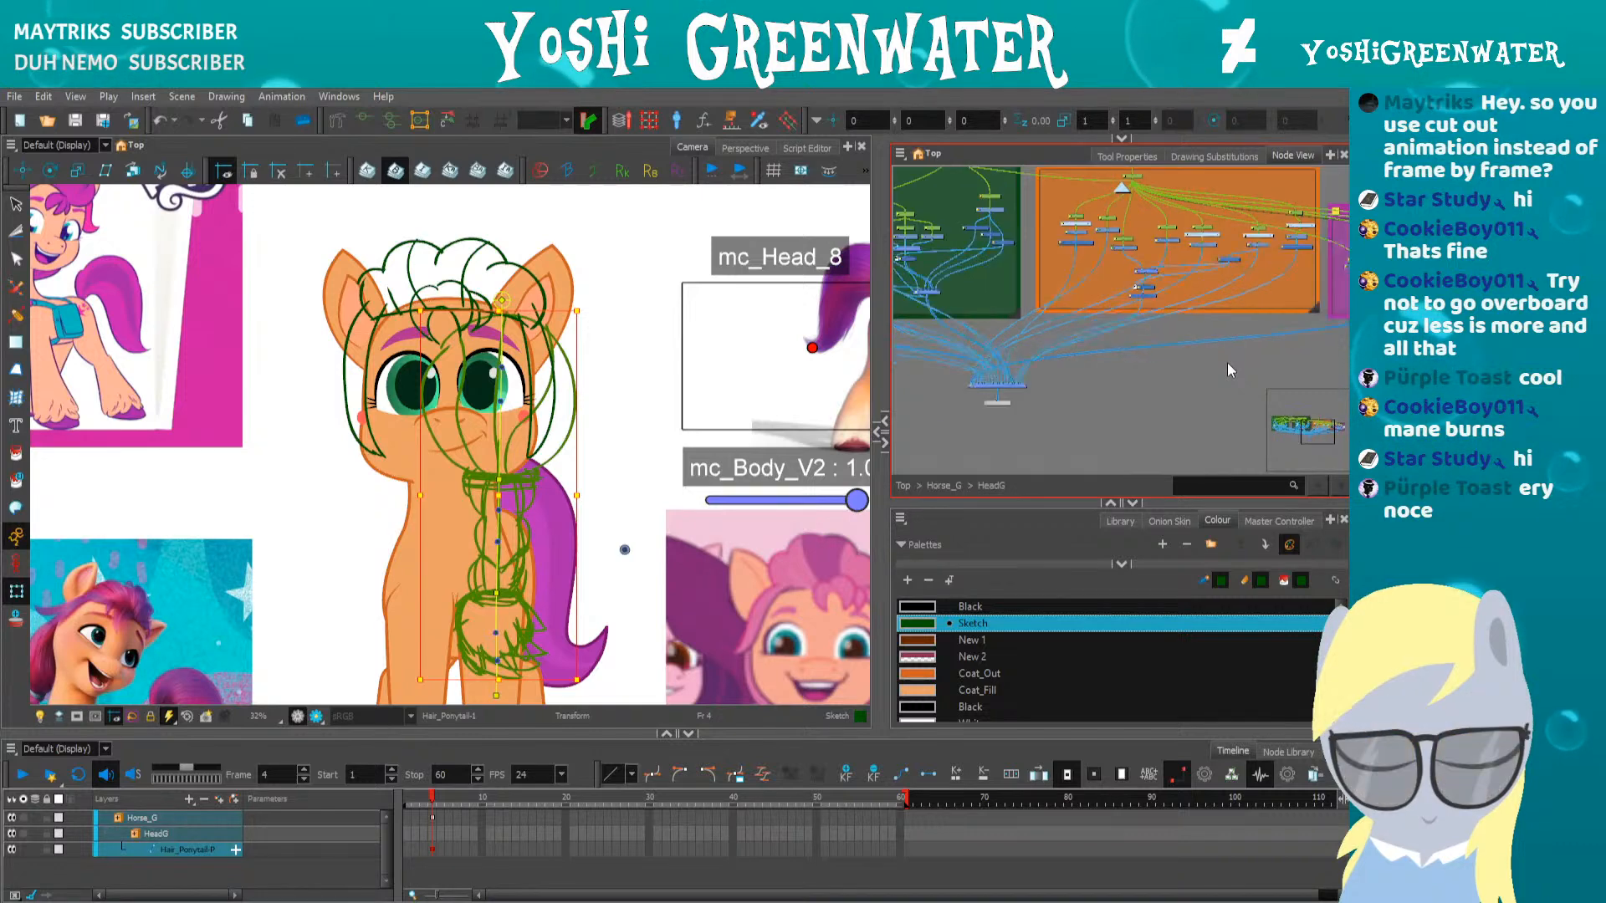
drag(882, 426, 724, 423)
scroll(1190, 348, up, 5)
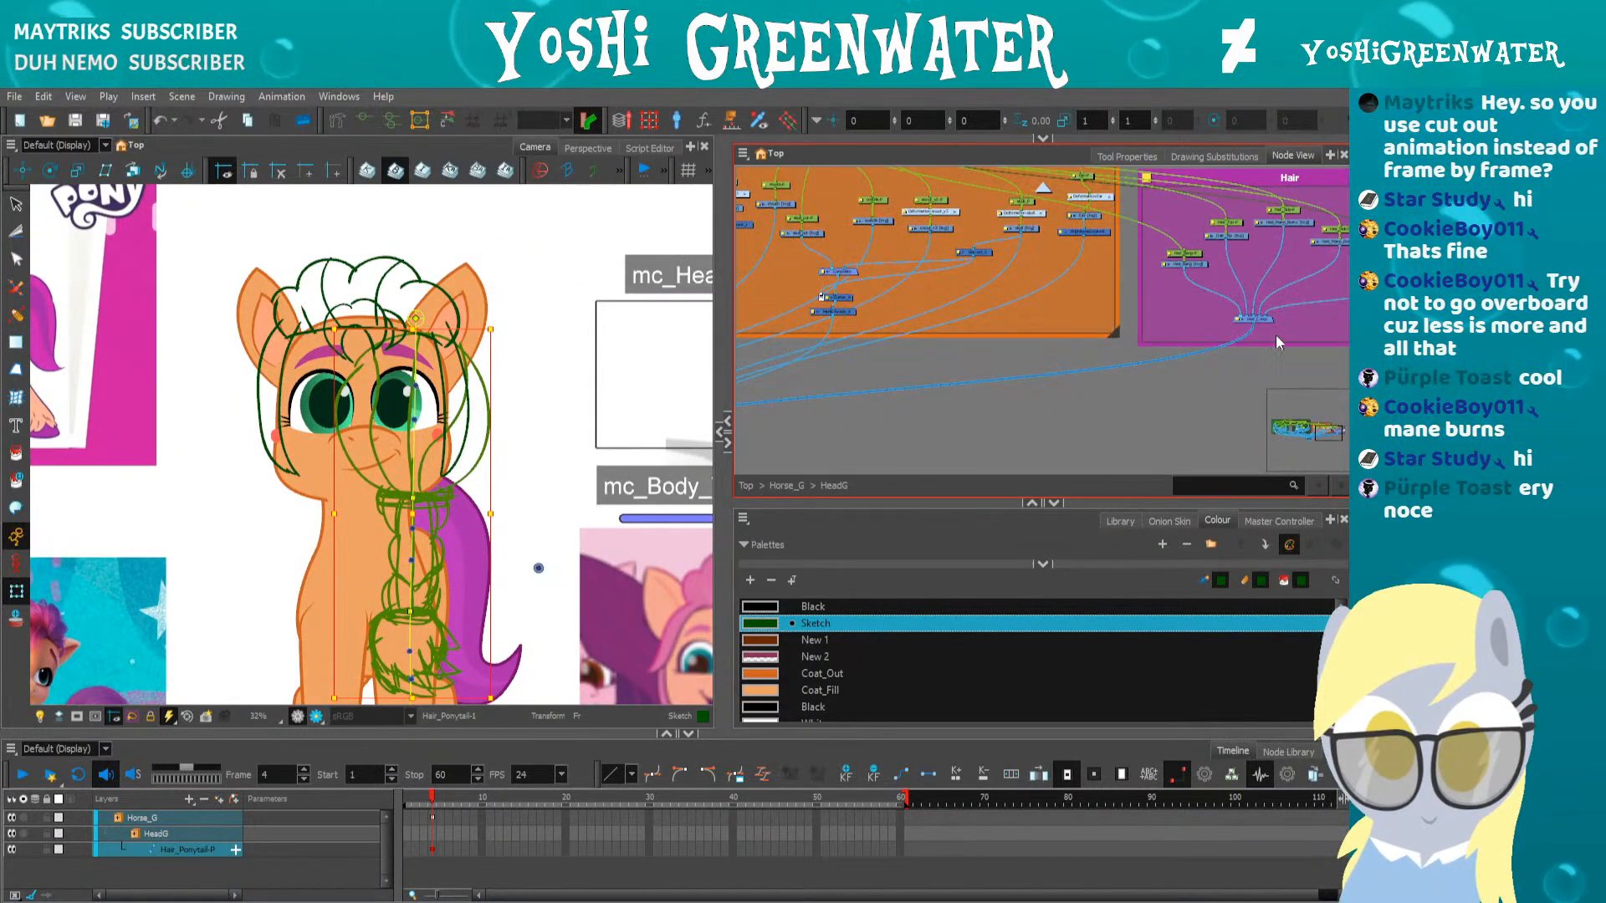
click(1185, 351)
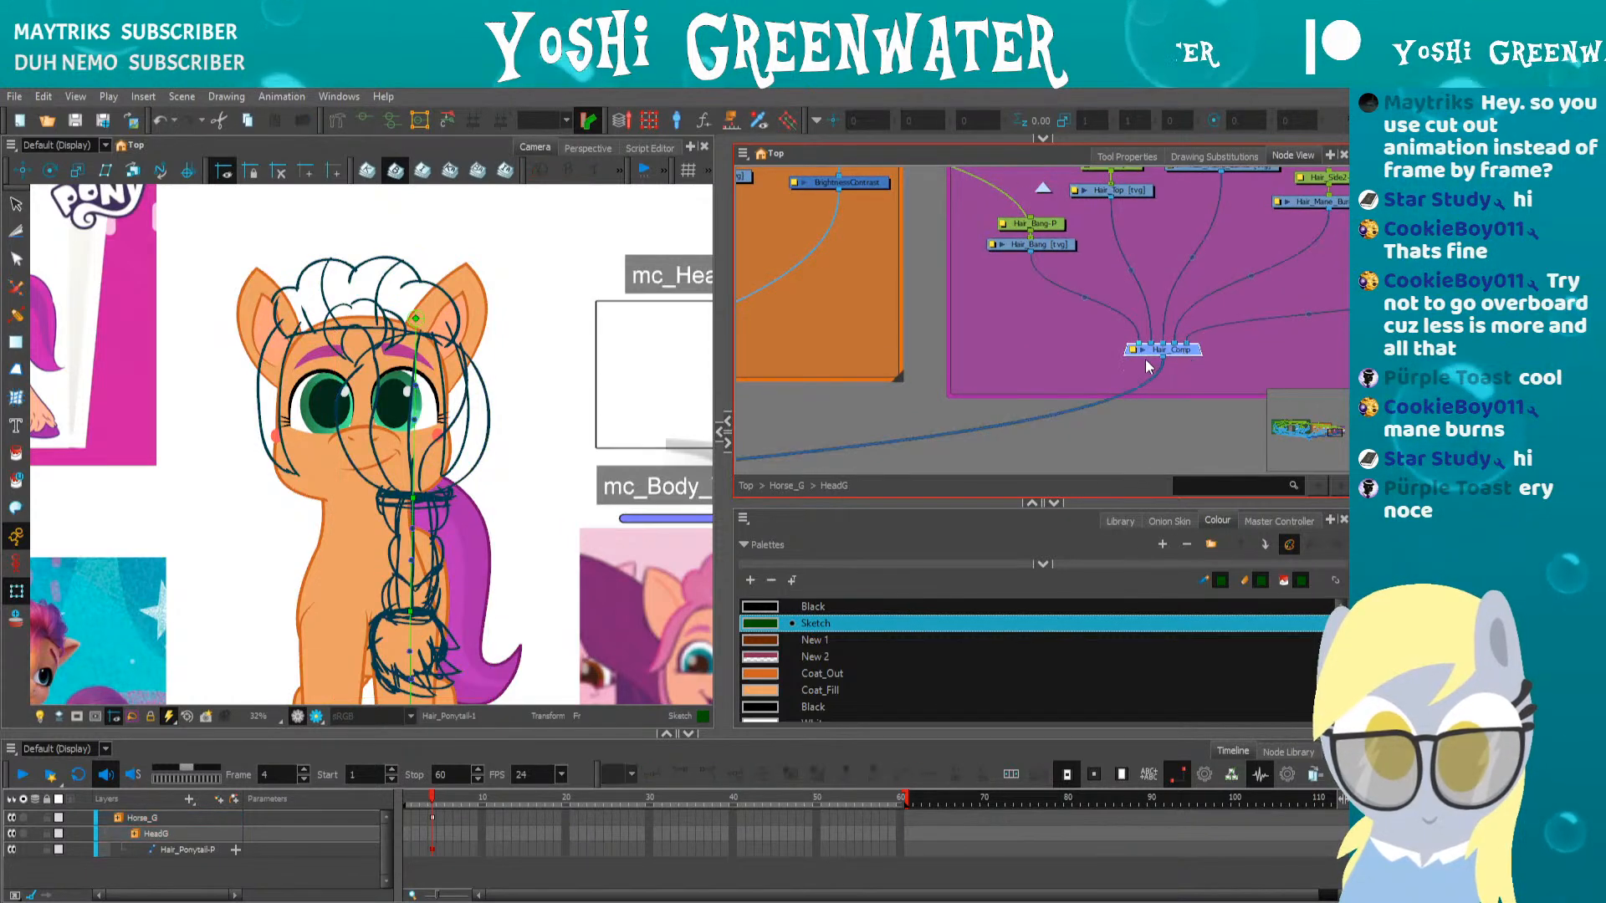
scroll(1017, 390, down, 5)
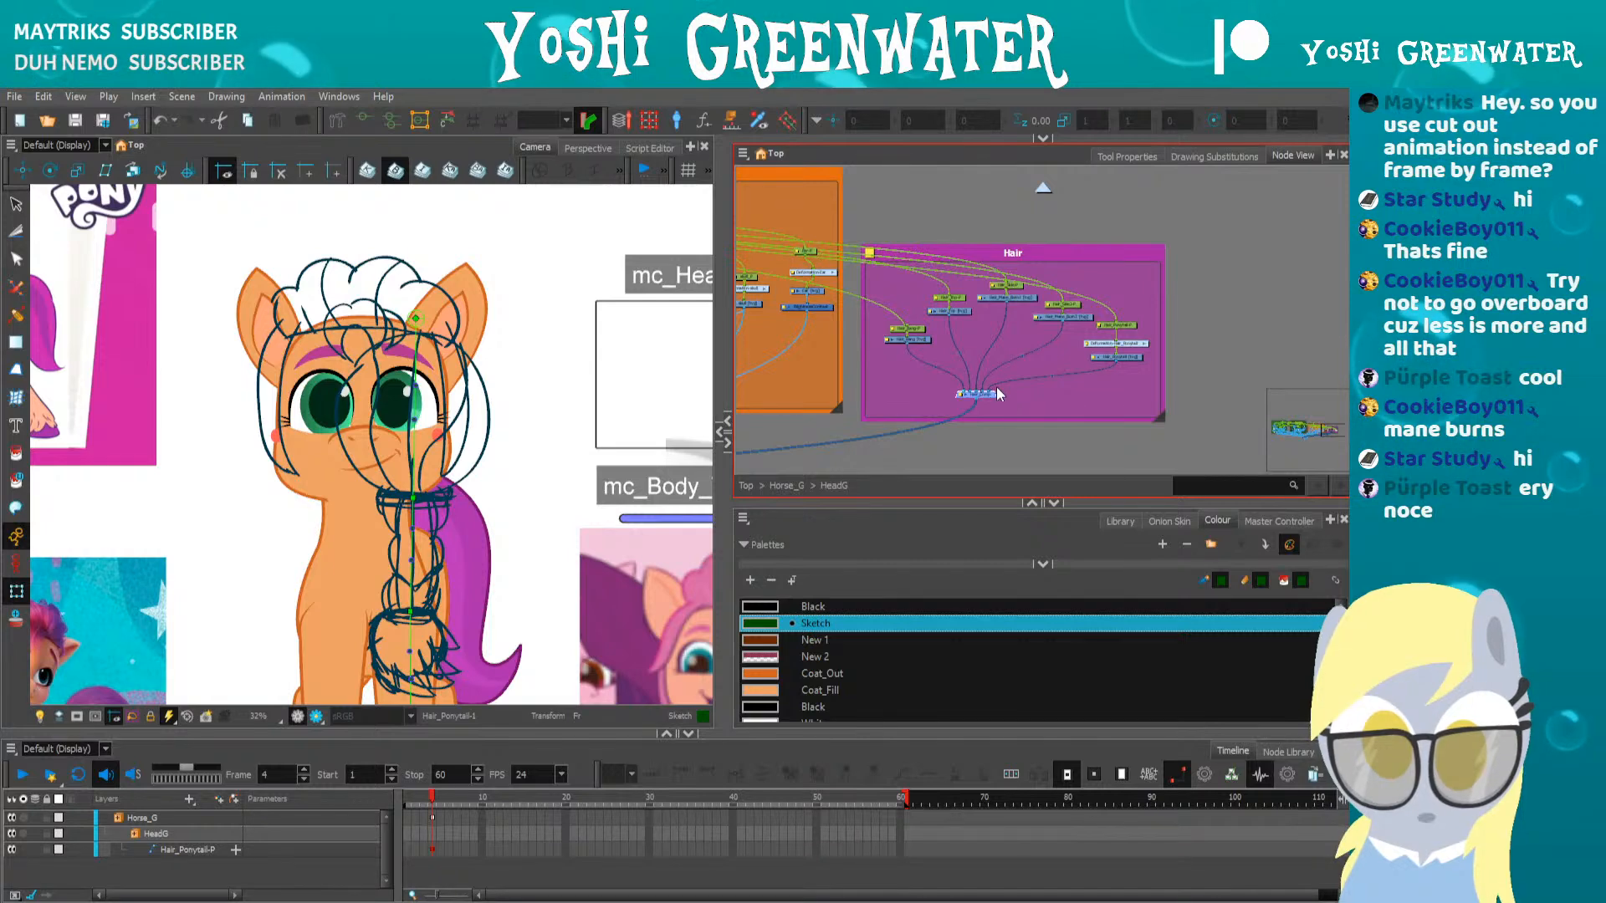
scroll(996, 387, down, 3)
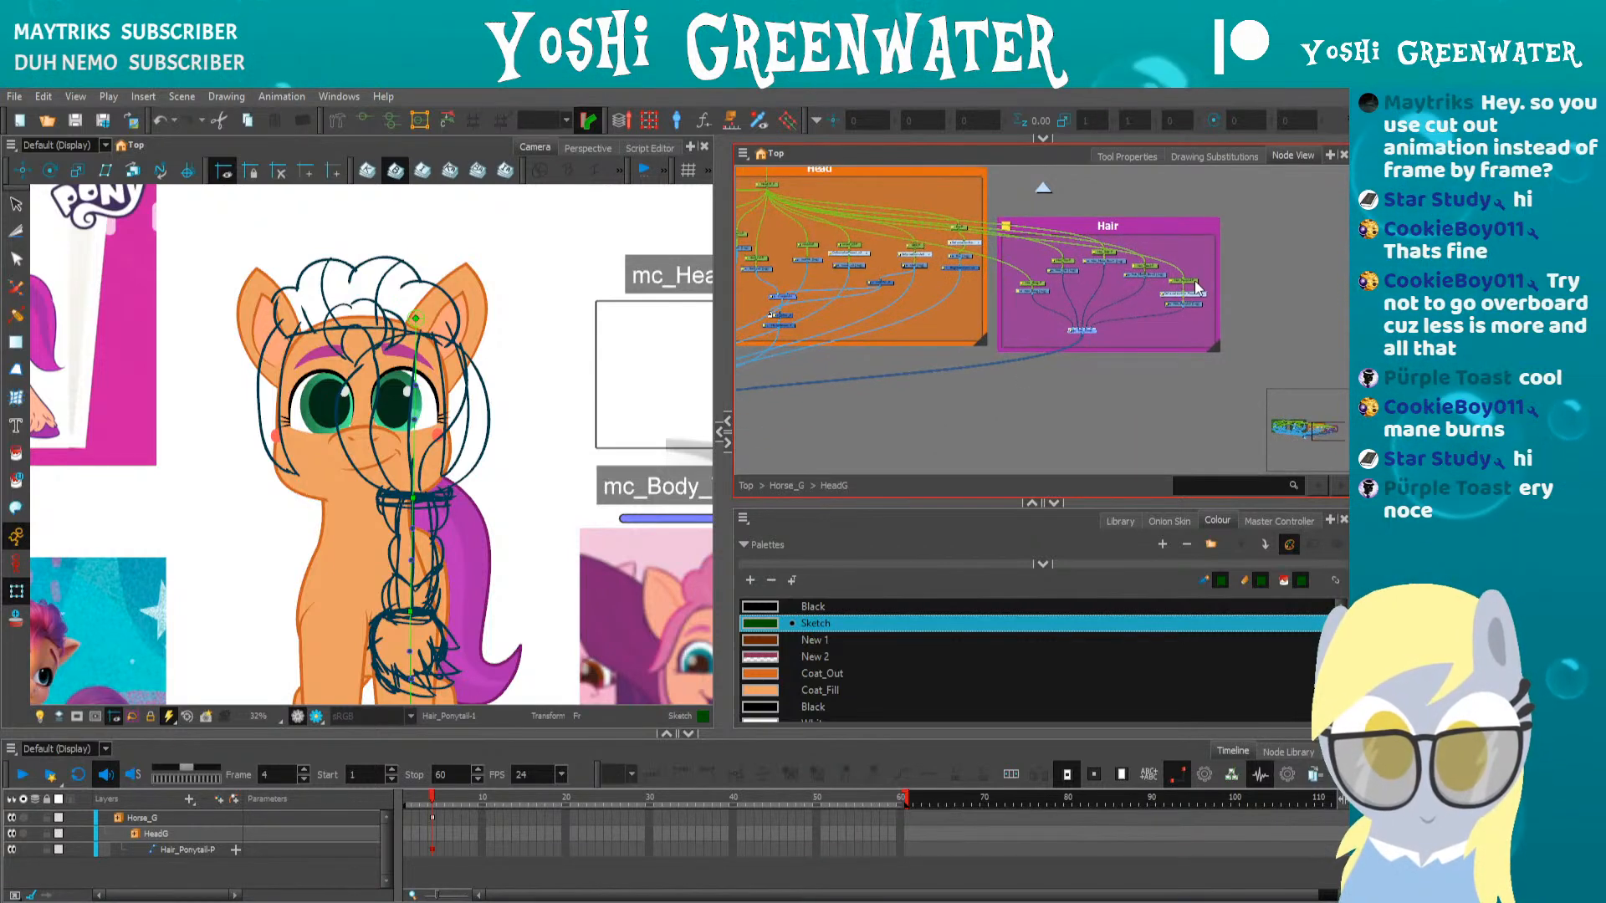
Trace the hair connection down through head_Comp and Multi-Port-Out, and go back up to the Horse_G network
click(1196, 288)
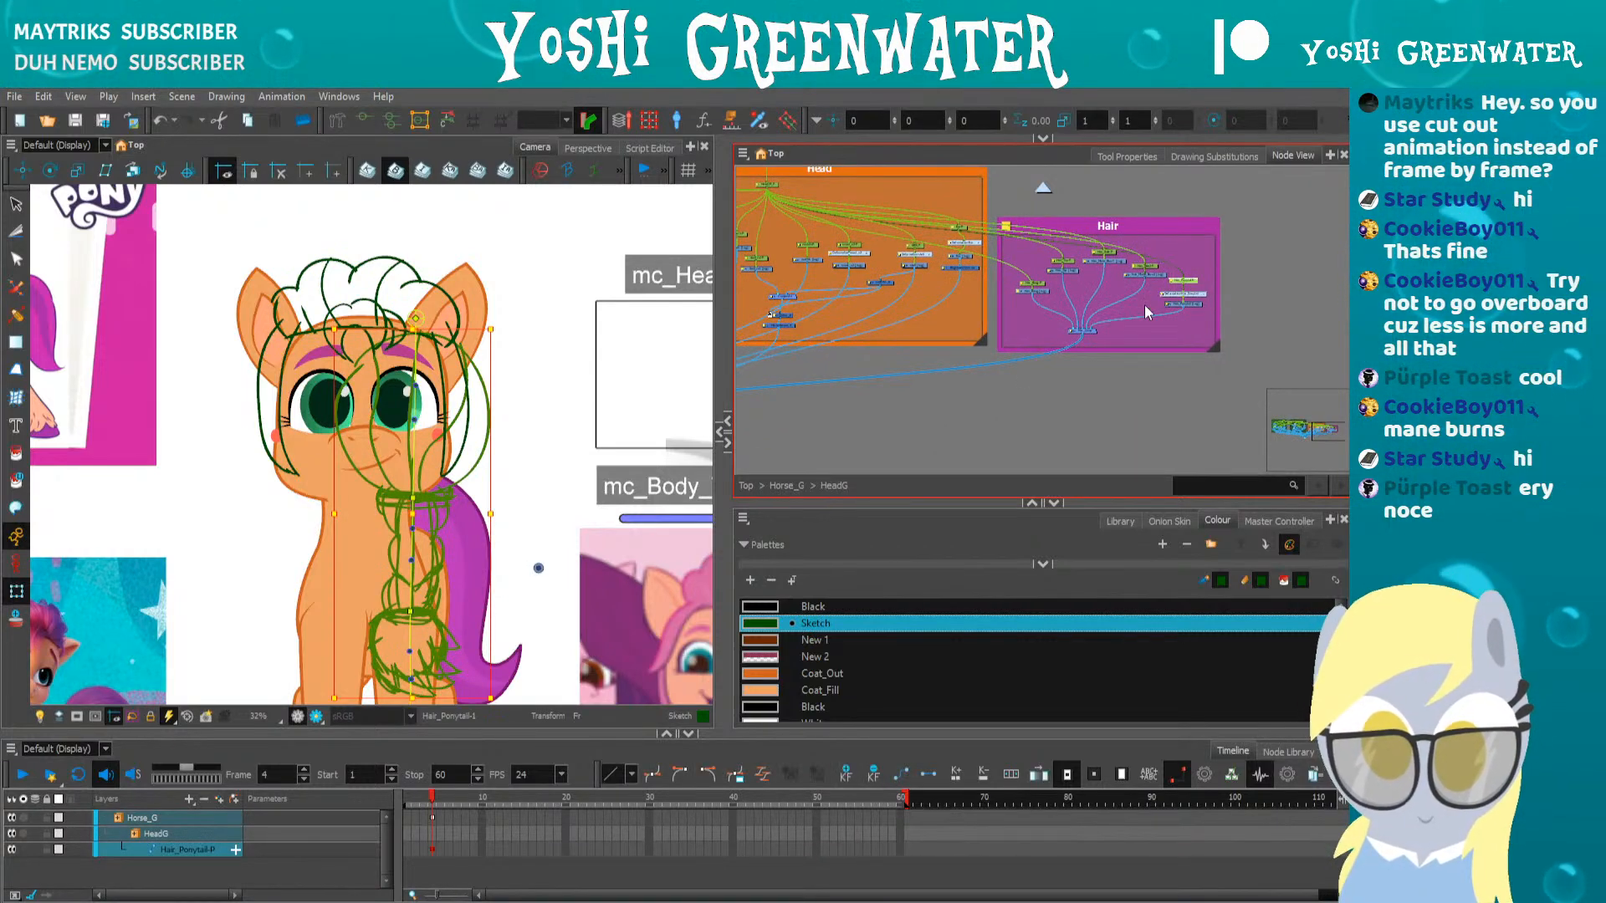
drag(972, 383, 1191, 325)
drag(918, 366, 1150, 336)
scroll(1150, 337, up, 2)
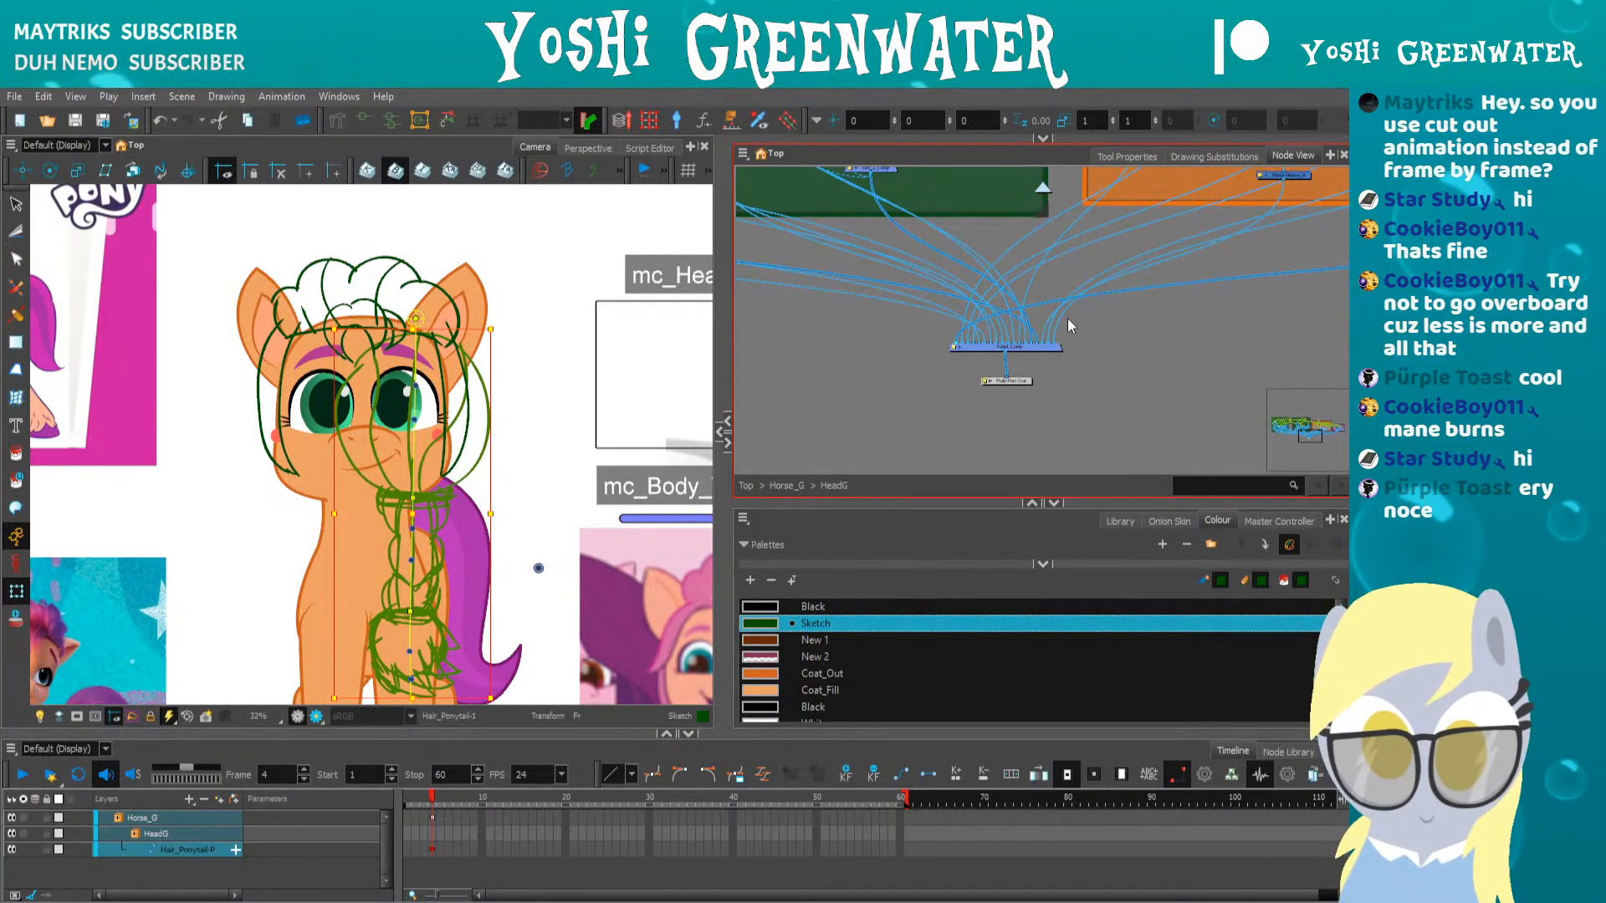
scroll(1017, 329, up, 2)
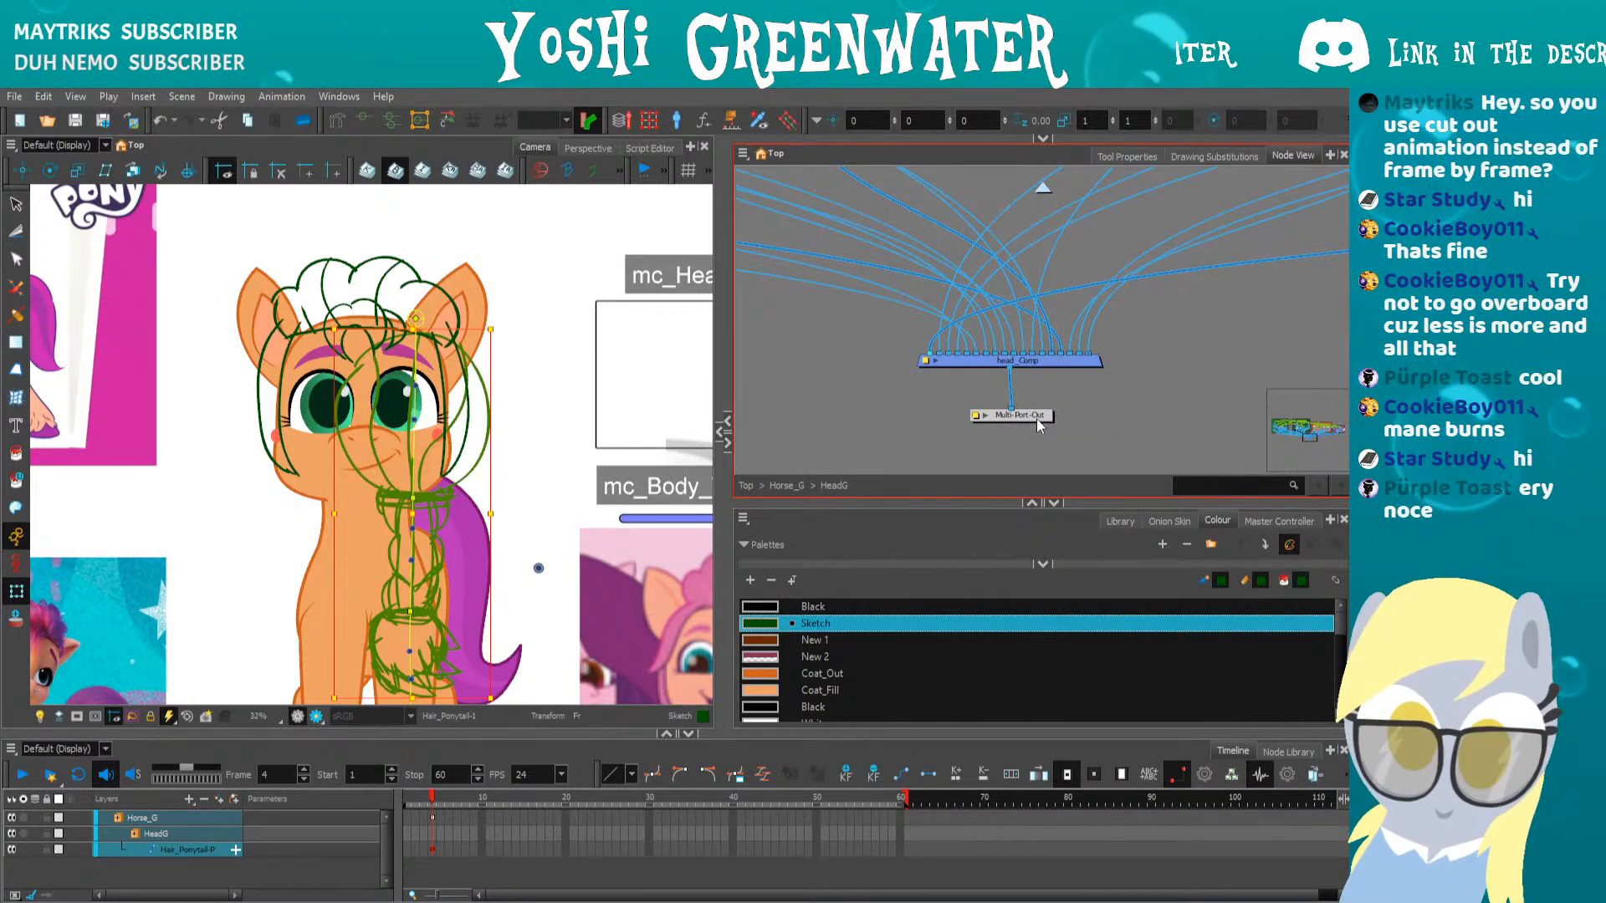
click(1037, 419)
click(1055, 360)
drag(1056, 359, 1055, 356)
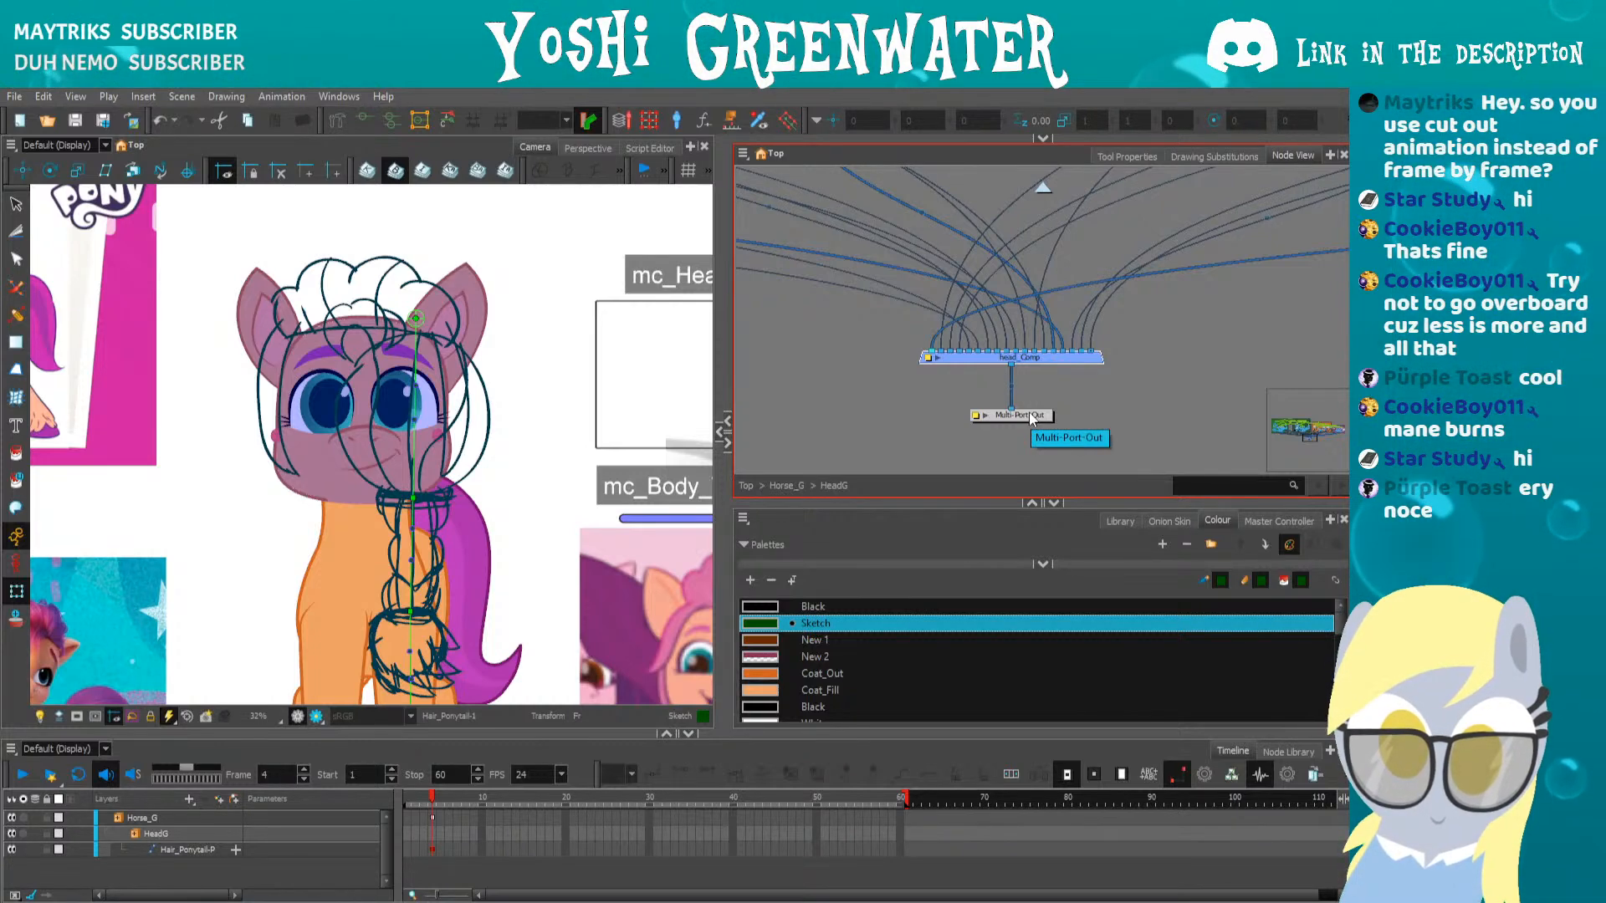
click(354, 530)
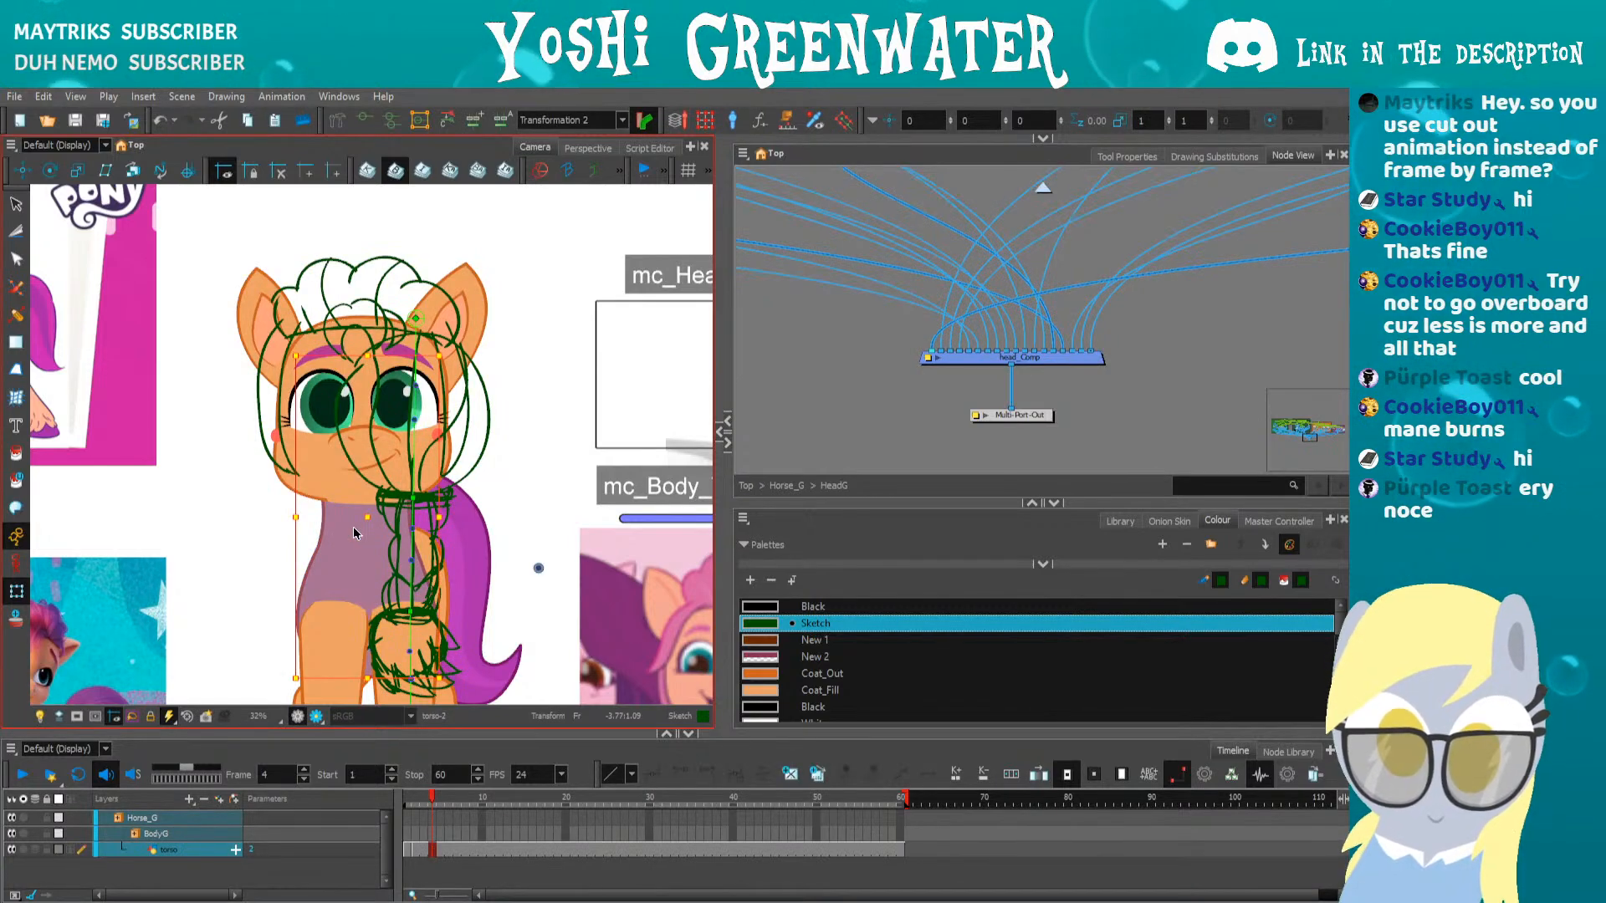
click(1027, 415)
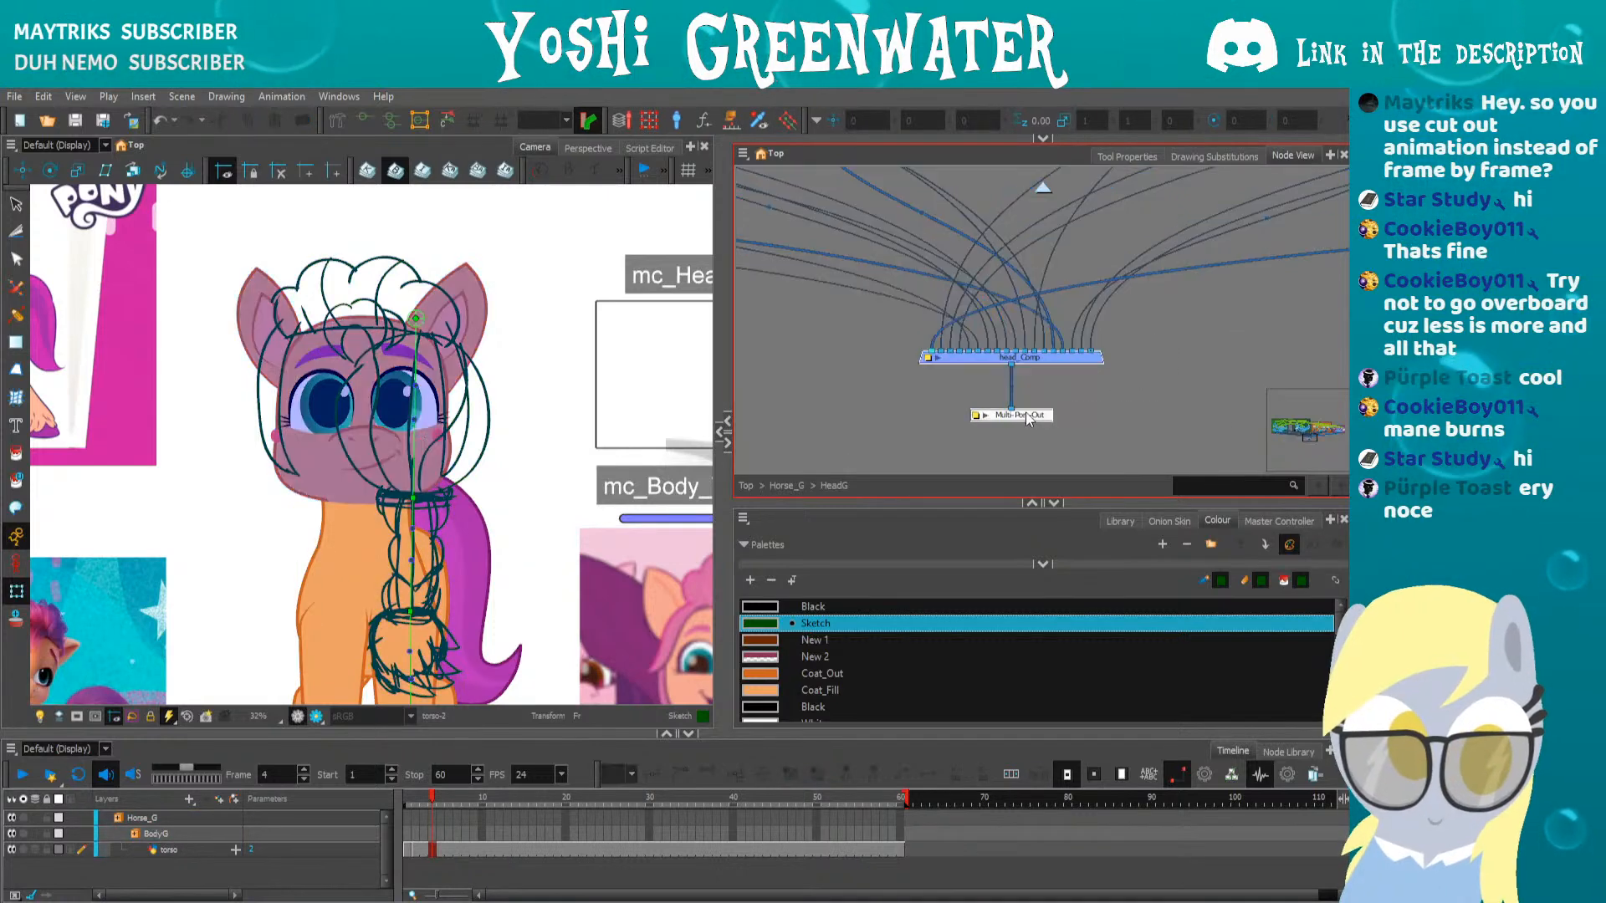
click(1045, 189)
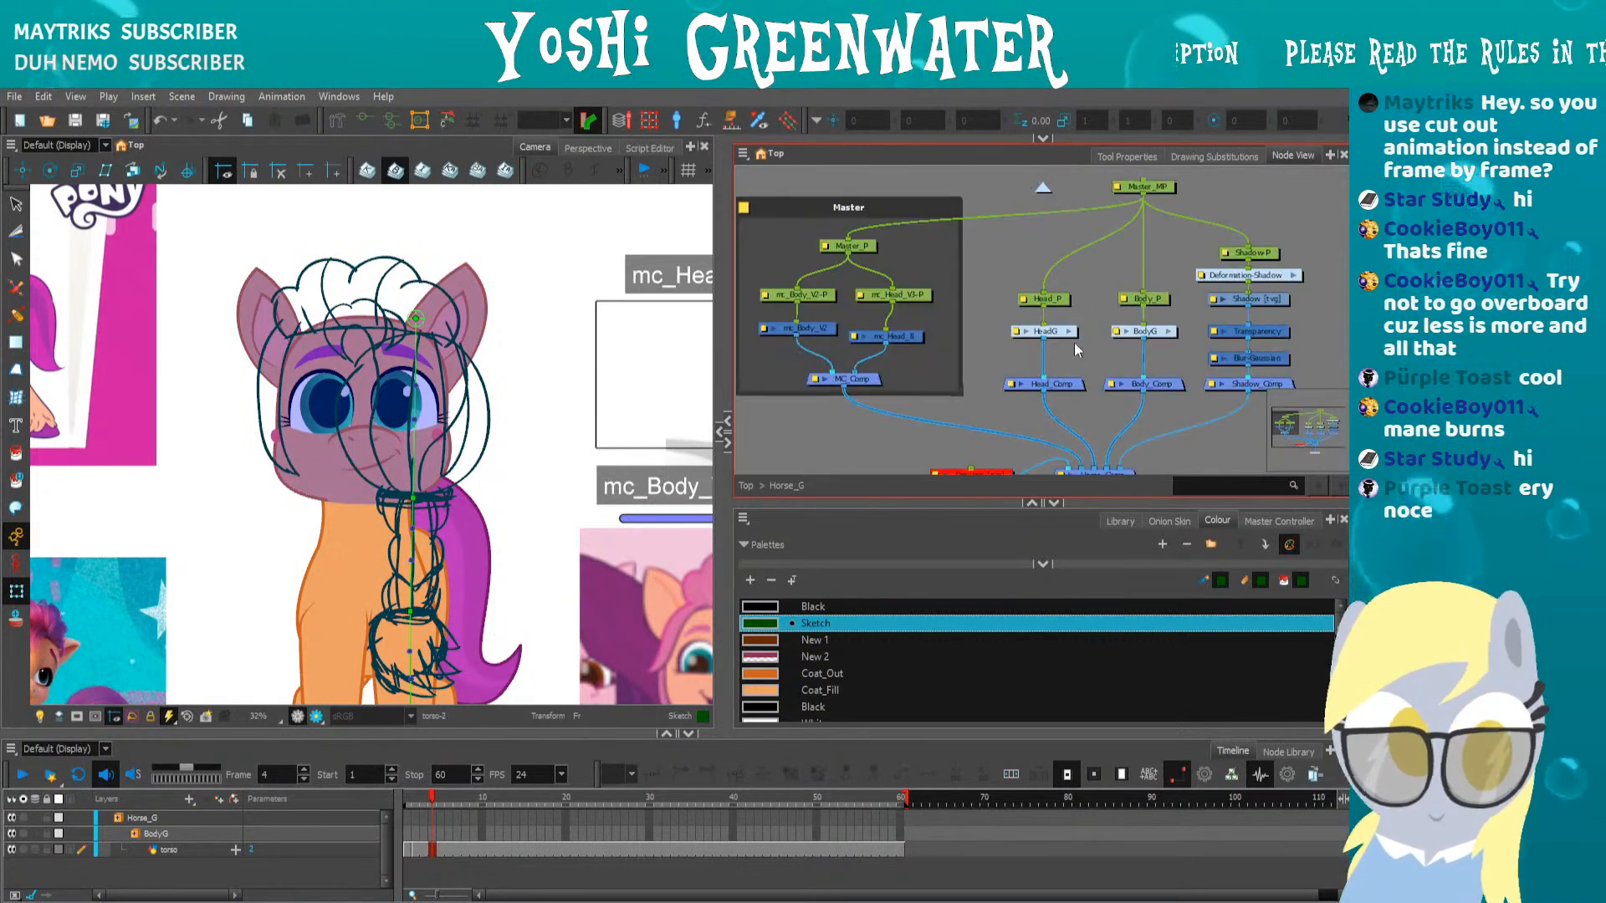
Reopen HeadG and nudge the Hair_Ponytail-P peg back in depth so the ponytail sits behind the head and body
drag(1042, 339, 1097, 347)
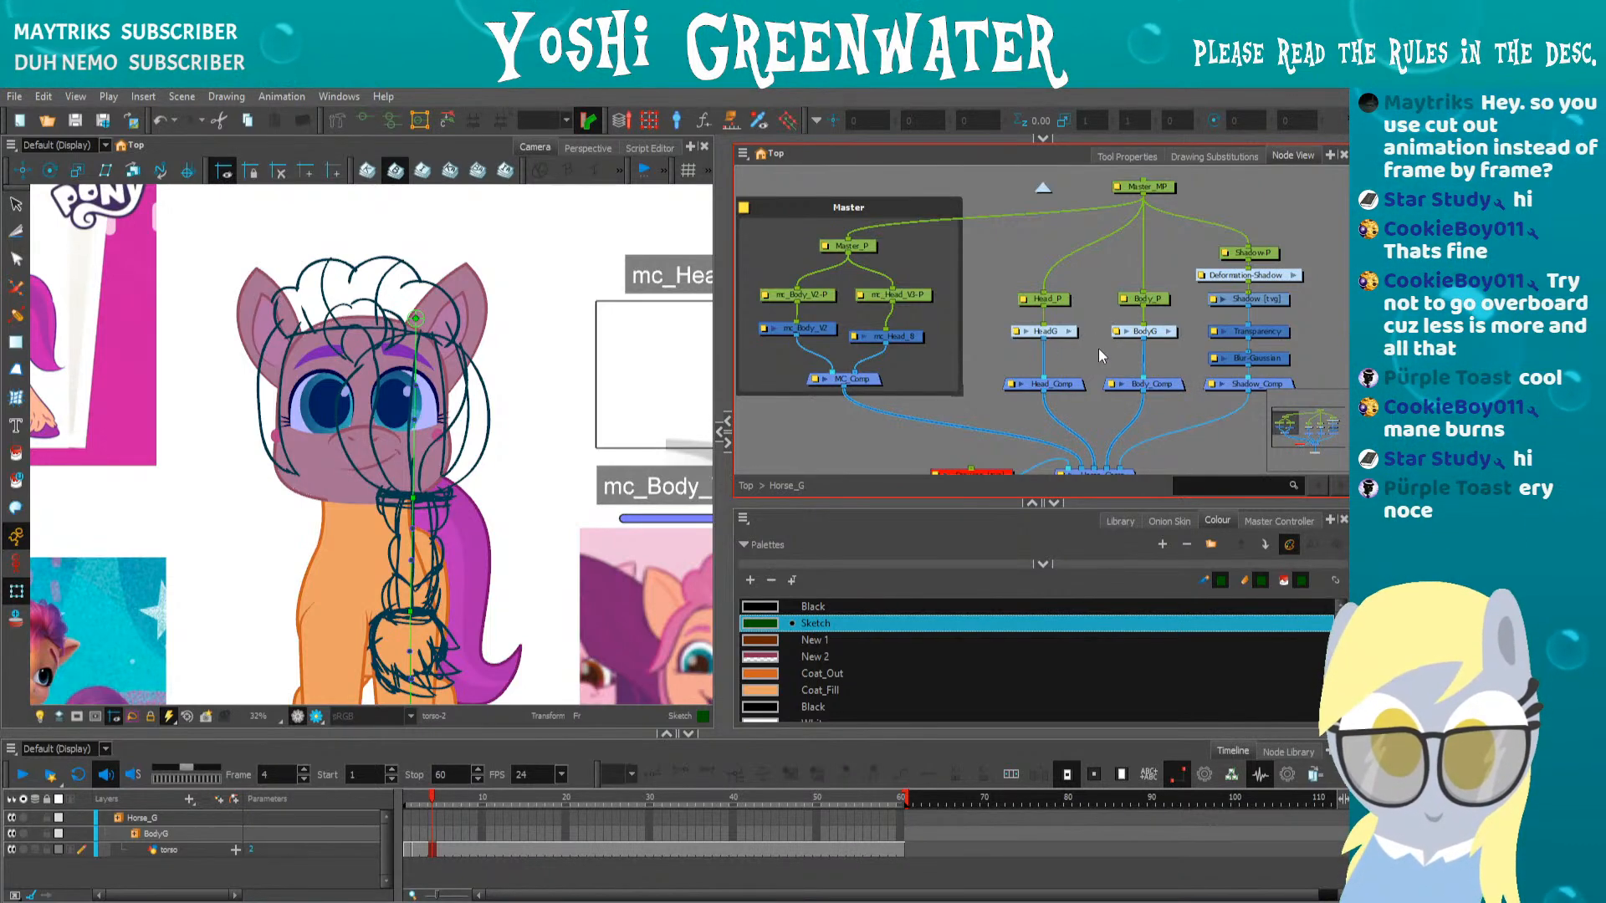
double_click(1045, 331)
drag(1026, 345, 753, 468)
drag(1255, 384, 942, 399)
click(1171, 399)
click(1208, 247)
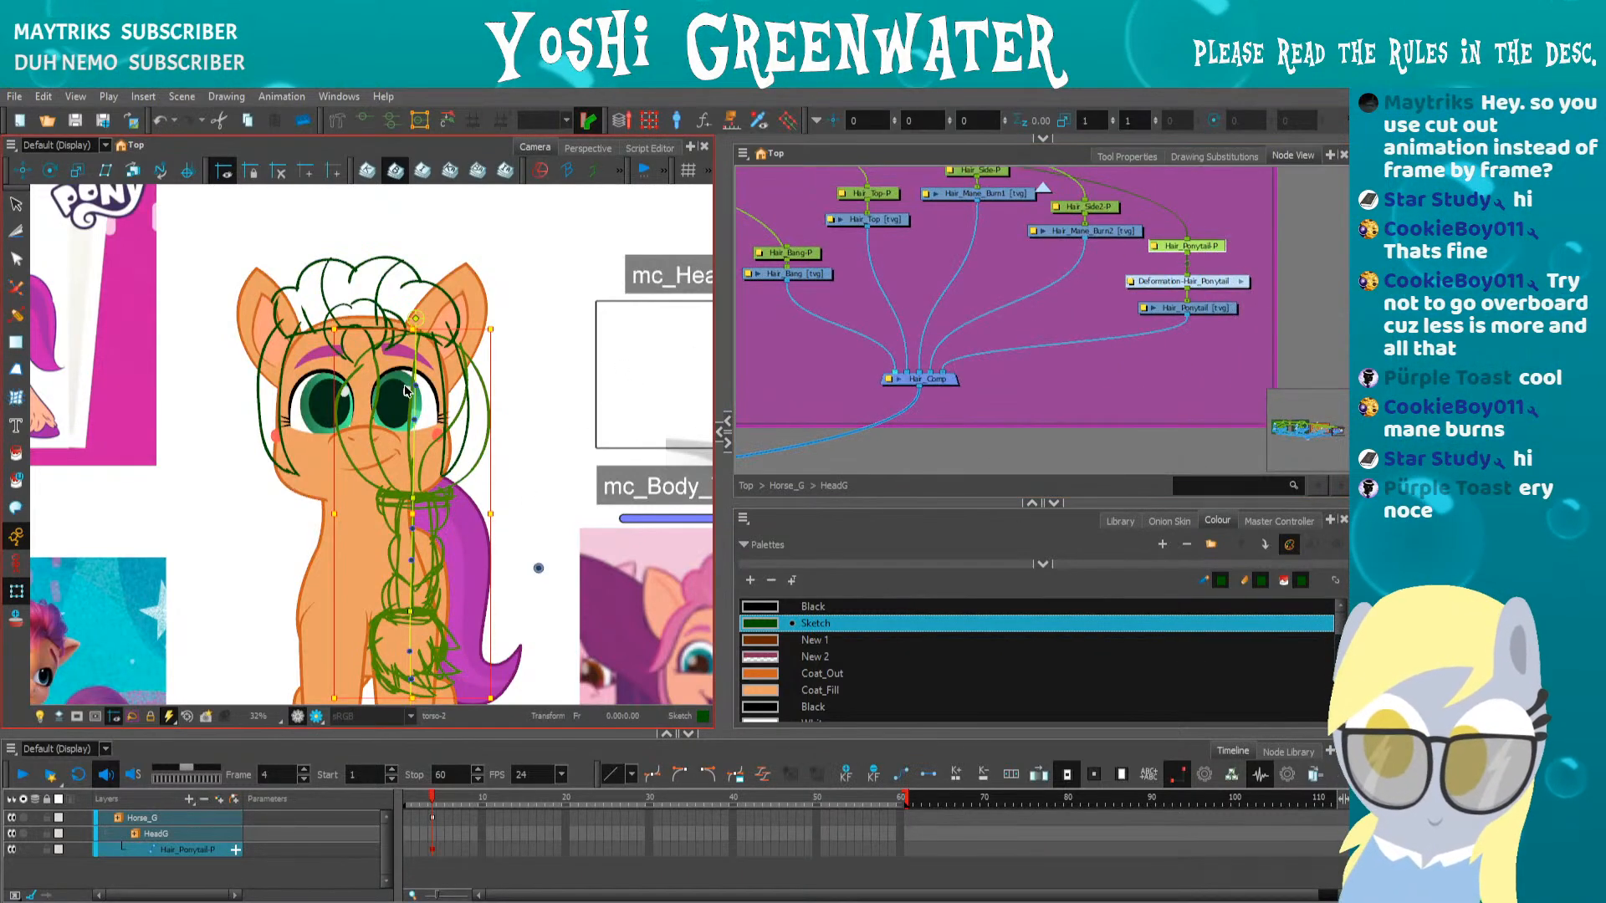
scroll(389, 503, up, 1)
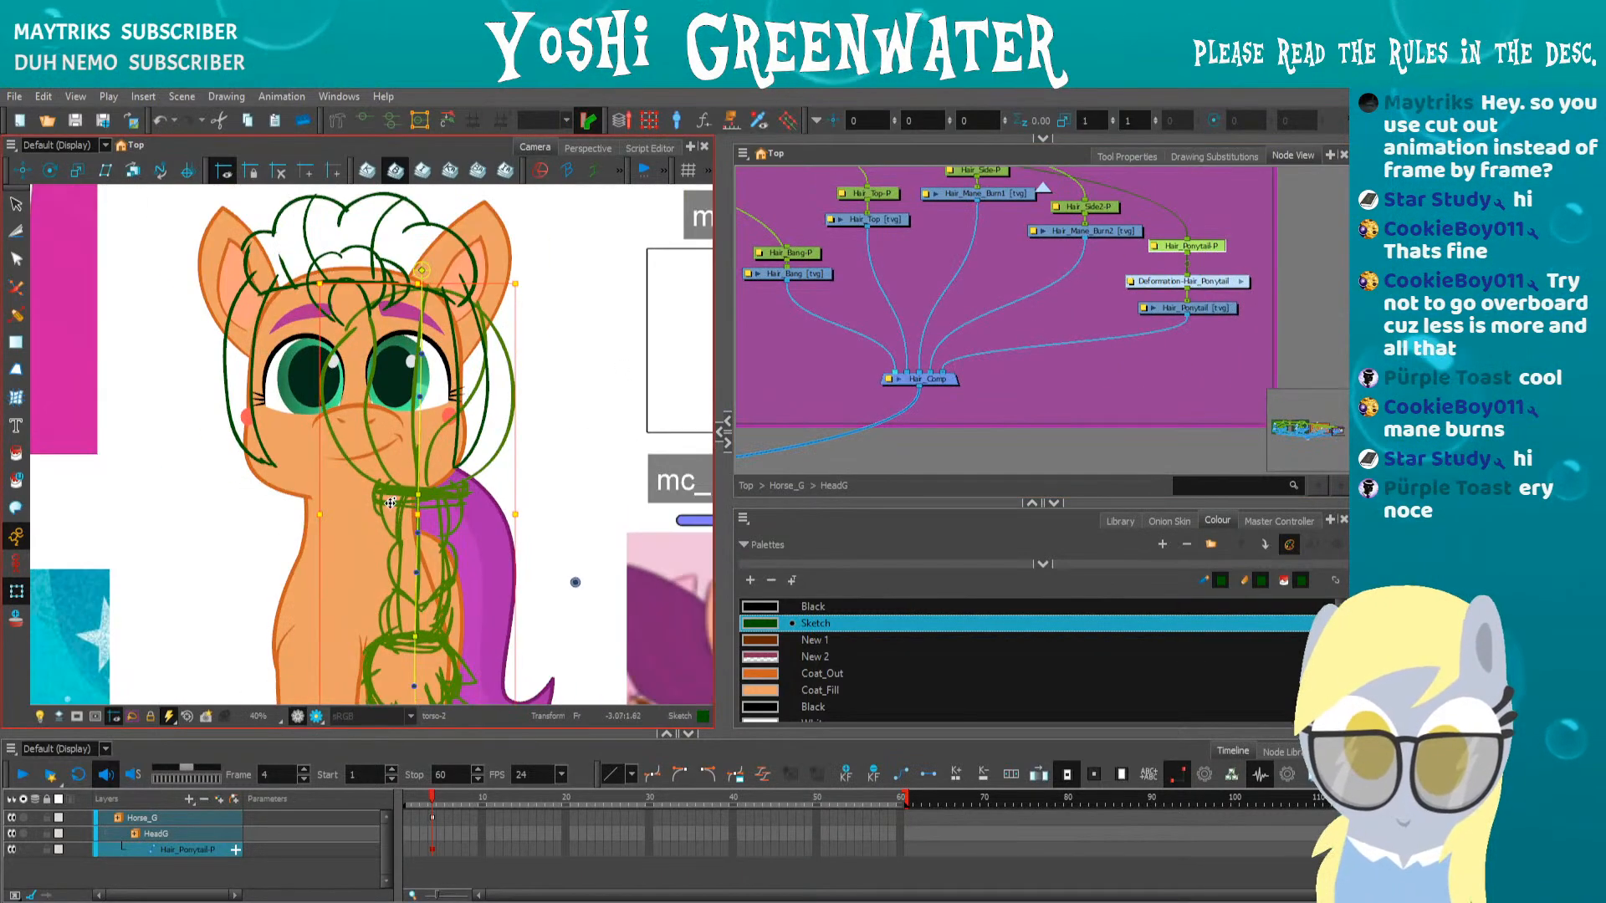
drag(390, 503, 530, 431)
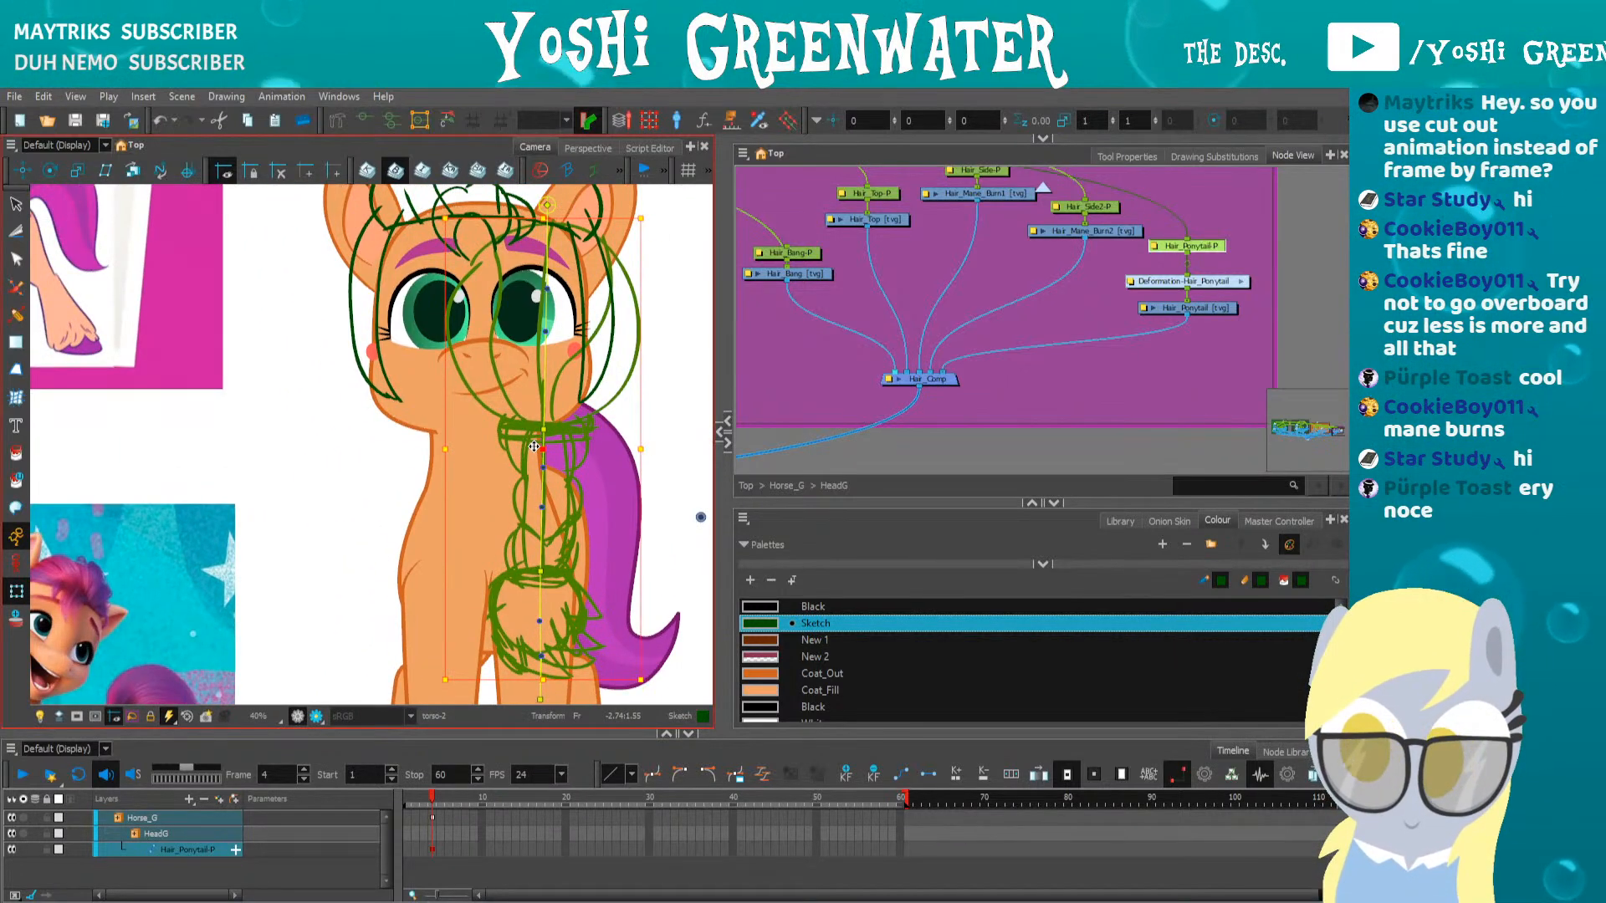
key(alt+Down)
key(alt+Up)
key(alt+Down)
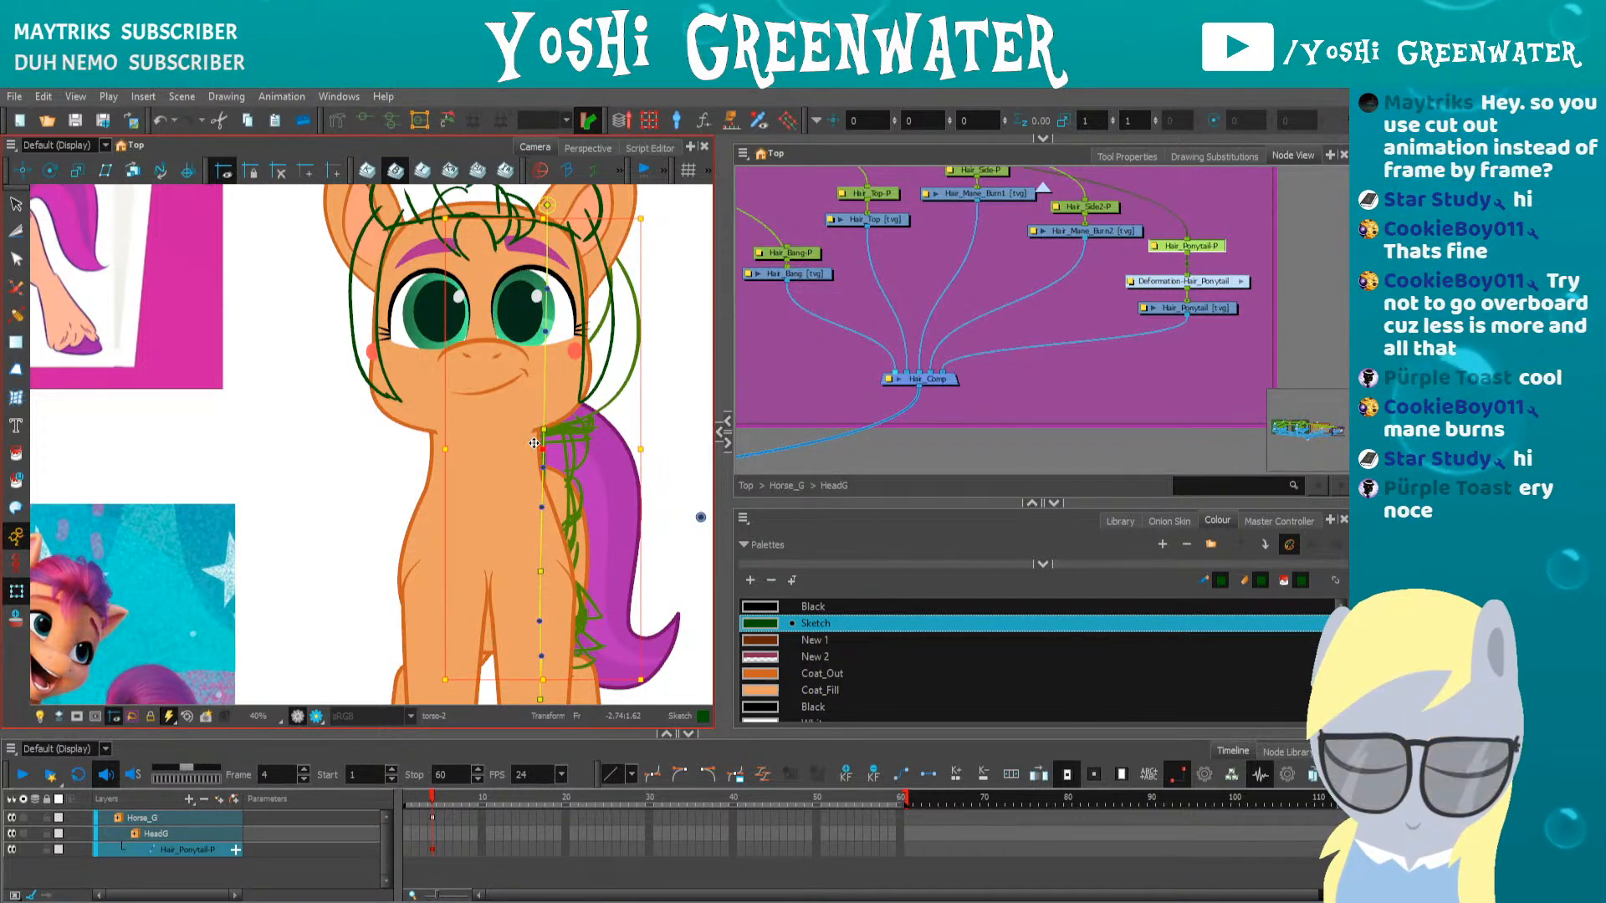
click(375, 503)
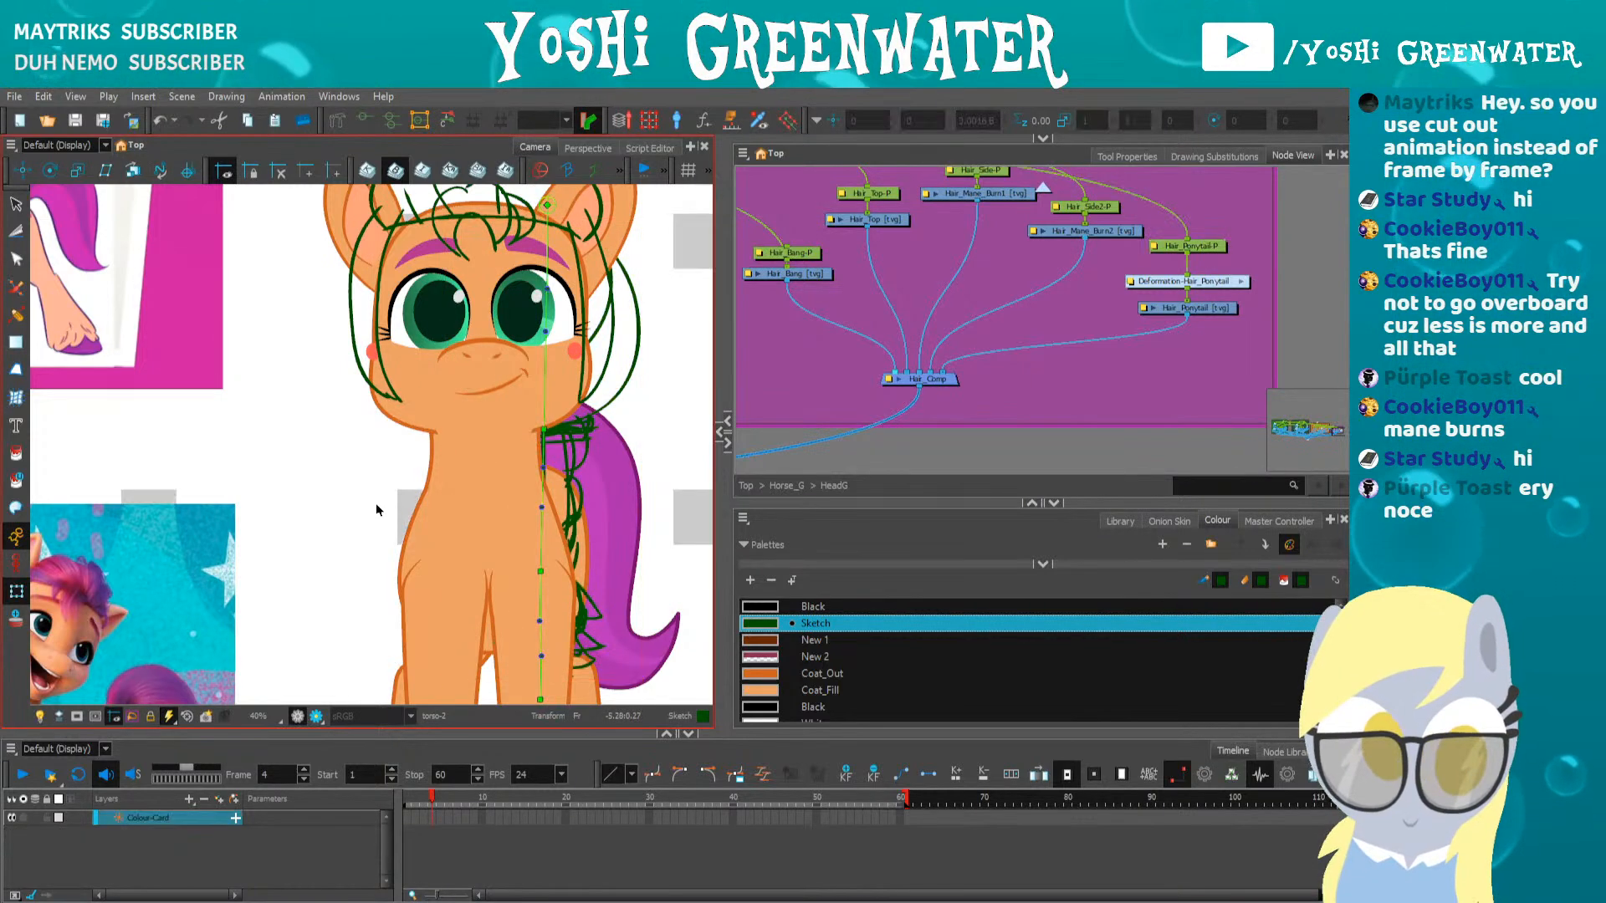
Widen the camera view and frame the pony's head to check the ponytail's placement
drag(362, 484, 317, 527)
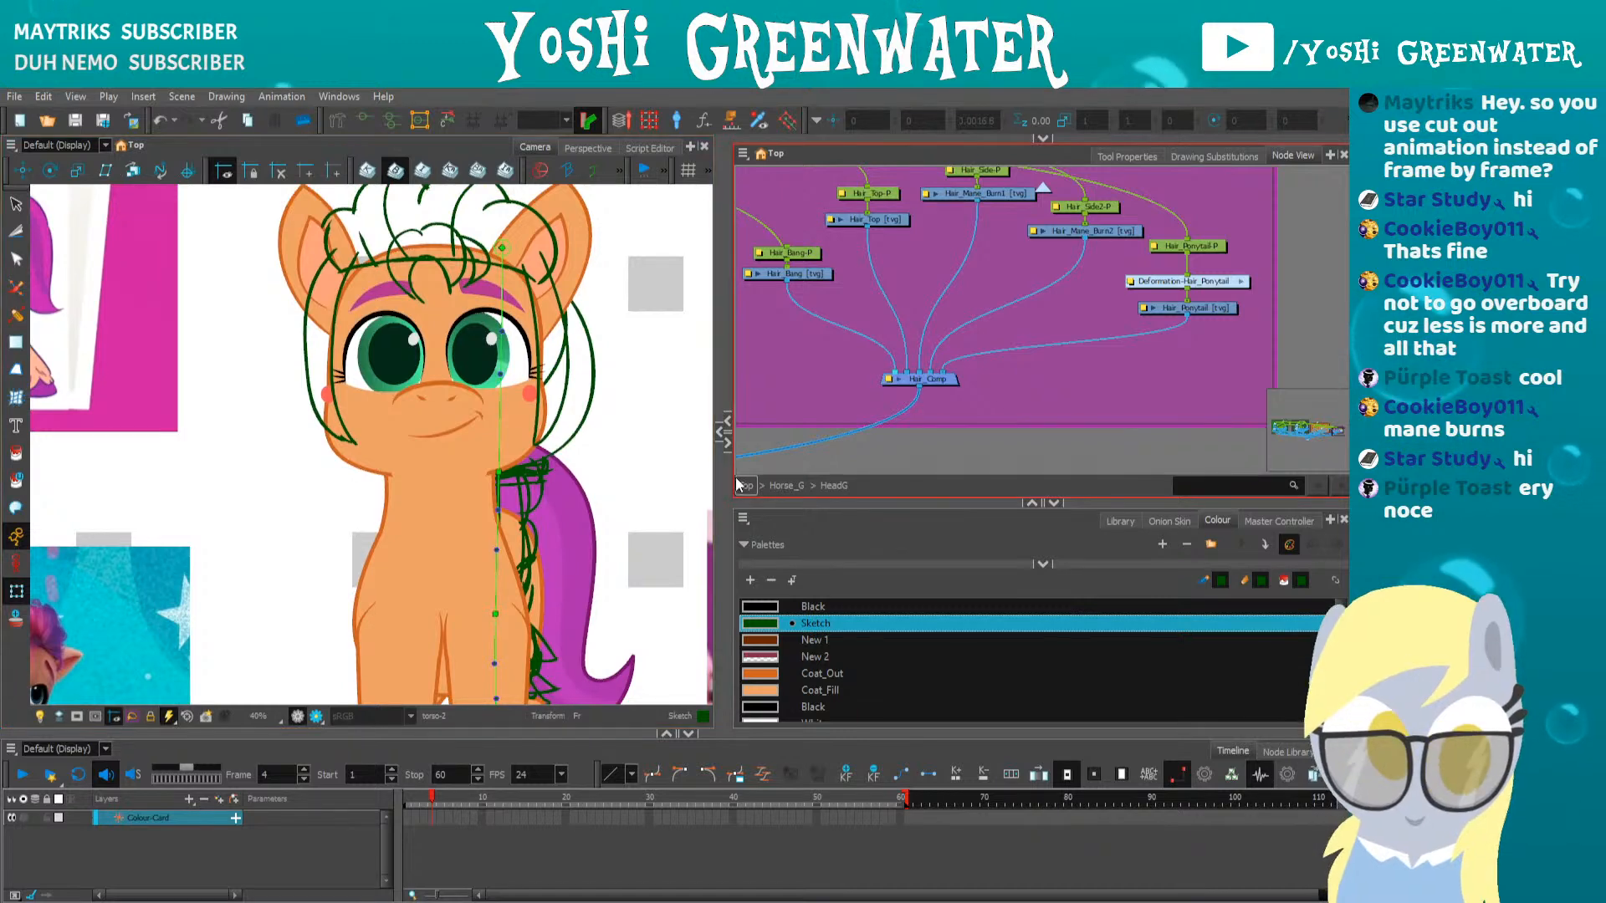
drag(725, 477, 803, 477)
drag(329, 520, 295, 522)
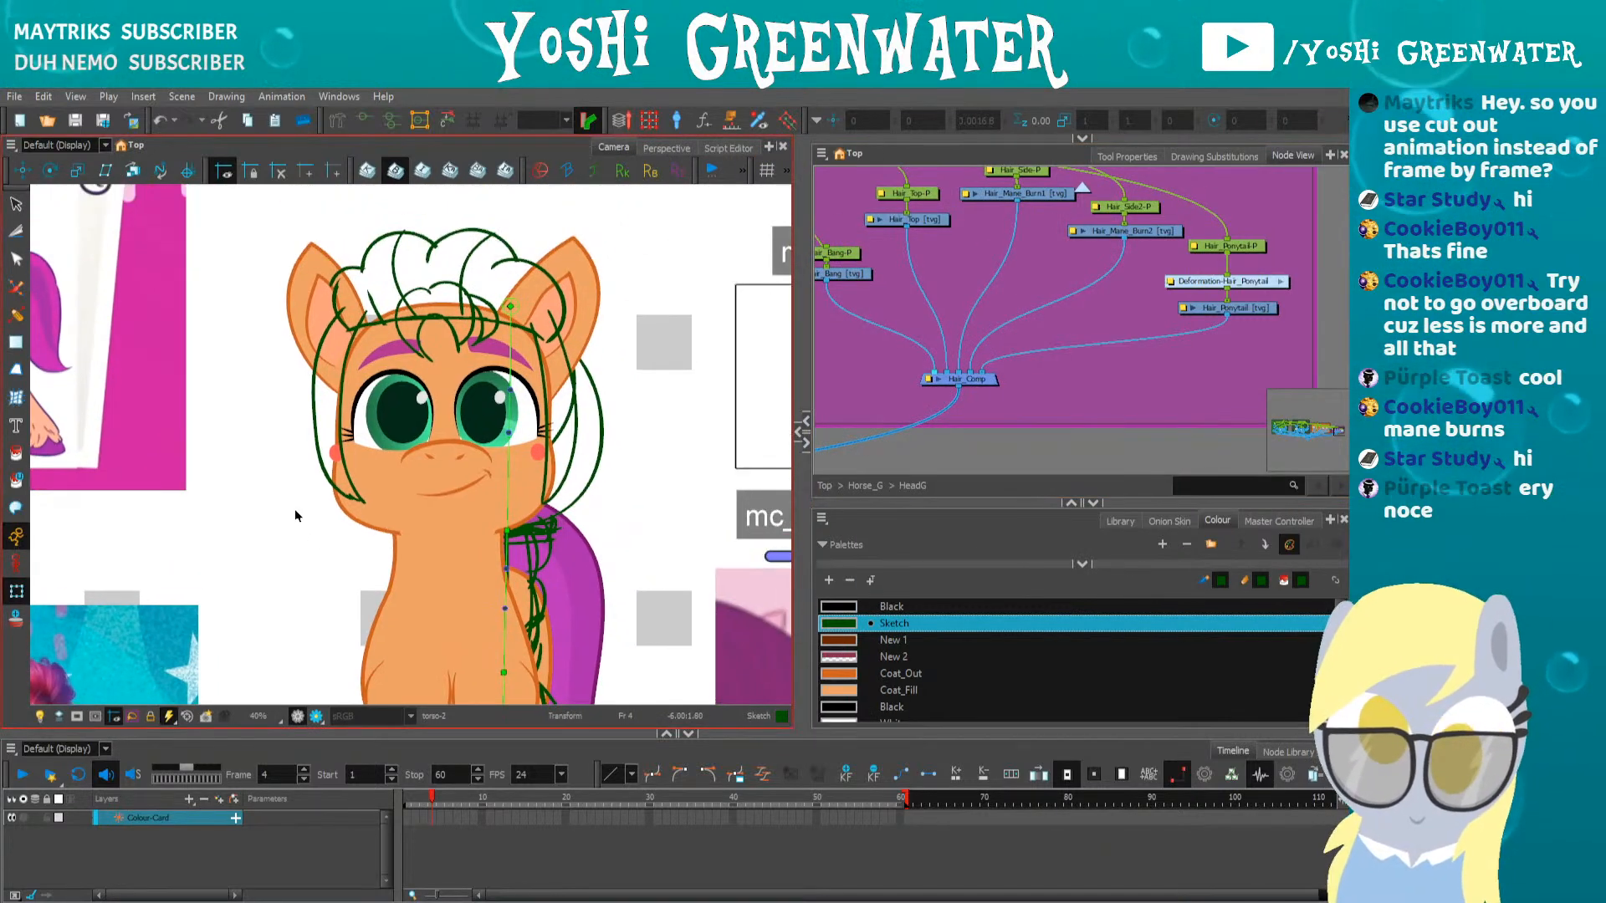
drag(895, 398, 936, 440)
click(651, 329)
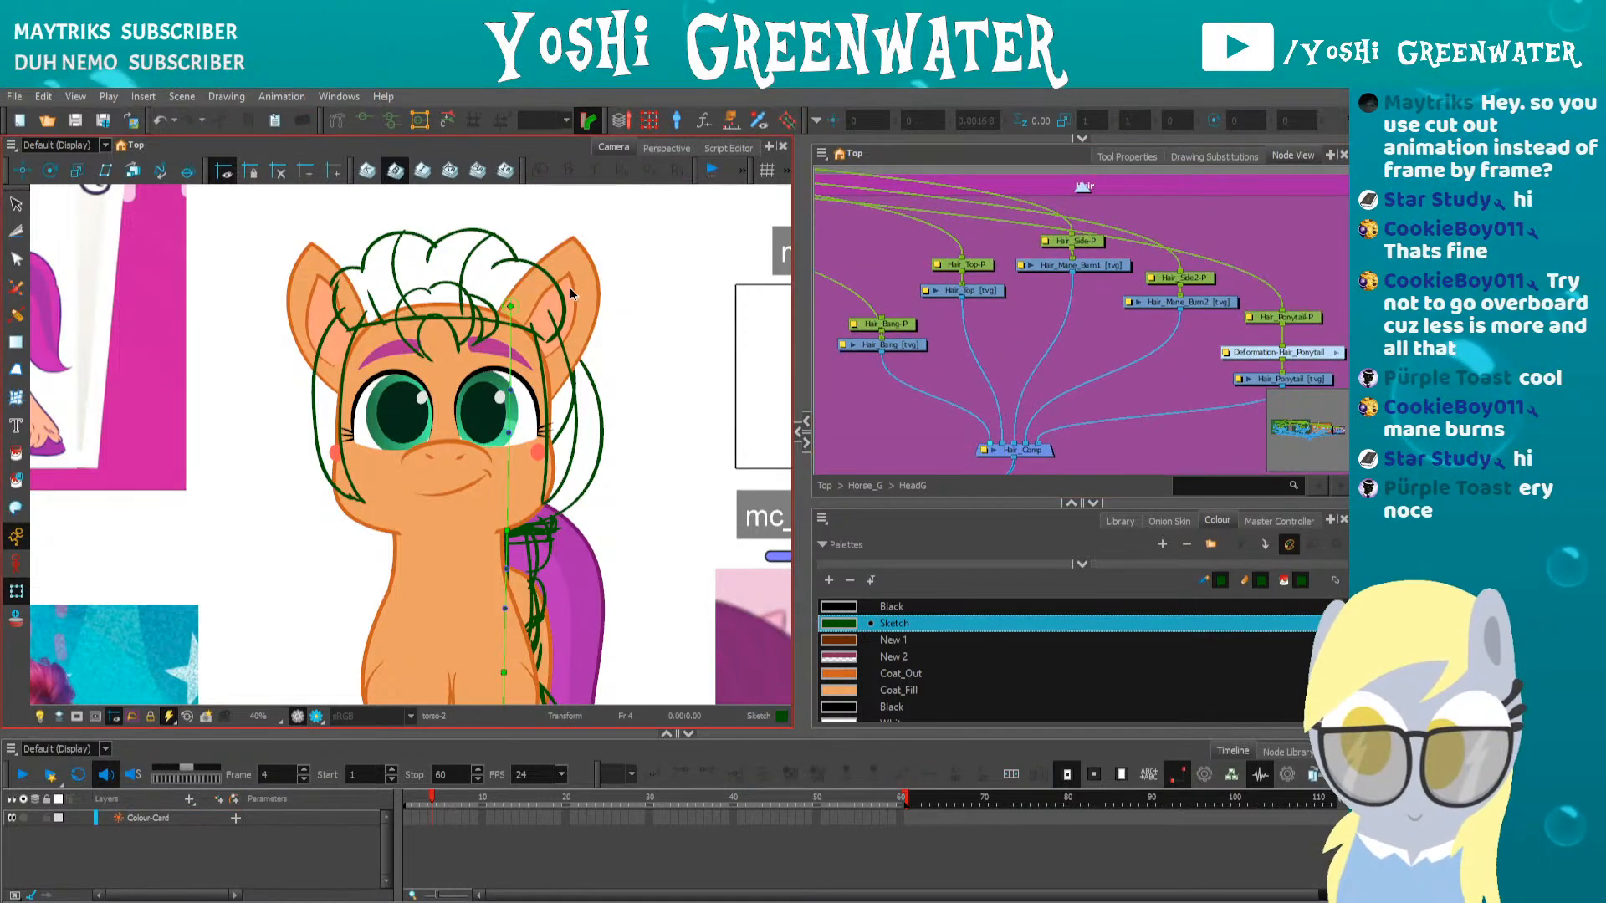
drag(250, 321, 267, 348)
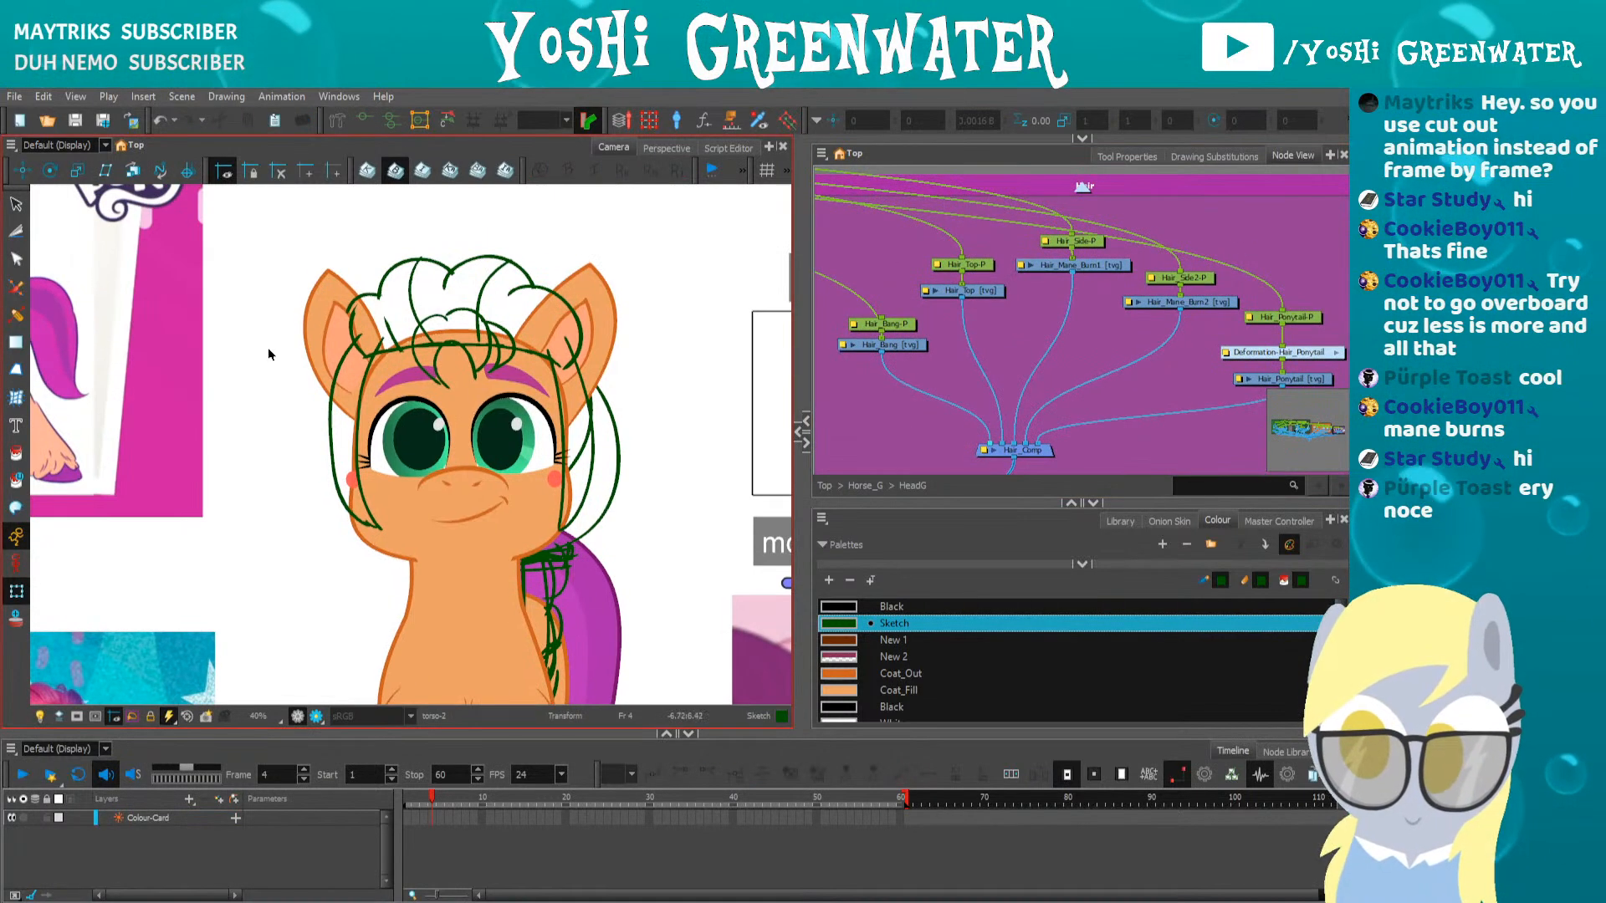
click(335, 338)
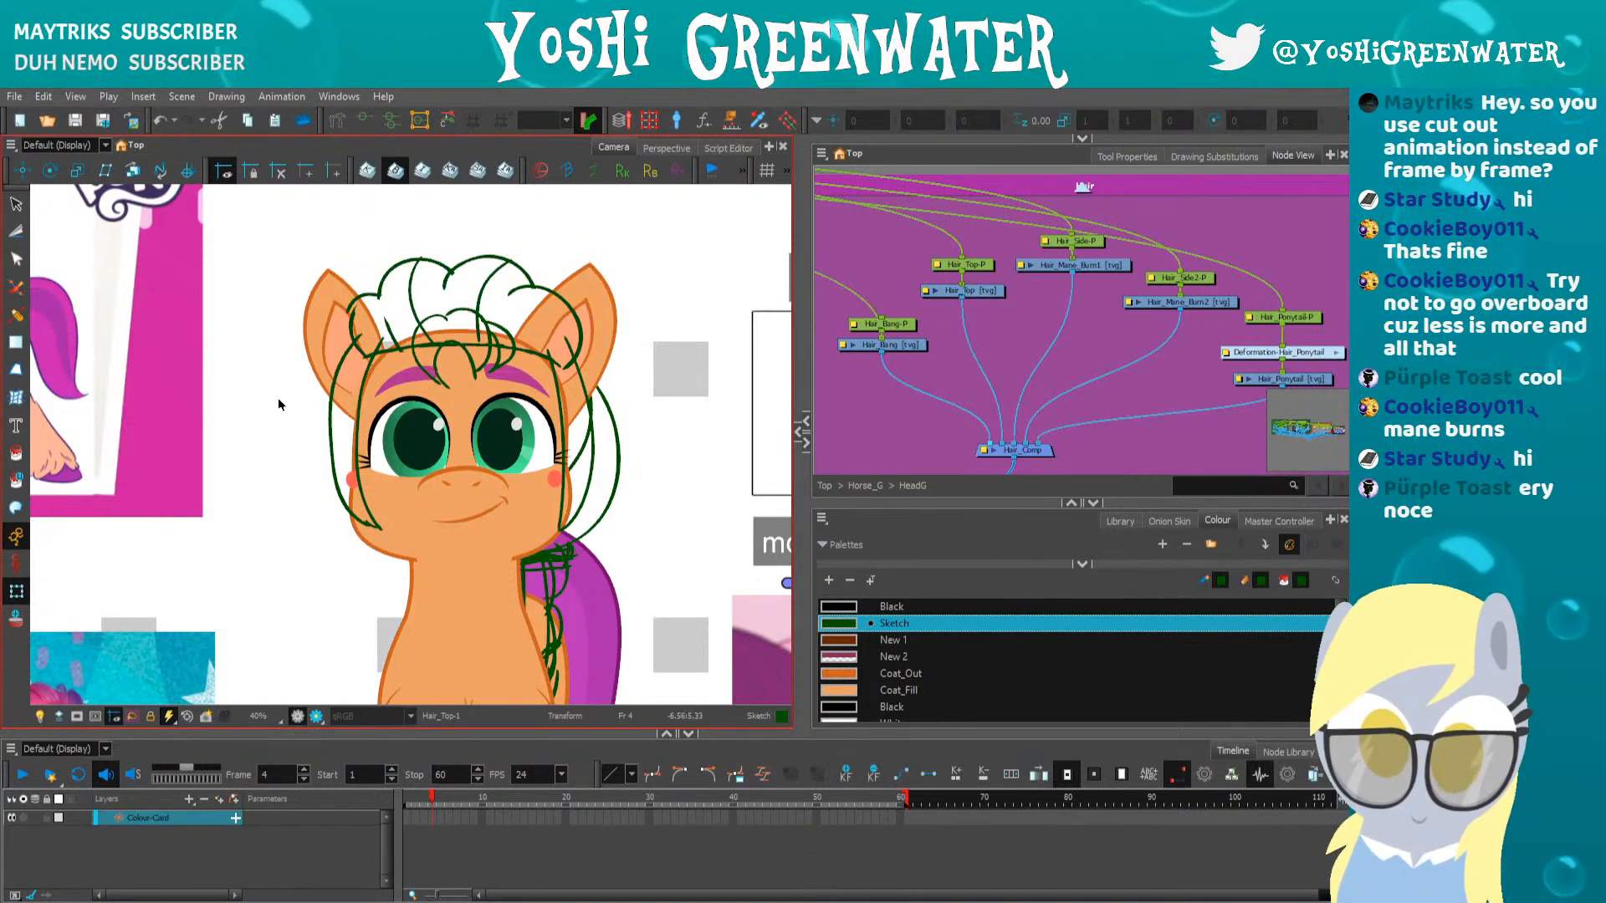
Compare the bare head at frame 60 with the sketched hair at frame 4
click(903, 801)
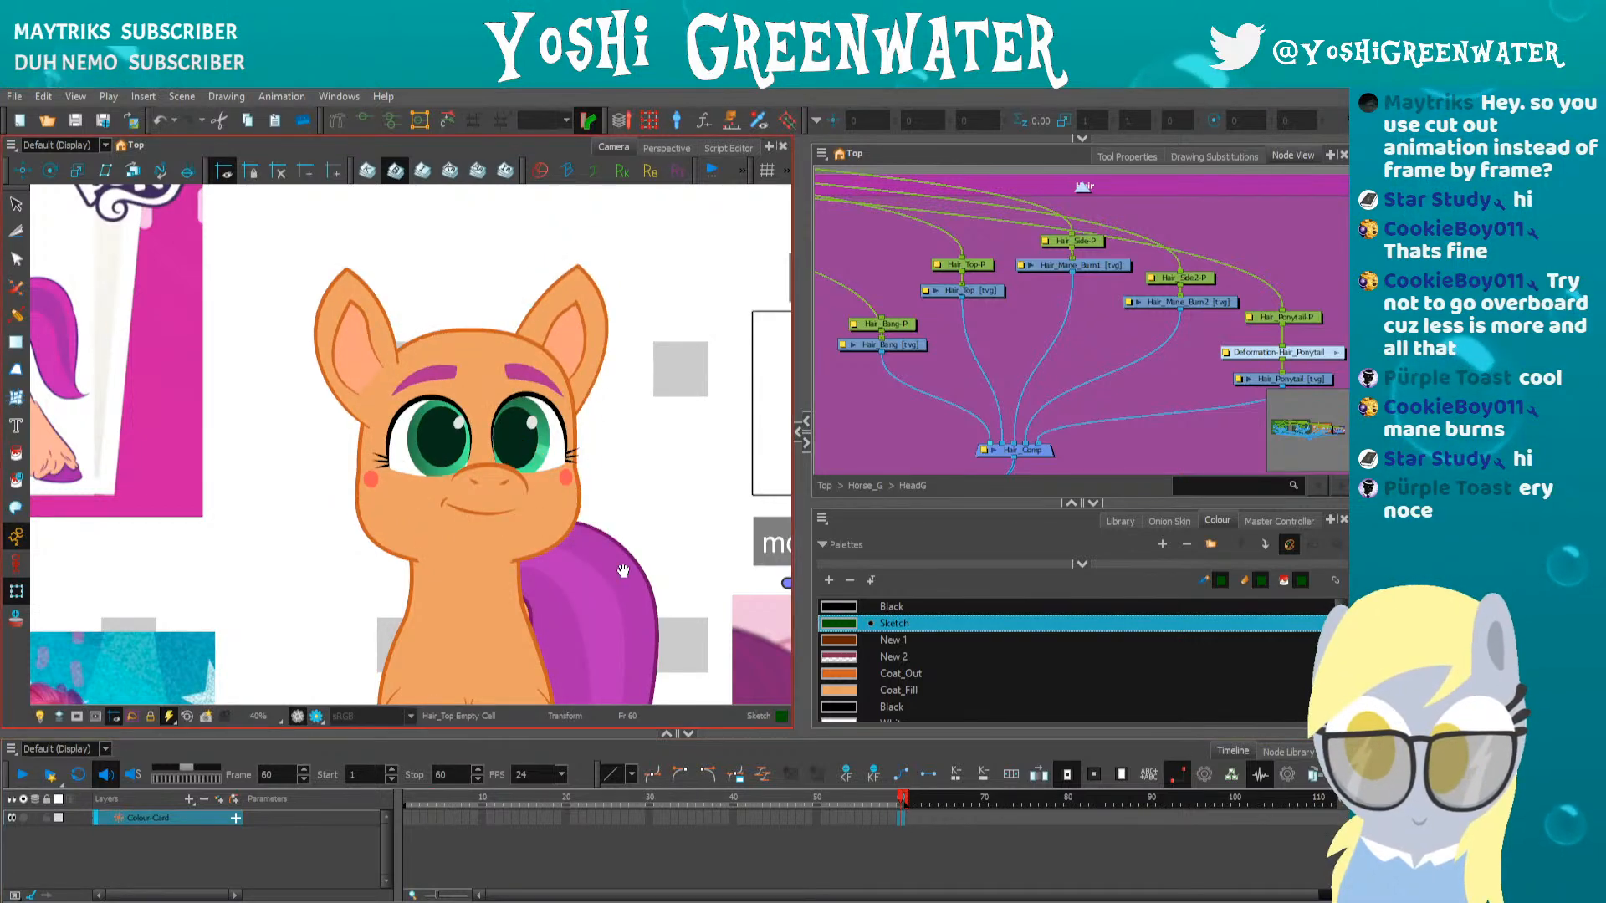
drag(704, 570, 434, 587)
drag(644, 407, 575, 424)
click(410, 797)
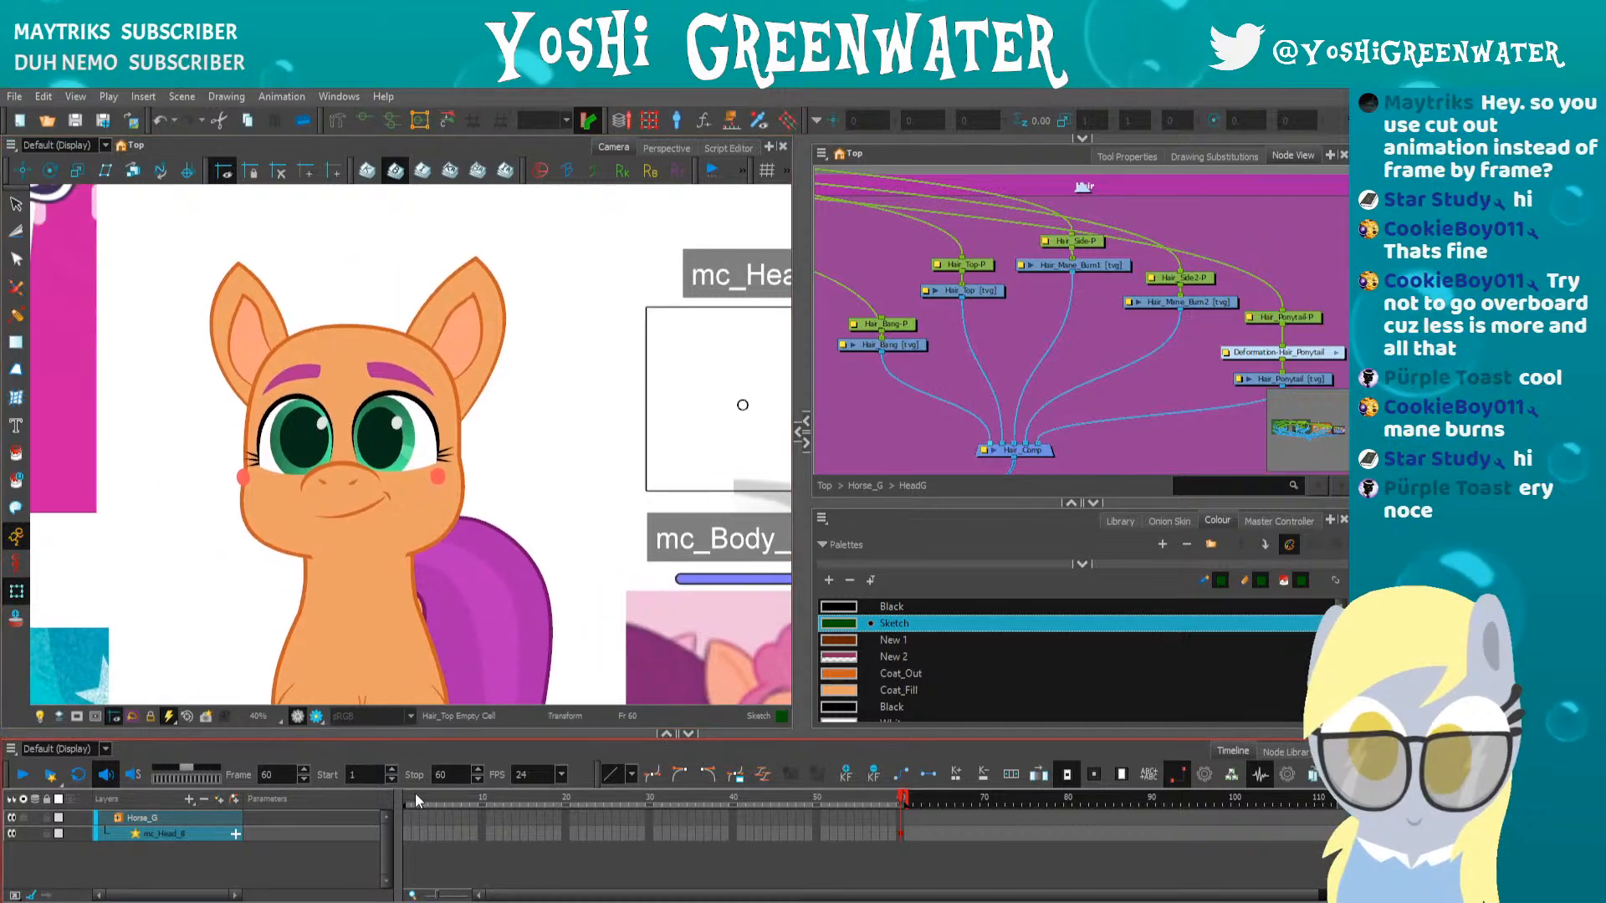
key(period)
key(period)
key(comma)
key(period)
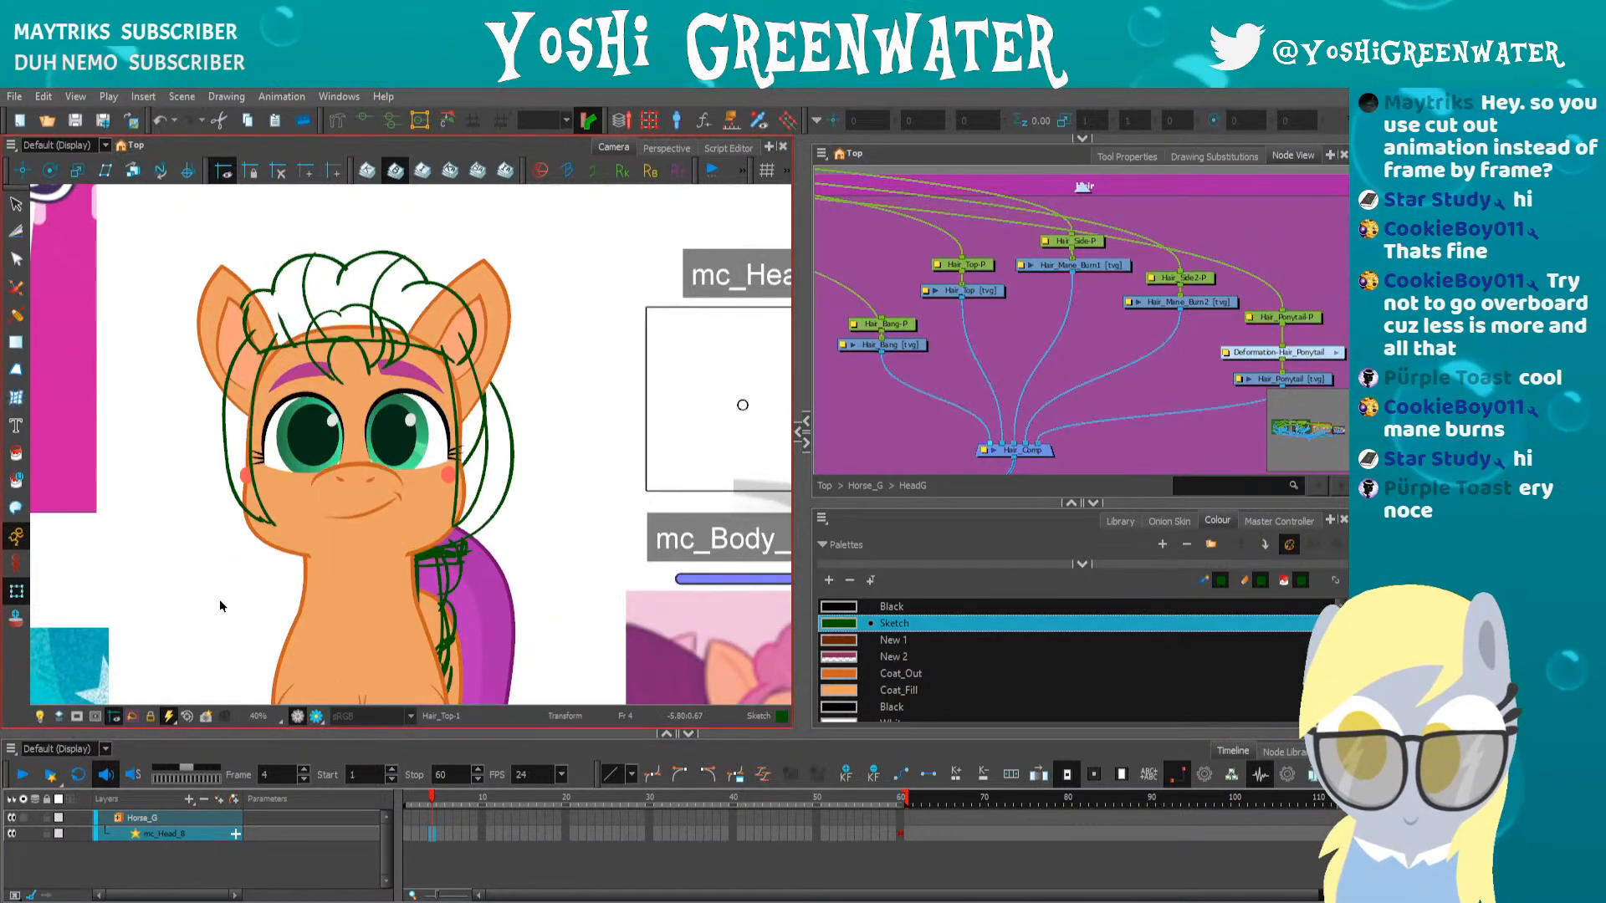
Frame the whole pony and open the braided ponytail's drawing on its own to inspect its strokes
click(217, 608)
key(shift+m)
scroll(288, 400, up, 2)
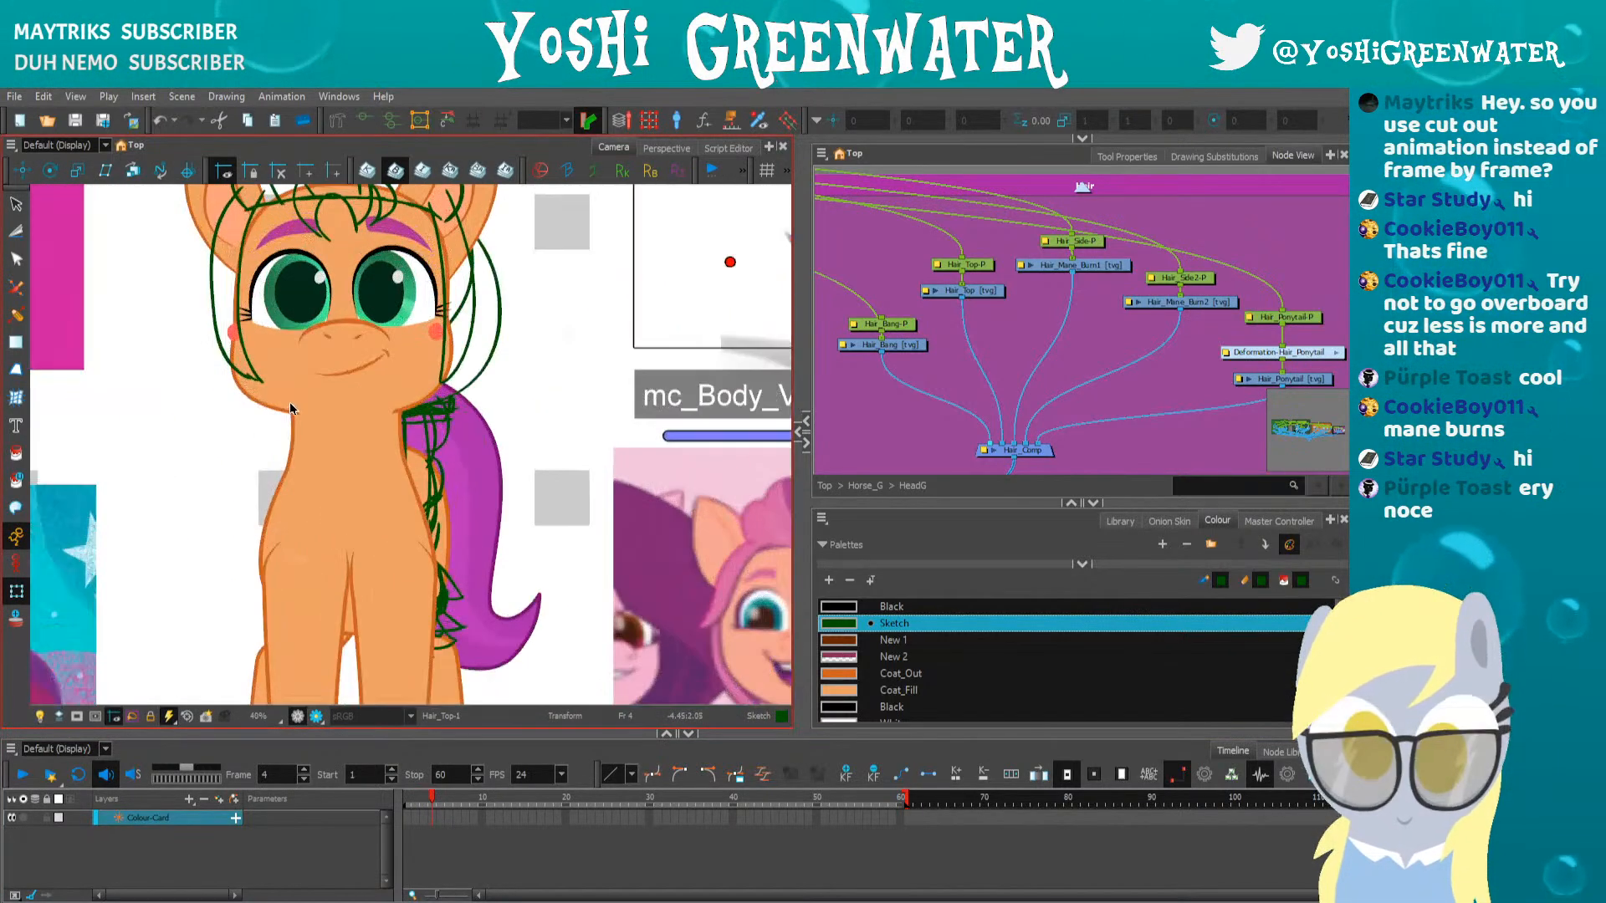
scroll(355, 429, down, 1)
click(380, 433)
drag(380, 434, 465, 475)
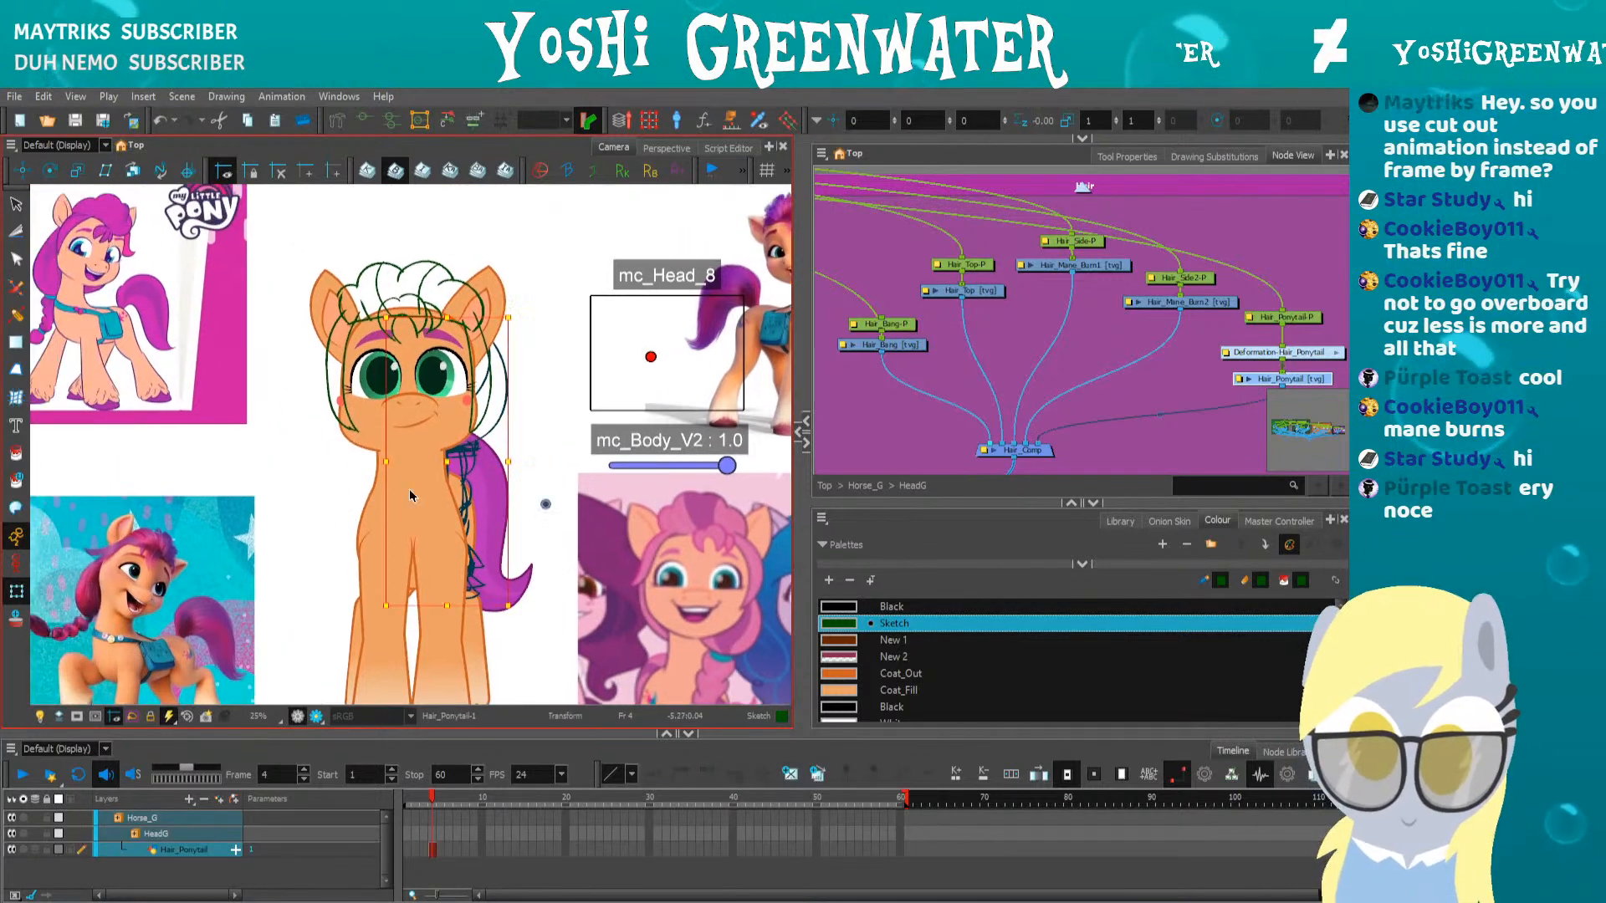
click(1286, 317)
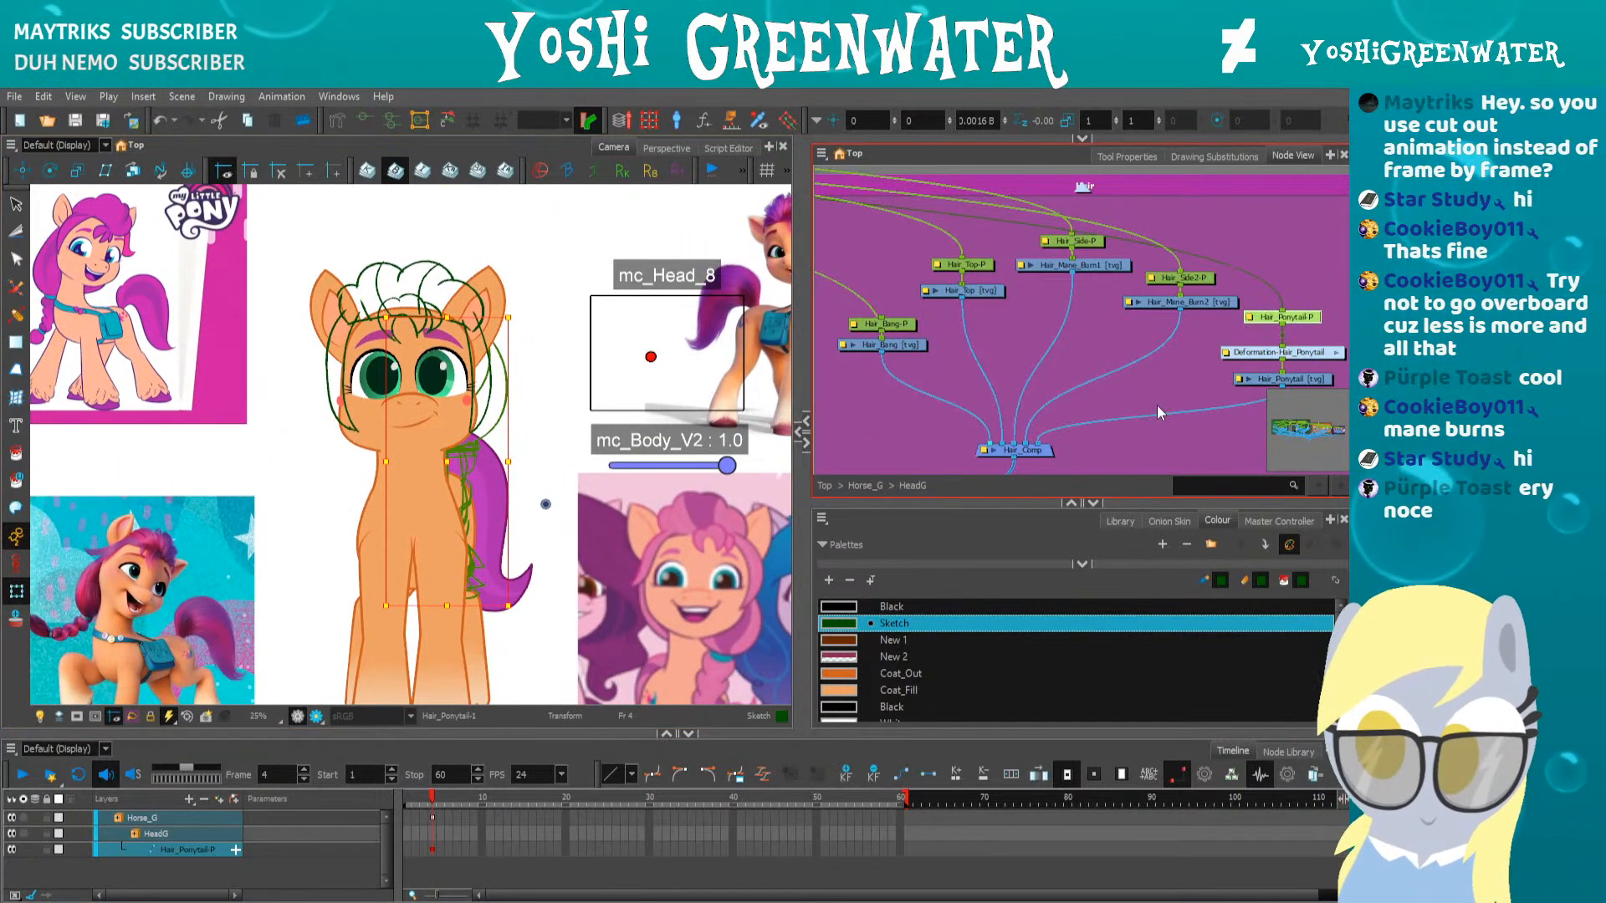
click(1280, 379)
click(801, 437)
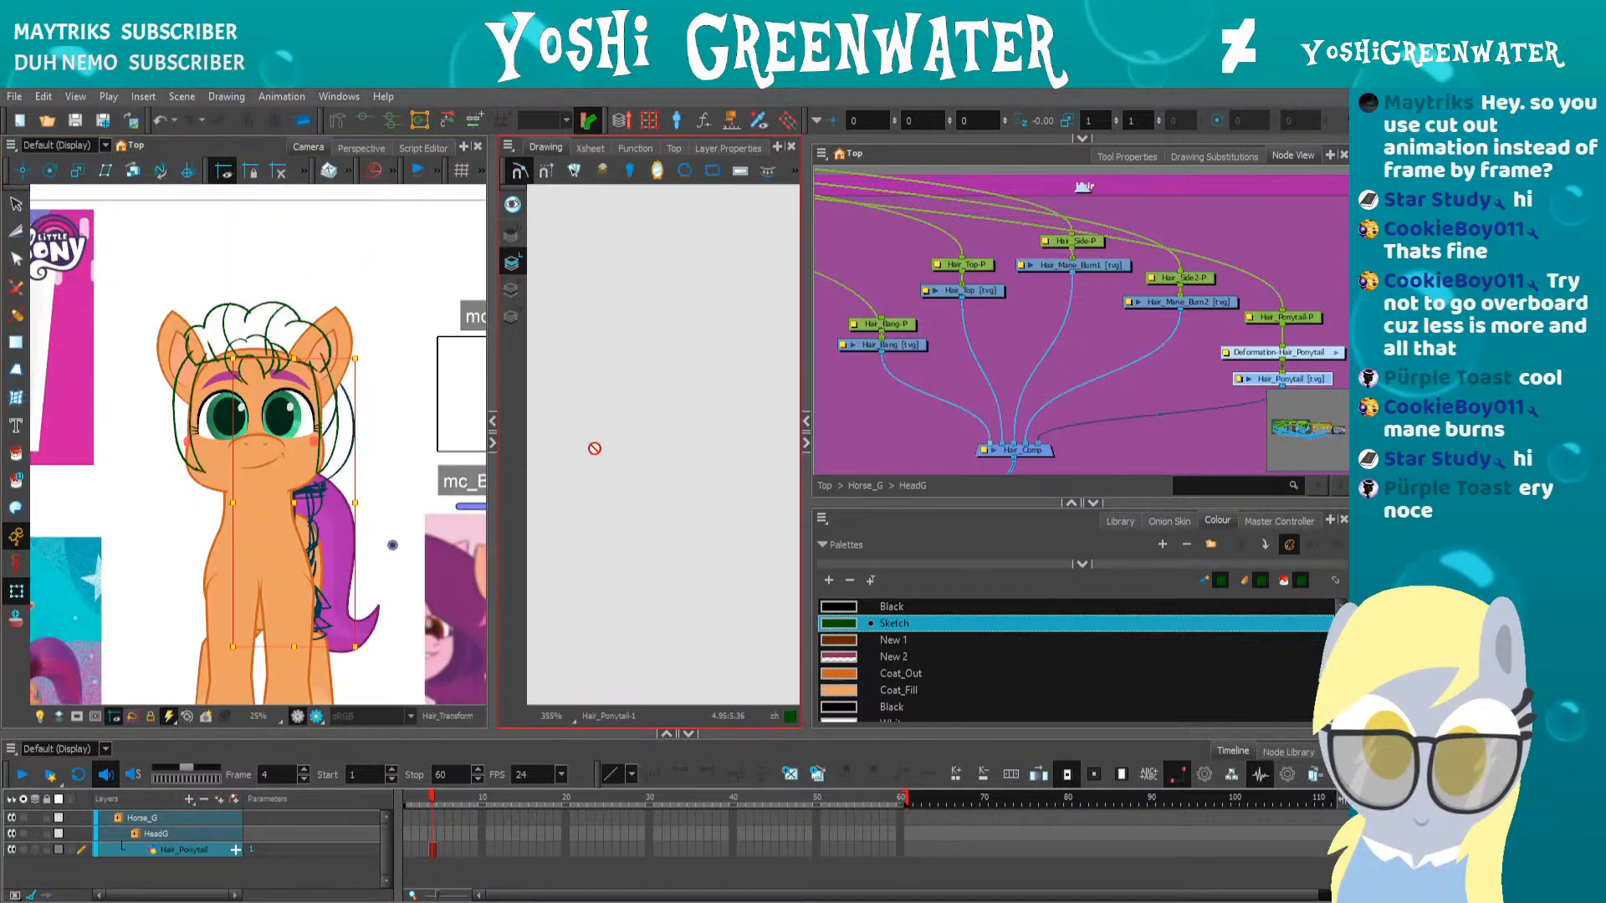
key(ctrl+a)
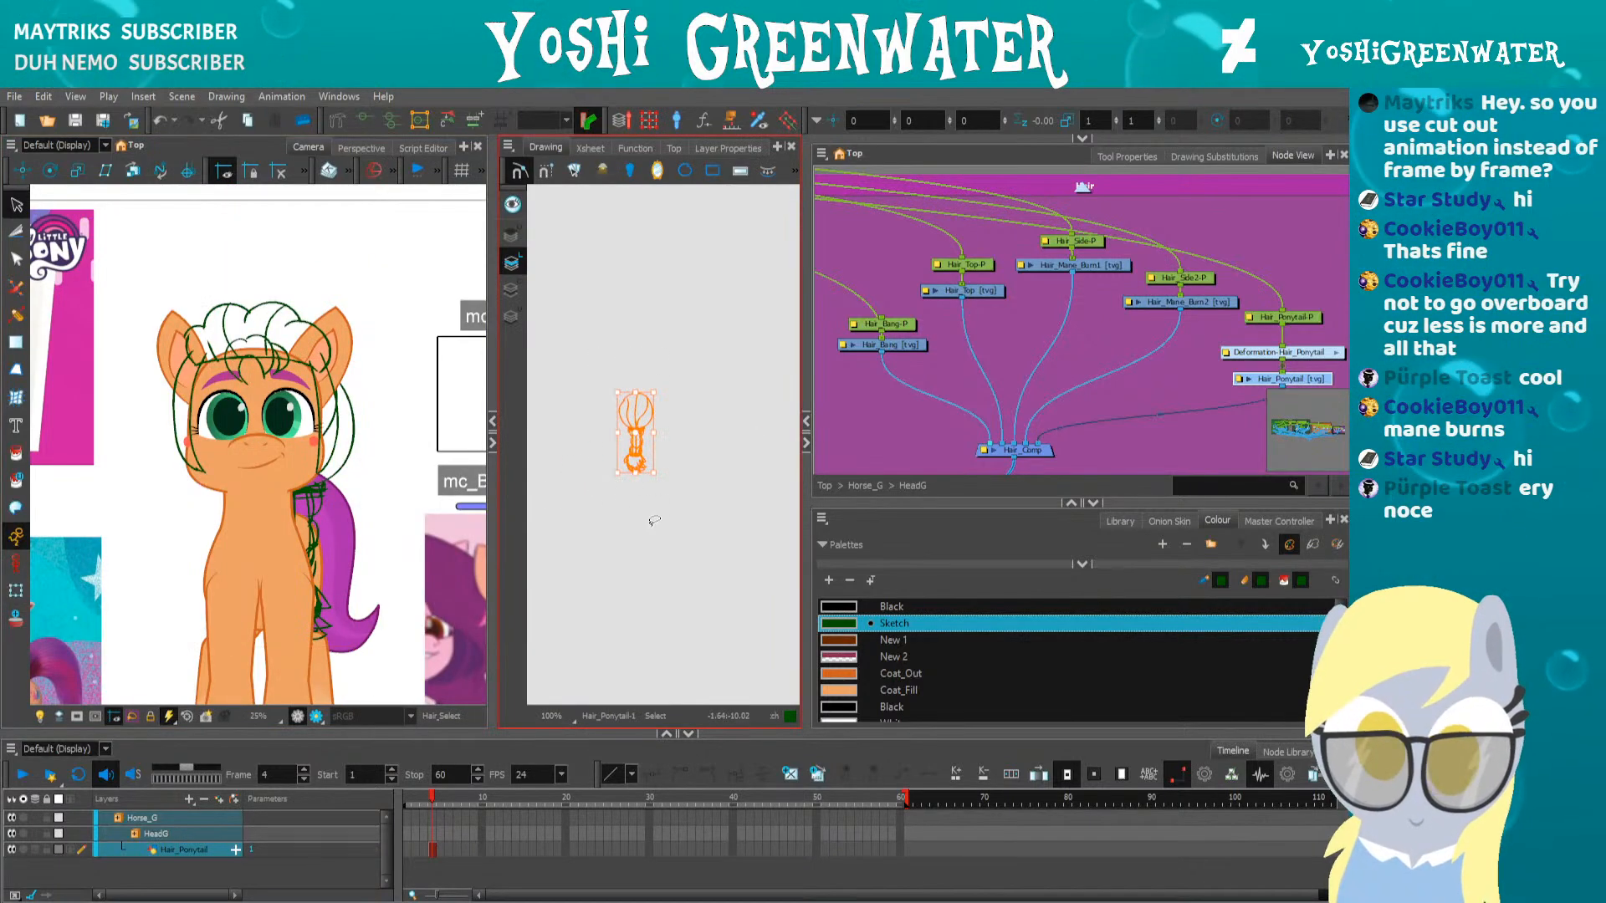
Nudge the Hair_Ponytail-P peg slightly to the right so the braid sits closer to the tail
key(b)
click(493, 442)
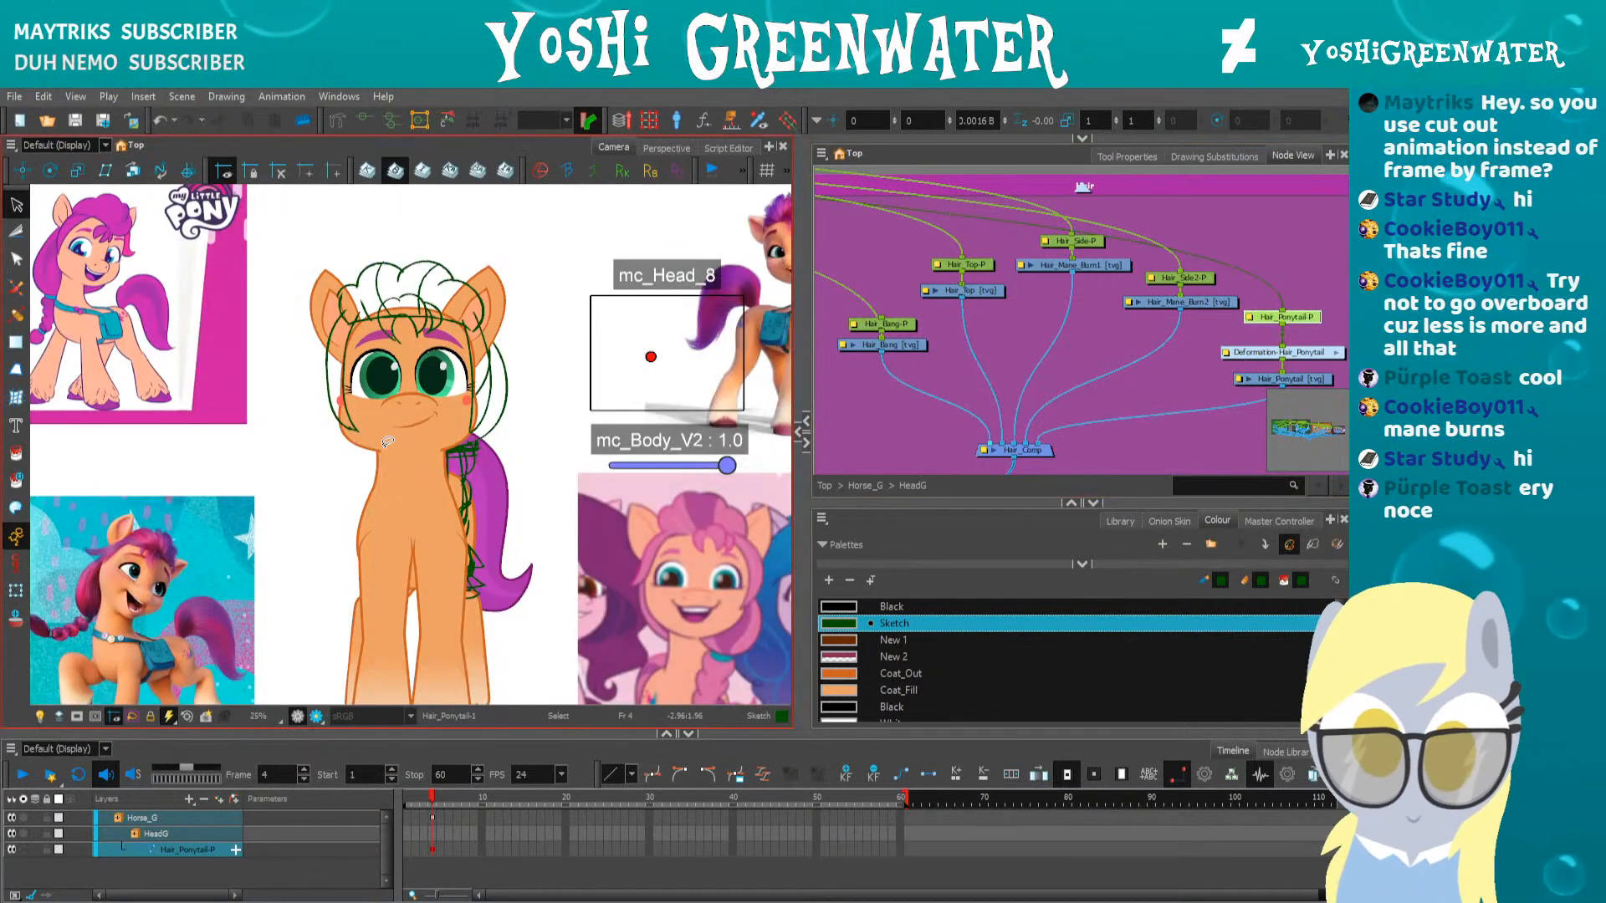
key(shift+t)
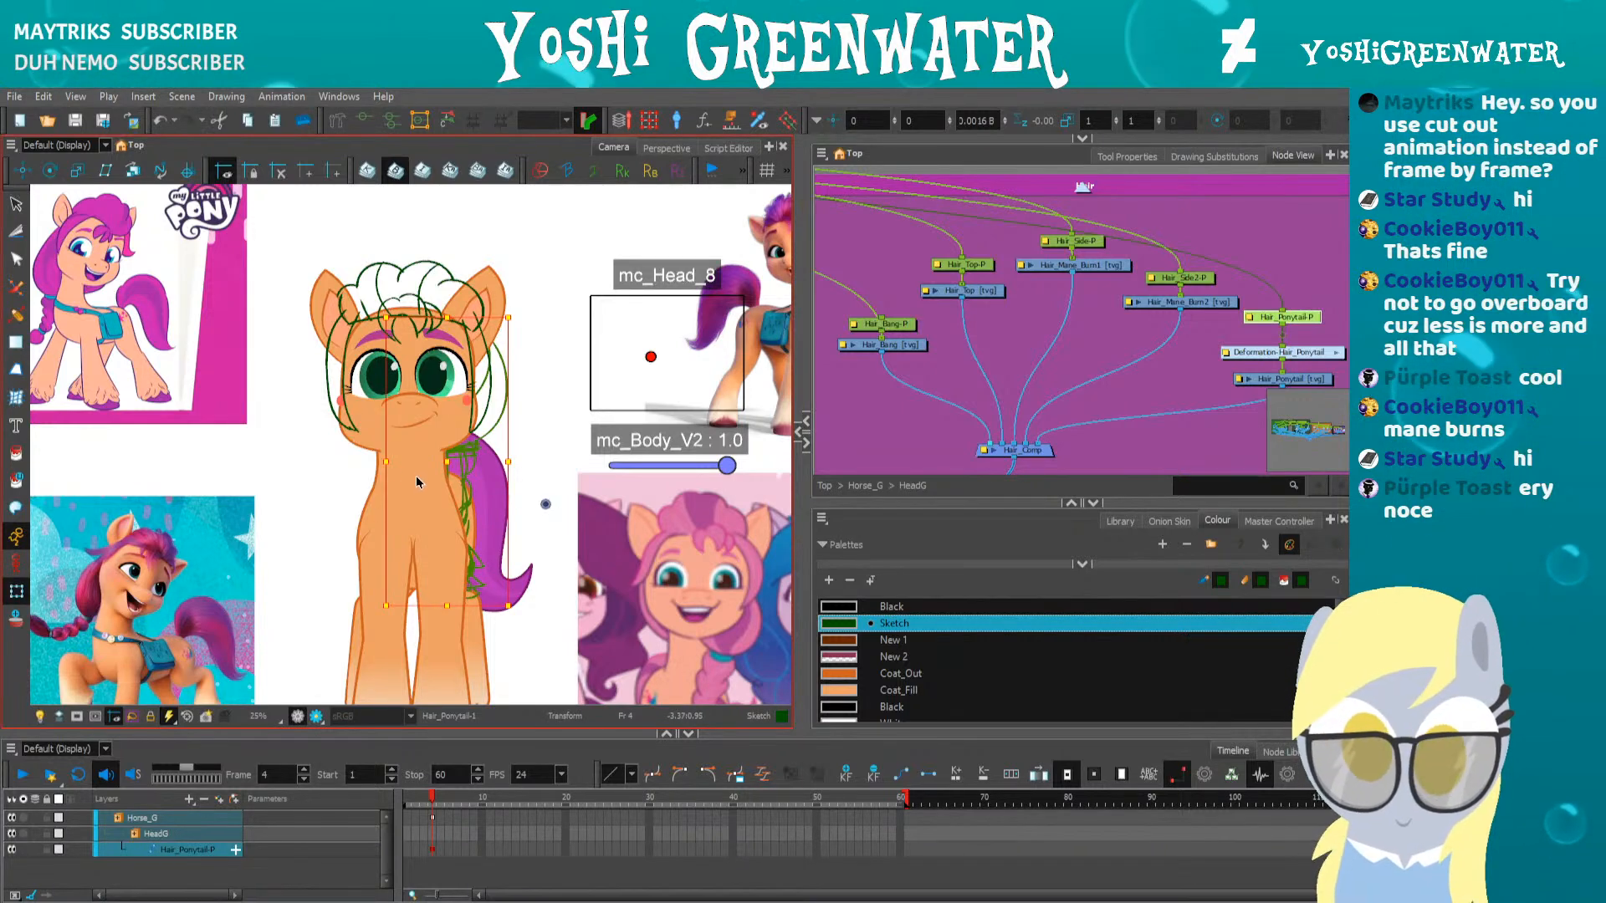
key(Right)
key(Right)
key(Right)
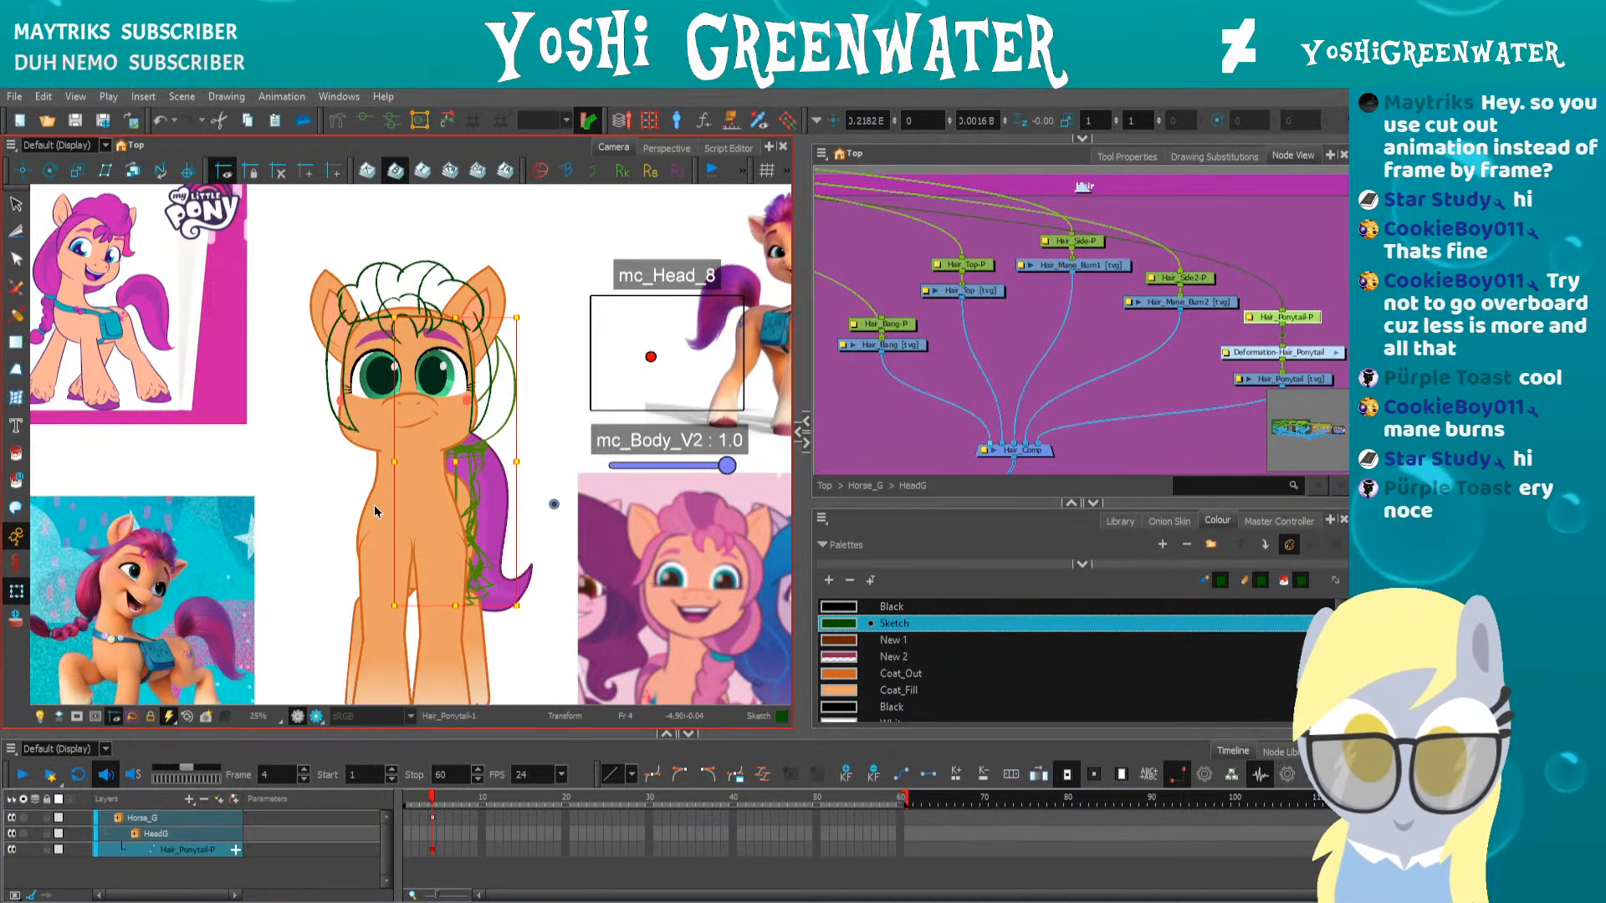
click(351, 520)
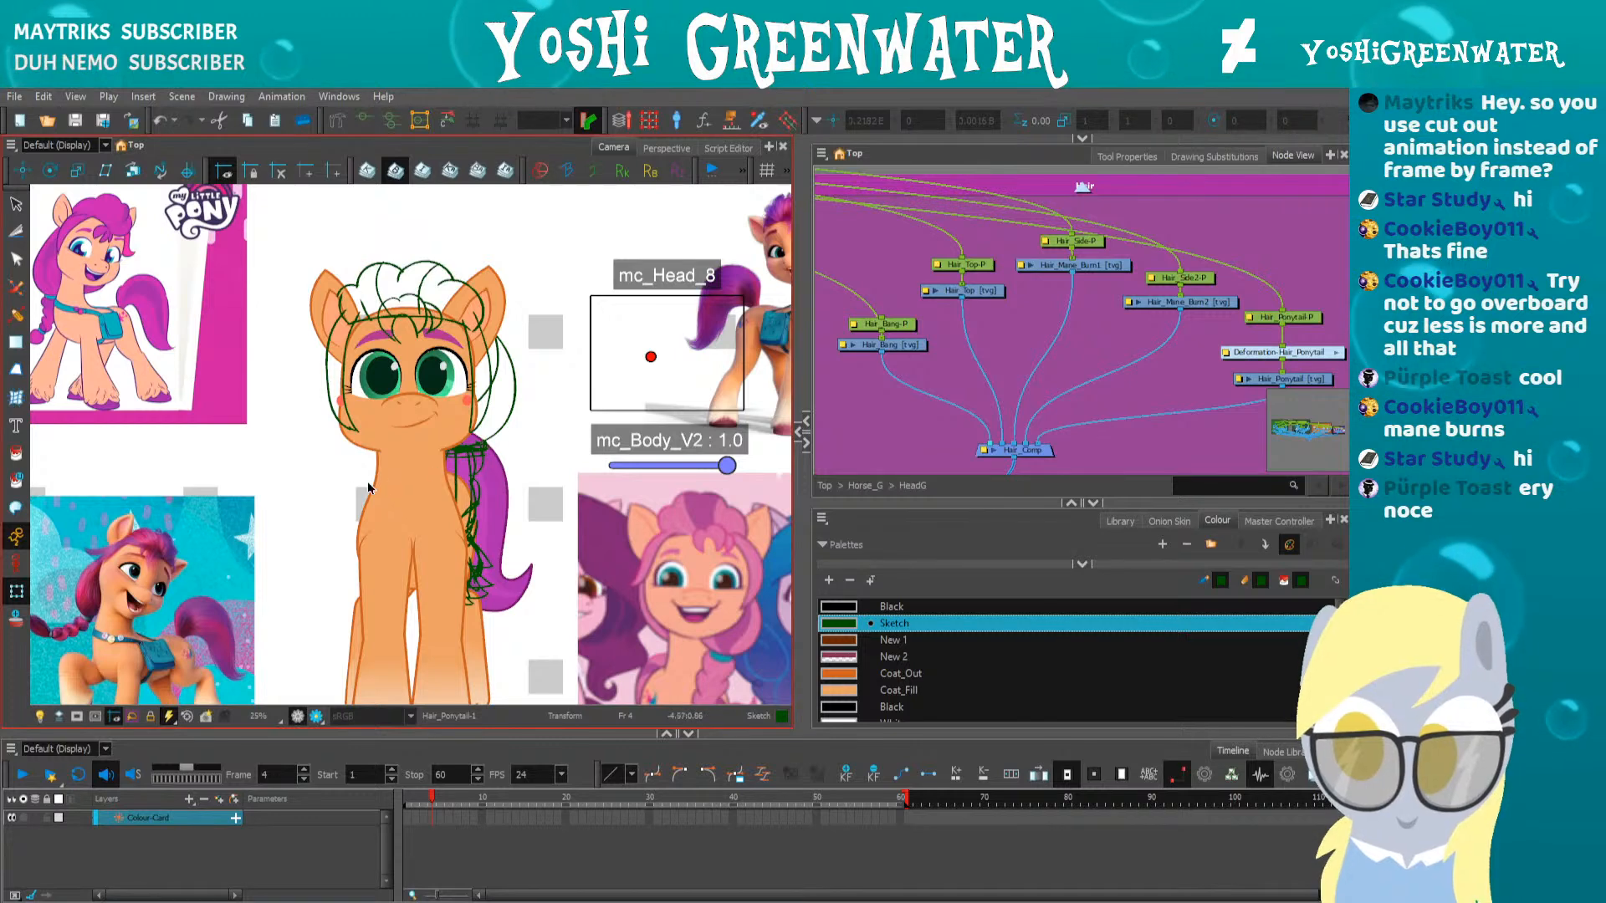
Show the ponytail's deformation chain and shift its middle and end points slightly right
drag(449, 481, 470, 480)
click(475, 475)
key(F11)
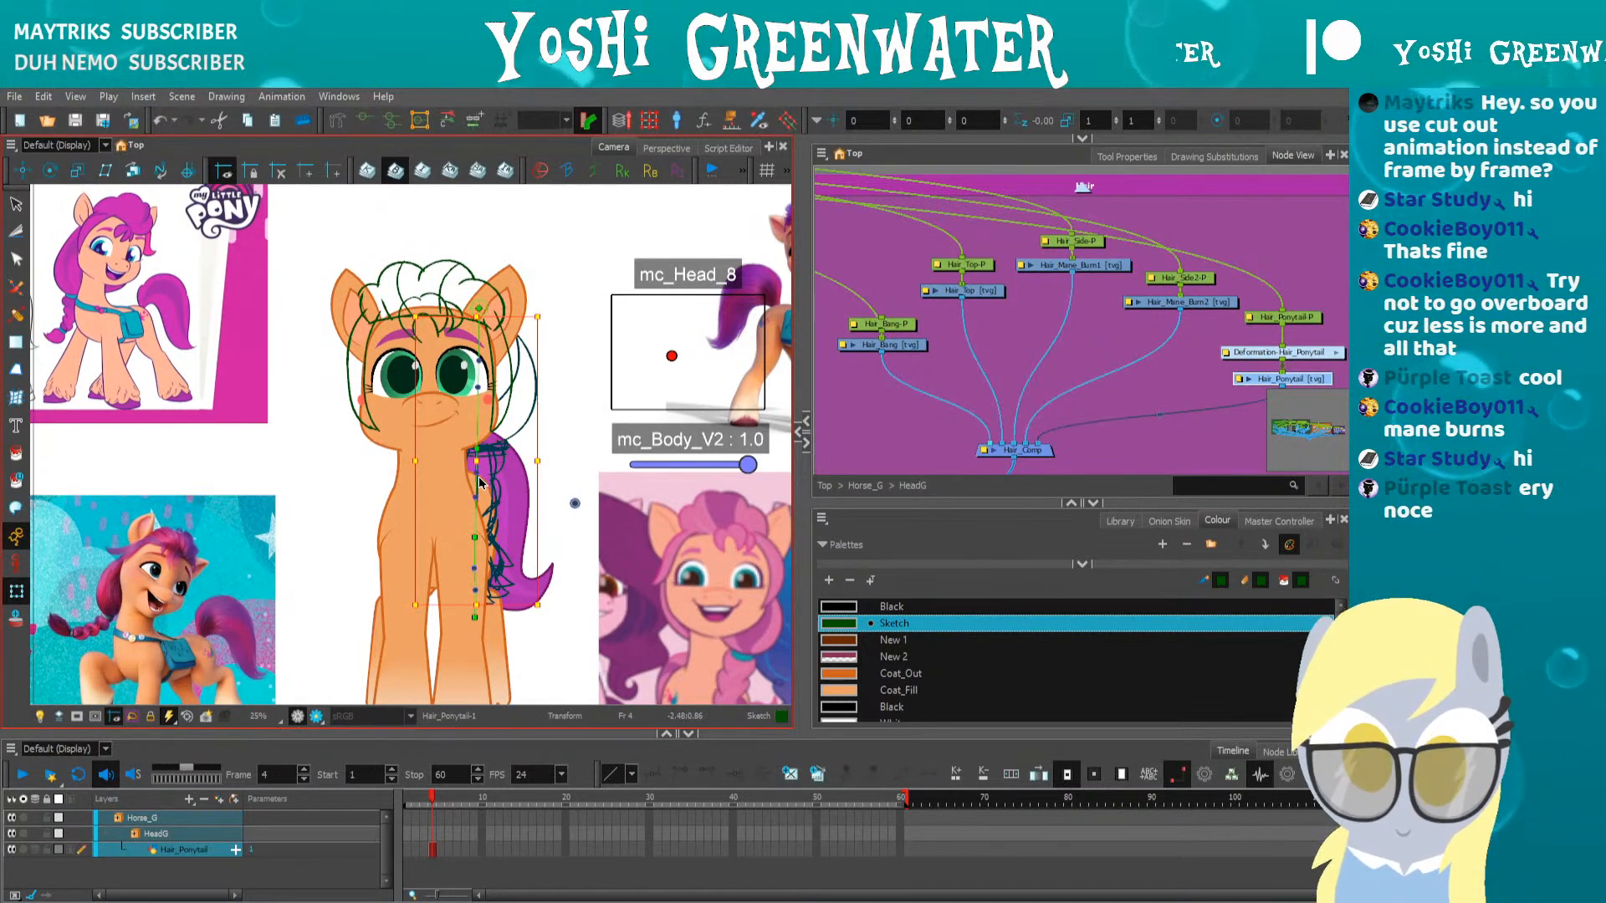
click(304, 509)
click(473, 453)
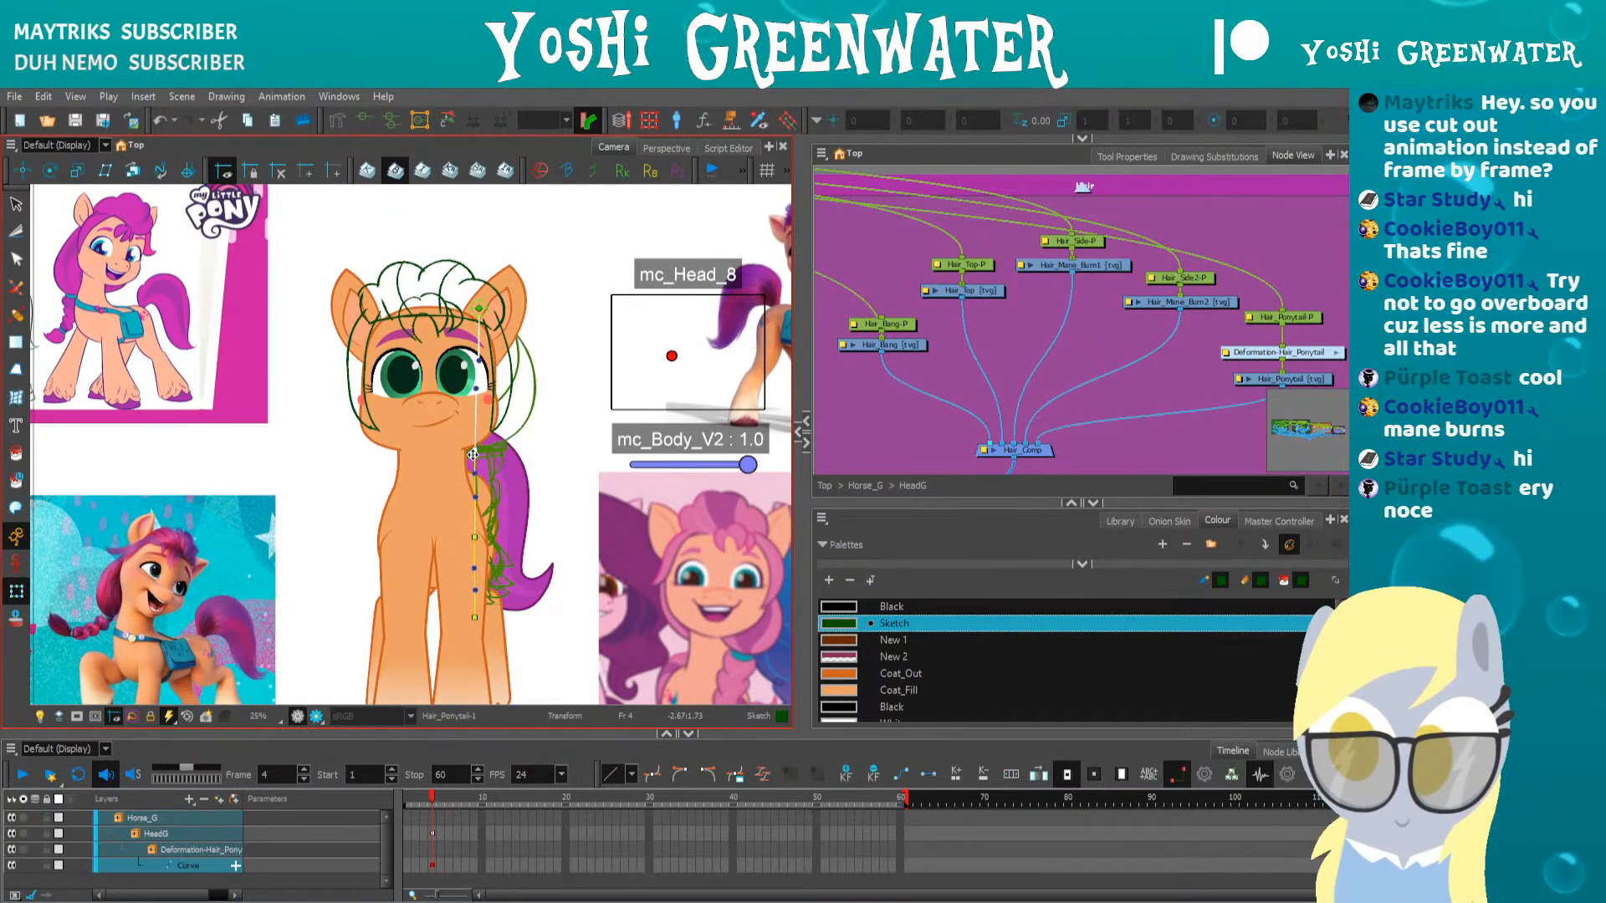
drag(474, 538, 485, 537)
drag(485, 617, 492, 619)
click(489, 533)
drag(430, 504, 390, 450)
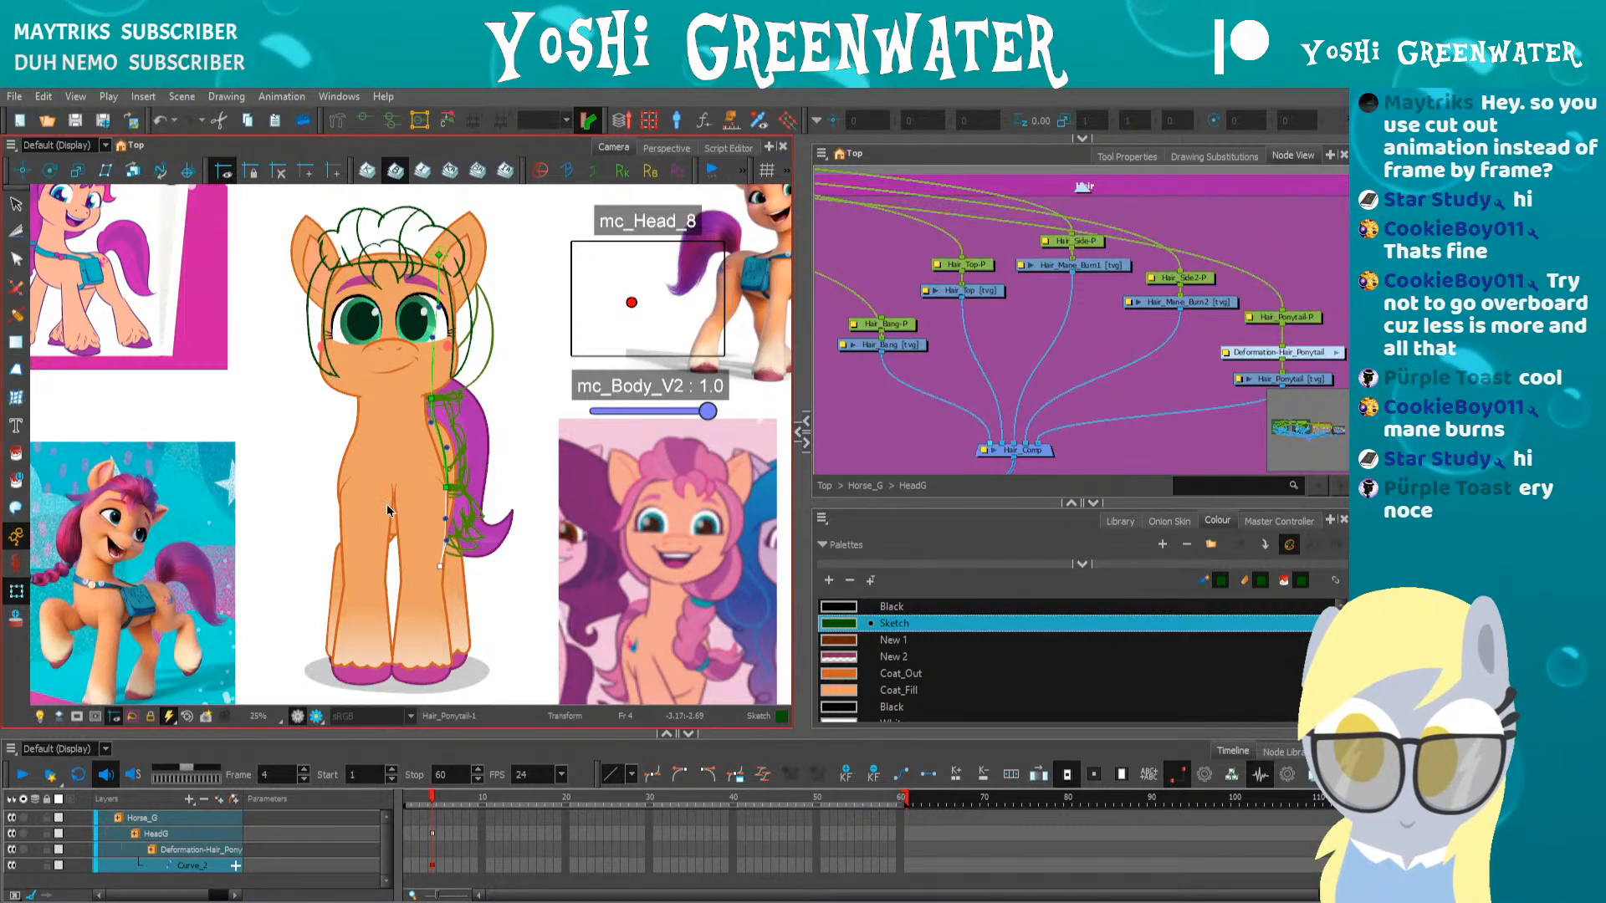
Check the reshaped ponytail on the pony against the surrounding reference pictures
drag(310, 458, 330, 494)
click(330, 494)
click(449, 436)
click(460, 293)
click(299, 448)
drag(307, 469, 330, 460)
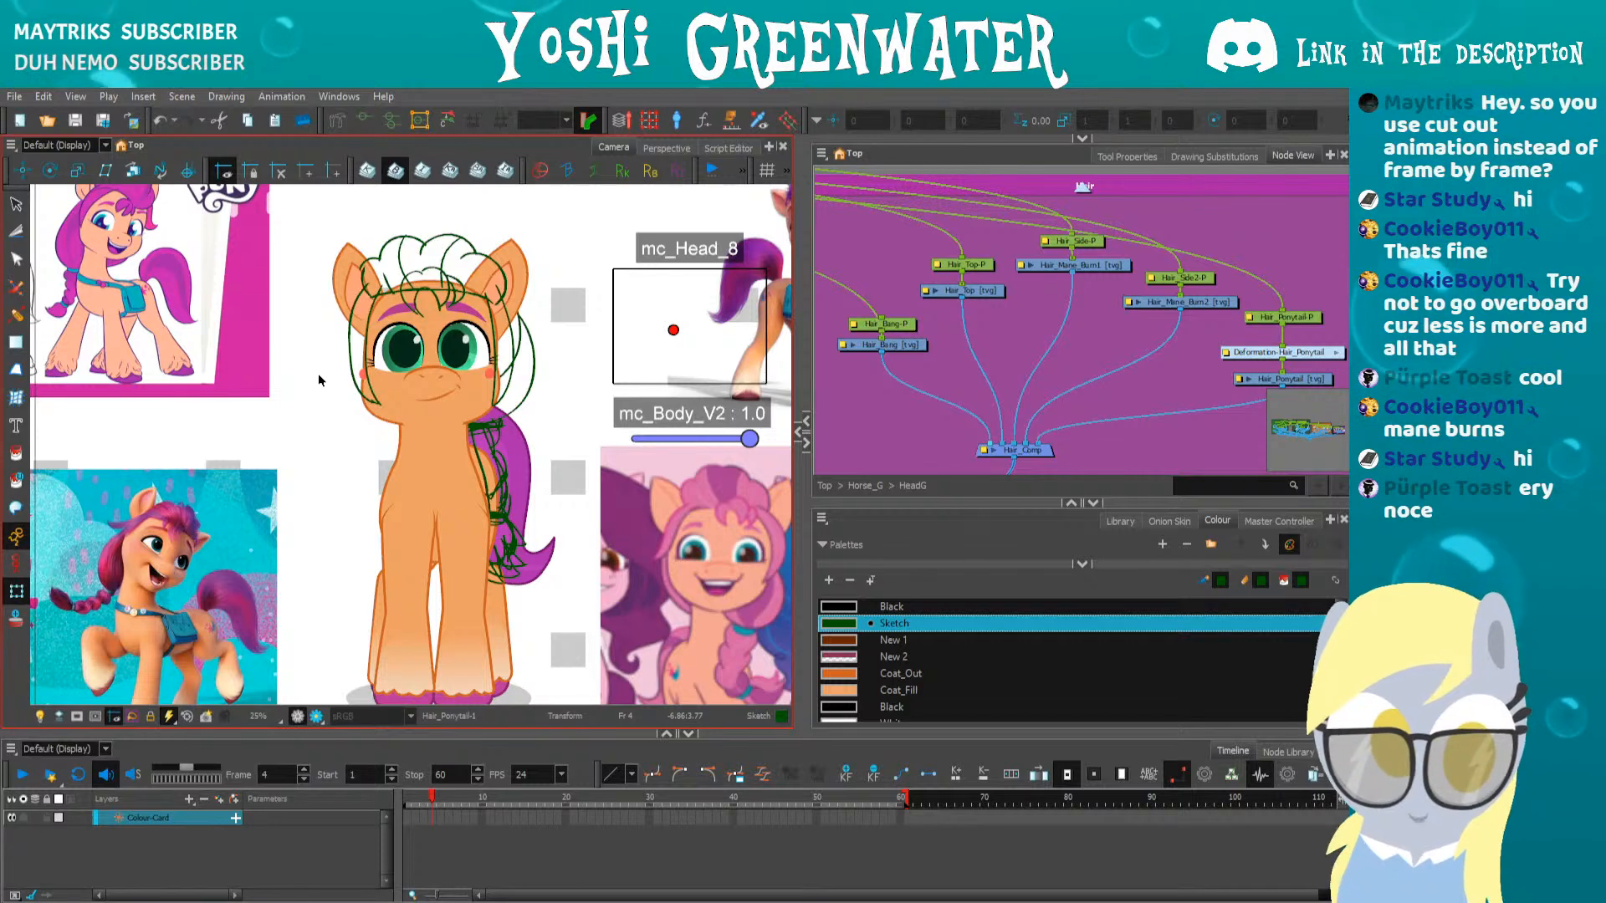
drag(342, 468, 340, 491)
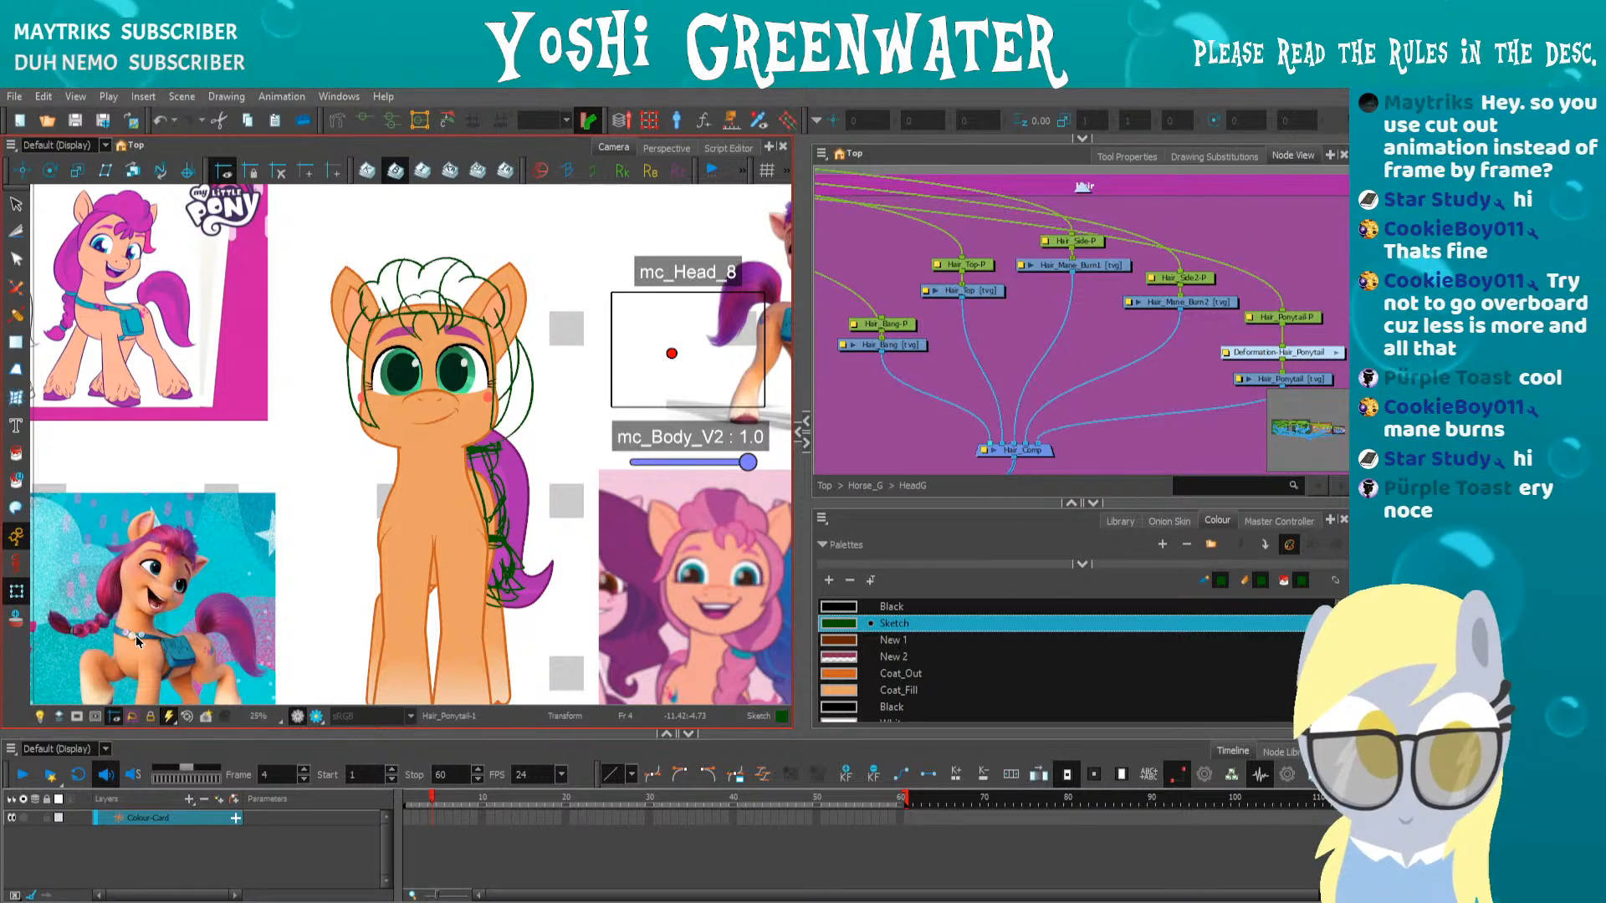
Open the Hair_Top drawing in the Drawing view and frame the smiling reference pony beside it
drag(374, 315, 341, 335)
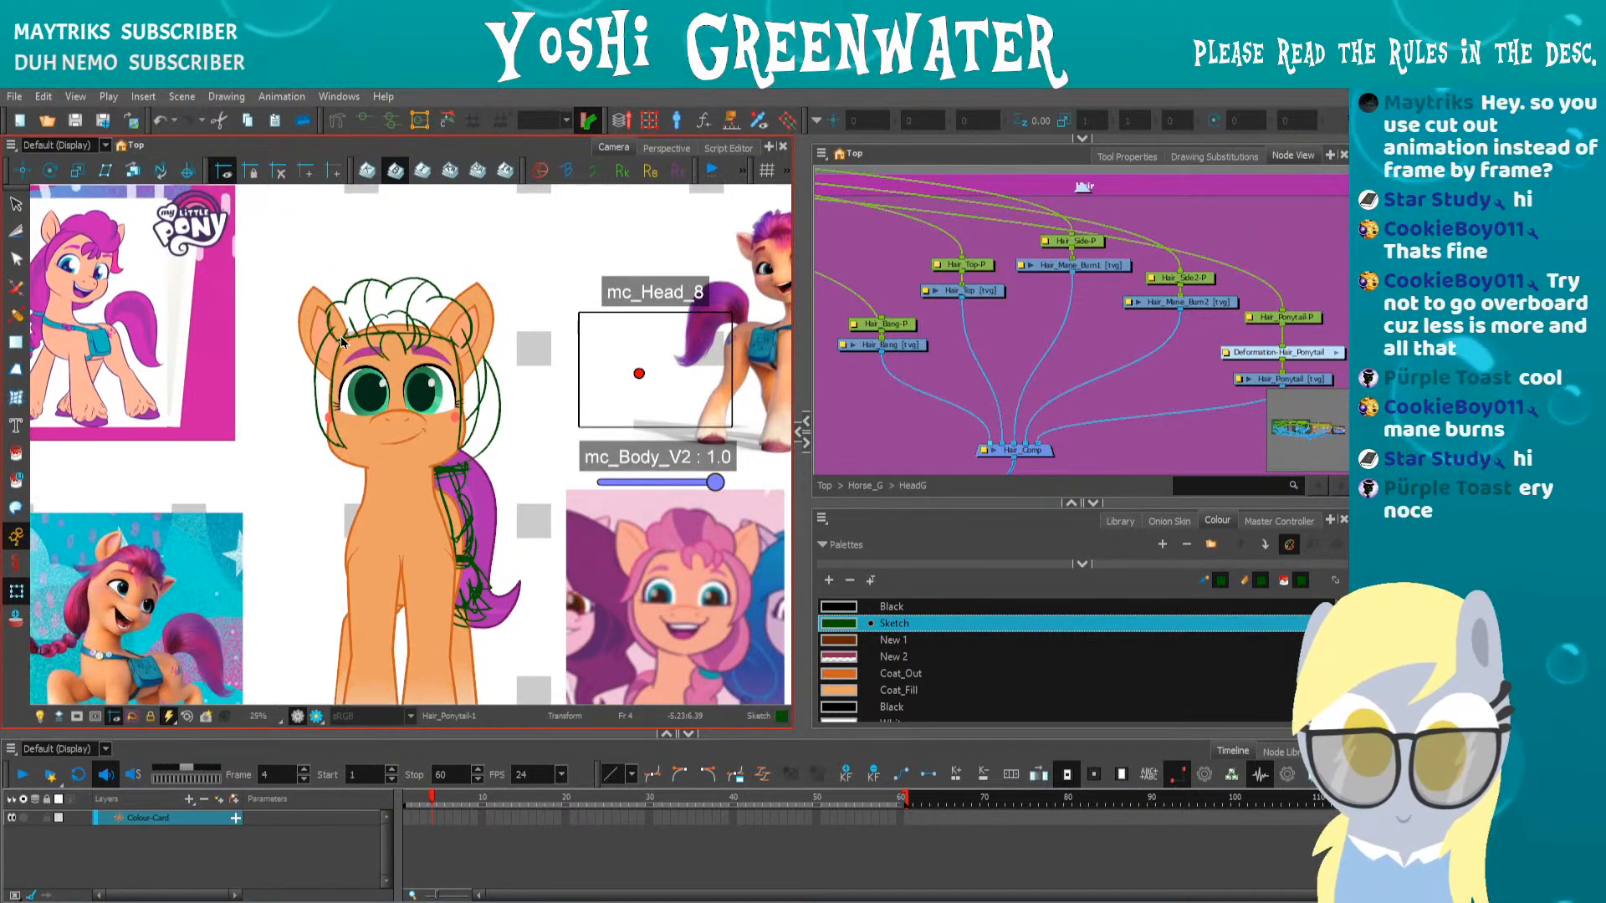
scroll(342, 335, up, 2)
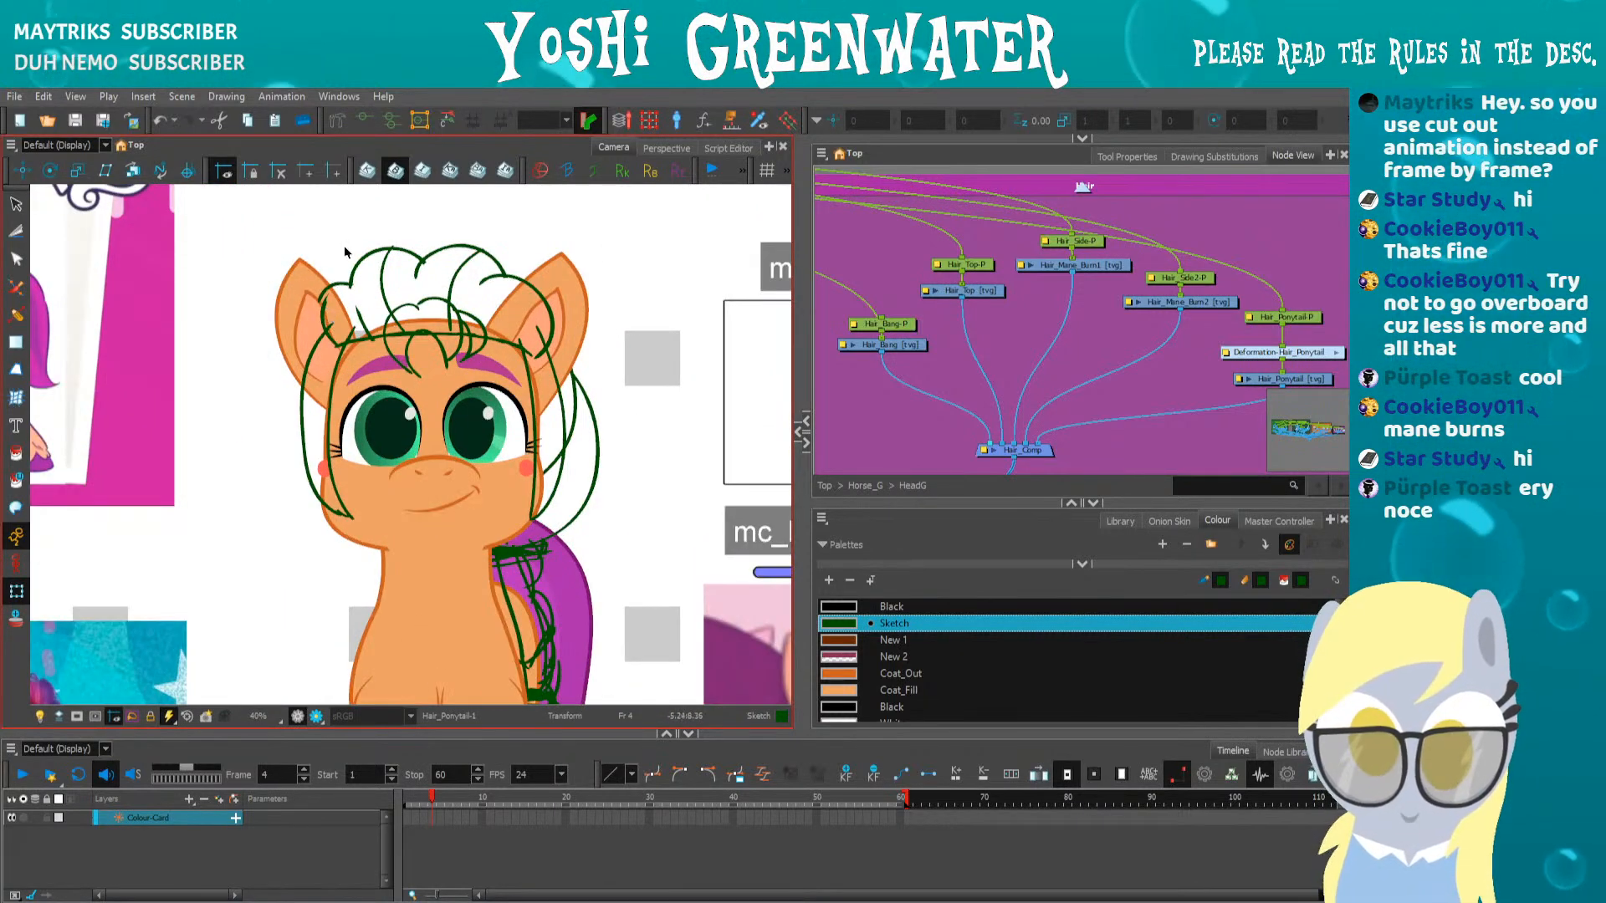
click(950, 291)
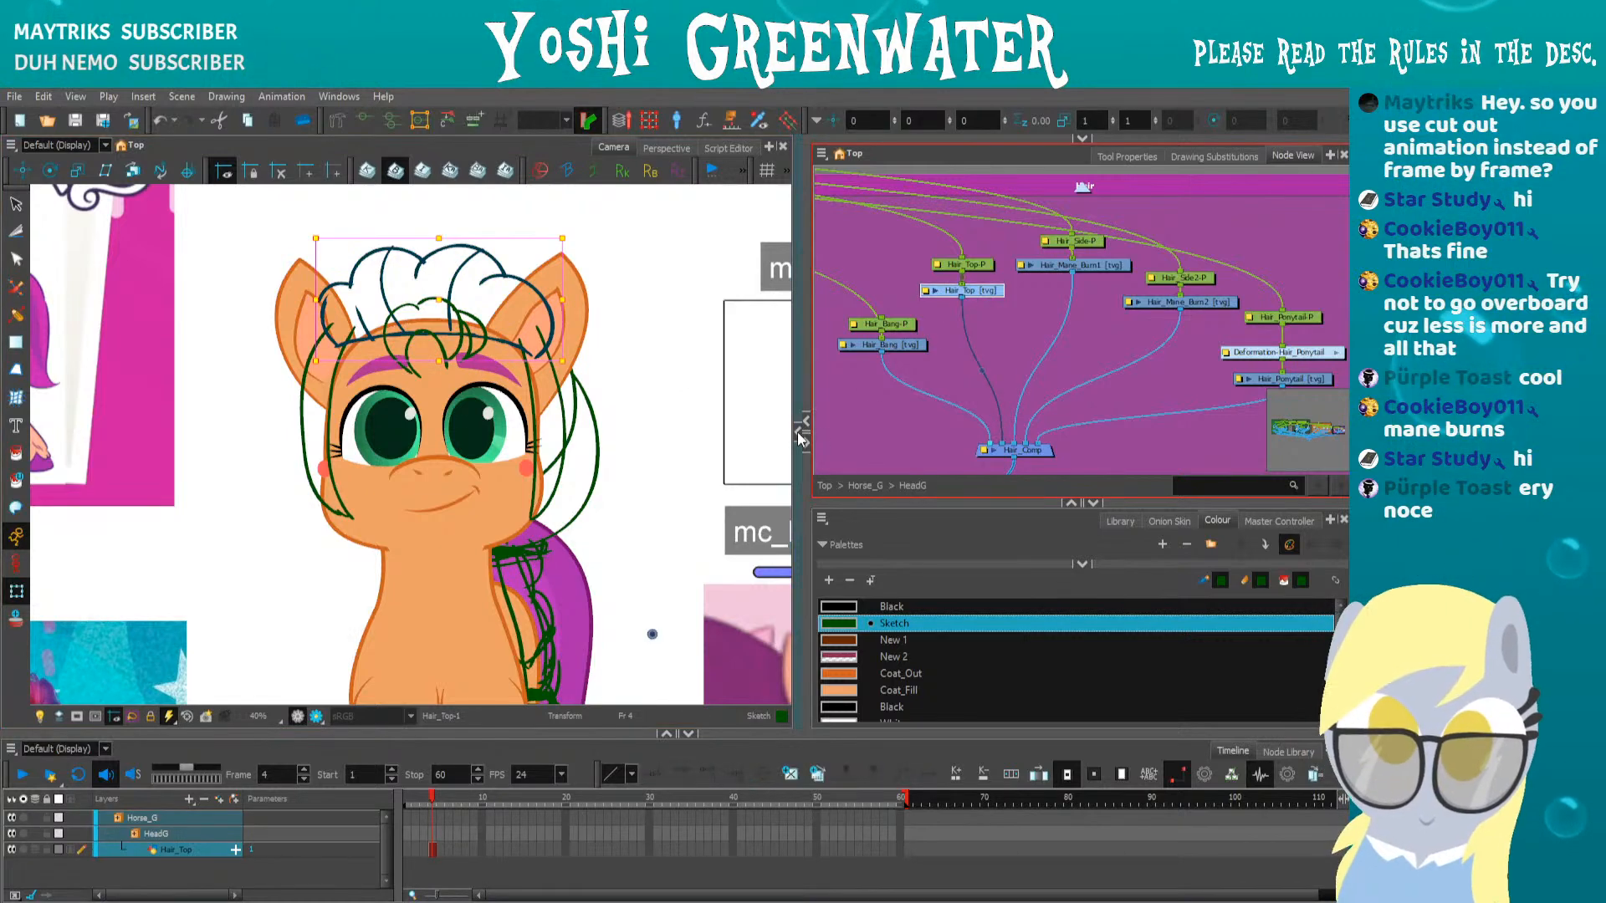
click(800, 431)
scroll(606, 408, up, 4)
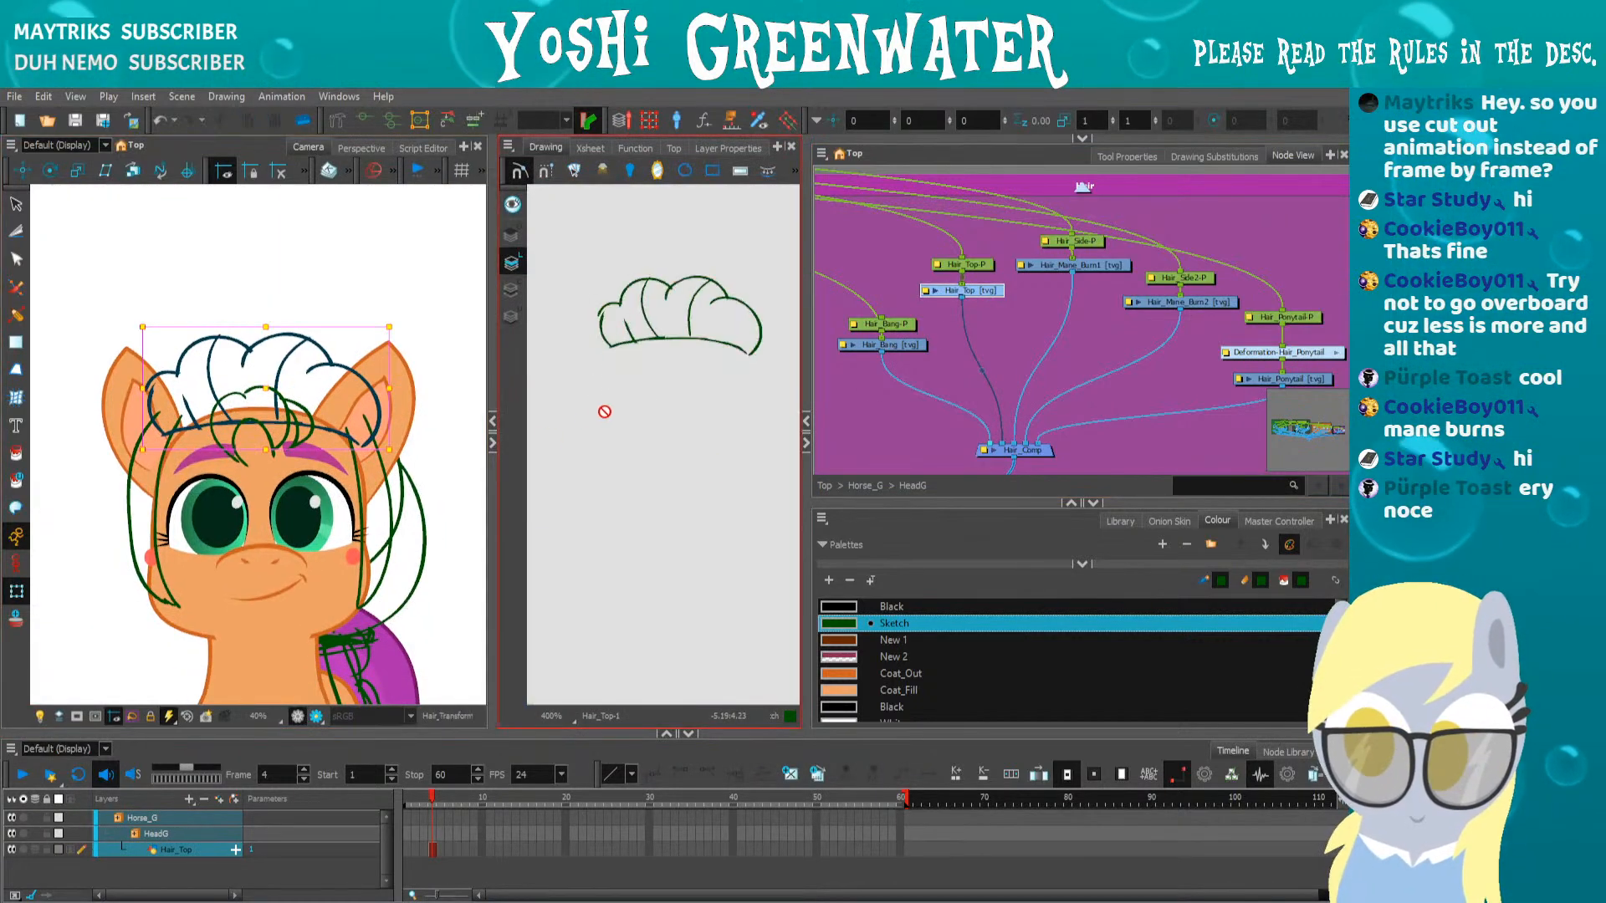
scroll(175, 414, down, 3)
scroll(327, 458, up, 3)
drag(318, 455, 376, 432)
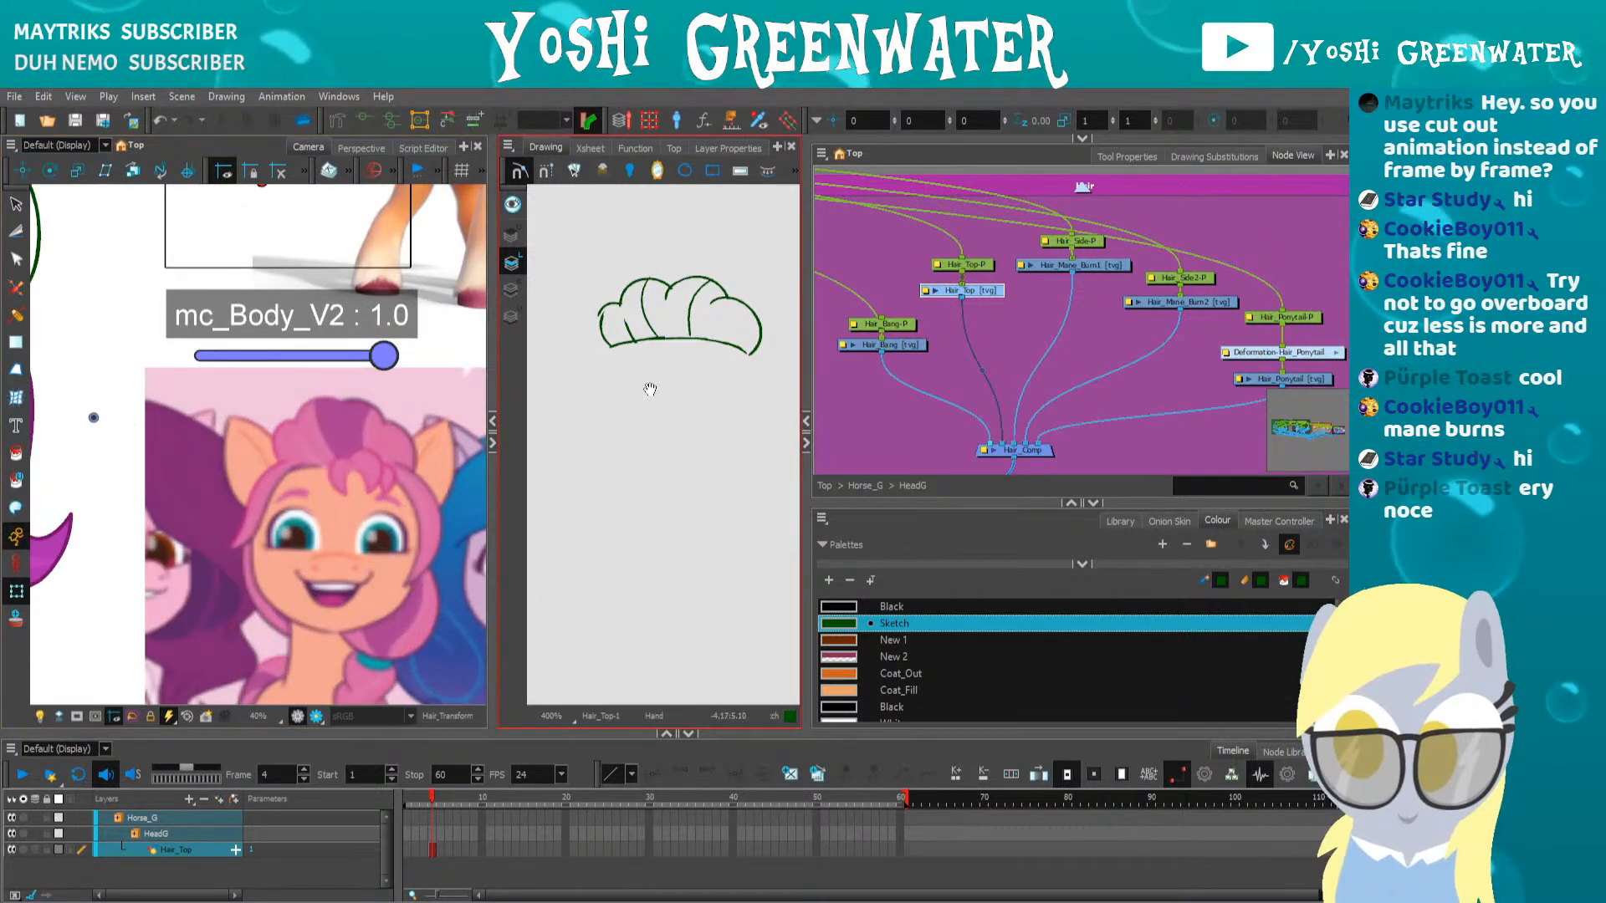
Center the hair sketch in a wider Drawing view and choose the Hair_Outline colour
drag(650, 389, 633, 515)
drag(807, 458, 899, 458)
mouse_move(1015, 409)
mouse_down()
mouse_move(957, 401)
mouse_move(1022, 401)
mouse_up()
drag(1008, 501, 1002, 476)
scroll(928, 635, down, 4)
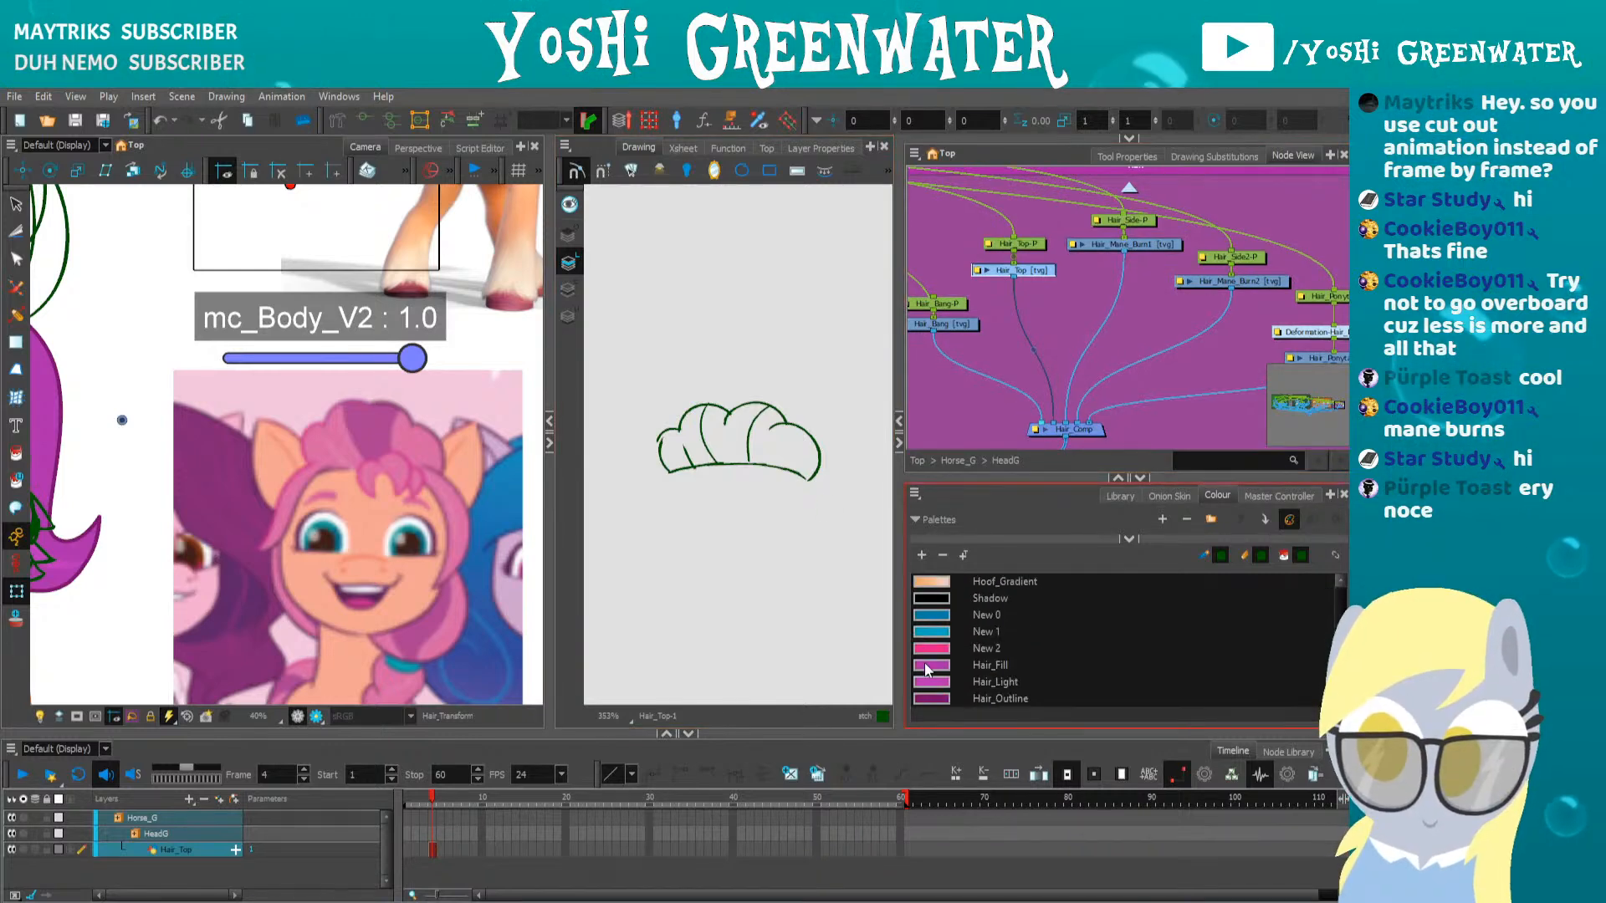
click(932, 699)
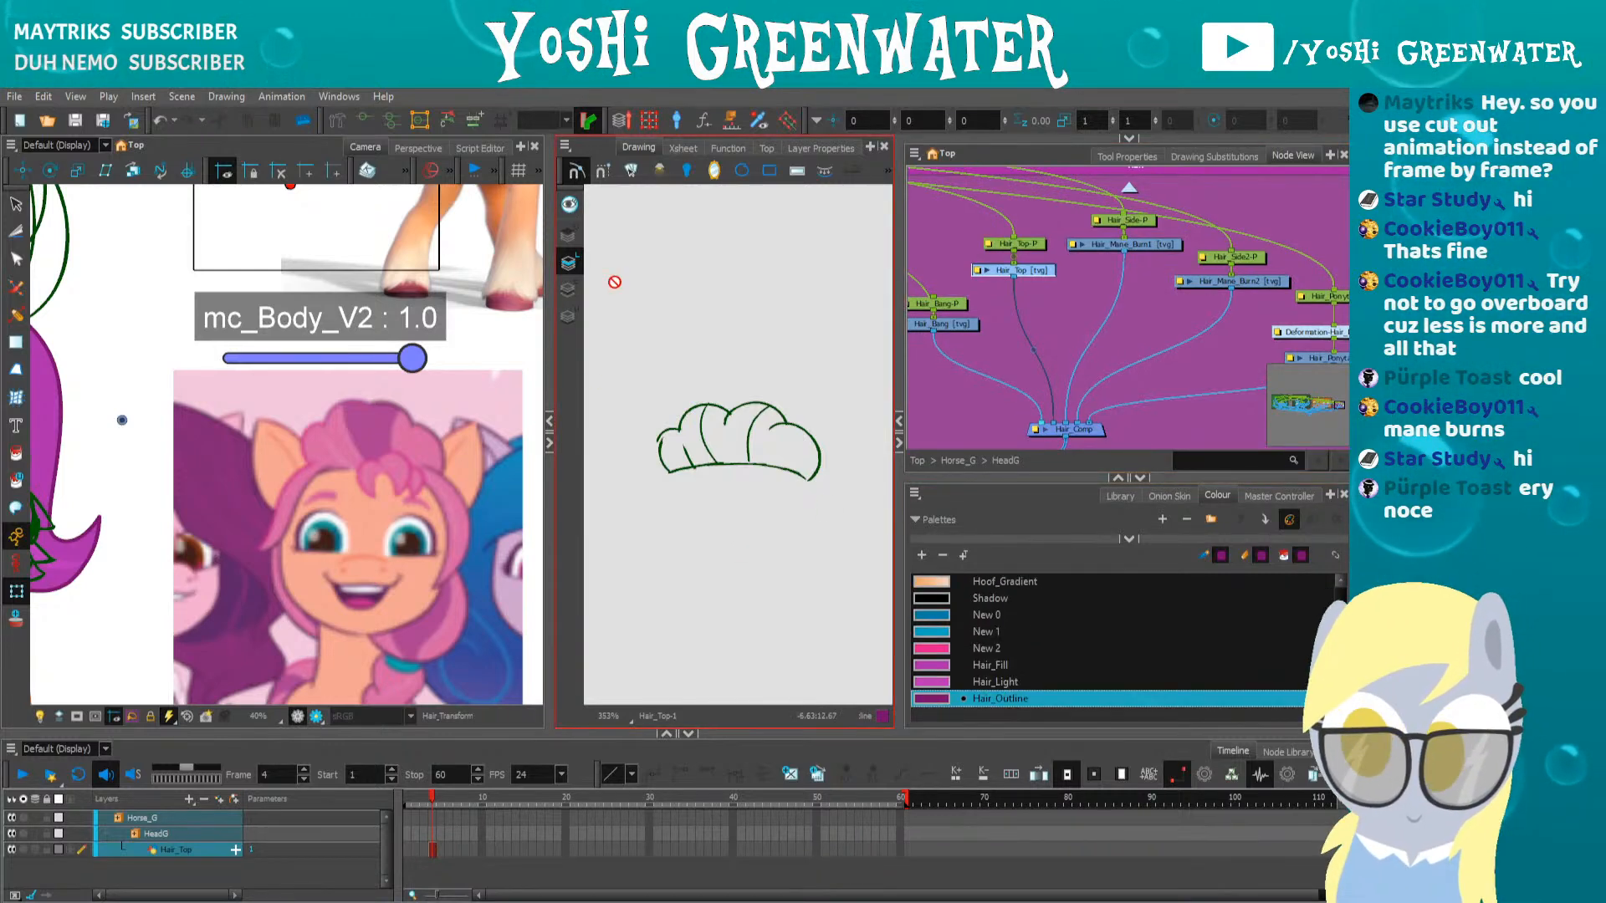
Move the whole green Hair_Top sketch from the line art layer to the underlay layer
drag(849, 503, 845, 505)
key(Delete)
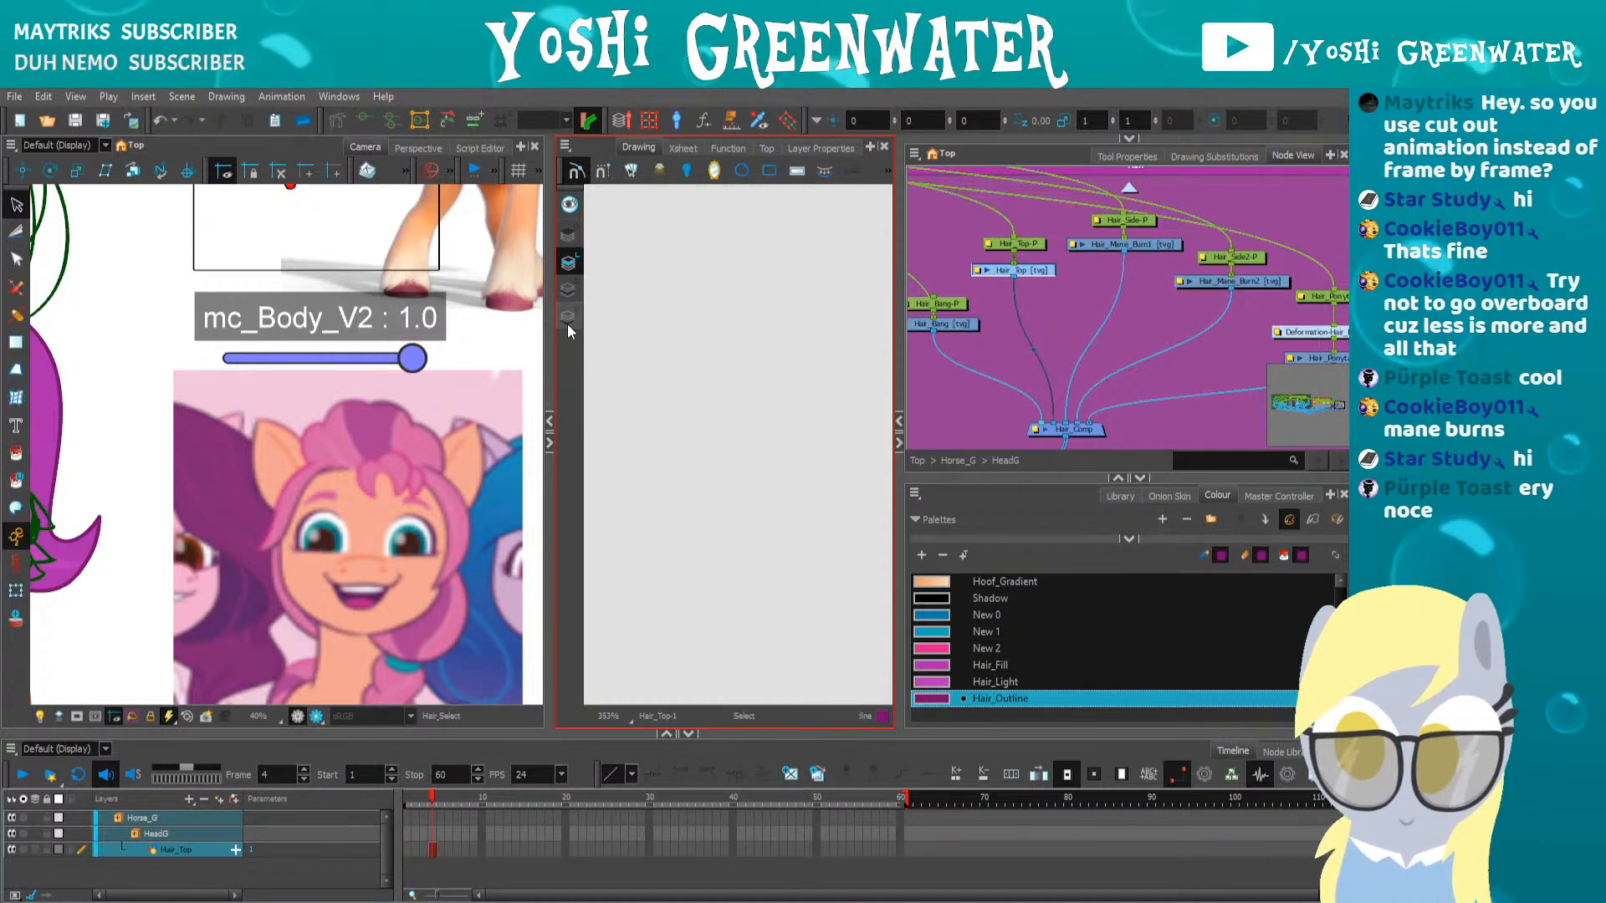
key(ctrl+z)
key(Escape)
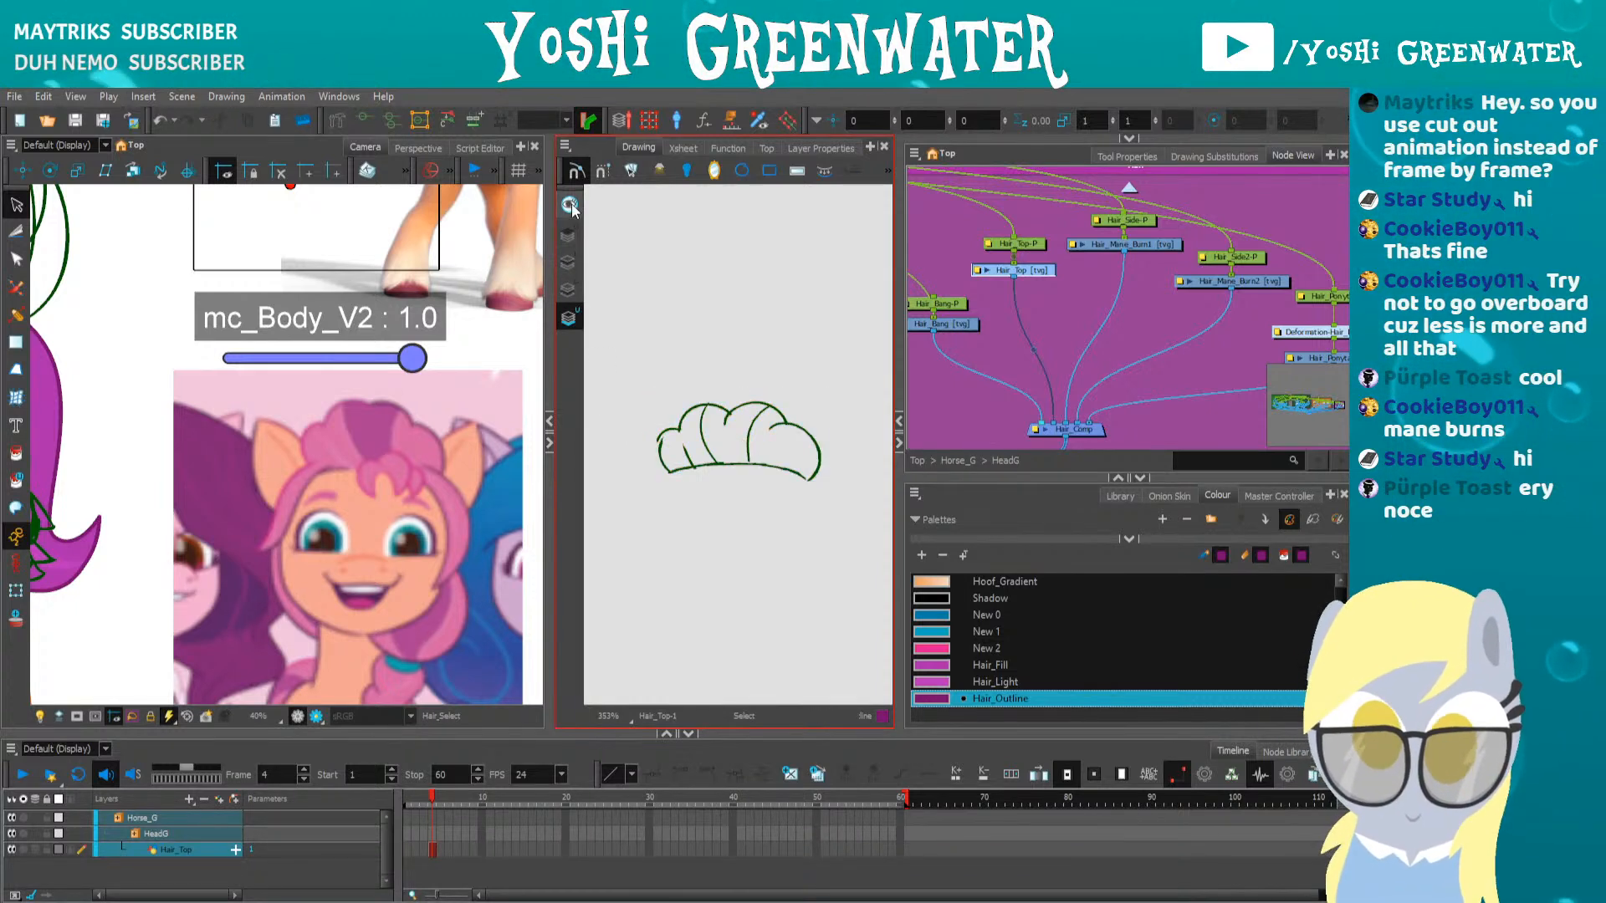
Trace a closed Polyline outline on the line art layer through the corners of the Hair_Top sketch
key(alt+shift+minus)
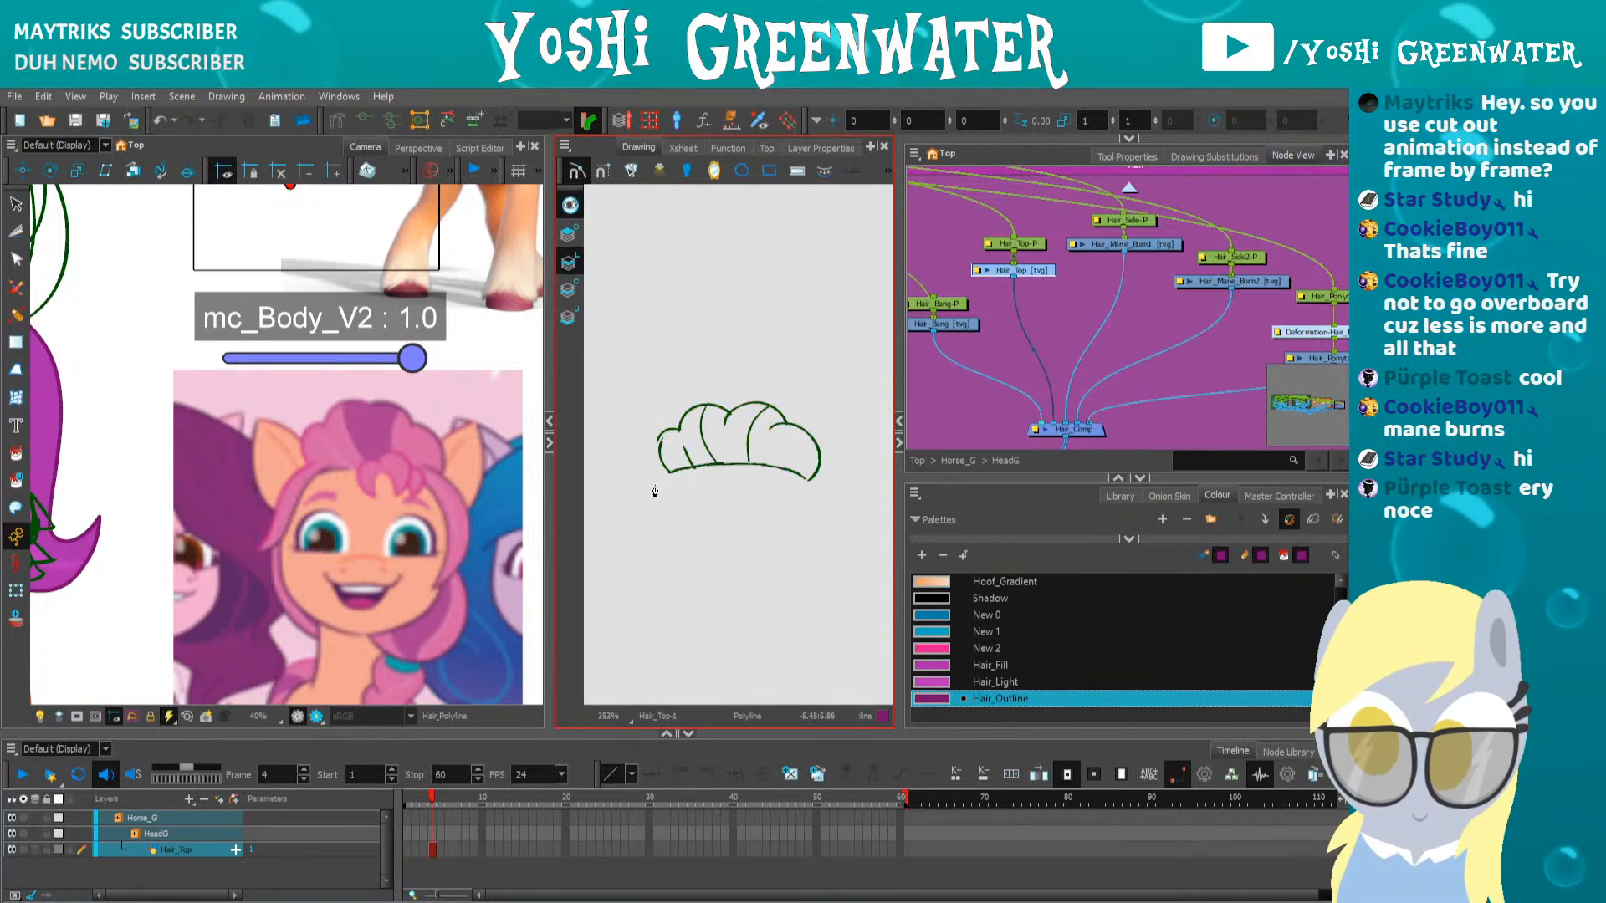
scroll(676, 466, up, 1)
click(663, 477)
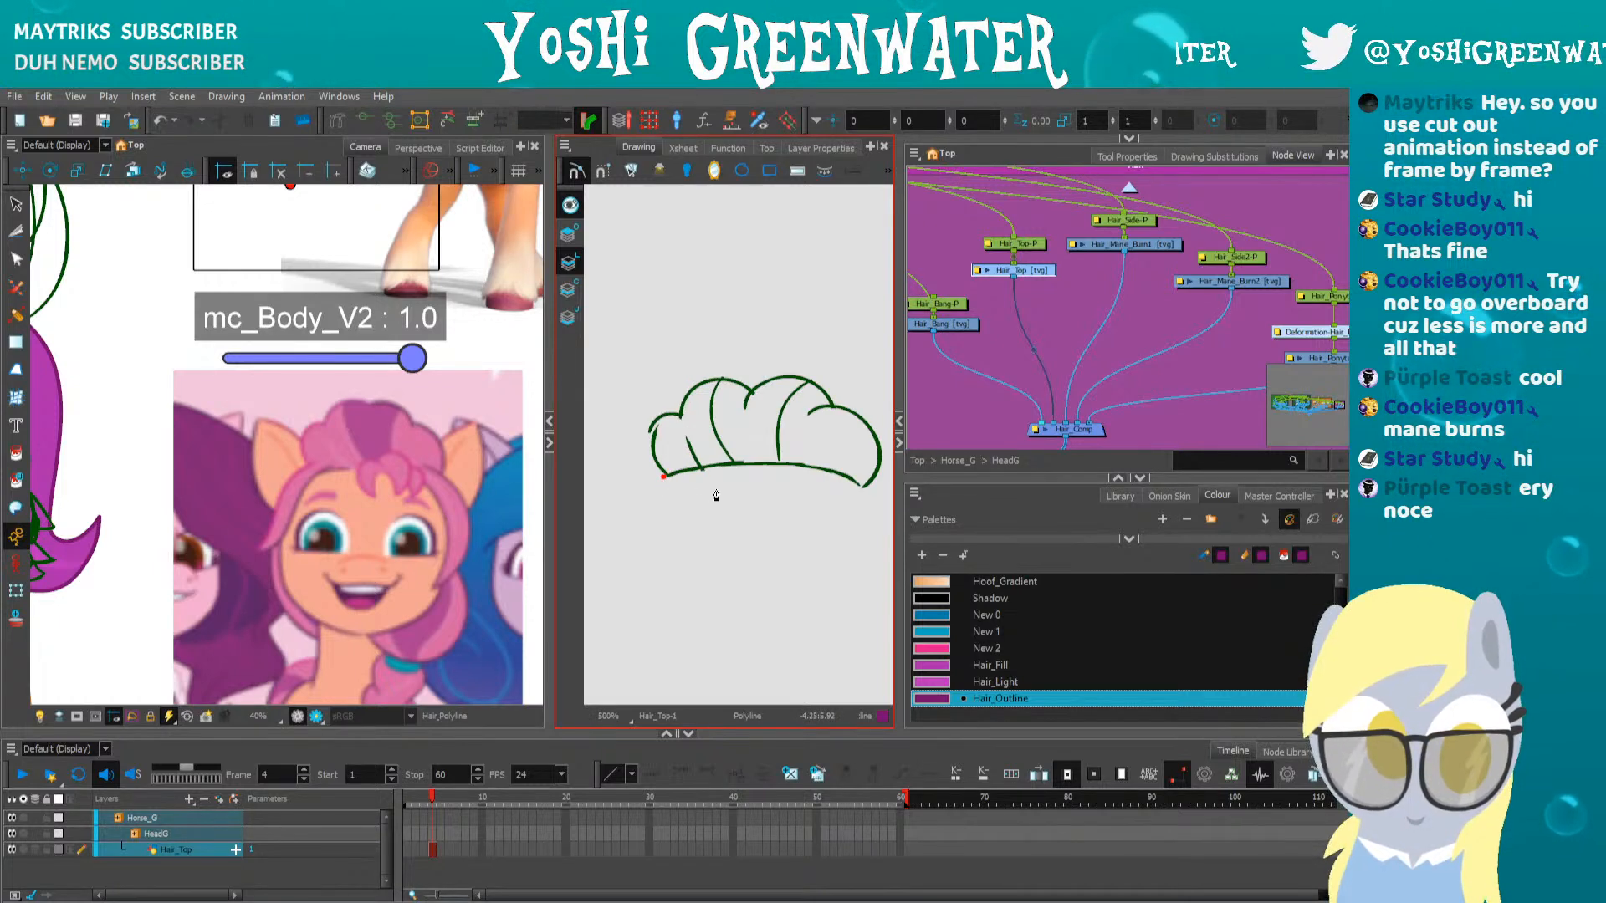
click(569, 205)
click(569, 205)
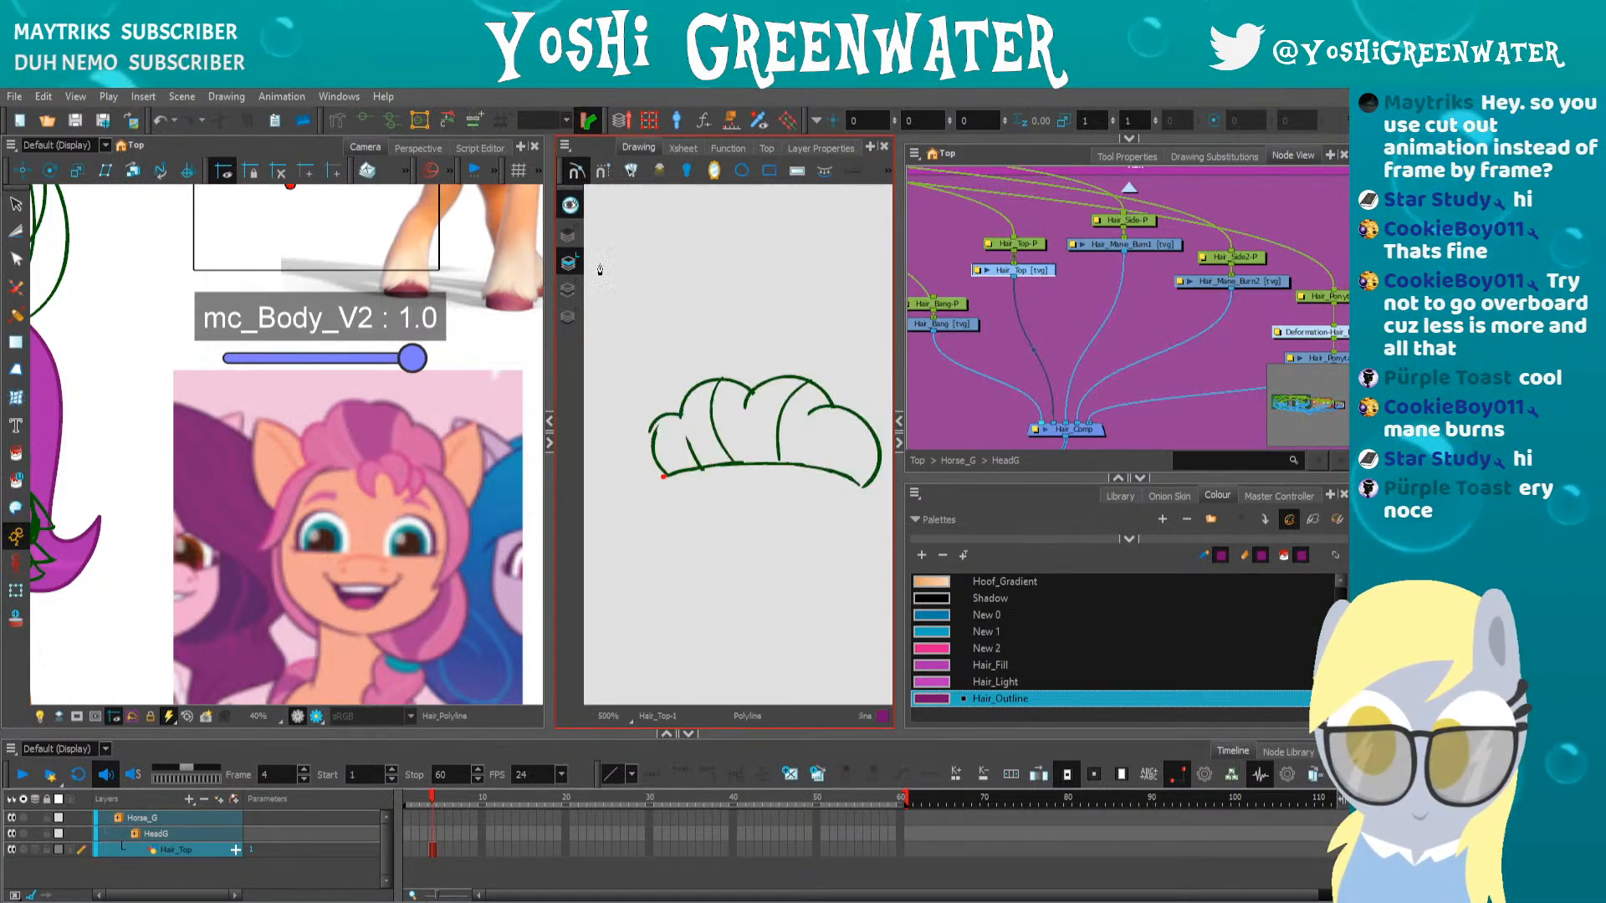
click(865, 485)
click(837, 407)
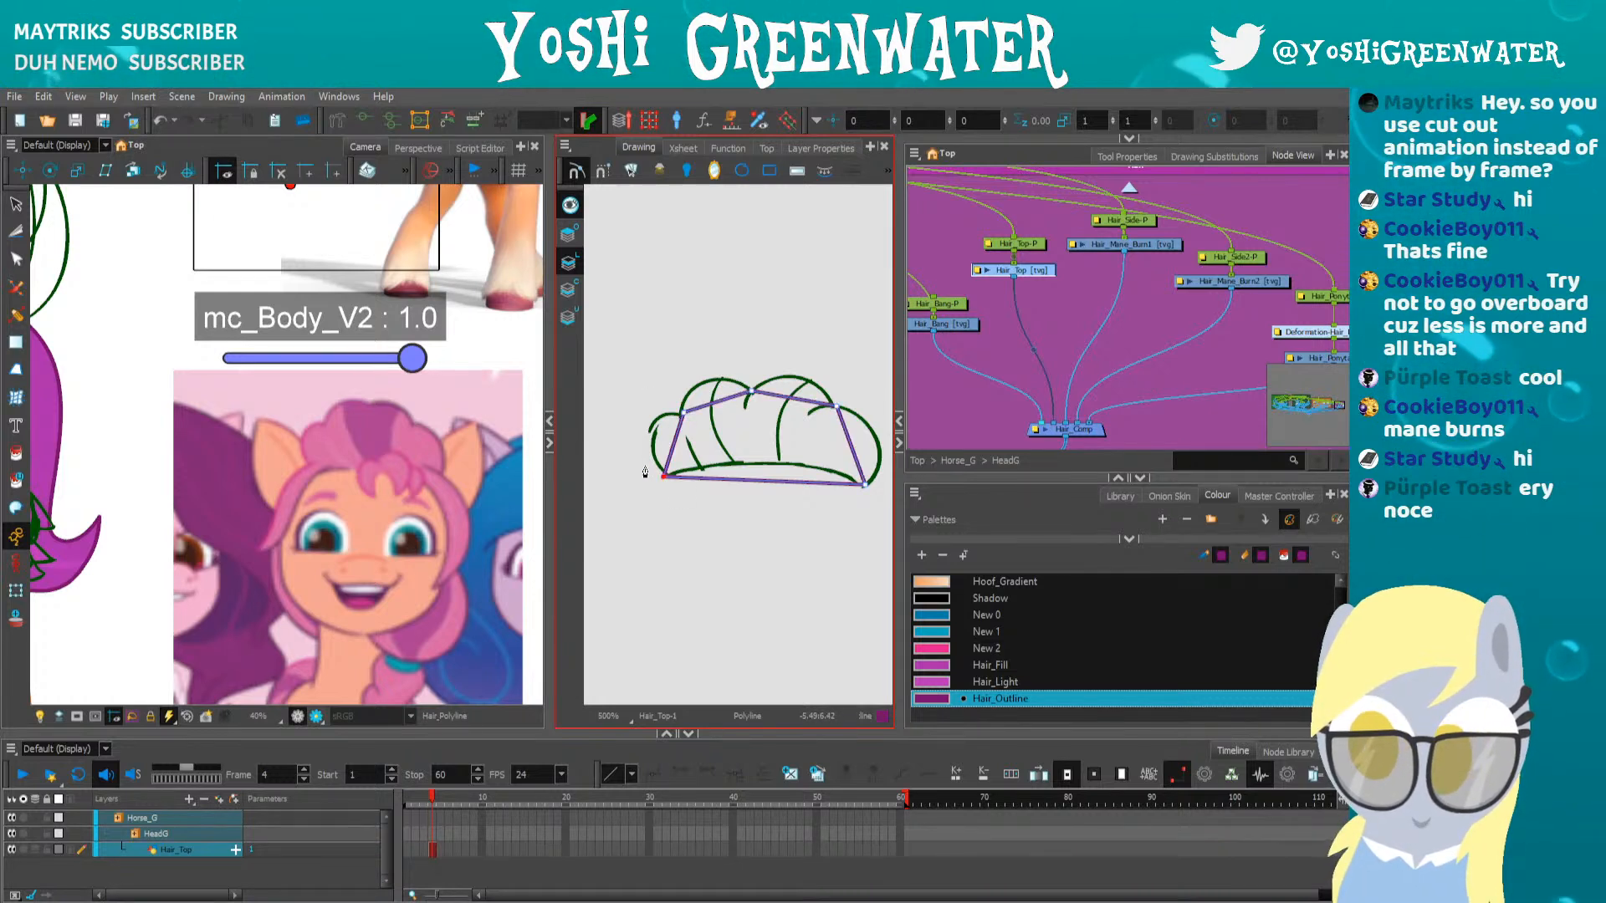
Curve the straight segments of the Hair_Top outline with the Contour Editor to follow the sketch's bumps, sides and lower edge
key(alt+q)
click(672, 446)
drag(673, 446, 702, 376)
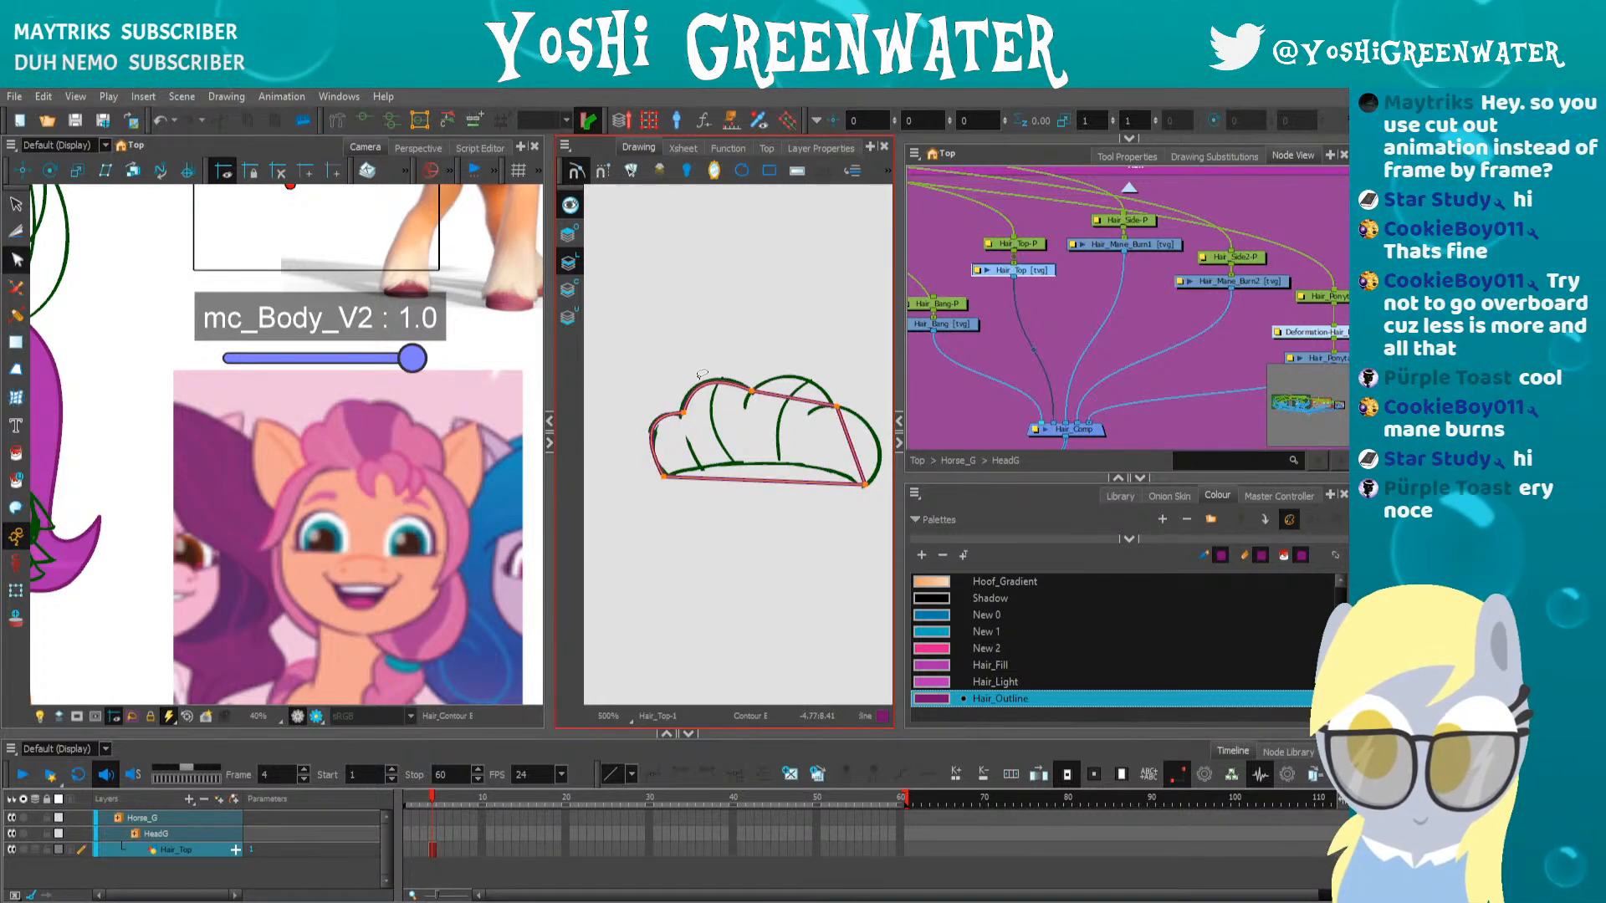
mouse_move(843, 446)
mouse_down()
mouse_move(798, 468)
mouse_move(843, 471)
mouse_up()
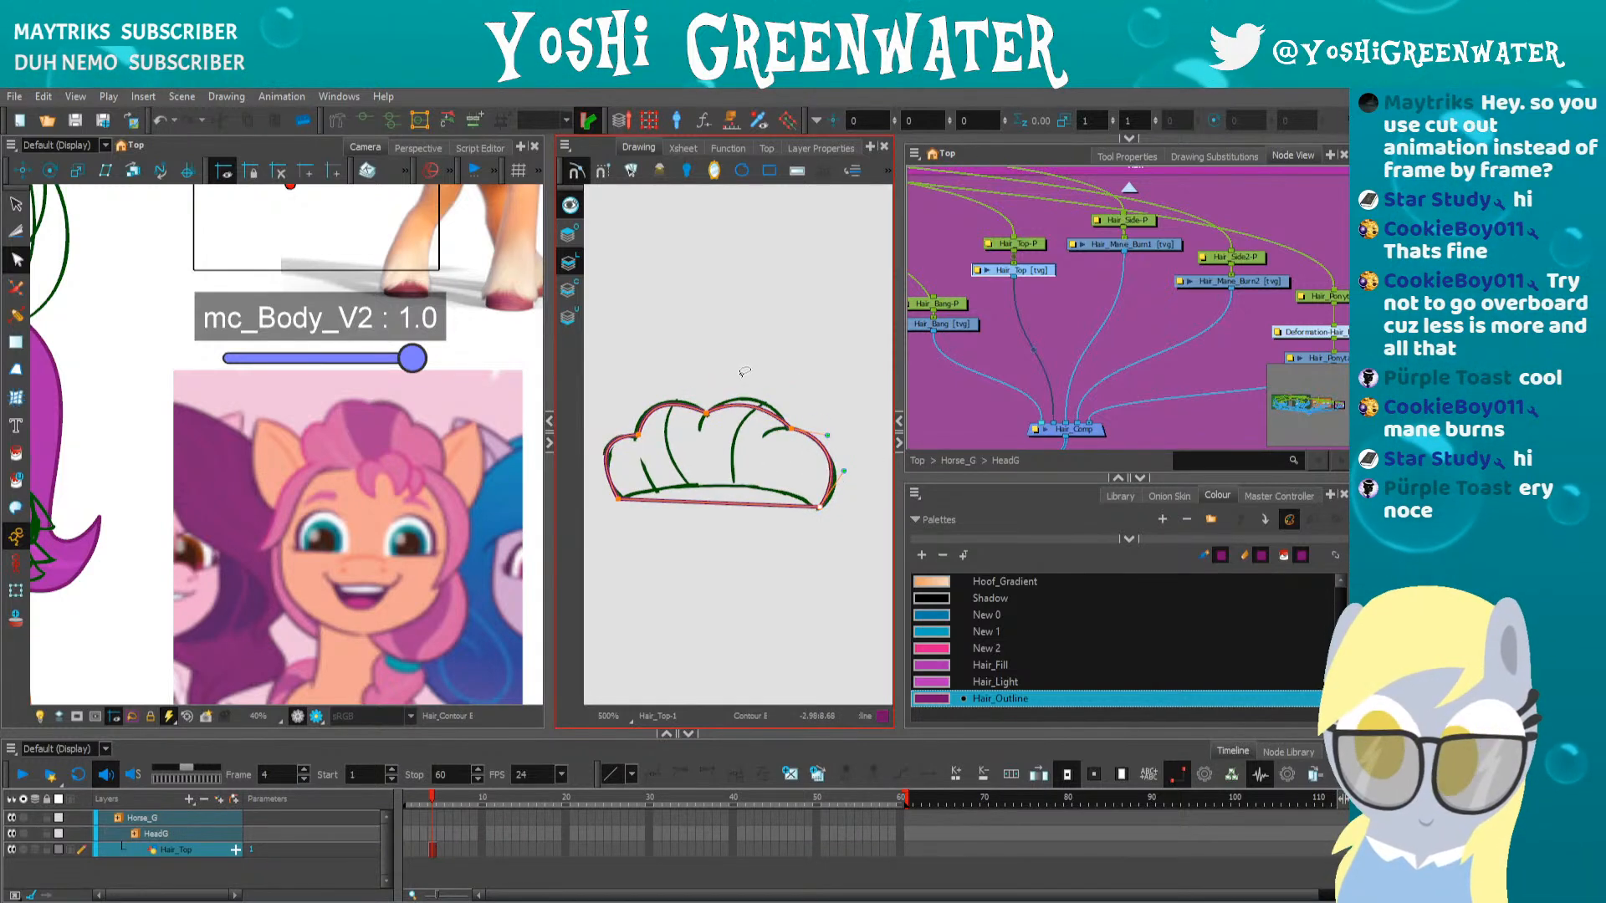
mouse_move(763, 404)
mouse_down()
mouse_move(648, 407)
mouse_move(634, 454)
mouse_up()
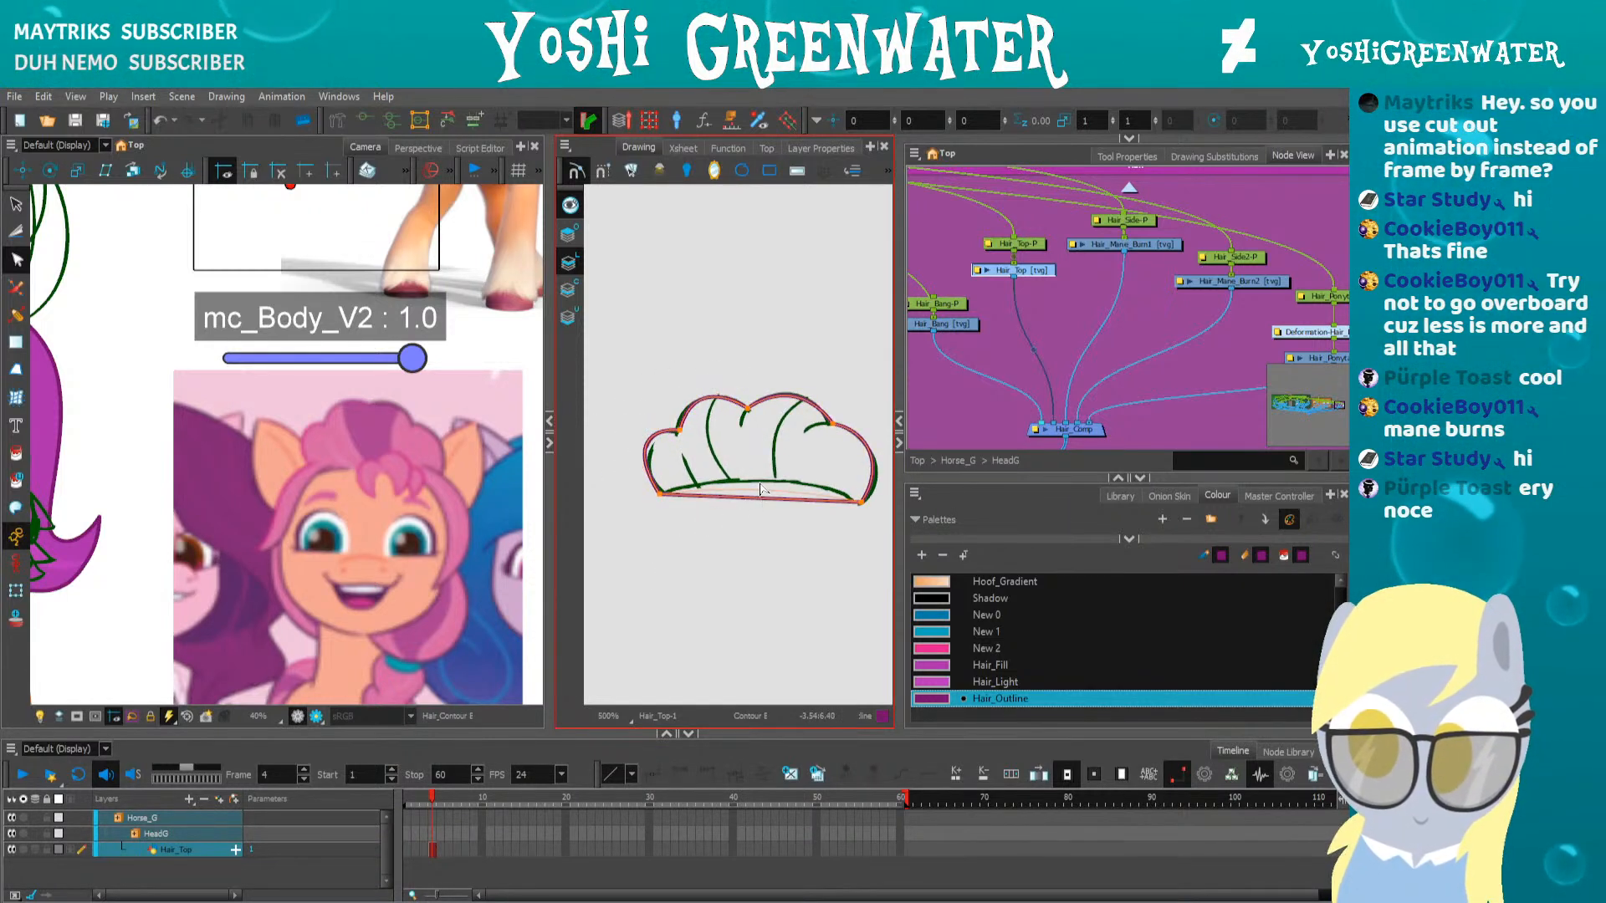
click(795, 489)
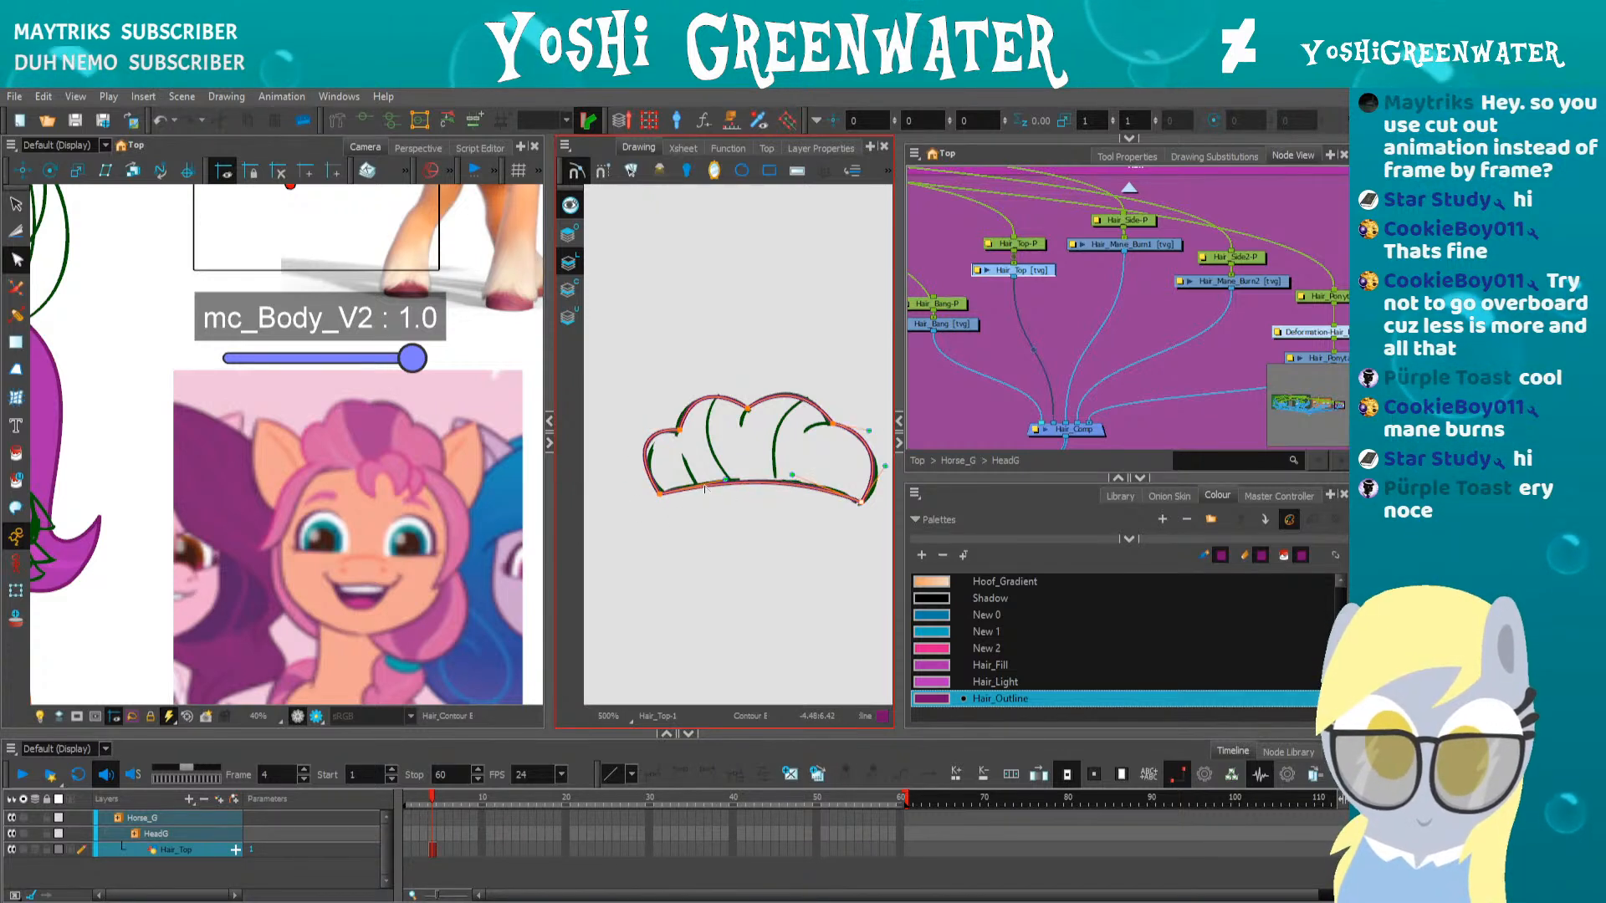
click(637, 506)
drag(633, 506, 635, 527)
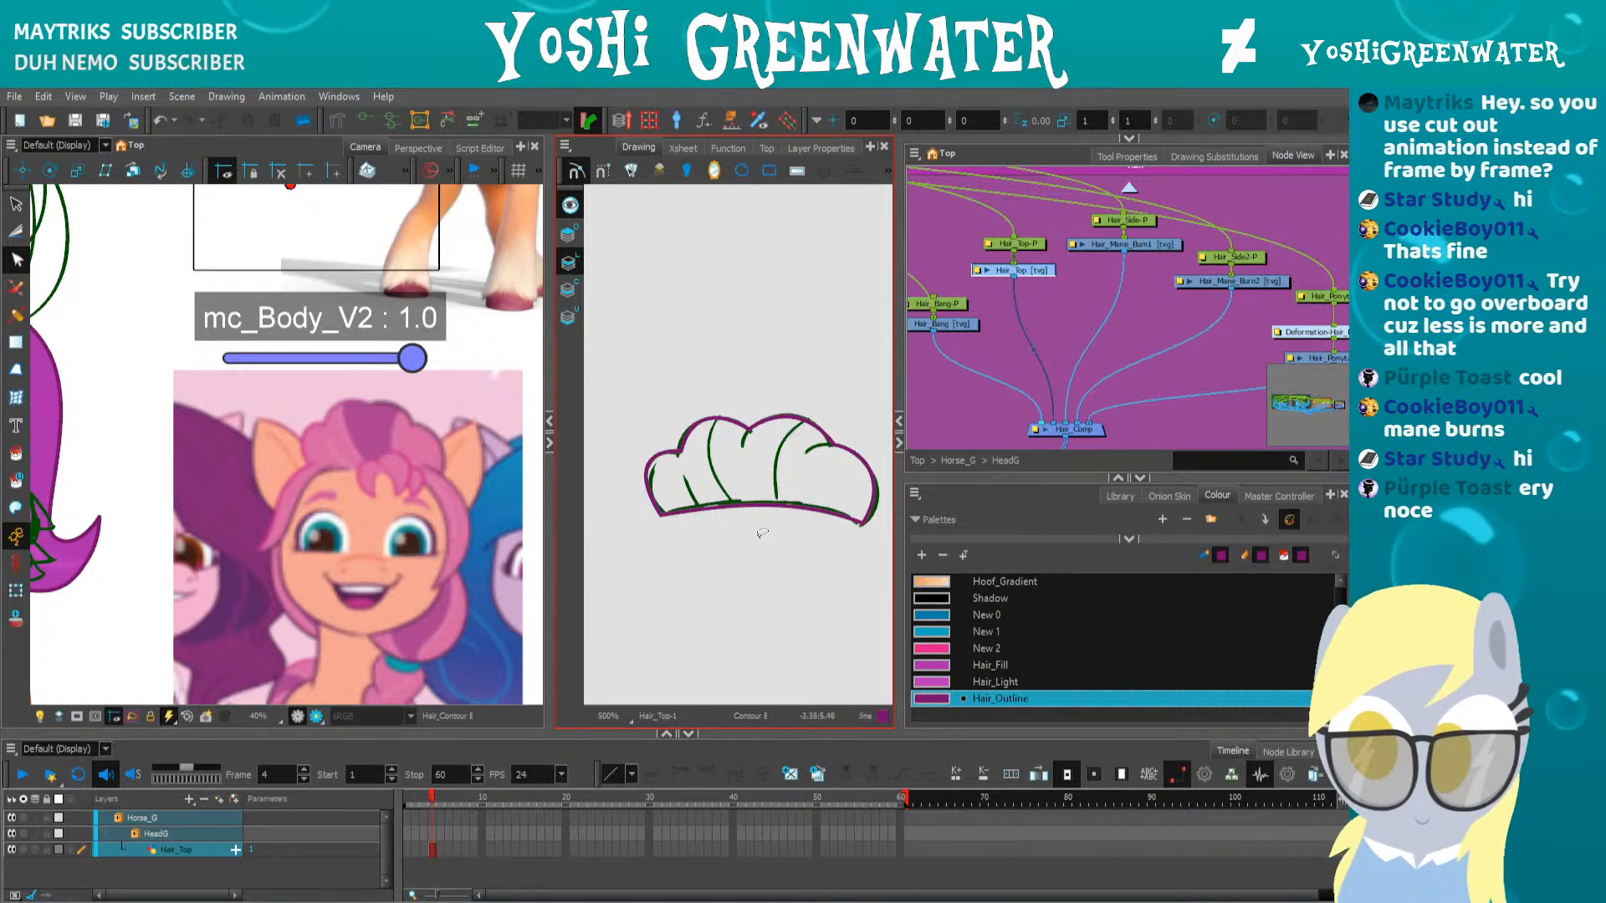
Draw two curved Stroke lines crossing the Hair_Top outline from above to below, dividing the hair into three sections
click(15, 508)
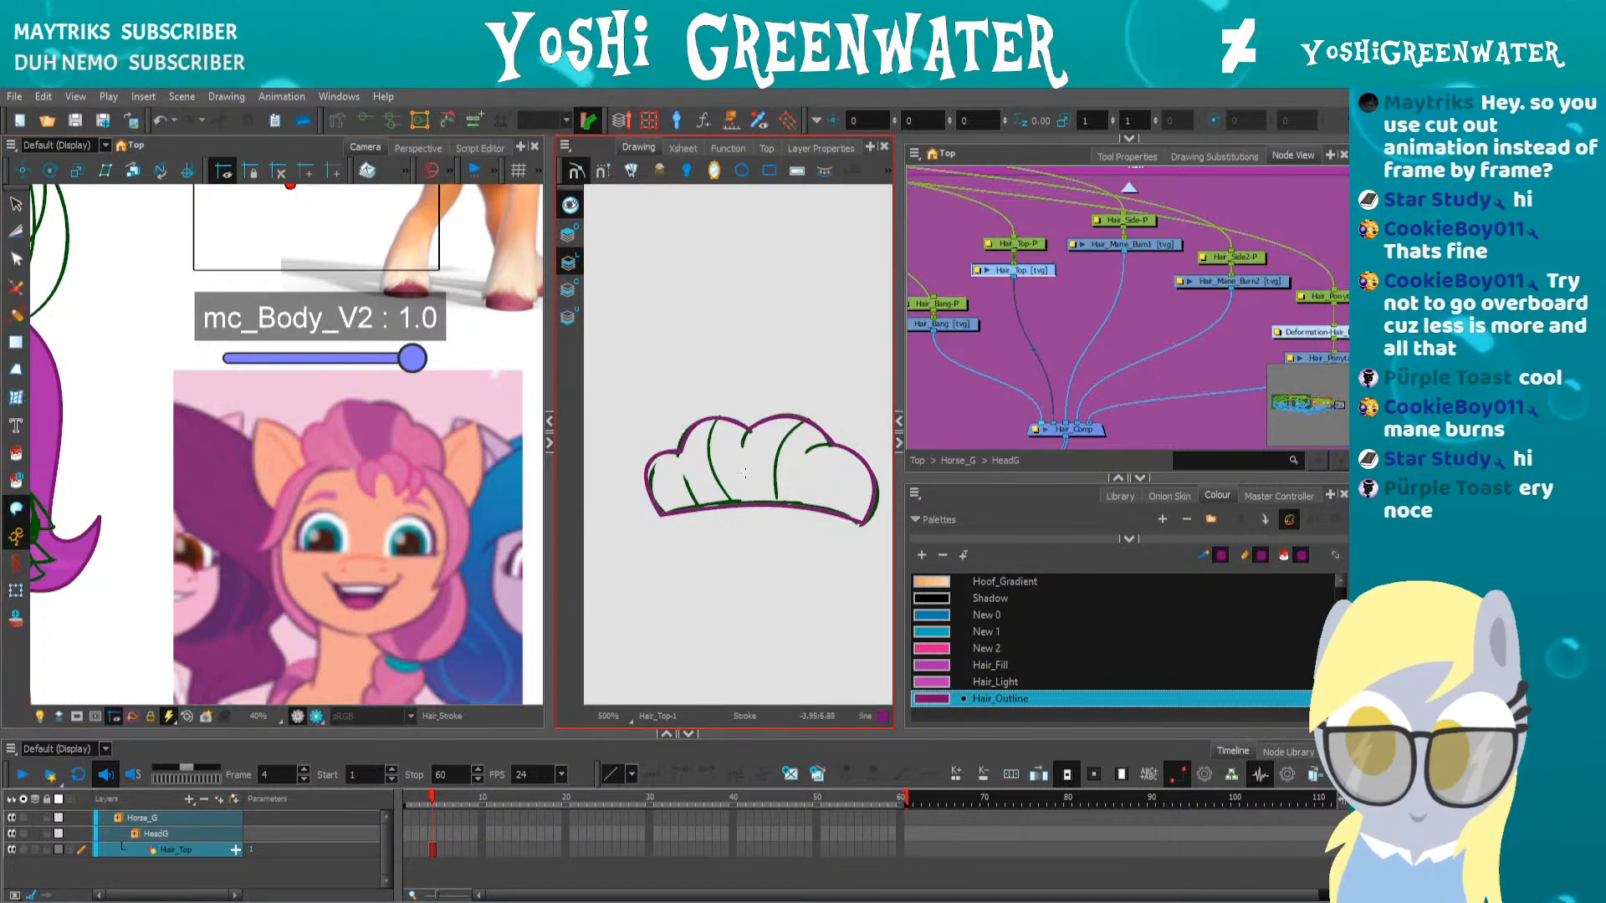
click(799, 424)
click(676, 525)
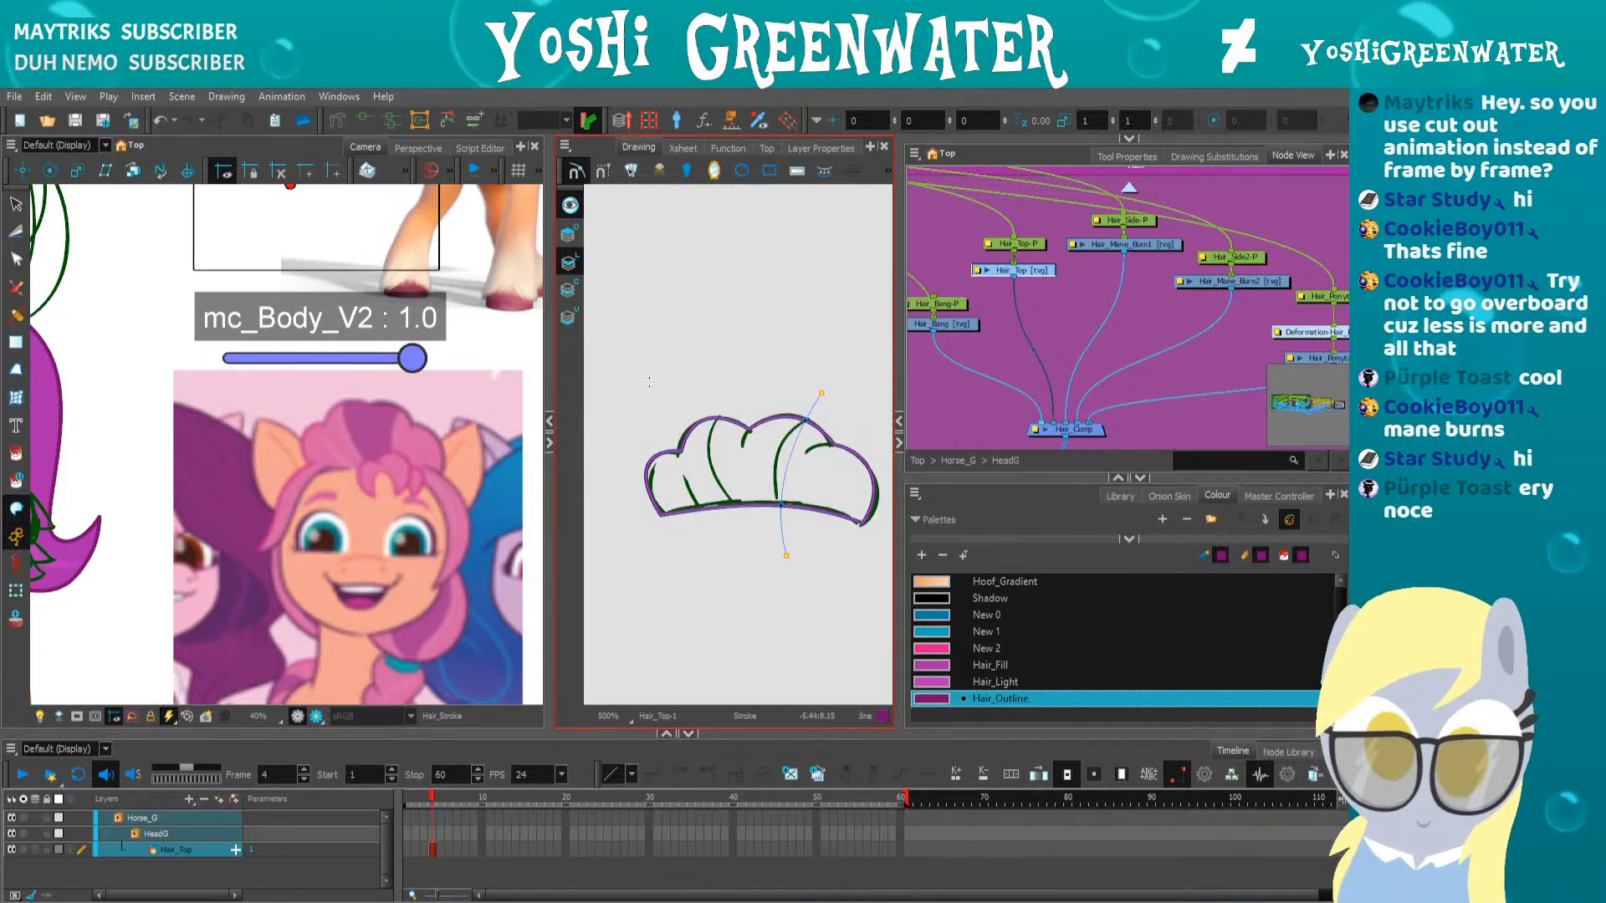
key(ctrl+z)
drag(725, 389, 742, 547)
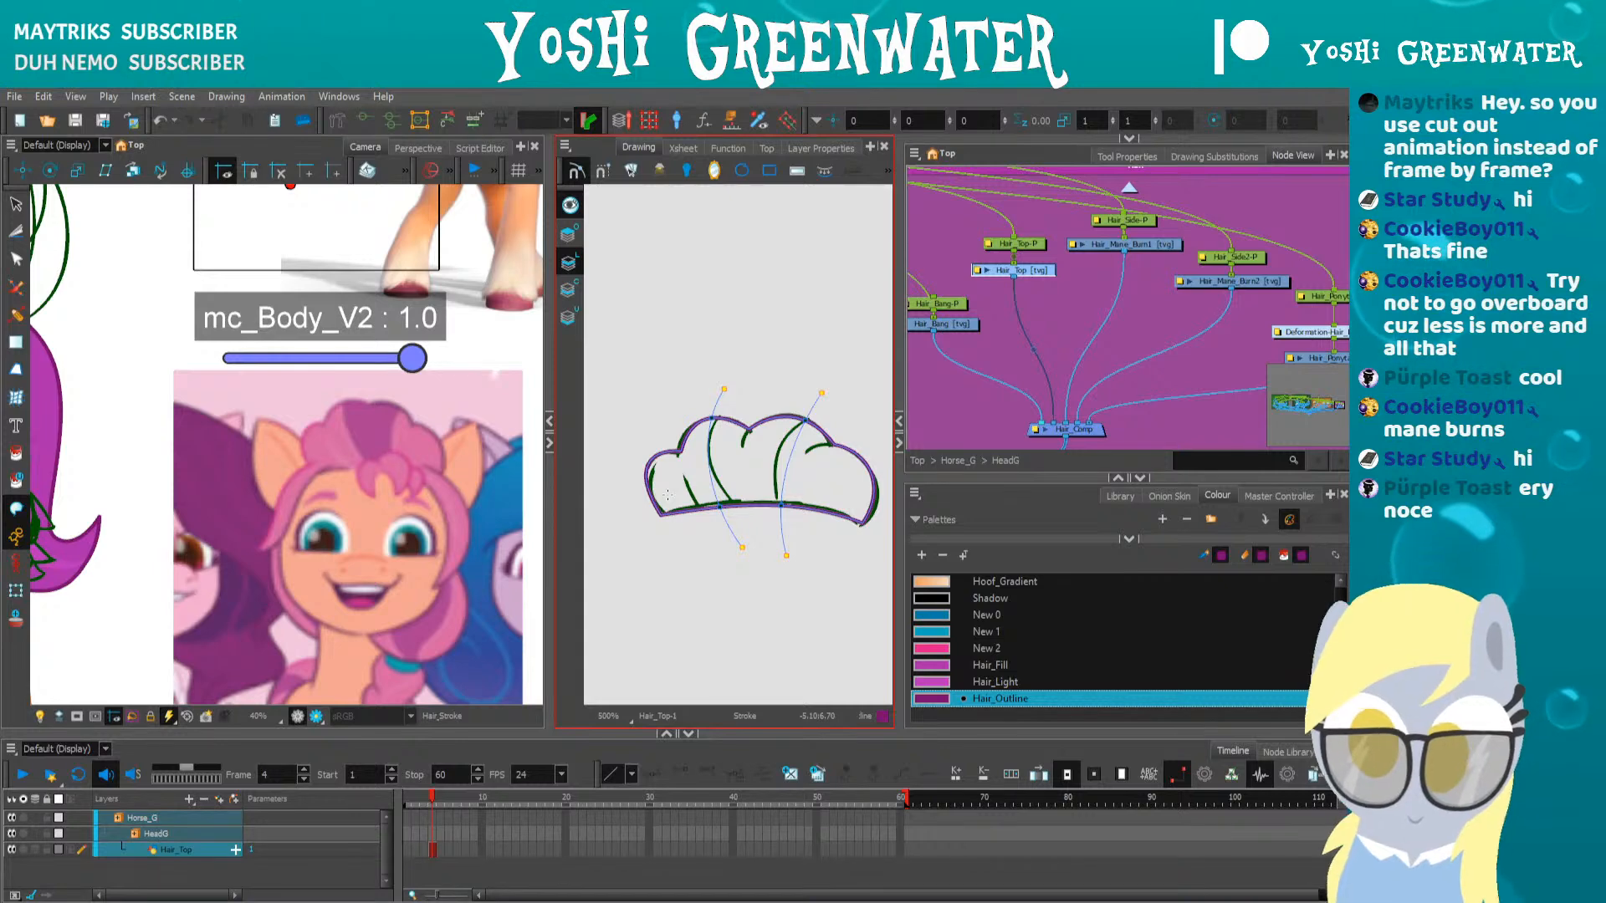
Paint the two outer sections of the hair top with Hair_Fill and the middle section with Hair_Light
drag(164, 464, 508, 659)
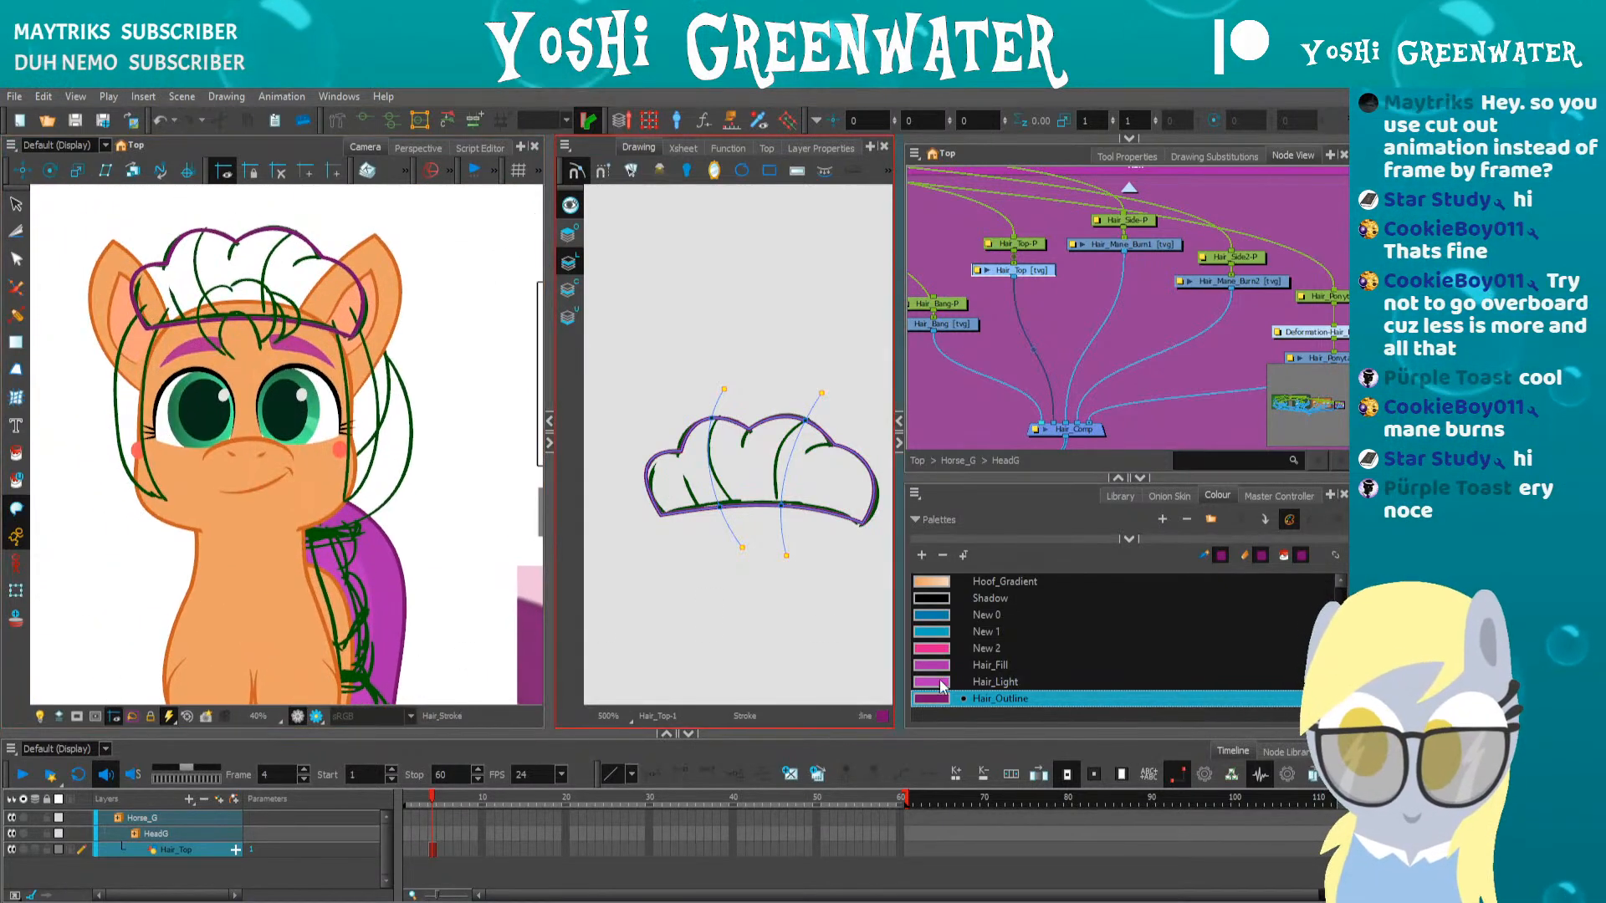
click(935, 668)
key(alt+i)
click(828, 470)
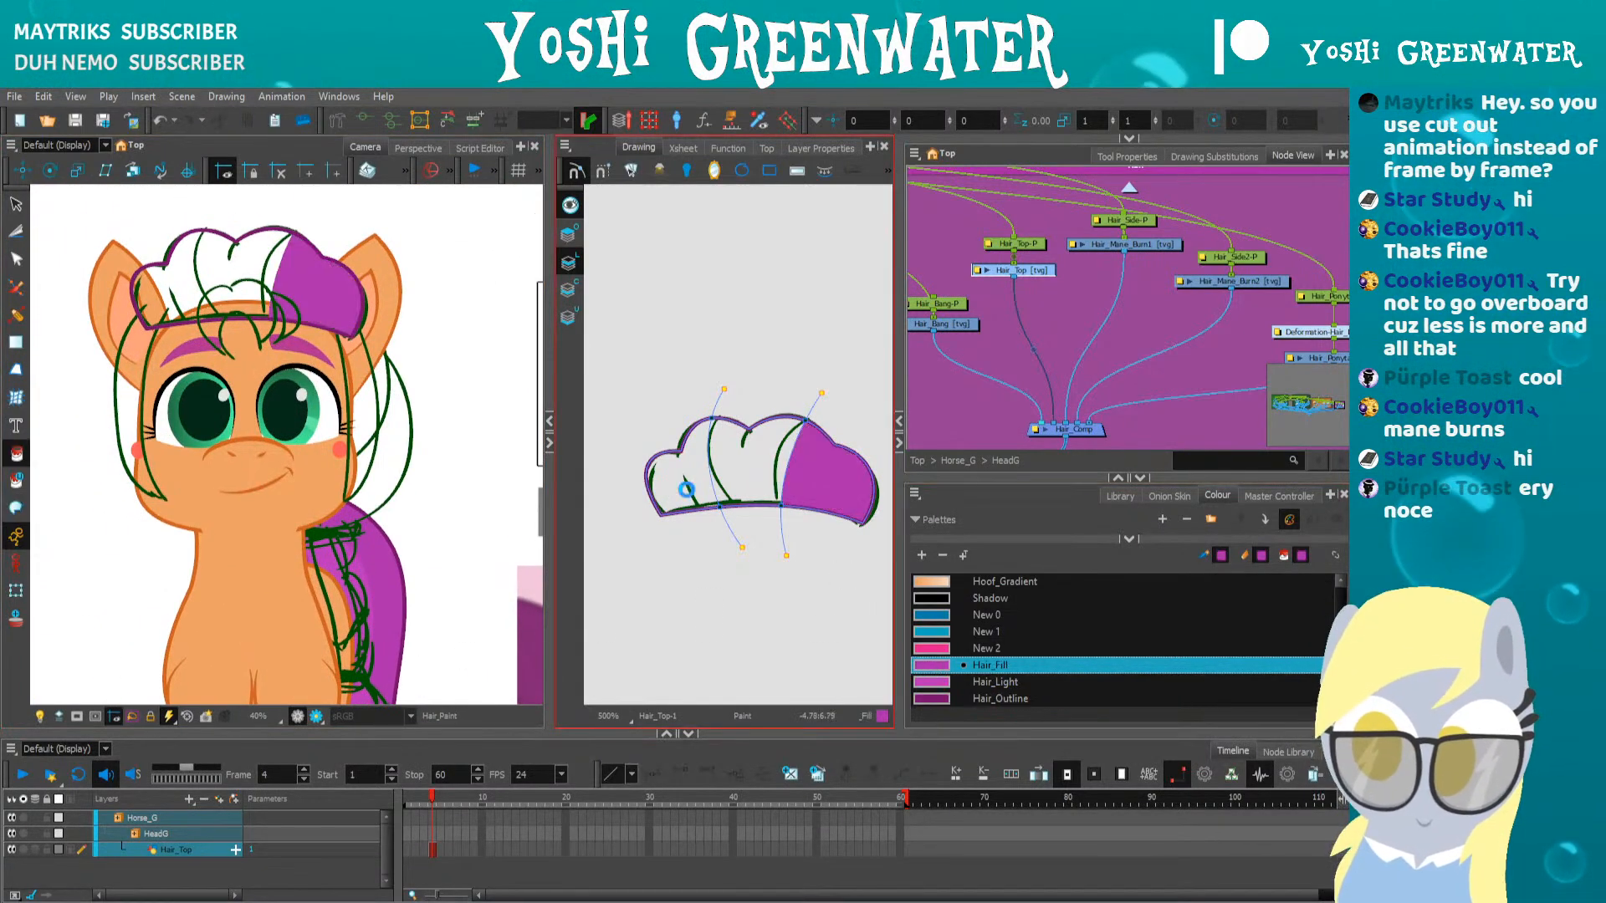
click(684, 473)
click(929, 681)
click(749, 468)
key(k)
drag(302, 519, 267, 567)
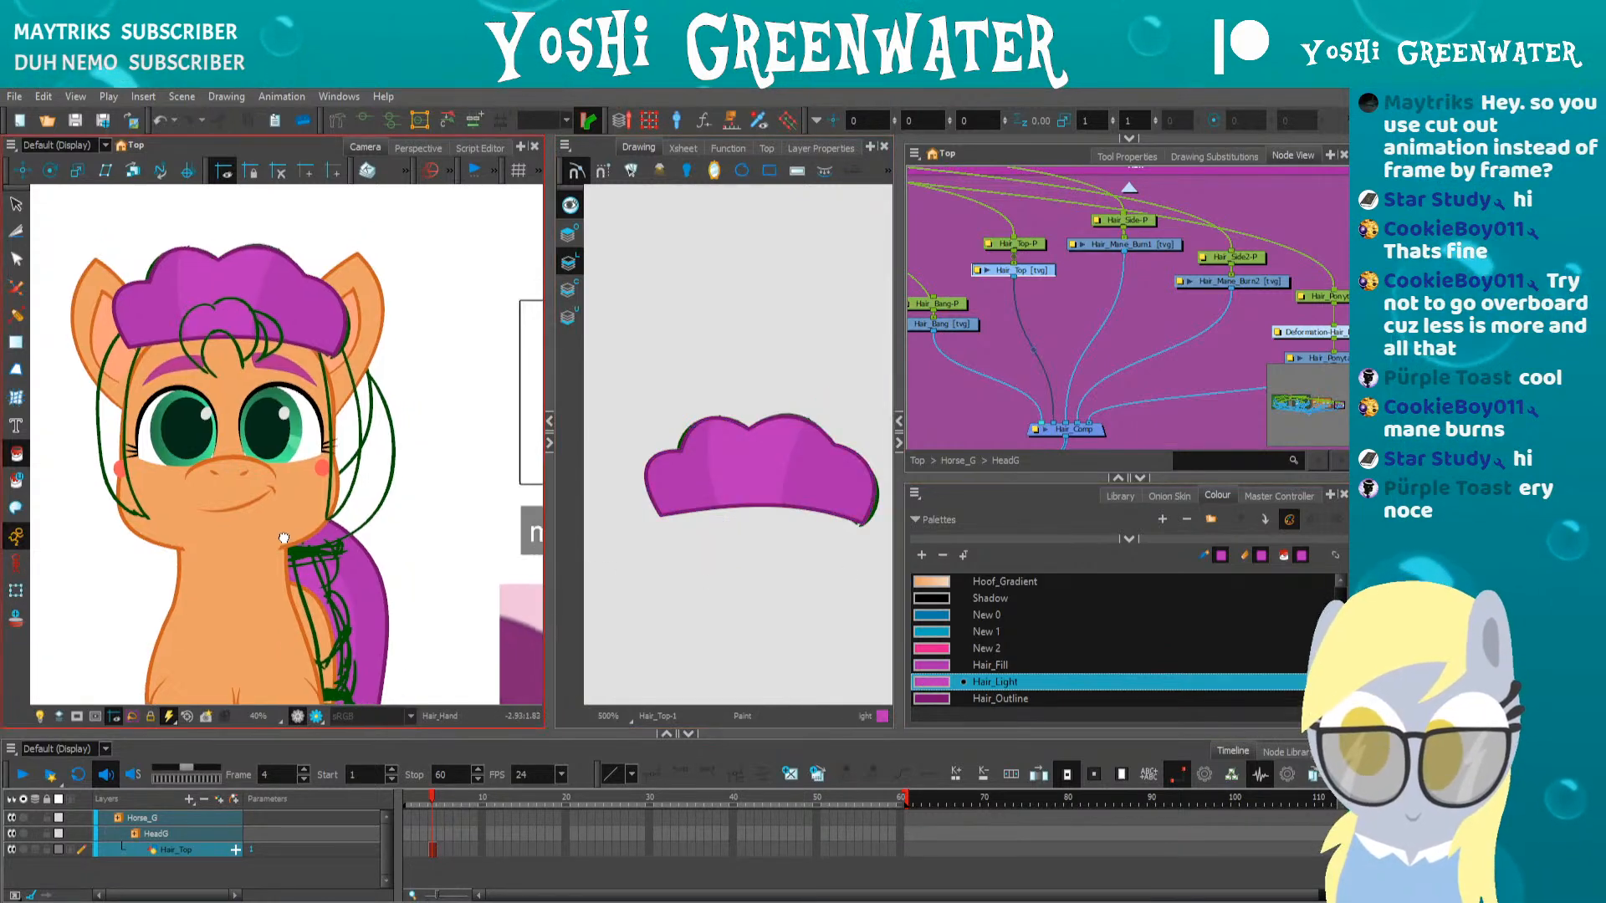
Examine the contour points of the painted Hair_Top outline and its two dividing strokes
key(alt+q)
click(660, 516)
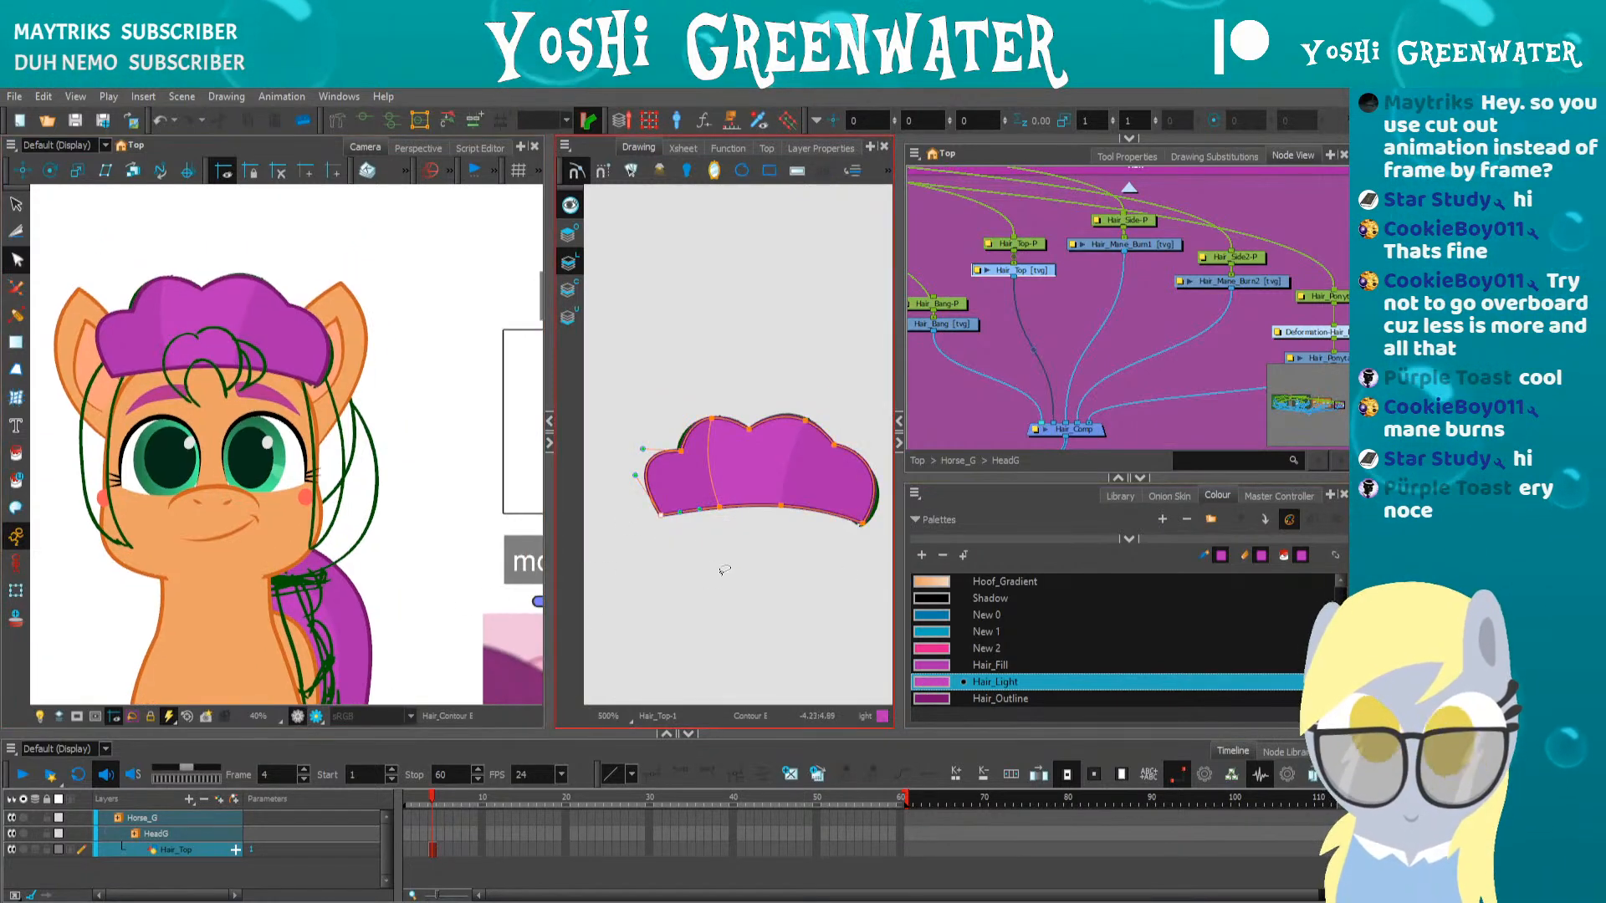
drag(648, 549, 644, 512)
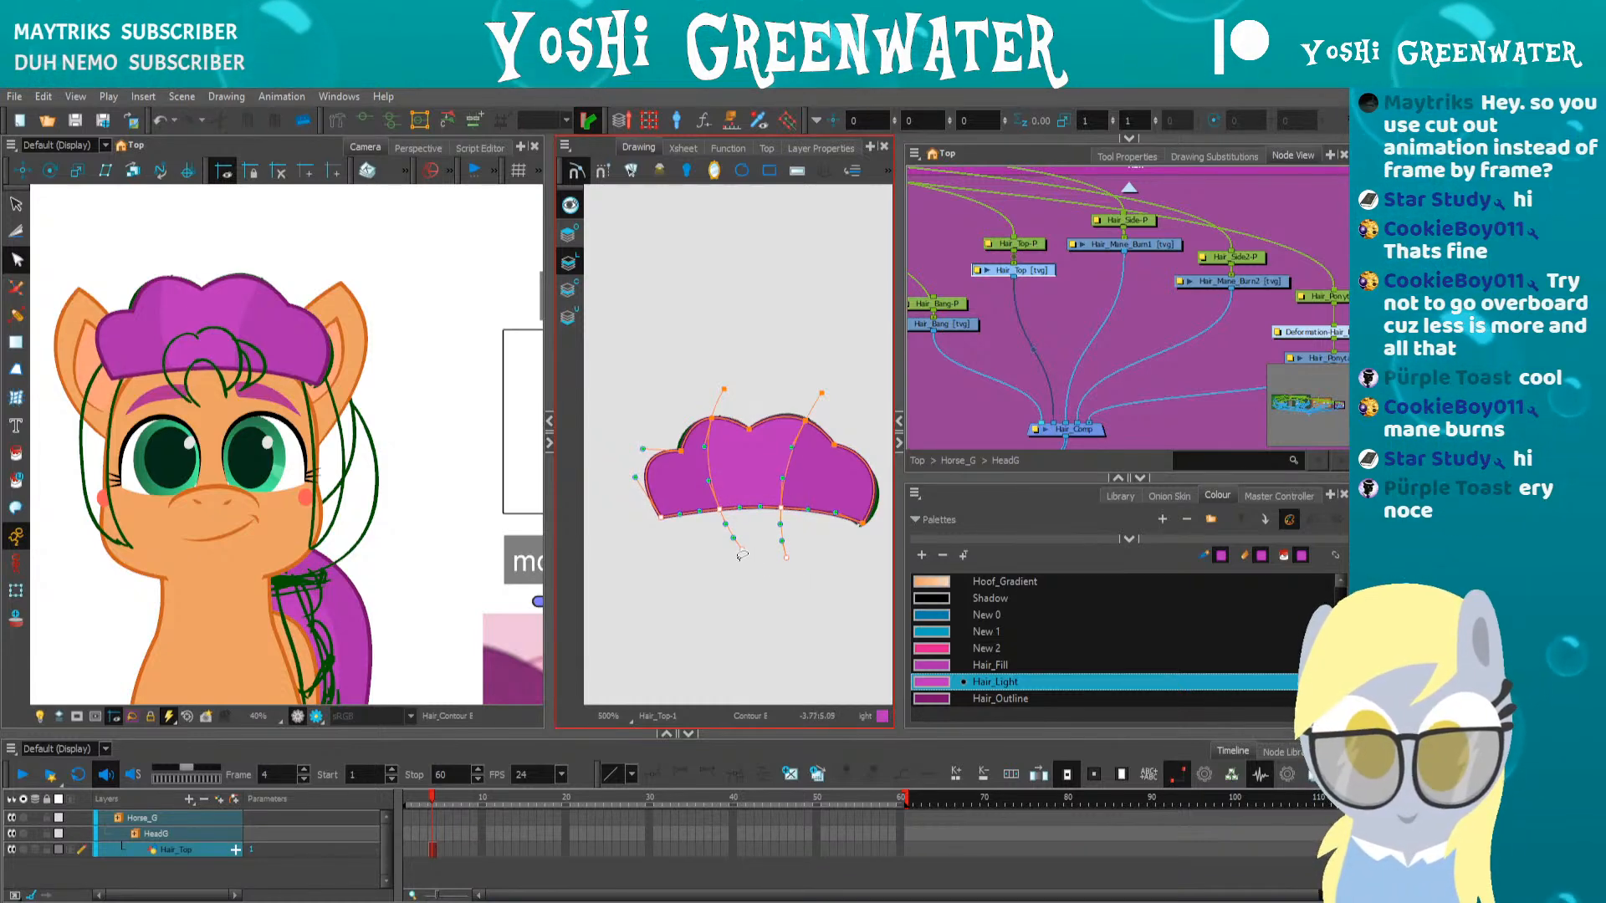
drag(693, 539, 795, 494)
click(731, 583)
drag(258, 523, 249, 531)
Delete the green sketch from the underlay layer of the Hair_Top drawing, leaving the painted line art
click(16, 592)
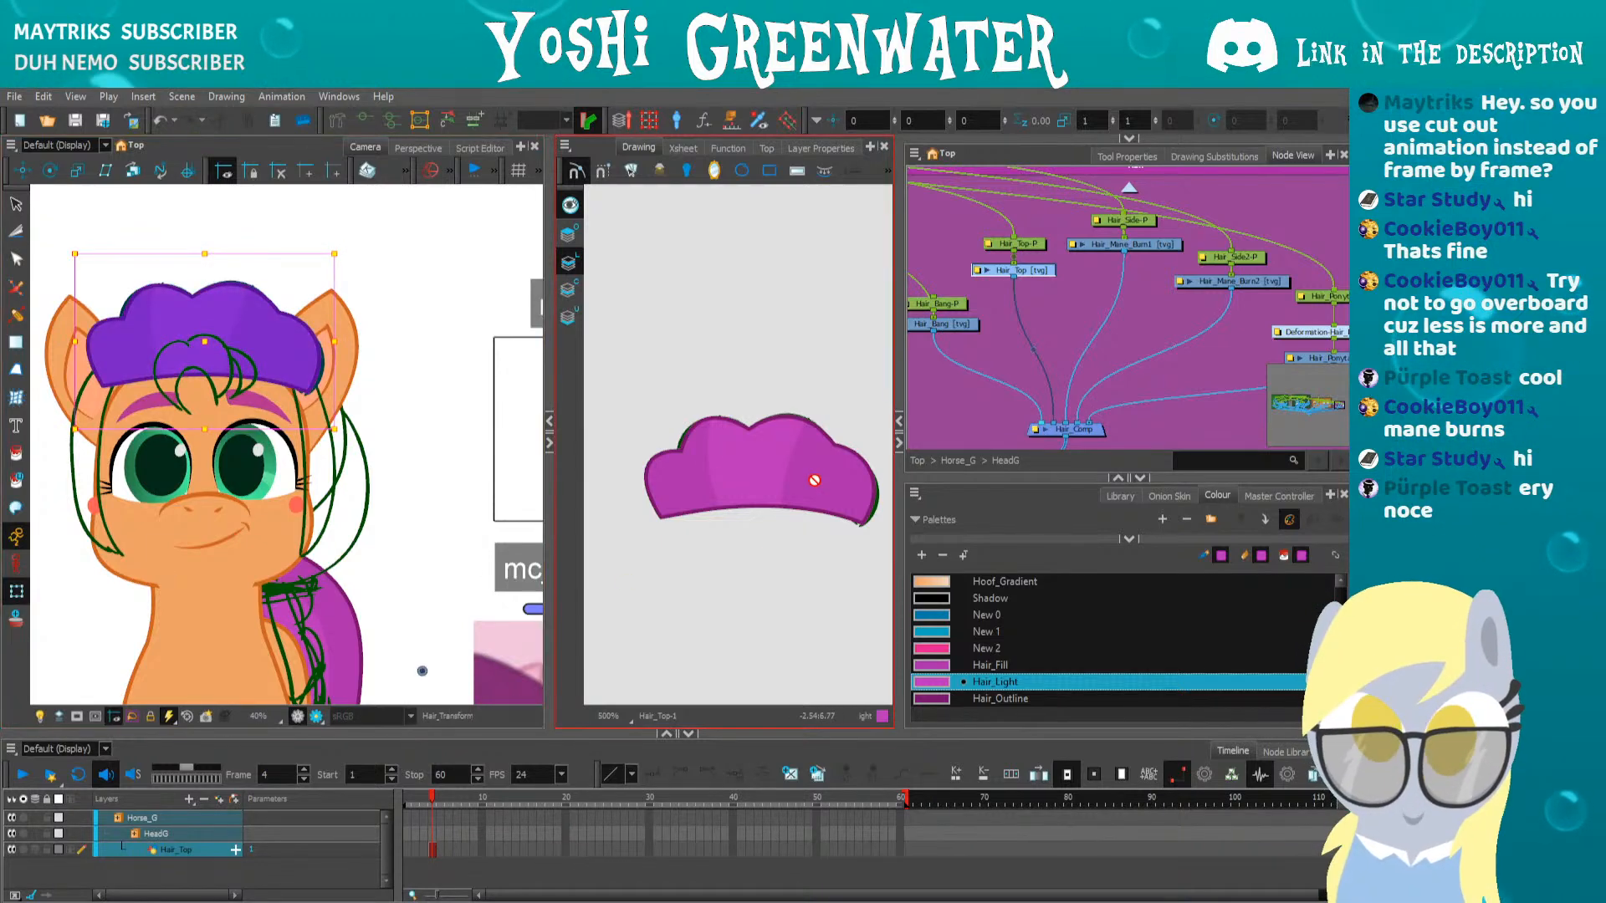
click(569, 205)
key(alt+s)
click(569, 315)
mouse_move(653, 356)
mouse_down()
mouse_move(890, 443)
mouse_move(649, 599)
mouse_up()
key(Delete)
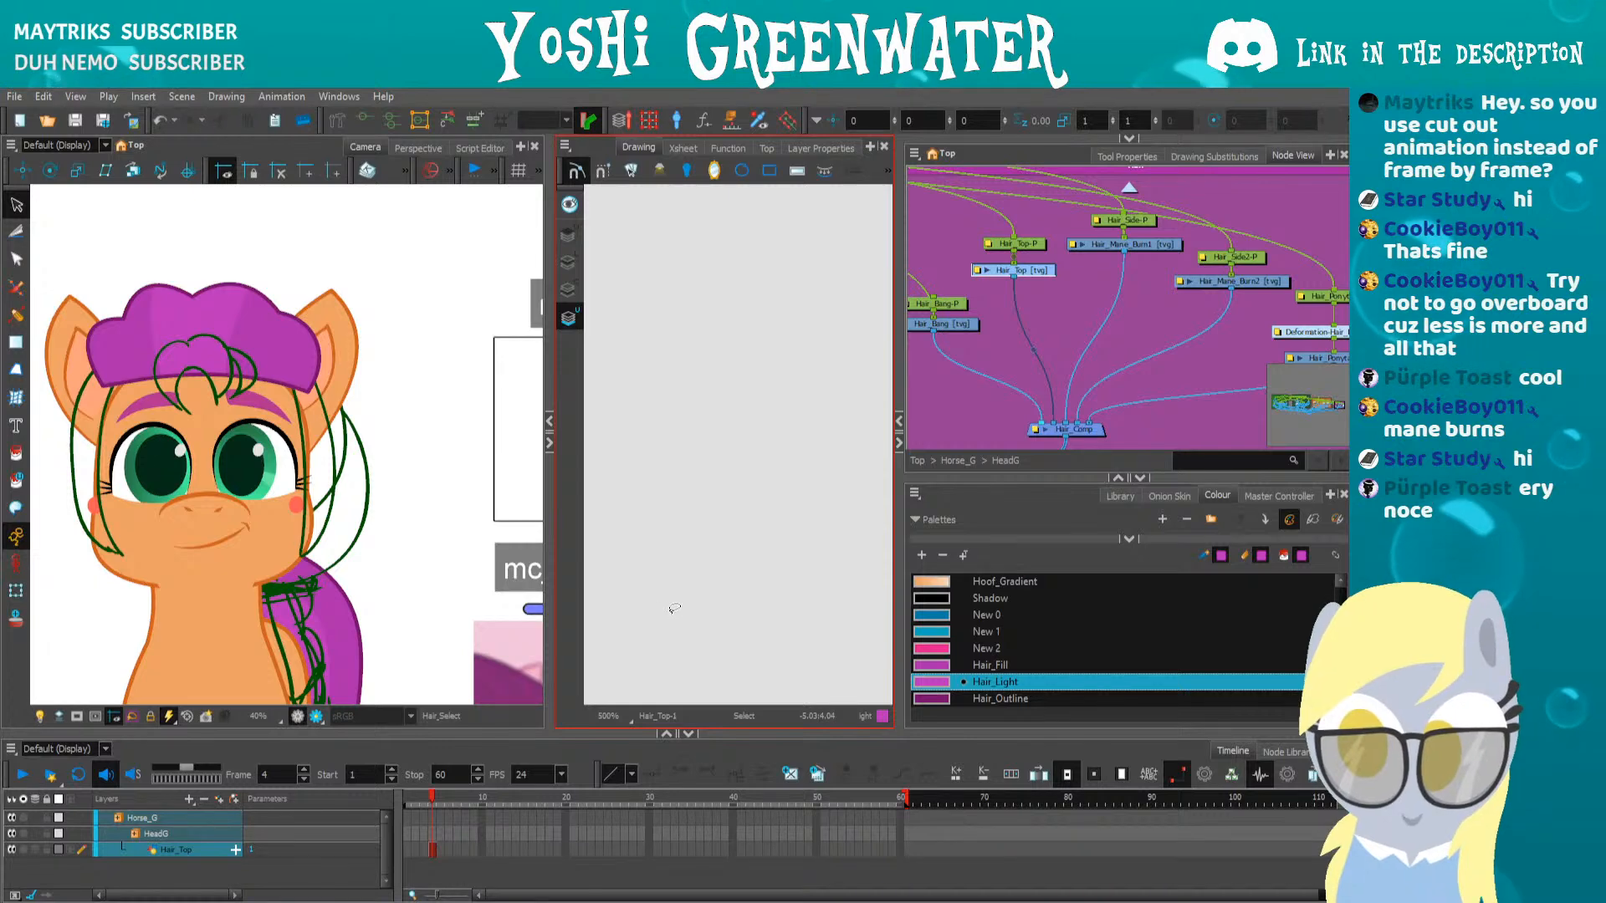
In the node network, move the Hair_Ponytail-P peg closer to its deformation node and the Hair_Top drawing node lower beneath its peg
drag(1219, 340, 1127, 340)
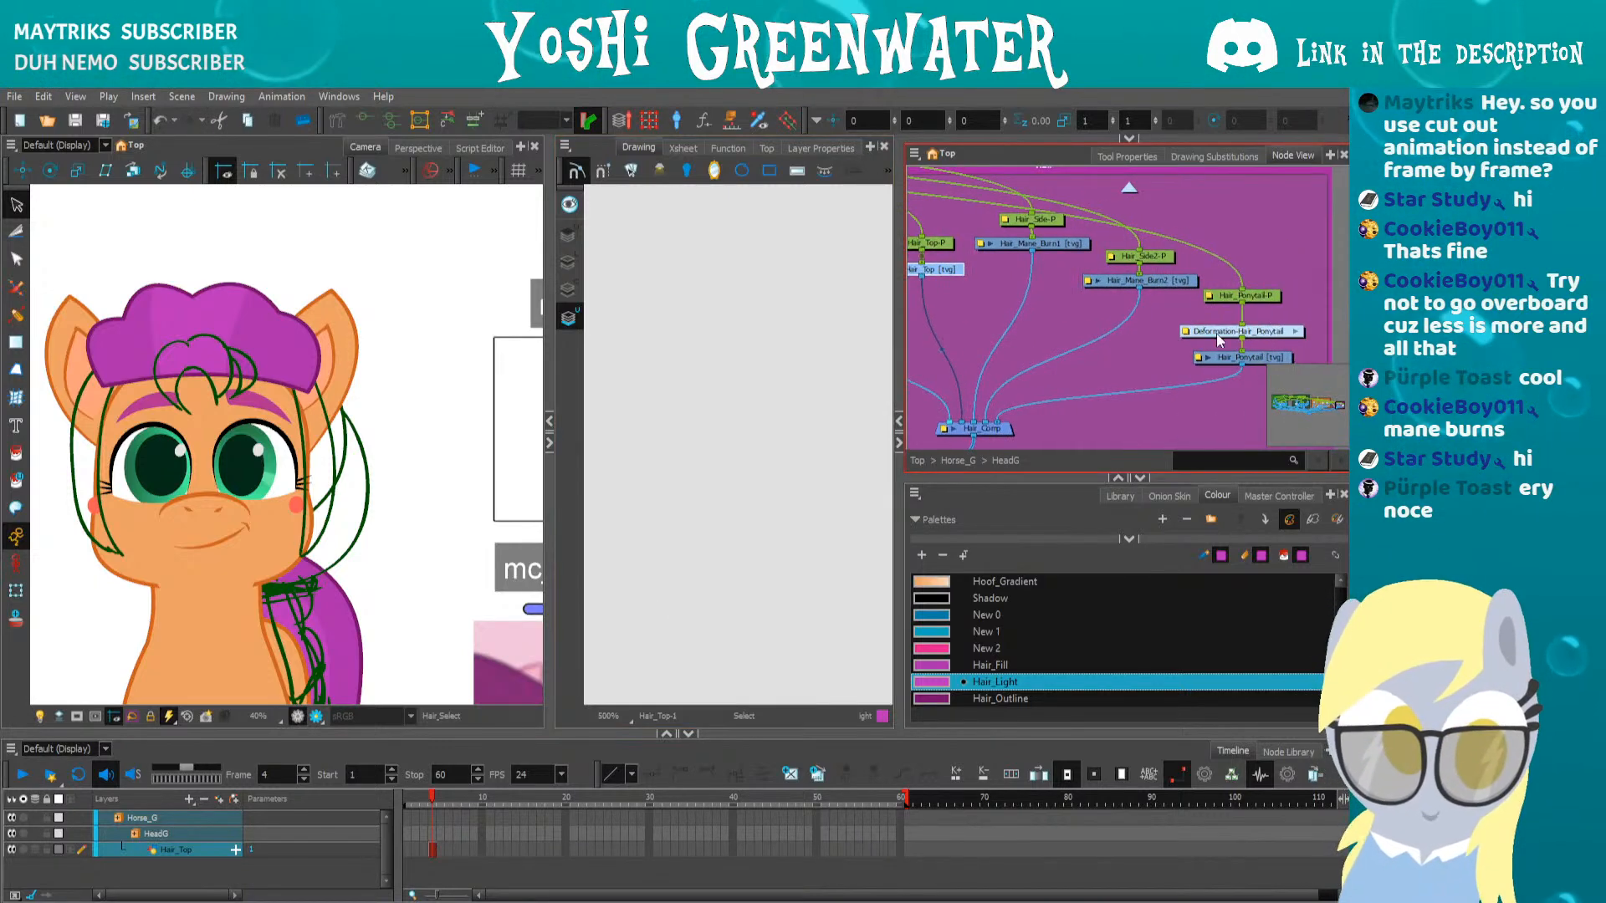
click(1216, 332)
drag(1235, 301, 1236, 312)
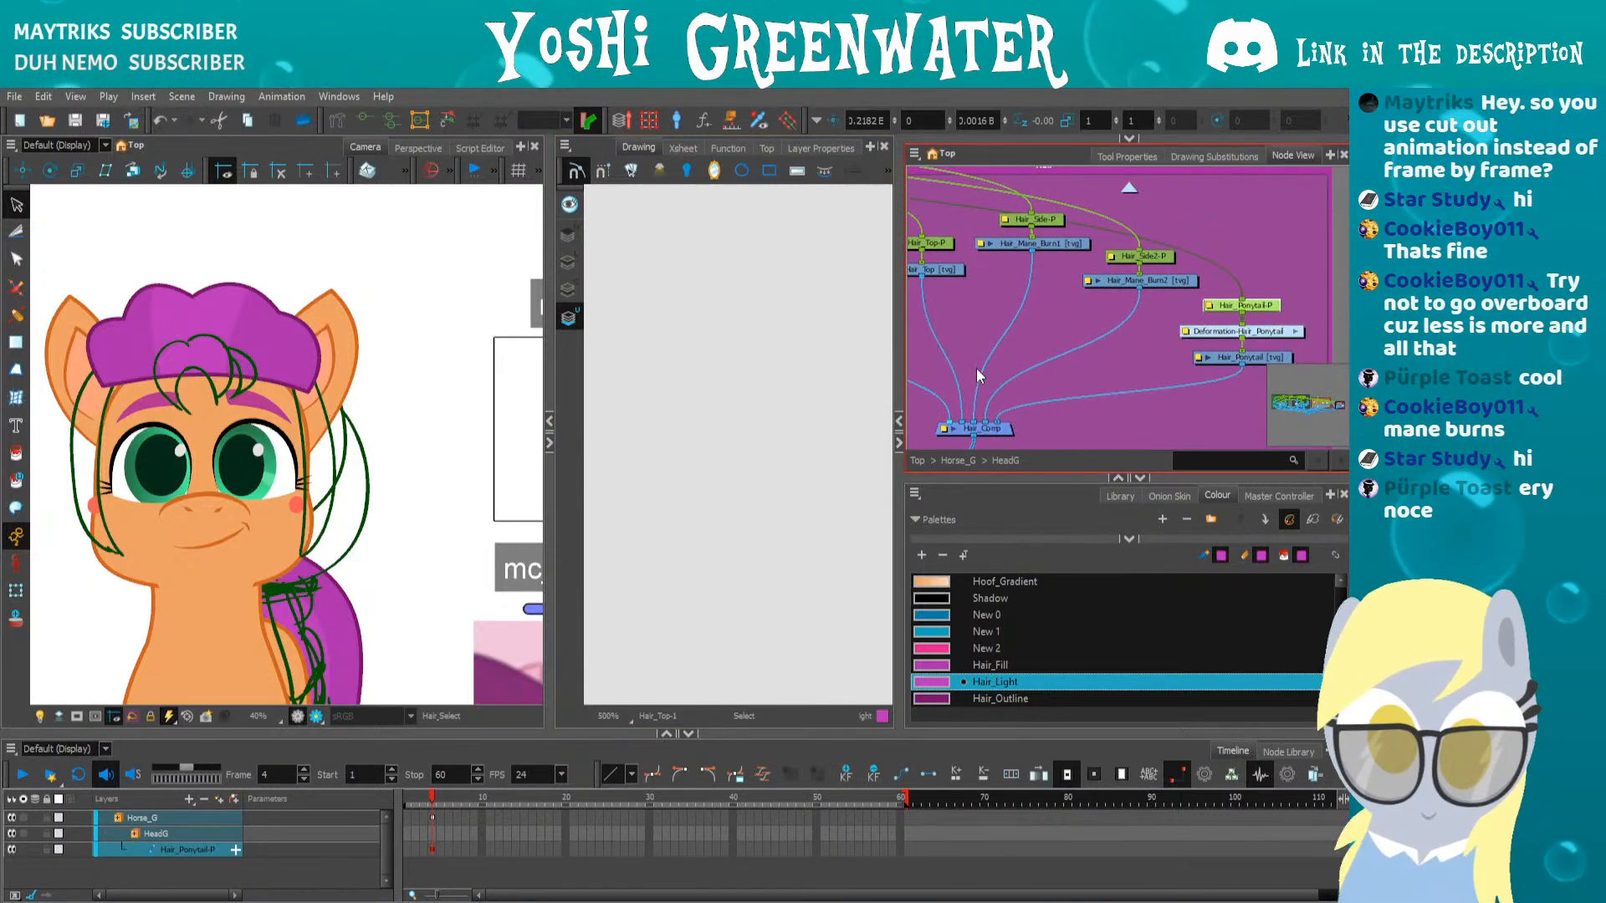
drag(334, 586, 352, 563)
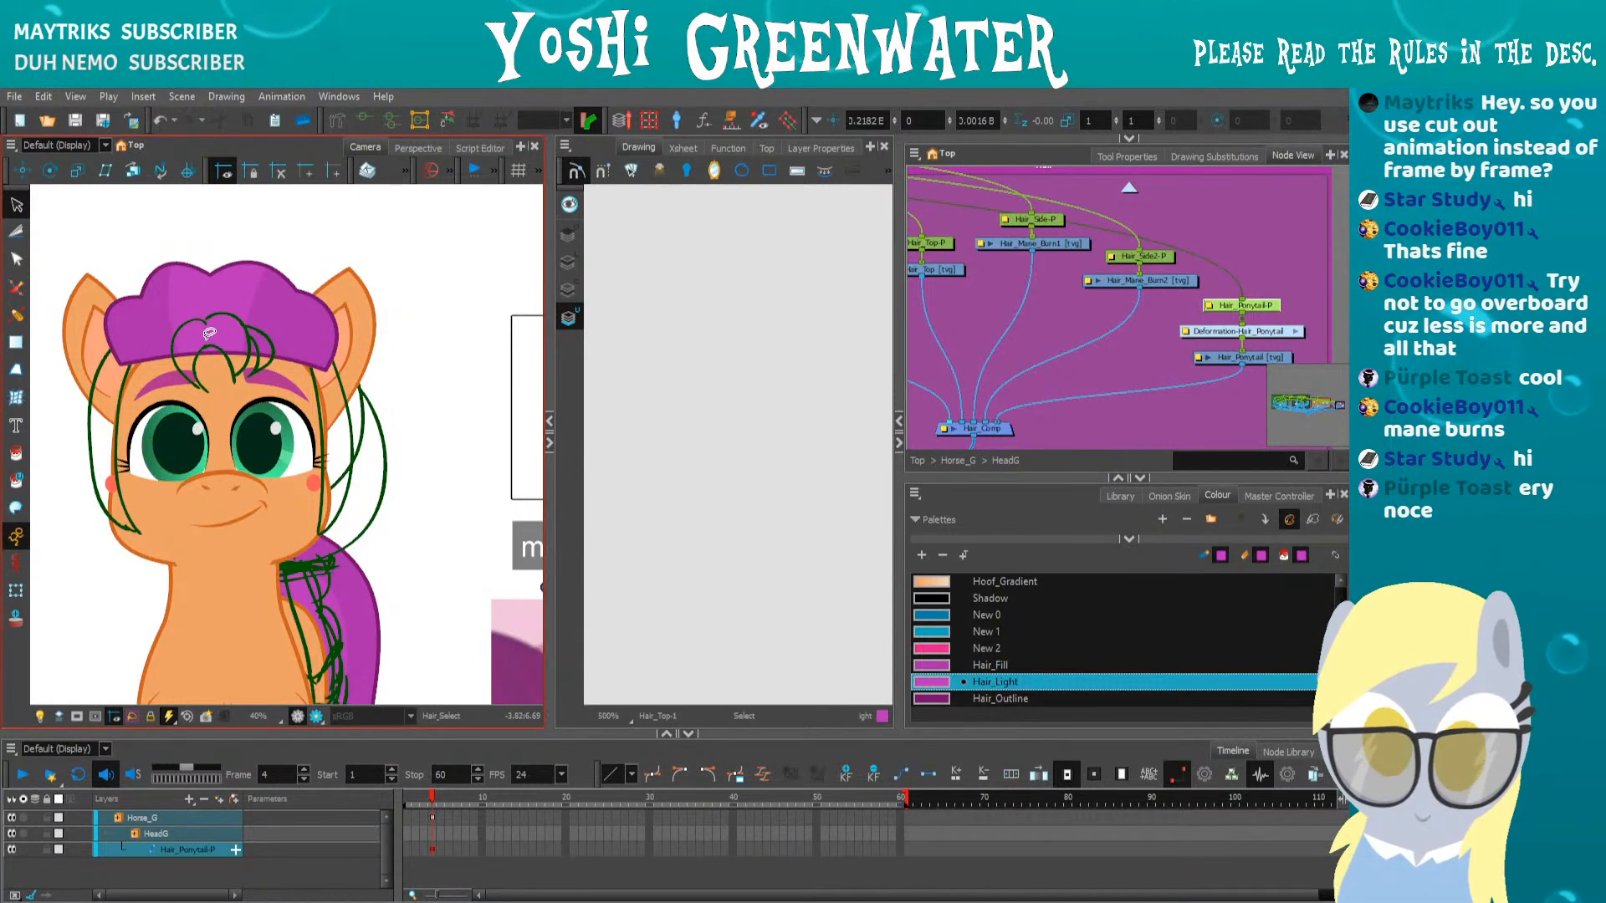
key(shift+t)
click(156, 329)
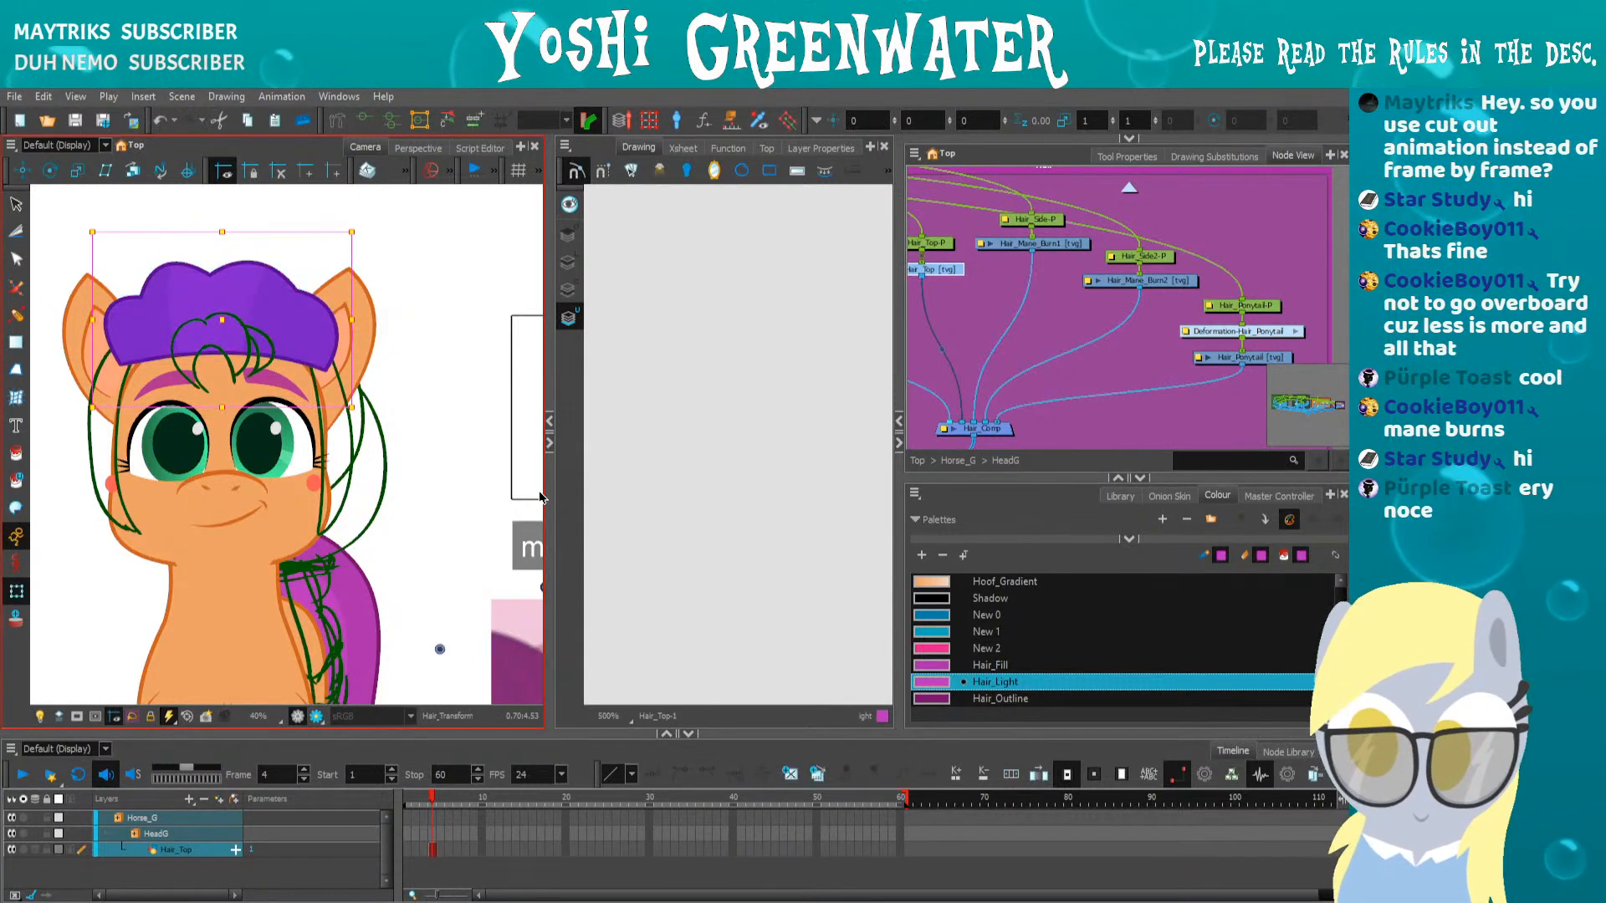
drag(961, 306, 1079, 330)
key(d)
key(a)
key(space)
Step back to frame 1 and return to frame 4 to compare the head poses, keeping the front-facing pony framed
drag(111, 528, 160, 533)
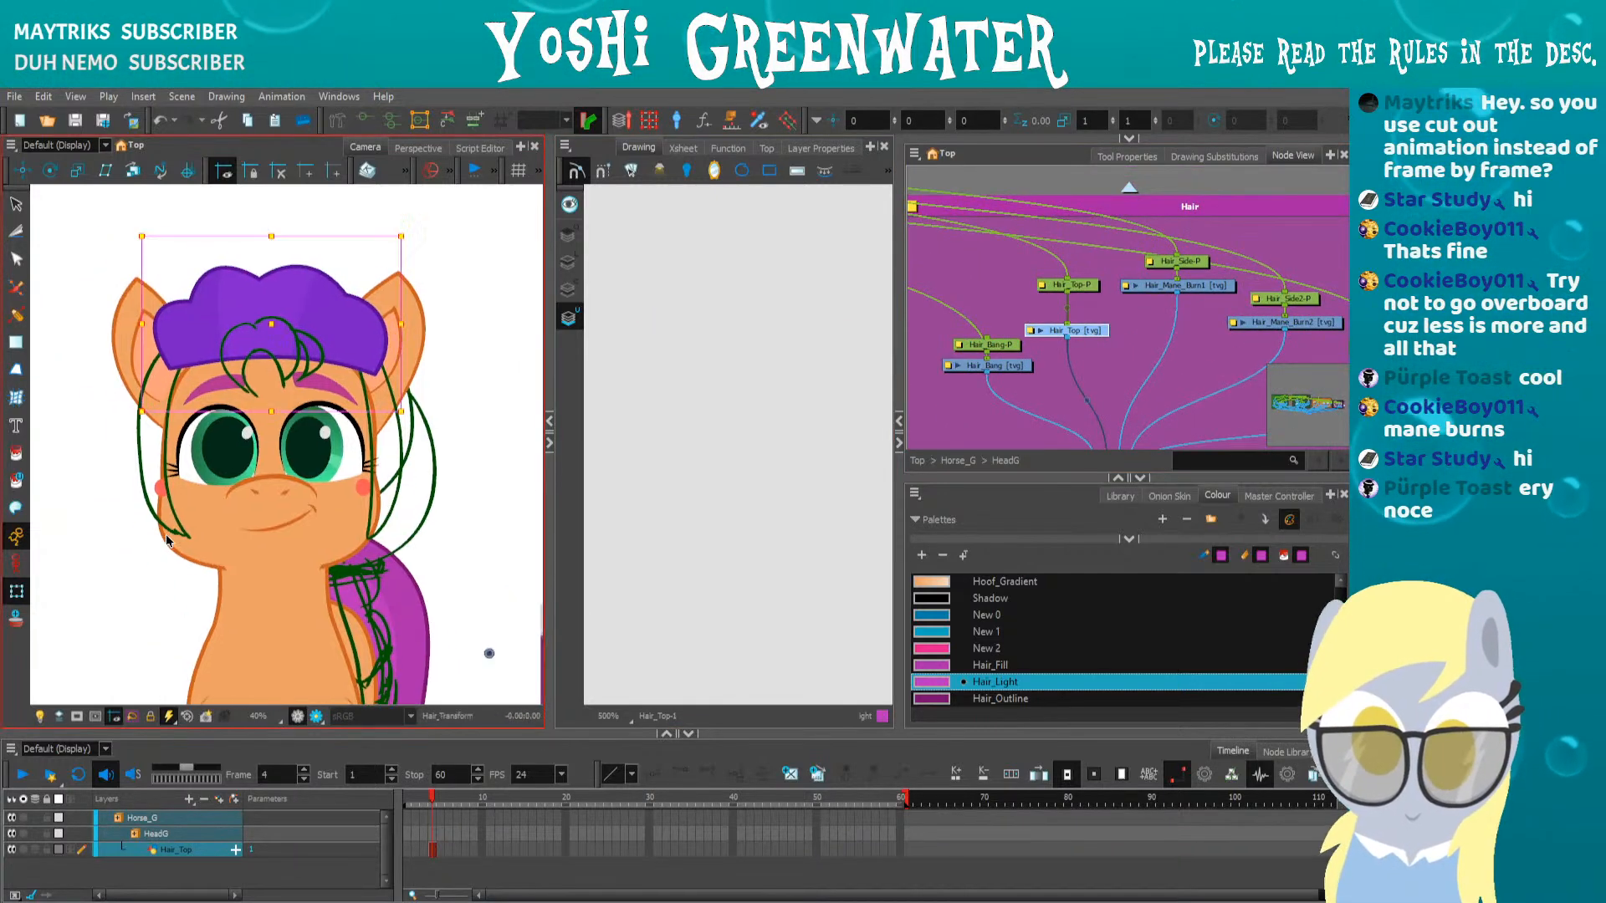
key(comma)
key(comma)
key(comma)
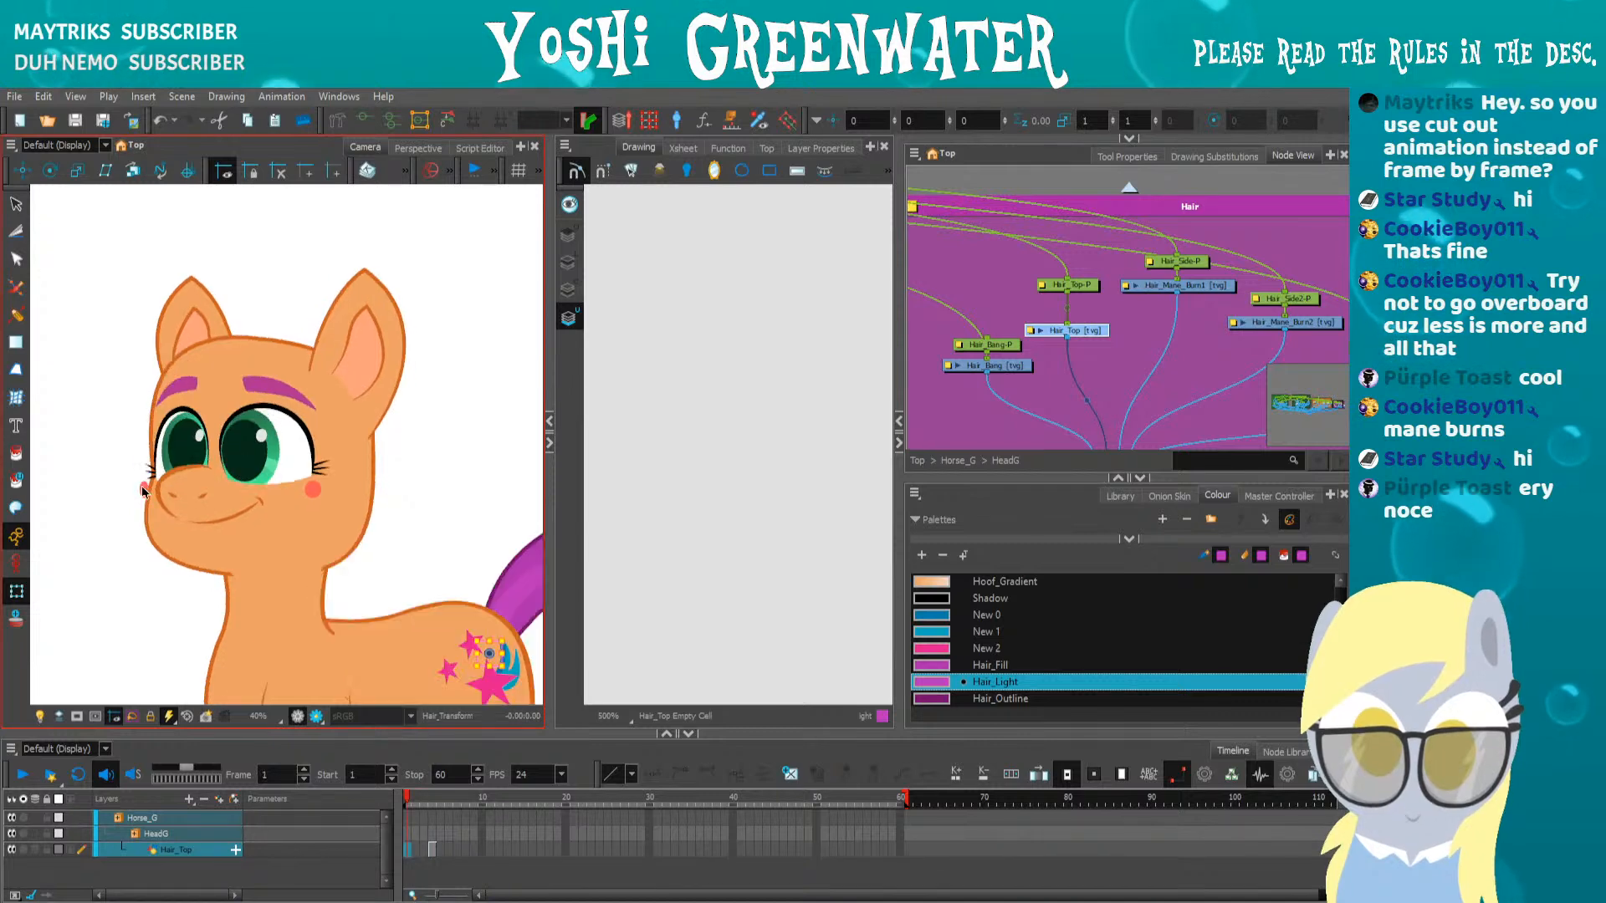
key(period)
key(period)
key(period)
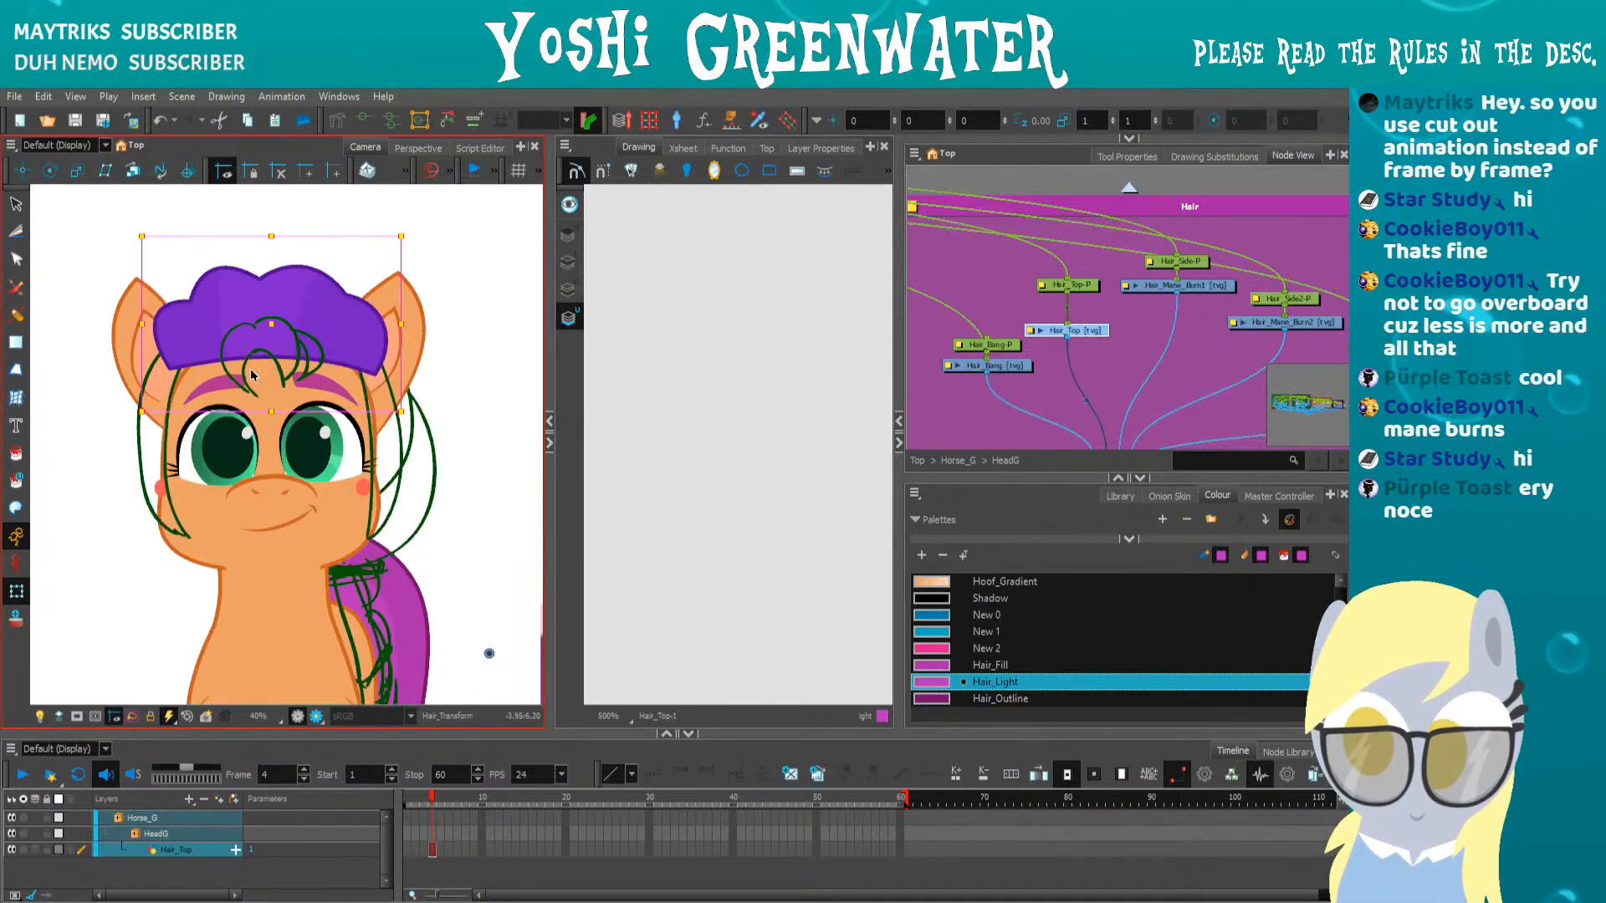
key(space)
drag(252, 381, 303, 413)
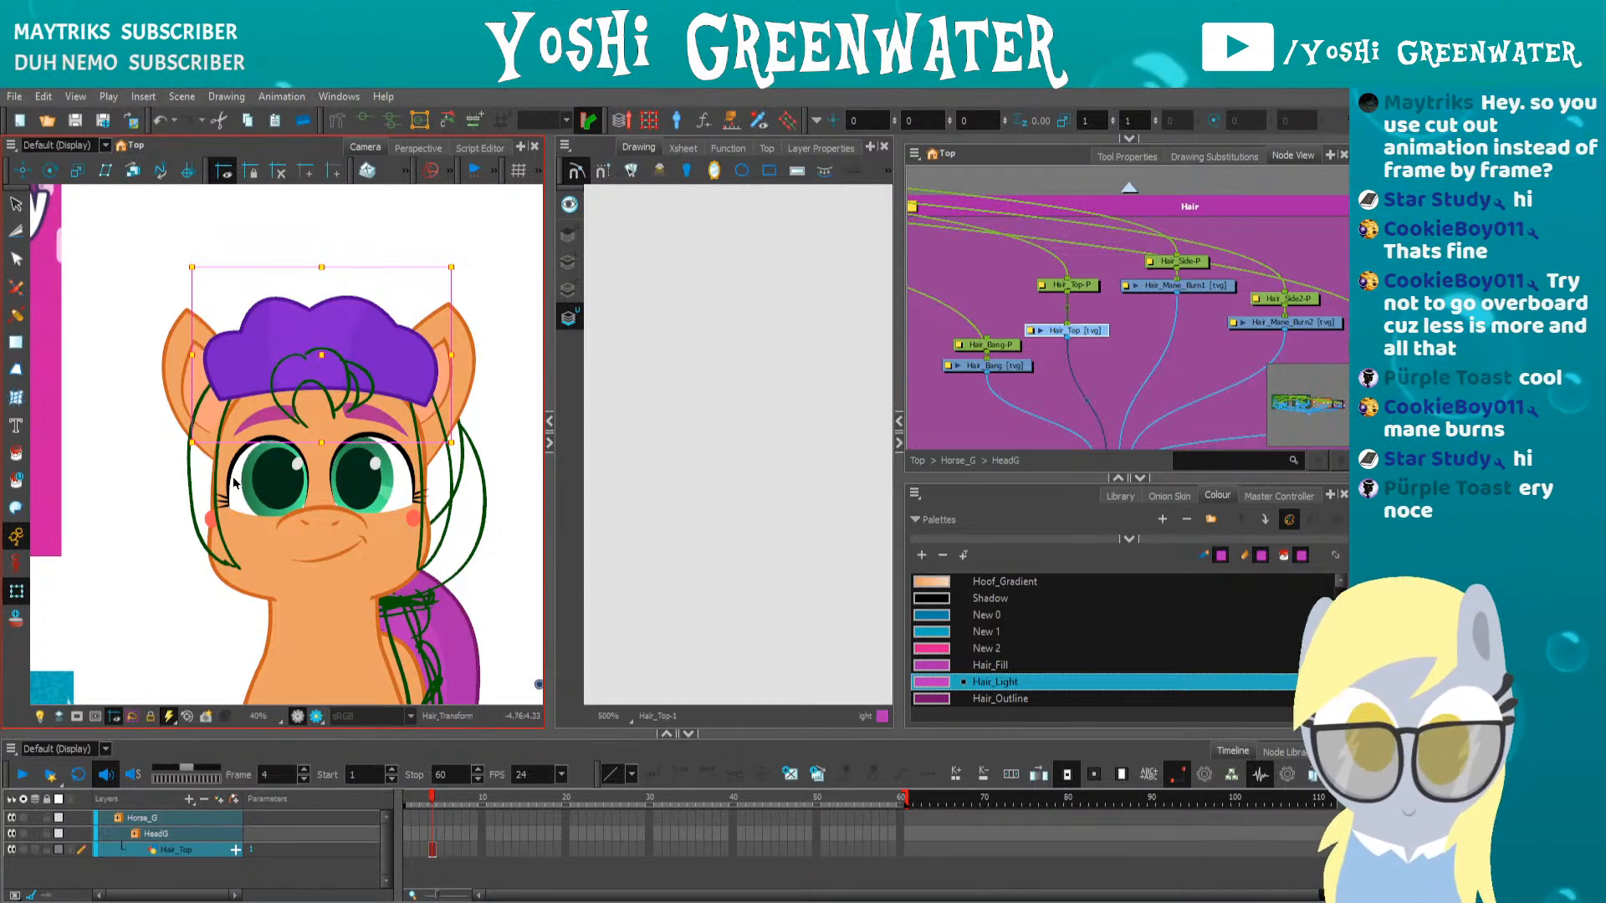
Adjust the spacing of the Hair_Top-P, Hair_Bang-P and Hair_Side2-P pegs above their drawing nodes
click(121, 509)
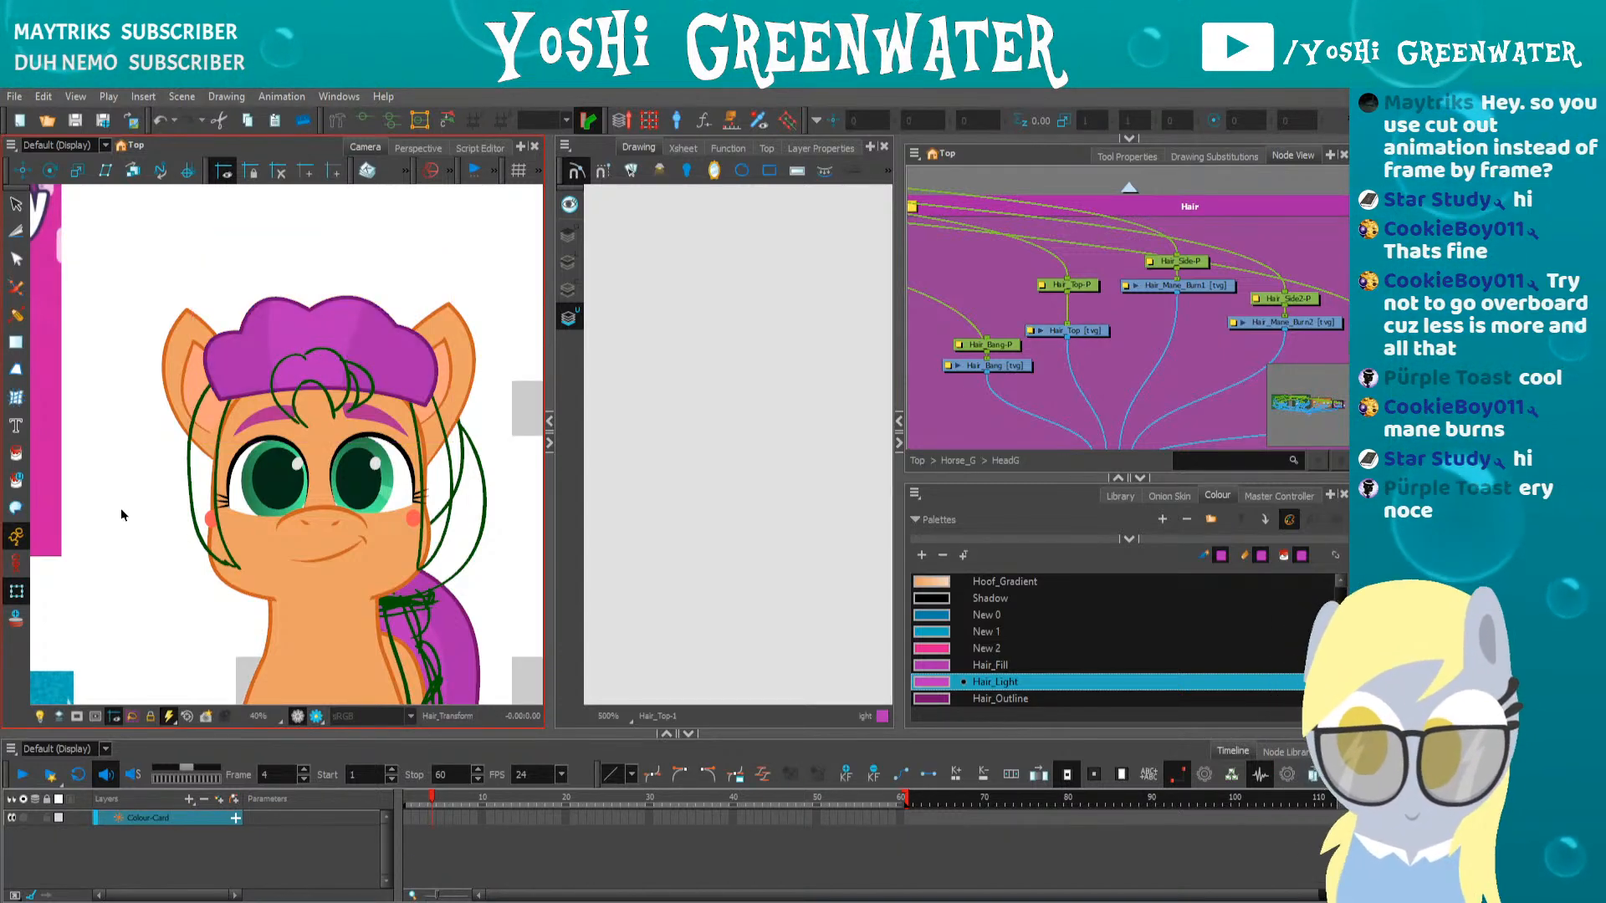
drag(1058, 288, 1055, 304)
mouse_move(977, 346)
mouse_down()
mouse_move(930, 292)
mouse_move(942, 357)
mouse_move(977, 346)
mouse_up()
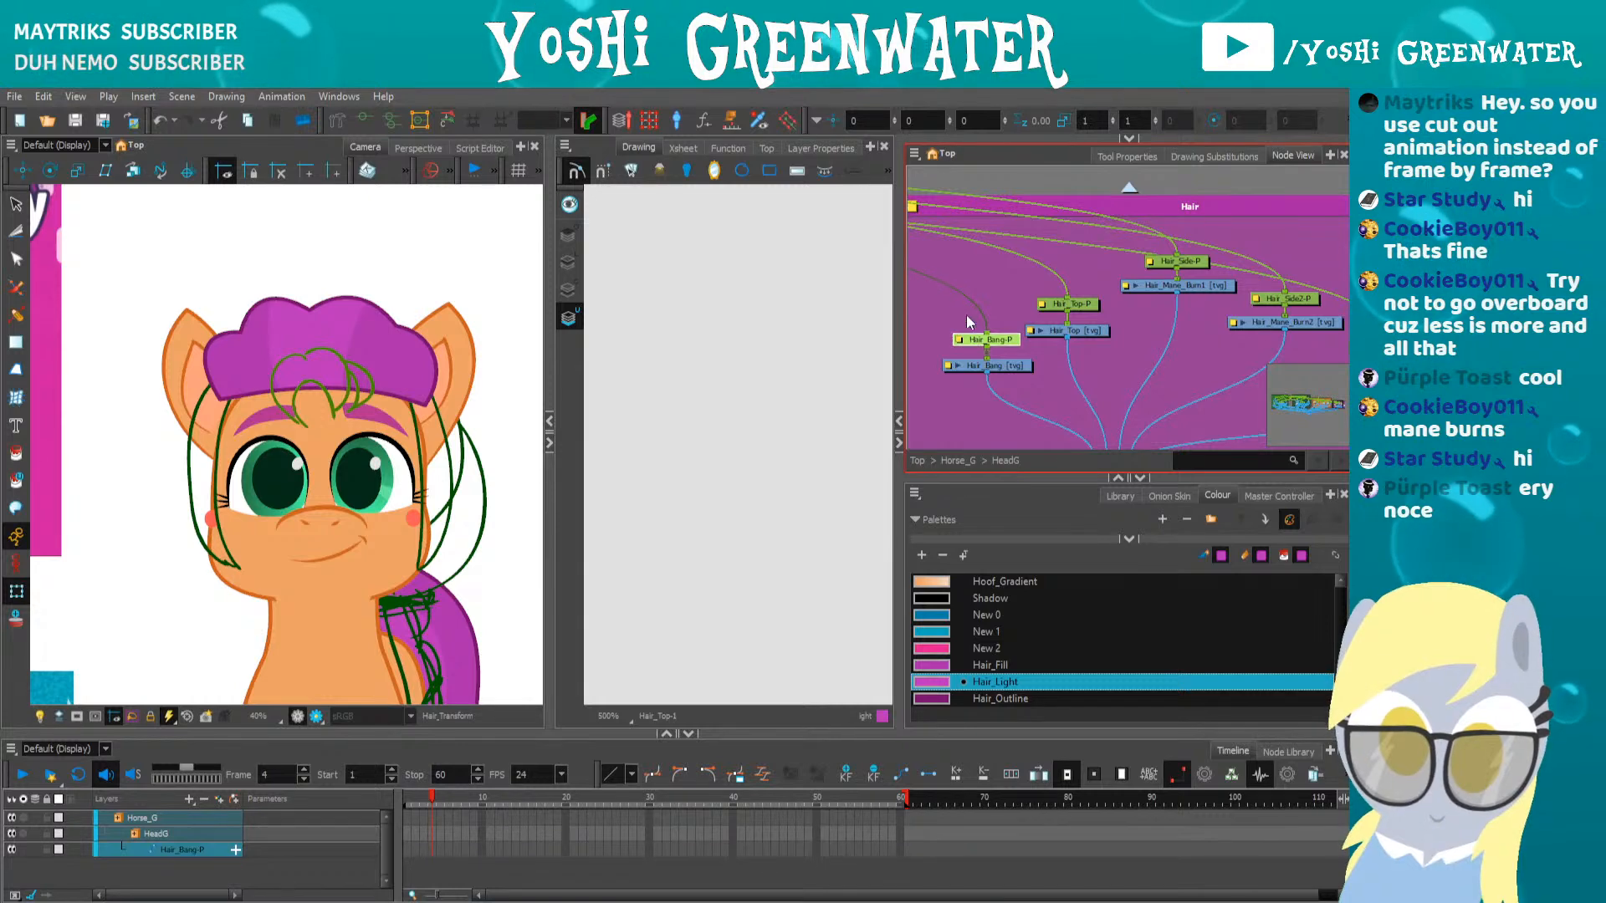
drag(1174, 262, 989, 257)
drag(1107, 296, 1077, 294)
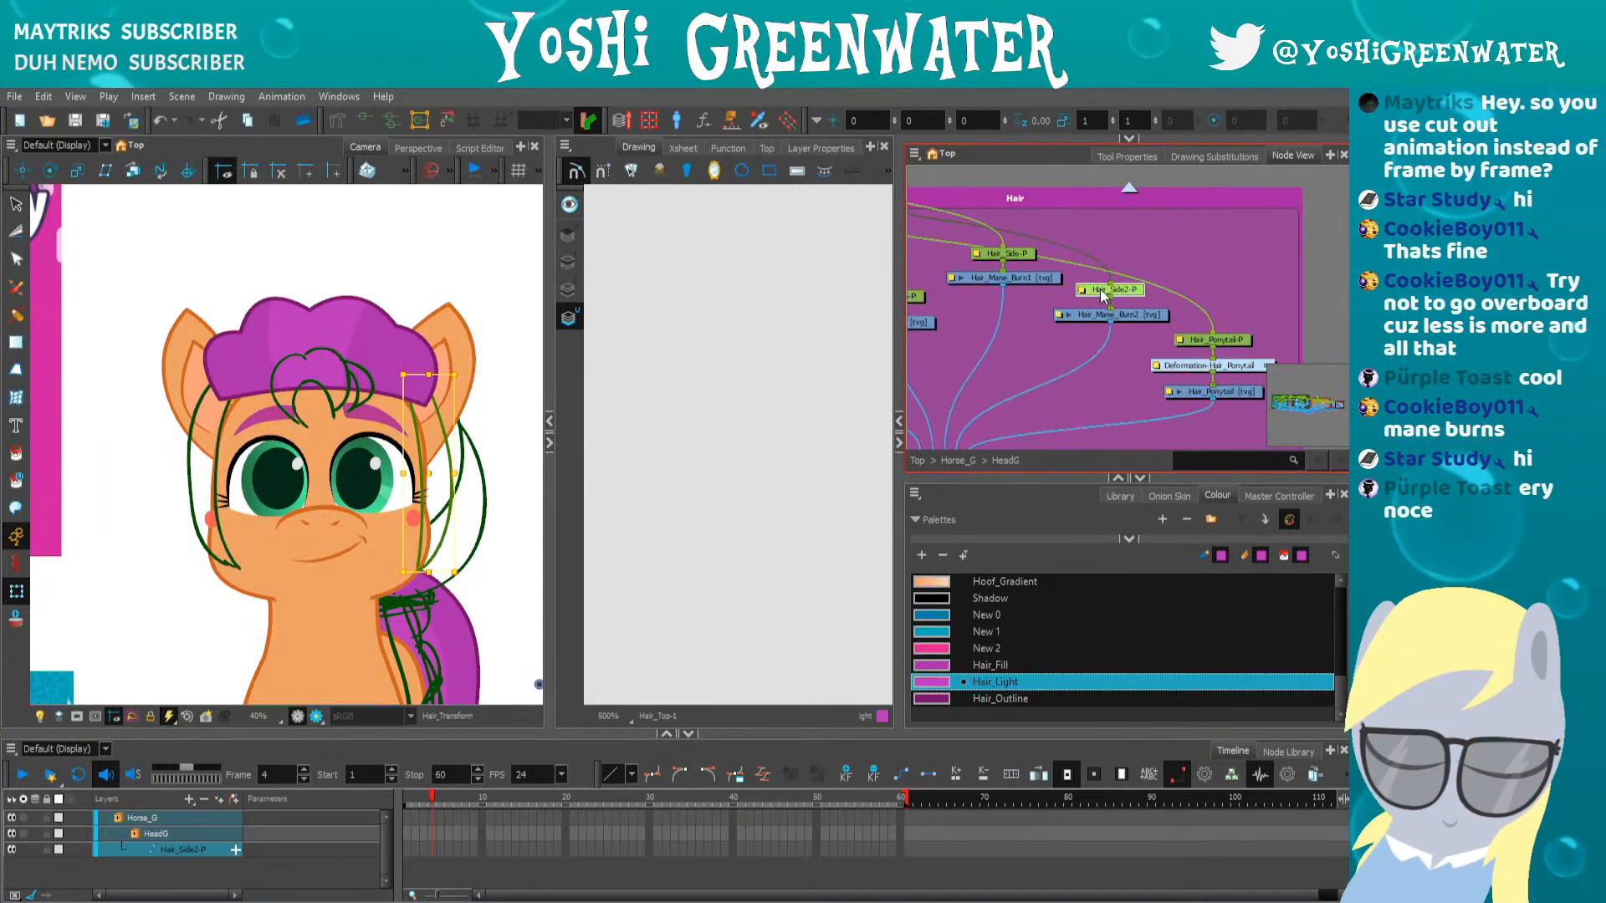
click(1192, 343)
Open the Hair_Bang drawing on its line art layer and frame the green bang sketch in the Drawing view
drag(922, 380, 1169, 387)
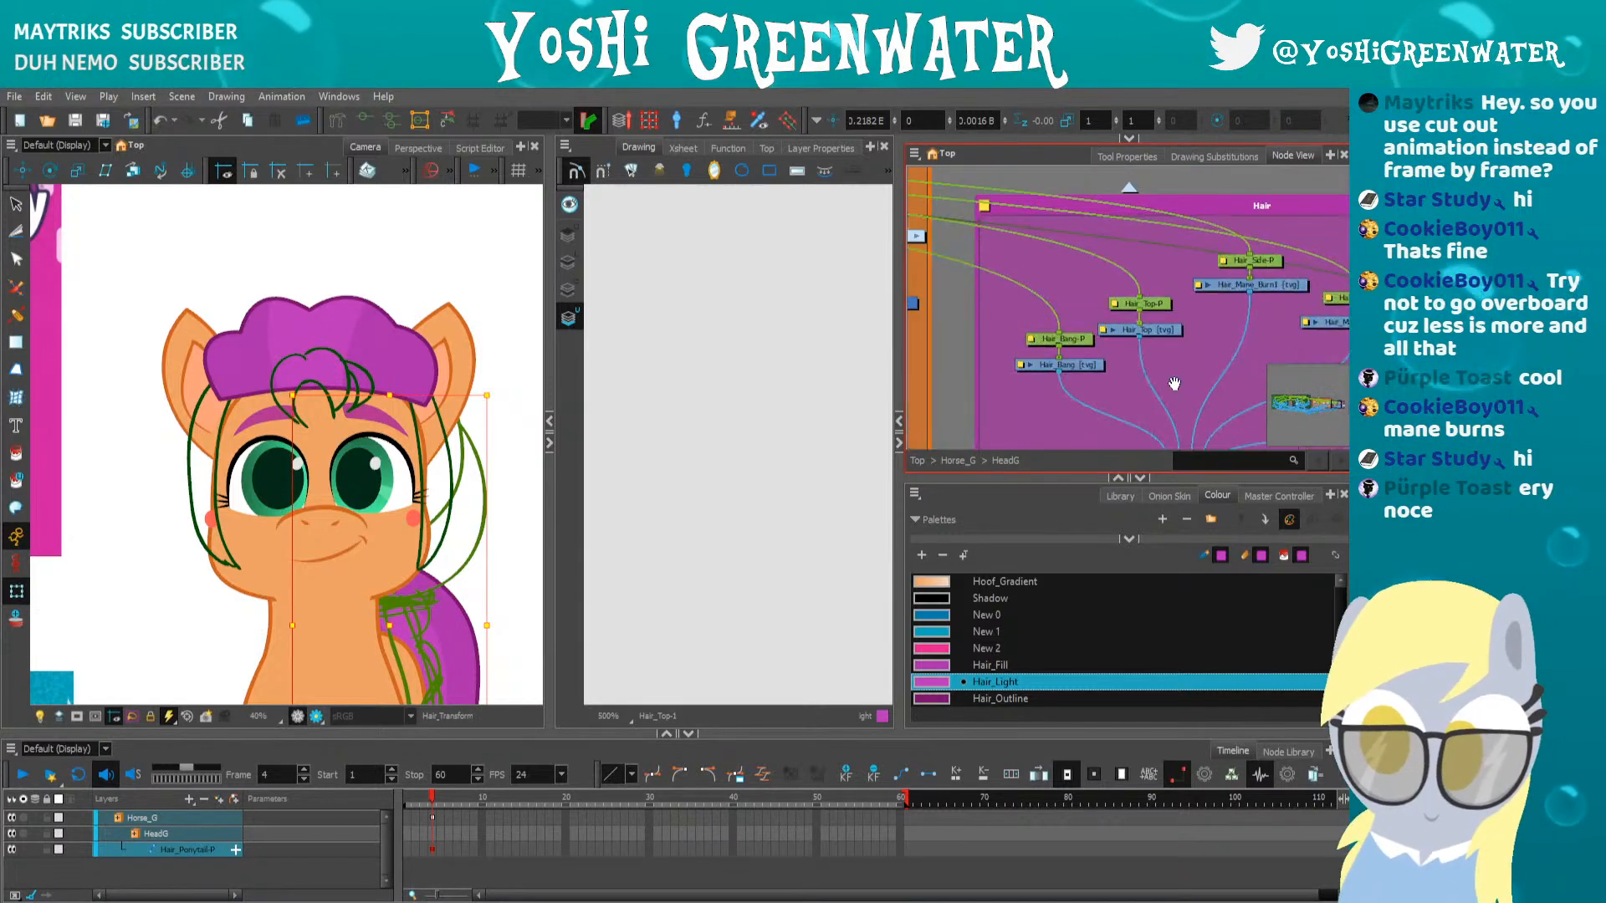
click(1033, 365)
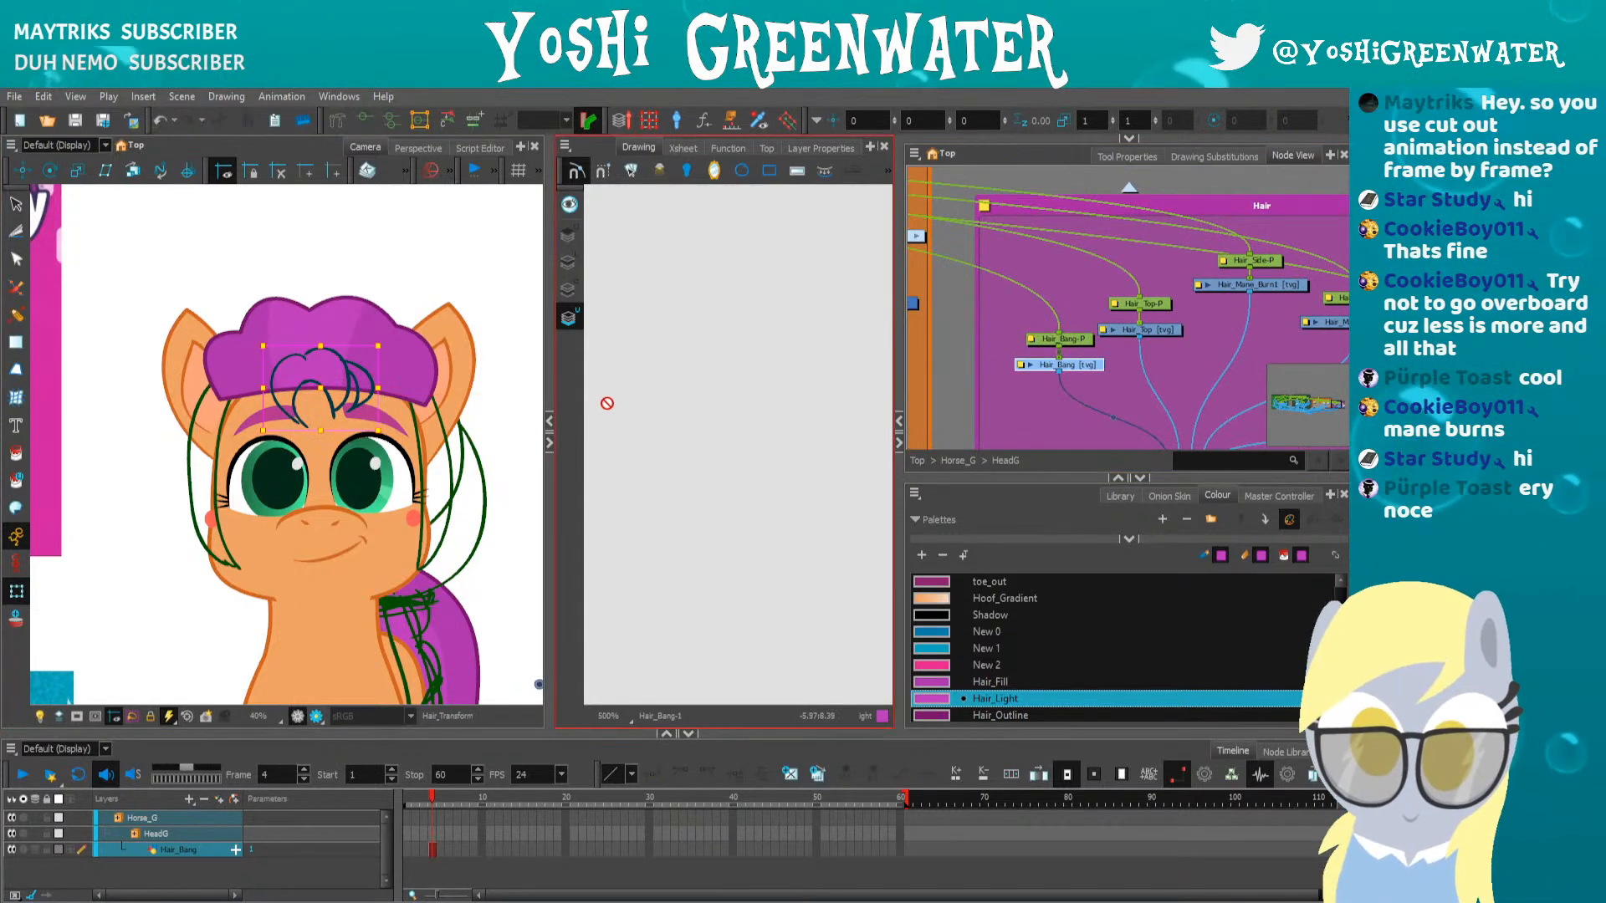
click(569, 262)
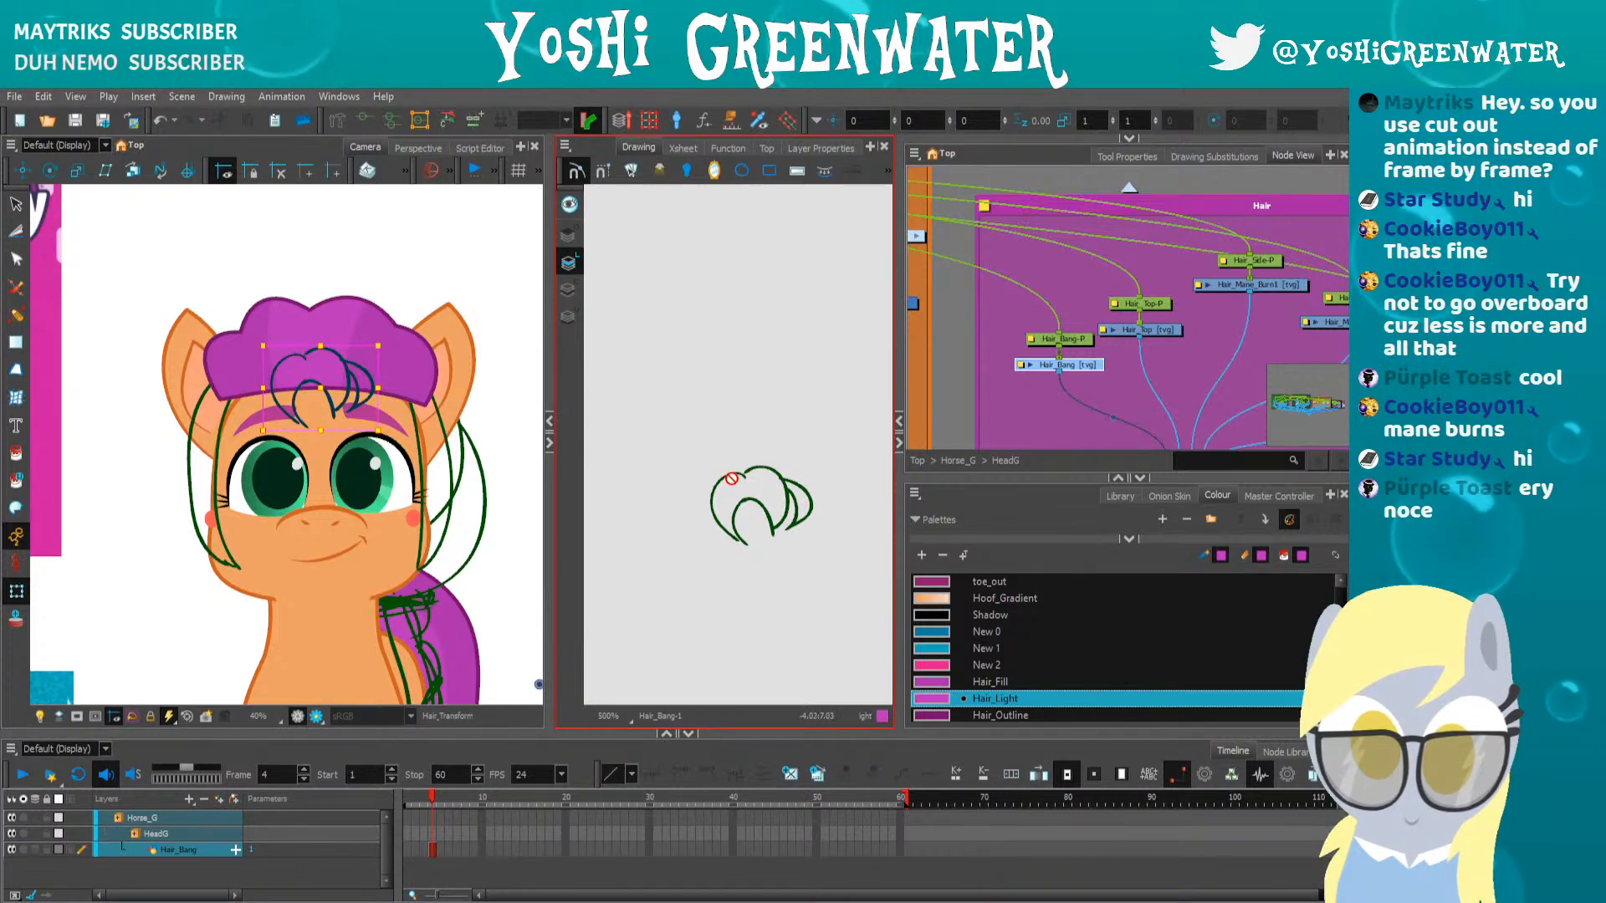
scroll(730, 487, up, 2)
drag(1050, 365, 1001, 345)
drag(1004, 477, 1004, 448)
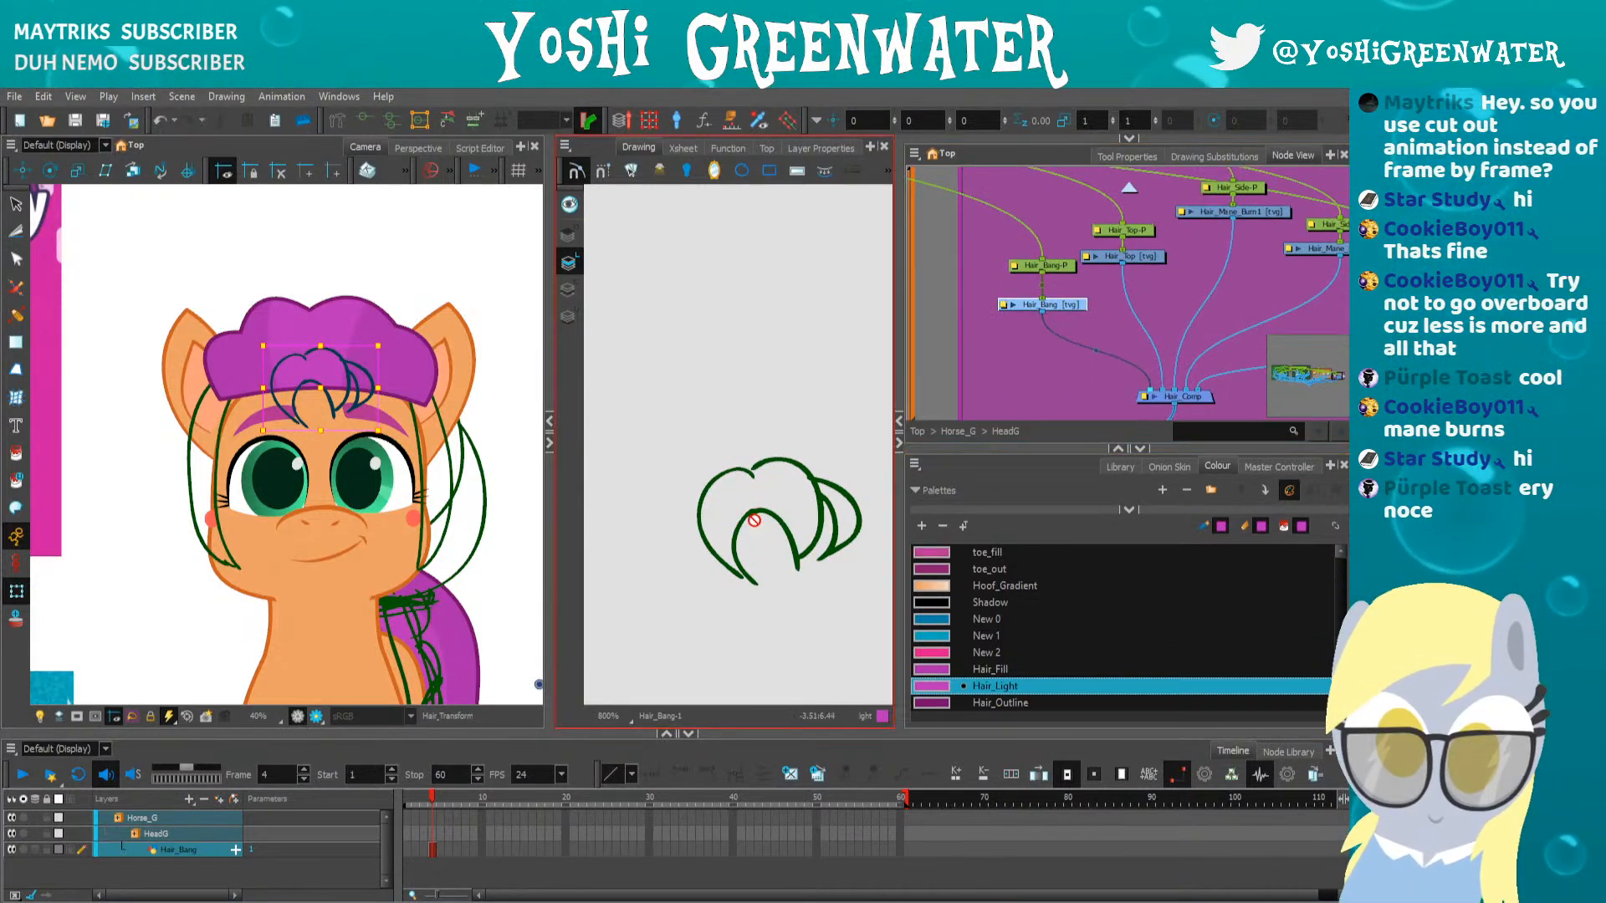
drag(624, 599, 595, 585)
Frame the pony's head in the Camera view, enlarge the colour palette list and choose the Hair_Outline colour
drag(269, 612, 278, 495)
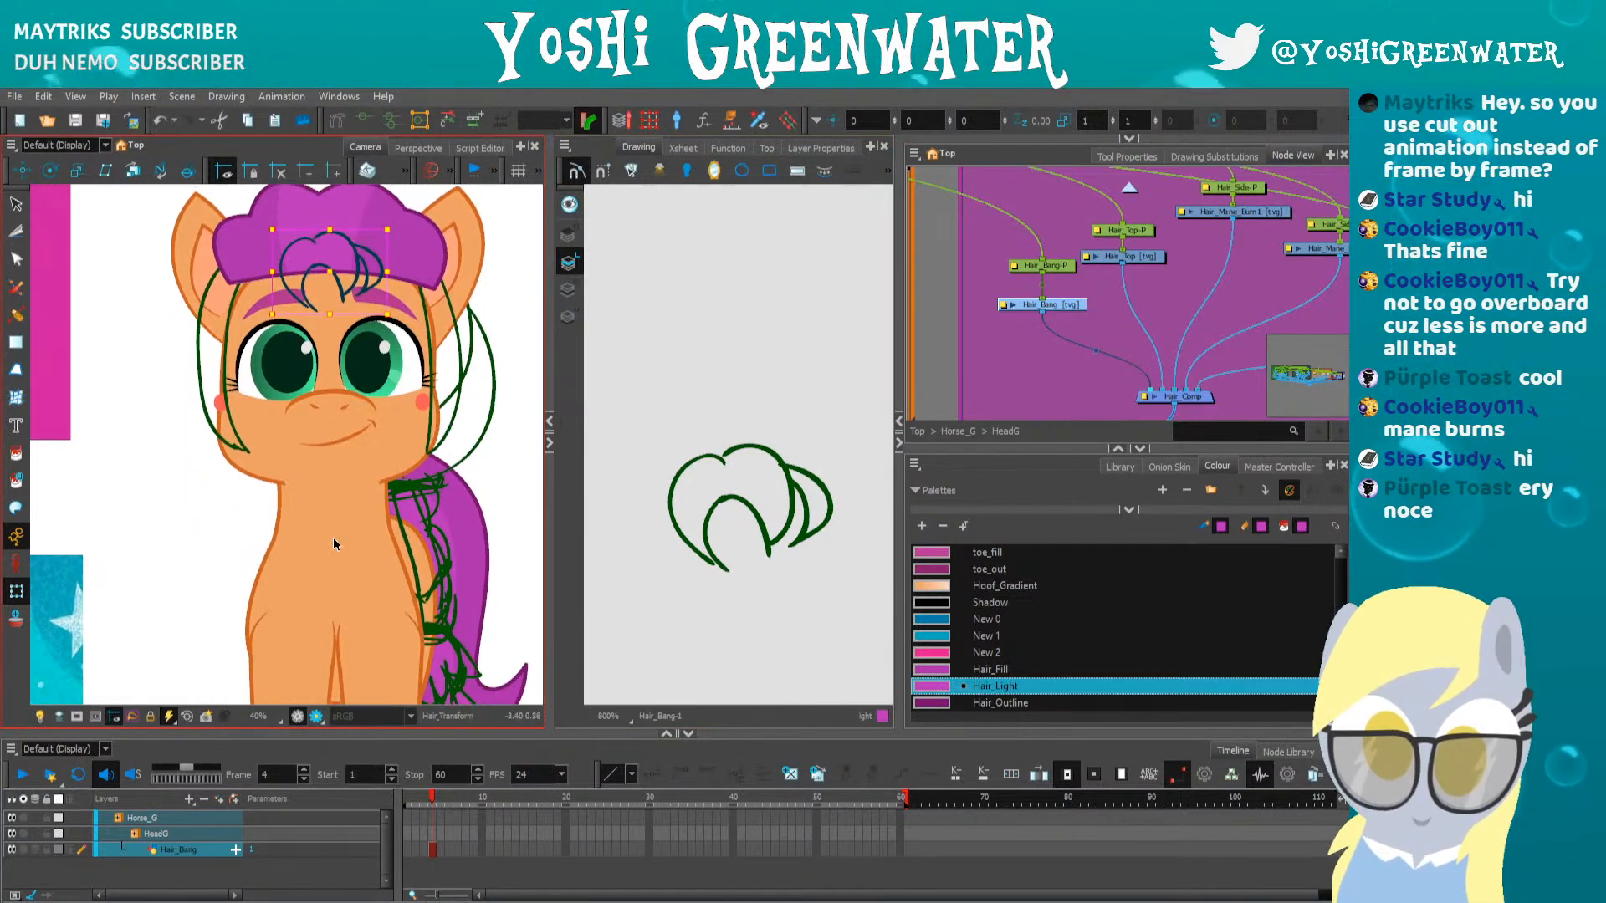
drag(158, 509, 189, 563)
click(190, 562)
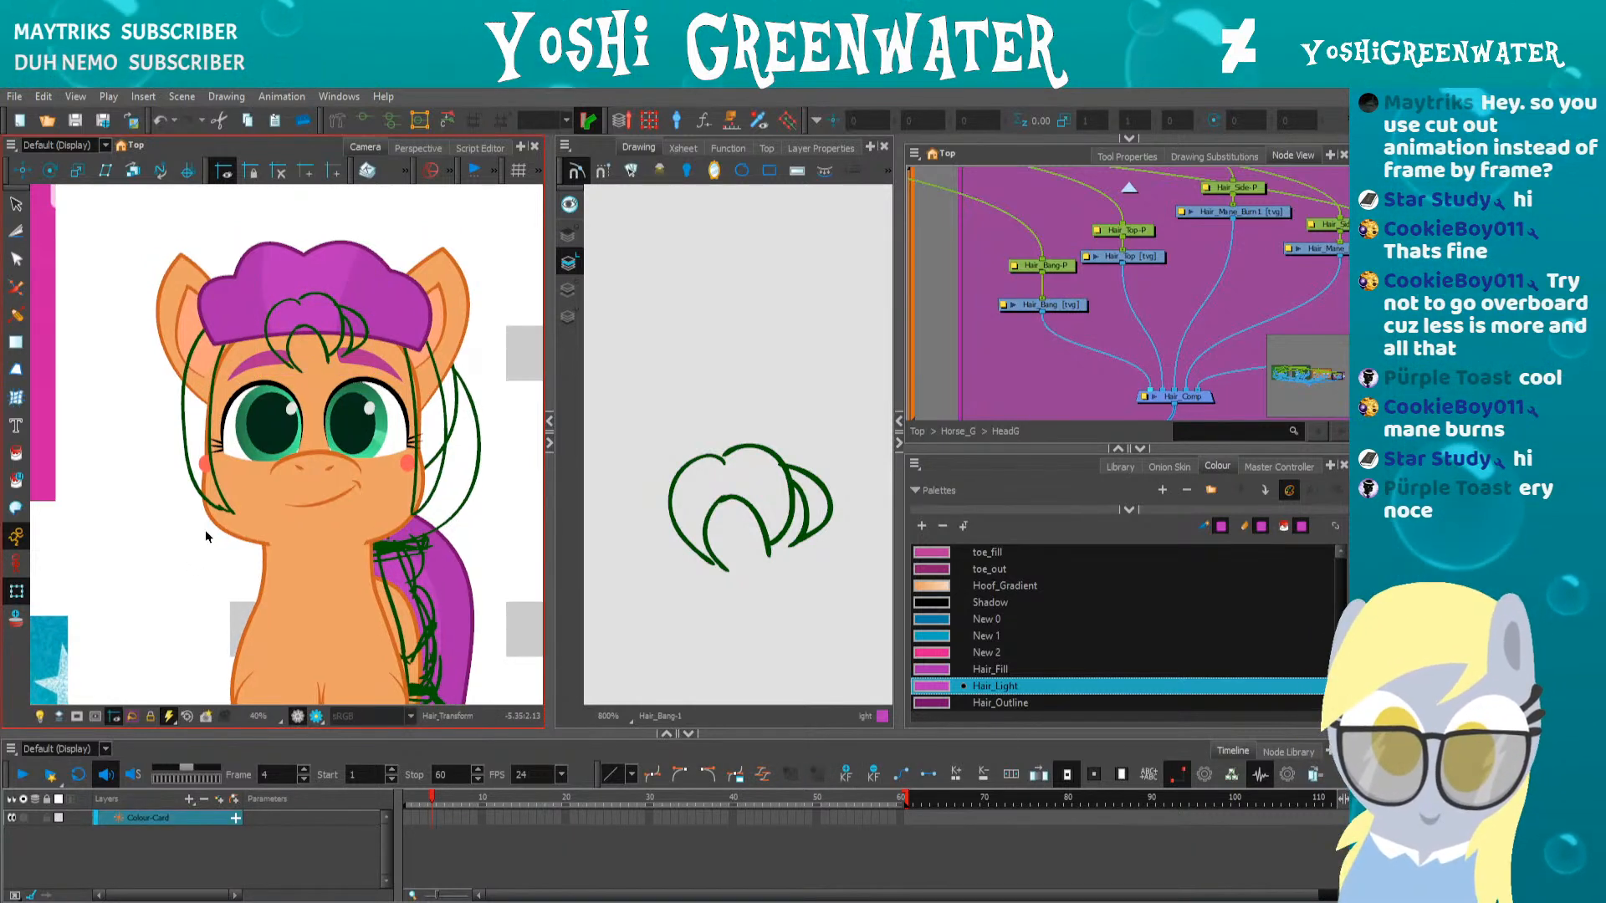
drag(946, 361, 942, 379)
click(944, 375)
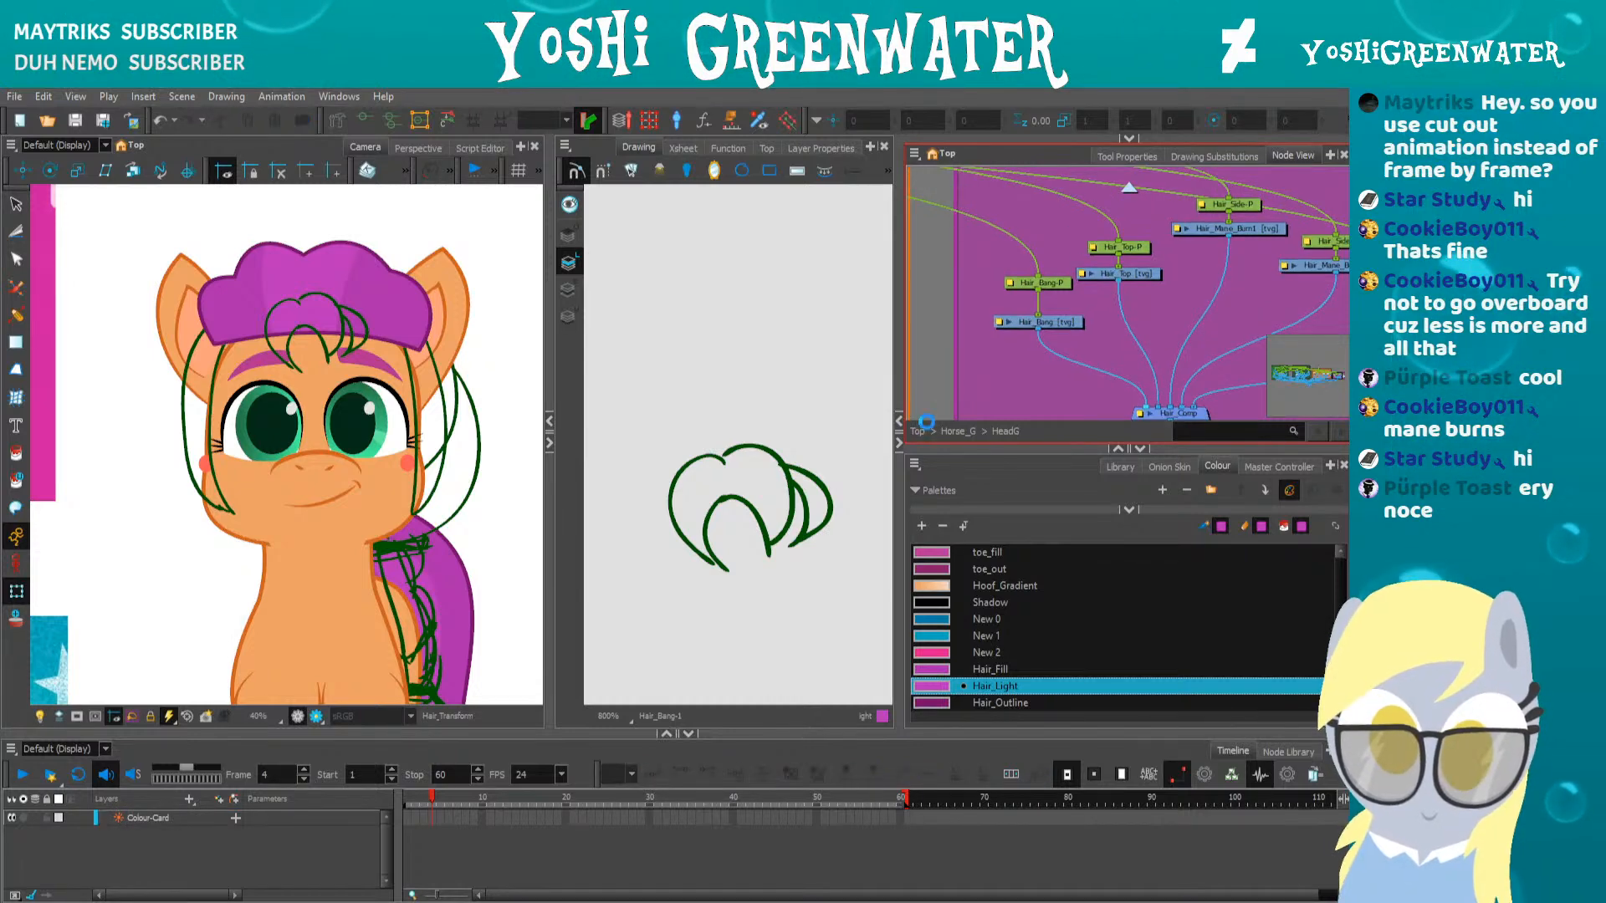
drag(933, 449, 934, 422)
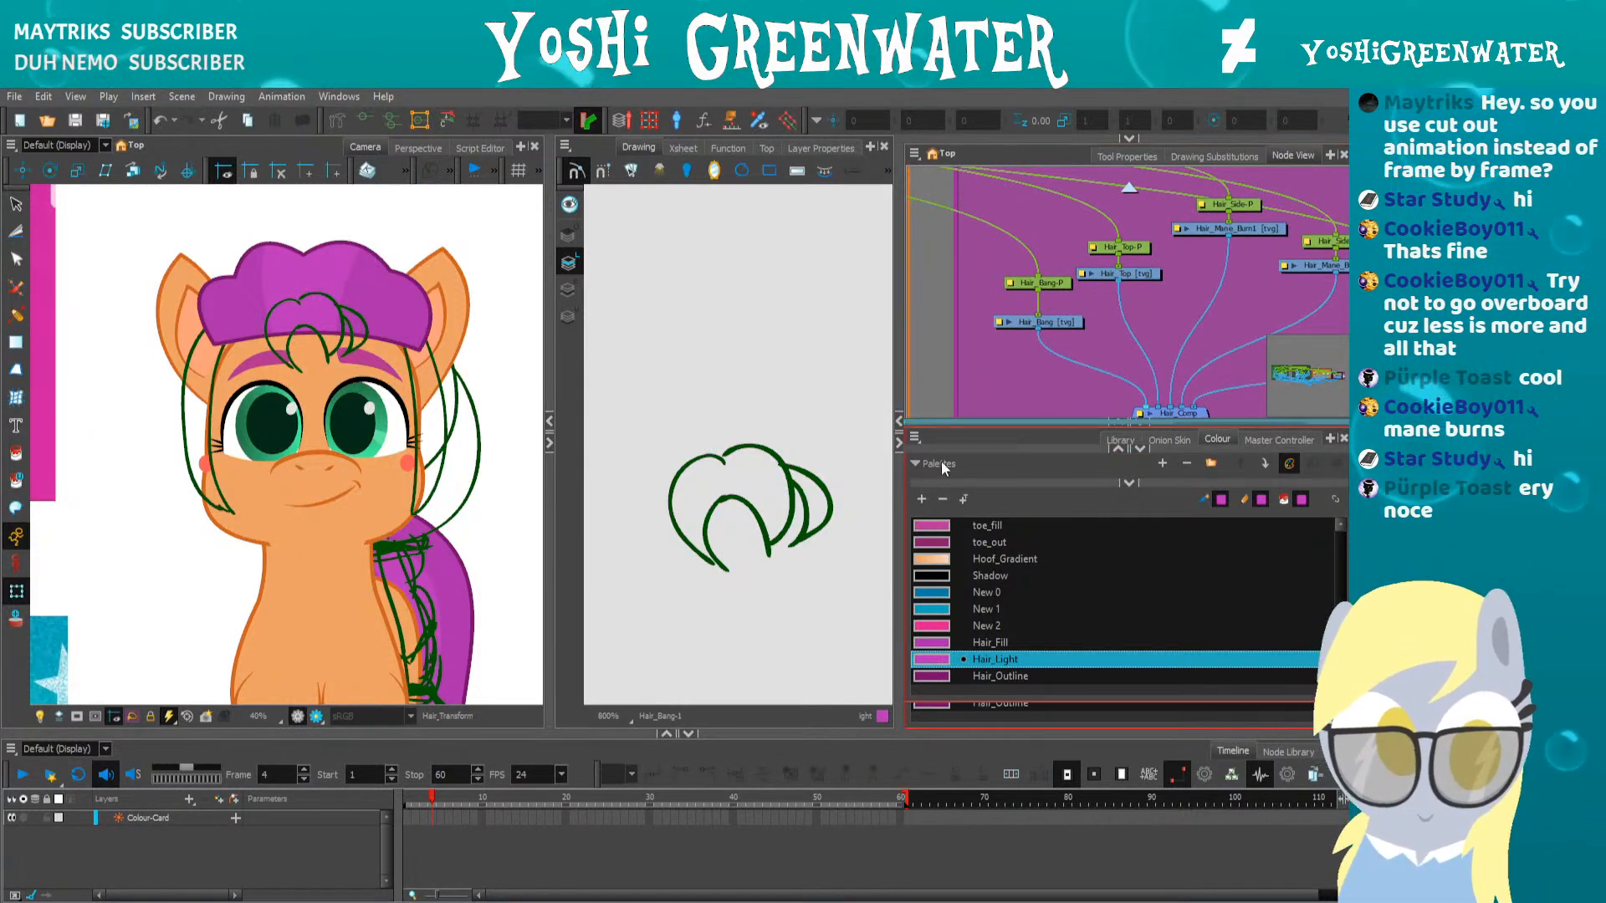
click(936, 710)
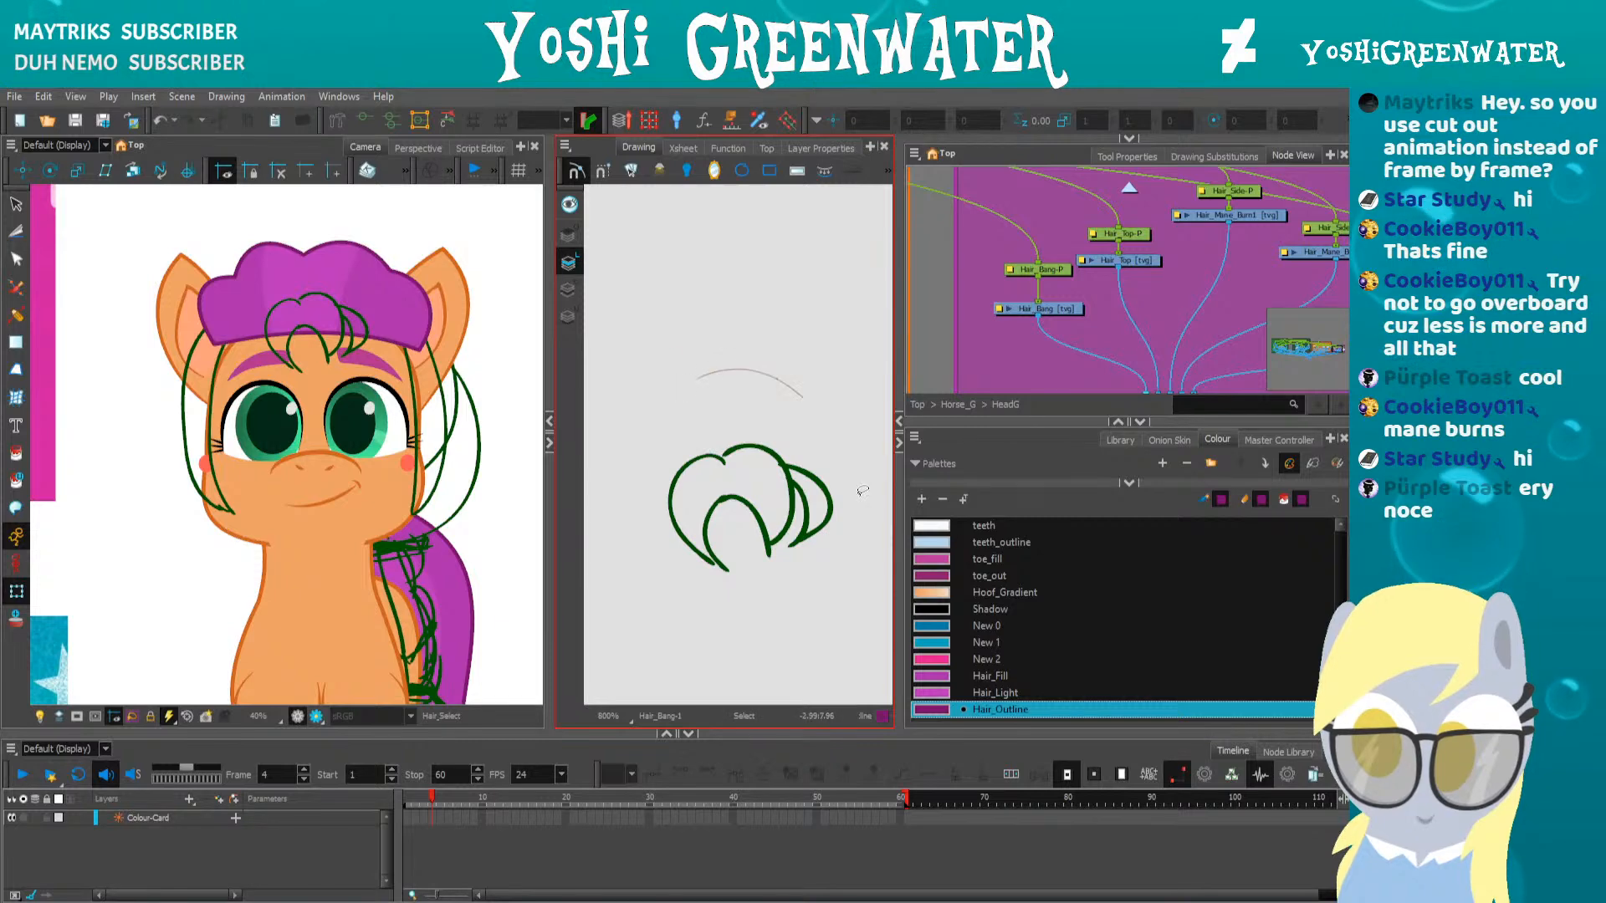
Move the green bang sketch from the line art layer to the underlay layer and return to line art
drag(825, 411, 643, 463)
key(ctrl+x)
click(568, 317)
key(ctrl+v)
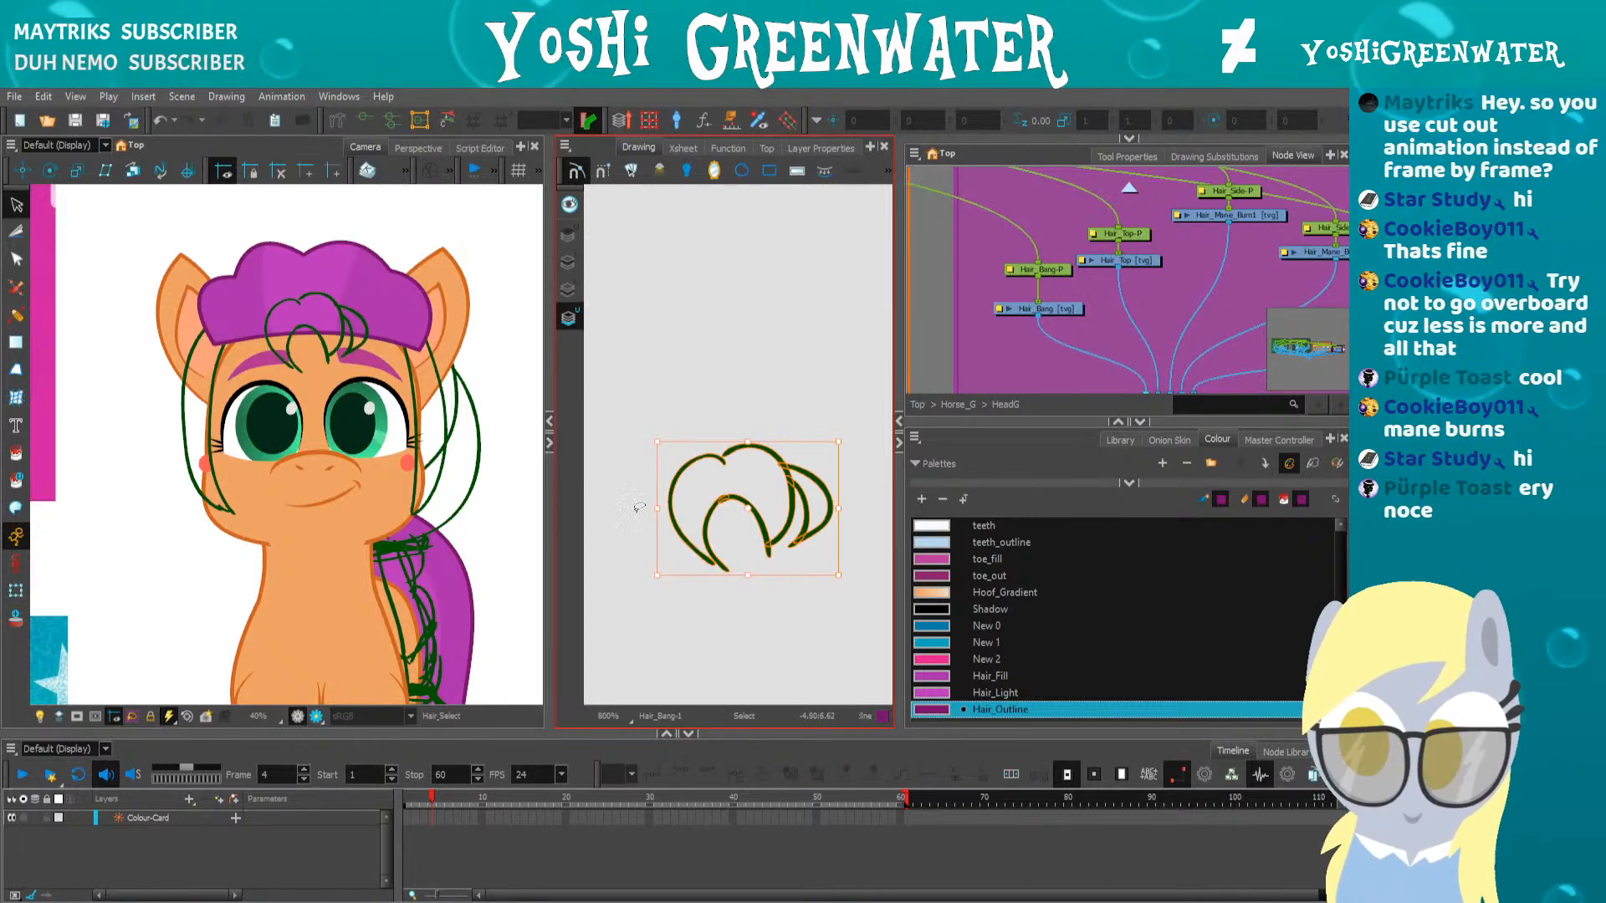
click(569, 262)
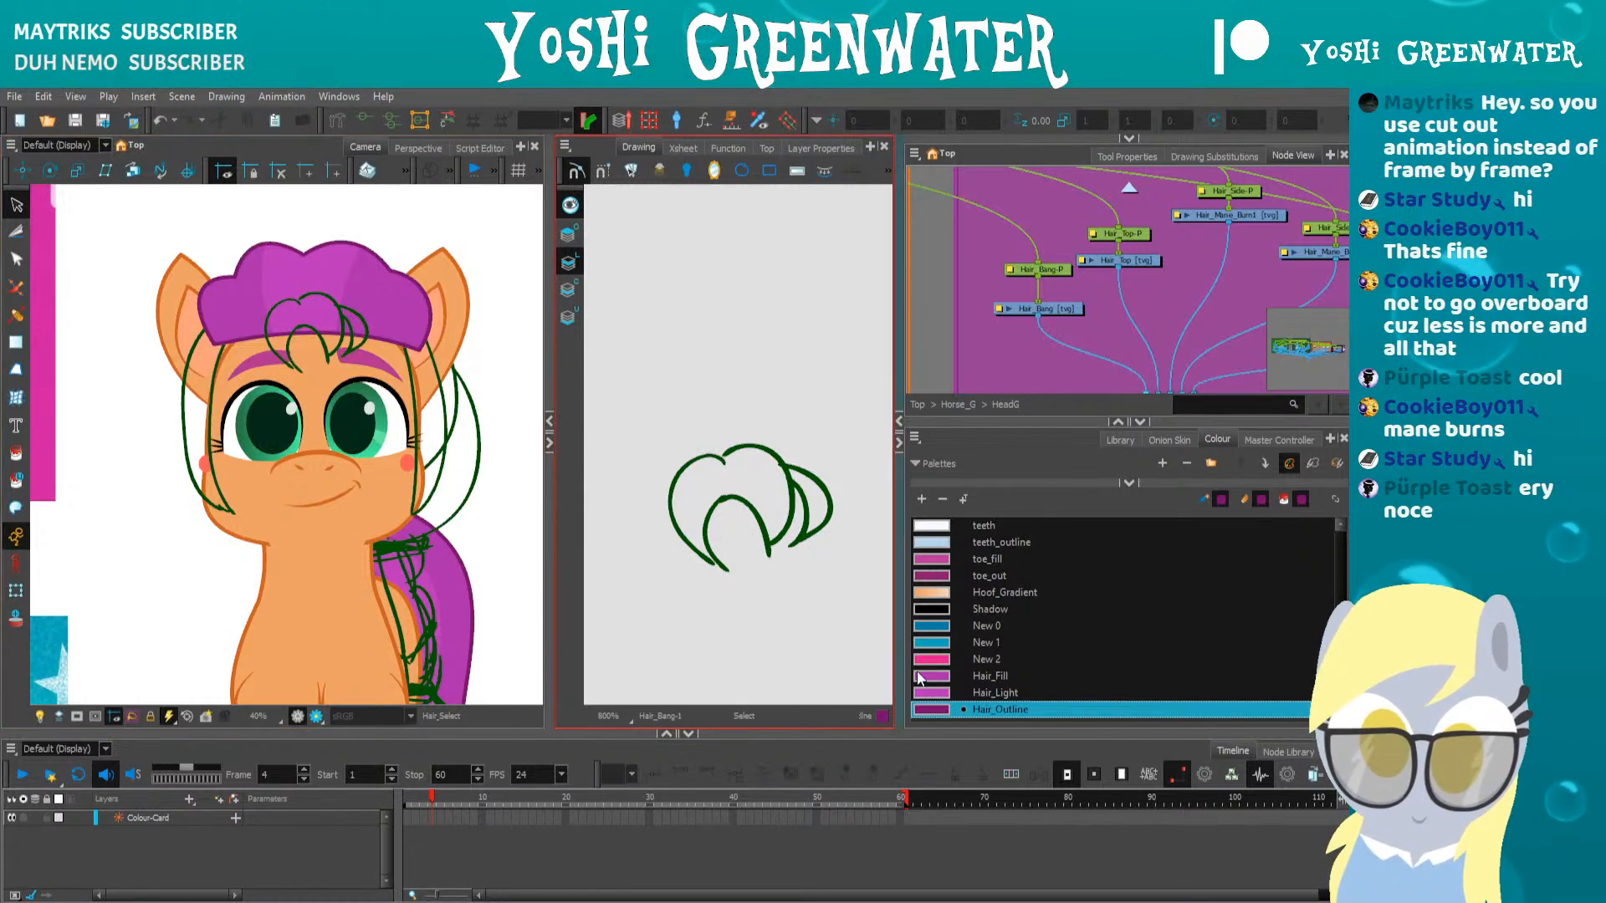
Trace the outer edge of the main bang lock with a Hair_Outline polyline and bend its segments along the green sketch
key(alt+minus)
click(721, 569)
click(718, 459)
click(717, 460)
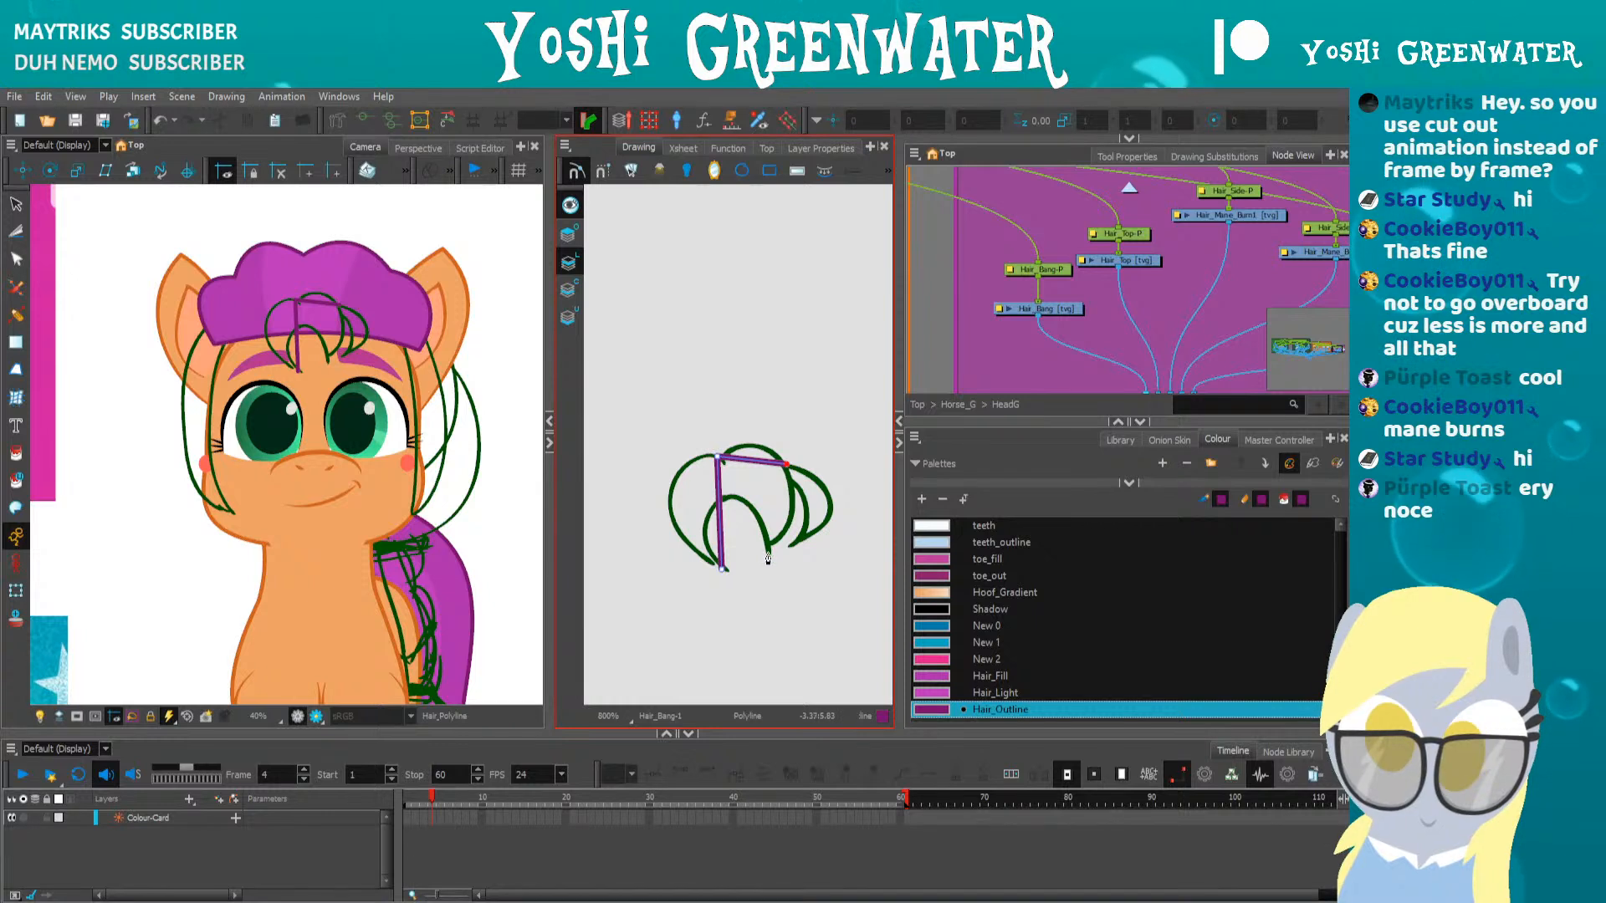
drag(717, 516, 672, 507)
drag(702, 433, 751, 445)
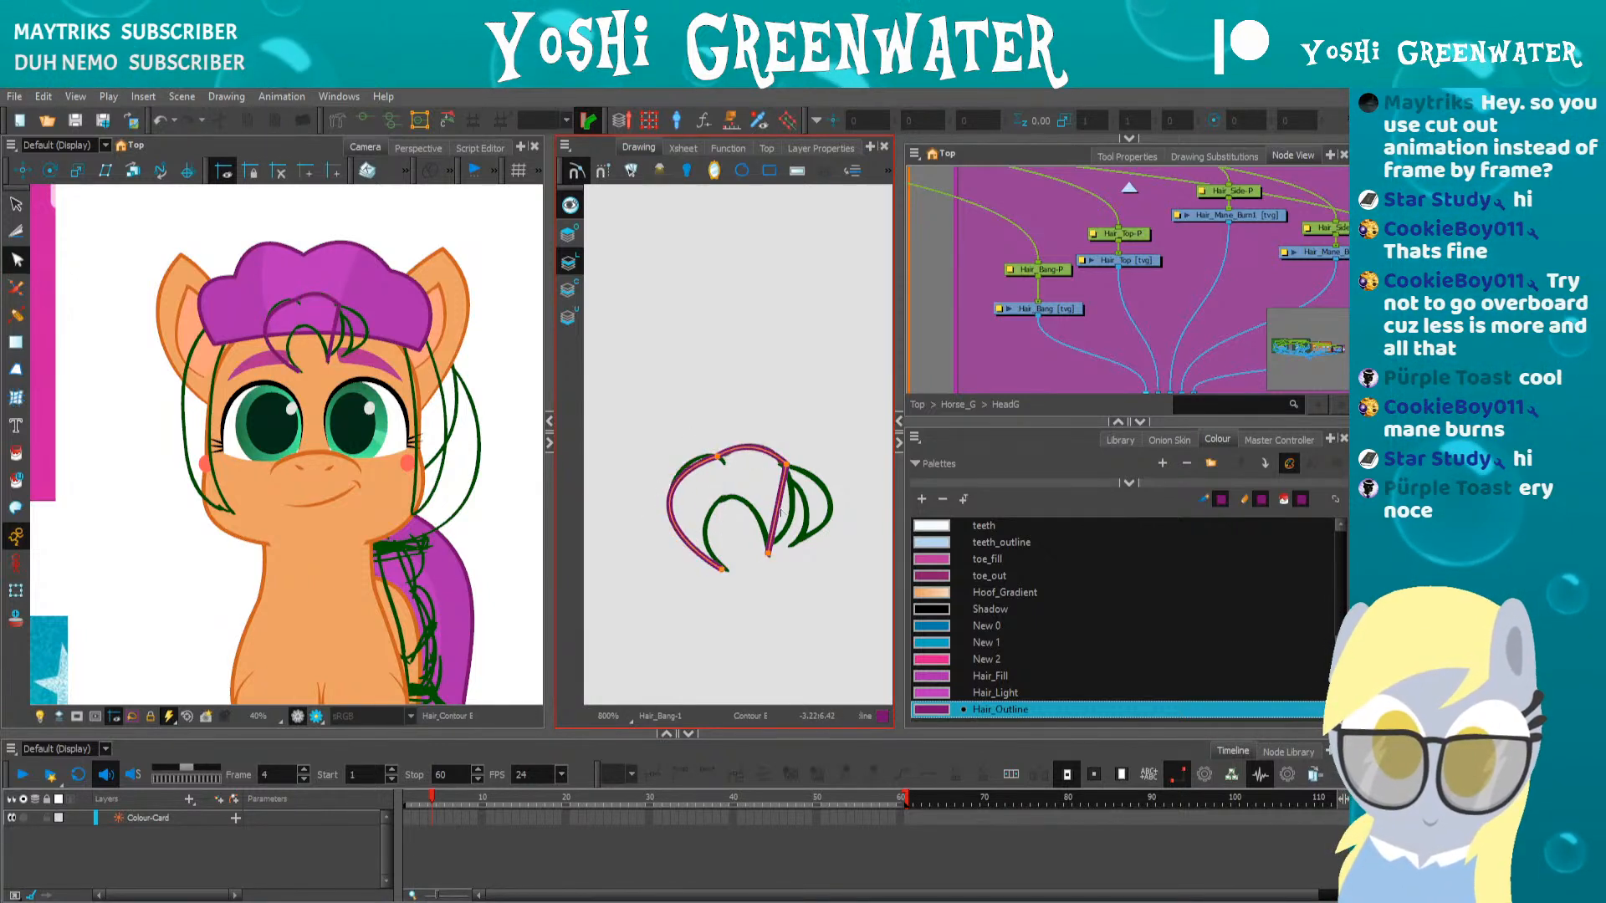
drag(778, 507, 791, 505)
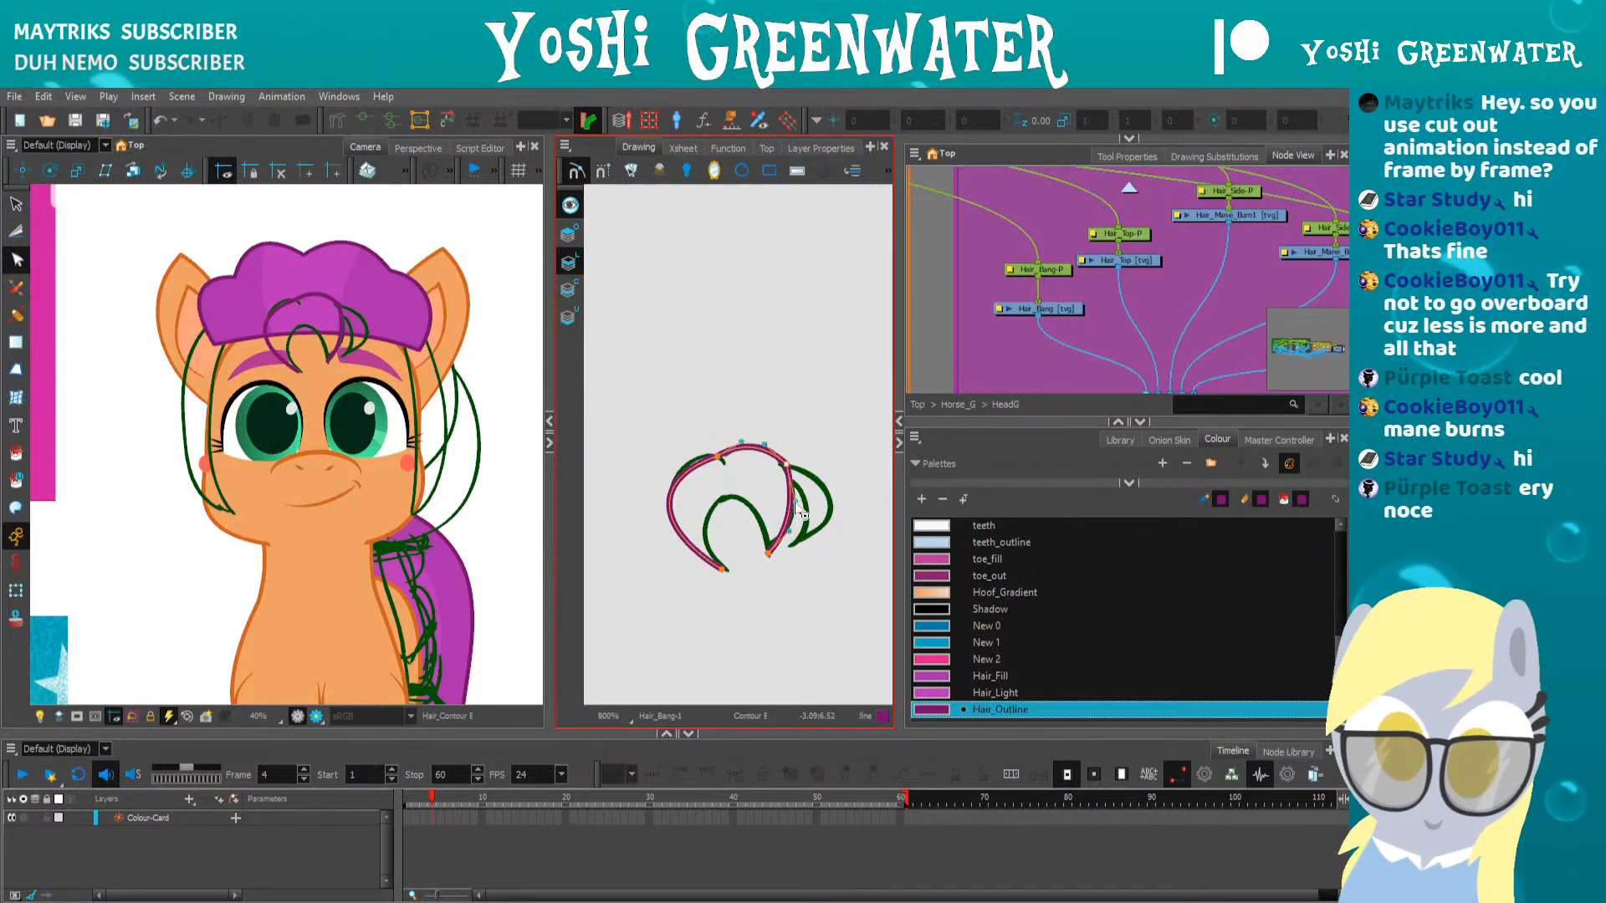
drag(765, 446, 775, 439)
drag(804, 507, 808, 510)
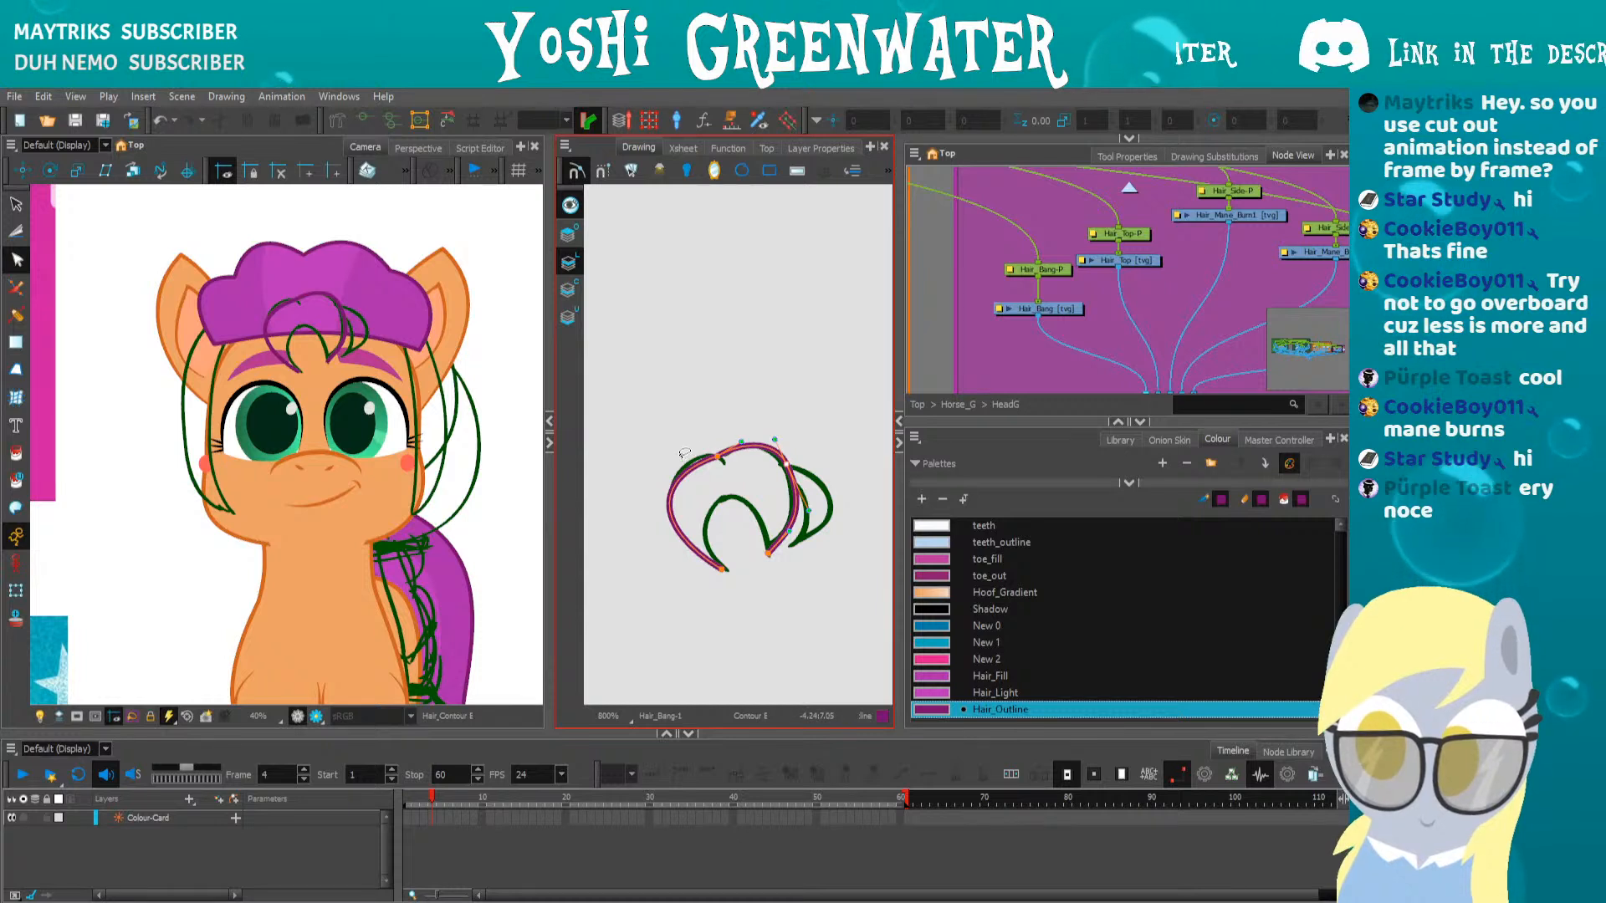
click(663, 491)
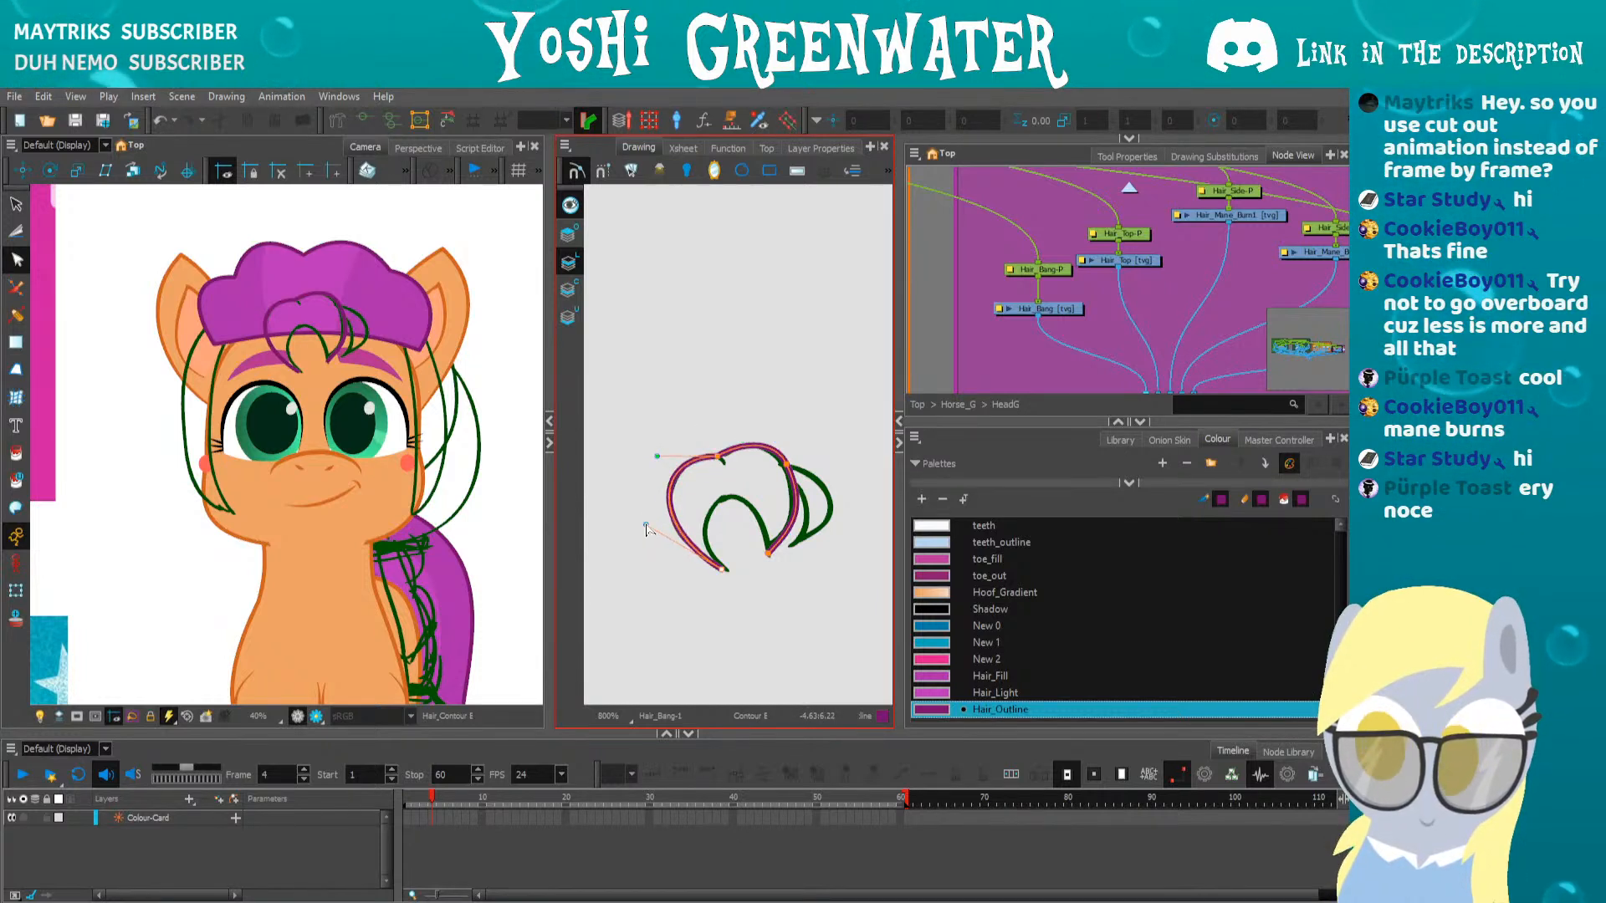
Curve the line between the main bang lock's two lower tips into the inner arch of the sketch
key(alt+q)
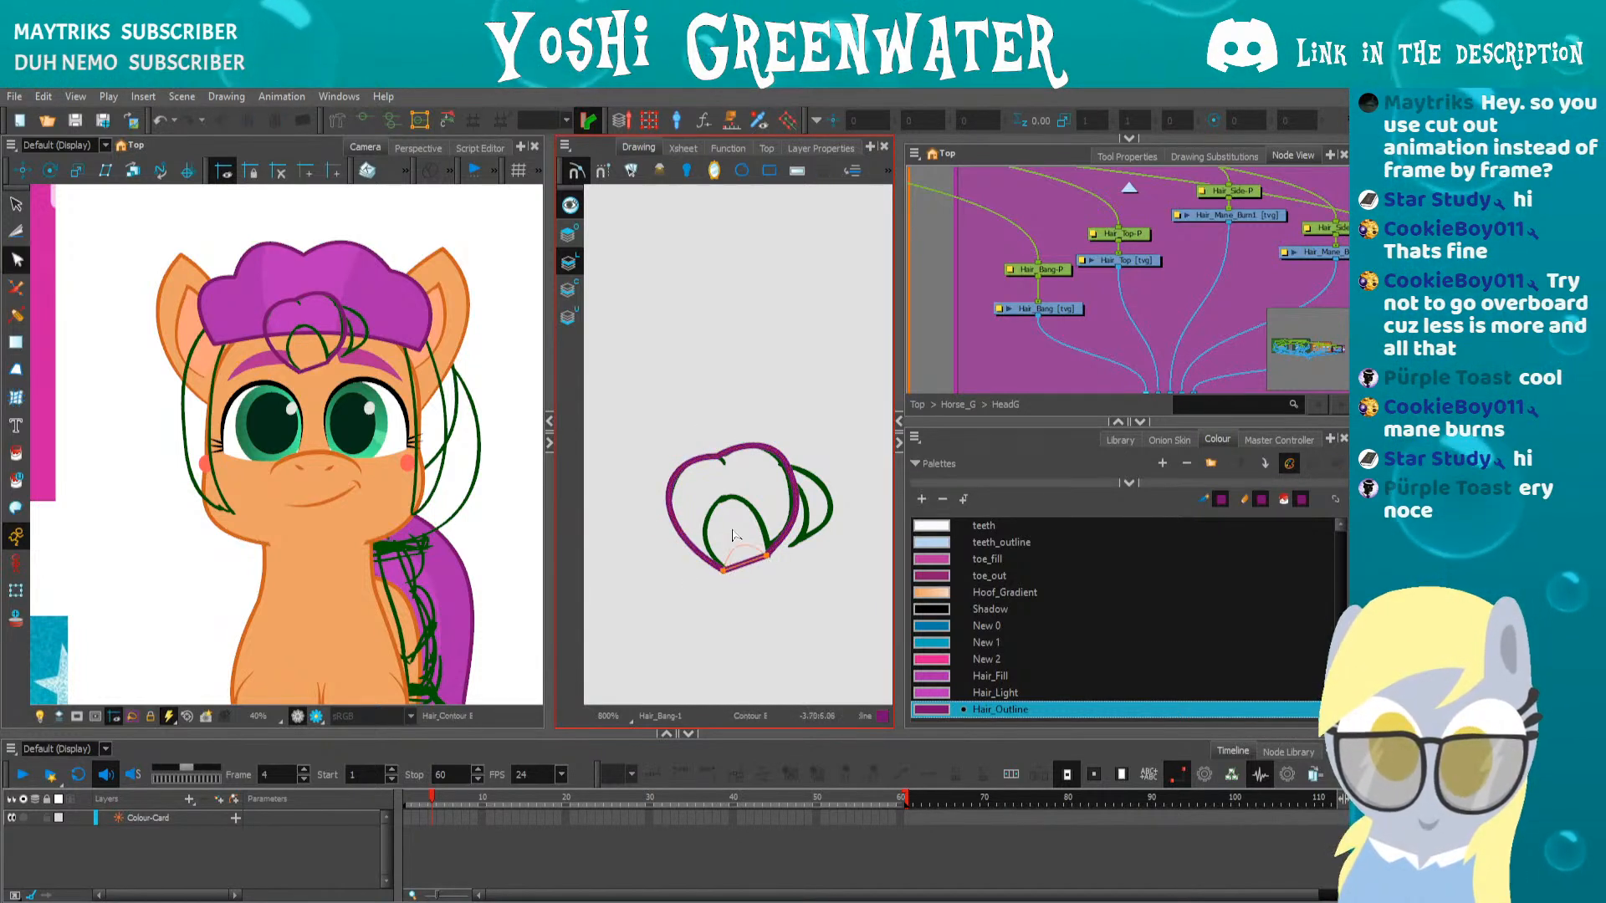
click(716, 548)
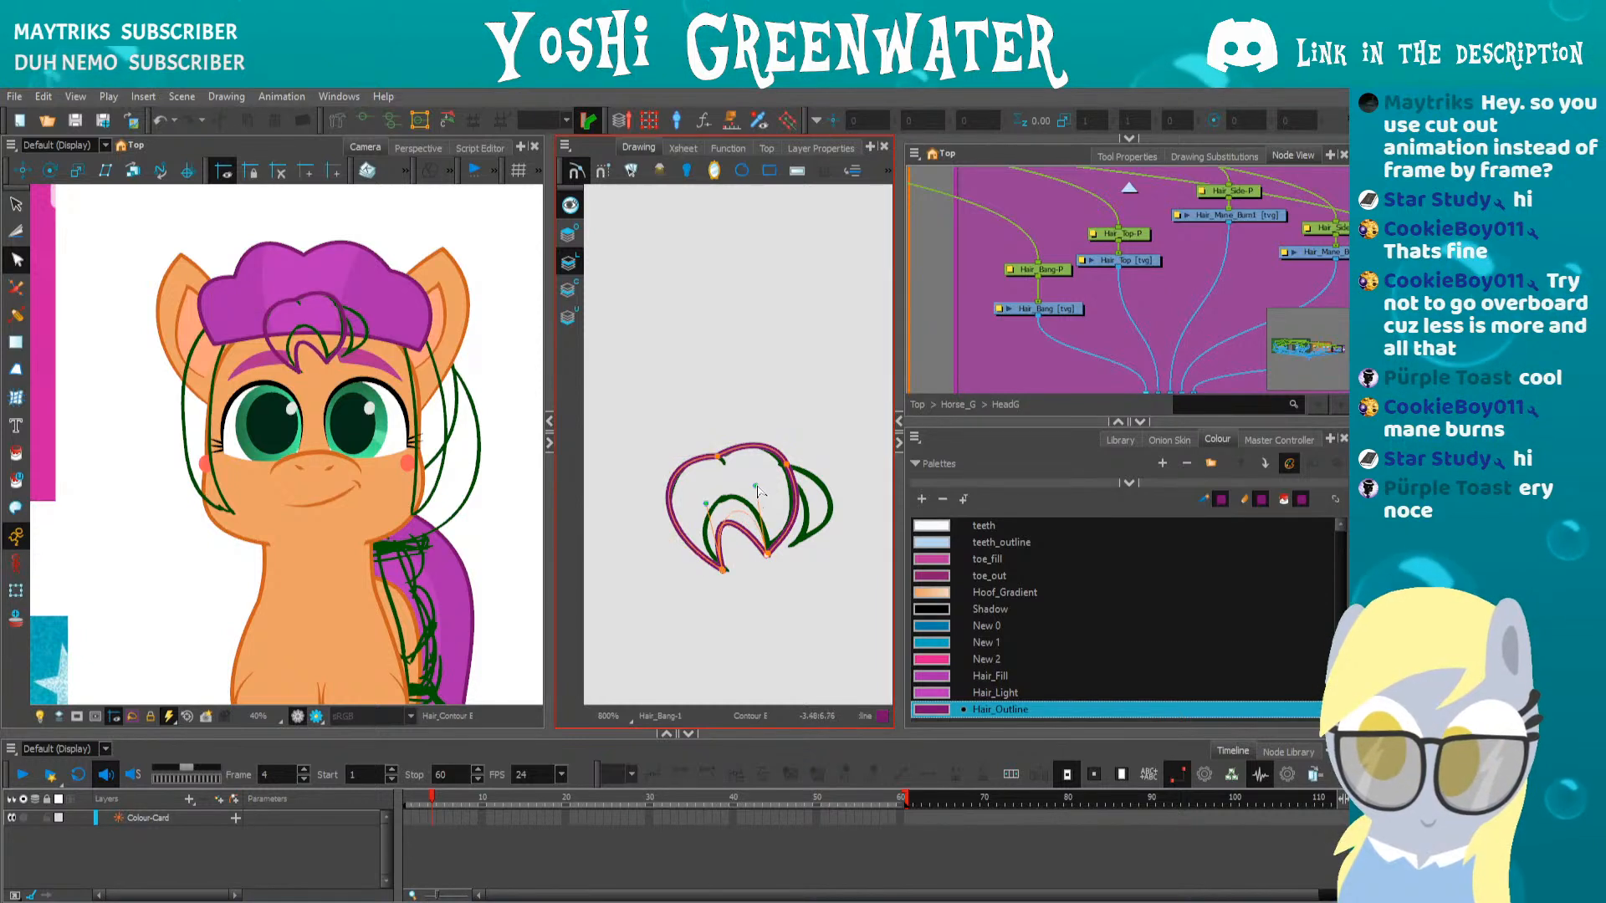
mouse_move(706, 504)
mouse_down()
mouse_move(762, 469)
mouse_move(668, 495)
mouse_up()
click(694, 584)
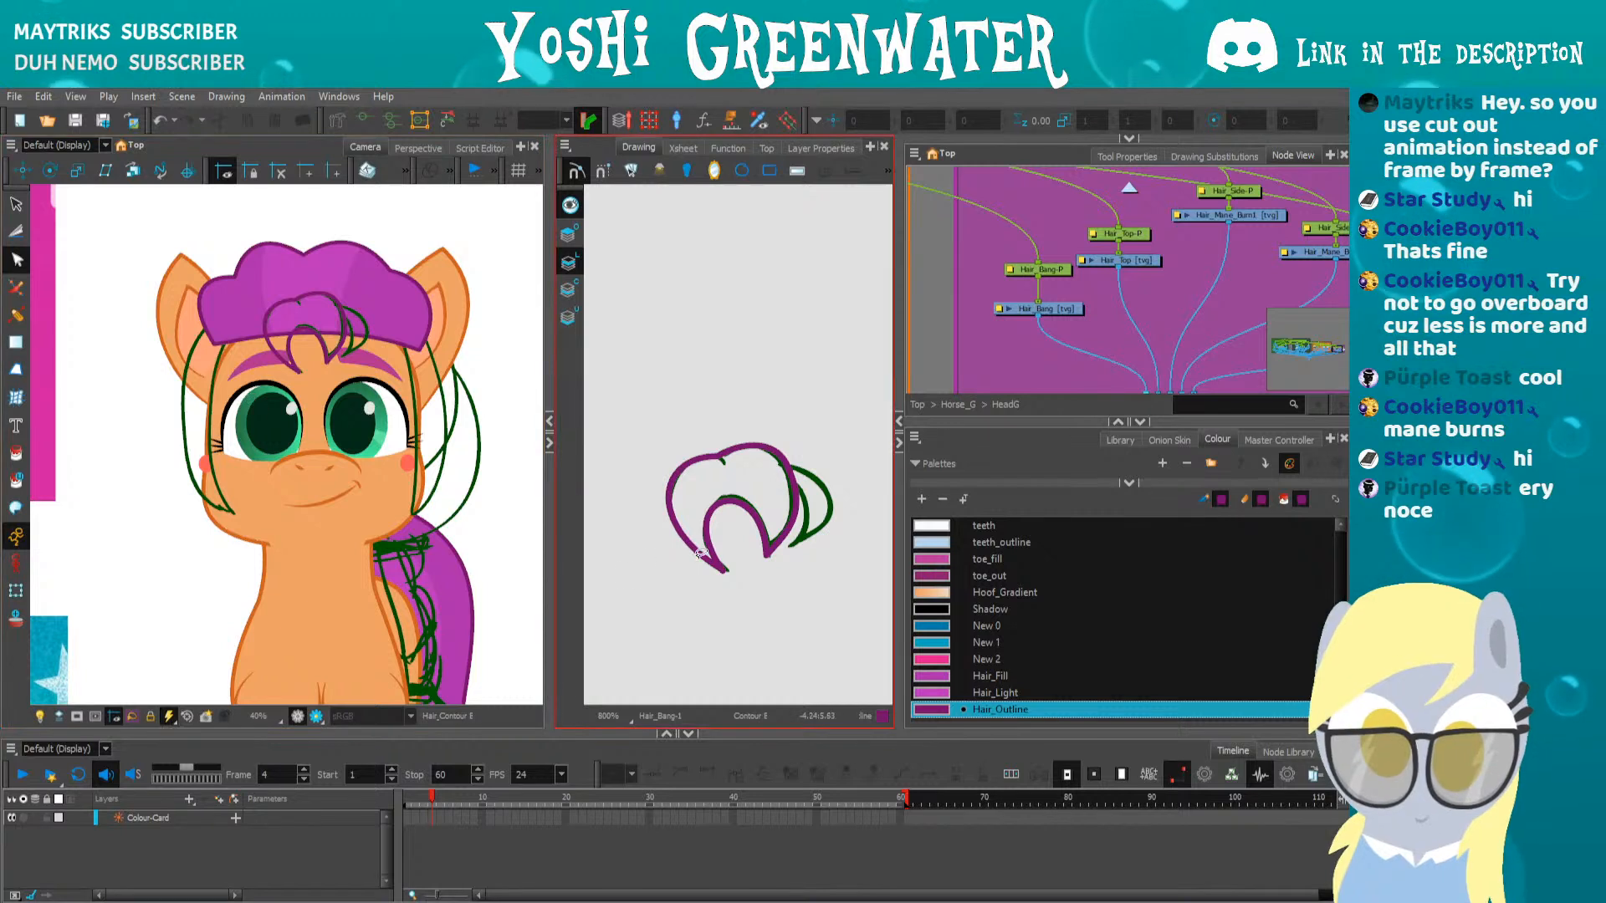
Refine the main bang lock's upper curve, inner arch and pointed lower tip with the Contour Editor to match the sketch
scroll(709, 549, up, 1)
click(684, 383)
drag(763, 332, 763, 322)
click(729, 520)
drag(709, 531, 700, 515)
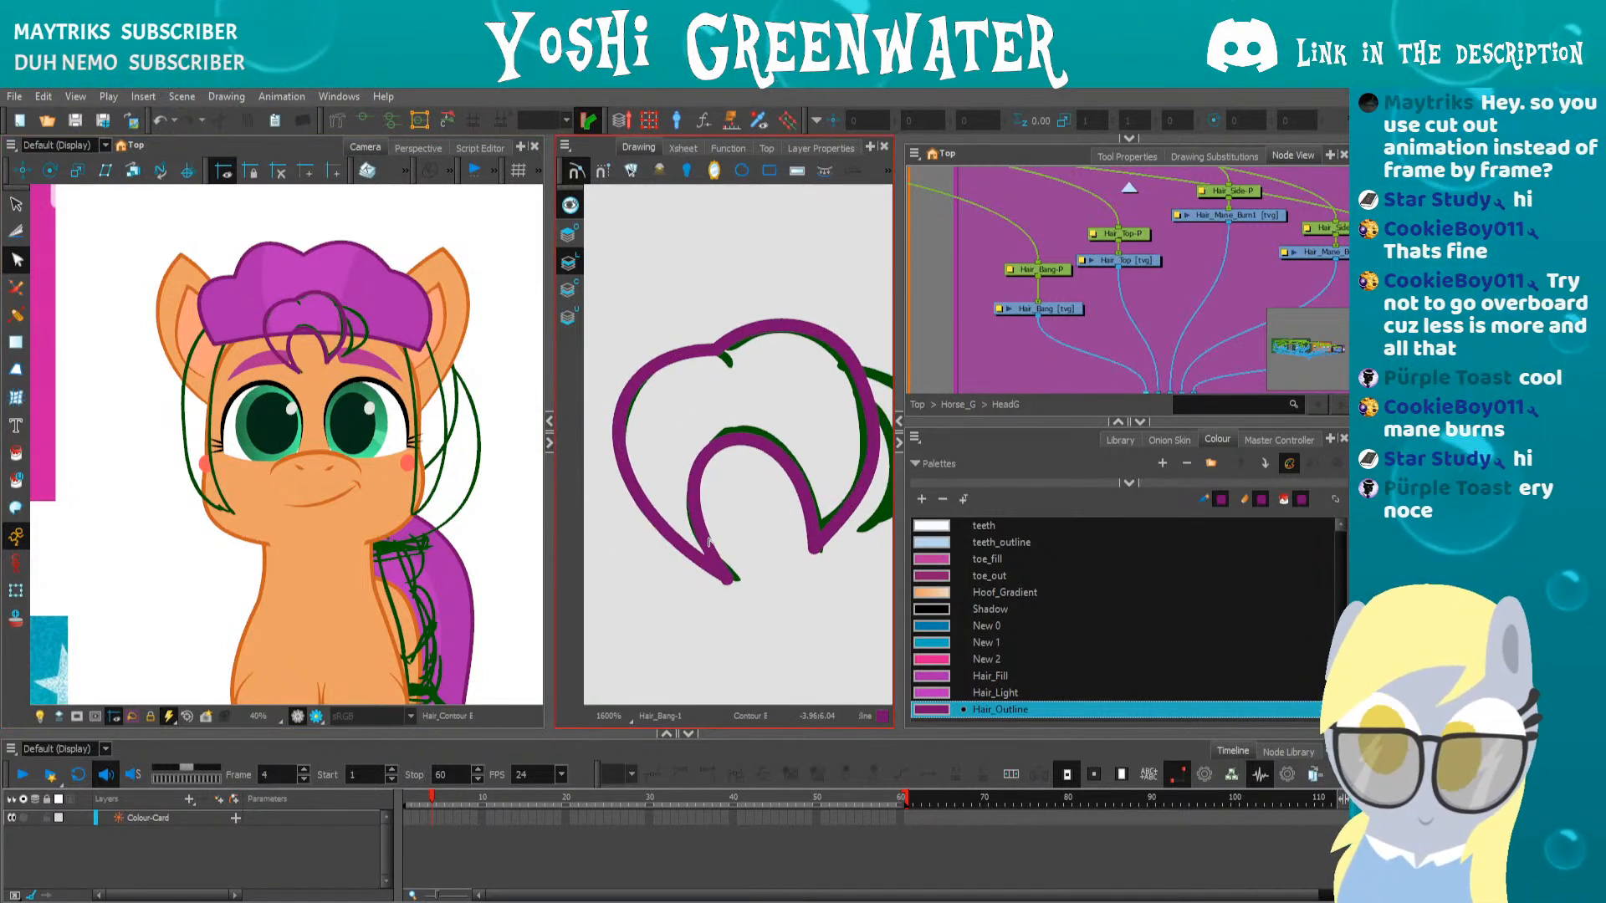
scroll(687, 549, up, 3)
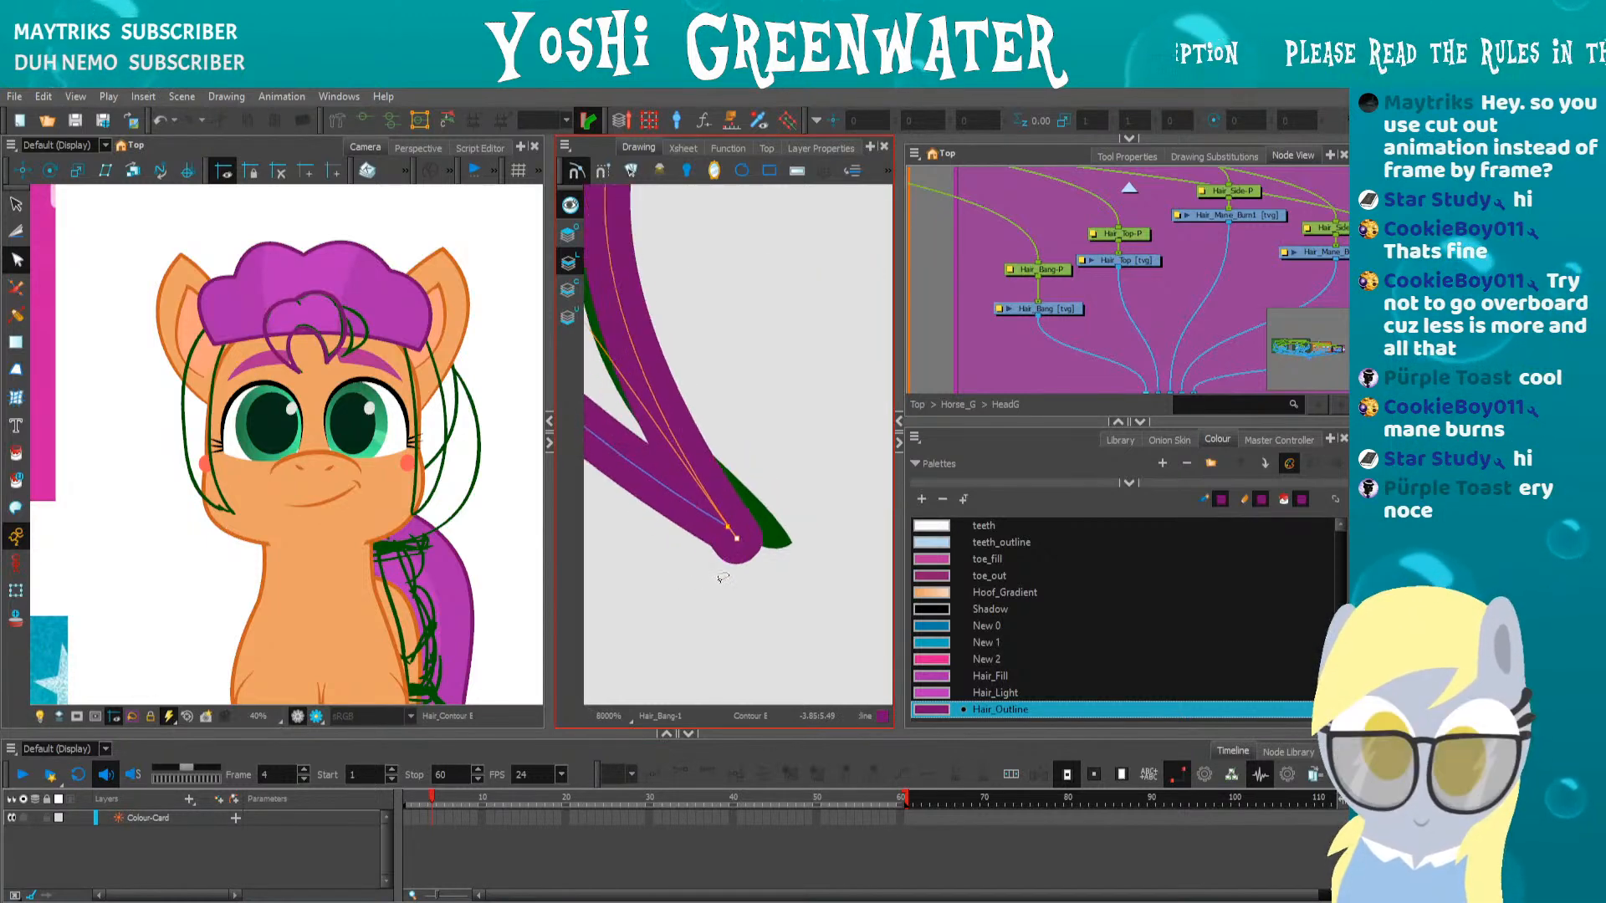
drag(724, 569, 560, 599)
drag(783, 513, 786, 498)
Trace the outer edge of the small side lock beside the main bang and round it along the sketch
scroll(747, 534, down, 5)
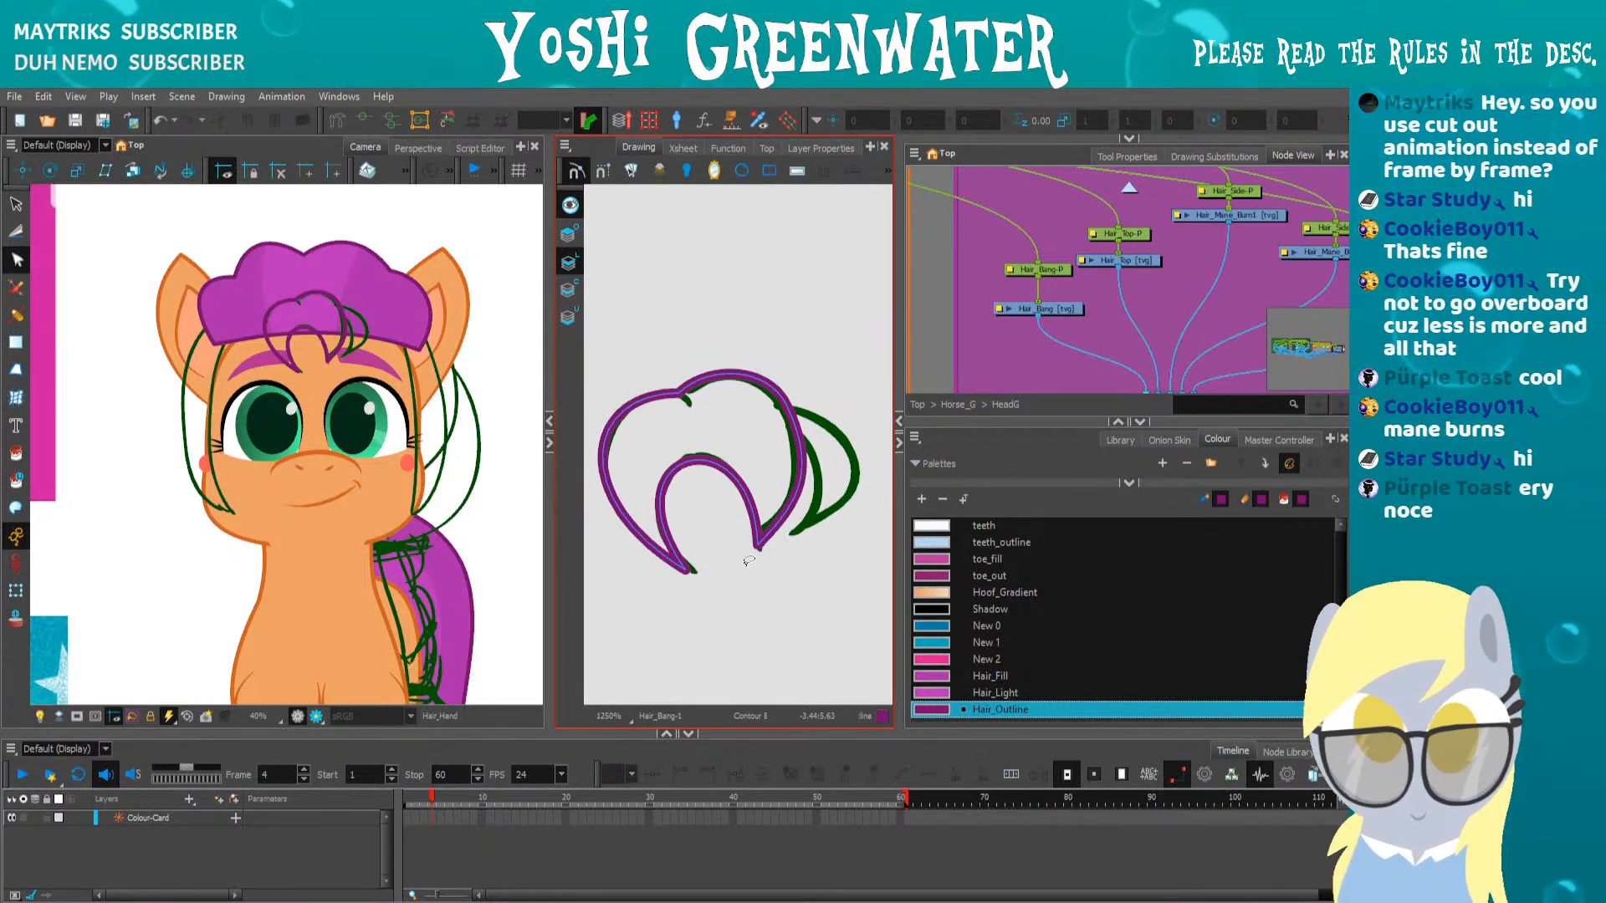
drag(699, 476, 669, 484)
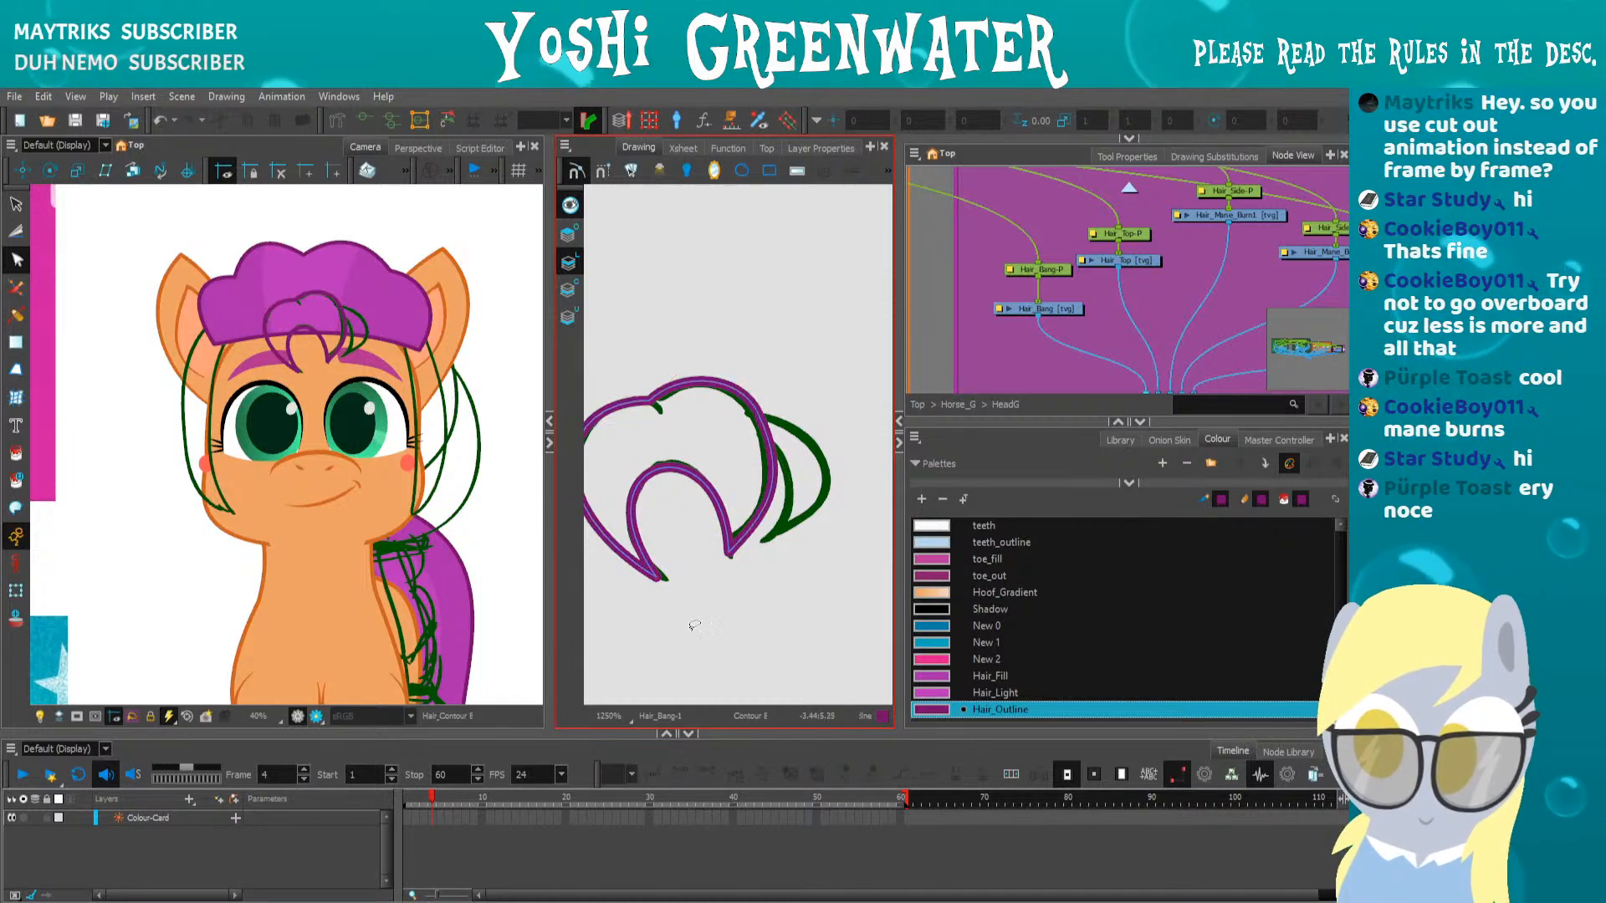
drag(743, 539, 707, 559)
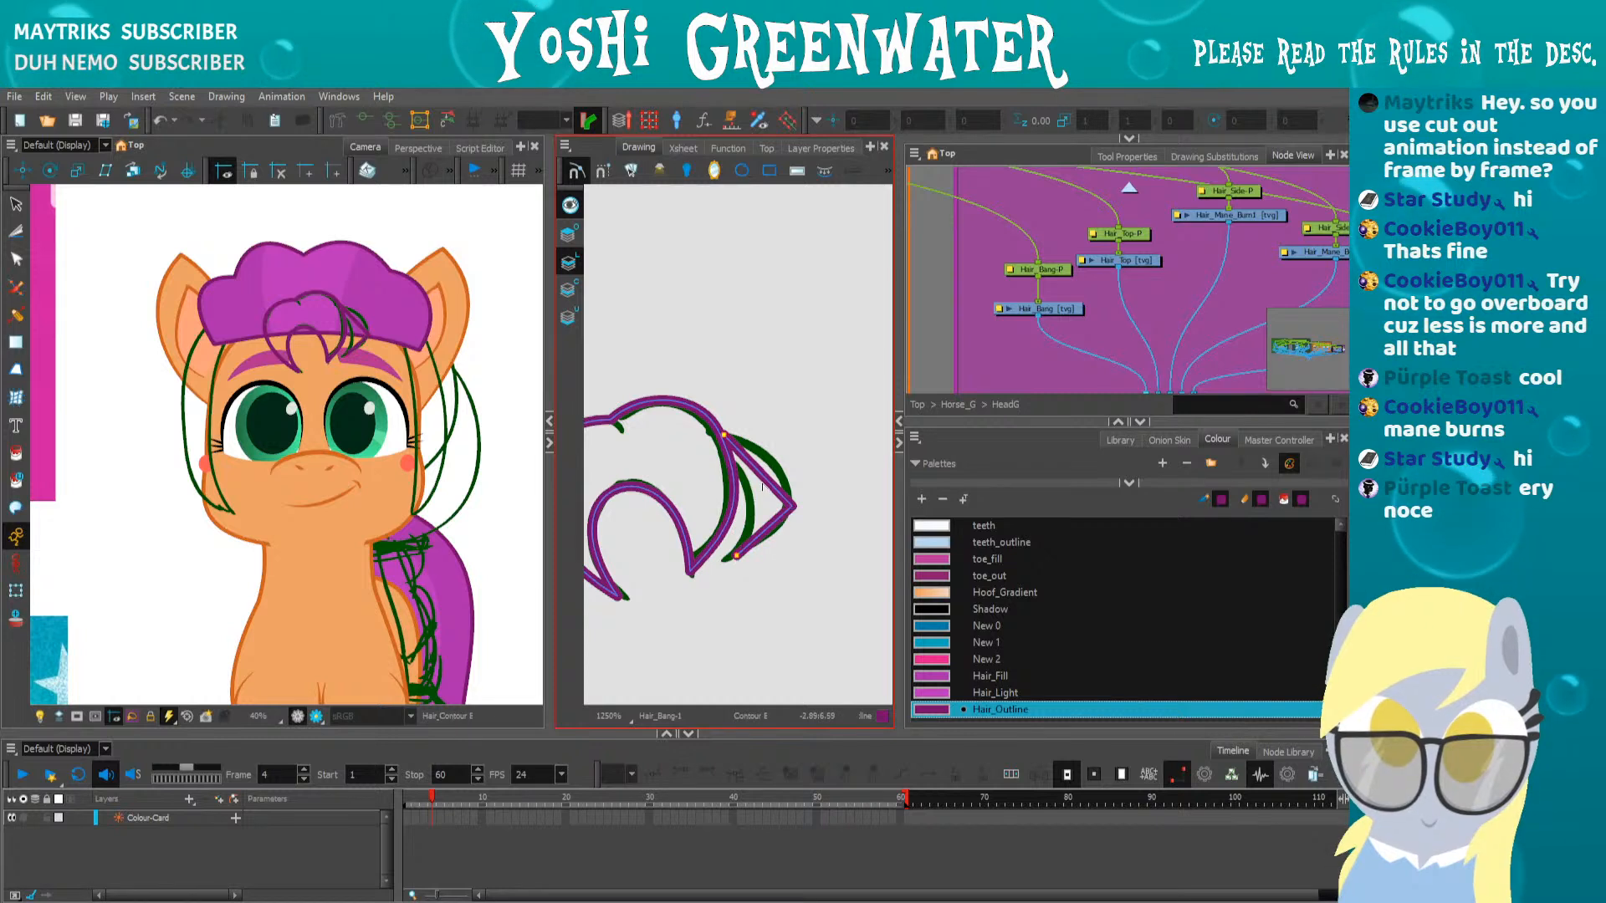
key(alt+q)
drag(760, 471, 779, 450)
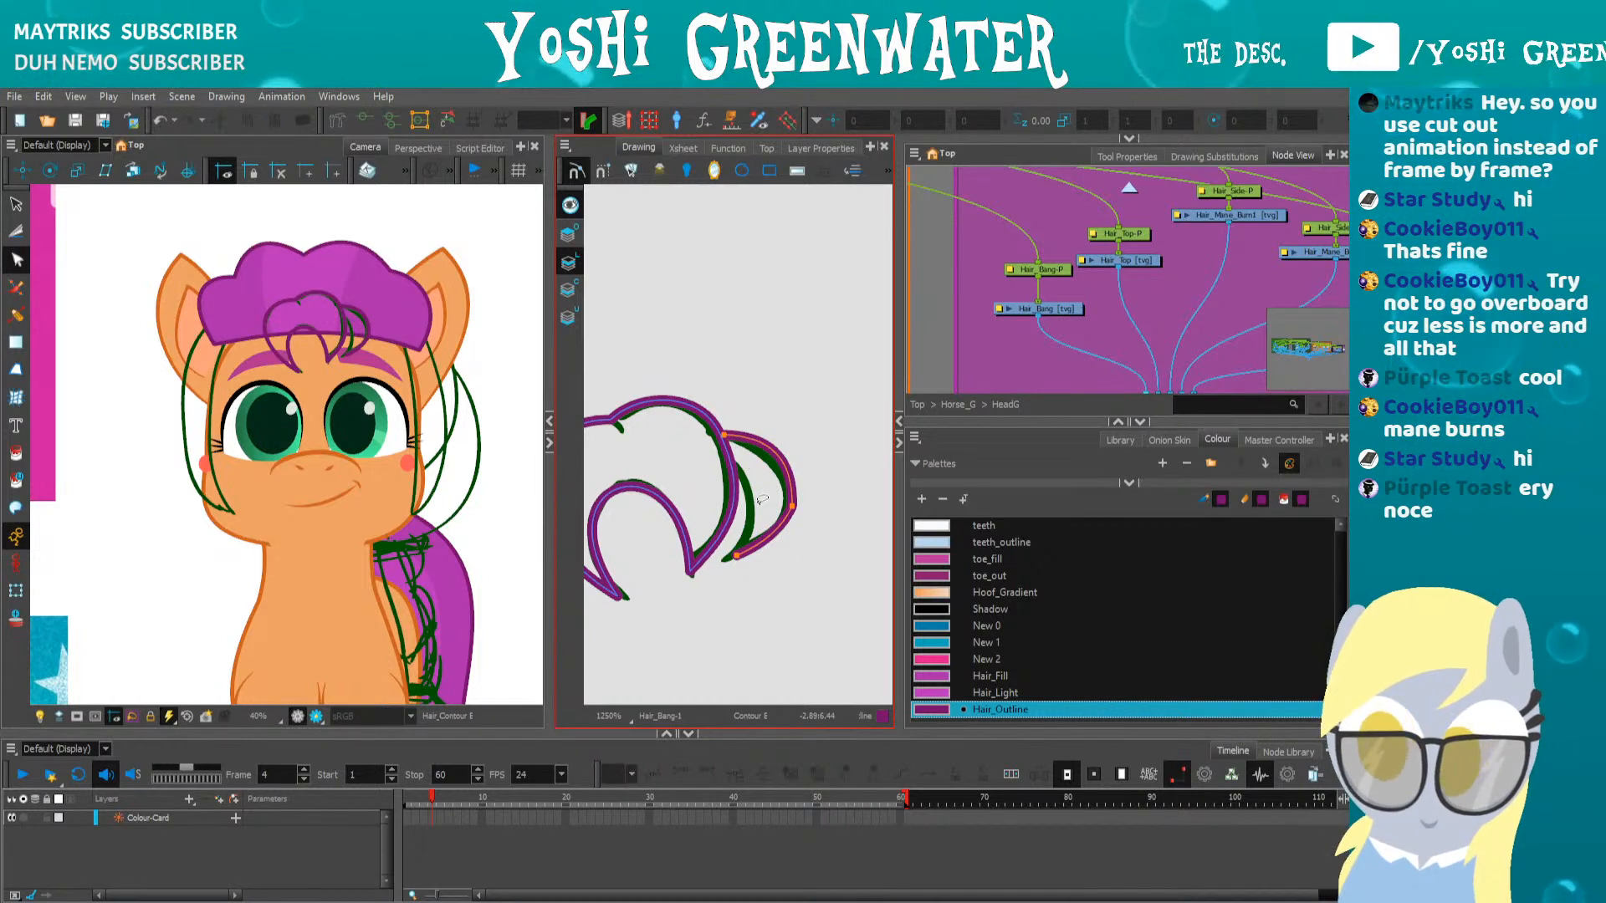
Draw the small side lock's inner edge from its lower tip up to the main bang outline and curve it
key(alt+\)
drag(736, 555, 758, 486)
key(alt+q)
click(757, 495)
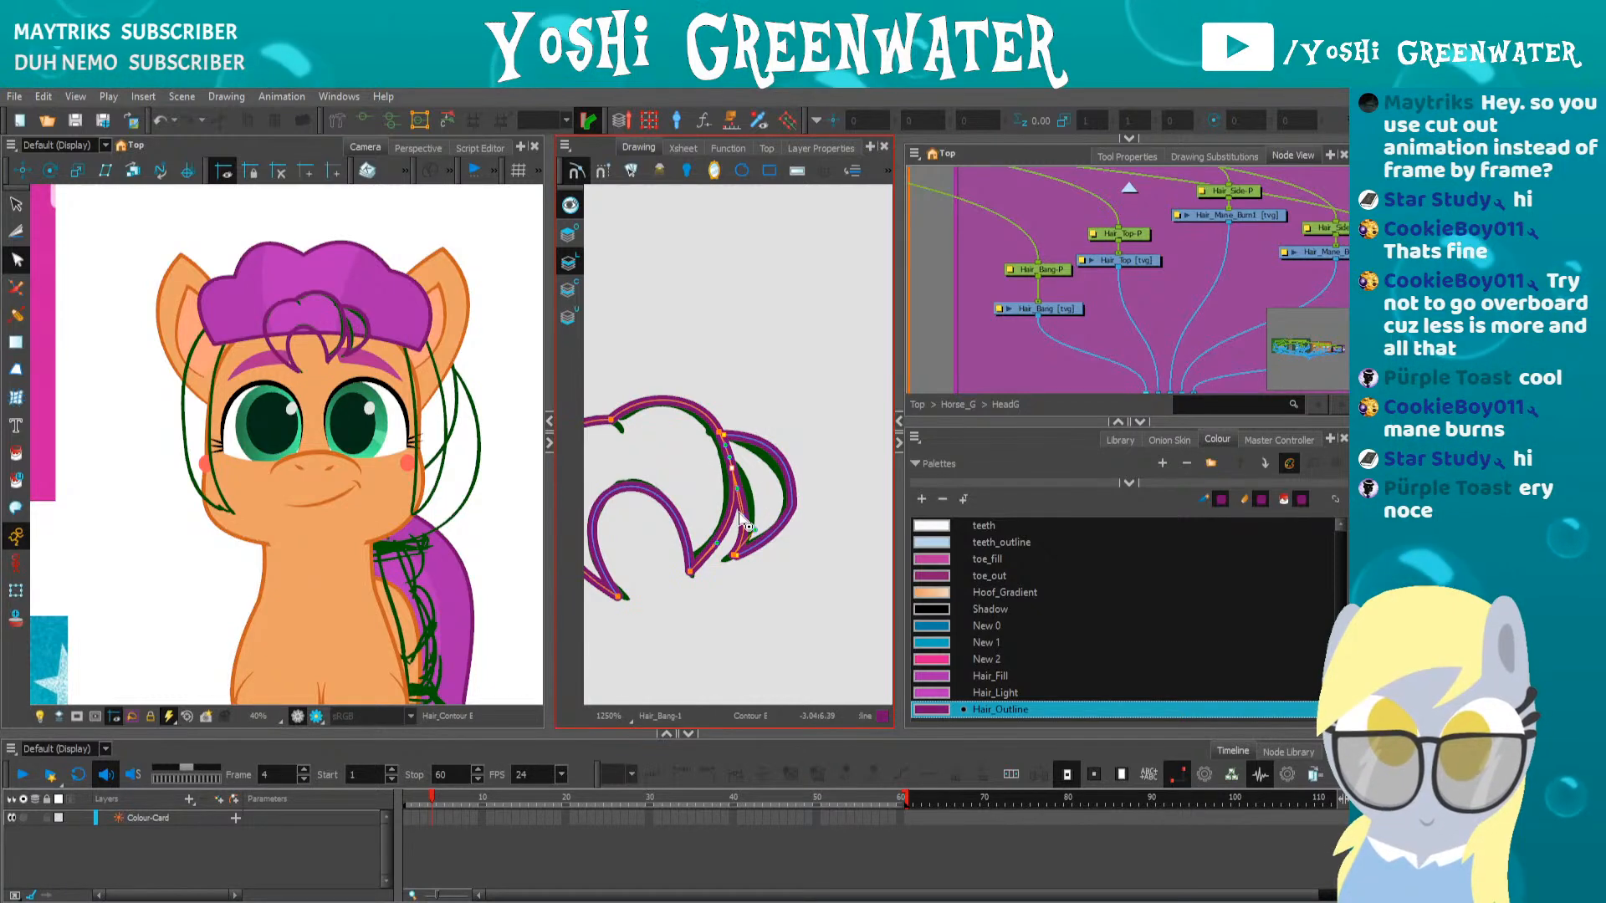
scroll(739, 520, up, 4)
drag(769, 463, 783, 445)
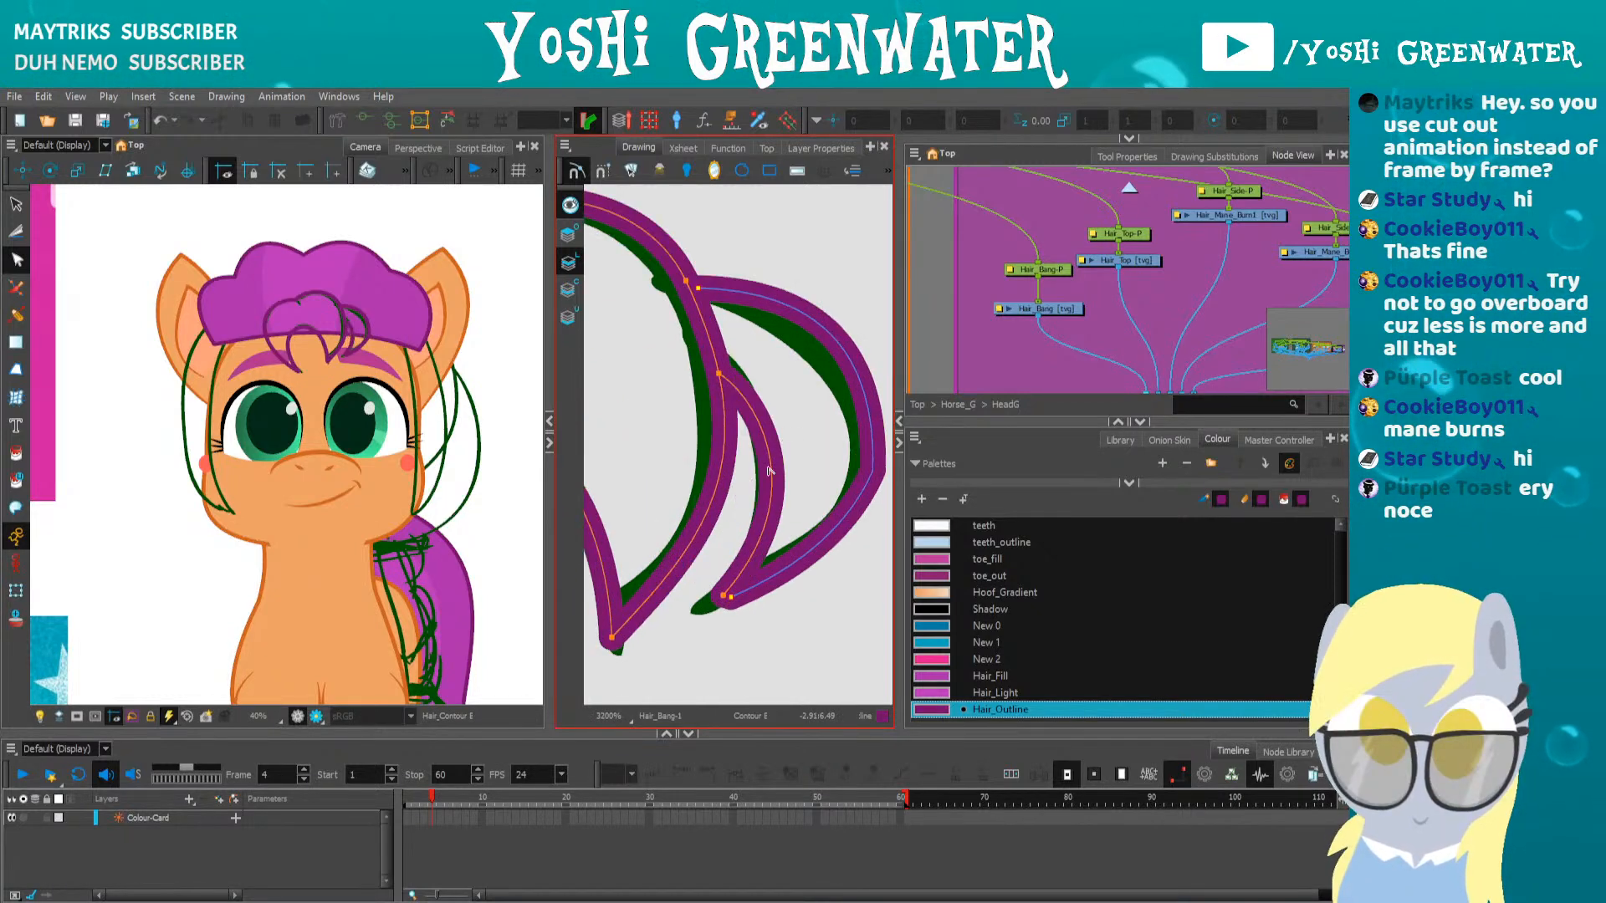
Smooth the outer curve of the small side lock by adjusting its middle point and curve handles
scroll(727, 567, down, 2)
click(839, 495)
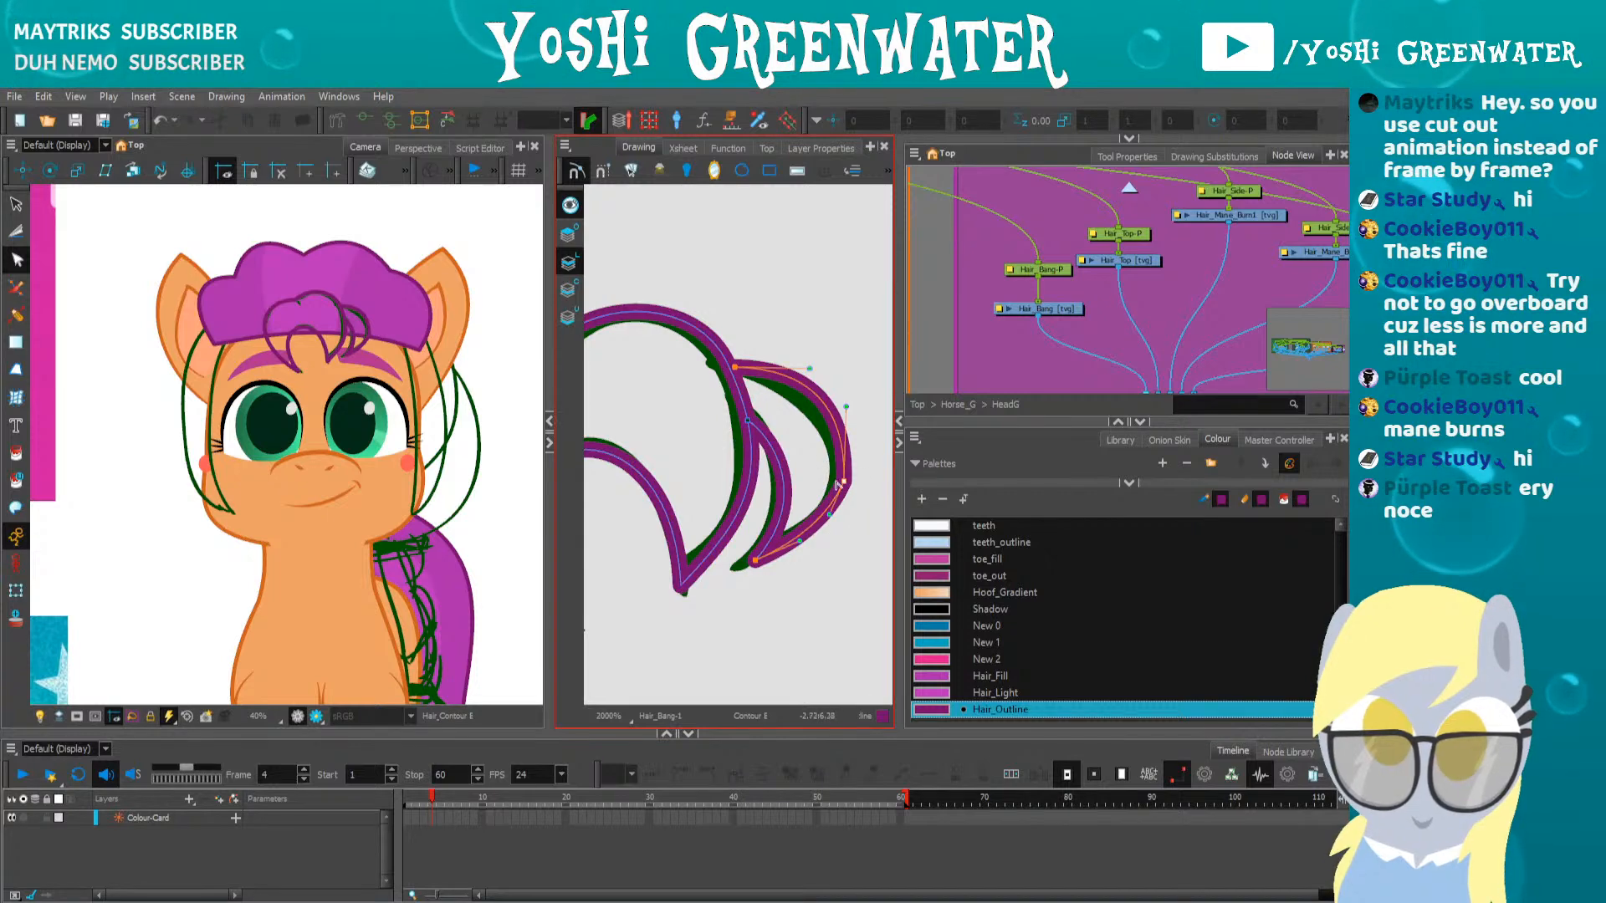
drag(835, 478, 833, 513)
drag(839, 396, 834, 403)
Locate the Eye_2_MP peg in the Eye group of the node network and select it
scroll(1106, 257, down, 3)
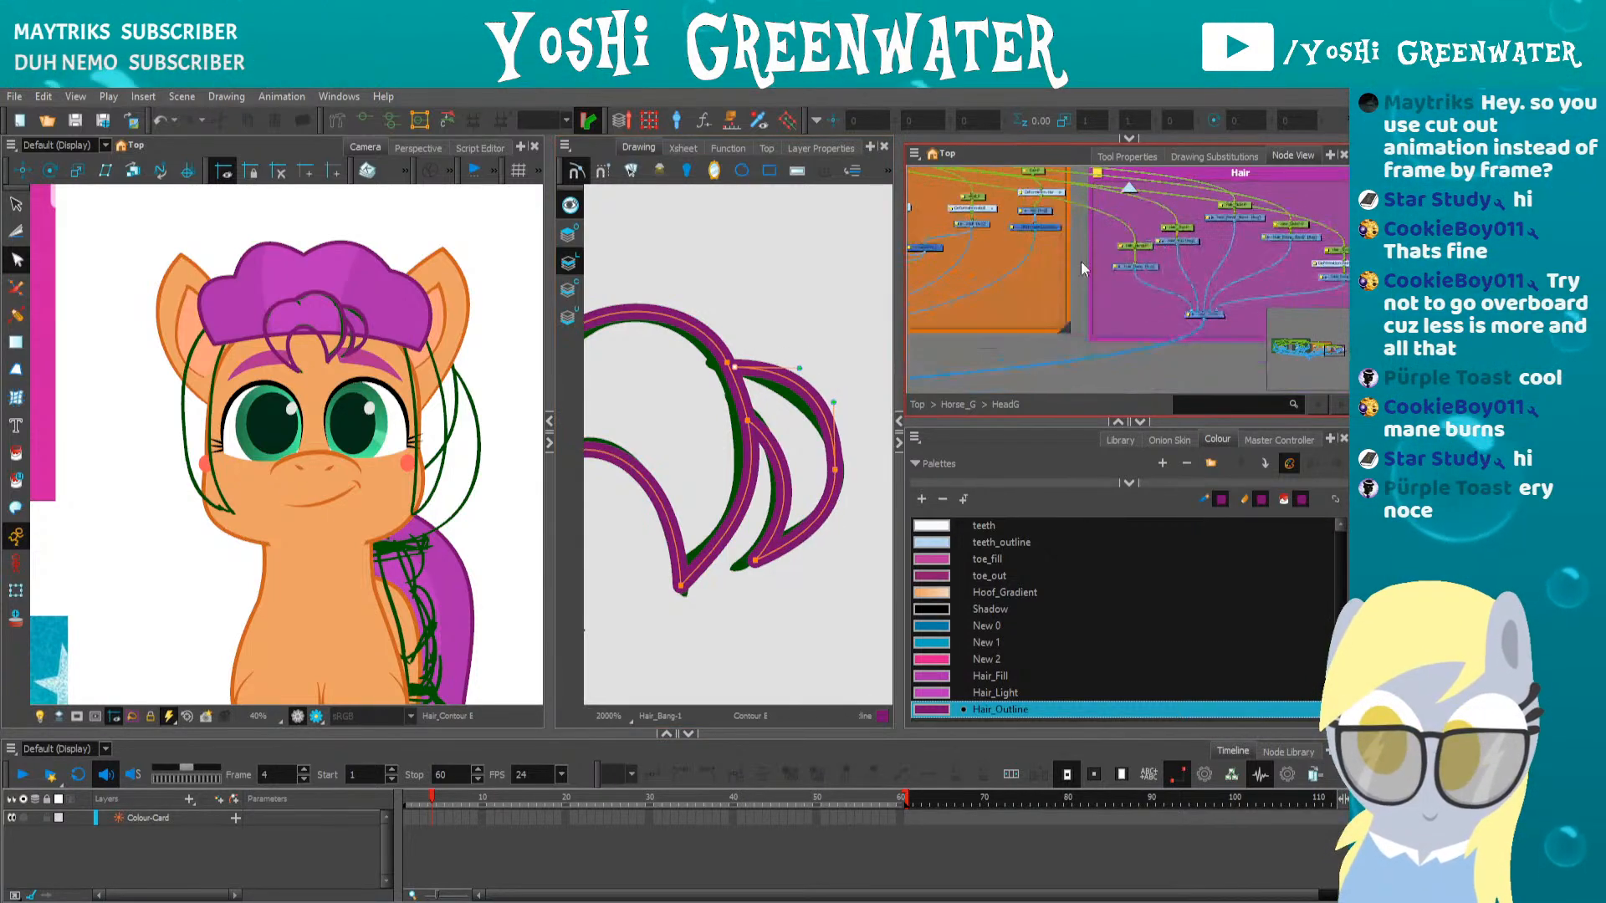
drag(1106, 257, 1247, 281)
scroll(1158, 283, down, 2)
drag(1019, 284, 1248, 317)
mouse_move(1069, 276)
mouse_down()
mouse_move(1152, 283)
mouse_move(1062, 282)
mouse_up()
scroll(1062, 283, up, 1)
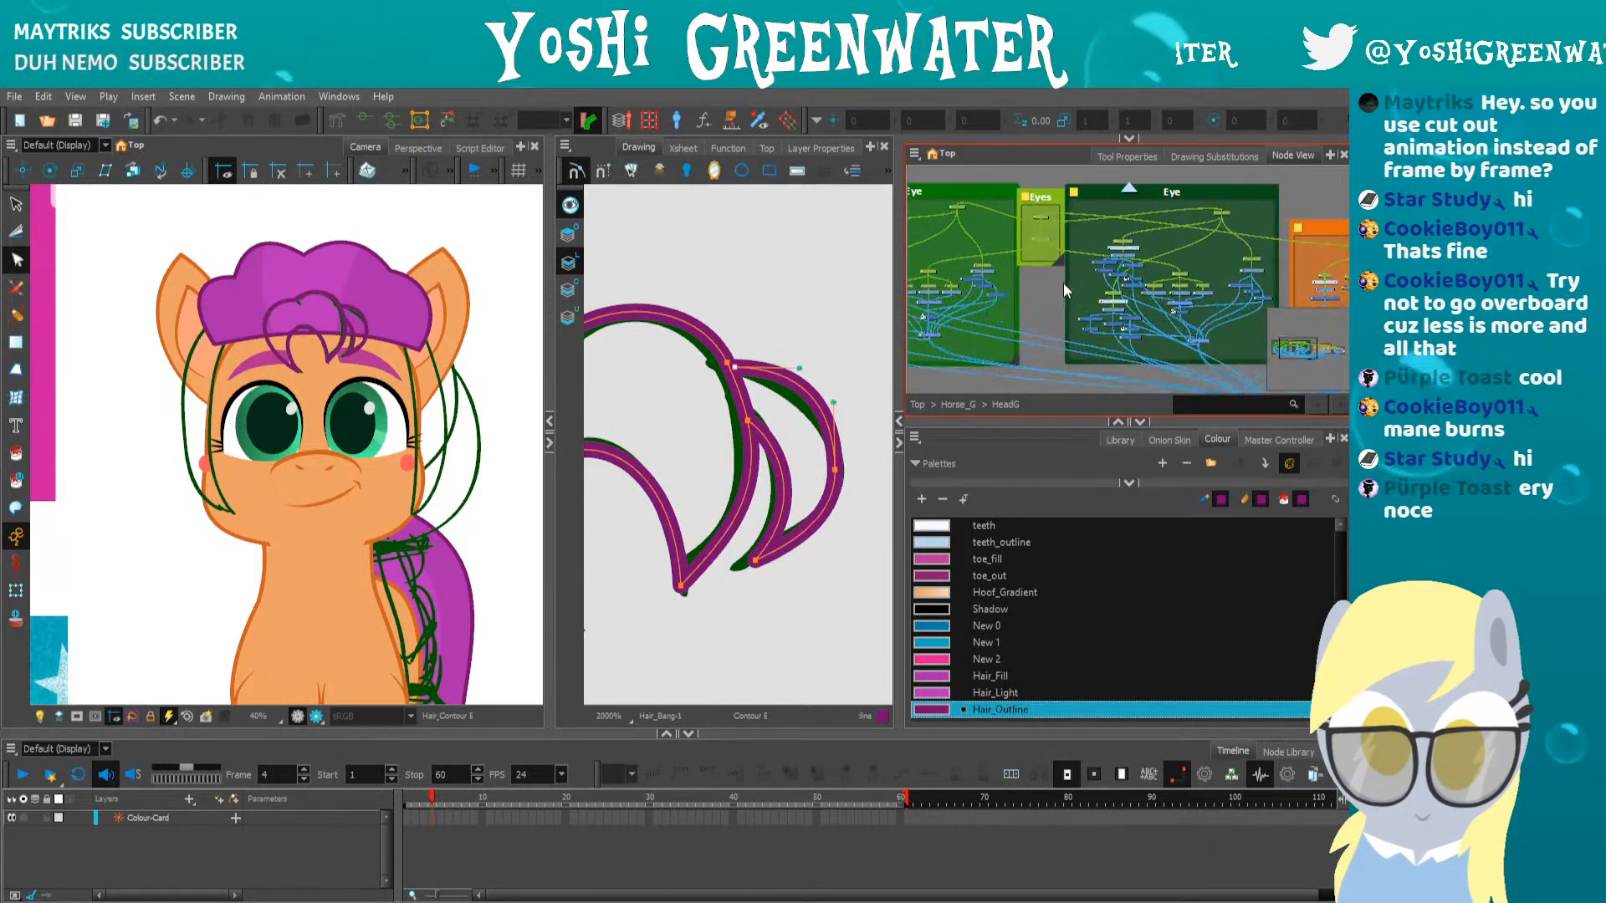
scroll(1177, 279, up, 2)
scroll(1178, 280, down, 1)
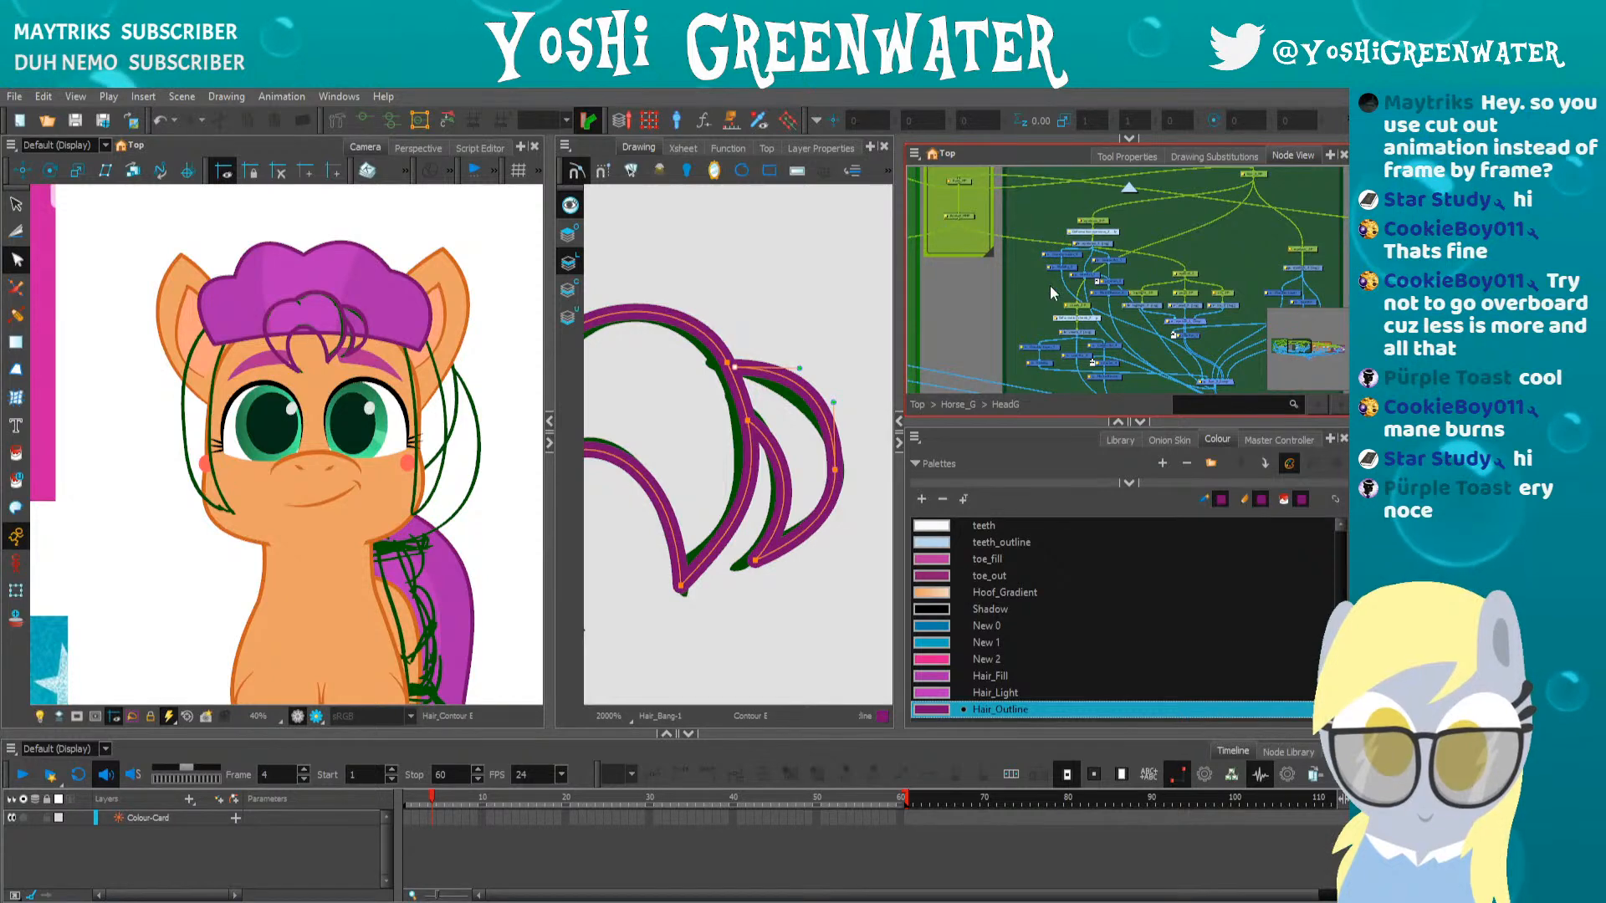
scroll(1059, 285, up, 2)
scroll(1127, 260, down, 2)
scroll(1136, 227, up, 2)
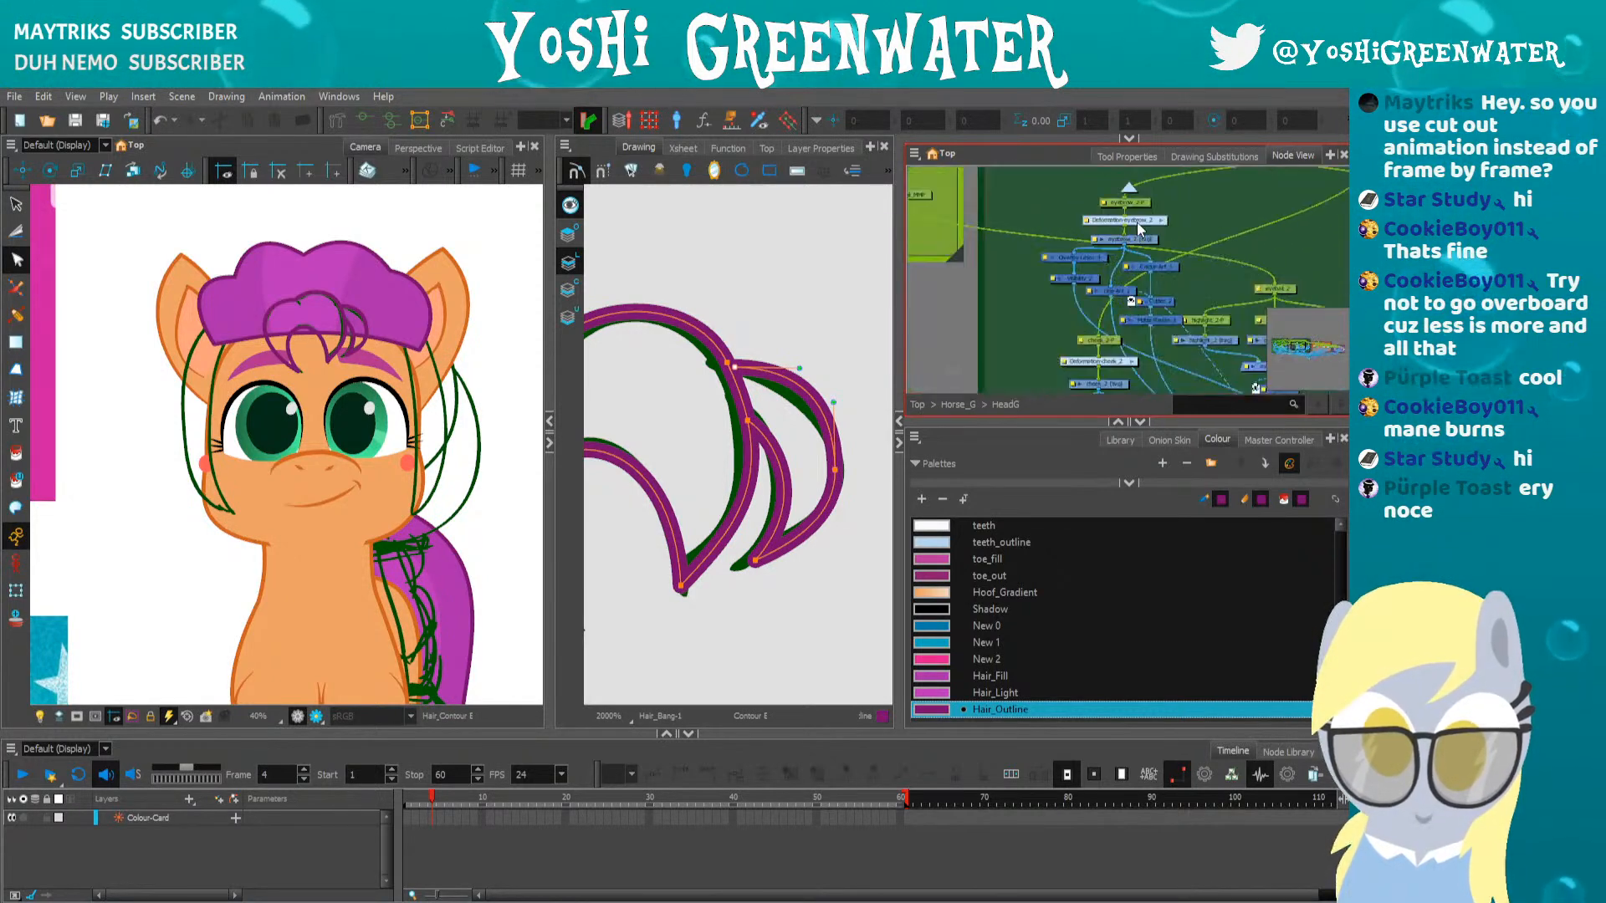
scroll(1065, 320, down, 3)
scroll(1036, 304, up, 2)
click(1268, 219)
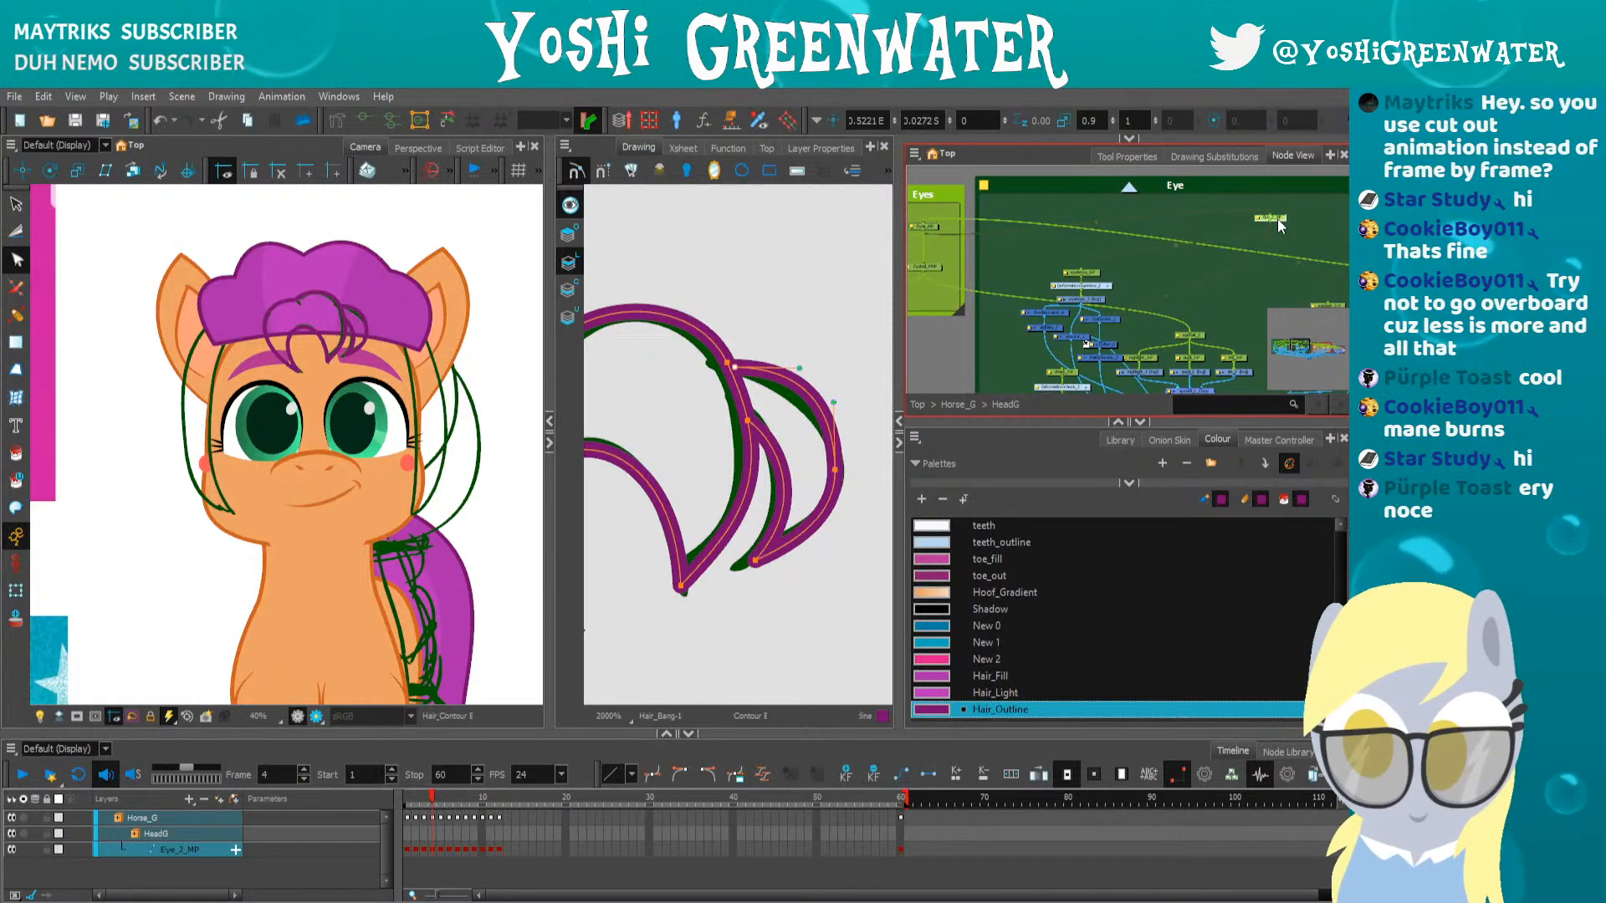
Try narrowing the eye horizontally to a scale of about 0.63 through the Eye_2_MP peg
click(16, 591)
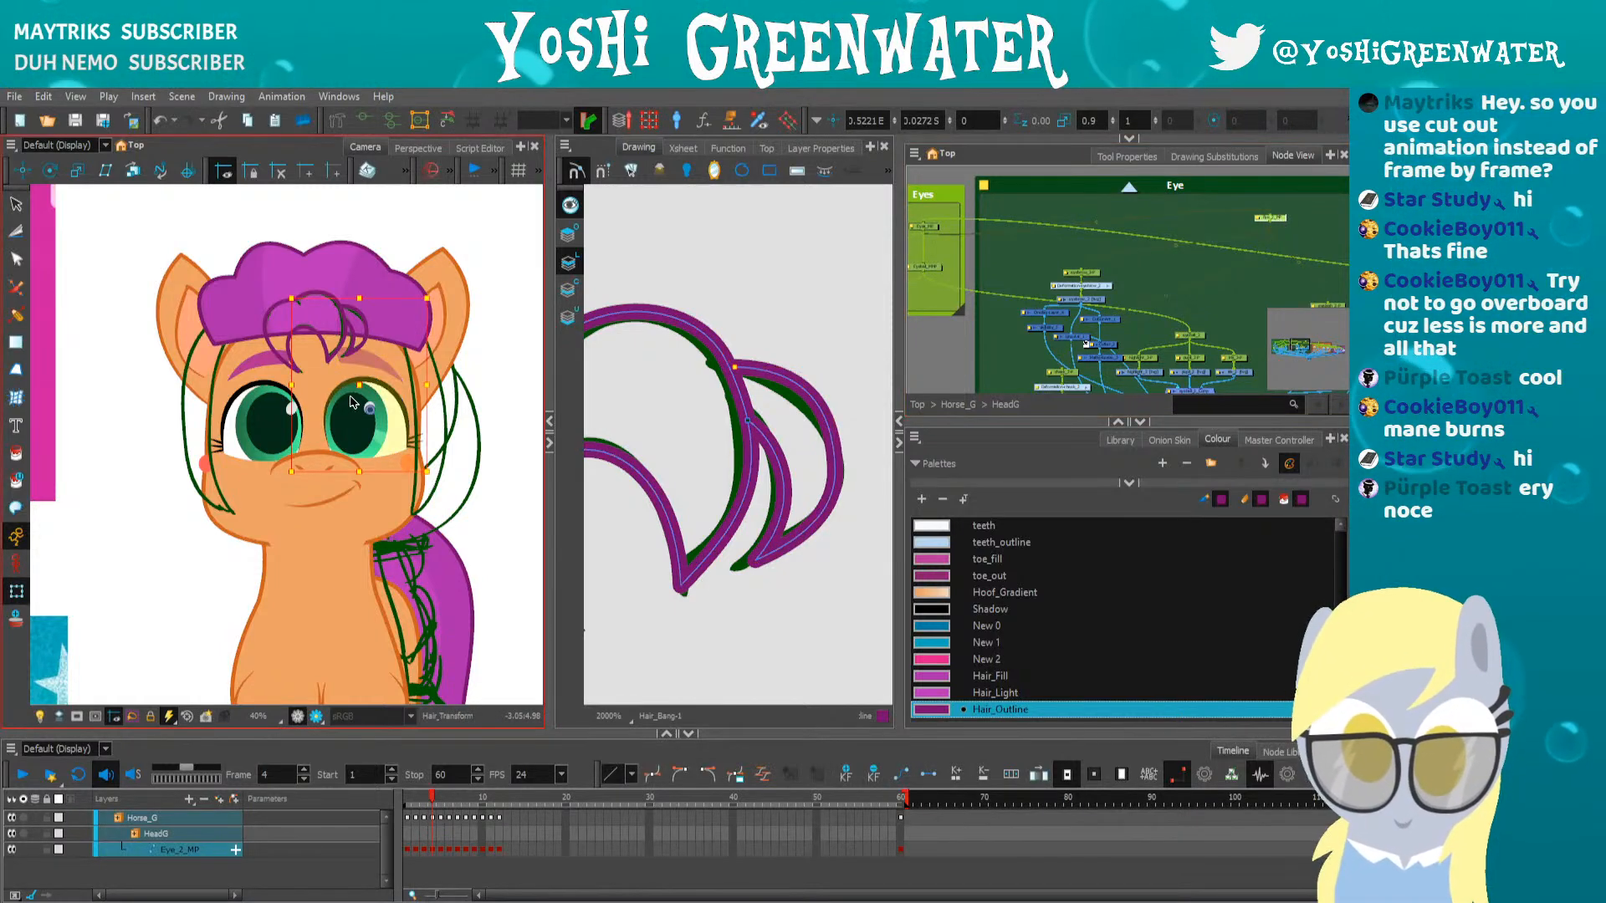
click(245, 402)
drag(245, 402, 419, 383)
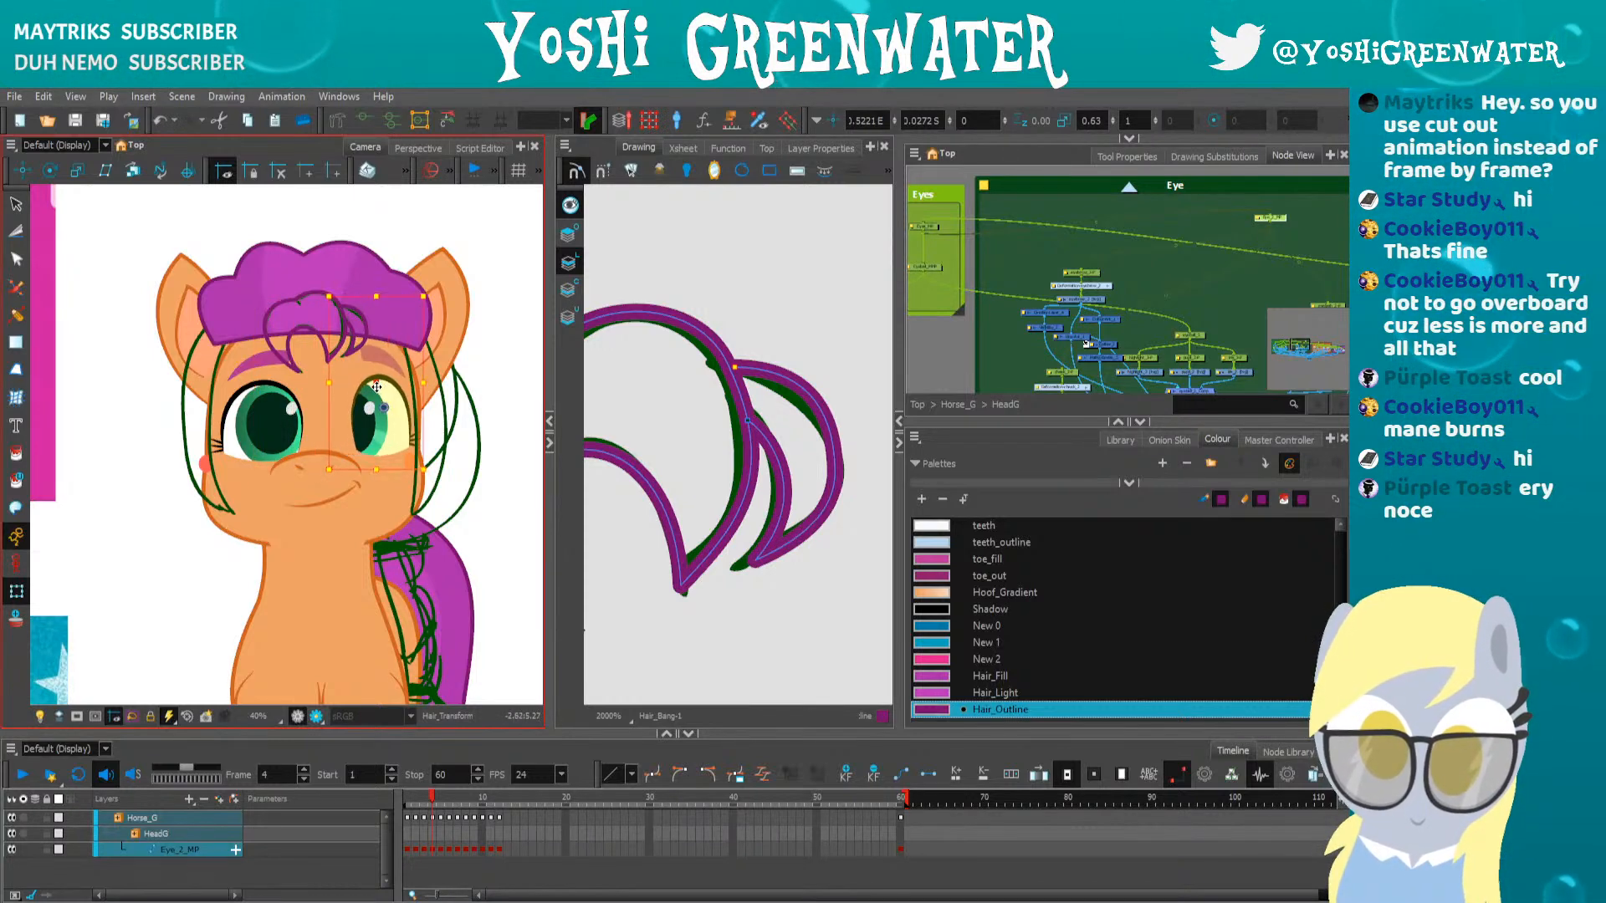
key(ctrl+z)
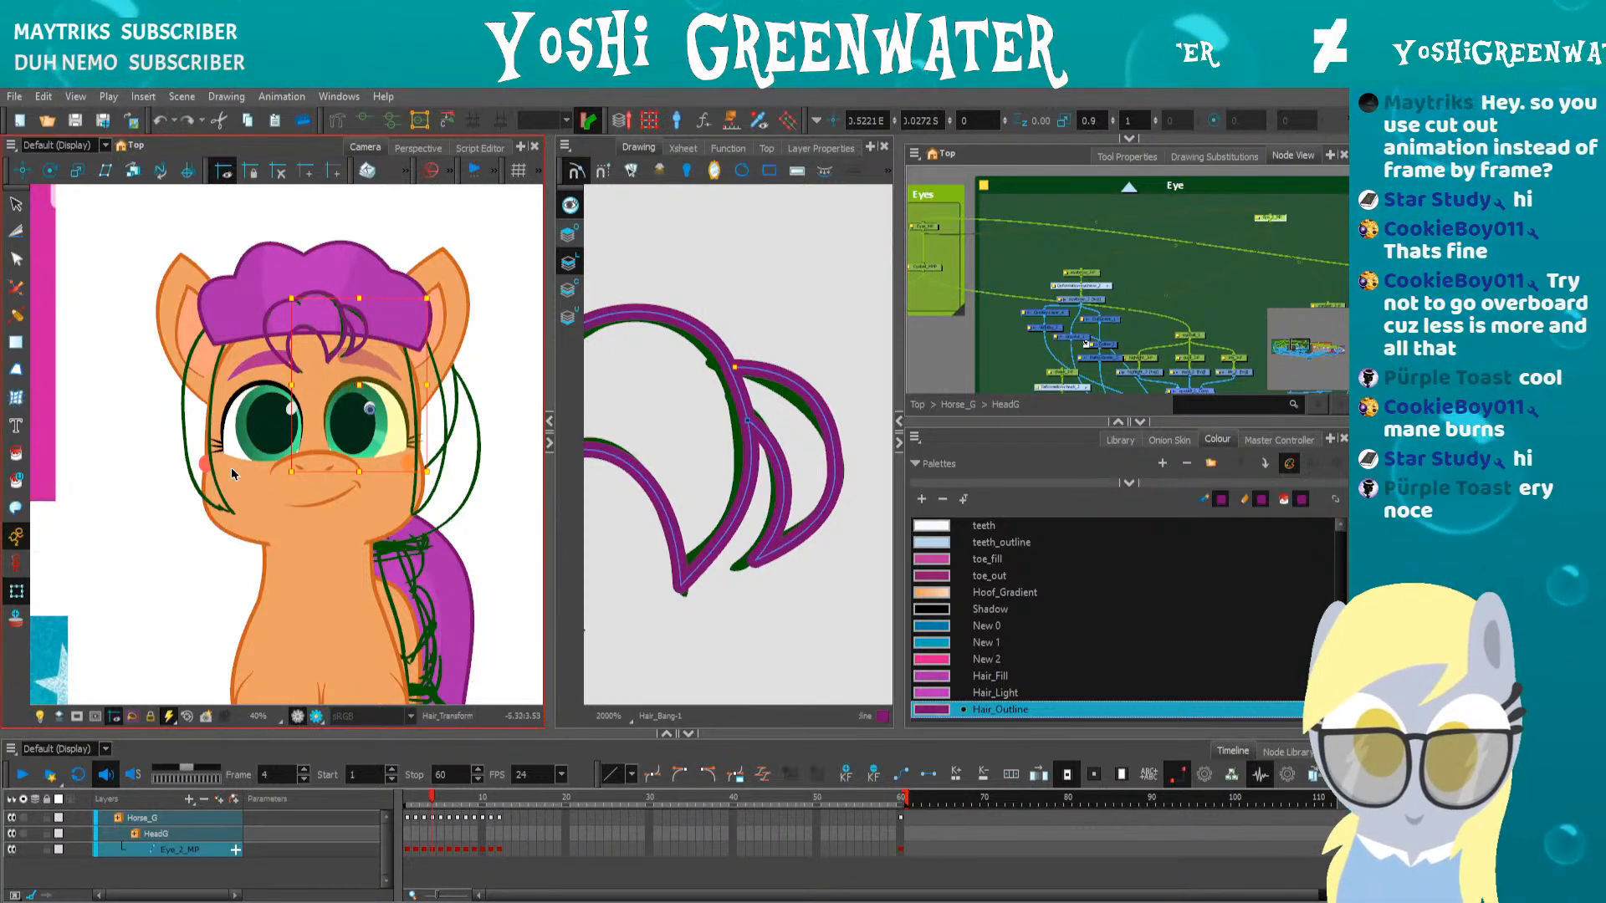
click(1028, 269)
scroll(1192, 278, down, 2)
drag(1192, 278, 1087, 239)
scroll(1088, 239, up, 2)
drag(1254, 305, 1062, 289)
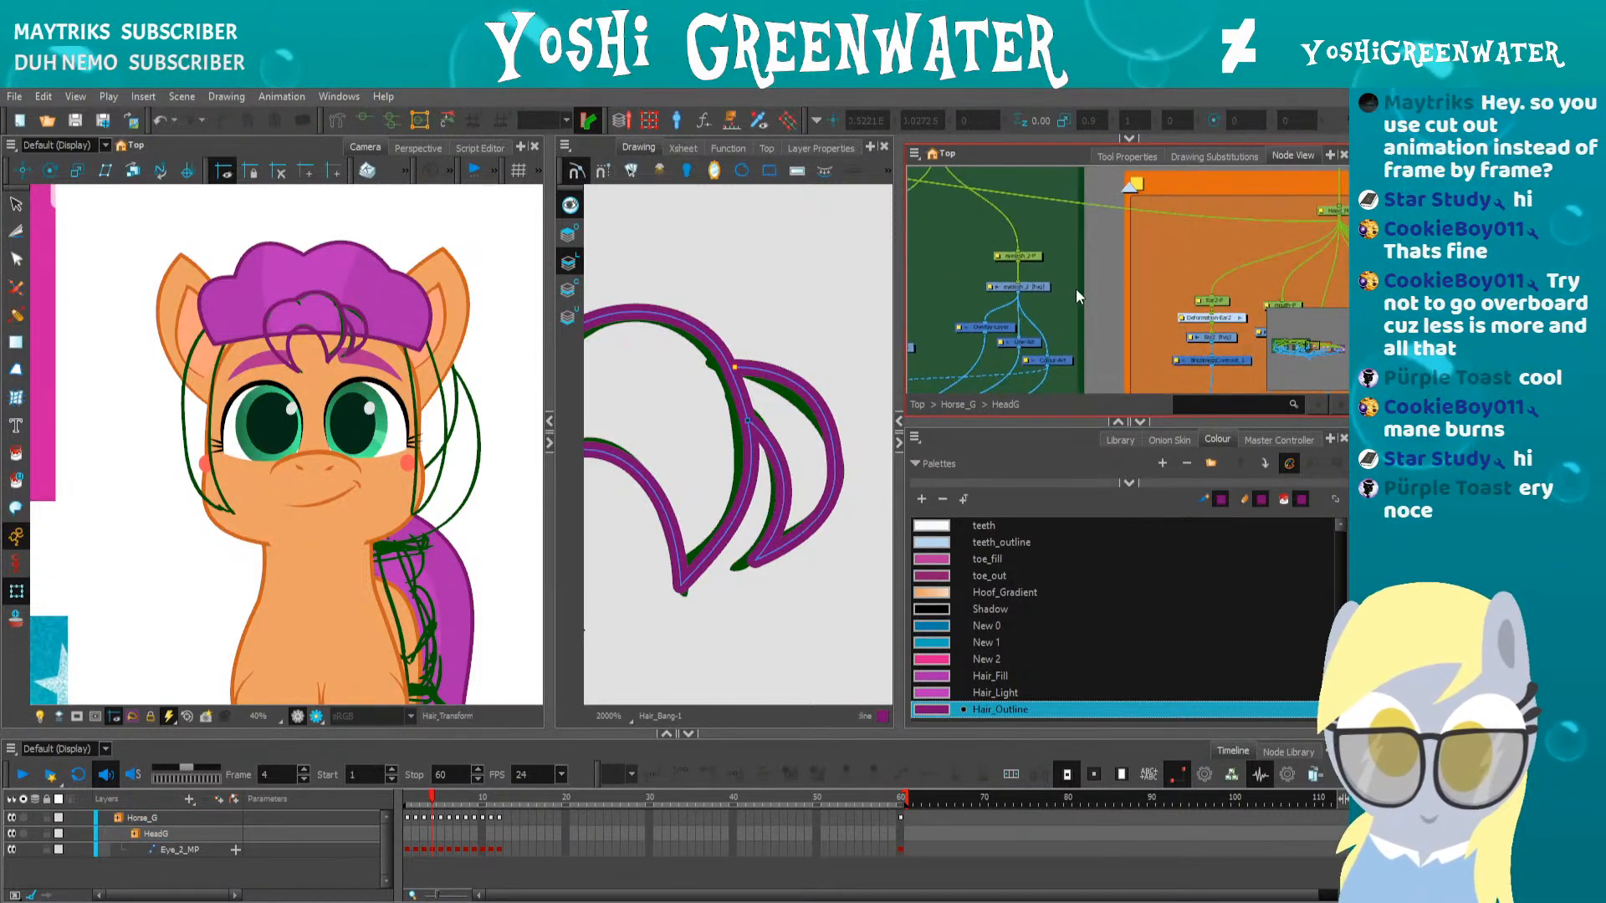
drag(1192, 264, 962, 323)
Shift the upper end point of the small side lock's outline onto the main bang outline
key(alt+q)
drag(734, 367, 728, 364)
click(737, 456)
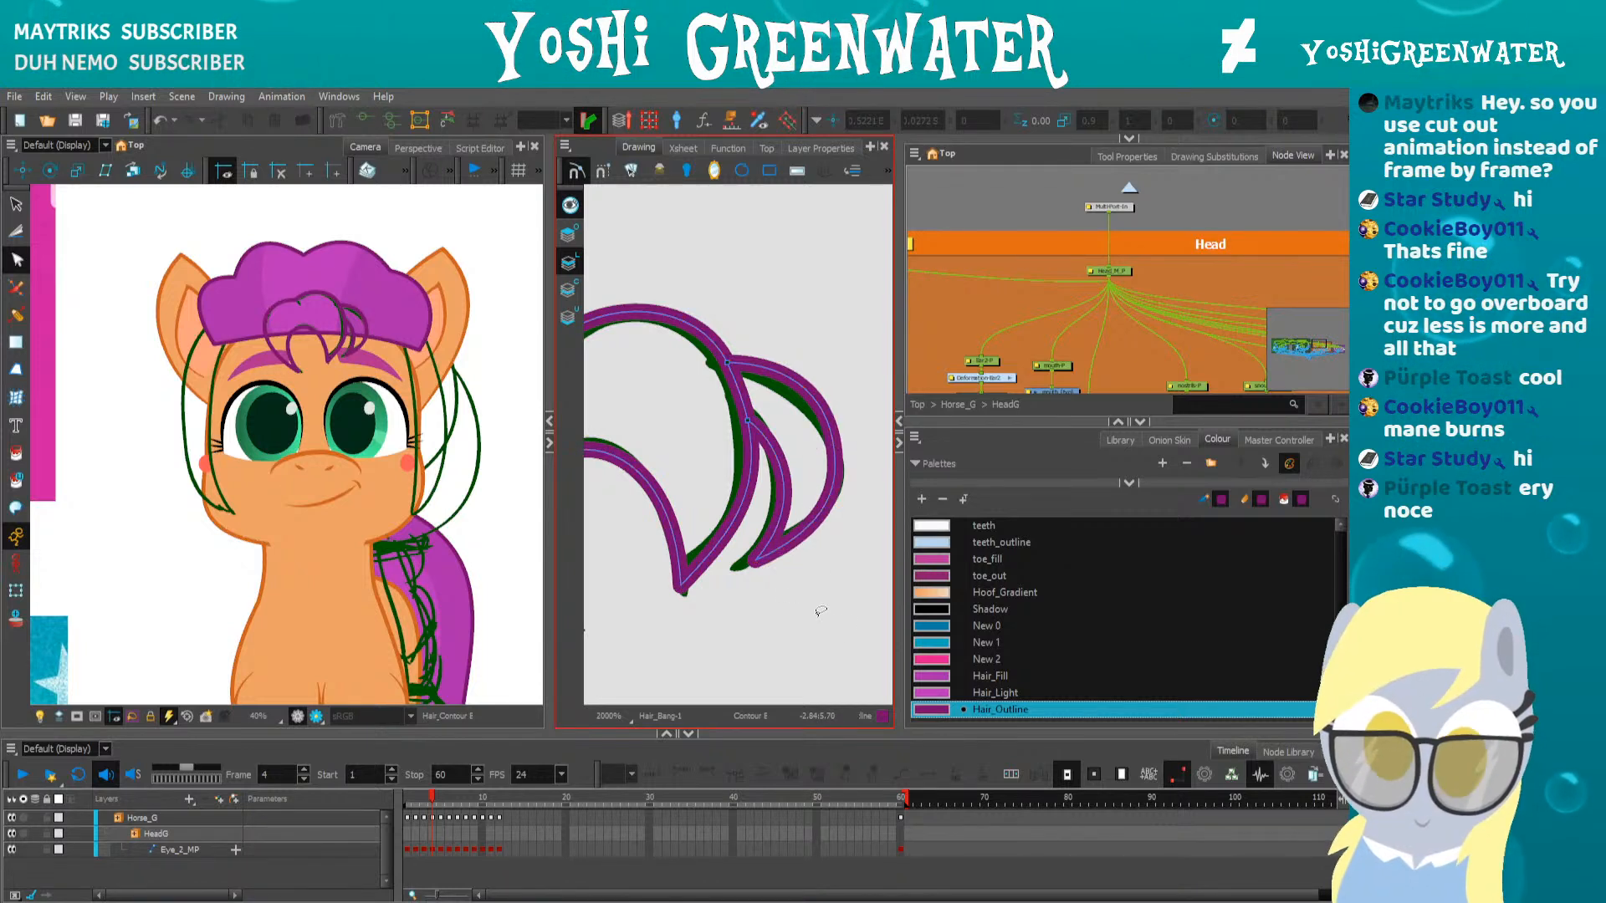
Paint the main bang lock and the small side lock with the Hair_Fill colour
click(926, 693)
click(991, 676)
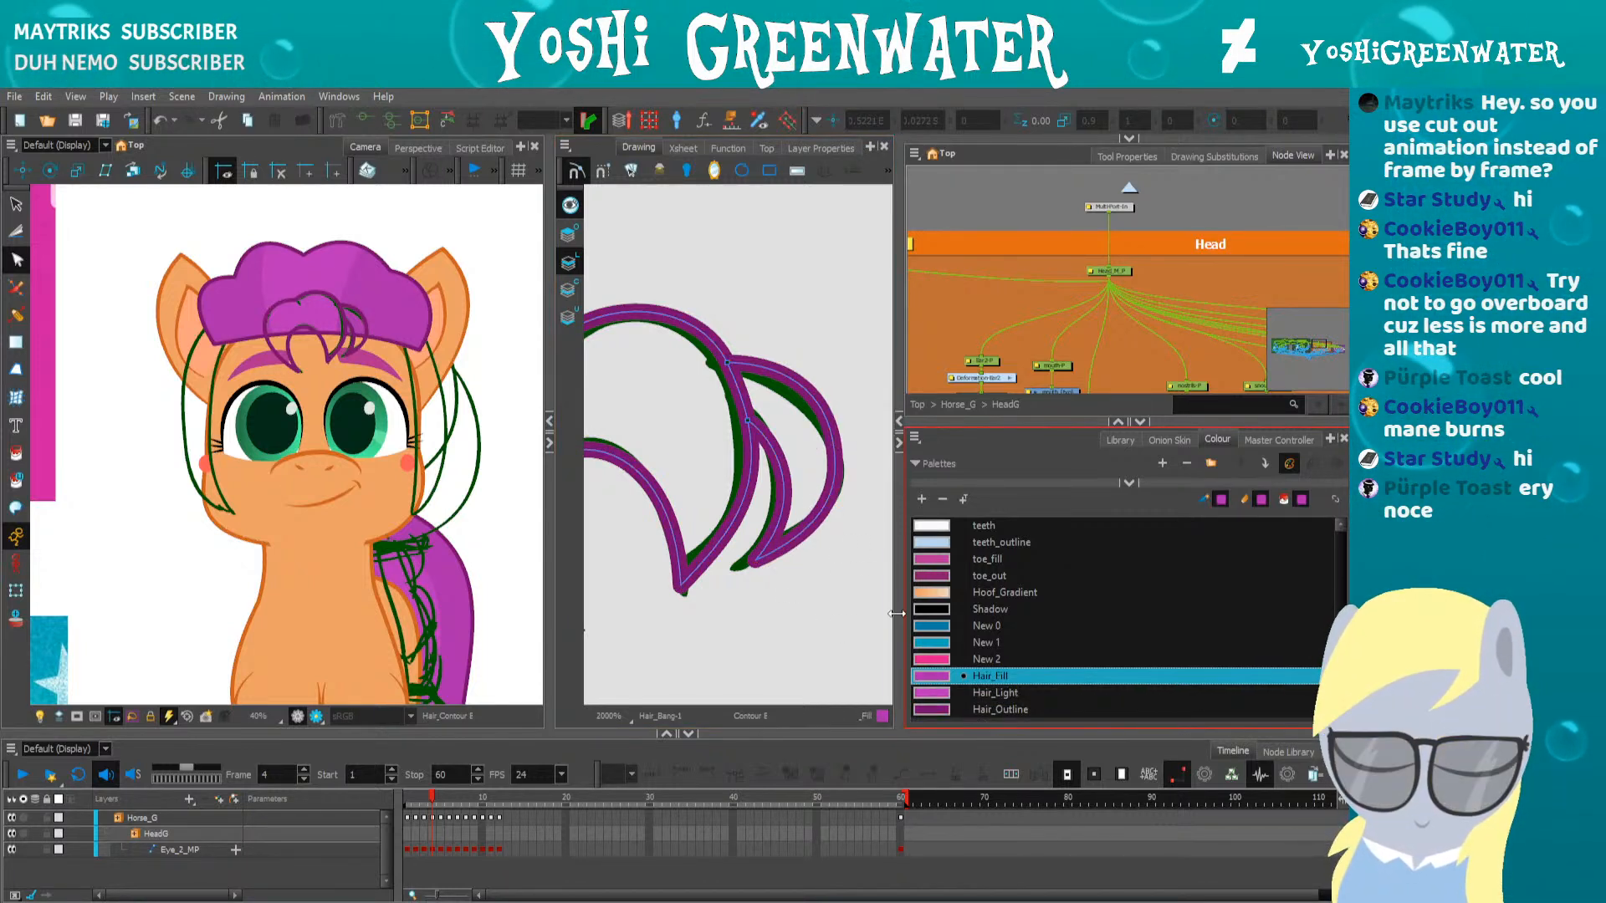
key(alt+i)
click(749, 468)
click(724, 473)
Delete the green bang sketch from the underlay layer
scroll(721, 494, down, 2)
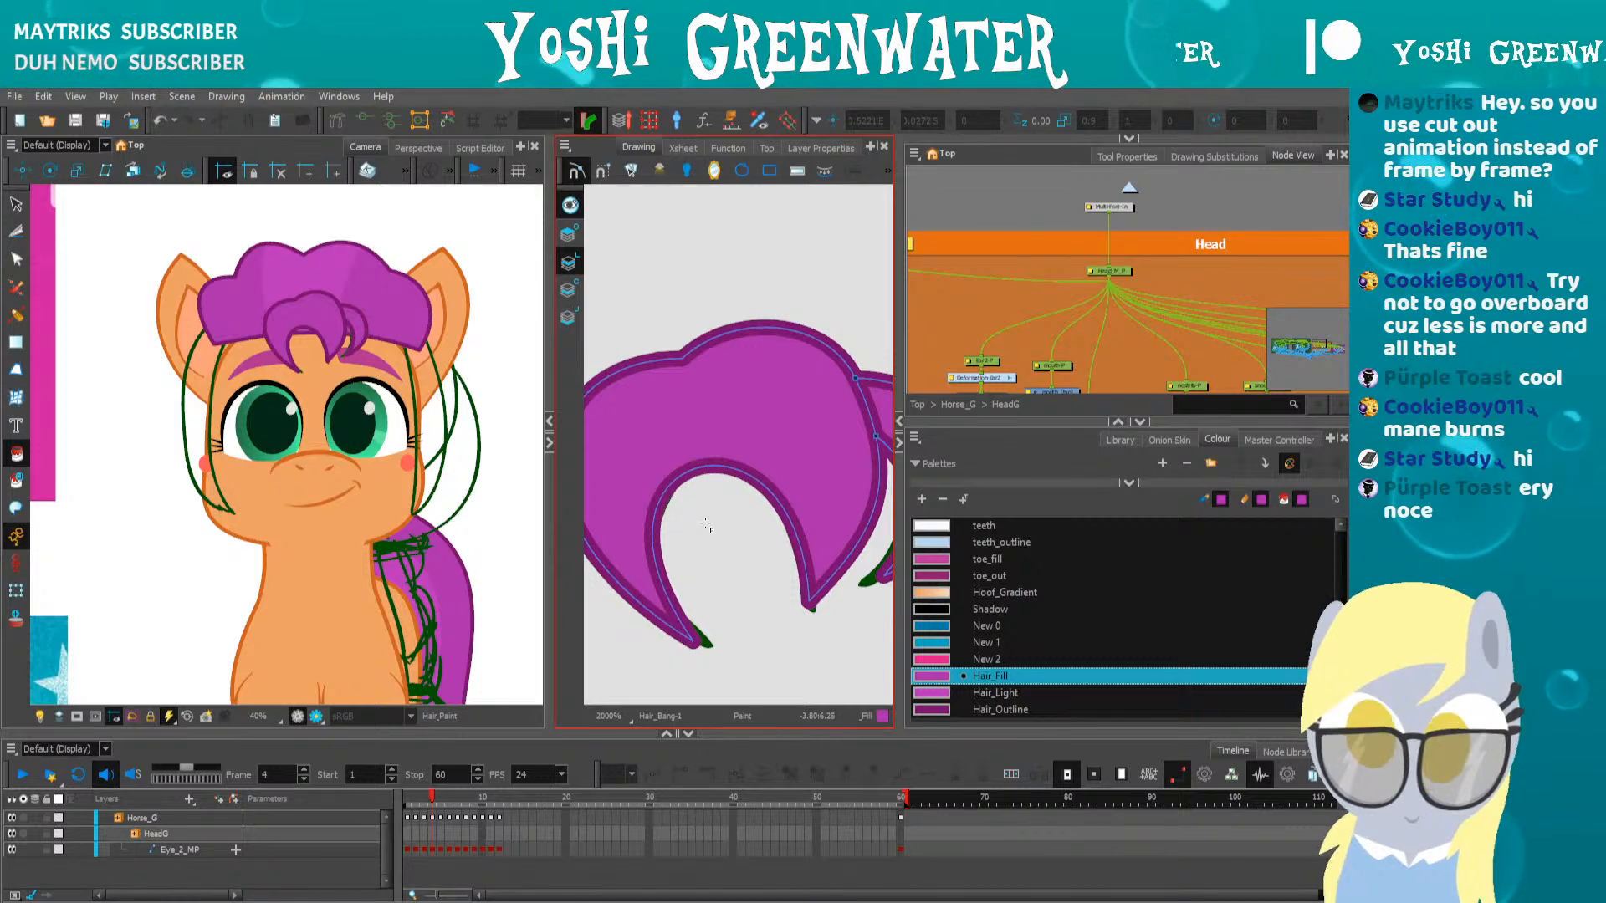
scroll(716, 531, down, 2)
click(569, 317)
key(alt+s)
drag(640, 355, 564, 587)
key(Delete)
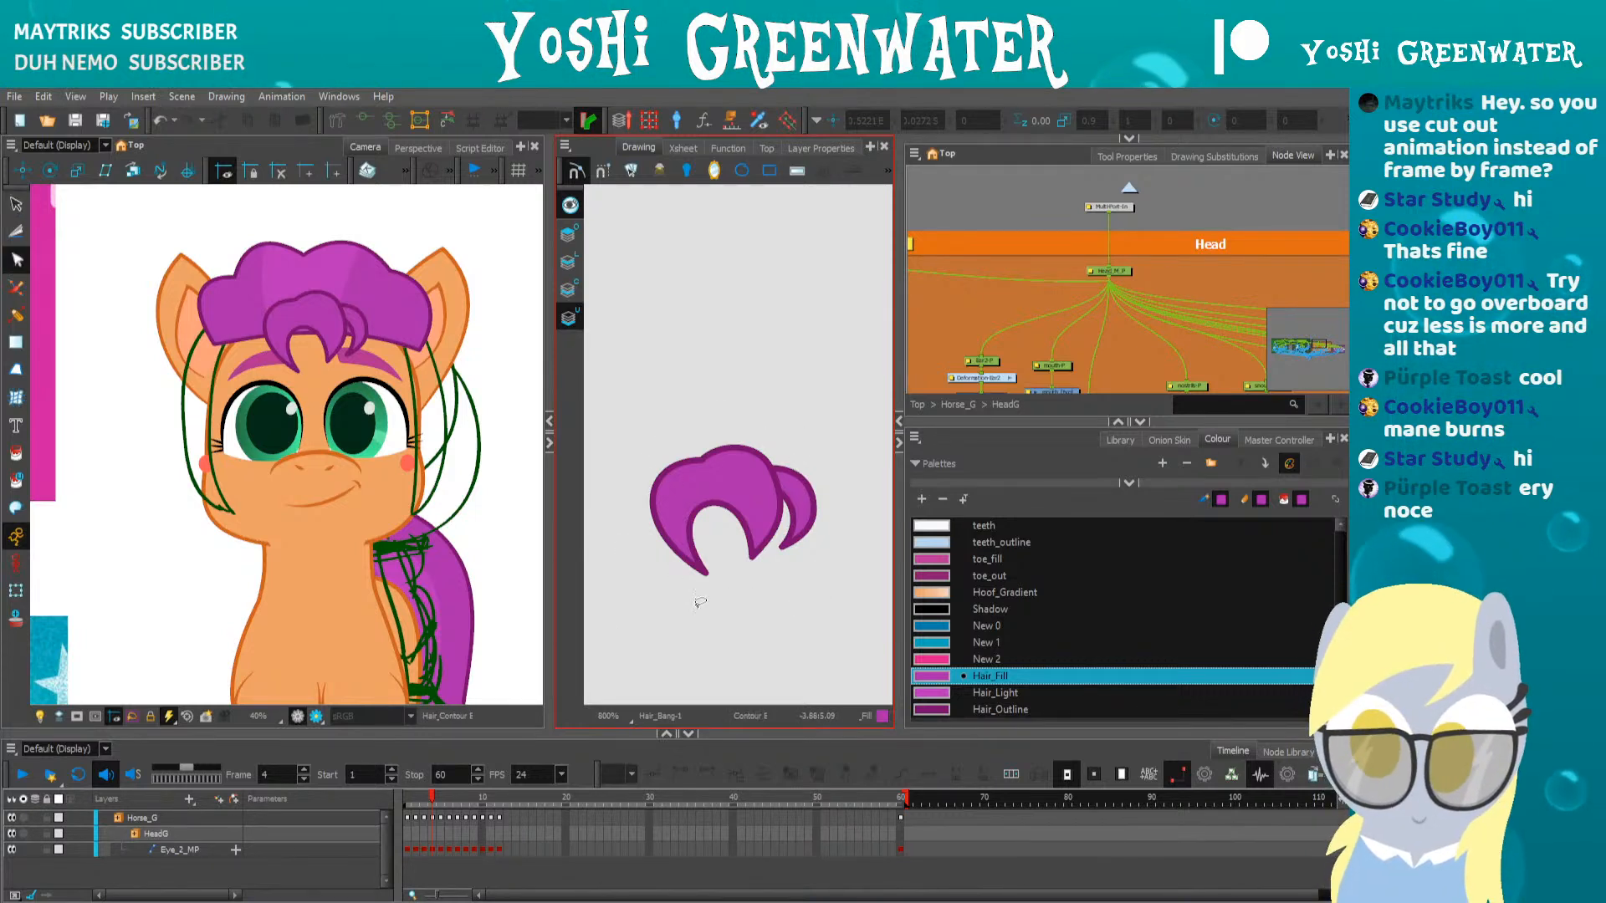
Select the whole painted bang on the line art layer and nudge it slightly down on the forehead
click(568, 261)
key(alt+s)
drag(688, 387, 674, 599)
key(Down)
key(Down)
key(Down)
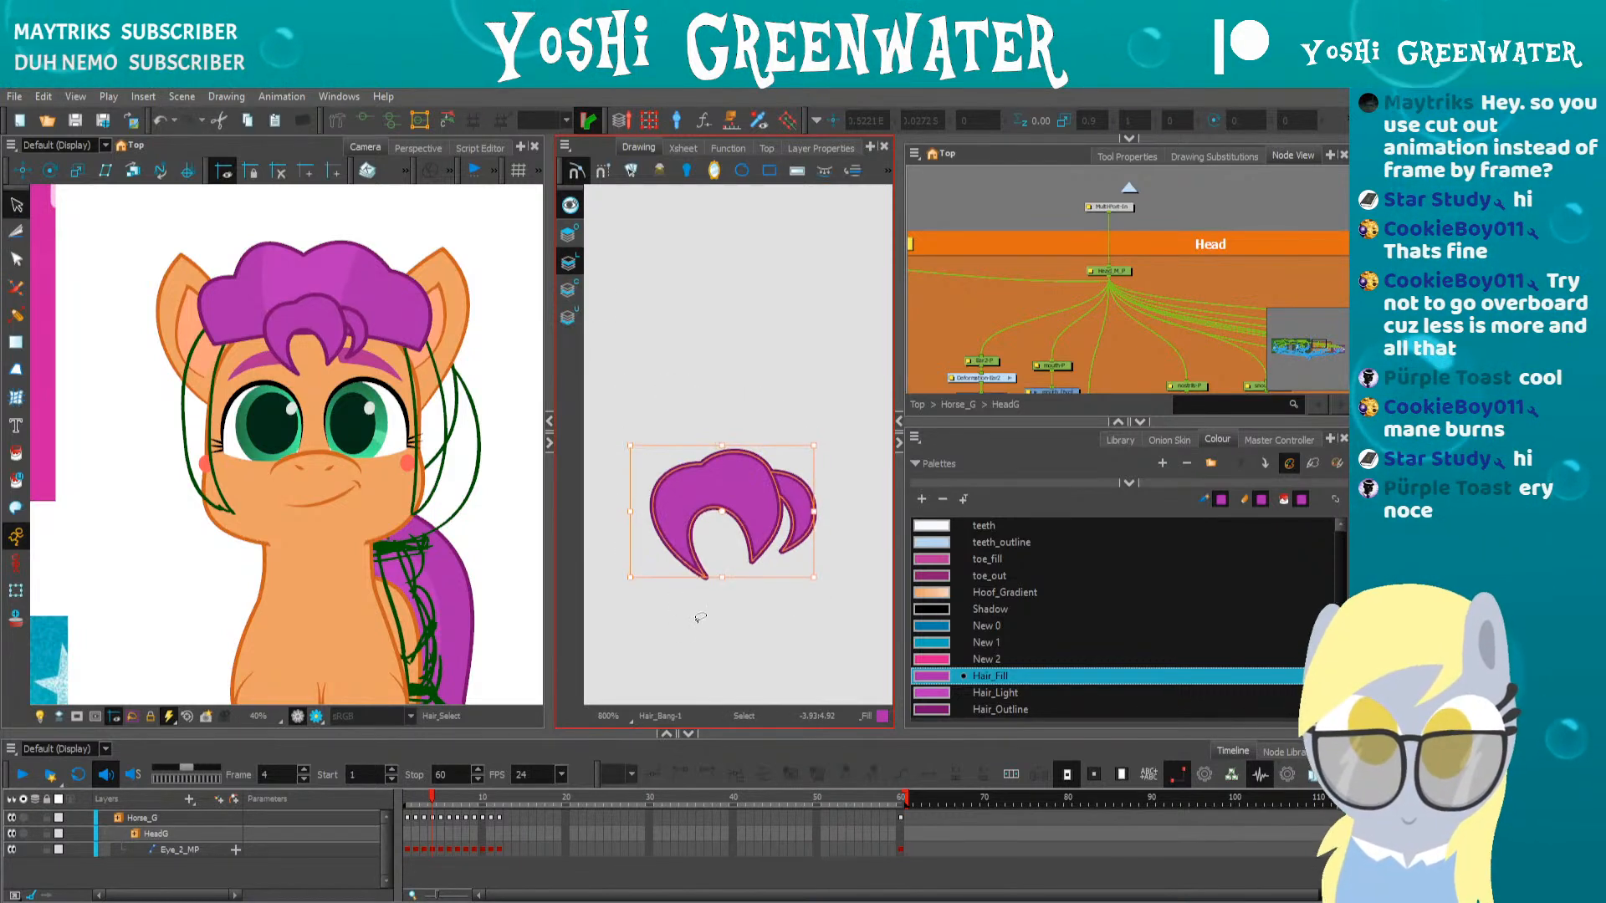
key(Down)
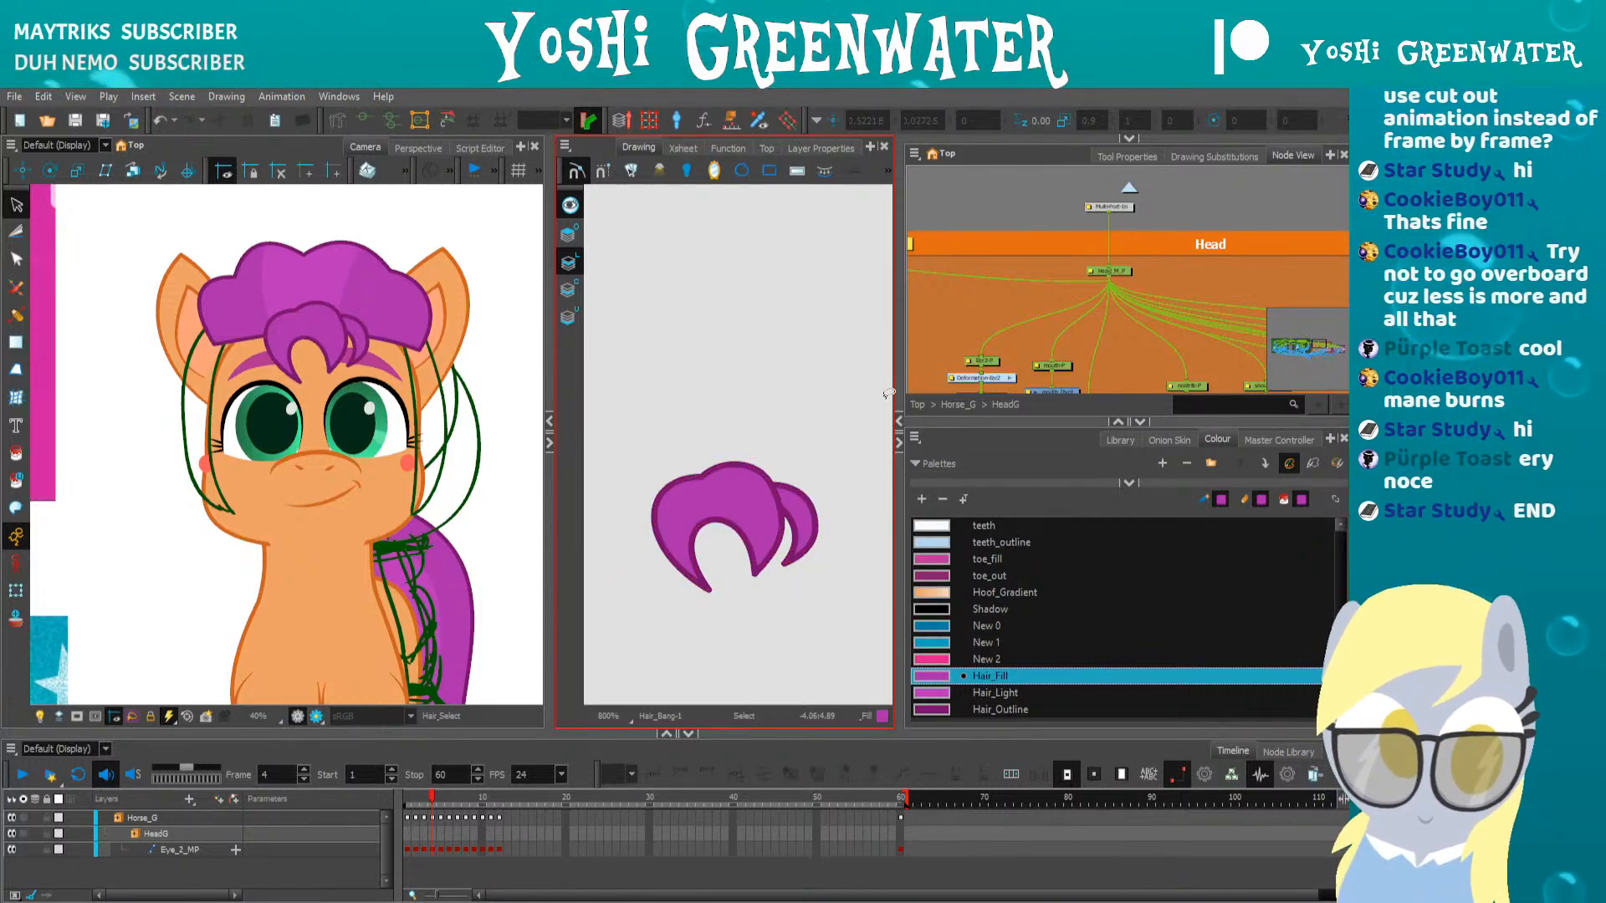
key(space)
drag(206, 537, 198, 491)
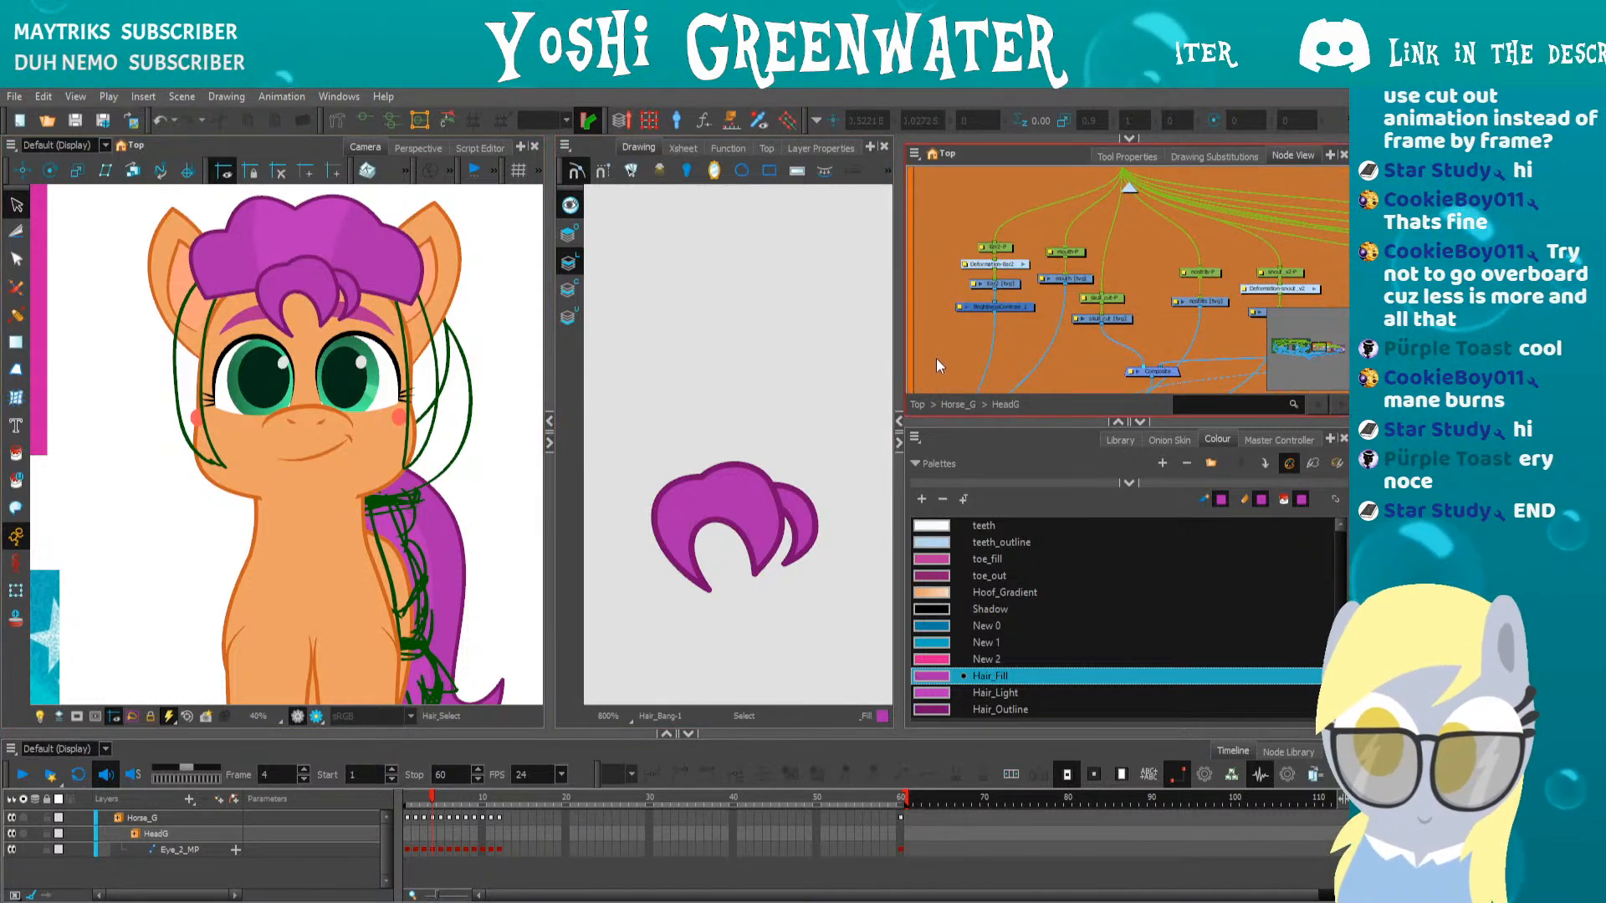
Collapse the Drawing view to widen the Camera view and examine the painted bang on the whole pony beside the reference pictures
click(551, 445)
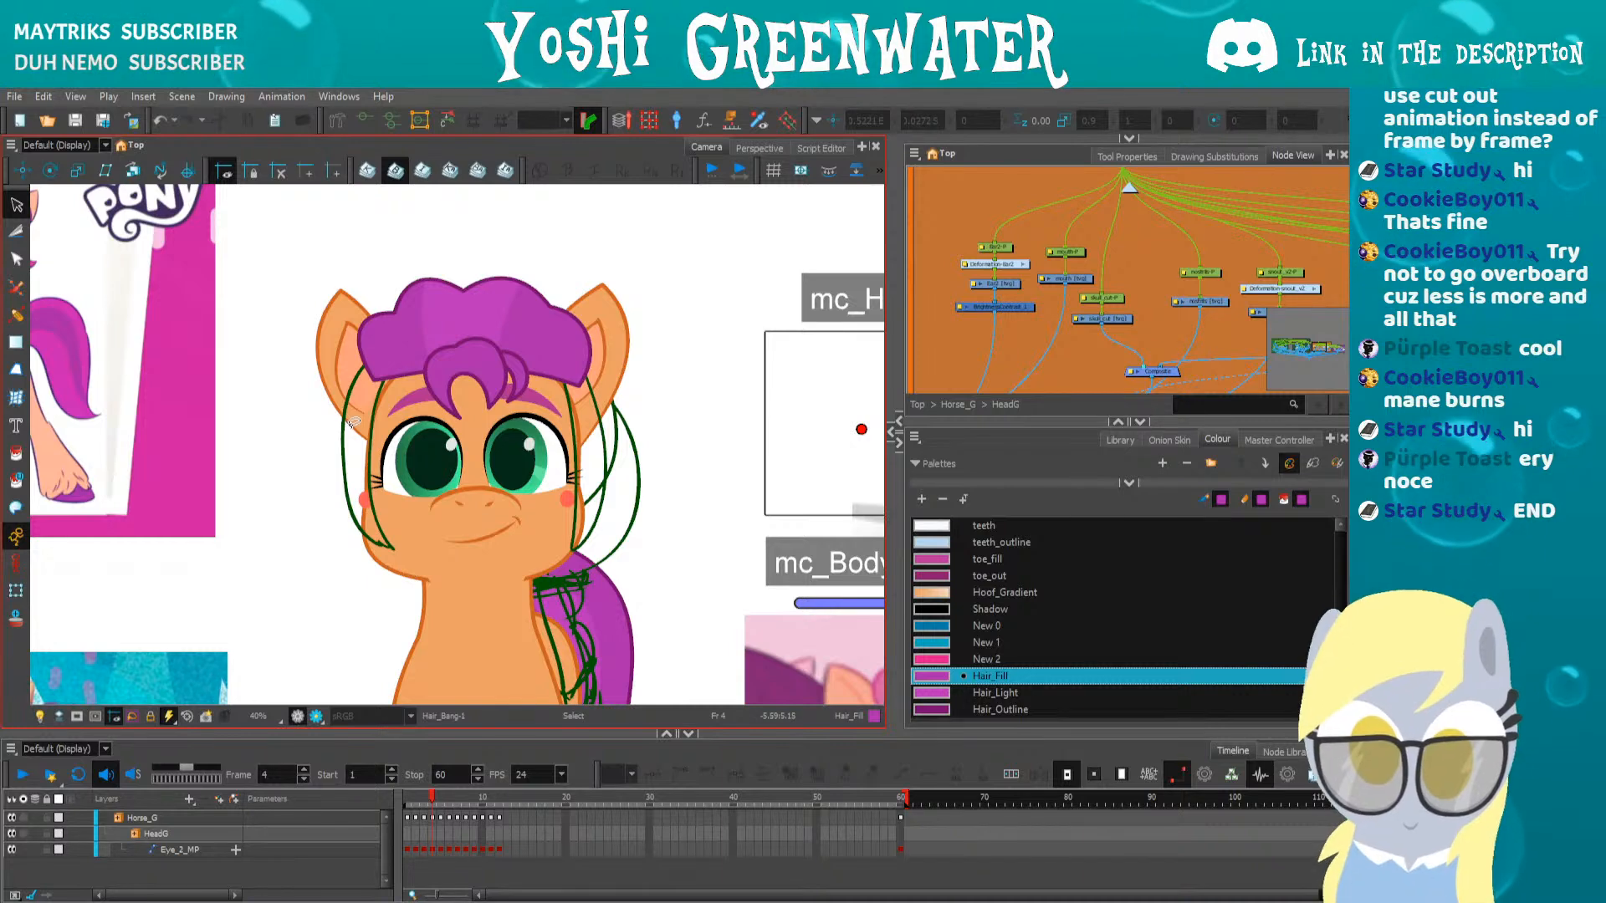
drag(324, 578, 316, 558)
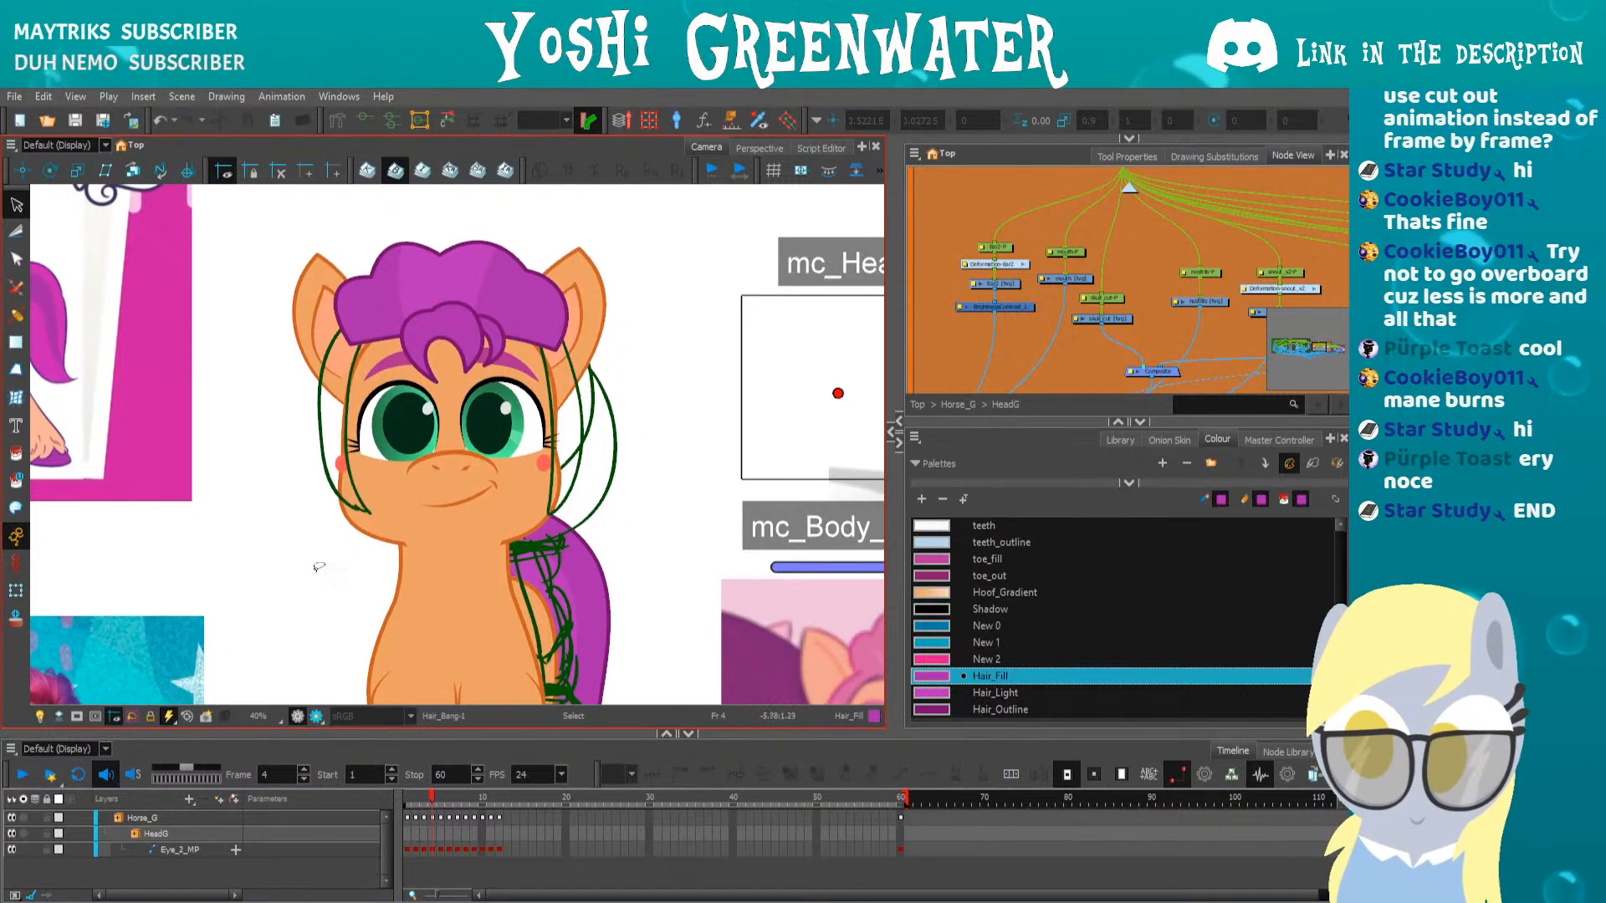
scroll(323, 575, down, 2)
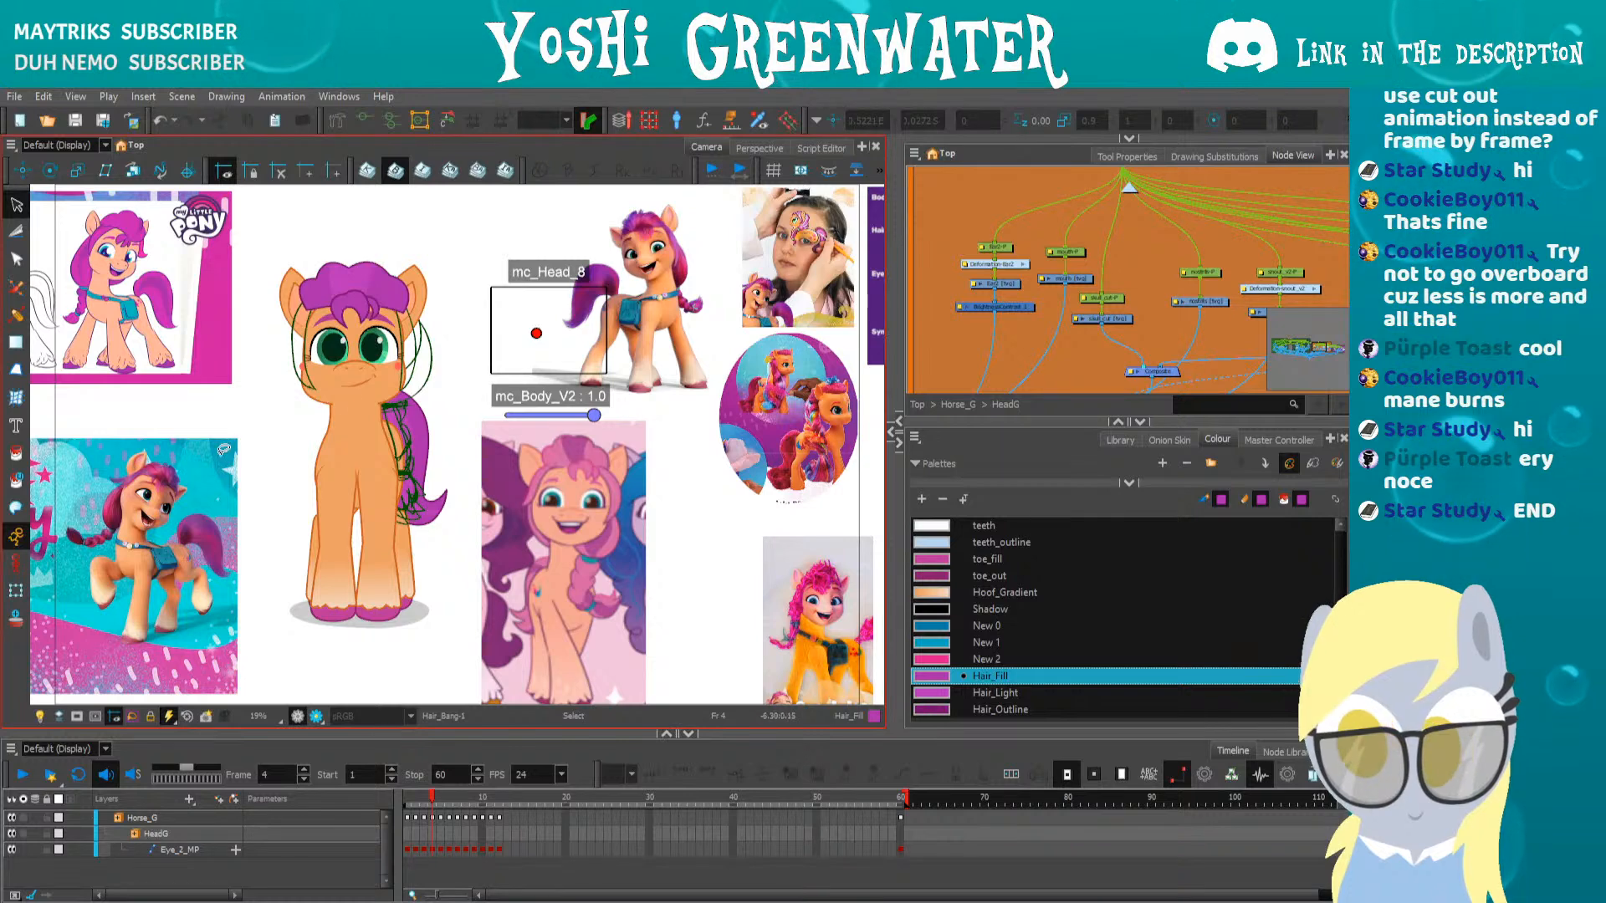
scroll(403, 374, up, 1)
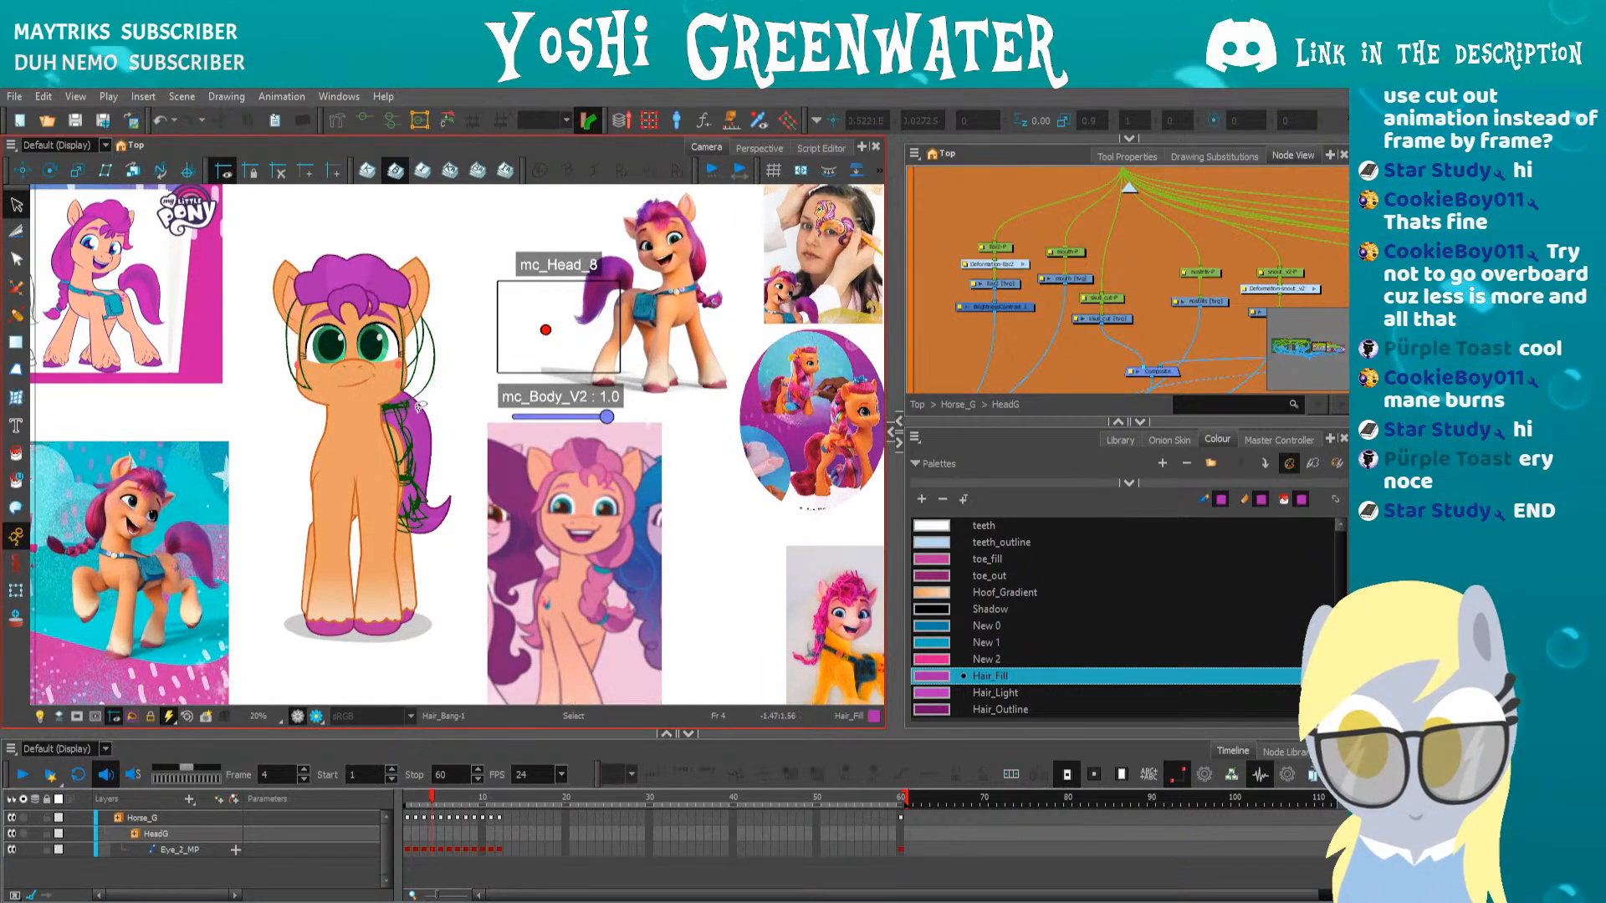
scroll(421, 405, up, 1)
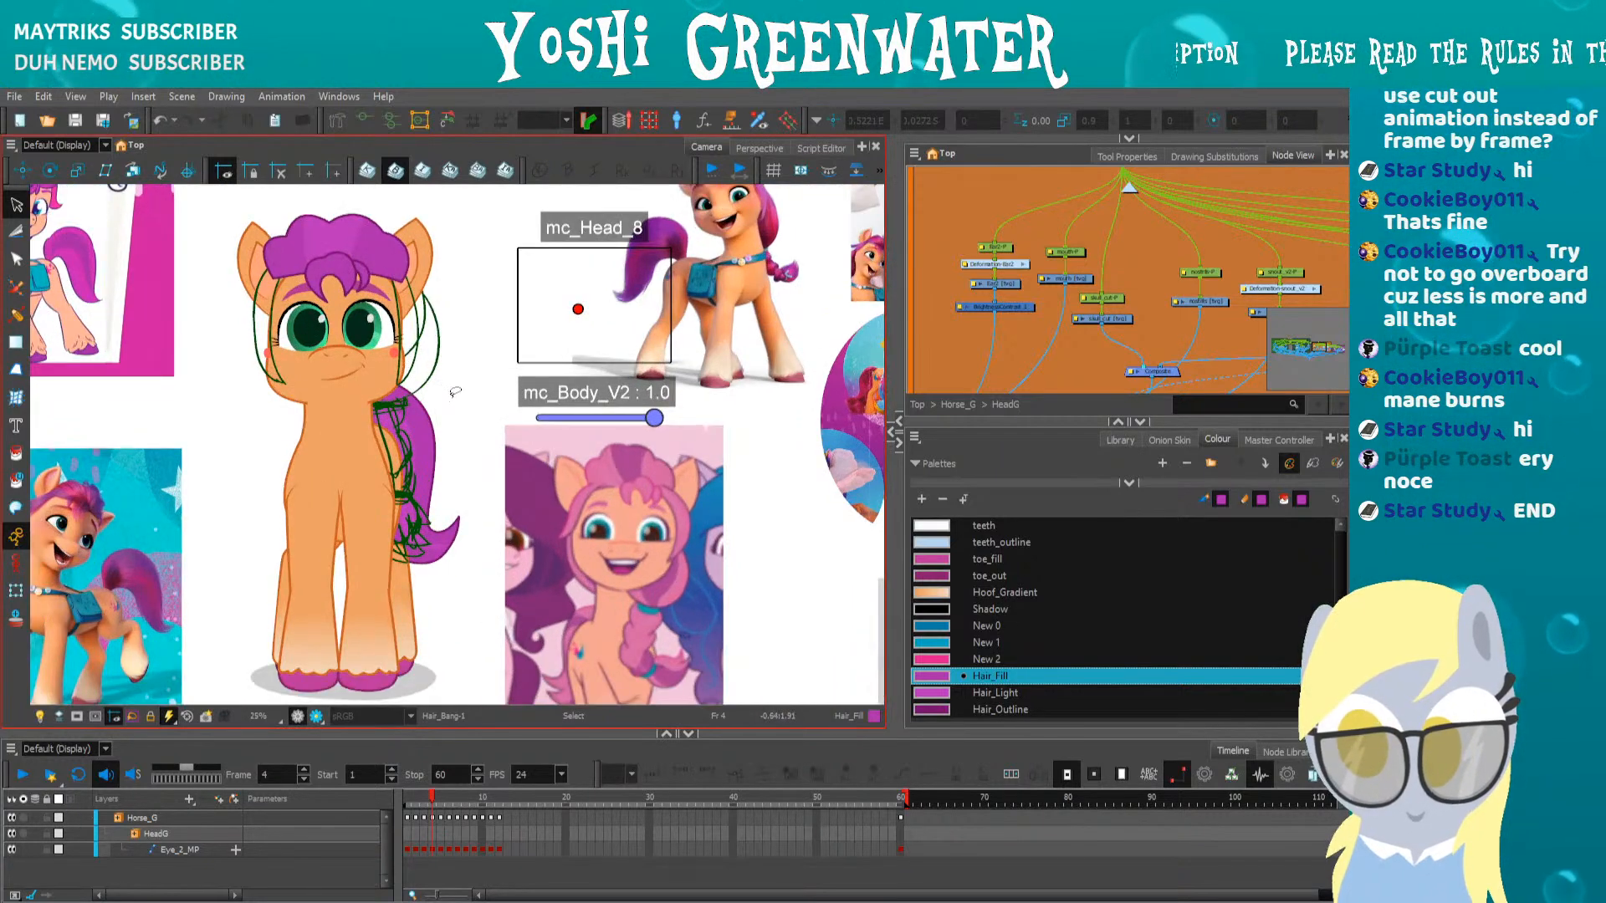
drag(469, 388, 457, 404)
scroll(457, 404, down, 1)
scroll(456, 446, up, 1)
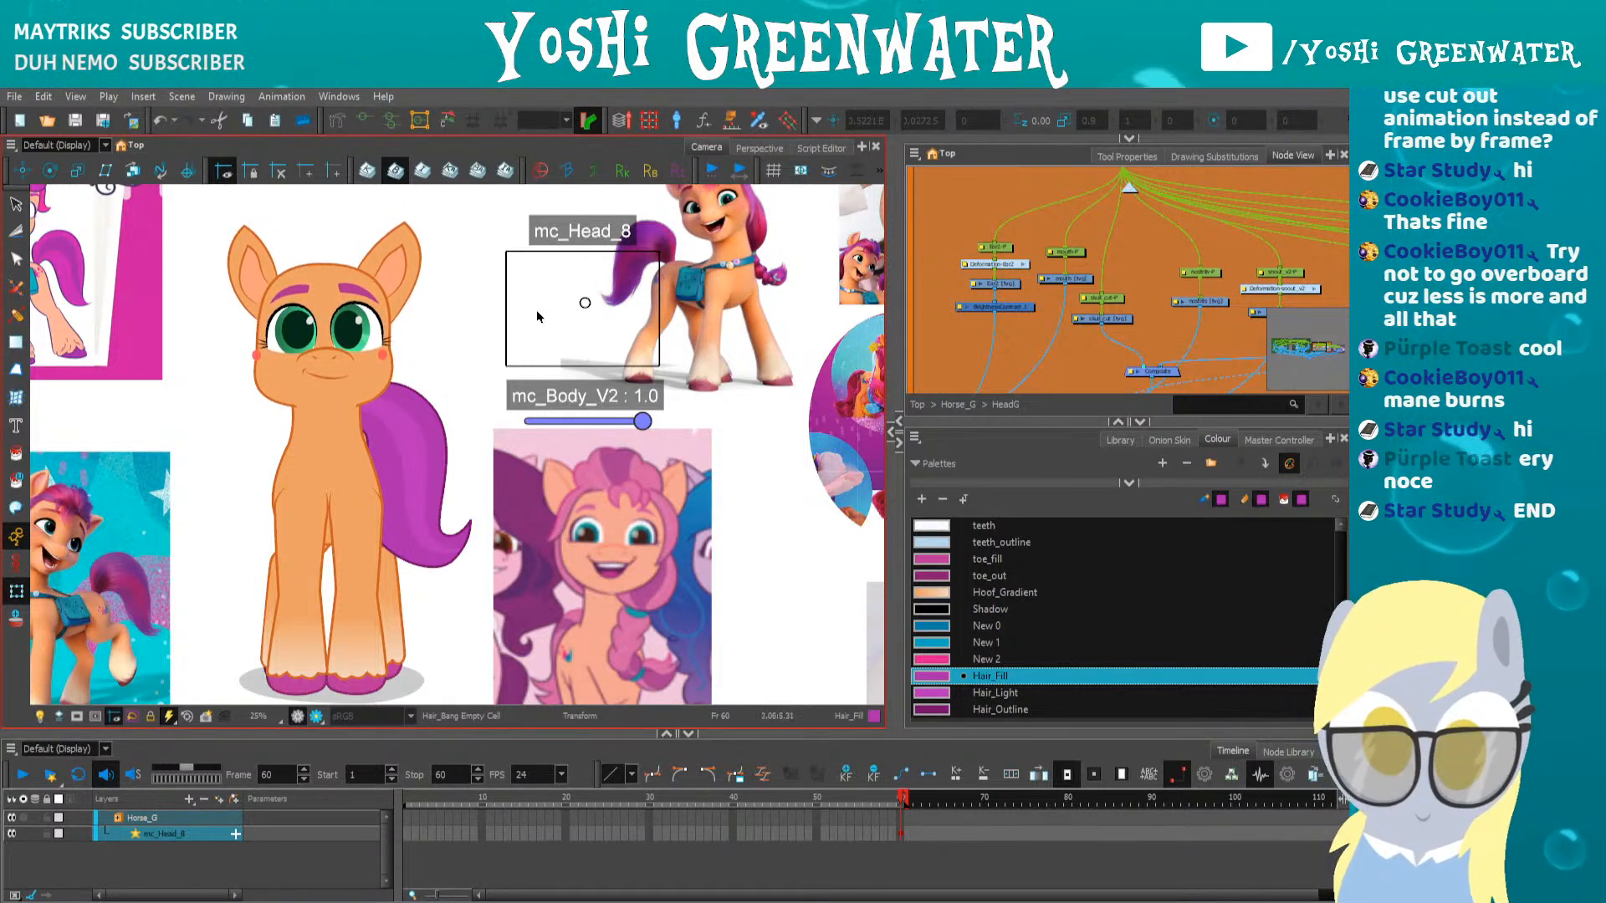
Examine the hair and side braid in the pink front-view reference picture and compare them with the front-facing pony
drag(496, 474, 545, 459)
scroll(546, 459, down, 1)
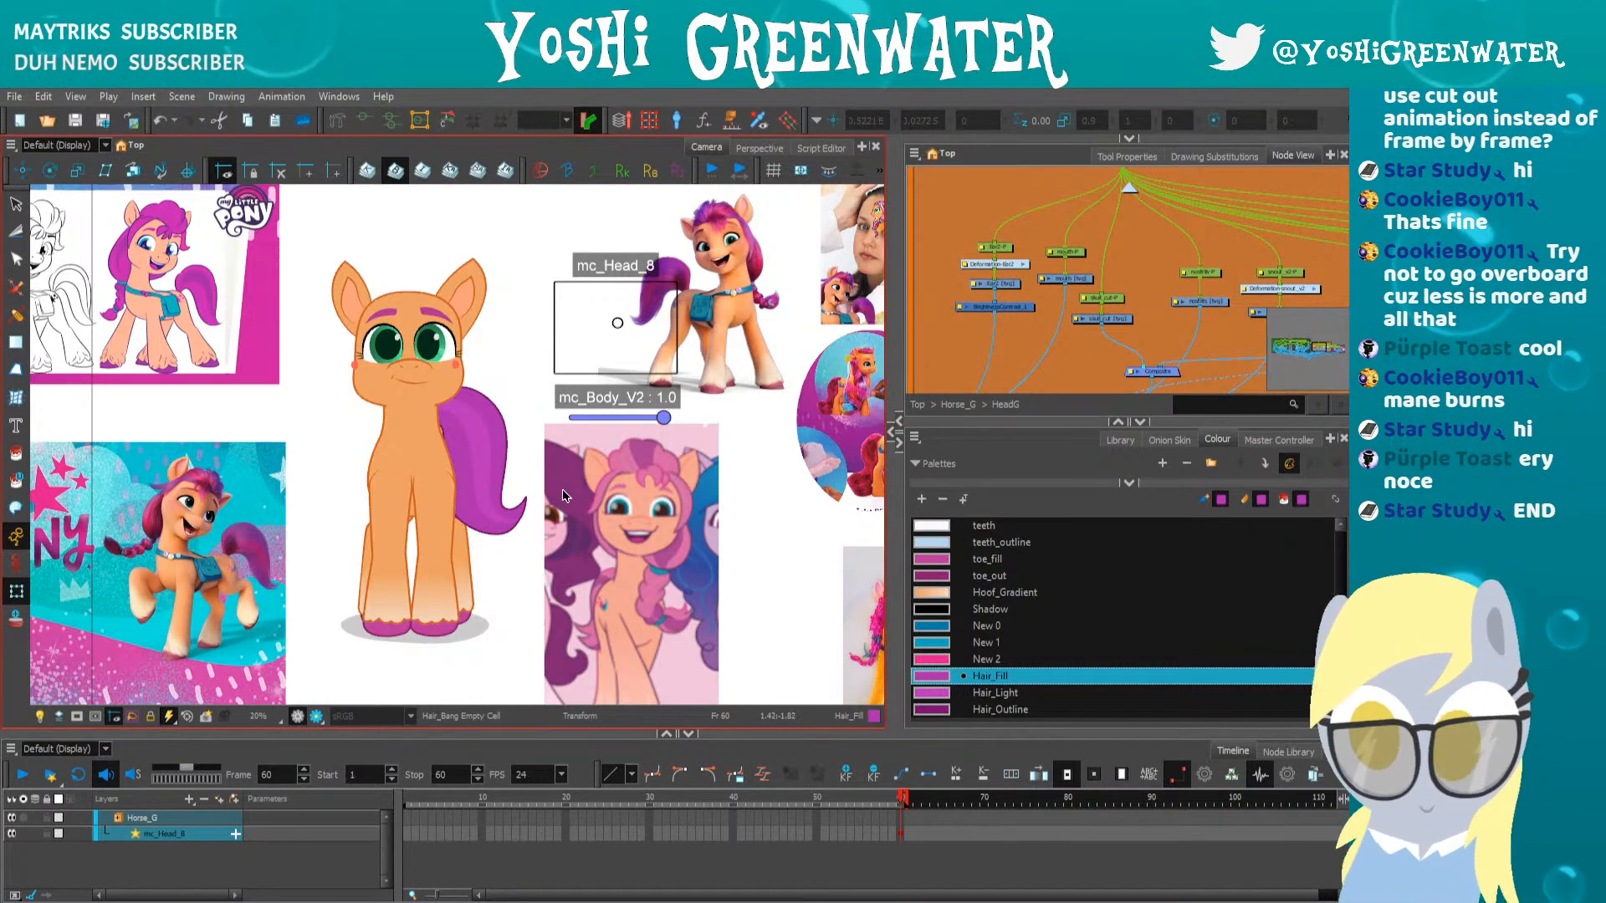
drag(755, 552, 610, 456)
scroll(609, 456, up, 3)
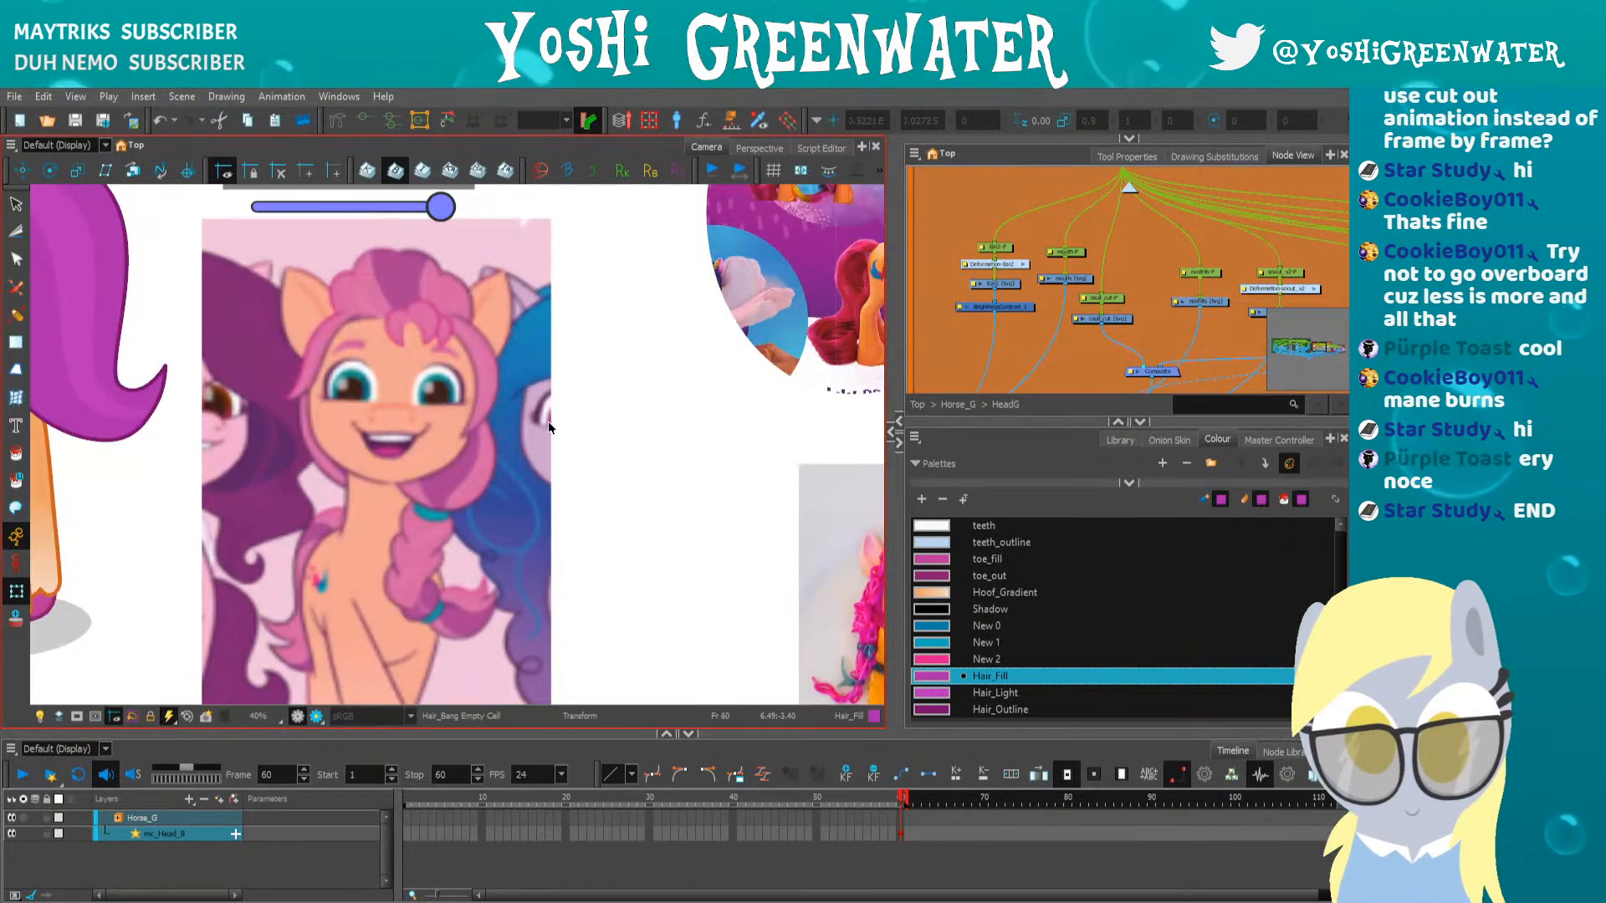
scroll(549, 419, down, 6)
scroll(549, 425, up, 3)
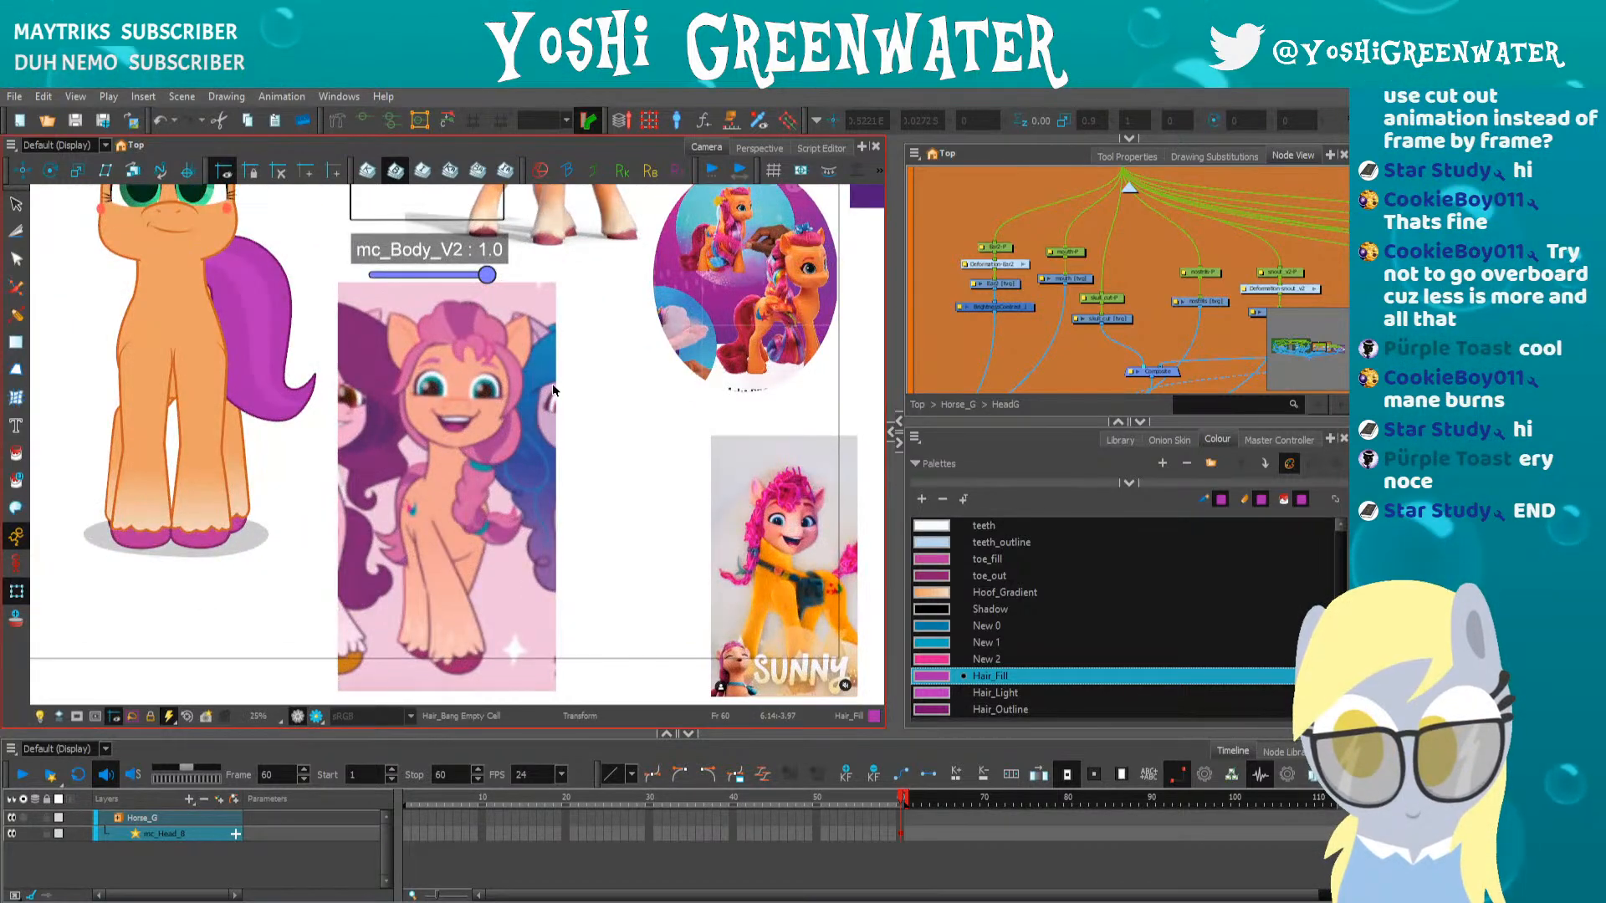
drag(567, 400, 795, 500)
scroll(678, 460, down, 1)
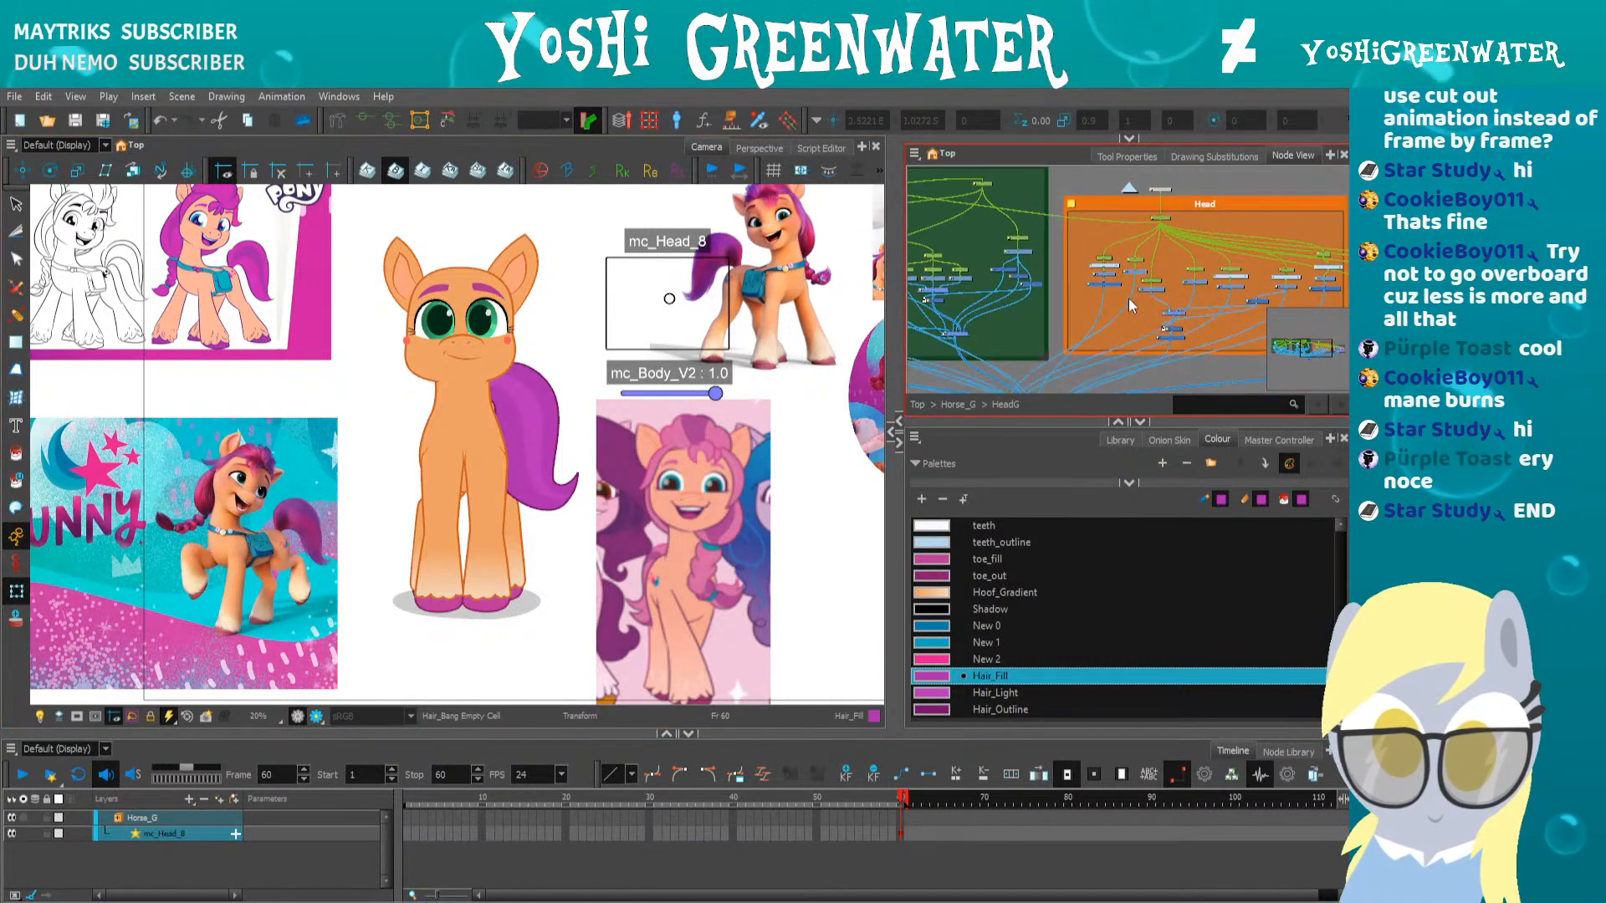
drag(492, 368, 548, 380)
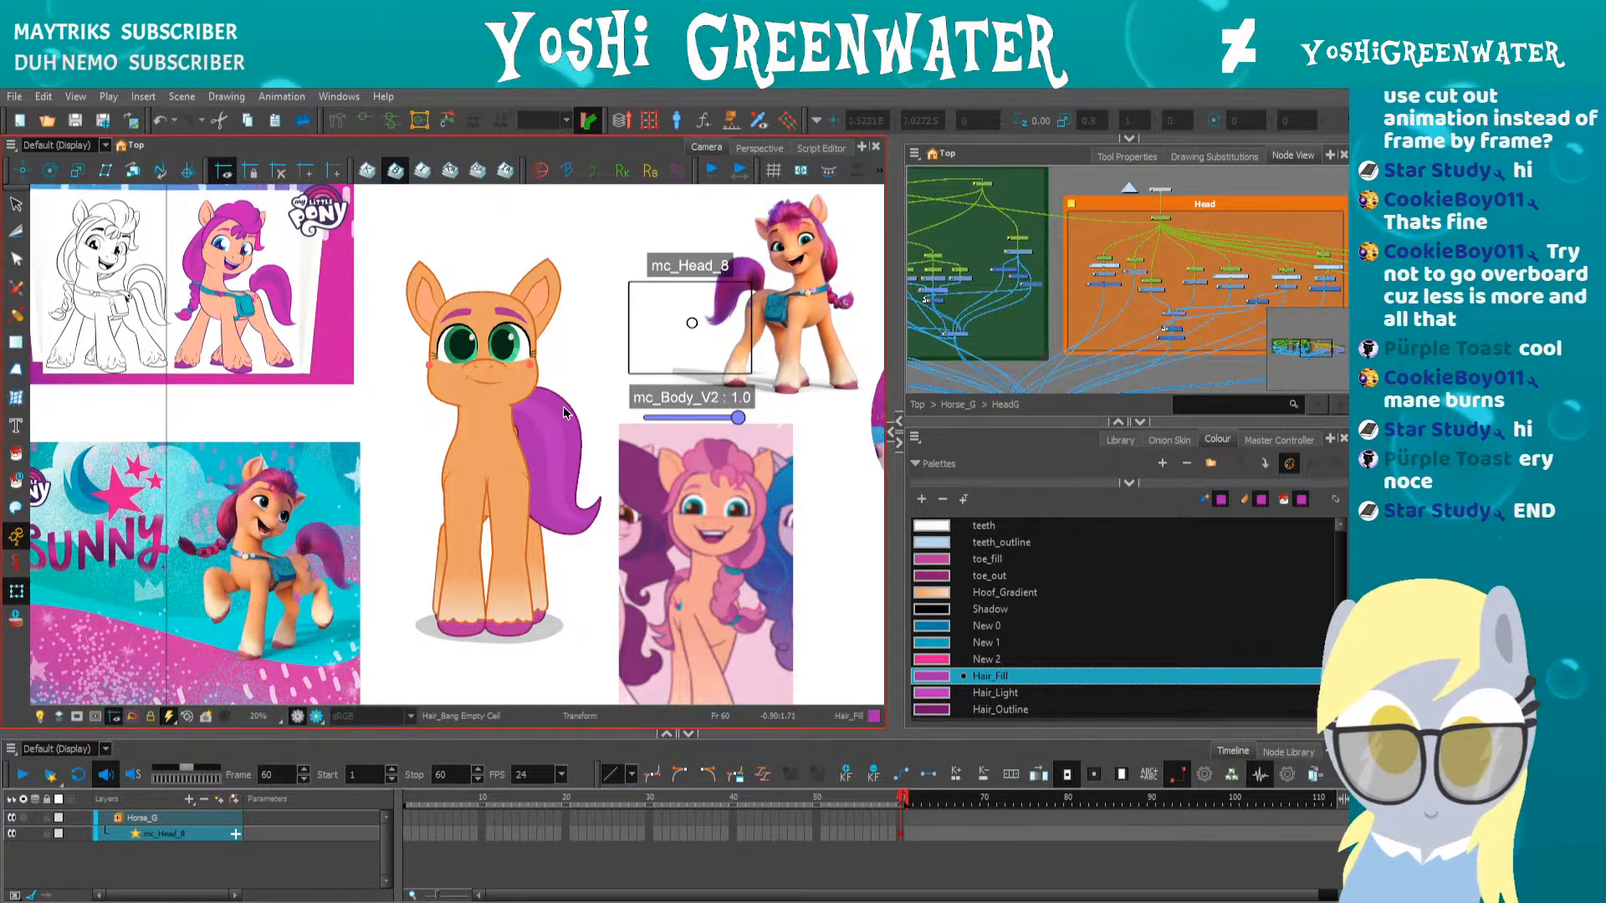
Go to frame 1 and inspect the pony's turned pose beside the reference pictures
click(406, 799)
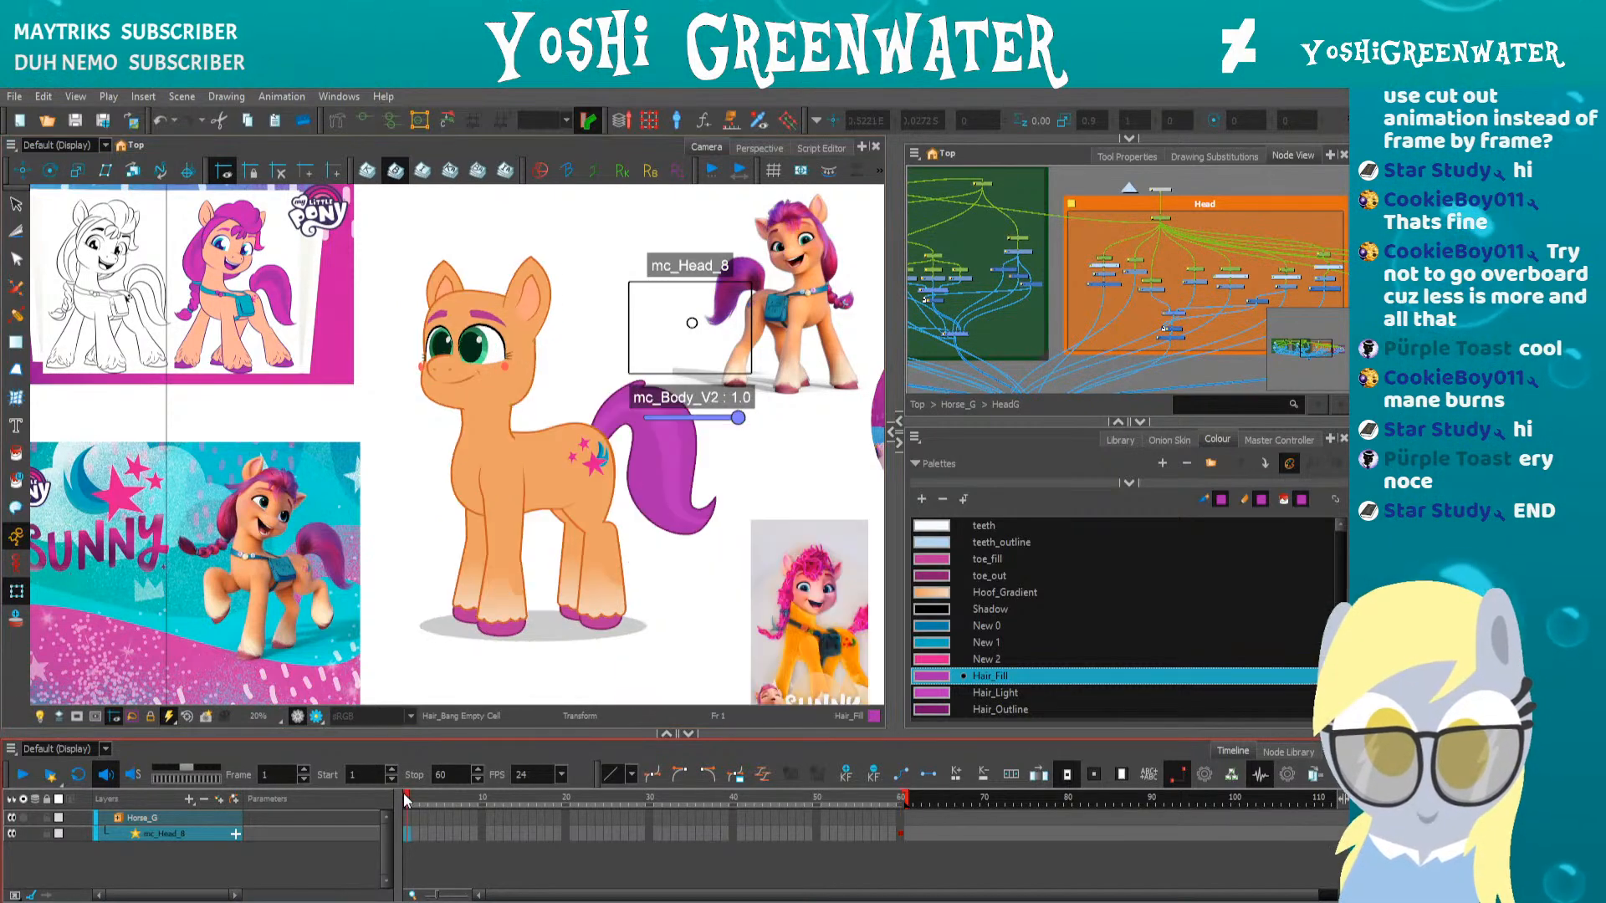
scroll(602, 446, up, 1)
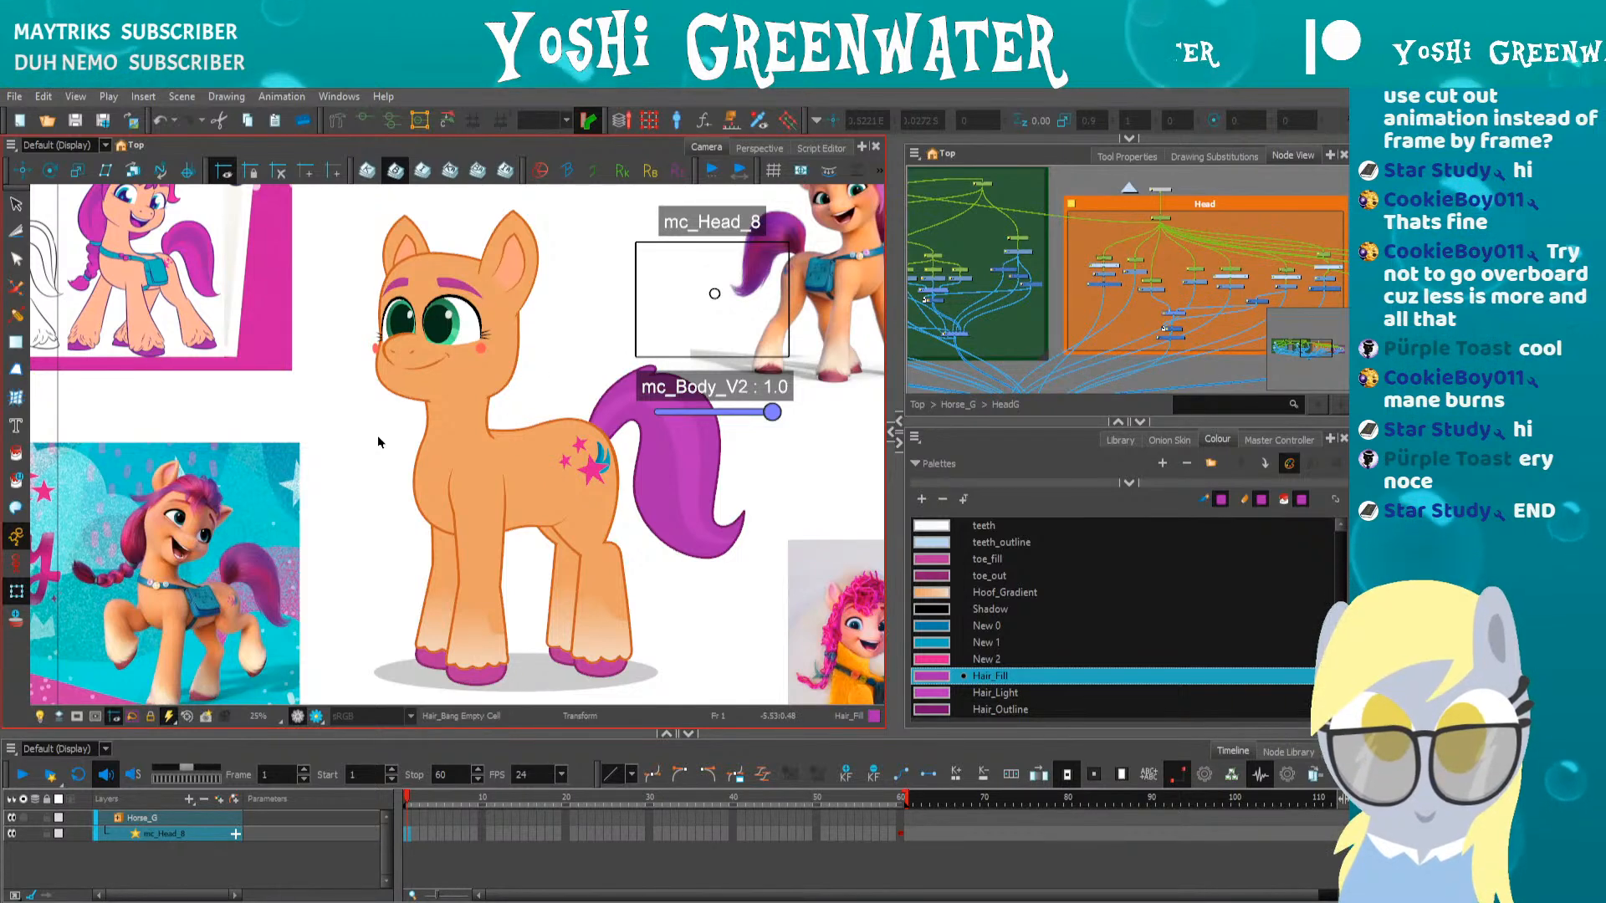
scroll(378, 437, down, 1)
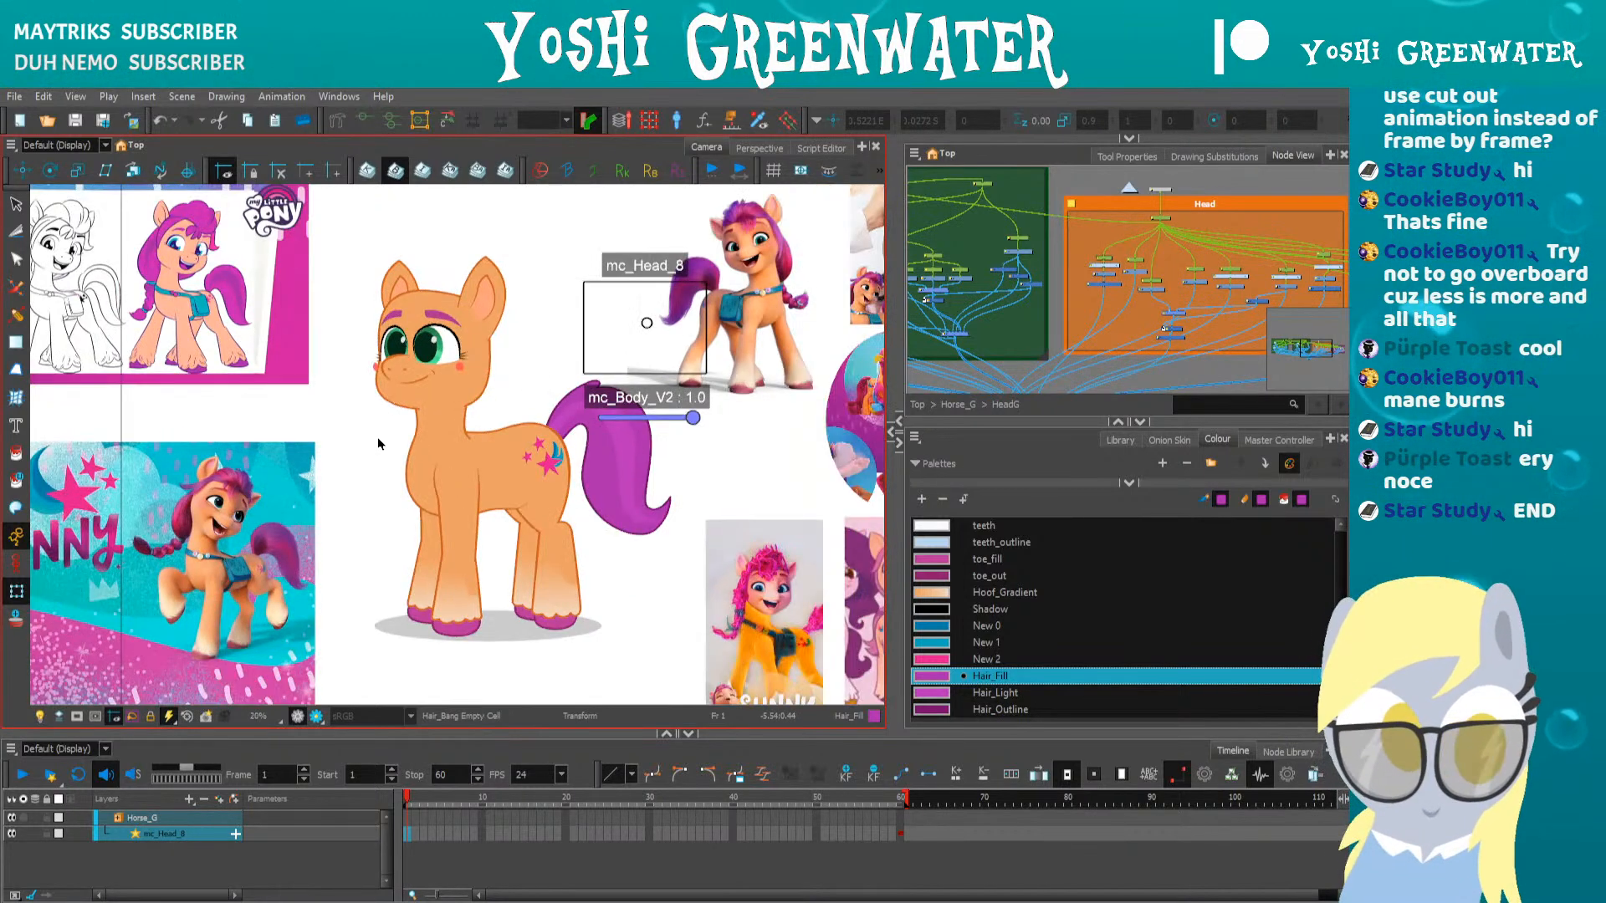
drag(379, 436, 428, 465)
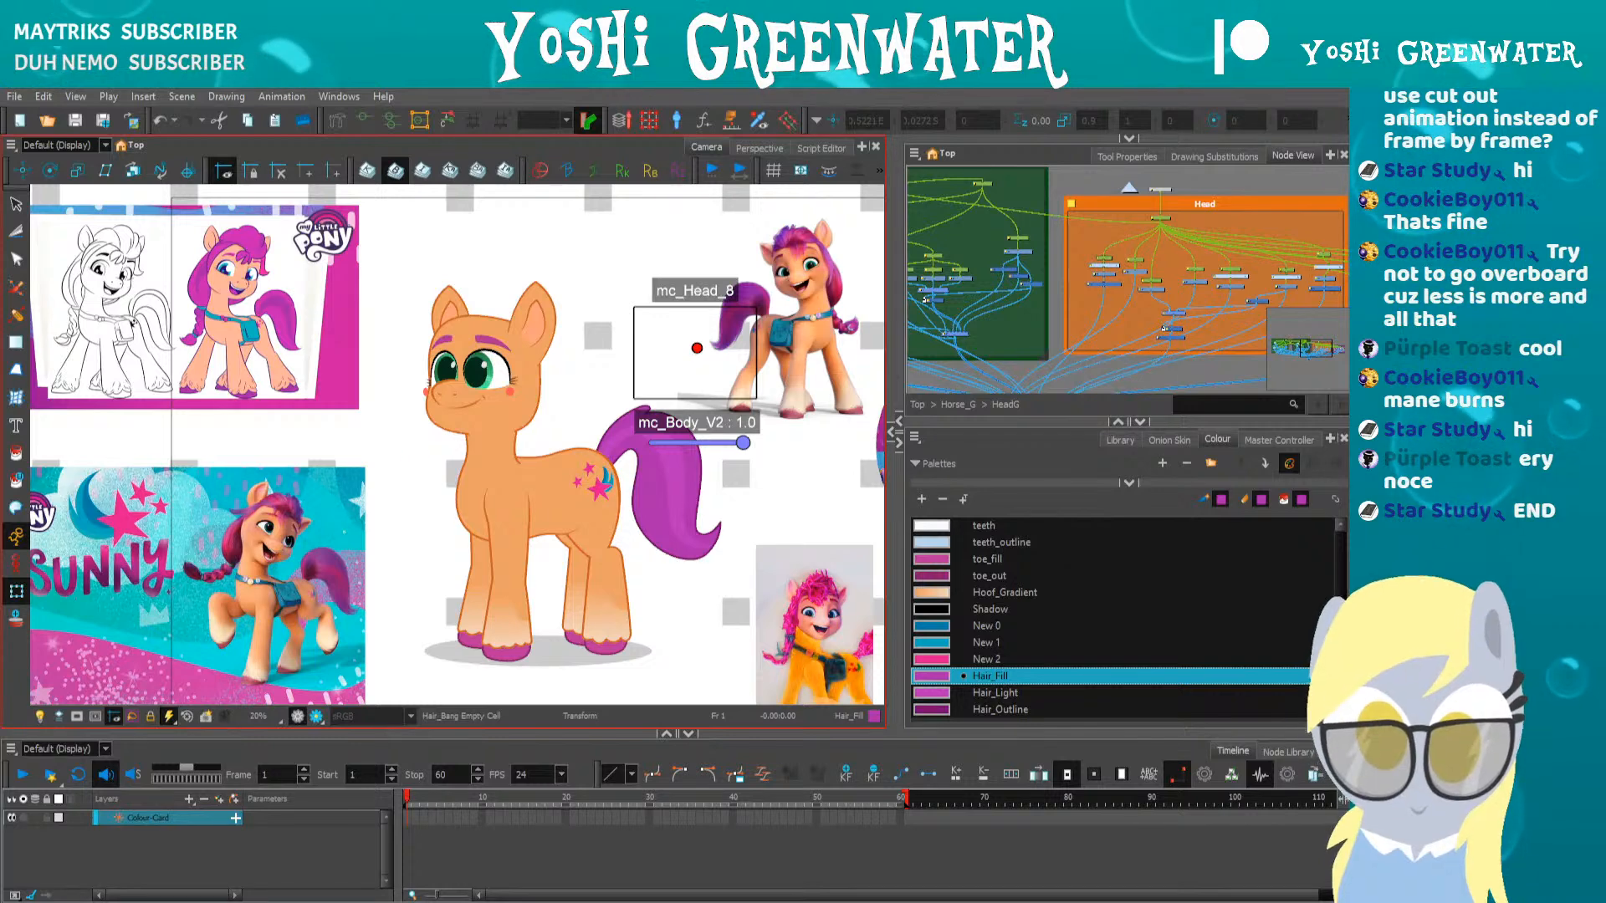